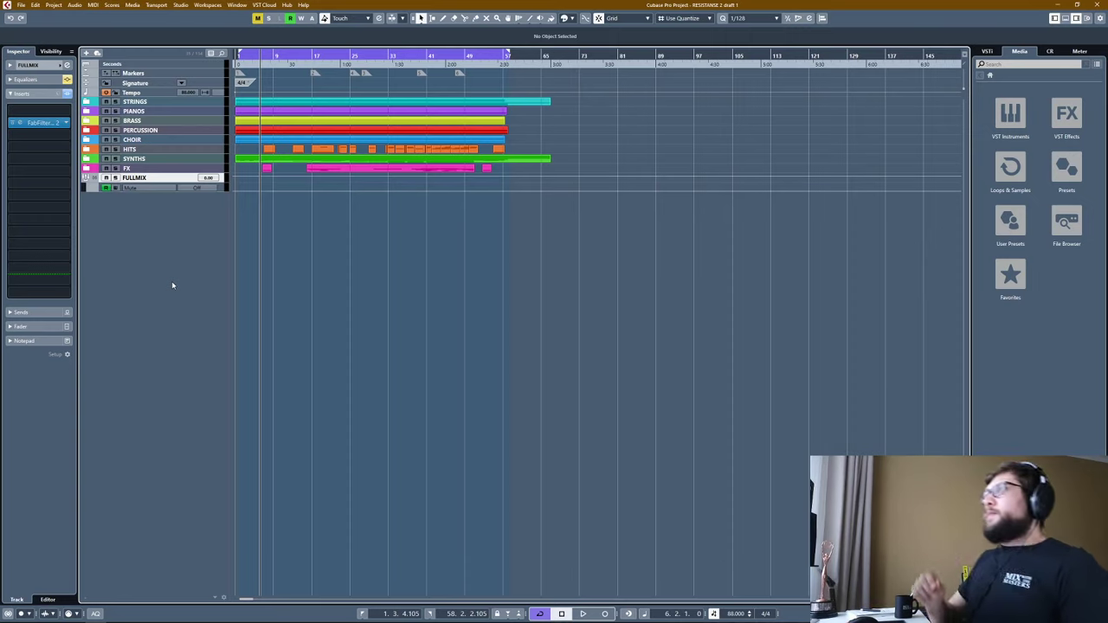
Expand every instrument folder track from STRINGS down to FX, including the SUSTAINS and SPICCATO subfolders.
click(85, 160)
click(85, 149)
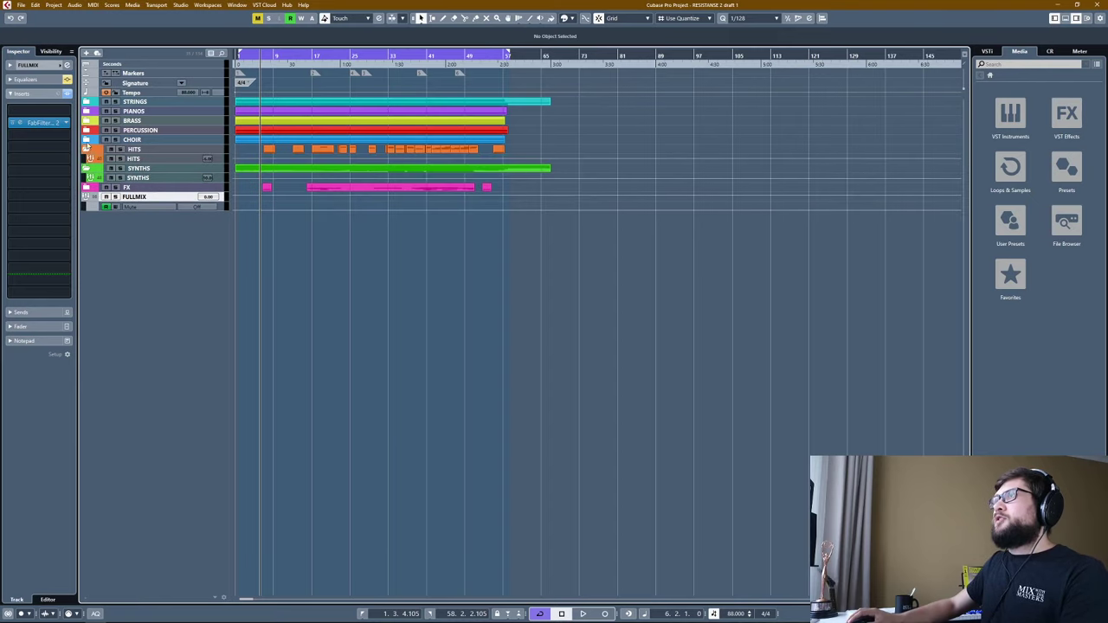
click(86, 140)
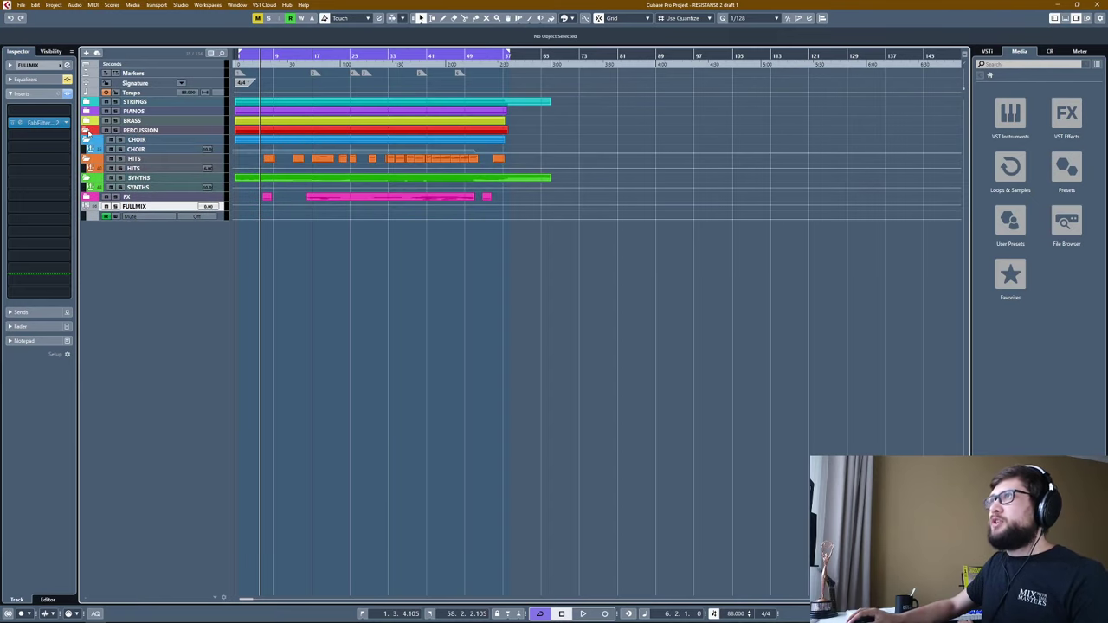
click(88, 129)
click(87, 121)
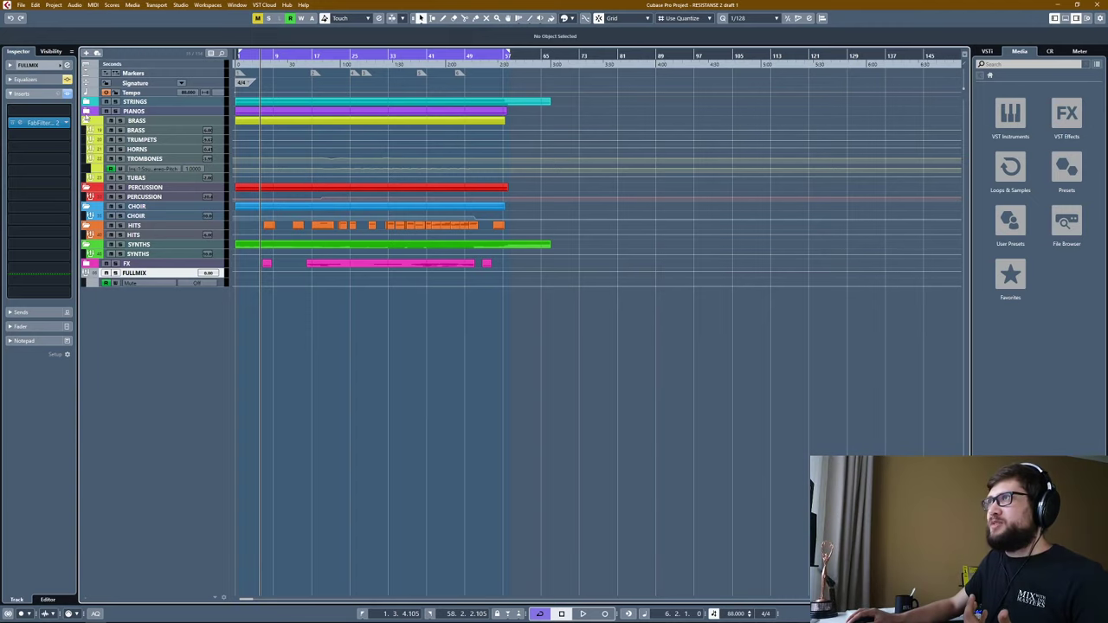
click(86, 110)
click(87, 102)
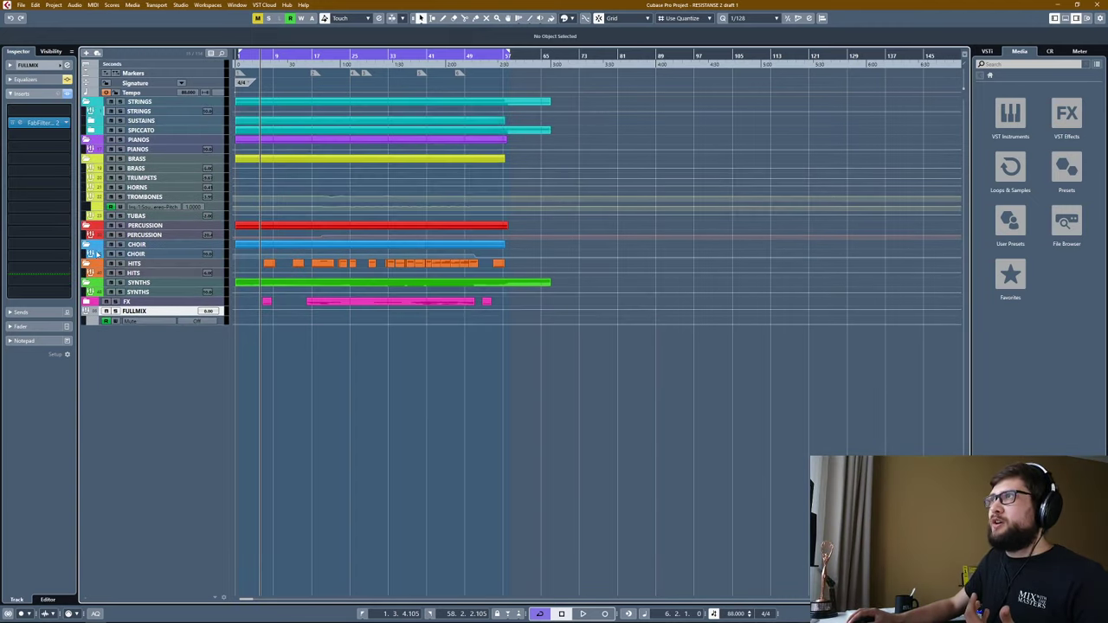
click(91, 121)
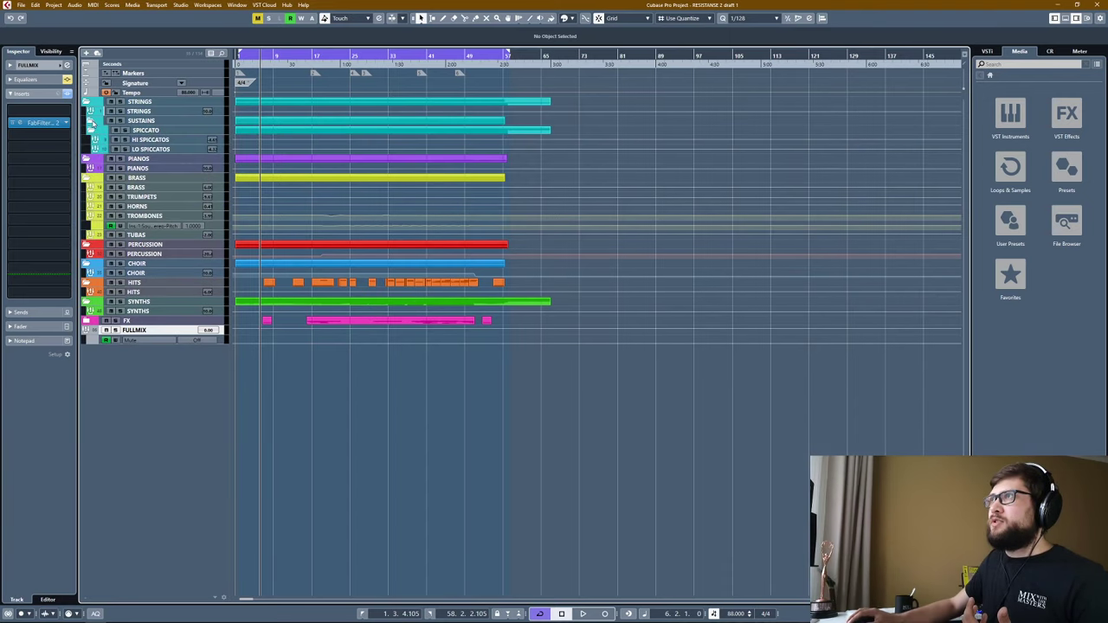
click(91, 149)
click(87, 340)
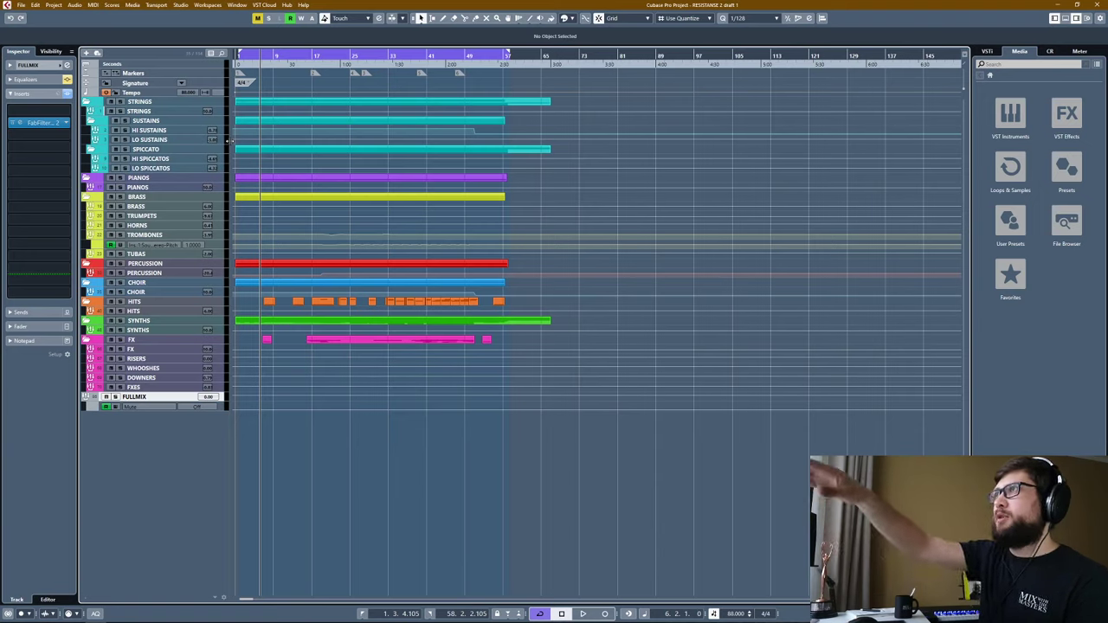
Examine the STRINGS folder and group track, the FULLMIX track and the Markers track in the track list.
click(137, 103)
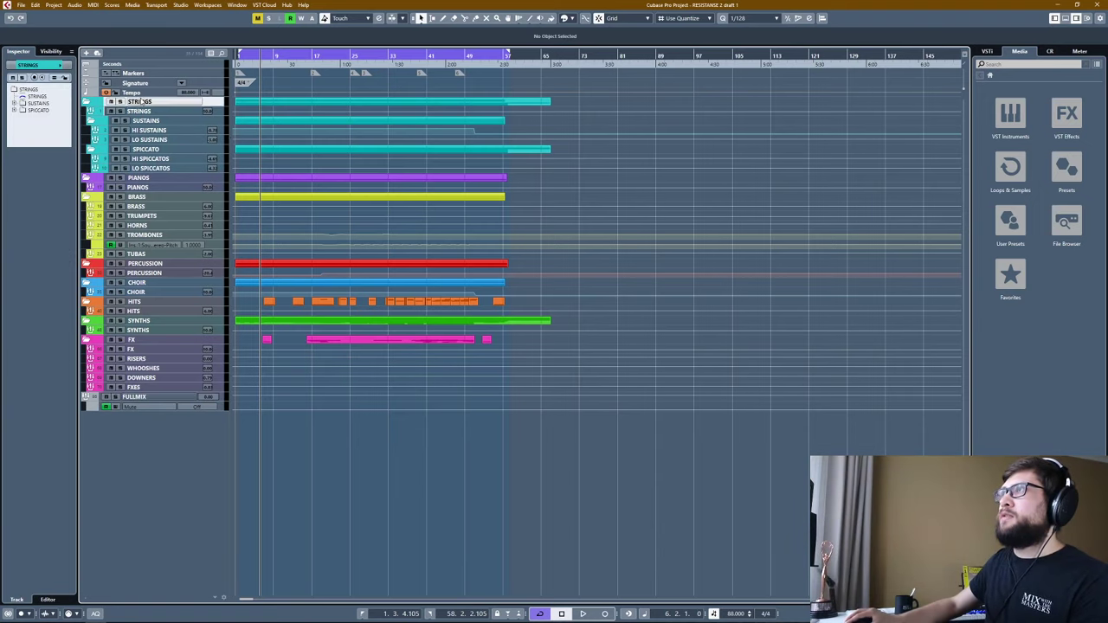
click(137, 112)
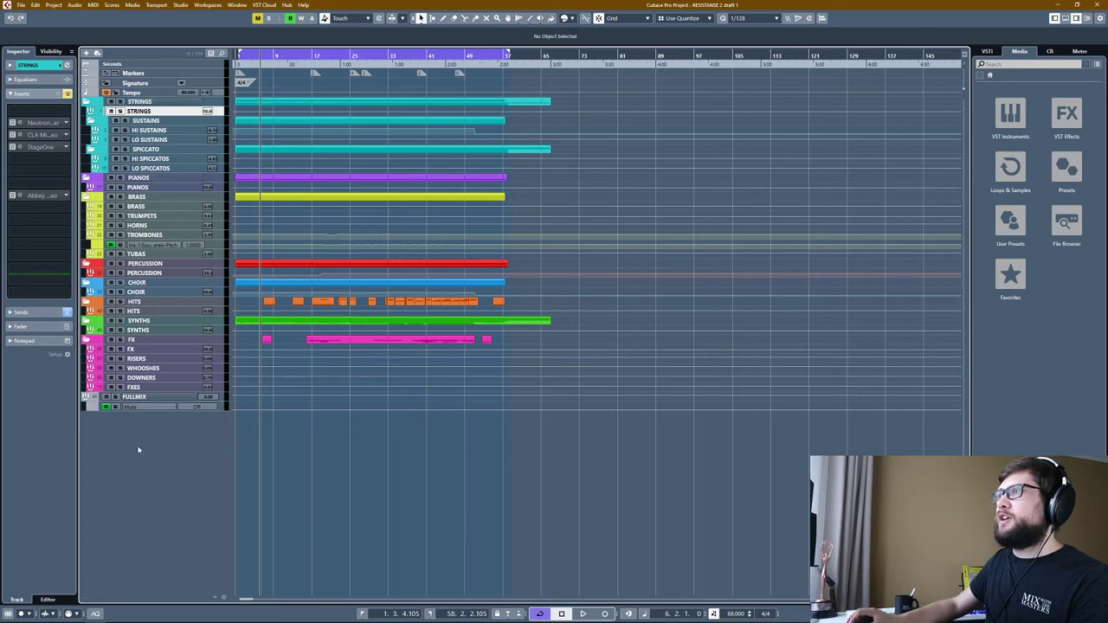
click(146, 398)
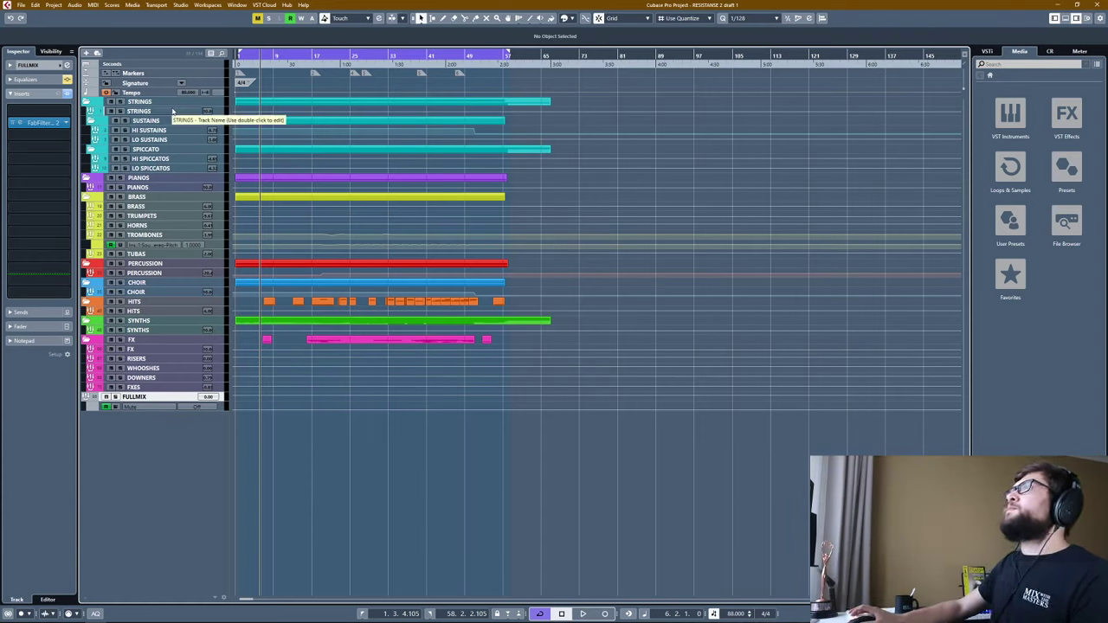
click(136, 64)
click(157, 51)
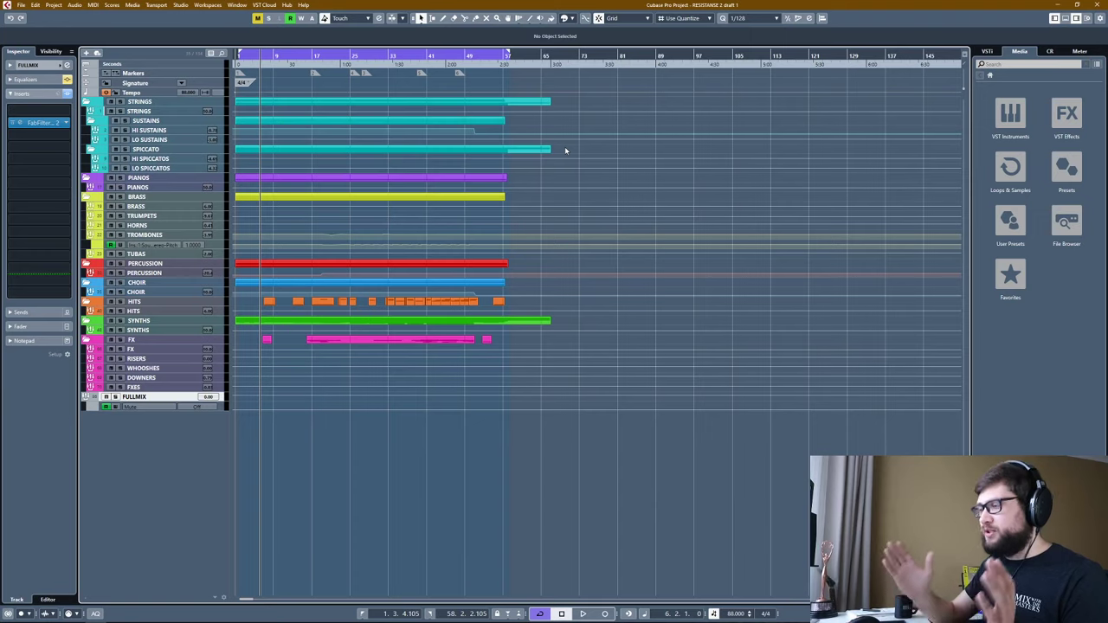
click(130, 74)
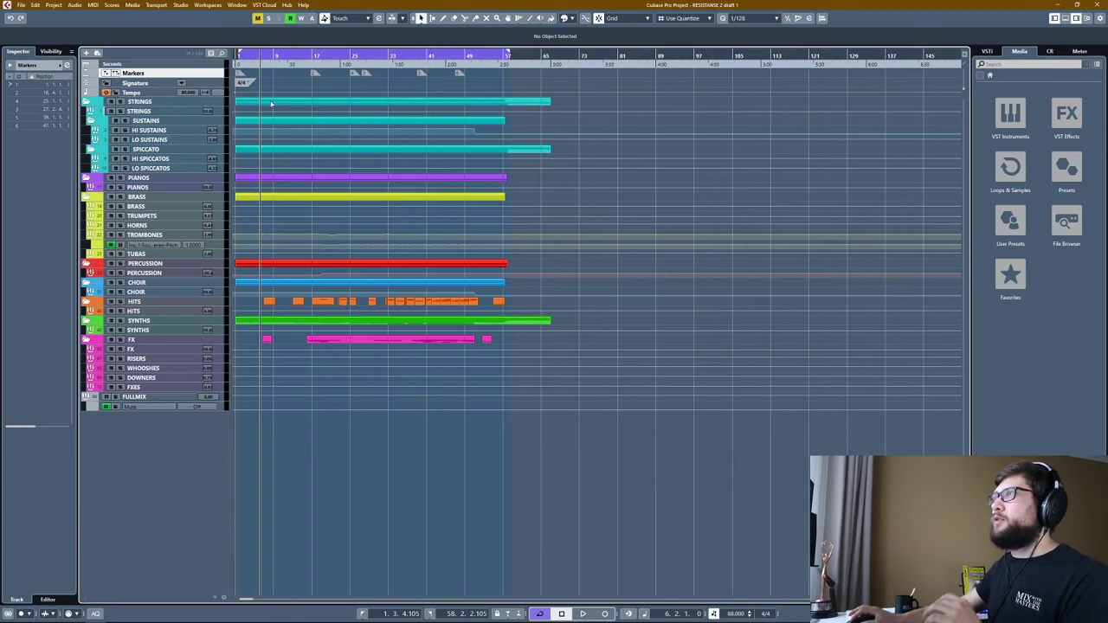
Try a tempo jump to 141 near bar 17 on the Tempo track and undo the tempo edits.
click(155, 92)
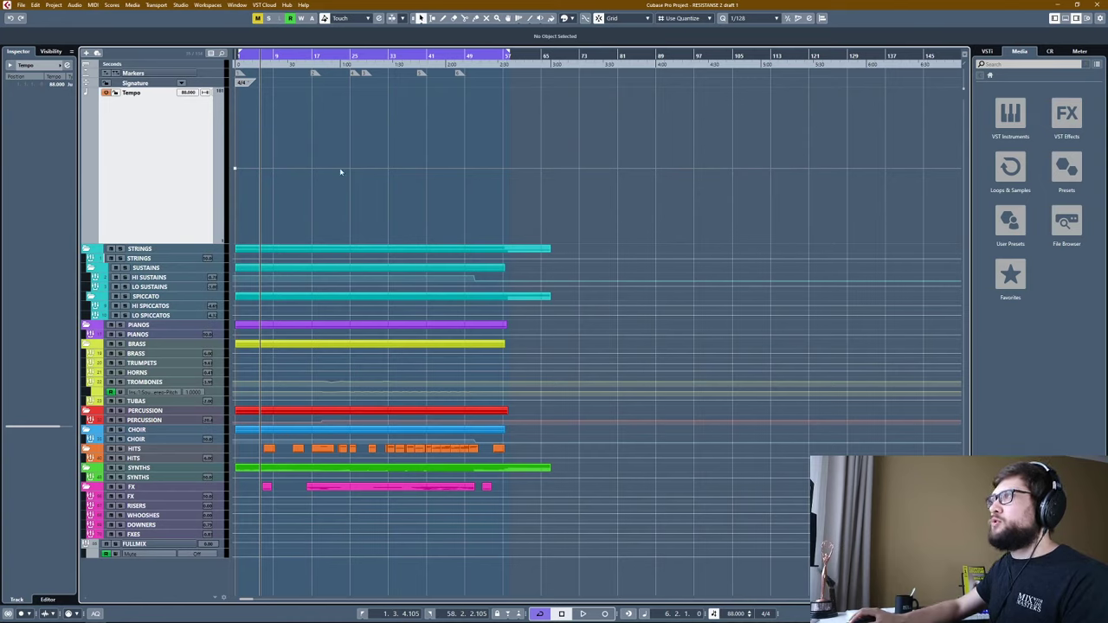
click(278, 174)
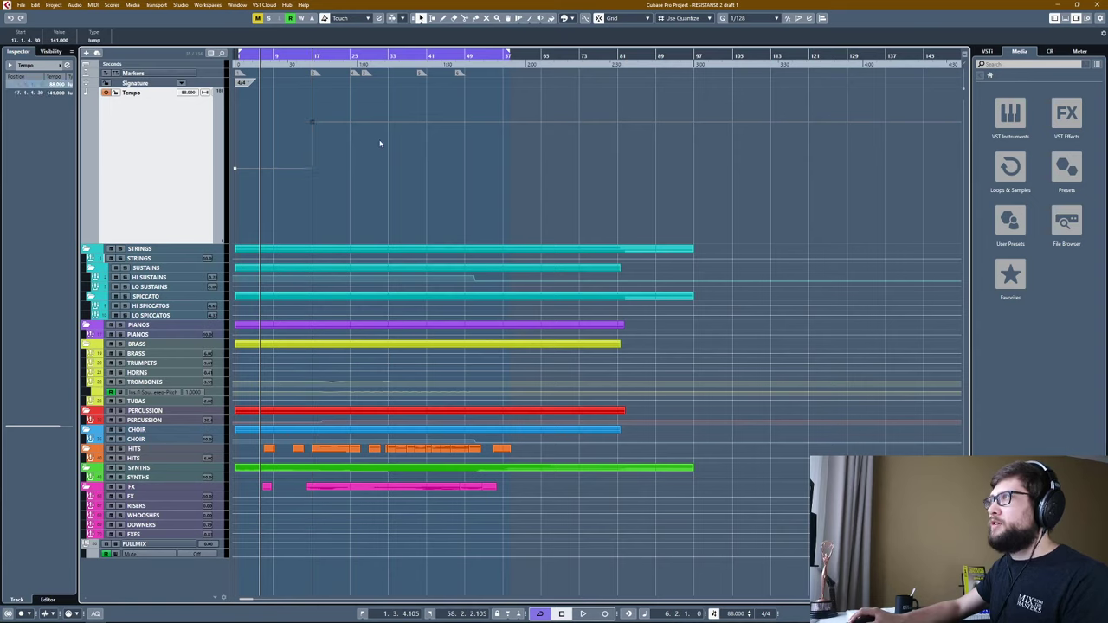
key(ctrl+z)
mouse_move(399, 166)
mouse_down()
mouse_move(400, 115)
mouse_move(433, 176)
mouse_move(428, 208)
mouse_up()
key(ctrl+z)
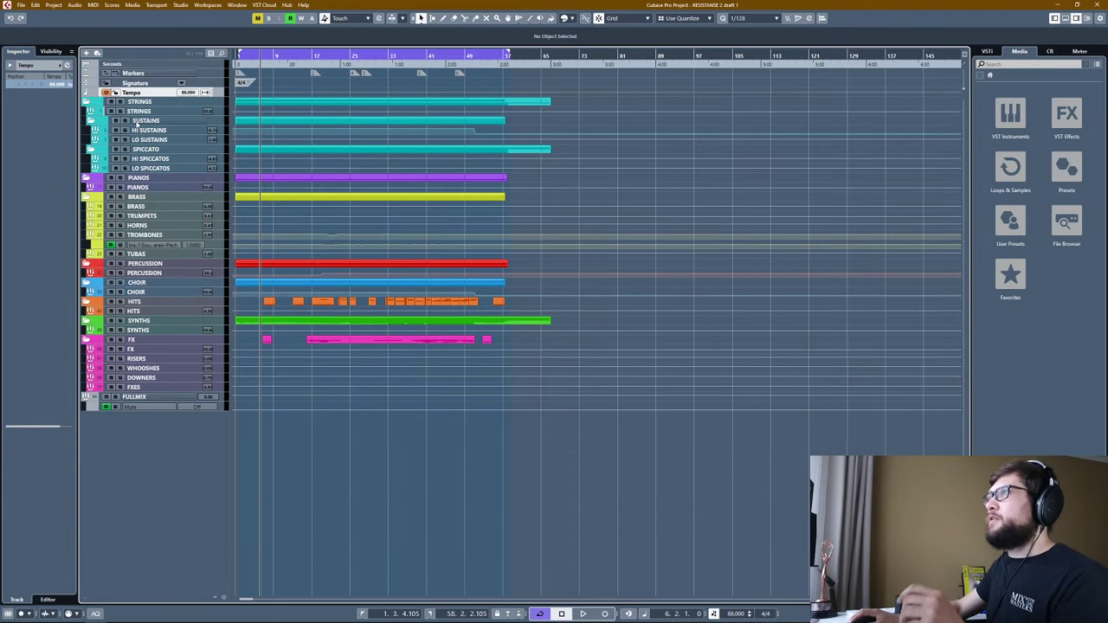
Examine the STRINGS folder's structure: its contents, the STRINGS group track, and the SUSTAINS and SPICCATO subfolders.
click(89, 103)
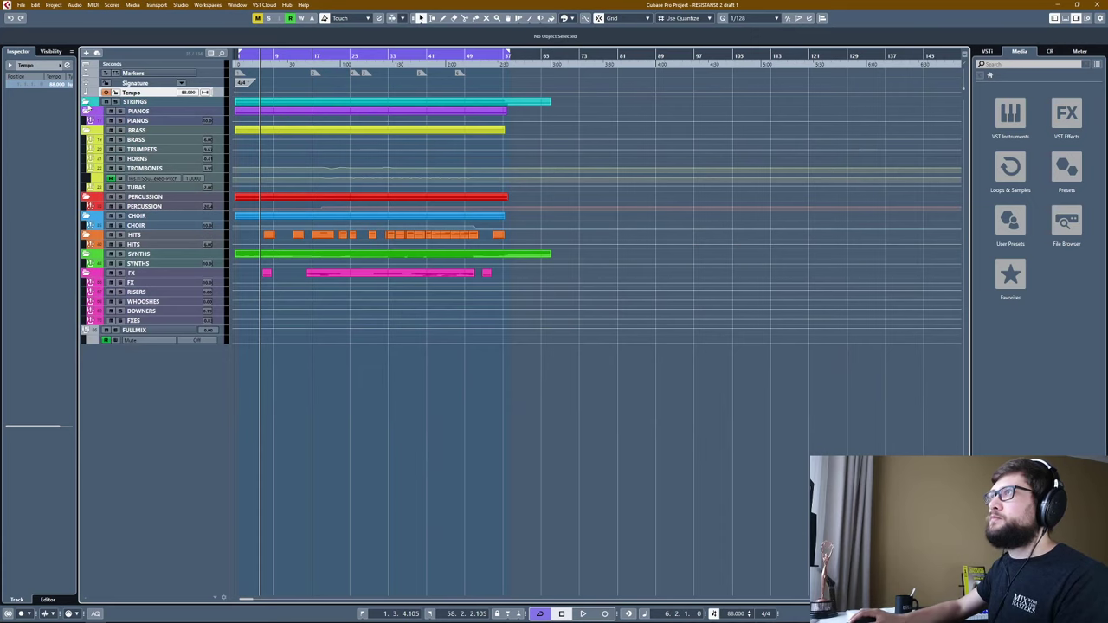
click(86, 102)
click(86, 103)
click(86, 103)
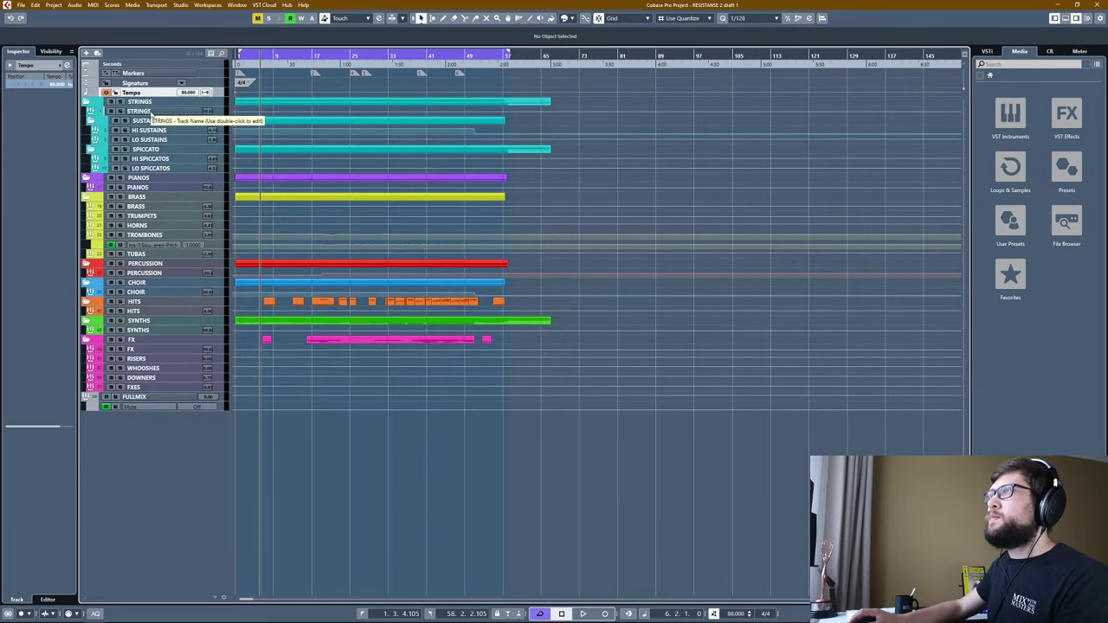
click(150, 111)
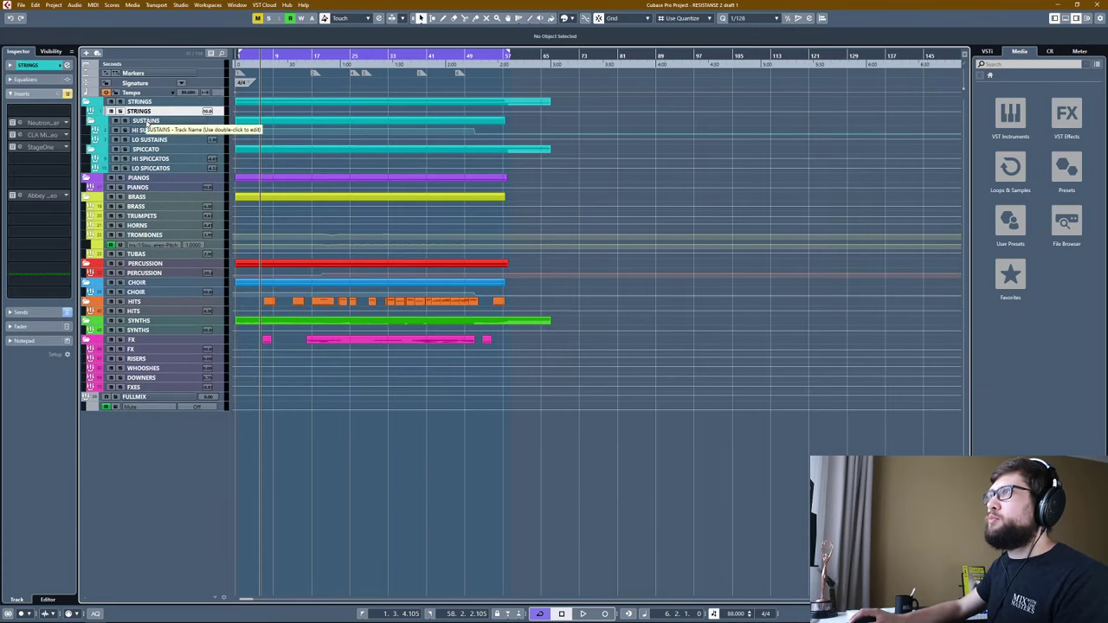
click(144, 120)
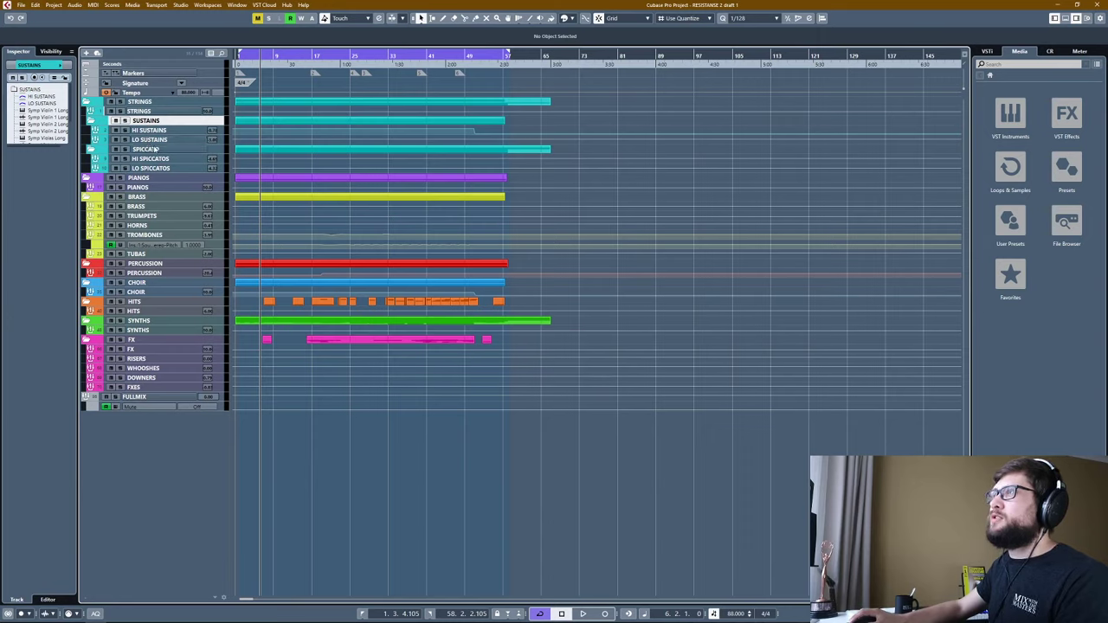
click(152, 149)
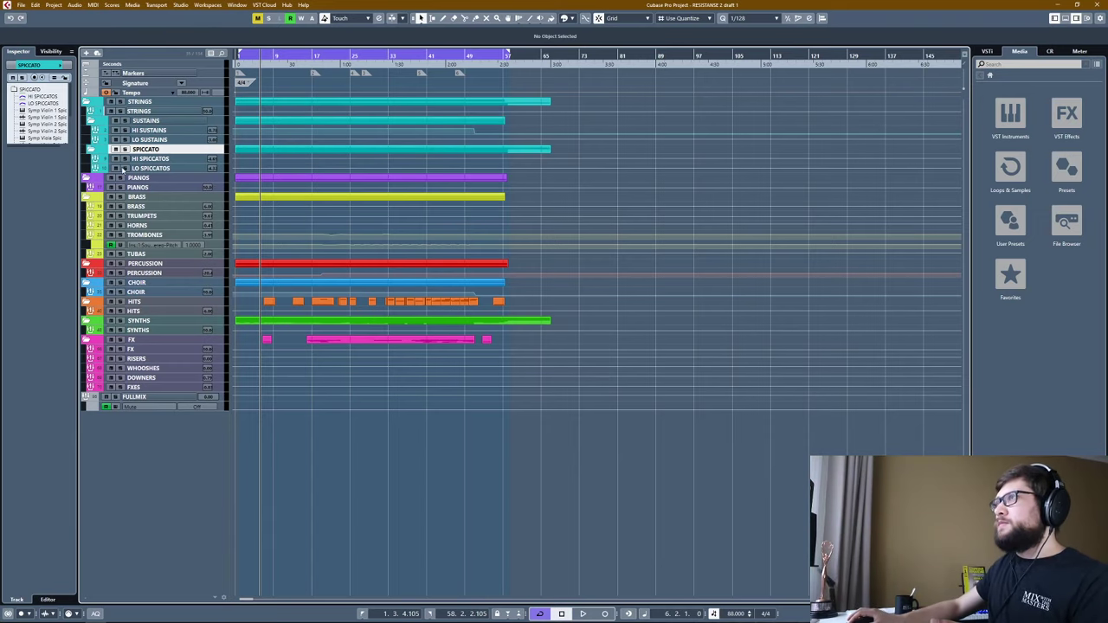
Compare the HI SUSTAINS and LO SUSTAINS group tracks with the inserts on the main STRINGS group.
click(160, 130)
click(157, 140)
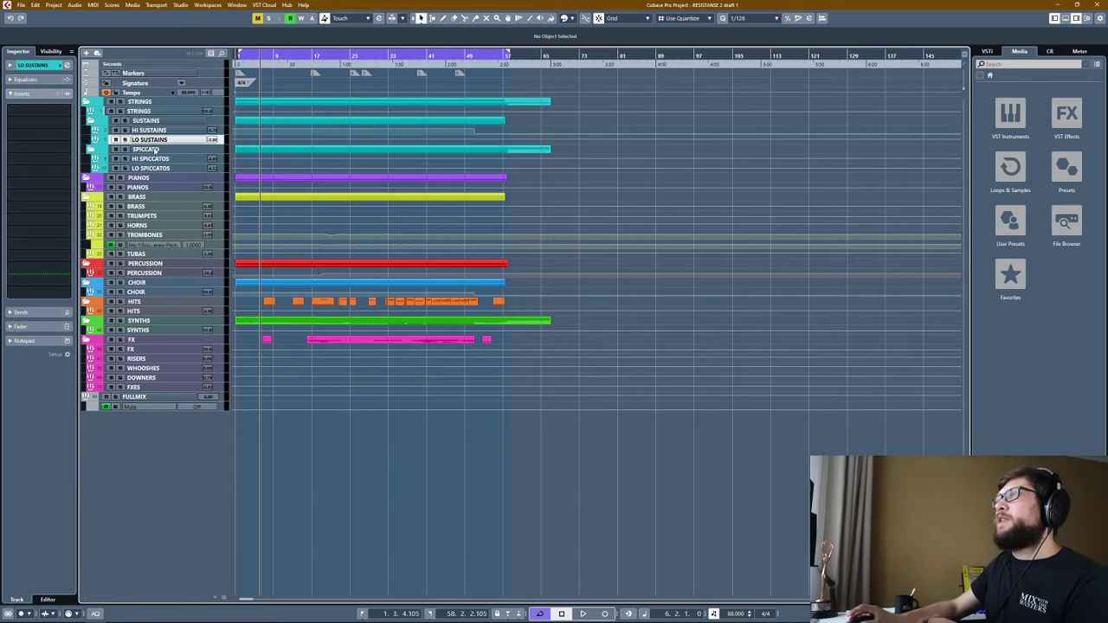
click(171, 130)
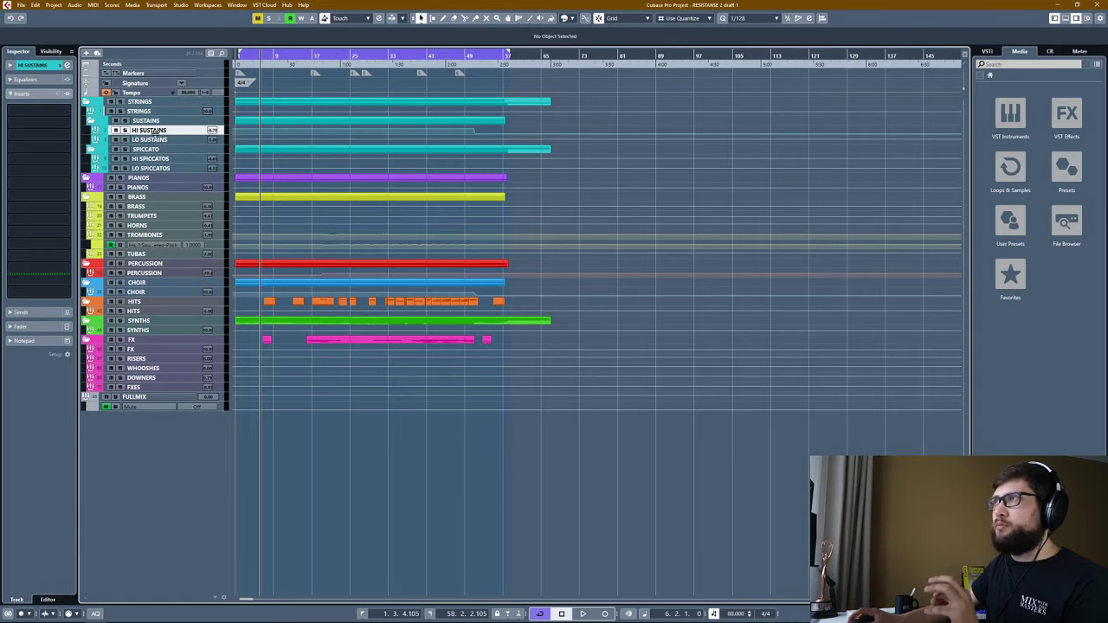
key(Up)
key(Up)
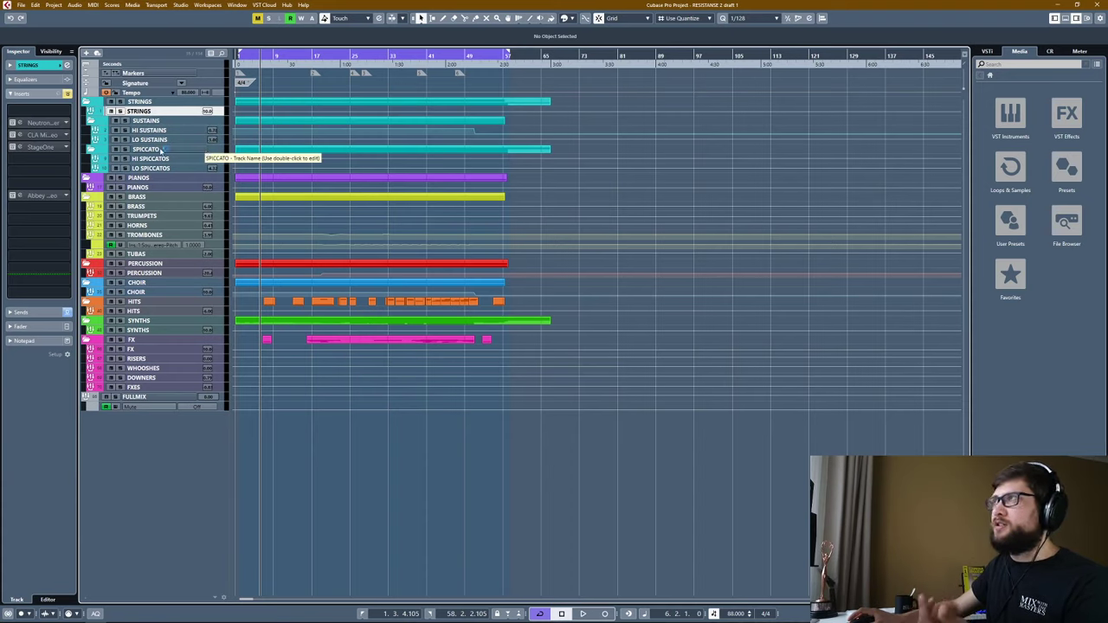
click(186, 138)
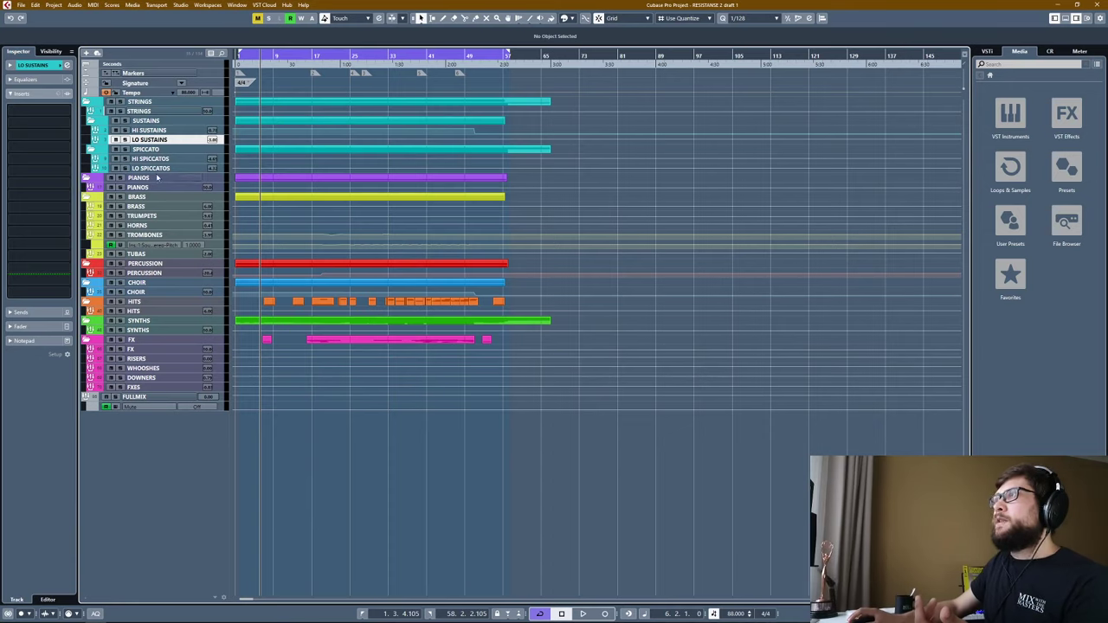
Review the inserts of the PIANOS and BRASS groups and of the brass subgroups from TRUMPETS to TUBAS.
click(209, 185)
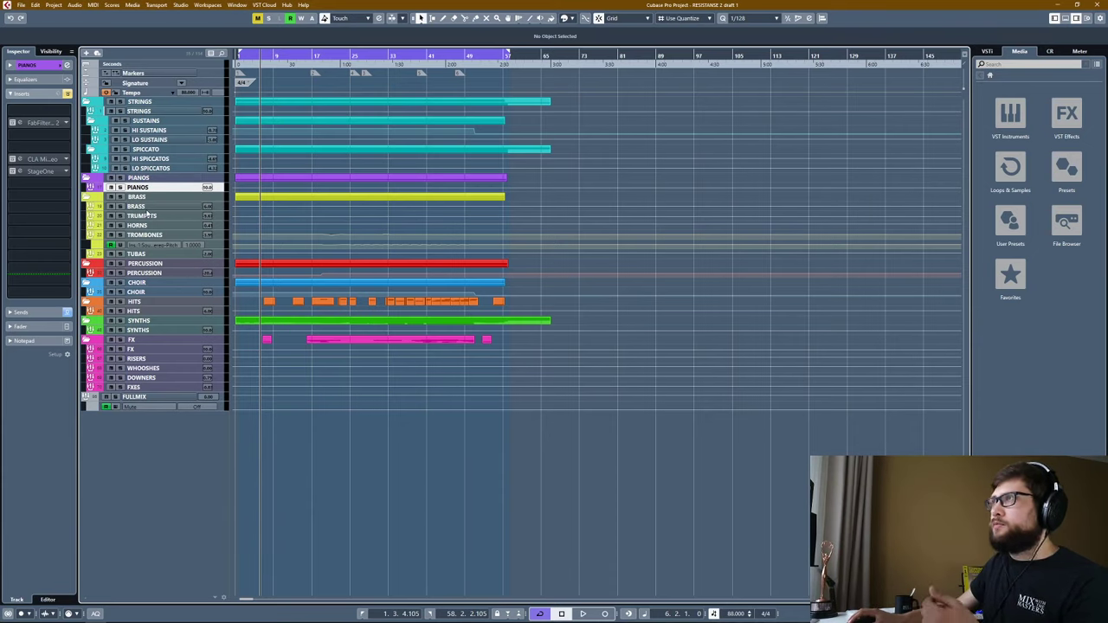
click(171, 207)
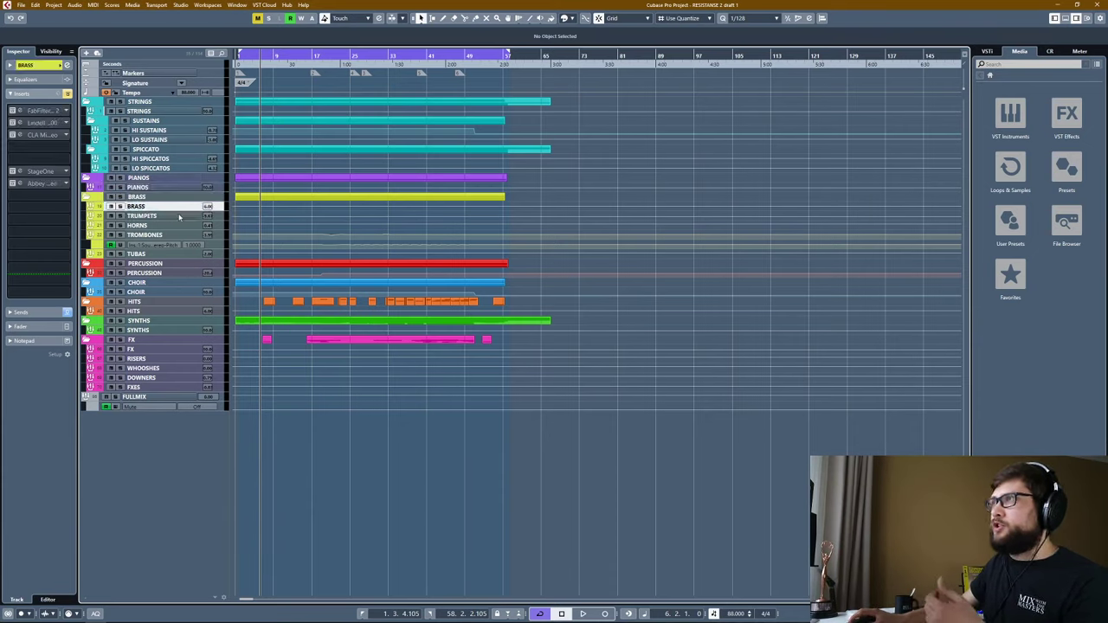
click(153, 254)
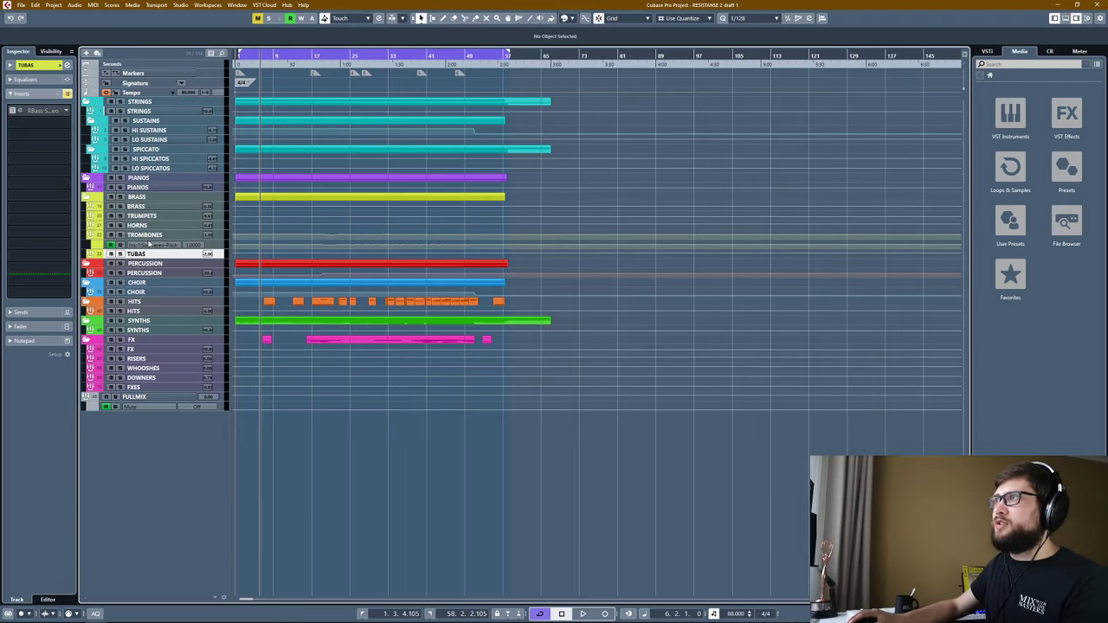
key(Up)
key(Up)
key(Up)
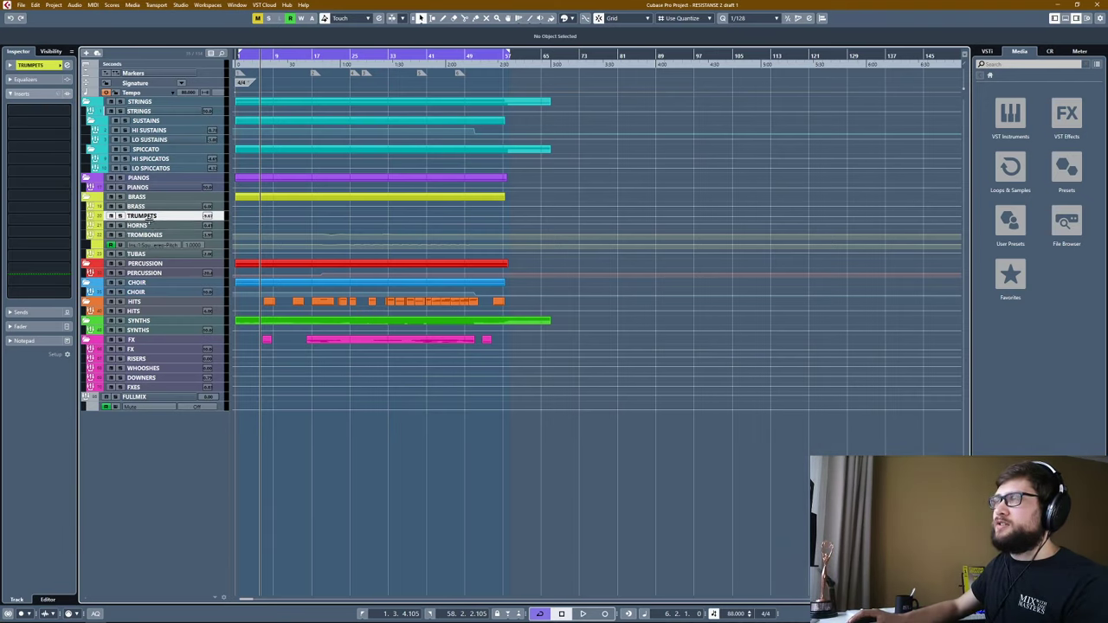
key(Down)
key(Down)
key(Down)
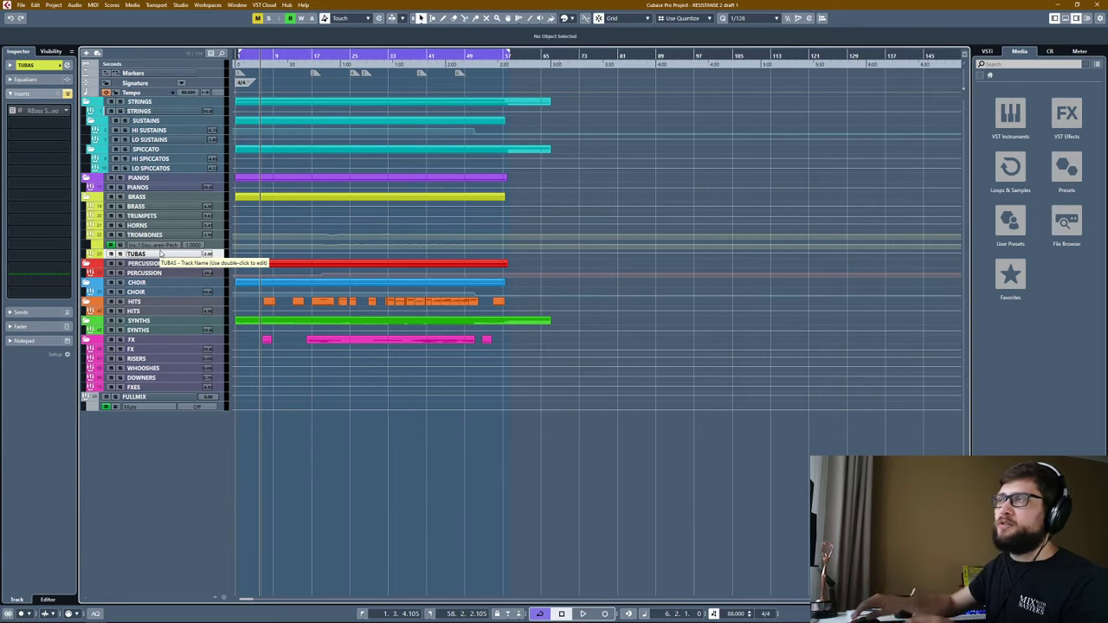
shift+click(143, 215)
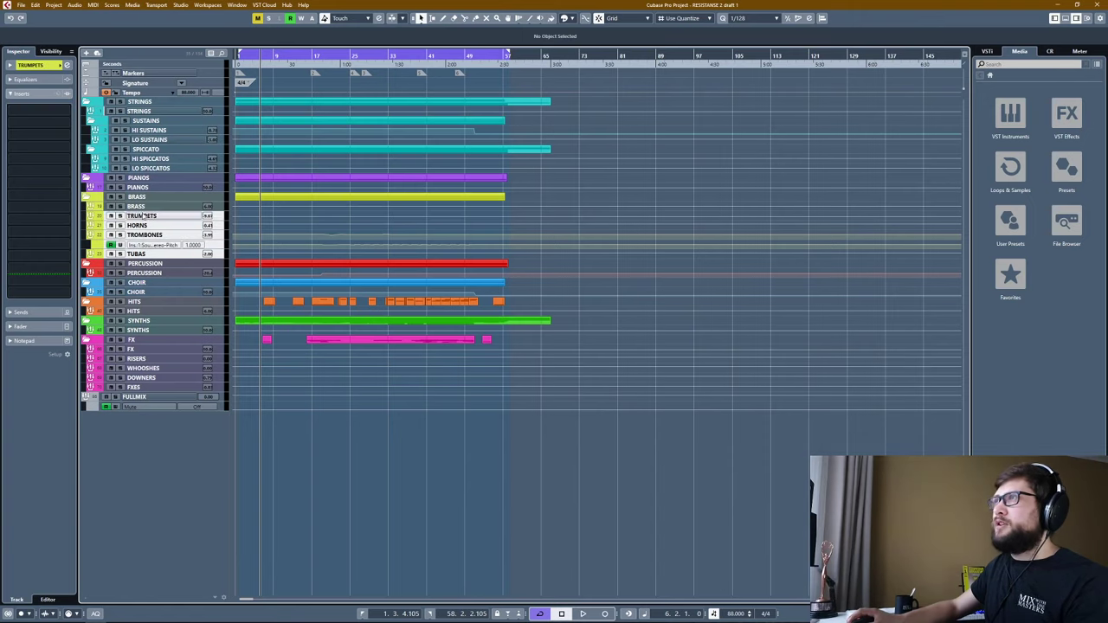
click(139, 206)
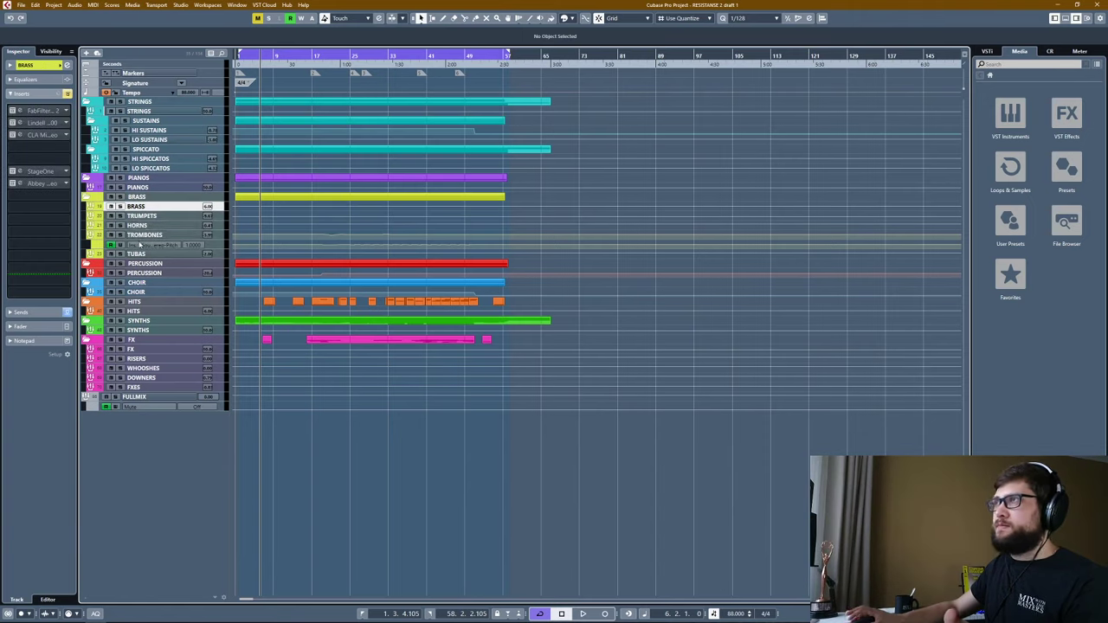
click(137, 254)
Review the inserts on the PERCUSSION, CHOIR and HITS group tracks.
click(143, 272)
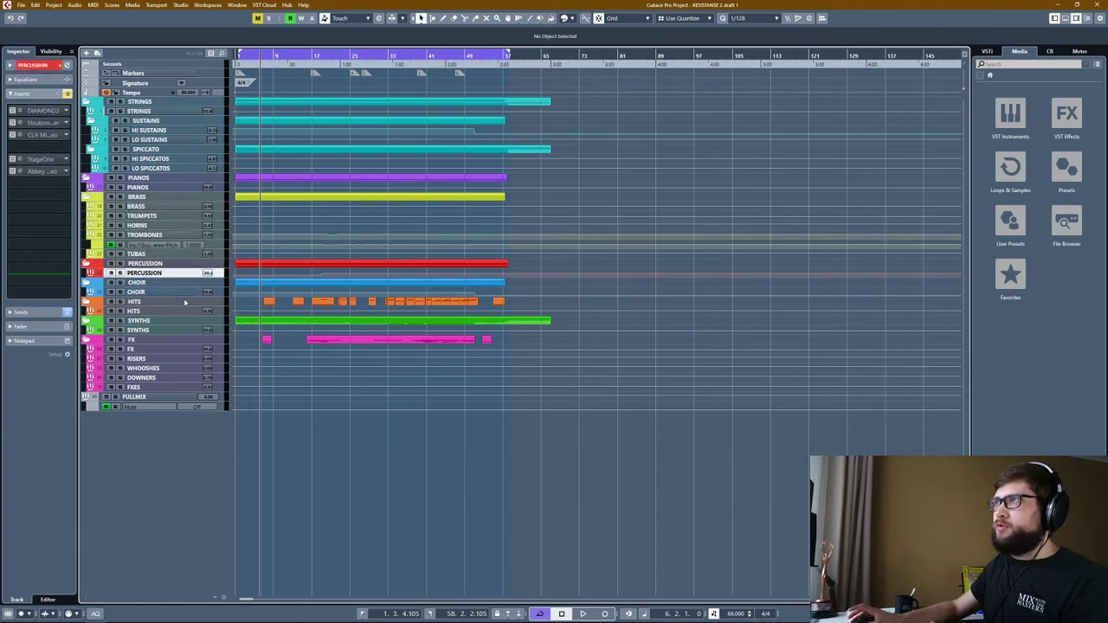
click(147, 292)
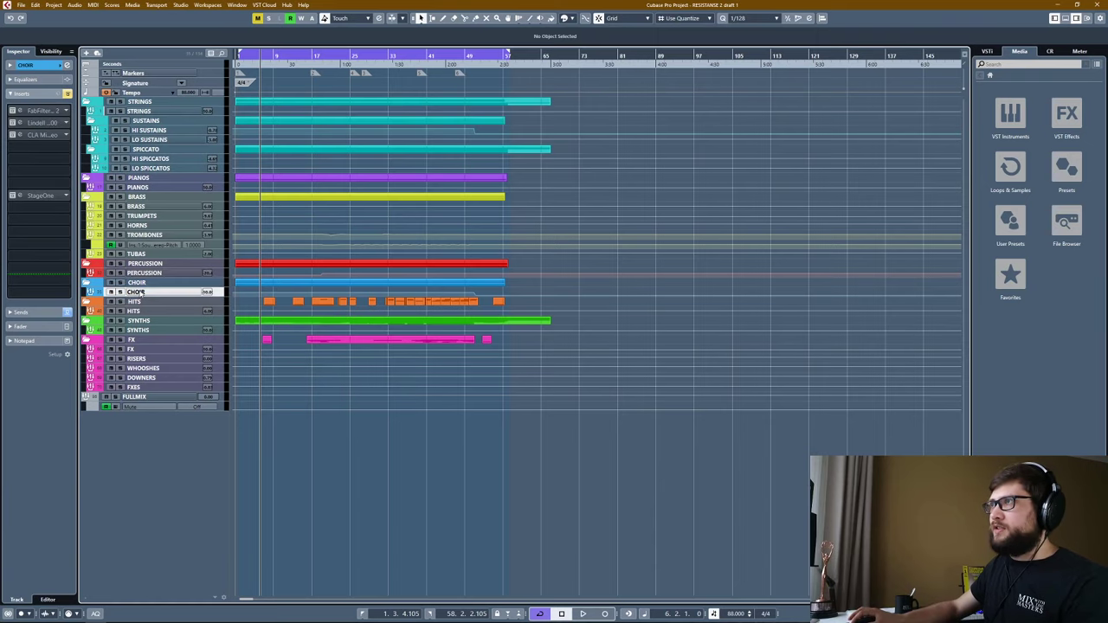
click(155, 312)
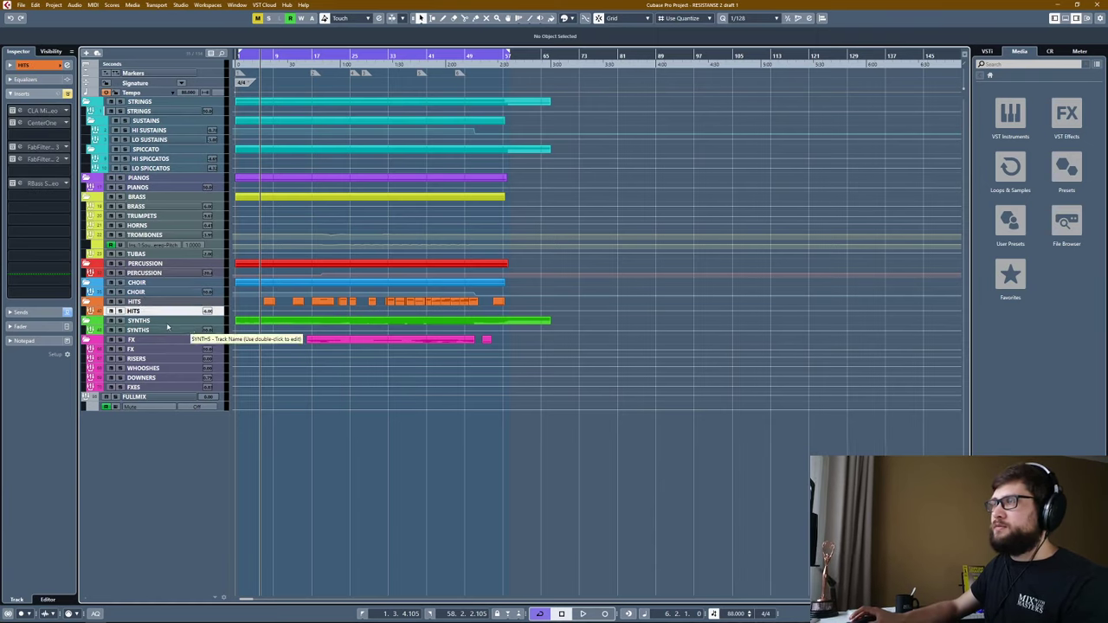
click(153, 276)
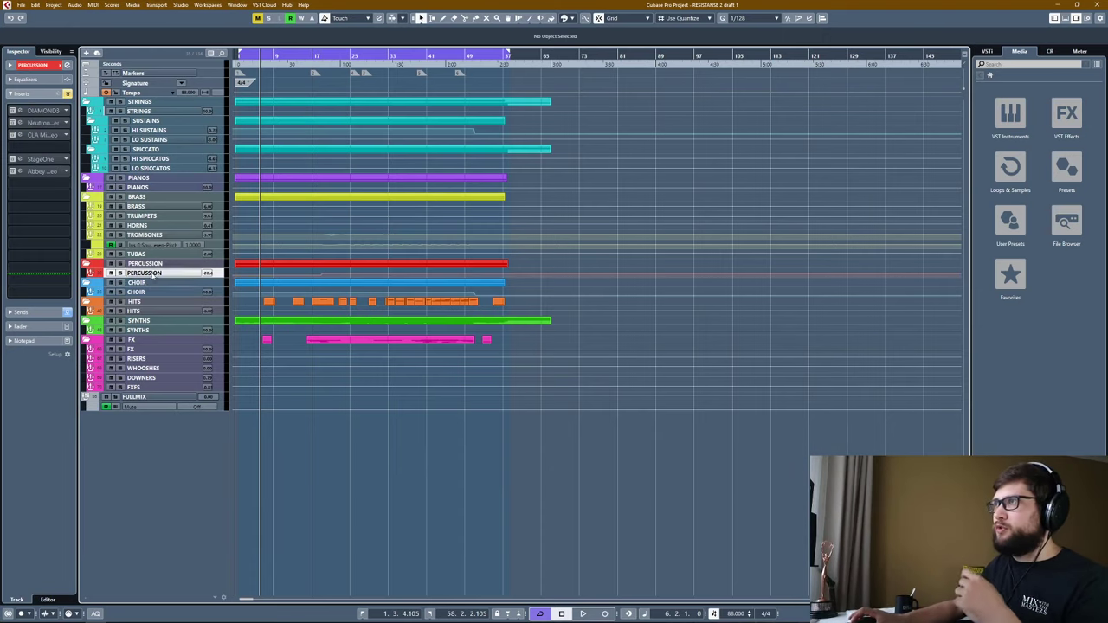
click(155, 312)
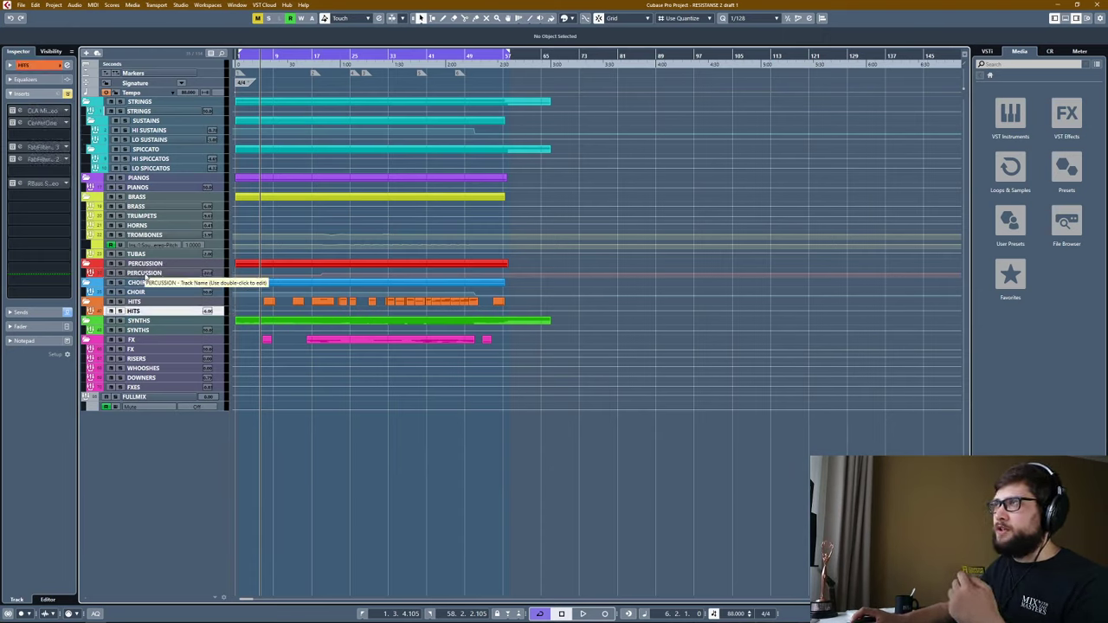
Review the insert effects of the PERCUSSION and SYNTHS group tracks.
click(145, 274)
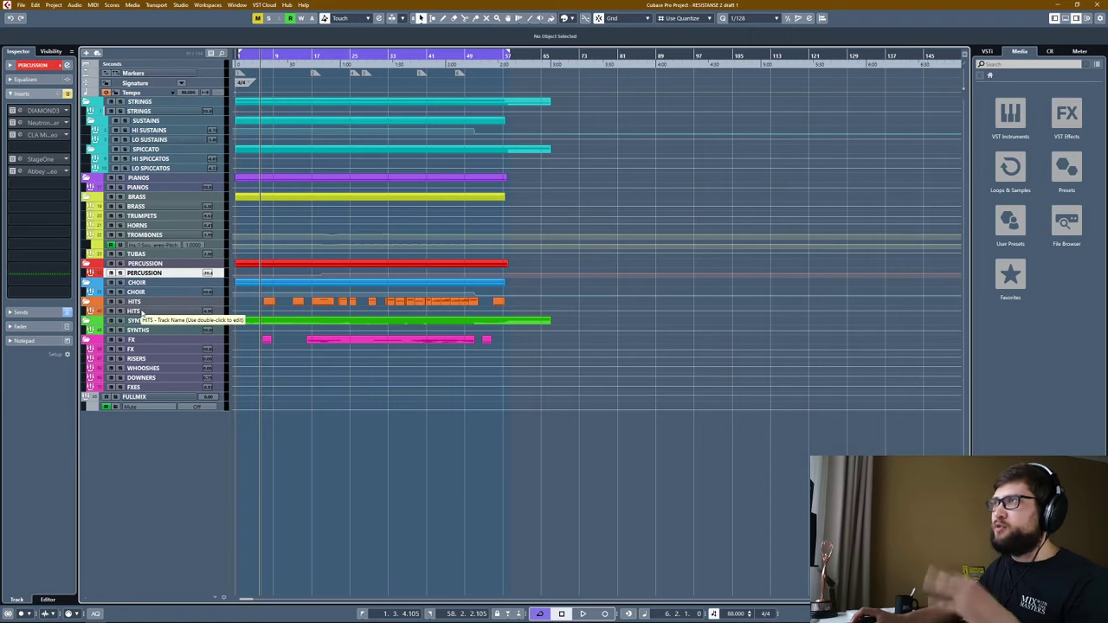
click(140, 330)
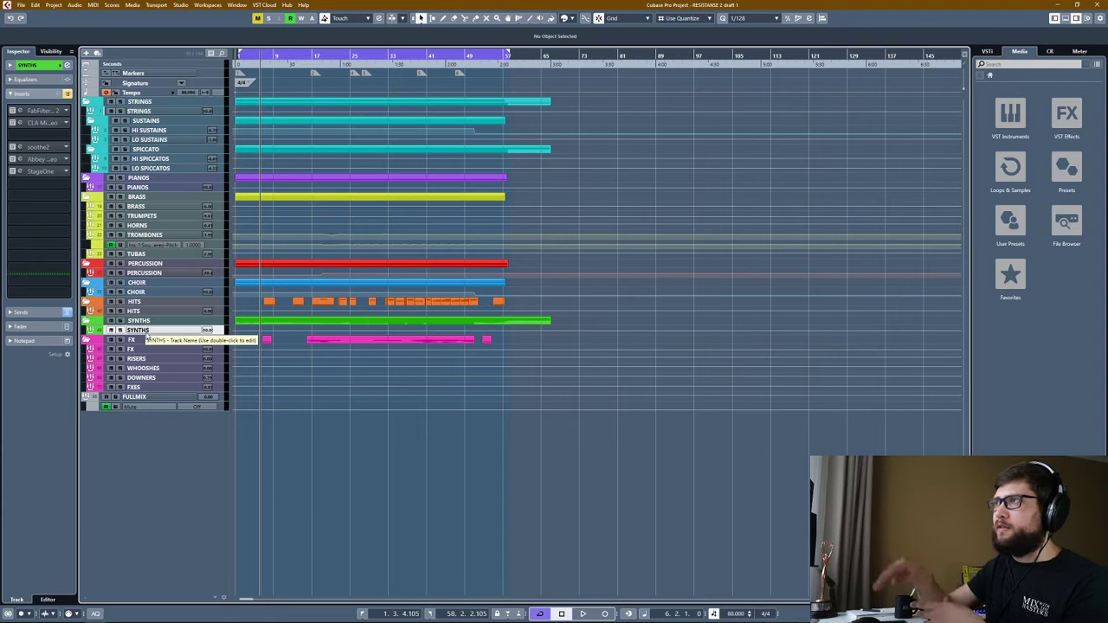
double_click(146, 331)
key(Return)
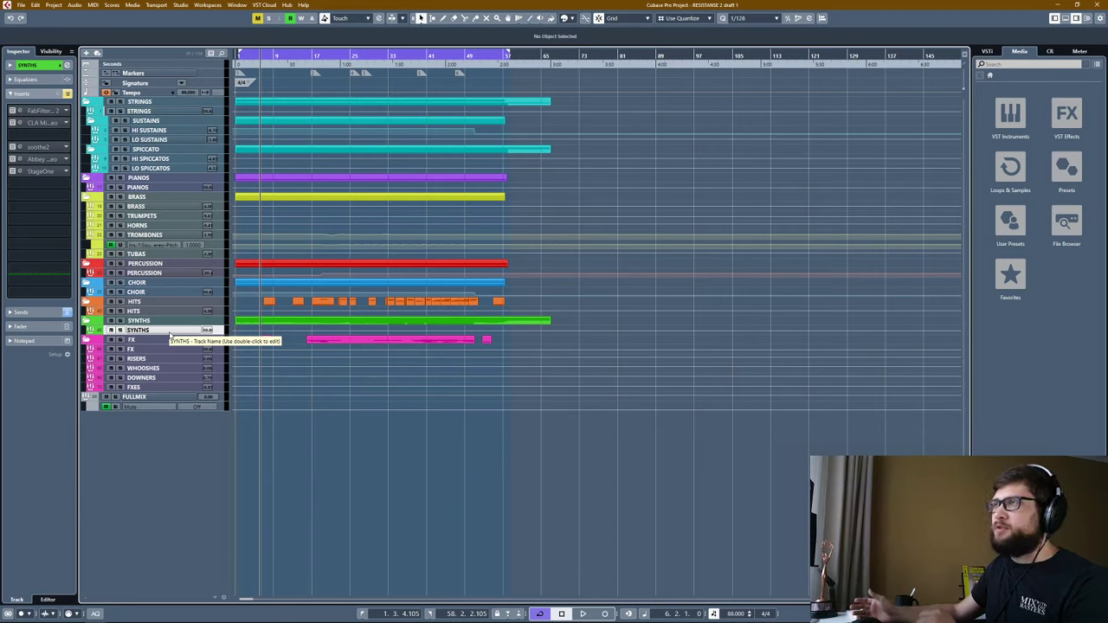
Compare the inserts of the main FX group with its RISERS, WHOOSHES, DOWNERS and FXES subgroups.
click(135, 349)
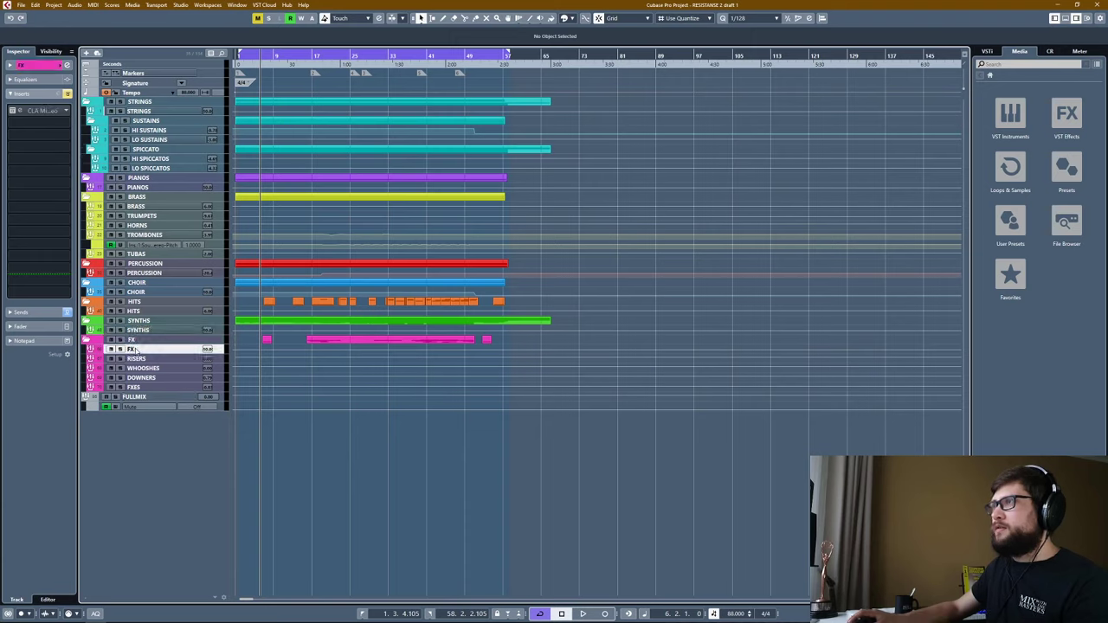
click(141, 358)
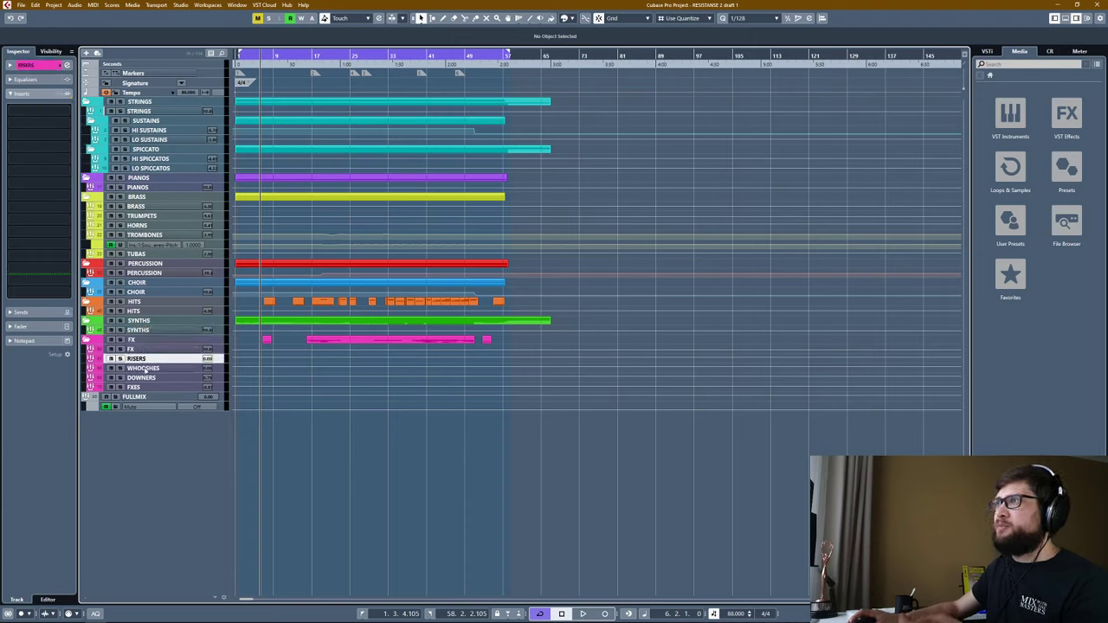
click(144, 368)
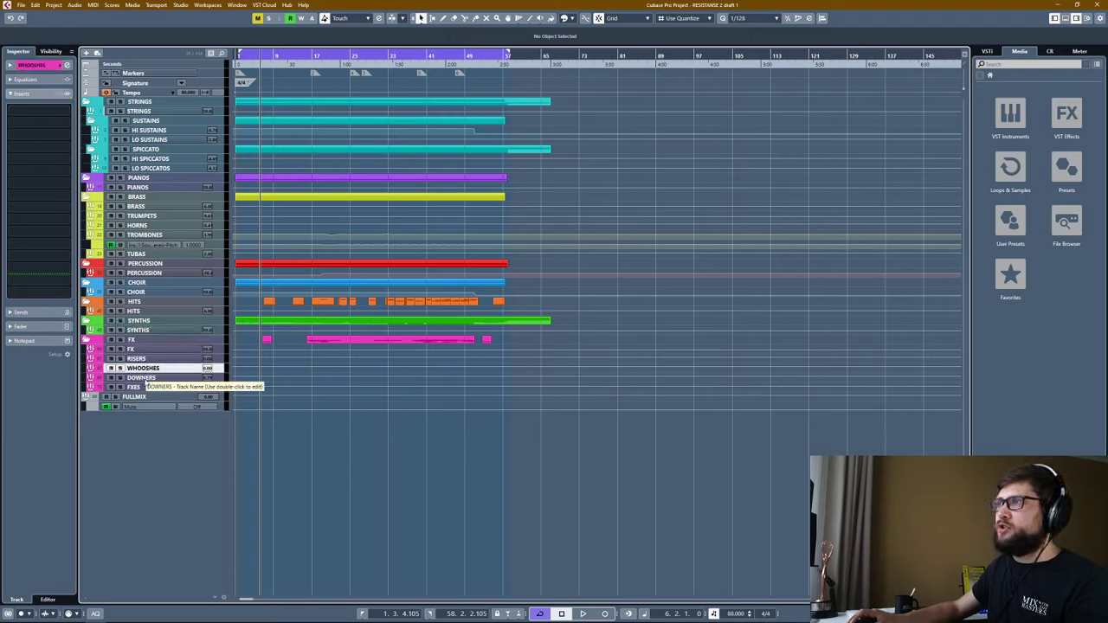
click(140, 378)
click(139, 388)
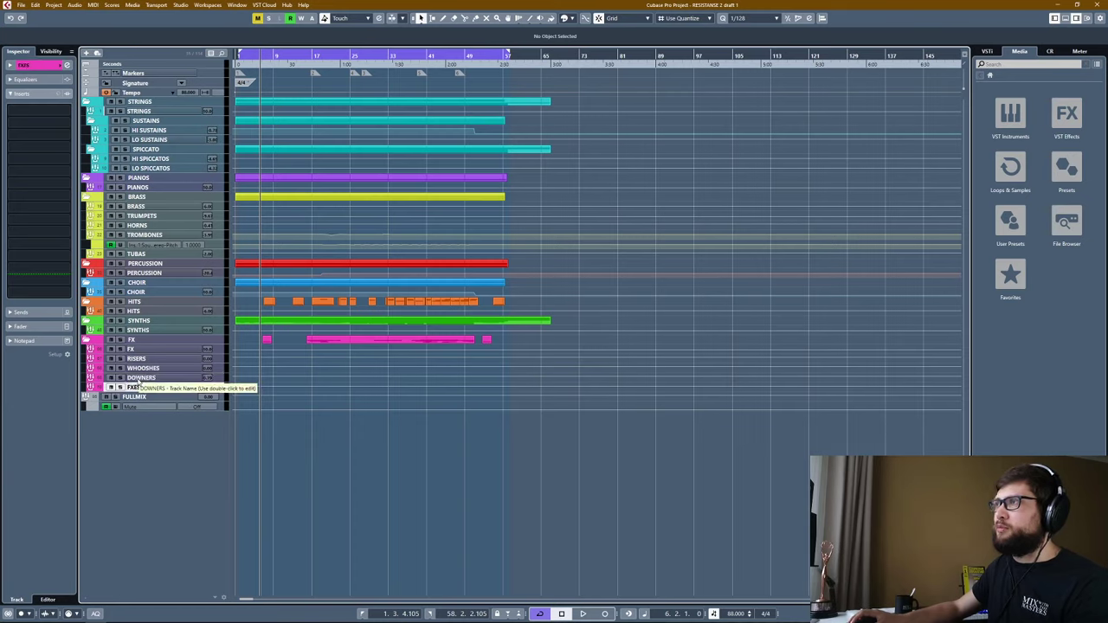
click(138, 378)
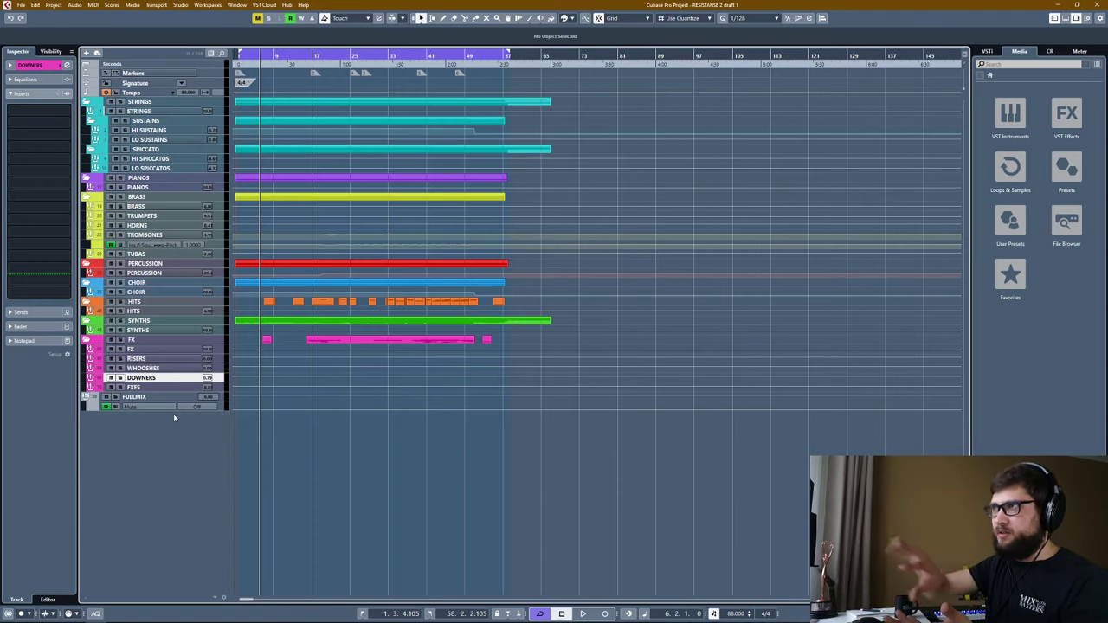
click(136, 387)
click(140, 350)
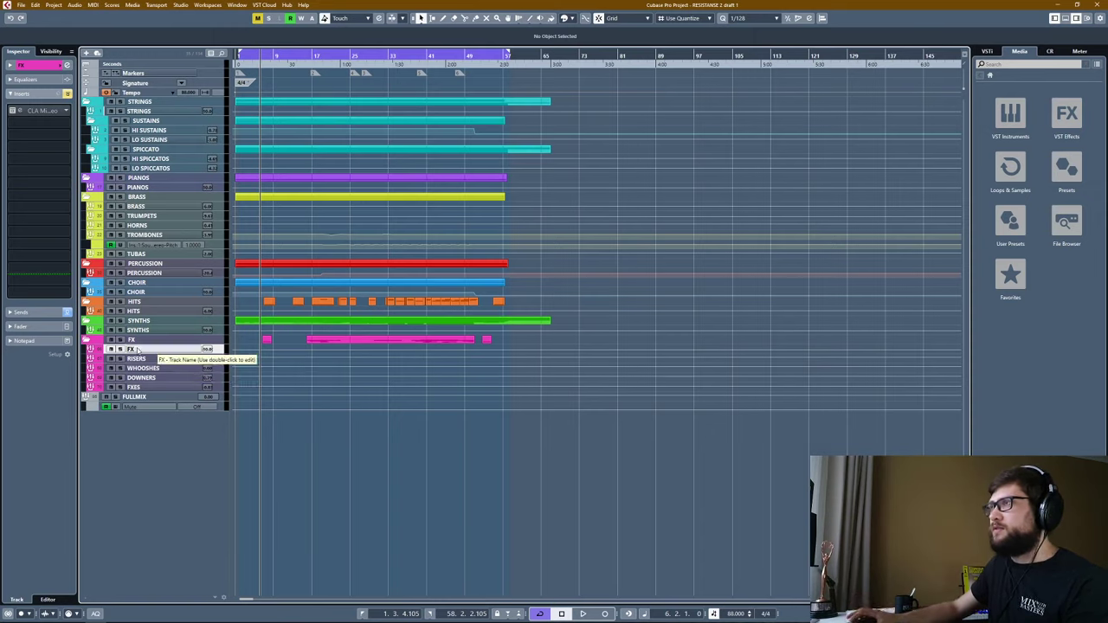
click(144, 368)
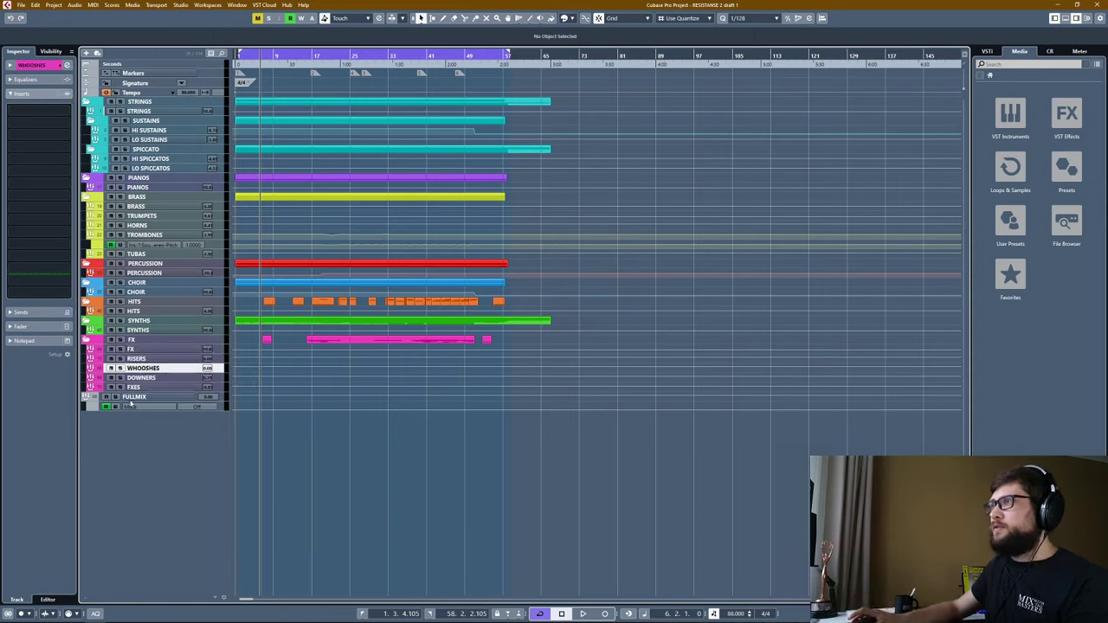
click(136, 387)
Select all tracks from STRINGS to FXES, and inspect the FabFilter Pro-L 2 limiter on the FULLMIX group.
key(ctrl+a)
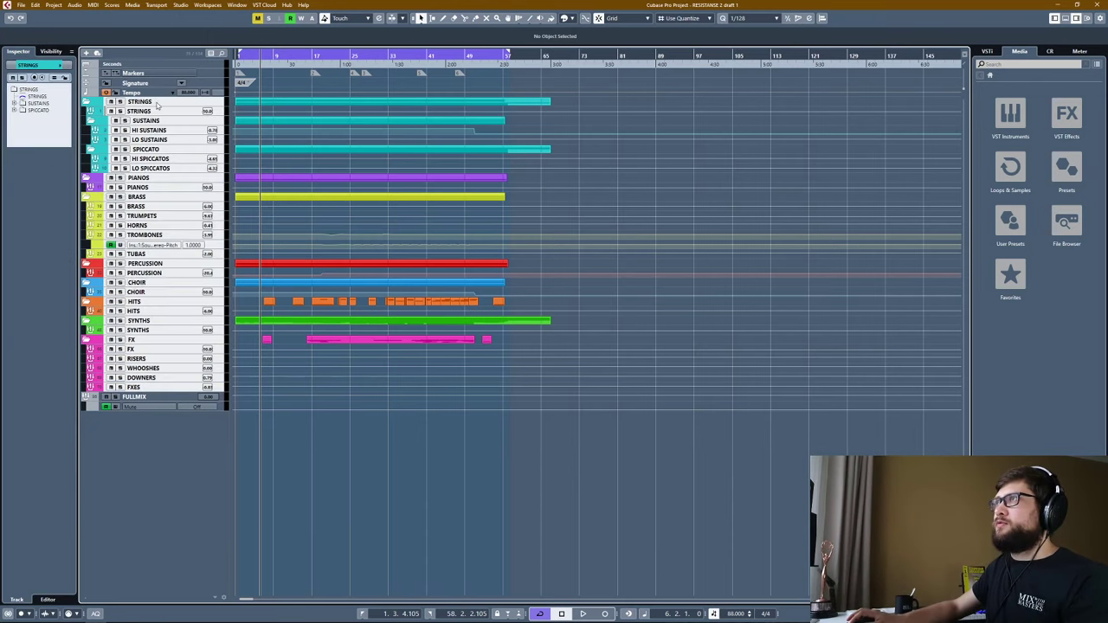
click(128, 398)
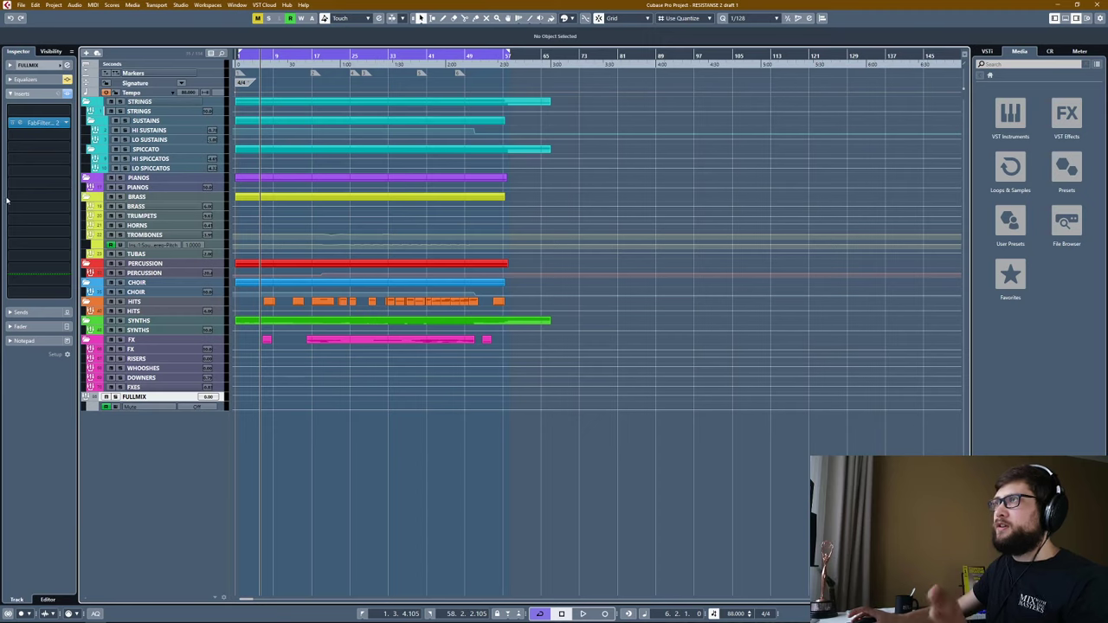
click(38, 122)
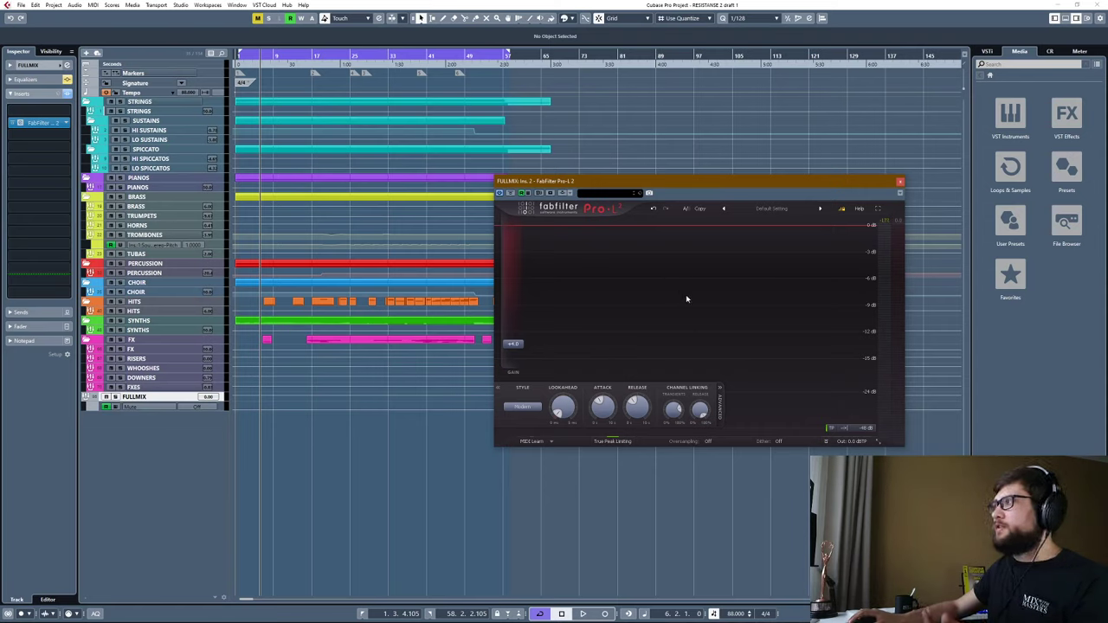
click(899, 183)
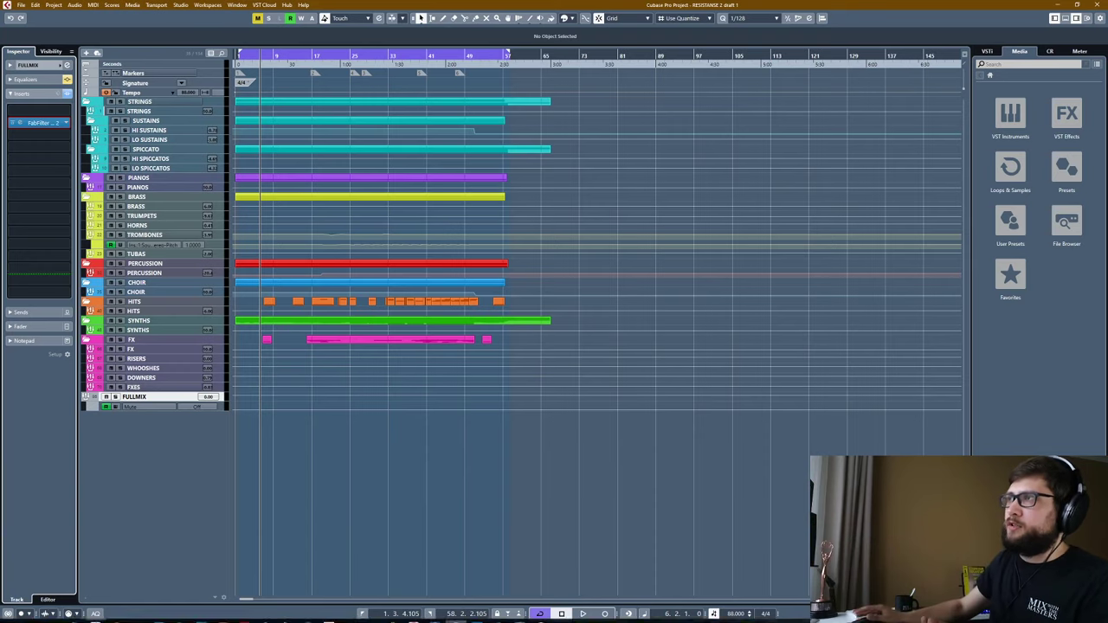
click(107, 396)
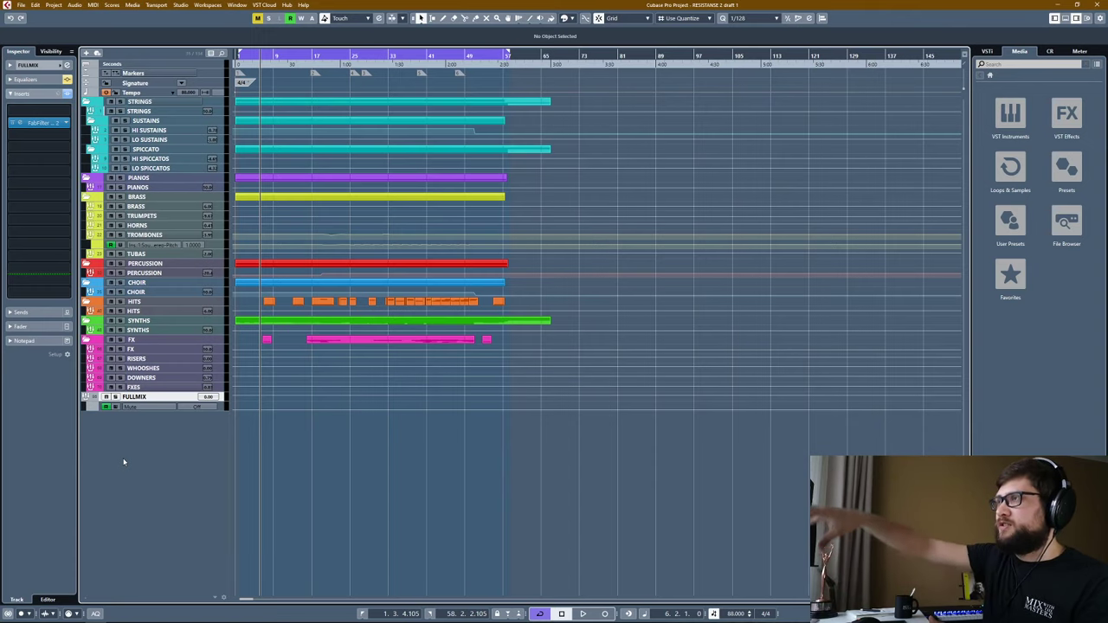
Look over the routing, inserts and sends of all channels in the MixConsole, from STRINGS to FX.
key(F3)
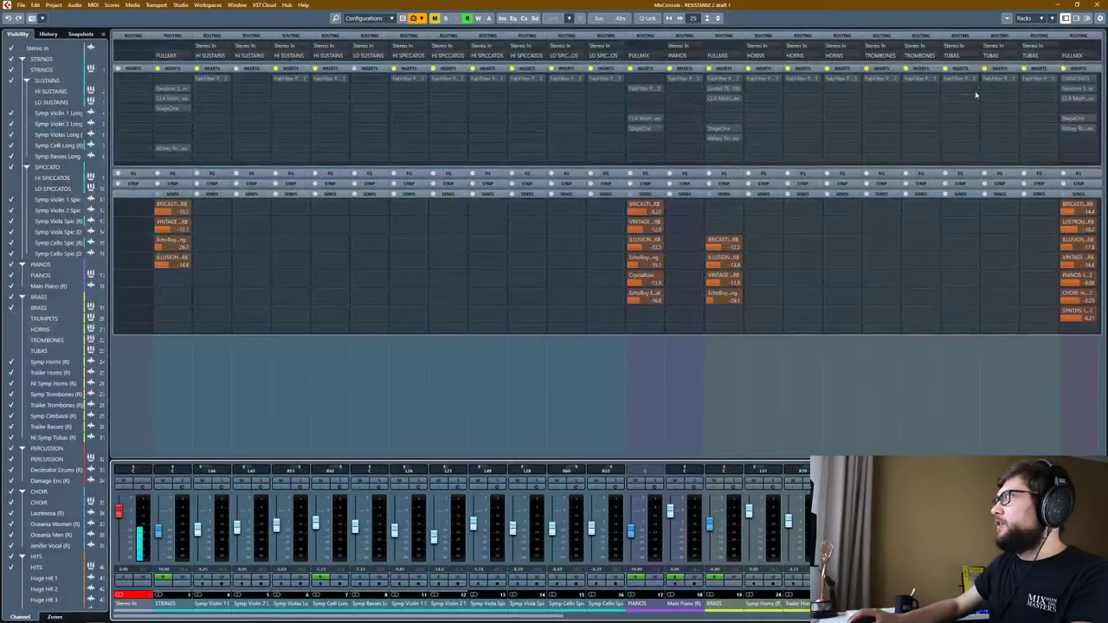
click(558, 615)
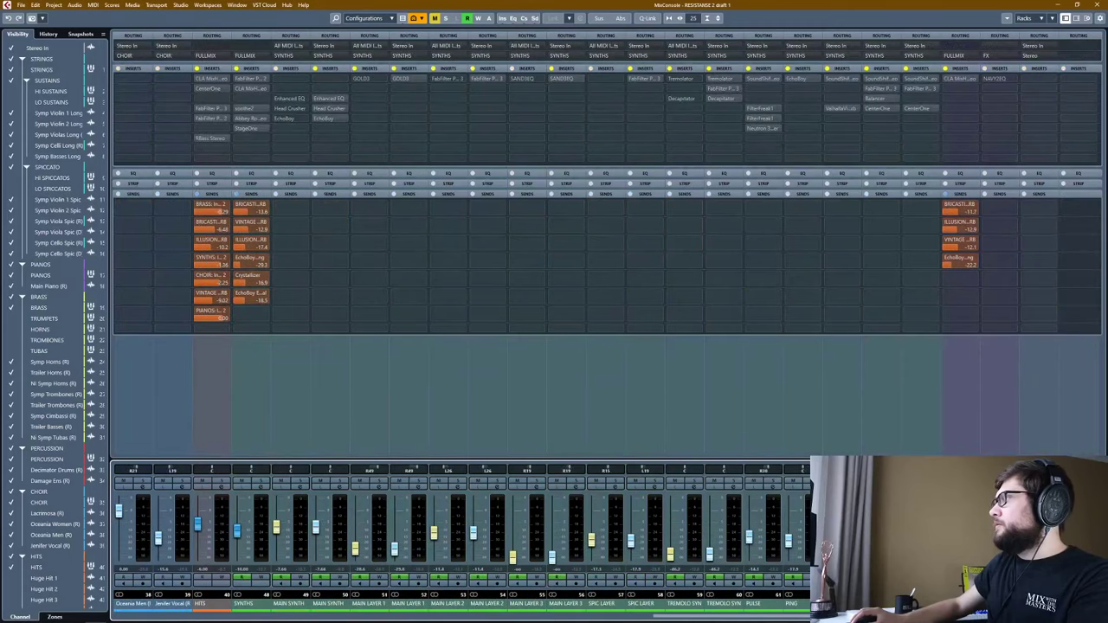
key(F3)
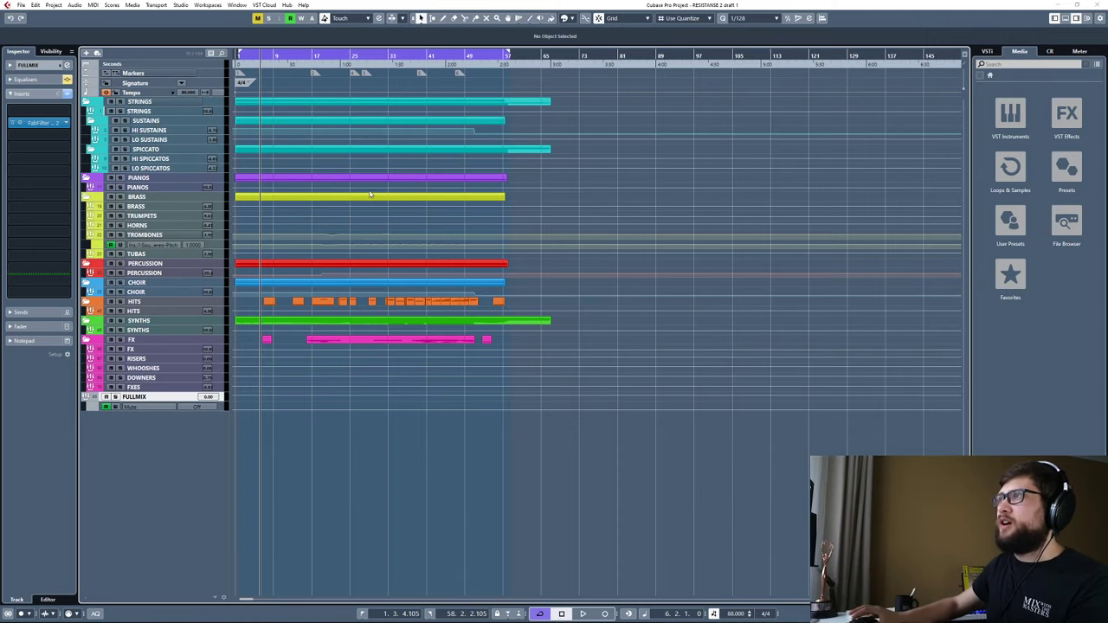
Make the hidden MAIN SYNTH instrument track in the SYNTHS folder visible in the project.
click(178, 330)
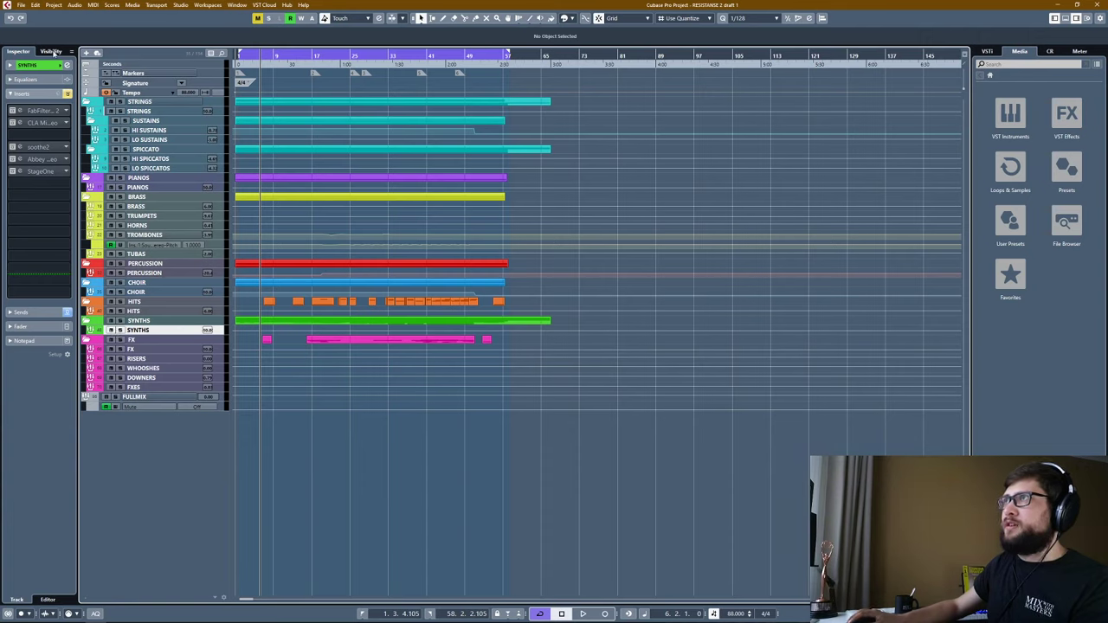
click(51, 51)
scroll(22, 296, down, 12)
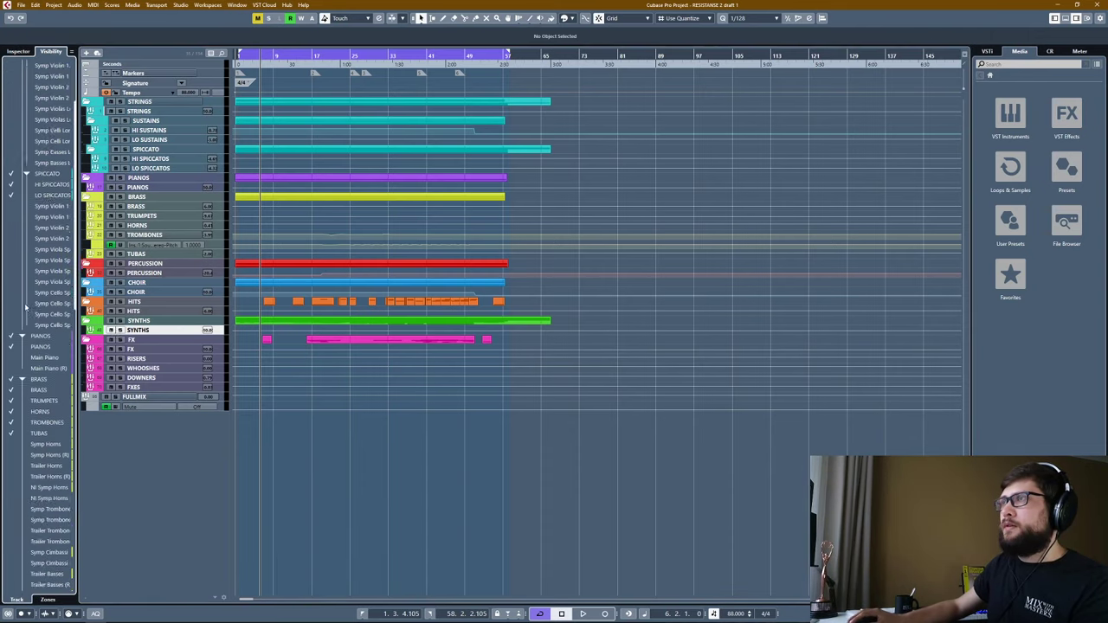
scroll(28, 325, down, 5)
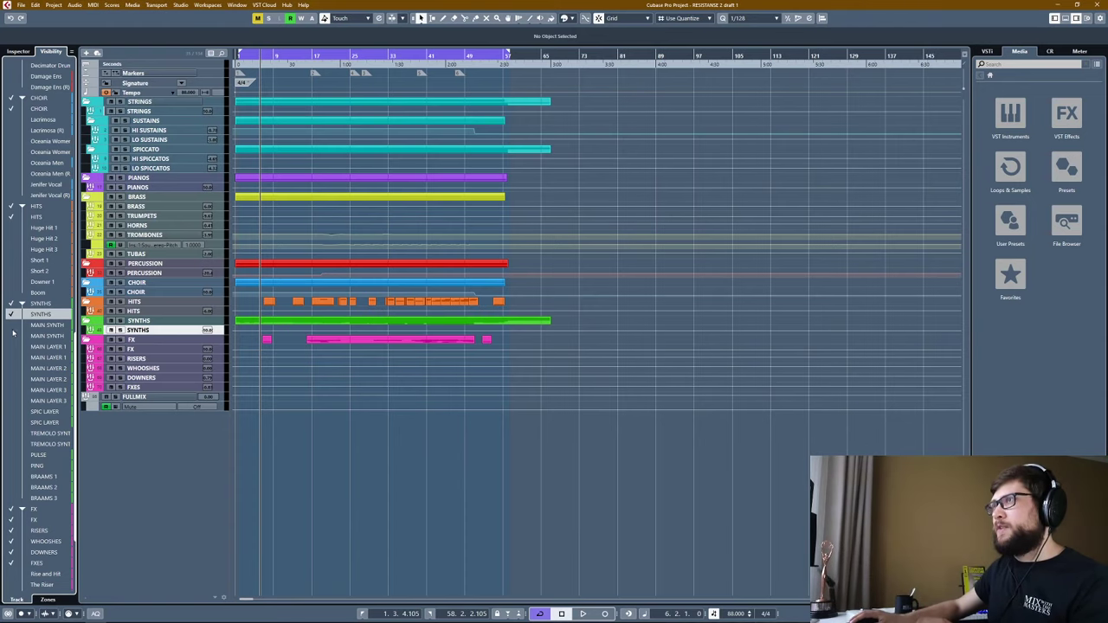
click(12, 325)
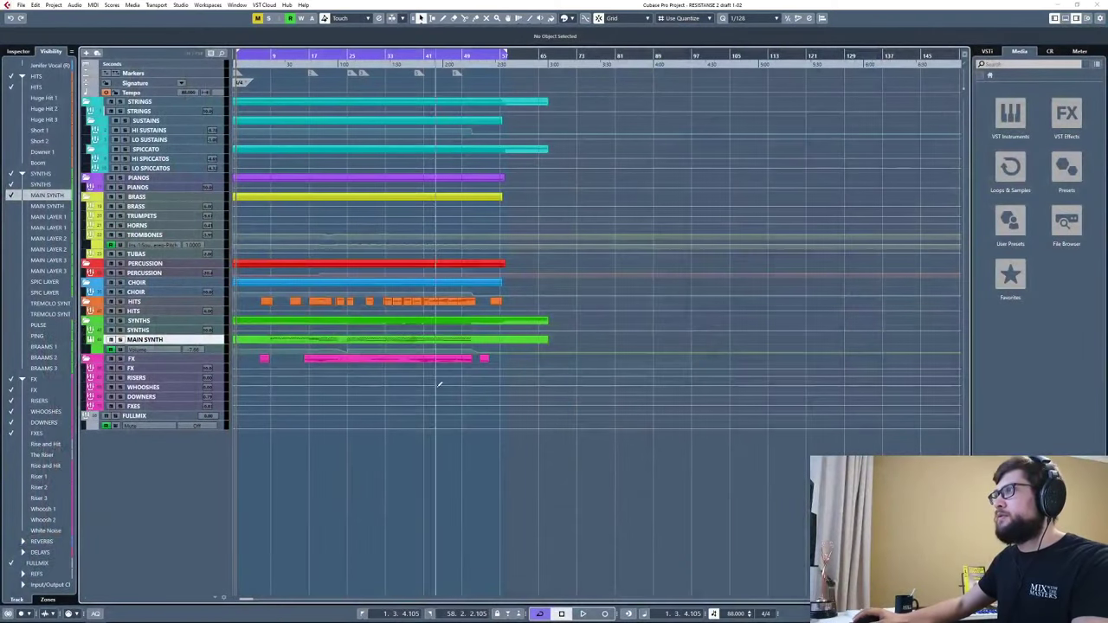
key(alt+Tab)
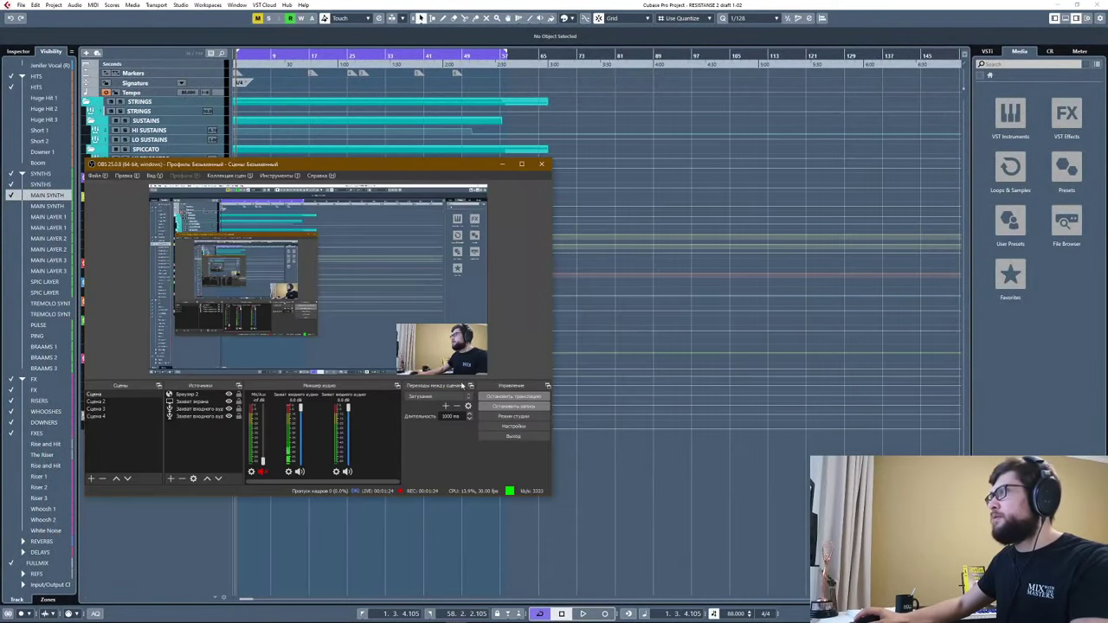
key(alt+Tab)
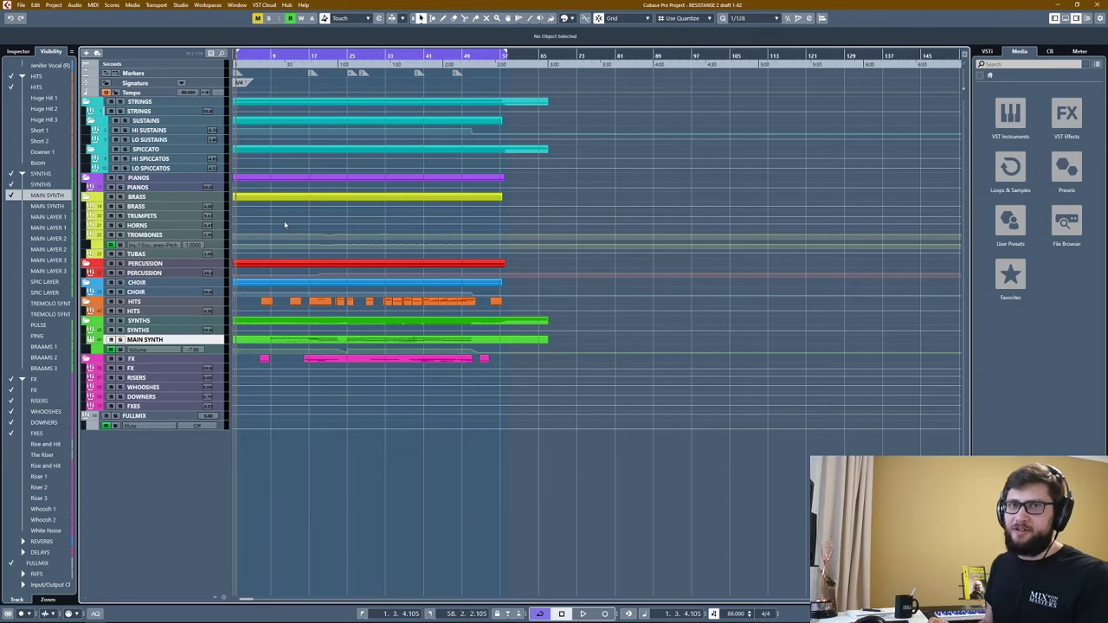
Examine the Zebra2 instrument on the MAIN SYNTH track, and close its window.
click(16, 51)
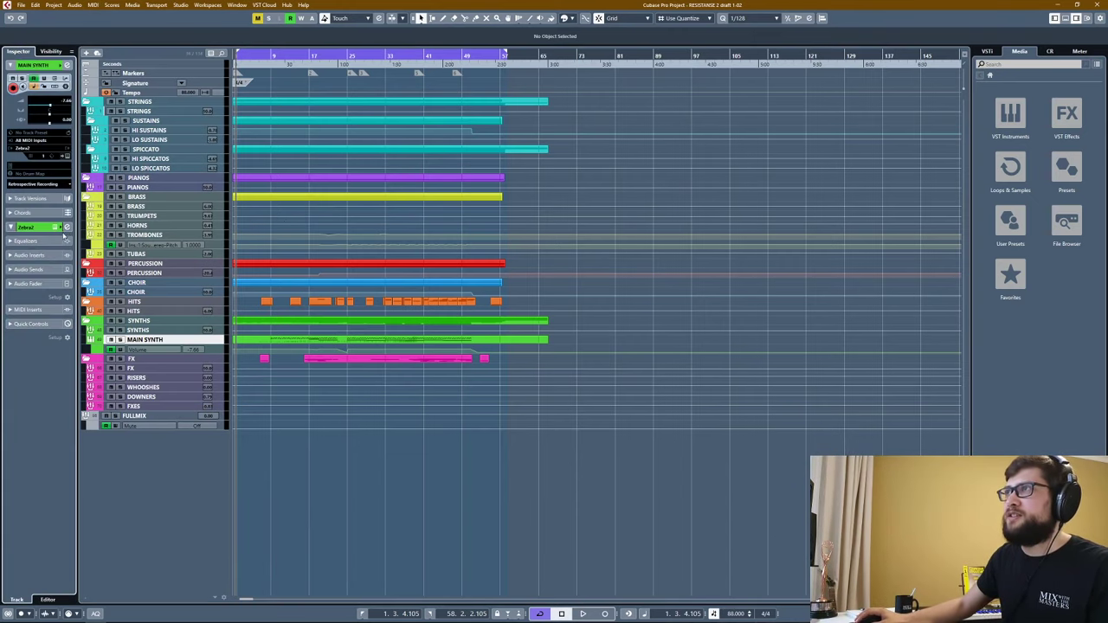
key(e)
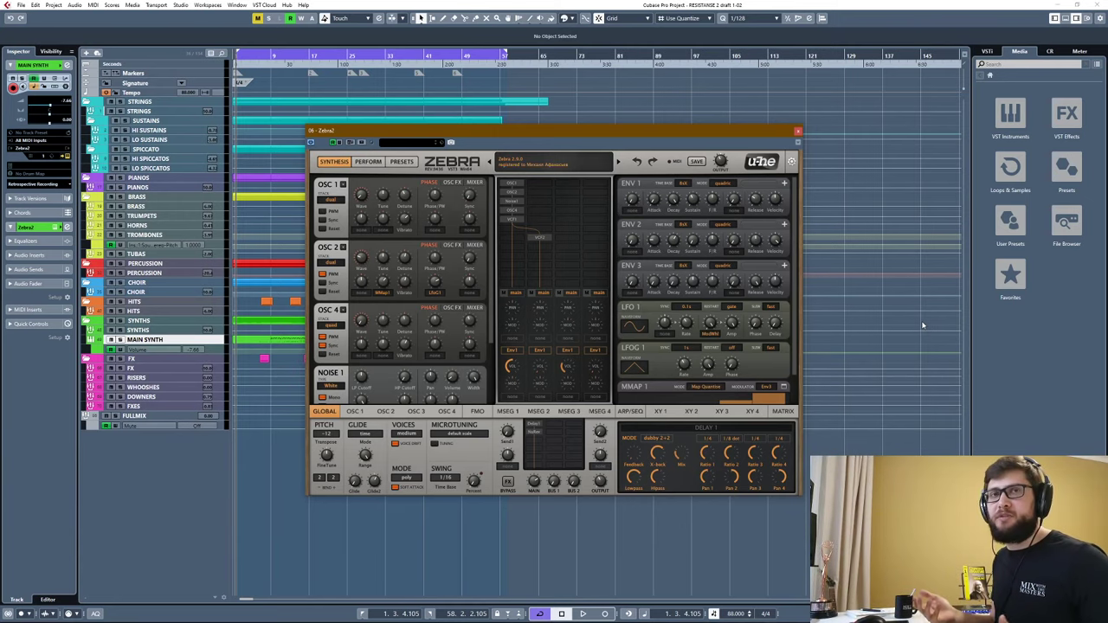
click(797, 134)
Solo the MAIN SYNTH track and play a short passage starting at about bar 8.
key(h)
key(h)
key(h)
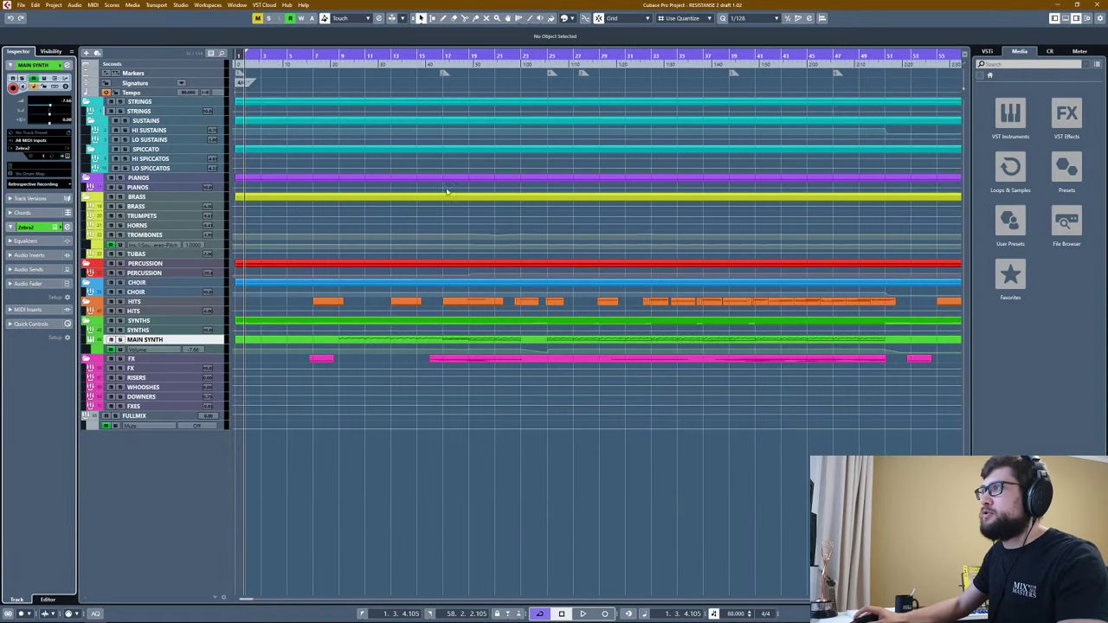
click(333, 56)
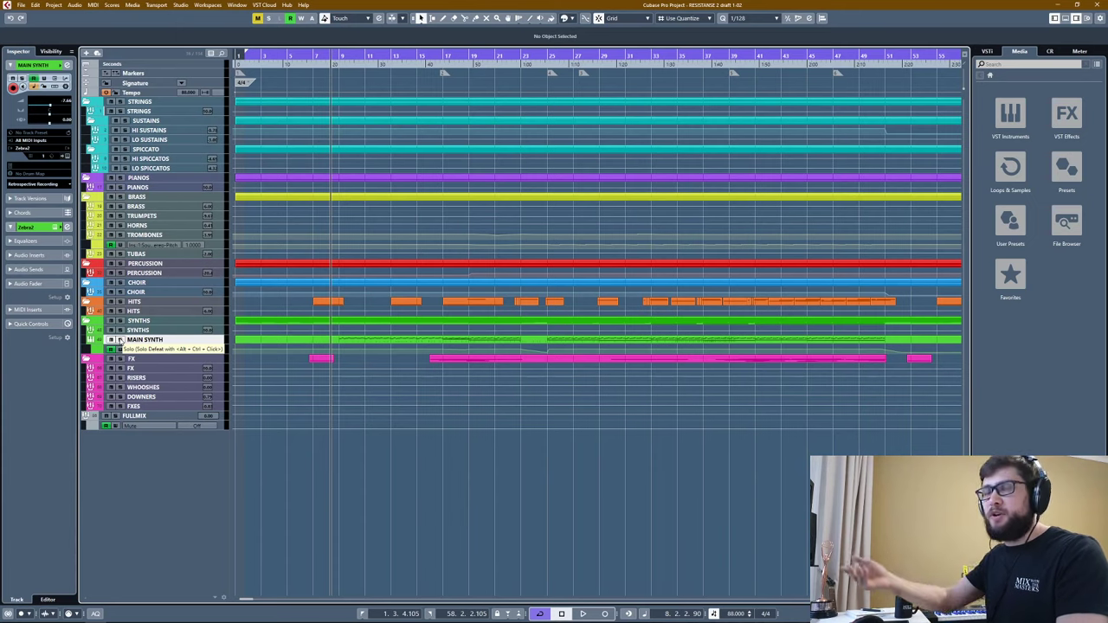
click(121, 342)
key(space)
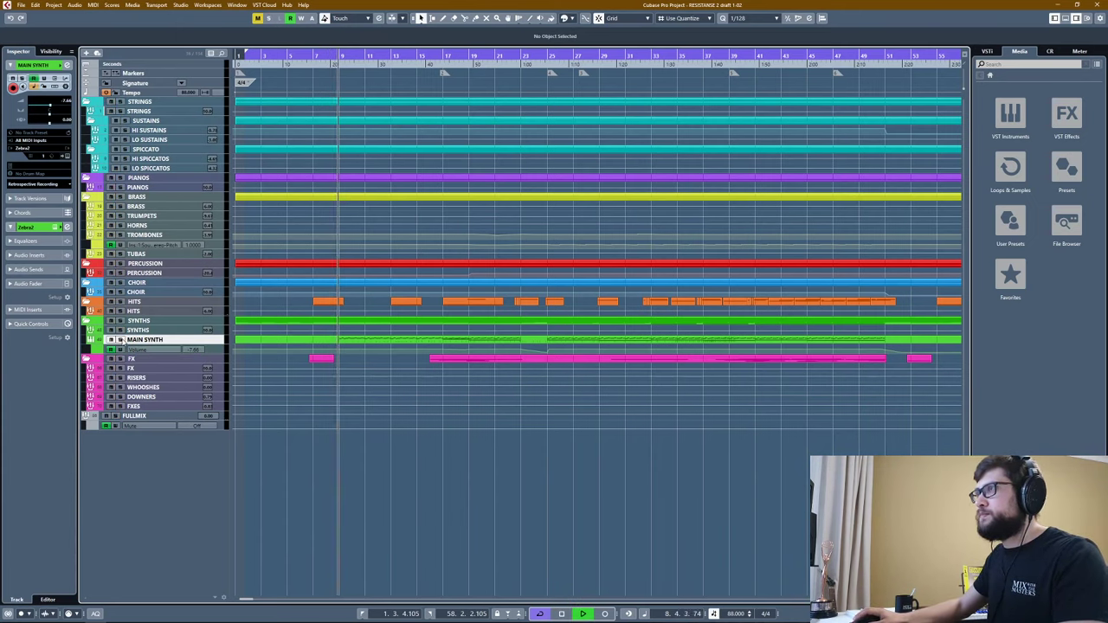
key(space)
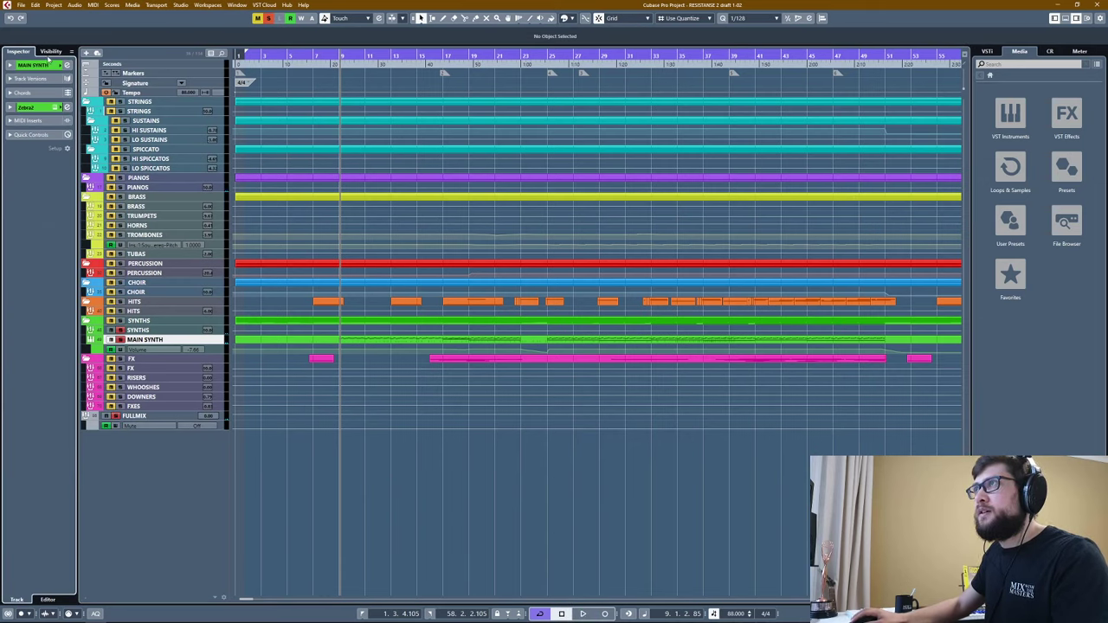
Continue playing the soloed MAIN SYNTH while checking the track's audio inserts.
click(50, 52)
key(space)
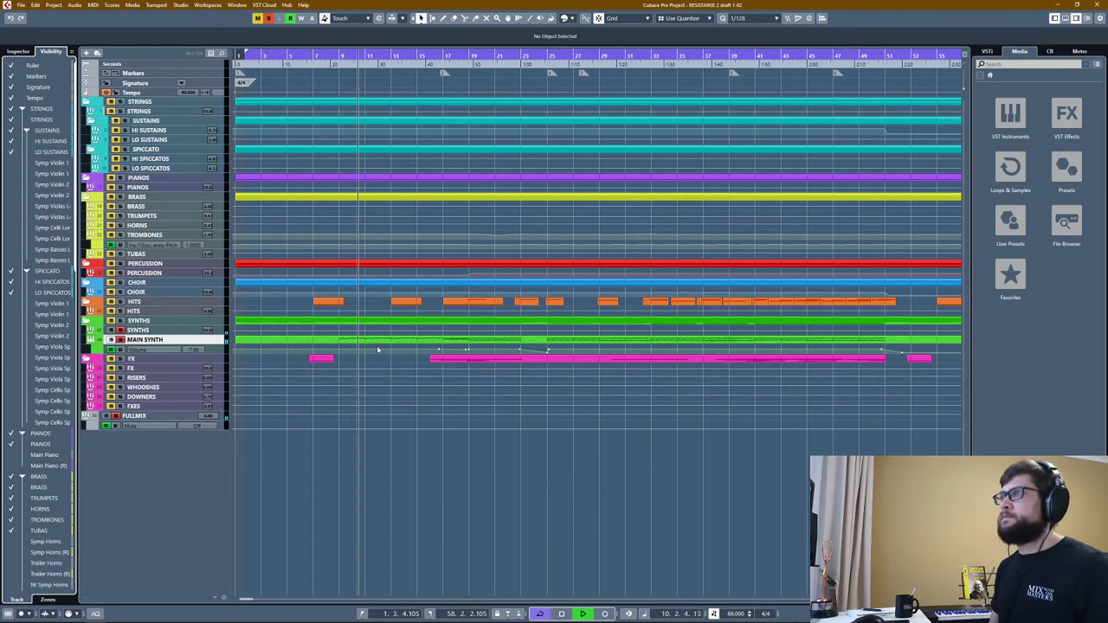
click(30, 51)
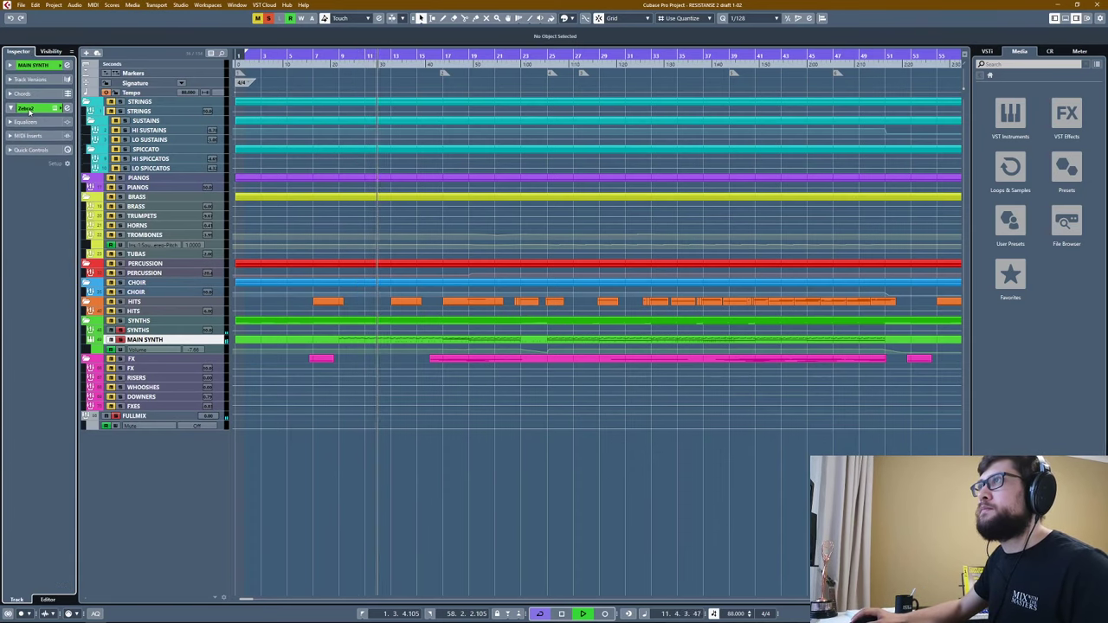
click(32, 136)
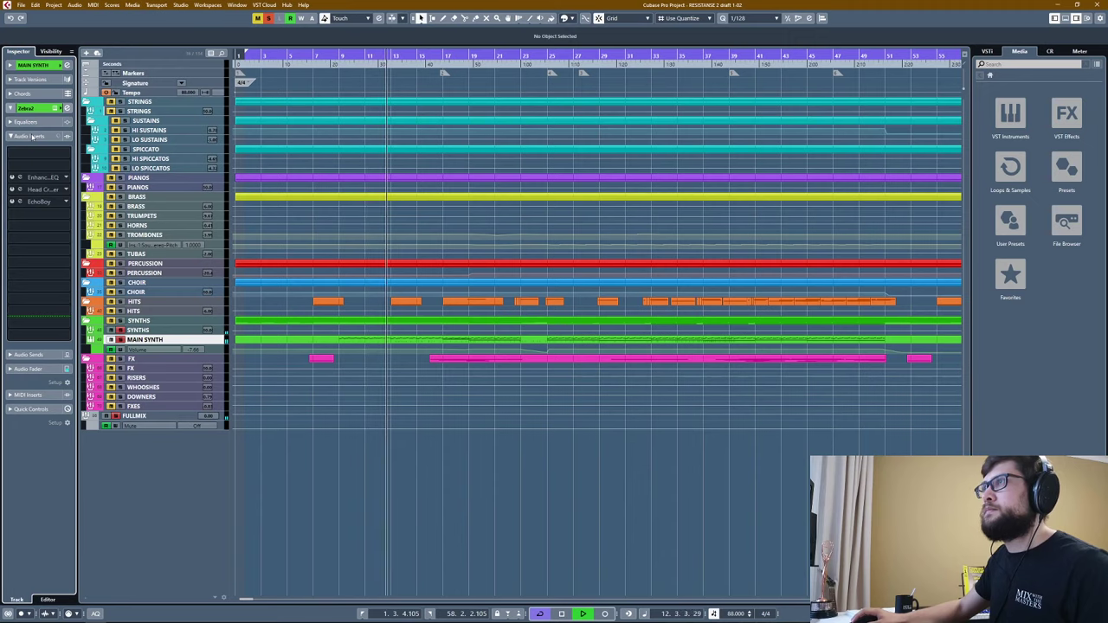
click(32, 136)
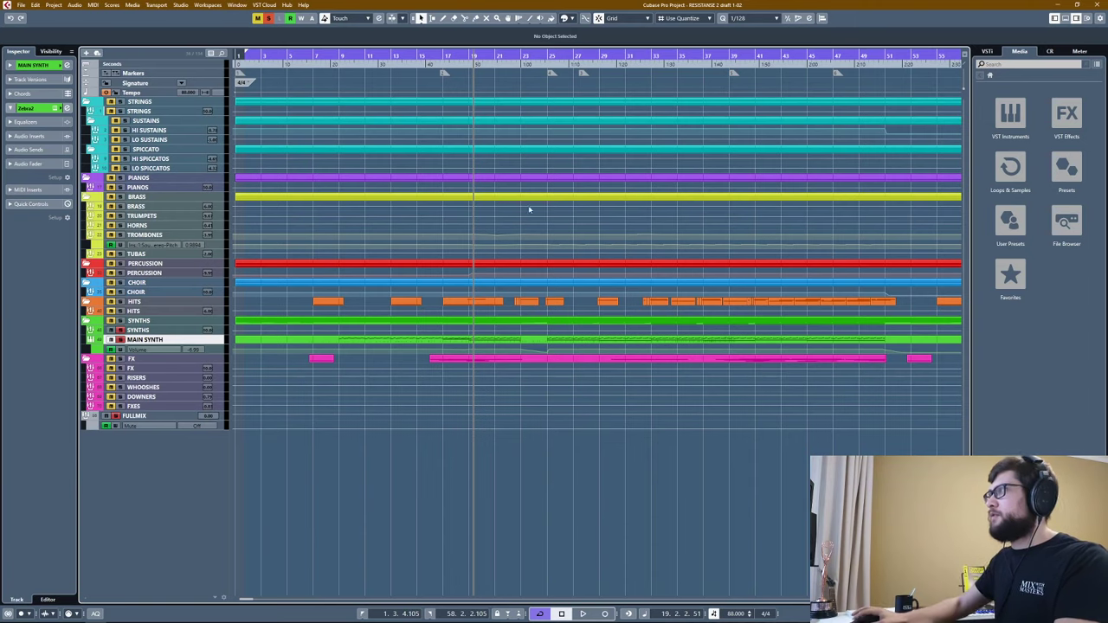
Play the soloed MAIN SYNTH track from about bar 24 through the following bars, and stop playback.
drag(537, 55, 598, 153)
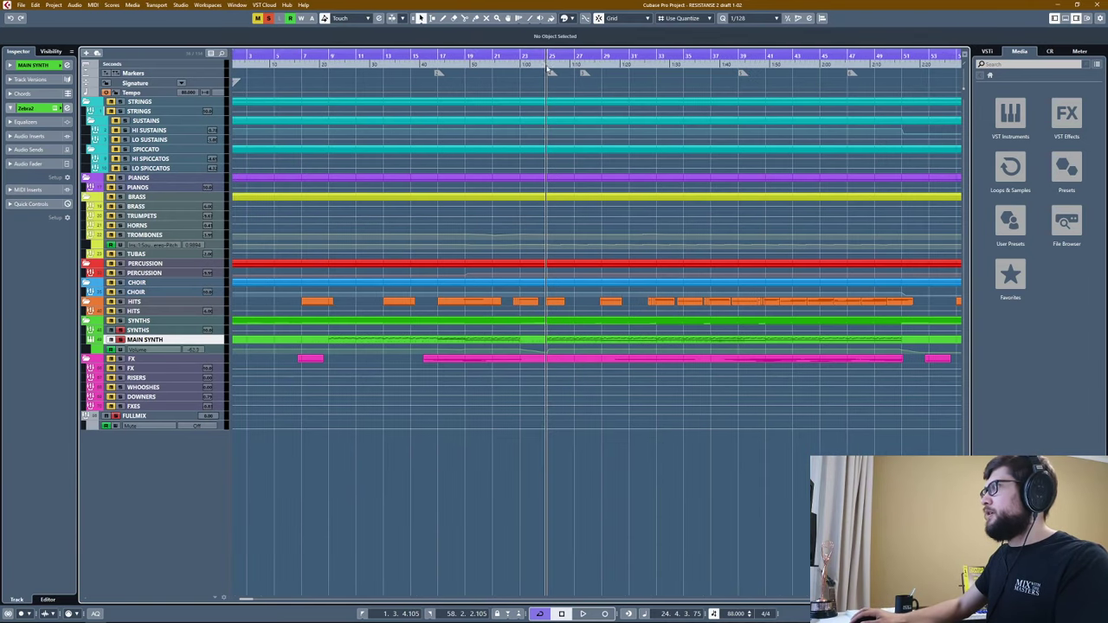
key(space)
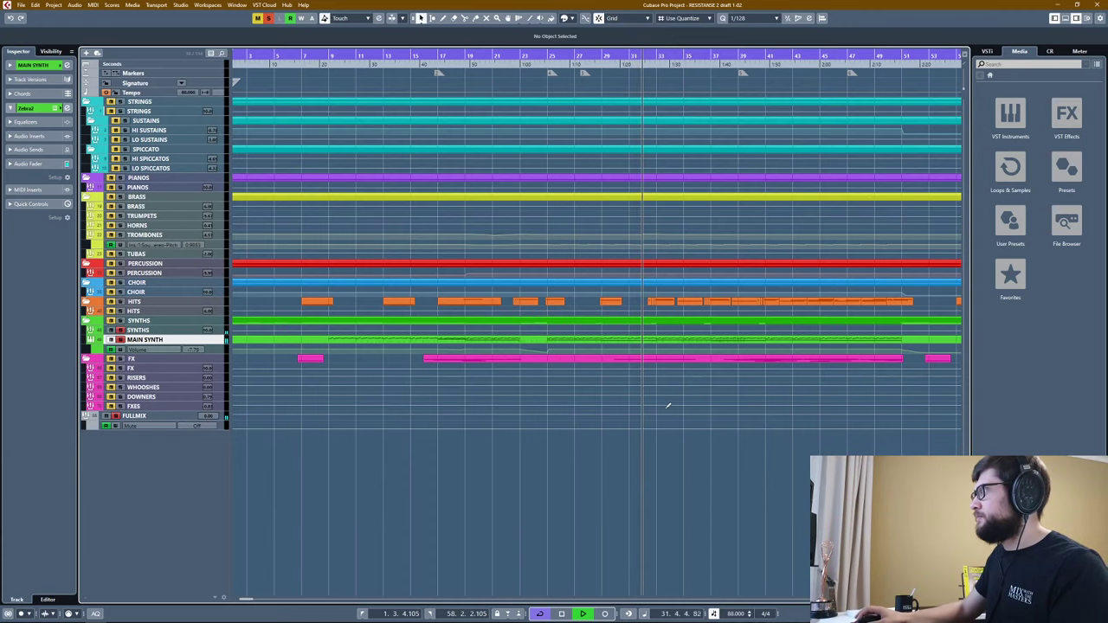
key(g)
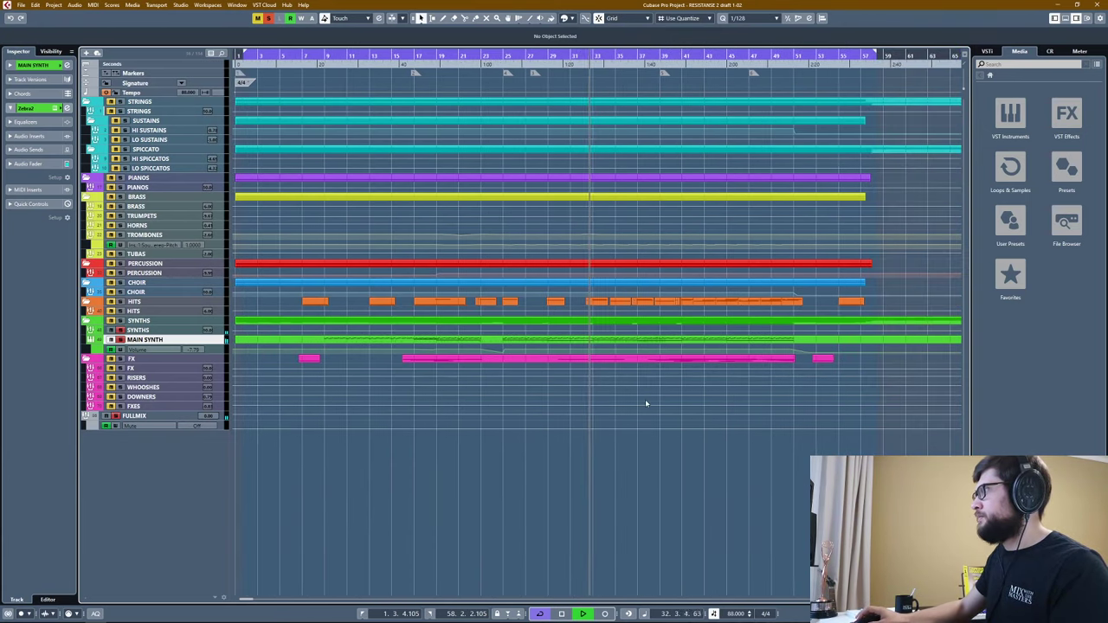
key(space)
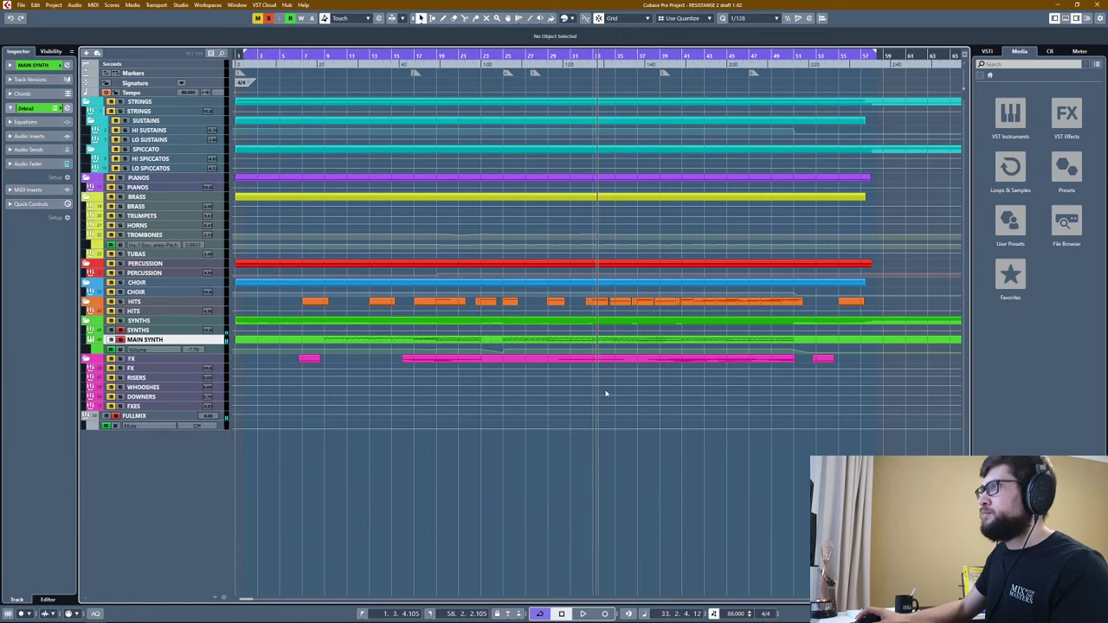
Enlarge the MAIN SYNTH track to examine its MIDI notes while playing from about bar 38, and unsolo and shrink it again.
click(296, 340)
key(ctrl+Down)
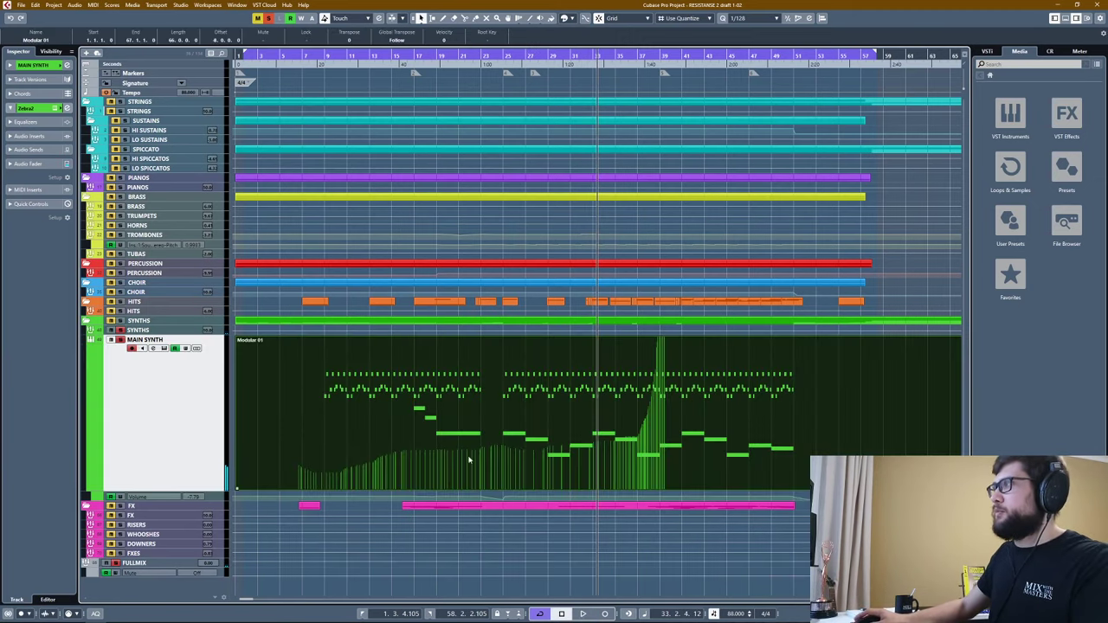
click(658, 56)
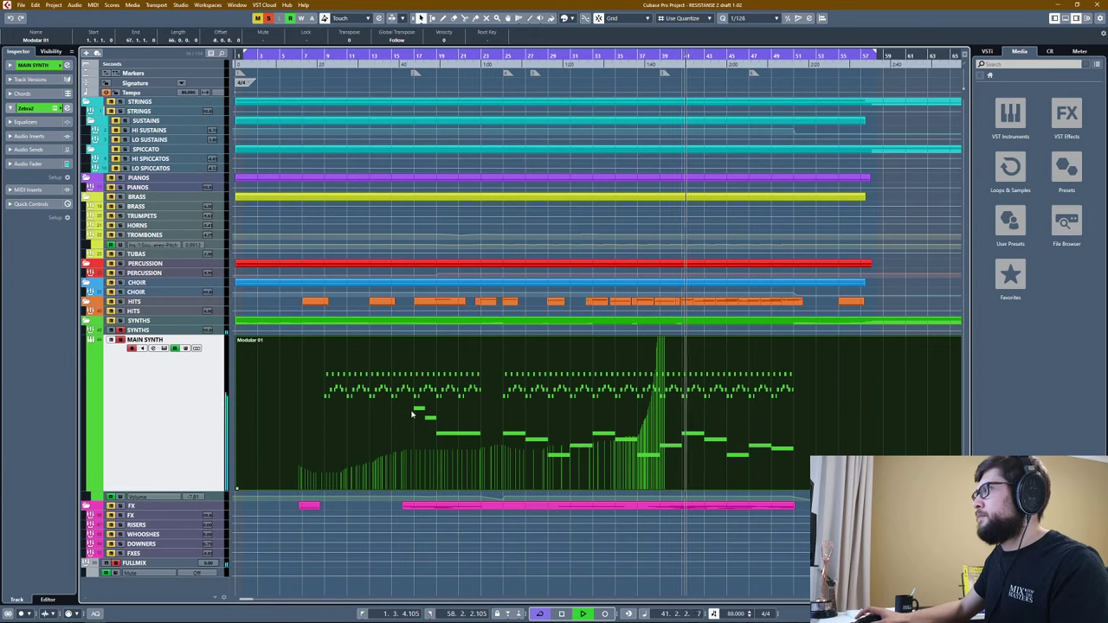
key(space)
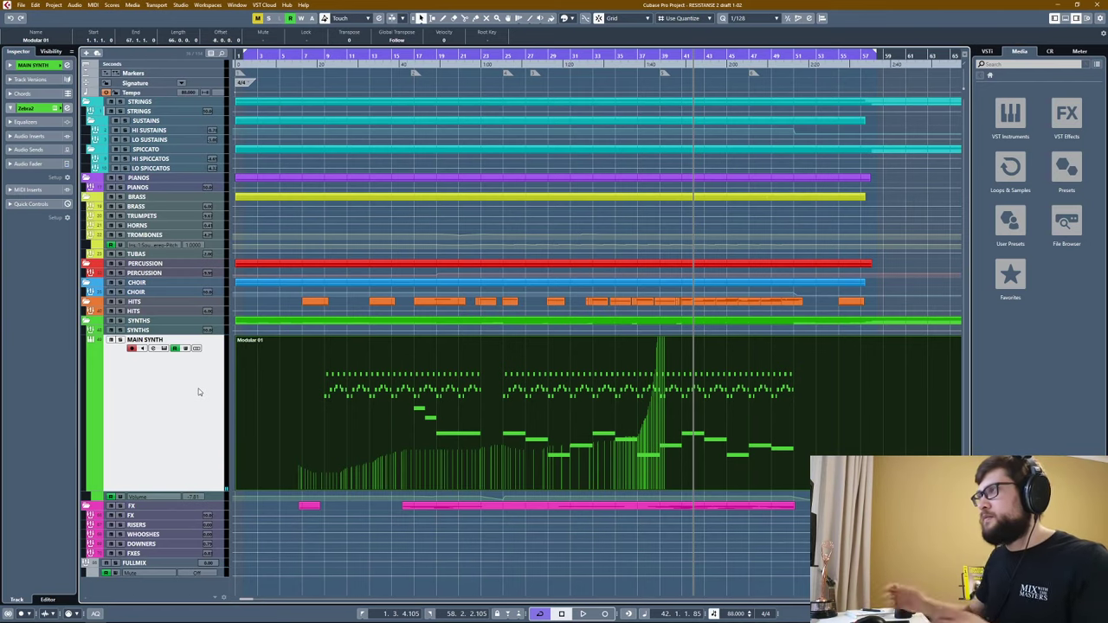
click(163, 369)
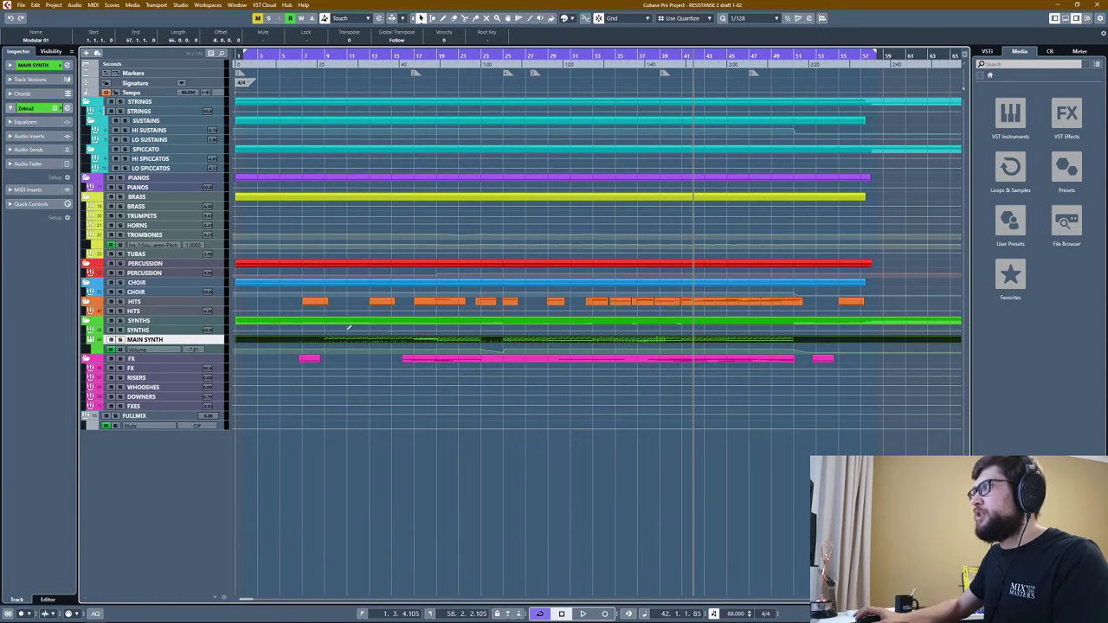
key(h)
key(h)
key(h)
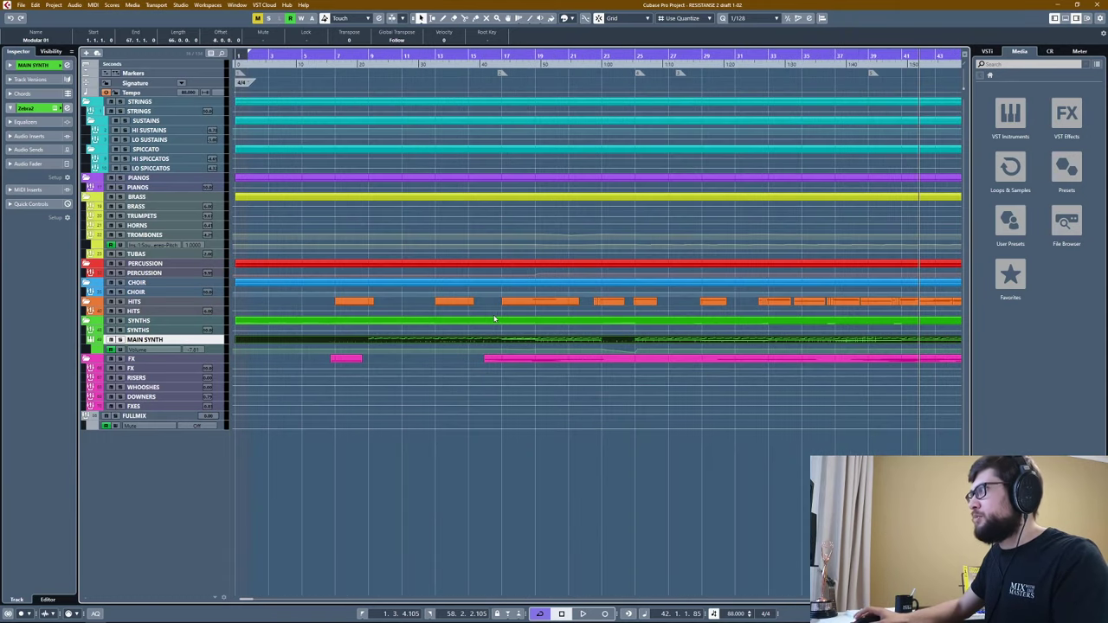
key(g)
key(g)
key(g)
key(g)
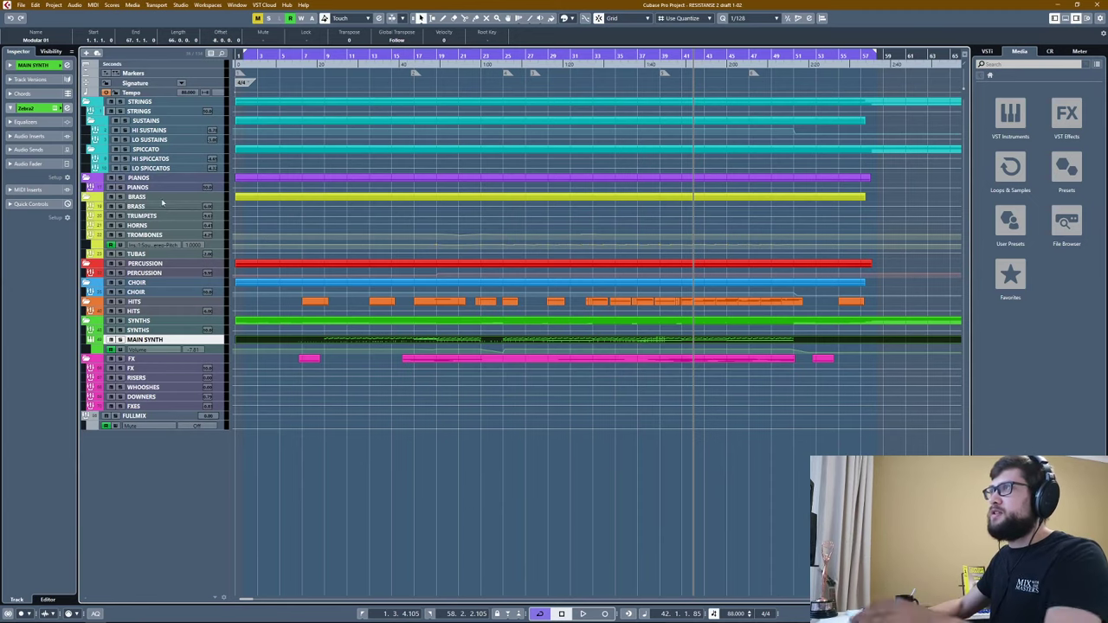
Make the hidden Main Piano (R) track and the audio version of MAIN SYNTH visible in the project.
click(52, 51)
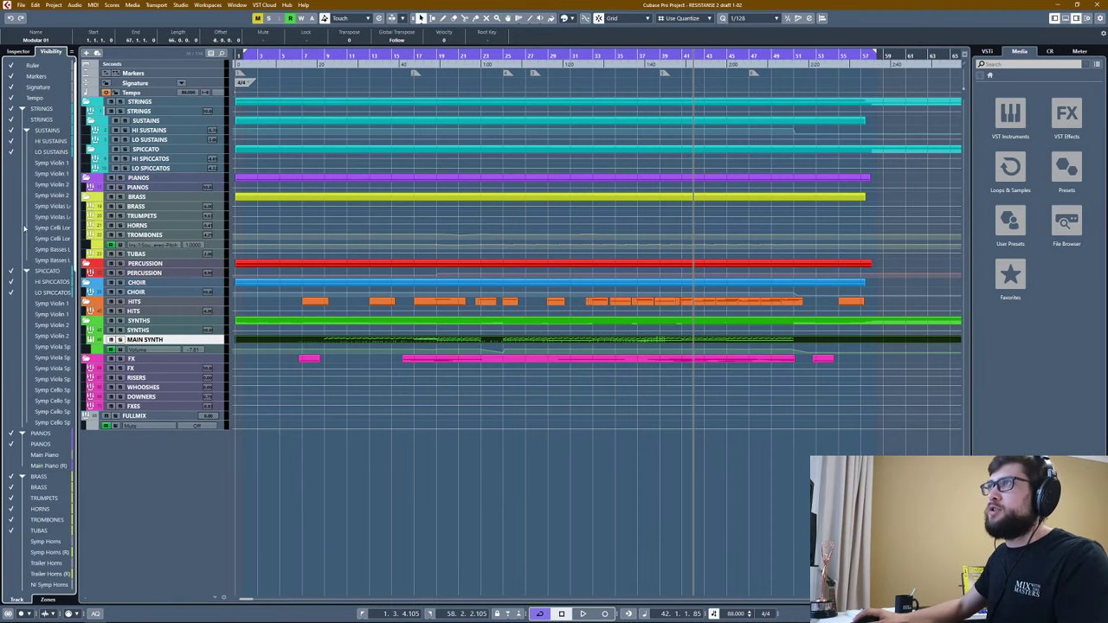
scroll(33, 173, down, 8)
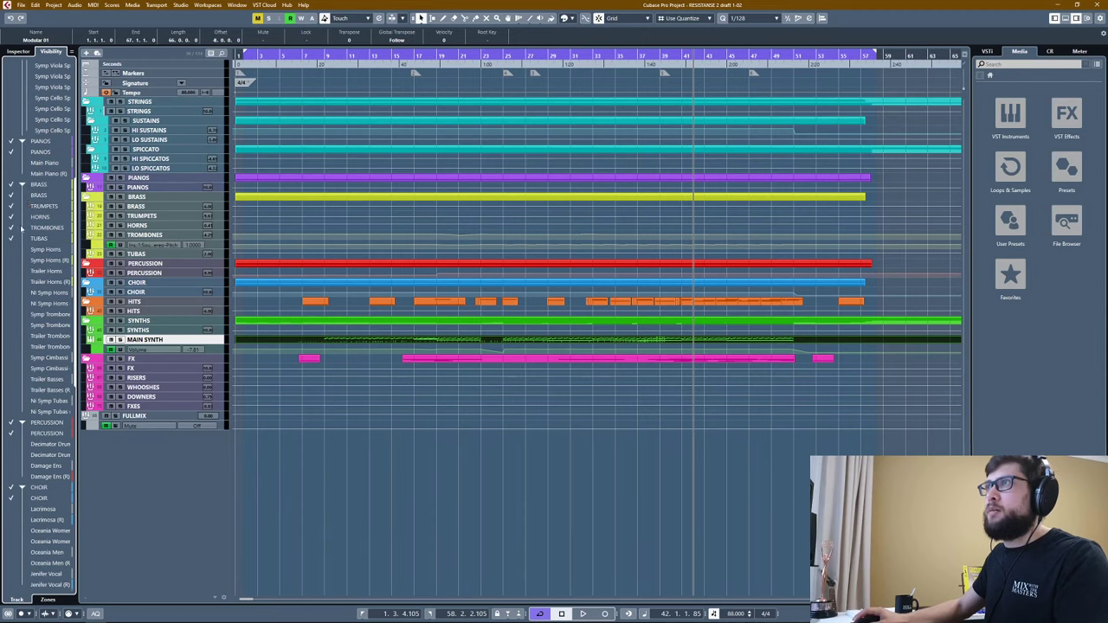
click(11, 173)
scroll(14, 165, down, 14)
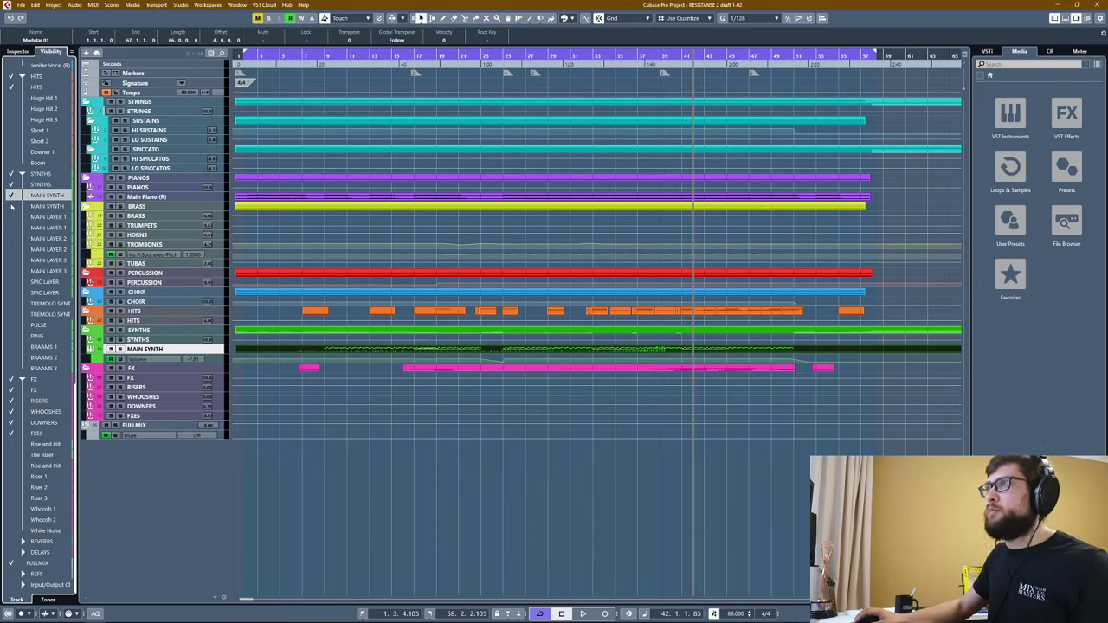
click(12, 206)
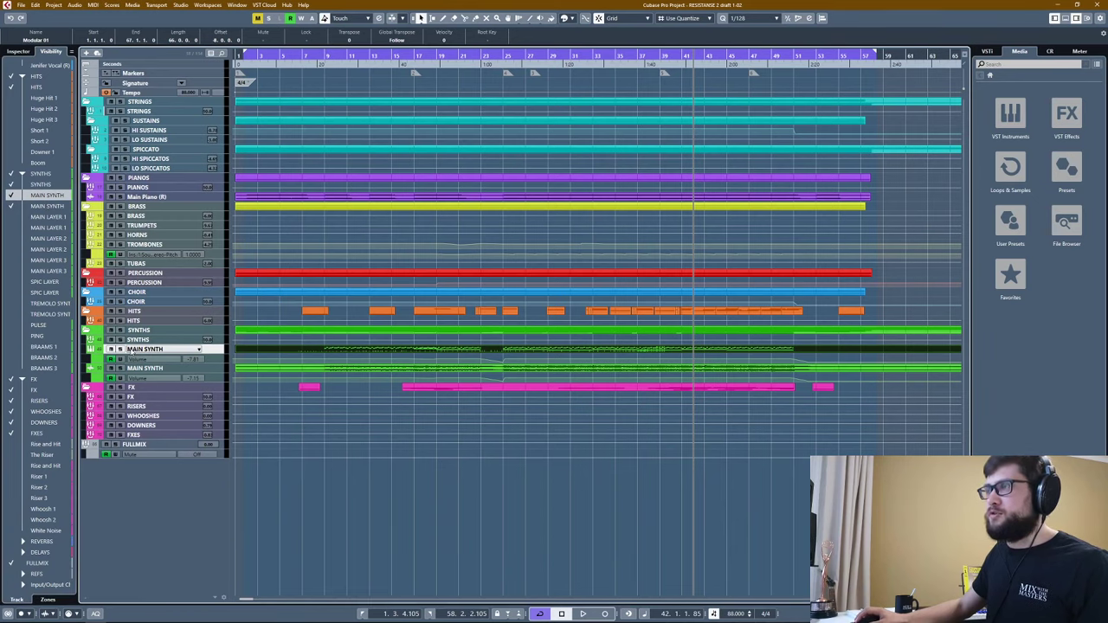
Select the audio MAIN SYNTH track and enlarge it to examine the rendered waveform.
click(132, 347)
click(21, 53)
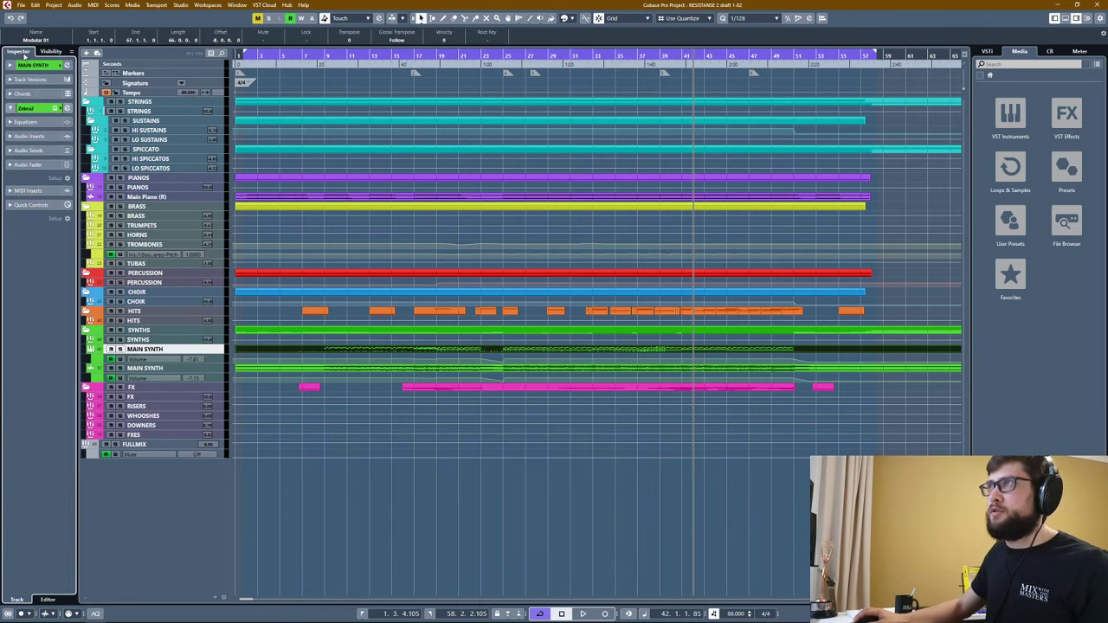
click(158, 368)
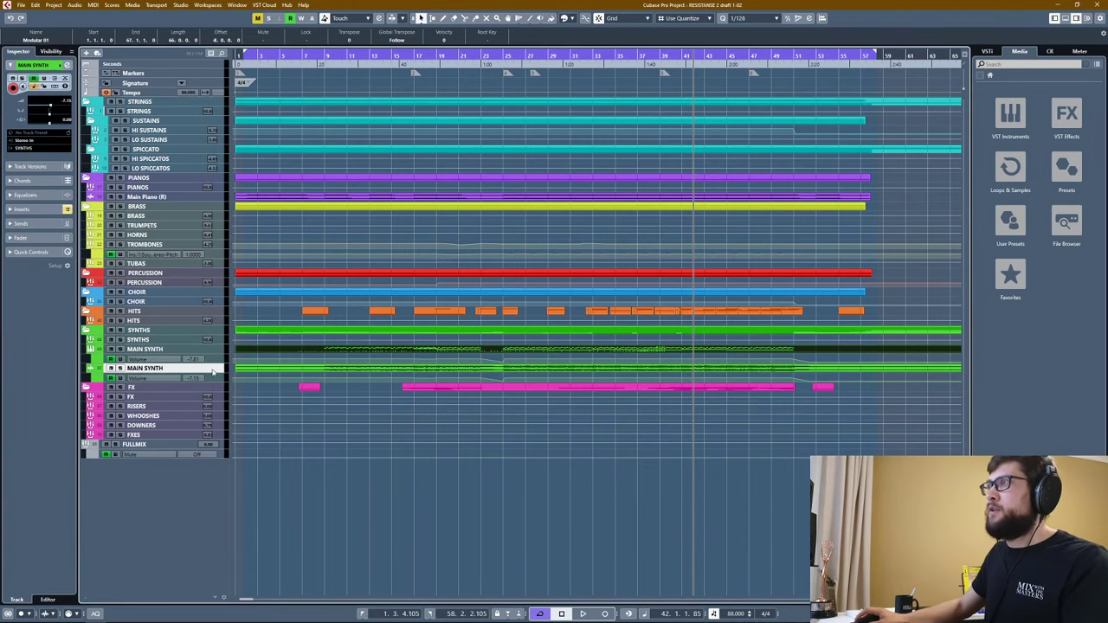
key(ctrl+grave)
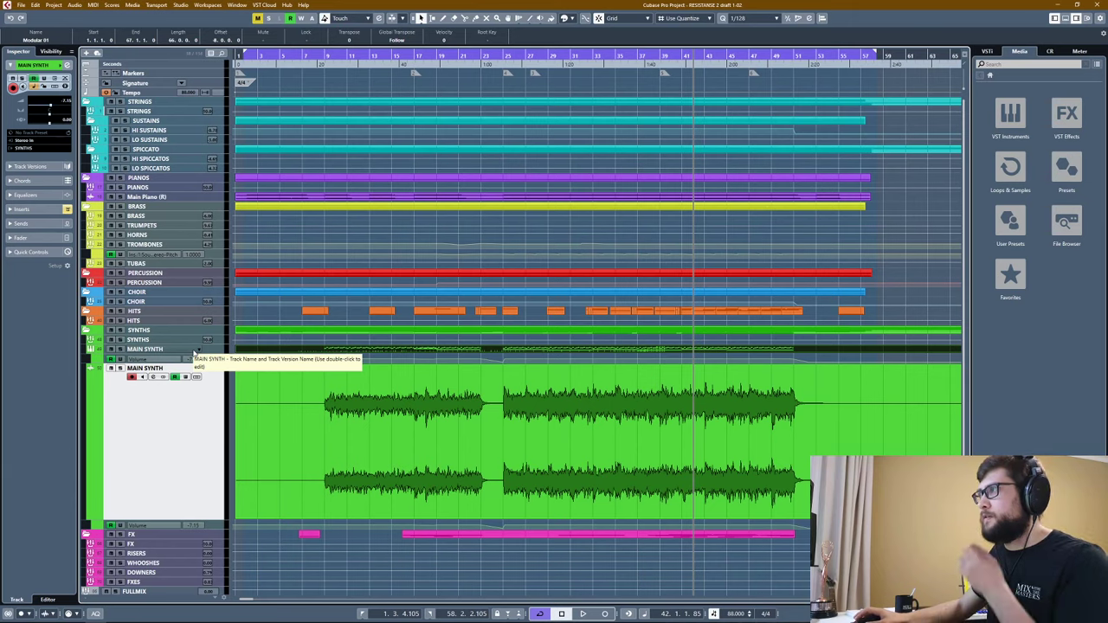
Disable the MAIN SYNTH instrument track and solo its rendered audio track.
right_click(196, 351)
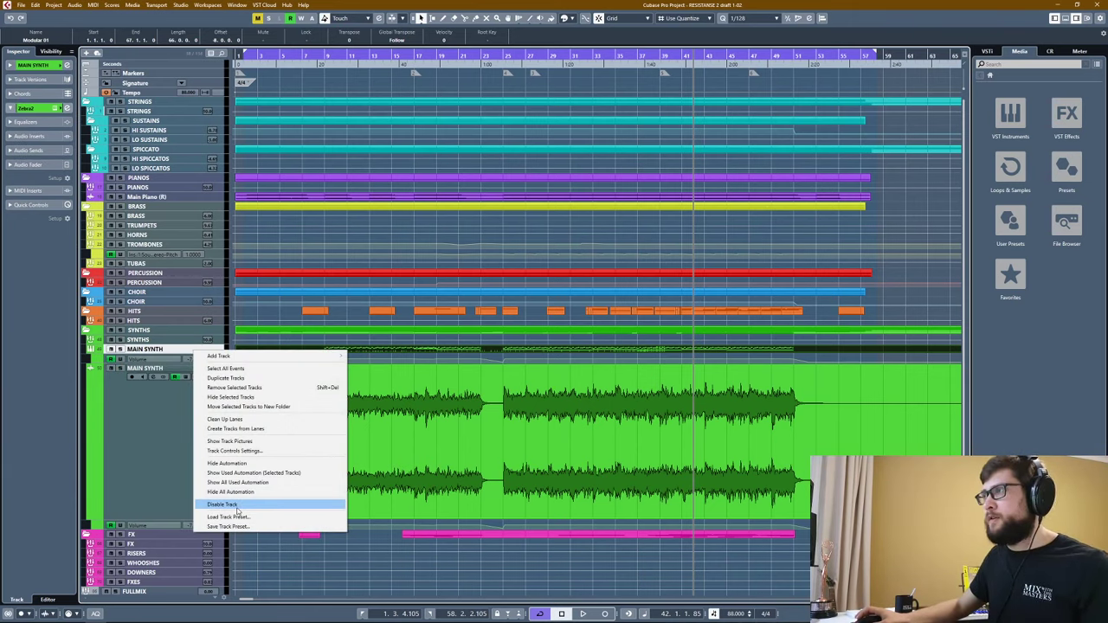
click(237, 505)
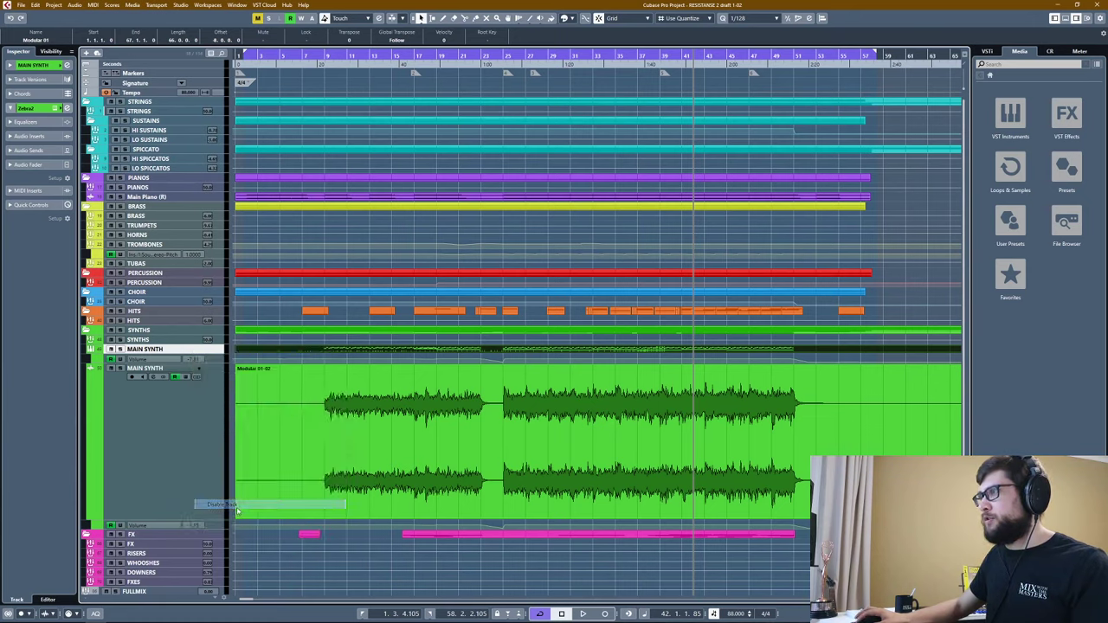
click(193, 406)
click(559, 424)
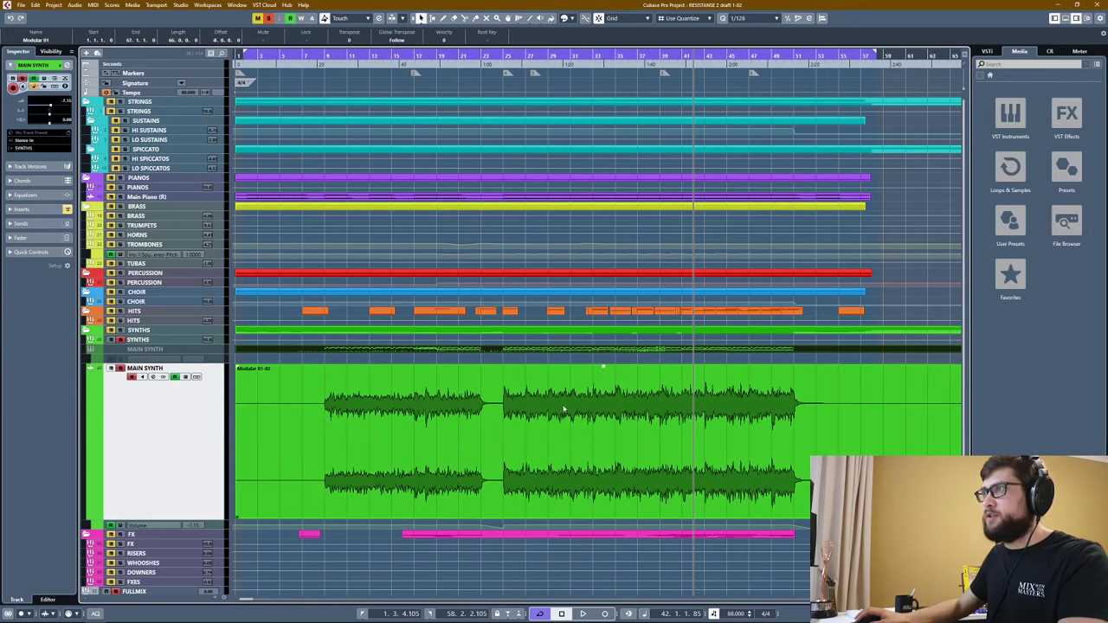
Play the soloed MAIN SYNTH audio render from about bar 42, and unsolo the track and reduce it to its small height.
key(space)
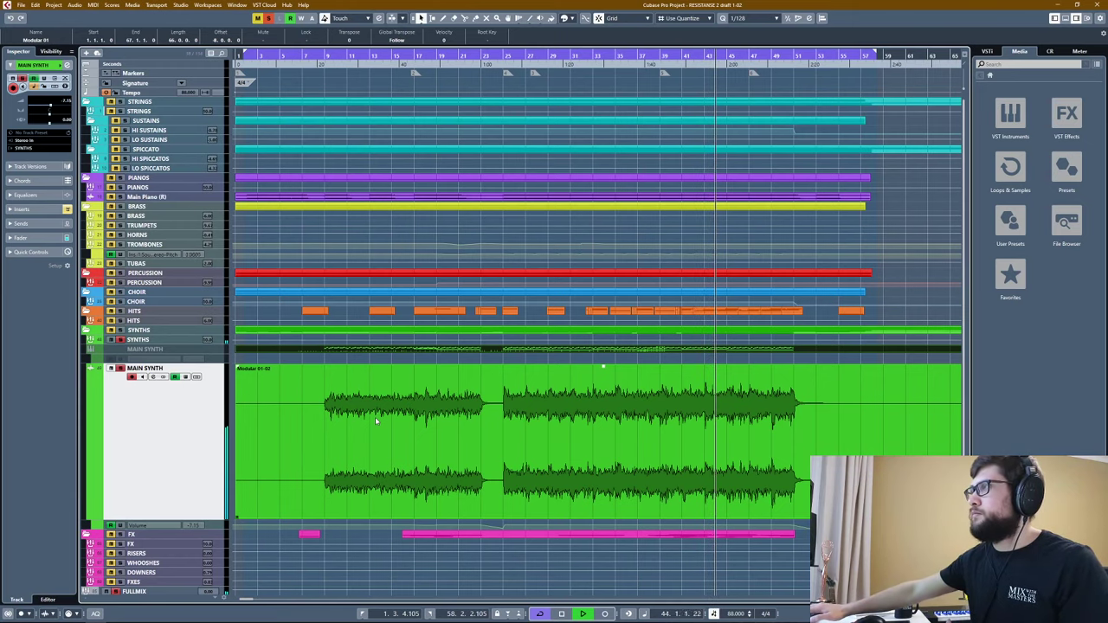
key(space)
click(170, 384)
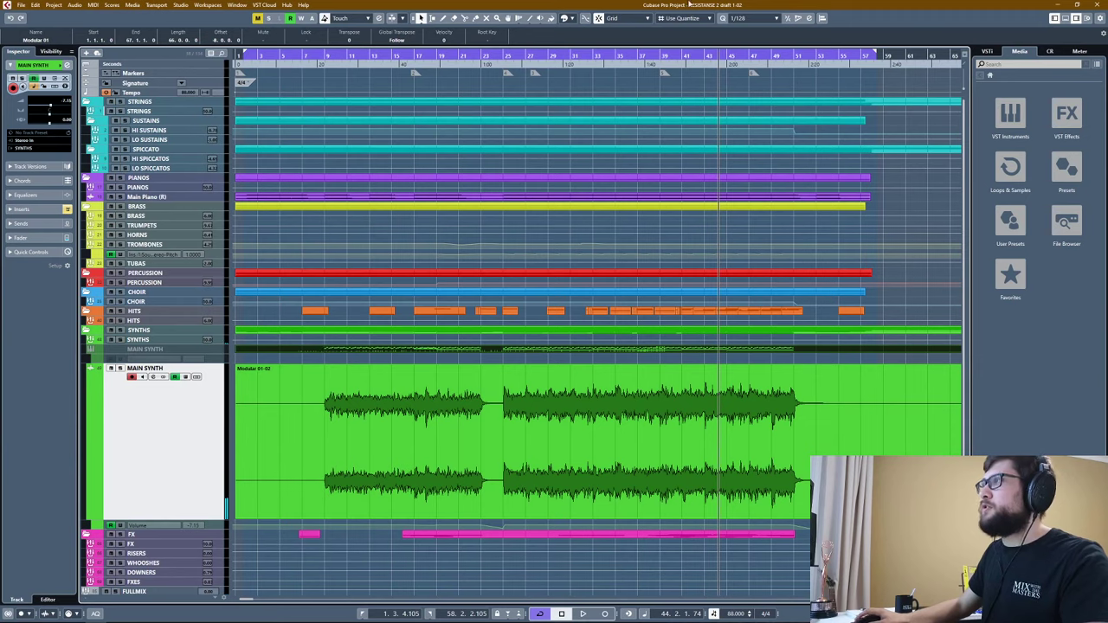
click(305, 408)
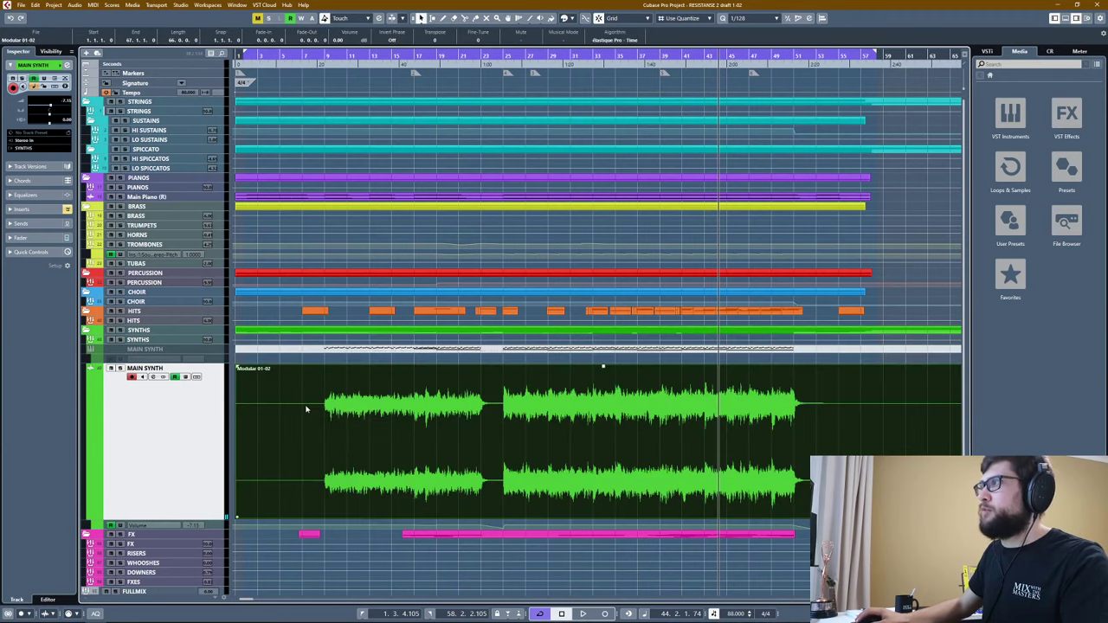
drag(197, 521, 197, 379)
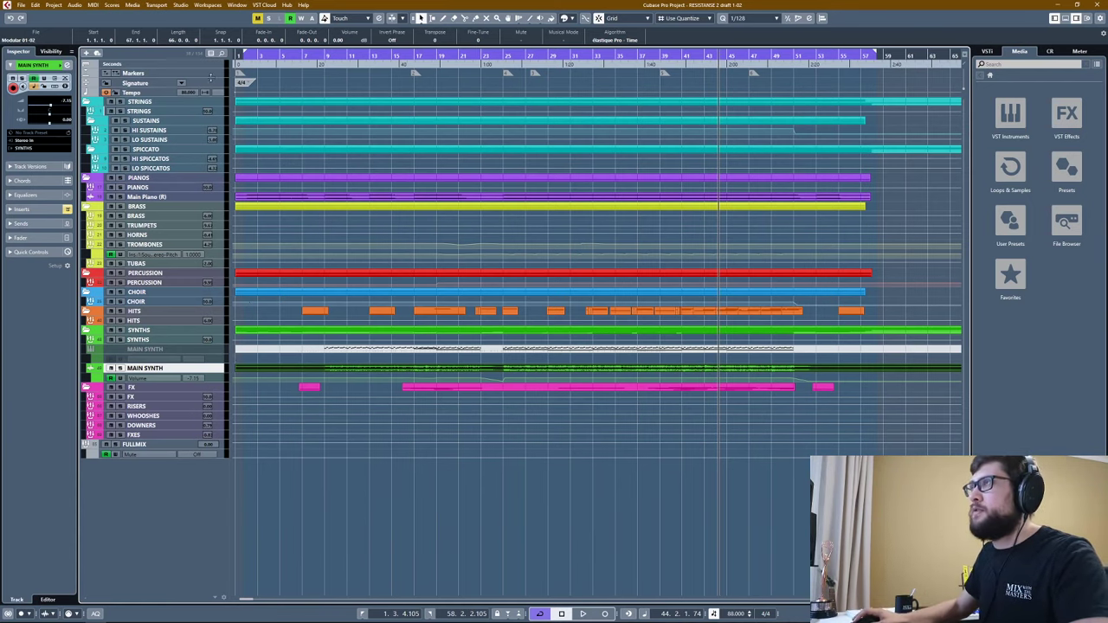
Show the disabled Main Piano instrument track beside Main Piano (R) for comparison, and hide it again.
click(152, 189)
click(154, 197)
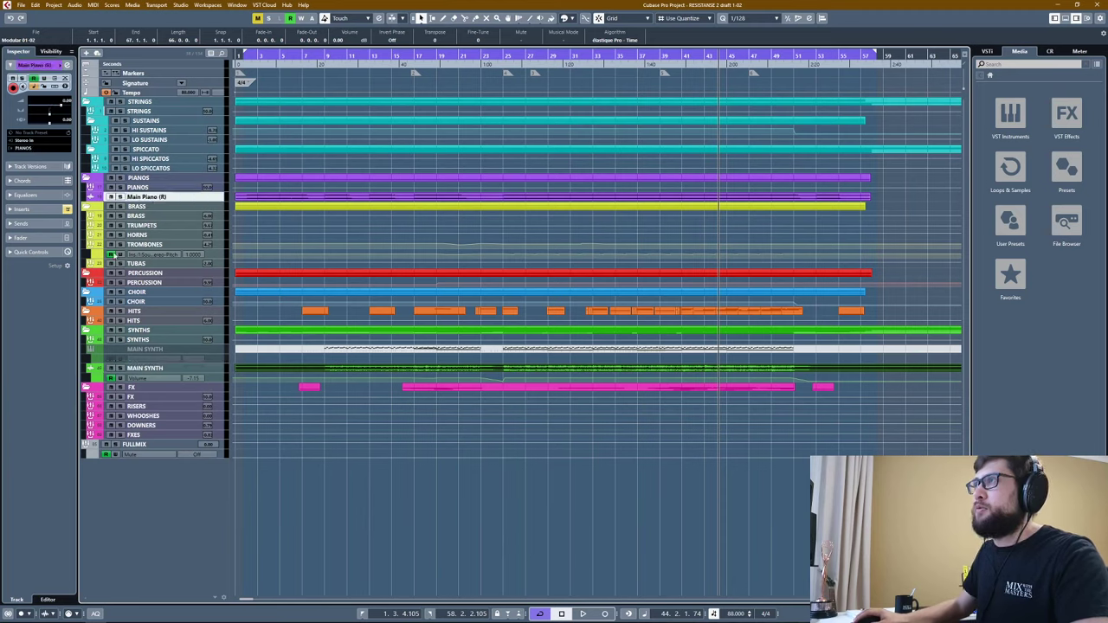
click(51, 52)
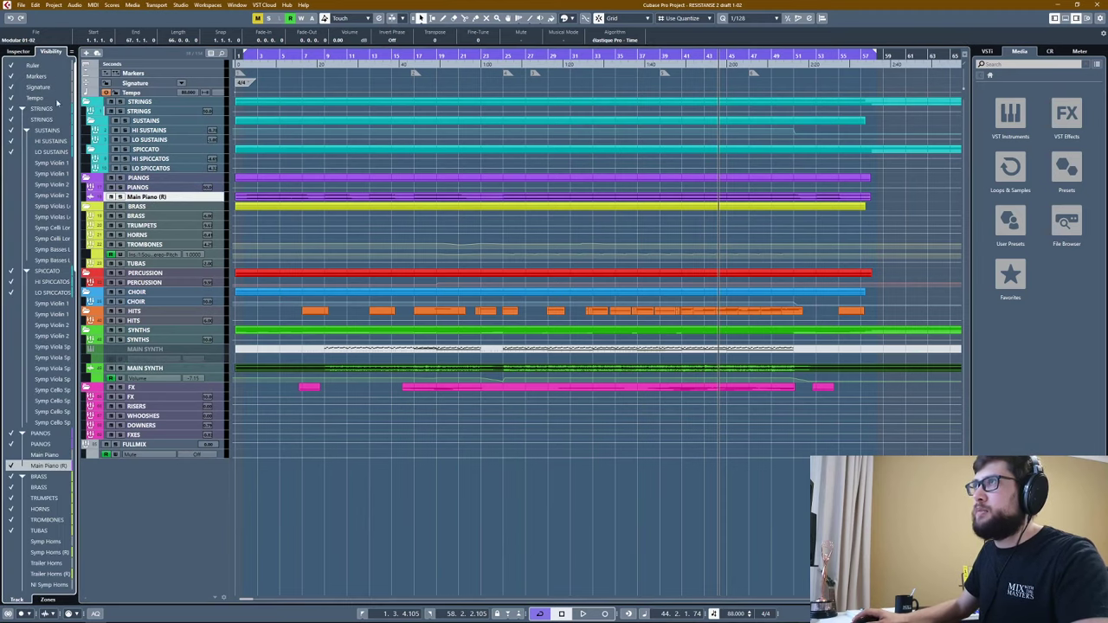
scroll(19, 341, down, 6)
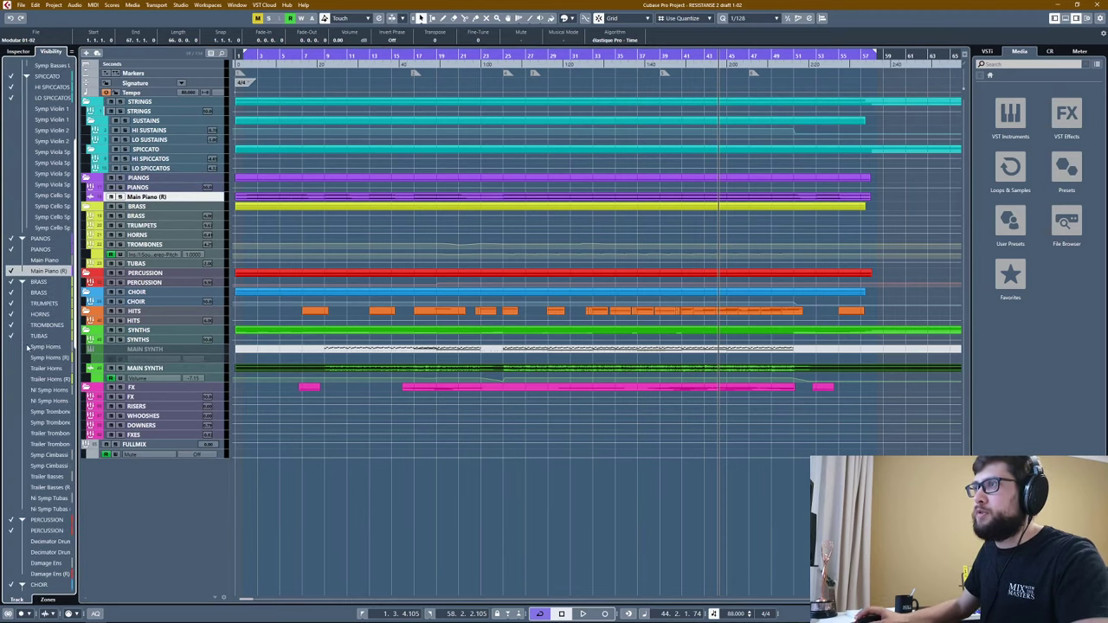
click(16, 261)
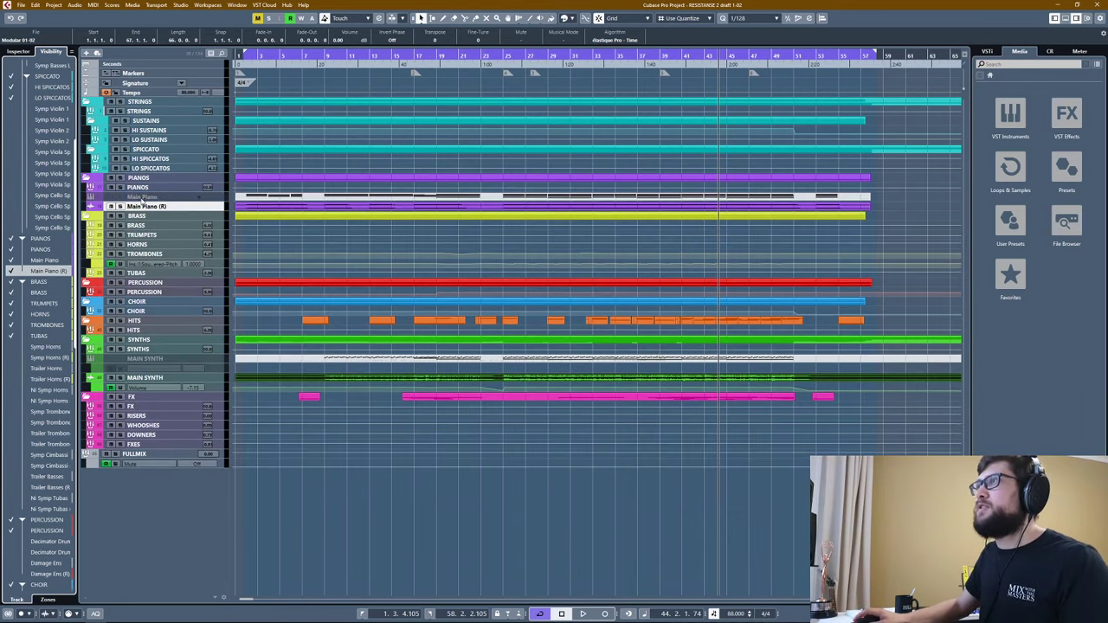
click(173, 199)
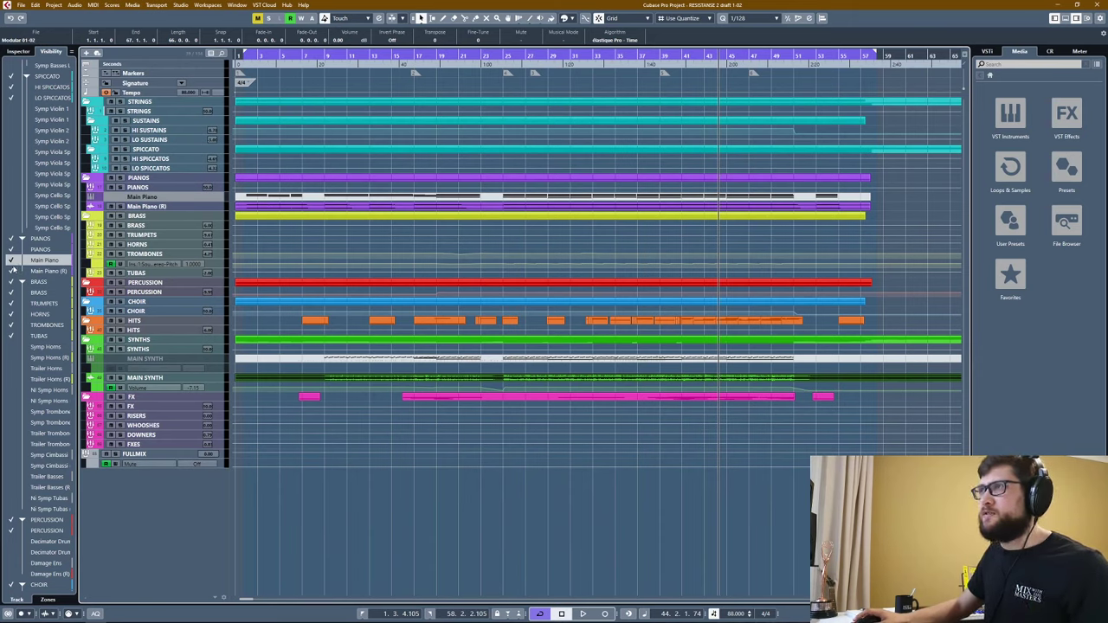
click(10, 259)
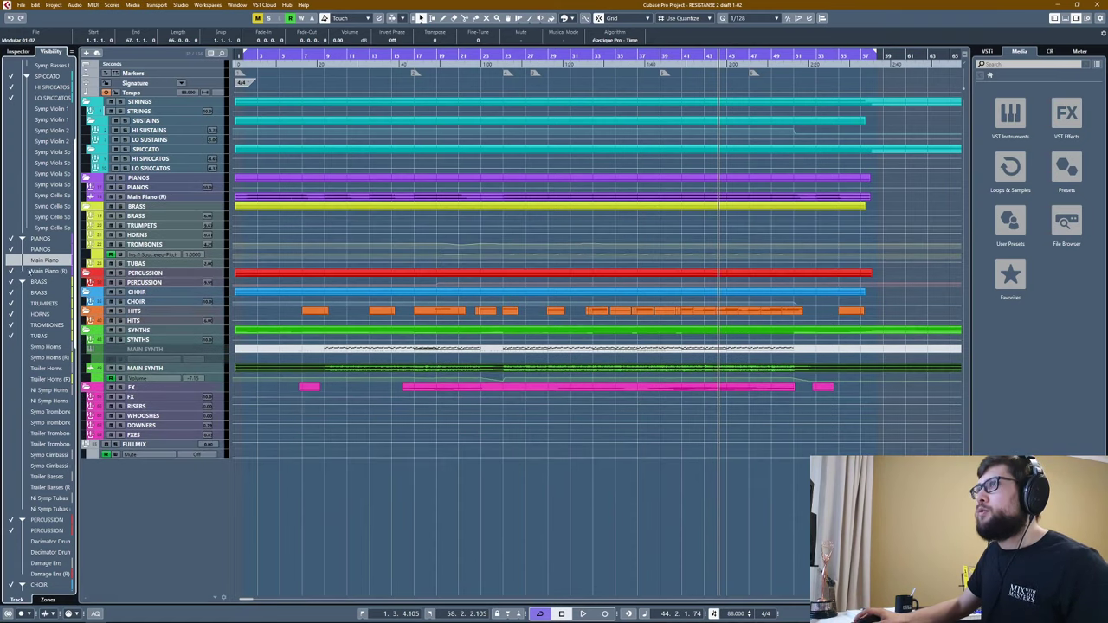
Solo Main Piano (R), play it from about bar 1 with the track enlarged to show its waveform, and stop.
click(33, 272)
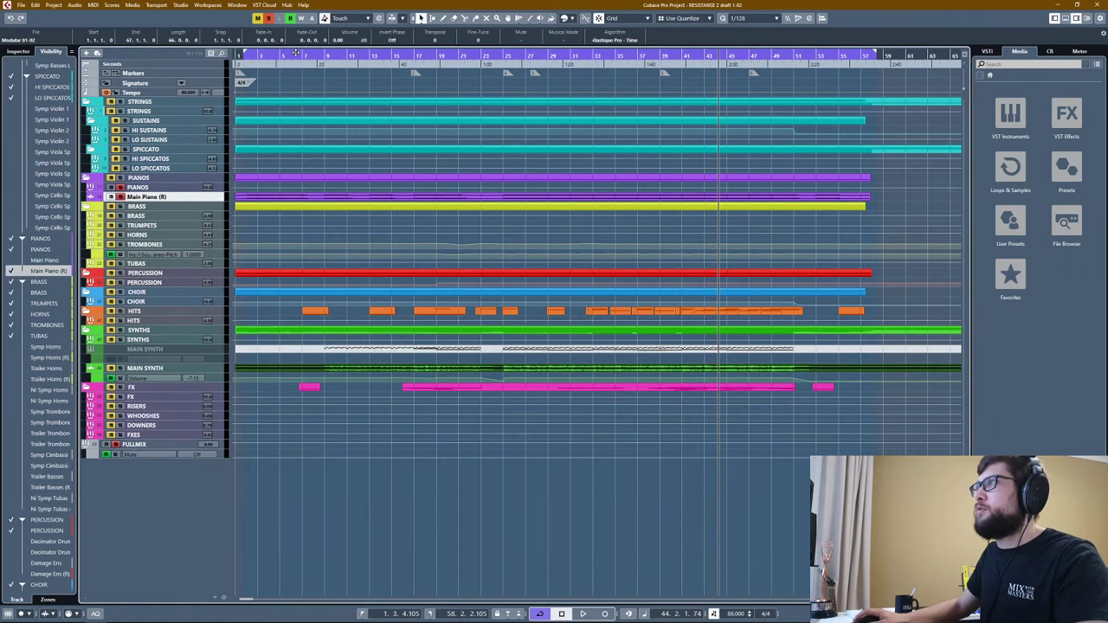
click(246, 53)
key(space)
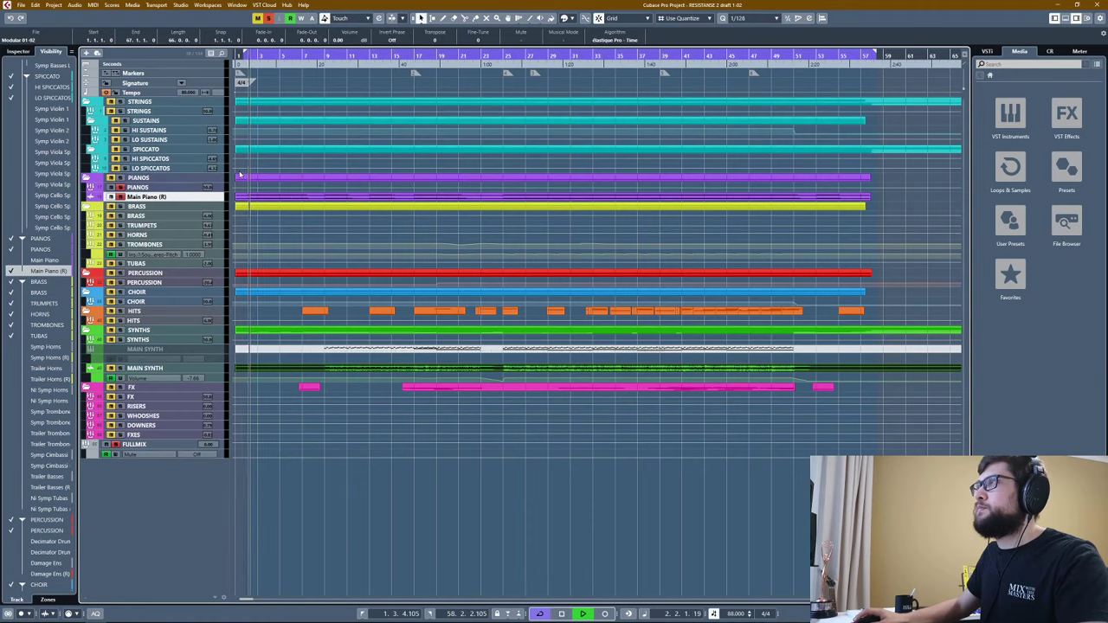
key(ctrl+Down)
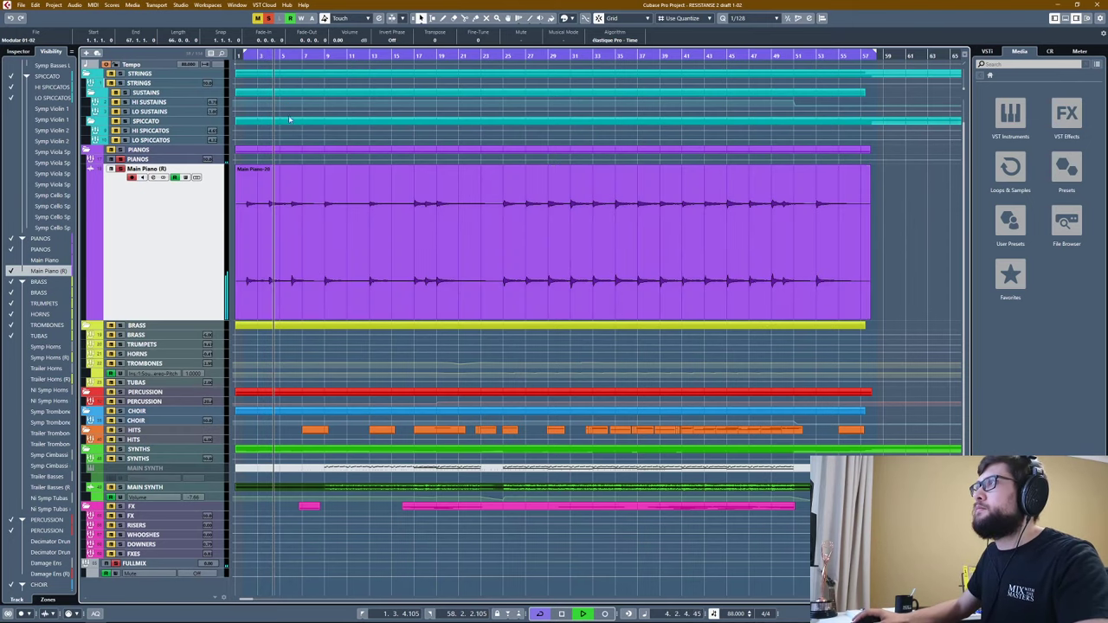
key(space)
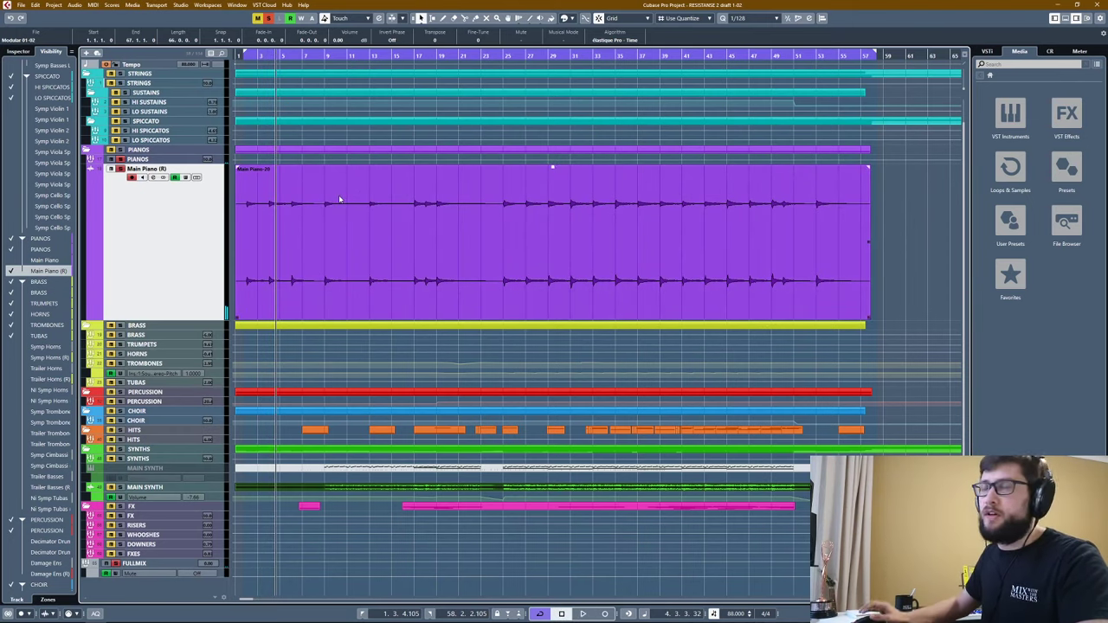
click(217, 197)
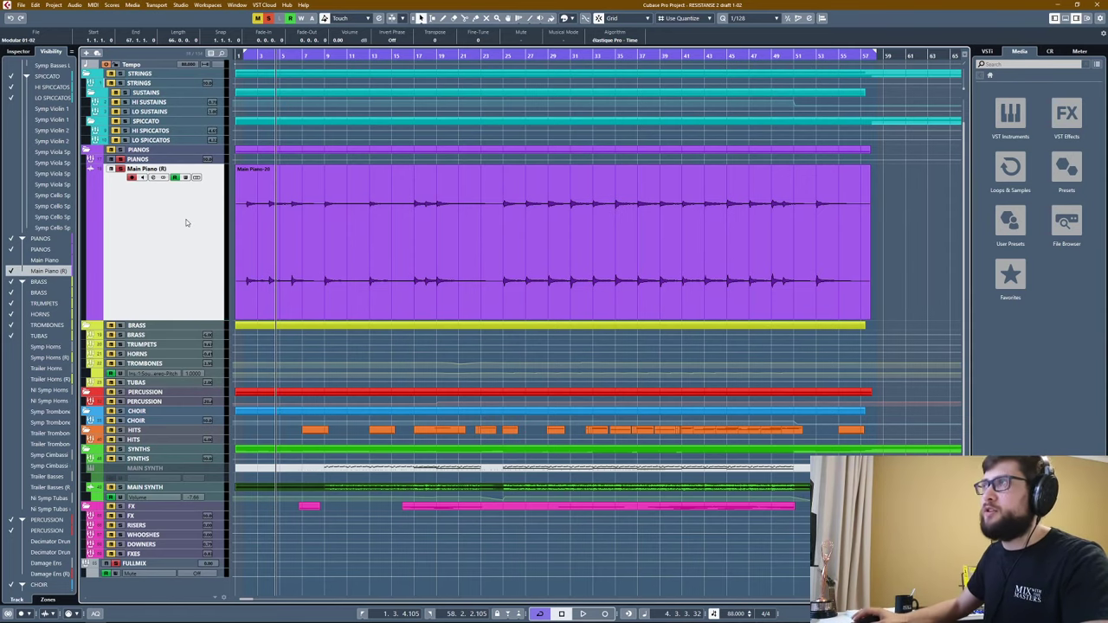
Solo the MAIN SYNTH audio render alongside Main Piano (R), and enlarge both tracks to show their full waveforms with the playhead at bar 1.
click(125, 488)
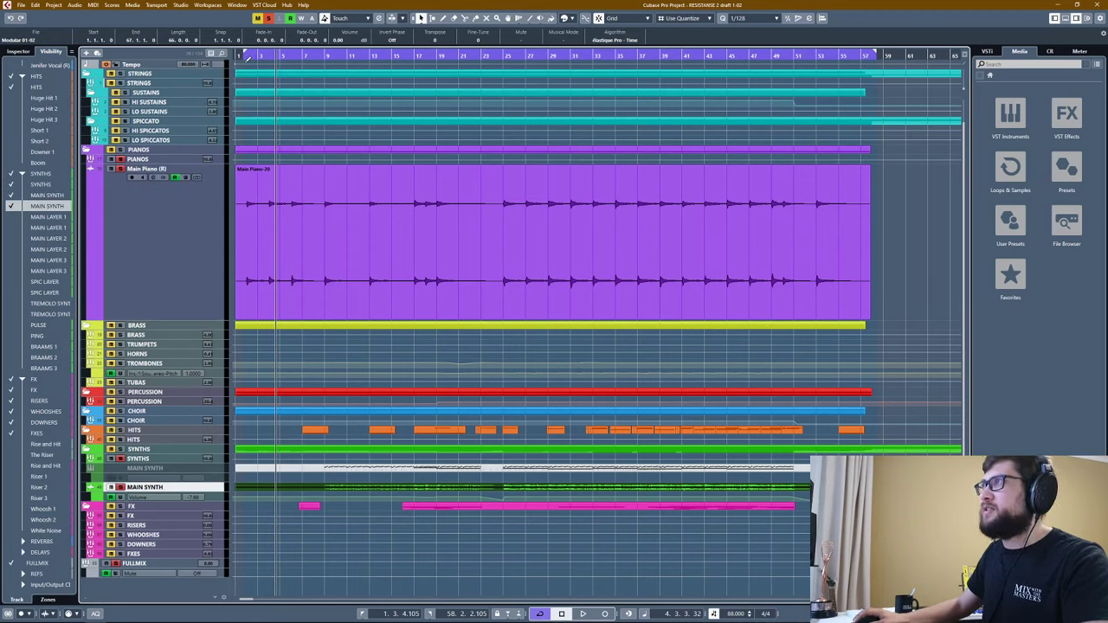
click(242, 54)
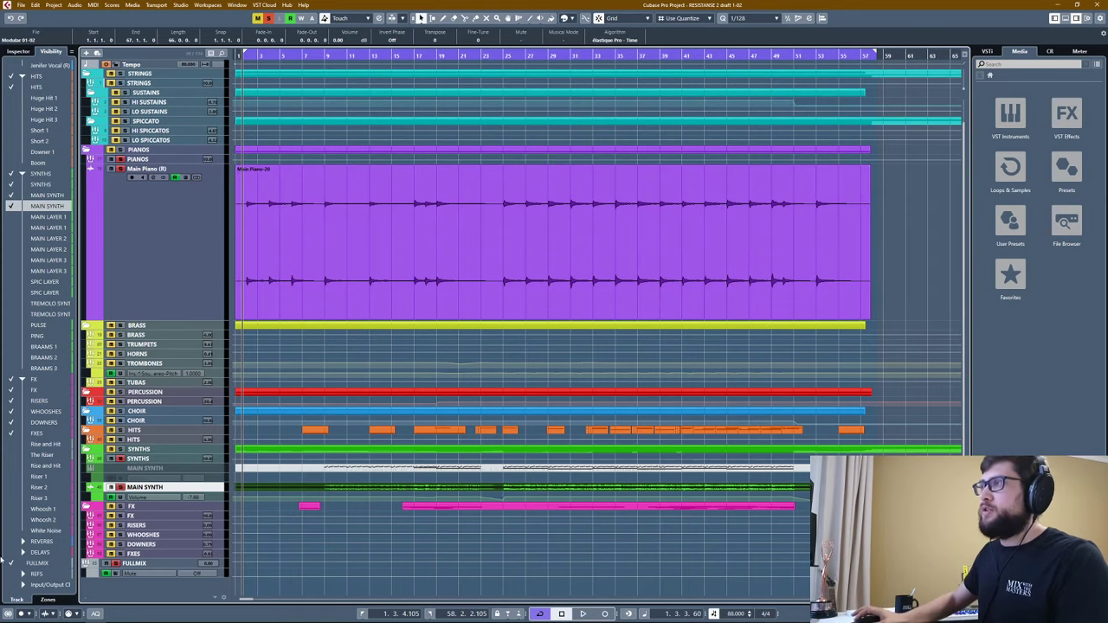
key(z)
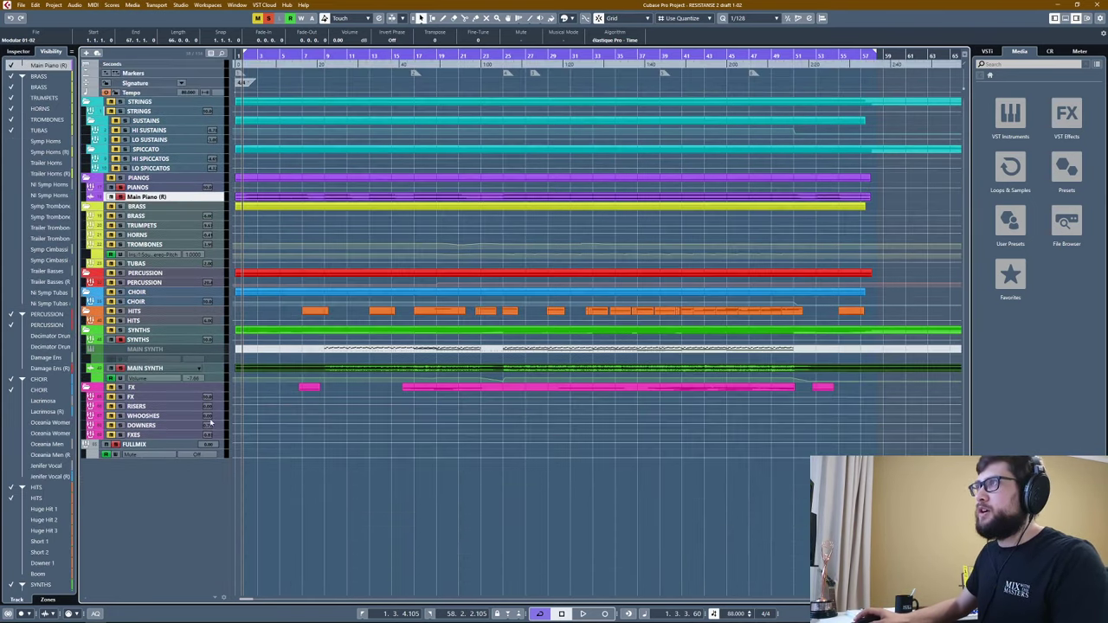
click(213, 371)
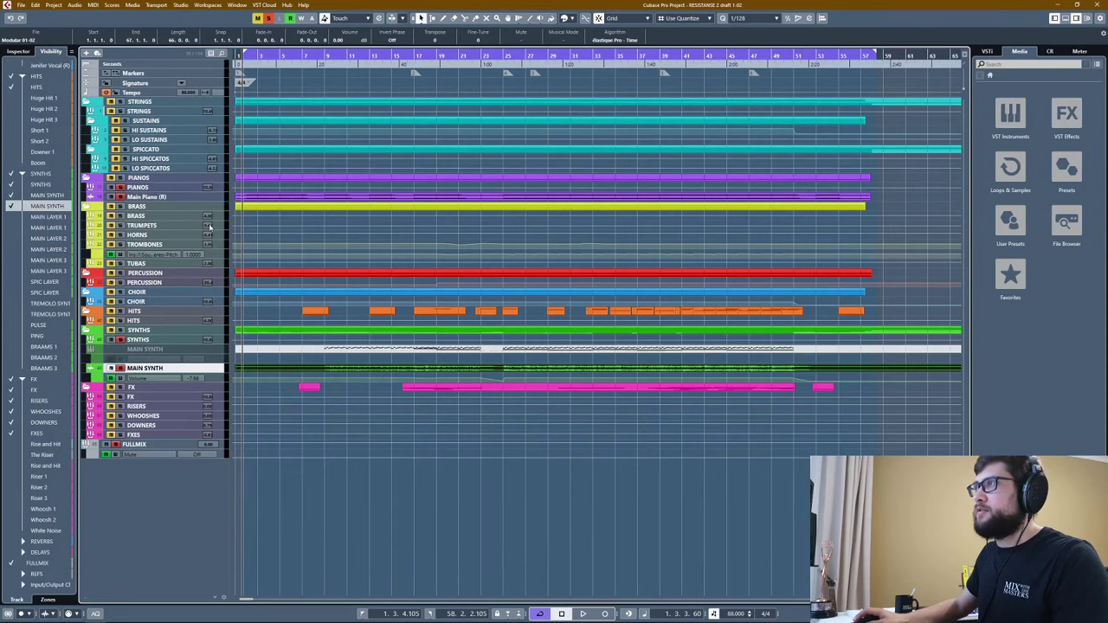
ctrl+click(210, 199)
key(z)
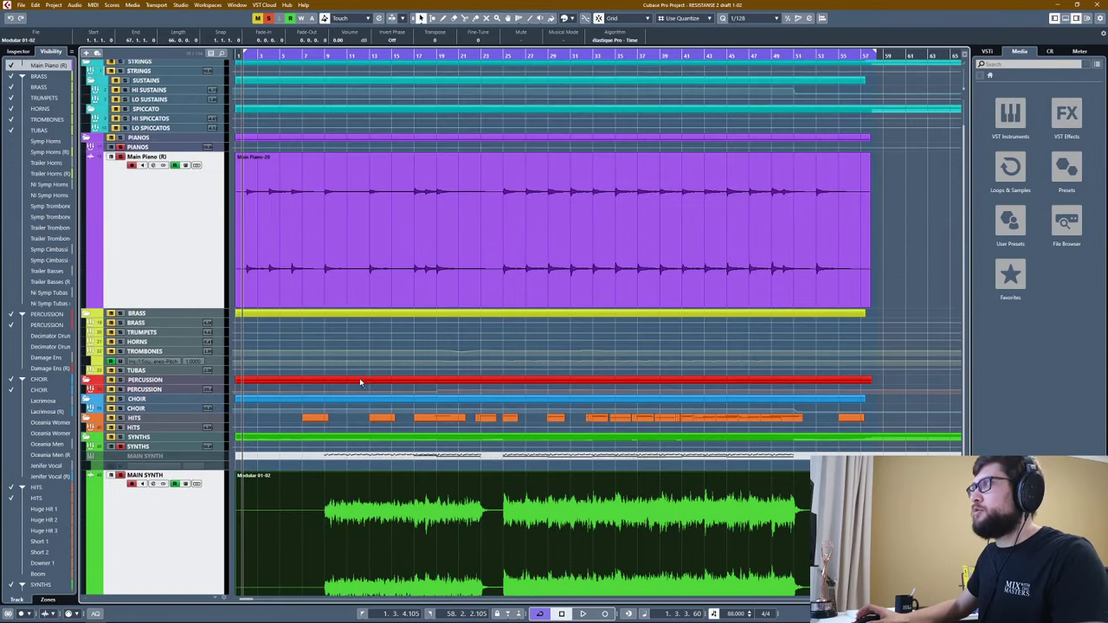
scroll(362, 385, down, 1)
key(g)
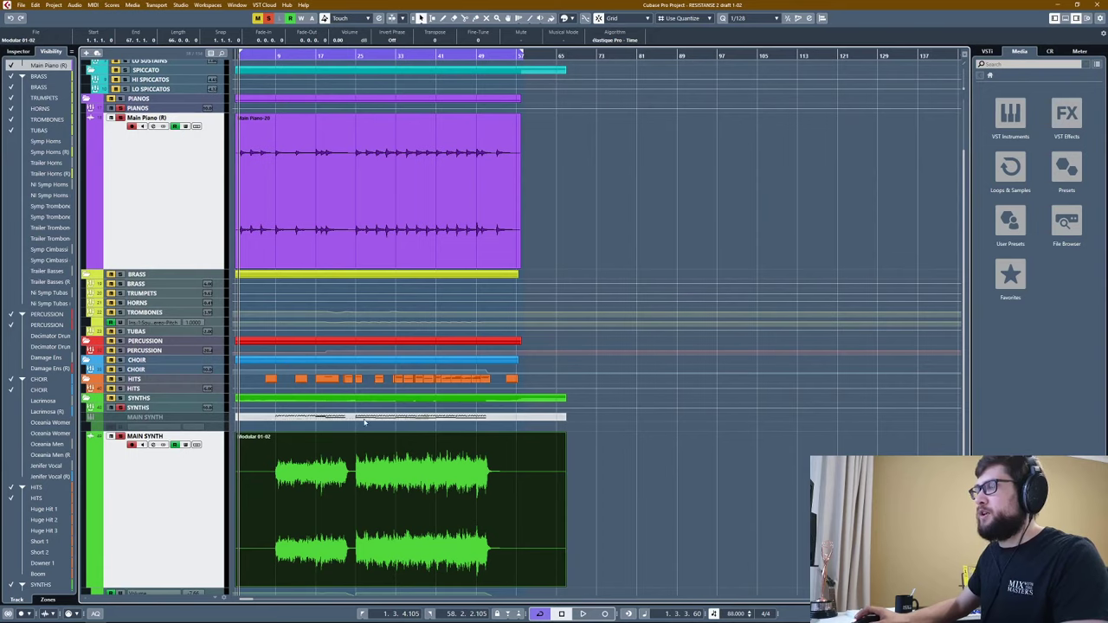
Play the soloed piano and synth renders from bar 1 in stages, pausing around bars 7 and 8 and stopping near bar 23.
key(space)
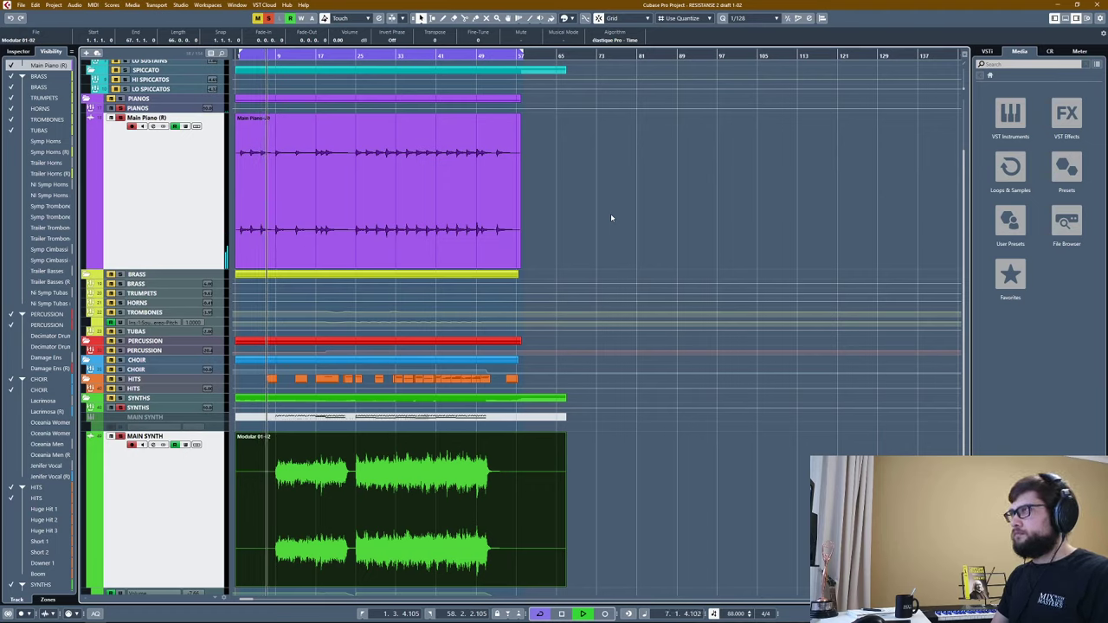
key(space)
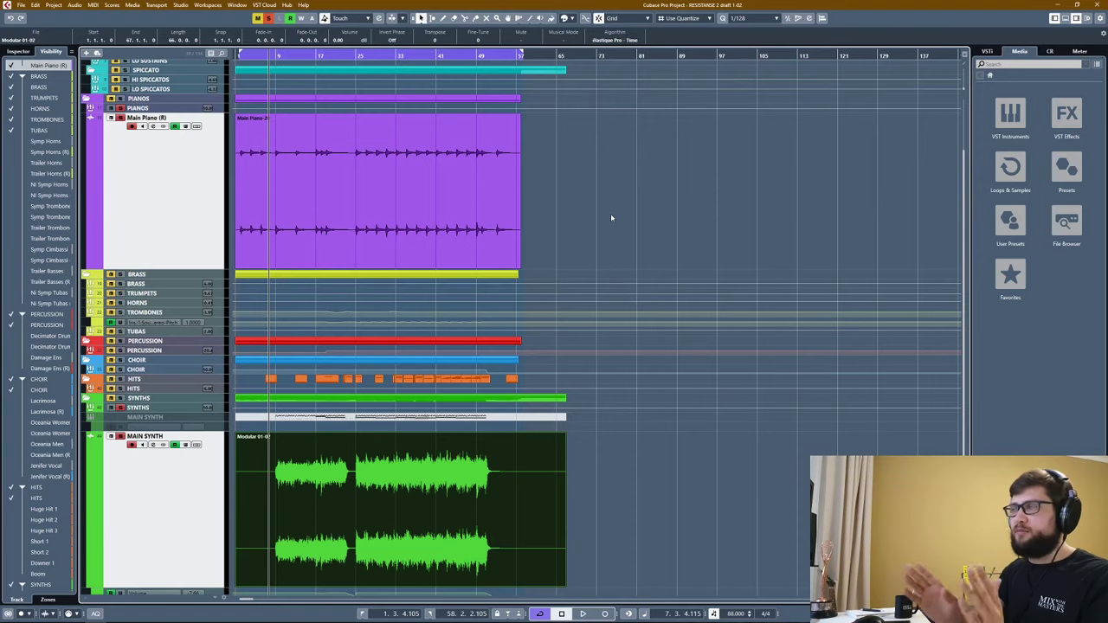
key(space)
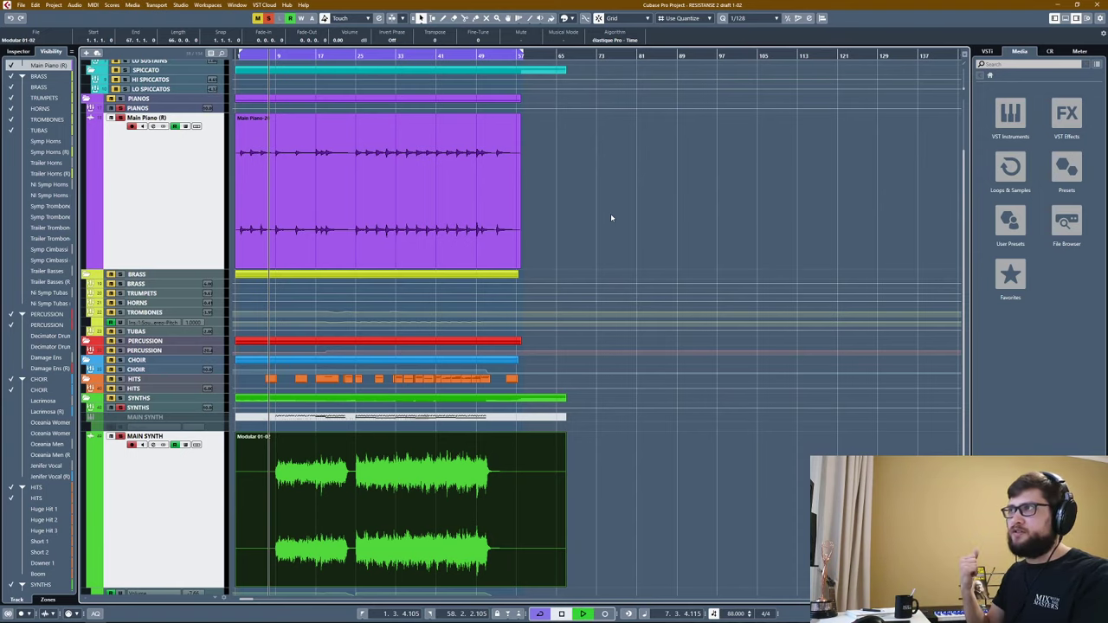
key(space)
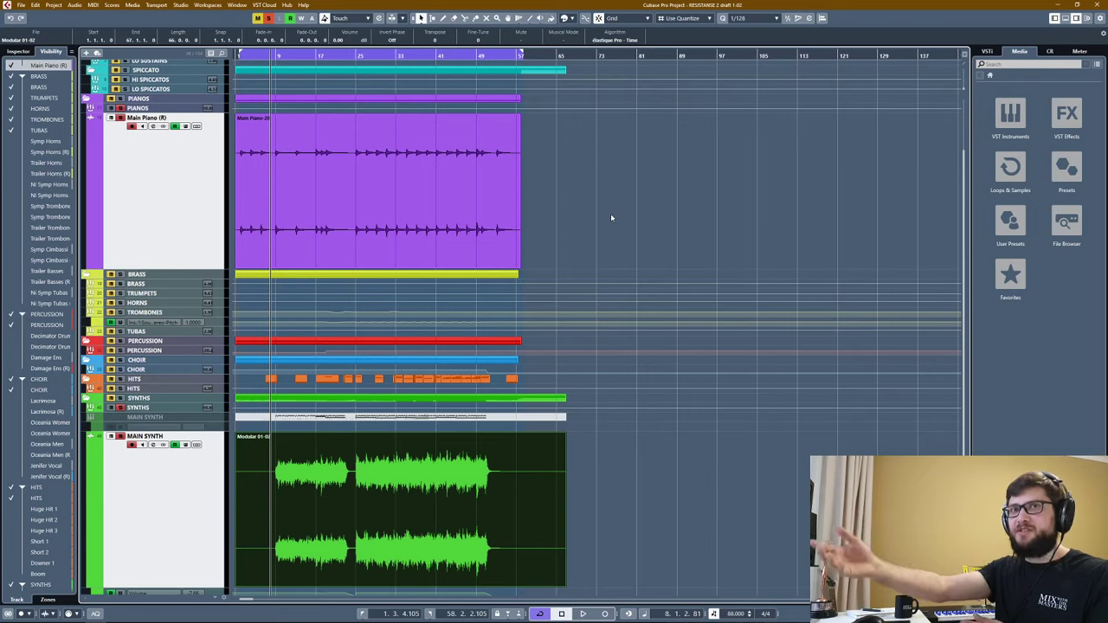
key(space)
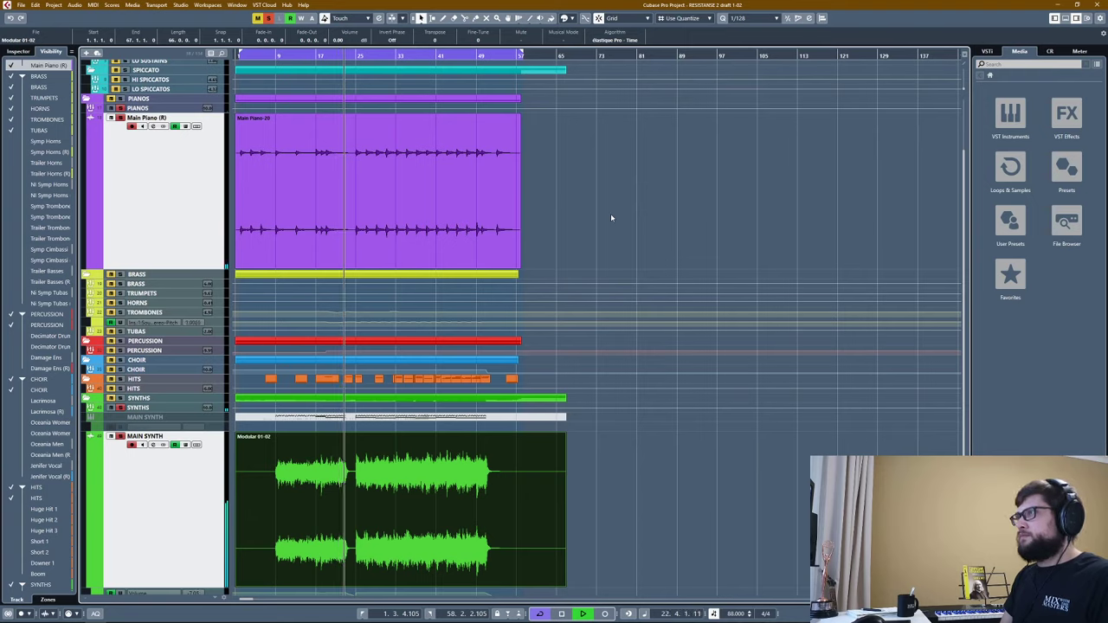
key(space)
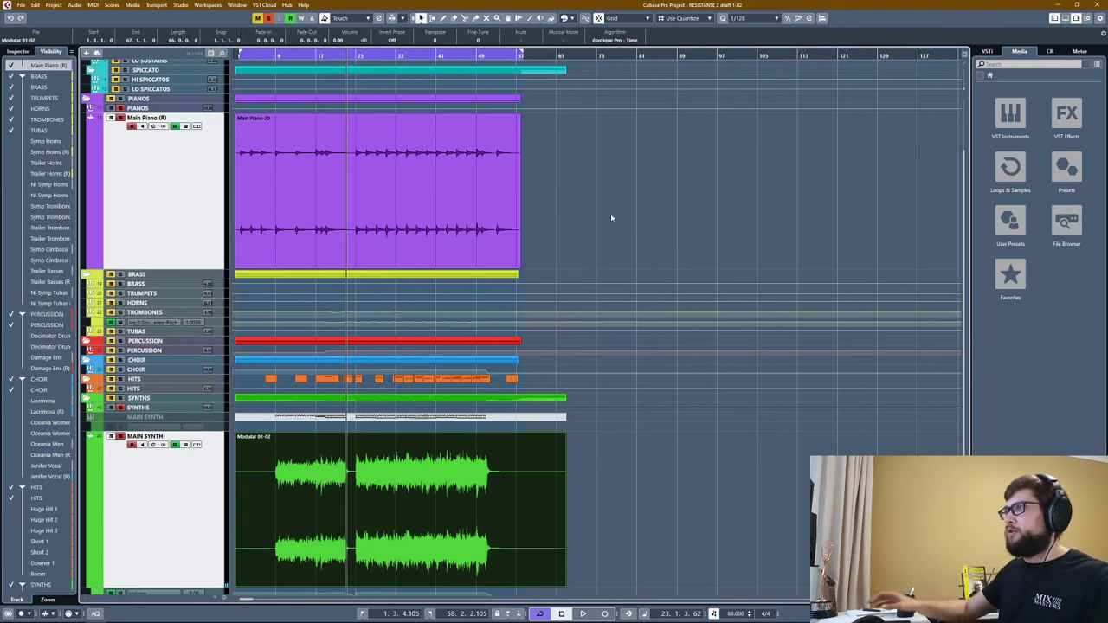
Open the FabFilter Pro-L 2 insert on the FULLMIX track, set its gain to +8 dB, and close the plug-in window.
scroll(207, 461, down, 3)
click(161, 564)
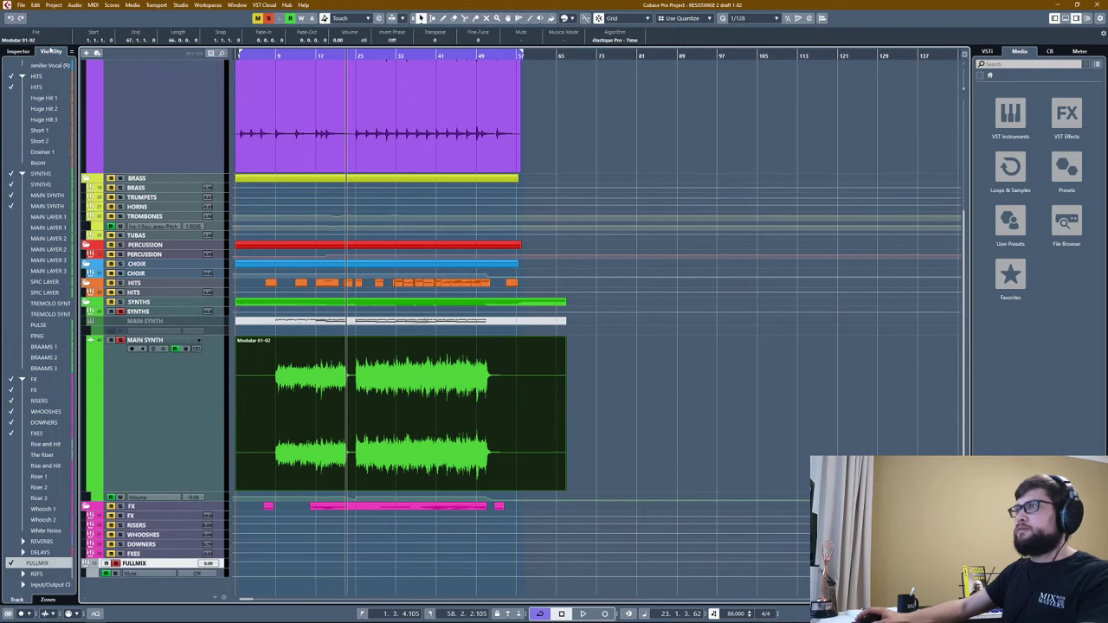
click(17, 52)
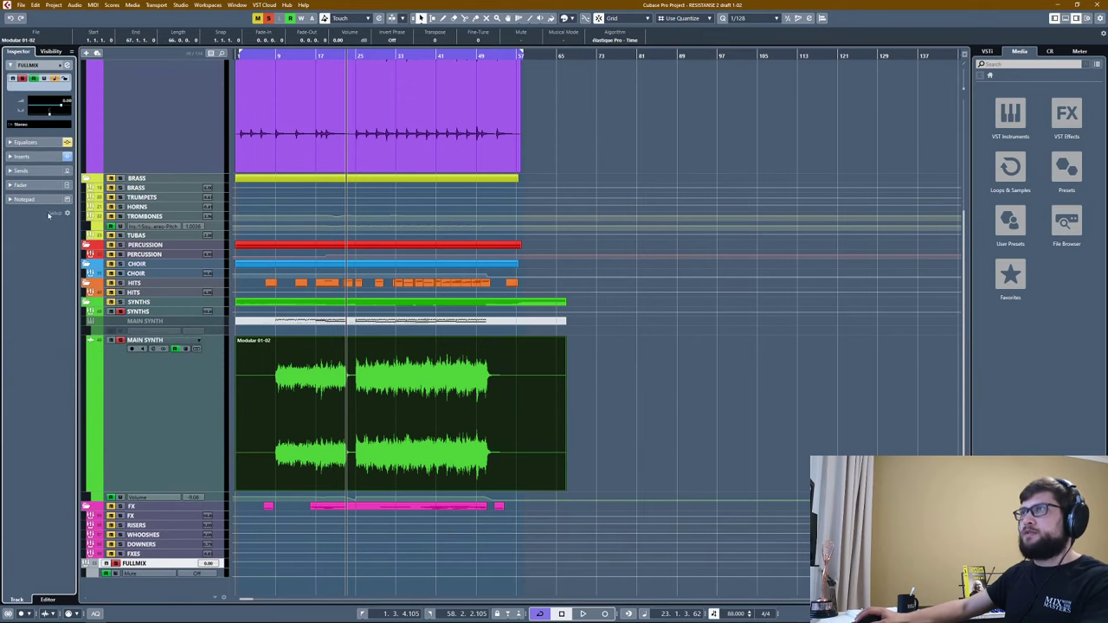
click(35, 156)
click(43, 121)
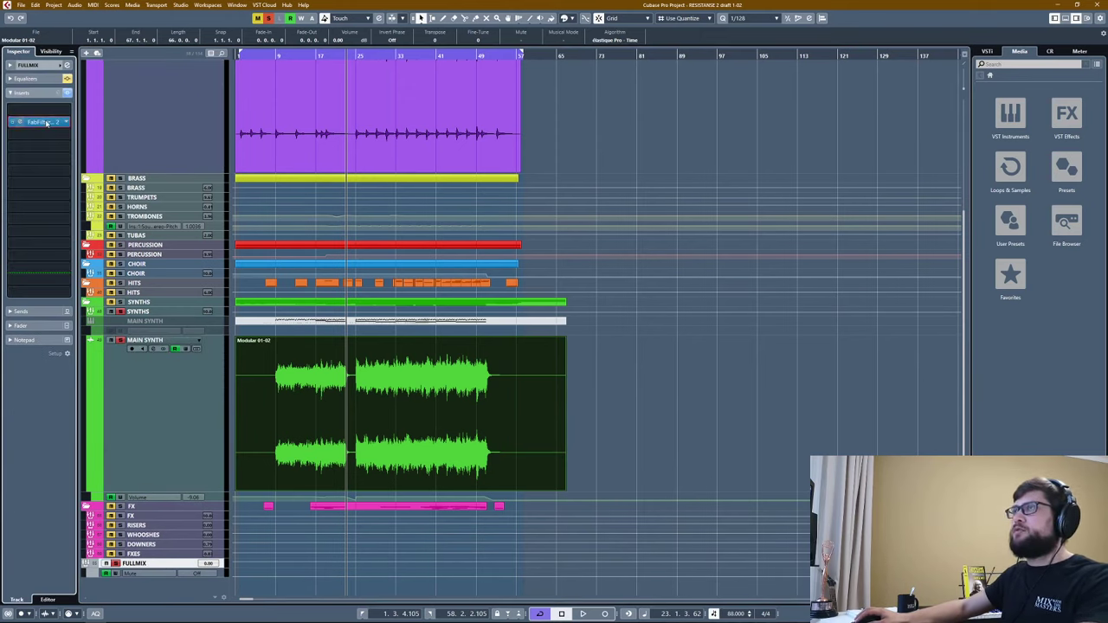
drag(515, 341, 508, 324)
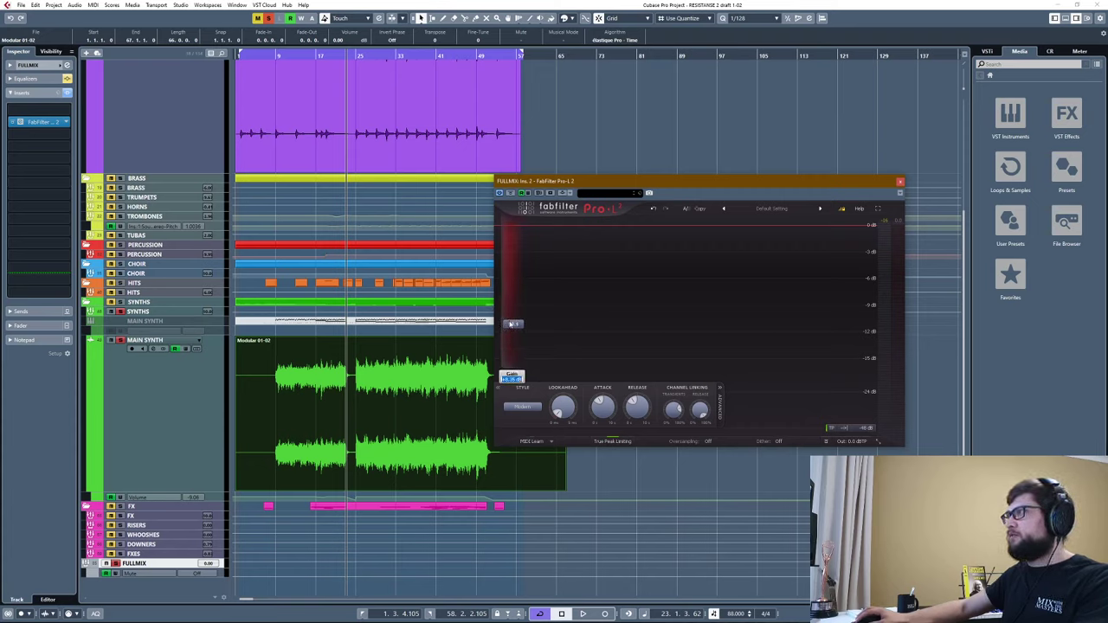
drag(515, 335, 522, 337)
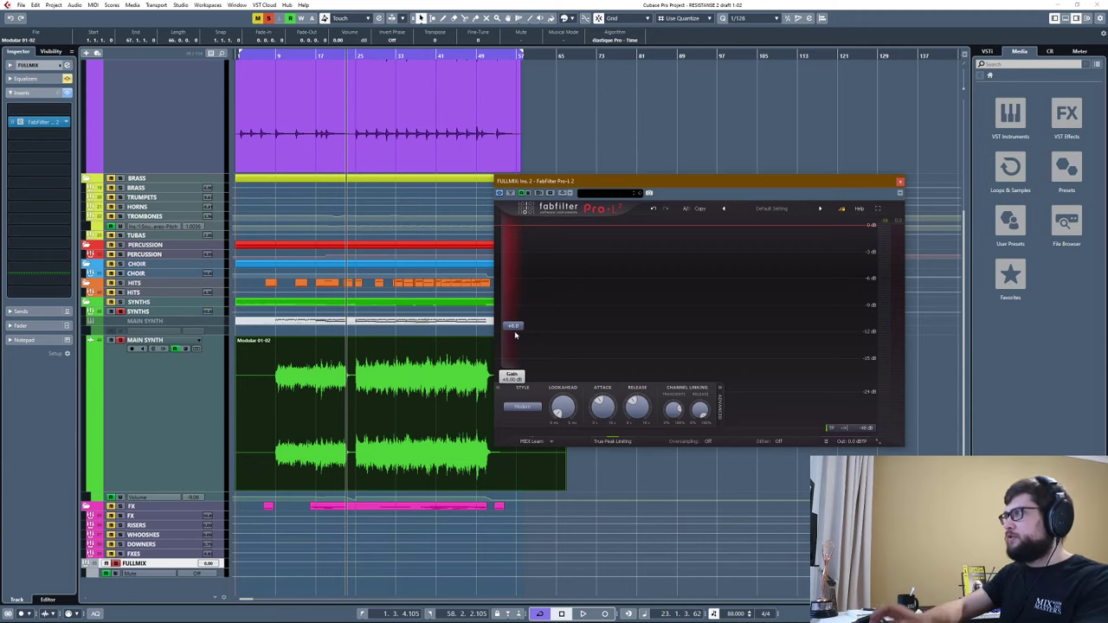
click(901, 183)
Switch to OBS, lower the output gain of the expander filter on the first audio input capture, and return to Cubase.
key(alt+Tab)
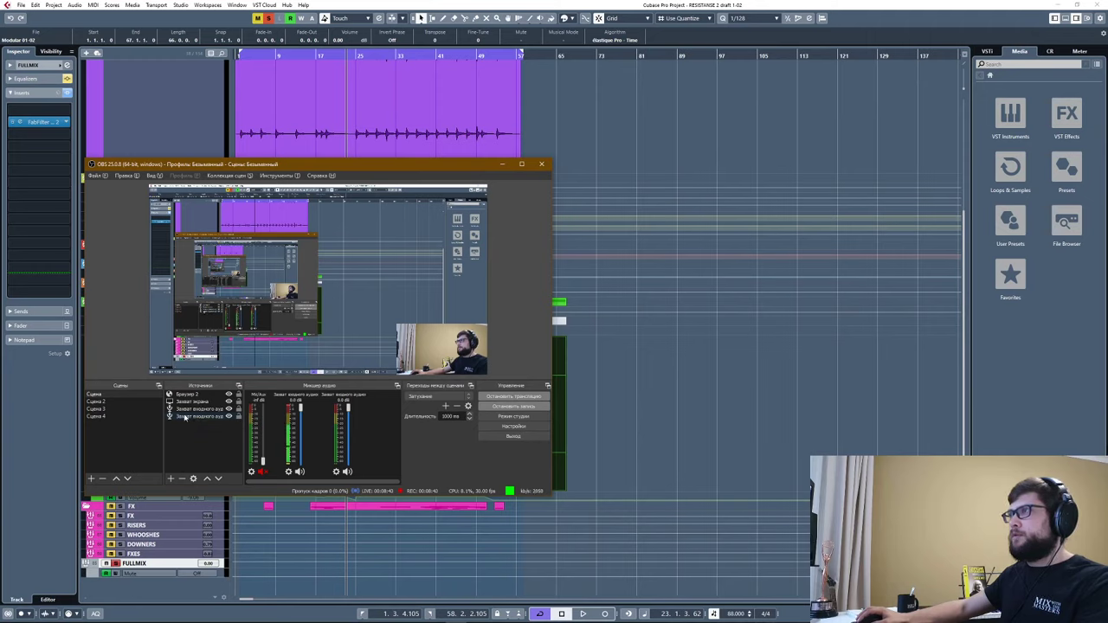
click(293, 476)
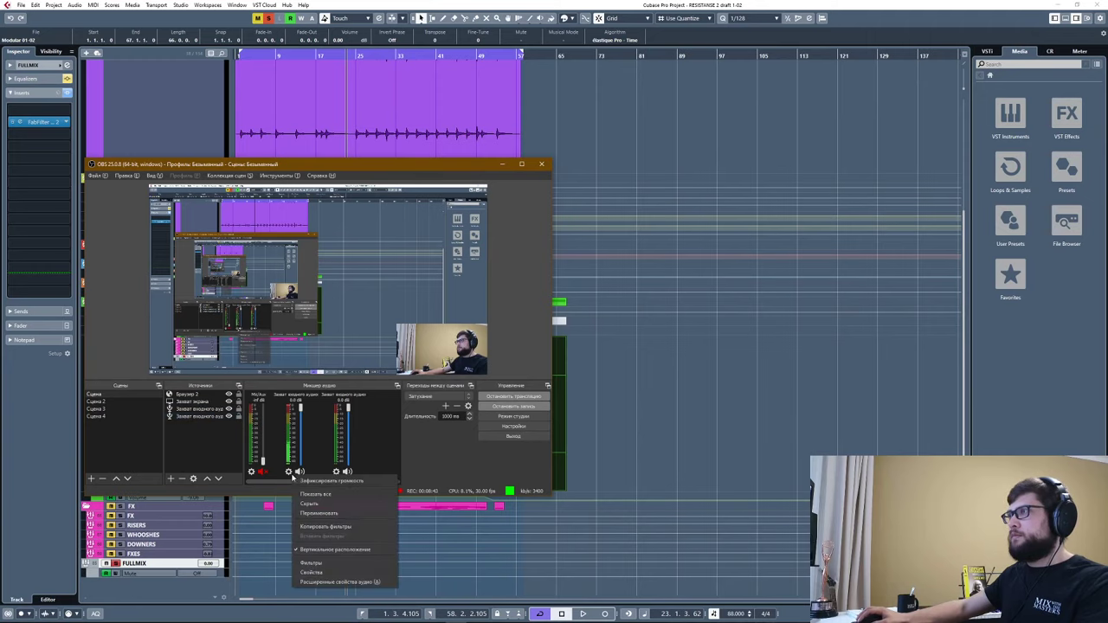
click(313, 564)
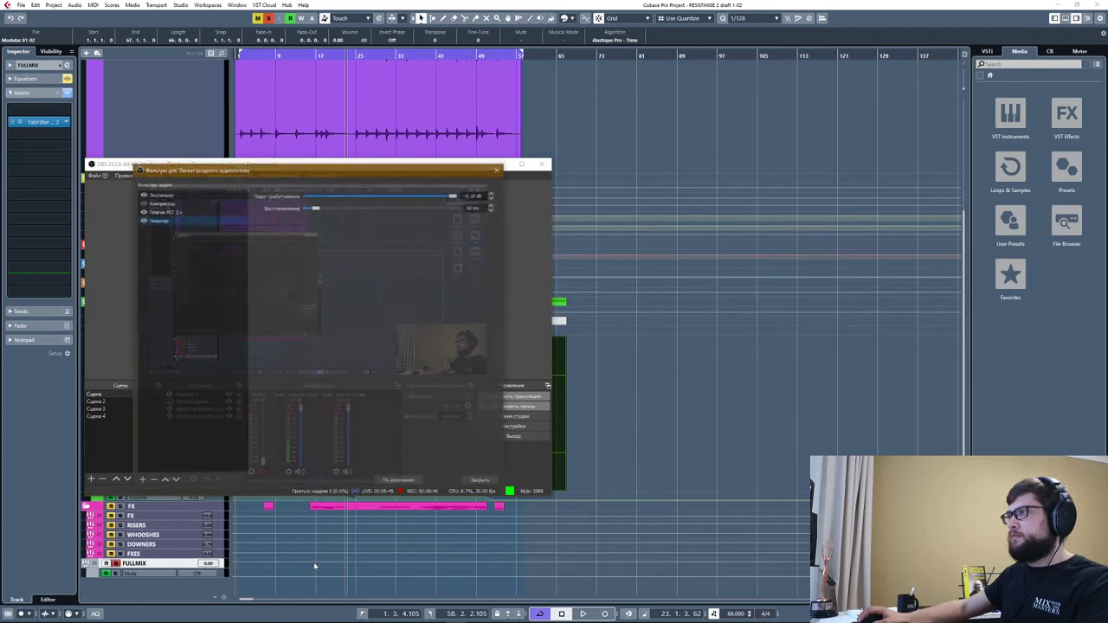
click(159, 195)
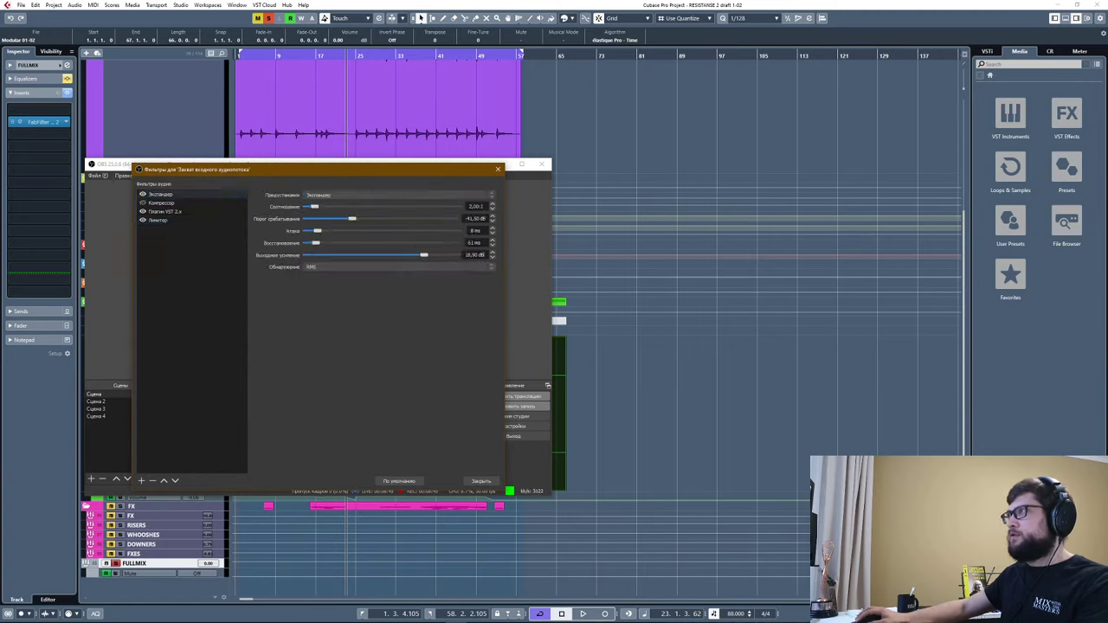
text(0)
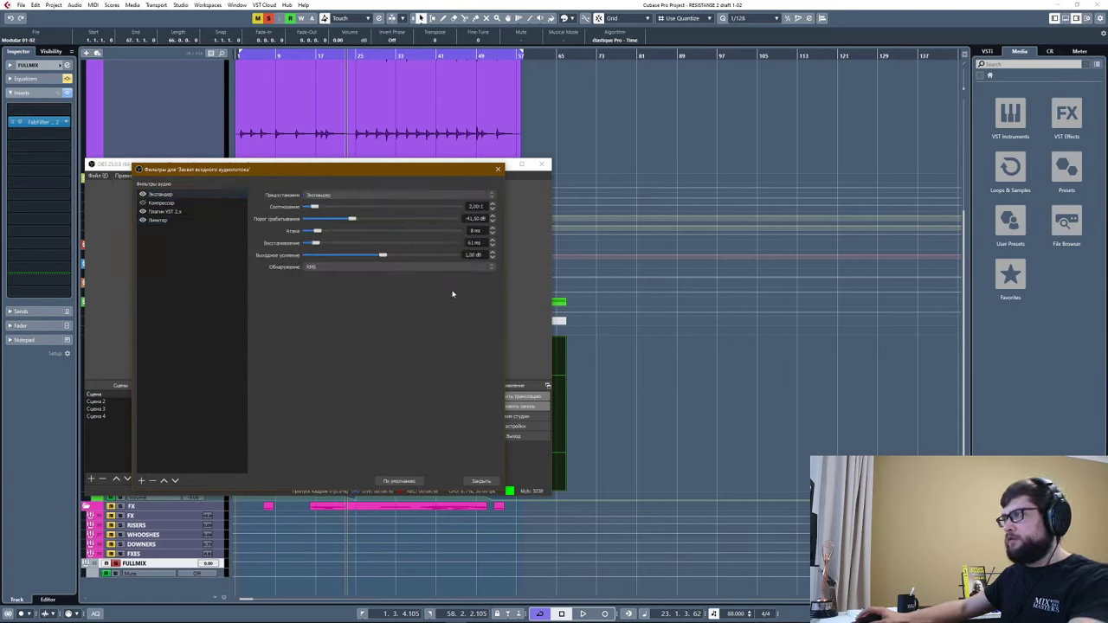
click(483, 481)
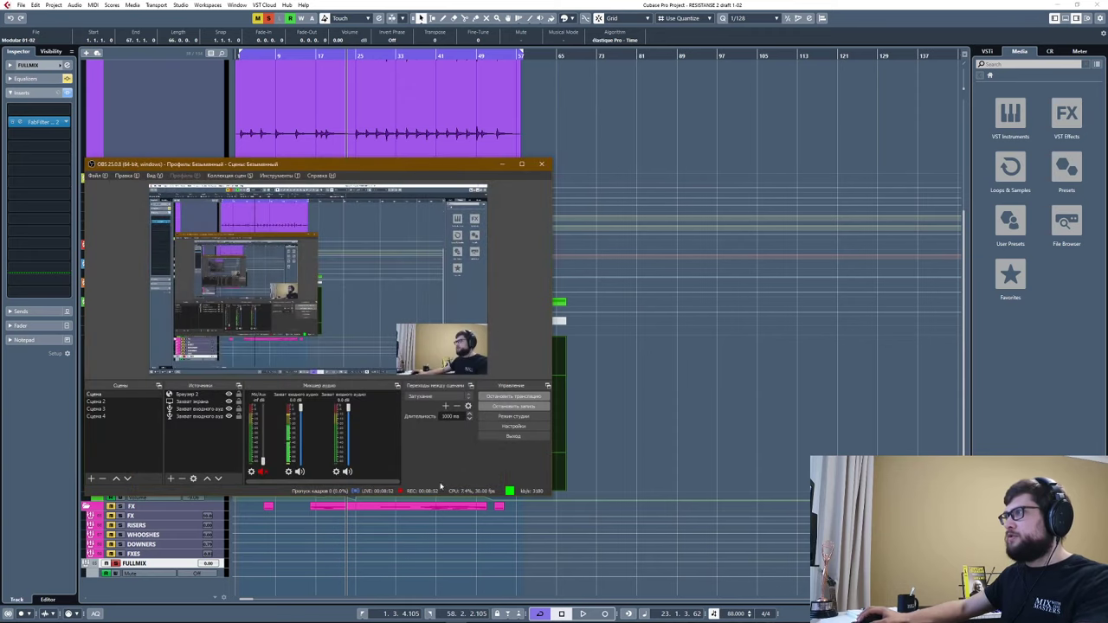
click(537, 167)
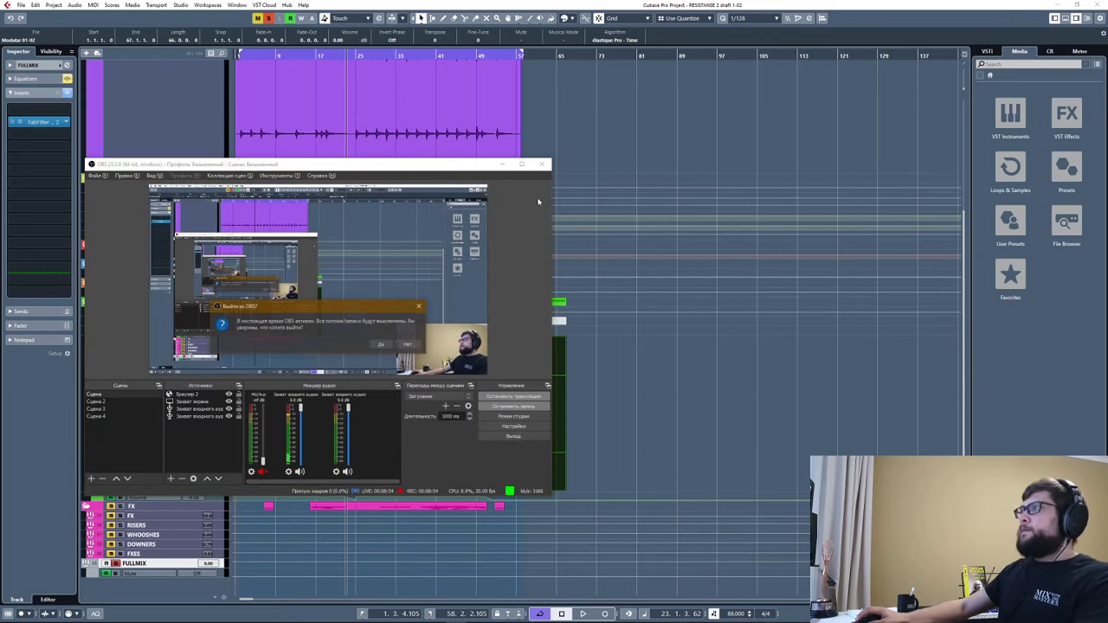
key(Escape)
click(505, 164)
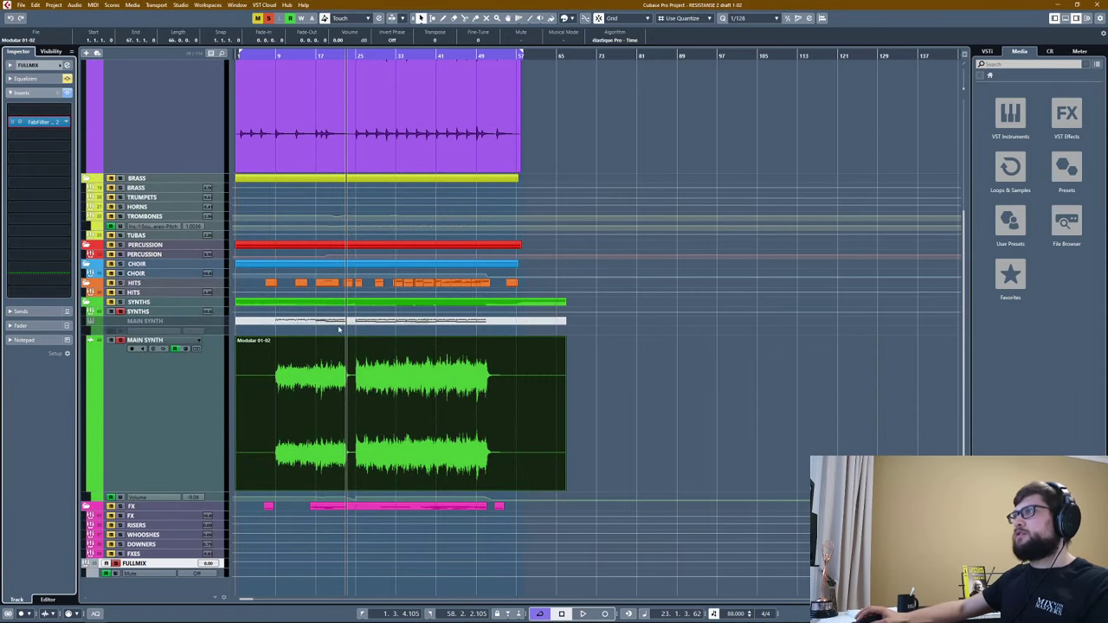
Play the soloed piano and synth renders from about bar 25, and again from about bar 46, stopping after each passage.
click(304, 106)
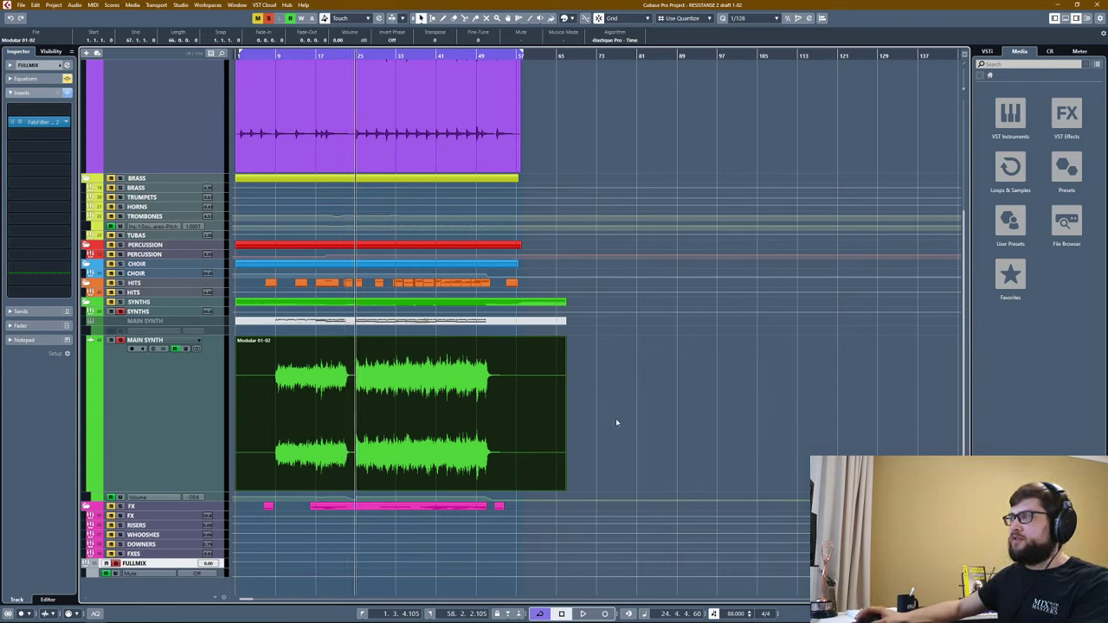
key(space)
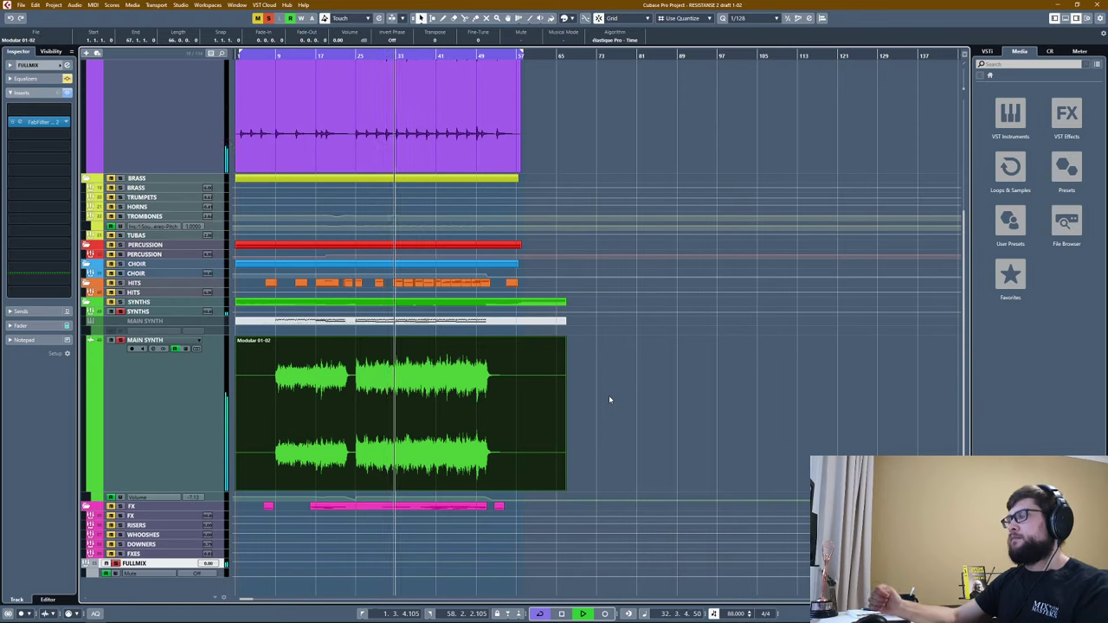
key(space)
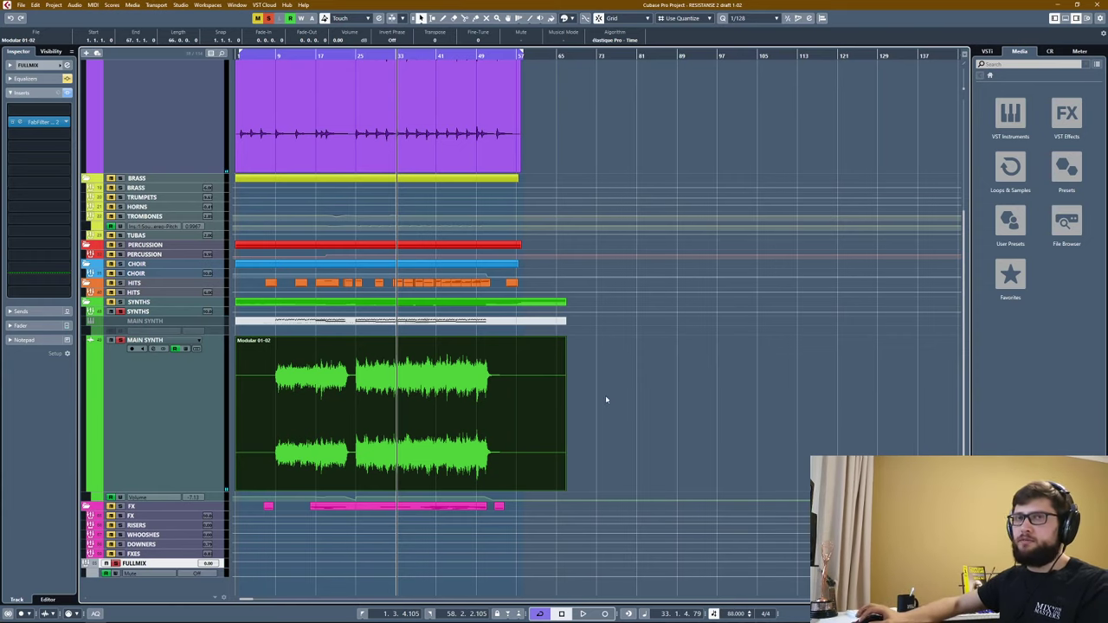
key(KP_Add)
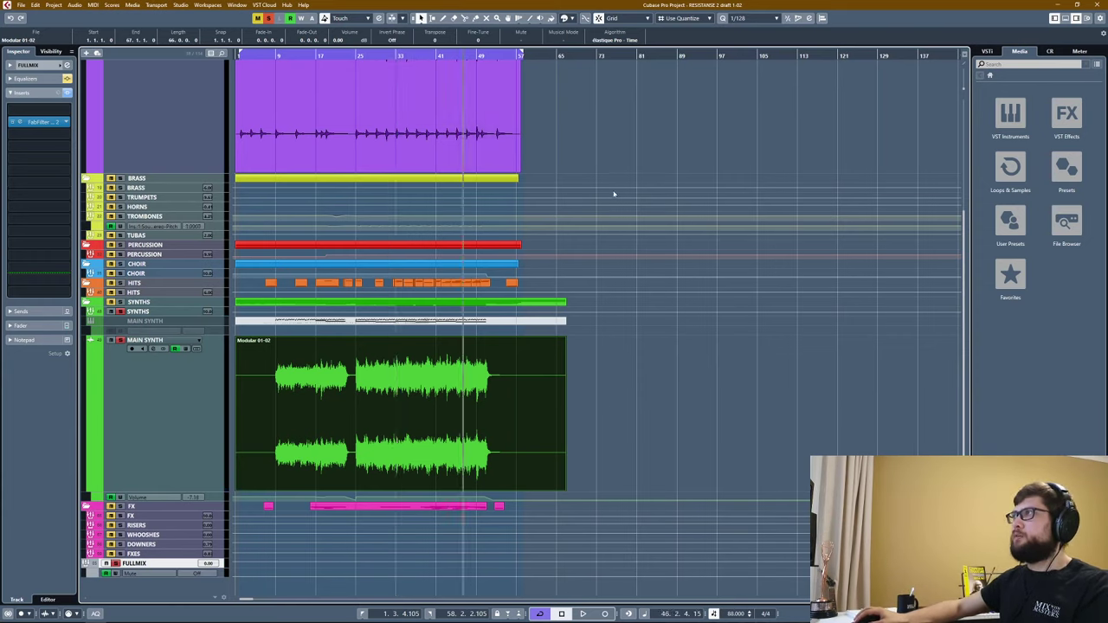
key(space)
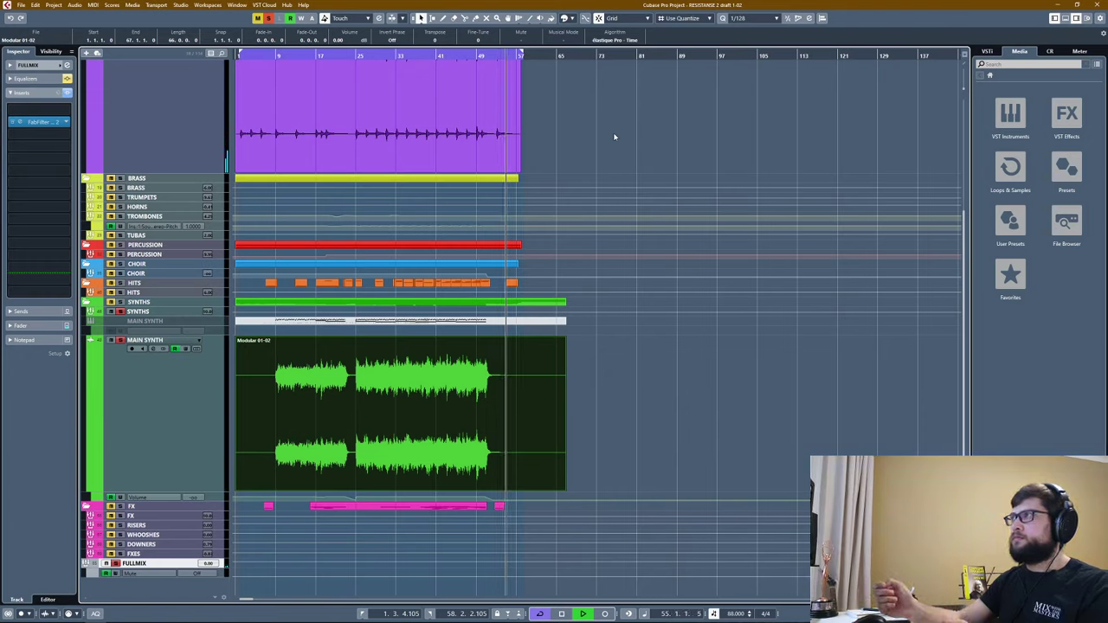
key(space)
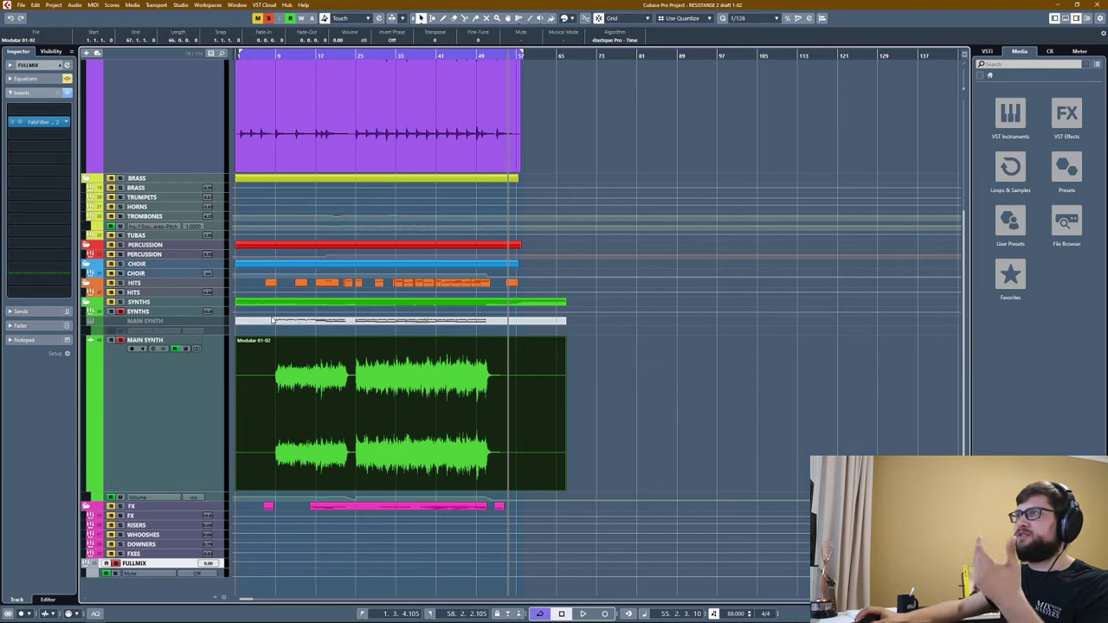
Review the piano and synth renders in the track list and place the playhead at about bar 25.
scroll(382, 239, up, 5)
scroll(382, 239, down, 3)
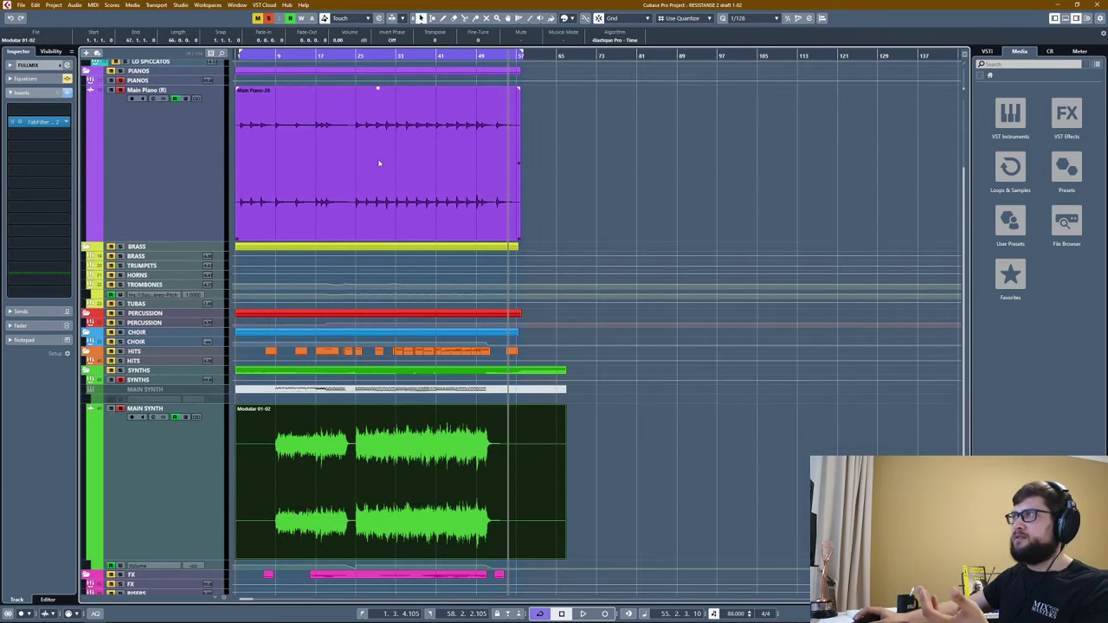
click(357, 55)
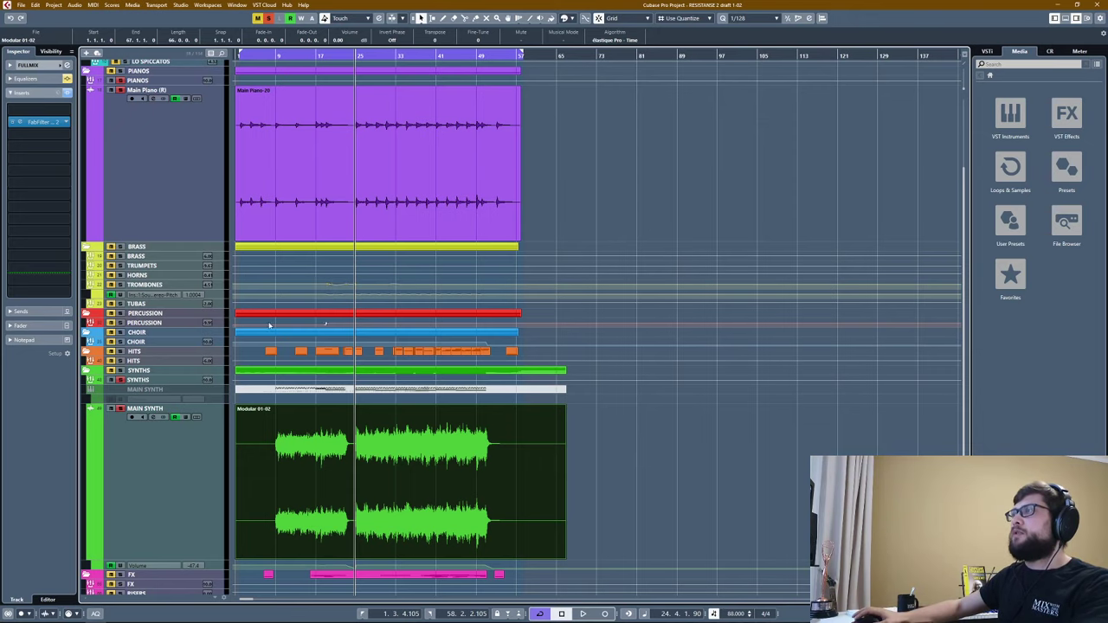
Make the Decimator Drums, Damage Ens and their rendered (R) tracks visible beneath the PERCUSSION group.
click(173, 324)
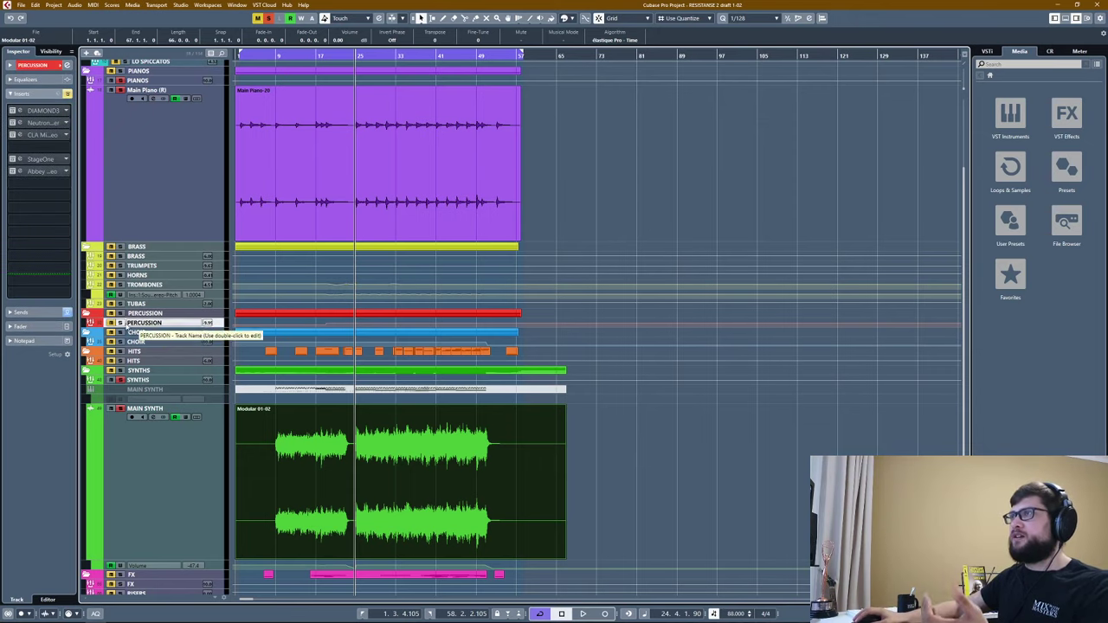
click(51, 52)
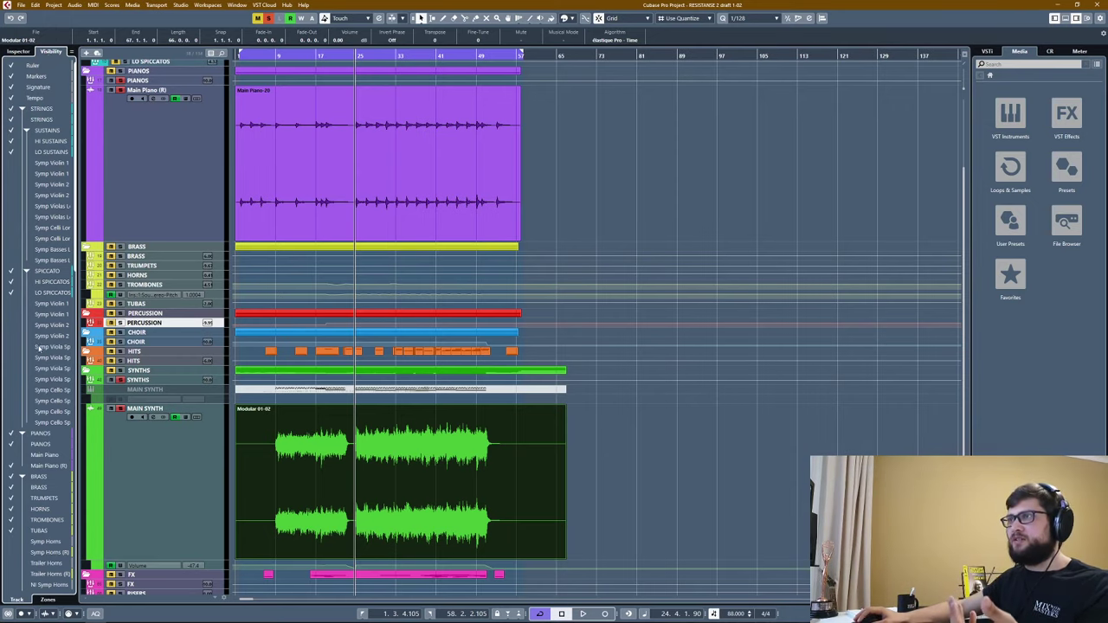
scroll(35, 328, down, 9)
scroll(38, 346, down, 3)
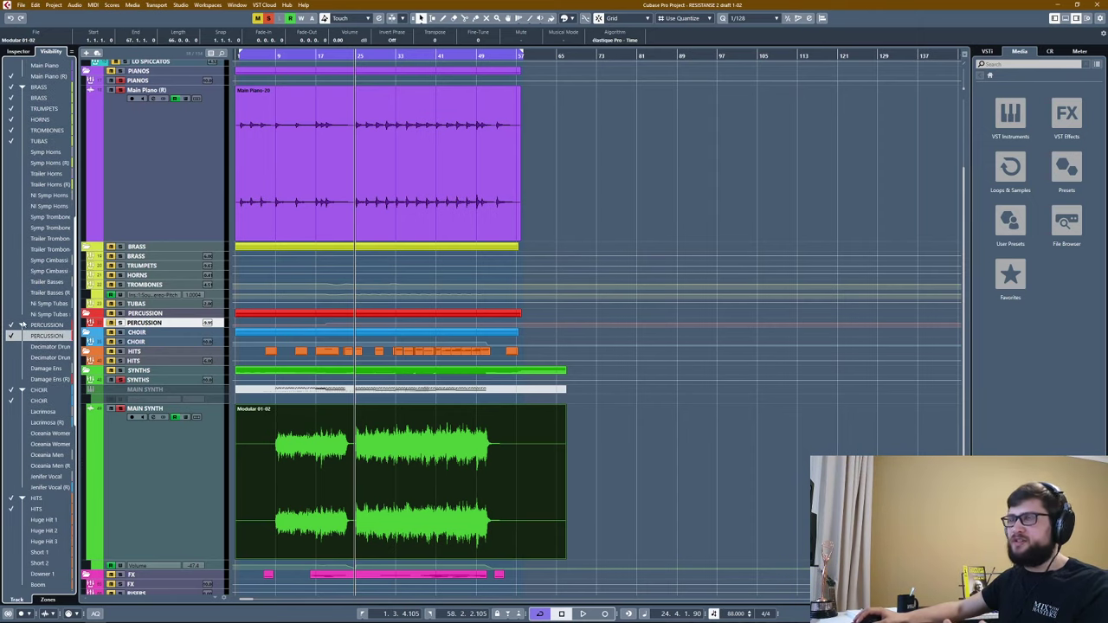
click(11, 346)
click(12, 357)
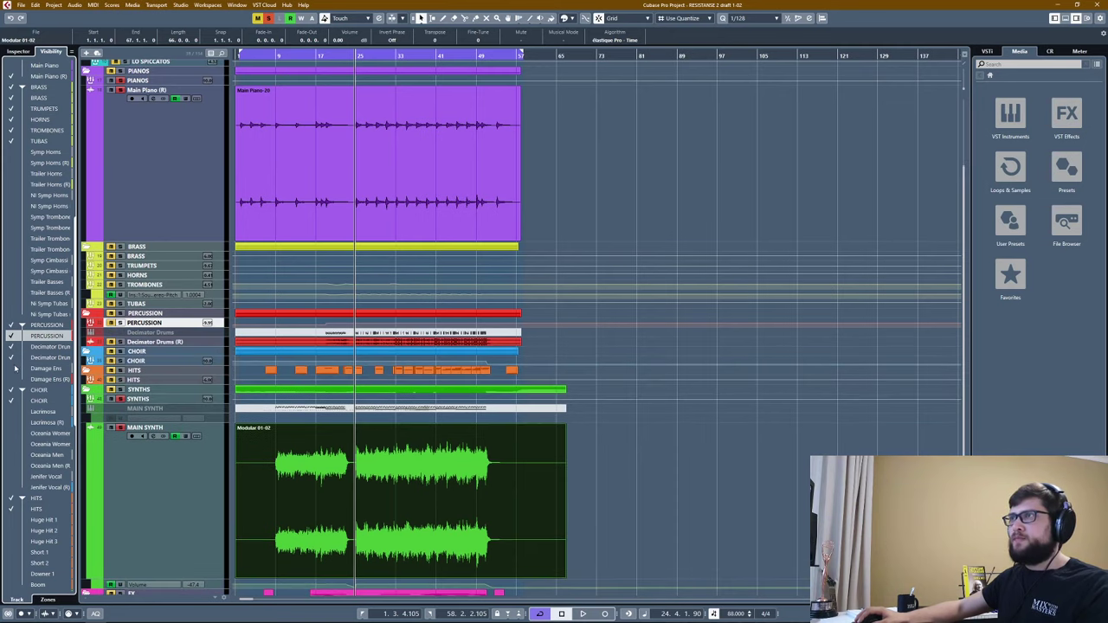
click(11, 368)
click(11, 378)
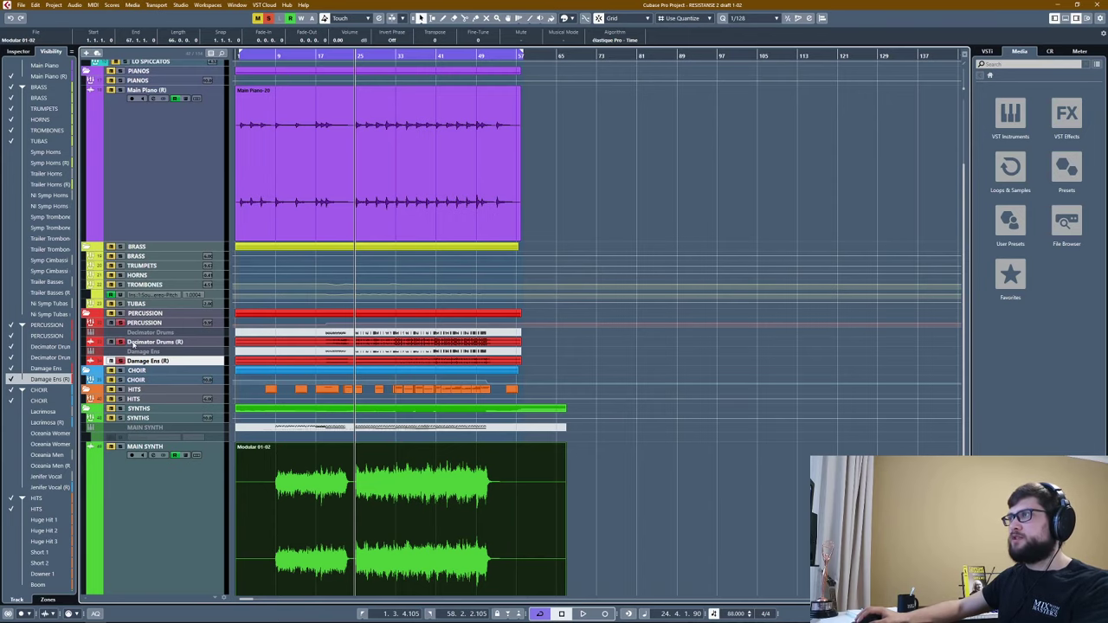
Place the playhead at about bar 19 and enlarge the Damage Ens (R) waveform for closer inspection around that bar.
drag(332, 55, 332, 83)
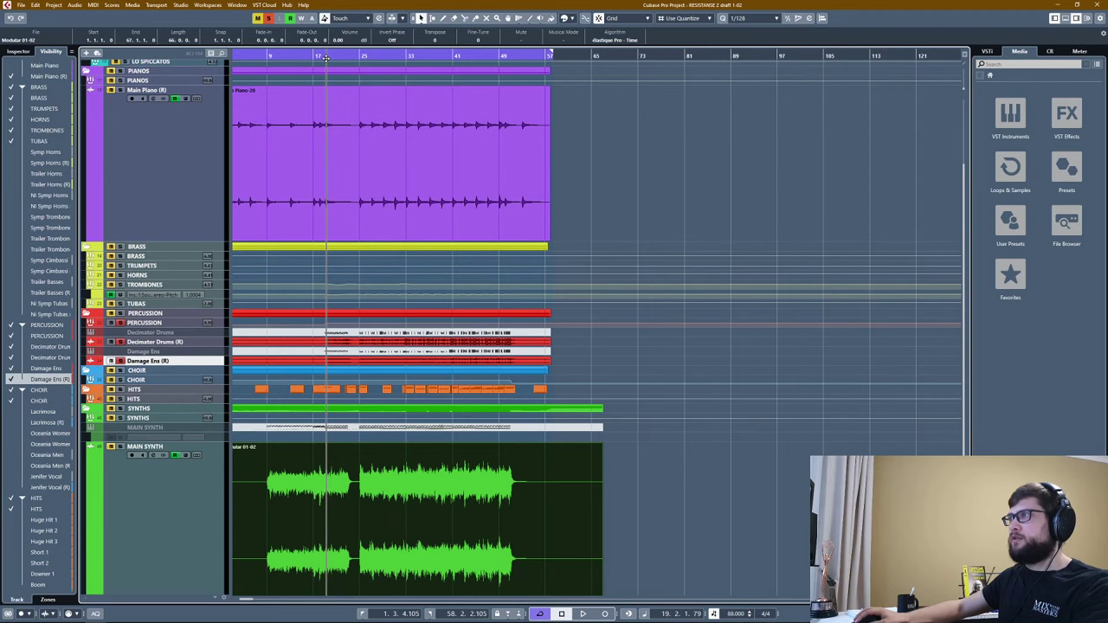
click(156, 342)
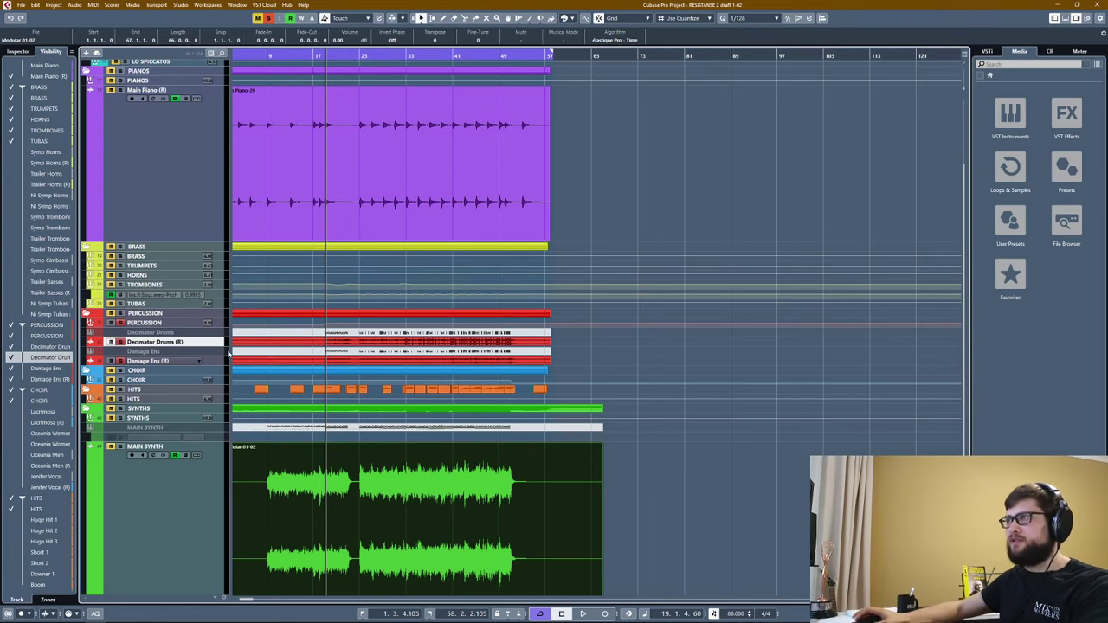
key(ctrl+alt+e)
key(ctrl+alt+e)
click(176, 321)
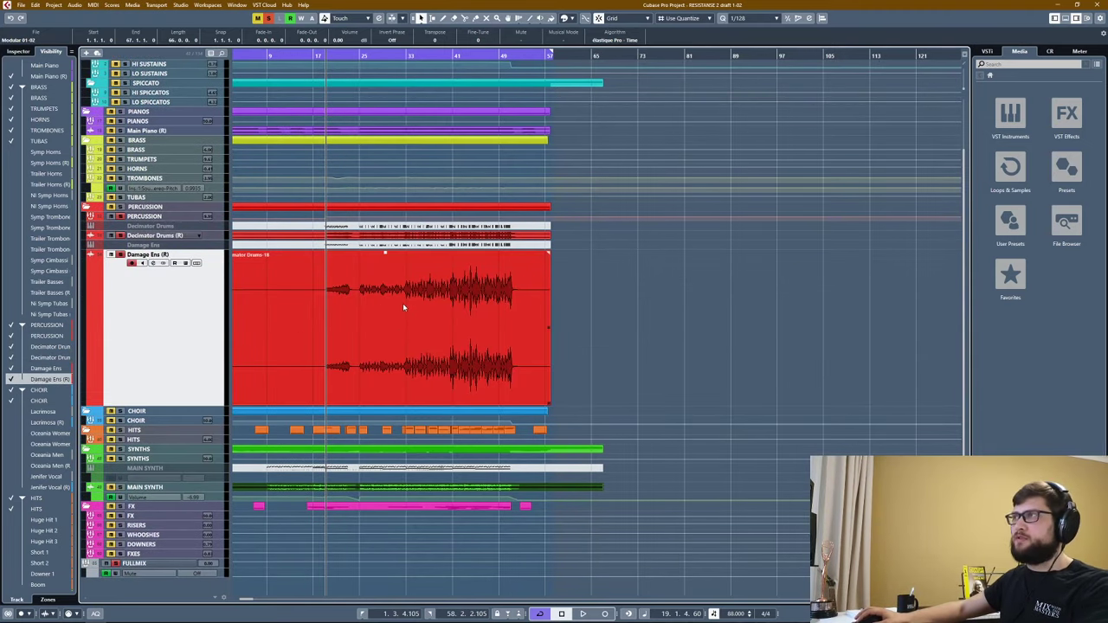
key(h)
key(h)
key(h)
key(h)
key(h)
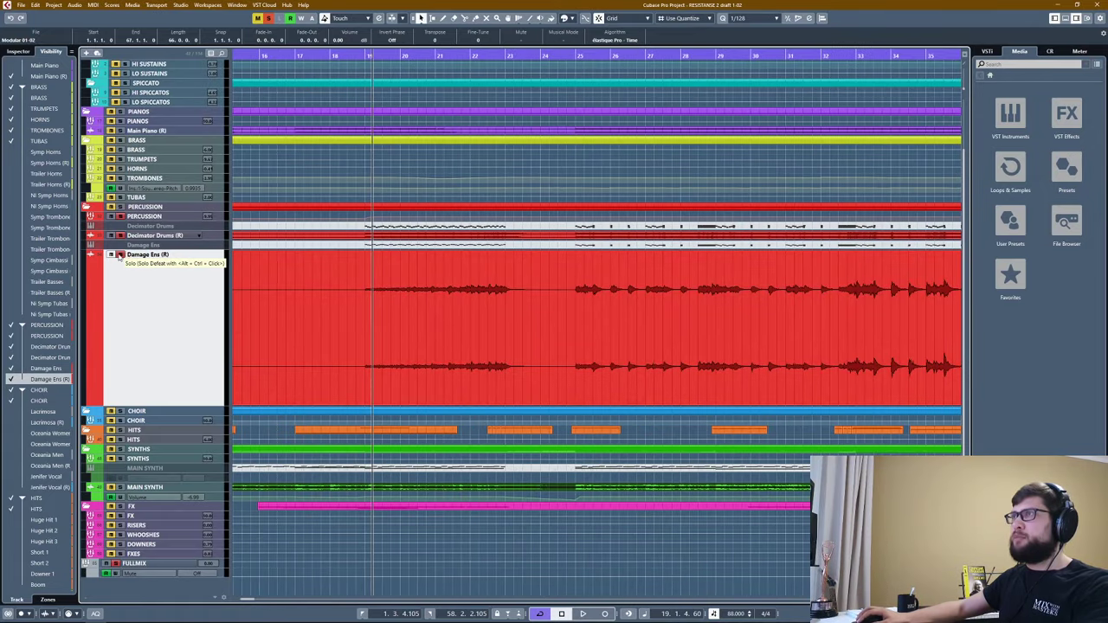
Play the soloed Decimator Drums (R) render from bar 19 to about bar 23, with the Decimator Drums MIDI part open in the editor.
click(136, 236)
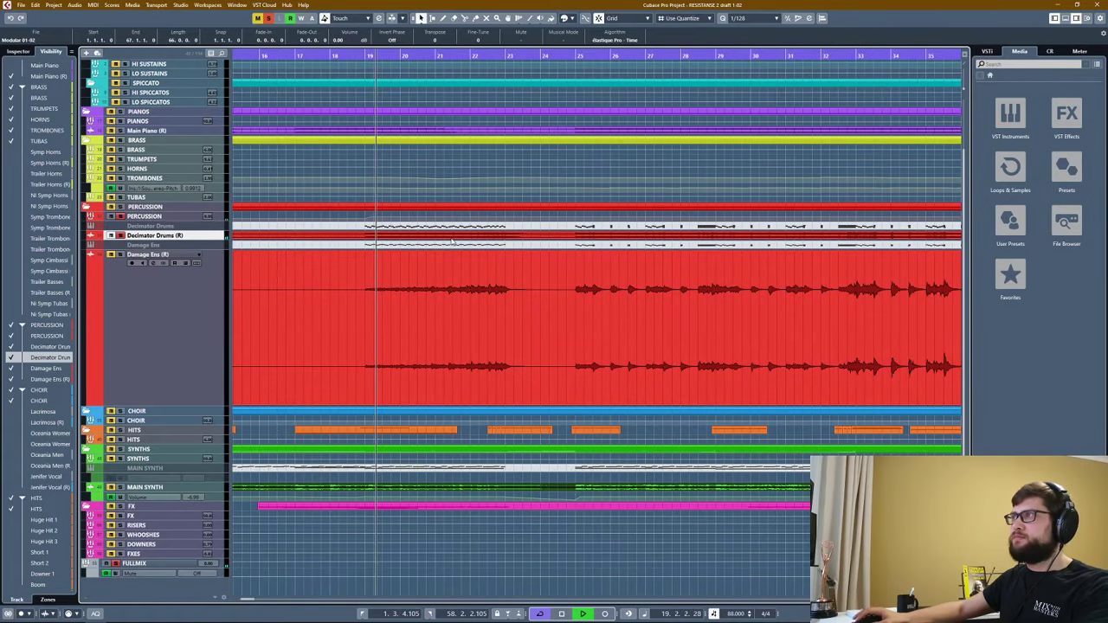
key(g)
key(g)
key(g)
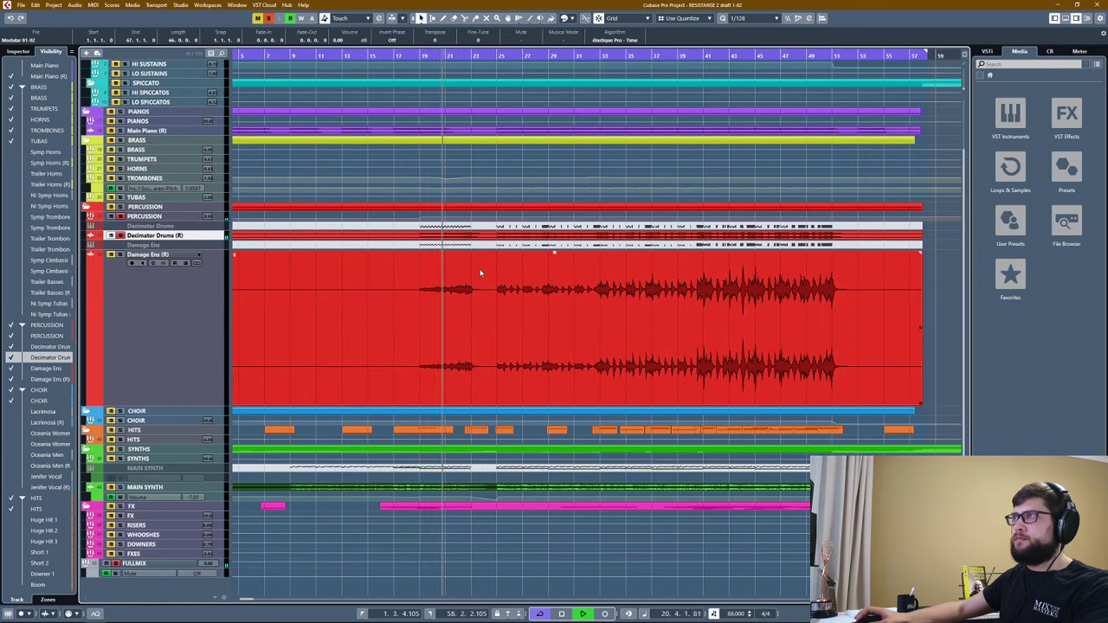
double_click(420, 227)
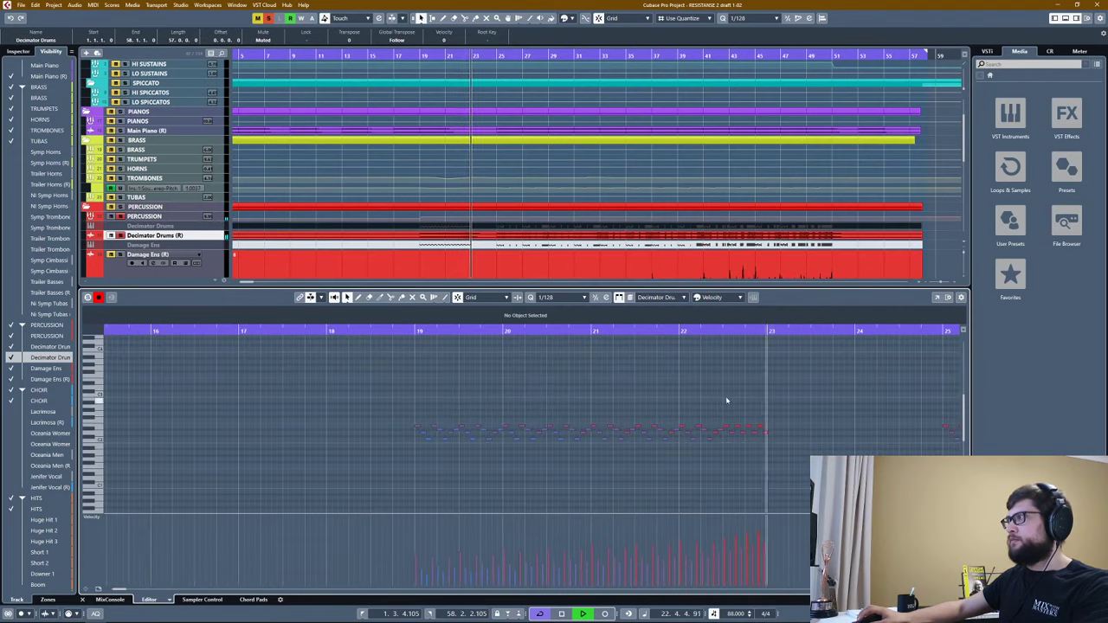
key(space)
Play the Decimator Drums render from about bar 25 to bar 29 while following its notes, and close the MIDI editor.
scroll(617, 402, right, 4)
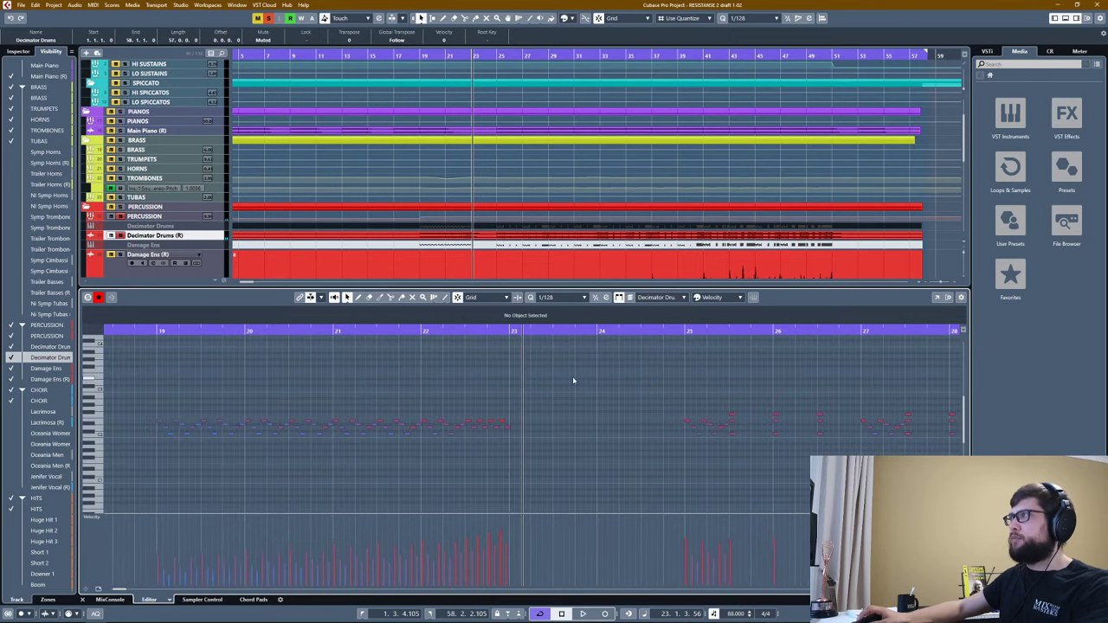
click(678, 330)
key(space)
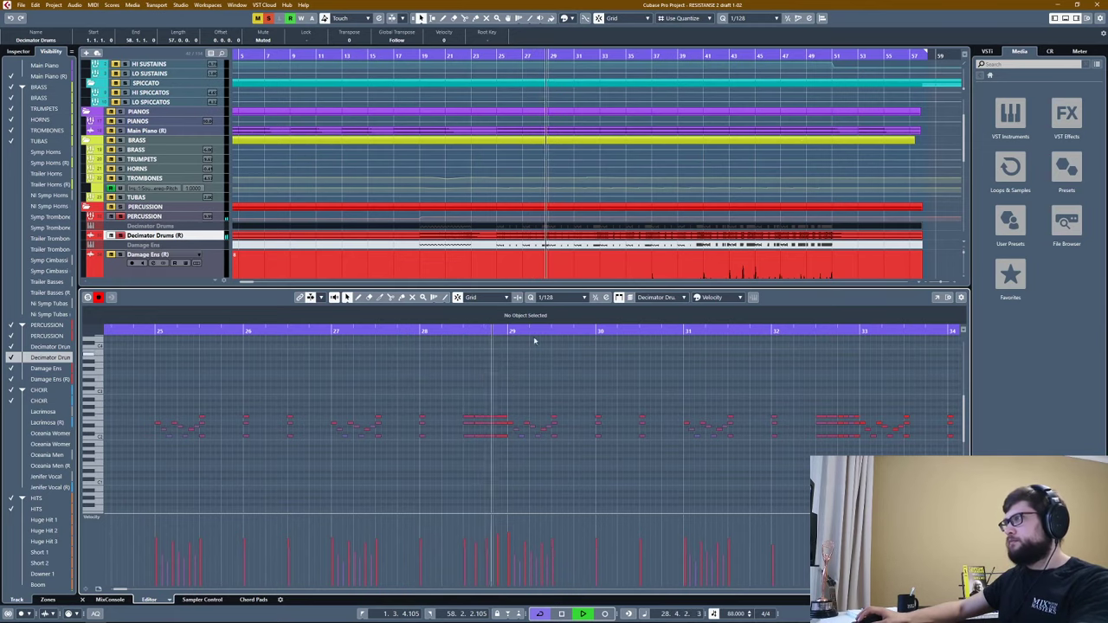
key(ctrl+alt+e)
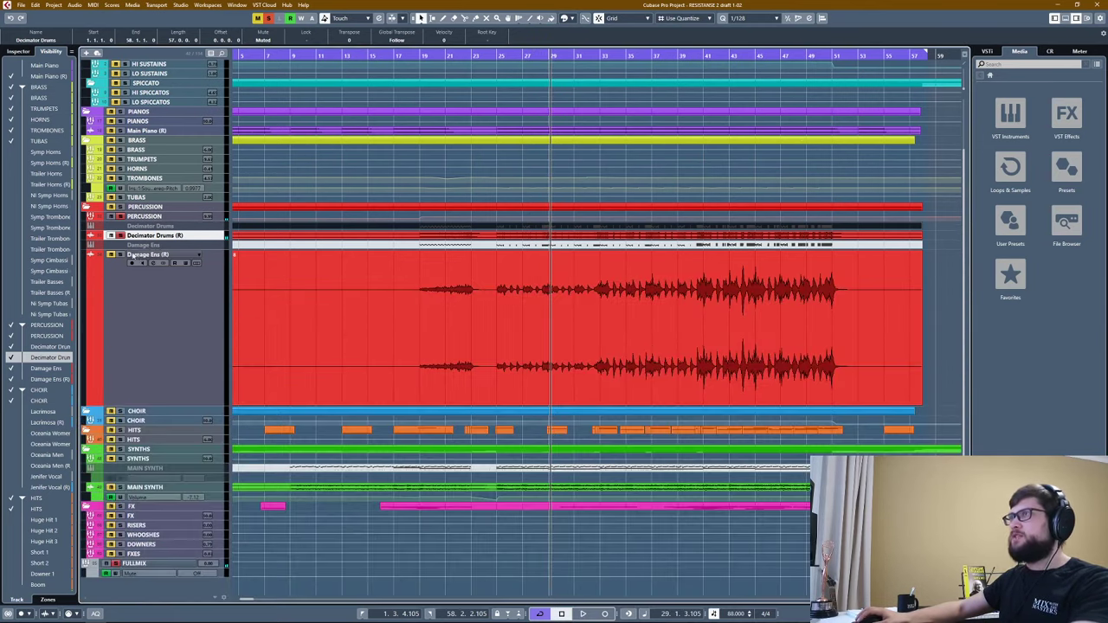
Play the Damage Ens (R) render soloed through about bar 36, with the Damage Ens MIDI part open in the editor.
click(362, 304)
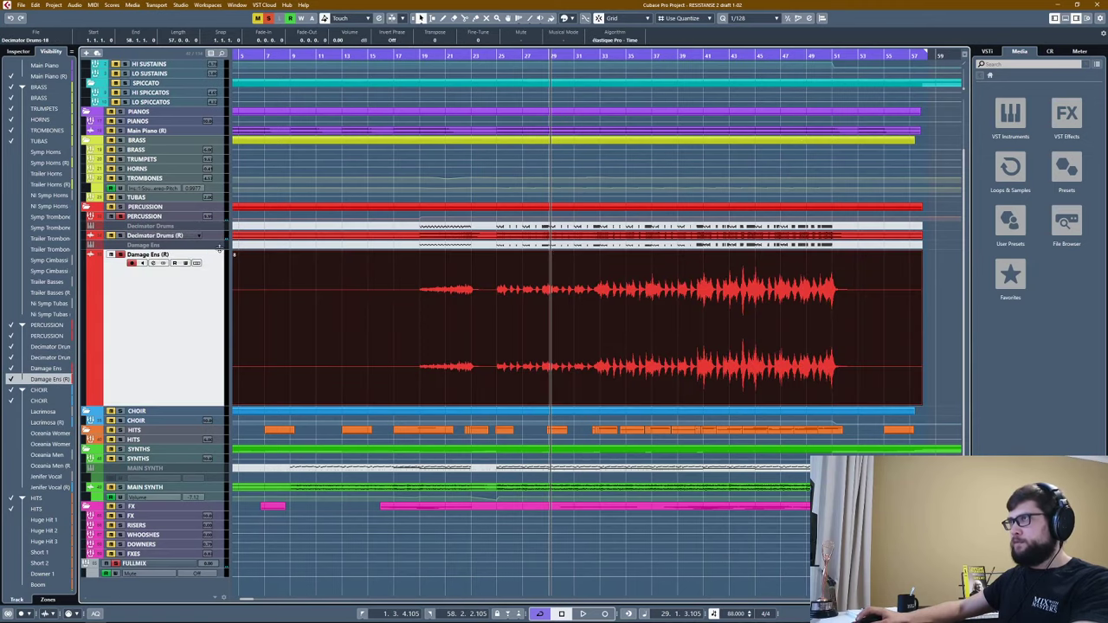
click(180, 248)
double_click(400, 246)
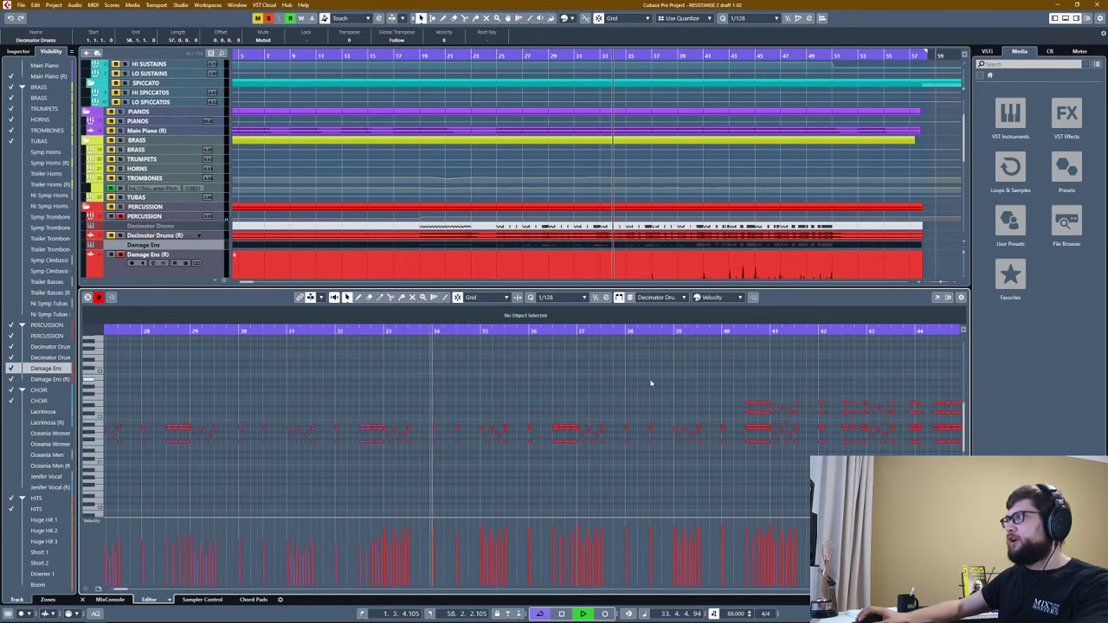
key(g)
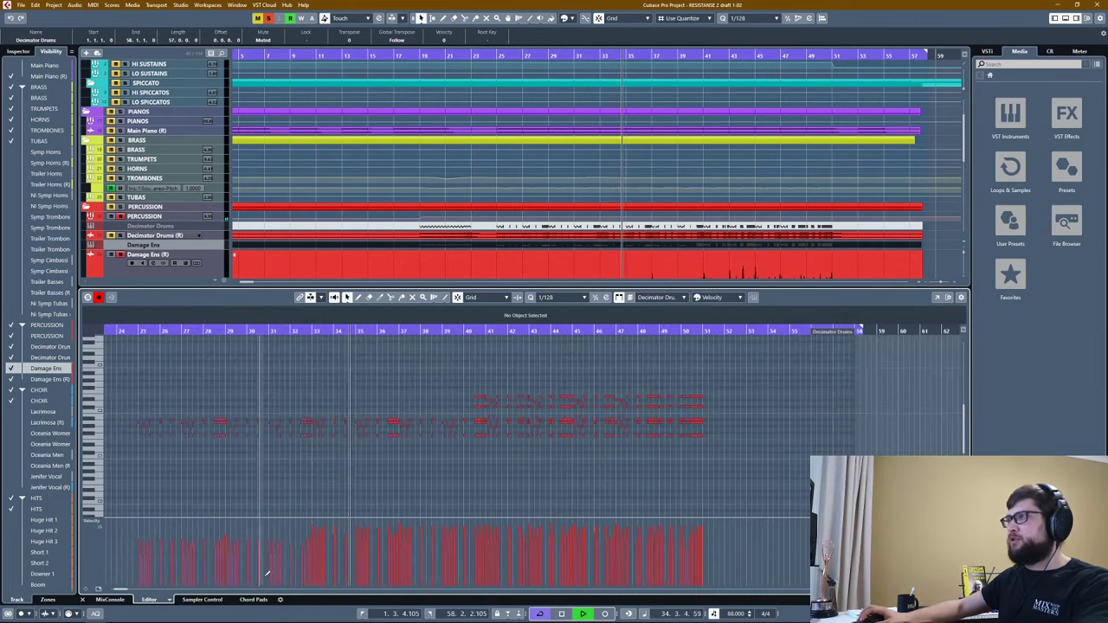
key(g)
key(h)
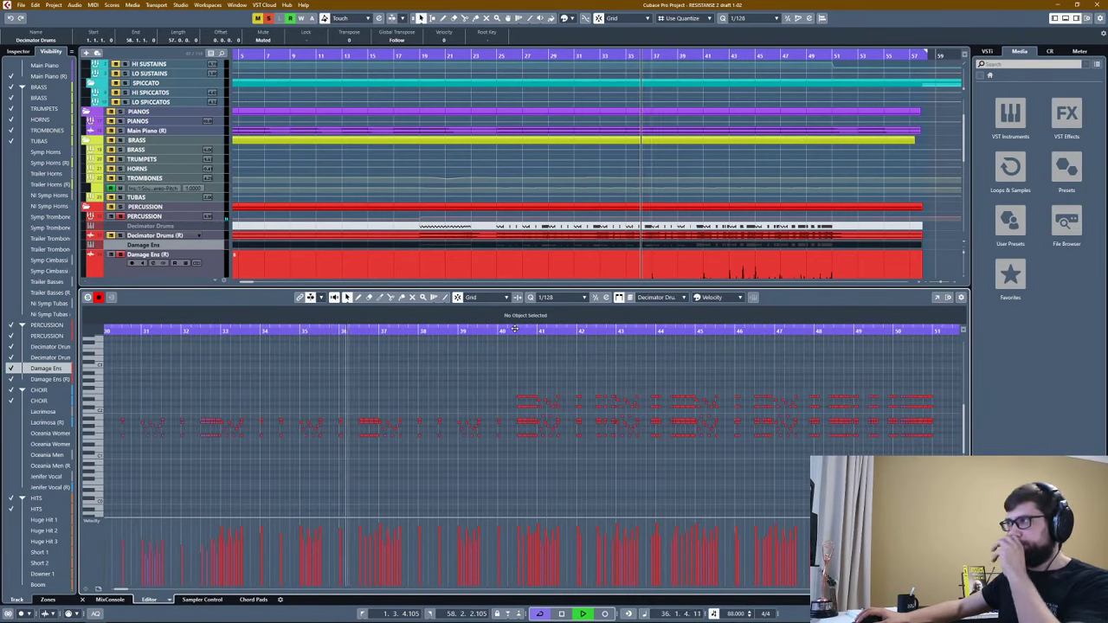
Play both percussion renders from about bar 40 to bar 51 while following the Damage Ens notes, and close the MIDI editor.
click(514, 329)
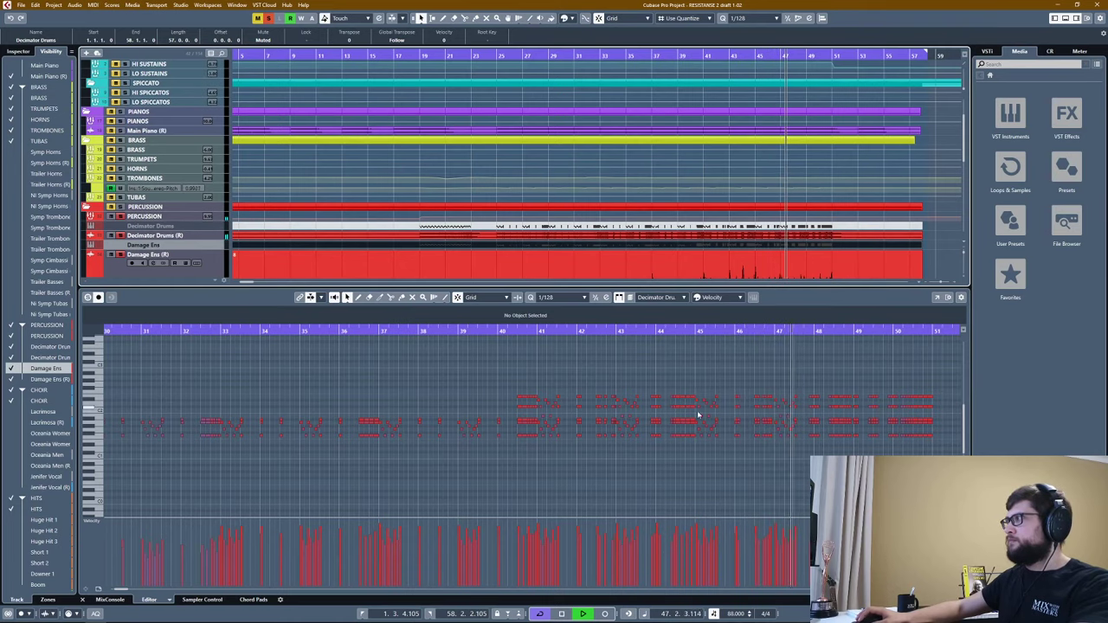
scroll(537, 383, right, 5)
ctrl+scroll(647, 383, up, 2)
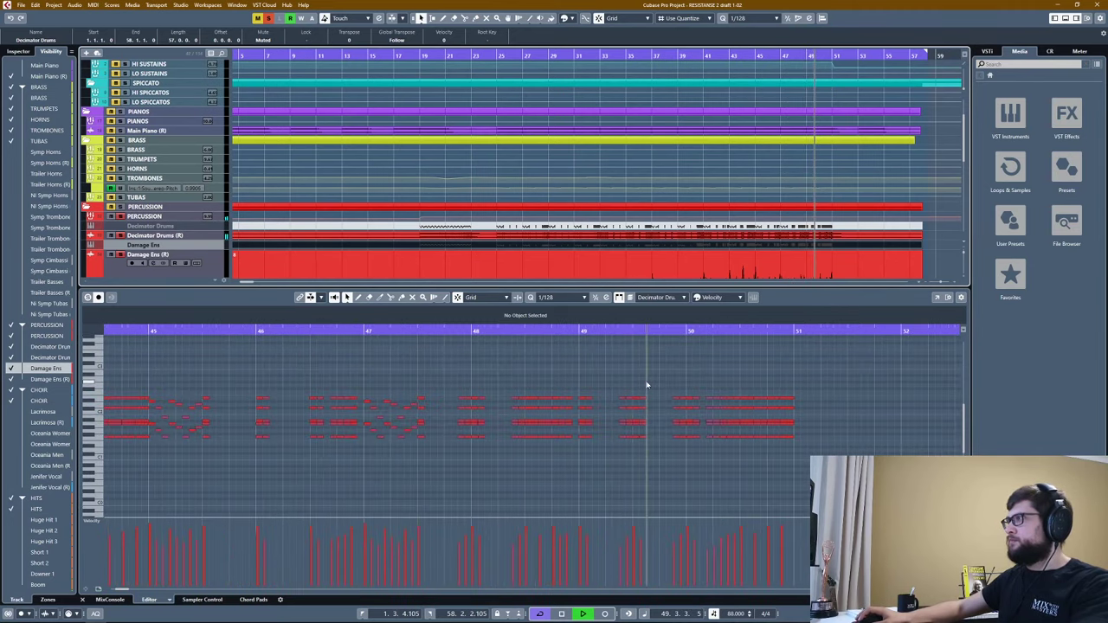
ctrl+scroll(649, 384, up, 2)
ctrl+scroll(594, 389, down, 2)
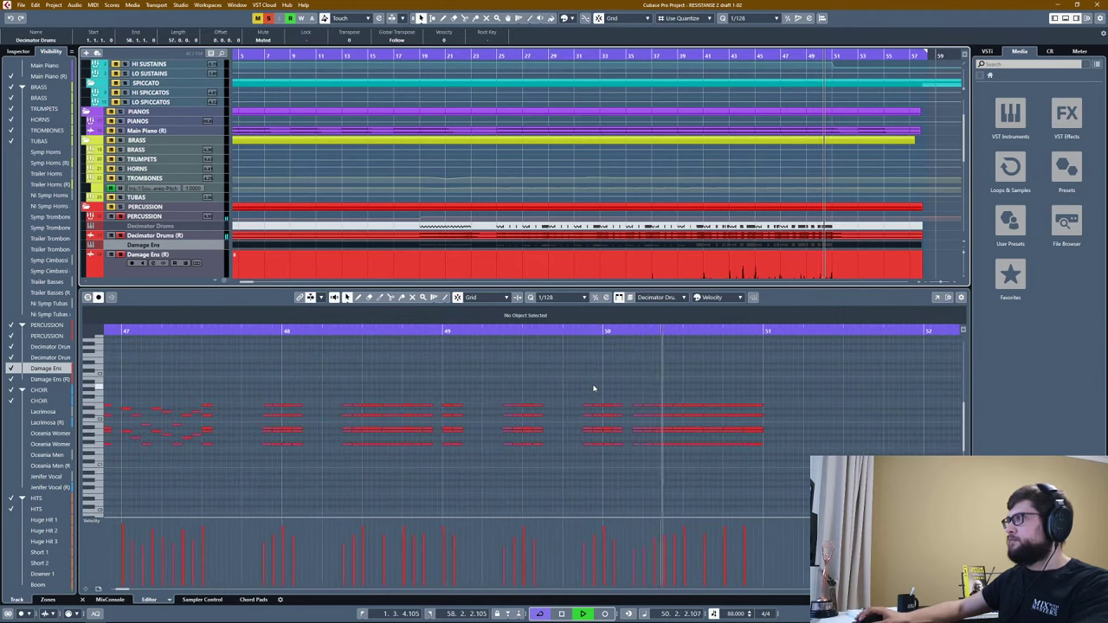
ctrl+scroll(593, 389, down, 5)
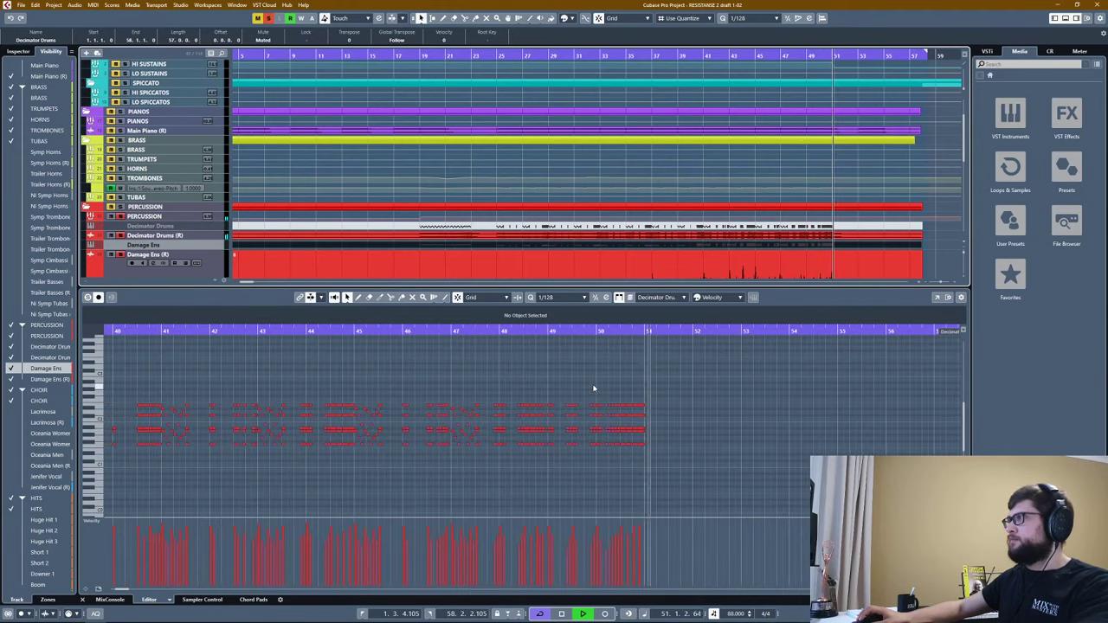
key(space)
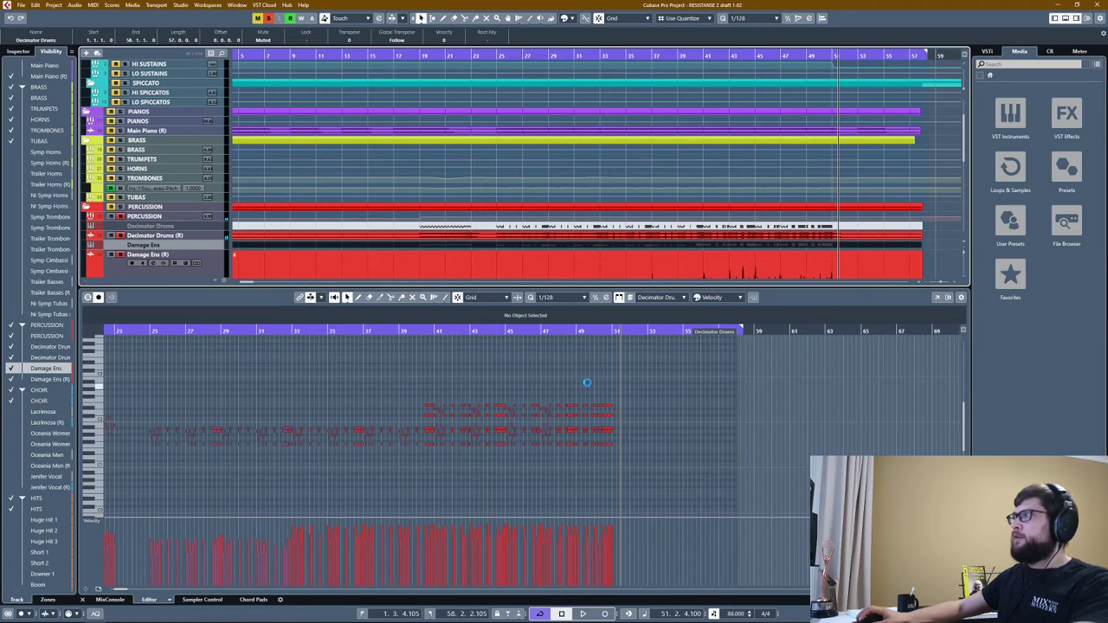
key(ctrl+e)
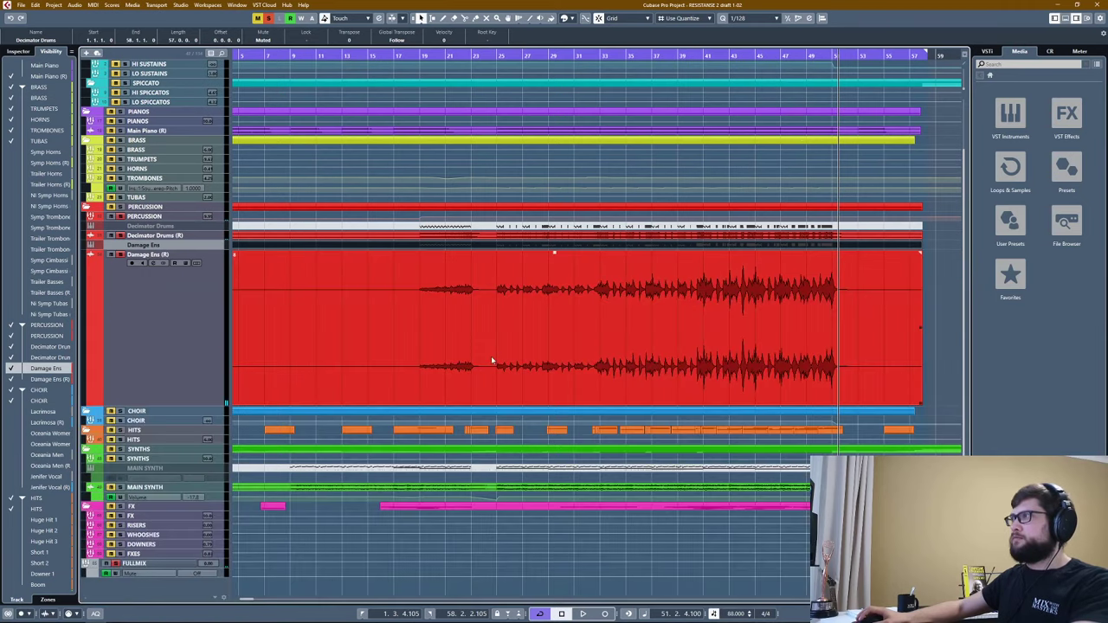
Collapse the enlarged Damage Ens (R) track and play the piano, synth and percussion renders together from about bars 9 and 17, stopping near bar 29.
click(145, 240)
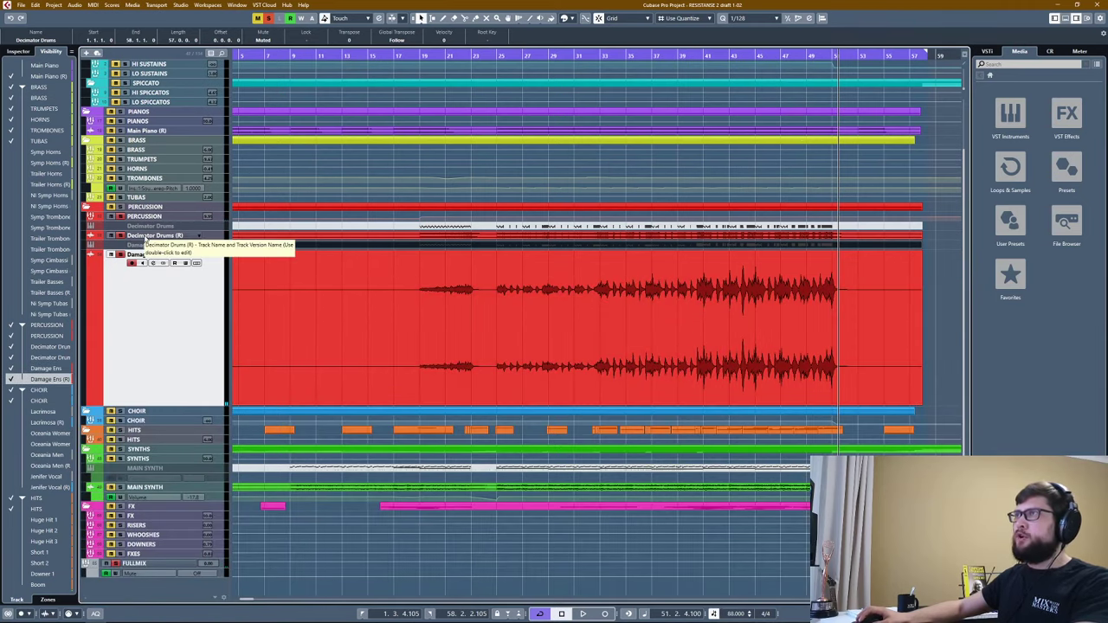
click(206, 318)
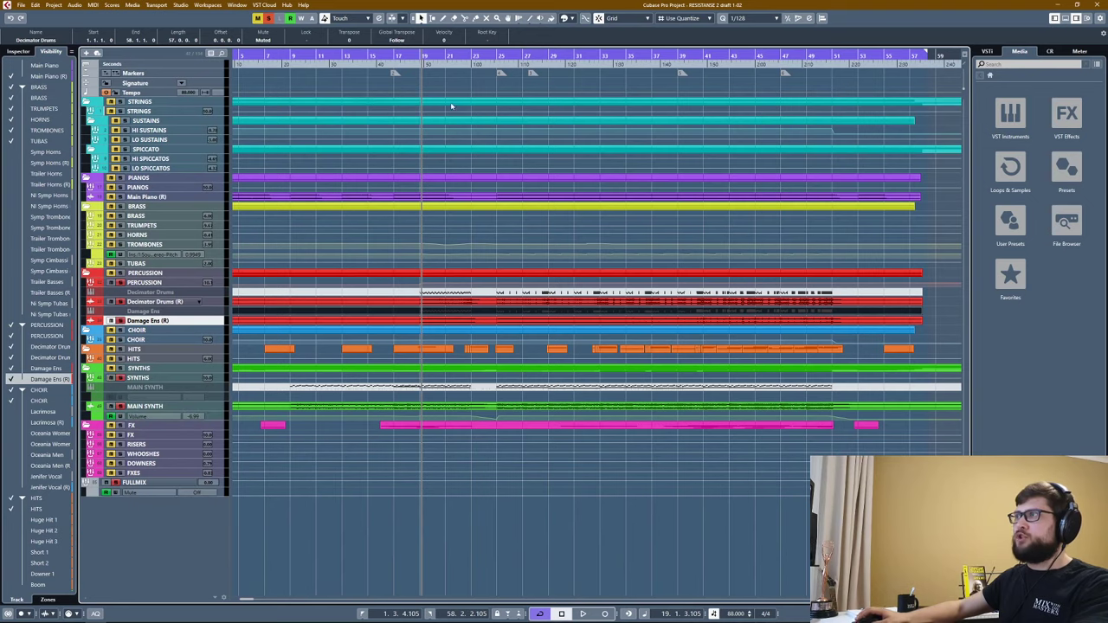
drag(285, 56, 286, 59)
key(space)
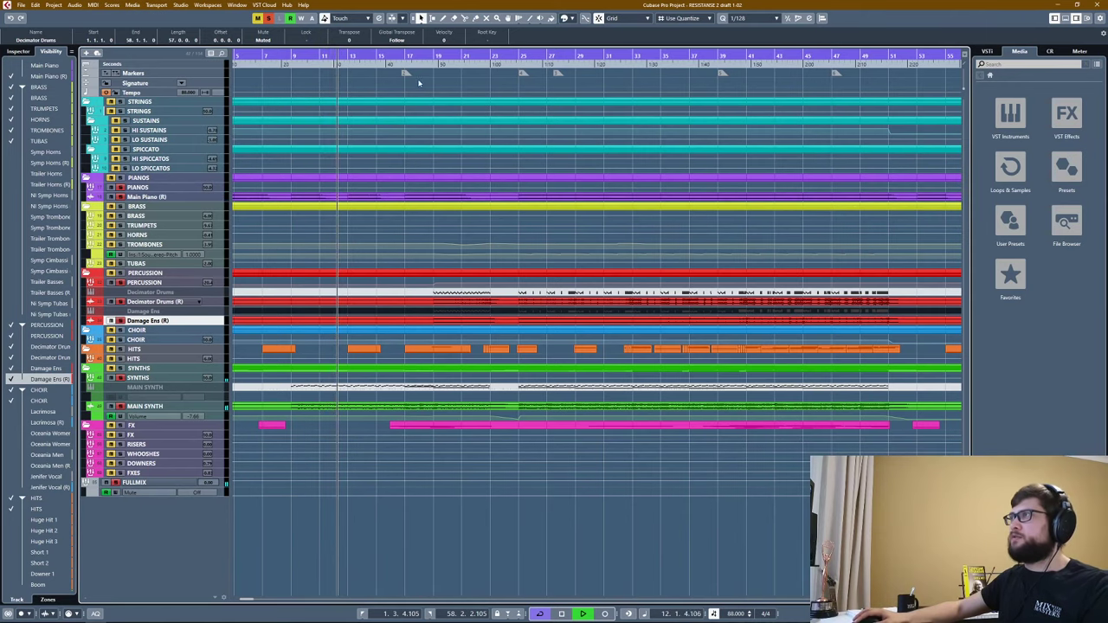
click(399, 56)
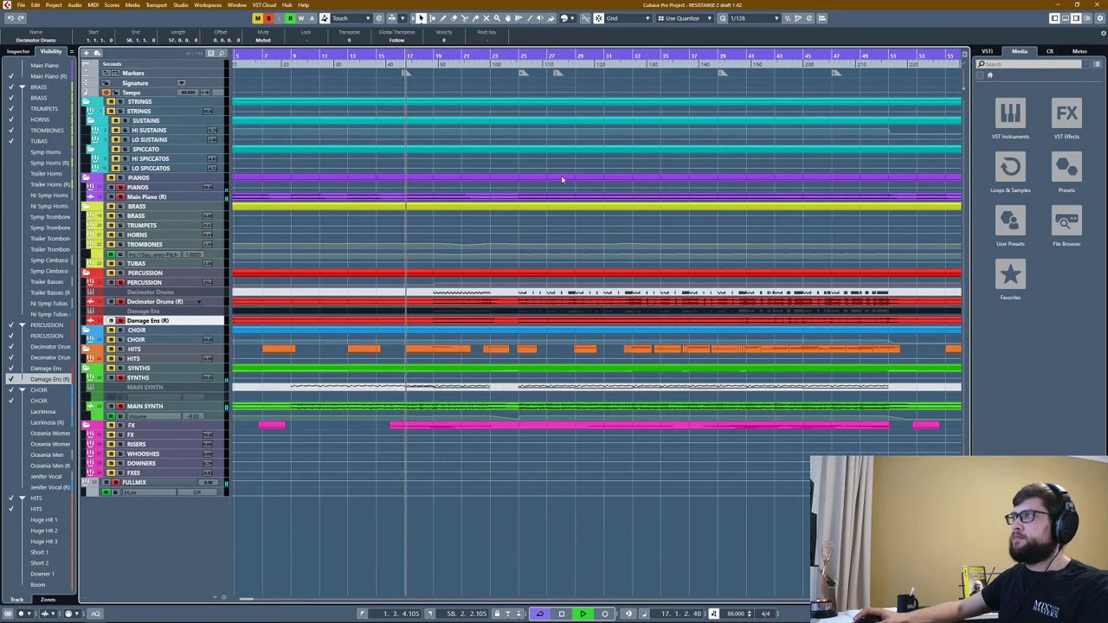
scroll(537, 233, down, 3)
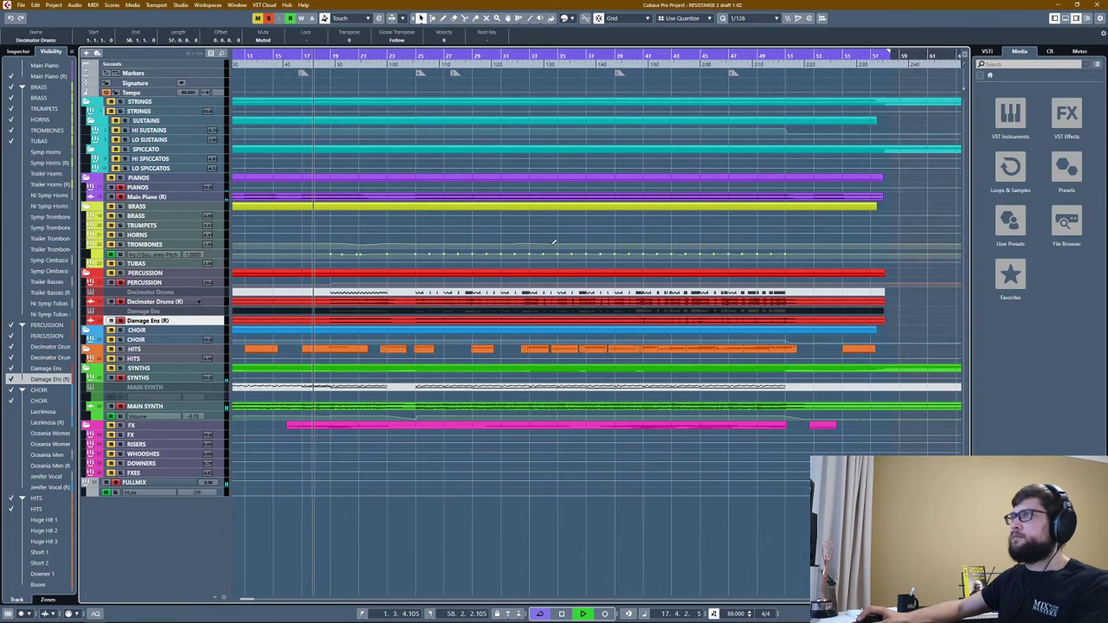
scroll(491, 279, down, 1)
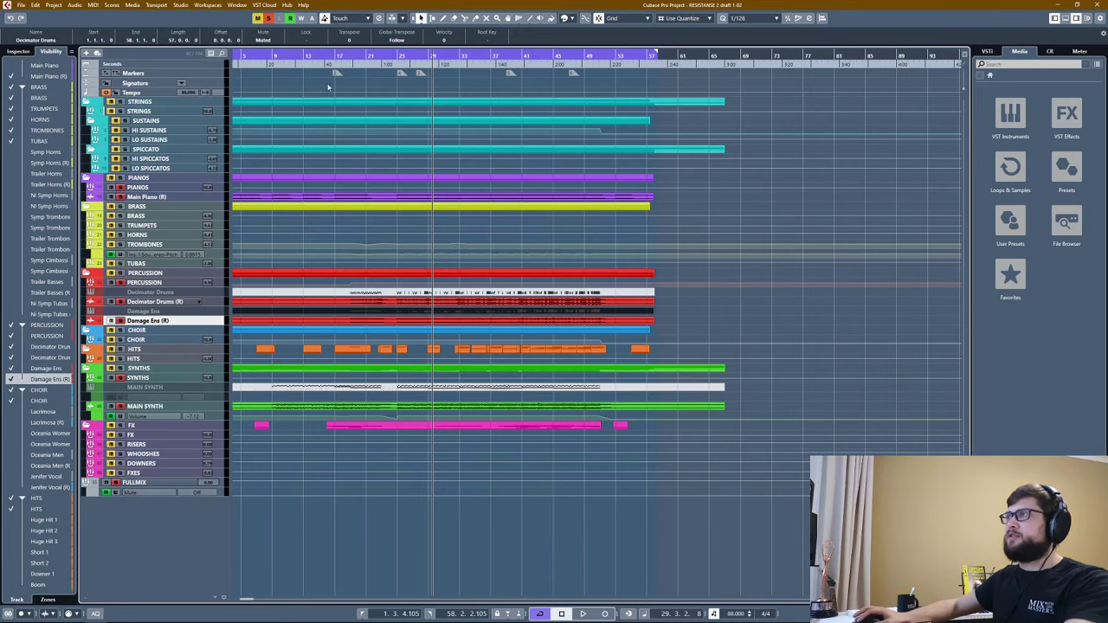
Return the playhead to bar 19 and enlarge the Decimator Drums (R) track to inspect its waveform.
click(351, 57)
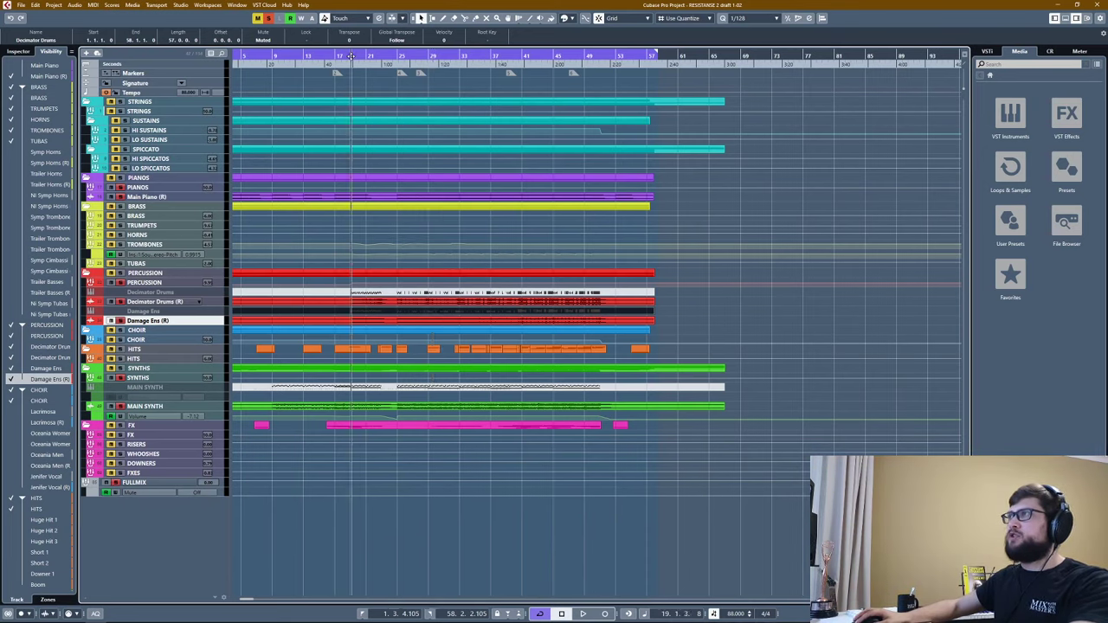
click(207, 305)
key(ctrl+Down)
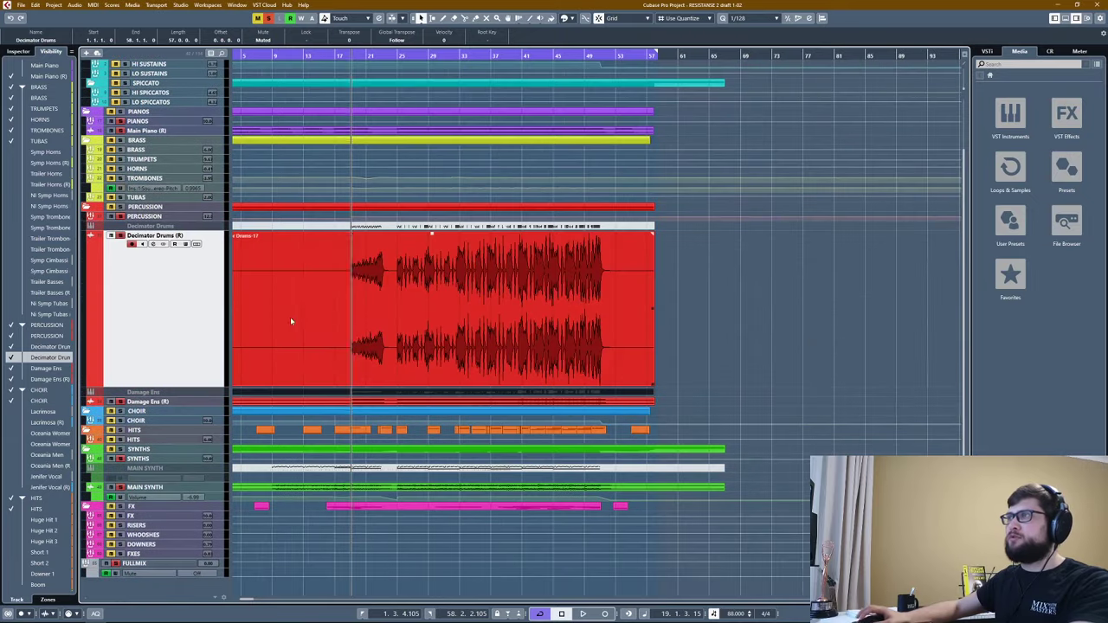
Play the Decimator Drums (R) render from bar 19 to about bar 21 with its waveform enlarged.
scroll(340, 364, up, 3)
scroll(408, 330, up, 3)
key(space)
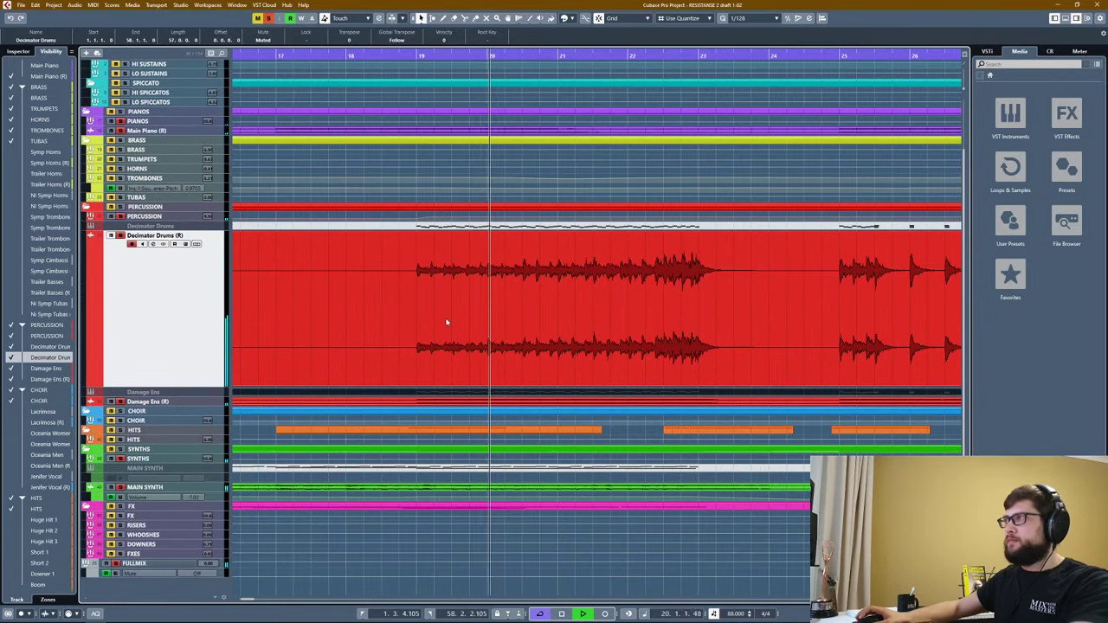
scroll(446, 322, down, 2)
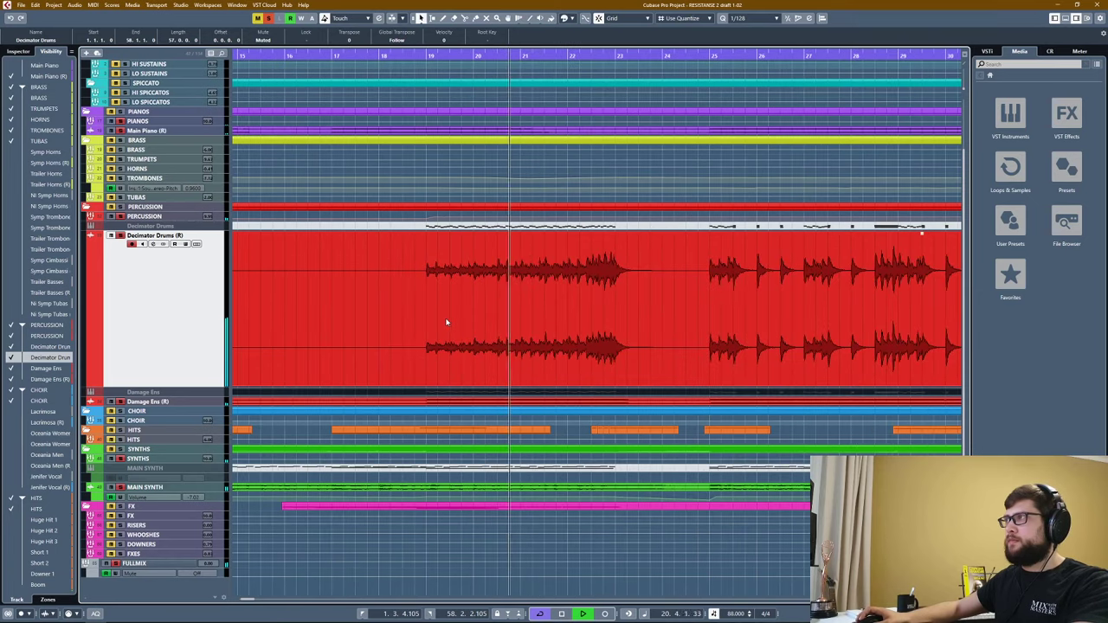
key(space)
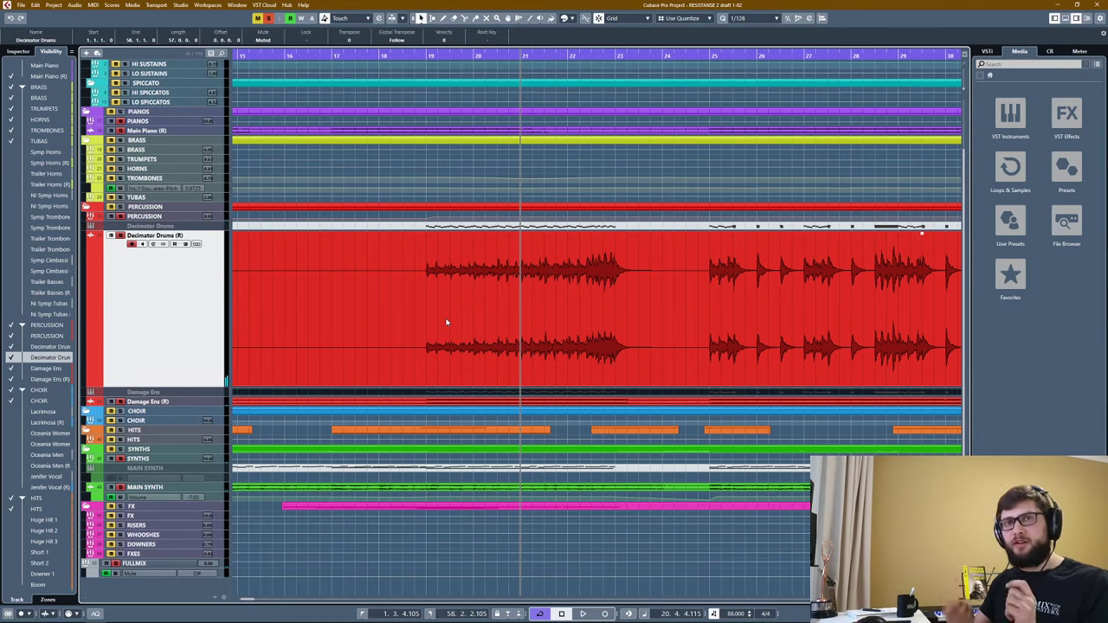
Place the playhead near bar 28 and play the Decimator Drums (R) render to about bar 31.
scroll(545, 247, up, 2)
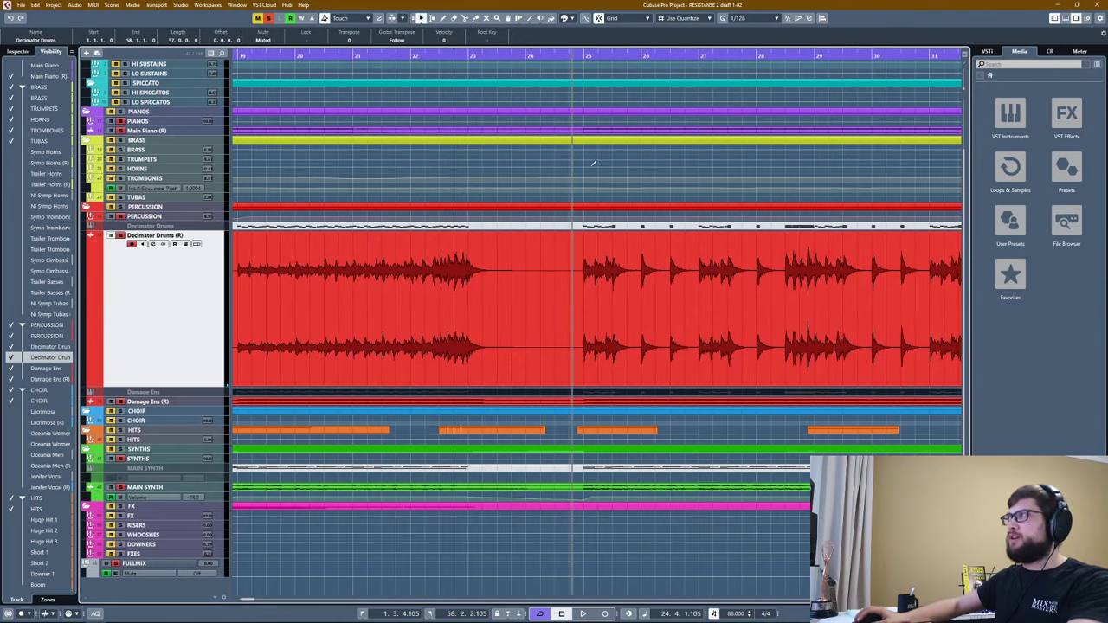
scroll(520, 285, down, 3)
scroll(521, 285, up, 1)
scroll(520, 285, up, 1)
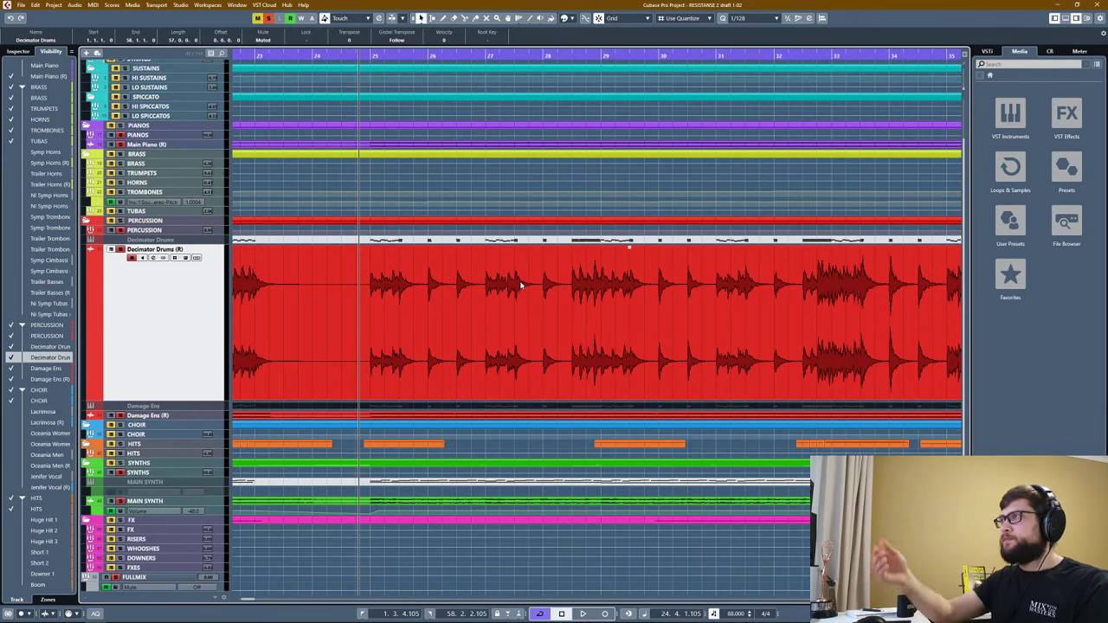
click(686, 106)
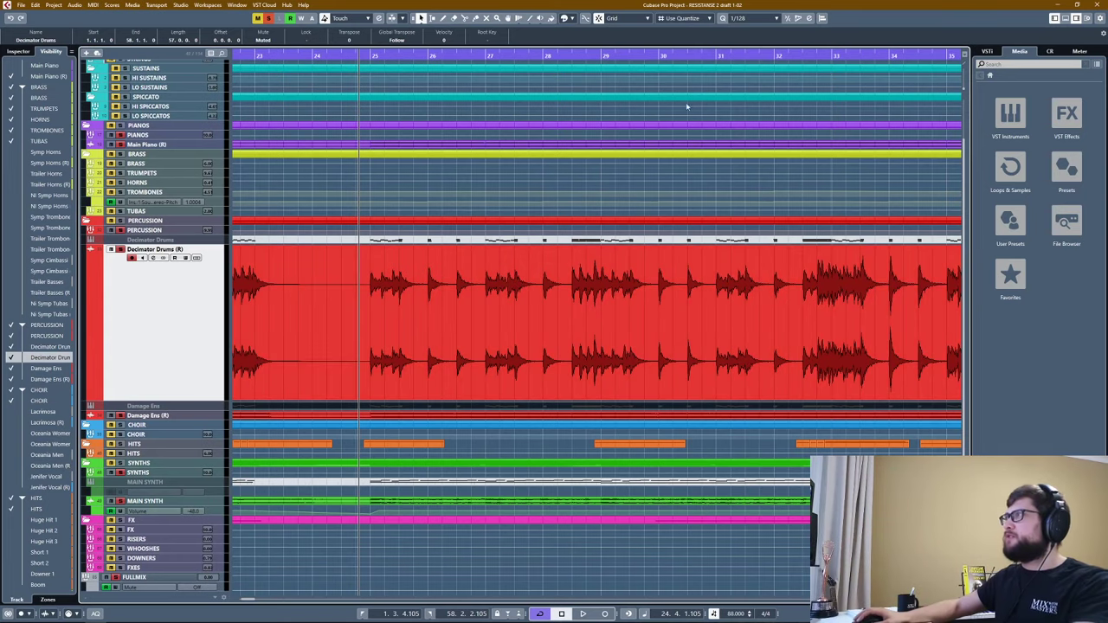
click(569, 55)
click(638, 279)
scroll(618, 304, right, 1)
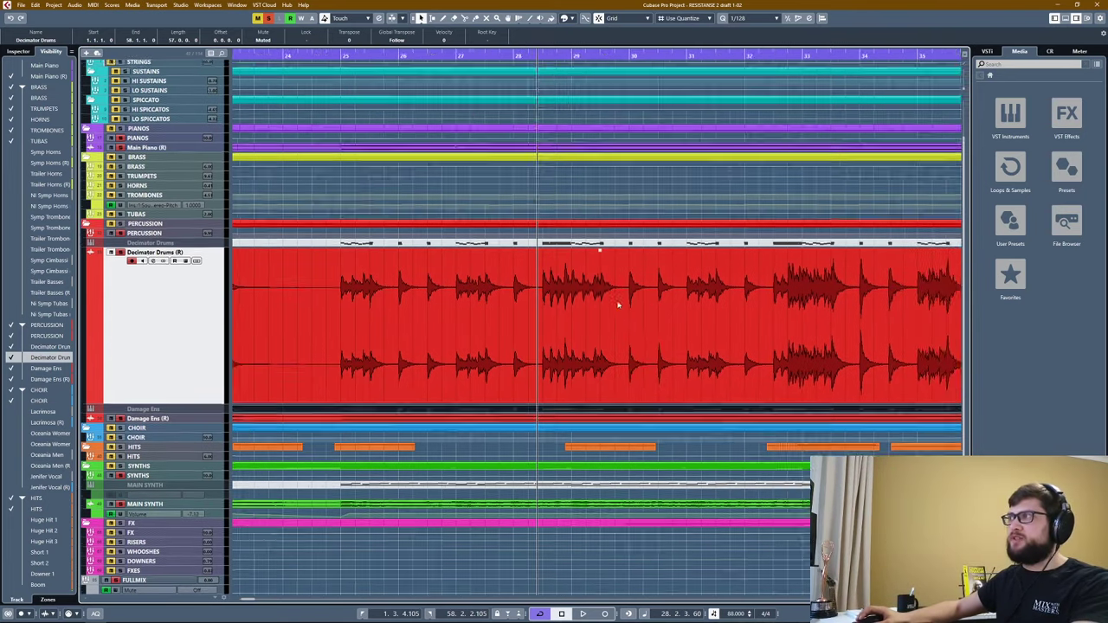
scroll(618, 305, up, 1)
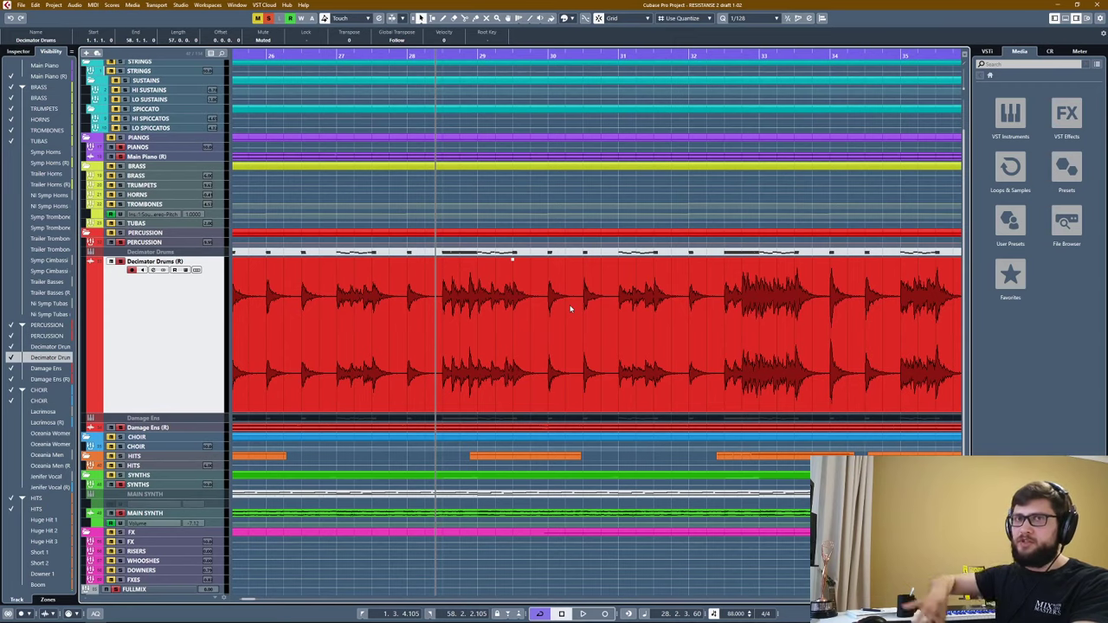
key(space)
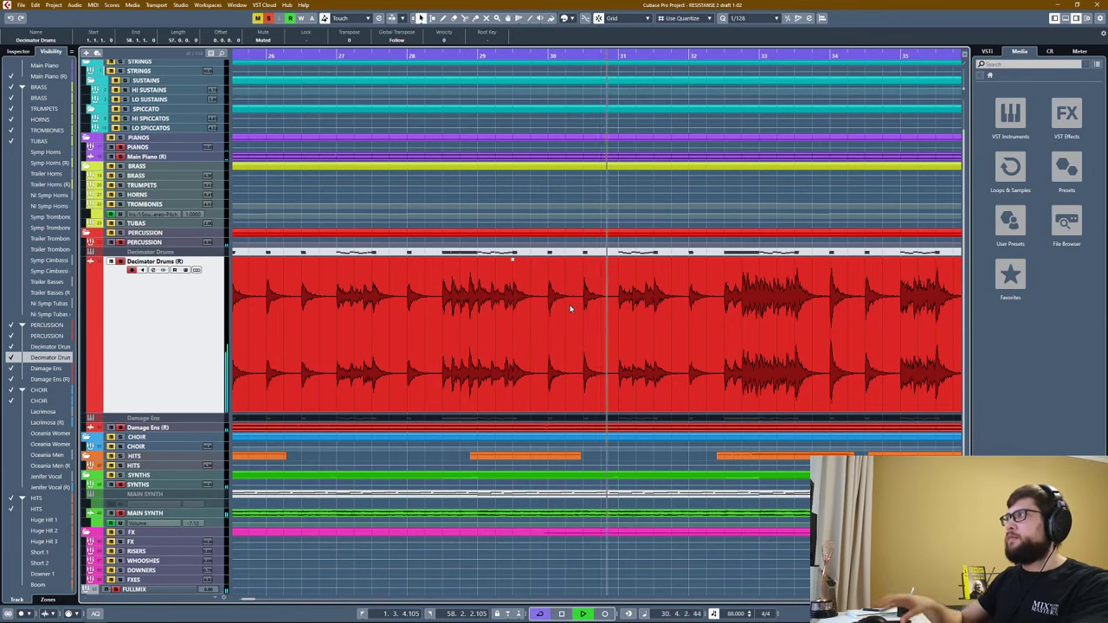
key(space)
Start playback of the Decimator Drums (R) render near bar 36 and listen through about bar 44.
scroll(430, 304, down, 2)
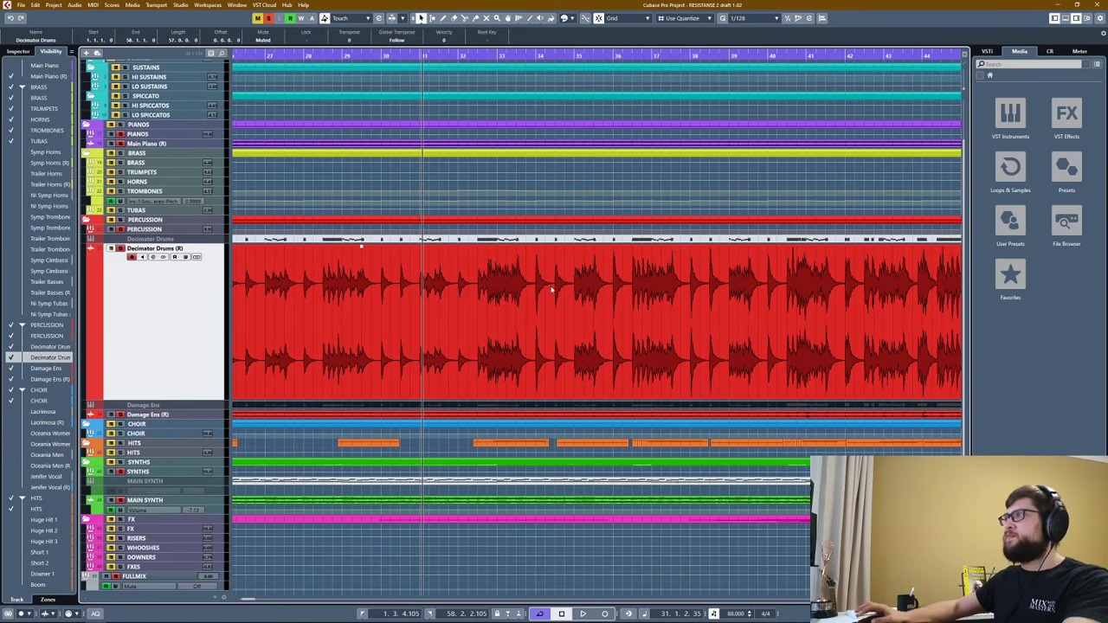
key(g)
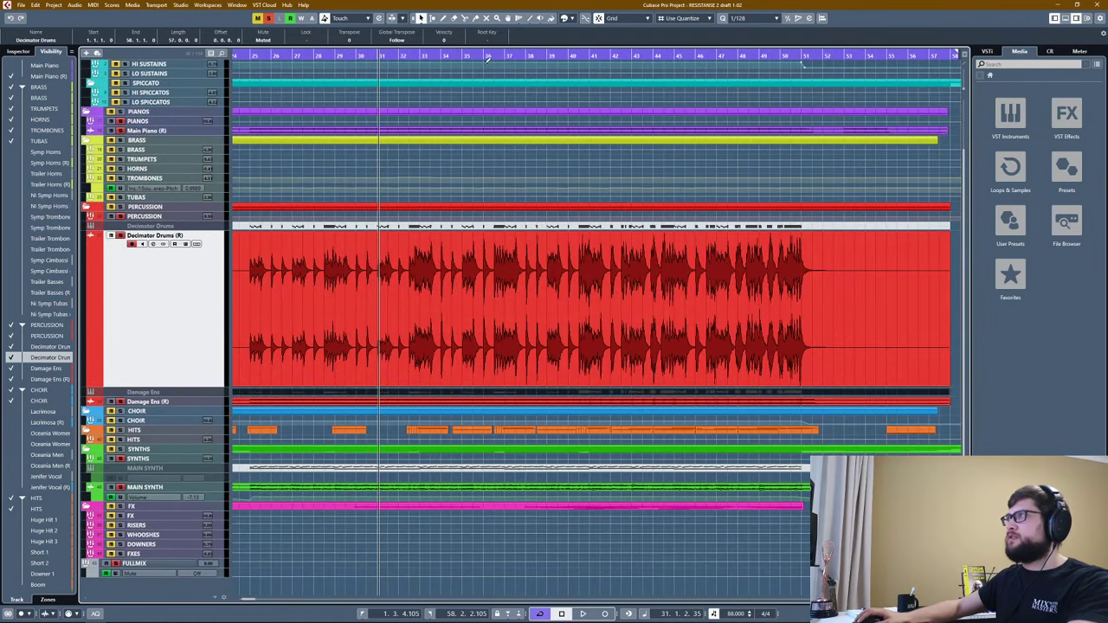
click(487, 55)
key(space)
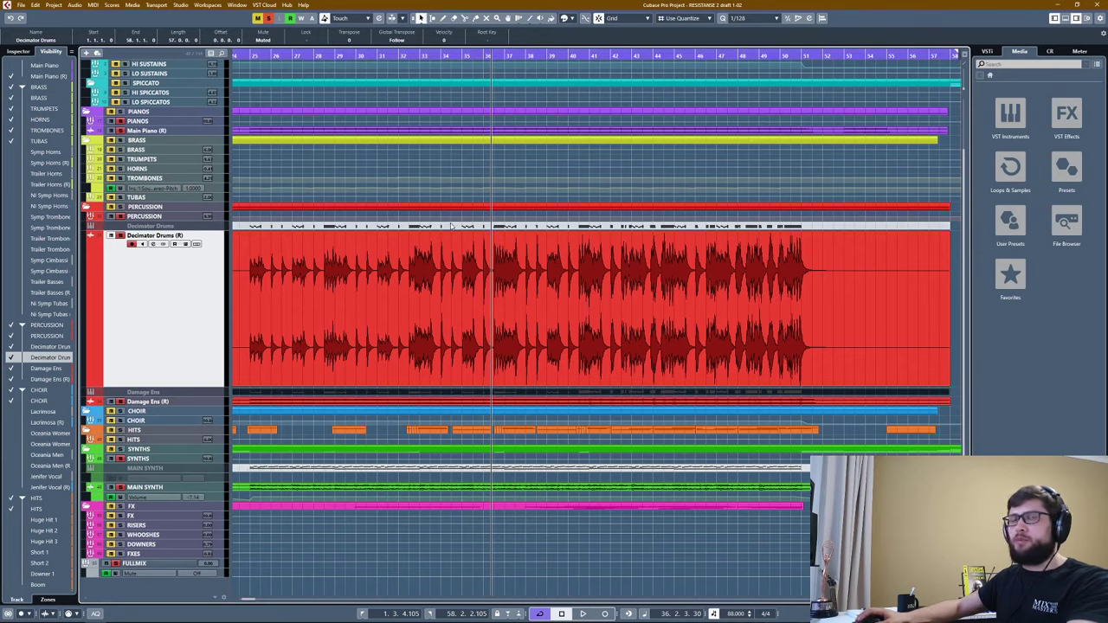
click(588, 324)
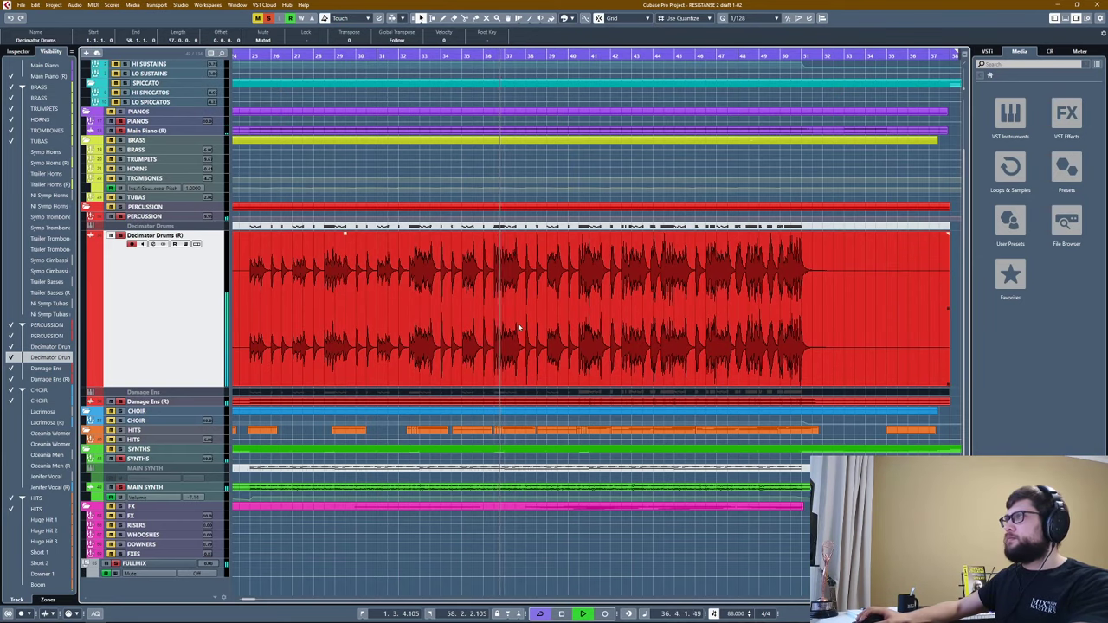
scroll(519, 318, up, 3)
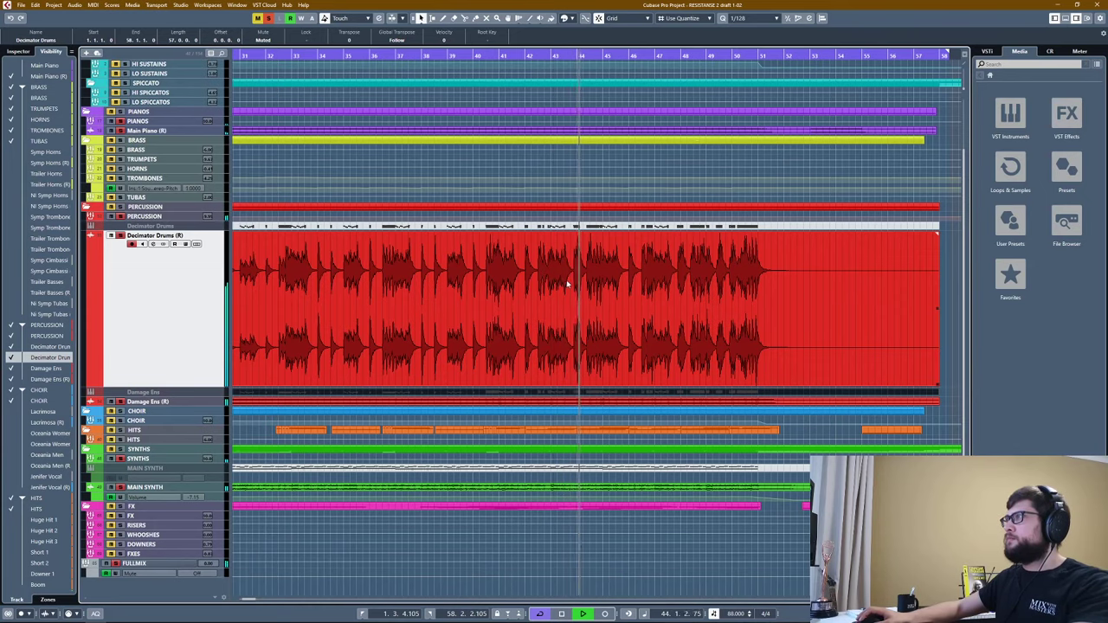
Open the Decimator Drums MIDI part in the editor and follow its notes during playback to about bar 51.
double_click(545, 232)
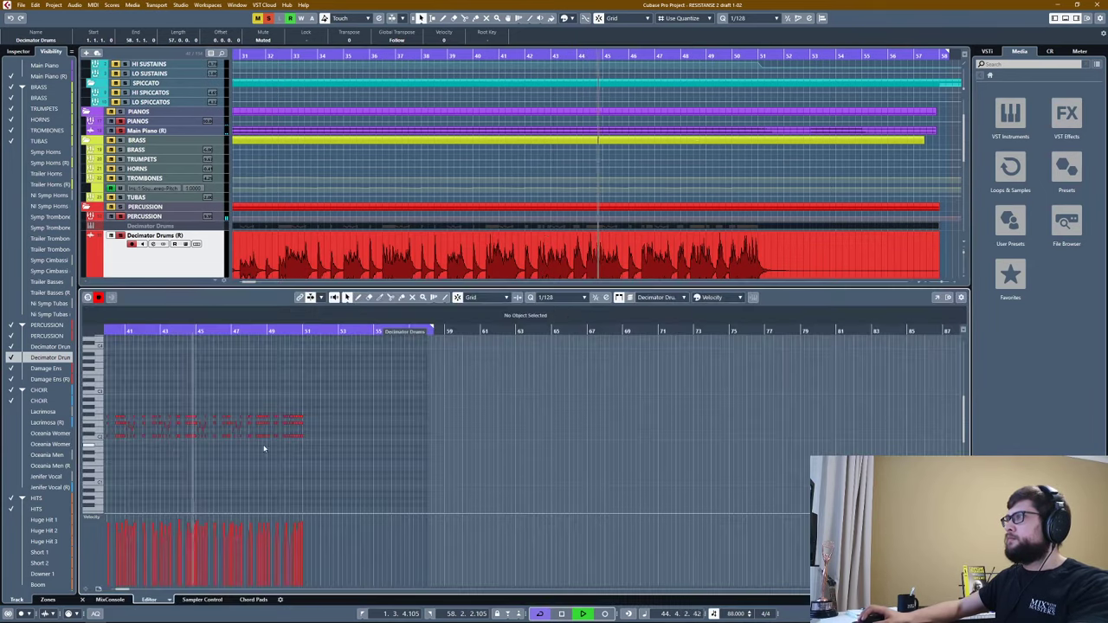
scroll(186, 456, up, 5)
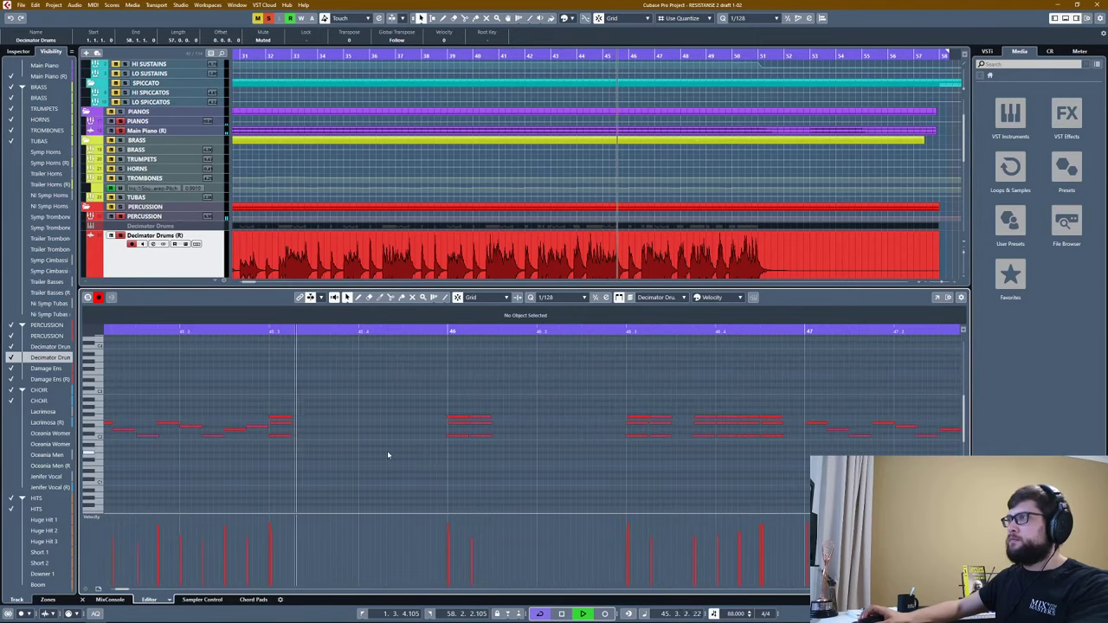
scroll(502, 467, right, 3)
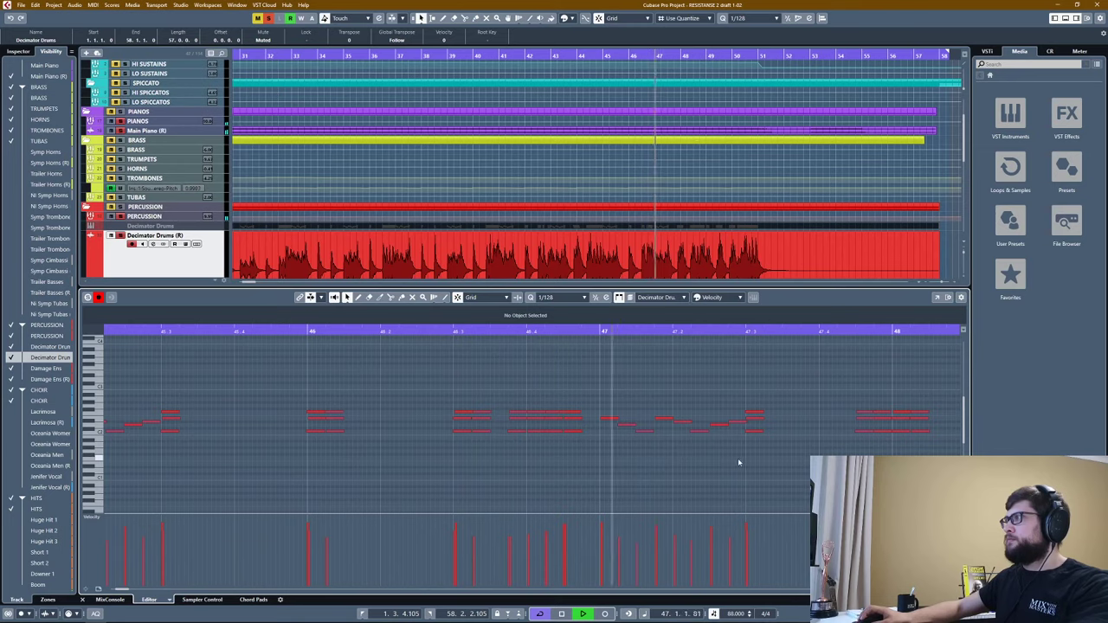
scroll(762, 461, right, 1)
scroll(494, 452, right, 2)
scroll(485, 460, down, 3)
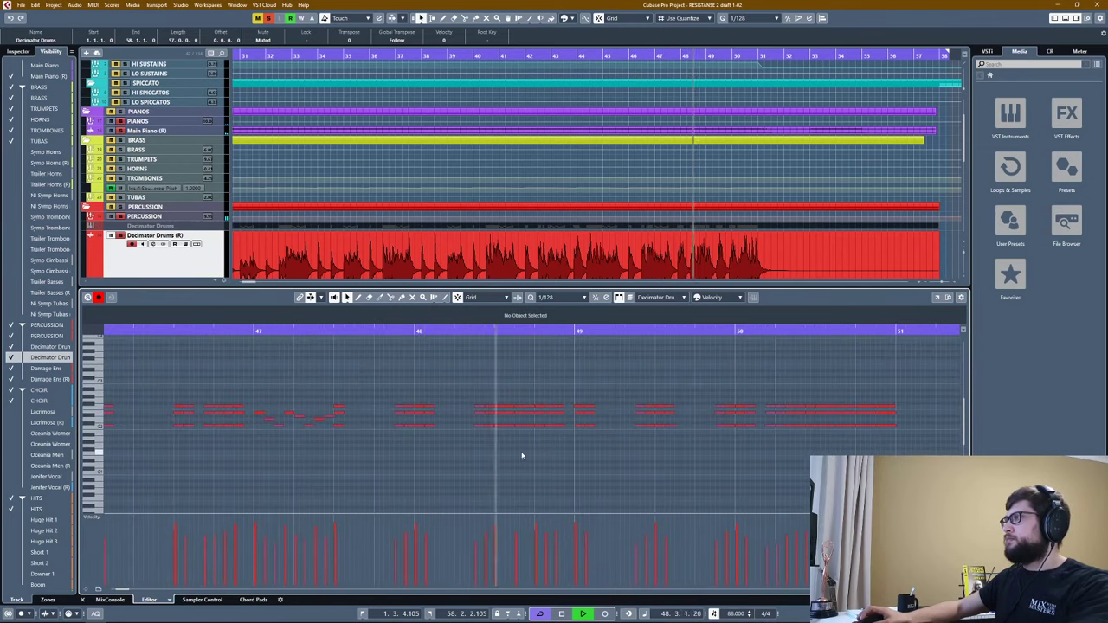
scroll(546, 446, down, 2)
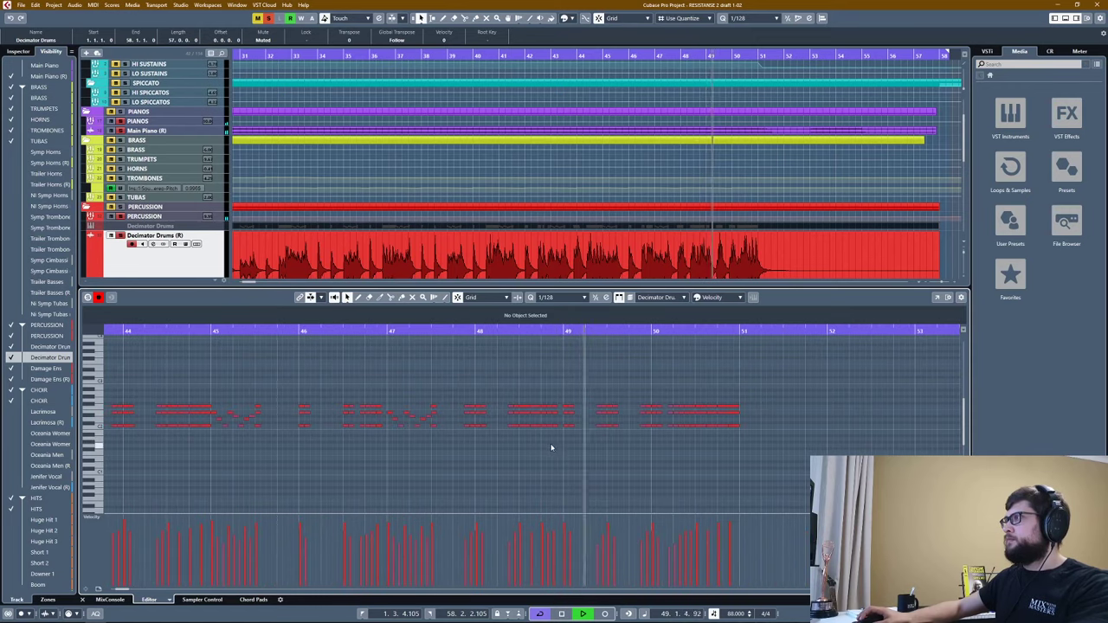
scroll(606, 455, up, 2)
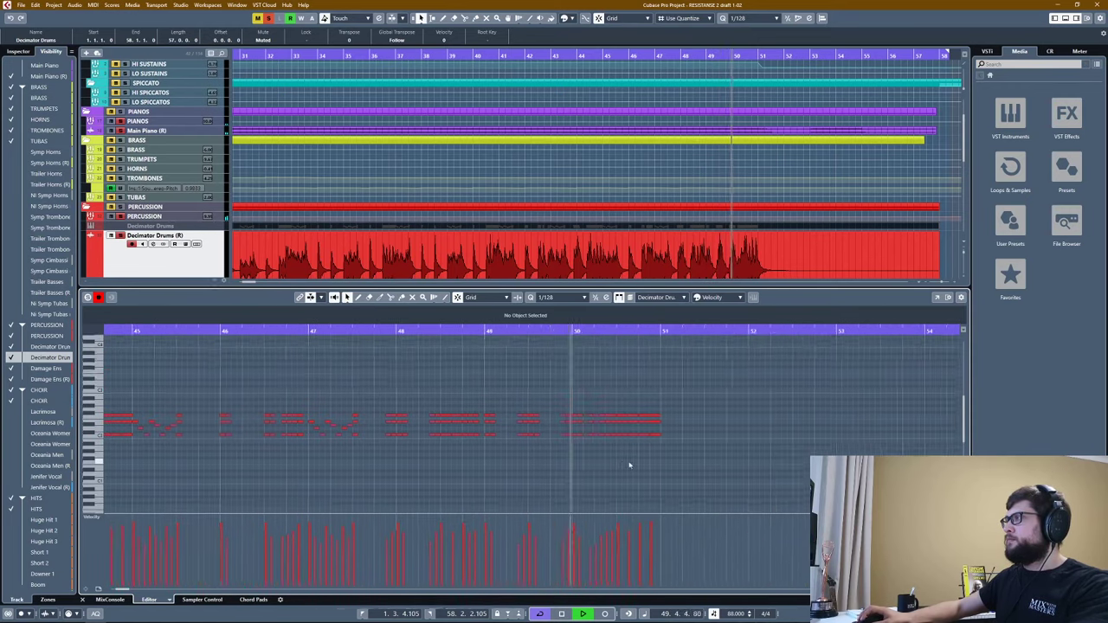
scroll(623, 458, down, 1)
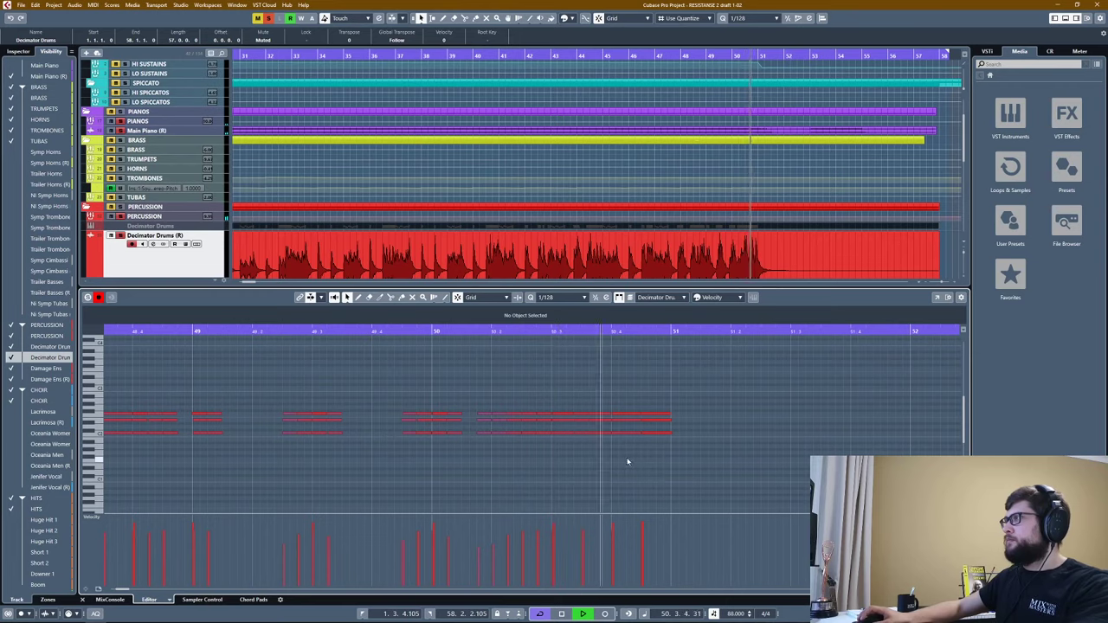
scroll(628, 462, down, 1)
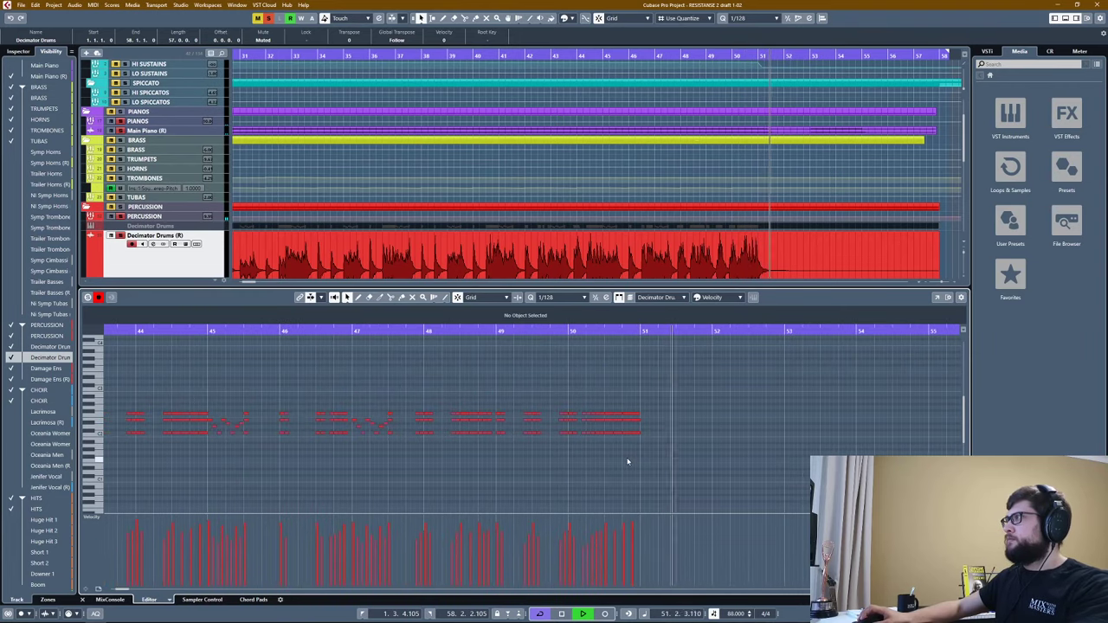
Close the MIDI editor with playback stopped near bar 51, and collapse the enlarged Decimator Drums (R) track.
key(ctrl+alt+e)
scroll(415, 344, down, 2)
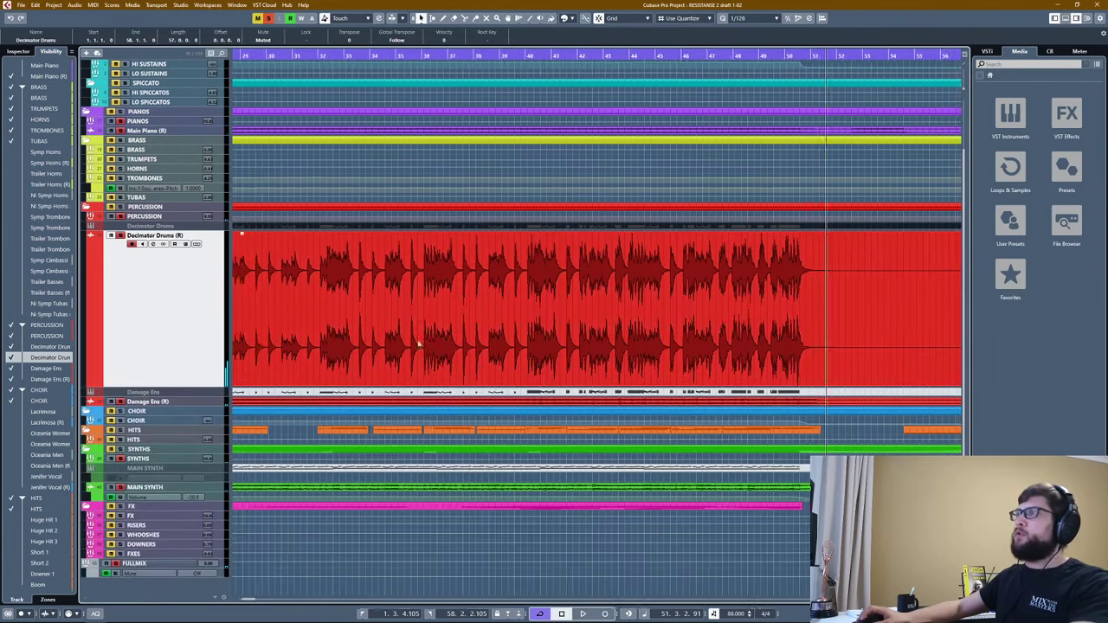
key(ctrl+alt+e)
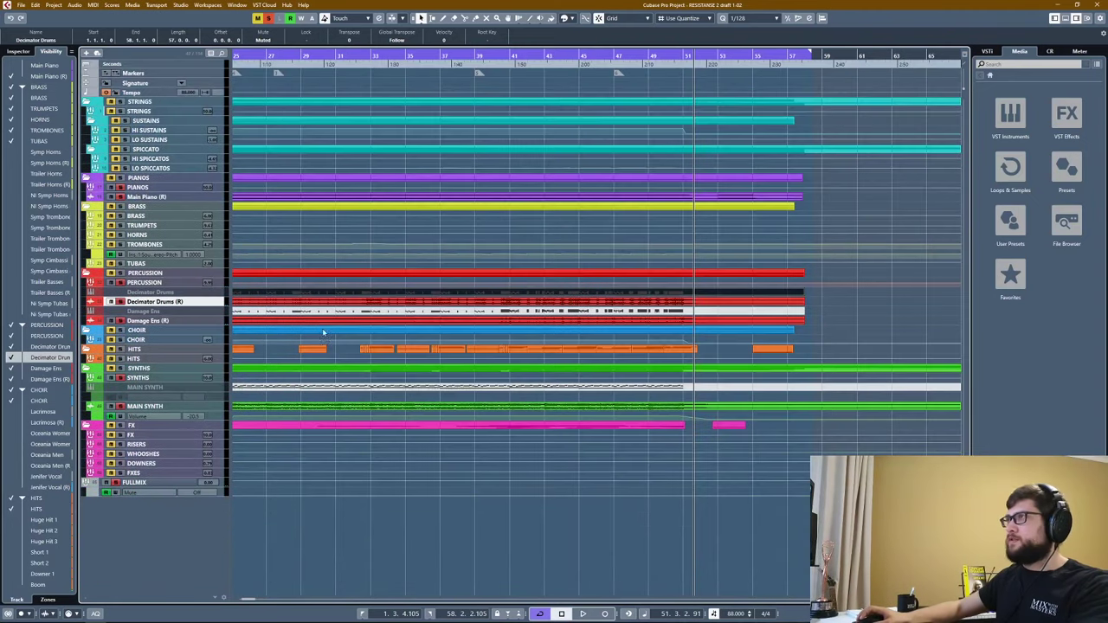
Open the Decimator Drums and Damage Ens MIDI parts together in the editor and examine their note timing around bars 46 and 47.
scroll(353, 338, up, 2)
key(Up)
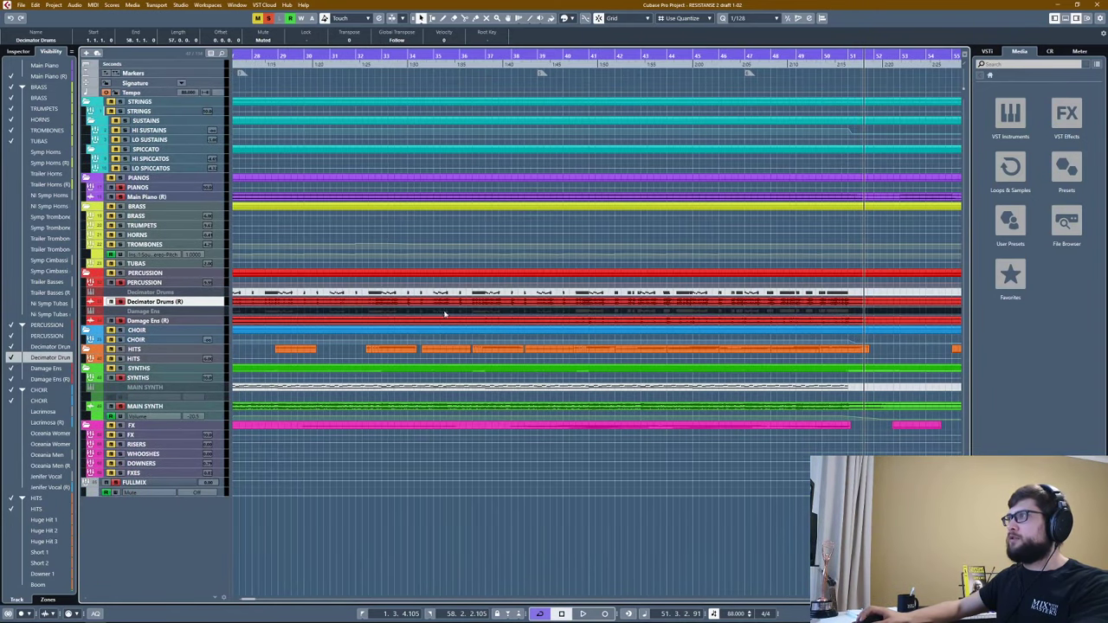
click(437, 297)
double_click(437, 297)
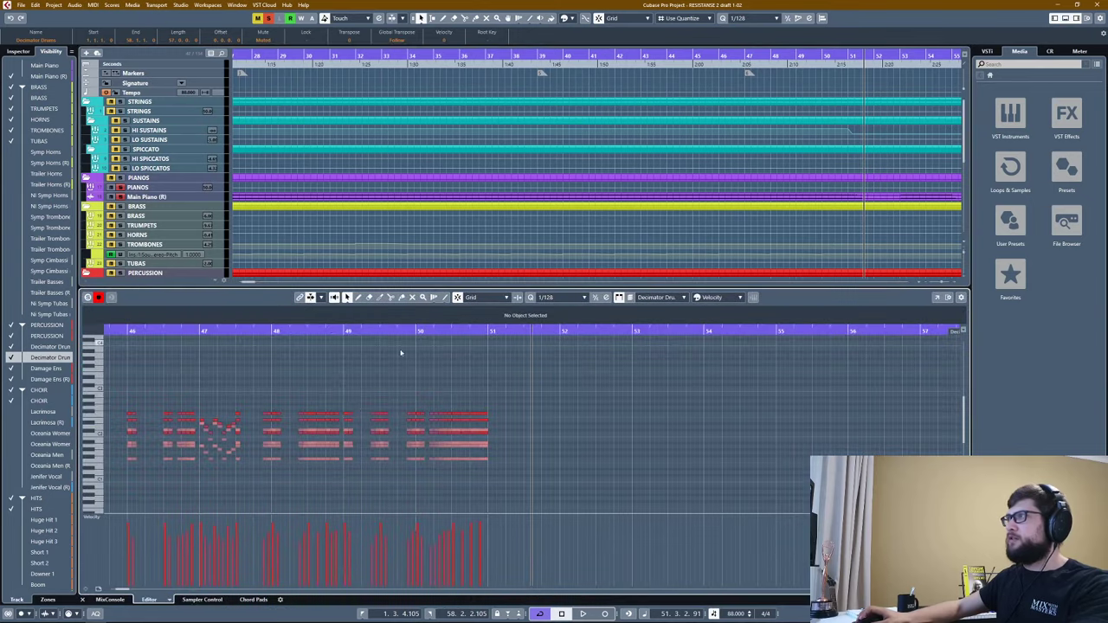
scroll(475, 388, up, 5)
scroll(265, 415, up, 6)
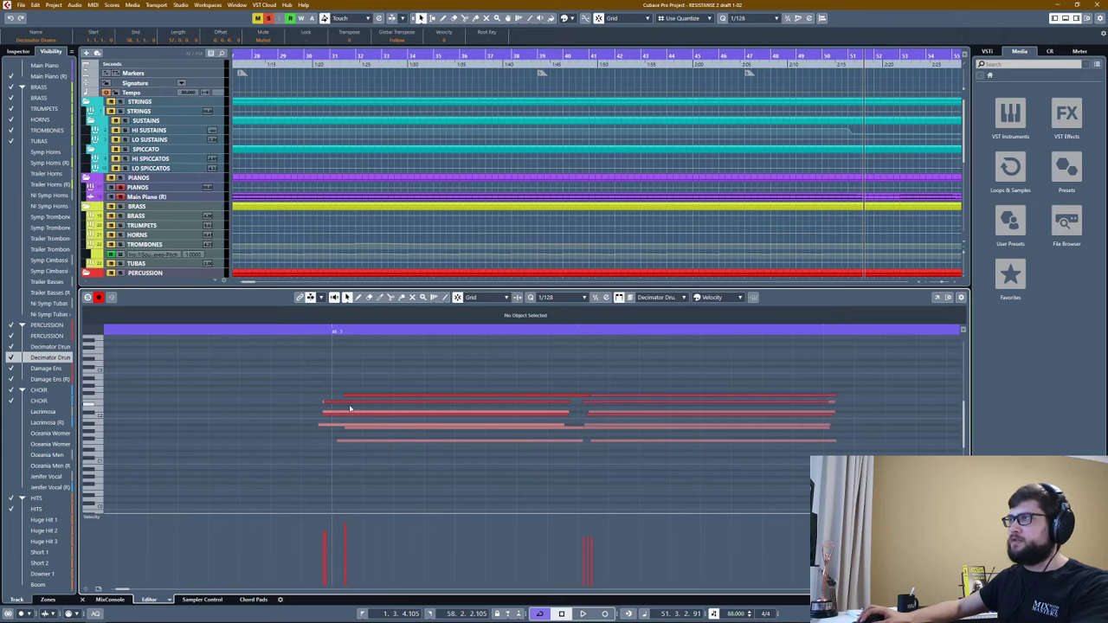
scroll(347, 411, down, 8)
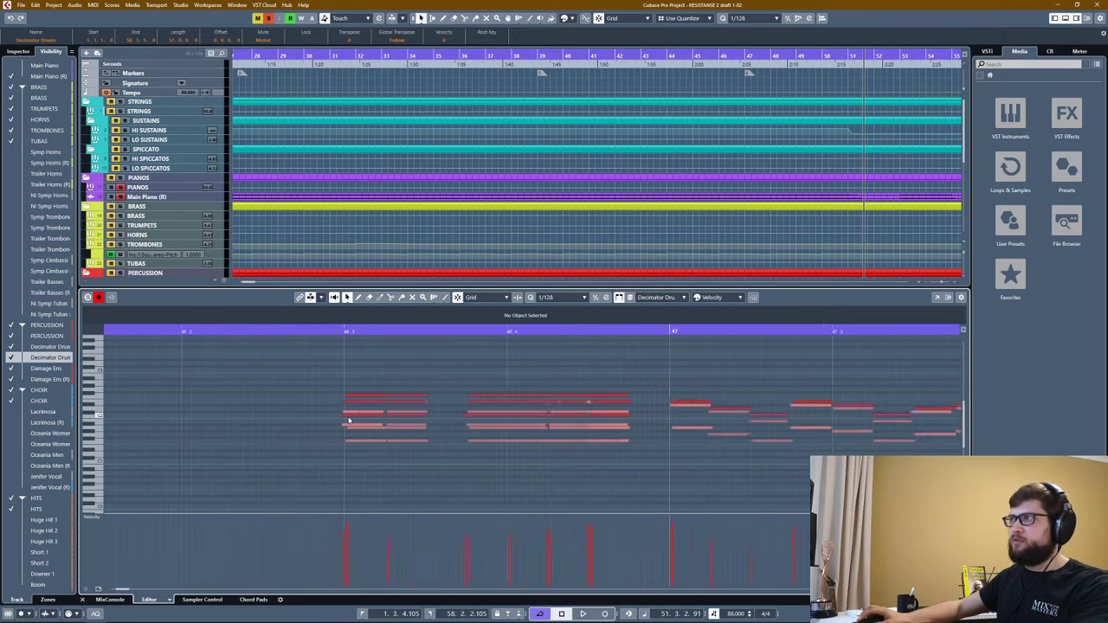
scroll(349, 422, up, 4)
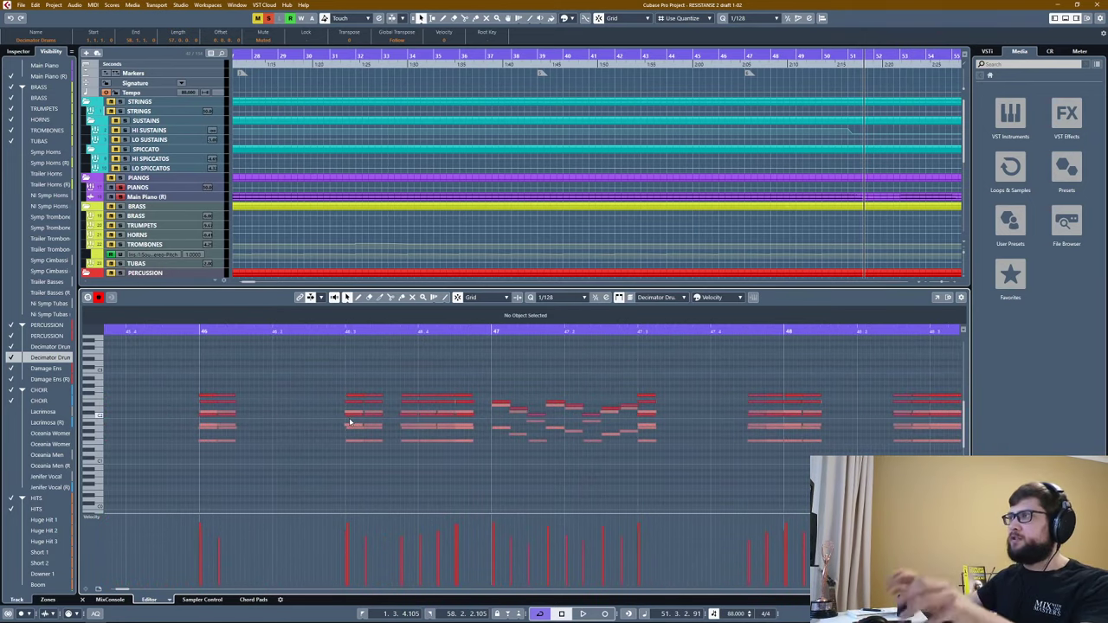
scroll(374, 413, up, 10)
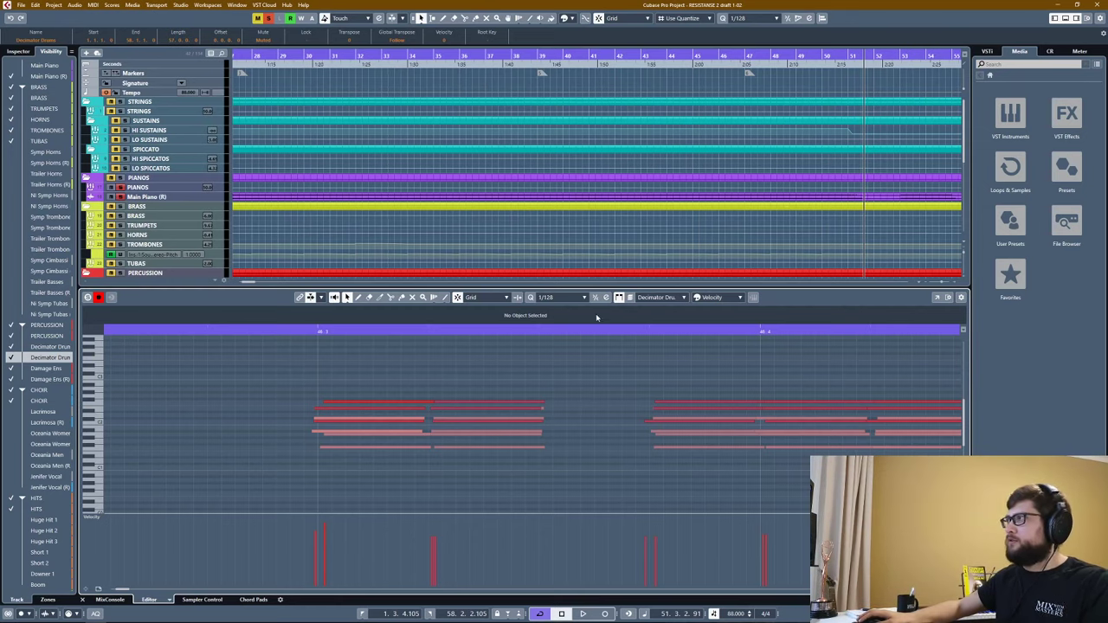
Bring up the Quantize Panel to review its settings, dismiss it without quantizing, and close the MIDI editor.
click(607, 297)
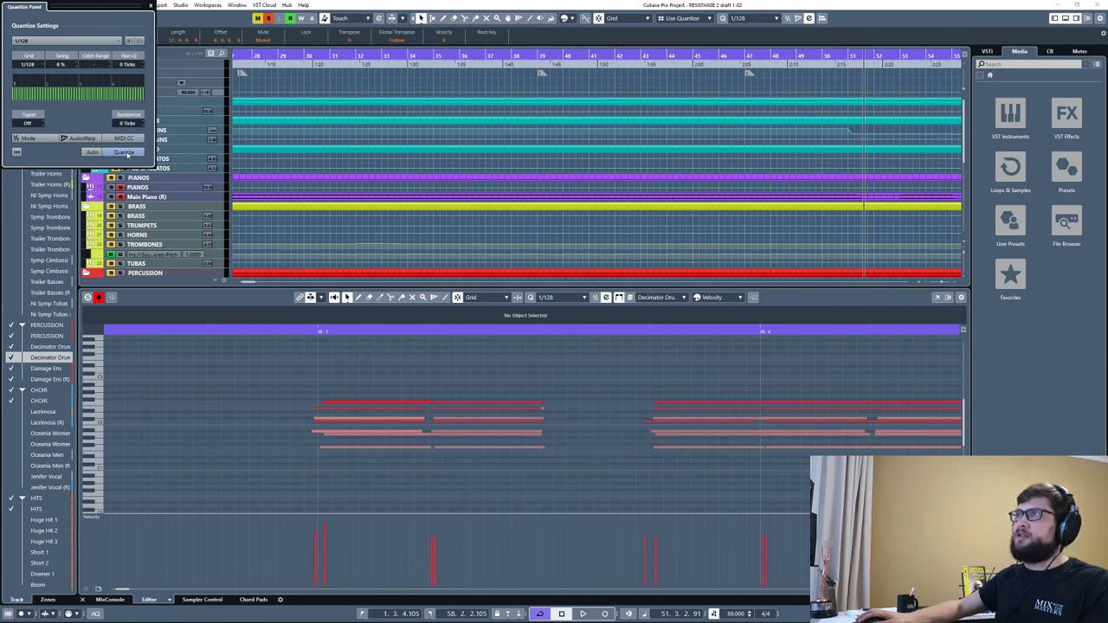
click(150, 6)
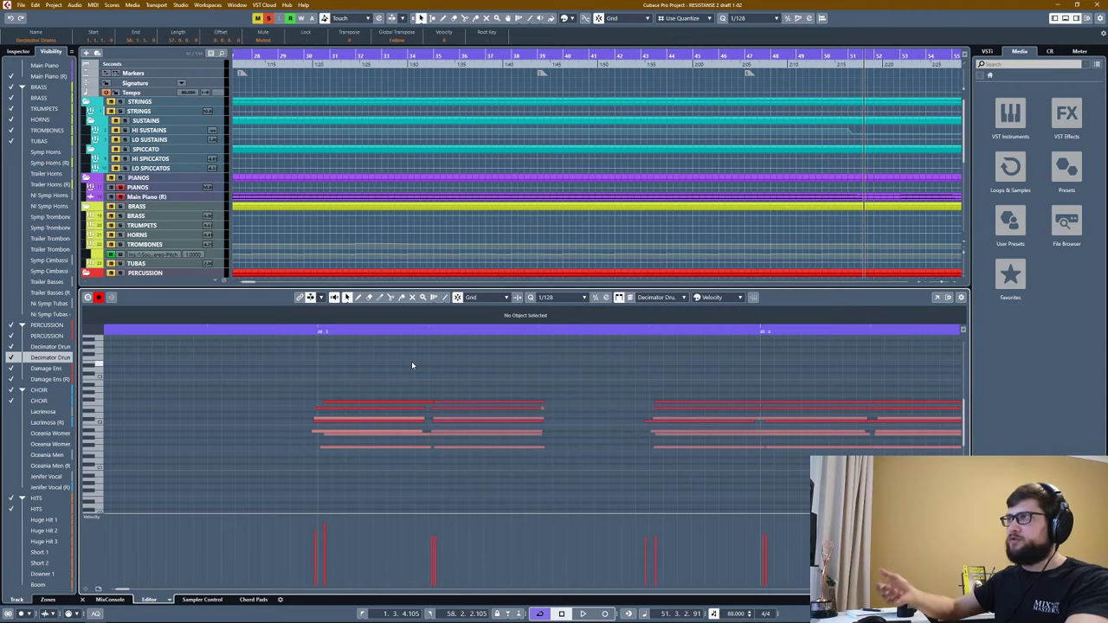
key(ctrl+alt+e)
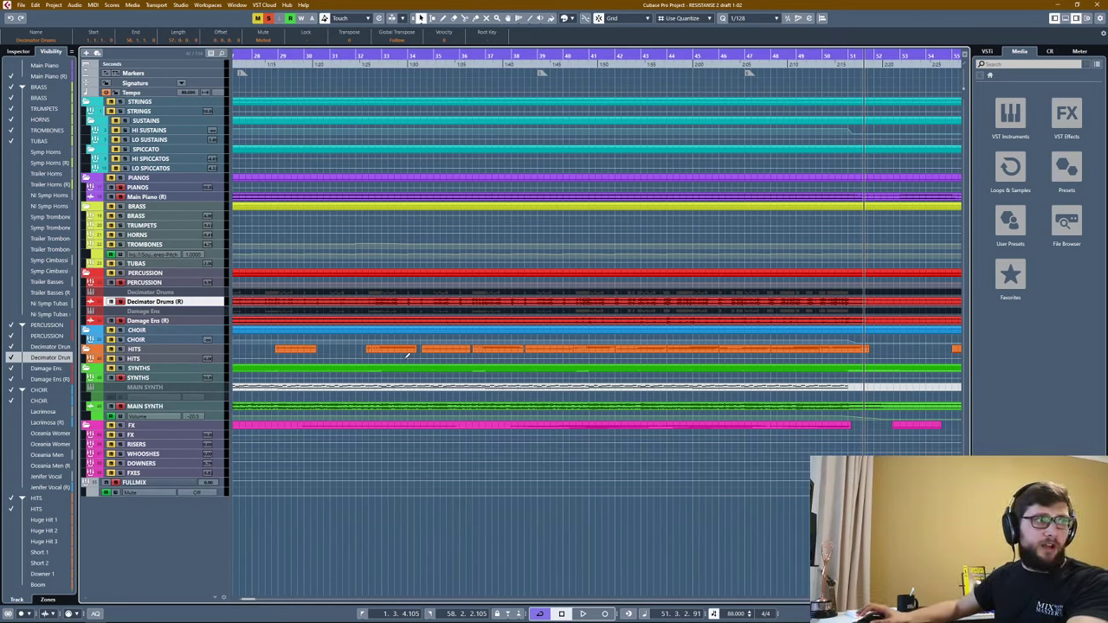
Make the REVERBS and DELAYS folders visible in the project's track list.
scroll(406, 356, down, 5)
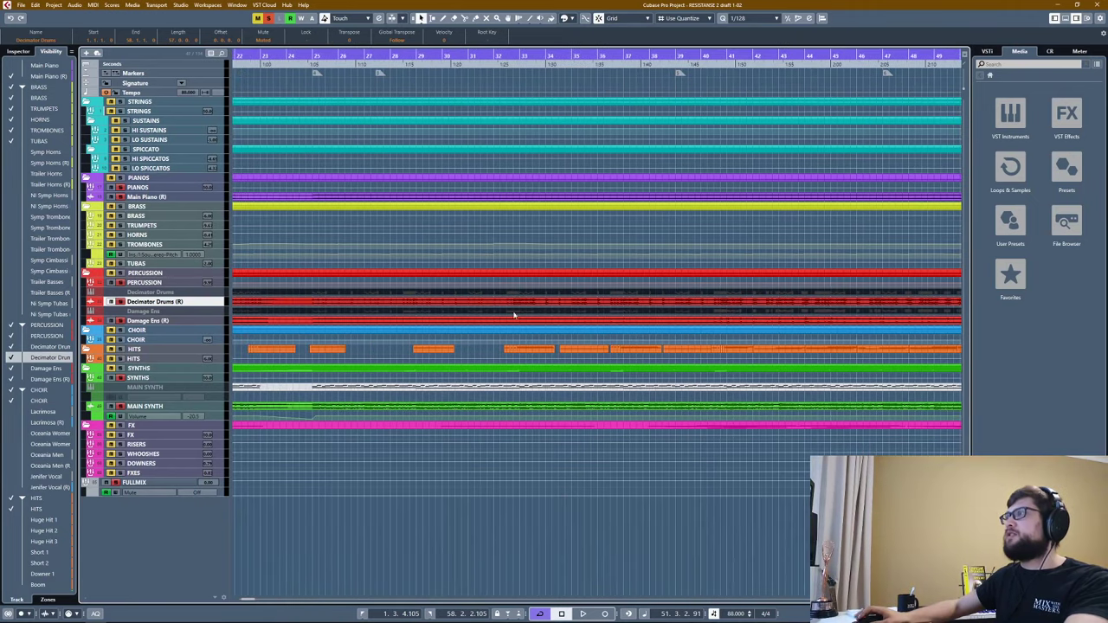
scroll(35, 517, down, 6)
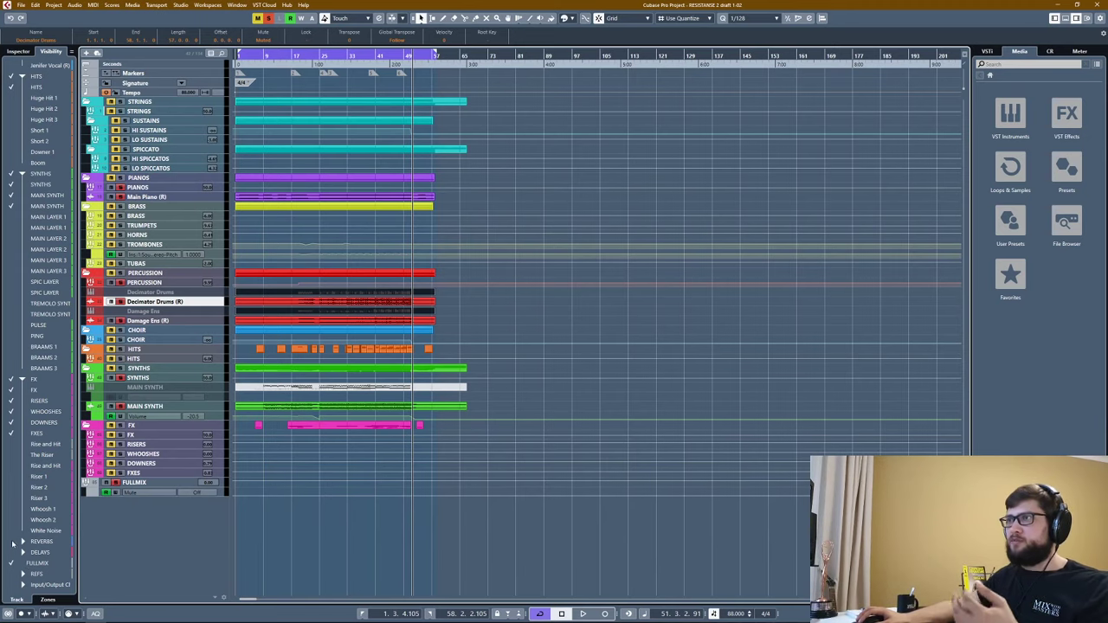
click(11, 542)
scroll(13, 550, down, 2)
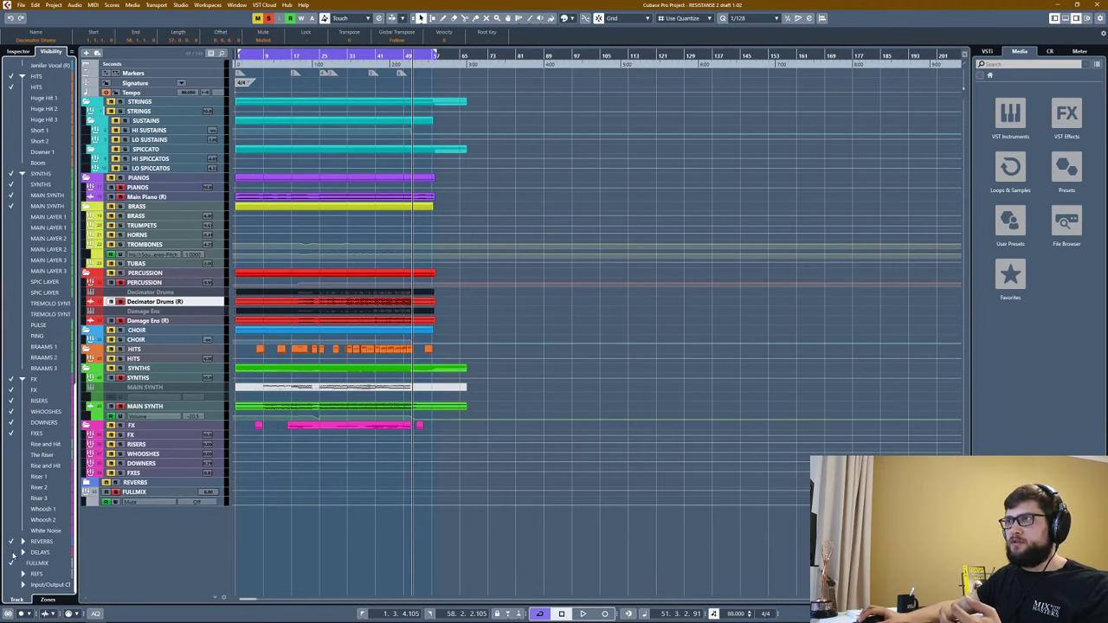
click(11, 553)
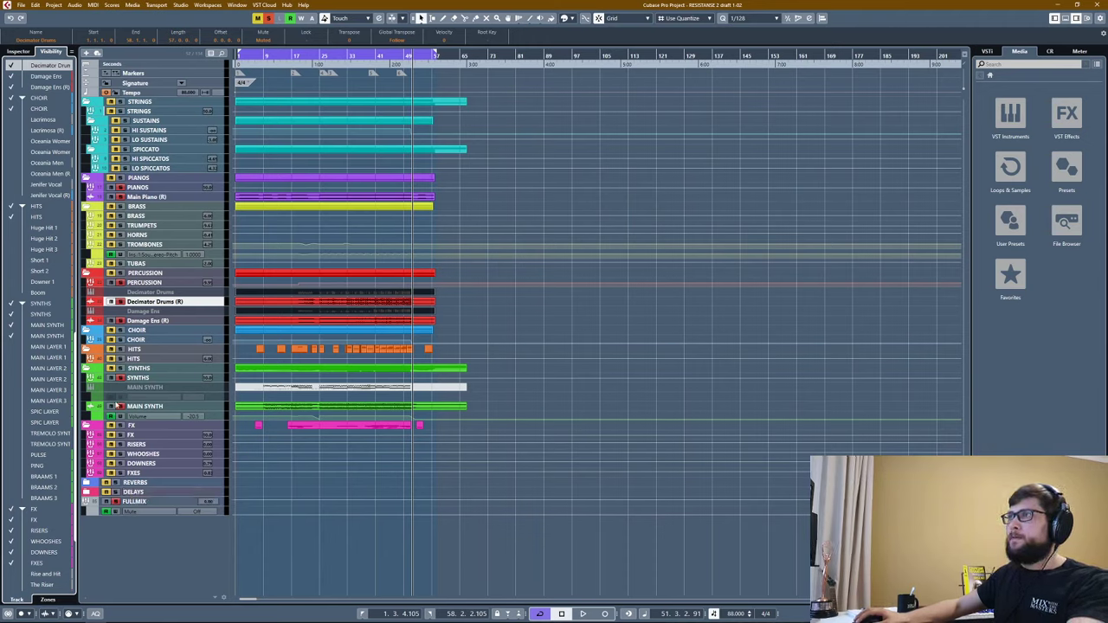
Expand the REVERBS and DELAYS folders to view their effect tracks, select EchoBoy Experimental, and hide both folders again.
click(87, 483)
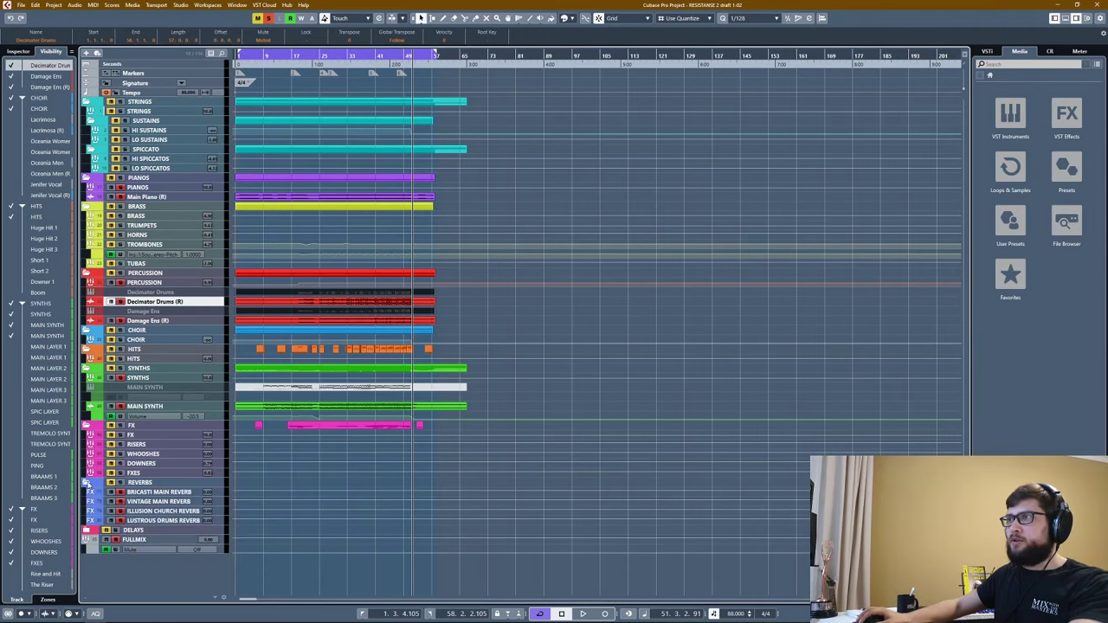
click(86, 529)
click(122, 558)
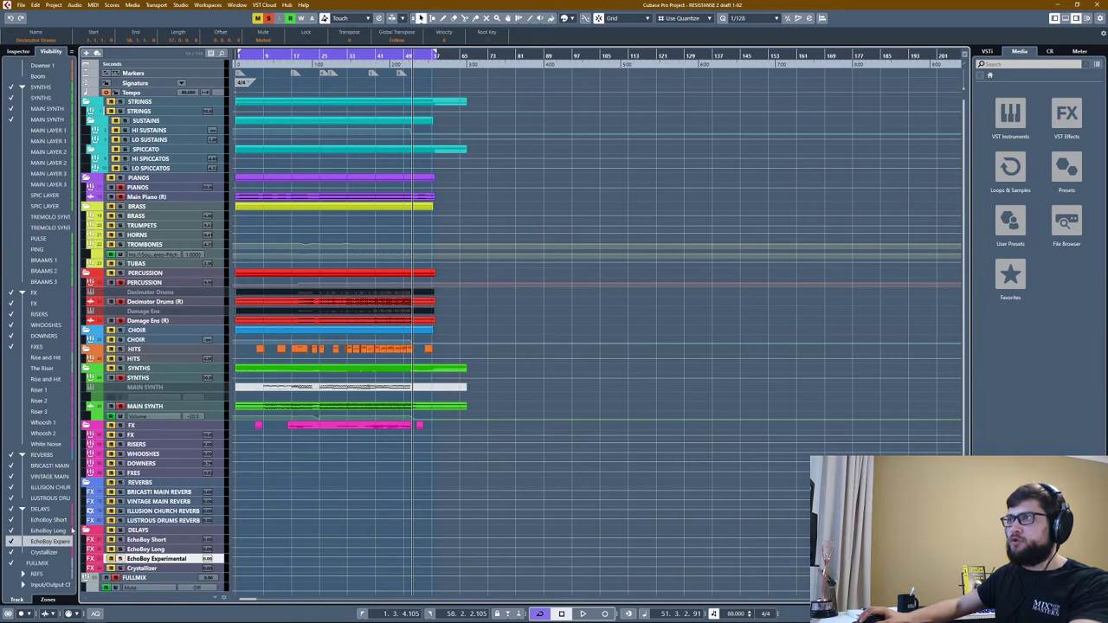
click(12, 510)
click(11, 454)
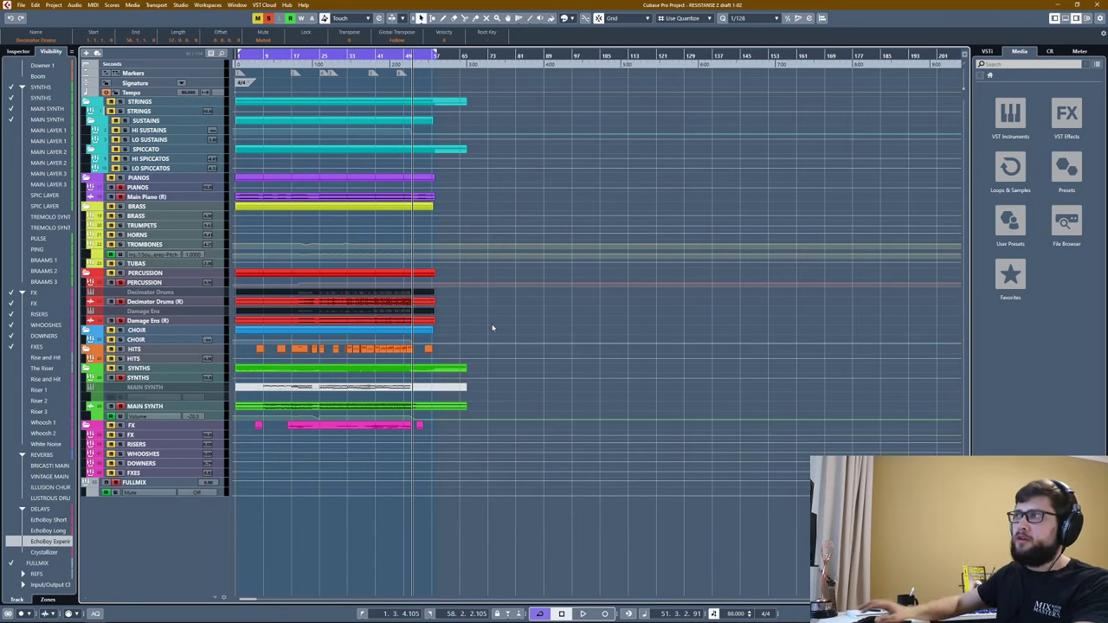
Audition the mix briefly from about bar 41 and stop playback.
click(374, 58)
key(space)
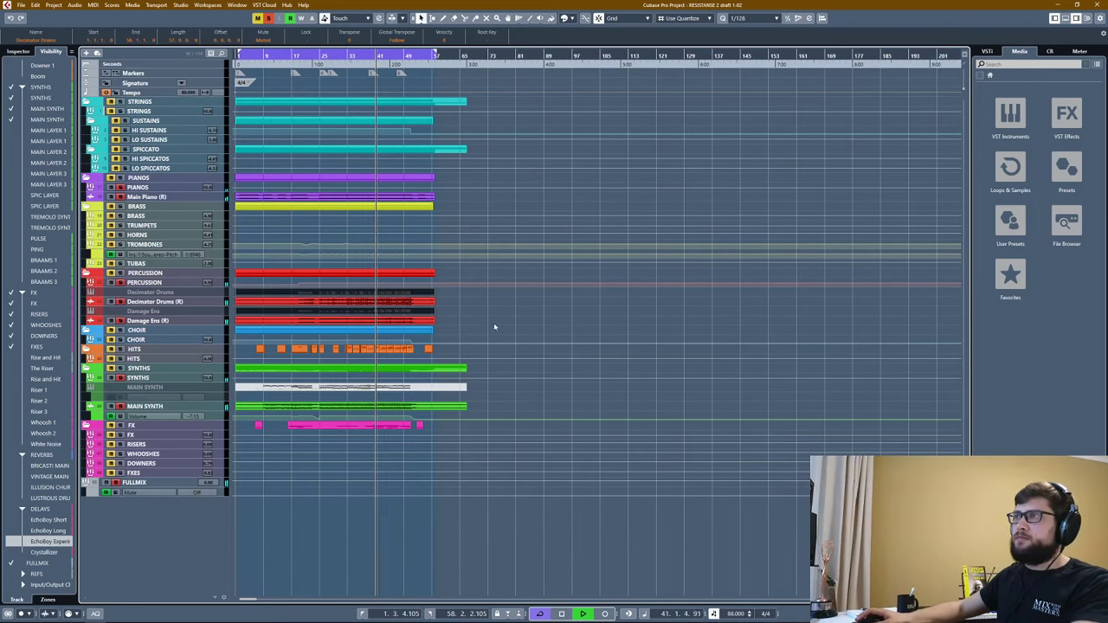
key(space)
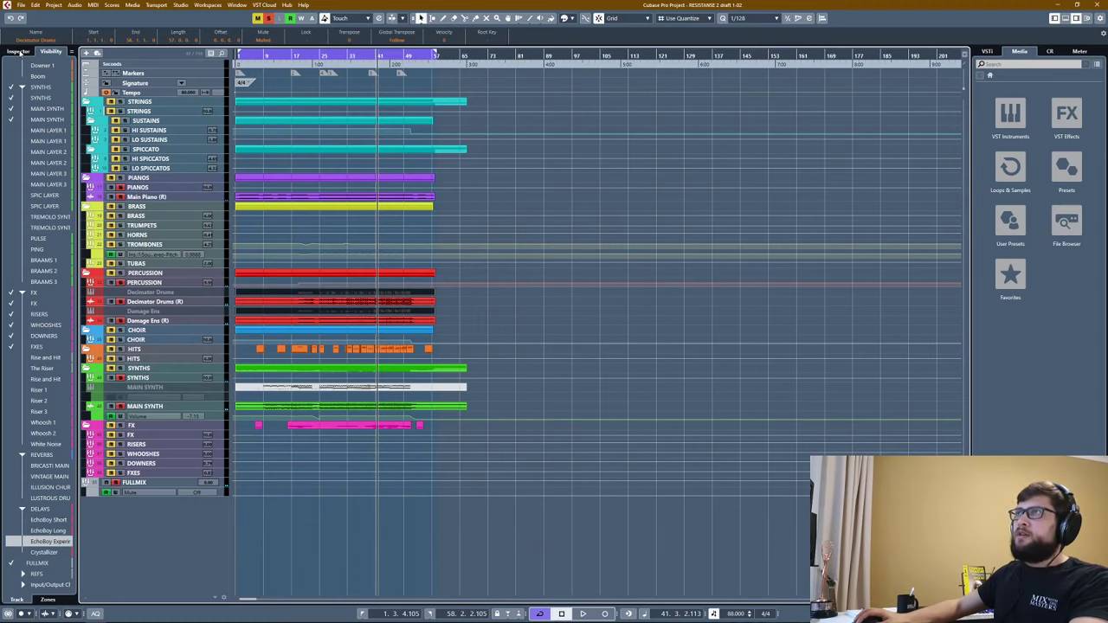
Show the Decimator Drums (R) track's settings in the Inspector, and briefly audition the mix from about bar 26.
click(19, 52)
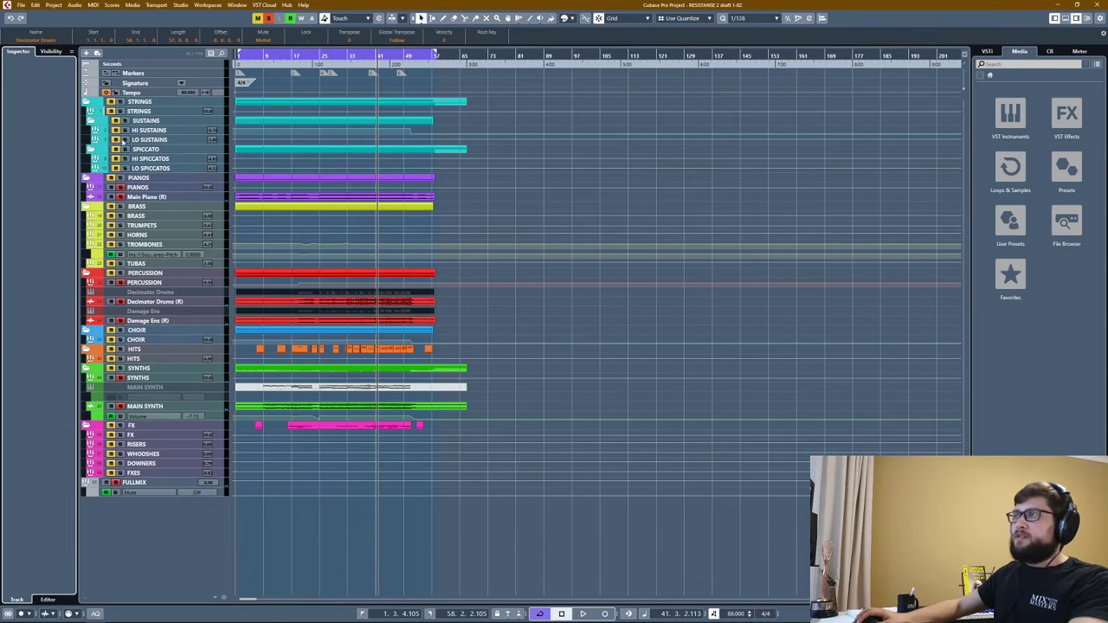
click(145, 305)
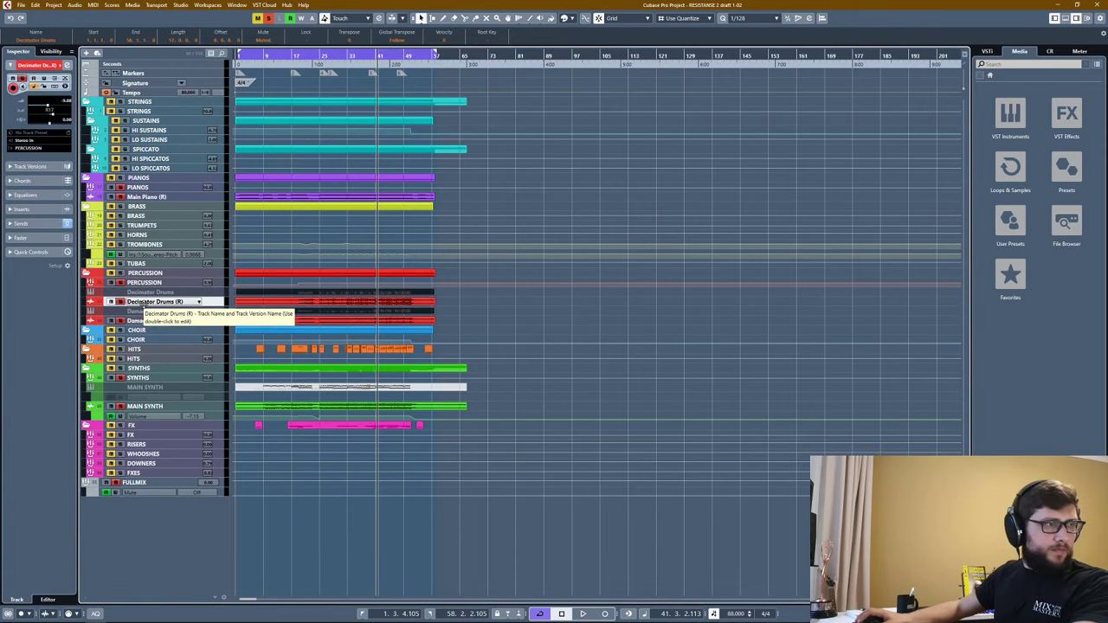
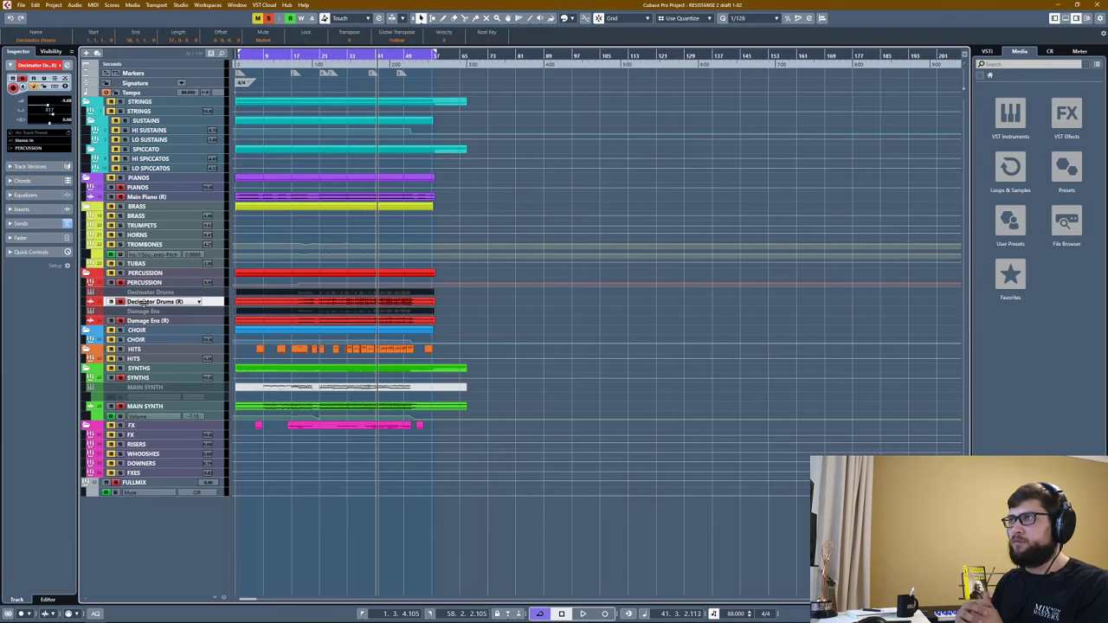
click(326, 56)
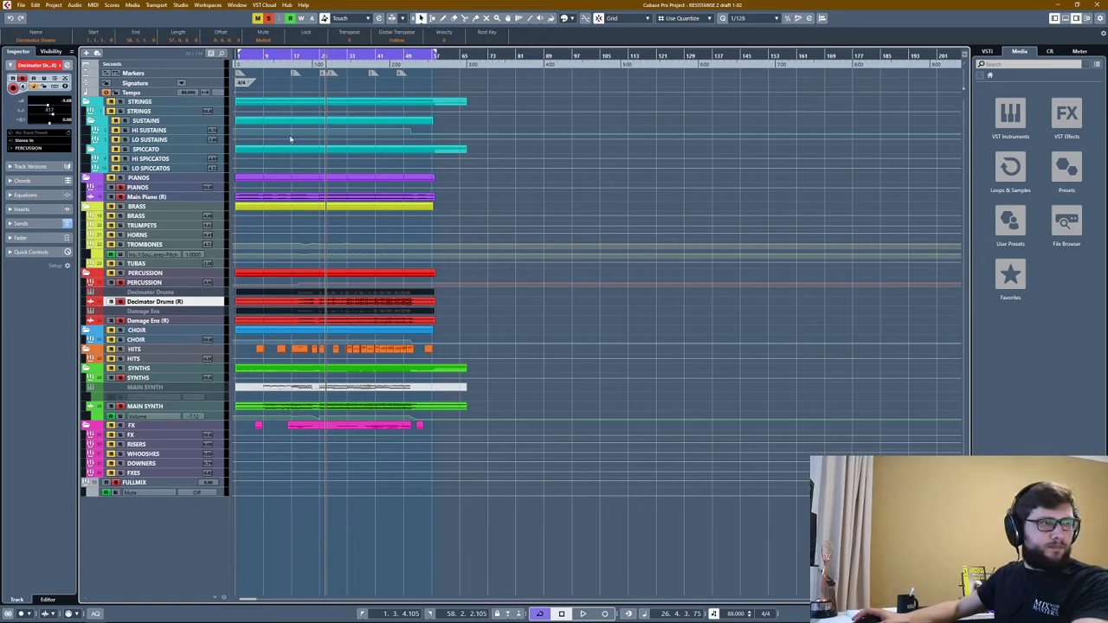
key(space)
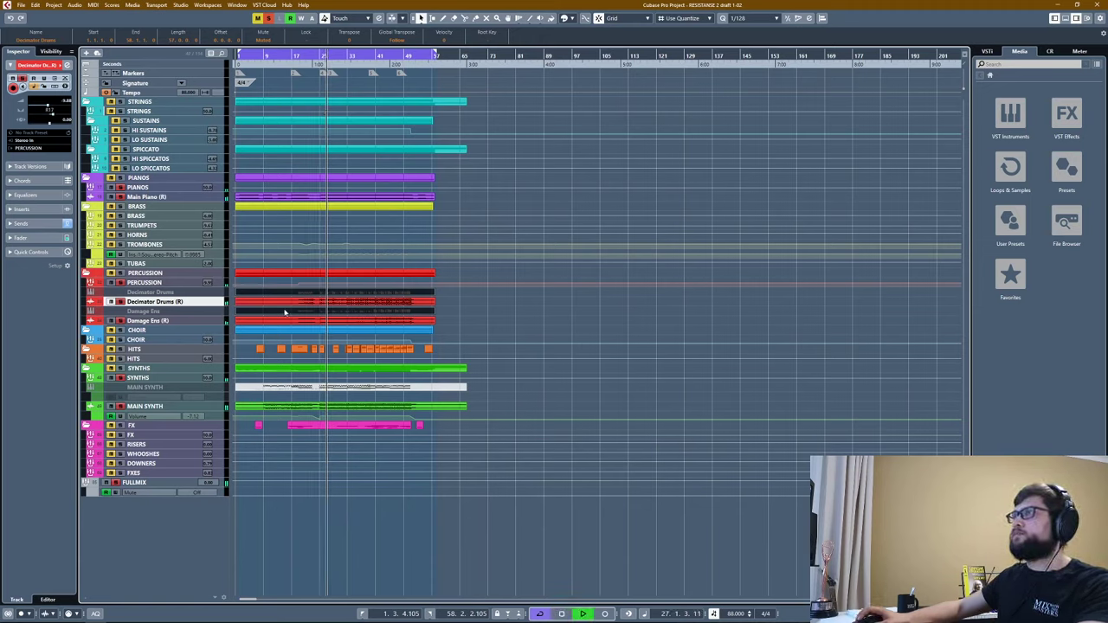
key(space)
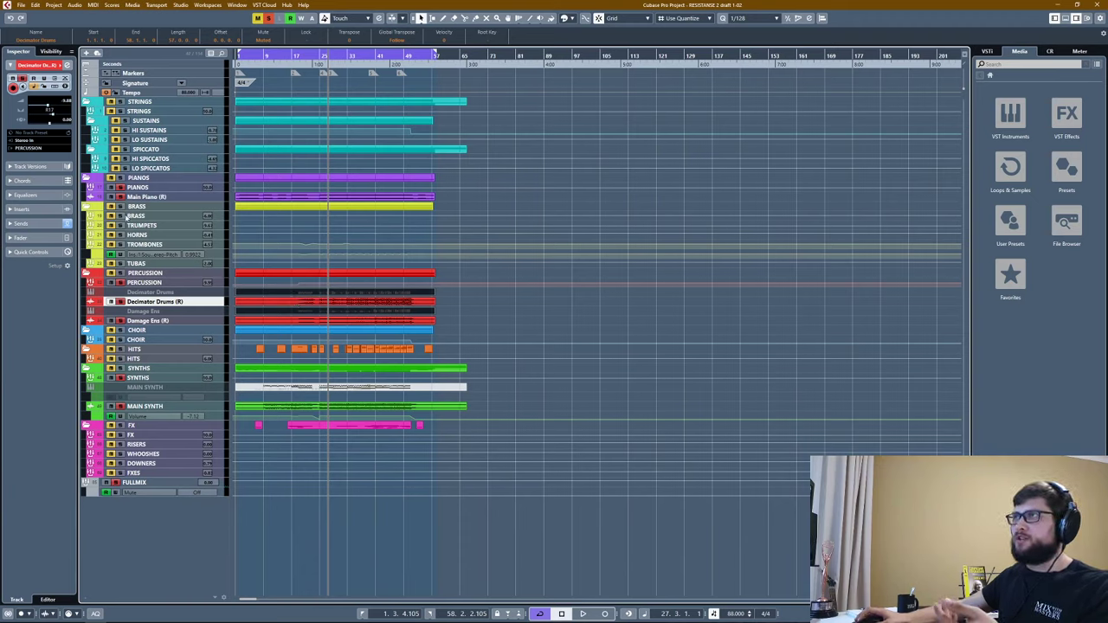
Make the hidden brass instrument tracks and their rendered versions visible, from Symp Horns to Ni Symp Tubas (R).
click(50, 51)
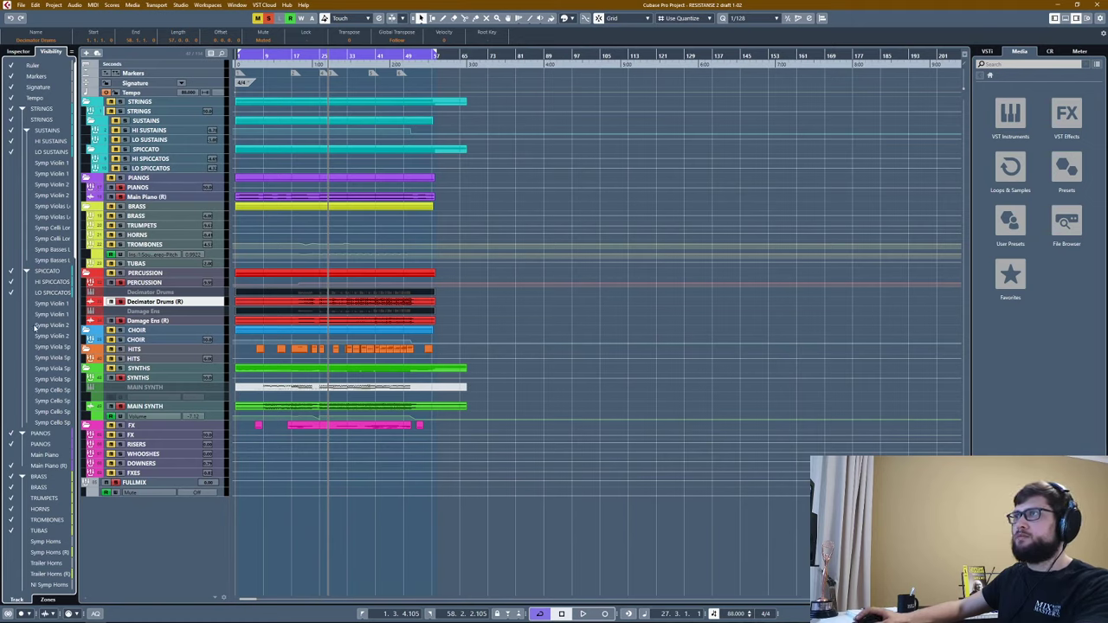
scroll(38, 344, down, 10)
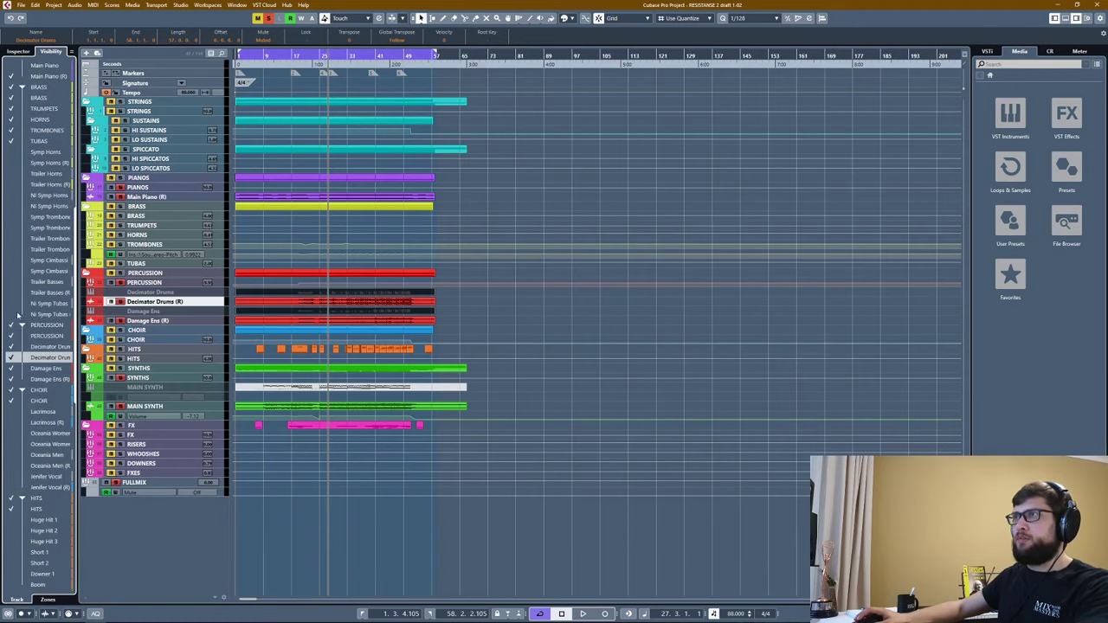
click(10, 153)
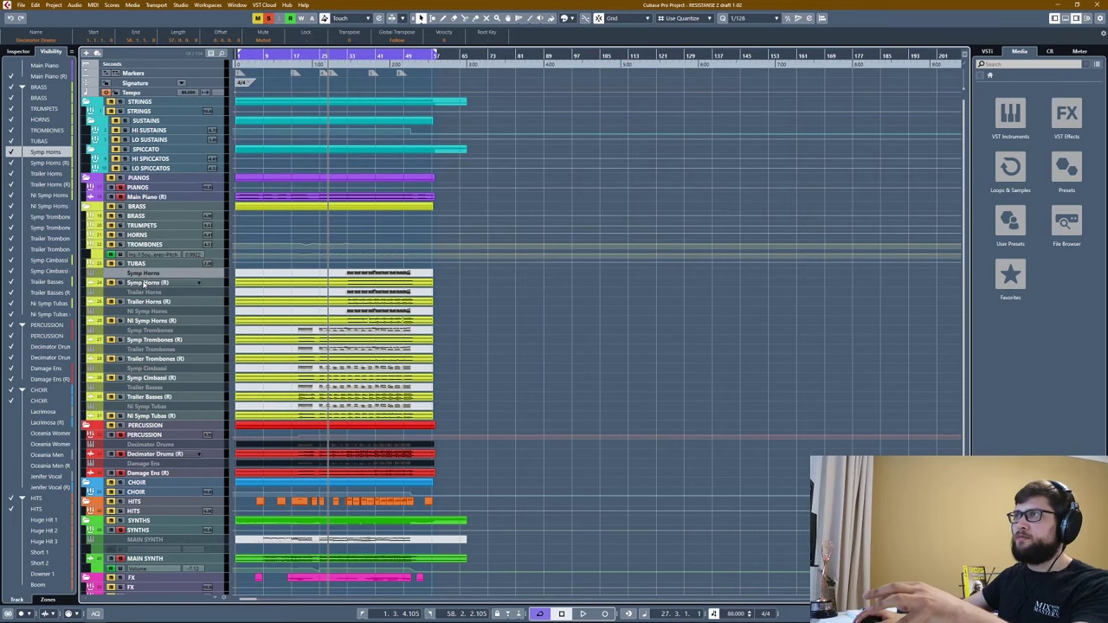
Enlarge the Symp Horns (R) track to view its waveform, and collapse it again.
click(144, 284)
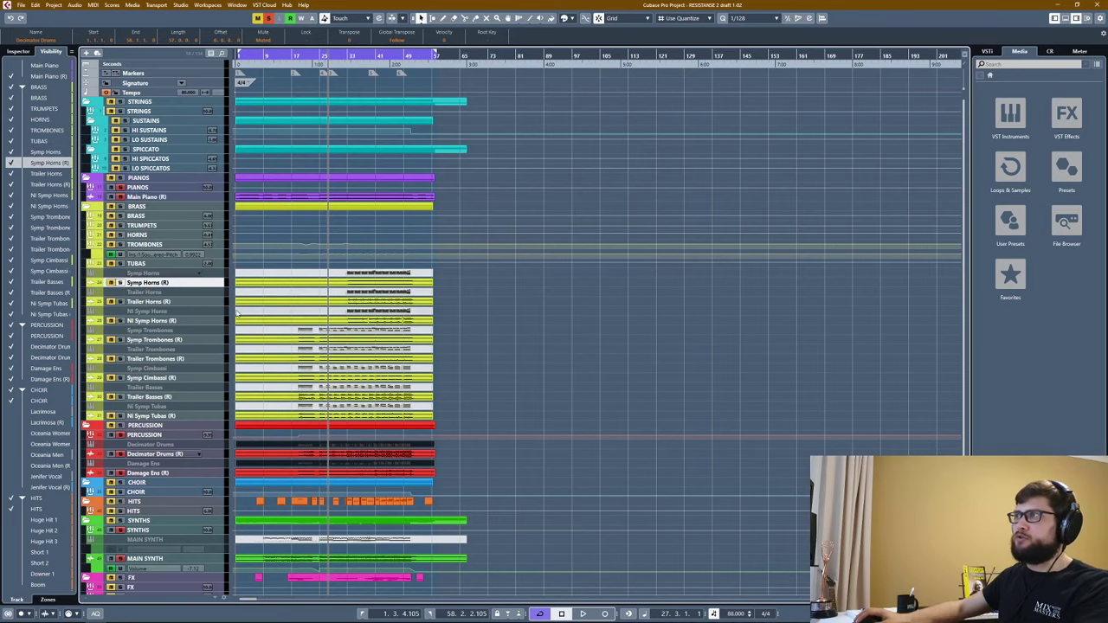
key(ctrl+Down)
key(h)
key(ctrl+Up)
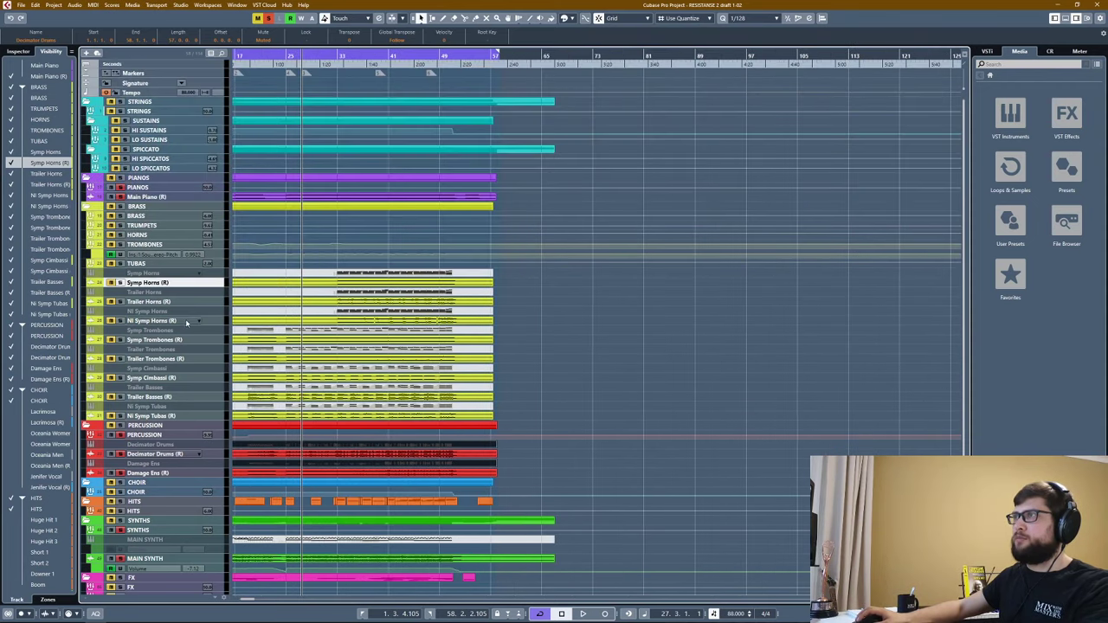
Enlarge the NI Symp Horns (R) track and examine its waveform closely around the cut before bar 39.
click(185, 322)
key(ctrl+Down)
key(h)
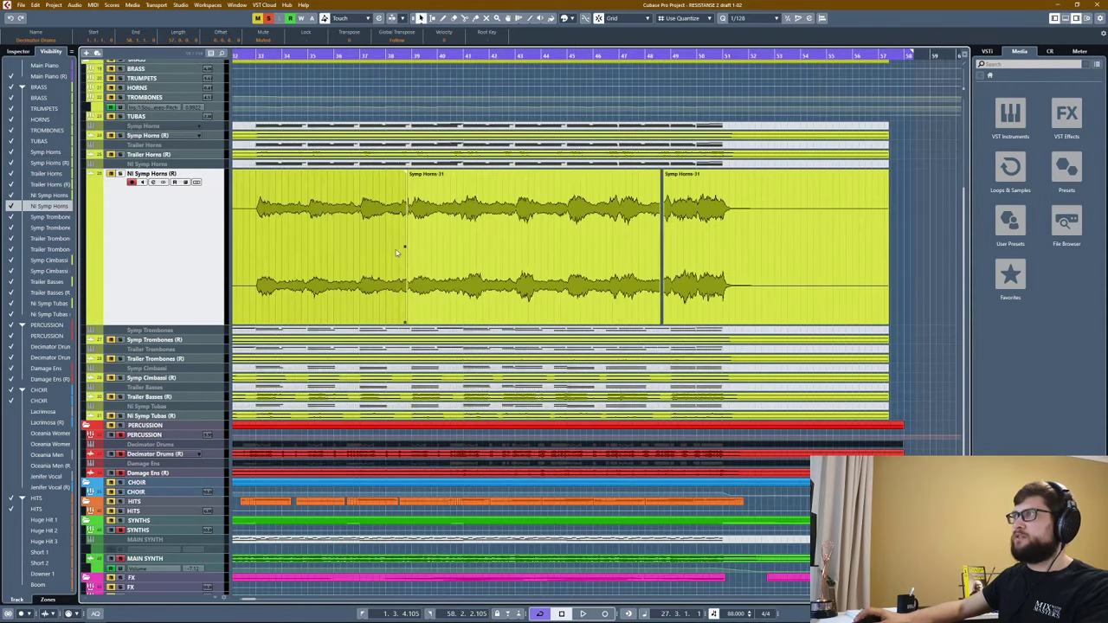
key(h)
key(g)
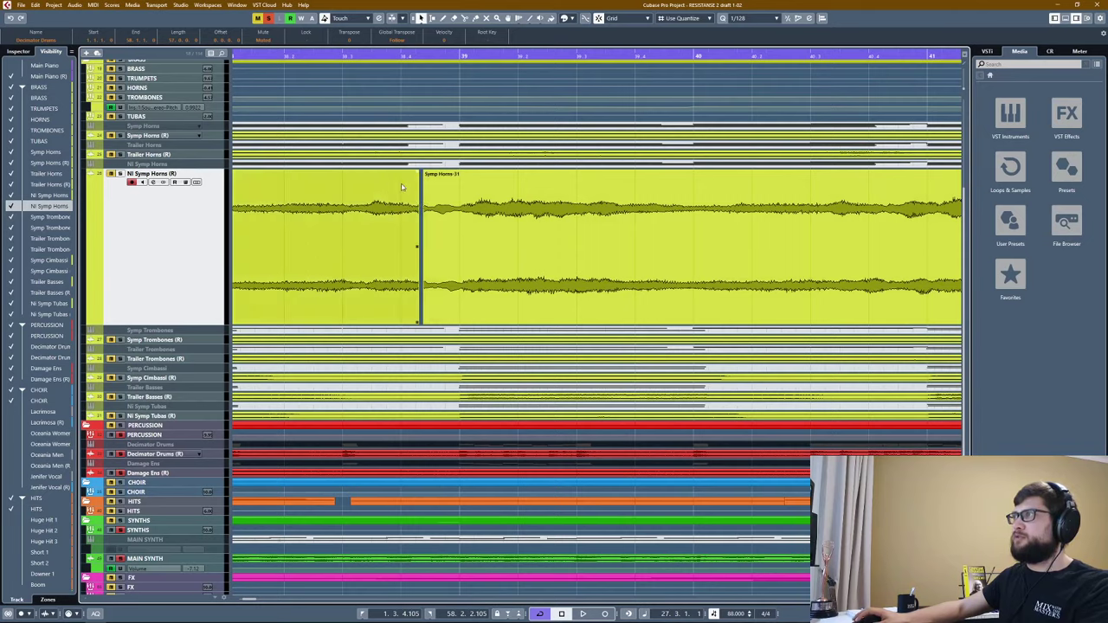
key(g)
key(g)
key(g)
key(g)
key(g)
key(g)
key(g)
key(g)
key(g)
key(g)
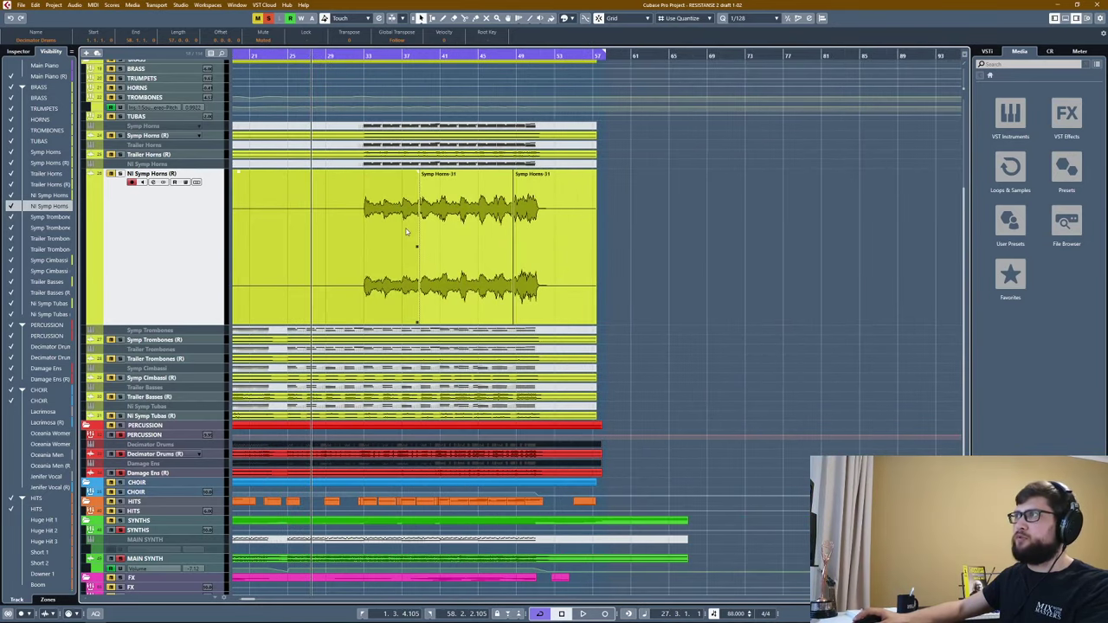
key(h)
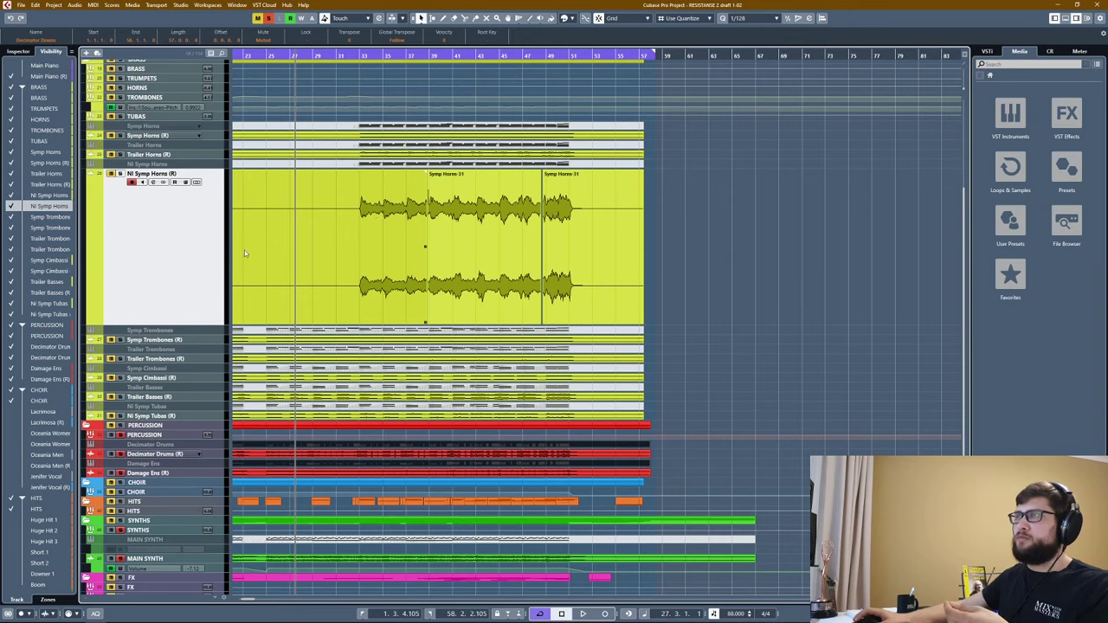
Solo the brass tracks and look over the brass group channels and rendered parts.
click(296, 283)
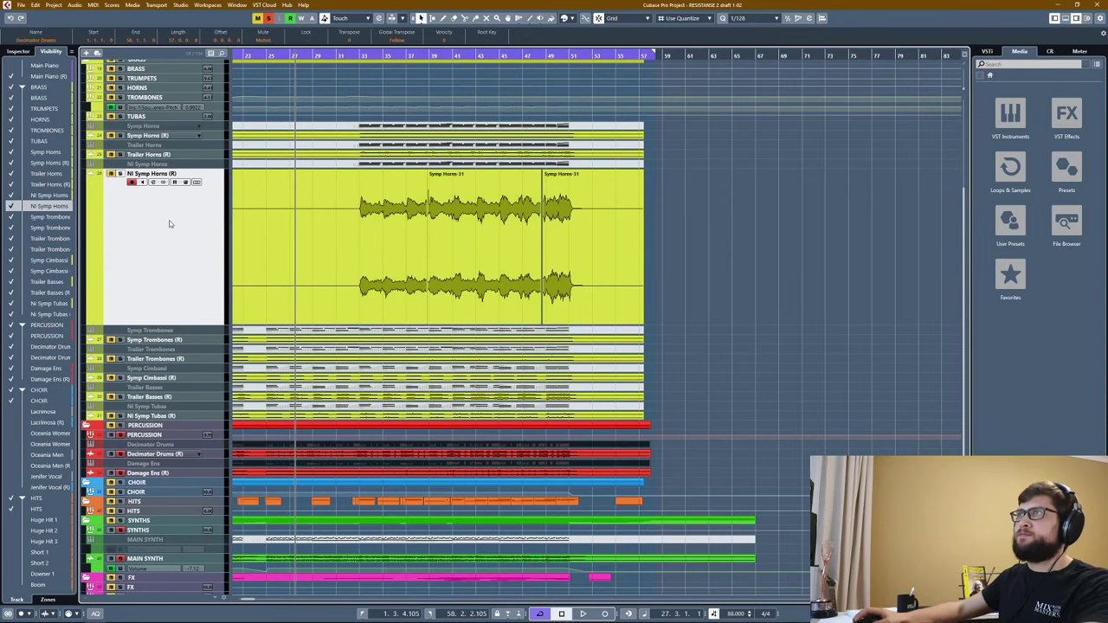
scroll(193, 220, up, 3)
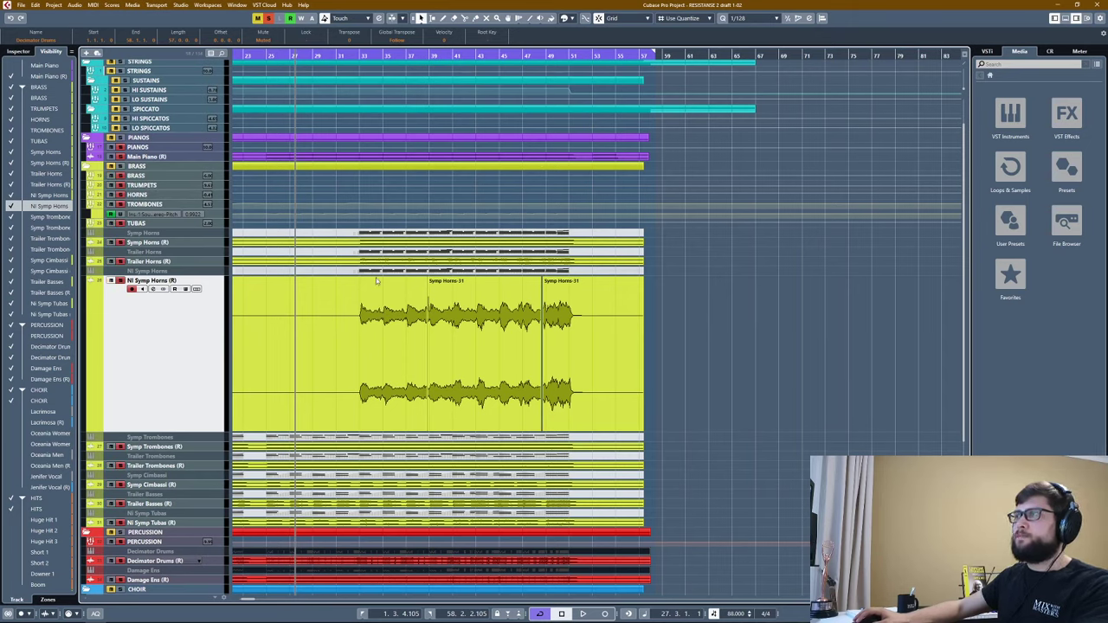
scroll(372, 314, down, 3)
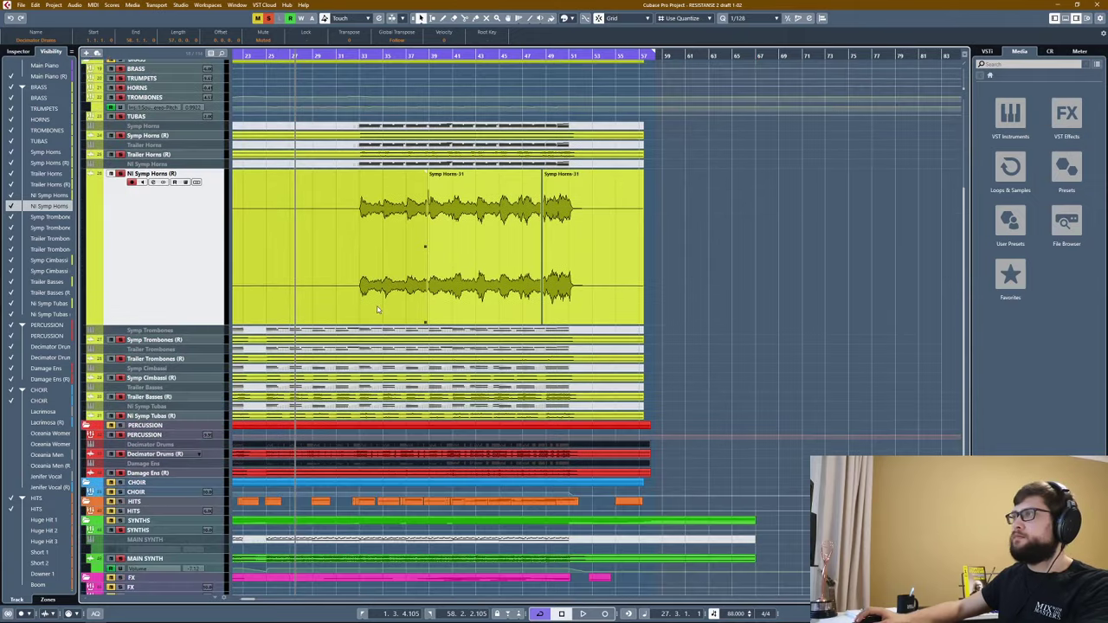
scroll(379, 310, up, 3)
Select Symp Horns (R) and review the TRUMPETS, HORNS, TROMBONES and TUBAS group channels in turn.
click(162, 243)
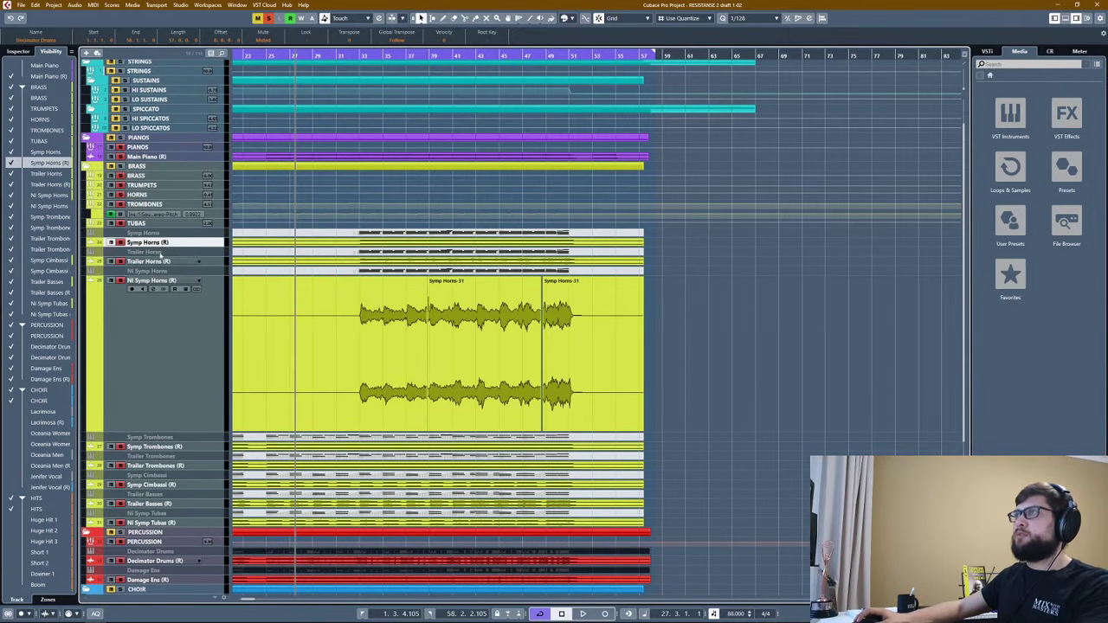
click(149, 185)
click(146, 195)
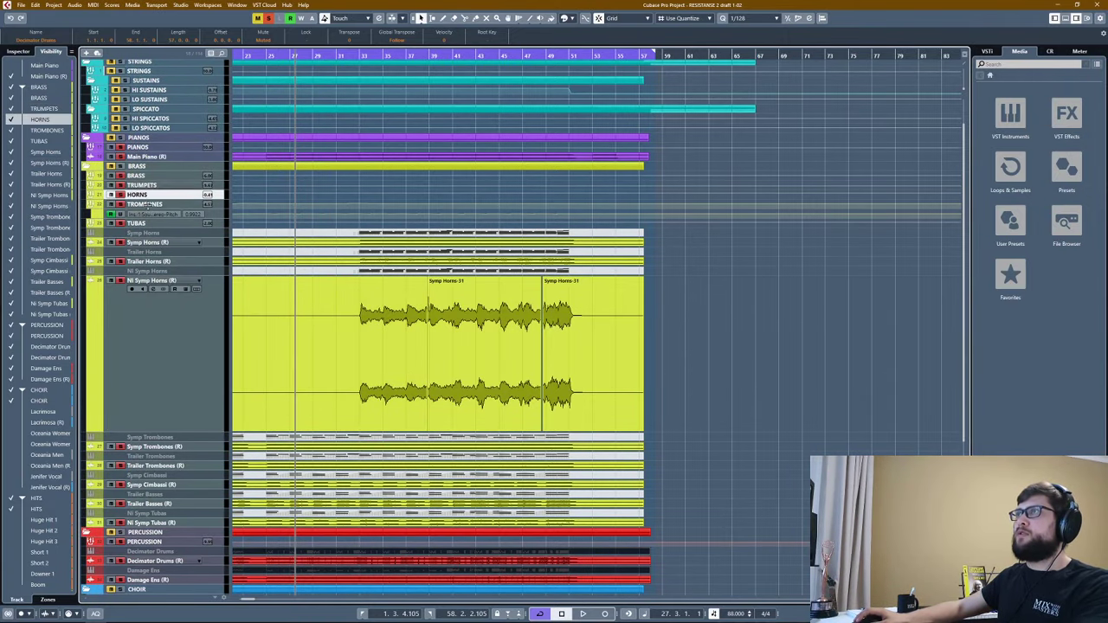
click(145, 204)
click(143, 223)
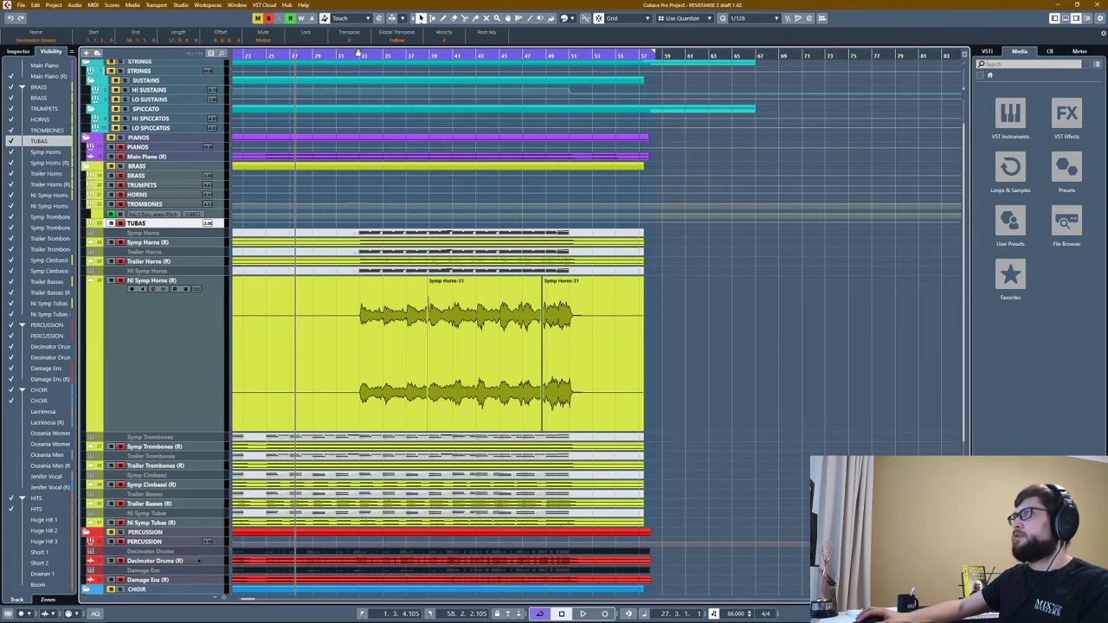
Review the rendered brass tracks one by one from Symp Horns (R) to Ni Symp Tubas (R), ending with Symp Cimbassi (R) selected.
click(158, 246)
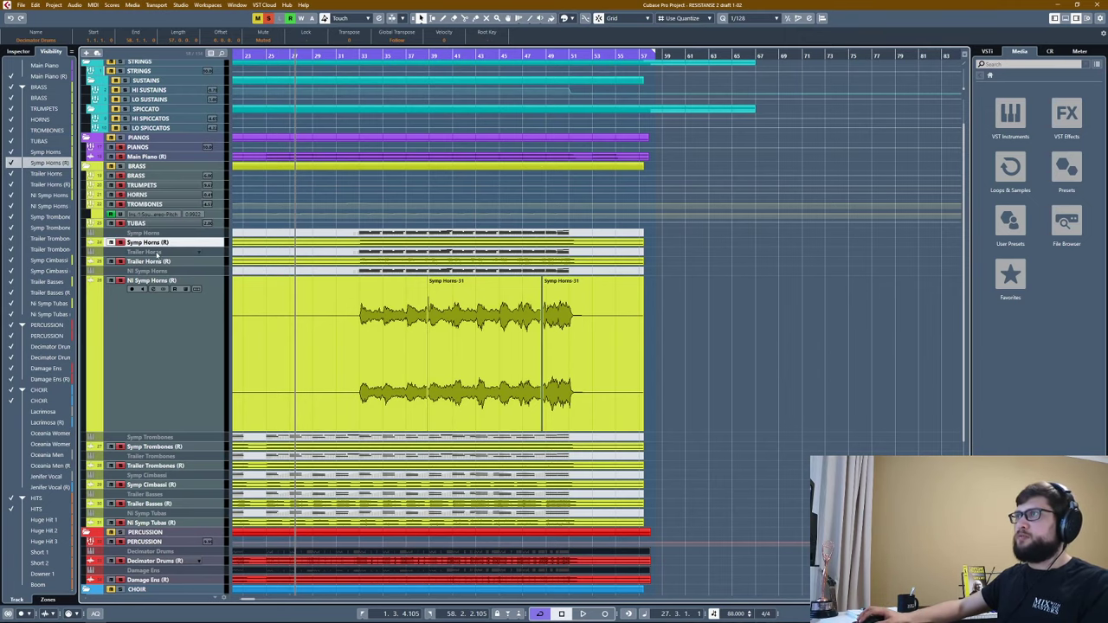
click(150, 304)
scroll(177, 341, down, 3)
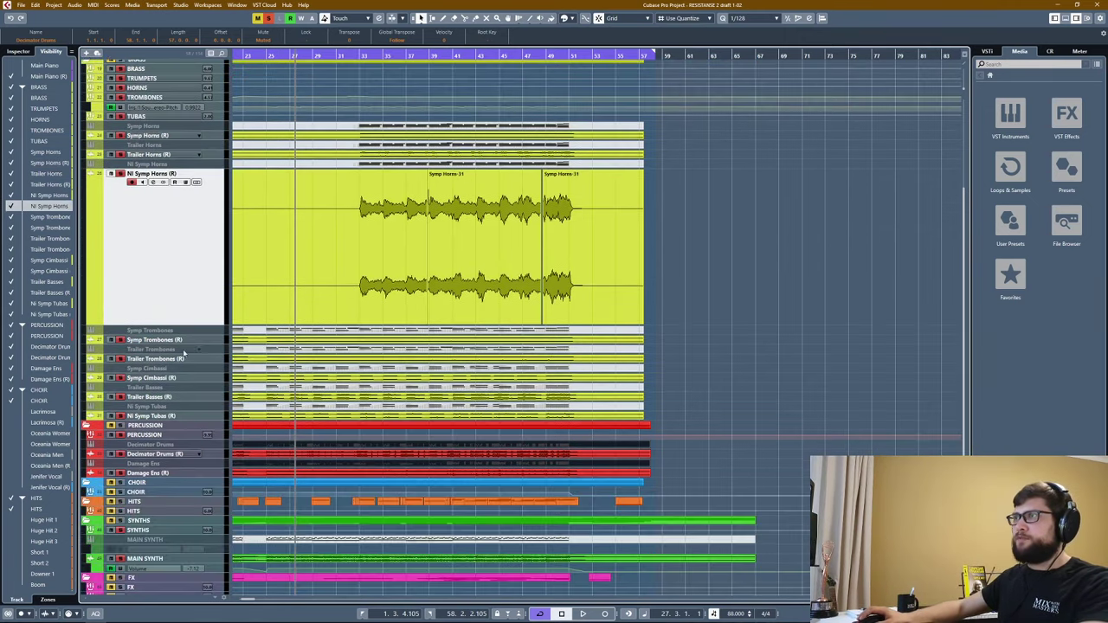
click(160, 341)
click(158, 359)
click(156, 378)
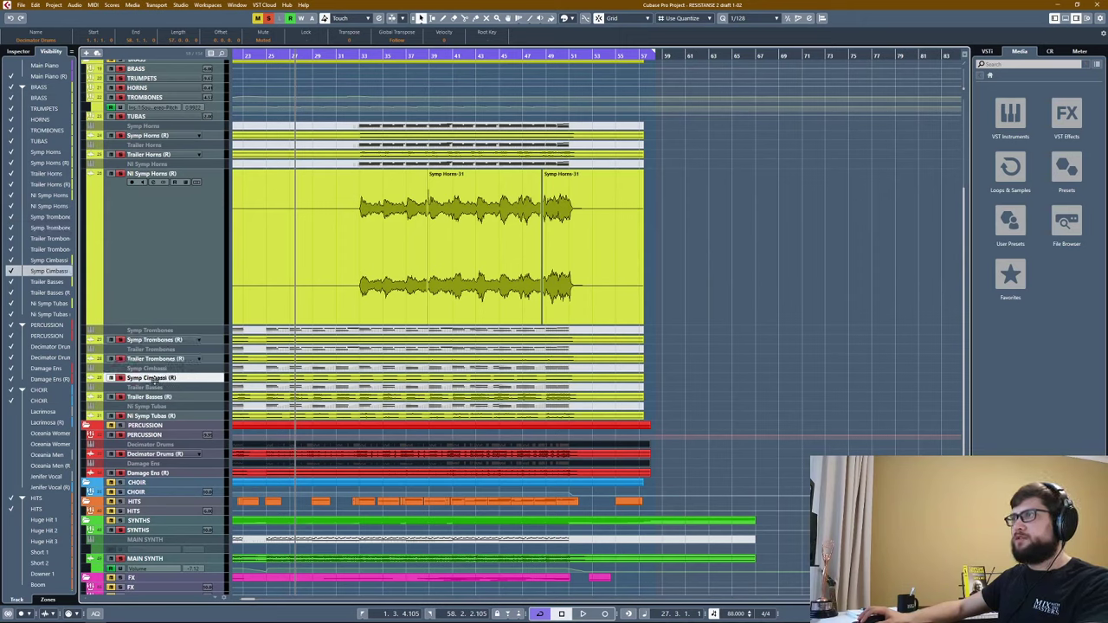
click(149, 396)
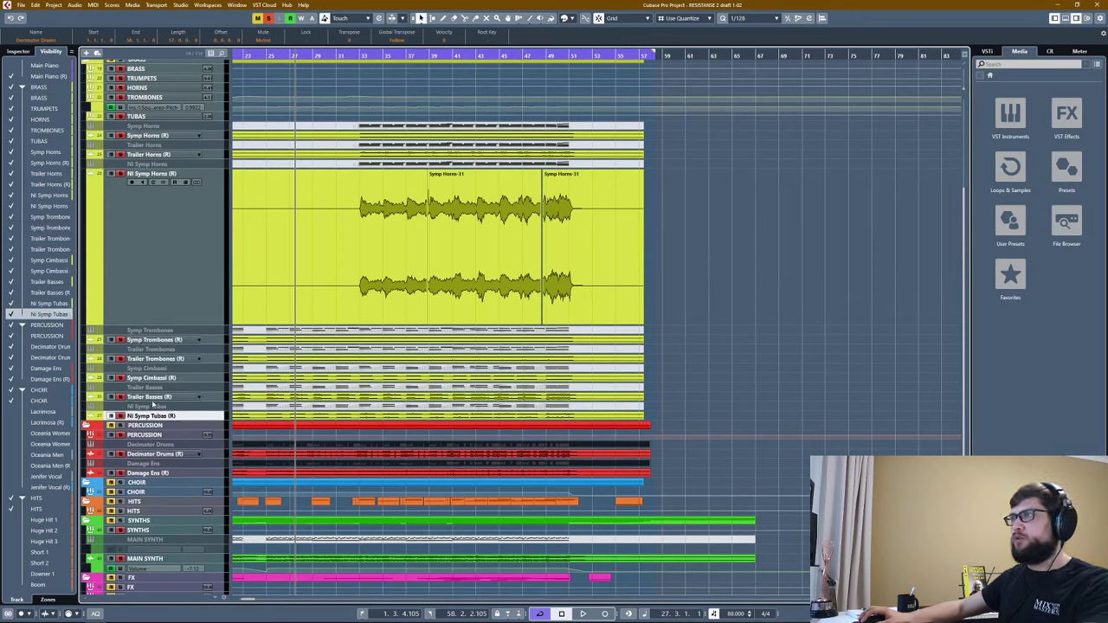
click(152, 378)
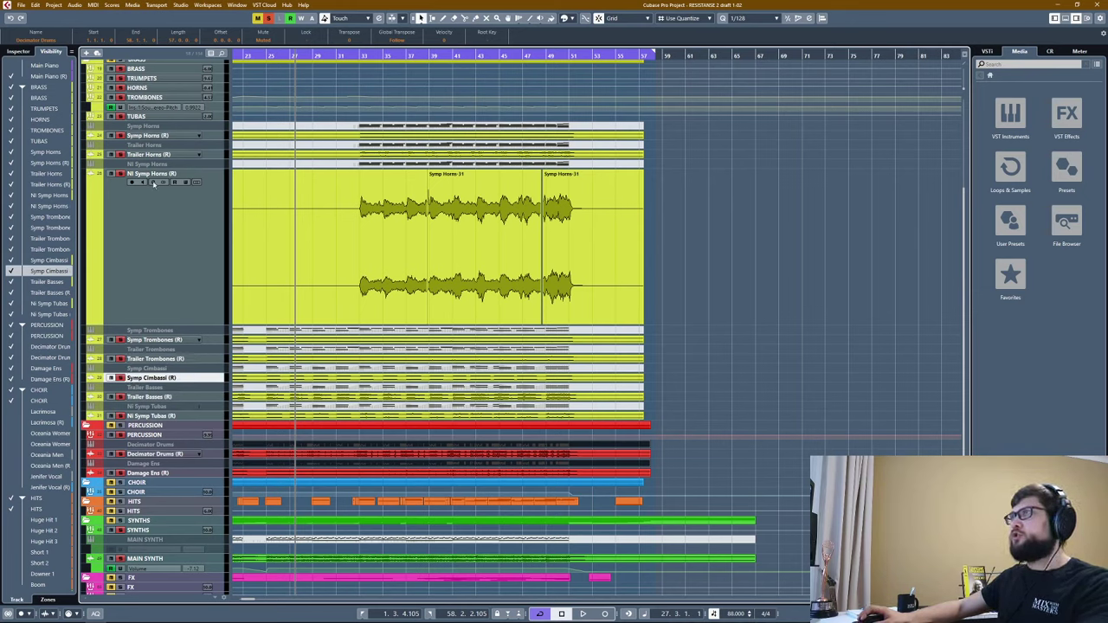
Inspect the enlarged Symp Horns (R) waveform, and review the channel settings of Symp Horns (R) and Trailer Horns (R).
click(152, 137)
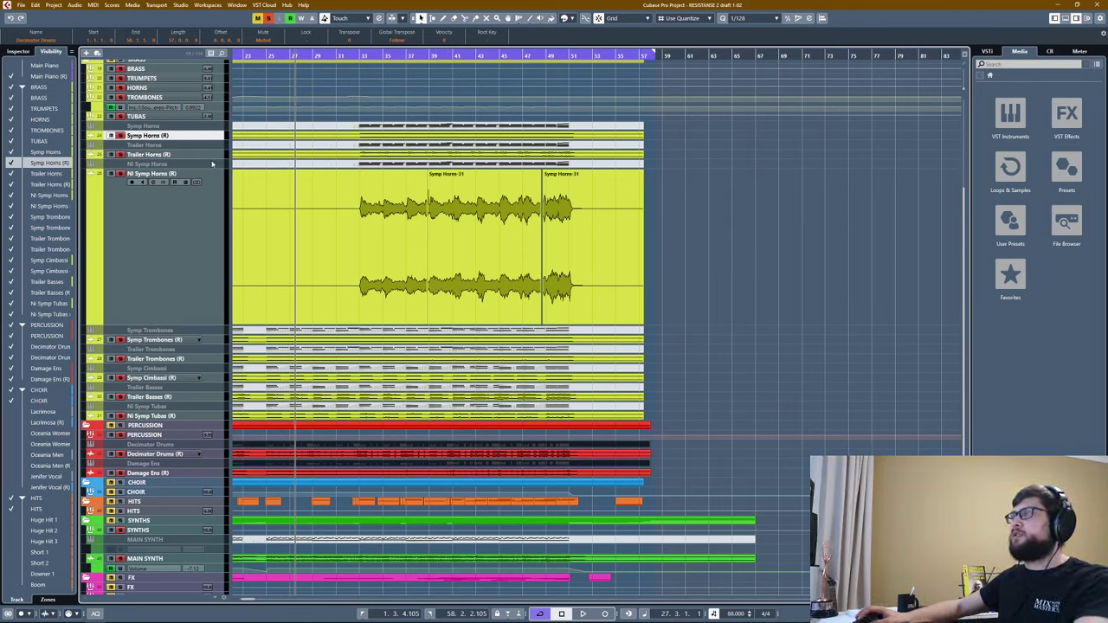
click(180, 221)
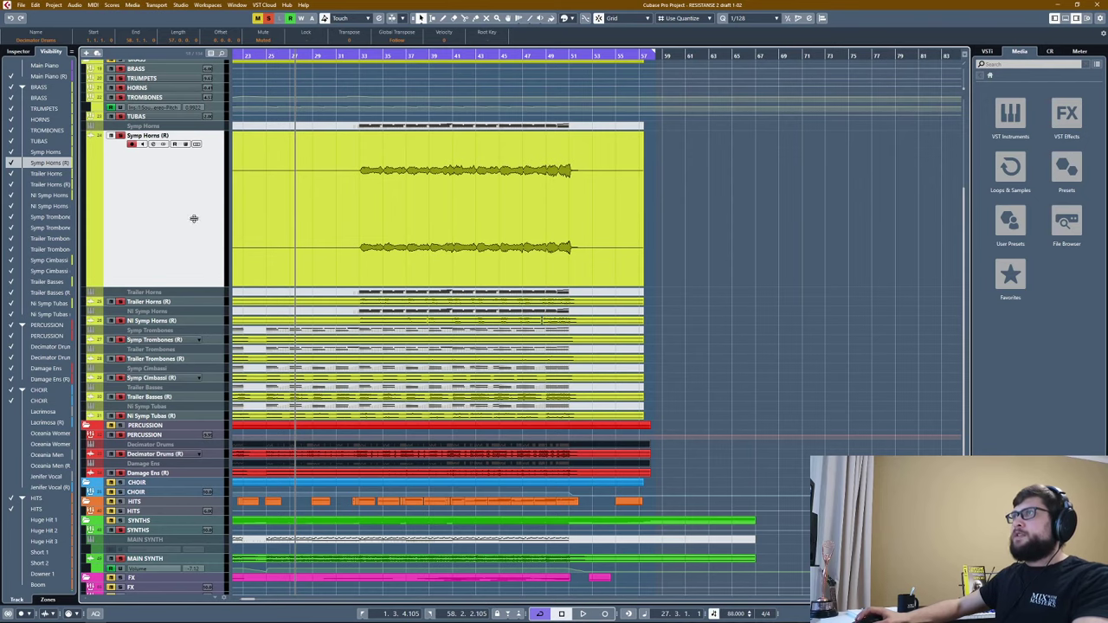
key(ctrl+alt+e)
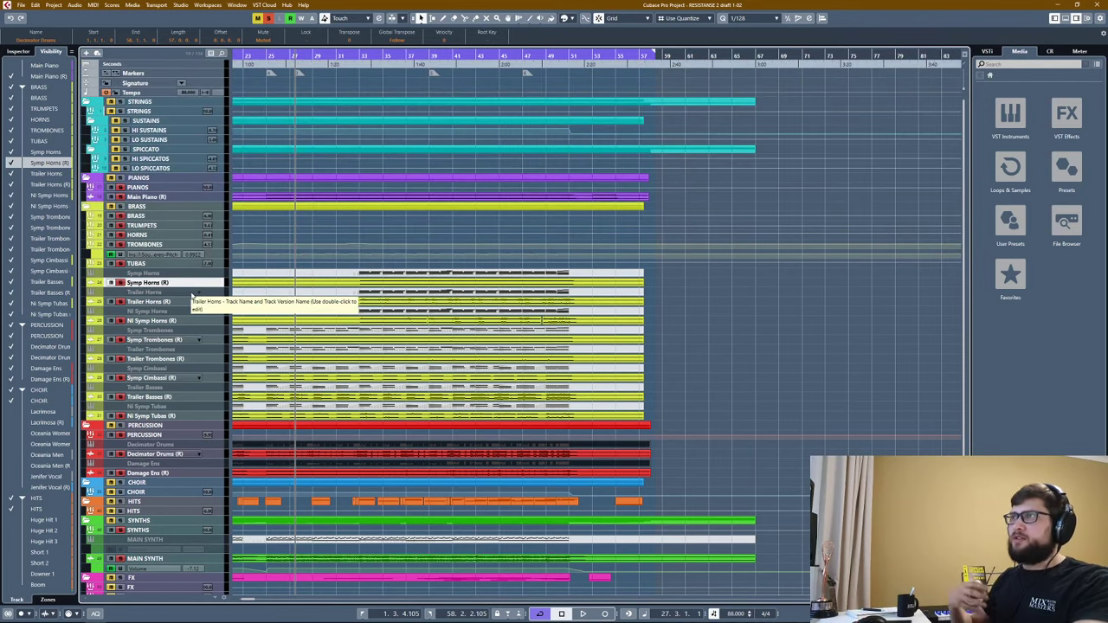
click(17, 52)
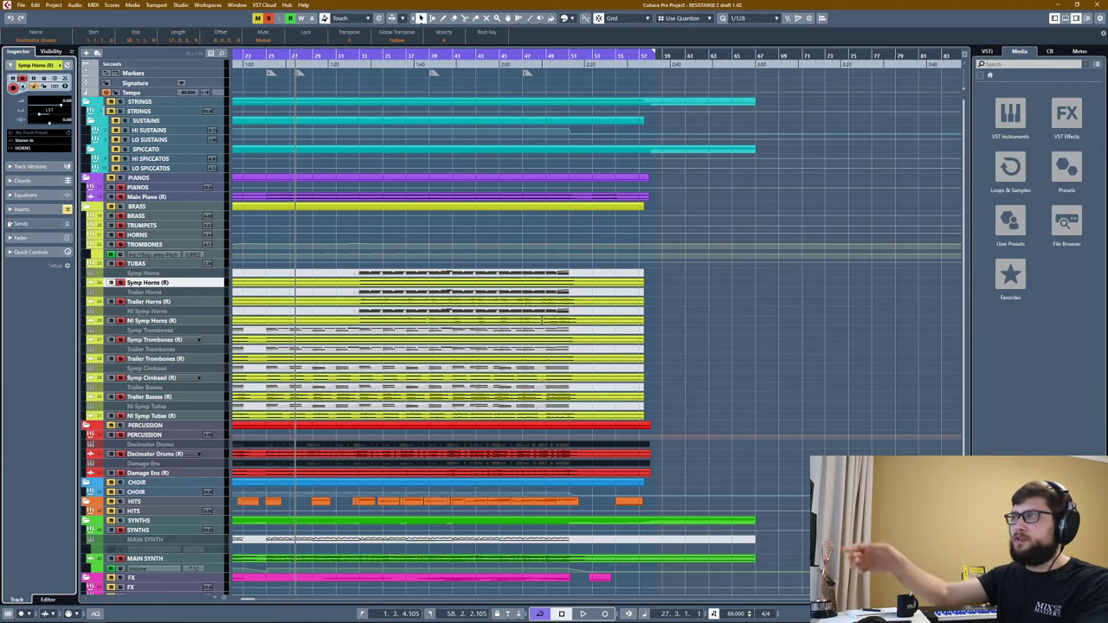
click(144, 303)
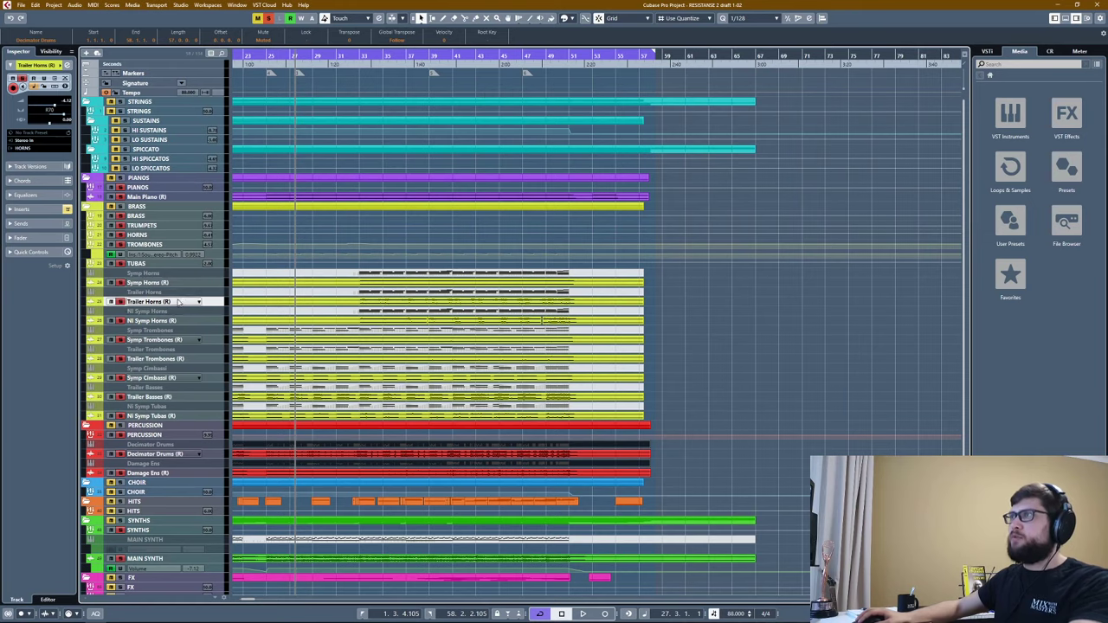
Solo Symp Horns (R) and play it from about bar 33 with its track enlarged.
click(247, 282)
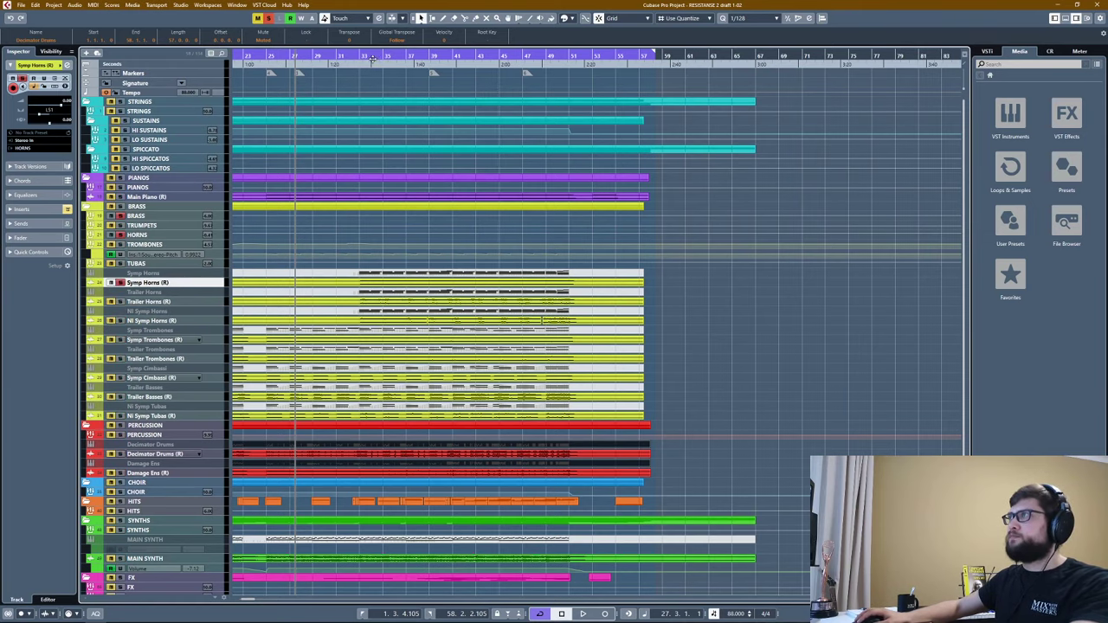
drag(372, 58, 372, 69)
key(space)
key(ctrl+grave)
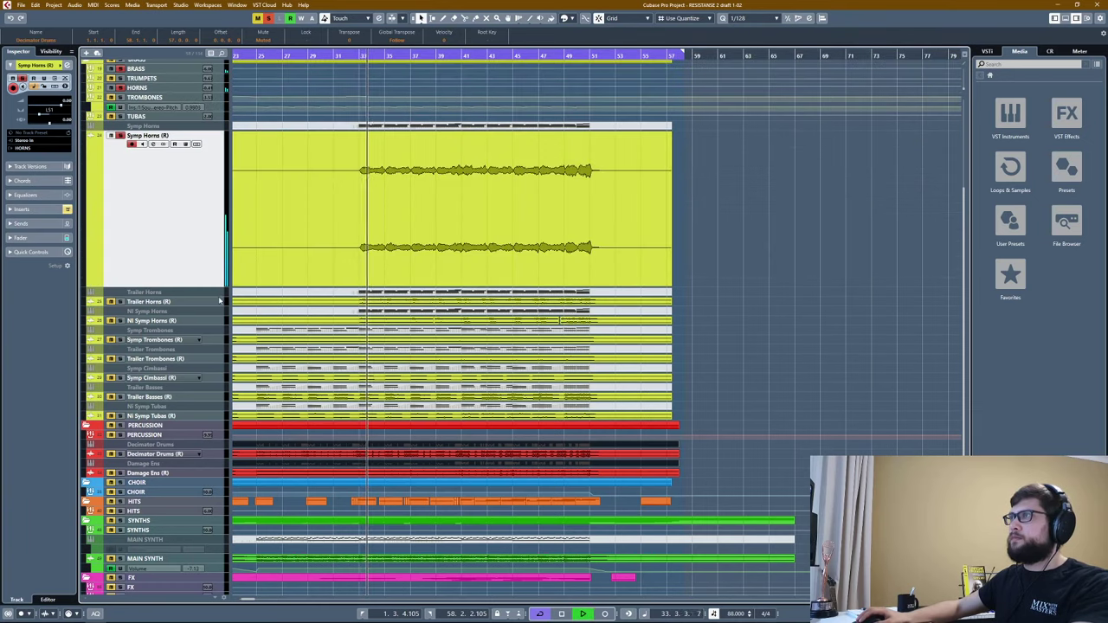
key(h)
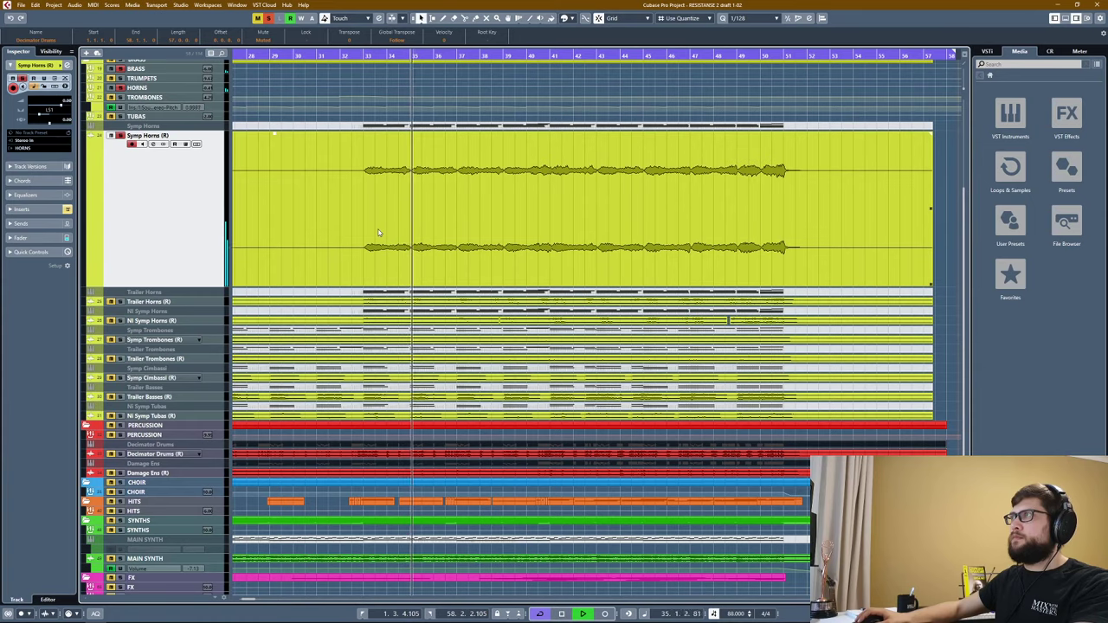
Open the Symp Horns MIDI part during playback, examine its notes and modulation curve, and return to the project view.
double_click(606, 126)
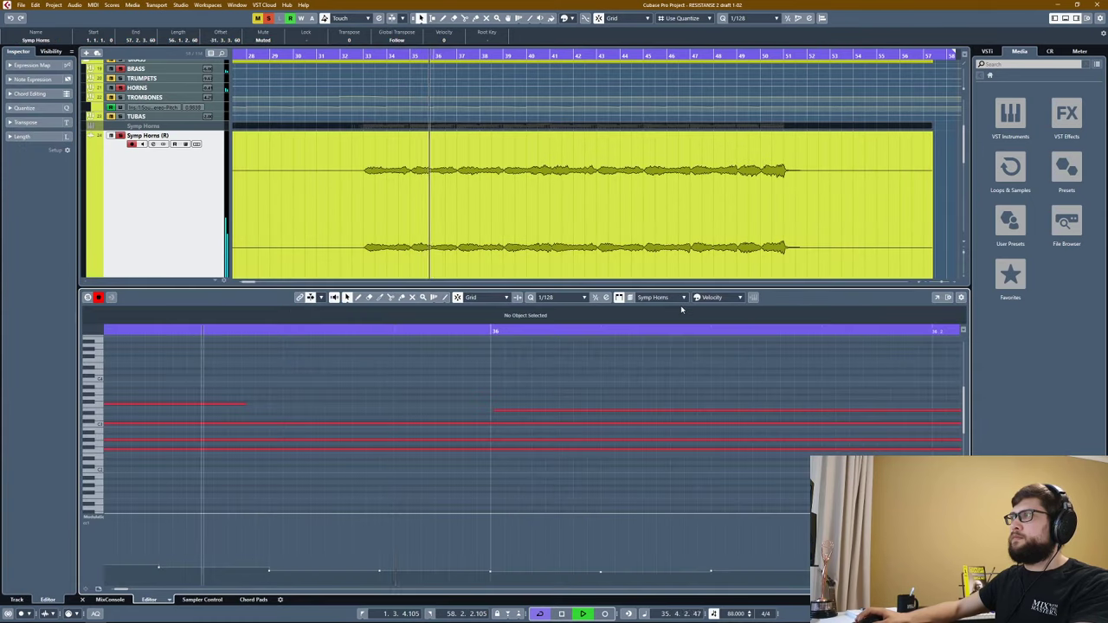
key(g)
key(g)
key(g)
key(g)
key(g)
key(g)
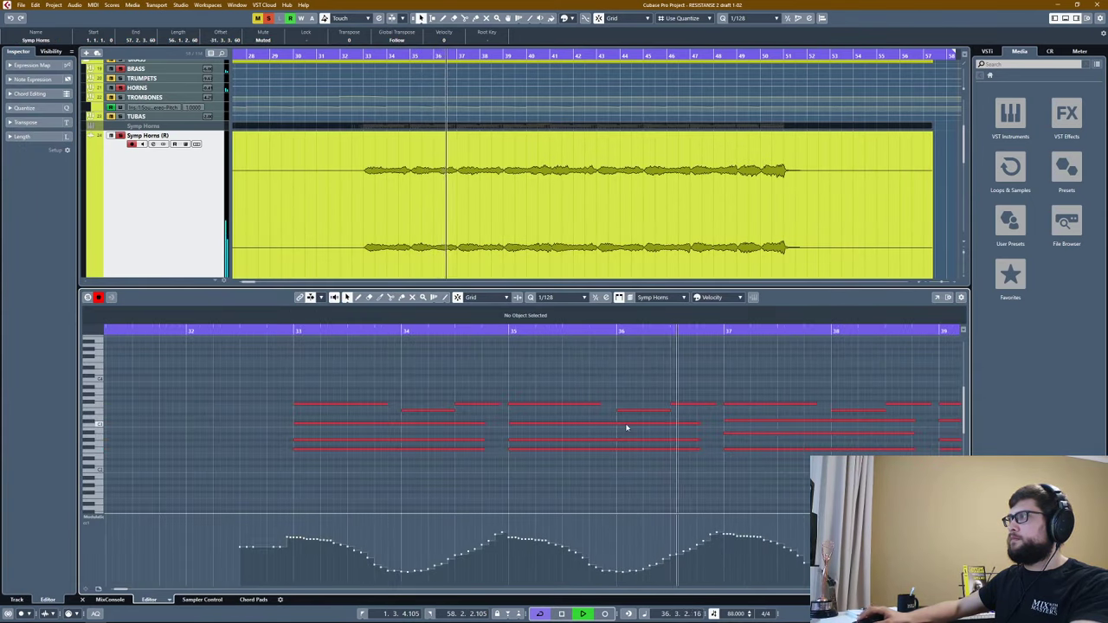
key(g)
key(g)
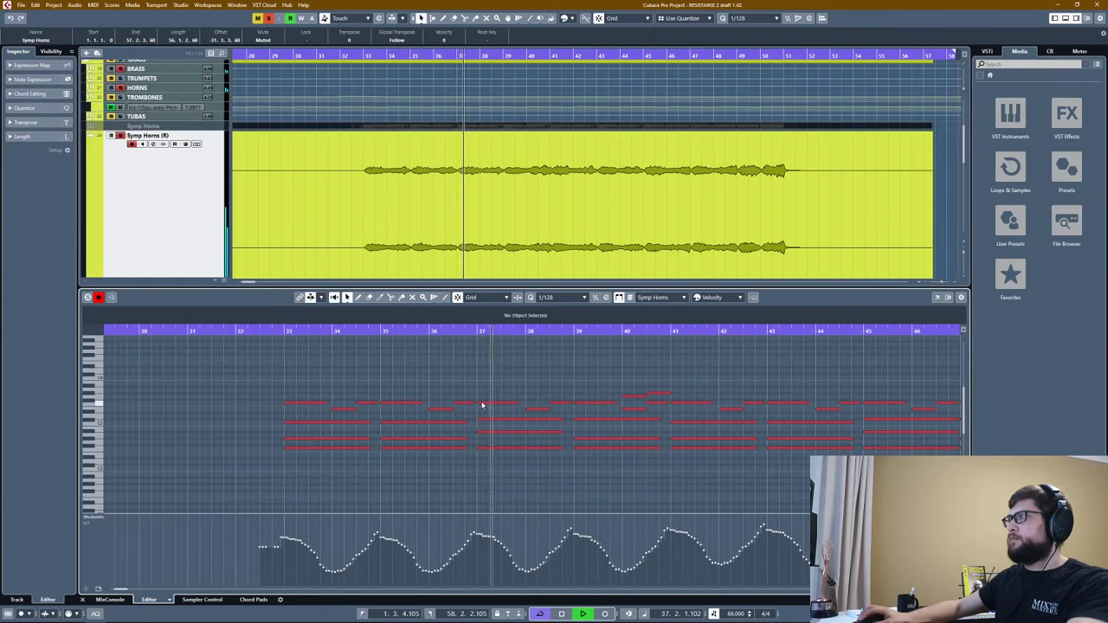
key(ctrl+e)
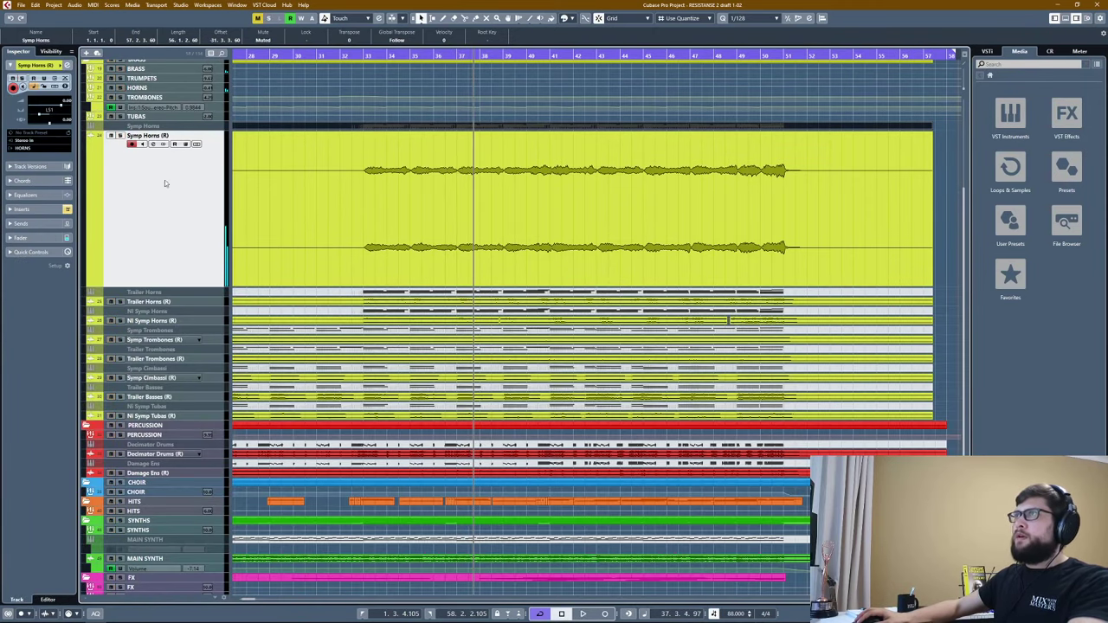
Solo Trailer Horns (R), play it from bar 33, and compare its pan setting with Symp Horns (R).
click(364, 55)
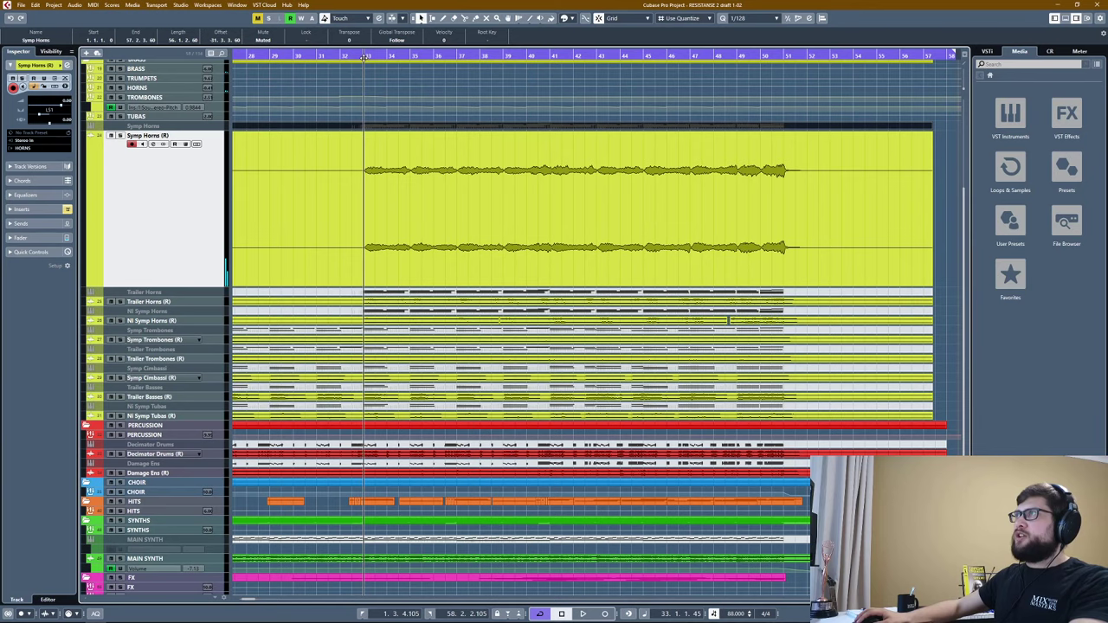
click(119, 302)
key(space)
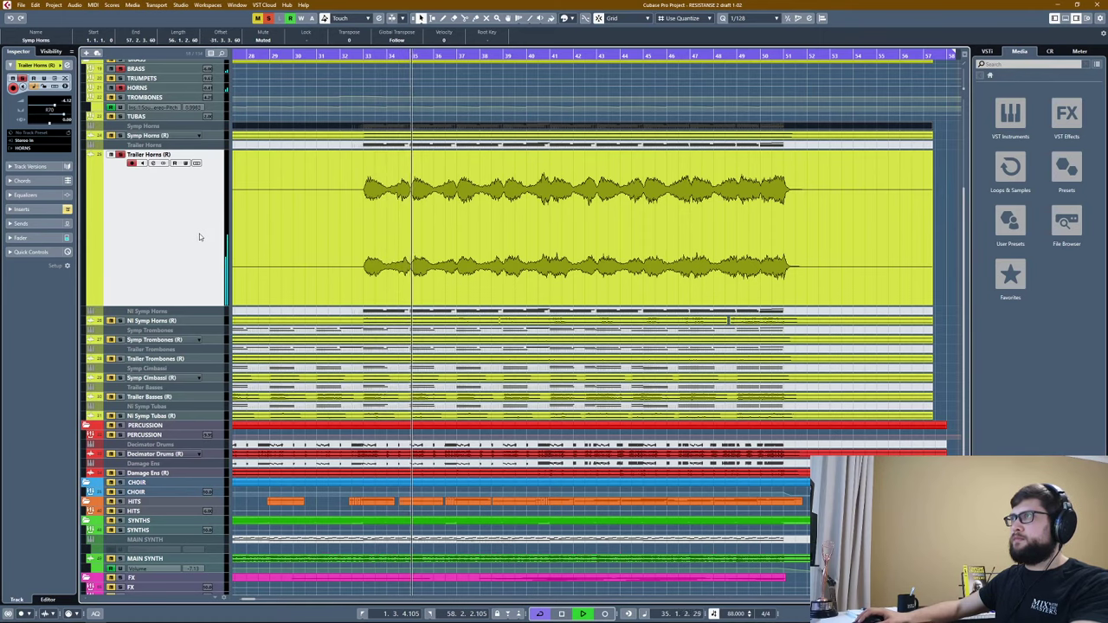
key(space)
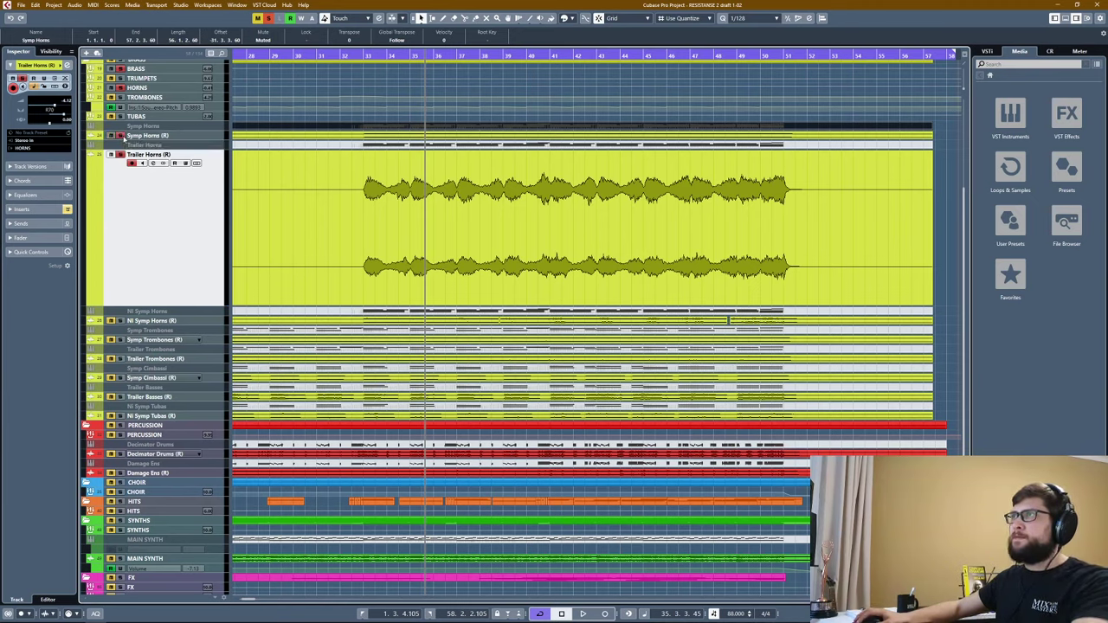
click(83, 136)
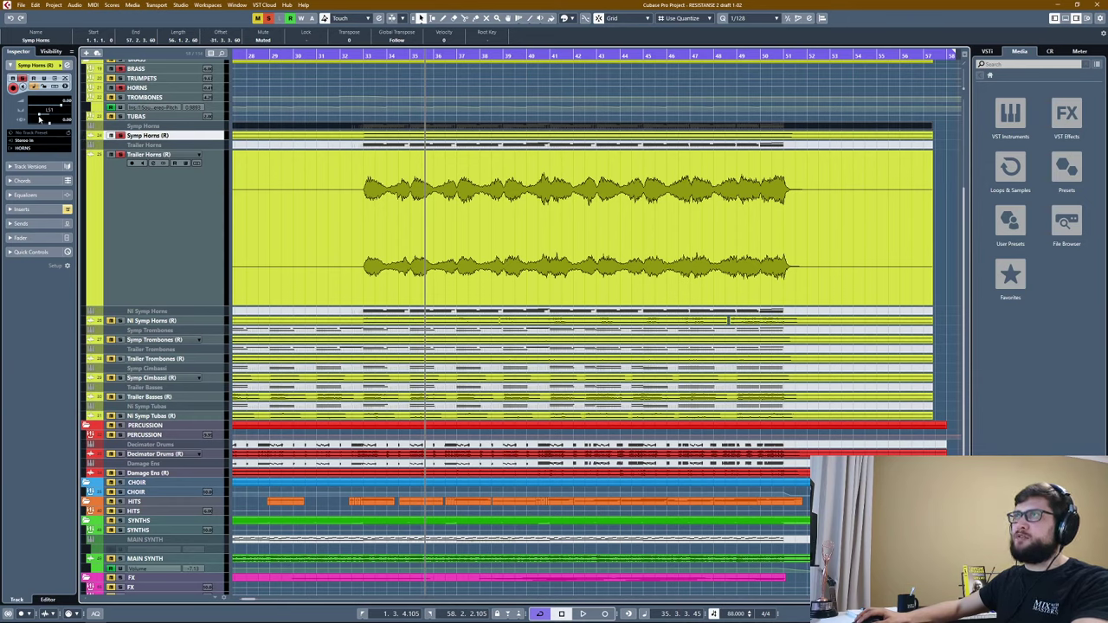
click(165, 210)
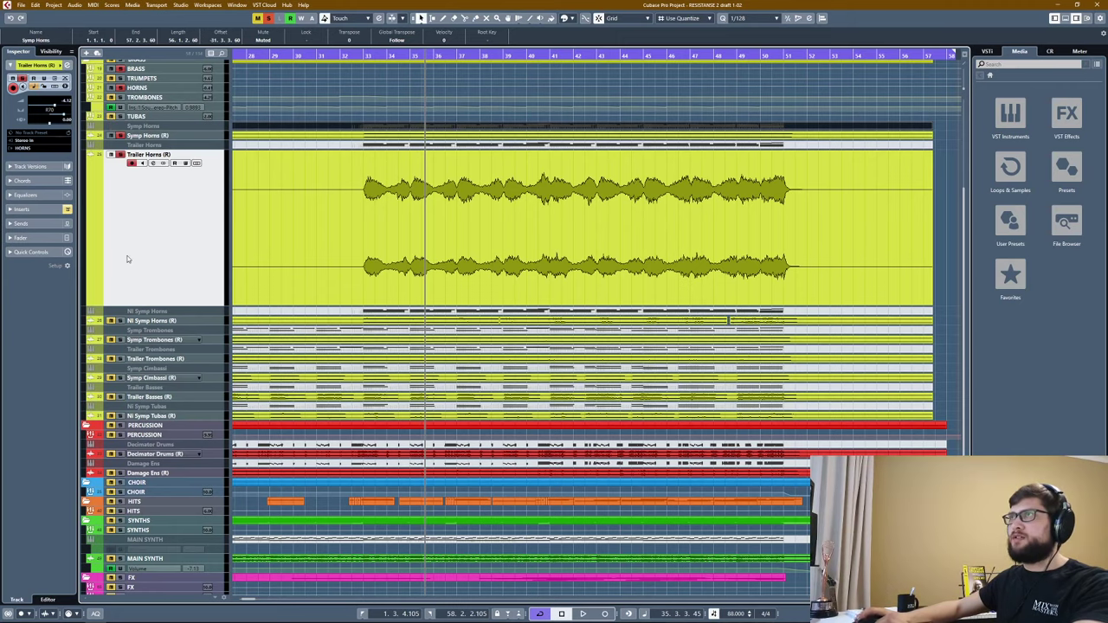
Solo NI Symp Horns (R) and audition it with its waveform enlarged.
click(129, 321)
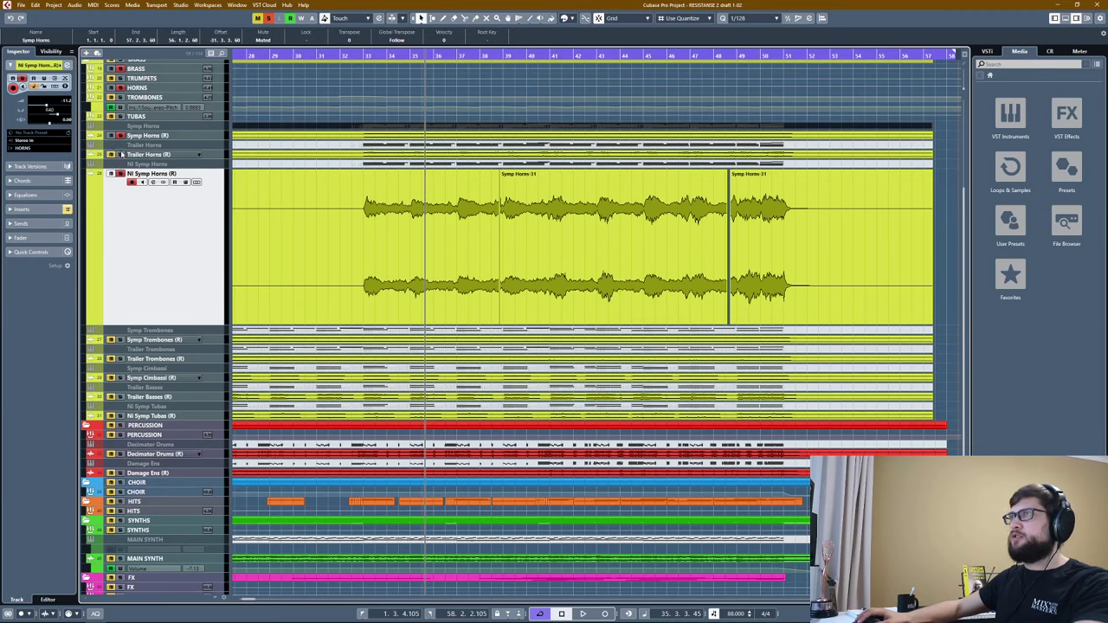
click(322, 175)
key(space)
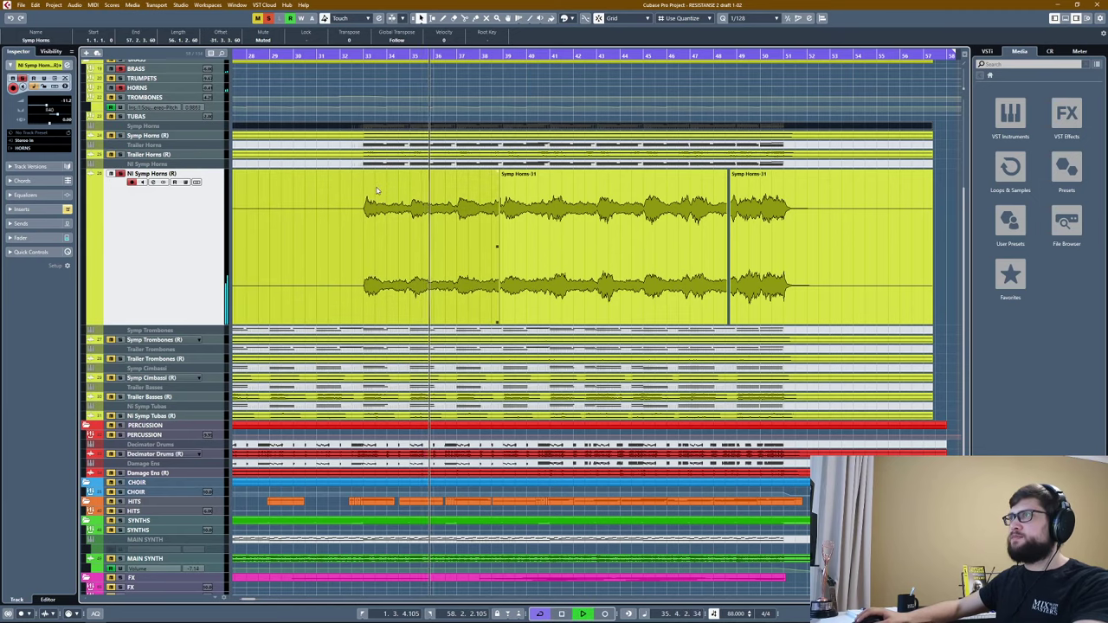
click(215, 227)
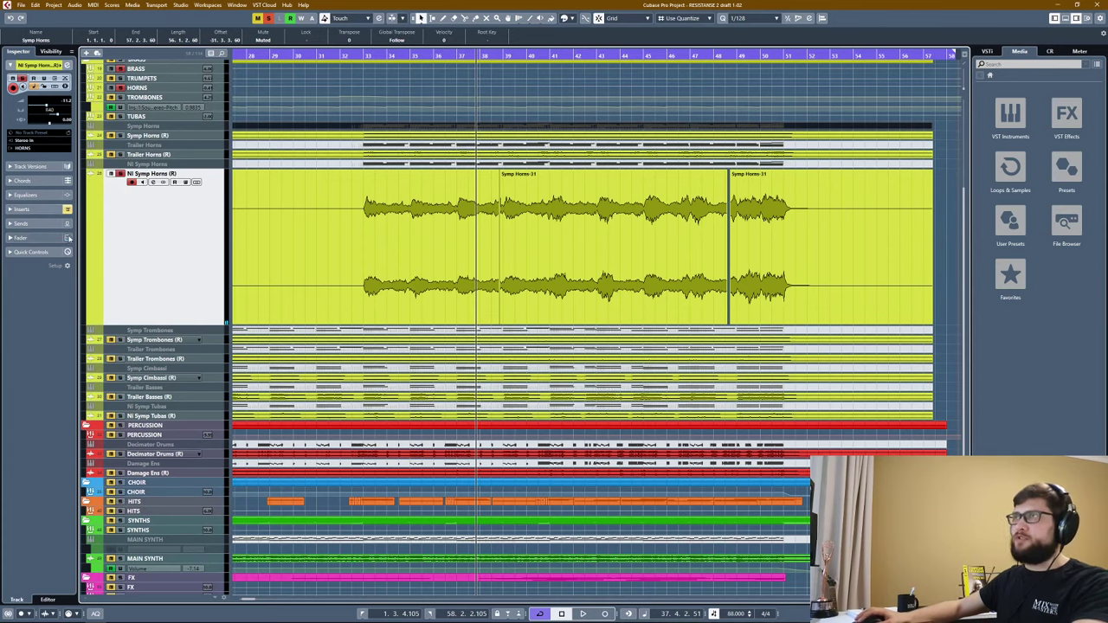
Show the NI Symp Horns (R) inserts, compare its sound with the FabFilter insert active and bypassed, and clear the solo.
click(34, 209)
key(space)
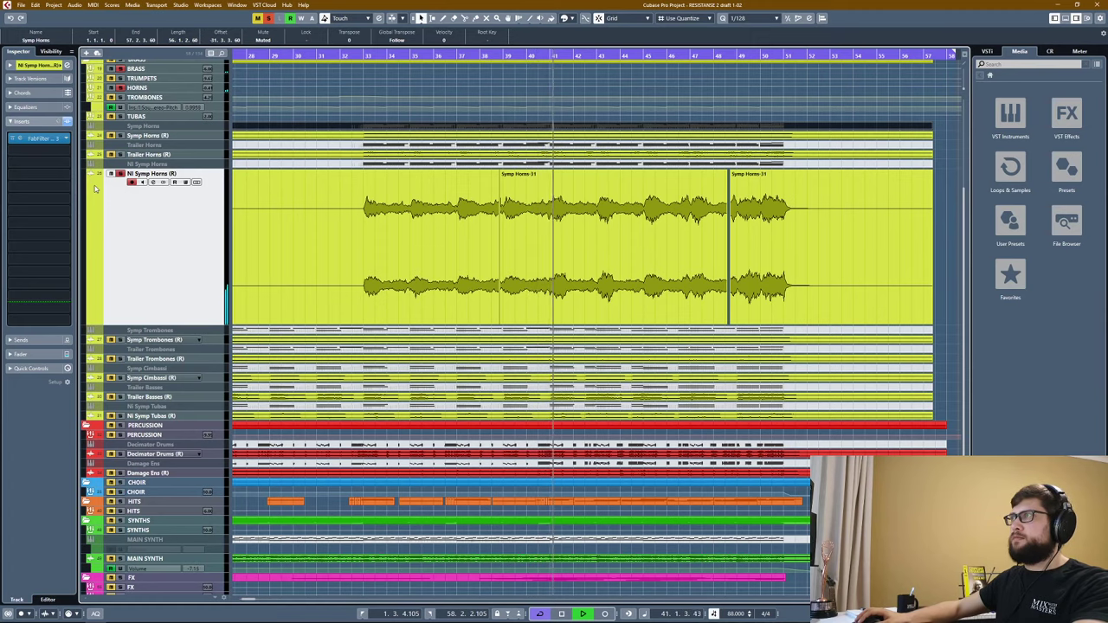
key(space)
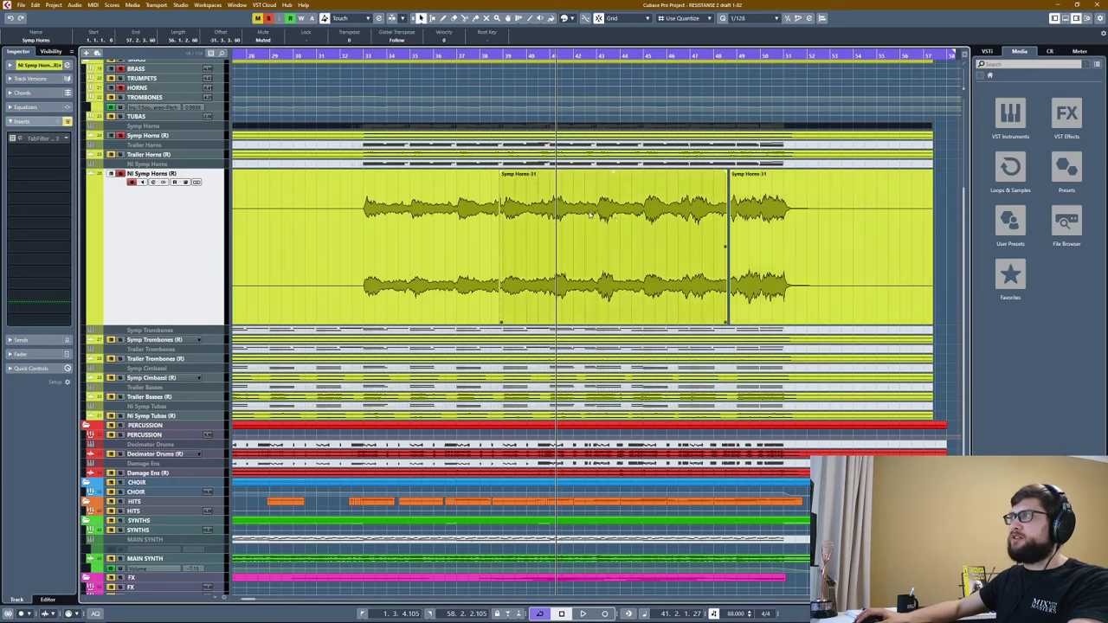
click(120, 135)
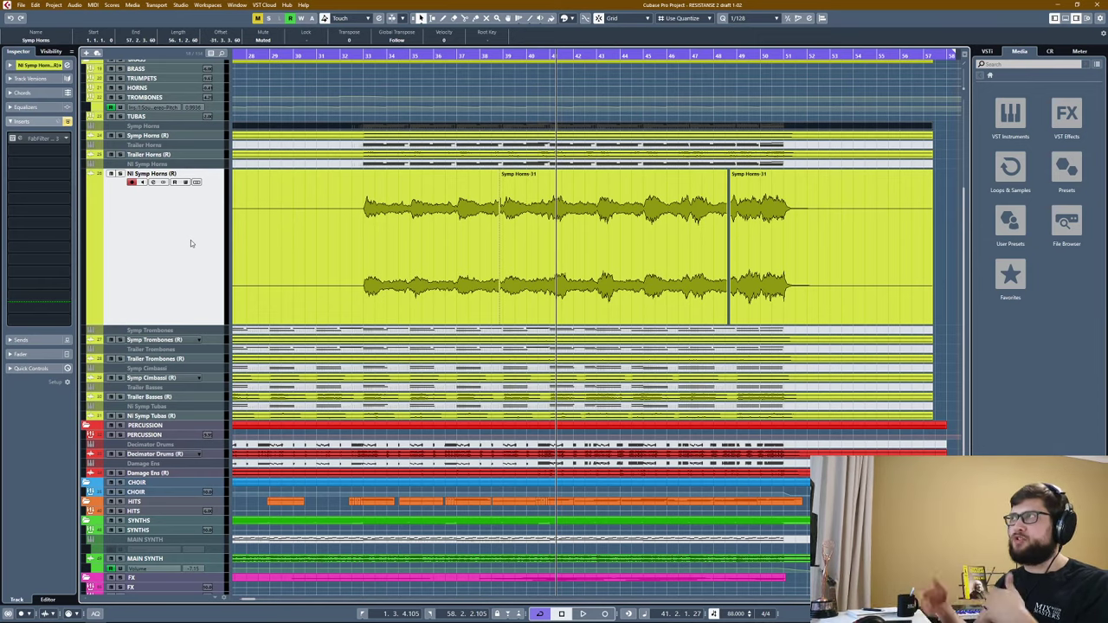
key(ctrl+alt+e)
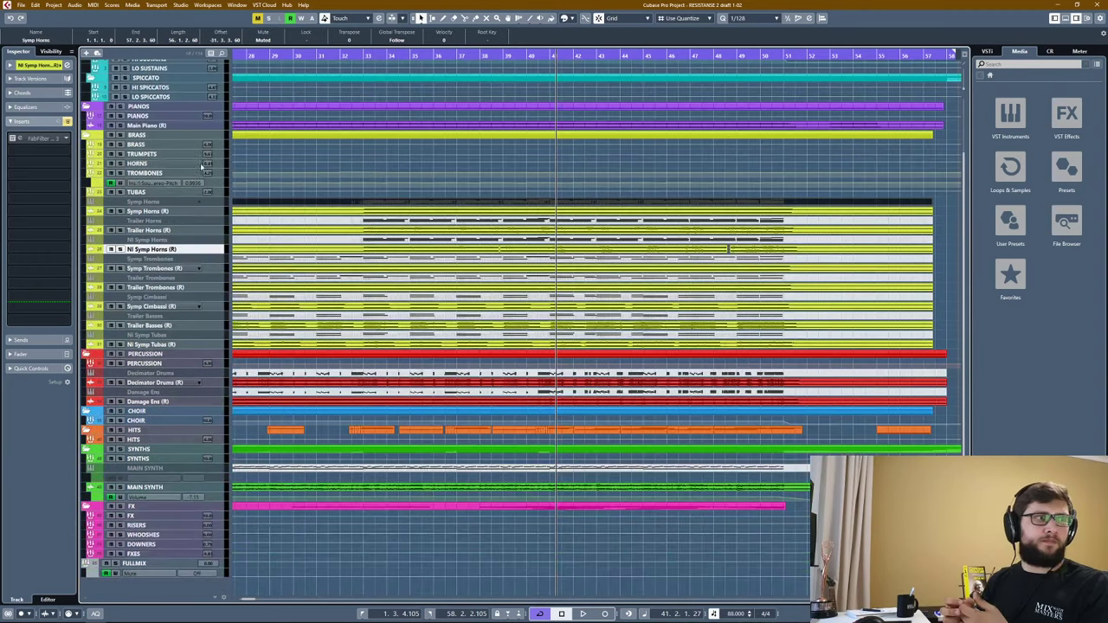
Solo and audition Symp Trombones (R) from about bar 33, followed by Trailer Trombones (R).
key(Down)
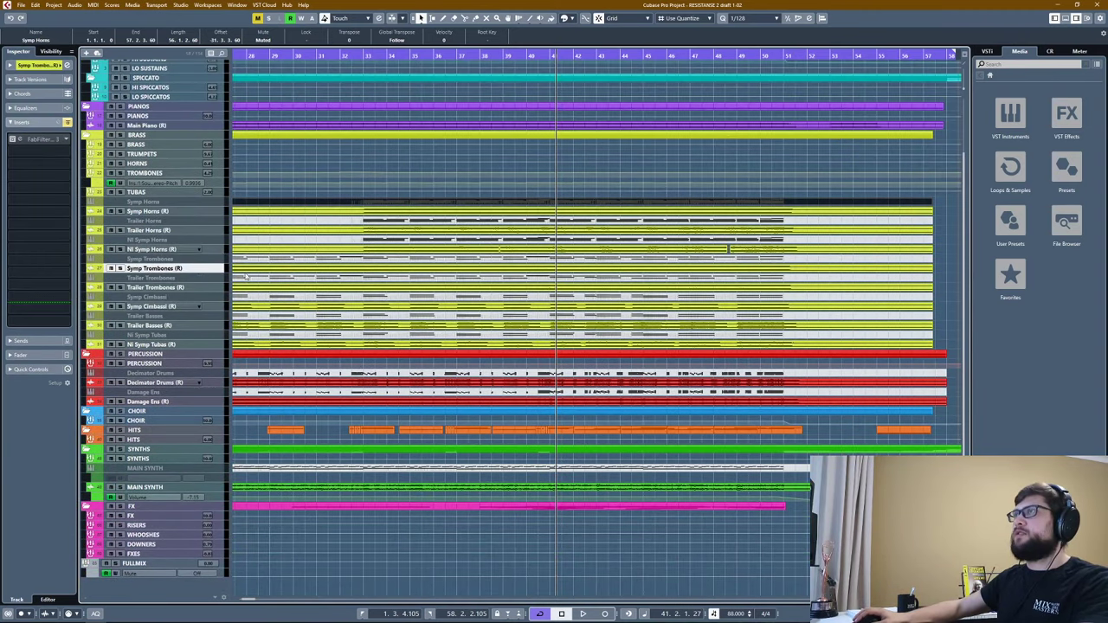
click(120, 269)
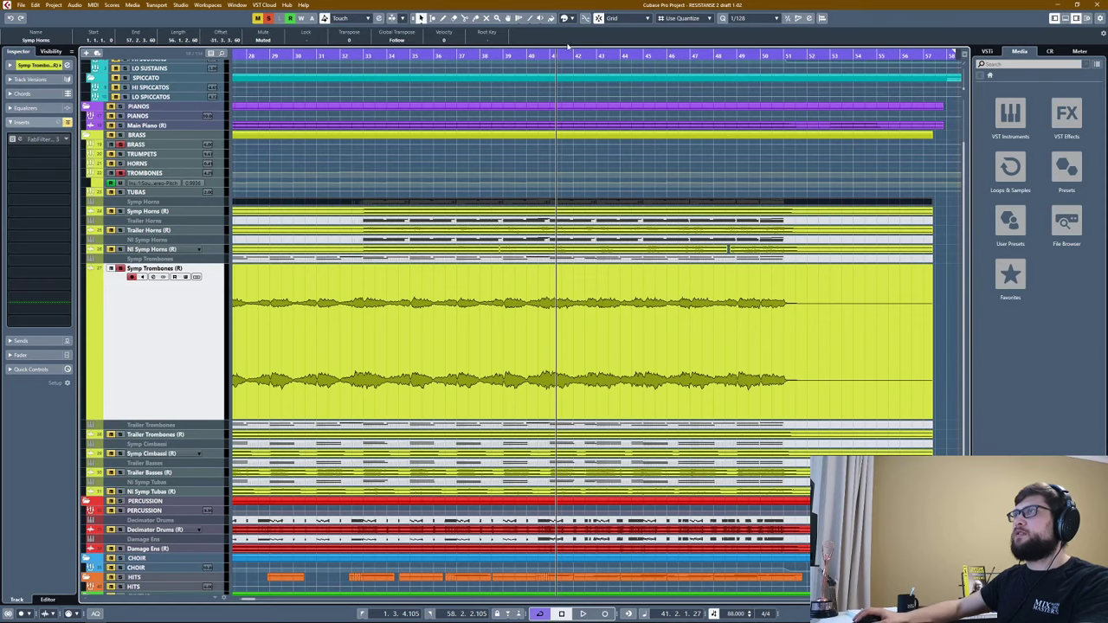
drag(568, 46, 360, 179)
key(space)
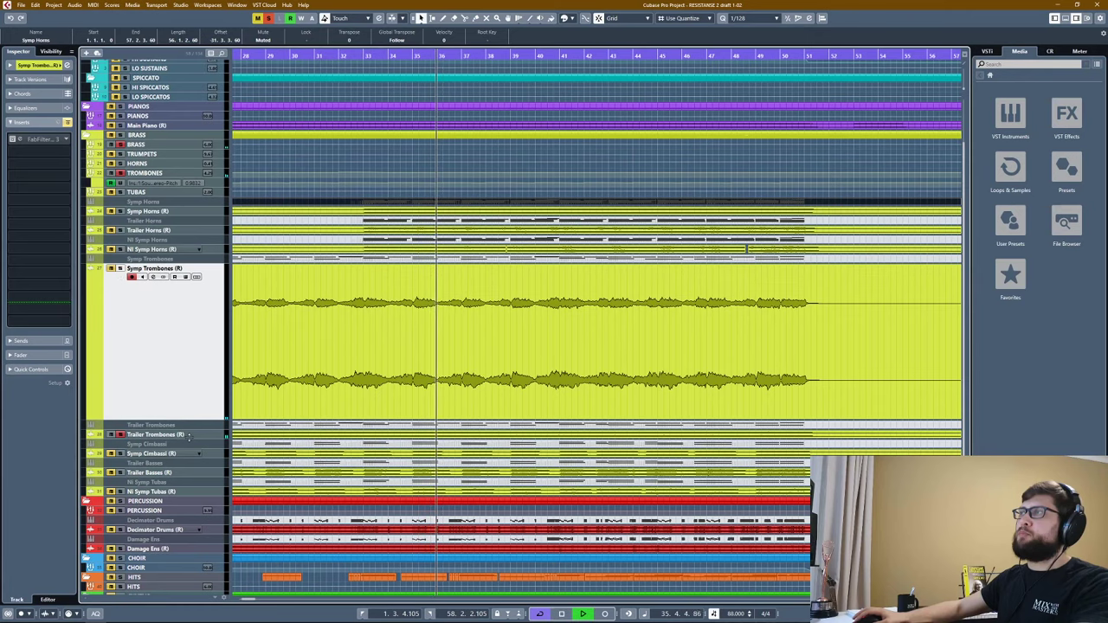
key(Down)
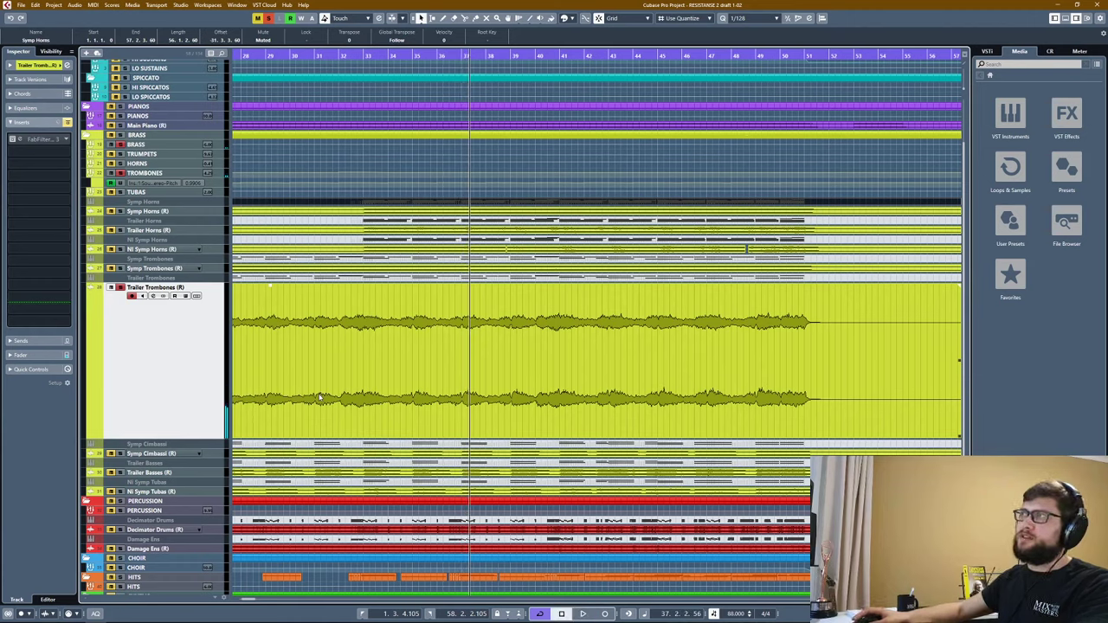
key(space)
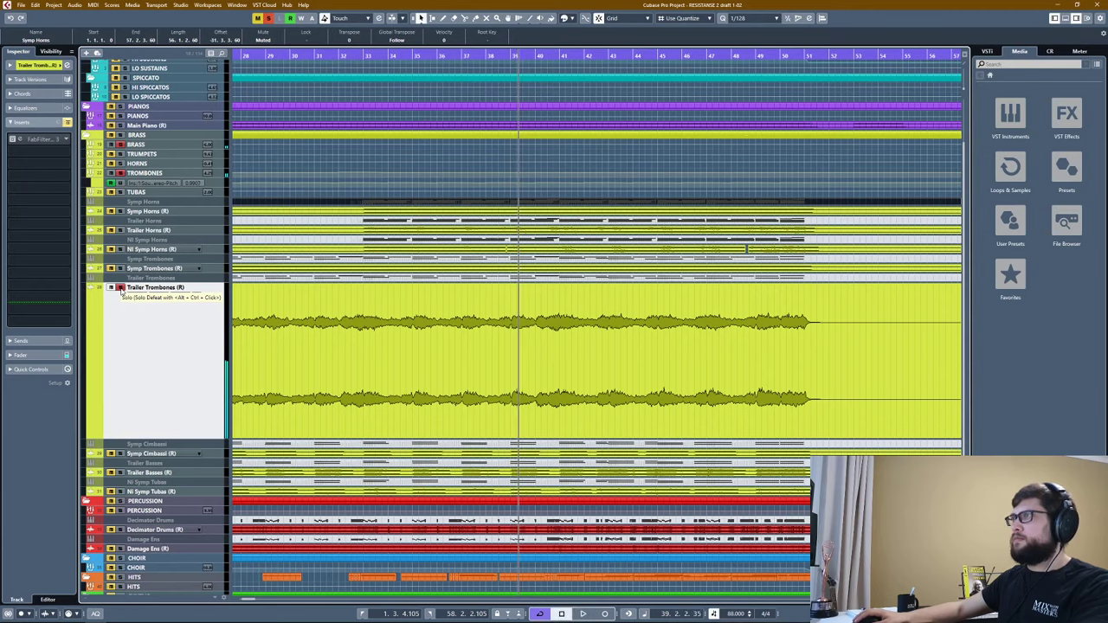
Solo Symp Cimbassi (R), enlarge its track and play it from about bar 35.
click(122, 472)
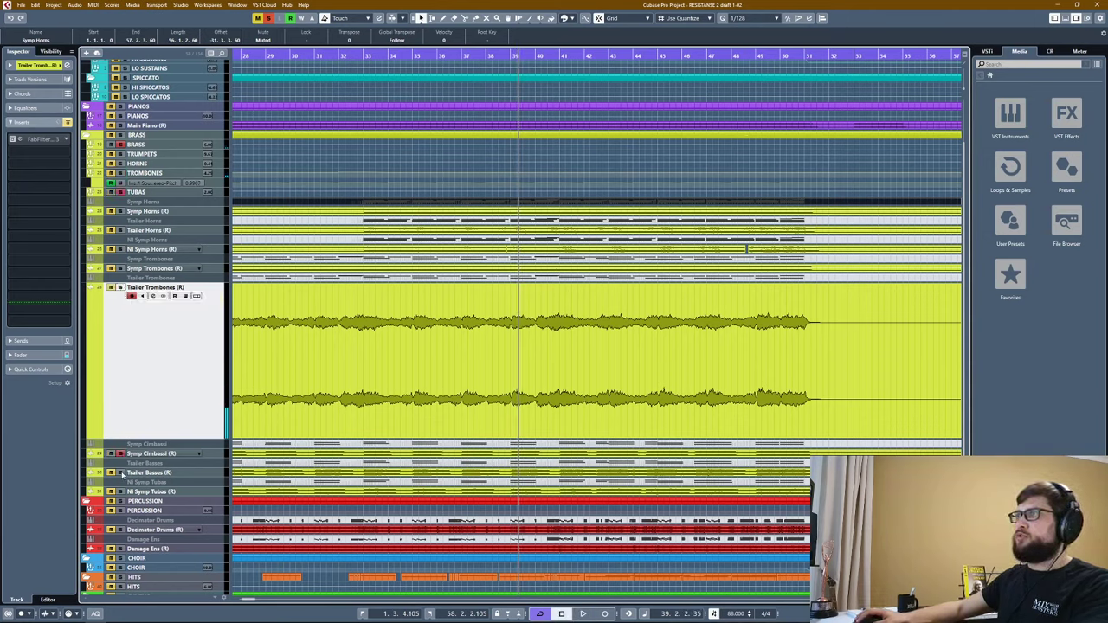
click(143, 453)
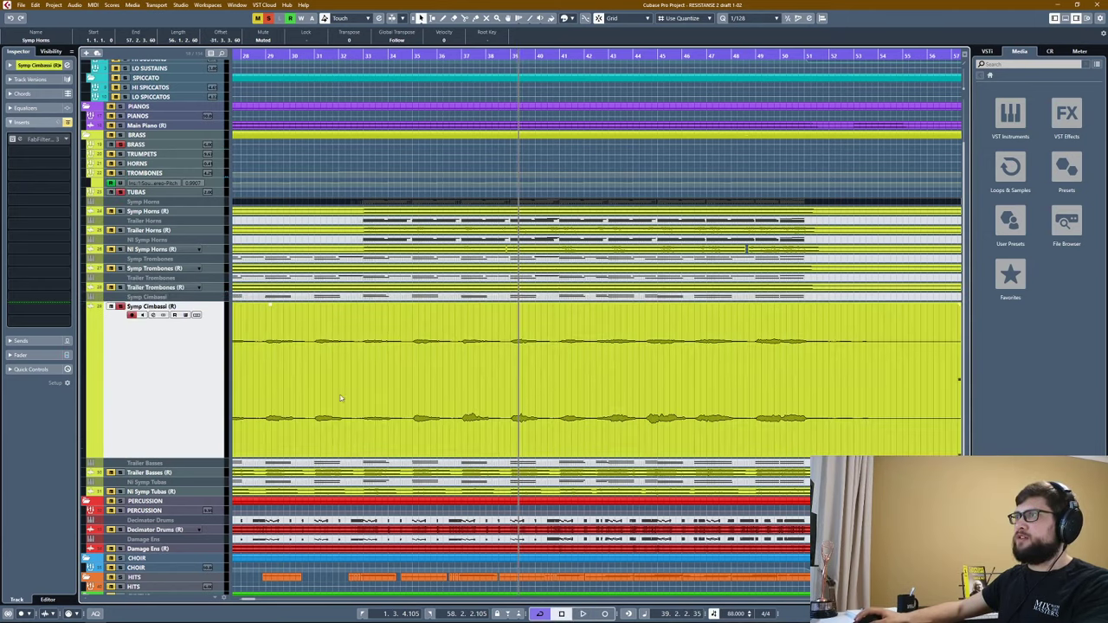
drag(442, 56, 416, 55)
key(space)
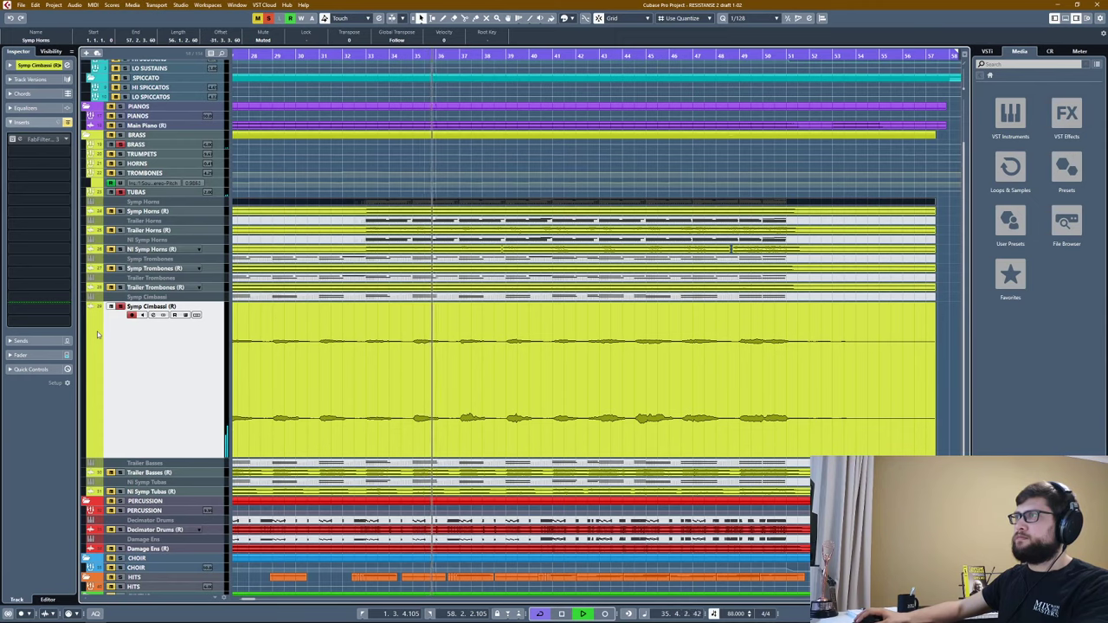
Solo Trailer Basses (R), enlarge its waveform and play it from just before bar 39.
click(141, 474)
click(195, 472)
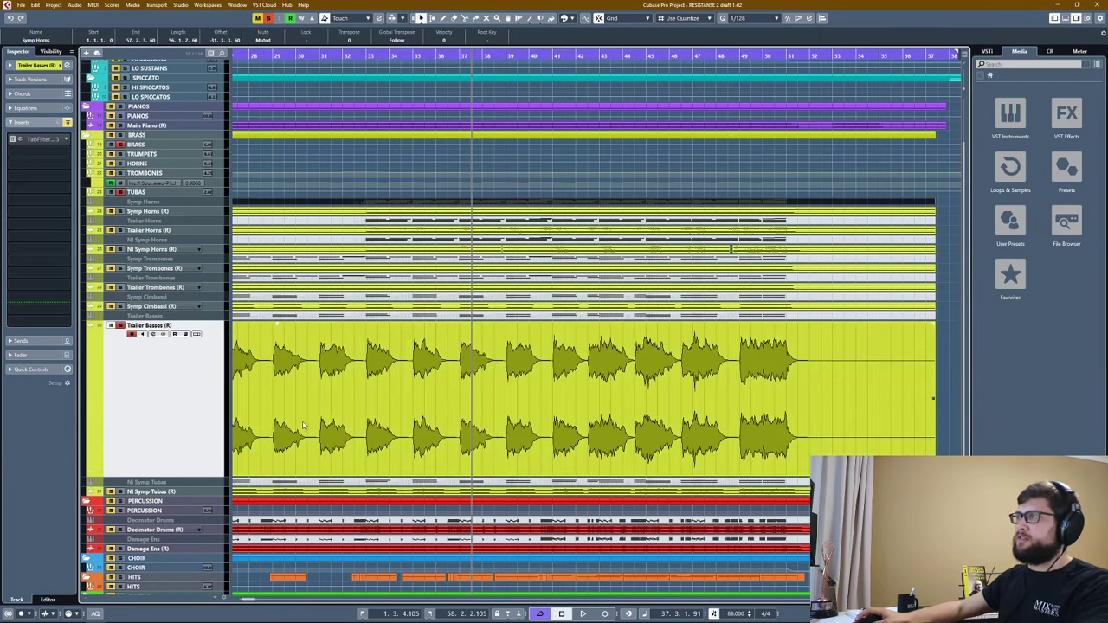
key(h)
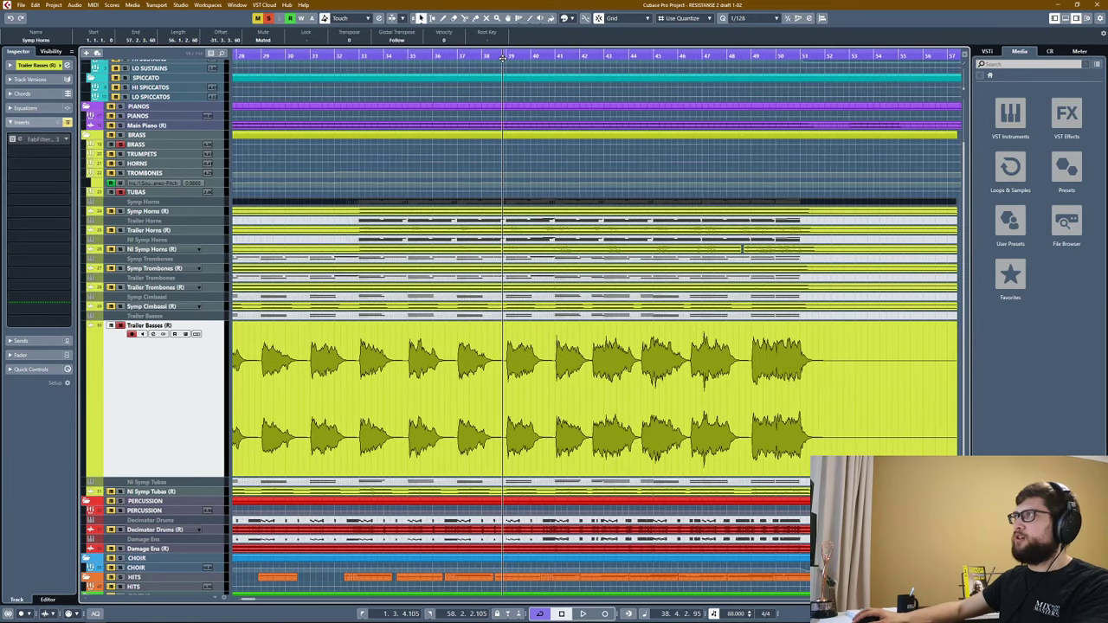
key(h)
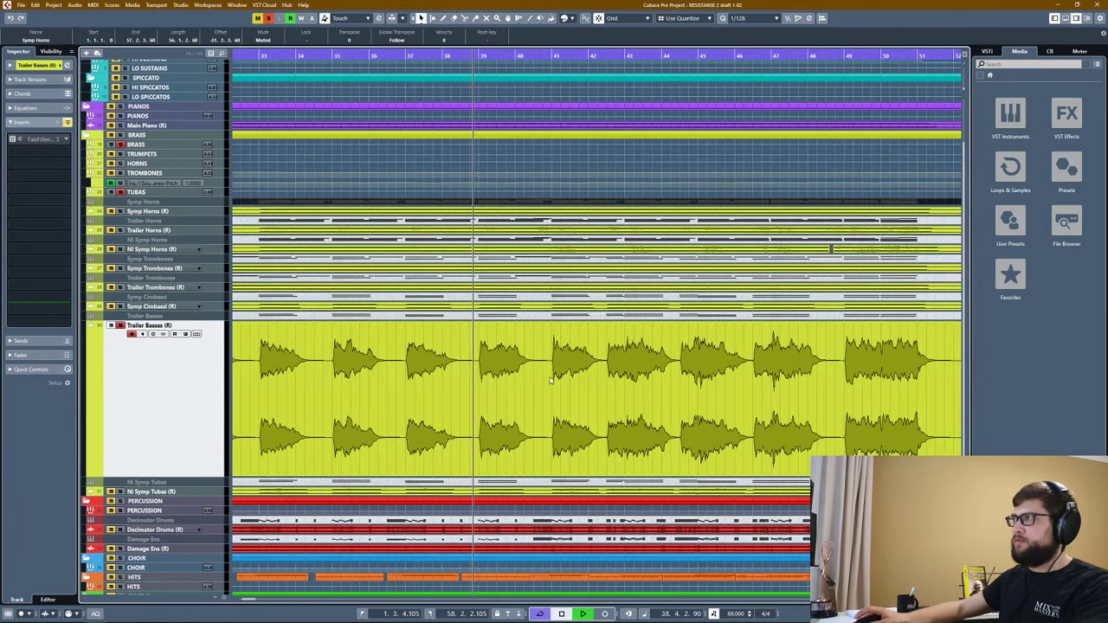
Finish auditioning Trailer Basses (R) around bar 41, stop playback and clear its solo.
key(space)
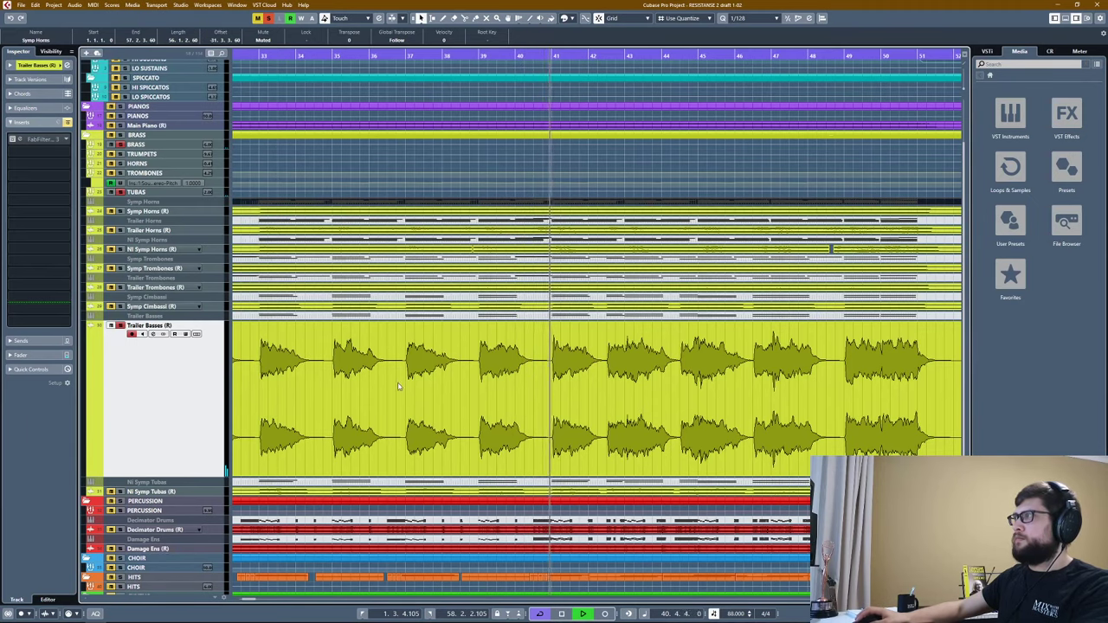
click(126, 345)
key(space)
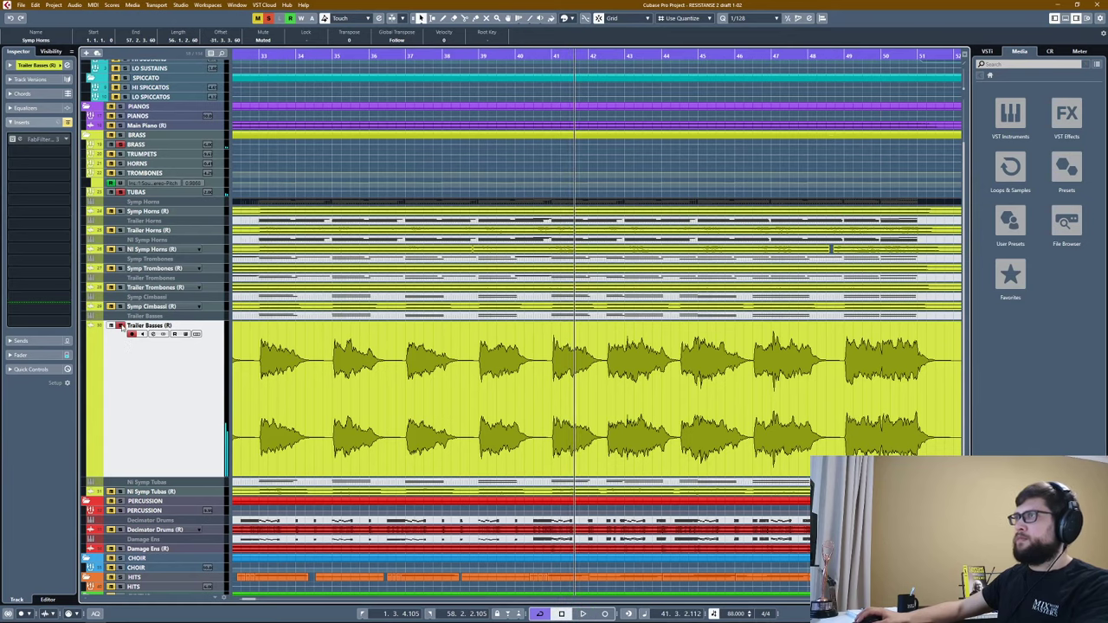
Solo Ni Symp Tubas (R) with its track enlarged, play it from just before bar 39, and restore the track height and solo state.
click(134, 496)
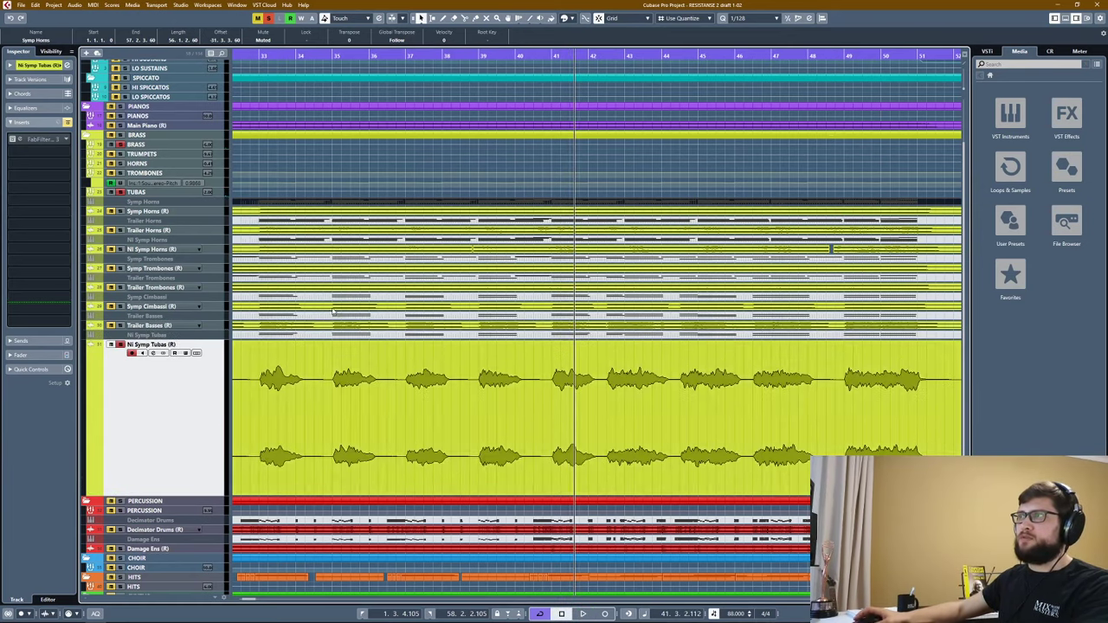
click(476, 56)
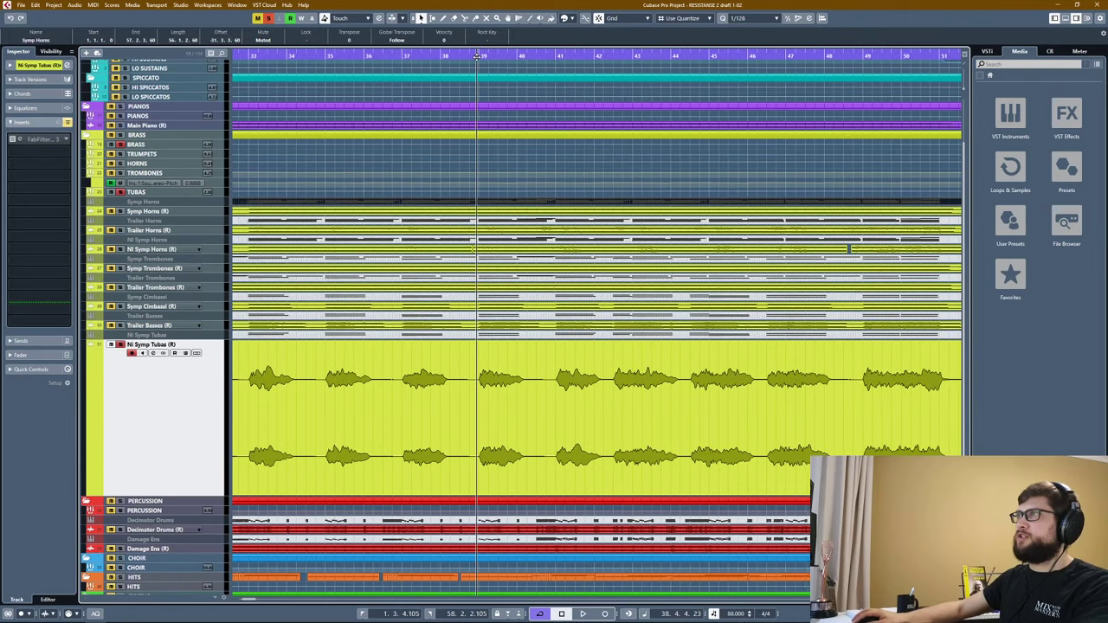
key(space)
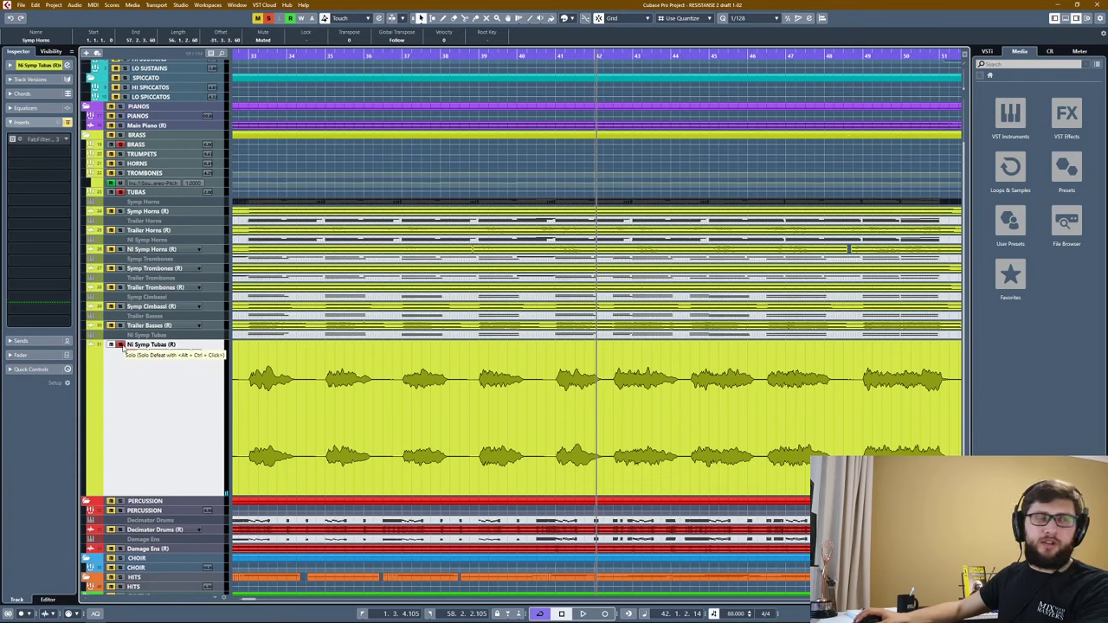
drag(250, 495, 249, 355)
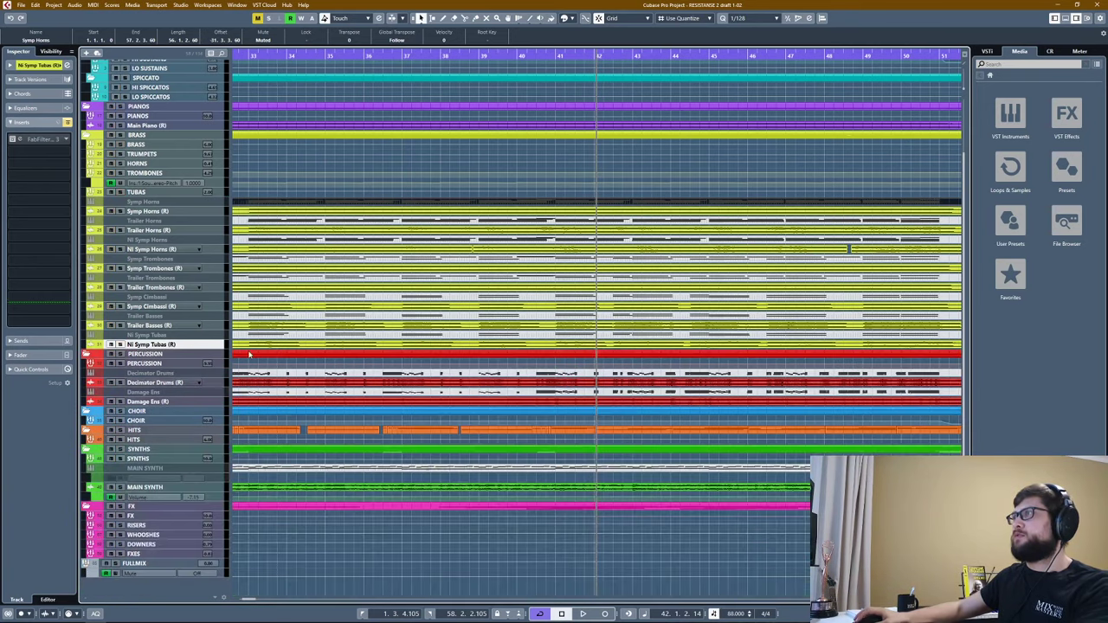
Compare the Symp Horns, Trailer Horns and NI Symp Horns MIDI parts in the arrangement and open the Symp Horns part for editing.
key(g)
key(g)
key(g)
key(g)
click(468, 225)
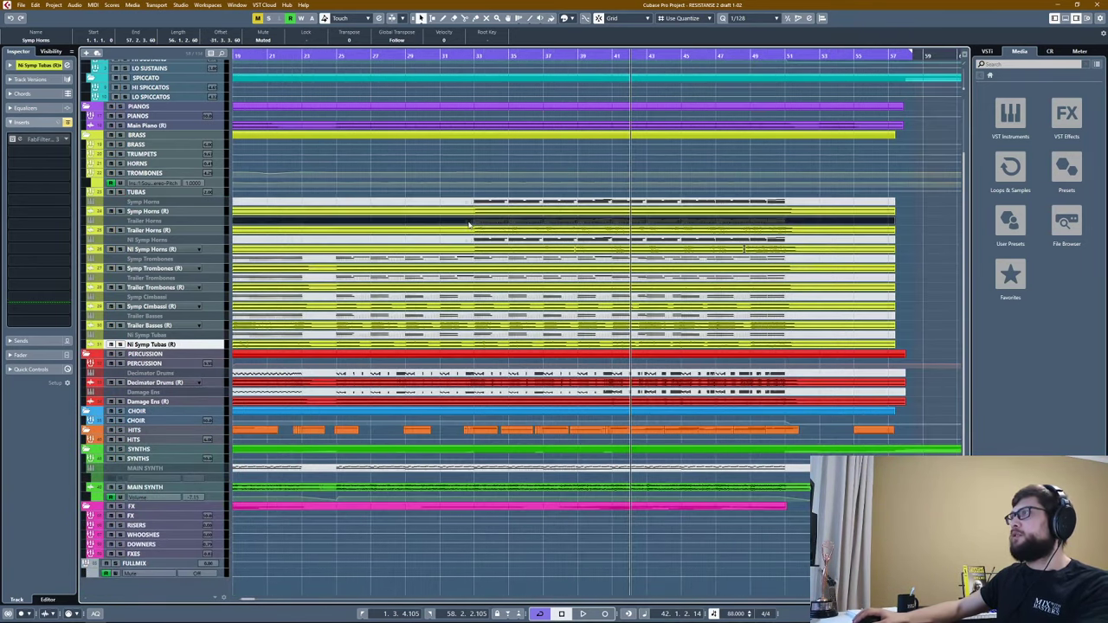
click(485, 242)
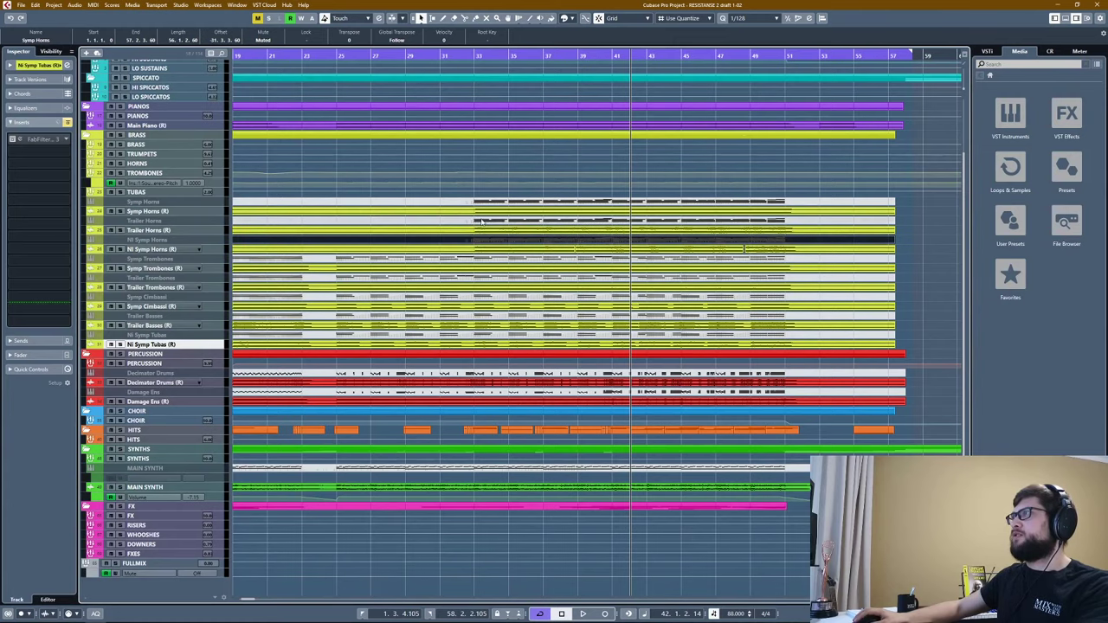
click(482, 222)
click(481, 205)
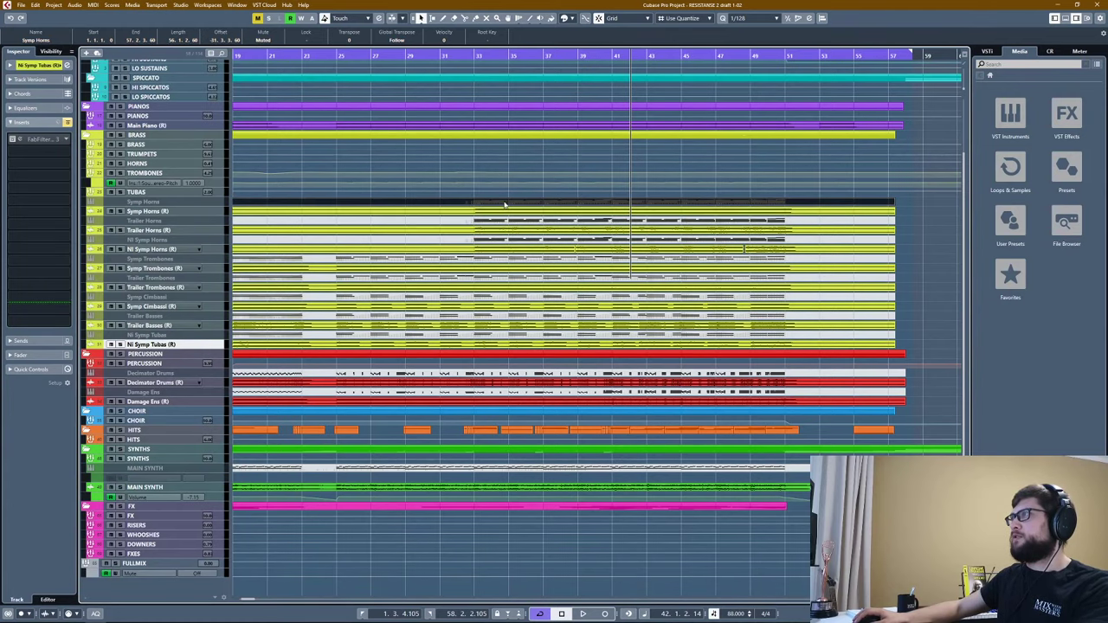
double_click(505, 204)
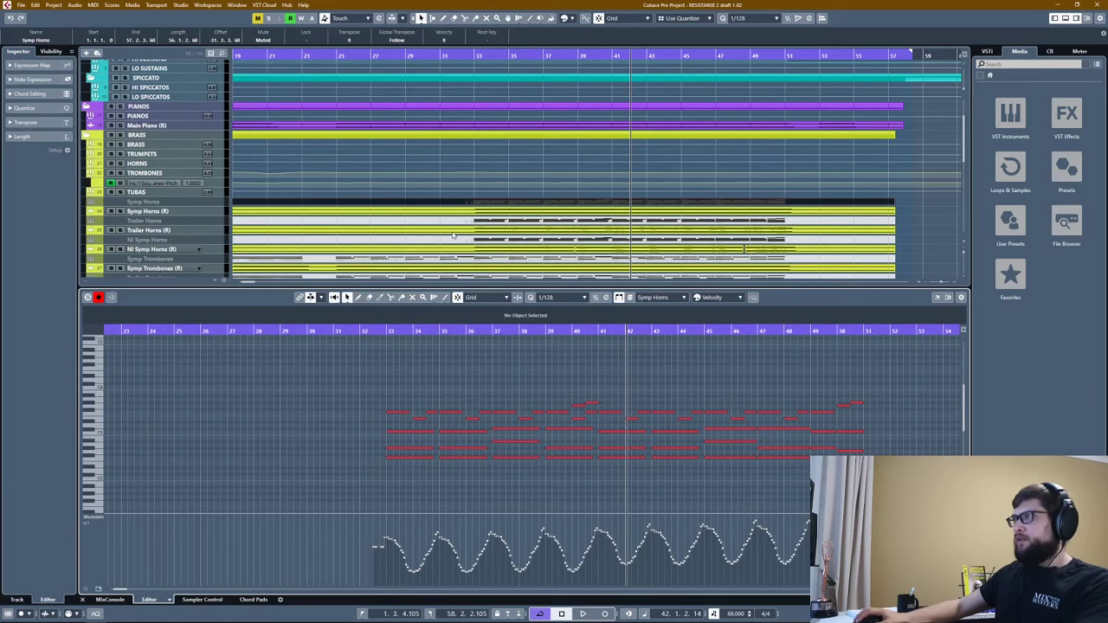
Solo Symp Horns (R) and play it from just before bar 33, adding MAIN SYNTH to the solo for comparison.
click(158, 203)
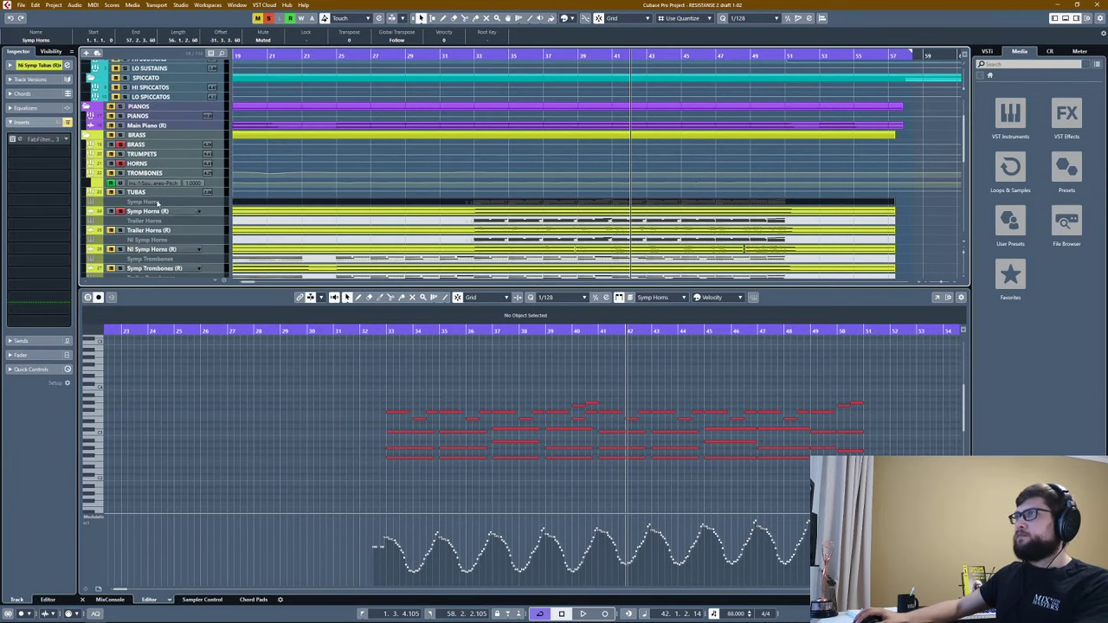
click(467, 57)
key(space)
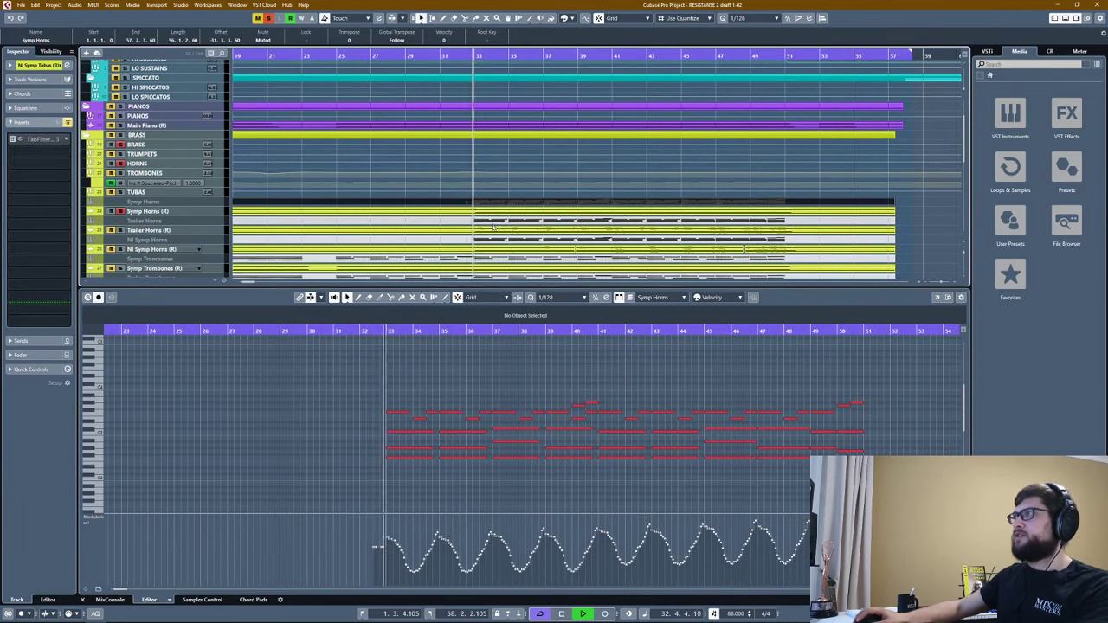
scroll(157, 208, down, 10)
key(space)
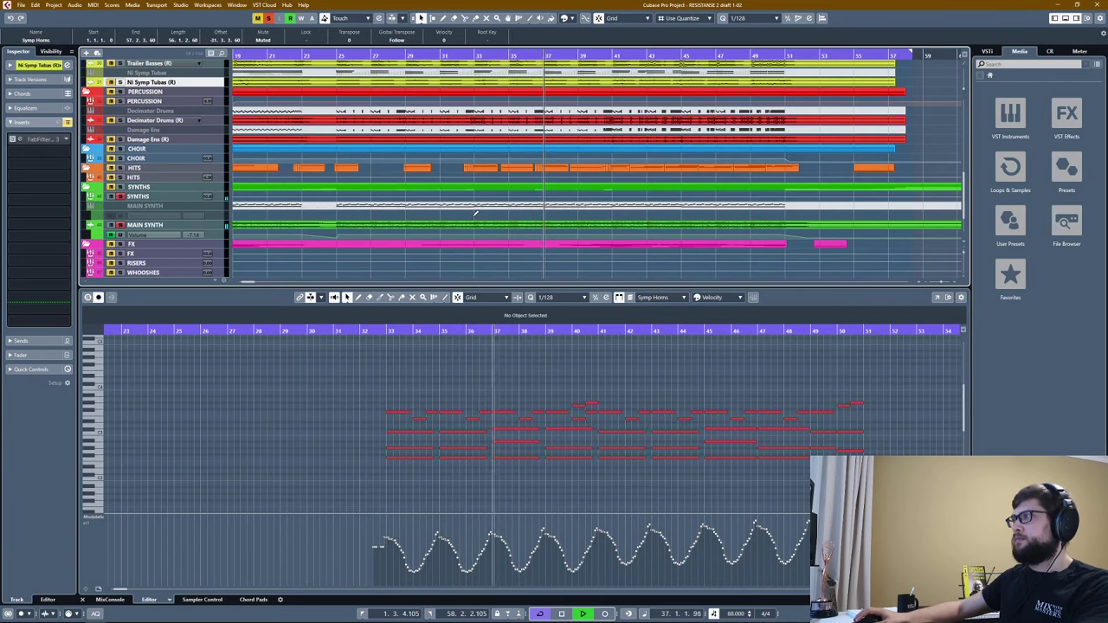
key(space)
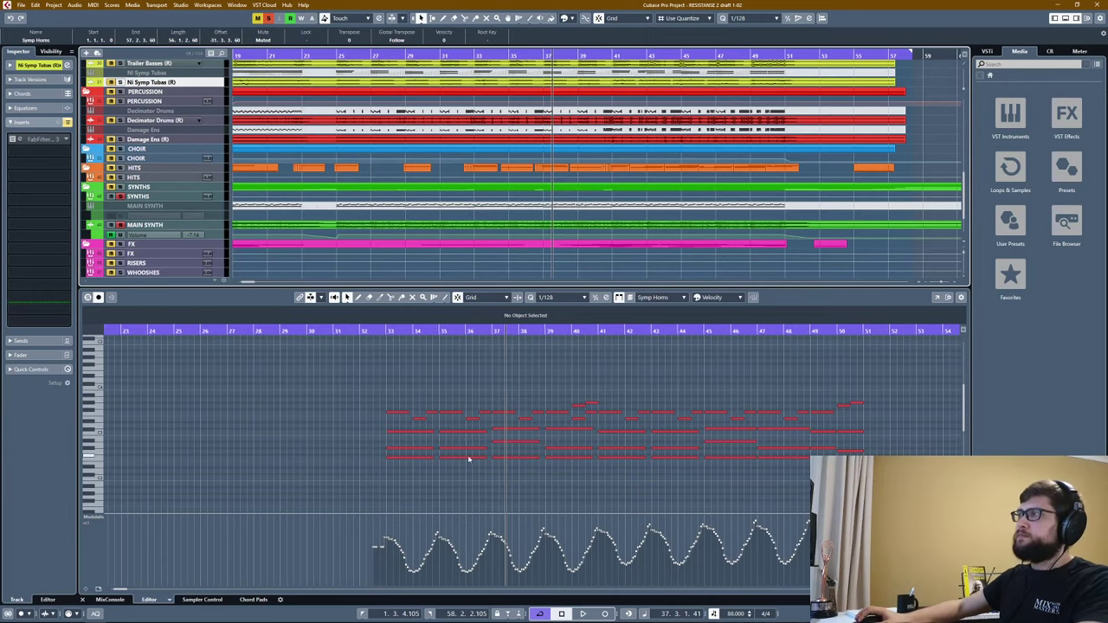
Place the playback position at bar 33 and examine the Symp Horns notes and modulation curve up close.
scroll(470, 458, up, 5)
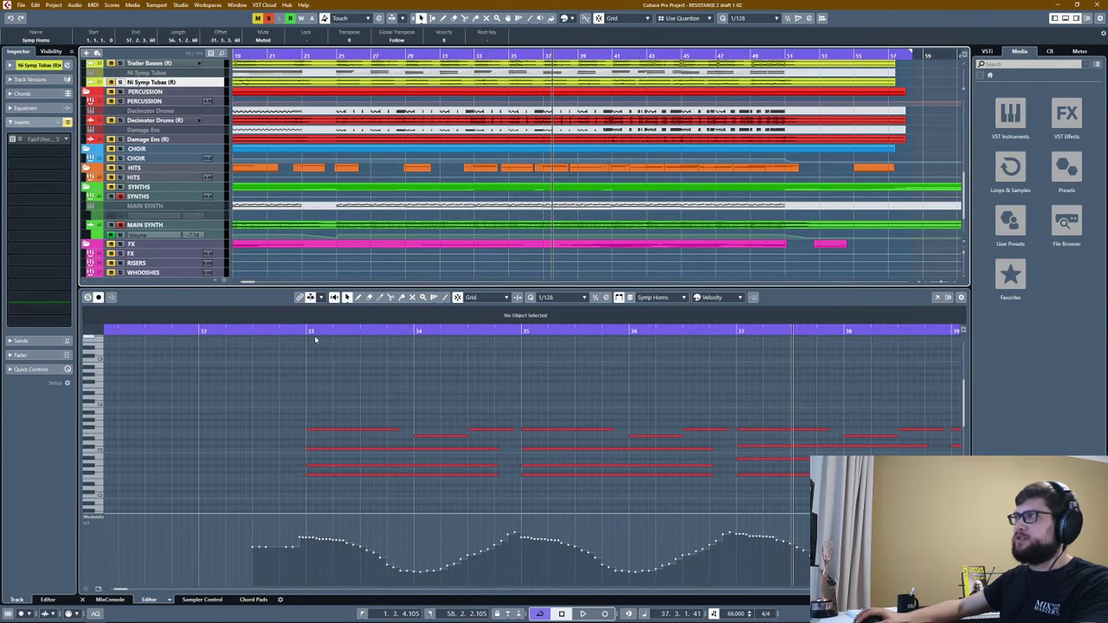
drag(314, 335, 316, 378)
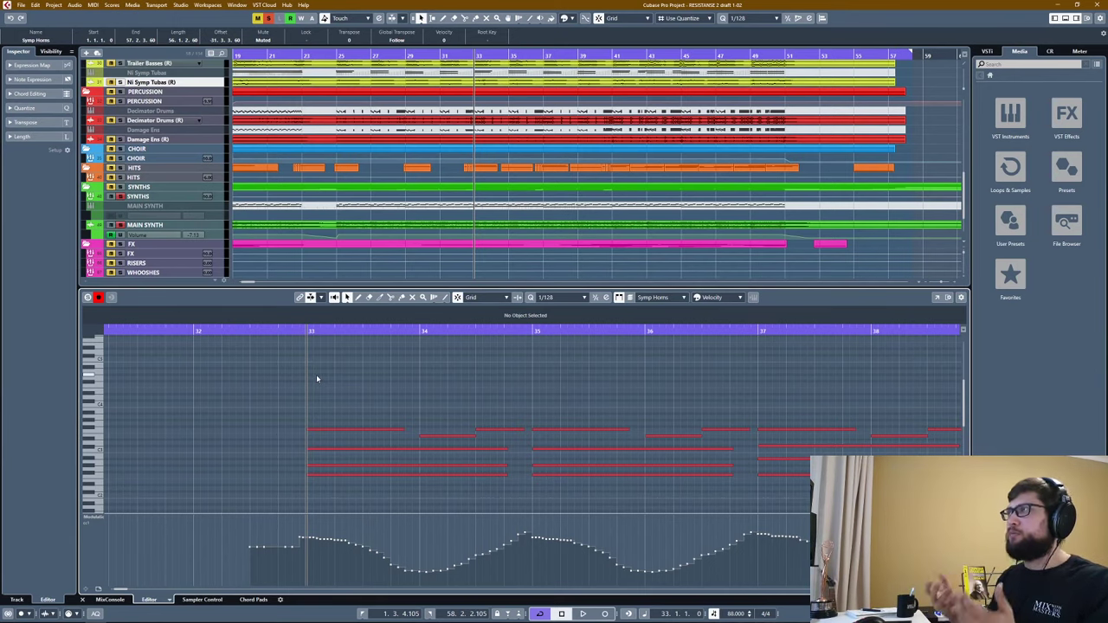
key(g)
key(g)
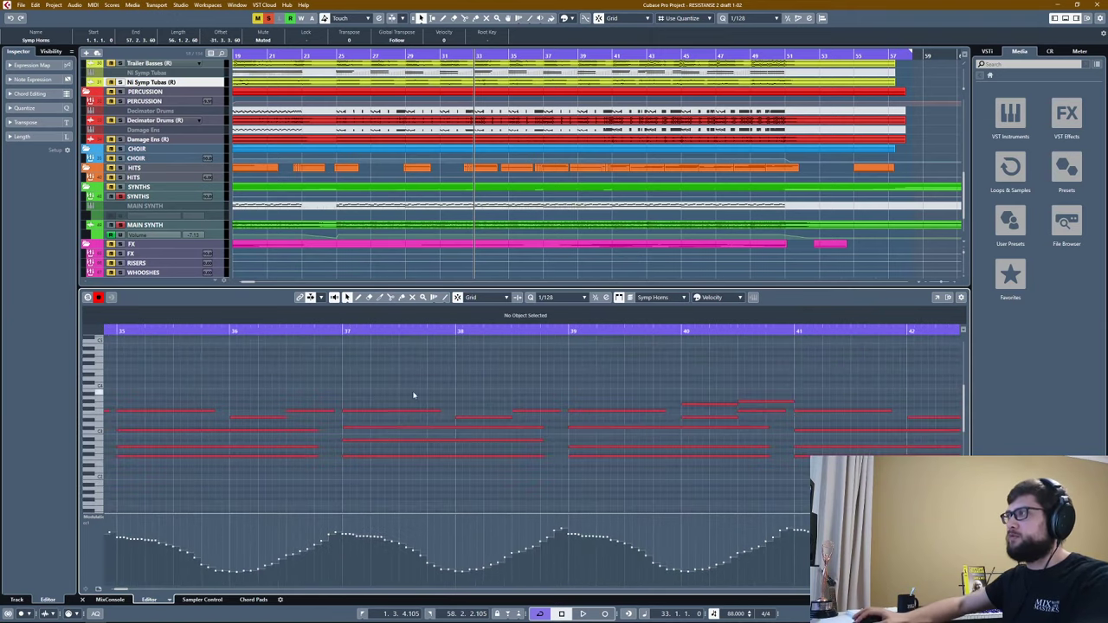
Play the soloed Symp Horns and MAIN SYNTH through bars 41 to 44, following the notes and modulation curve across the part.
drag(525, 333, 588, 334)
key(space)
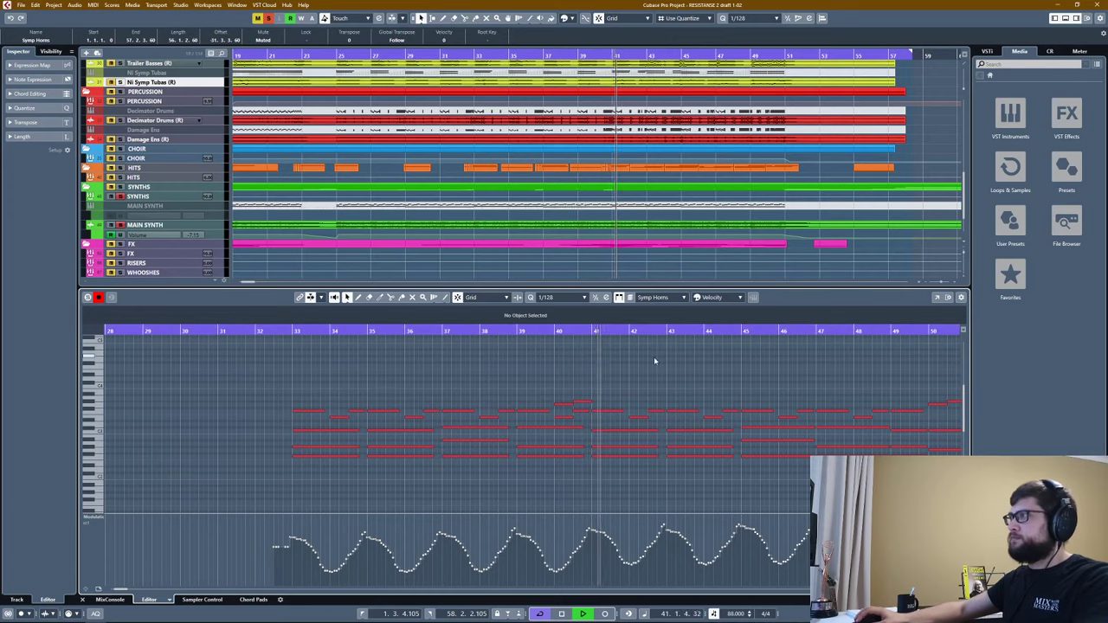
key(h)
key(h)
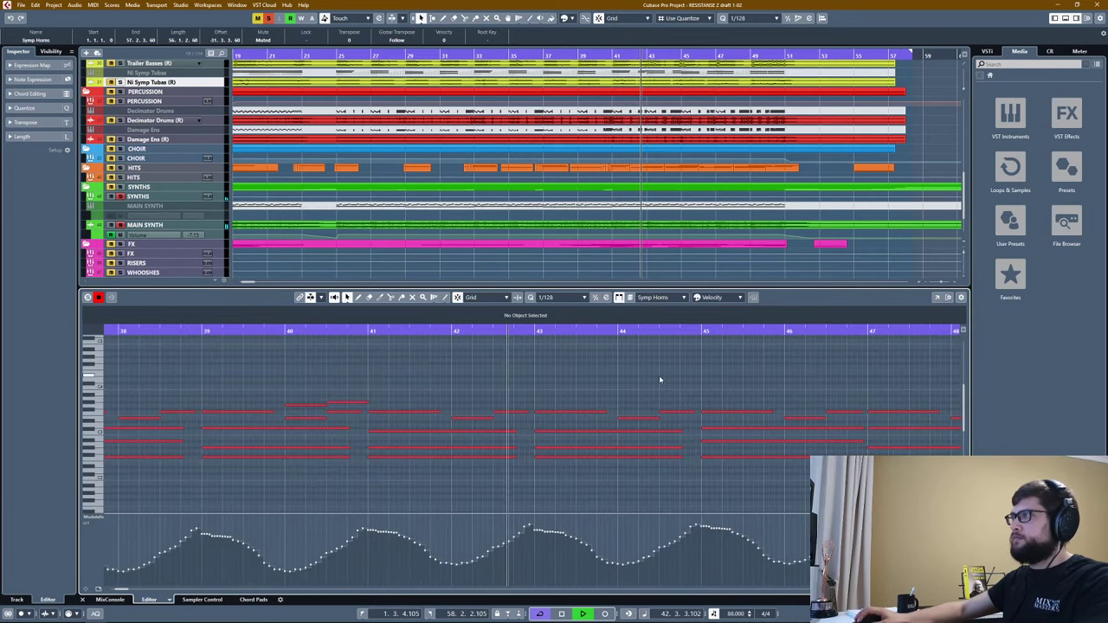
key(g)
key(g)
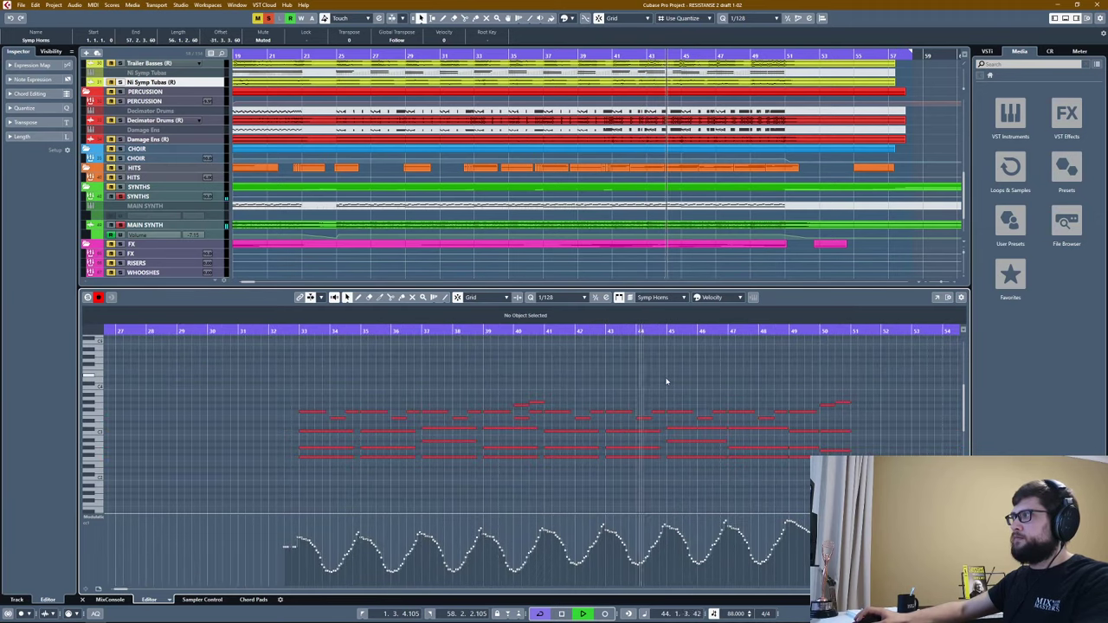
key(g)
key(g)
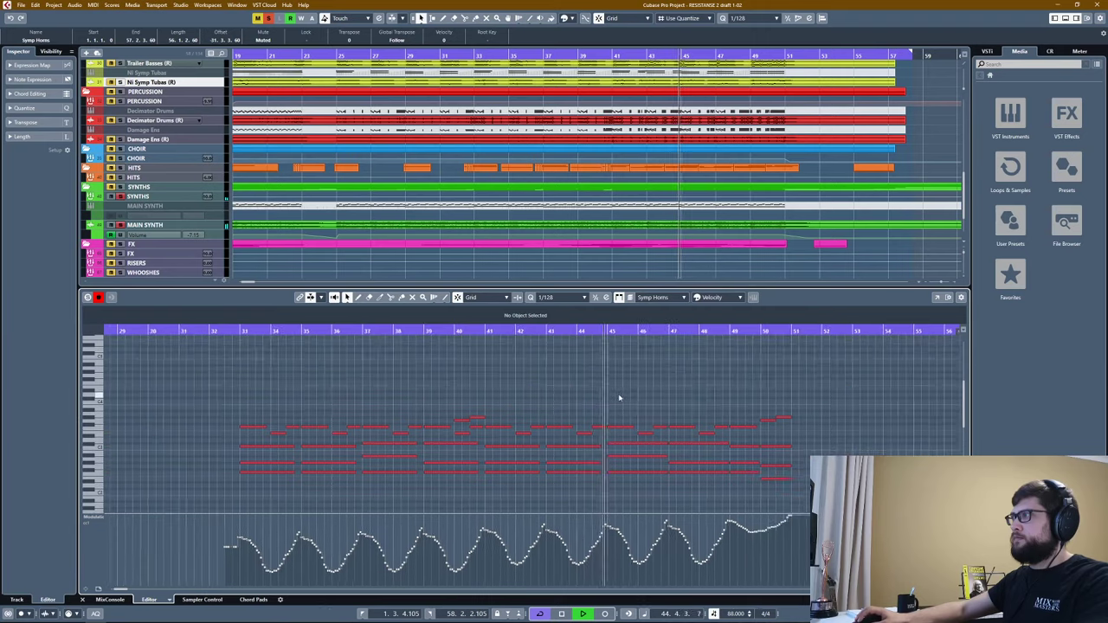
key(space)
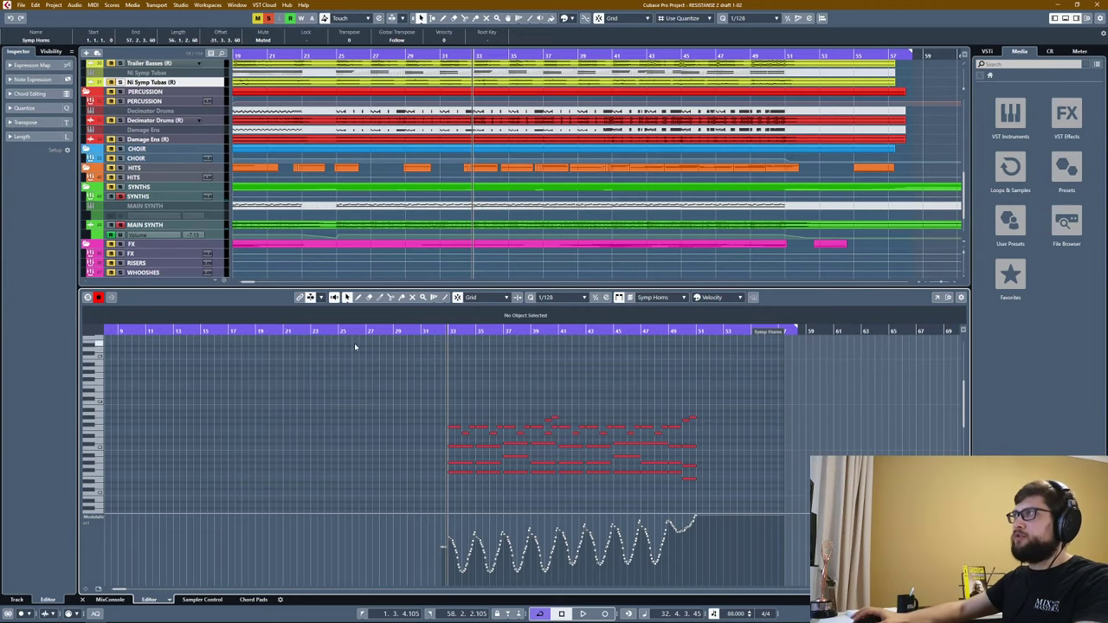
Close the MIDI editor and show the Symp Horns (R) inserts, followed by those of Trailer Horns (R).
key(ctrl+alt+e)
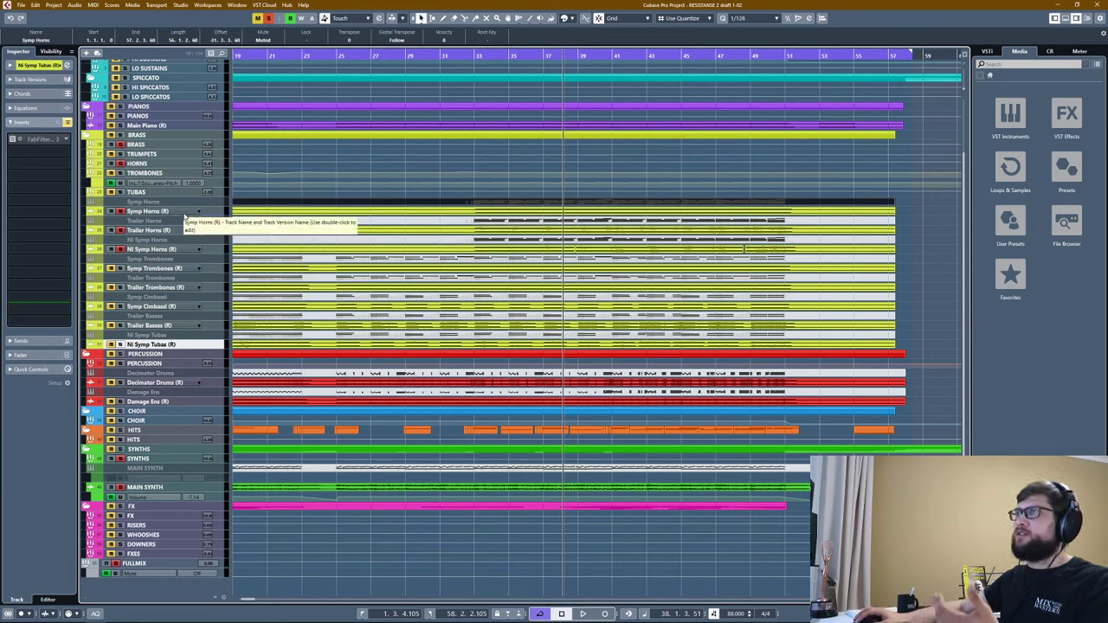
click(184, 215)
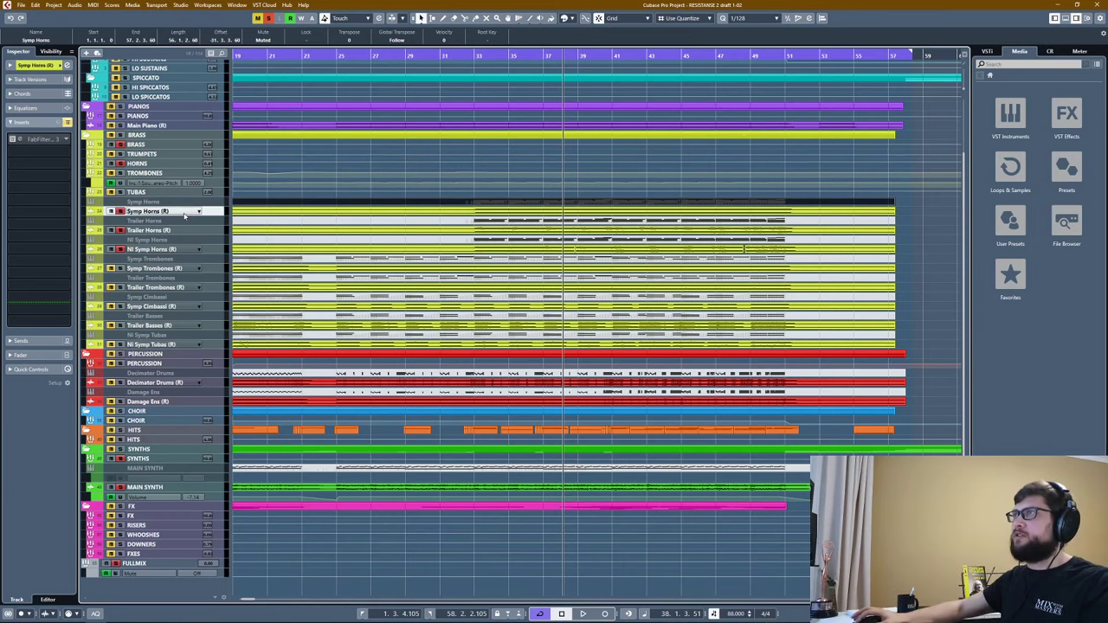
click(187, 232)
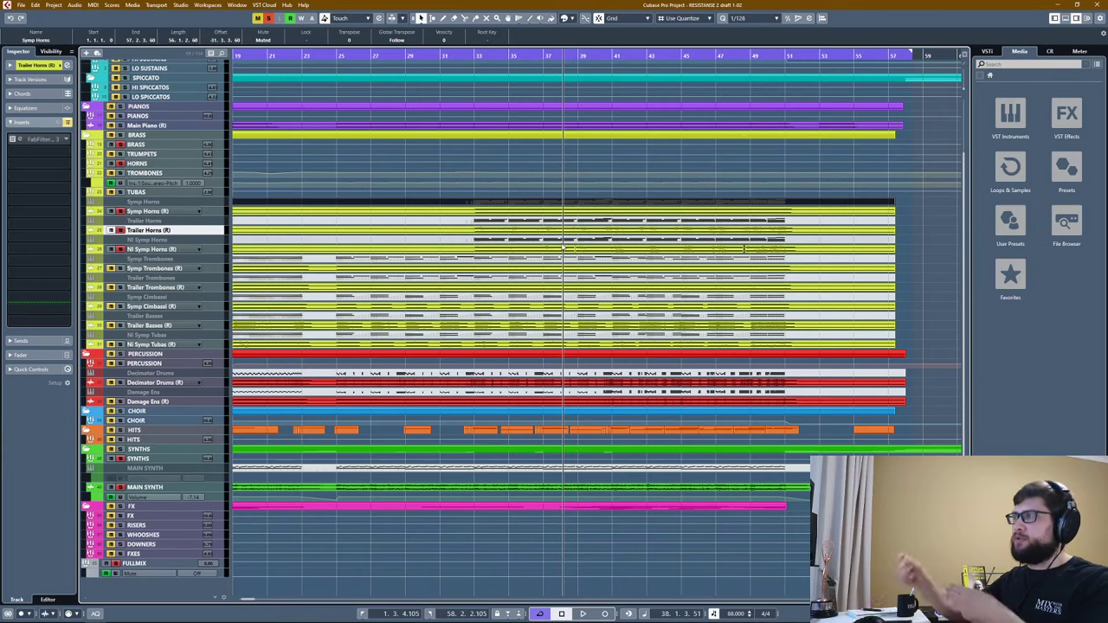
Add Symp Trombones (R) and Trailer Trombones (R) to the soloed horns and MAIN SYNTH, and audition them from about bar 25.
click(339, 56)
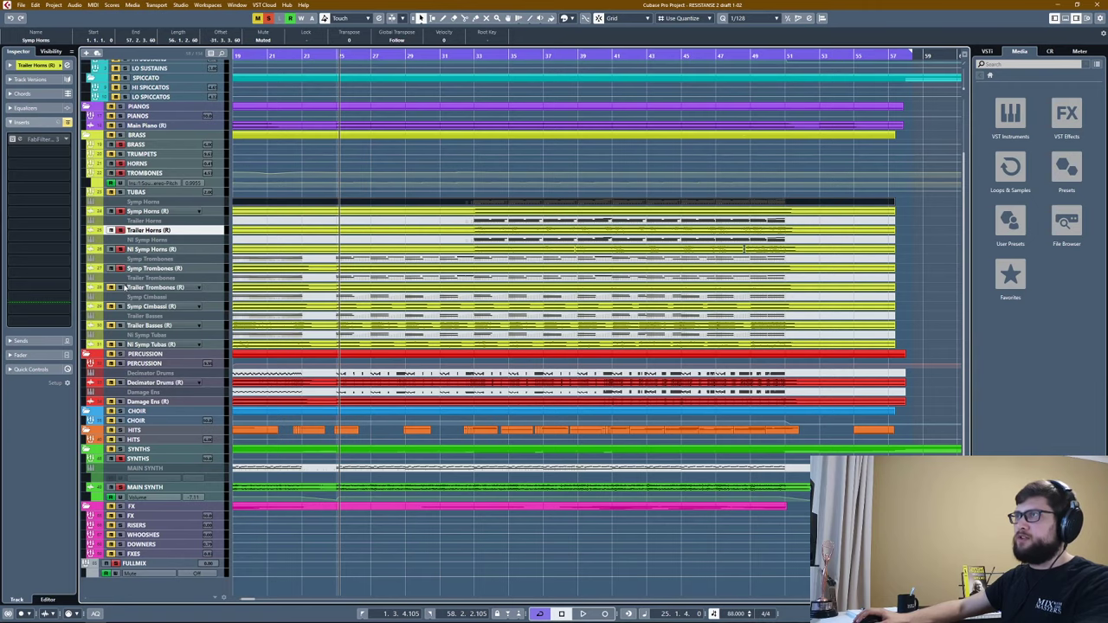
drag(327, 55, 337, 56)
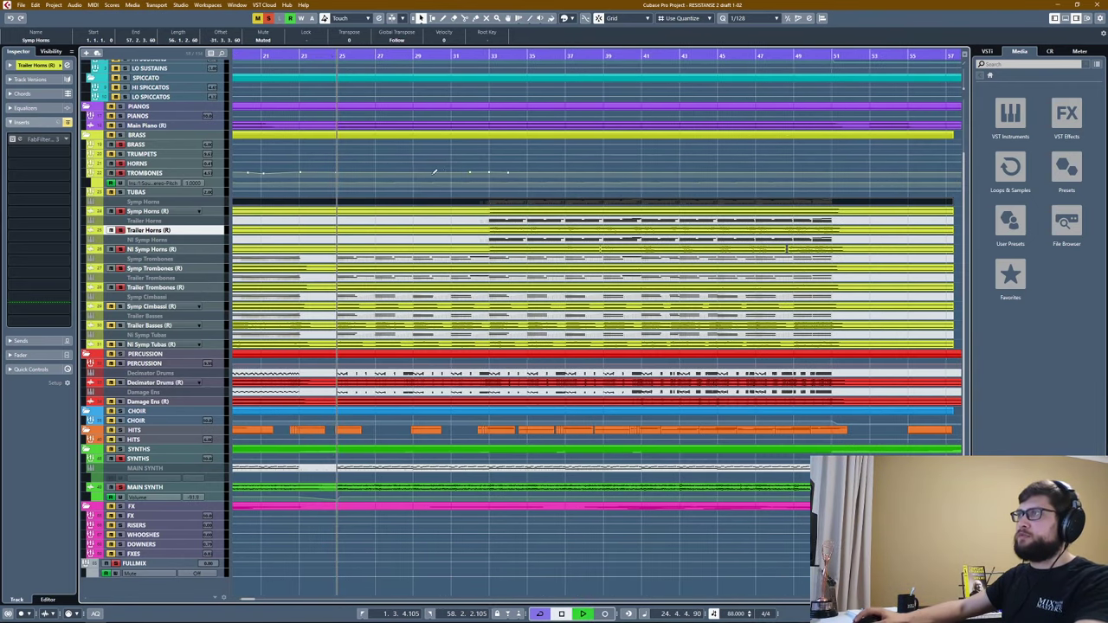
key(space)
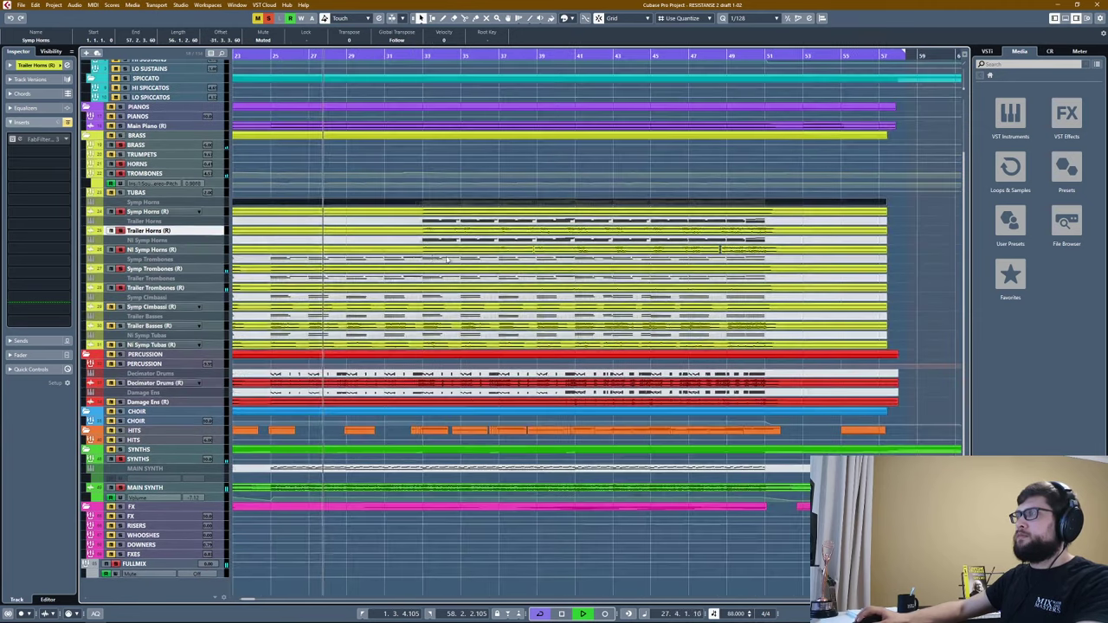
scroll(432, 273, down, 2)
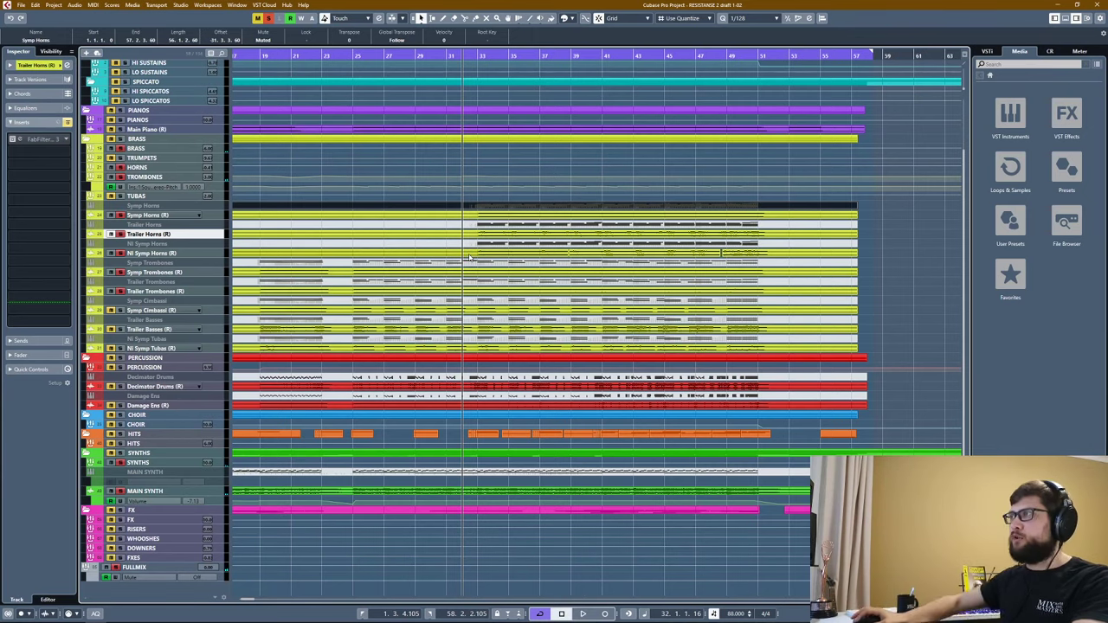
key(space)
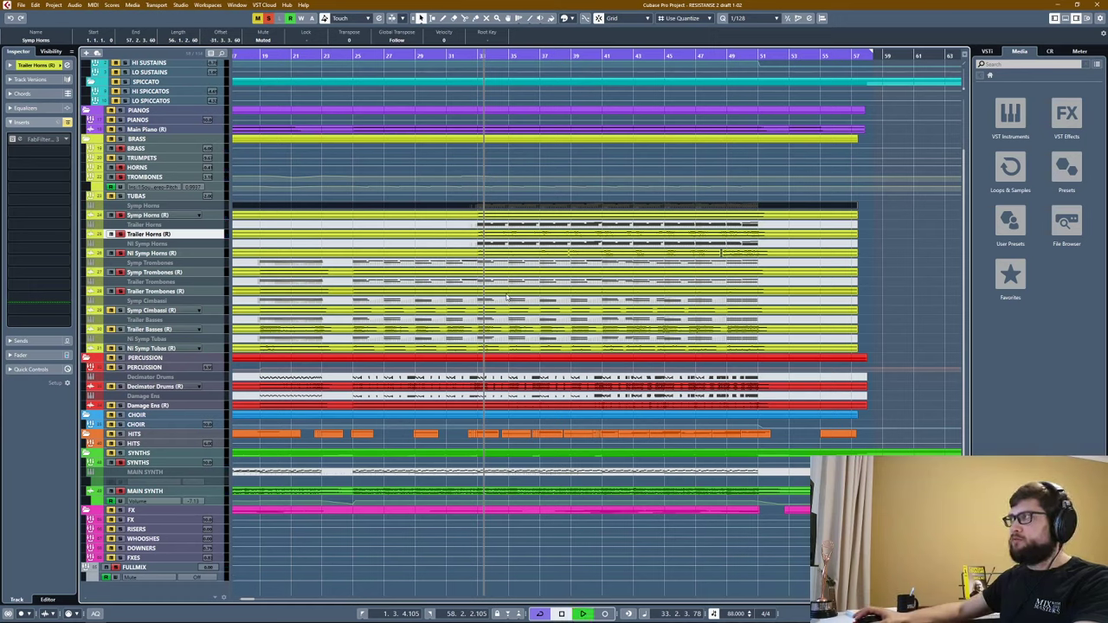
key(space)
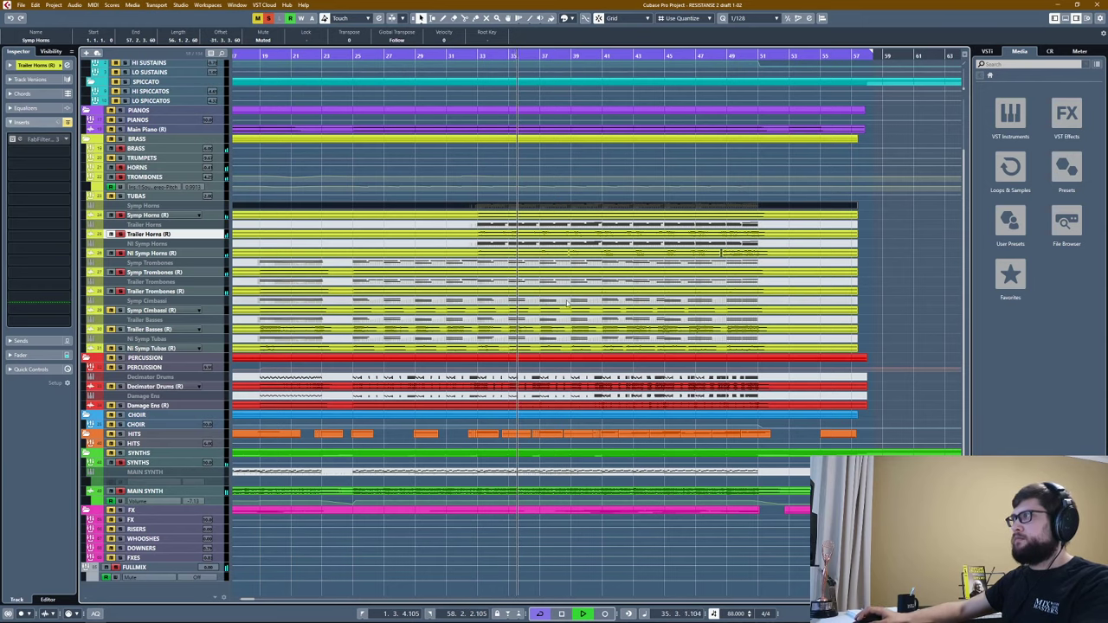
Open the Symp Trombones MIDI part and follow its notes and modulation curve during playback.
double_click(589, 262)
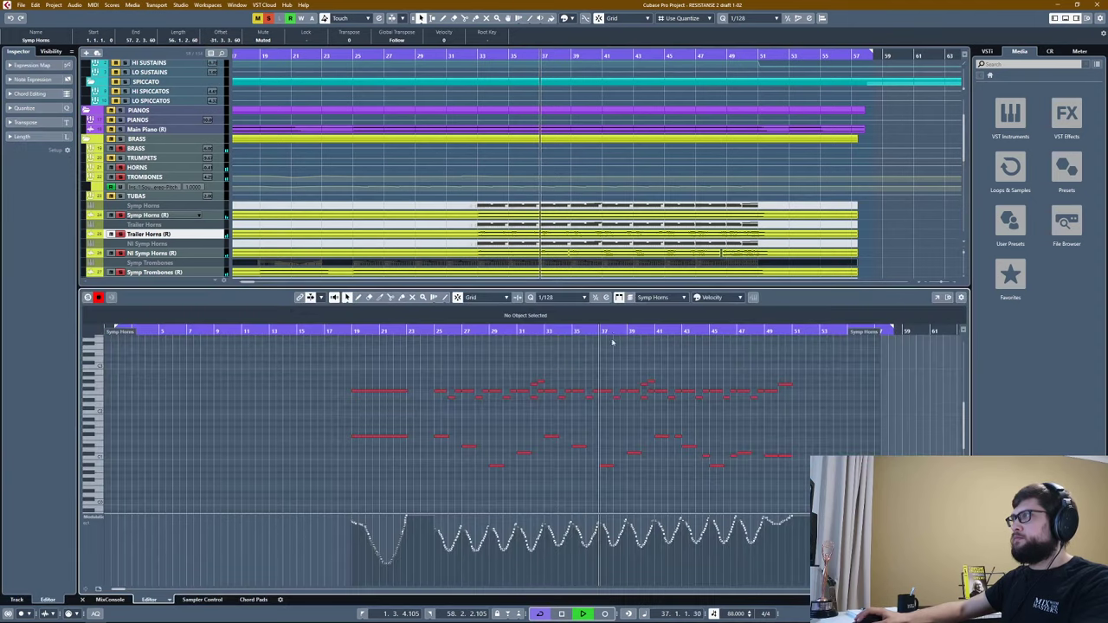
scroll(658, 396, up, 3)
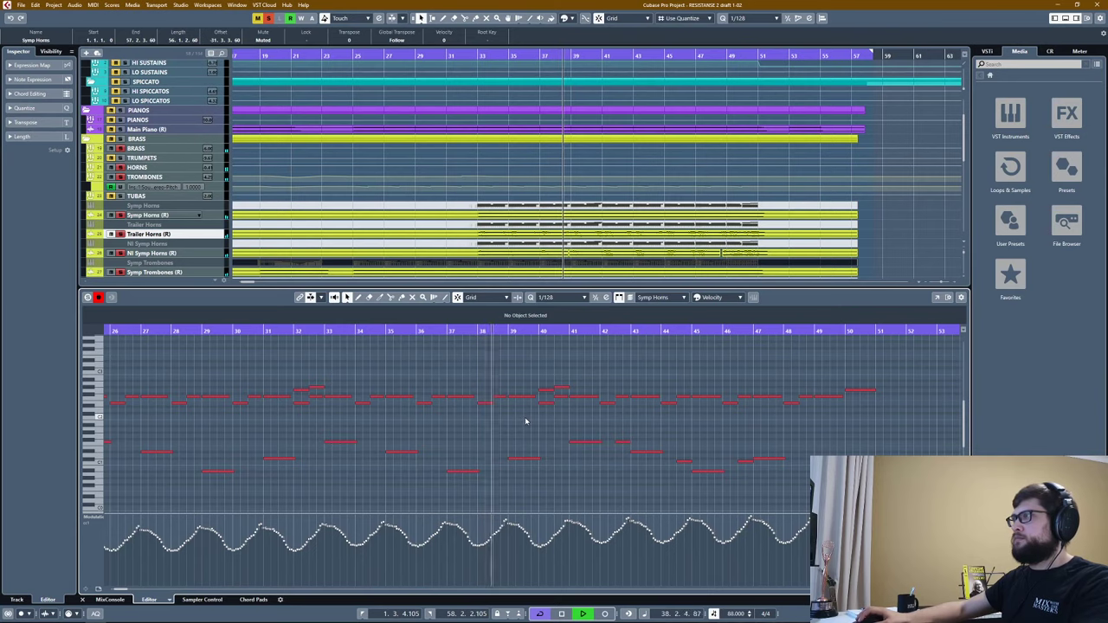
scroll(519, 428, up, 2)
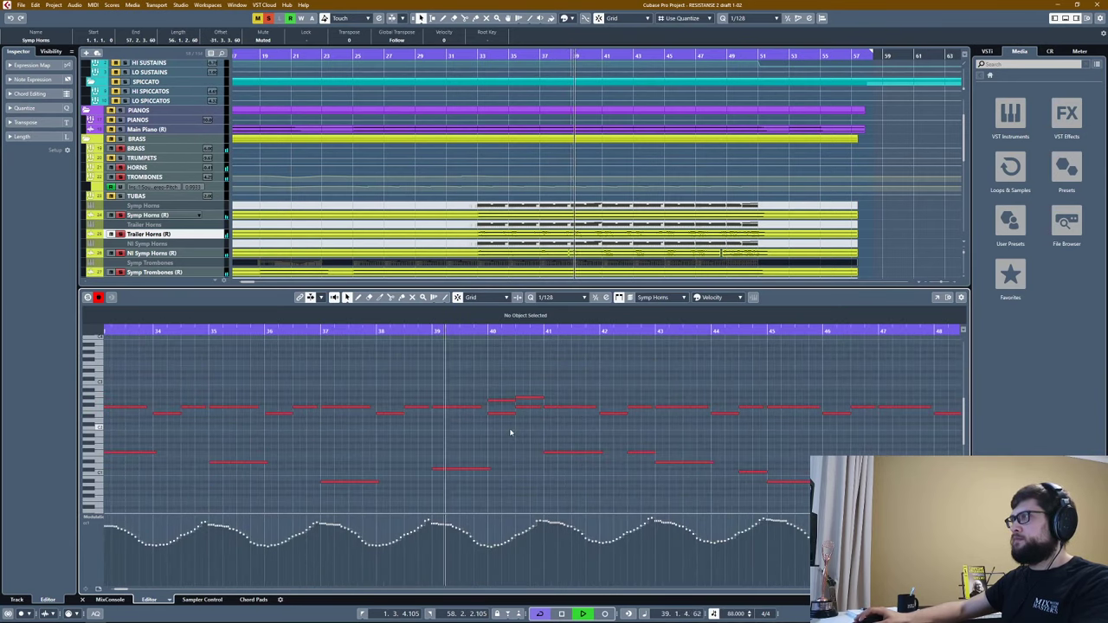
scroll(511, 433, down, 1)
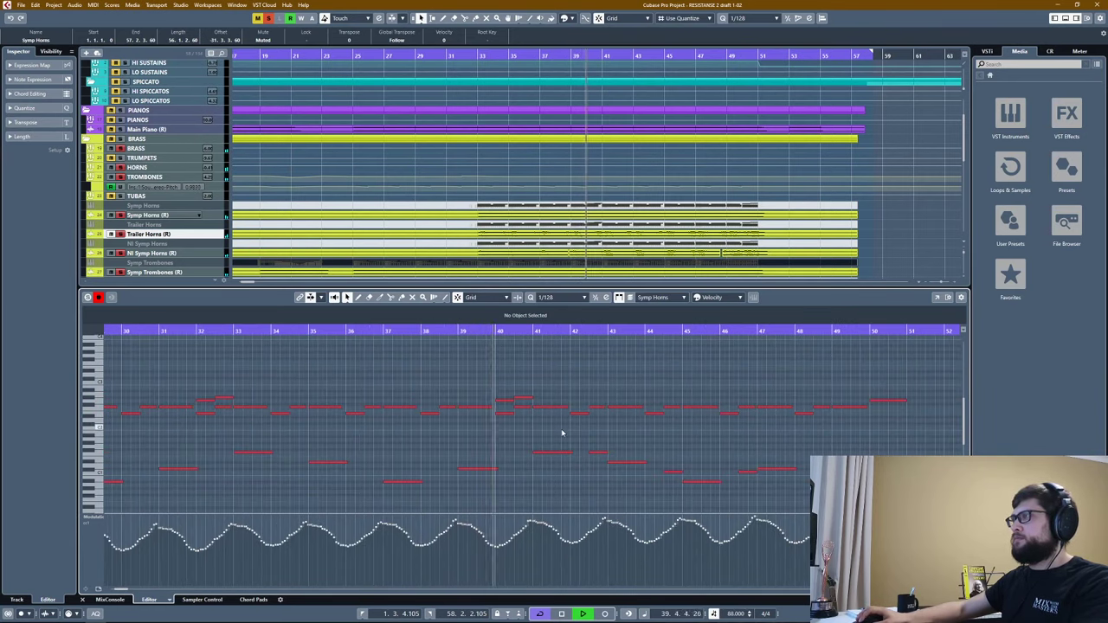
Look over the Symp Trombones notes and modulation curve up to the end of the part, and close the MIDI editor.
scroll(510, 440, down, 1)
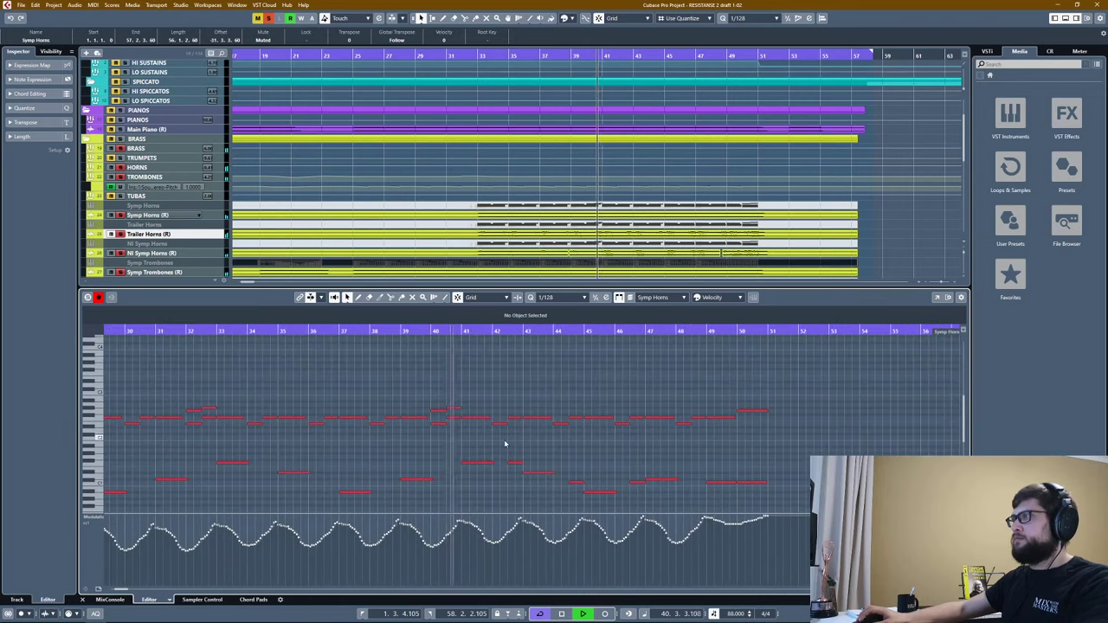
scroll(476, 442, down, 2)
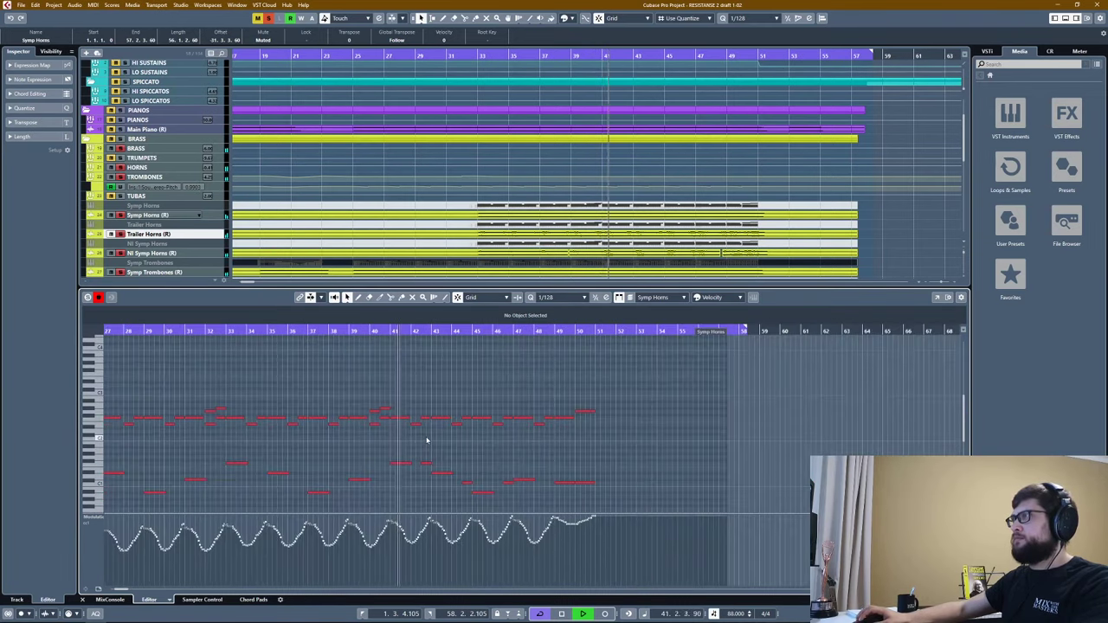
key(Return)
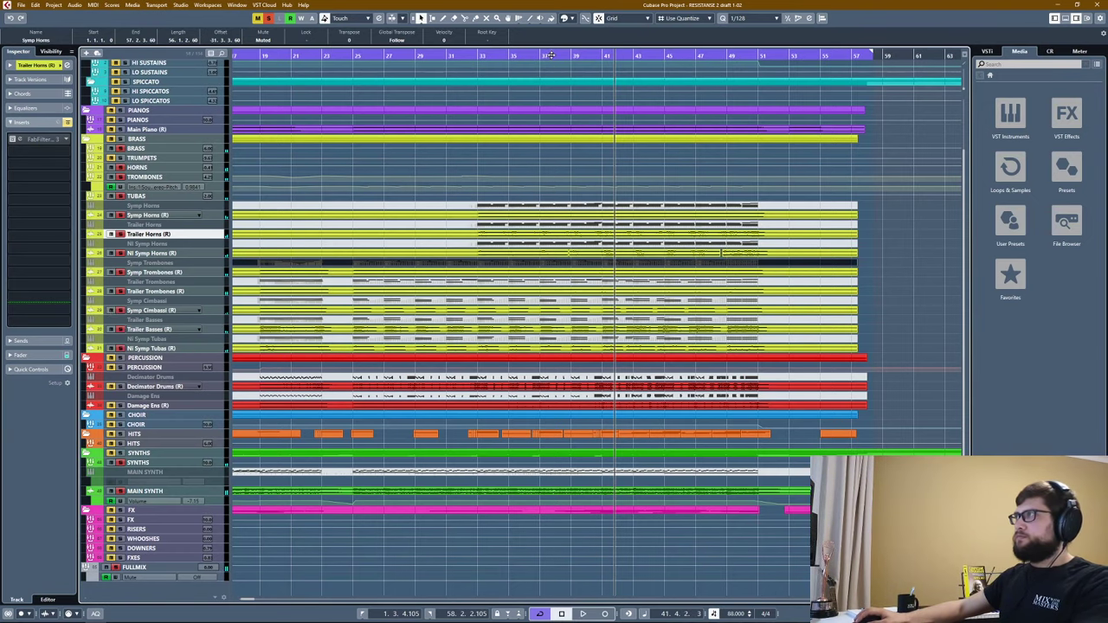
Audition the soloed brass and MAIN SYNTH from about bar 37 up to bar 41.
drag(551, 56, 540, 53)
key(space)
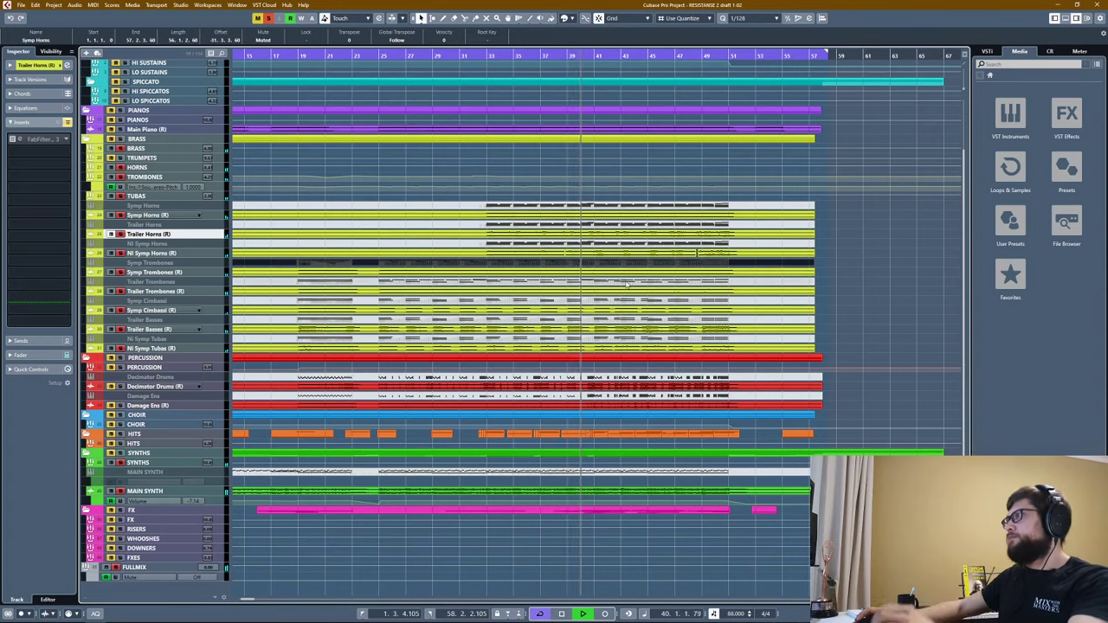
key(h)
key(h)
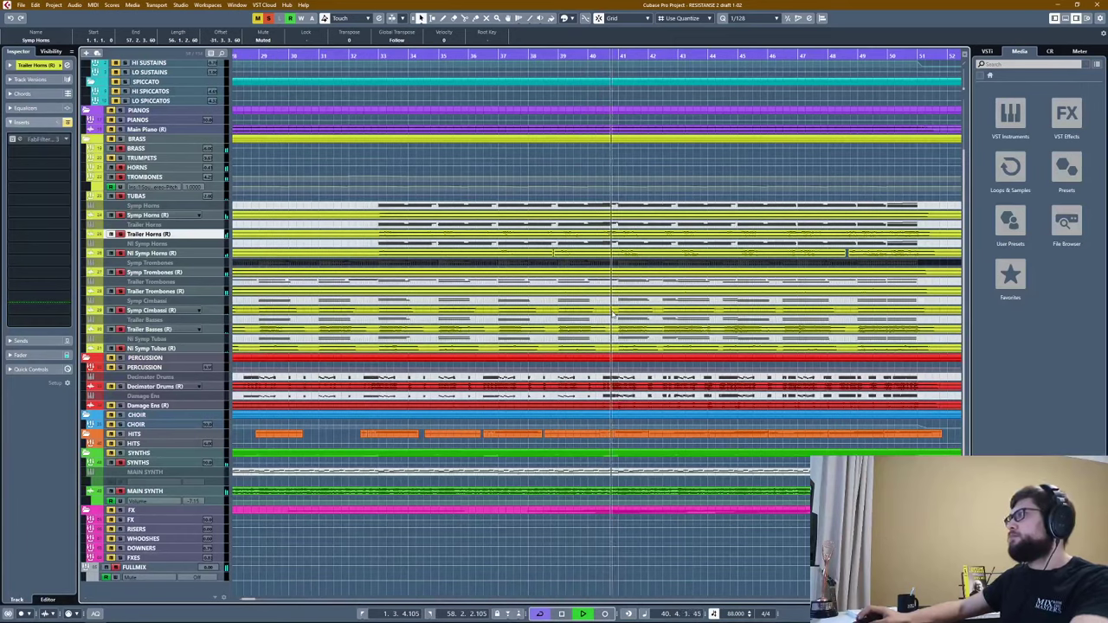
key(space)
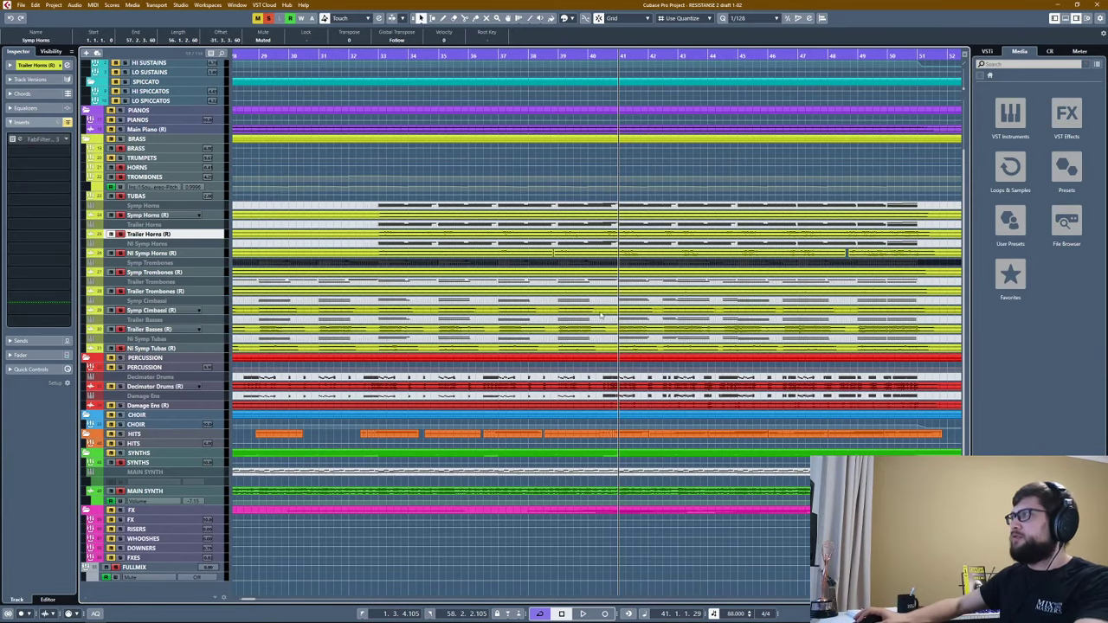
Replace the soloed horns and trombones with Symp Cimbassi (R), Trailer Basses (R) and Ni Symp Tubas (R), keeping MAIN SYNTH soloed.
scroll(600, 316, down, 3)
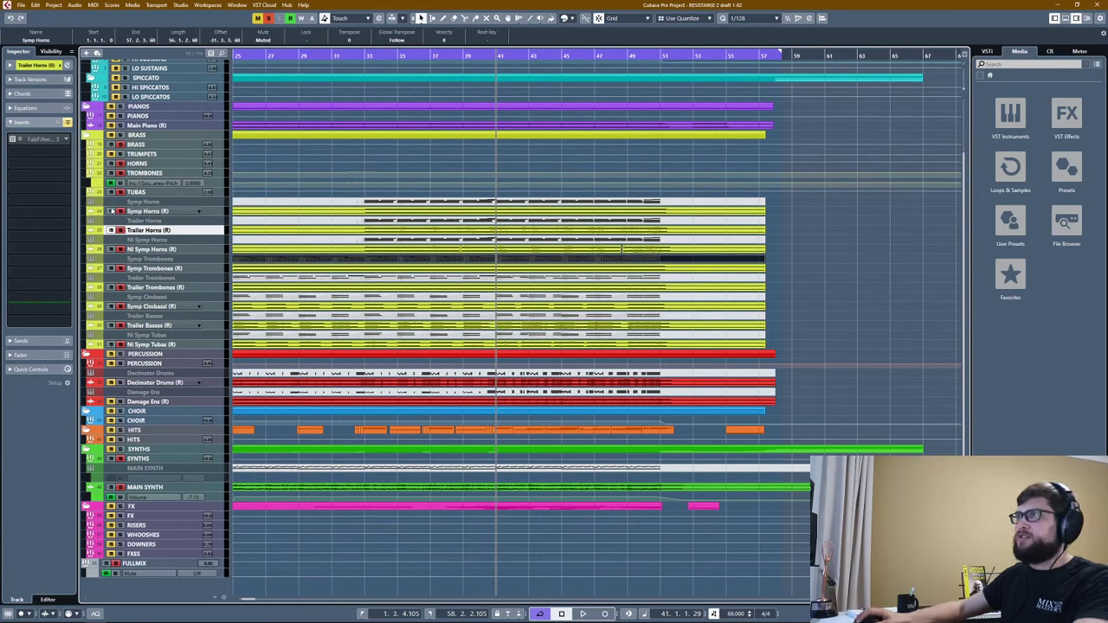
click(152, 204)
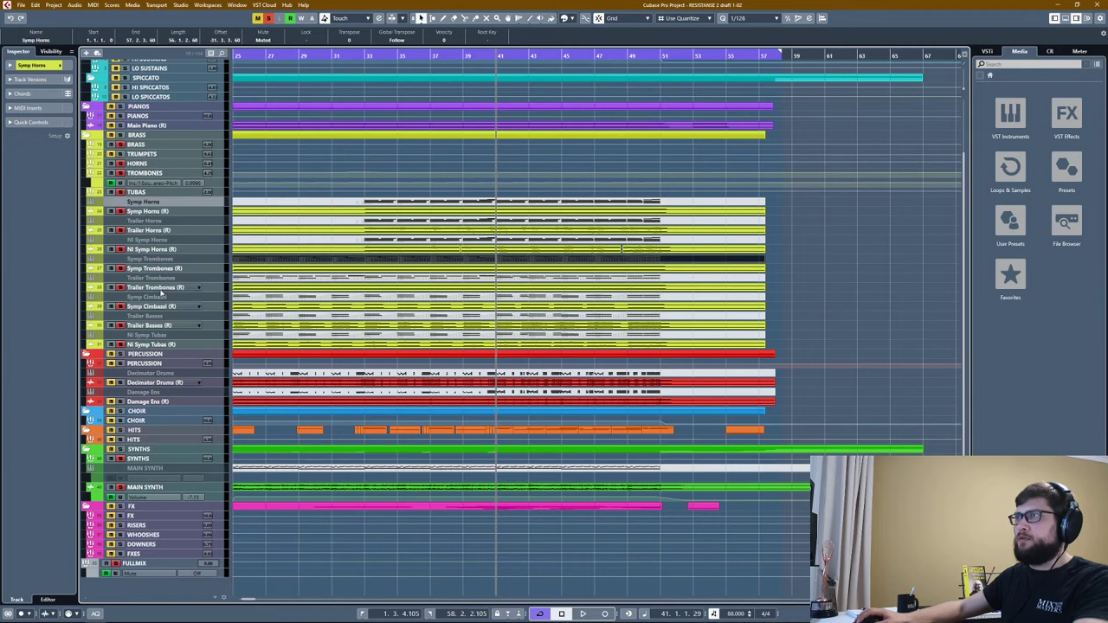
shift+click(160, 296)
click(211, 308)
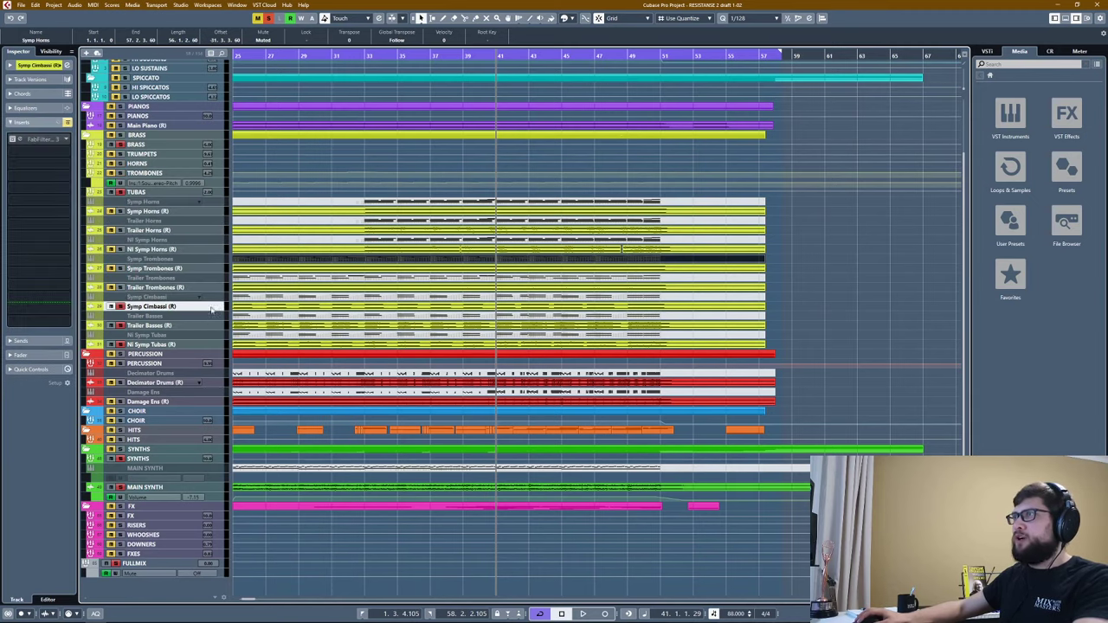
Add Symp Trombones (R) and Trailer Trombones (R) to the soloed low brass and play on from bar 42.
scroll(531, 323, up, 4)
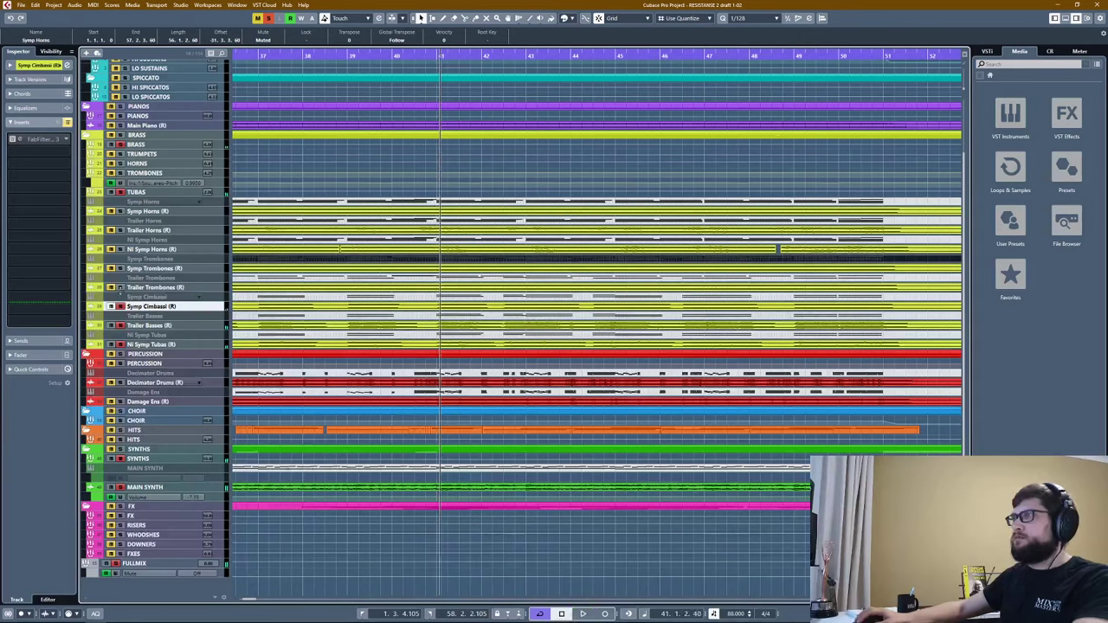
click(121, 287)
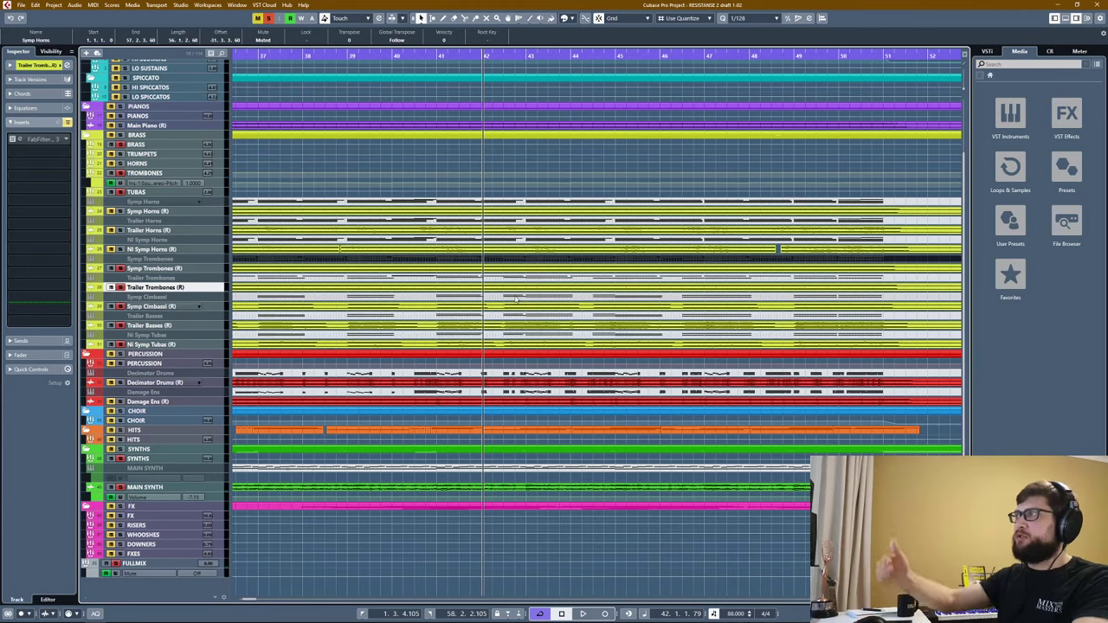
key(space)
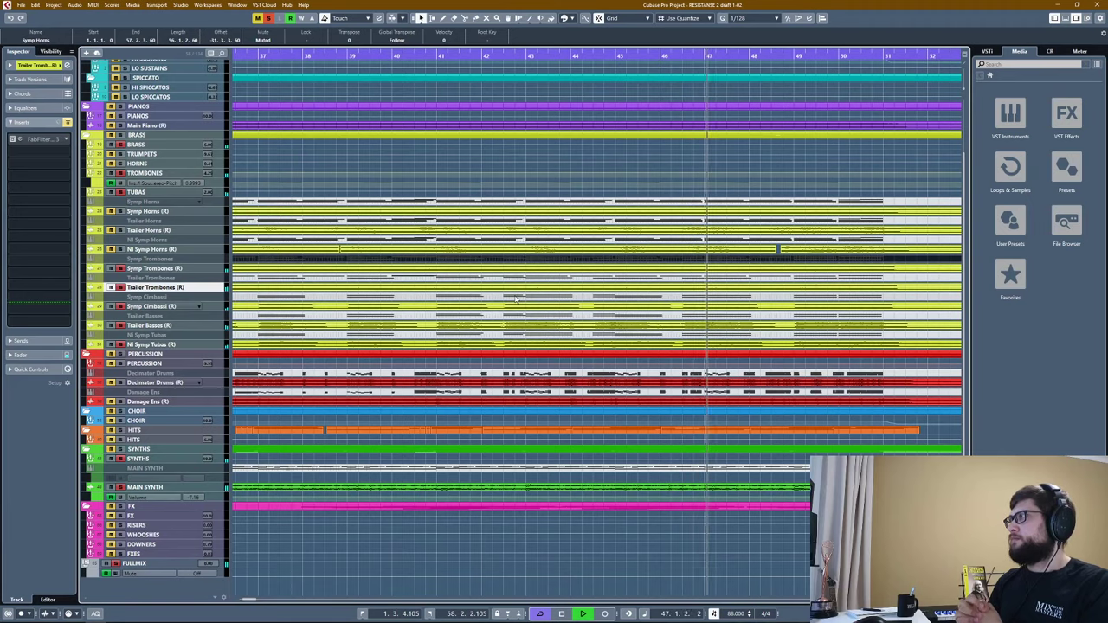
Review the Symp Cimbassi MIDI part, picking out the short note pairs before bars 45 and 43 and replaying from the middle of bar 42.
double_click(687, 300)
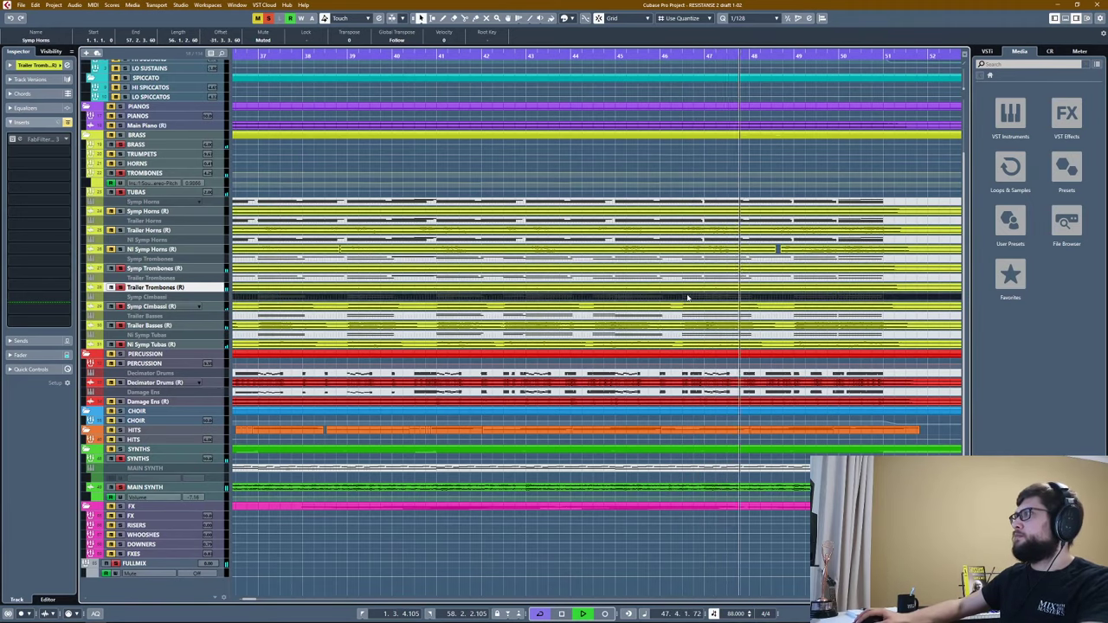
key(space)
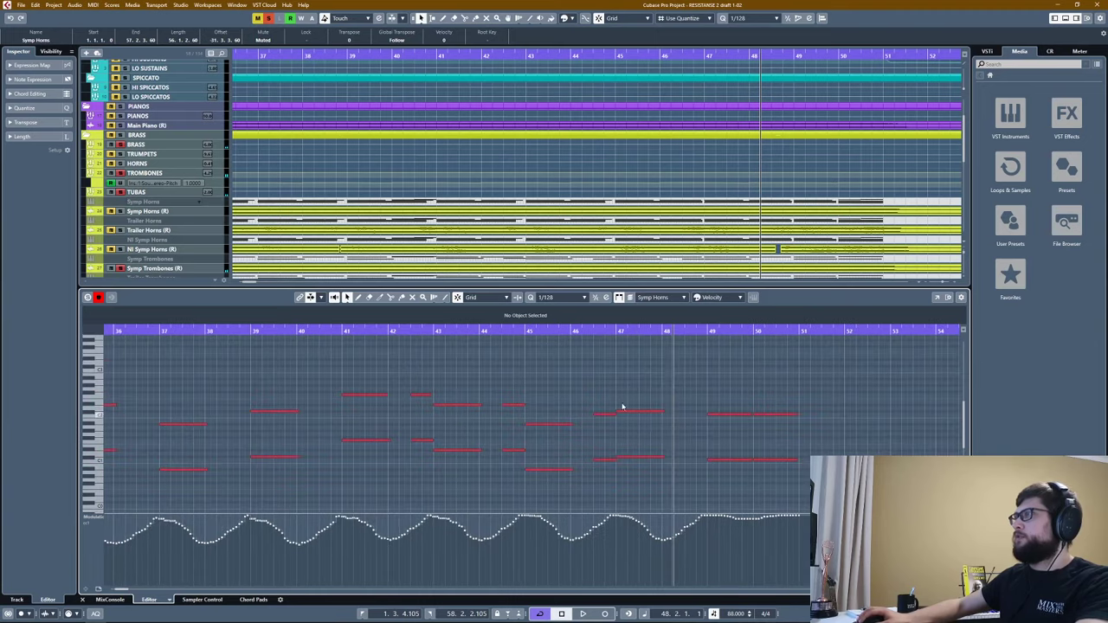
drag(510, 458, 509, 457)
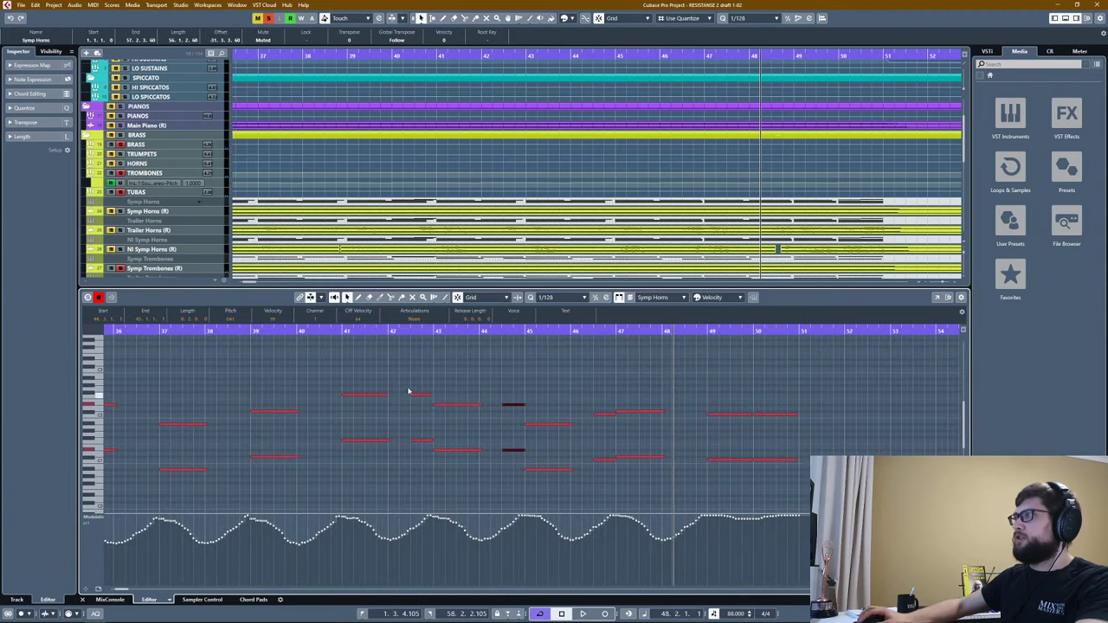
drag(408, 388, 417, 443)
click(416, 331)
key(space)
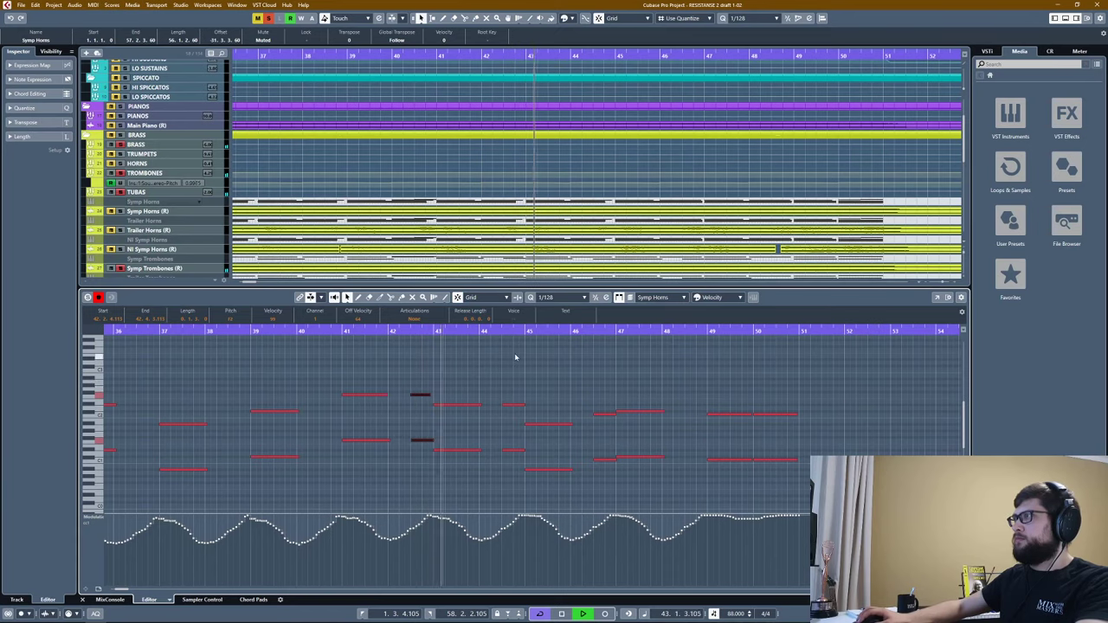
key(space)
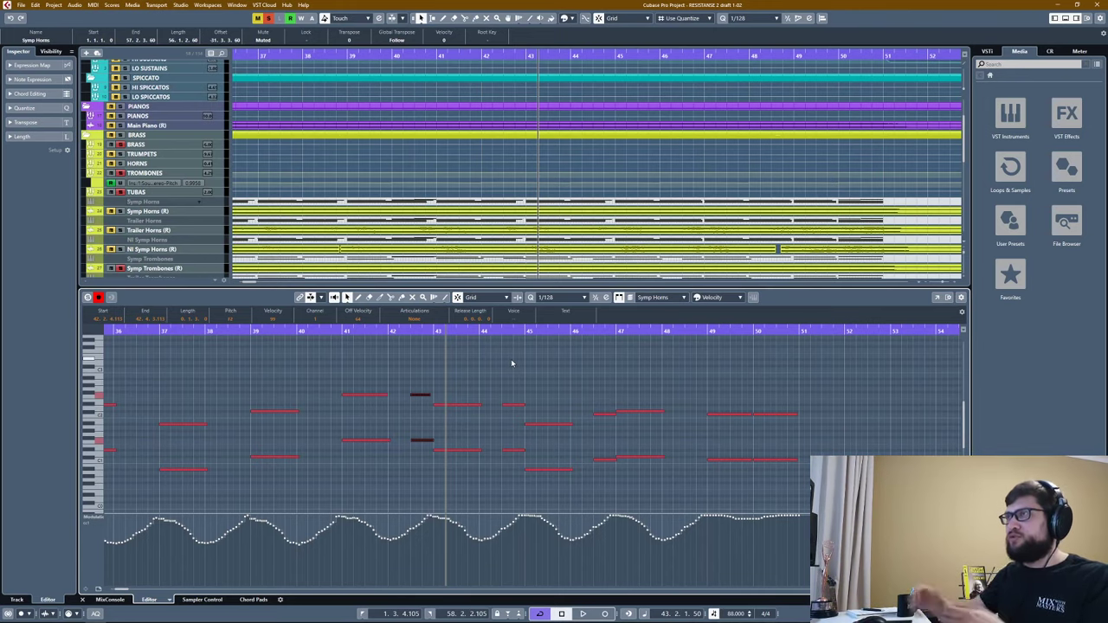
key(Return)
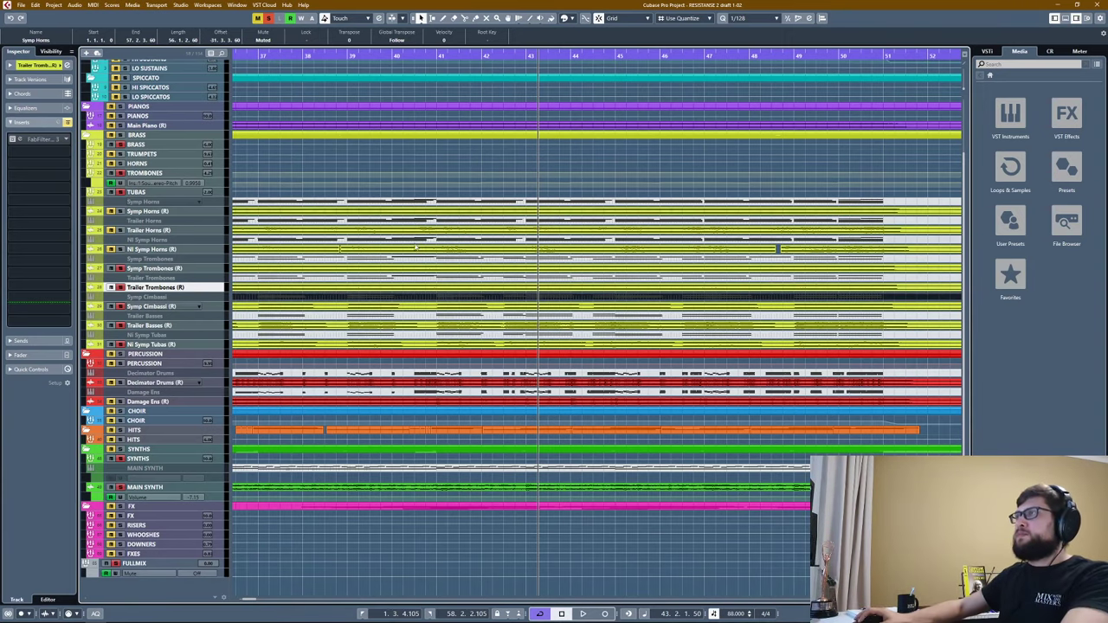
Survey the whole arrangement, moving the playhead back to about bar 31 and on to about bar 9.
scroll(490, 238, down, 2)
scroll(490, 238, down, 4)
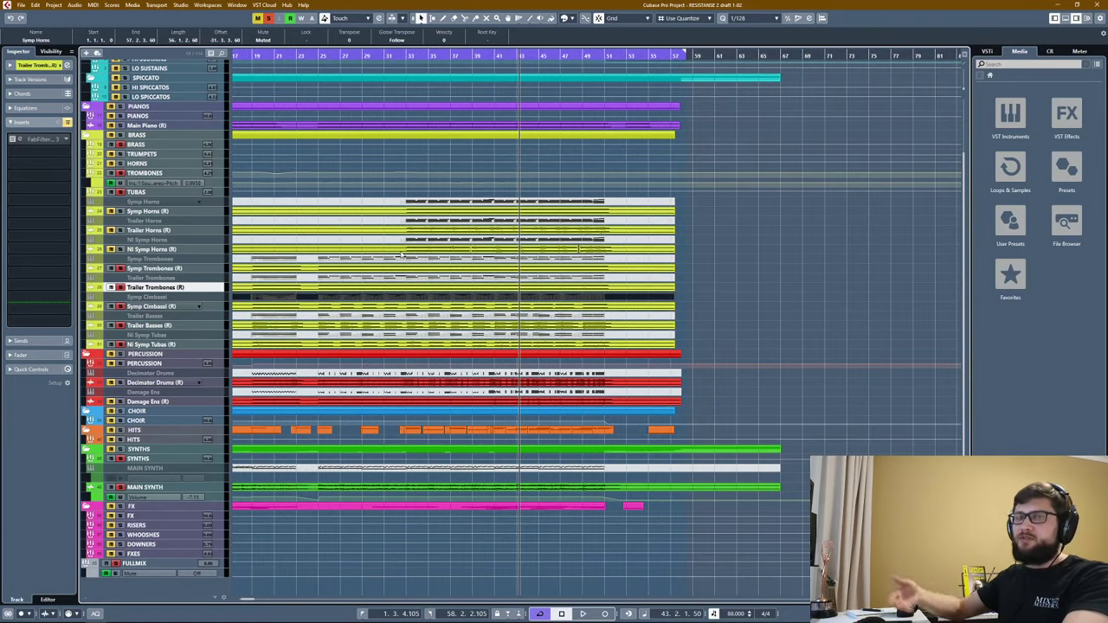
scroll(432, 208, left, 5)
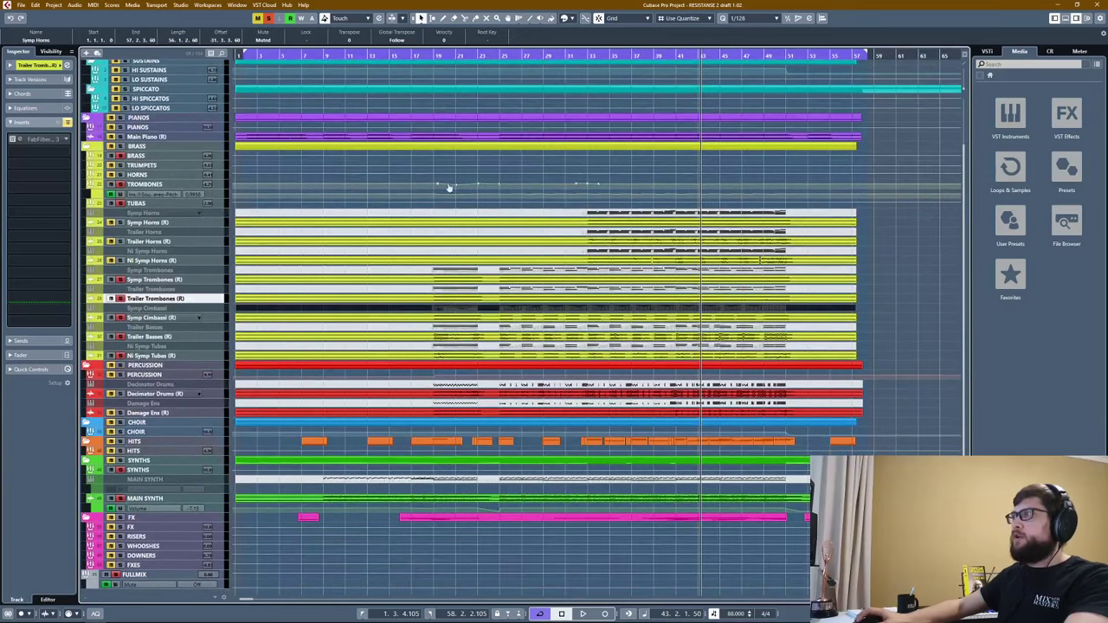
drag(567, 58, 400, 19)
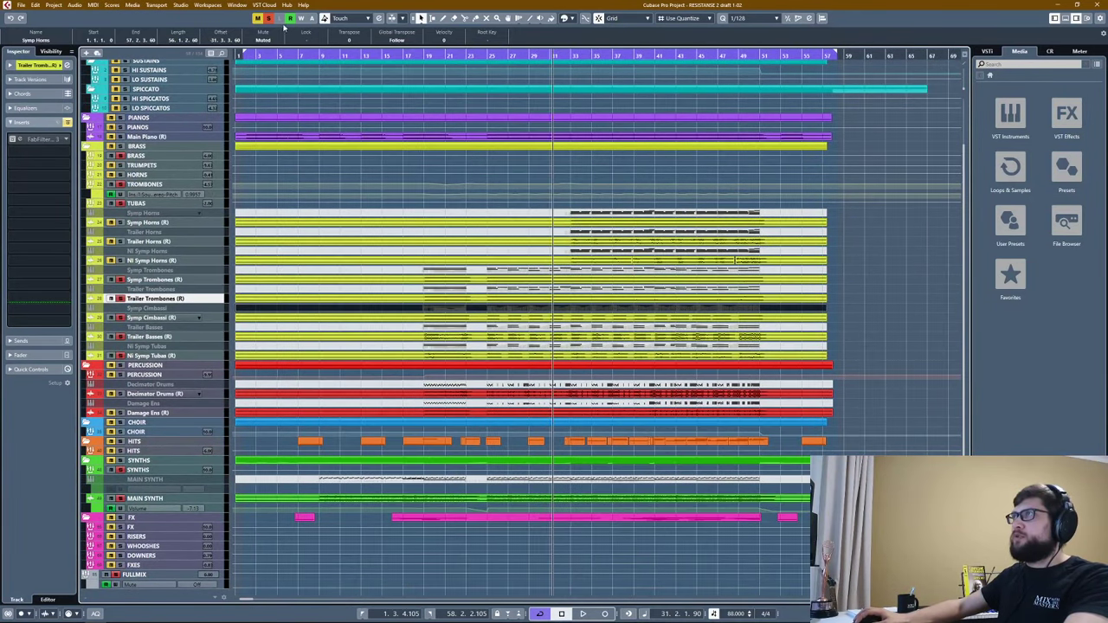
drag(362, 57, 317, 34)
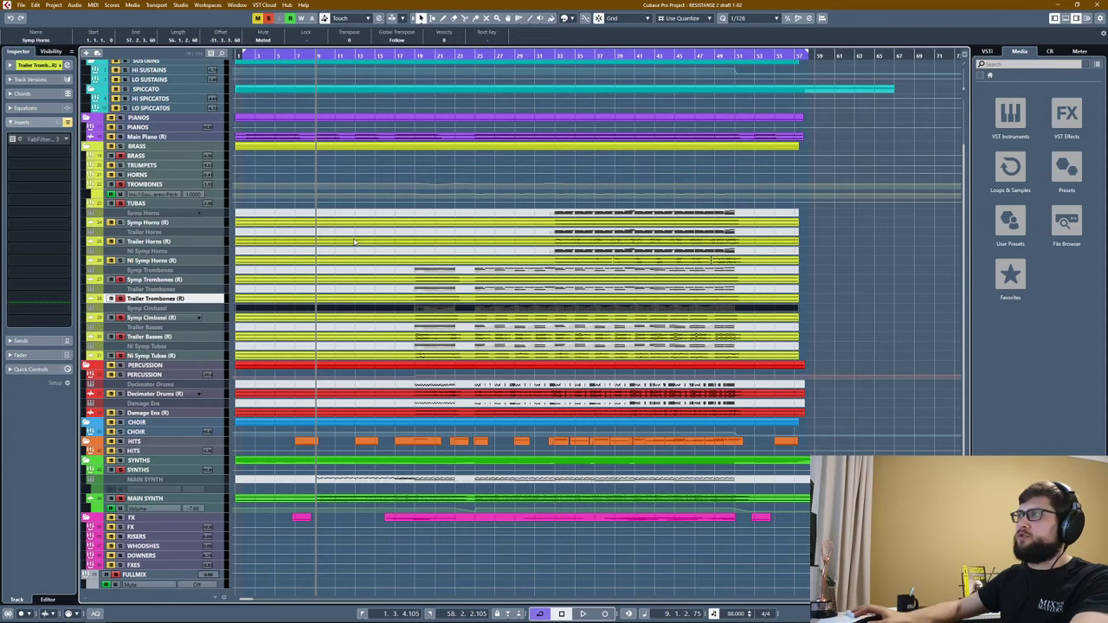
scroll(394, 244, up, 3)
scroll(398, 249, down, 1)
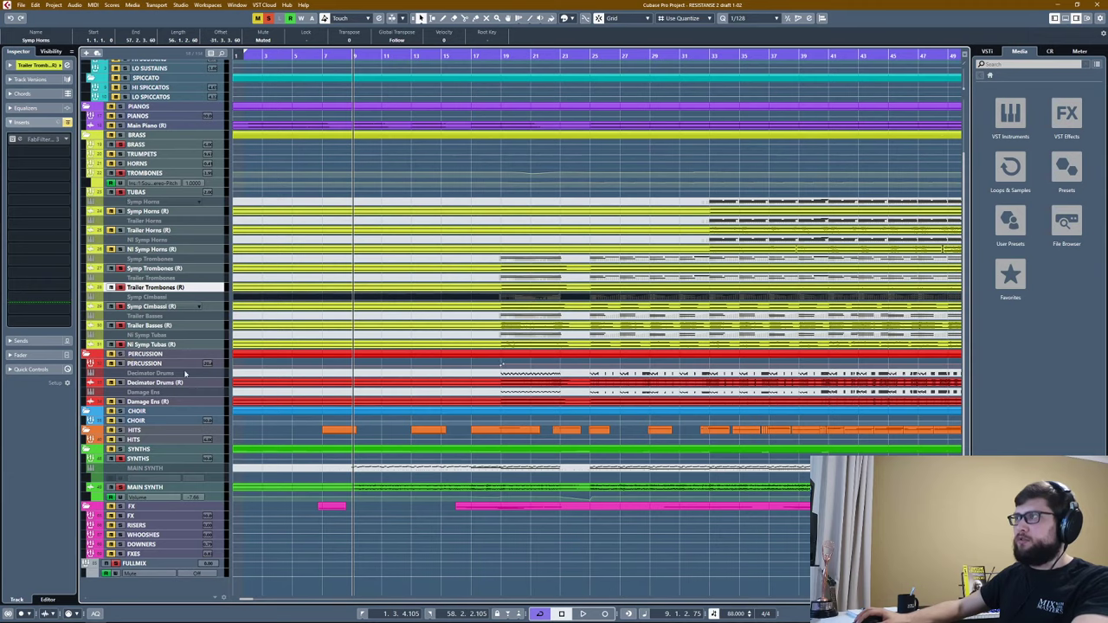
Play from just before bar 33 and add the pianos, horns and percussion to the soloed low brass and MAIN SYNTH.
click(703, 57)
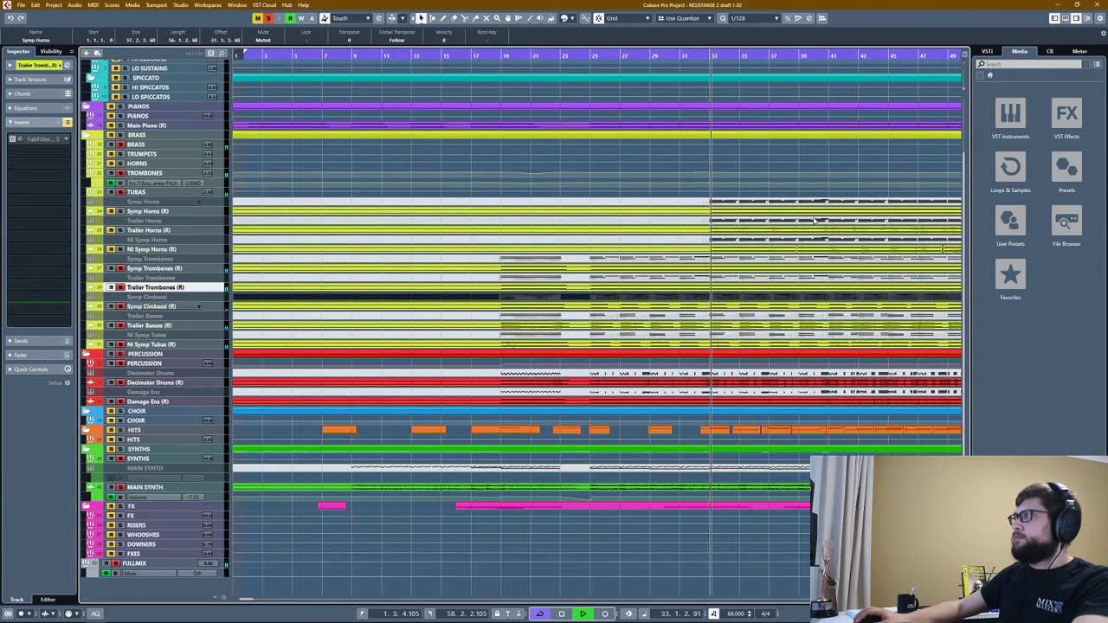
key(g)
key(g)
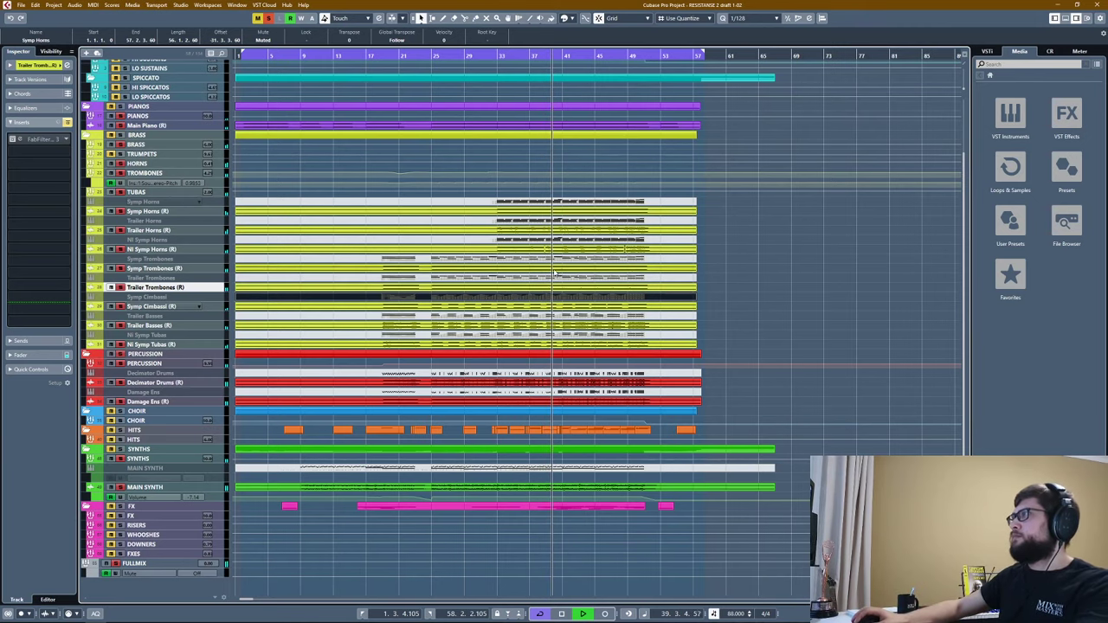
Audition the combined pianos, brass, percussion and MAIN SYNTH from about bar 39, following the parts around the playhead past bar 43.
key(h)
key(h)
key(h)
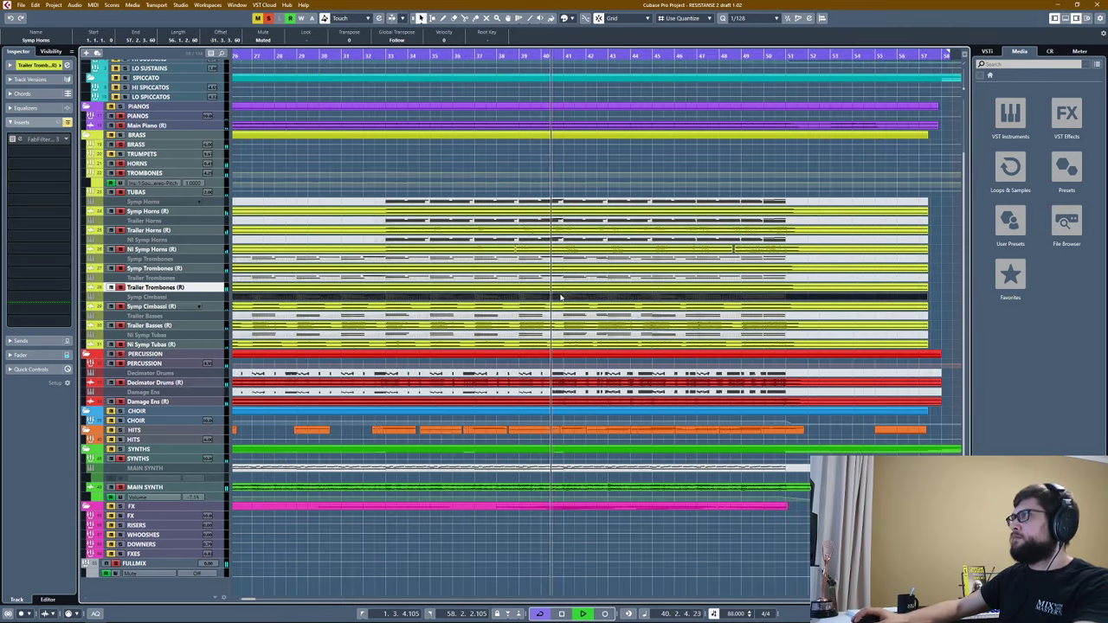
key(g)
key(g)
key(g)
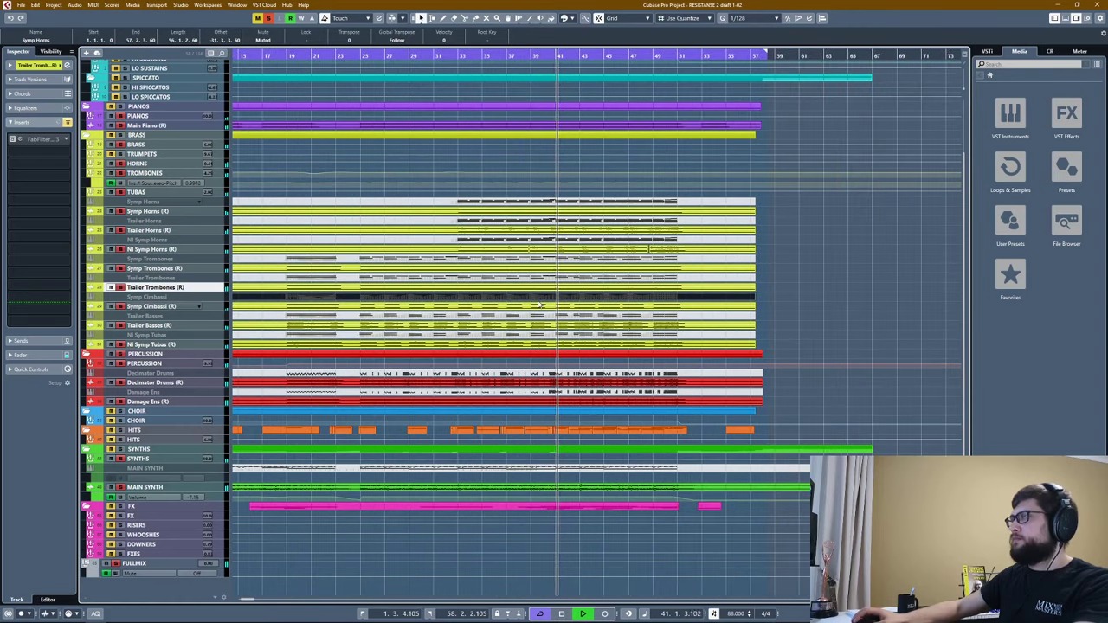
key(h)
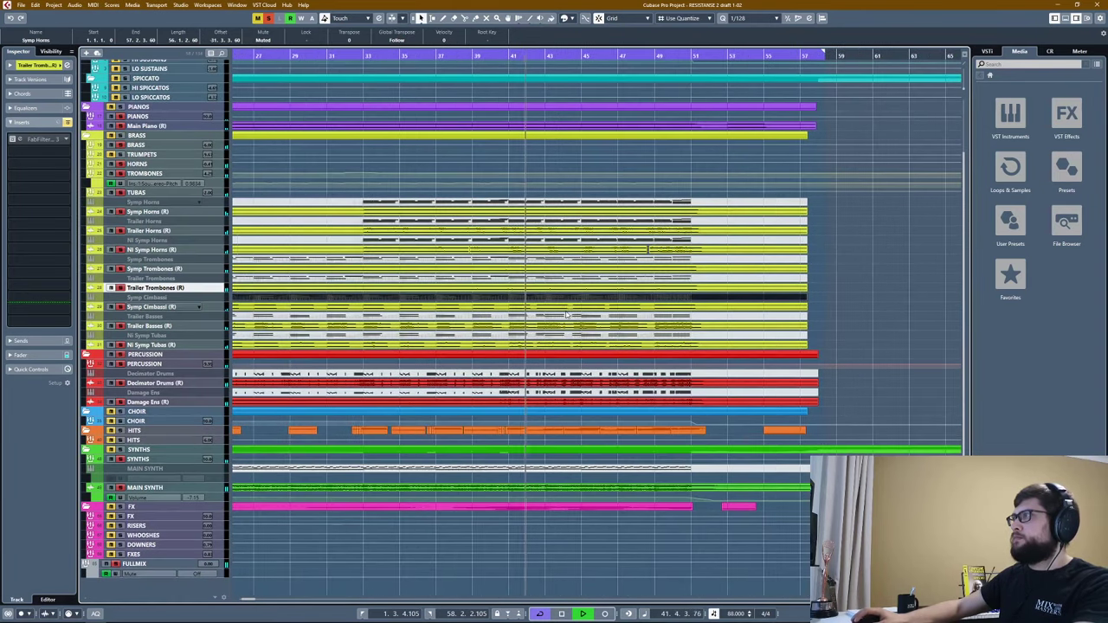
key(g)
key(g)
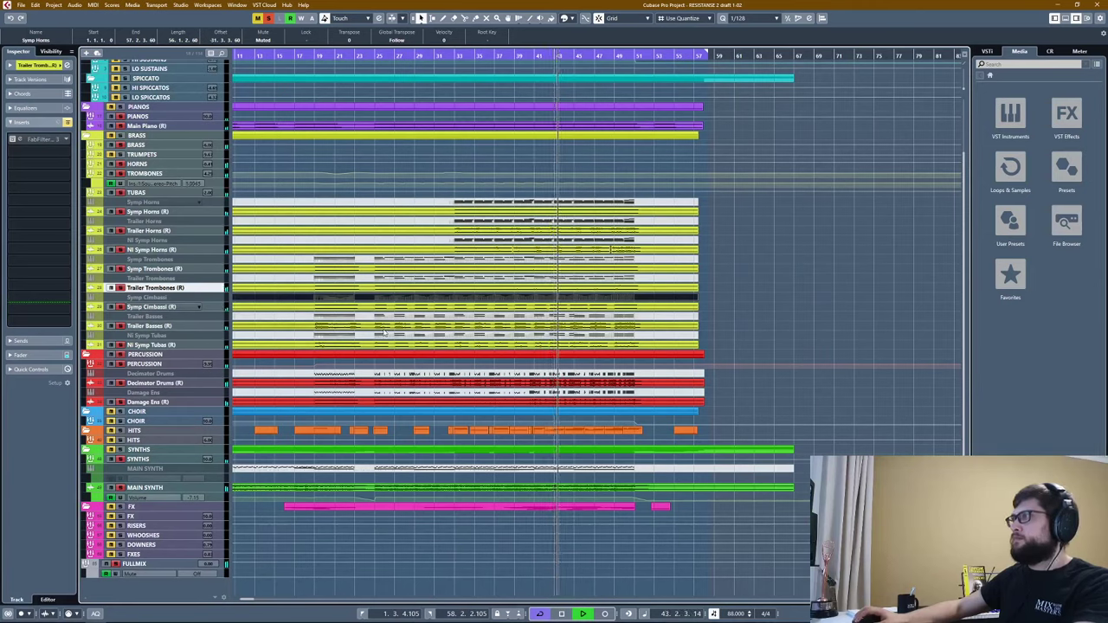
key(space)
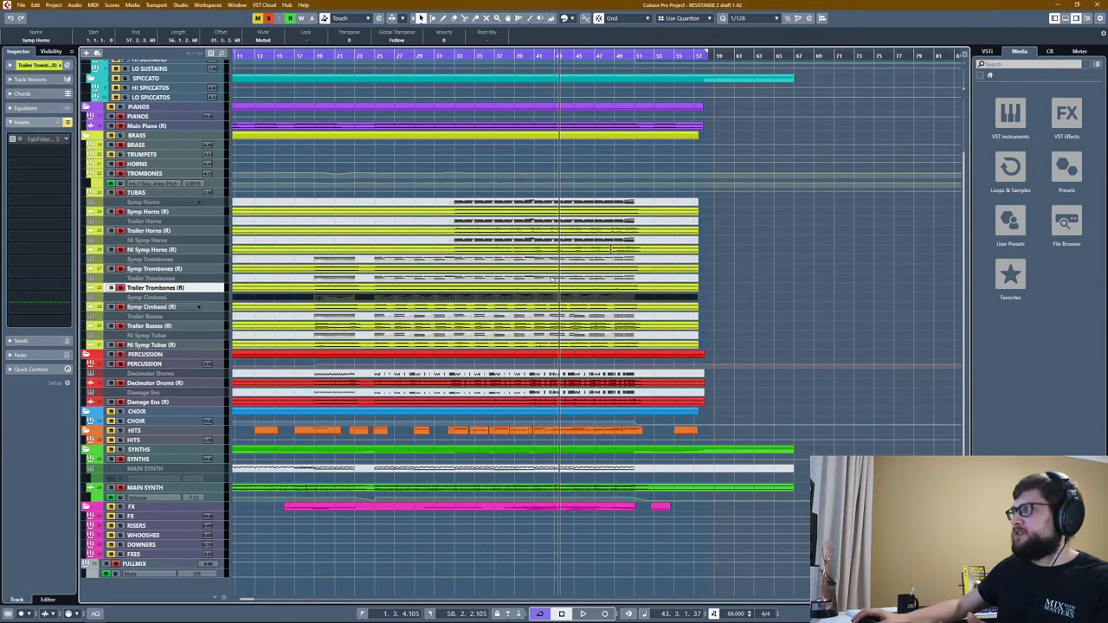
key(space)
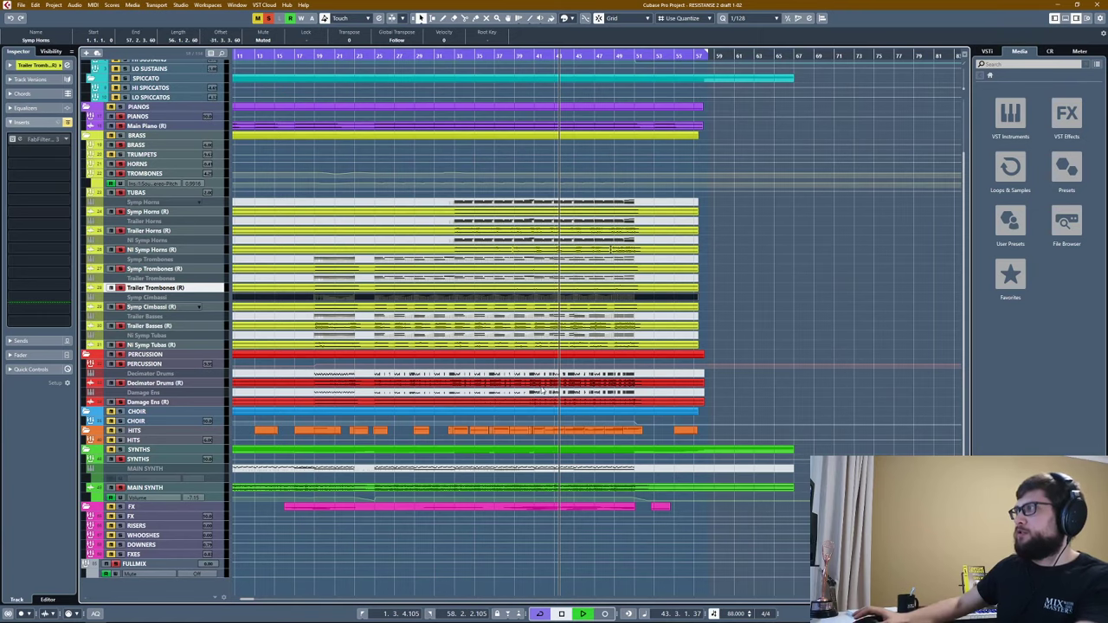
Open the Decimator Drums MIDI part and examine its notes and velocities through to bar 51.
scroll(534, 386, up, 5)
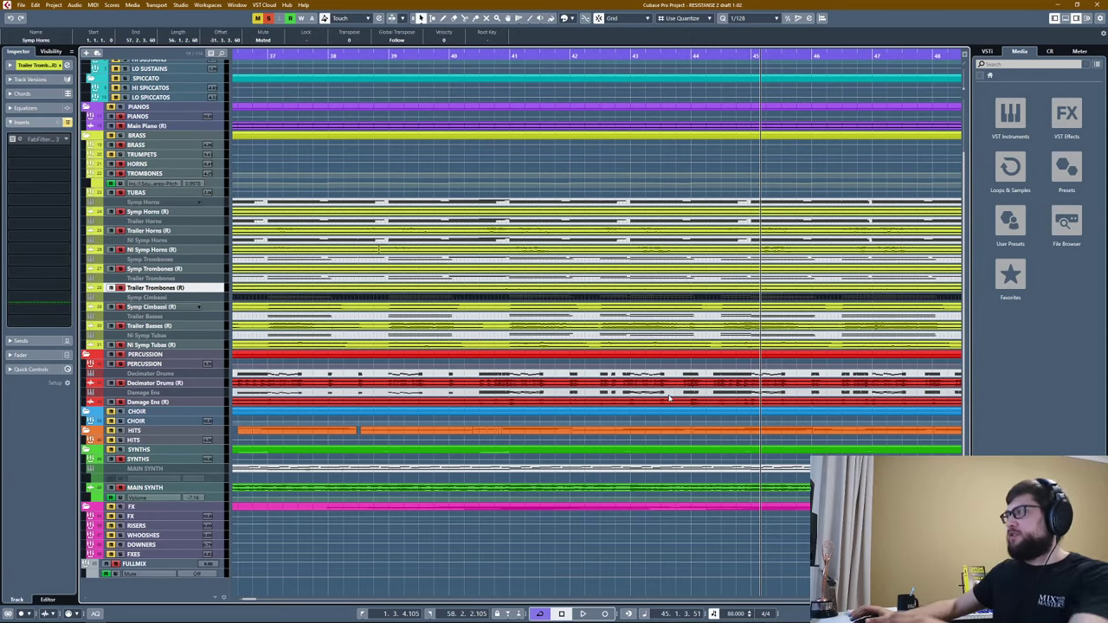
double_click(476, 375)
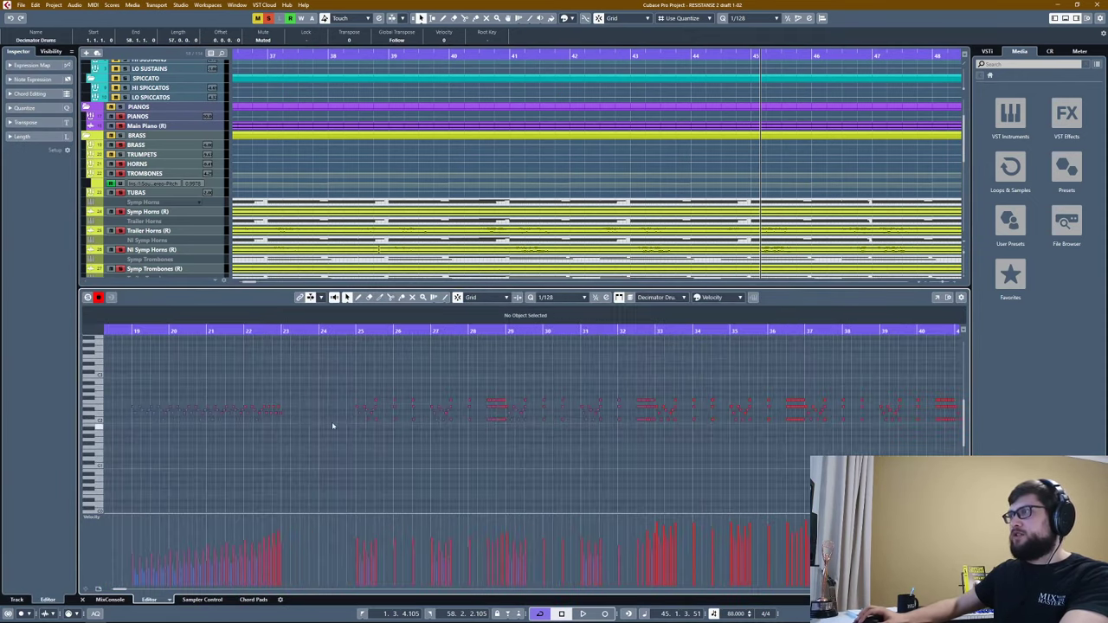
scroll(375, 420, right, 8)
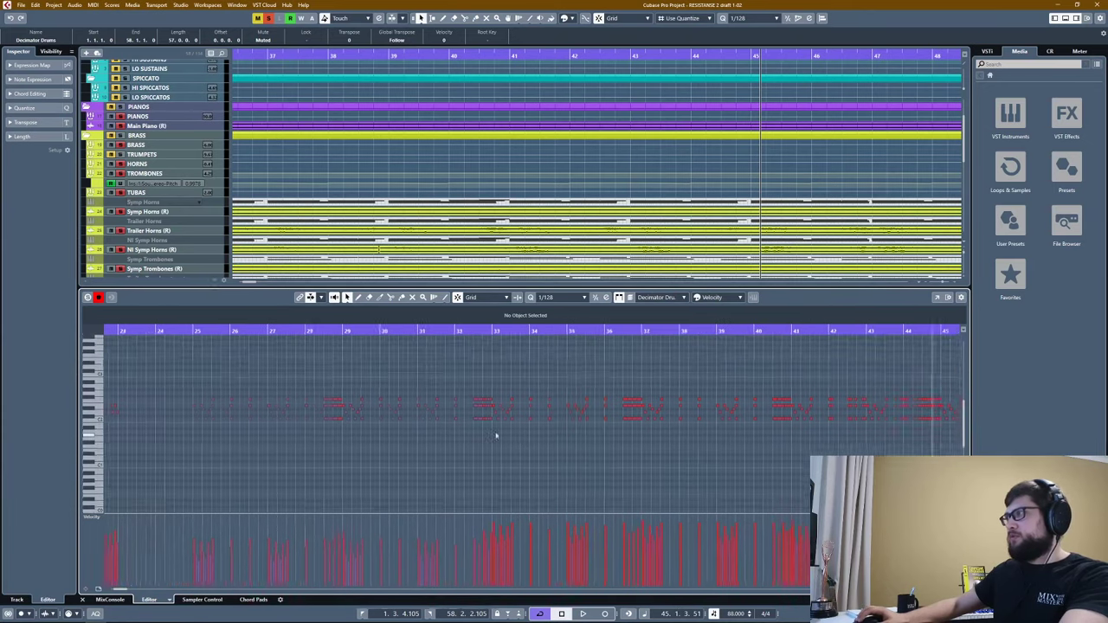
scroll(514, 445, up, 8)
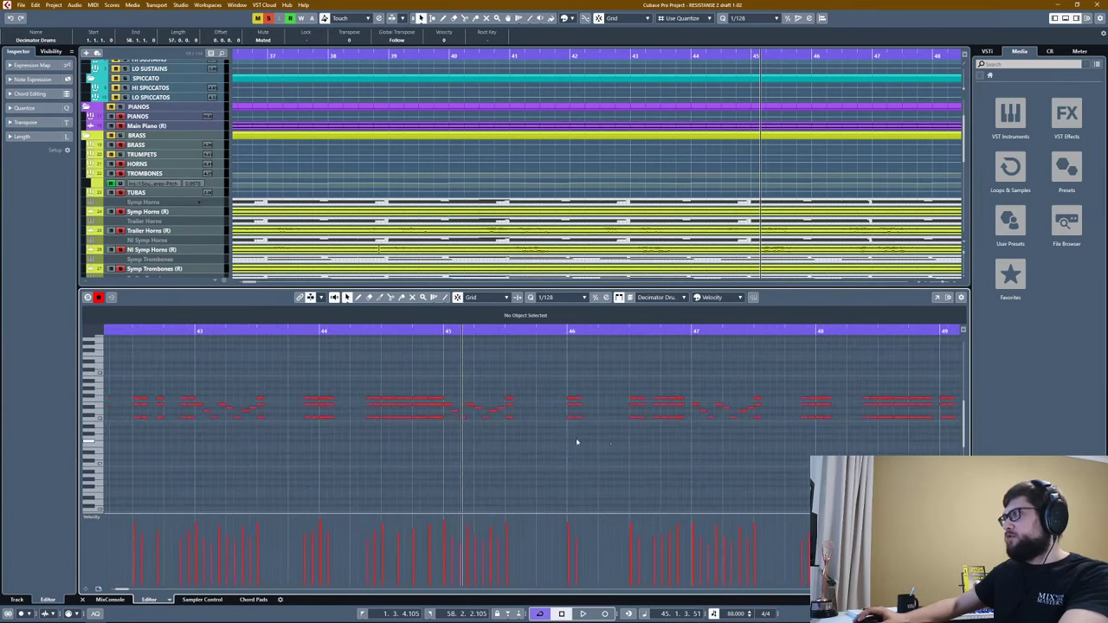
scroll(589, 443, down, 6)
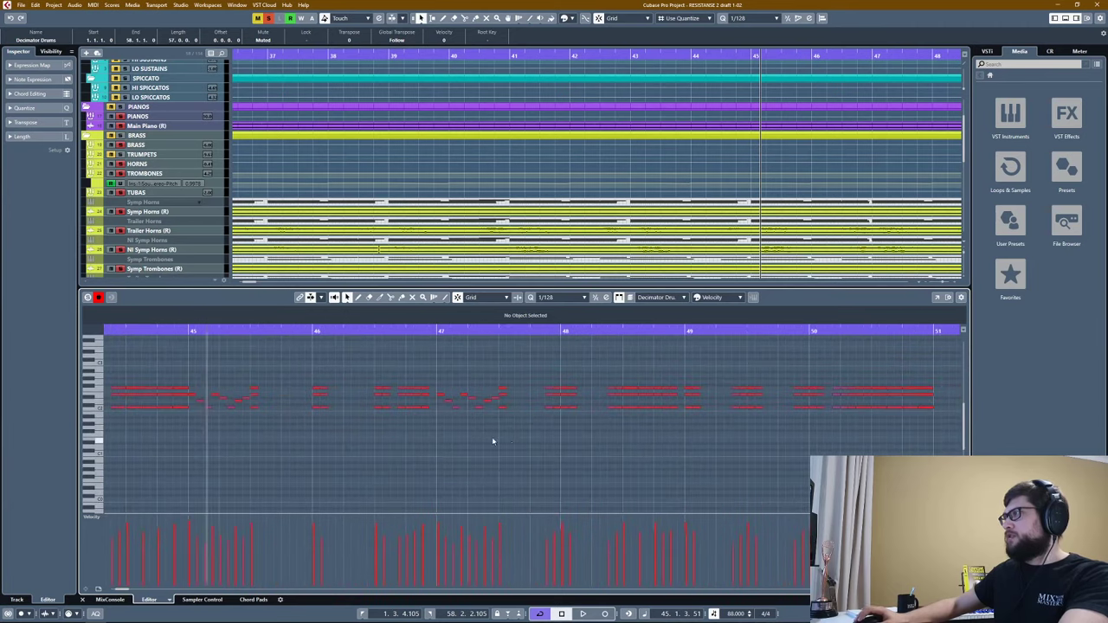
Close the key editor and show the hidden long string tracks, Symp Violin 1 Long through Symp Basses Long (R), in the SUSTAINS folder.
key(ctrl+e)
scroll(638, 360, down, 5)
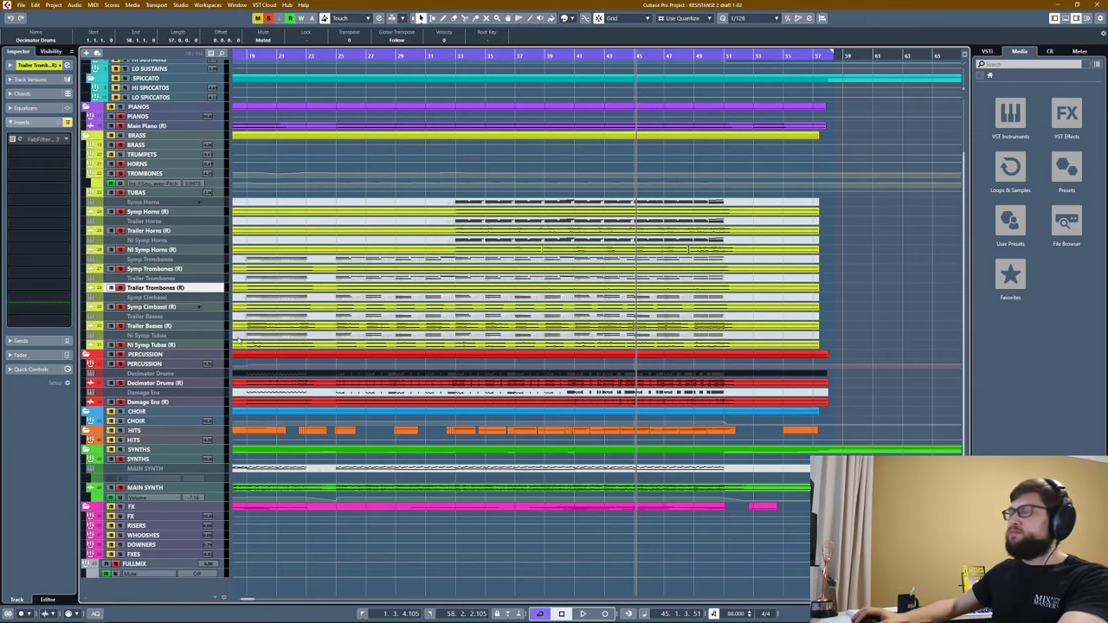
scroll(303, 146, left, 3)
scroll(380, 269, left, 5)
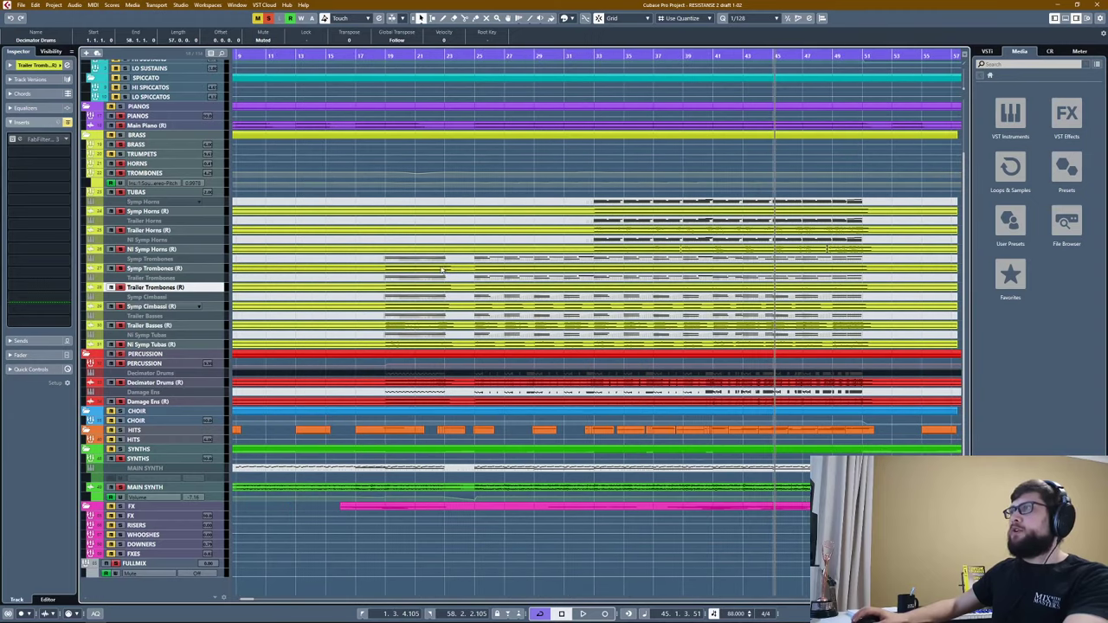
scroll(530, 338, down, 3)
scroll(433, 355, up, 3)
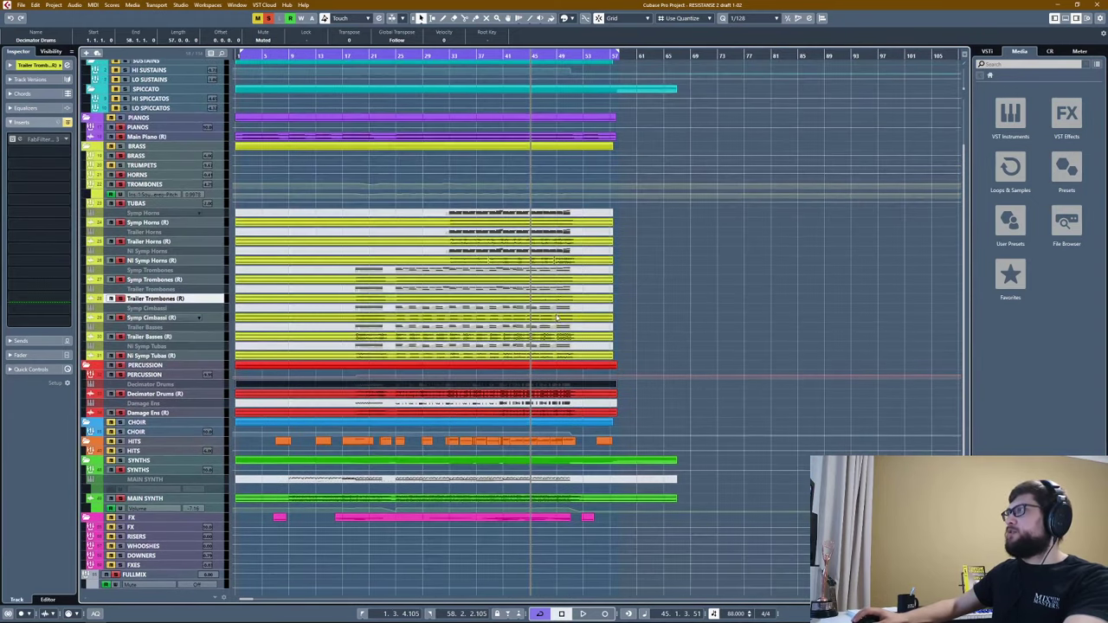
scroll(333, 368, up, 1)
scroll(346, 359, down, 2)
scroll(355, 355, left, 2)
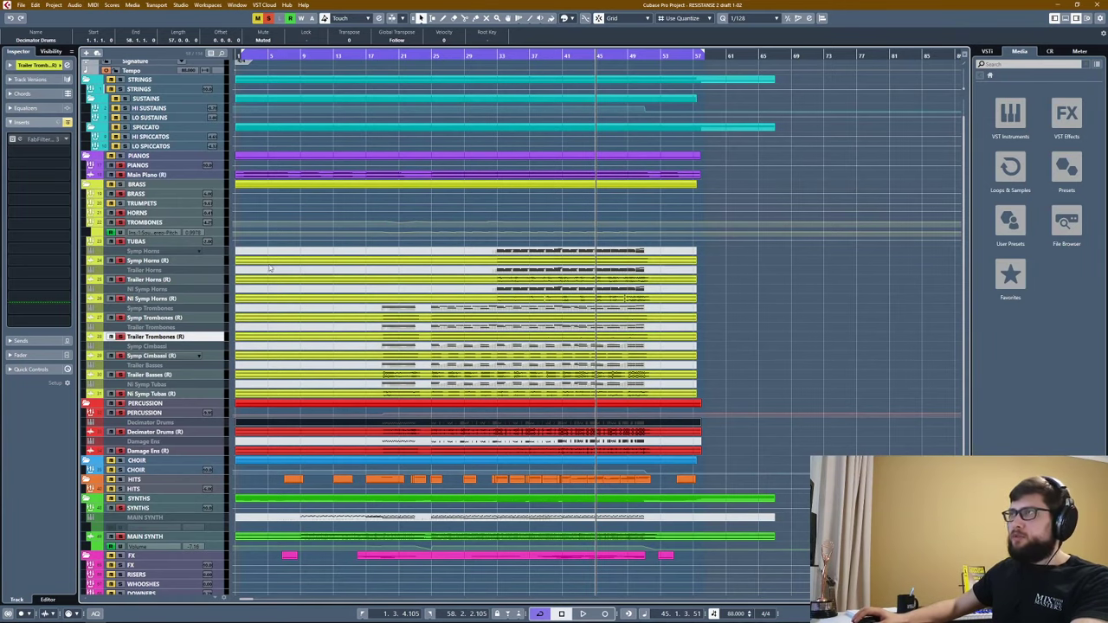
scroll(294, 300, up, 2)
click(50, 51)
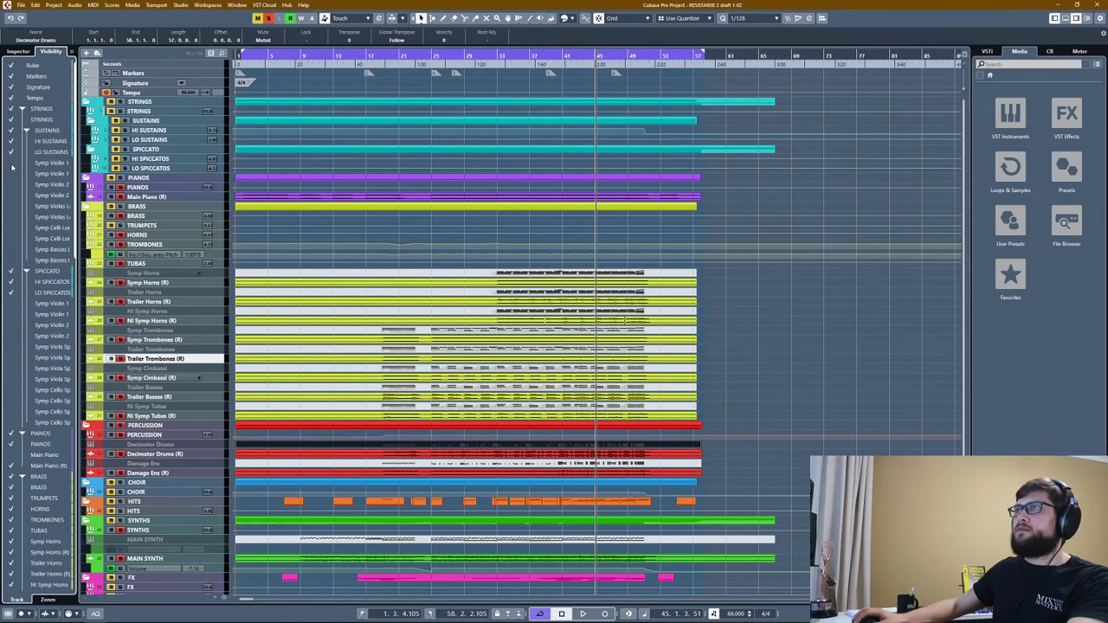
click(11, 260)
Select all tracks from Symp Violin 1 Long to Symp Basses Long (R) and solo them together.
click(165, 161)
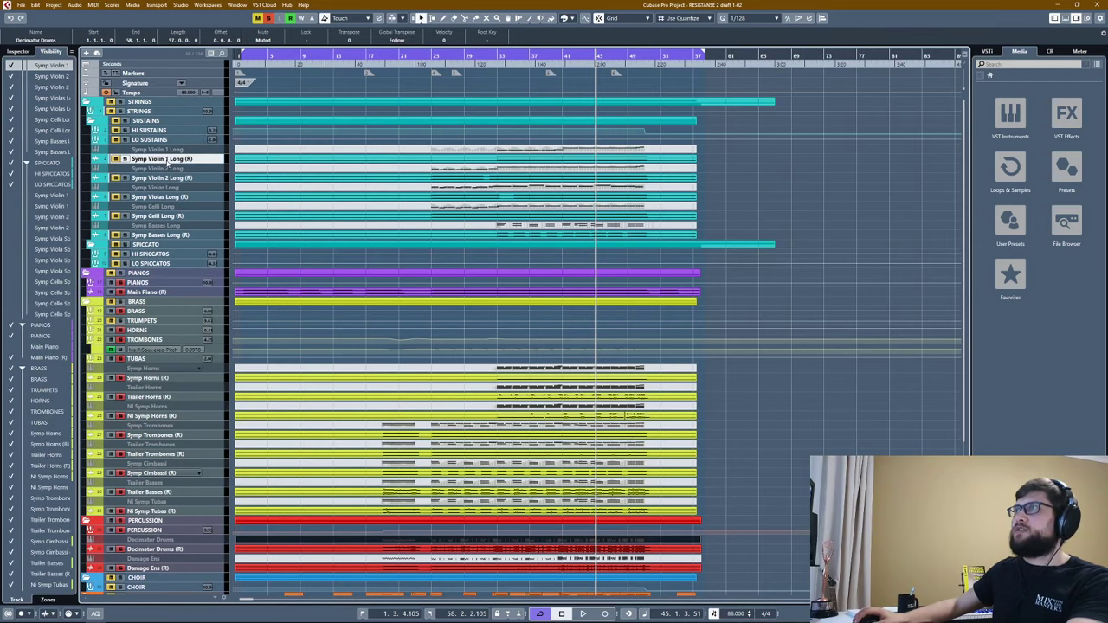
click(165, 178)
click(161, 197)
click(160, 217)
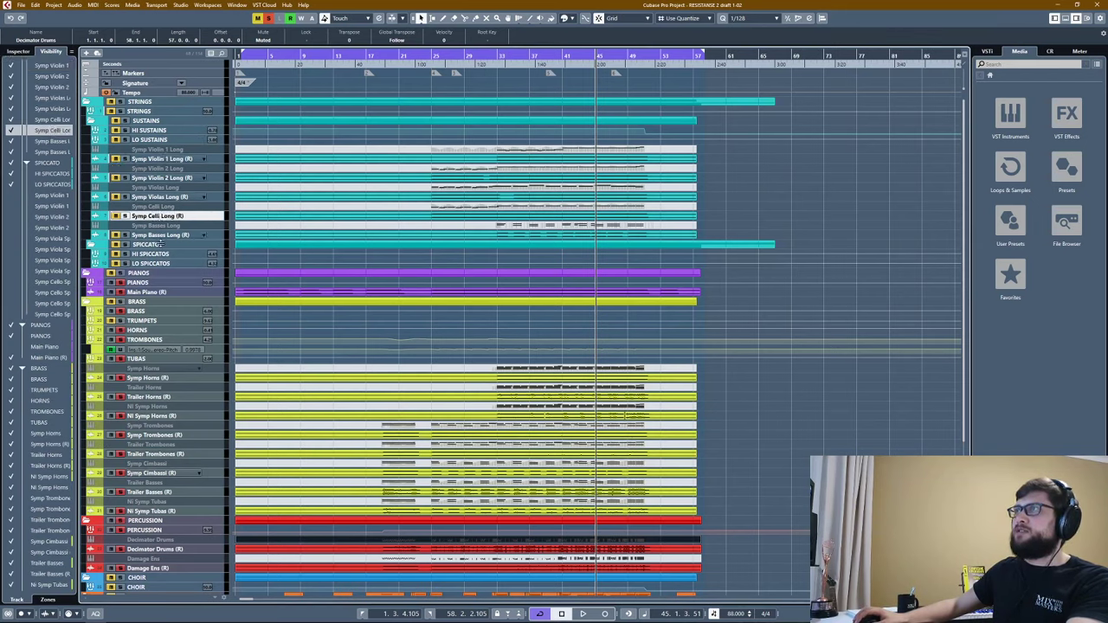
click(164, 236)
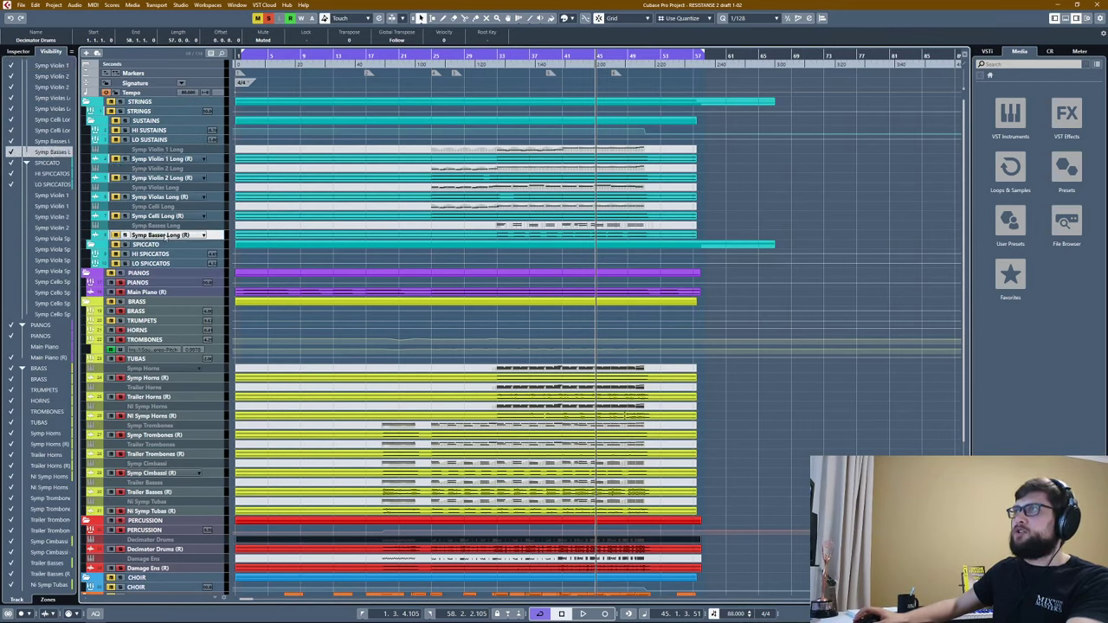
shift+click(138, 150)
click(124, 177)
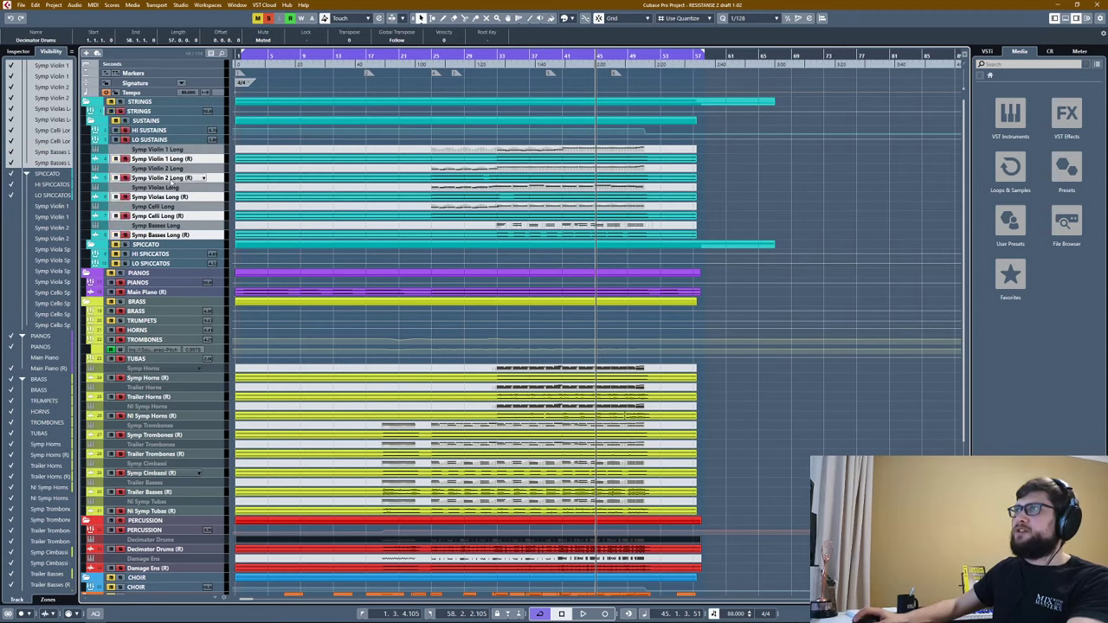
Listen to the arrangement with the long strings from bar 25 and again from bar 33, stop playback and clear all solos.
click(433, 57)
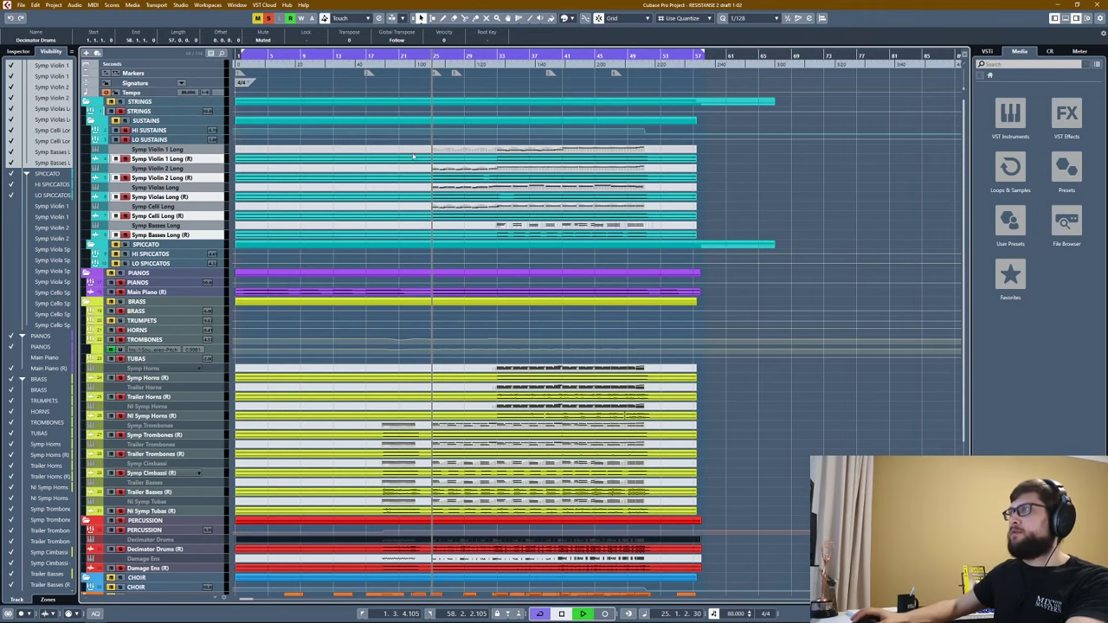
key(space)
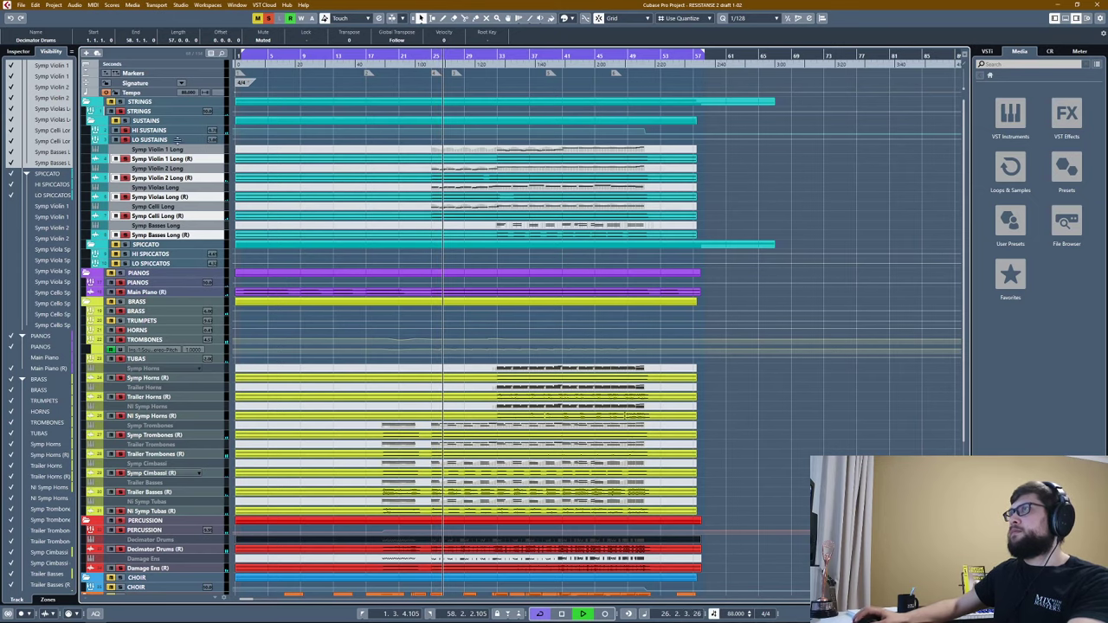
key(h)
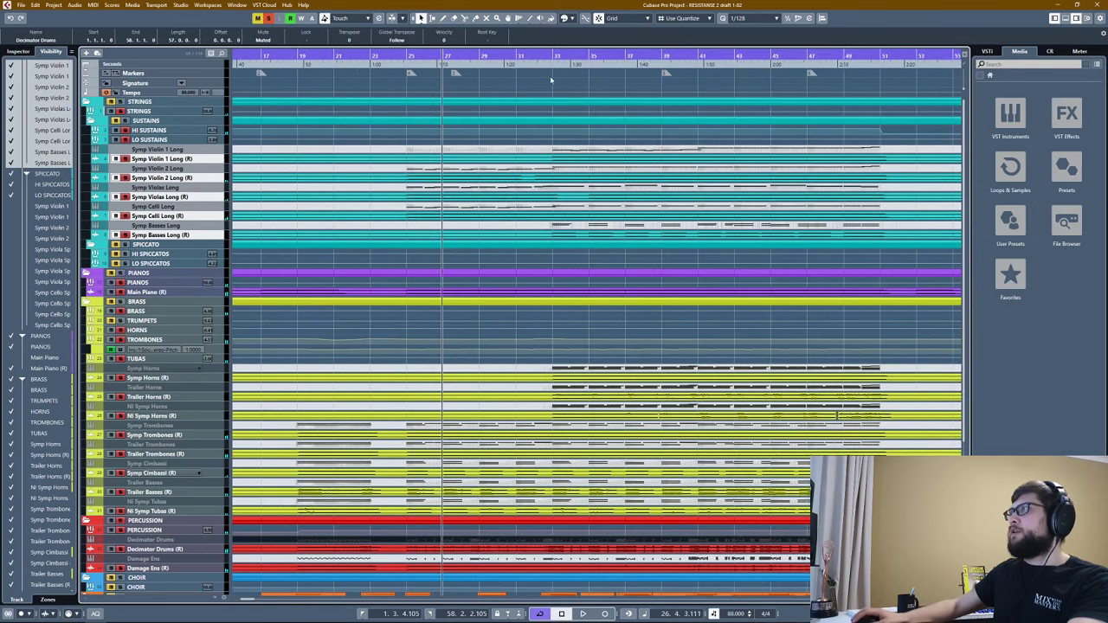
click(552, 56)
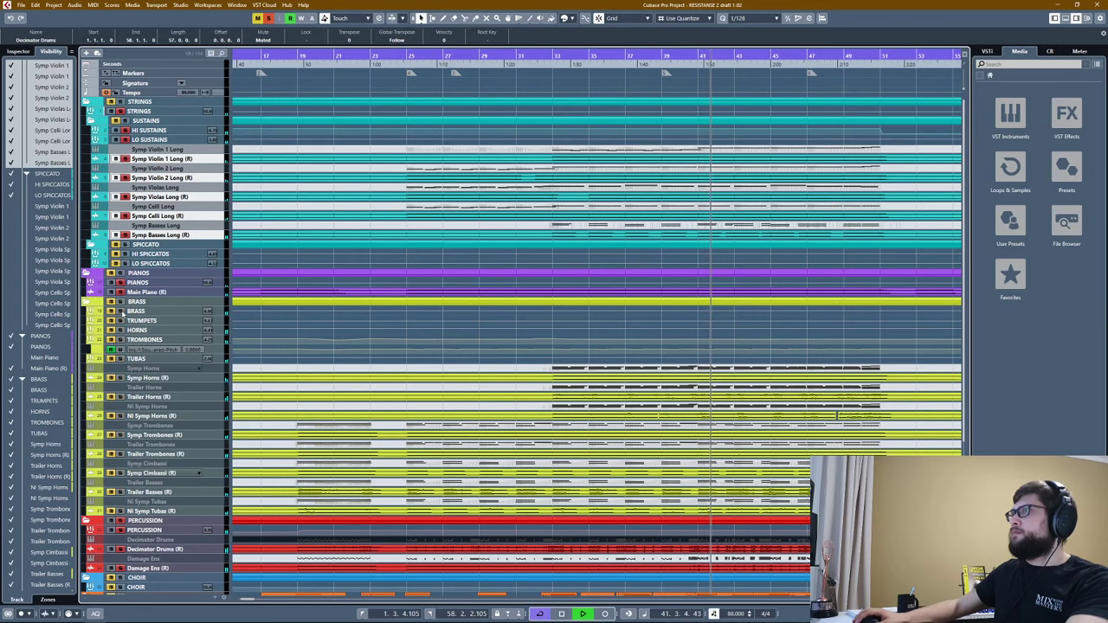
scroll(472, 284, down, 2)
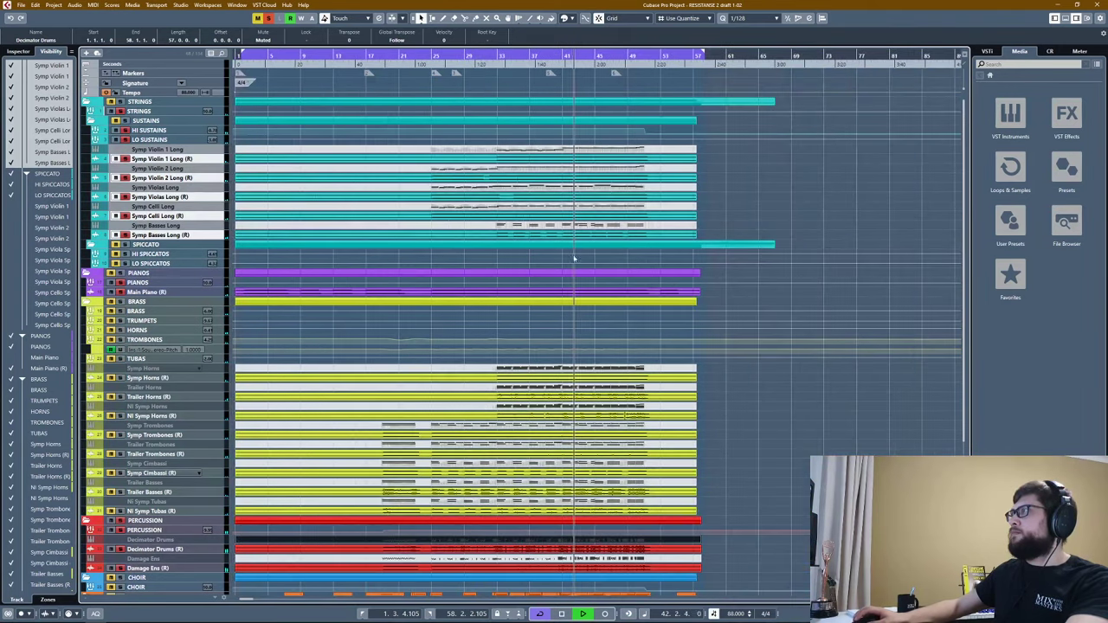
scroll(478, 282, down, 3)
key(space)
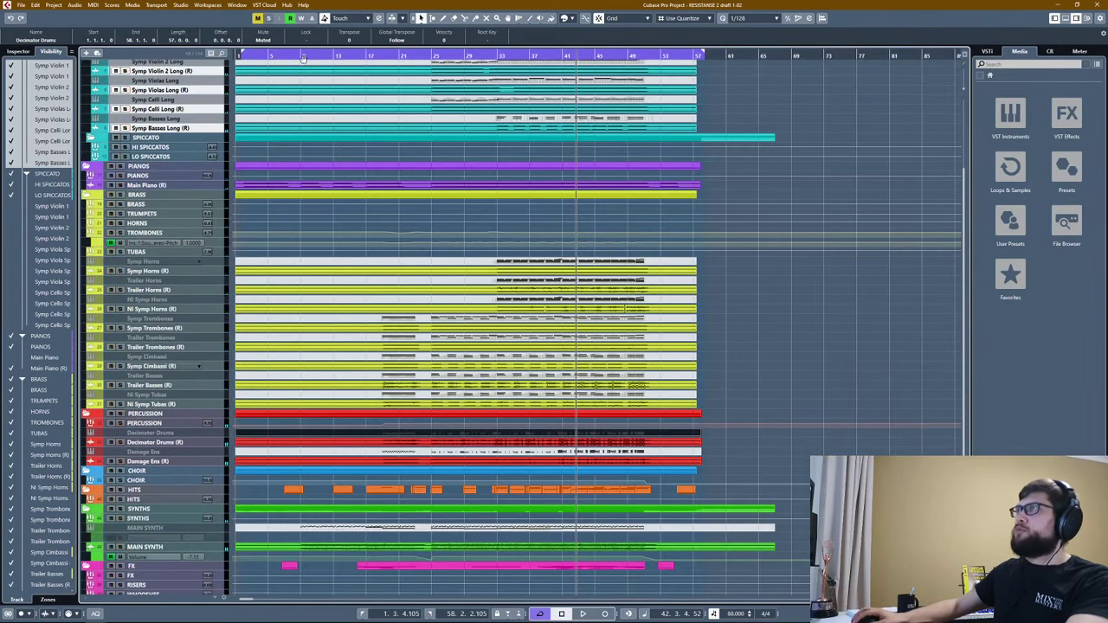
Open the Symp Violin 1 Long part in the key editor and examine its notes and modulation curve from bar 33 onward.
scroll(445, 341, up, 5)
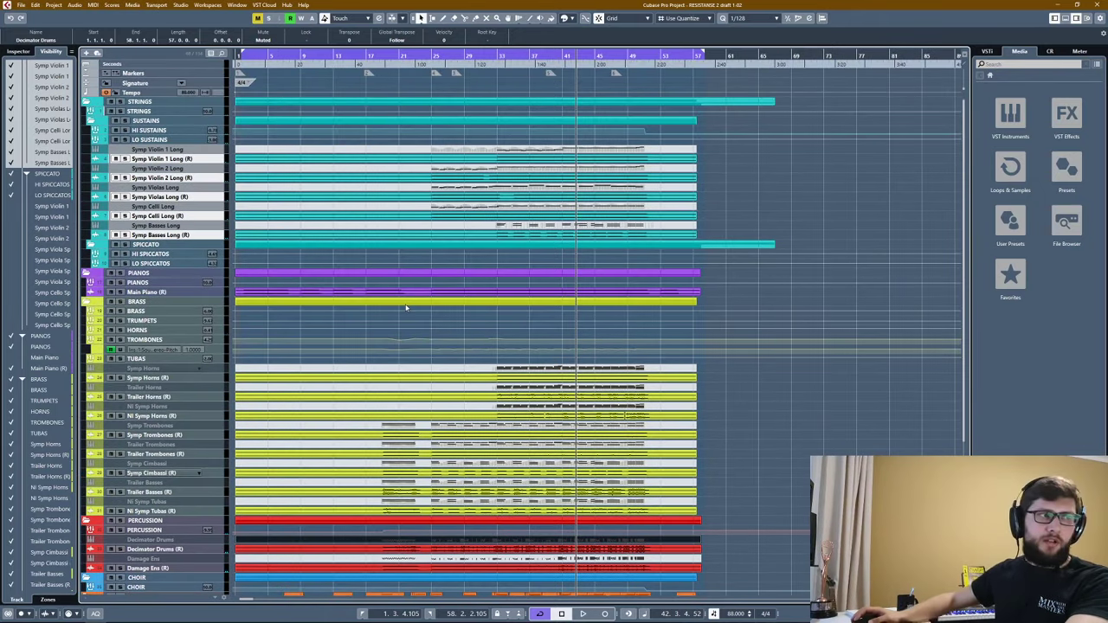
scroll(522, 222, up, 2)
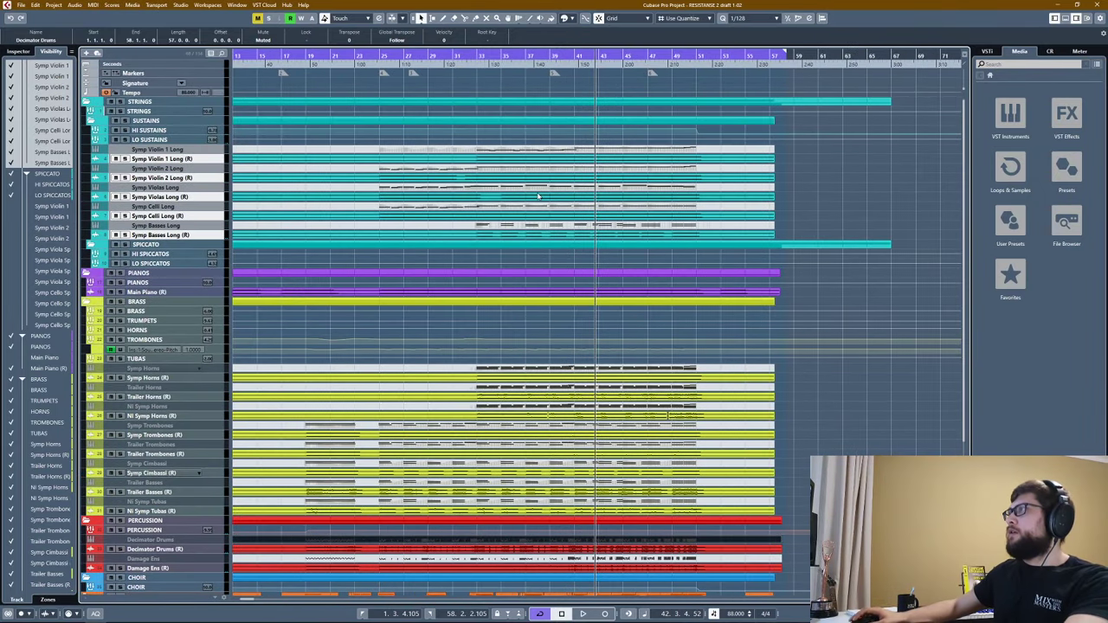
double_click(472, 151)
scroll(386, 385, down, 3)
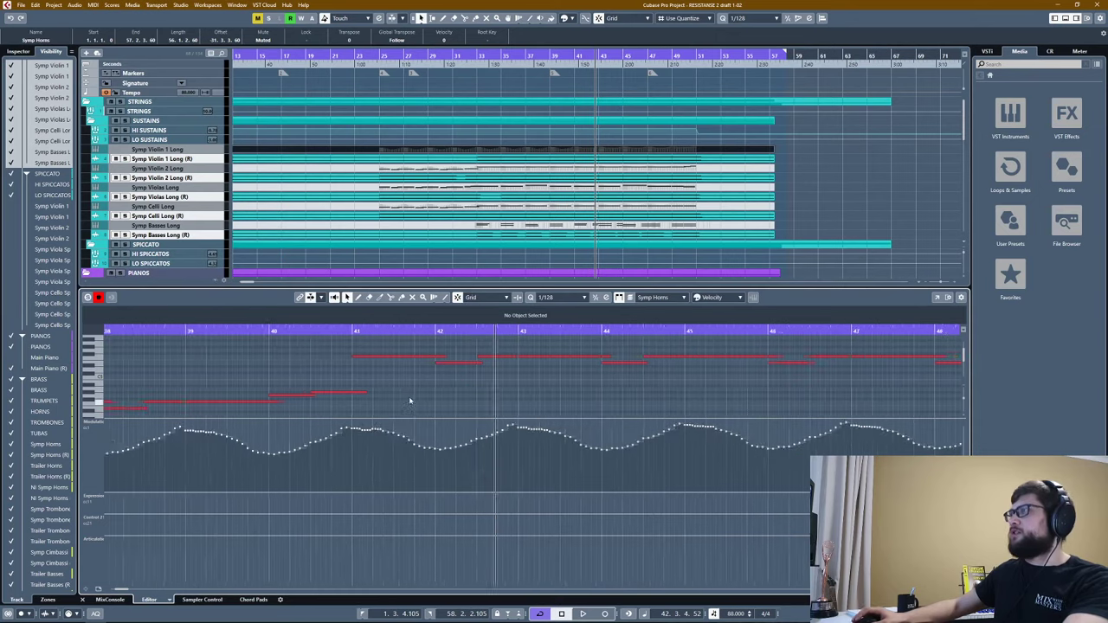
scroll(386, 385, left, 6)
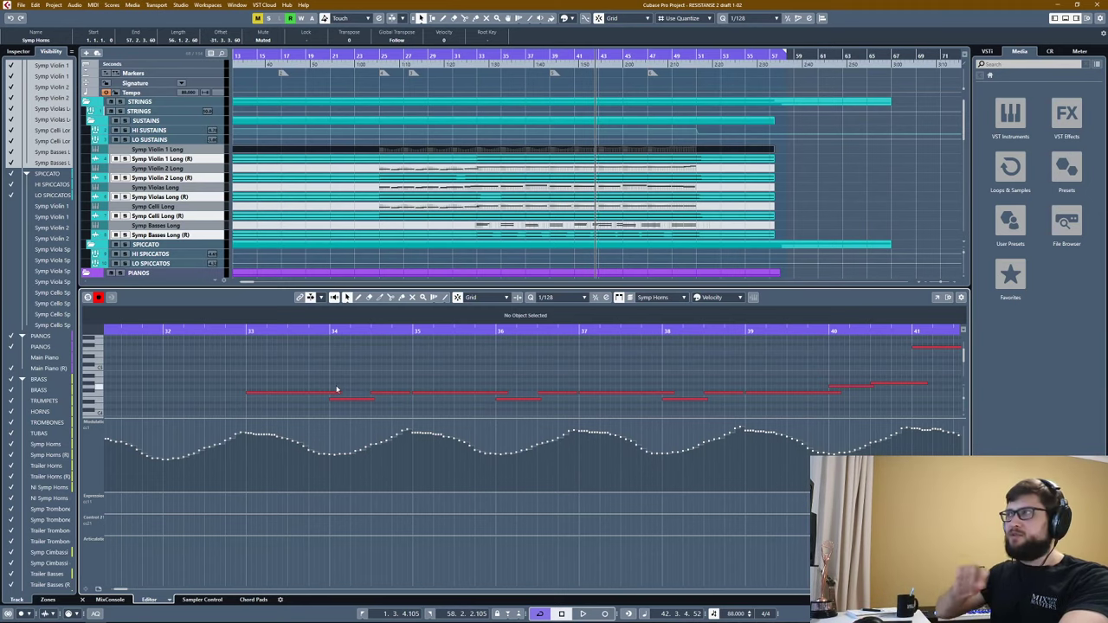
scroll(312, 366, right, 2)
scroll(312, 365, down, 1)
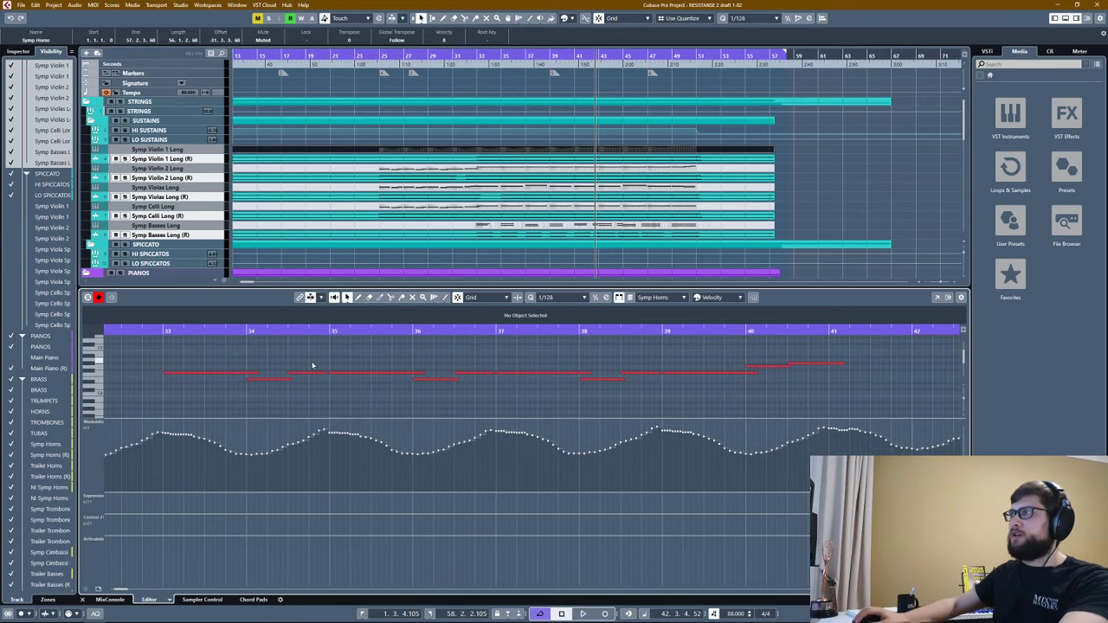
scroll(313, 365, down, 4)
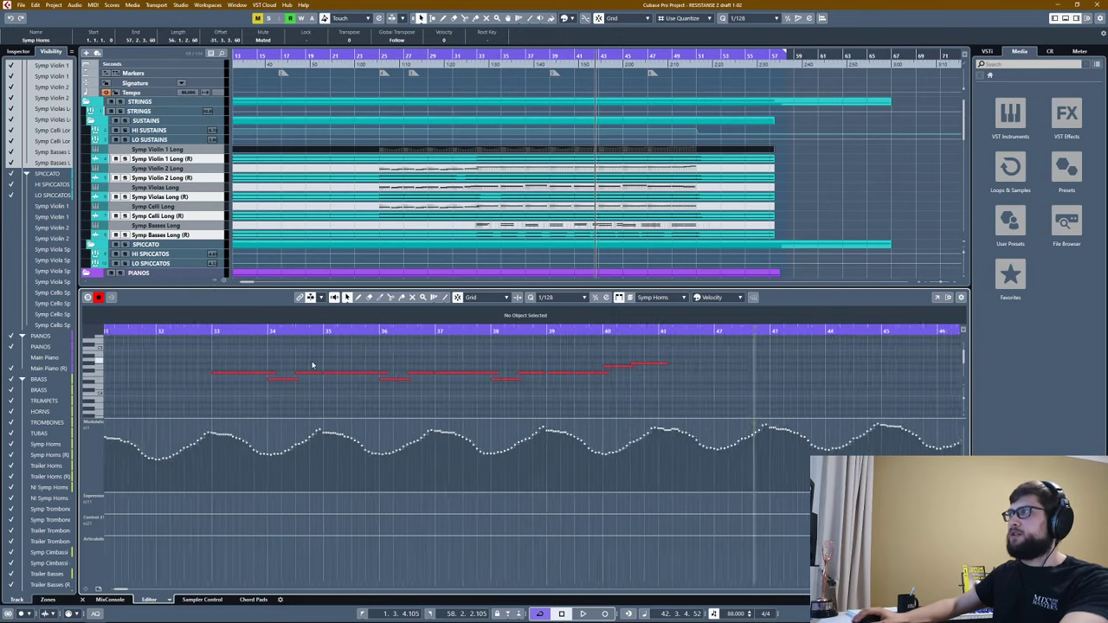
Add the Violin 2, Violas, Celli and Basses Long parts to the selection to show all five parts together in the key editor.
click(412, 187)
ctrl+click(412, 187)
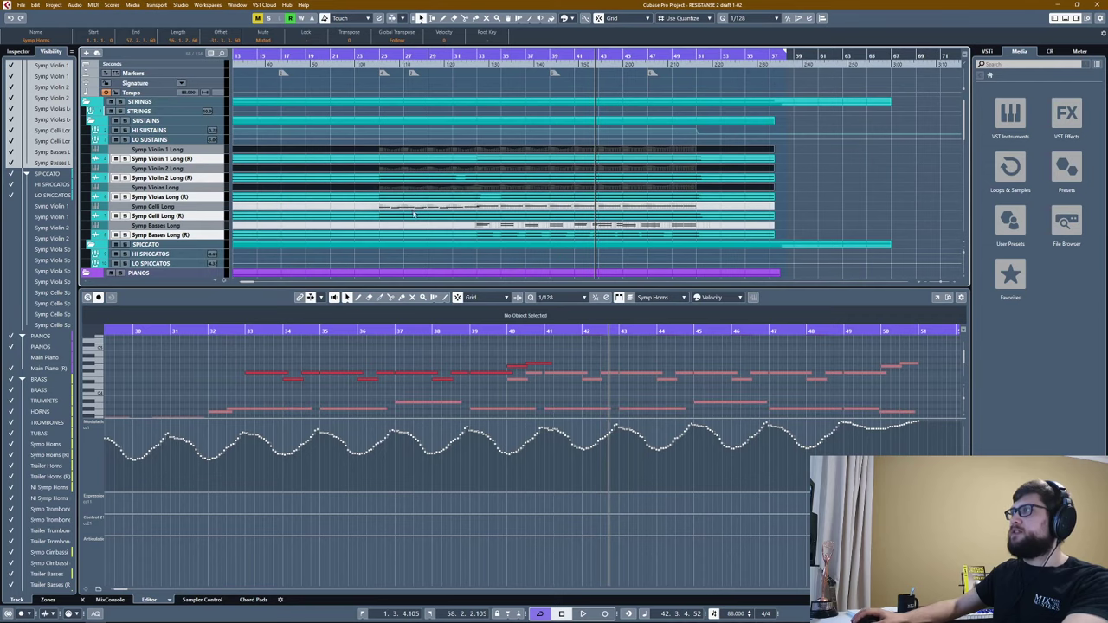
ctrl+click(412, 208)
ctrl+click(425, 226)
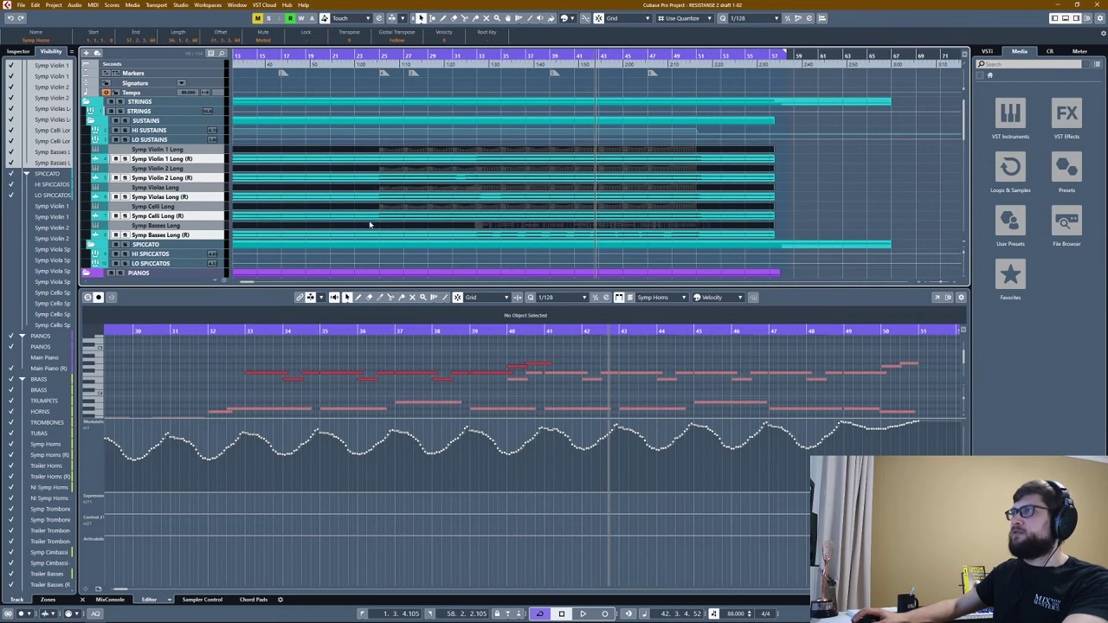
Examine how the notes of the combined long string parts are layered across octaves between bars 25 and 51.
scroll(418, 365, down, 6)
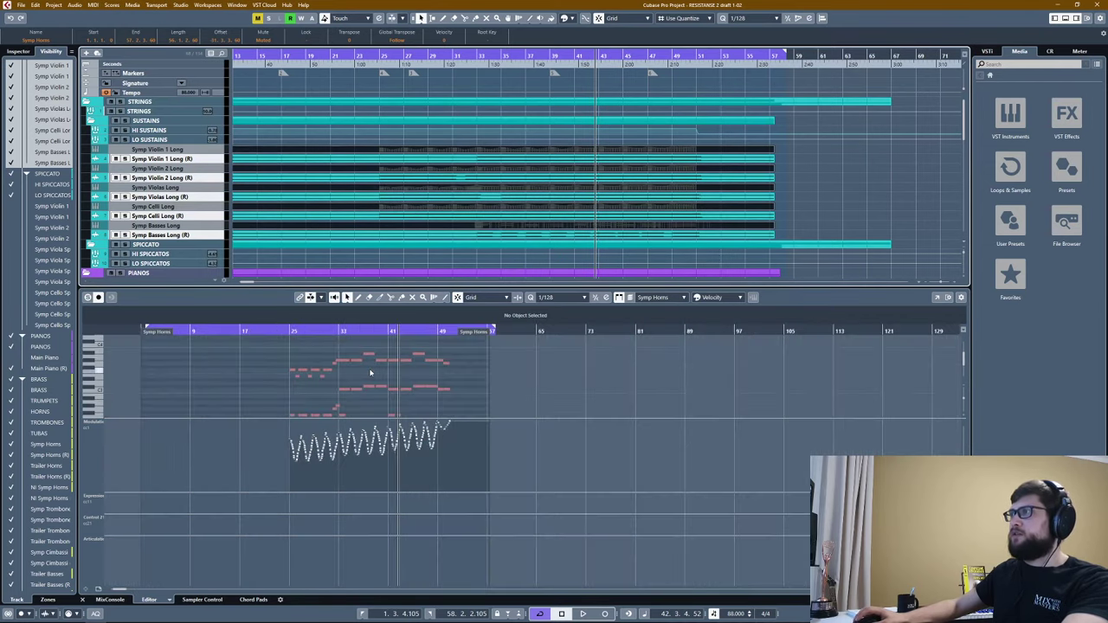
scroll(370, 373, up, 2)
scroll(379, 371, up, 6)
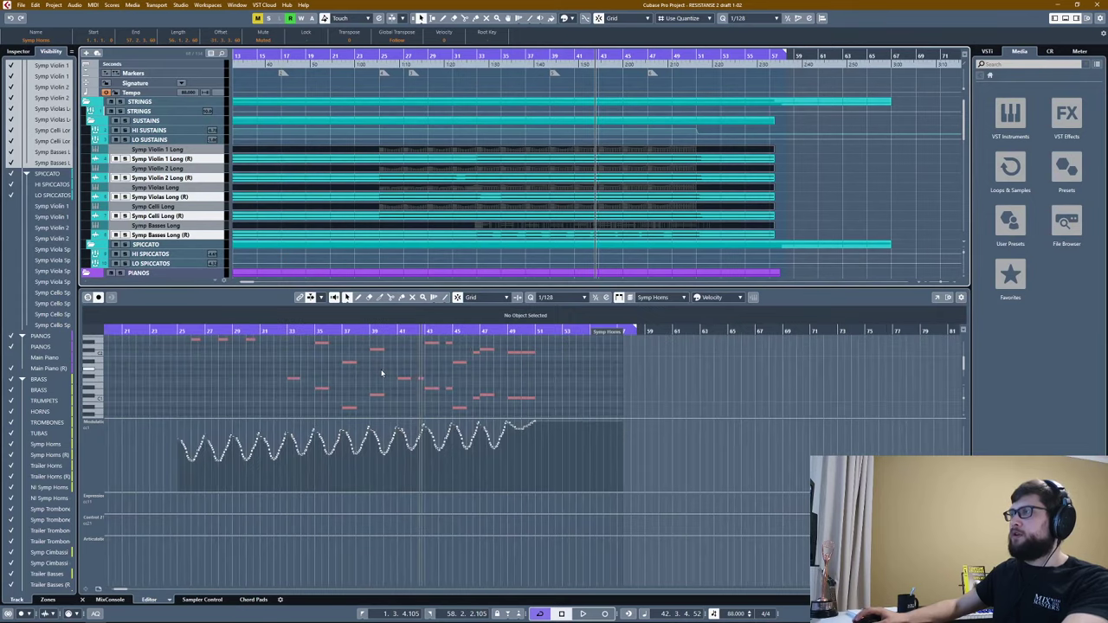
scroll(307, 374, up, 2)
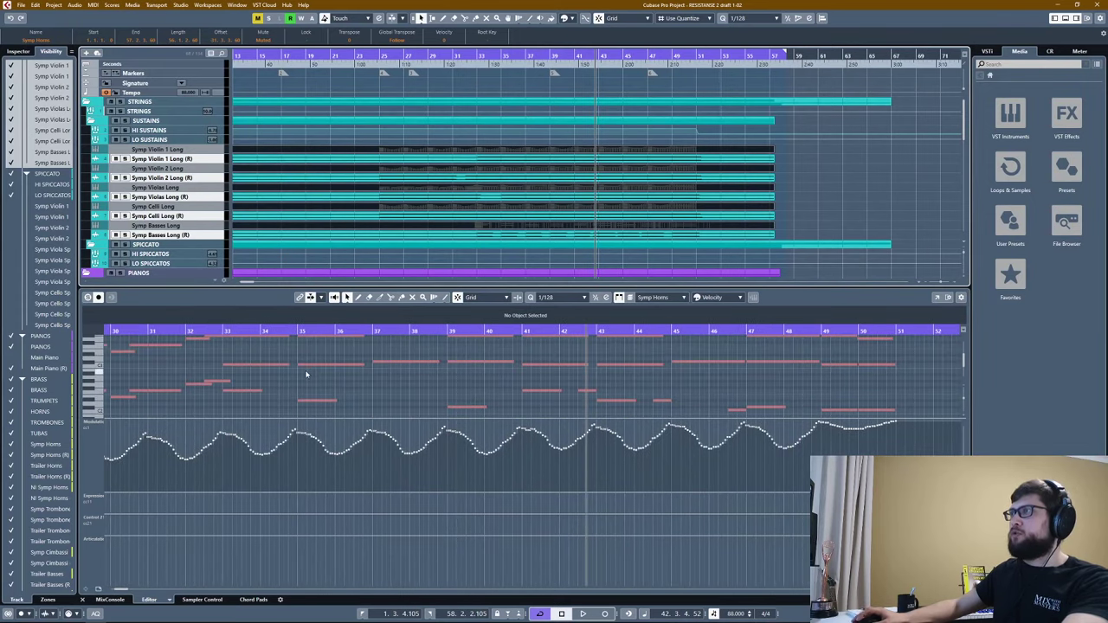
scroll(311, 381, down, 2)
scroll(320, 394, down, 2)
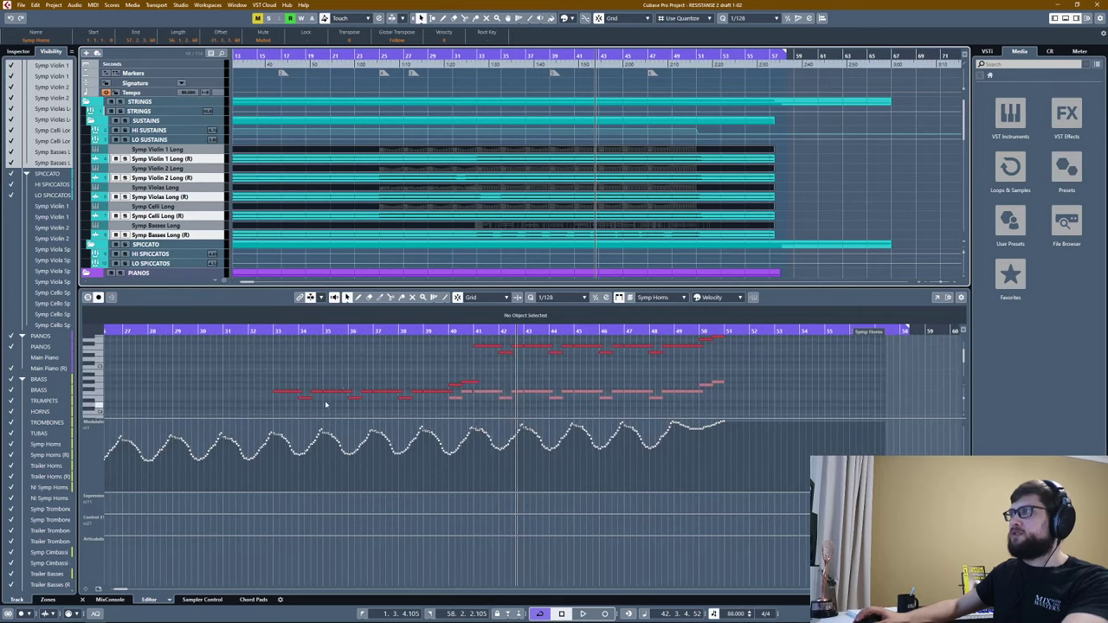
scroll(424, 381, right, 3)
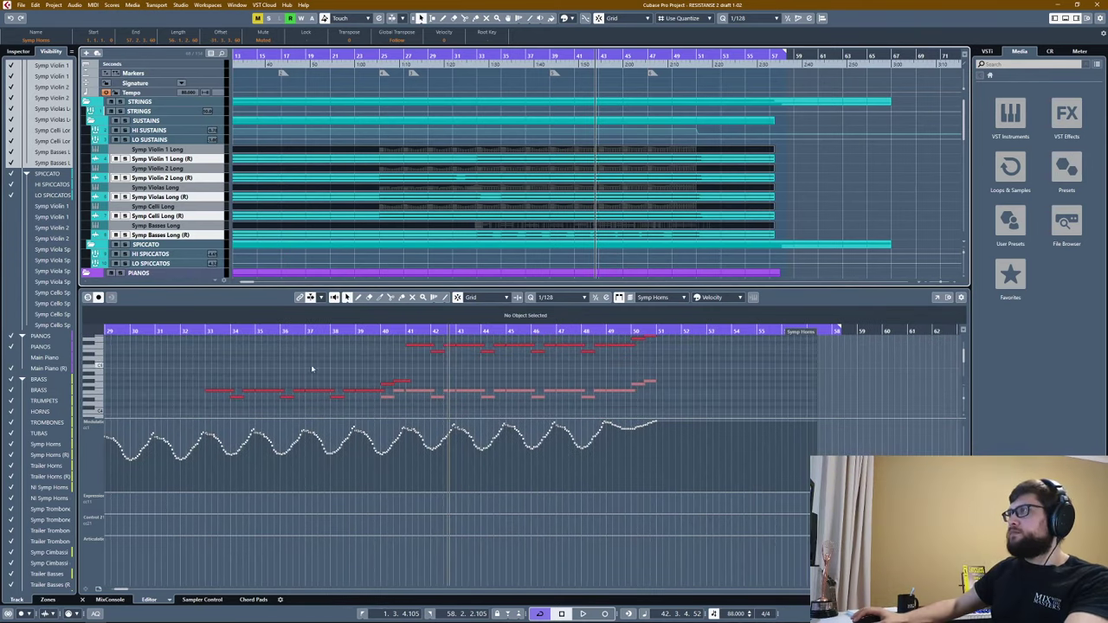
scroll(313, 396, down, 3)
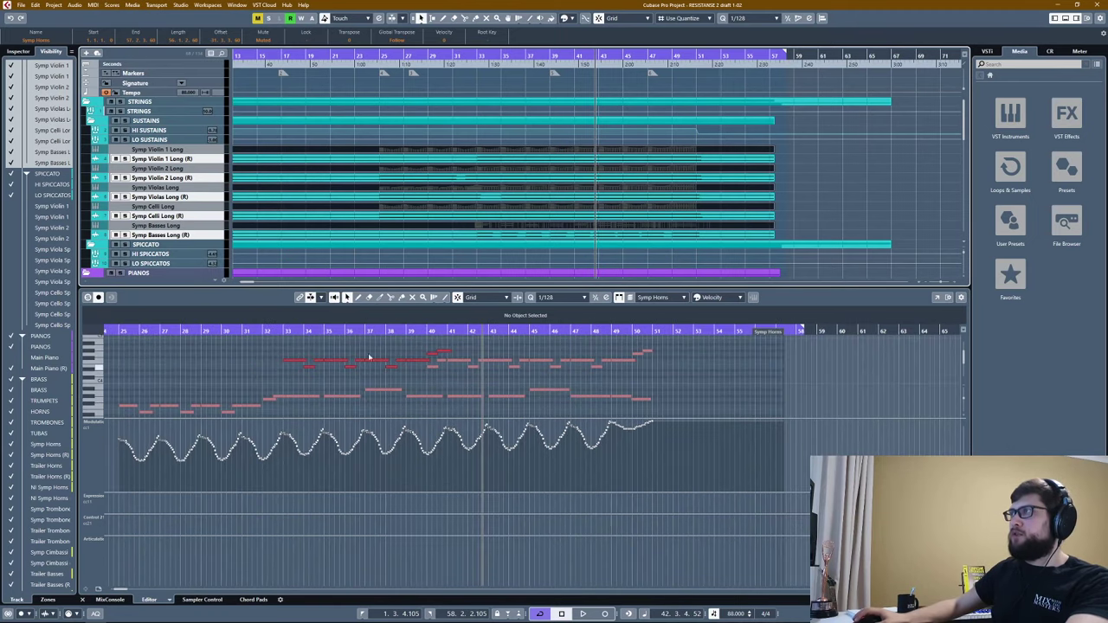
scroll(314, 356, up, 3)
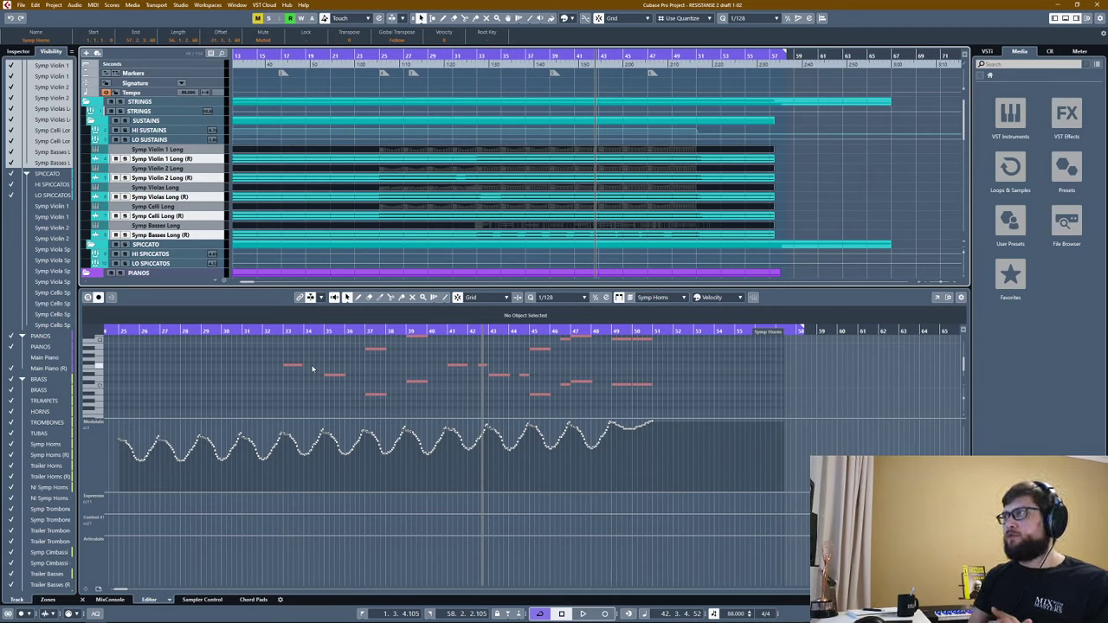
Inspect the Symp Violin 1 Long, Symp Violin 2 Long and Symp Basses Long parts one at a time in the key editor.
click(442, 112)
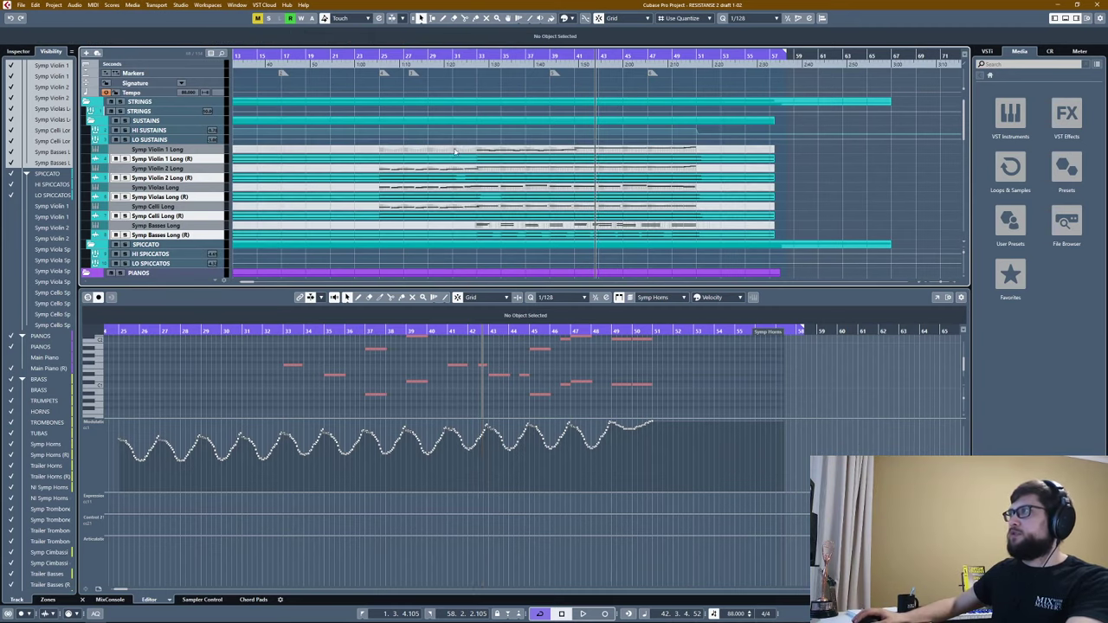
click(441, 151)
scroll(438, 384, down, 3)
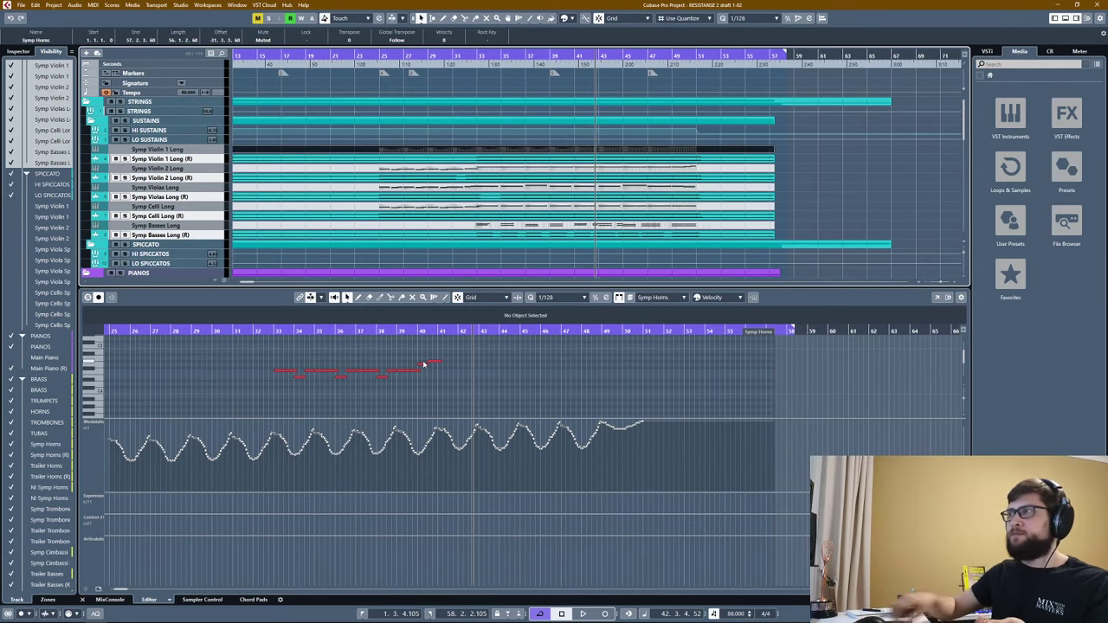
key(Down)
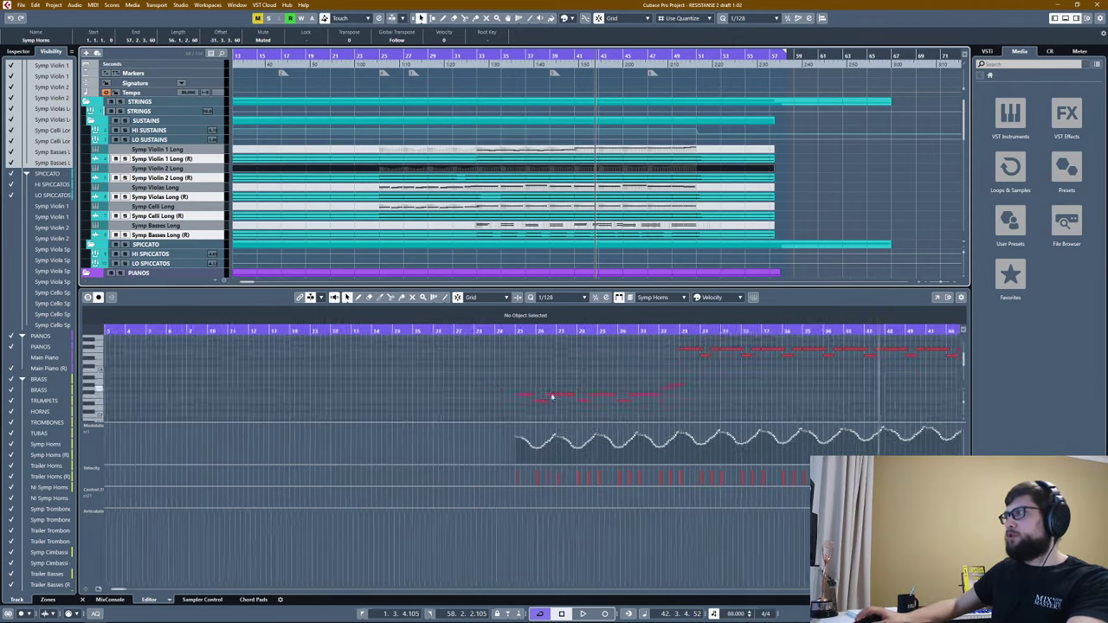
scroll(552, 396, down, 2)
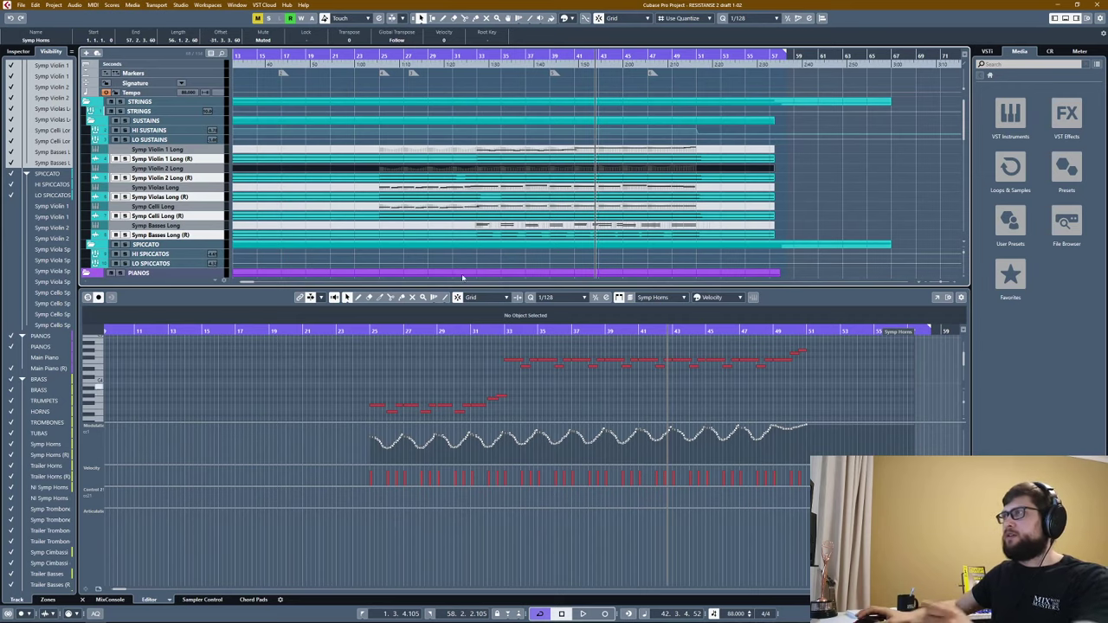
click(491, 227)
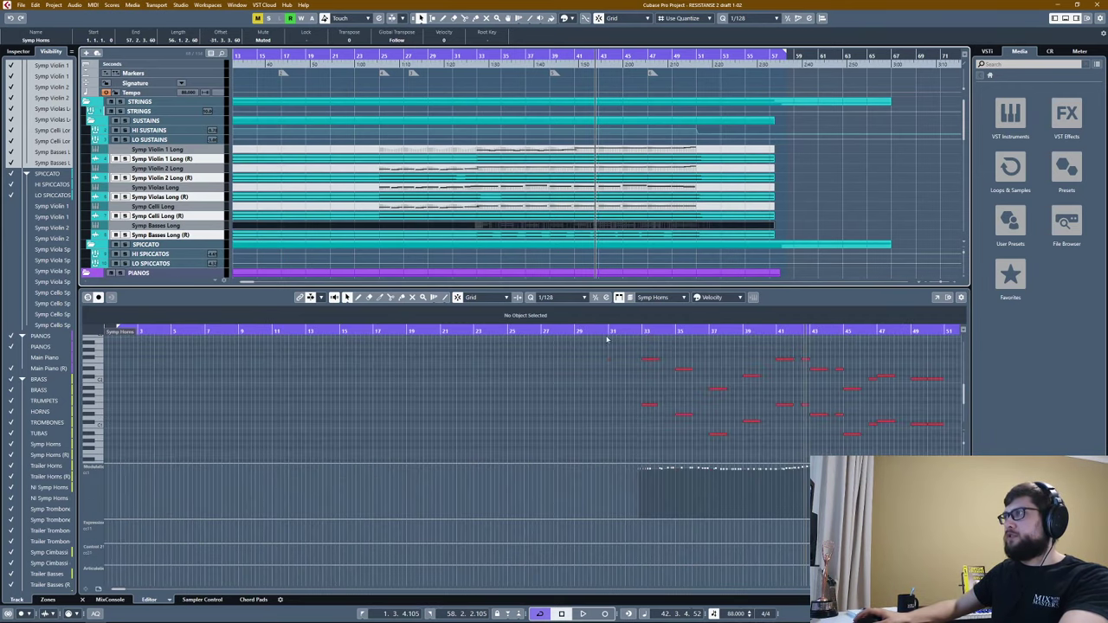
Show the Symp Celli Long part in the key editor and examine its notes and modulation curve between bars 25 and 51.
scroll(601, 383, right, 5)
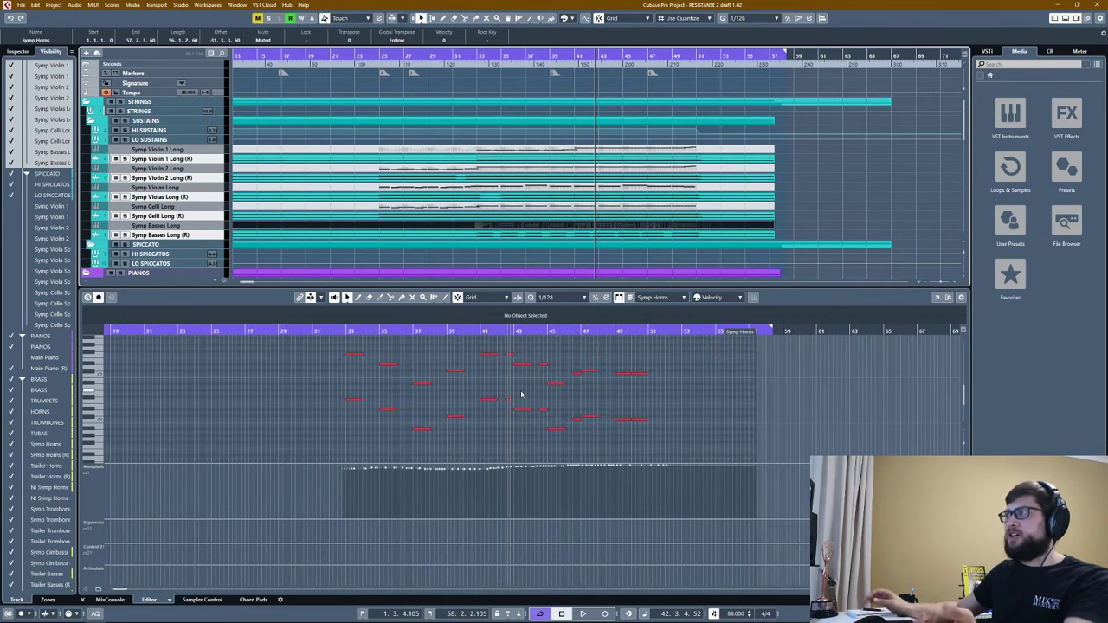
click(492, 208)
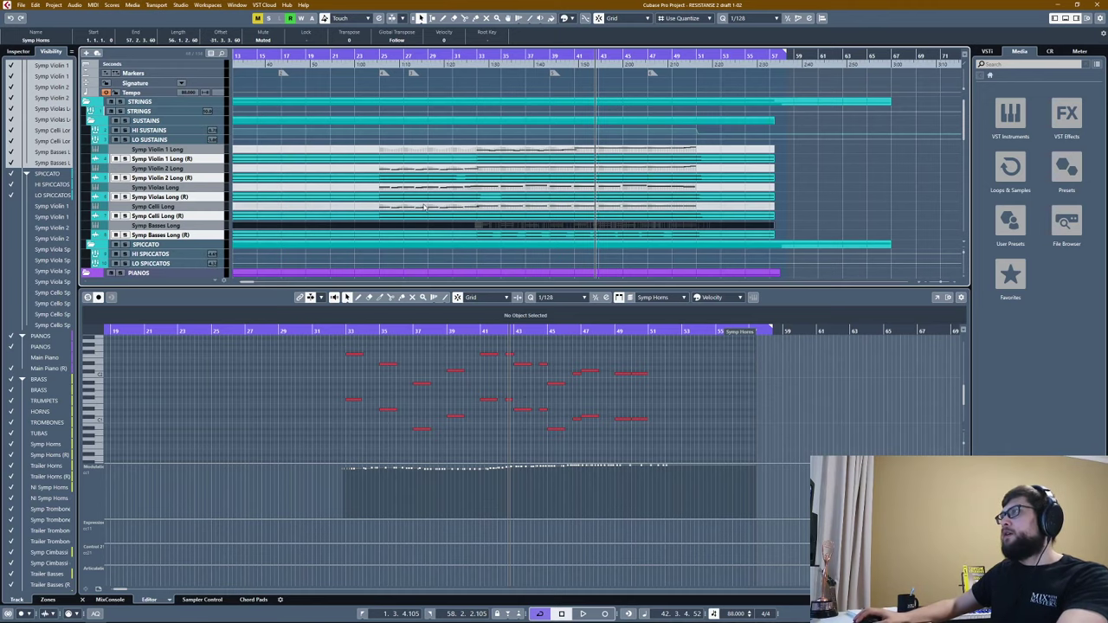
scroll(557, 389, down, 3)
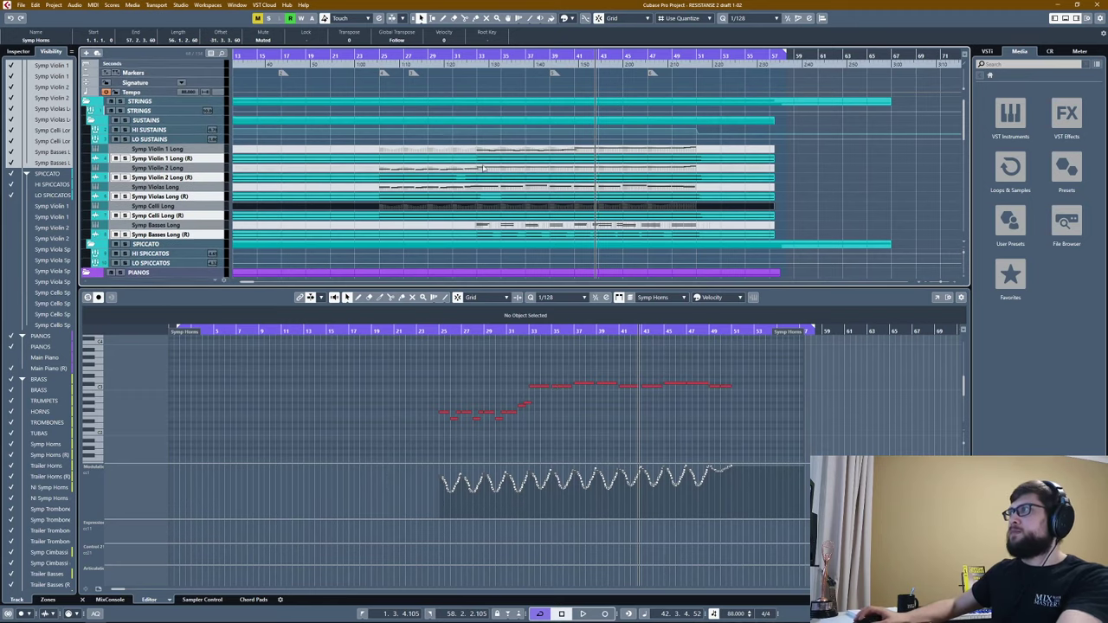
Solo the SUSTAINS folder and listen to the long strings from bar 33 to about bar 37.
scroll(423, 179, down, 1)
ctrl+scroll(423, 178, down, 2)
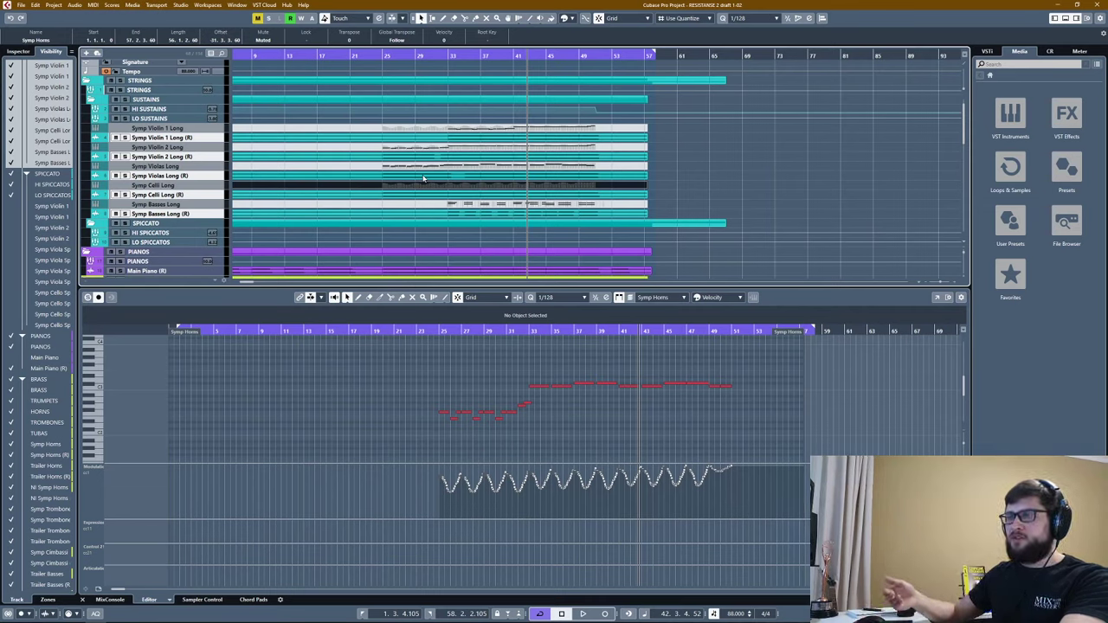
ctrl+scroll(416, 182, up, 3)
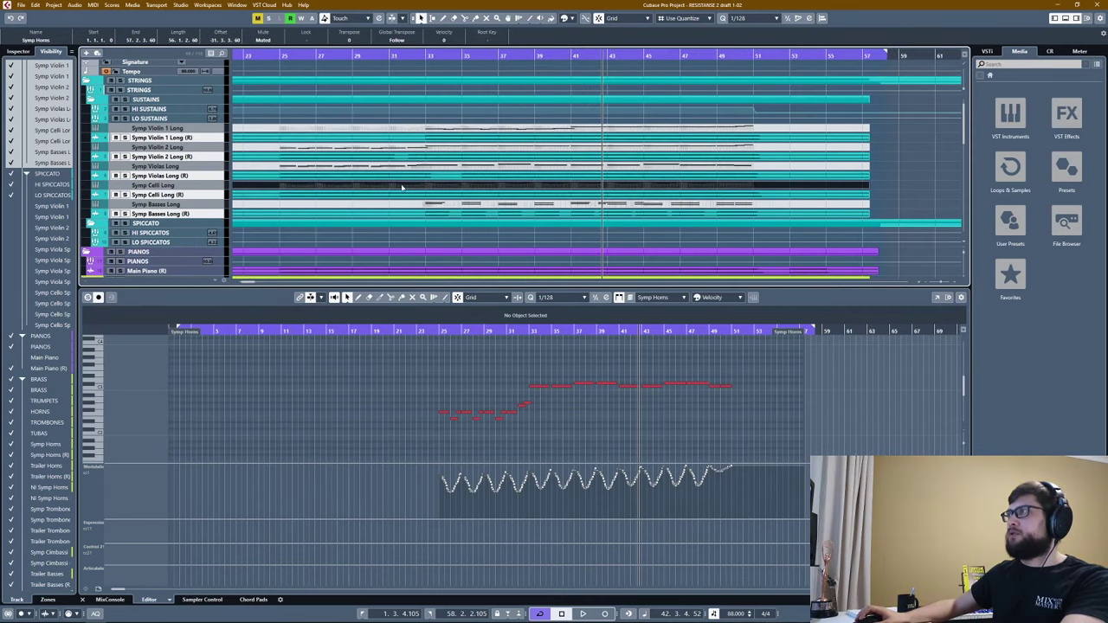
click(126, 99)
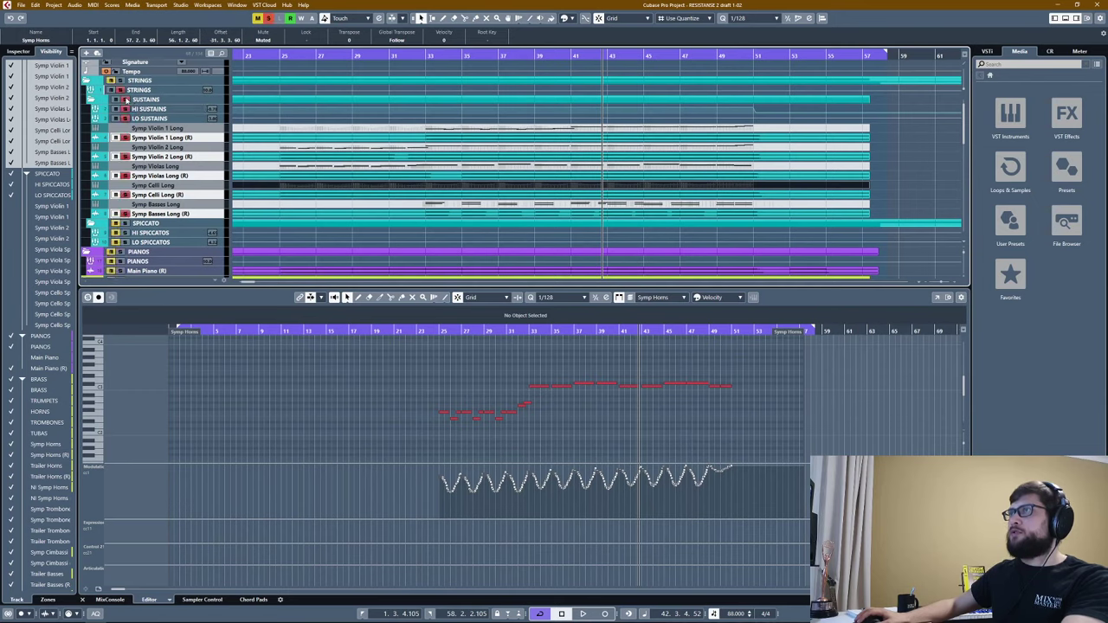
click(426, 55)
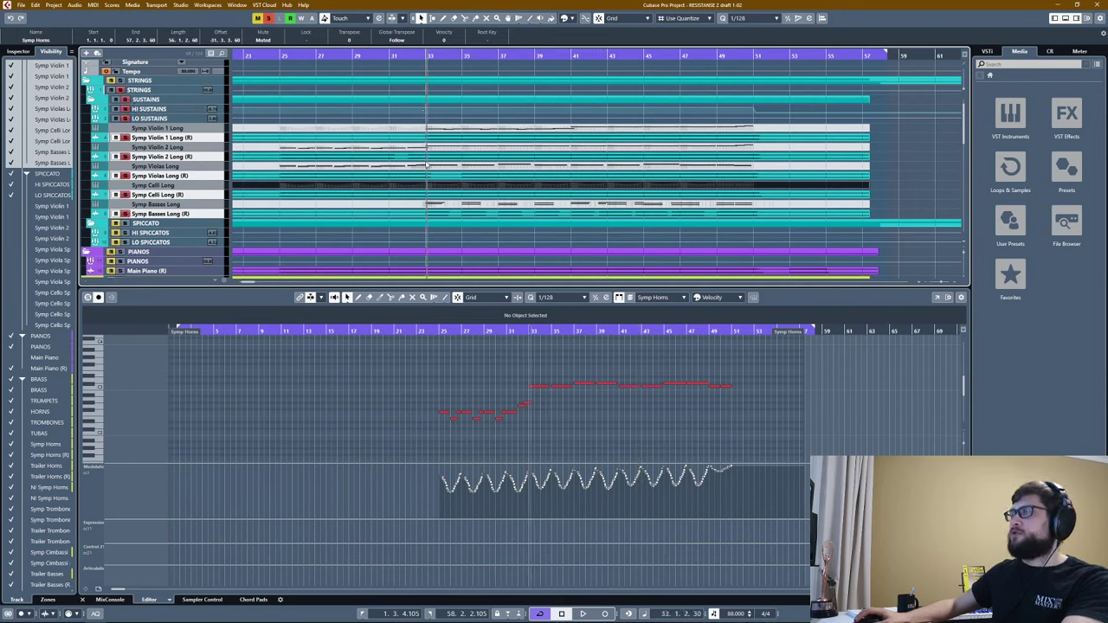
key(space)
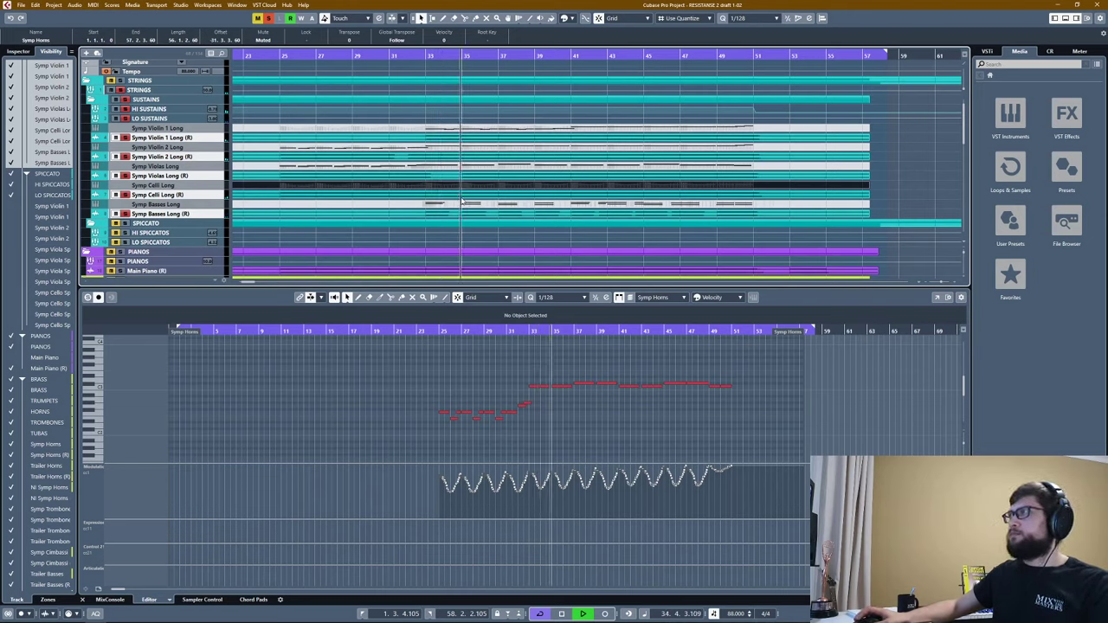
scroll(538, 204, down, 10)
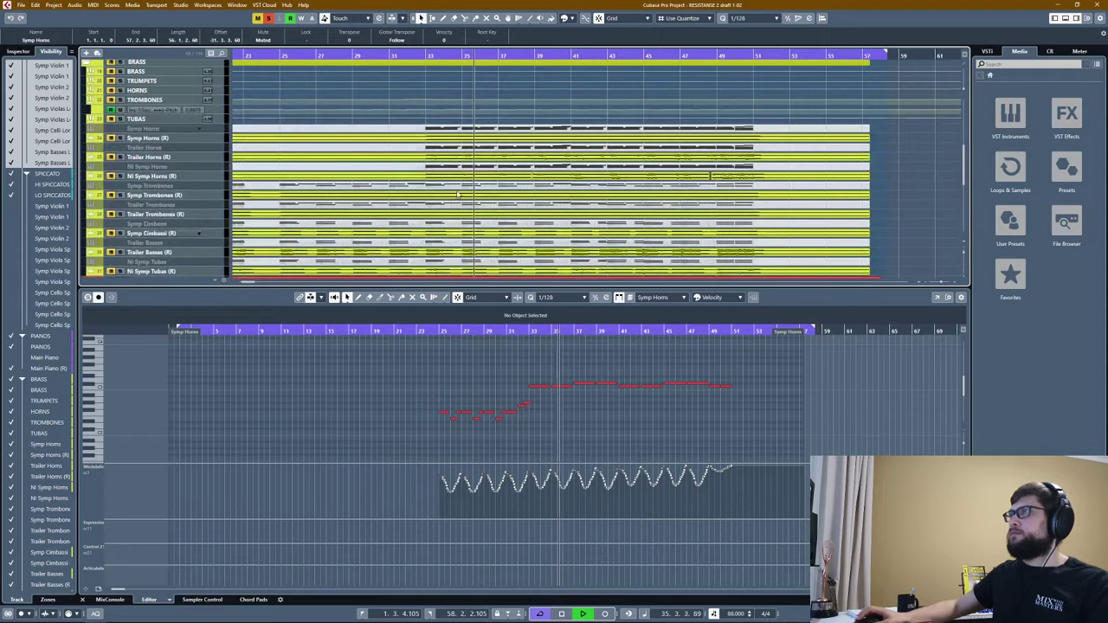
scroll(484, 194, up, 15)
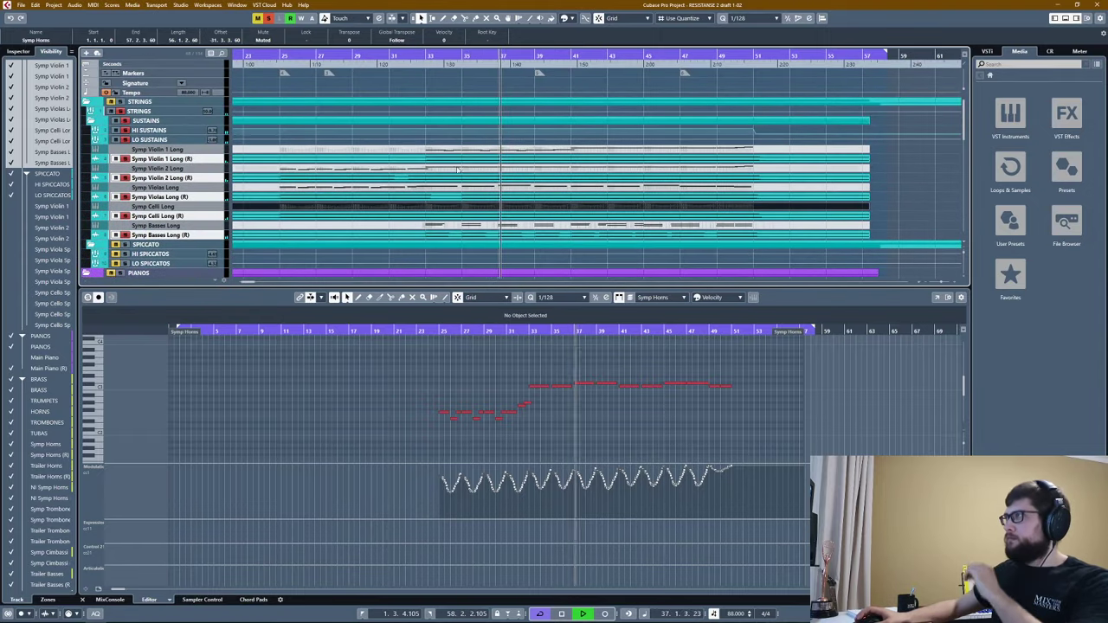
key(space)
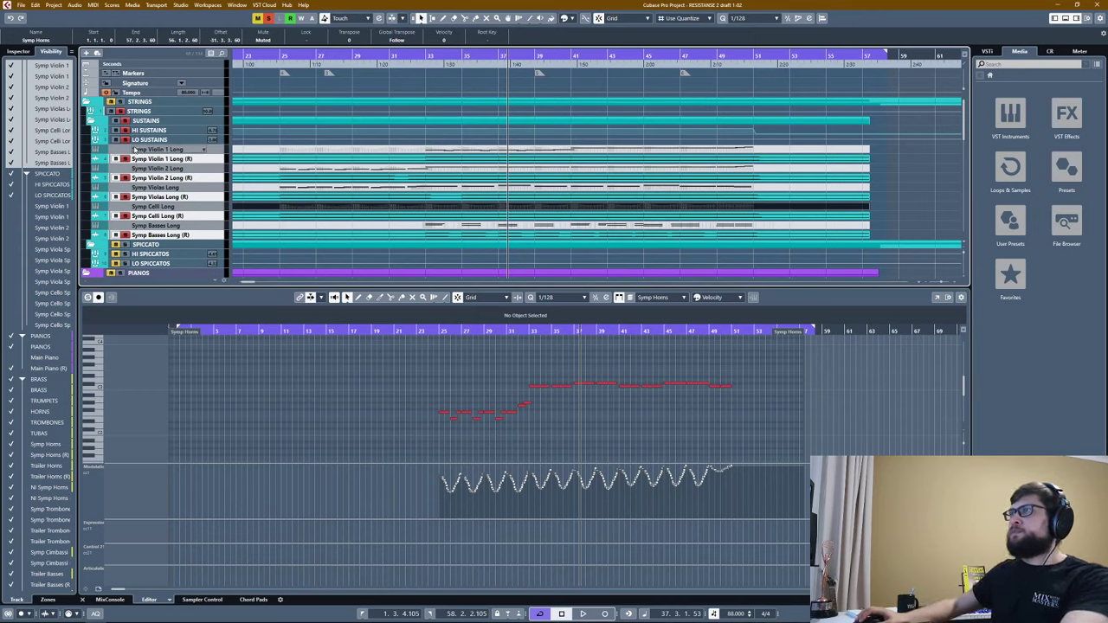
Close the key editor, clear the active solos and solo the SUSTAINS folder again.
click(126, 115)
key(ctrl+alt+e)
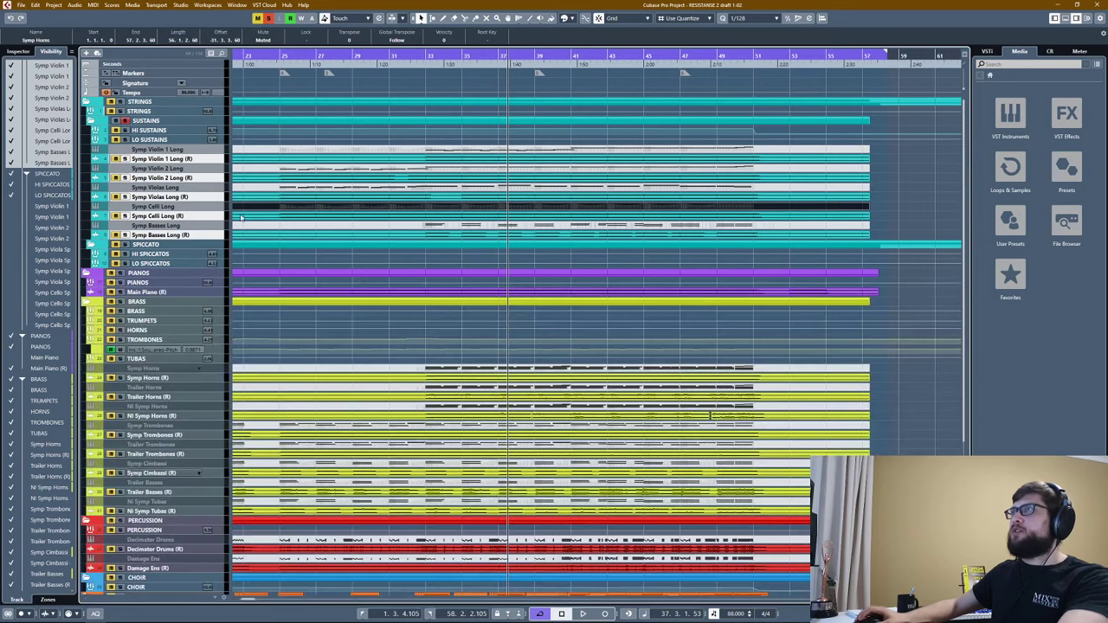
click(131, 122)
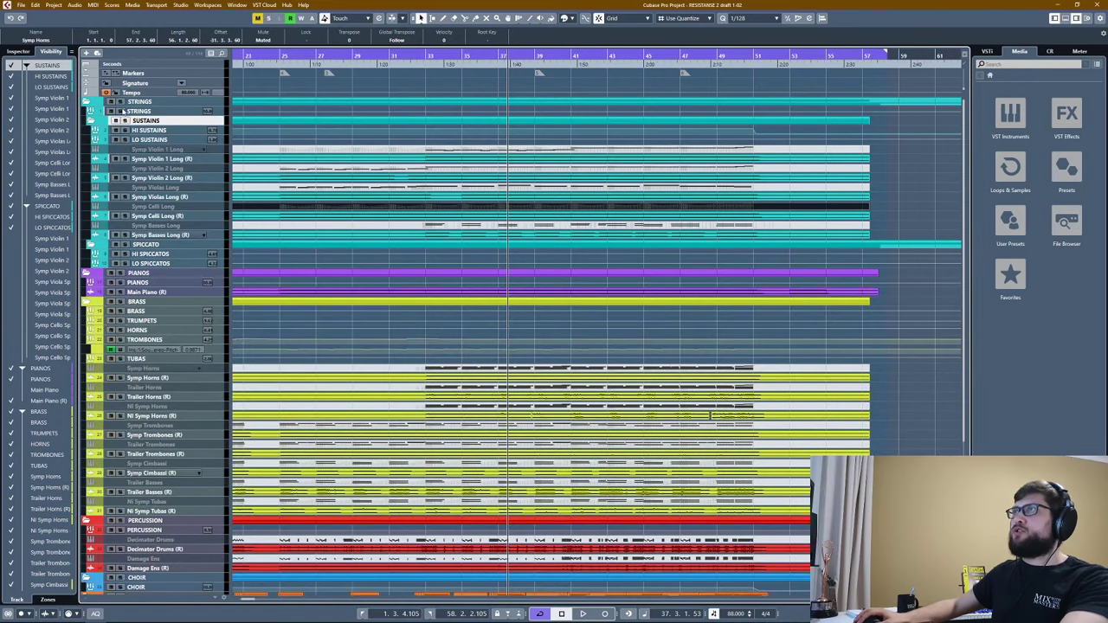
click(124, 120)
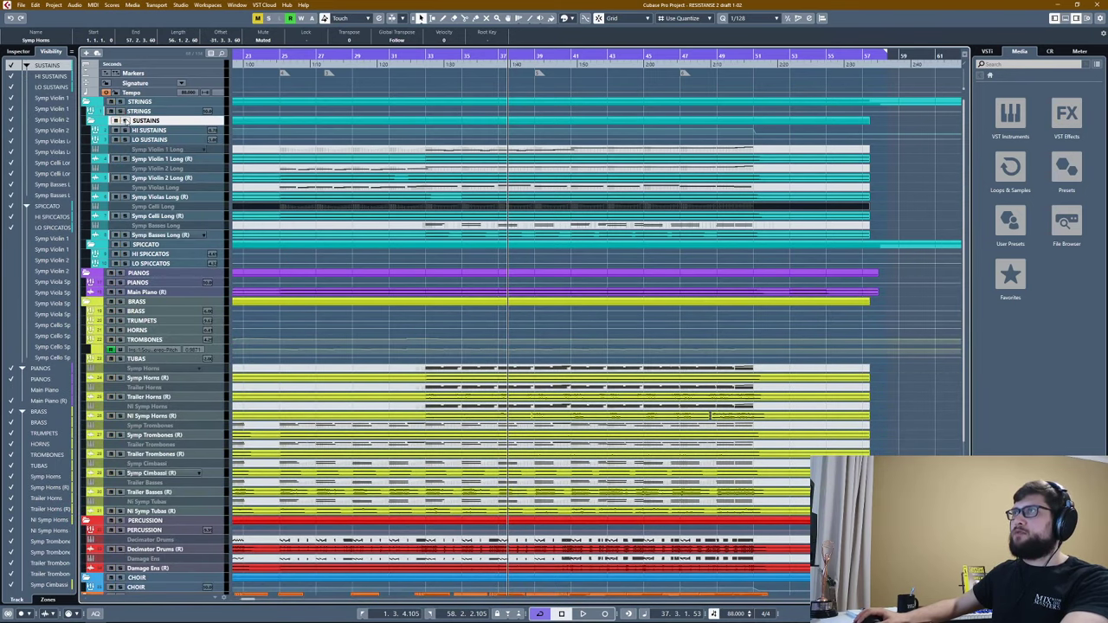
Add the BRASS folder and MAIN SYNTH to the soloed sustains and play the combination from bar 37 to bar 39.
scroll(116, 320, down, 4)
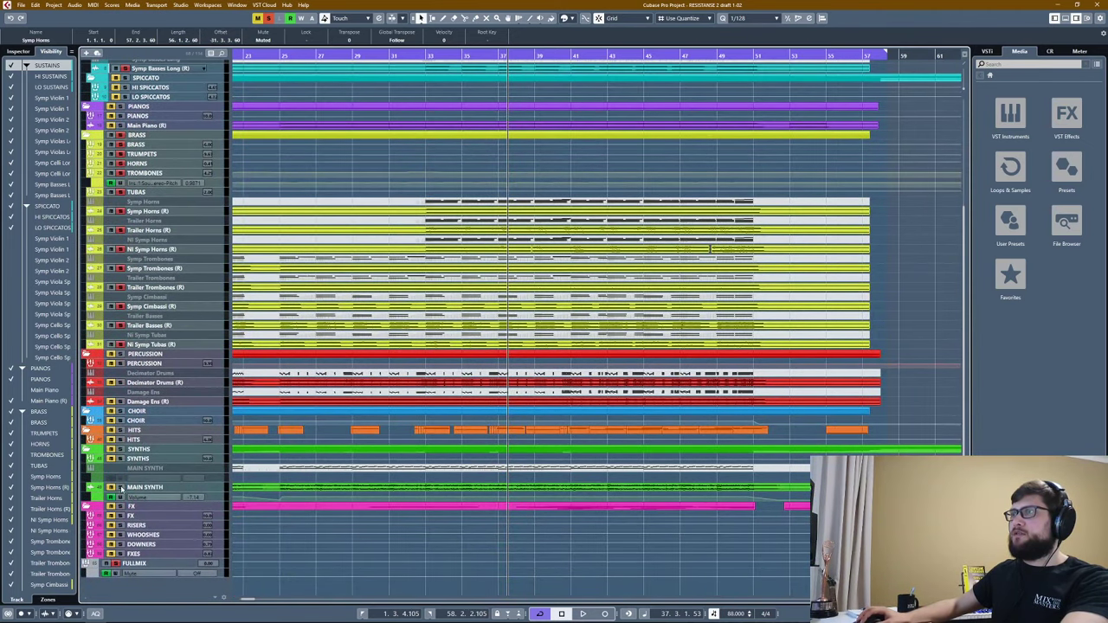
click(582, 614)
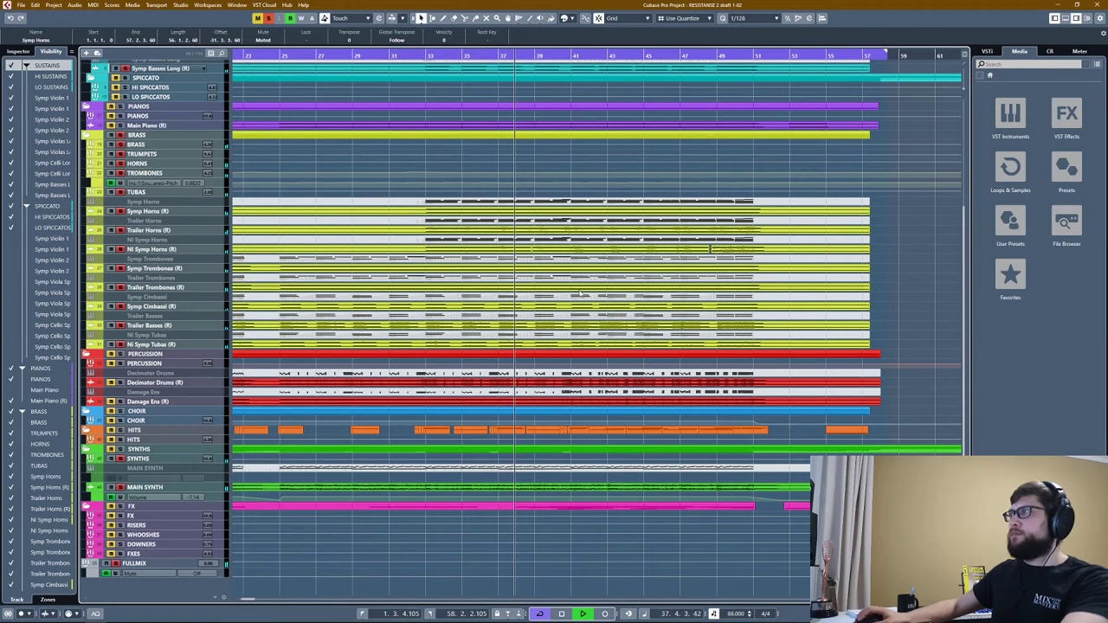
scroll(580, 292, up, 2)
scroll(520, 294, up, 1)
scroll(468, 295, down, 2)
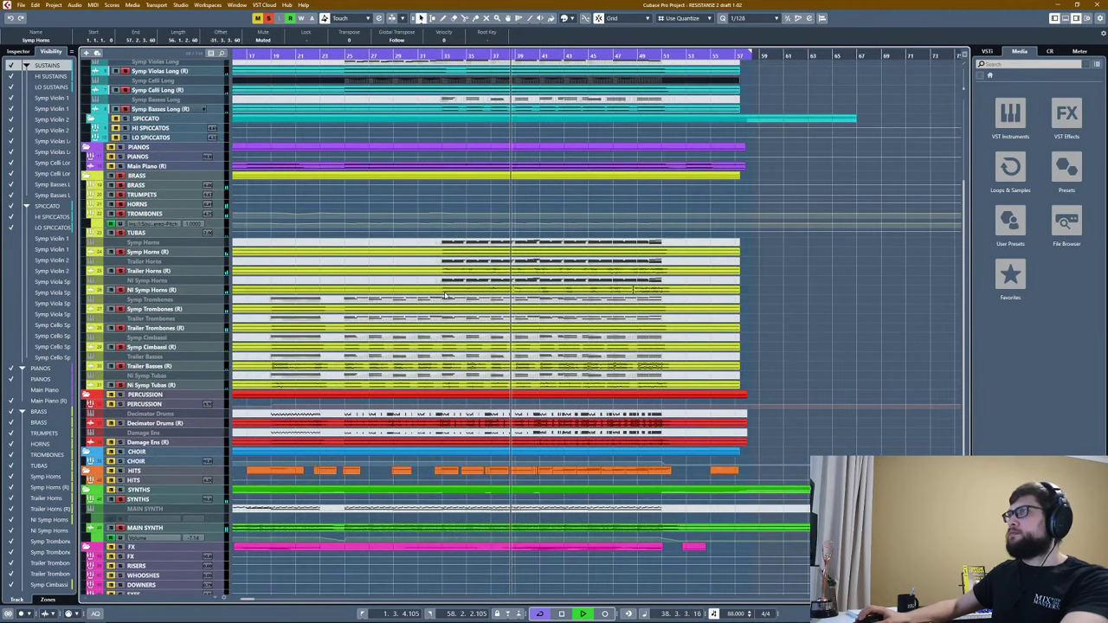
key(space)
Add the percussion to the soloed tracks, then reveal and solo all the violin, viola and cello tracks in the SPICCATO folder.
scroll(416, 351, up, 3)
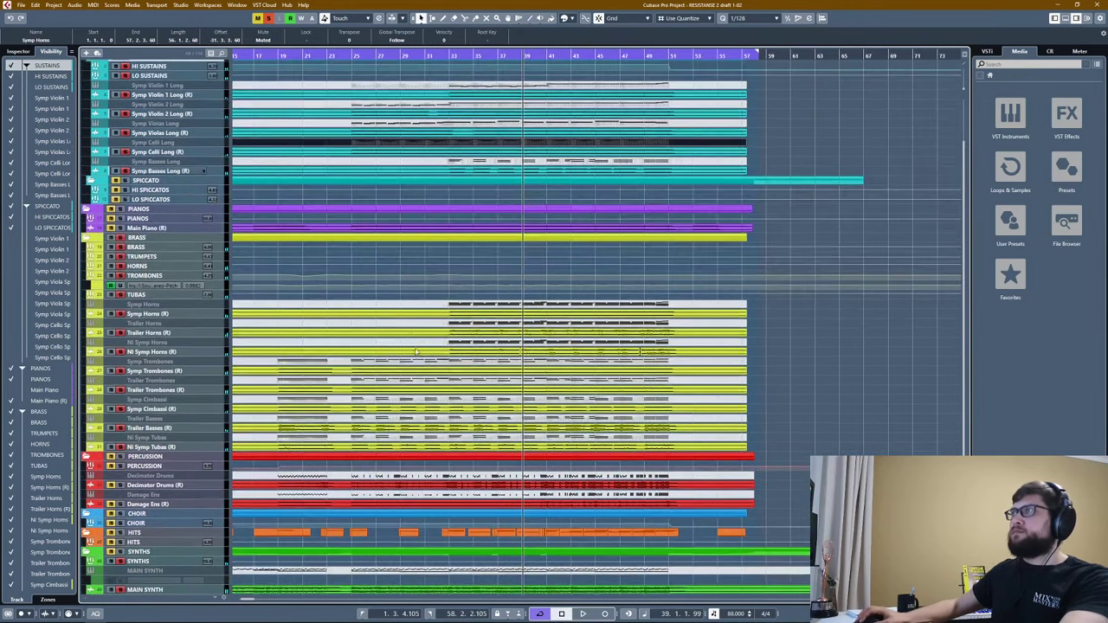
scroll(362, 260, up, 3)
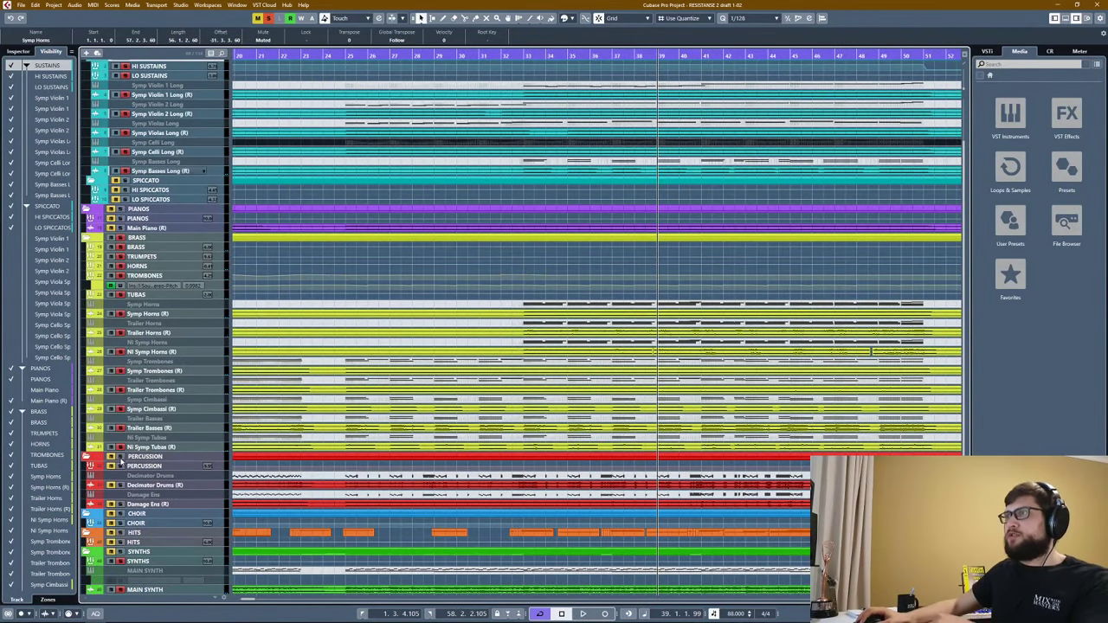
scroll(223, 207, down, 4)
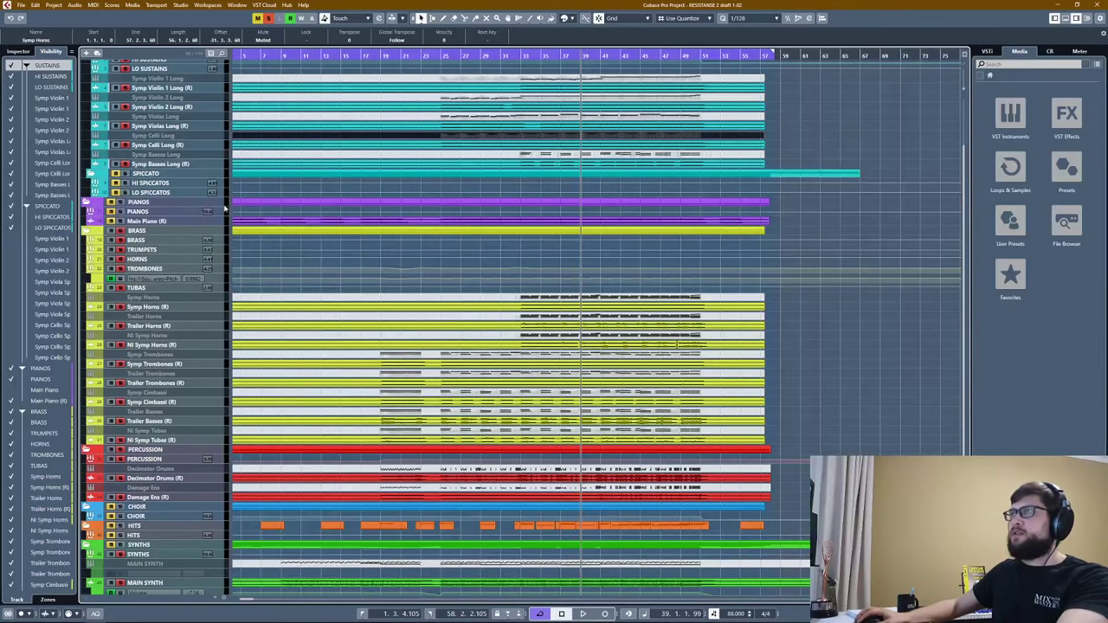
scroll(212, 102, up, 3)
drag(15, 244, 12, 360)
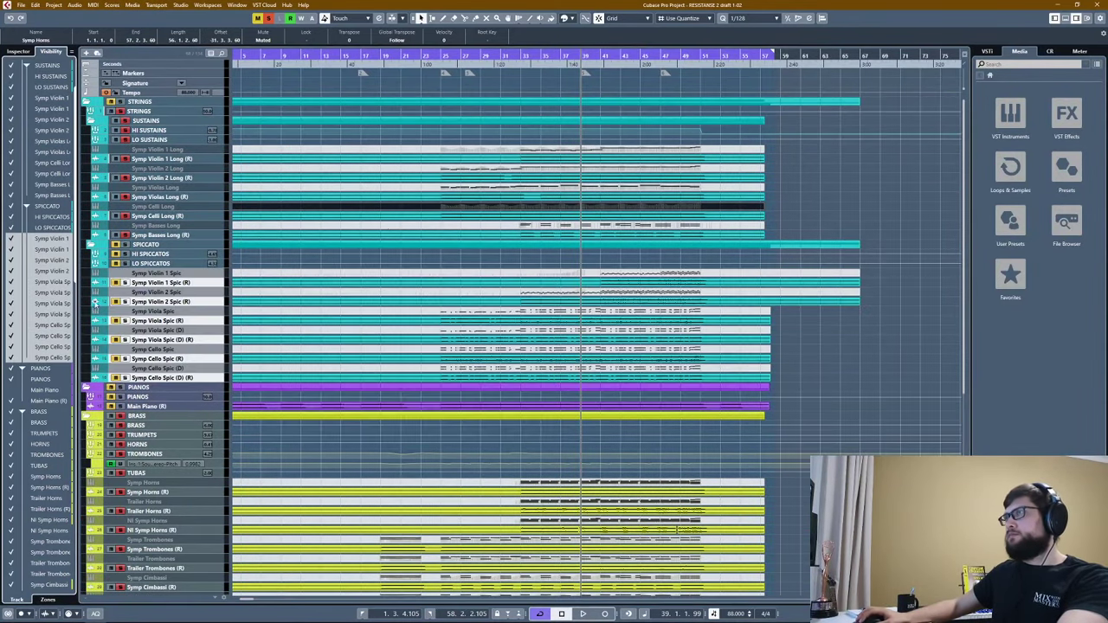
click(158, 283)
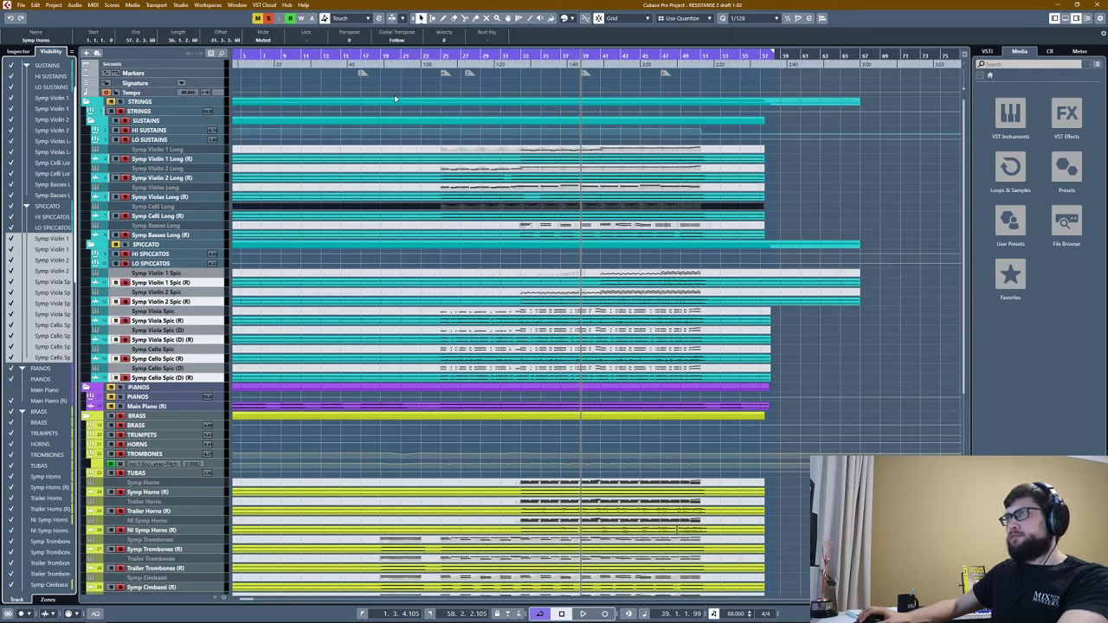
Clear all solos, solo only the SPICCATO folder and start playback around bar 25.
click(444, 55)
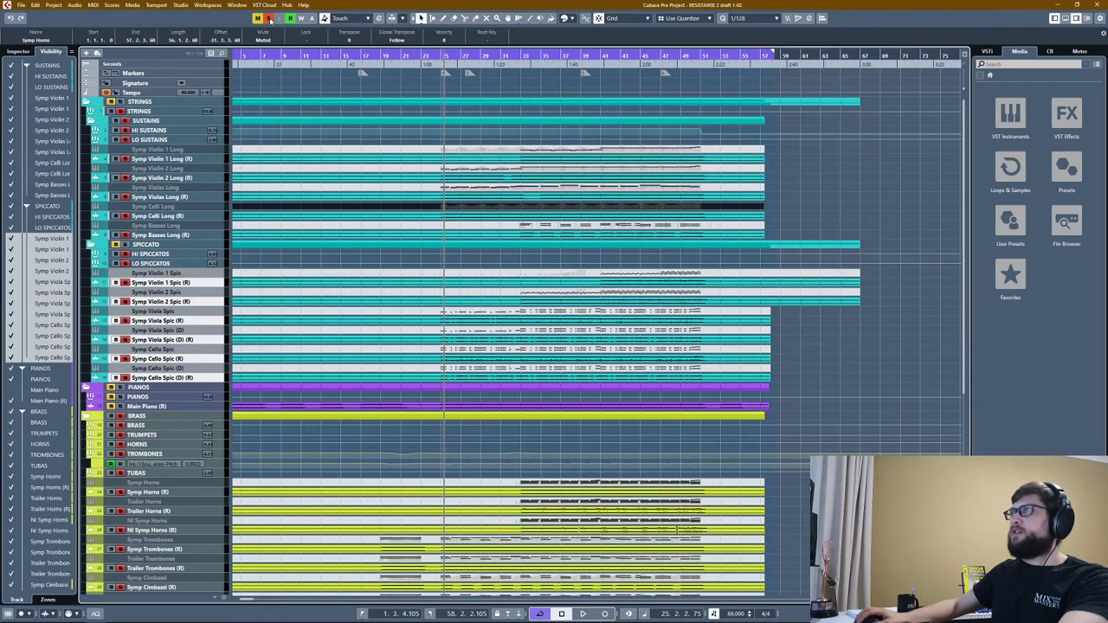
click(124, 244)
scroll(449, 95, down, 1)
key(h)
key(h)
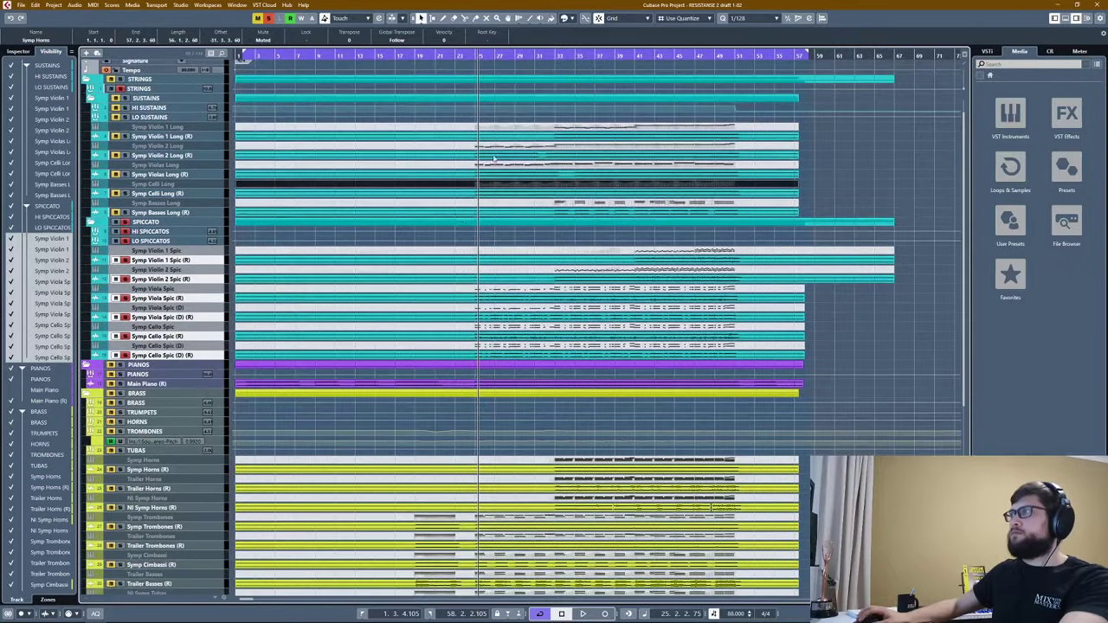
key(space)
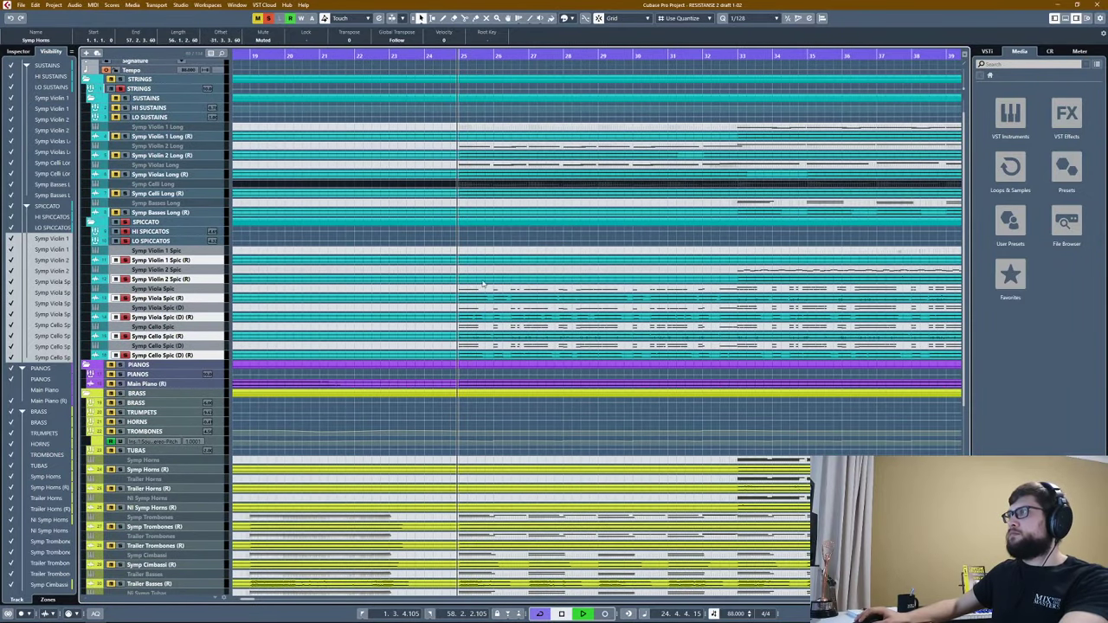
Listen to the soloed spiccato strings up to bar 36, following how the viola, cello and violin parts enter.
key(g)
key(h)
key(h)
key(h)
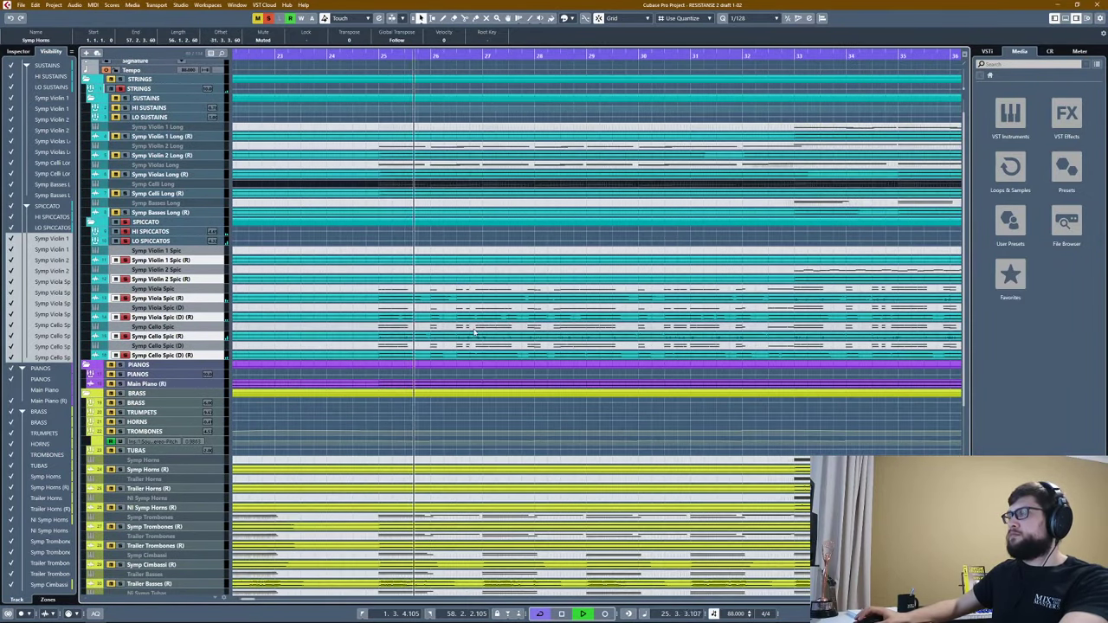
key(g)
scroll(535, 325, up, 1)
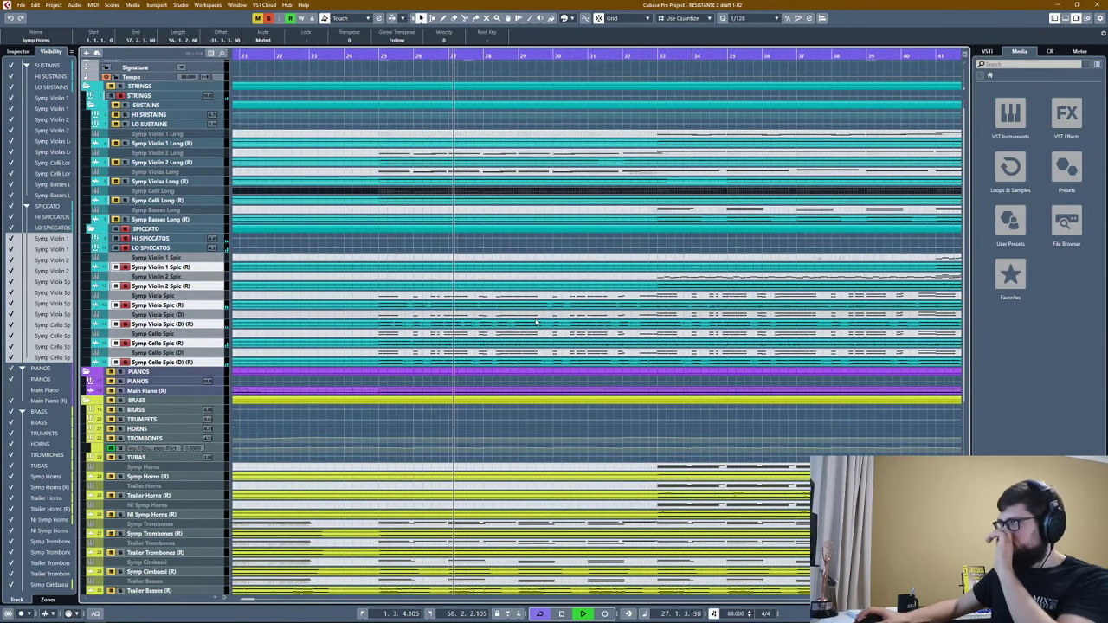
scroll(590, 313, down, 1)
scroll(589, 314, right, 1)
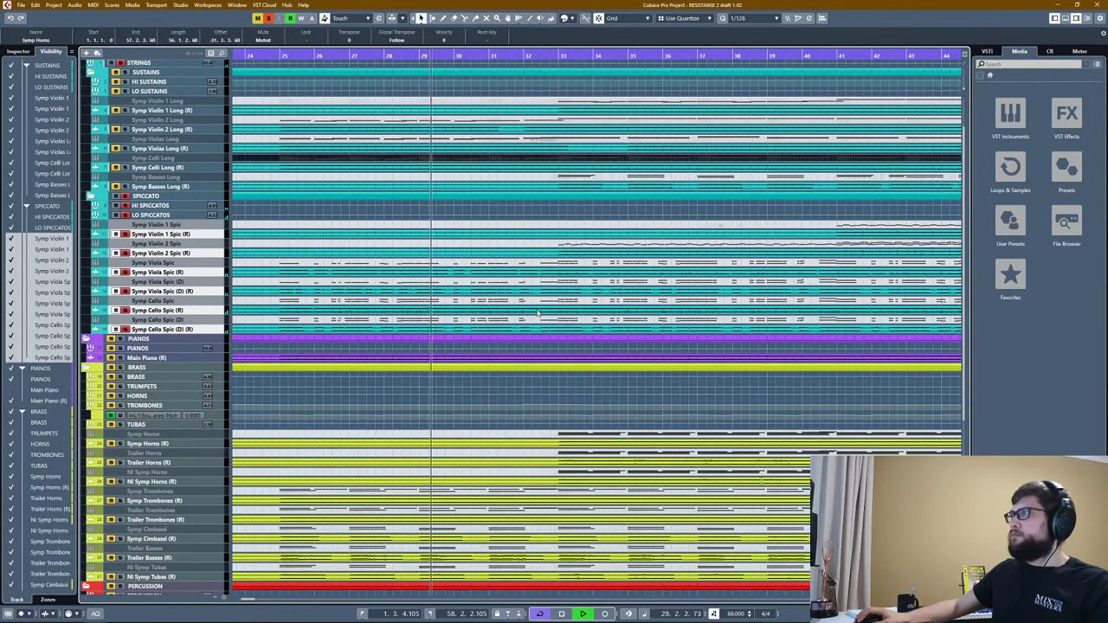
scroll(510, 289, down, 1)
scroll(511, 289, right, 1)
scroll(511, 289, up, 2)
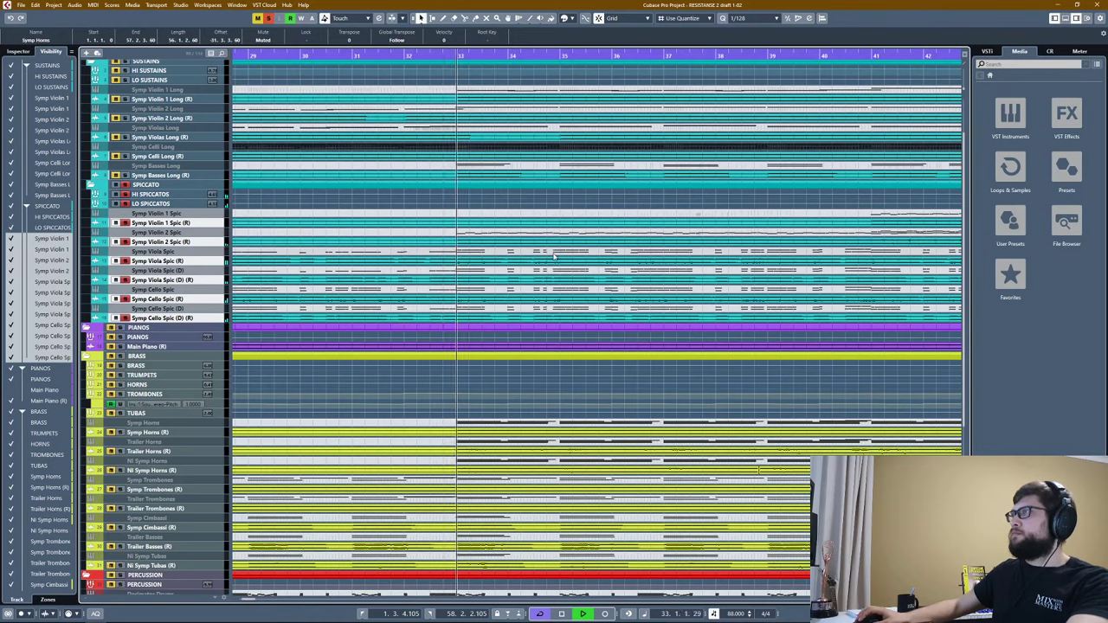
key(g)
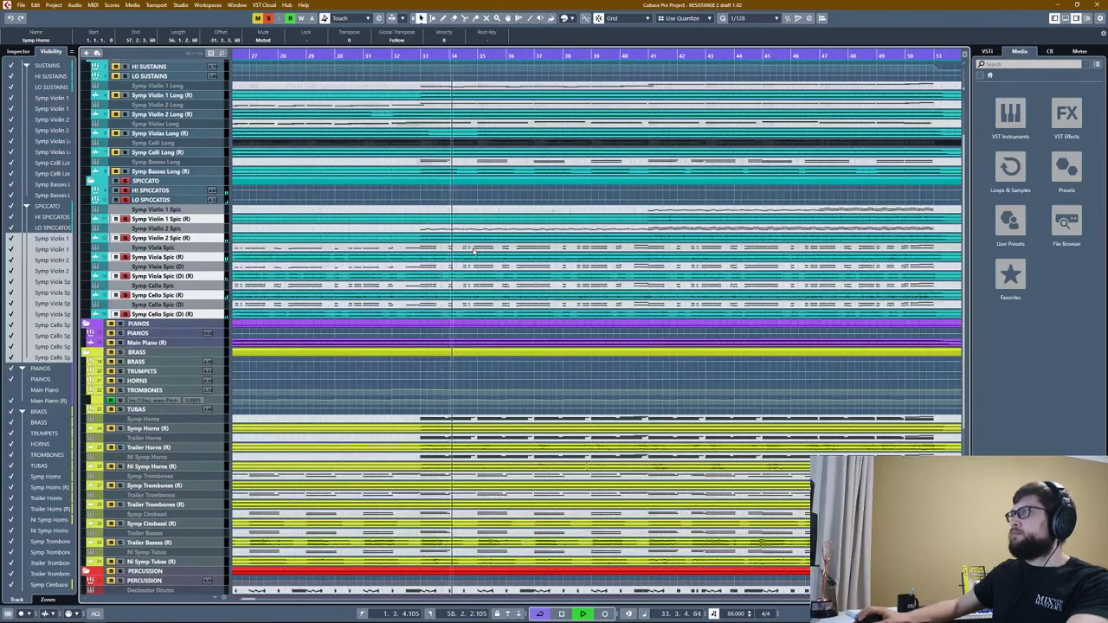
key(g)
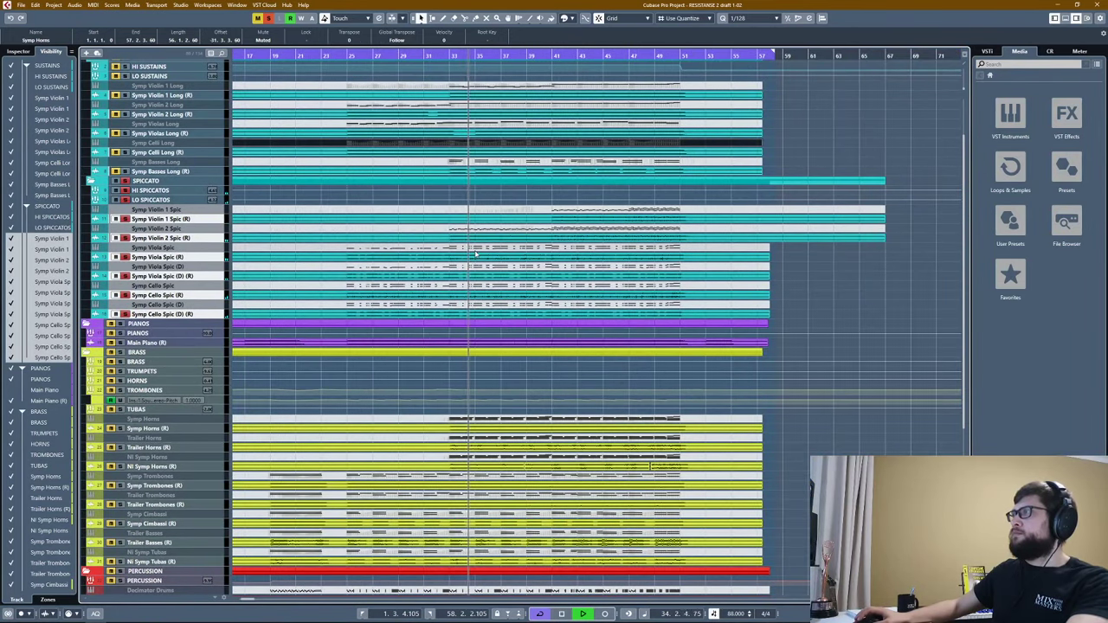
key(h)
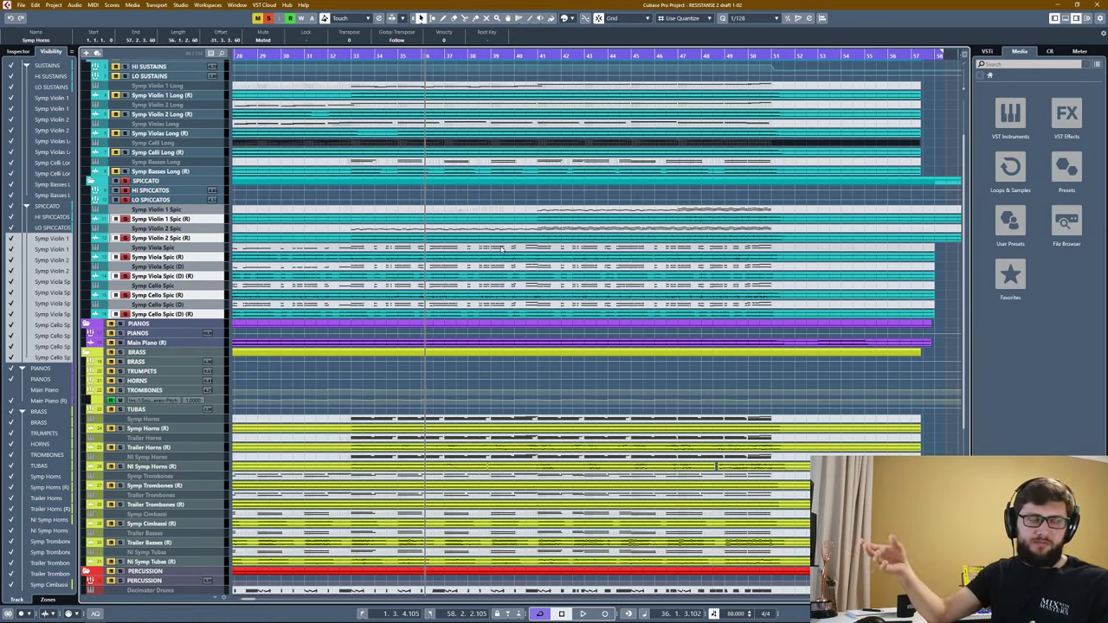
Open the FabFilter Pro-L 2 limiter inserted on the FULLMIX track.
scroll(662, 322, down, 5)
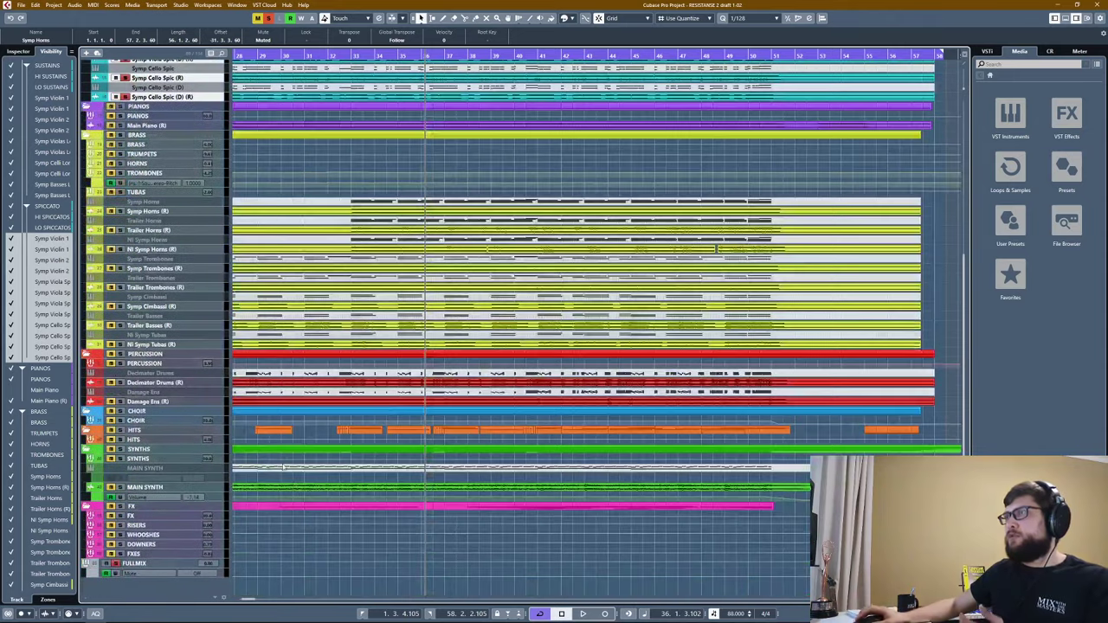
click(174, 563)
click(10, 52)
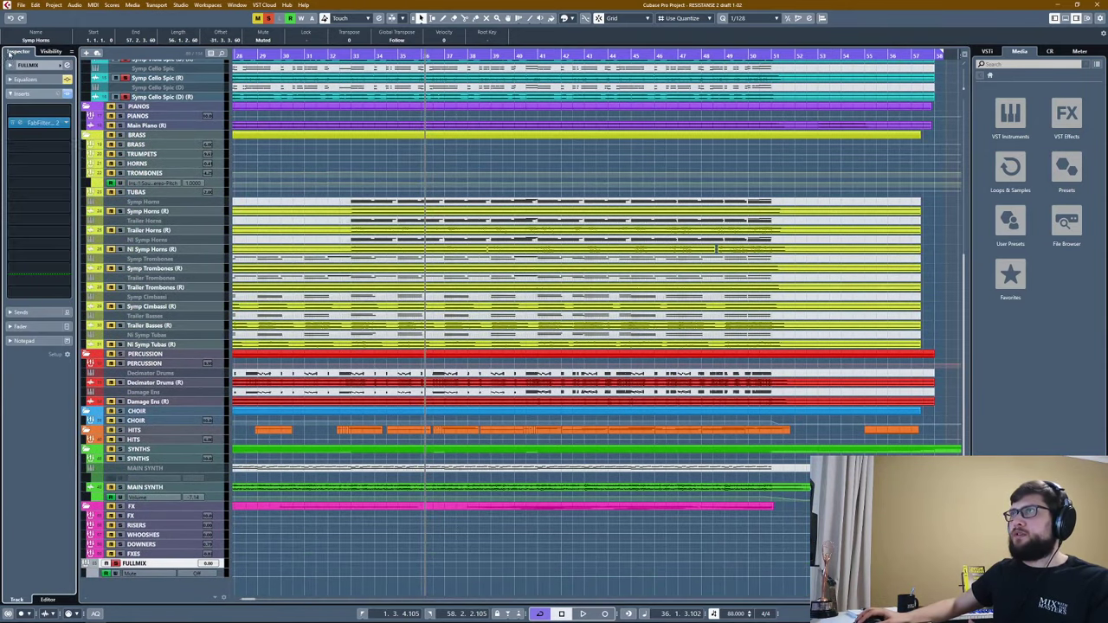
click(39, 124)
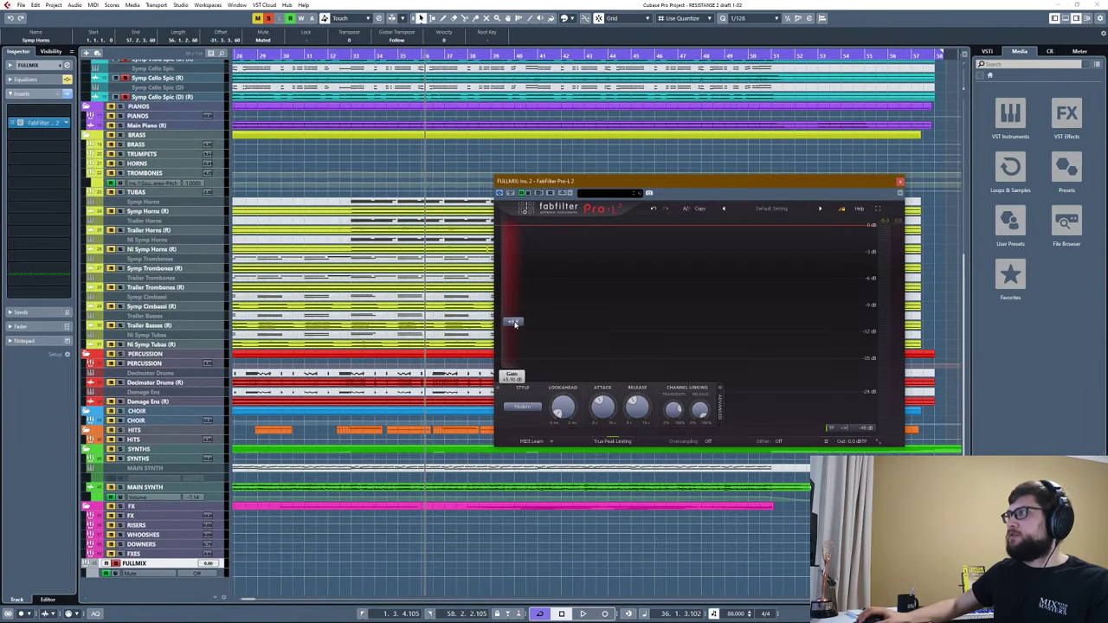
Close the Pro-L 2 limiter window and listen to the soloed spiccato strings from bar 36 to bar 37.
click(898, 184)
key(space)
scroll(456, 345, up, 5)
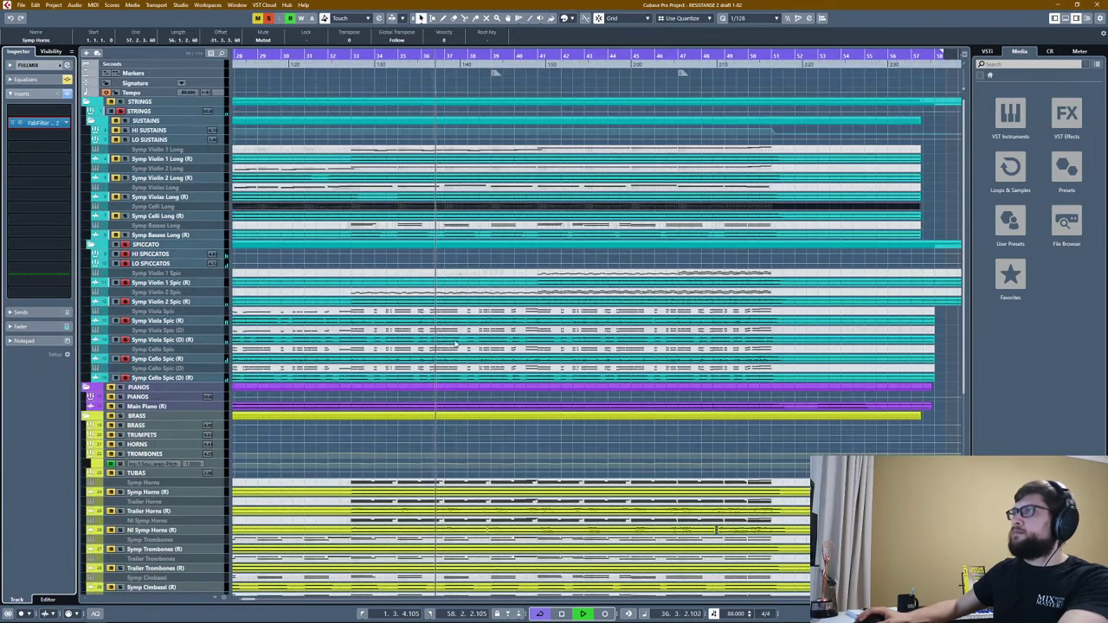
key(h)
key(h)
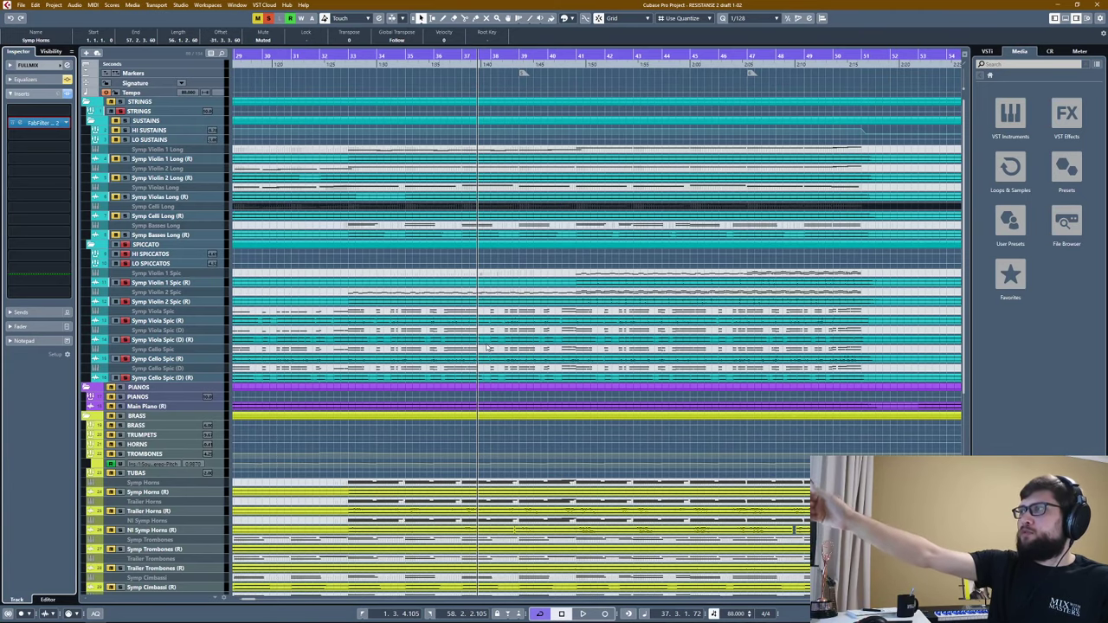
Solo the percussion together with the spiccato strings and start playback around bar 25.
scroll(422, 334, down, 10)
scroll(421, 334, up, 1)
scroll(422, 334, left, 3)
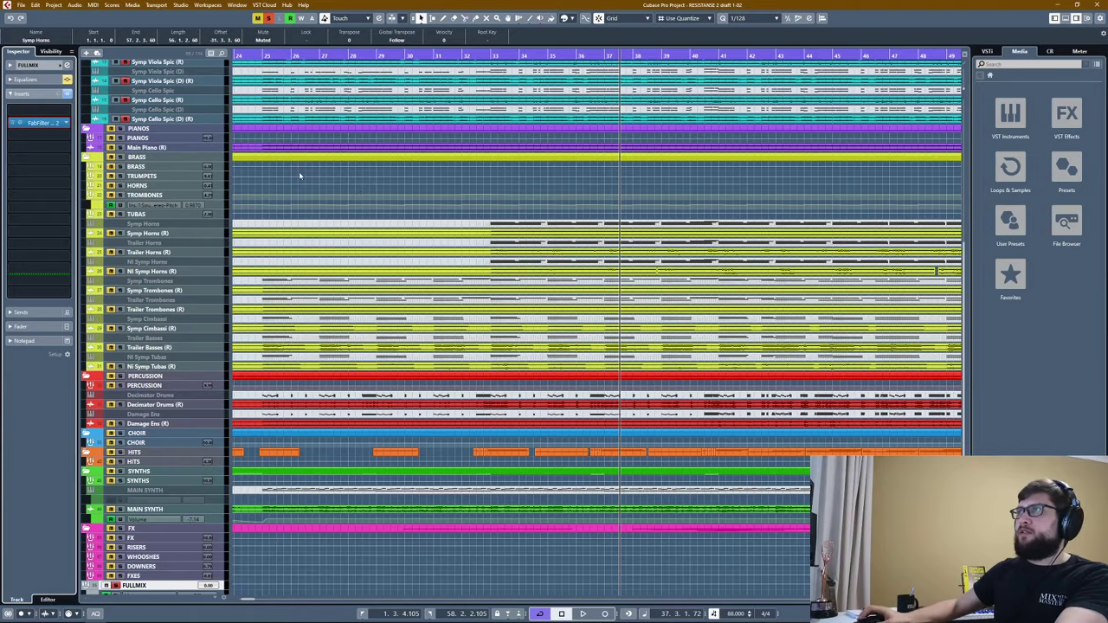
key(h)
scroll(178, 411, up, 2)
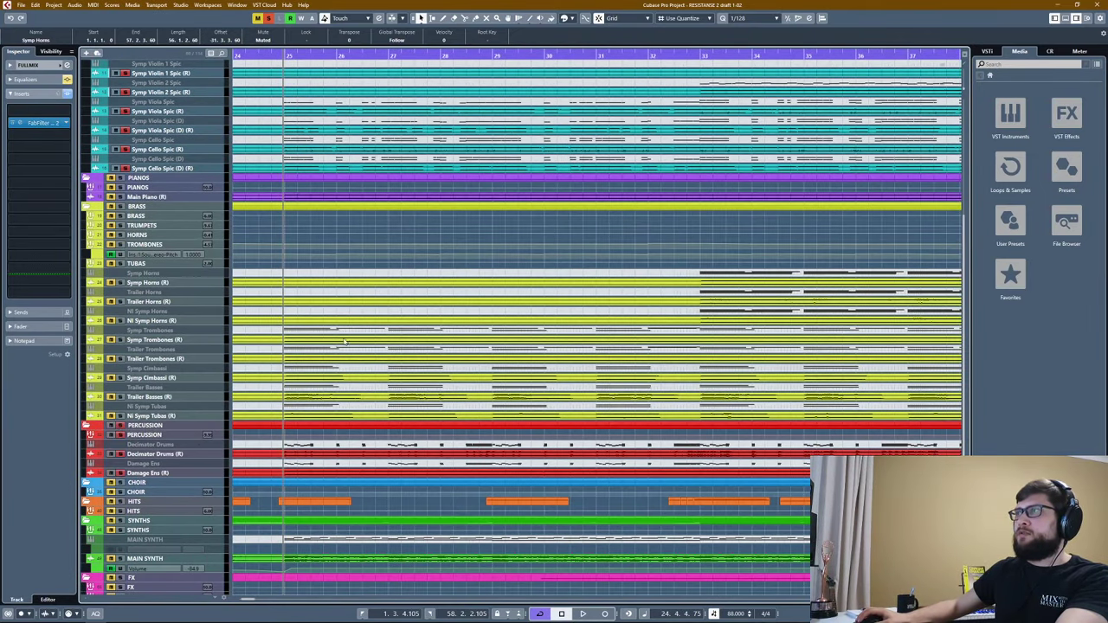
scroll(320, 260, up, 4)
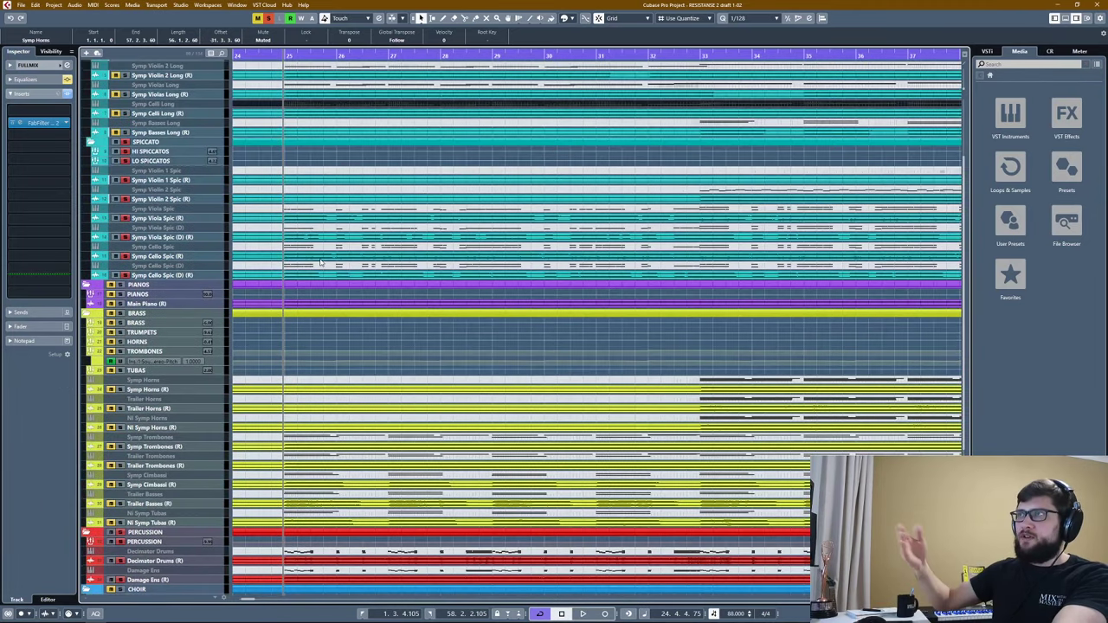
key(space)
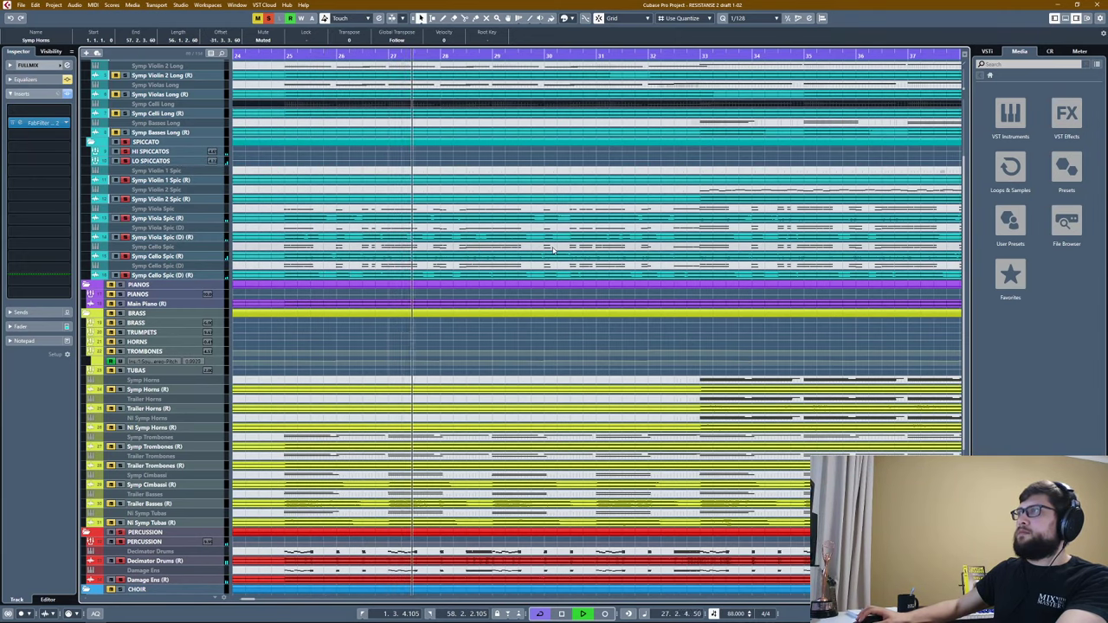
Listen to the spiccato strings and percussion up to about bar 29, following the upcoming parts in the arrangement.
key(g)
key(g)
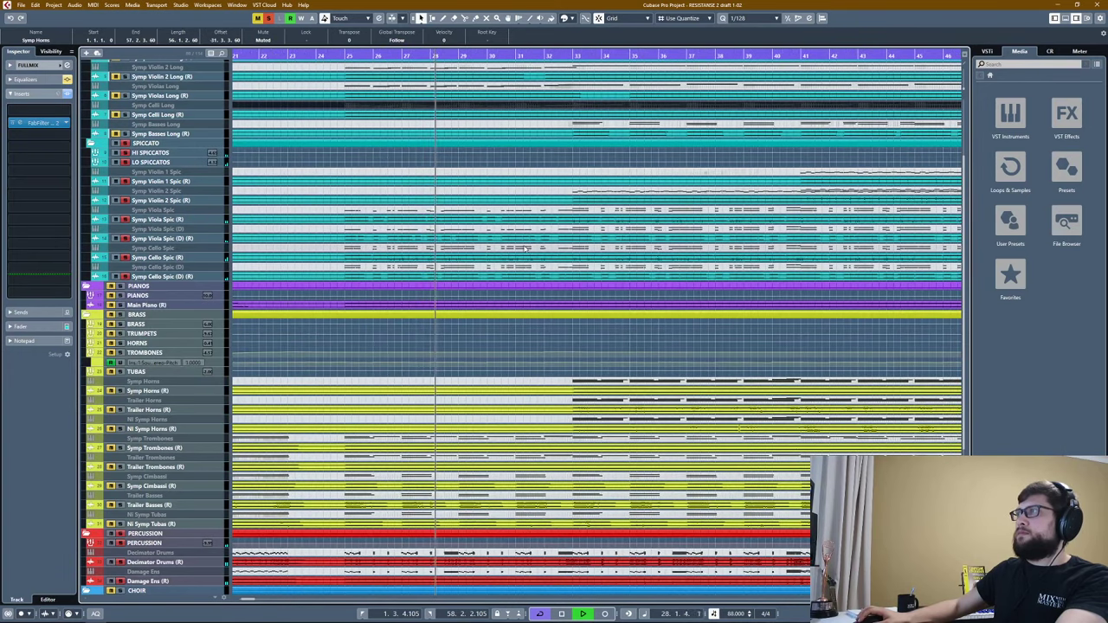
scroll(502, 250, right, 2)
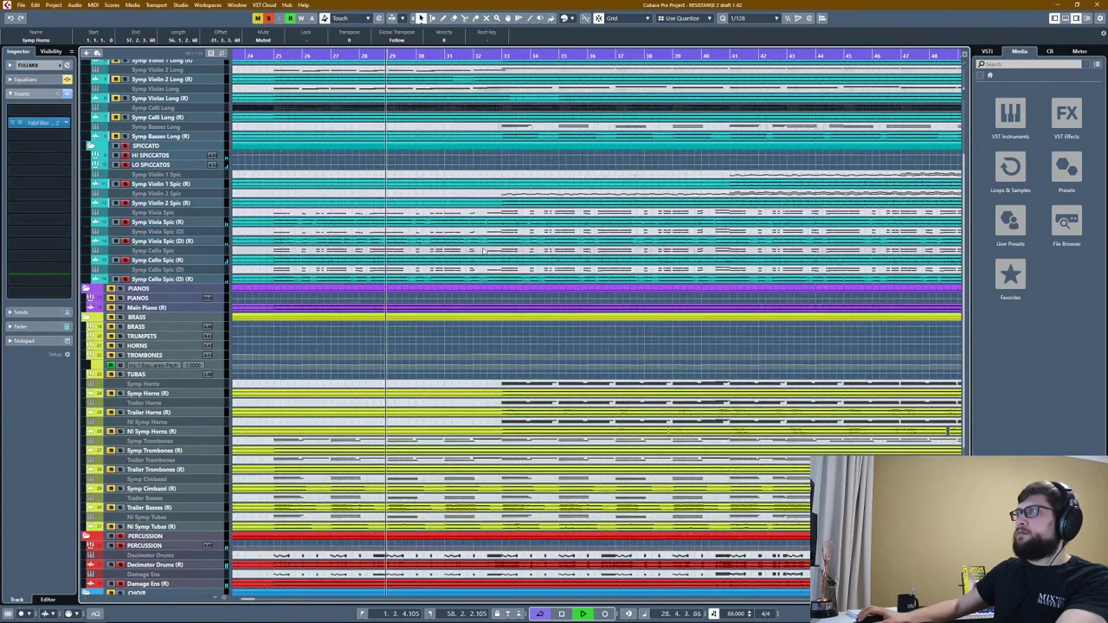
key(space)
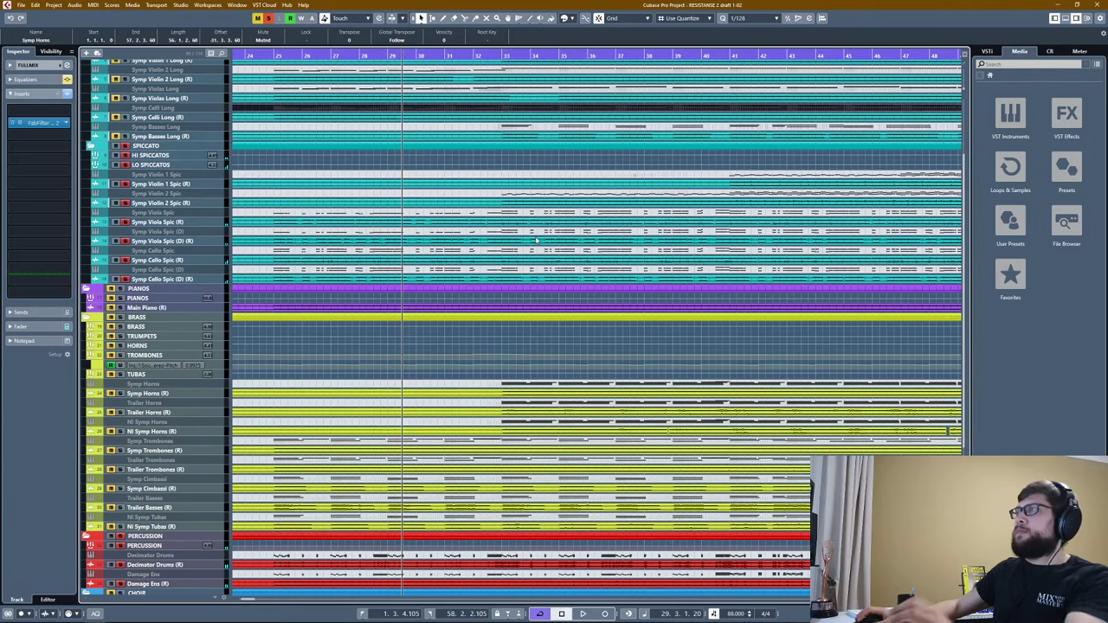
Set the playback position just before bar 33, add MAIN SYNTH to the soloed tracks and start playback.
click(498, 56)
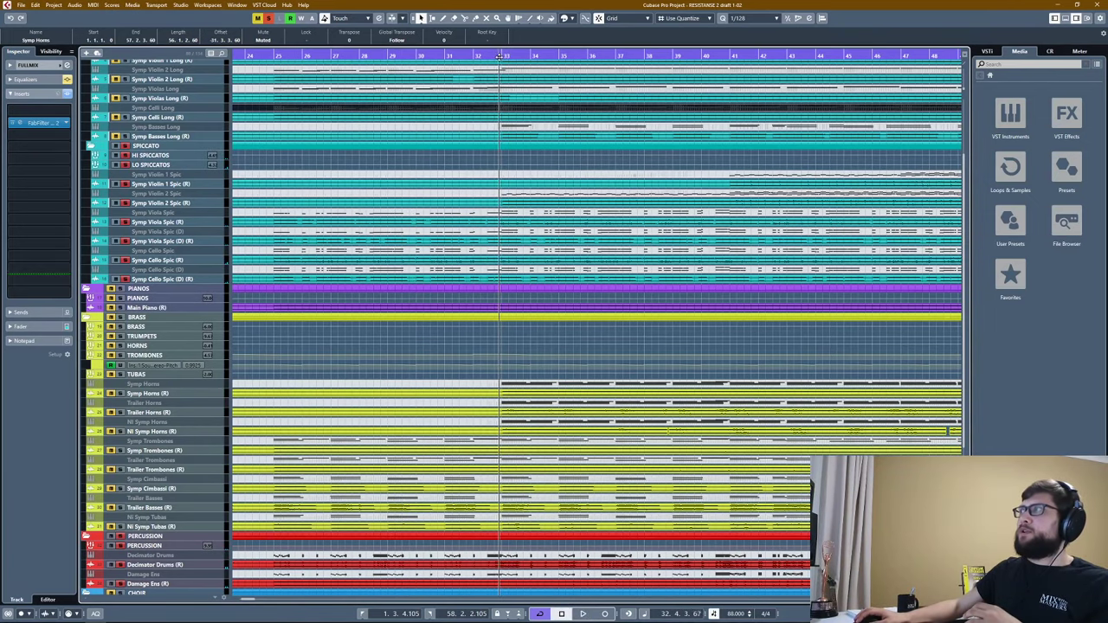
scroll(727, 163, right, 4)
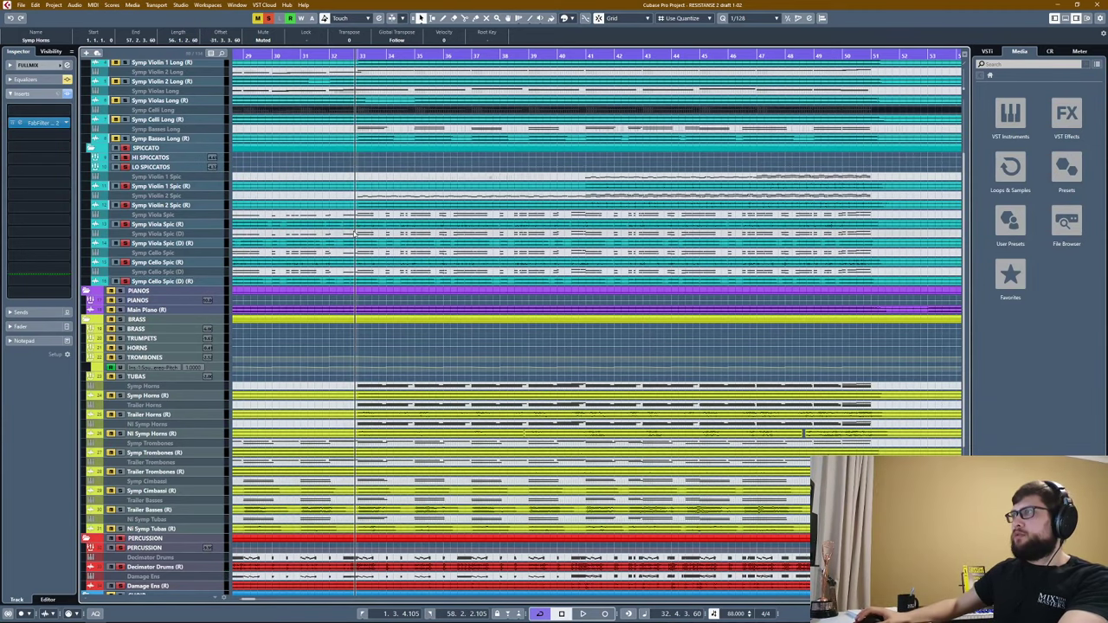
scroll(178, 453, down, 4)
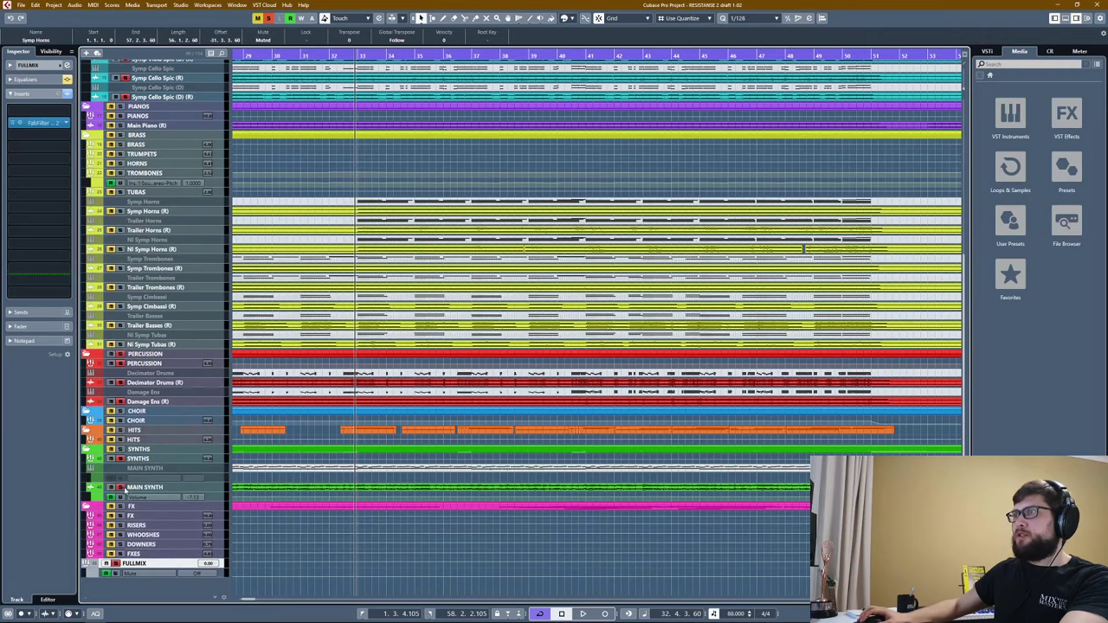
click(139, 490)
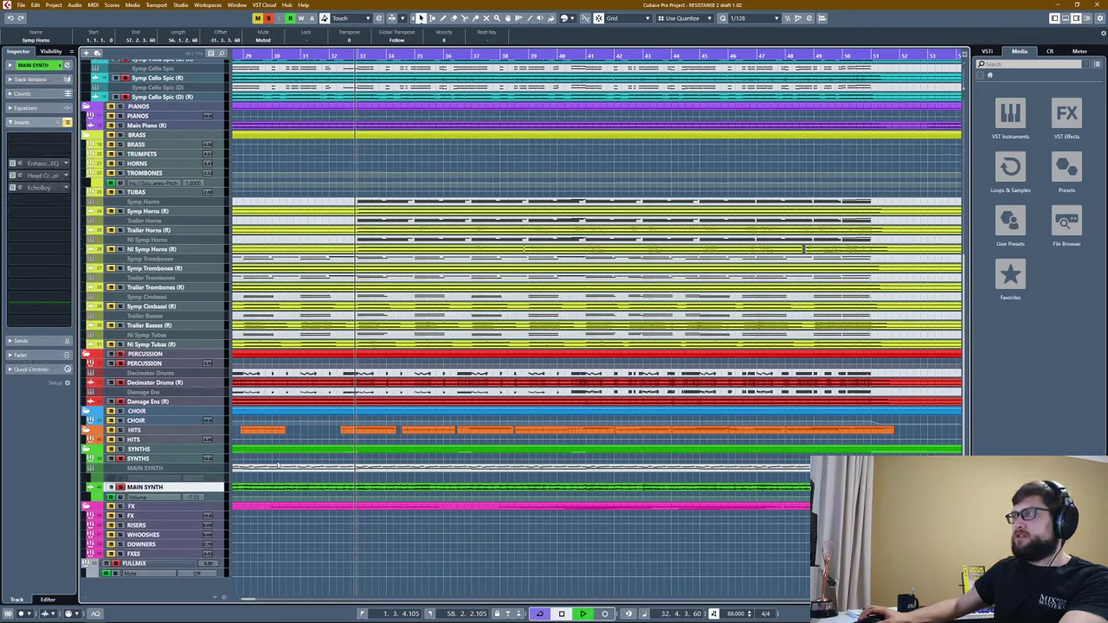
key(space)
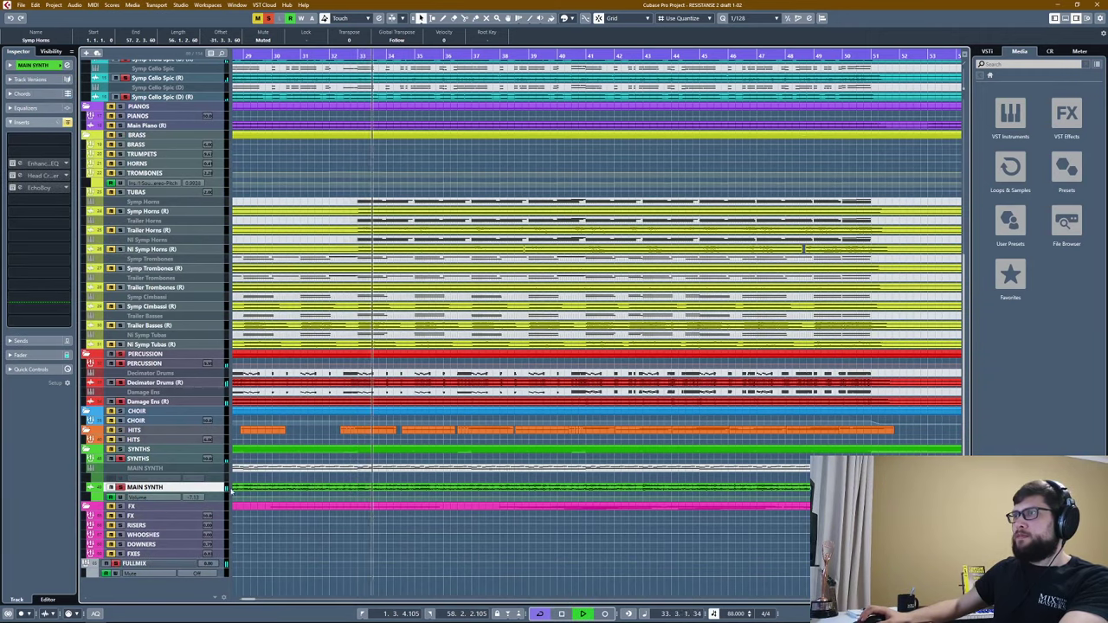
Open the Symp Violin 2 Spic part in the note editor and examine its notes from bar 33 during playback.
scroll(366, 471, up, 5)
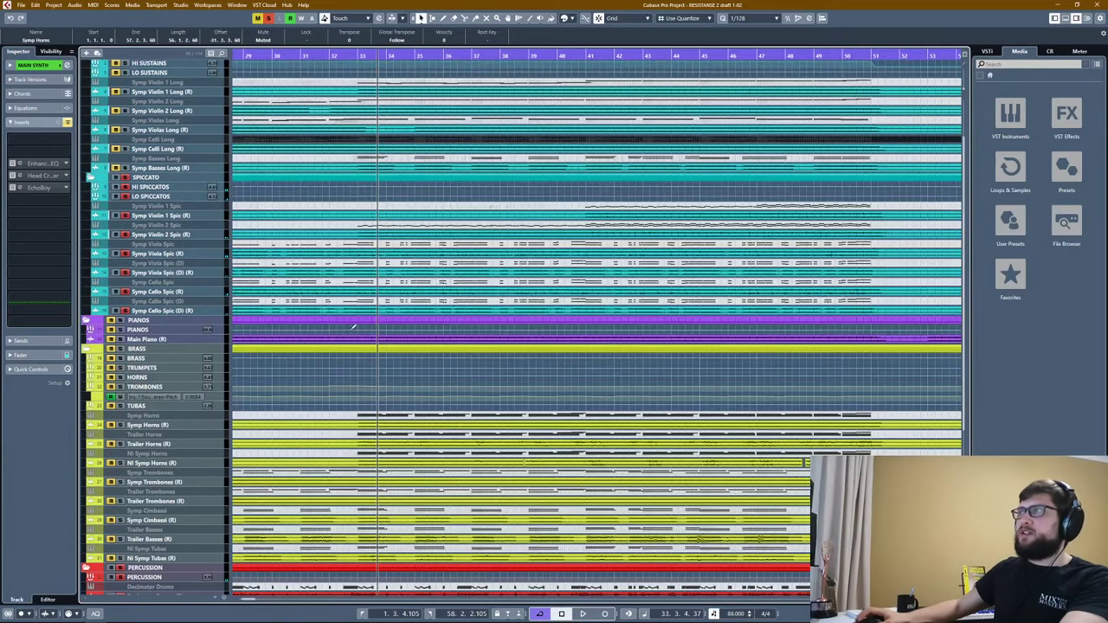
double_click(354, 228)
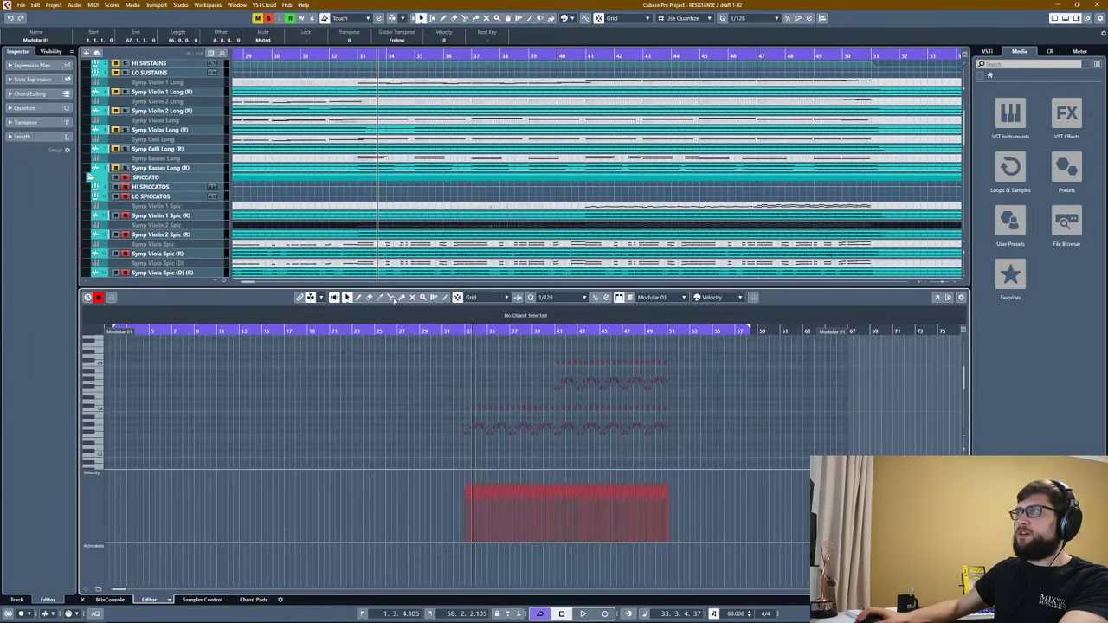
scroll(468, 389, up, 8)
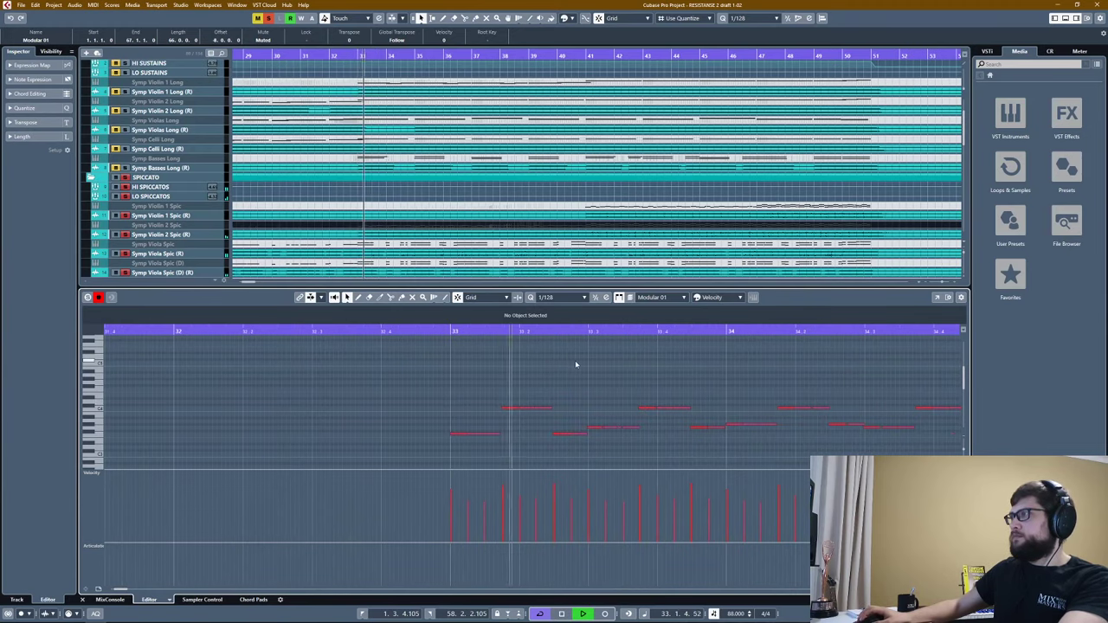
drag(650, 368, 400, 363)
scroll(400, 363, down, 3)
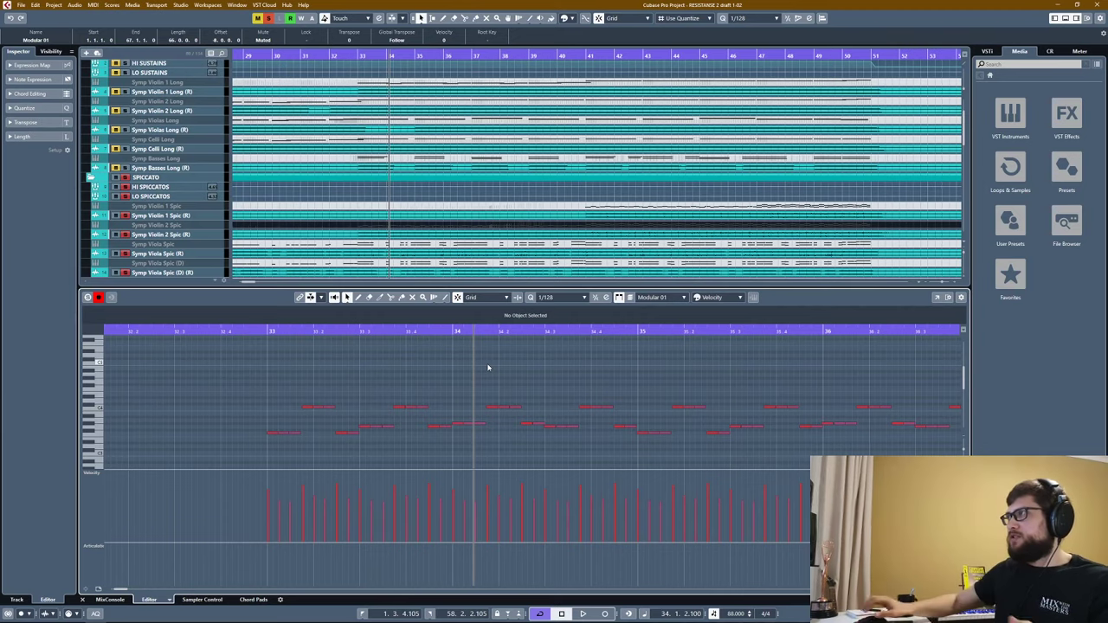
Examine the whole Symp Violin 2 Spic pattern and start playback at bar 41, where the upper octave enters.
scroll(519, 364, down, 6)
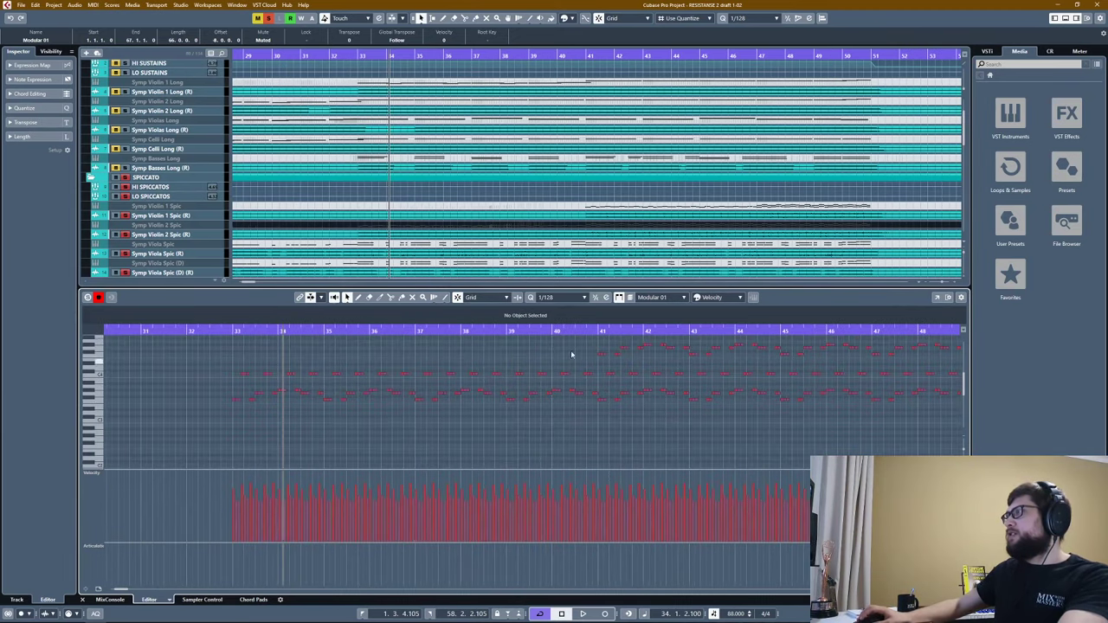
scroll(572, 372, down, 3)
click(575, 331)
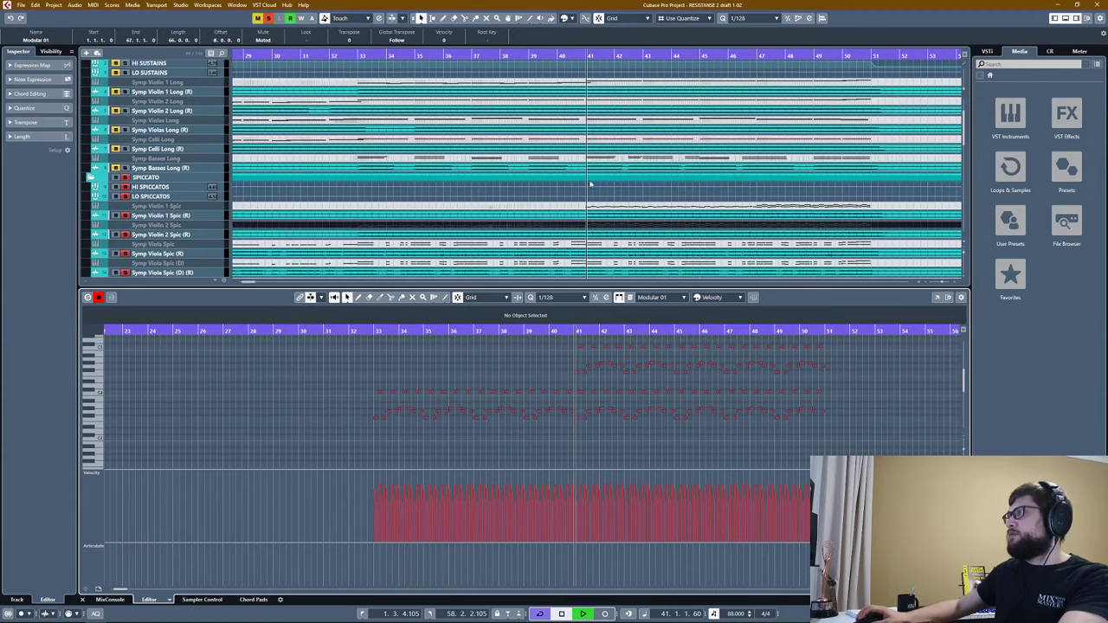
Switch the note editor to the Symp Violin 1 Spic part and follow its notes during playback up to bar 51.
scroll(549, 188, right, 3)
click(586, 210)
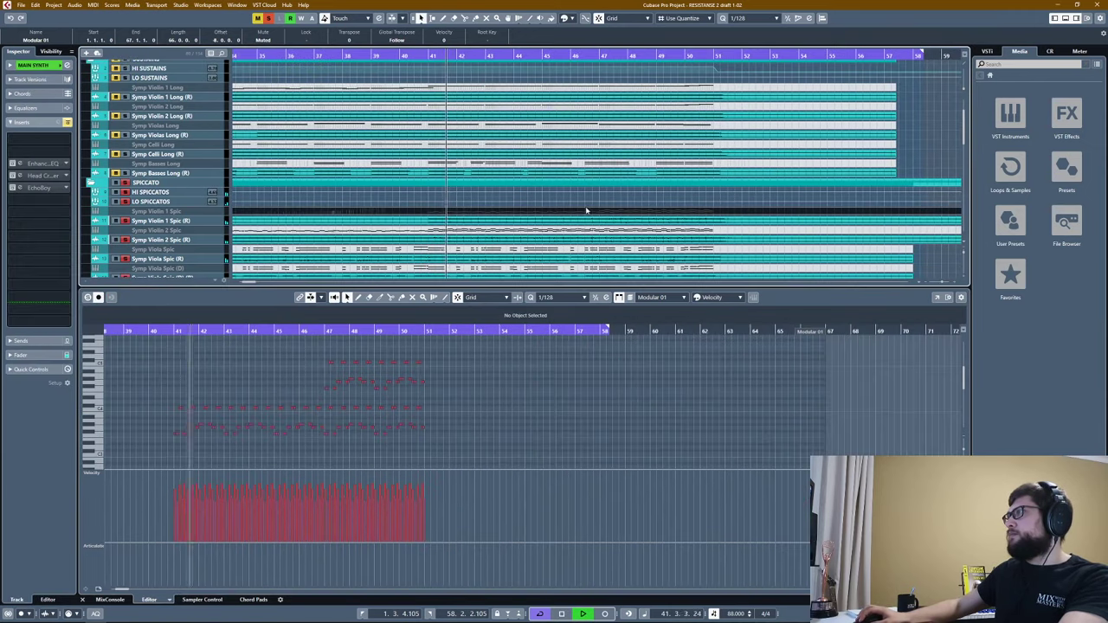
scroll(507, 384, up, 3)
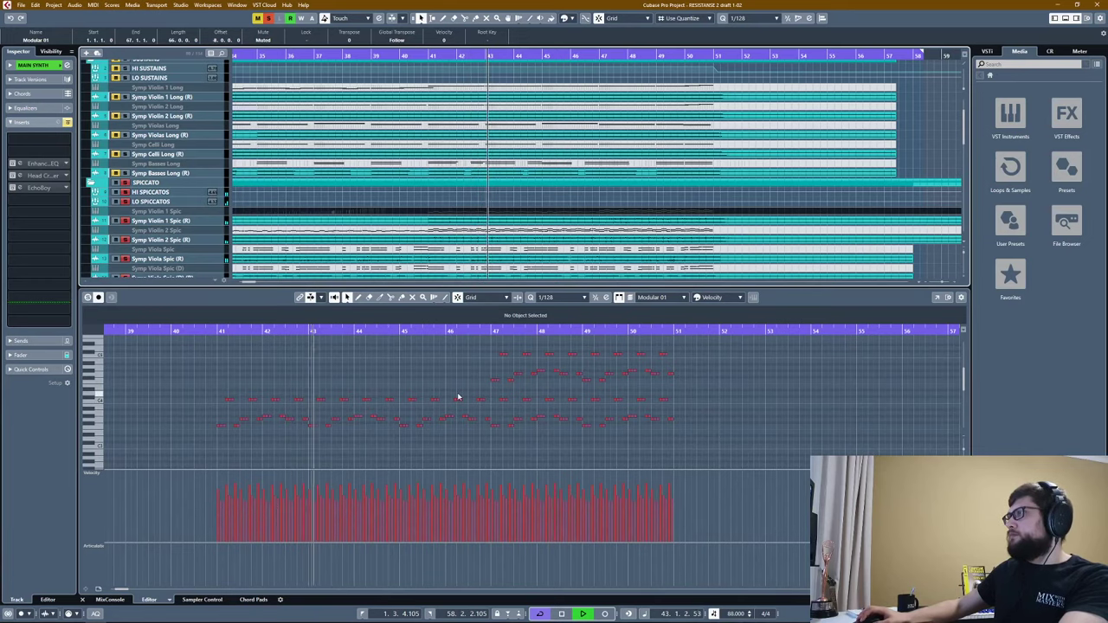
click(597, 399)
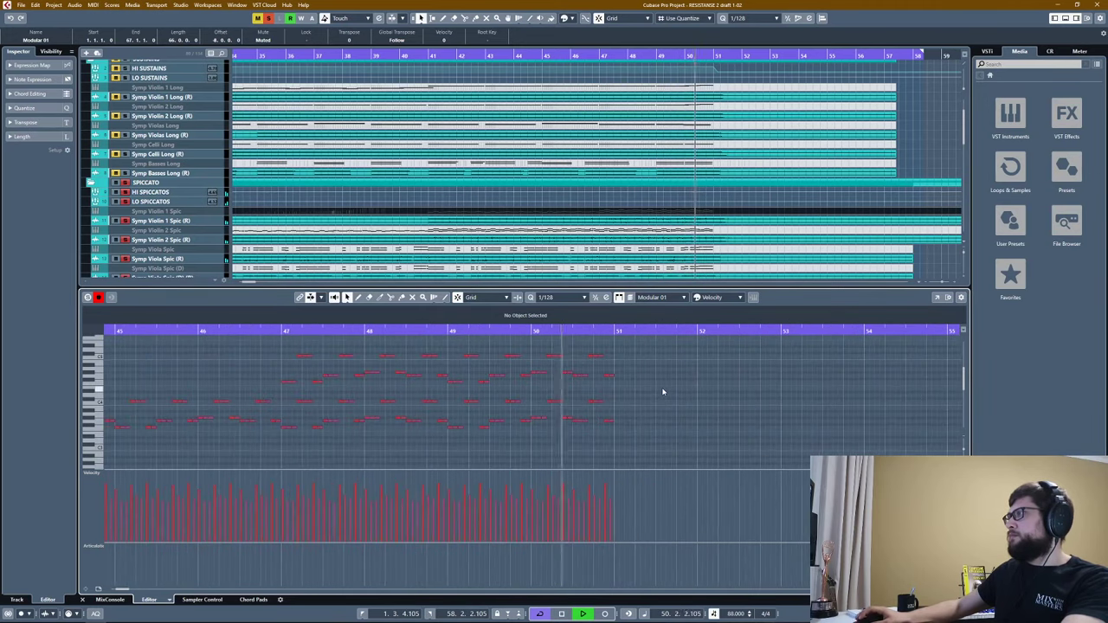
key(g)
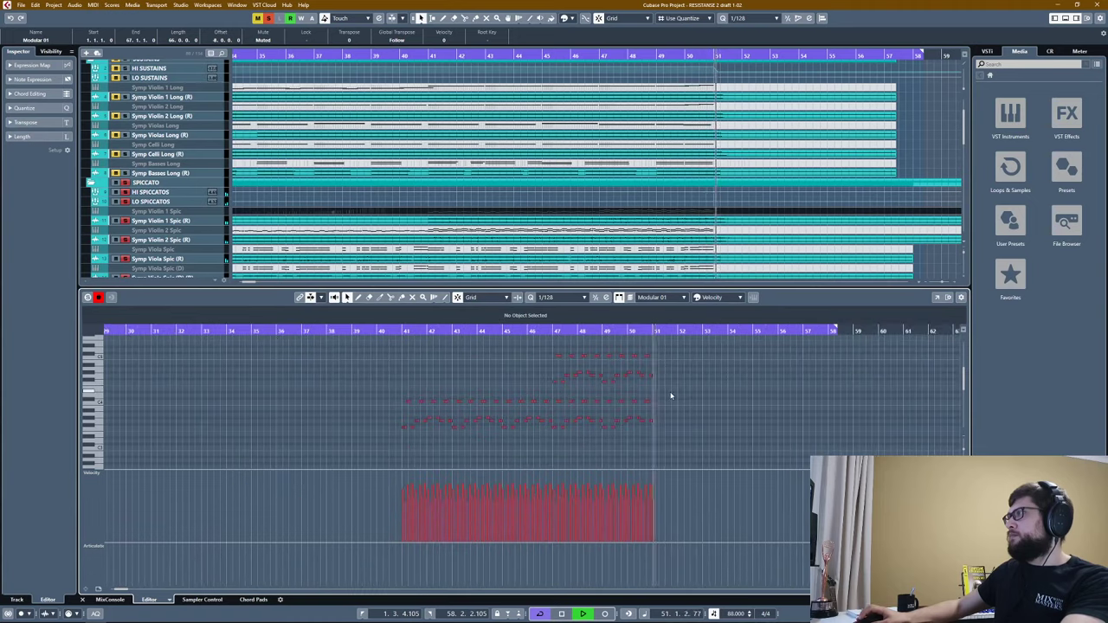
key(space)
Close the note editor and clear all solos.
key(ctrl+alt+e)
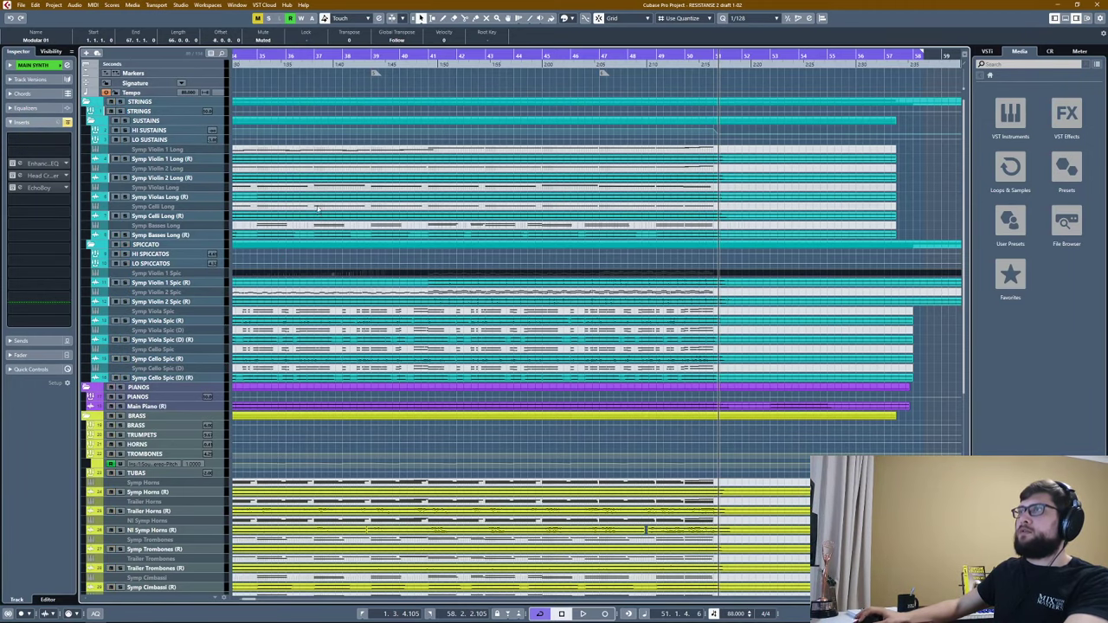
scroll(288, 189, down, 5)
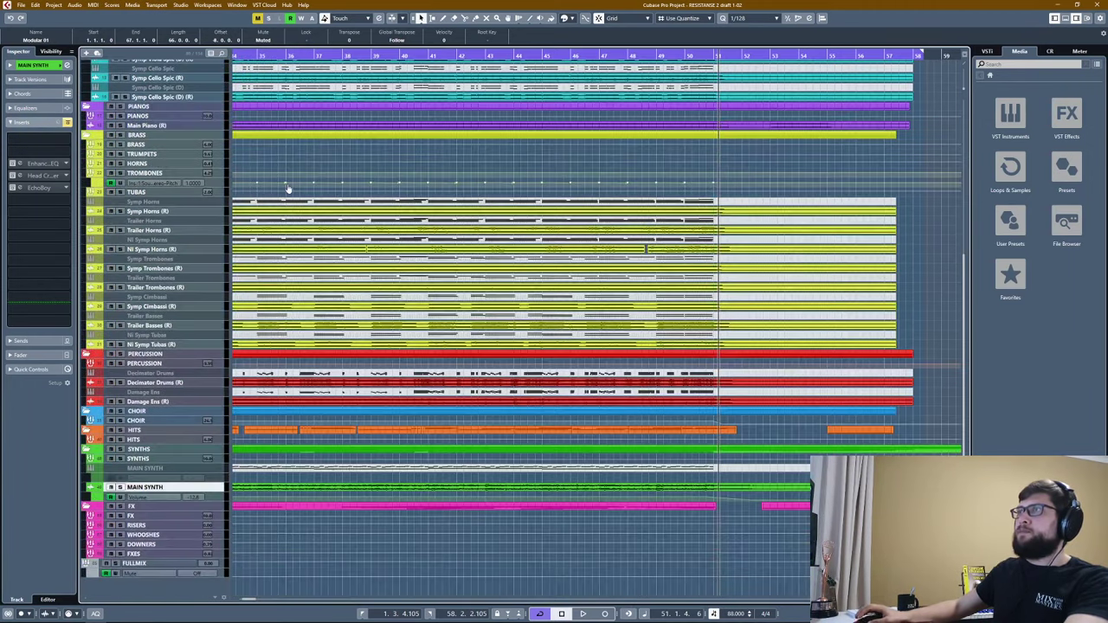
Show the track visibility list at the SYNTHS folder and solo the MAIN SYNTH track.
click(50, 51)
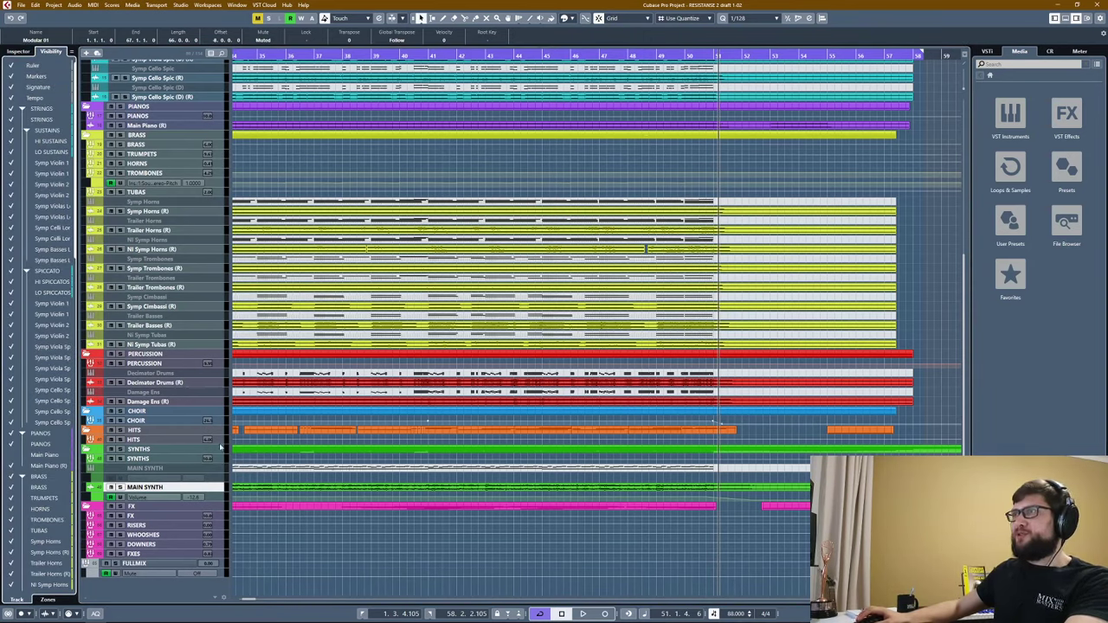
scroll(55, 329, down, 10)
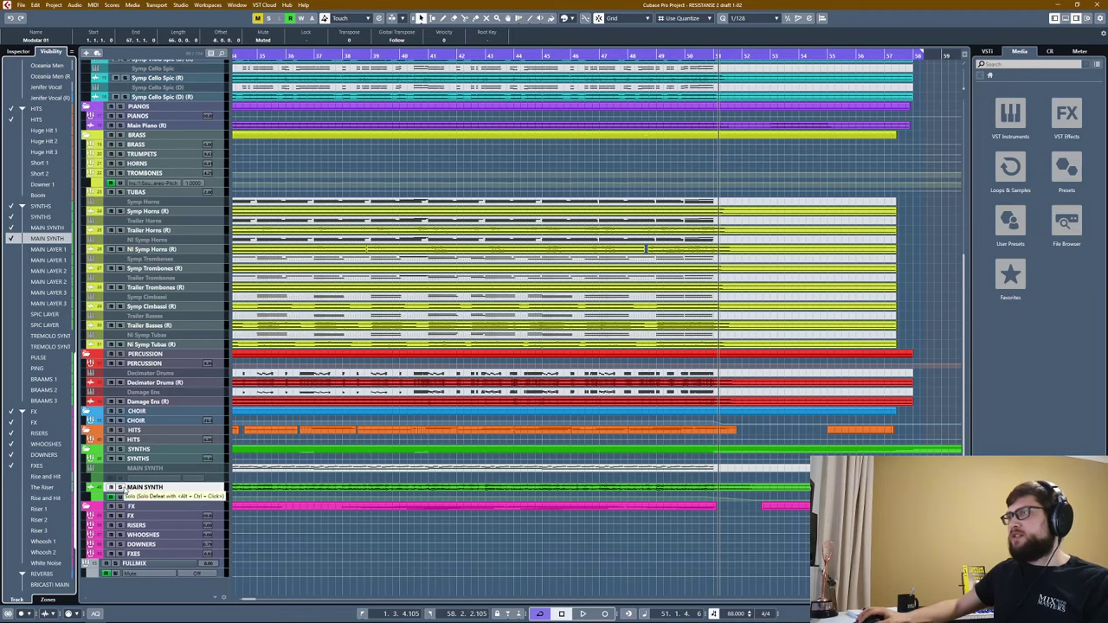
click(126, 490)
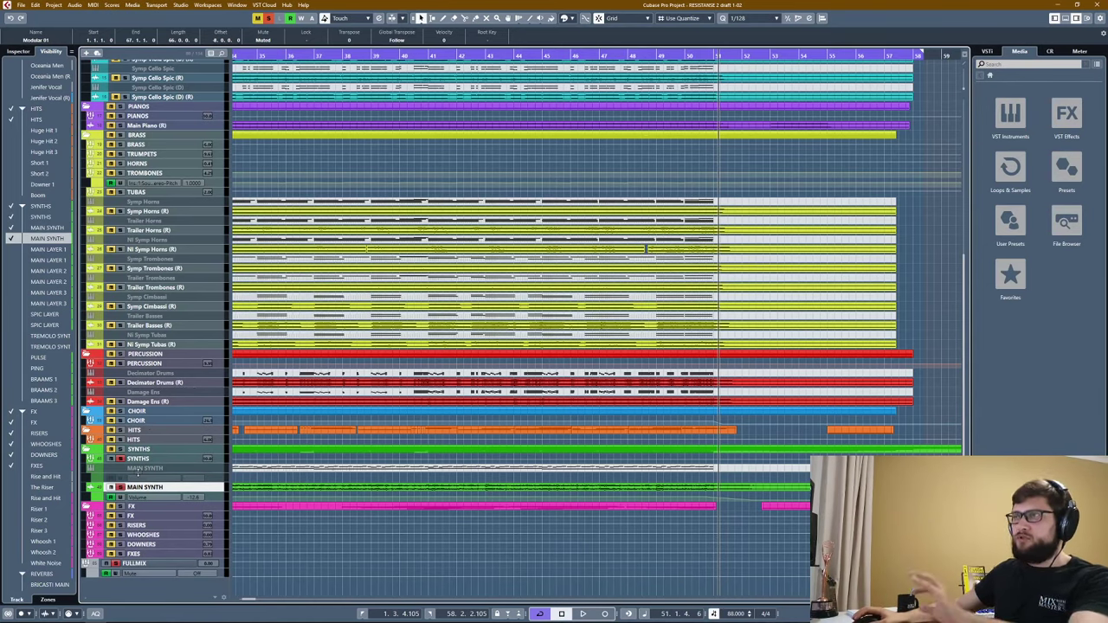
Listen to the soloed MAIN SYNTH from around bar 32 to bar 33.
key(g)
key(g)
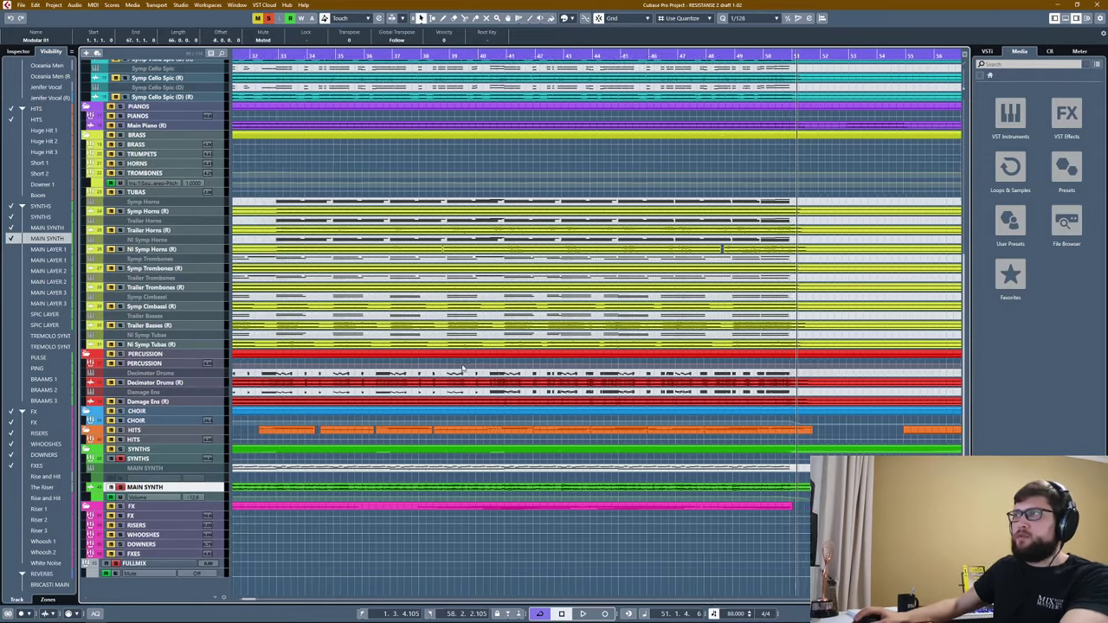
click(344, 54)
key(space)
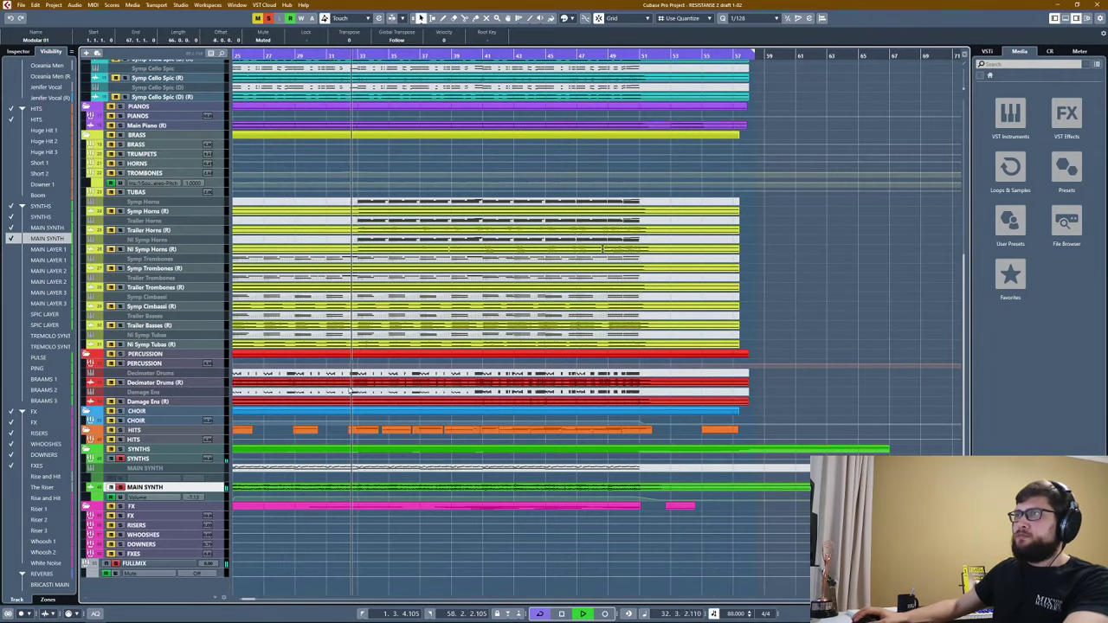
key(h)
key(h)
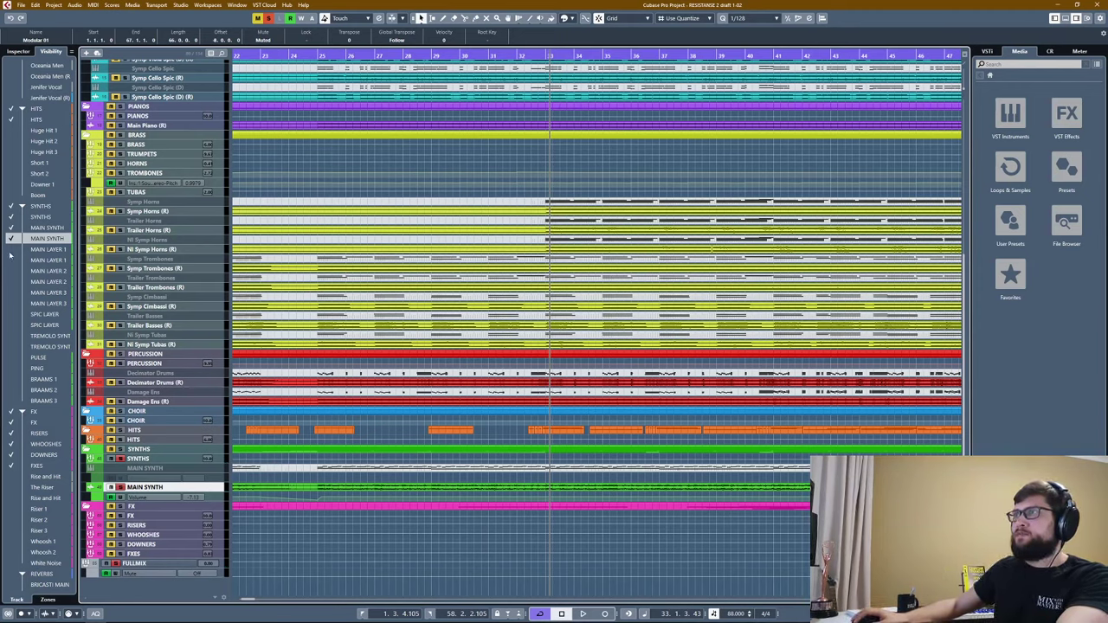
Reveal both MAIN LAYER 1 tracks under MAIN SYNTH, hide the second one again and select the remaining one.
click(11, 249)
click(11, 259)
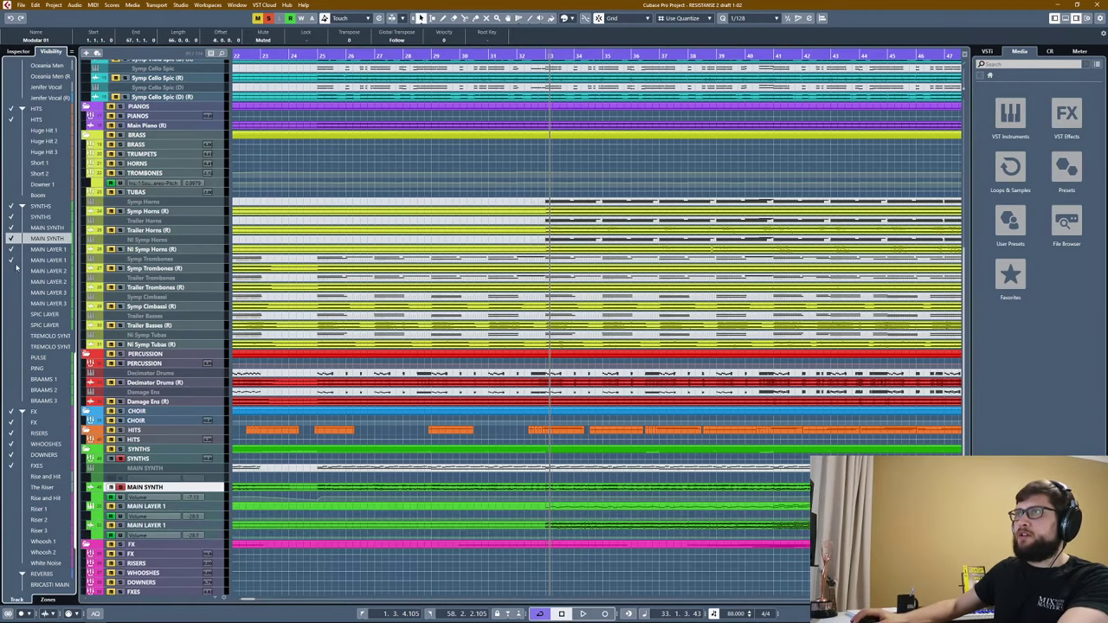
scroll(126, 484, down, 1)
key(g)
key(g)
key(g)
key(g)
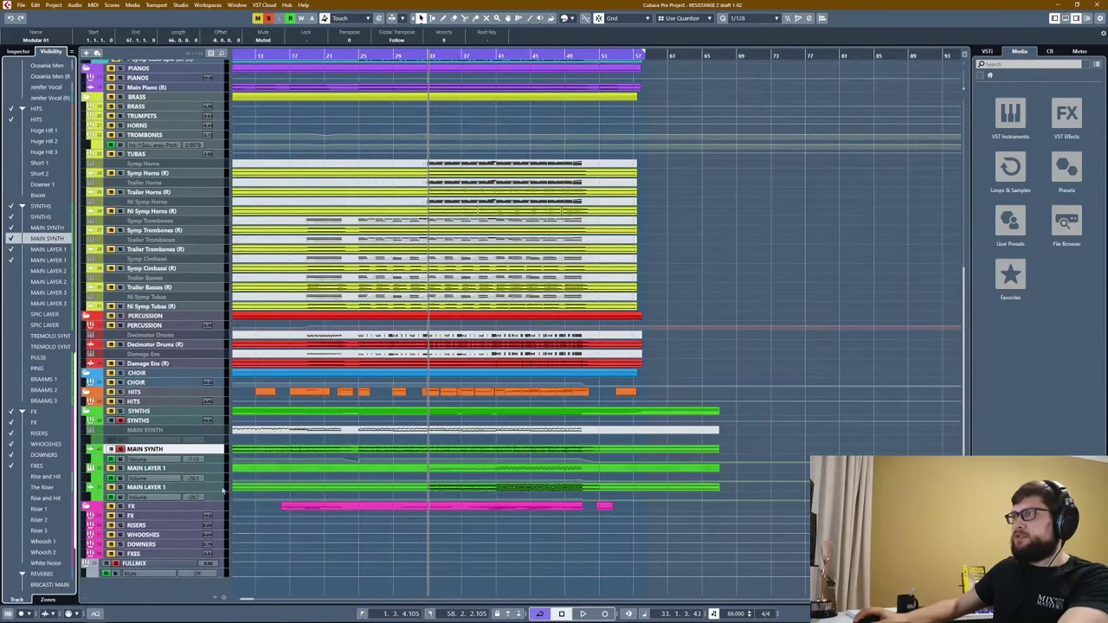
click(12, 260)
click(142, 487)
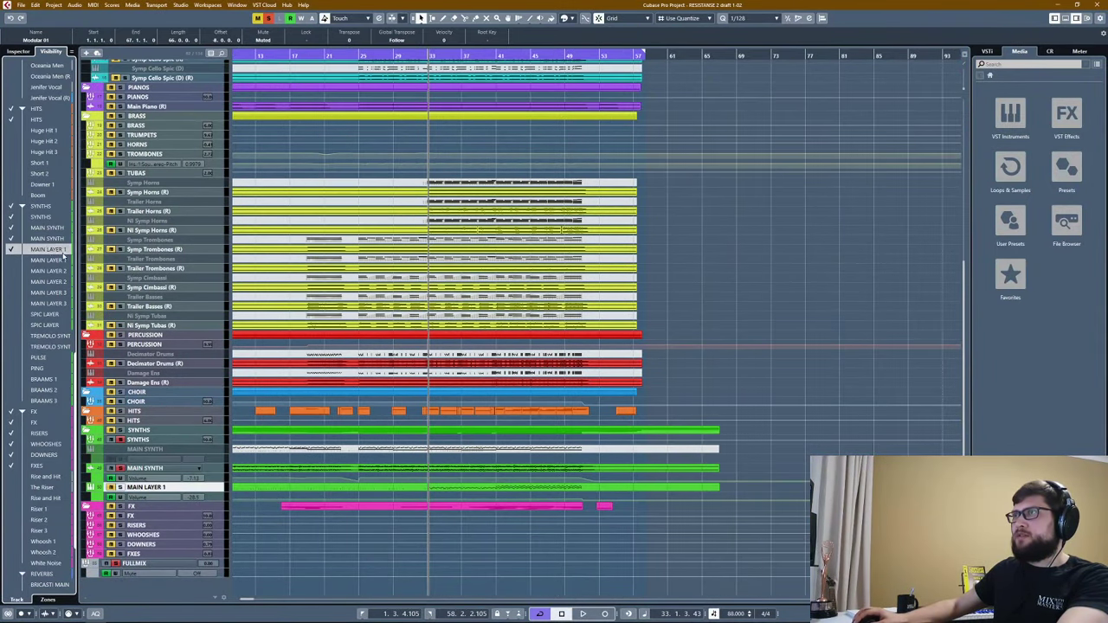
Solo MAIN LAYER 1 instead of MAIN SYNTH and listen to it from bar 33.
click(122, 467)
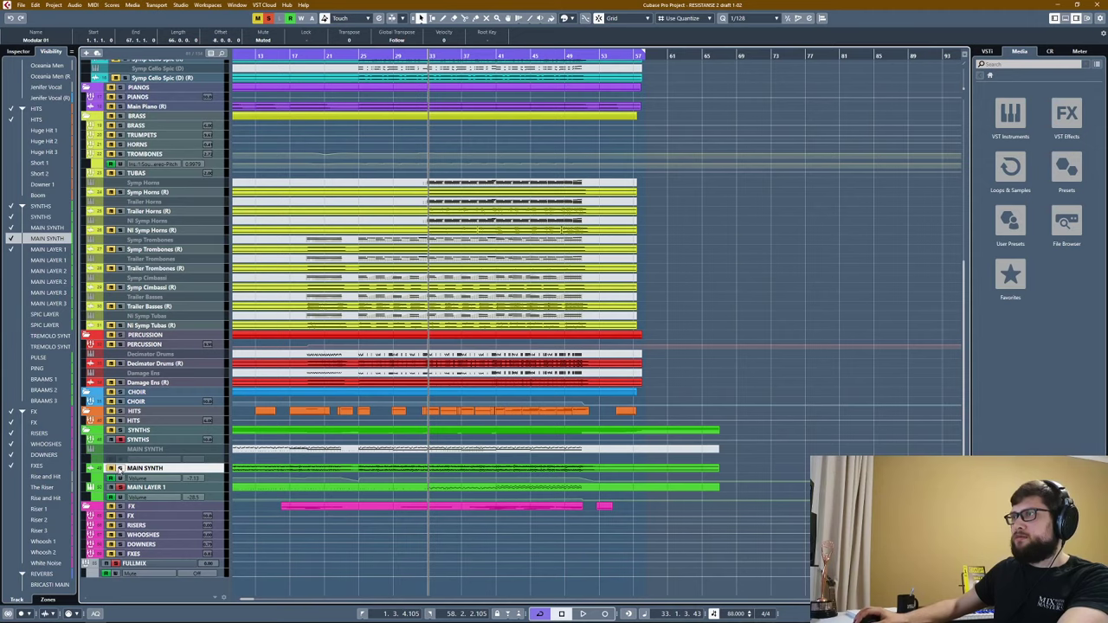
click(149, 488)
key(space)
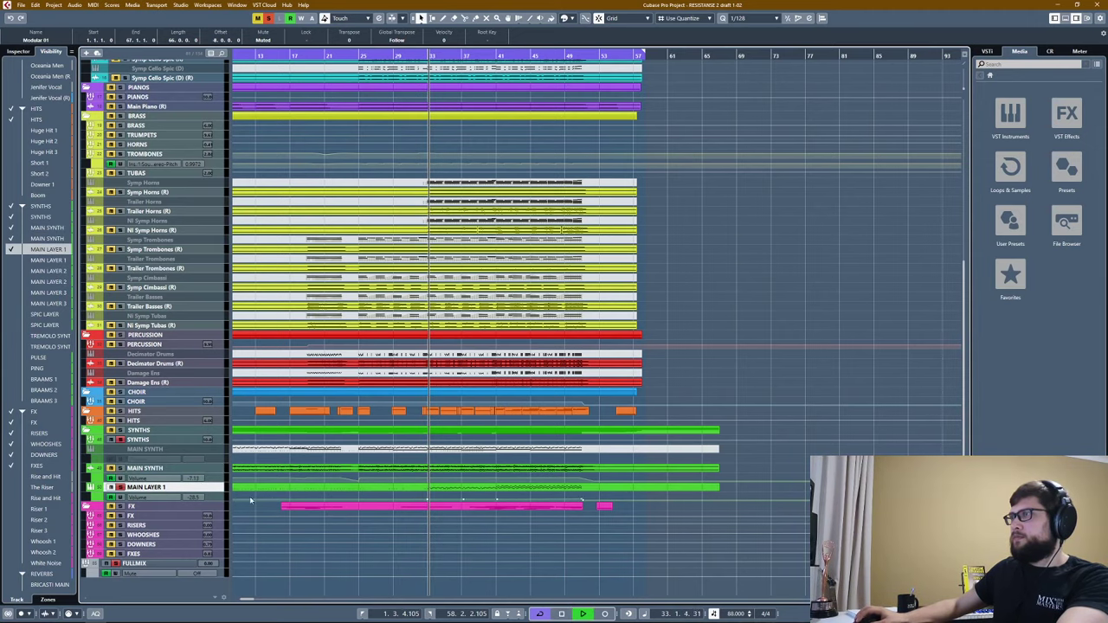
key(g)
key(g)
key(h)
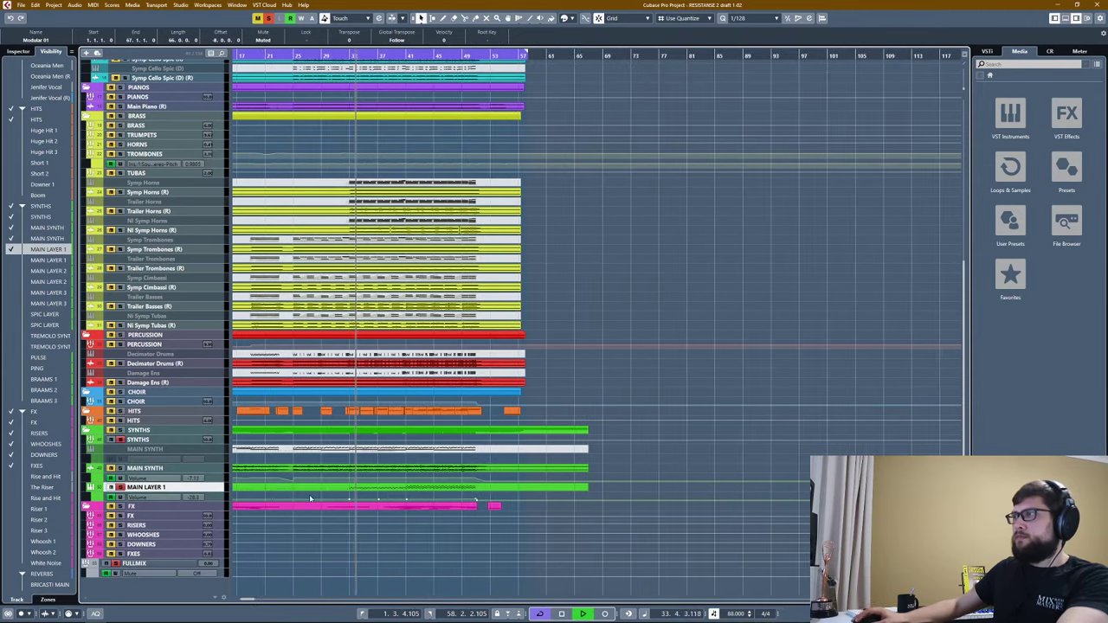
key(space)
Open MAIN LAYER 1's Zebra2 instrument, play the part briefly from bar 41 and close the plug-in window.
click(409, 55)
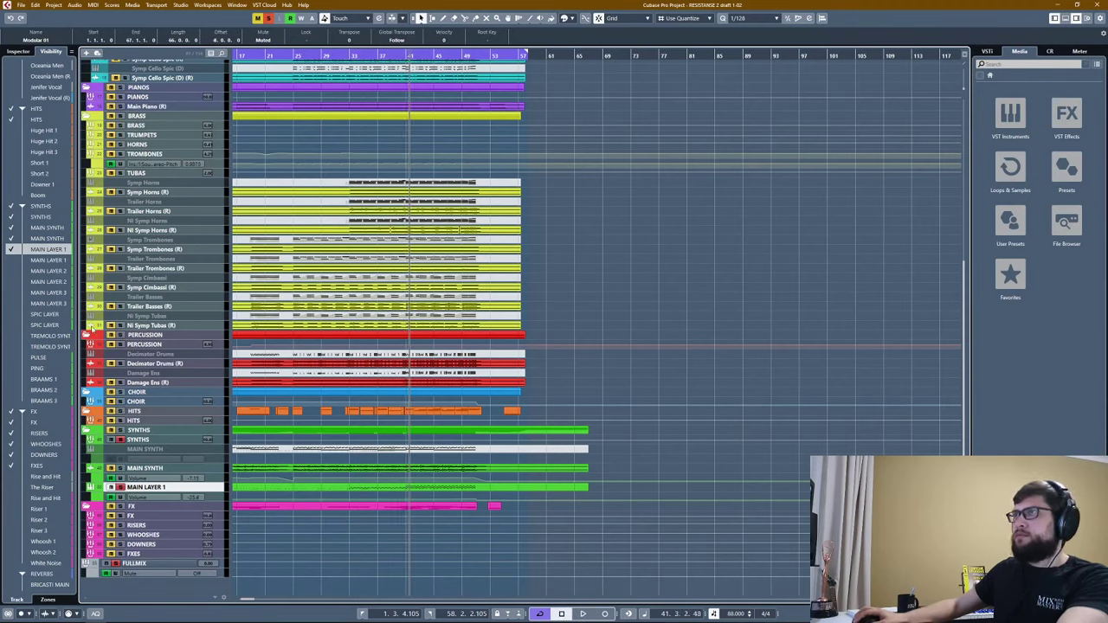
click(21, 51)
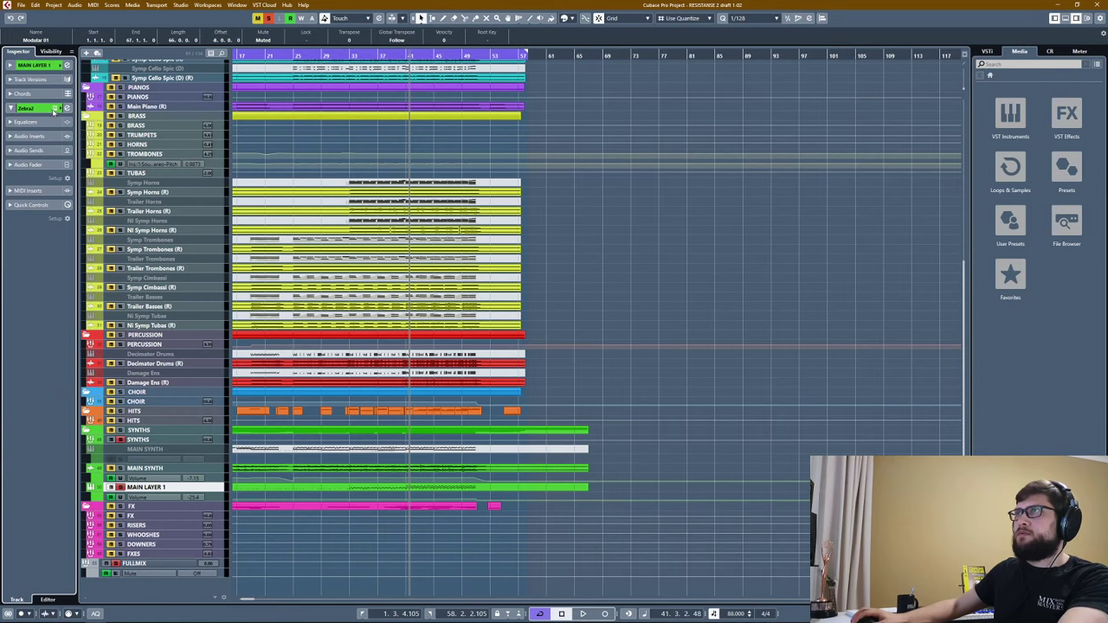
click(55, 109)
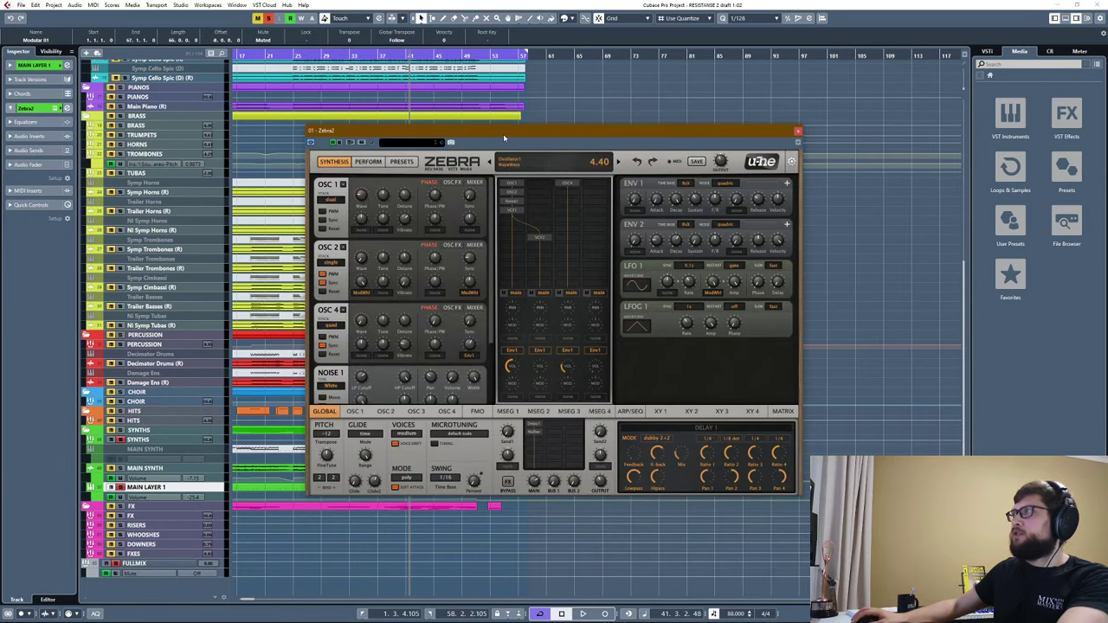
drag(503, 133, 684, 121)
key(space)
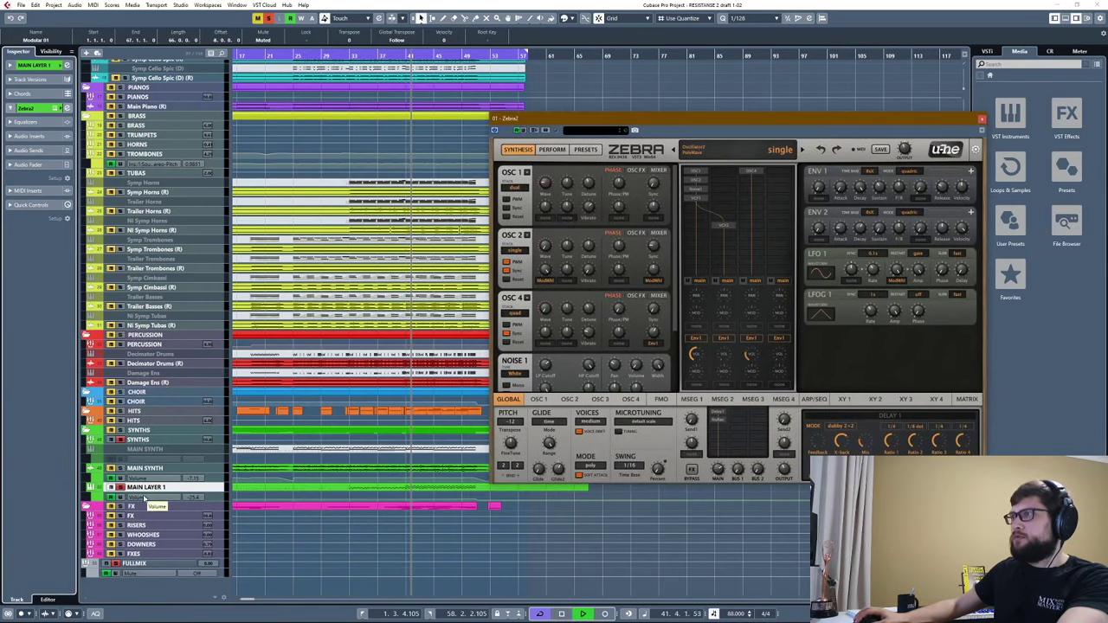
key(space)
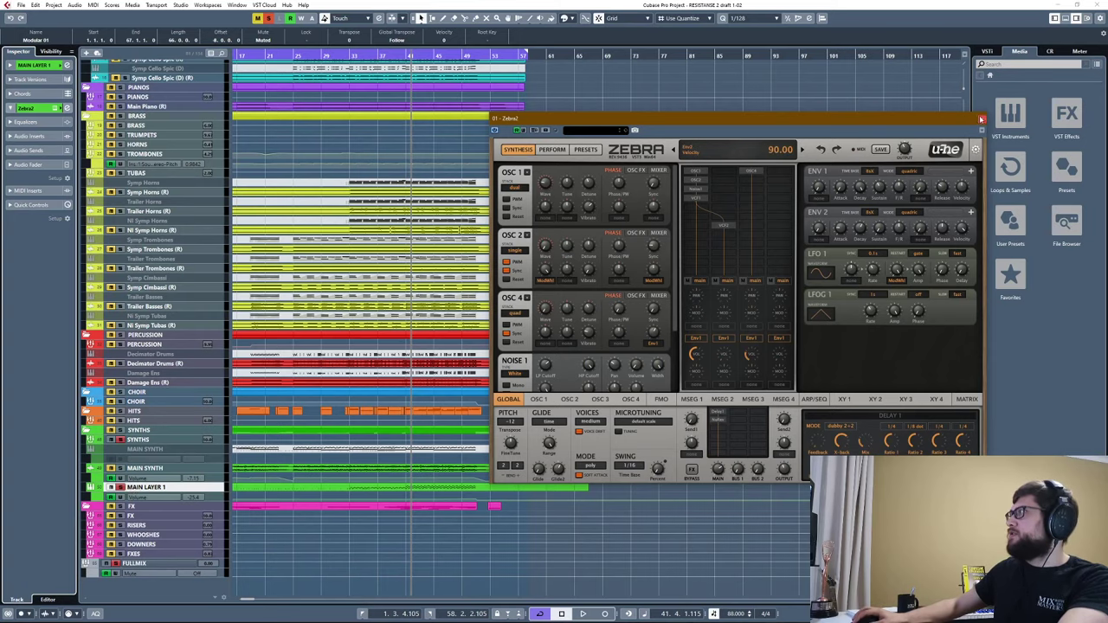
click(981, 118)
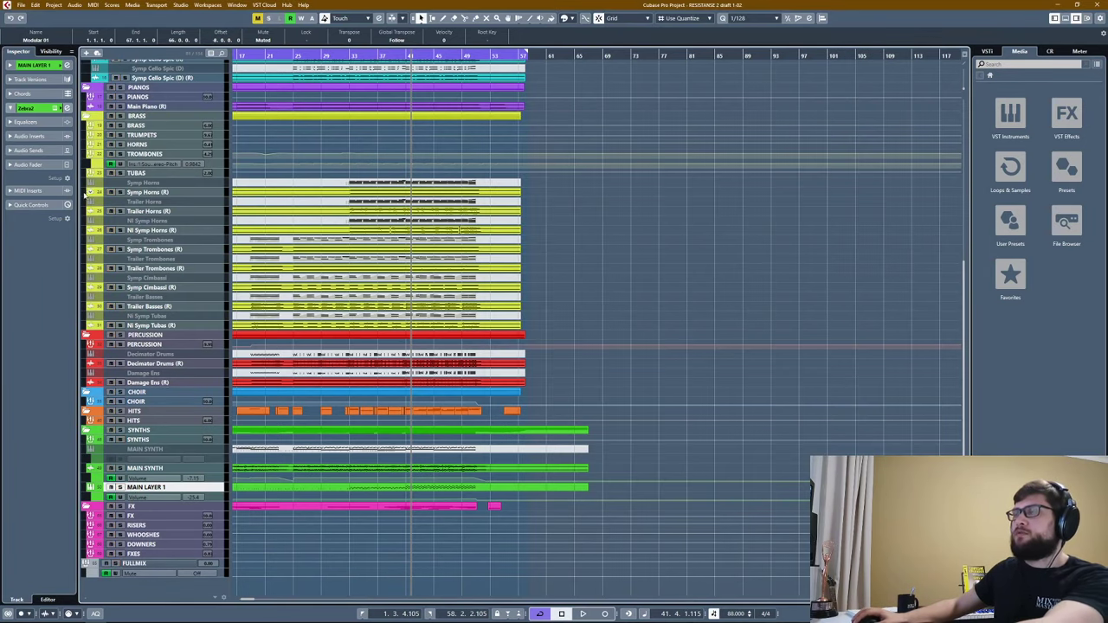
Show the track visibility list at the SYNTHS folder and swap the visible MAIN LAYER 1 track for the second one.
click(50, 51)
scroll(47, 472, down, 5)
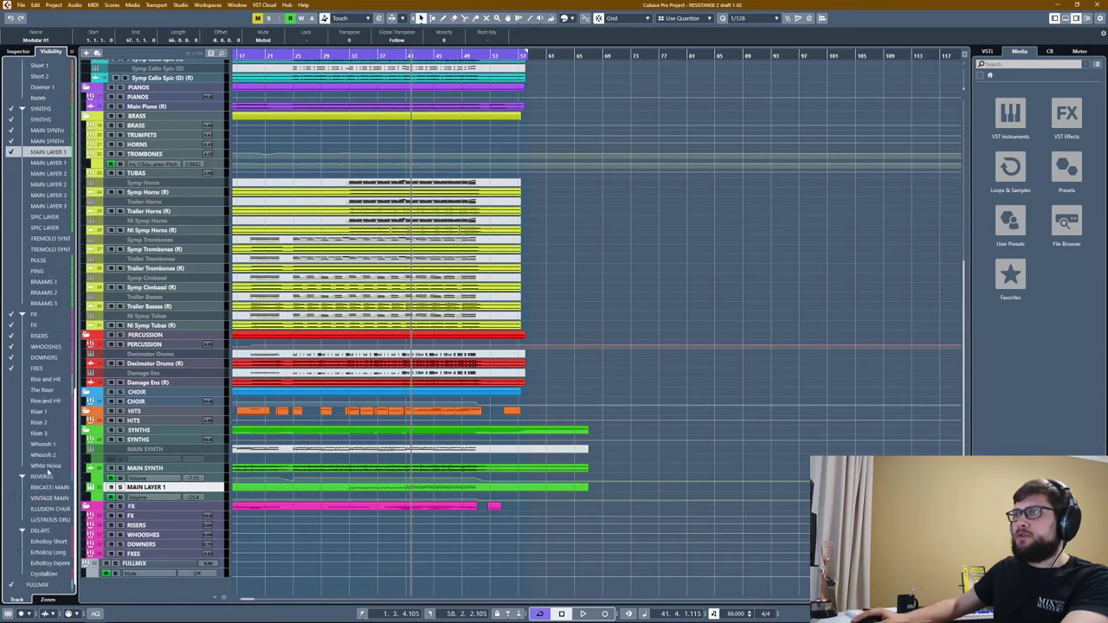
scroll(48, 472, down, 1)
click(10, 140)
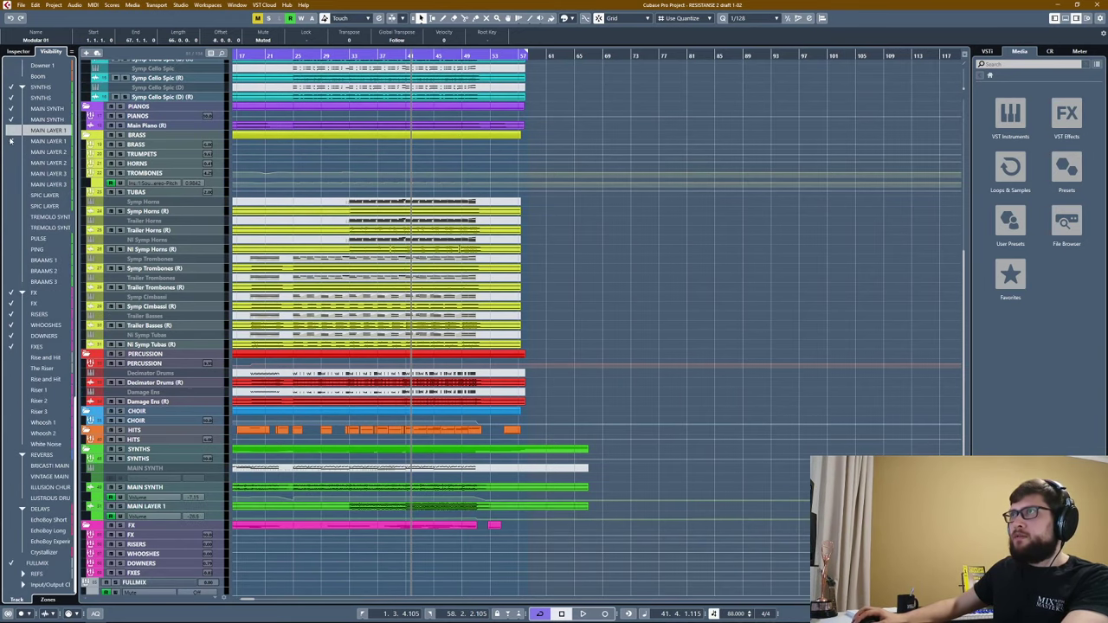
click(10, 141)
Solo the second MAIN LAYER 1 track and listen to it from bar 41 to bar 43.
key(space)
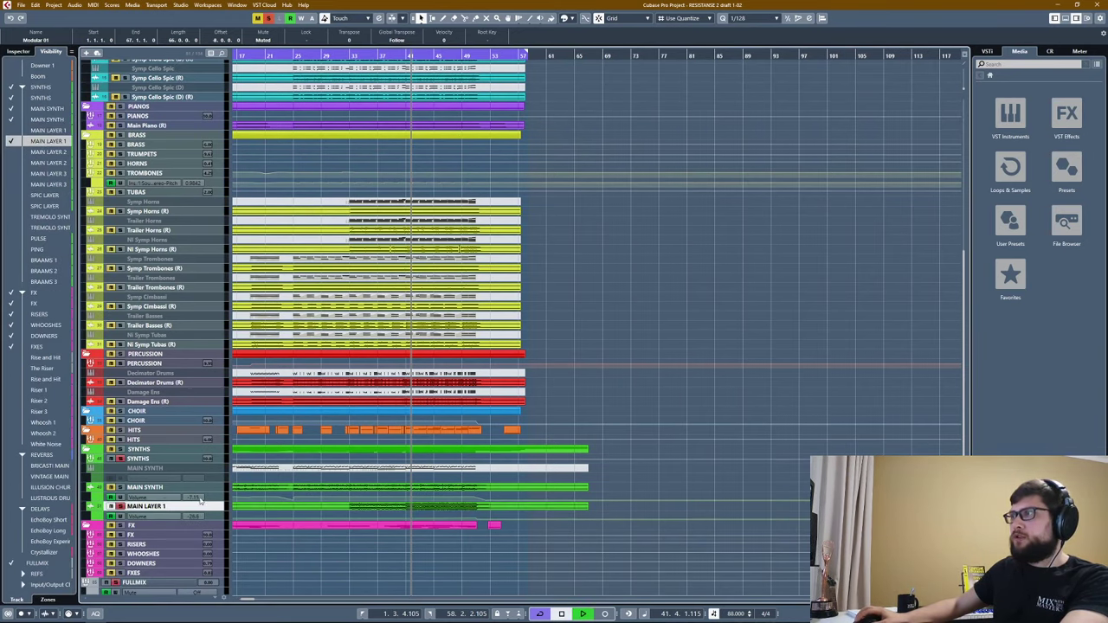
scroll(420, 386, down, 1)
scroll(420, 387, left, 1)
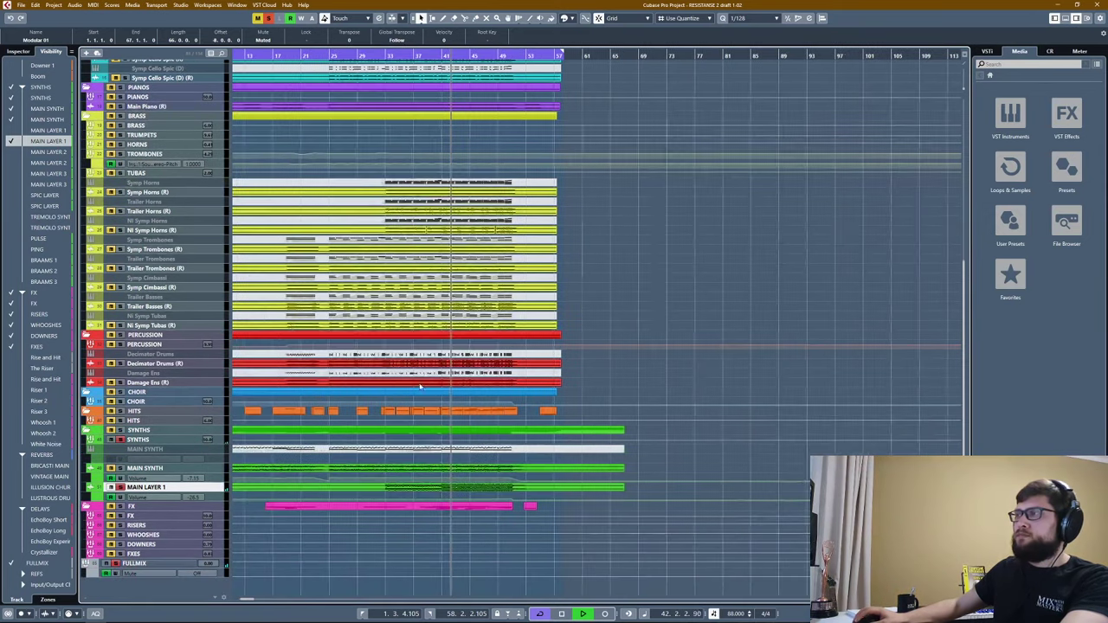
scroll(420, 387, up, 2)
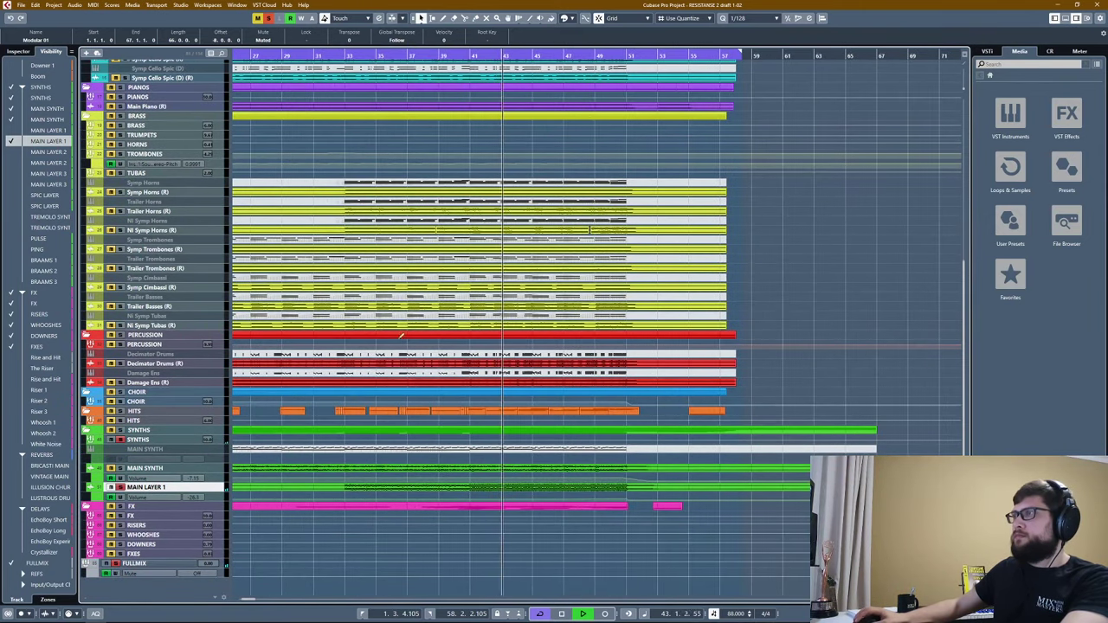
key(space)
Solo MAIN SYNTH together with MAIN LAYER 1 and play both from bar 33.
click(345, 54)
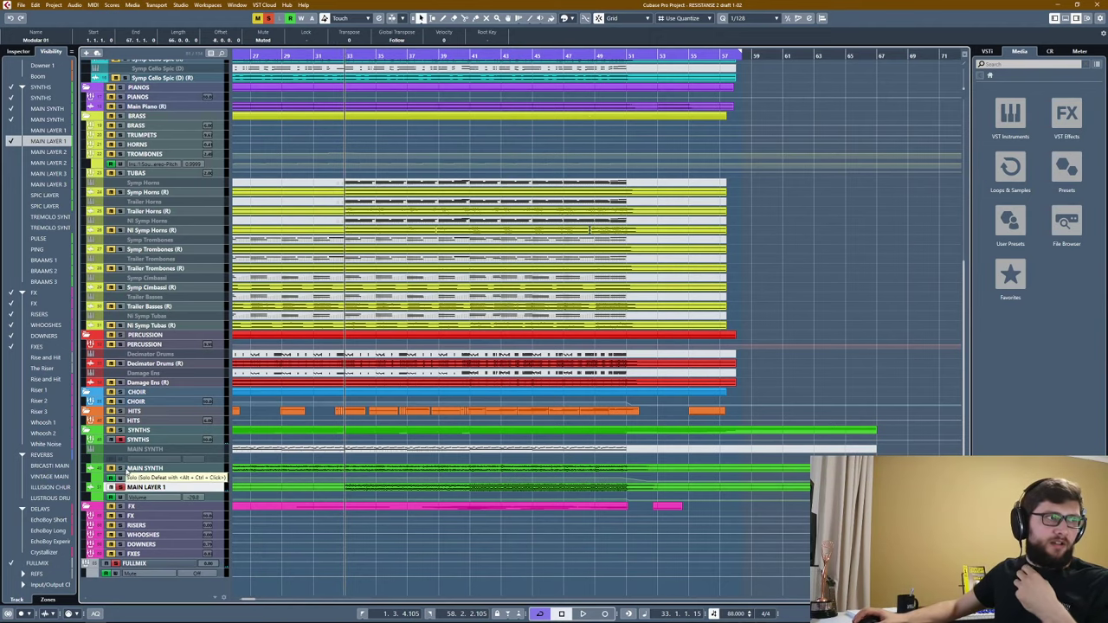
scroll(239, 192, up, 3)
scroll(239, 192, up, 3)
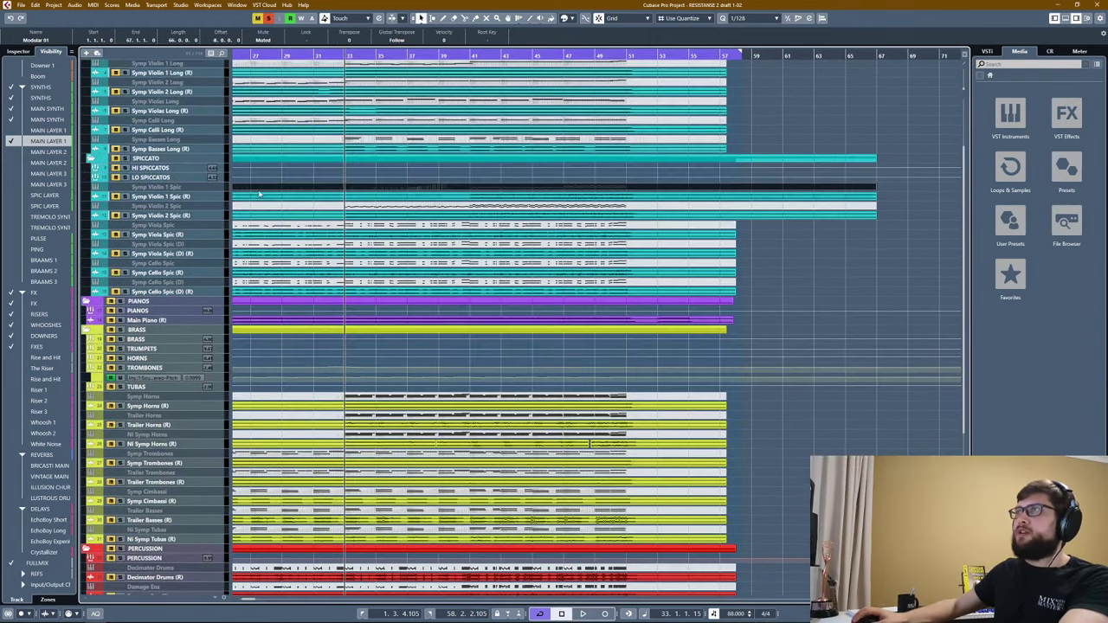
scroll(199, 451, down, 6)
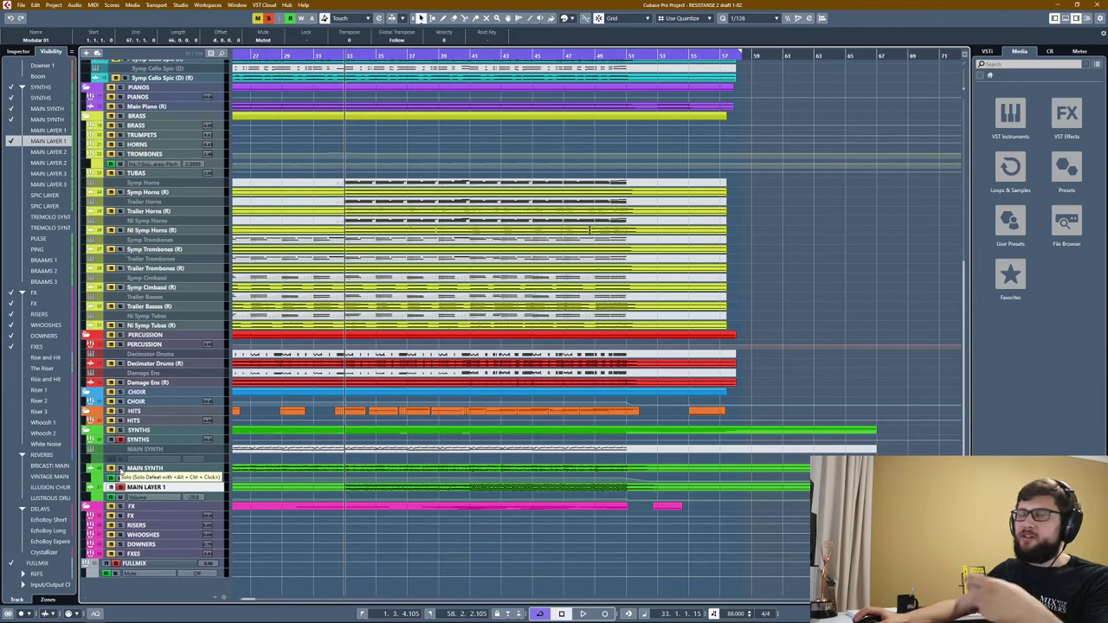
key(space)
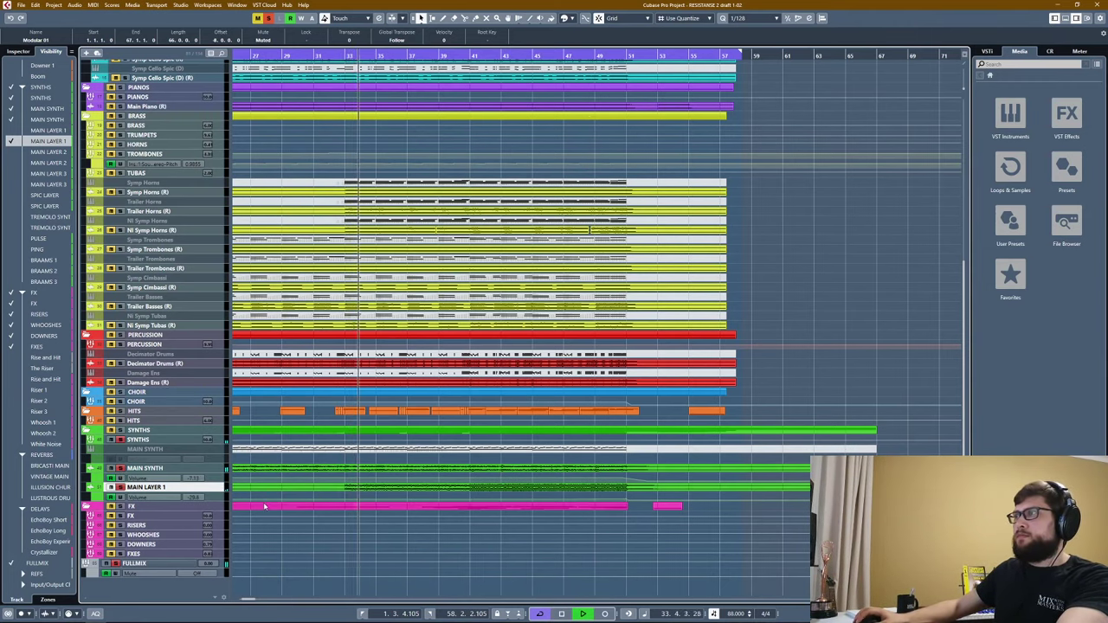
scroll(264, 506, right, 2)
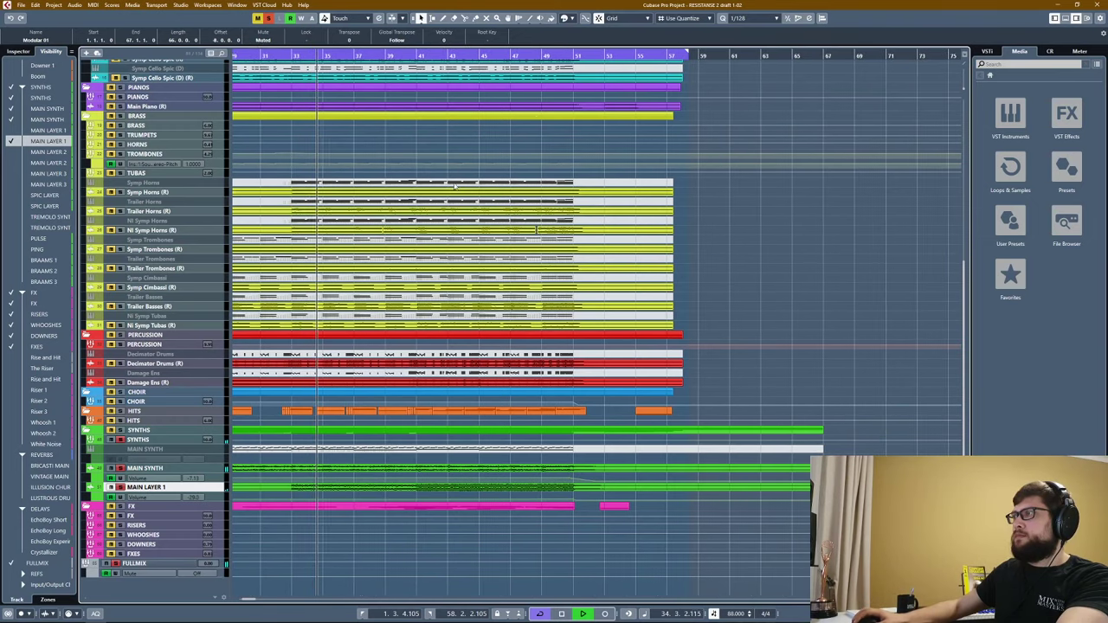
Listen to MAIN SYNTH and MAIN LAYER 1 together from bar 41 to bar 44.
click(418, 57)
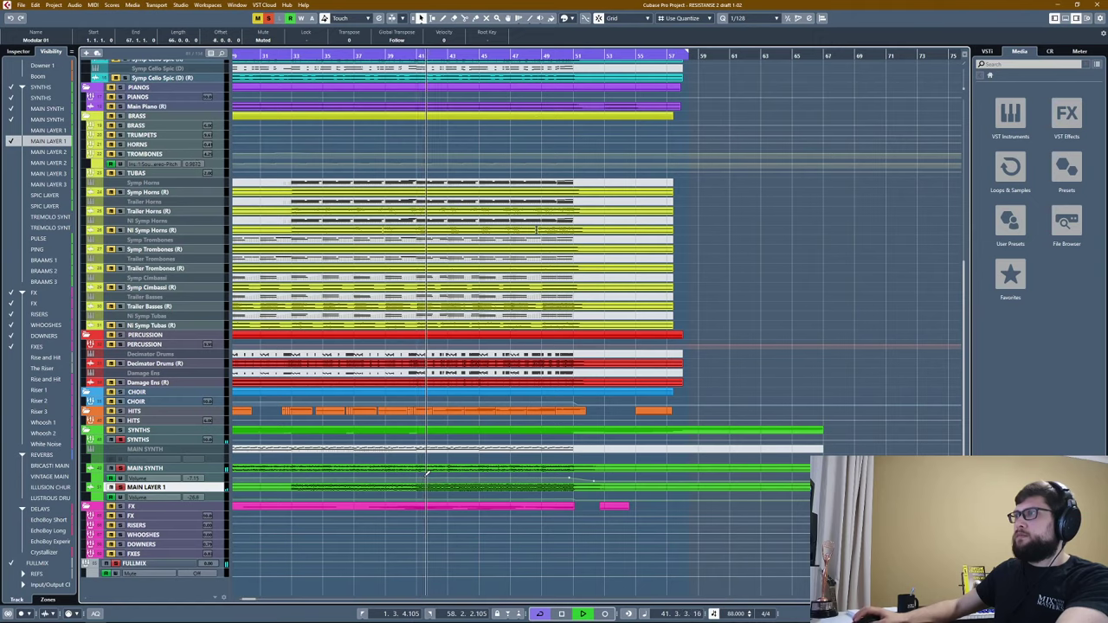
scroll(424, 467, up, 4)
scroll(407, 376, down, 3)
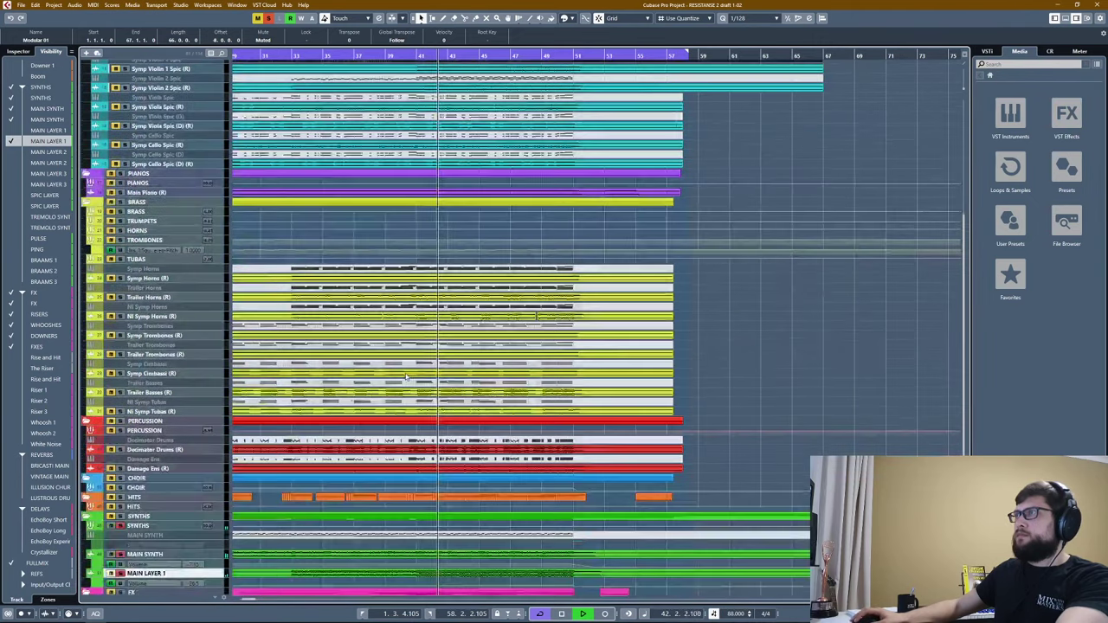
scroll(407, 376, down, 3)
scroll(468, 355, up, 2)
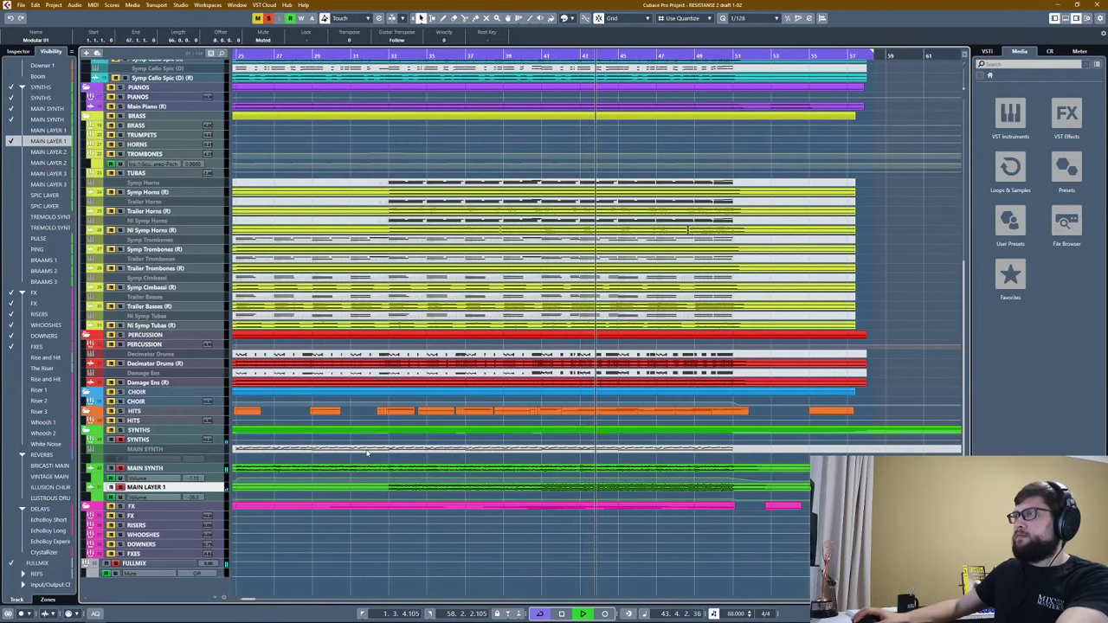
key(space)
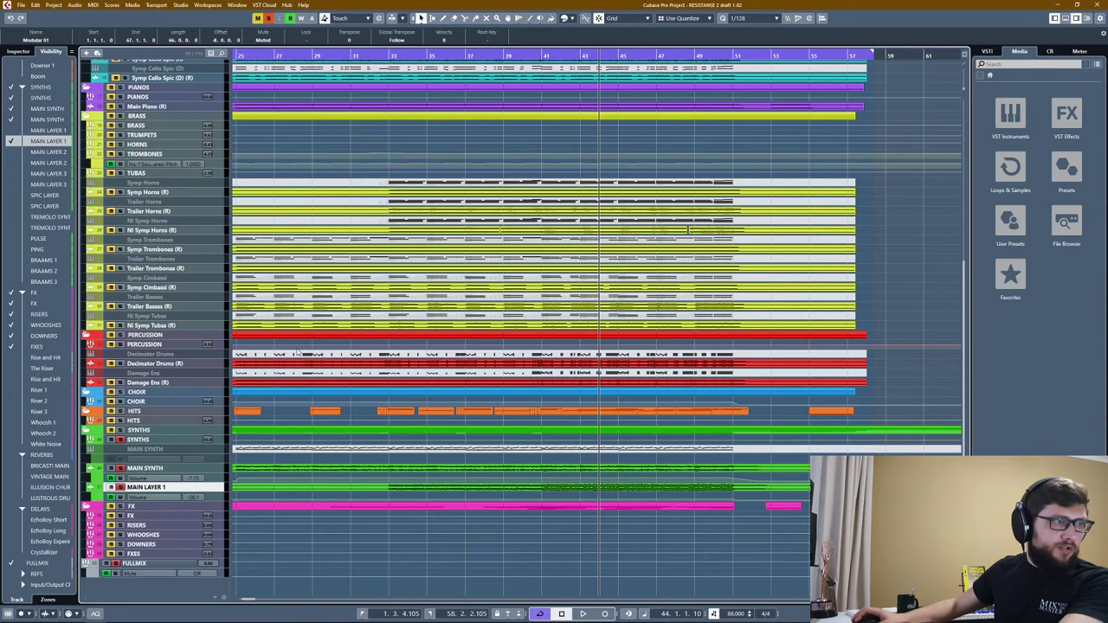
Examine the spiccato string tracks against the brass, percussion and synth parts, selecting the Symp Cello Spic track.
scroll(315, 316, up, 5)
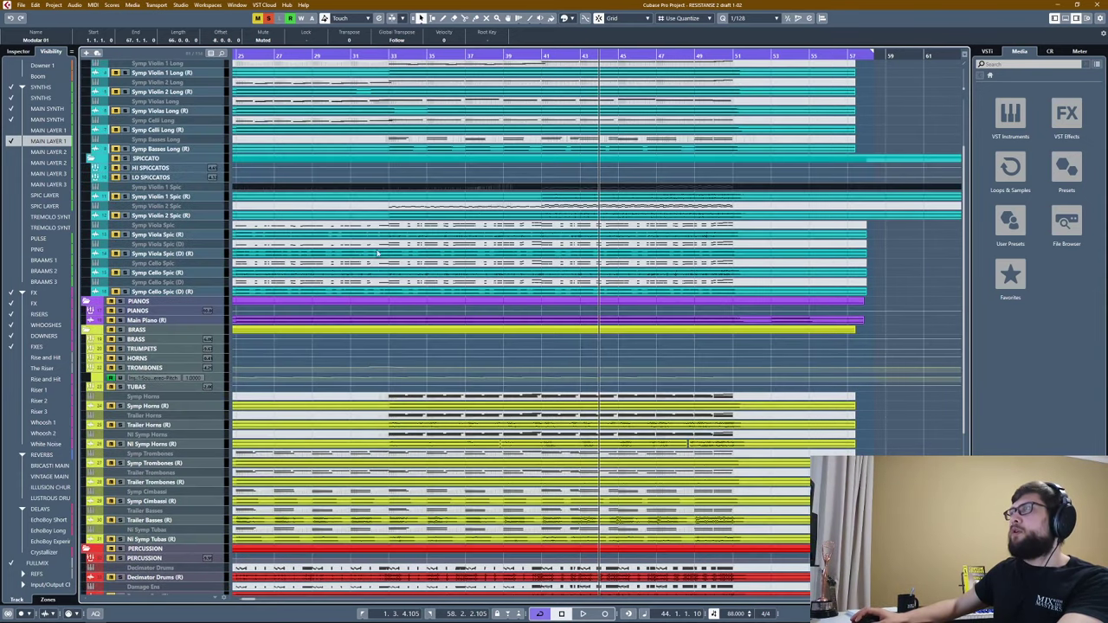
scroll(427, 211, down, 1)
scroll(427, 211, left, 2)
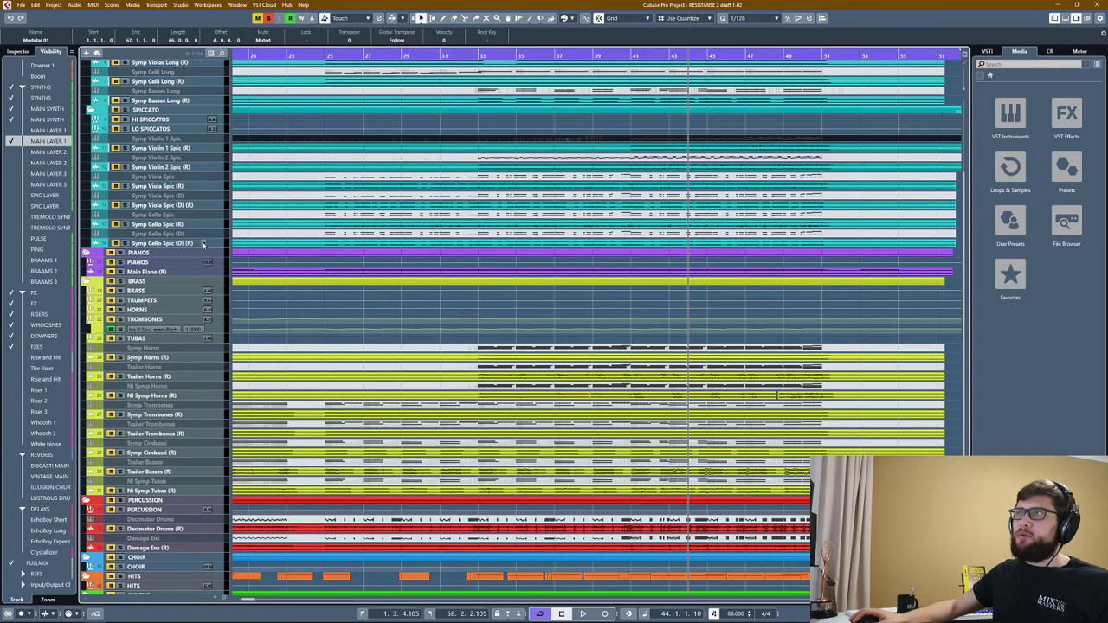
scroll(203, 245, left, 3)
click(149, 215)
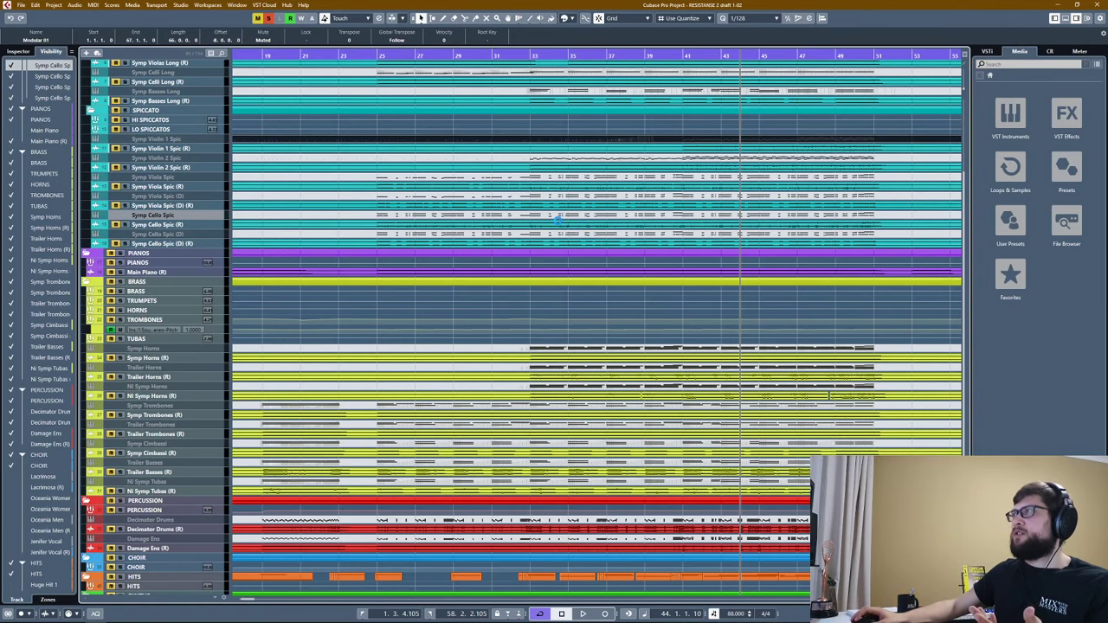
scroll(563, 230, down, 3)
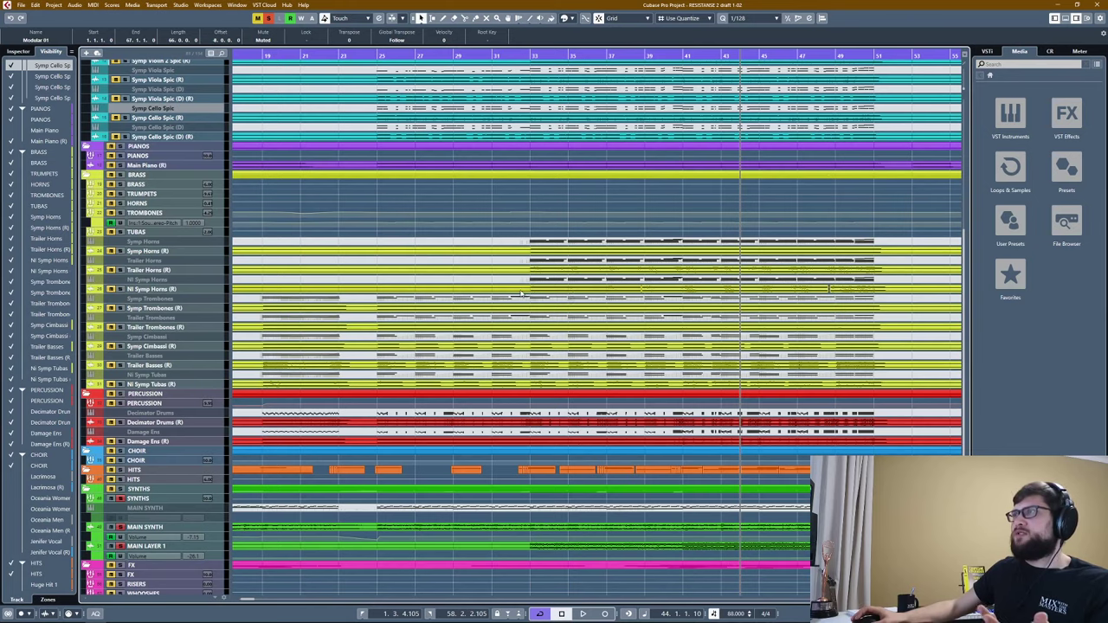
scroll(588, 300, down, 2)
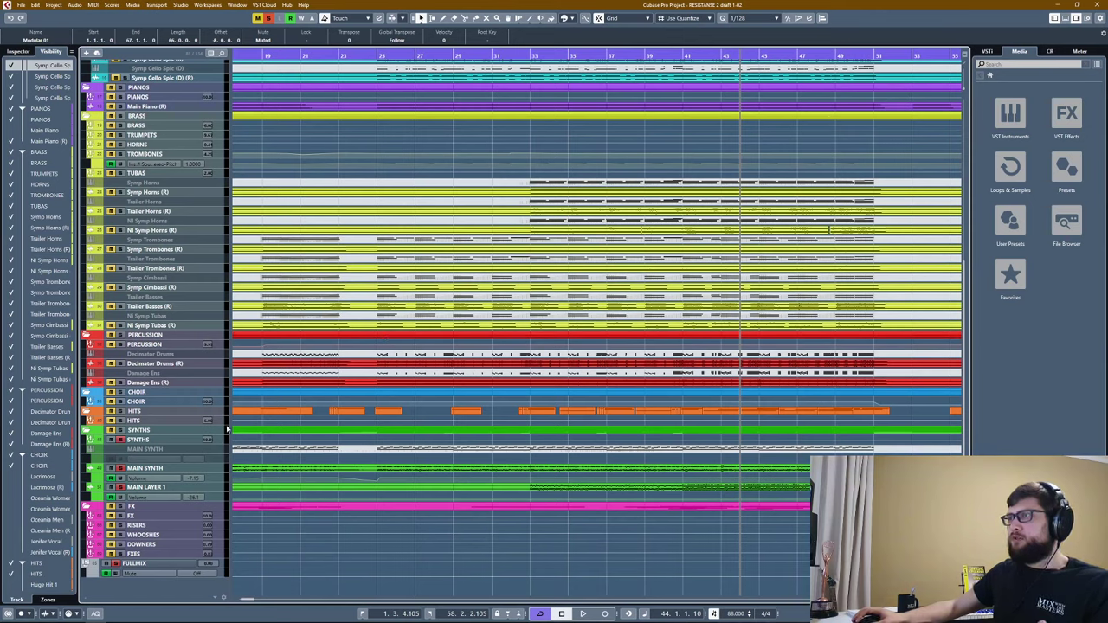
Hide the disabled MAIN SYNTH MIDI track under the SYNTHS folder and select MAIN LAYER 1.
click(14, 51)
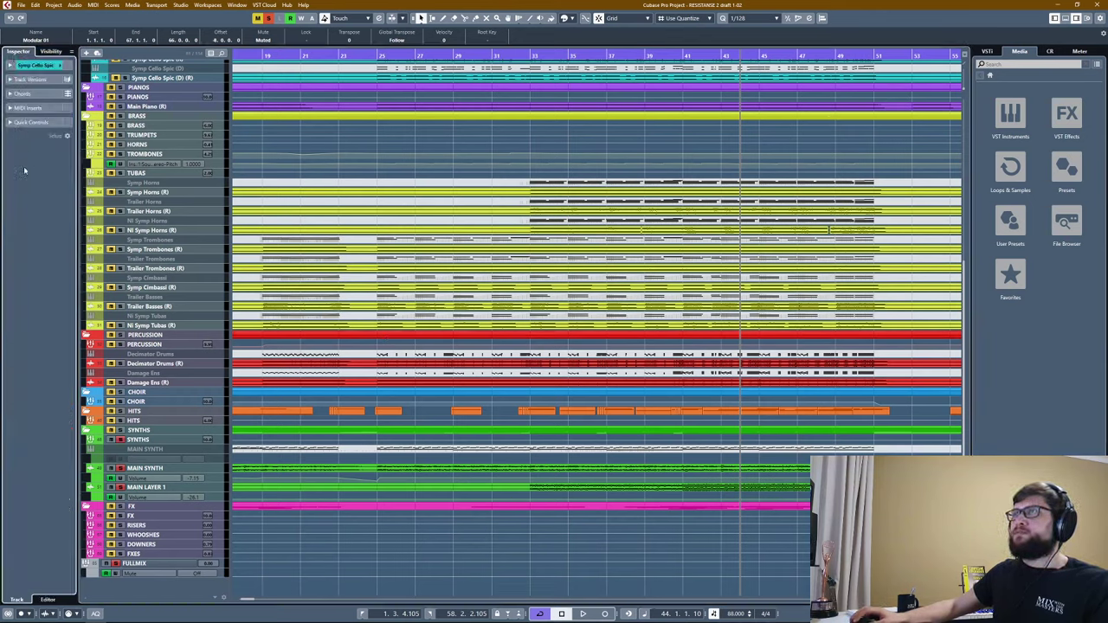
click(144, 450)
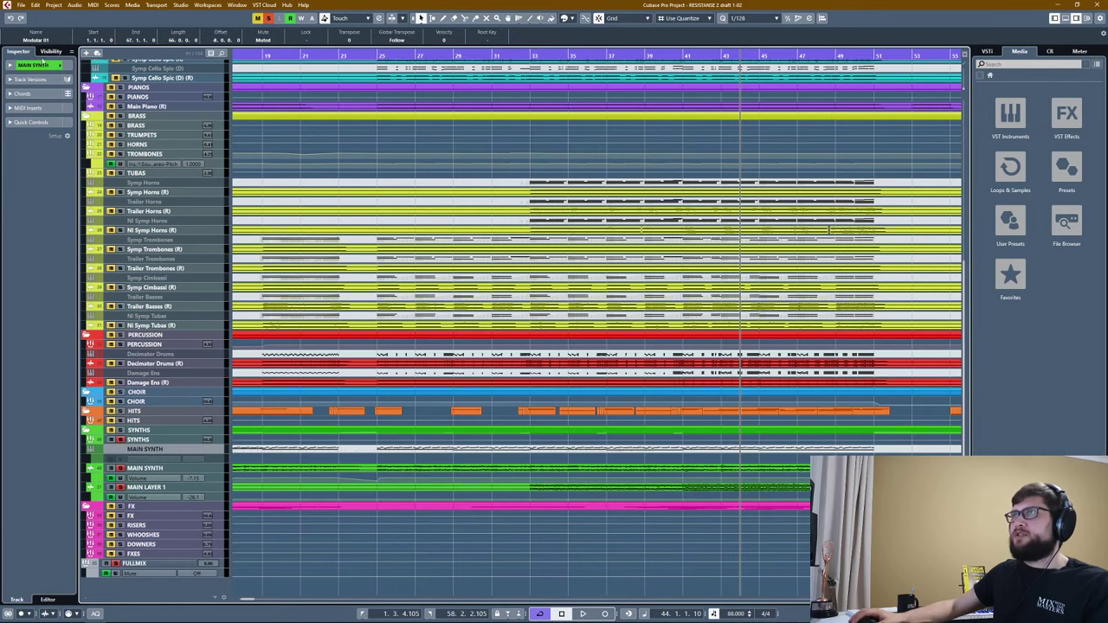
click(44, 54)
scroll(13, 271, down, 10)
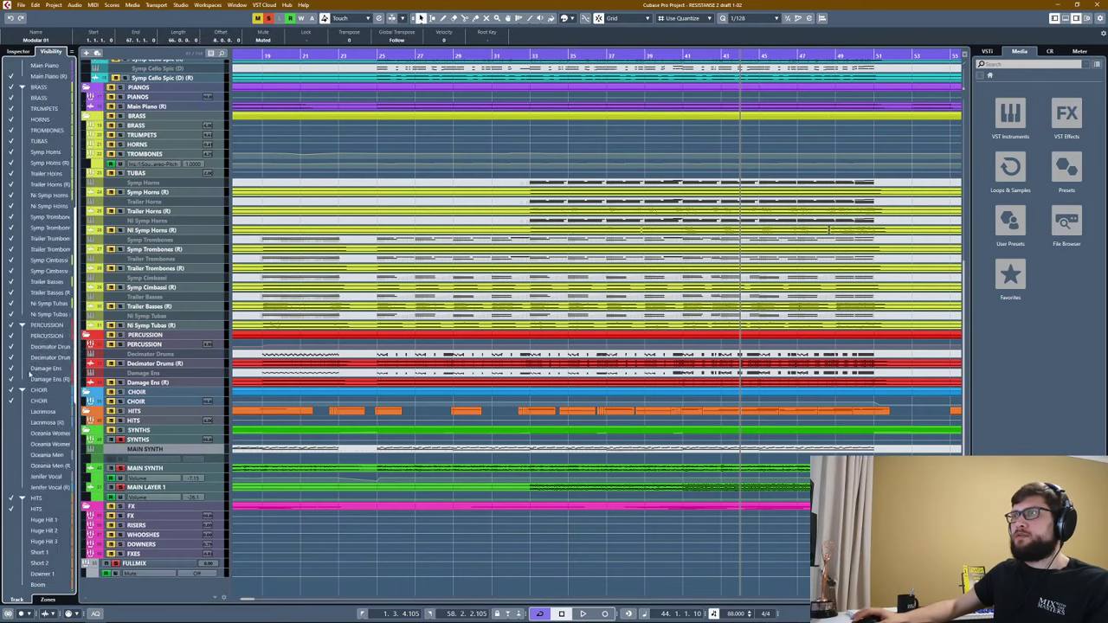
click(10, 109)
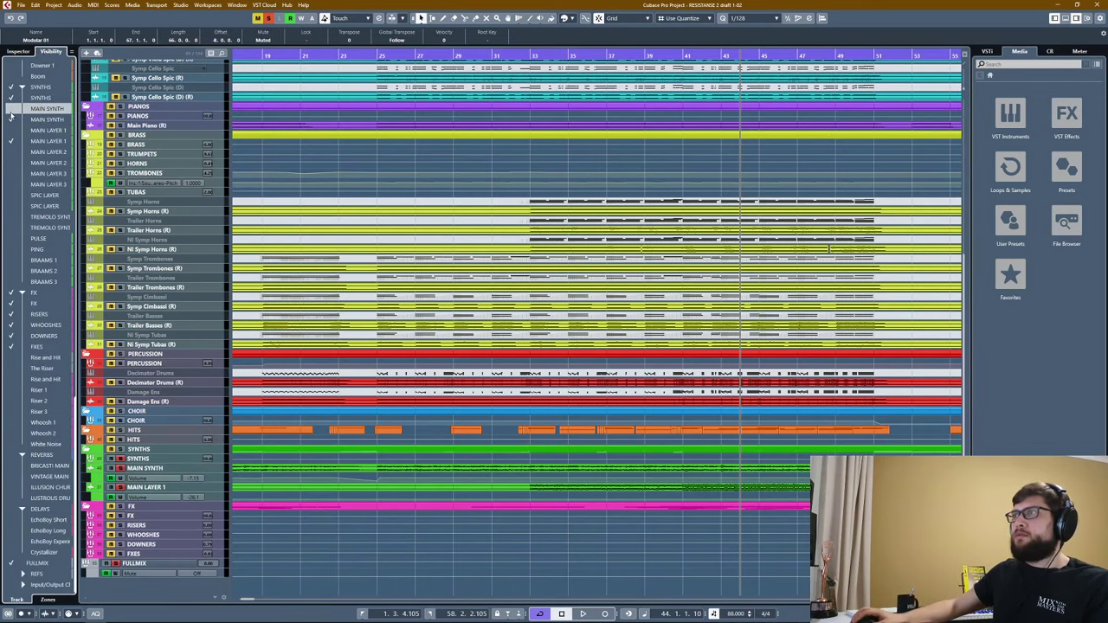
click(213, 489)
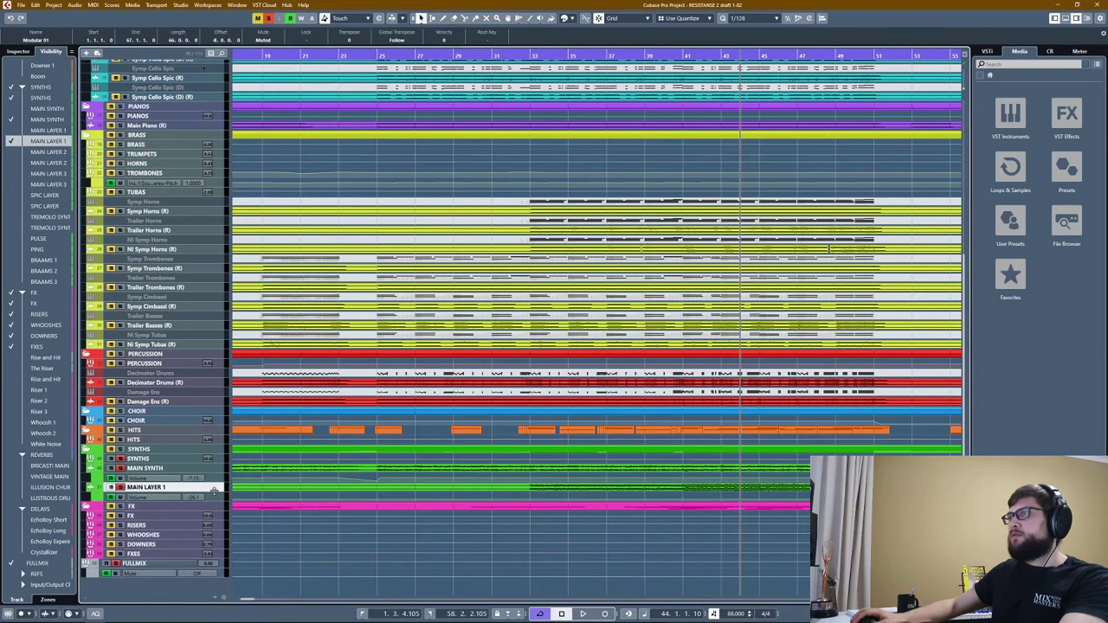
scroll(597, 346, up, 5)
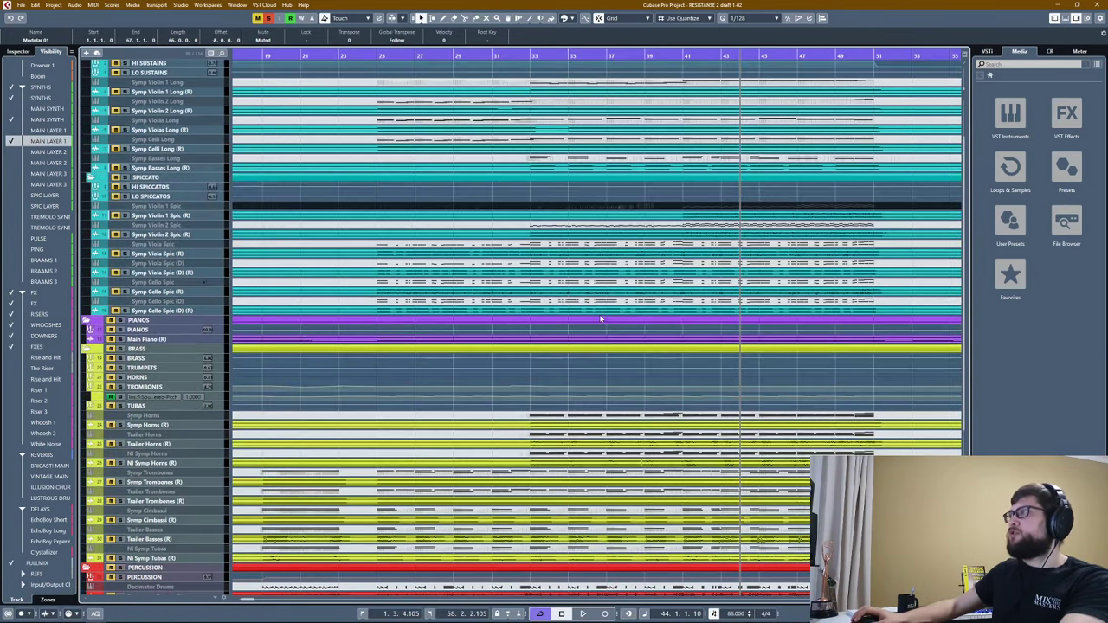
scroll(597, 346, down, 5)
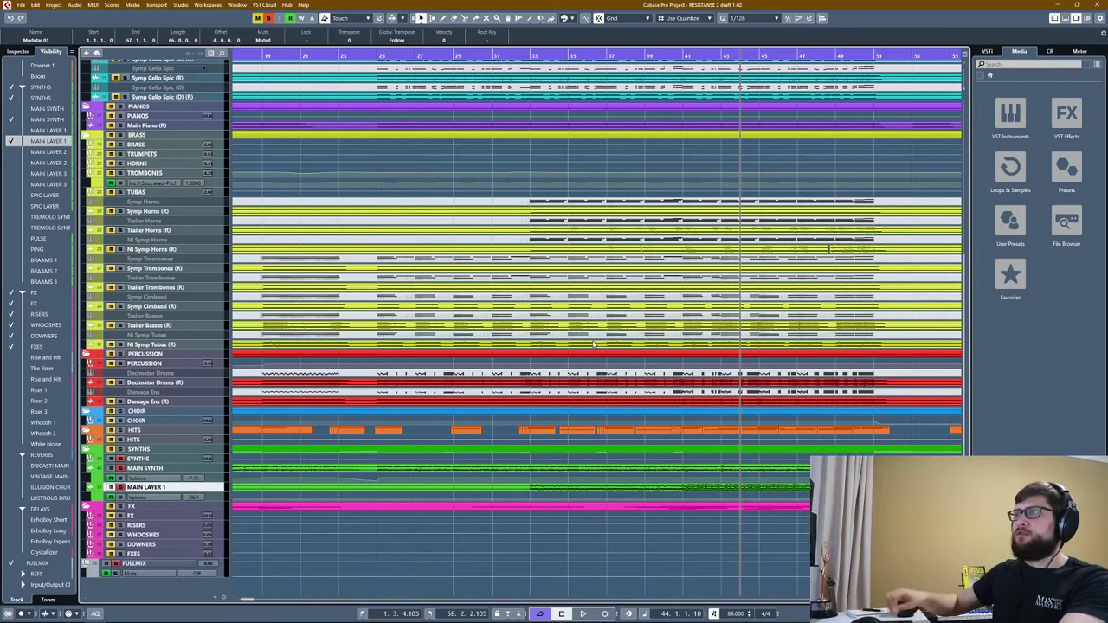
Show the MAIN LAYER 2 instrument track in the SYNTHS folder and open its Parallels instrument.
click(11, 152)
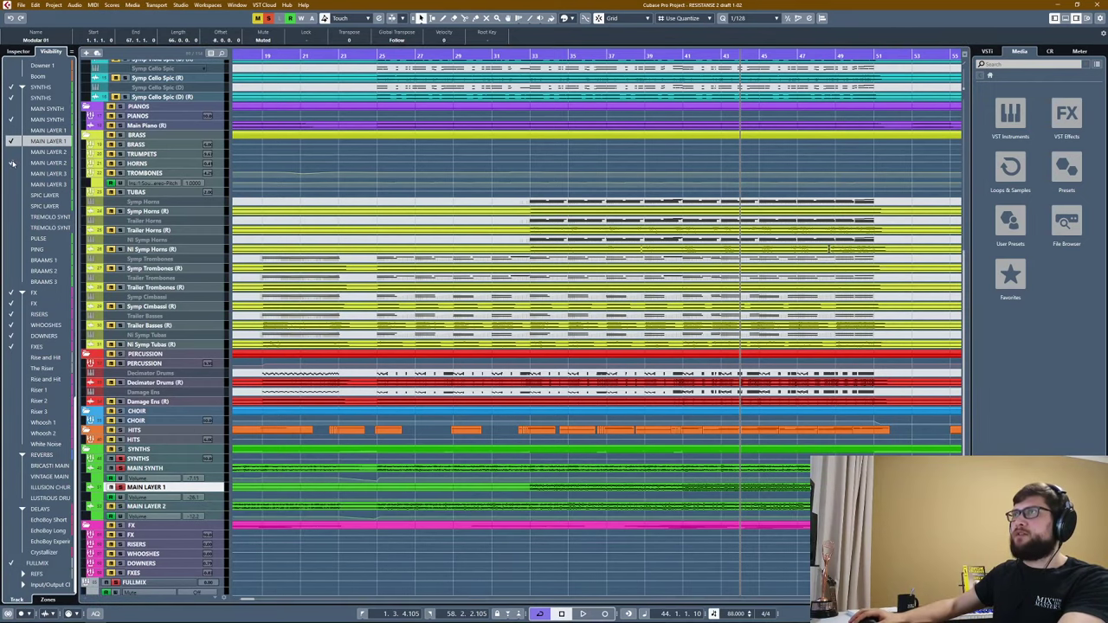
click(33, 153)
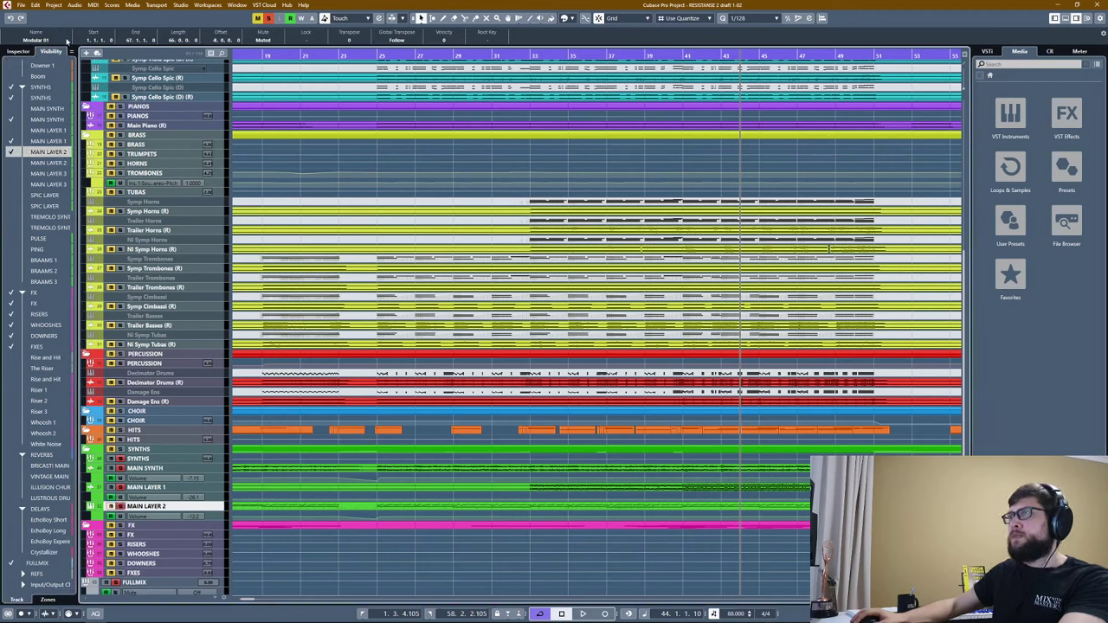
click(18, 52)
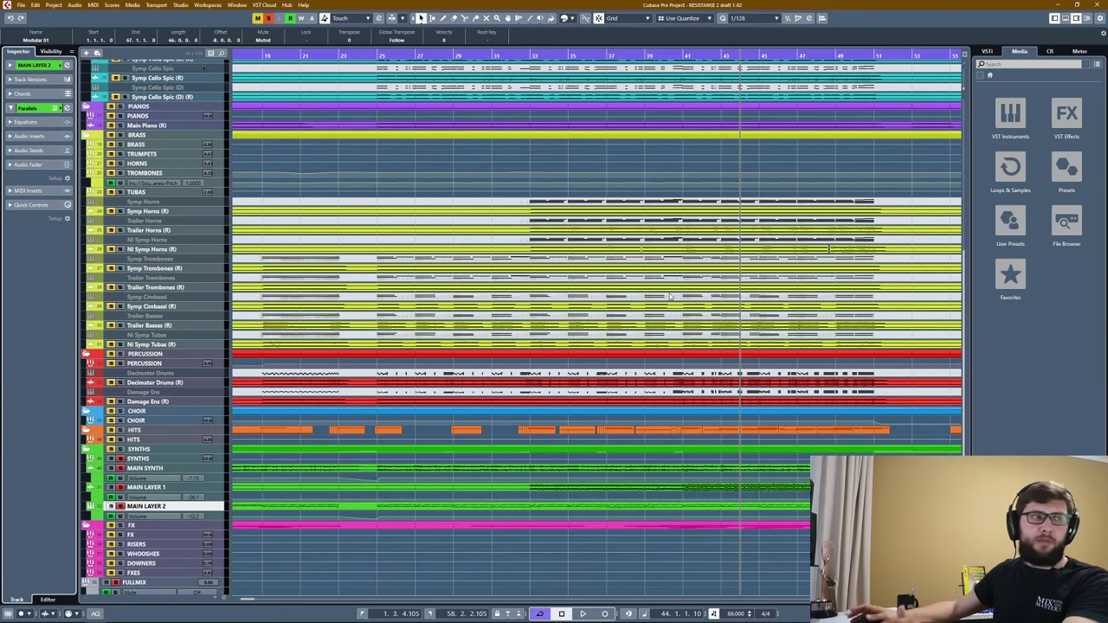
key(ctrl+e)
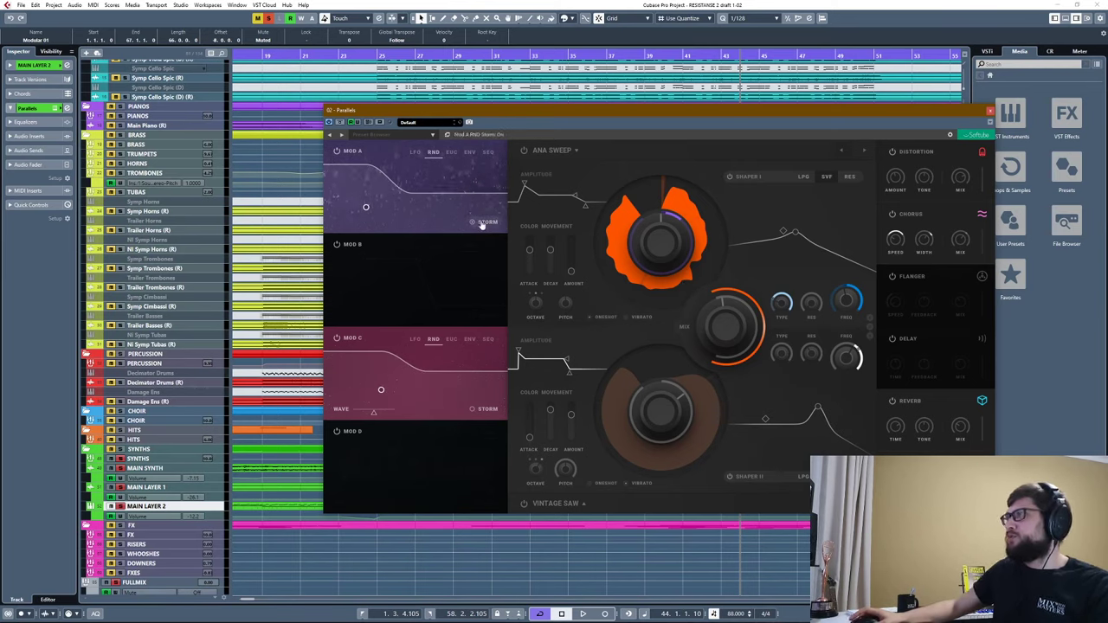
drag(480, 116, 562, 149)
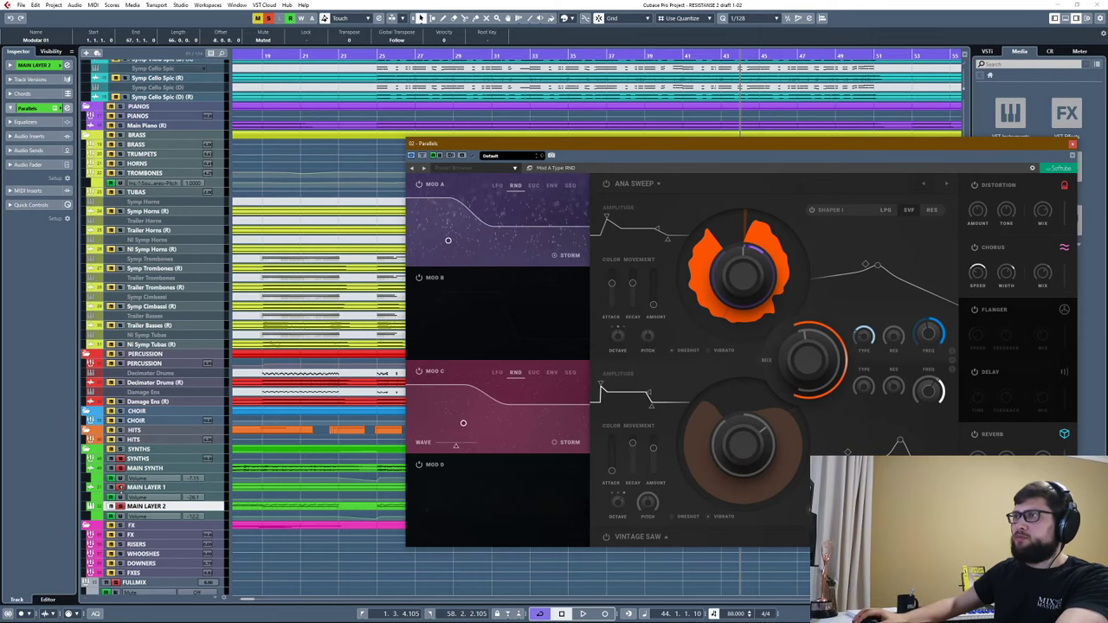
Toggle solo on MAIN LAYER 1, move the Parallels window aside and play the soloed synth layers from about bar 41, selecting MAIN LAYER 2.
click(121, 487)
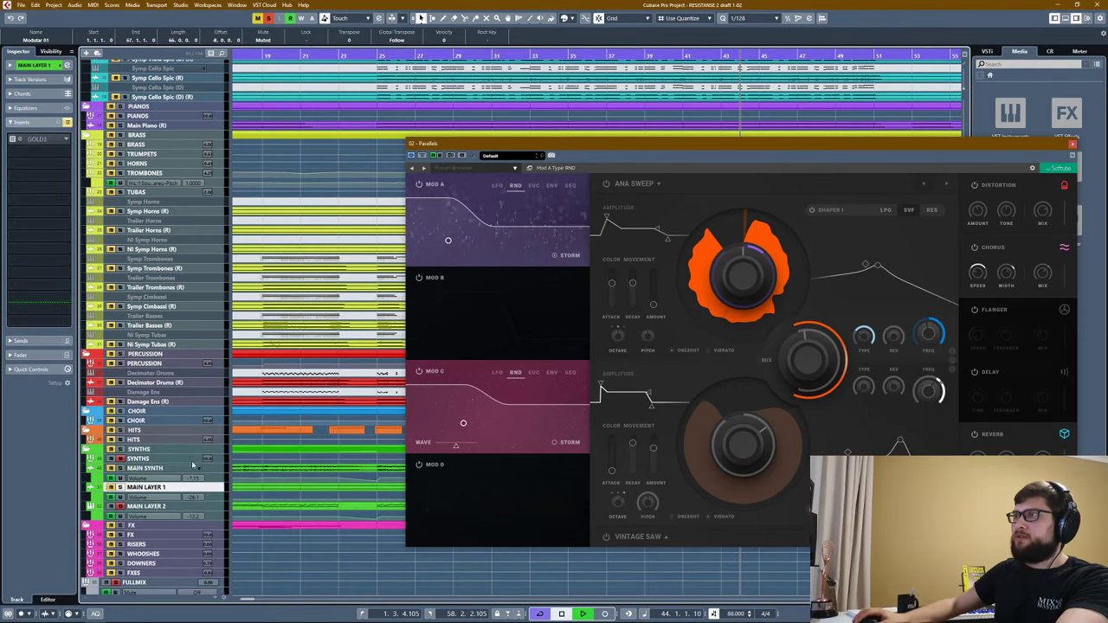
drag(606, 143, 694, 143)
scroll(459, 249, down, 5)
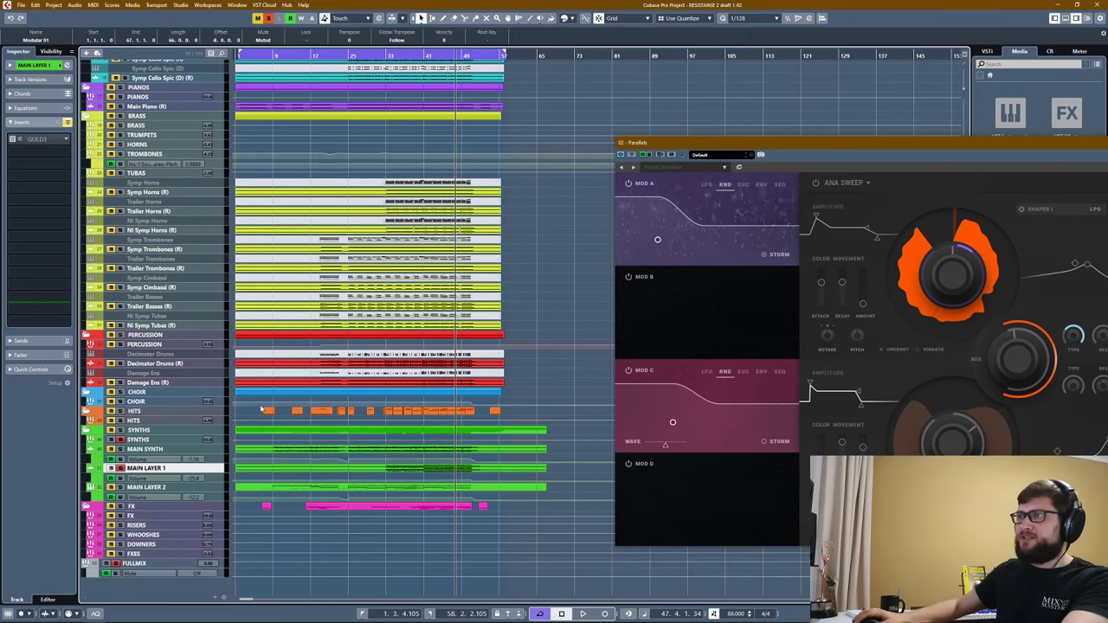
click(422, 55)
key(space)
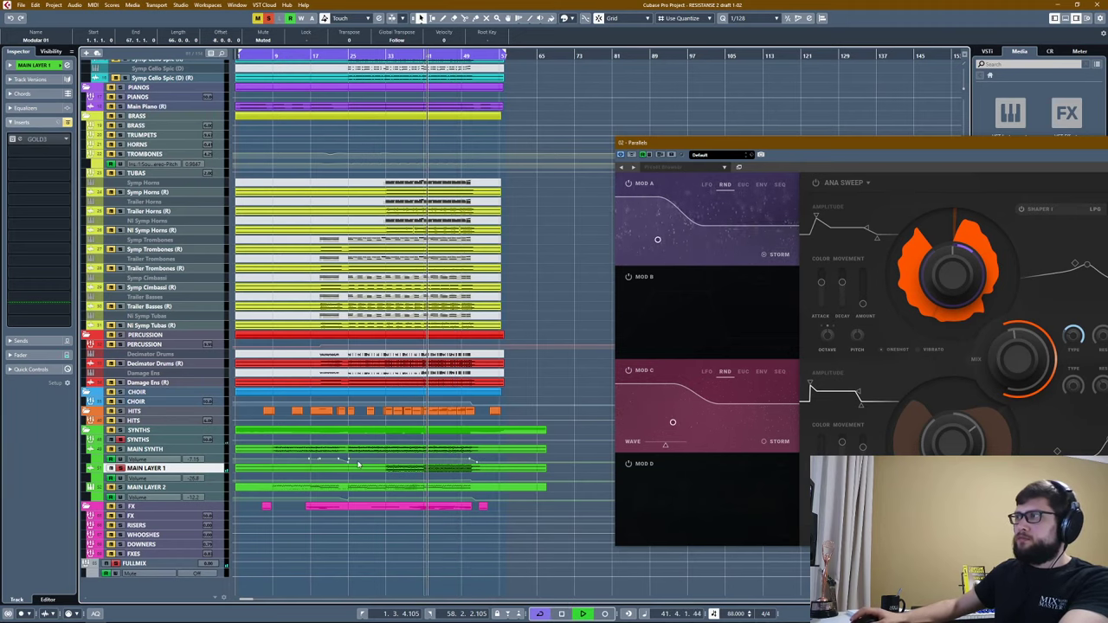
click(140, 489)
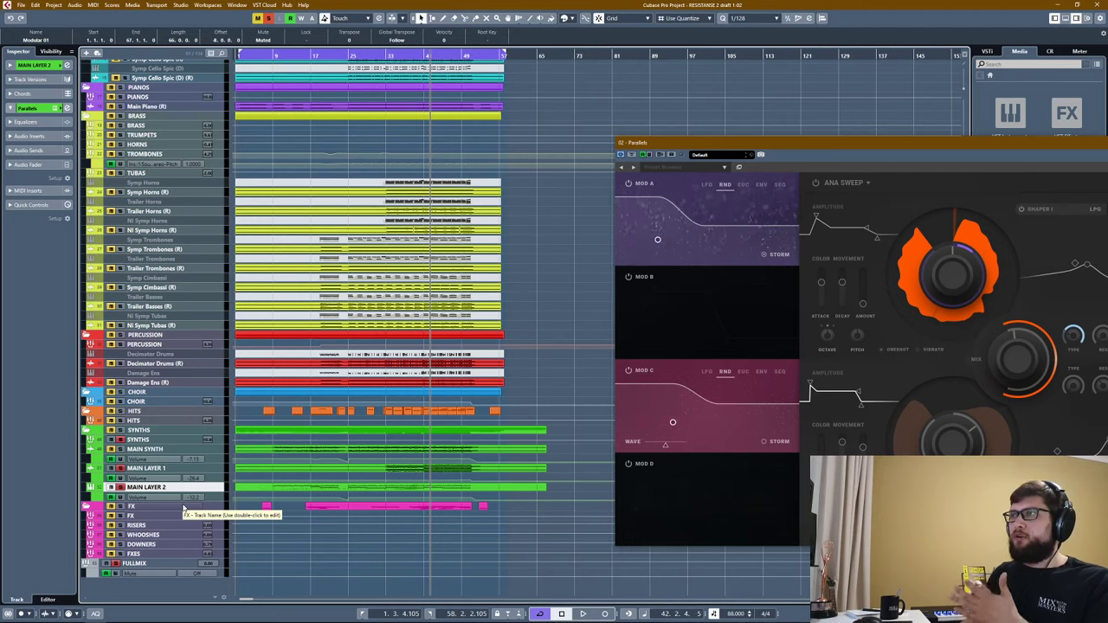
key(space)
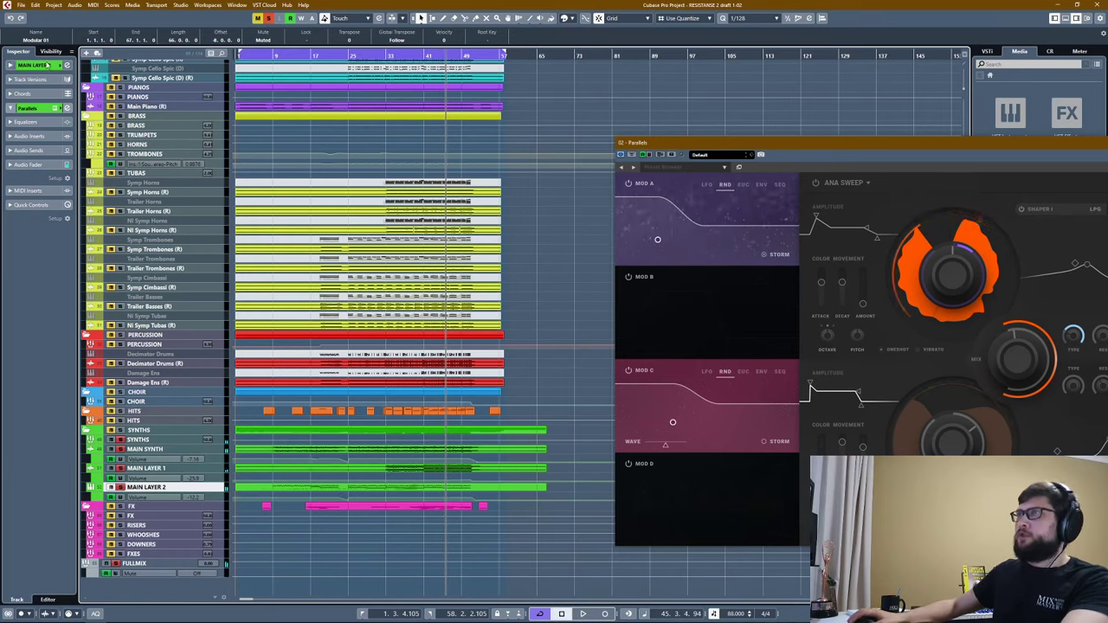
Disable the MAIN LAYER 2 instrument track and show its rendered audio track.
right_click(139, 488)
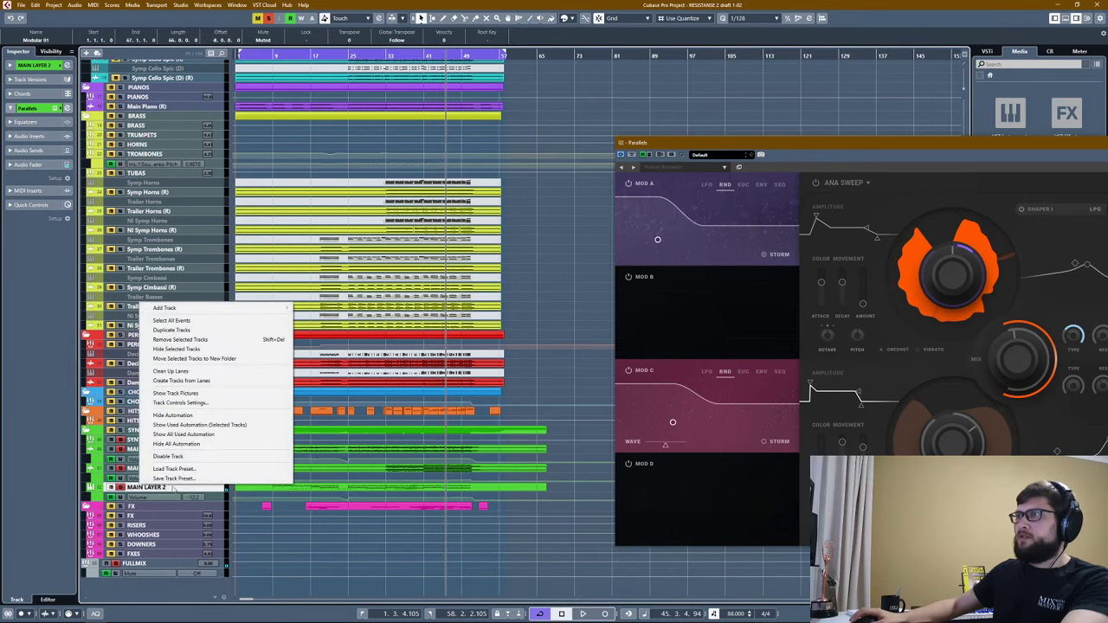
click(153, 458)
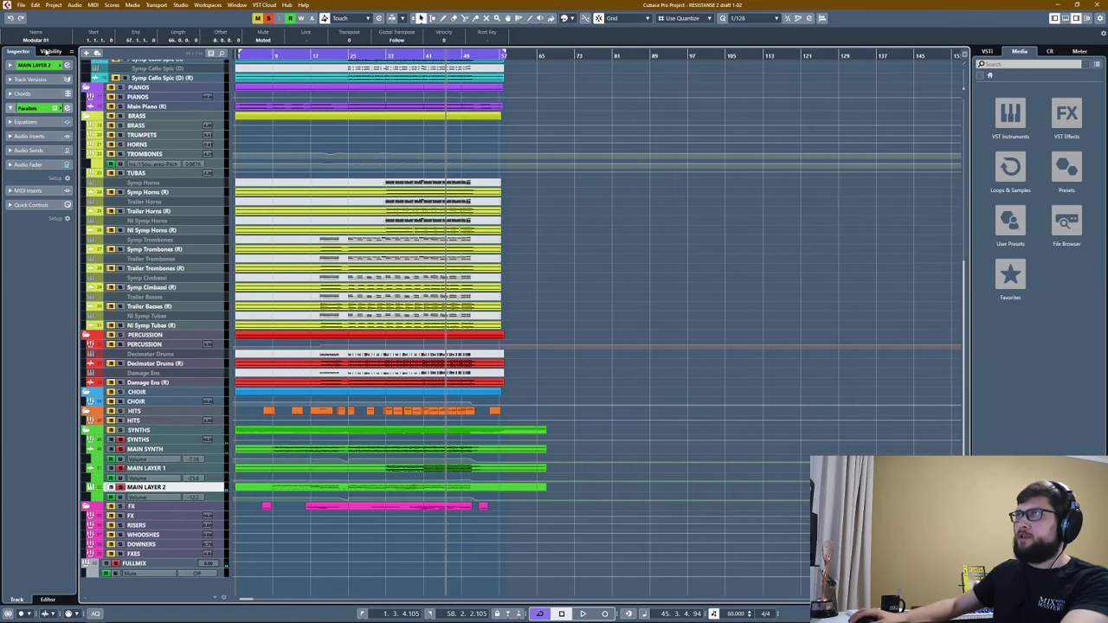
click(52, 52)
scroll(37, 420, down, 5)
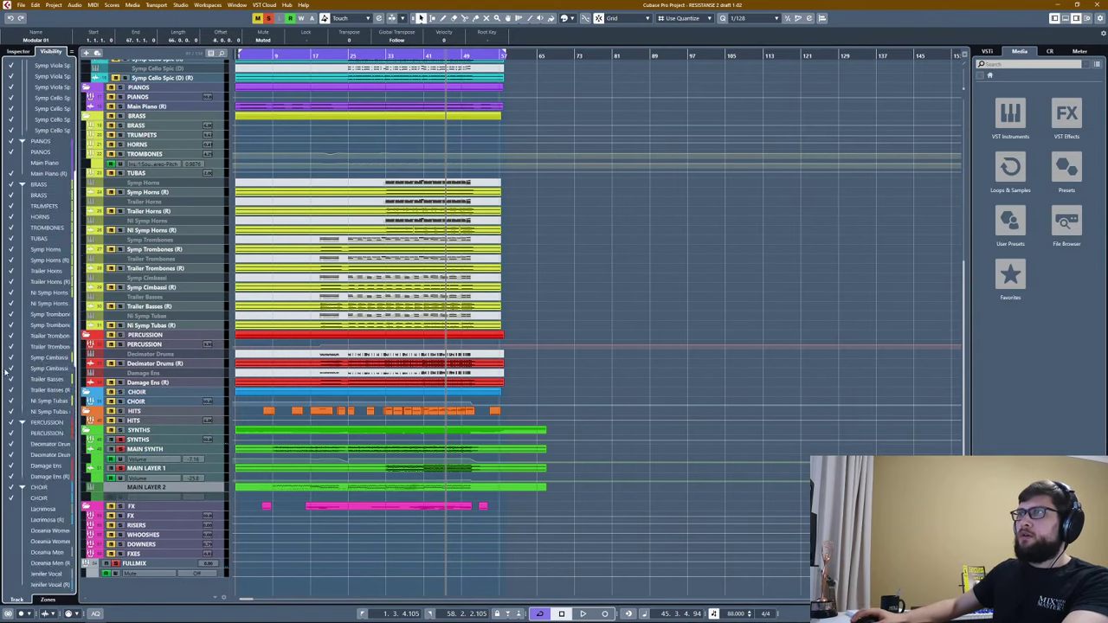
click(17, 260)
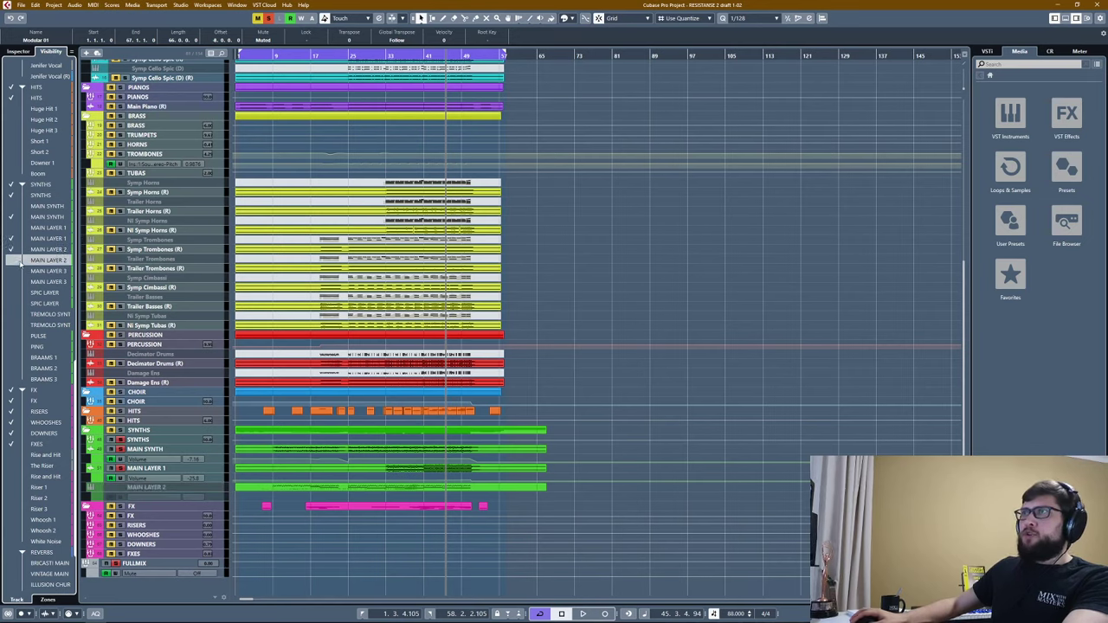
click(11, 260)
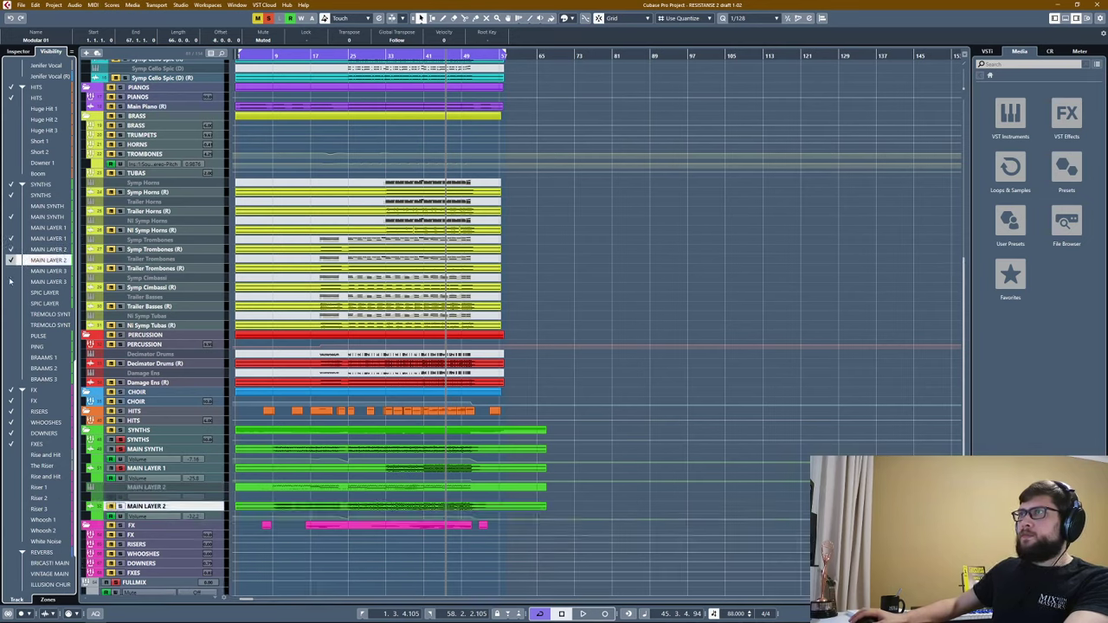
Play the soloed main synth layers, including the rendered MAIN LAYER 2, from about bar 9.
key(space)
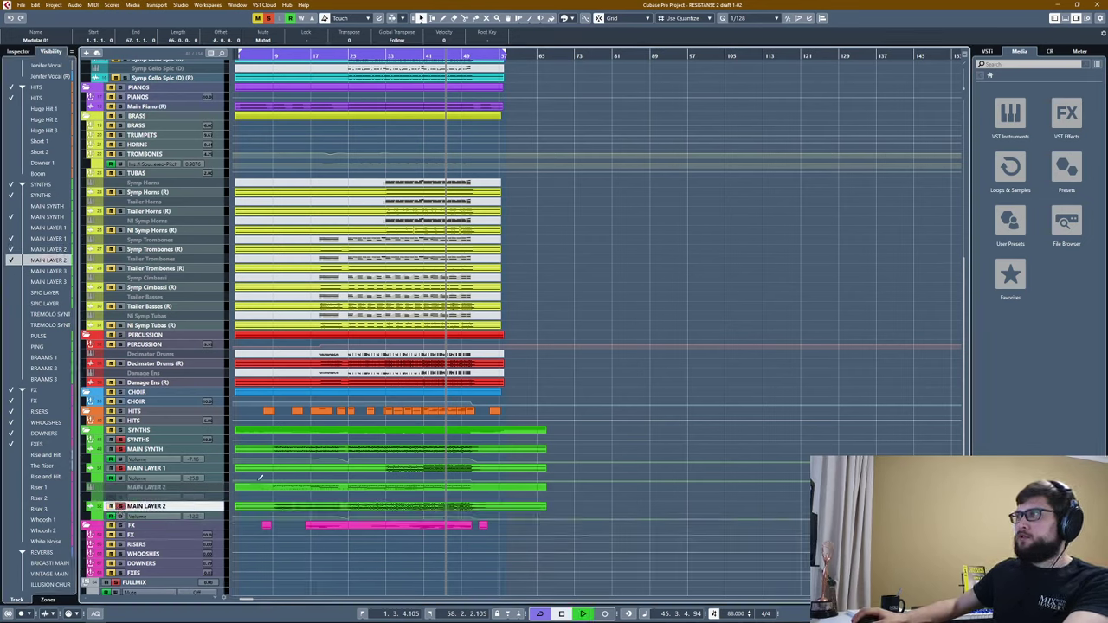
key(space)
click(269, 56)
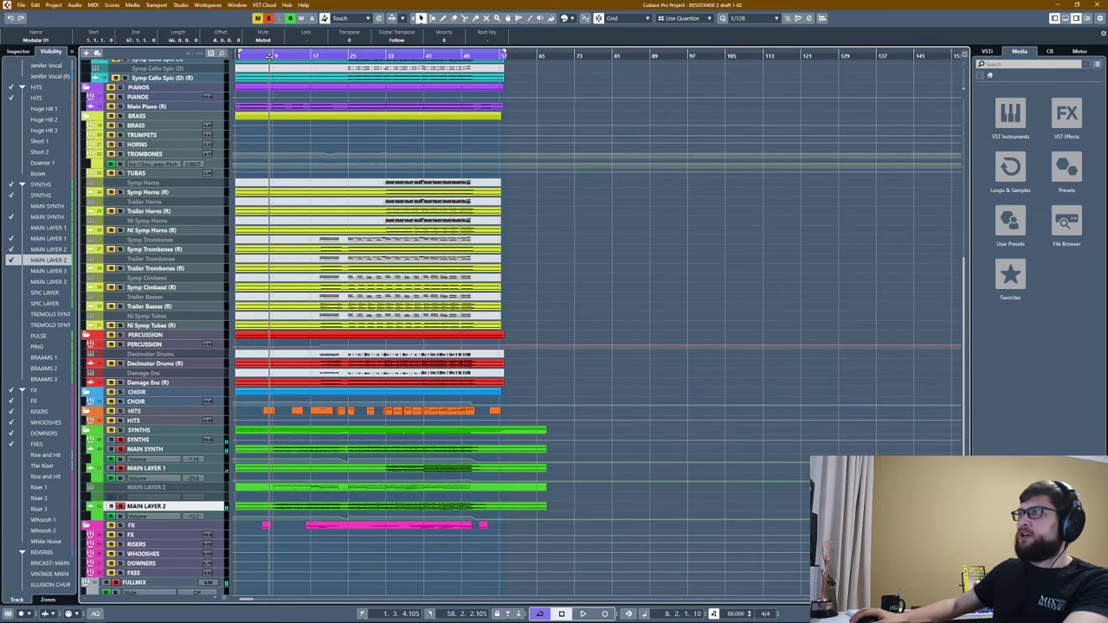
key(h)
key(h)
scroll(526, 447, down, 1)
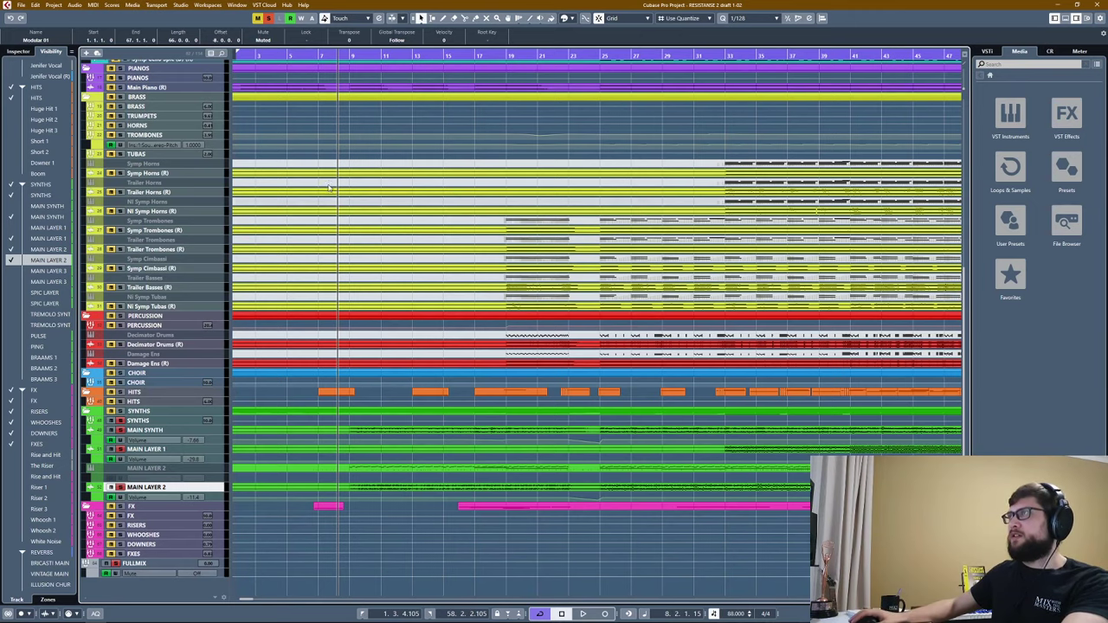
click(349, 54)
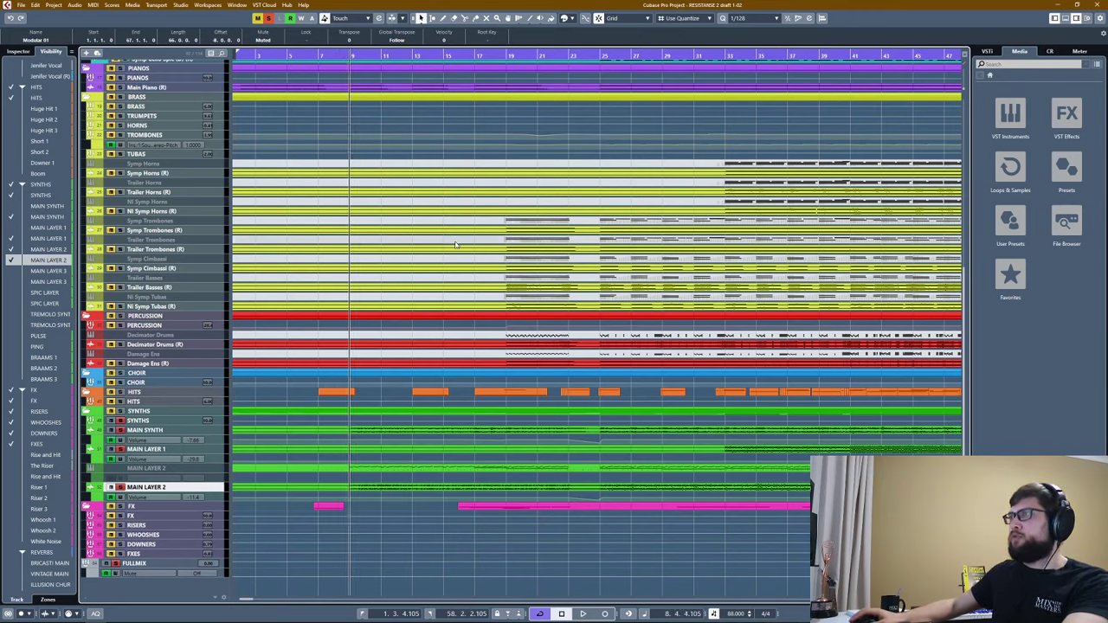
key(space)
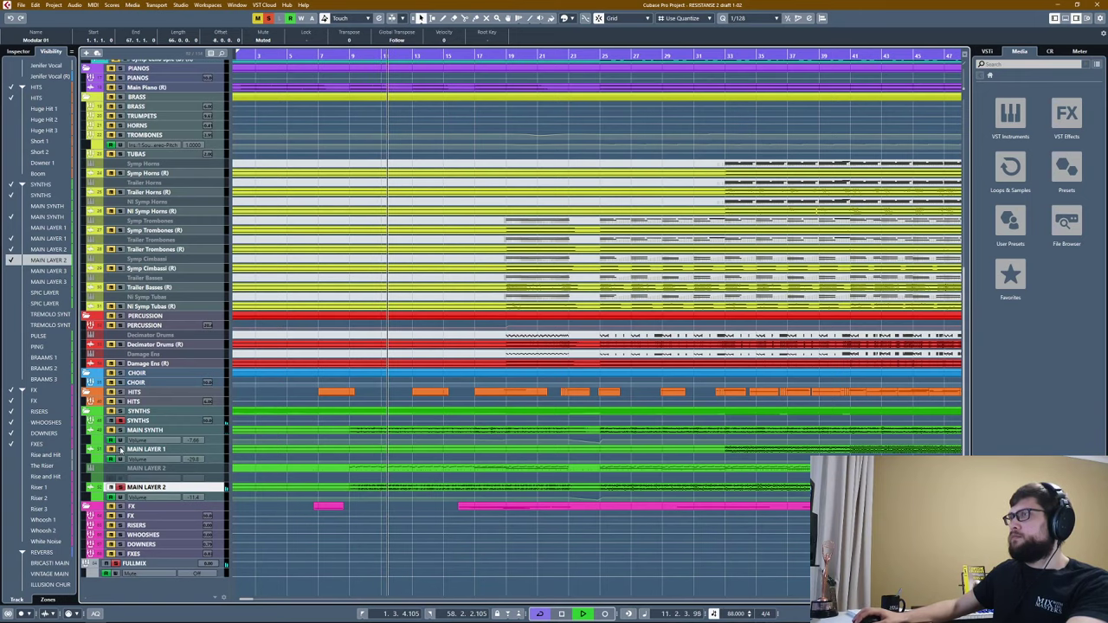
key(g)
key(g)
key(g)
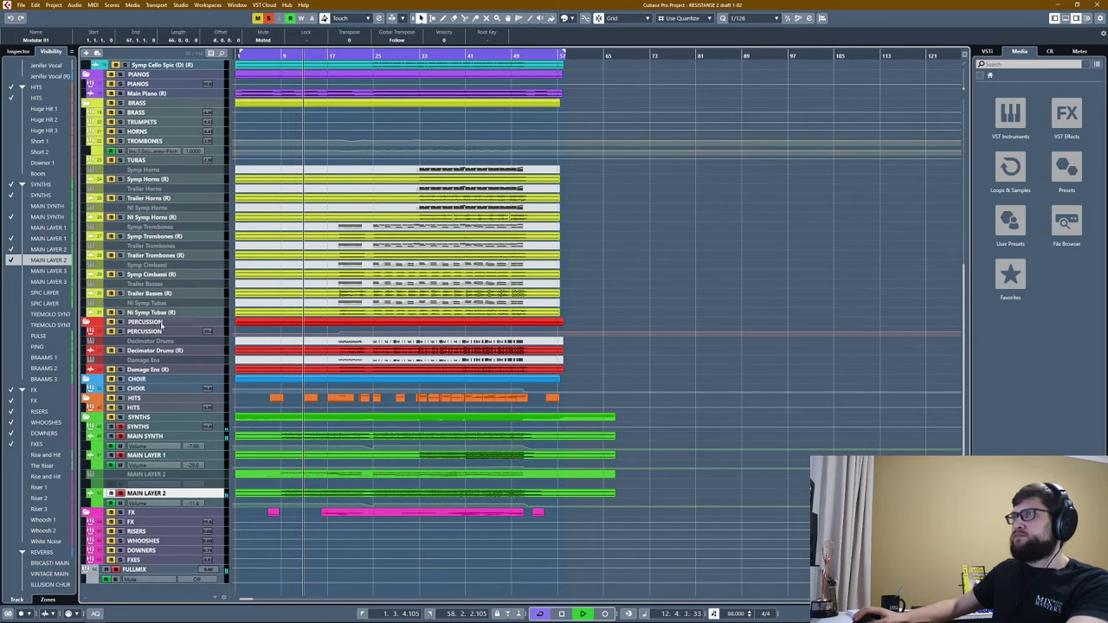
Show the MAIN LAYER 3 instrument track and open its Massive X instrument.
click(12, 271)
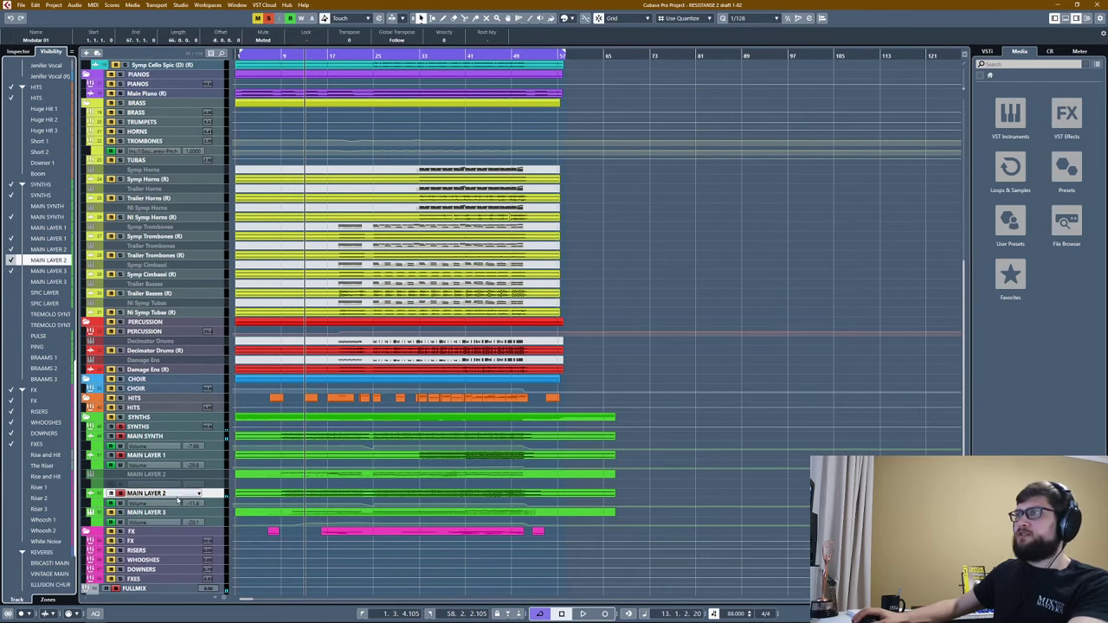
click(139, 514)
click(18, 52)
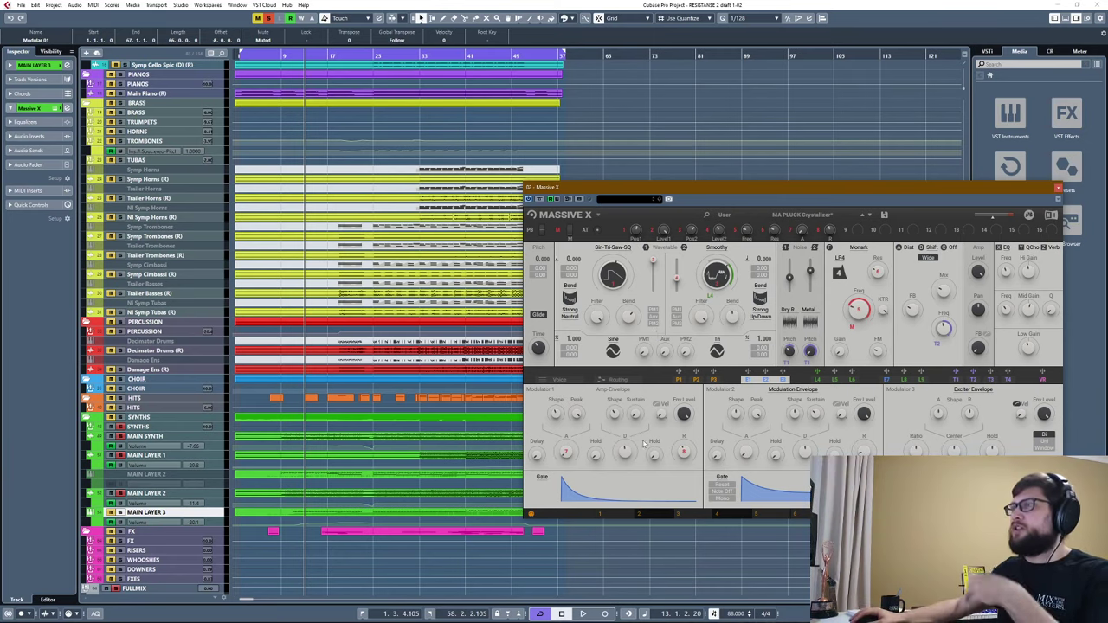
Clear all solos, solo MAIN LAYER 3 alone and play it from bar 13 while examining its MIDI notes and modulation curve.
click(268, 17)
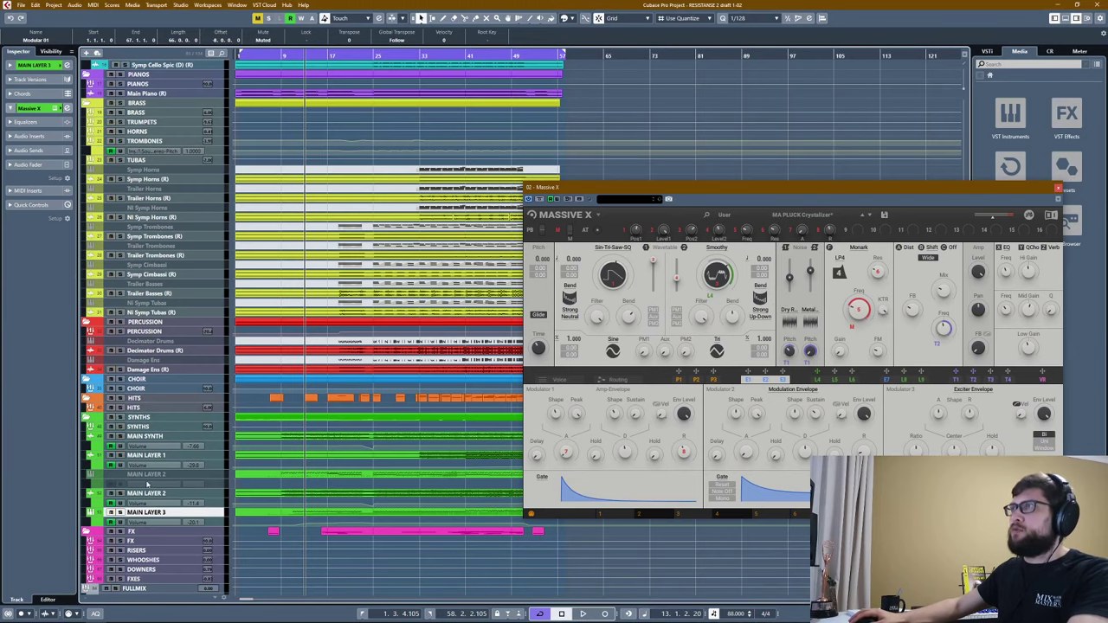
click(120, 513)
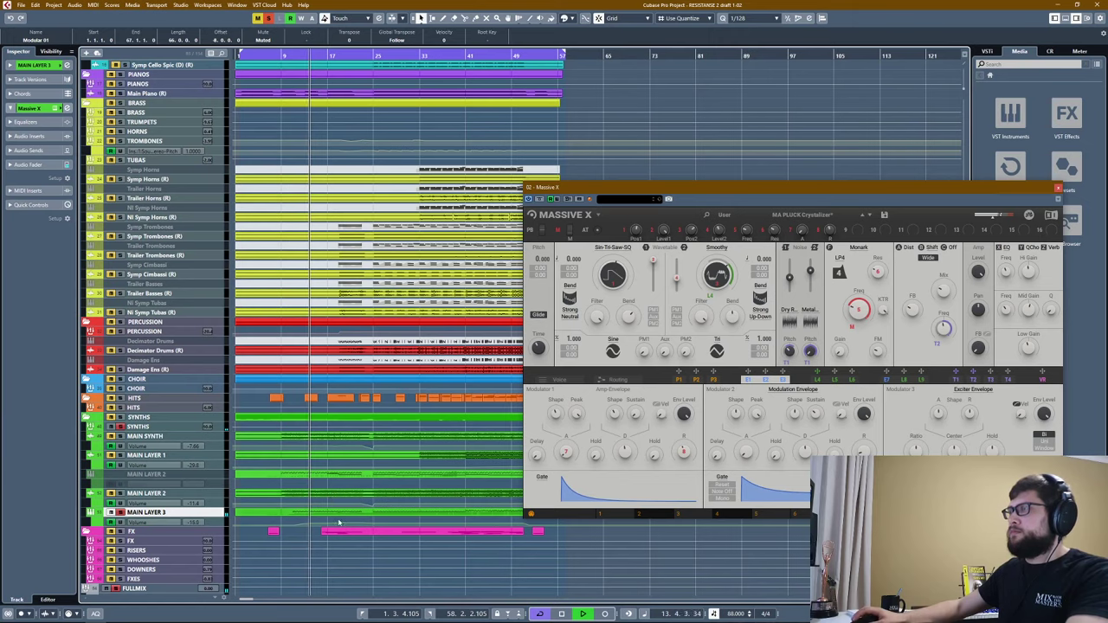
key(h)
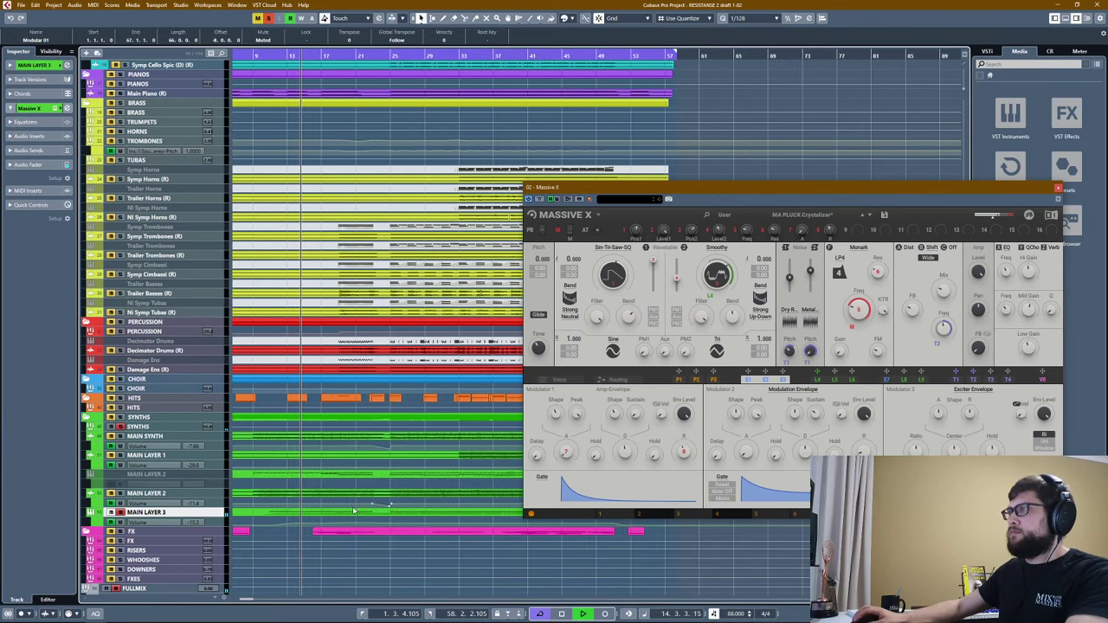
double_click(344, 512)
scroll(265, 447, right, 5)
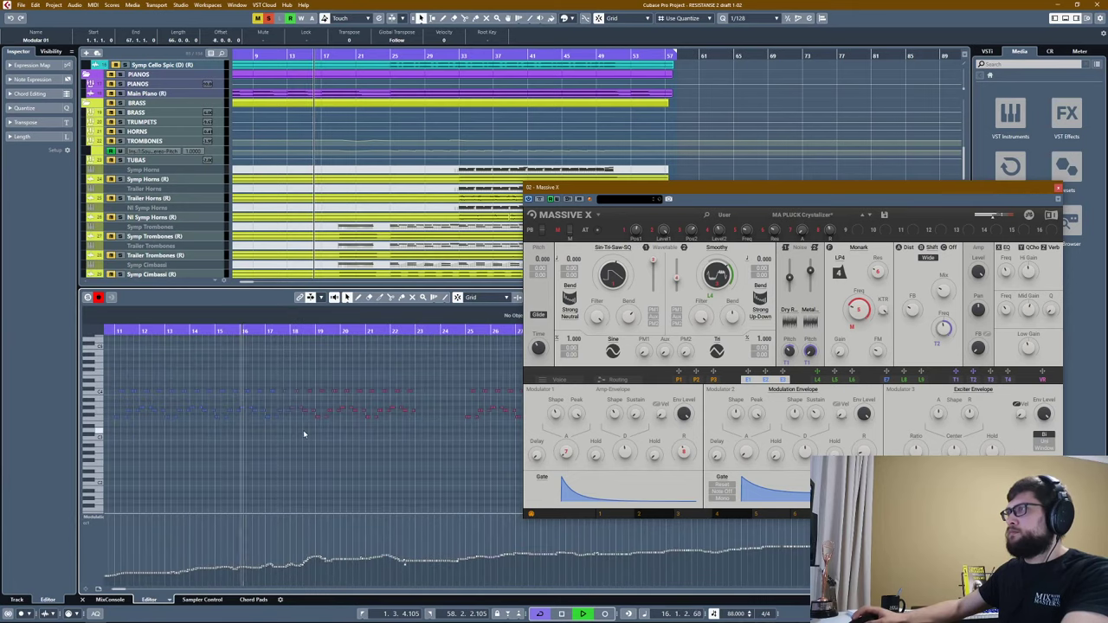
key(ctrl+e)
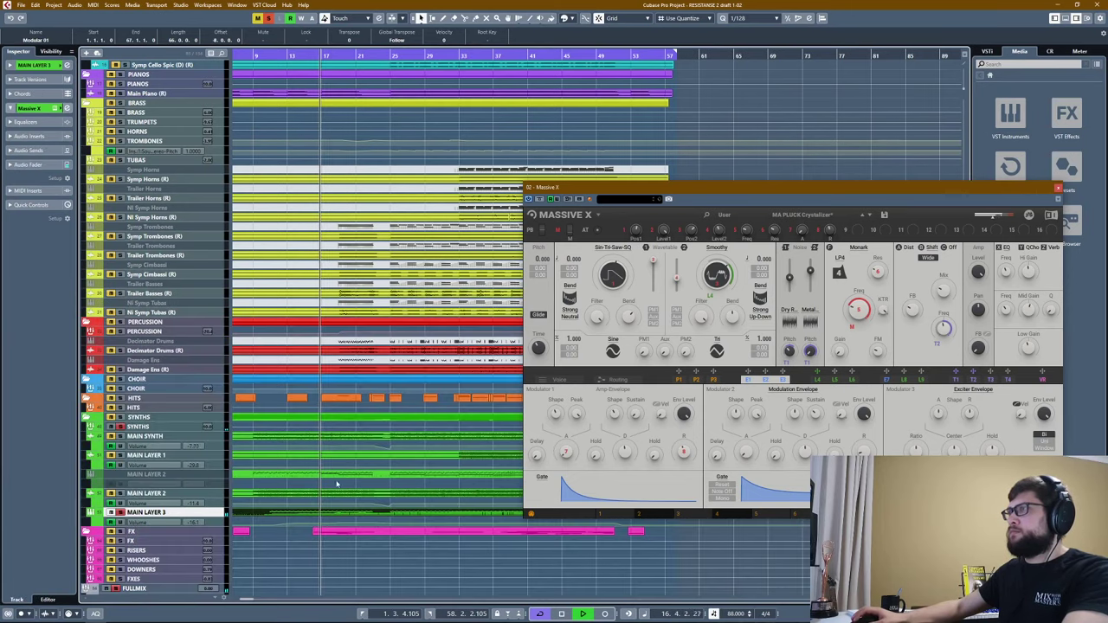
key(space)
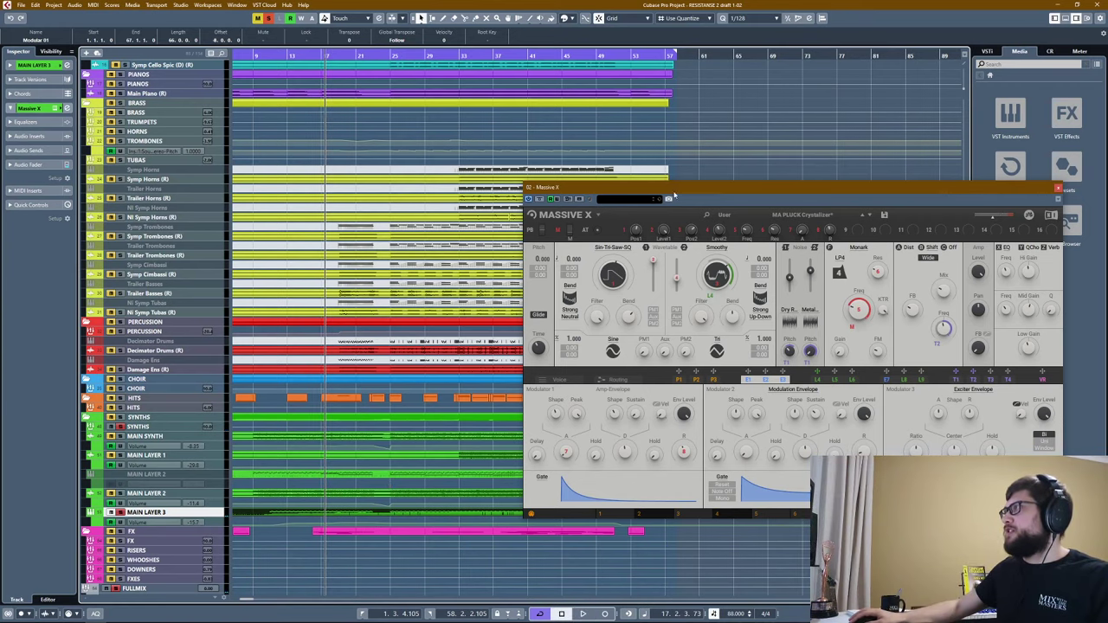
Close the Massive X window and disable the MAIN LAYER 3 instrument track.
drag(673, 192, 546, 178)
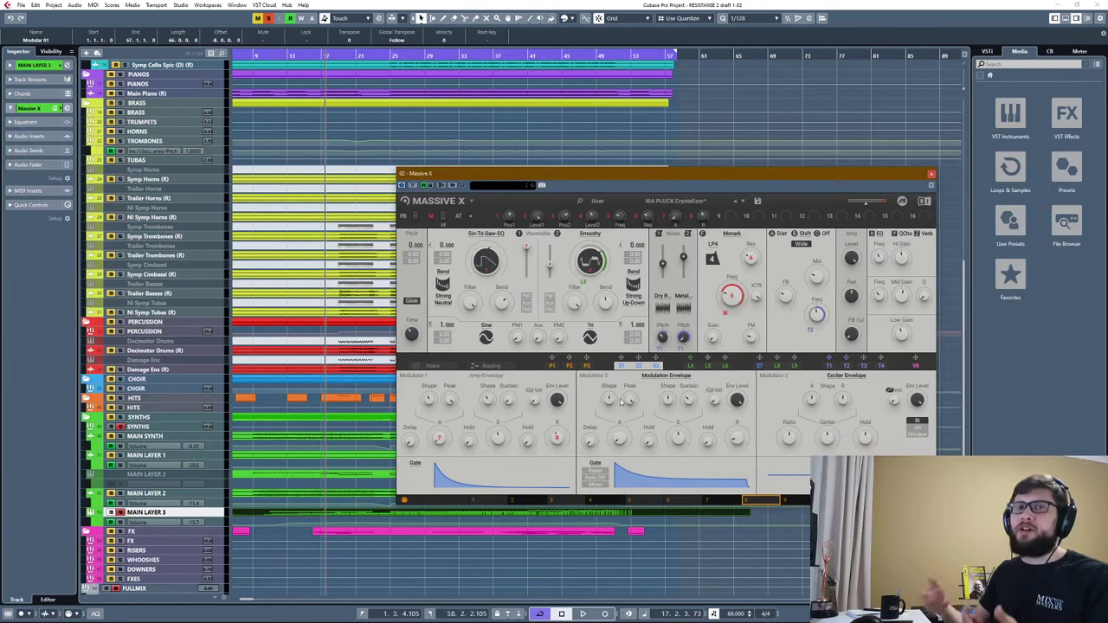
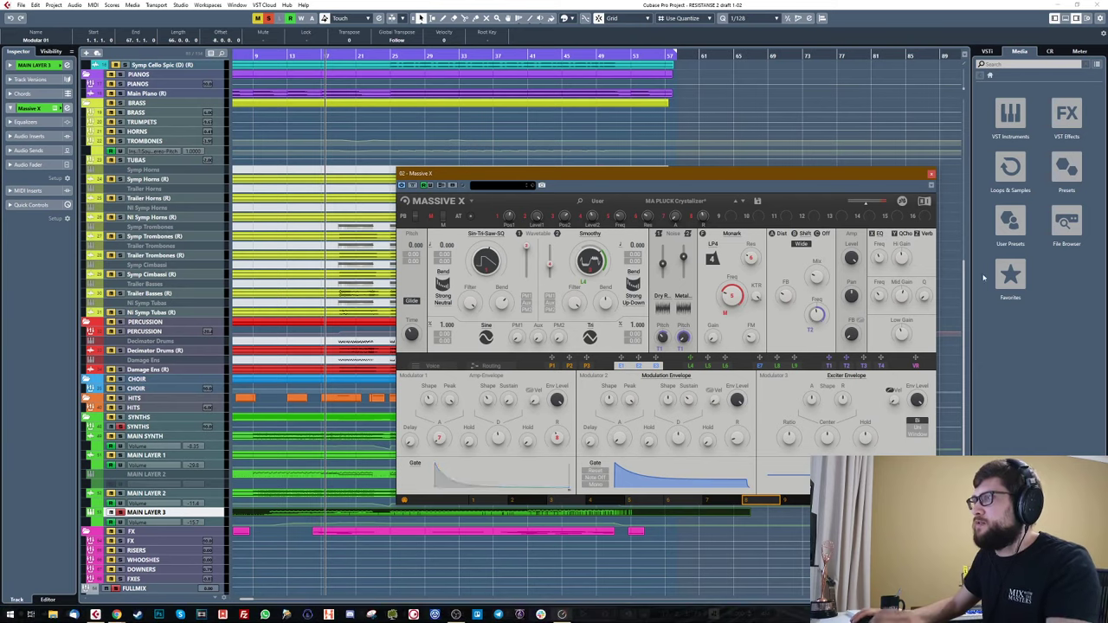
click(931, 175)
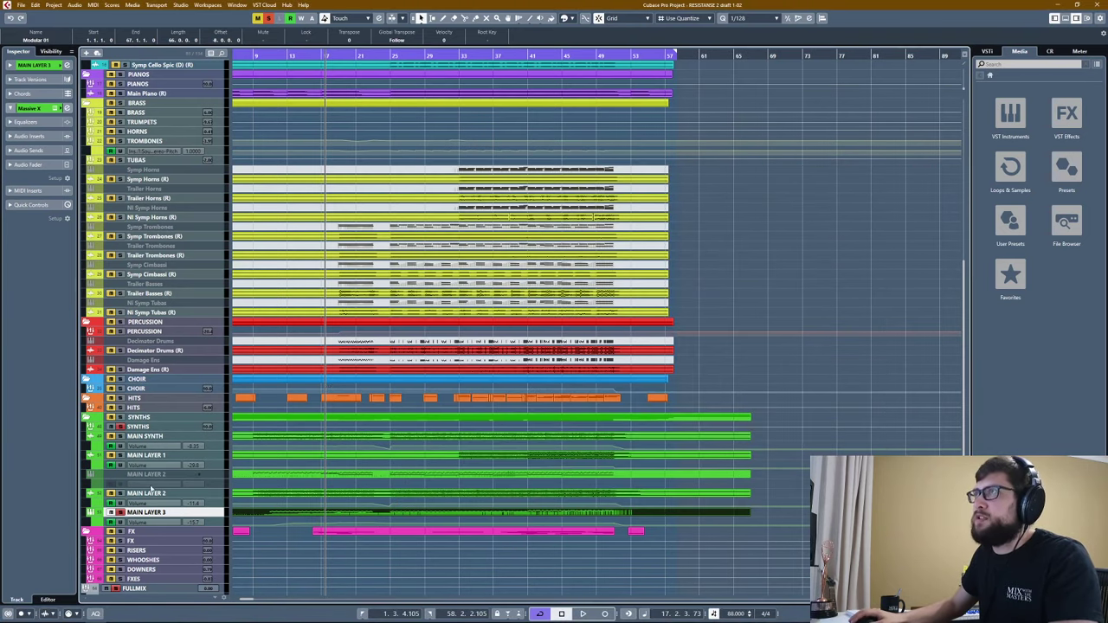
right_click(147, 513)
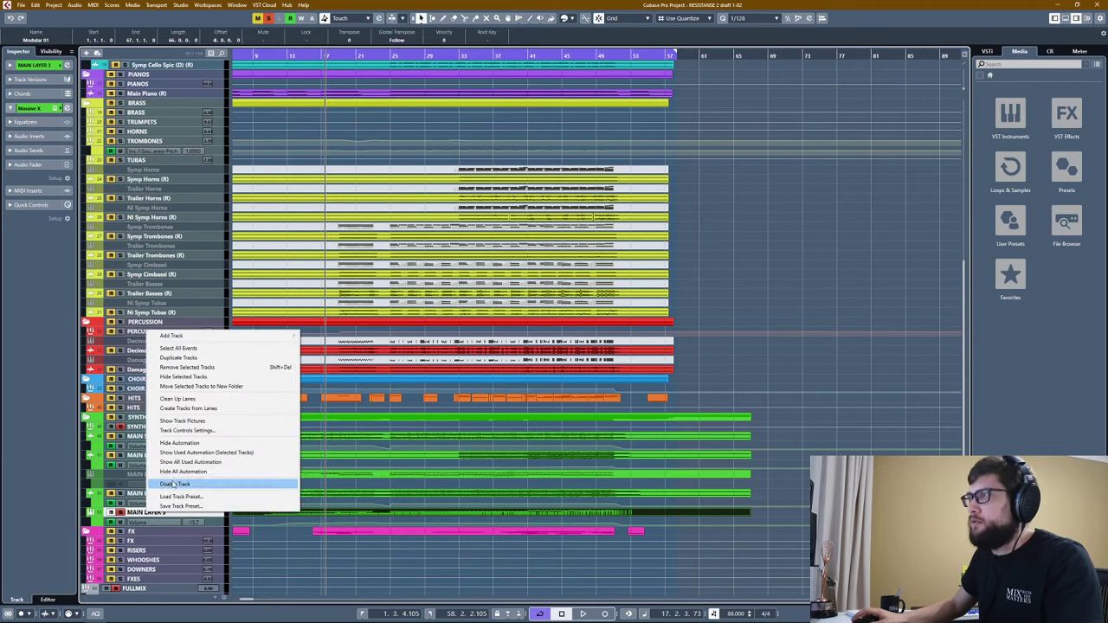
click(216, 483)
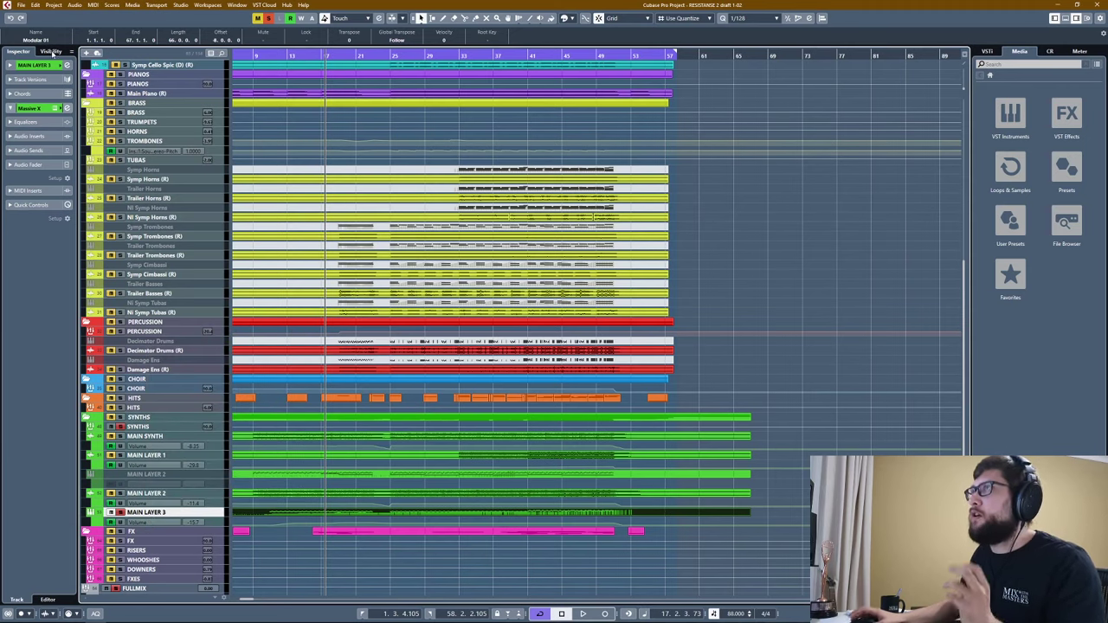
Show the rendered MAIN LAYER 3 audio track in place of its instrument track and hide the disabled MAIN LAYER 2 track.
click(52, 52)
scroll(30, 289, down, 3)
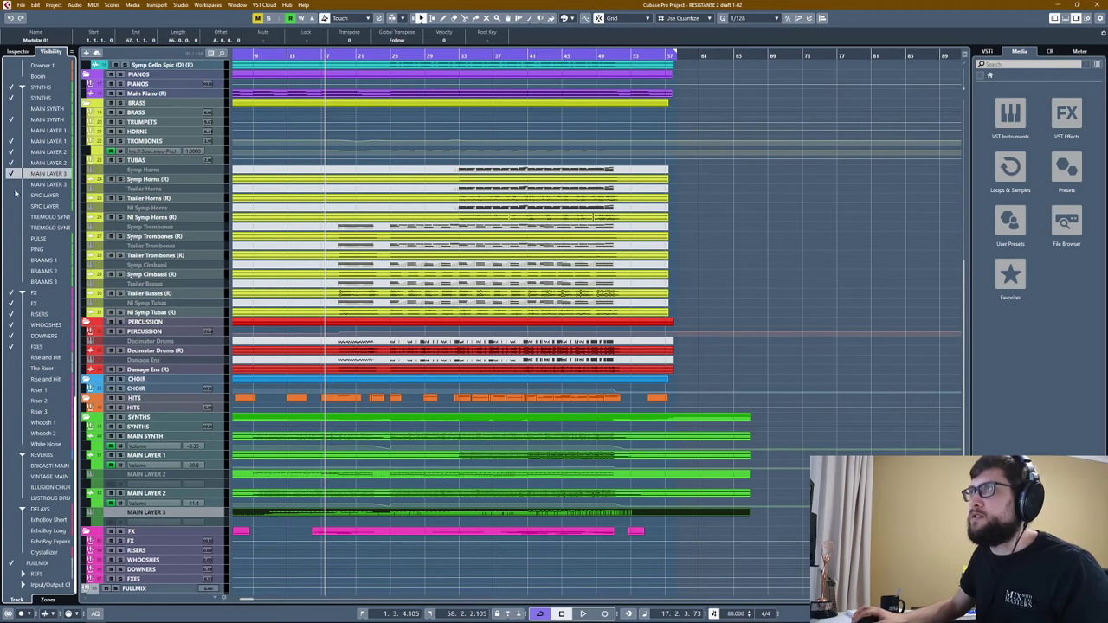
click(37, 185)
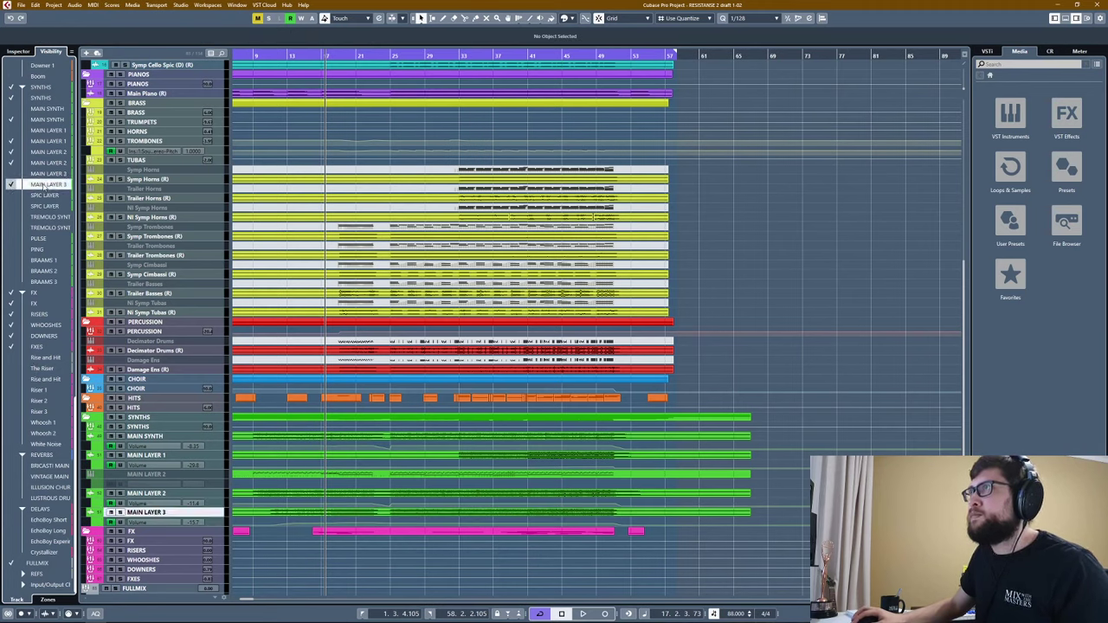
click(12, 152)
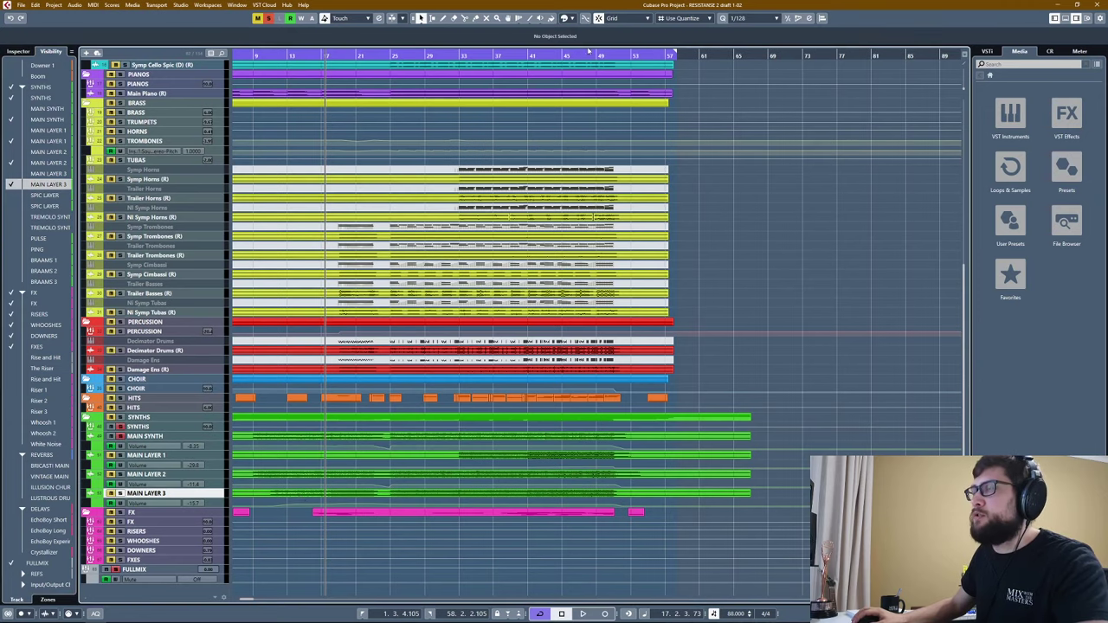
Audition the rendered synth layers from bar 33, changing solos between passes and including MAIN LAYER 2.
drag(463, 55, 463, 51)
key(space)
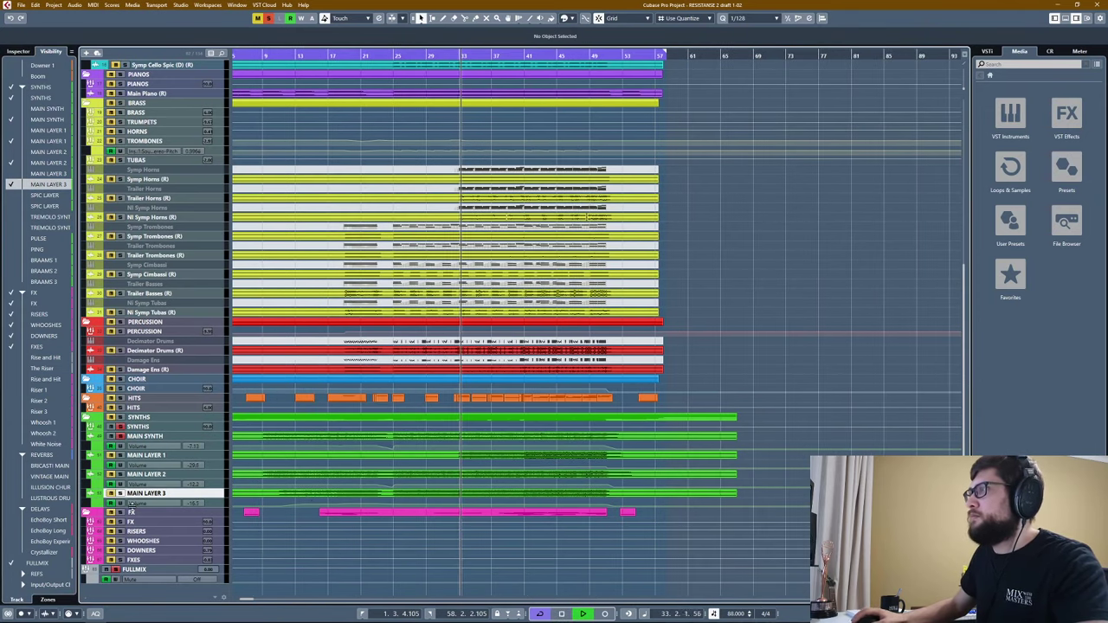
key(space)
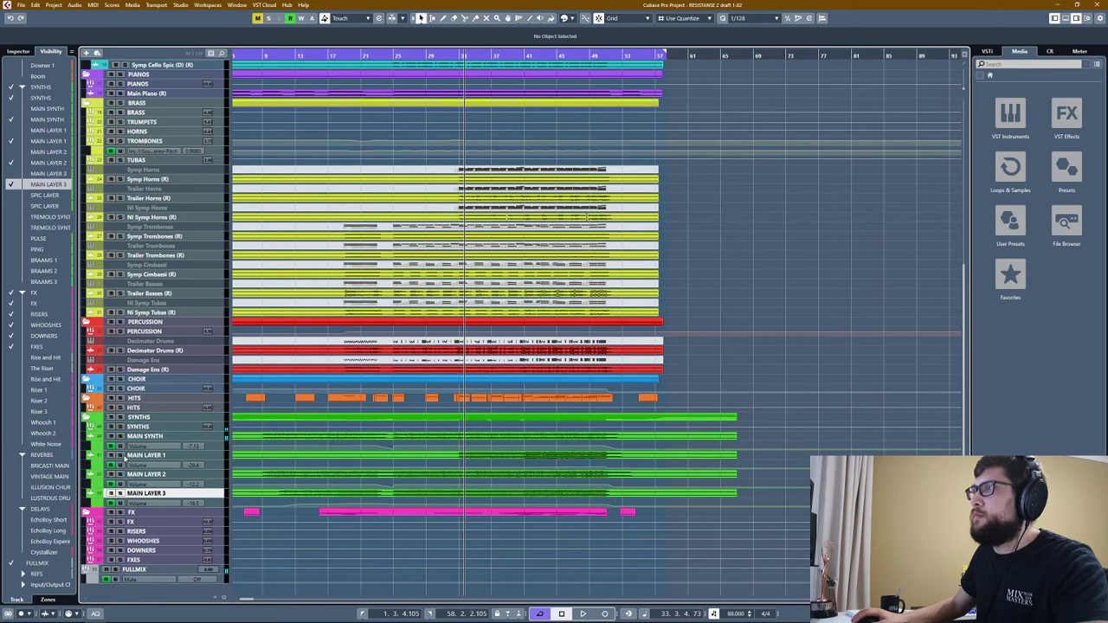
key(space)
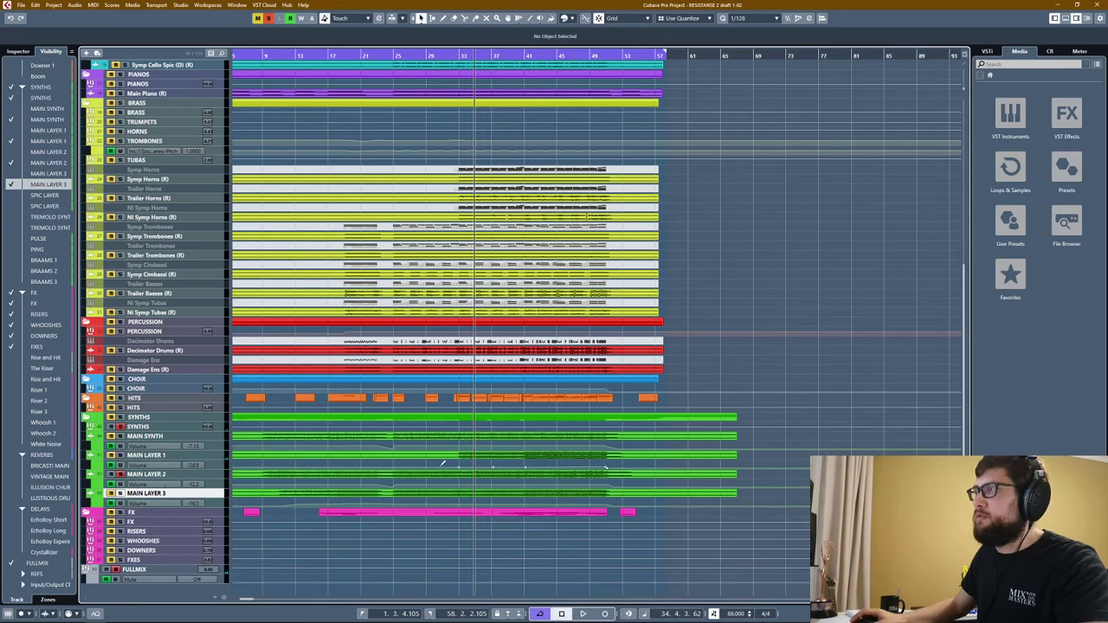
key(space)
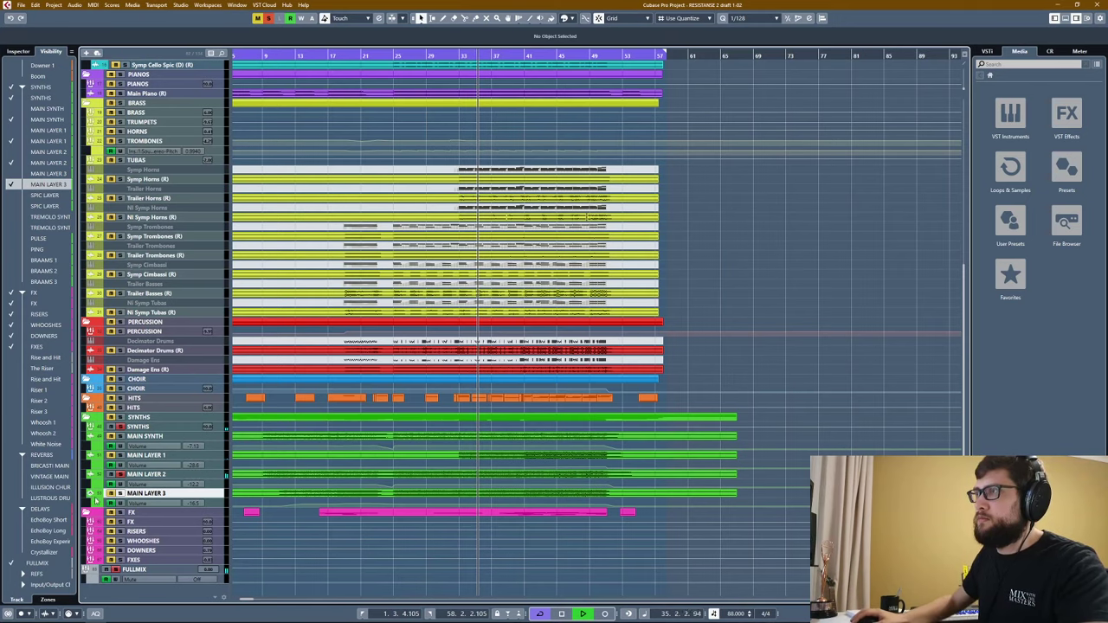
key(space)
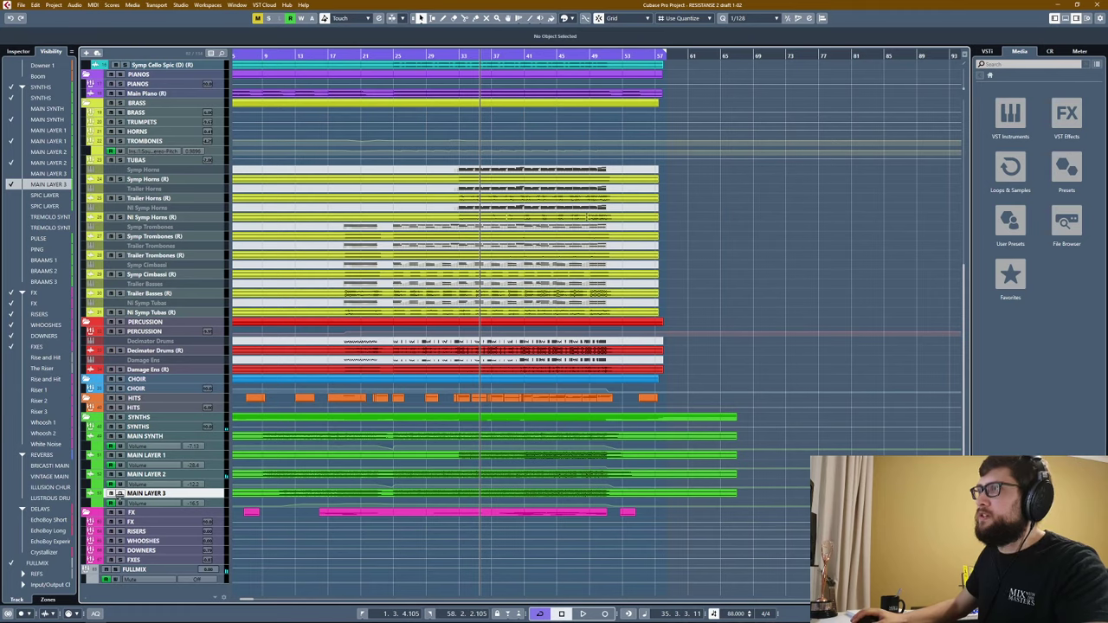
Solo the rendered MAIN LAYER 3 alone and play it from about bar 13.
click(117, 493)
click(256, 55)
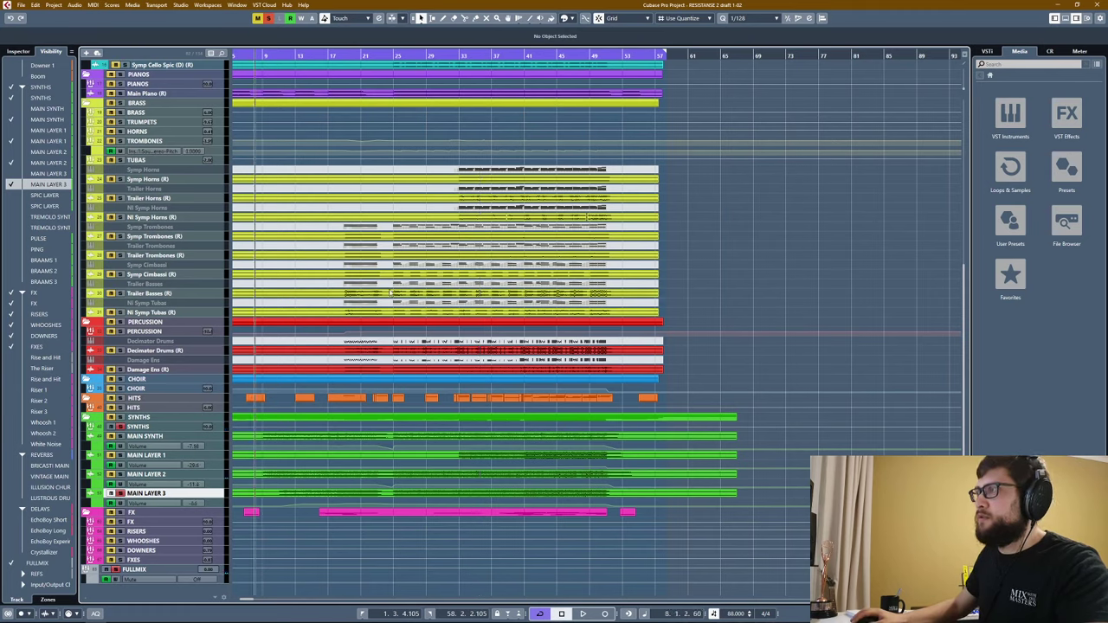
click(290, 58)
key(space)
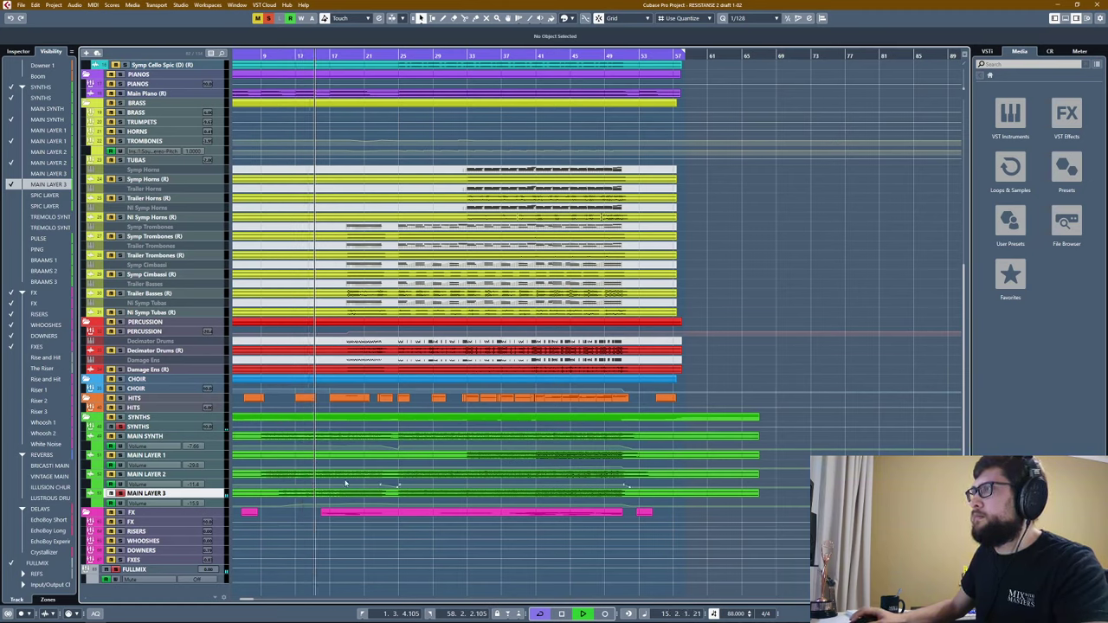
scroll(341, 481, up, 1)
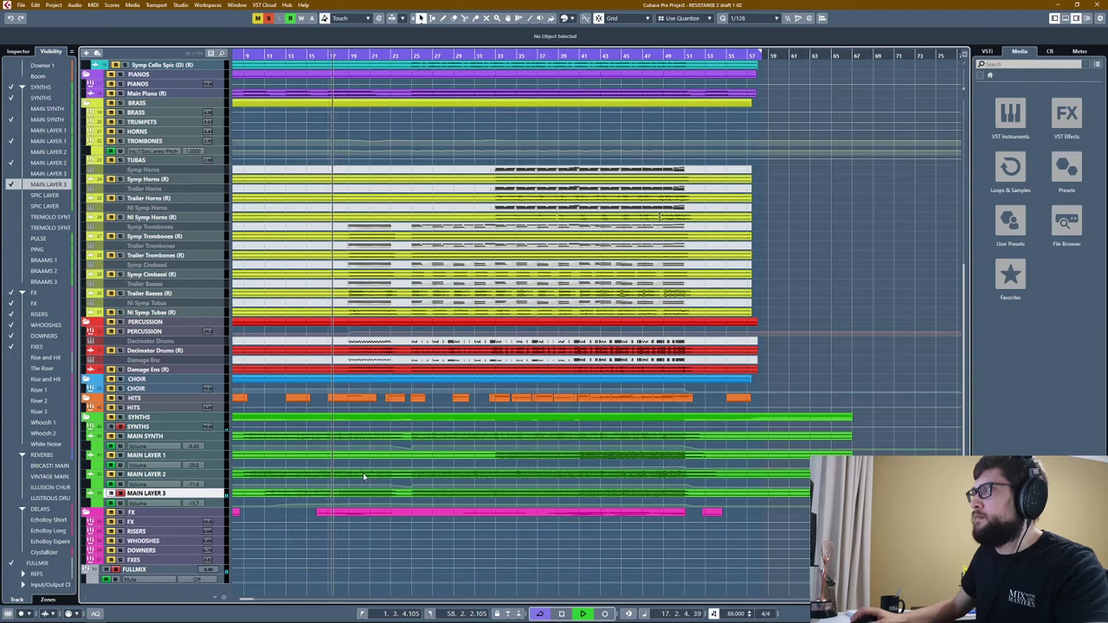
scroll(362, 474, up, 1)
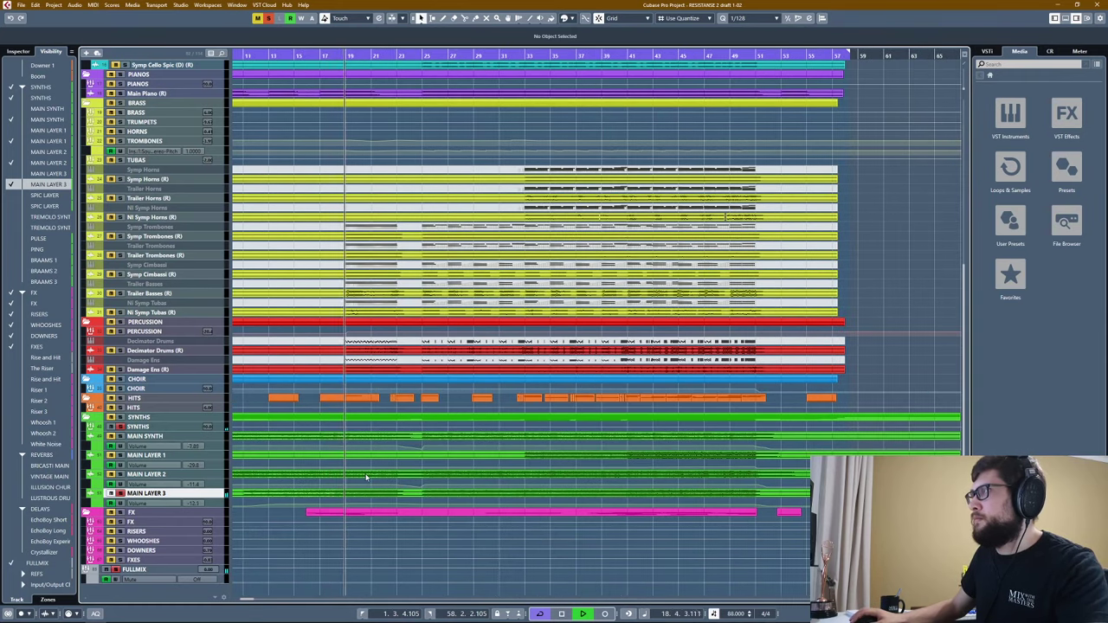
scroll(394, 481, down, 1)
key(space)
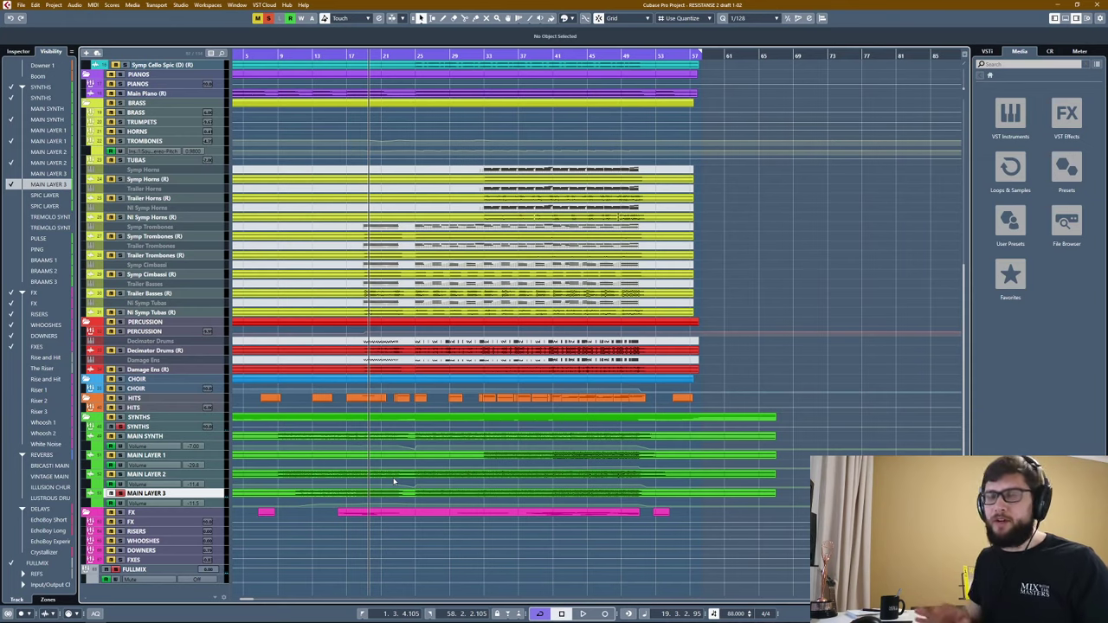
Play the soloed MAIN LAYER 3 from about bar 25 and again from about bar 42.
click(422, 56)
key(space)
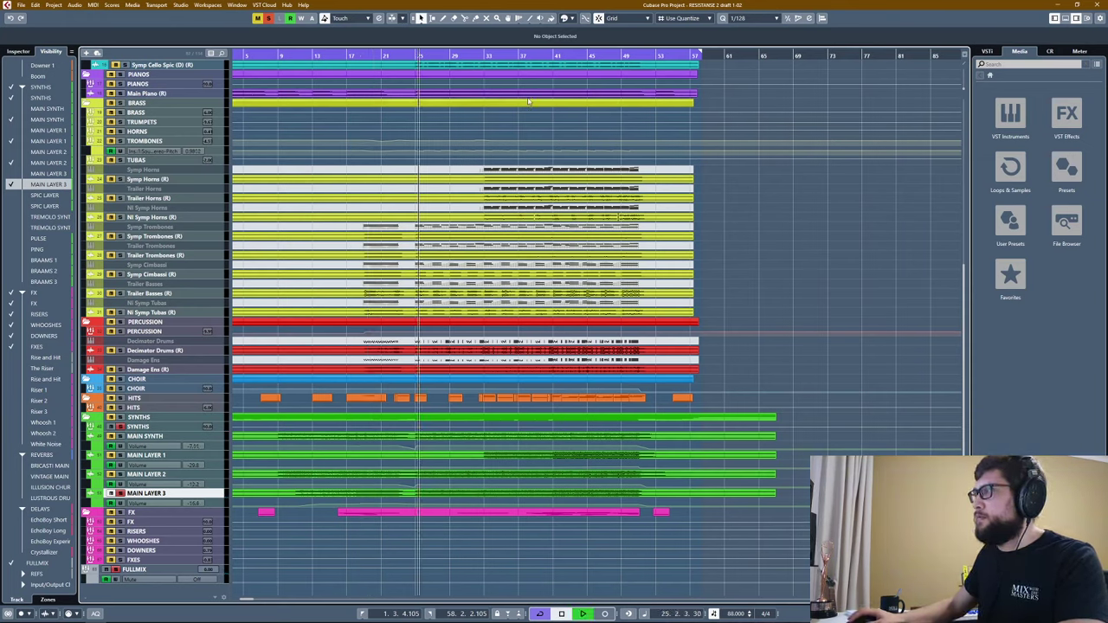
click(564, 57)
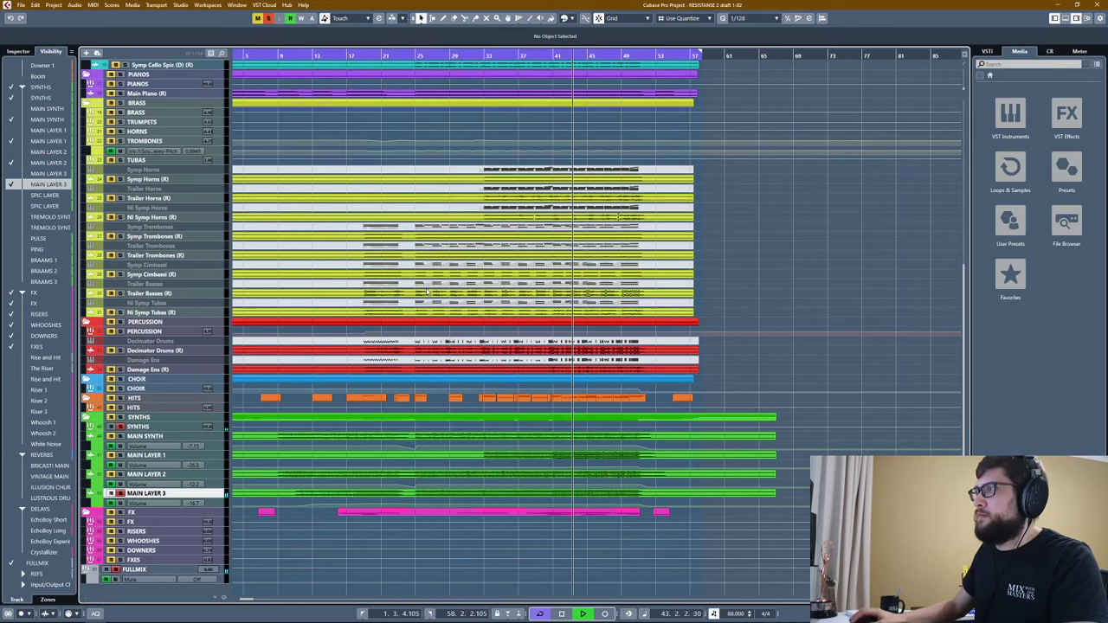
key(space)
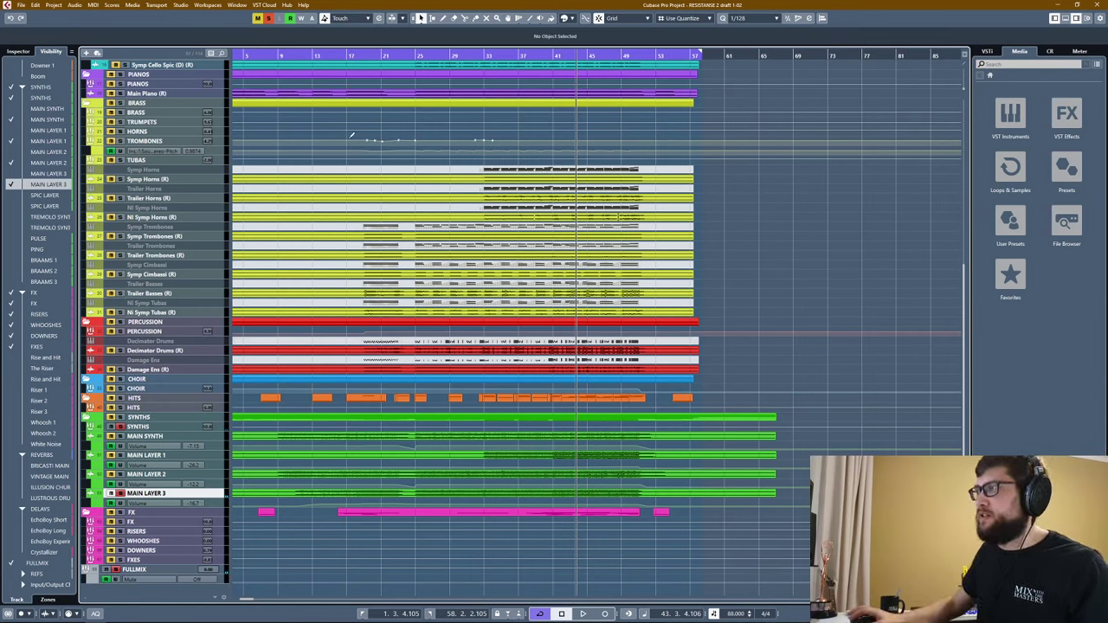
Select MAIN SYNTH and MAIN LAYERS 1 to 3, solo them together and play from bar 9.
click(279, 56)
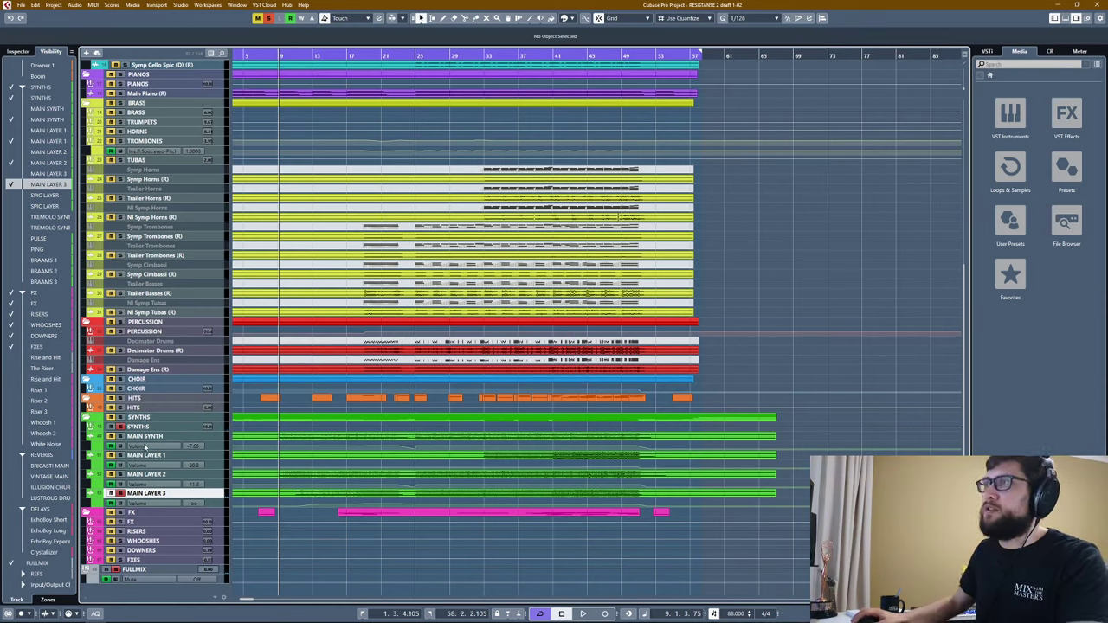
shift+click(142, 445)
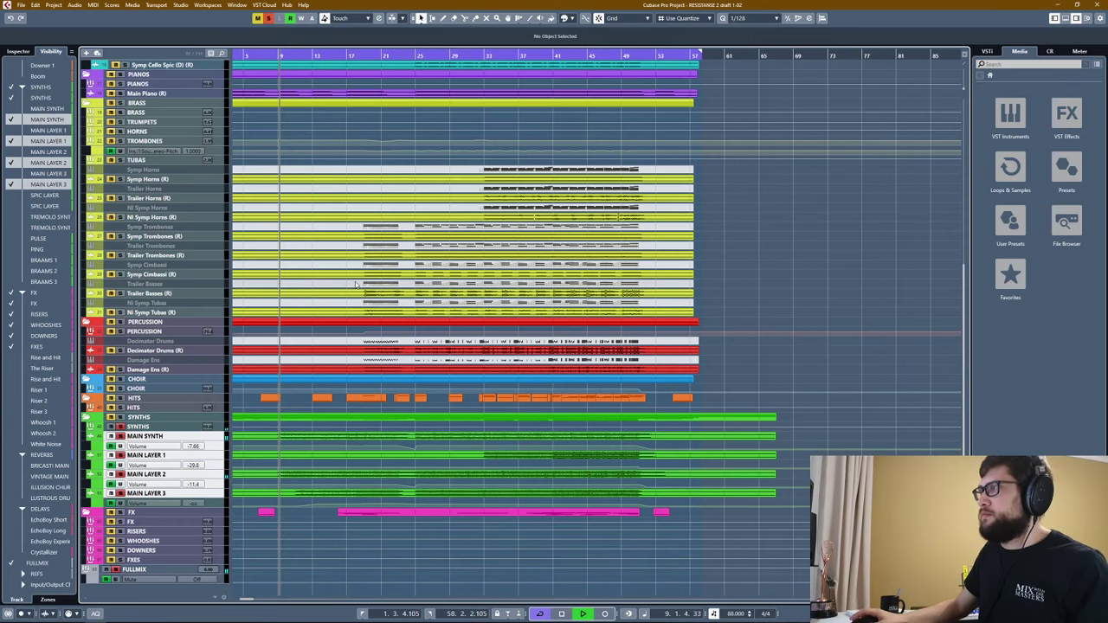
right_click(313, 206)
click(313, 207)
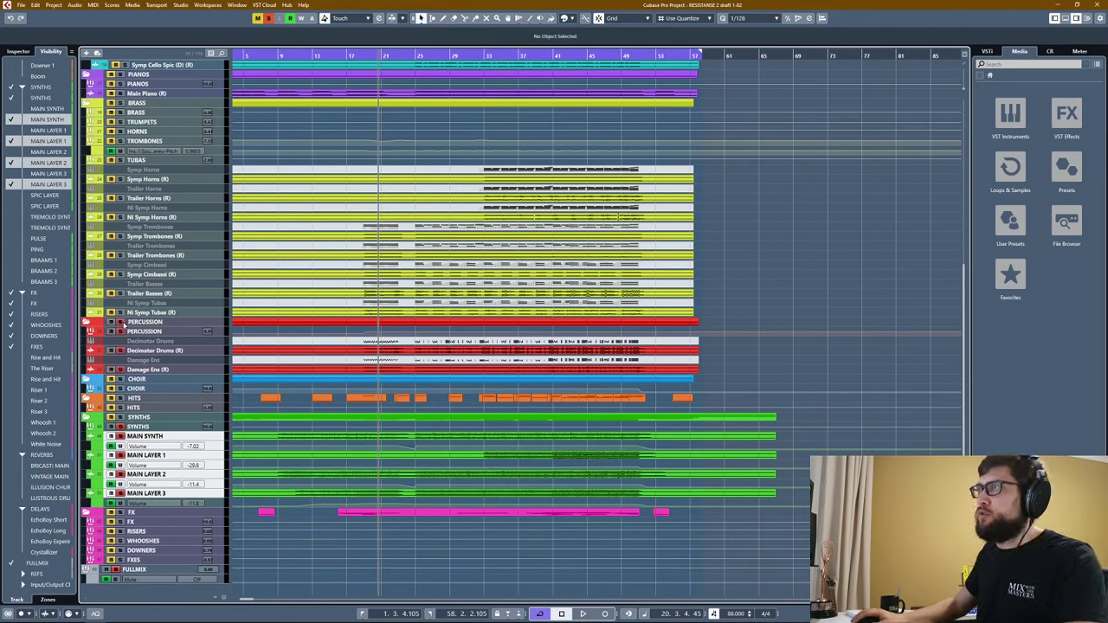
Play the soloed main synth layers together with the soloed percussion group from bar 17.
click(350, 58)
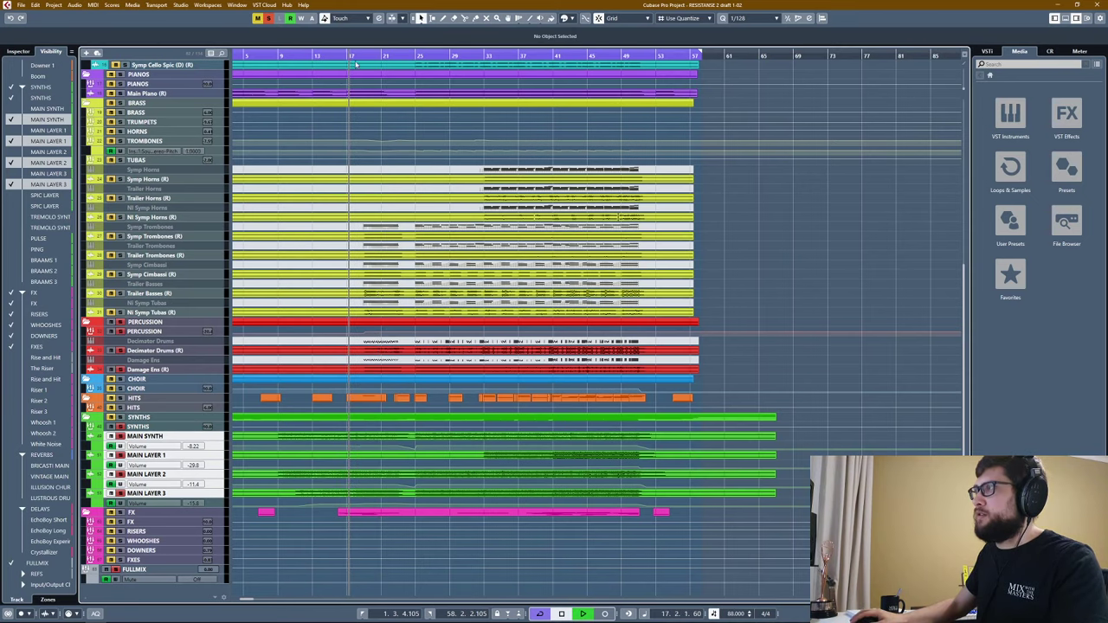
key(space)
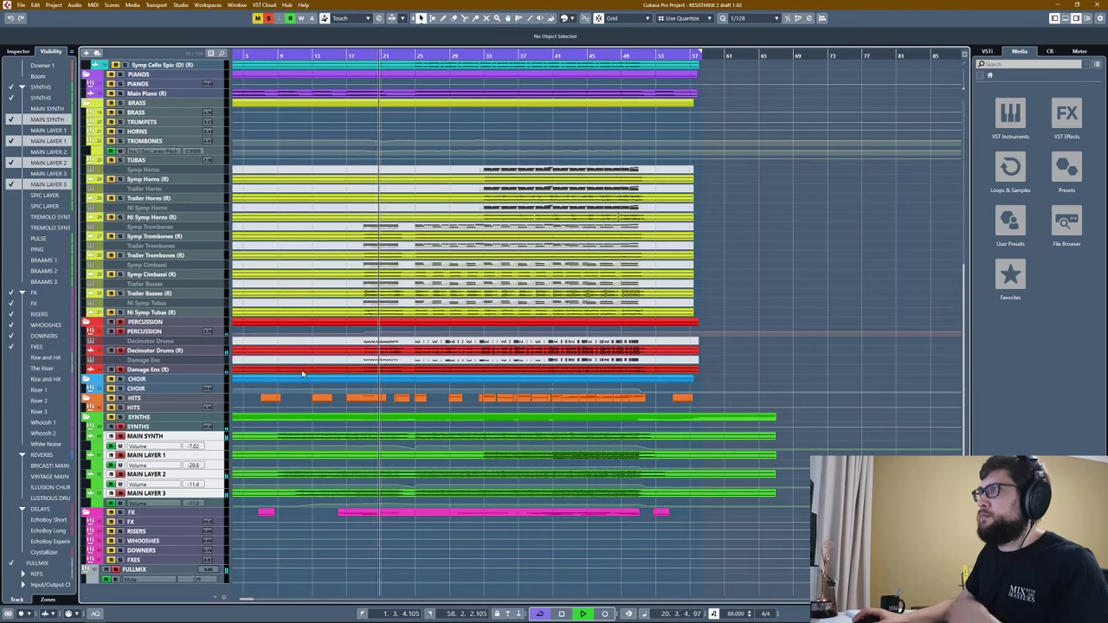
key(space)
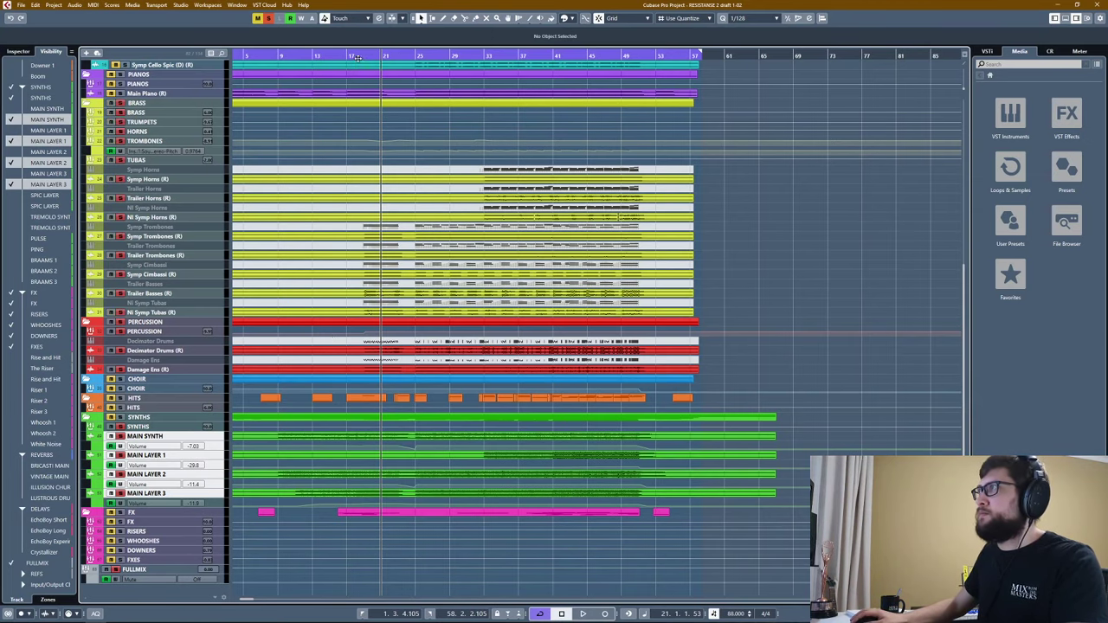
Play the soloed brass, percussion and main synth layers together from about bar 17.
key(space)
key(g)
key(h)
key(h)
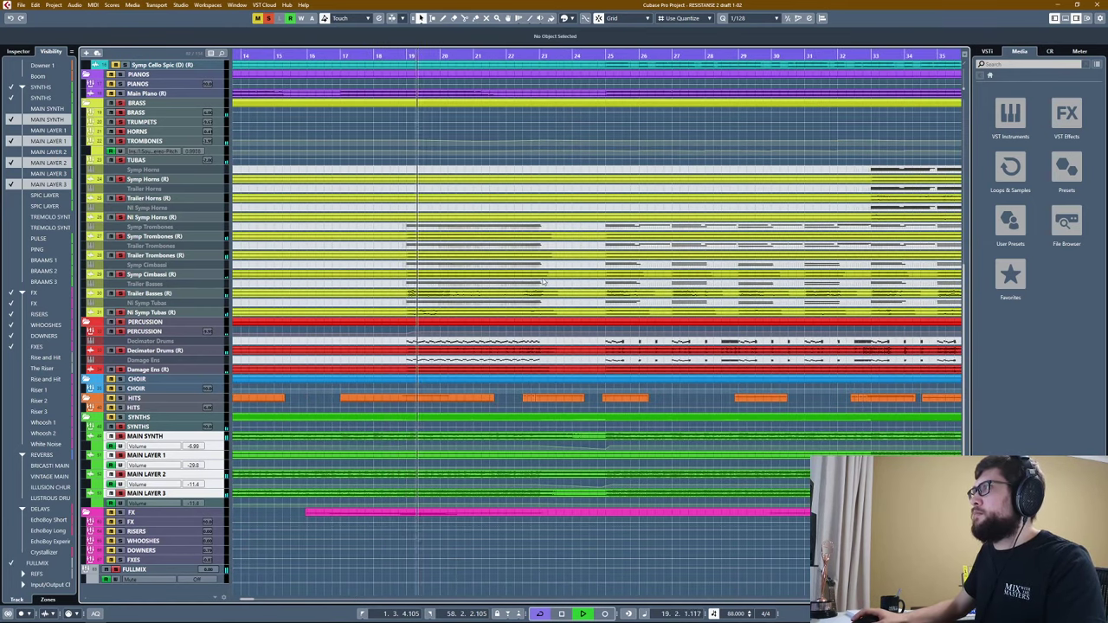
key(g)
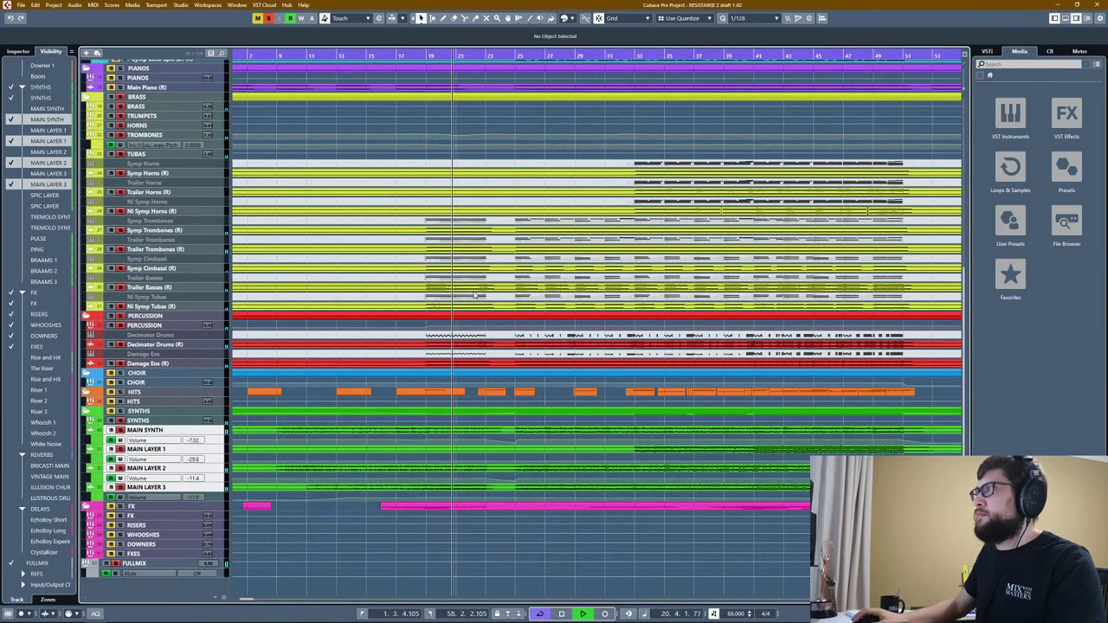
Open the Trailer Basses MIDI part, examine its notes and modulation curve around bars 19 to 23 during playback, and close the editor.
double_click(470, 280)
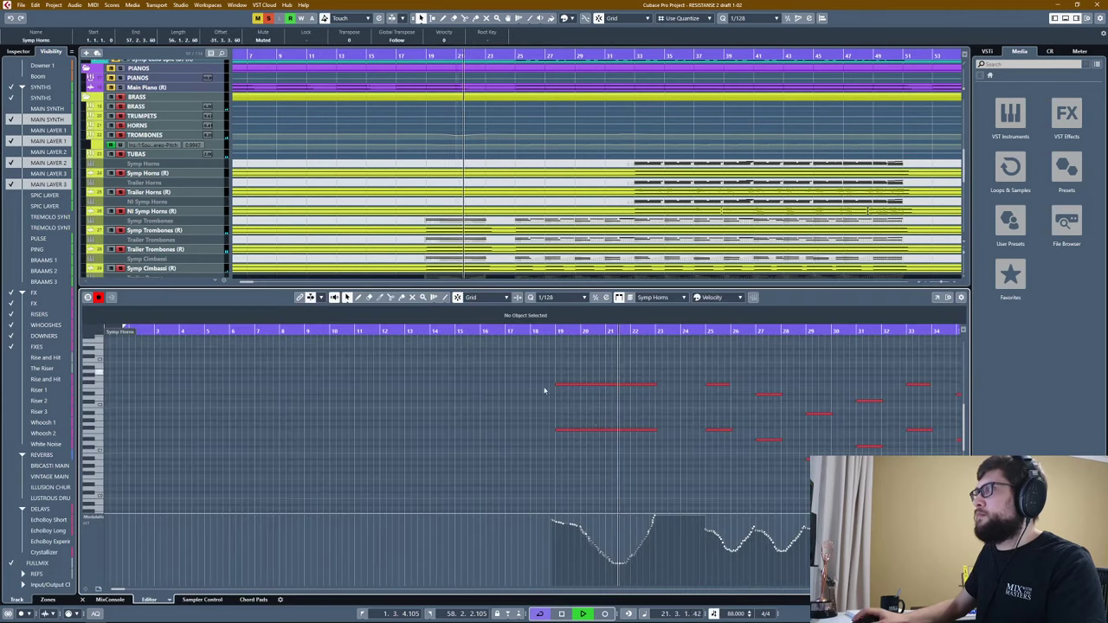
key(h)
key(h)
key(h)
key(h)
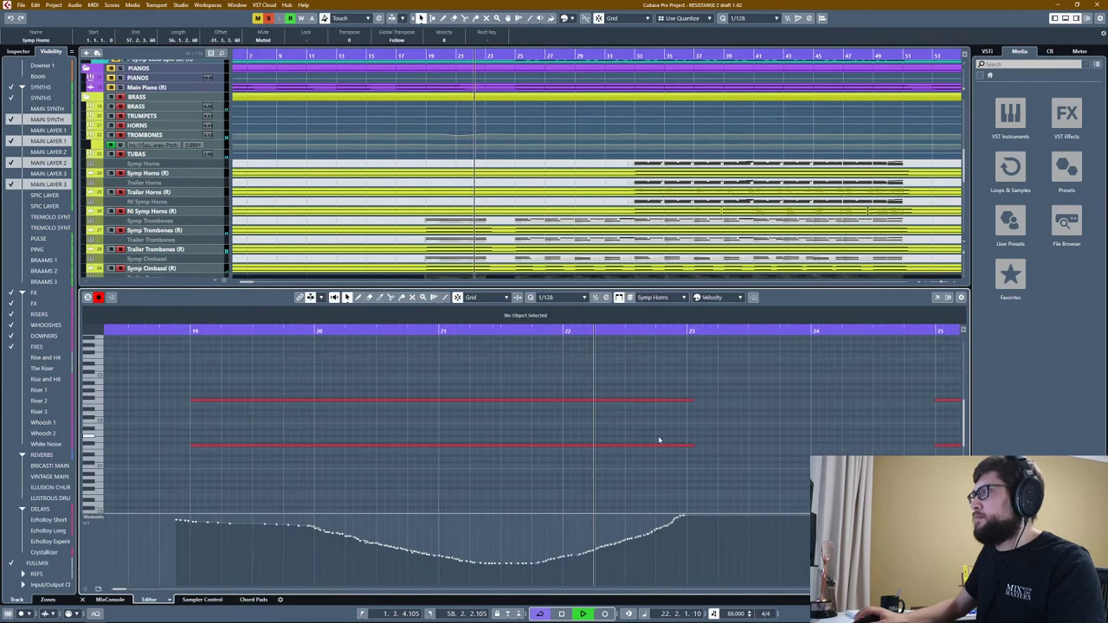
key(g)
key(g)
key(g)
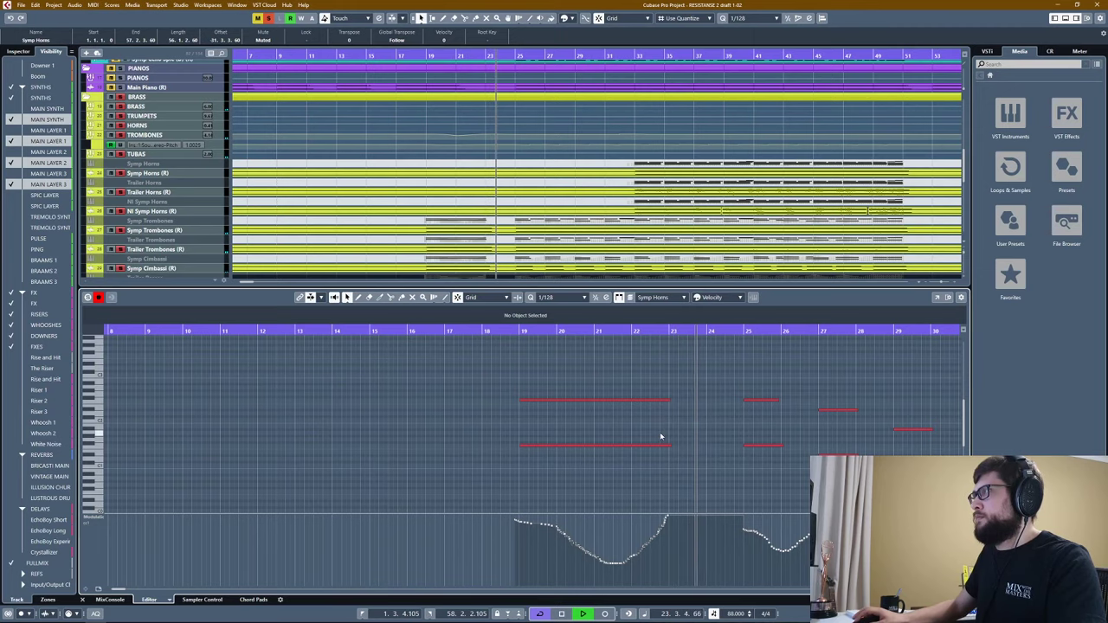
key(space)
key(ctrl+e)
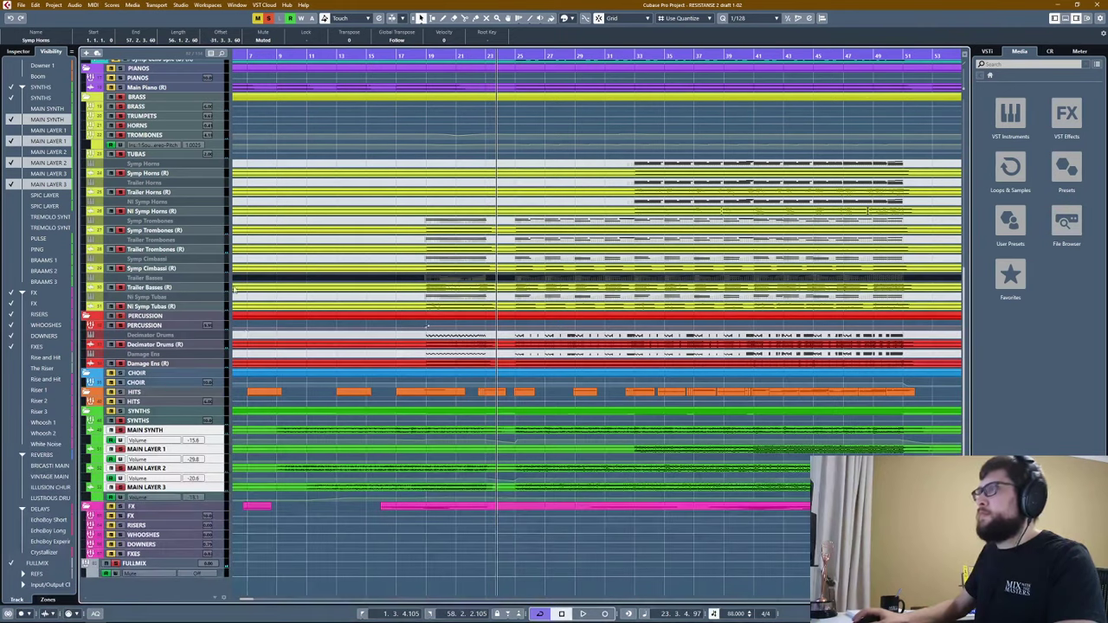
Clear all solos and place the playhead at about bar 25.
click(271, 18)
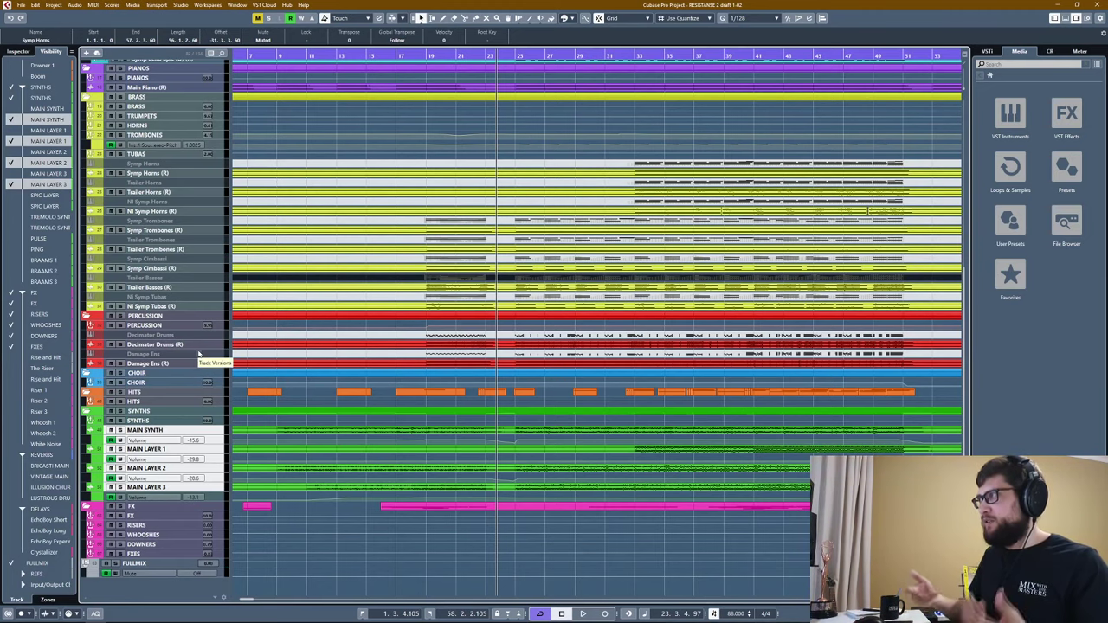
click(516, 55)
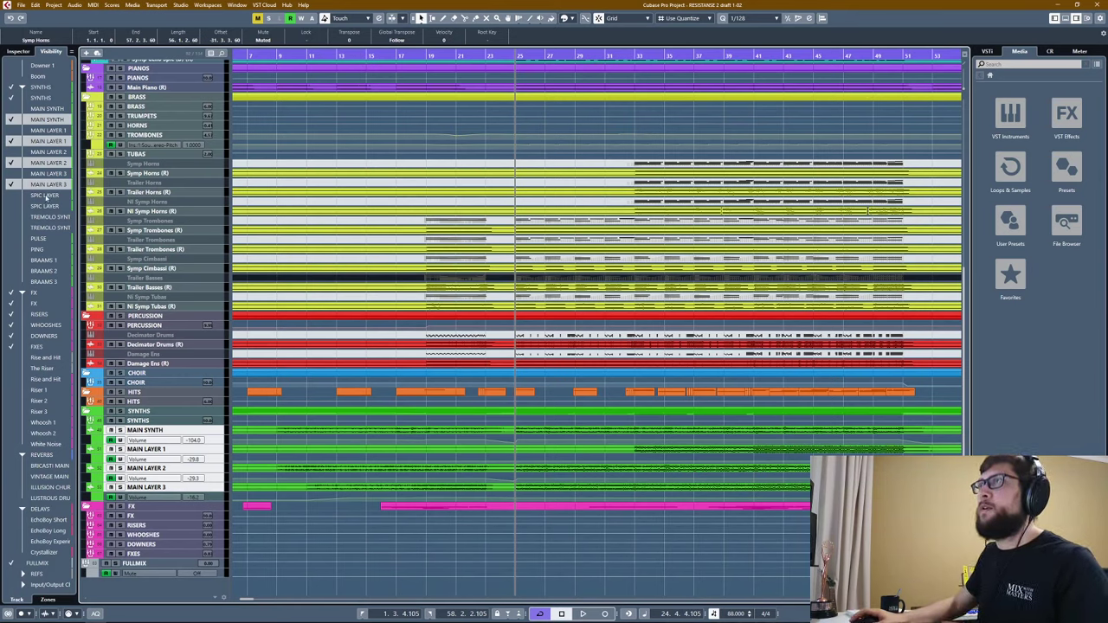
Show the SPIC LAYER instrument track in place of its render, view its Zebra2 synth, and close the plugin.
click(12, 206)
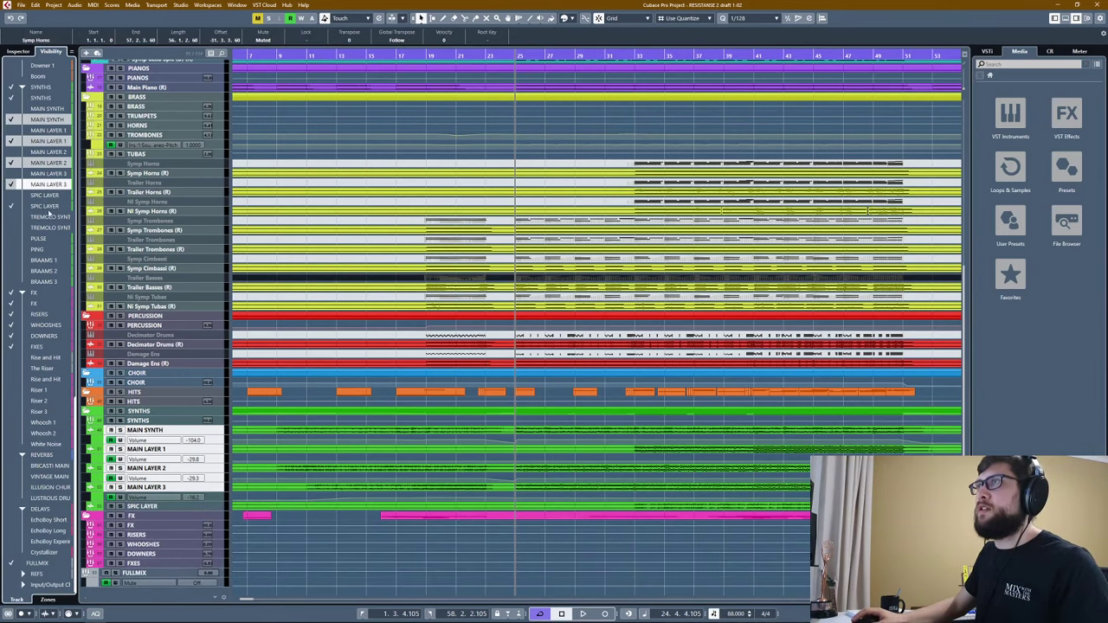
click(45, 195)
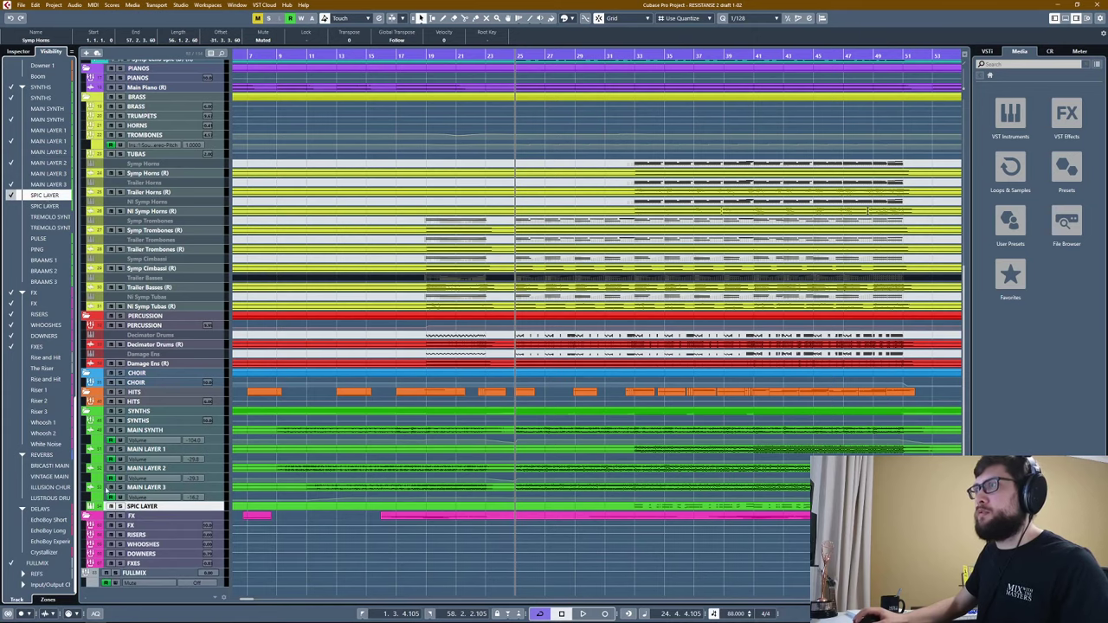
click(18, 51)
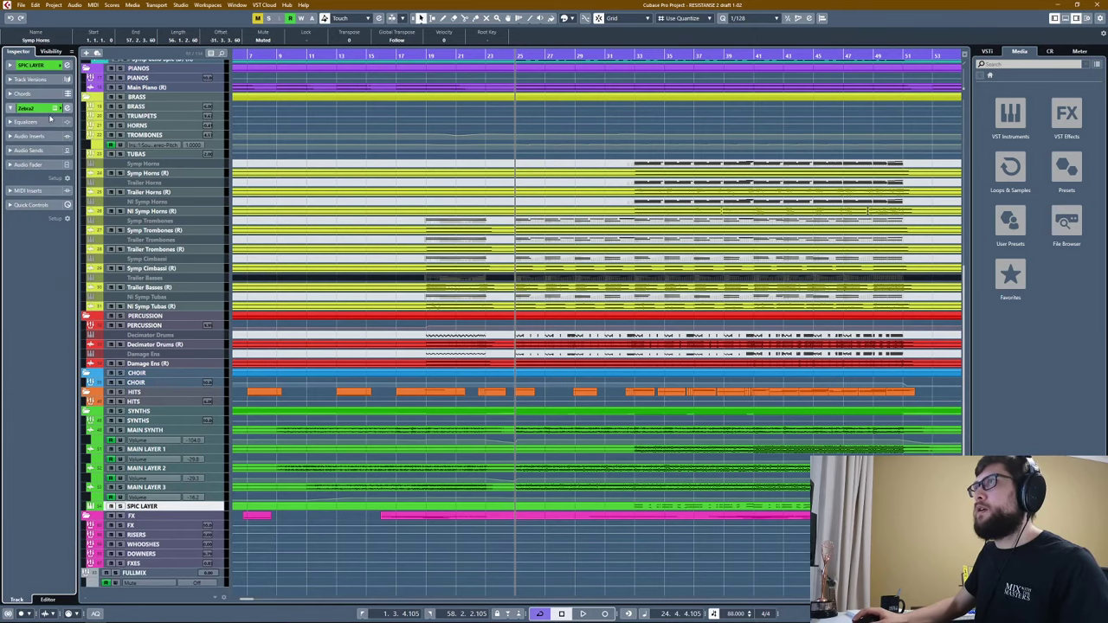
click(55, 108)
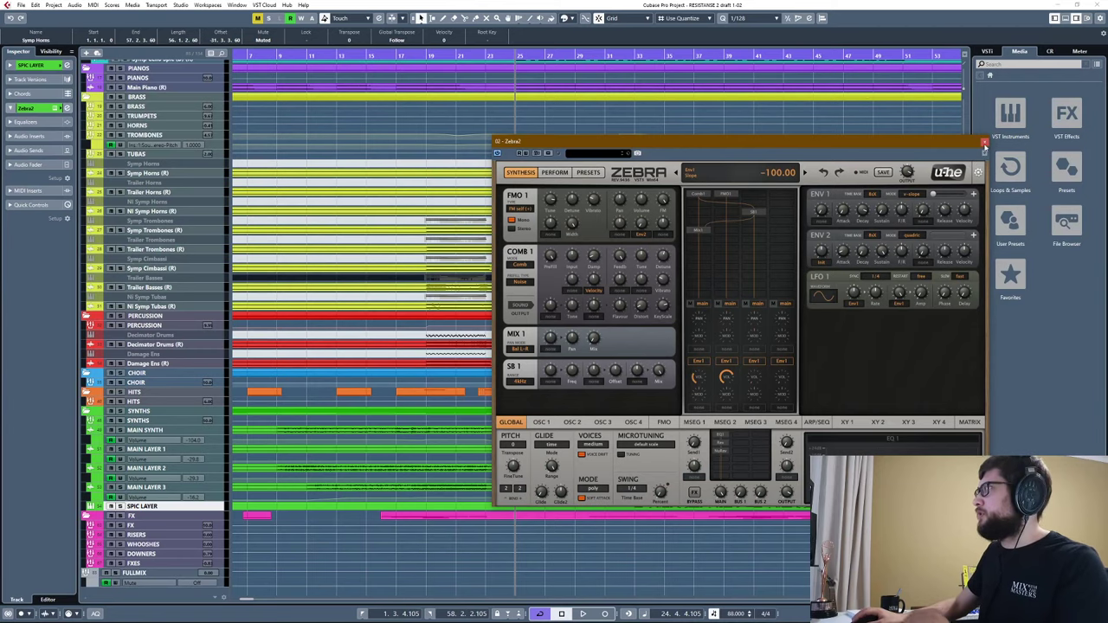
click(984, 142)
Solo the SPIC LAYER track and play it from bar 33 with its track enlarged.
click(318, 56)
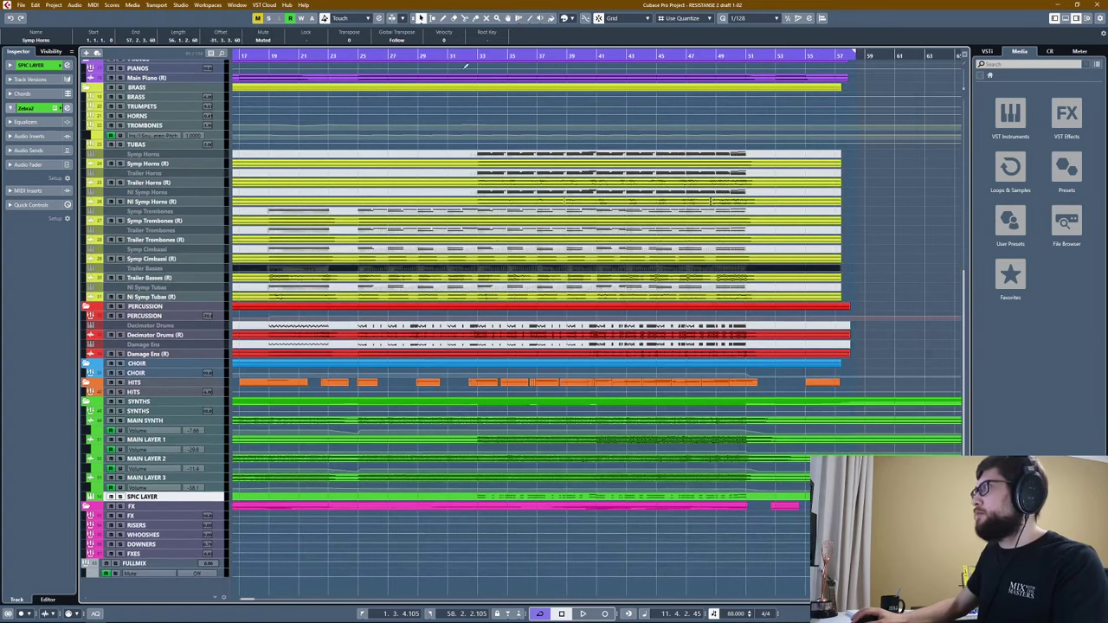
click(473, 62)
scroll(470, 86, up, 6)
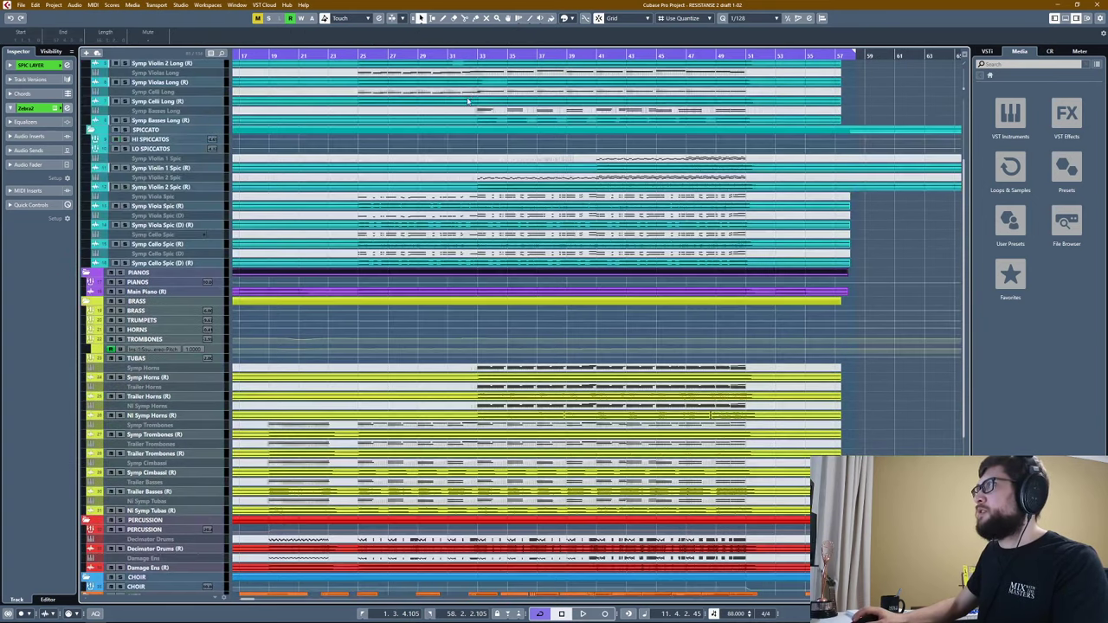
scroll(468, 102, down, 3)
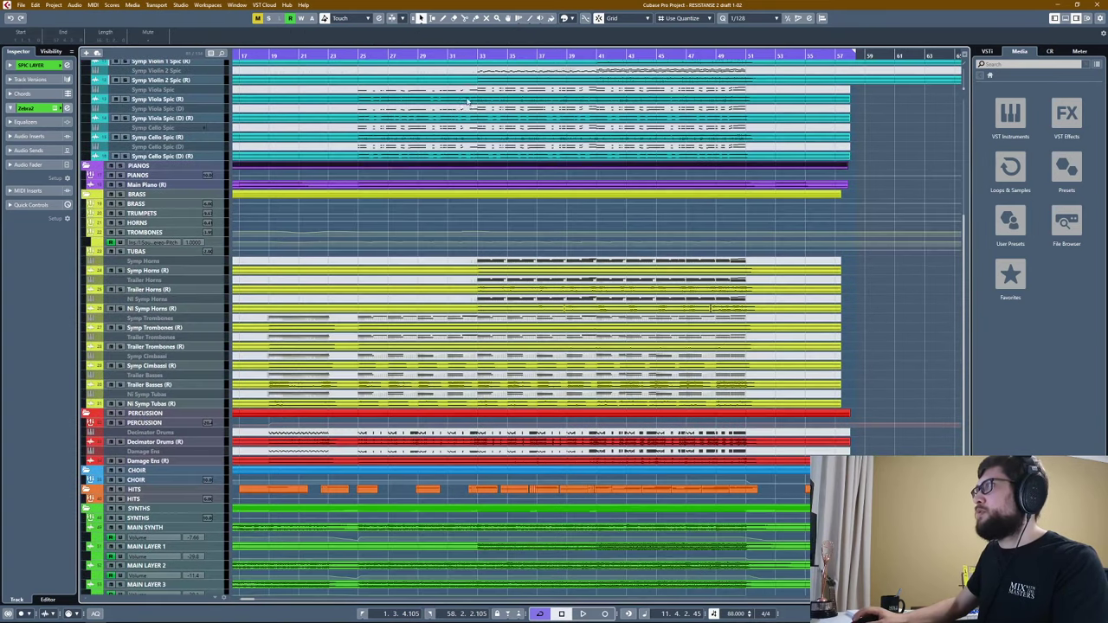
click(494, 56)
scroll(340, 301, down, 3)
click(139, 499)
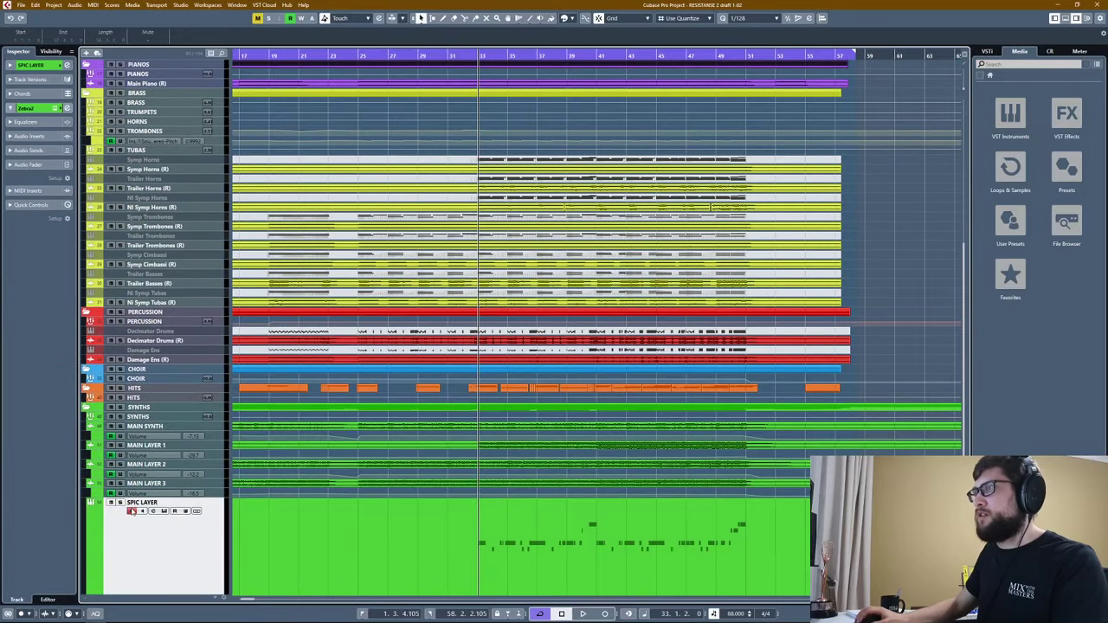
scroll(511, 372, down, 5)
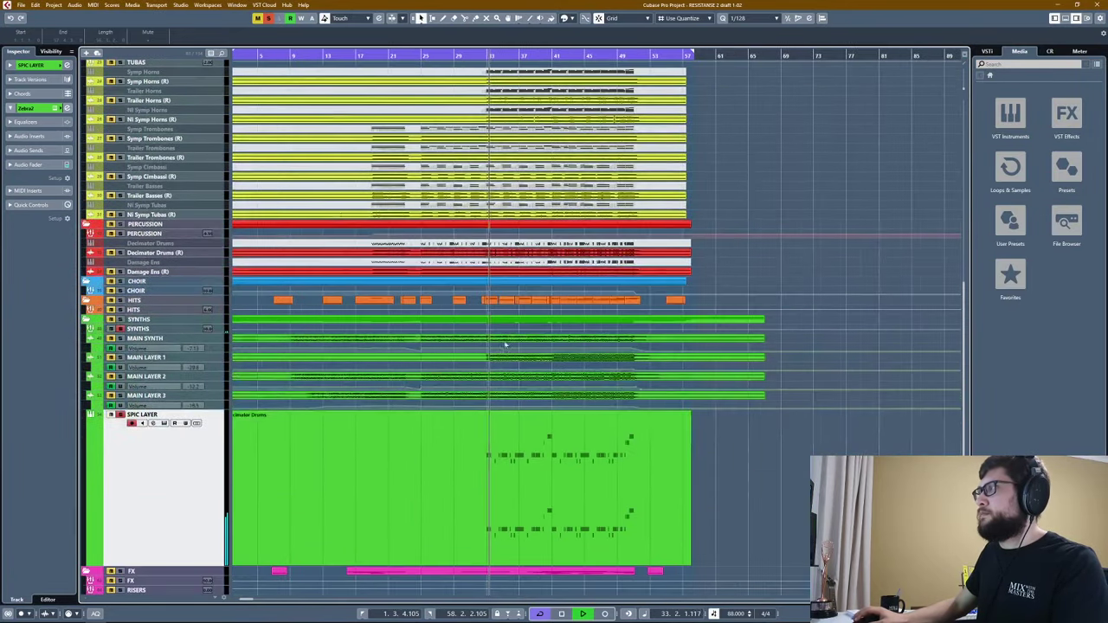
key(h)
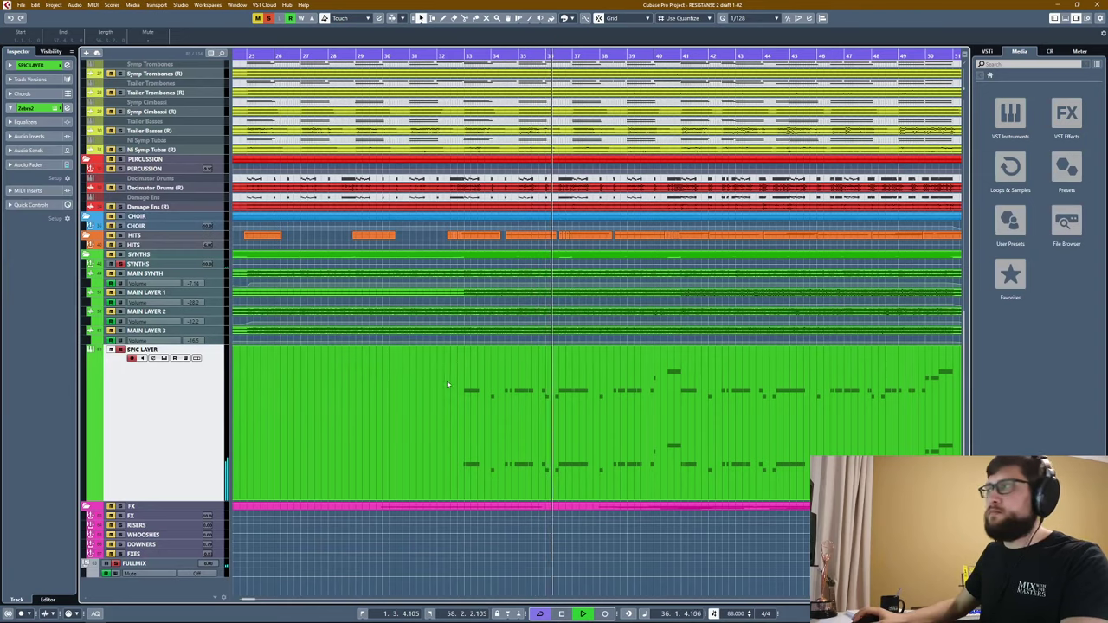
Solo the viola and cello spiccato renders alongside SPIC LAYER during playback, and clear all solos.
scroll(387, 301, up, 5)
scroll(387, 301, down, 5)
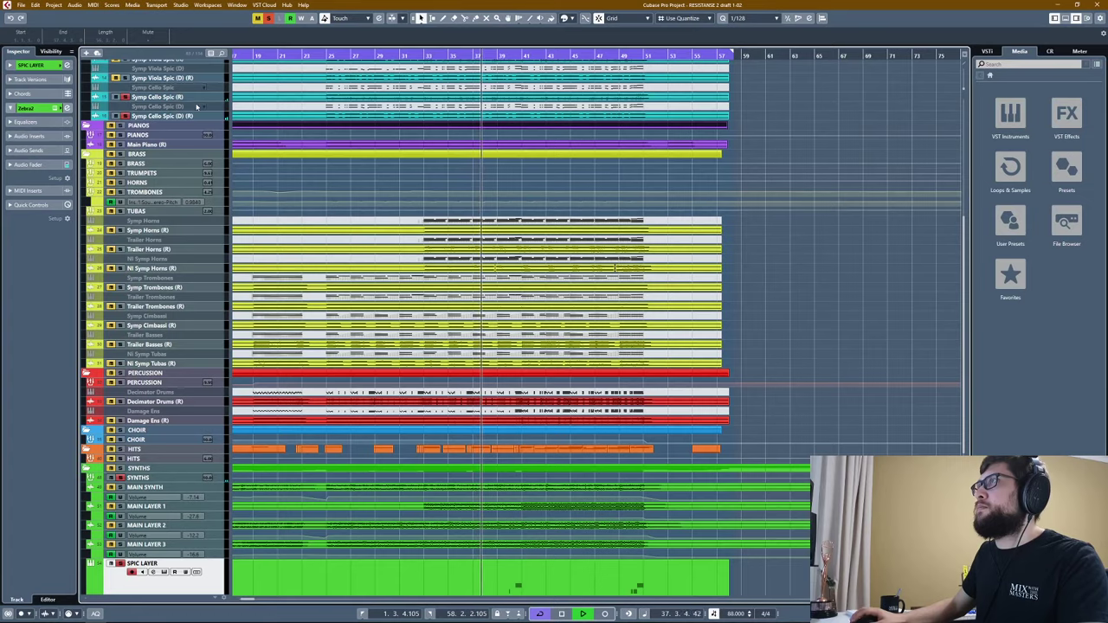
scroll(126, 115, up, 3)
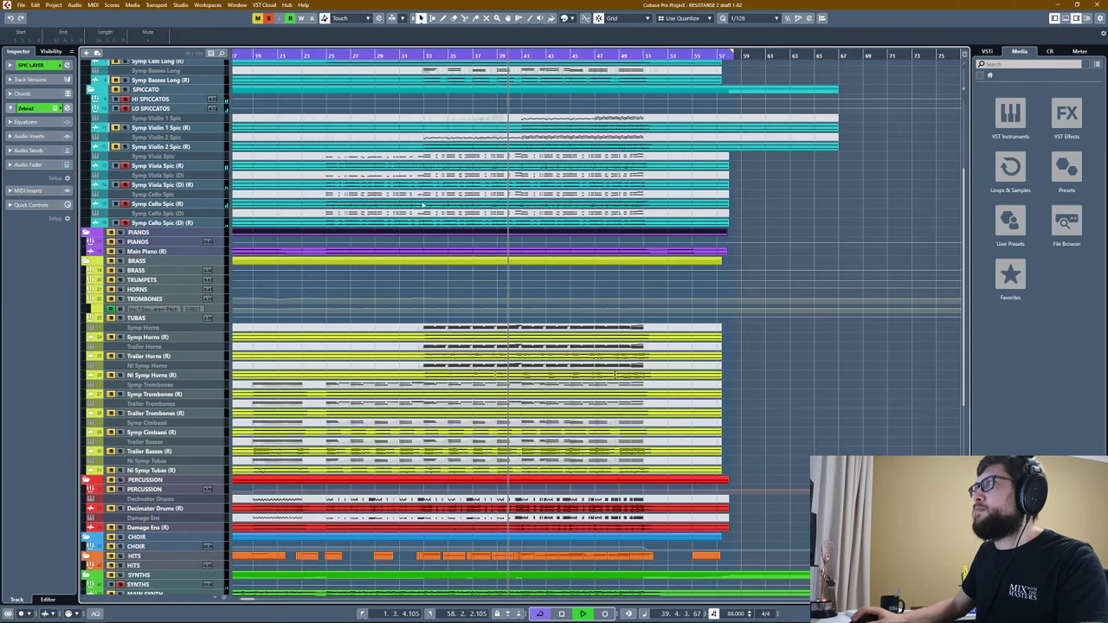
scroll(424, 212, down, 3)
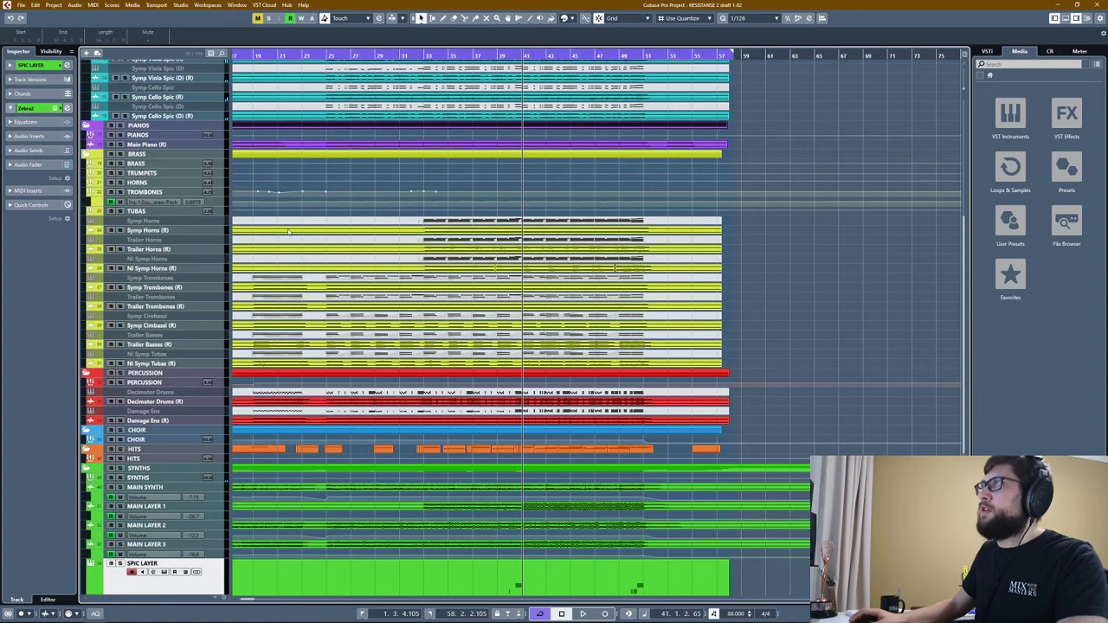
Play SPIC LAYER soloed together with the percussion group from bar 33.
scroll(421, 383, down, 3)
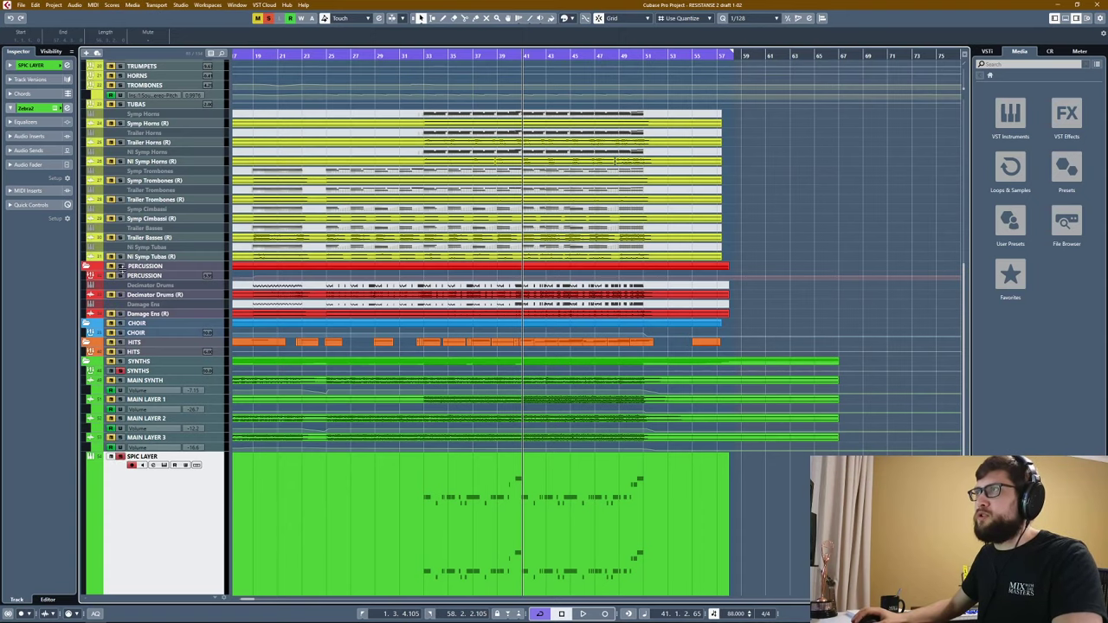
scroll(372, 300, down, 3)
scroll(433, 209, up, 3)
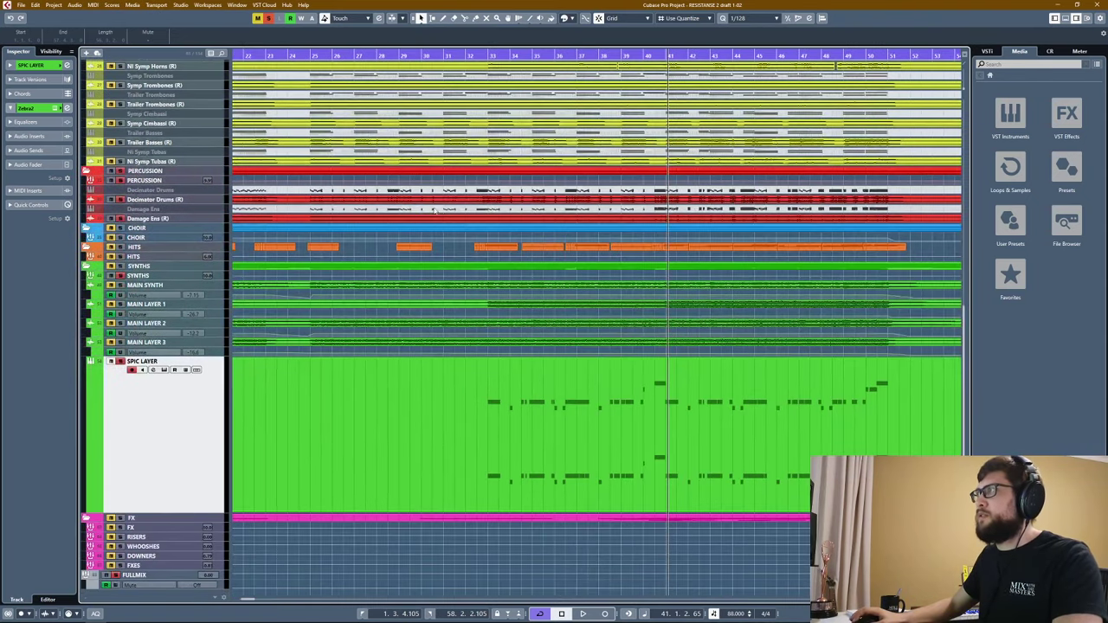
click(486, 54)
key(space)
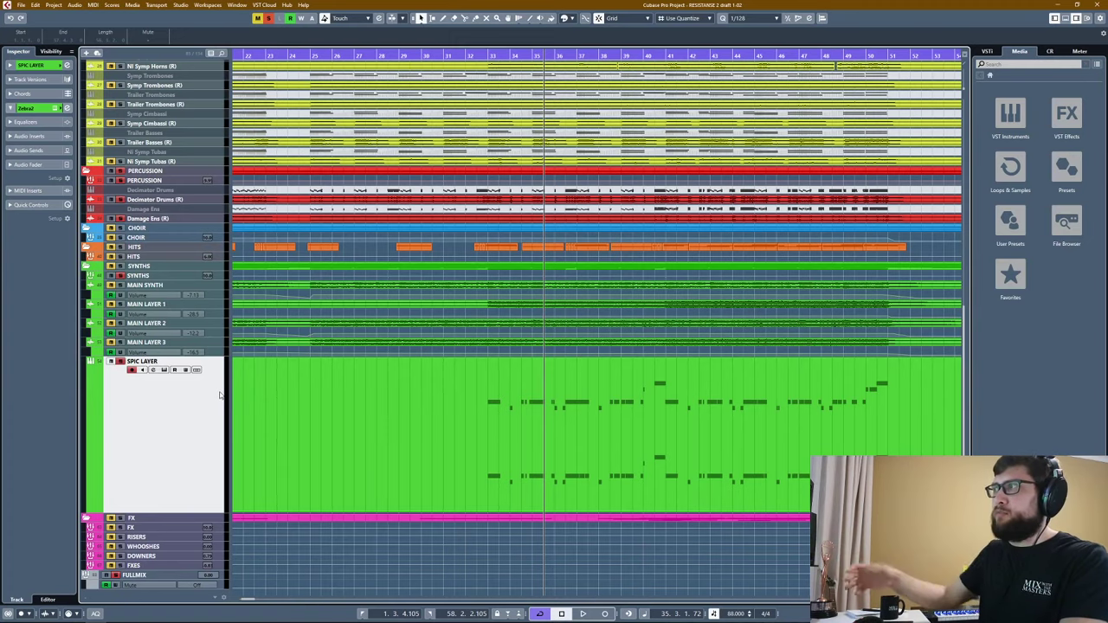
Add MAIN SYNTH and MAIN LAYER 1 to 3 to the soloed tracks, play from bar 35, and clear all solos.
key(g)
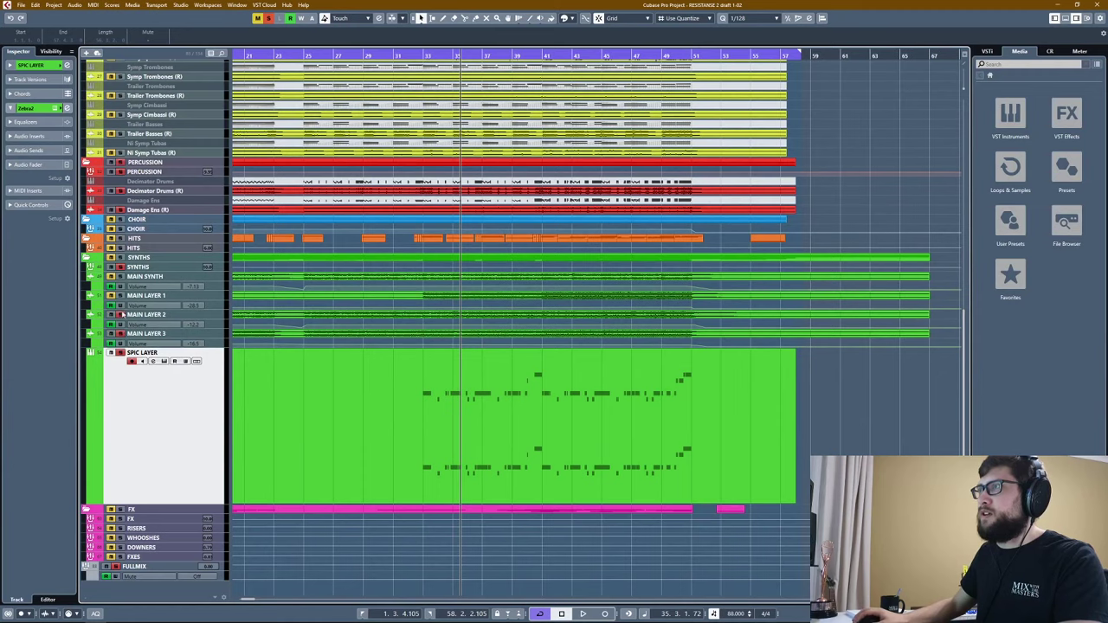
click(120, 276)
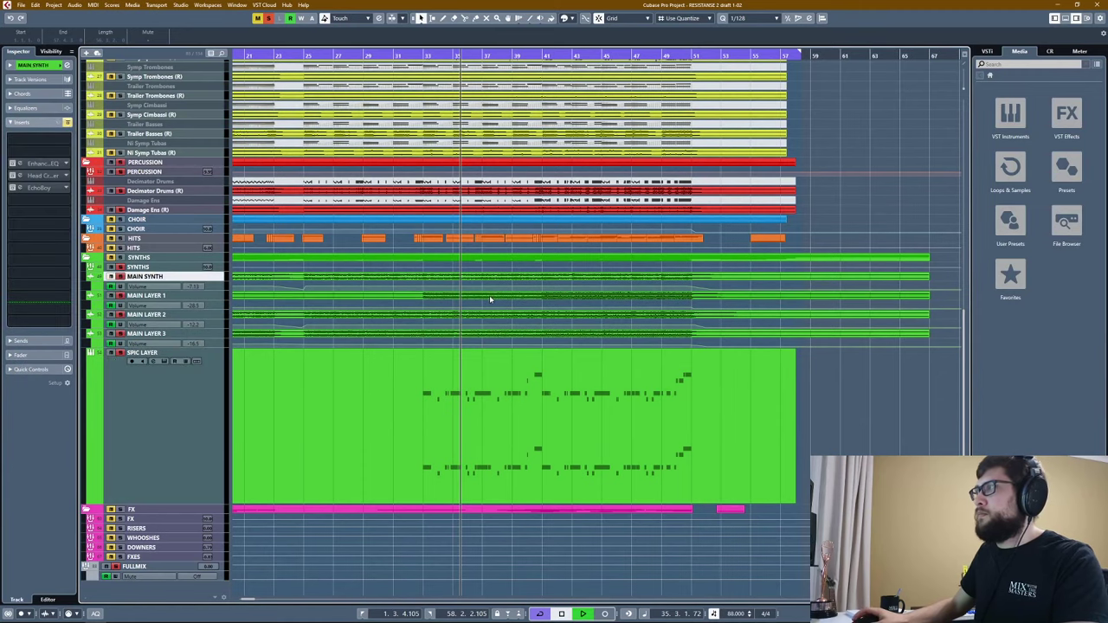
key(h)
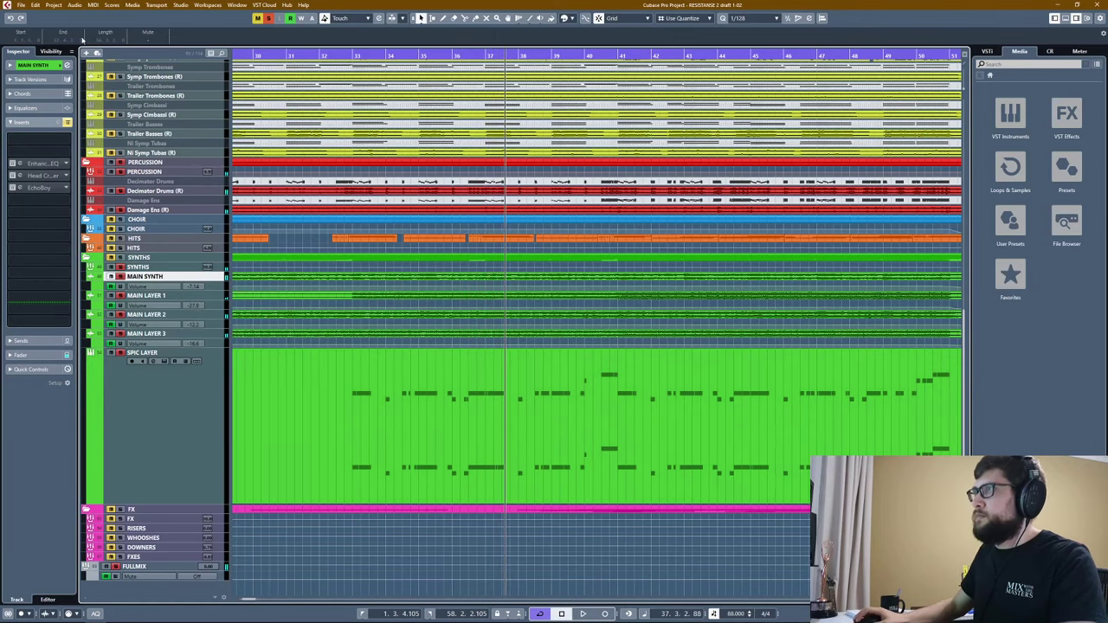
click(269, 19)
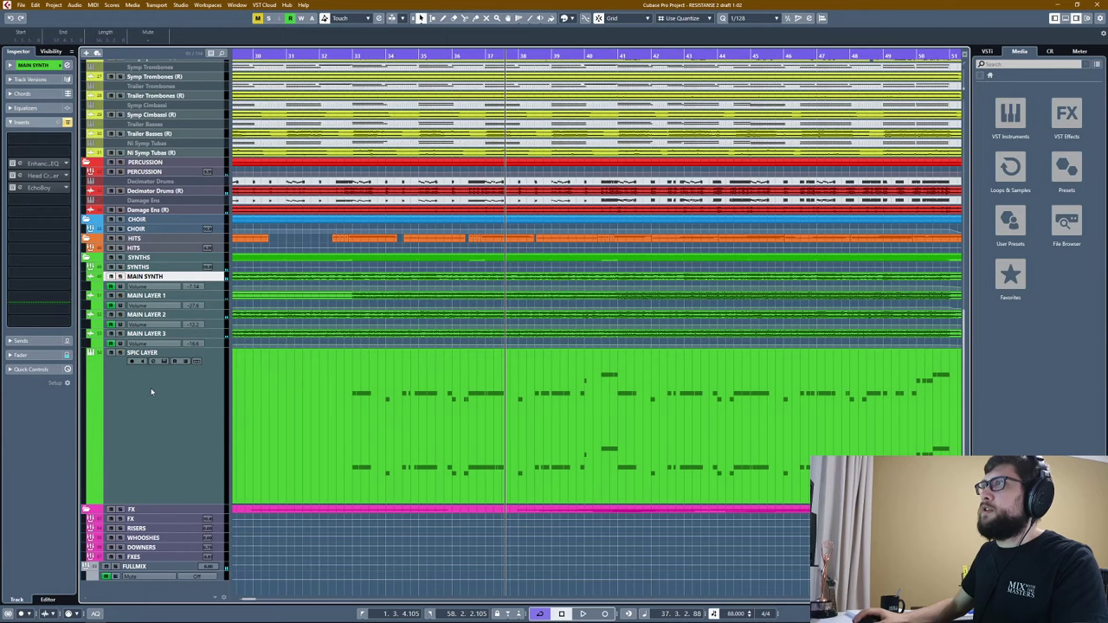
Disable the SPIC LAYER instrument track and show its render in the track list in its place.
click(40, 66)
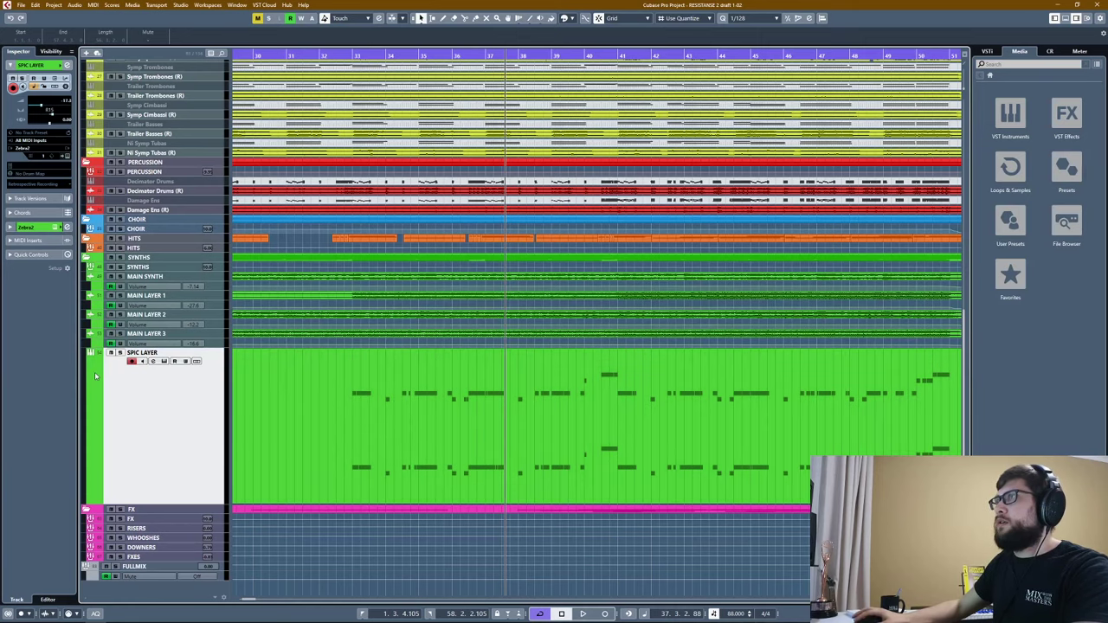
right_click(131, 417)
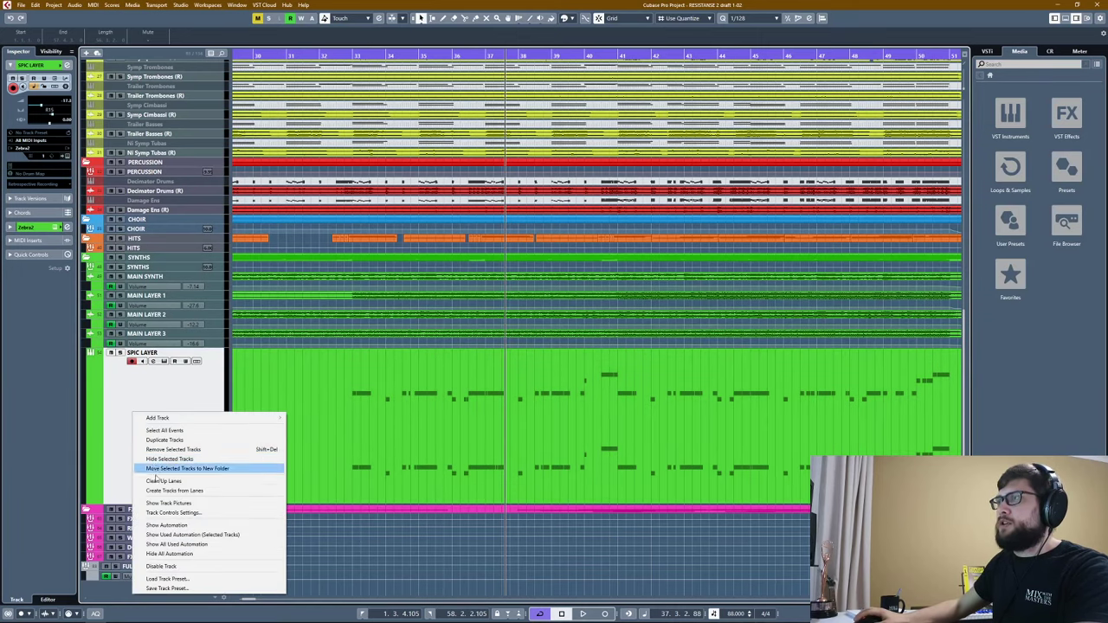
click(166, 562)
click(51, 51)
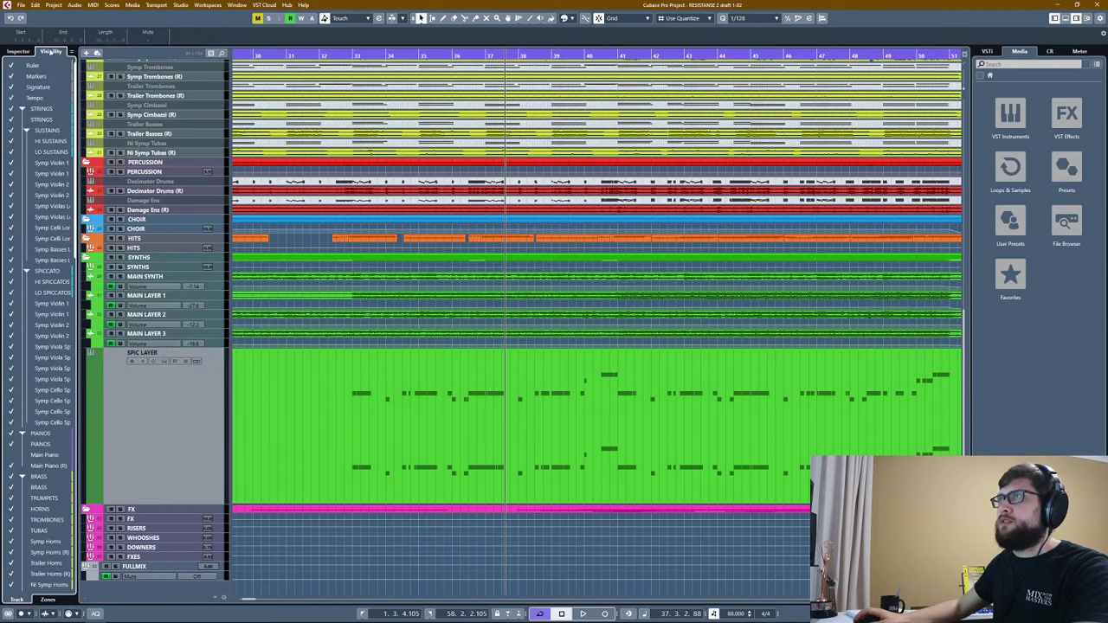
scroll(35, 320, down, 5)
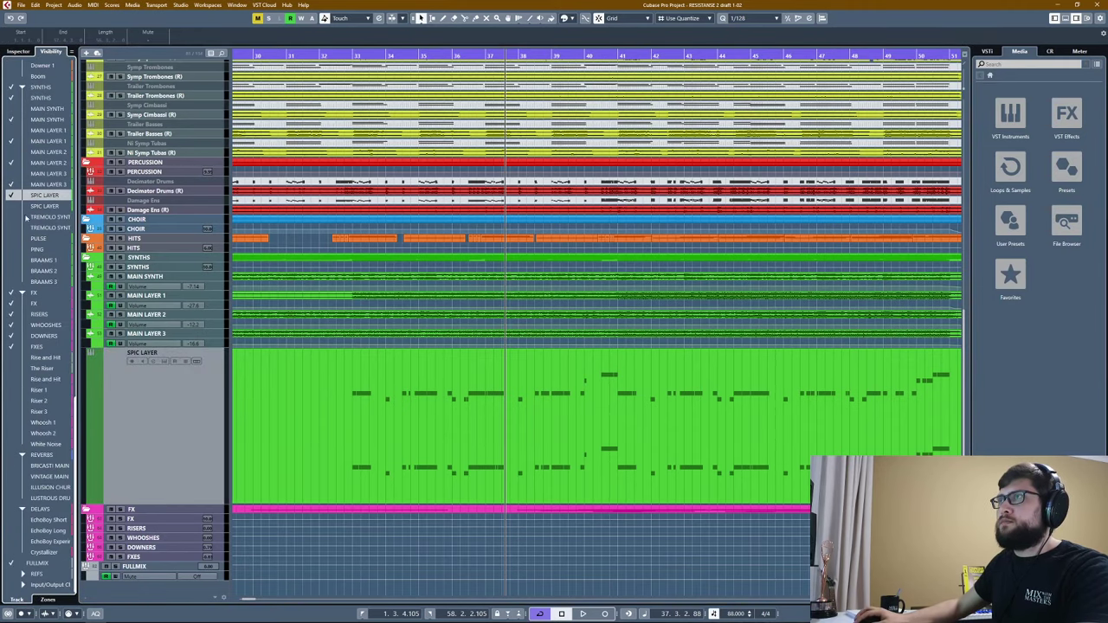
click(12, 201)
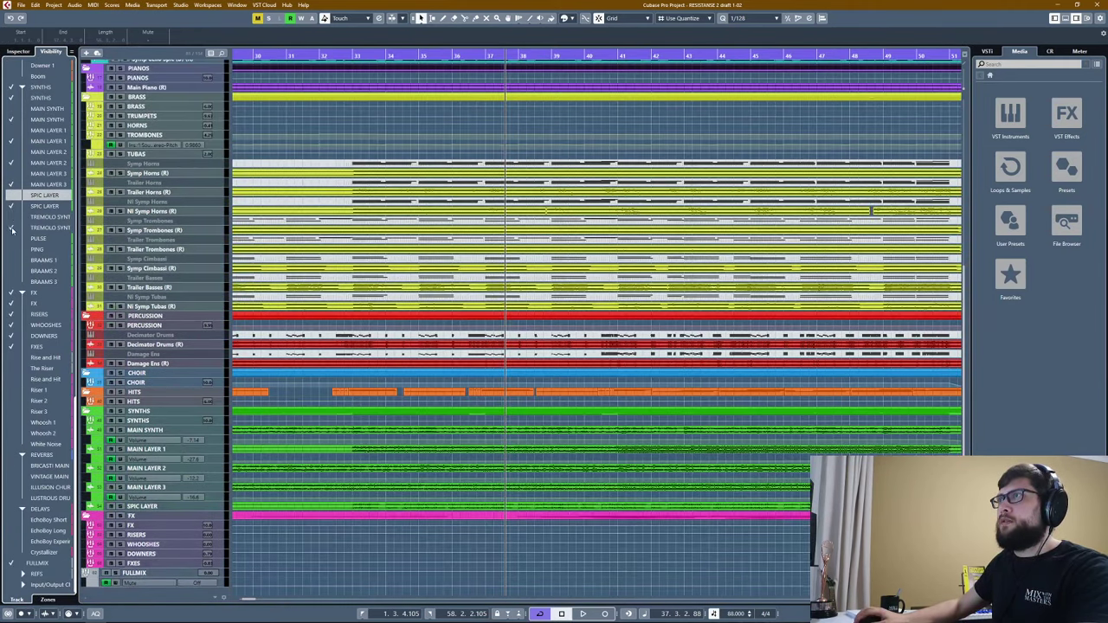
Show the rendered TREMOLO SYNTH track in the track list.
click(11, 227)
scroll(457, 400, down, 2)
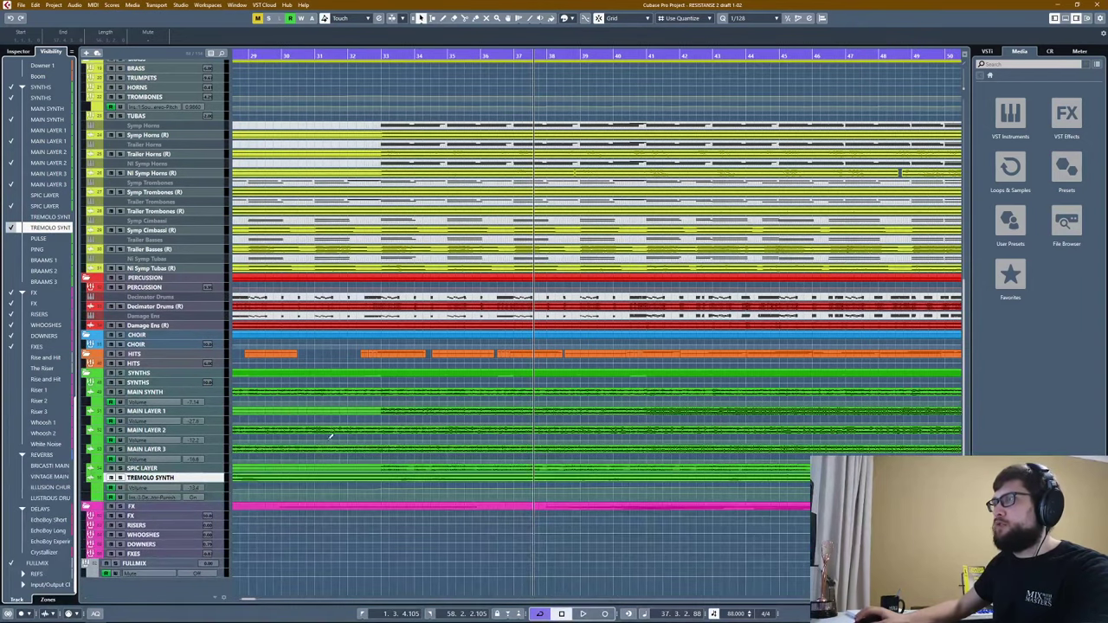
click(11, 228)
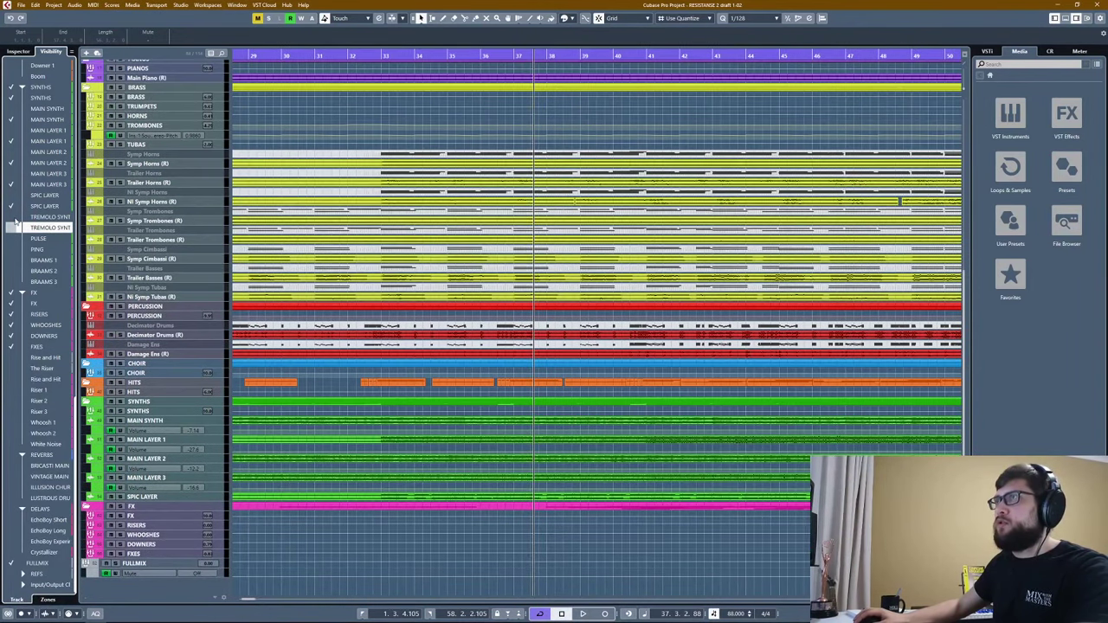
click(12, 227)
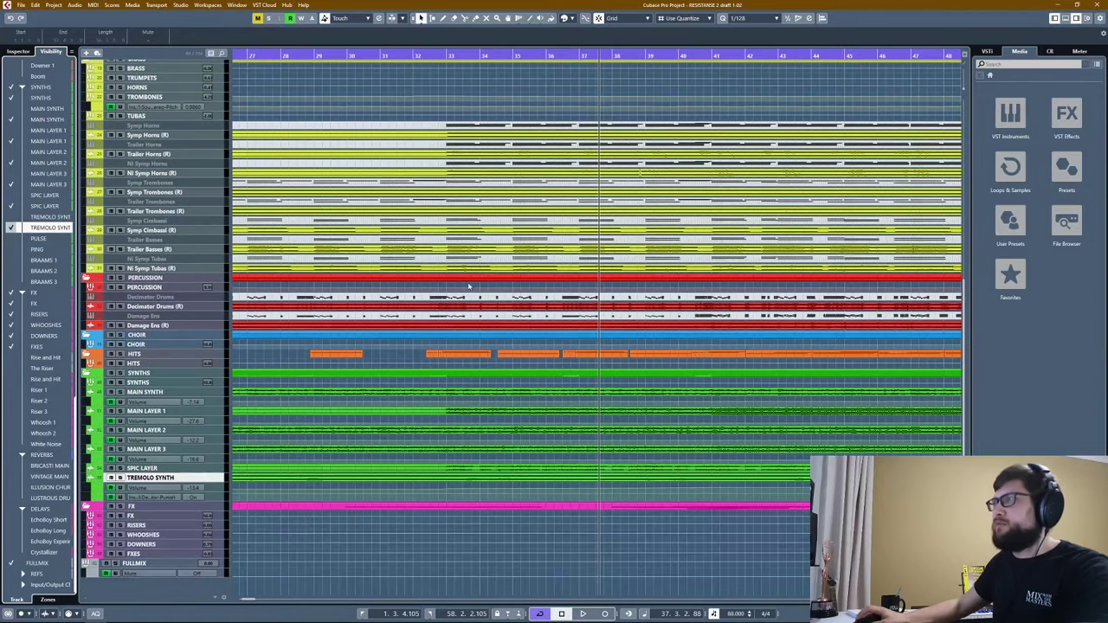
Solo the TREMOLO SYNTH track and play it from bar 9.
key(g)
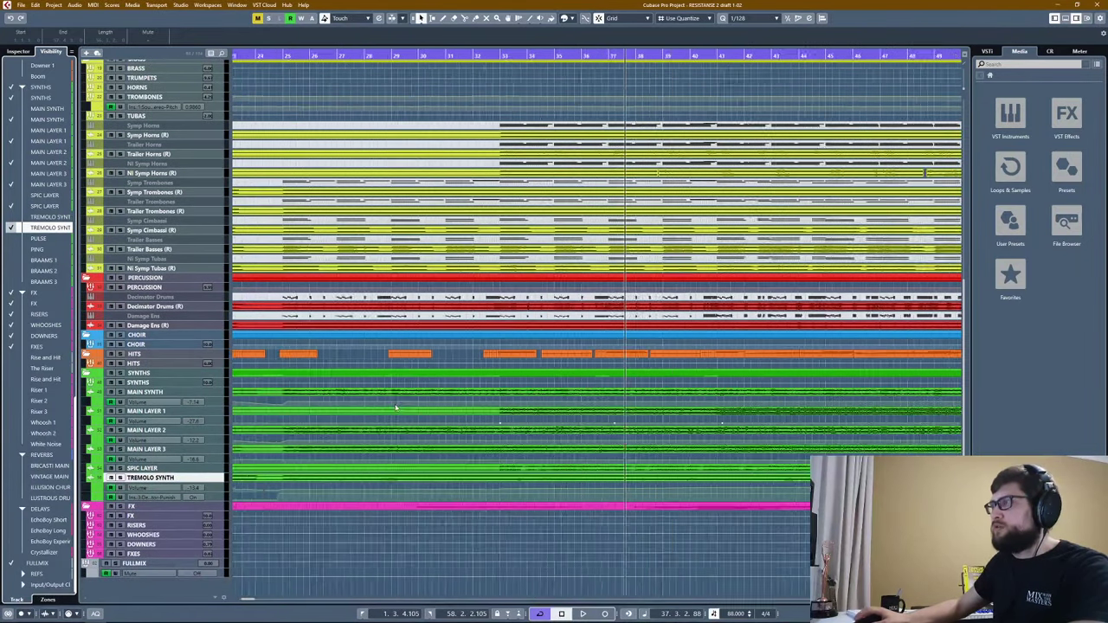
click(309, 53)
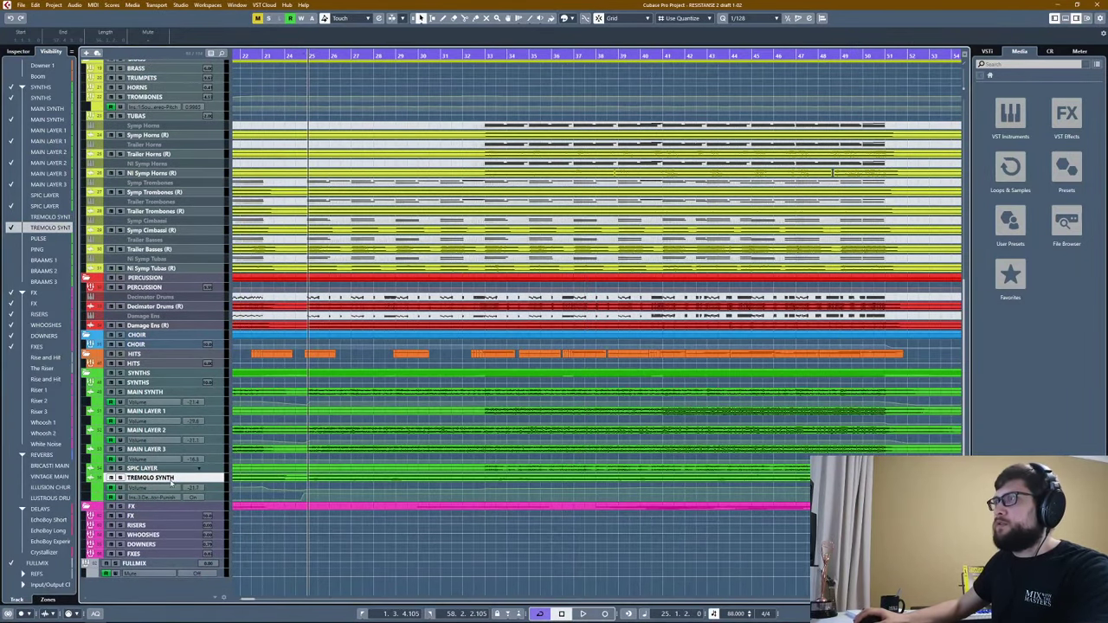
click(120, 478)
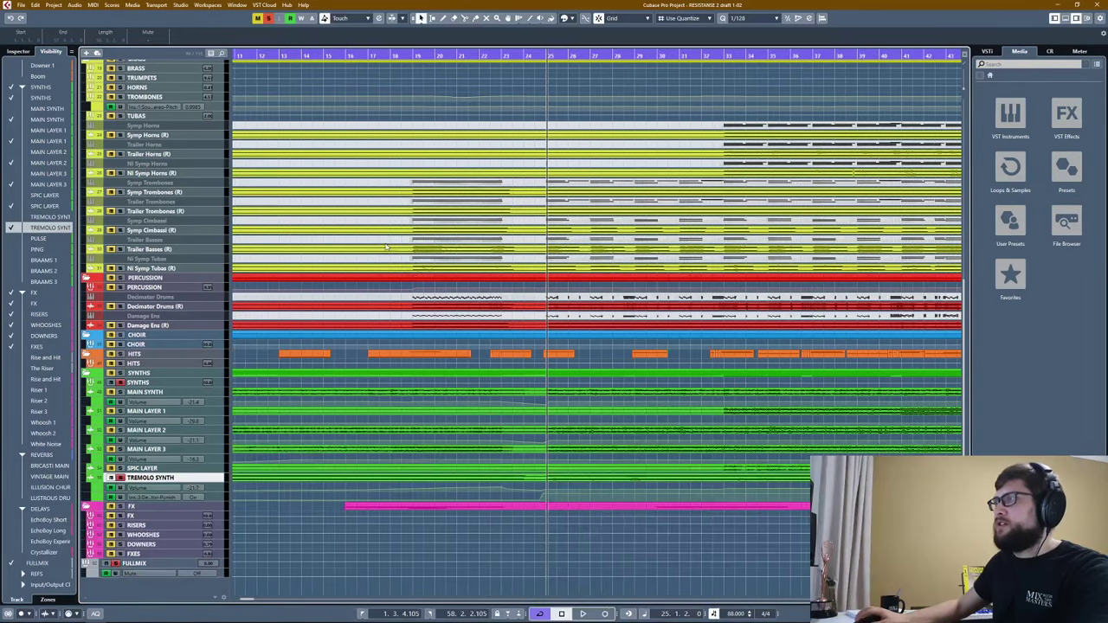
key(g)
key(g)
key(g)
click(304, 56)
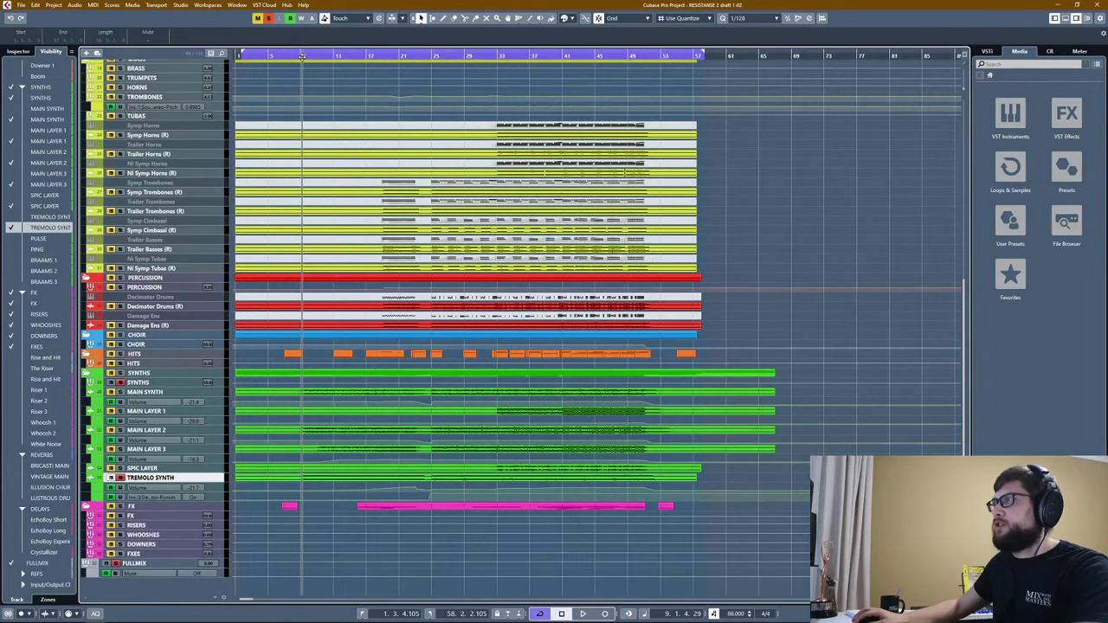
key(space)
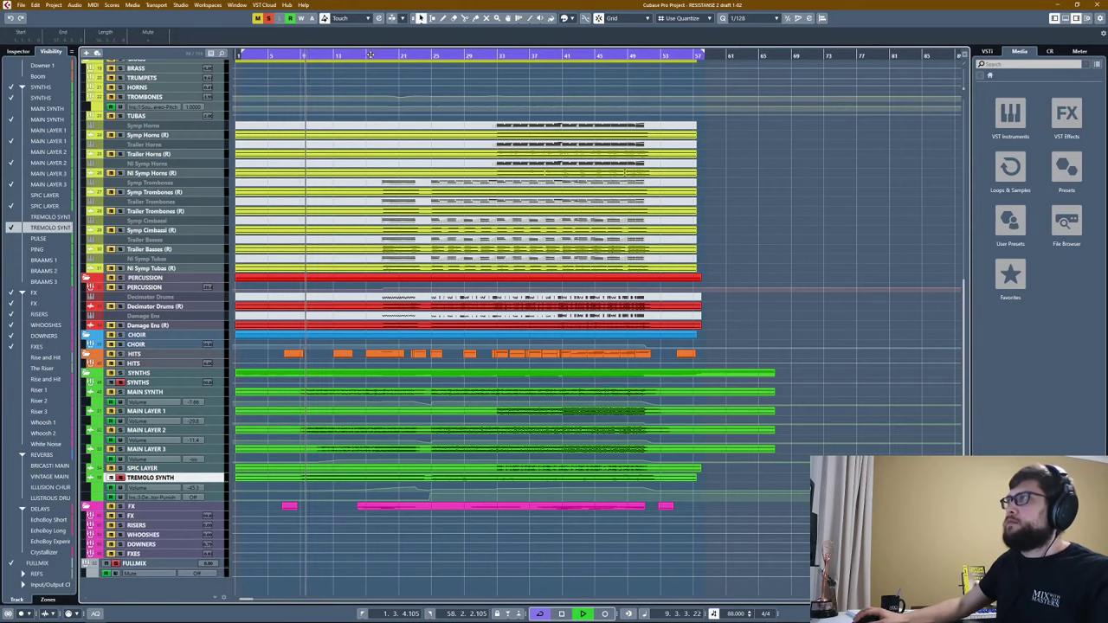
Continue the TREMOLO SYNTH playback from bar 17 and enlarge its volume automation lane to examine the curve.
key(h)
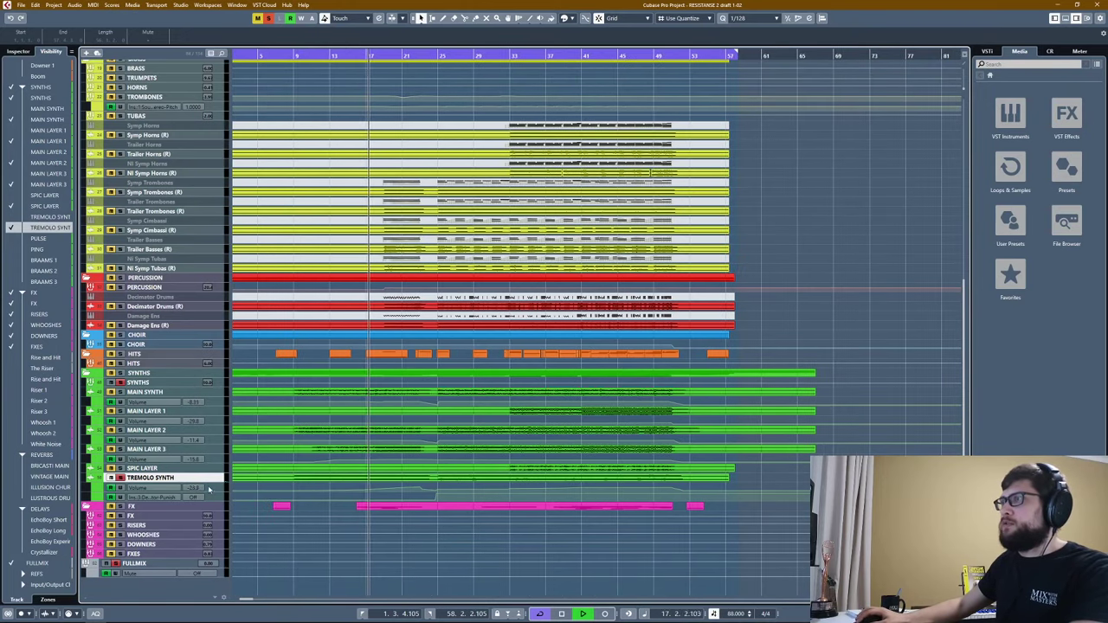
click(178, 490)
key(h)
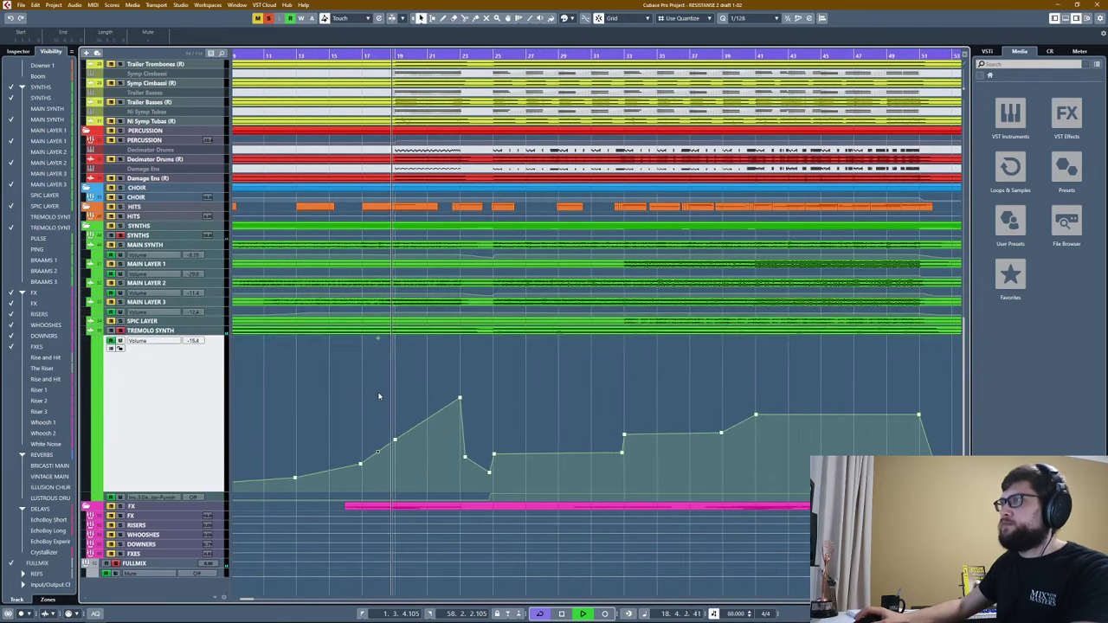
Collapse the enlarged TREMOLO SYNTH volume lane, stop playback and select the TREMOLO SYNTH track.
key(Up)
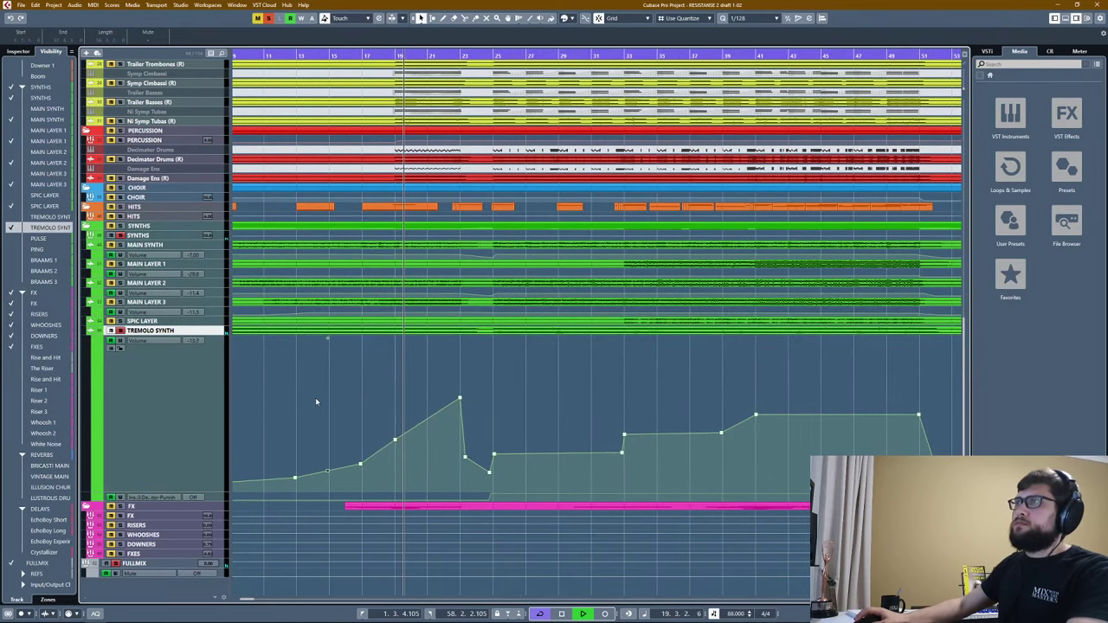
click(214, 390)
click(169, 475)
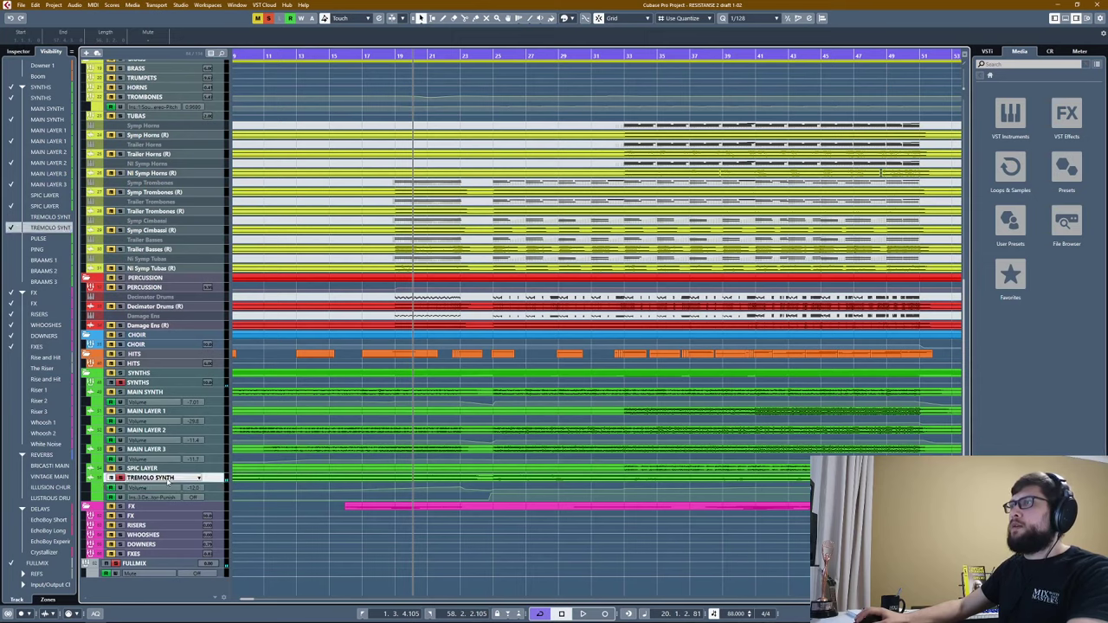
Enable the Tremolator insert on TREMOLO SYNTH, show its plugin window and briefly play the track from bar 20.
click(19, 52)
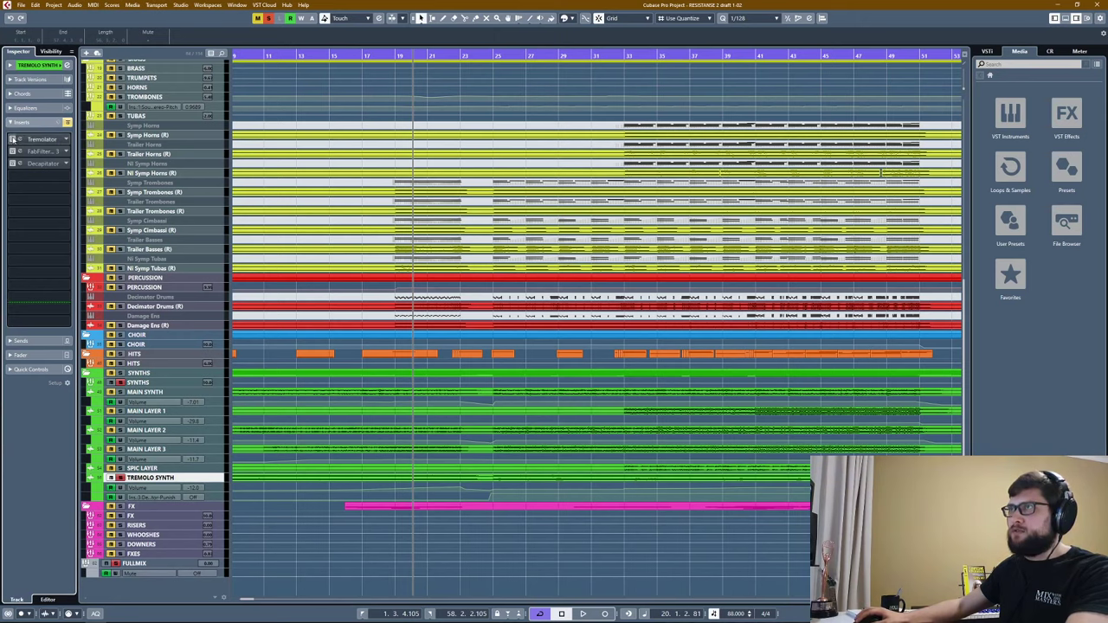
click(39, 139)
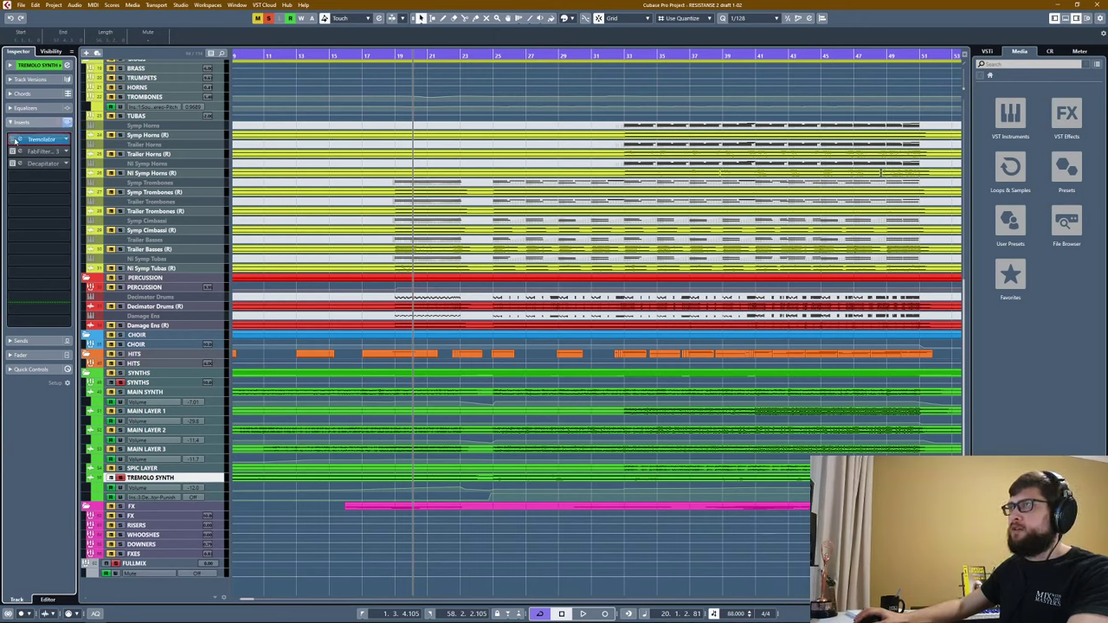
key(space)
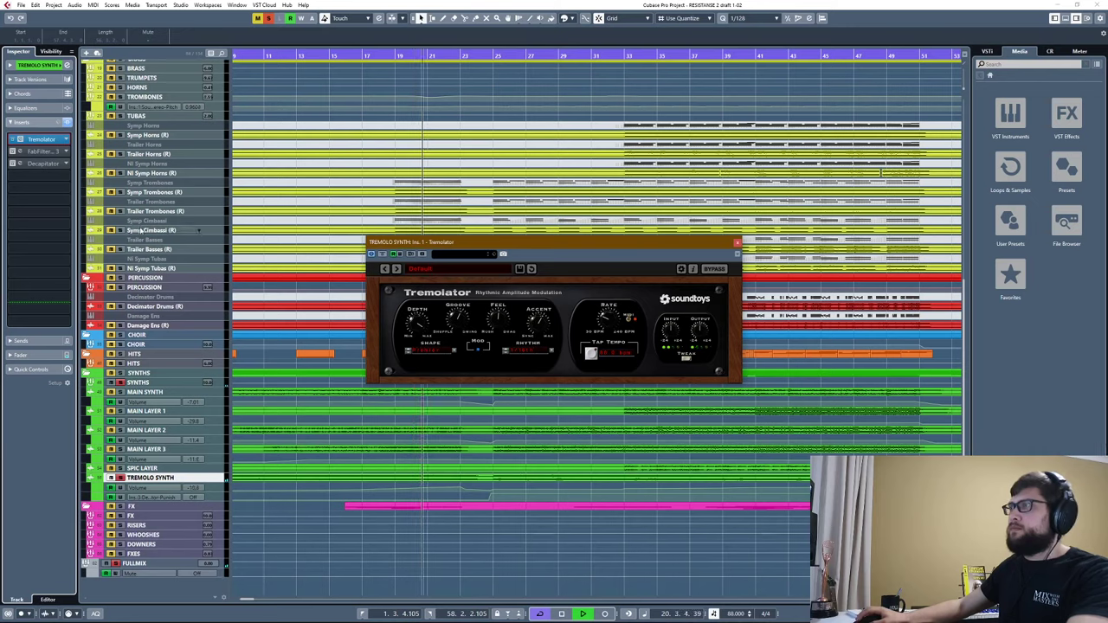
key(space)
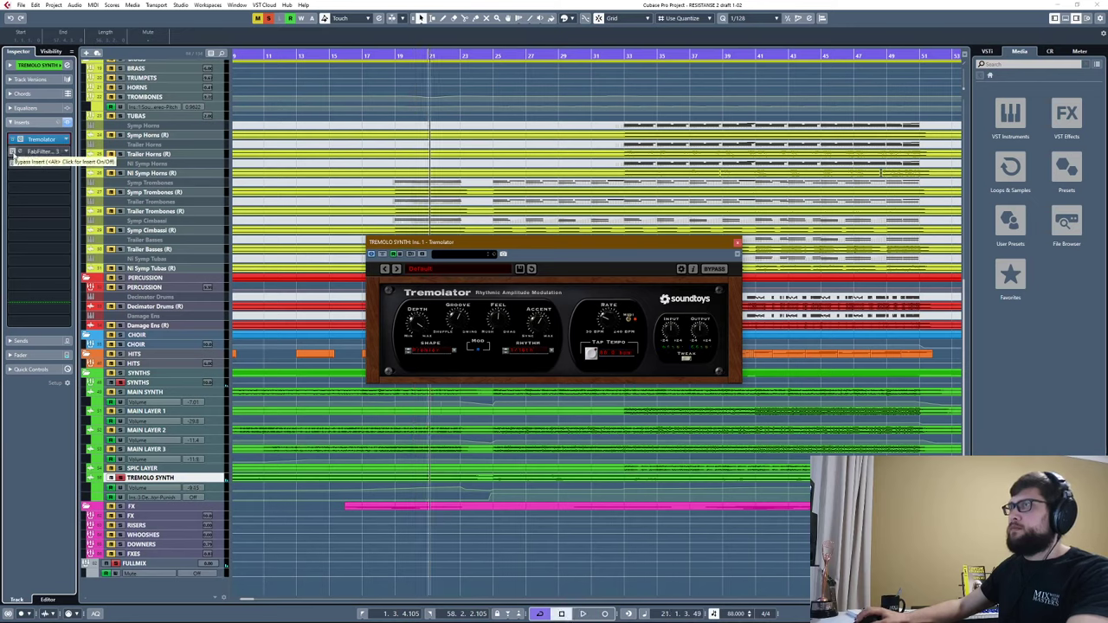
Enable the FabFilter and Decapitator inserts on TREMOLO SYNTH, leaving only the Decapitator window open.
click(34, 151)
click(743, 187)
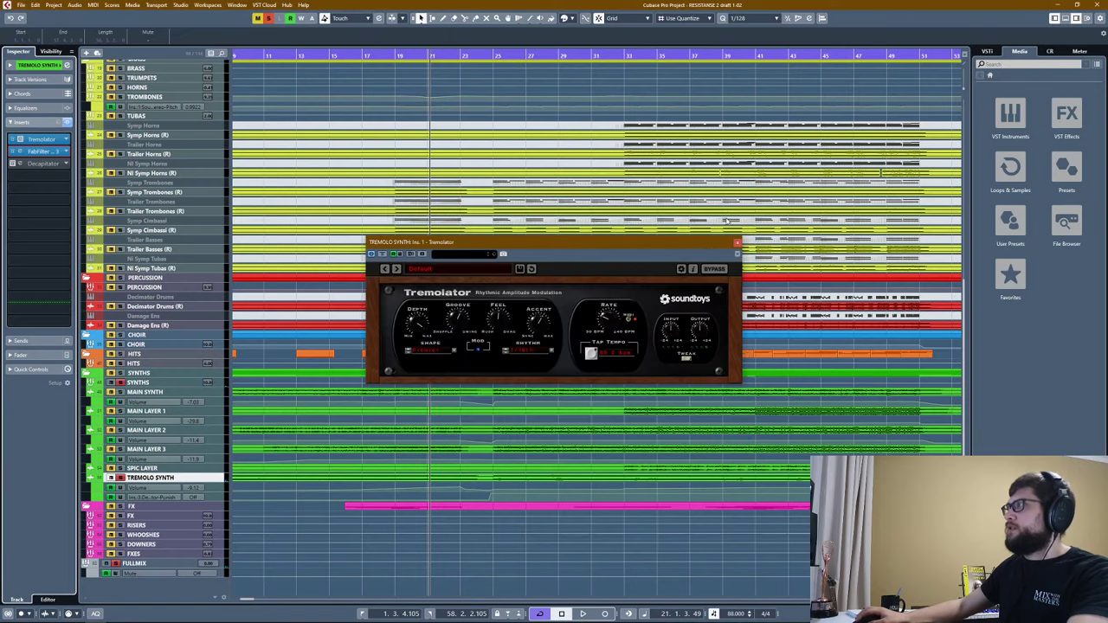
click(735, 243)
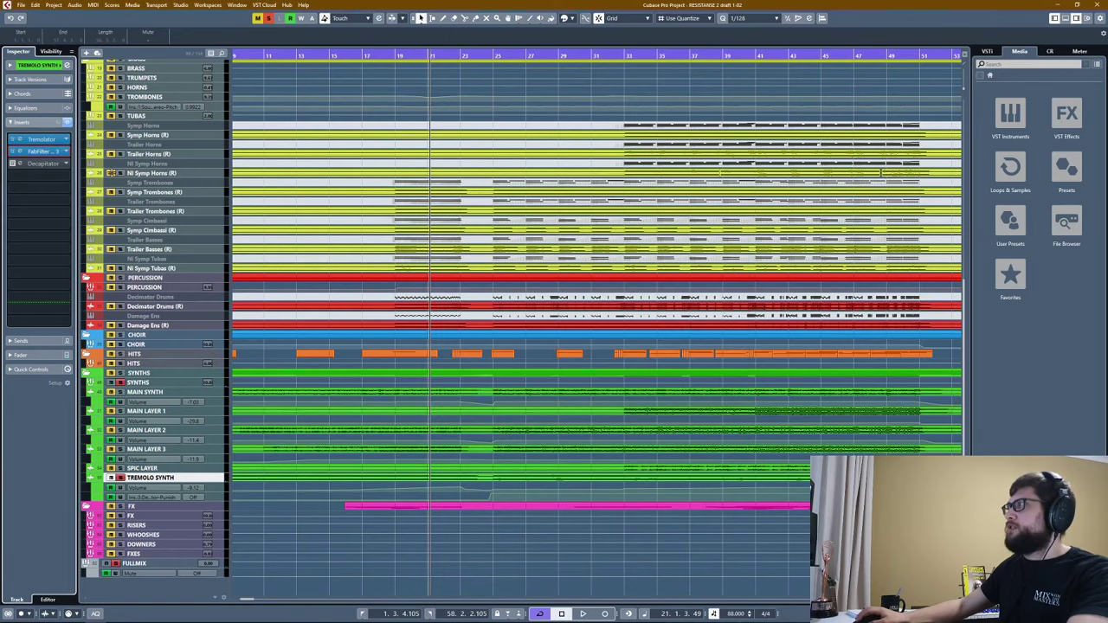
click(13, 164)
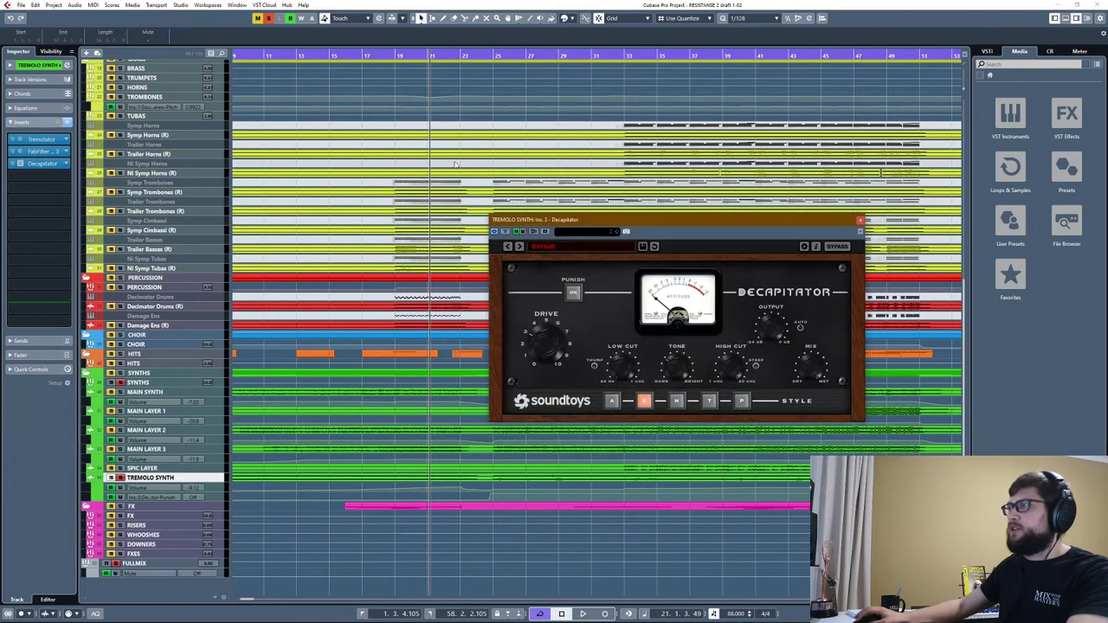
Play TREMOLO SYNTH from bar 21 to bar 29, watching the automated Punish switch in Decapitator.
key(h)
key(h)
key(h)
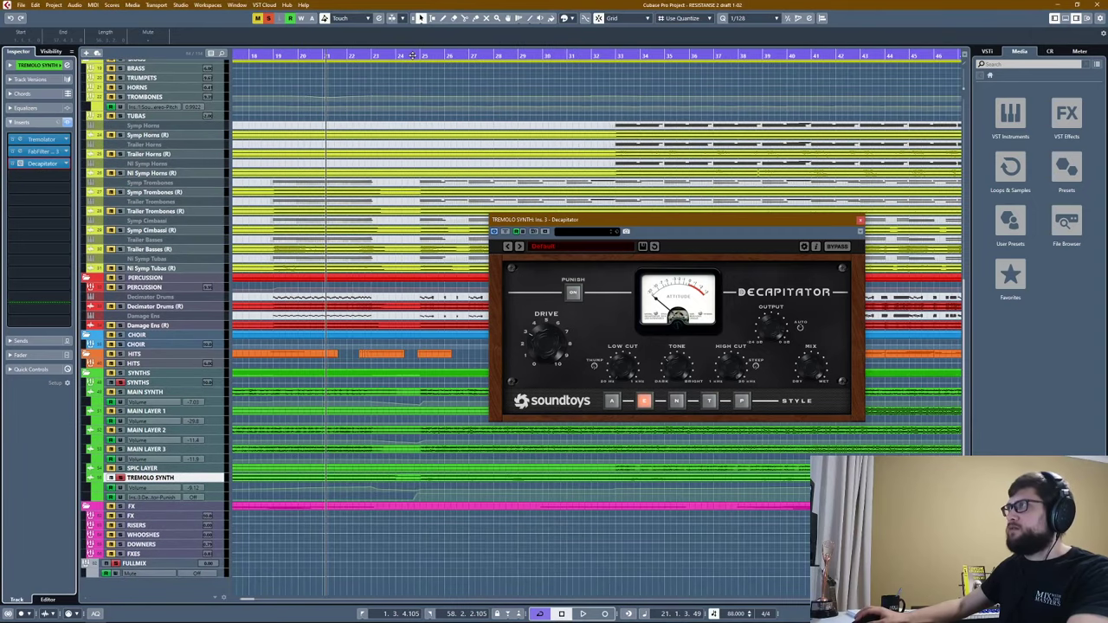
key(space)
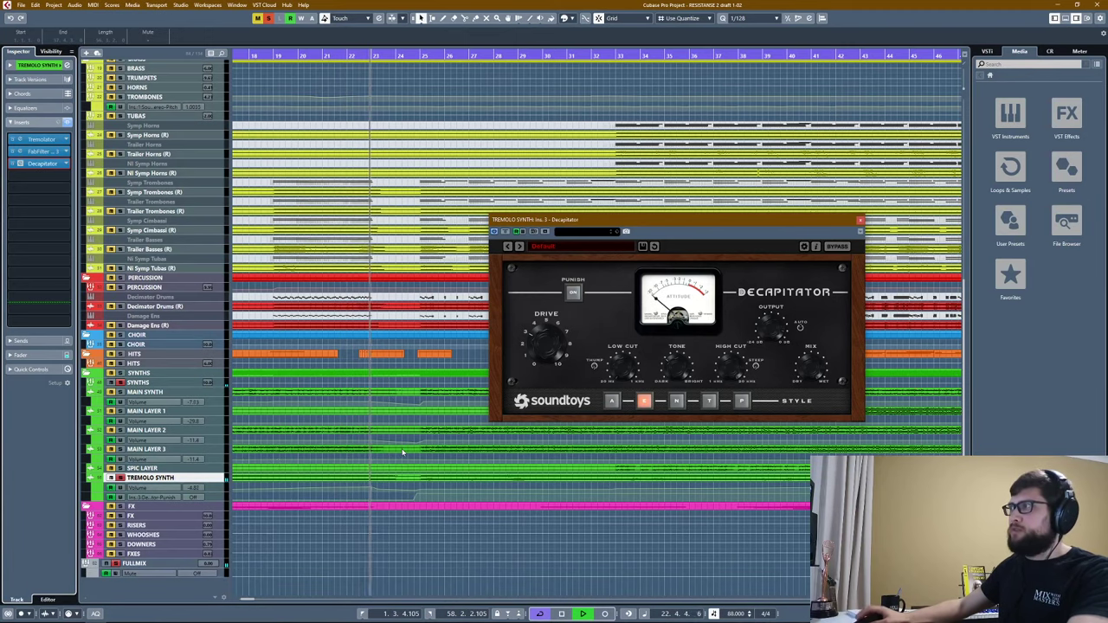
scroll(369, 459, right, 2)
scroll(370, 459, up, 1)
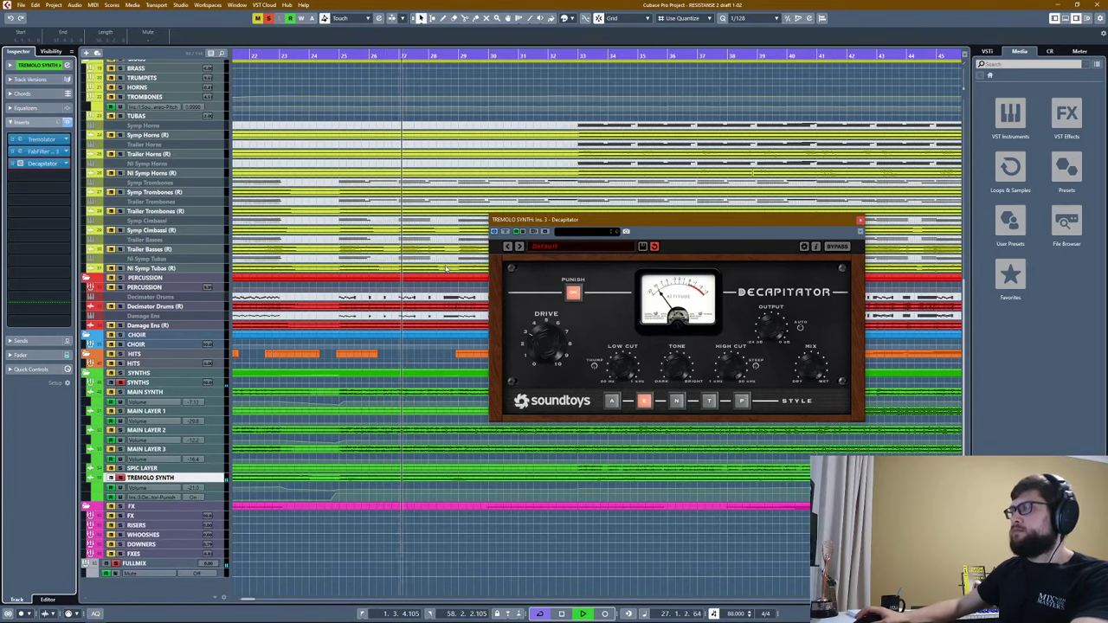
scroll(399, 322, up, 5)
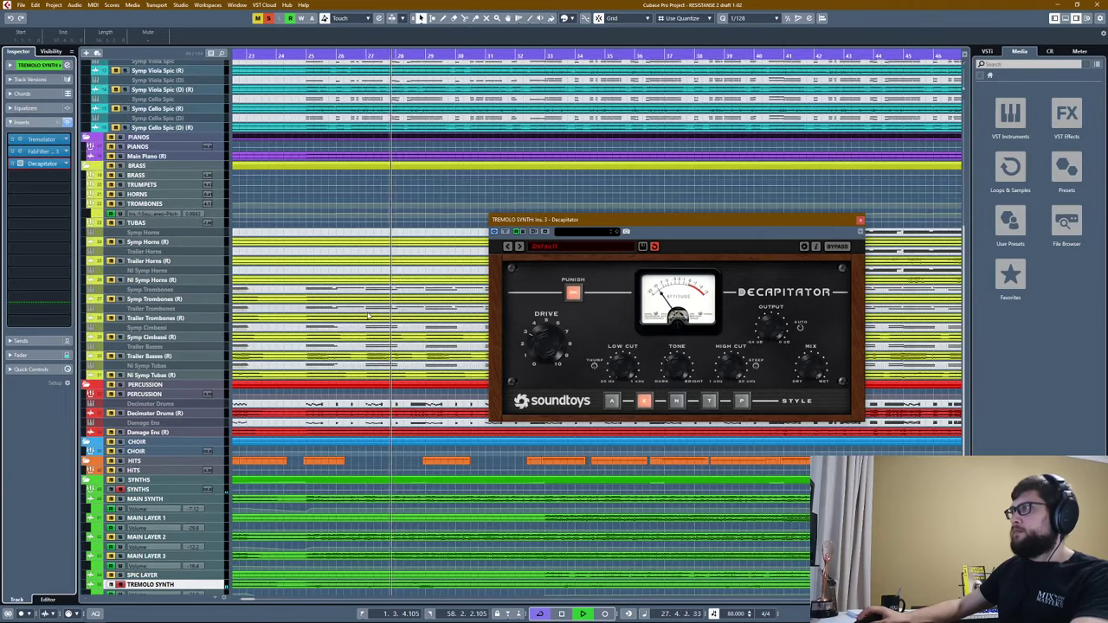
scroll(402, 387, down, 5)
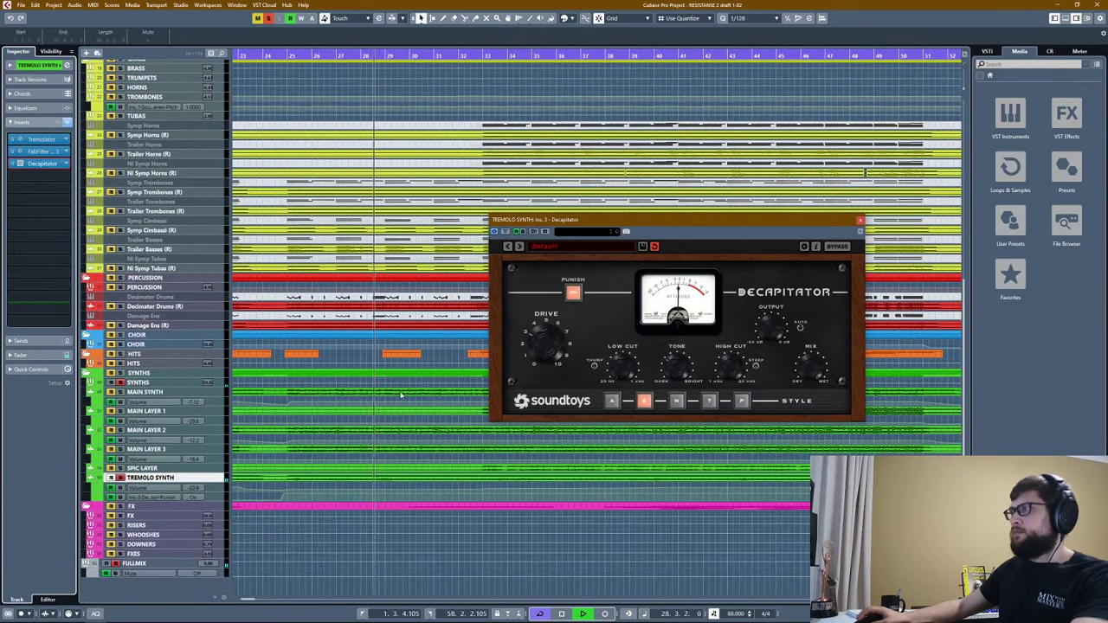
scroll(403, 390, down, 2)
key(space)
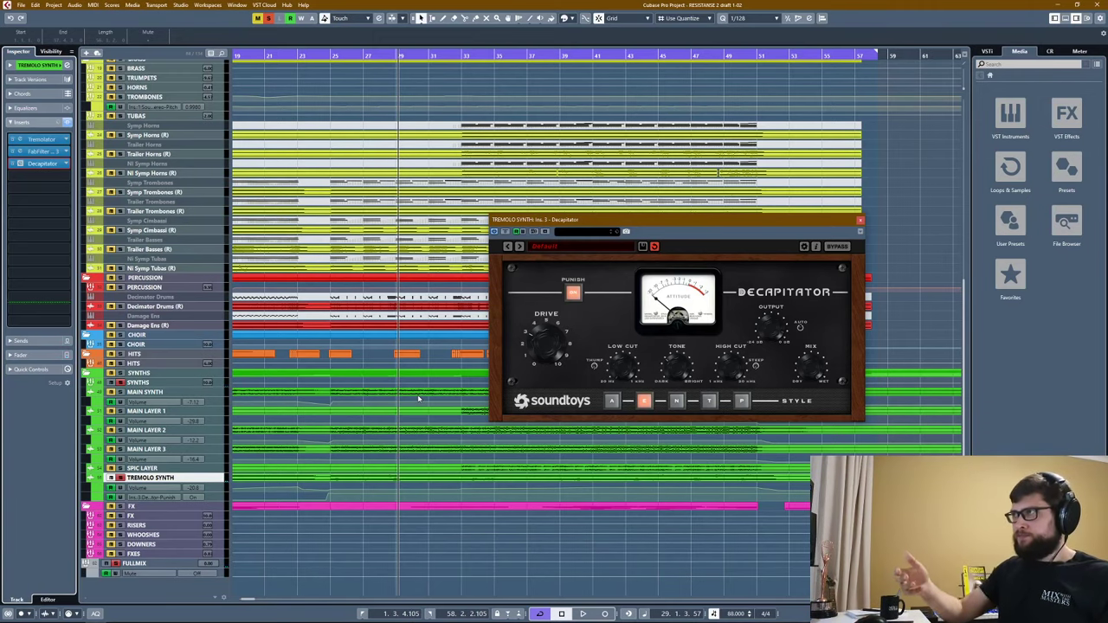
Solo Symp Violin 2 Long (R) and Symp Violas Long (R) with the tremolo synth, audition from bar 25, and unsolo the strings.
scroll(418, 399, up, 5)
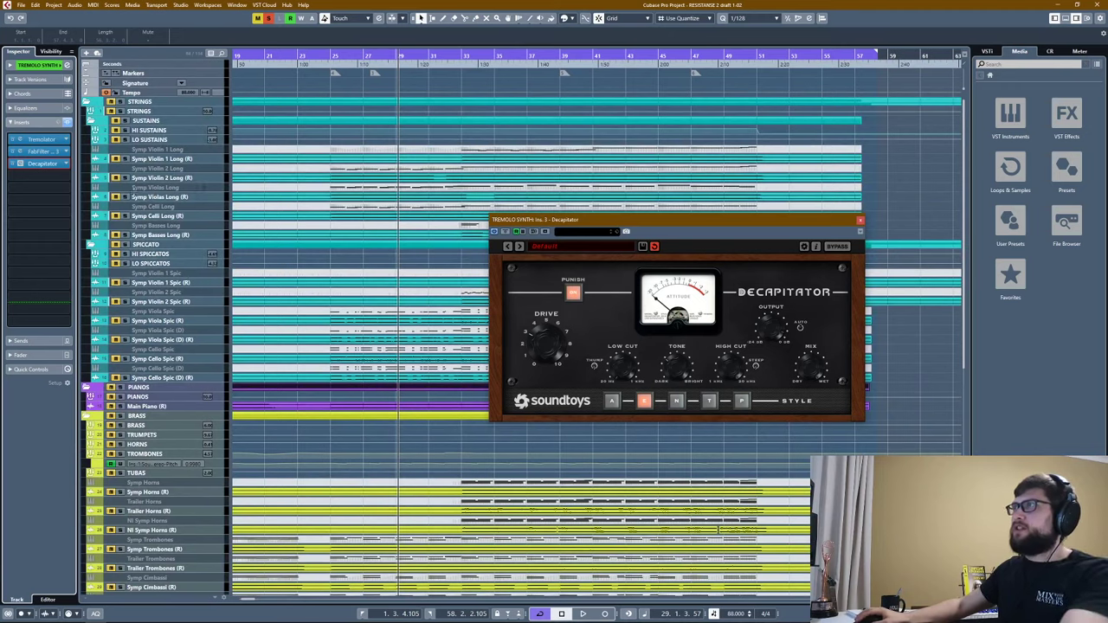
click(161, 177)
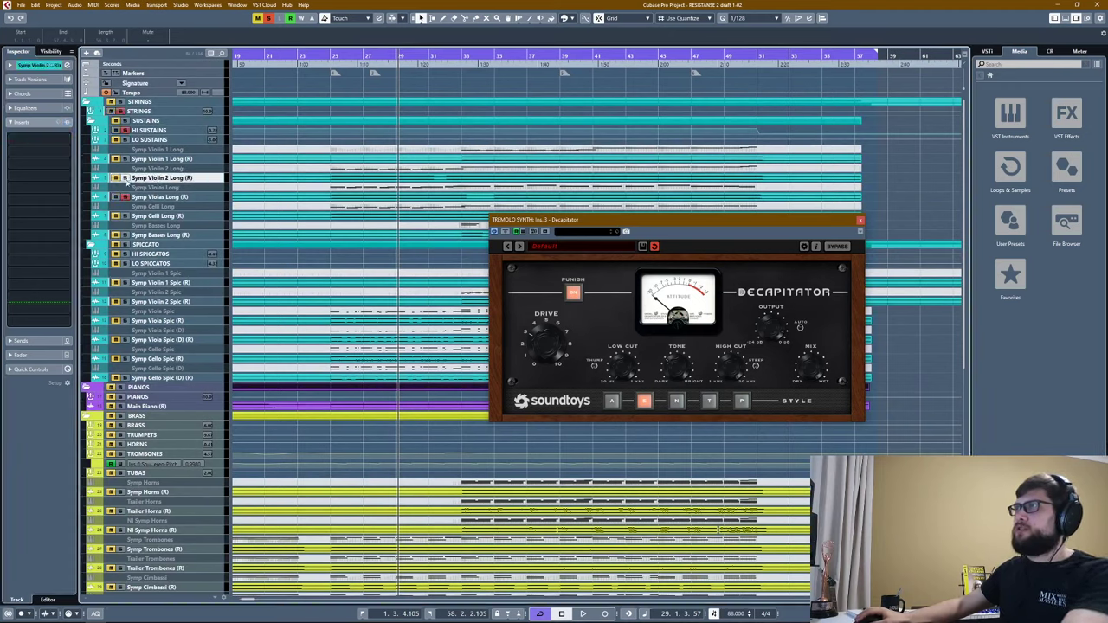
click(333, 54)
key(space)
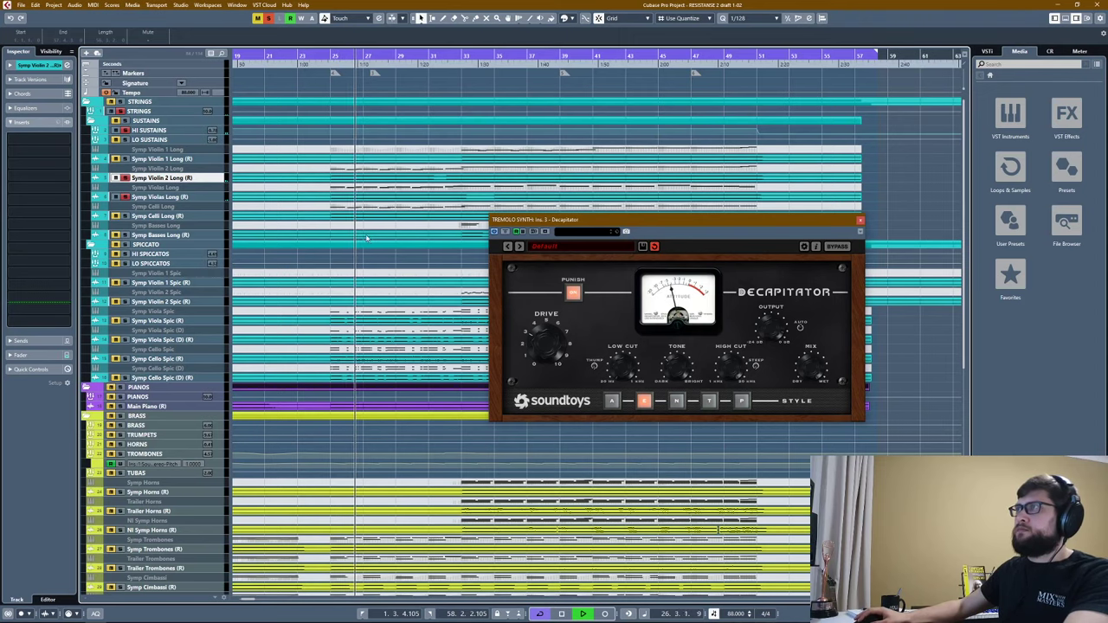
key(space)
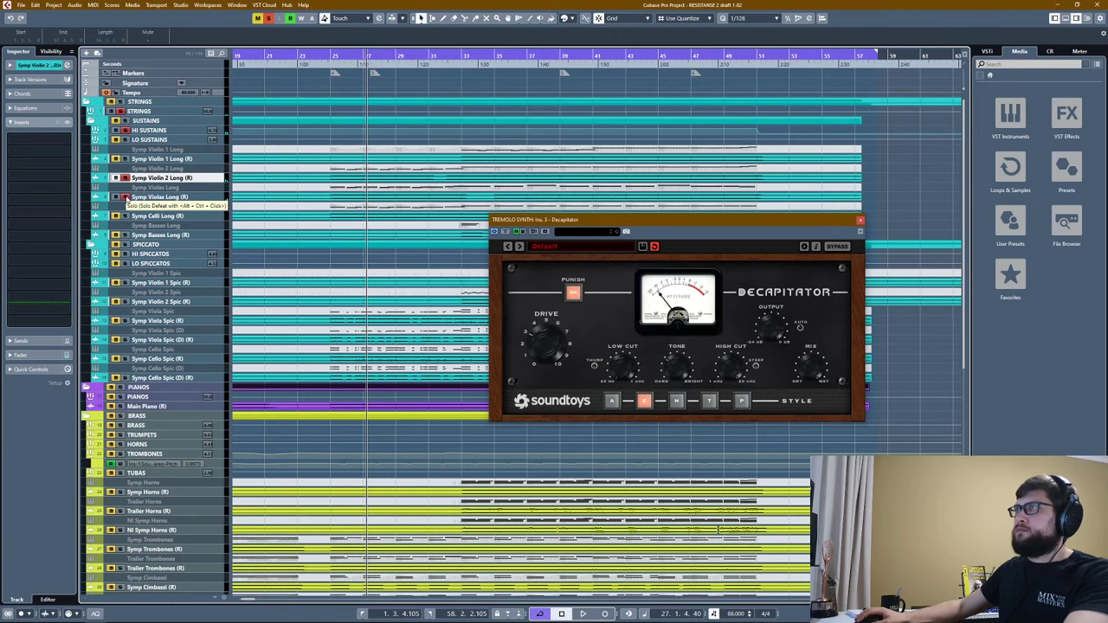
click(126, 179)
Move the playhead to bar 16, close the Decapitator window and clear all solos.
scroll(387, 242, down, 10)
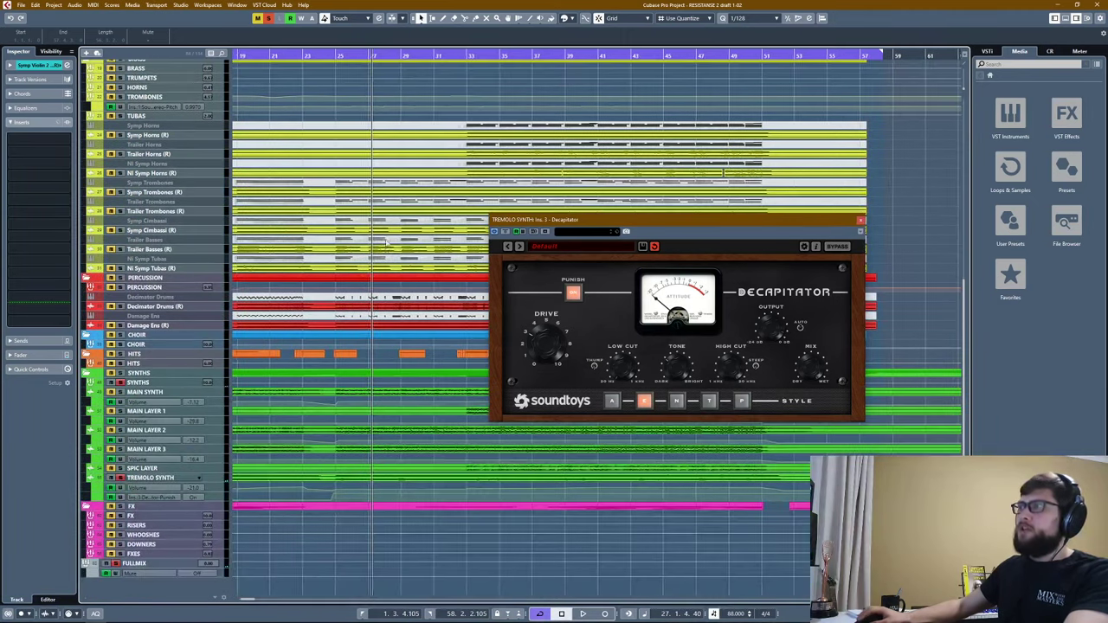
scroll(367, 355, up, 3)
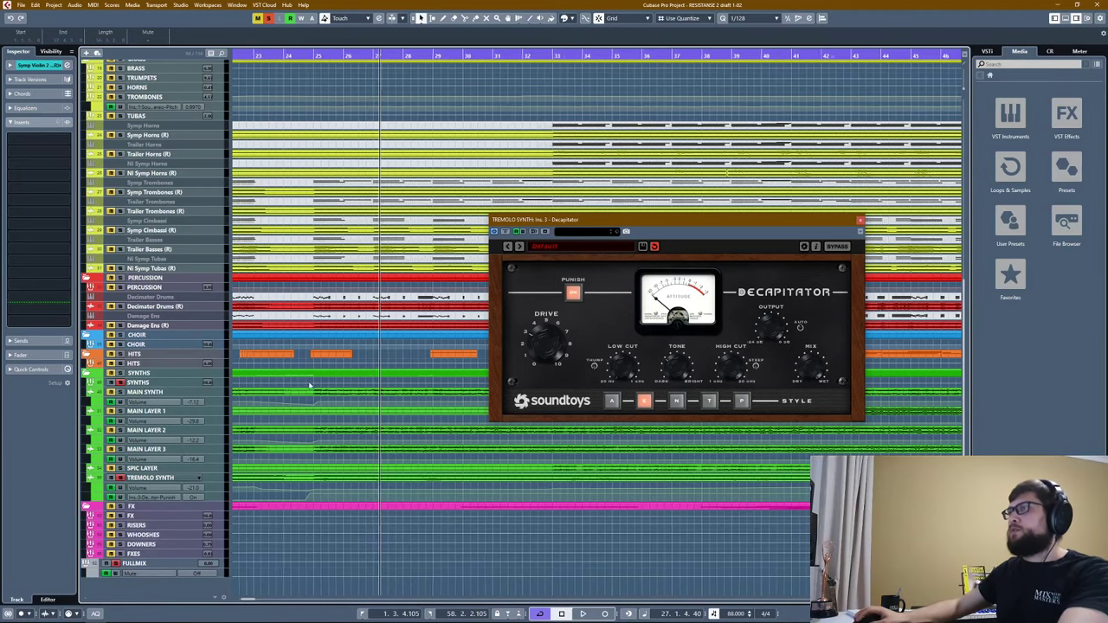
key(g)
key(g)
key(g)
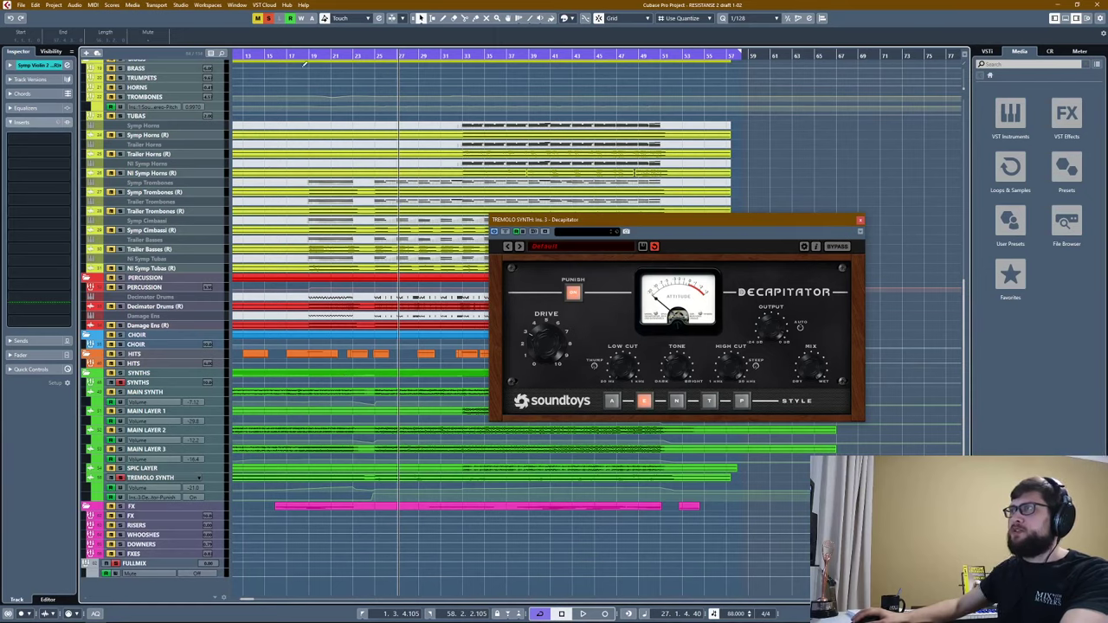
click(286, 56)
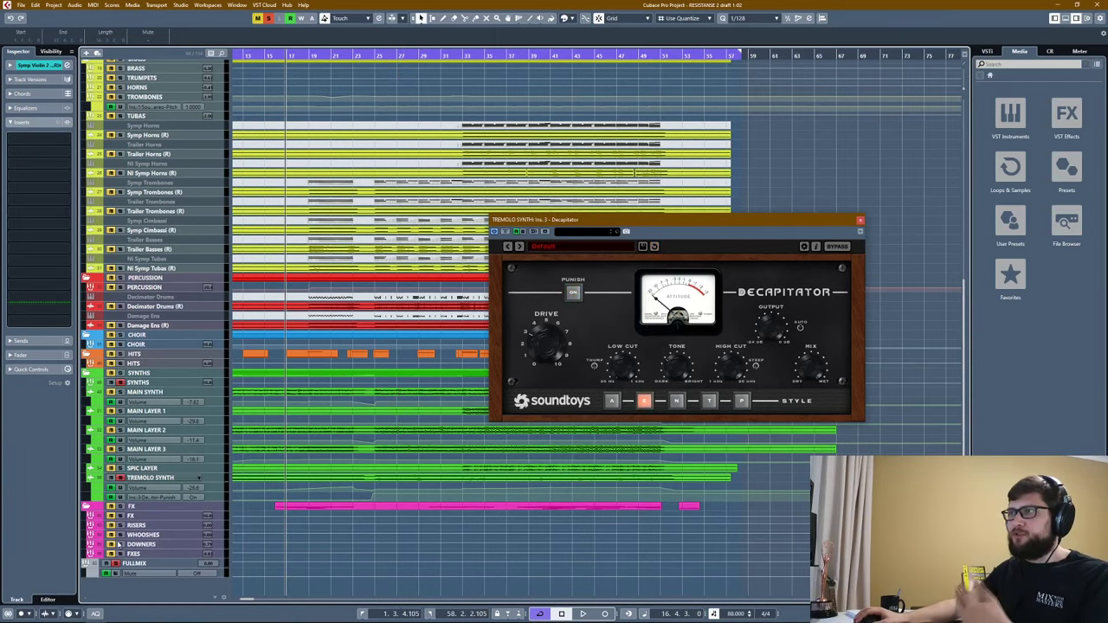
click(860, 220)
scroll(130, 480, left, 3)
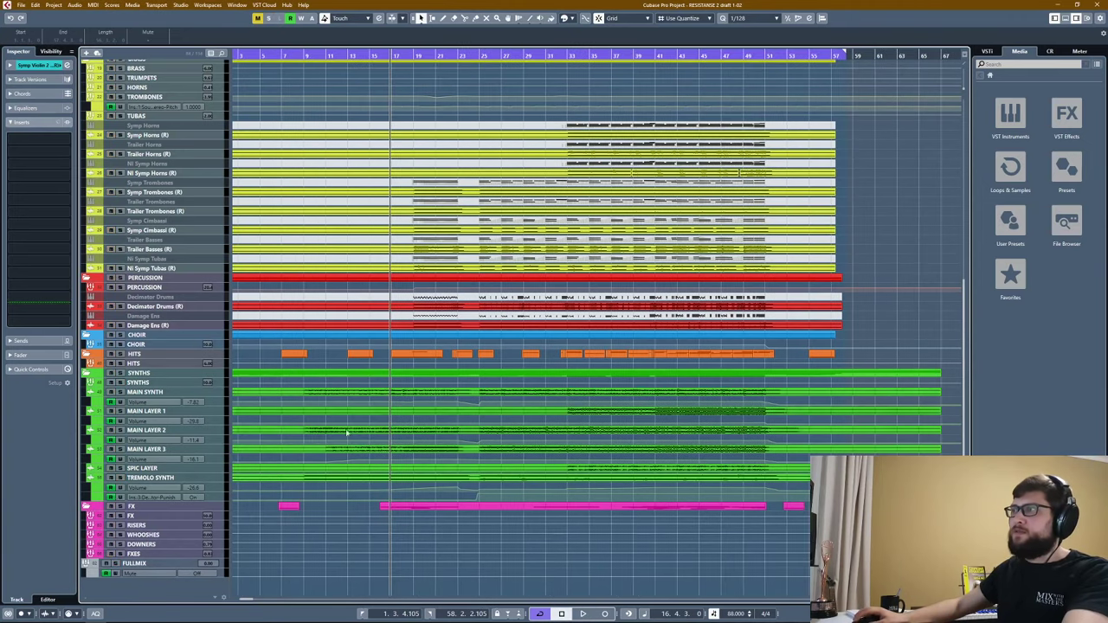
Select and solo the synth tracks from MAIN SYNTH to TREMOLO SYNTH and play them together from bar 16 to bar 23.
click(149, 480)
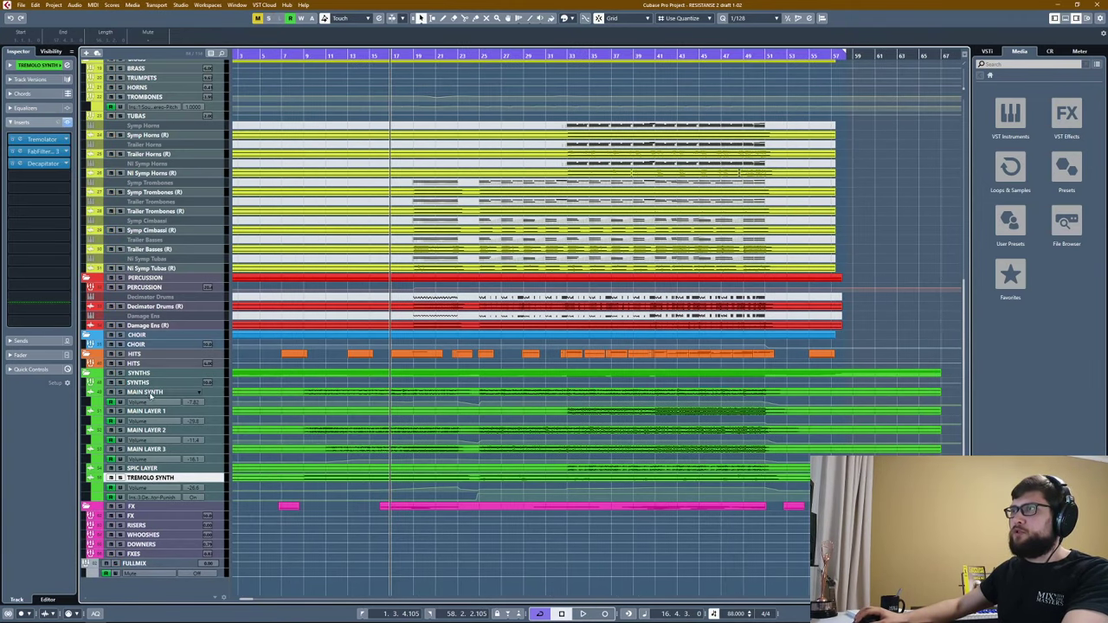
click(150, 395)
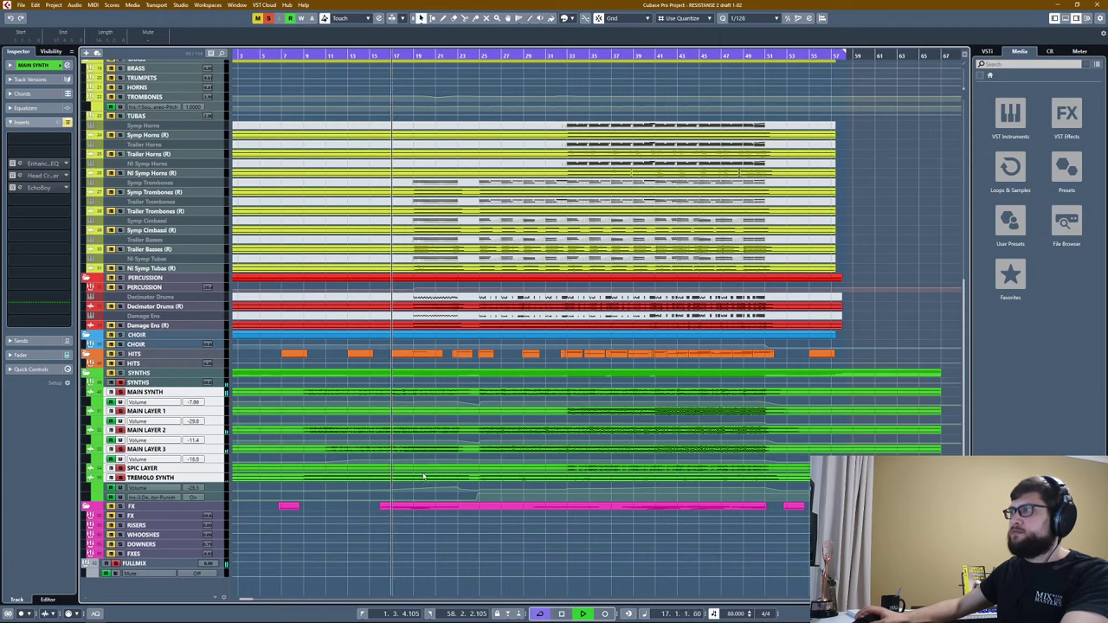
key(h)
click(421, 89)
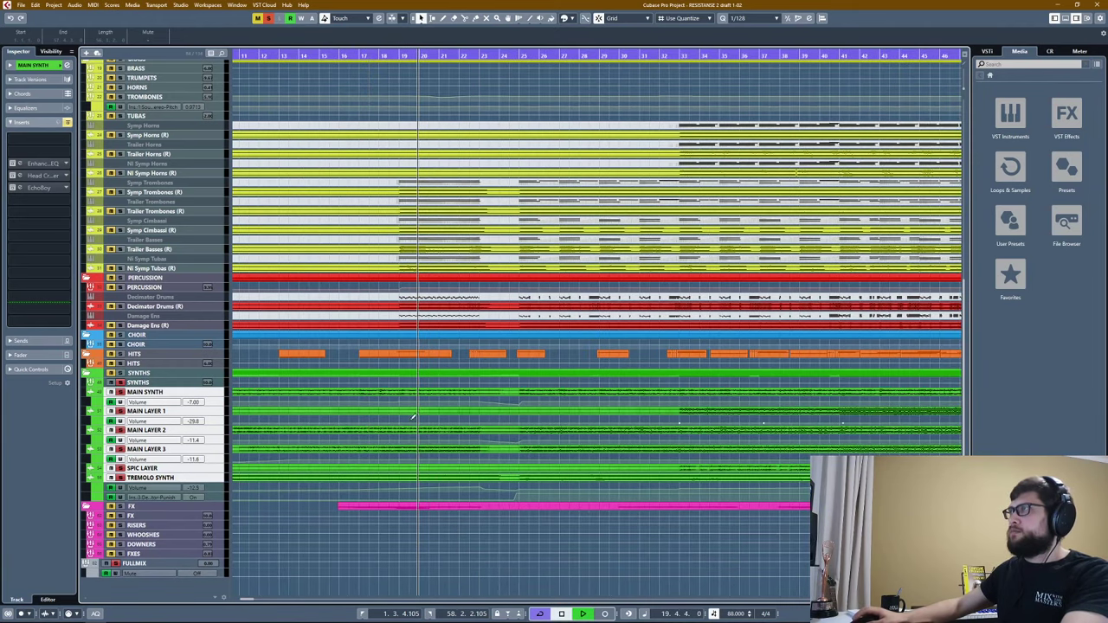
key(g)
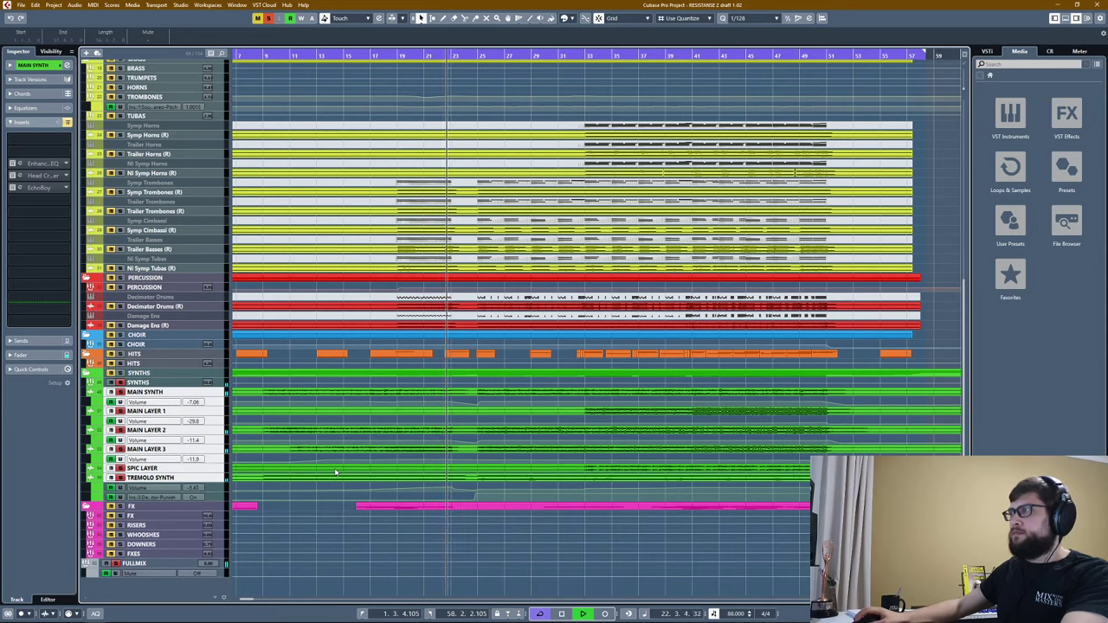
key(space)
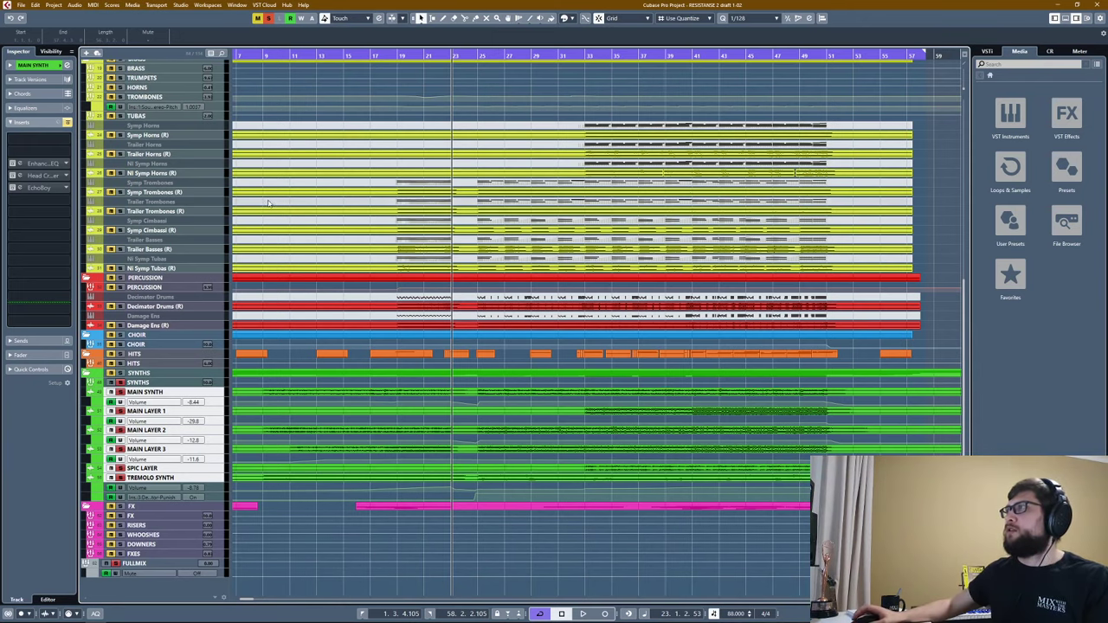
Open the Symp Trombones MIDI part in the Key Editor to examine its notes and modulation, and close the editor.
double_click(494, 182)
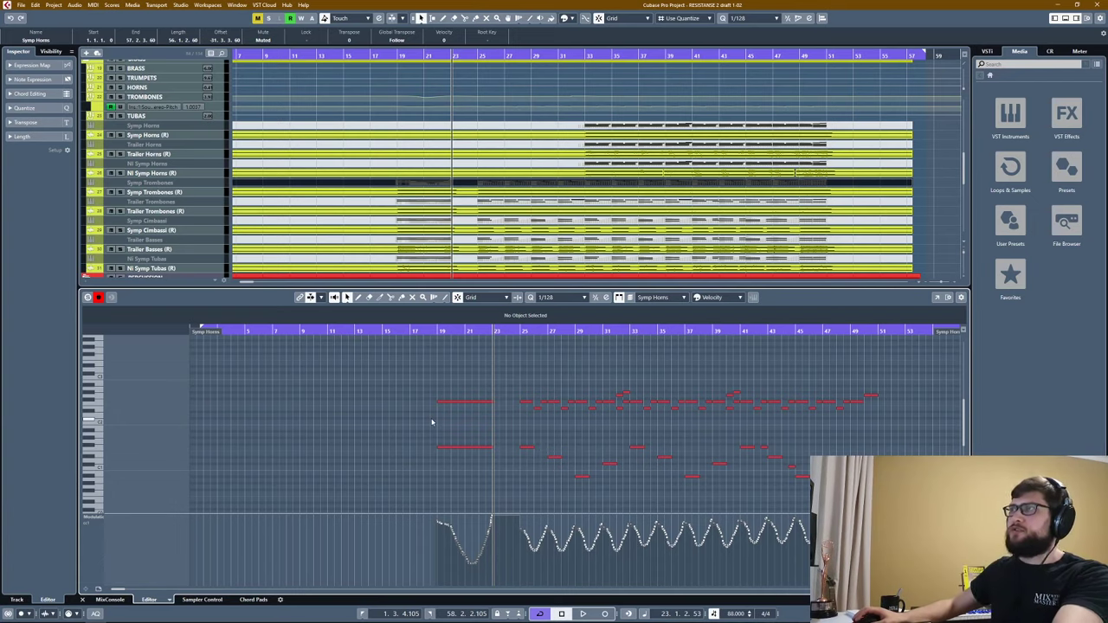
key(ctrl+e)
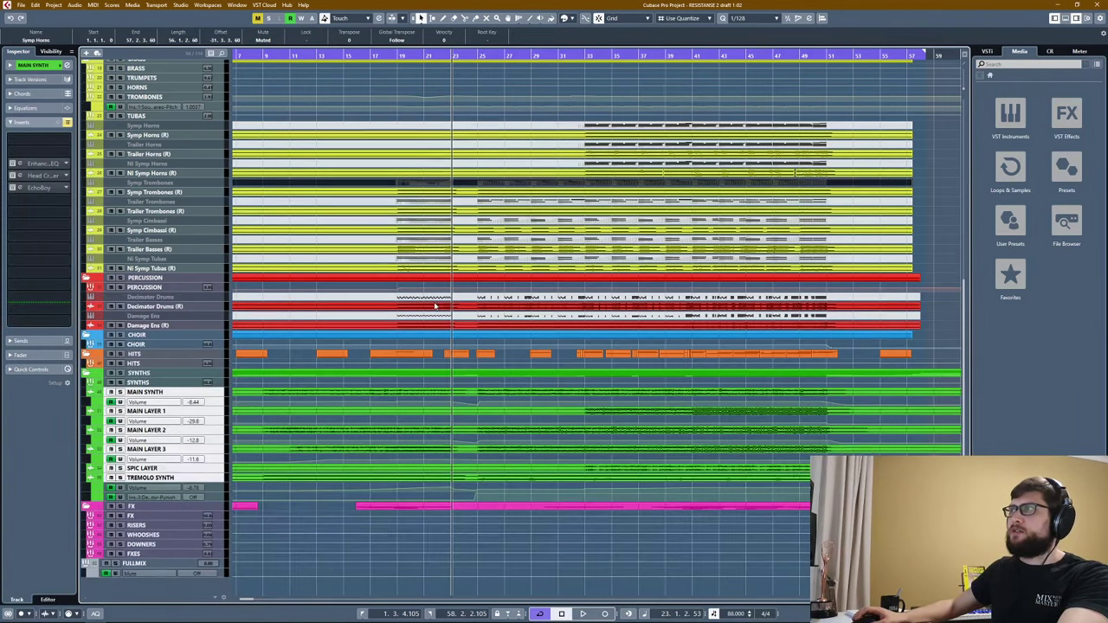
Open the Trailer Trombones MIDI part in the Key Editor to examine its notes and modulation curve.
ctrl+scroll(435, 306, down, 1)
scroll(428, 355, up, 5)
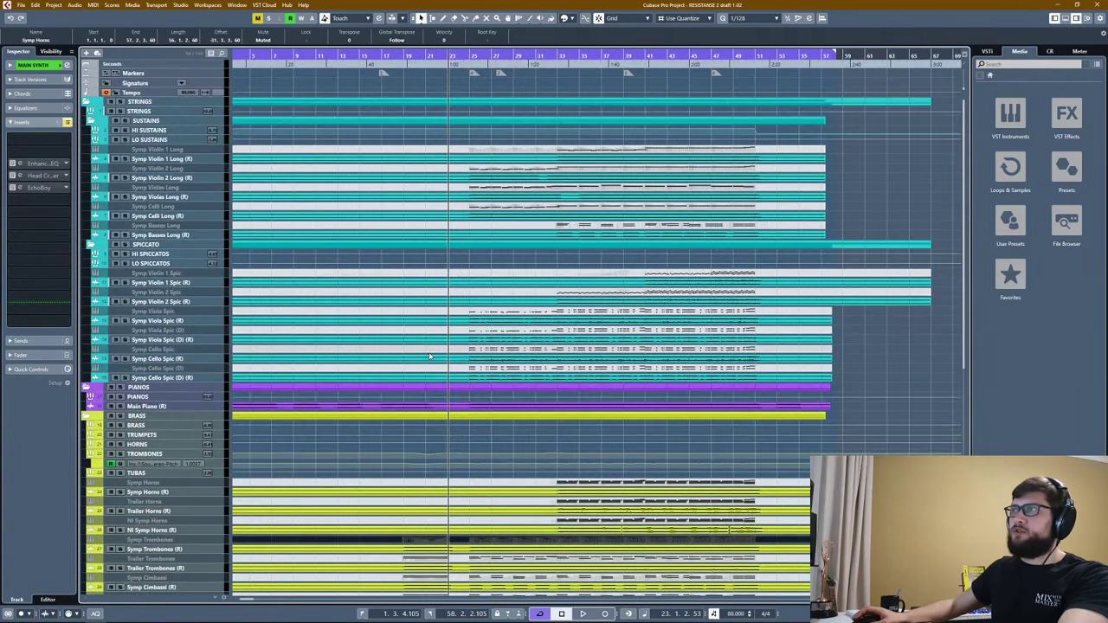
scroll(428, 355, down, 3)
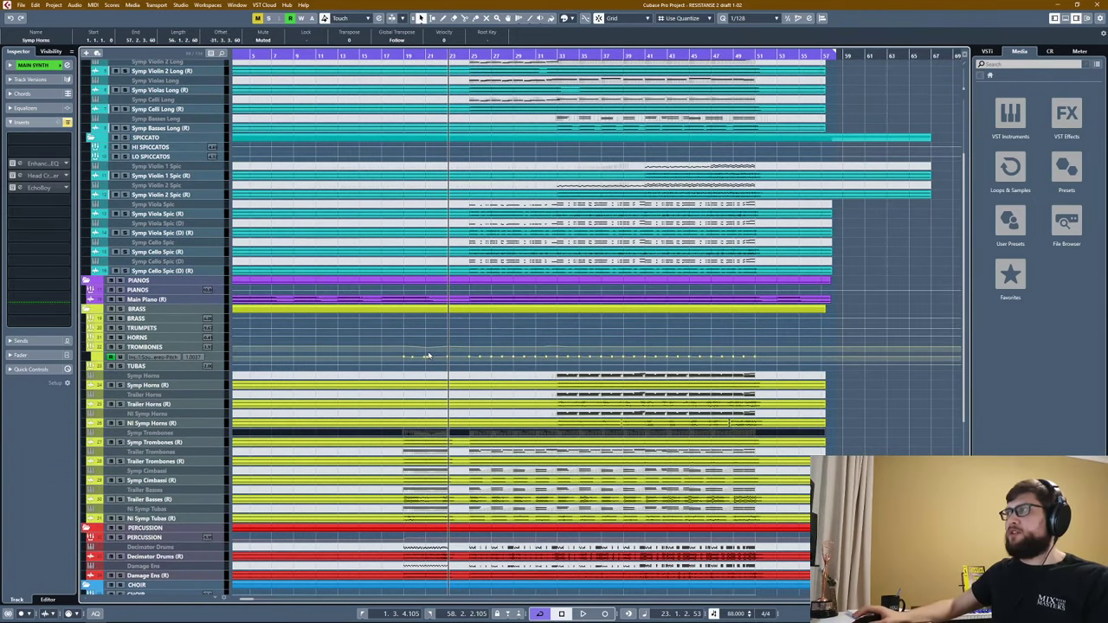
scroll(465, 309, down, 3)
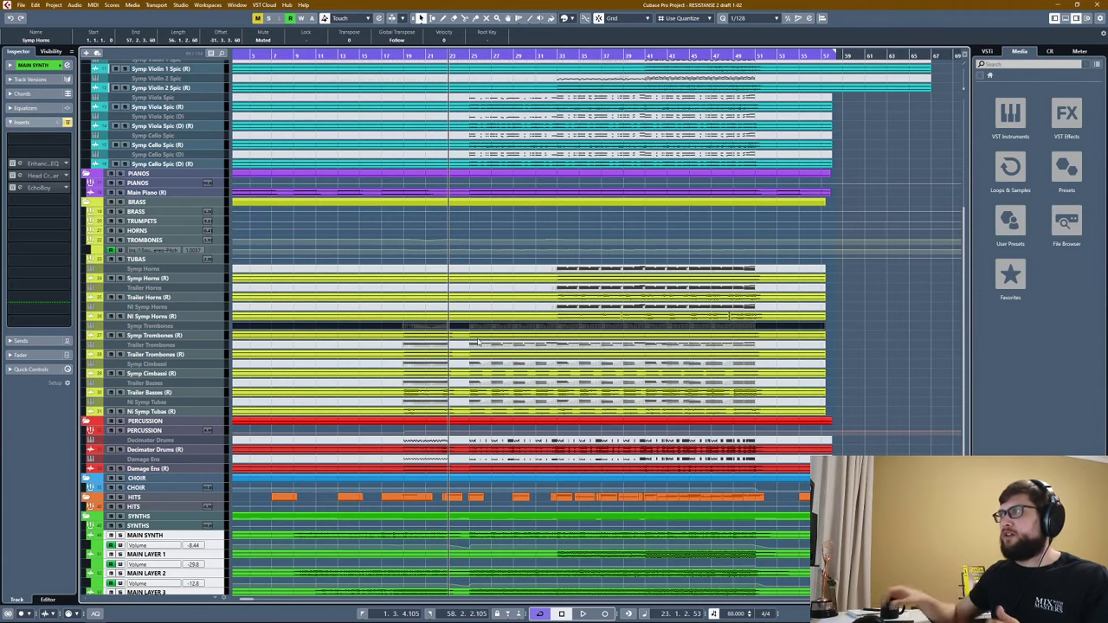
click(528, 344)
double_click(528, 344)
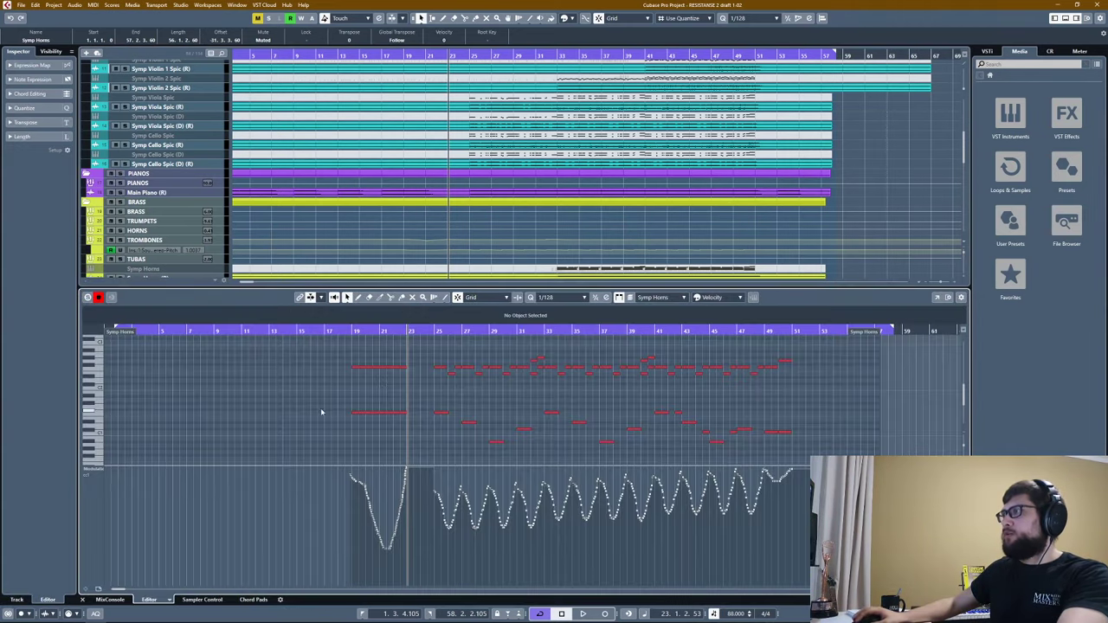
Try extending the two upper horn notes in bars 25 and 26 to meet the following notes, and undo both changes.
scroll(559, 391, up, 5)
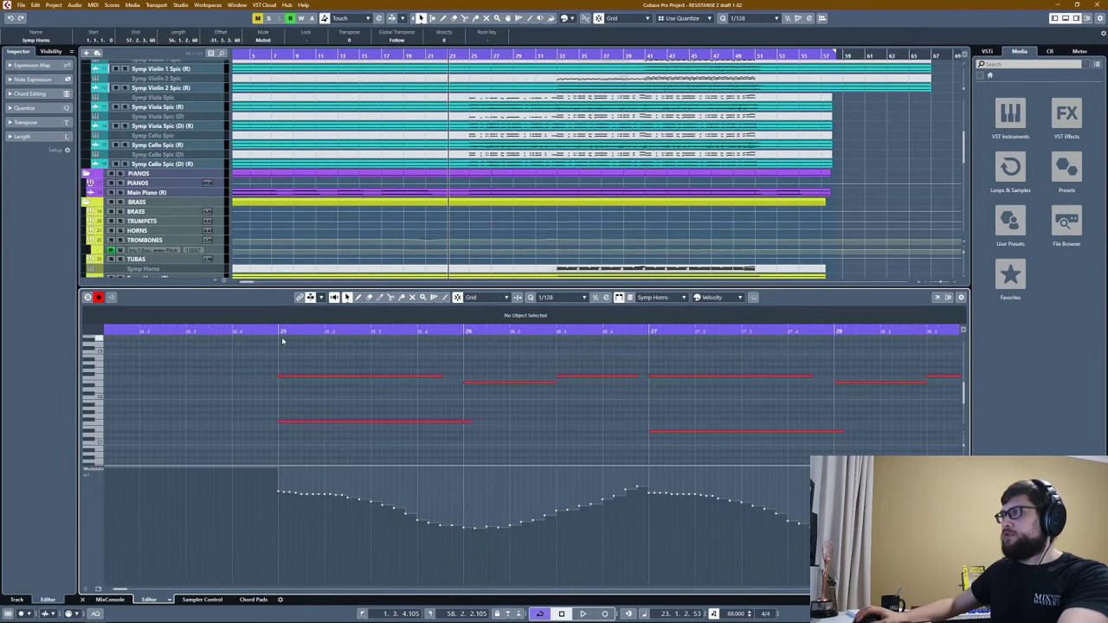
click(282, 332)
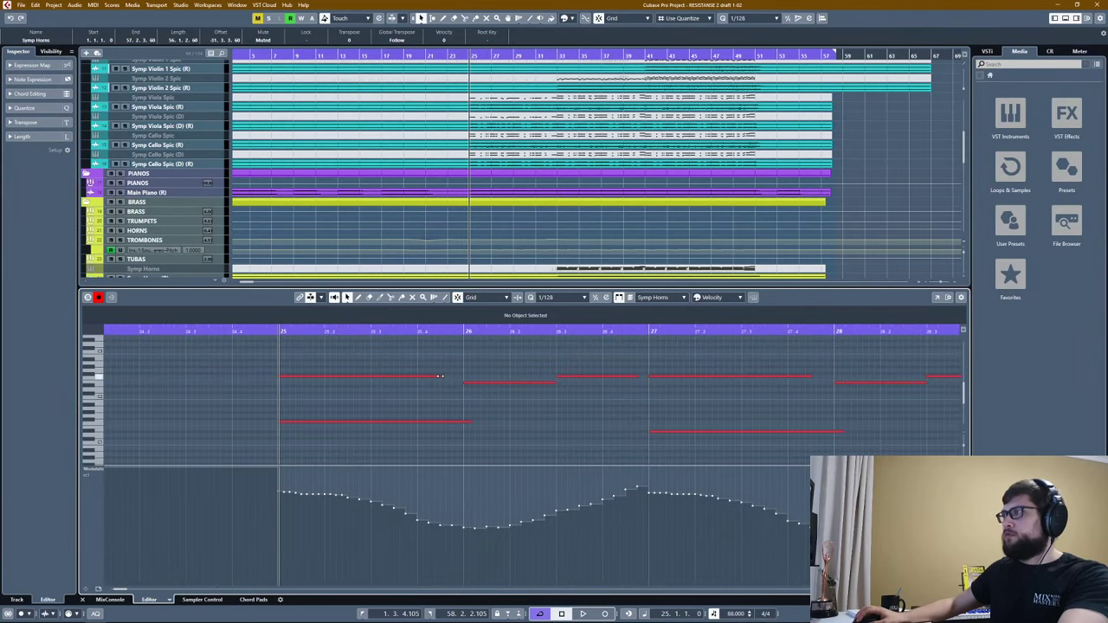
drag(439, 376, 465, 376)
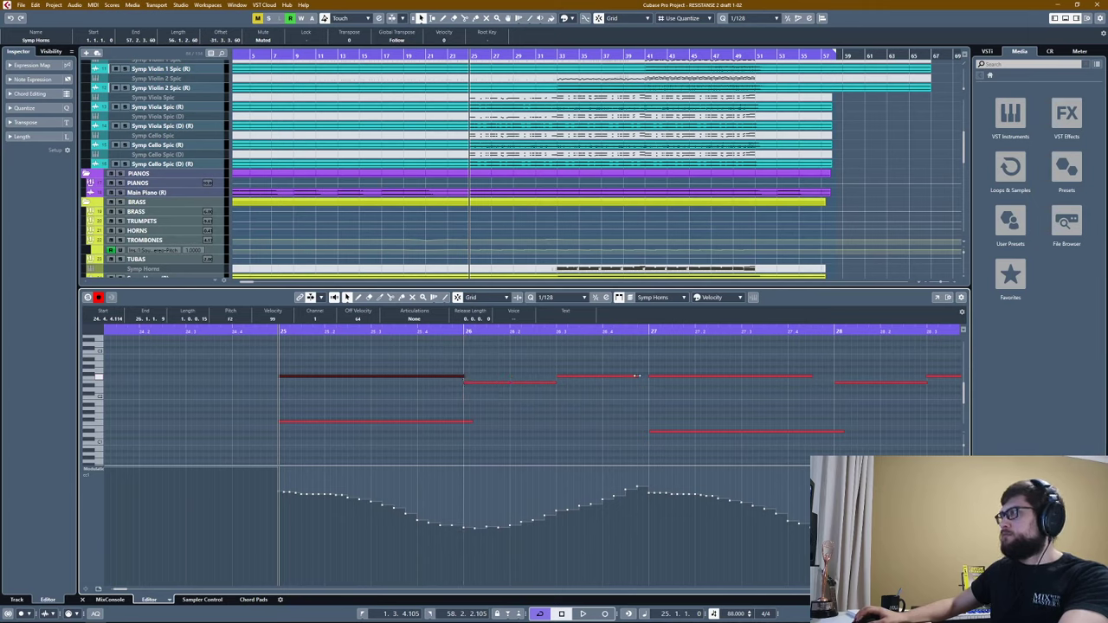
drag(637, 376, 648, 376)
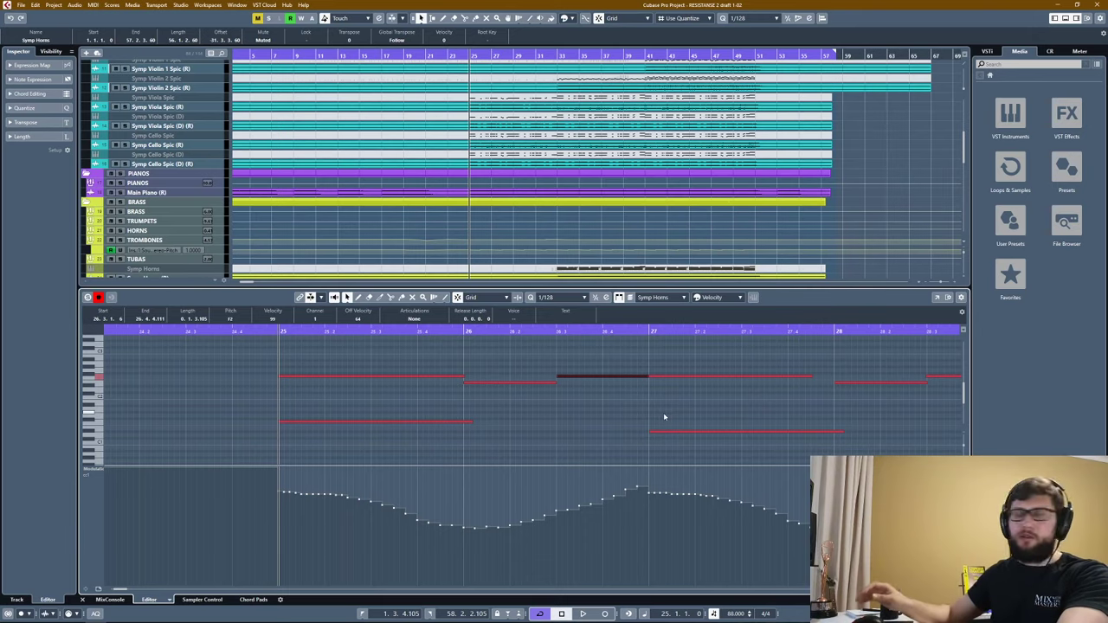
key(ctrl+z)
key(ctrl+z)
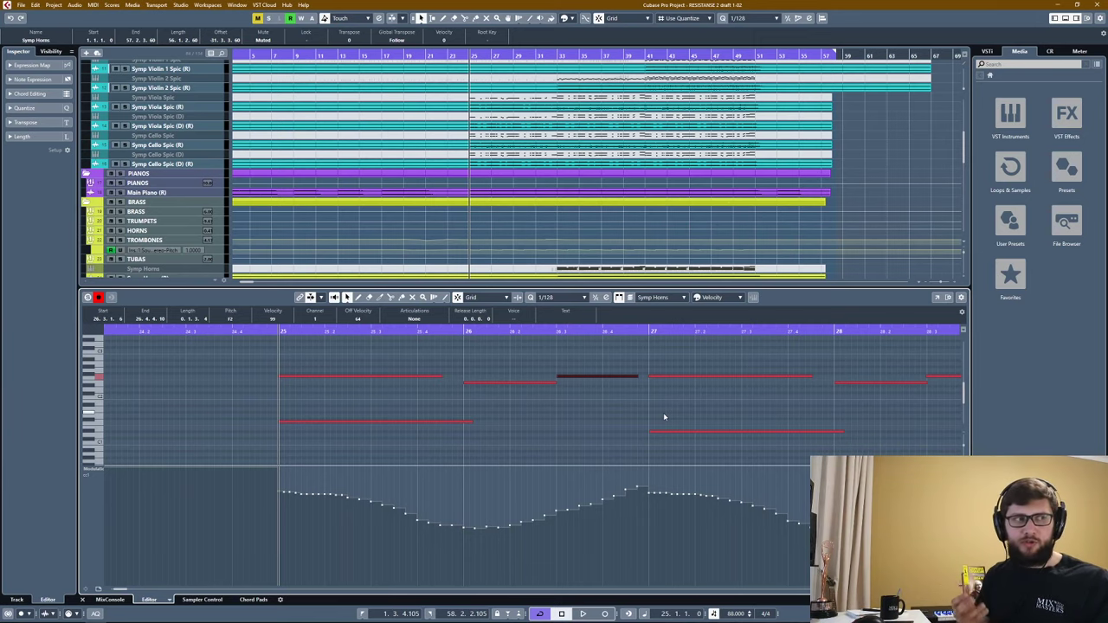
Examine the Symp Horns notes and modulation curve across bars 21 to 40, and close the Key Editor.
key(g)
key(g)
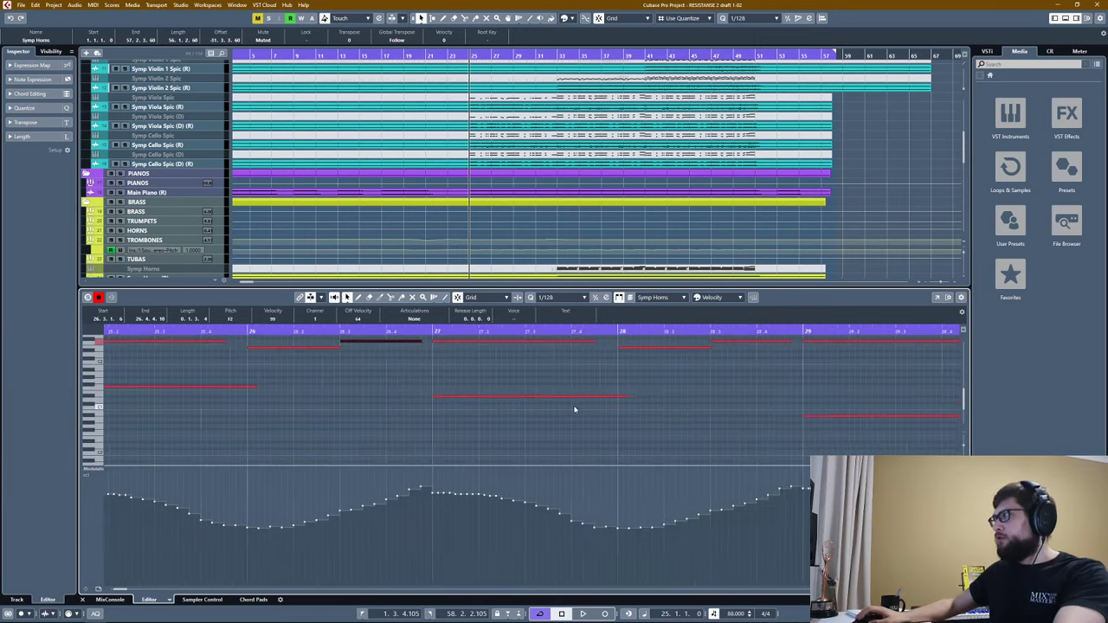
key(g)
key(g)
key(g)
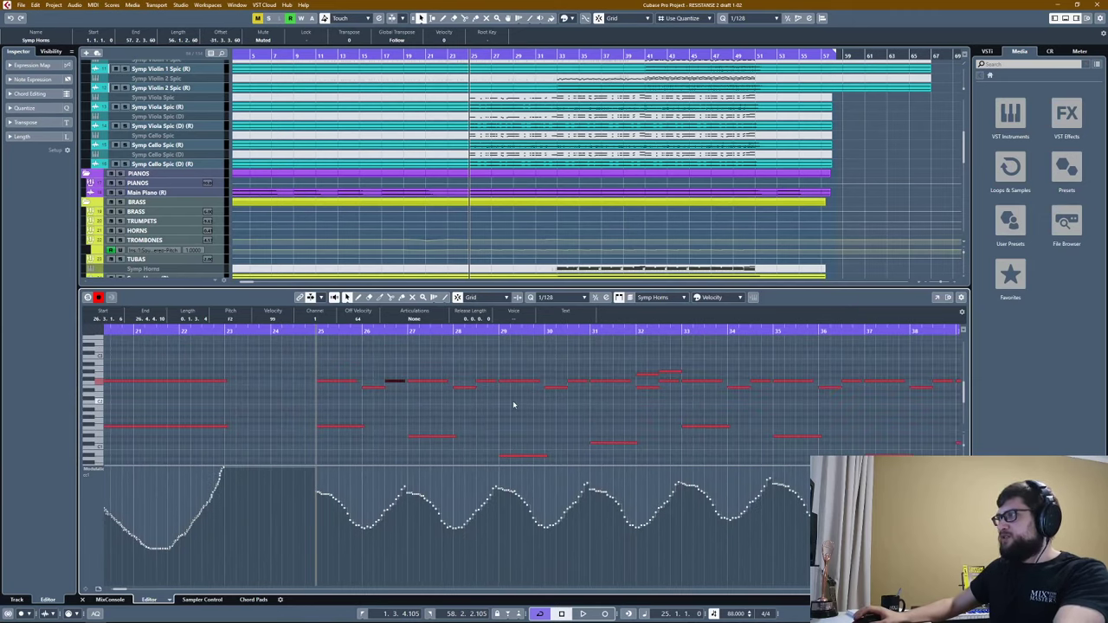
key(g)
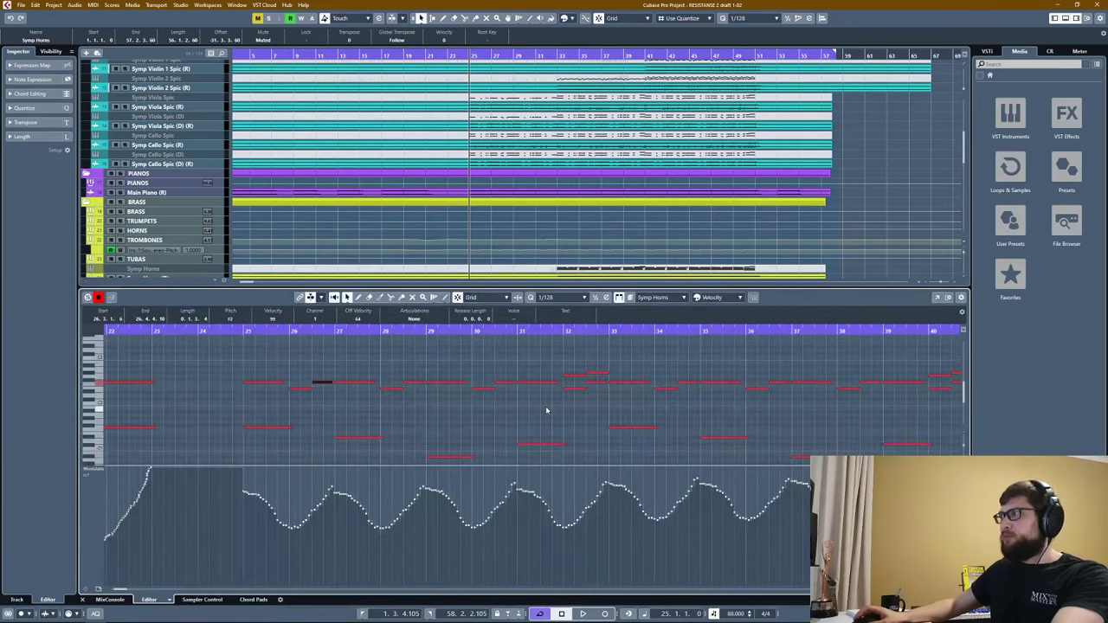
key(ctrl+e)
click(895, 356)
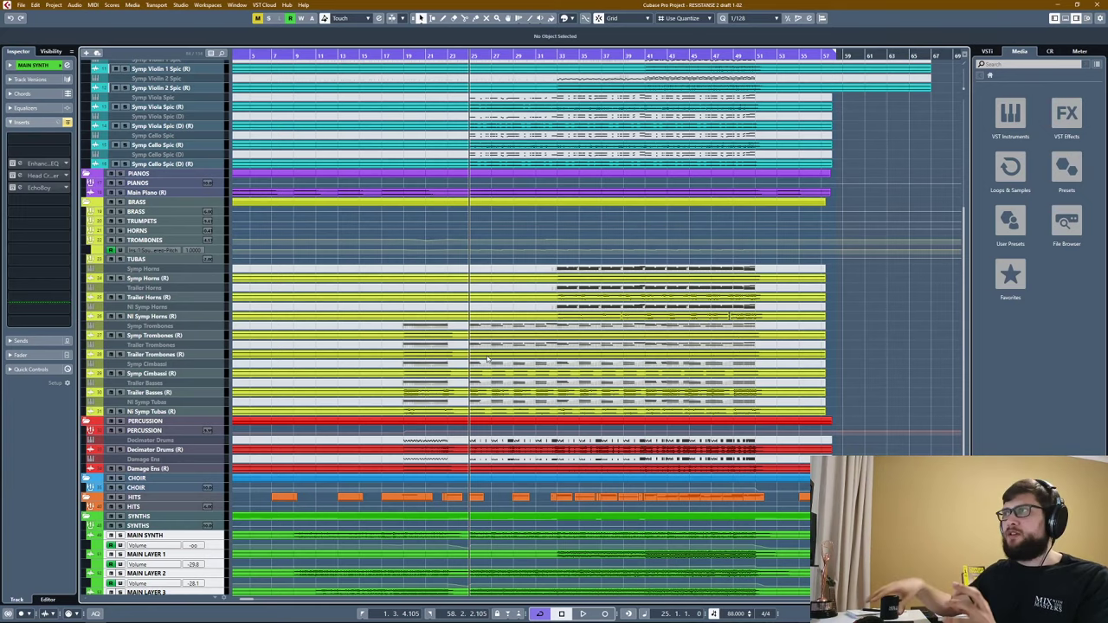
Enlarge the TROMBONES group track to examine its volume automation around bars 19 to 35, and restore its height.
scroll(319, 328, down, 3)
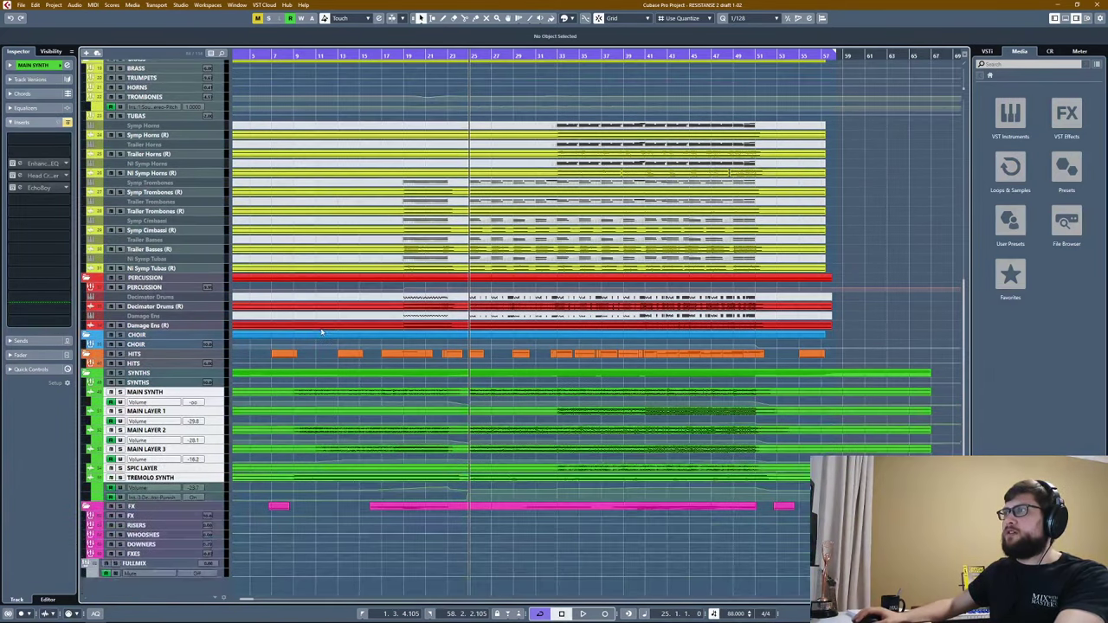
scroll(339, 339, up, 3)
scroll(467, 302, down, 2)
scroll(468, 302, down, 2)
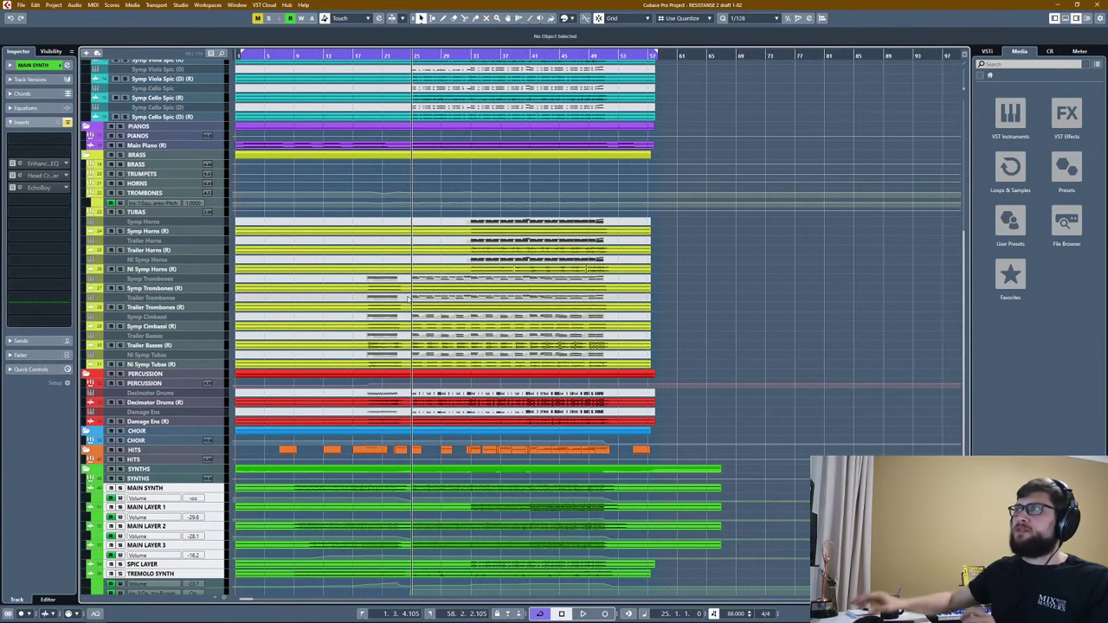
click(168, 195)
scroll(338, 225, up, 2)
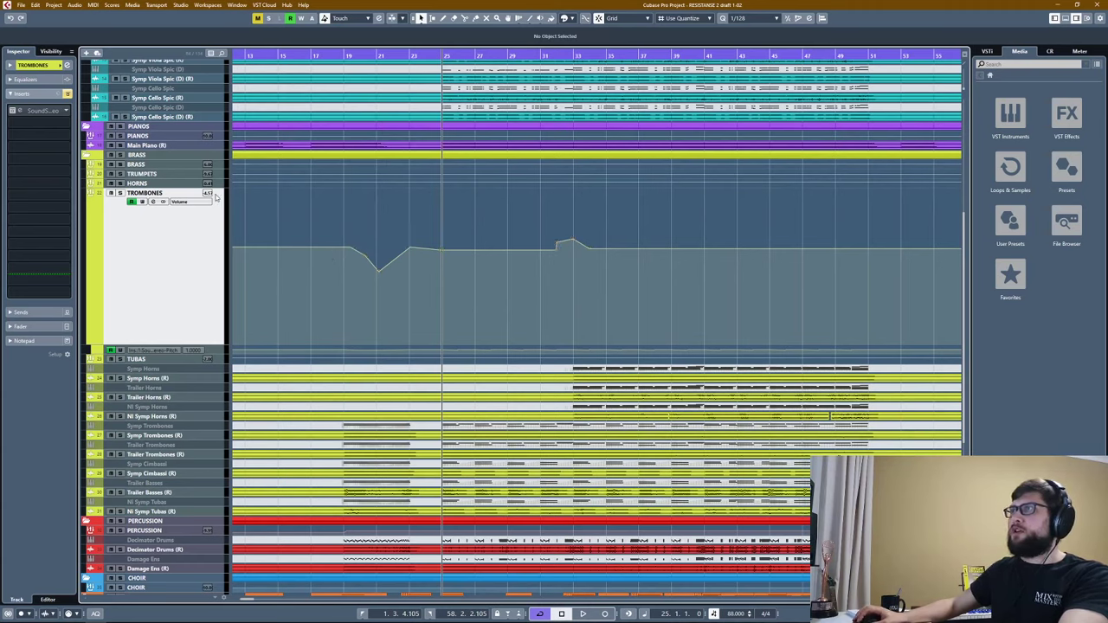
click(394, 259)
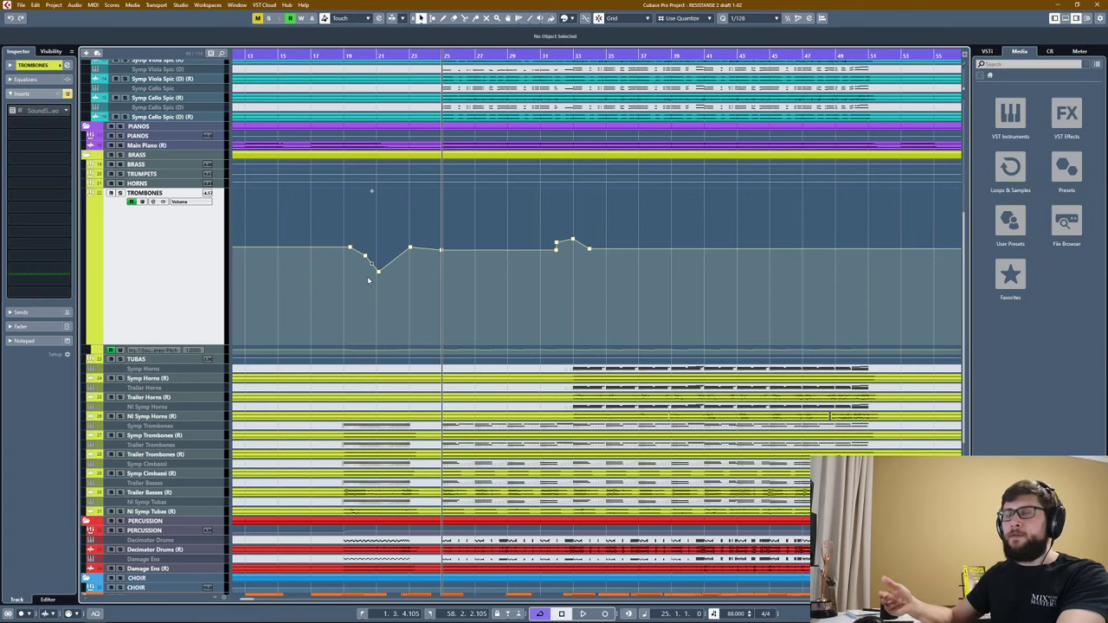
scroll(363, 340, down, 5)
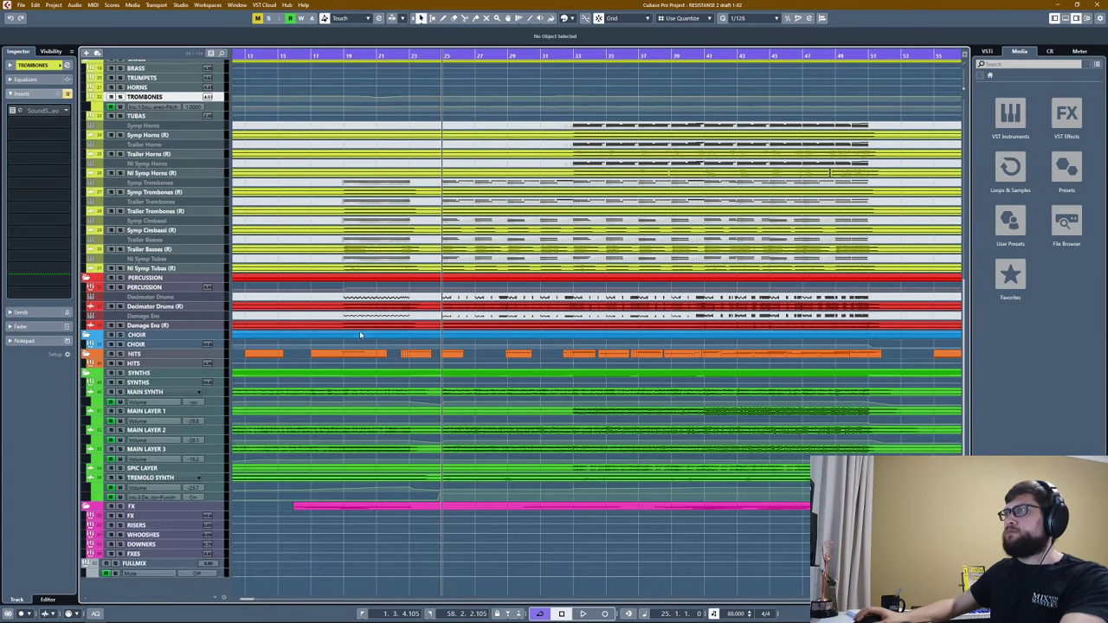
Open the Symp Violin 1 Long MIDI part in the Key Editor, examine its notes and modulation curve, and close the editor.
scroll(363, 340, up, 10)
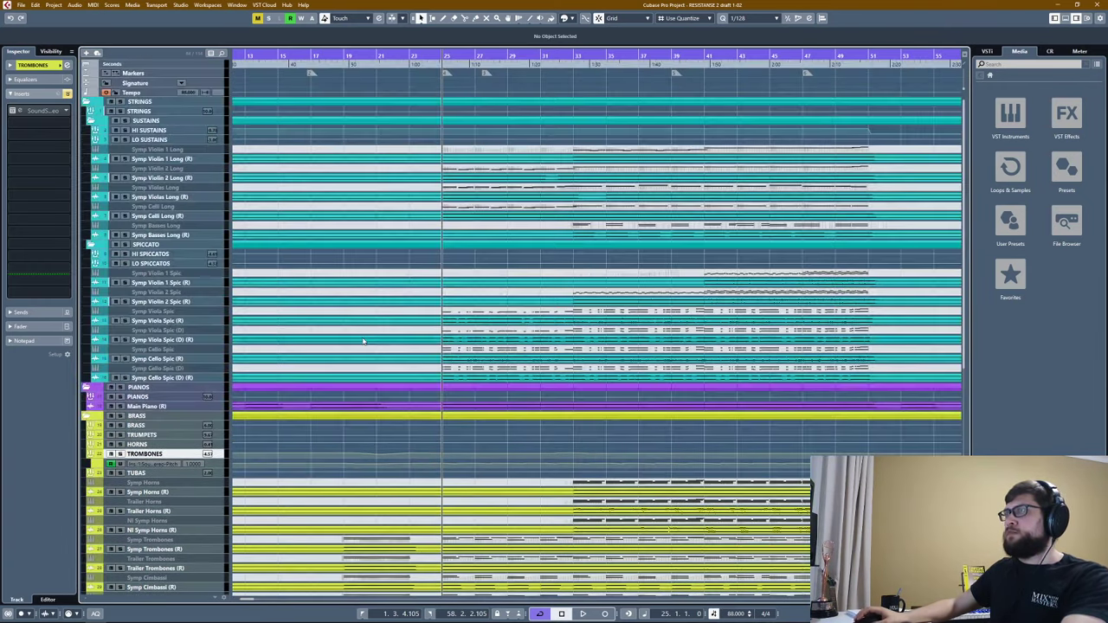
click(601, 152)
double_click(601, 152)
scroll(371, 363, down, 4)
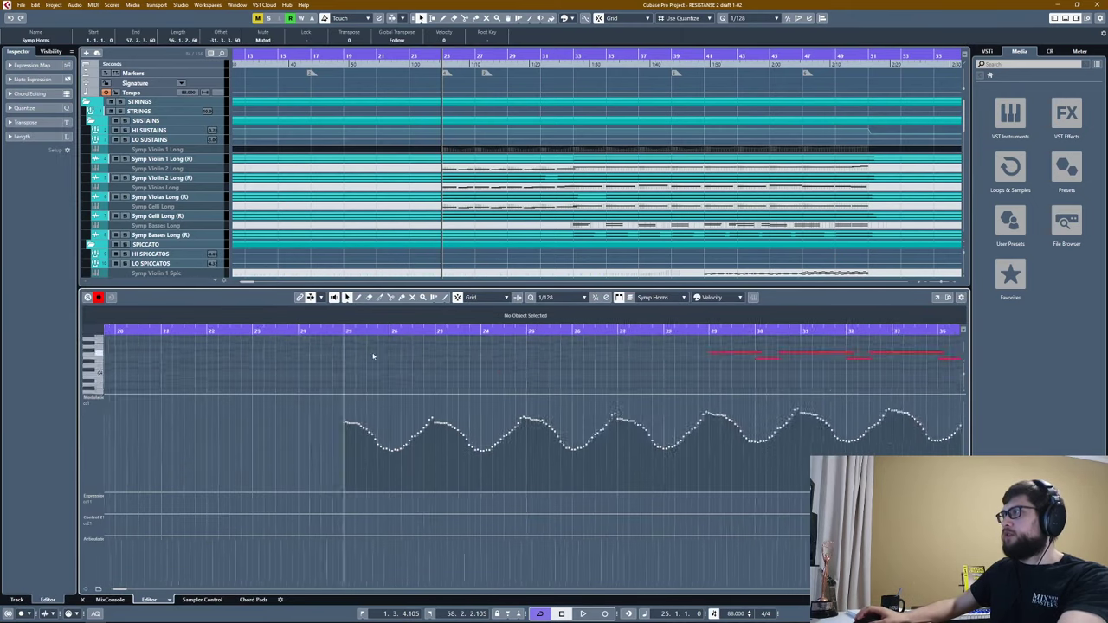
drag(379, 398, 378, 413)
scroll(349, 389, up, 4)
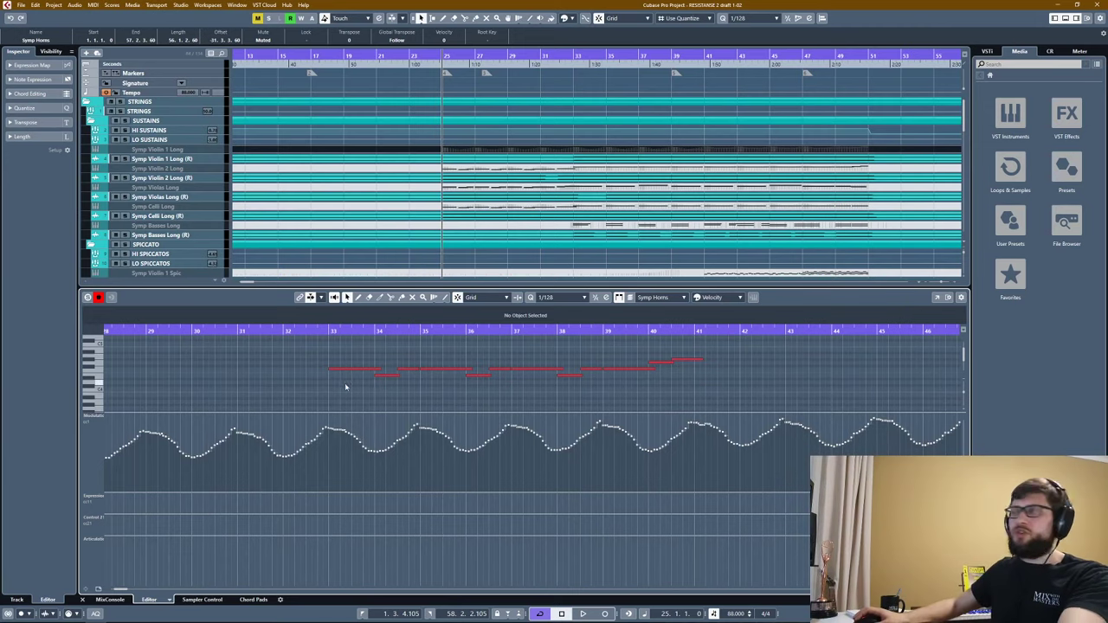
scroll(344, 388, down, 5)
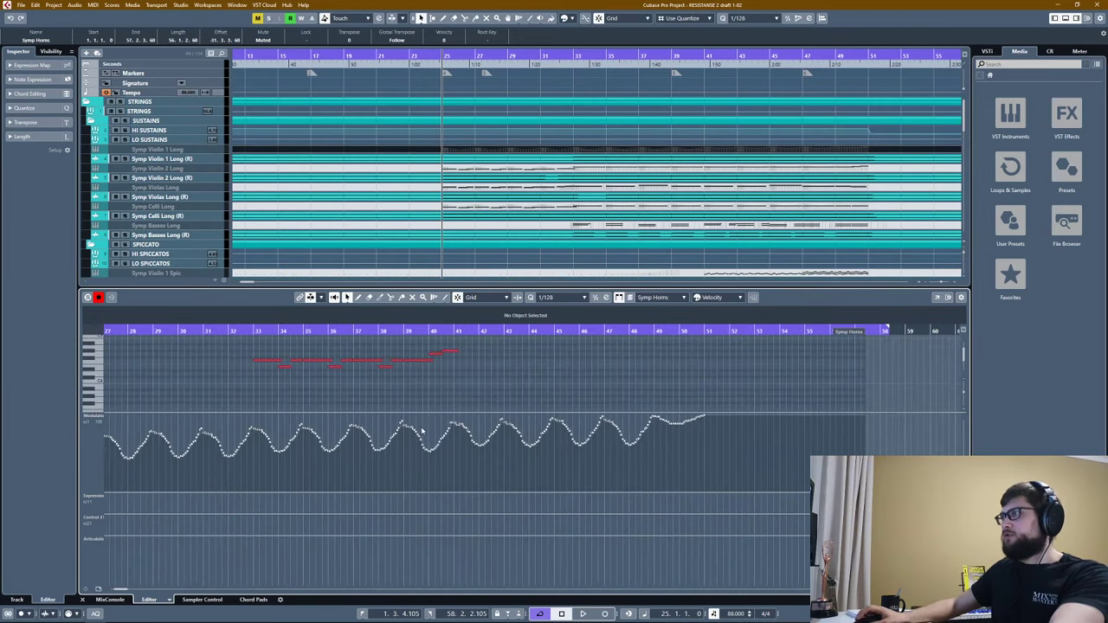
key(ctrl+alt+e)
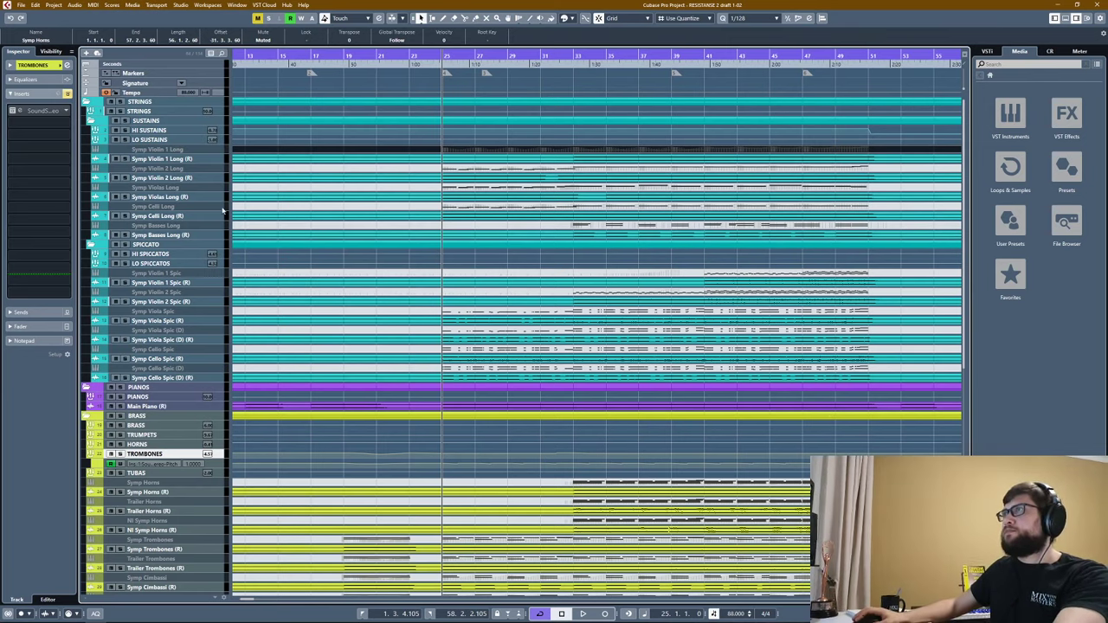
Open the Symp Violin 2 Spic MIDI part in the Key Editor to examine its notes and velocities, and close the editor.
click(182, 160)
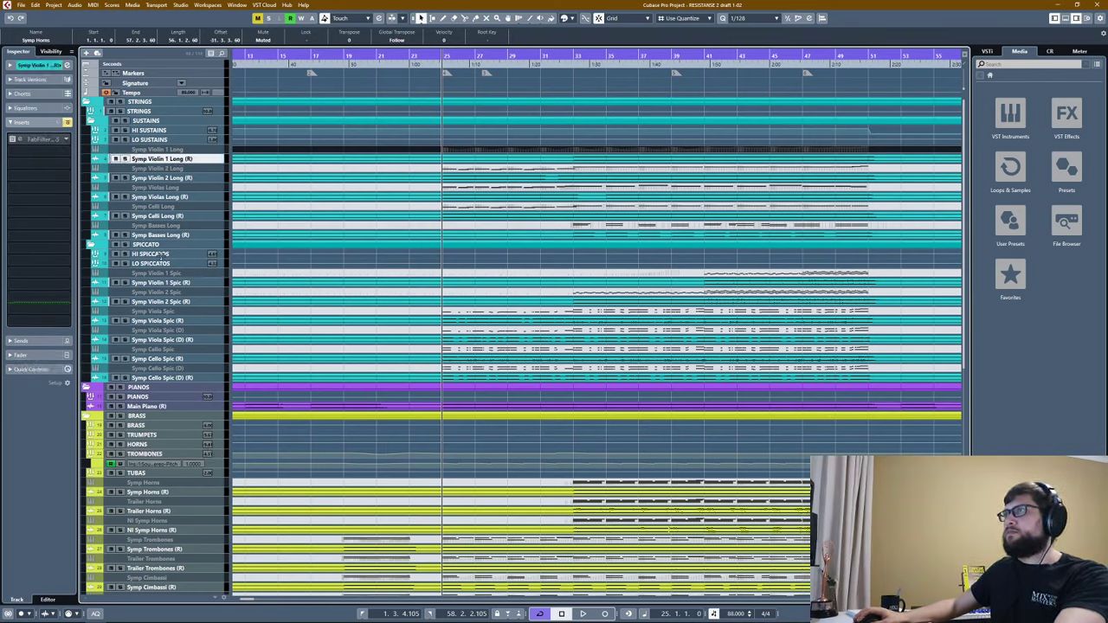
click(173, 283)
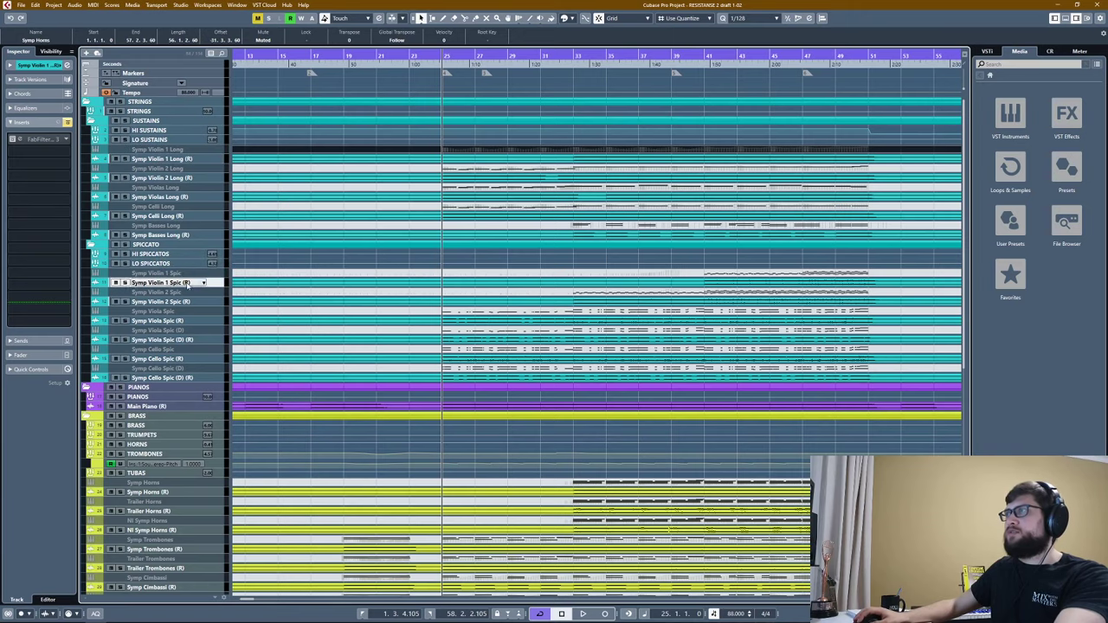
double_click(536, 292)
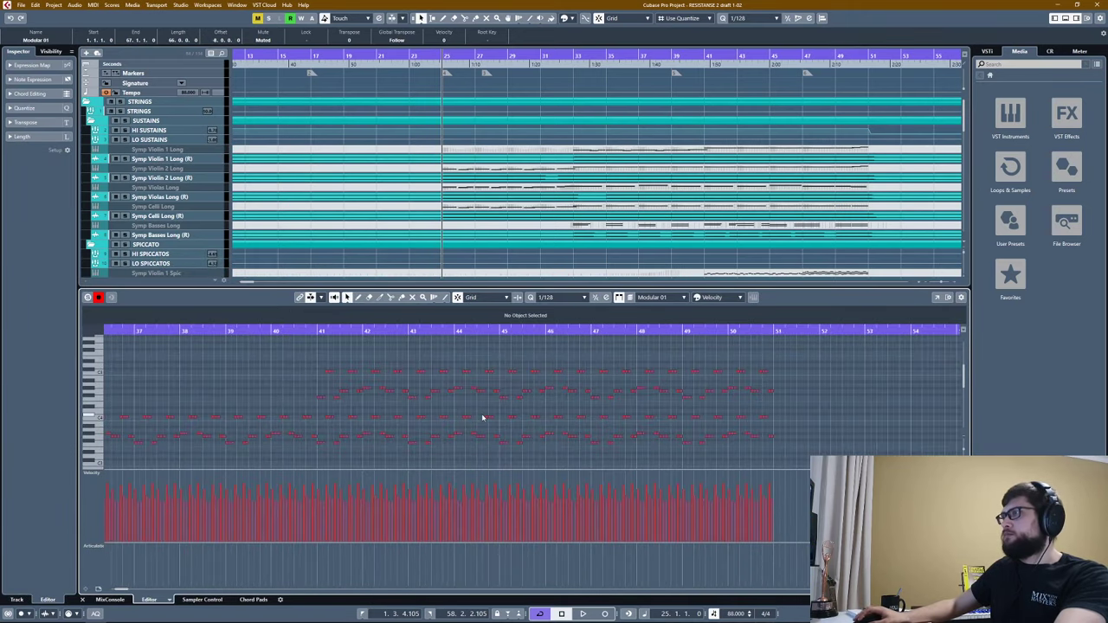
scroll(405, 419, down, 4)
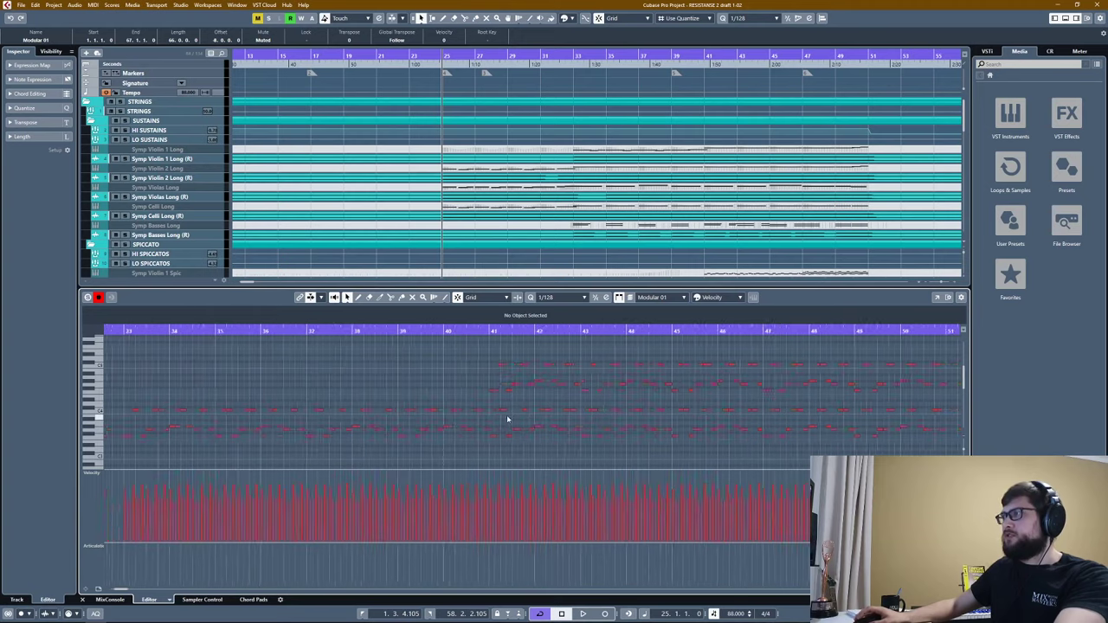
key(ctrl+e)
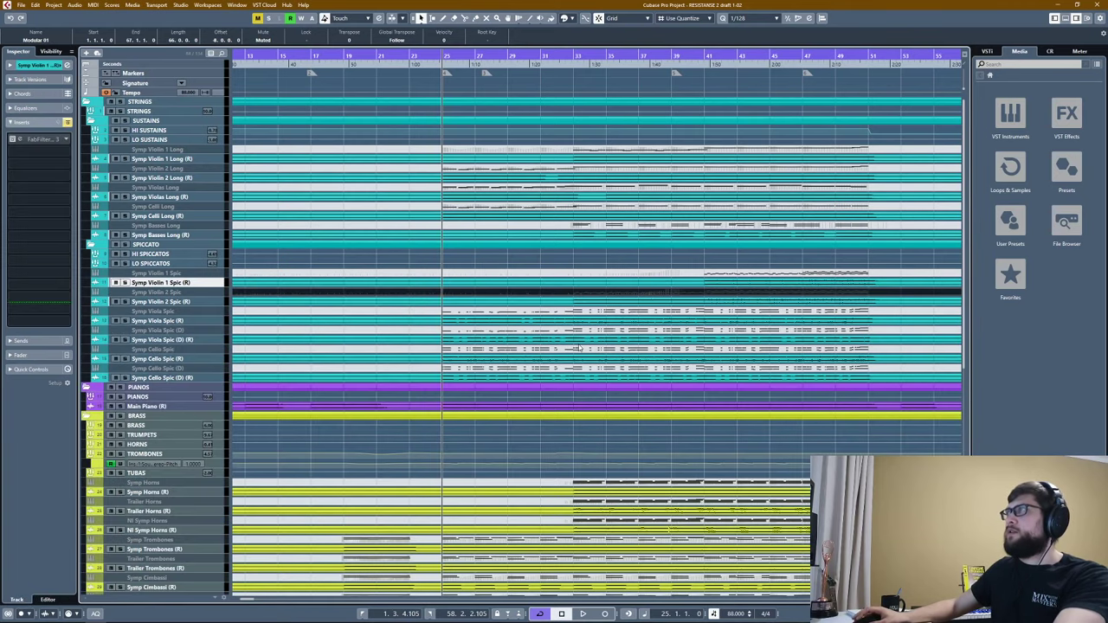
Make the hidden PULSE track visible among the synths and enlarge it to show its audio events from bar 9.
scroll(579, 348, down, 10)
scroll(559, 343, down, 1)
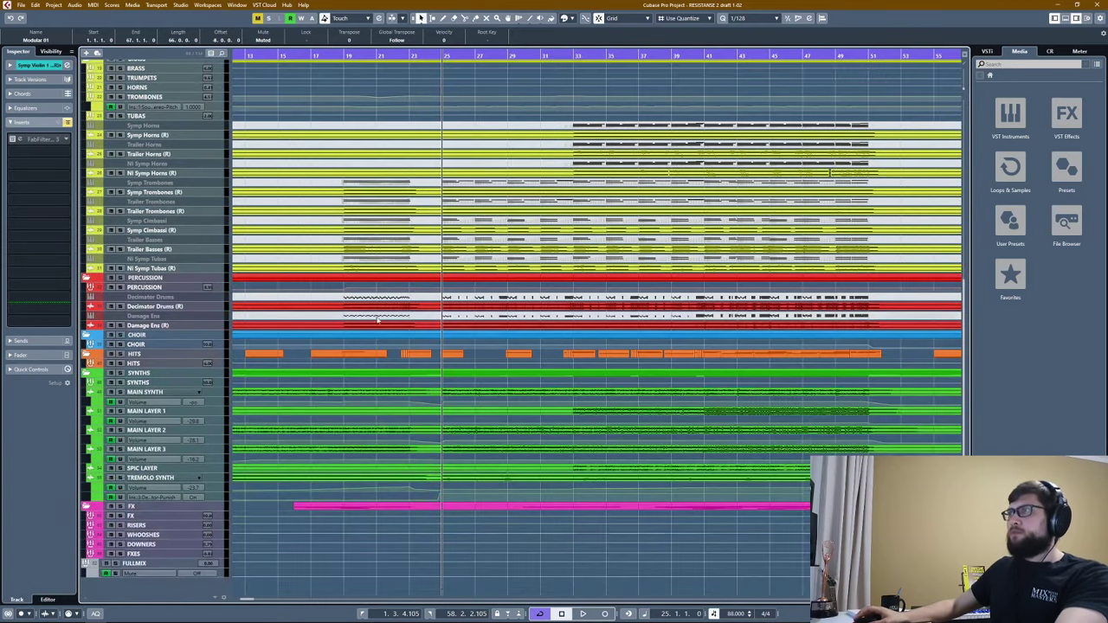
click(143, 478)
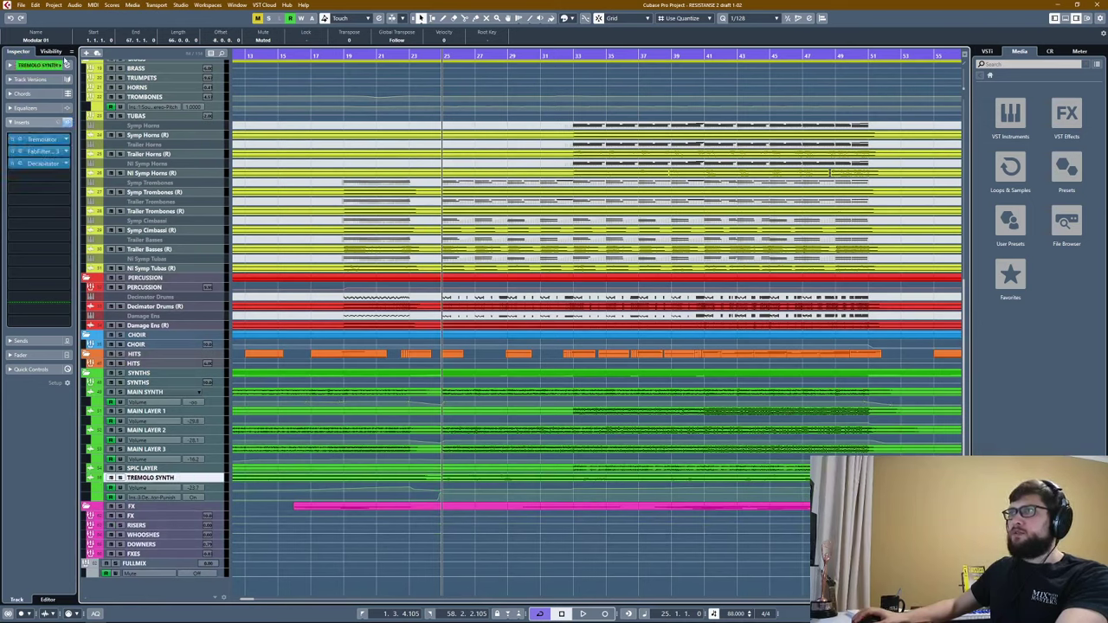
click(51, 51)
scroll(17, 314, down, 15)
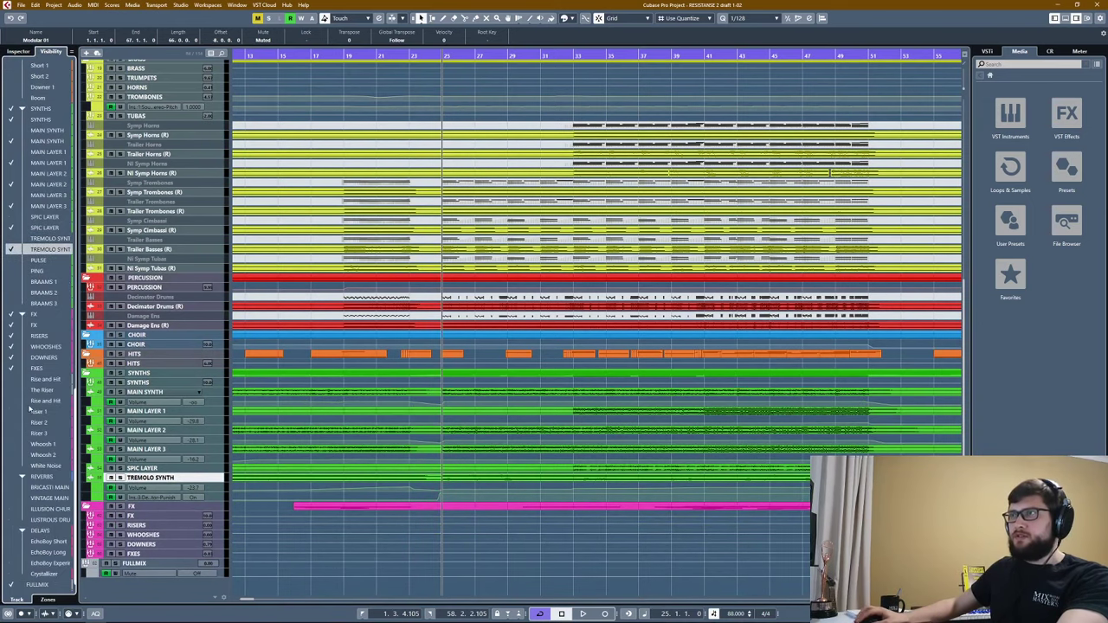
click(10, 260)
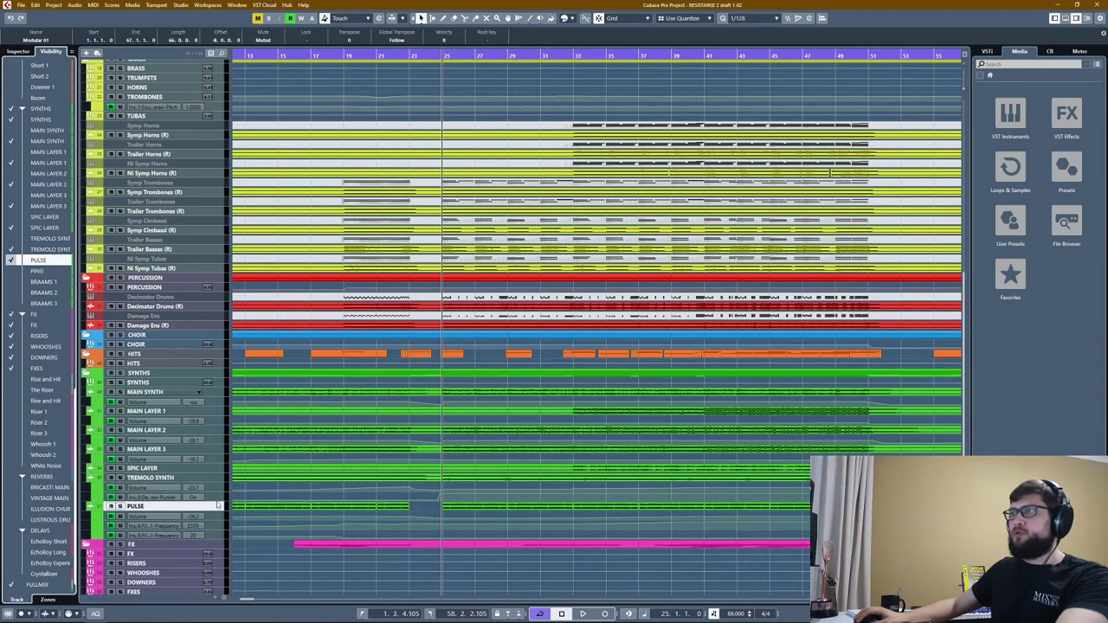
click(281, 495)
scroll(531, 408, up, 3)
scroll(531, 409, left, 3)
scroll(532, 408, down, 1)
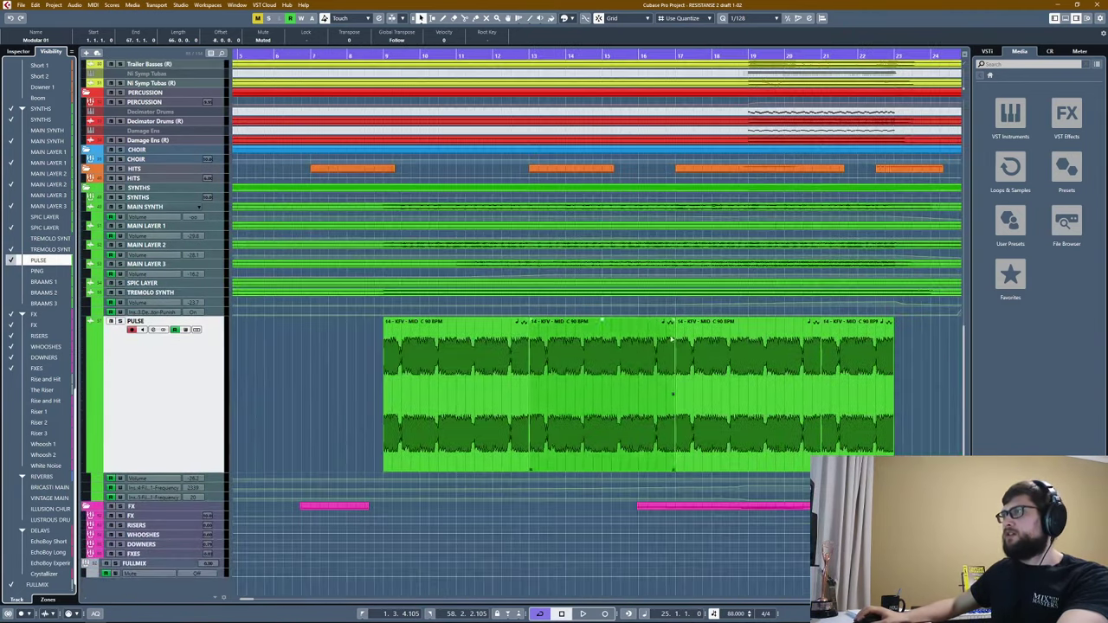
Solo the PULSE track and play it from bar 9.
click(383, 54)
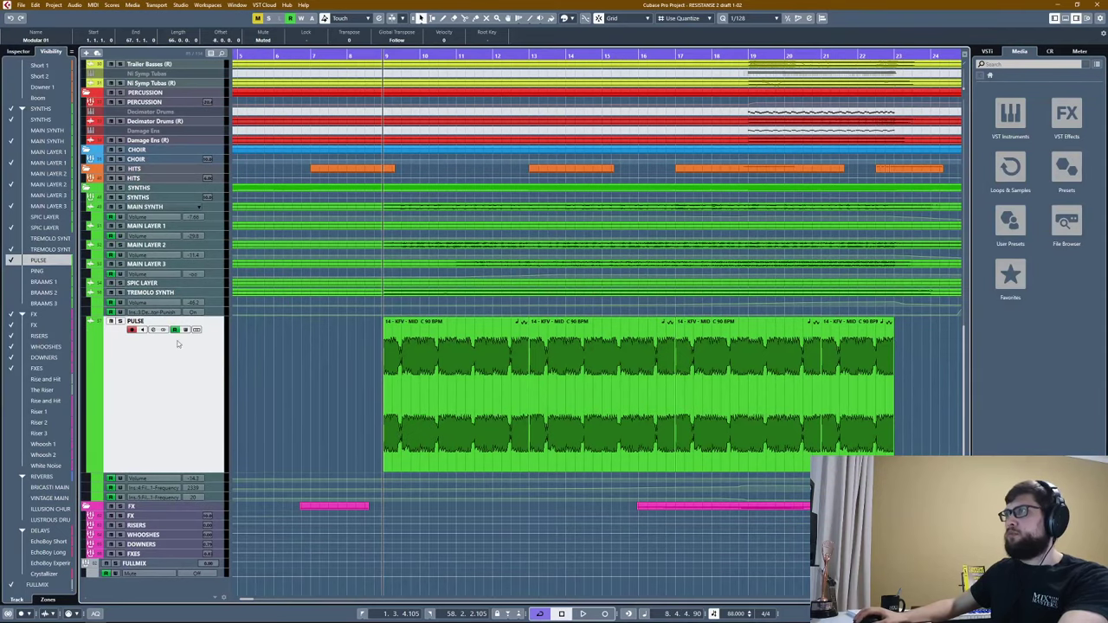
click(120, 321)
click(444, 386)
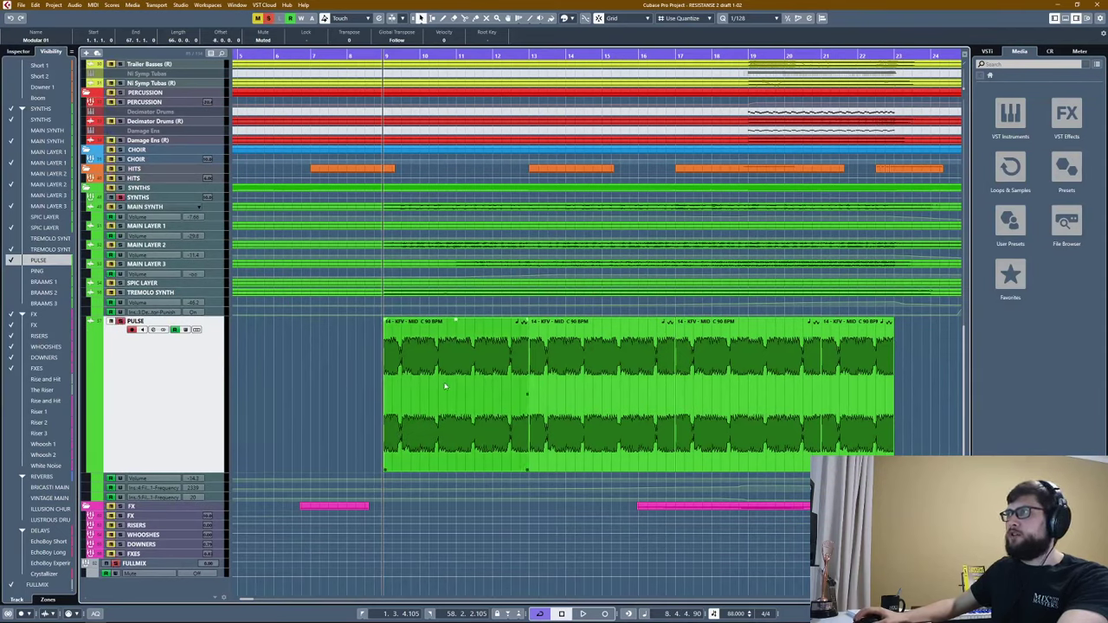
key(space)
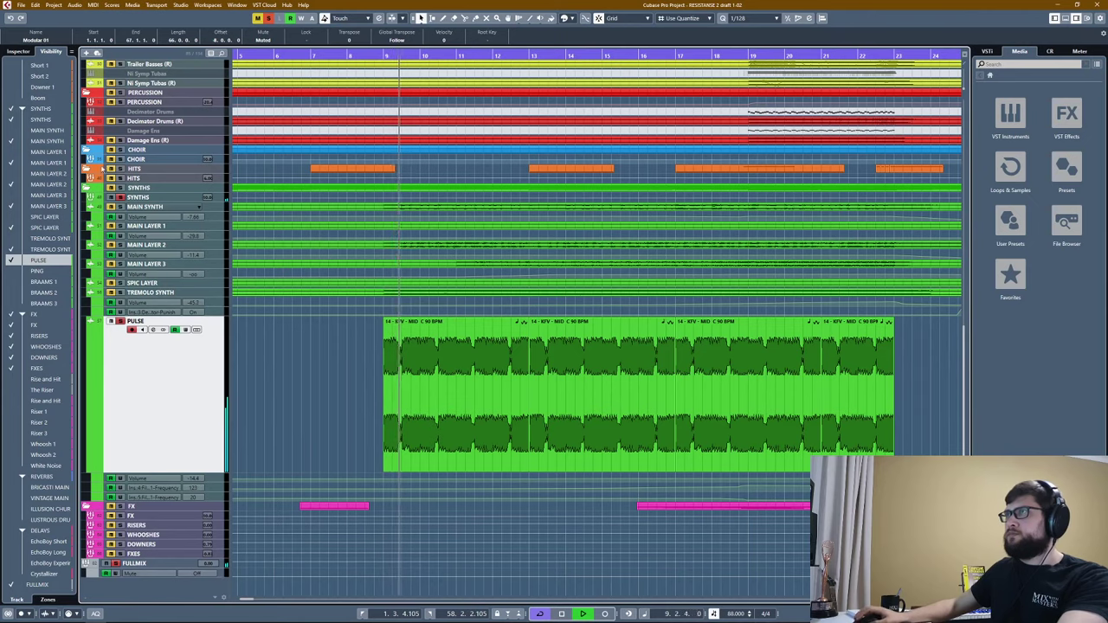
Open the PULSE track's SoundShifter Pitch Stereo insert to examine its transpose settings, and replay the track from bar 9.
click(25, 52)
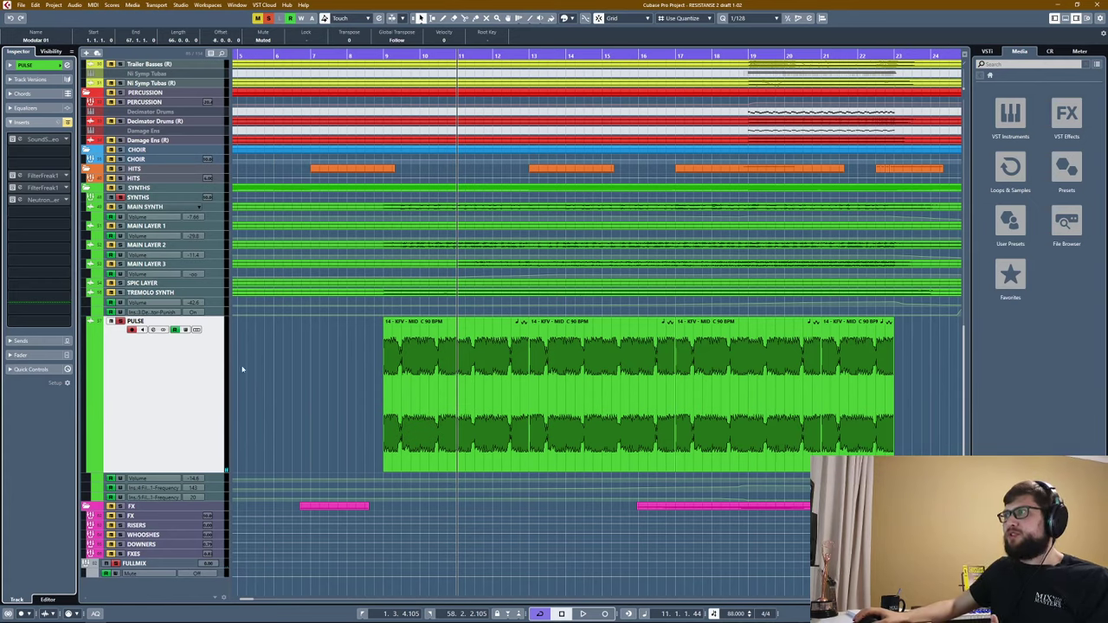
click(25, 140)
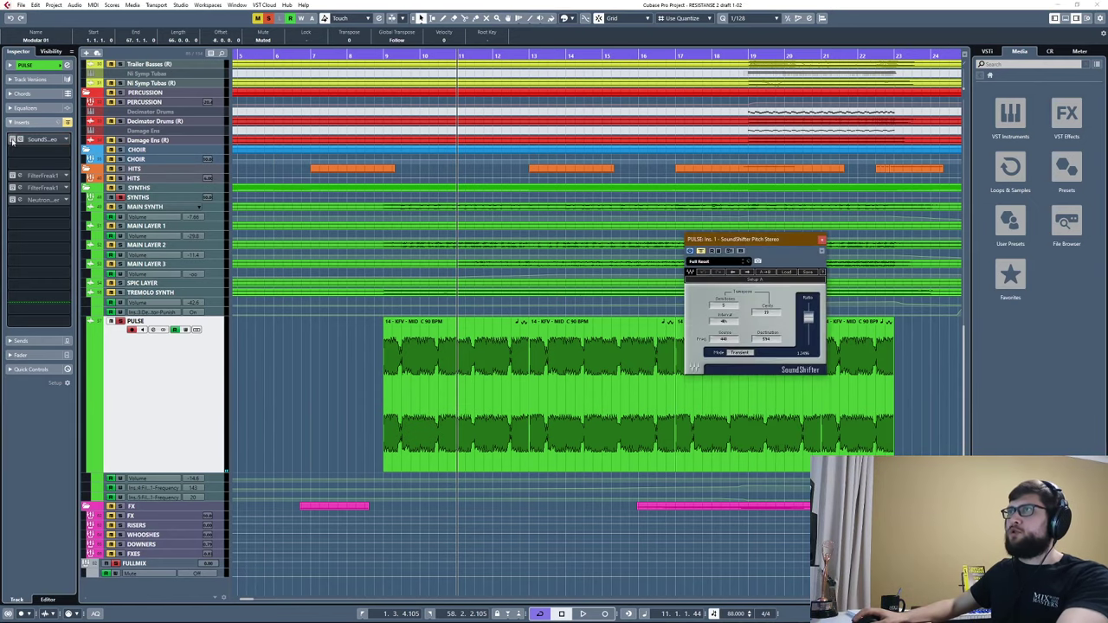
click(381, 69)
key(space)
scroll(414, 356, up, 2)
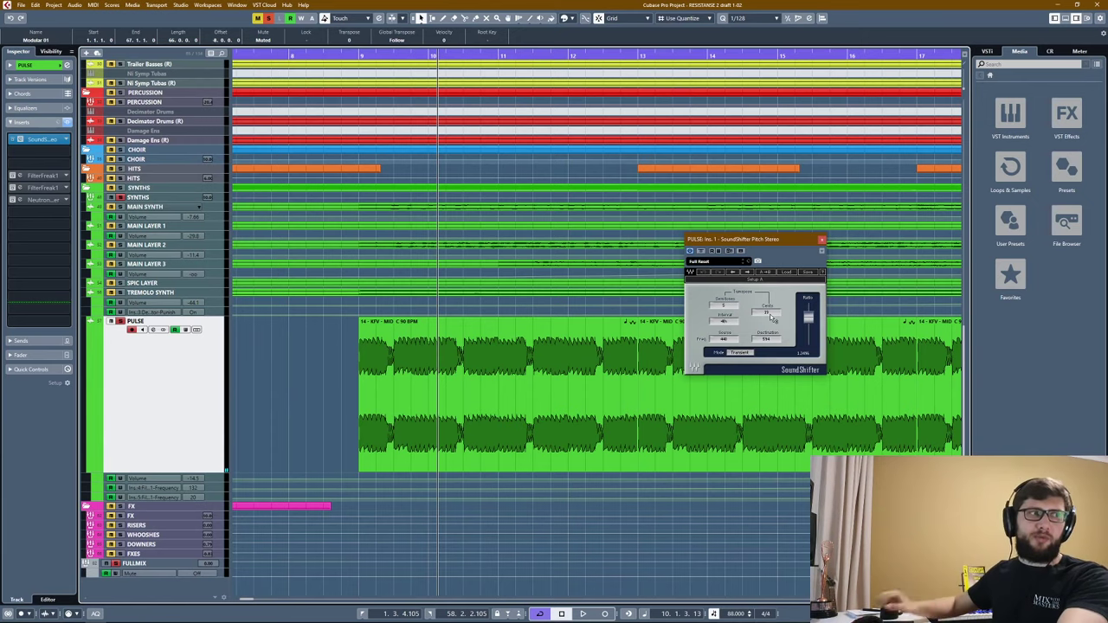
Play the soloed PULSE track, open its first FilterFreak1 insert, and close the SoundShifter window.
key(space)
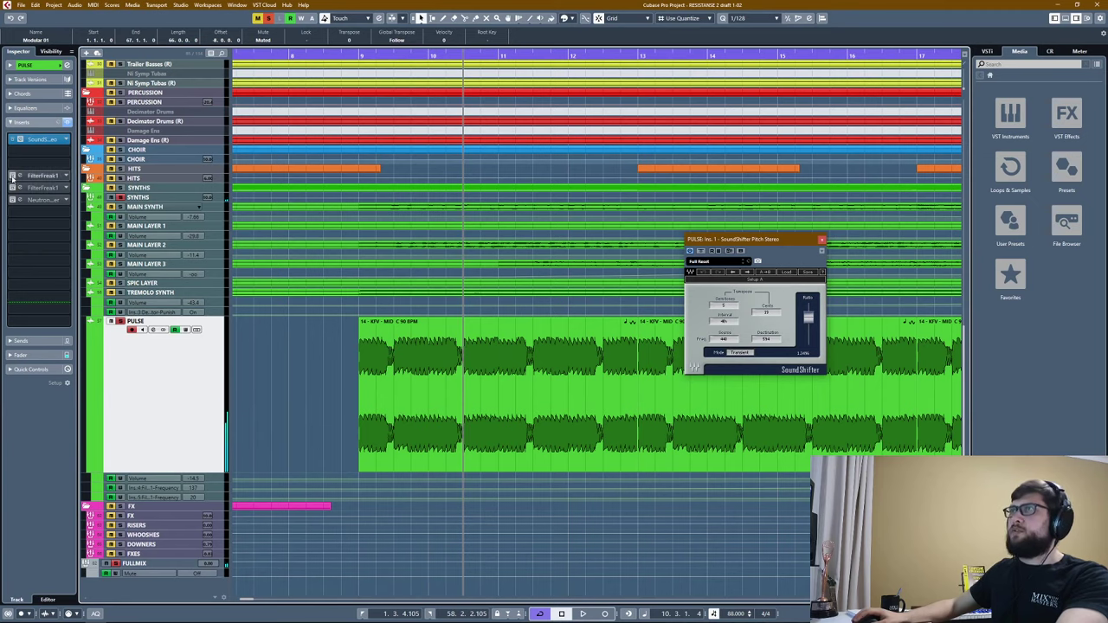
click(12, 176)
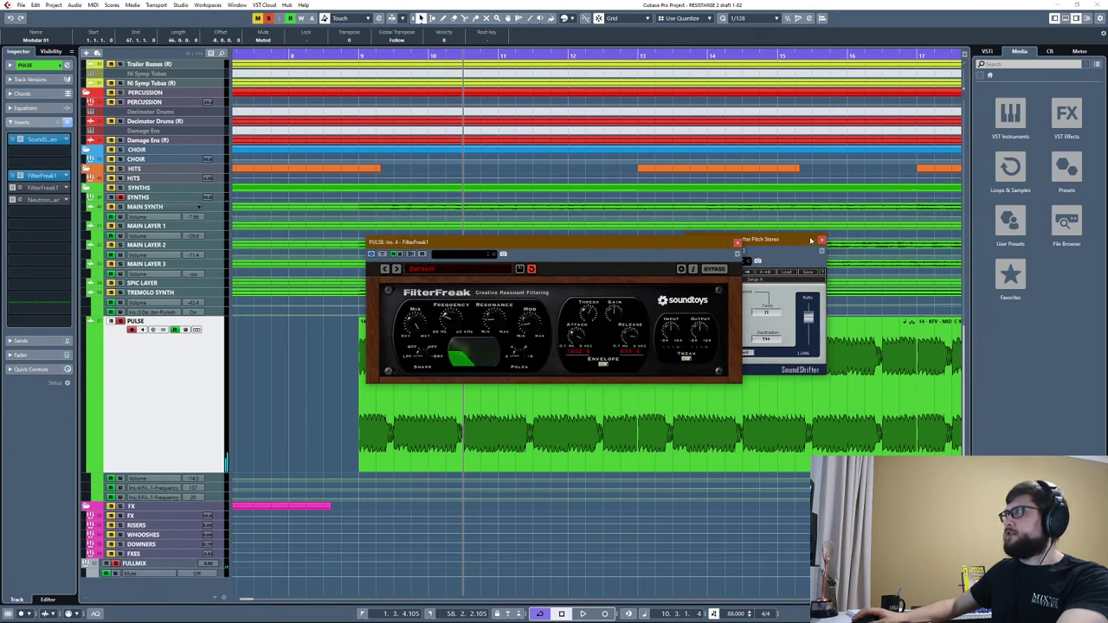
click(821, 240)
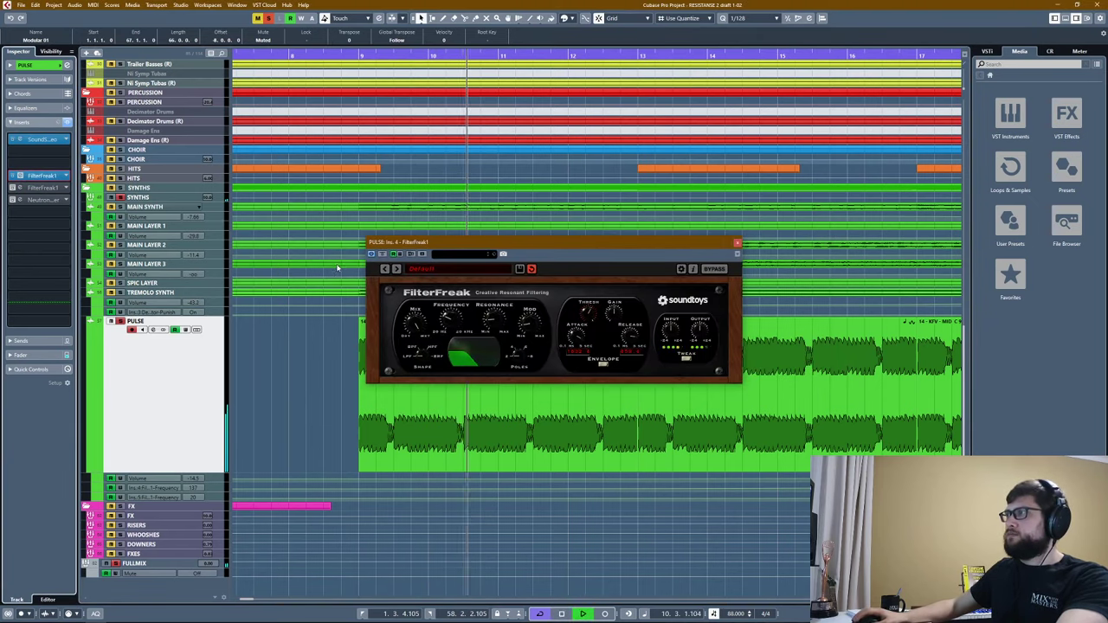
Enlarge the PULSE track's insert 4 FilterFreak1 Frequency automation lane to examine its curve across the arrangement.
key(g)
key(g)
key(g)
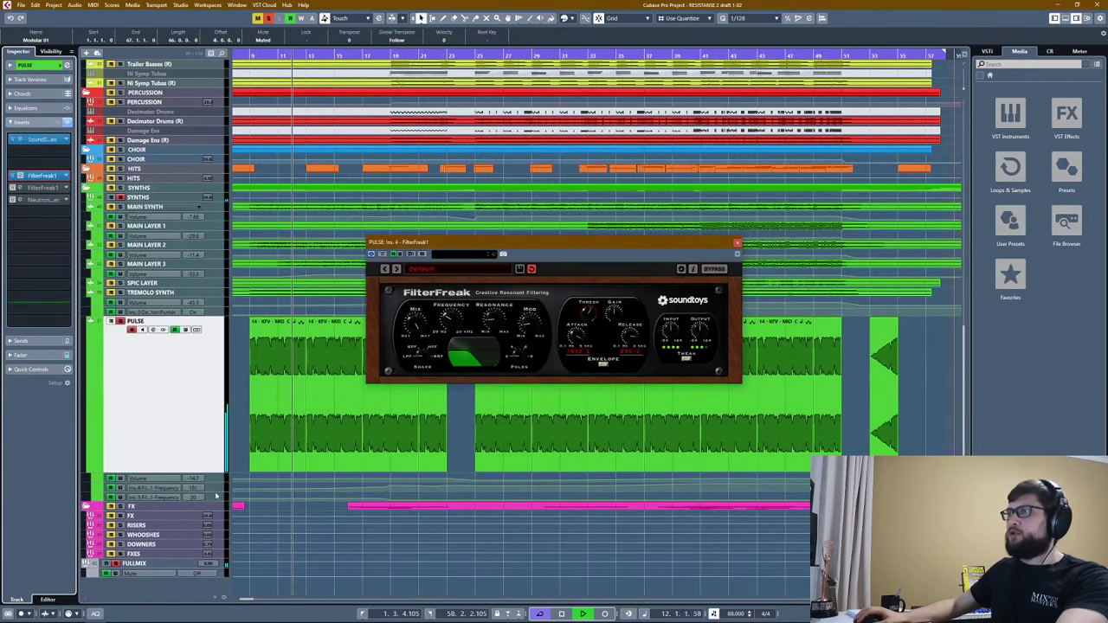
click(212, 491)
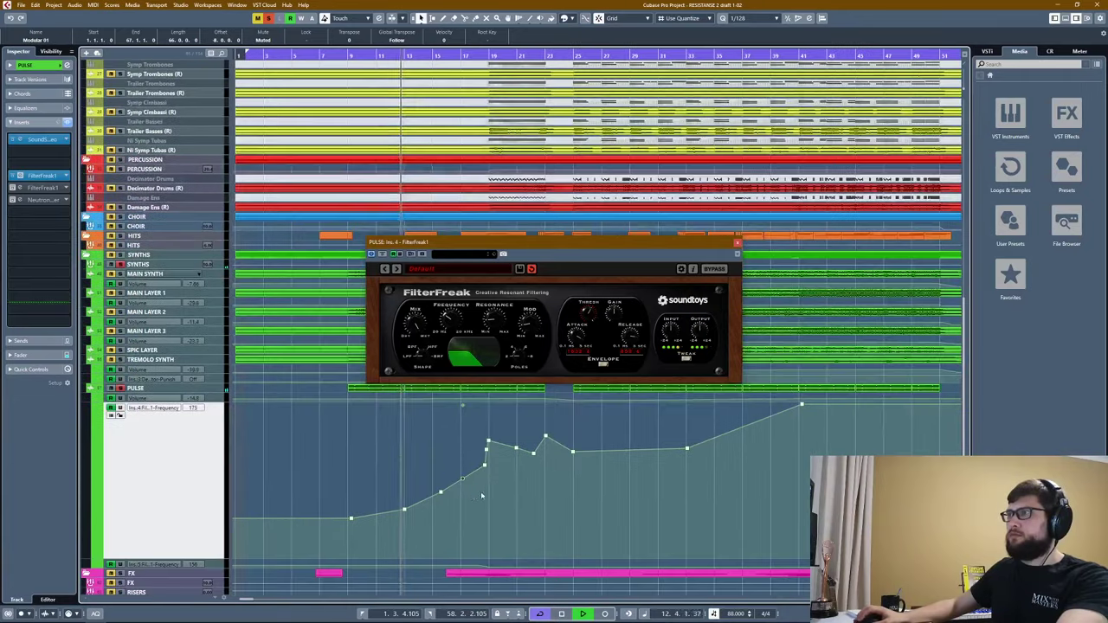
key(h)
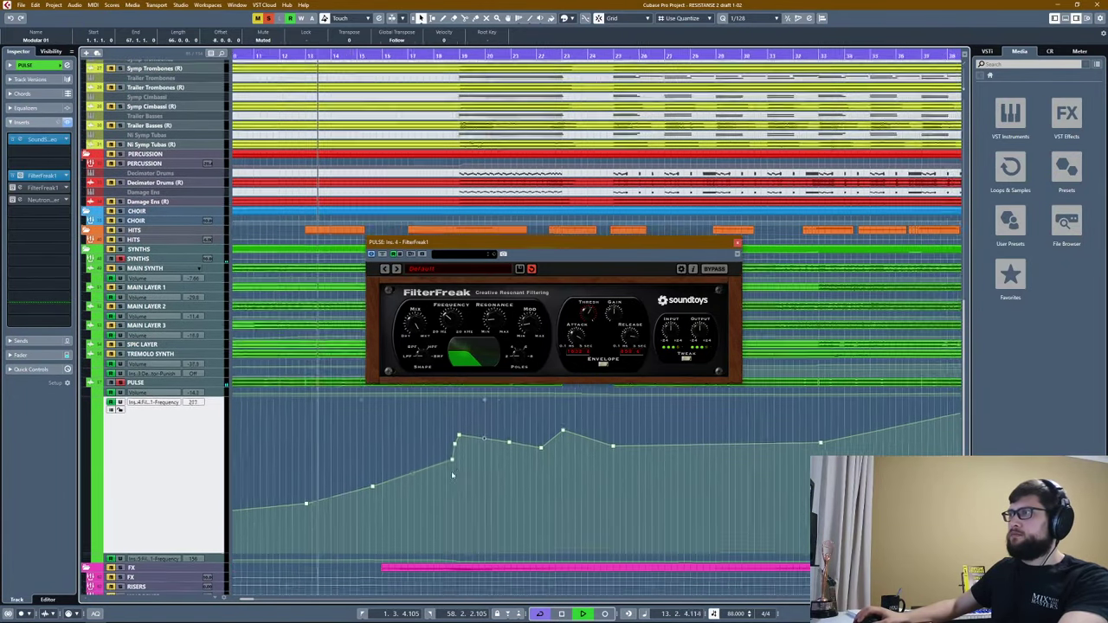
scroll(349, 204, down, 3)
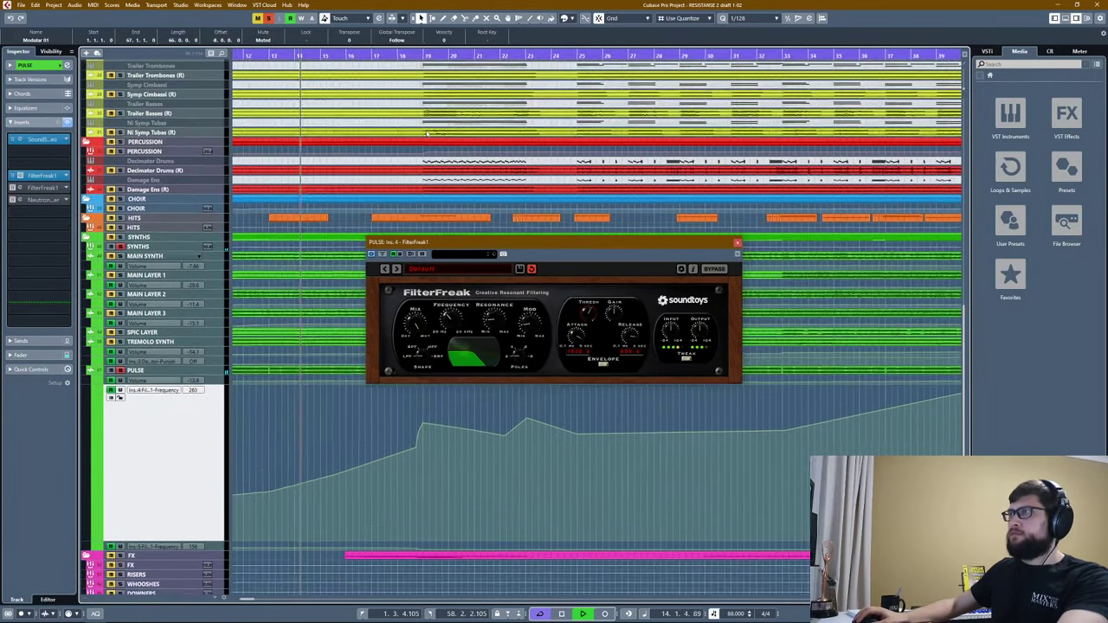
Move the FilterFreak1 window off the automation curve and play PULSE from about bar 14 and from bar 19 to compare the filtering.
drag(376, 236, 533, 269)
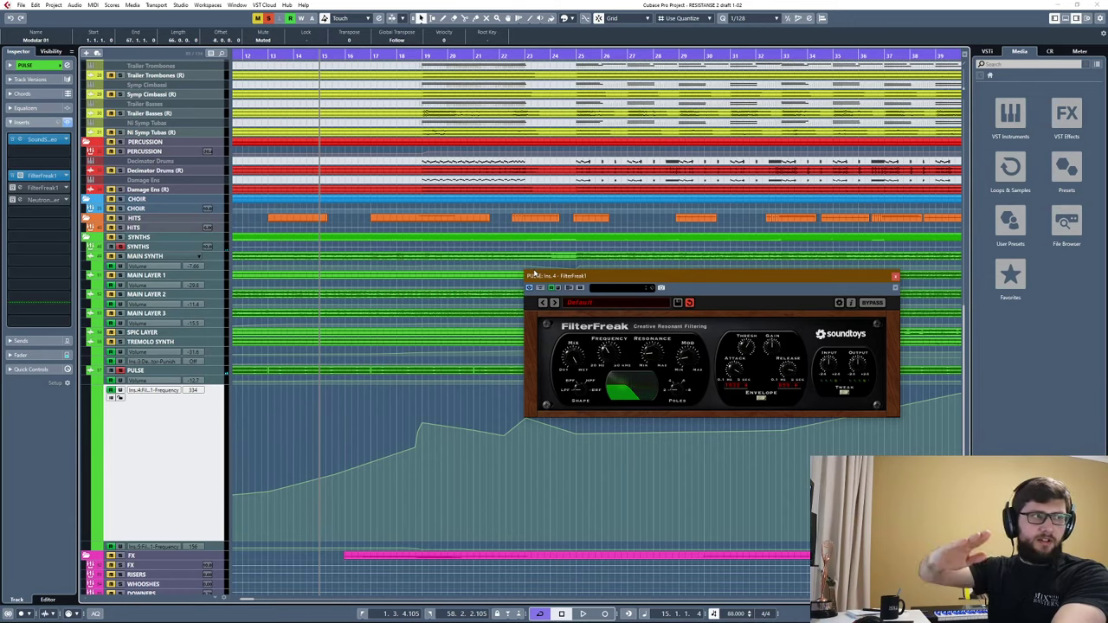
click(374, 55)
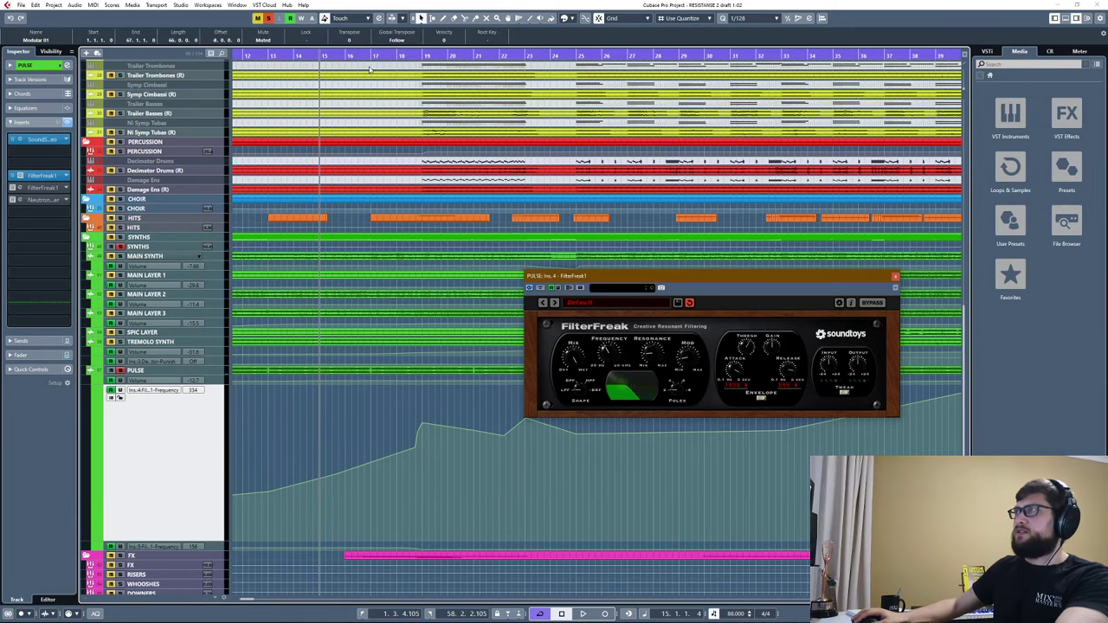
drag(361, 55, 338, 106)
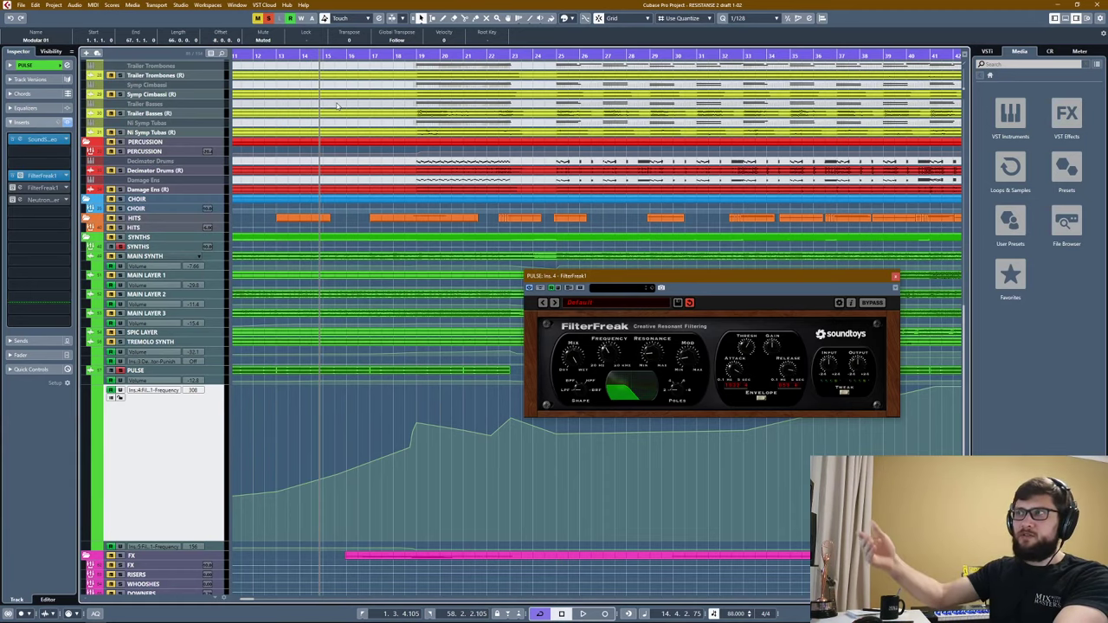
key(space)
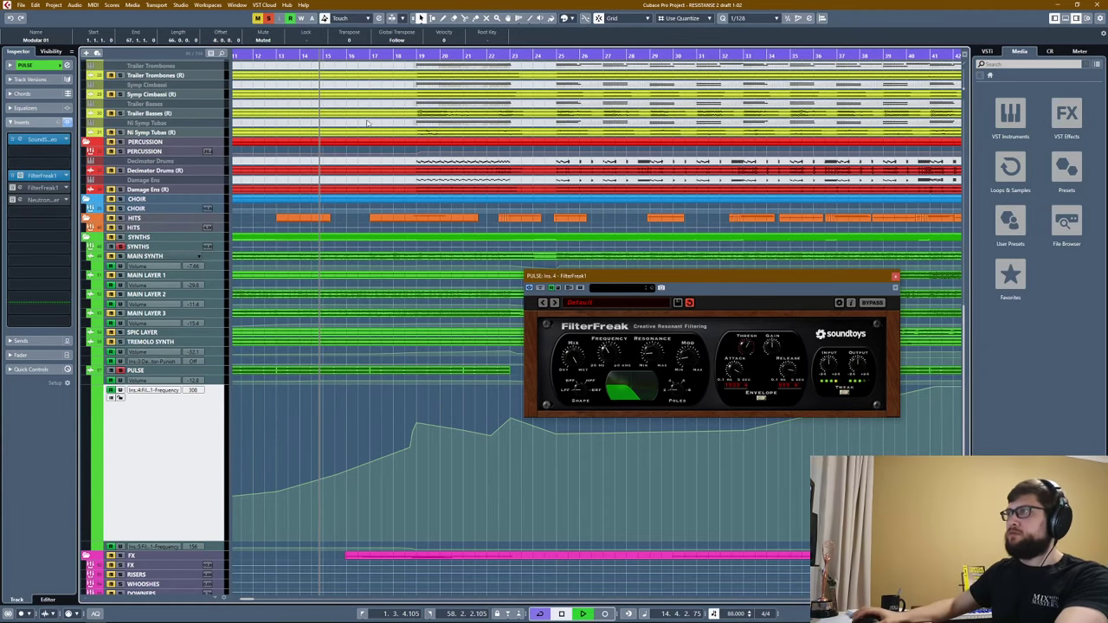
click(418, 55)
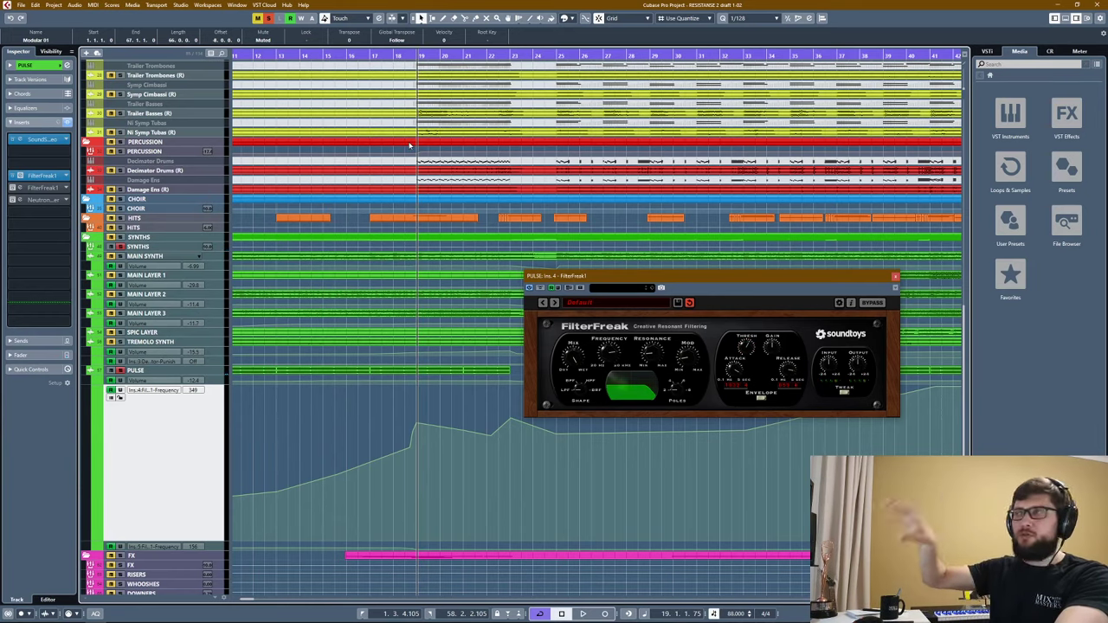
key(space)
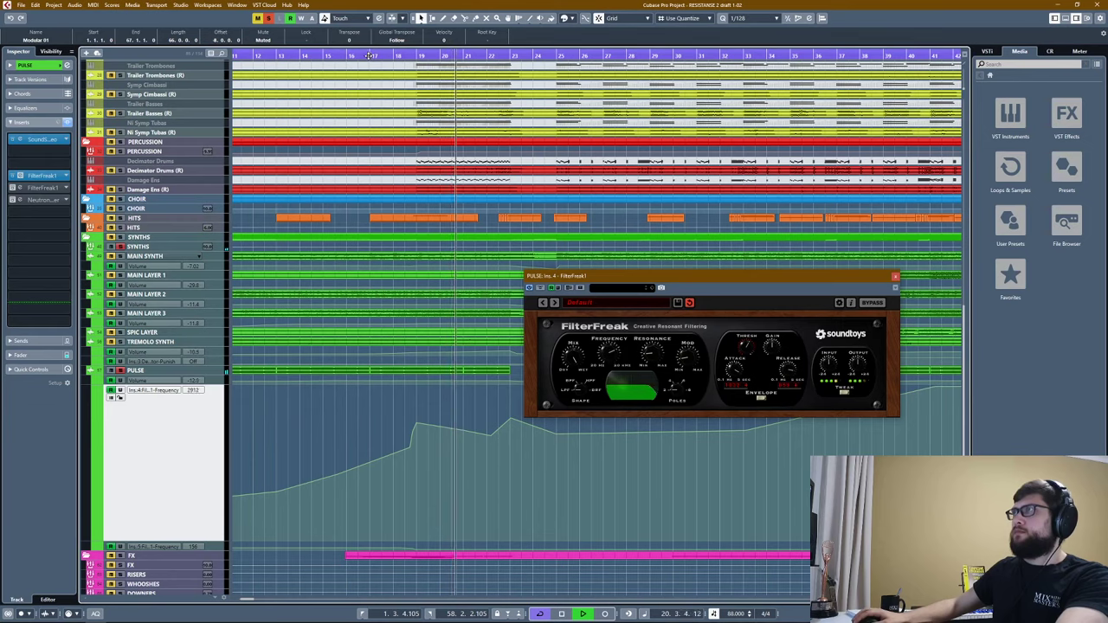
Solo the tracks from MAIN SYNTH through TREMOLO SYNTH alongside PULSE and play them from bar 17.
click(168, 343)
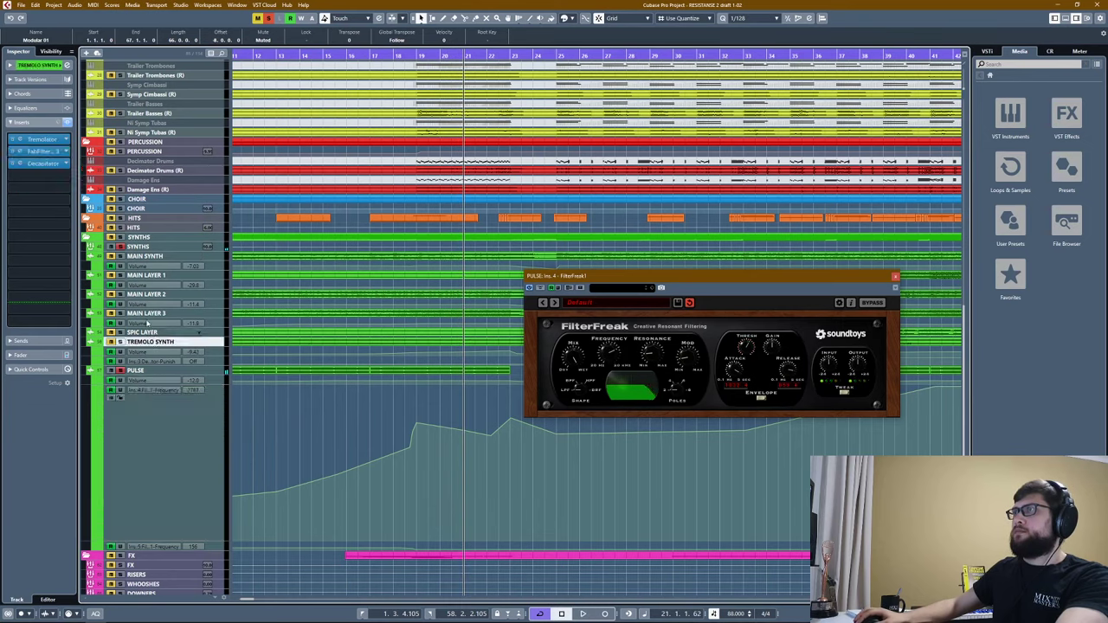
click(152, 258)
click(375, 56)
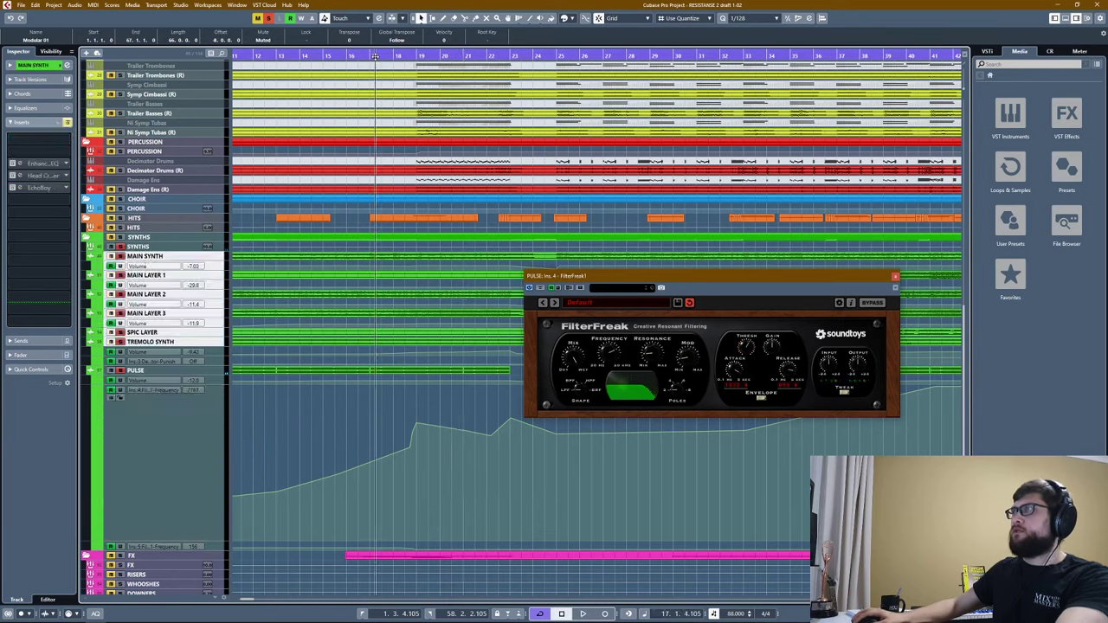
key(g)
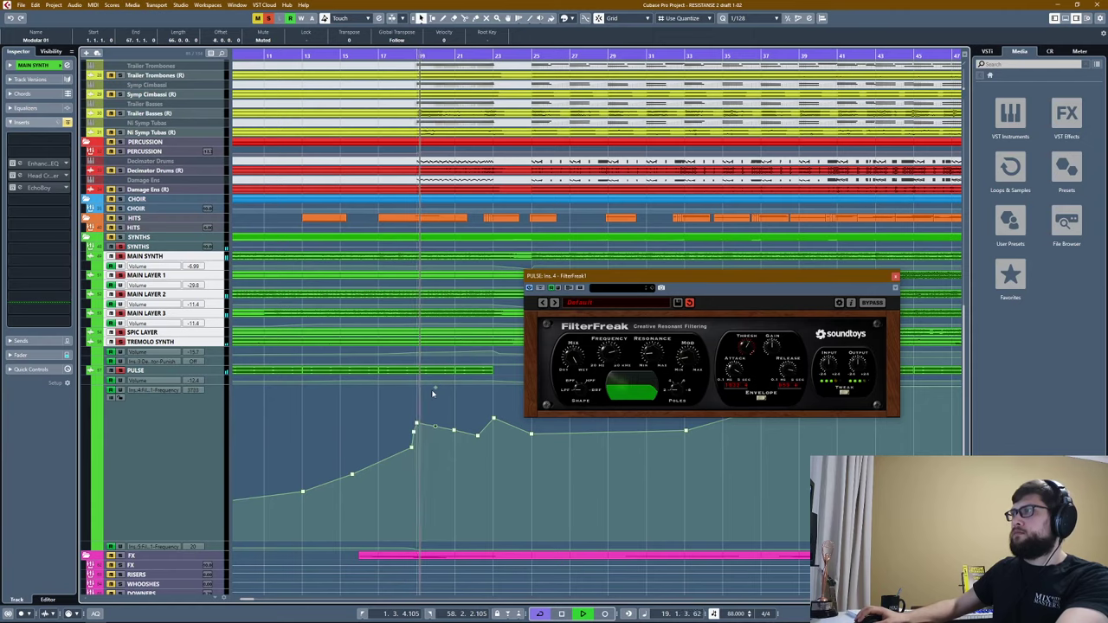
scroll(395, 389, right, 2)
key(g)
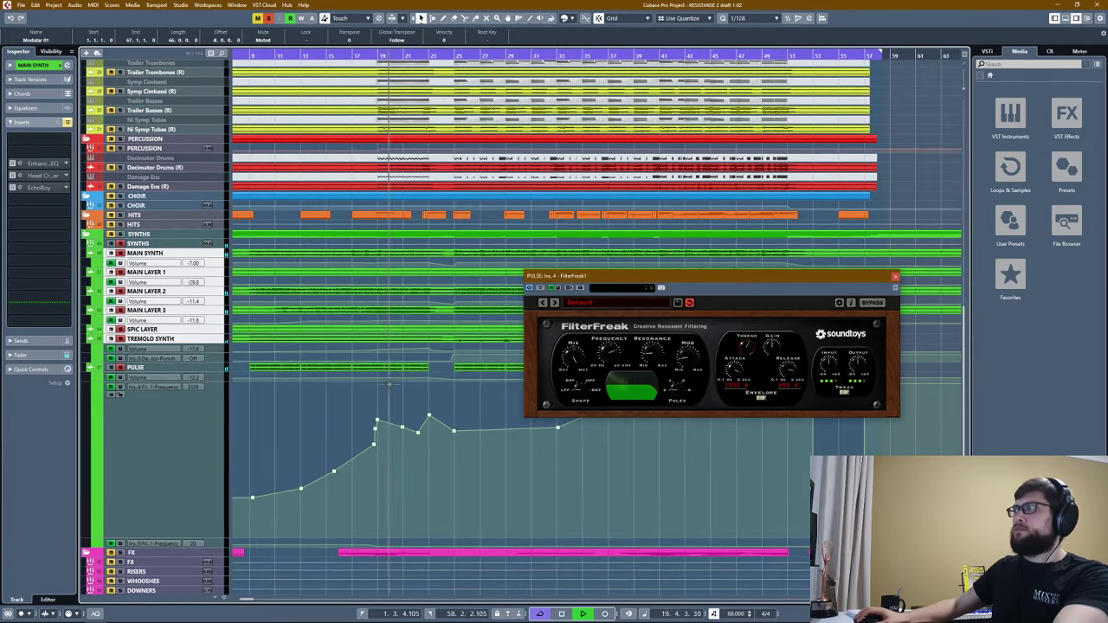
Replace the PULSE track's first FilterFreak1 window with its second FilterFreak1 insert and play from about bar 9.
key(space)
click(509, 366)
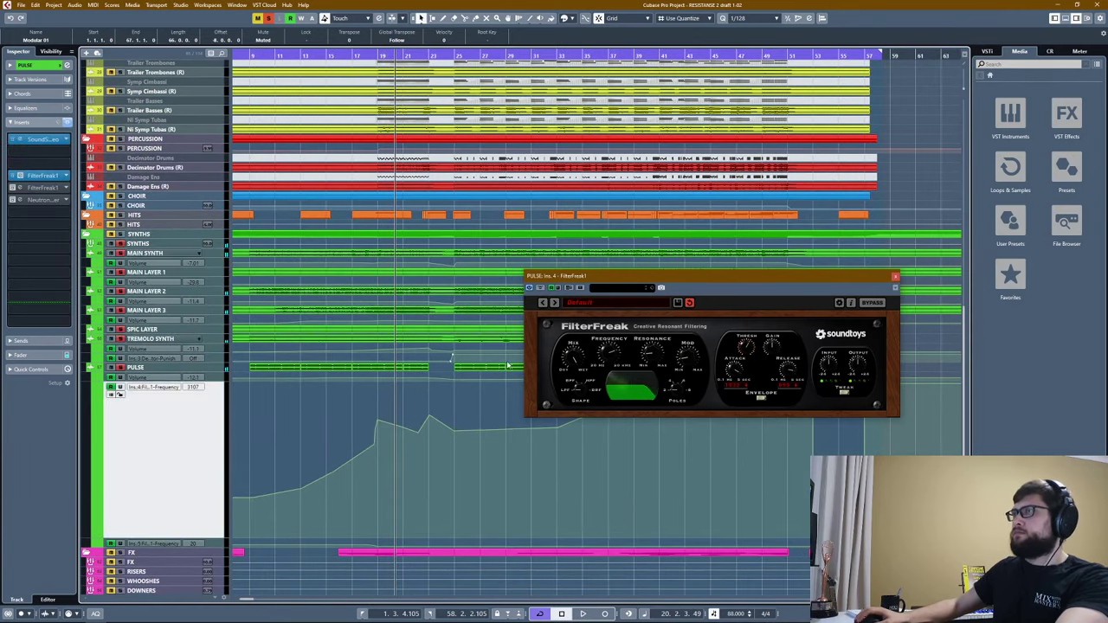
click(147, 368)
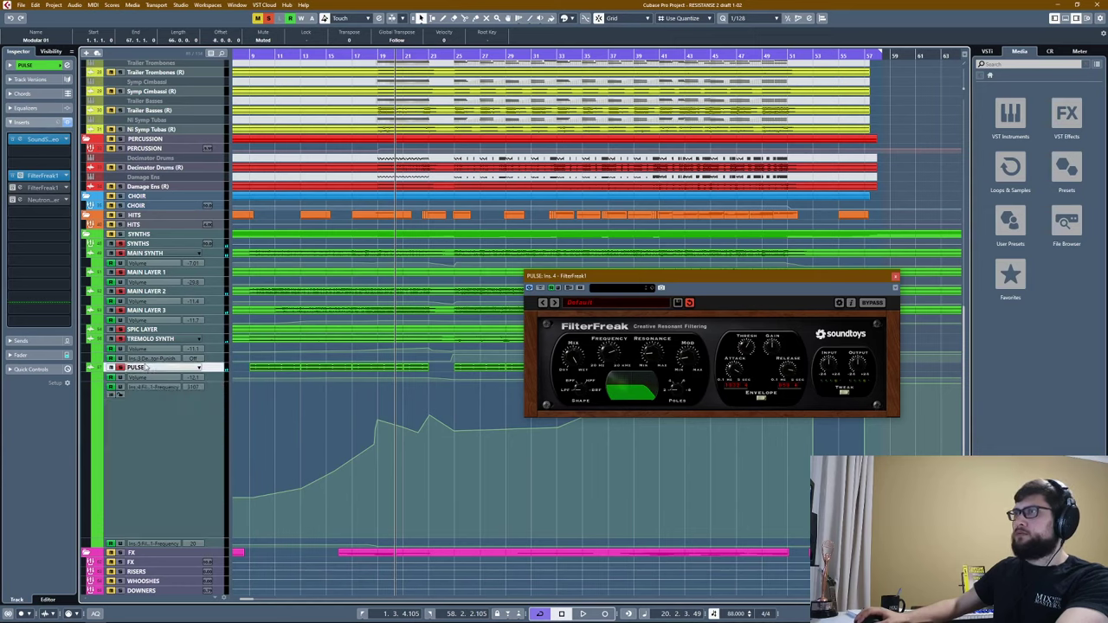
click(13, 187)
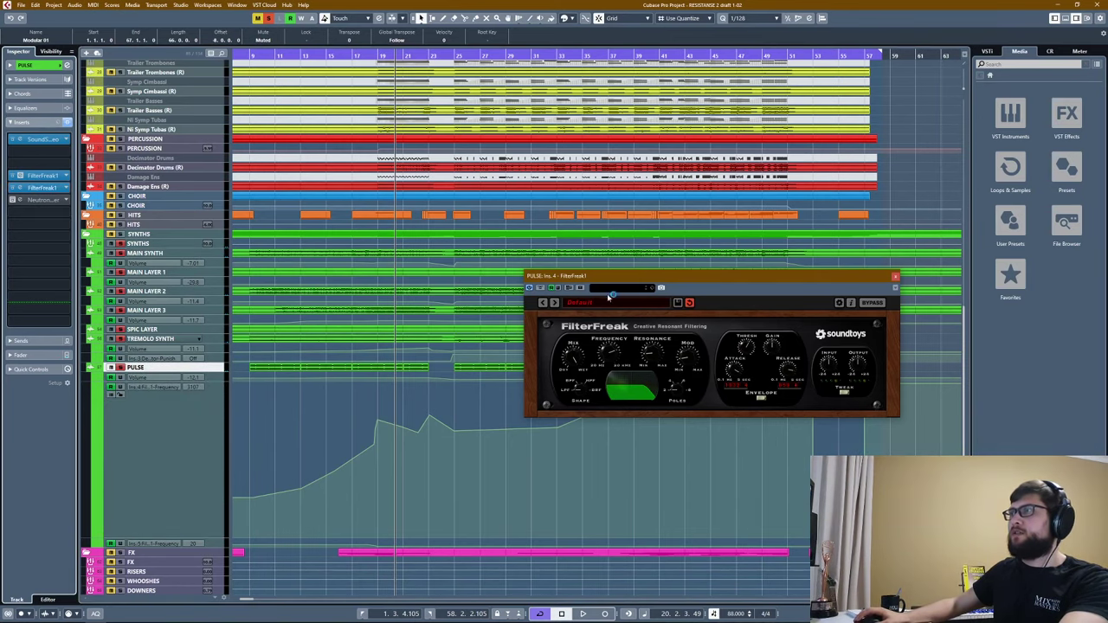
click(894, 278)
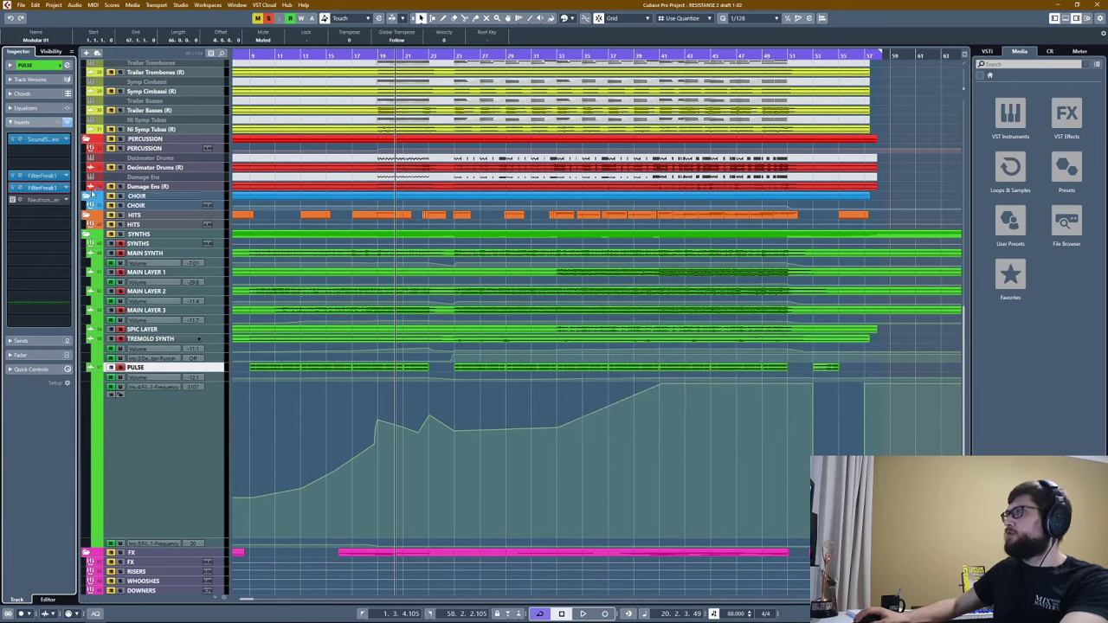
click(43, 189)
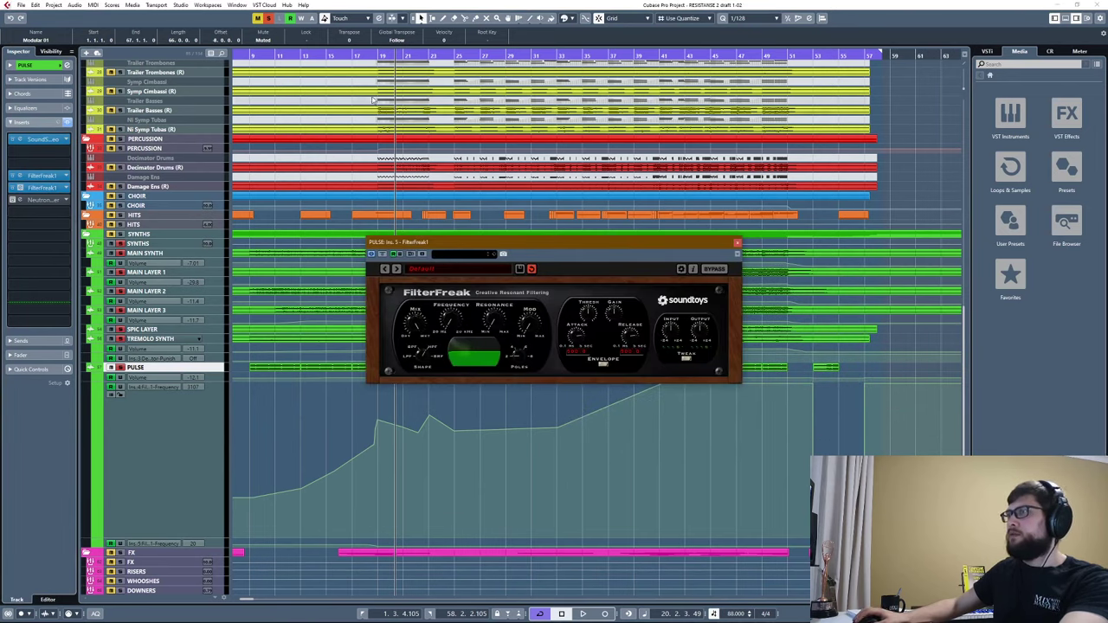
click(273, 54)
key(space)
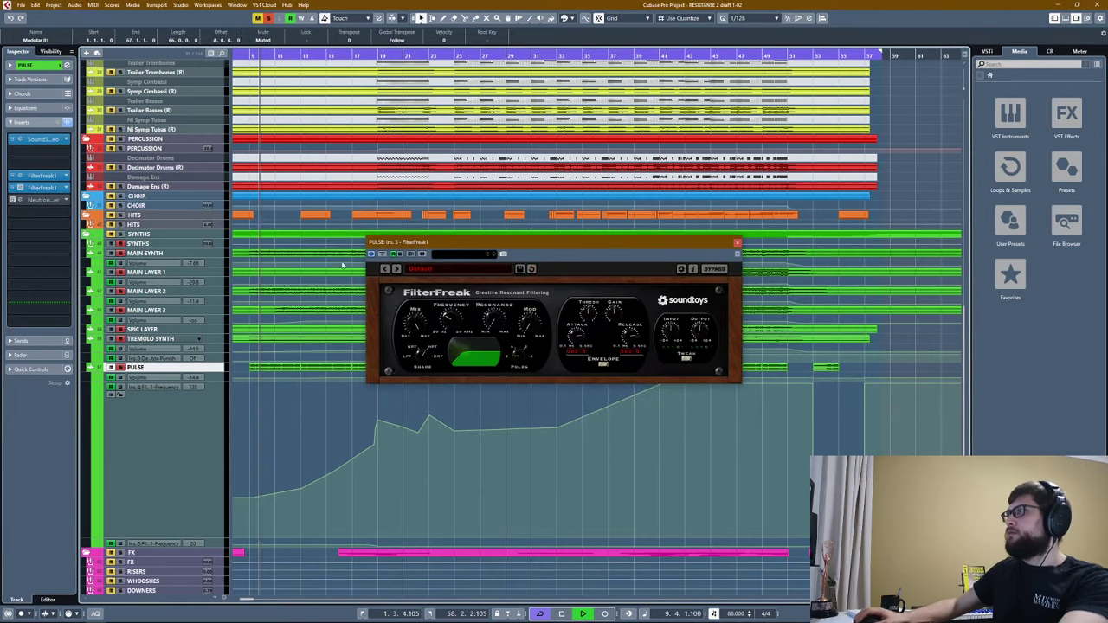
key(space)
Enlarge the PULSE track's insert 5 FilterFreak1 Frequency automation lane to examine its curve around bars 17 to 19.
scroll(304, 446, down, 1)
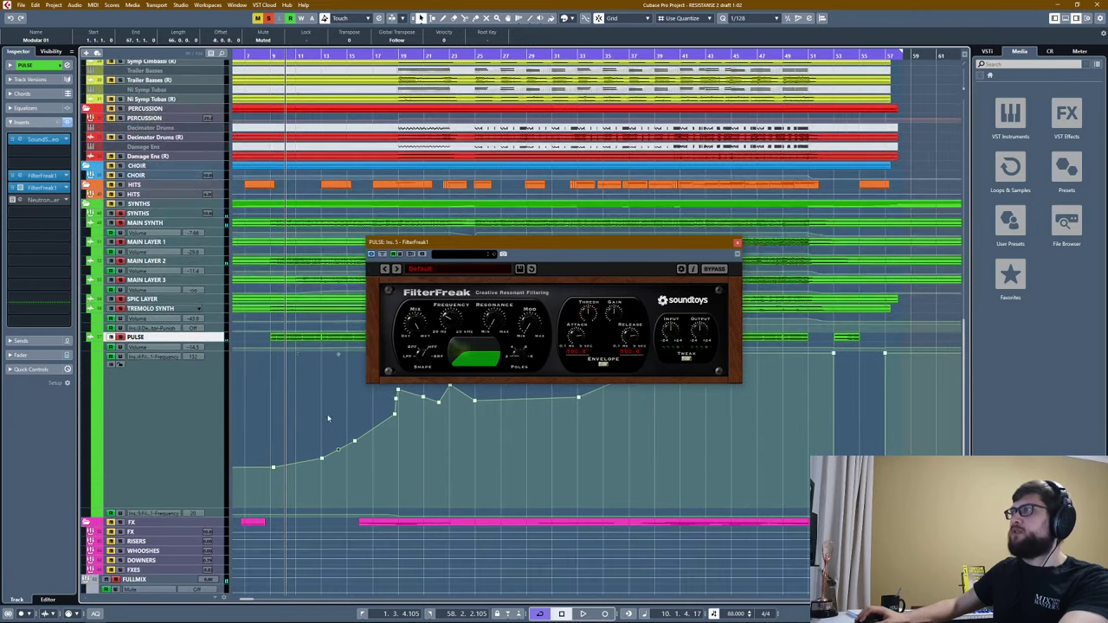
scroll(201, 492, down, 1)
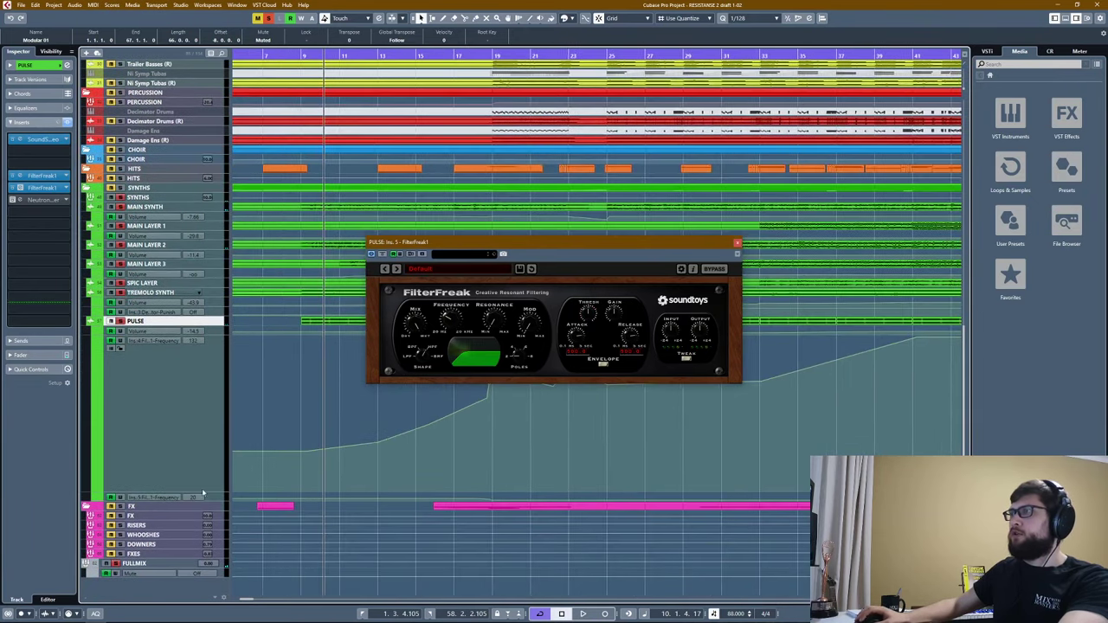
click(212, 500)
scroll(303, 504, up, 2)
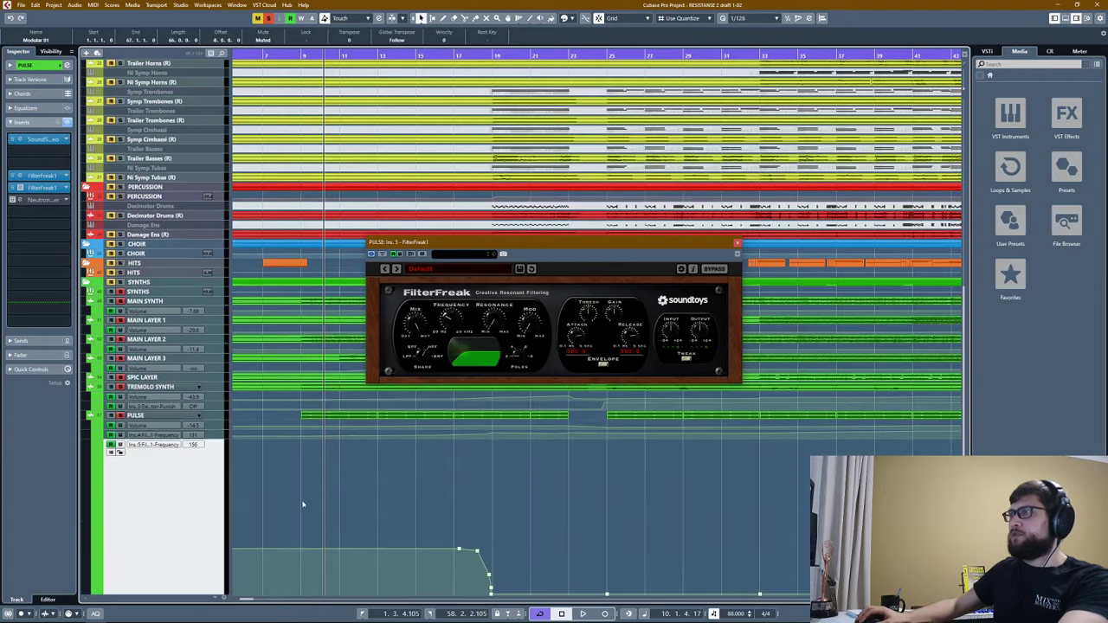
scroll(415, 476, down, 2)
scroll(375, 457, down, 2)
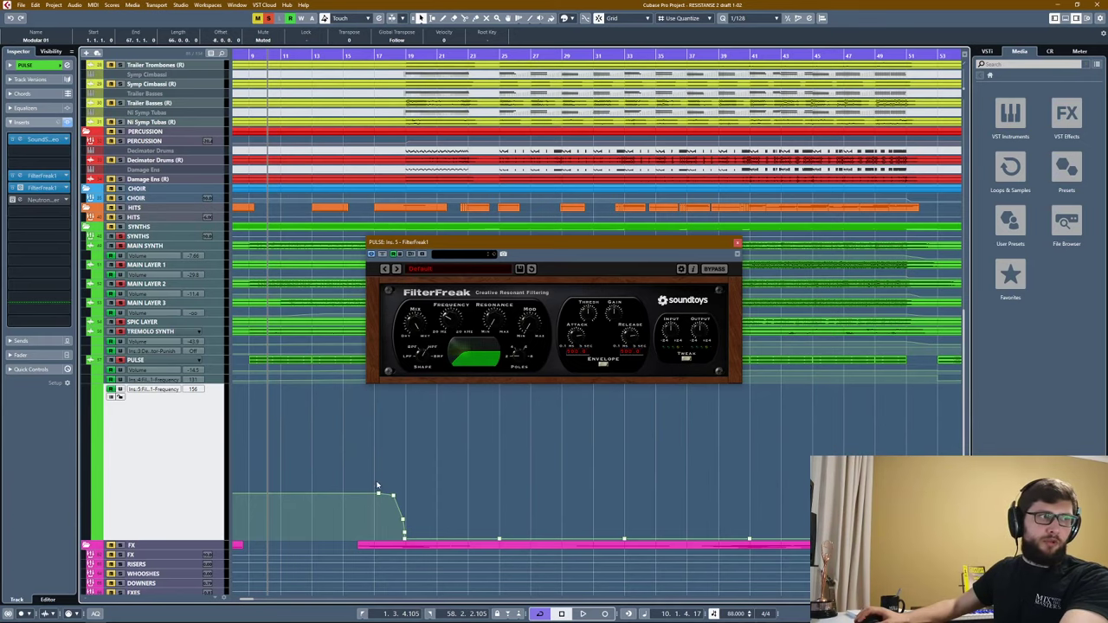
Play the soloed synths into bar 19 to hear the filter change, and limit the solo to the PULSE track.
key(space)
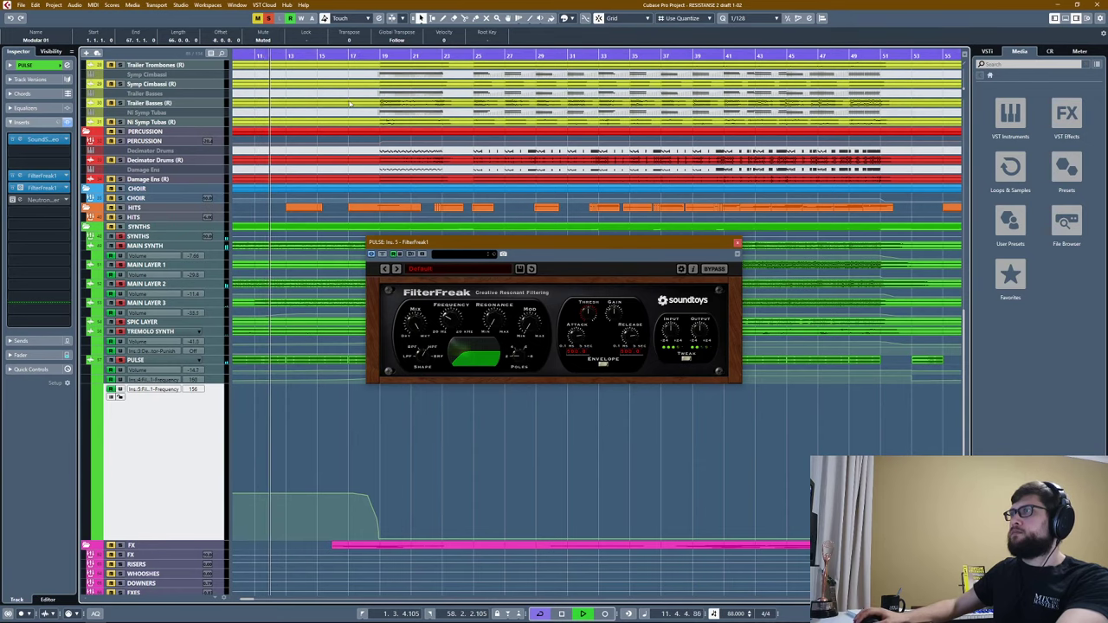
click(374, 56)
key(h)
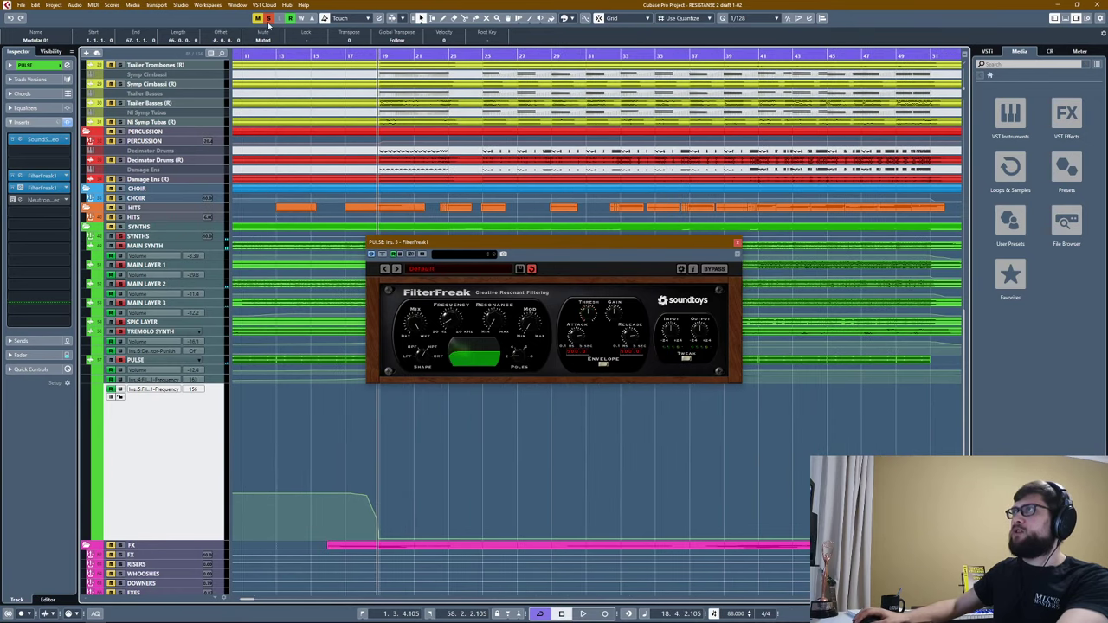
click(268, 21)
click(240, 414)
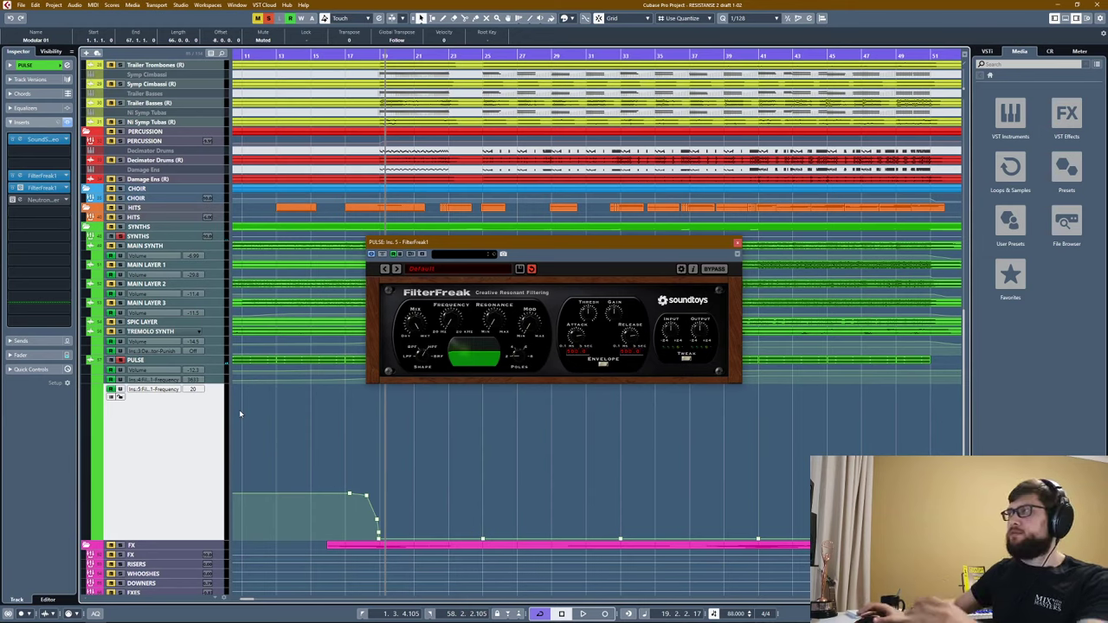
Close the second FilterFreak1 window and select the PULSE track with its solo switched off.
click(736, 244)
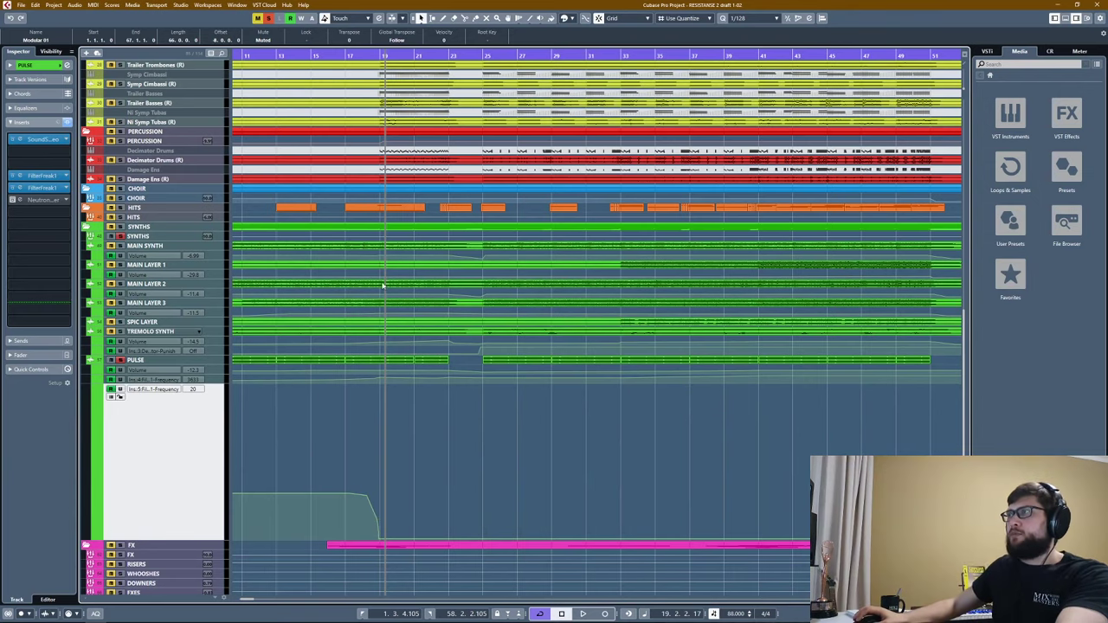
key(g)
key(g)
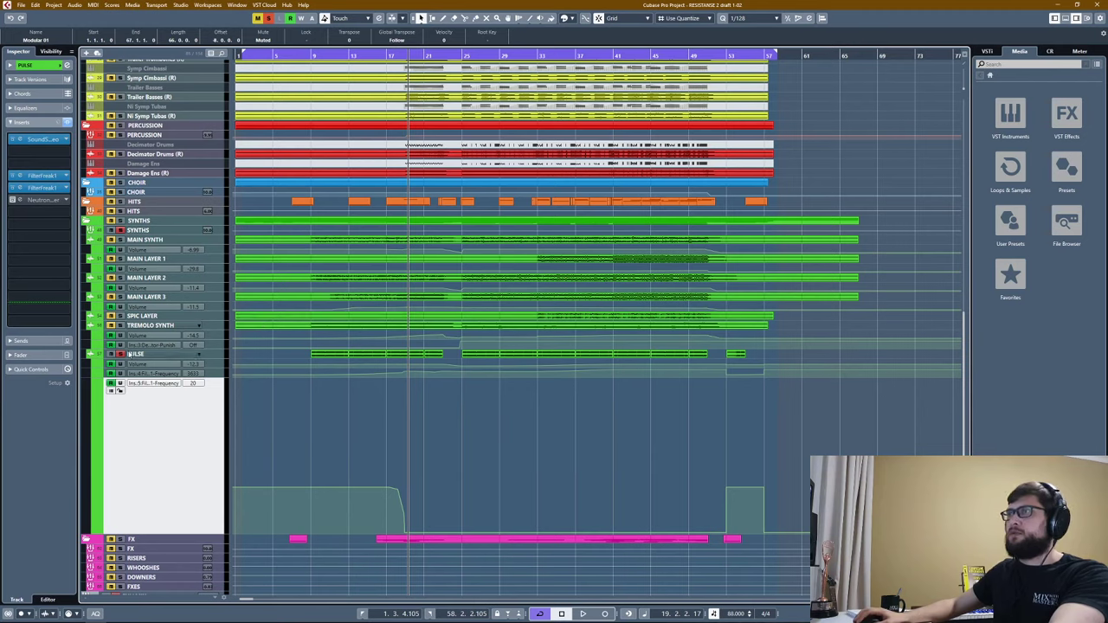
click(144, 356)
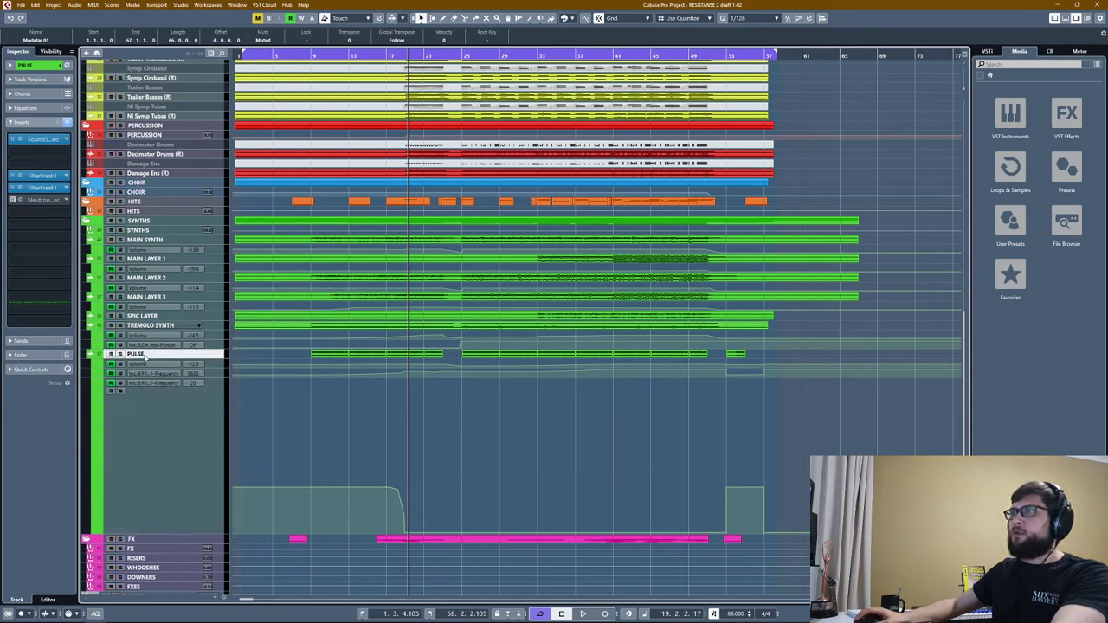
Open the PULSE track's Neutron 3 Transient Shaper insert, dismiss its preset manager, and place the playhead at about bar 11.
click(12, 200)
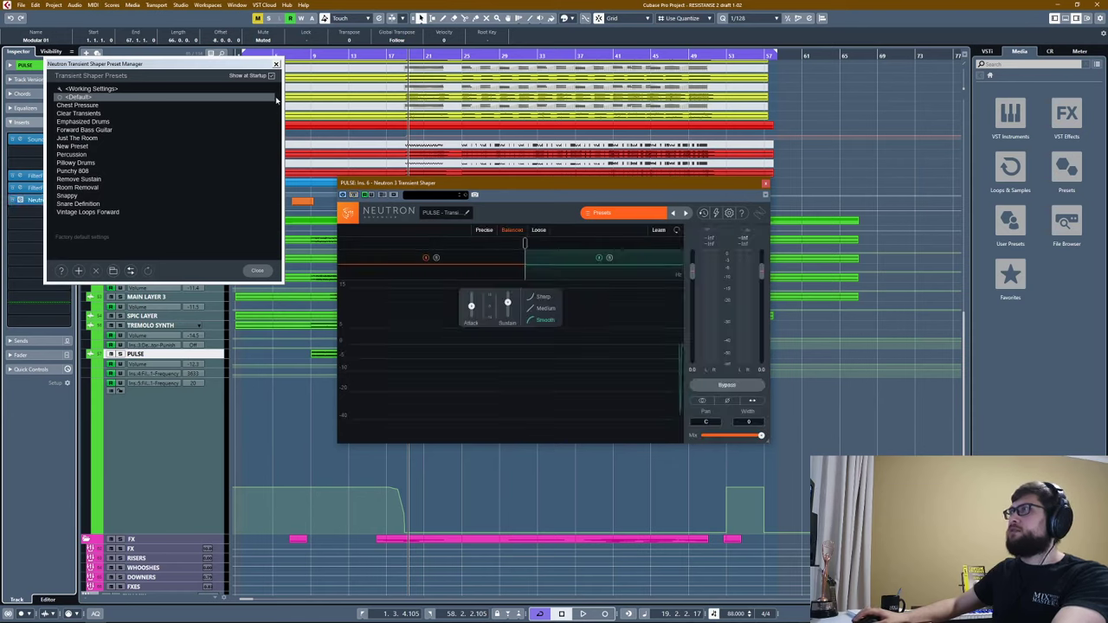
click(277, 64)
click(333, 57)
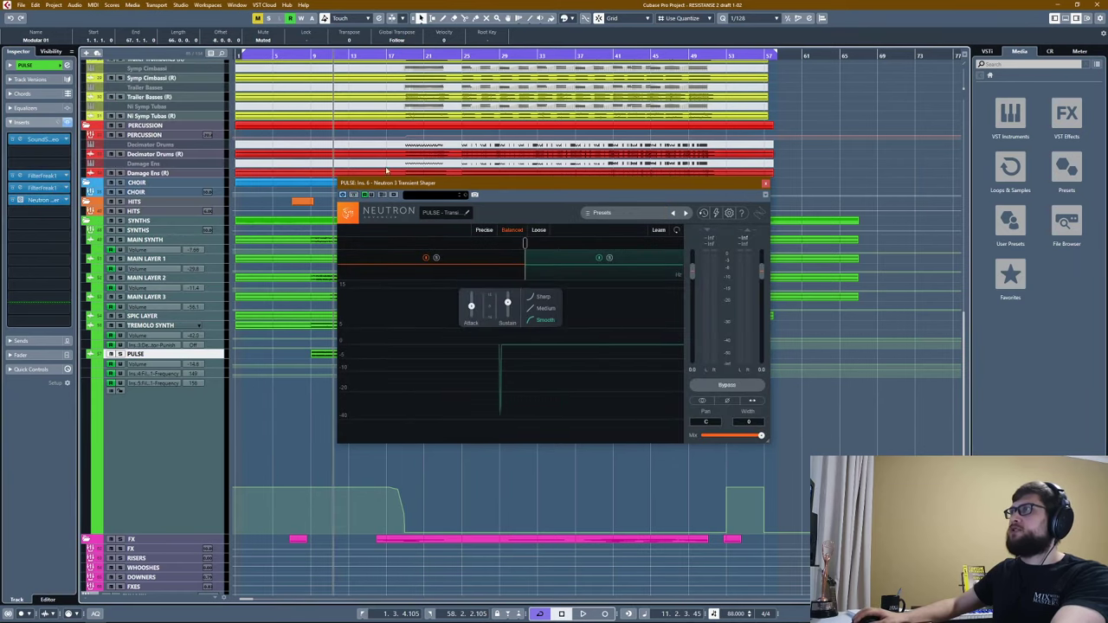
Solo the PULSE track and audition it from bar 9.
click(313, 57)
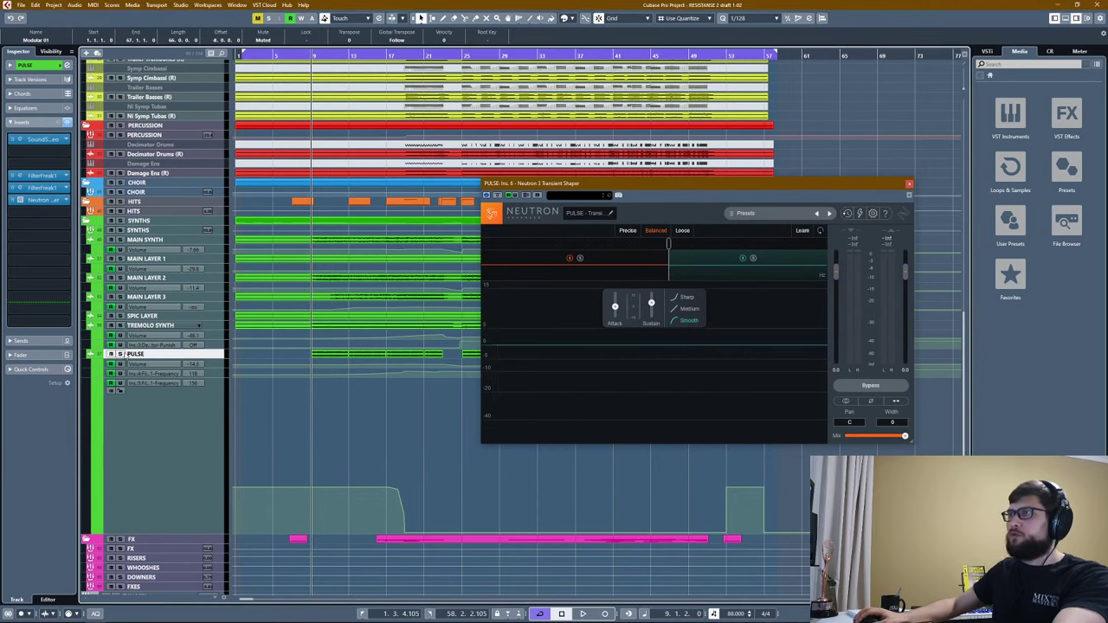
key(space)
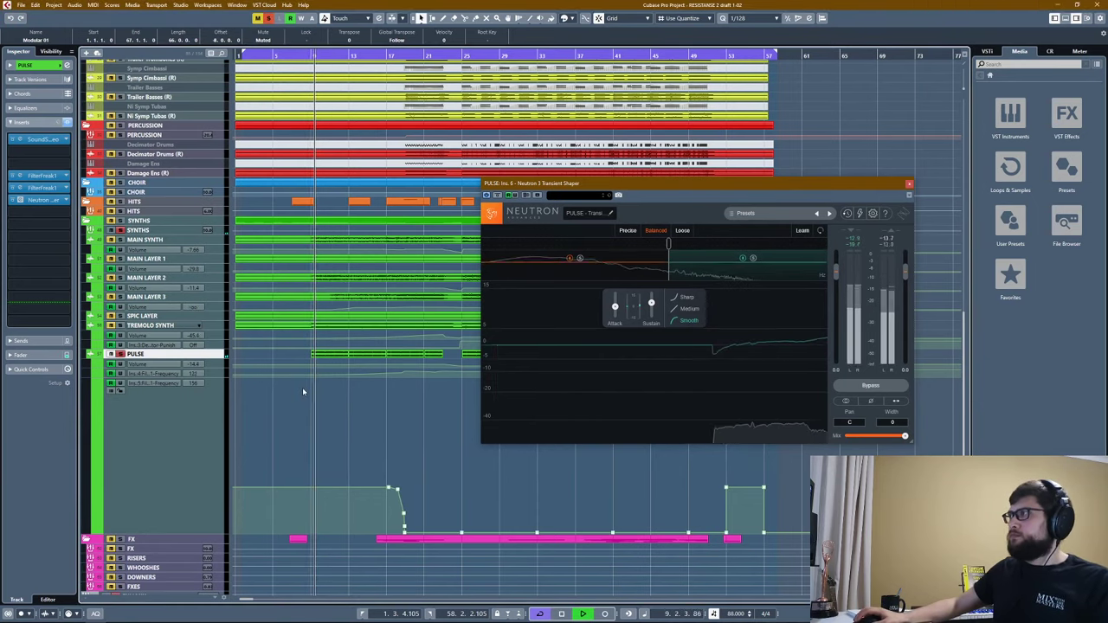
click(377, 59)
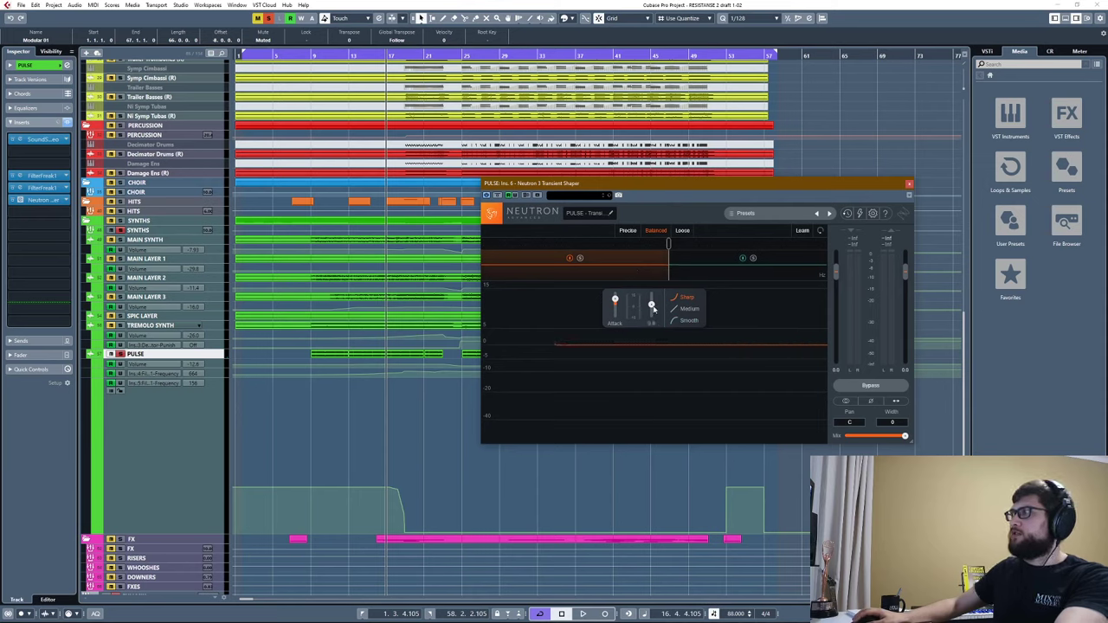
Examine both bands of the PULSE transient shaper and audition the soloed track from about bar 17.
click(685, 274)
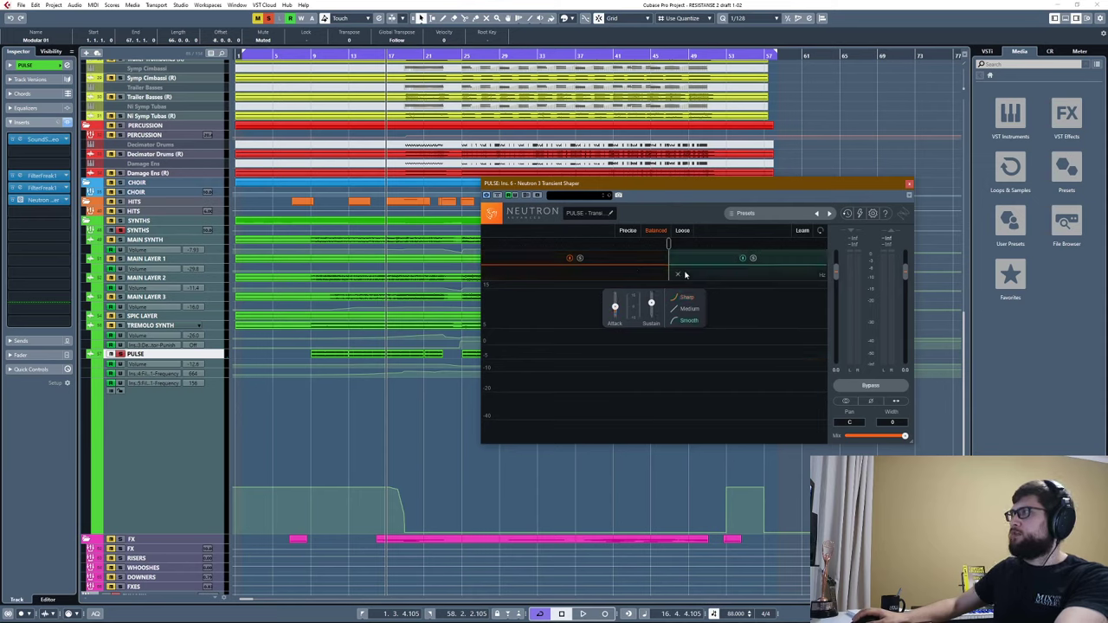
click(609, 277)
key(space)
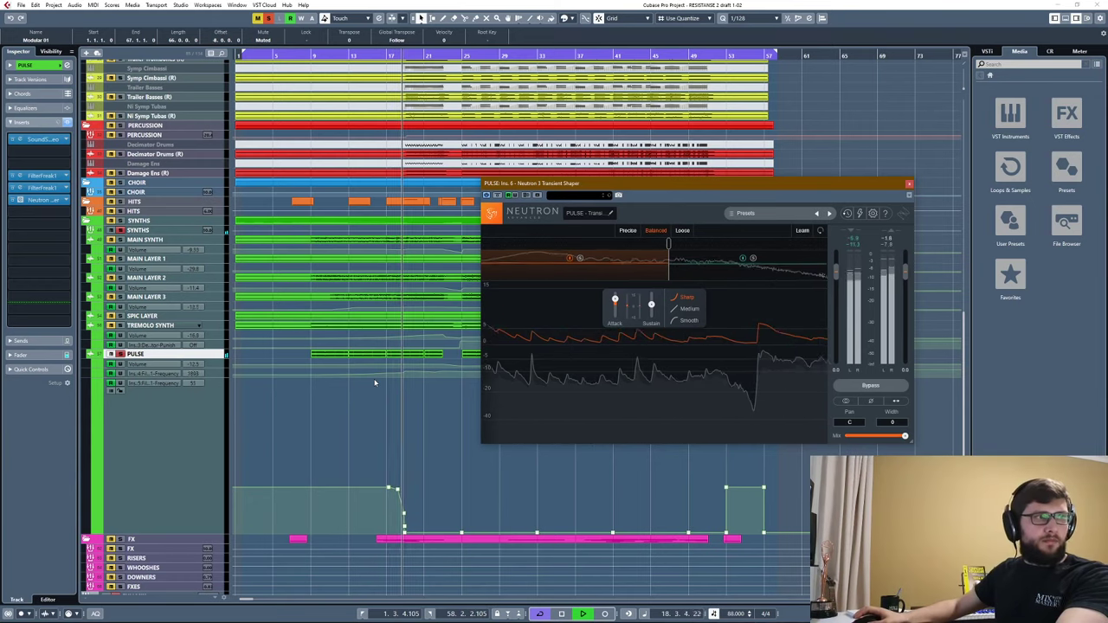
key(space)
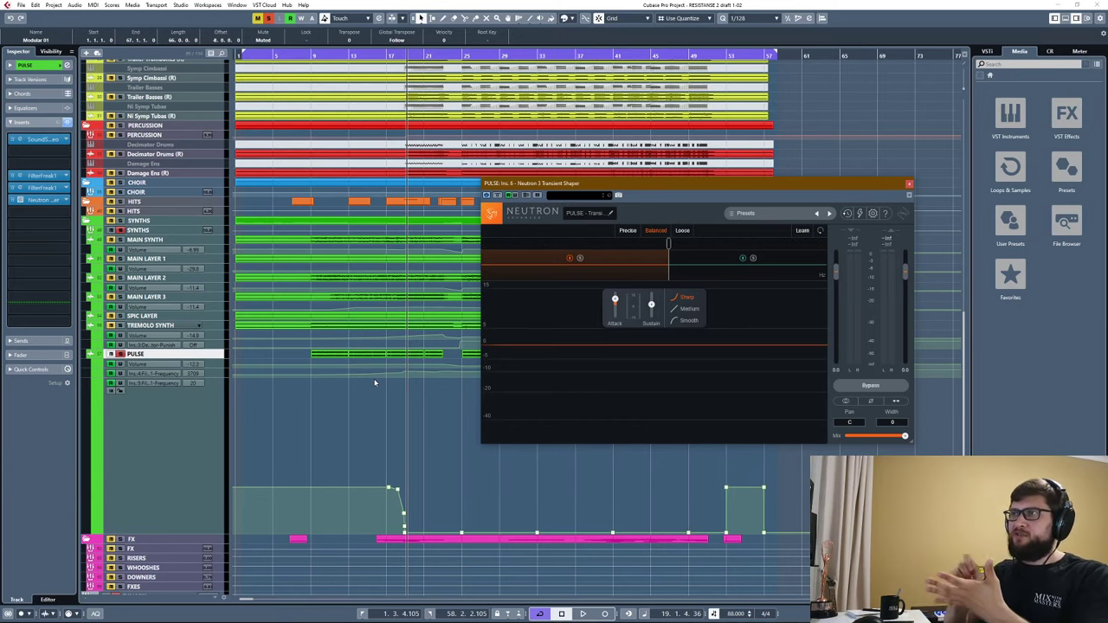
Compare PULSE with the Neutron Transient Shaper bypassed and active during playback, and close the plug-in window.
click(12, 200)
key(space)
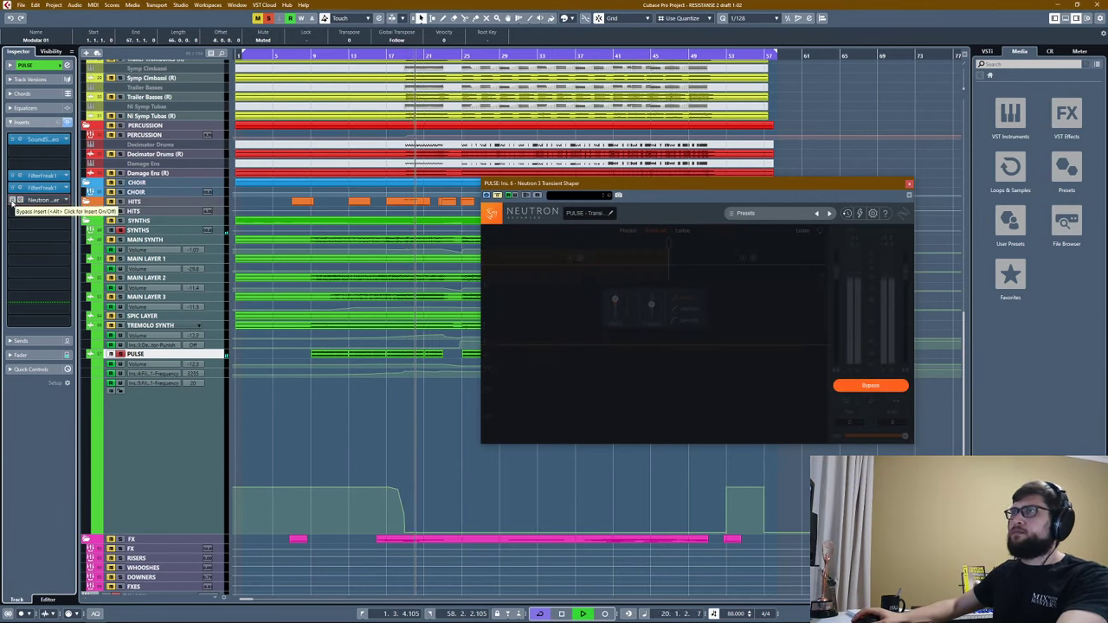
click(12, 200)
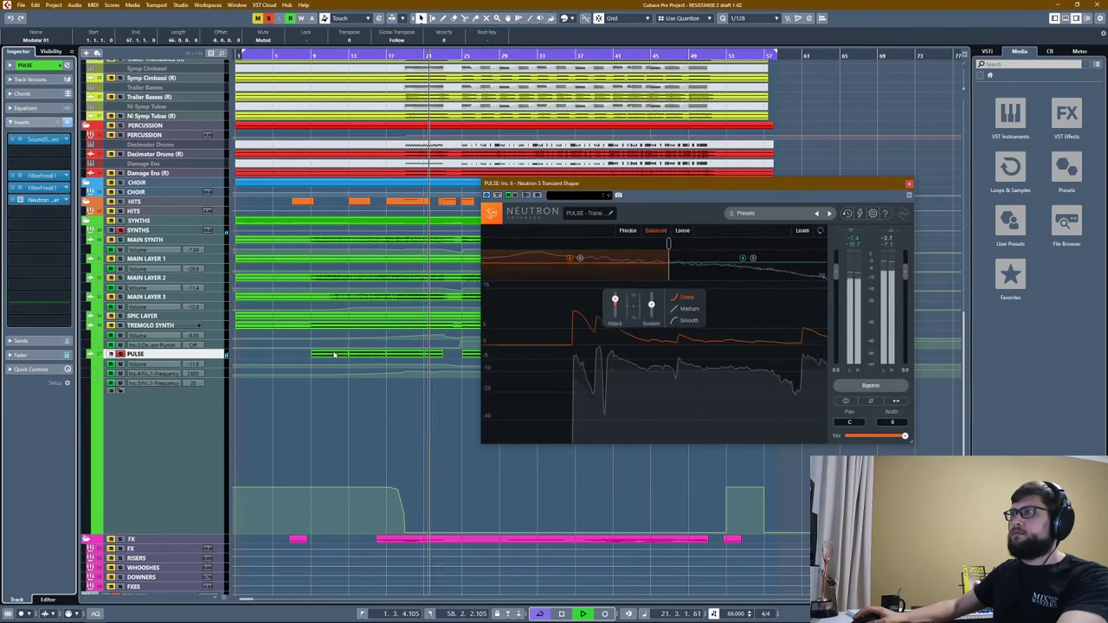
click(364, 414)
key(space)
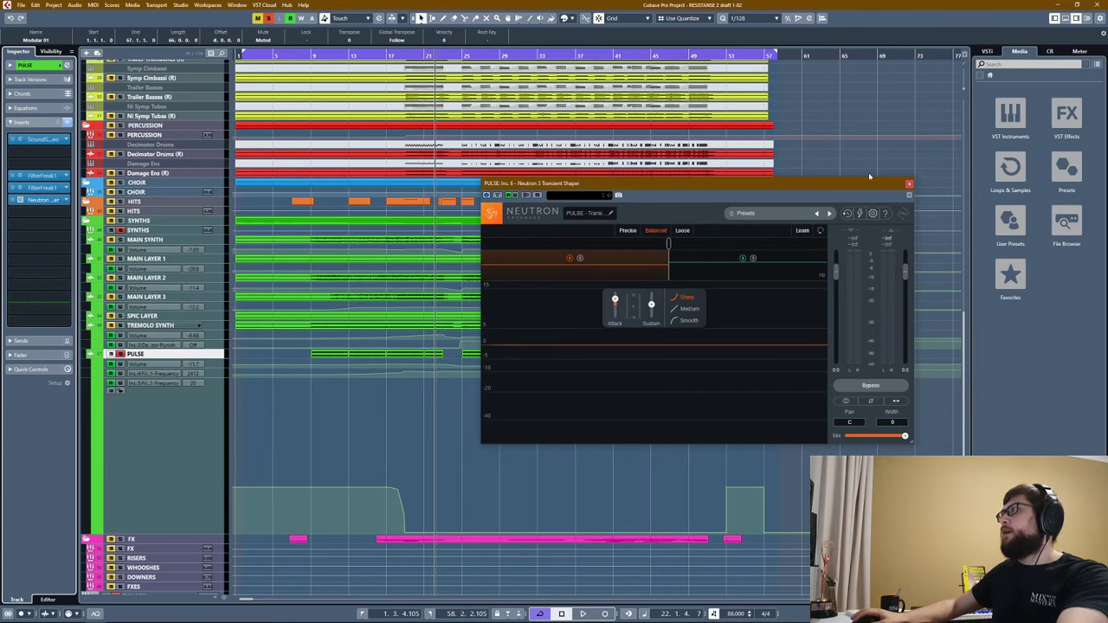
click(908, 184)
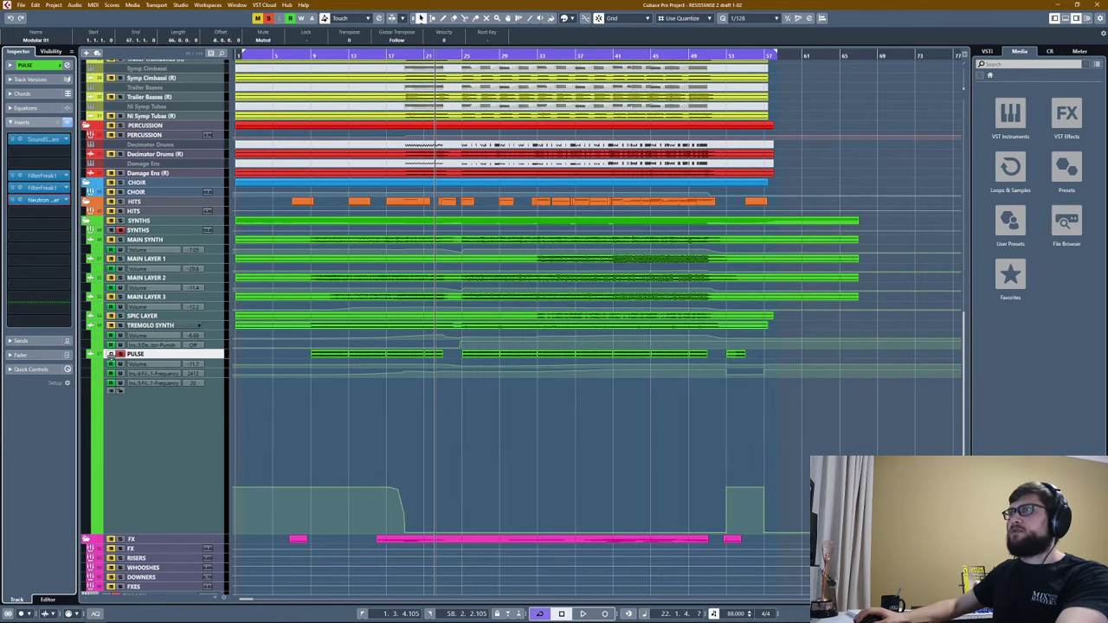
Clear the PULSE solo, make the hidden PING track visible in the project, and enlarge its row.
click(50, 52)
scroll(30, 303, down, 5)
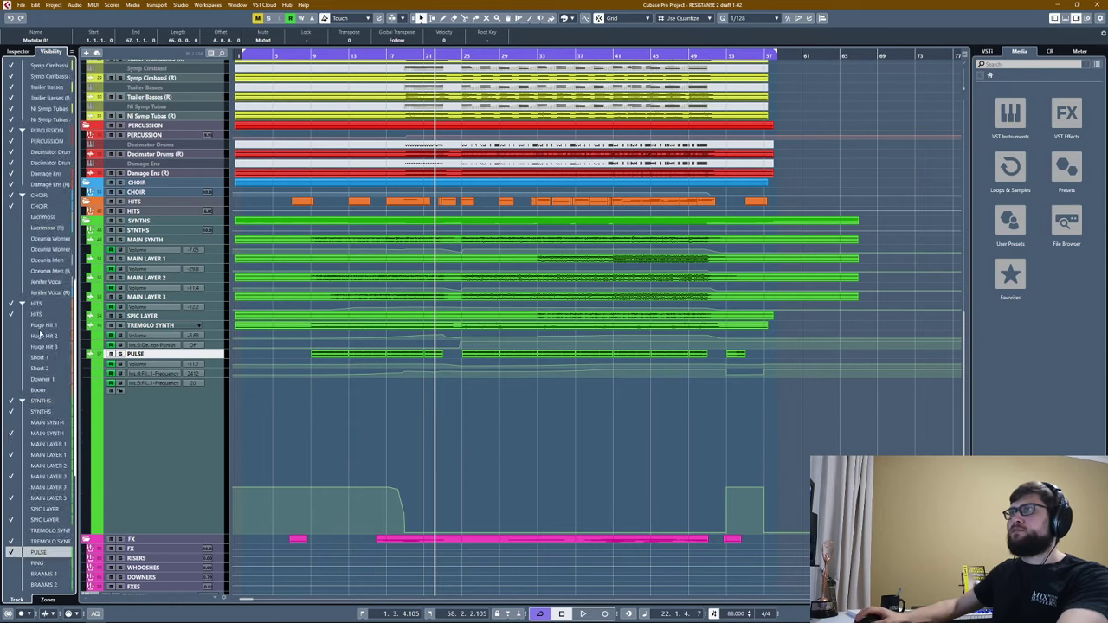
click(12, 249)
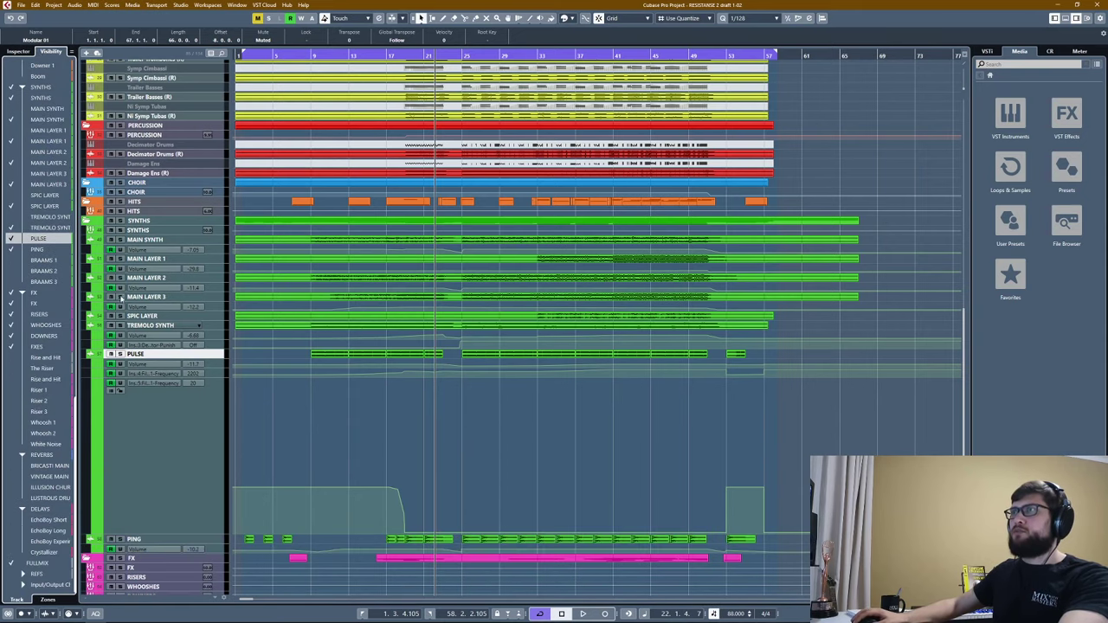
scroll(202, 534, down, 1)
click(182, 534)
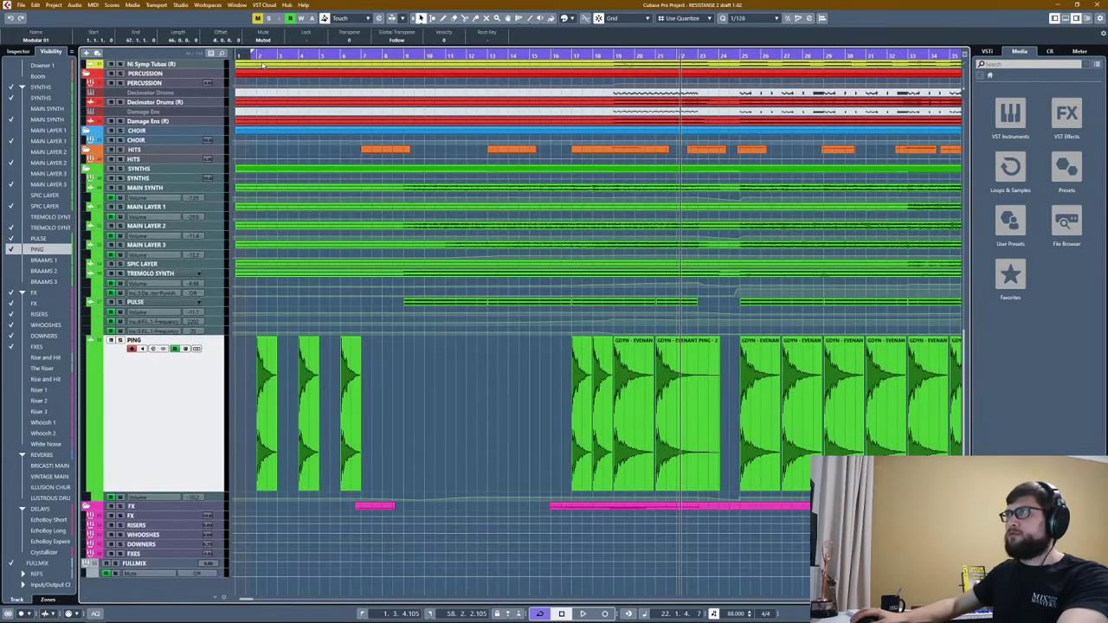
Solo the PING track and audition its hits from about bar 2 and again near bar 6.
click(251, 54)
click(120, 340)
key(space)
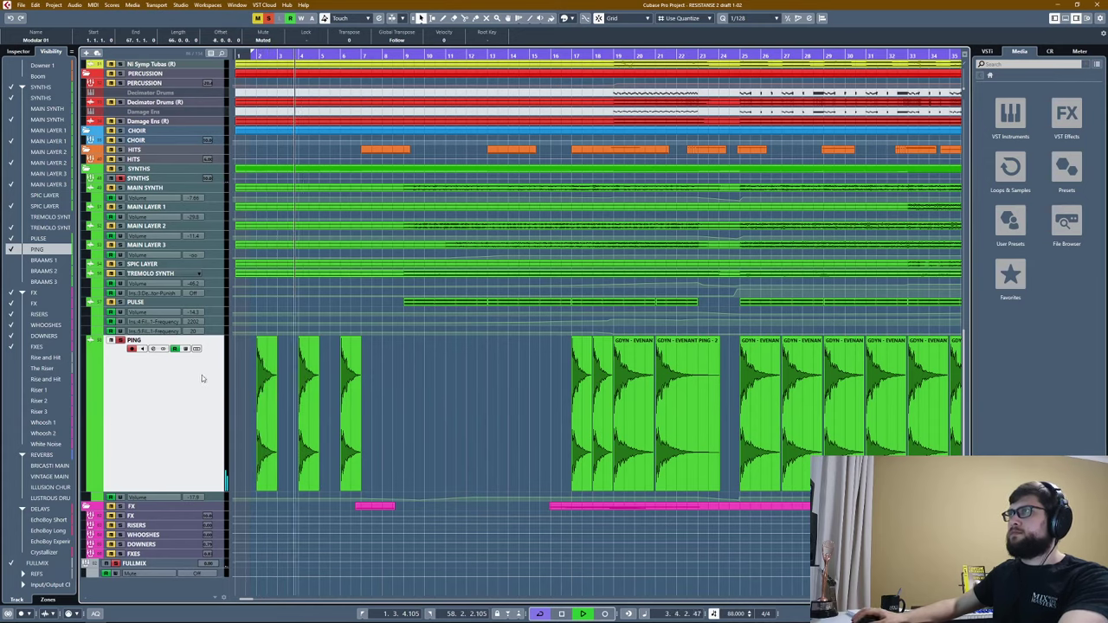
click(331, 58)
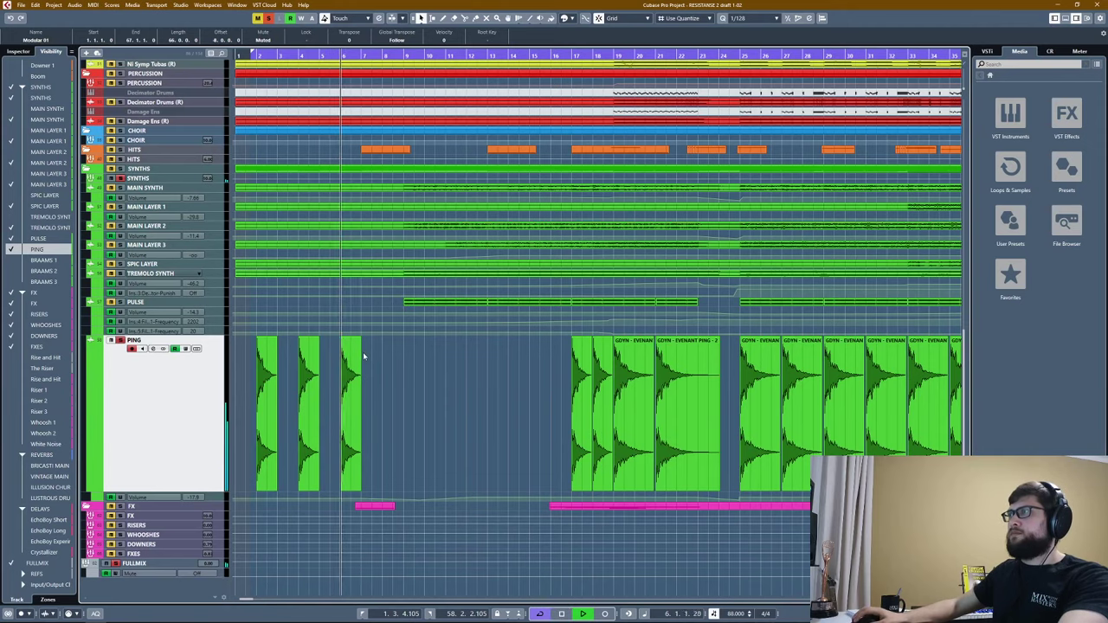
key(space)
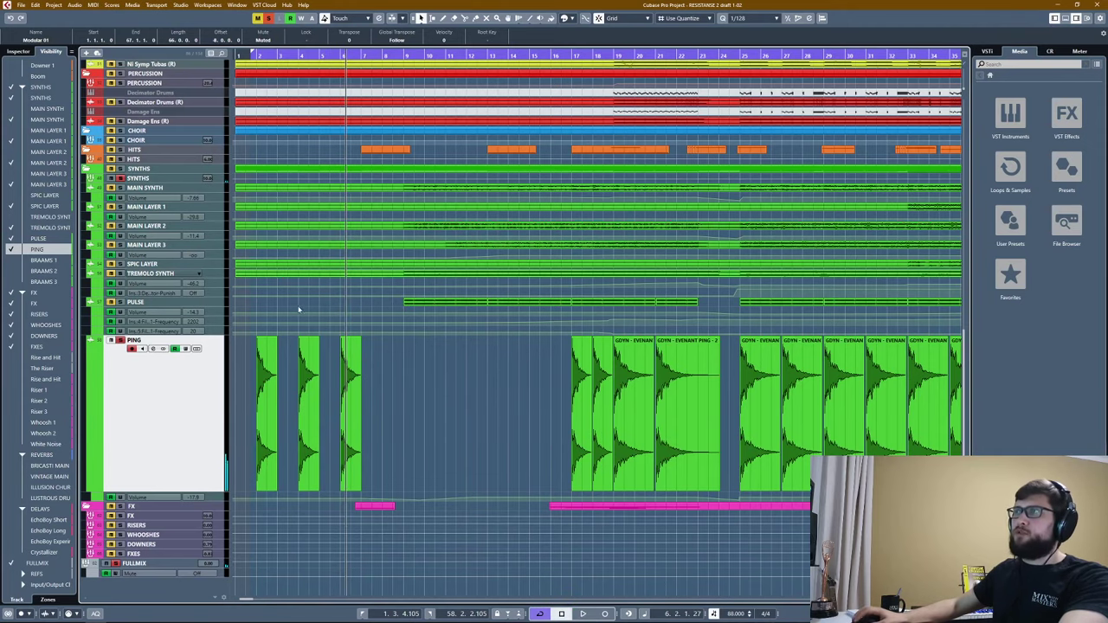
Solo the piano tracks together with PING and audition them from about bar 1.
scroll(299, 309, up, 5)
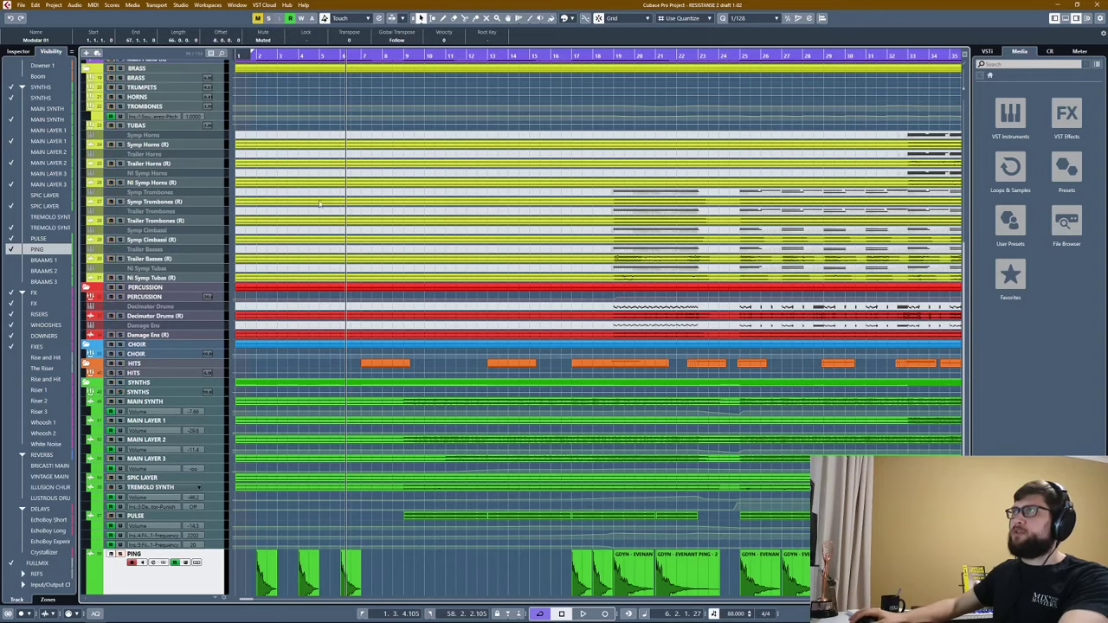
scroll(319, 203, up, 3)
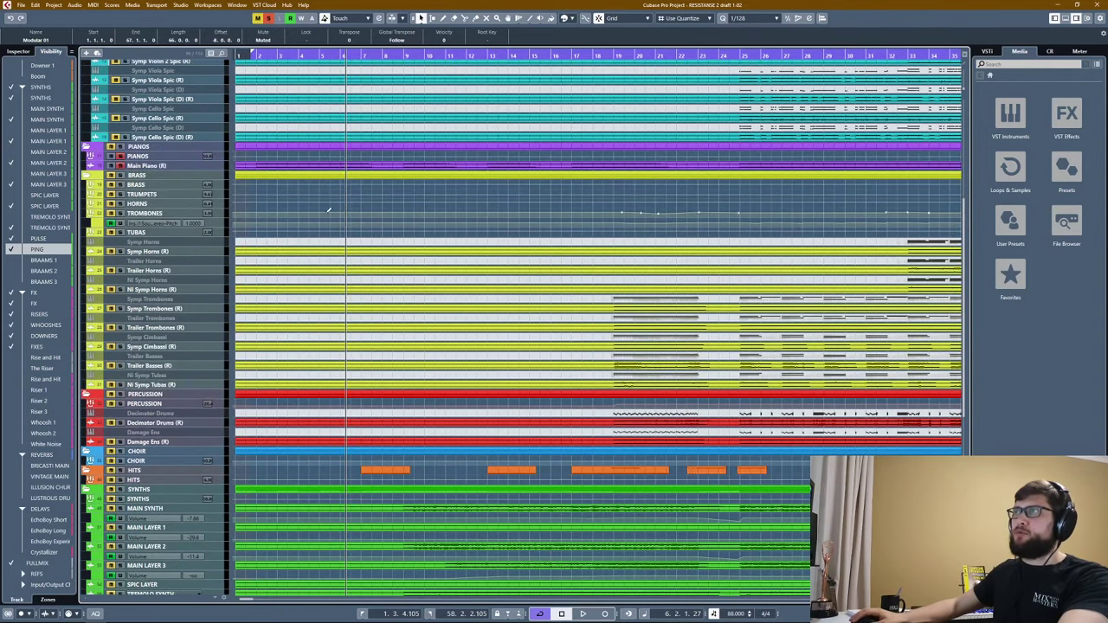
scroll(328, 210, down, 6)
click(246, 55)
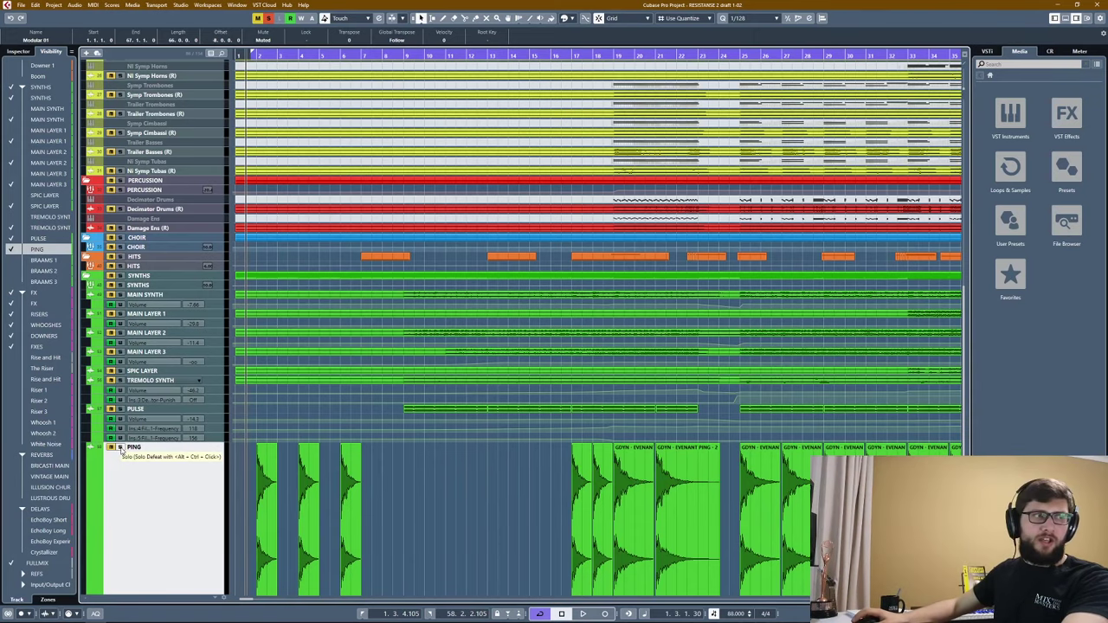
key(space)
key(h)
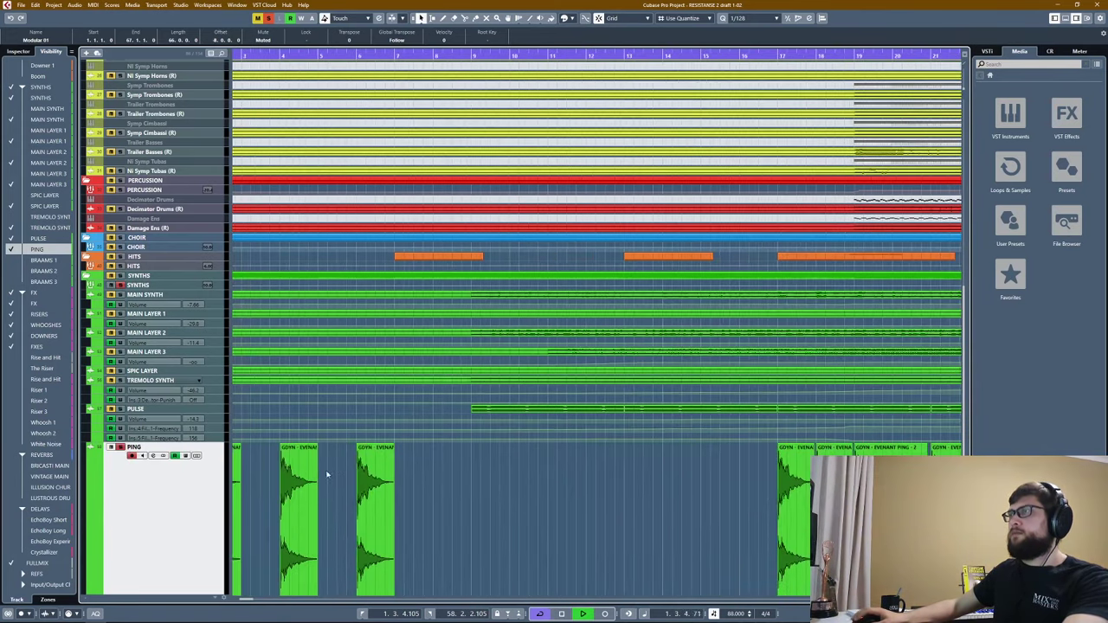
scroll(436, 405, down, 2)
key(g)
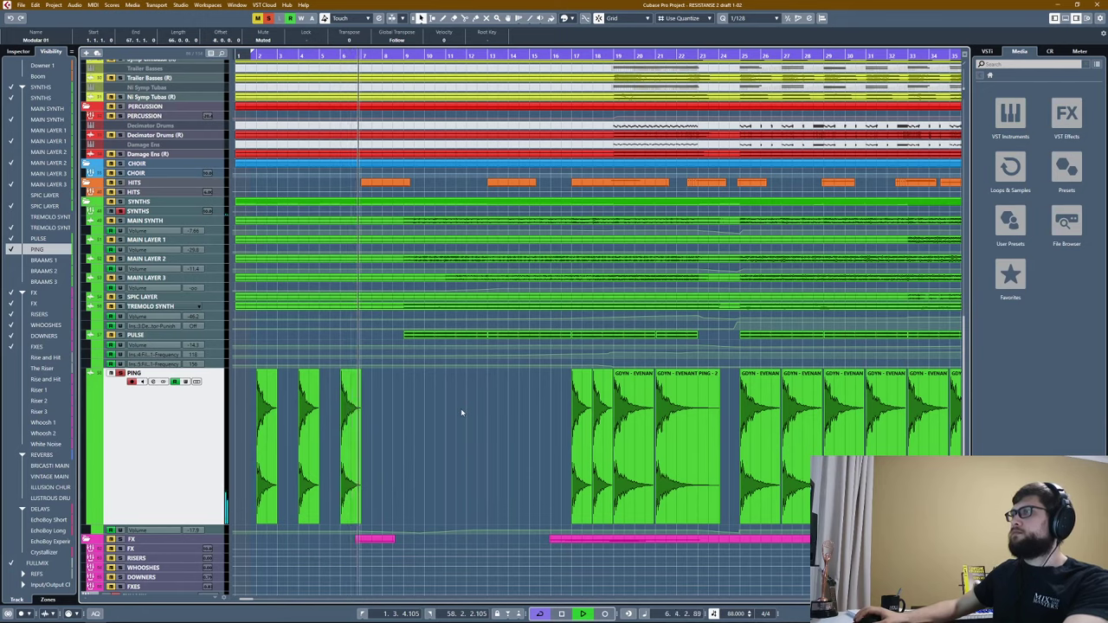
key(space)
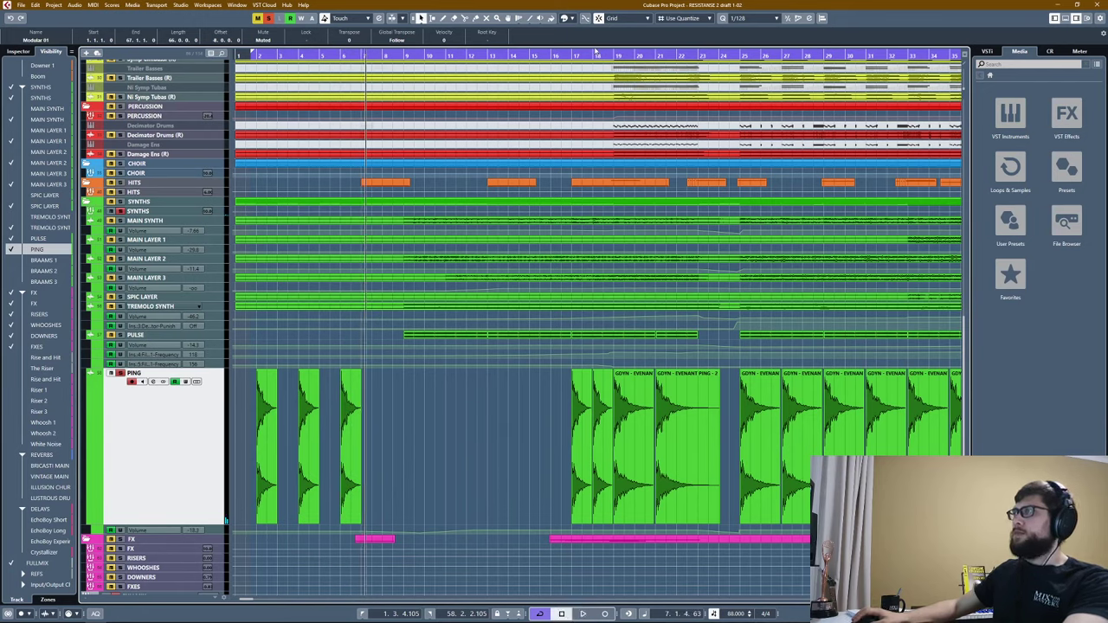
Solo all synth tracks from MAIN SYNTH through PING and audition them from just before bar 17.
click(567, 55)
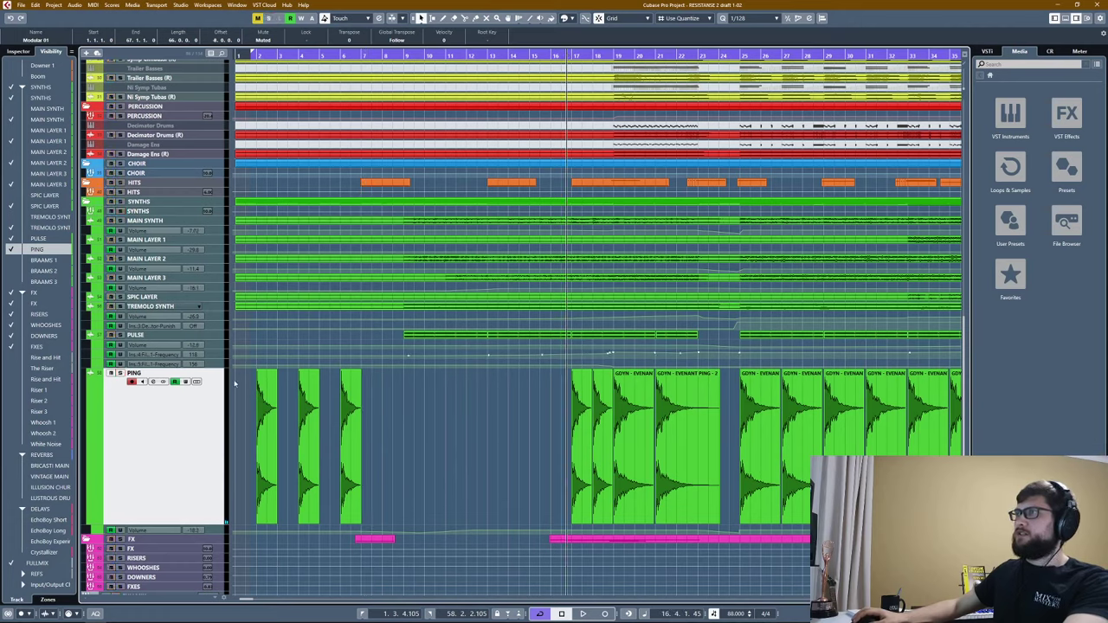
shift+click(192, 229)
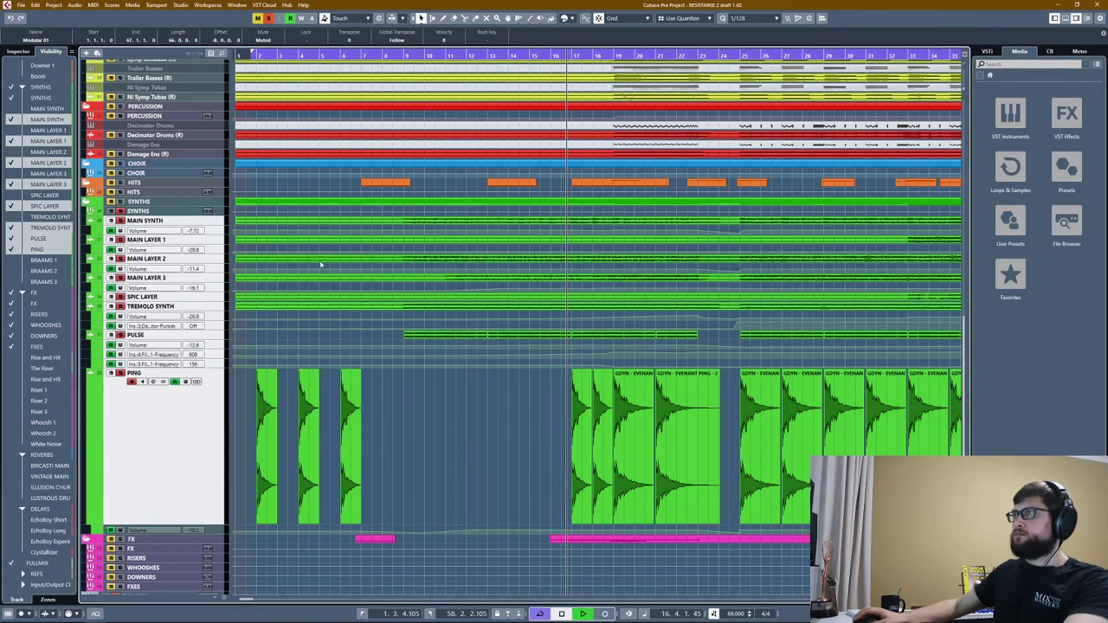
key(space)
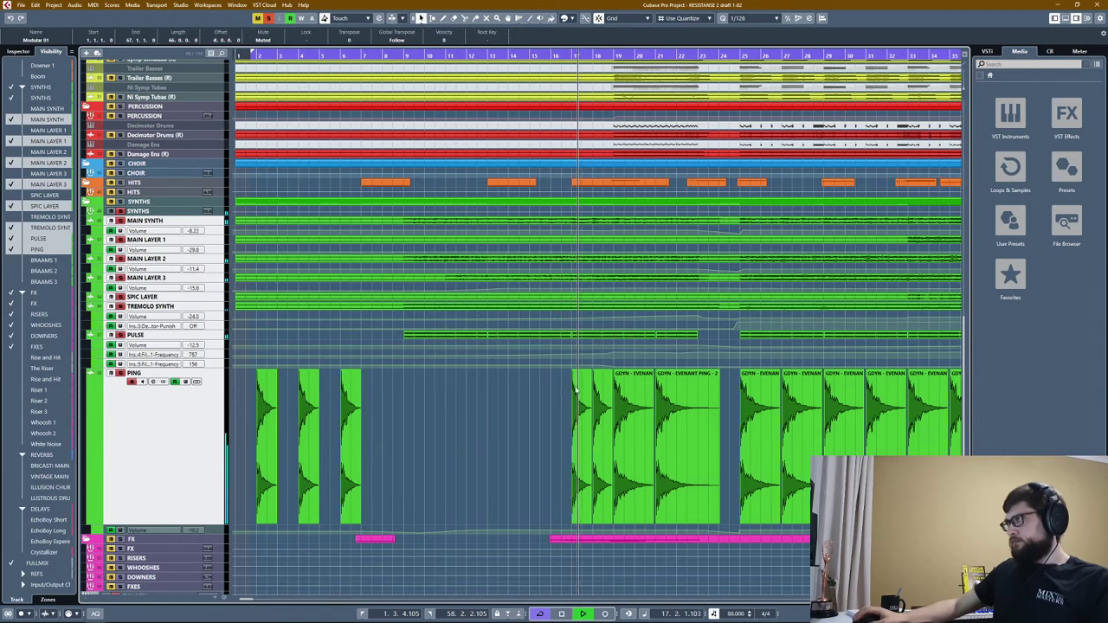
scroll(644, 390, right, 3)
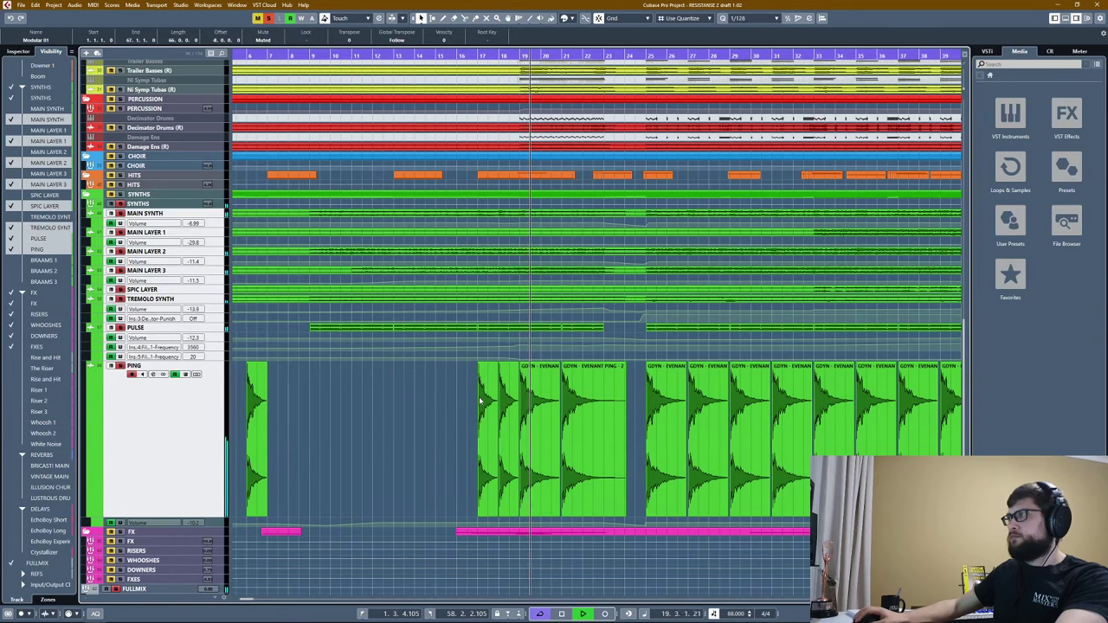
scroll(481, 401, right, 3)
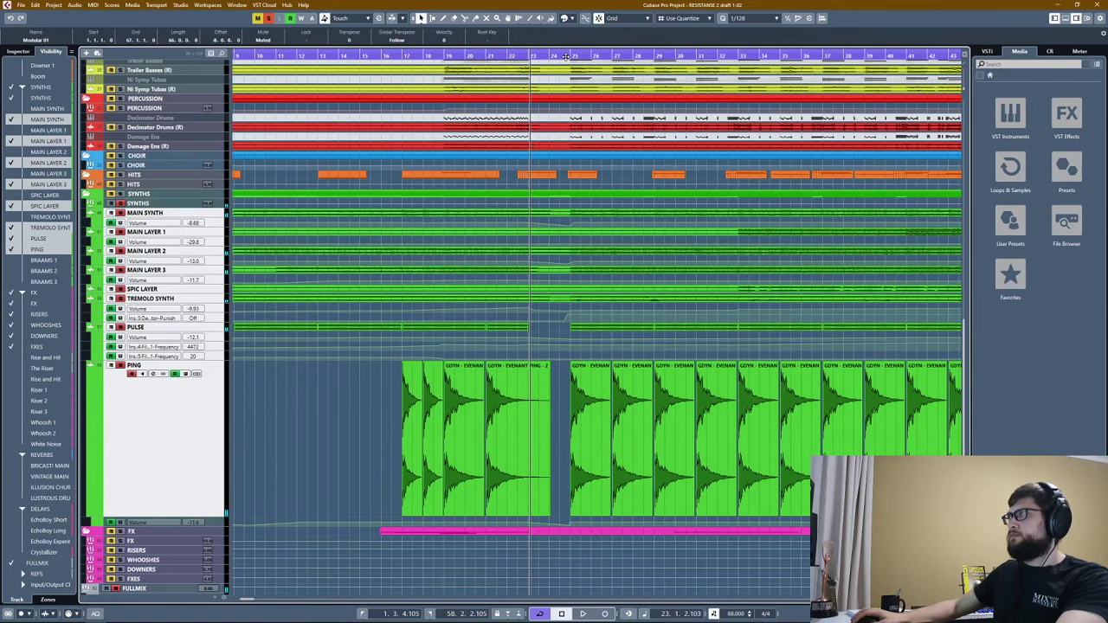
Audition the soloed synth tracks from bar 25 and clear their solos.
click(568, 58)
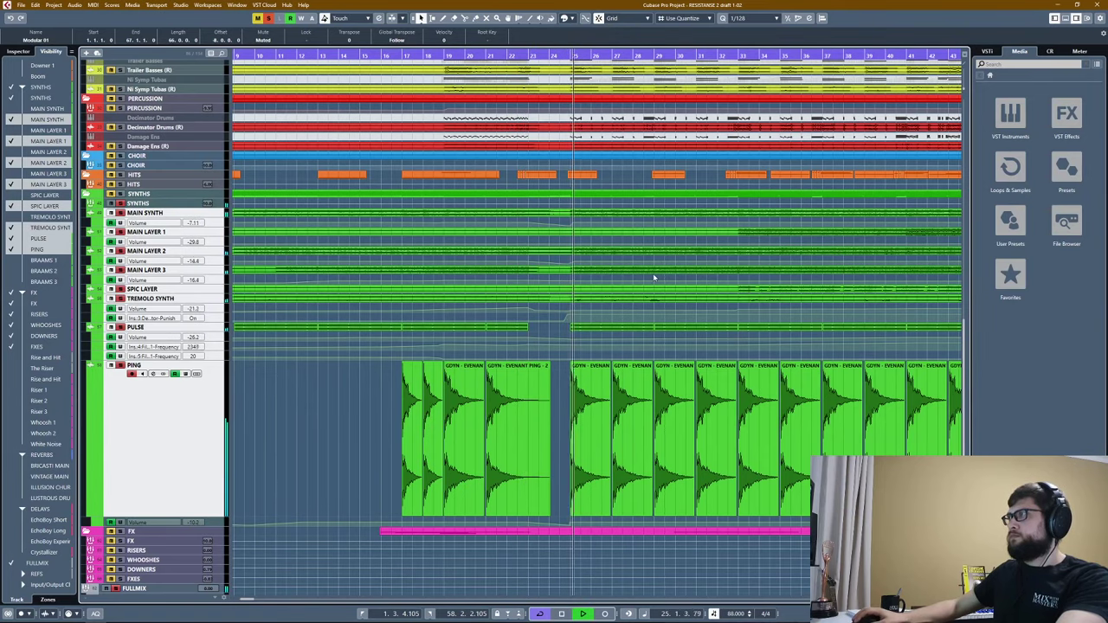
scroll(697, 321, right, 3)
scroll(697, 320, down, 1)
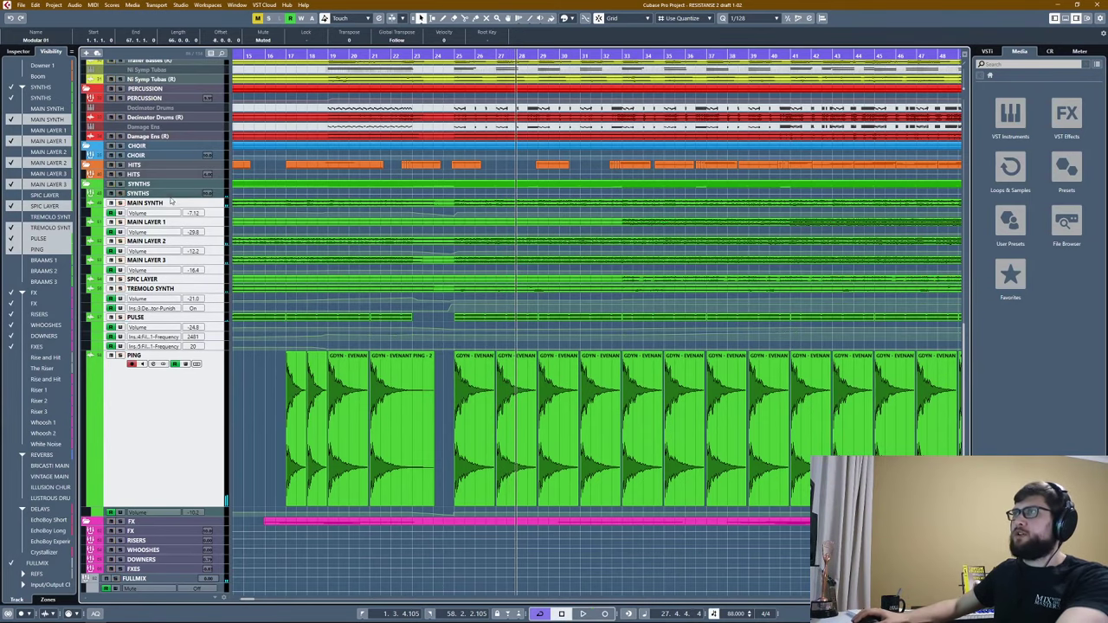
Show the whole arrangement and collapse the enlarged PING track to normal row height.
scroll(377, 310, down, 3)
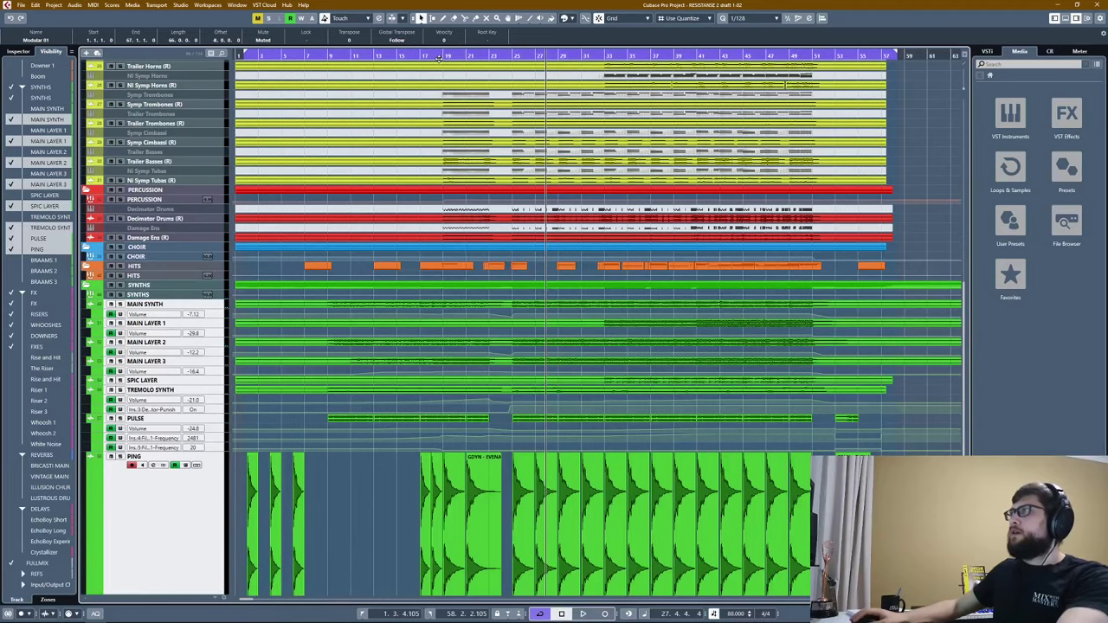
scroll(557, 450, down, 3)
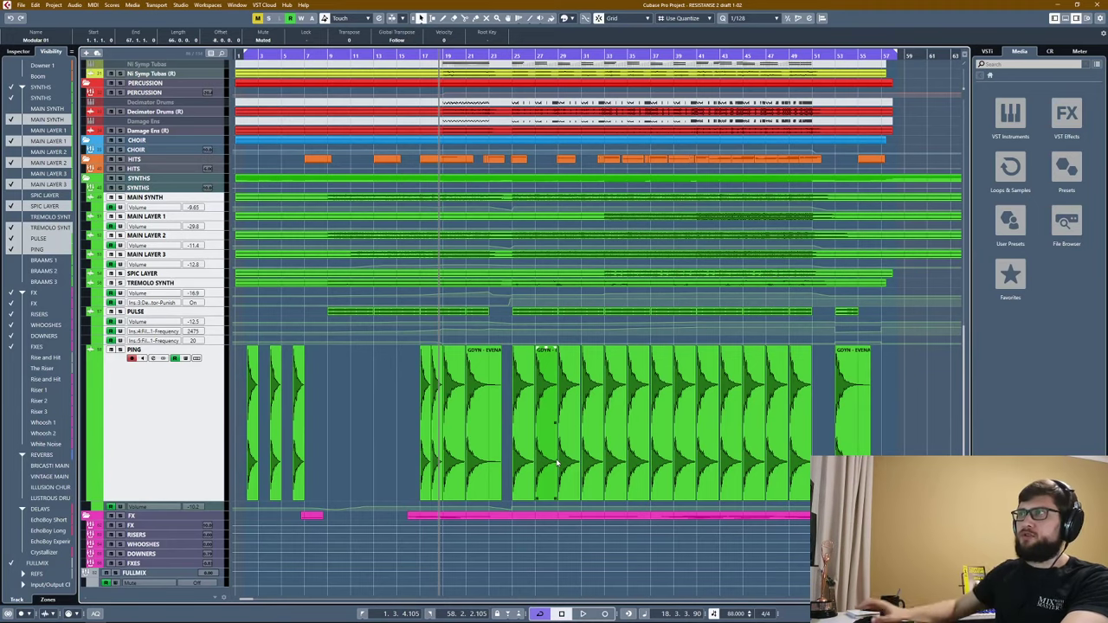
key(ctrl+e)
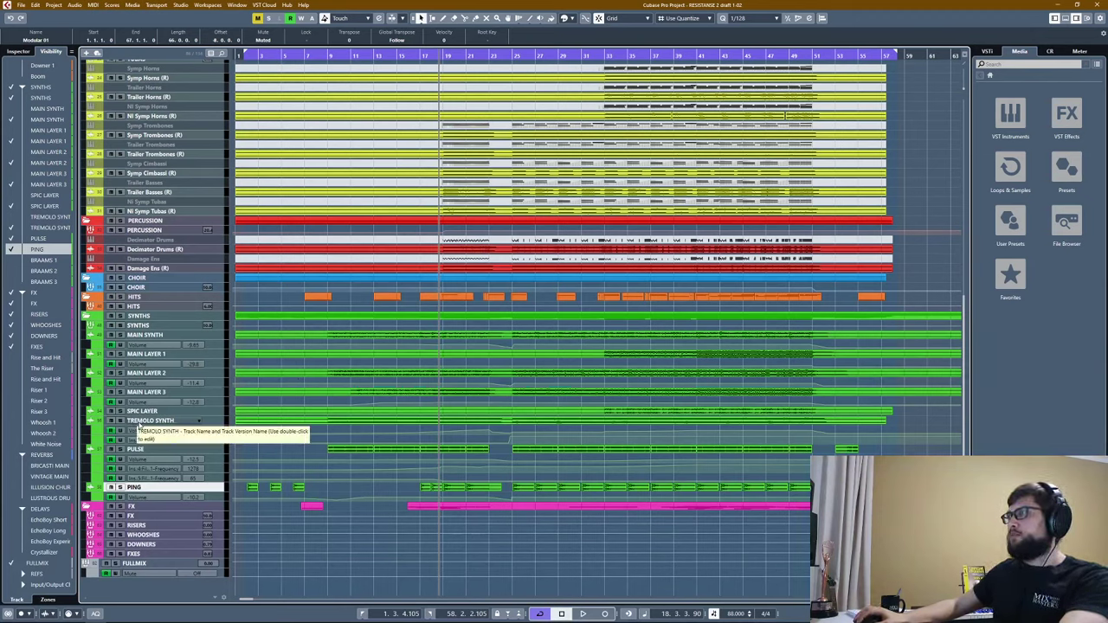
Freeze the TREMOLO SYNTH audio channel with its insert effects.
click(138, 422)
click(17, 51)
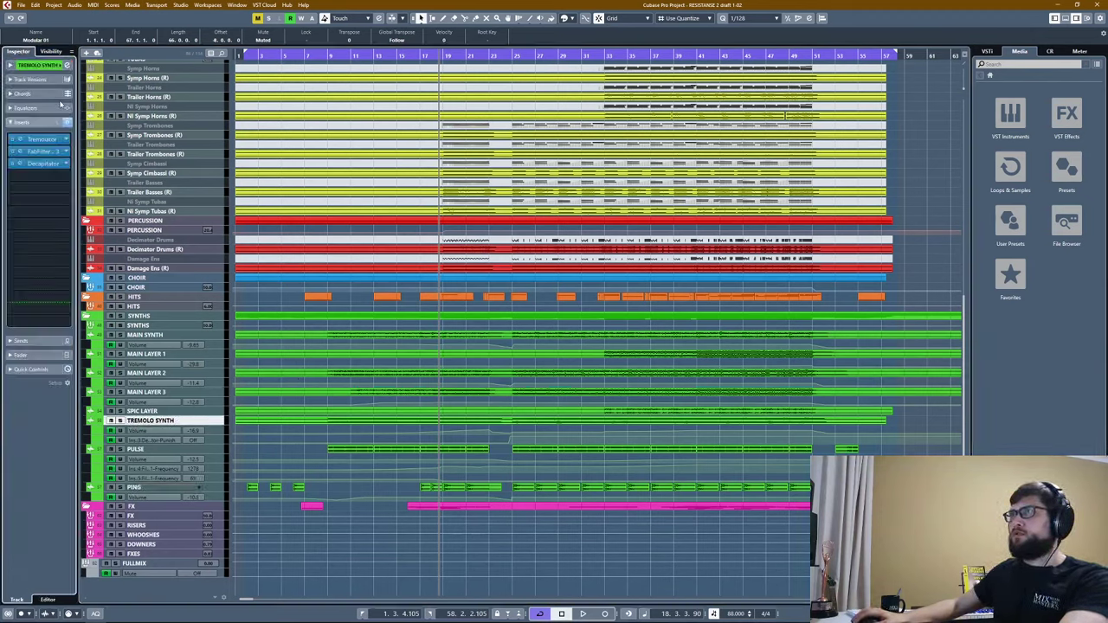
click(33, 66)
right_click(65, 87)
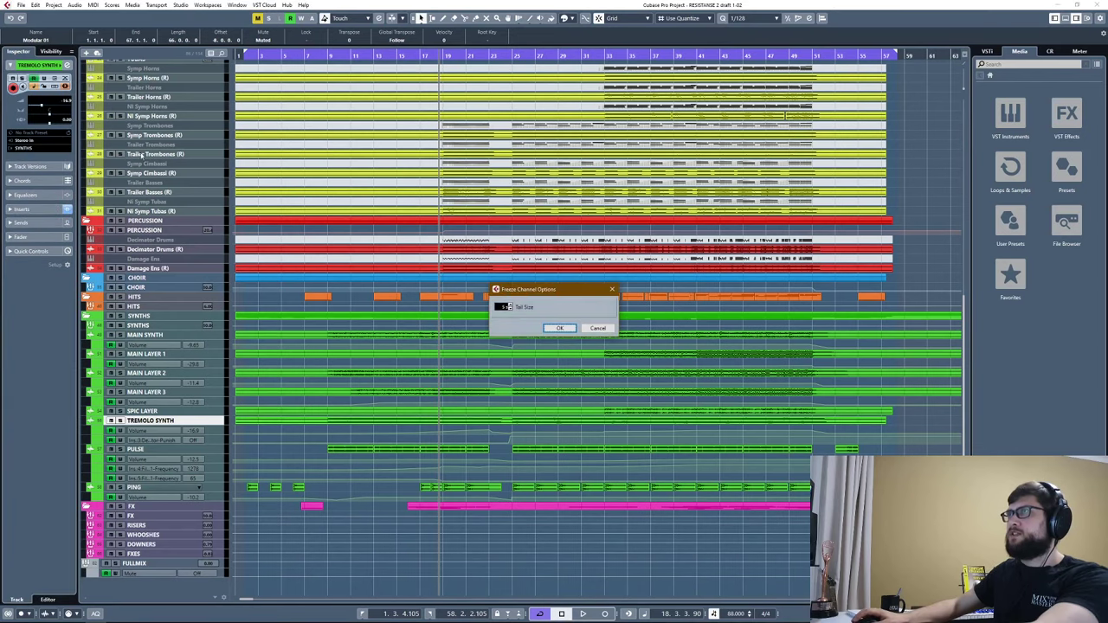
click(597, 329)
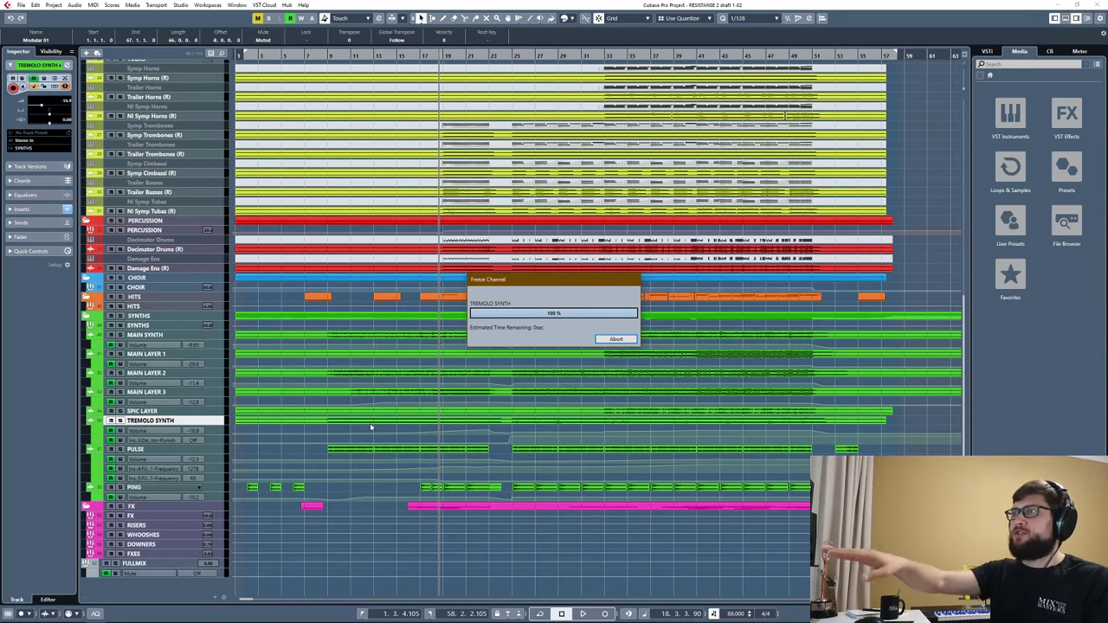
Check the PULSE track's insert effects and freeze its audio channel with the offered tail size.
click(198, 449)
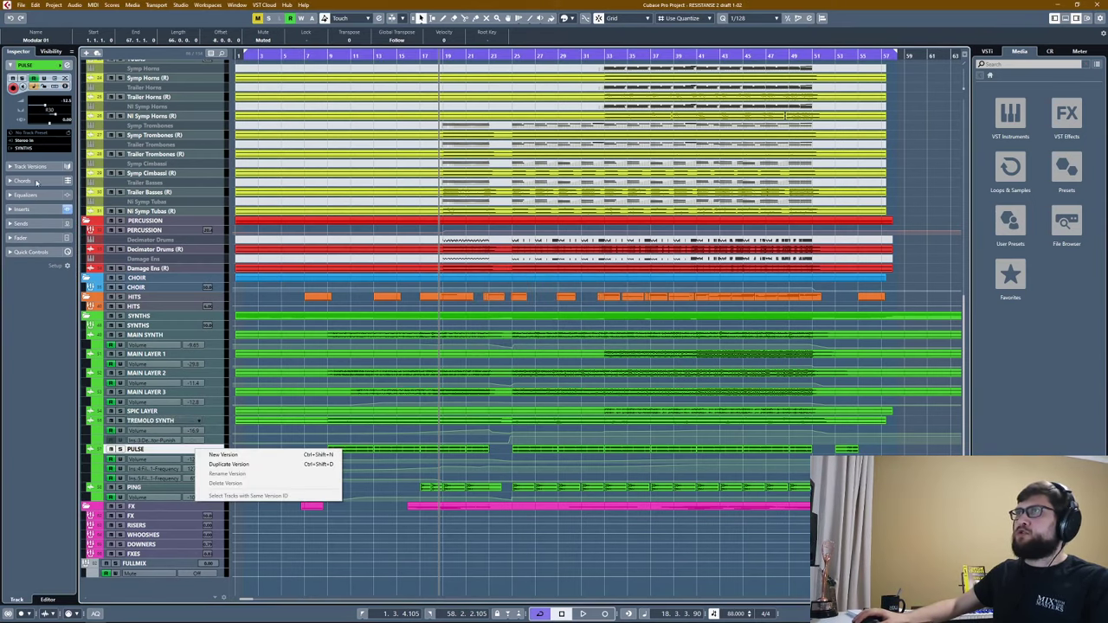
click(30, 209)
click(30, 209)
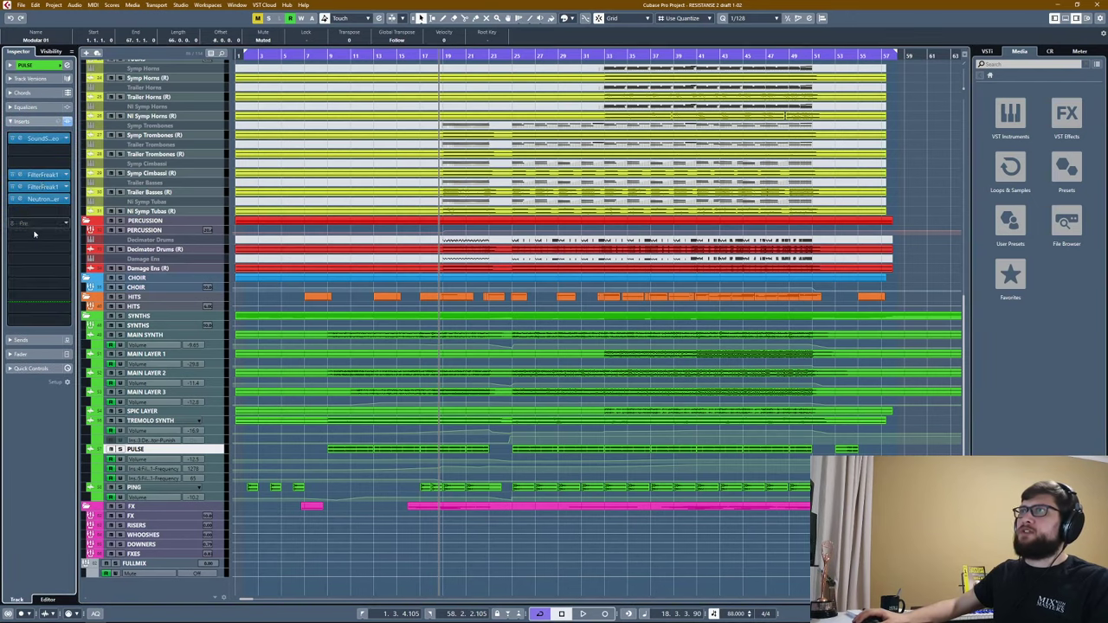
click(44, 121)
click(65, 87)
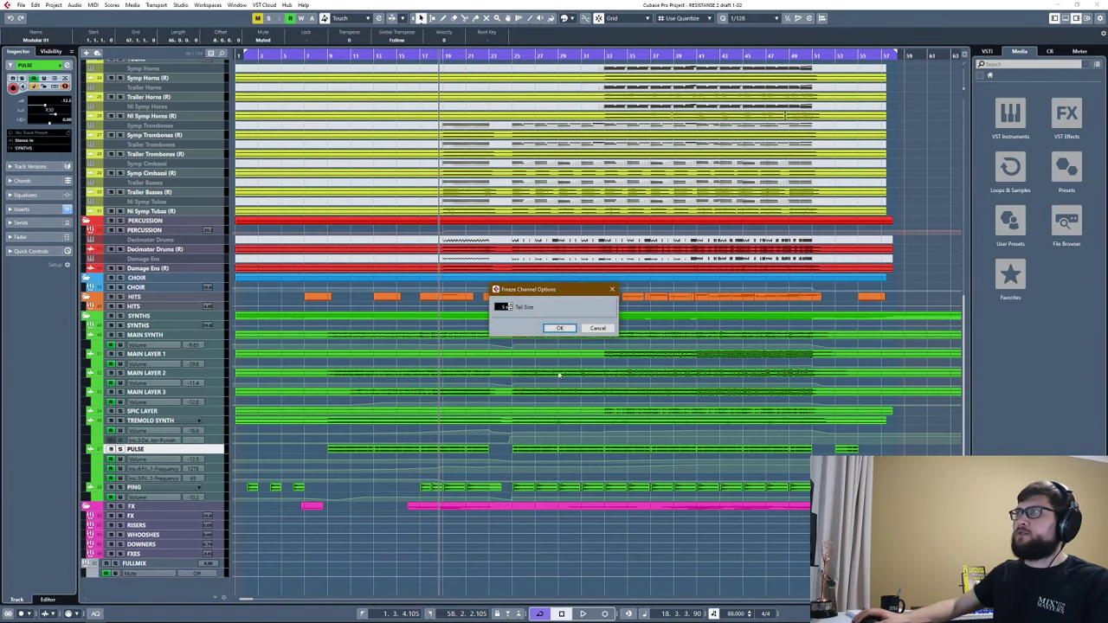
click(561, 329)
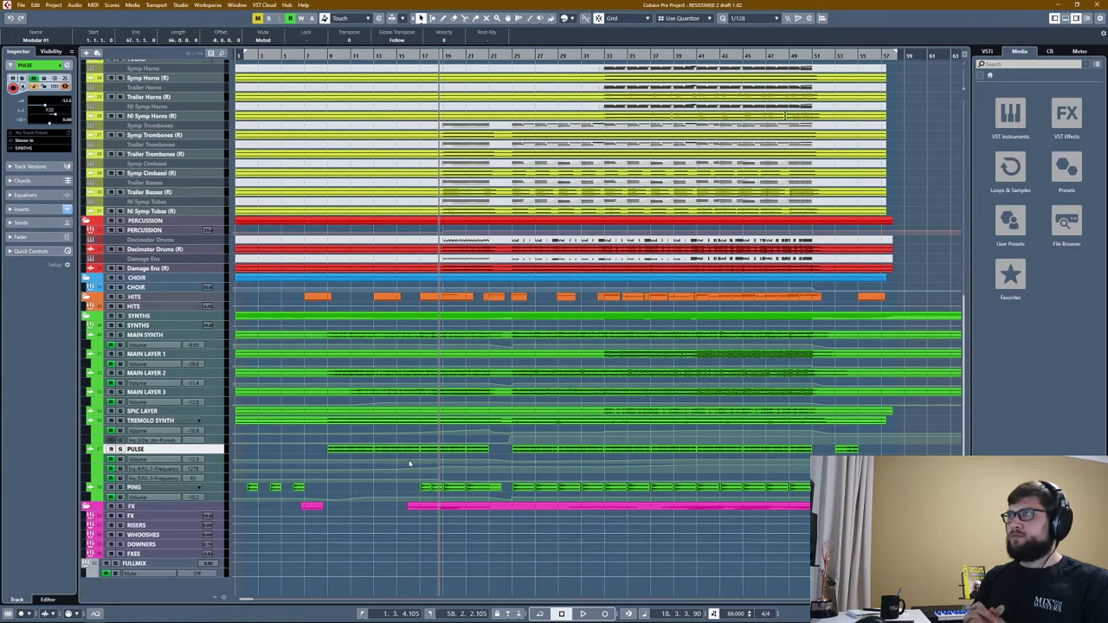
key(KP_Divide)
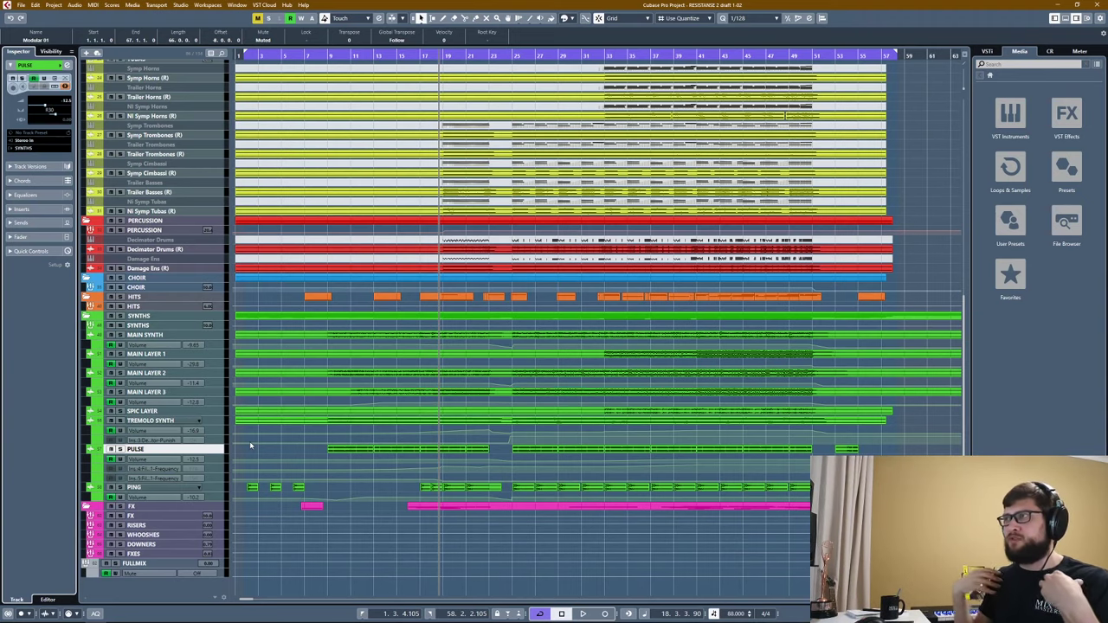
Make the hidden BRAAMS 1, BRAAMS 2 and BRAAMS 3 tracks of the SYNTHS group visible in the arrangement.
scroll(402, 181, right, 1)
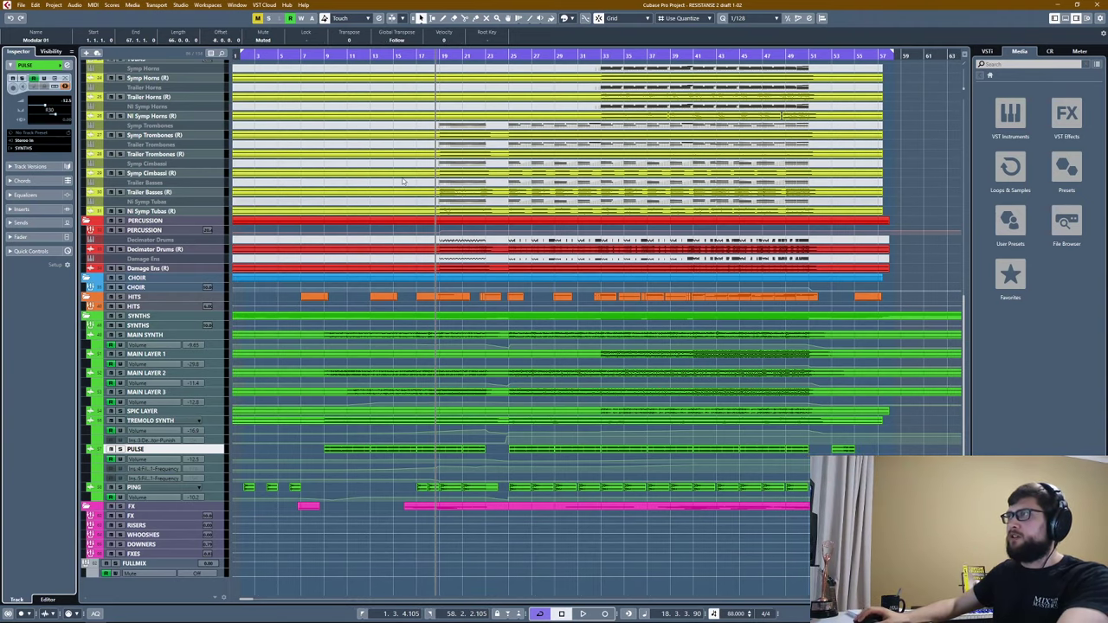
click(304, 57)
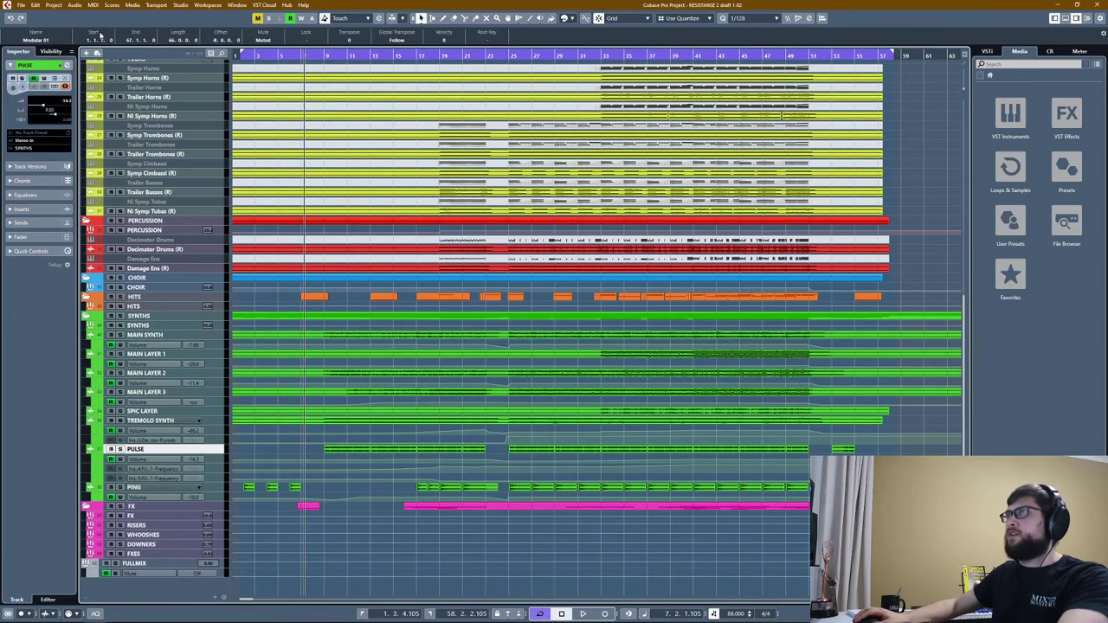
click(51, 51)
scroll(17, 405, down, 10)
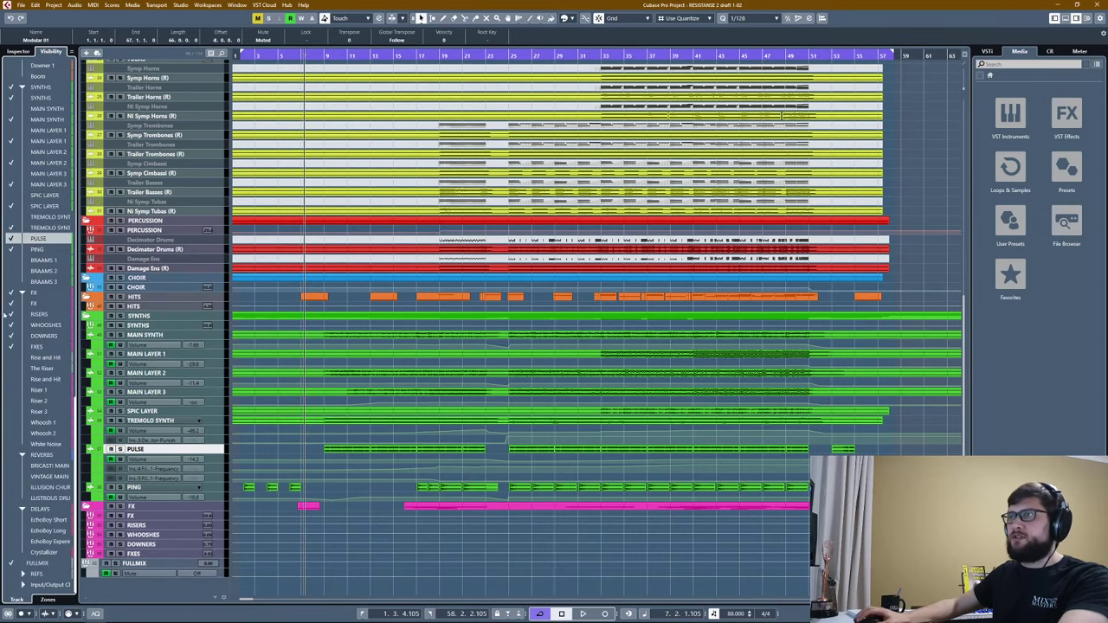
click(12, 260)
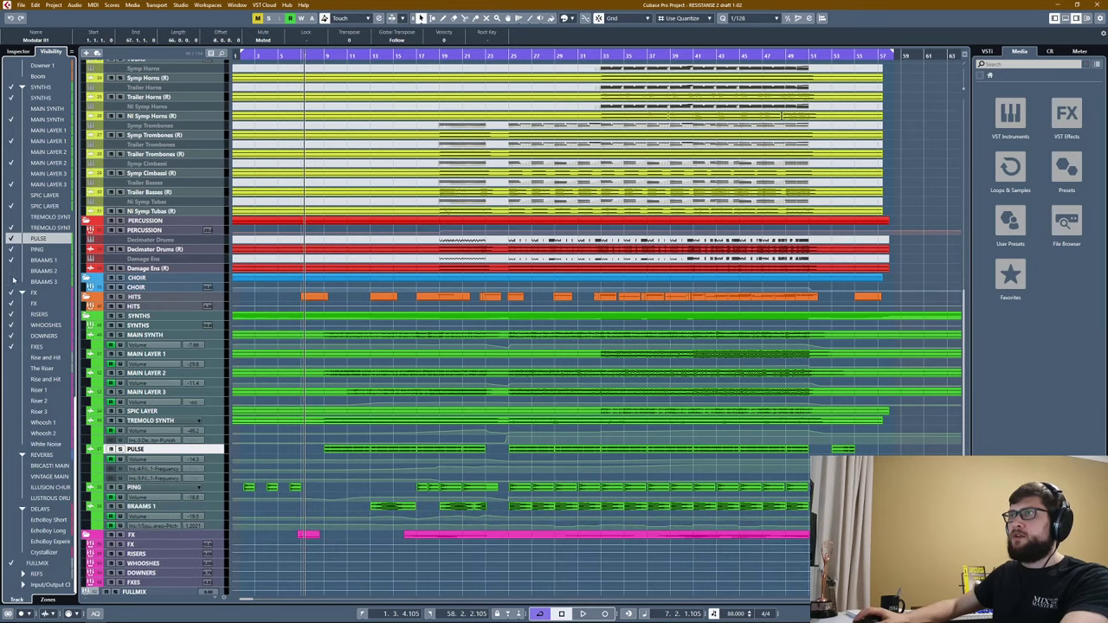
click(12, 270)
click(12, 282)
scroll(374, 390, down, 3)
key(h)
key(h)
key(h)
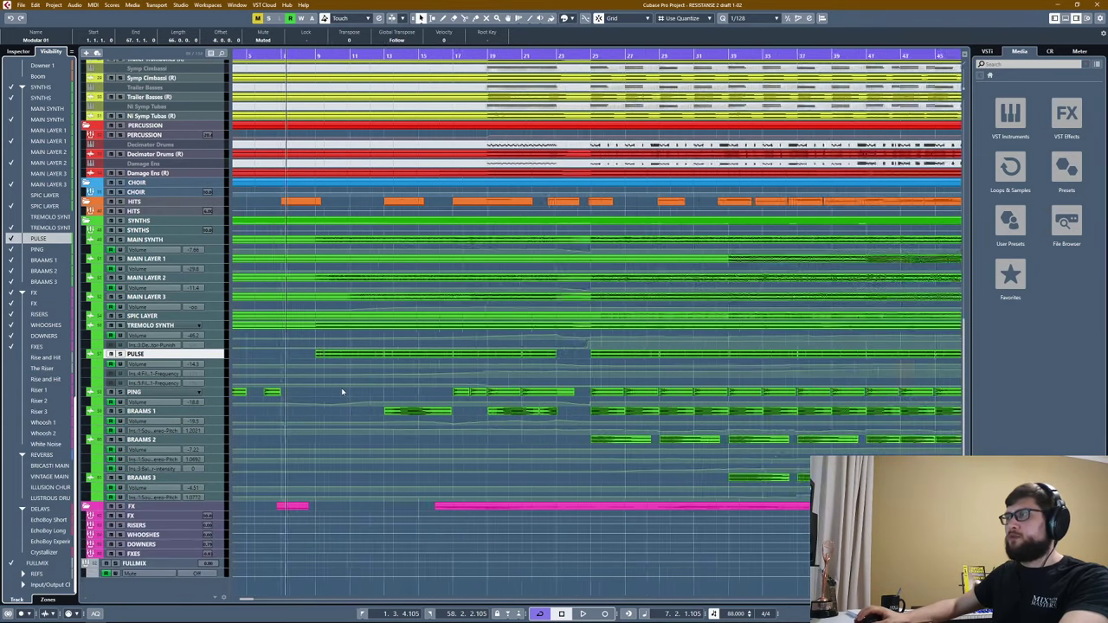
Solo BRAAMS 1, switch the solo to MAIN SYNTH, and audition the passage from bar 8.
key(g)
key(g)
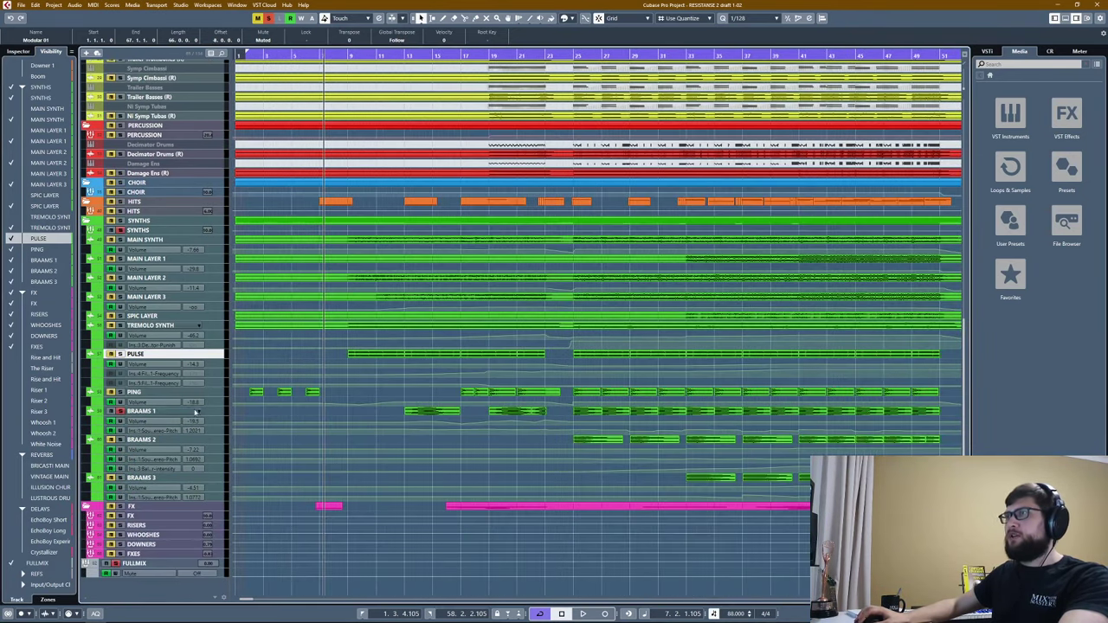
click(391, 58)
key(h)
click(333, 55)
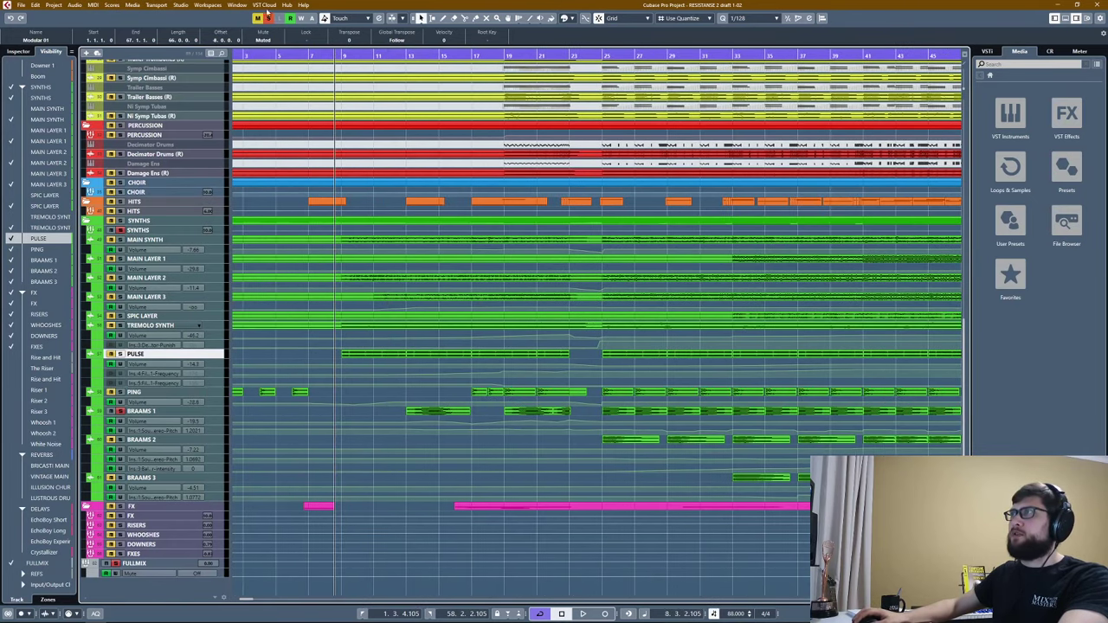
key(space)
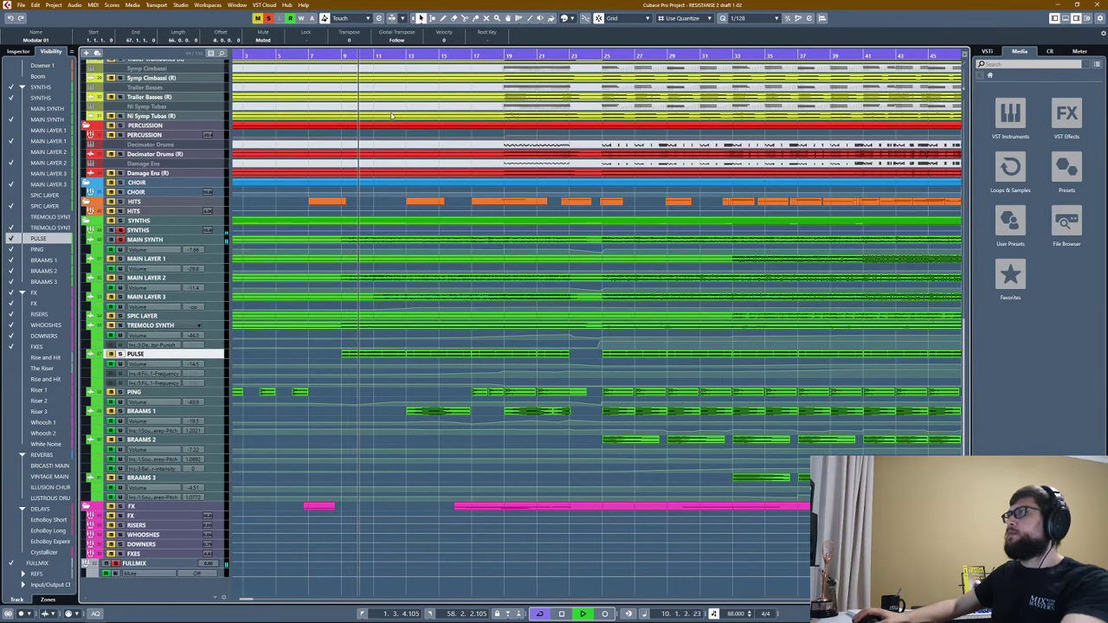
key(space)
Audition the soloed MAIN SYNTH from bar 12 in short passages, clear the solo, and return to bar 9.
click(396, 54)
key(h)
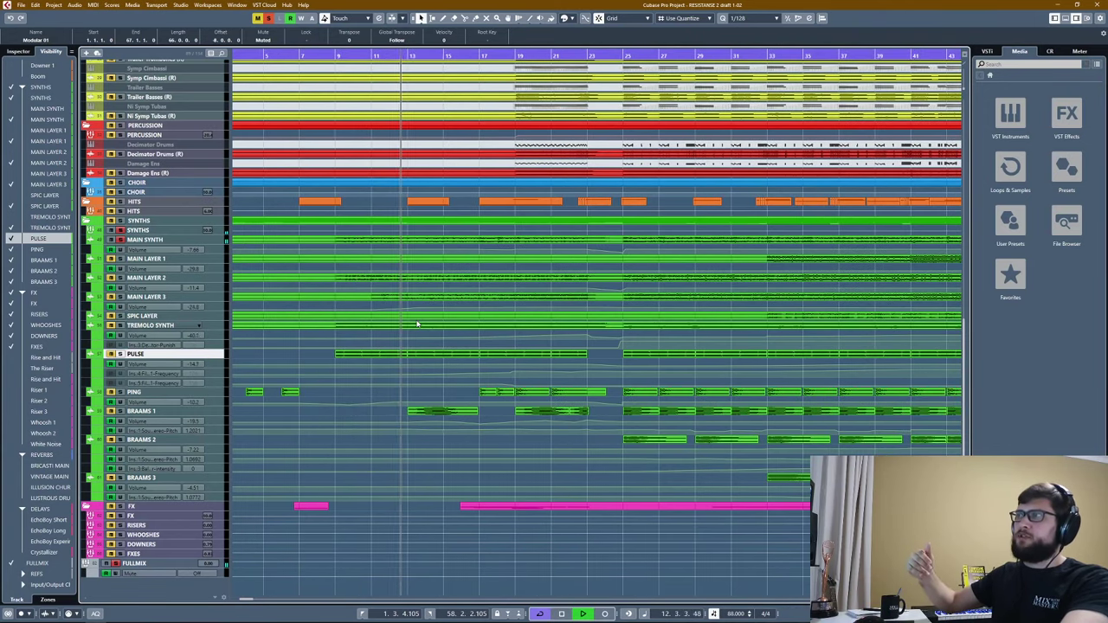
key(space)
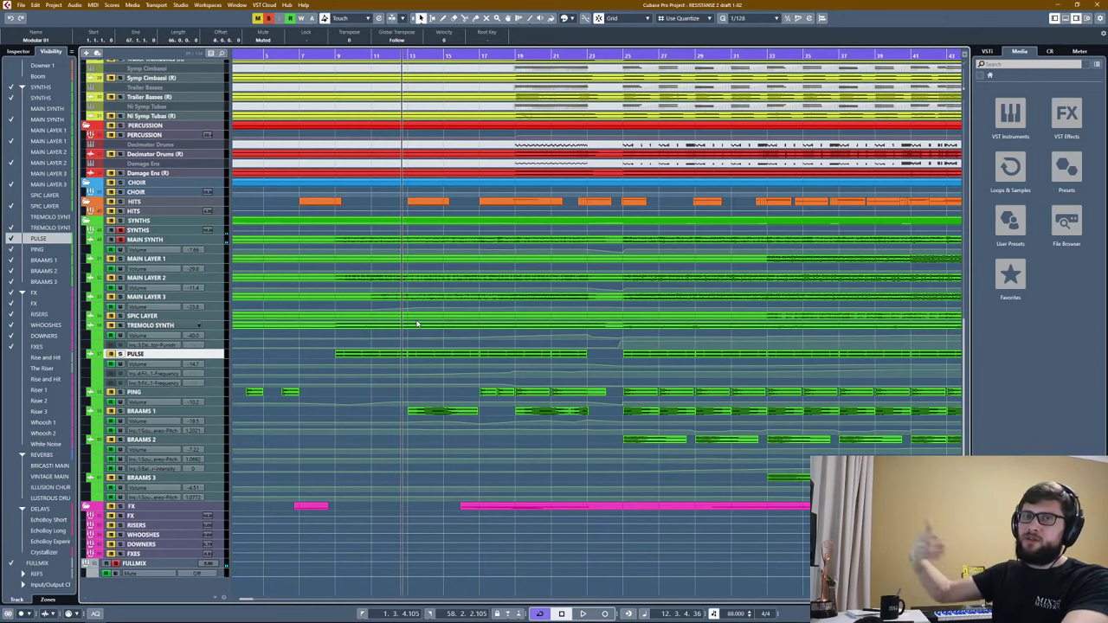
key(space)
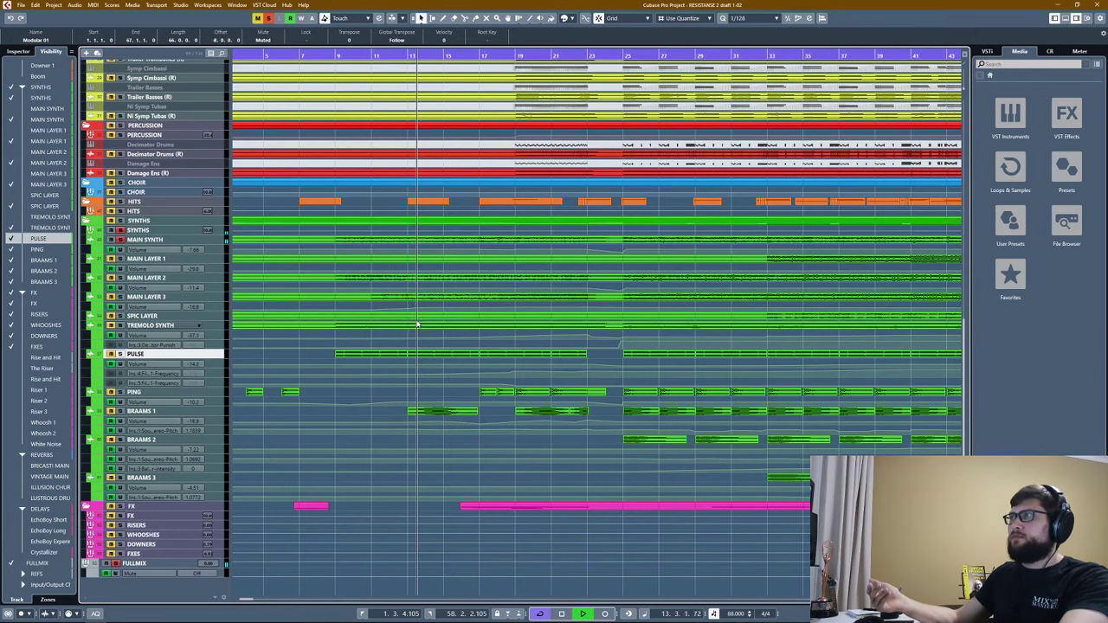
key(space)
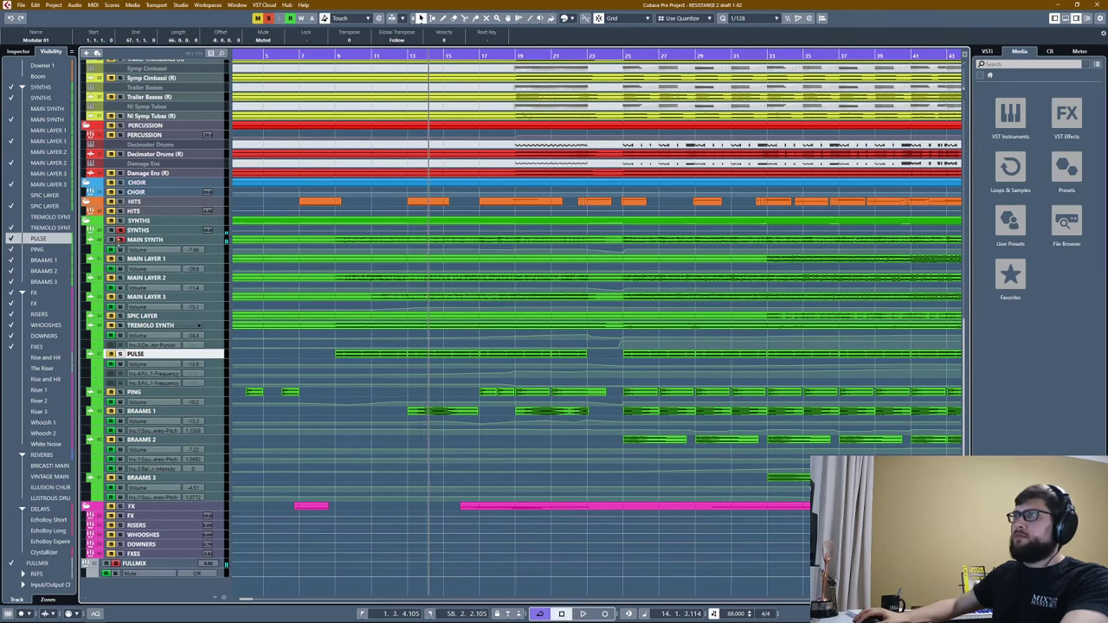
click(338, 56)
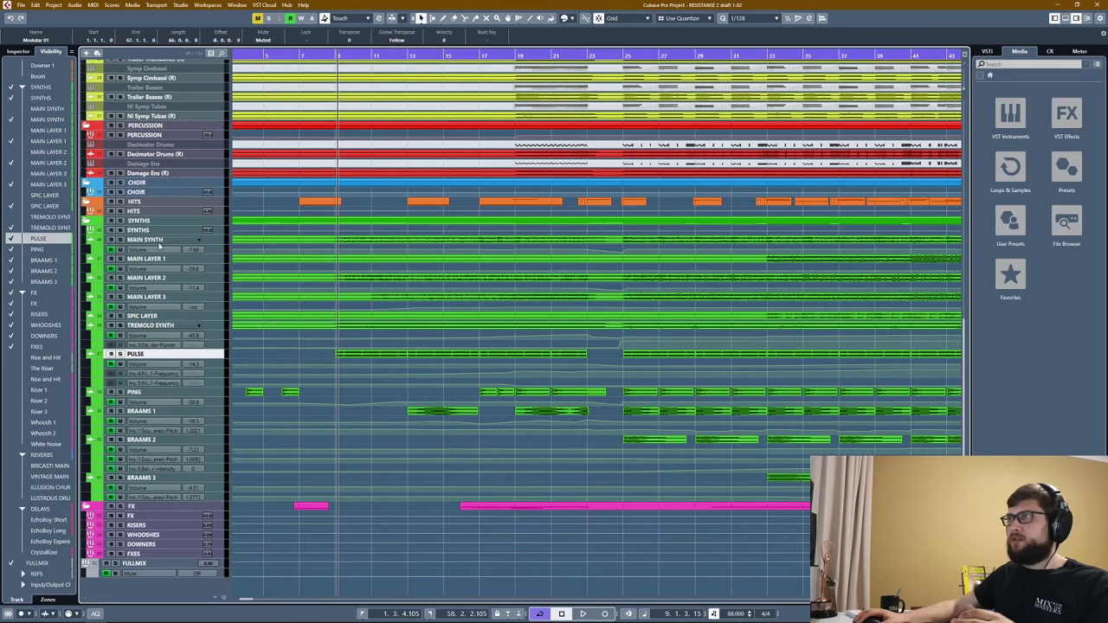
click(149, 232)
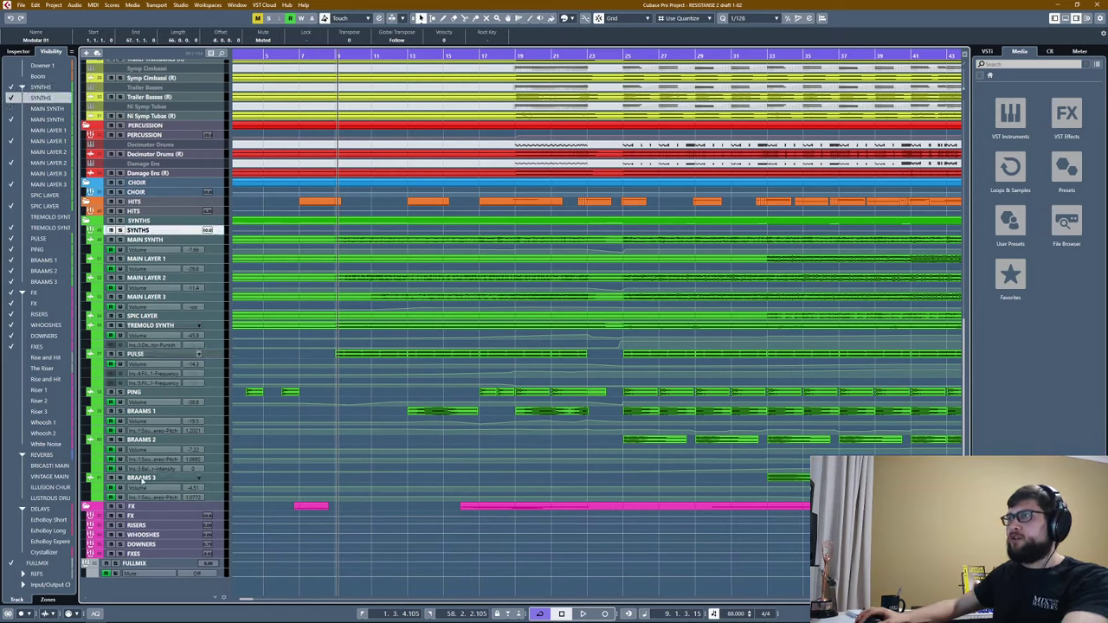
shift+click(140, 478)
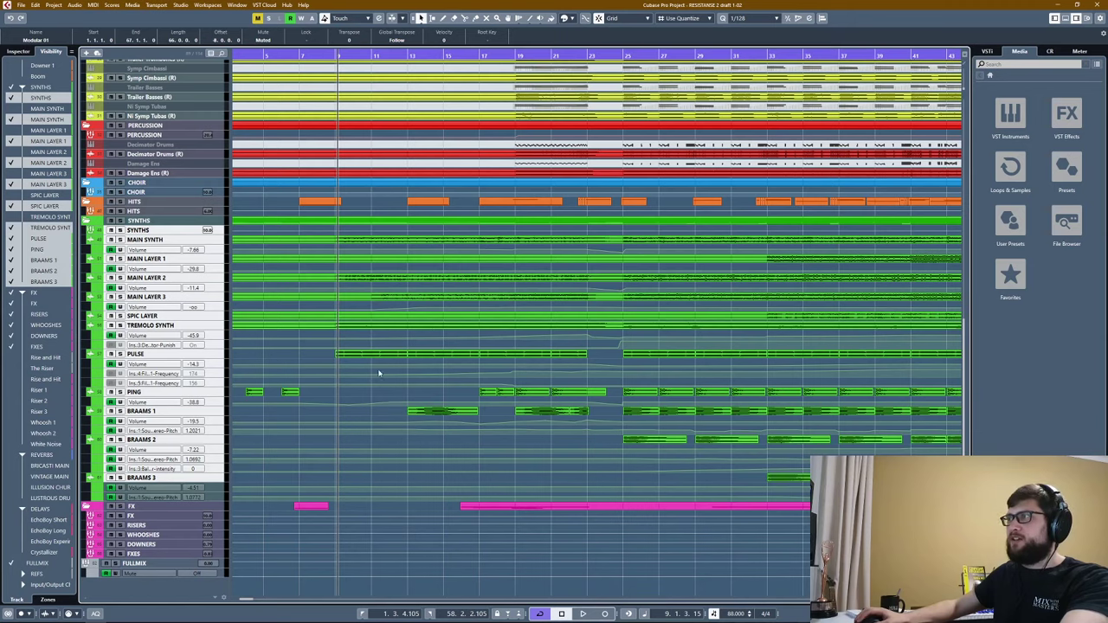
click(403, 56)
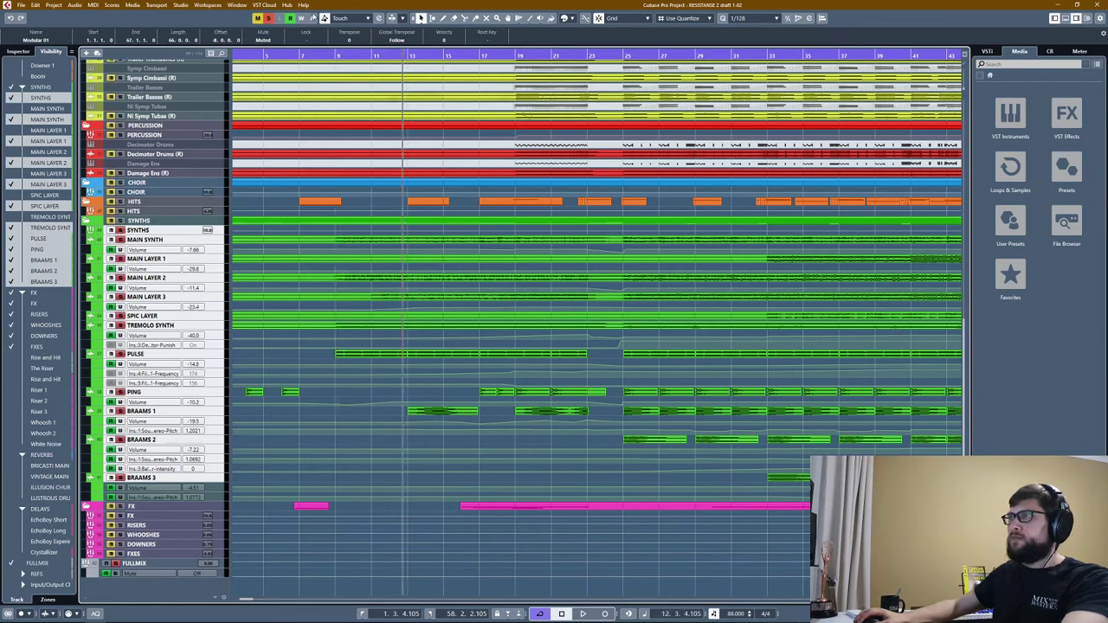
click(268, 18)
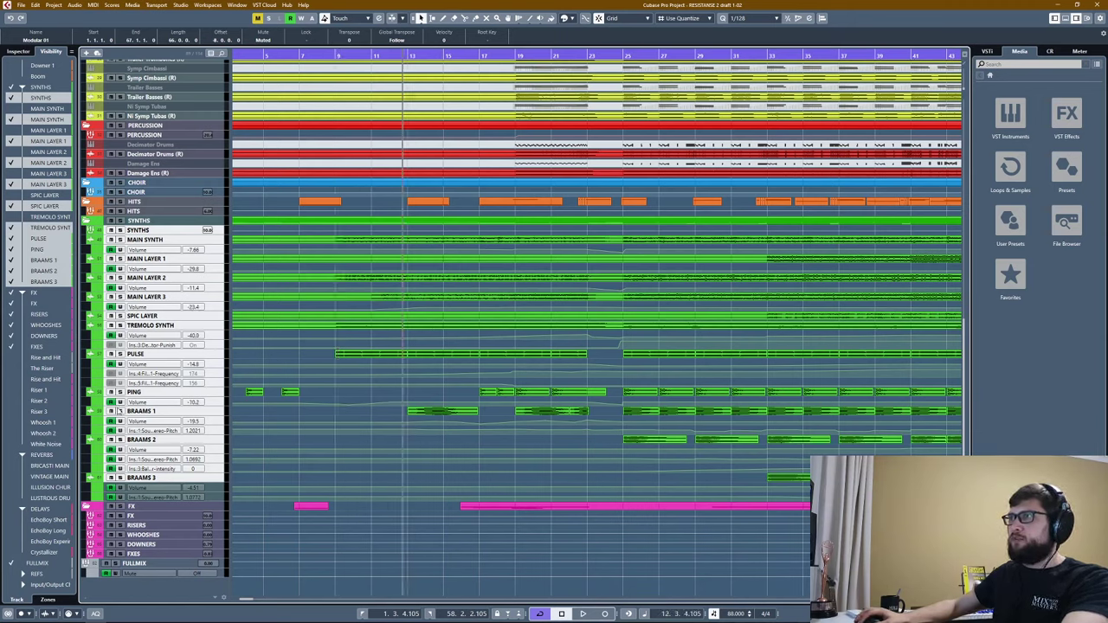
Solo and enlarge the BRAAMS 1 track, and audition its first braam clip starting at bar 13.
click(151, 412)
key(space)
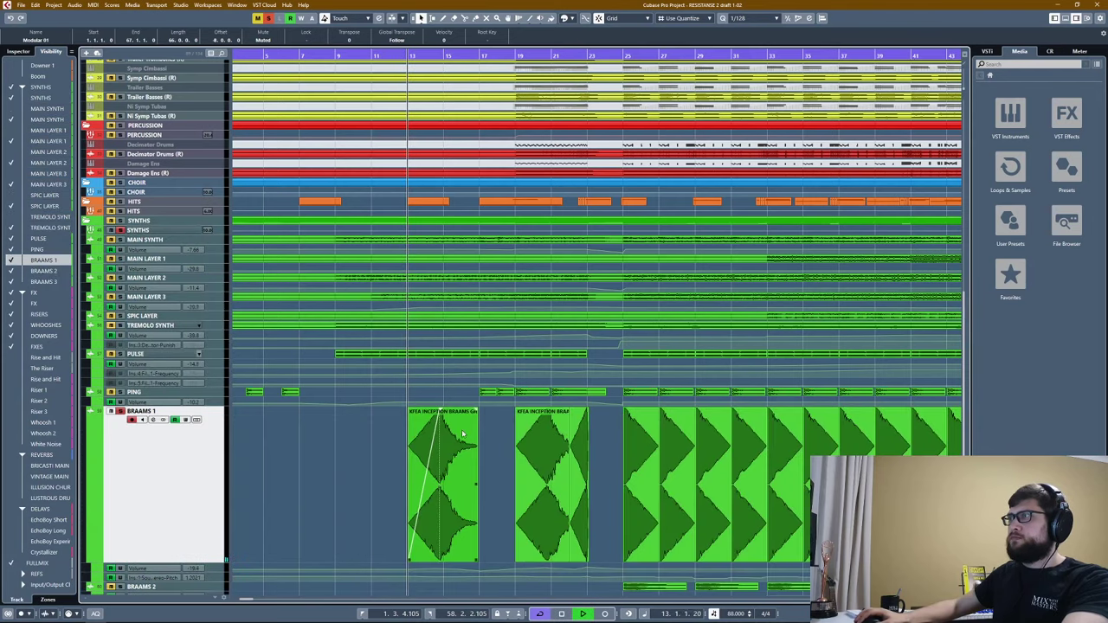
scroll(458, 433, up, 4)
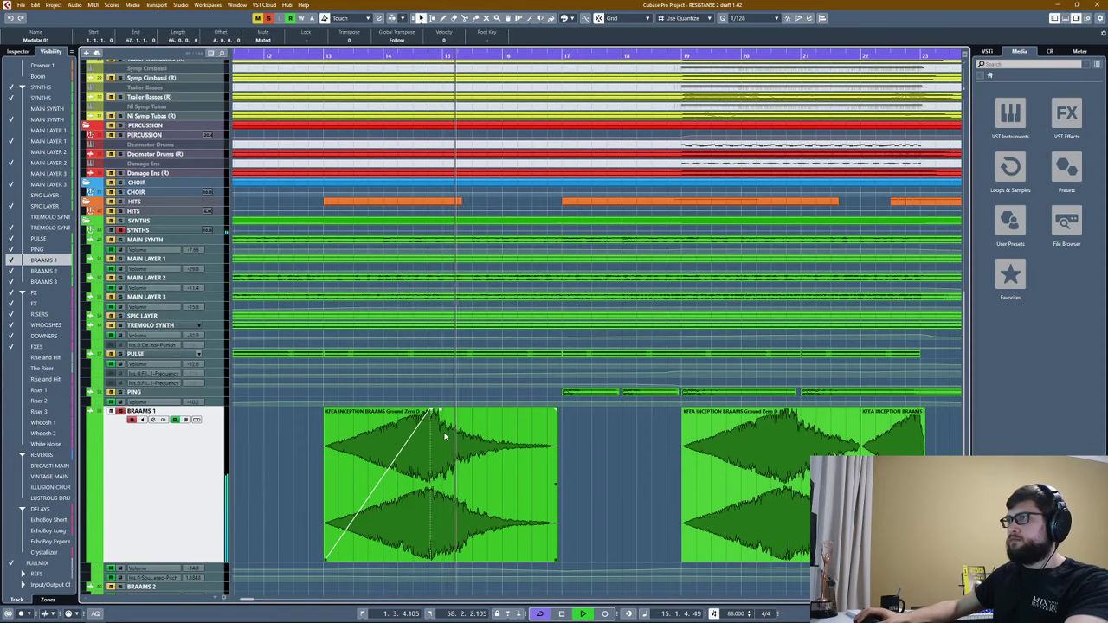
scroll(445, 435, down, 4)
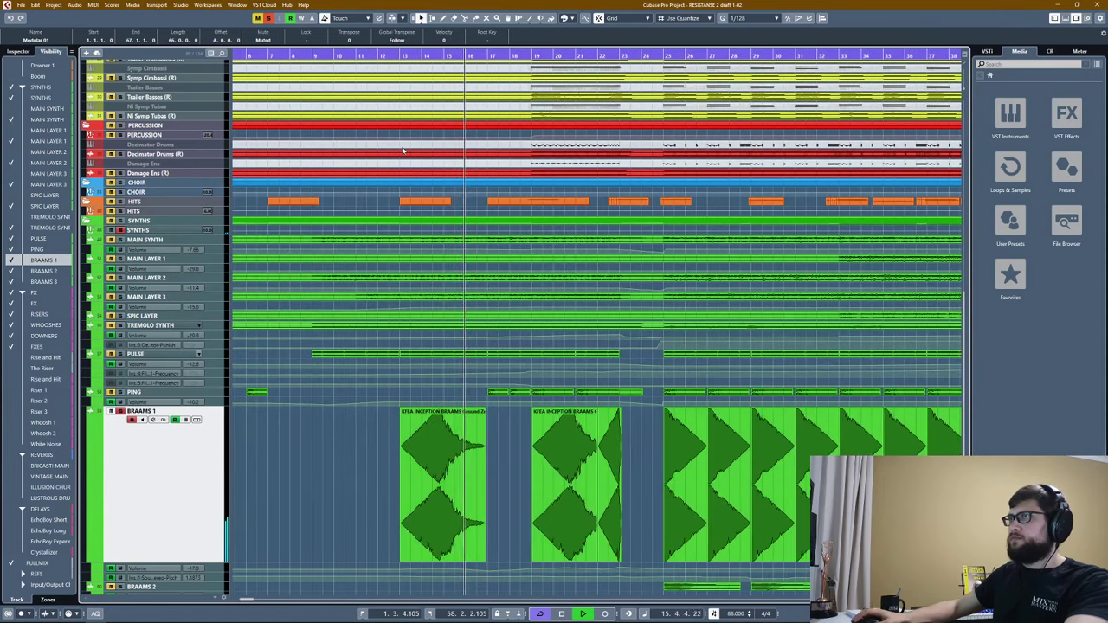
key(space)
click(181, 410)
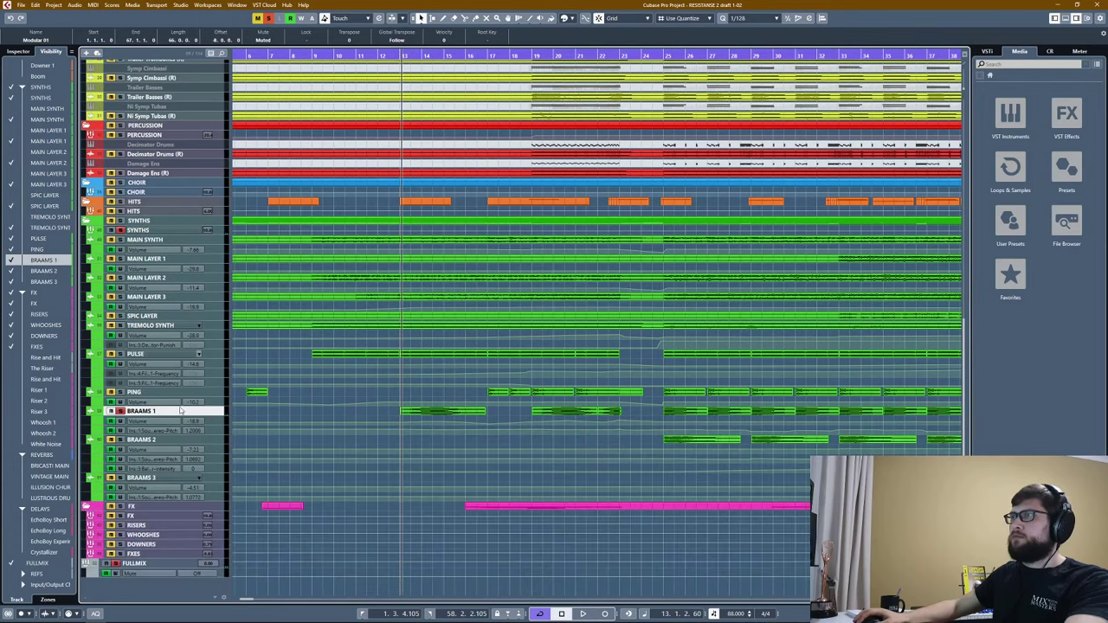
Show the BRAAMS 1 insert effects and inspect the SoundShifter Pitch Stereo plug-in's settings.
click(18, 52)
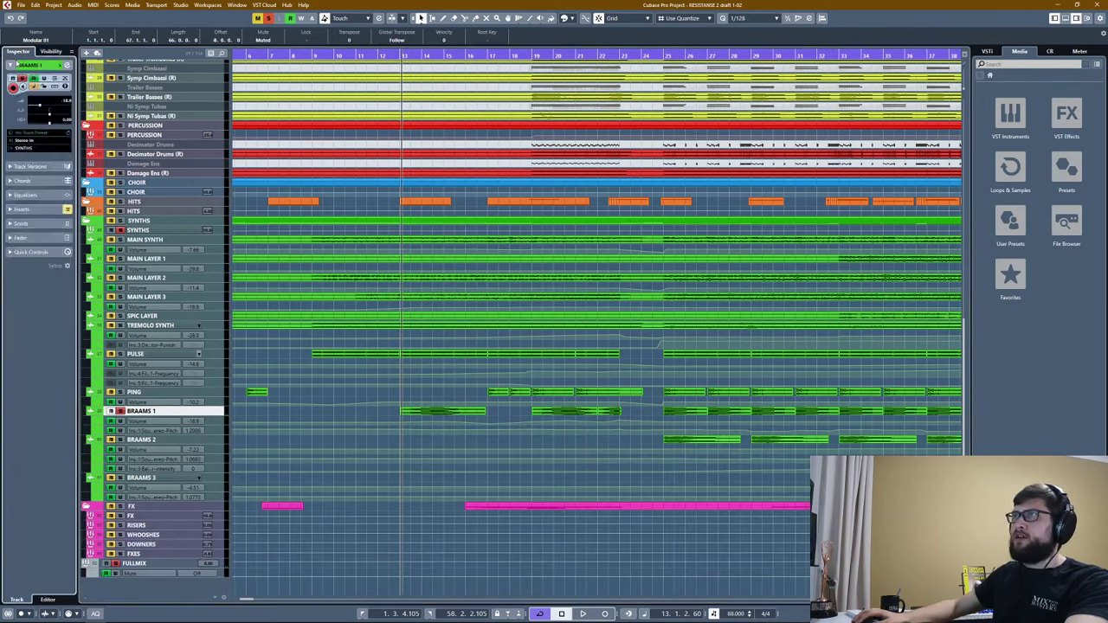
click(33, 207)
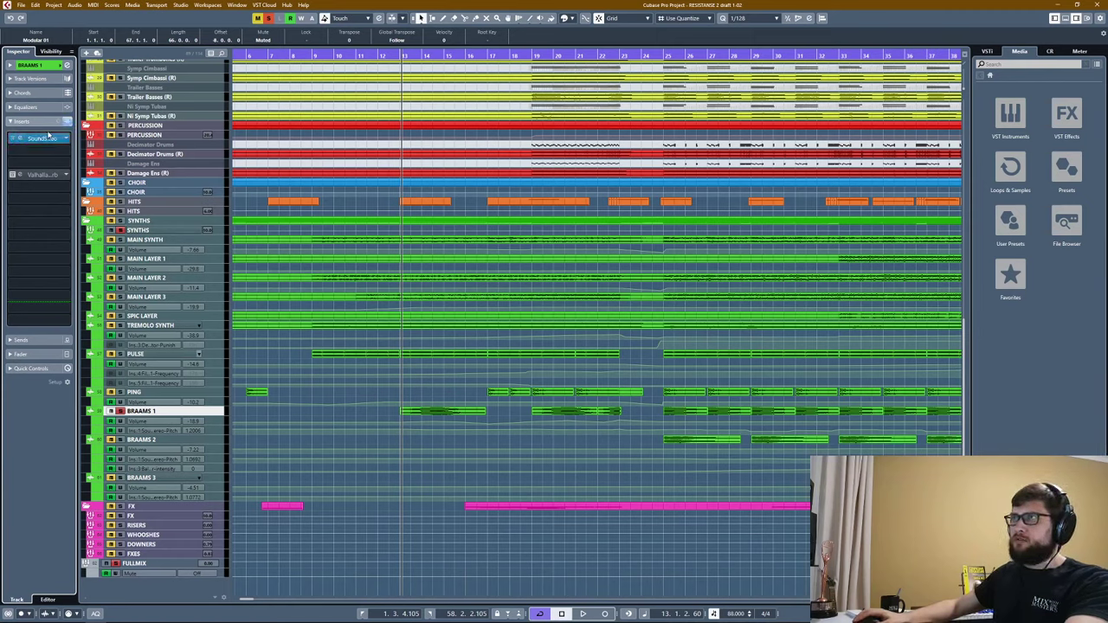
click(41, 138)
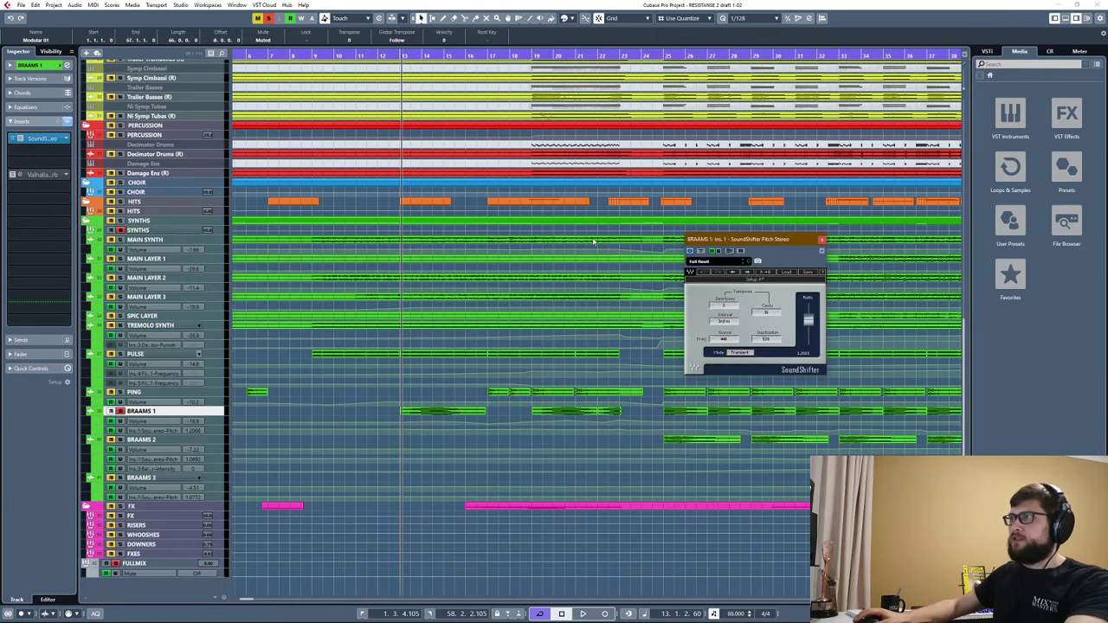
click(821, 240)
Enlarge the SoundShifter pitch automation lane of BRAAMS 1 and examine its curve around bars 13 to 15.
drag(211, 436, 259, 592)
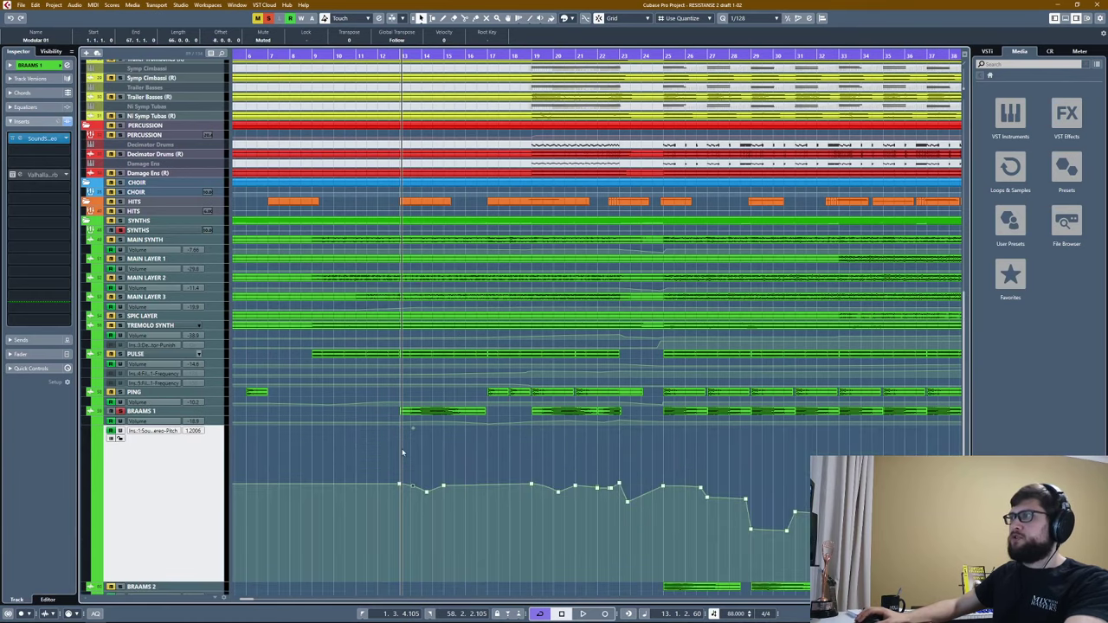
key(h)
key(h)
key(h)
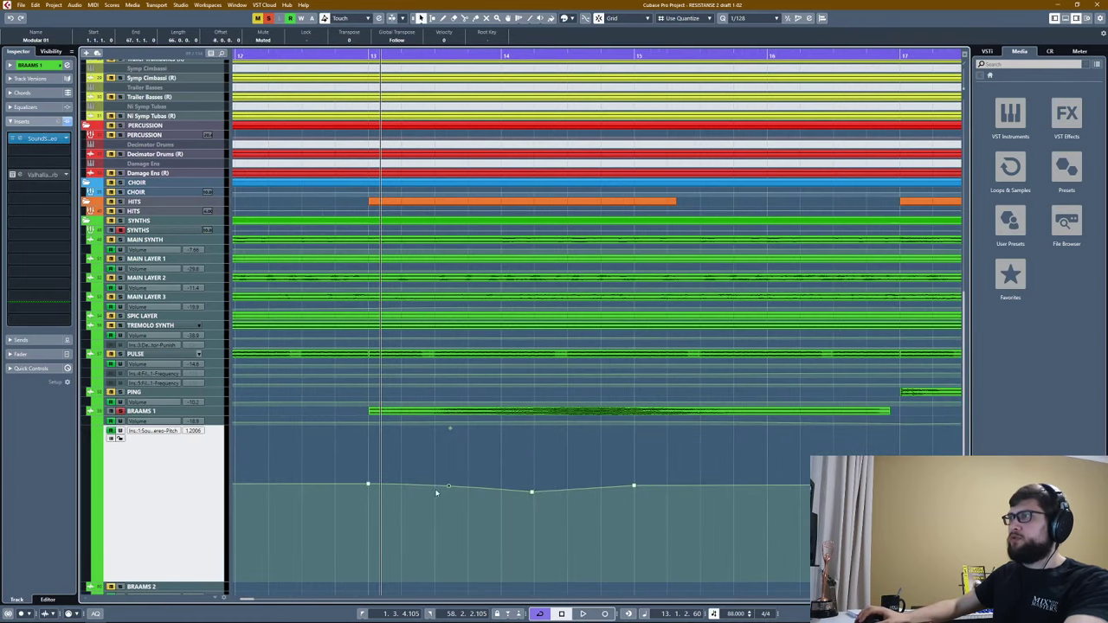
Audition BRAAMS 1 from just before bar 13 while following its pitch automation curve.
click(362, 55)
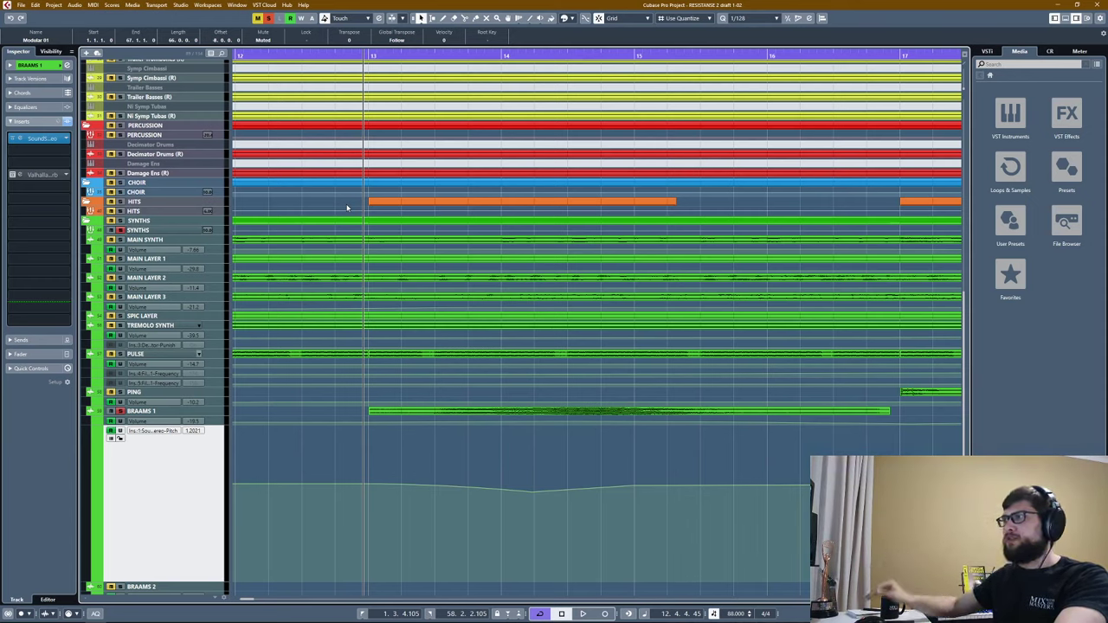
key(space)
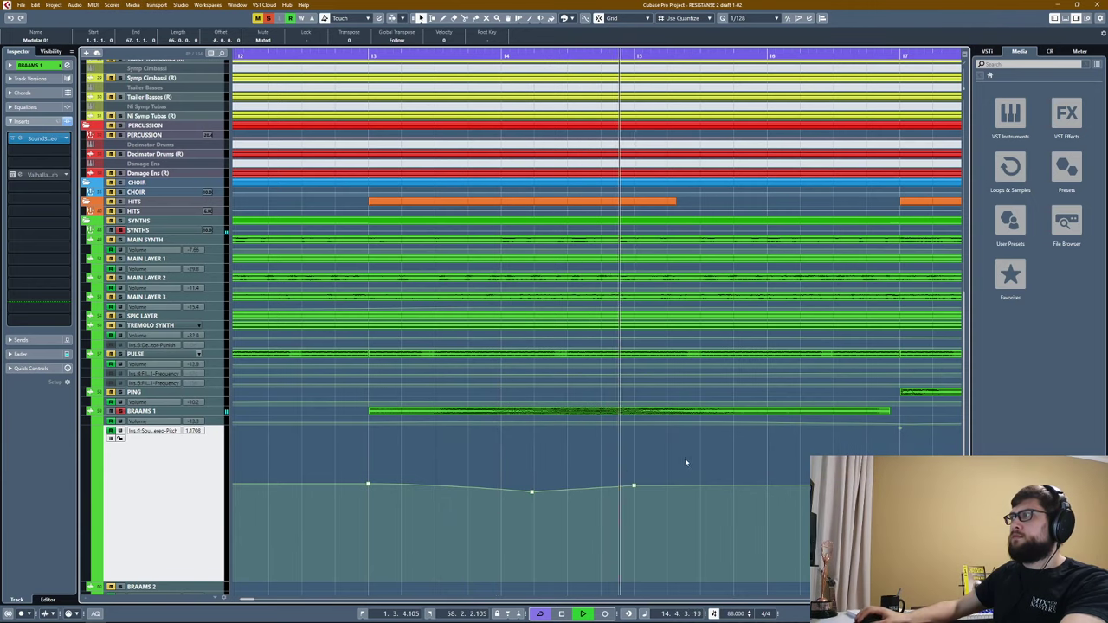
key(g)
key(g)
key(g)
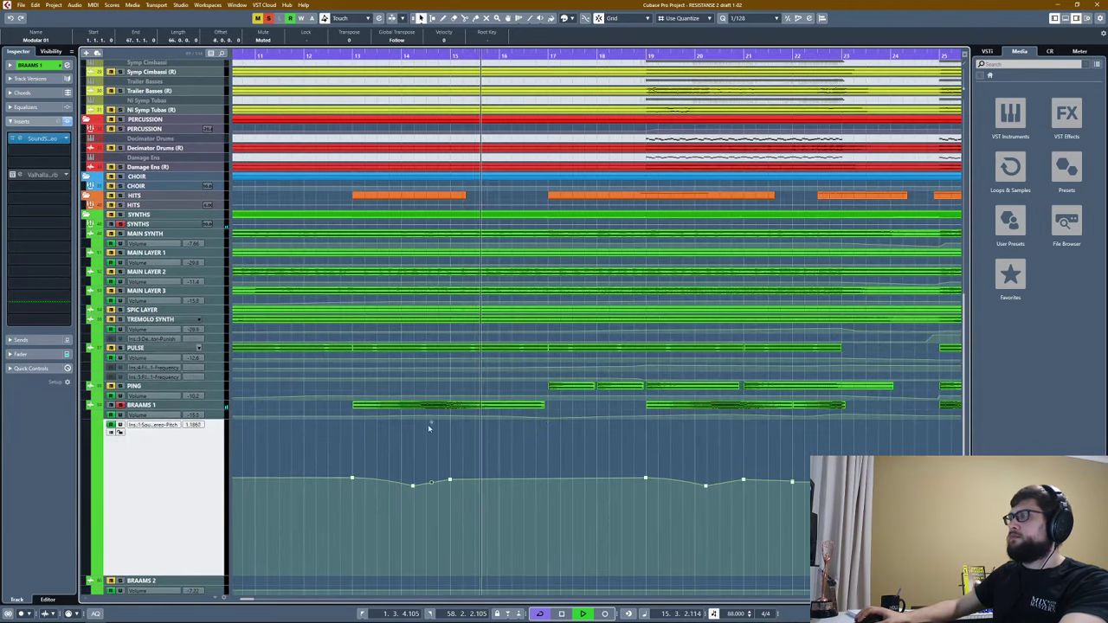
Inspect the ValhallaVintageVerb settings on BRAAMS 1 and take that insert out of bypass.
click(343, 53)
click(39, 176)
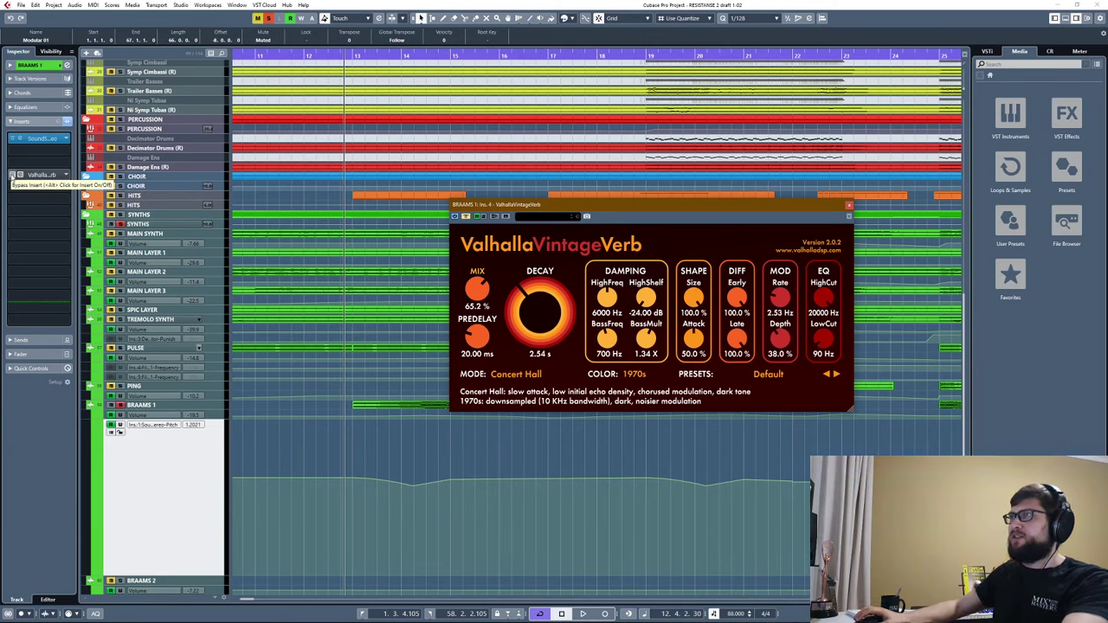
click(11, 176)
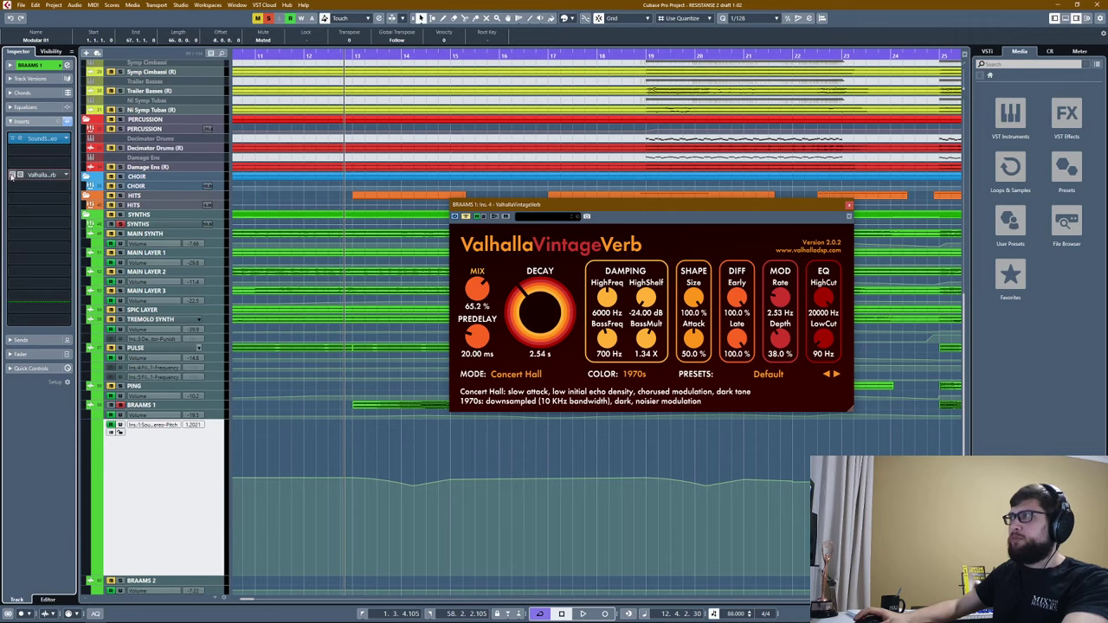
click(849, 206)
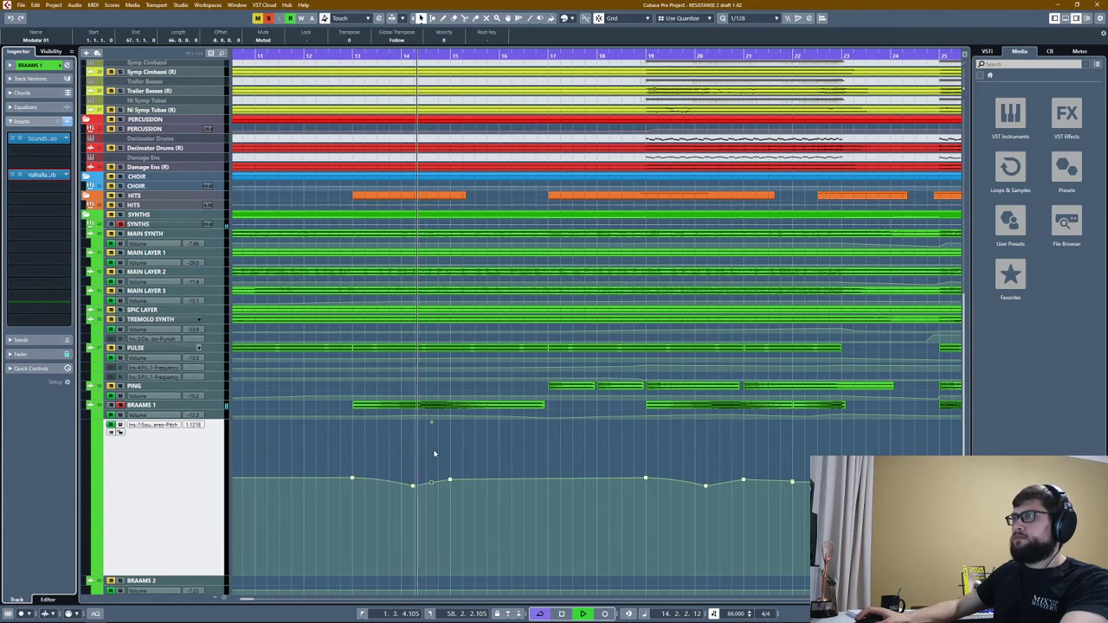
Audition the first BRAAMS 1 clip with its reverb active, following the pitch automation past bar 15.
scroll(472, 445, right, 1)
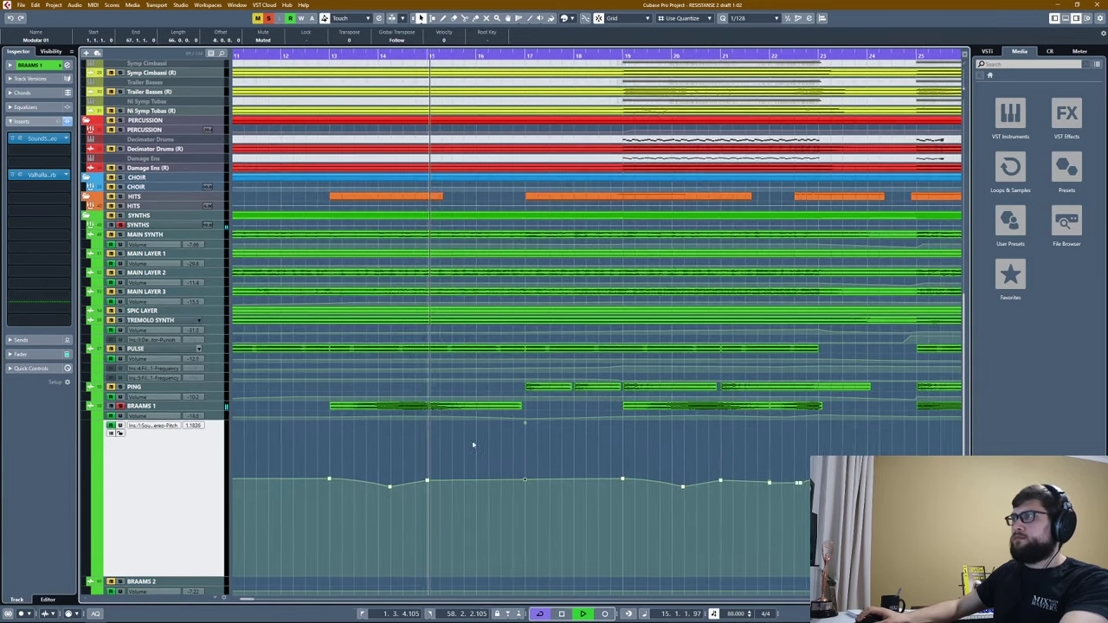
scroll(472, 445, down, 2)
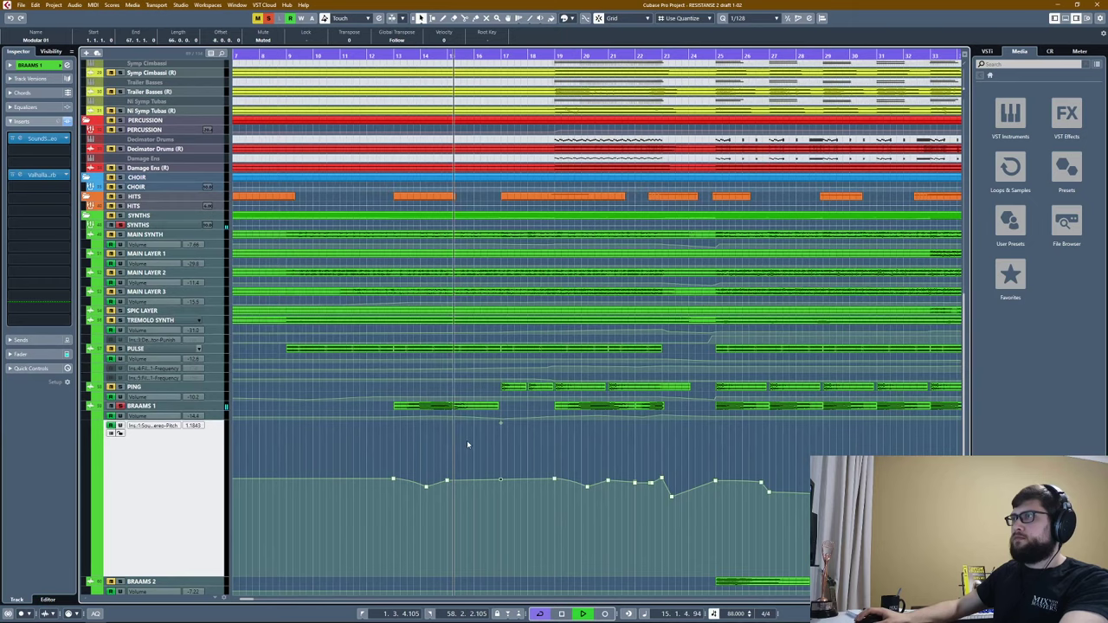
key(space)
Solo MAIN SYNTH through PING together with BRAAMS 1 and play them from just before bar 13.
click(392, 57)
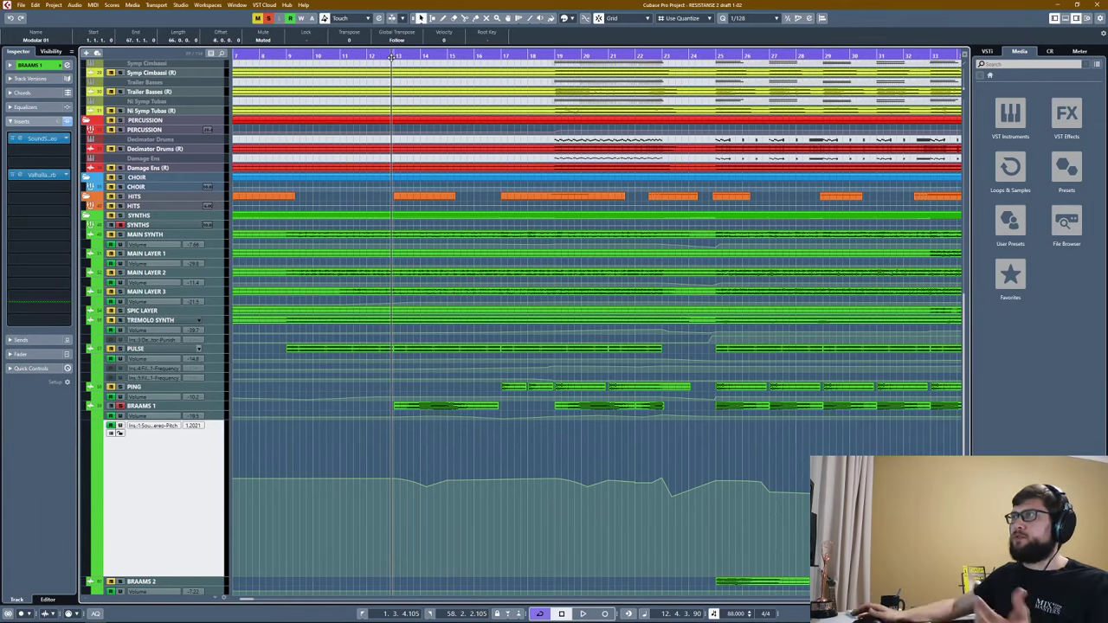
click(148, 236)
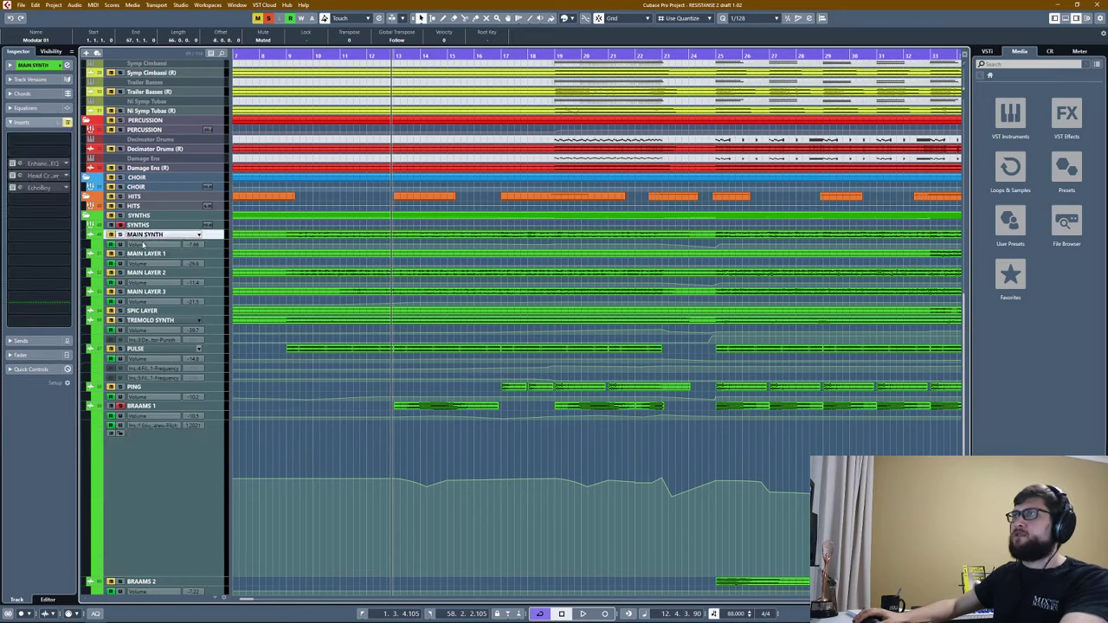
shift+click(147, 389)
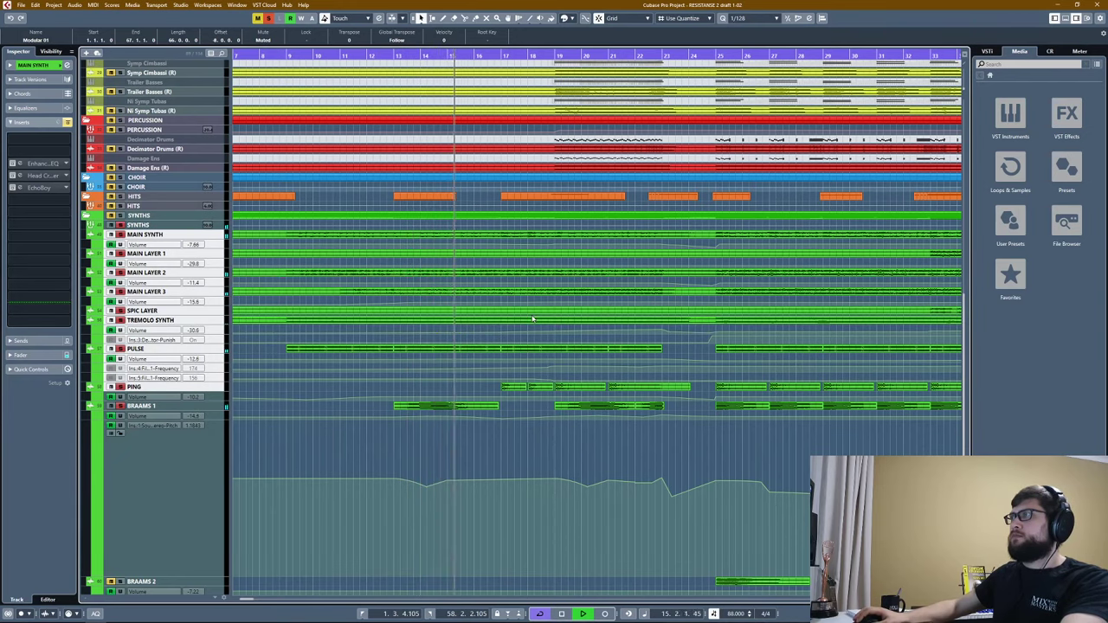
drag(546, 329, 449, 319)
scroll(449, 318, down, 2)
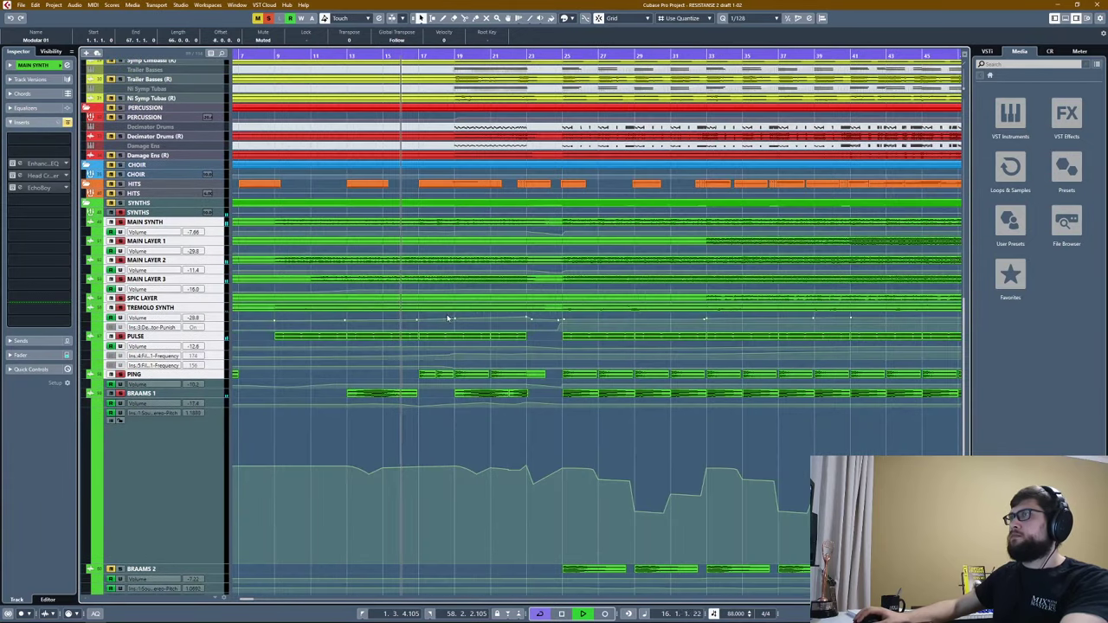
Add the BRASS and PERCUSSION tracks to the solo, listen through the second braam from bar 19, and clear the solos.
click(139, 444)
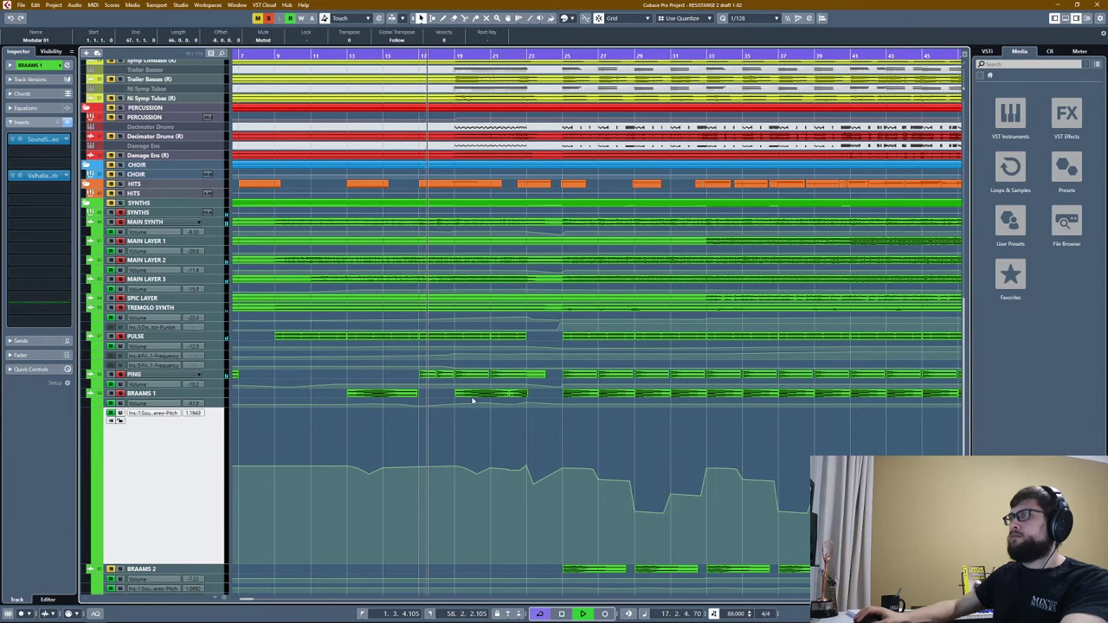
scroll(473, 400, up, 1)
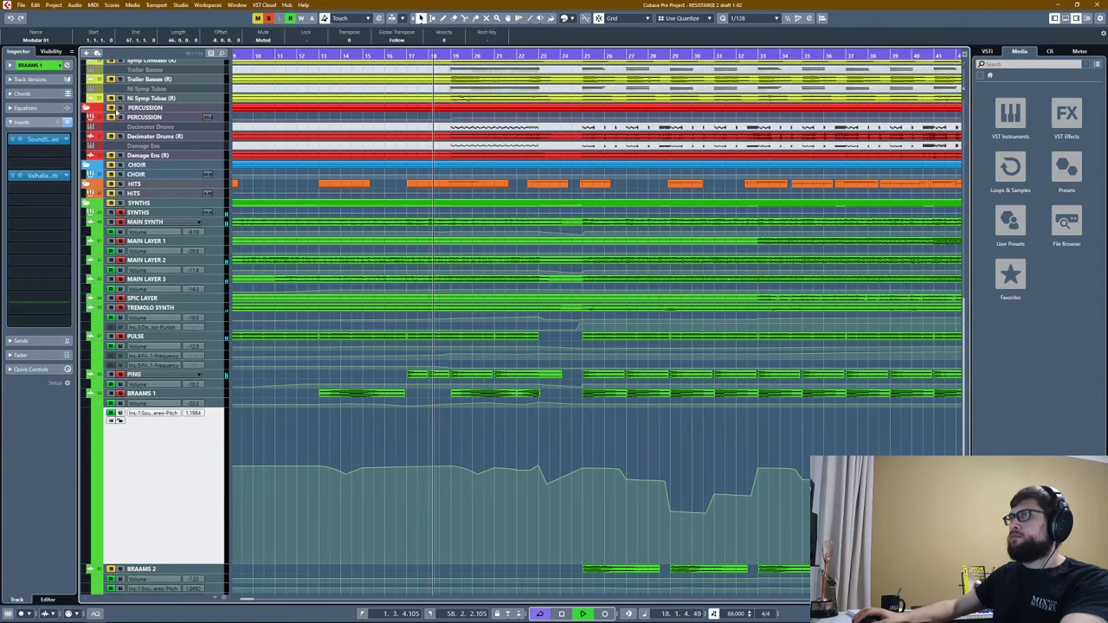
scroll(263, 135, up, 3)
scroll(263, 136, up, 3)
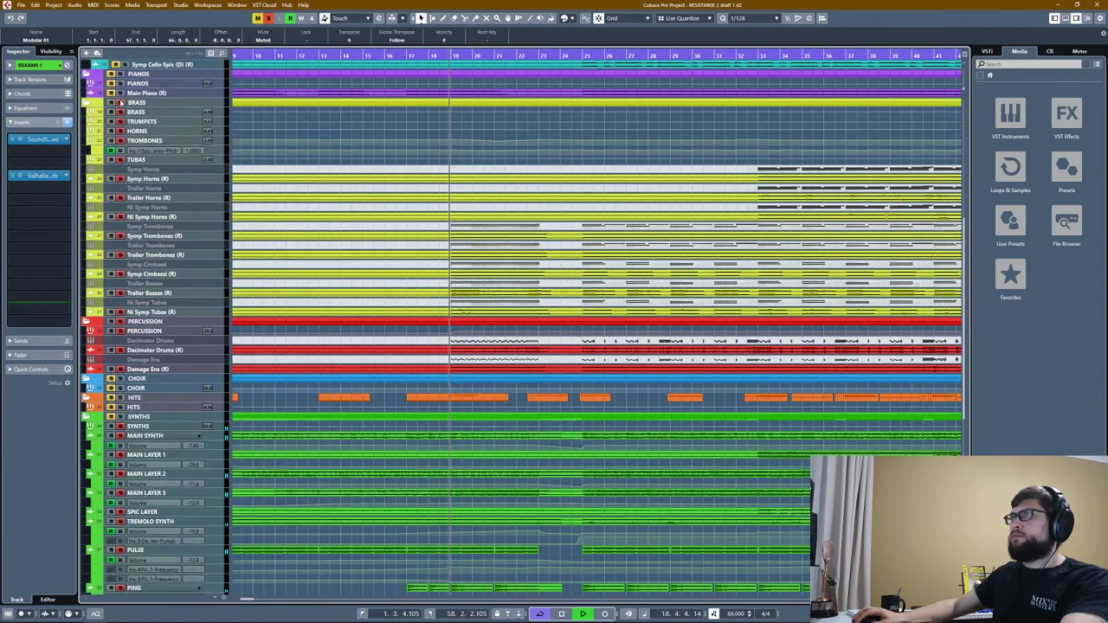
scroll(262, 184, down, 3)
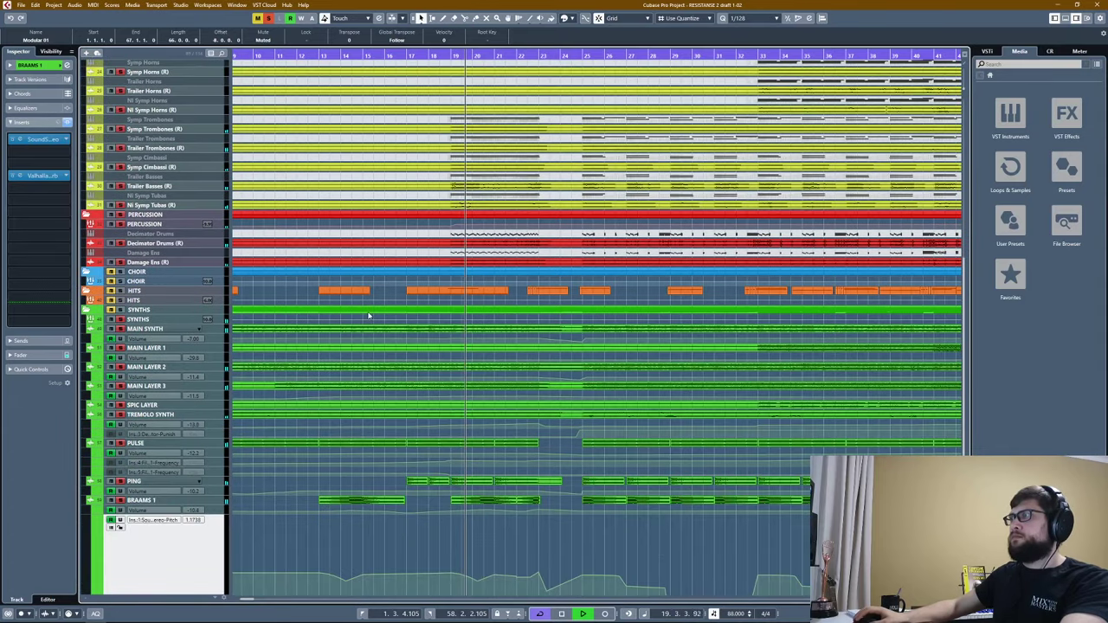
scroll(404, 408, down, 3)
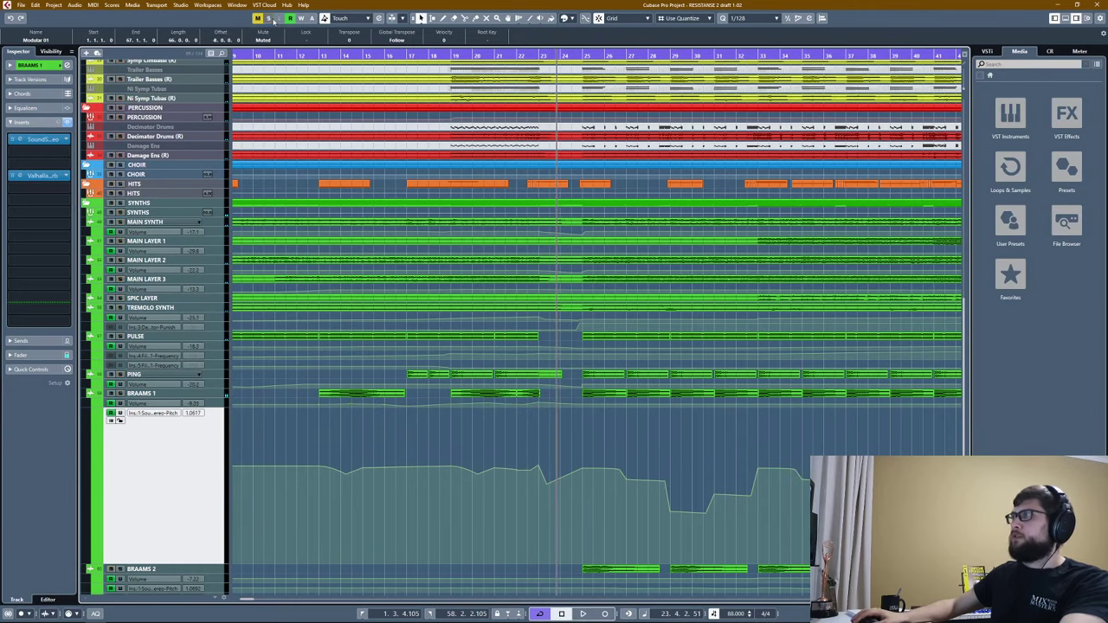
Audition MAIN SYNTH and BRAAMS 1 soloed from bar 25, and deactivate all solo states.
scroll(457, 215, down, 2)
scroll(457, 216, right, 3)
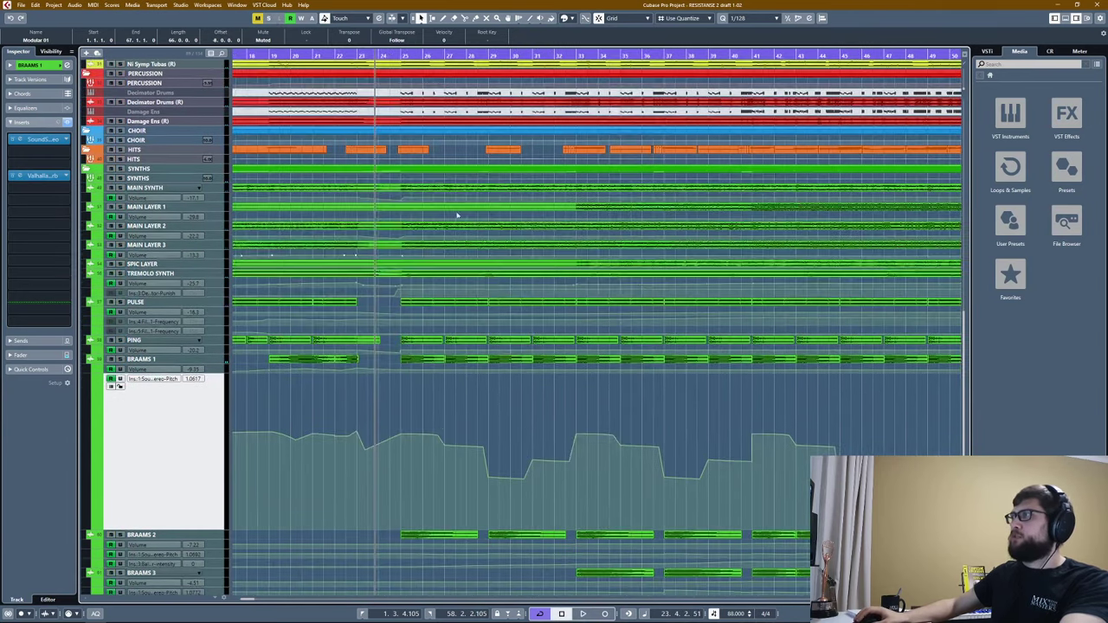
click(402, 53)
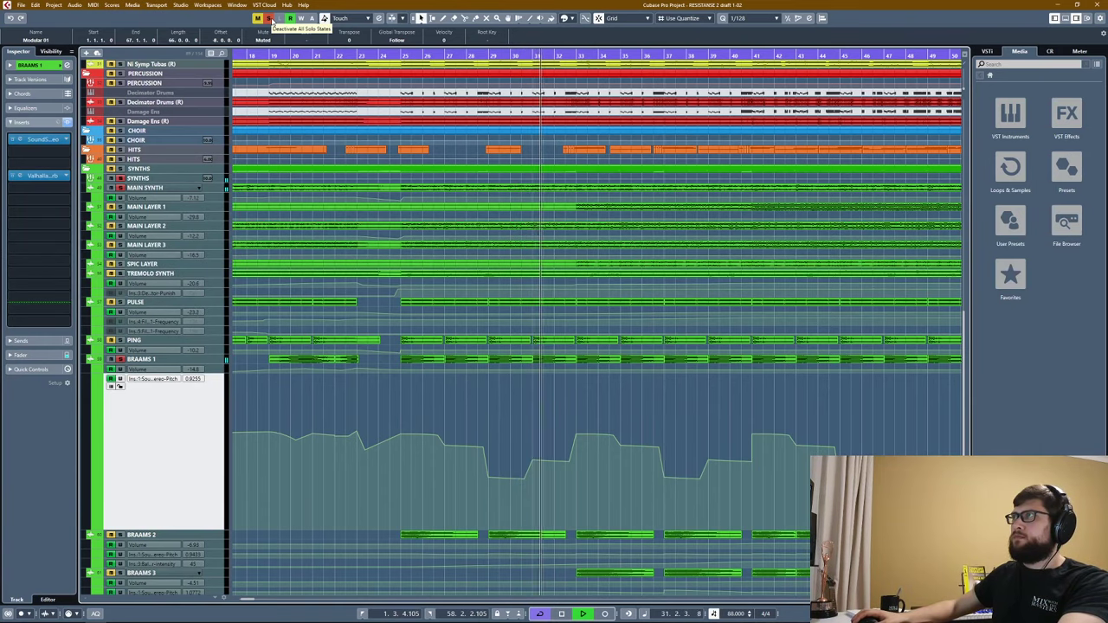
click(270, 19)
Move the project cursor to just before bar 13 and shrink the BRAAMS 1 pitch automation lane to normal height.
key(g)
key(g)
key(g)
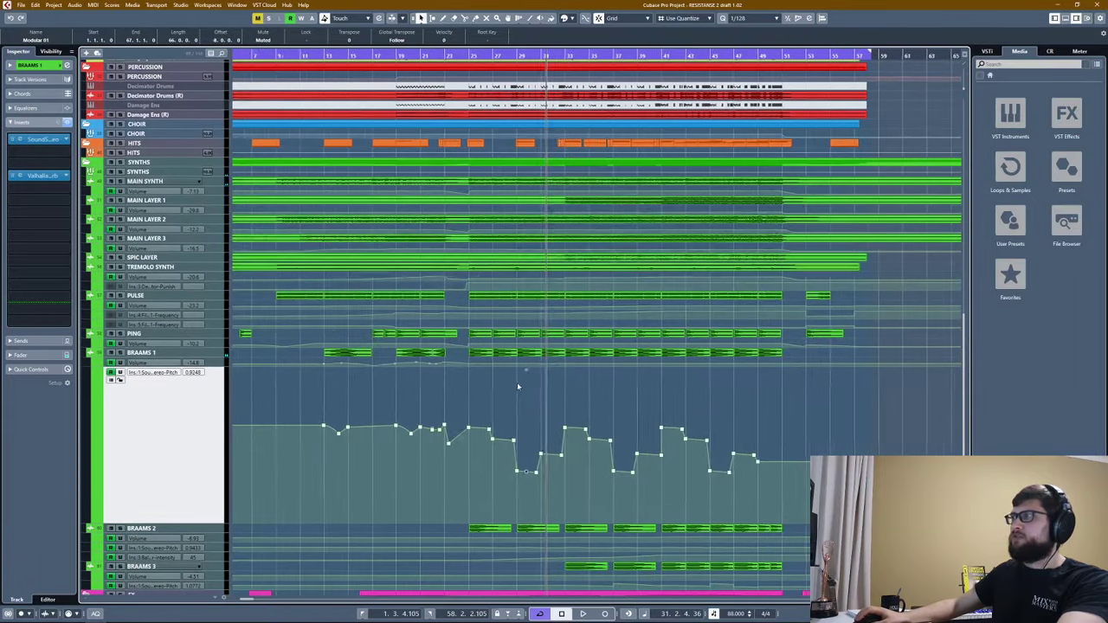
drag(326, 55, 407, 55)
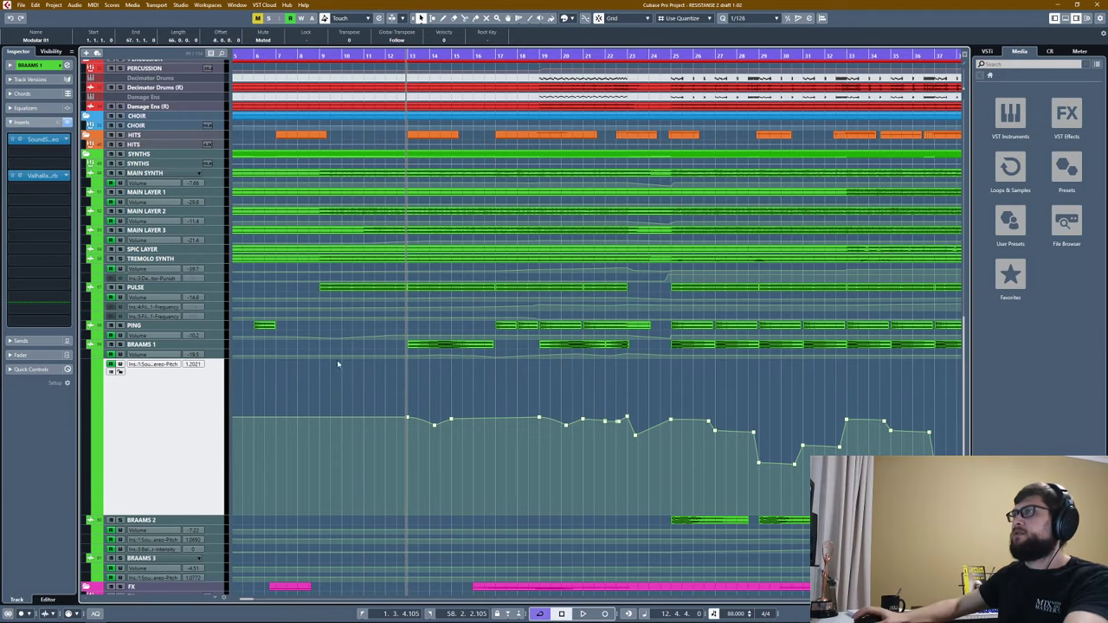
key(ctrl+z)
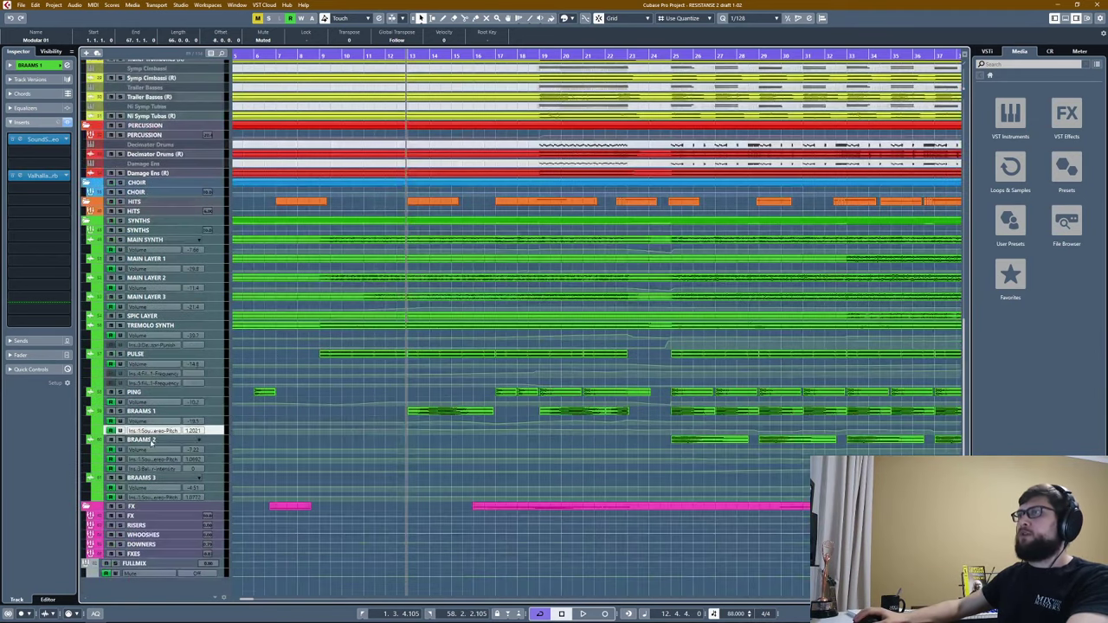
Freeze the BRAAMS 1 channel, keeping the offered tail size.
click(152, 441)
click(137, 410)
click(38, 67)
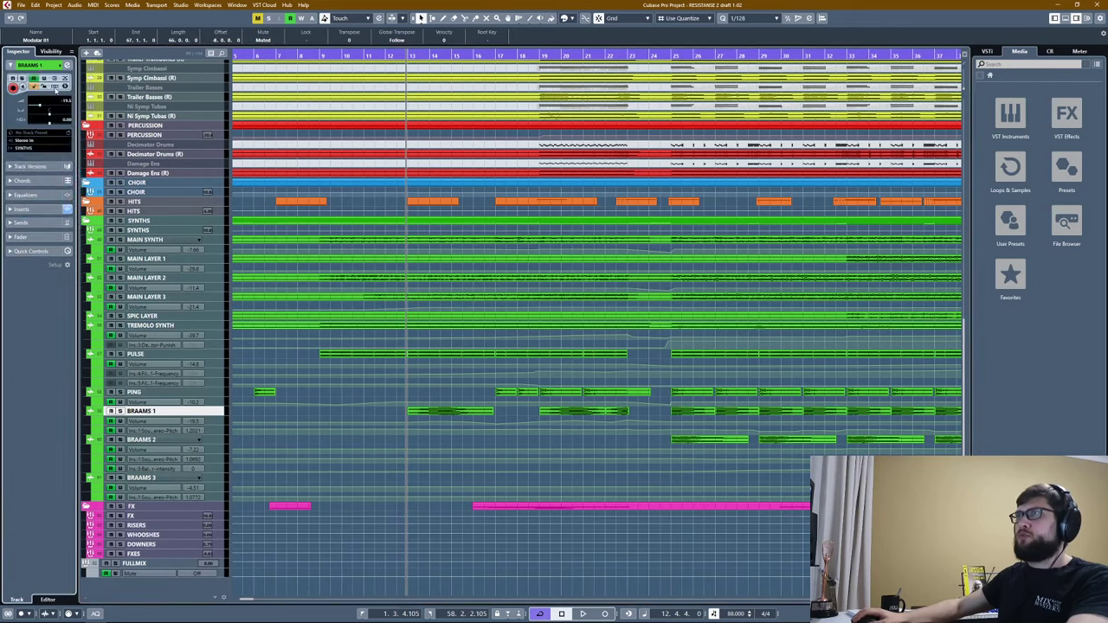
right_click(66, 87)
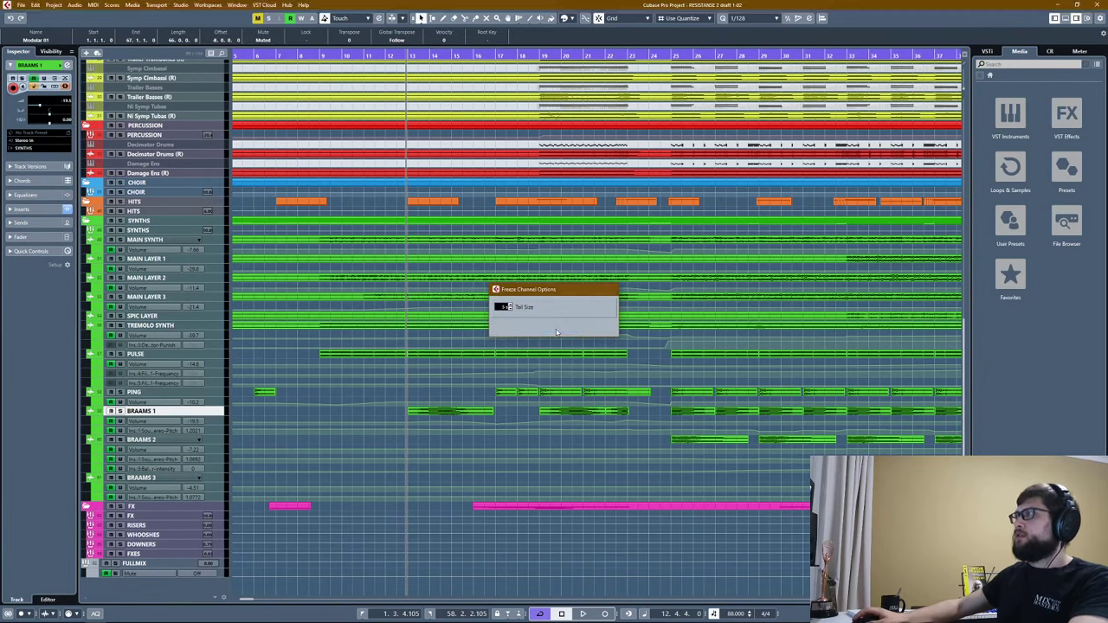
click(559, 329)
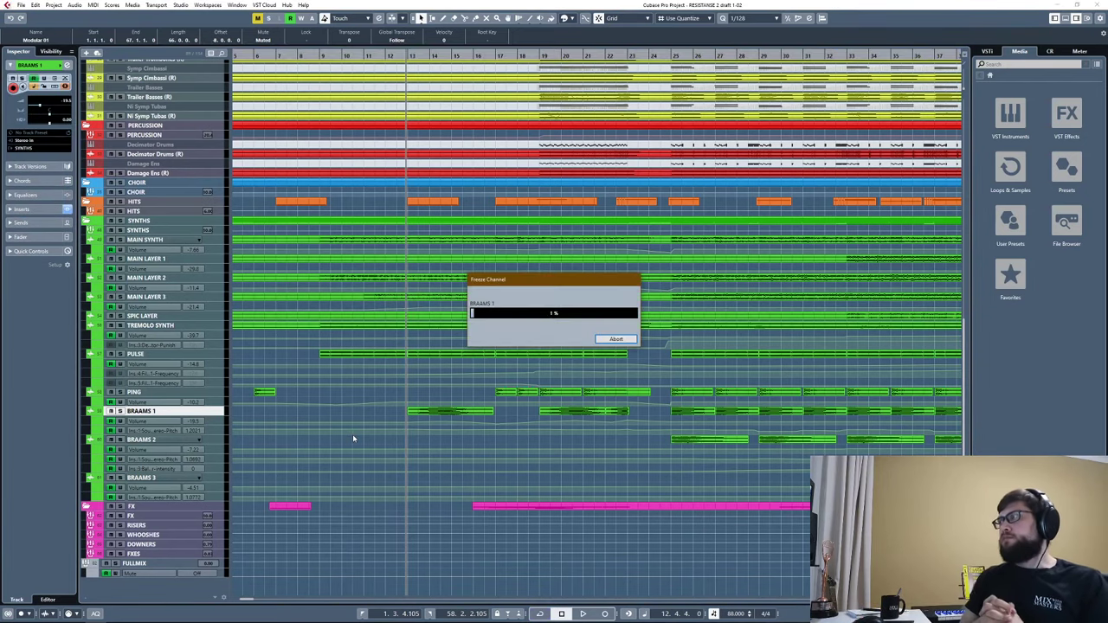
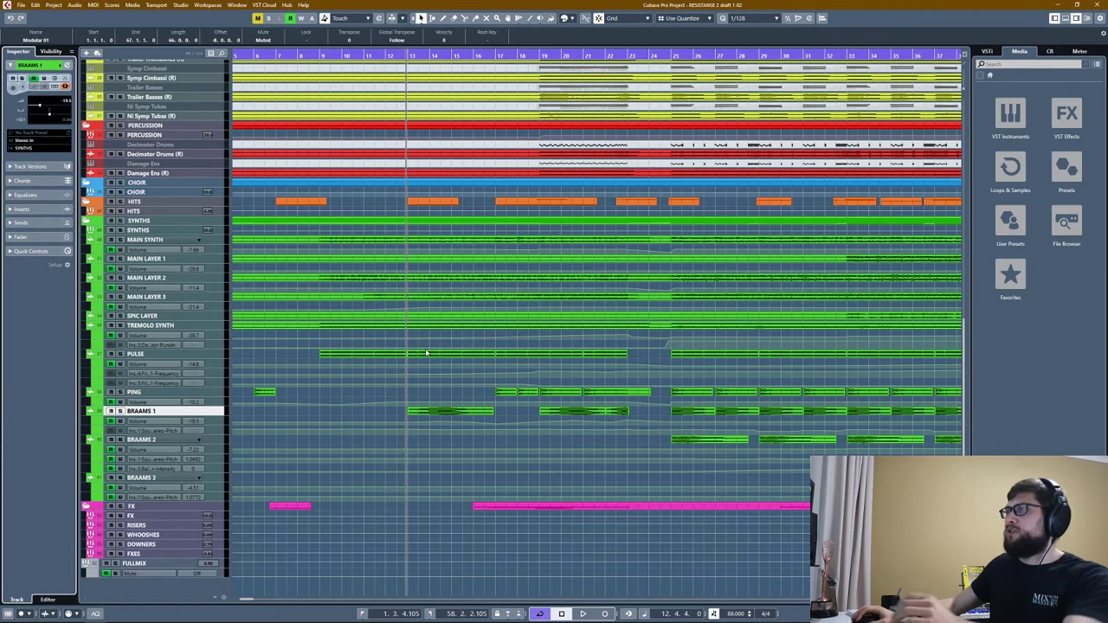
Solo the TROMBONES group with the cursor midway through bar 18, and take its SoundShifter insert out of bypass.
scroll(493, 275, up, 5)
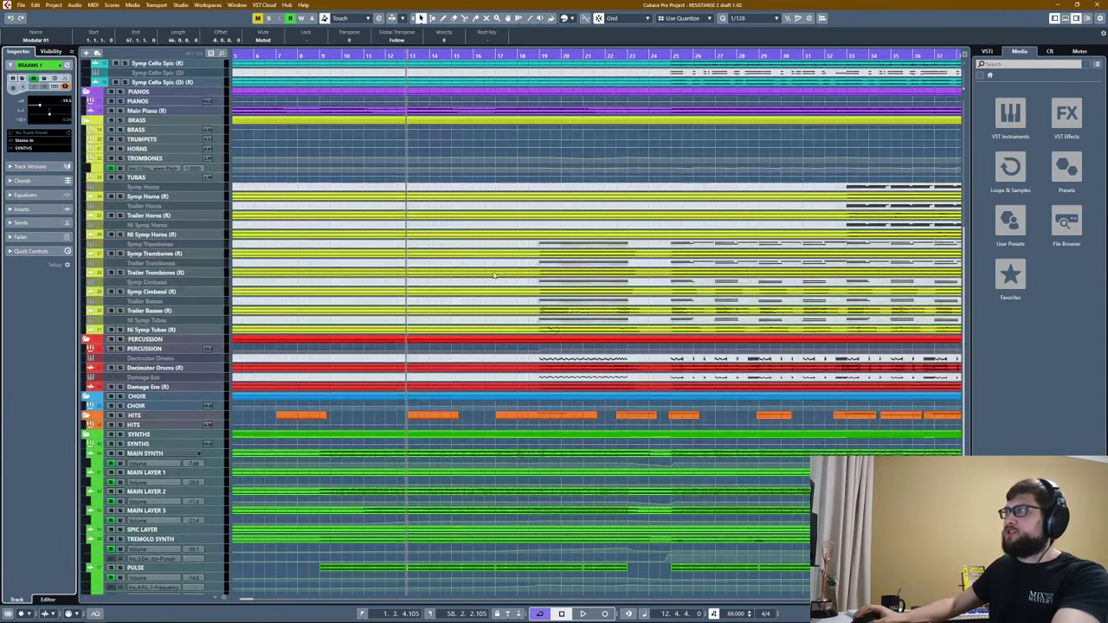
click(143, 160)
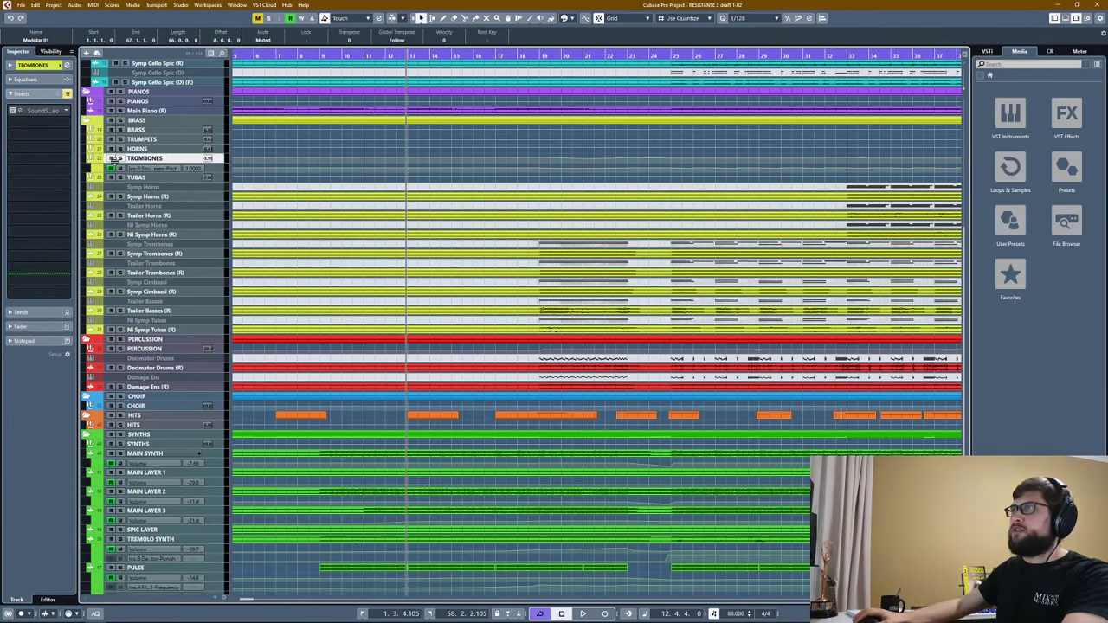
click(116, 160)
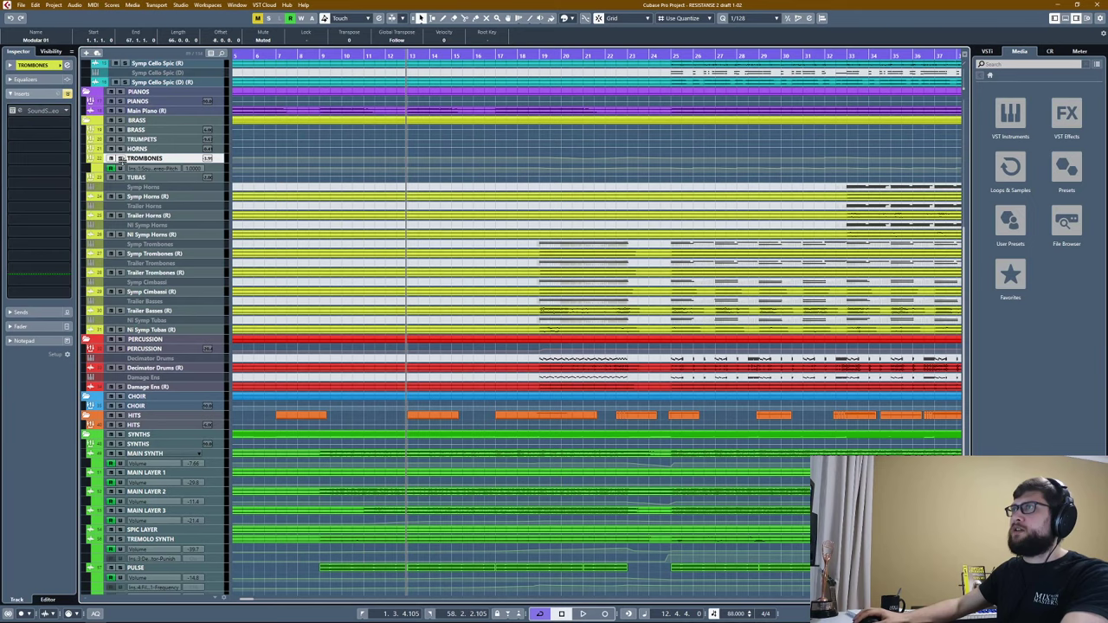
click(530, 55)
click(19, 113)
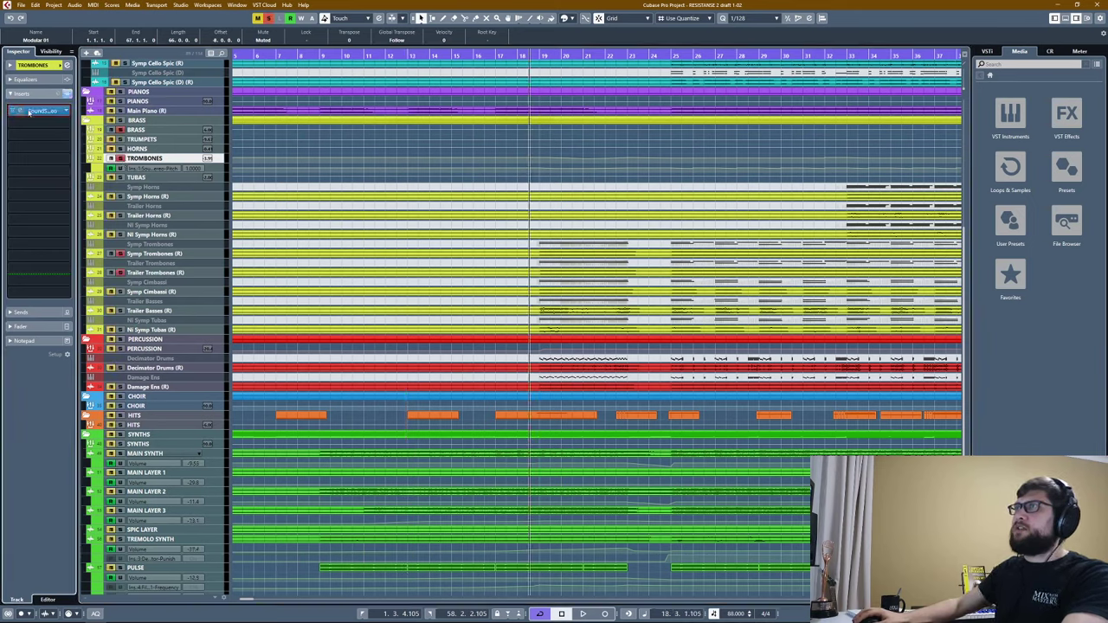
click(619, 248)
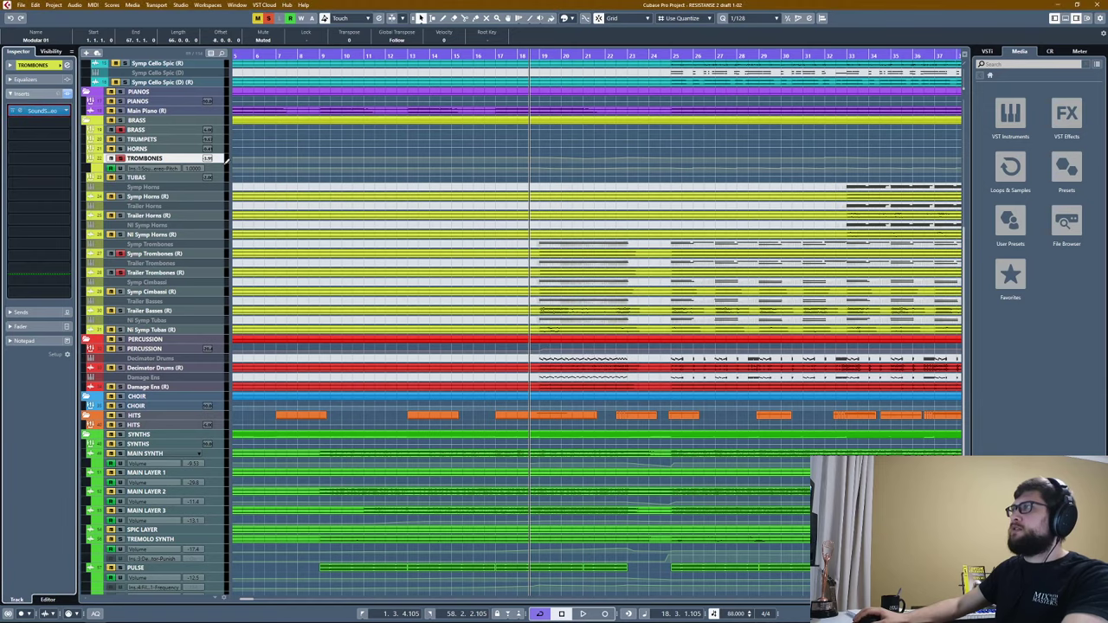
Enlarge the TROMBONES pitch automation lane, audition the bend starting at bar 19, and inspect the automation point at bar 23.
click(197, 170)
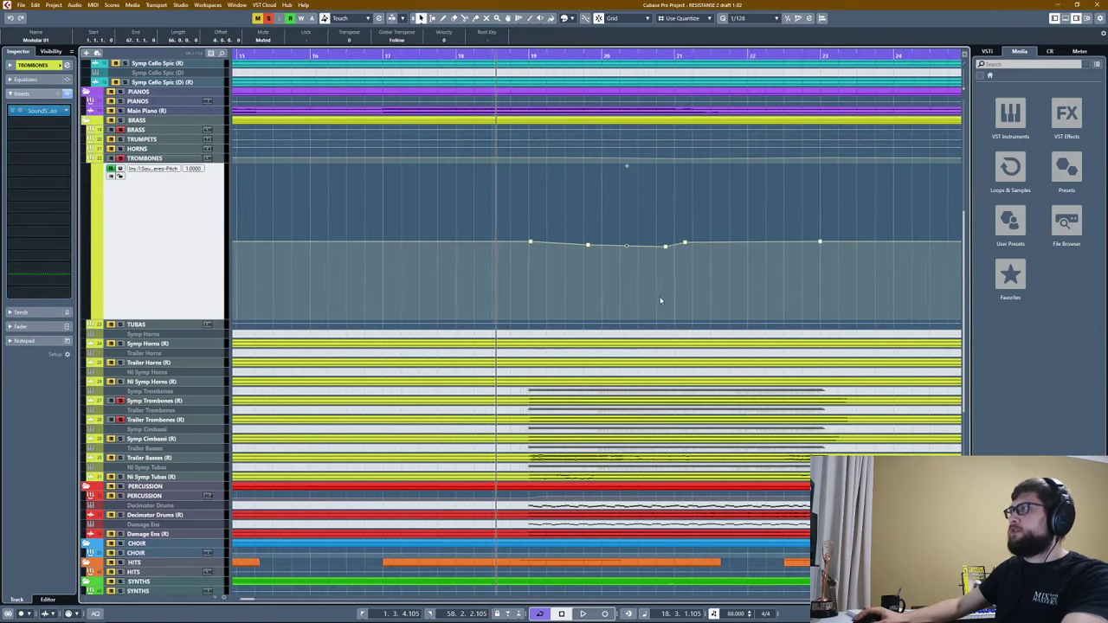
scroll(519, 259, right, 3)
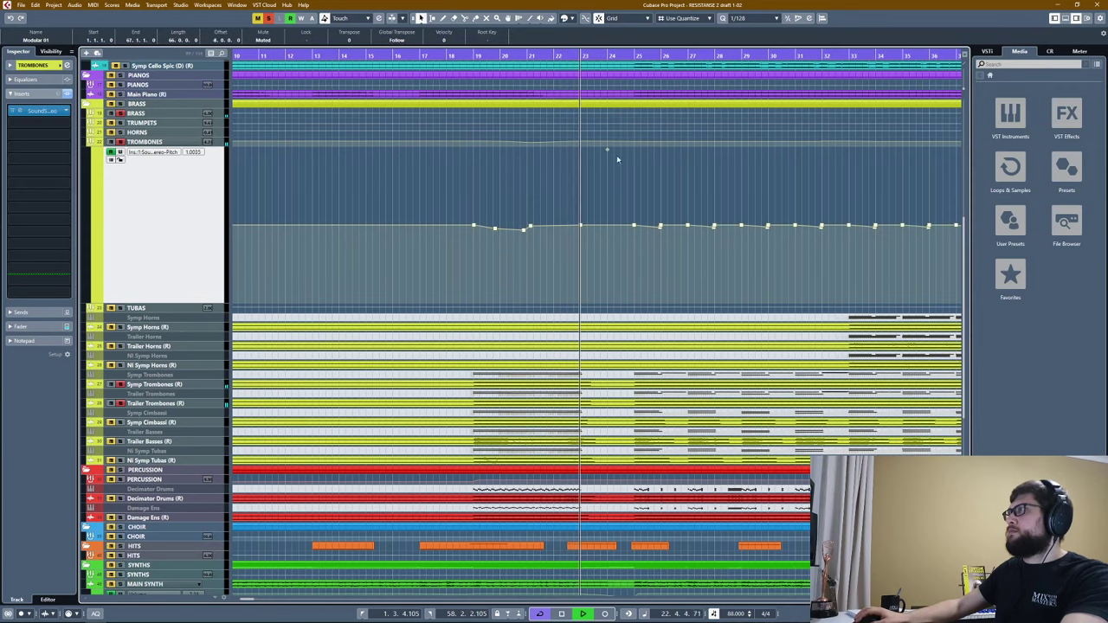
click(581, 228)
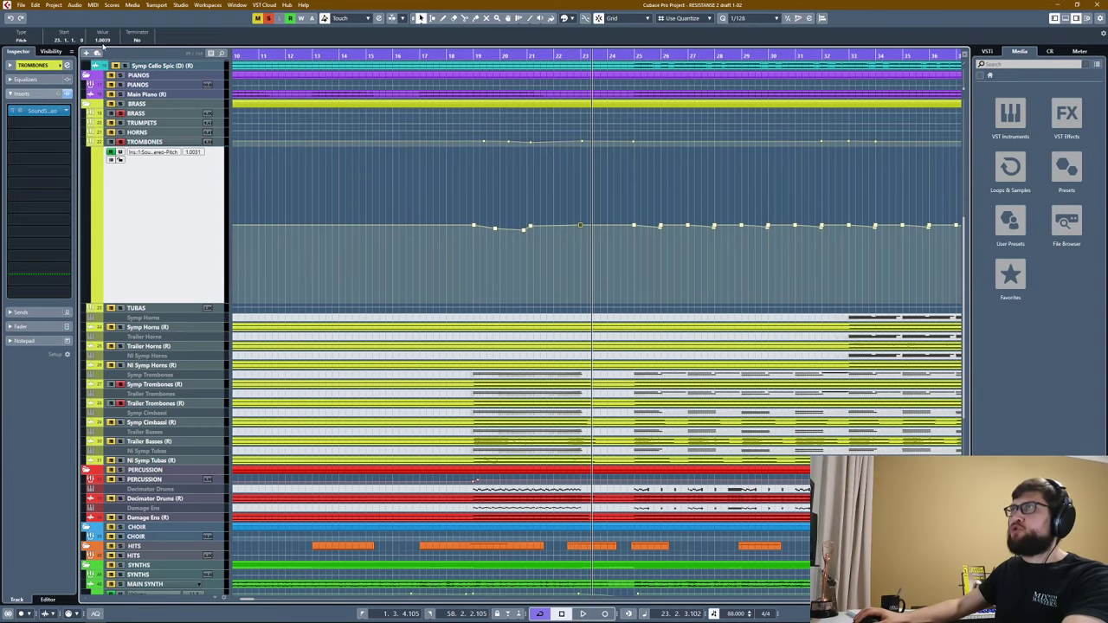
drag(567, 56, 572, 69)
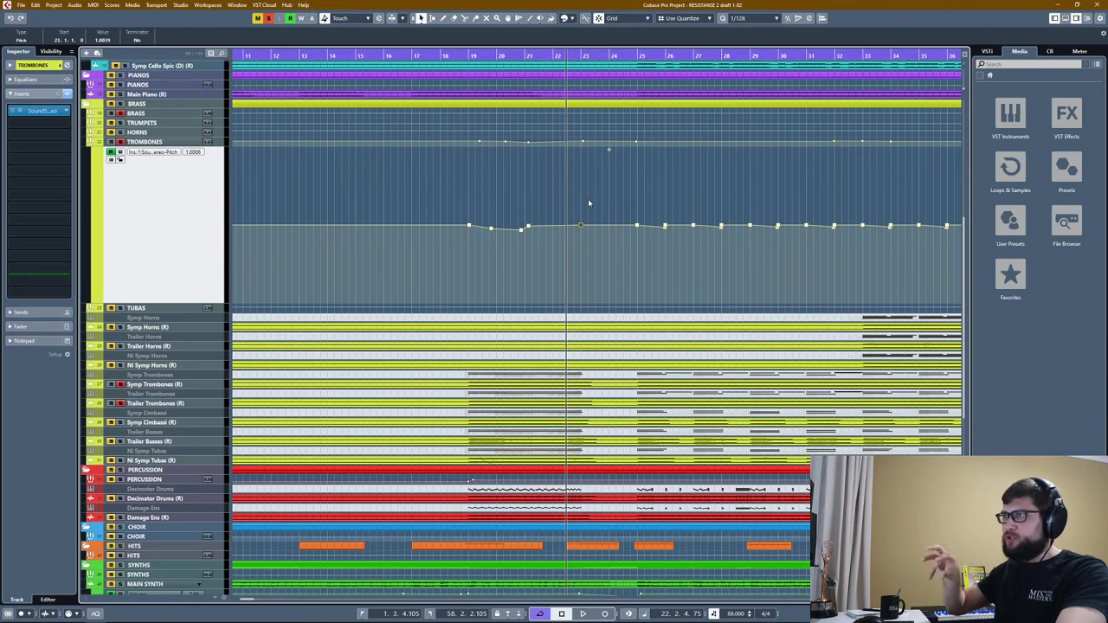
Audition the soloed TROMBONES from just before bar 25 while following the repeated pitch dips in the automation.
click(632, 56)
key(space)
key(h)
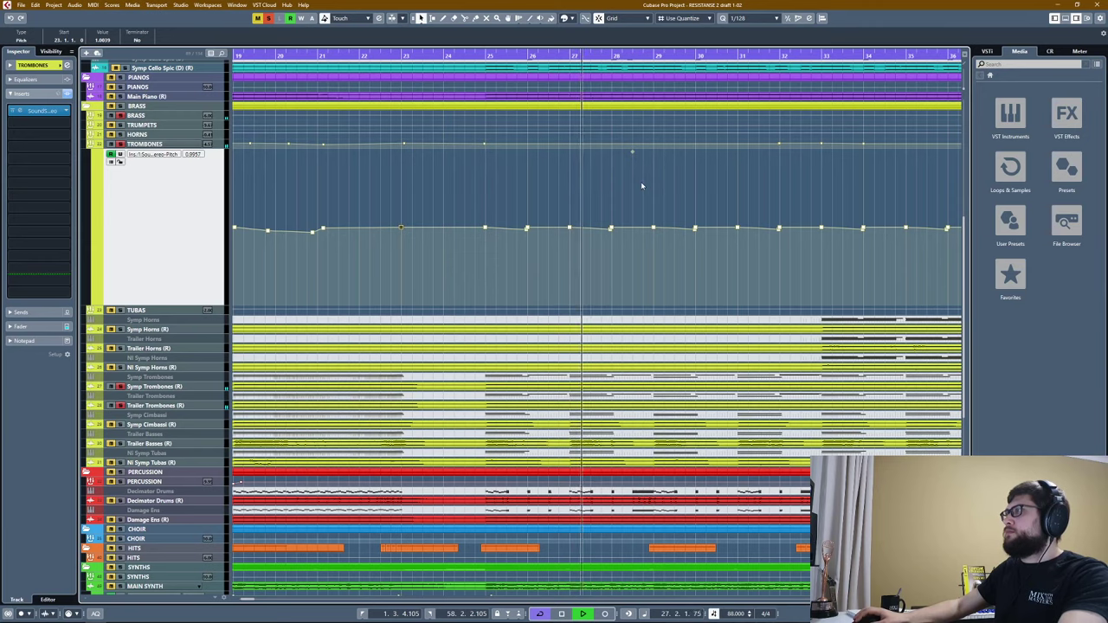
key(g)
key(g)
key(space)
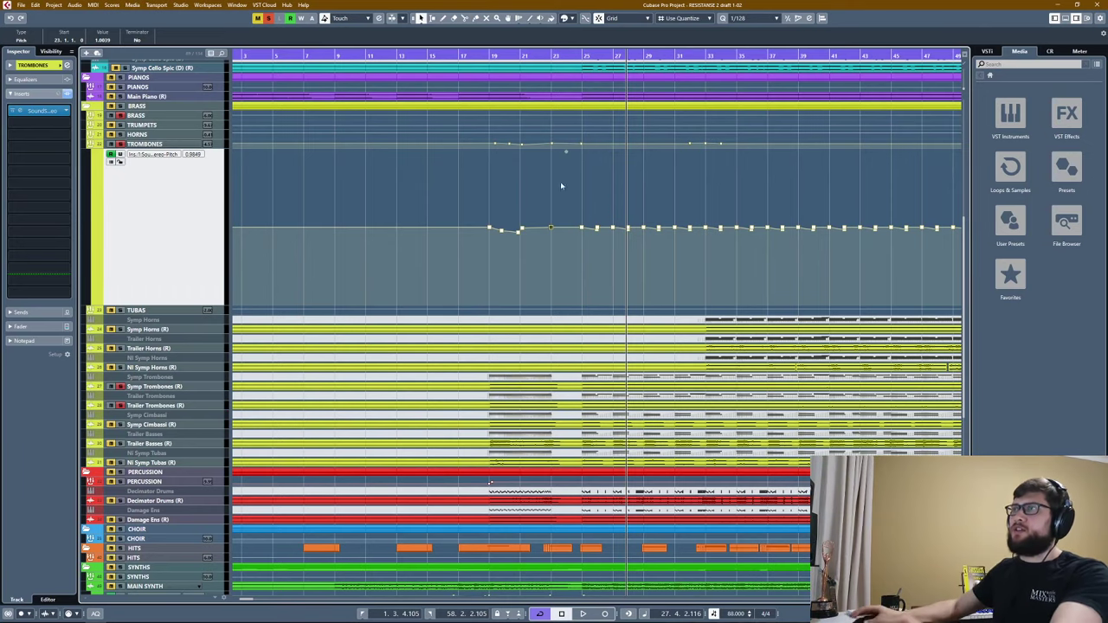
scroll(612, 201, down, 5)
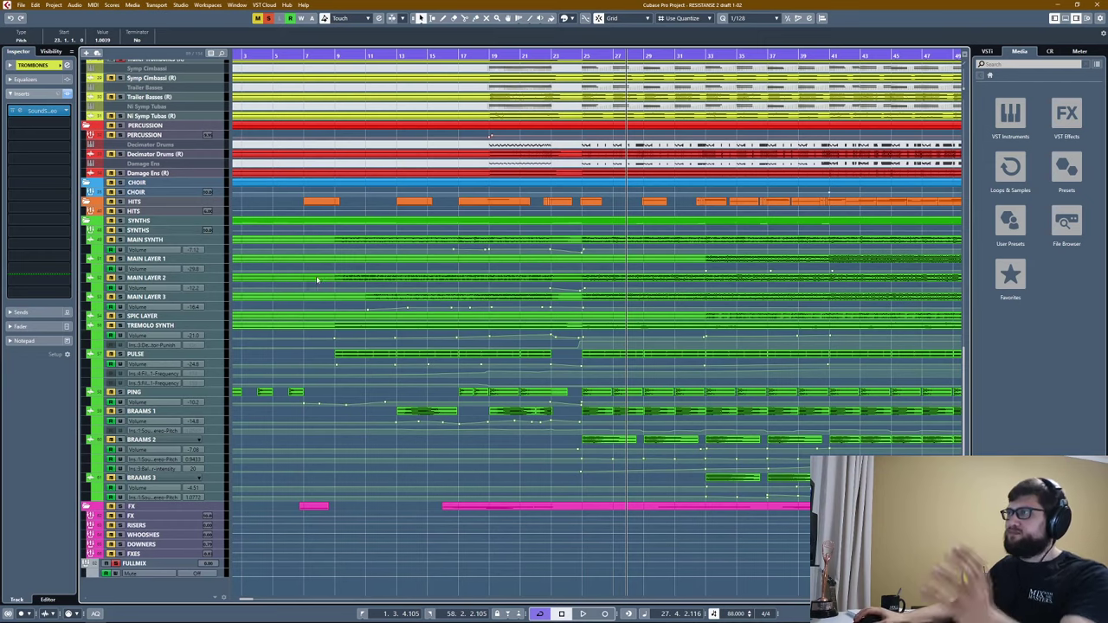
Place the project cursor at bar 25 and clear all active solos.
click(581, 61)
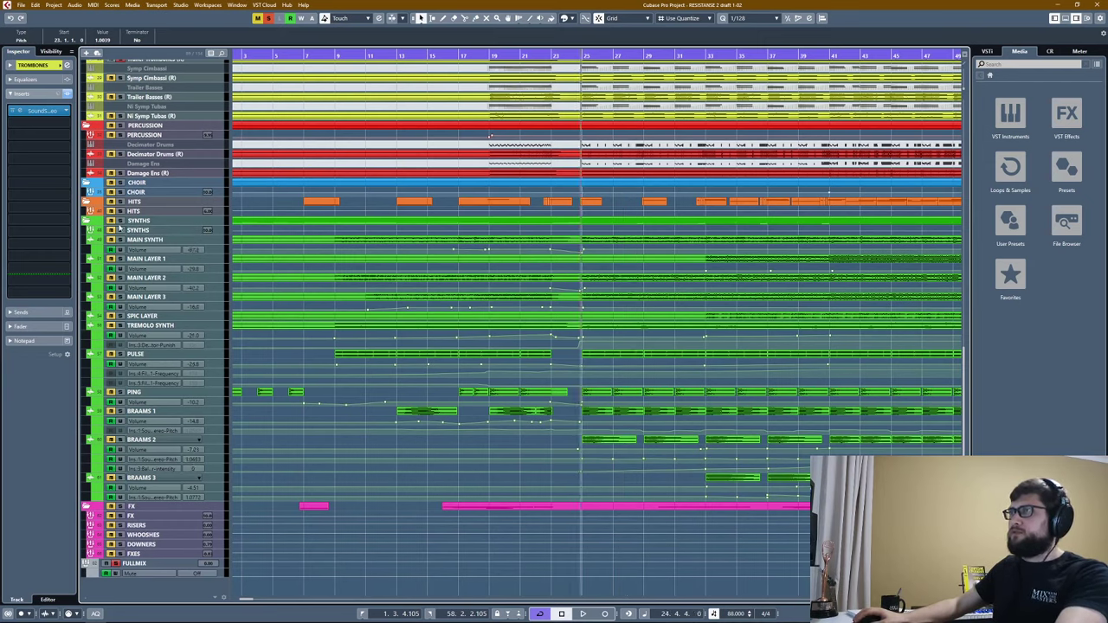
click(120, 226)
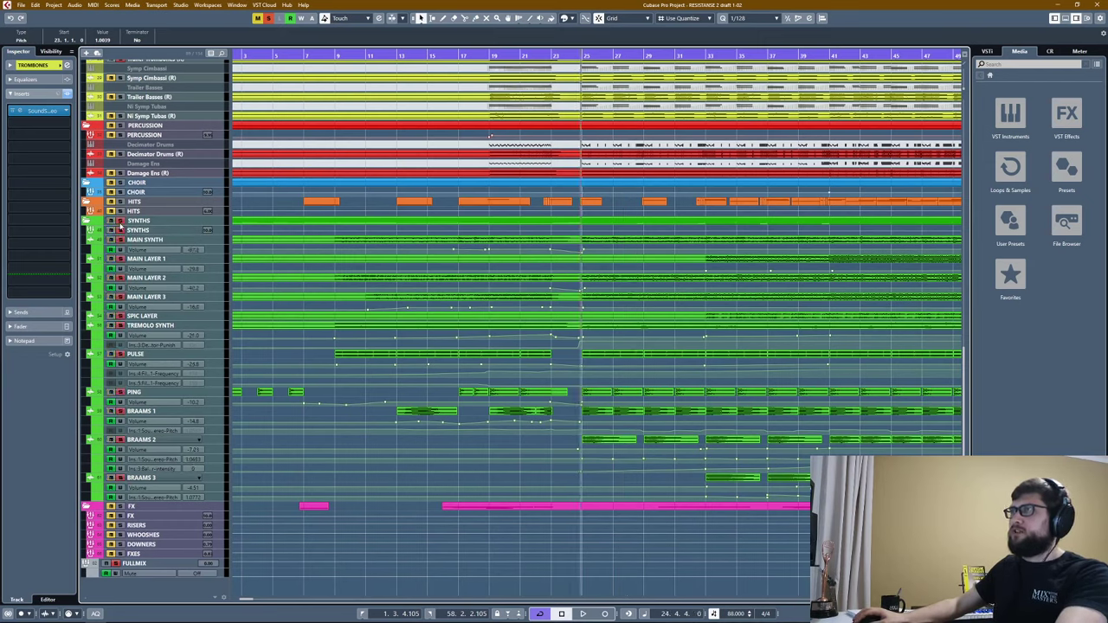
click(269, 18)
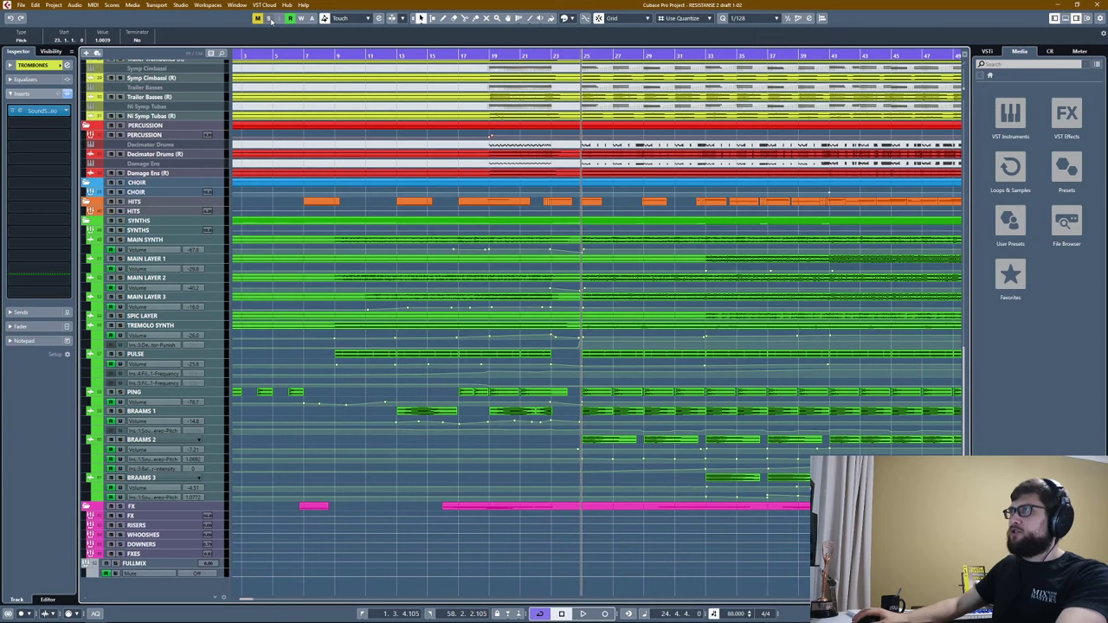
Solo BRAAMS 2, audition it from bar 25, and take its SoundShifter insert out of bypass.
click(140, 441)
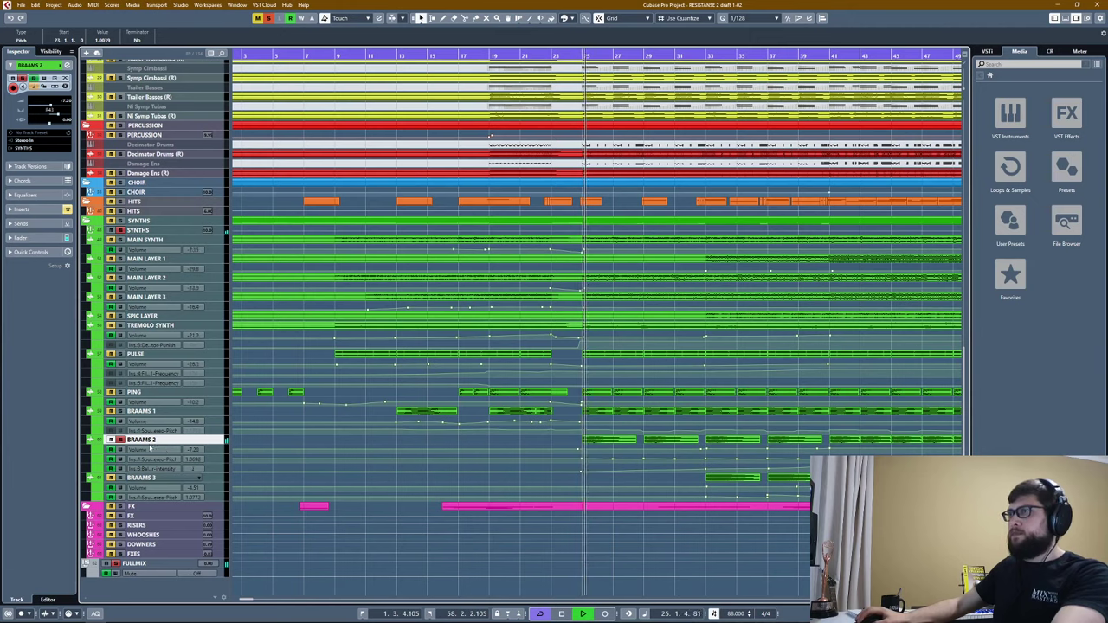
key(space)
click(26, 211)
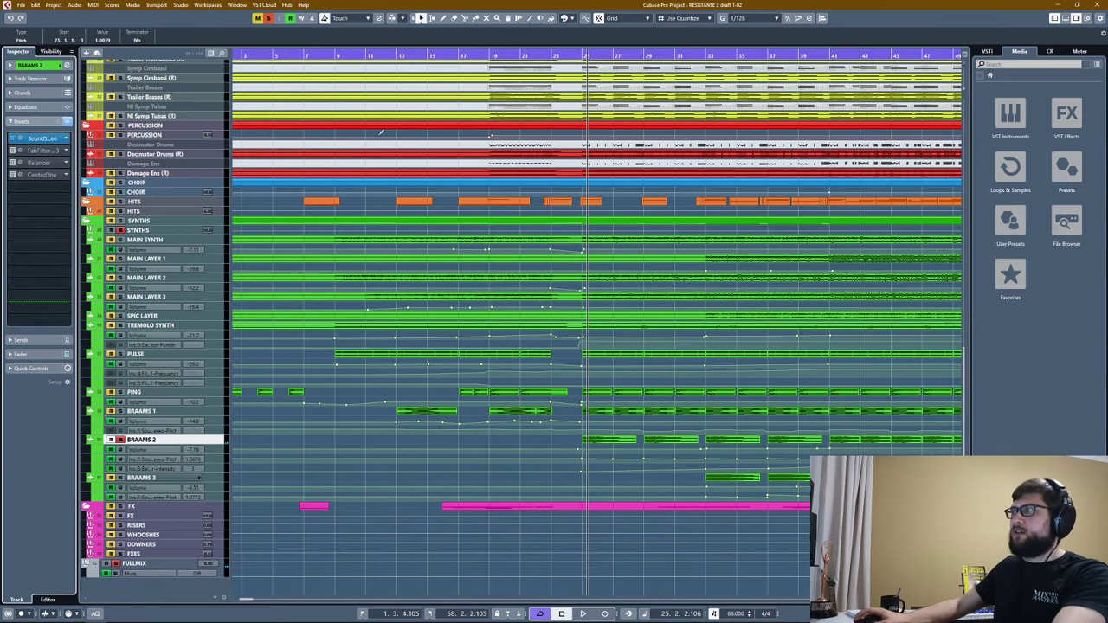
Enlarge the BRAAMS 2 SoundShifter pitch automation lane and audition the repeated pitch dips from bar 25.
key(KP_0)
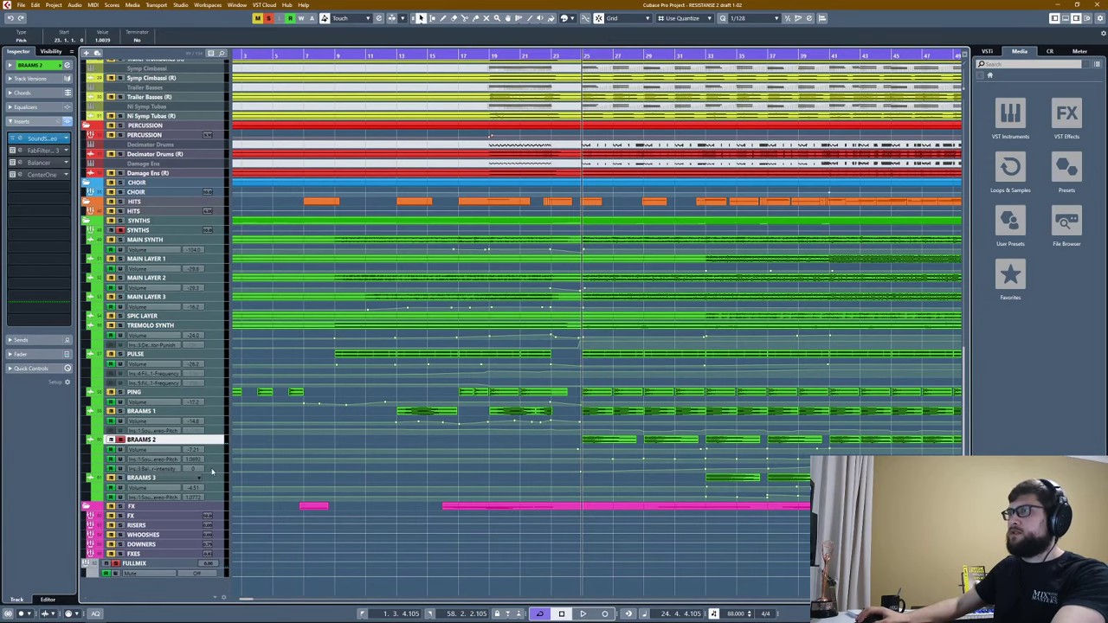
click(212, 459)
scroll(581, 508, up, 4)
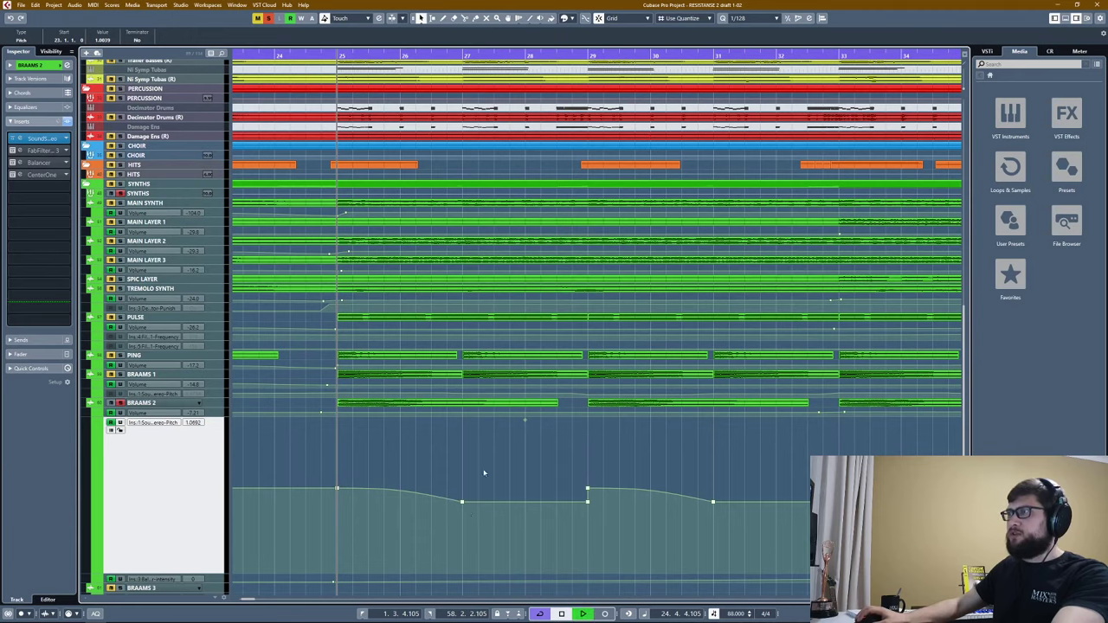
key(space)
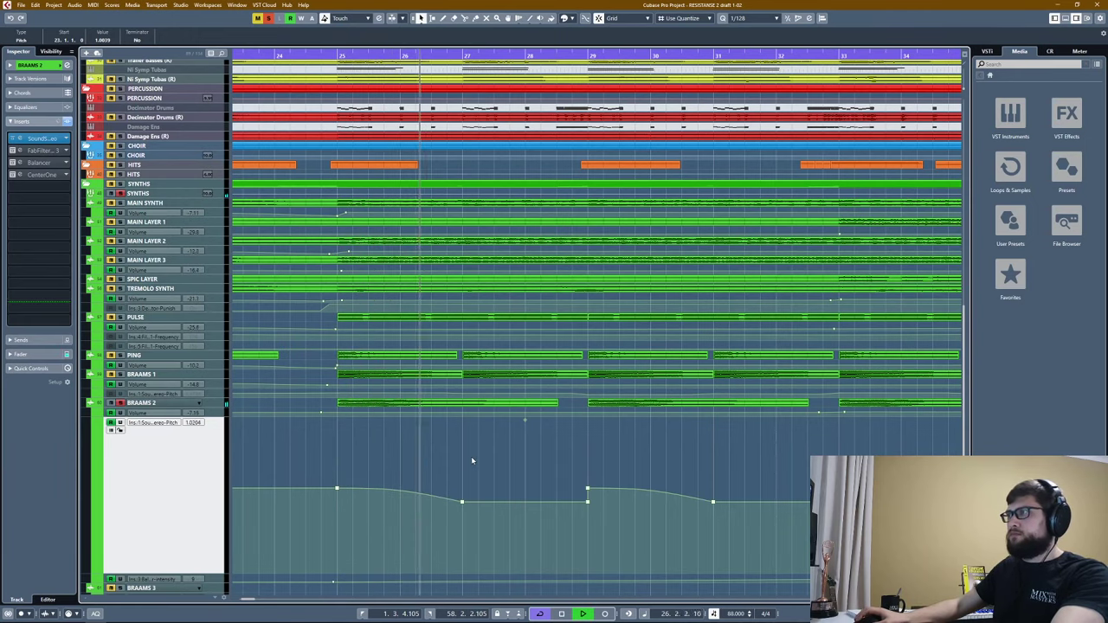
click(584, 56)
key(g)
key(g)
key(g)
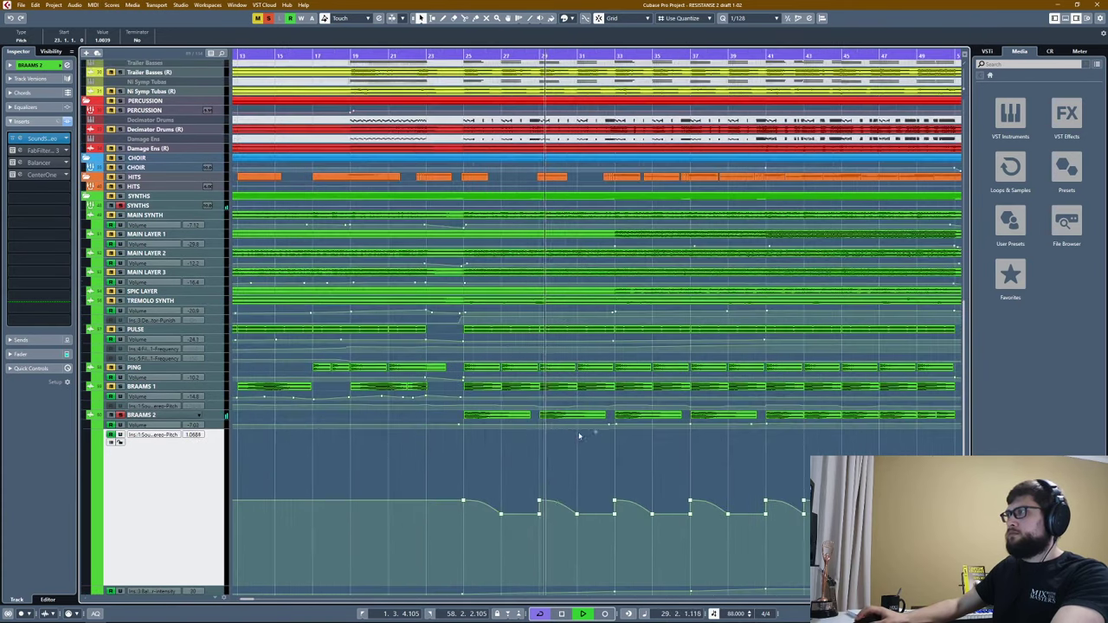
Solo BRAAMS 1 alongside BRAAMS 2 and audition them together from just before bar 25.
click(462, 54)
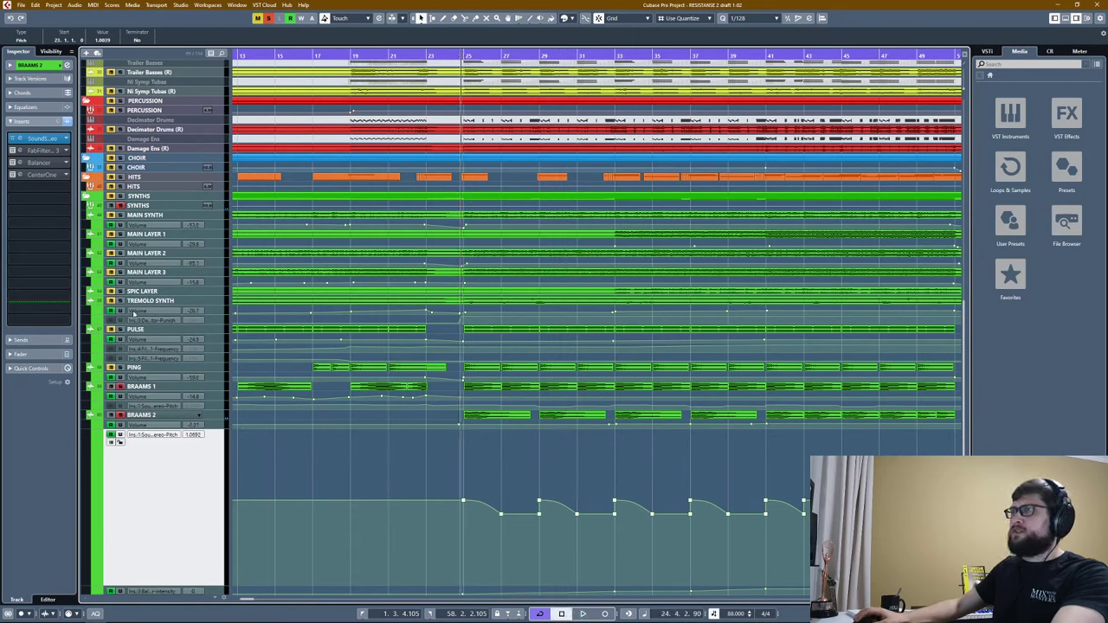
scroll(152, 180, up, 3)
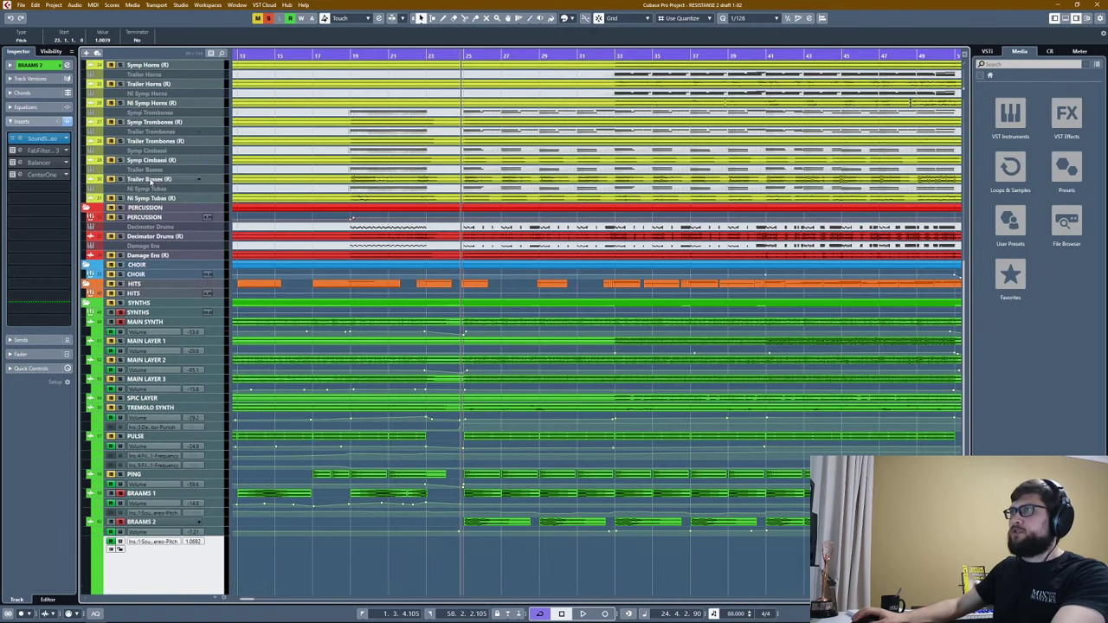
scroll(179, 235, down, 3)
key(space)
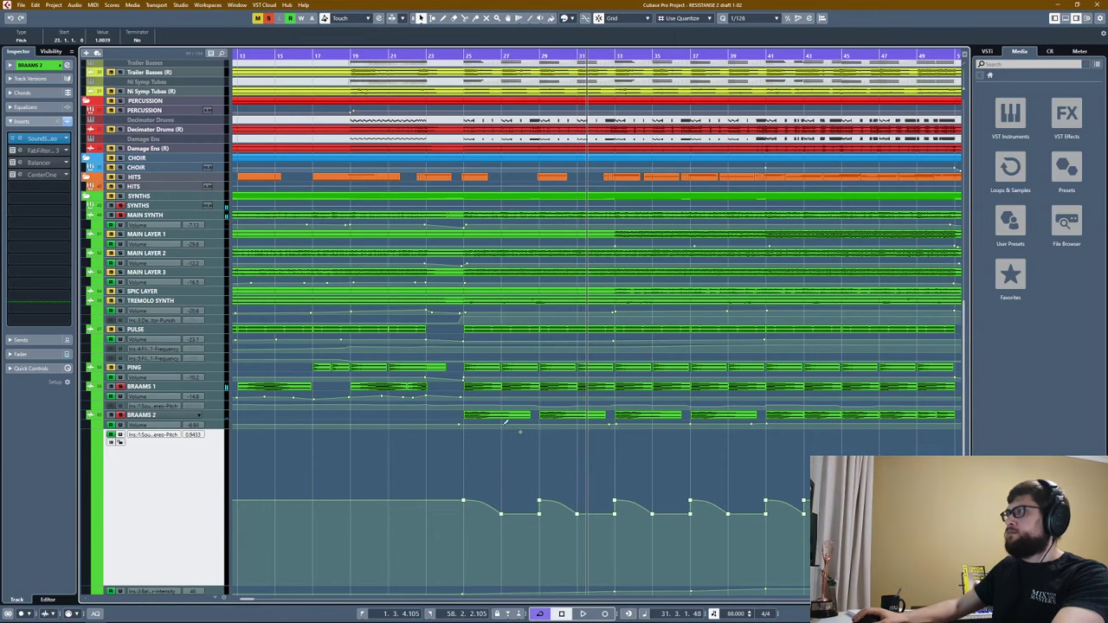
Return the cursor to just before bar 25, clear the solos, and shrink the enlarged BRAAMS 2 pitch lane.
click(460, 59)
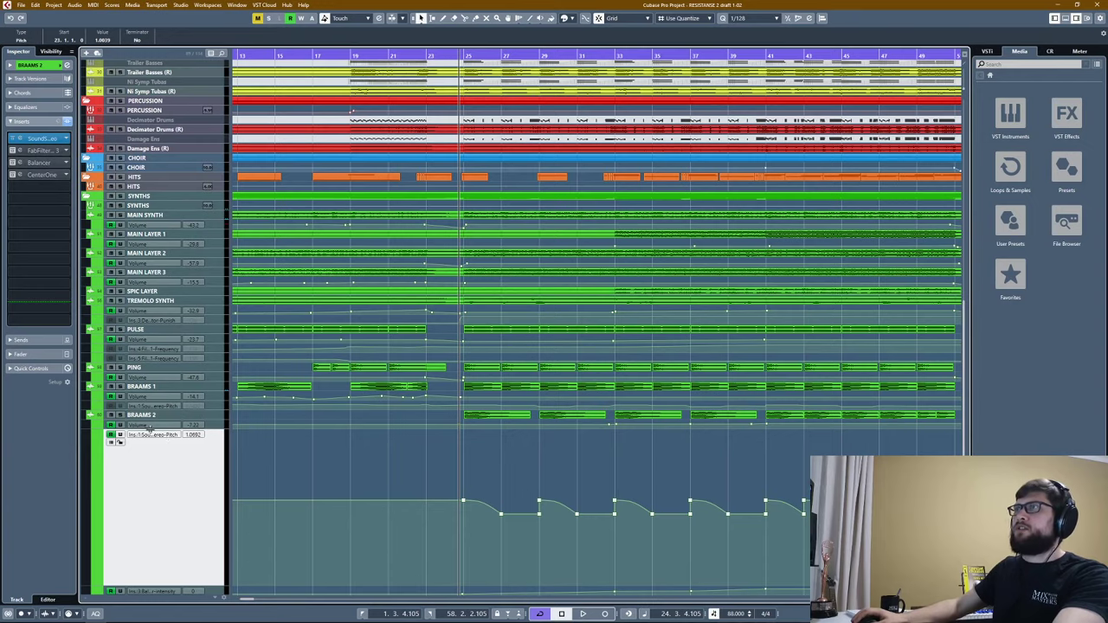
scroll(161, 353, down, 5)
scroll(156, 322, up, 3)
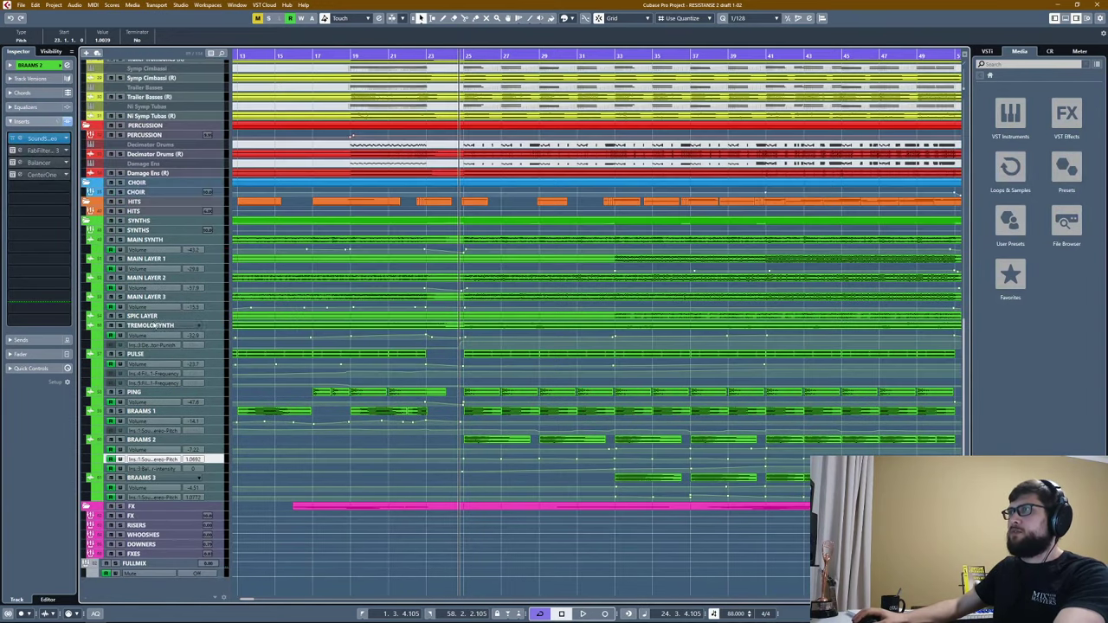
Take the FabFilter Pro-Q 3 insert on BRAAMS 2 out of bypass and audition the soloed track with its EQ window open.
click(158, 441)
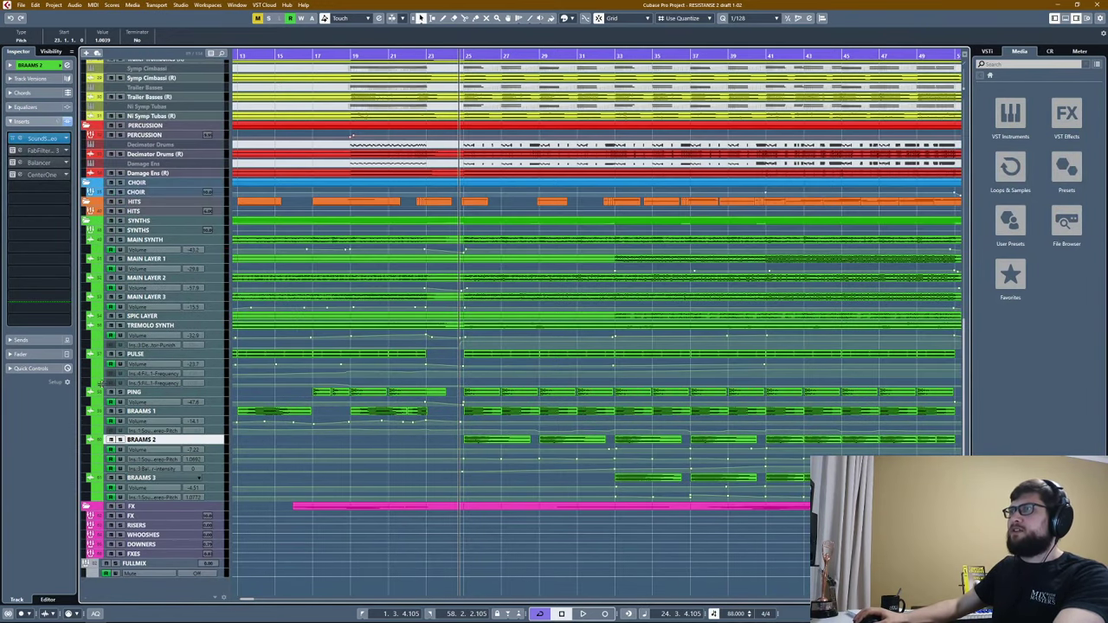
click(19, 151)
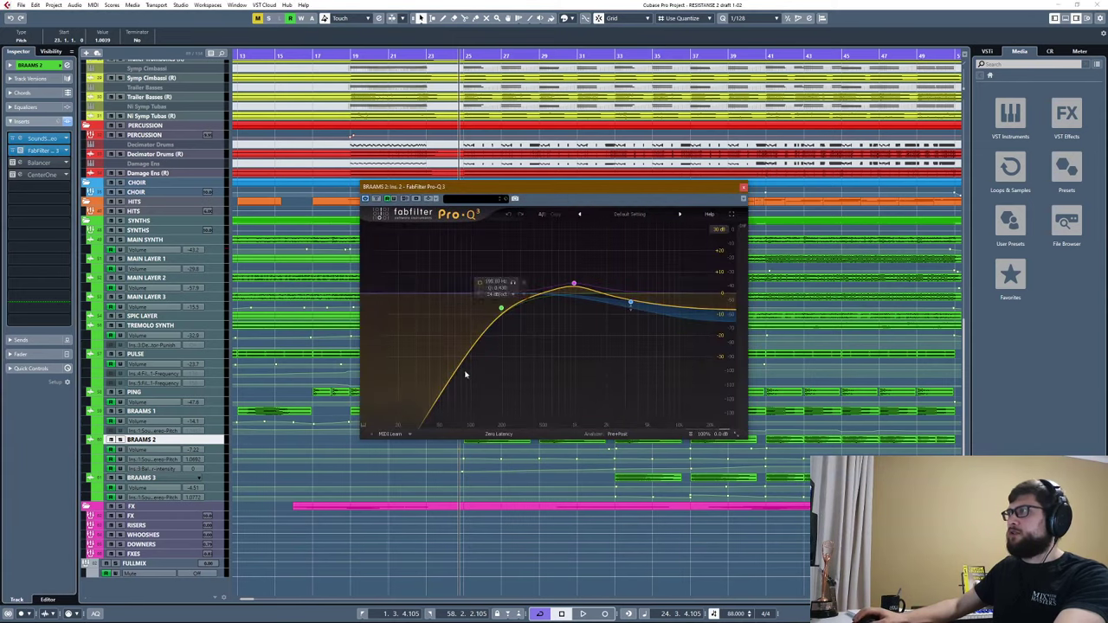
drag(549, 188, 723, 168)
key(space)
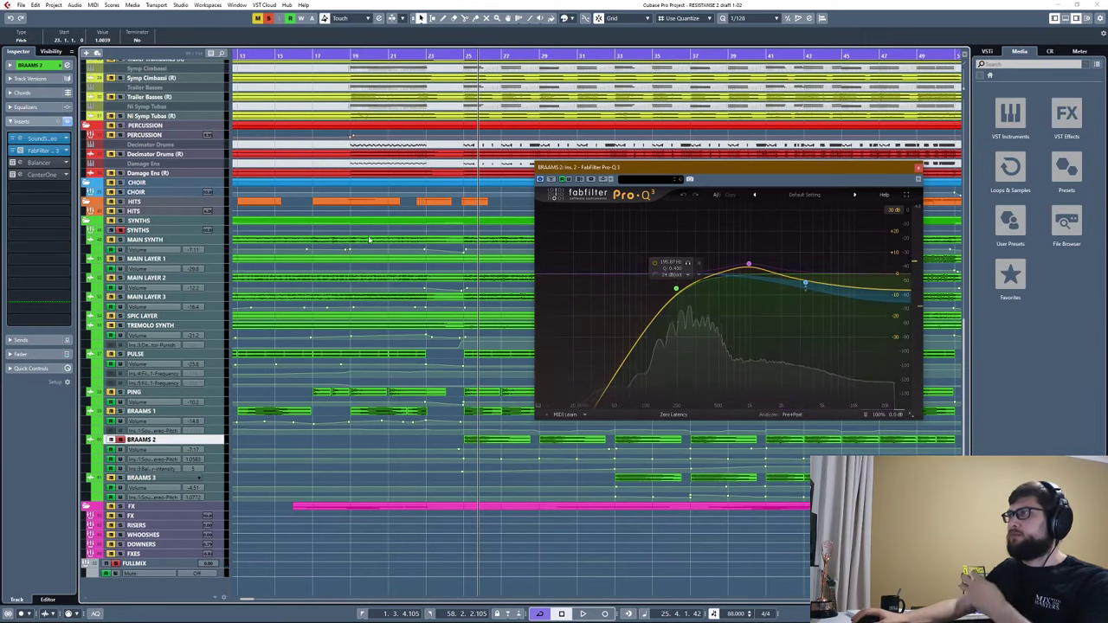
Enable the Balancer insert on BRAAMS 2, close the Pro-Q 3 window, and return the cursor to just before bar 25.
click(12, 162)
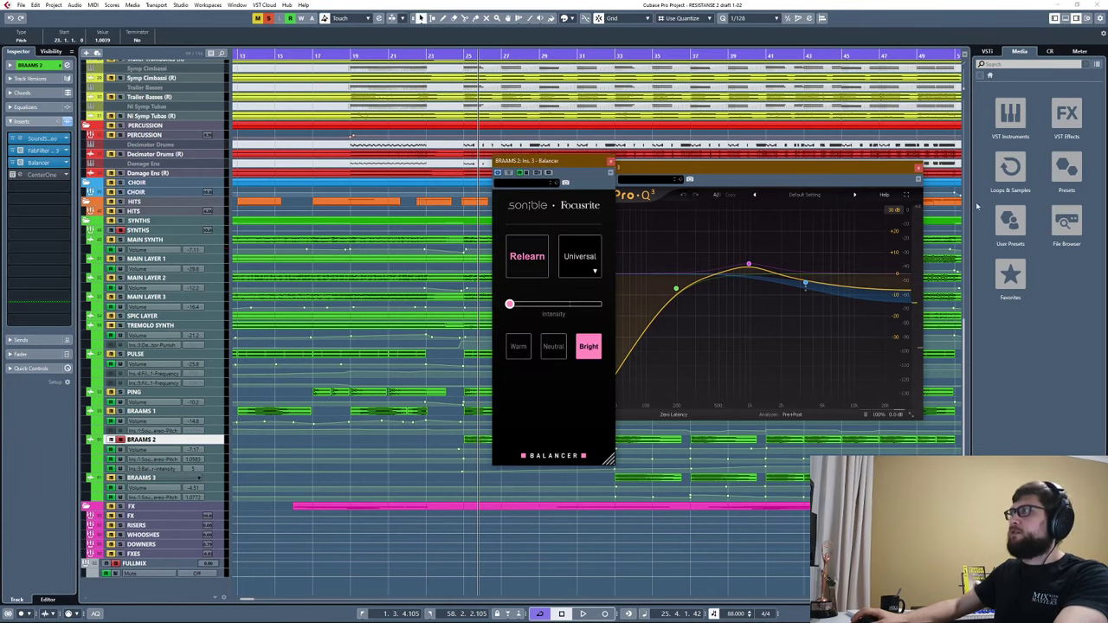
click(917, 167)
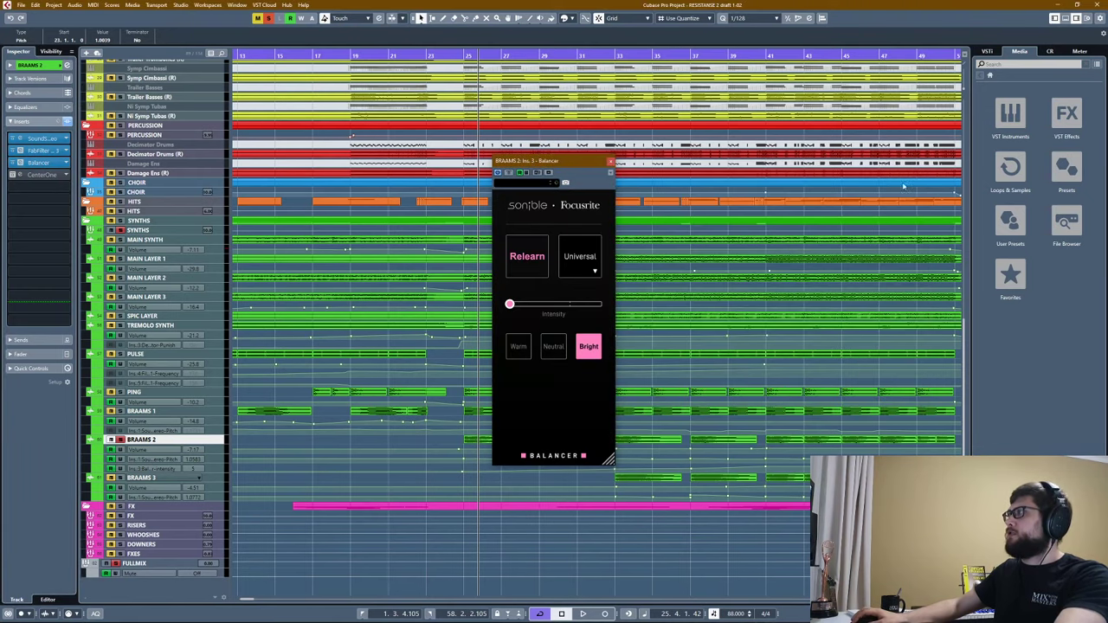
click(456, 54)
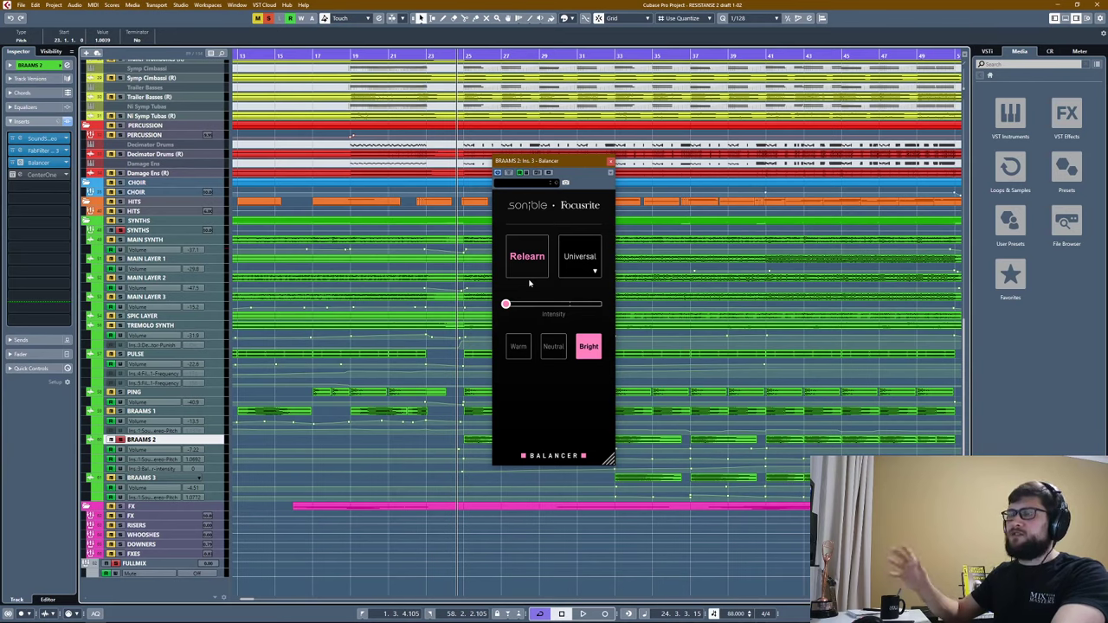
Compare BRAAMS 2 with and without Balancer during playback, leave the insert active, and close its window.
key(space)
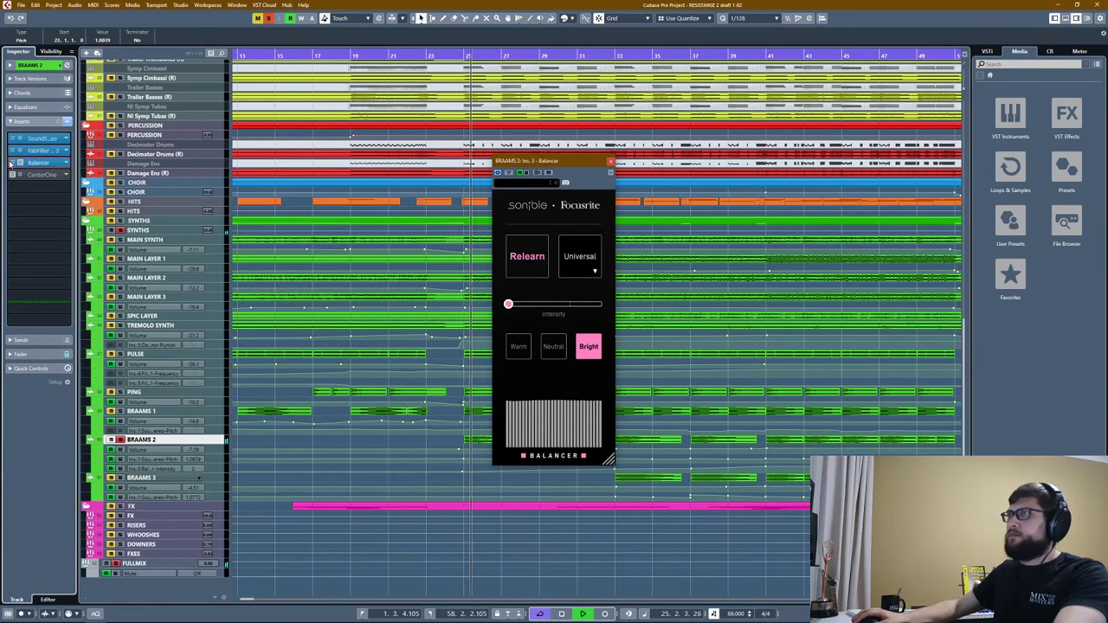
click(10, 162)
click(10, 163)
click(10, 162)
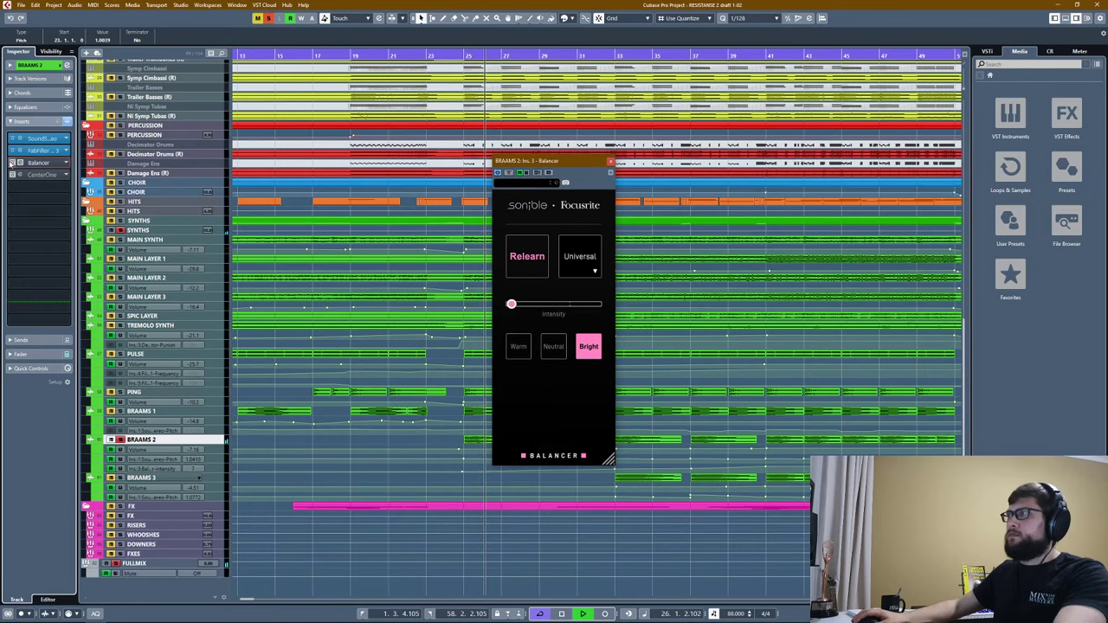
click(11, 163)
key(space)
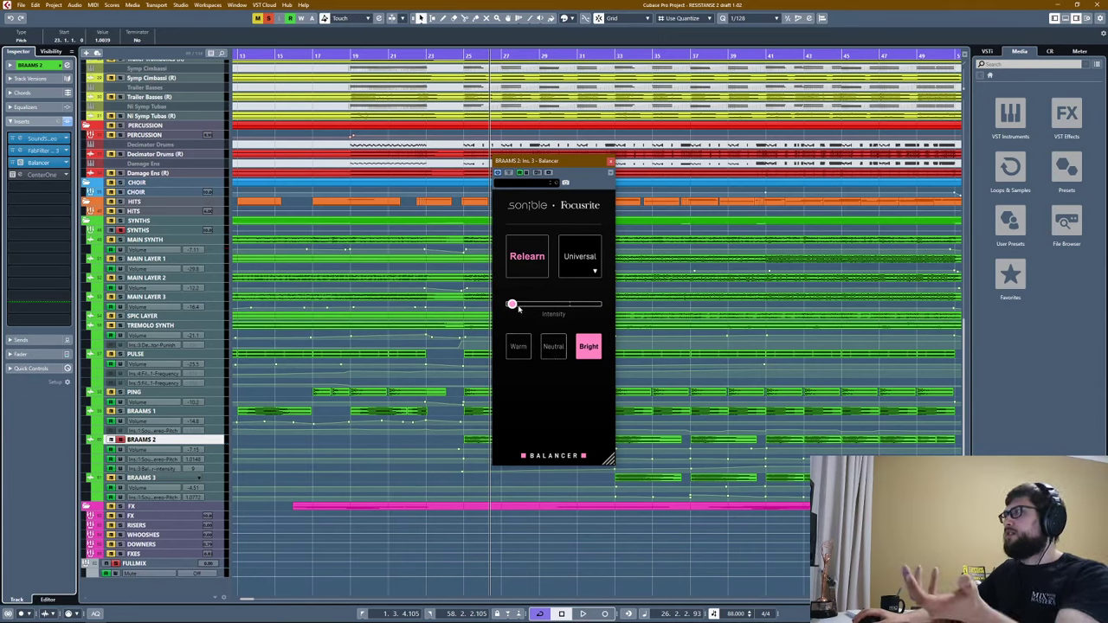
click(608, 162)
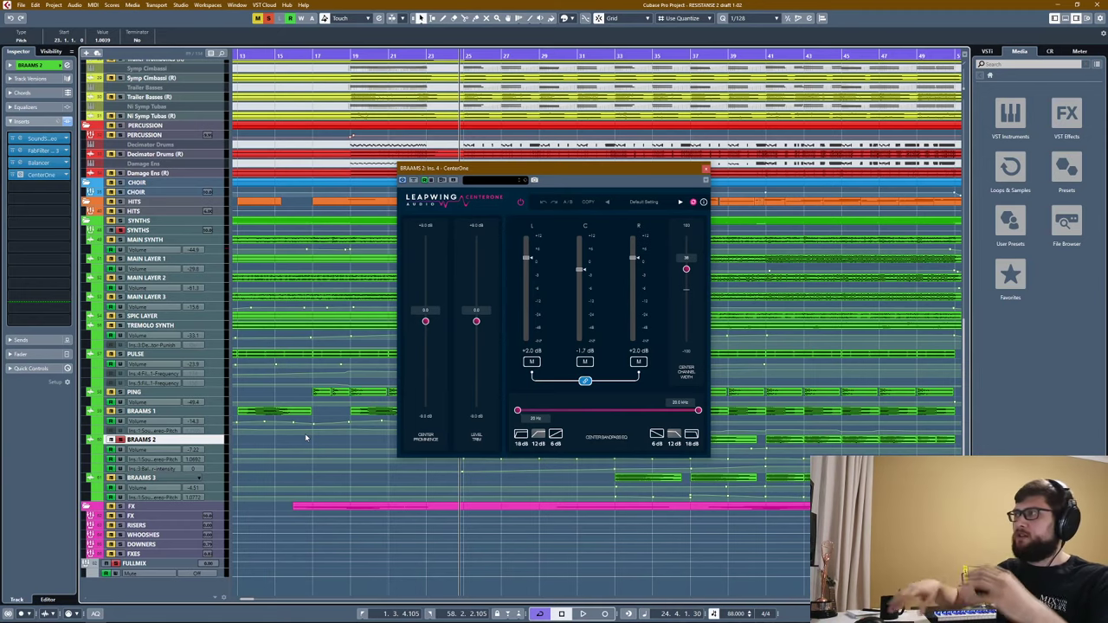
Move the CenterOne window clear of the track list and audition BRAAMS 2 with CenterOne active from bar 24.
drag(537, 175, 659, 190)
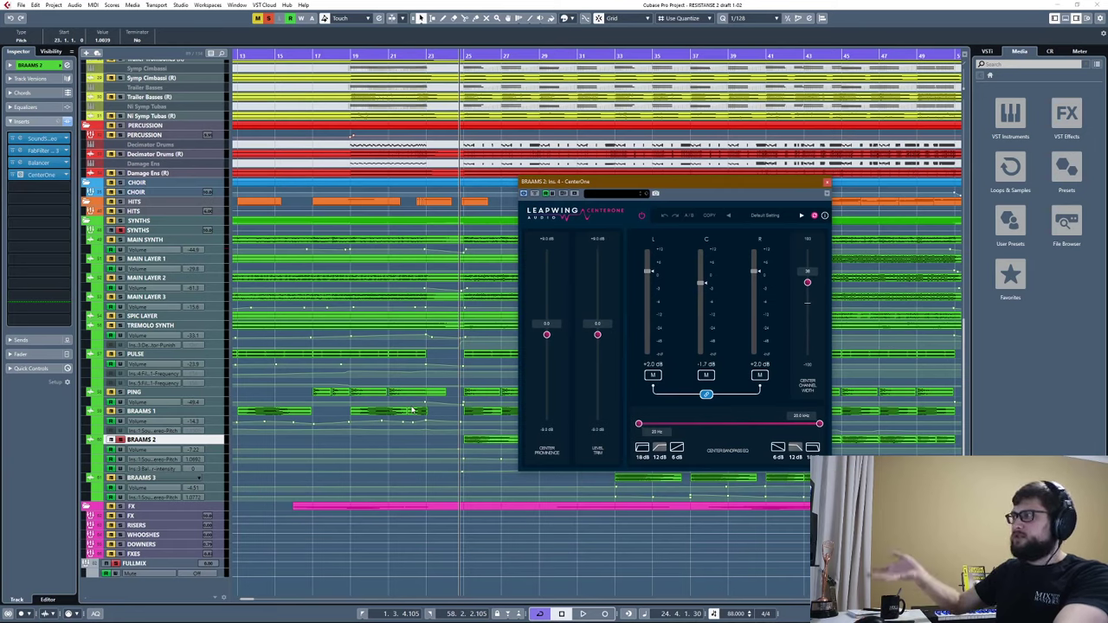
key(space)
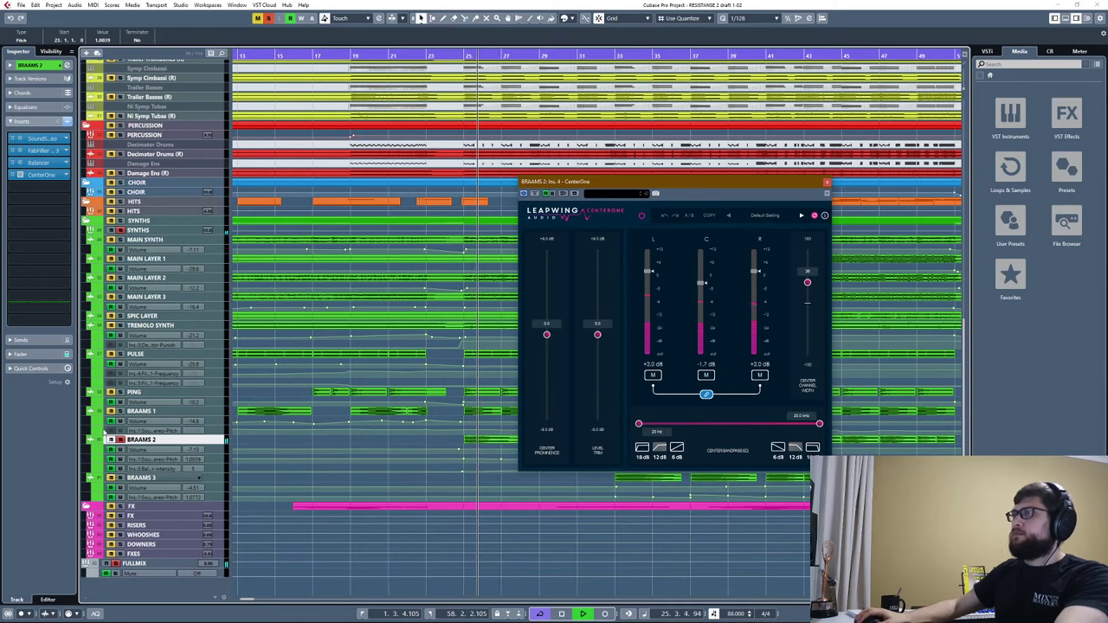
key(space)
Freeze the BRAAMS 2 channel, keeping the offered tail size.
click(66, 65)
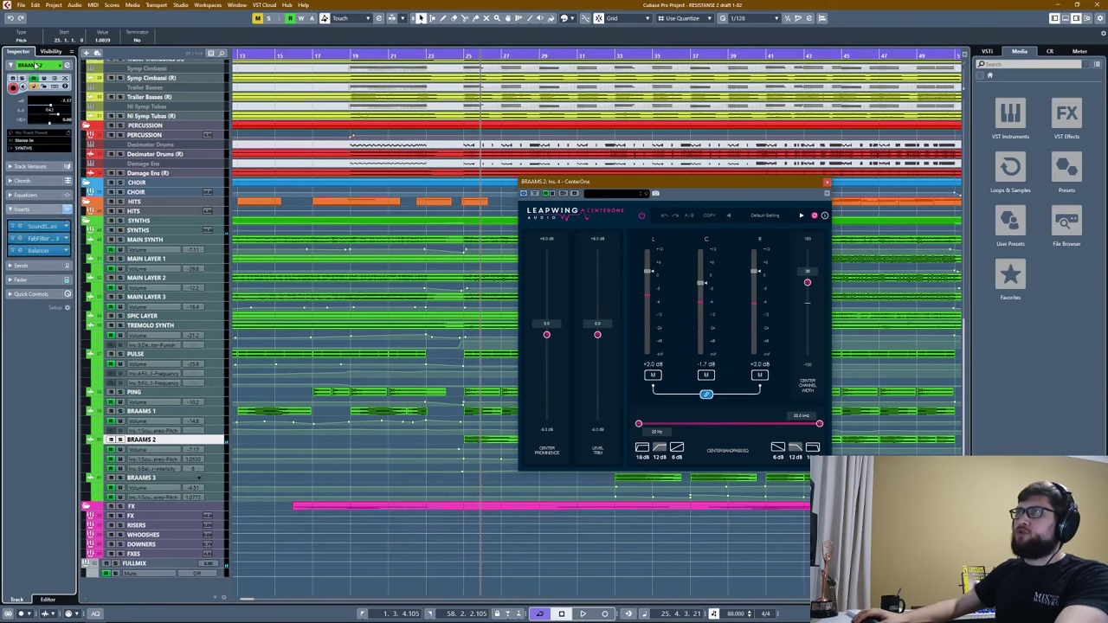
click(66, 86)
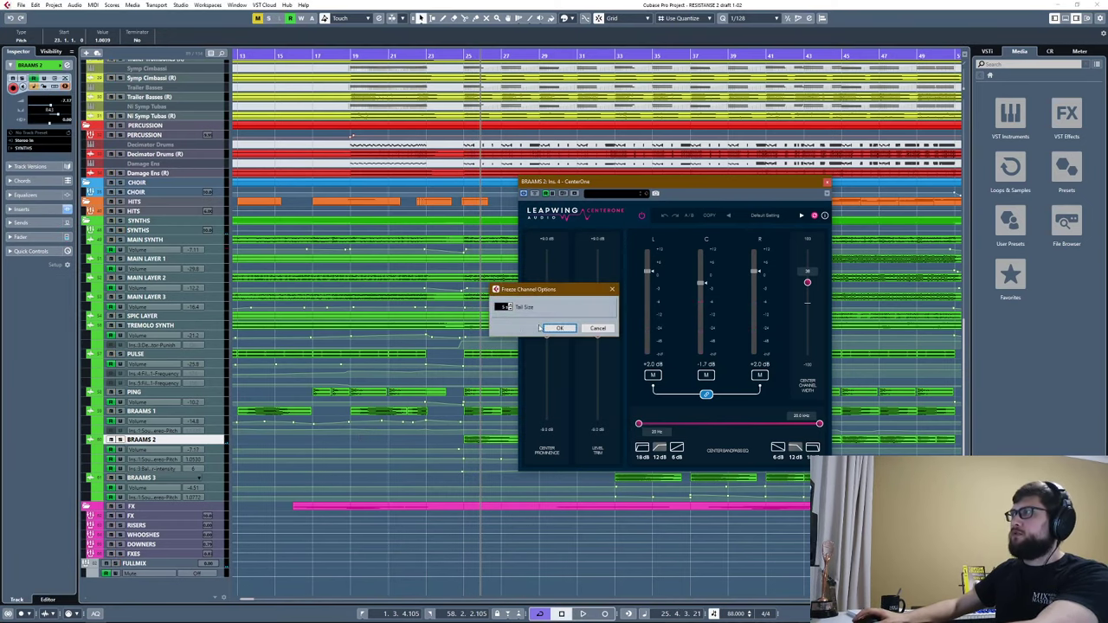
click(543, 328)
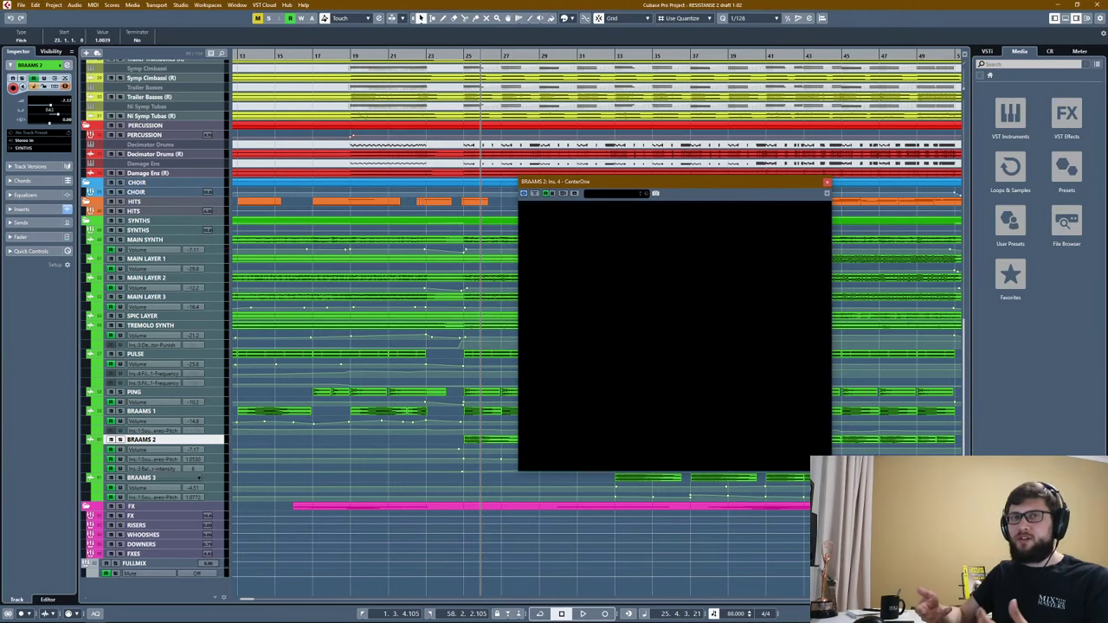
Solo BRAAMS 3 and audition it from just before bar 33.
click(142, 481)
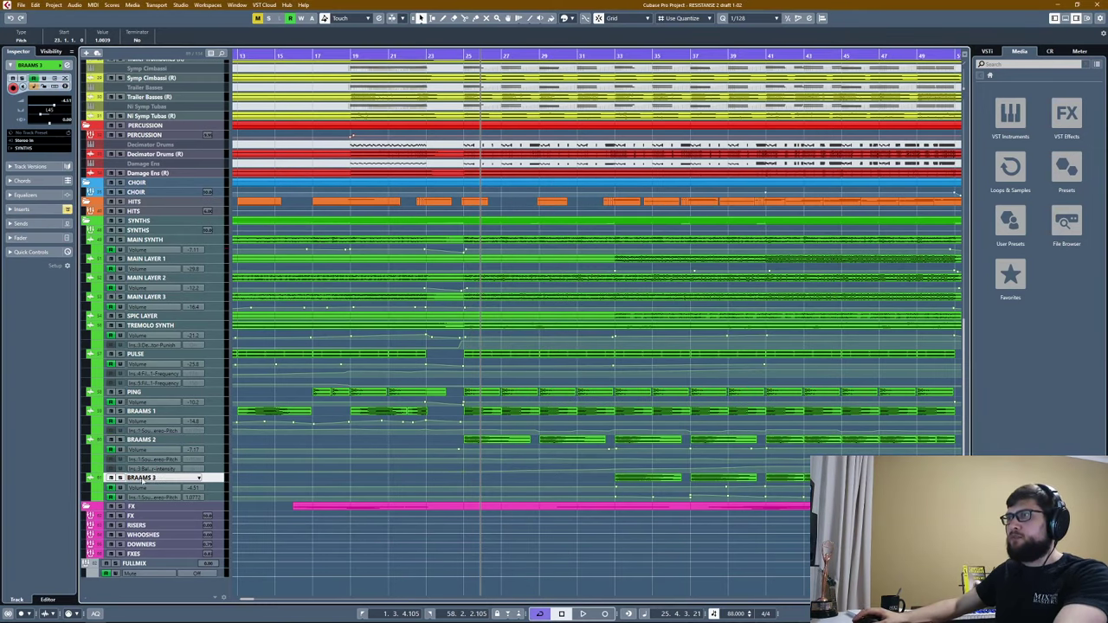
click(612, 55)
key(s)
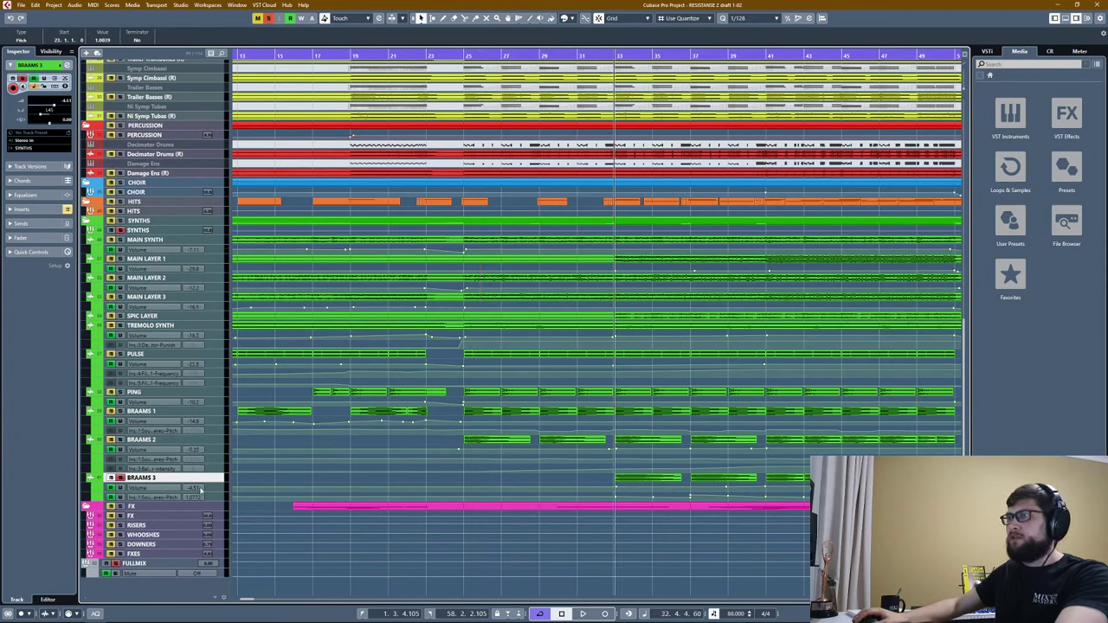
key(space)
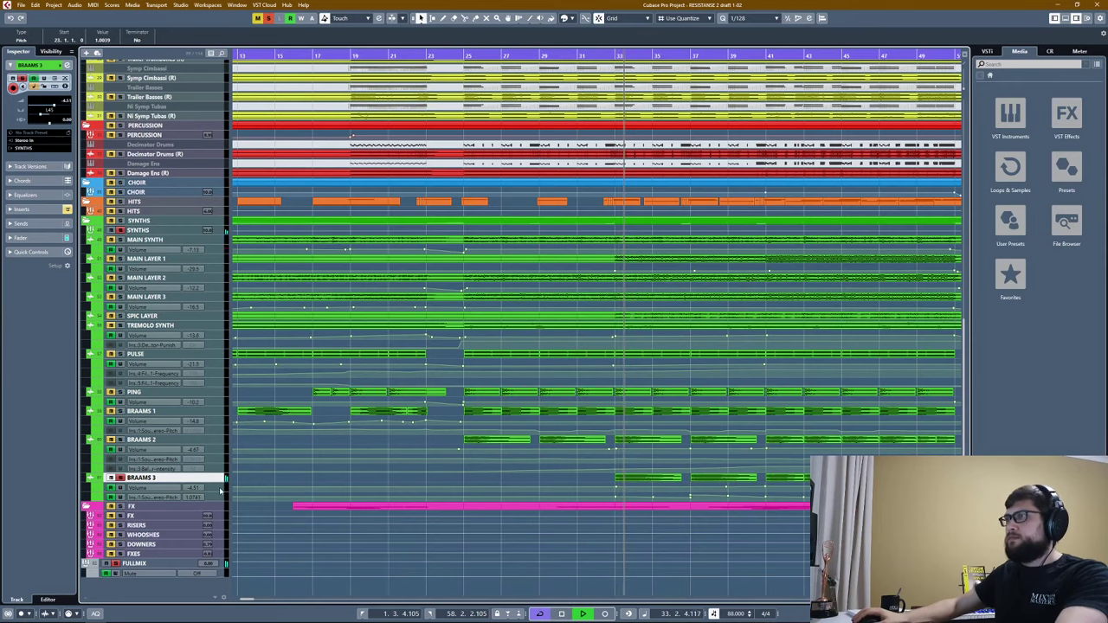
key(space)
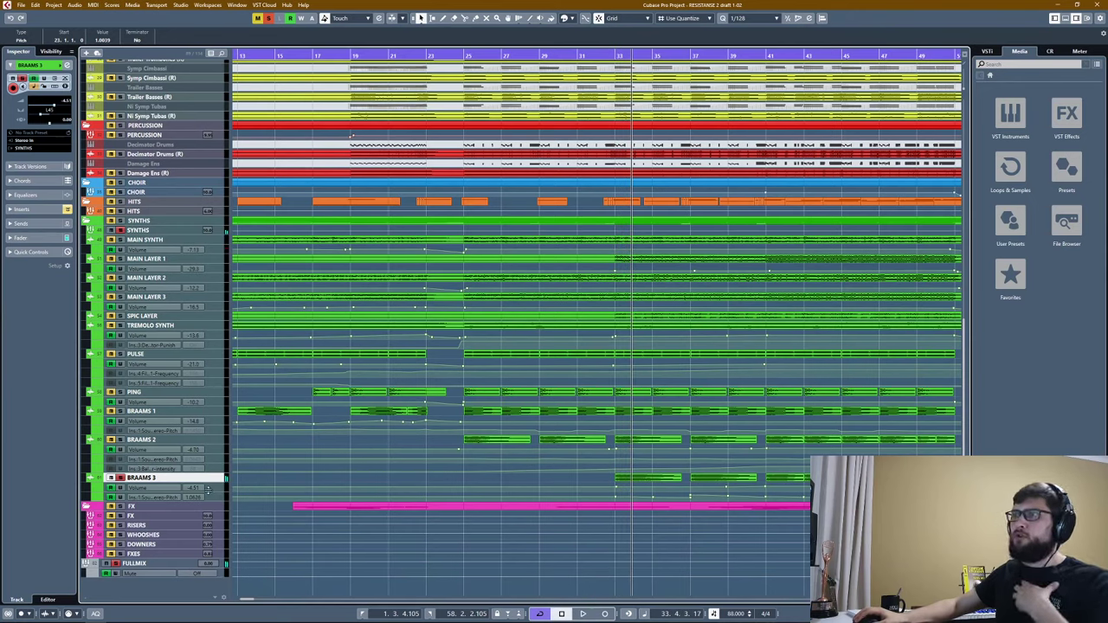
Activate the FabFilter Pro-Q 3 and CenterOne inserts on BRAAMS 3 while auditioning it from bar 33, and close their windows.
click(31, 206)
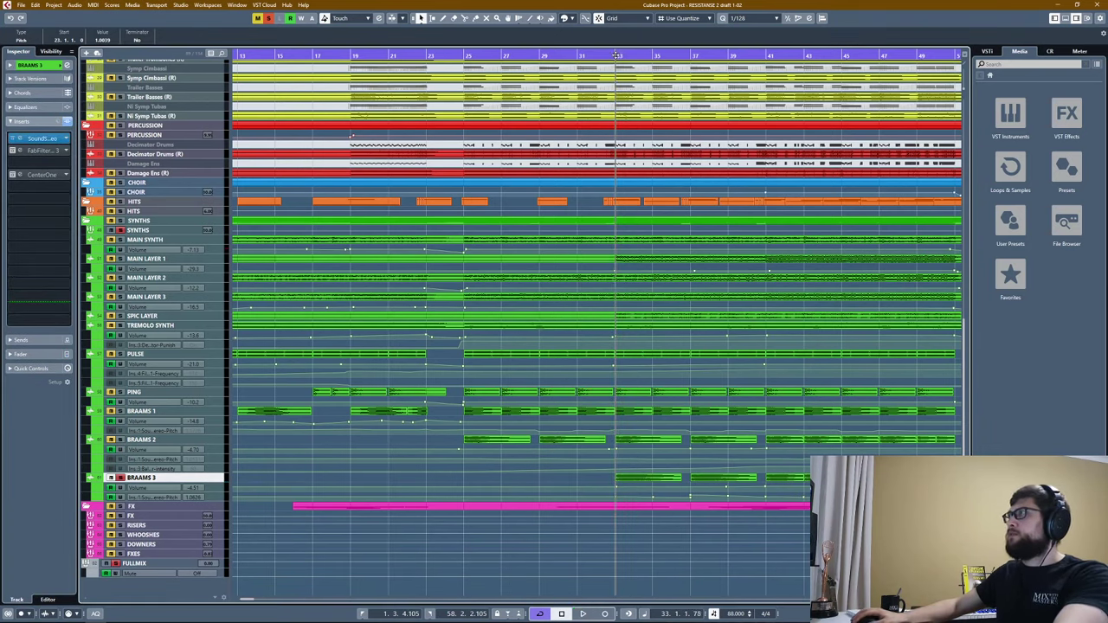
key(space)
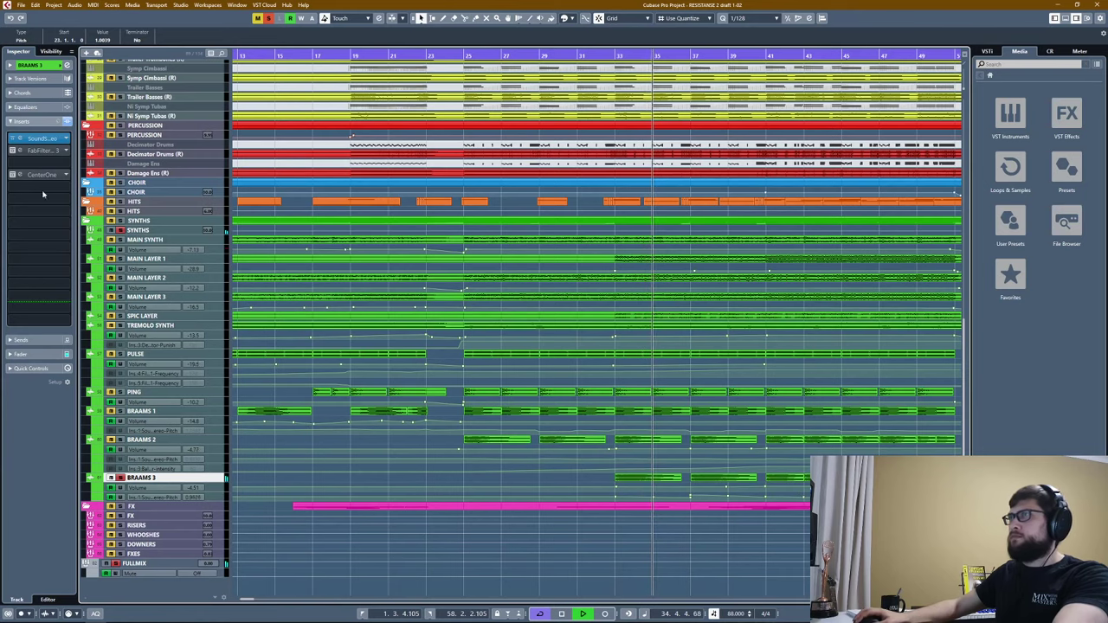
click(41, 151)
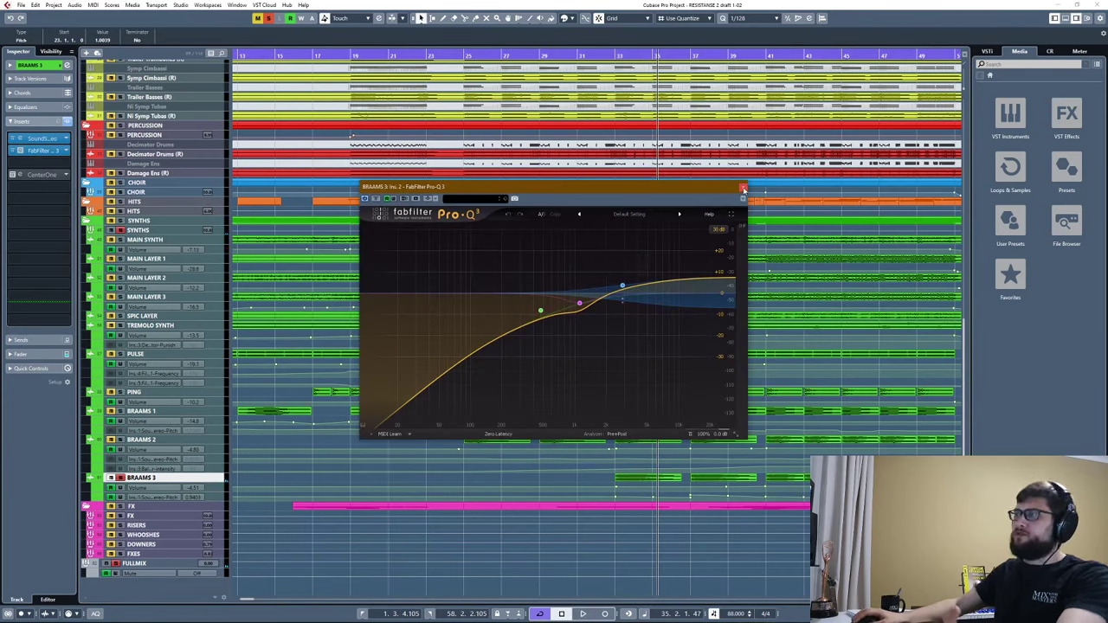
click(617, 54)
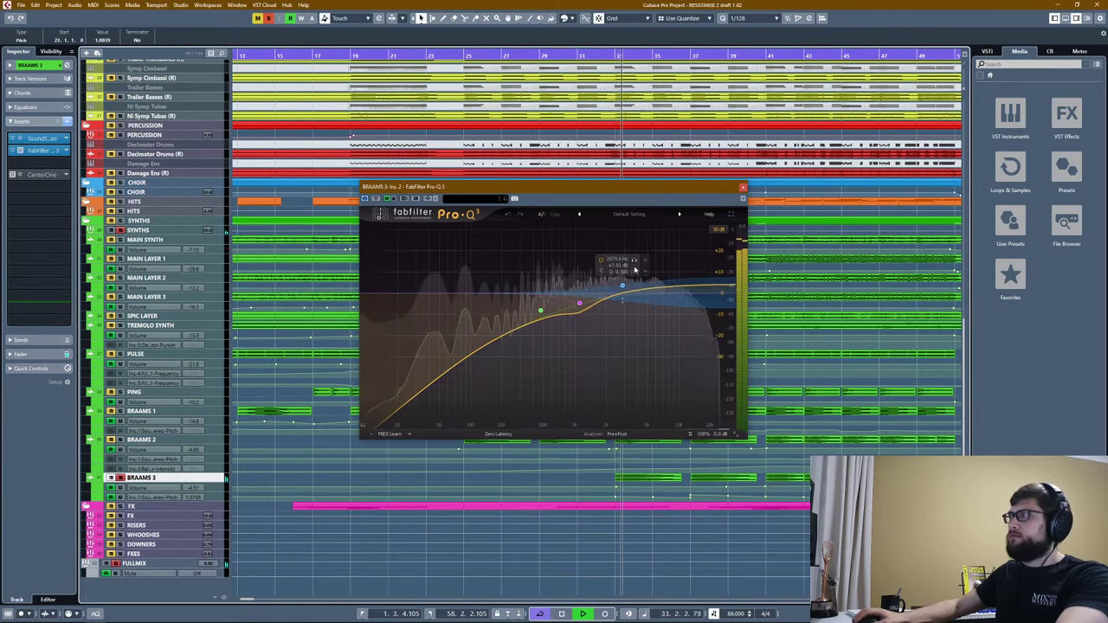
click(742, 188)
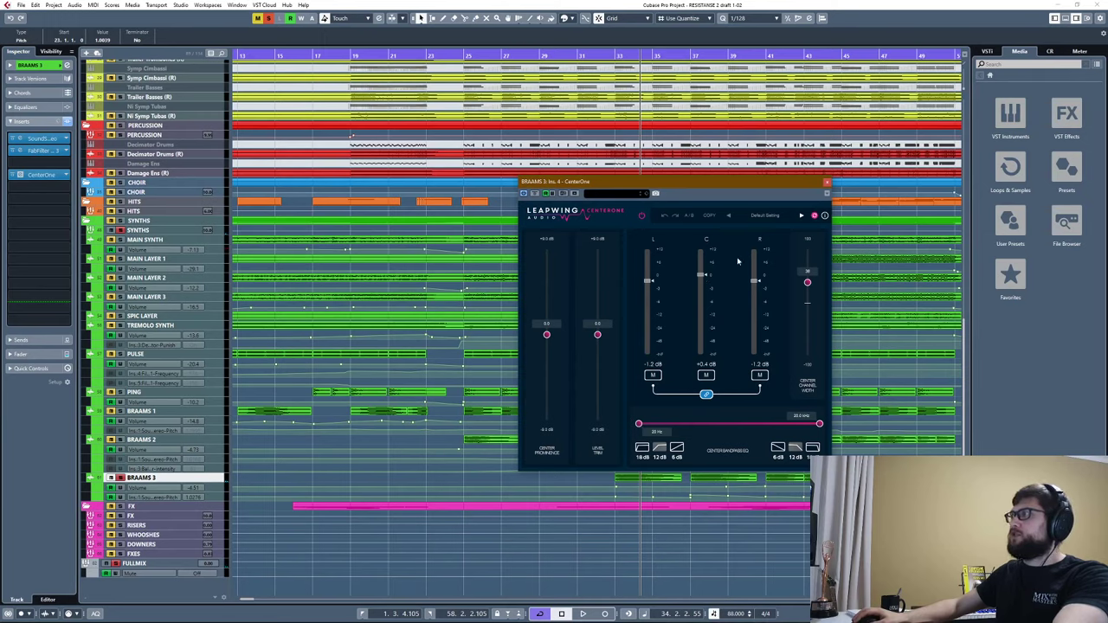
click(827, 183)
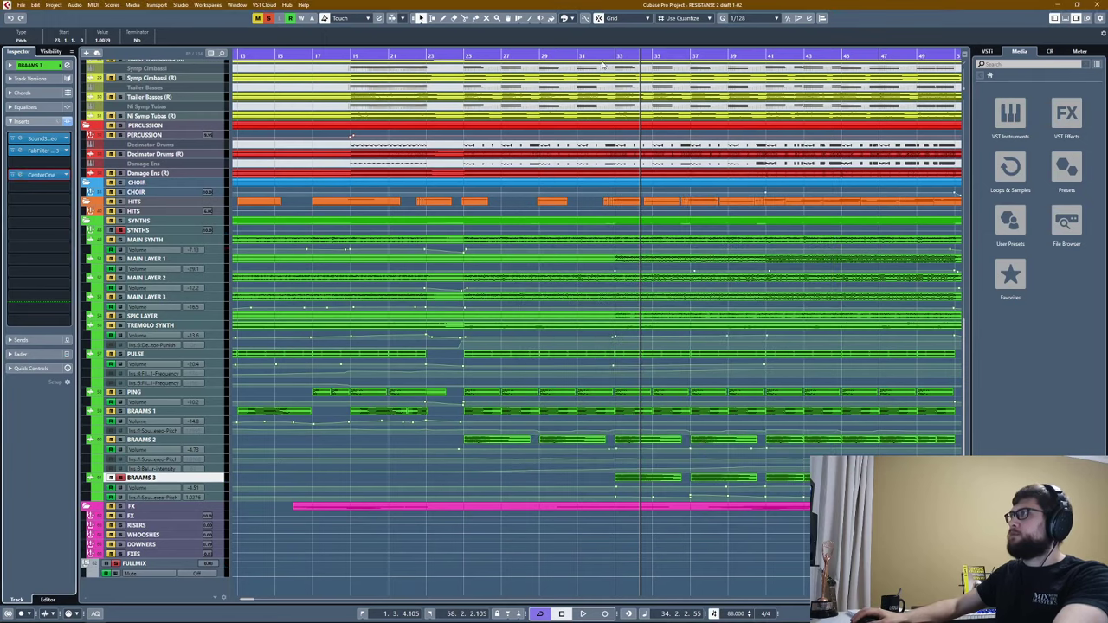
Solo BRAAMS 2 together with BRAAMS 3 and audition both from just before bar 33.
click(124, 441)
click(48, 68)
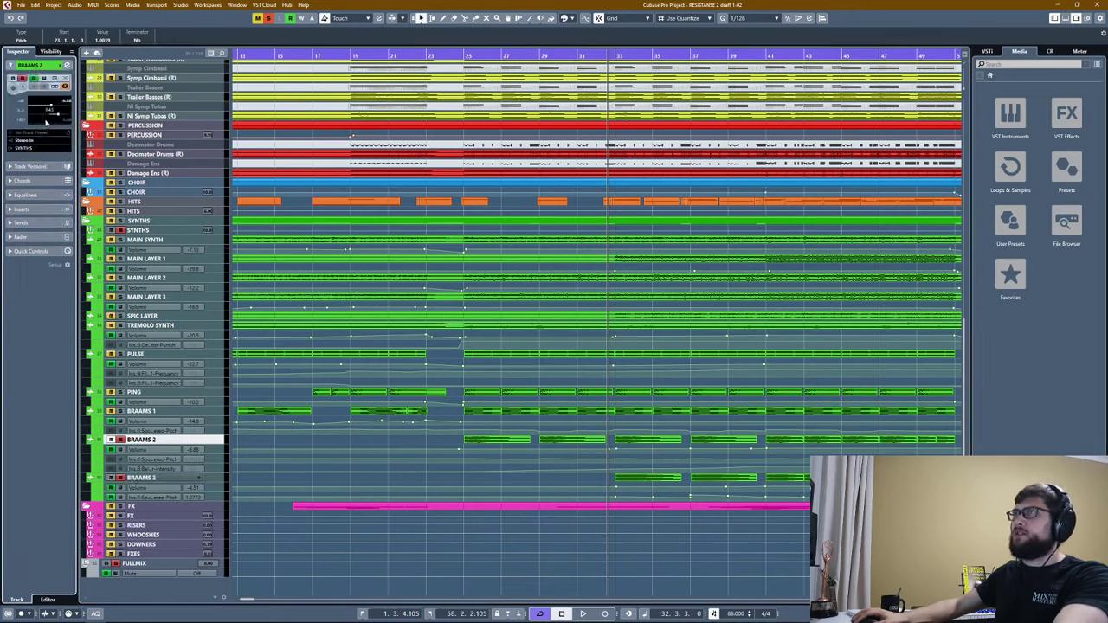
click(154, 479)
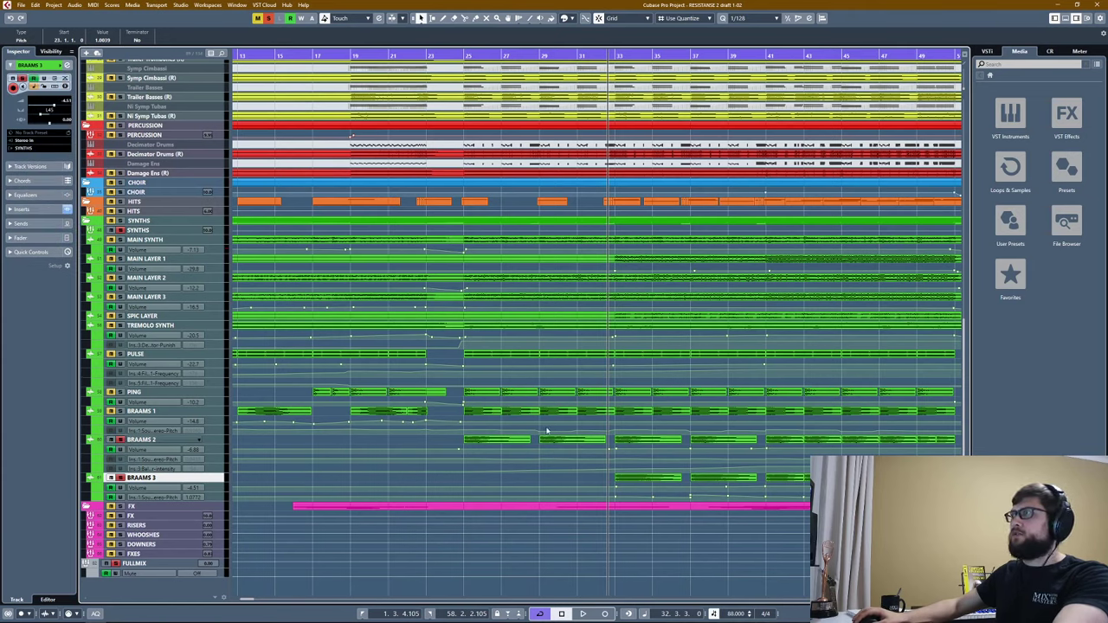
key(space)
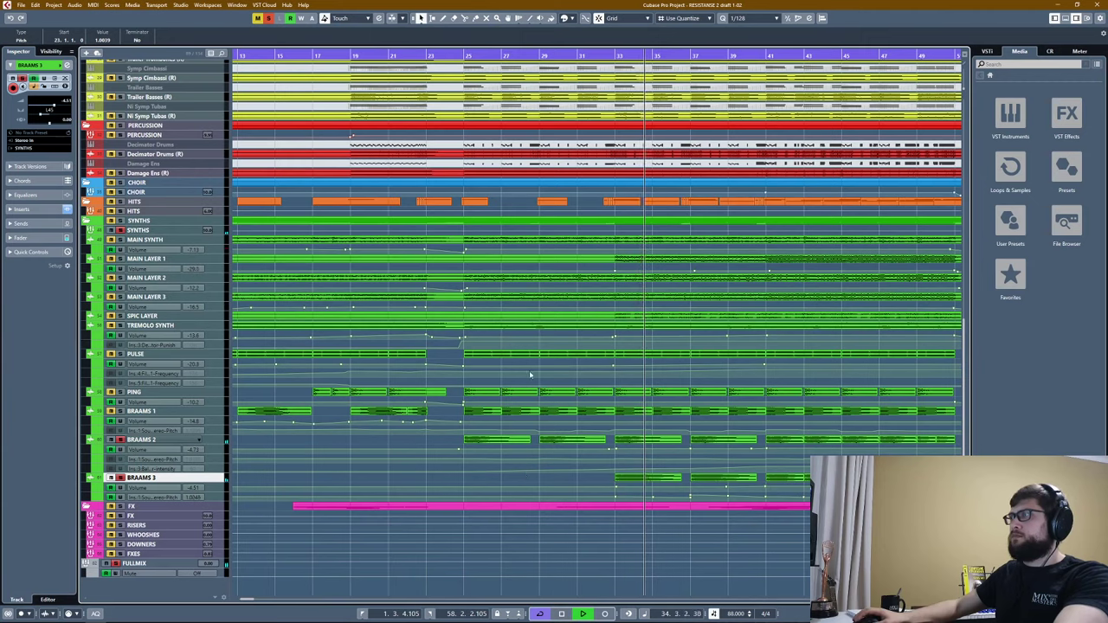
key(space)
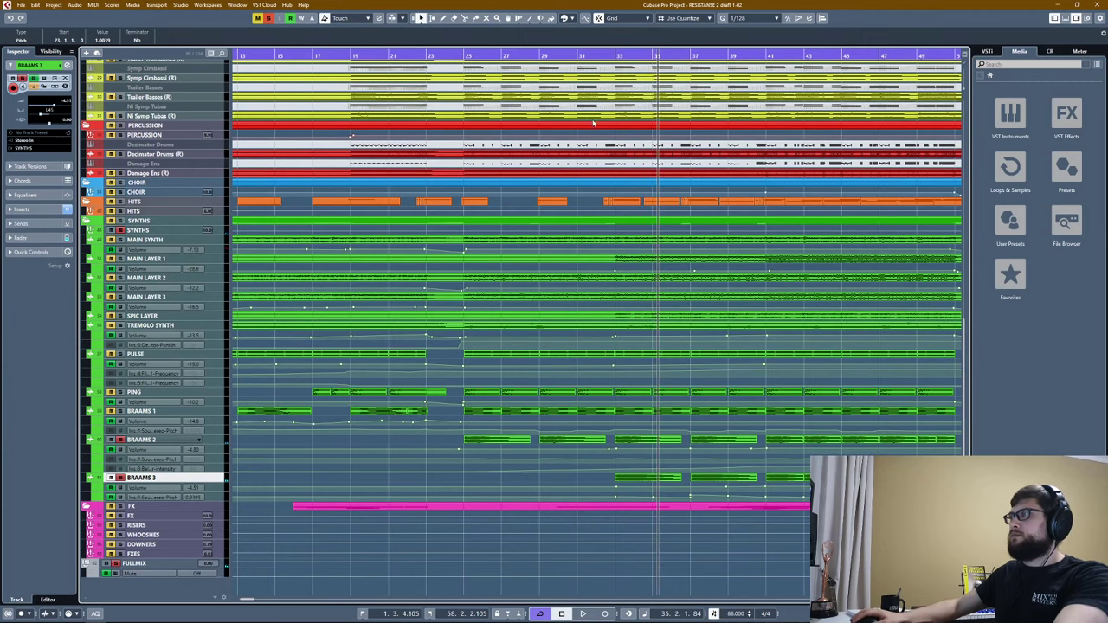
Replace the braams solos with solos on strings, pianos, brass, percussion and synths, and start playback from just before bar 25.
click(459, 55)
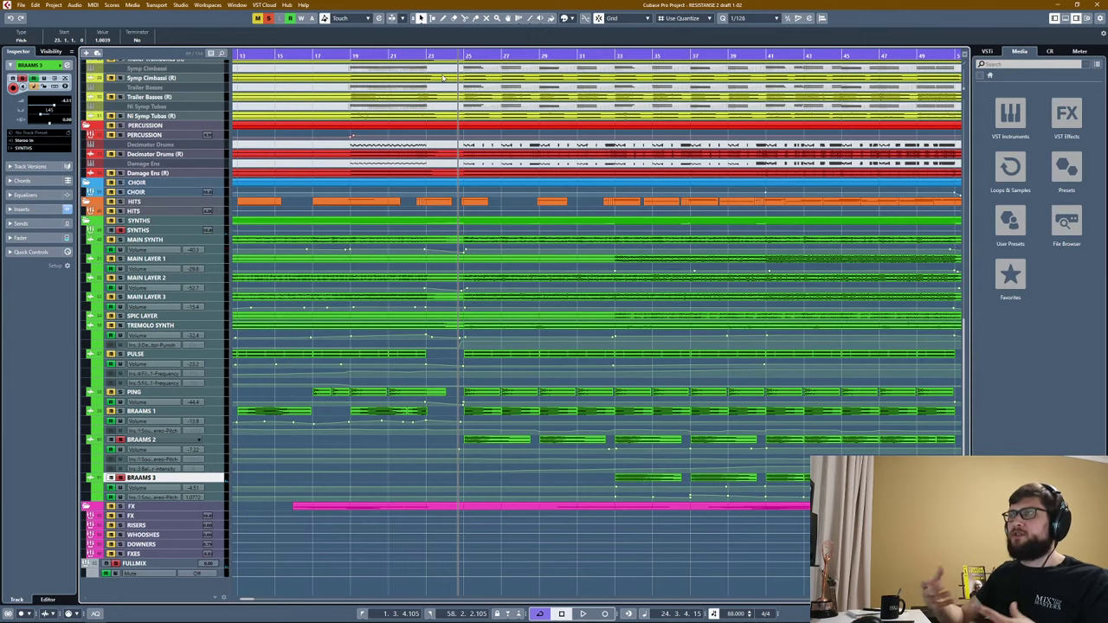
click(269, 19)
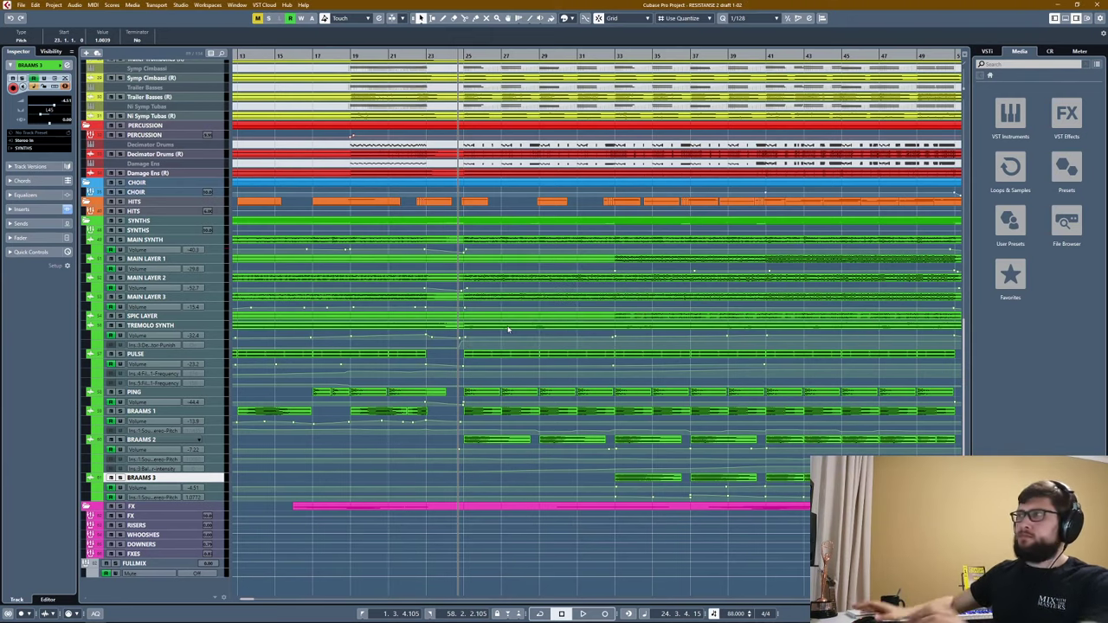
key(KP_Divide)
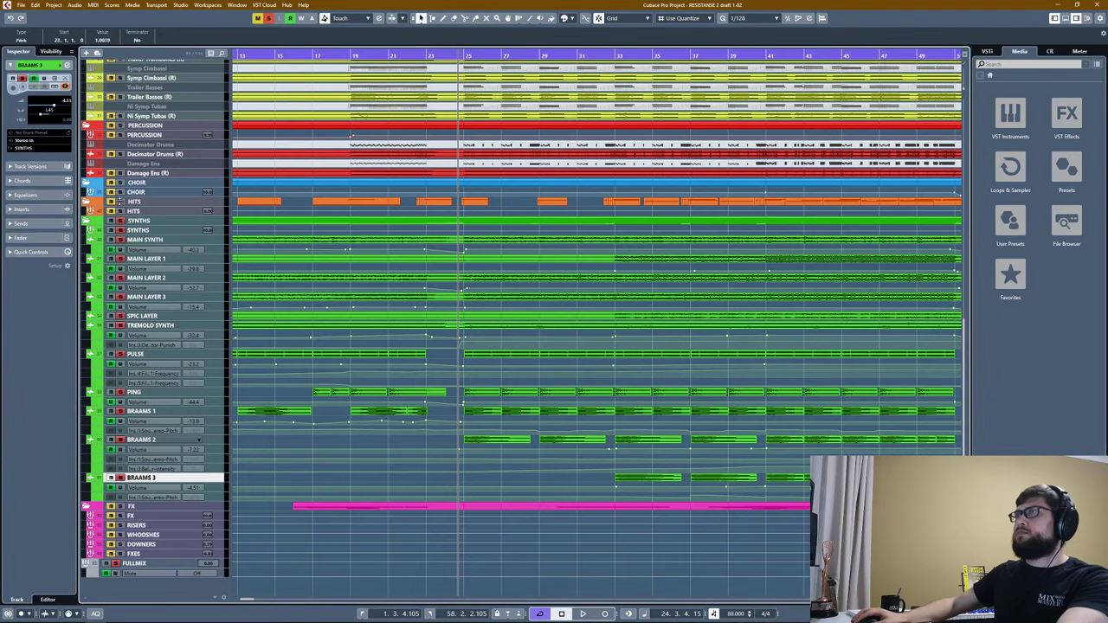
scroll(320, 190, up, 5)
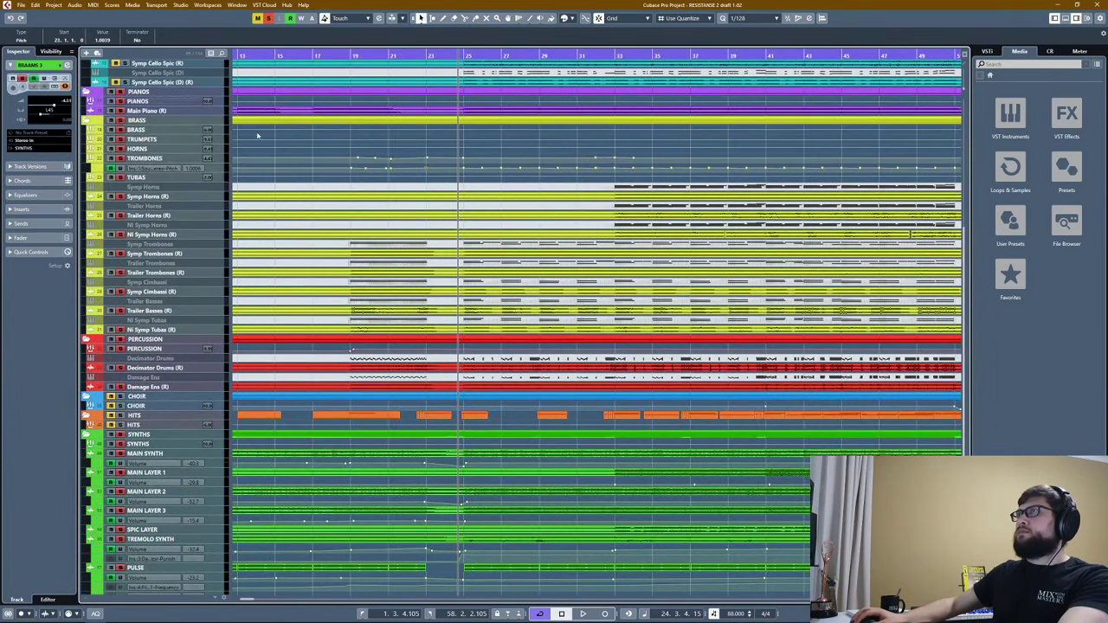
scroll(257, 135, up, 7)
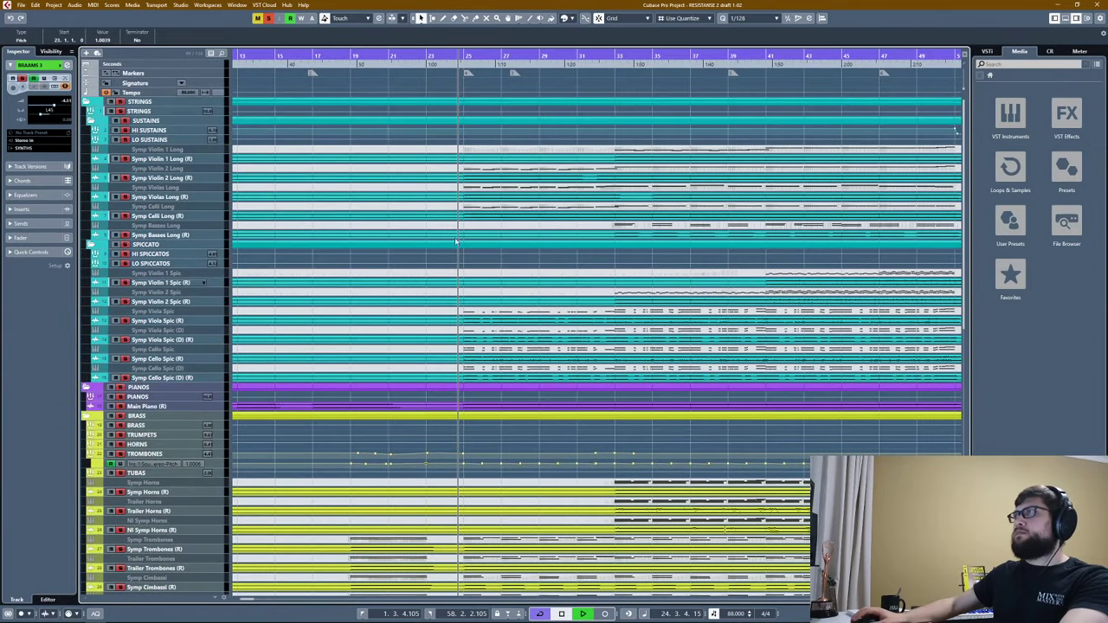
Listen to the soloed groups through bar 51 while following the strings, brass, percussion and synth tracks, and stop playback.
scroll(502, 274, down, 5)
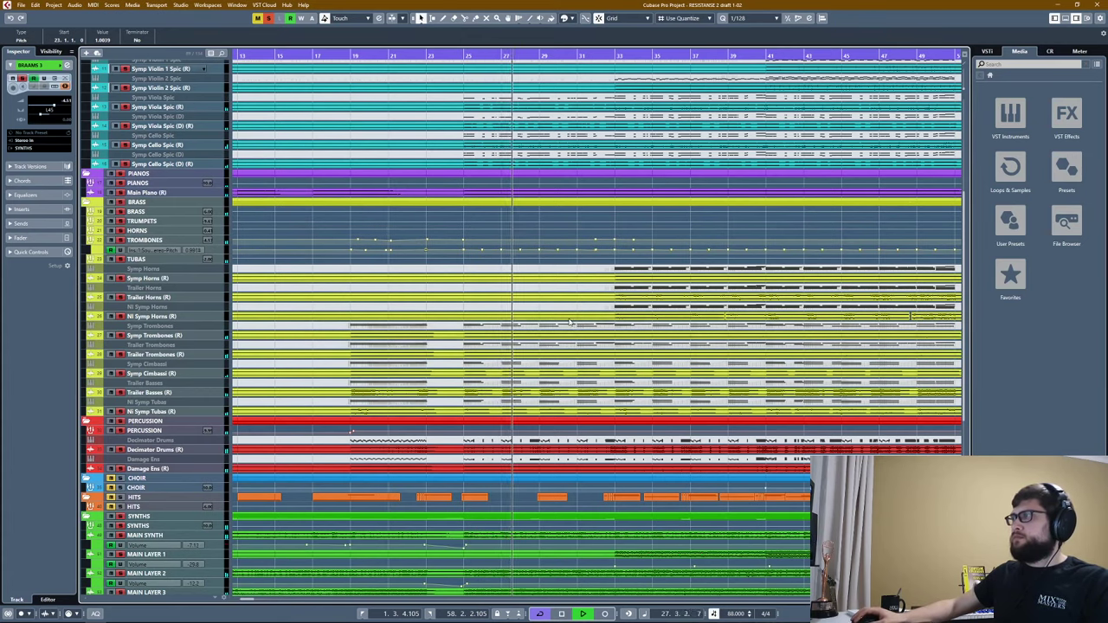
scroll(572, 316, up, 3)
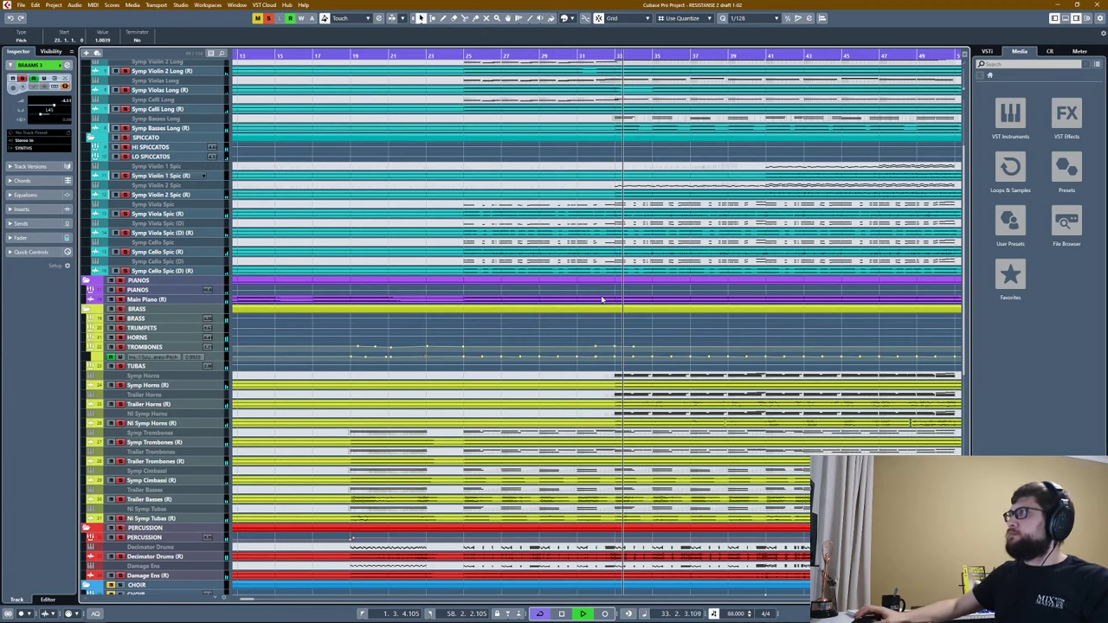
scroll(658, 355, down, 1)
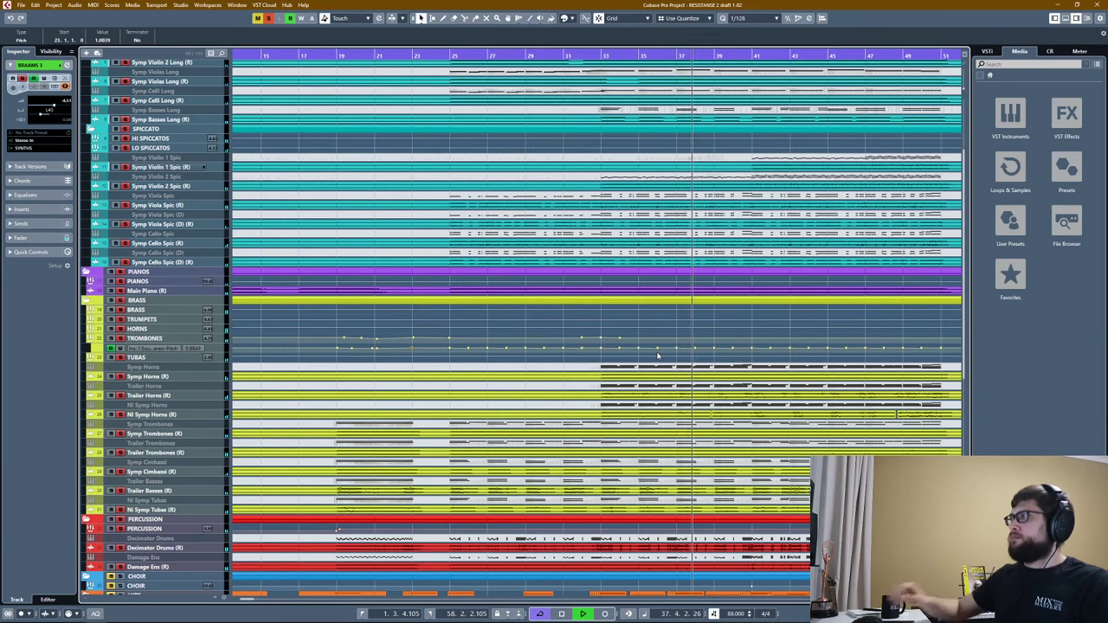
scroll(645, 363, down, 3)
scroll(641, 367, right, 3)
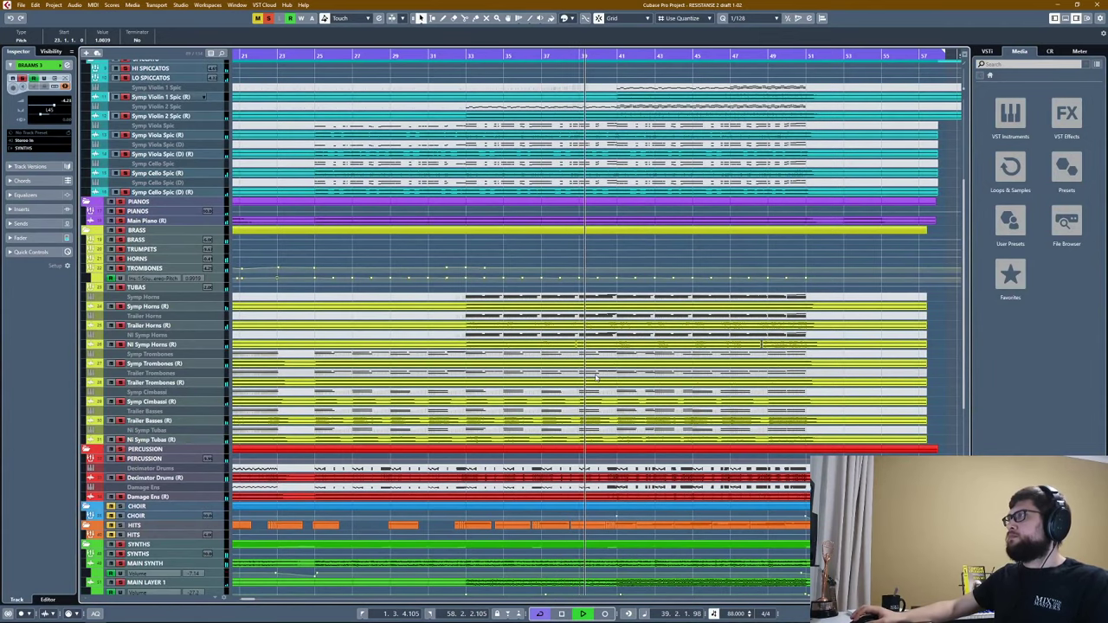
scroll(597, 371, up, 1)
scroll(597, 371, right, 1)
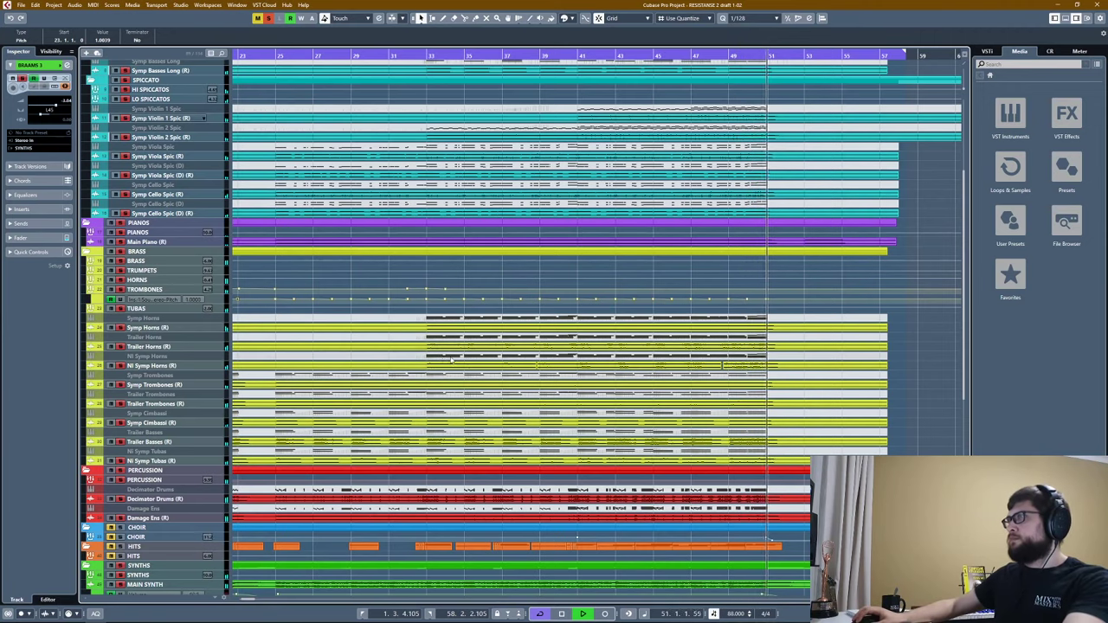
ctrl+scroll(433, 335, down, 5)
key(space)
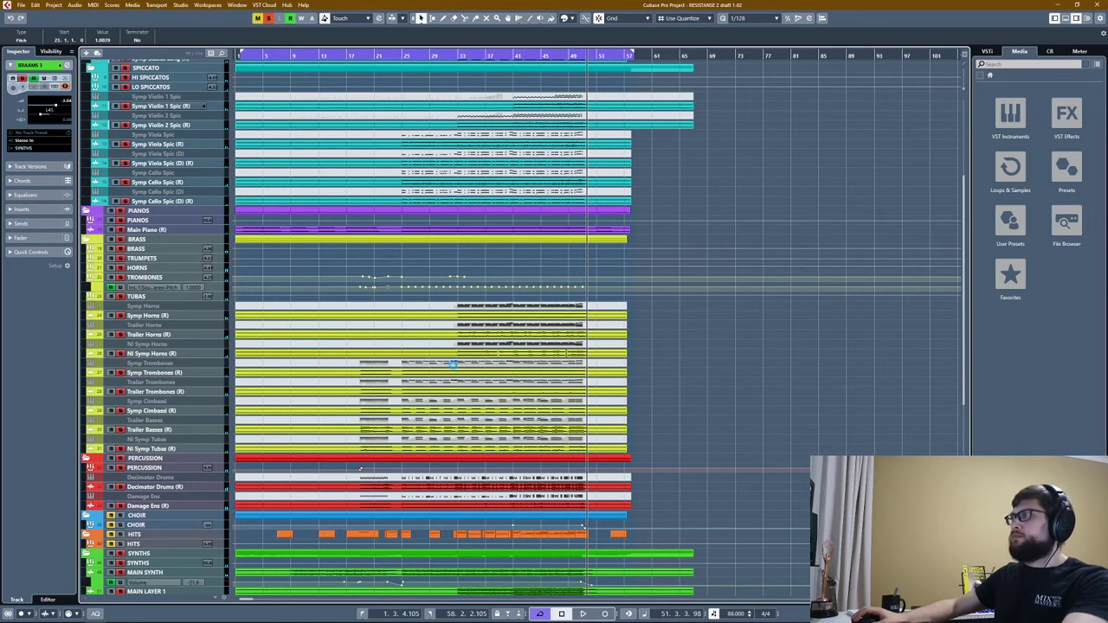
Enlarge the PULSE volume automation lane, audition the ending from just before bar 53, and return the playhead there.
scroll(697, 353, down, 5)
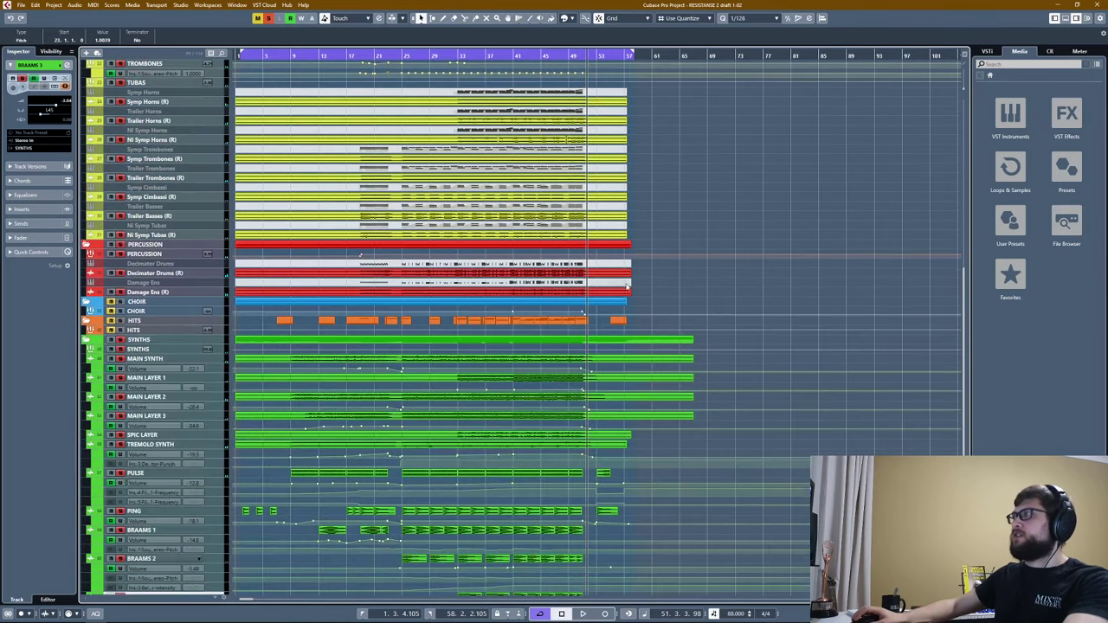
ctrl+scroll(589, 109, up, 8)
scroll(589, 109, up, 10)
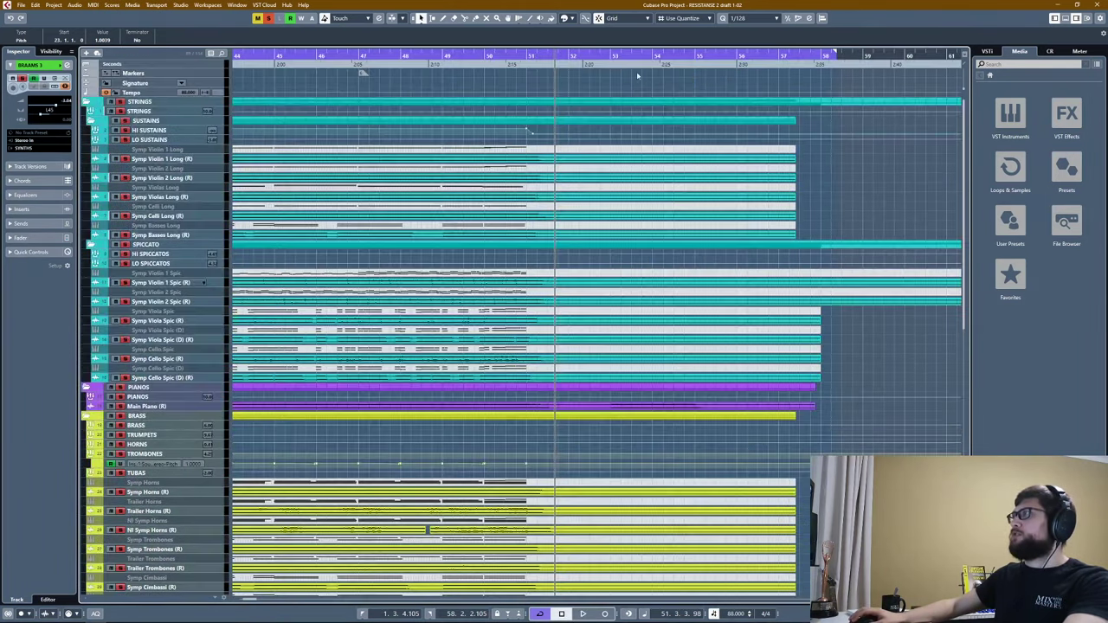
click(607, 54)
scroll(670, 270, down, 10)
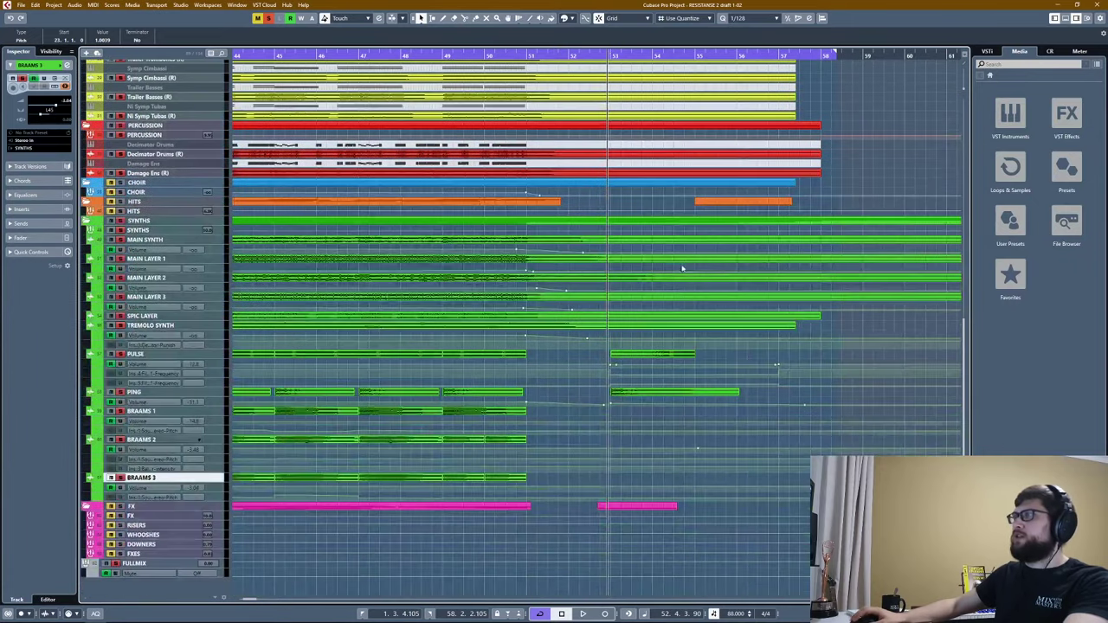
ctrl+scroll(704, 307, up, 3)
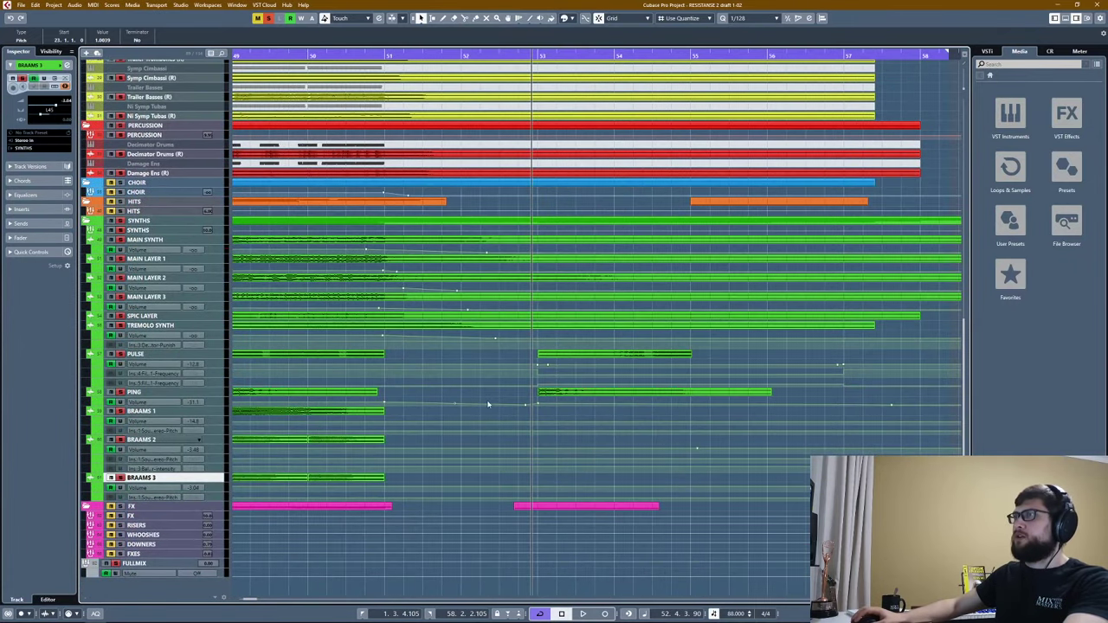
click(213, 367)
ctrl+scroll(608, 401, up, 3)
key(space)
ctrl+scroll(624, 403, down, 5)
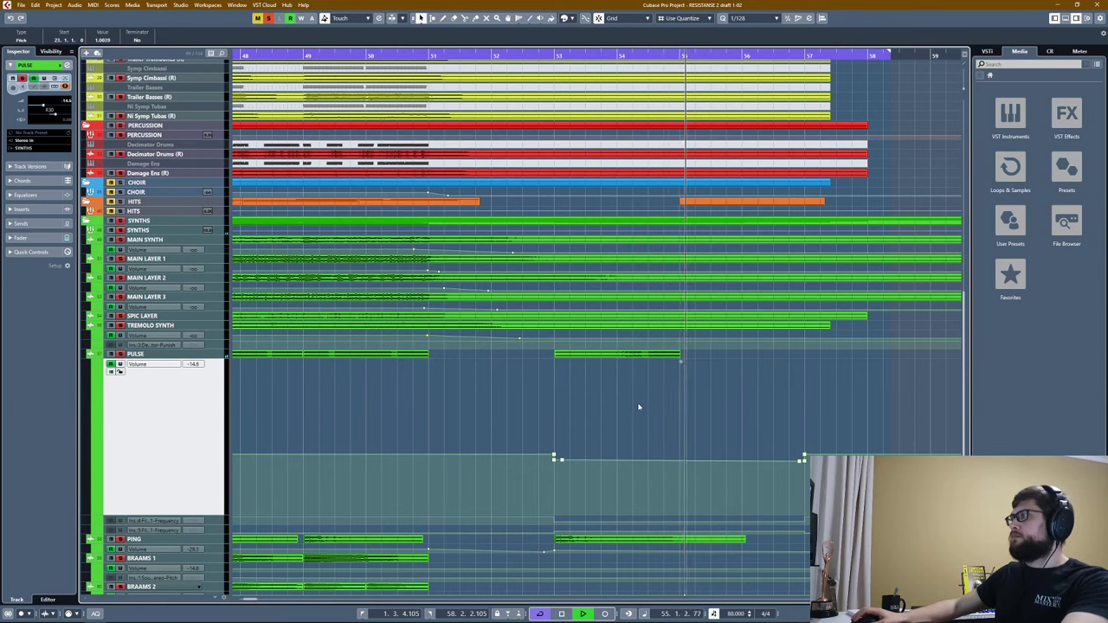
key(space)
click(549, 57)
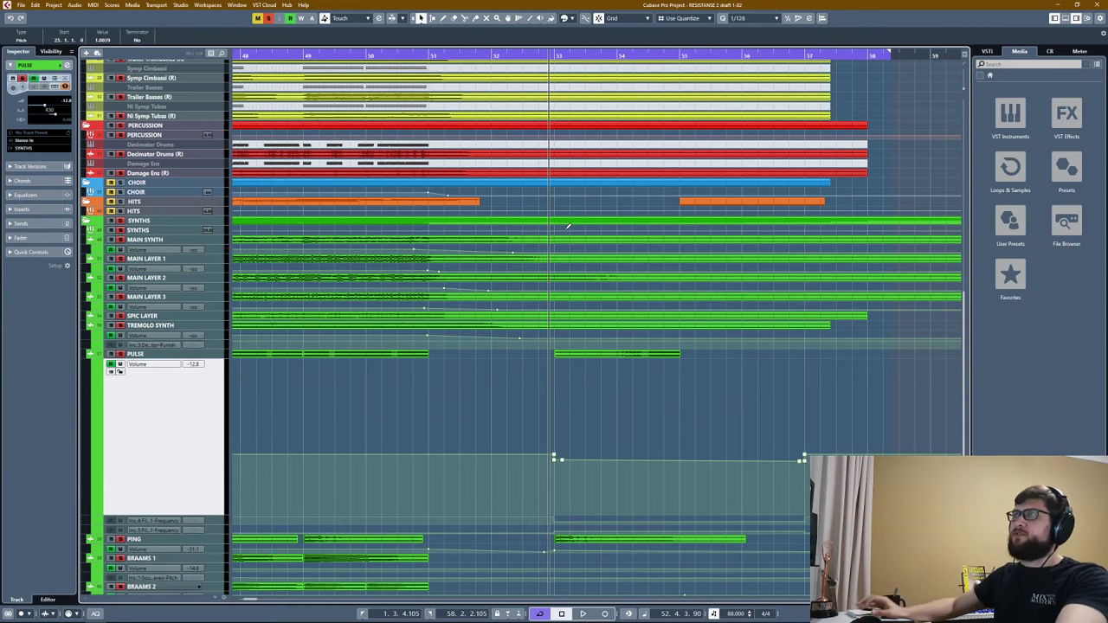
Examine the shape of the PULSE volume automation across the whole arrangement.
scroll(587, 257, down, 4)
scroll(586, 257, down, 6)
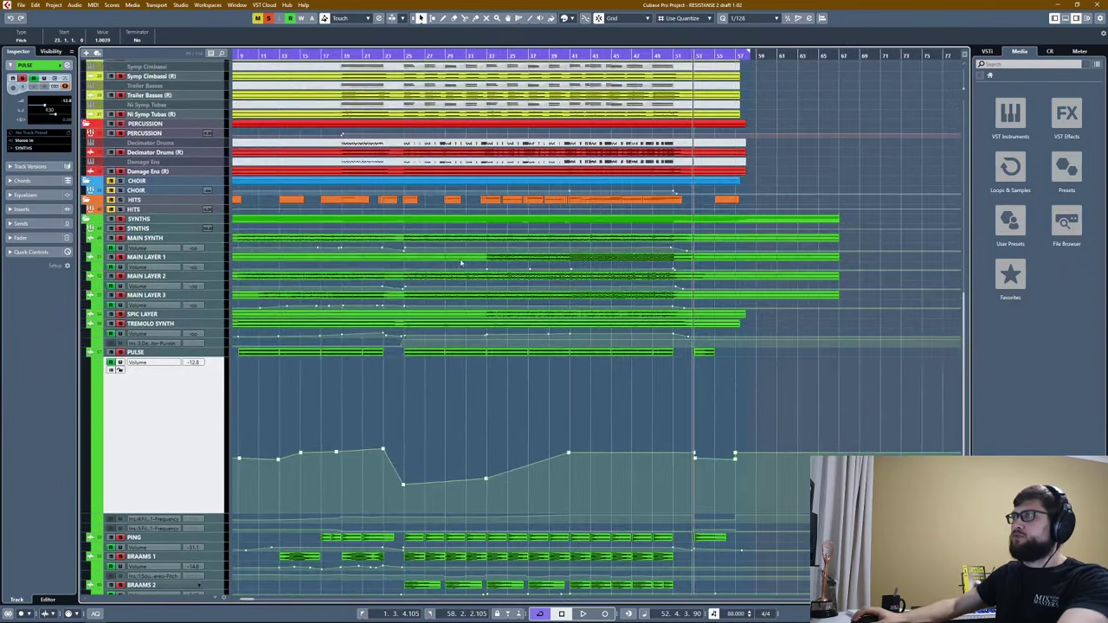
scroll(481, 245, down, 2)
scroll(257, 348, down, 3)
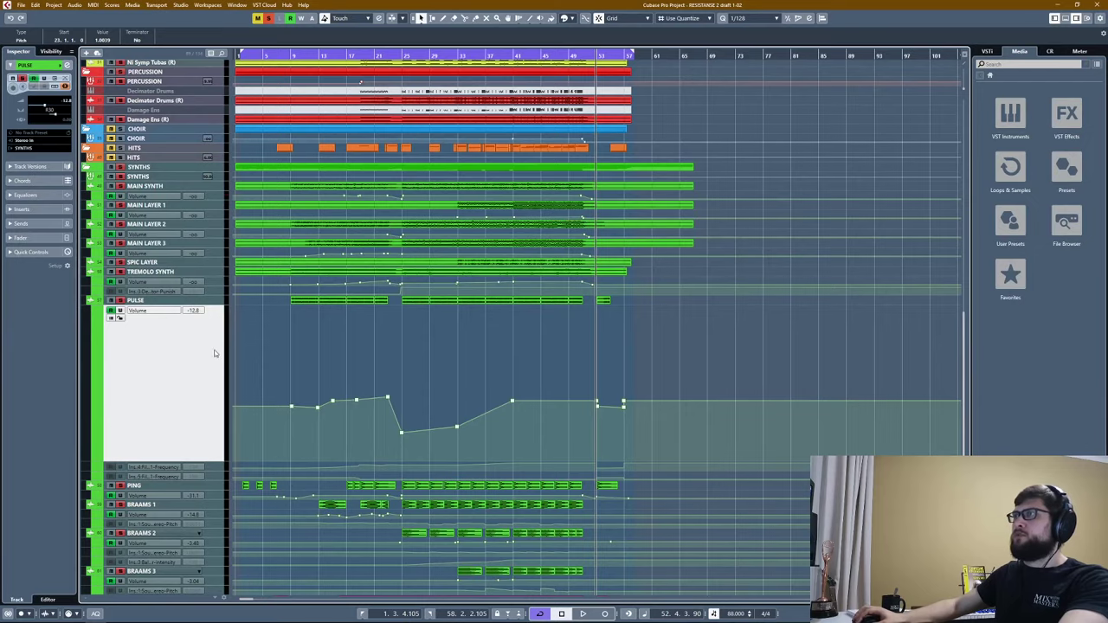
scroll(215, 353, up, 2)
scroll(428, 420, up, 5)
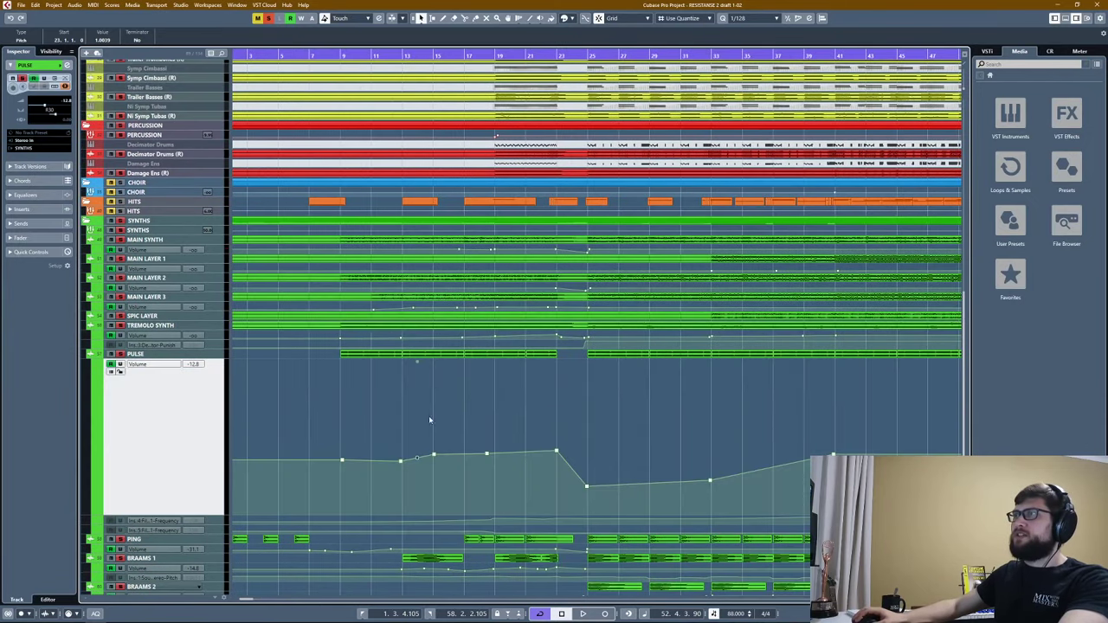
scroll(485, 419, down, 5)
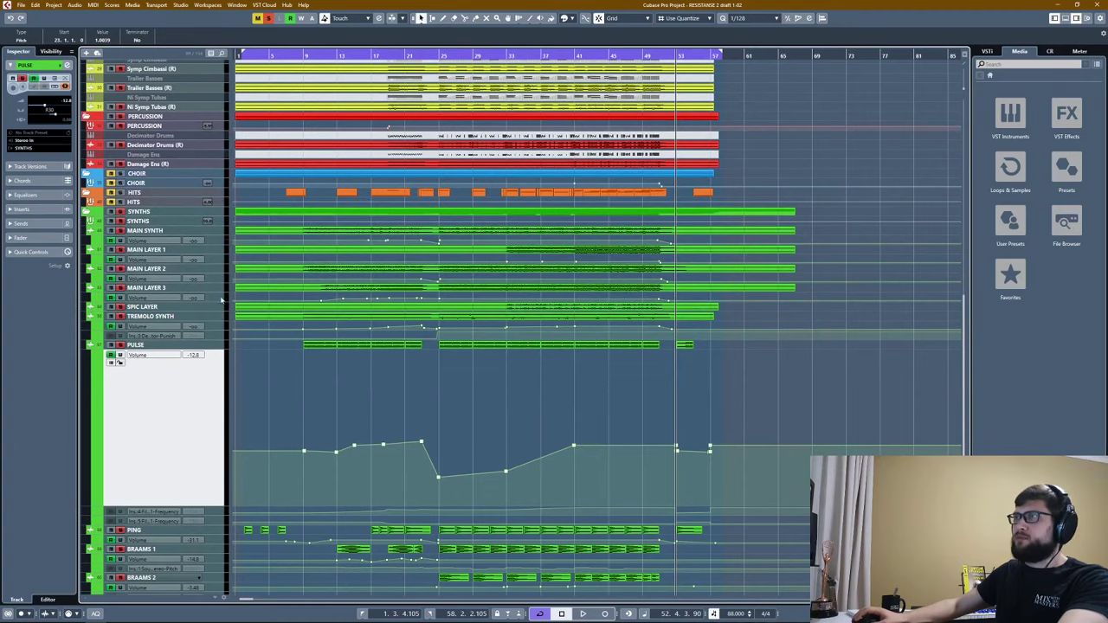
scroll(327, 430, down, 3)
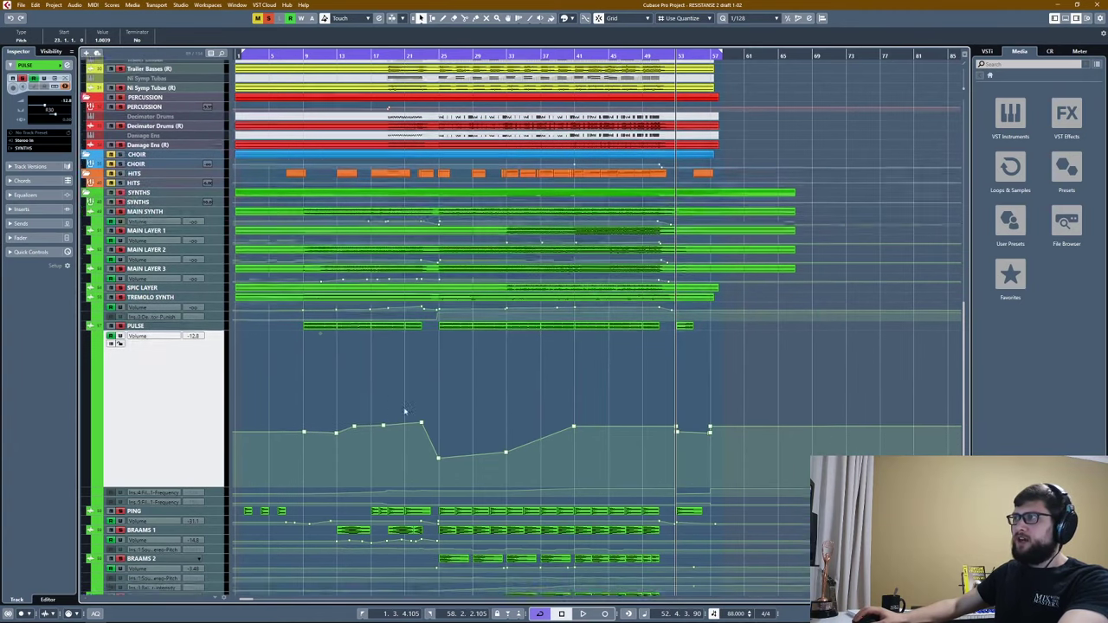
scroll(329, 407, up, 3)
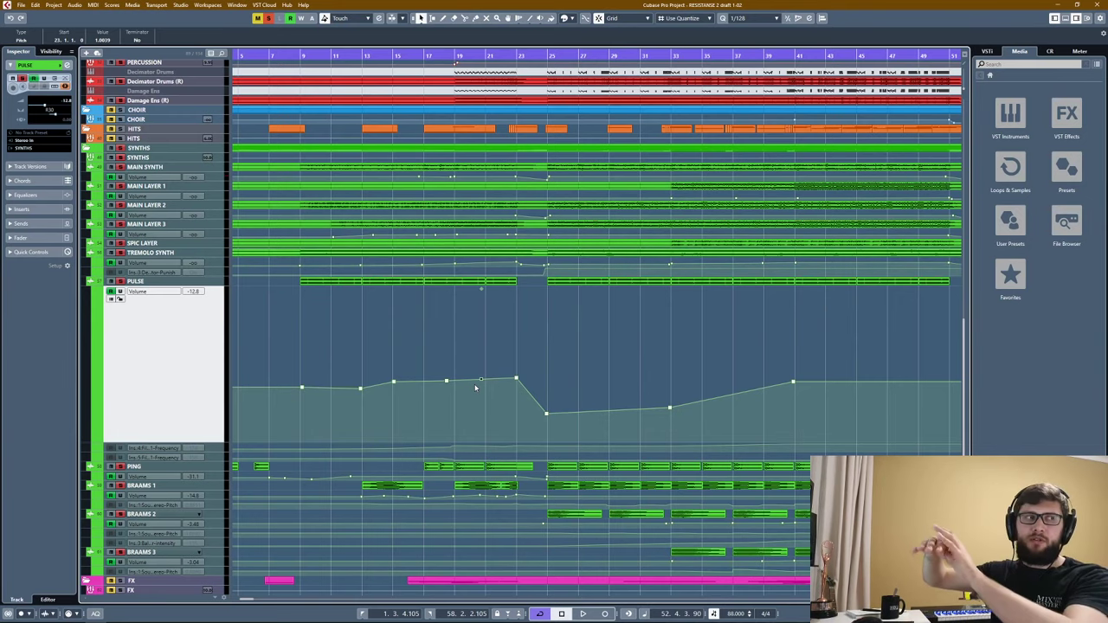
Return the PULSE volume lane to its compact height and clear all solos.
scroll(514, 350, down, 5)
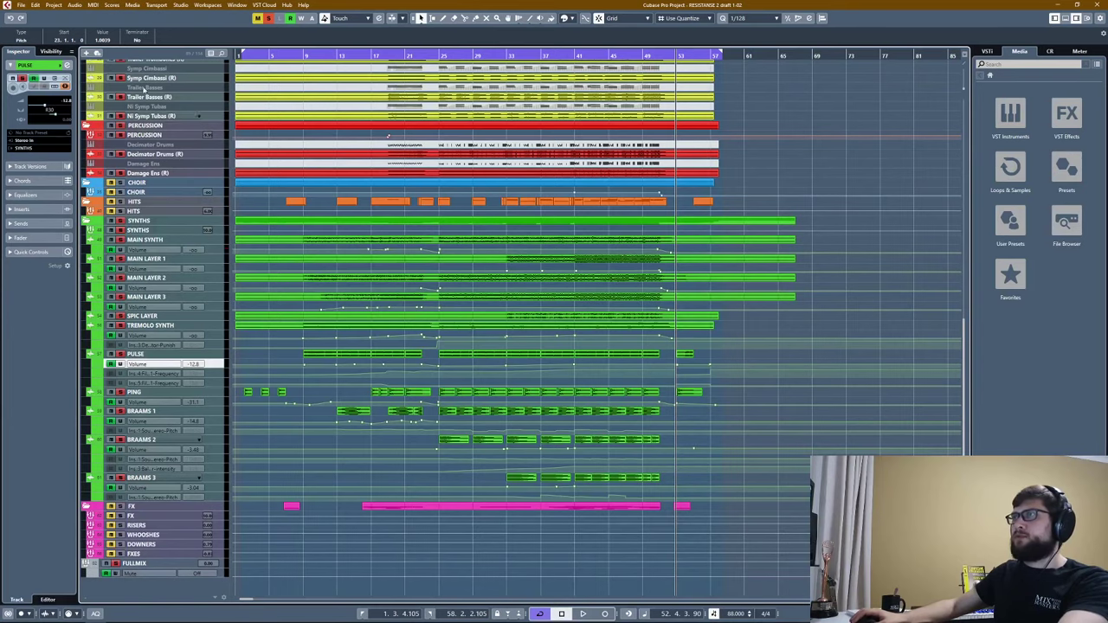
scroll(422, 180, up, 3)
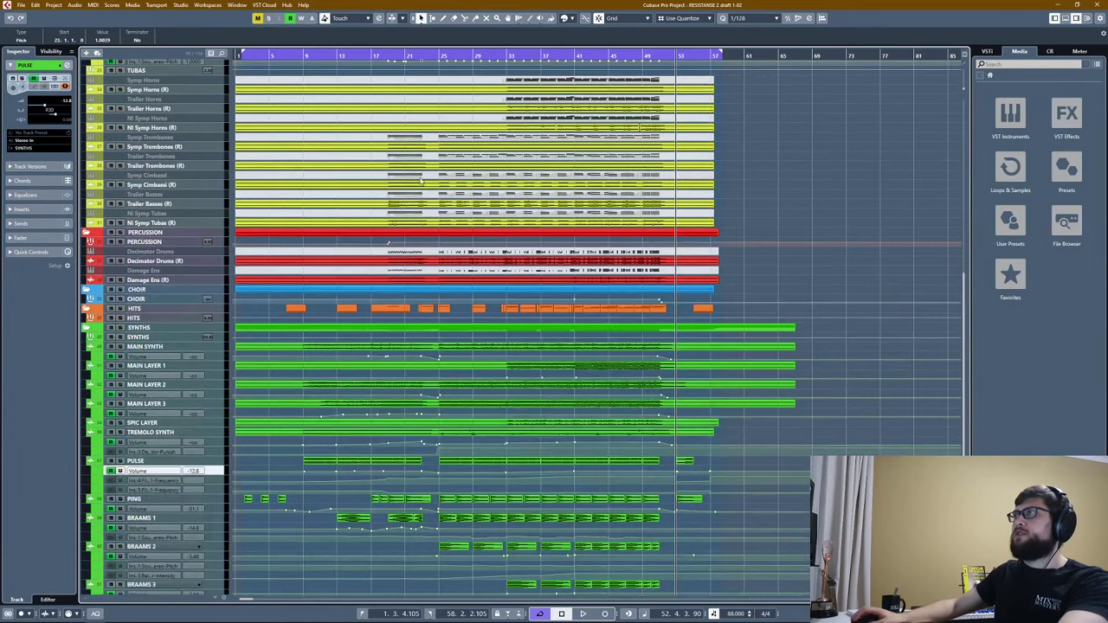
Place the playhead at bar 33 and lower the FabFilter Pro-L 2 gain on the FULLMIX track to about +7.9 dB.
click(511, 57)
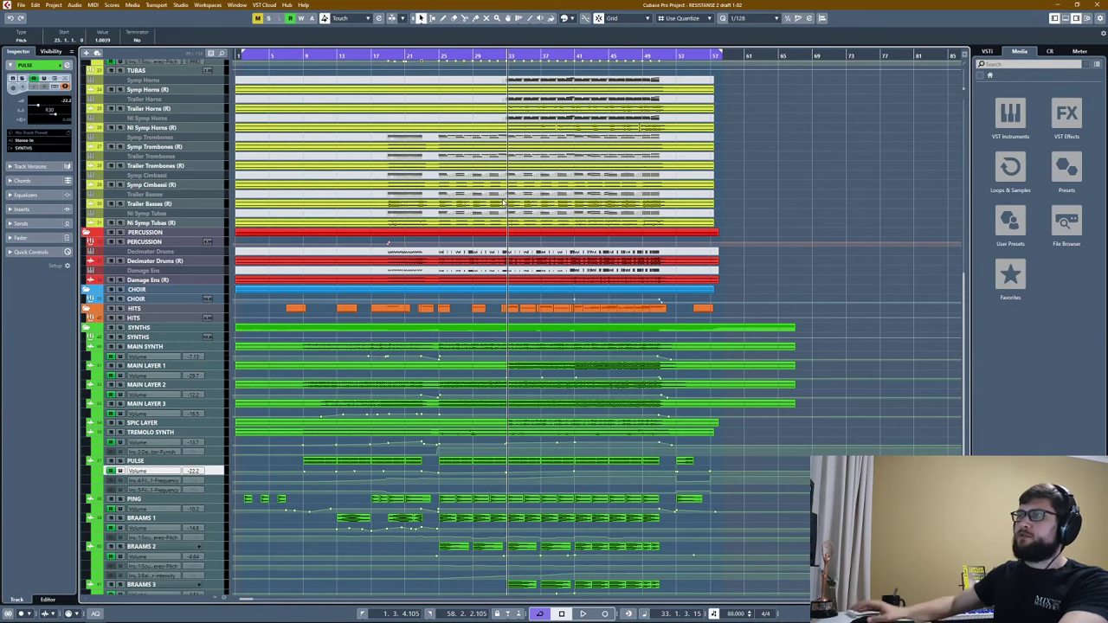
scroll(366, 359, down, 3)
click(173, 564)
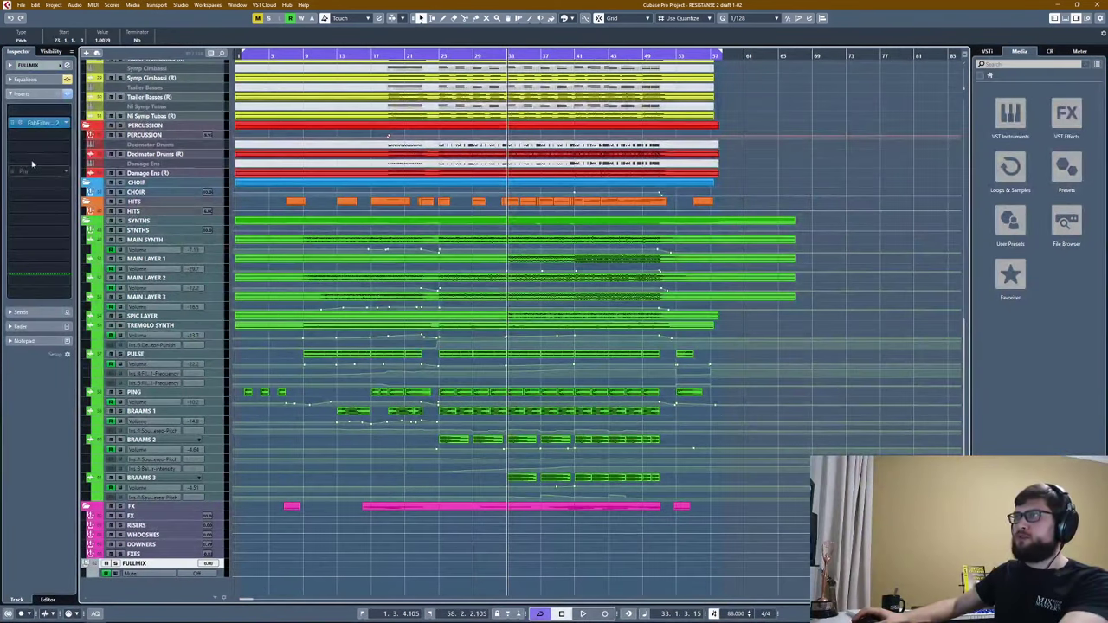
click(39, 126)
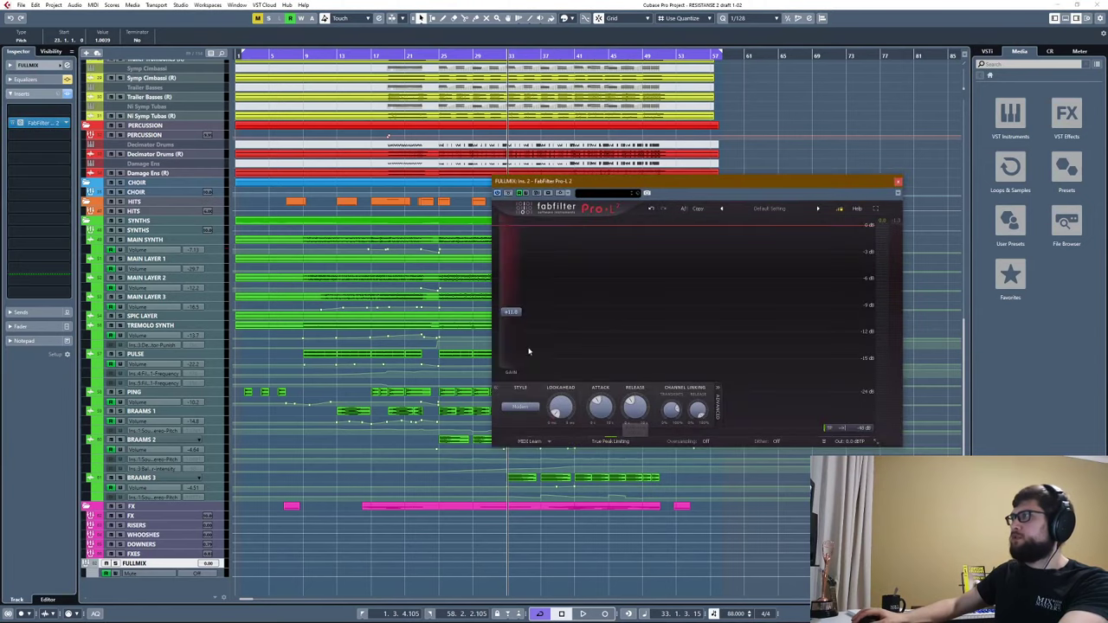
drag(510, 313, 512, 333)
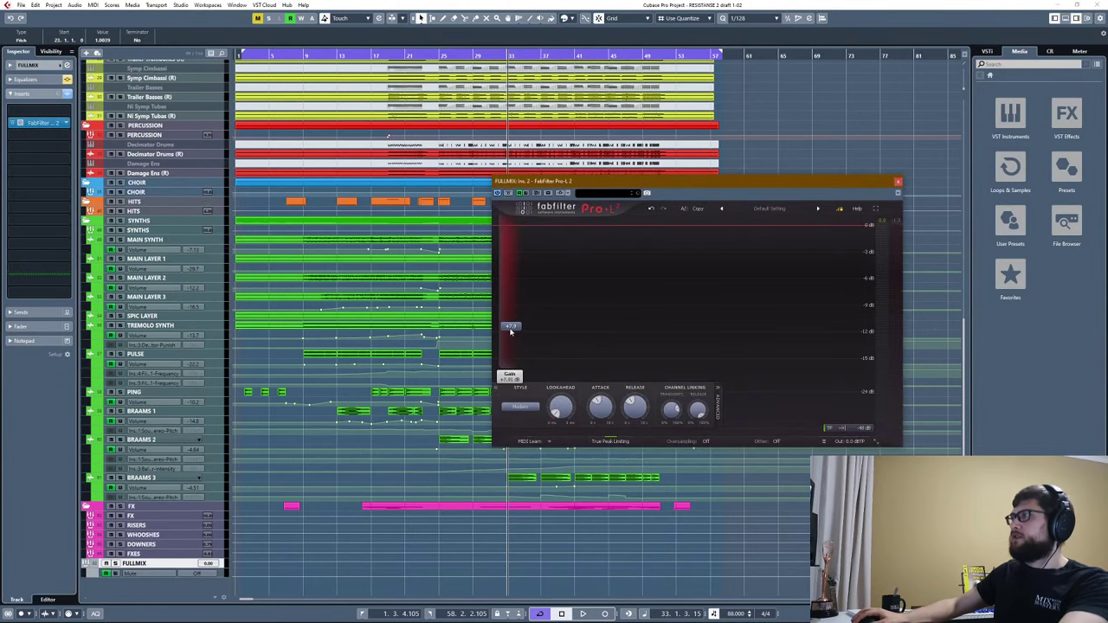
click(898, 181)
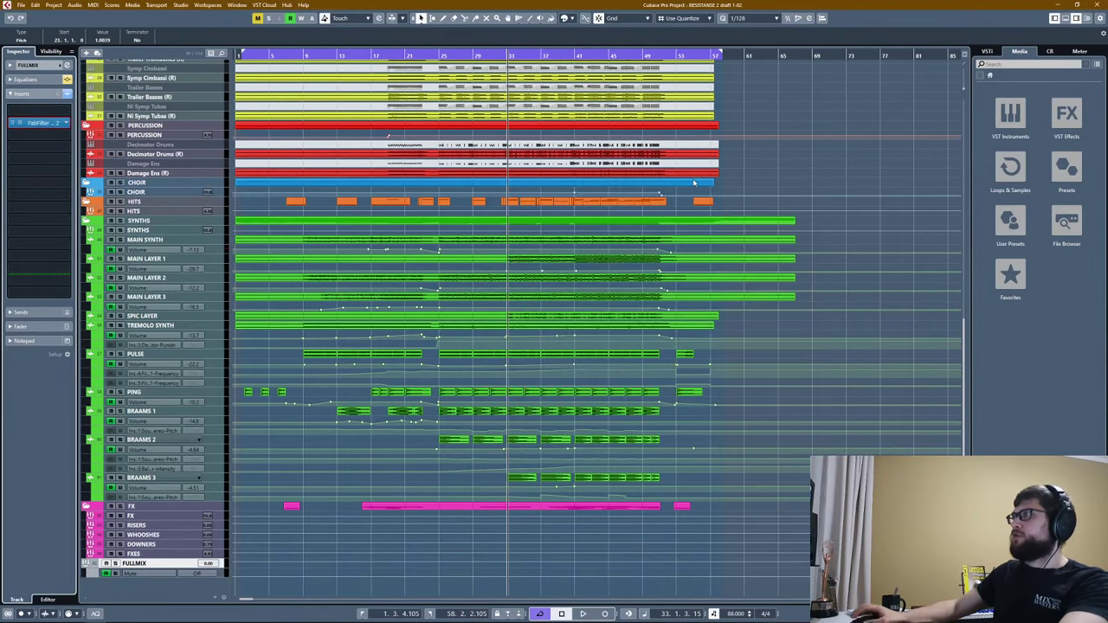
Show the hidden Lacrimosa, Oceania Women, Oceania Men and Jenifer Vocal tracks inside the CHOIR folder.
scroll(350, 240, up, 3)
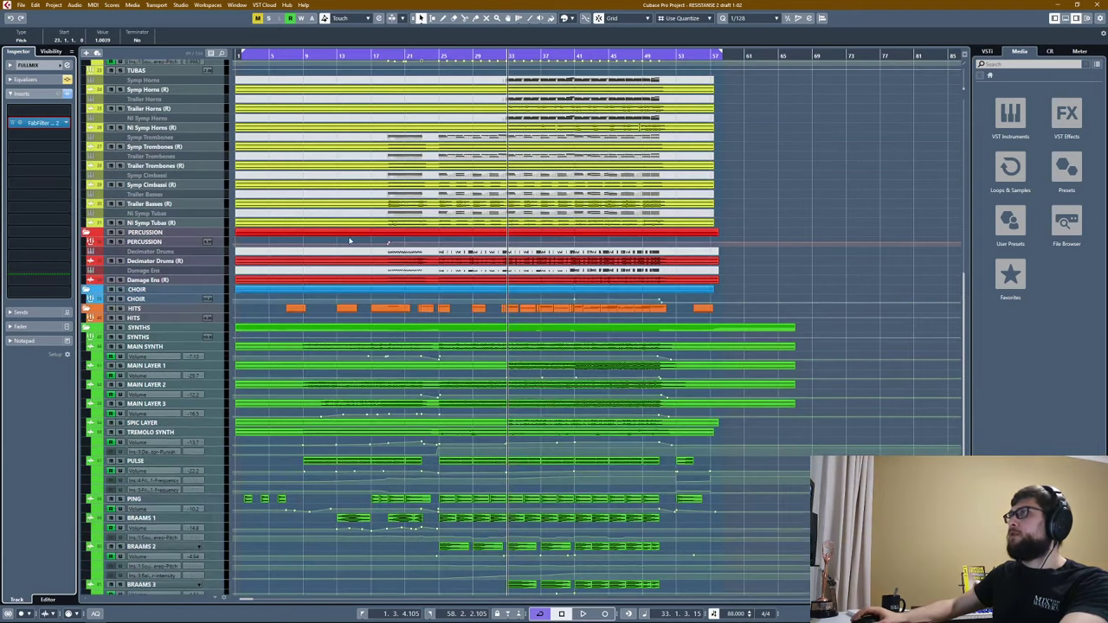
click(48, 52)
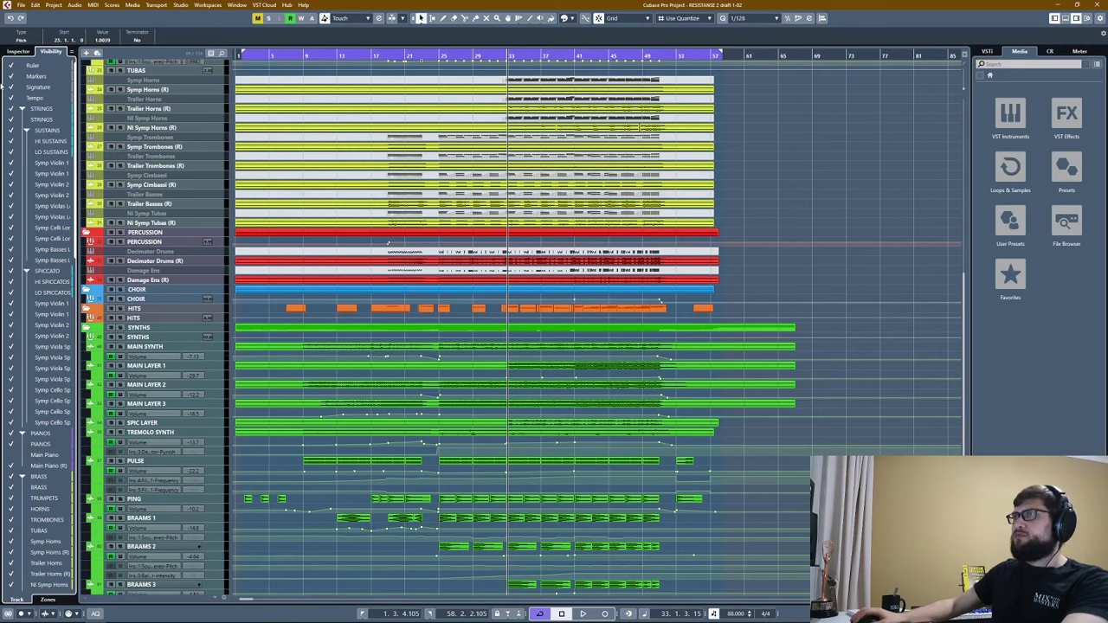
scroll(41, 261, down, 10)
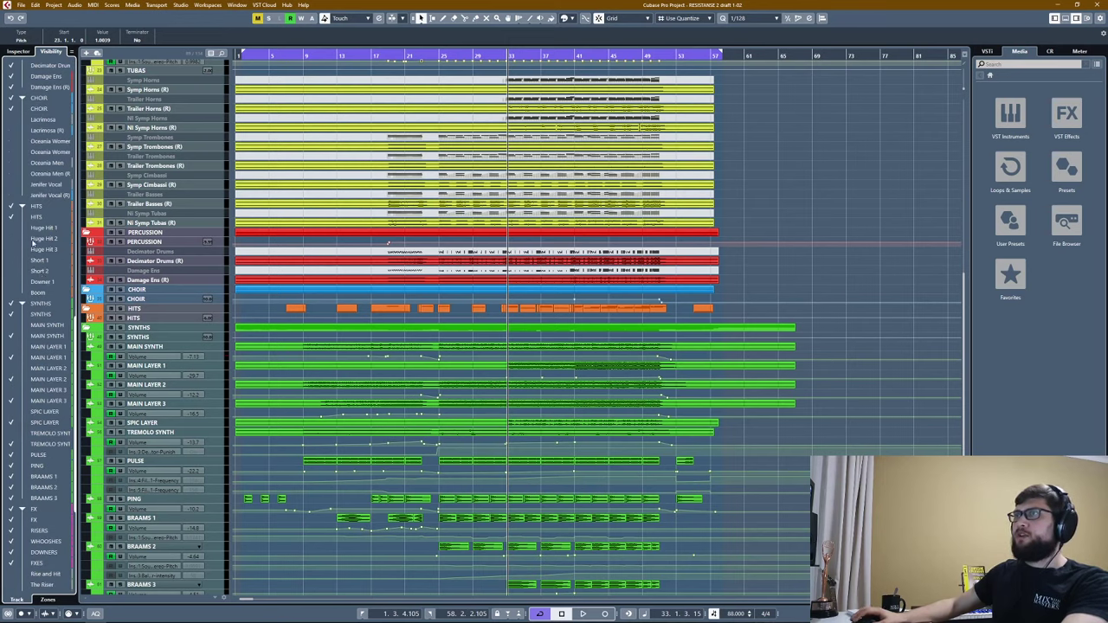
click(12, 195)
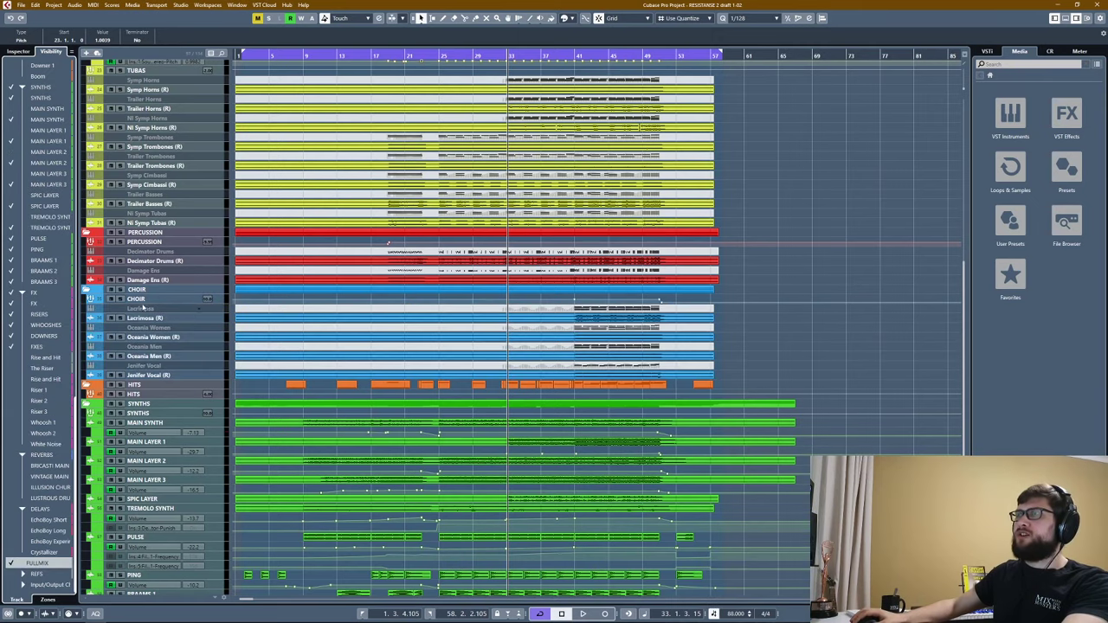
Solo the CHOIR tracks briefly, clear the solos and place the playhead at bar 41 where the choir parts start.
click(266, 344)
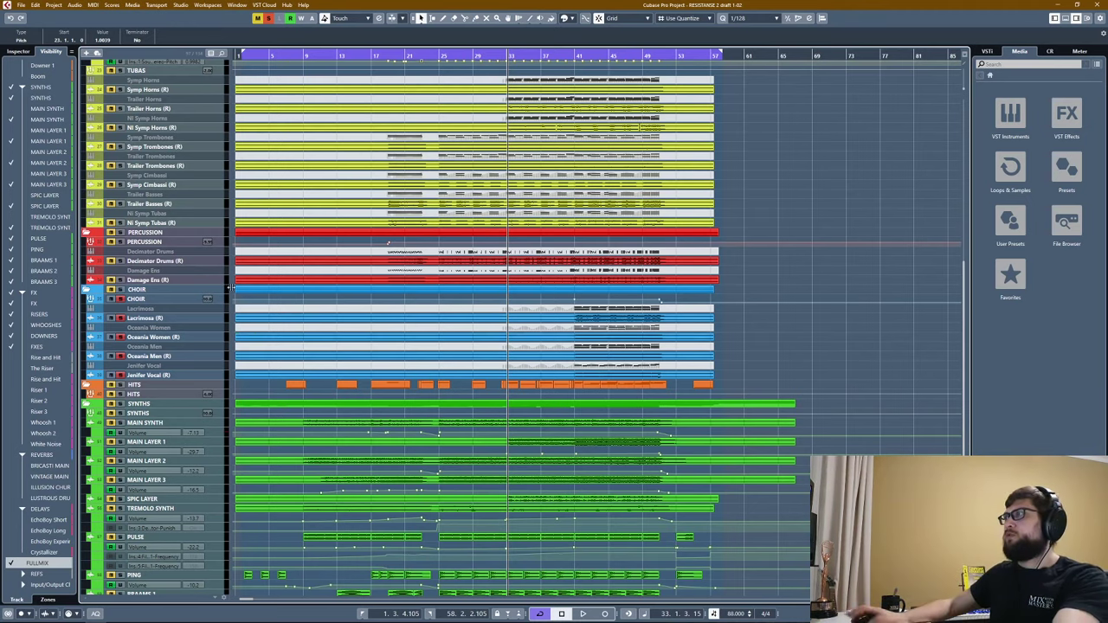
scroll(604, 296, up, 2)
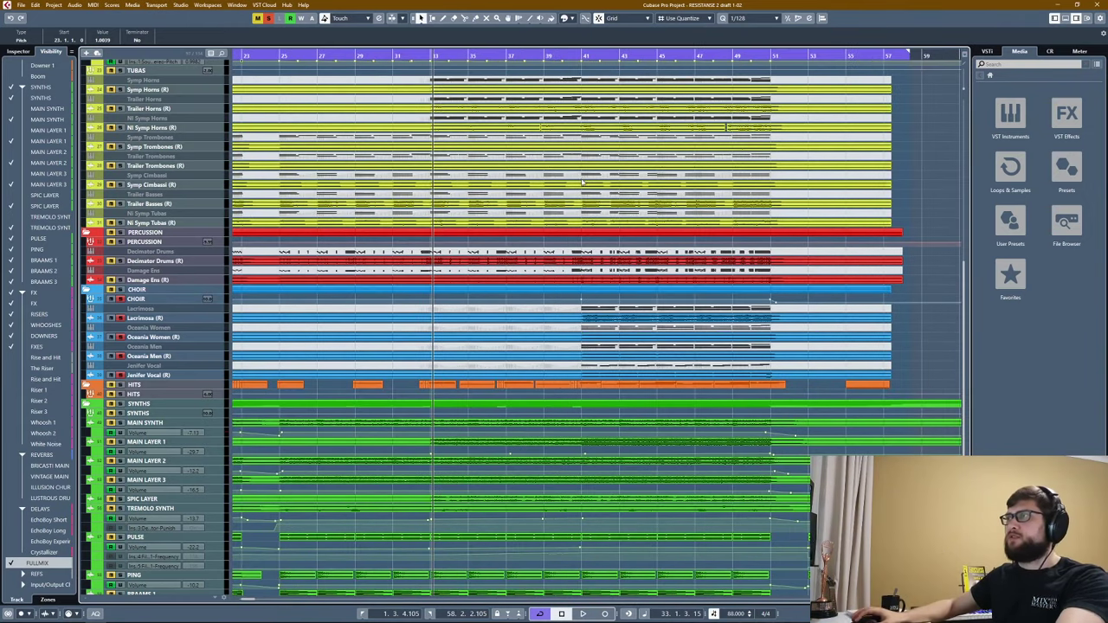
scroll(521, 74, down, 1)
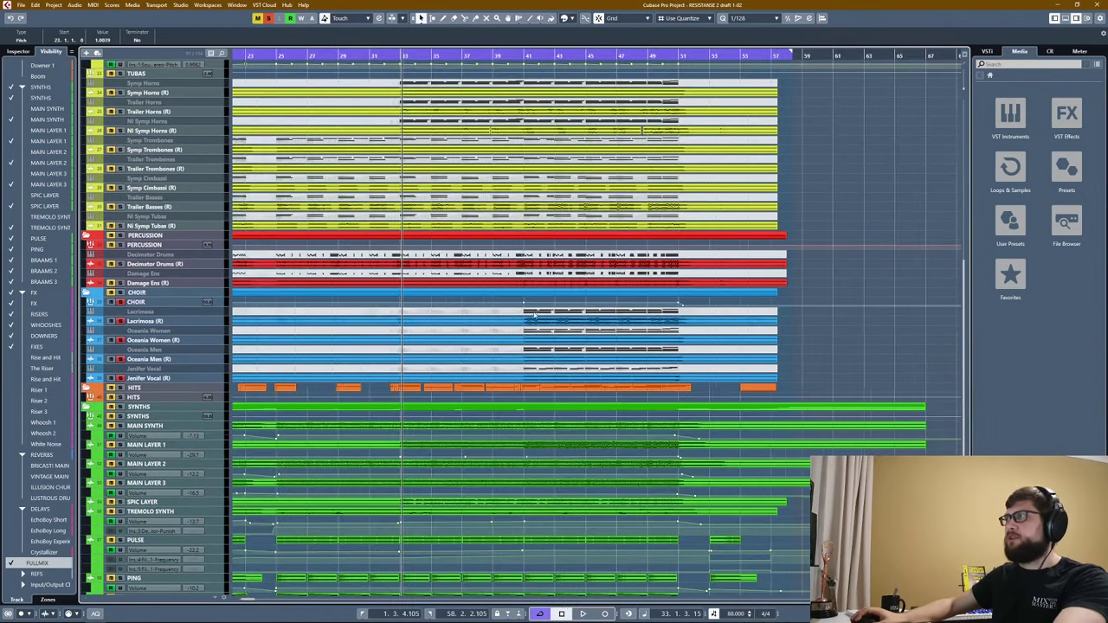
click(526, 56)
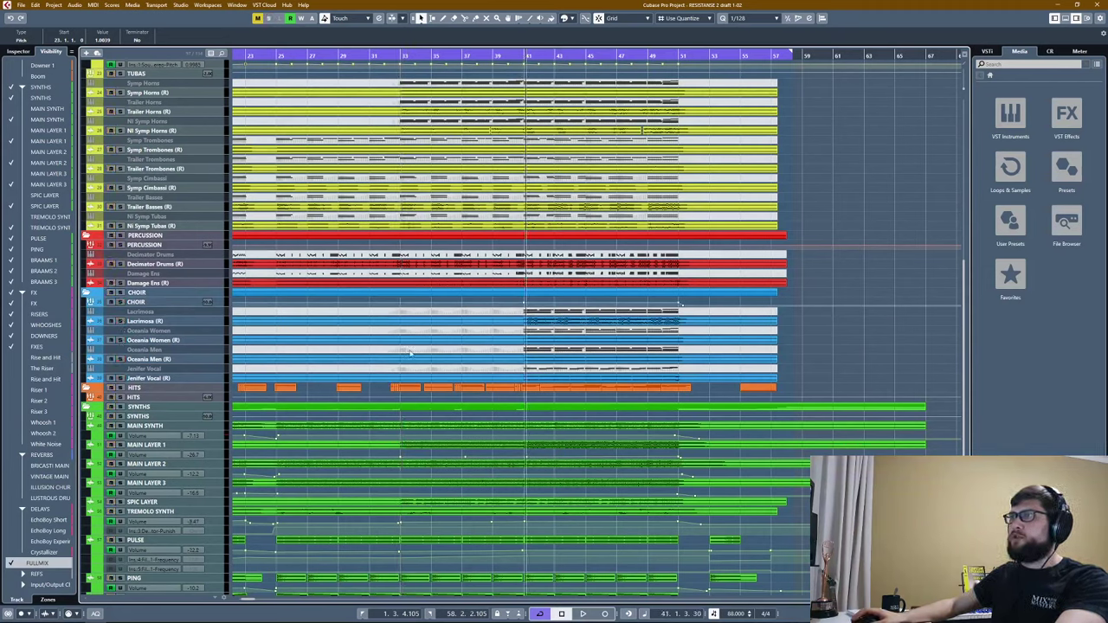
Open the Lacrimosa MIDI part and compare its notes and modulation curve with the Symp Horns part from bar 33 onward.
double_click(548, 314)
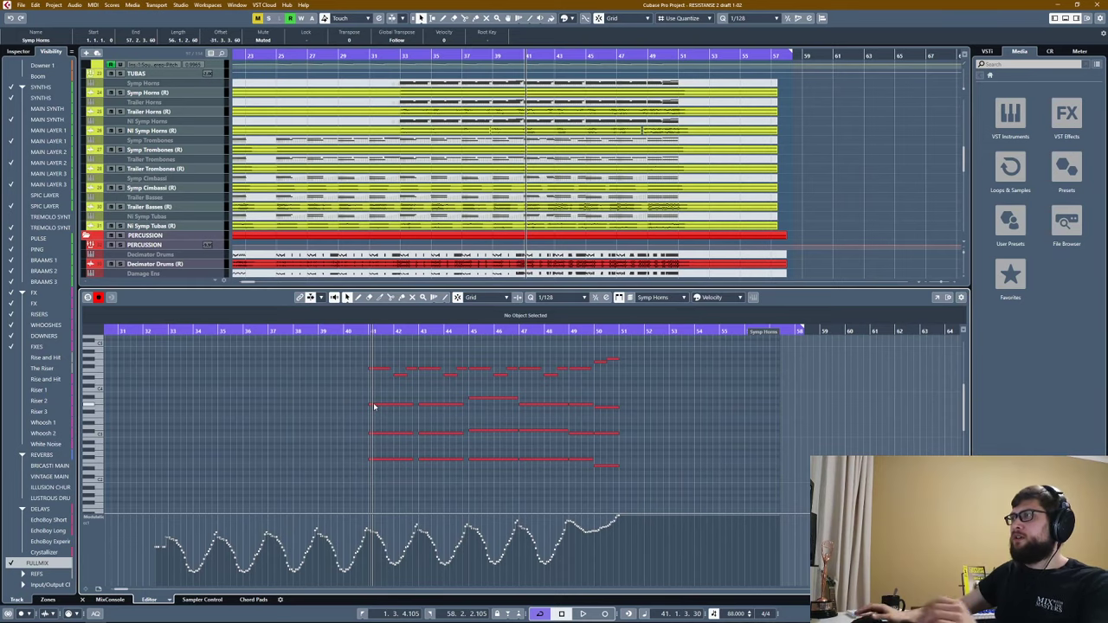
scroll(373, 407, up, 1)
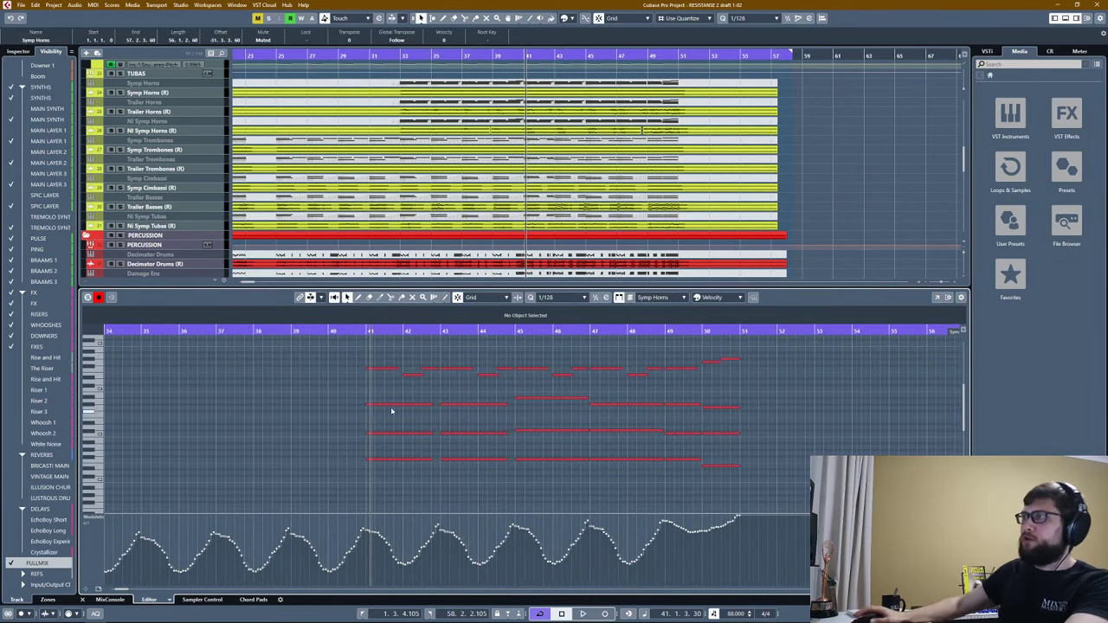
scroll(391, 411, down, 1)
scroll(391, 412, left, 5)
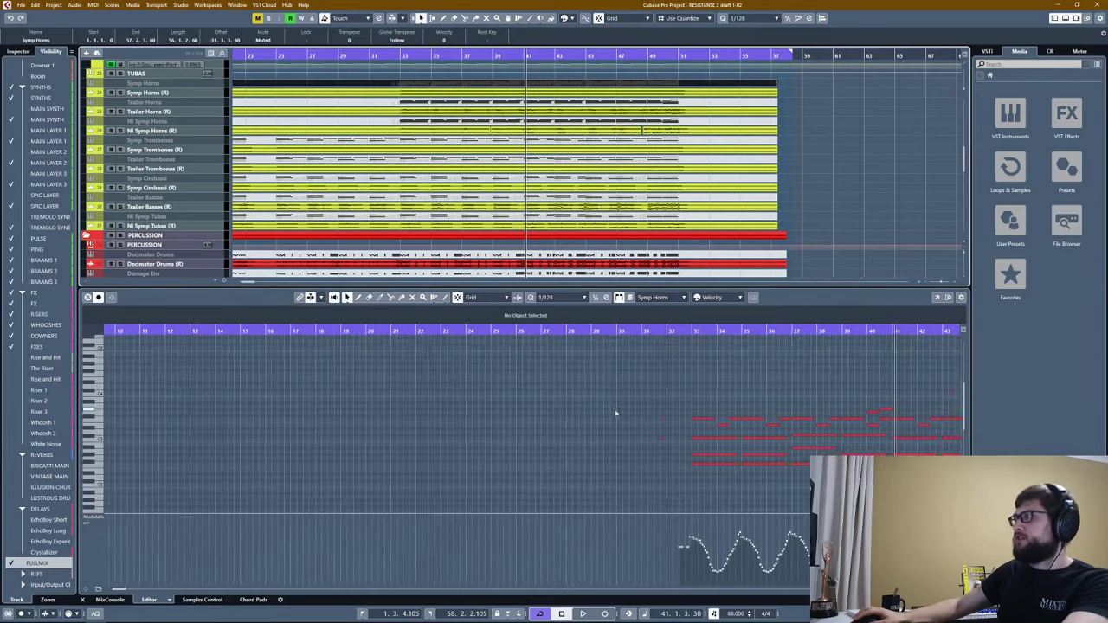
scroll(616, 414, up, 2)
scroll(616, 413, right, 4)
scroll(547, 214, down, 5)
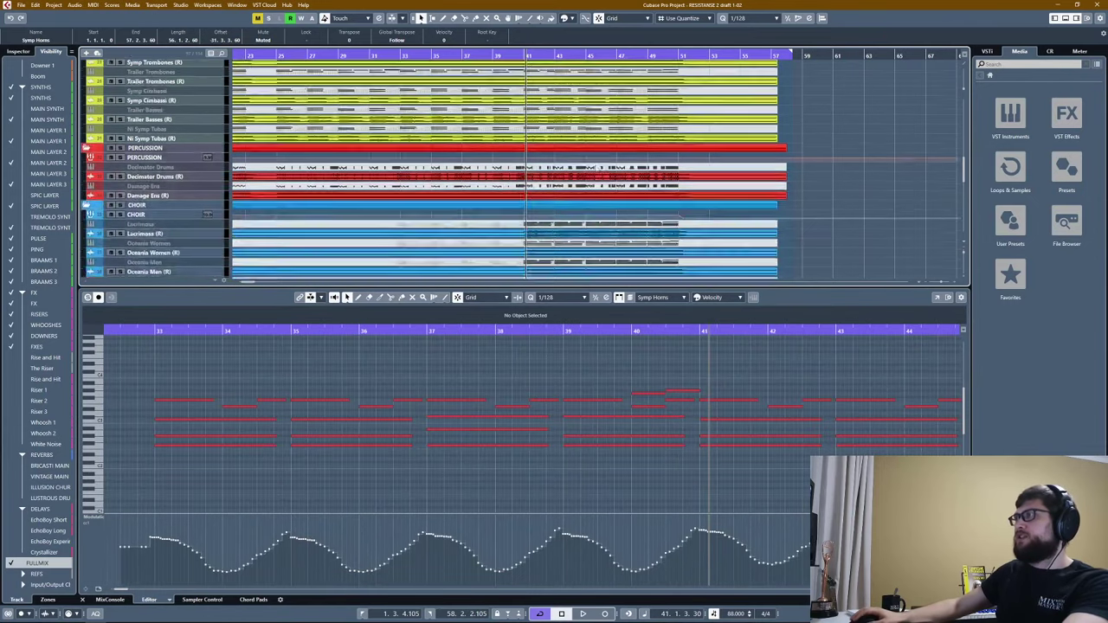
scroll(713, 407, left, 7)
scroll(643, 447, down, 1)
scroll(643, 448, right, 7)
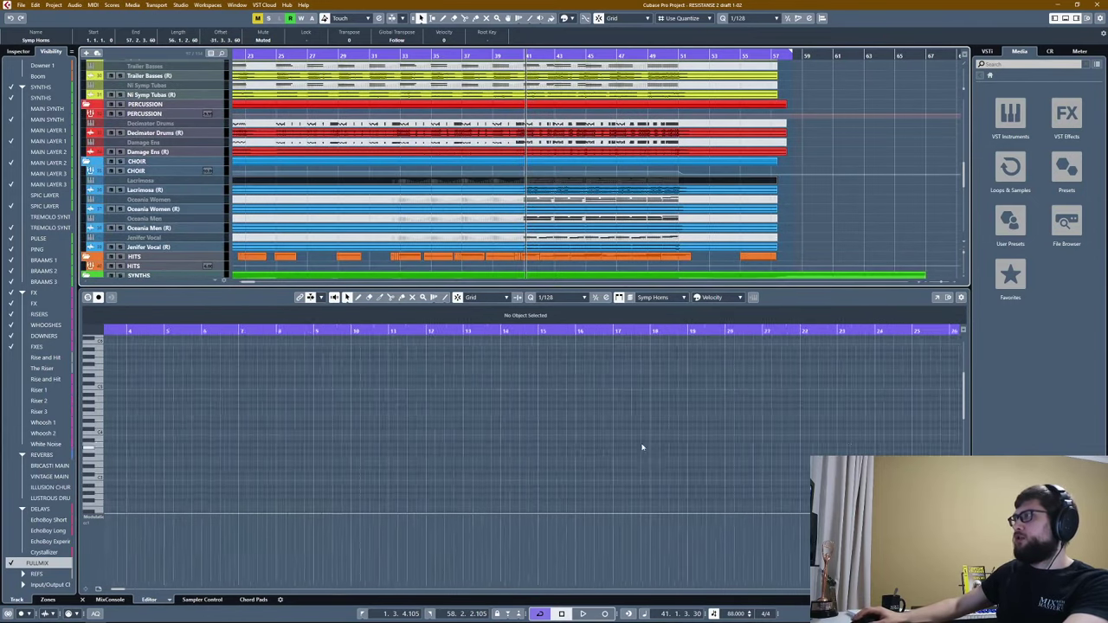
Solo Lacrimosa (R) and audition it from just before bar 41 to bar 43.
click(125, 190)
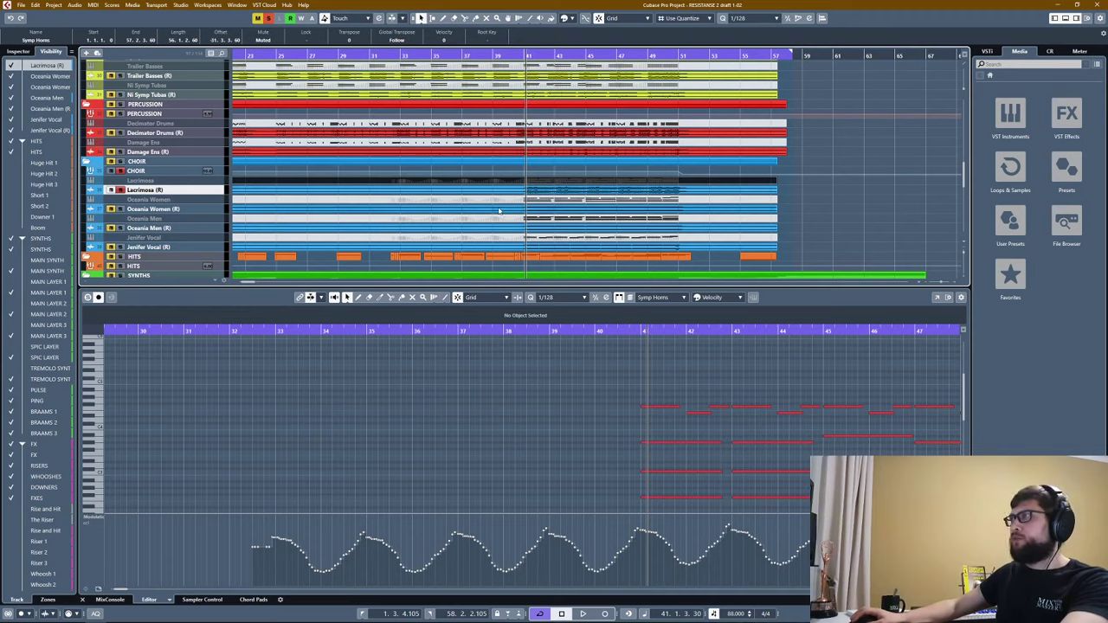
scroll(562, 229, up, 1)
scroll(773, 435, right, 2)
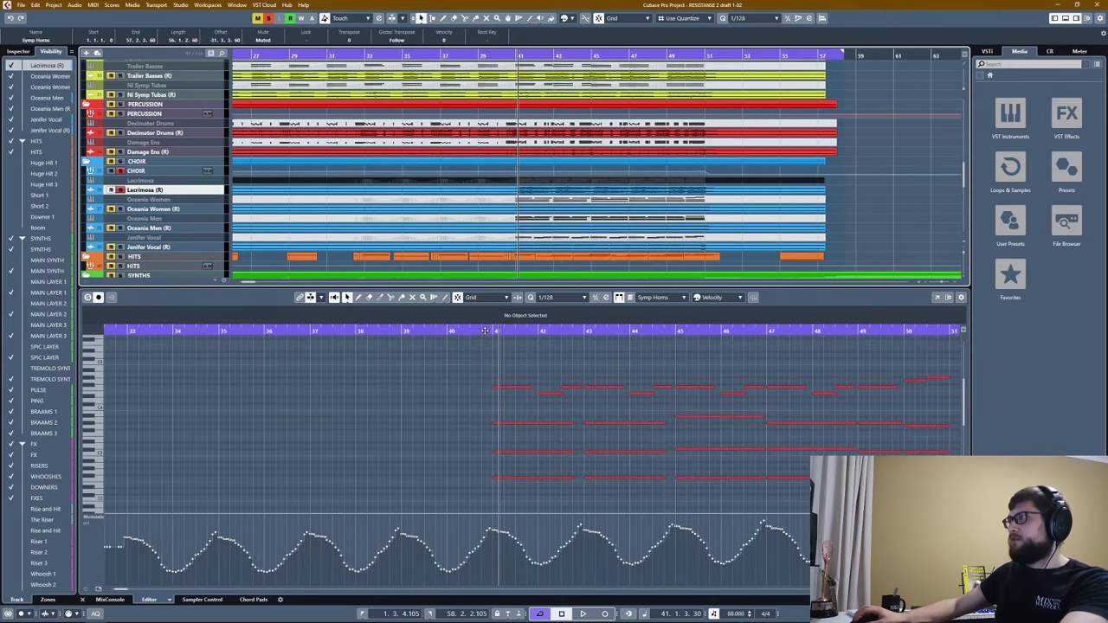
click(484, 330)
key(space)
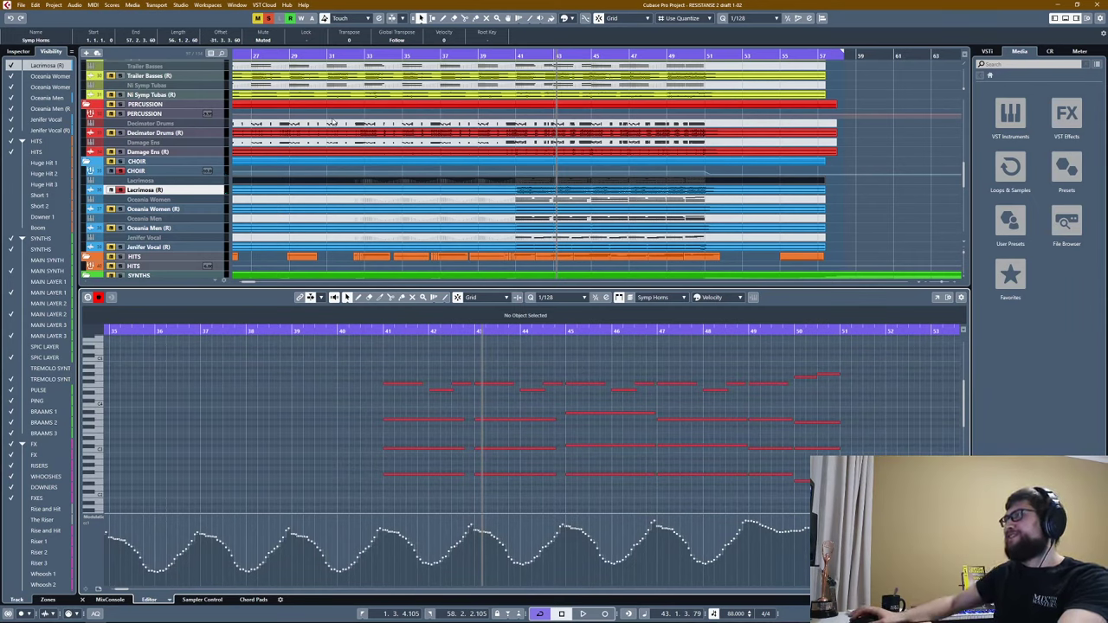
Solo Oceania Women (R) instead of Lacrimosa (R), open its MIDI part and audition it from just before bar 41.
click(120, 190)
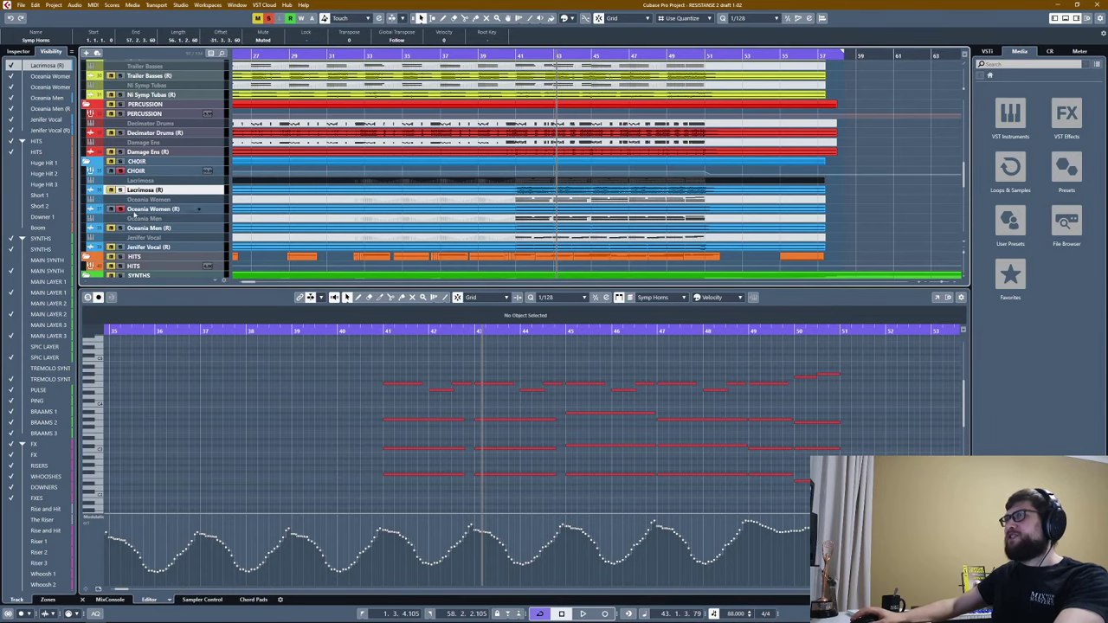
click(149, 210)
click(248, 217)
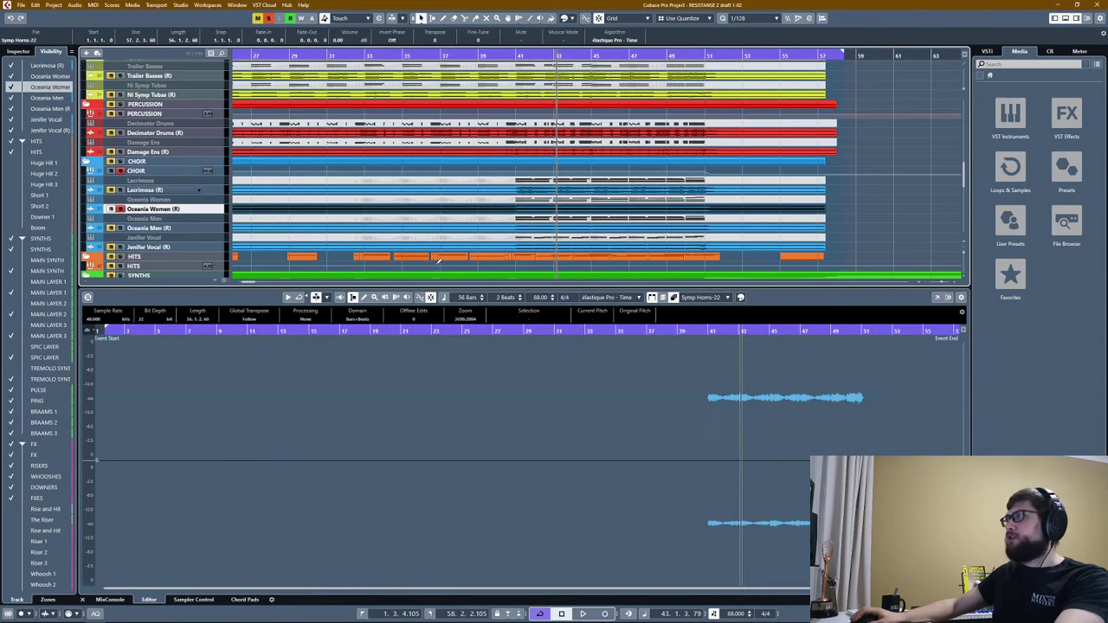
click(250, 249)
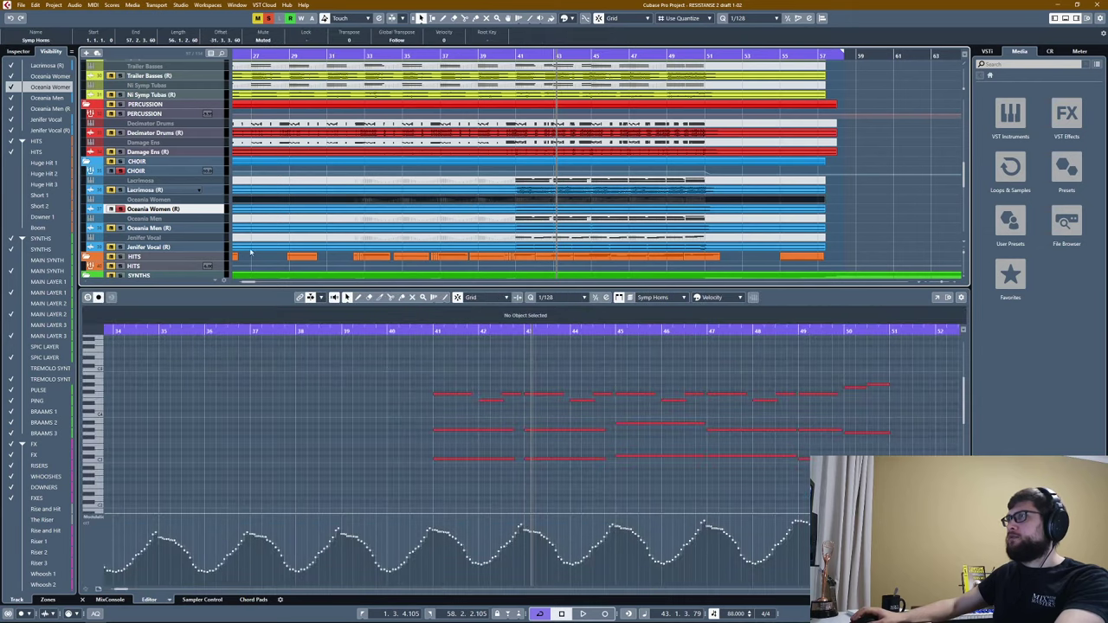
click(431, 334)
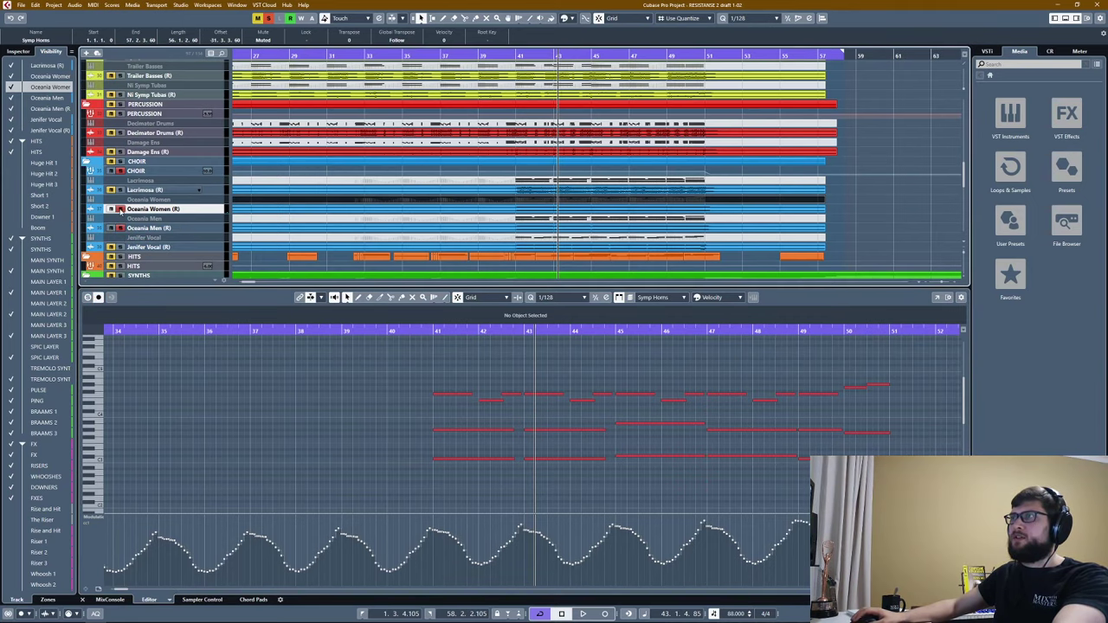
Switch the solo to Oceania Men (R), open its MIDI part and audition it from just before bar 41 to bar 43.
click(286, 229)
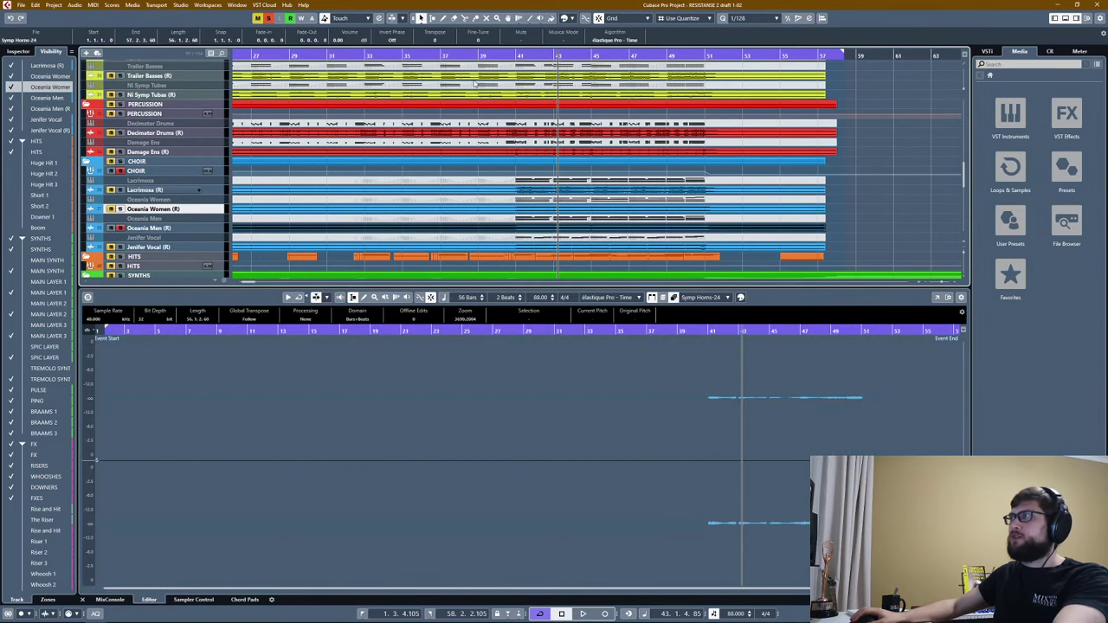
click(330, 219)
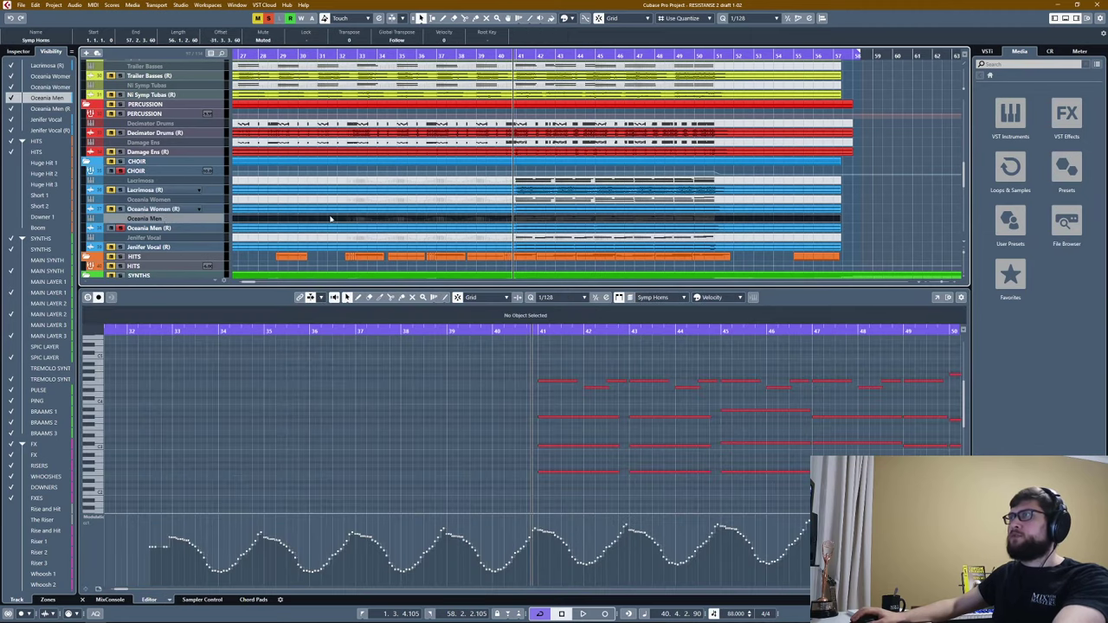
key(g)
key(space)
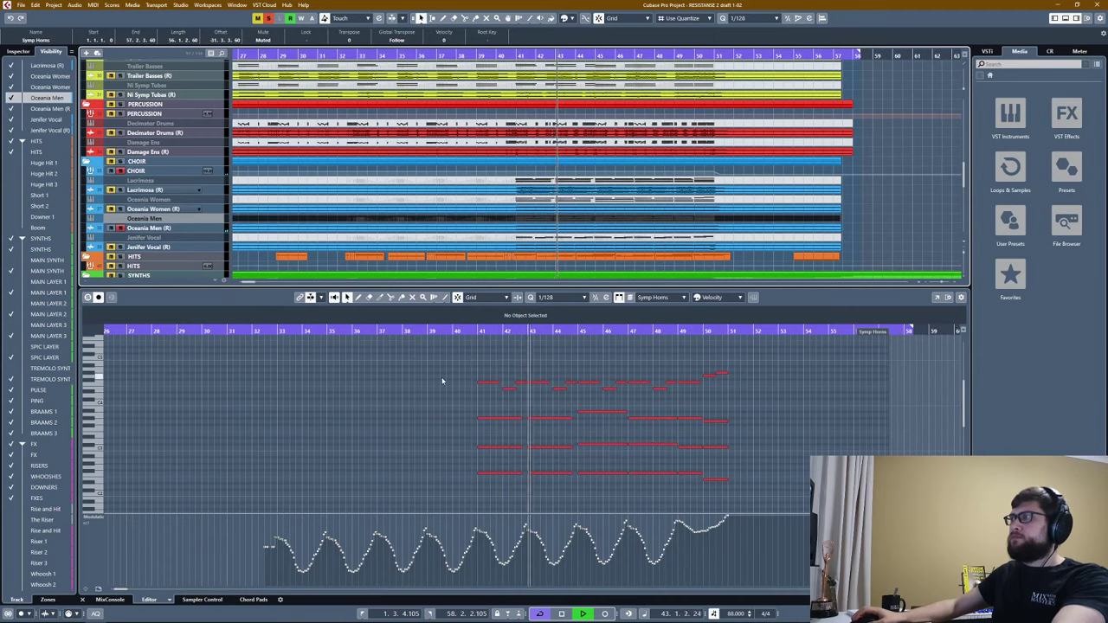
key(space)
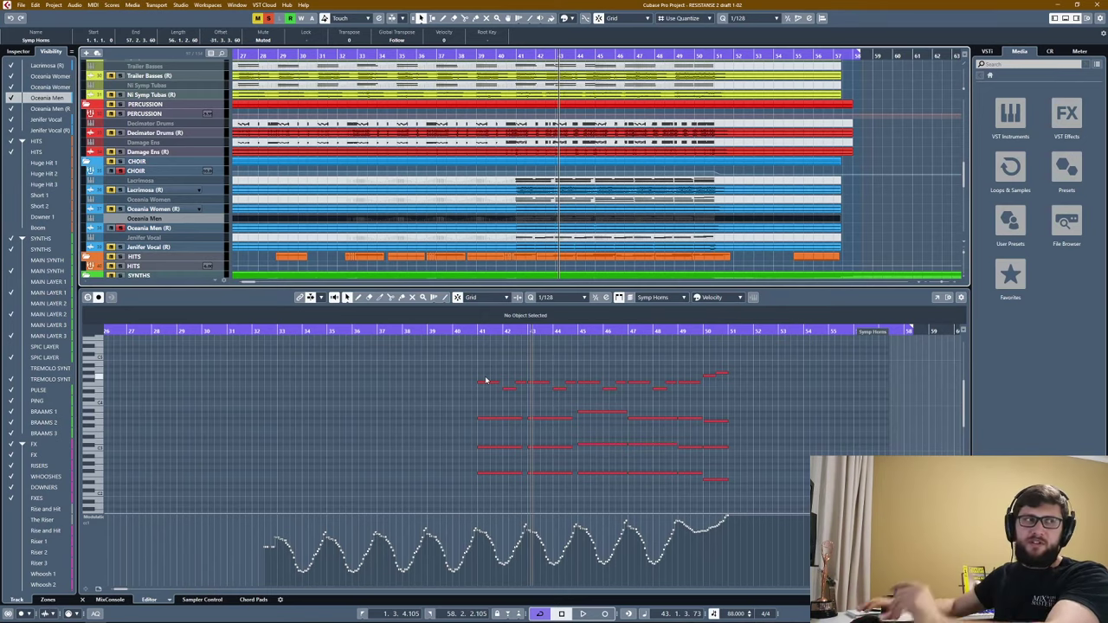
Close the lower editor and solo Jenifer Vocal (R) in place of Oceania Men (R).
key(ctrl+alt+e)
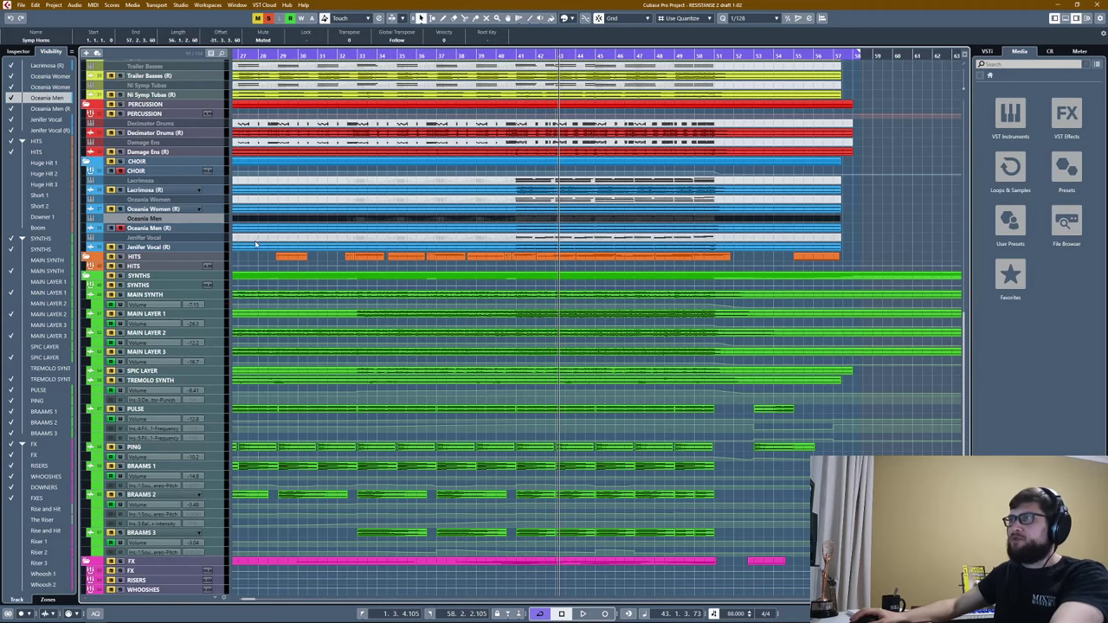
key(s)
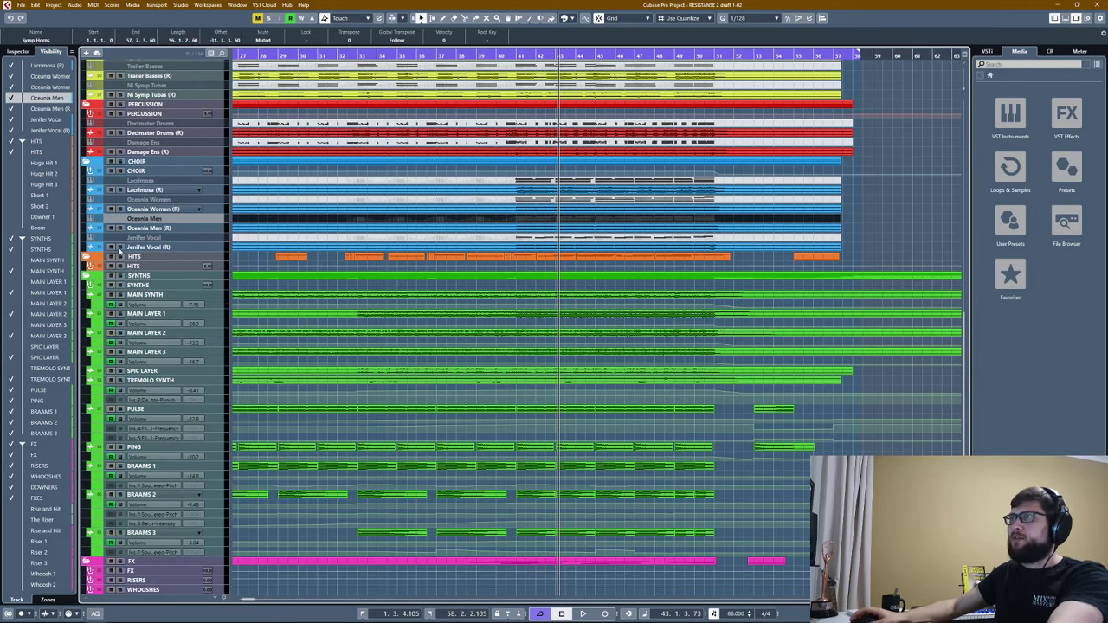
click(149, 250)
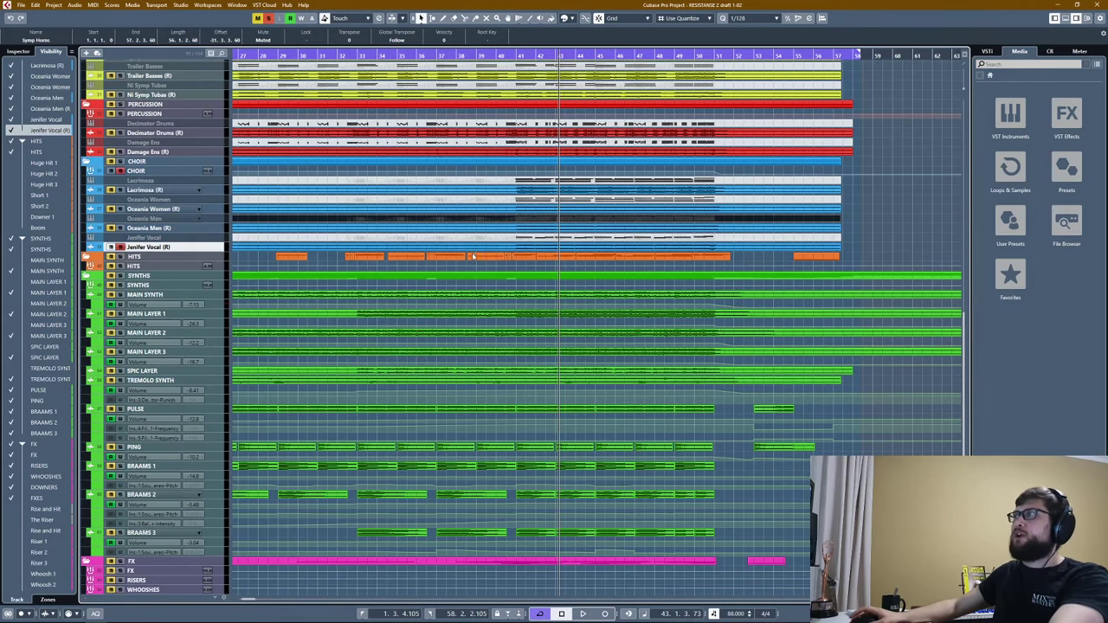
key(ctrl+alt+e)
key(ctrl+alt+e)
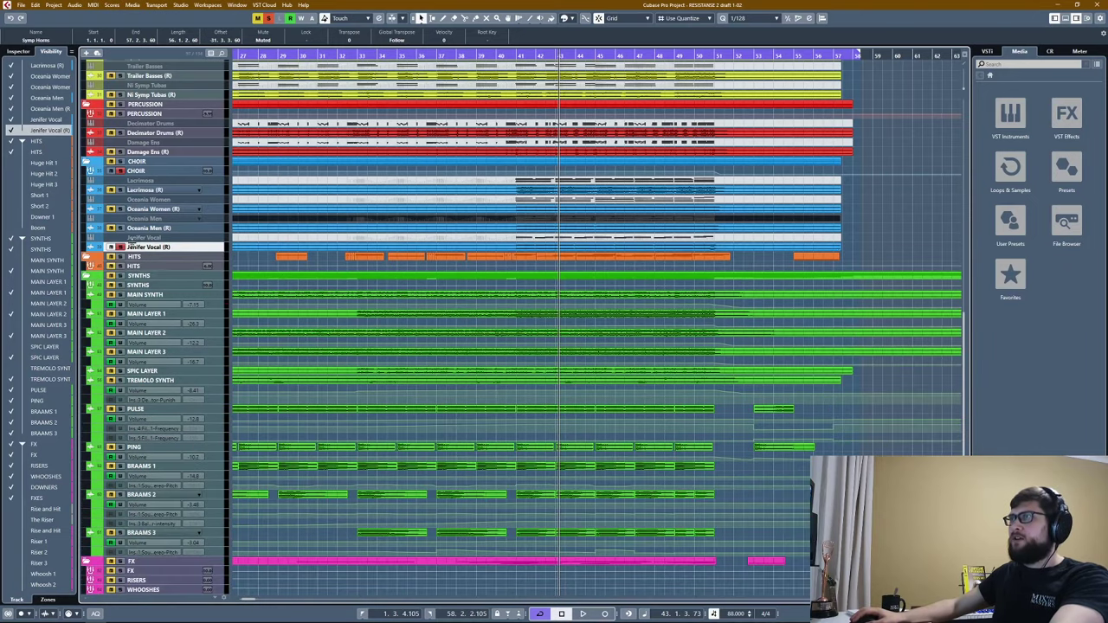
Solo Lacrimosa (R), Oceania Women (R) and Oceania Men (R) together and place the playhead just before bar 41.
click(148, 190)
shift+click(154, 229)
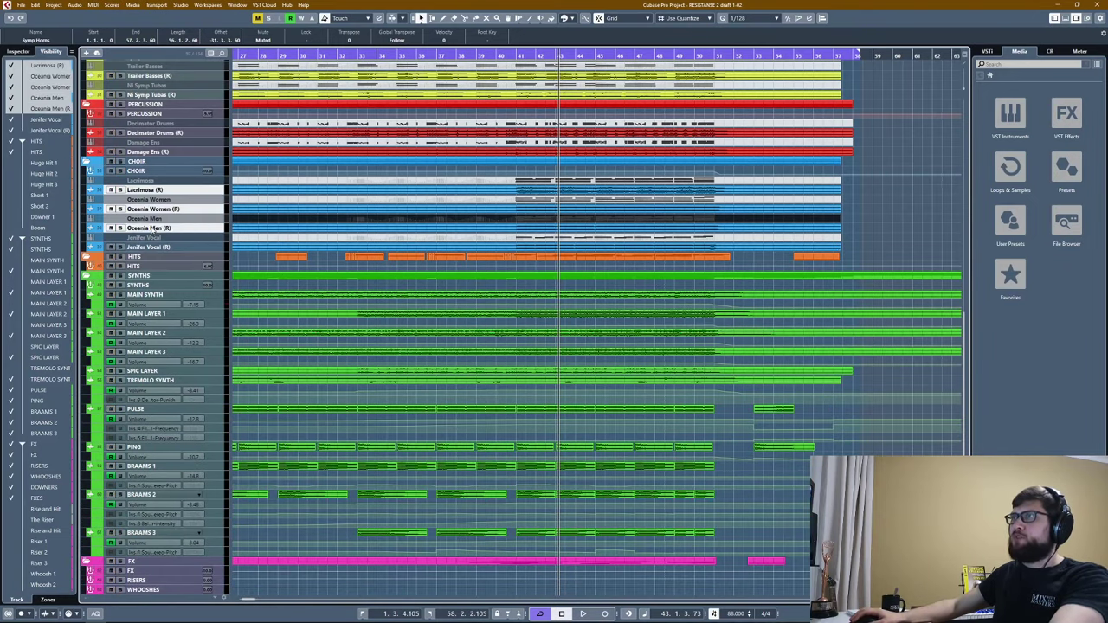
click(515, 56)
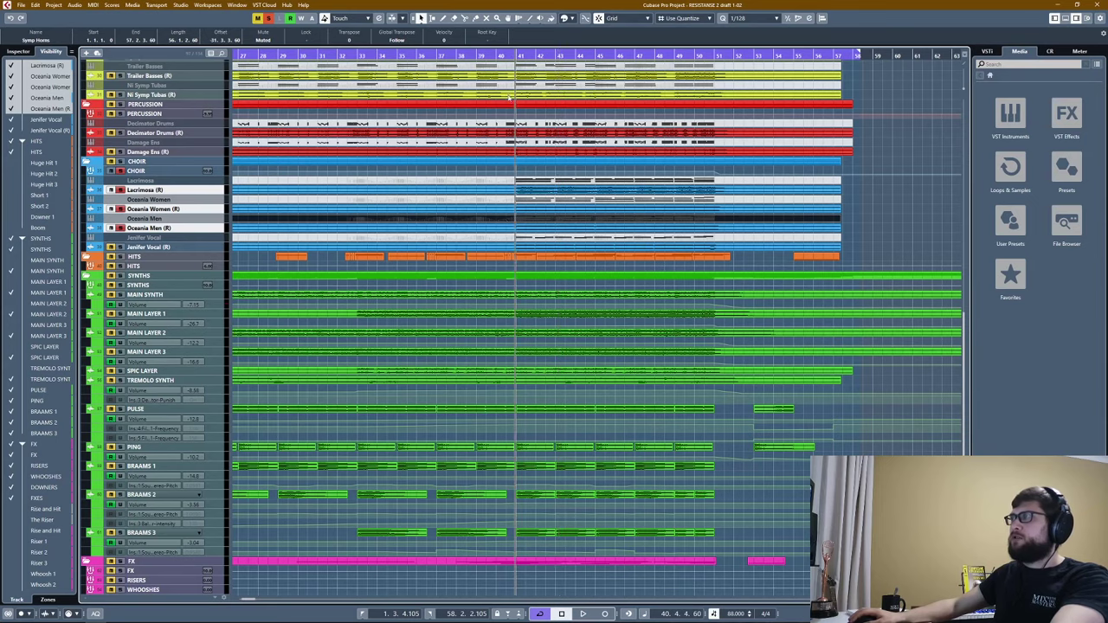
Audition the three soloed choir layers together from just before bar 41, then return the playhead there.
key(space)
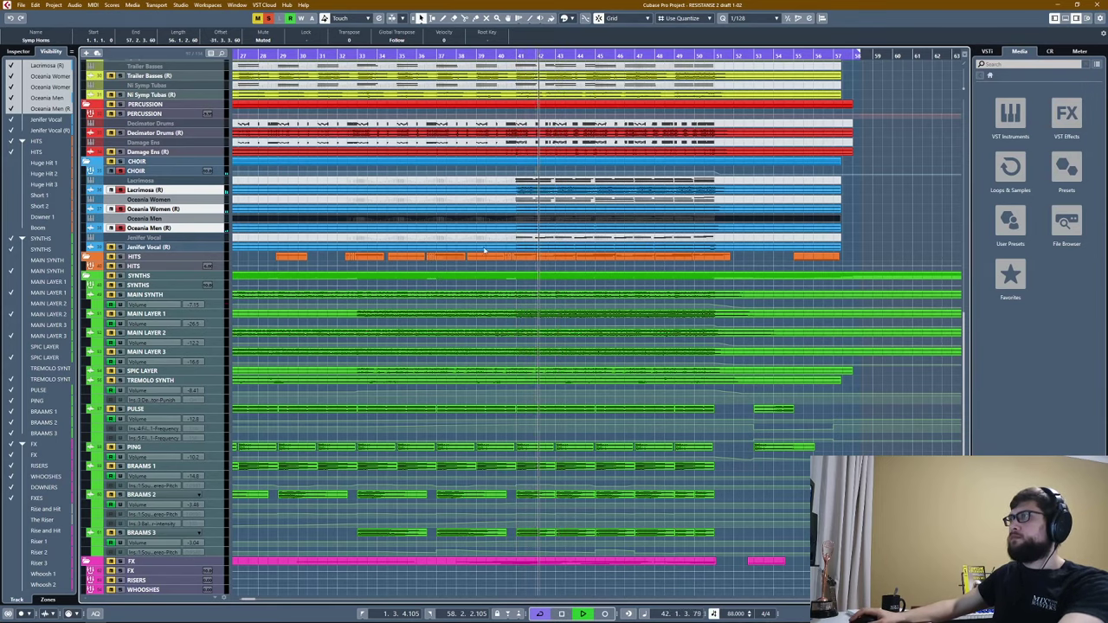
key(h)
key(h)
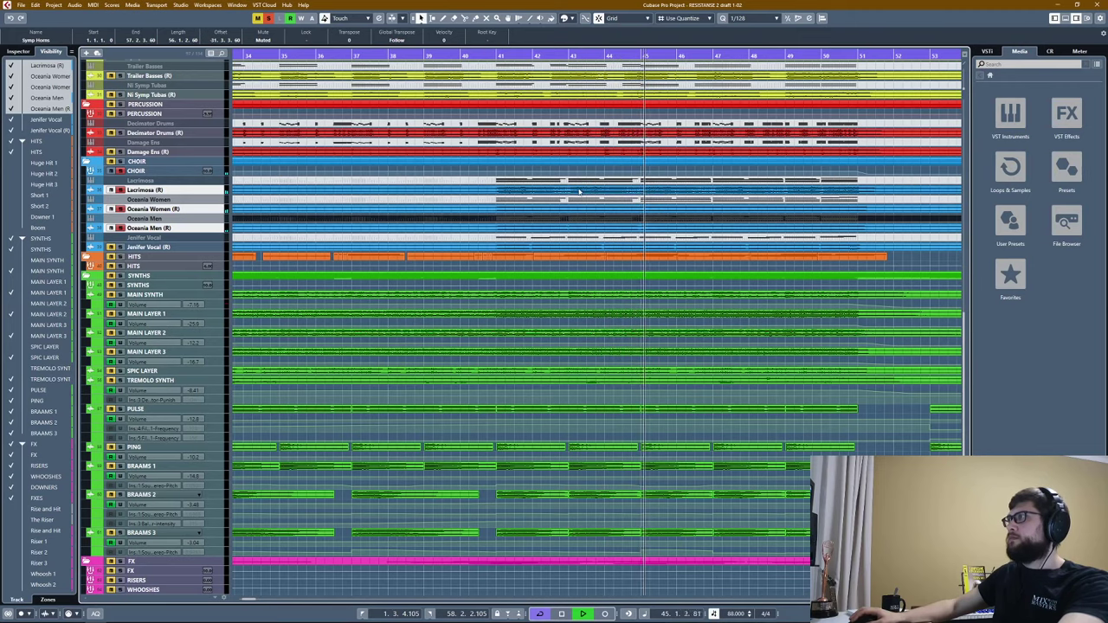
click(495, 56)
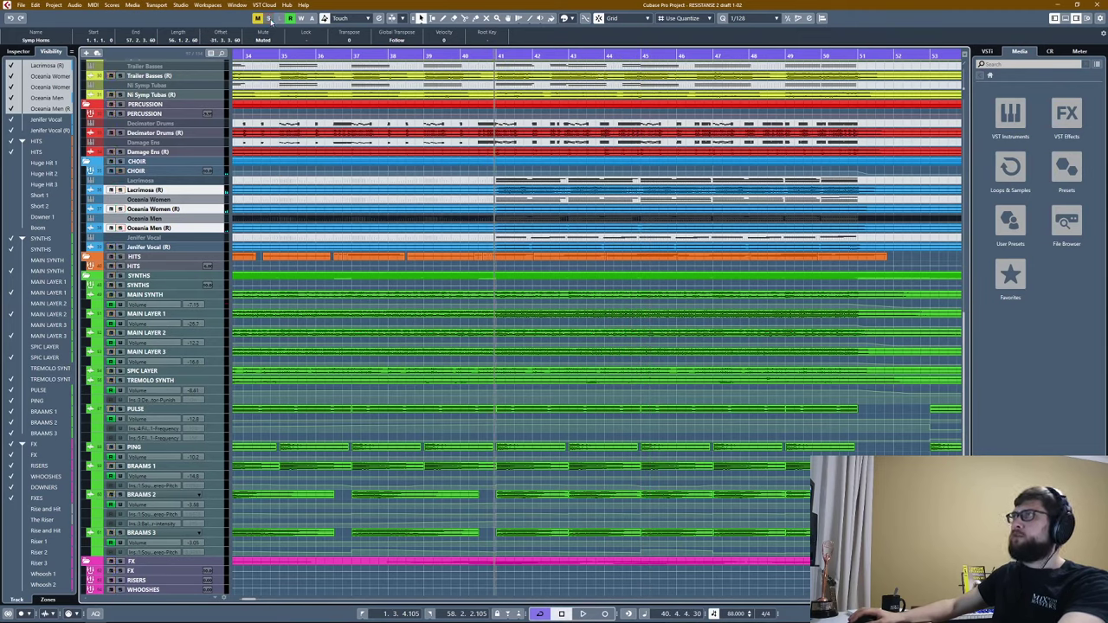
Solo only Jenifer Vocal (R), audition it from just before bar 41 to bar 43, and enlarge its MIDI track to inspect the notes.
click(122, 248)
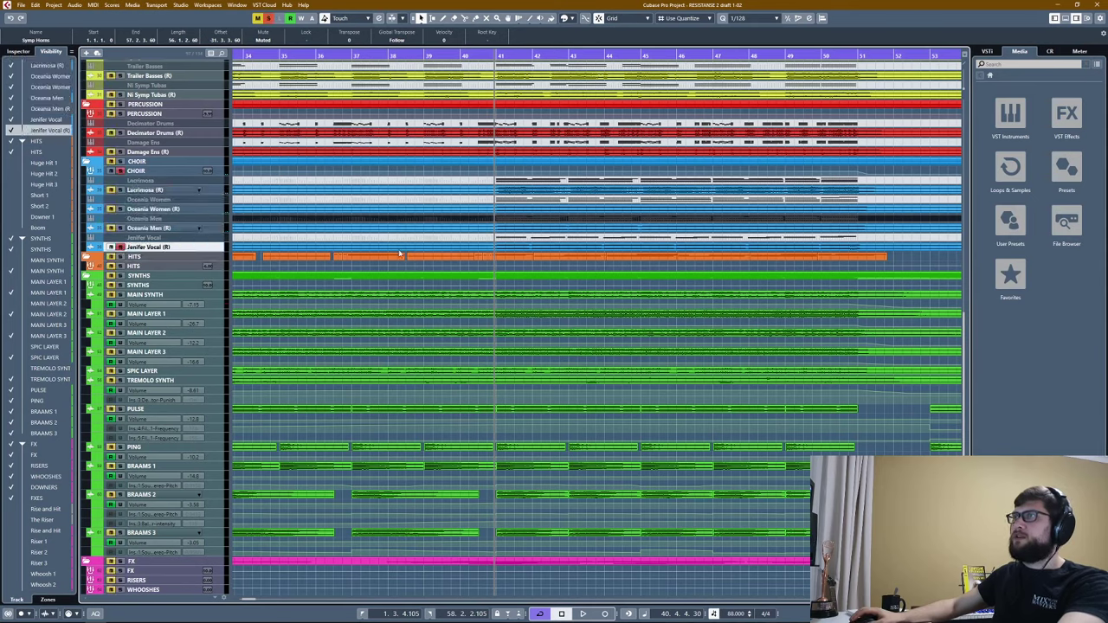
key(space)
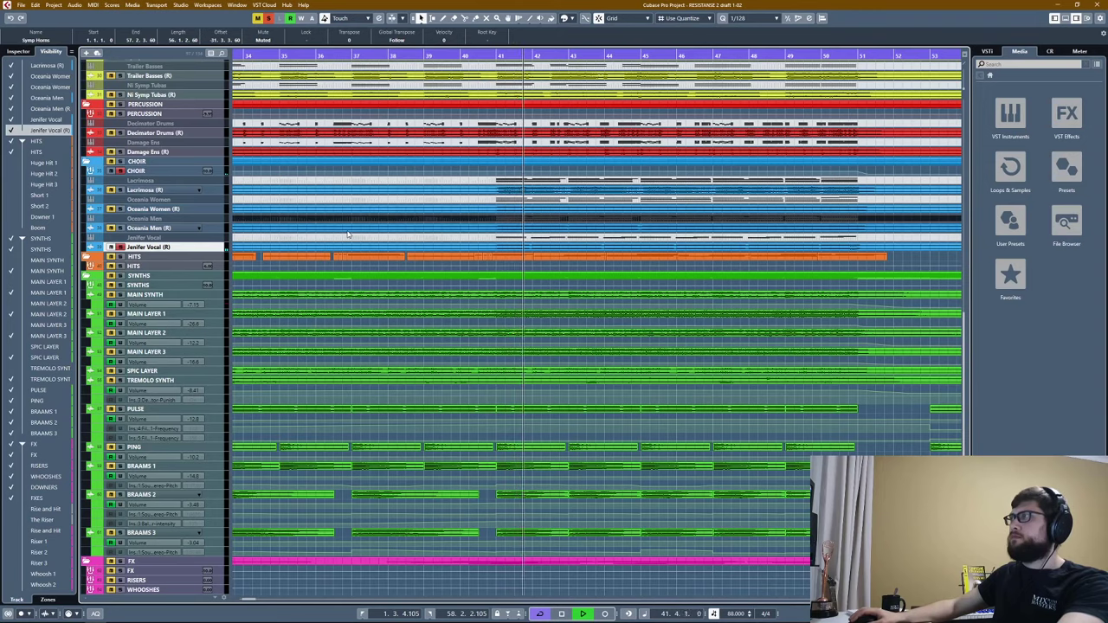
key(ctrl+alt+e)
key(ctrl+alt+e)
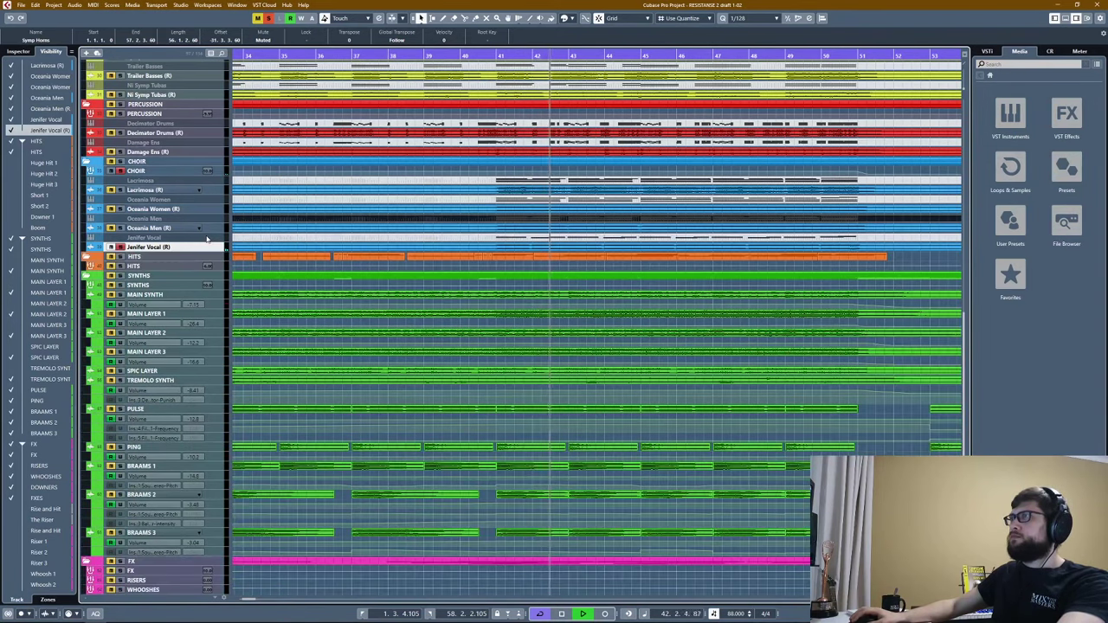
key(ctrl+alt+e)
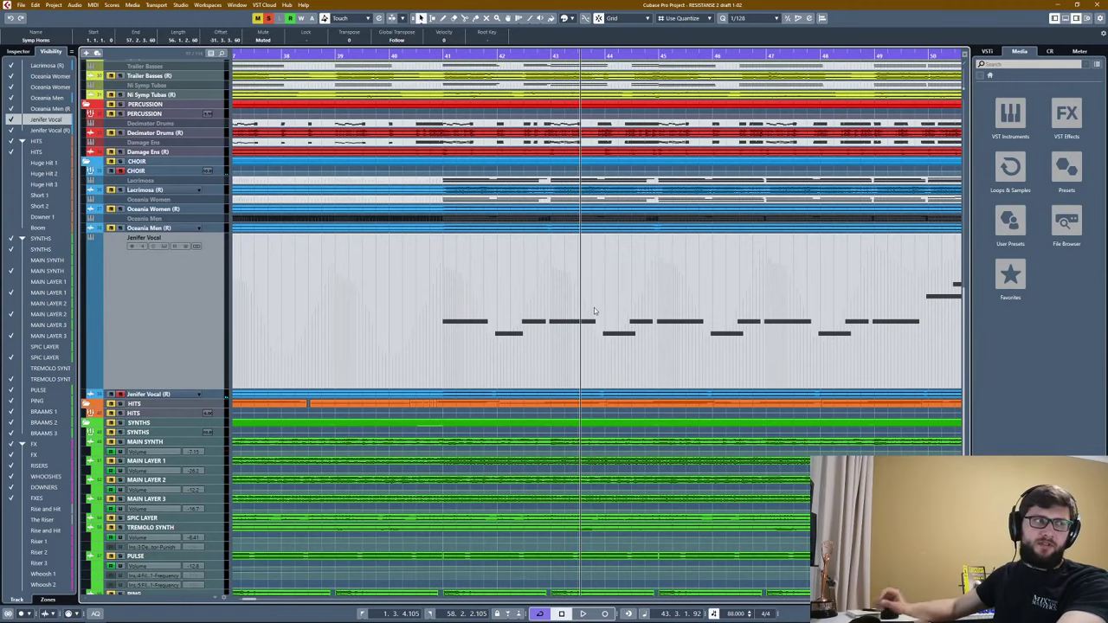
key(ctrl+alt+e)
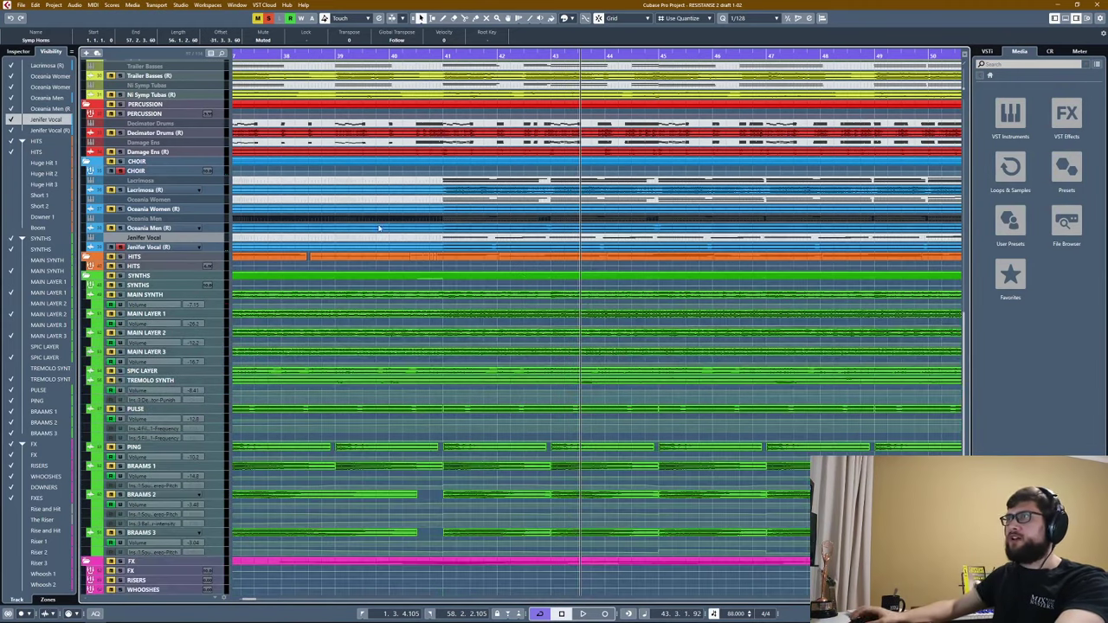
Add Oceania Men (R), Oceania Women (R) and Lacrimosa (R) to the solo and audition the choir from bar 41 with and without Jenifer Vocal (R).
click(140, 230)
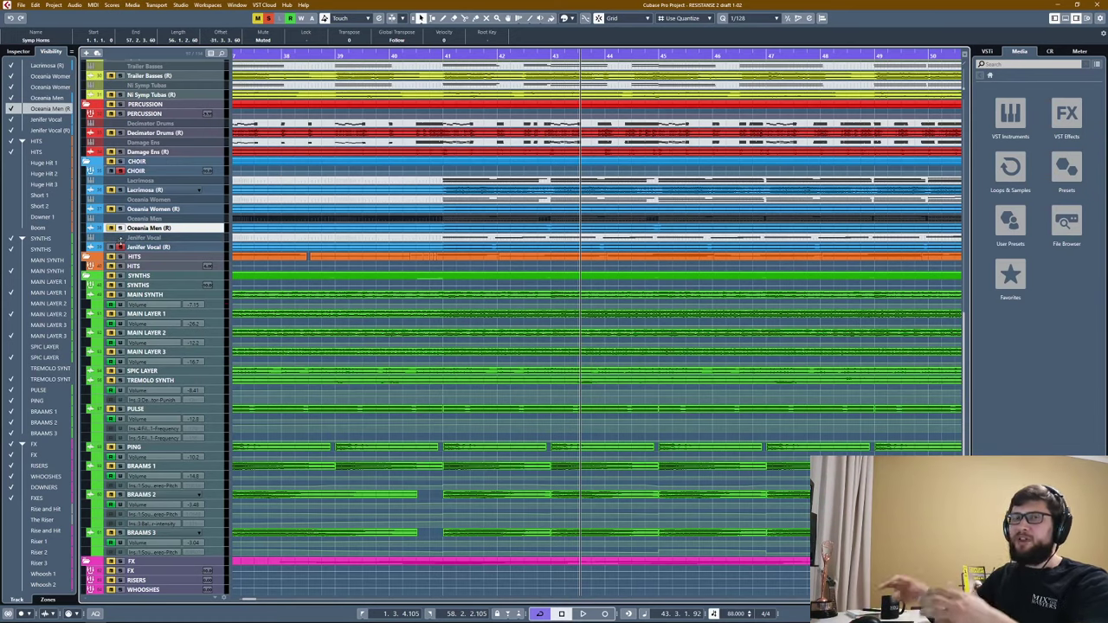
click(119, 211)
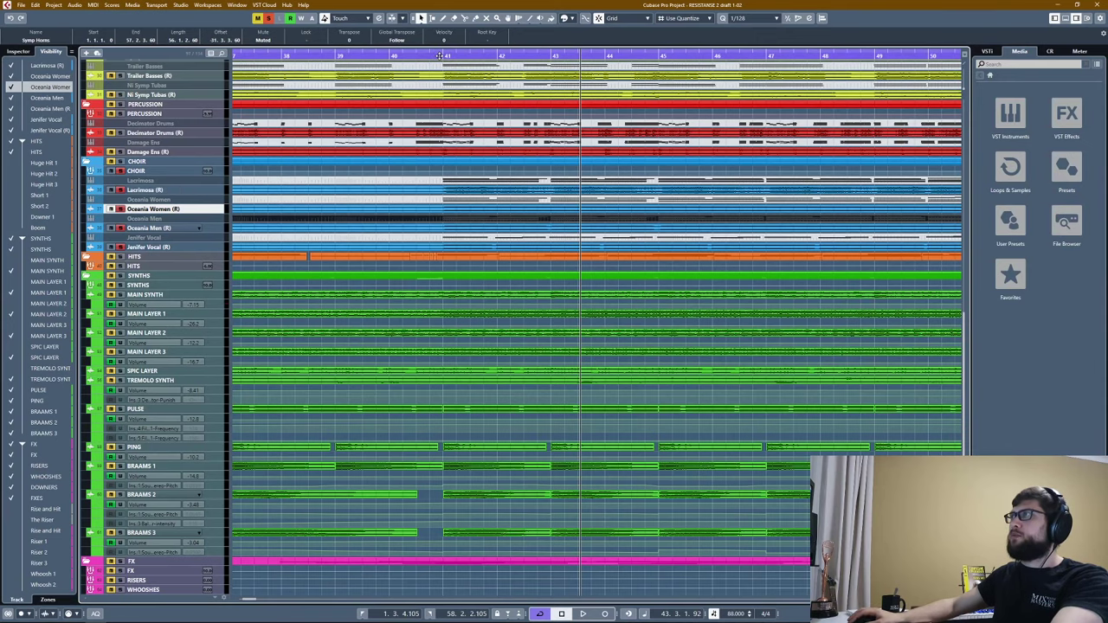
drag(464, 65, 466, 130)
key(space)
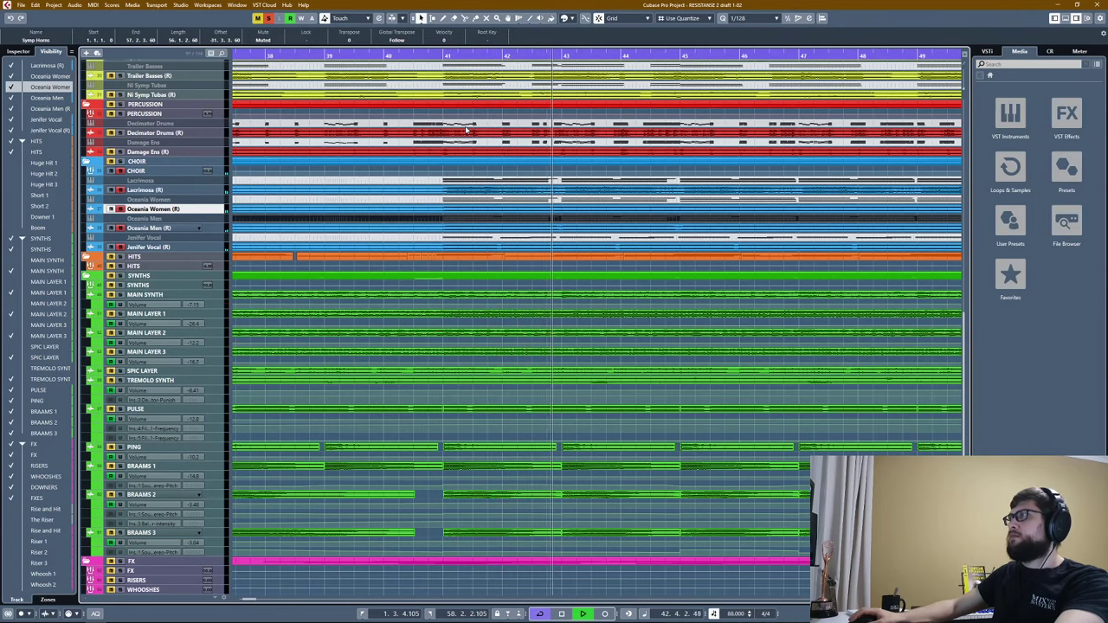
key(space)
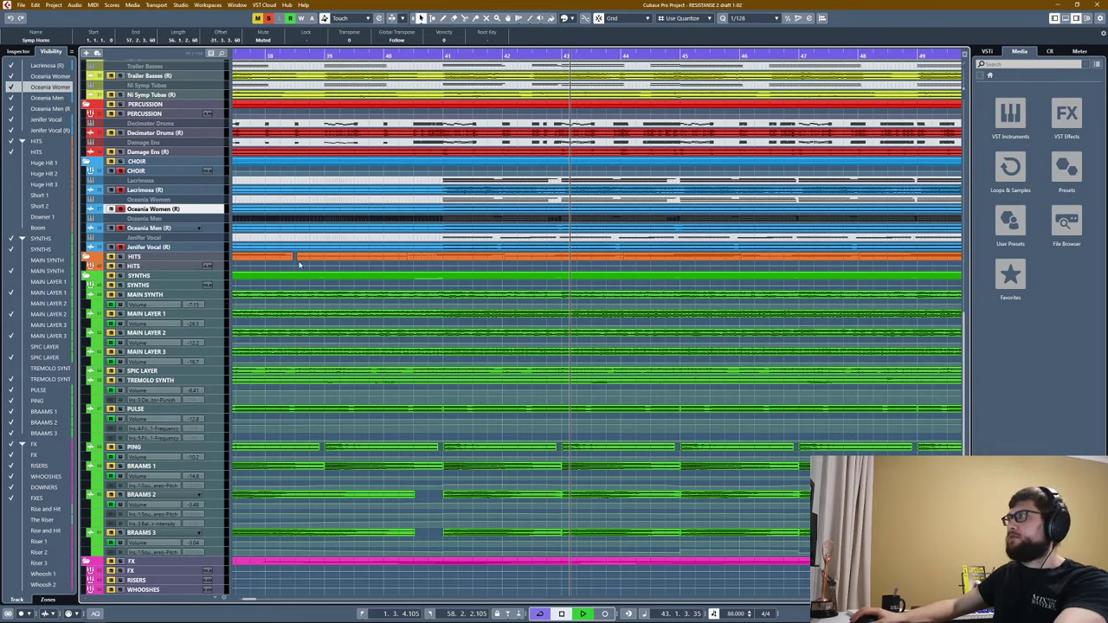
key(space)
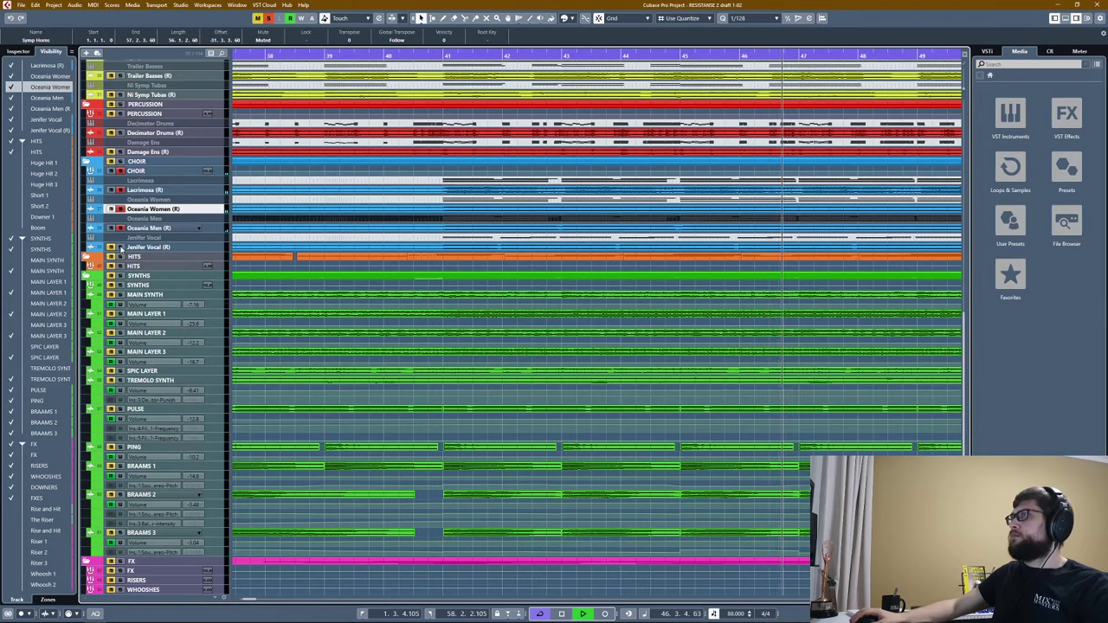
Clear all solos, show the whole arrangement and select the Jenifer Vocal (R) track.
scroll(389, 259, down, 2)
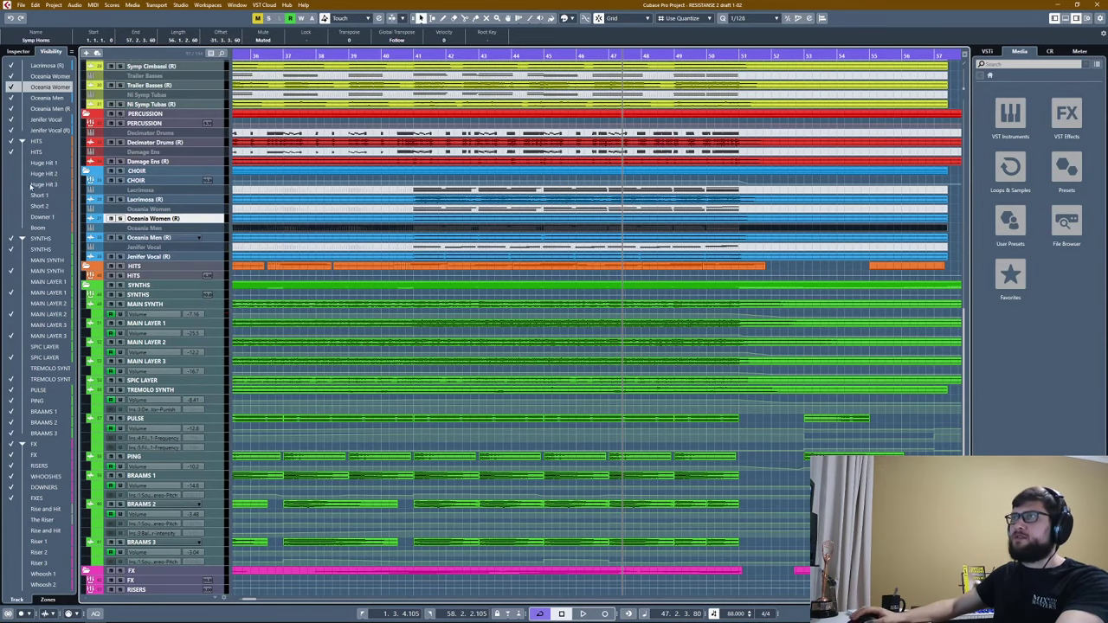
key(g)
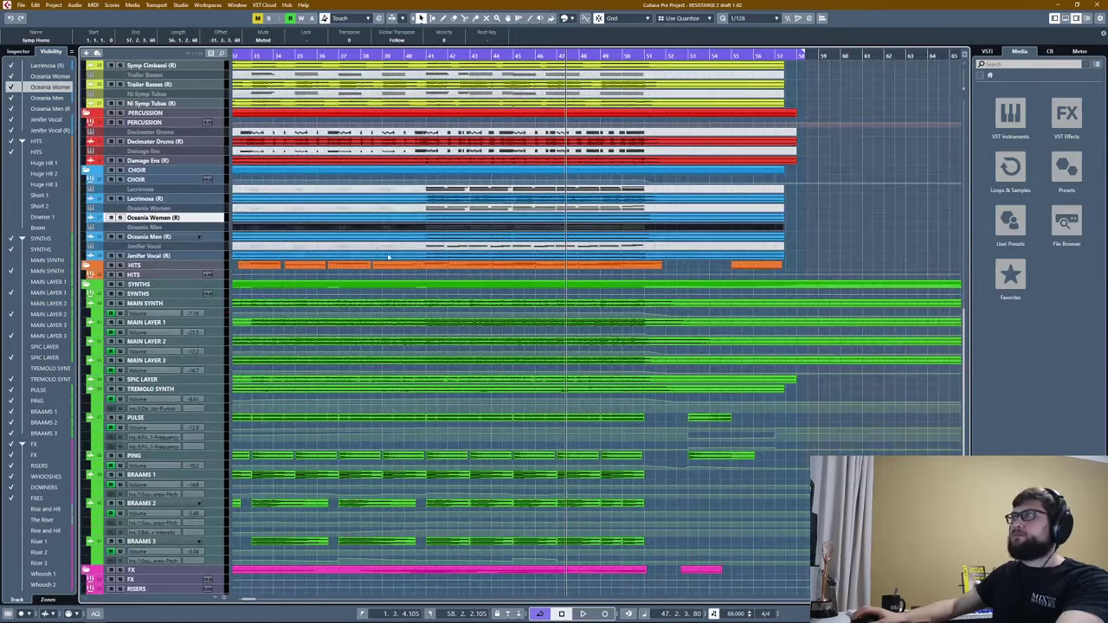
scroll(388, 257, down, 1)
key(g)
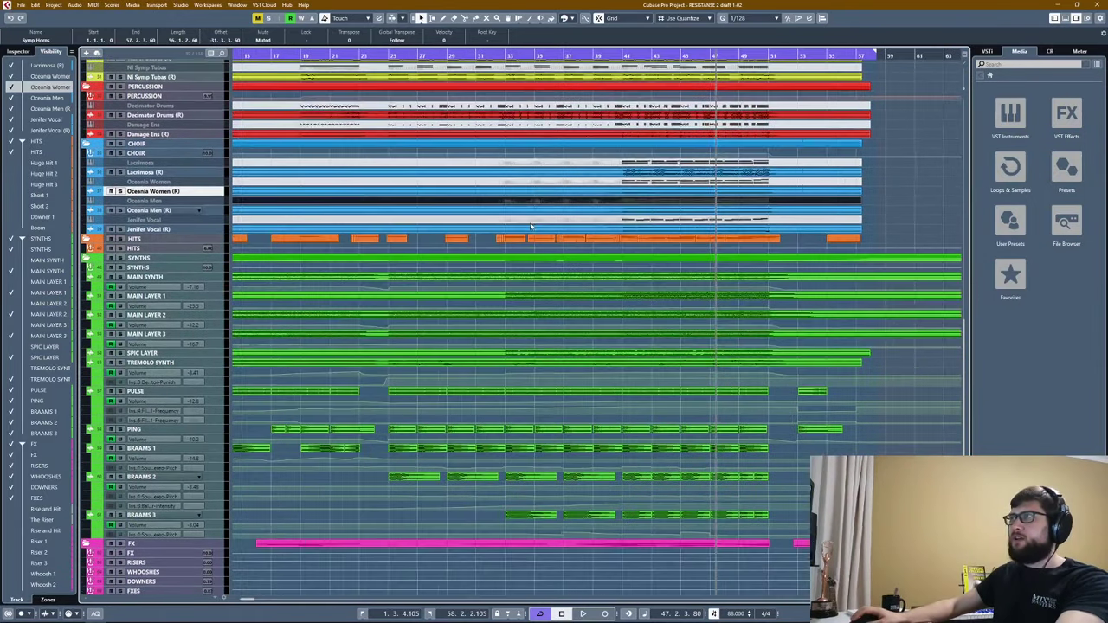
key(g)
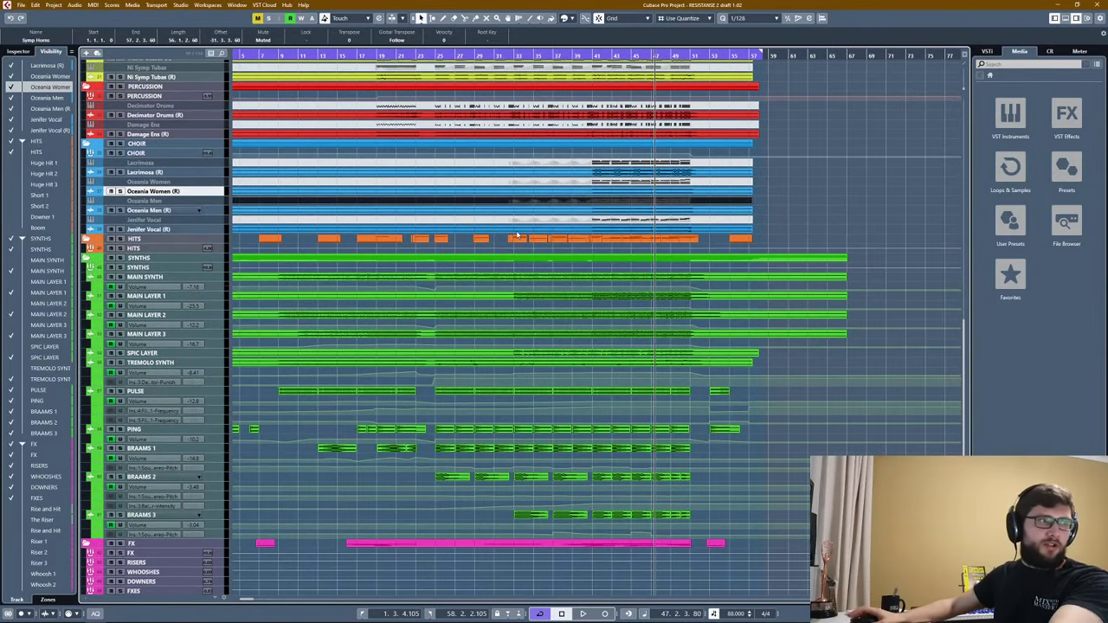
click(158, 222)
click(149, 230)
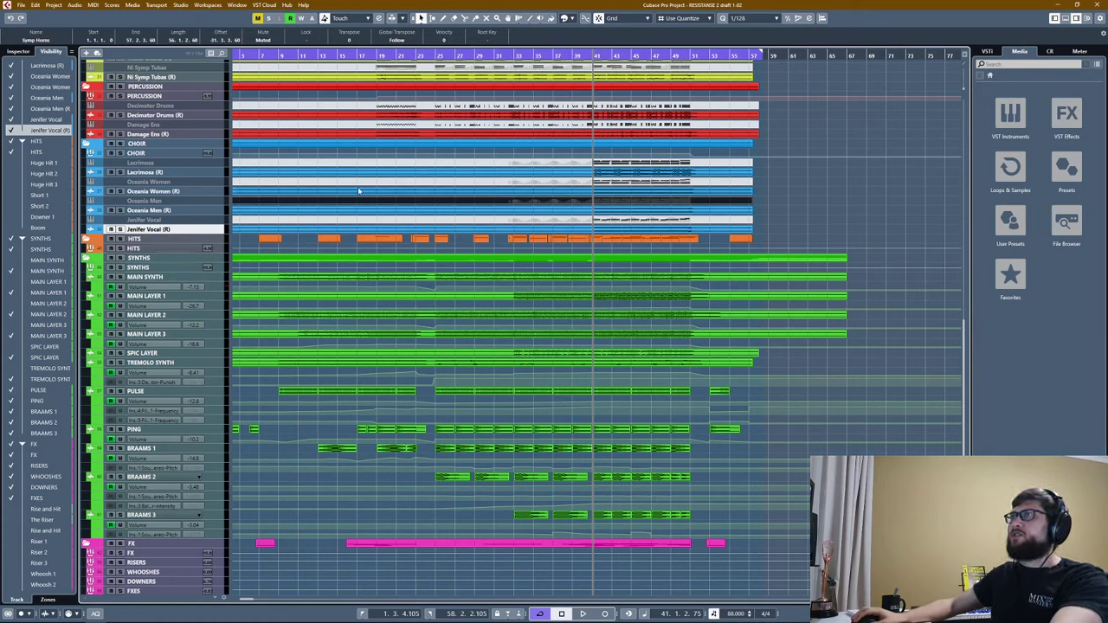
Mute the HITS and FX groups and audition the remaining mix from just before bar 25.
click(430, 56)
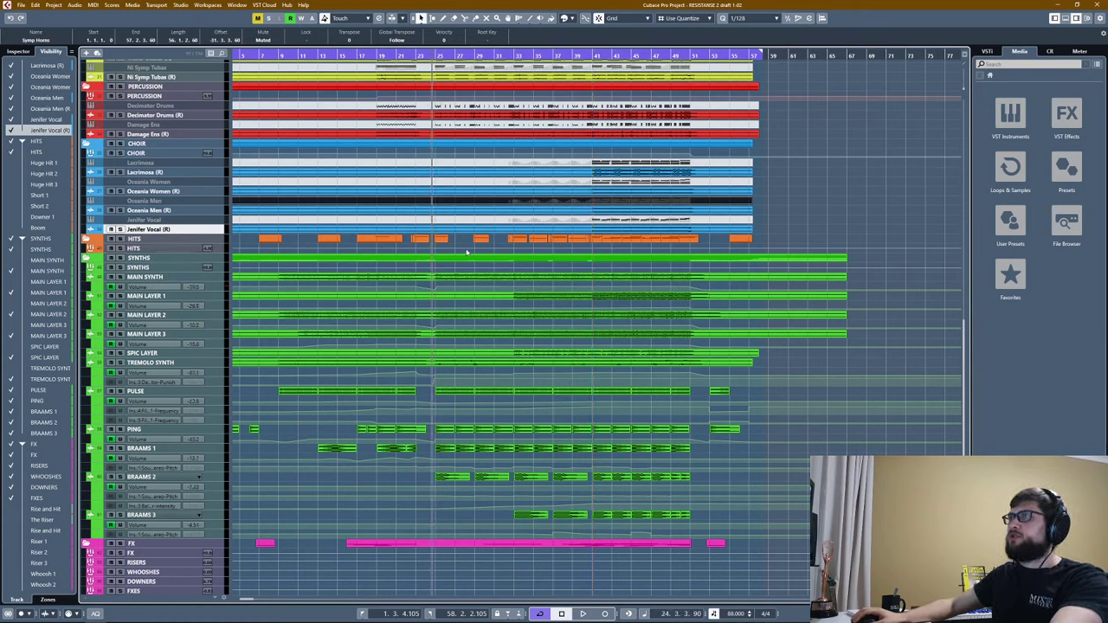
click(405, 355)
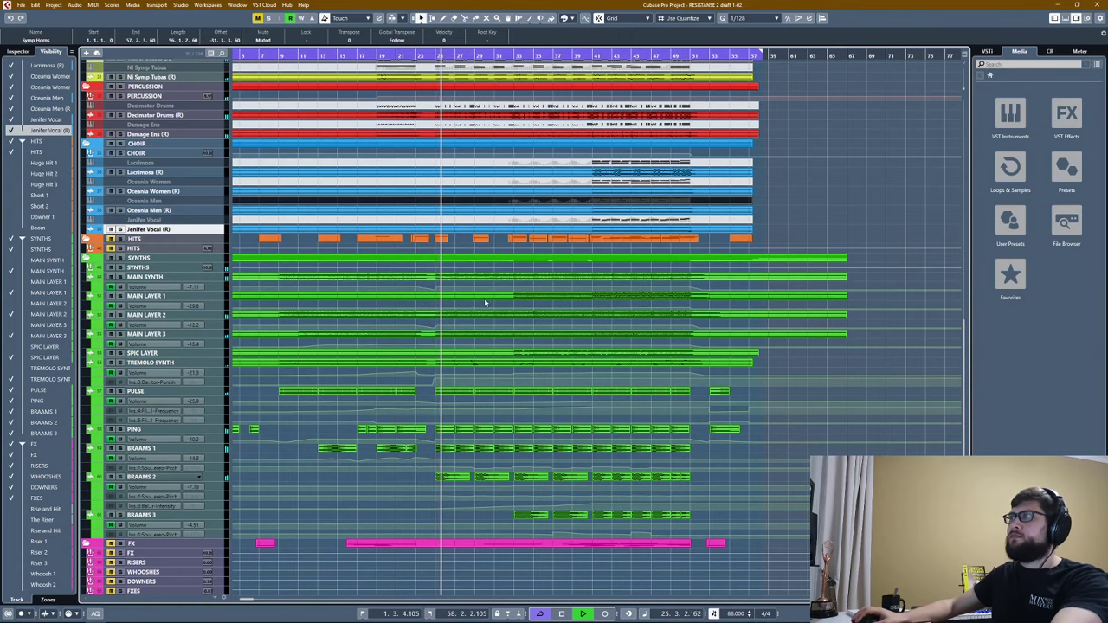
scroll(466, 305, right, 1)
scroll(466, 305, up, 1)
scroll(466, 305, up, 1)
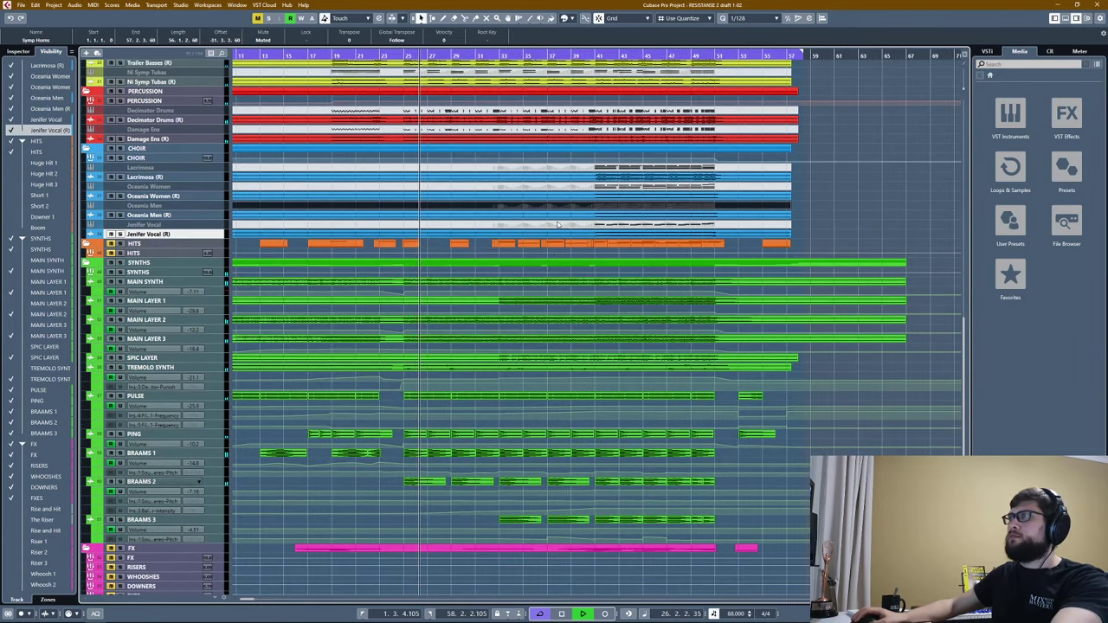
Audition the mix without HITS and FX from bar 41 to bar 43.
key(space)
click(597, 55)
key(space)
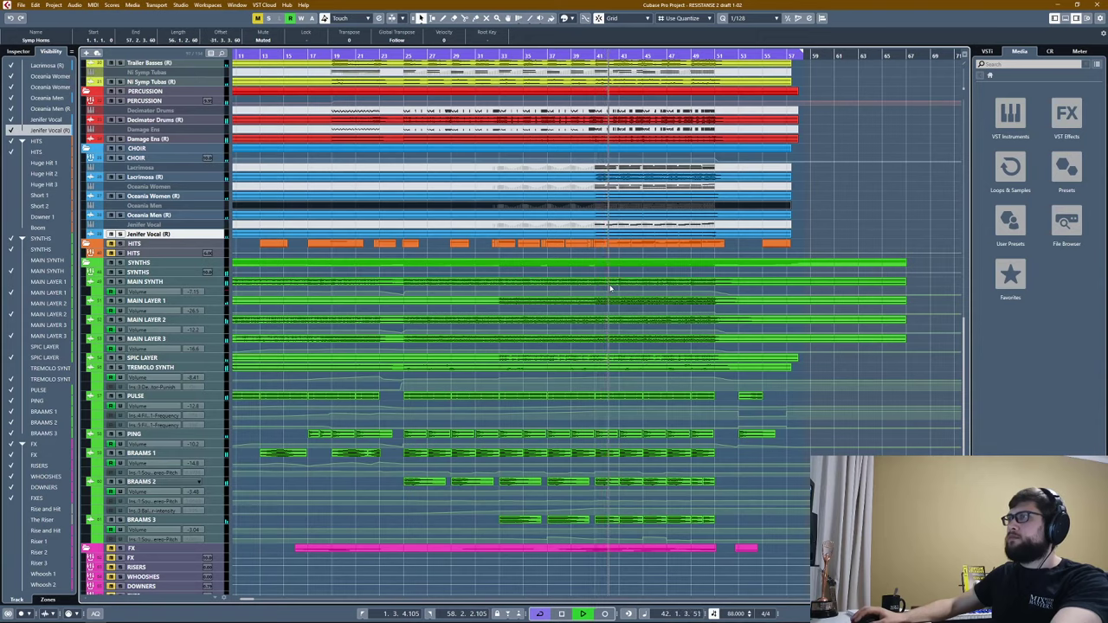
key(g)
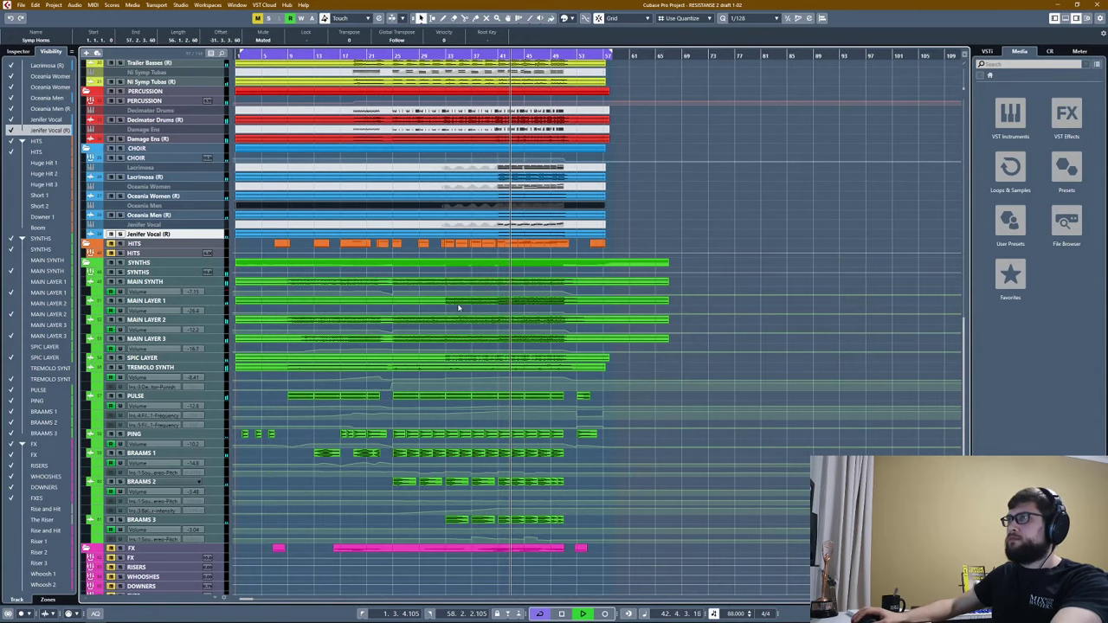
key(space)
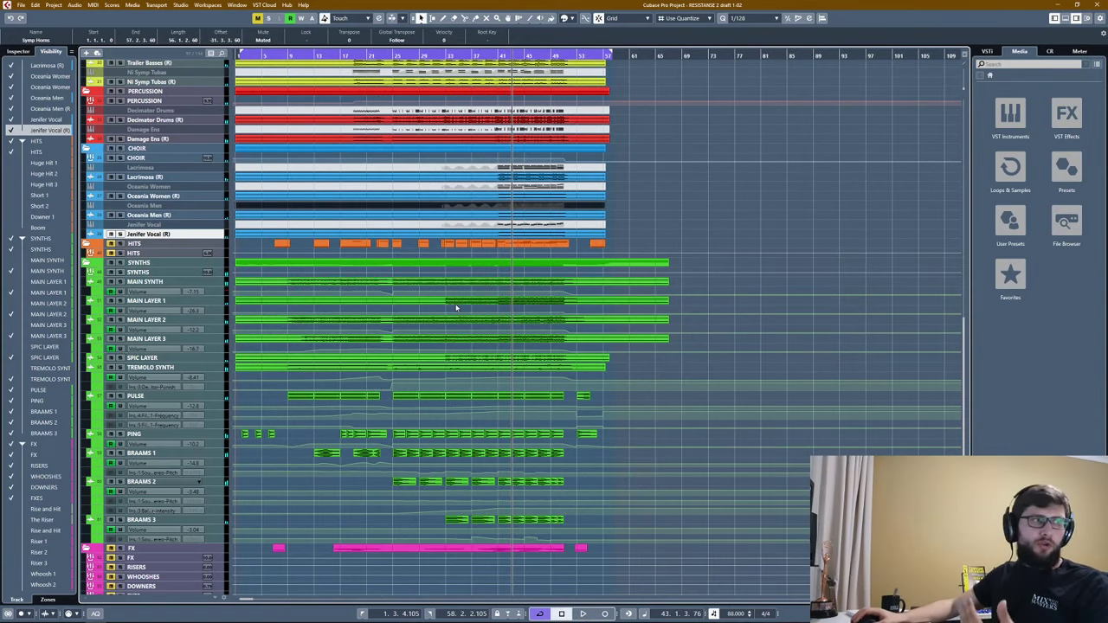
Solo the PERCUSSION group with the playhead just before bar 25 and show the individual hit tracks from Huge Hit 1 to Boom.
click(392, 56)
scroll(349, 252, up, 2)
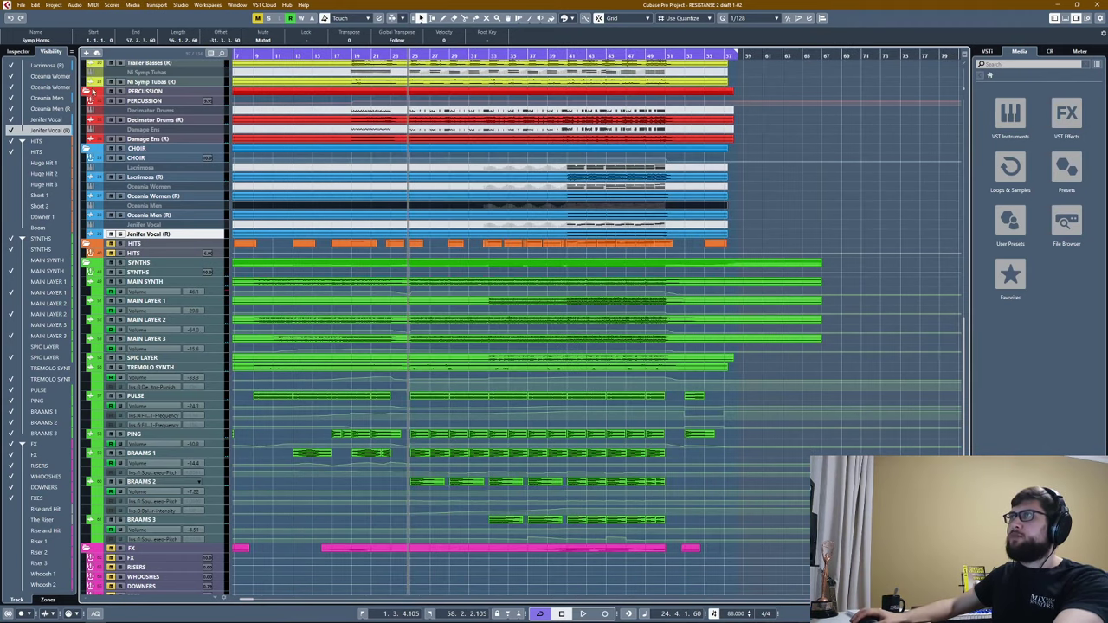
click(121, 139)
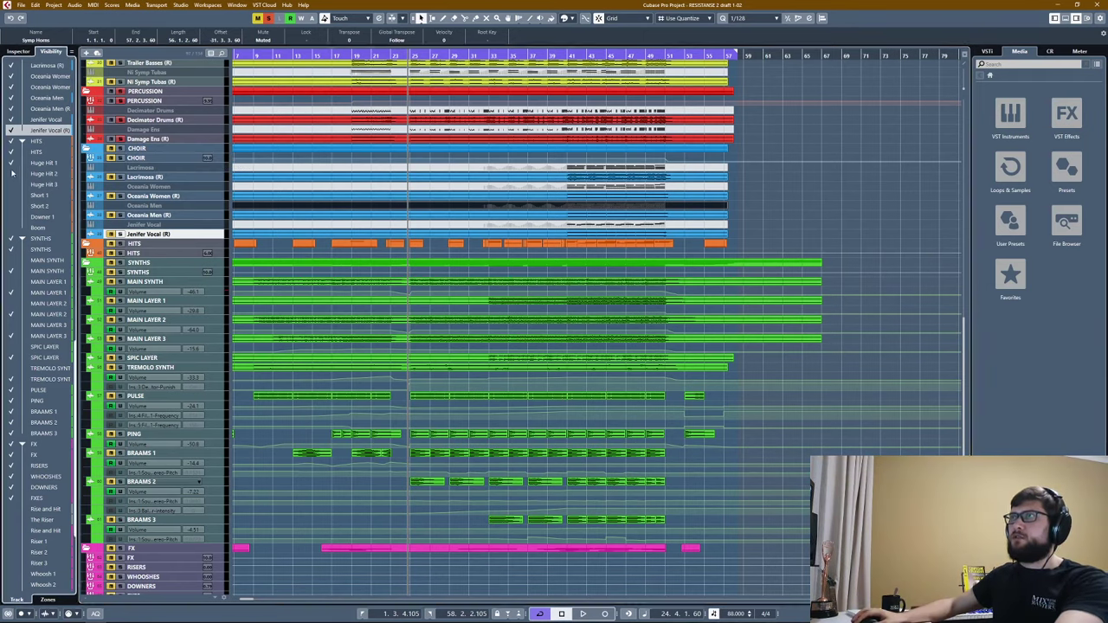
click(10, 230)
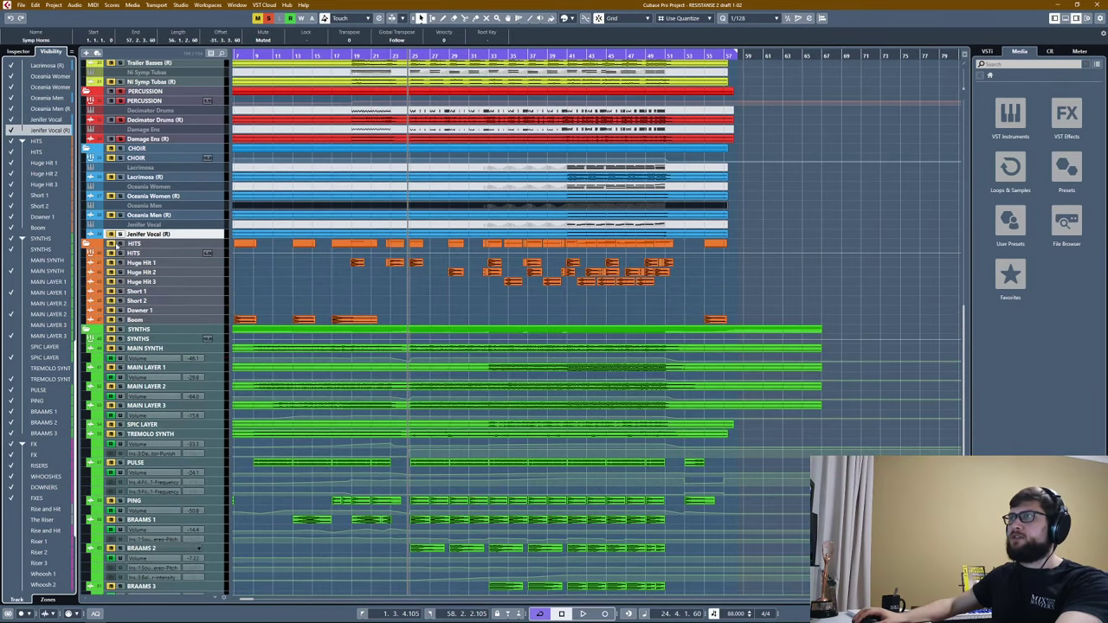
Select the hit tracks from Huge Hit 1 to Boom and solo them together.
key(g)
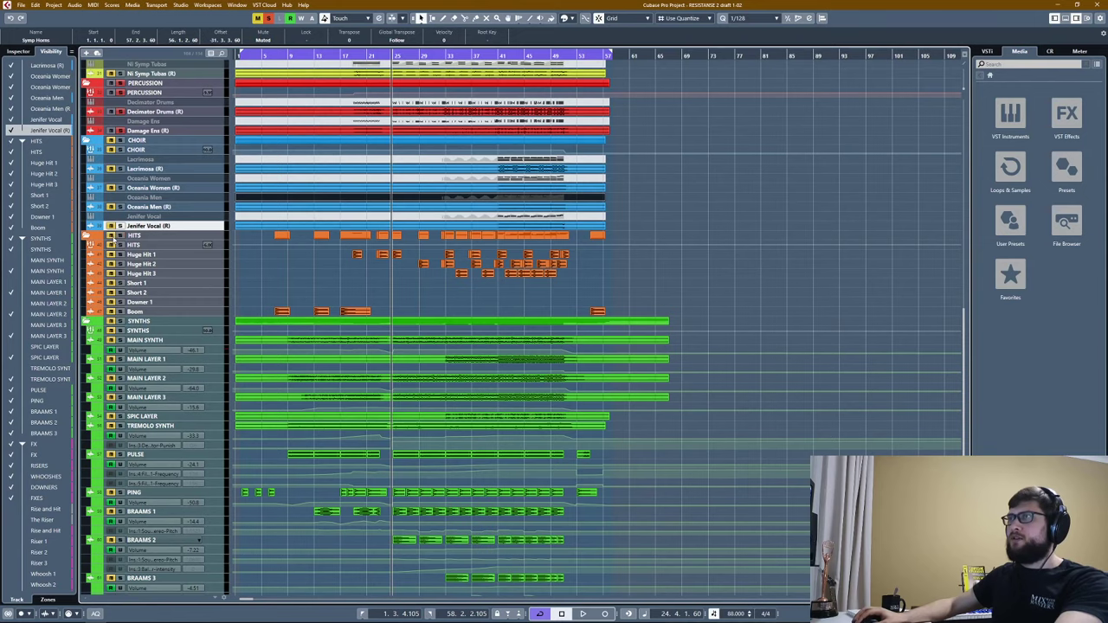
click(129, 257)
shift+click(134, 311)
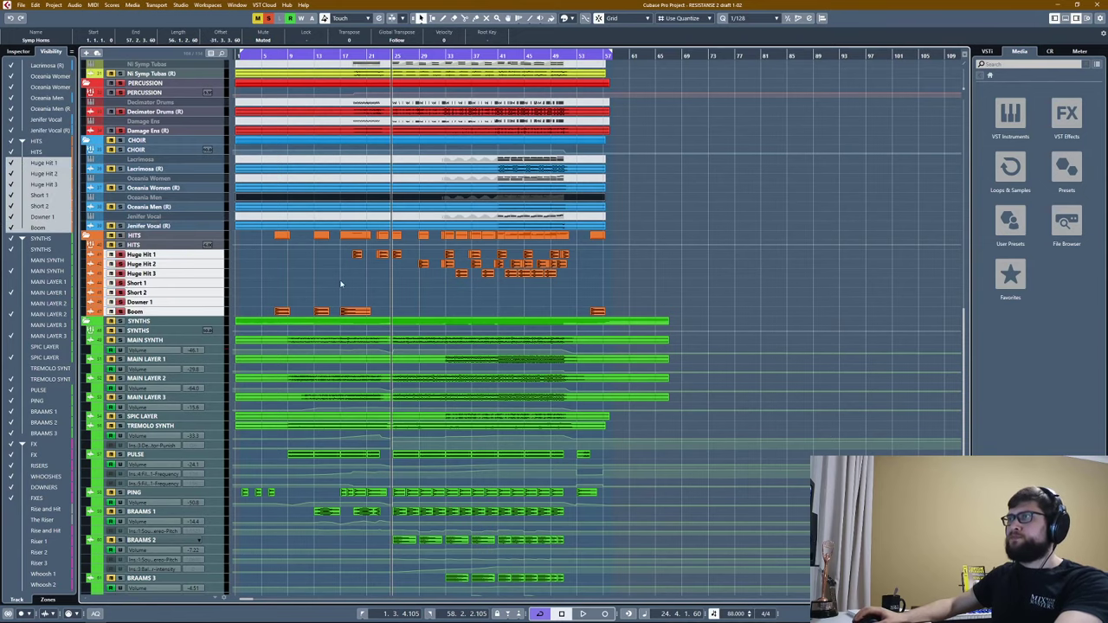
scroll(412, 264, down, 1)
scroll(412, 264, down, 1)
key(h)
key(h)
key(h)
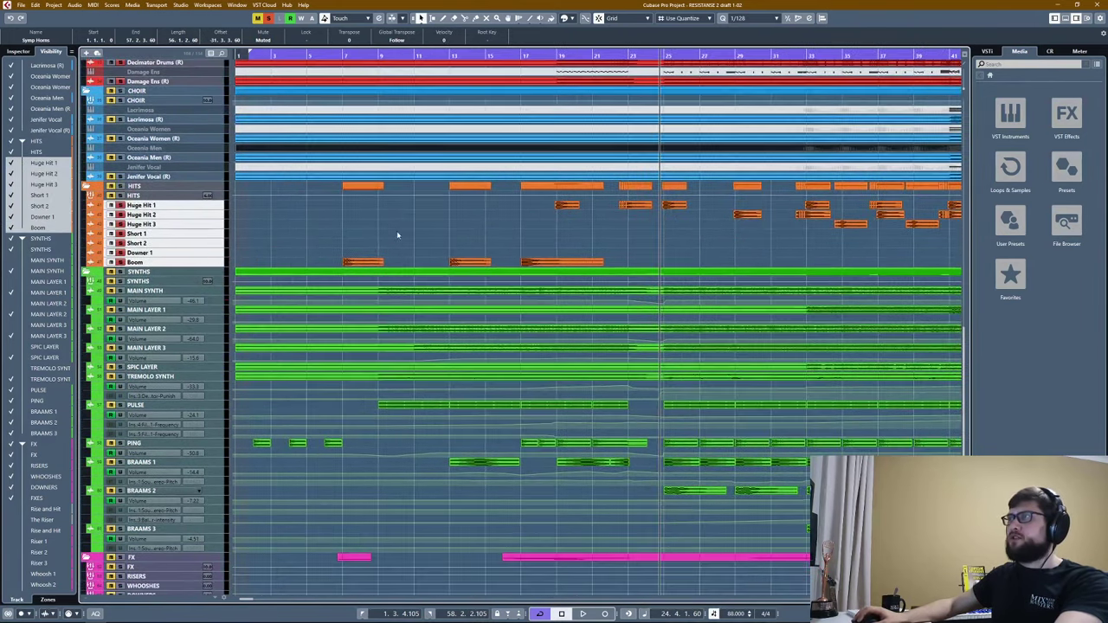
scroll(433, 262, down, 2)
key(g)
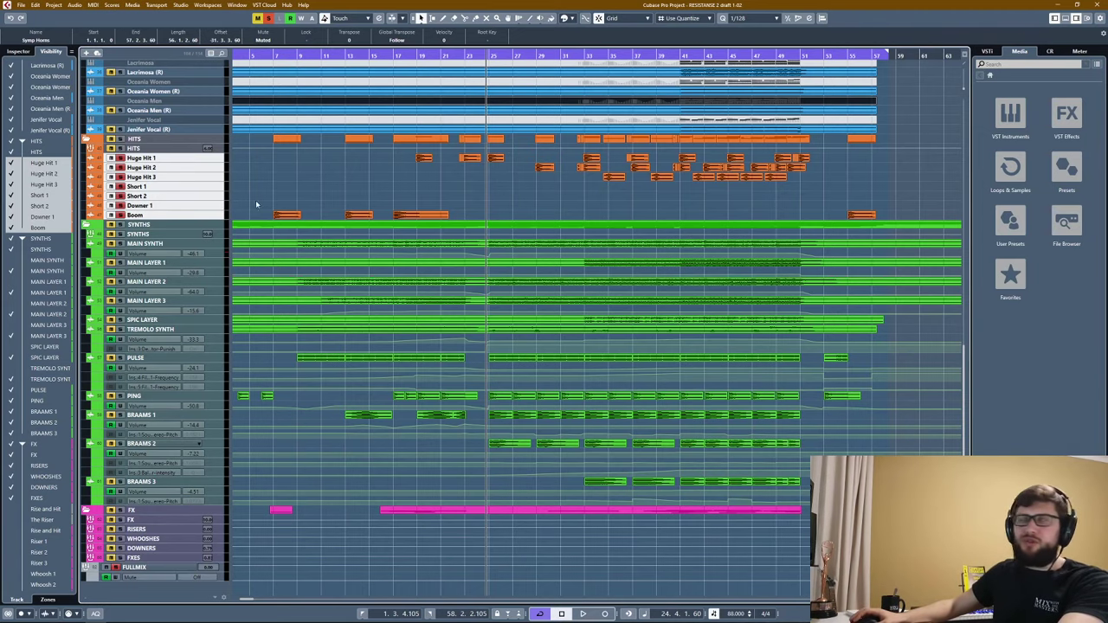
Audition the soloed hit tracks briefly from just before bar 7, where the first Boom starts.
key(h)
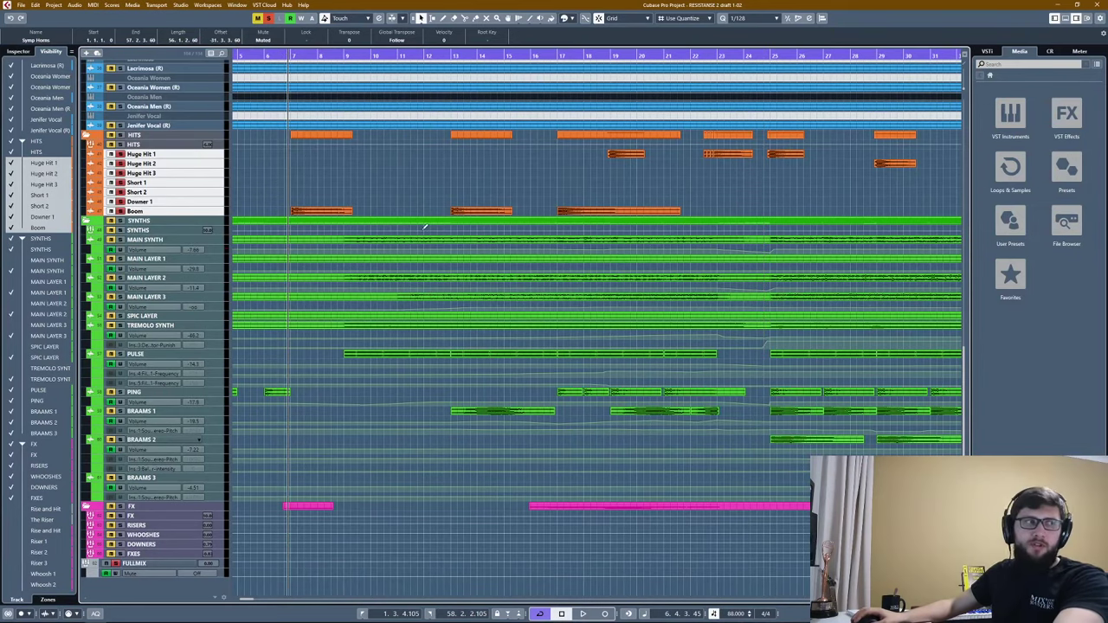
key(g)
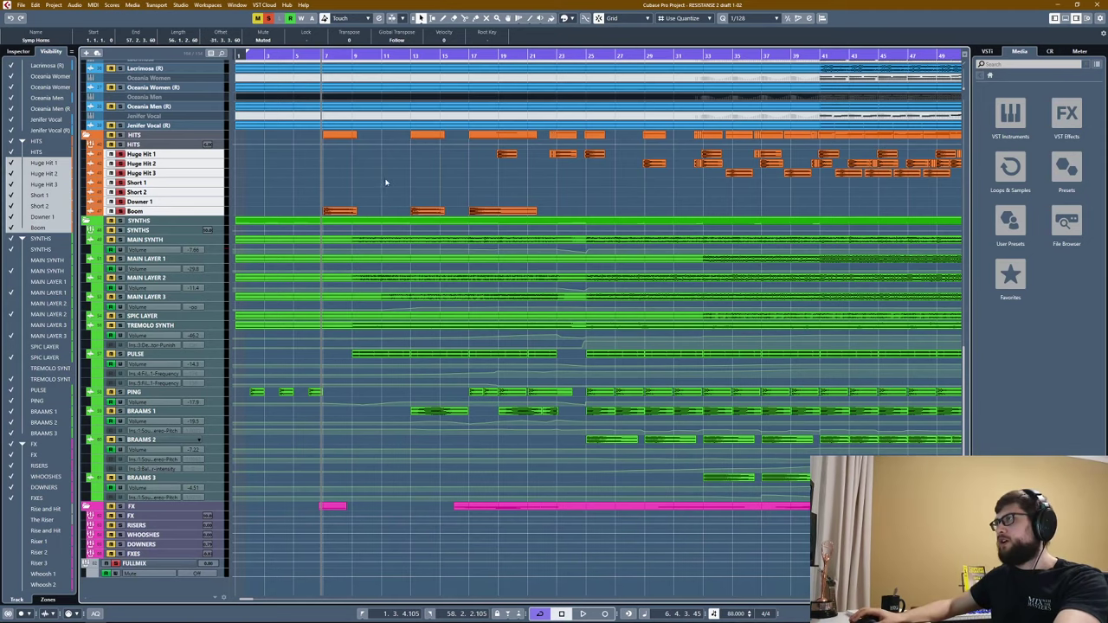
key(space)
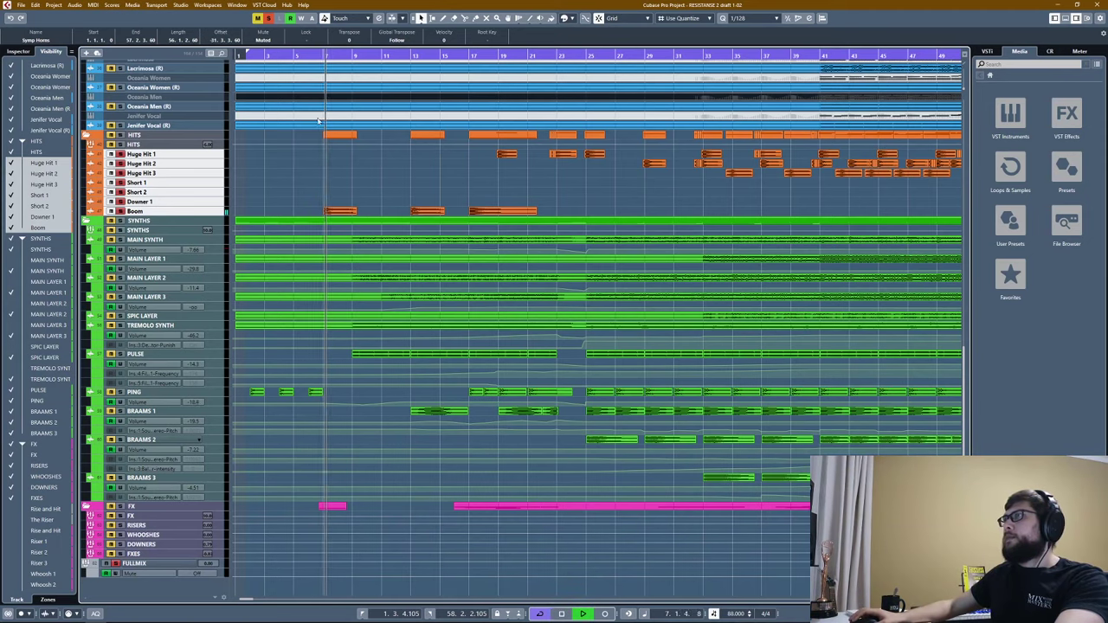
key(space)
Clear all solos, unmute the HITS group and place the playhead just before bar 2.
click(246, 54)
click(268, 18)
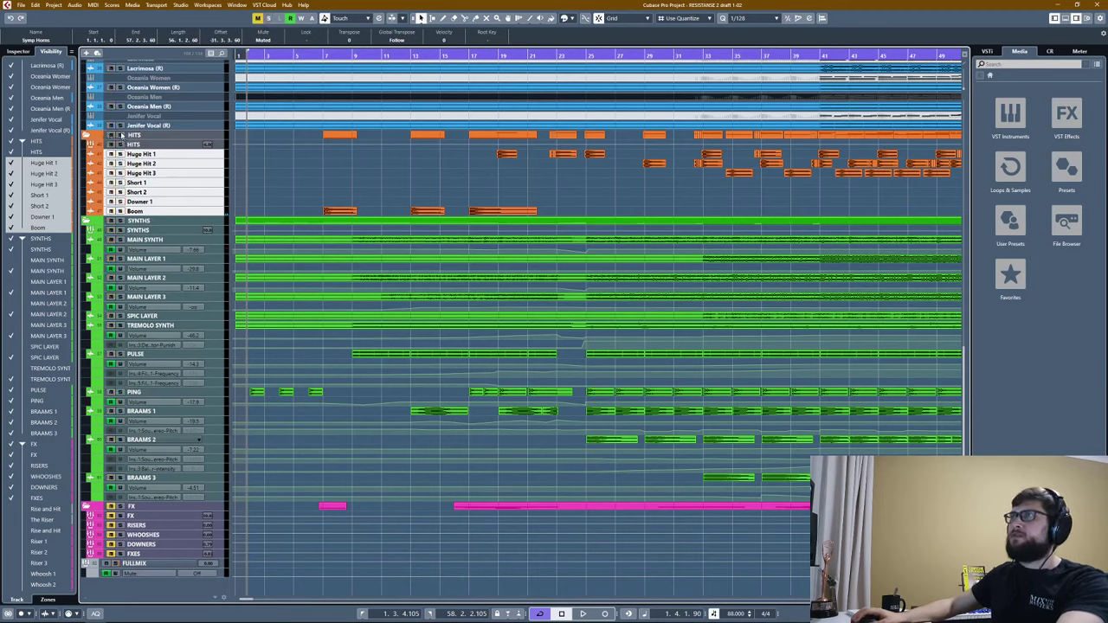
Solo the HITS and SYNTHS groups together.
click(120, 135)
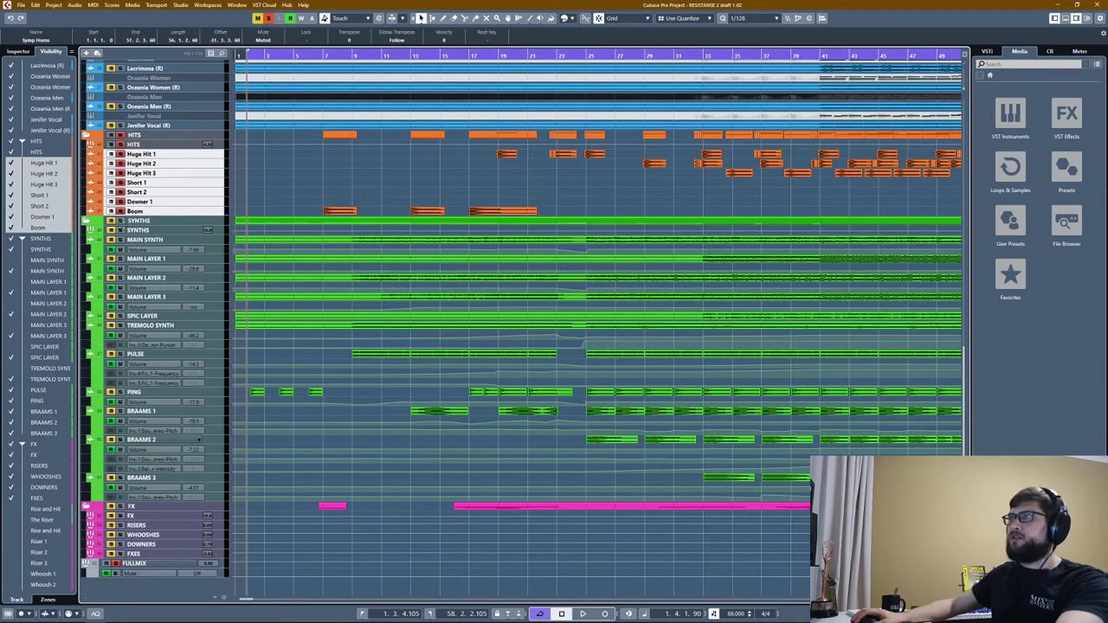
click(120, 221)
scroll(354, 317, up, 10)
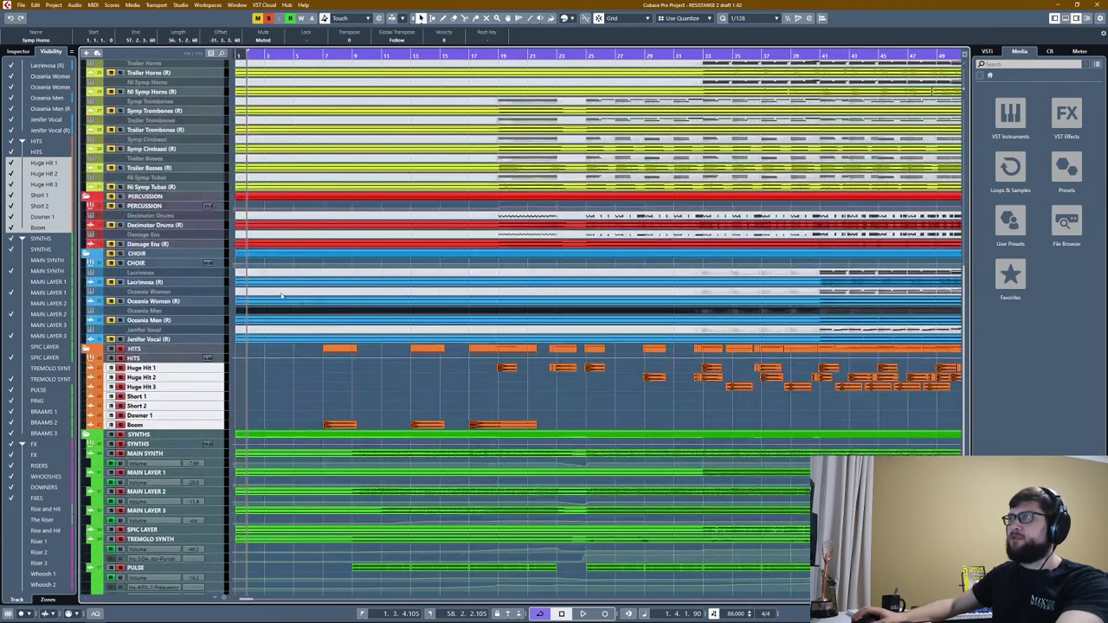
scroll(303, 298, down, 10)
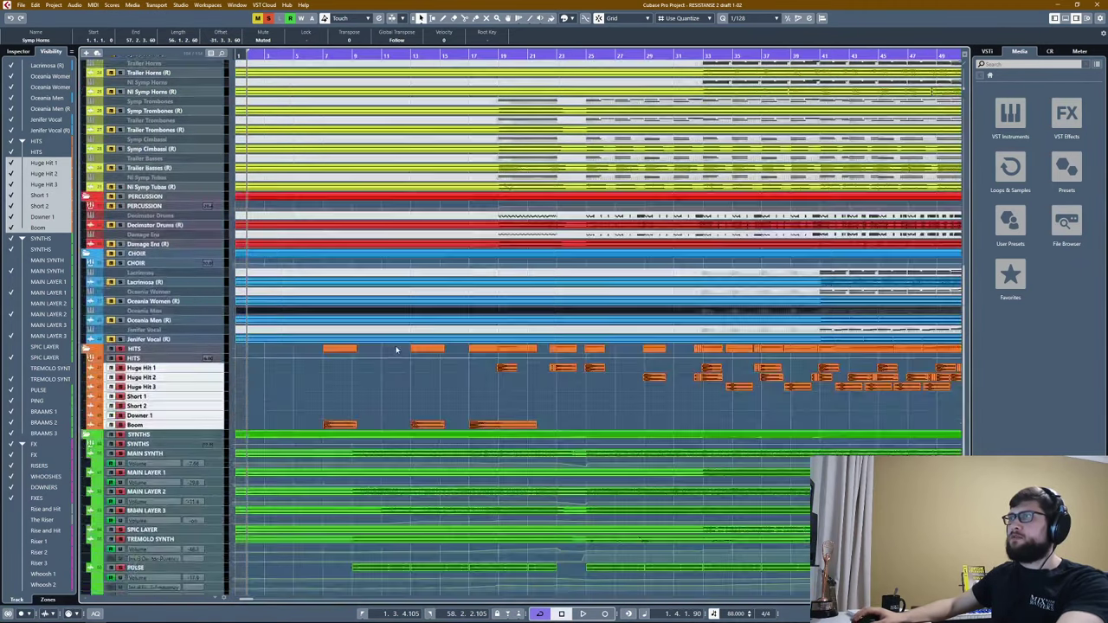
Audition the soloed hits and synths from just before bar 2 until the first Boom at bar 7 has sounded.
key(space)
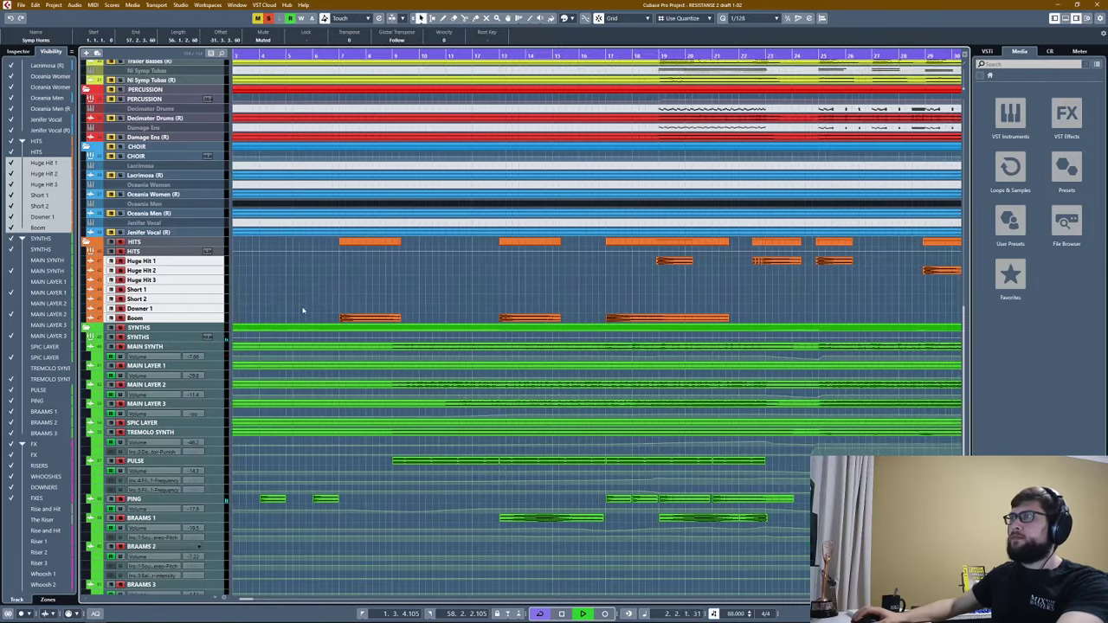
scroll(303, 298, down, 3)
key(h)
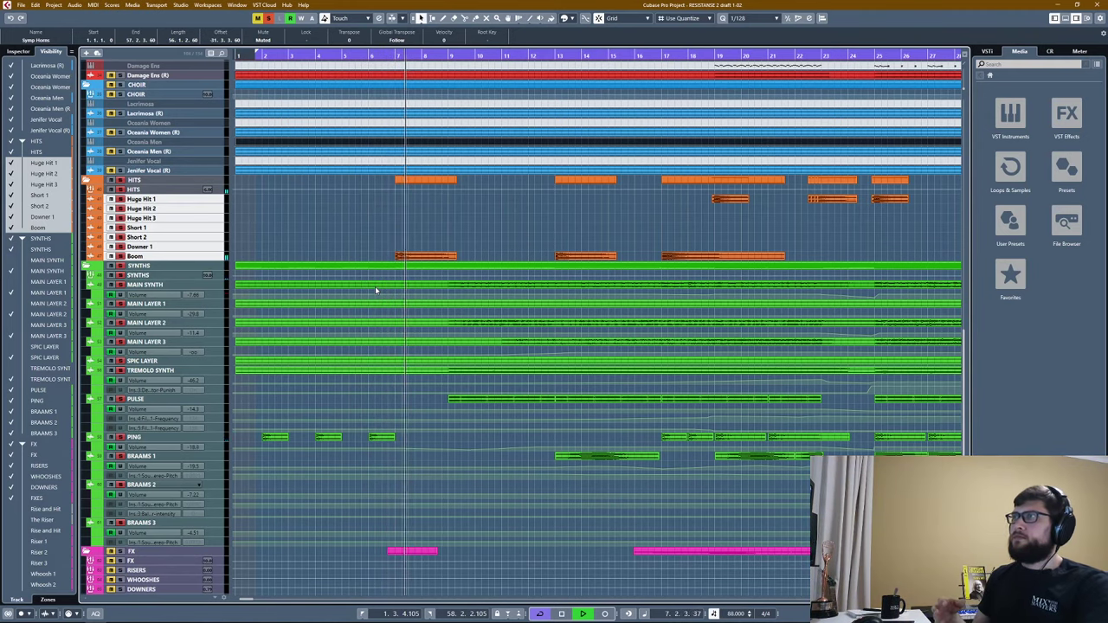
key(space)
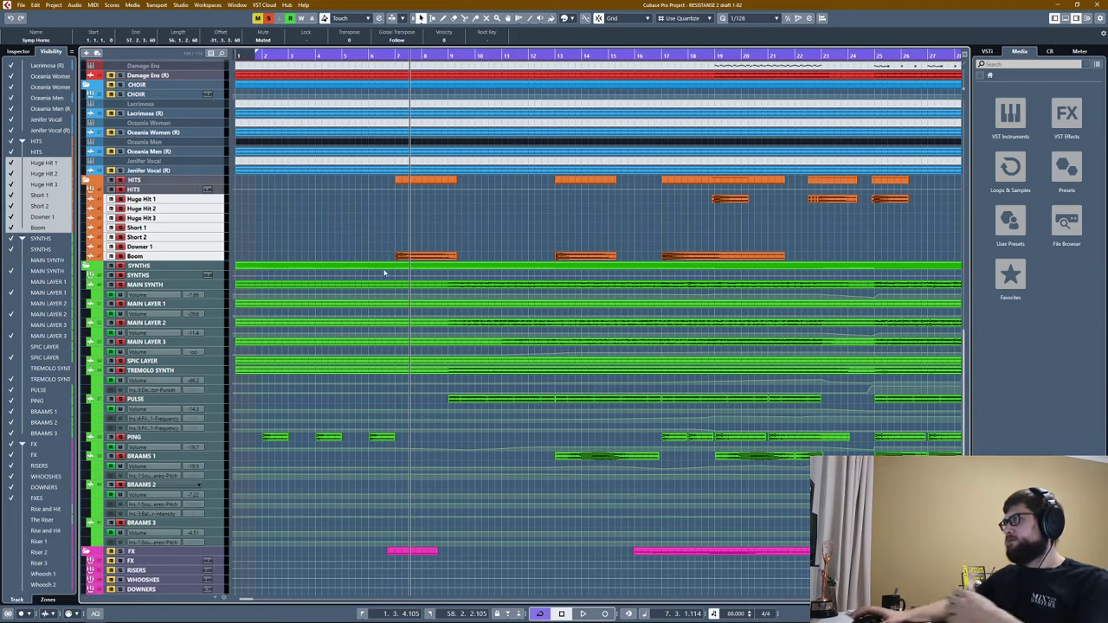
Continue auditioning the hits and synths from bar 7 up to the second Boom at bar 13.
key(space)
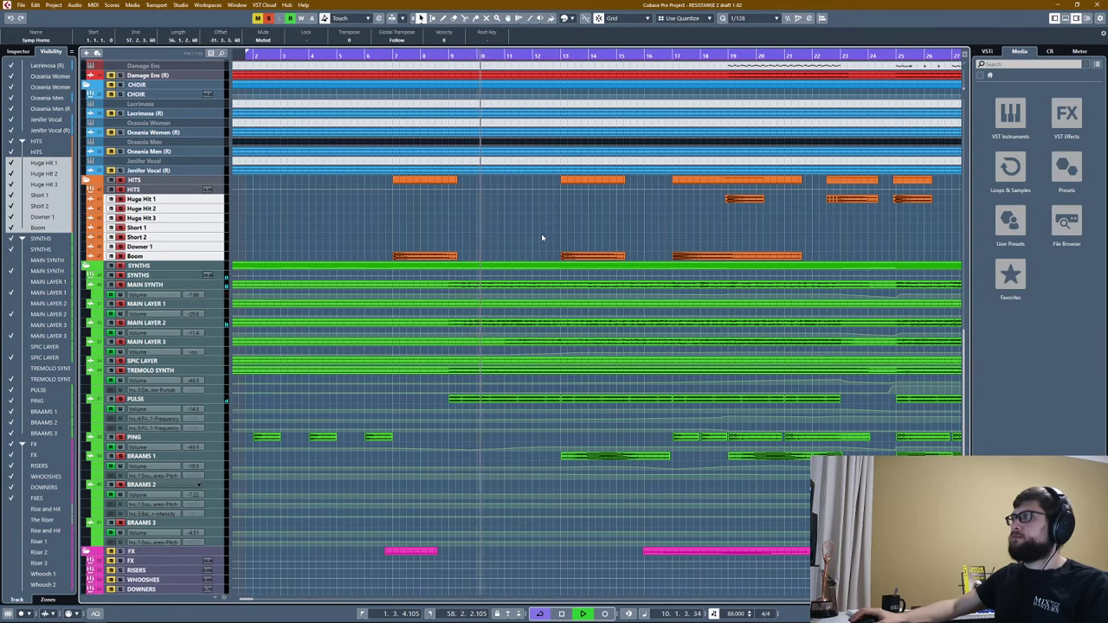
scroll(580, 234, right, 2)
scroll(580, 234, down, 1)
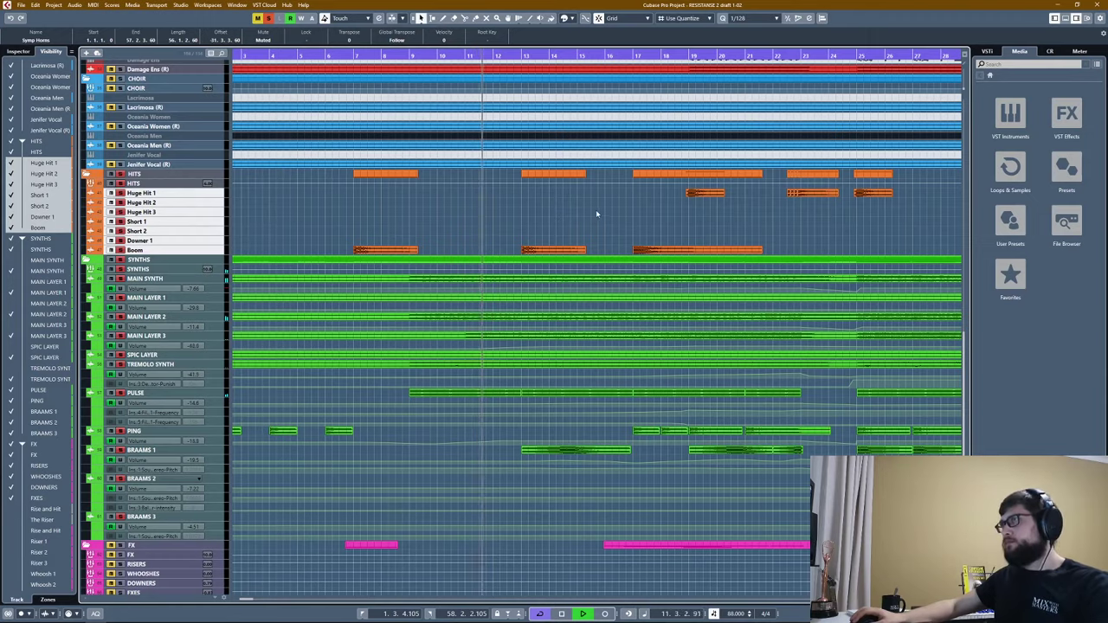
scroll(562, 218, right, 2)
scroll(563, 218, up, 1)
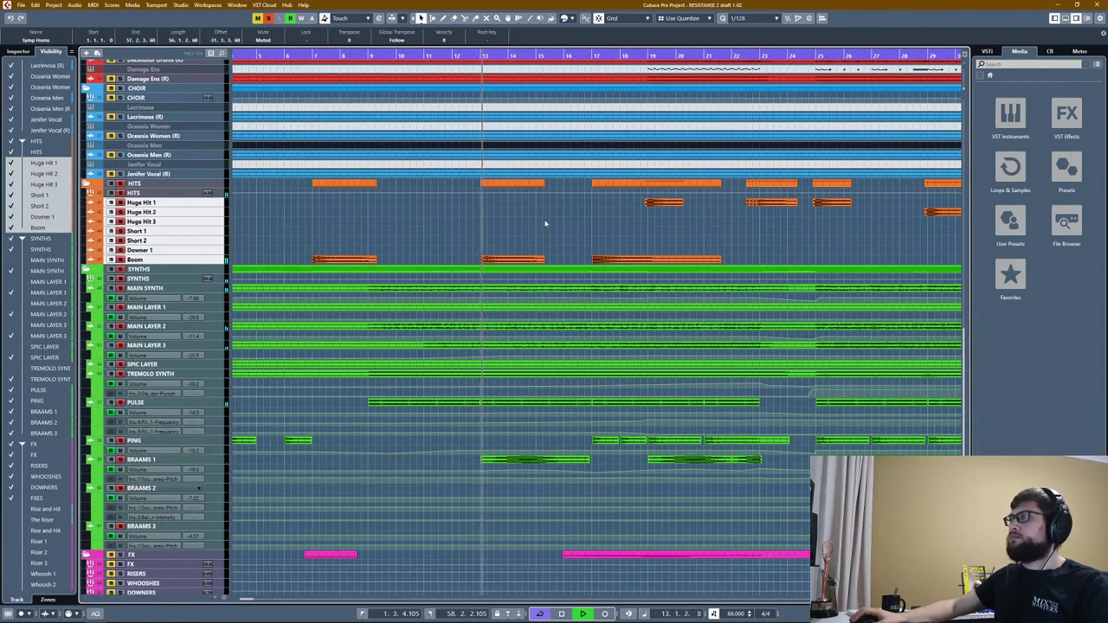
click(481, 56)
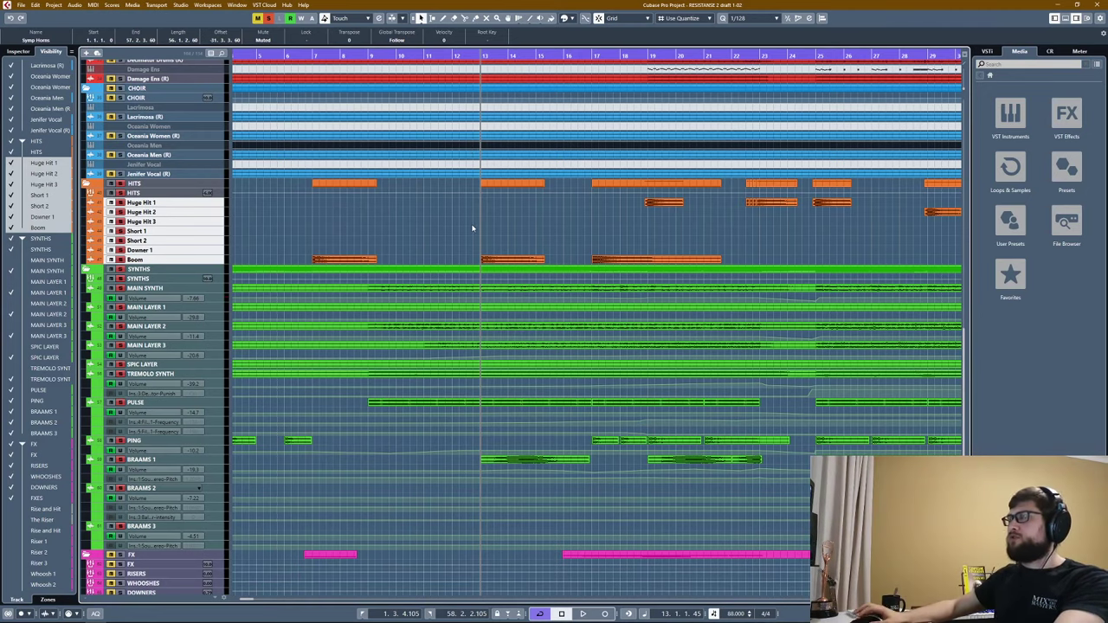
Audition the hits with the synths from just before bar 12 through to the long Boom at bar 17.
click(448, 56)
key(space)
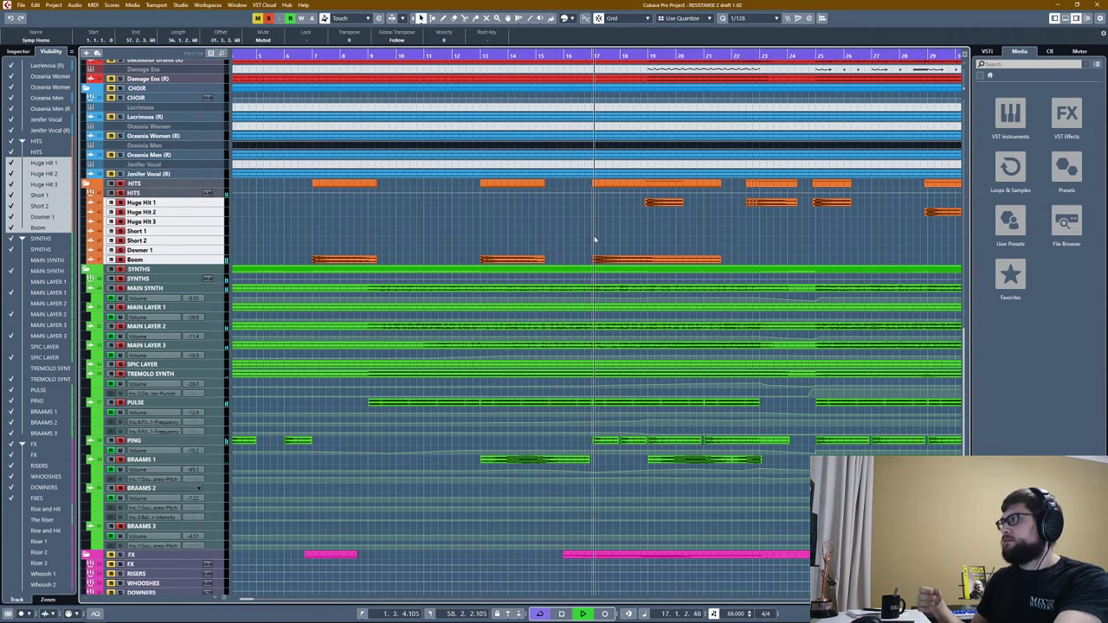
key(space)
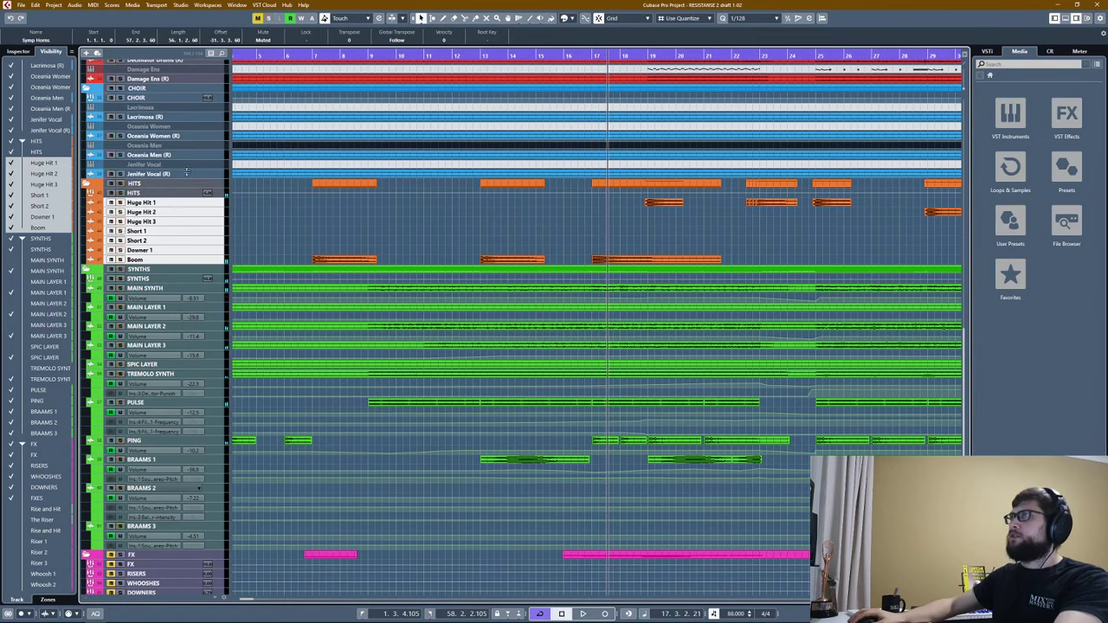
Replace the group solos with Boom and Huge Hit 1, and audition the two from just before bar 17.
click(120, 260)
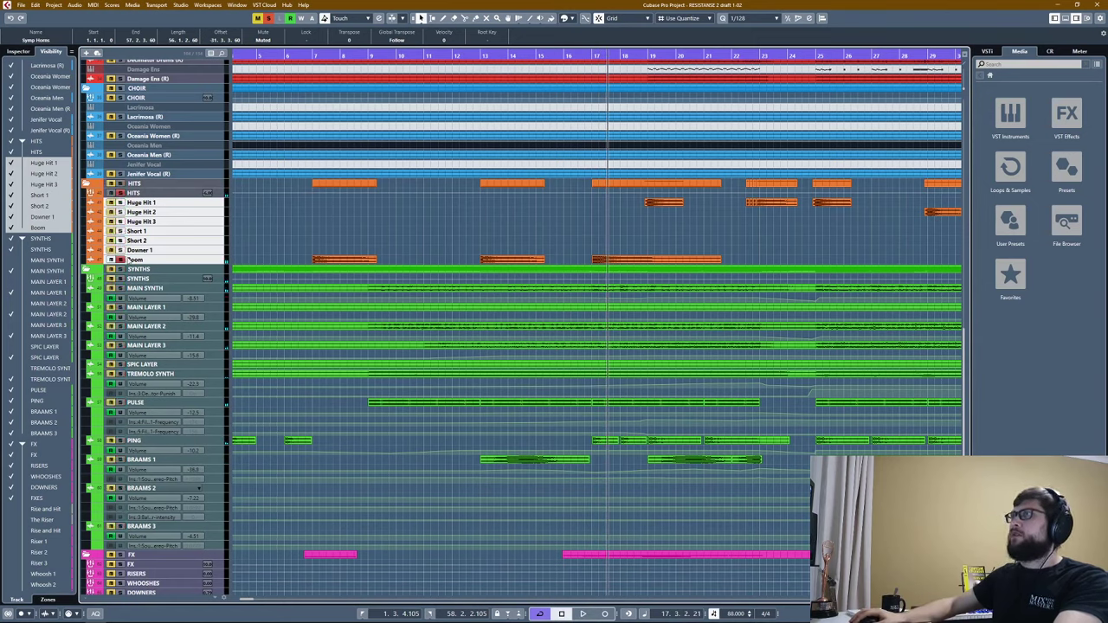
click(586, 56)
key(space)
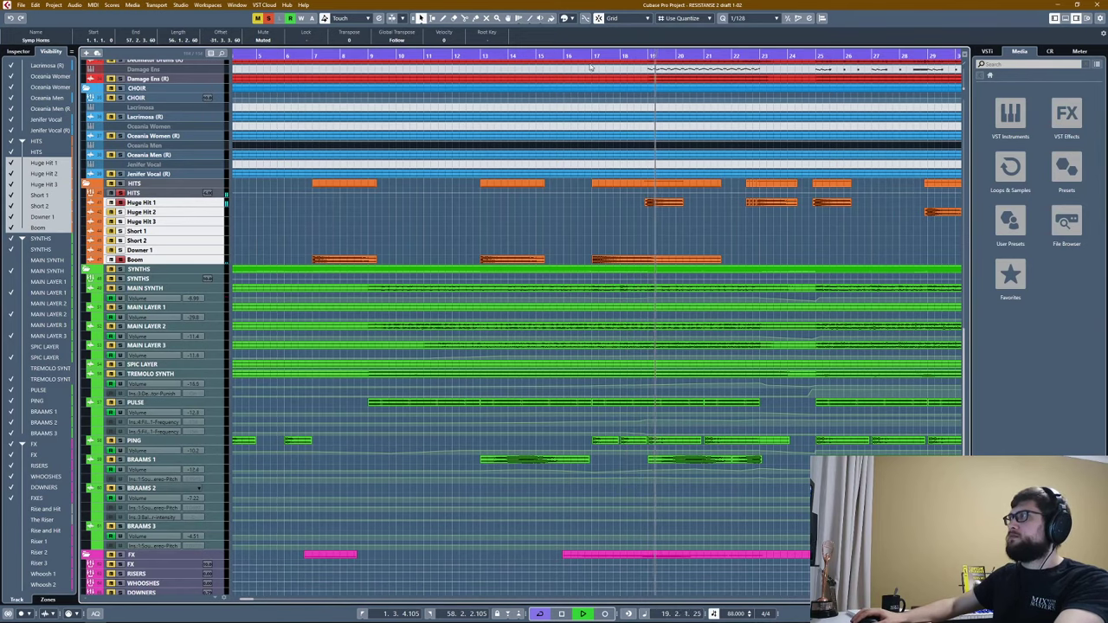
key(space)
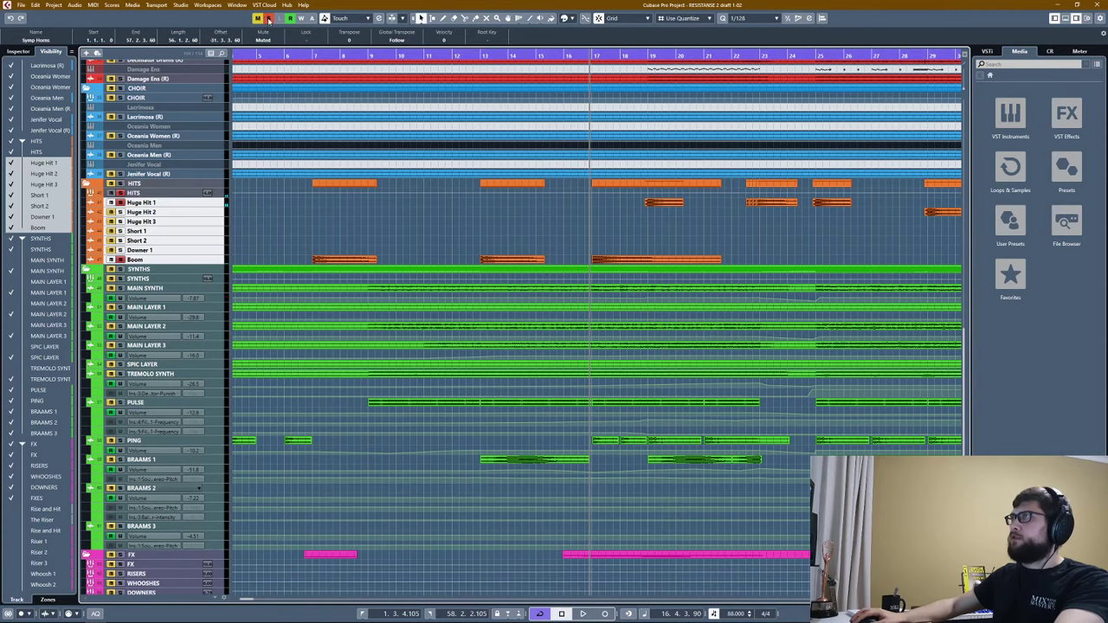
Clear all solos and audition the hits in the full mix from just before bar 17 to bar 23.
click(269, 19)
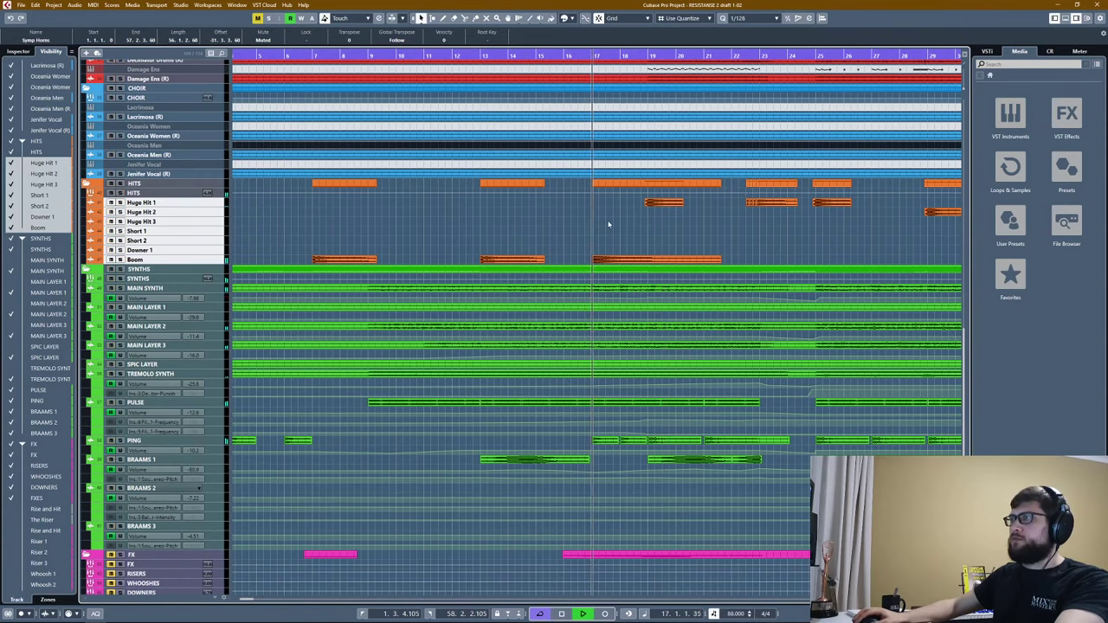
scroll(597, 234, right, 2)
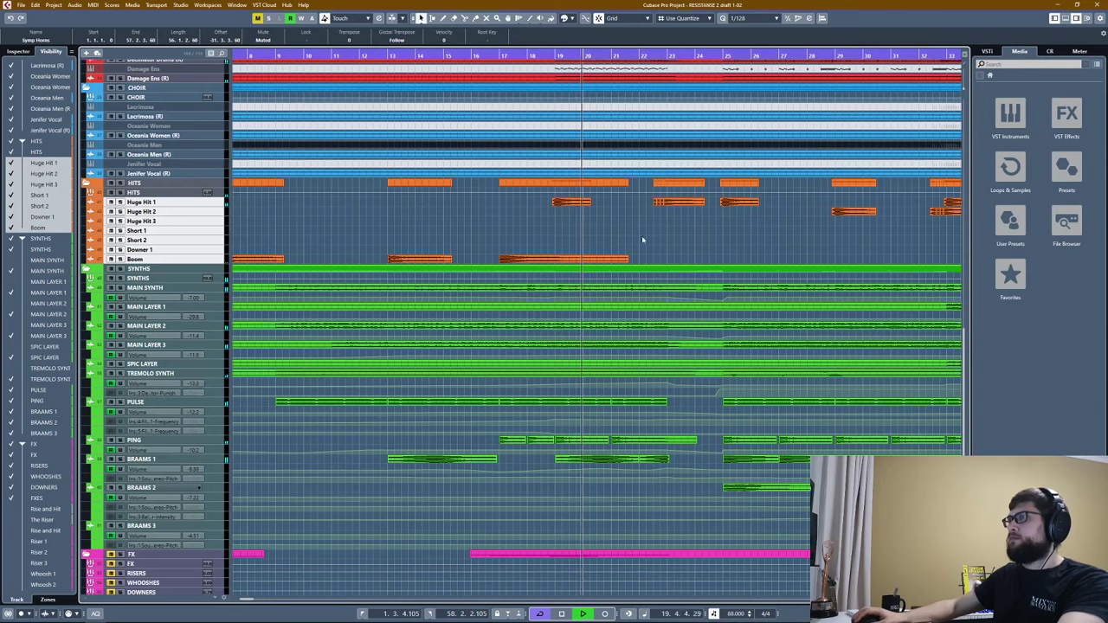
scroll(477, 235, up, 3)
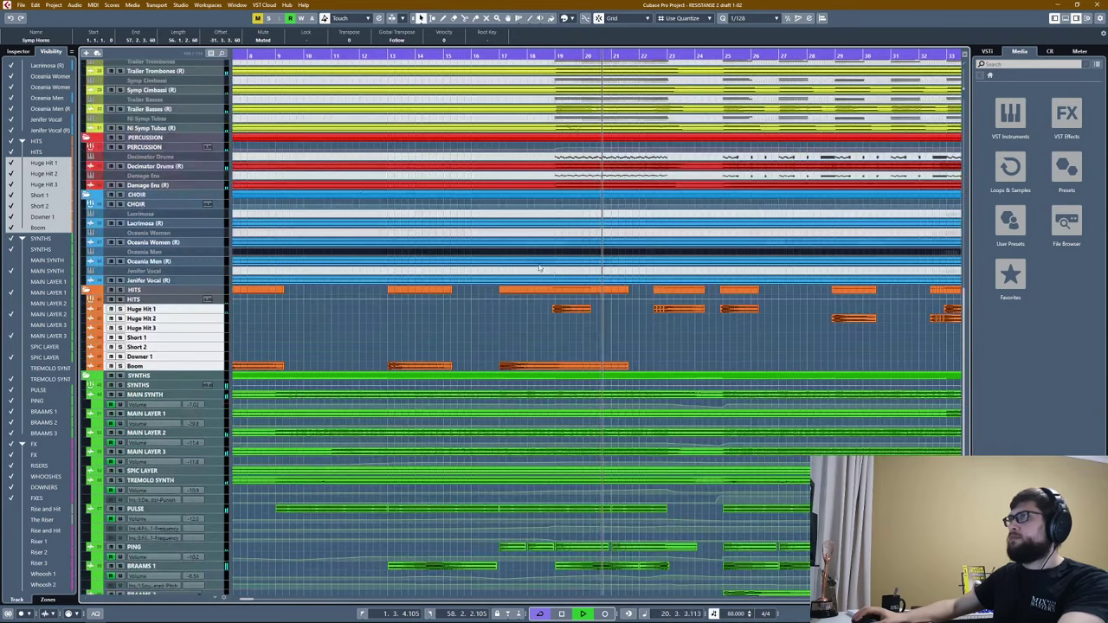
scroll(612, 297, down, 1)
scroll(608, 296, up, 1)
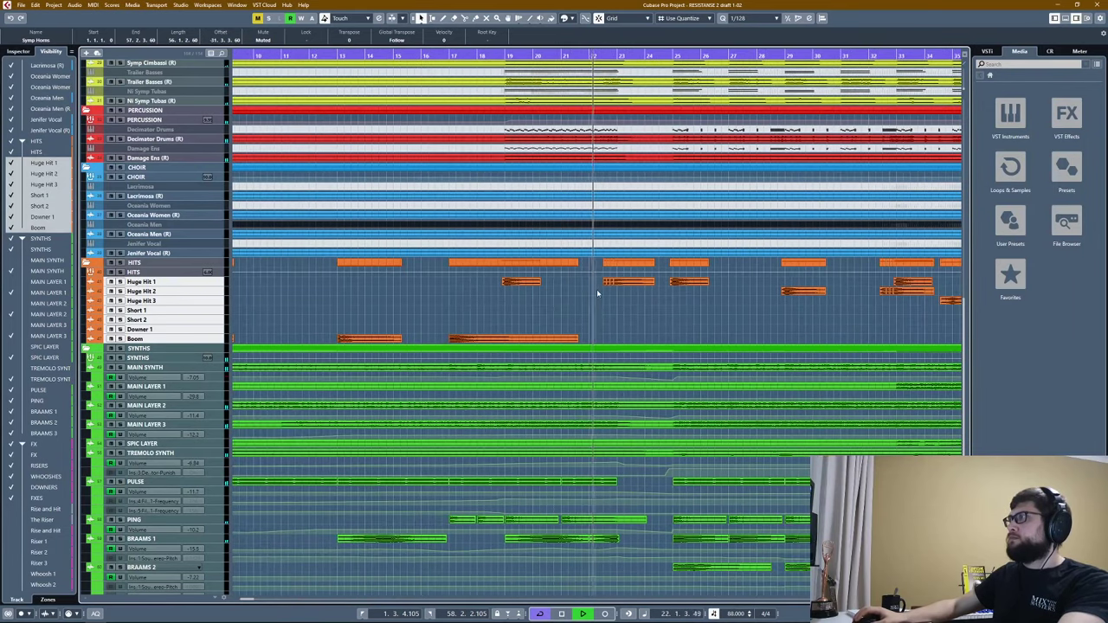
scroll(598, 301, down, 1)
scroll(595, 299, up, 2)
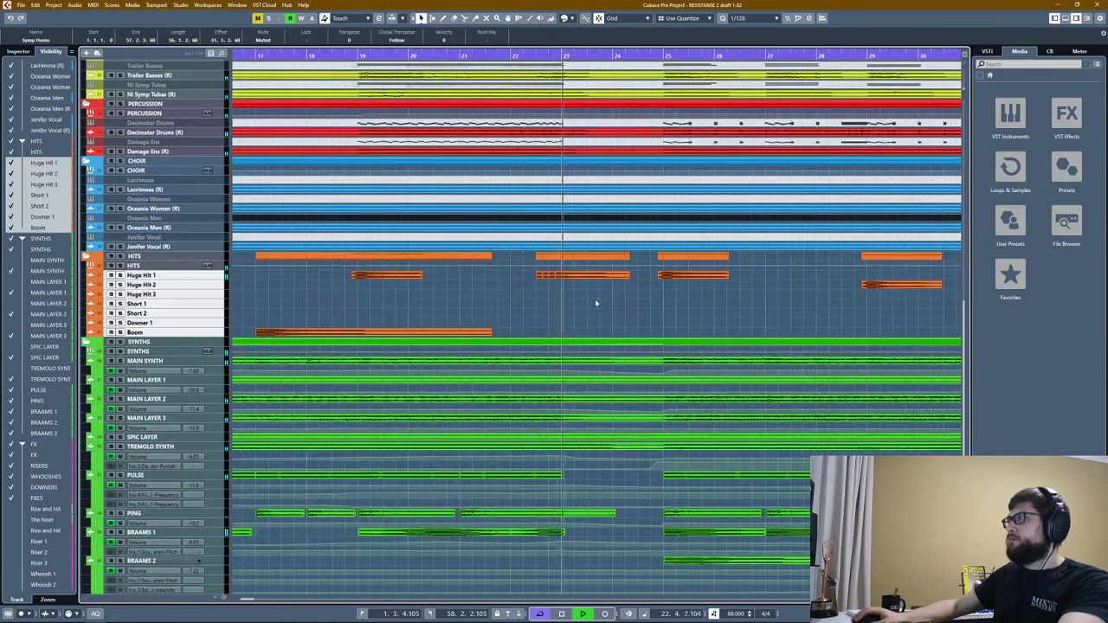
key(space)
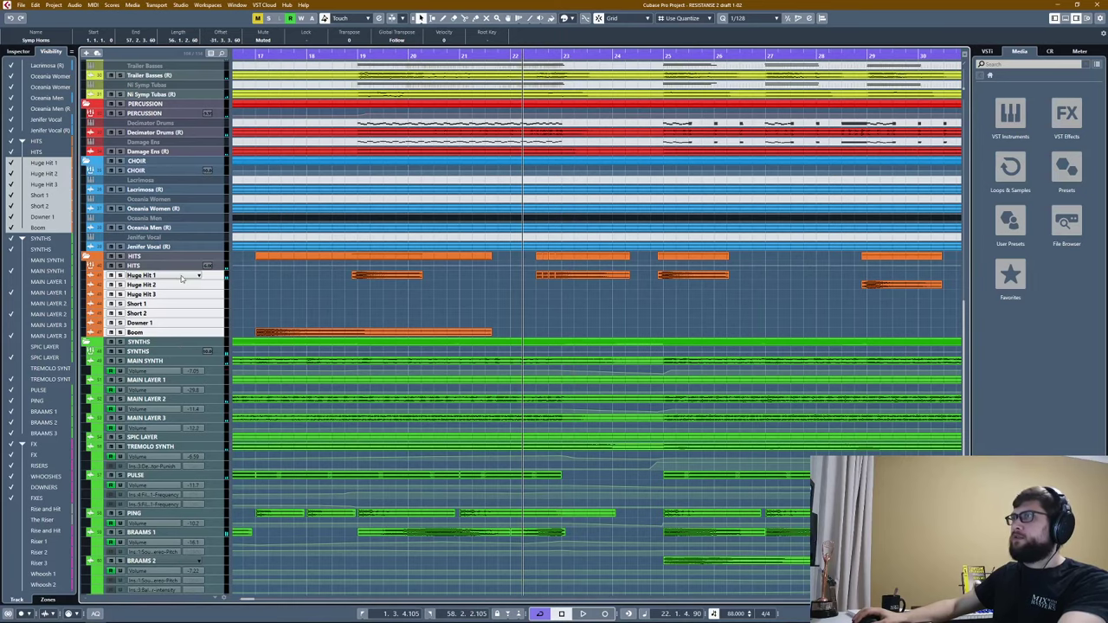
Select the Huge Hit 1 track and examine its repeated whoosh hit clips between bars 22 and 24 up close.
click(182, 278)
scroll(559, 325, up, 4)
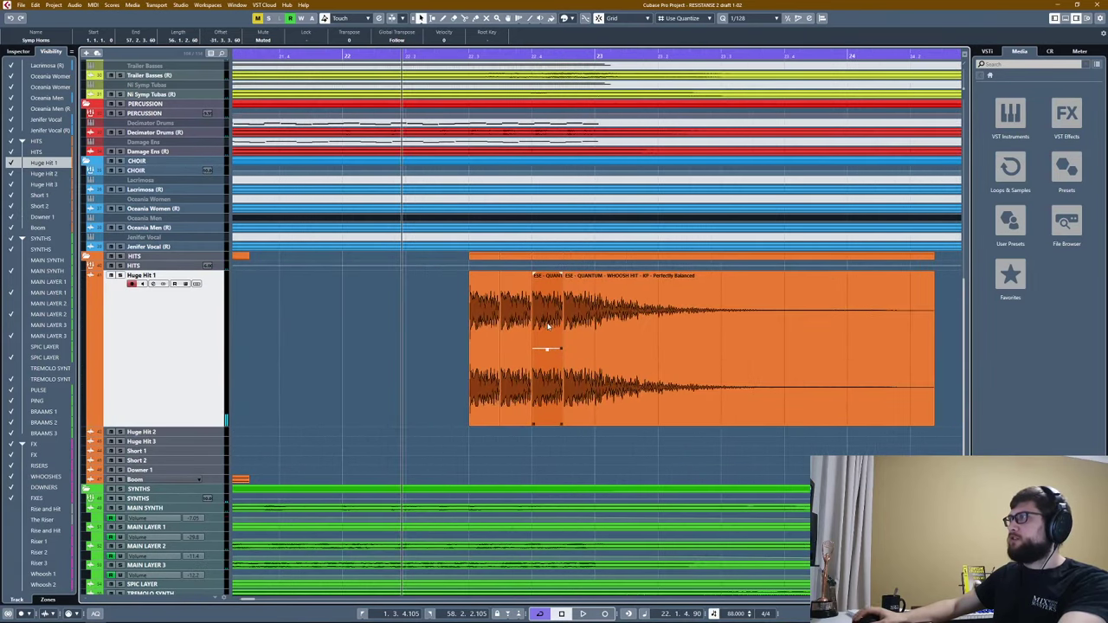
scroll(548, 325, down, 4)
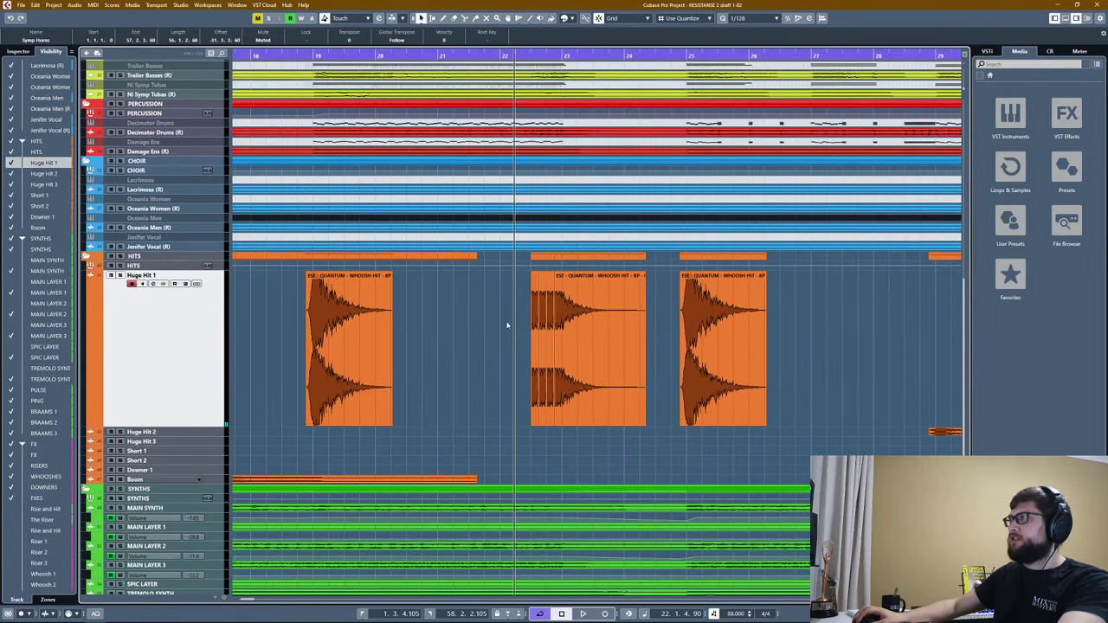
click(556, 331)
scroll(567, 330, up, 2)
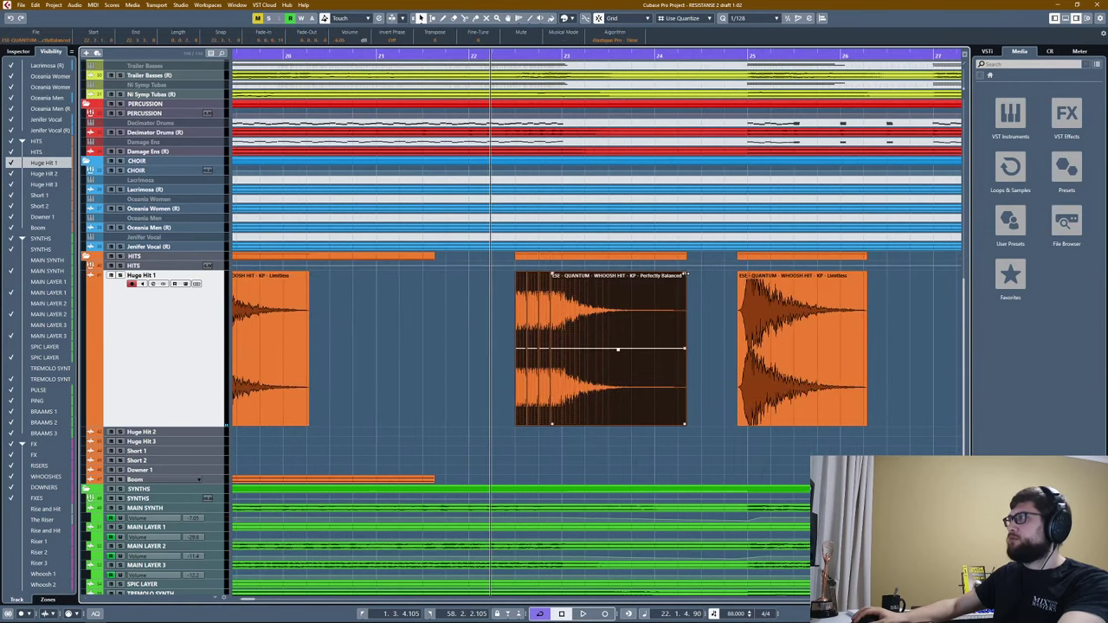
drag(686, 273, 683, 274)
scroll(500, 352, up, 3)
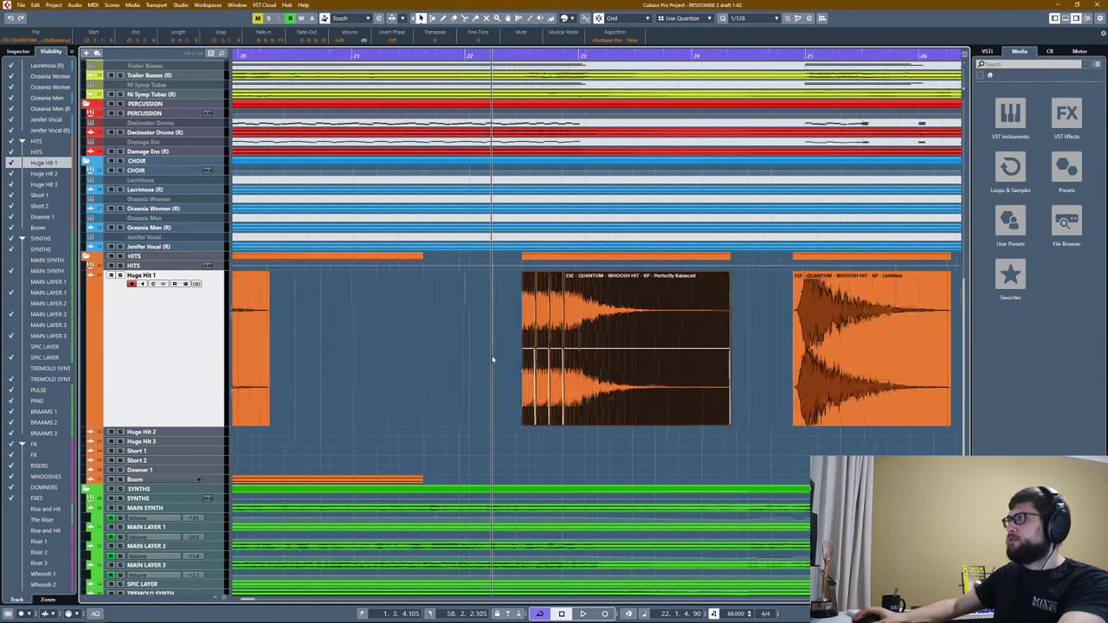
scroll(500, 351, down, 6)
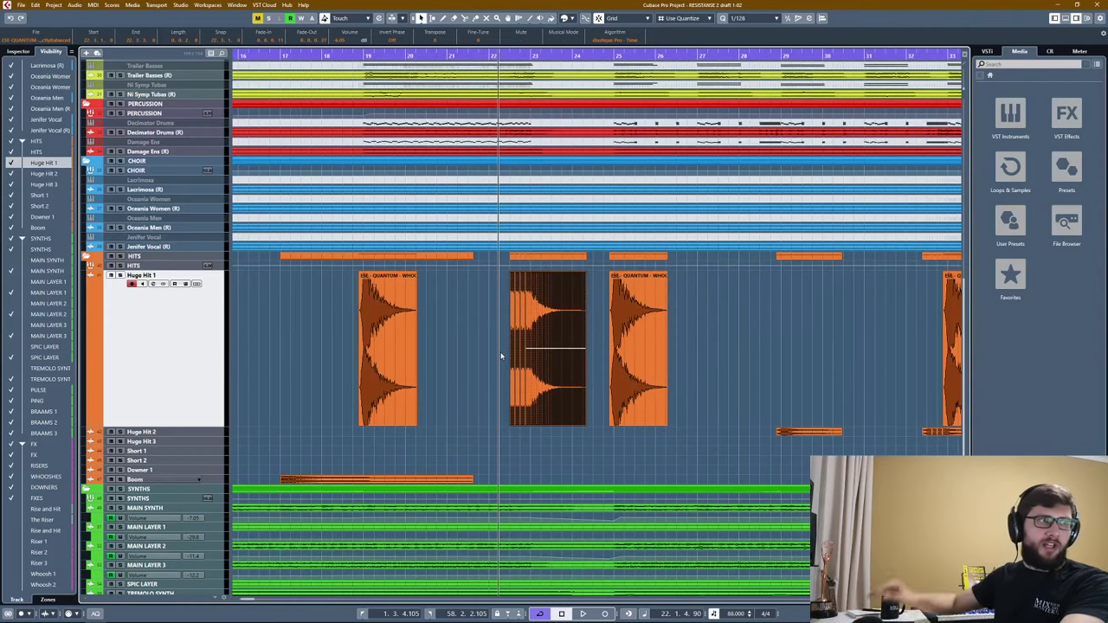
Deselect the clips and examine how the hits are spread over the rest of the arrangement.
scroll(621, 364, down, 2)
click(621, 364)
scroll(621, 364, down, 2)
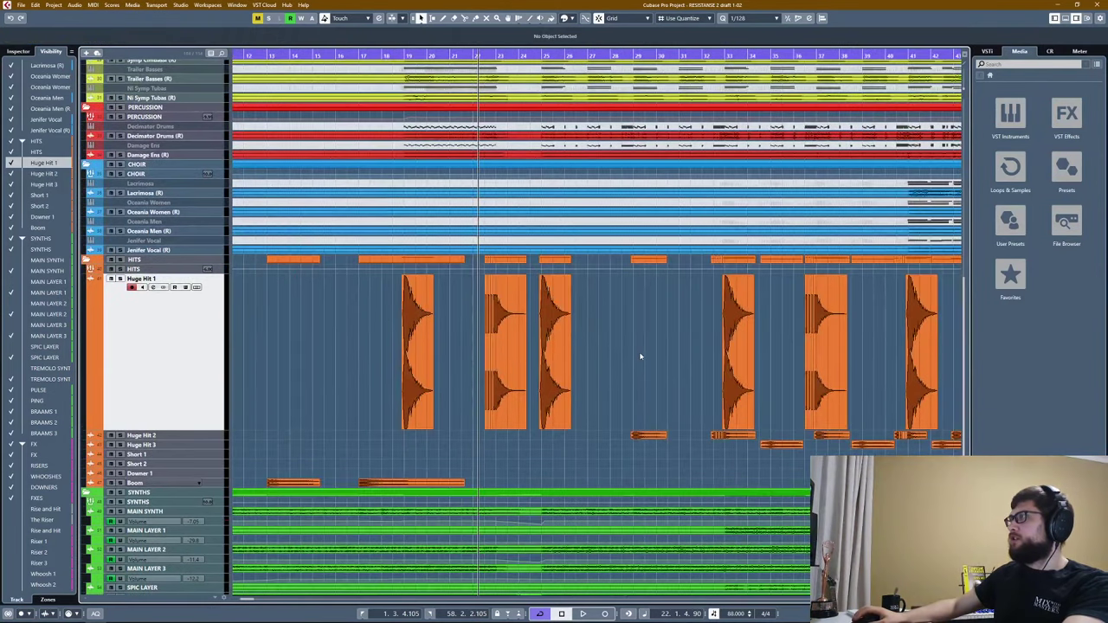
scroll(637, 354, down, 1)
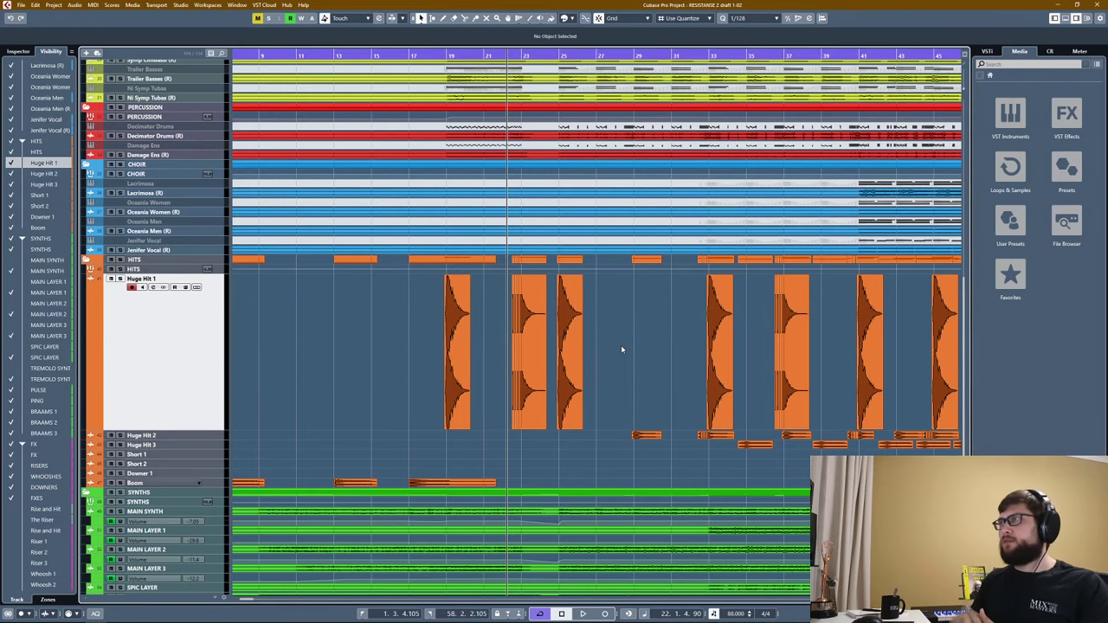
scroll(520, 329, down, 3)
scroll(519, 329, right, 3)
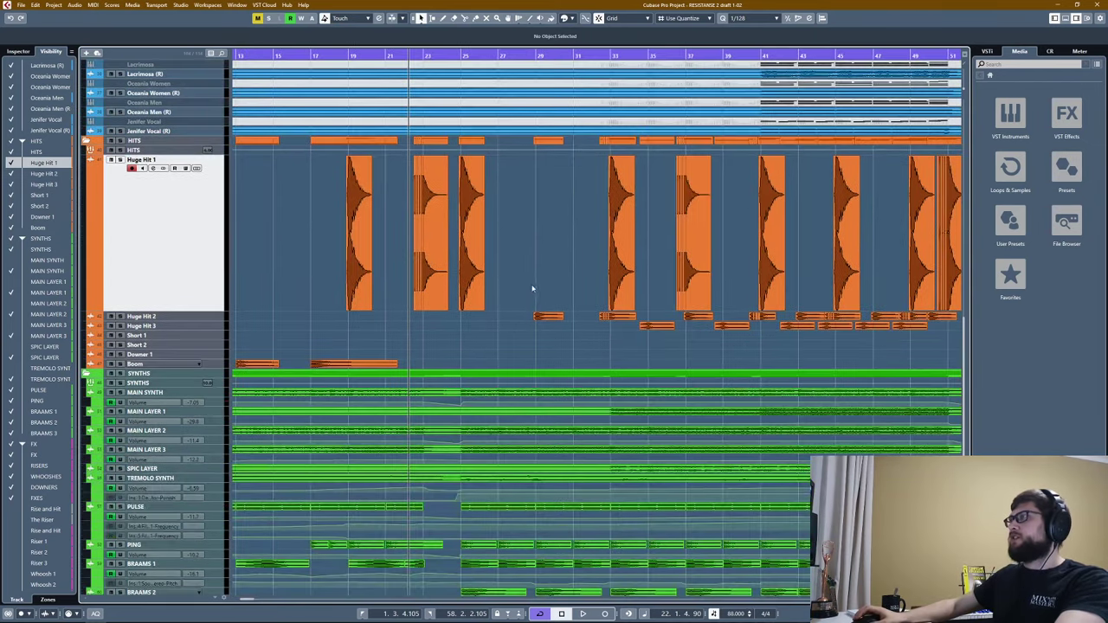
scroll(494, 267, down, 3)
scroll(484, 268, up, 1)
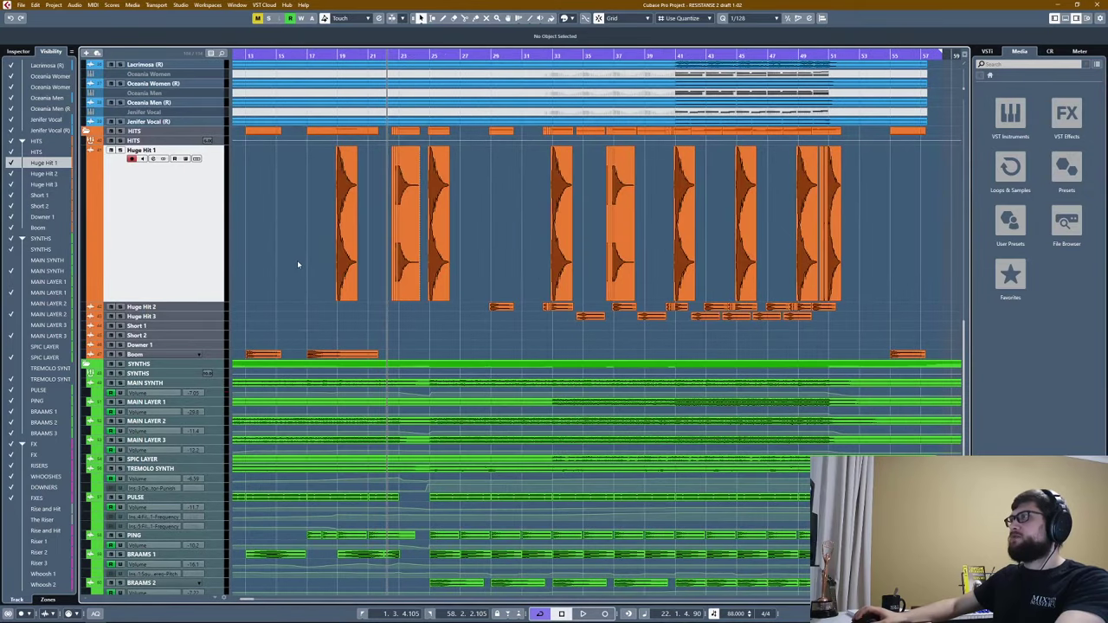
Solo the PERCUSSION group and audition it alone from just after bar 22 to about bar 23.
scroll(390, 221, up, 4)
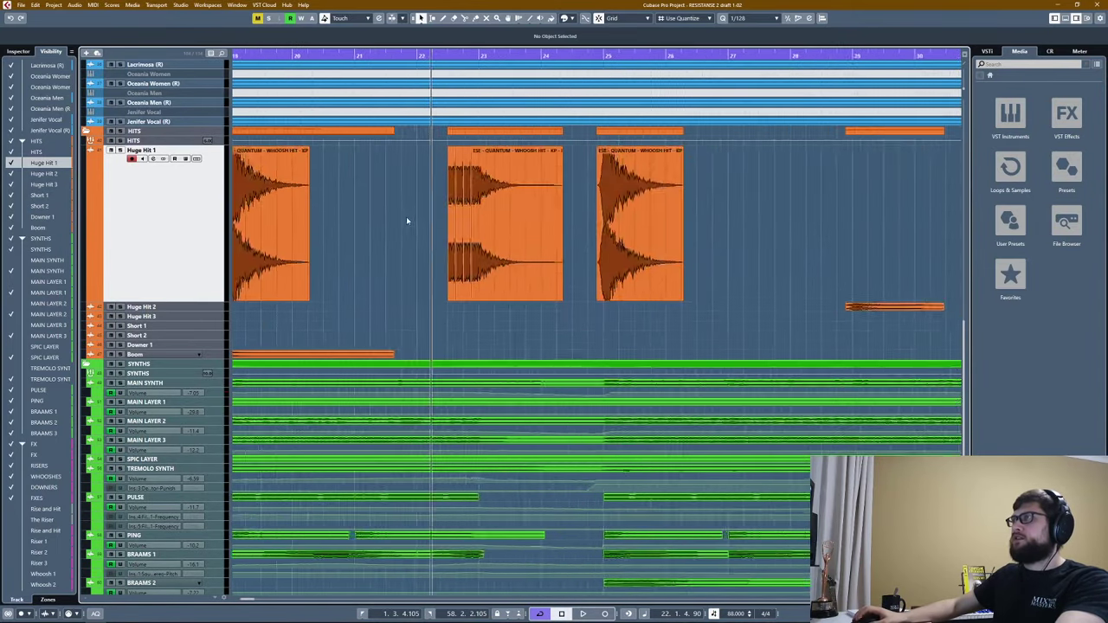
scroll(407, 221, up, 6)
scroll(407, 221, down, 2)
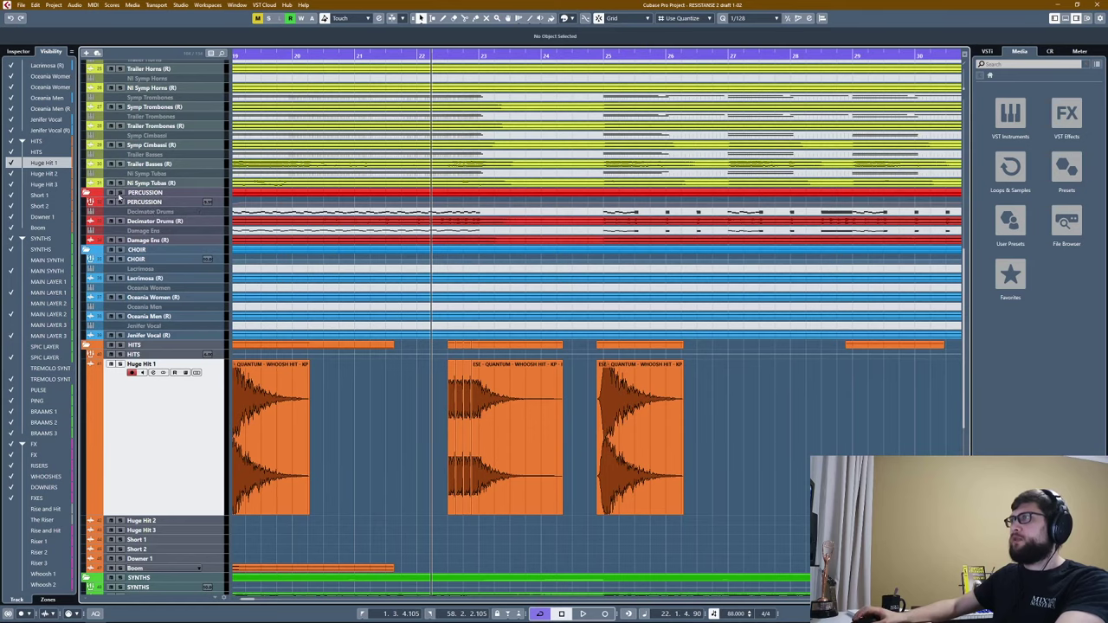
key(space)
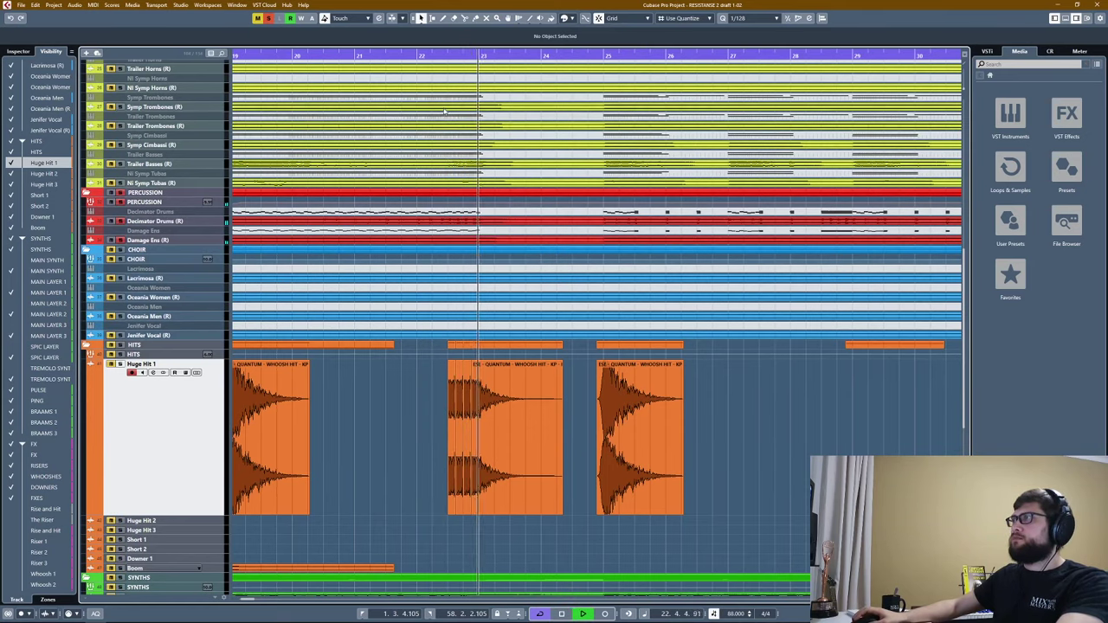
key(space)
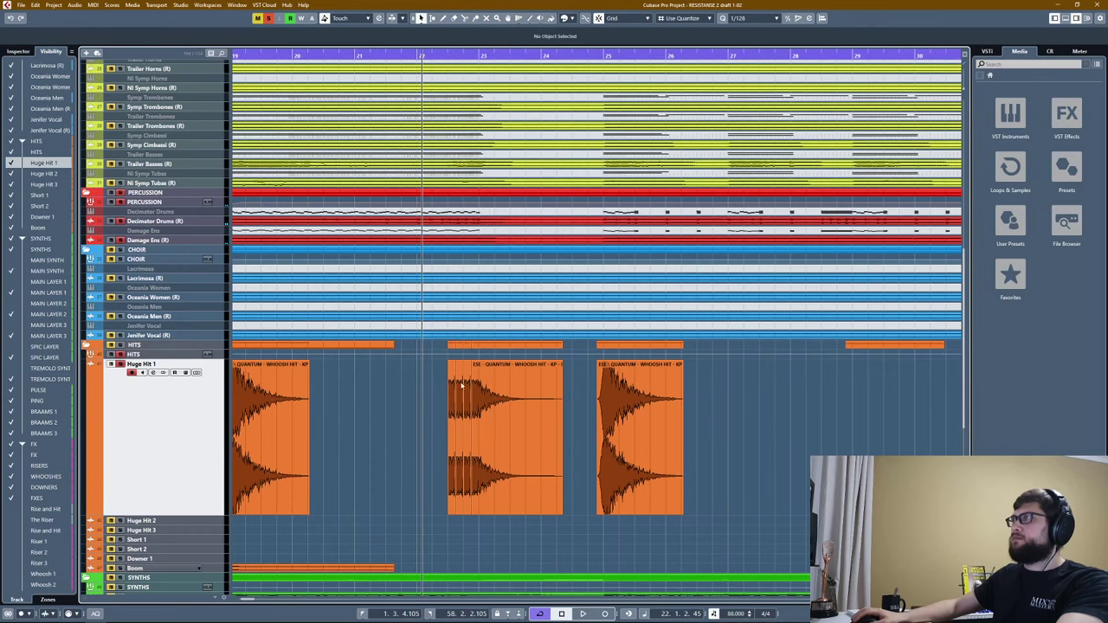
Audition the soloed PERCUSSION group together with the Huge Hit 1 track from bar 22 to the middle of bar 23.
ctrl+scroll(461, 387, up, 1)
key(space)
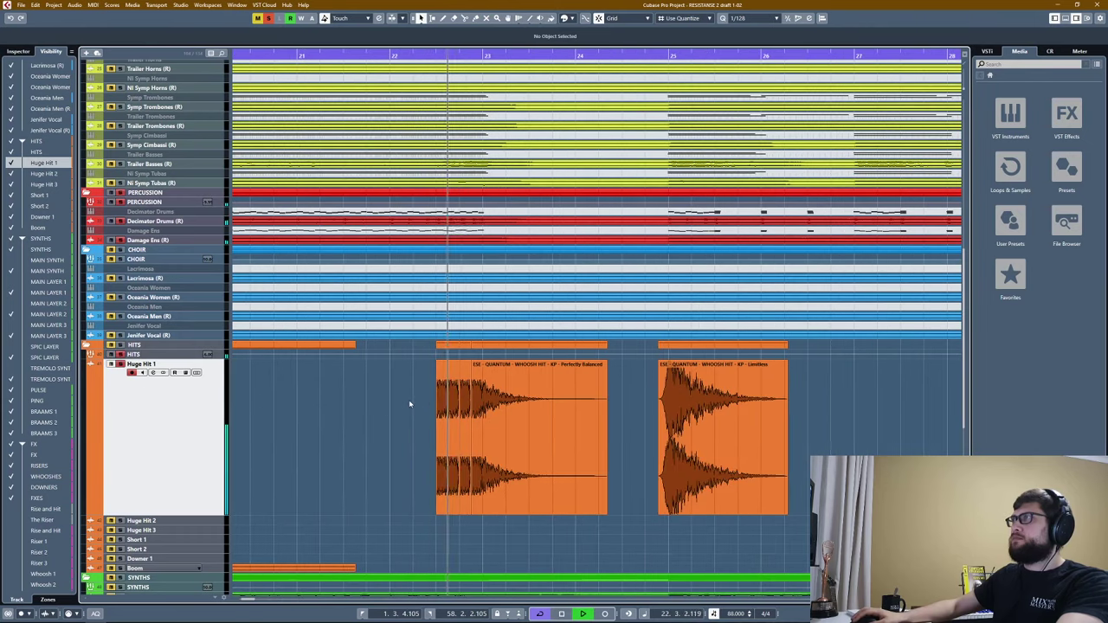
ctrl+scroll(410, 404, down, 3)
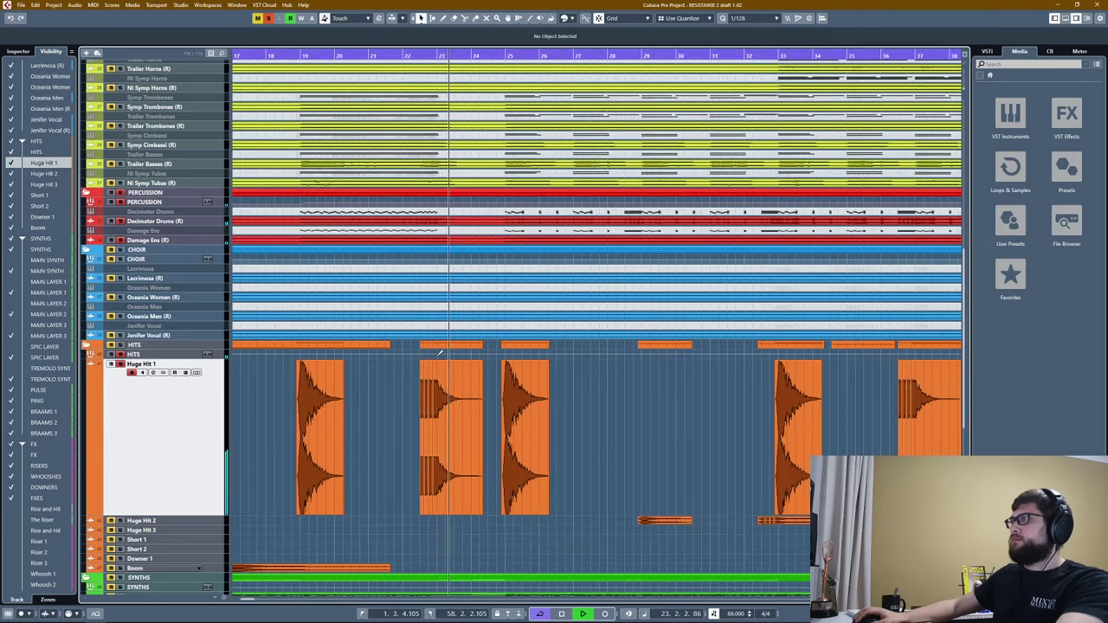
ctrl+scroll(440, 352, up, 2)
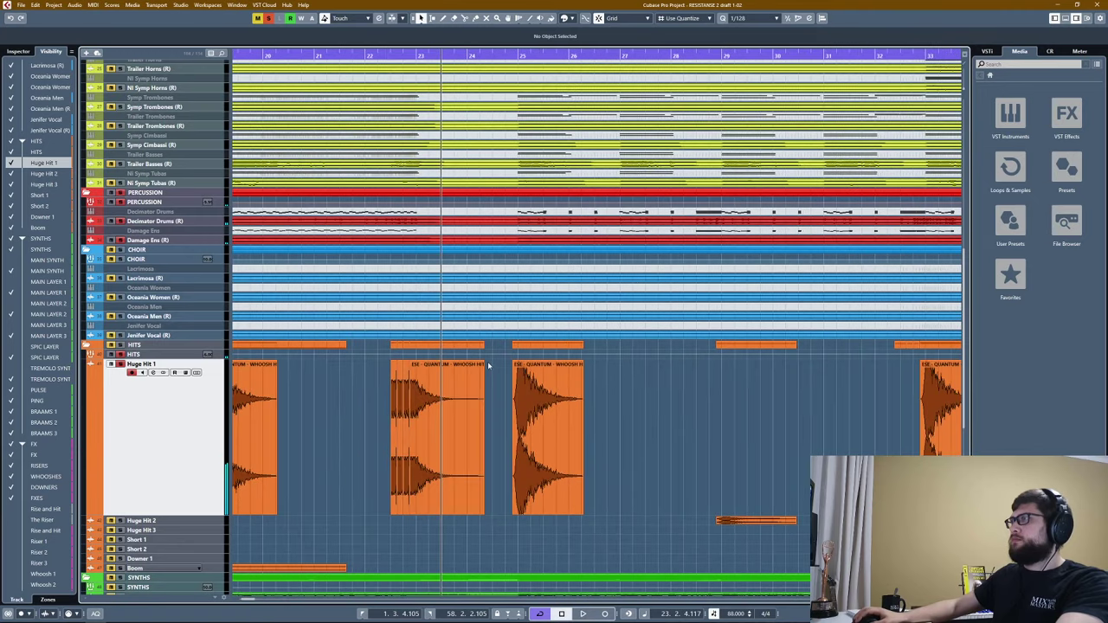
Clear all solos and audition the full mix from just before bar 25 to bar 31, following the hit clips.
click(268, 18)
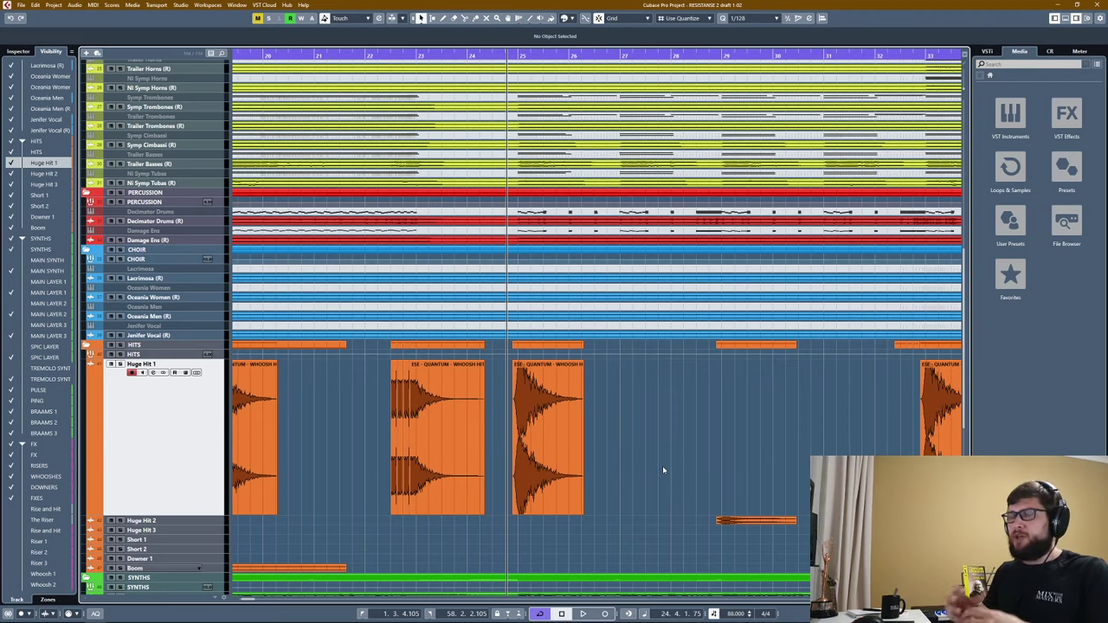
scroll(606, 437, up, 5)
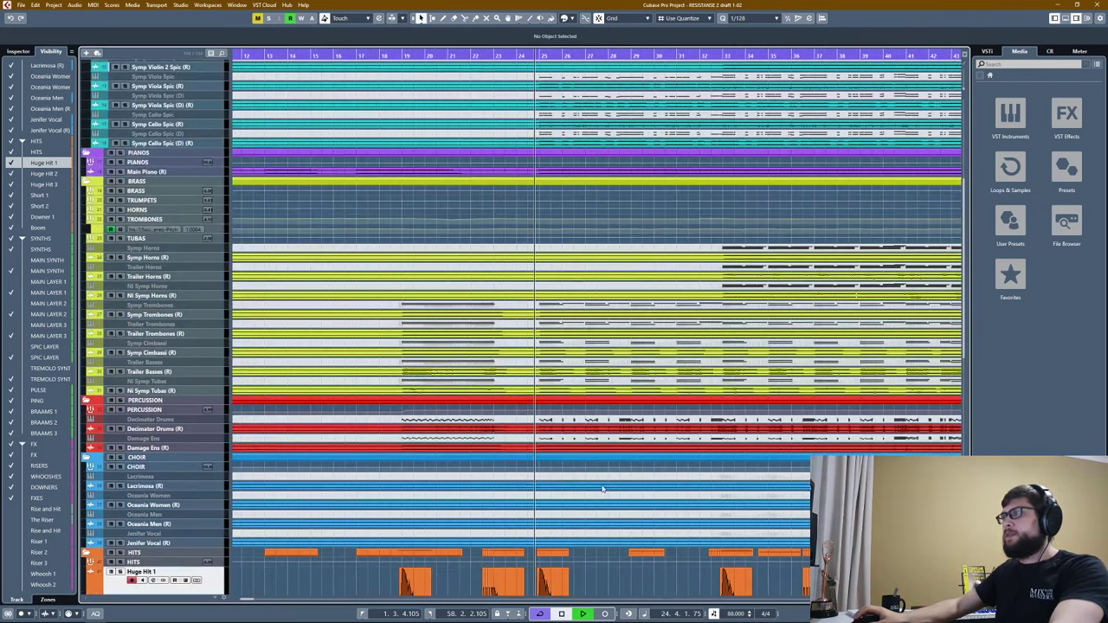
key(ctrl+Down)
scroll(605, 408, down, 1)
scroll(606, 407, down, 2)
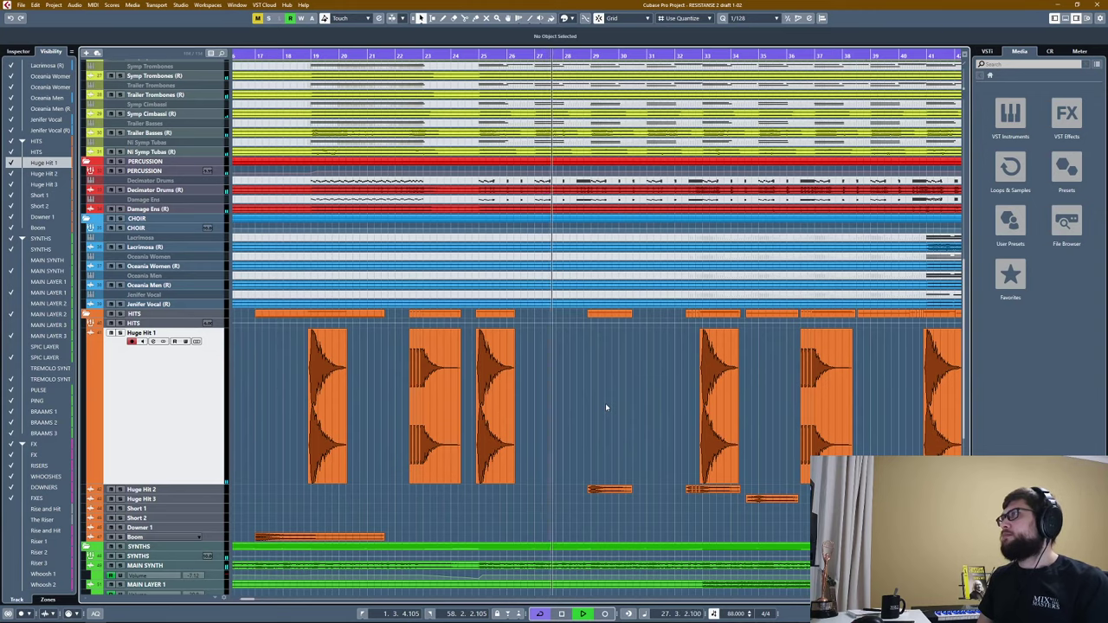
scroll(605, 403, down, 3)
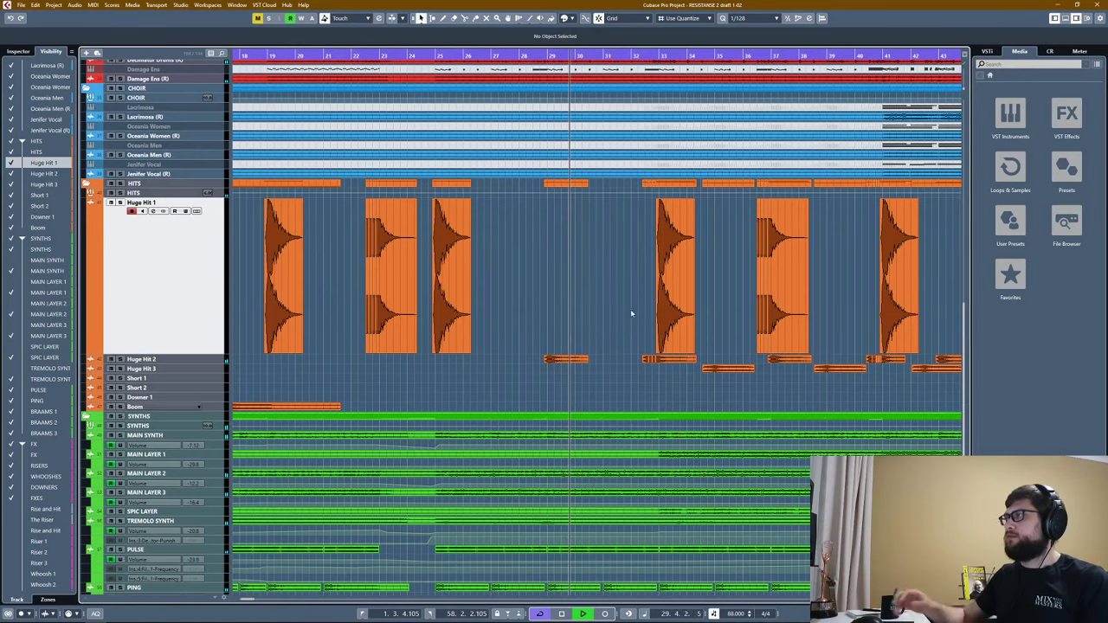
scroll(615, 276, up, 3)
scroll(577, 274, up, 4)
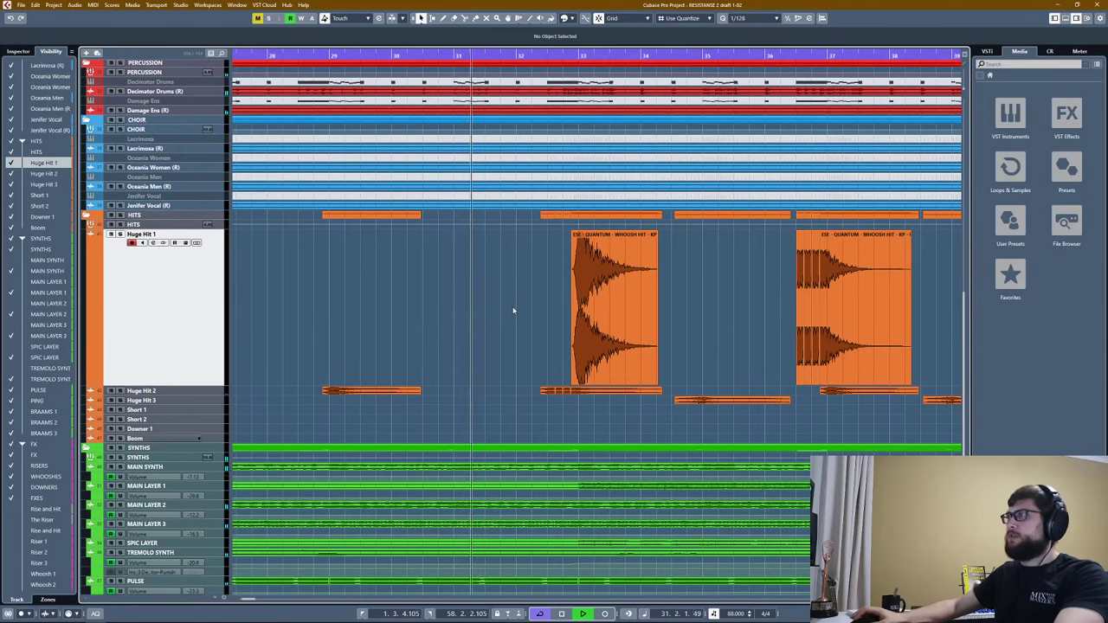
key(space)
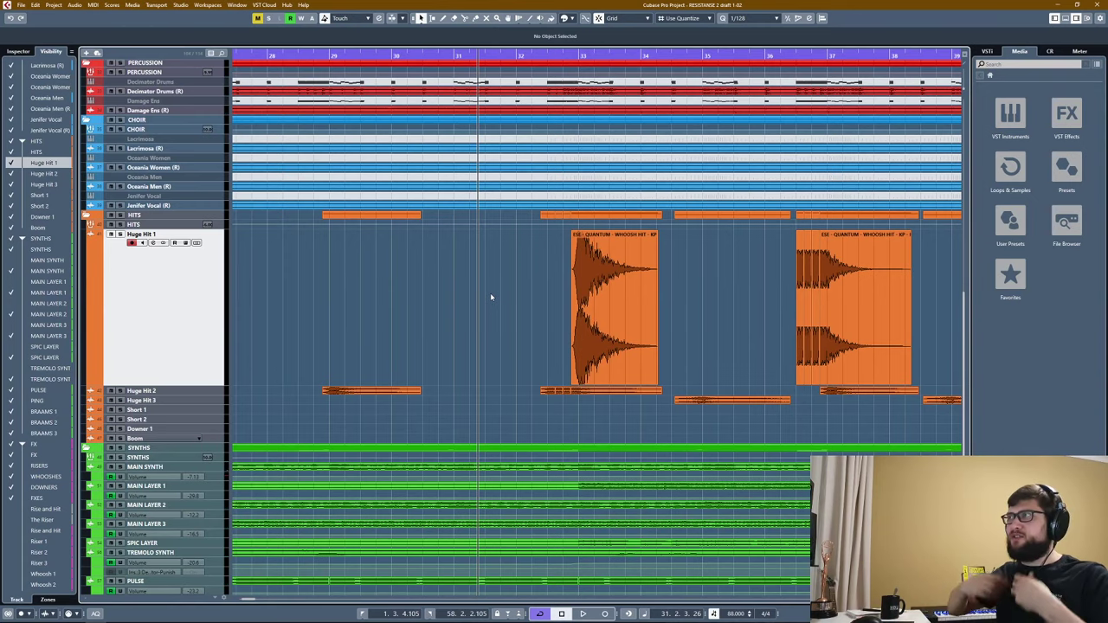
Solo the PERCUSSION group and briefly audition it alone from the middle of bar 32.
click(546, 55)
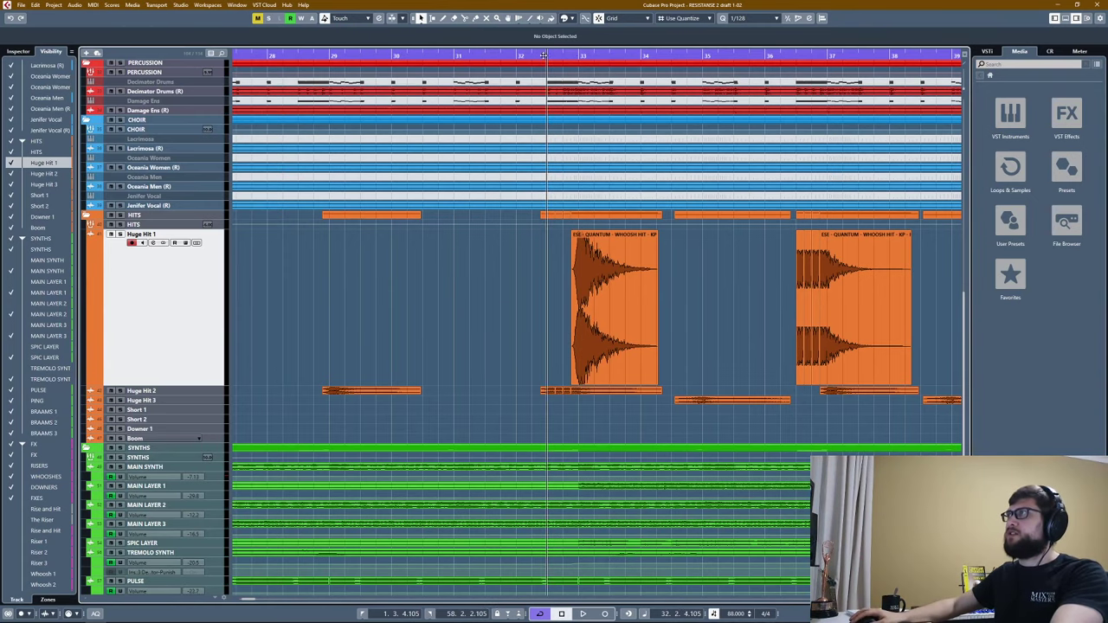
scroll(136, 257, down, 3)
scroll(136, 257, up, 9)
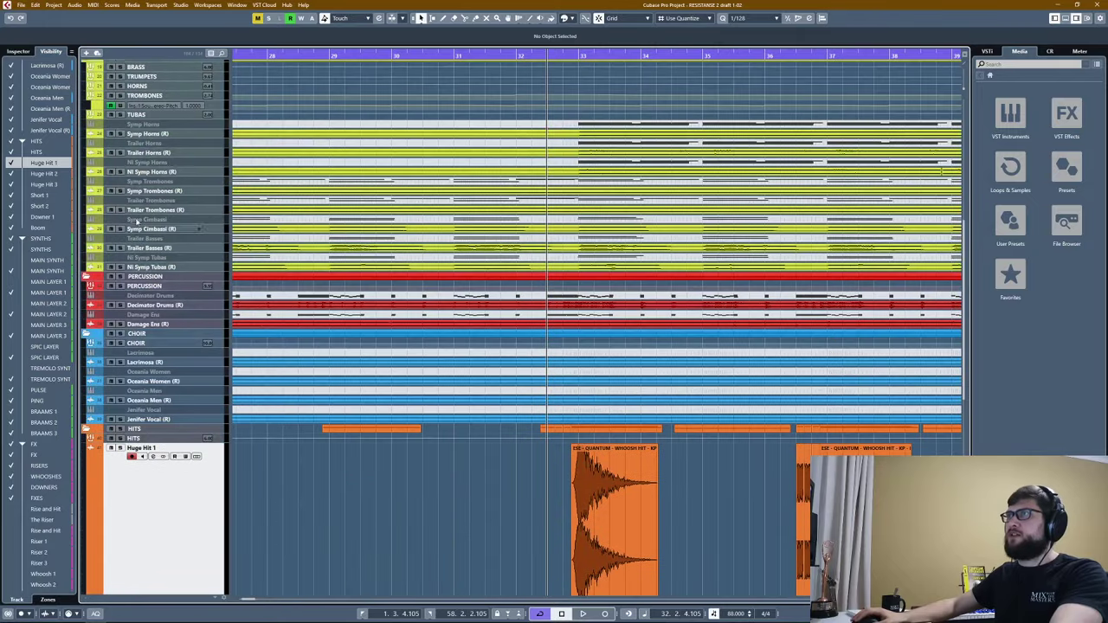
key(space)
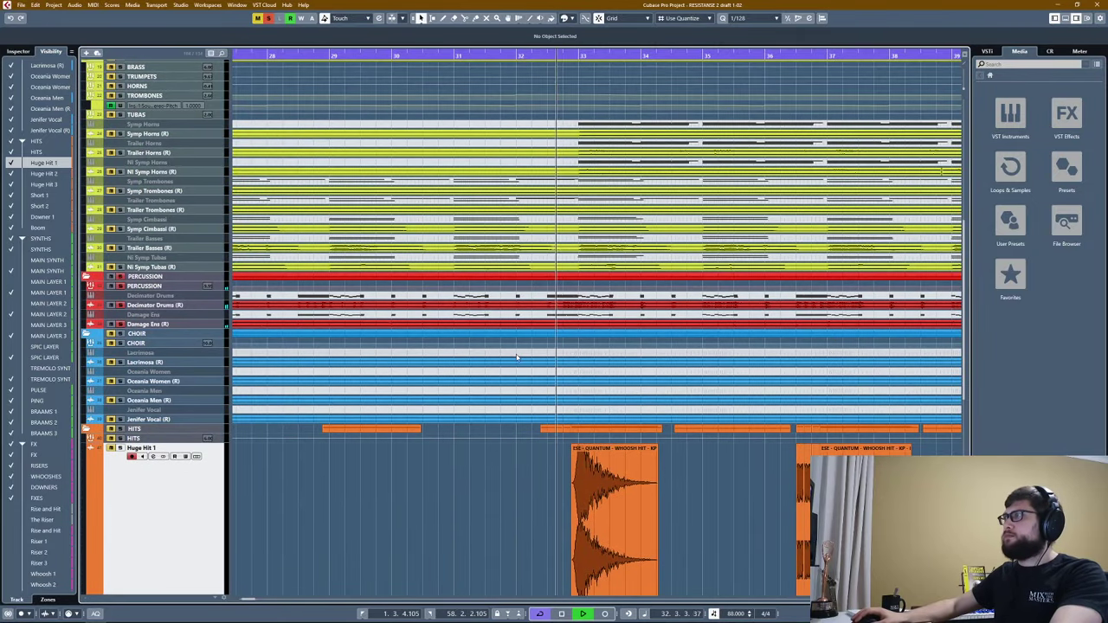
scroll(471, 340, down, 3)
key(space)
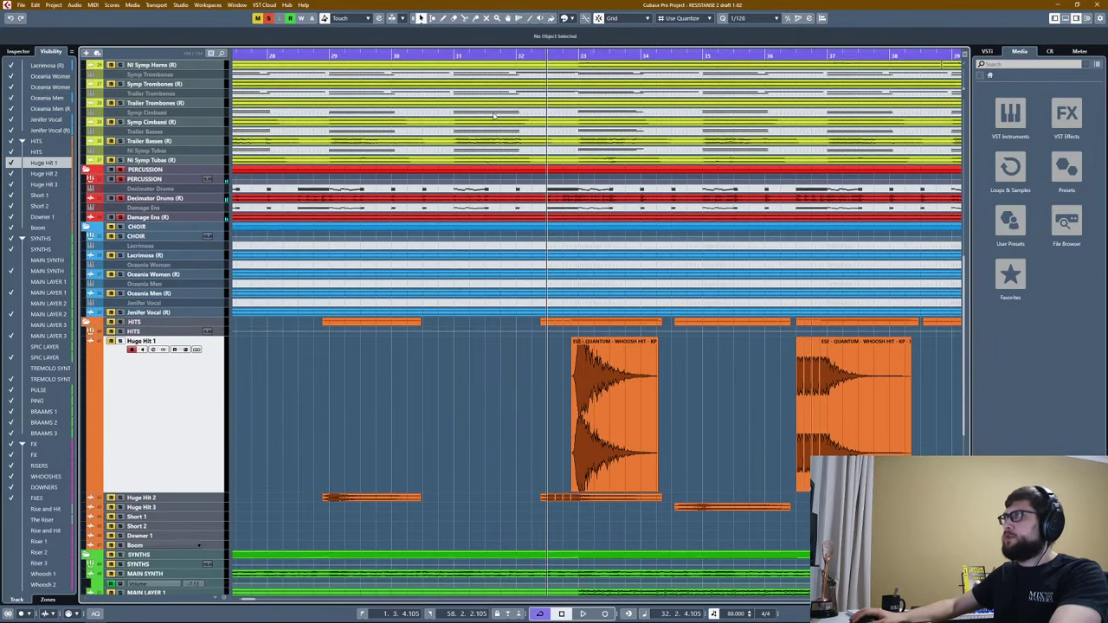
Add Huge Hit 1 and Huge Hit 2 to the soloed percussion and audition them together from bar 32 to bar 33.
click(119, 331)
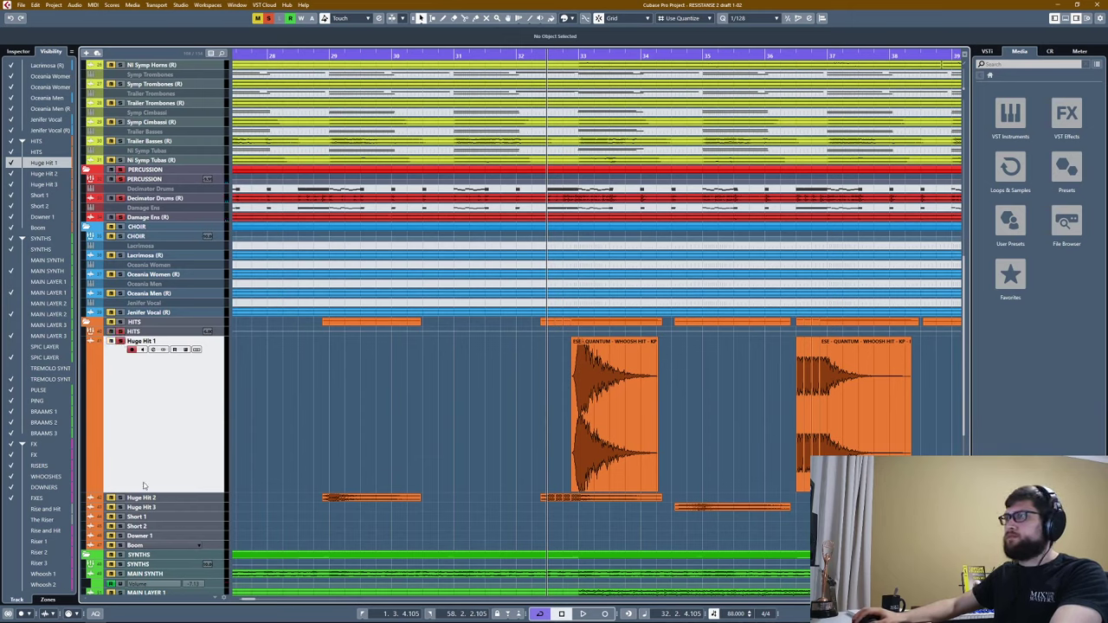
key(space)
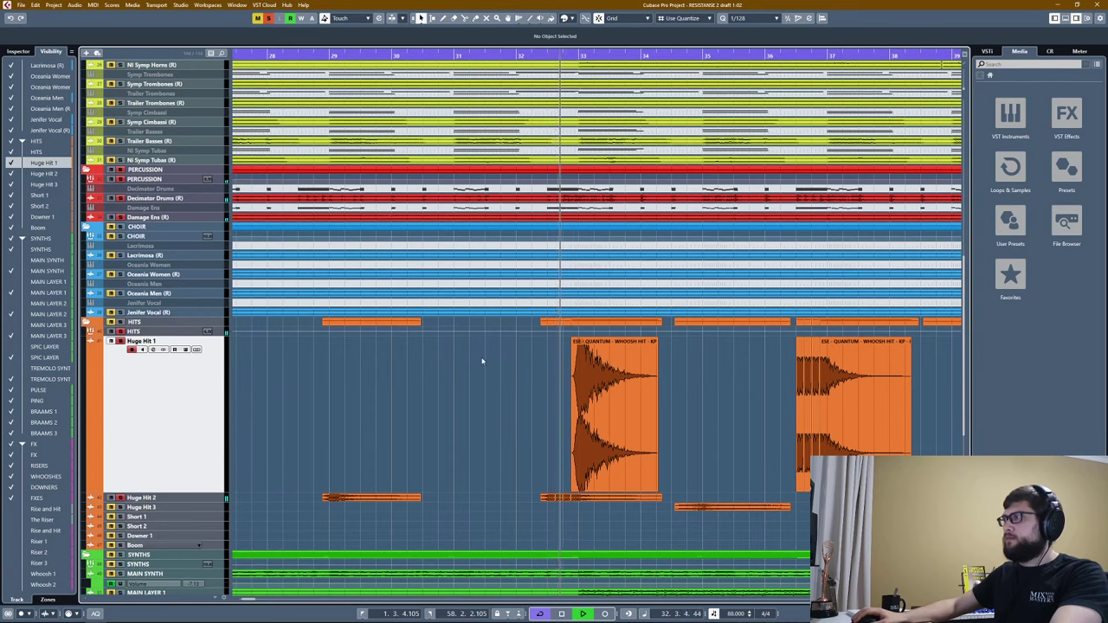
scroll(509, 360, down, 1)
scroll(508, 359, down, 1)
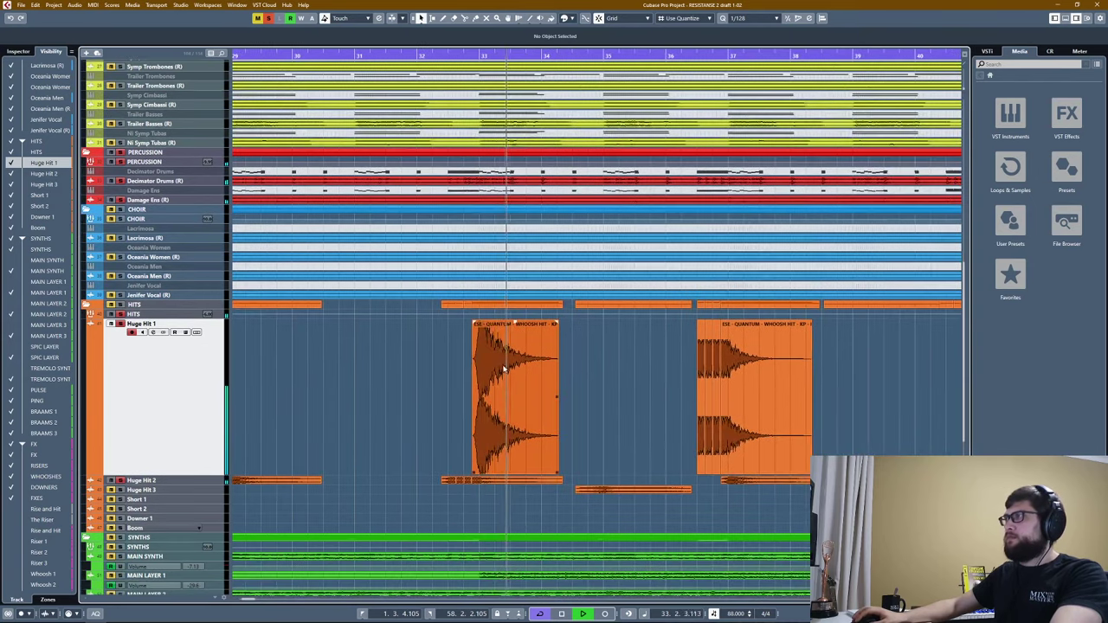
key(space)
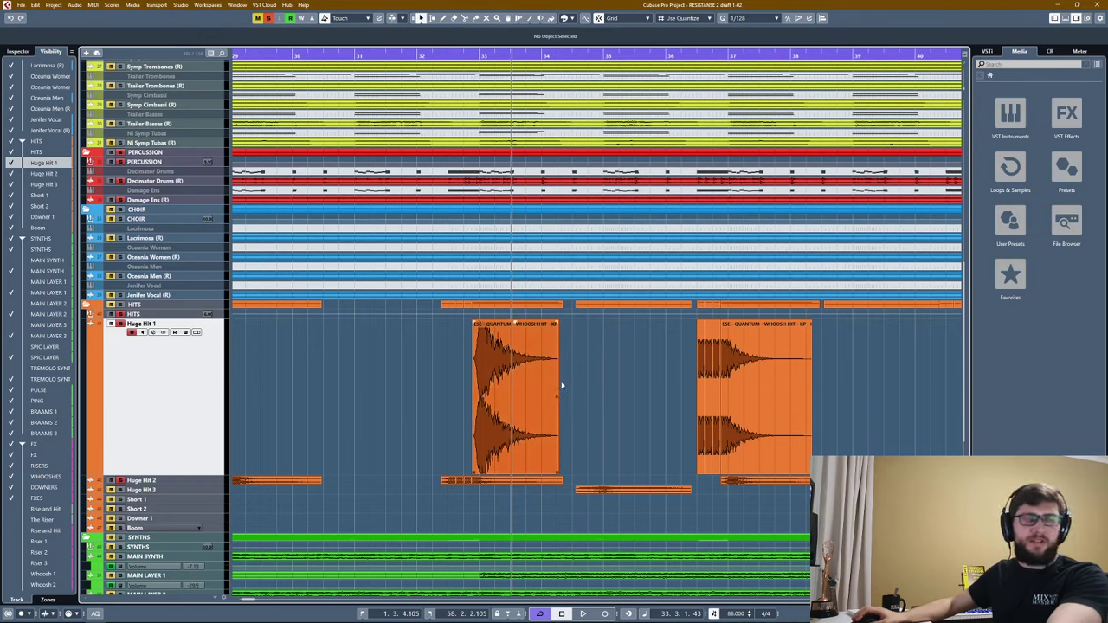
Add Huge Hit 3 to the solo and audition all three hit tracks with the percussion from bar 34 to bar 43.
scroll(579, 401, down, 2)
ctrl+scroll(574, 331, down, 1)
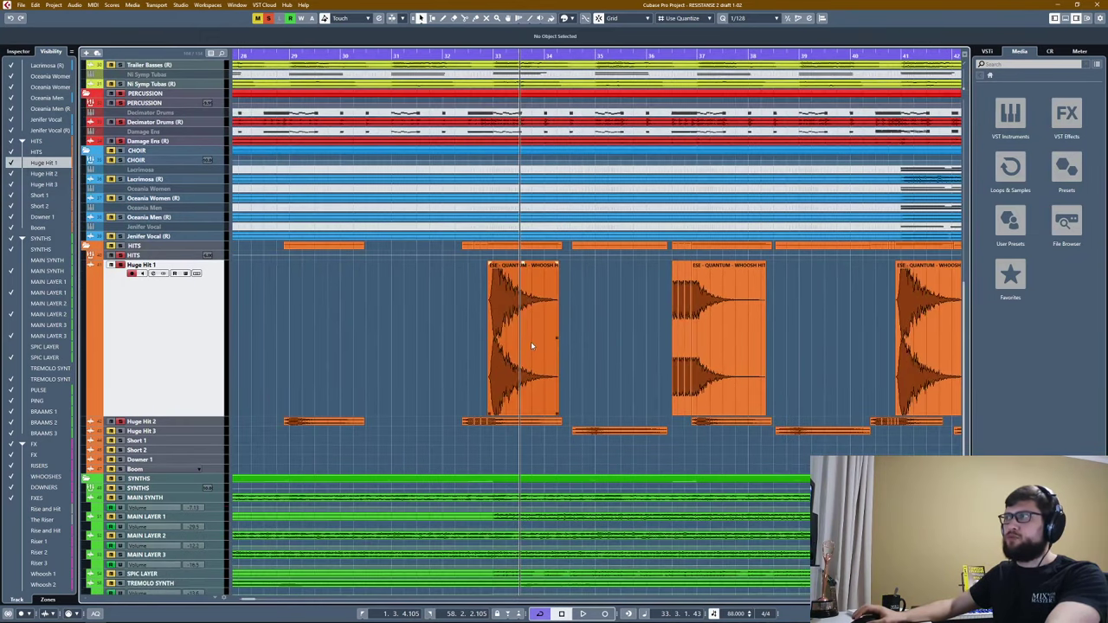
click(458, 55)
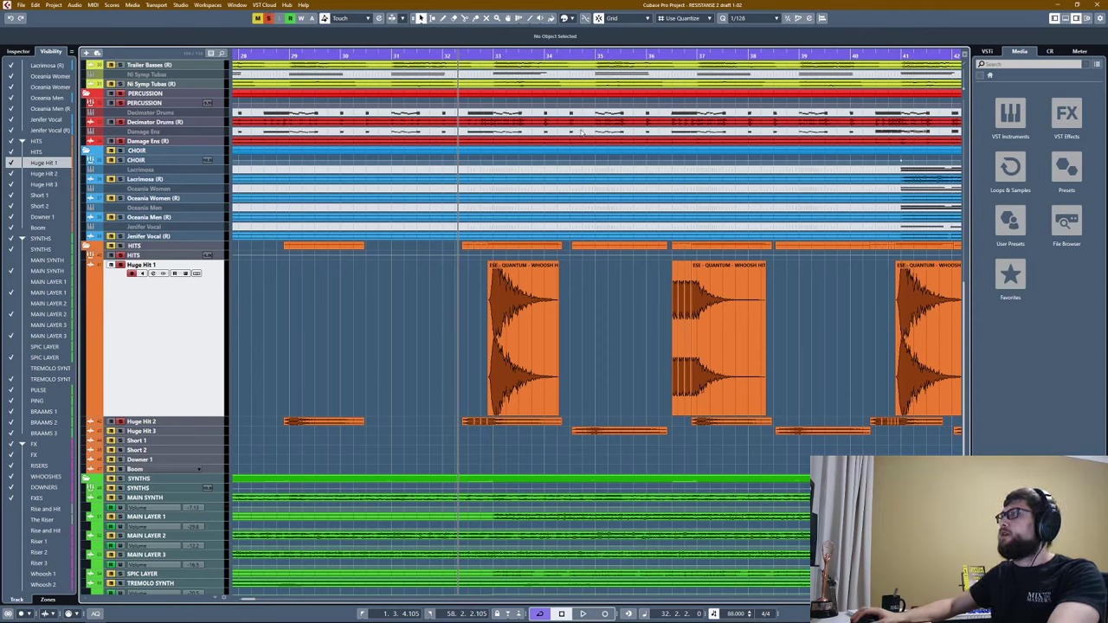
click(573, 56)
key(space)
key(space)
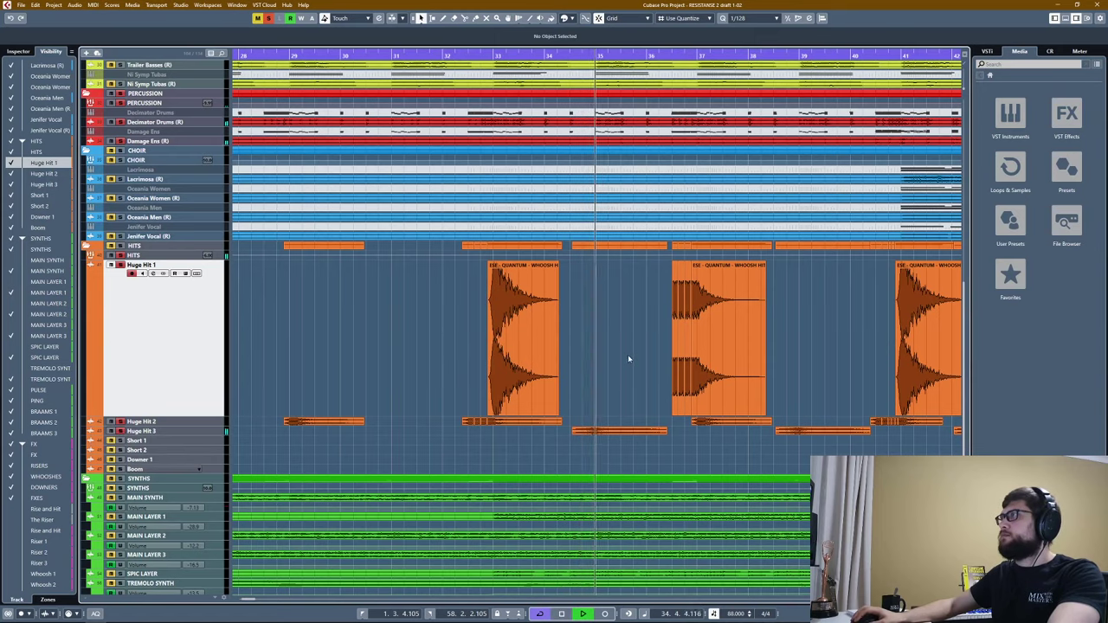
scroll(589, 356, right, 5)
scroll(485, 351, up, 4)
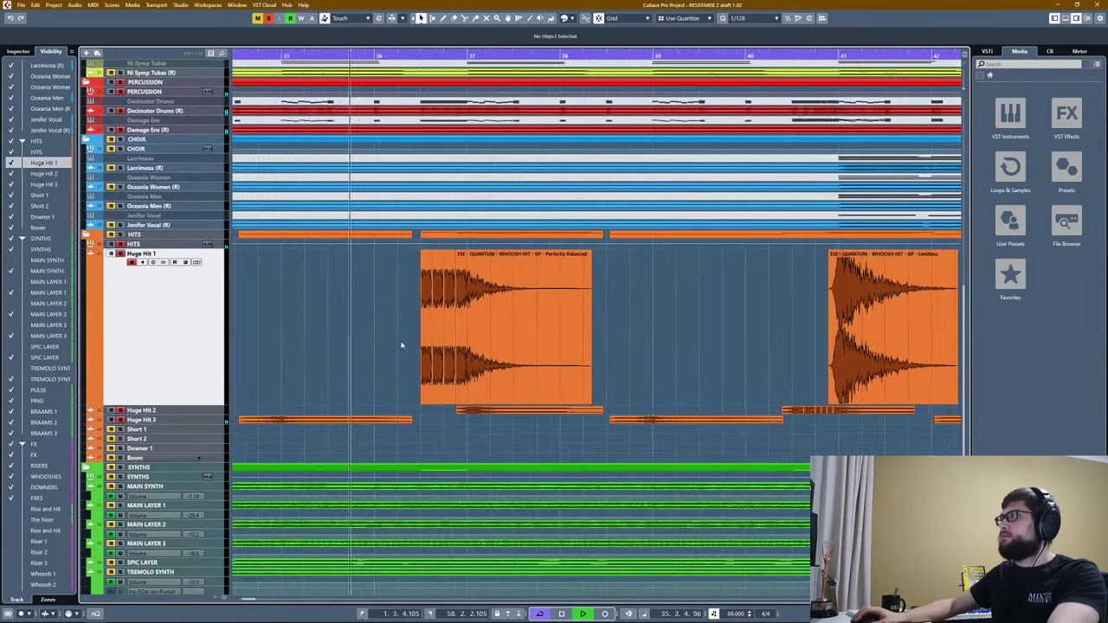
scroll(465, 317, down, 6)
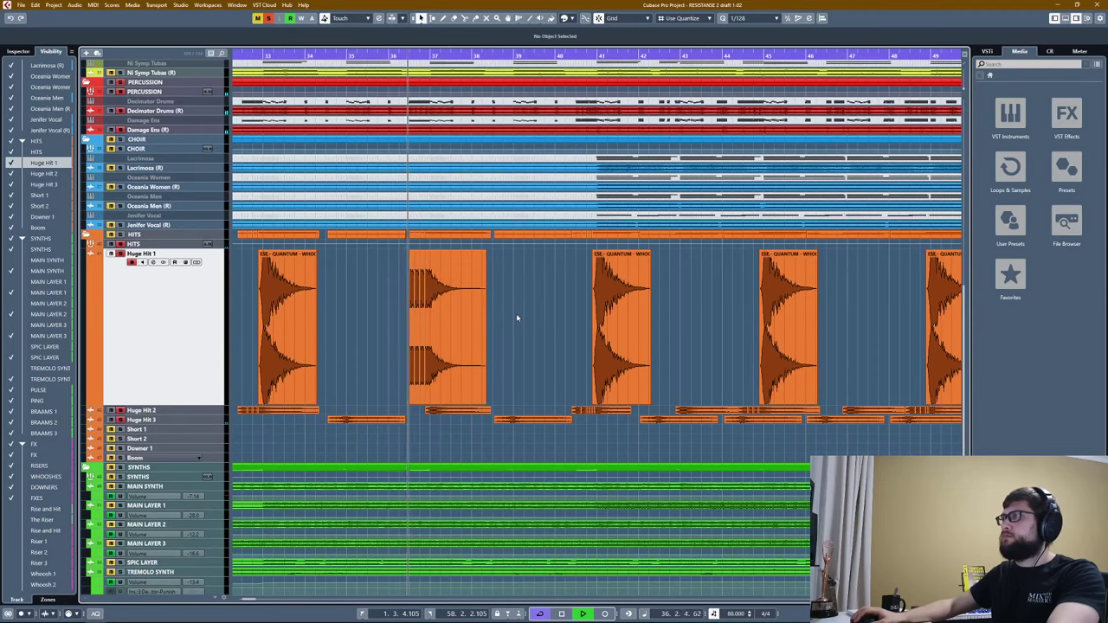
scroll(480, 320, right, 2)
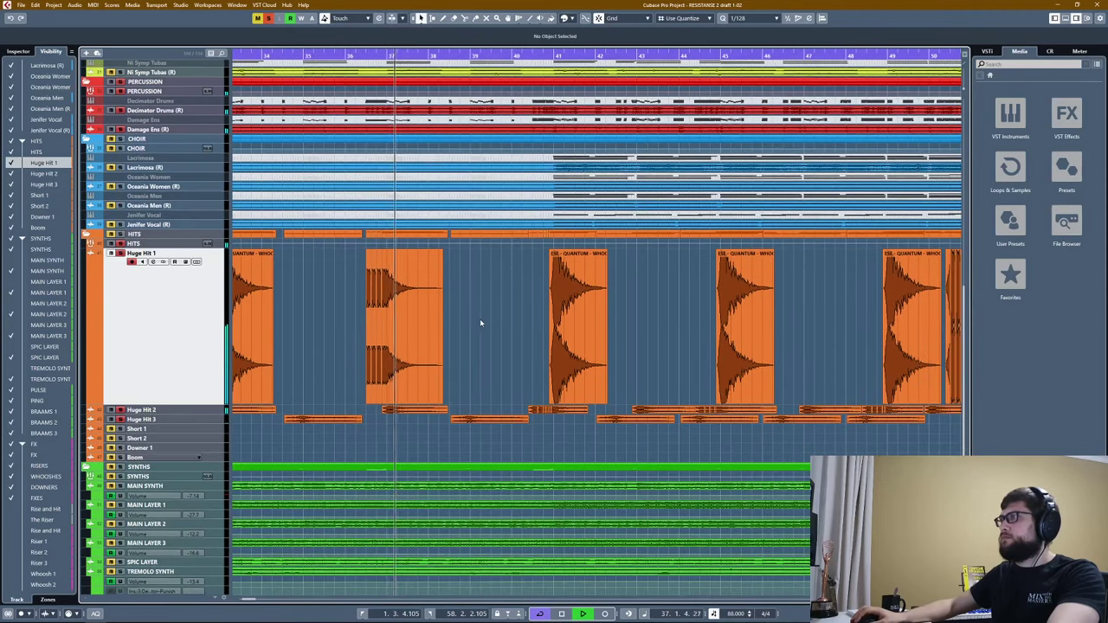
scroll(479, 320, up, 3)
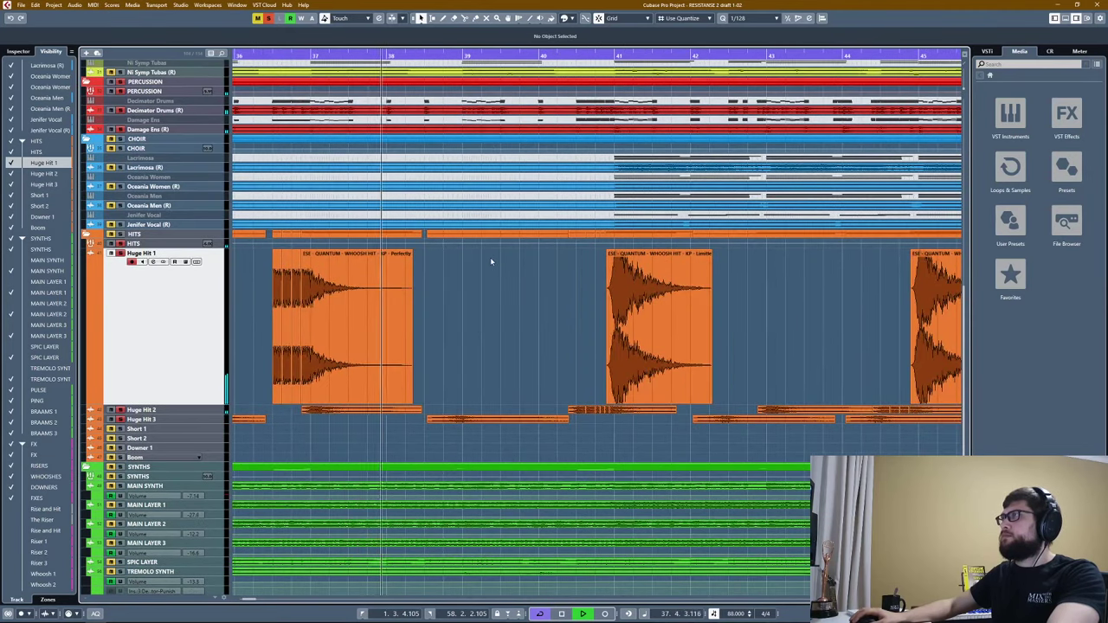
scroll(526, 295, right, 1)
scroll(511, 302, down, 4)
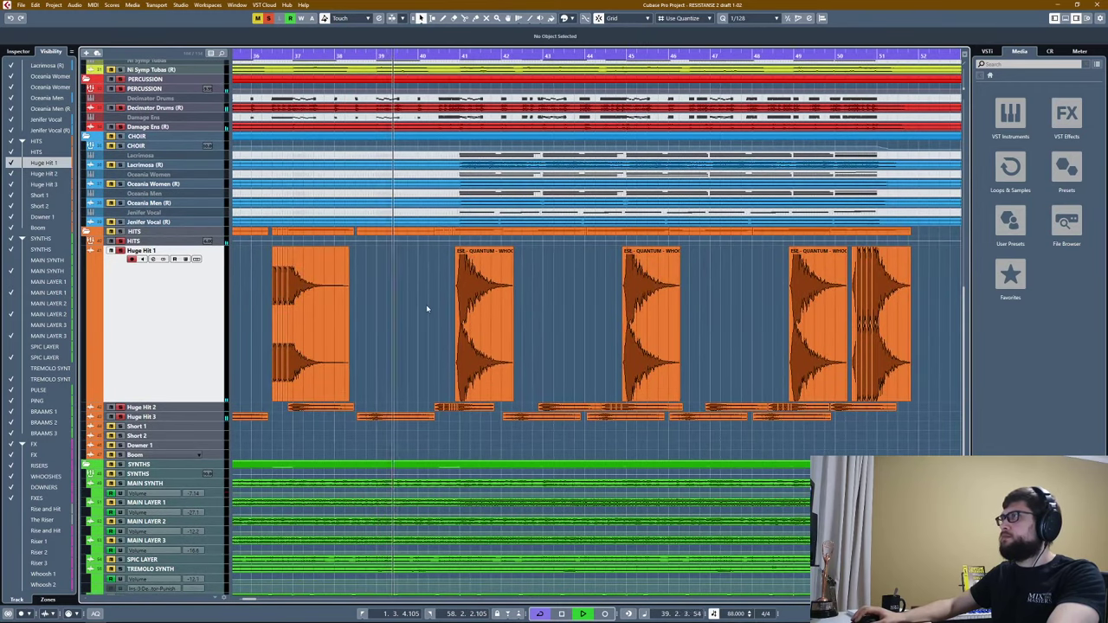
scroll(583, 312, right, 1)
scroll(583, 312, down, 1)
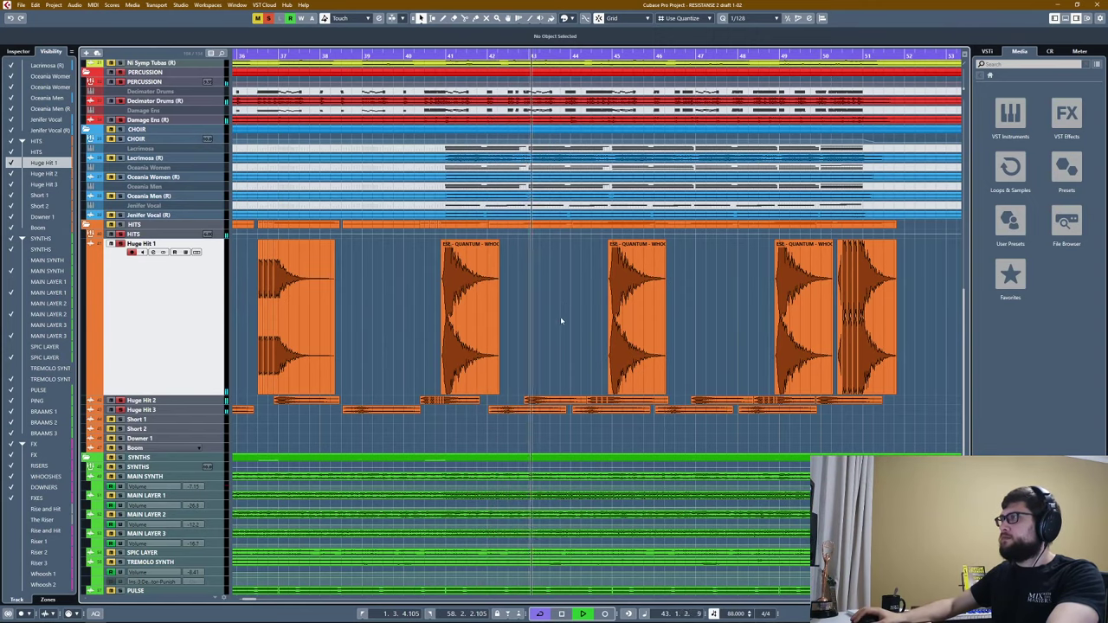
Continue auditioning the soloed percussion, huge hits and synths from bar 43 to the end of bar 51, following the hit clips.
scroll(546, 307, right, 1)
scroll(545, 312, right, 3)
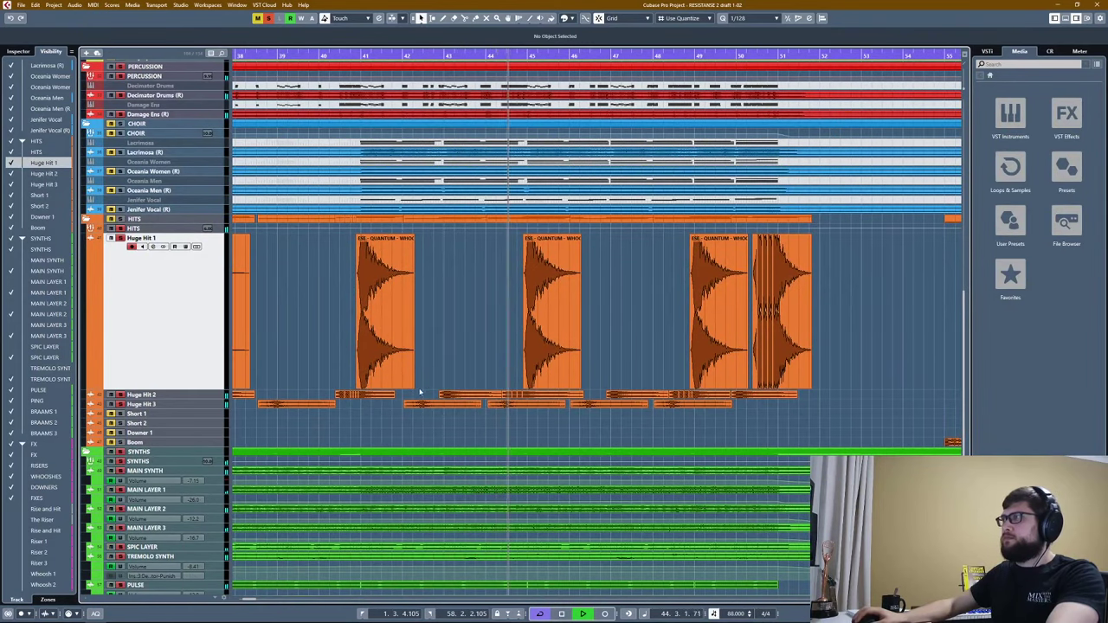
scroll(398, 335, right, 3)
scroll(397, 335, down, 1)
scroll(415, 329, down, 3)
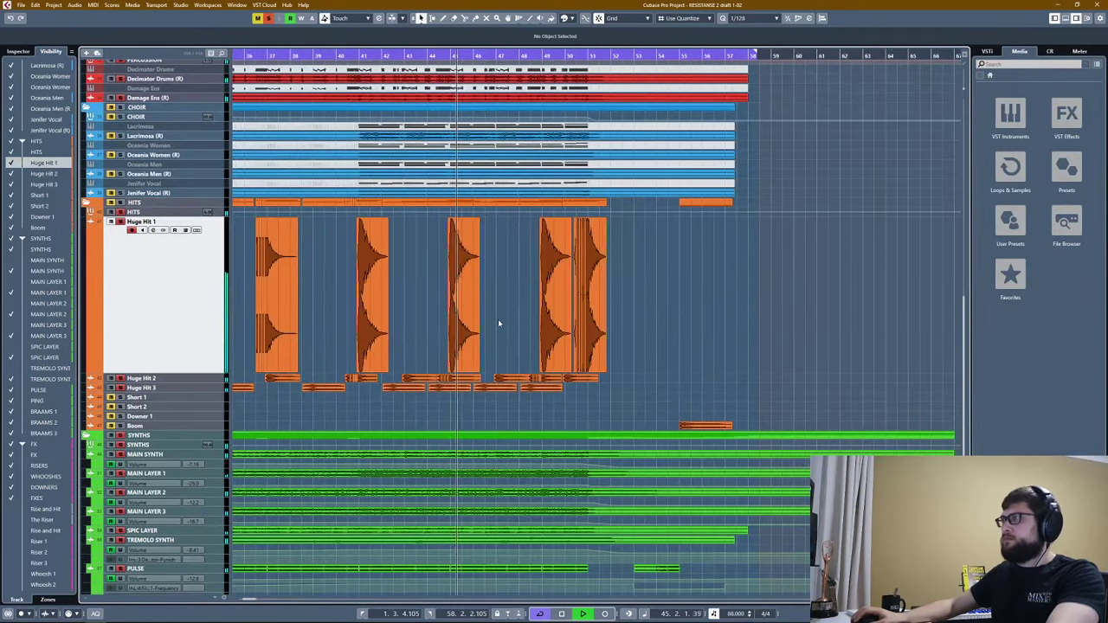
scroll(497, 320, up, 2)
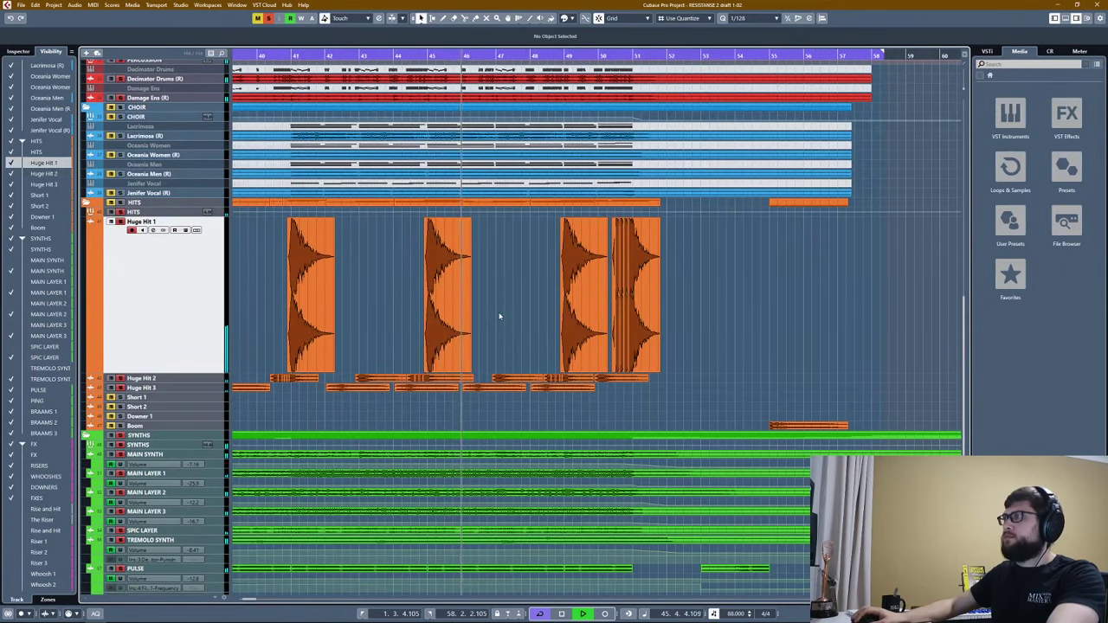
scroll(497, 317, down, 1)
scroll(499, 316, up, 1)
scroll(498, 316, down, 1)
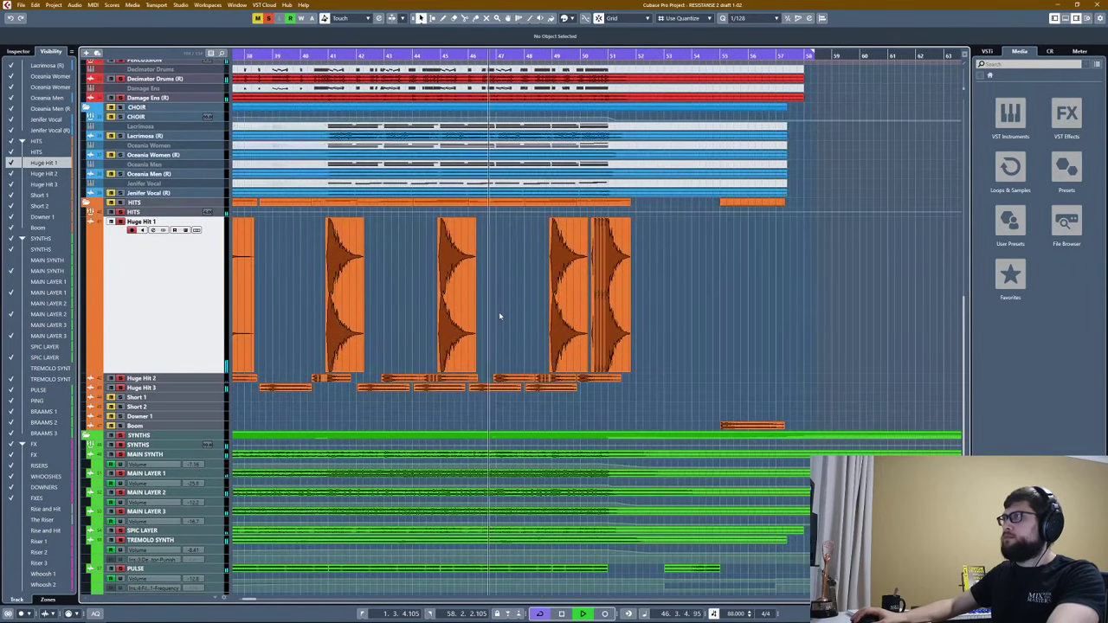
scroll(499, 316, up, 1)
scroll(499, 316, down, 2)
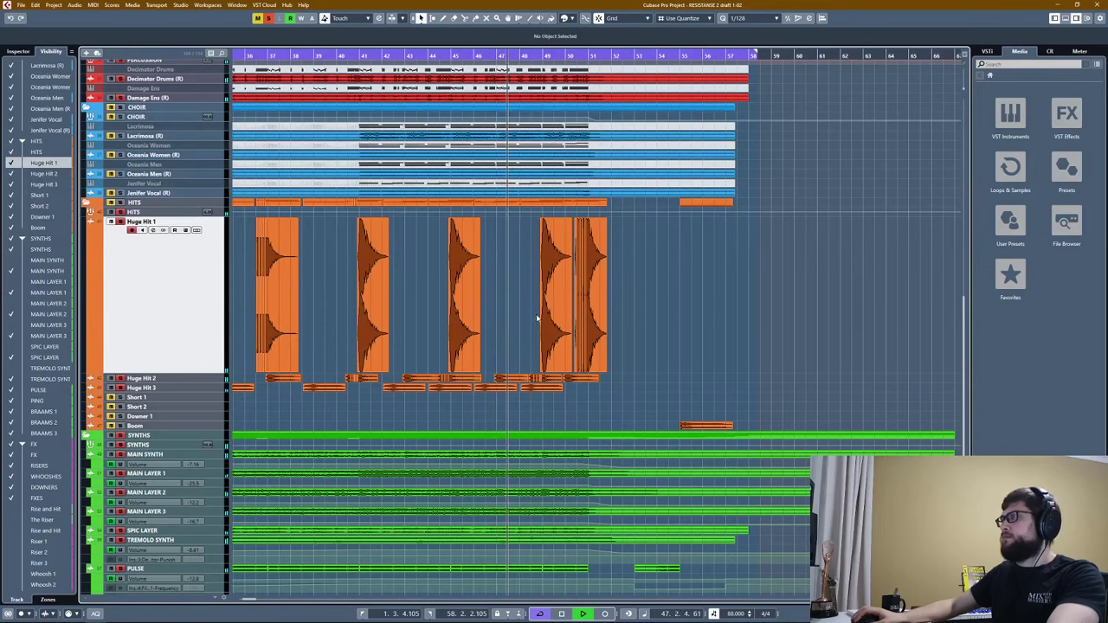
scroll(524, 323, up, 1)
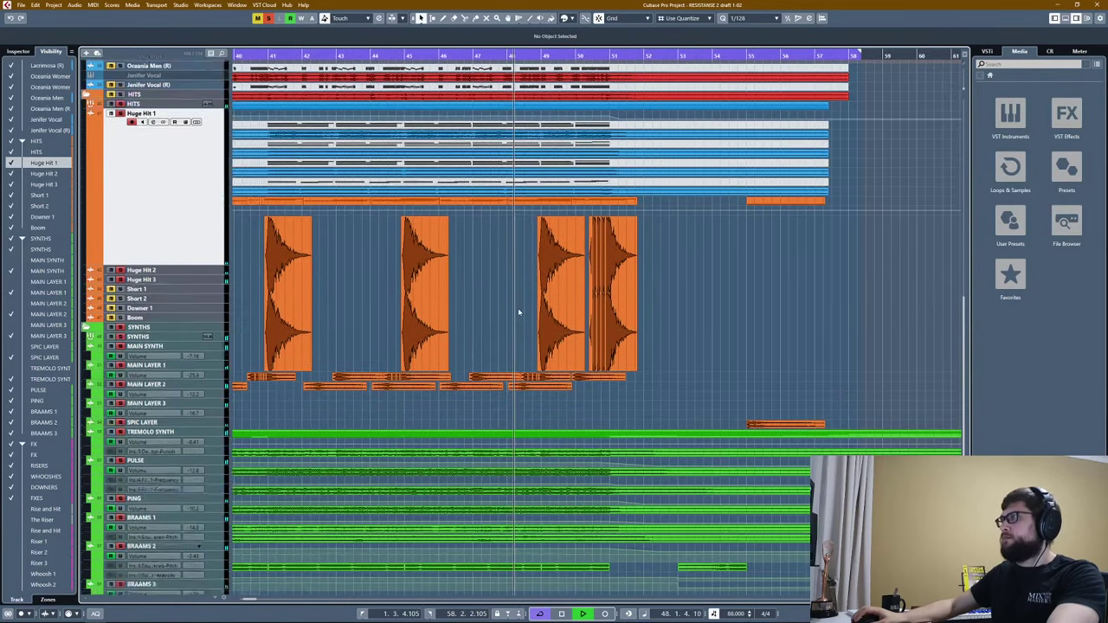
scroll(524, 312, down, 5)
scroll(517, 299, up, 1)
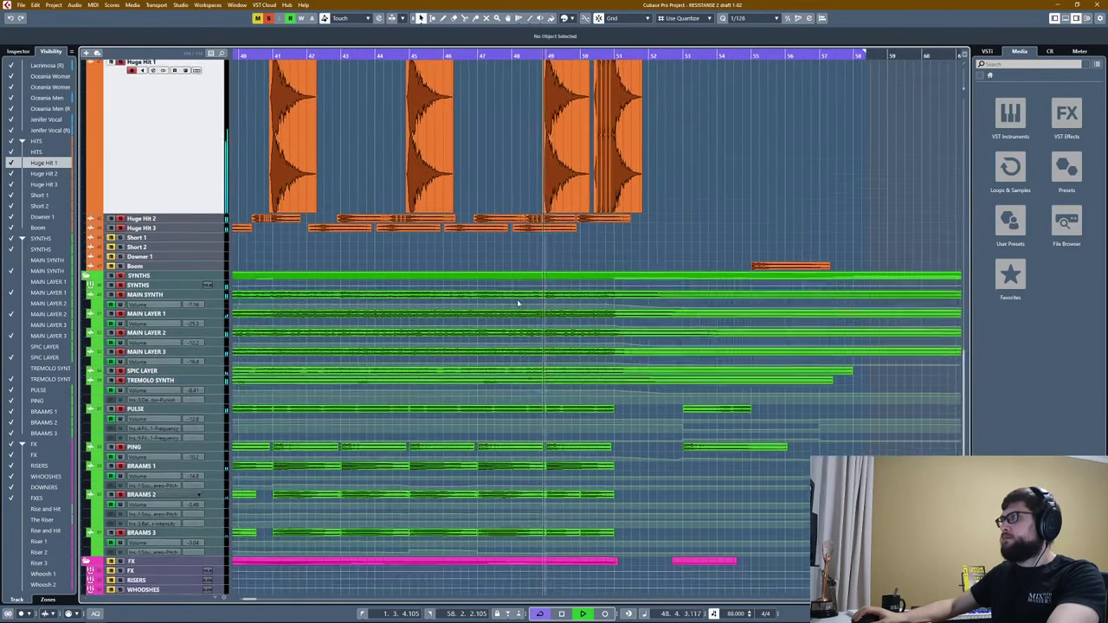
scroll(517, 299, down, 1)
scroll(511, 248, up, 3)
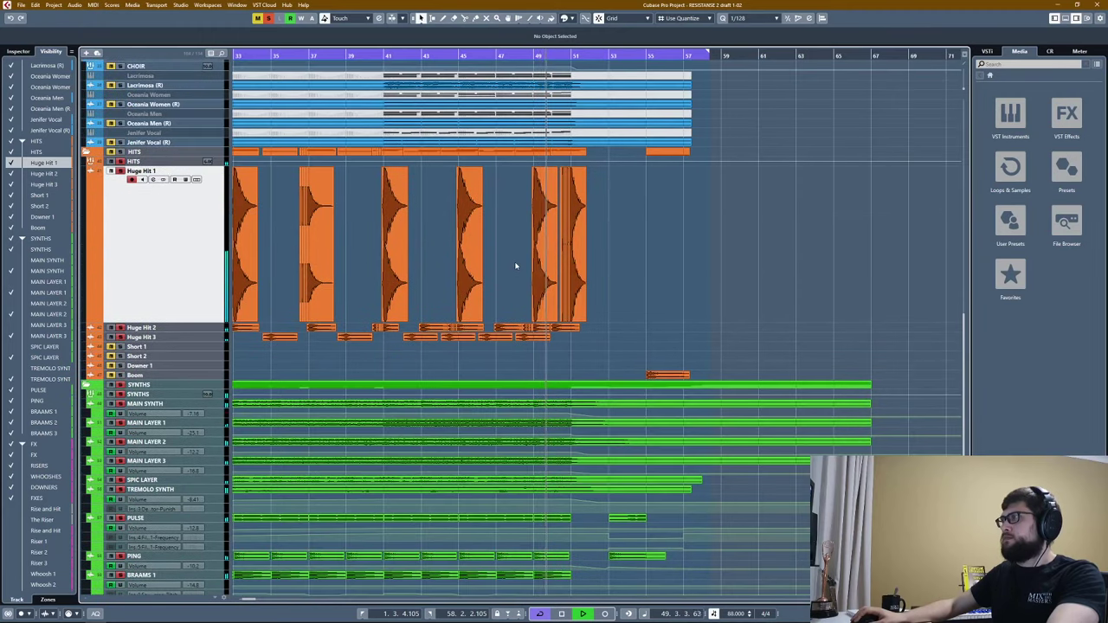
scroll(520, 259, up, 1)
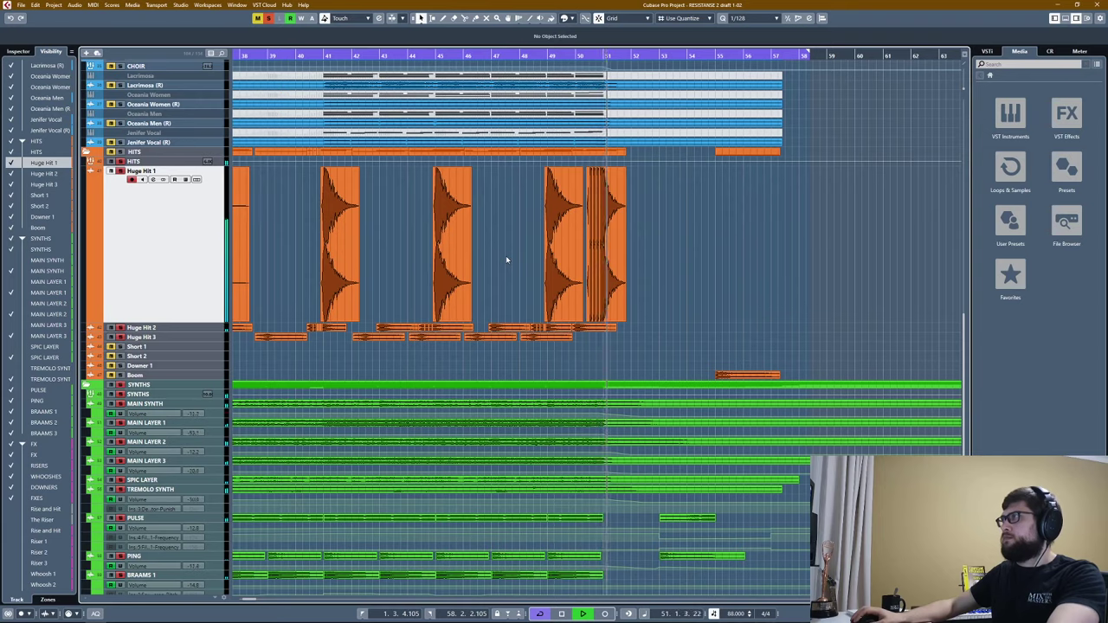
scroll(520, 253, down, 2)
scroll(573, 213, up, 1)
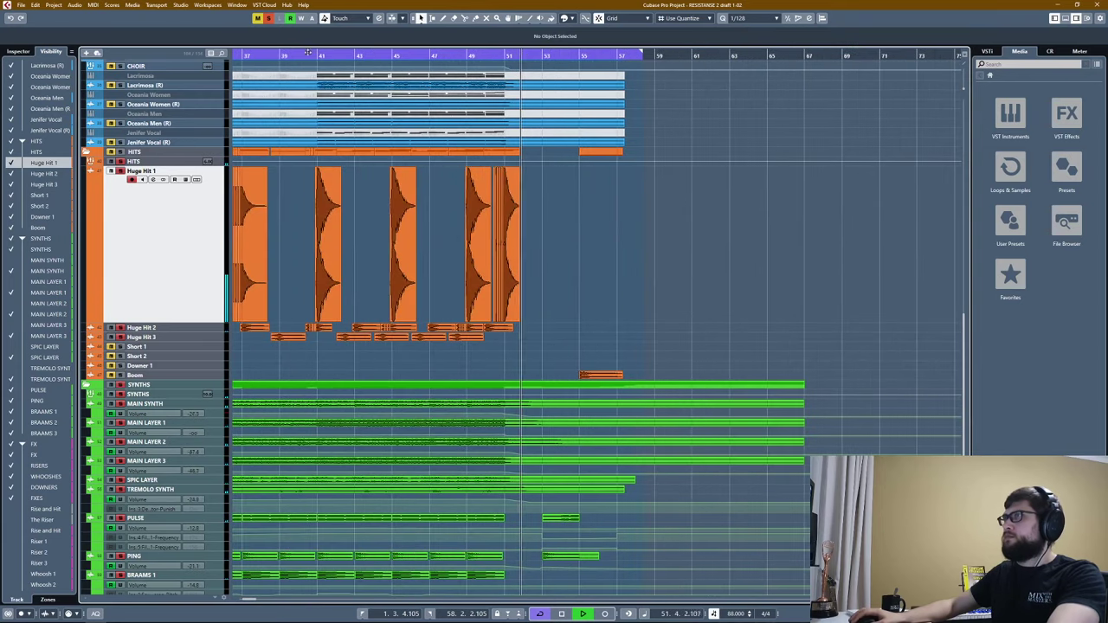
Clear all solos and audition the full mix's ending from bar 52 to bar 55, following the Boom clip.
scroll(584, 91, down, 4)
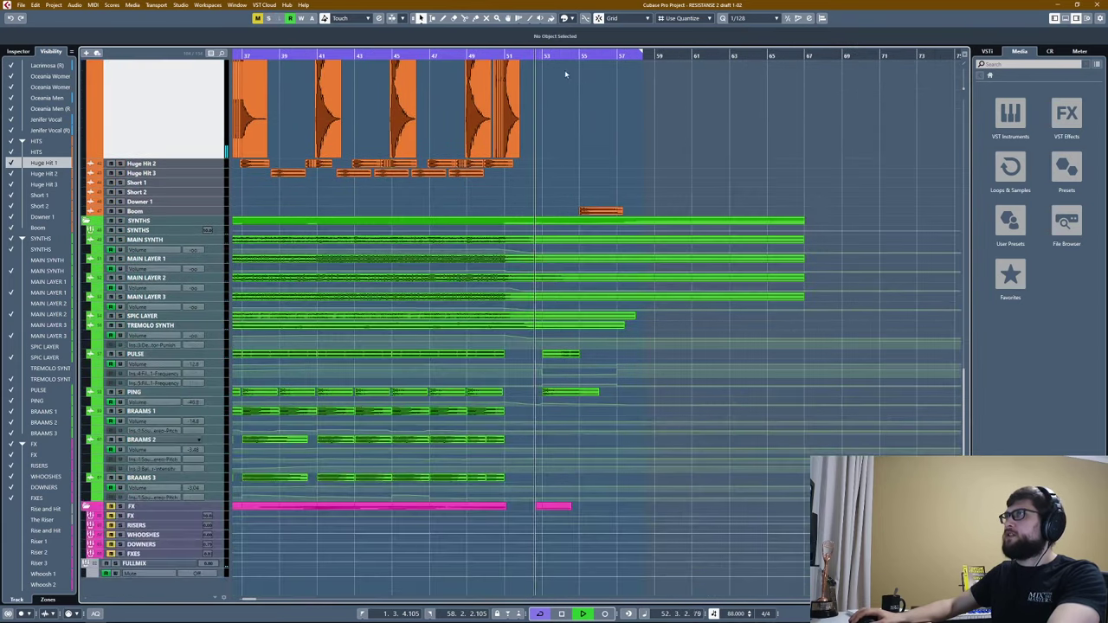
scroll(571, 109, up, 2)
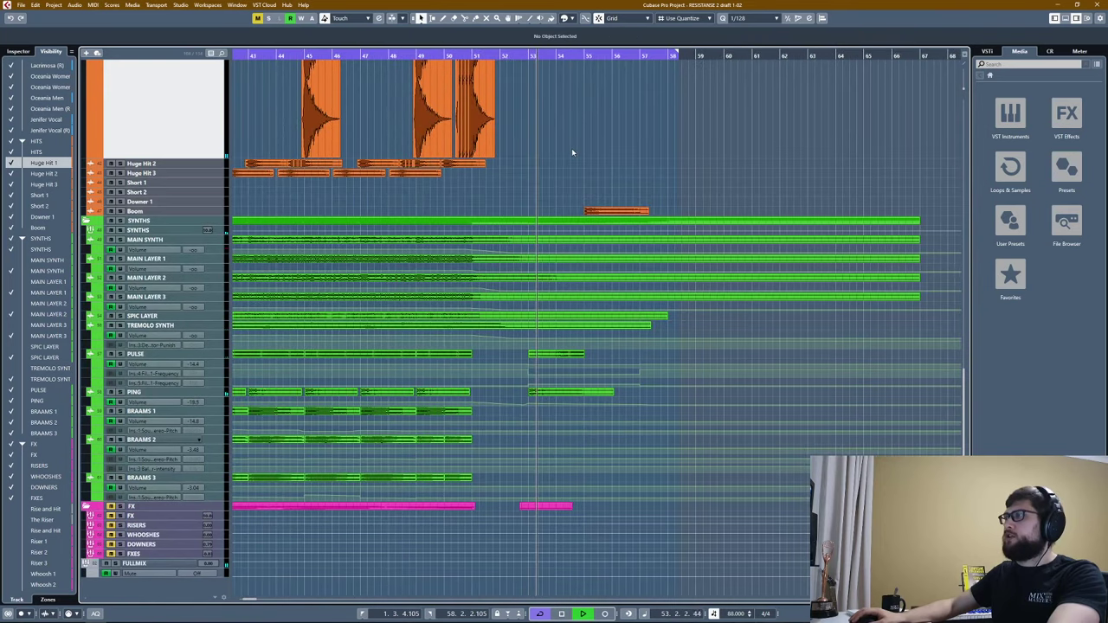
scroll(572, 148, up, 1)
scroll(579, 162, up, 2)
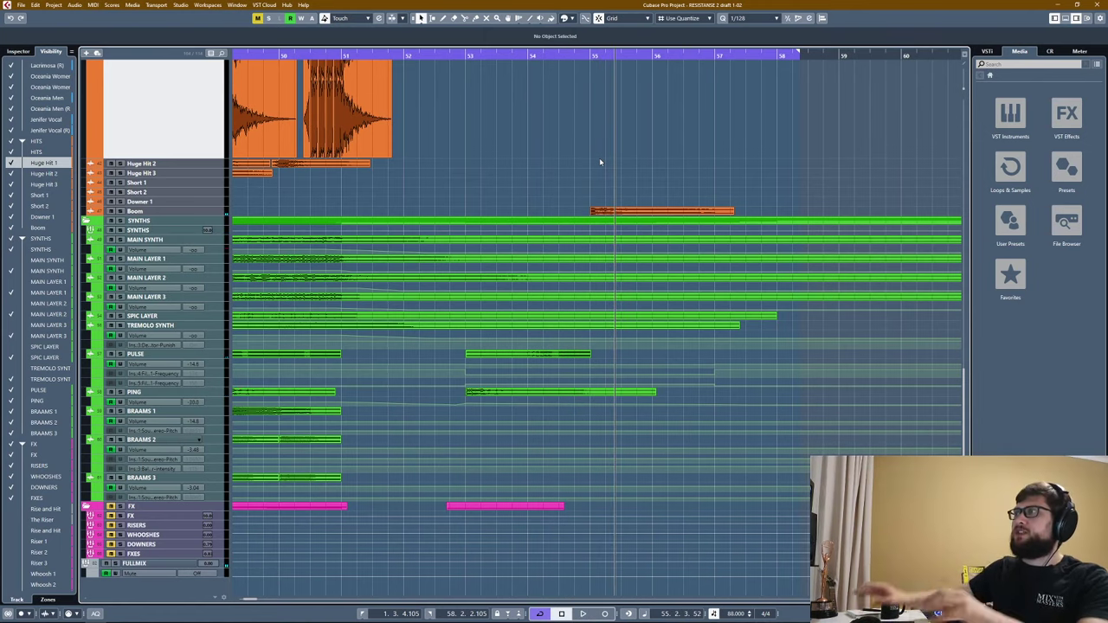
Replay the ending from just before bar 53, pausing at bar 53 and stopping as the Boom enters at bar 55.
click(454, 57)
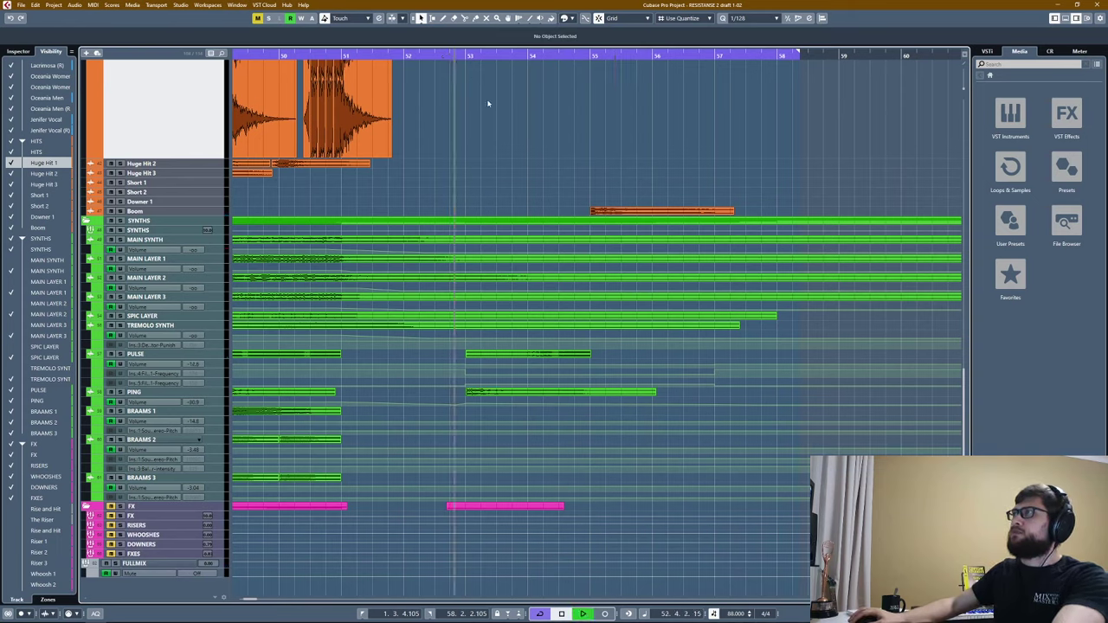
key(space)
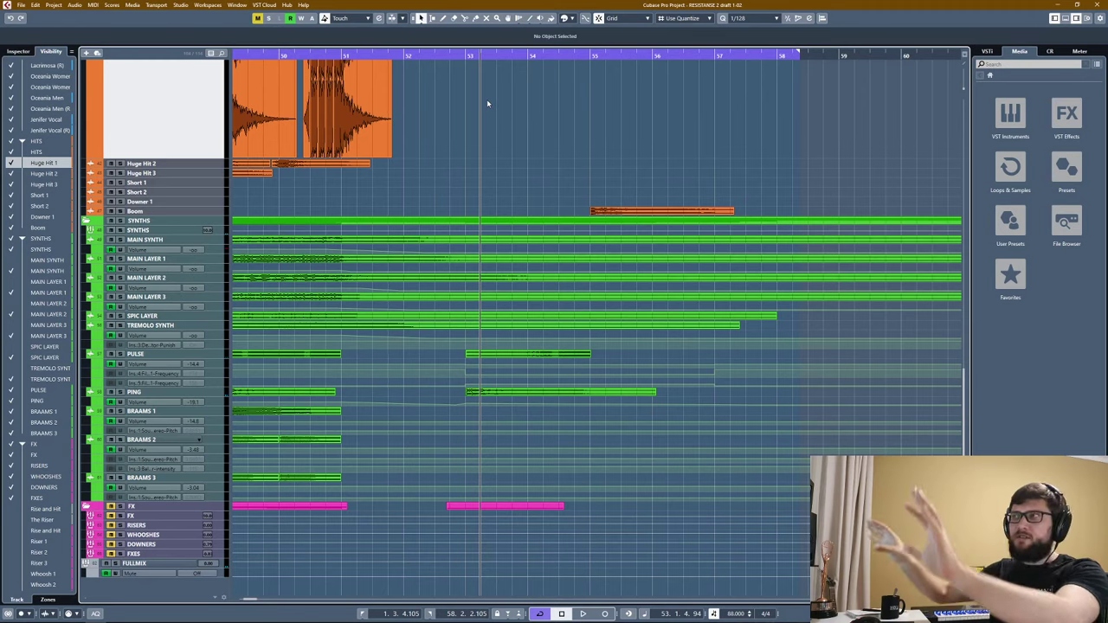
key(space)
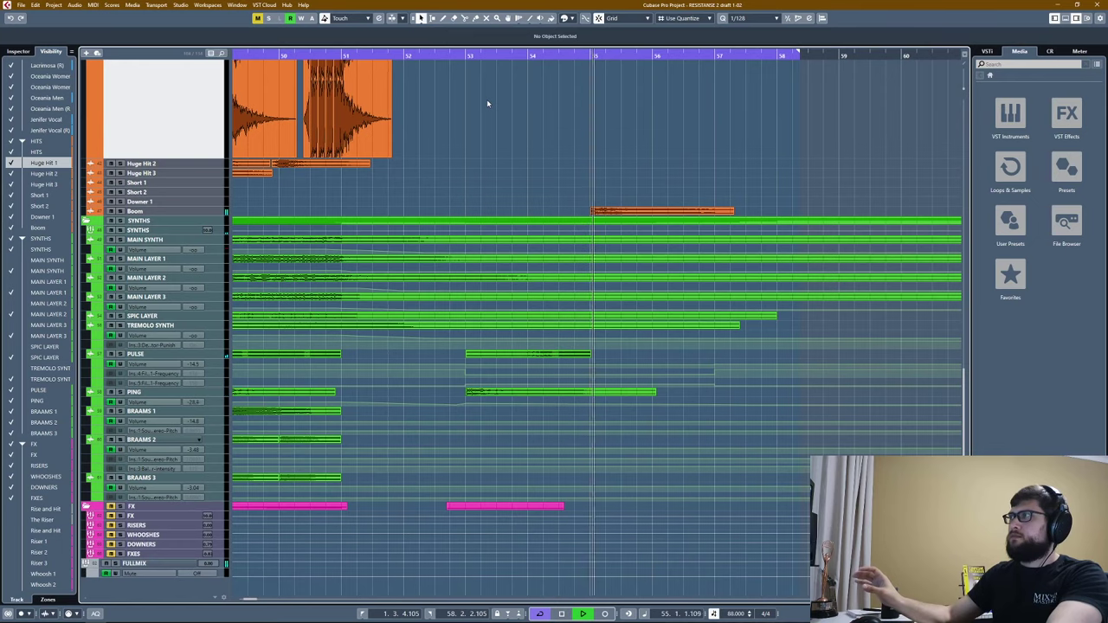
key(space)
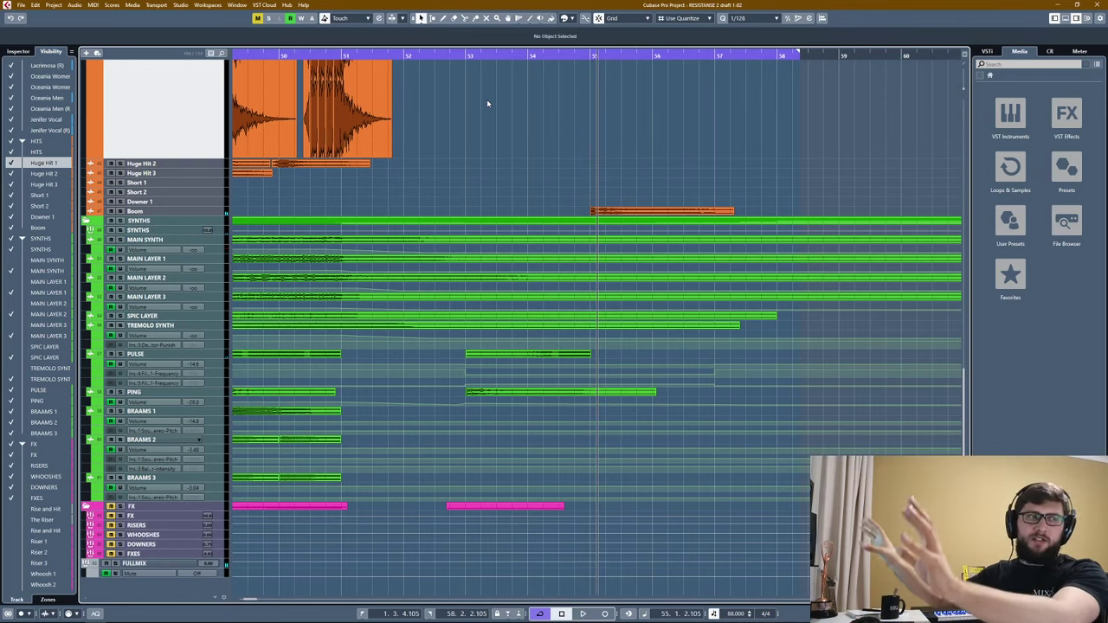
Show the whole song's timeline and make the hidden FX tracks from Rise and Hit through White Noise visible.
key(g)
key(g)
key(g)
key(g)
key(g)
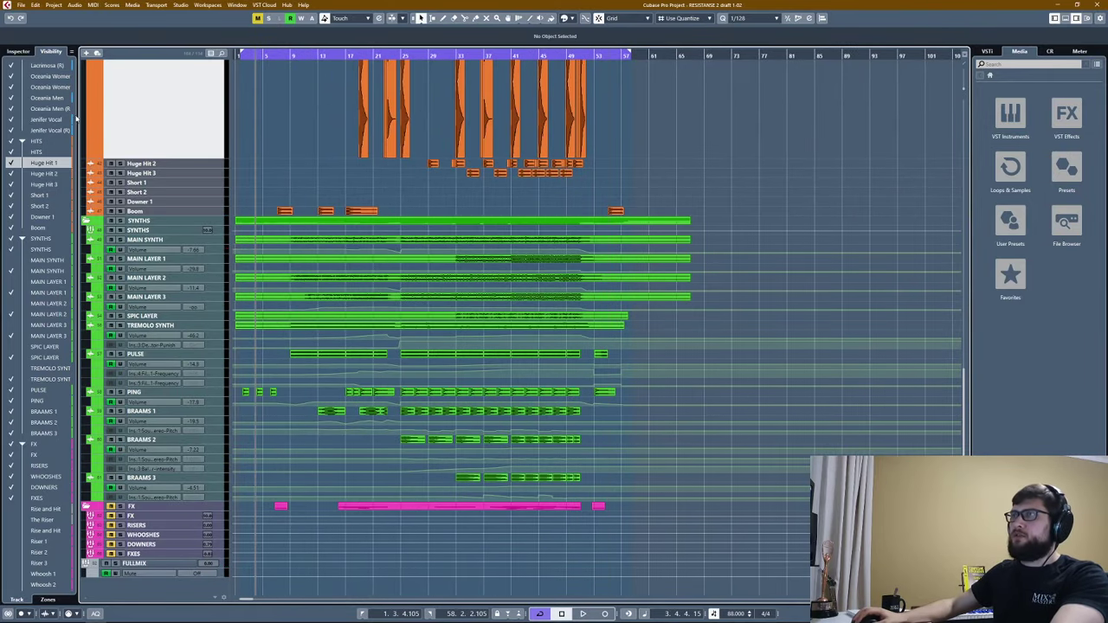
scroll(17, 73, down, 5)
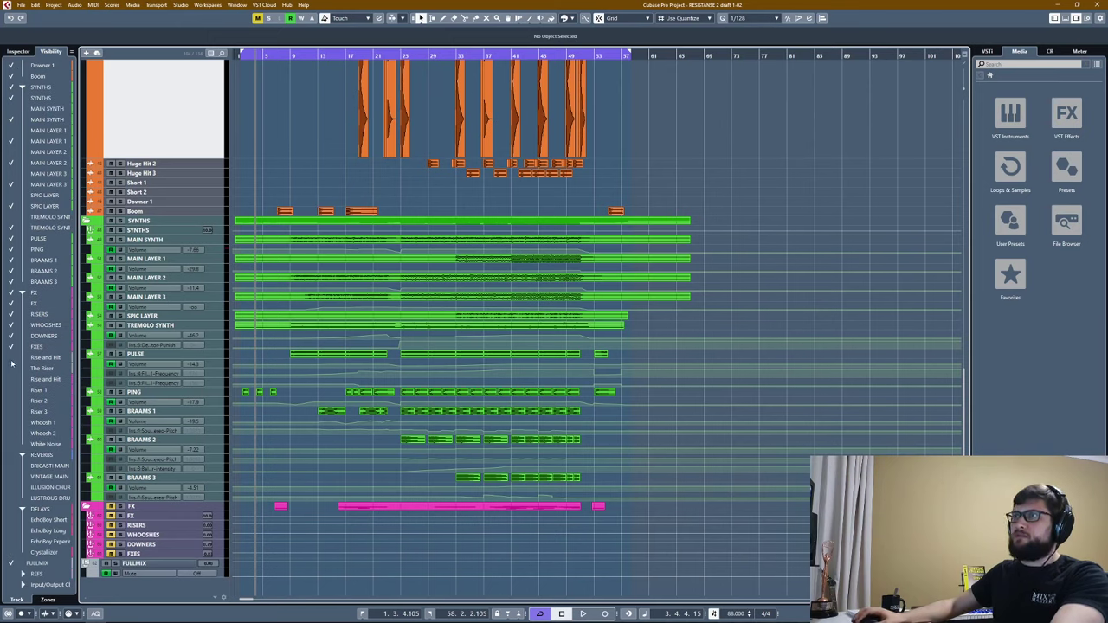
click(10, 444)
scroll(397, 367, down, 2)
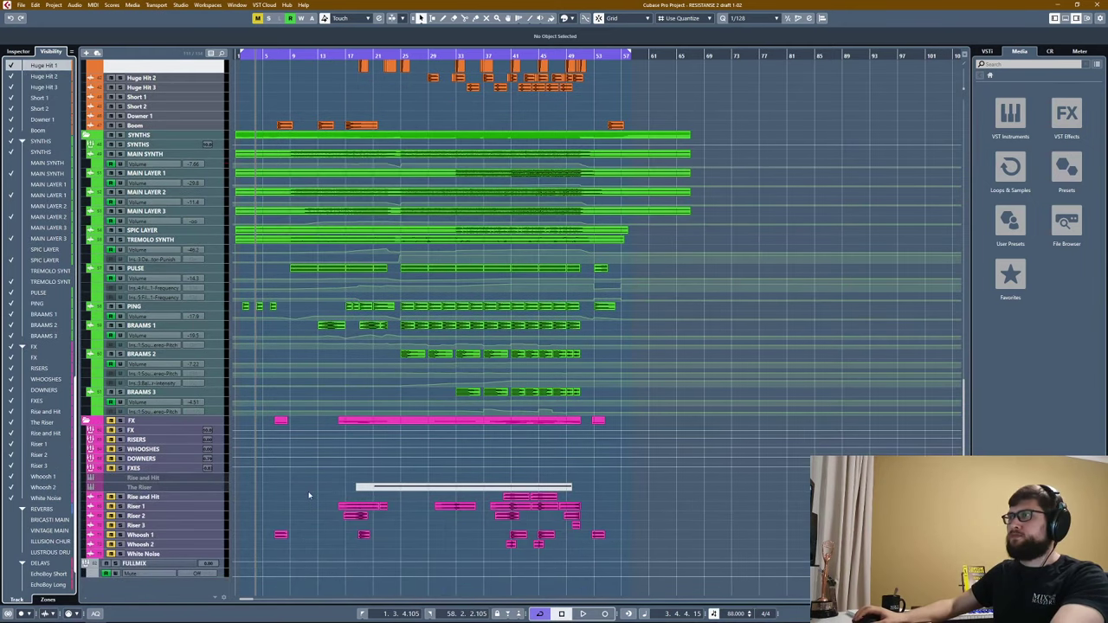
scroll(308, 495, up, 3)
click(113, 423)
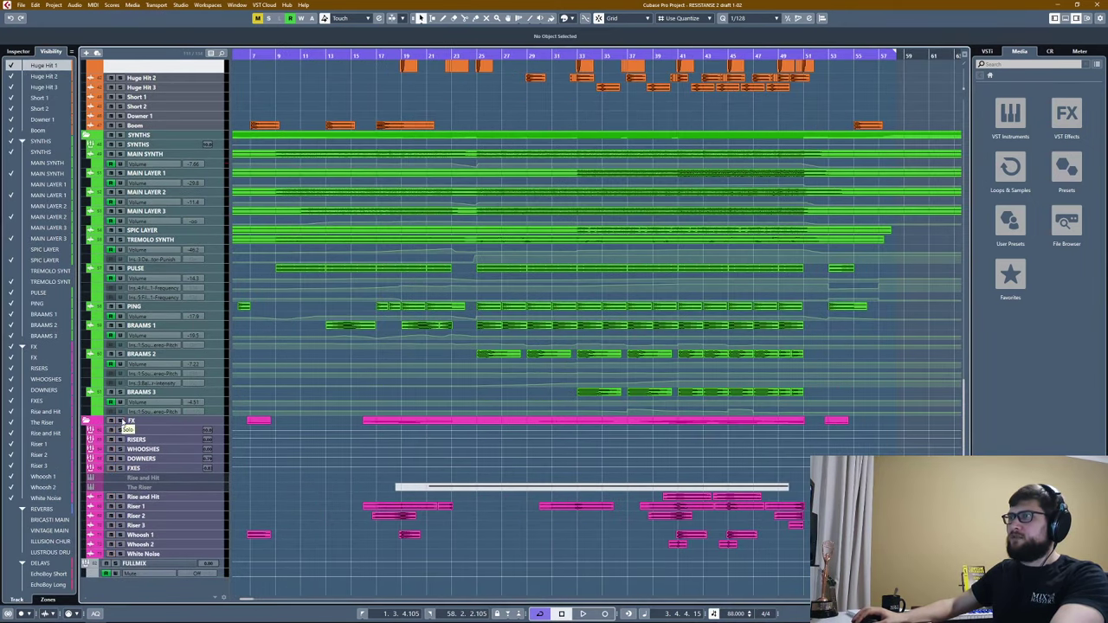
scroll(271, 493, up, 2)
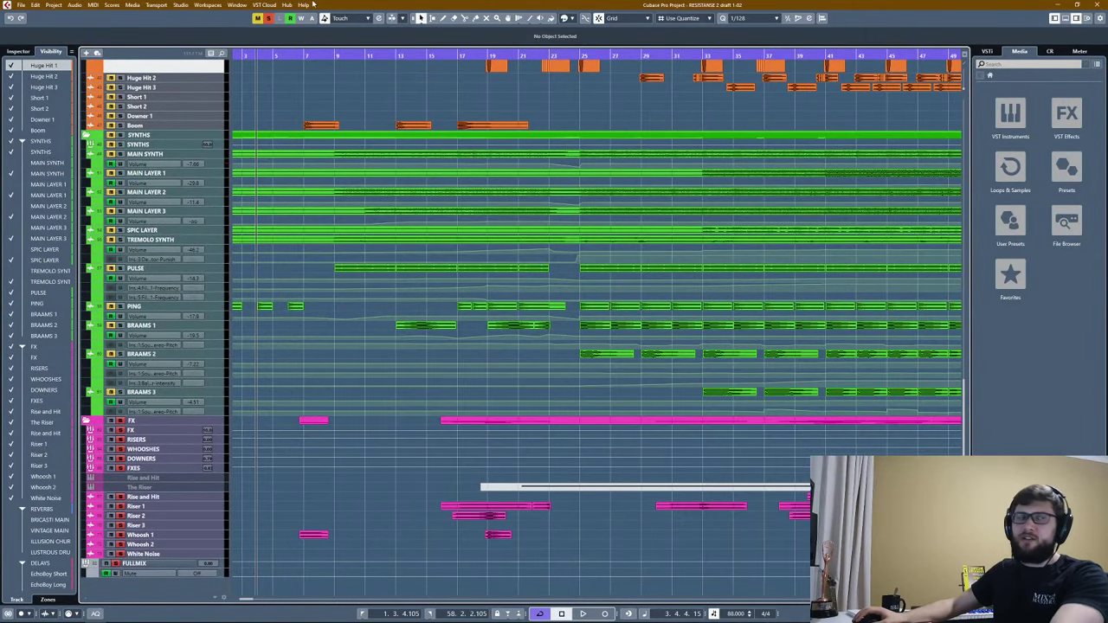
scroll(271, 54, up, 3)
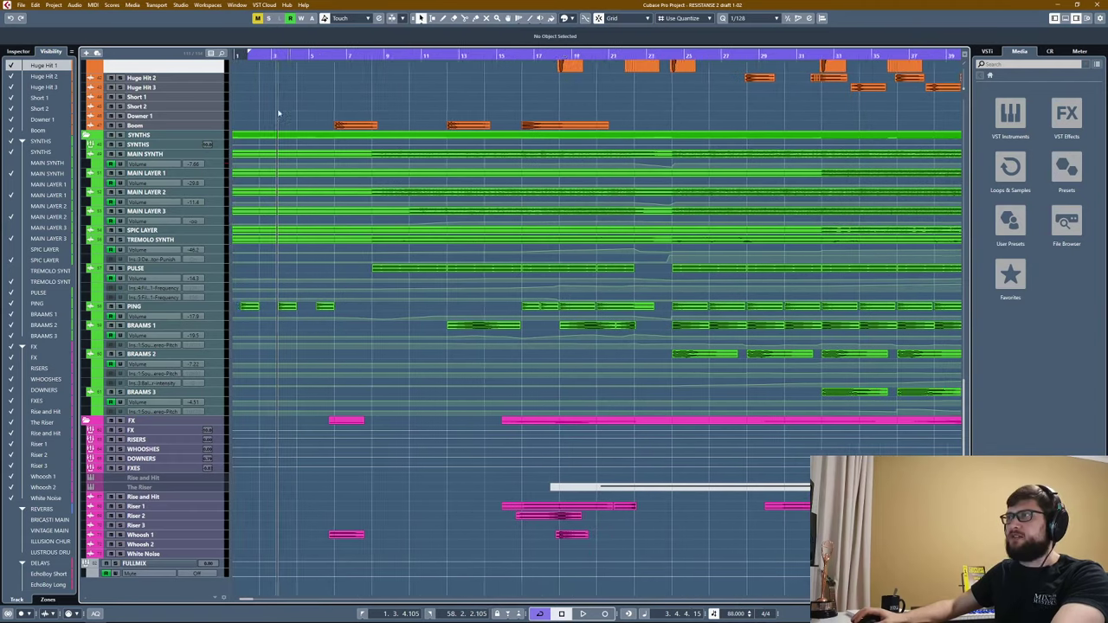
Audition the full mix from the end of bar 3 to bar 8, enlarging Whoosh 1 to inspect its first clip and restoring the track heights.
scroll(246, 54, up, 1)
key(space)
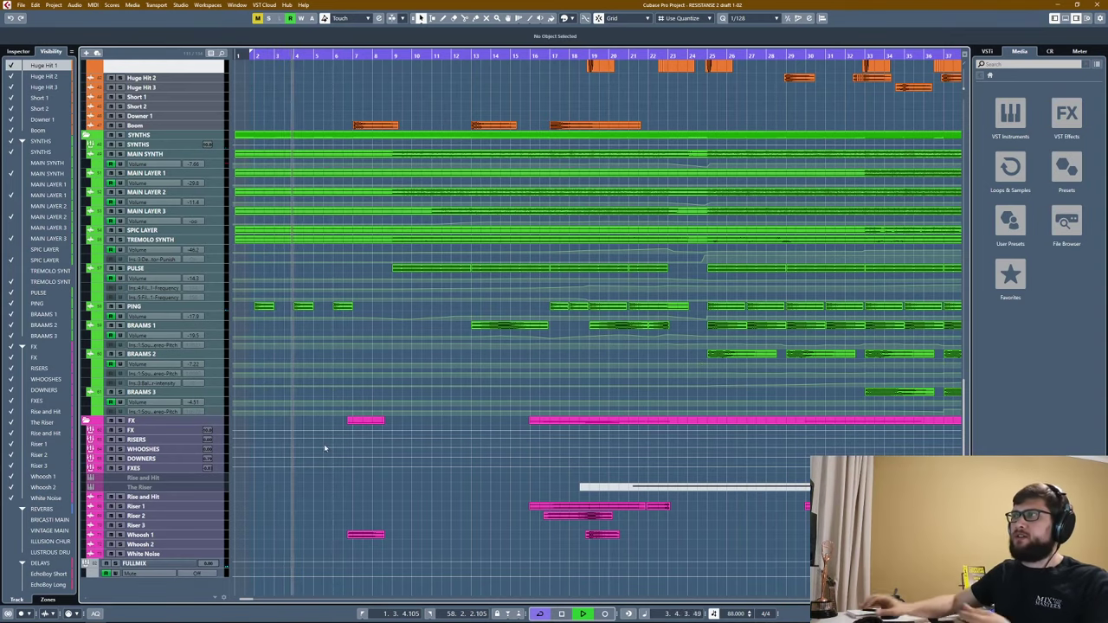
scroll(323, 433, up, 2)
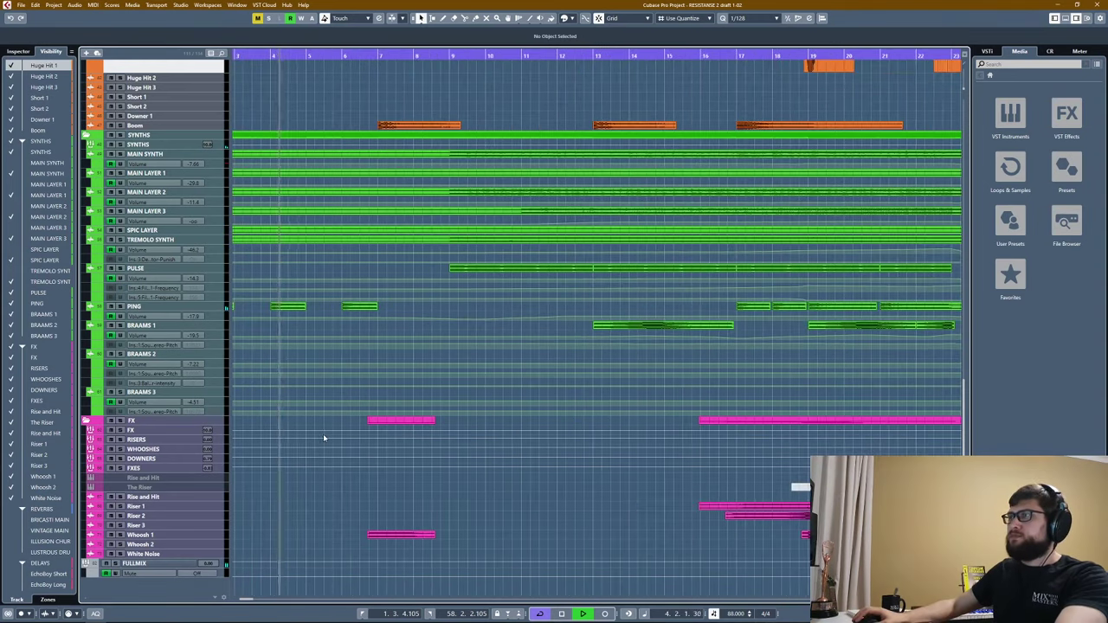
click(212, 536)
scroll(375, 502, up, 1)
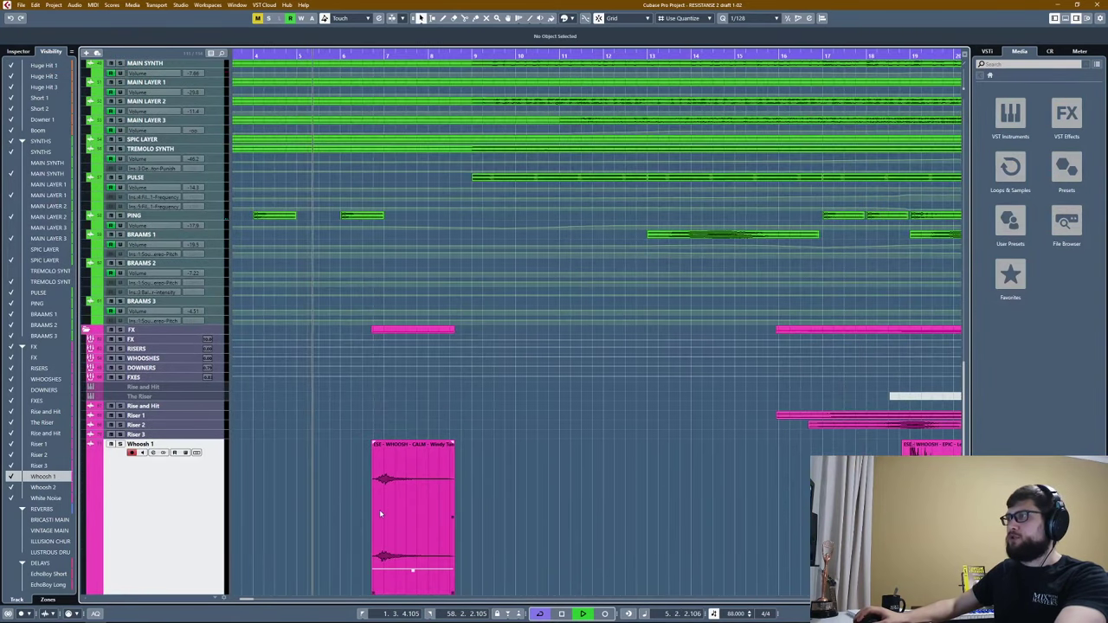
scroll(379, 509, up, 2)
scroll(412, 511, down, 1)
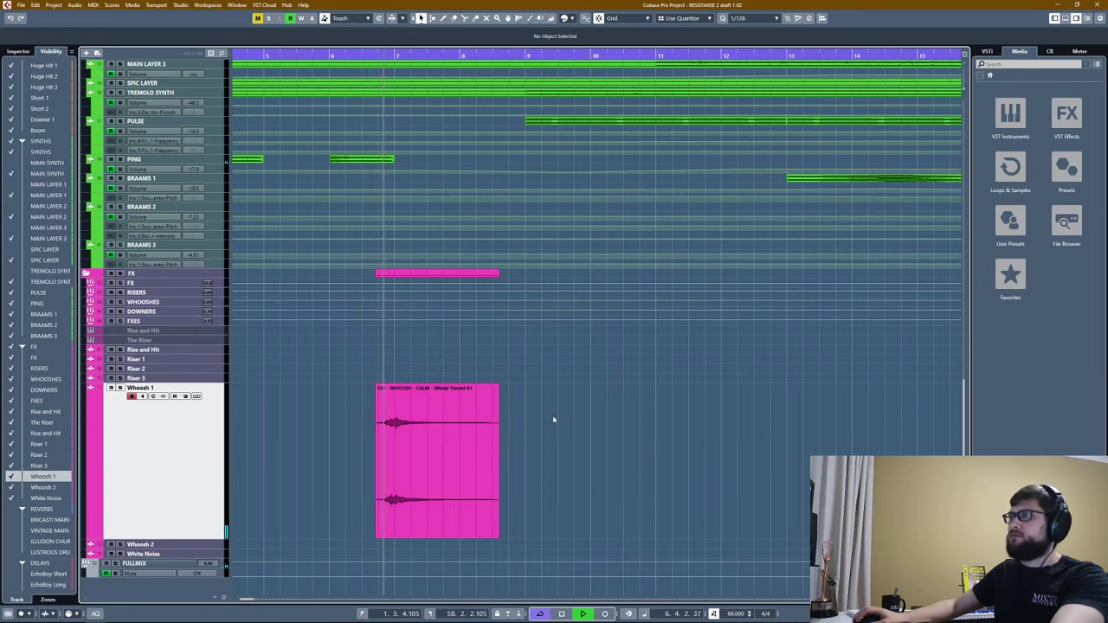
key(shift+f)
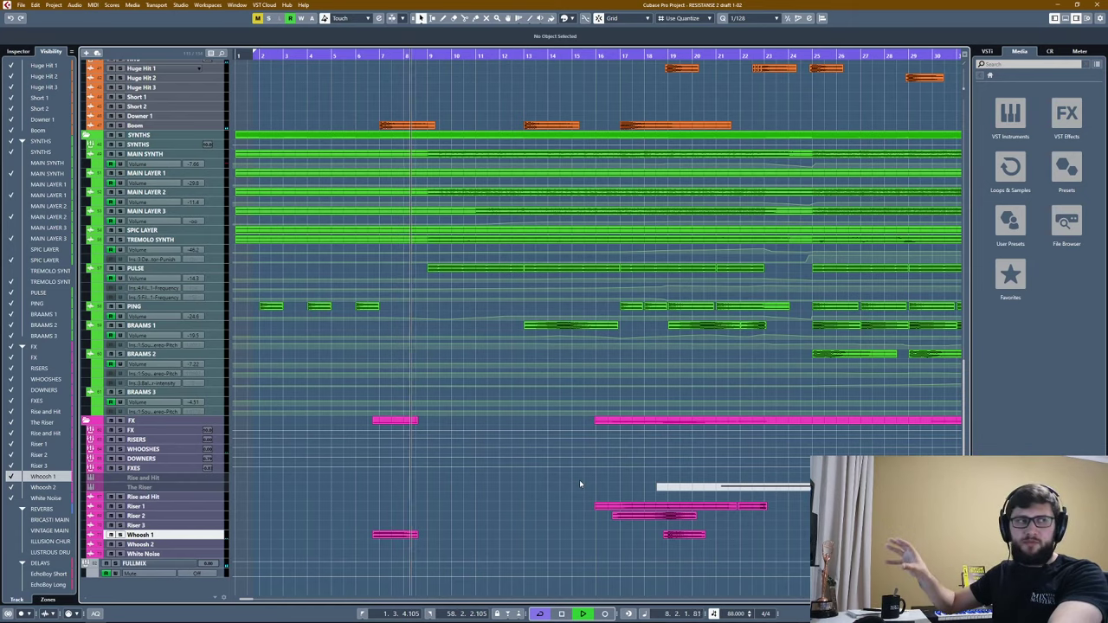
key(space)
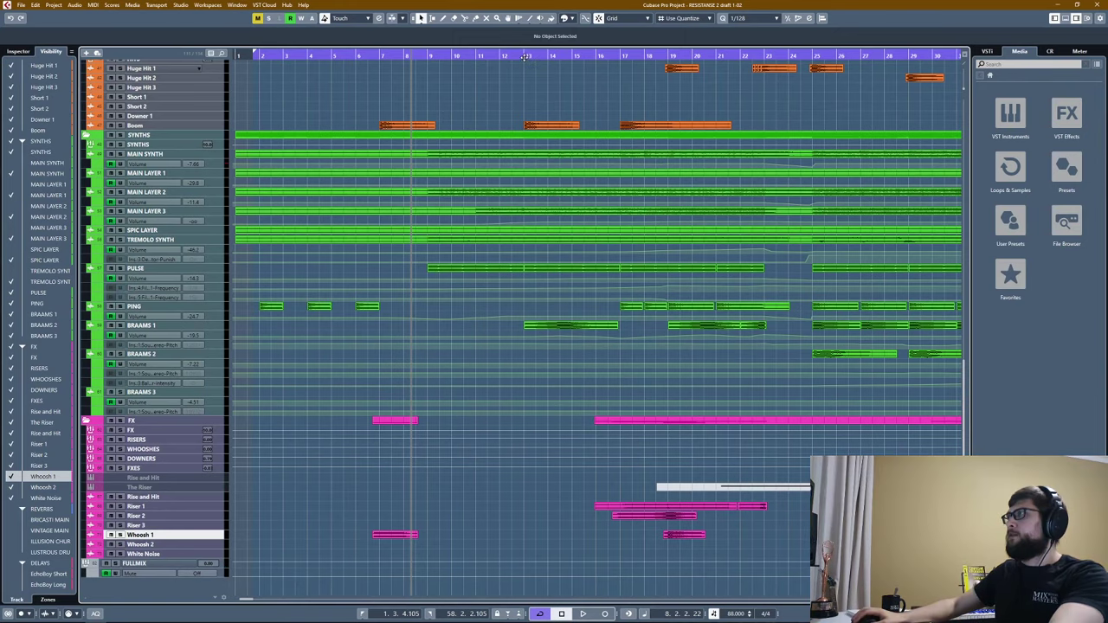
Solo the FX group and audition it alone from bar 16, following the riser clips up to about bar 19.
drag(524, 57, 595, 72)
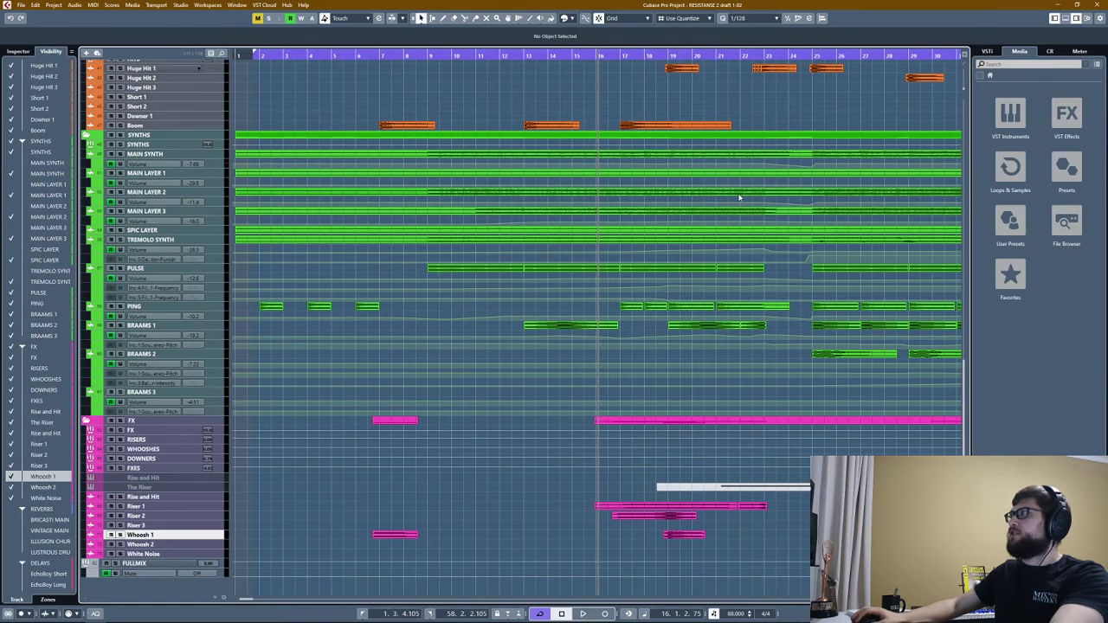
scroll(601, 179, right, 3)
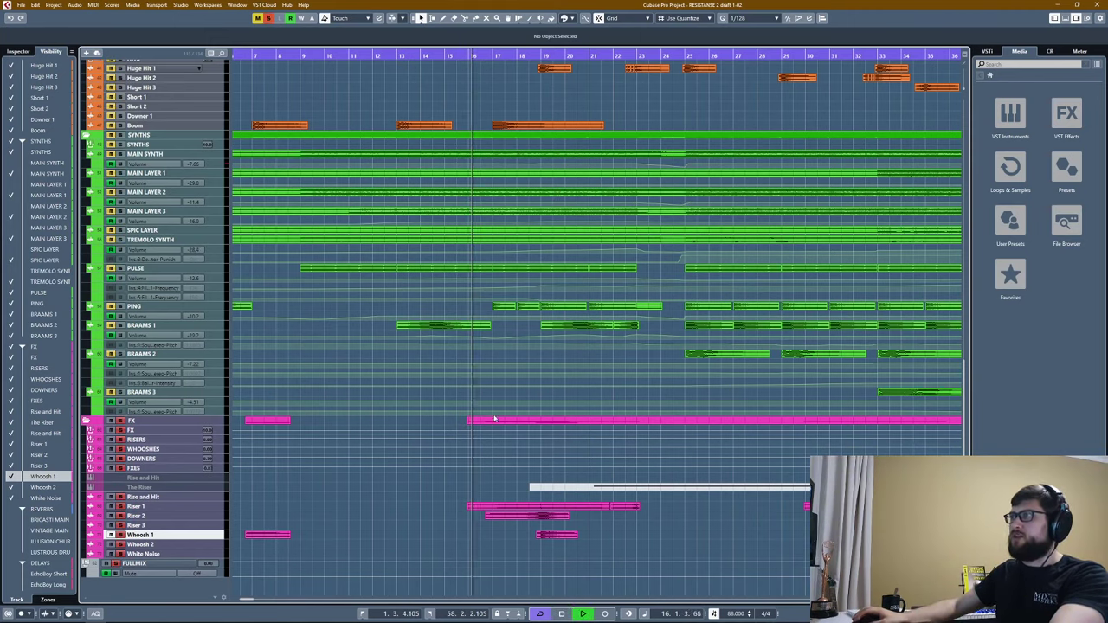
key(h)
key(h)
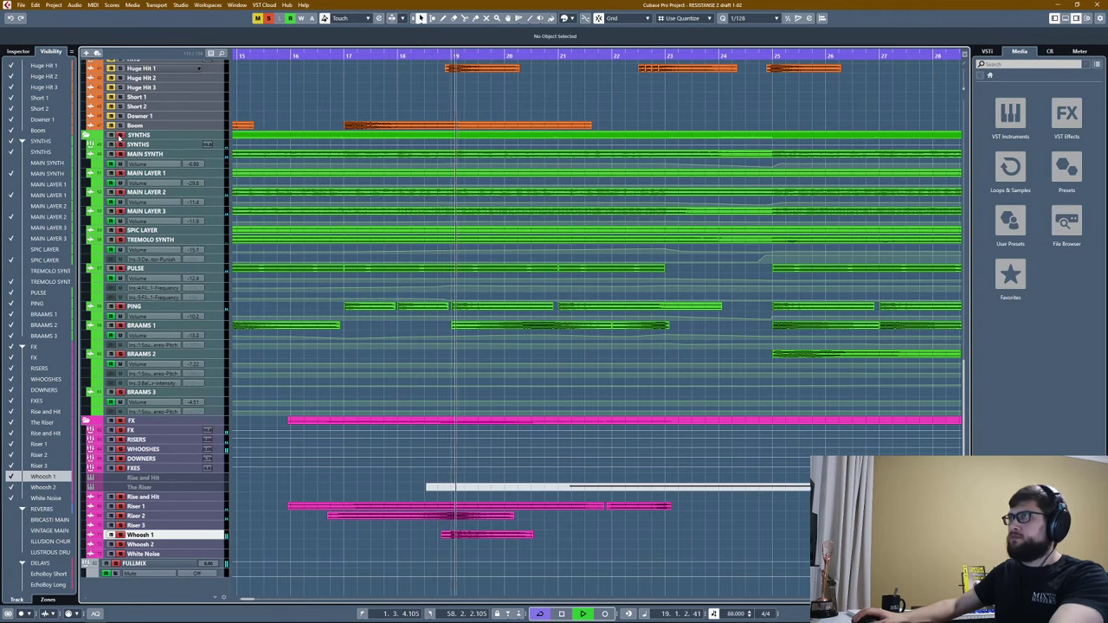
Add the SYNTHS group to the soloed FX and audition up to bar 23, enlarging Riser 1 to inspect its clips.
key(g)
key(g)
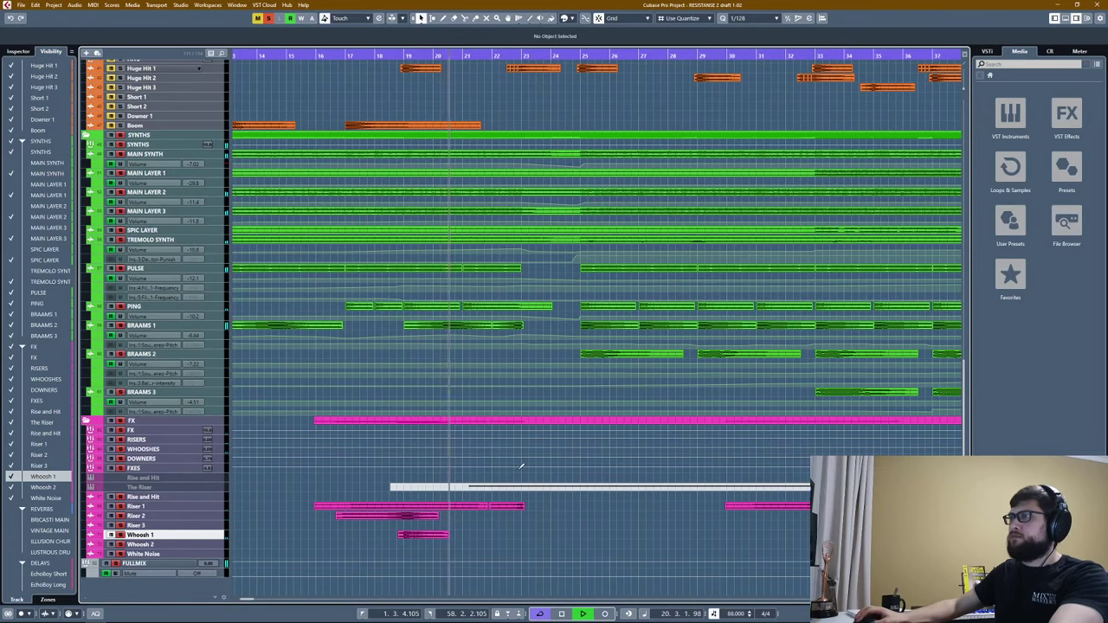
click(500, 502)
key(alt+s)
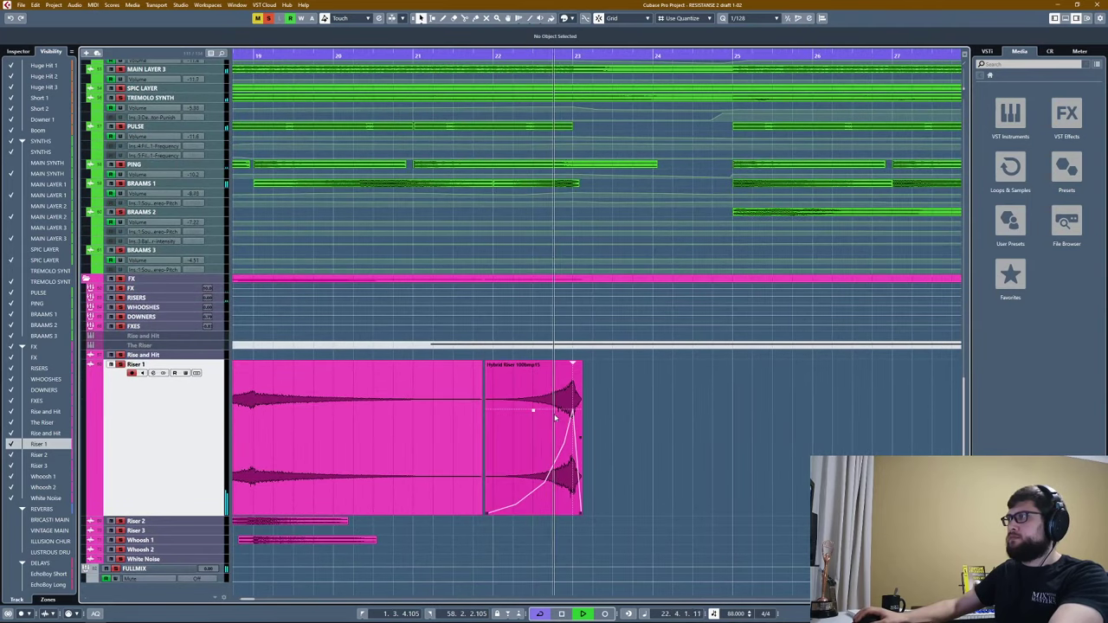
key(space)
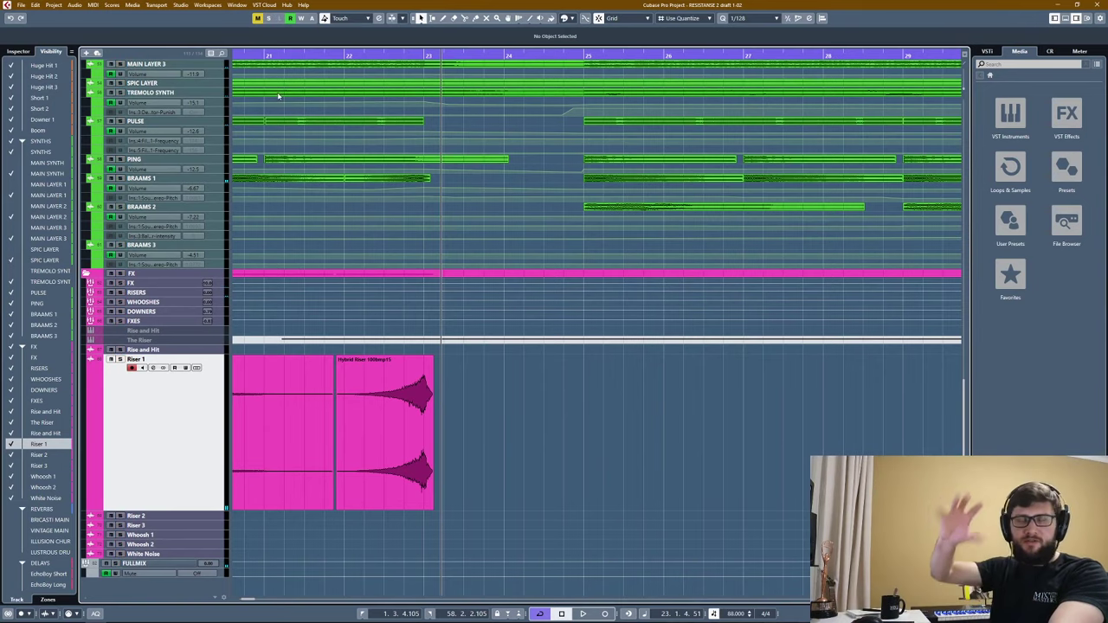
Restore the Riser 1 track height, then solo the FX group and audition it alone from near the end of bar 31.
key(g)
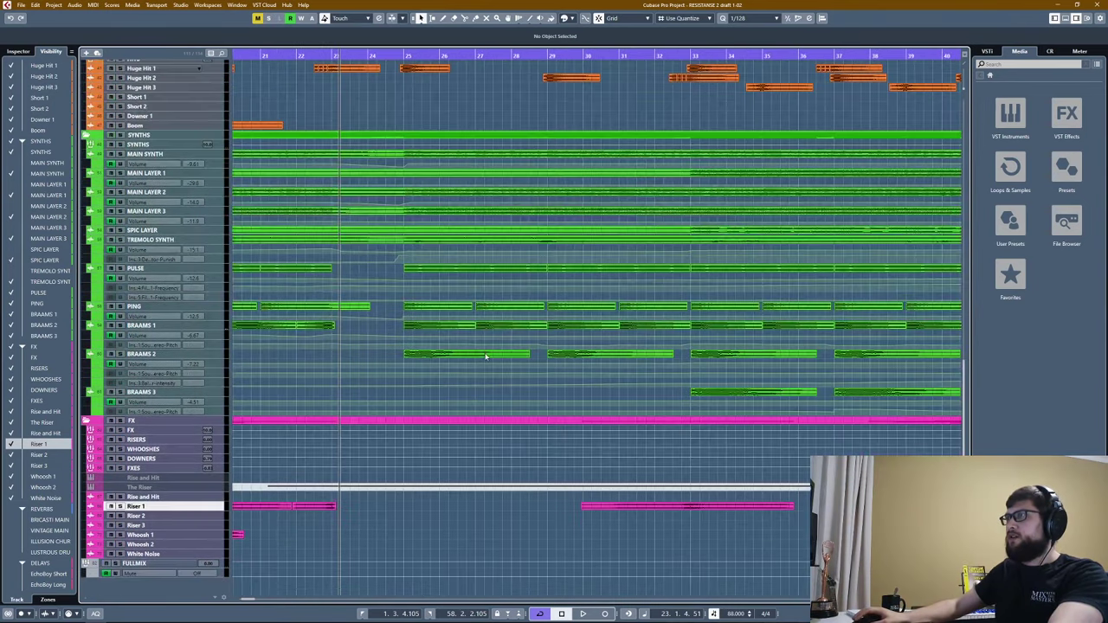
key(g)
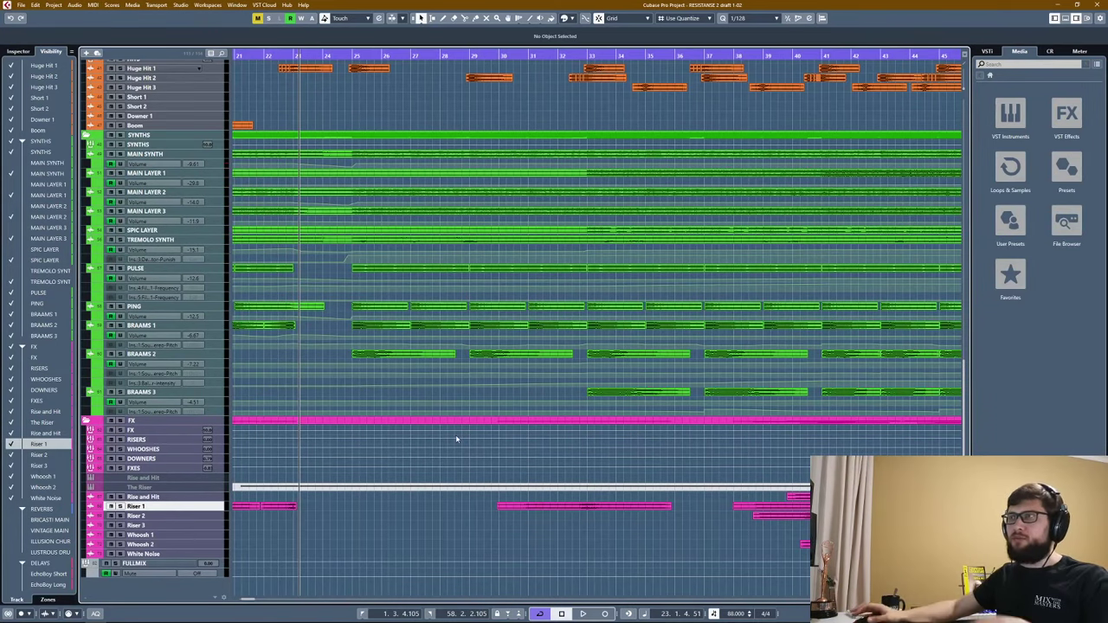
scroll(456, 435, up, 3)
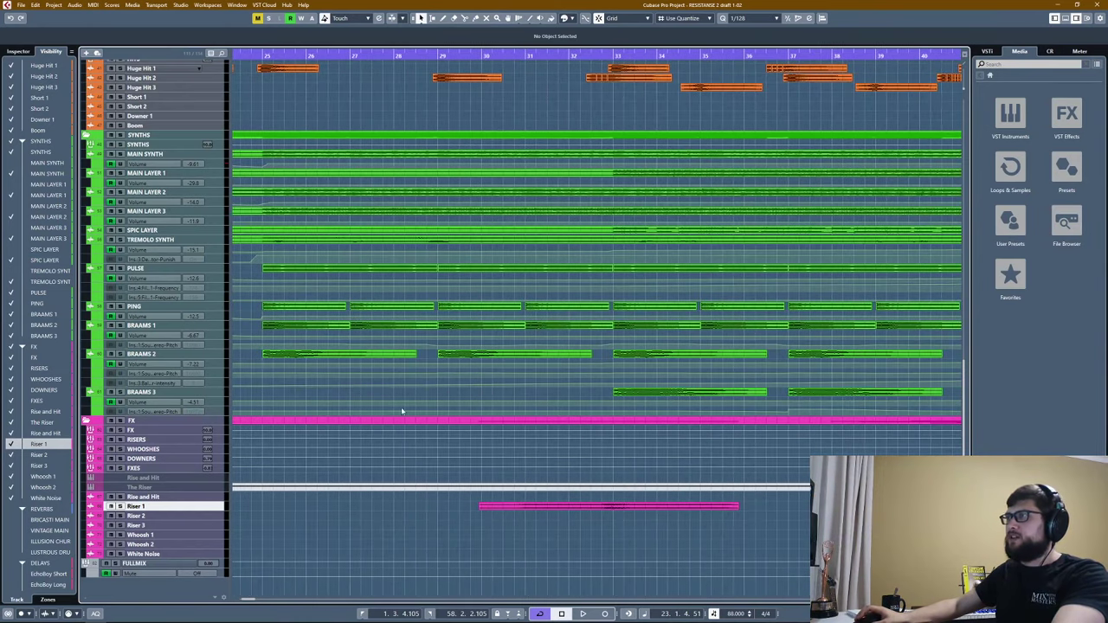
scroll(401, 411, down, 4)
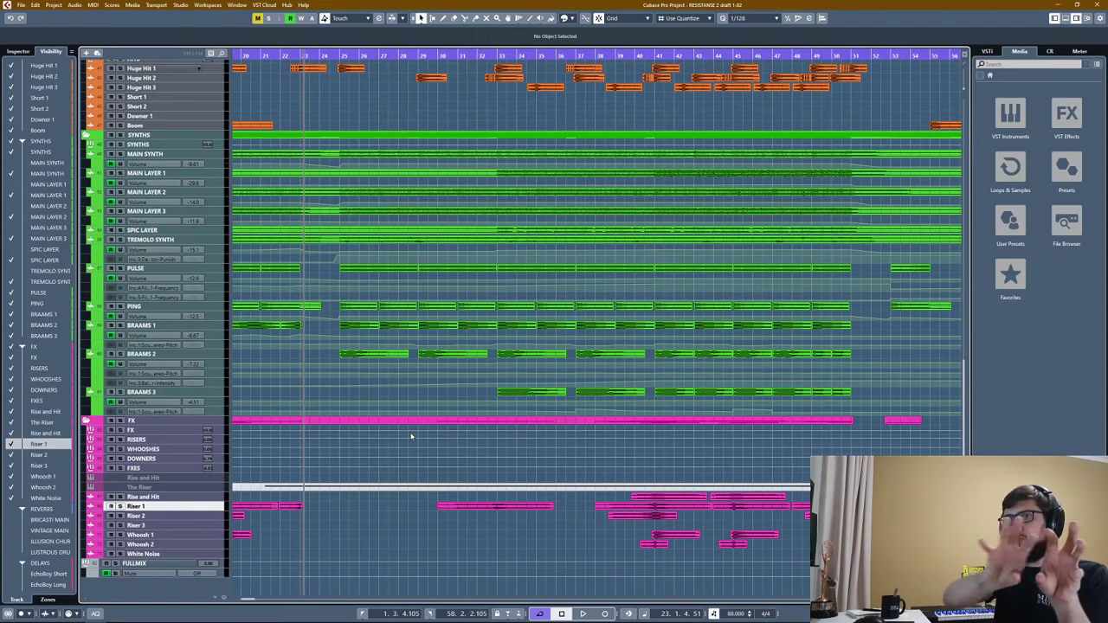
scroll(414, 468, right, 1)
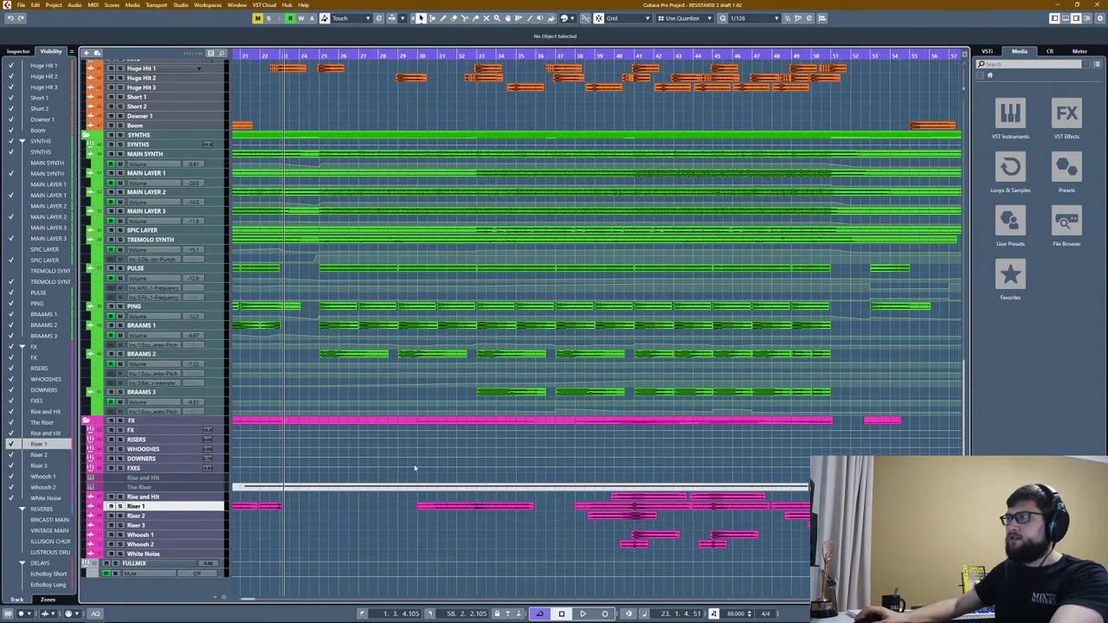
drag(438, 57, 453, 58)
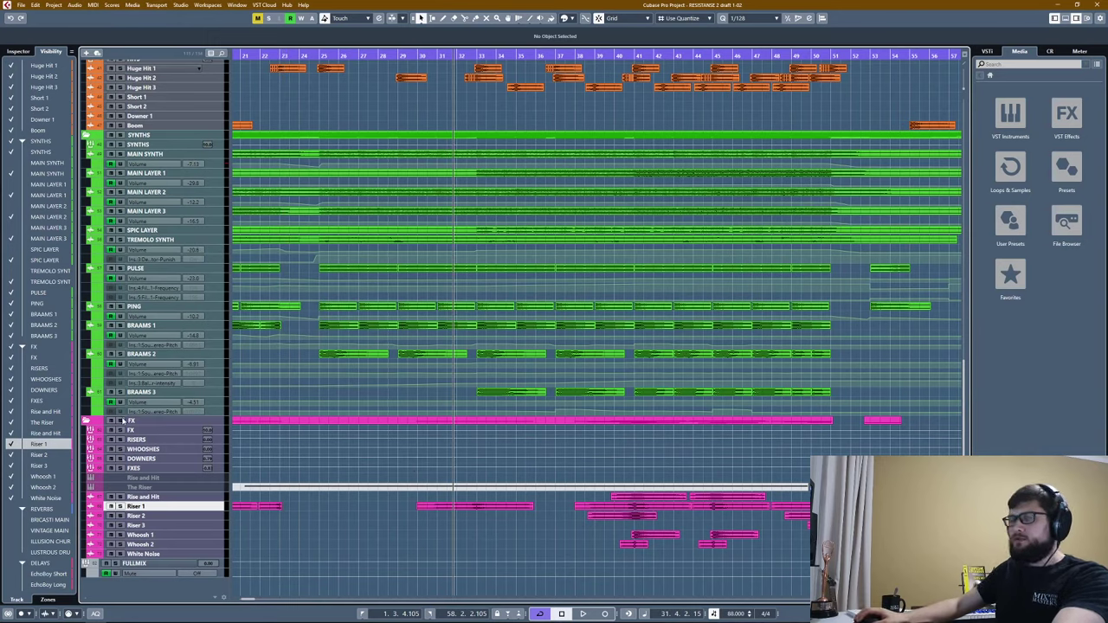
click(122, 422)
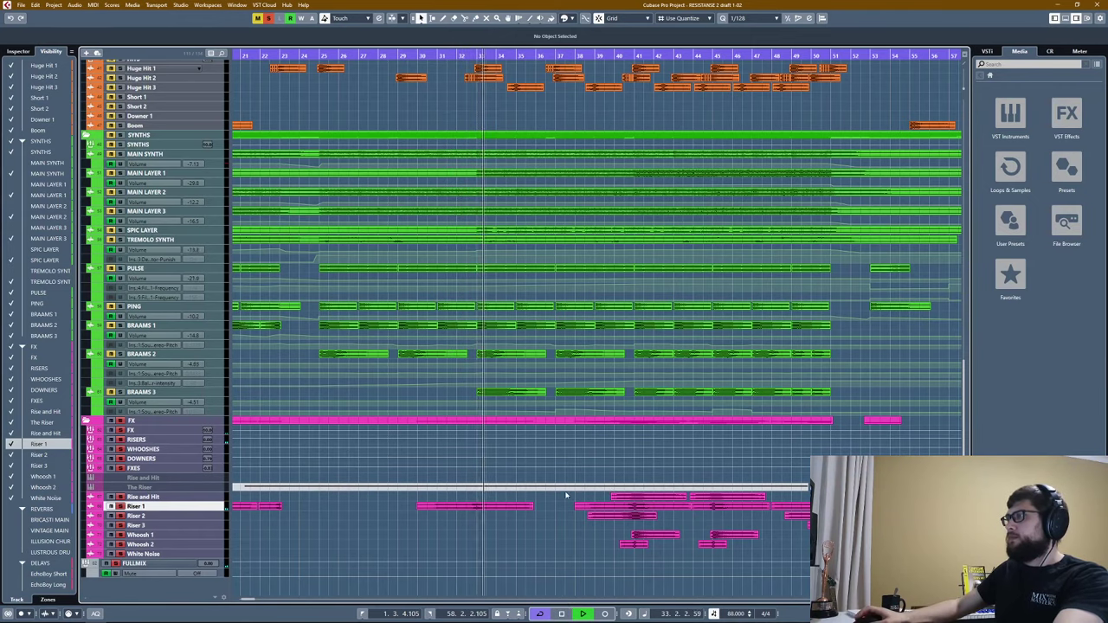
Solo the HITS folder together with the FX folder and listen to the section starting at bar 39.
scroll(567, 495, up, 10)
key(space)
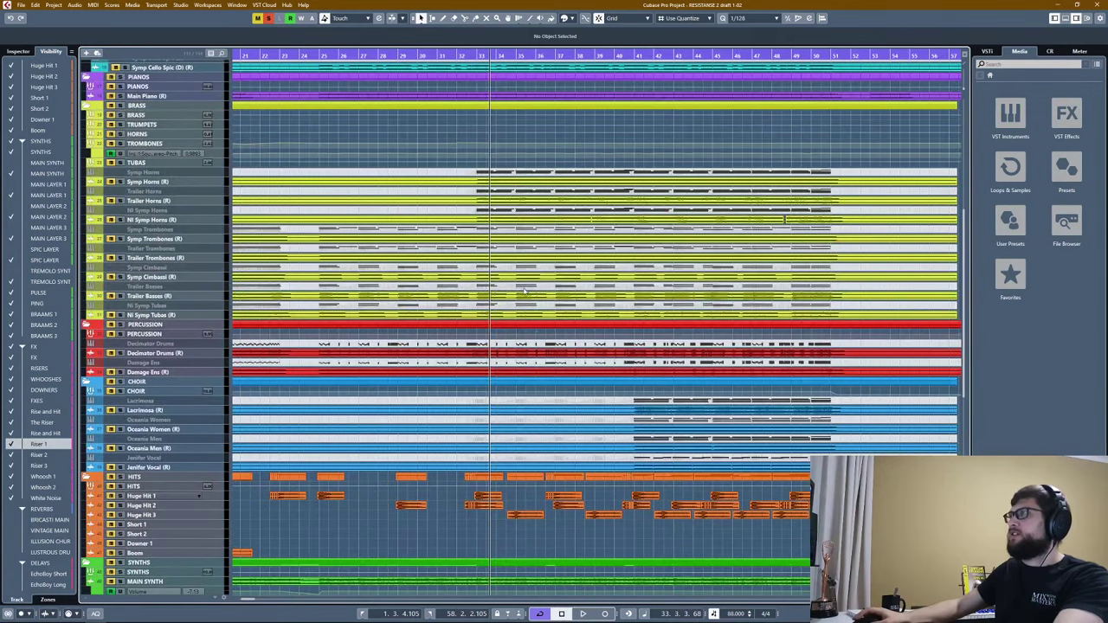
scroll(606, 262, down, 15)
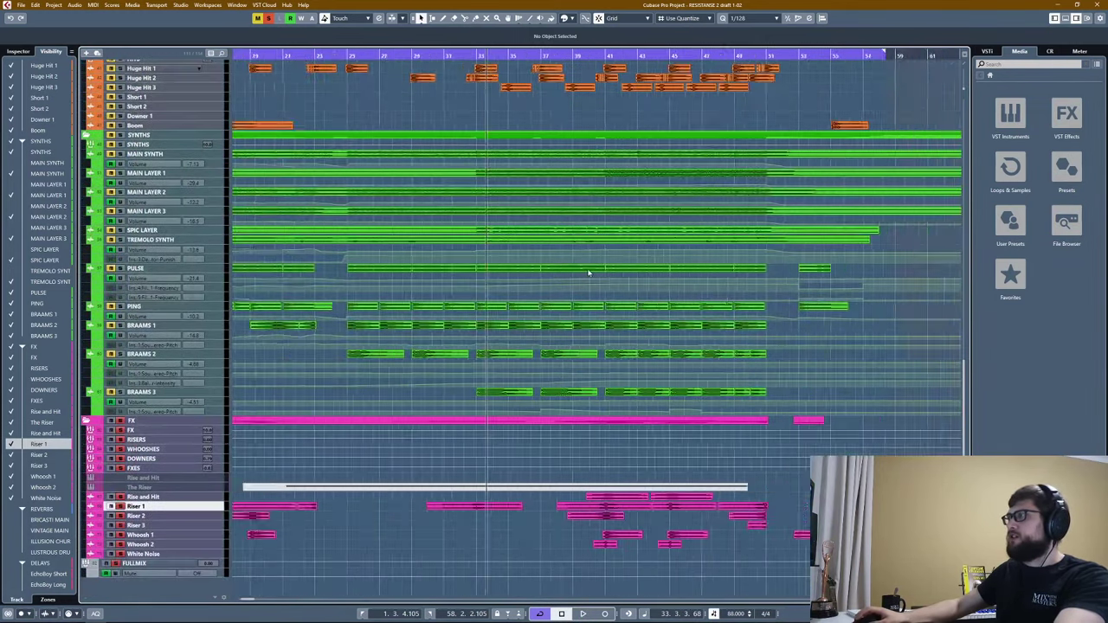
click(571, 55)
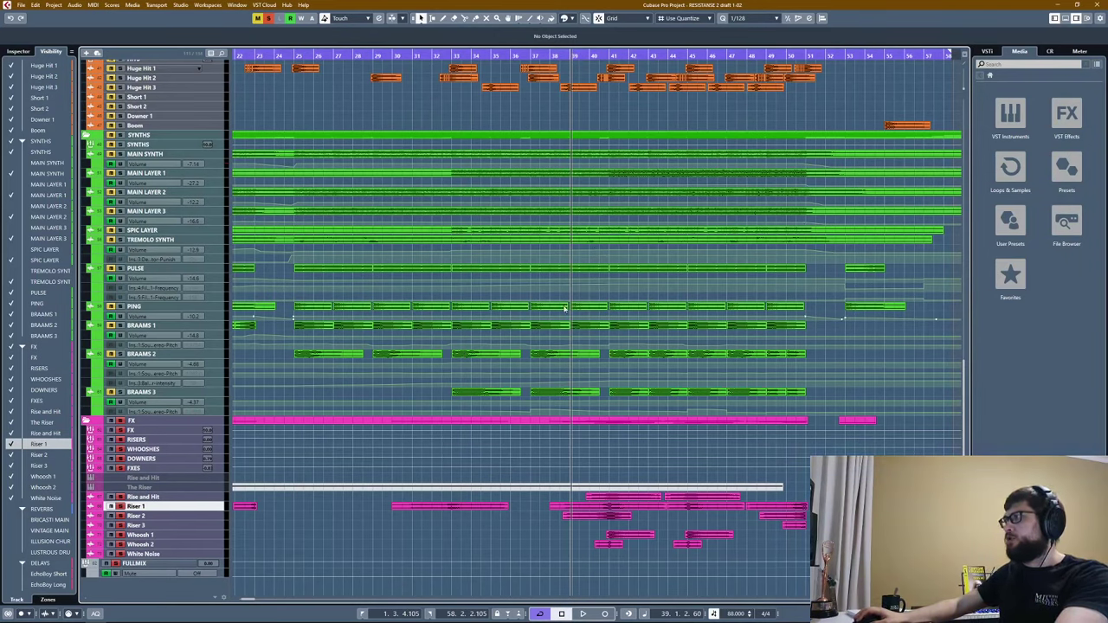
key(space)
scroll(565, 309, up, 3)
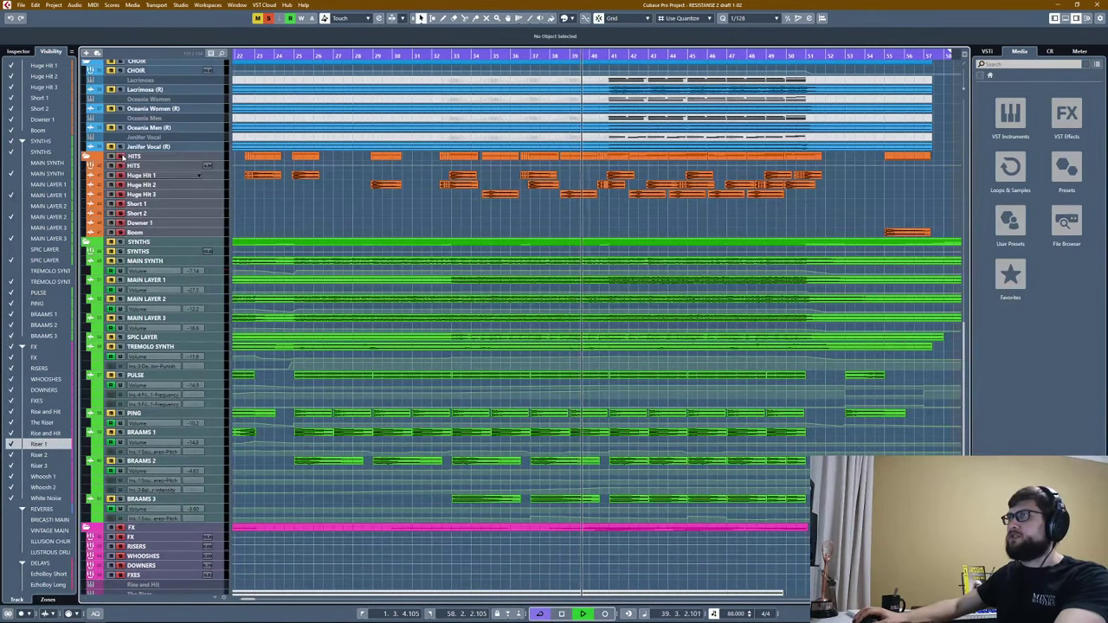
scroll(618, 401, down, 5)
key(h)
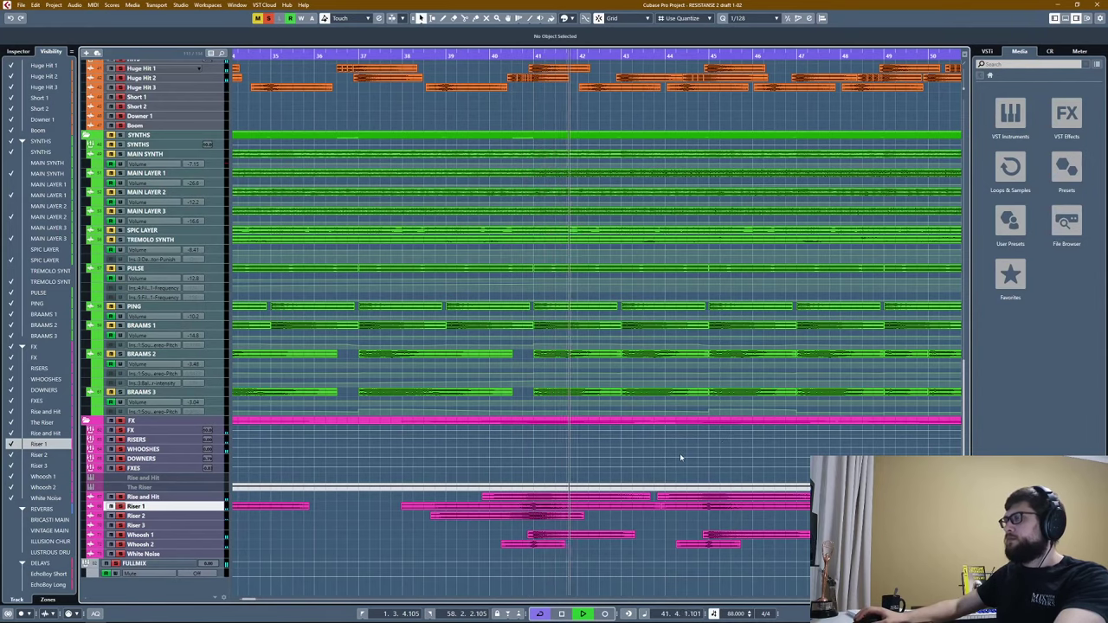
click(670, 57)
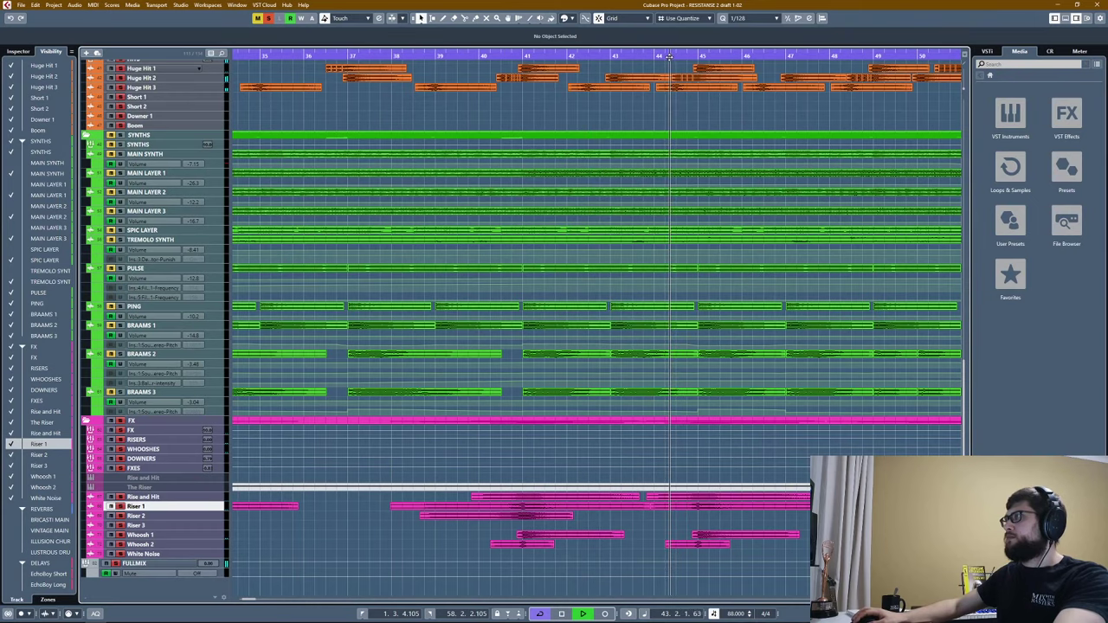
drag(669, 57, 655, 285)
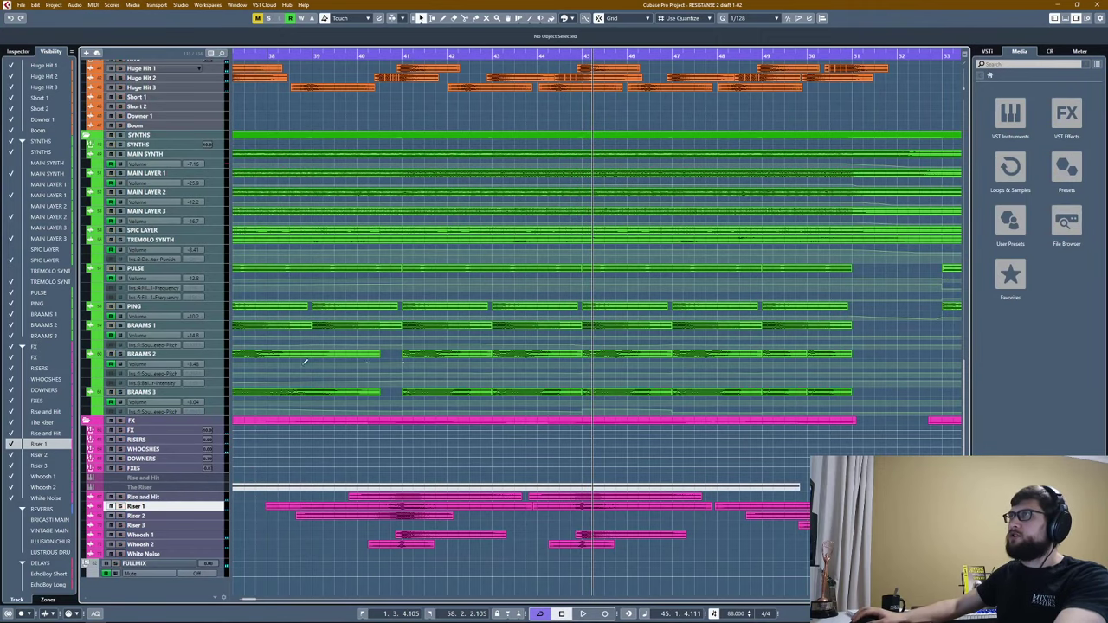
Solo only the FX folder and play it from bar 39, muting the Rise and Hit audio track during playback.
ctrl+scroll(375, 500, down, 2)
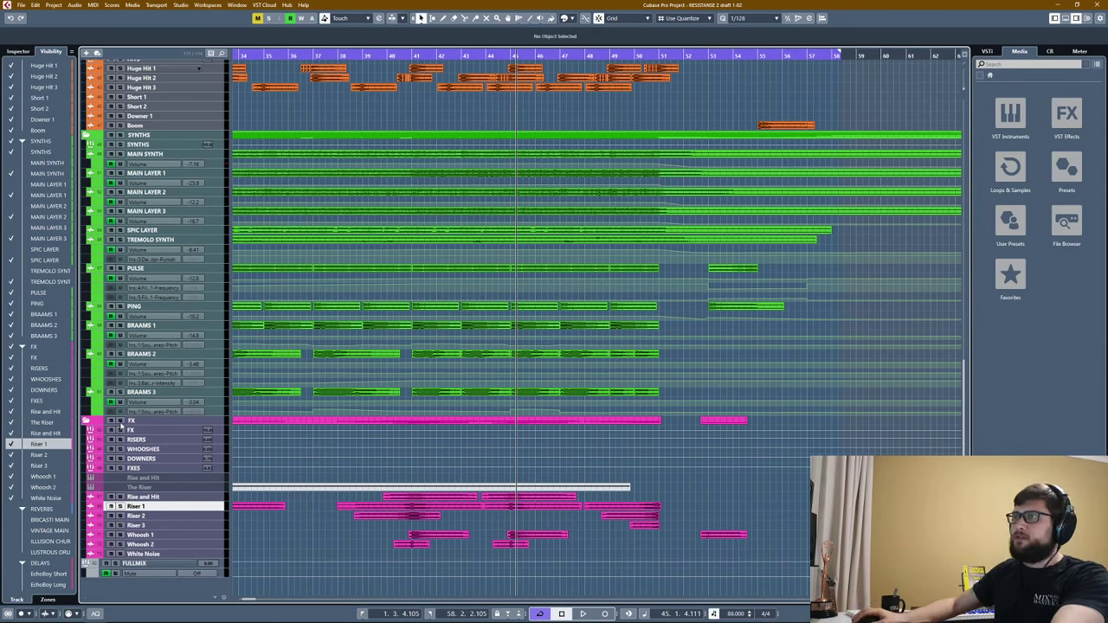
click(111, 135)
click(383, 55)
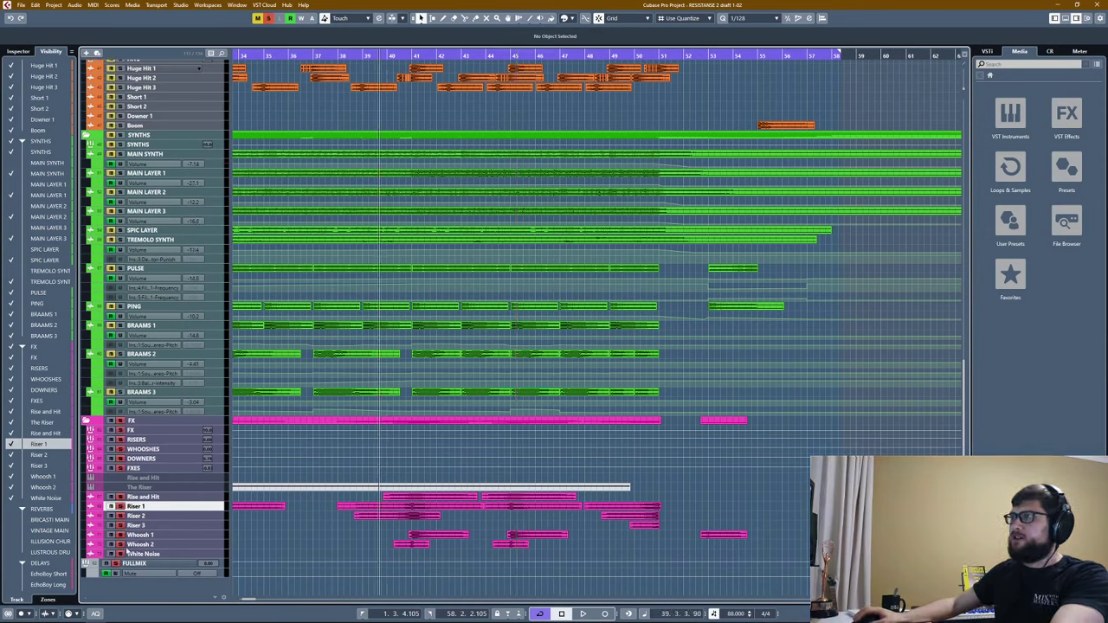
key(space)
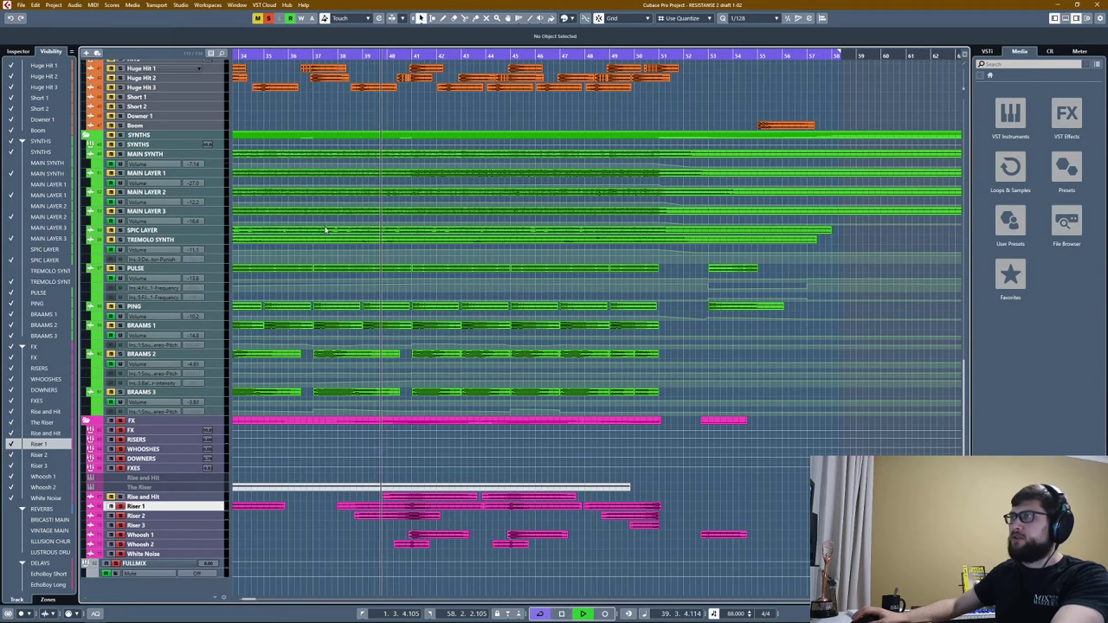
key(h)
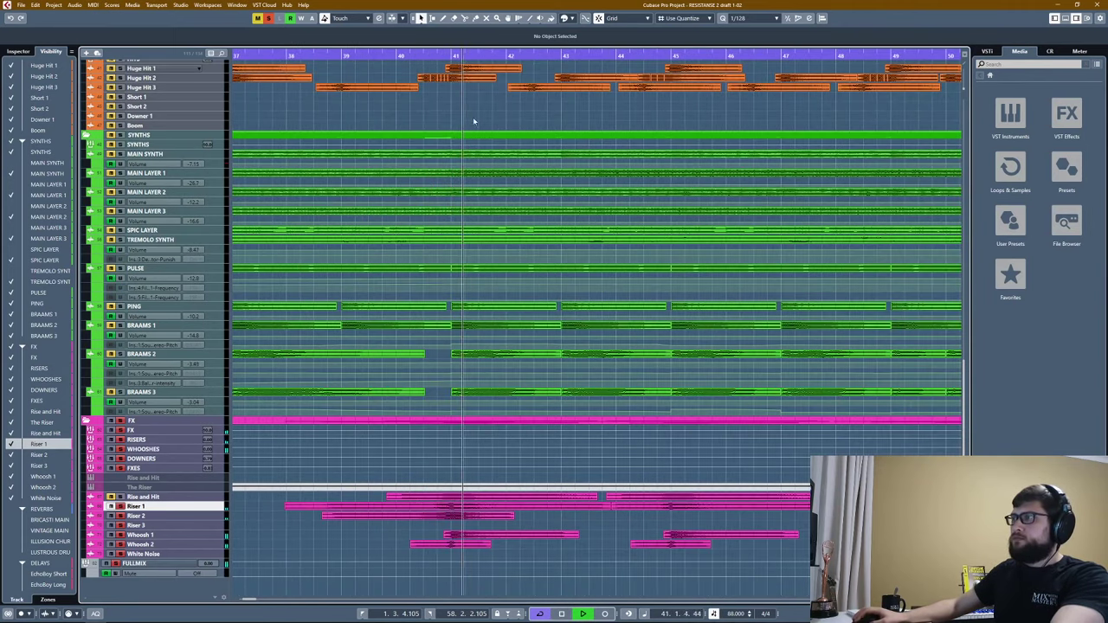
key(space)
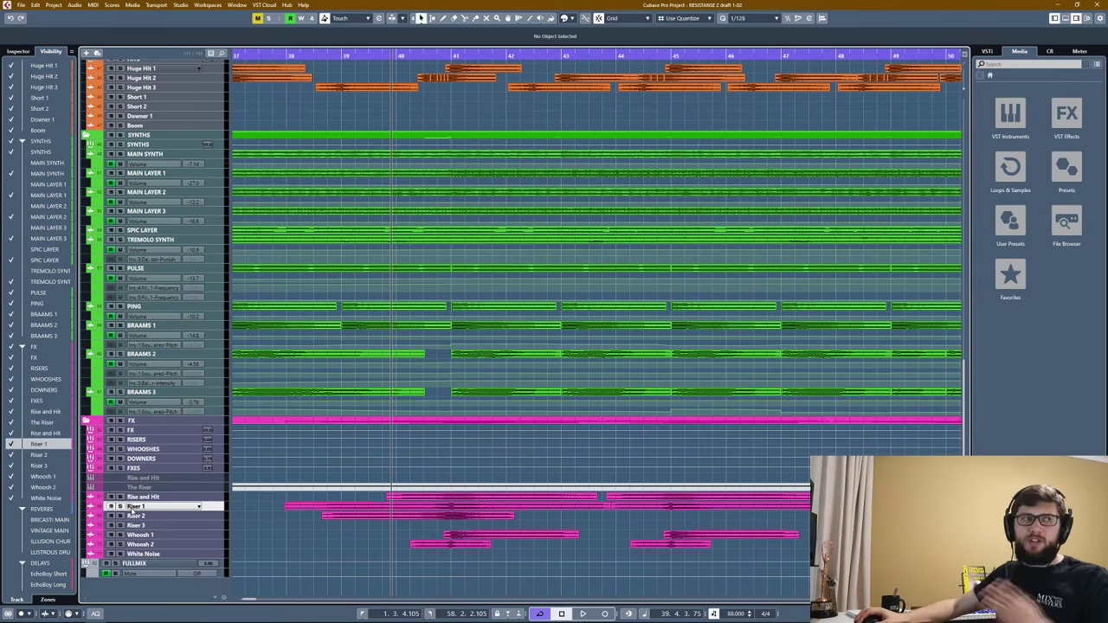
Solo and enlarge the Rise and Hit audio track, and listen to its swell into bar 41.
click(139, 496)
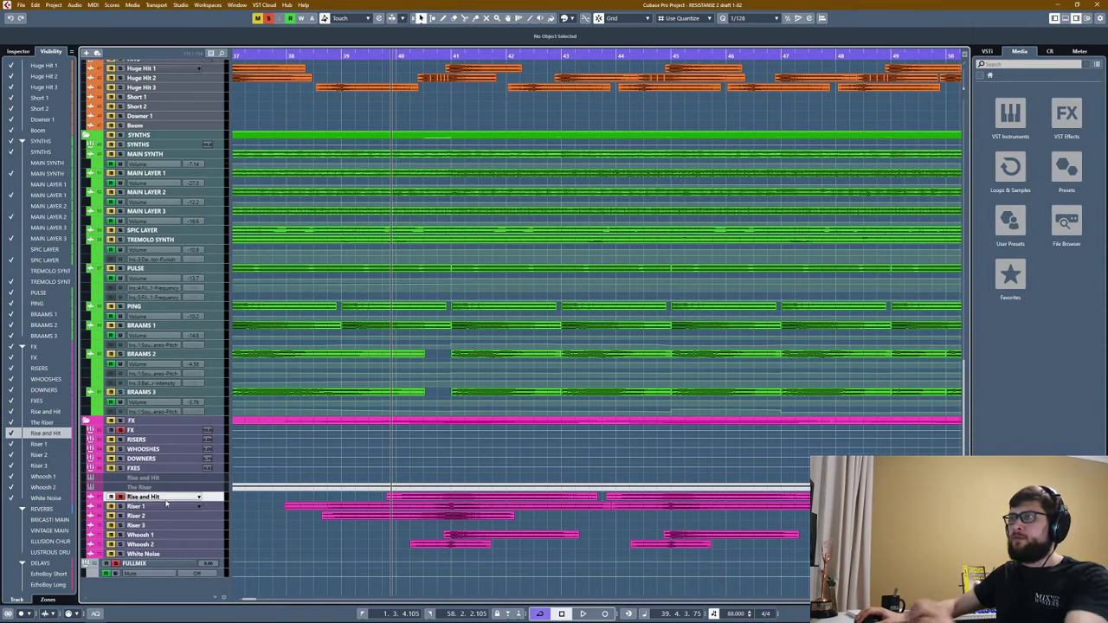
key(alt+s)
scroll(462, 512, down, 3)
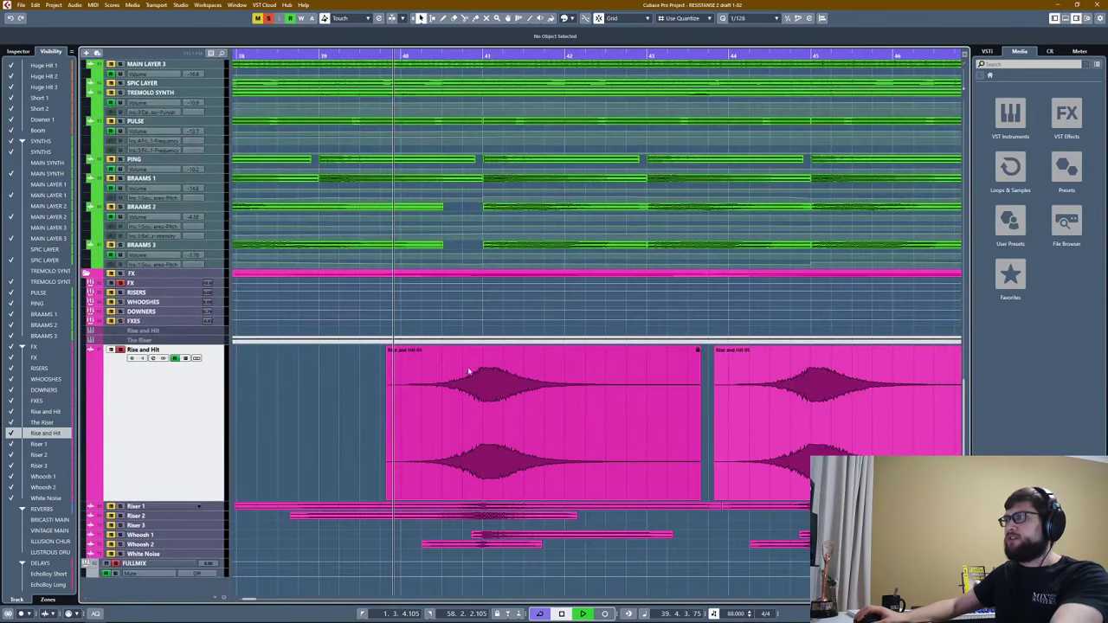
scroll(468, 375, up, 2)
key(space)
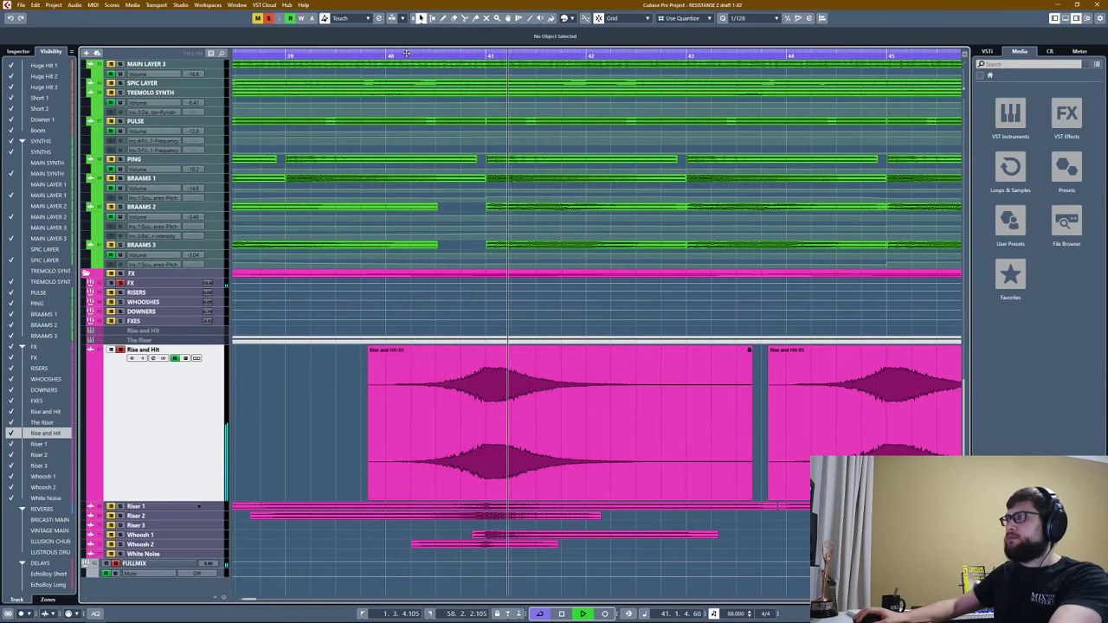
key(space)
click(269, 19)
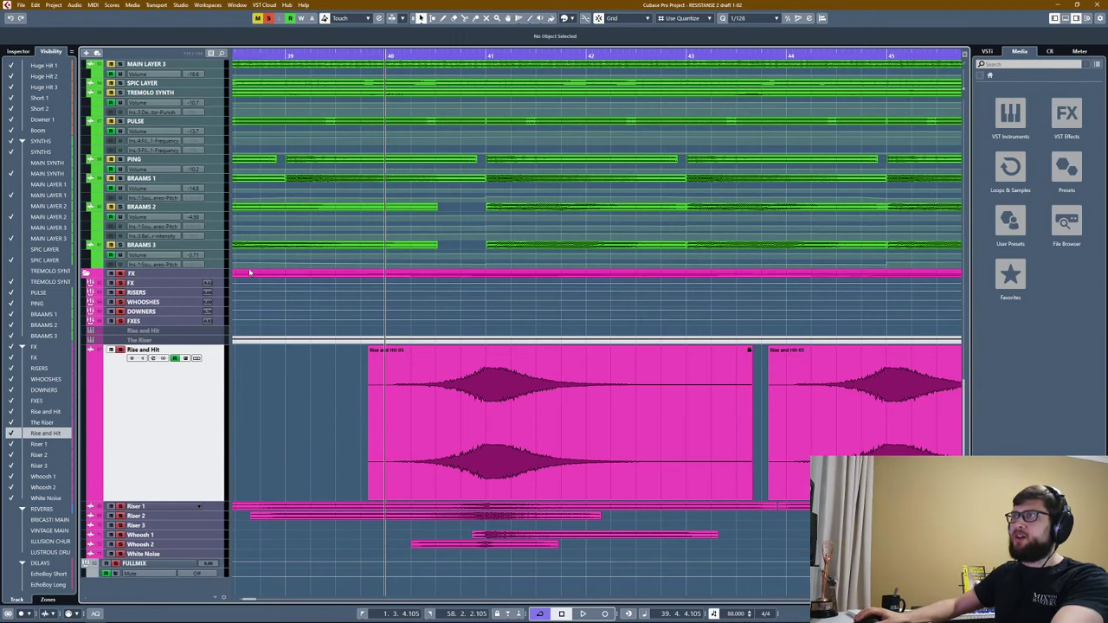
Audition the Rise and Hit effect in context from just before bar 40 with the synth and FX tracks soloed.
scroll(164, 238, up, 5)
scroll(450, 268, down, 5)
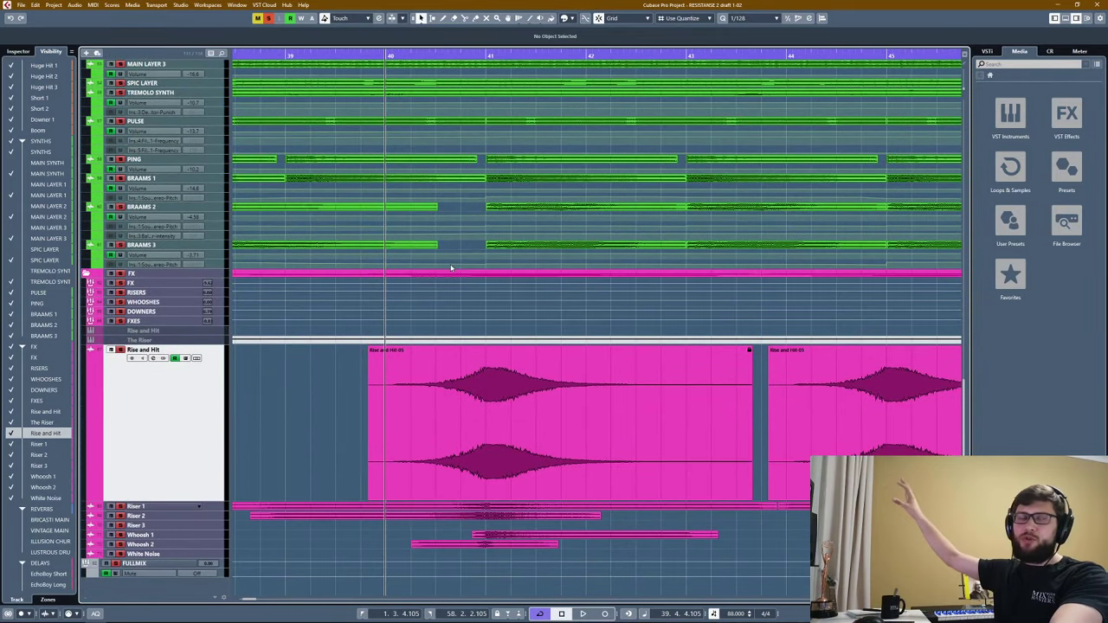
key(space)
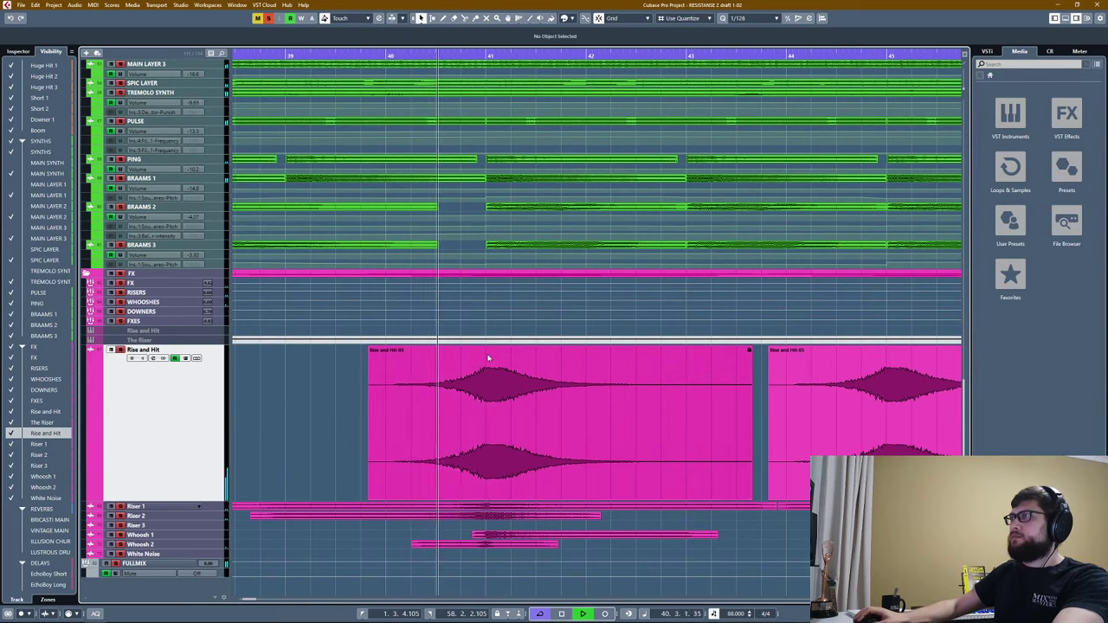
ctrl+scroll(487, 358, down, 3)
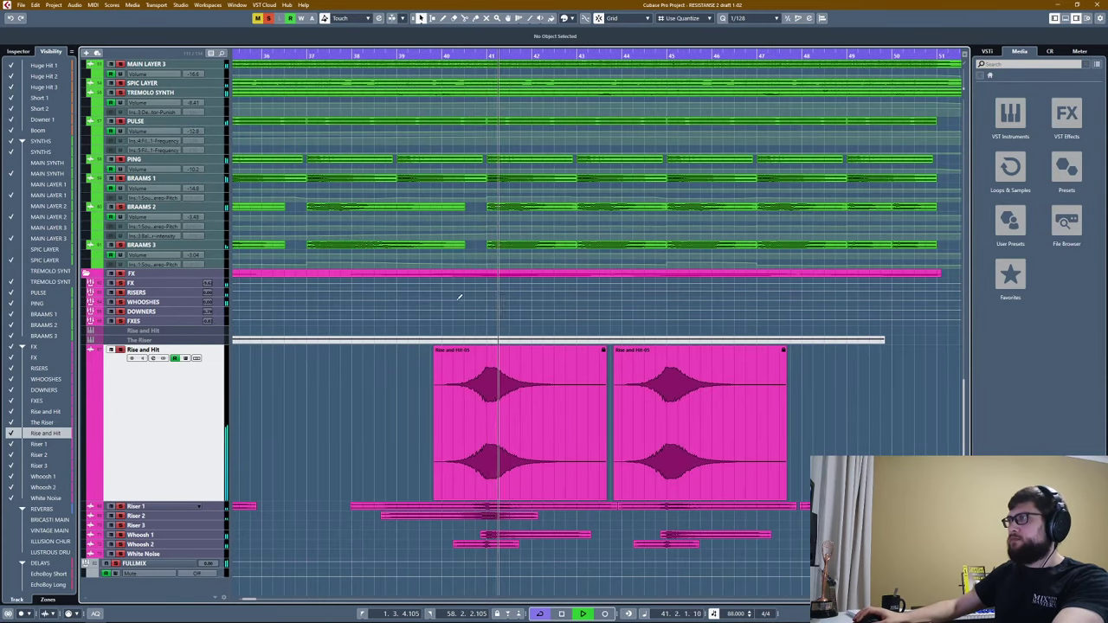
key(space)
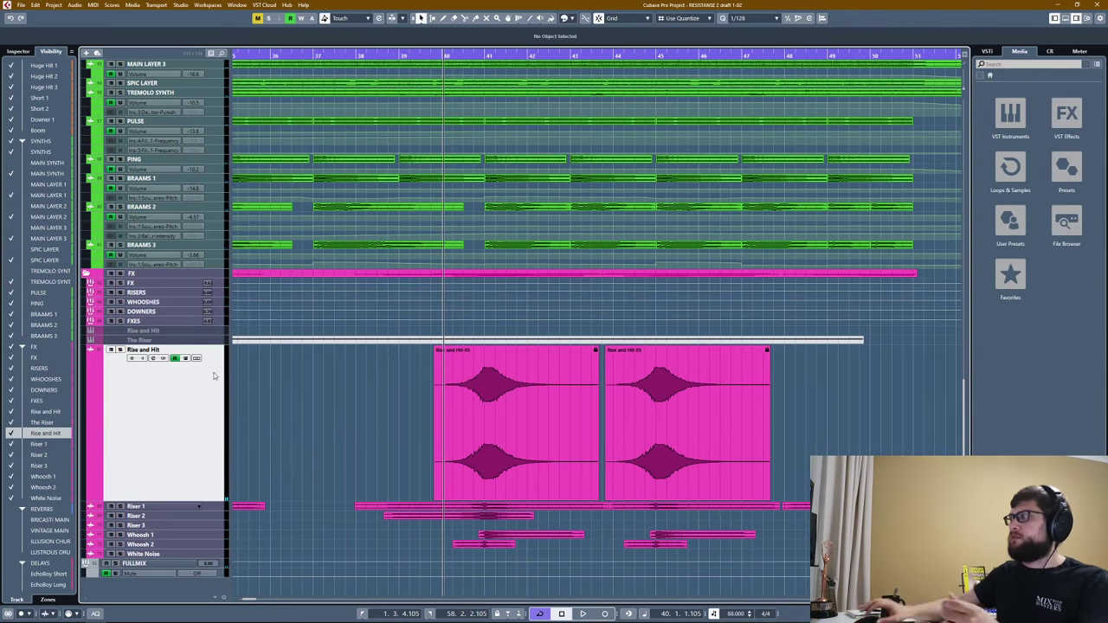
Examine the whole arrangement from the strings down to the FX tracks, and check the track visibility list for the effect folders.
scroll(407, 384, right, 2)
scroll(407, 385, down, 4)
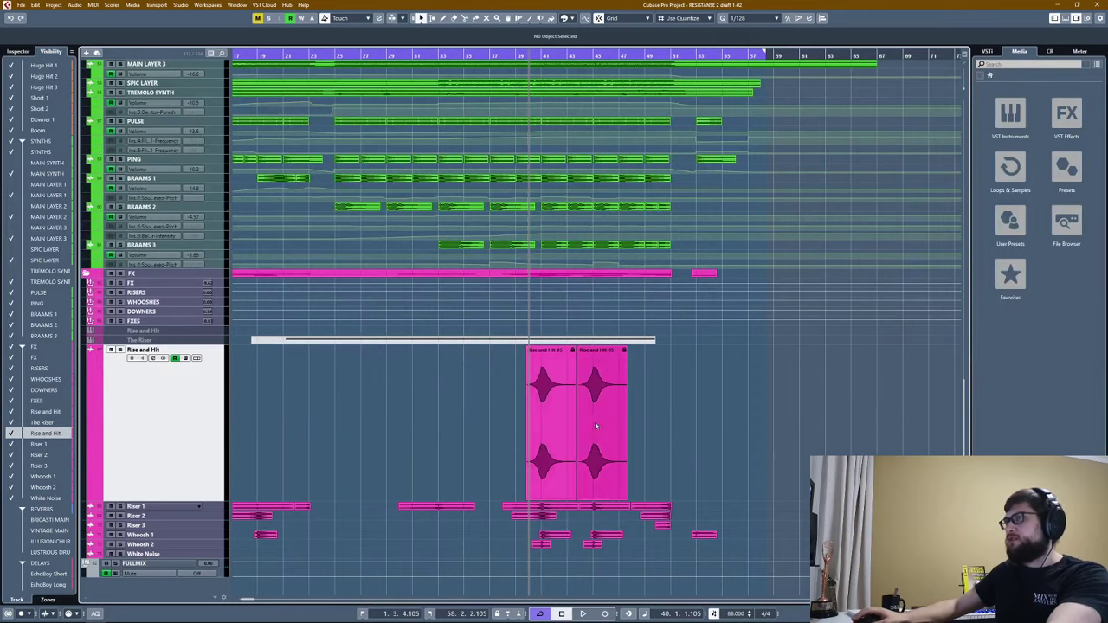
scroll(595, 425, up, 3)
scroll(570, 453, down, 3)
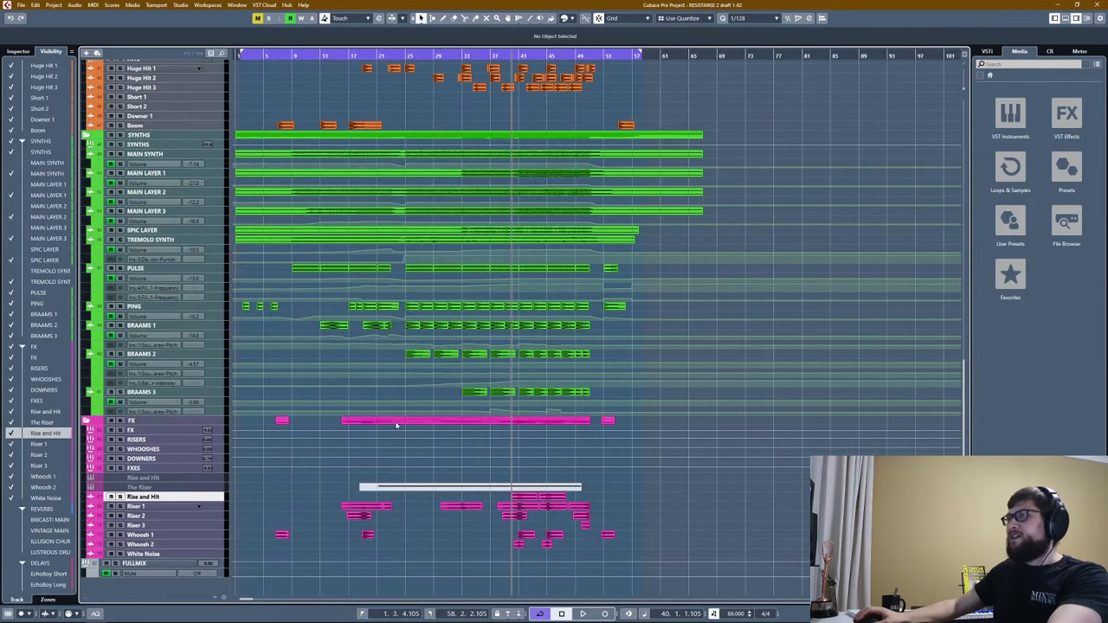
scroll(396, 425, up, 15)
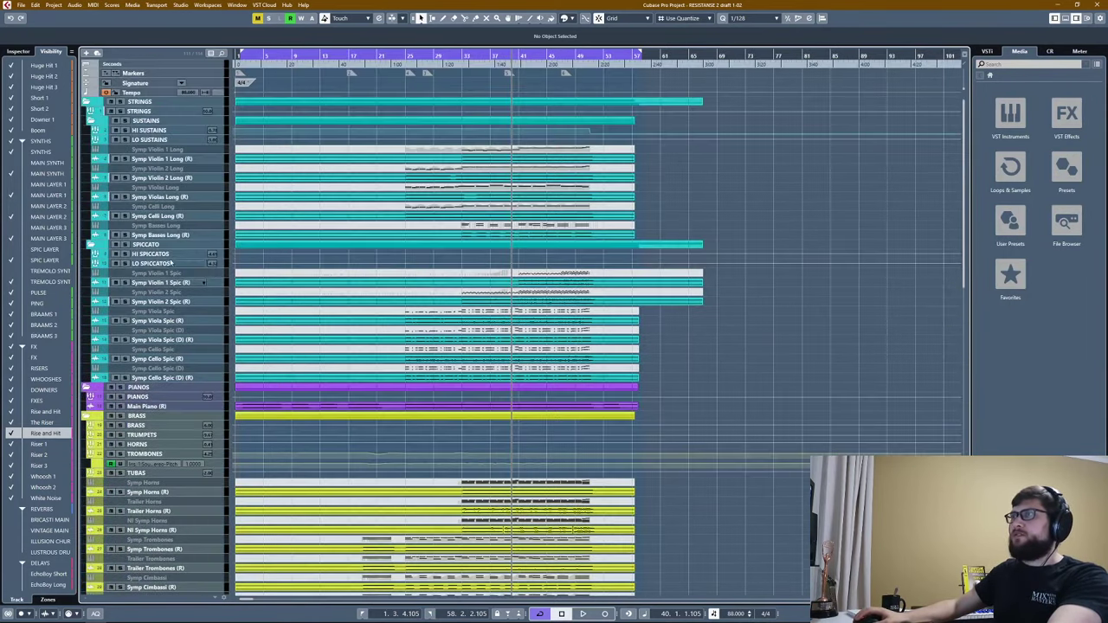
scroll(33, 359, up, 10)
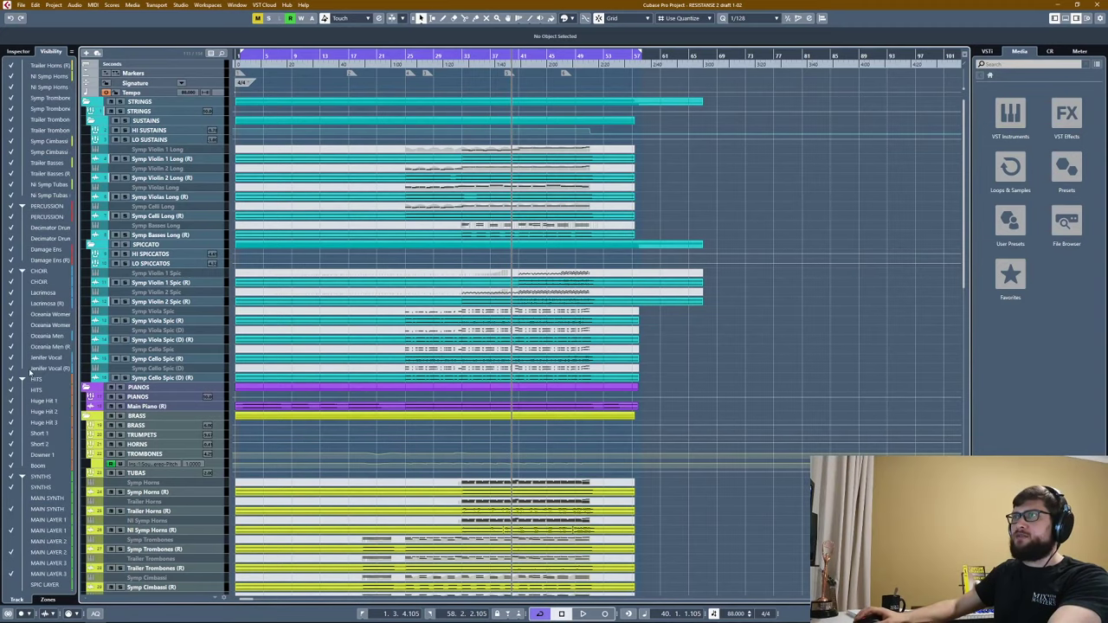
scroll(30, 368, down, 10)
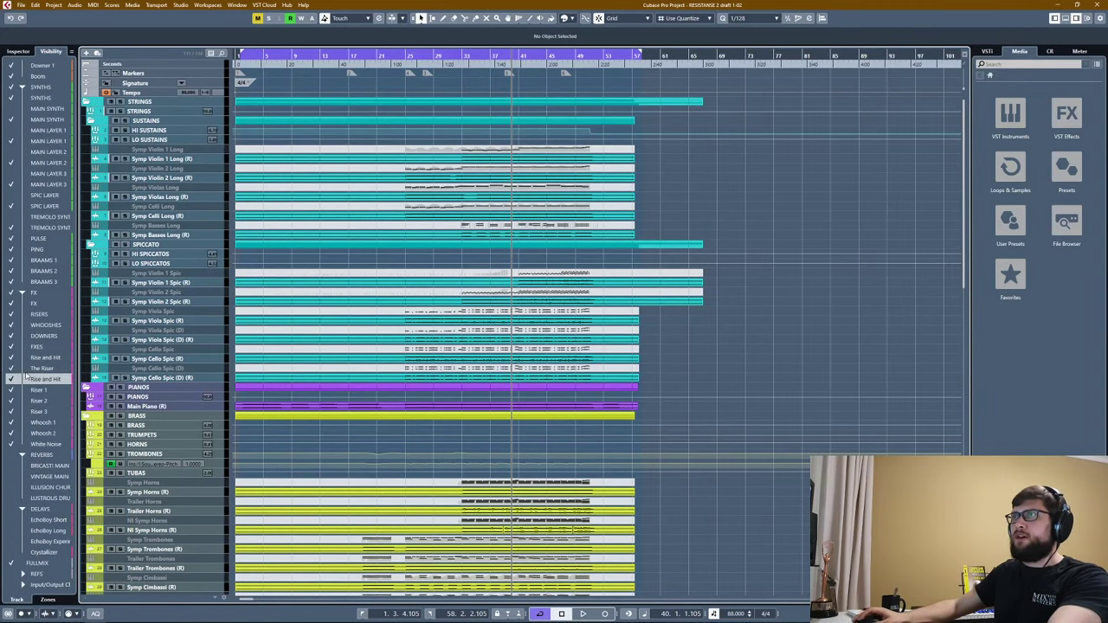
scroll(332, 111, down, 2)
key(g)
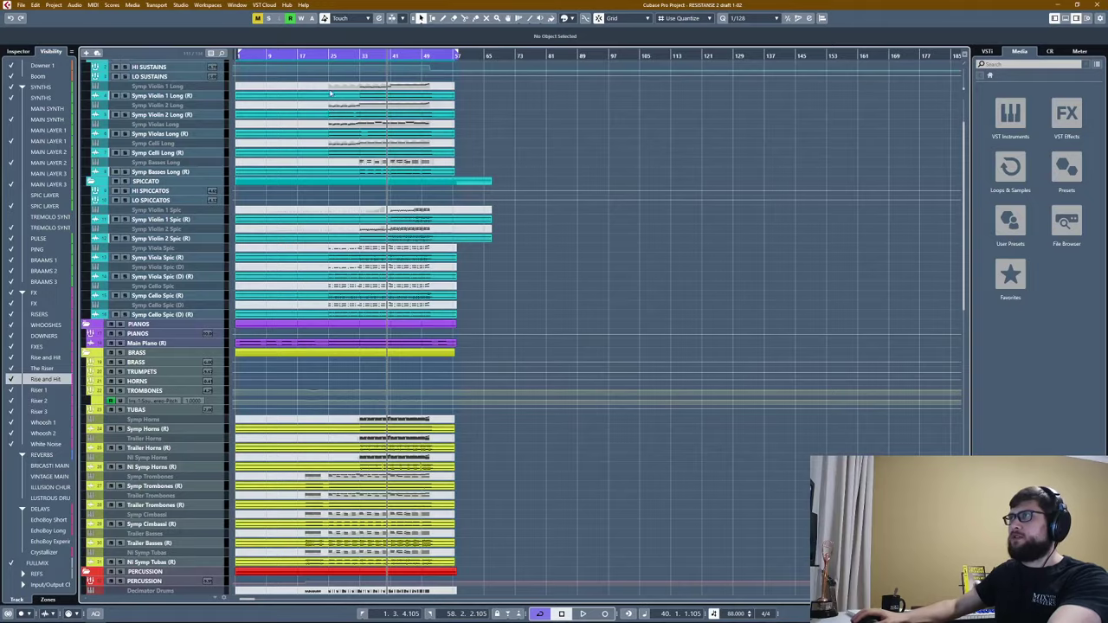
scroll(332, 139, down, 12)
scroll(247, 283, down, 7)
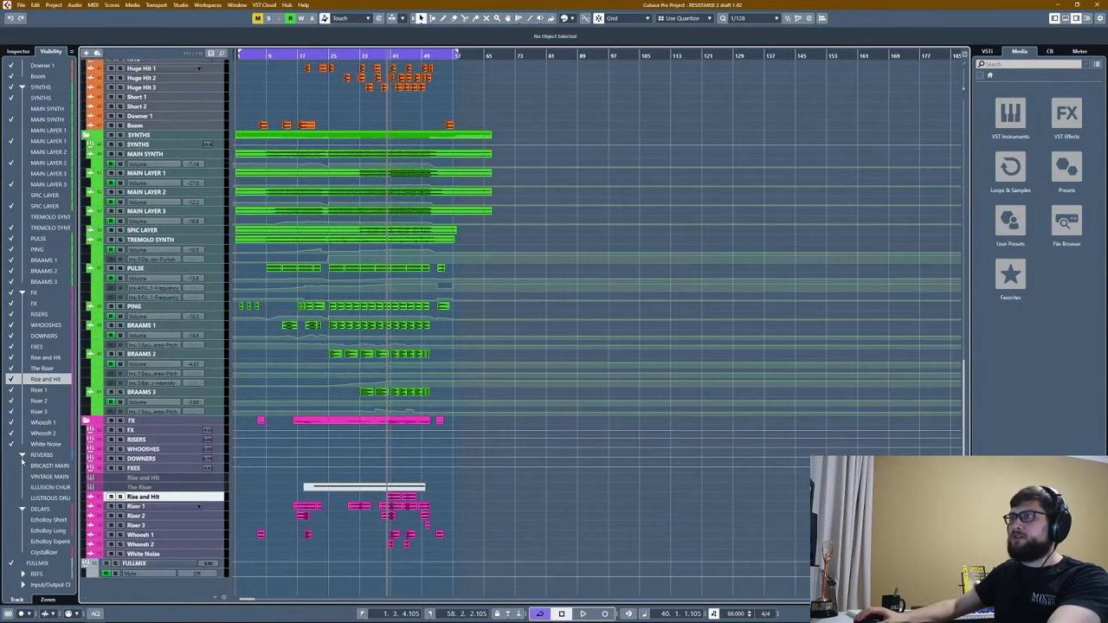
Reveal the hidden REVERBS and DELAYS folders, mute the REVERBS folder, and hide both folders again.
click(11, 455)
scroll(179, 496, down, 3)
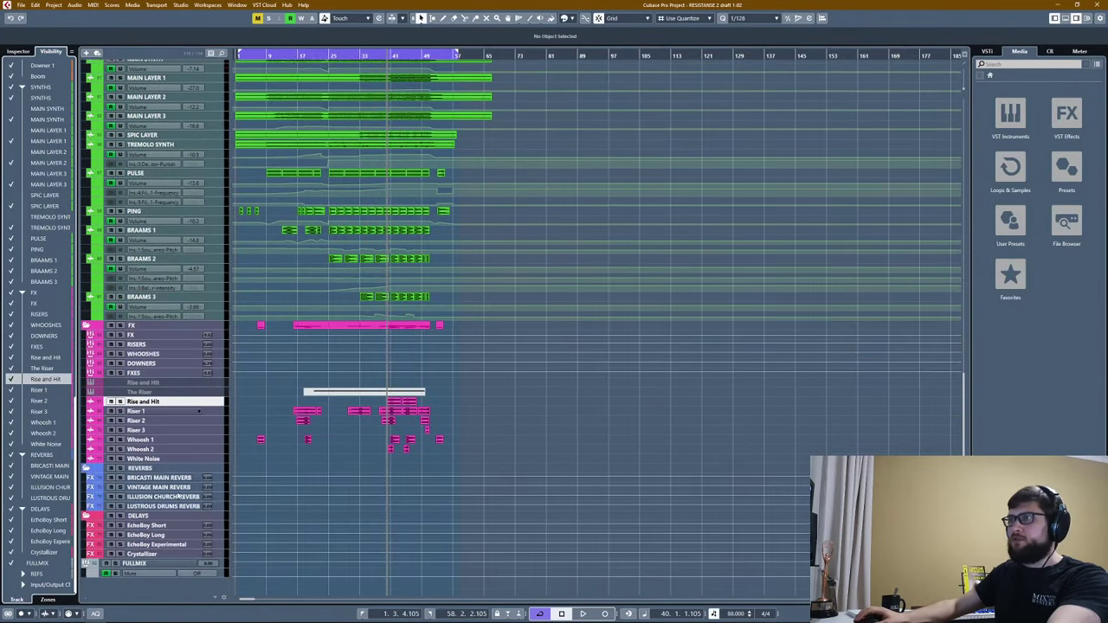
click(110, 468)
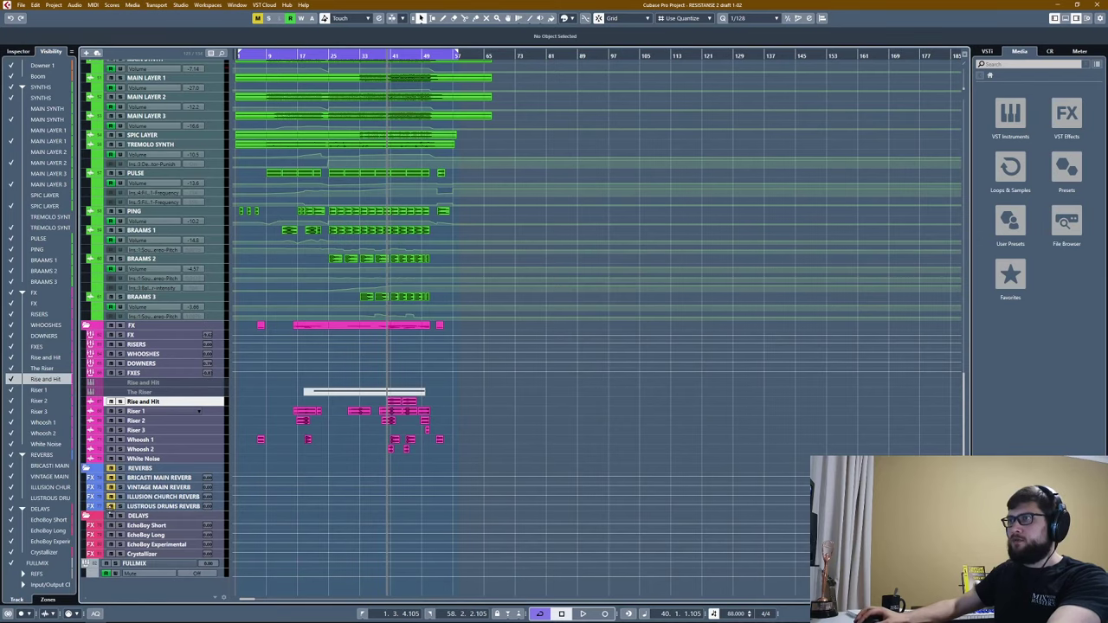
click(12, 455)
Play the arrangement from its beginning.
scroll(316, 177, up, 2)
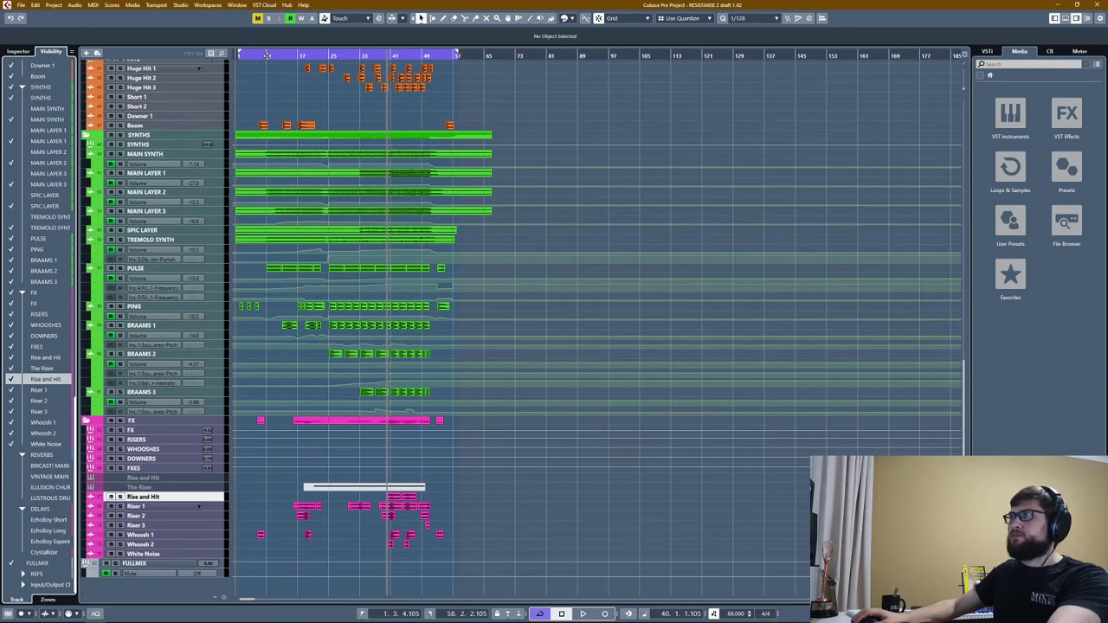
click(239, 55)
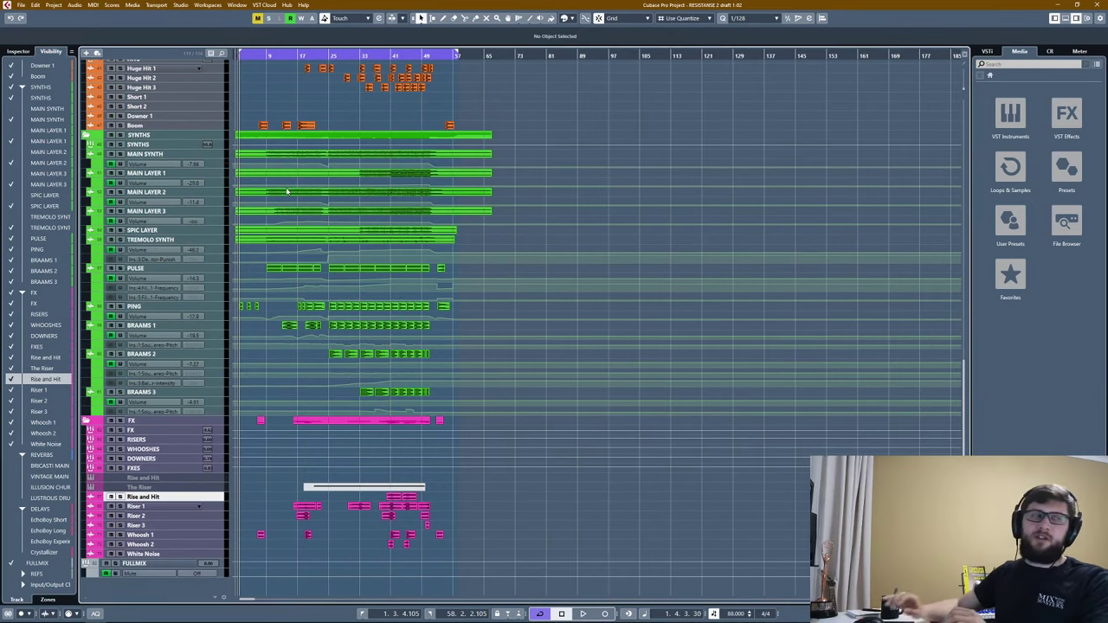
key(space)
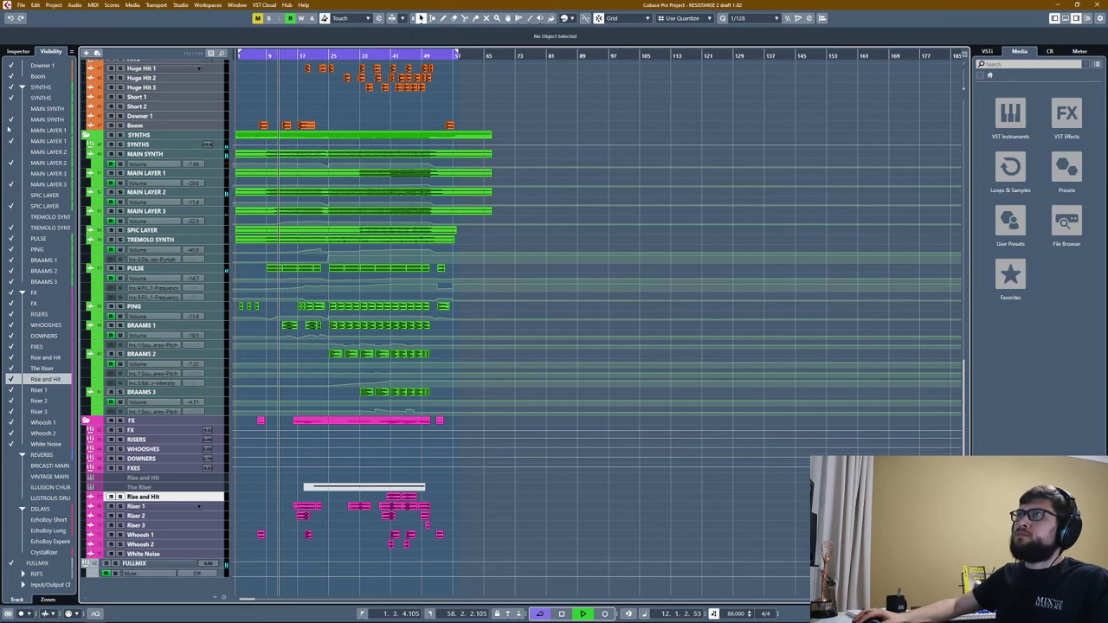
Unhide the TREMOLO SYNTH instrument track and mute it, keeping the SPIC LAYER instrument track hidden.
click(12, 216)
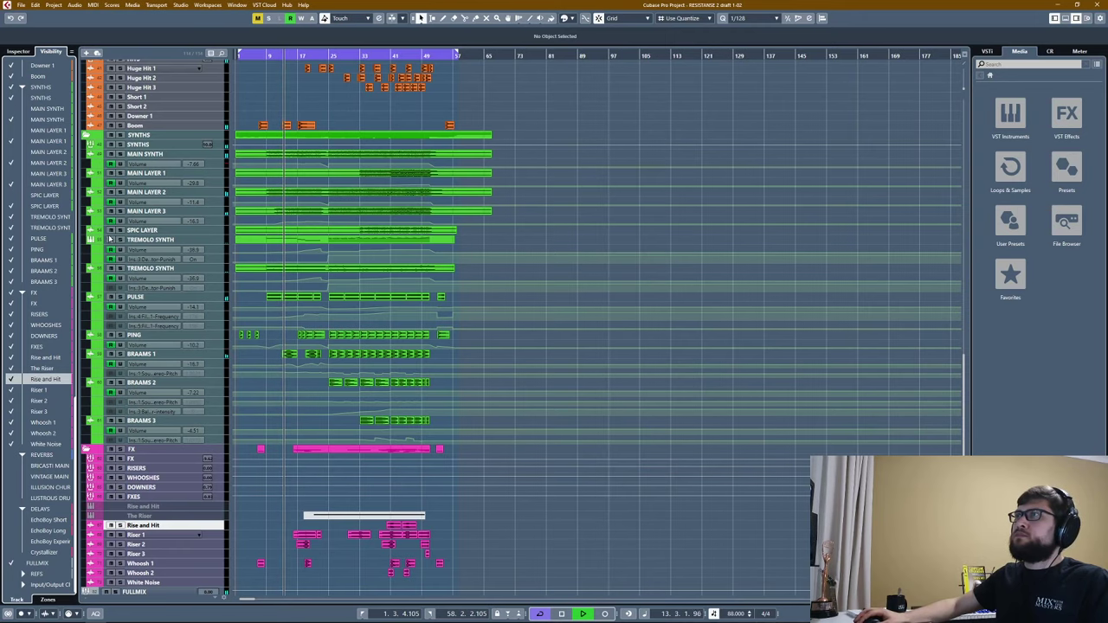
click(110, 240)
click(13, 198)
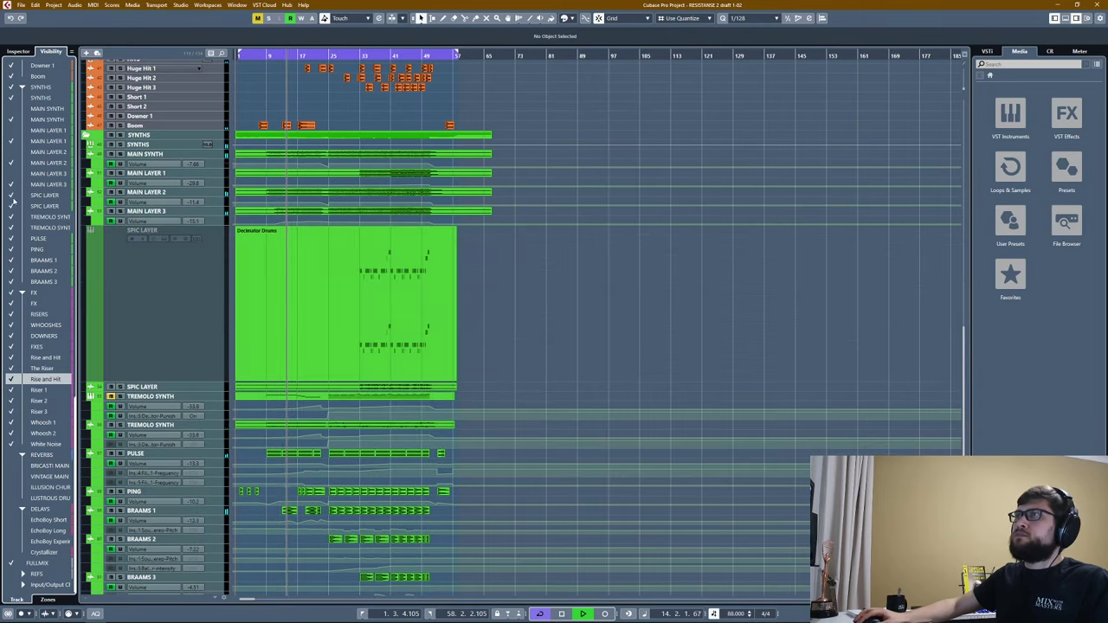
click(15, 197)
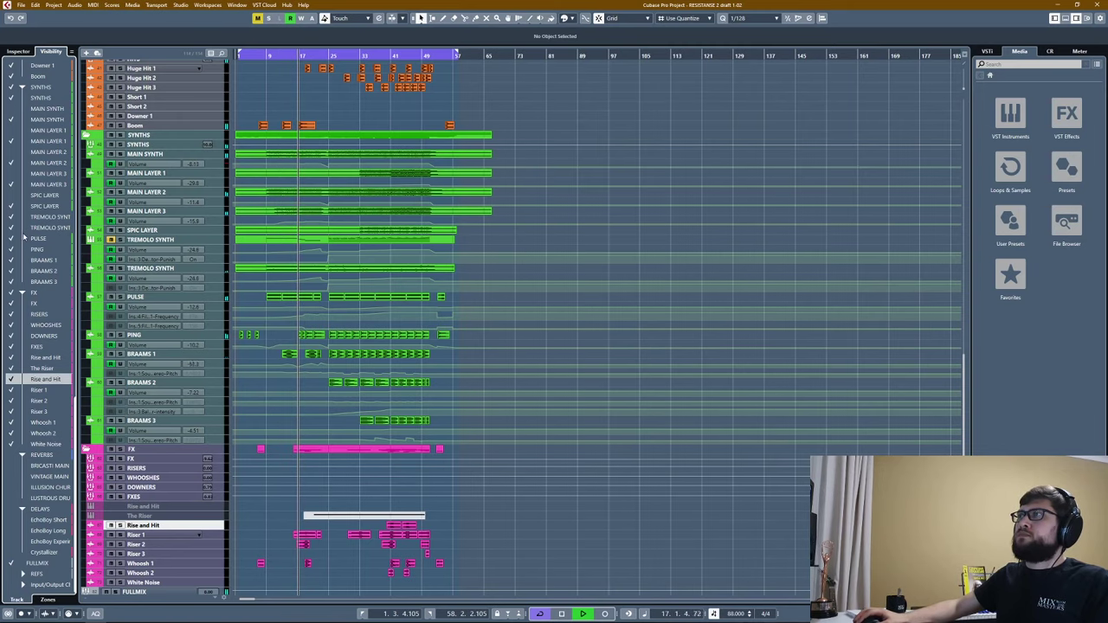
Briefly reveal the hidden synth instrument tracks one by one, from SPIC LAYER through MAIN LAYER 3, 2 and 1 to MAIN SYNTH, hiding each again.
click(10, 195)
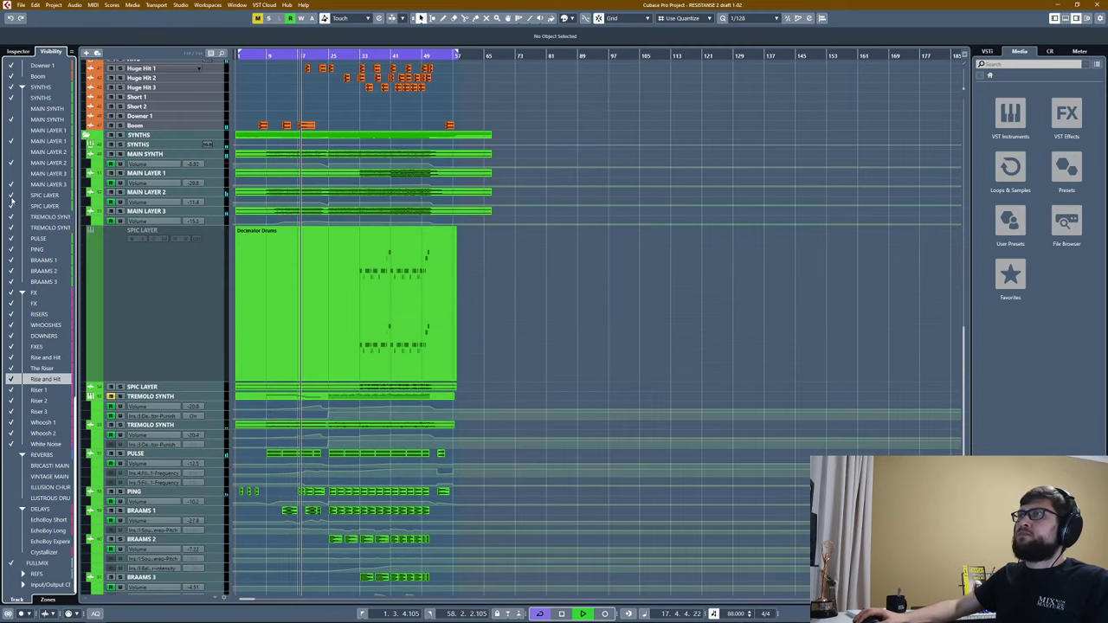
click(10, 196)
click(10, 175)
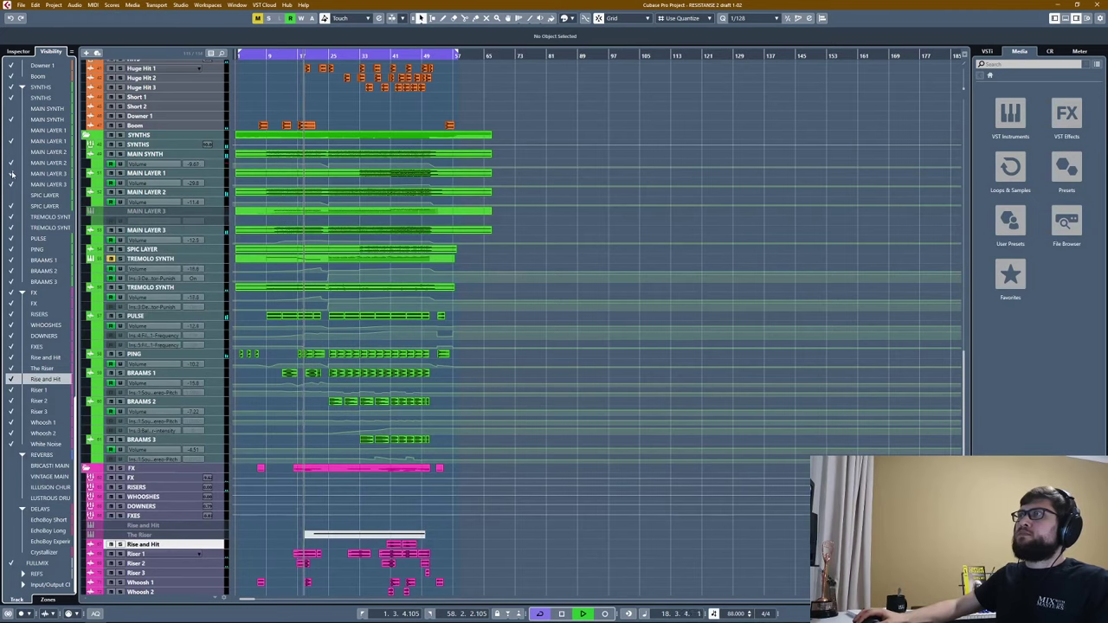
click(11, 175)
click(11, 153)
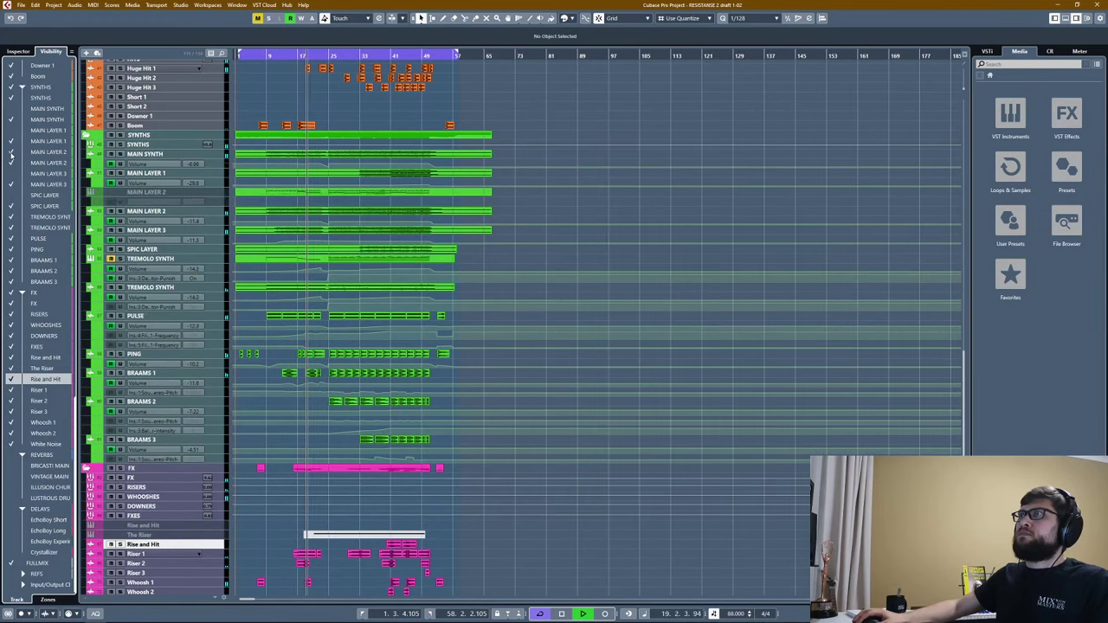
click(10, 153)
click(11, 130)
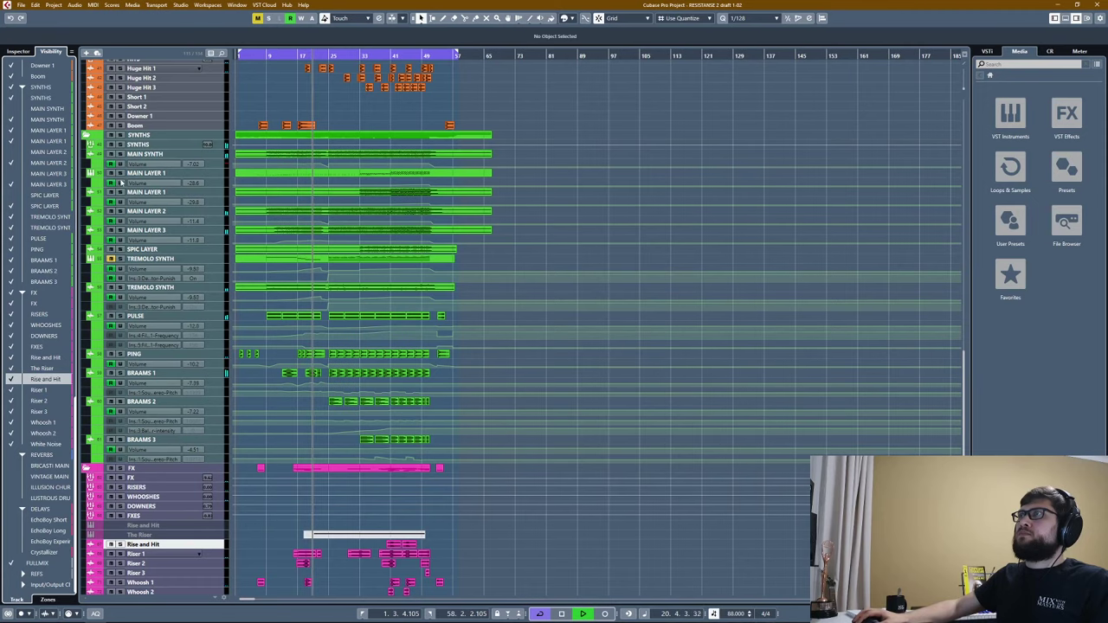
click(12, 110)
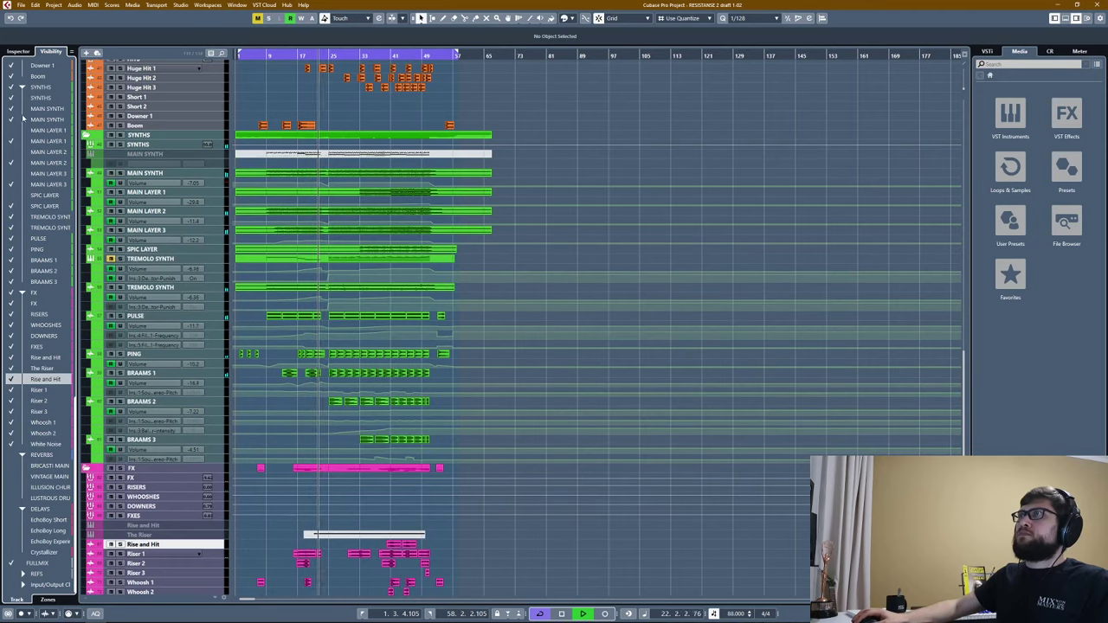
click(11, 110)
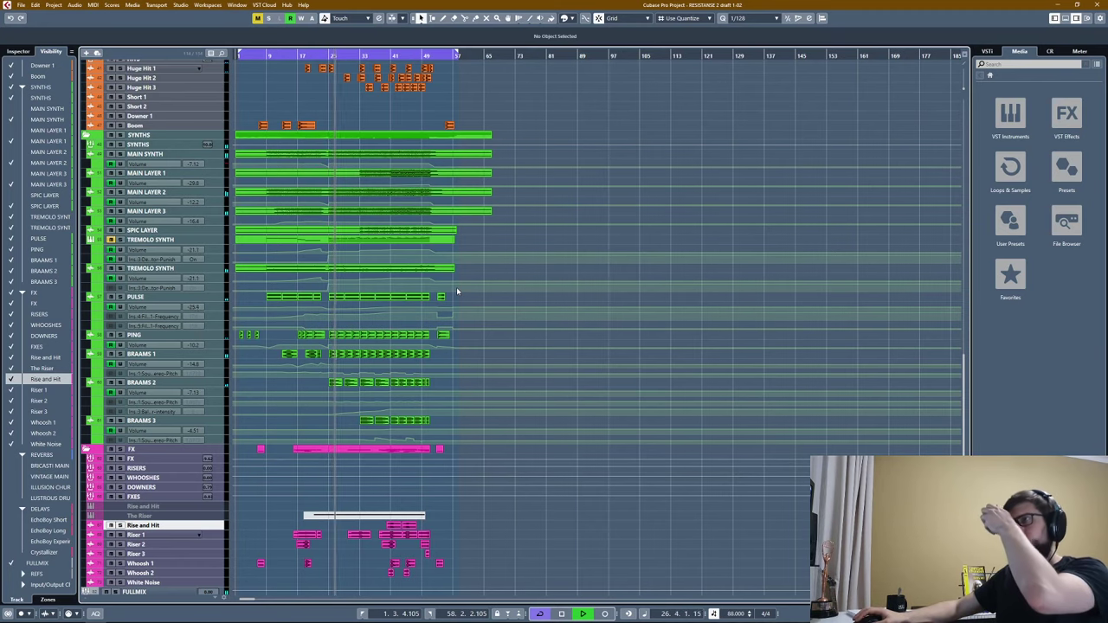
Stop playback, then disable the TREMOLO SYNTH instrument track and hide it from the track list.
scroll(33, 206, up, 3)
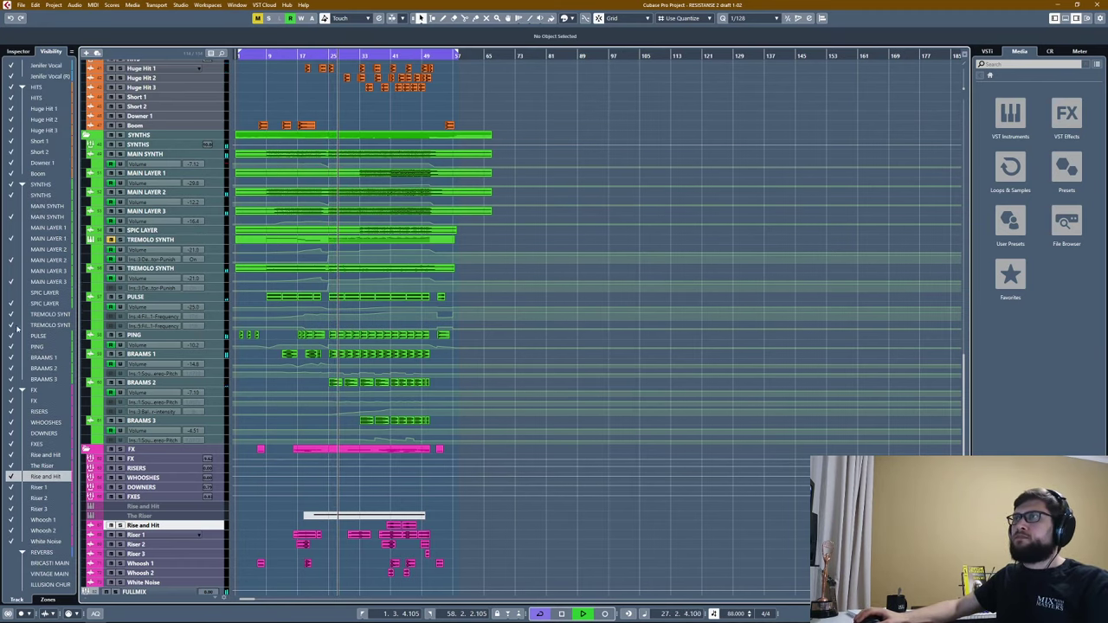
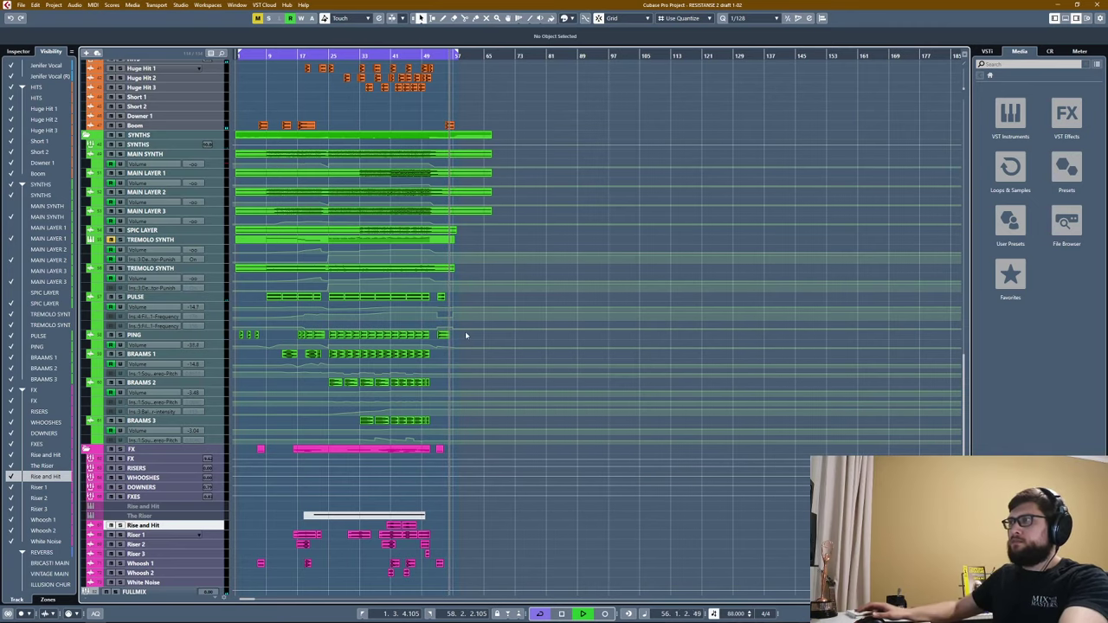
key(space)
scroll(374, 279, up, 3)
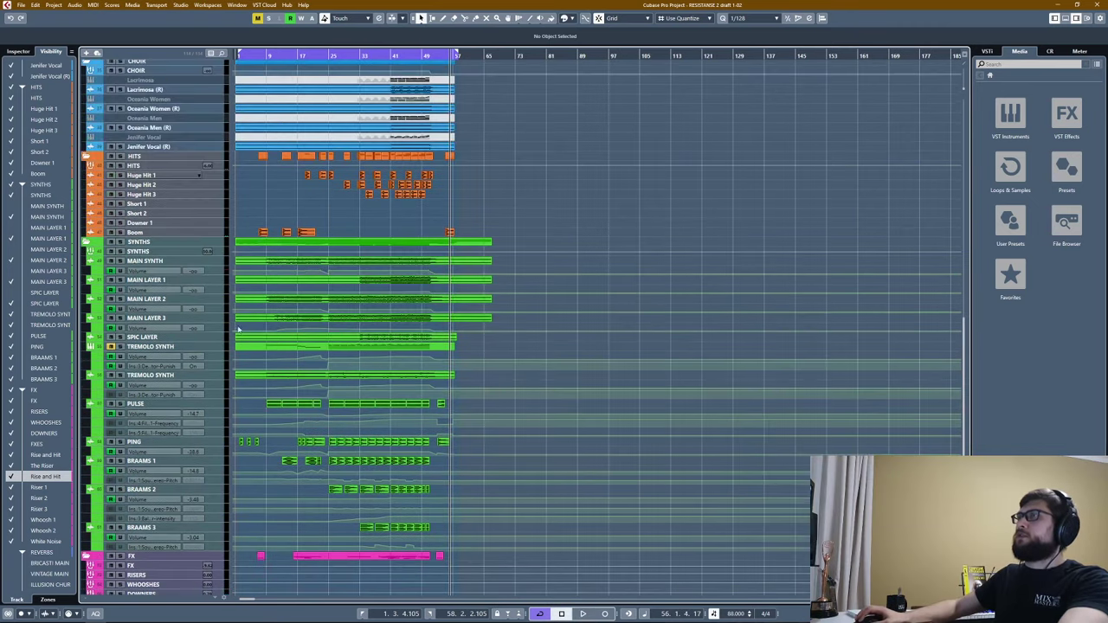
right_click(172, 347)
click(548, 285)
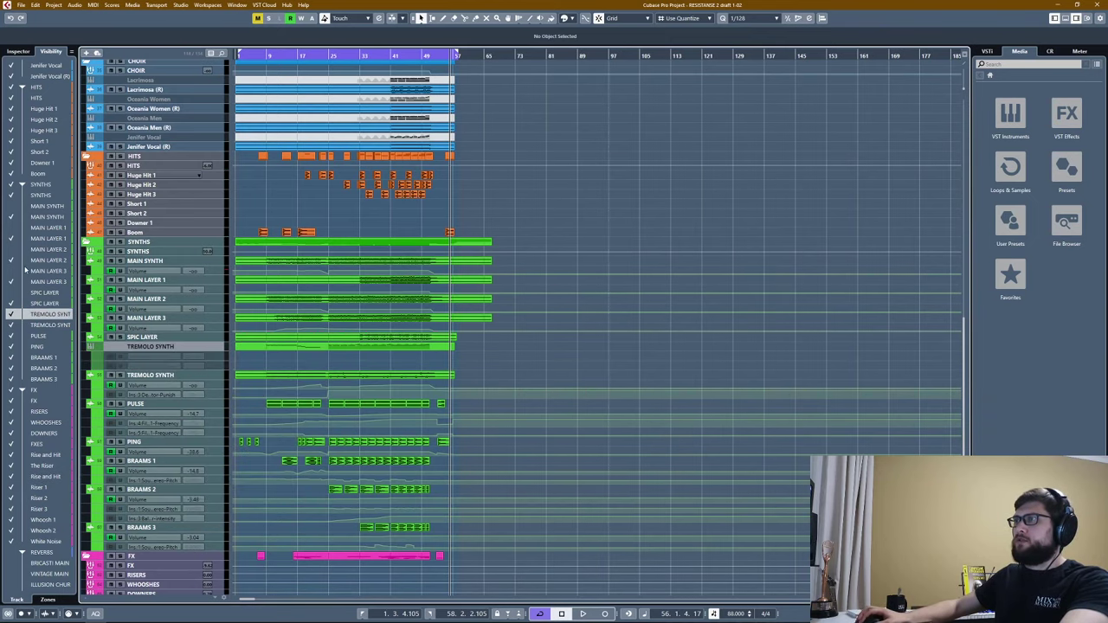
click(25, 312)
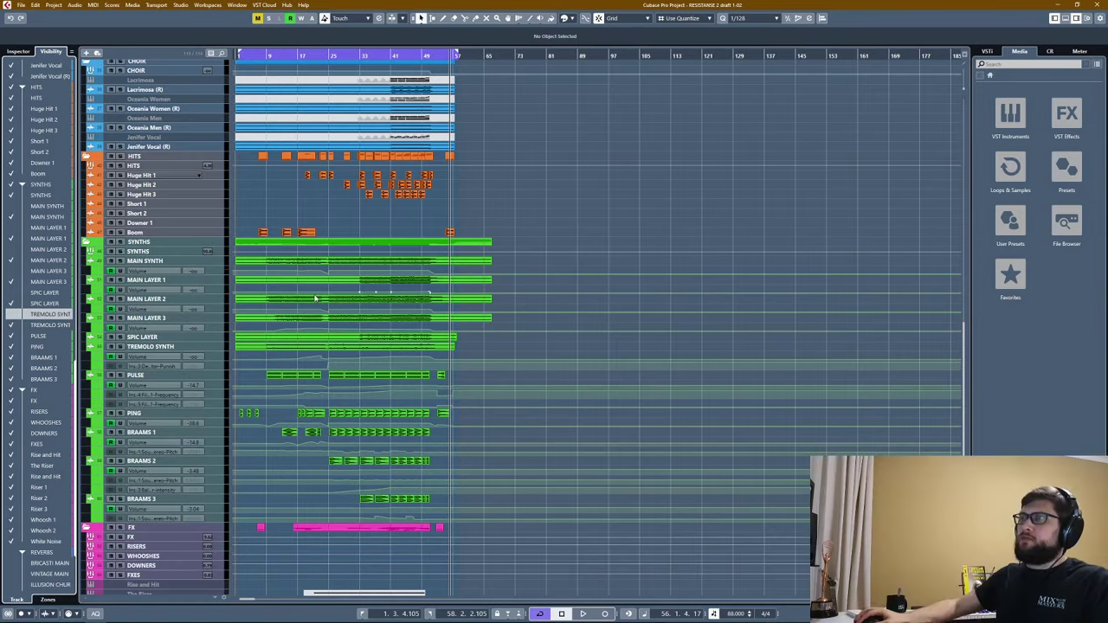
Show the REVERBS and DELAYS folders with their effect tracks in the arrangement.
scroll(315, 298, up, 10)
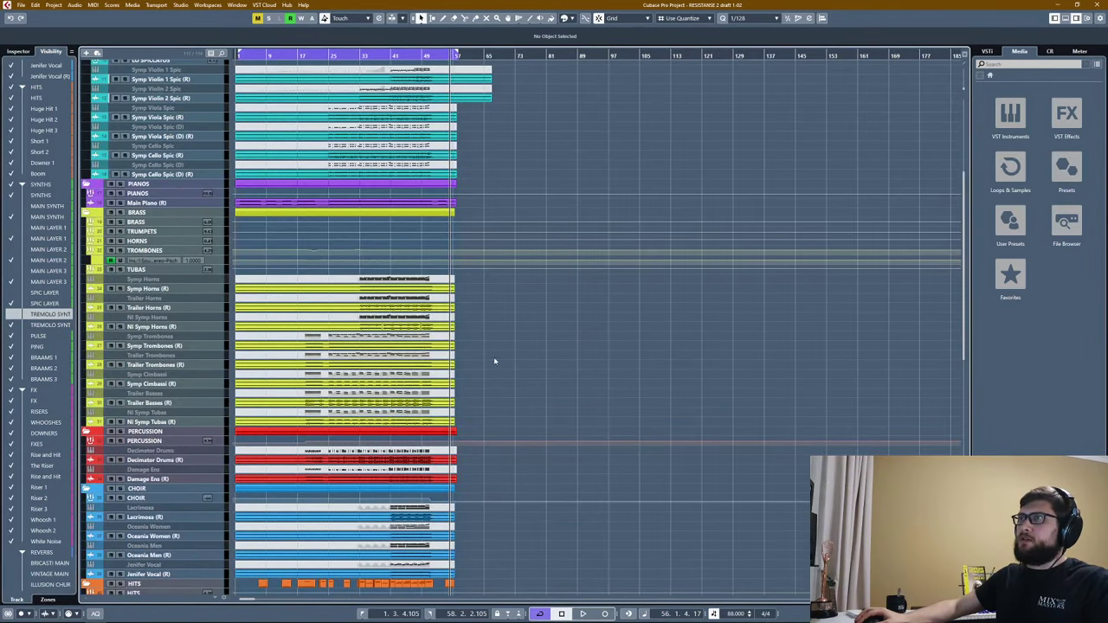
scroll(494, 360, up, 5)
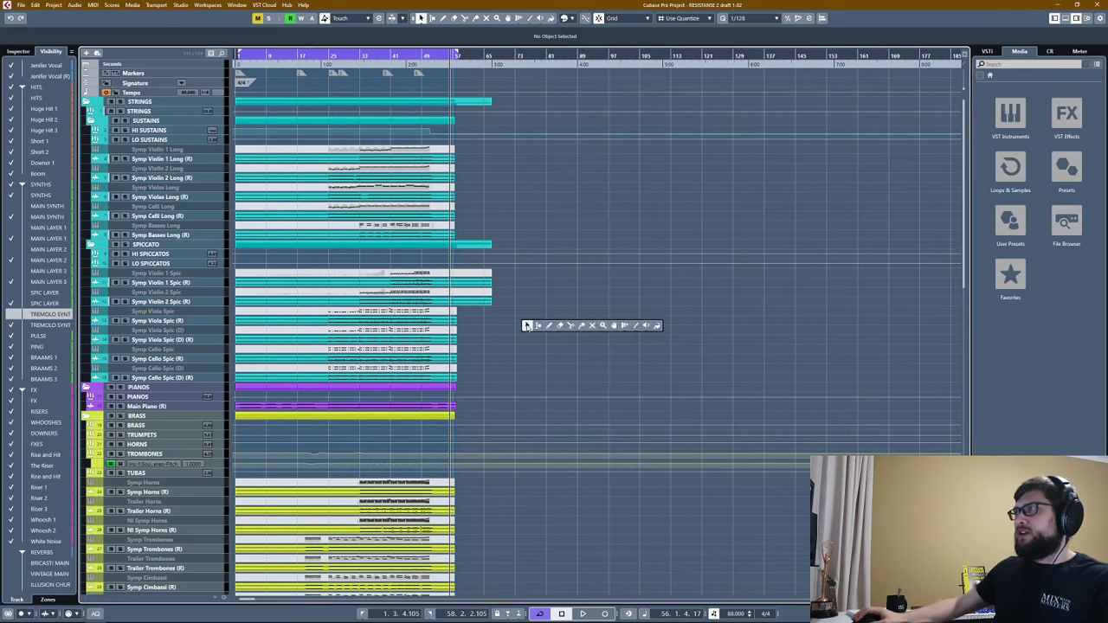
scroll(507, 318, down, 10)
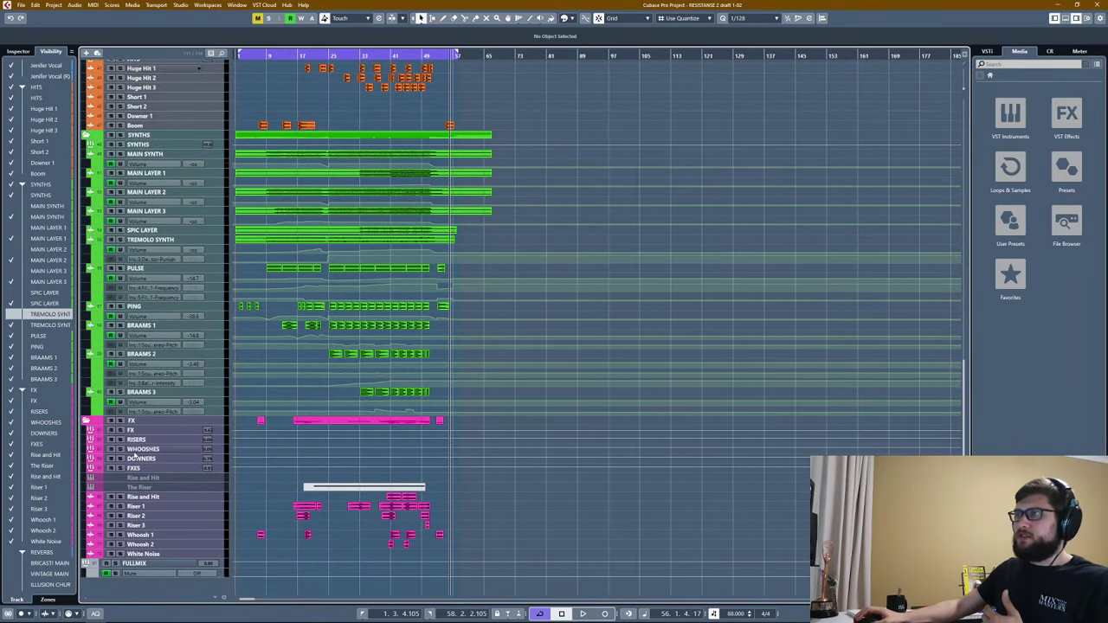
scroll(10, 483, down, 3)
click(10, 454)
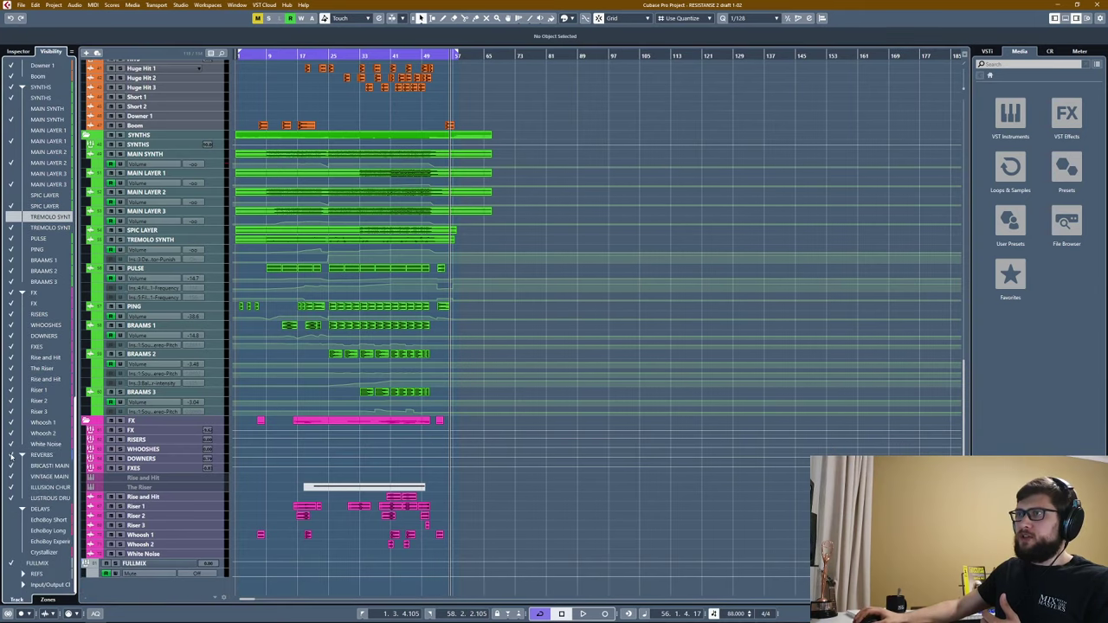
scroll(346, 439, down, 3)
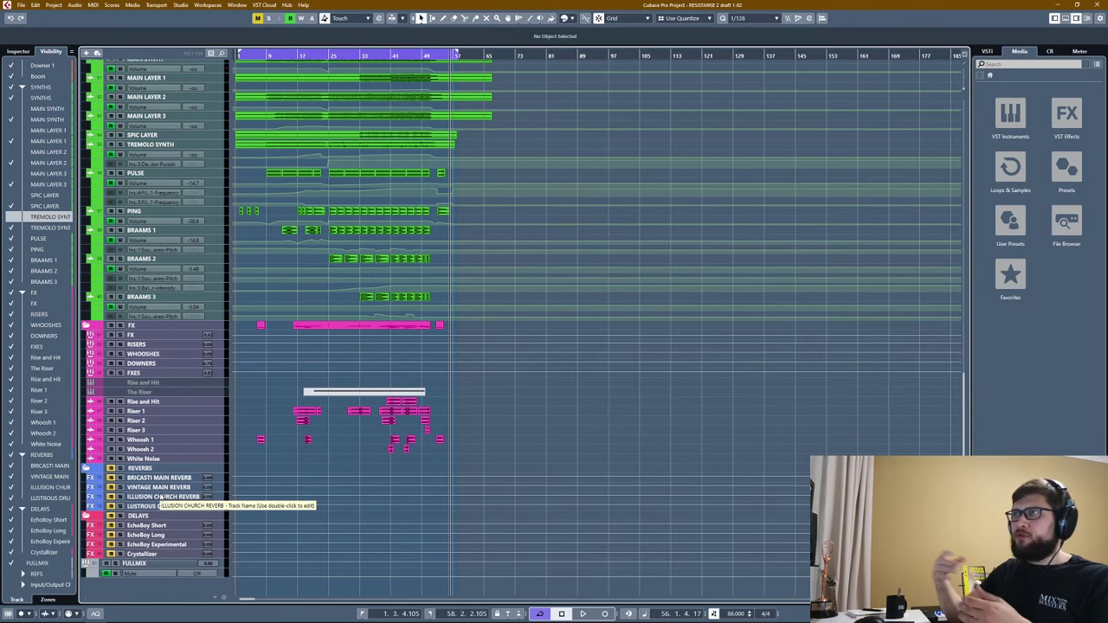
Unmute the BRICASTI MAIN REVERB track and open its Seventh Heaven Professional insert.
scroll(192, 313, up, 3)
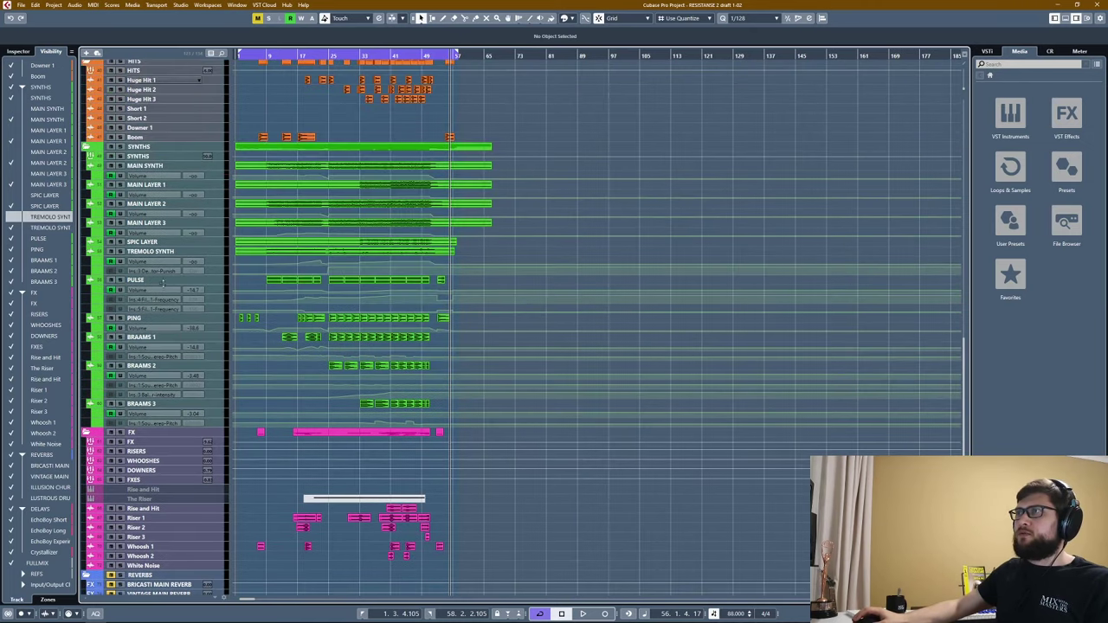
scroll(188, 421, down, 3)
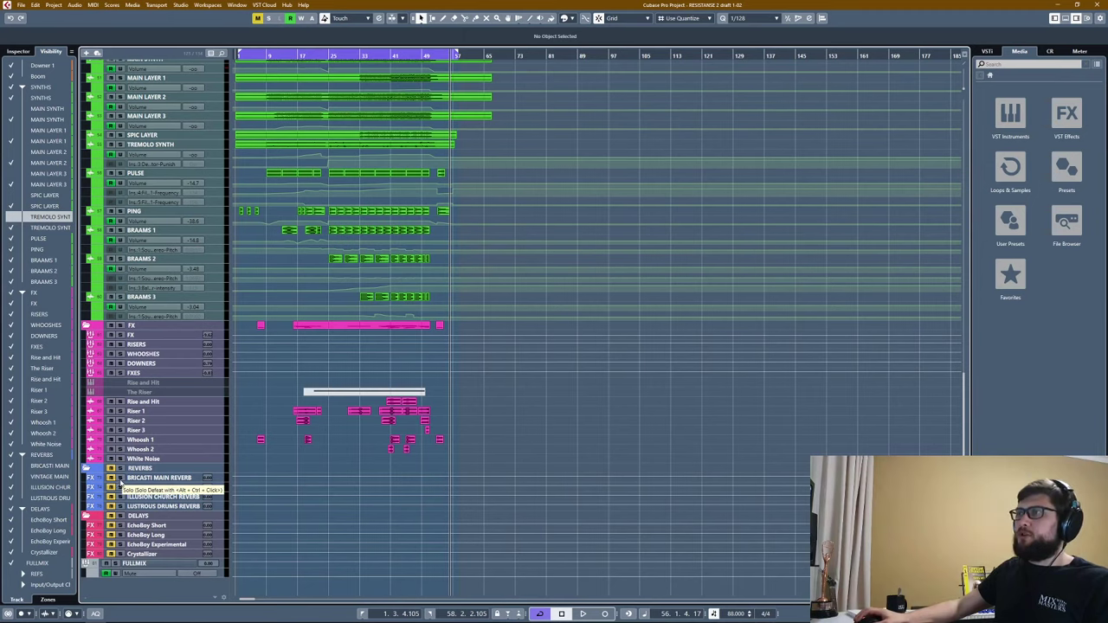
click(142, 482)
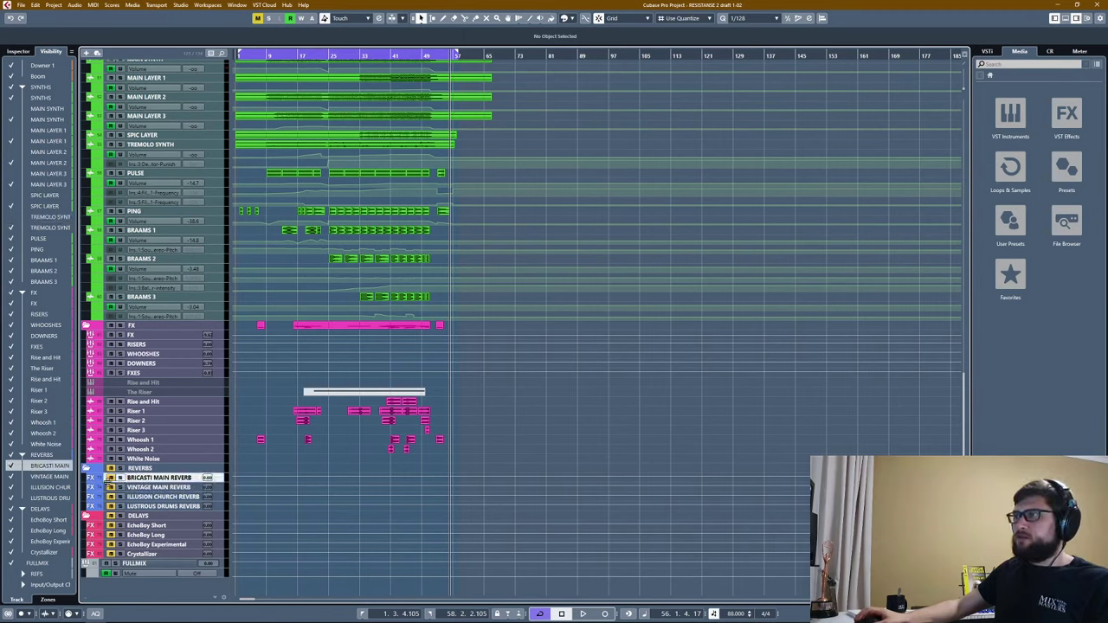
click(24, 52)
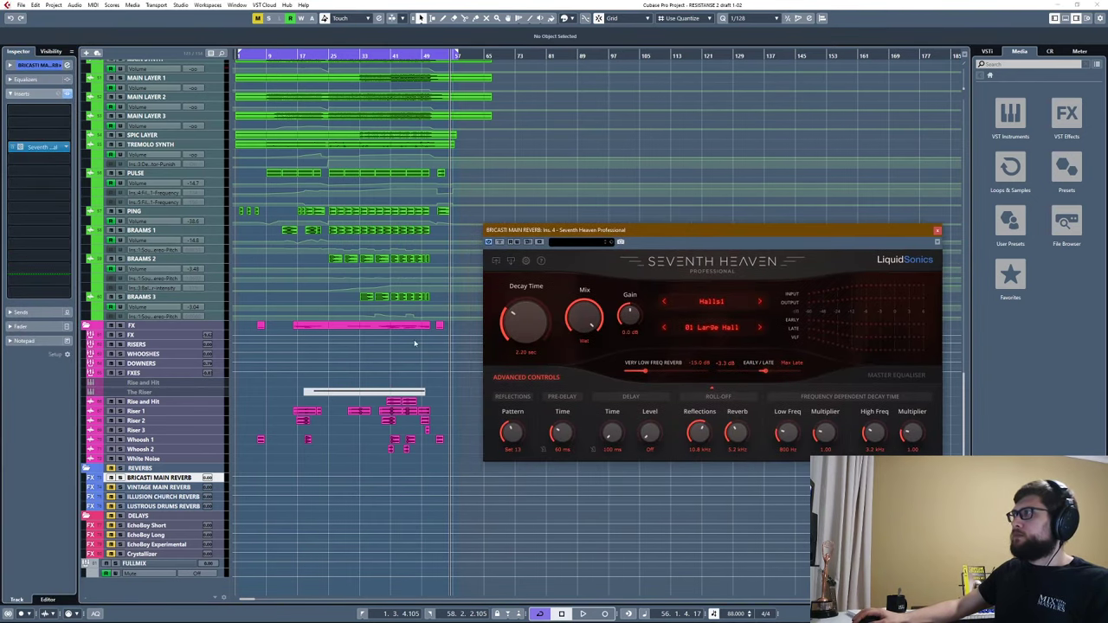
Place the playhead at about bar 8 and close the Seventh Heaven Professional window.
click(263, 57)
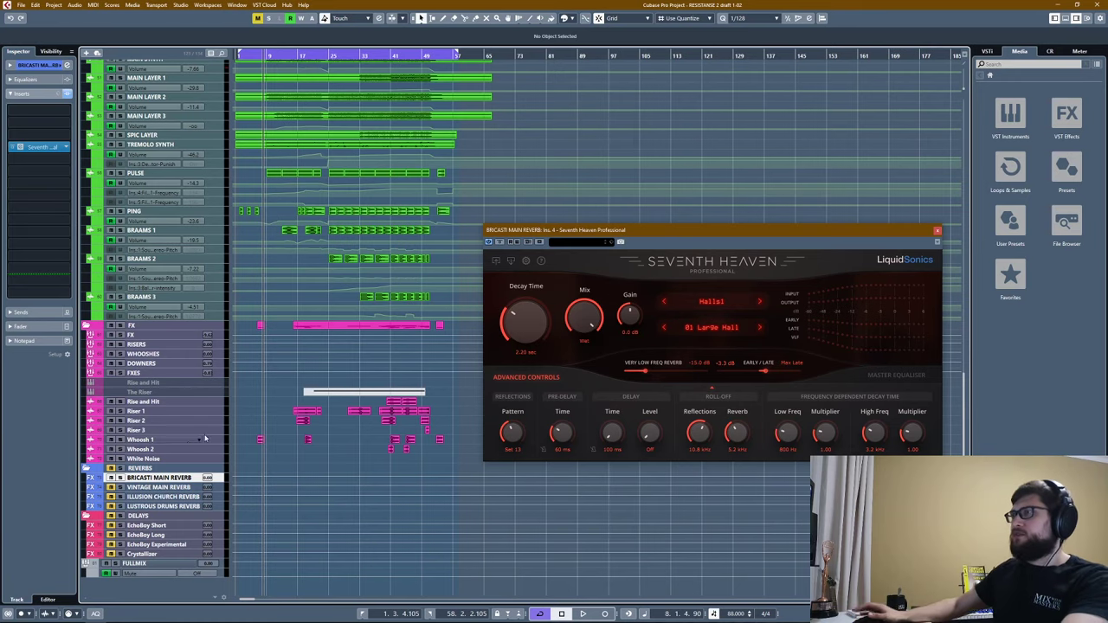
key(h)
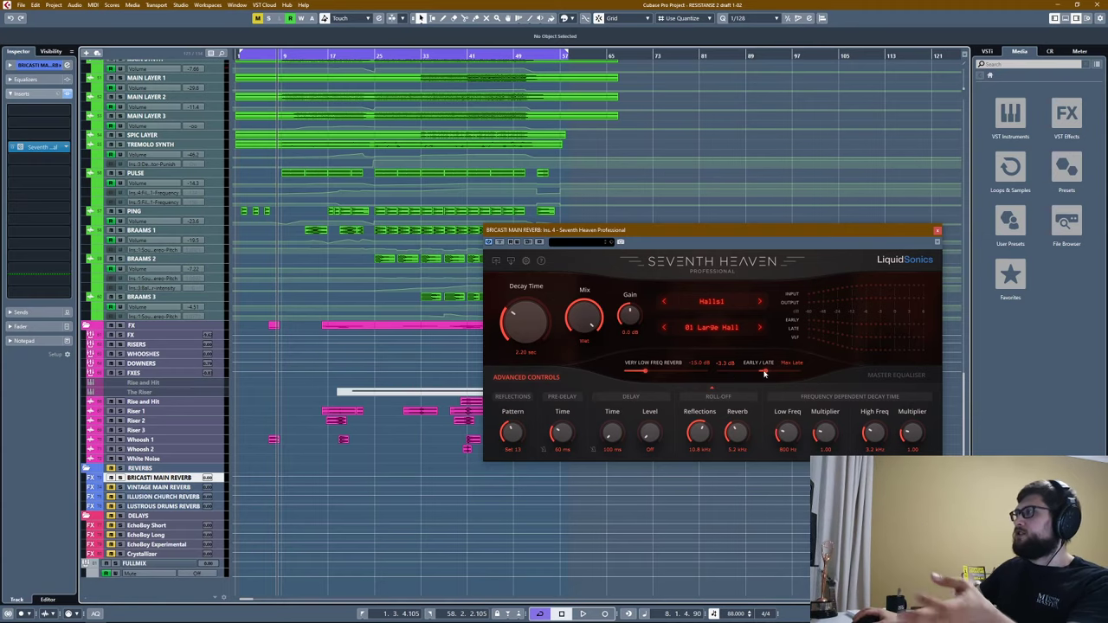
click(936, 230)
Select the SYNTHS group track and display its sends.
scroll(566, 272, up, 8)
scroll(565, 272, down, 6)
scroll(565, 271, up, 6)
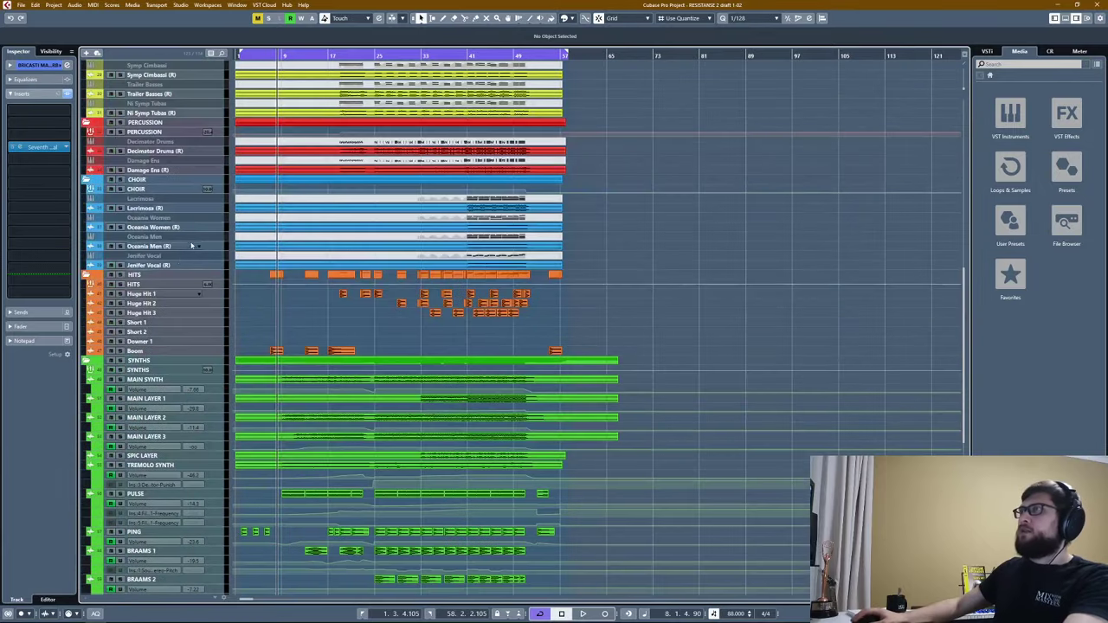
click(134, 371)
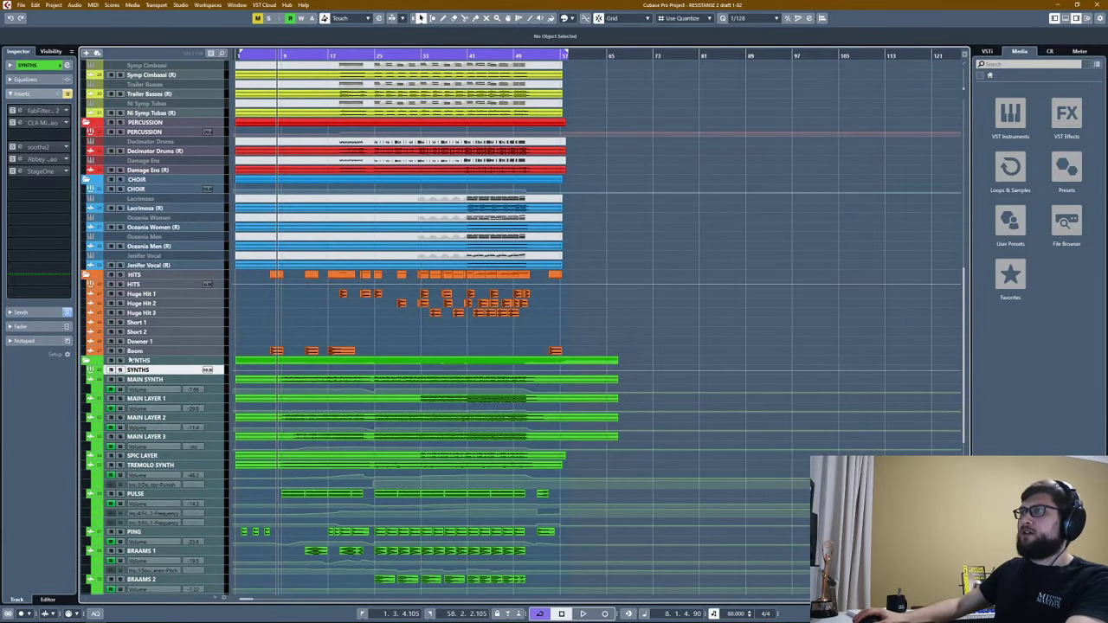
click(25, 313)
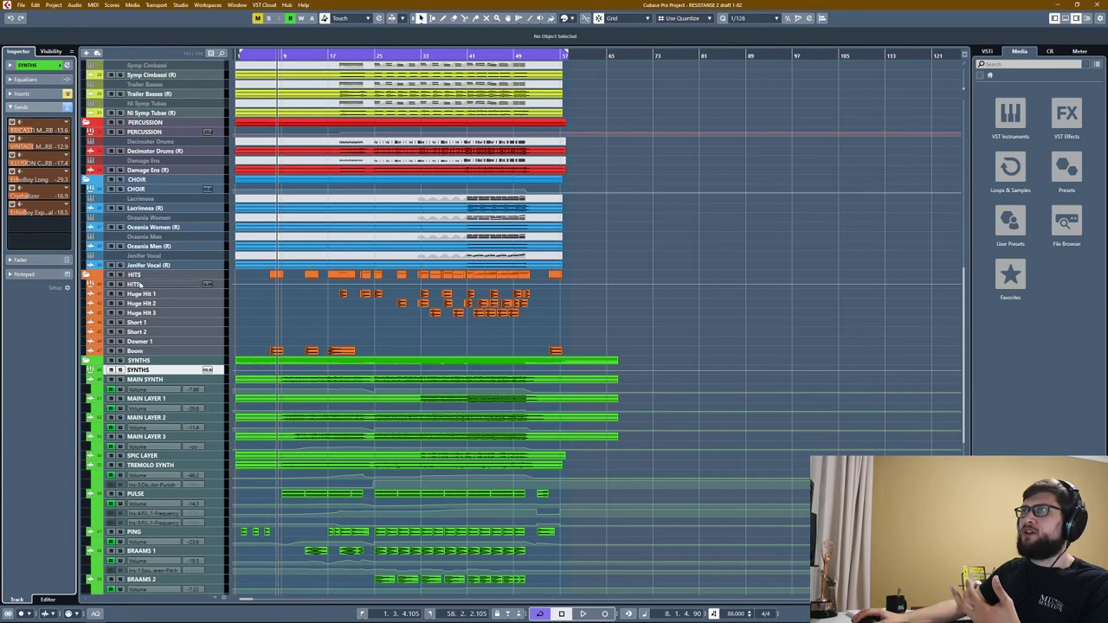
Check the reverb and delay sends of the HITS, PERCUSSION and BRASS group tracks.
click(143, 284)
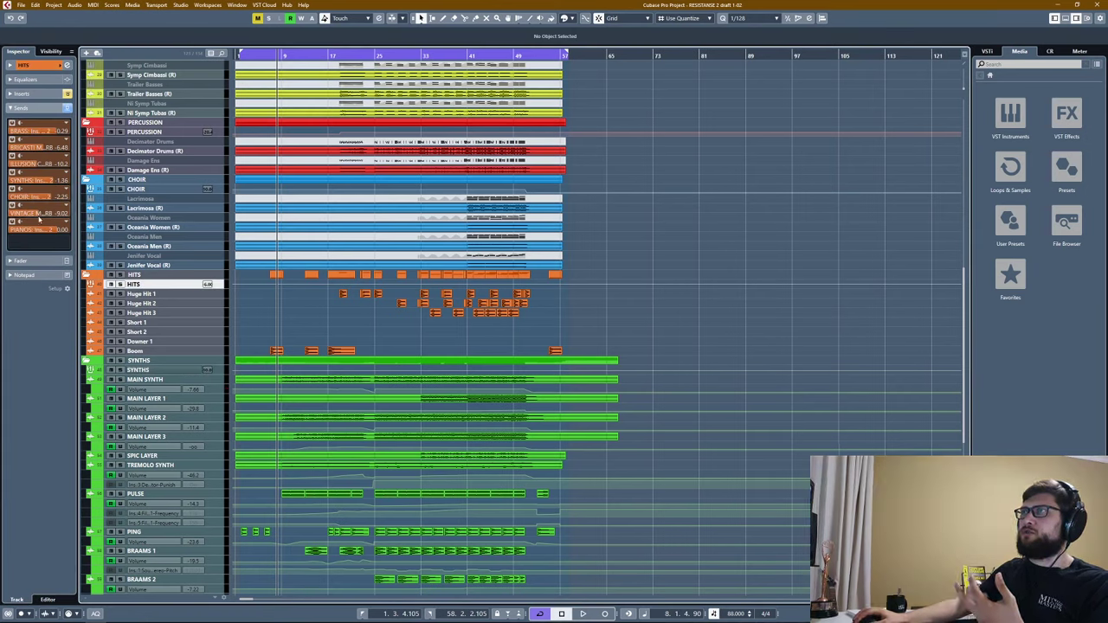
scroll(146, 186, up, 4)
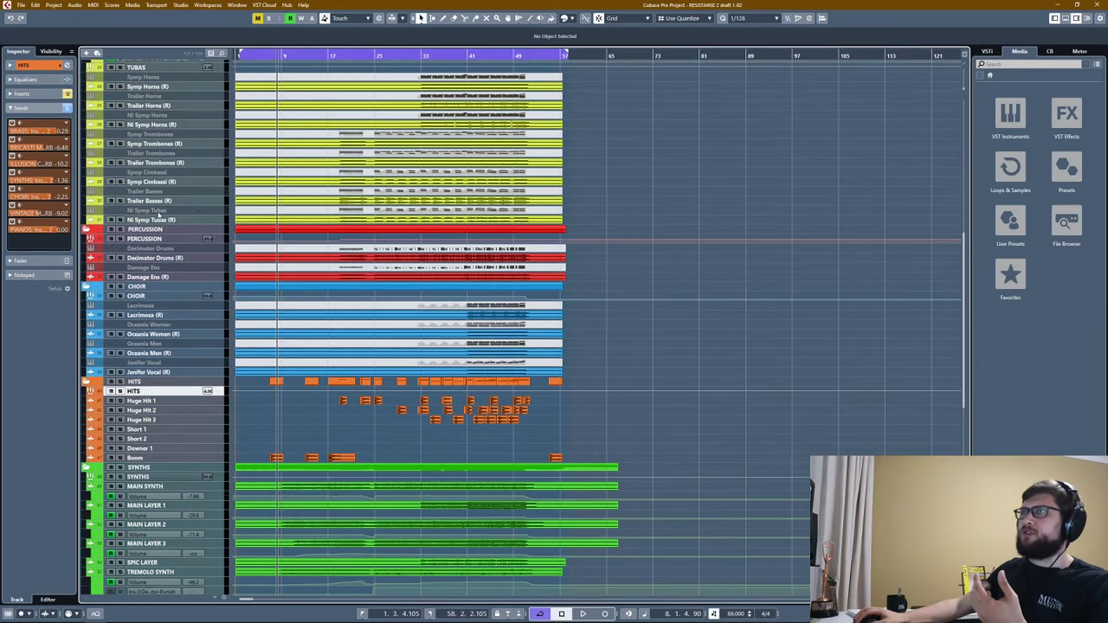
click(139, 239)
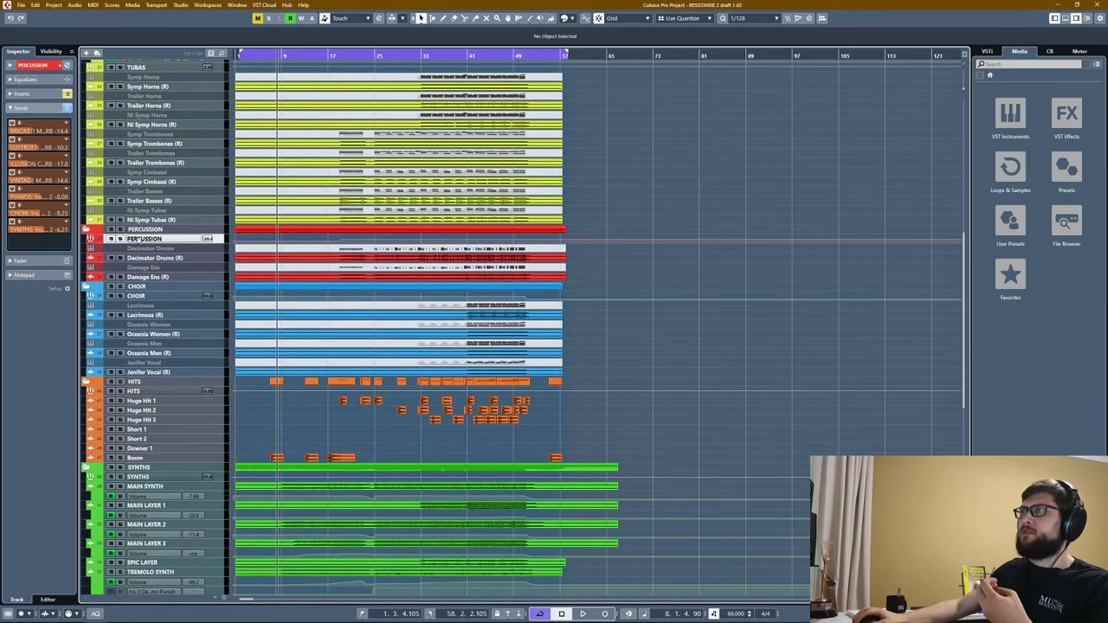
scroll(138, 243, up, 8)
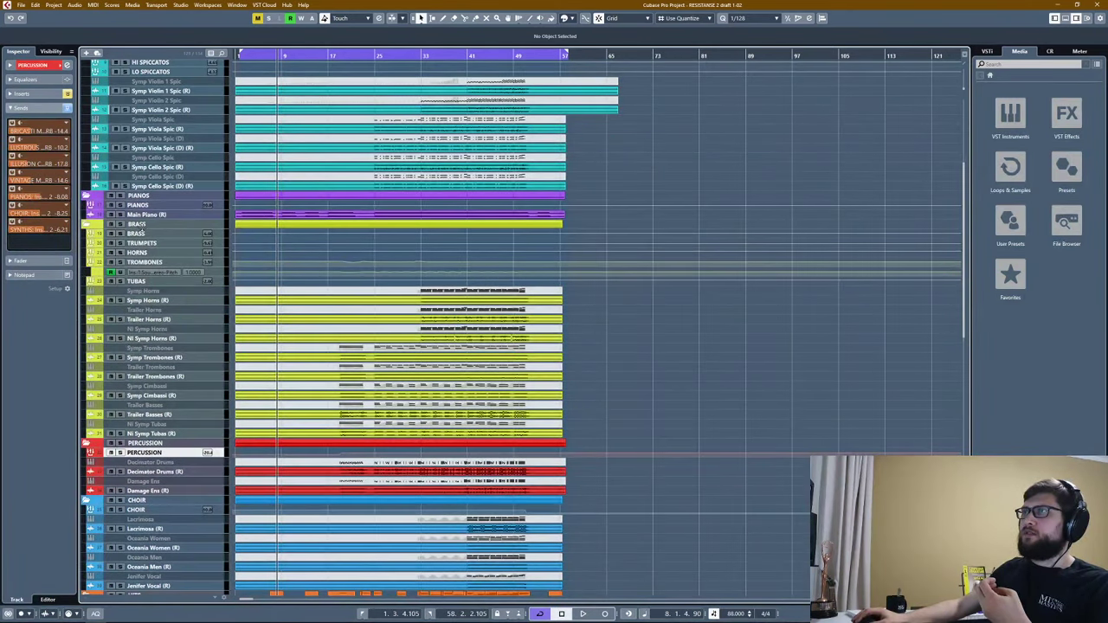
click(140, 233)
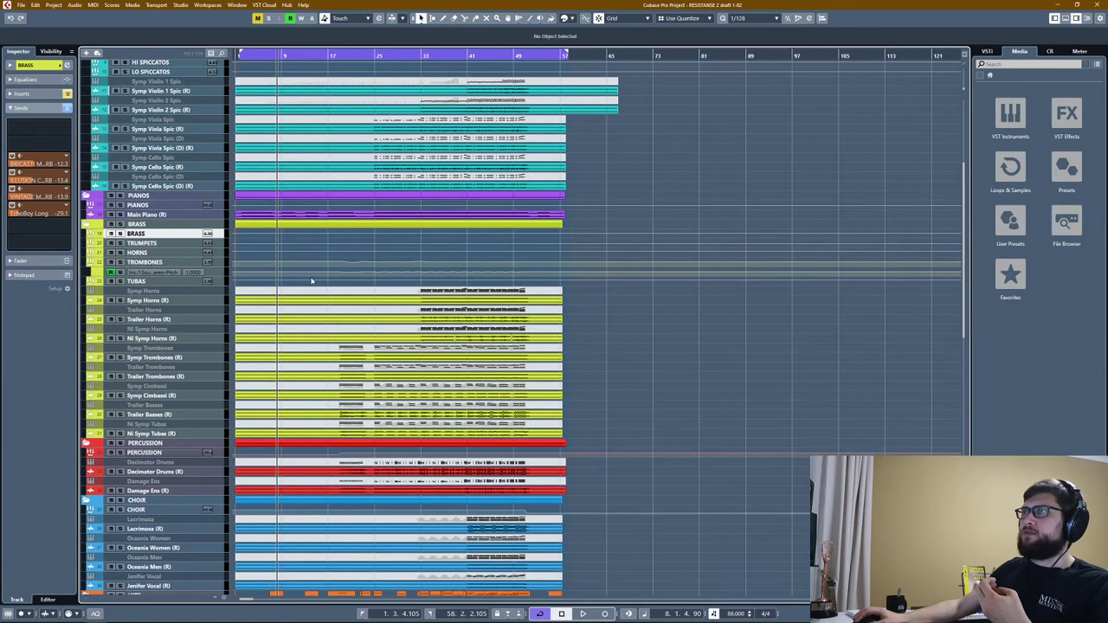
scroll(307, 311, down, 20)
scroll(304, 346, up, 10)
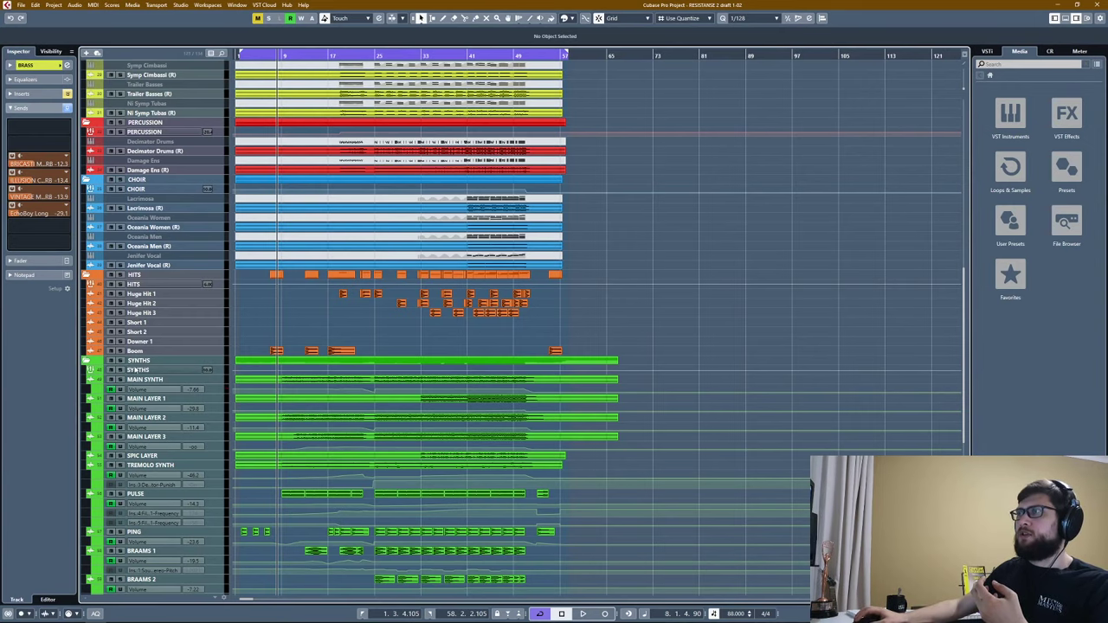
Solo the SYNTHS group track and start playback from about bar 8.
click(207, 369)
key(s)
key(space)
Lower the SYNTHS group's send level to BRICASTI MAIN REVERB to -oo during playback.
scroll(262, 342, down, 8)
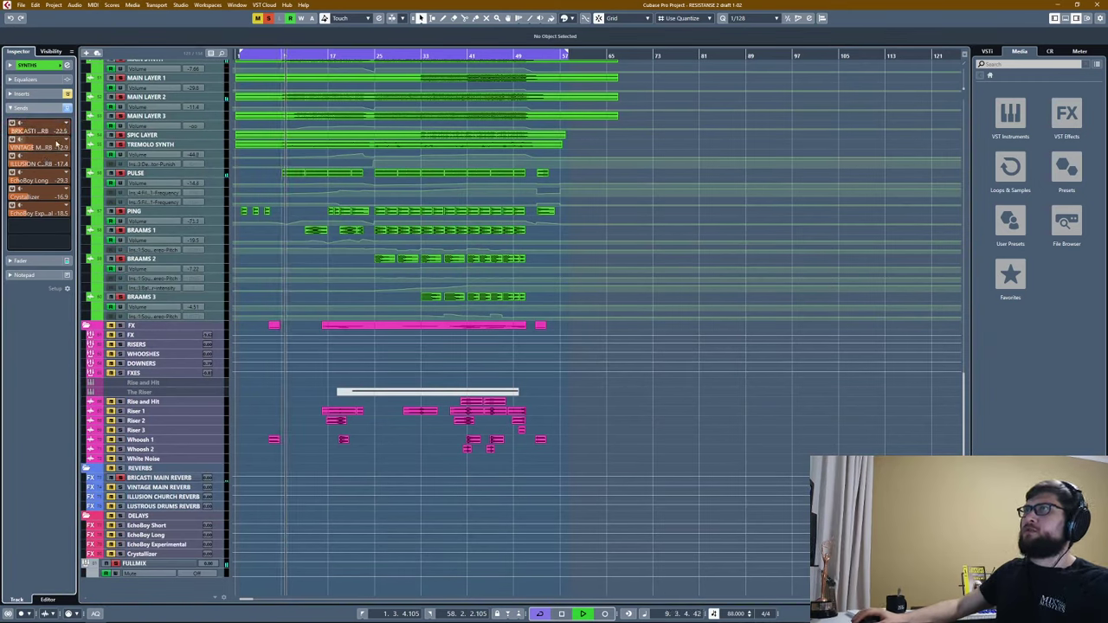
scroll(53, 132, down, 5)
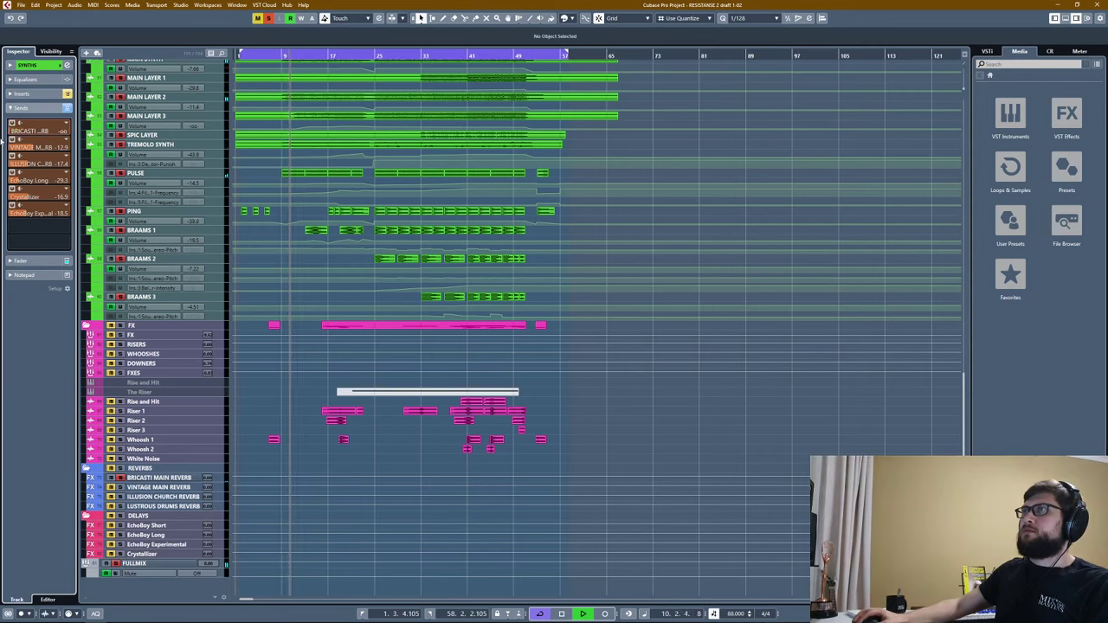
scroll(52, 131, down, 5)
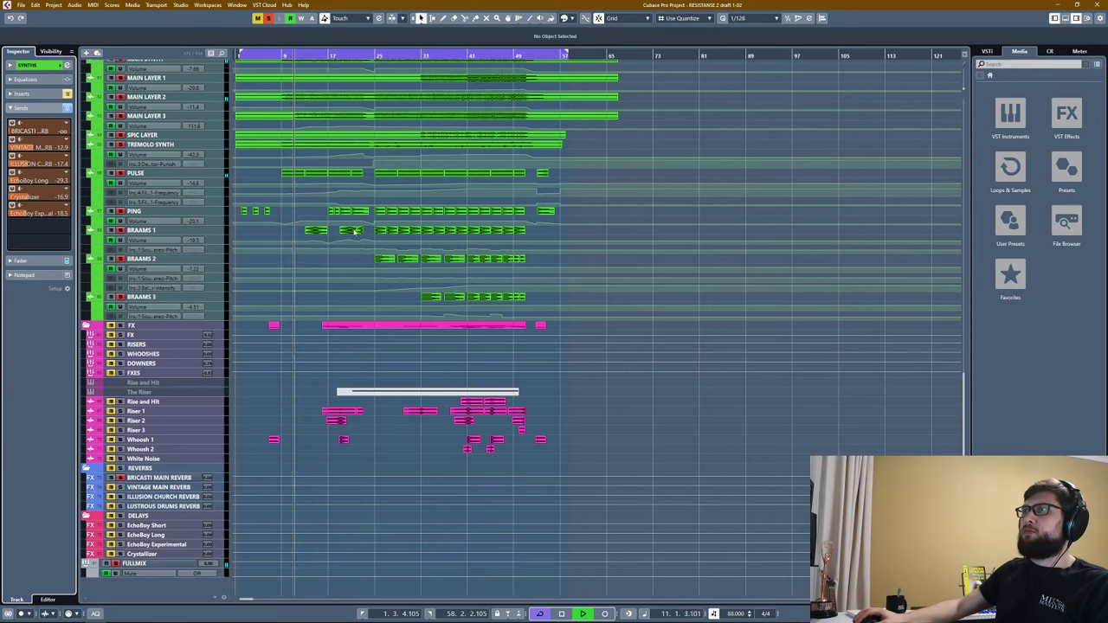
scroll(35, 134, up, 5)
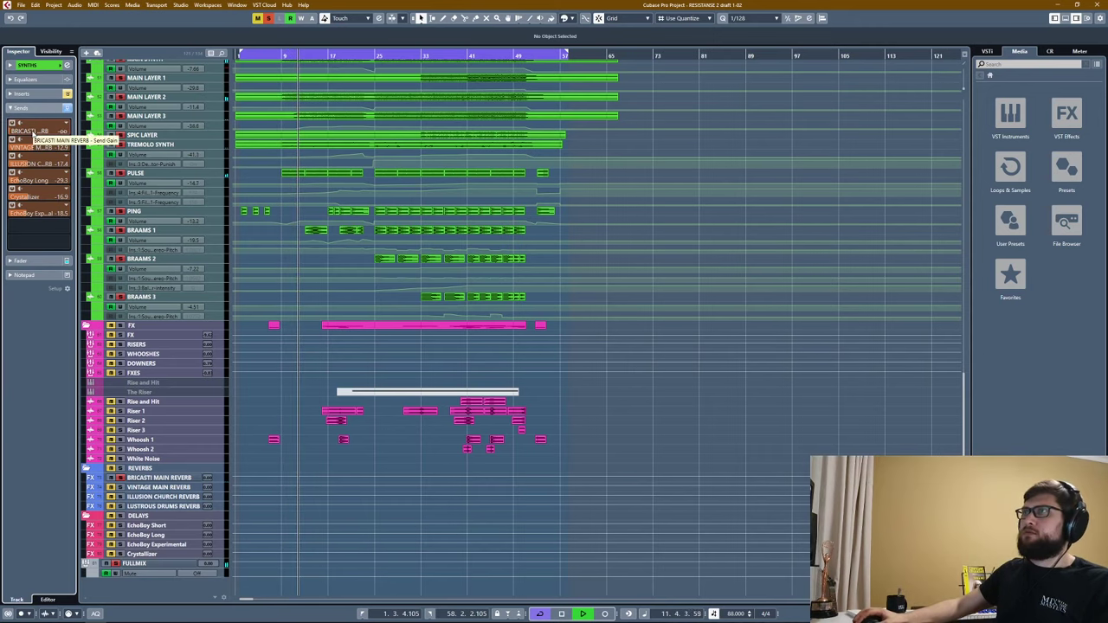
Raise the SYNTHS group's BRICASTI MAIN REVERB send to about -11, listen to the result and stop playback.
scroll(58, 134, up, 3)
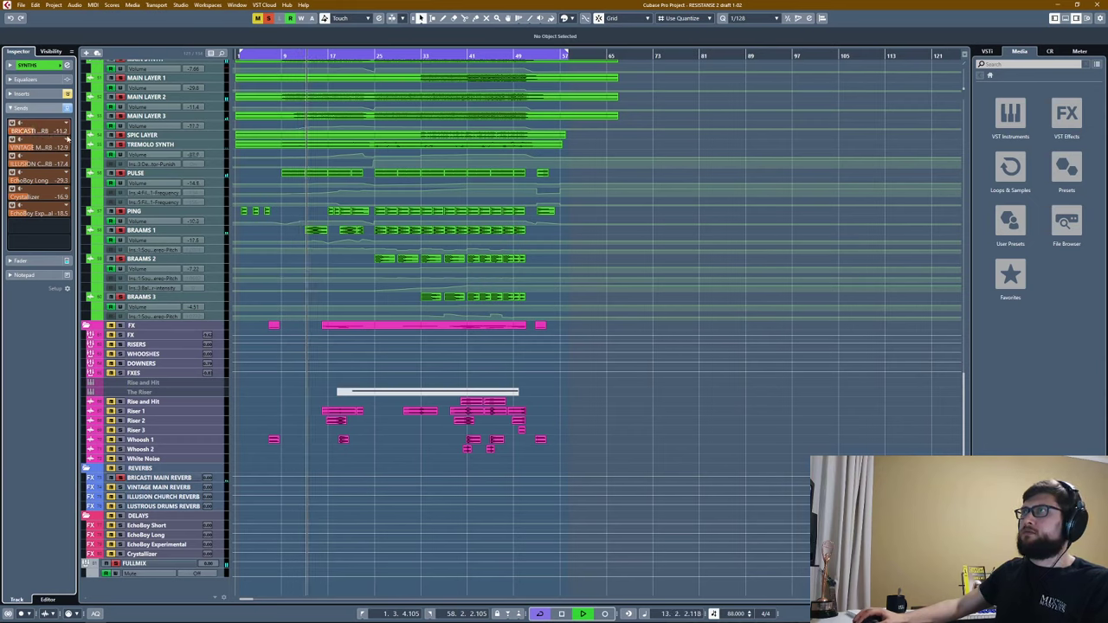
key(space)
key(space)
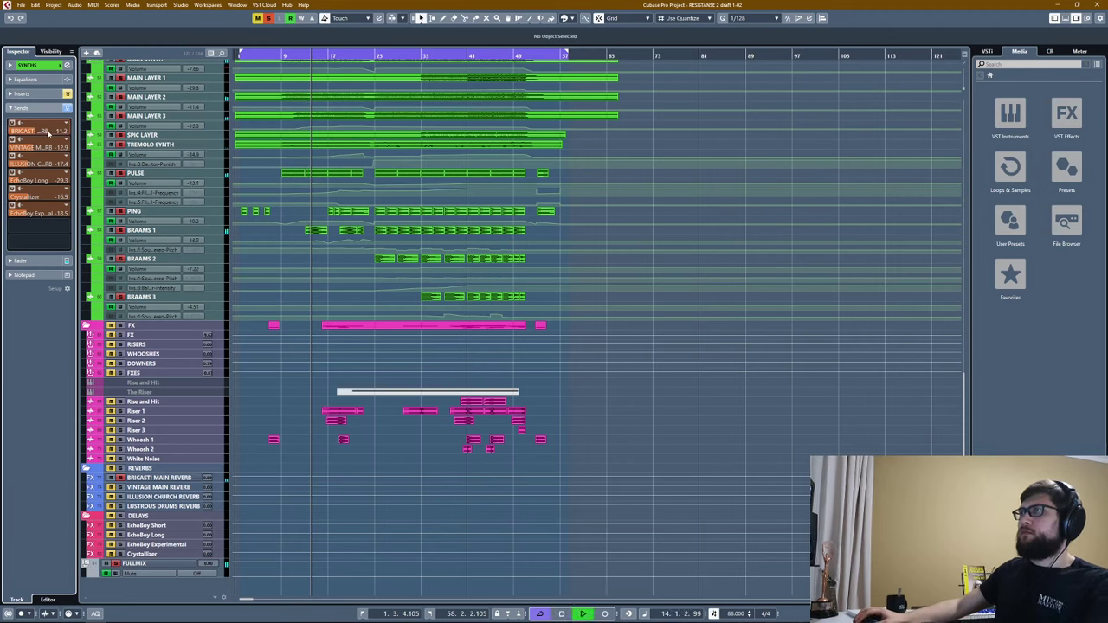
key(space)
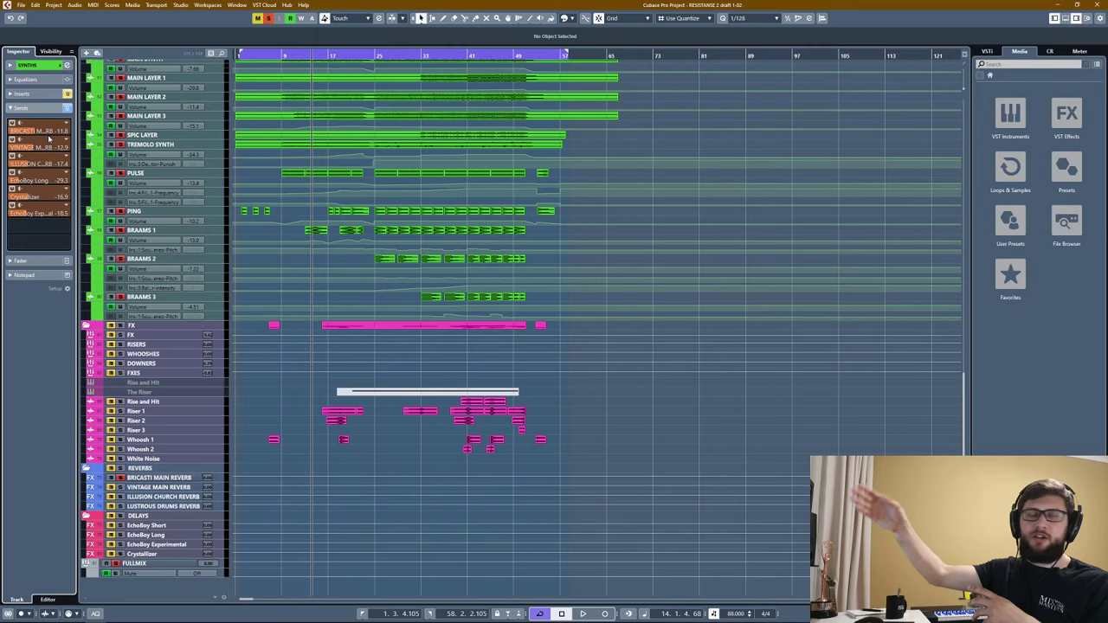
Clear all solos, unmute the VINTAGE MAIN REVERB track and open its ValhallaVintageVerb insert.
click(268, 19)
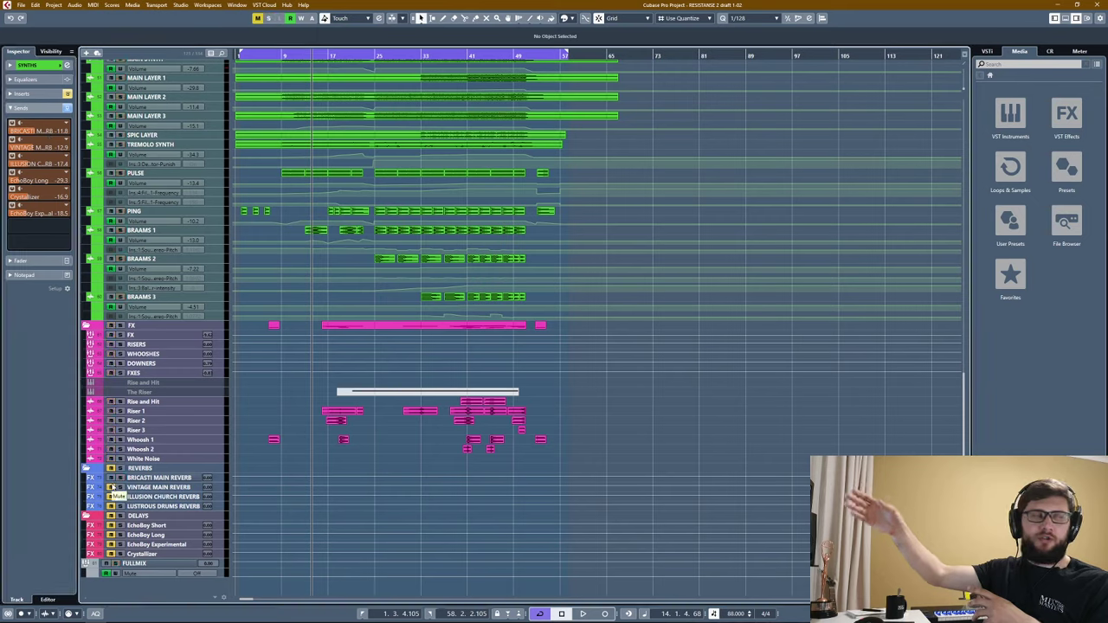
click(156, 487)
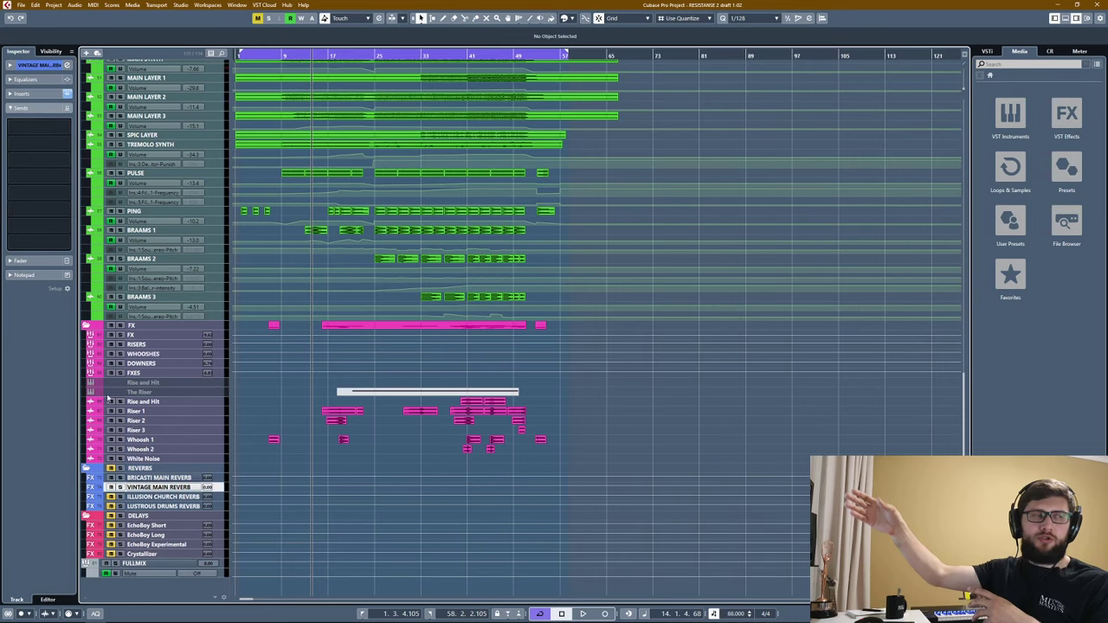
click(28, 96)
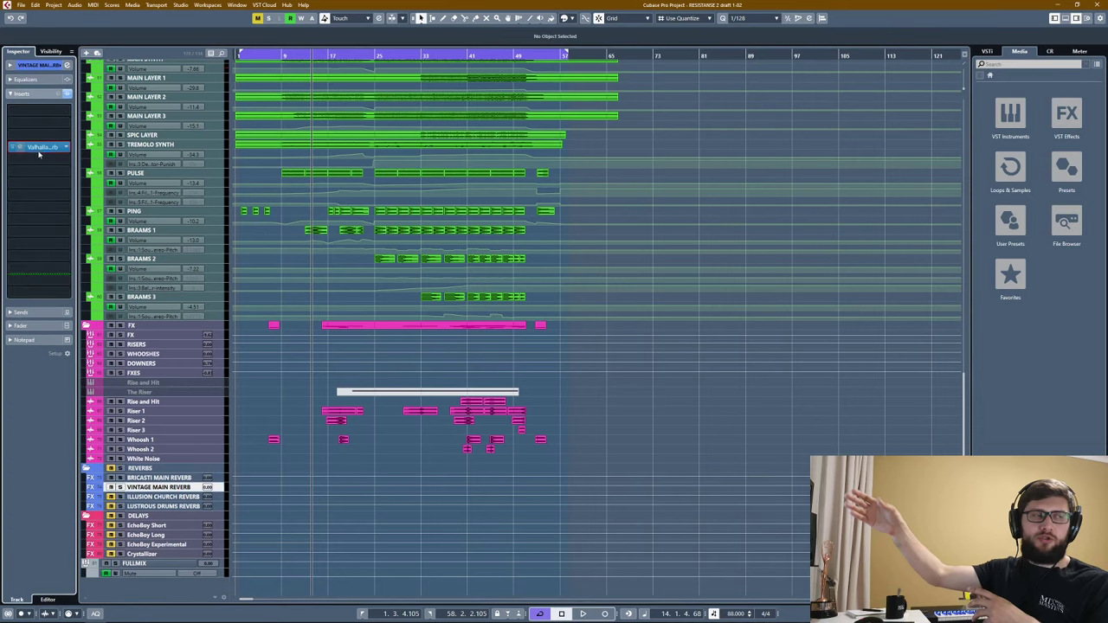
click(38, 149)
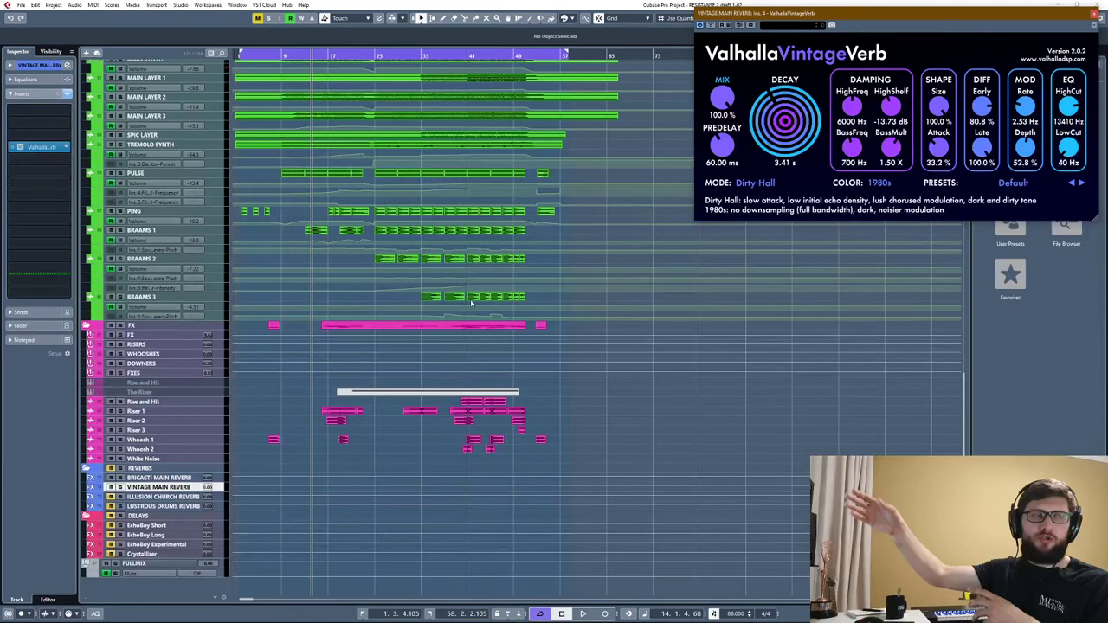
Close the plug-in, solo VINTAGE MAIN REVERB with the synths and audition it from about bar 9.
click(282, 56)
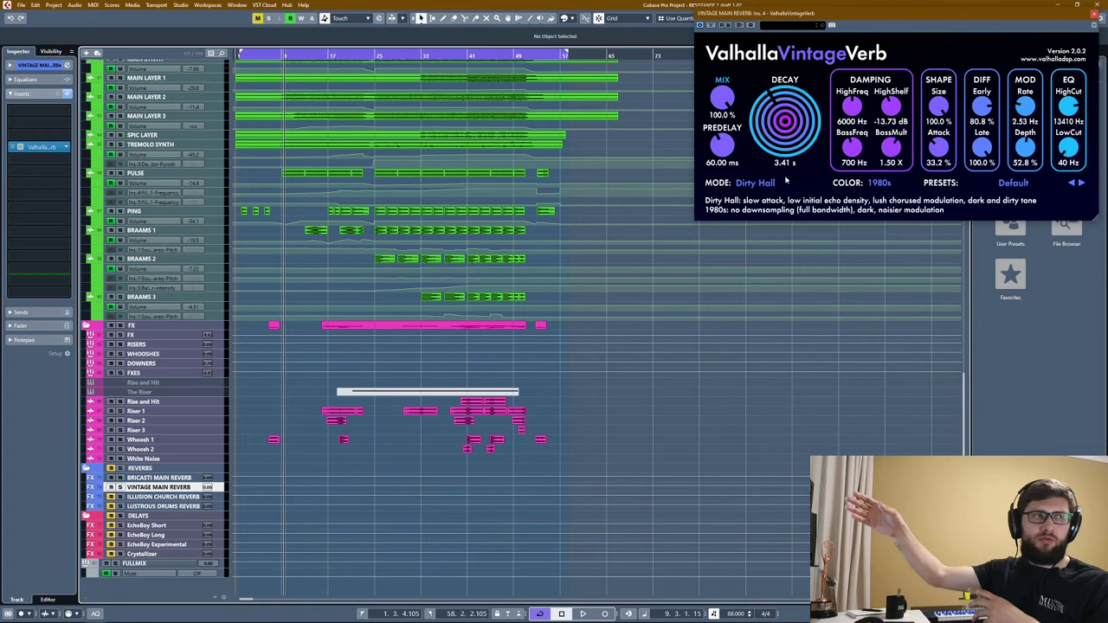
click(1091, 19)
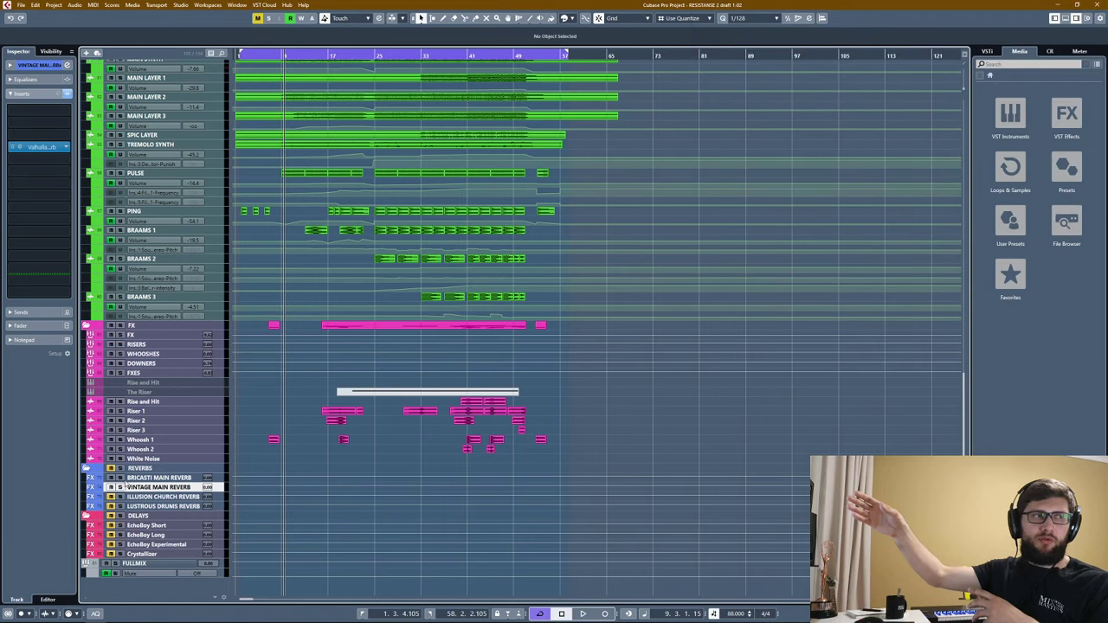
scroll(286, 341, up, 5)
scroll(285, 340, down, 5)
scroll(297, 177, up, 5)
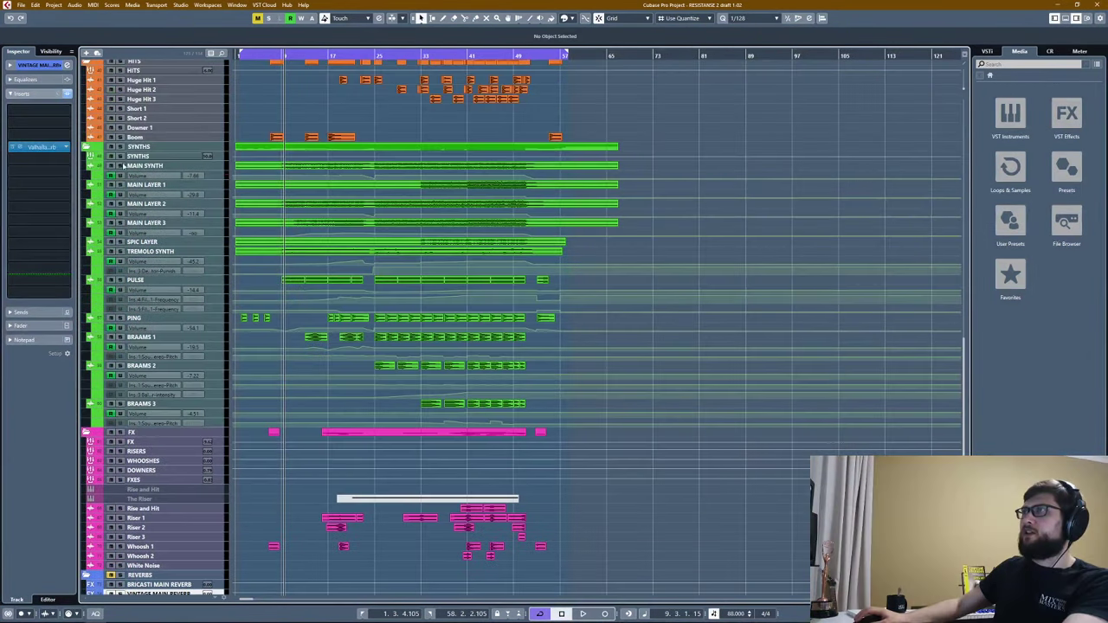
scroll(209, 458, down, 5)
key(space)
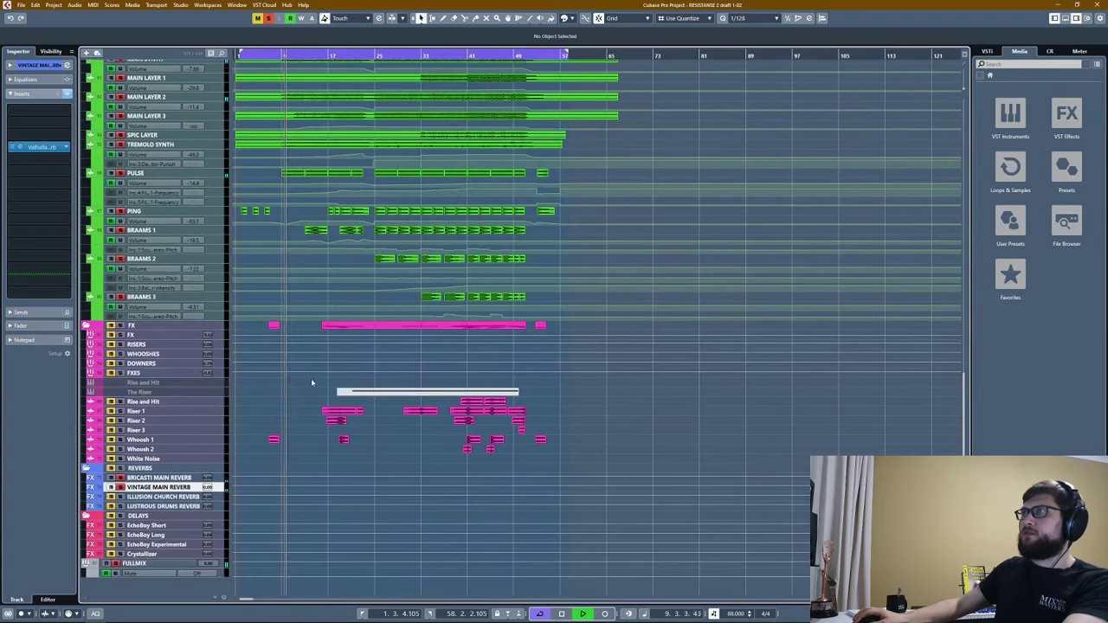
key(h)
key(h)
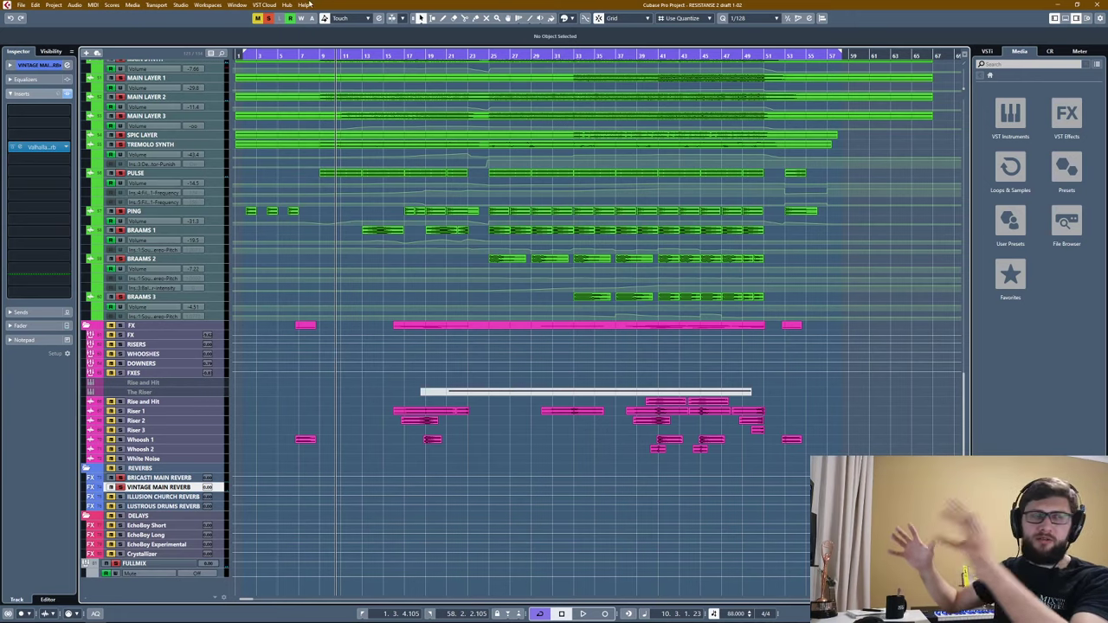
Return the playhead to about bar 8, unmute ILLUSION CHURCH REVERB and open its Illusion insert.
click(318, 53)
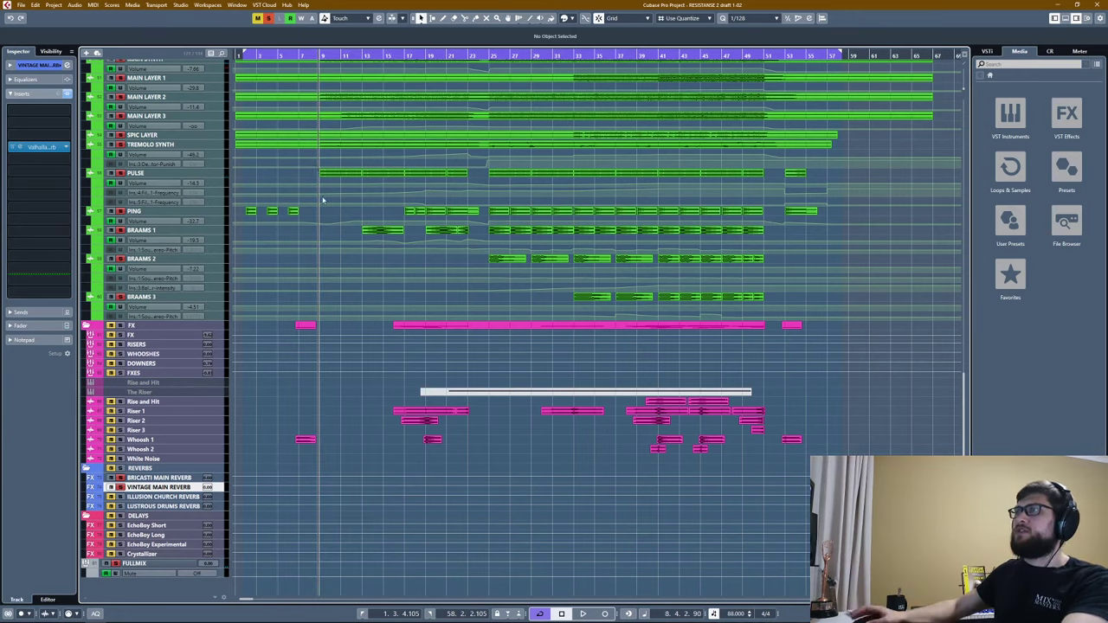
click(139, 496)
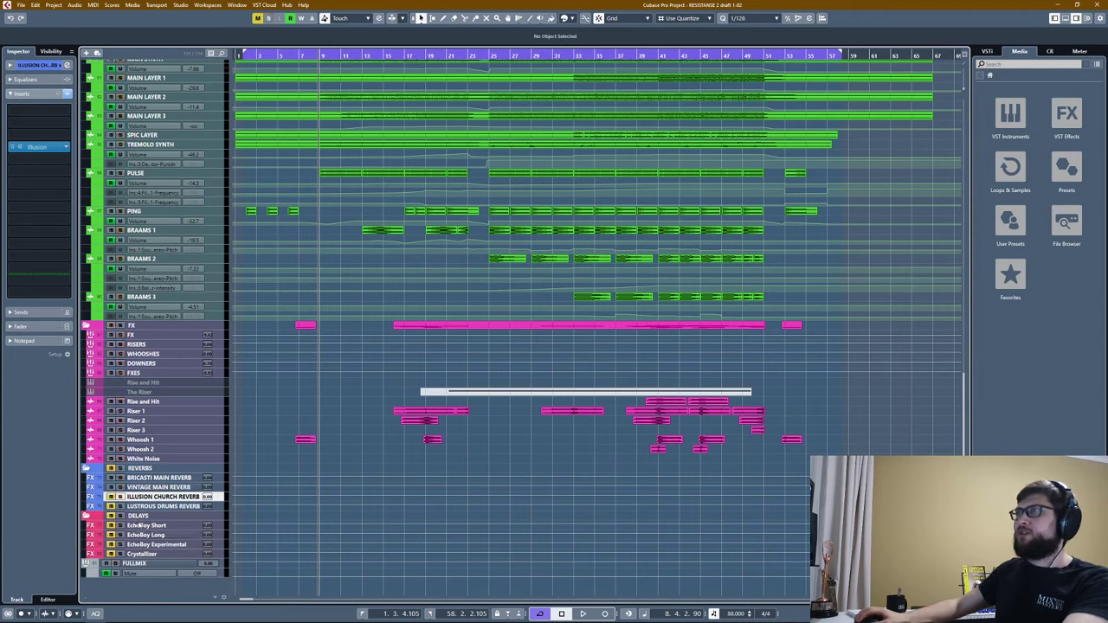
scroll(335, 424, up, 15)
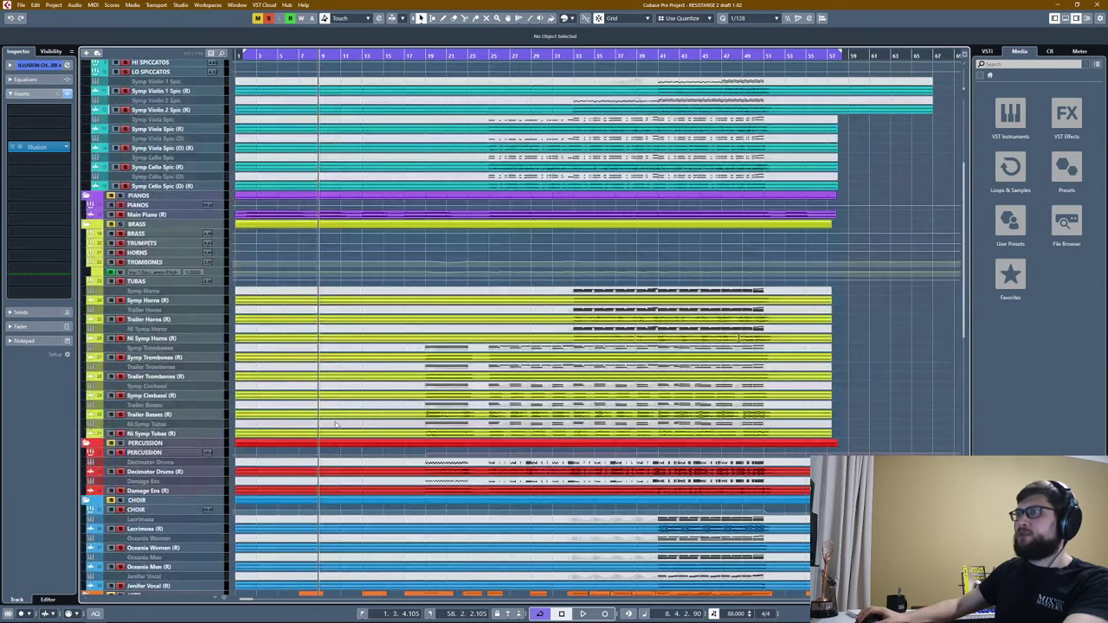
scroll(335, 424, down, 15)
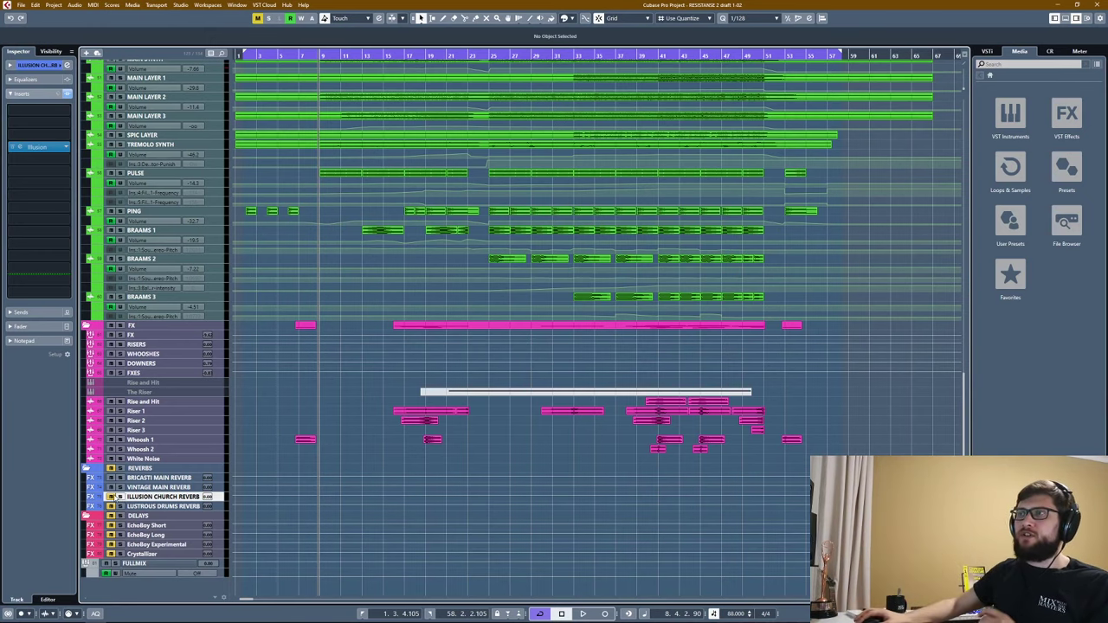
click(42, 147)
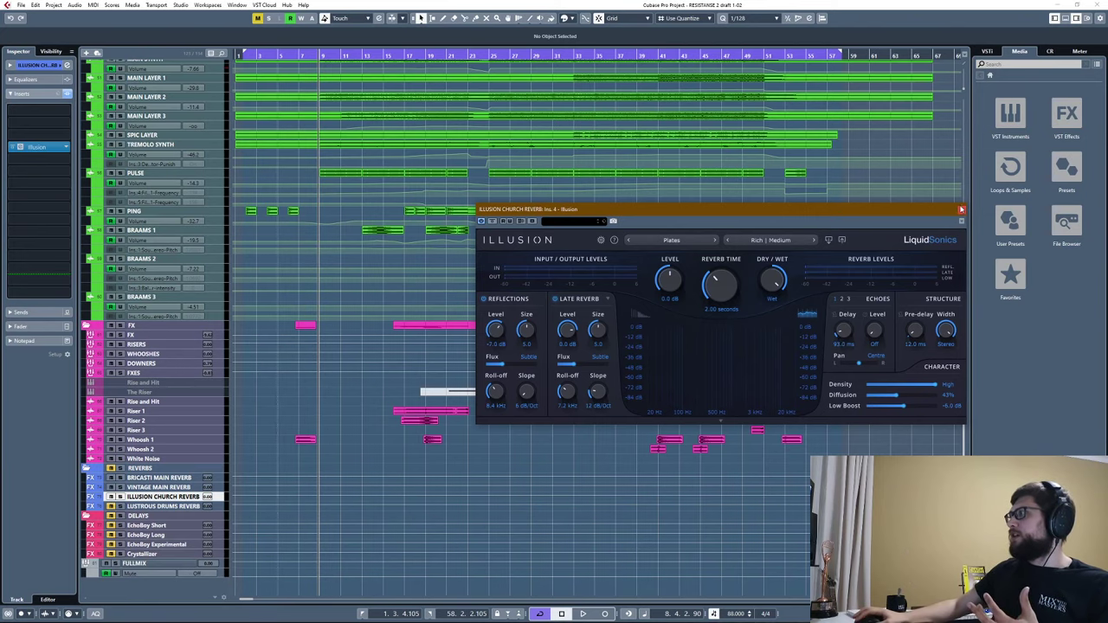
Close the Illusion plug-in and audition ILLUSION CHURCH REVERB soloed with the instrument groups from about bar 8.
click(962, 209)
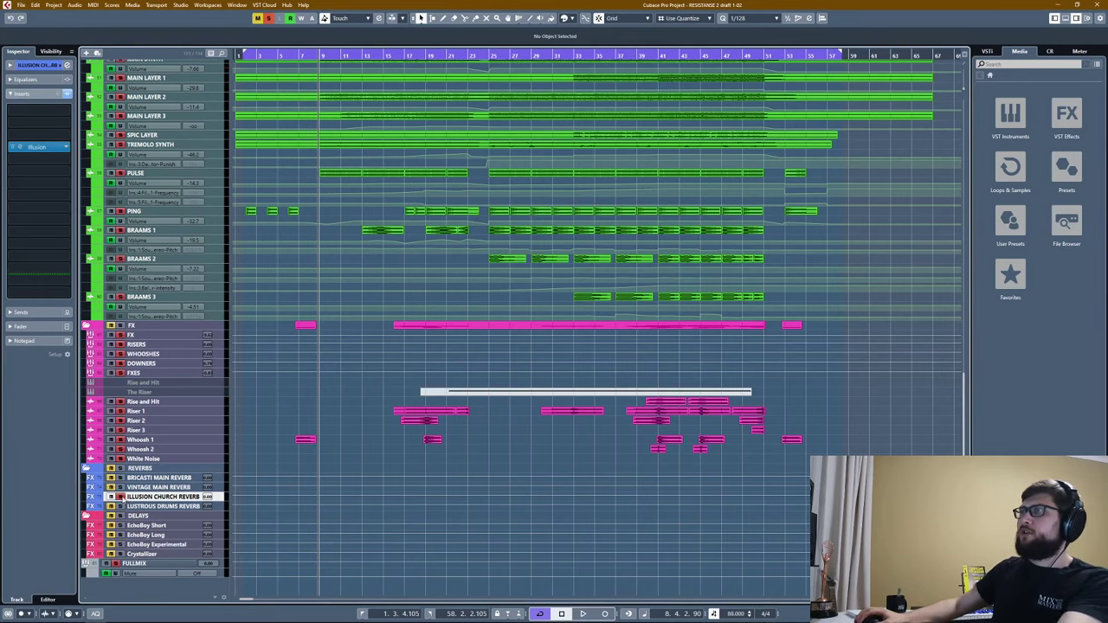
key(space)
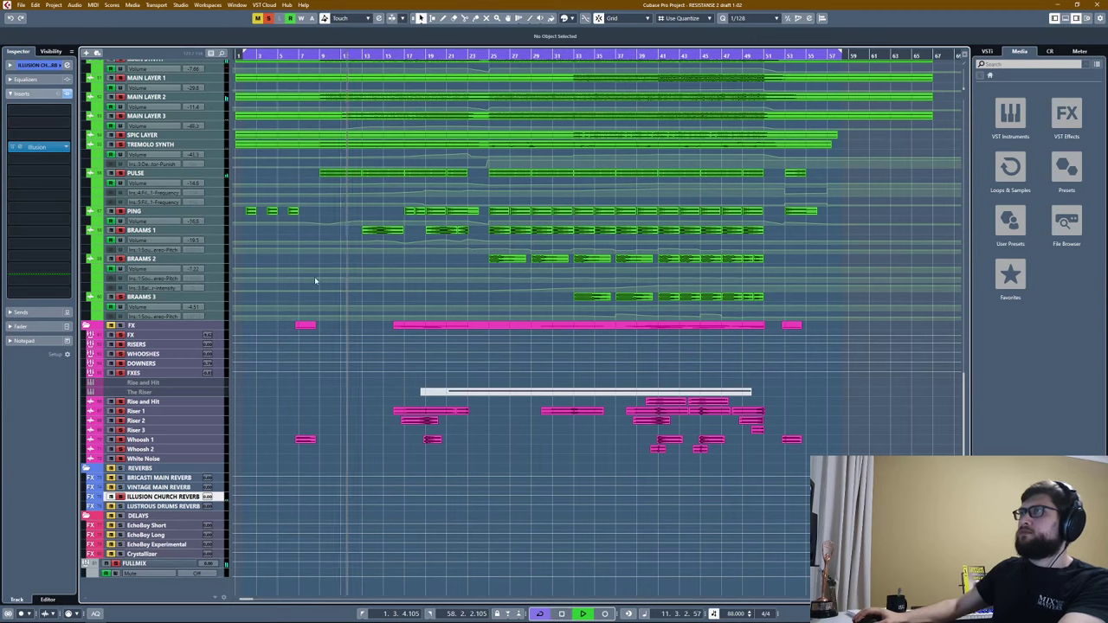
key(space)
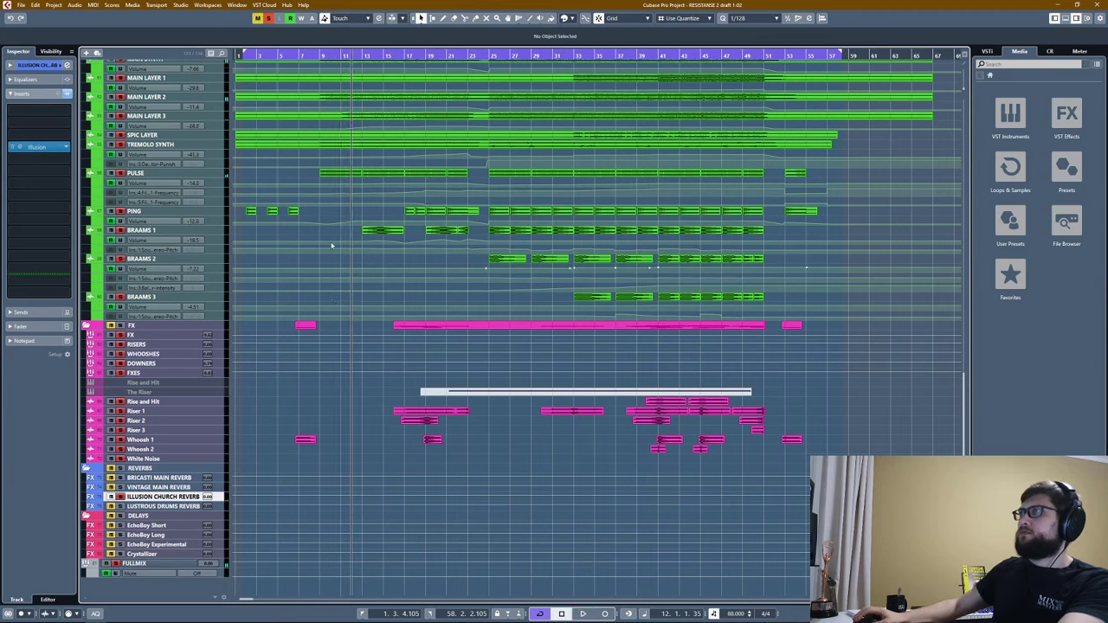
Clear all solos, play the mix with the three unmuted reverbs from about bar 9 and stop playback.
click(325, 57)
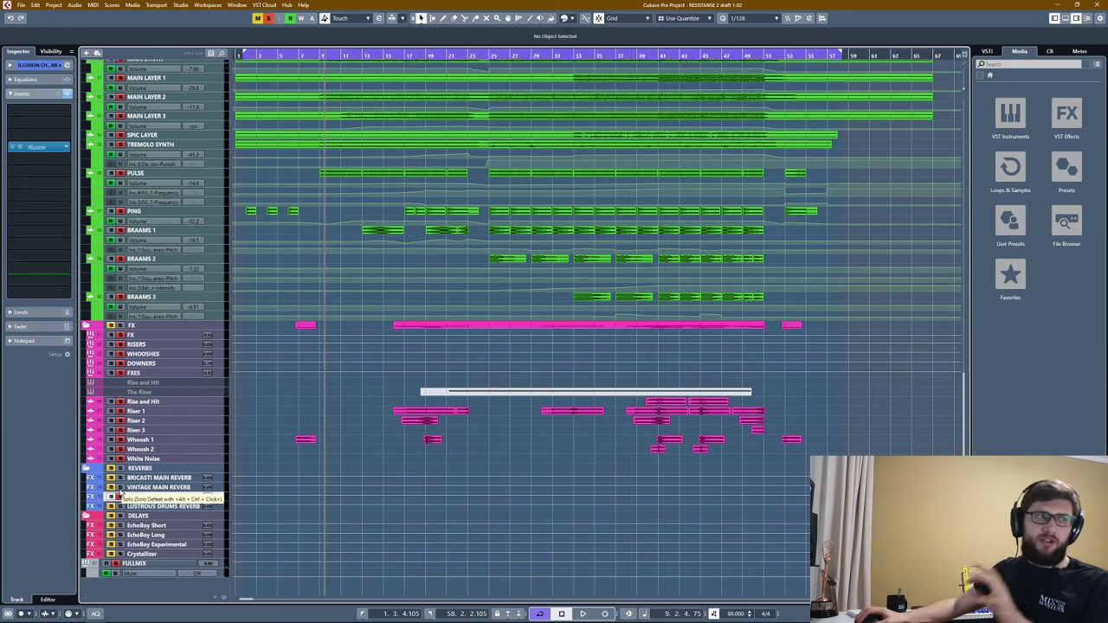
click(122, 492)
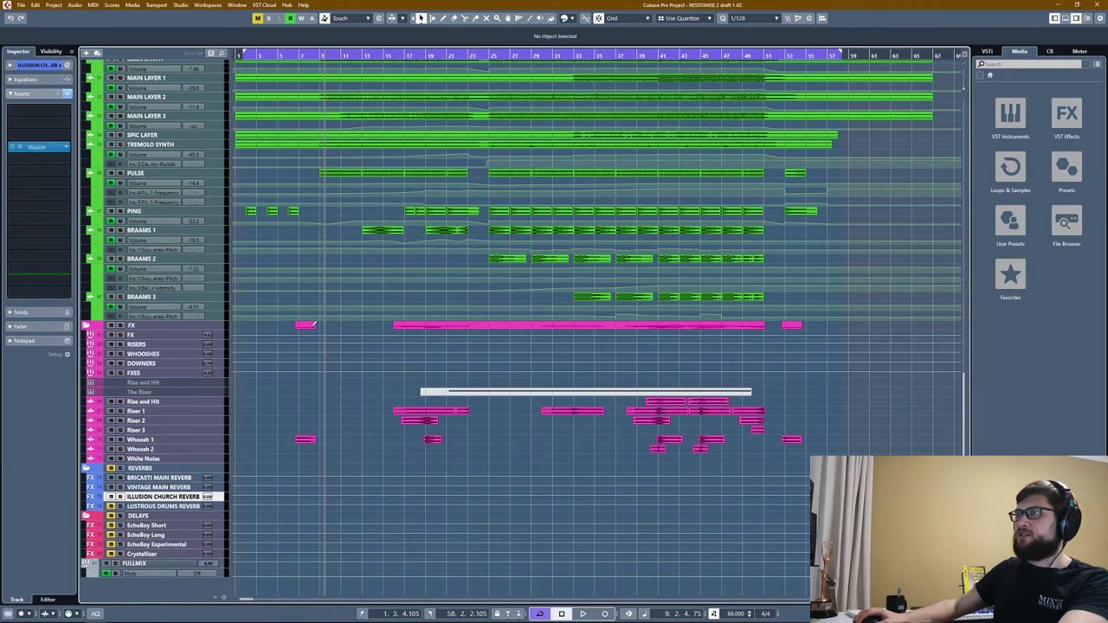
key(space)
scroll(393, 302, up, 3)
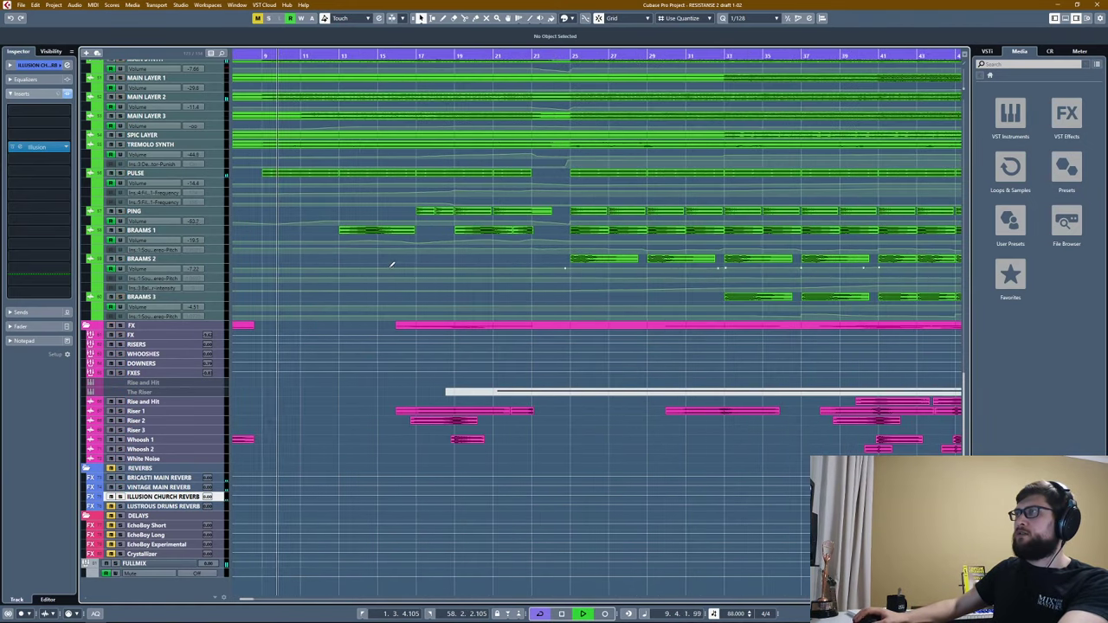
scroll(381, 251, down, 3)
scroll(381, 251, up, 5)
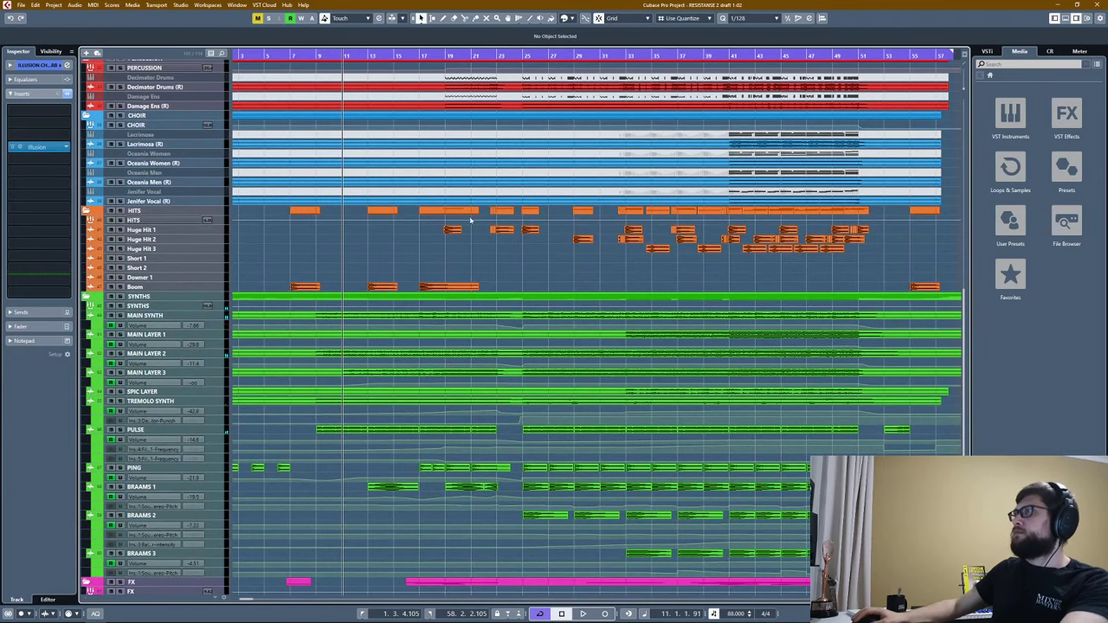
scroll(399, 325, down, 5)
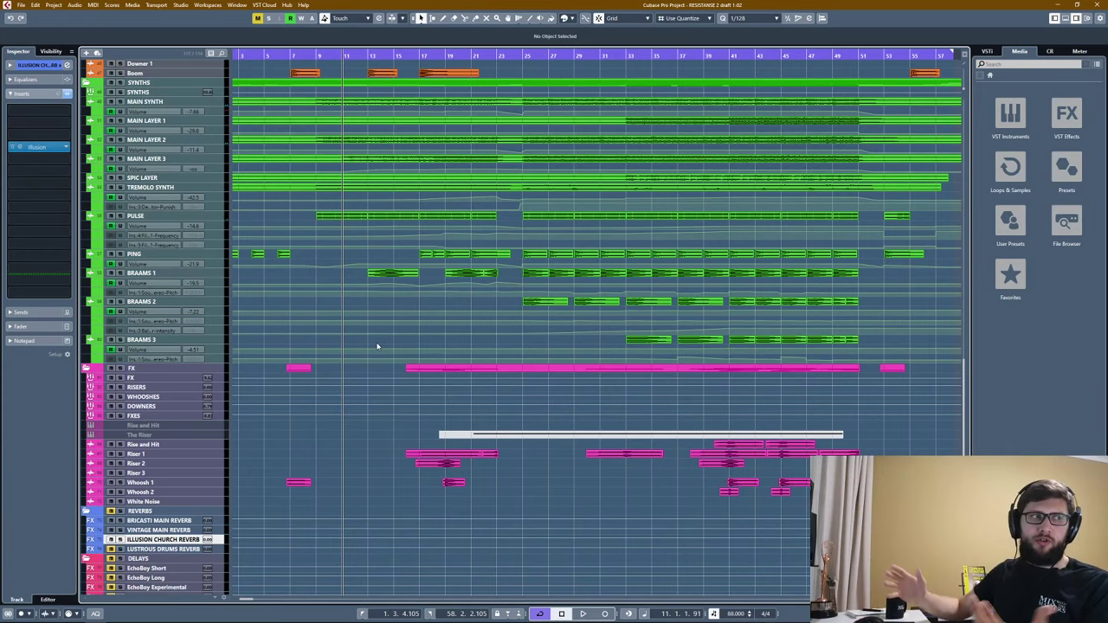
scroll(311, 410, down, 1)
scroll(311, 410, left, 1)
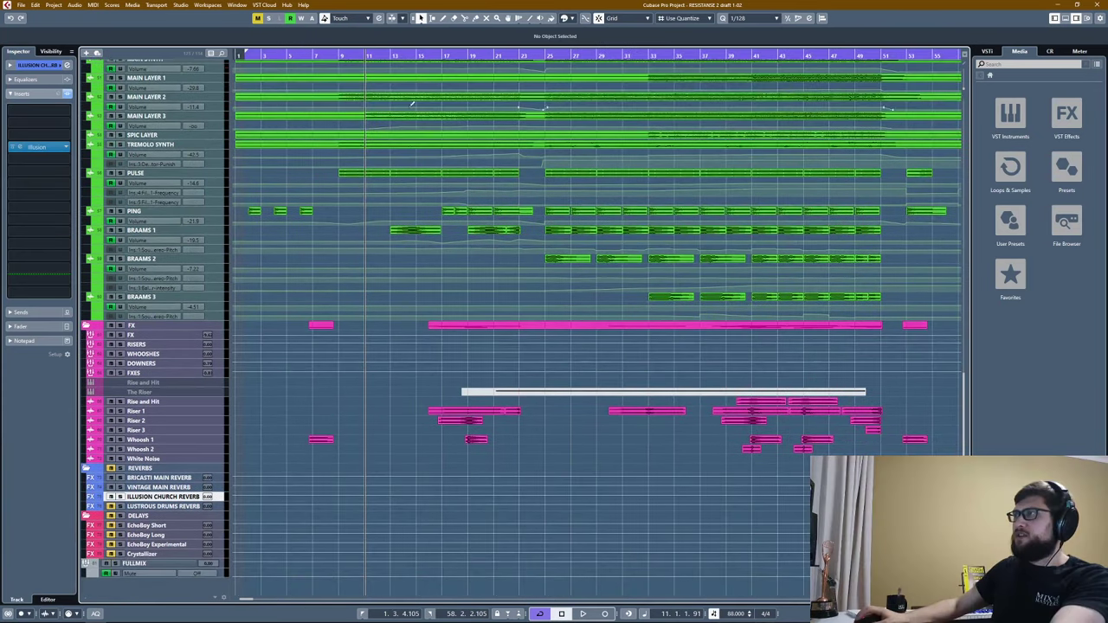
Move the playhead to about bar 8, unmute and solo LUSTROUS DRUMS REVERB, and open its Lustrous Plates insert.
click(340, 55)
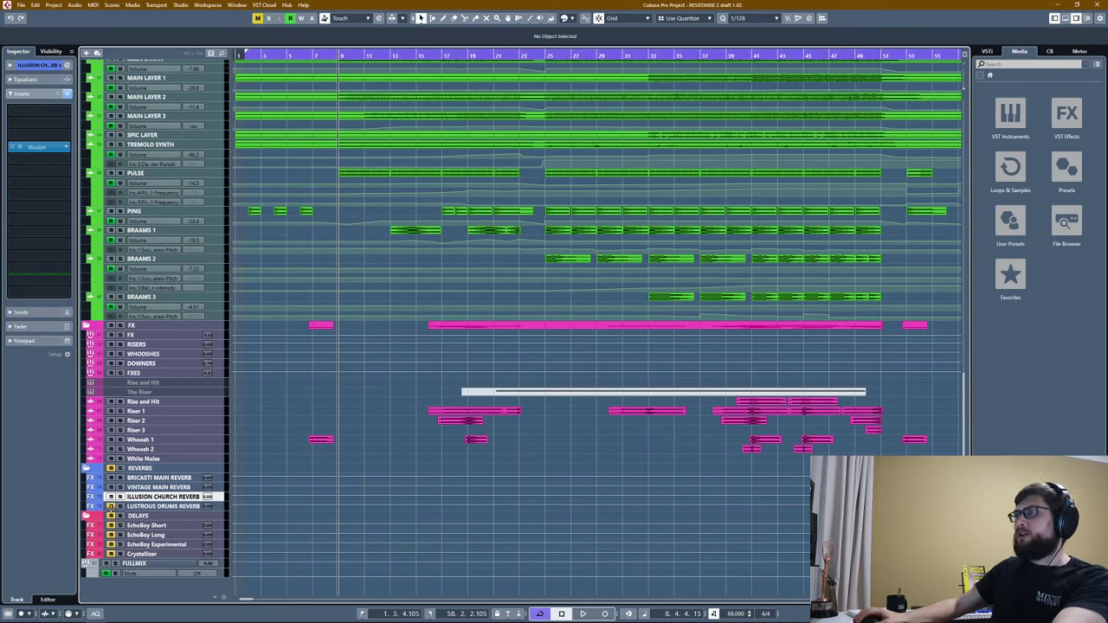
click(109, 507)
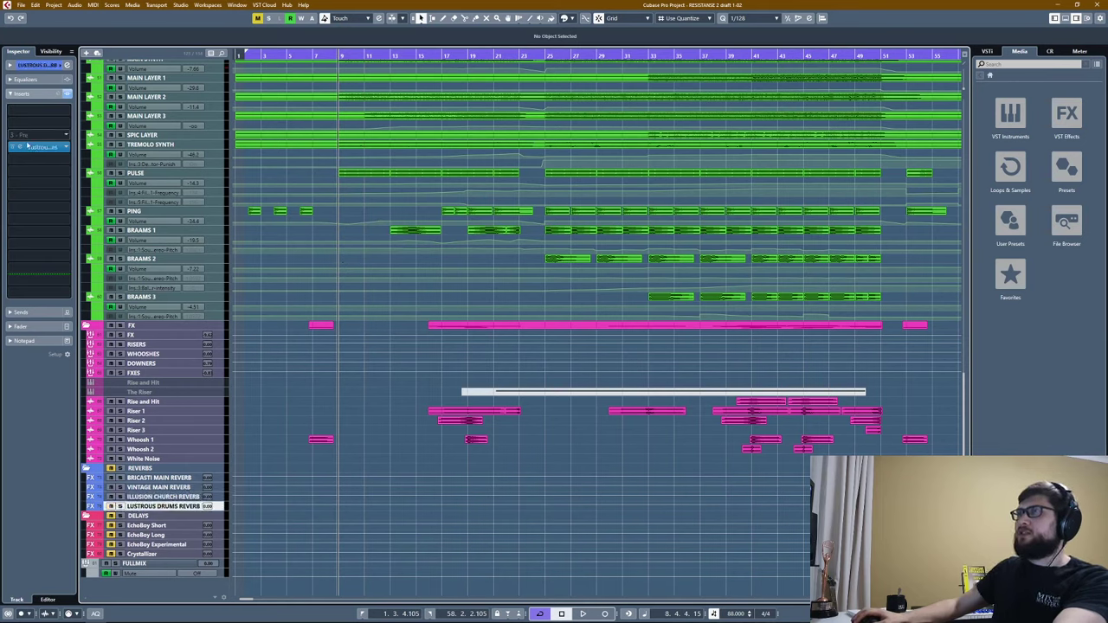
click(121, 507)
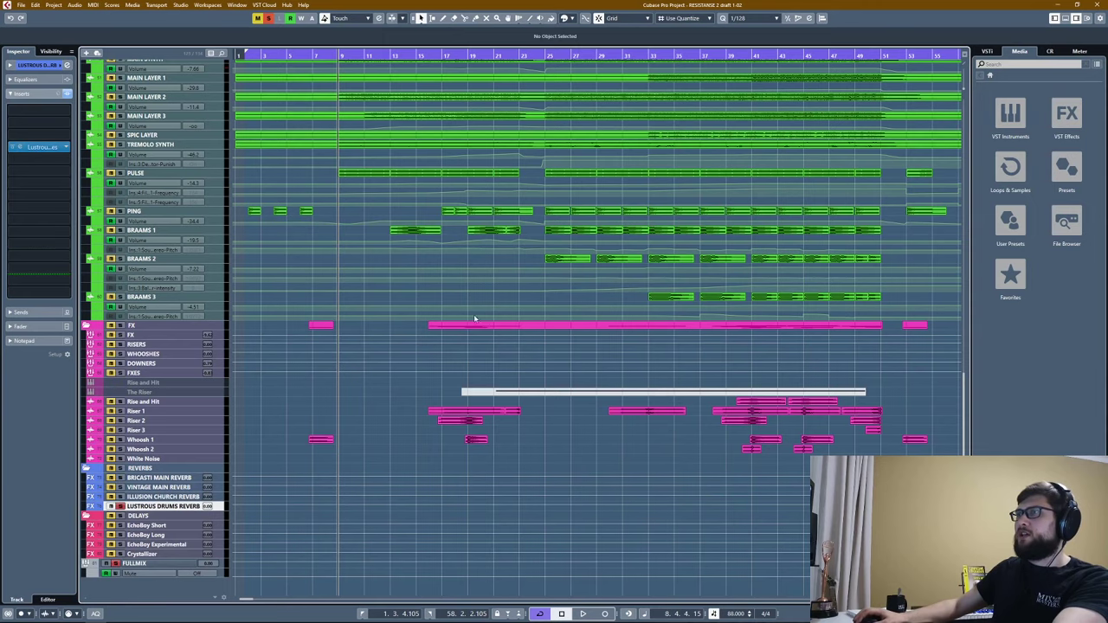
click(35, 148)
Solo the PERCUSSION group with LUSTROUS DRUMS REVERB, audition the drums around bar 25 and return the playhead there.
scroll(429, 157, up, 4)
key(g)
key(g)
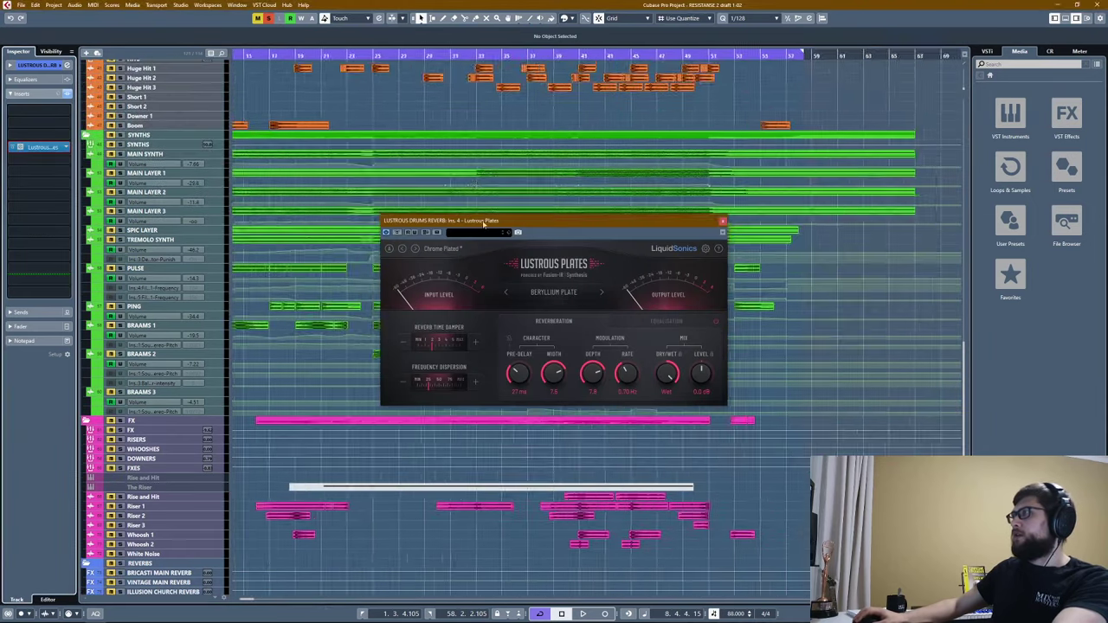
scroll(373, 167, up, 5)
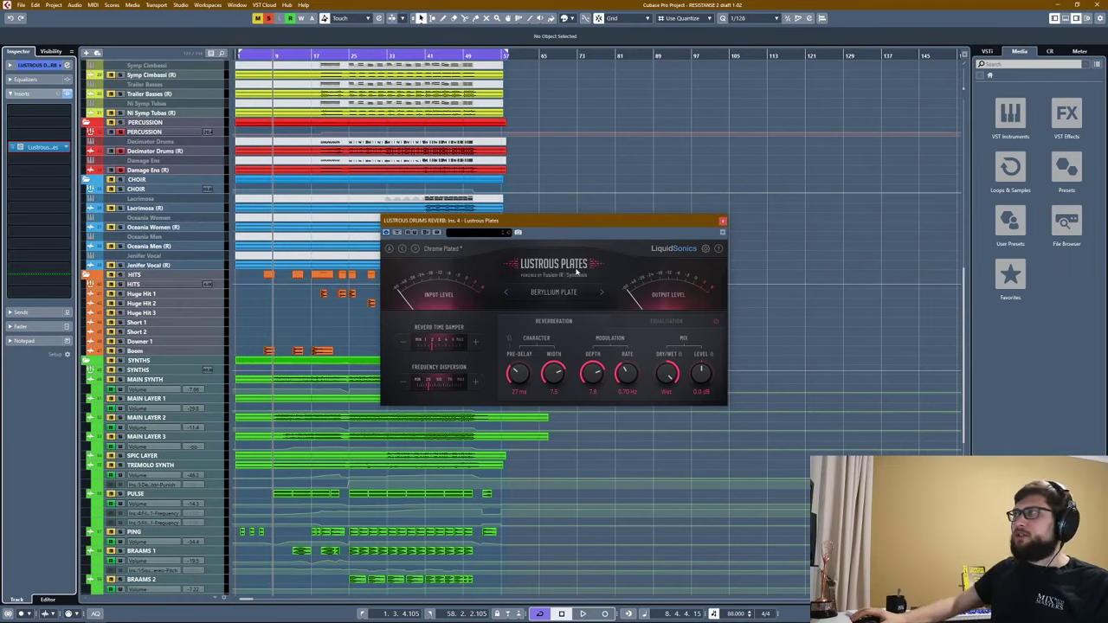
drag(341, 58, 352, 83)
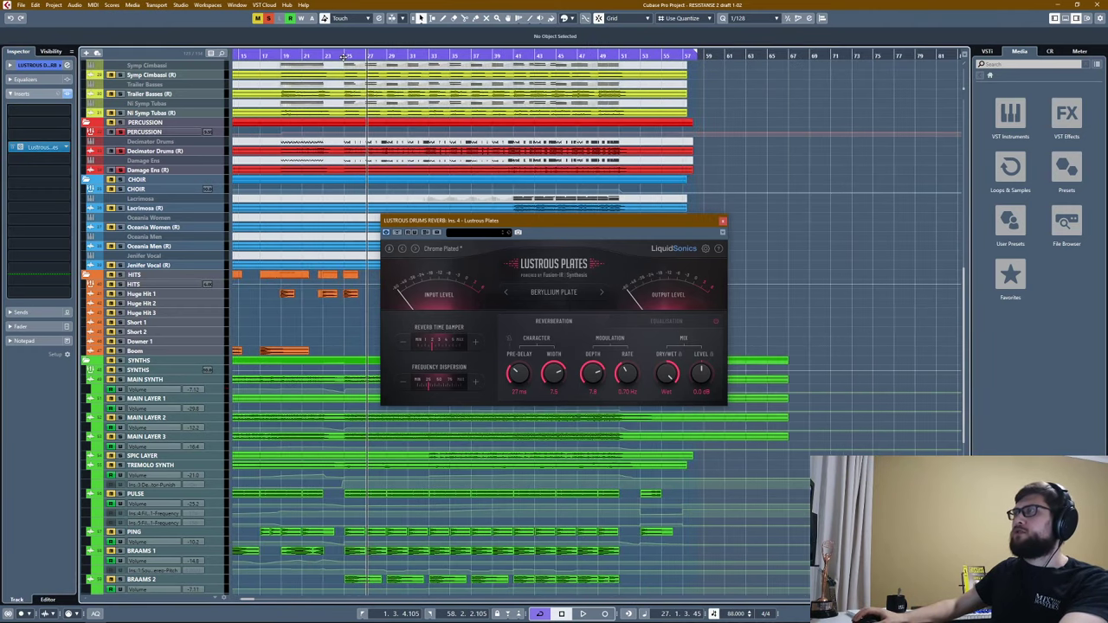
click(344, 55)
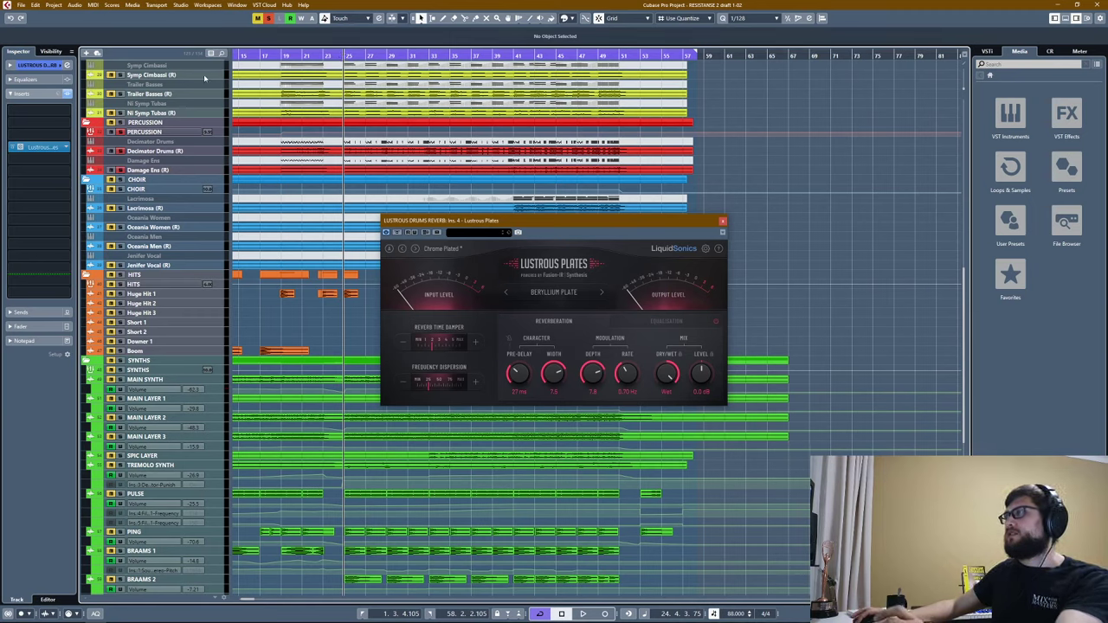
Clear the solos and mute the LUSTROUS DRUMS REVERB track.
scroll(205, 79, down, 8)
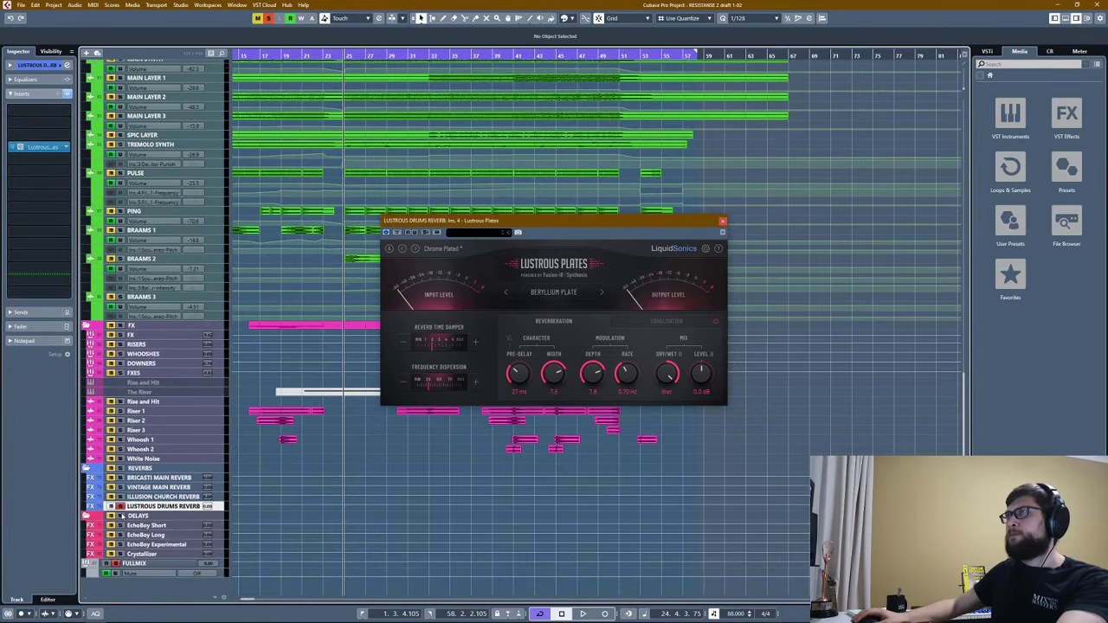
click(120, 508)
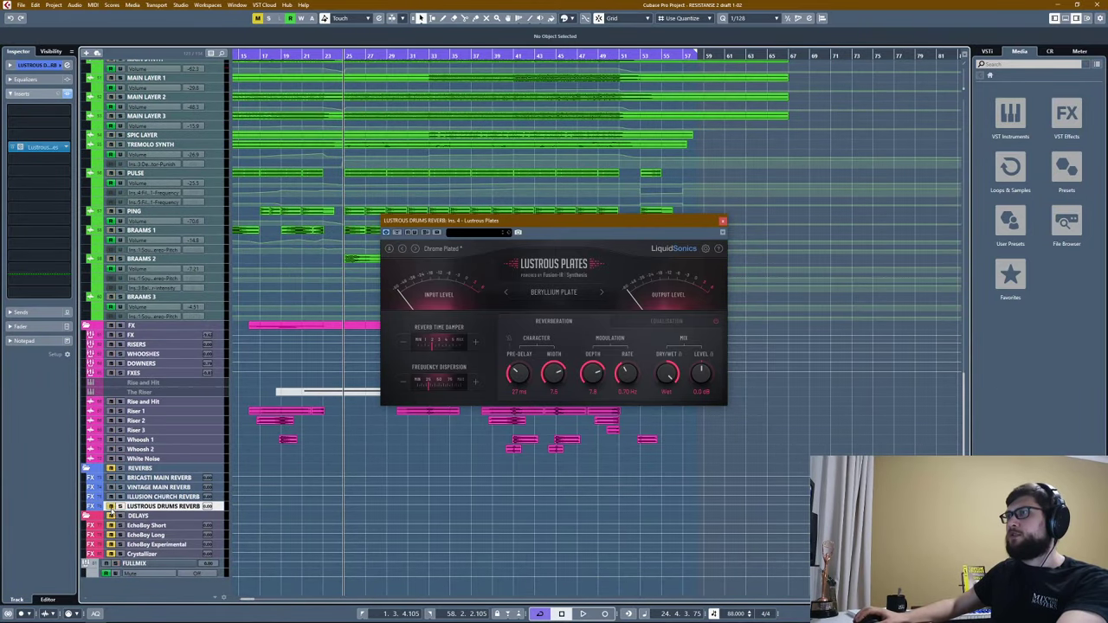
Solo the PERCUSSION group with LUSTROUS DRUMS REVERB unmuted and audition the drums from about bar 24.
scroll(403, 134, up, 8)
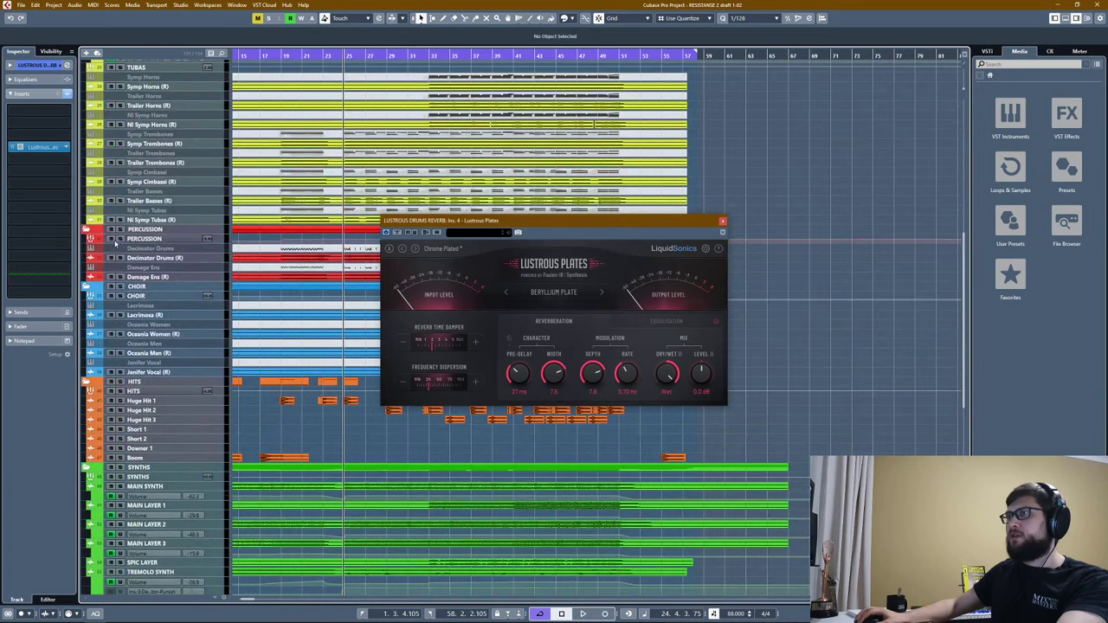
click(119, 239)
scroll(426, 126, down, 8)
scroll(413, 151, down, 5)
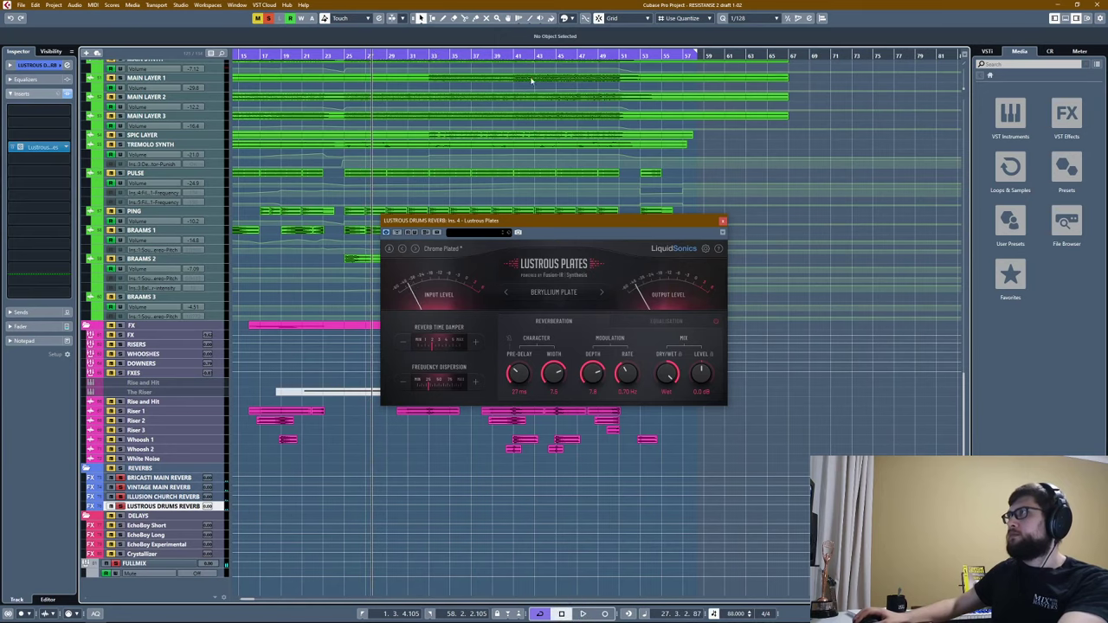
Move the playhead to about bar 41, play the soloed percussion through its reverb and stop around bar 44.
scroll(540, 88, up, 3)
scroll(540, 88, up, 2)
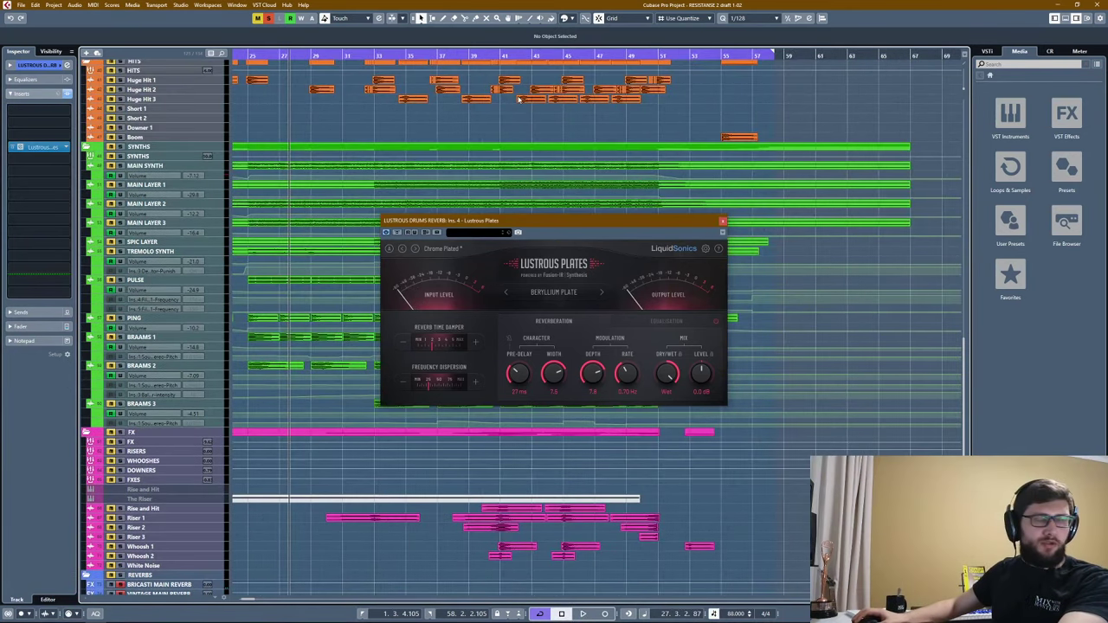
scroll(531, 108, up, 4)
scroll(519, 107, down, 3)
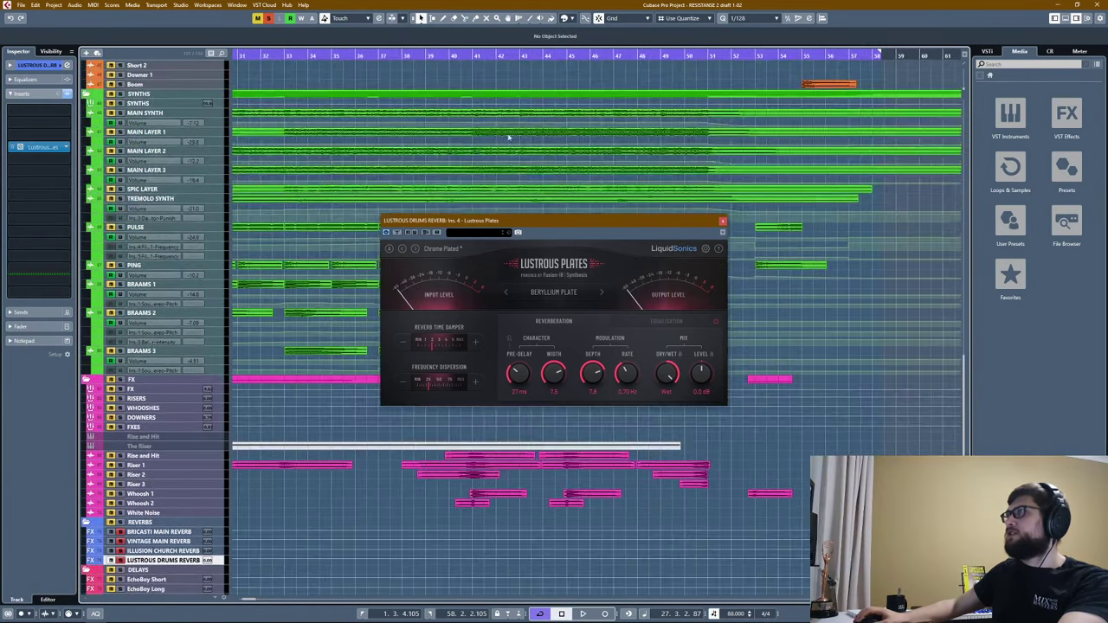
scroll(519, 107, down, 3)
click(499, 55)
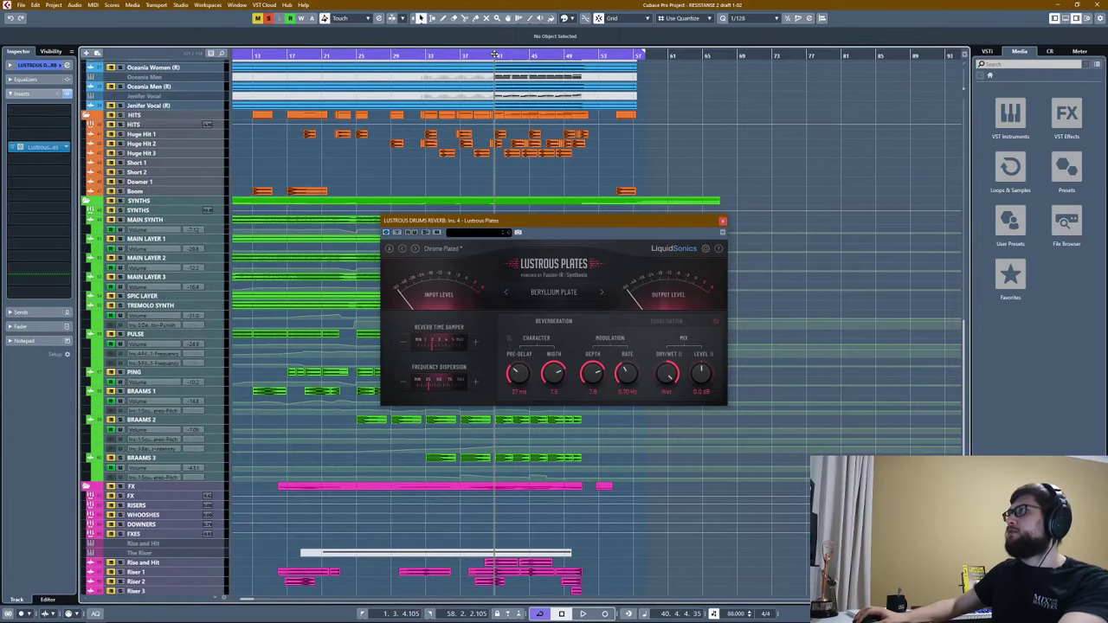
scroll(449, 190, down, 4)
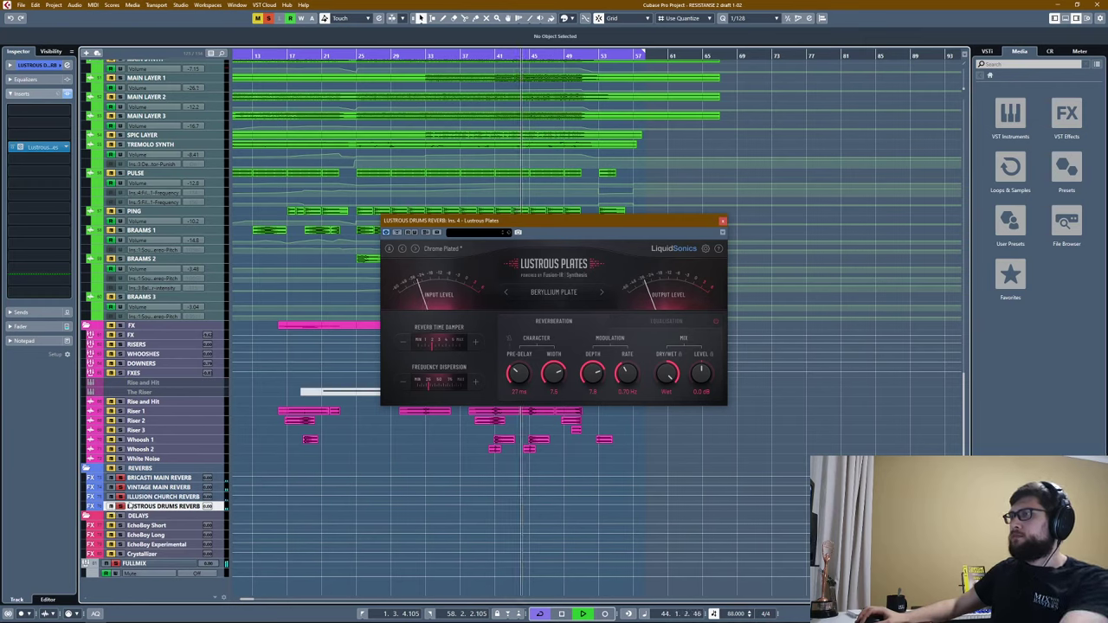
key(space)
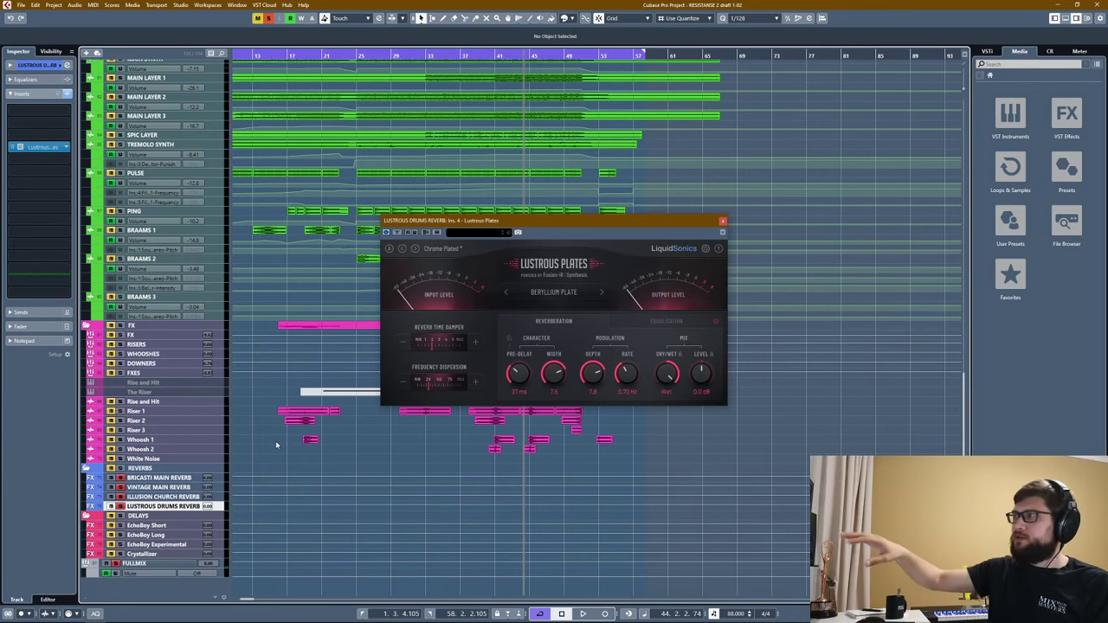
Cycle through the Lustrous Plates plate types during playback, return to Beryllium Plate and stop the transport.
click(603, 300)
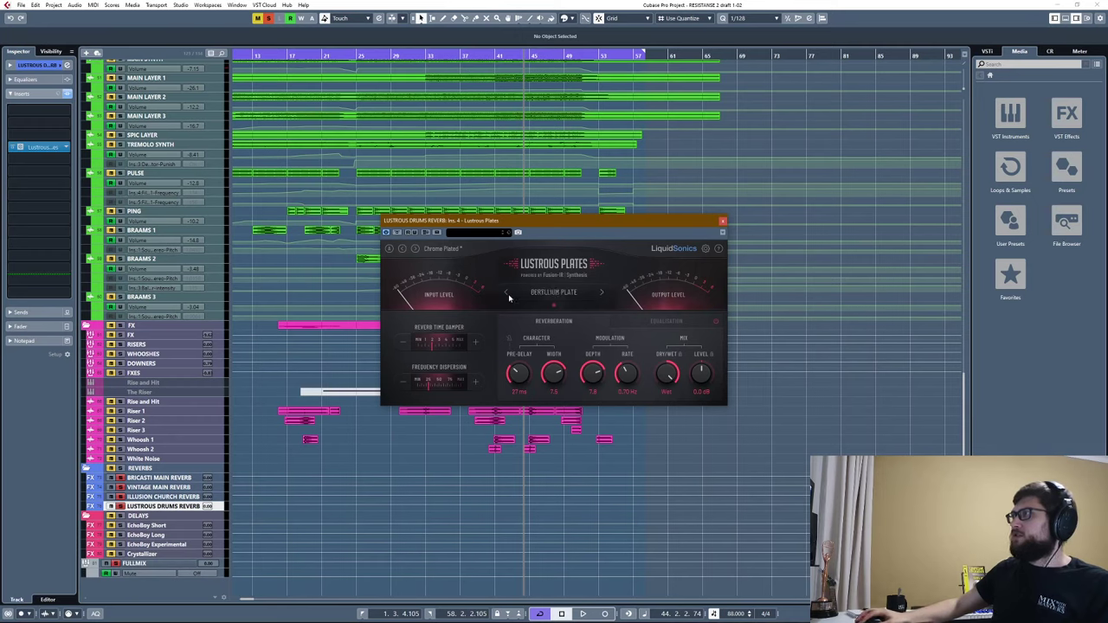
key(space)
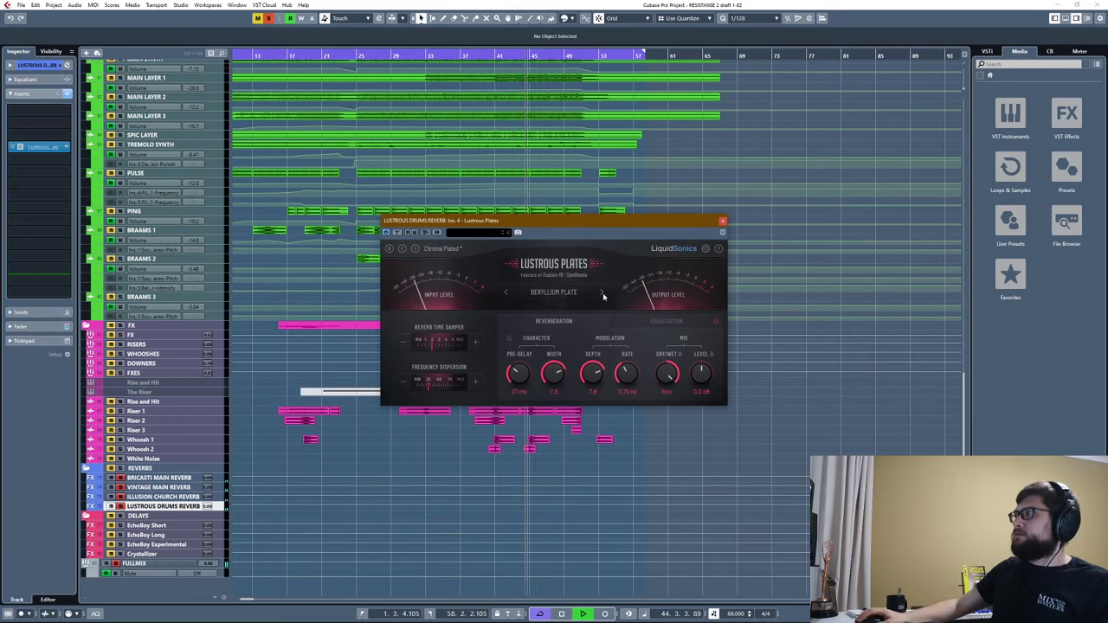
click(603, 294)
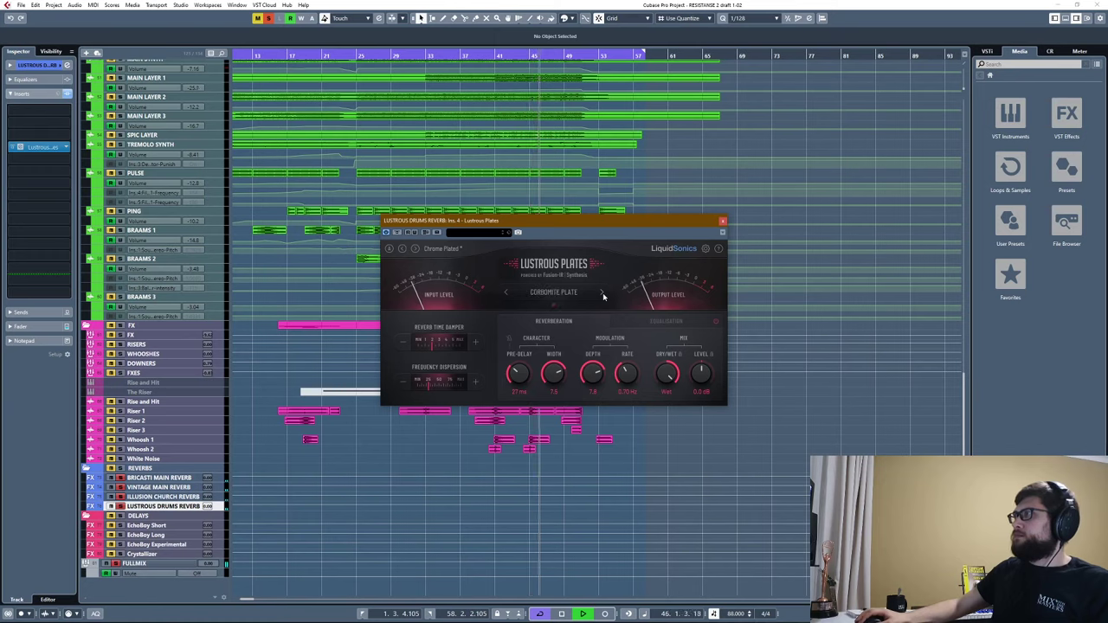
click(603, 294)
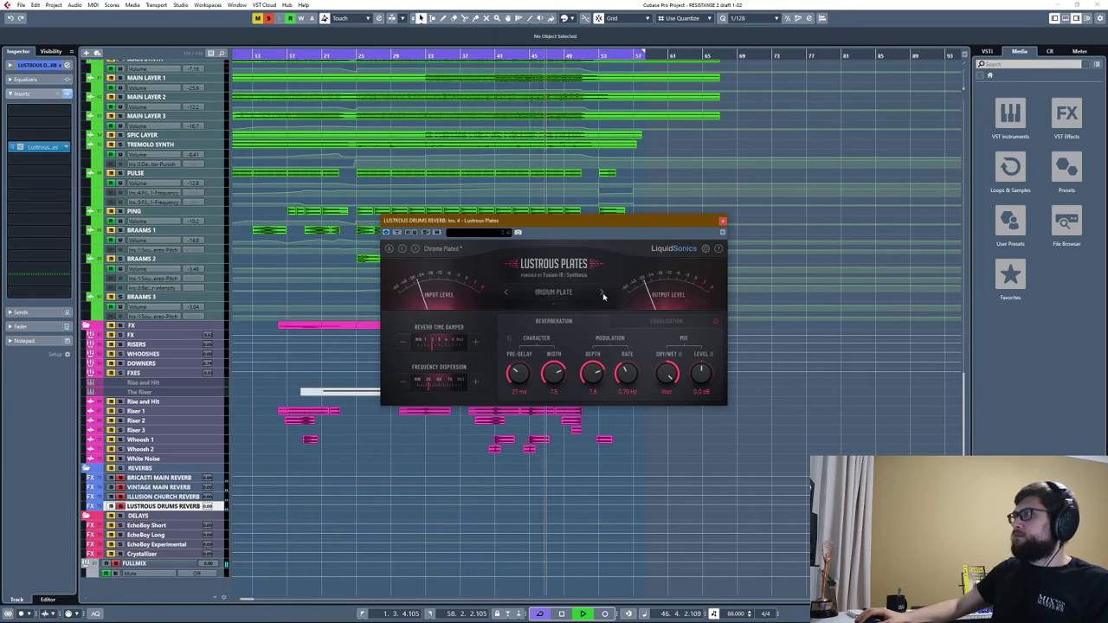
click(603, 294)
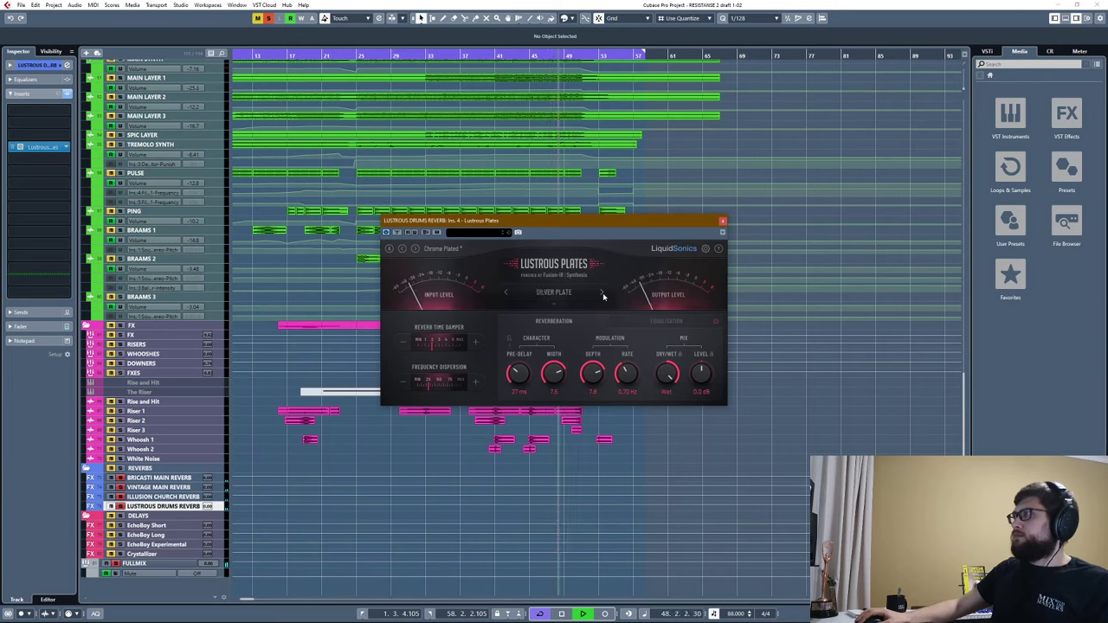
click(603, 294)
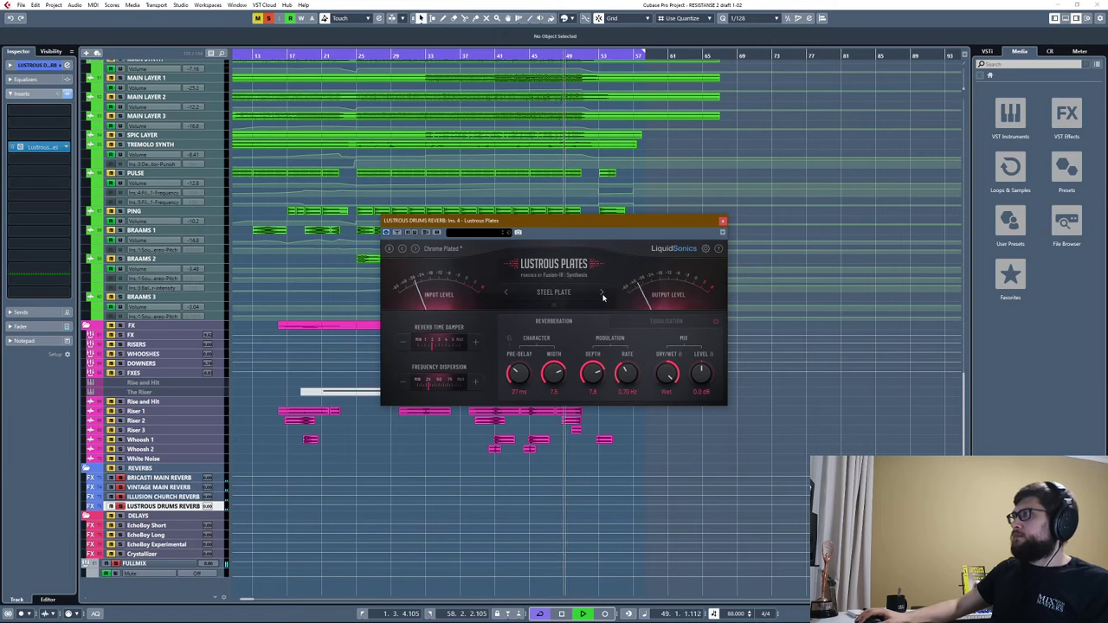
click(604, 294)
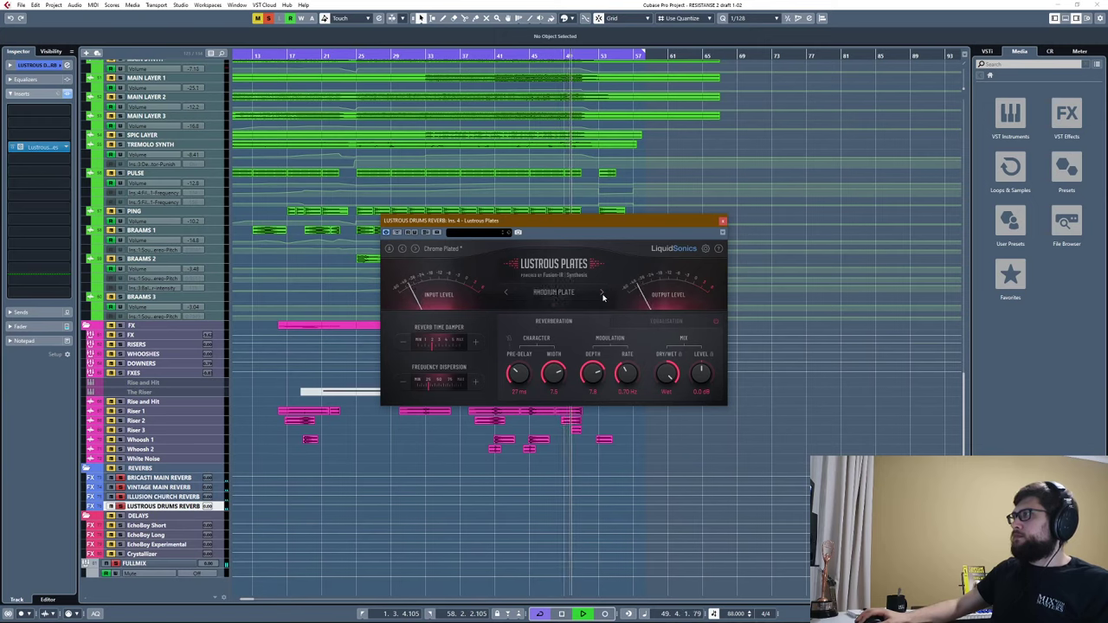
click(604, 295)
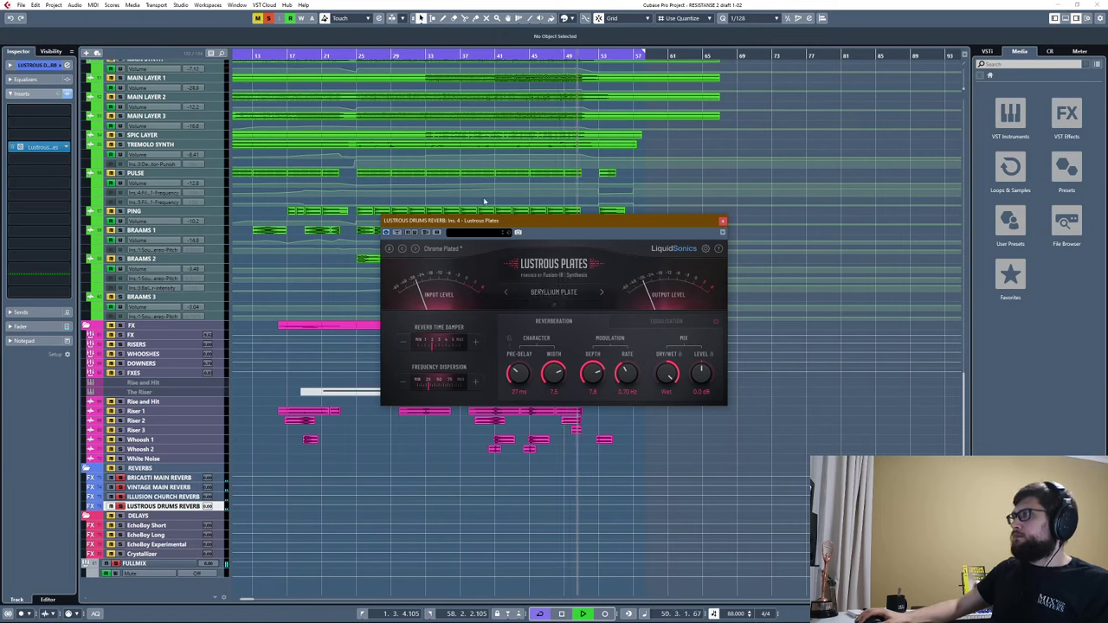
key(space)
Solo the SYNTHS group with LUSTROUS DRUMS REVERB muted, audition it from bar 33 and stop playback.
click(504, 55)
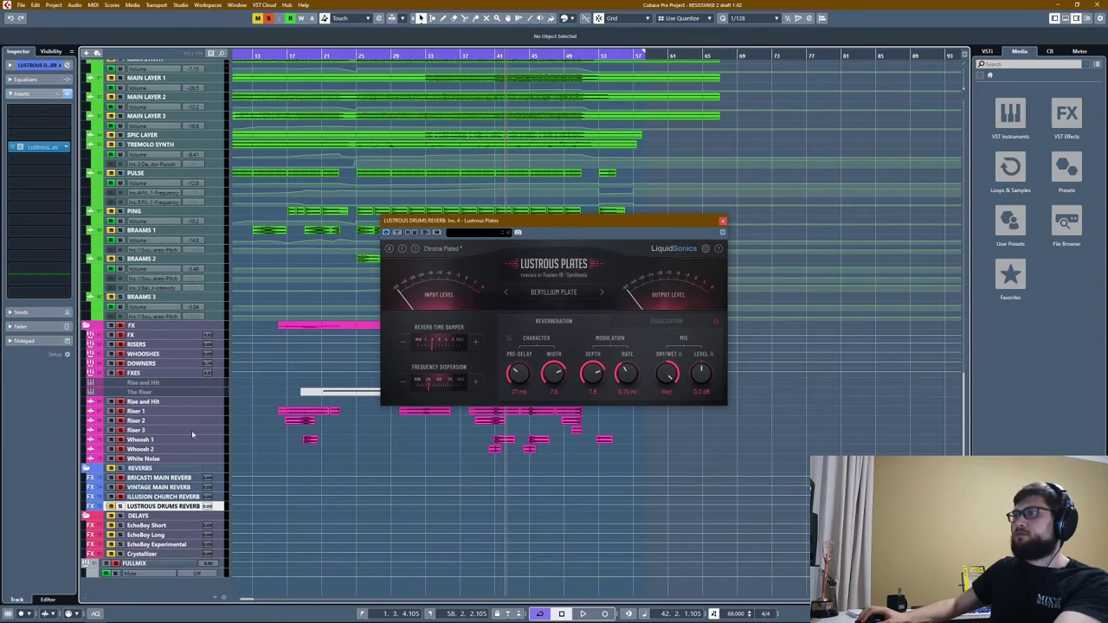
key(g)
scroll(181, 321, up, 5)
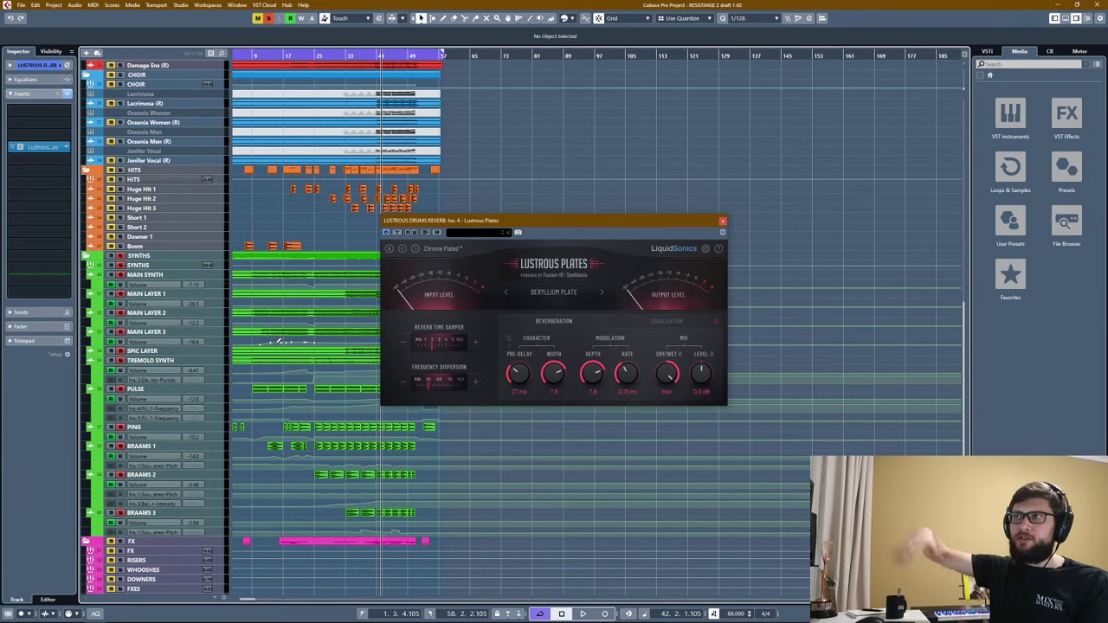
scroll(403, 147, down, 2)
scroll(404, 146, right, 2)
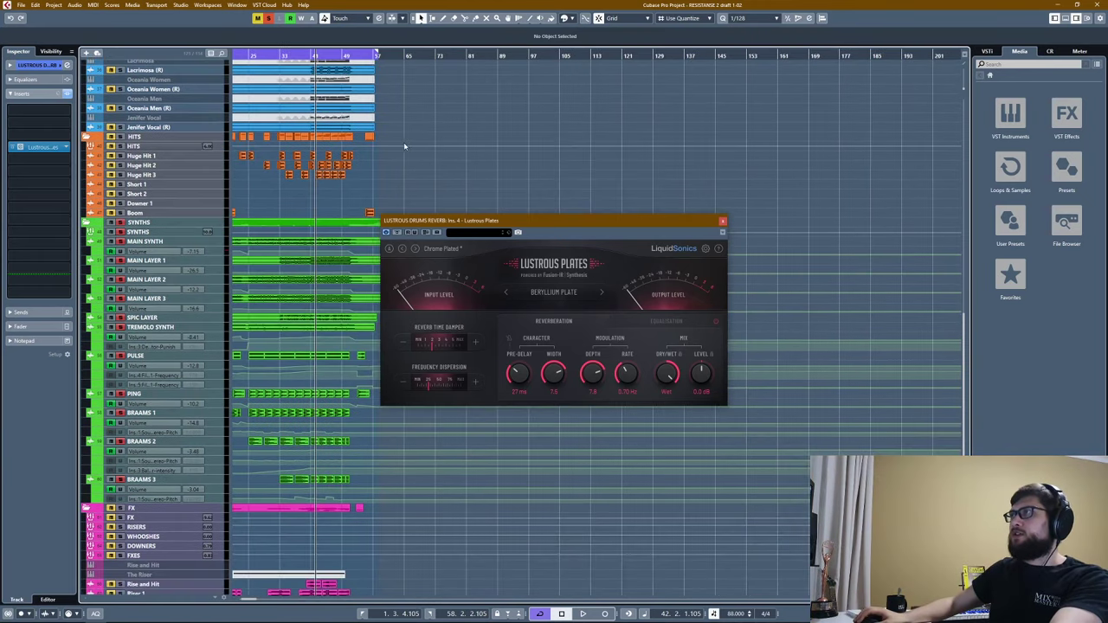
scroll(403, 146, up, 3)
click(282, 54)
scroll(293, 199, up, 3)
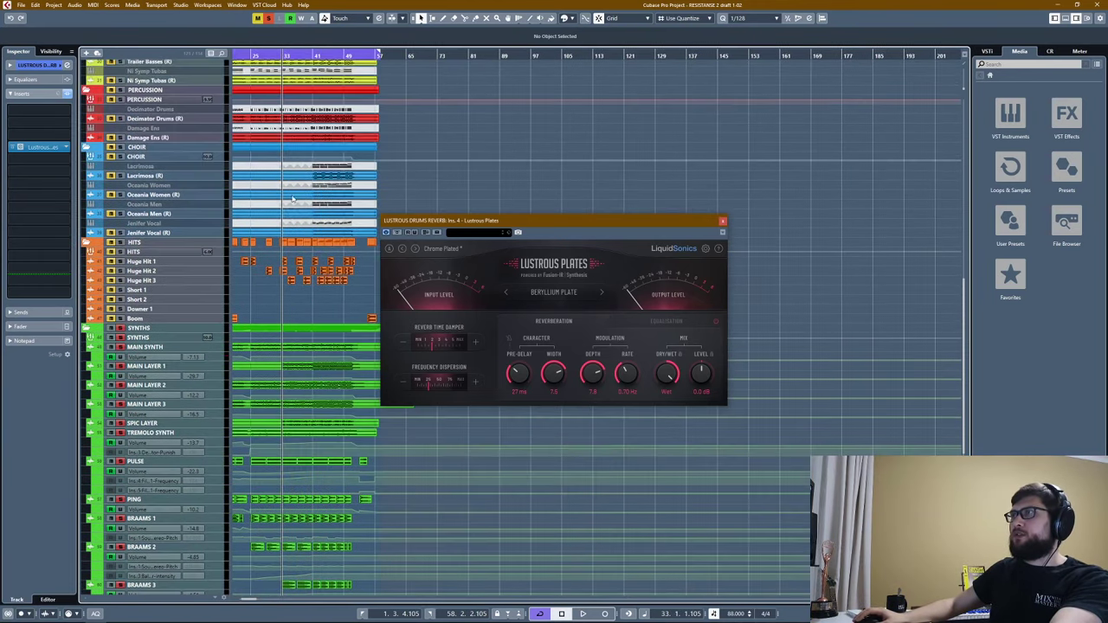
scroll(292, 199, down, 5)
key(space)
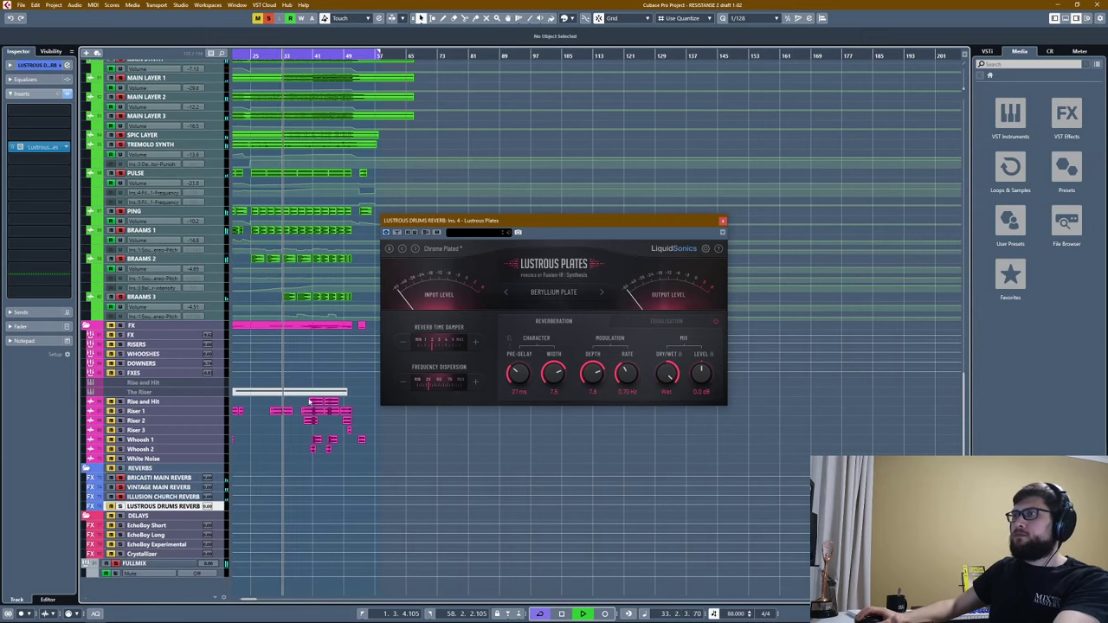
key(space)
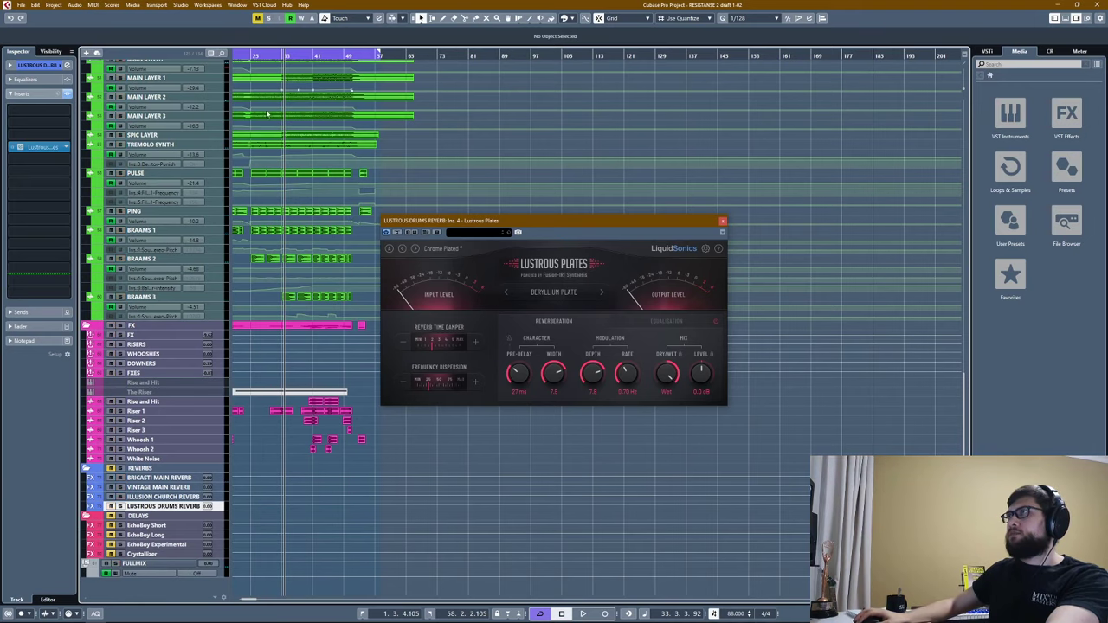
Close the Lustrous Plates window, unmute the DELAYS tracks and select EchoBoy Short.
click(722, 221)
scroll(755, 267, left, 5)
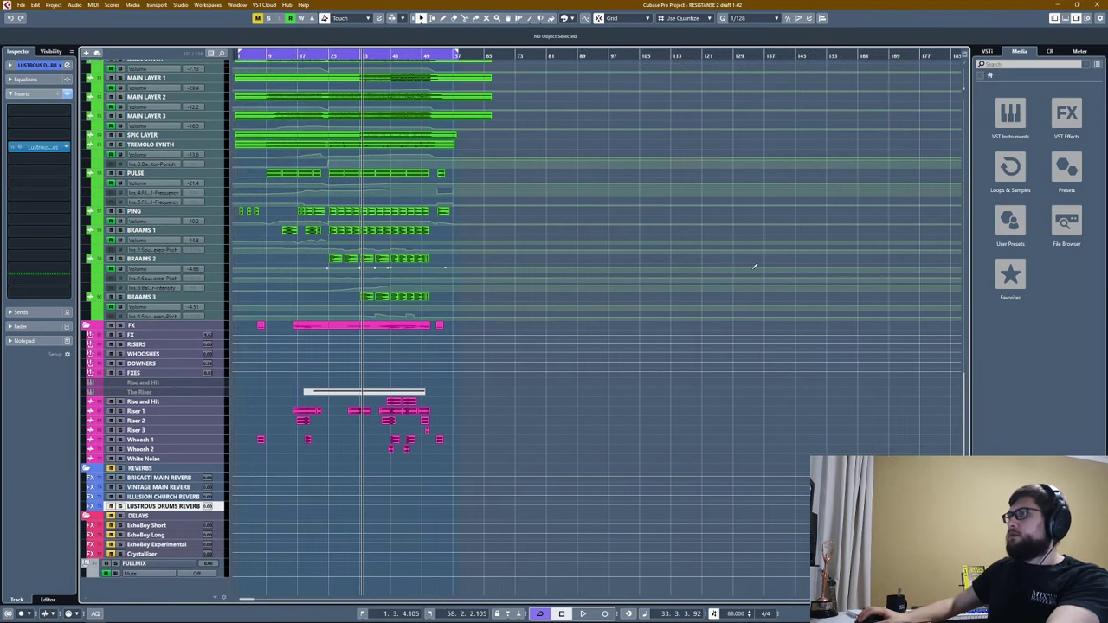
click(144, 526)
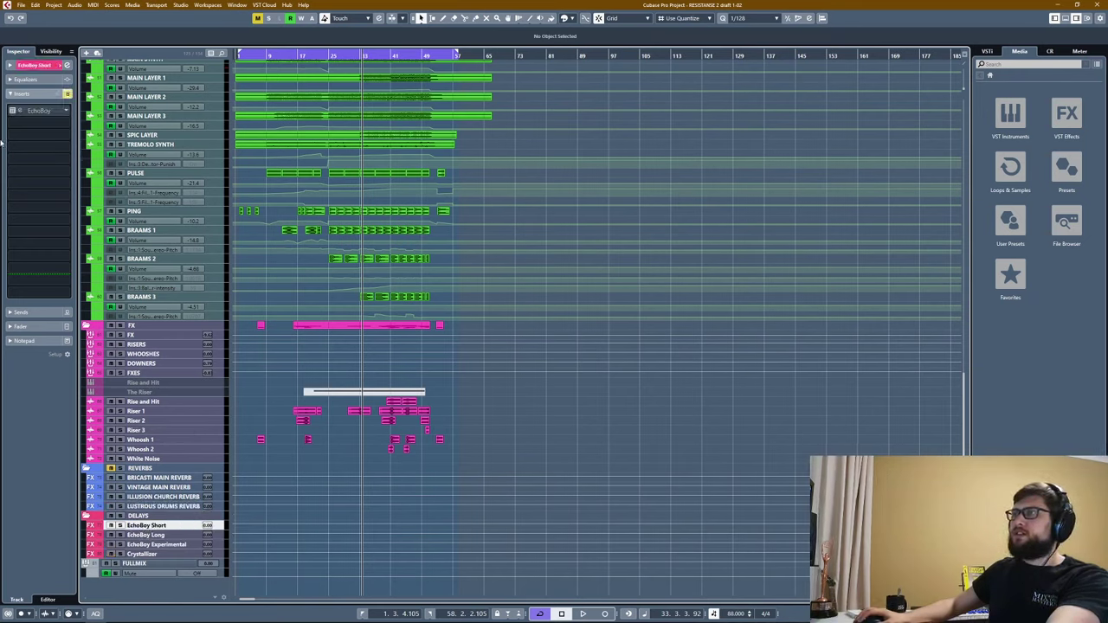
Go through the effect tracks from BRICASTI MAIN REVERB to EchoBoy Long and view the latter's EchoBoy insert before closing it.
click(143, 478)
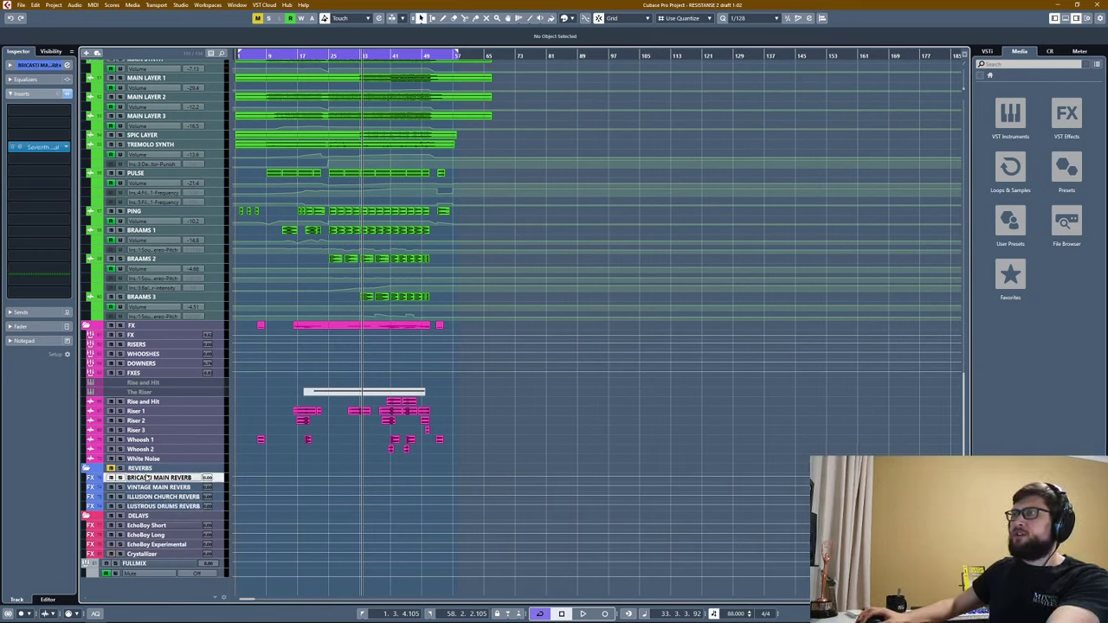
key(Down)
key(Down)
key(Down)
key(Down)
key(Down)
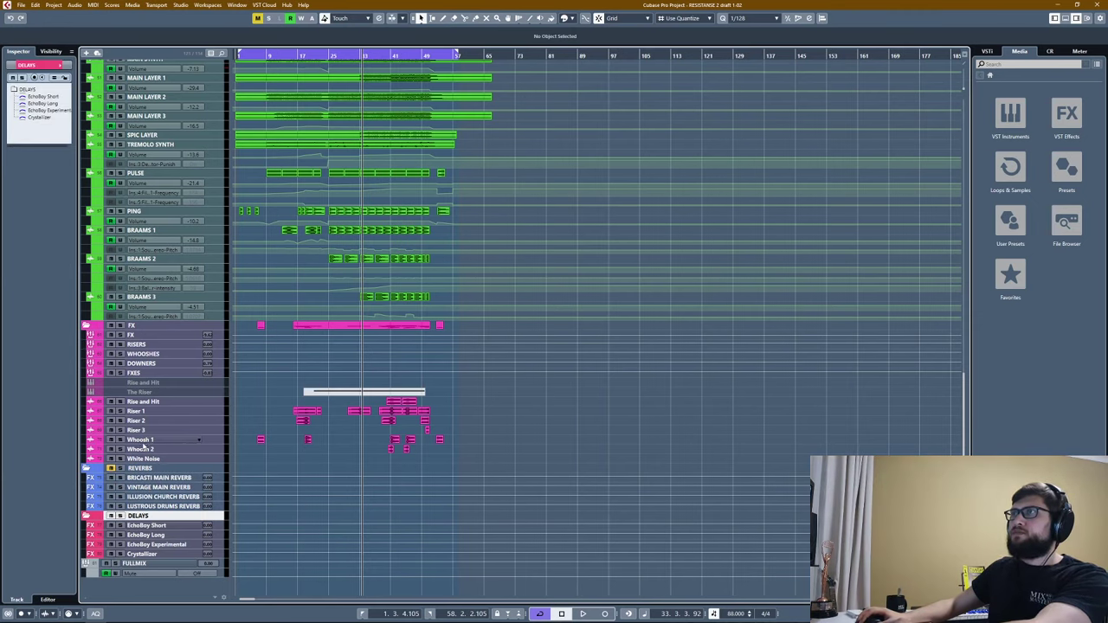
key(Down)
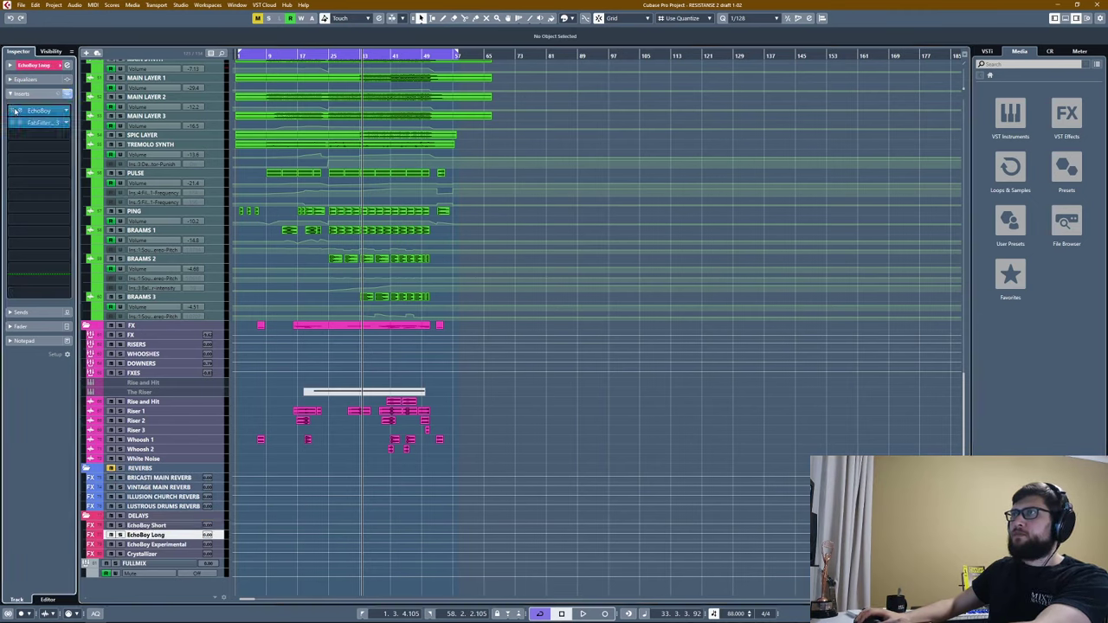
key(Up)
key(Down)
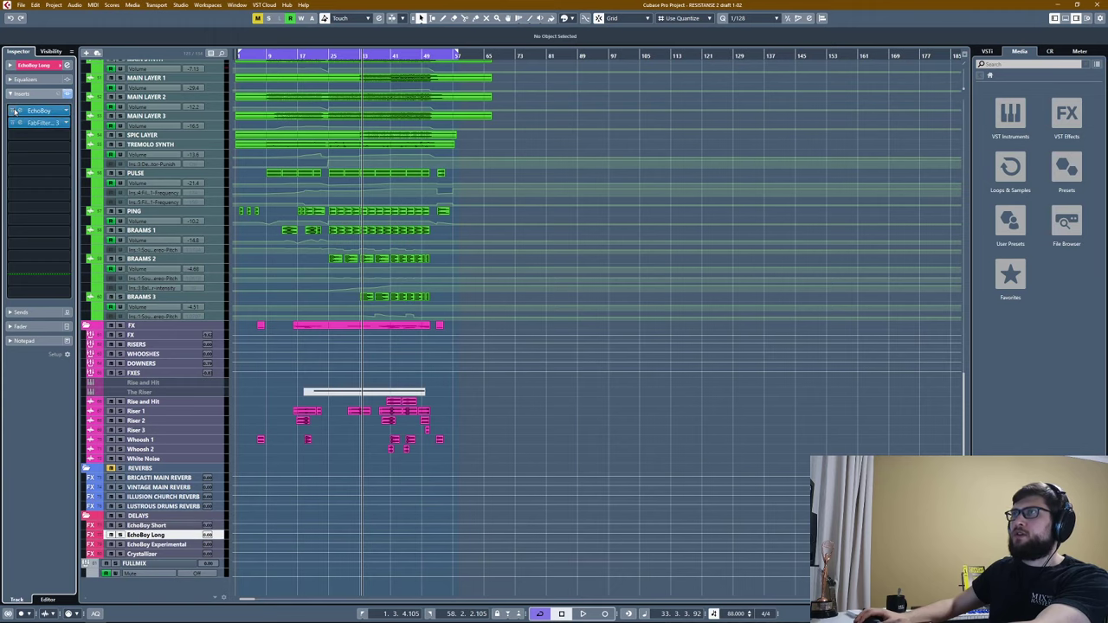
key(Down)
key(Up)
click(15, 111)
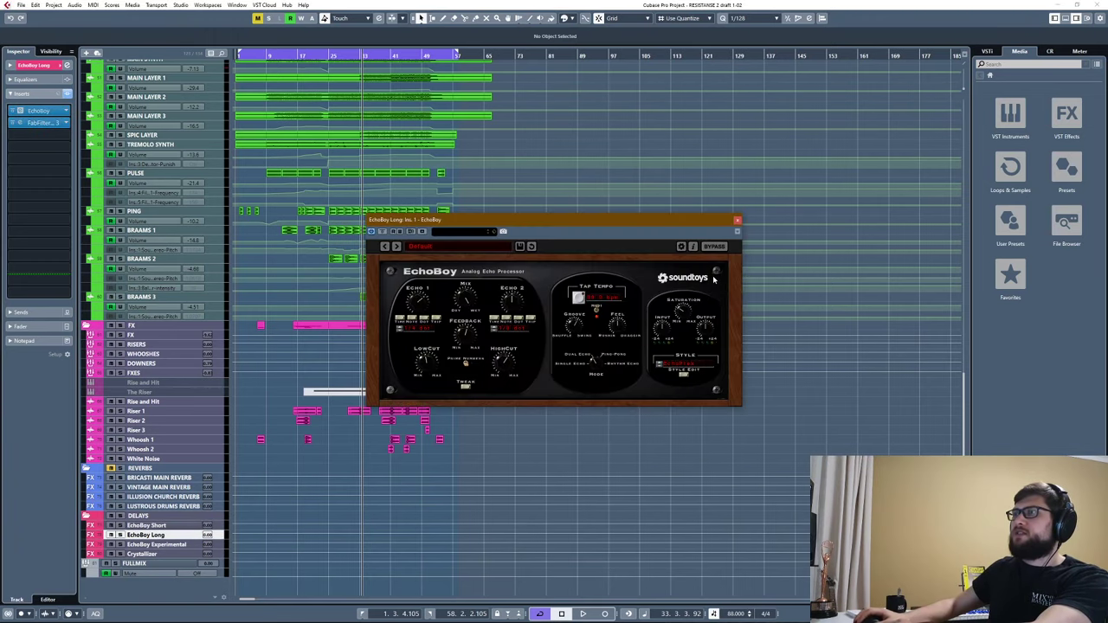
click(737, 221)
View the EchoBoy insert on the EchoBoy Experimental track and close its window.
key(Down)
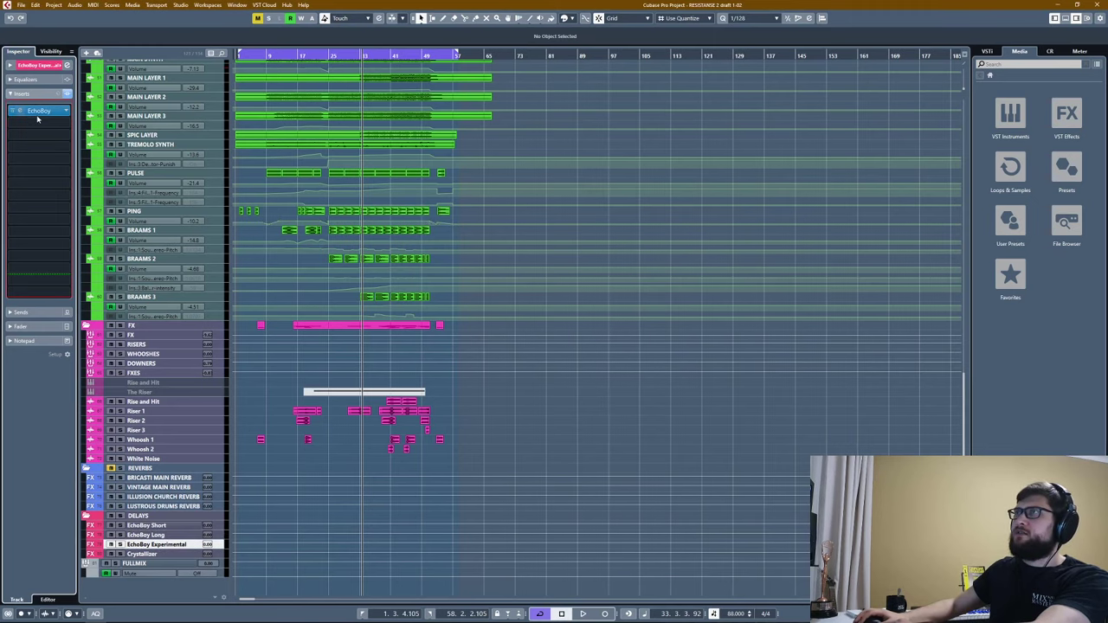
click(38, 112)
click(737, 220)
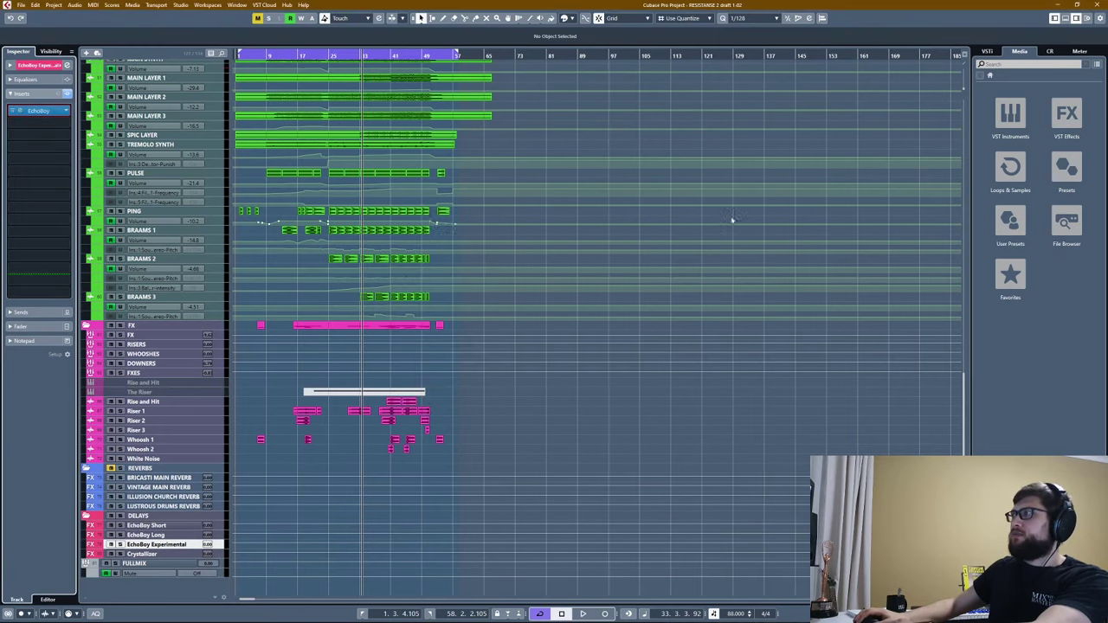
Go through the delay tracks from EchoBoy Short down to Crystallizer and open the Crystallizer insert.
click(152, 536)
key(Up)
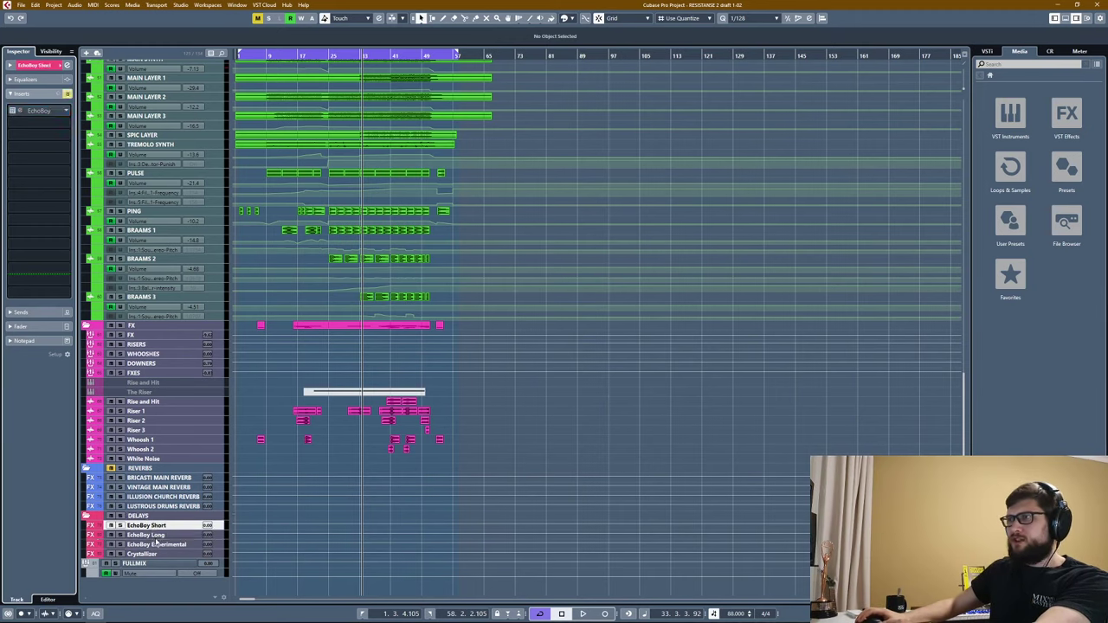
key(Down)
key(Down)
key(Down)
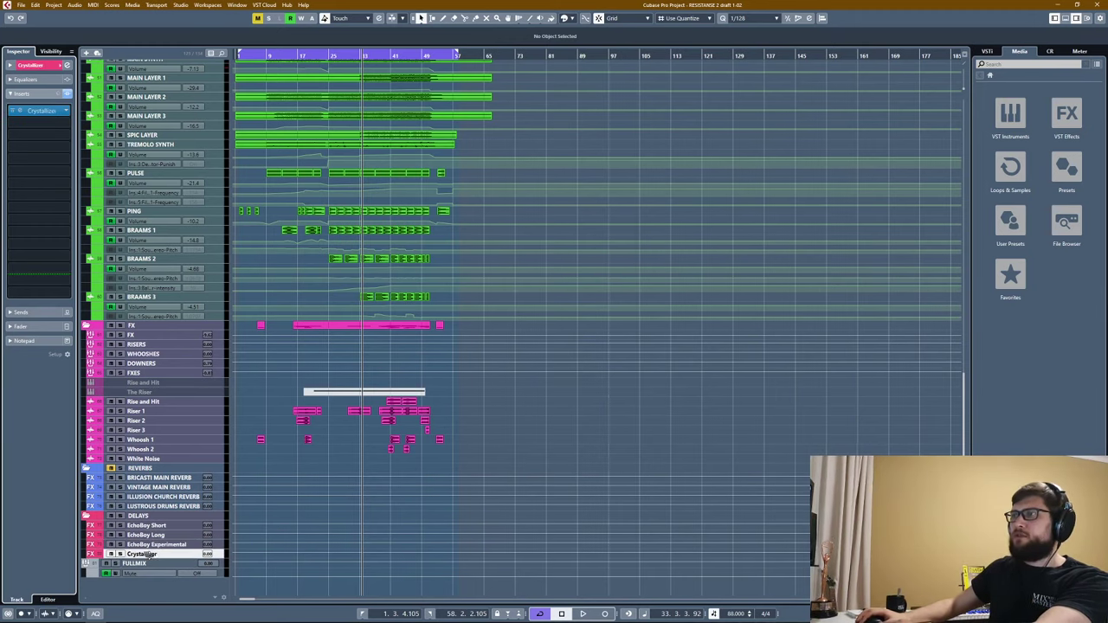
click(41, 110)
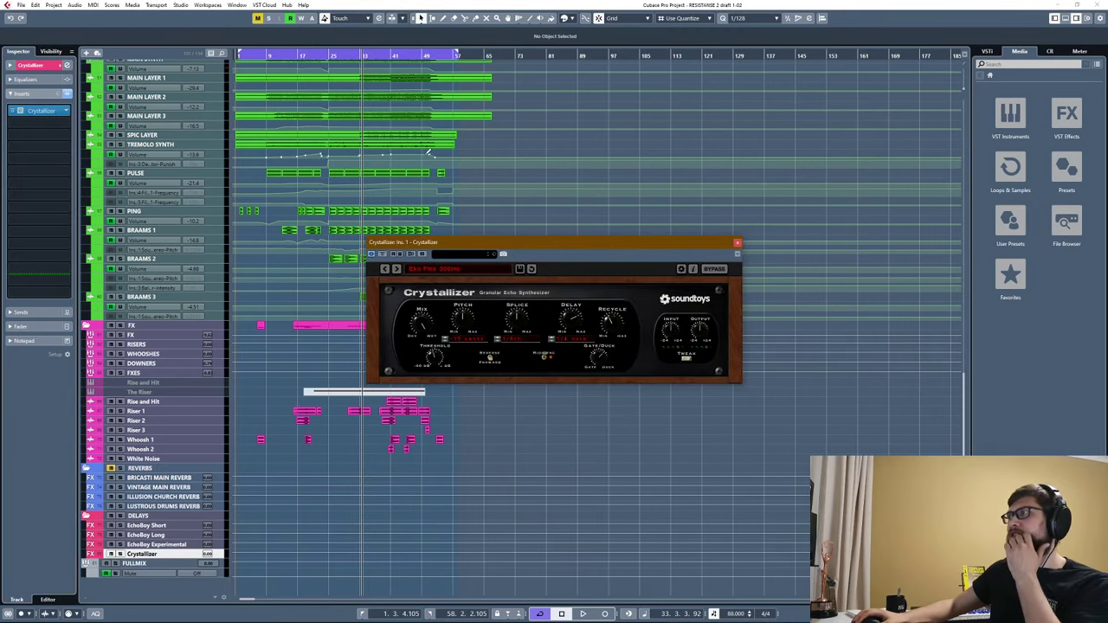
Solo the SYNTHS group and play a short passage from about bar 33 to audition it.
scroll(247, 121, up, 4)
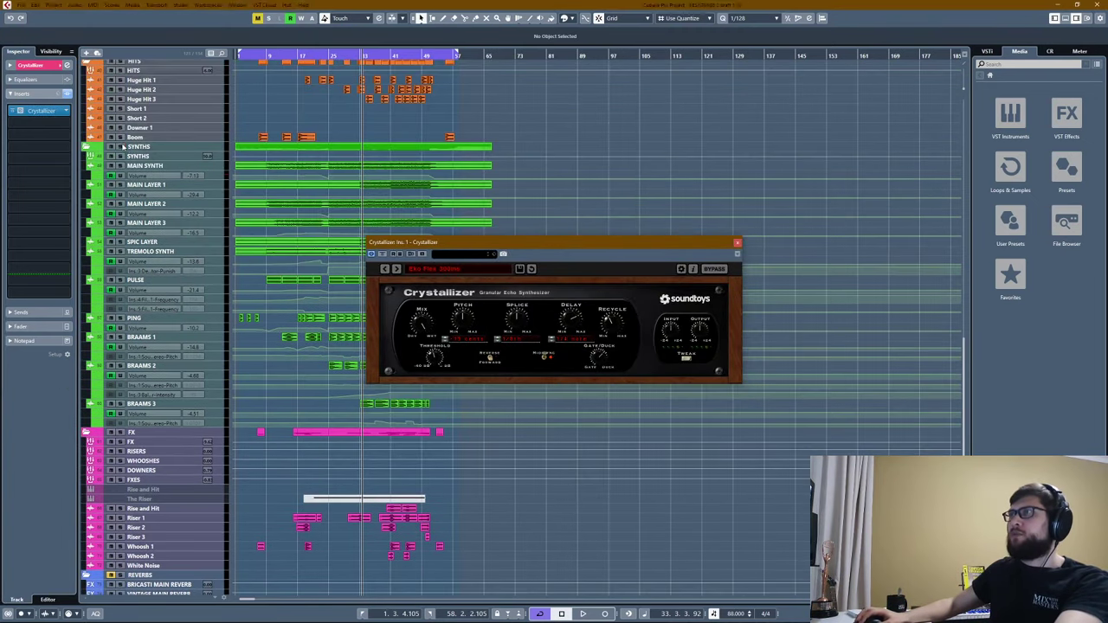
click(246, 146)
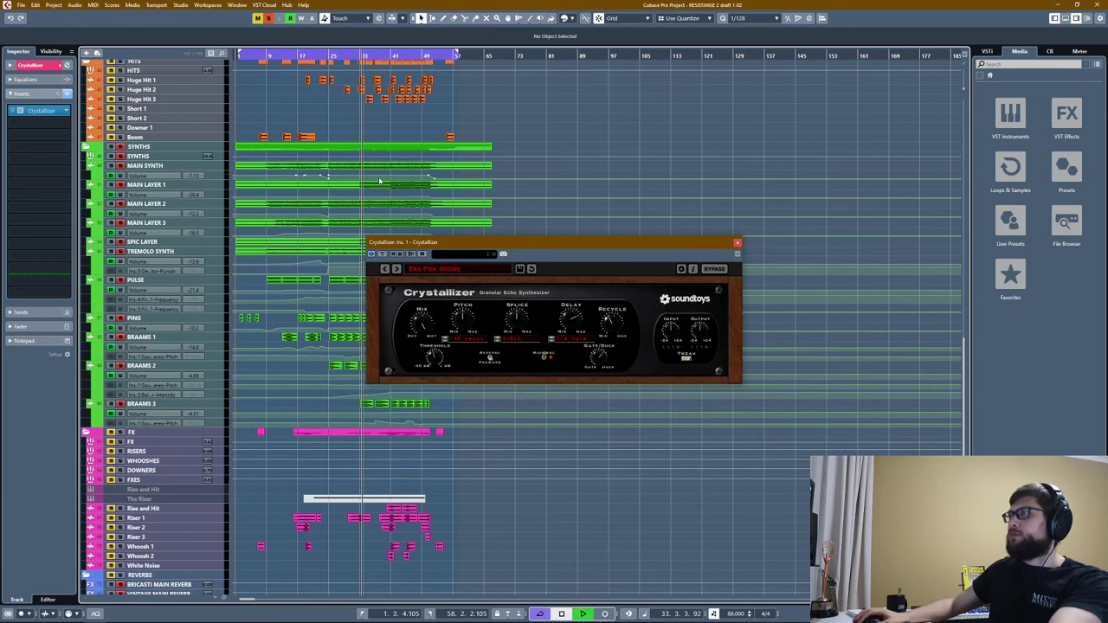
key(space)
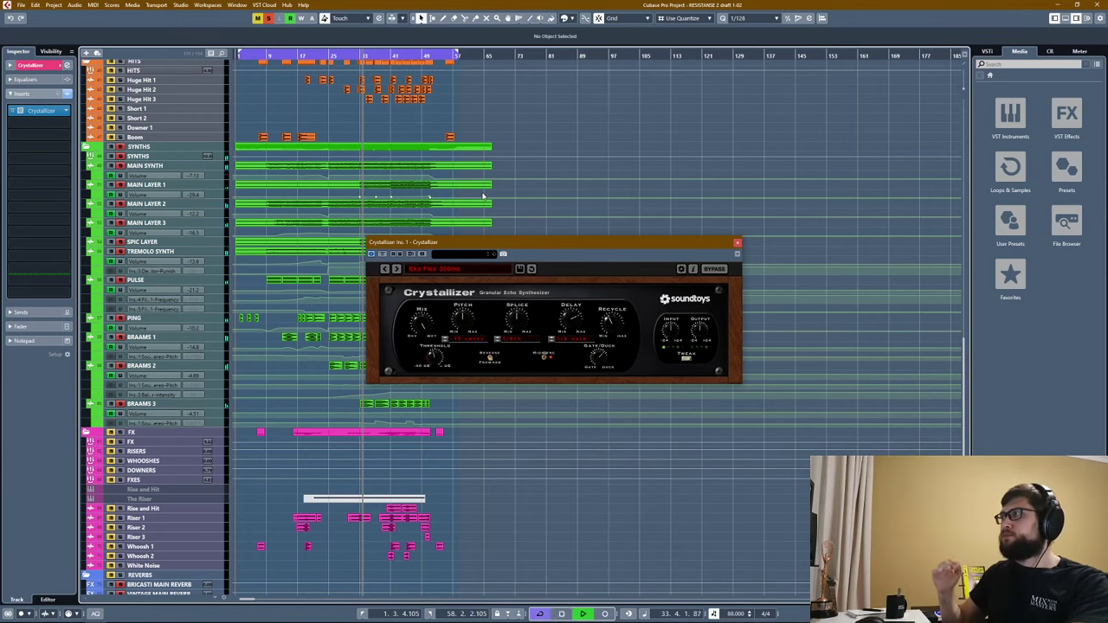
key(space)
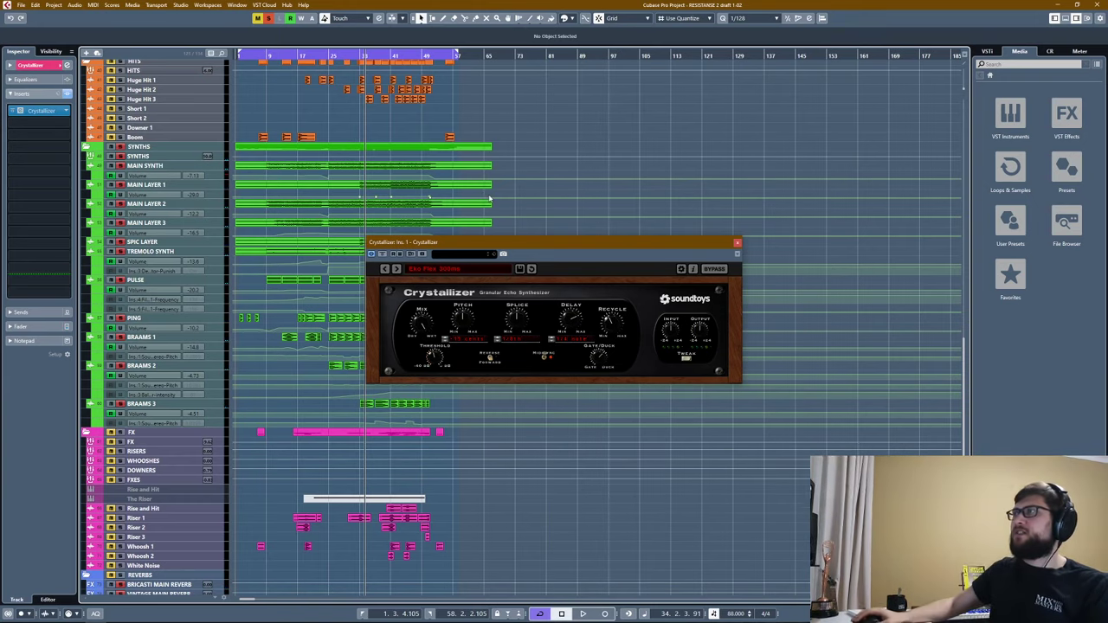
Clear the SYNTHS solo, solo the Crystallizer effect track and audition it from about bar 25.
scroll(496, 171, down, 3)
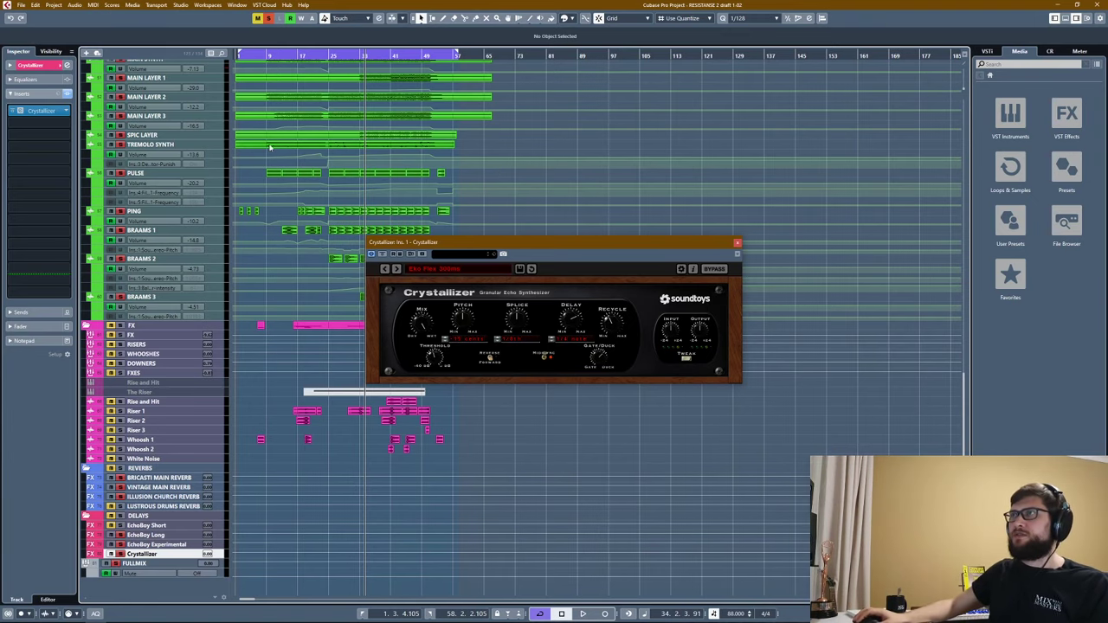
scroll(250, 108, up, 5)
scroll(156, 329, down, 5)
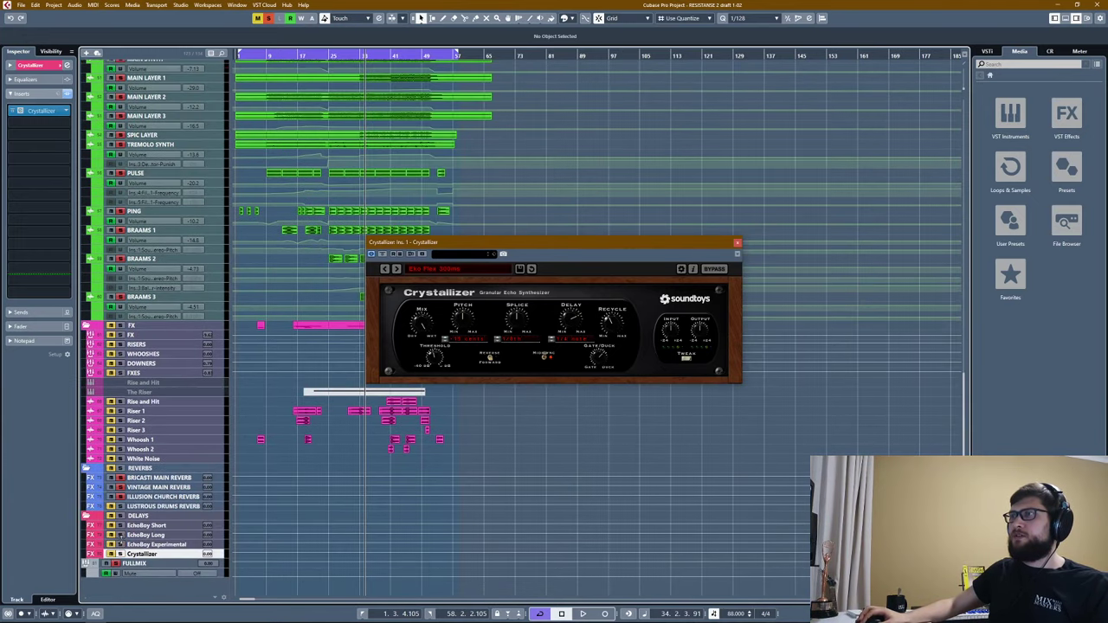
key(s)
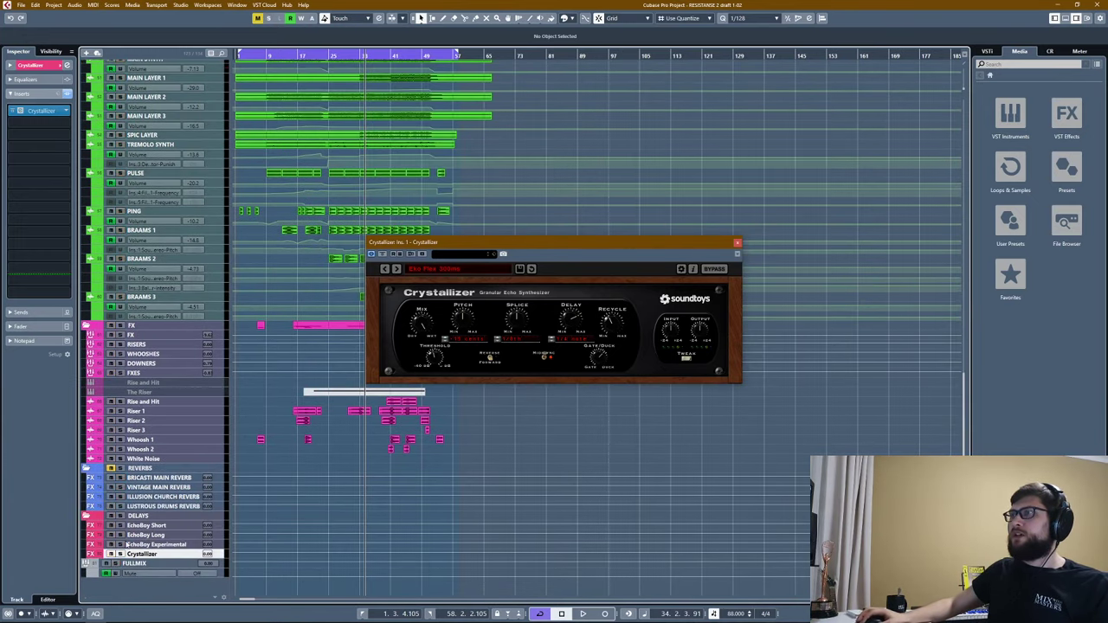
scroll(317, 208, up, 15)
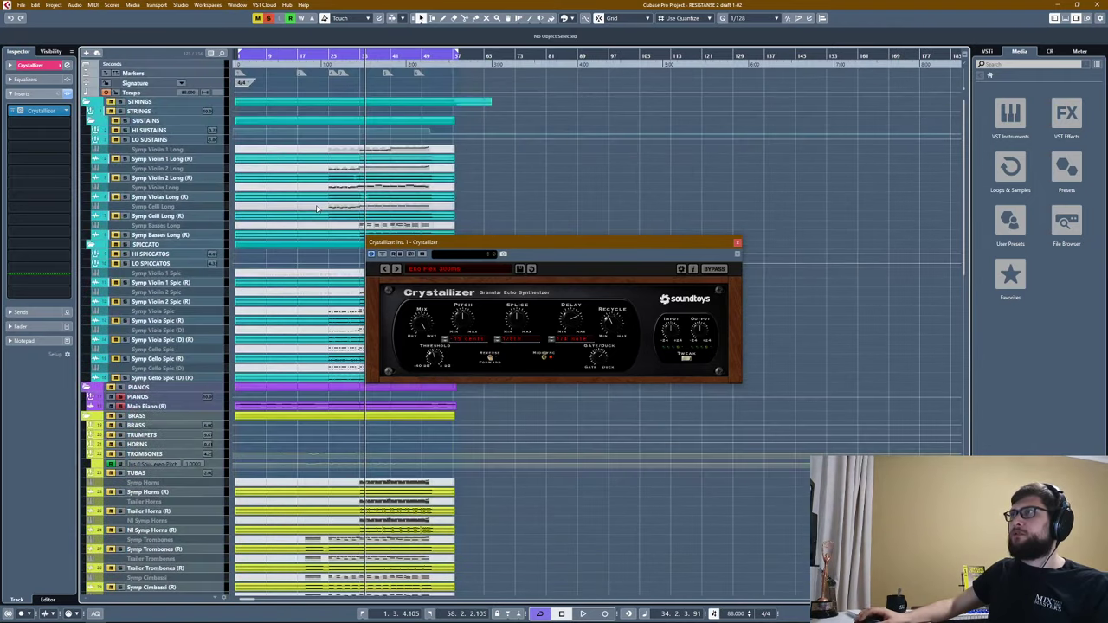
scroll(316, 208, down, 15)
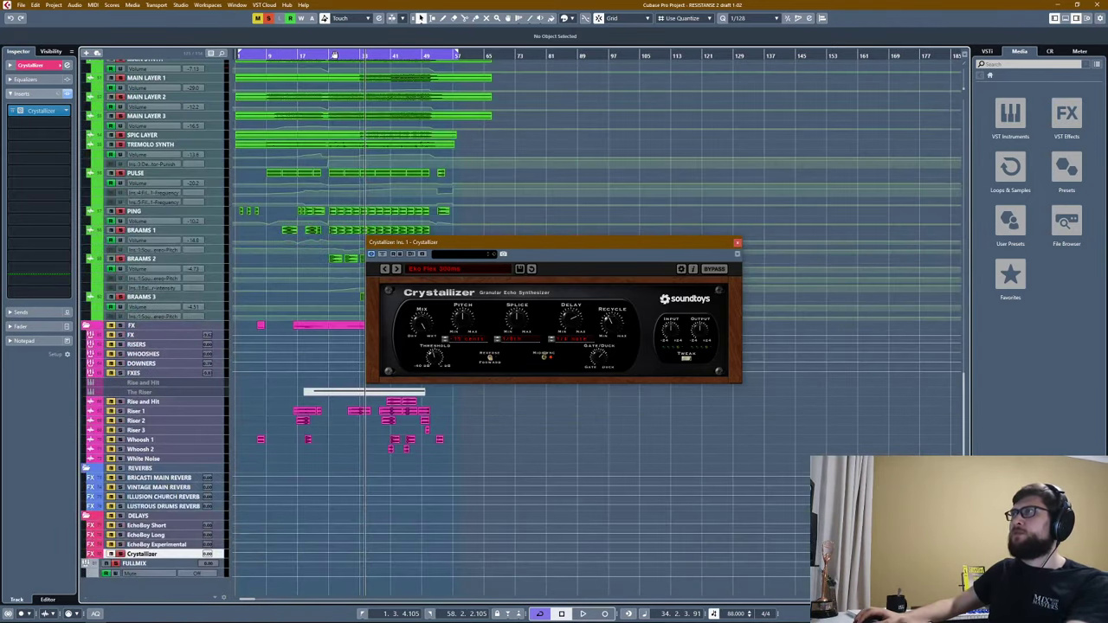
click(332, 55)
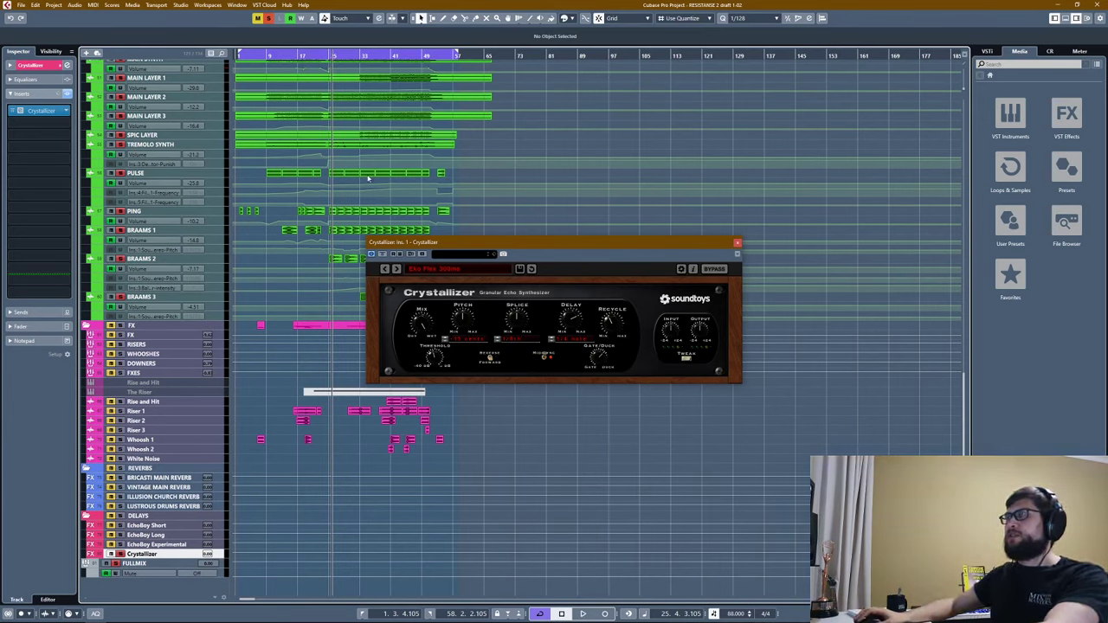
key(space)
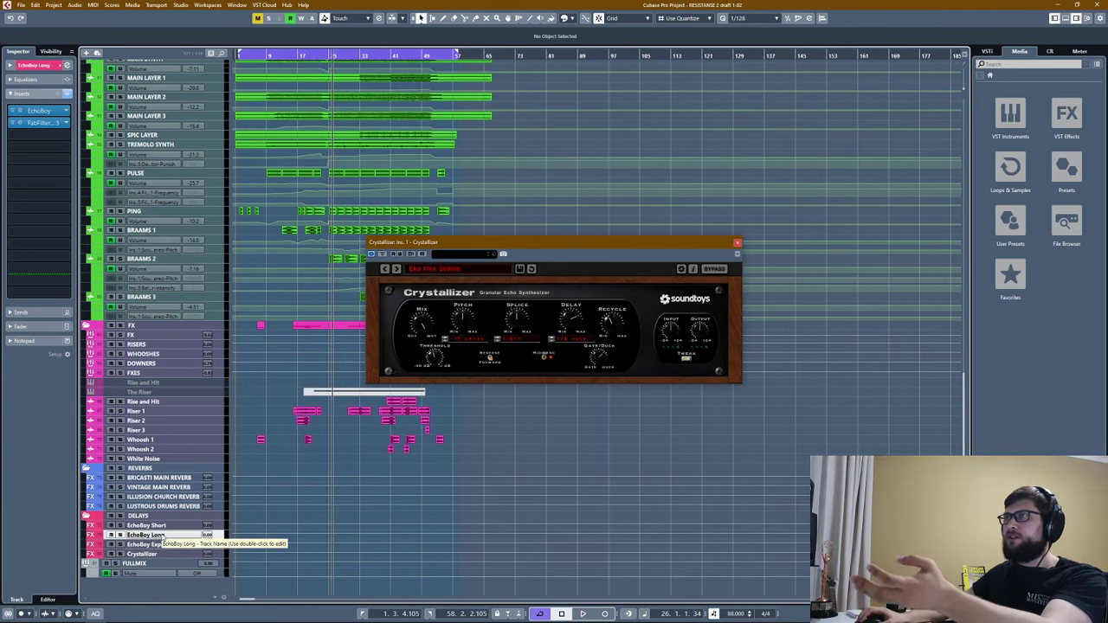
Select VINTAGE MAIN REVERB and play the full mix without solos from about bar 19.
click(164, 487)
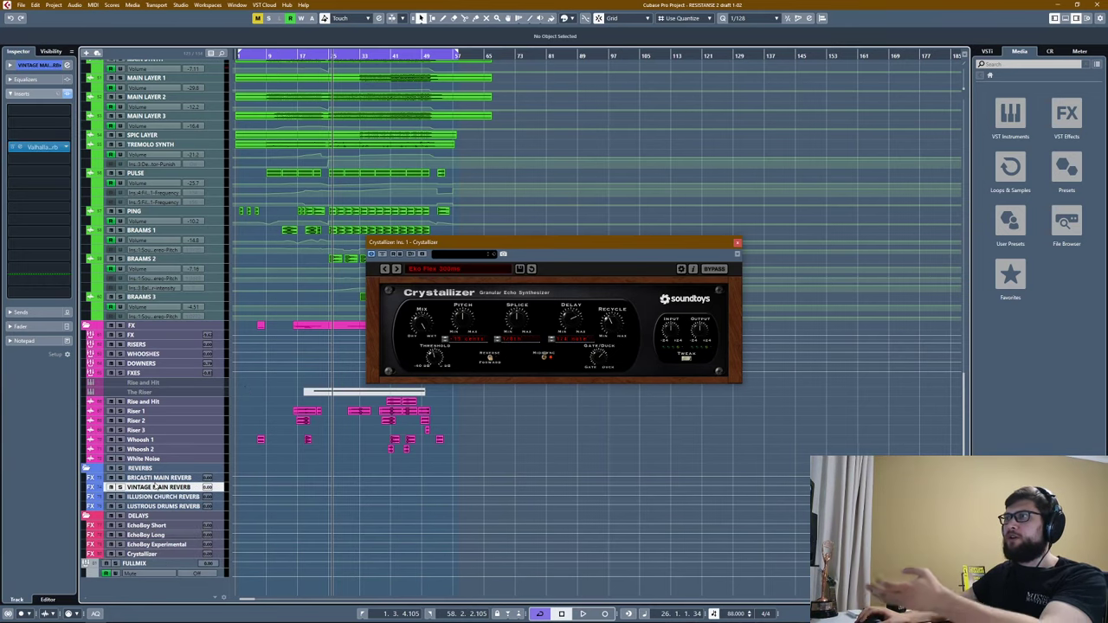
click(304, 57)
key(space)
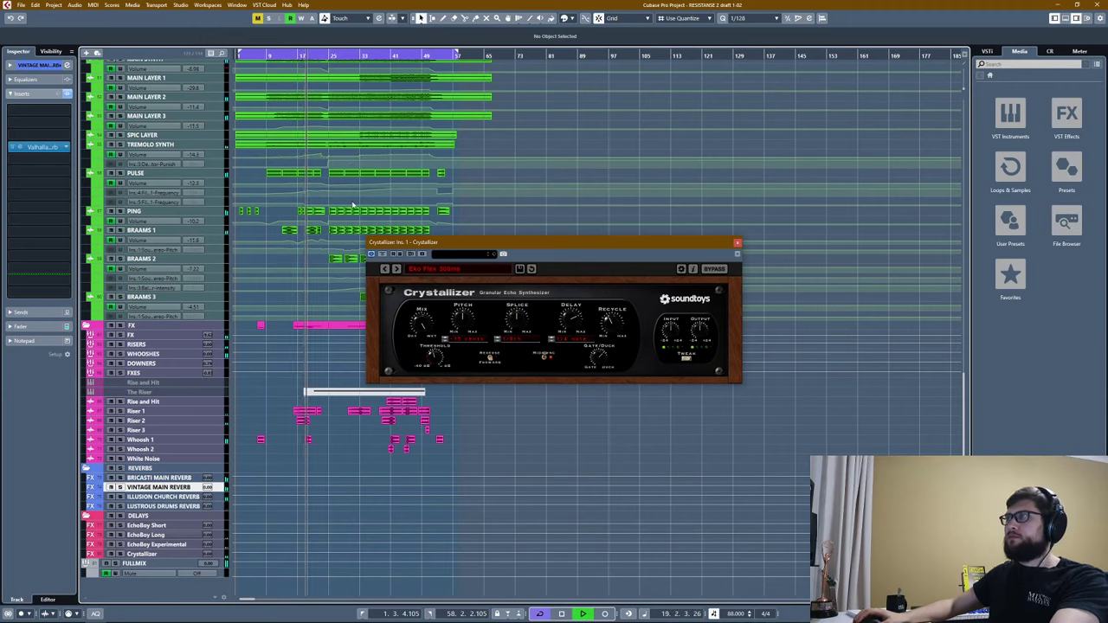
key(space)
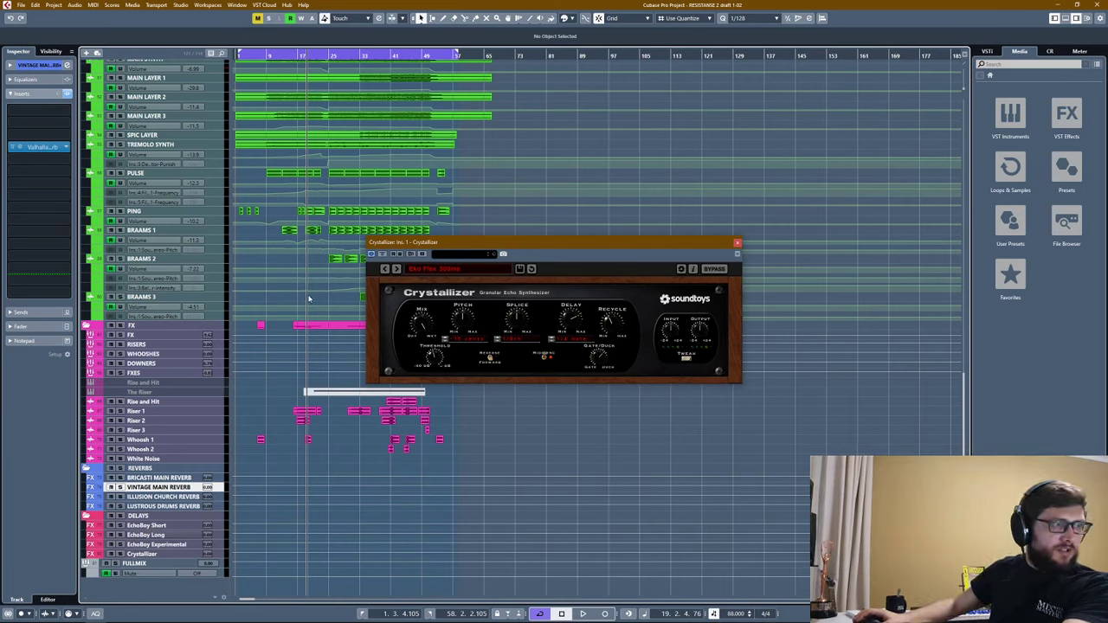
Briefly resume playback of the full mix and close the Crystallizer window.
click(110, 468)
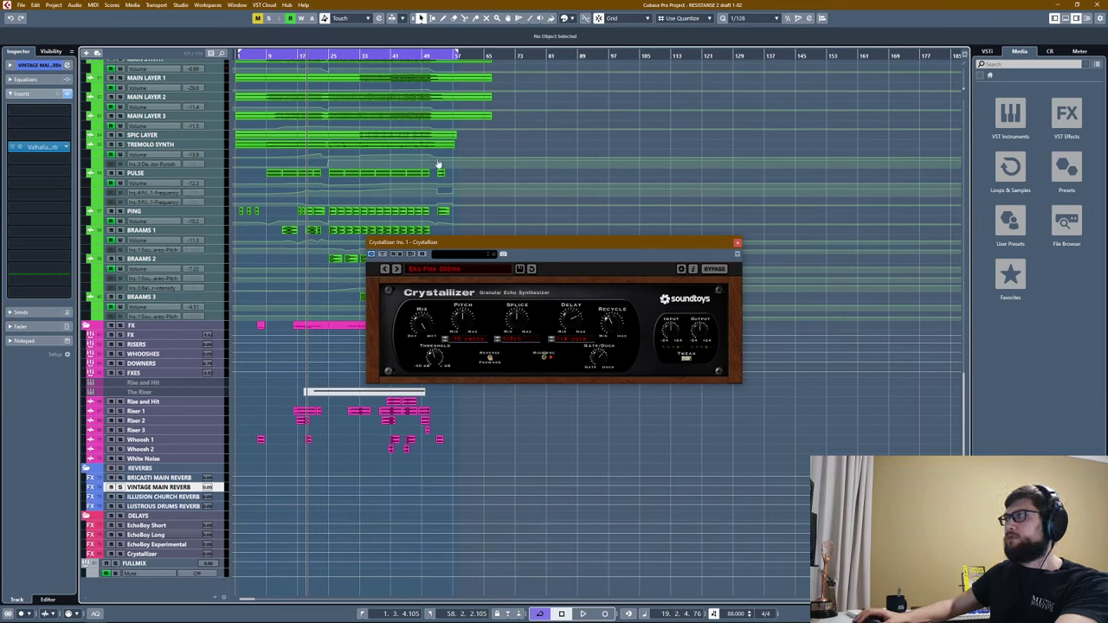
key(space)
key(space)
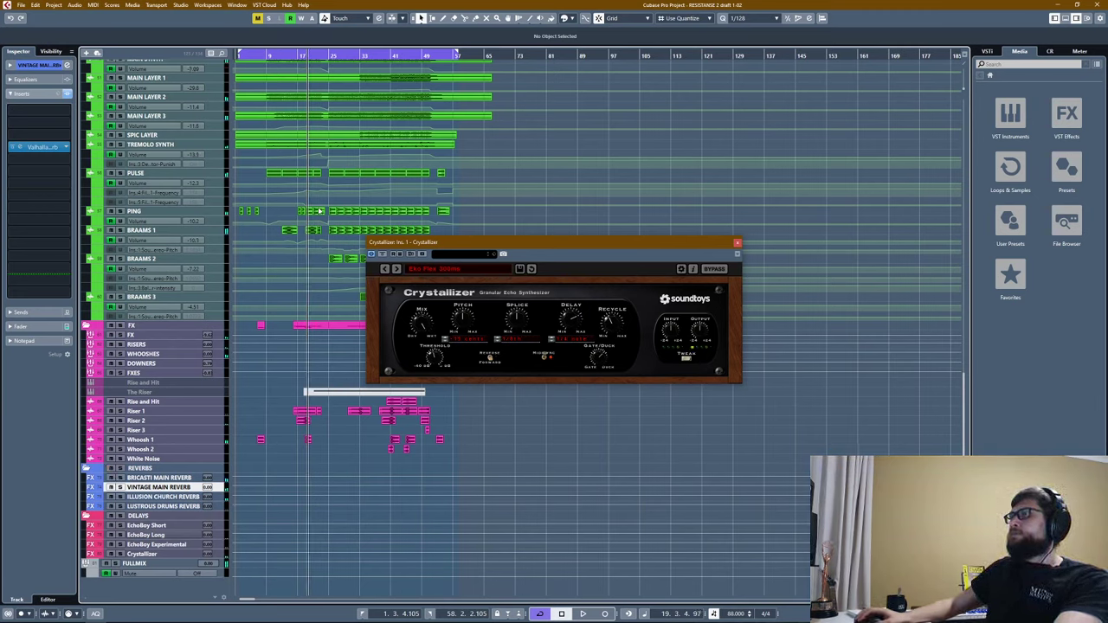
click(737, 243)
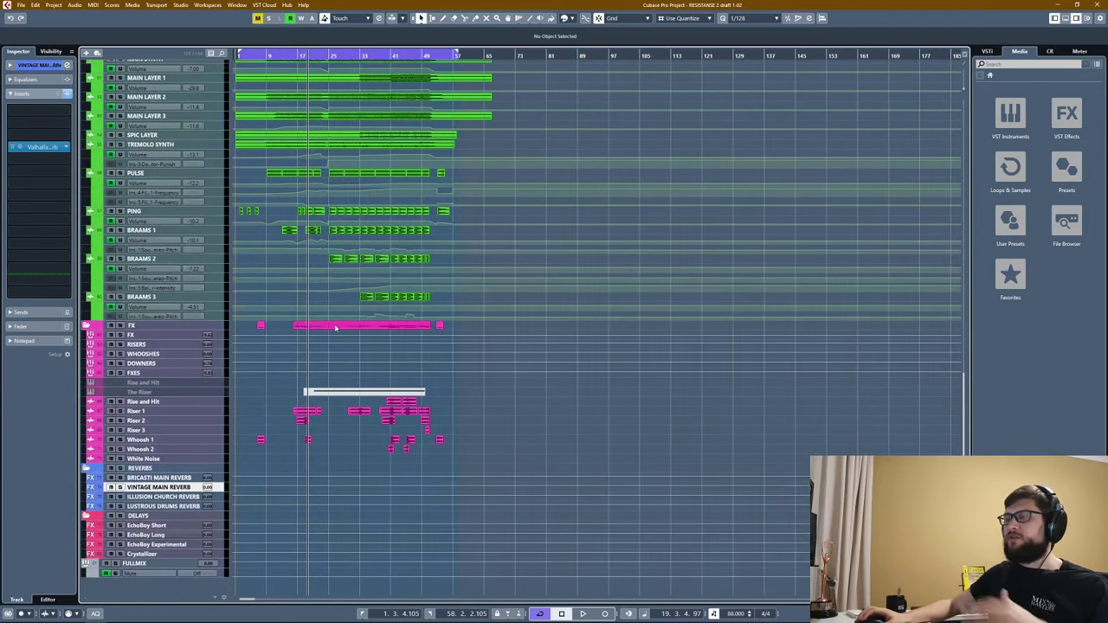
Activate and open the FabFilter Pro-Q 3 insert on Symp Violin 1 Long (R), moving its window clear of the arrangement.
scroll(316, 364, up, 8)
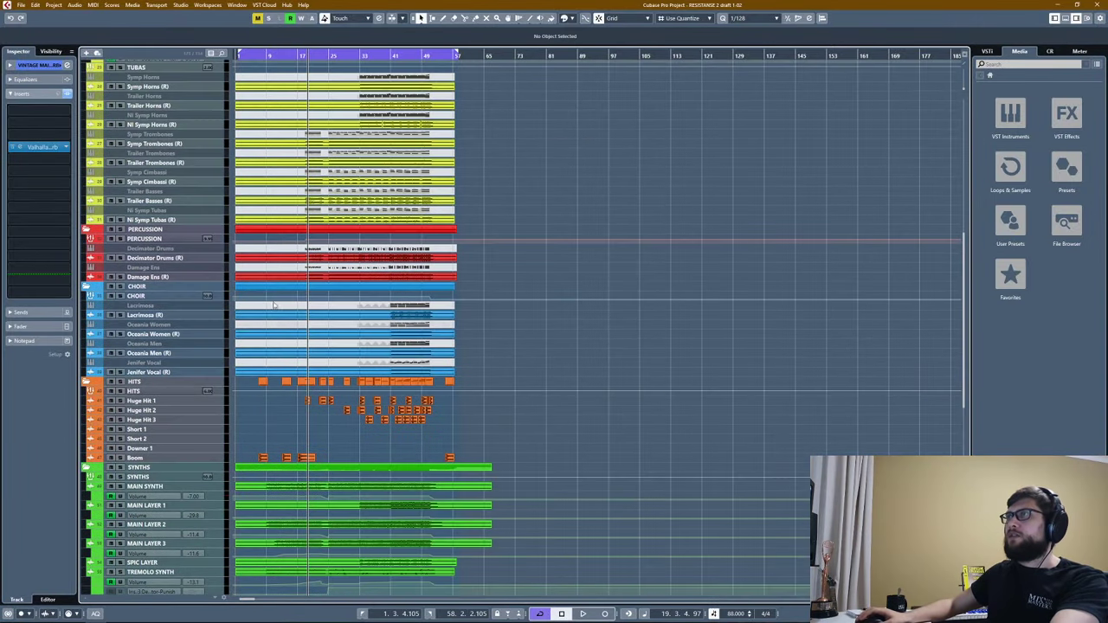
scroll(316, 259, up, 5)
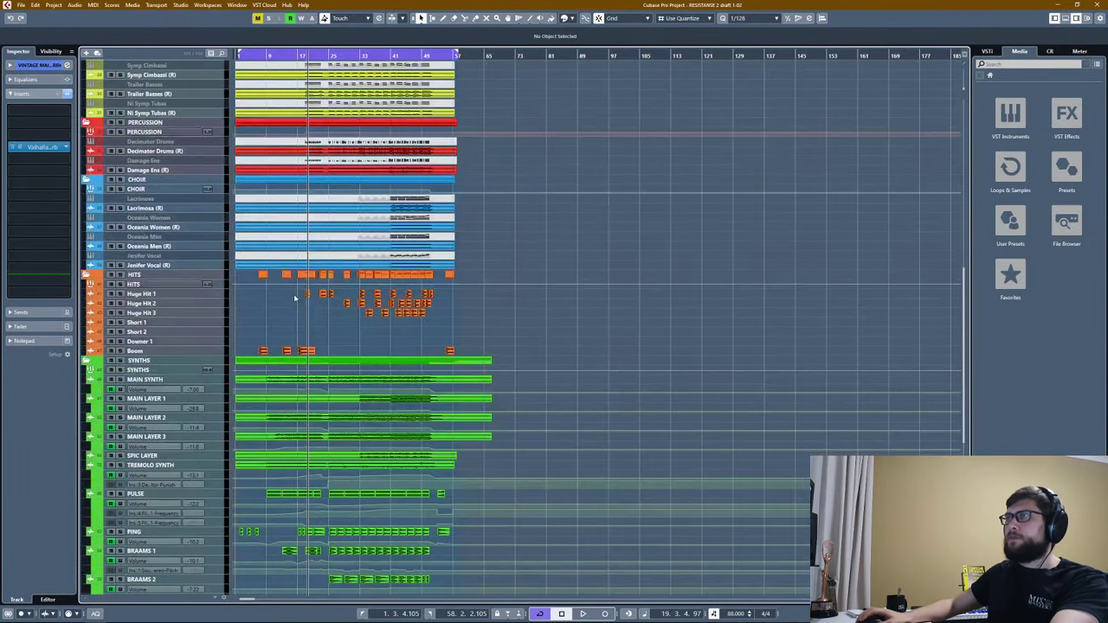
scroll(295, 299, up, 10)
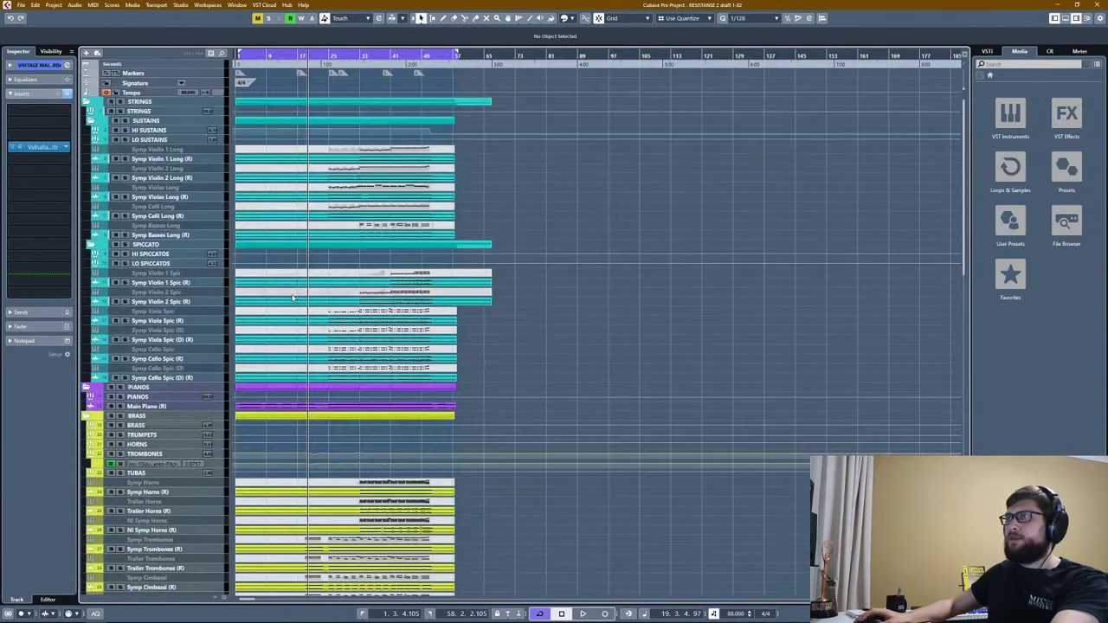
click(177, 159)
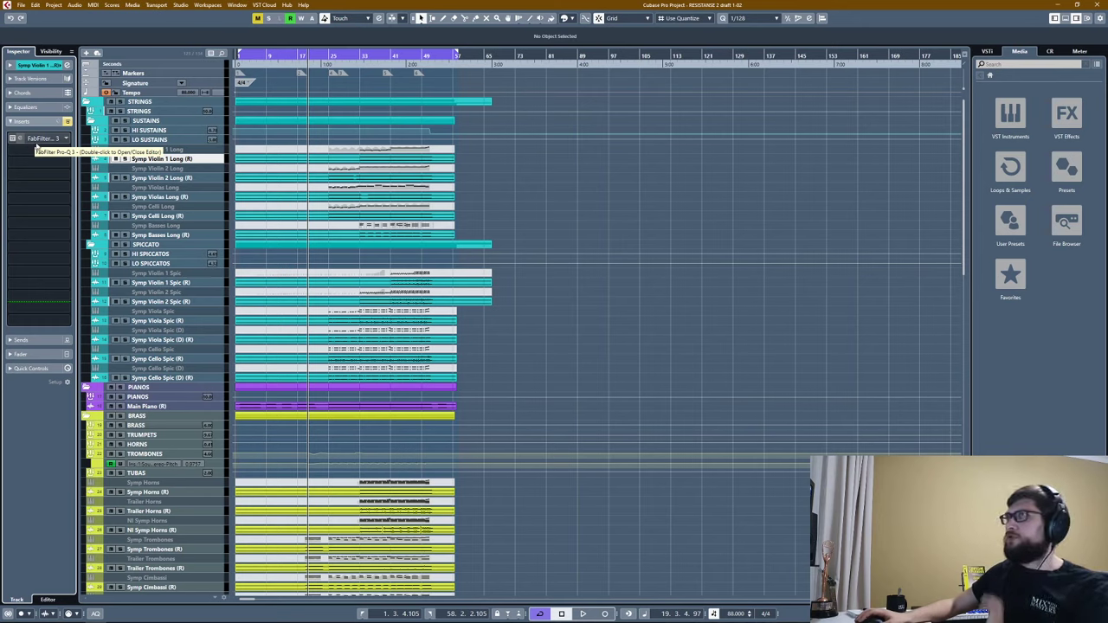
click(11, 138)
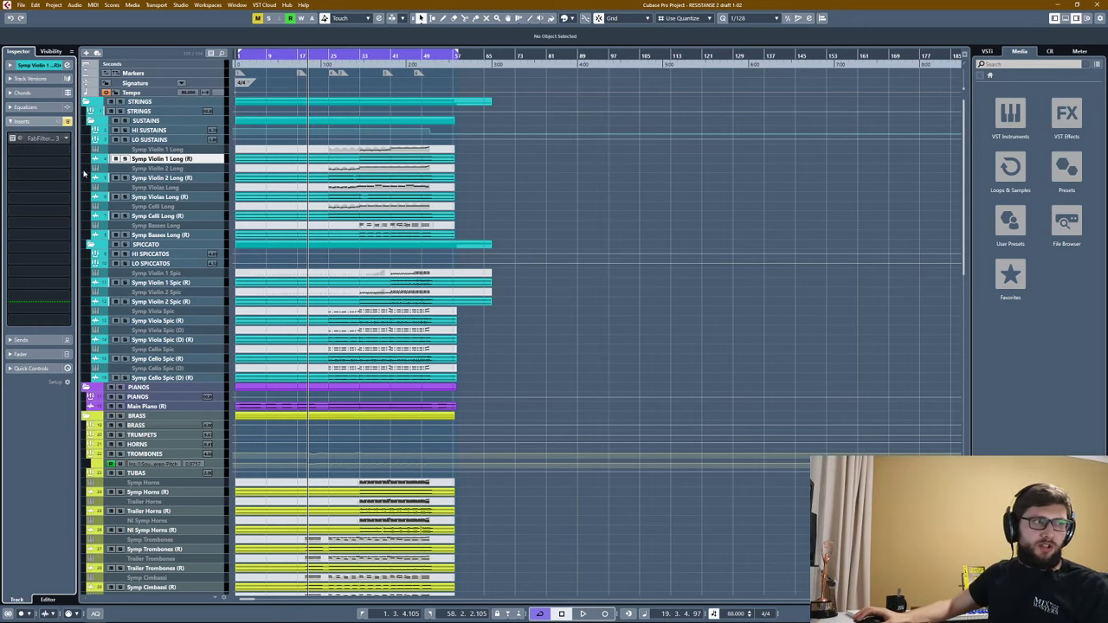
click(11, 138)
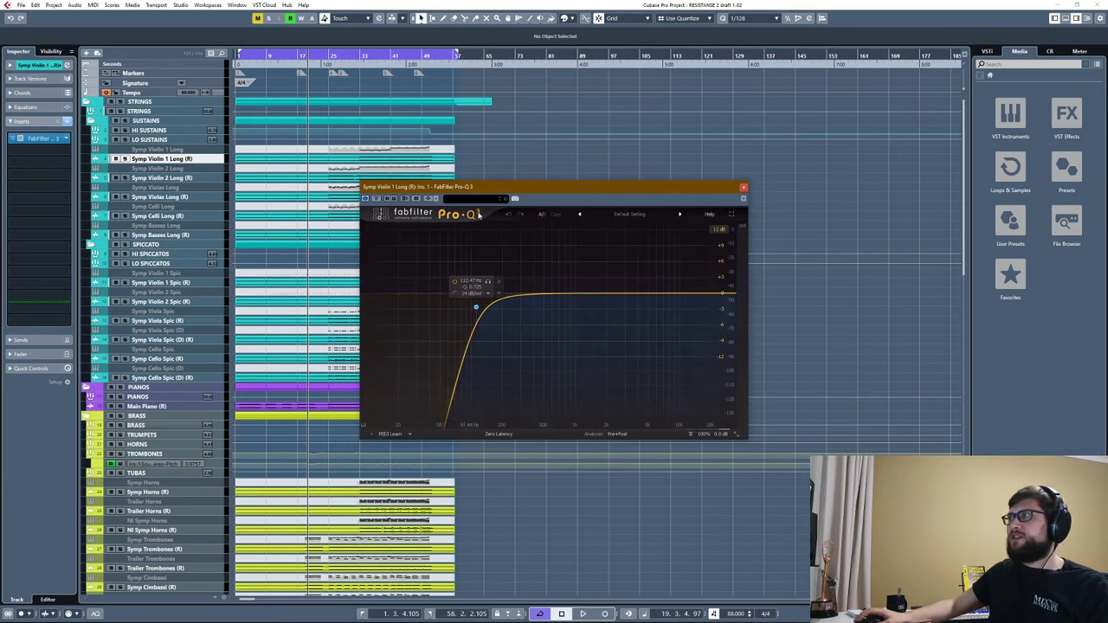
drag(484, 187, 643, 193)
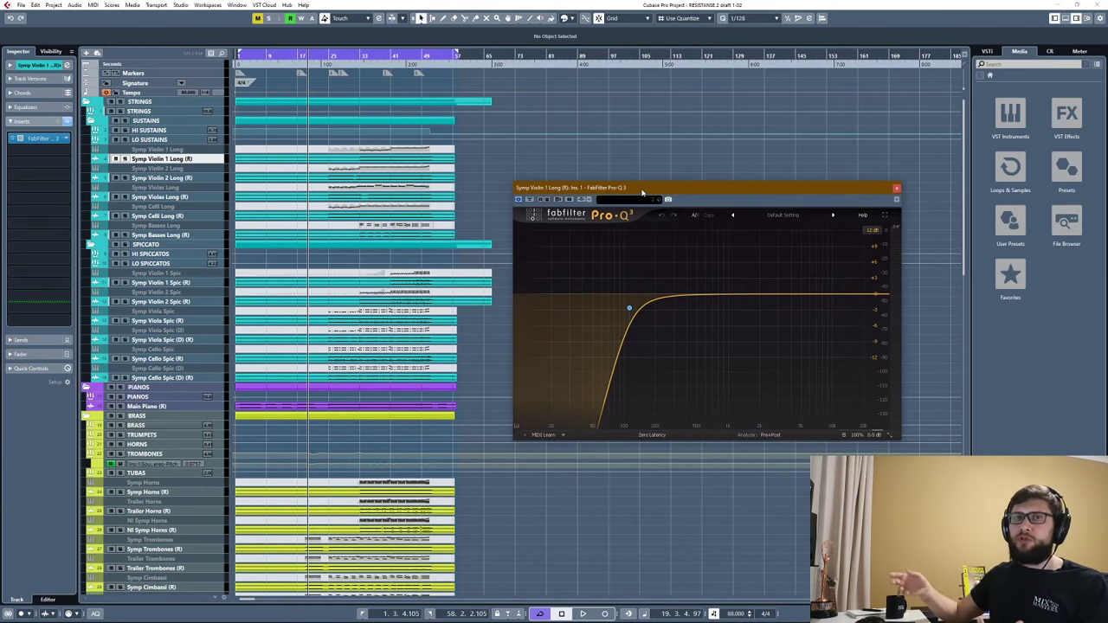
Move the playhead to about bar 33 and play the mix while viewing the violin signal in Pro-Q 3.
key(h)
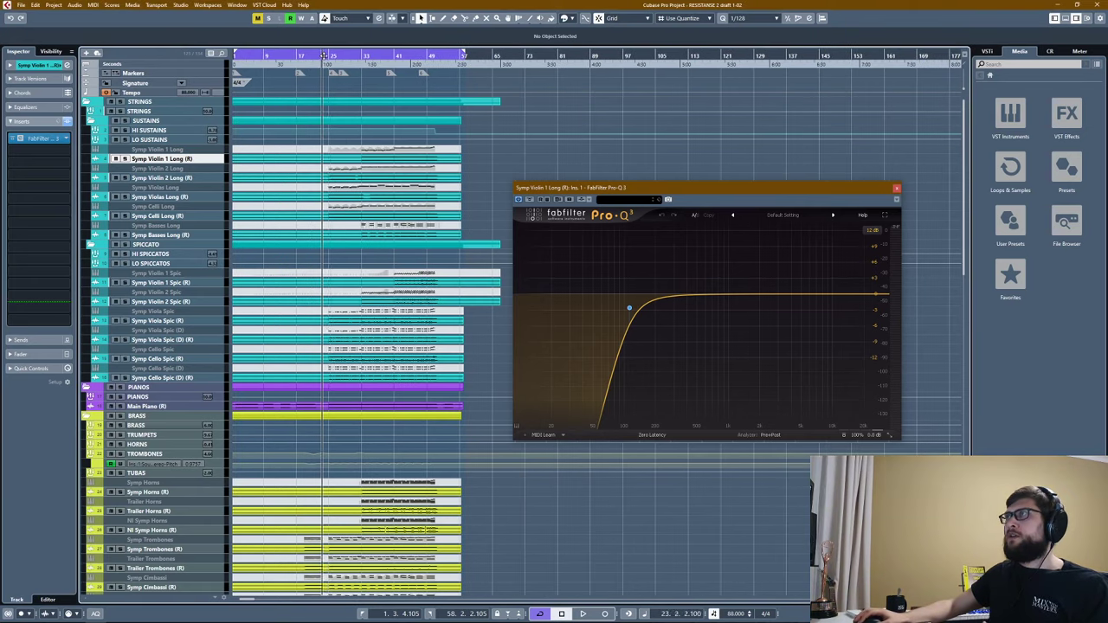
click(328, 55)
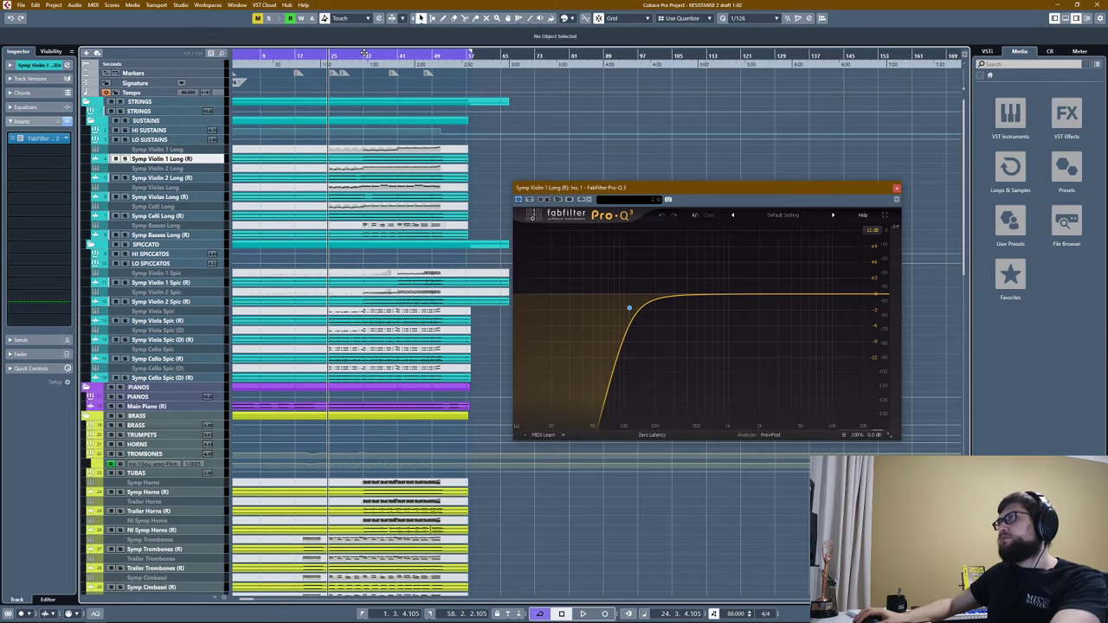
drag(364, 55, 347, 178)
key(space)
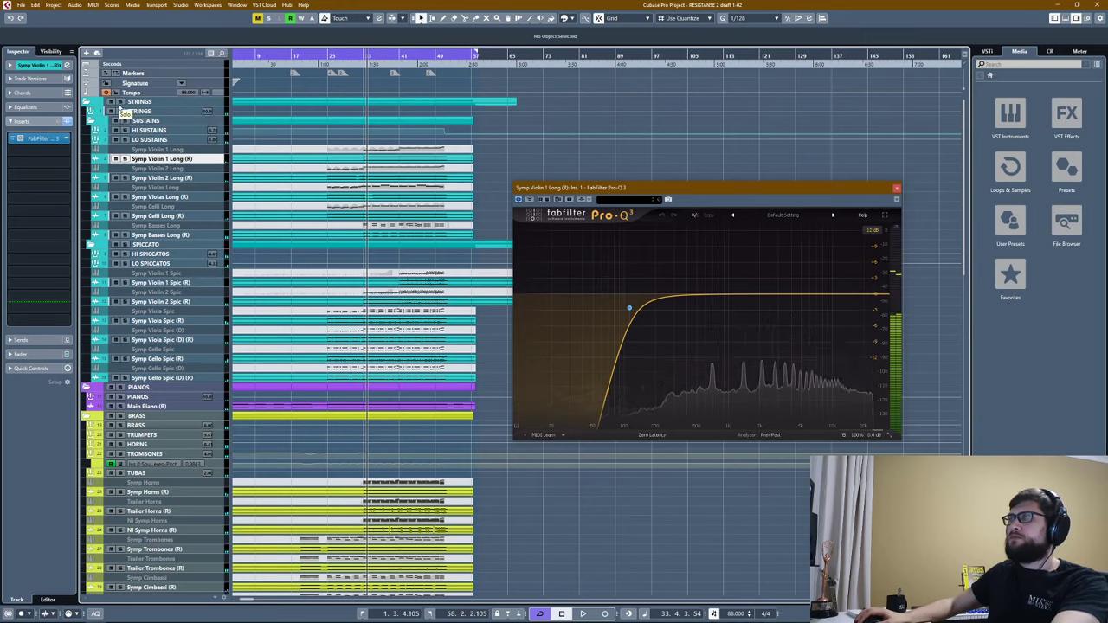
Solo Symp Violin 1 Long (R) and play it while auditioning the range removed by the 112.47 Hz low-cut band.
click(124, 159)
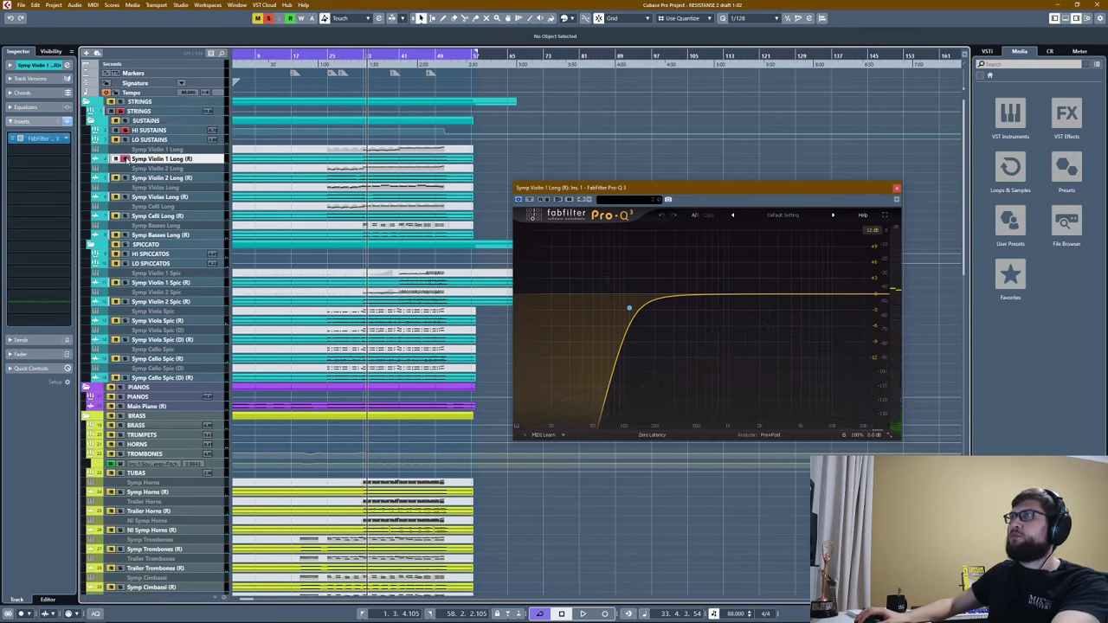
mouse_move(629, 310)
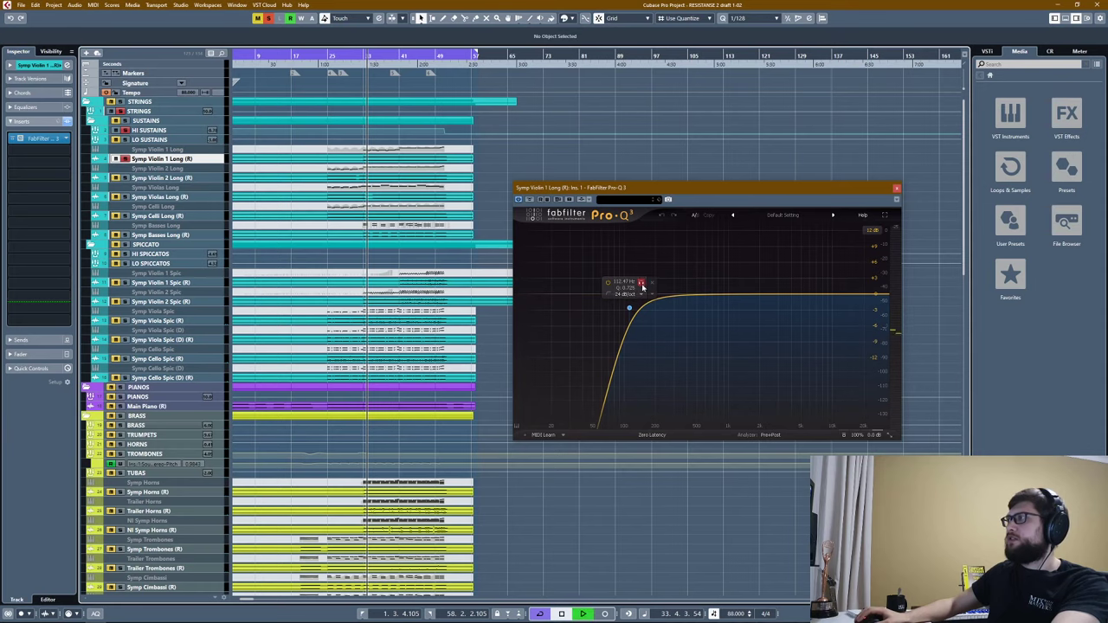
key(space)
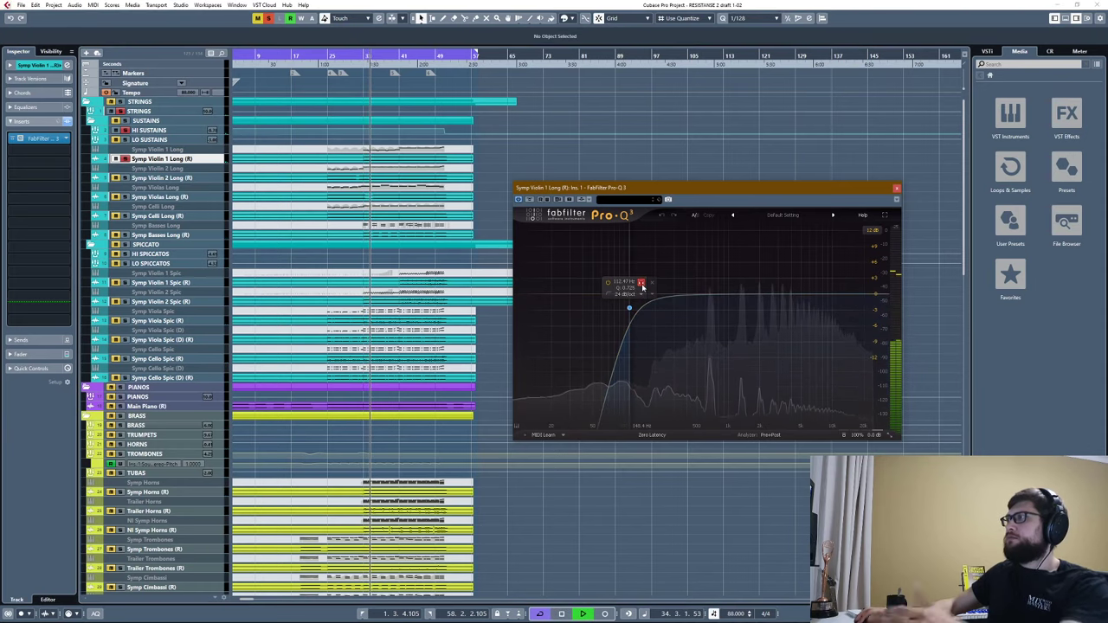
click(641, 284)
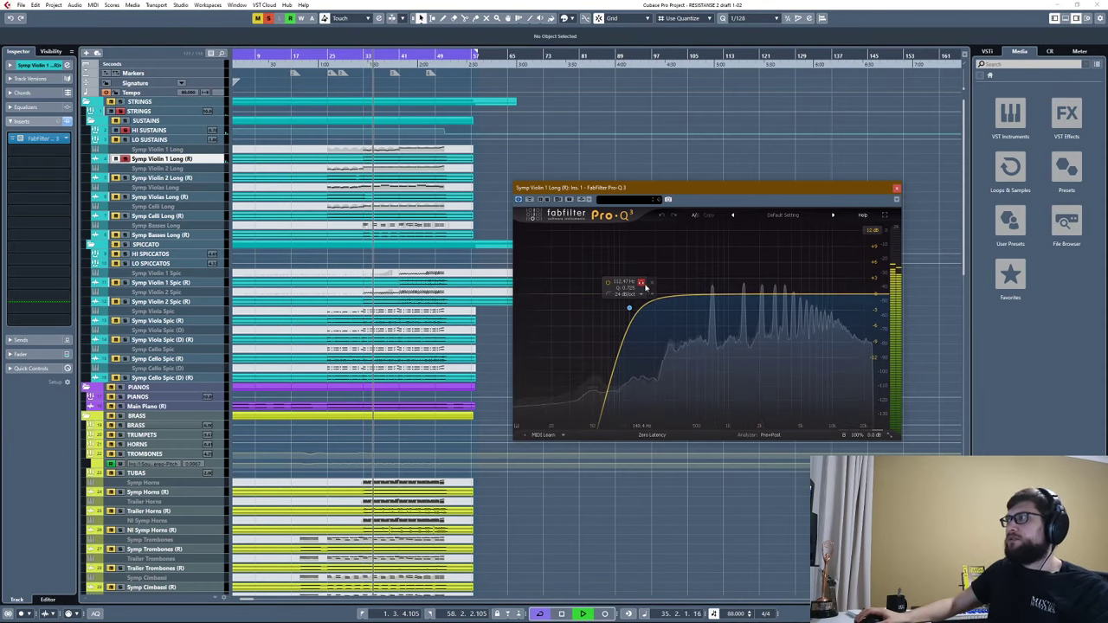
key(space)
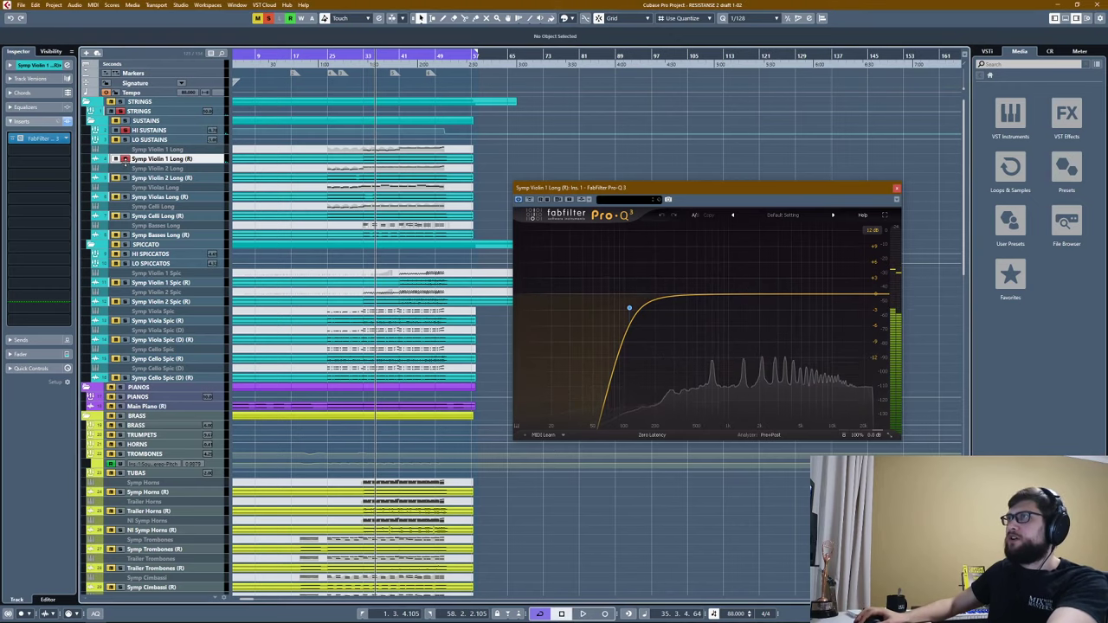
Unsolo the violin, close its Pro-Q 3 window, and activate and open the Pro-Q 3 insert on Symp Violas Long (R).
click(95, 175)
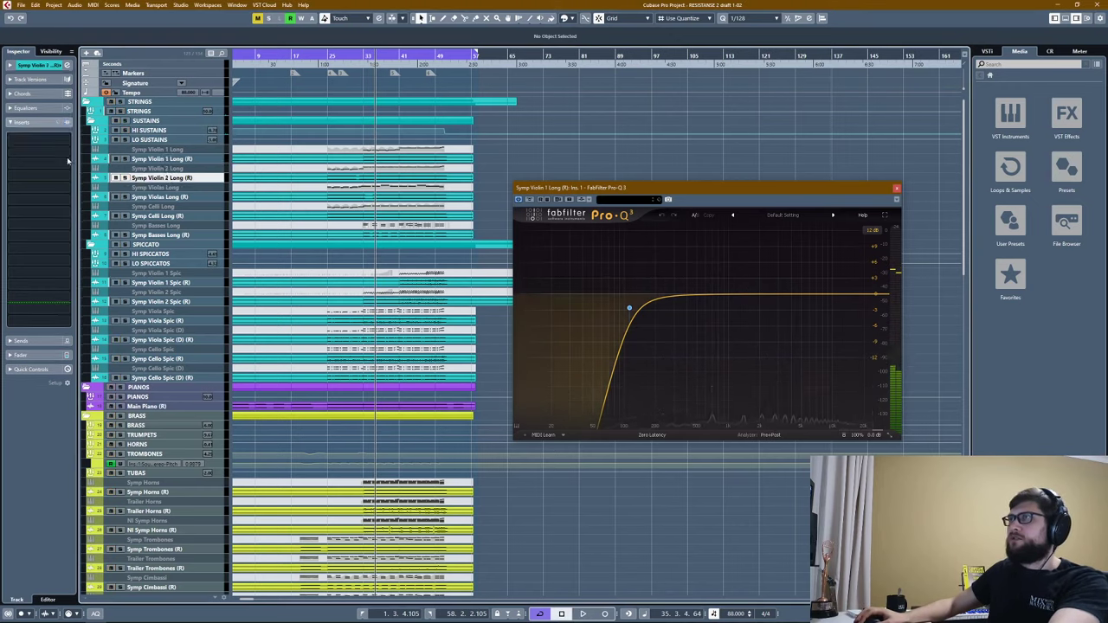
click(149, 198)
click(897, 188)
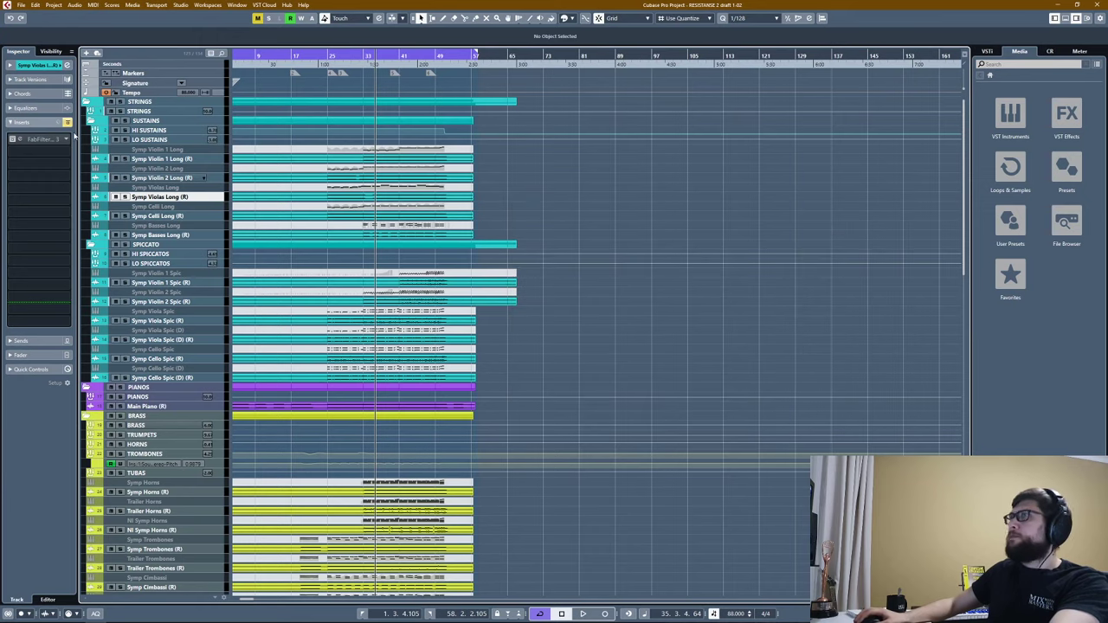
click(51, 140)
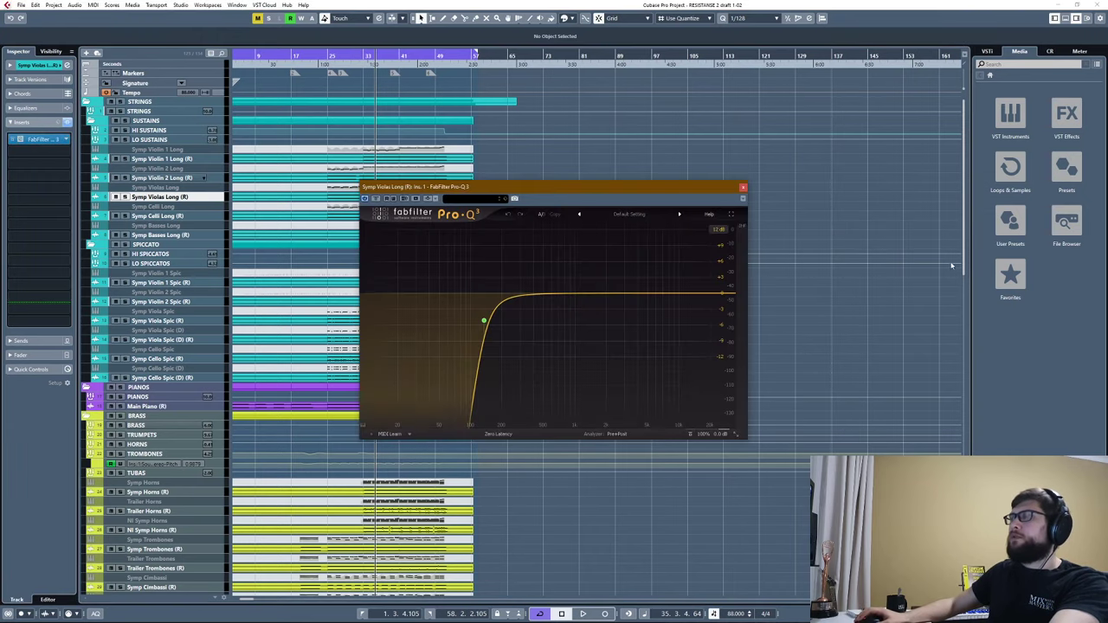
Shift the low-cut band of the Pro-Q 3 on Symp Violas Long (R) slightly lower in frequency and close its window.
click(485, 321)
drag(485, 321, 478, 320)
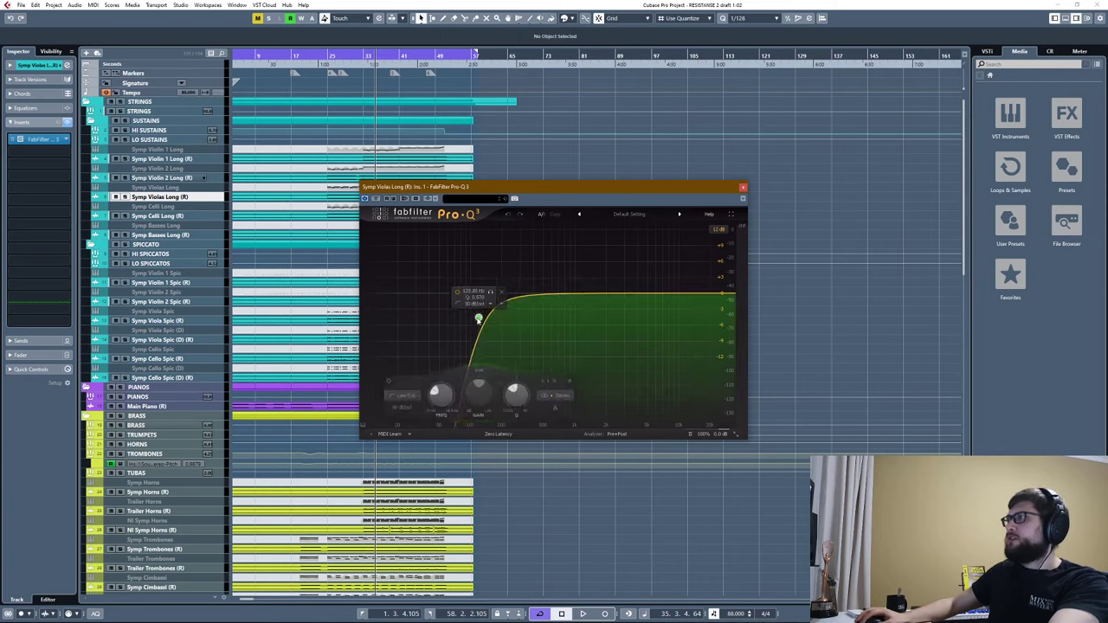
click(742, 187)
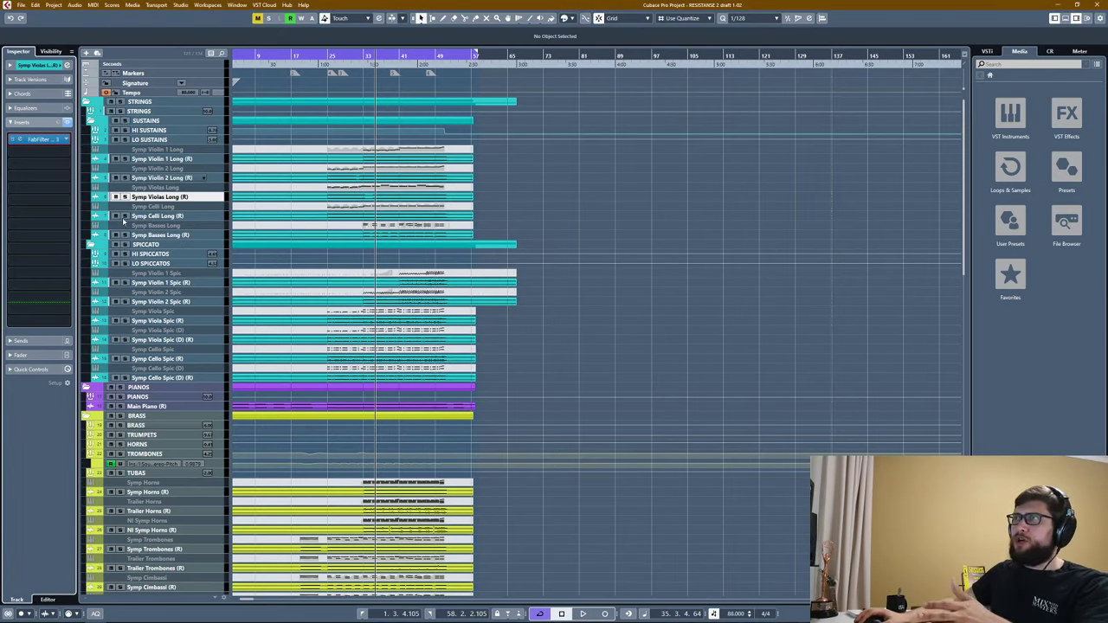
Activate and view the Pro-Q 3 insert on Symp Celli Long (R), check Symp Basses Long (R) for inserts, and close the EQ window.
click(125, 216)
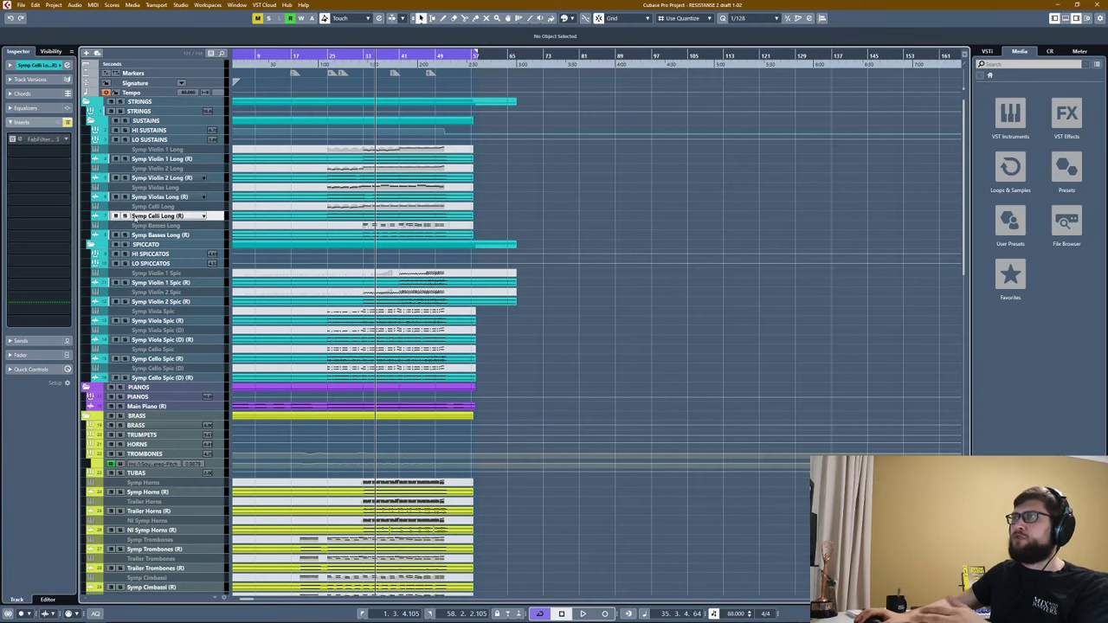
click(17, 141)
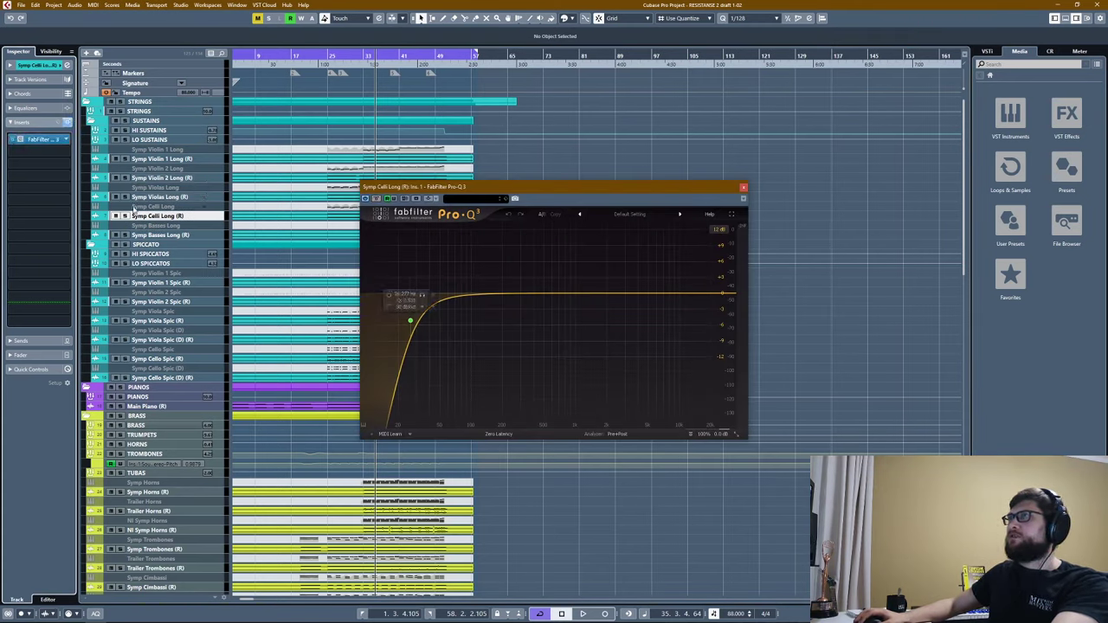
click(143, 235)
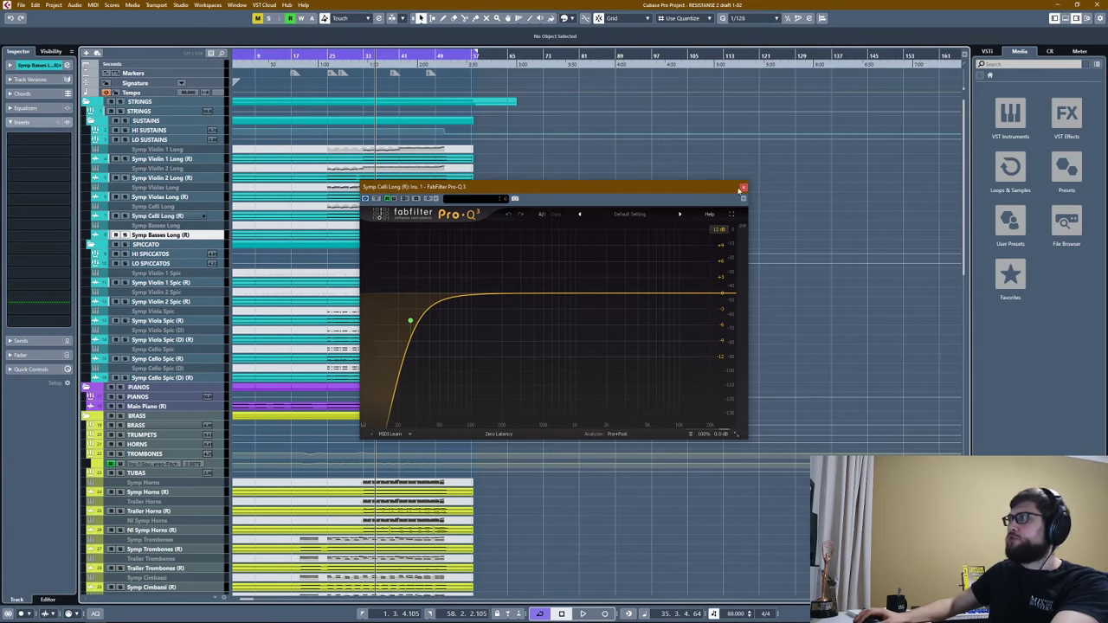
click(741, 187)
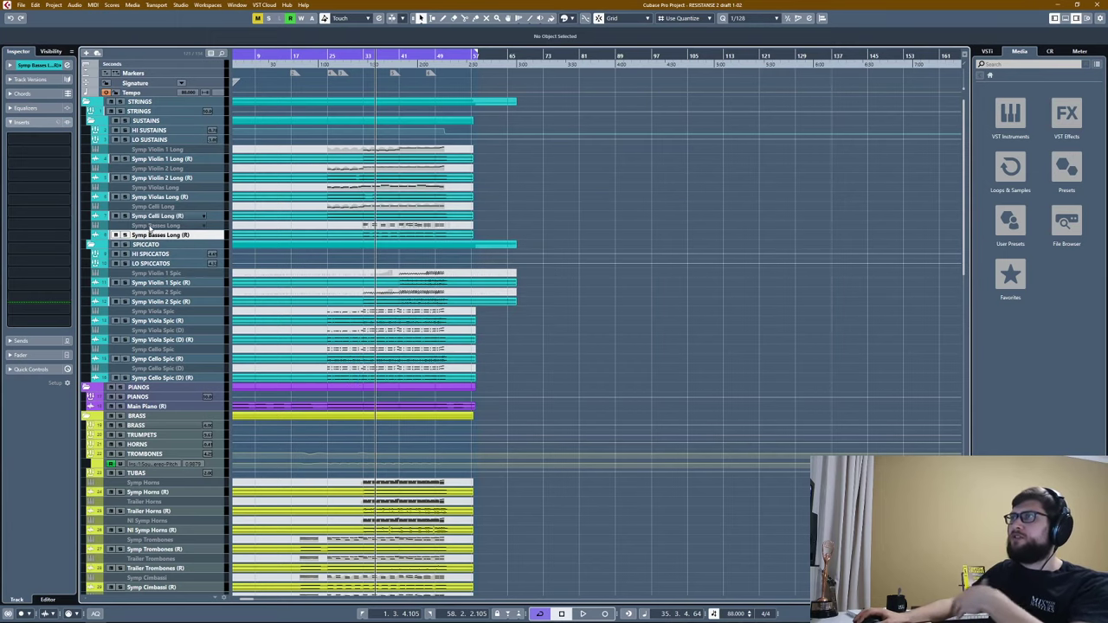
Examine the insert slots of the LO SUSTAINS, HI SUSTAINS, HI SPICCATOS and LO SPICCATOS group tracks.
click(140, 138)
click(140, 129)
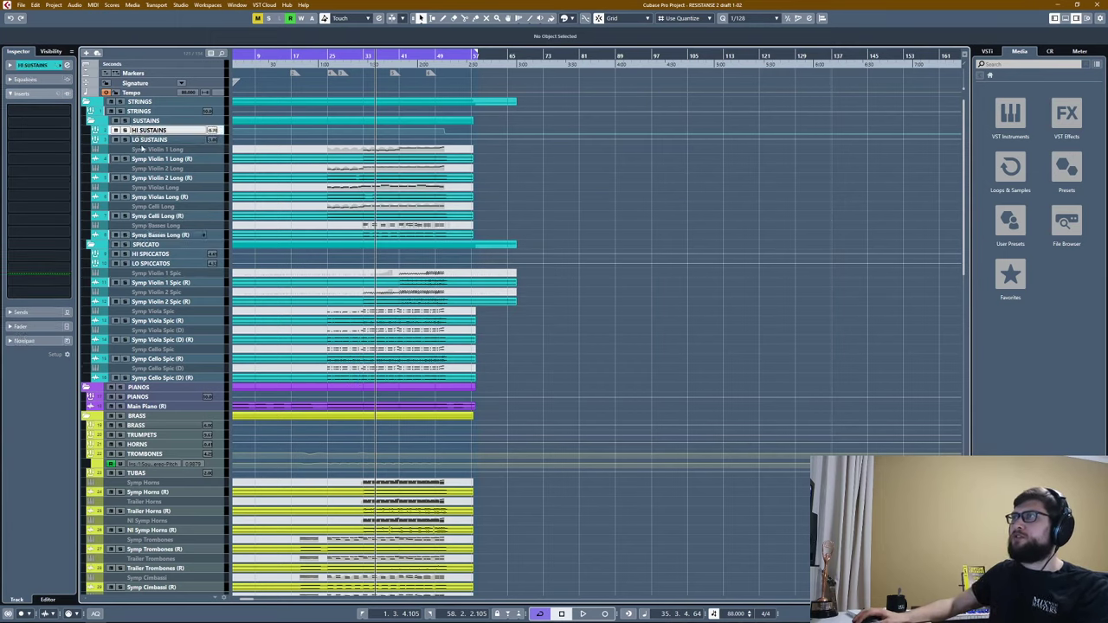
click(149, 254)
click(153, 263)
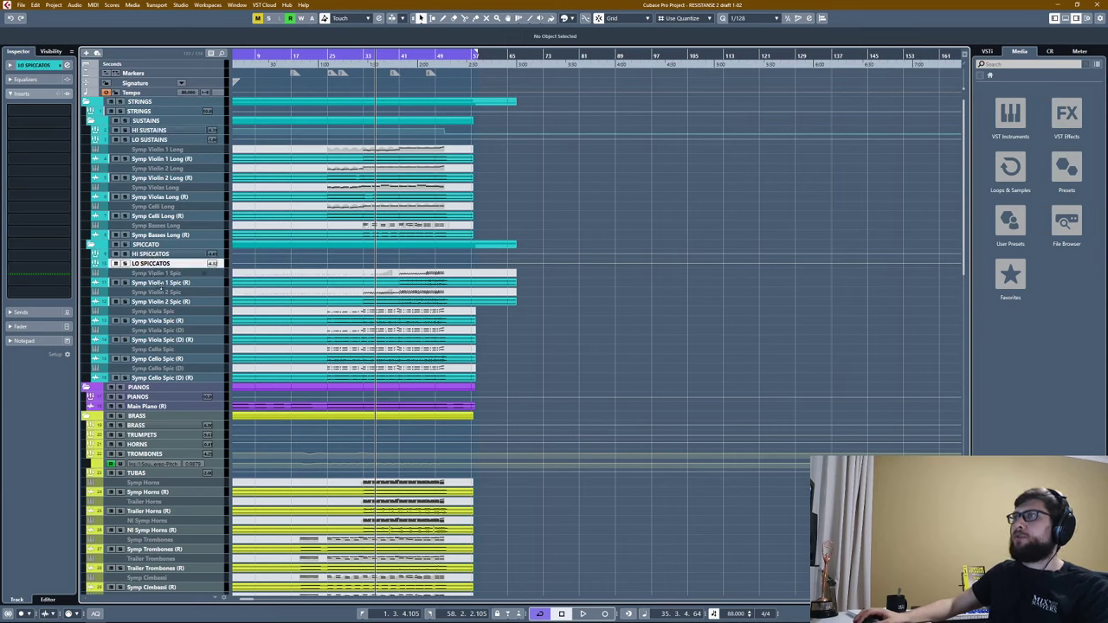
click(160, 282)
click(150, 254)
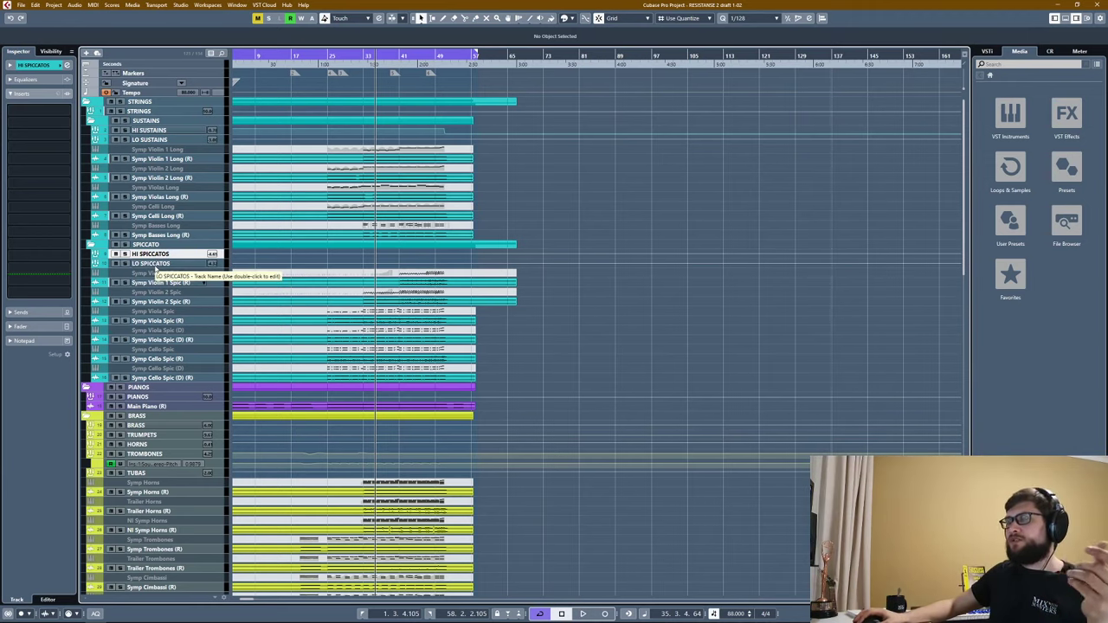
Add the oeksound spiff plug-in as the first insert on HI SPICCATOS and view its settings.
click(39, 114)
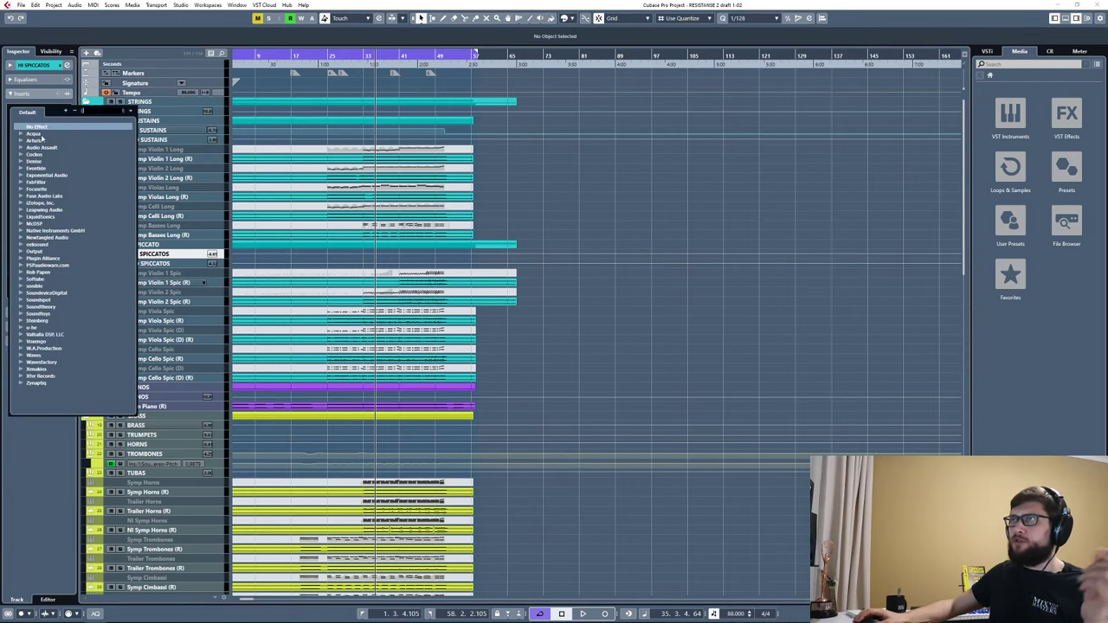
text(spiff)
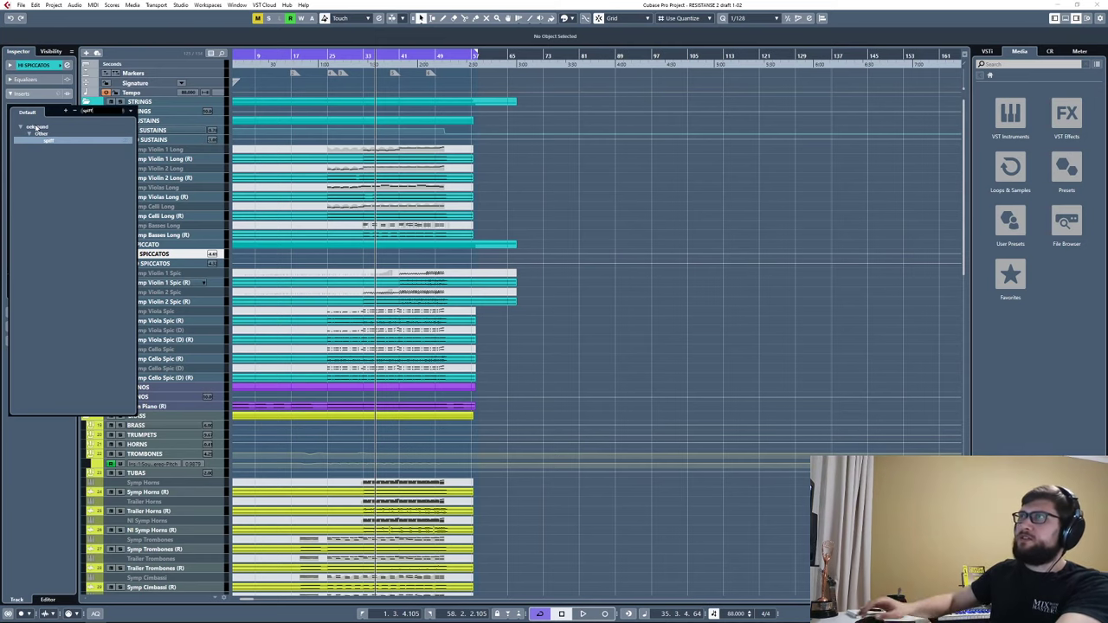
click(48, 135)
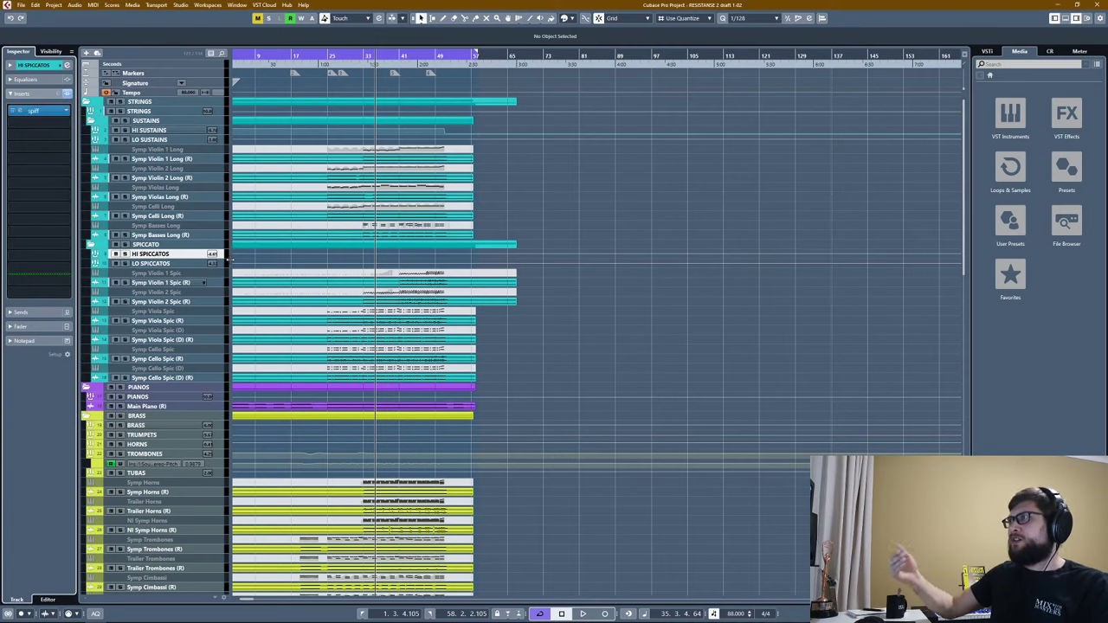
click(33, 111)
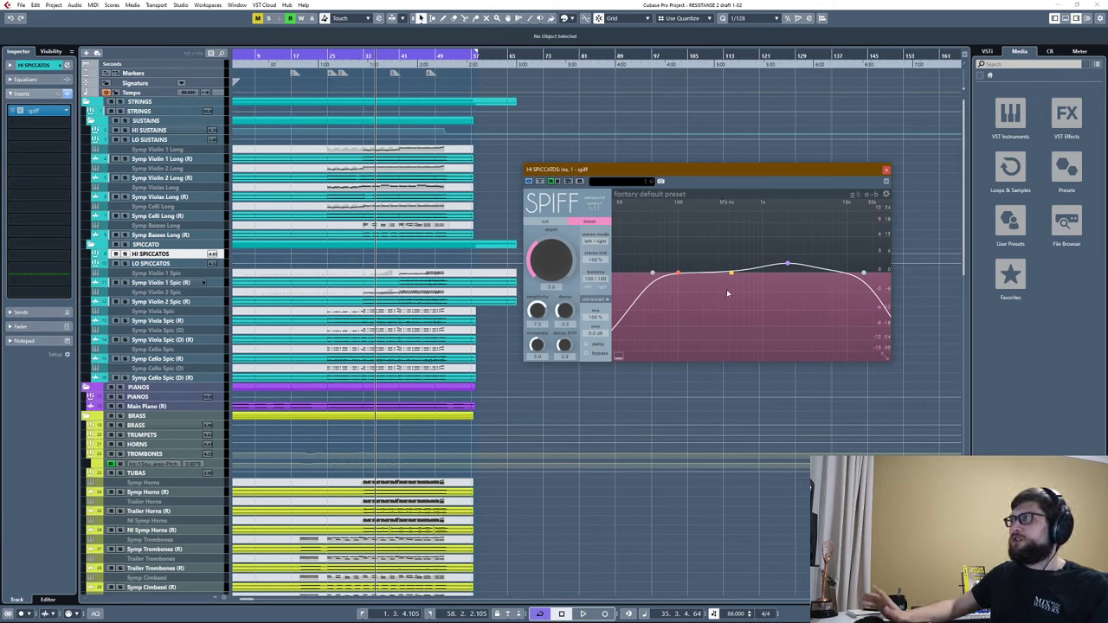
Remove the spiff plug-in from the HI SPICCATOS inserts.
click(67, 110)
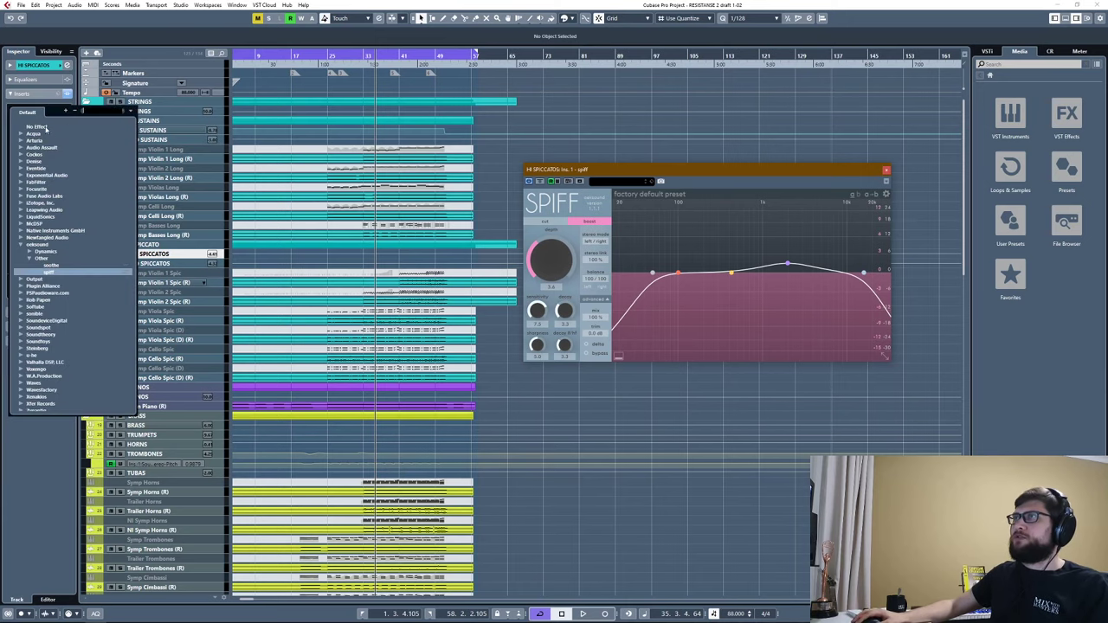
click(52, 269)
click(535, 336)
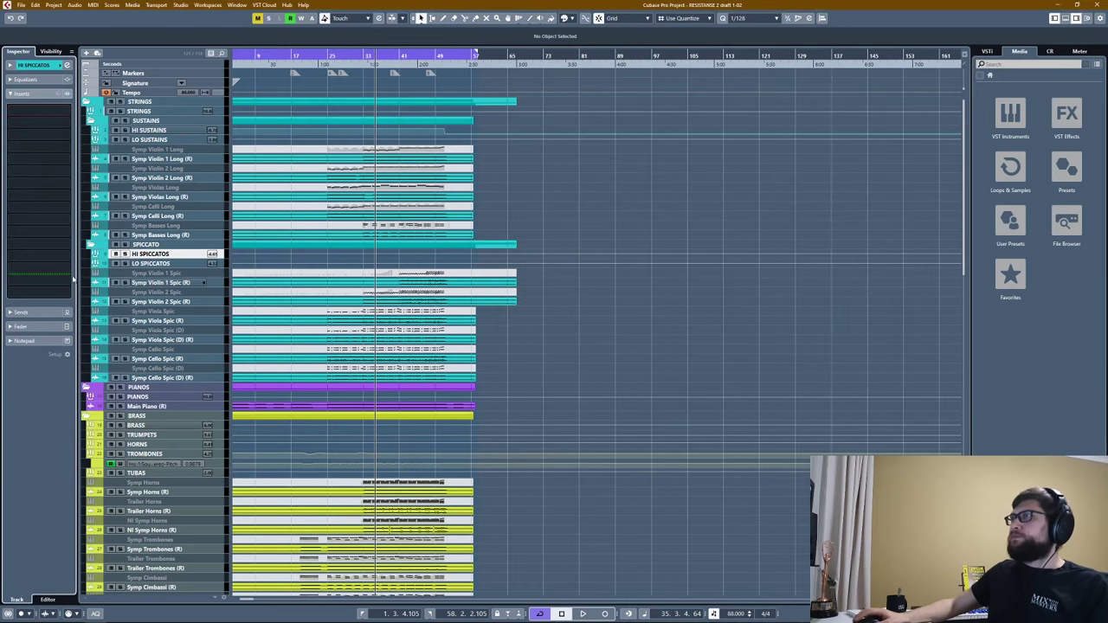
Activate and open the Pro-Q 3 insert on Symp Violin 1 Spic (R), and play the soloed track from about bar 24.
click(160, 282)
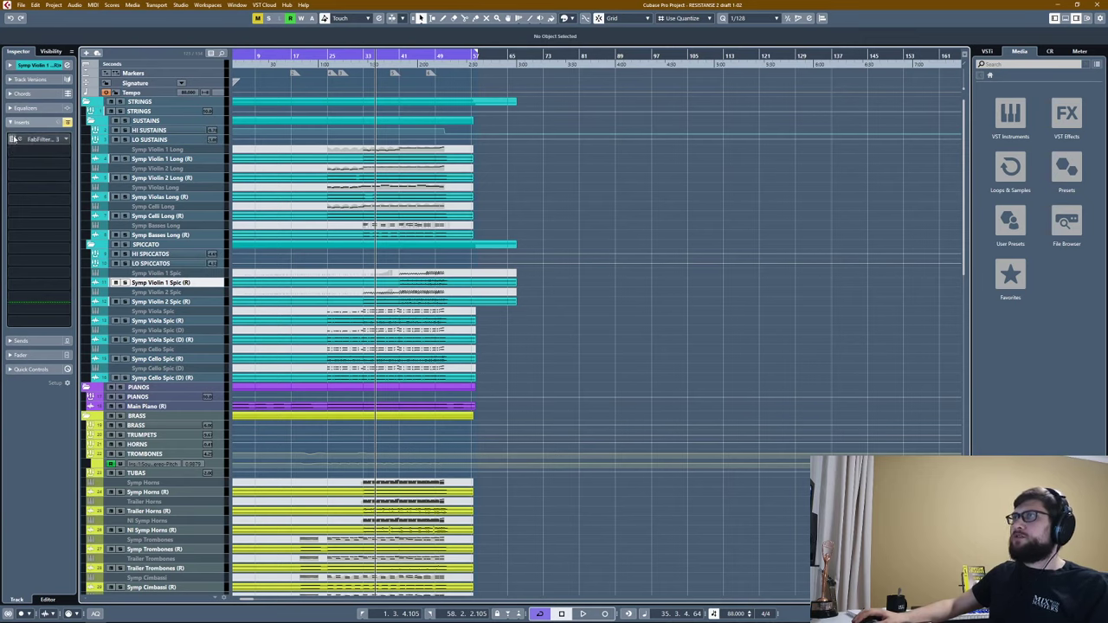
click(57, 143)
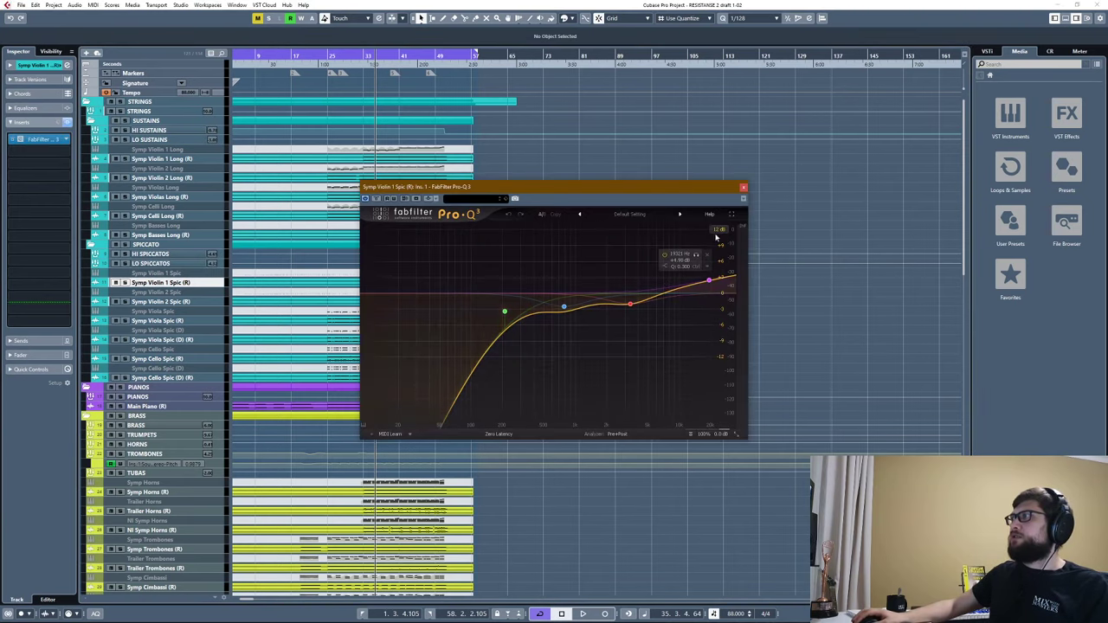
click(124, 283)
click(323, 60)
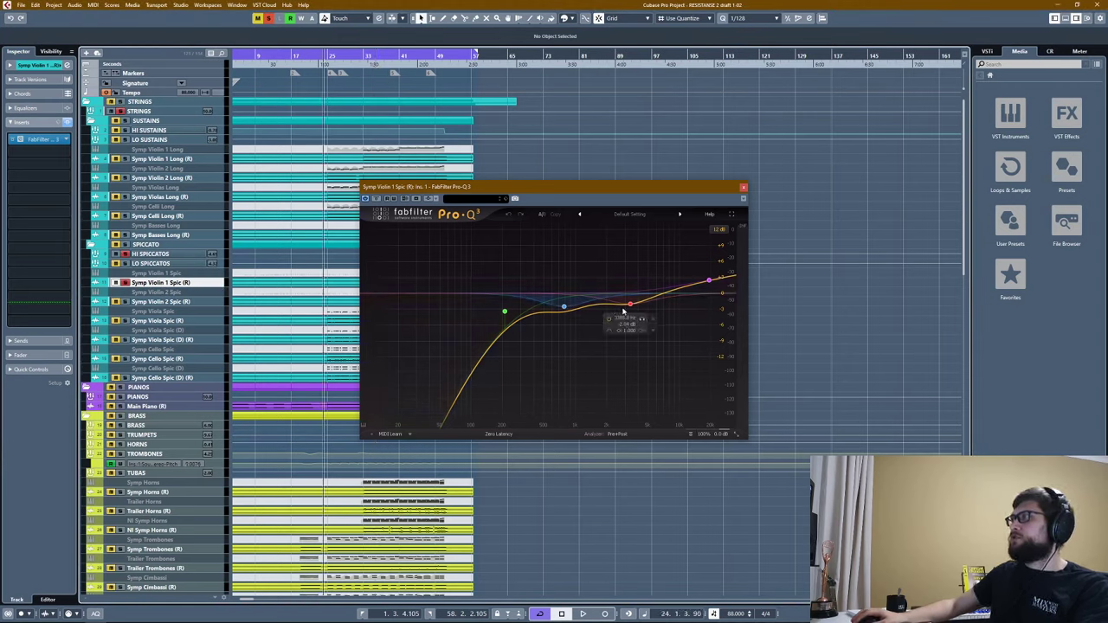
key(space)
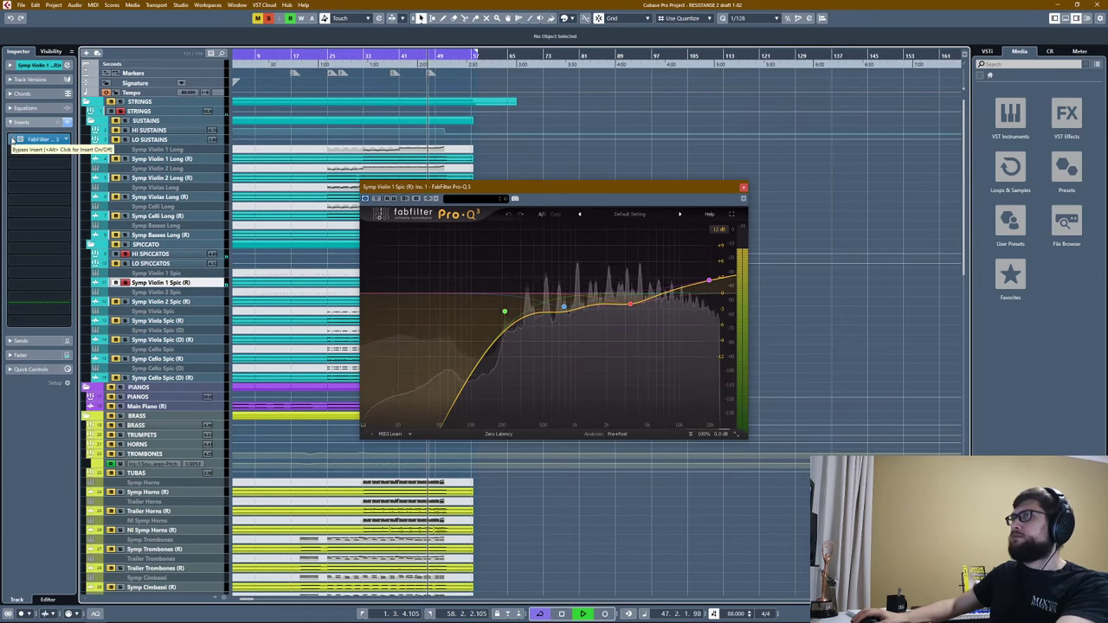
Compare Symp Violin 1 Spic (R) with Pro-Q 3 bypassed and active, stop playback, unsolo the track and close the EQ window.
click(11, 139)
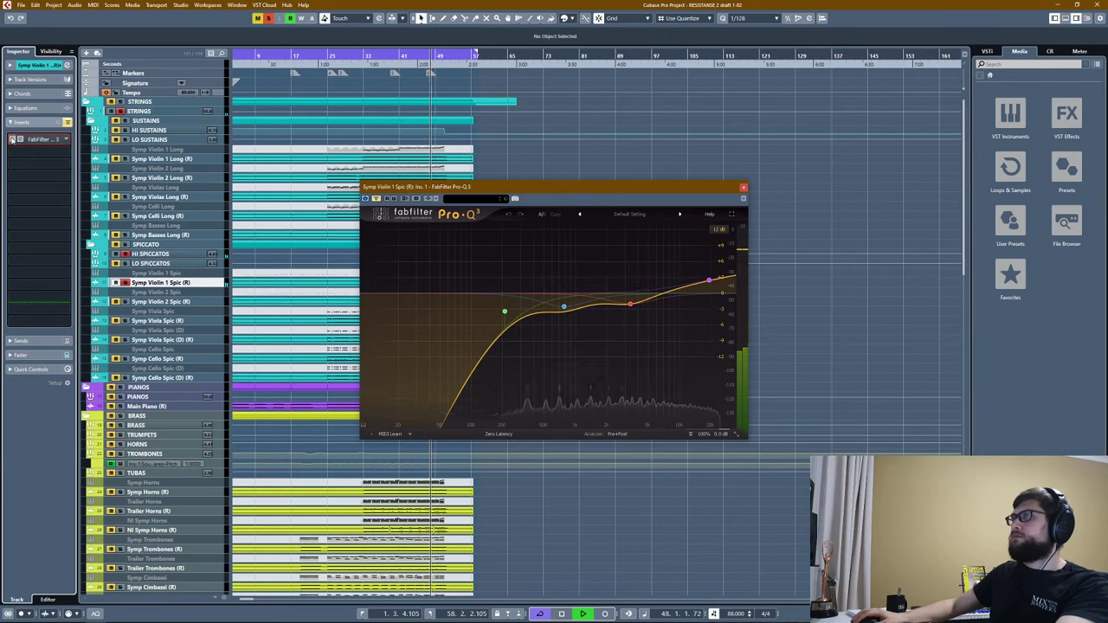
key(space)
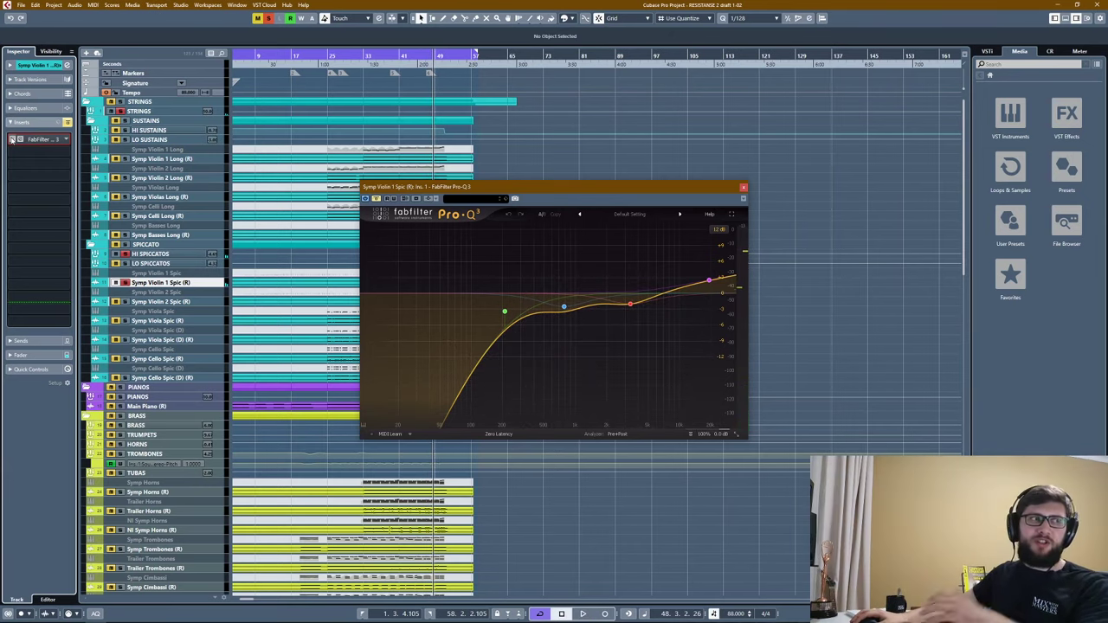
key(space)
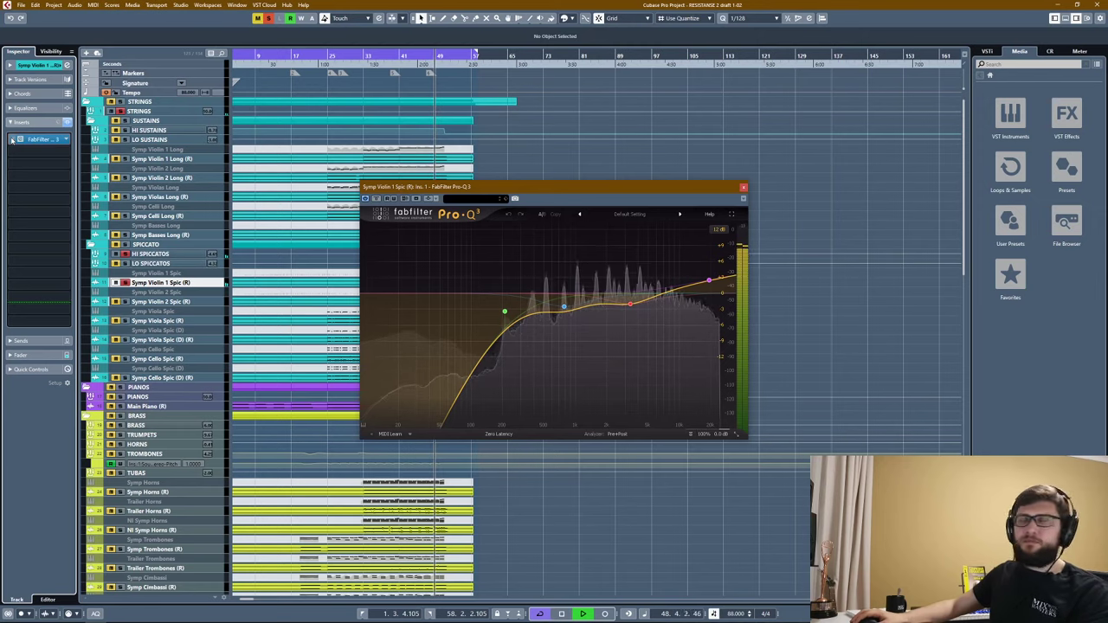
key(space)
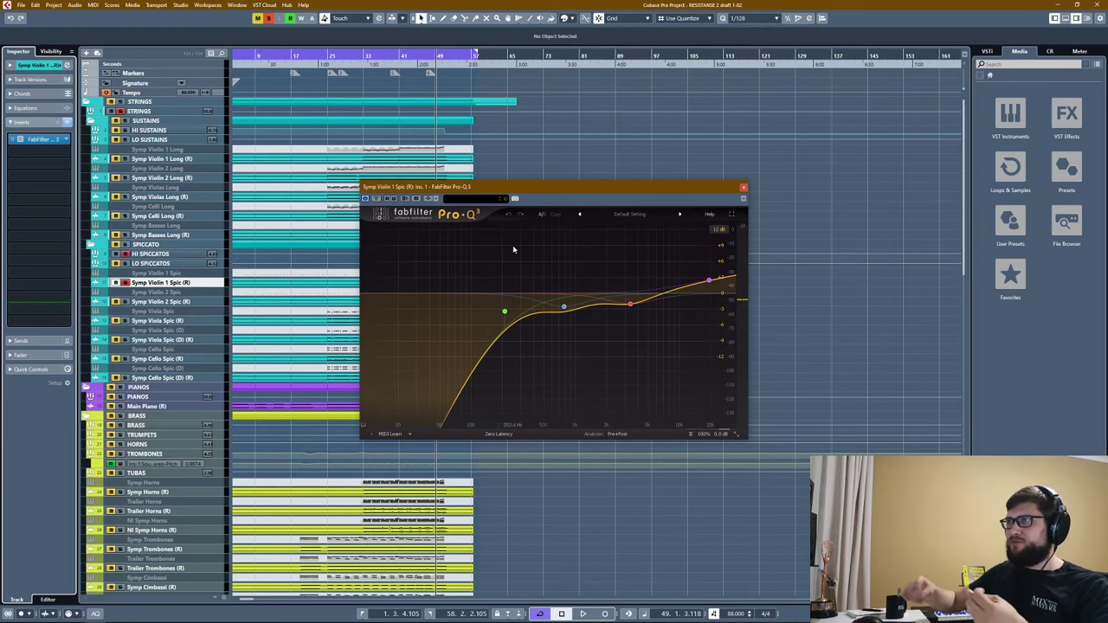
click(742, 187)
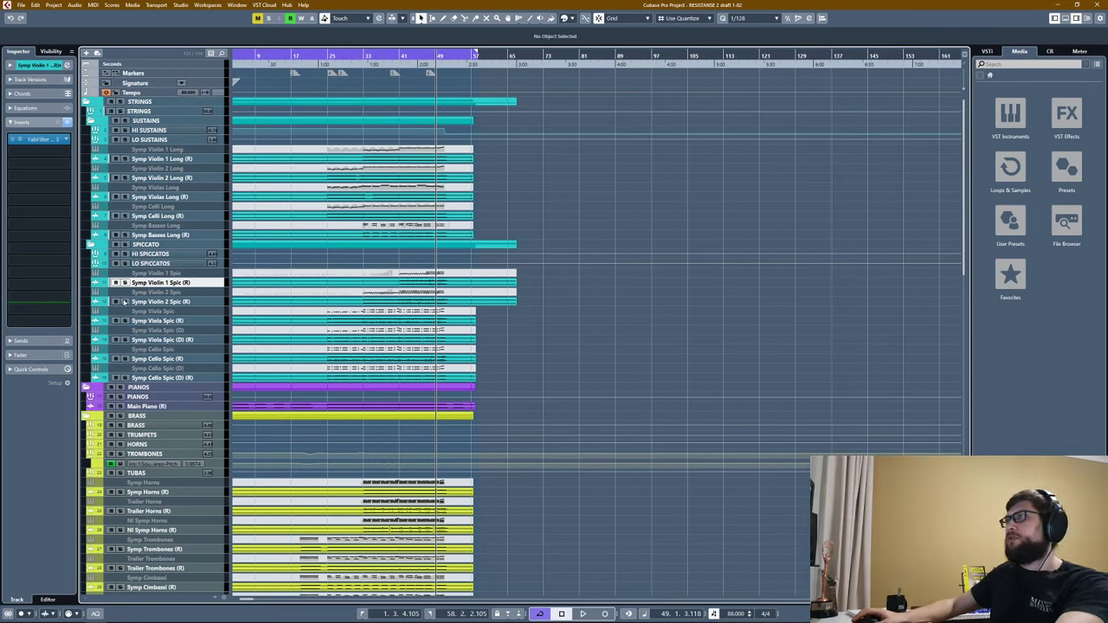
Activate the Pro-Q 3 inserts on Symp Violin 2 Spic (R) and Symp Viola Spic (R), viewing each EQ curve and closing its window.
click(125, 303)
click(39, 138)
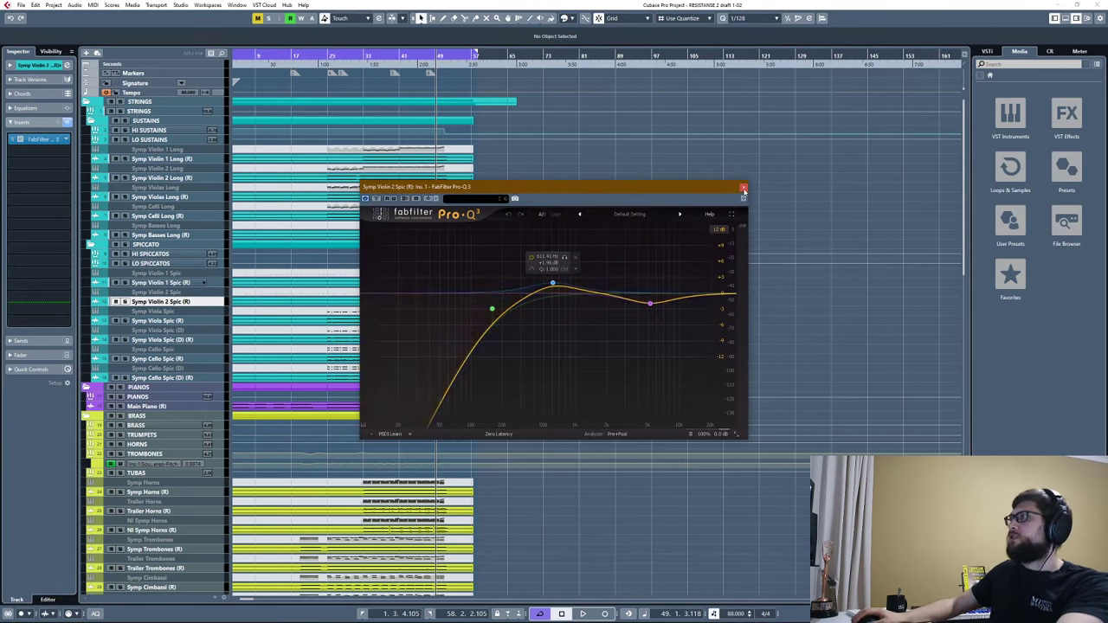
click(743, 187)
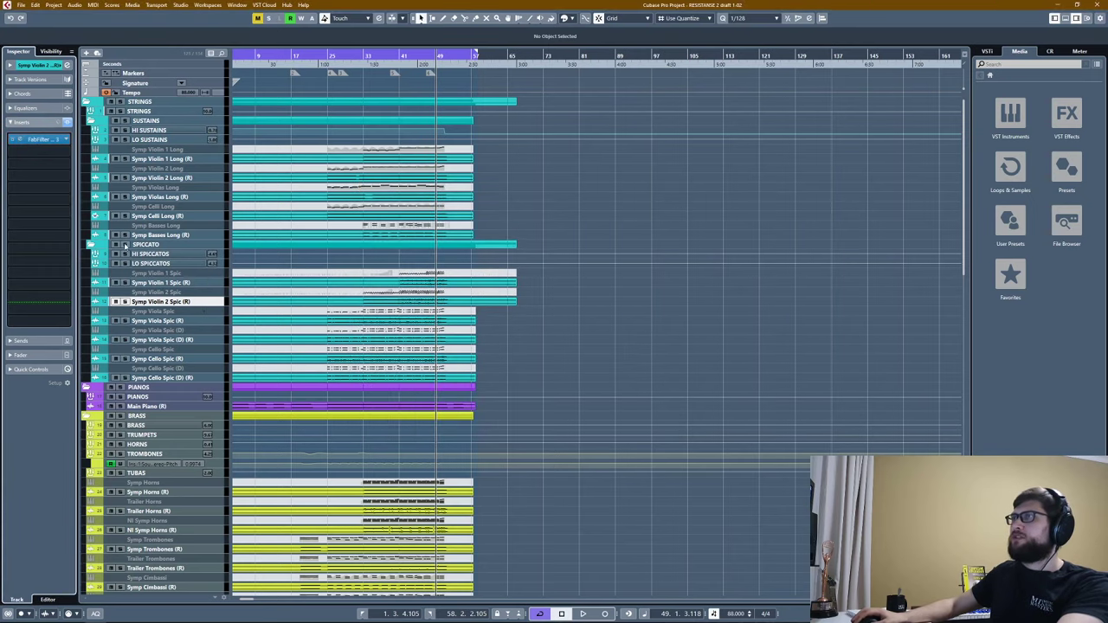
key(Down)
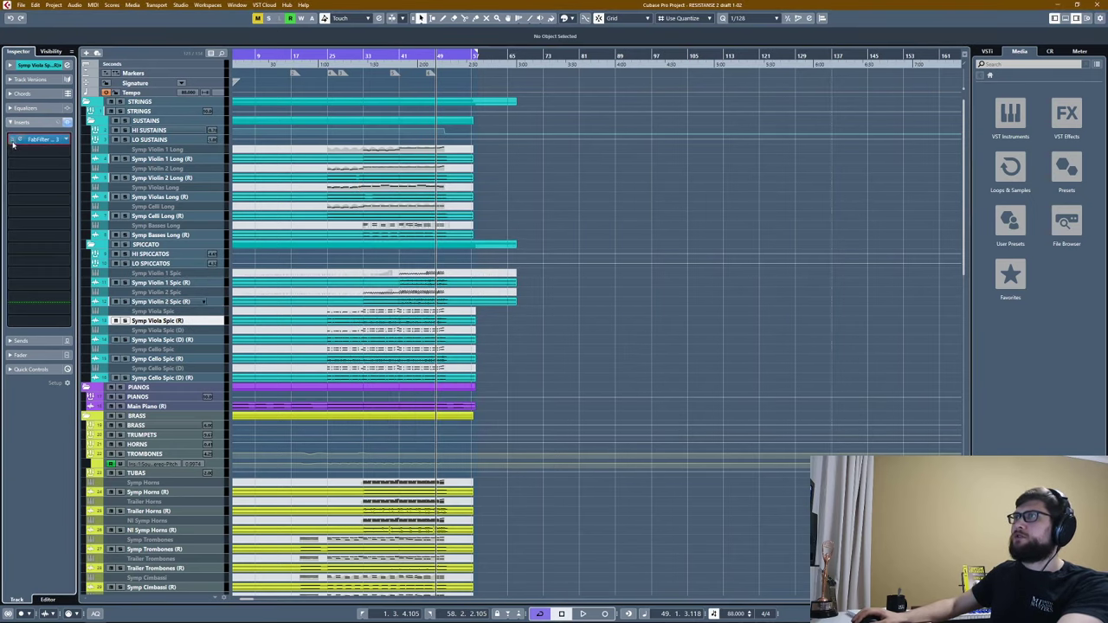
click(39, 138)
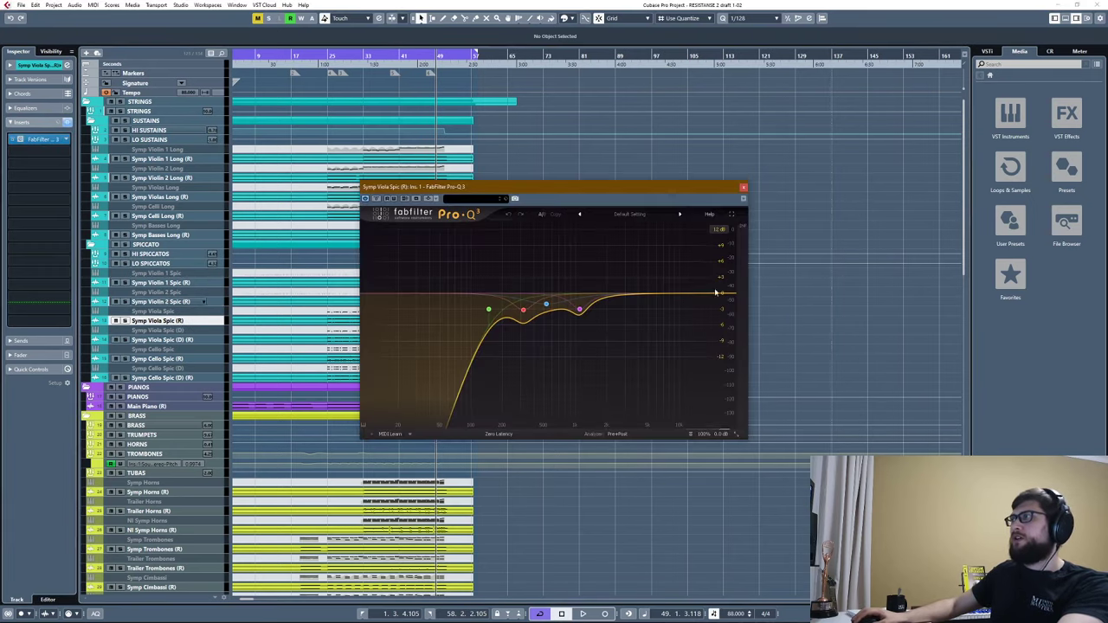
click(746, 188)
Activate and view the Pro-Q 3 insert on Symp Viola Spic (D) (R), switching between both viola spiccato tracks before closing its window.
key(Down)
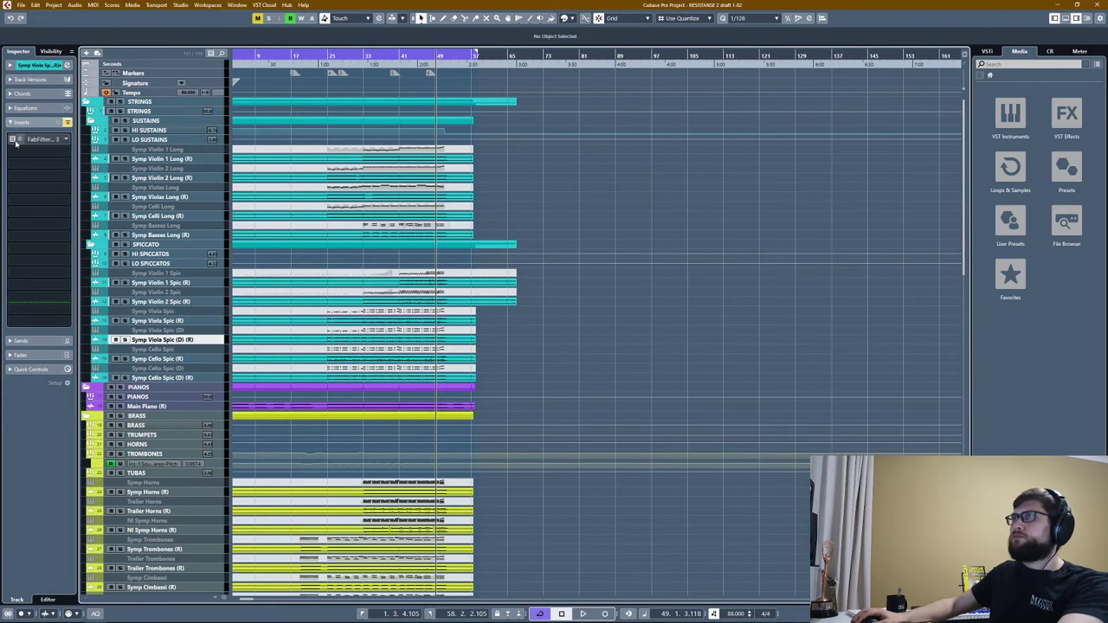
click(39, 139)
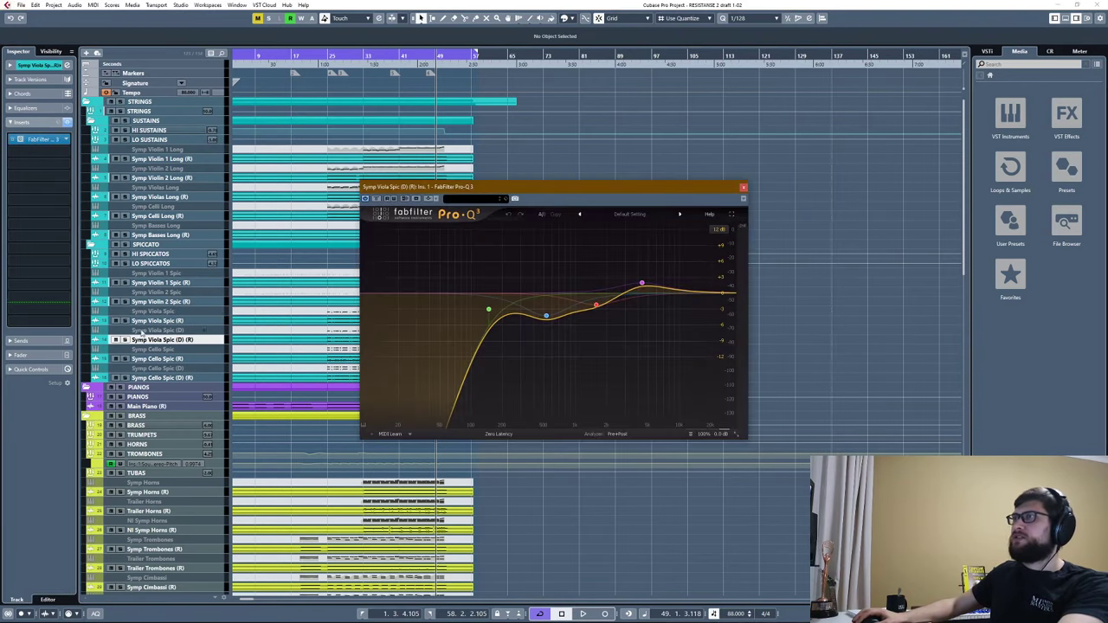
click(141, 333)
key(Down)
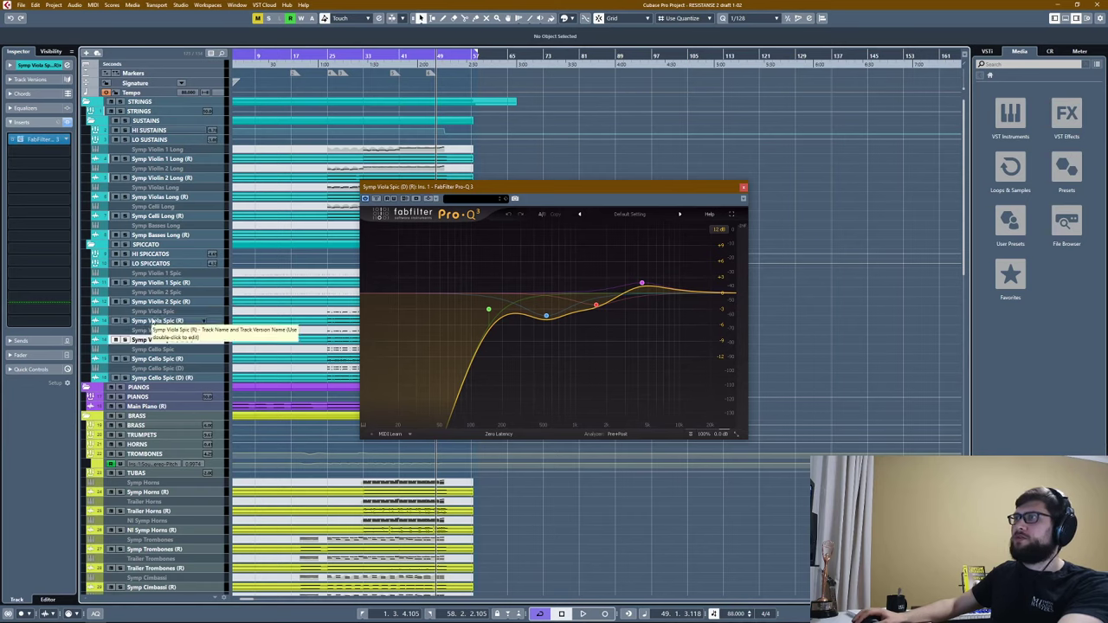
click(150, 322)
click(152, 340)
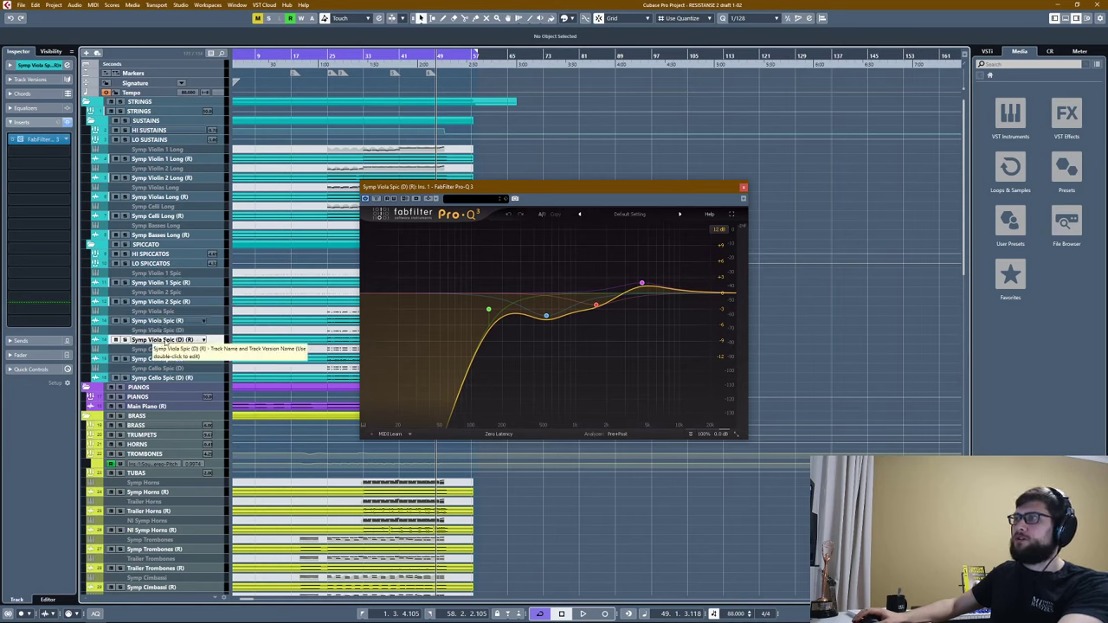
click(158, 320)
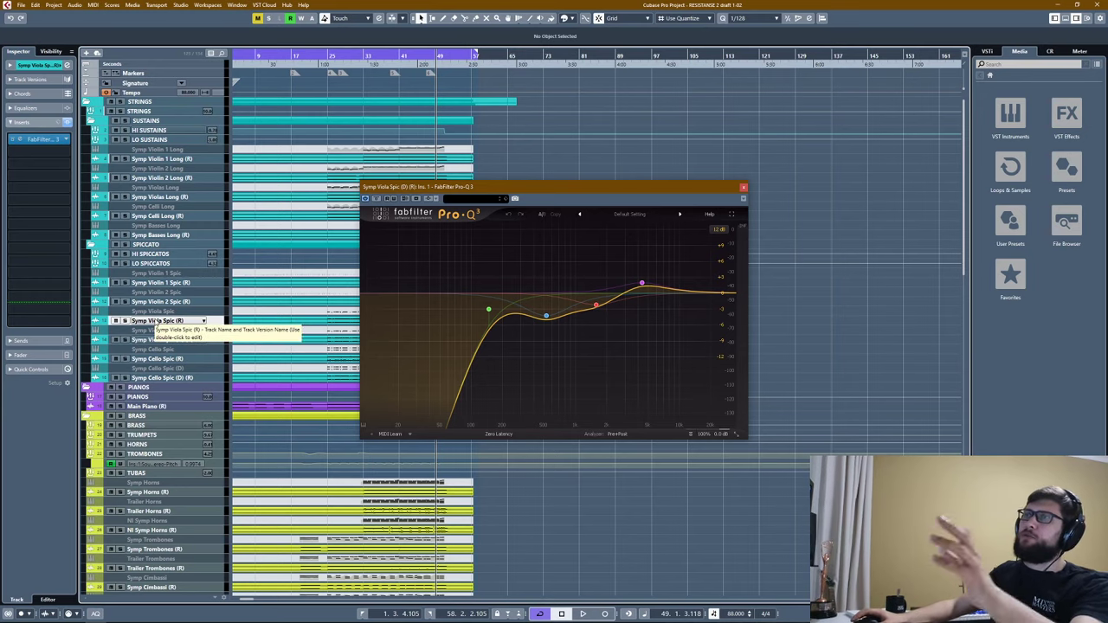
click(159, 340)
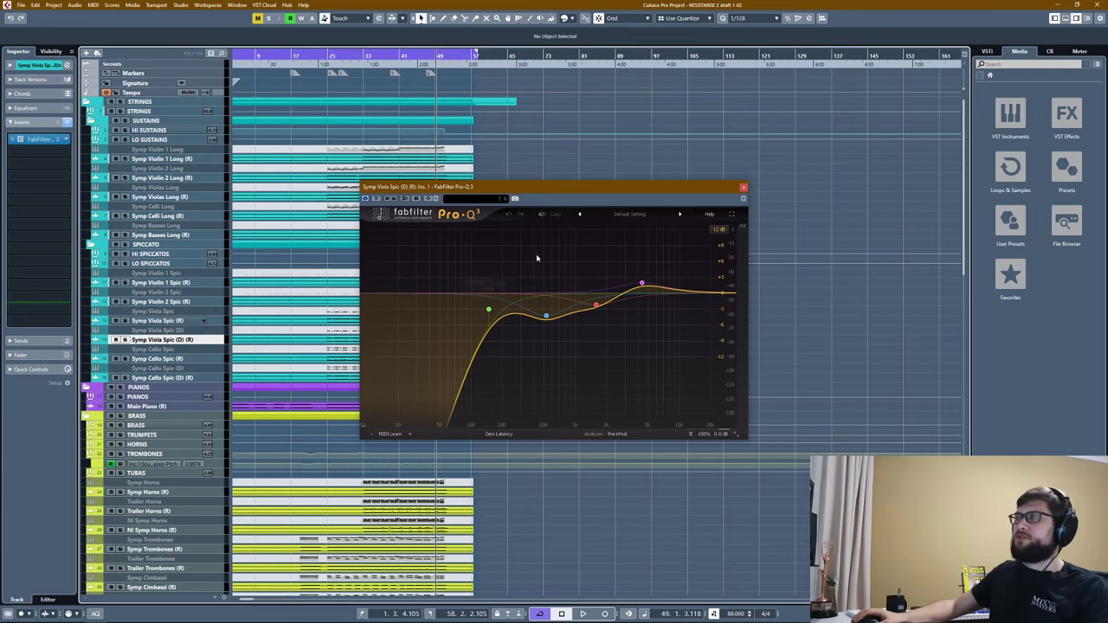
click(744, 188)
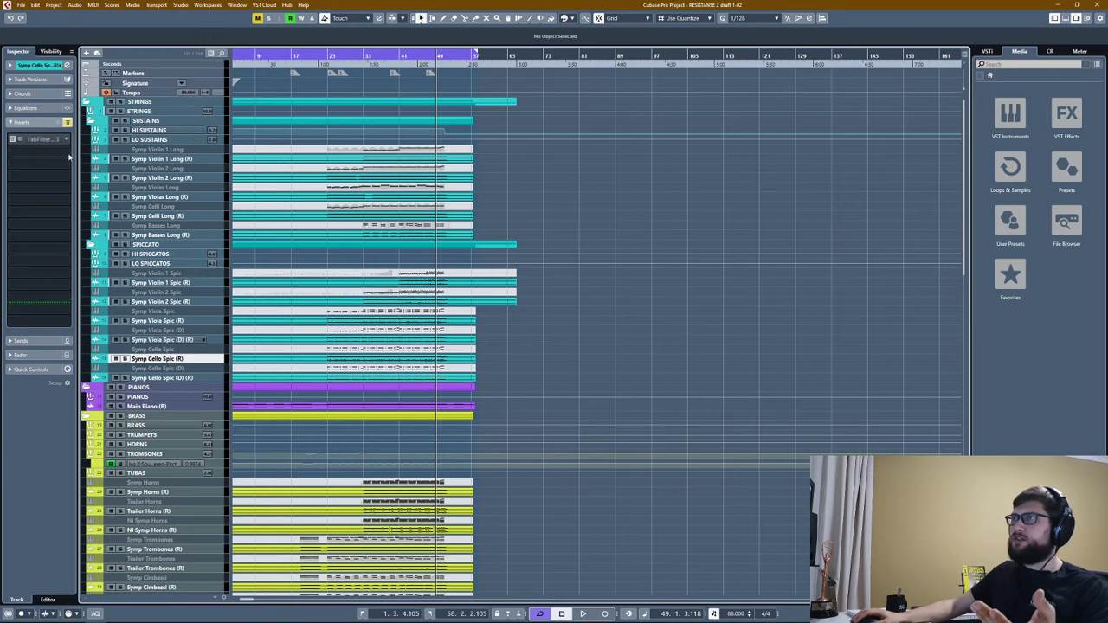
Activate the Pro-Q 3 inserts on Symp Cello Spic (R) and Symp Cello Spic (D) (R), viewing each EQ curve and closing its window.
click(40, 138)
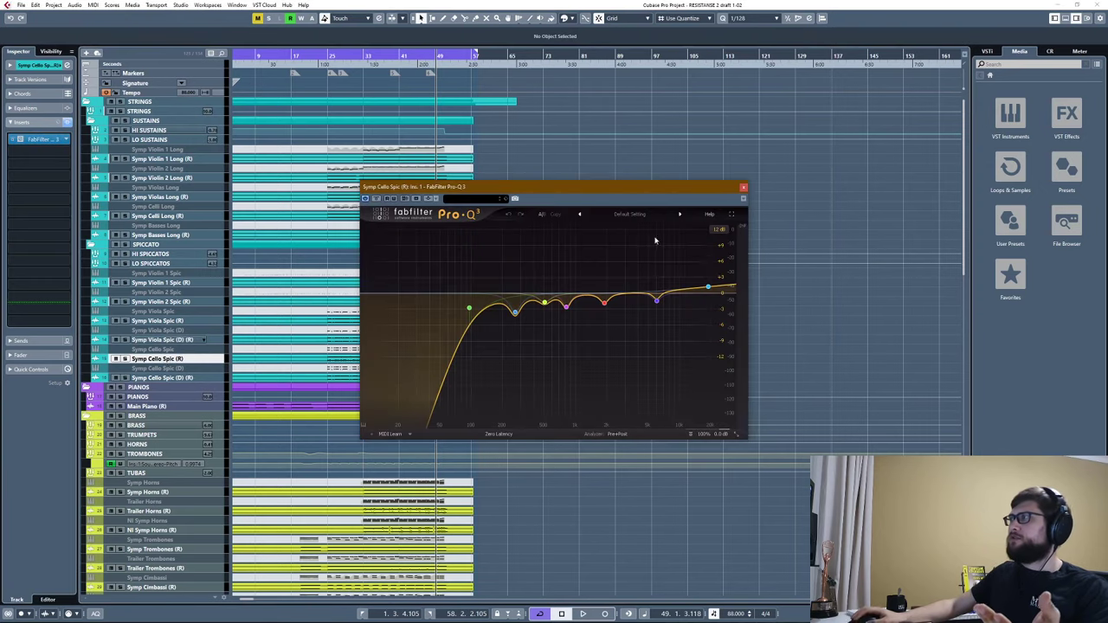
click(743, 188)
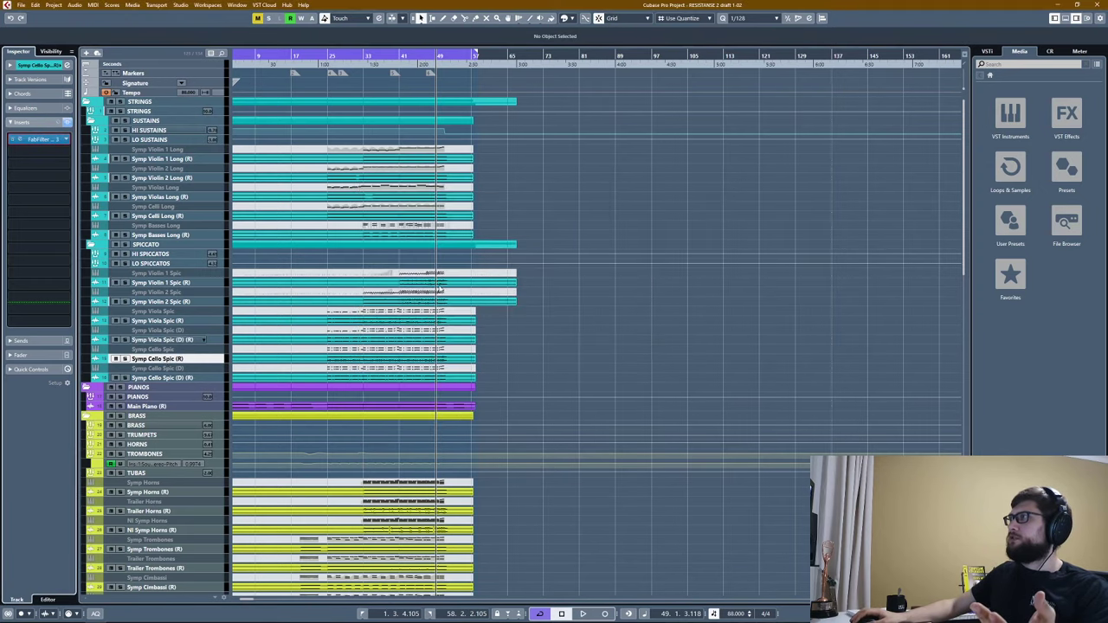
click(165, 379)
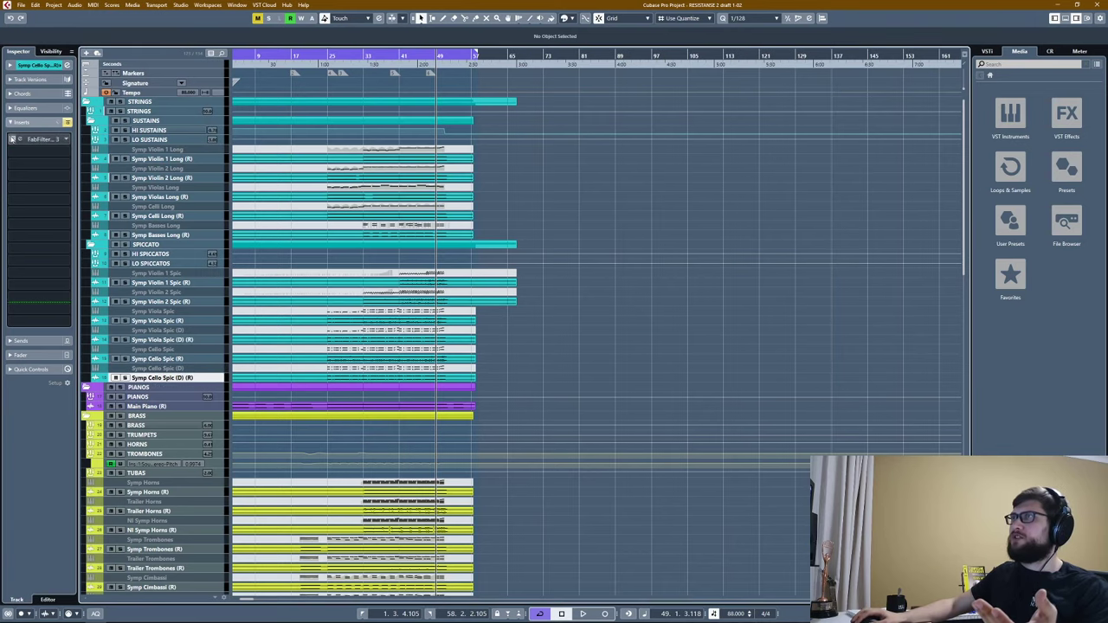
click(40, 139)
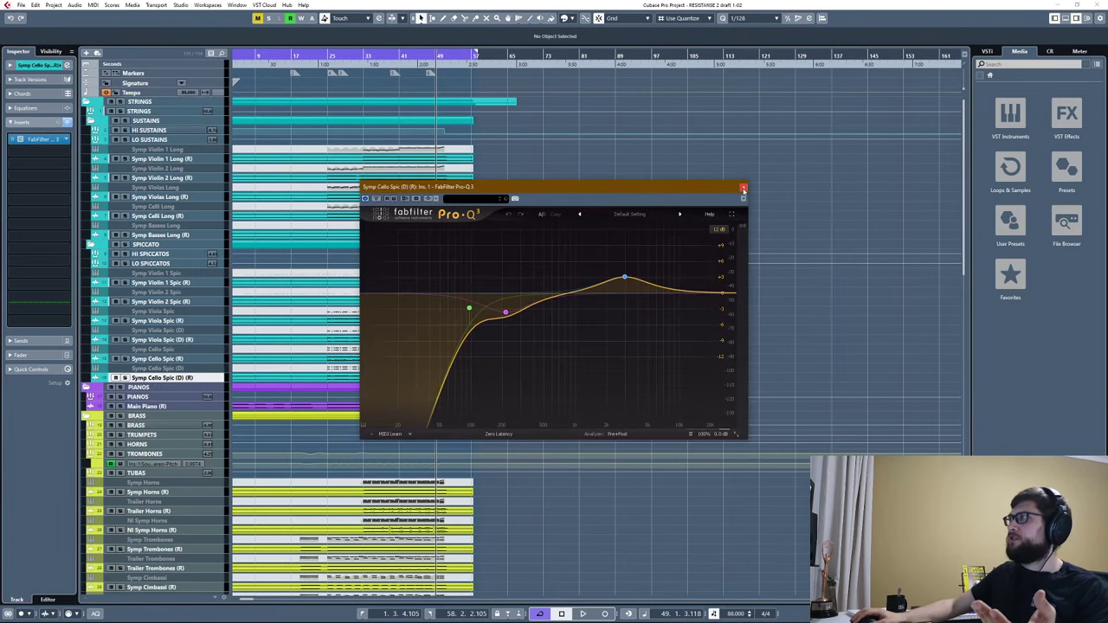
click(743, 187)
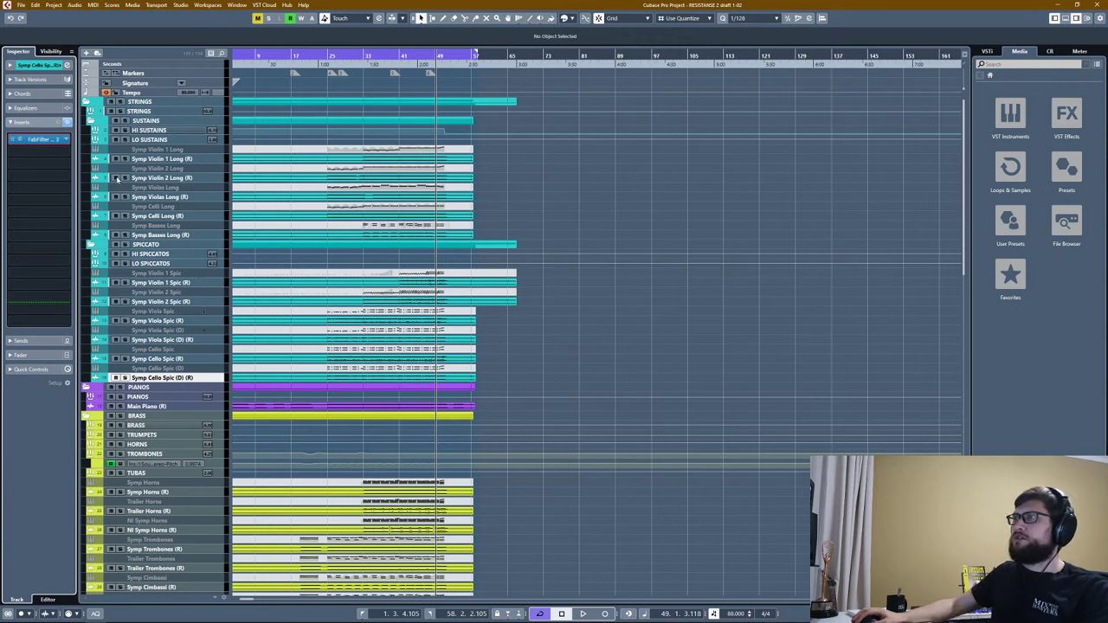
Select and solo all the rendered spiccato tracks, play them from about bar 44, and stop and unsolo them.
click(151, 282)
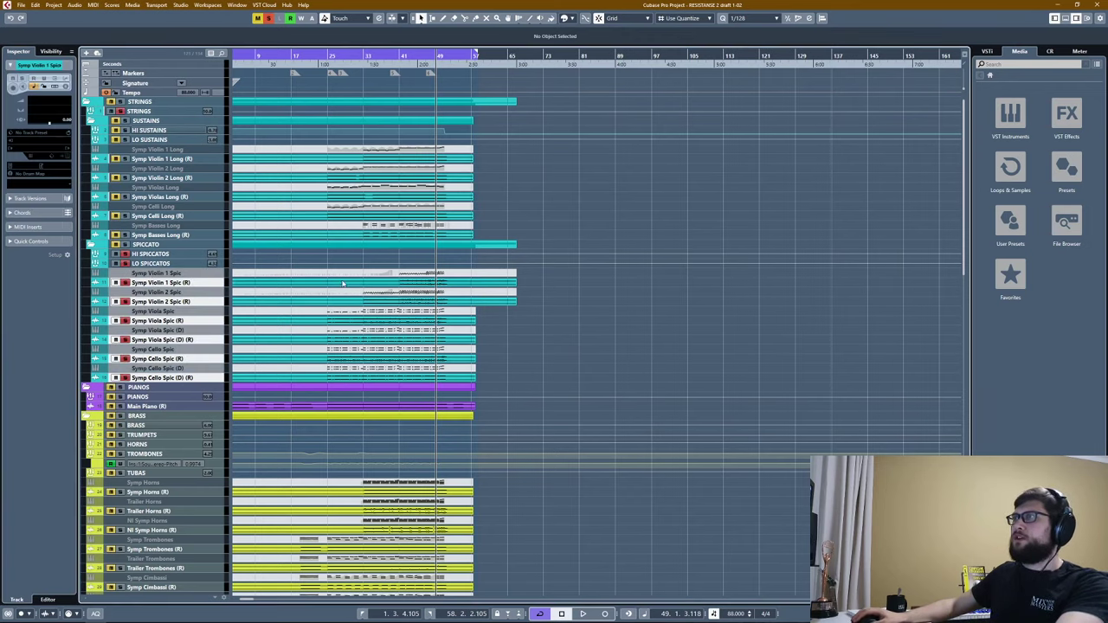
click(414, 56)
key(space)
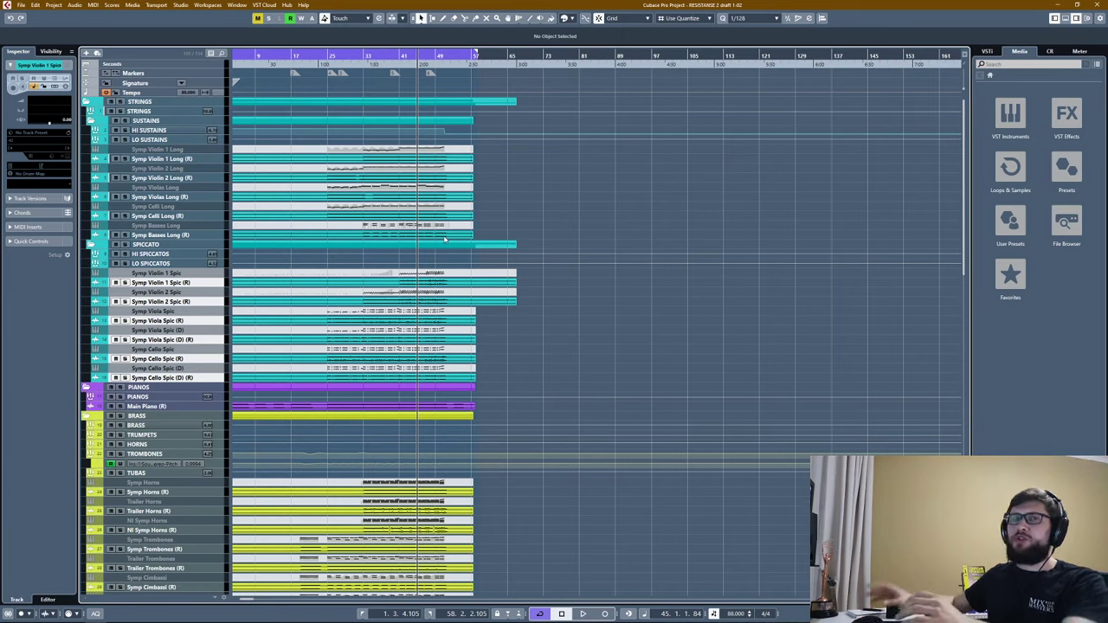
Activate the Pro-Q 3 insert on Main Piano (R), view its EQ curve and close the window.
scroll(408, 220, down, 5)
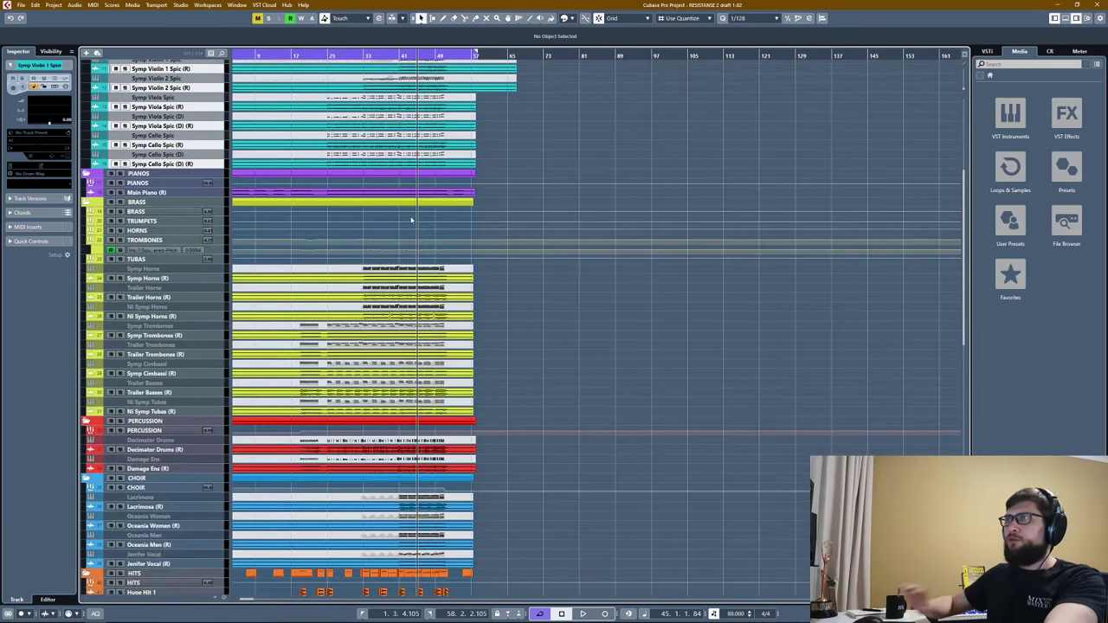
click(201, 192)
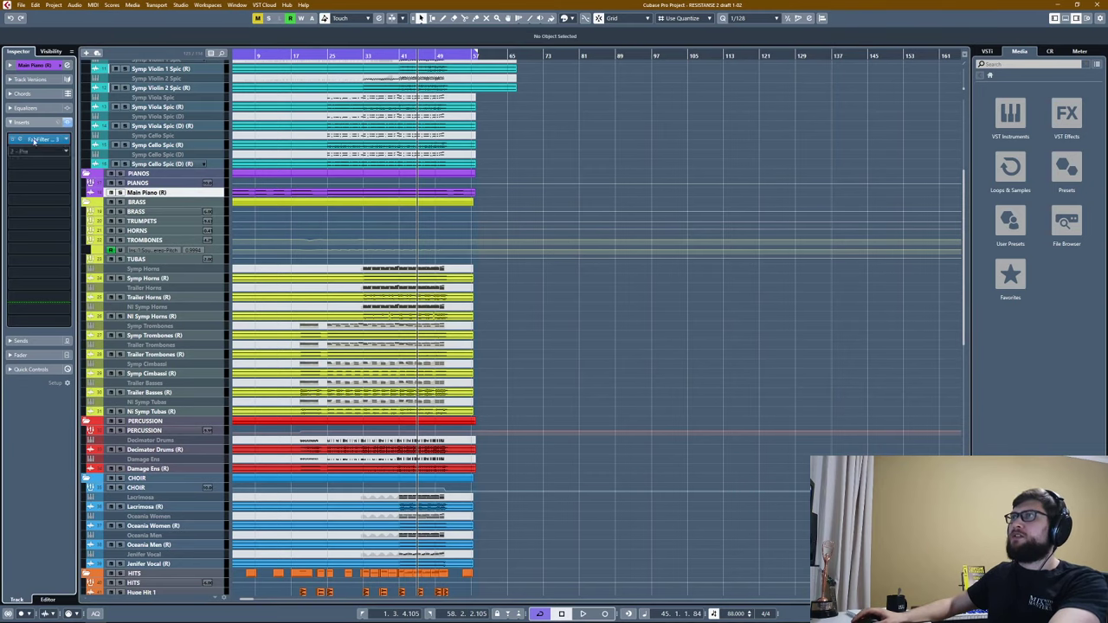
click(39, 140)
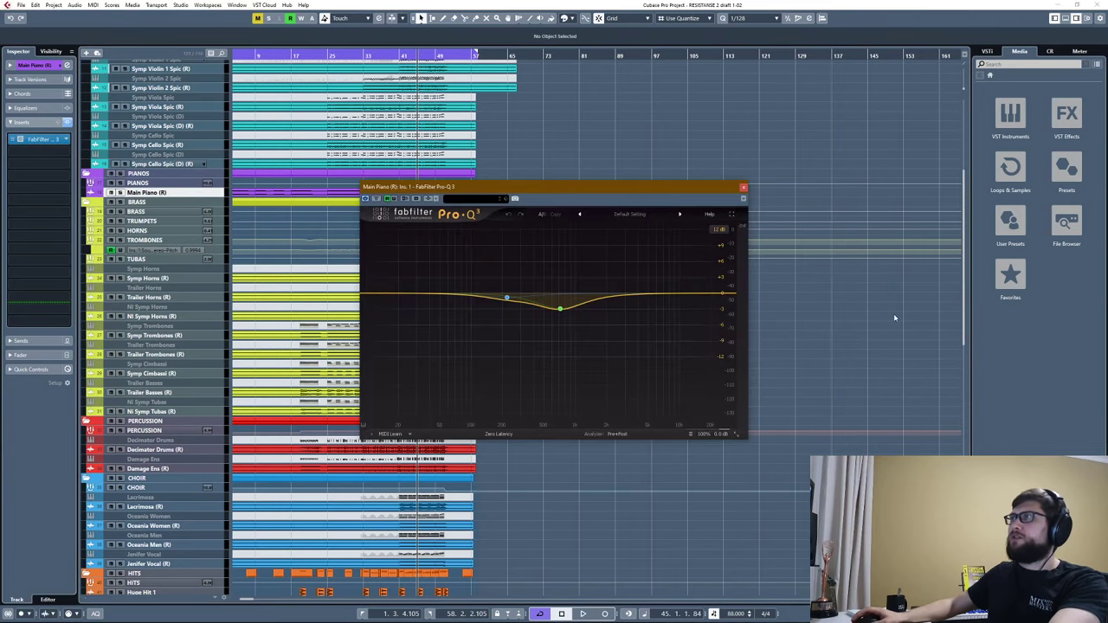
click(743, 188)
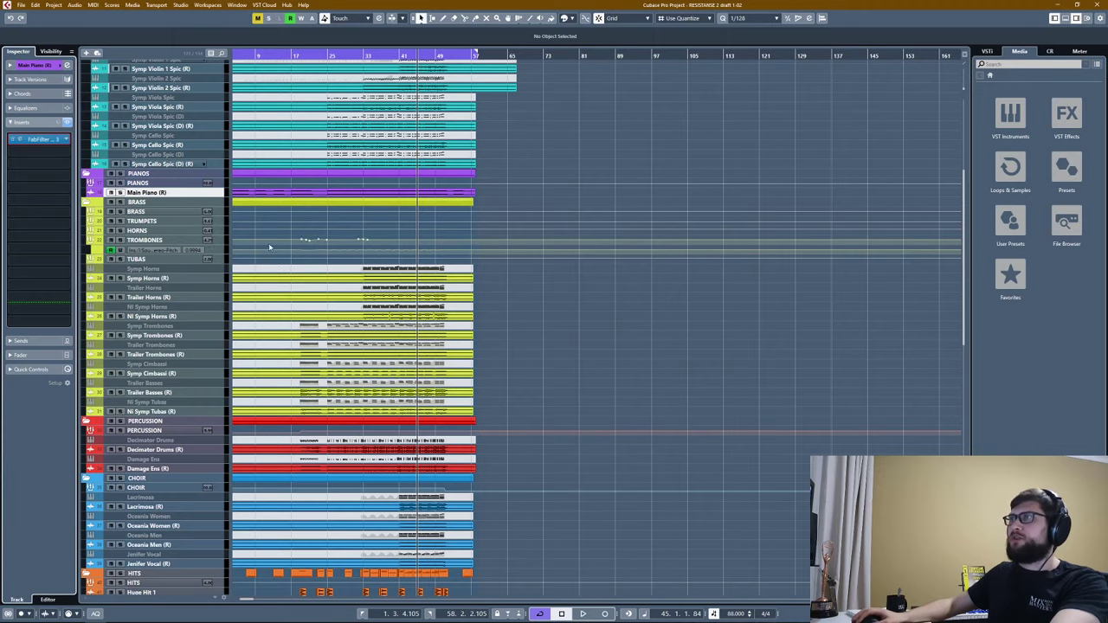
Place the playhead at about bar 18, and activate and open the Pro-Q 3 insert on Symp Horns (R).
scroll(270, 248, down, 3)
click(297, 55)
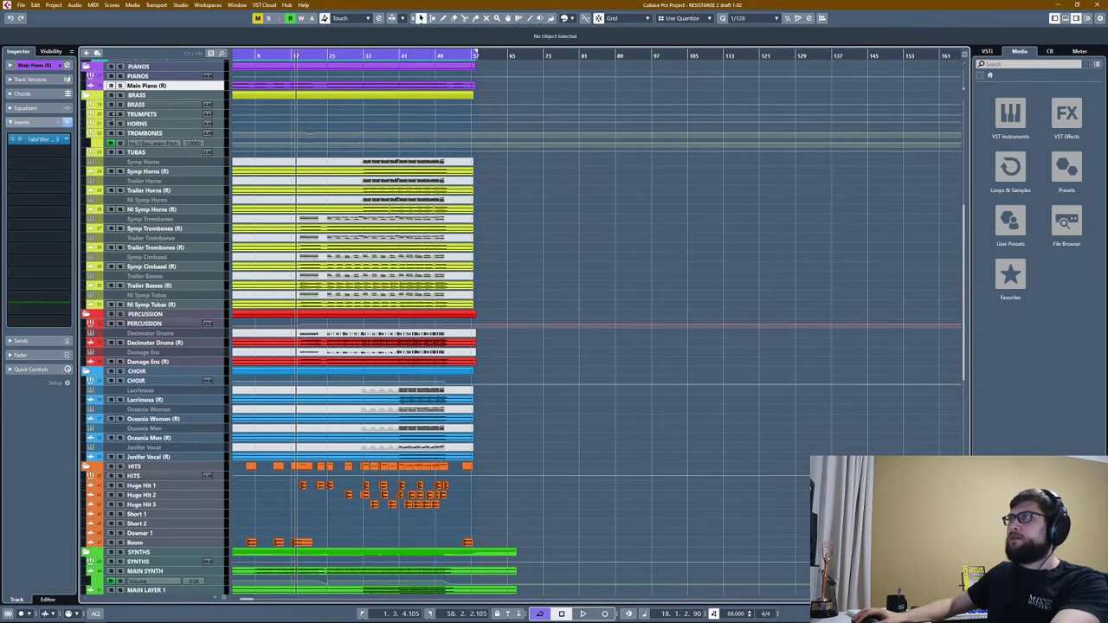
click(156, 171)
scroll(156, 173, down, 3)
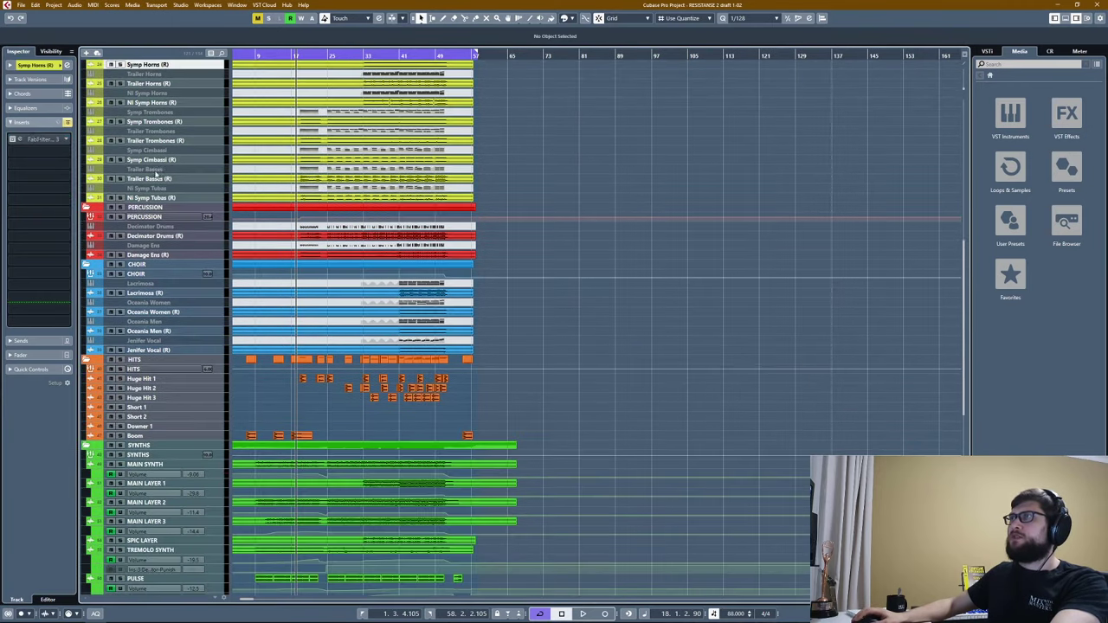
scroll(264, 196, up, 3)
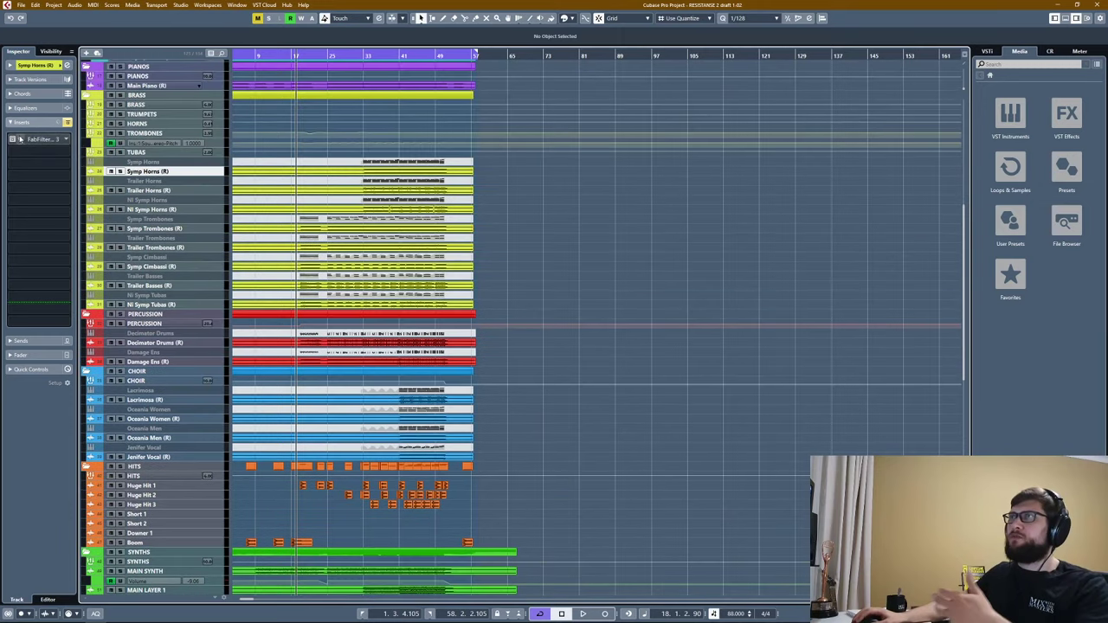
click(36, 141)
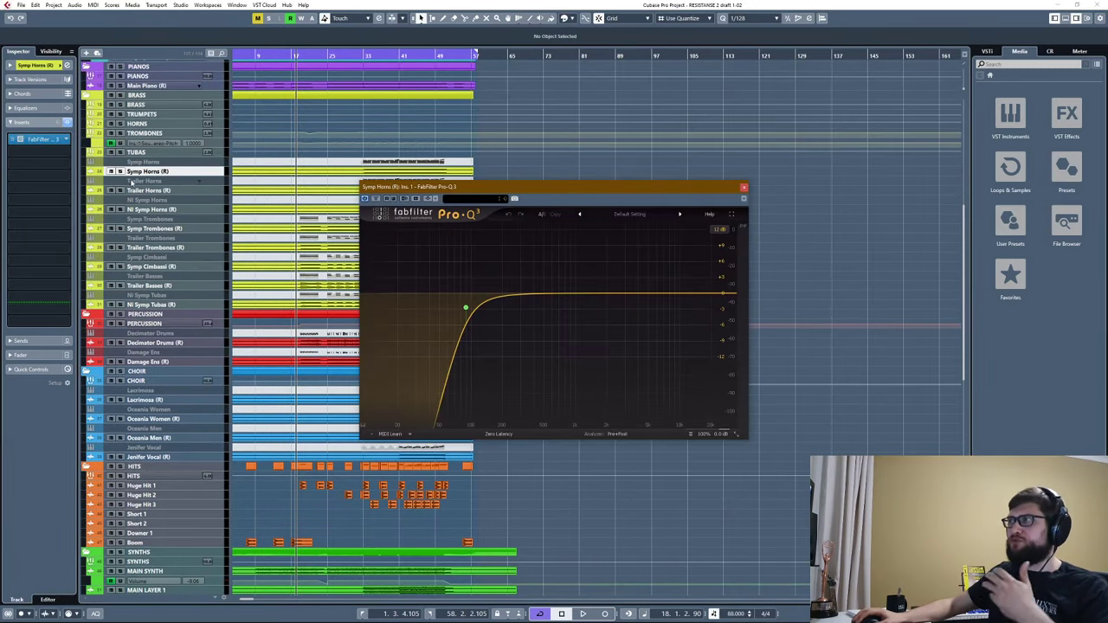
Activate and open the Pro-Q 3 insert on Trailer Horns (R), and separate the two horn EQ windows for comparison.
click(135, 192)
click(12, 141)
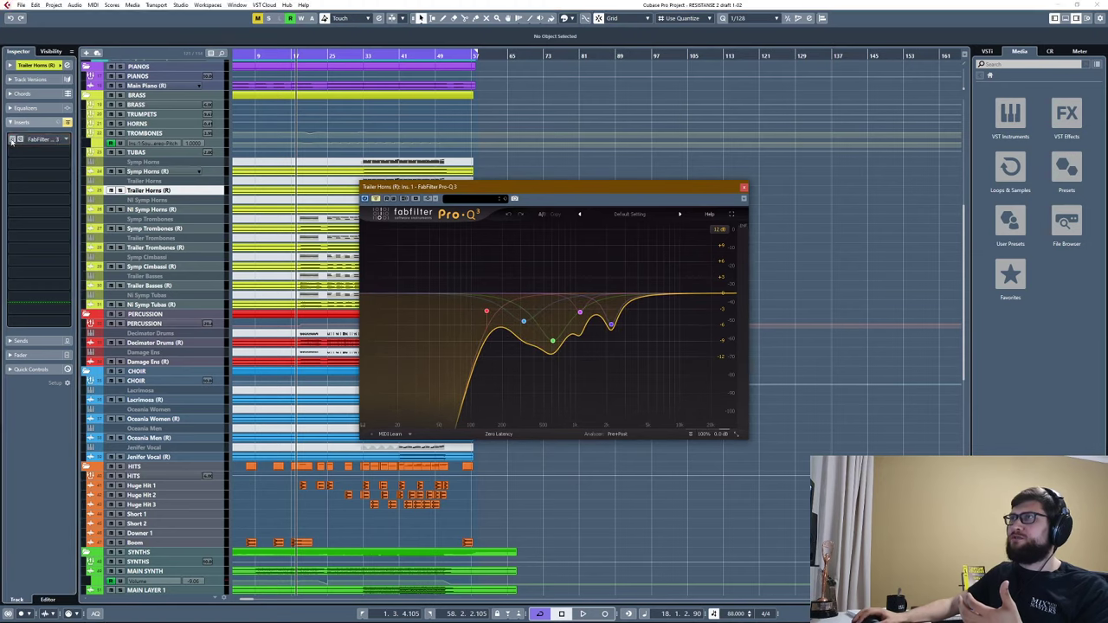
click(11, 141)
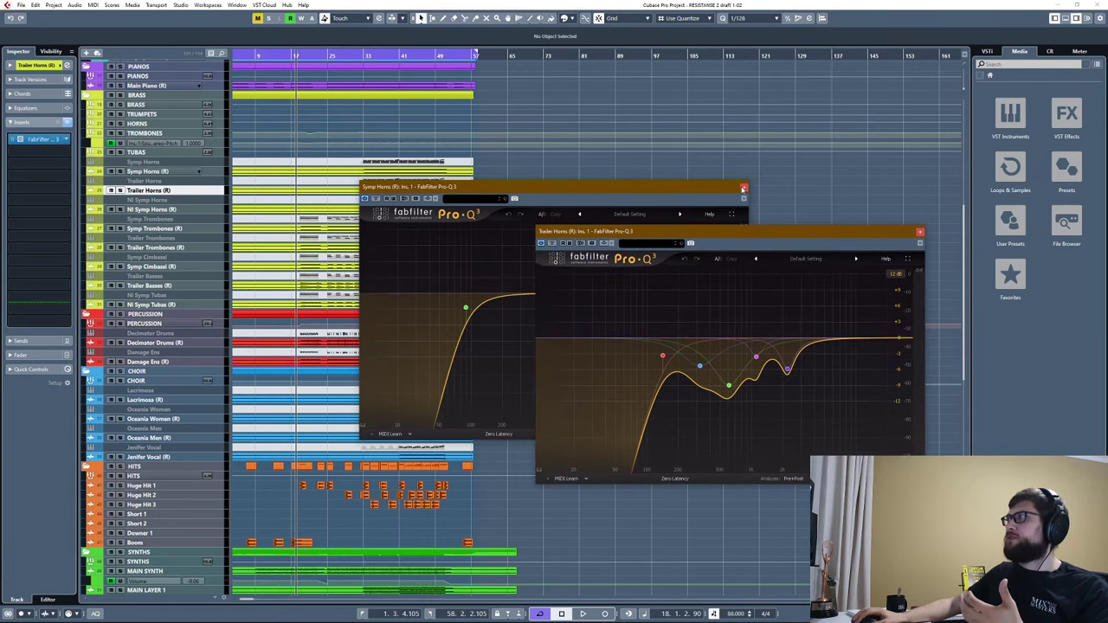
drag(735, 187, 799, 293)
drag(756, 233, 773, 175)
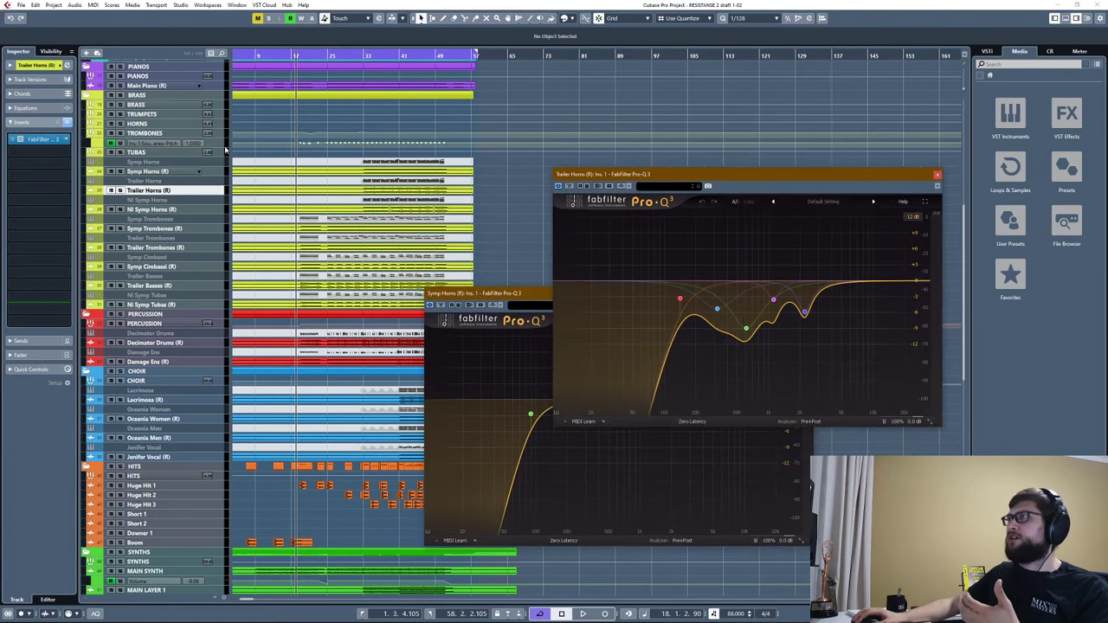
Place the playhead at about bar 32 and compare the pan settings of Symp Horns (R) and Trailer Horns (R).
click(362, 55)
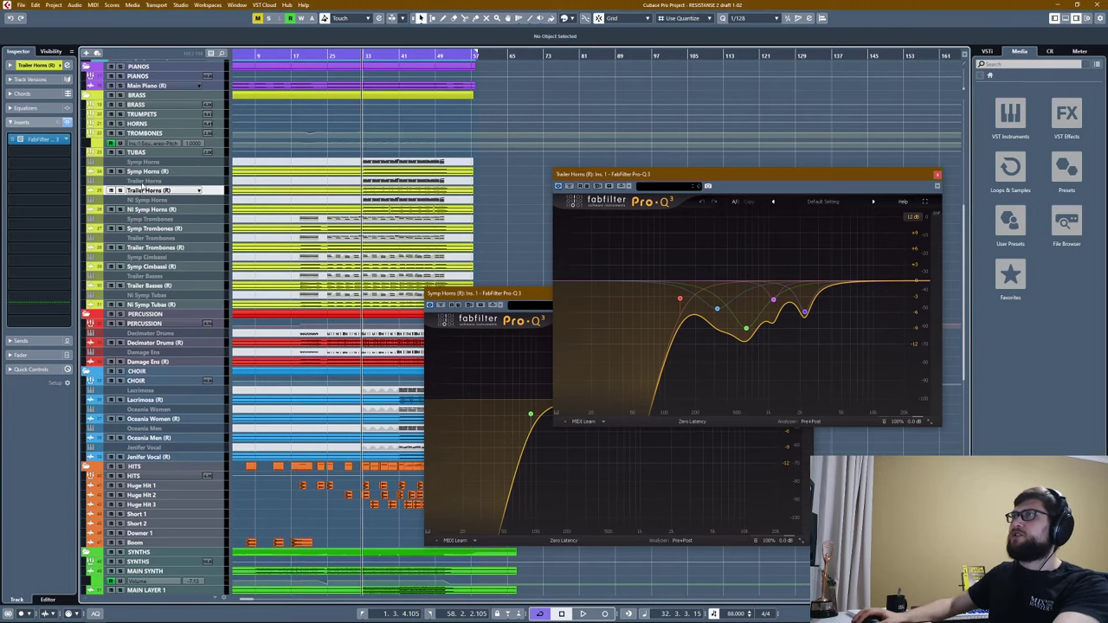
click(147, 172)
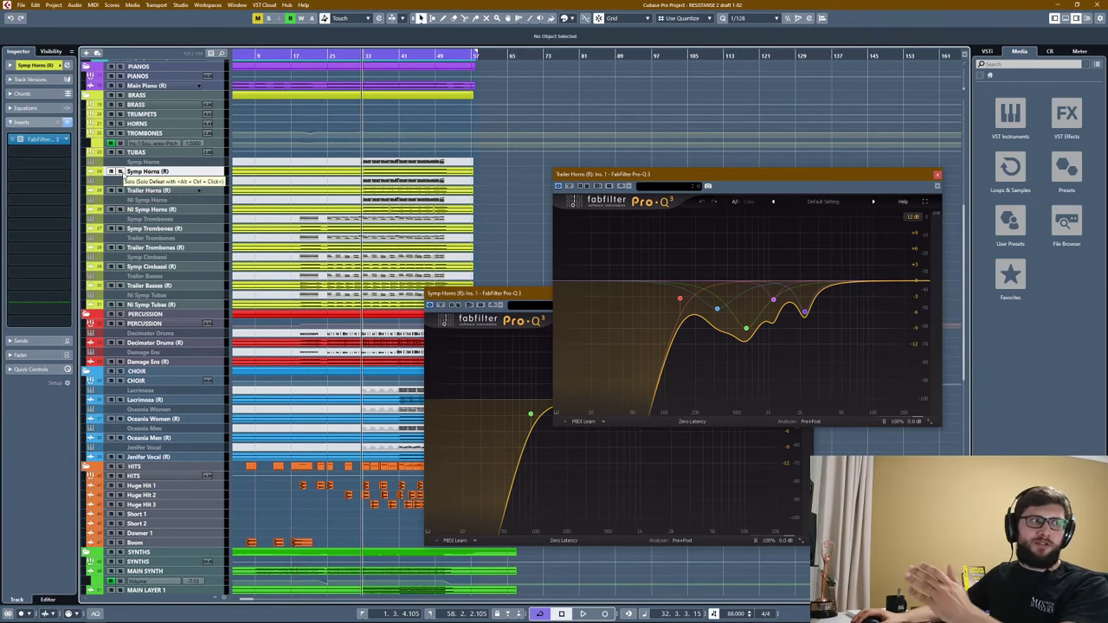
click(50, 63)
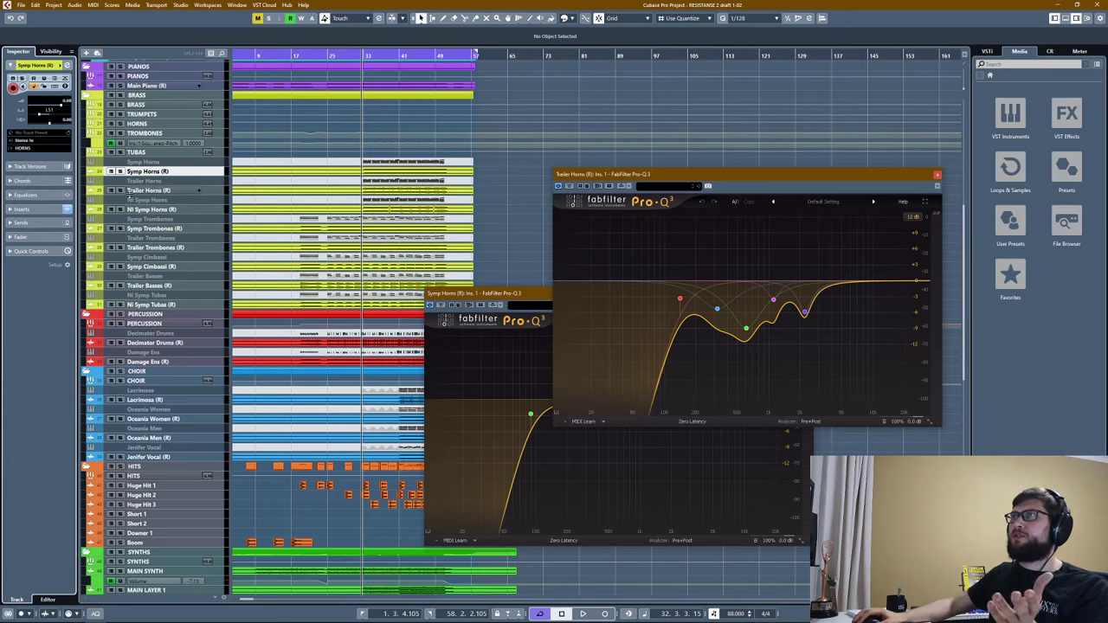
click(137, 192)
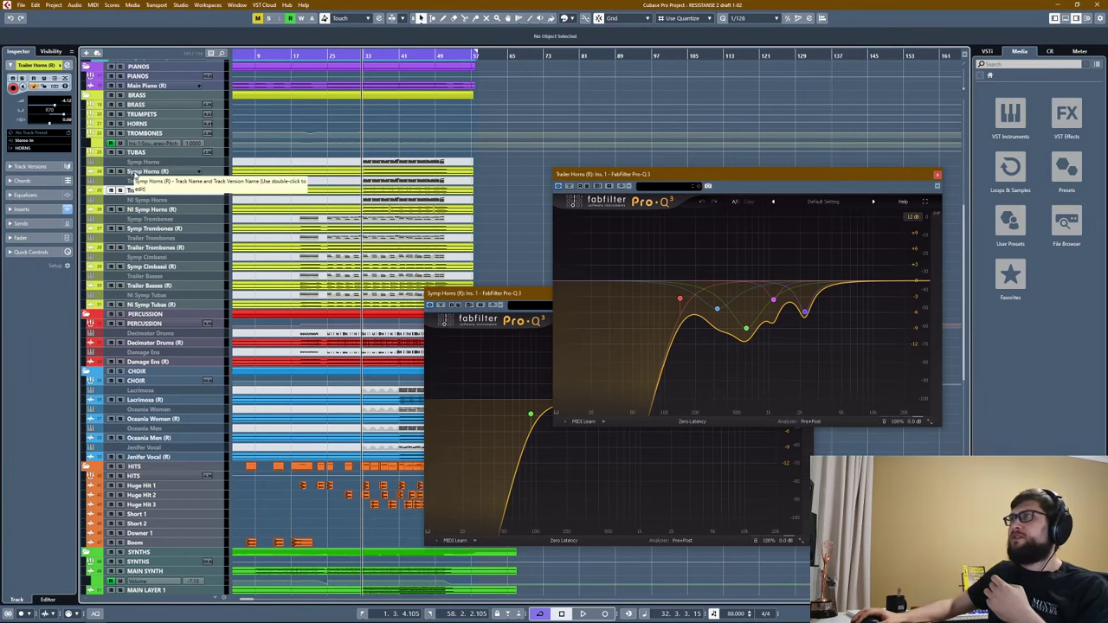
click(137, 173)
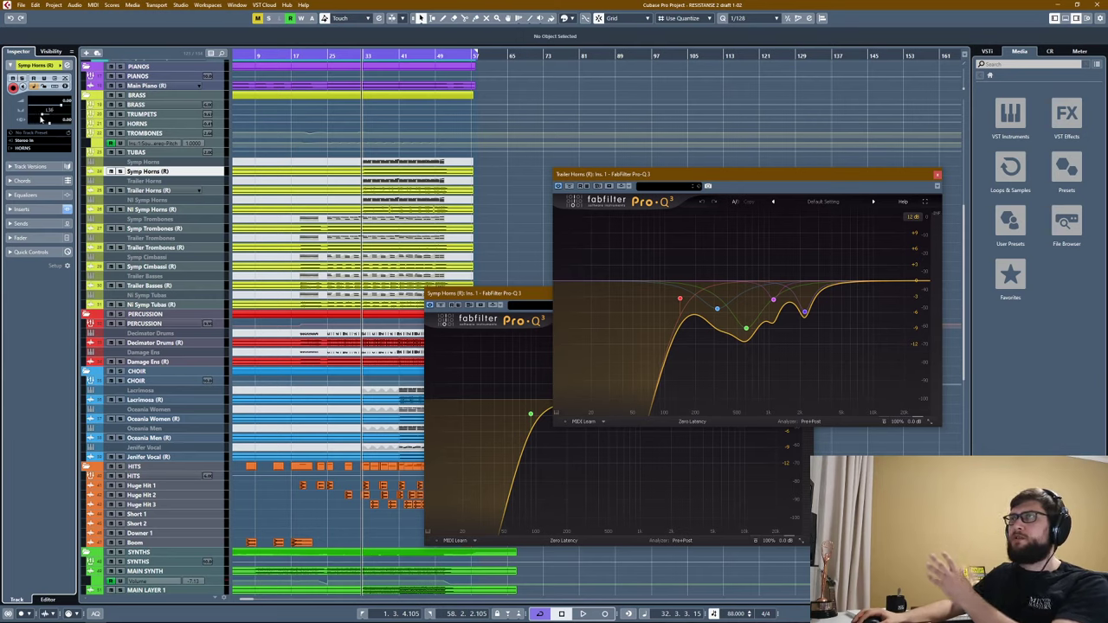
Solo Symp Horns (R), play it from about bar 32, and stop and unsolo it.
click(123, 171)
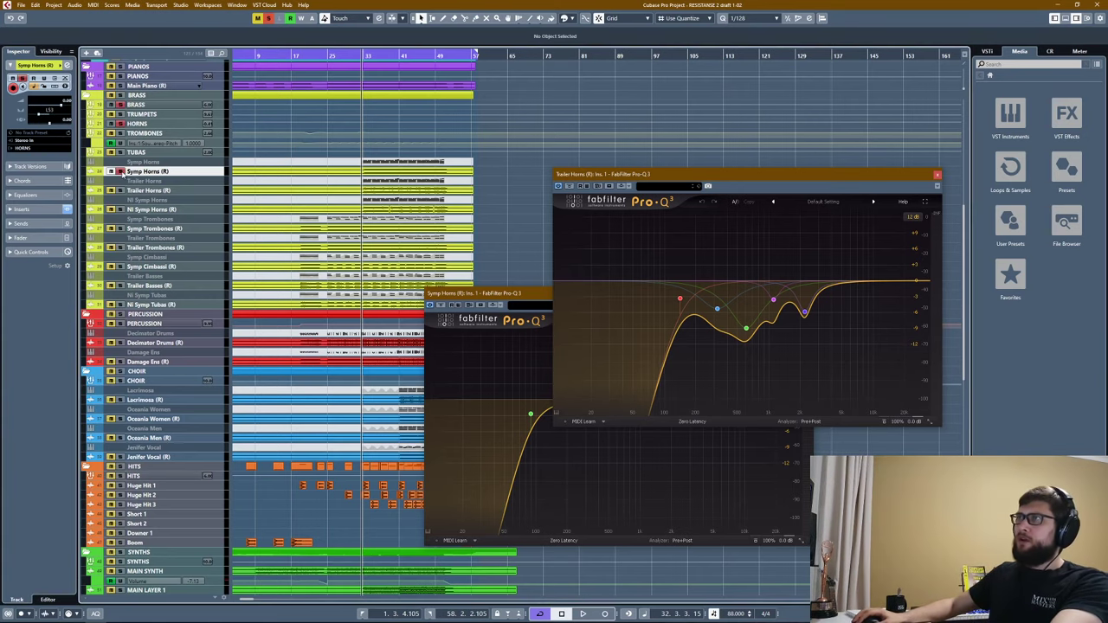
key(space)
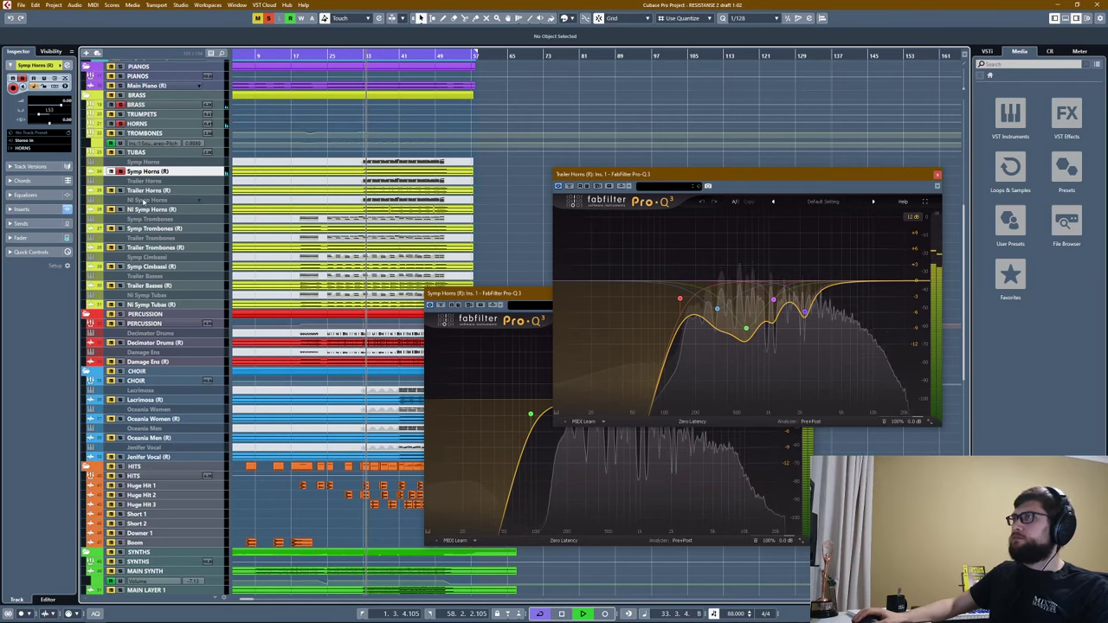
key(space)
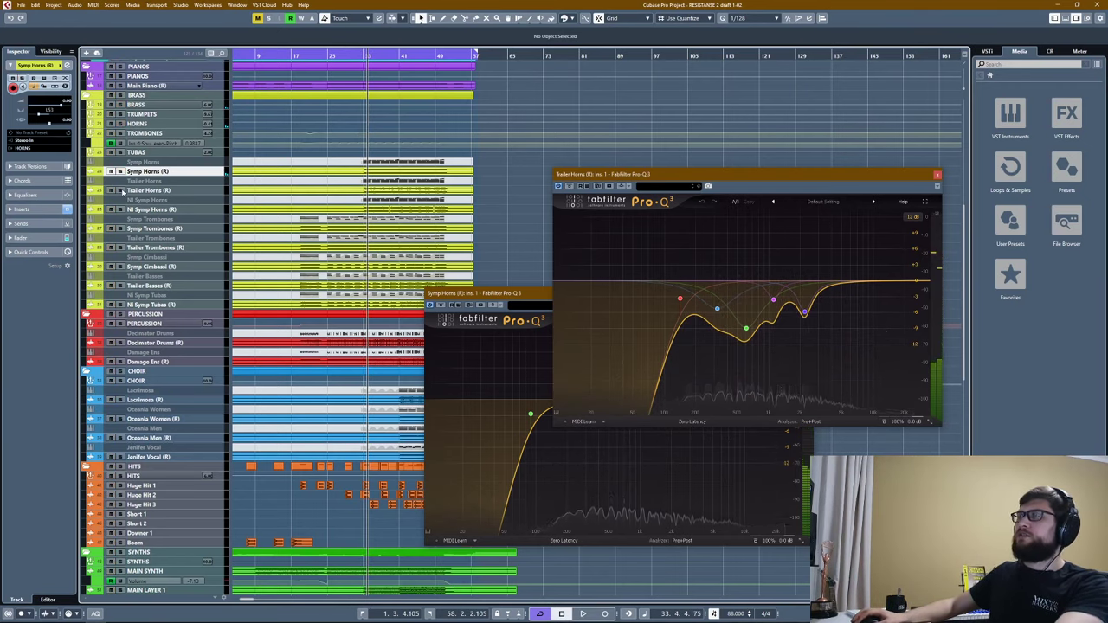
Close the Symp Horns (R) EQ window and audition Symp Horns (R) and Trailer Horns (R) with solo on both tracks.
click(122, 192)
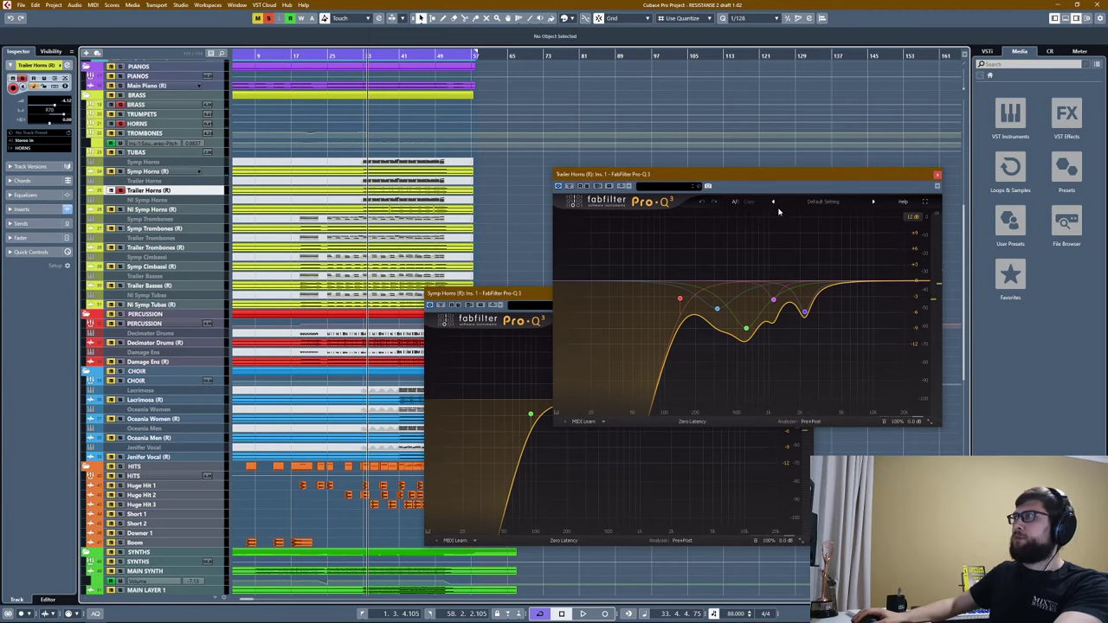
click(491, 294)
click(808, 295)
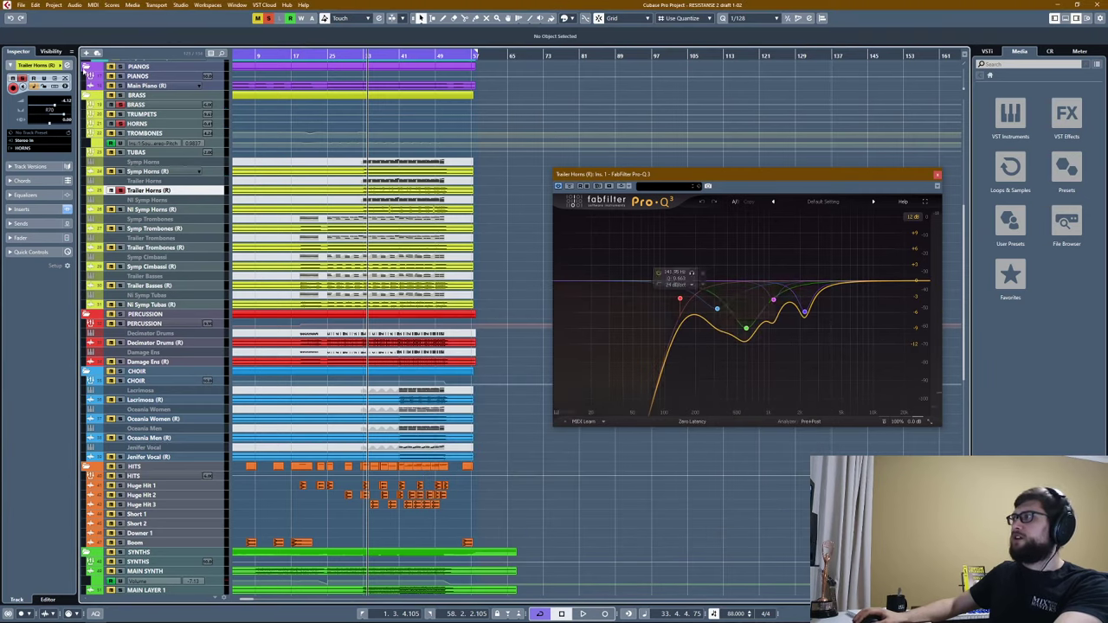
click(123, 171)
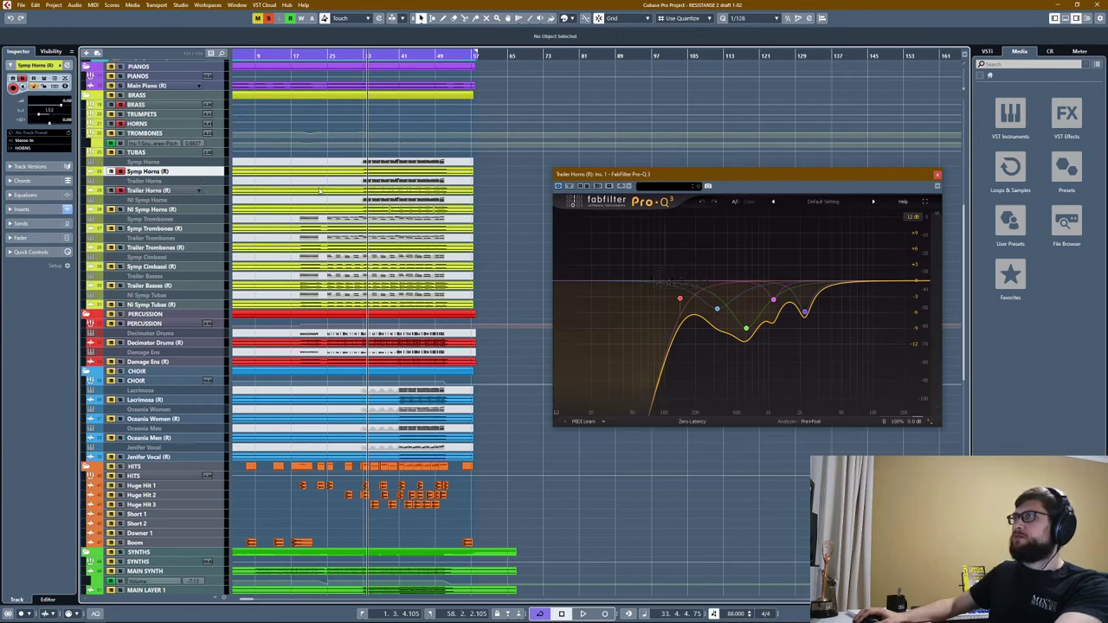
key(space)
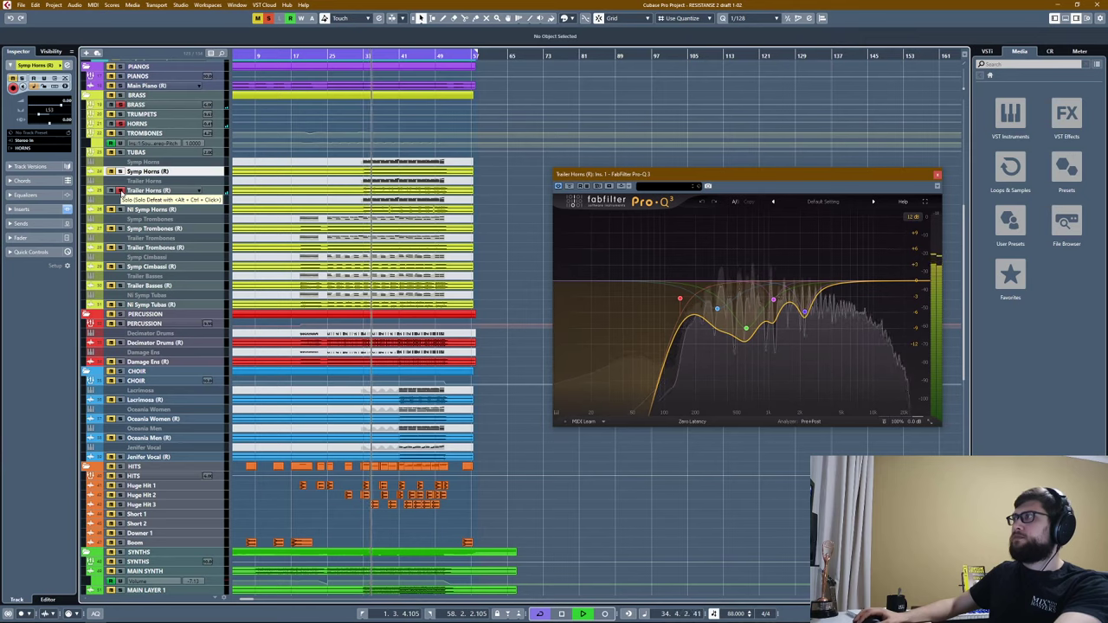
key(space)
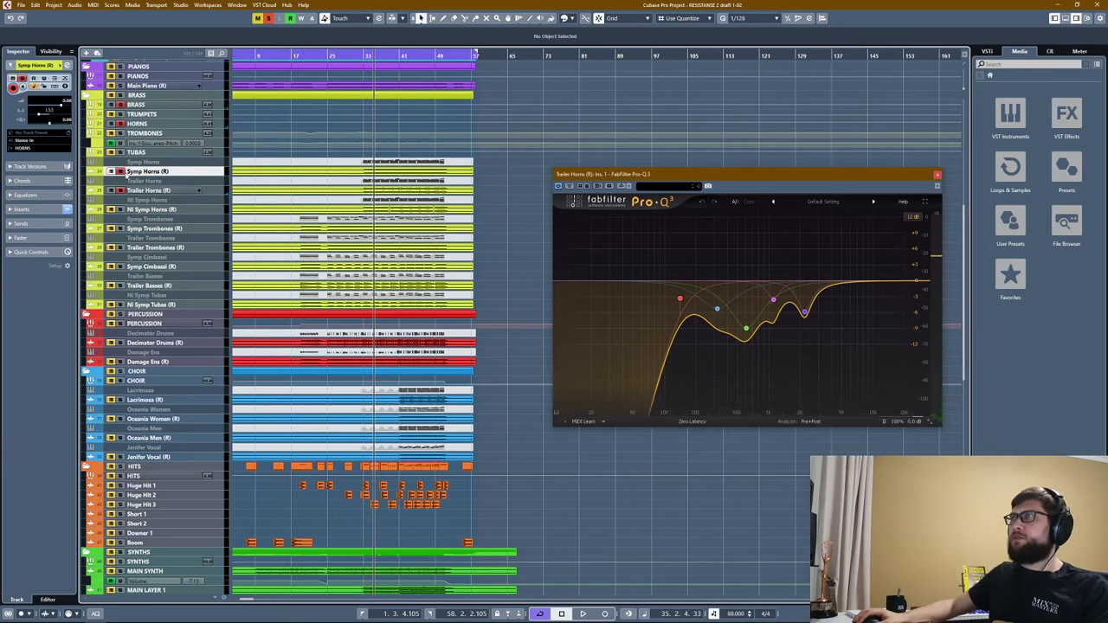
Reopen the Pro-Q 3 insert on Trailer Horns (R) and set its analyzer's external spectrum to Symp Horns (R).
click(92, 190)
click(22, 210)
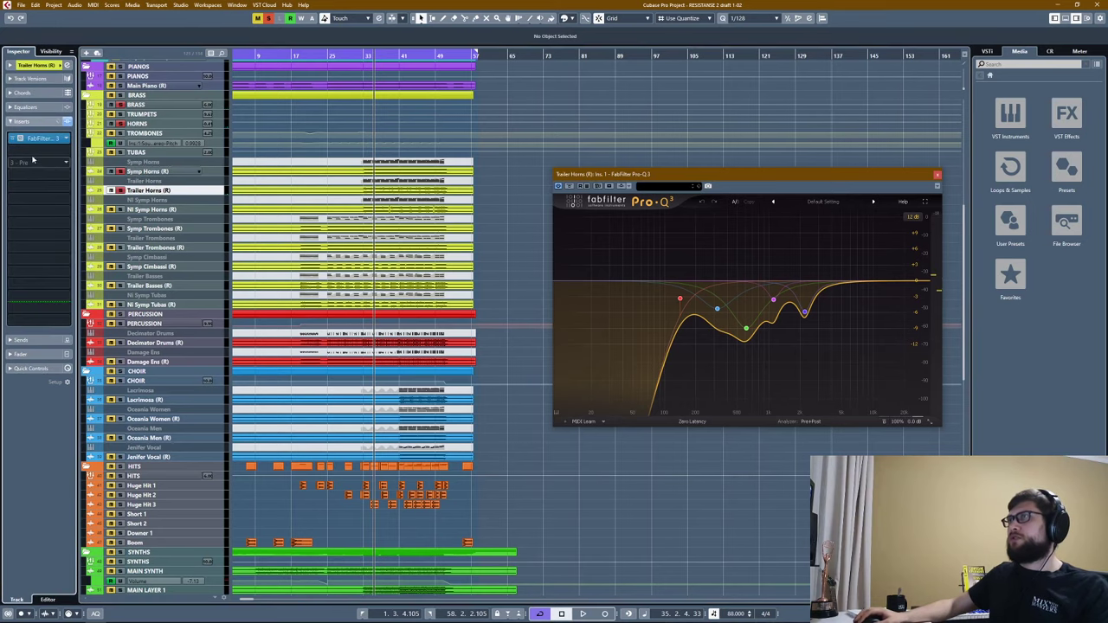
click(37, 141)
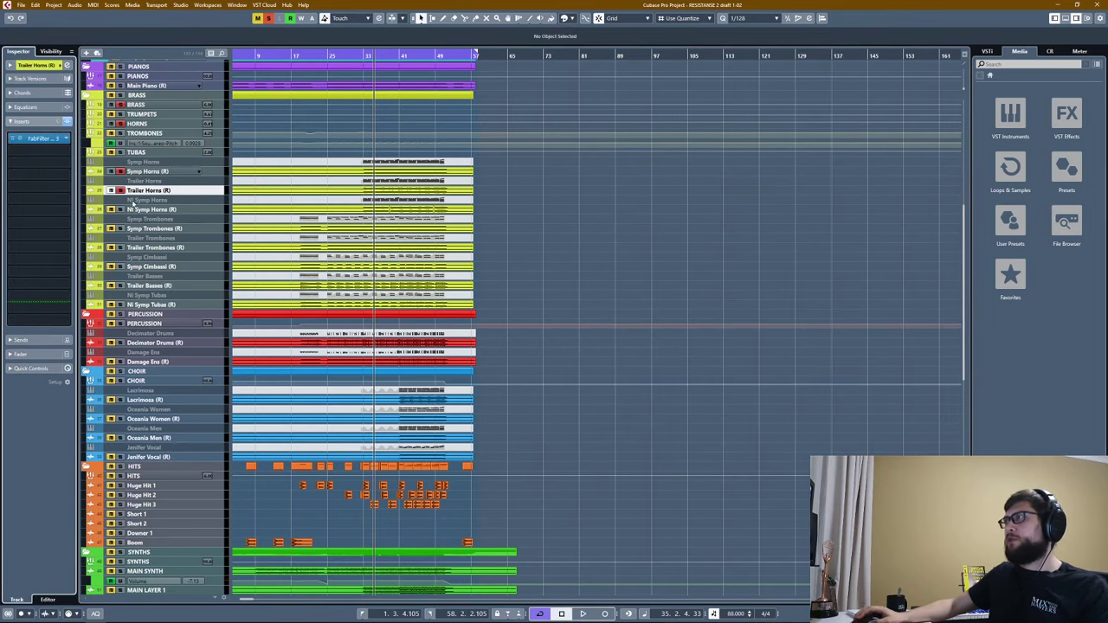
click(40, 139)
click(811, 421)
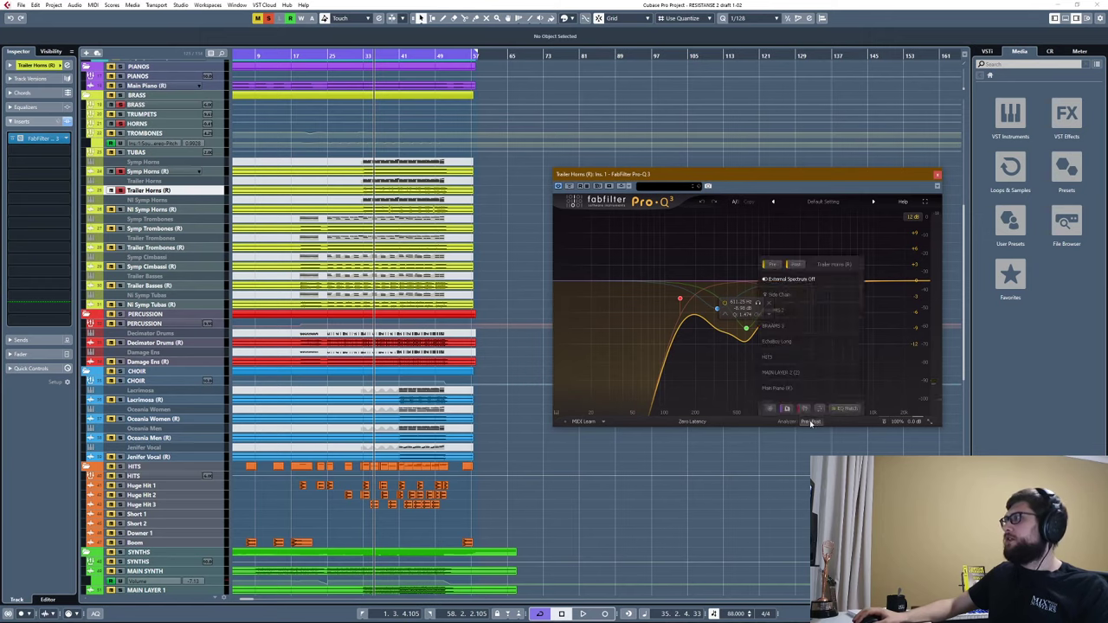
click(812, 422)
click(812, 422)
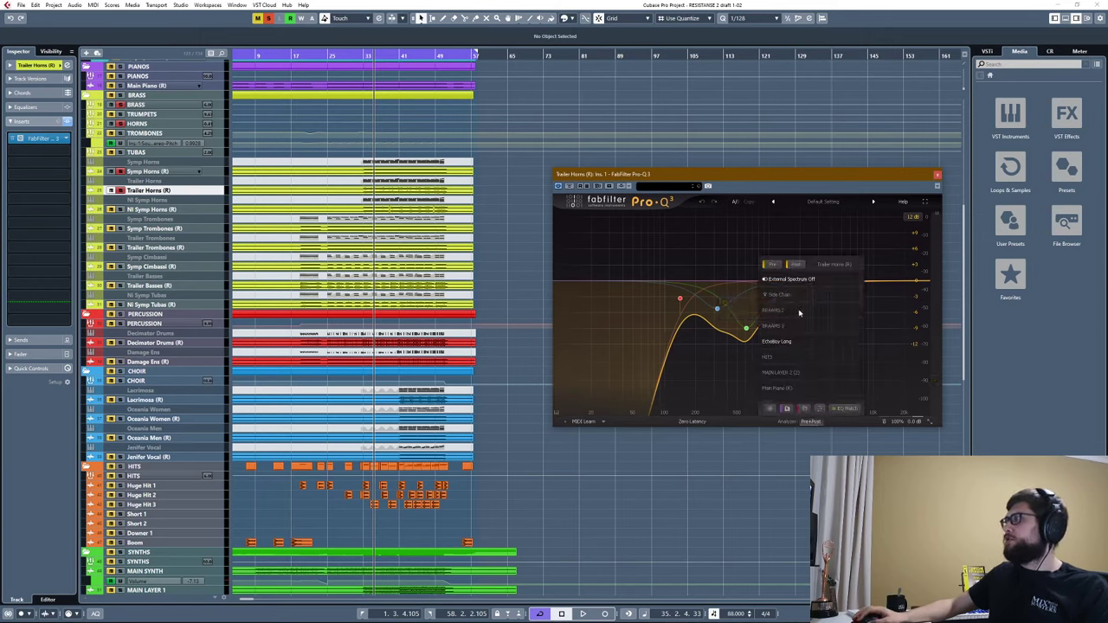
scroll(813, 333, down, 1)
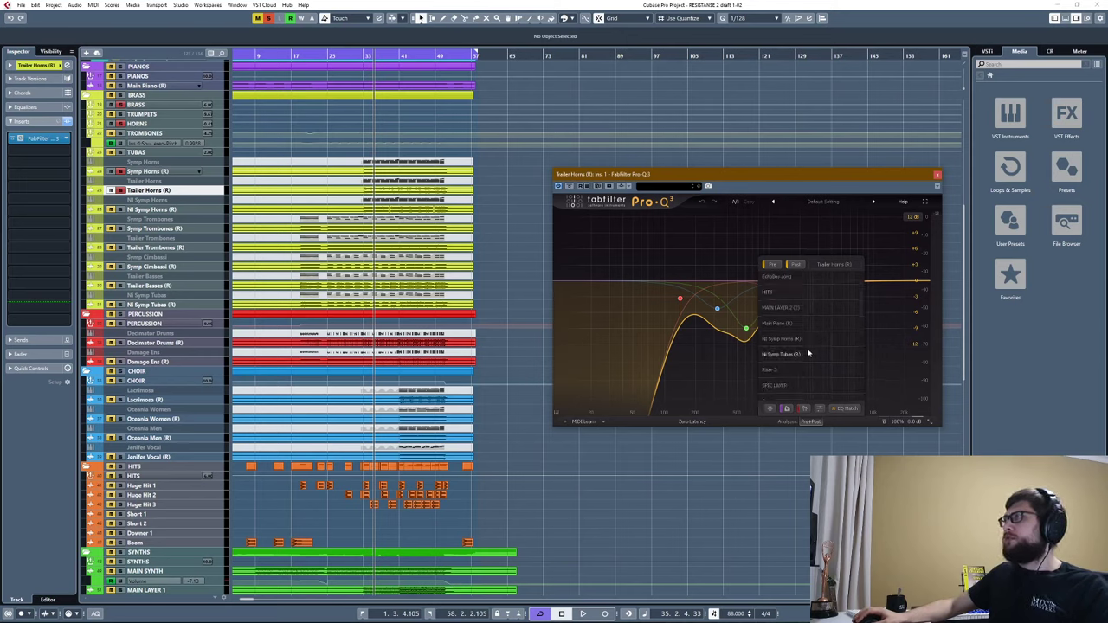
scroll(809, 355, down, 4)
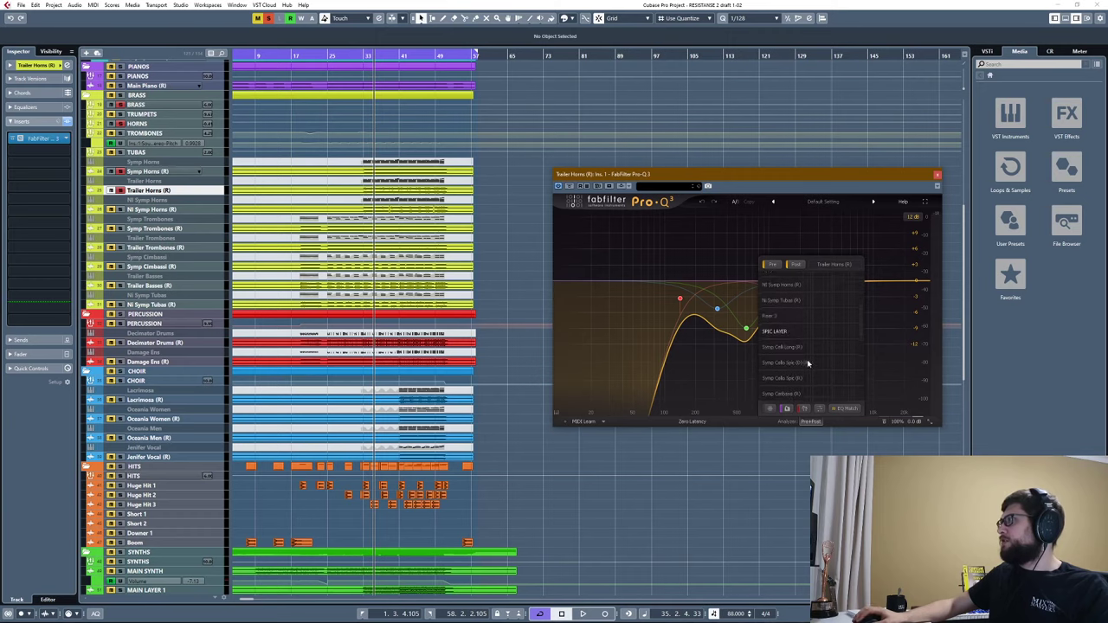
scroll(808, 363, down, 5)
click(787, 335)
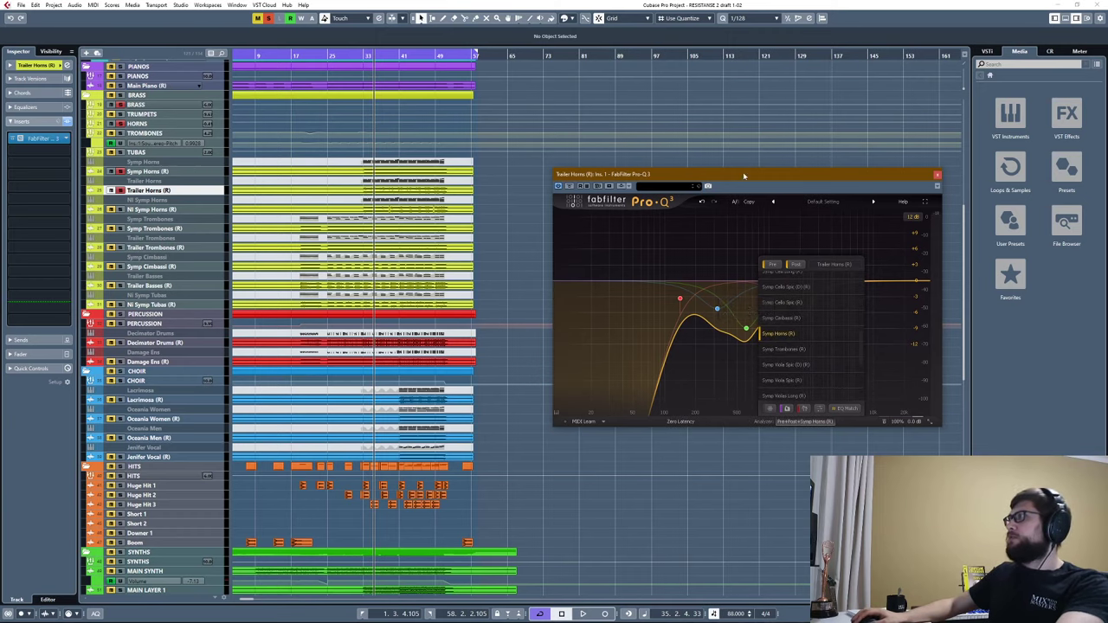
Play the two soloed horn tracks, examine their overlaid spectra in the Trailer Horns (R) EQ, and stop playback.
drag(744, 175, 700, 143)
click(699, 357)
key(space)
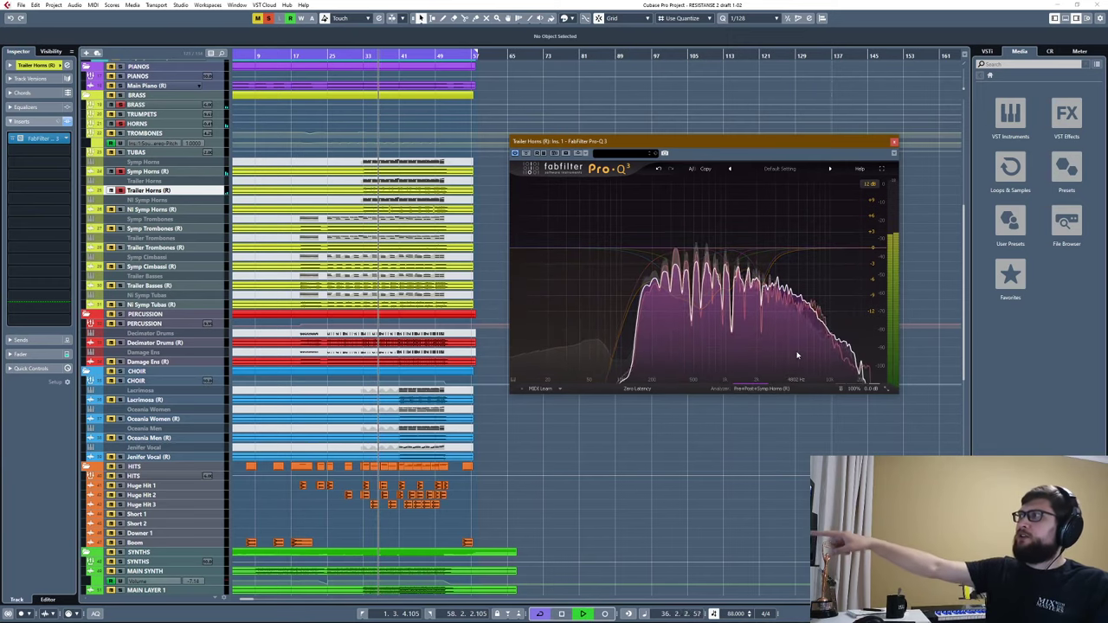
mouse_move(813, 208)
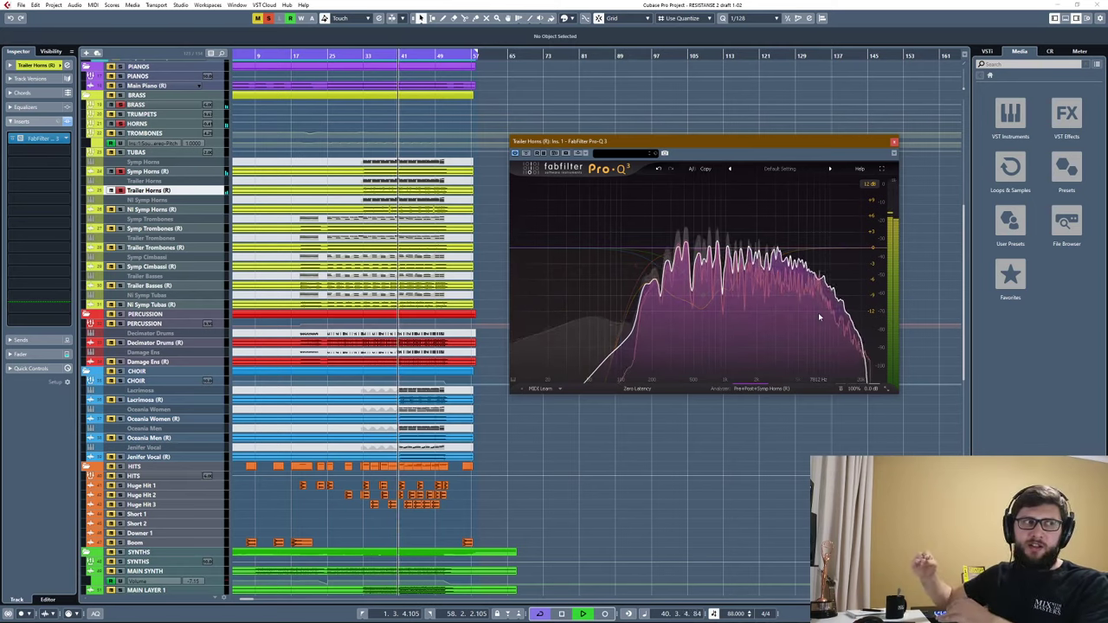
key(space)
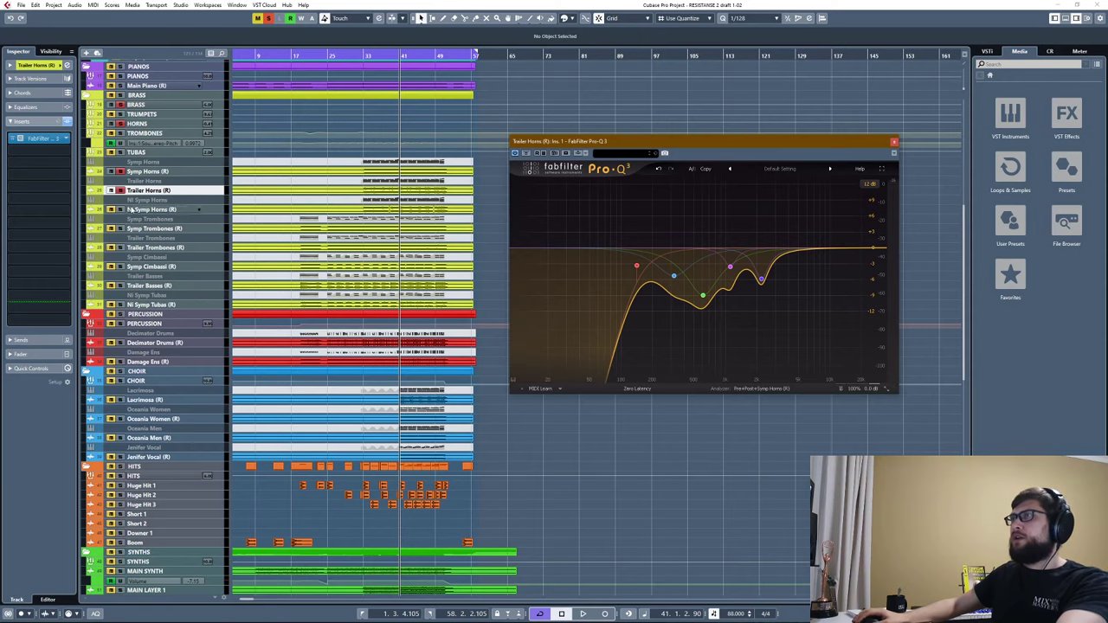
Activate and open the Pro-Q 3 insert on NI Symp Horns (R), and close the Trailer Horns (R) EQ window.
click(153, 210)
click(17, 143)
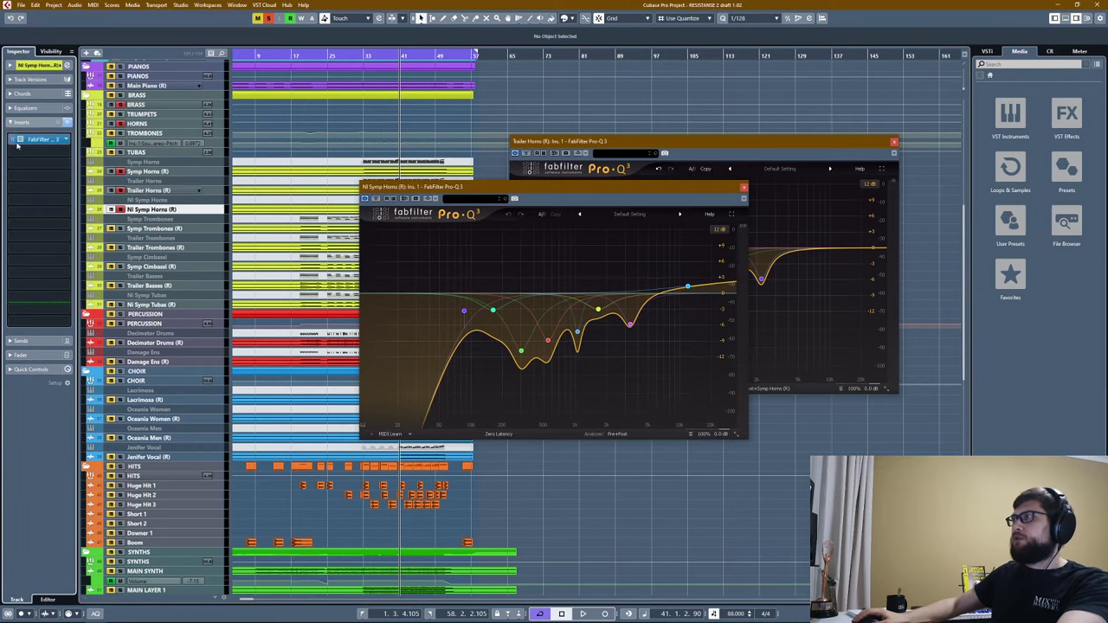
click(836, 165)
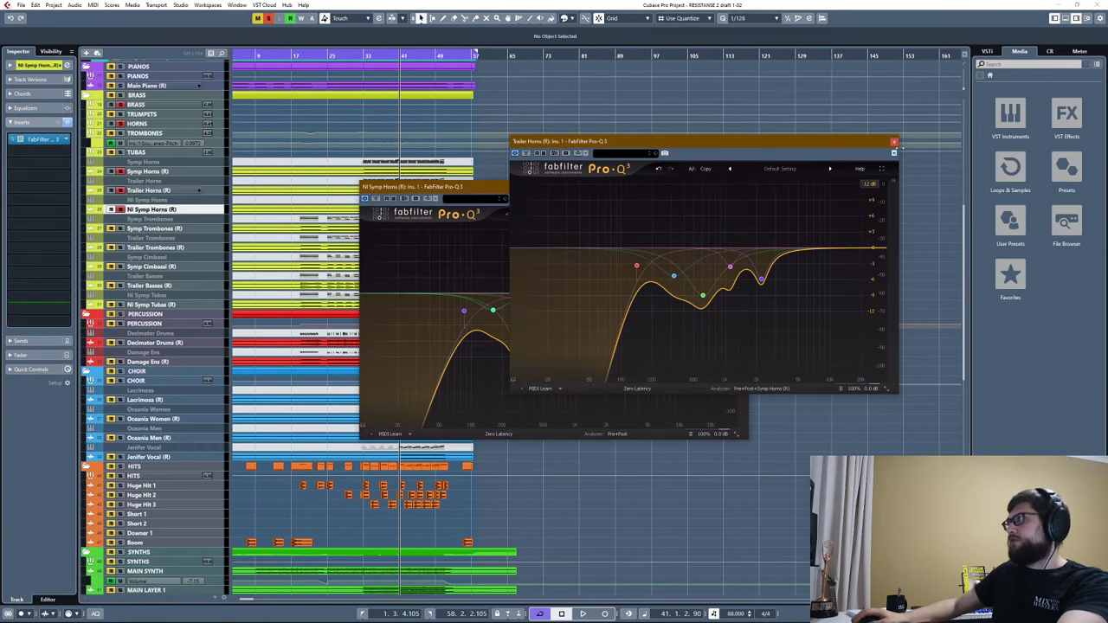
click(895, 142)
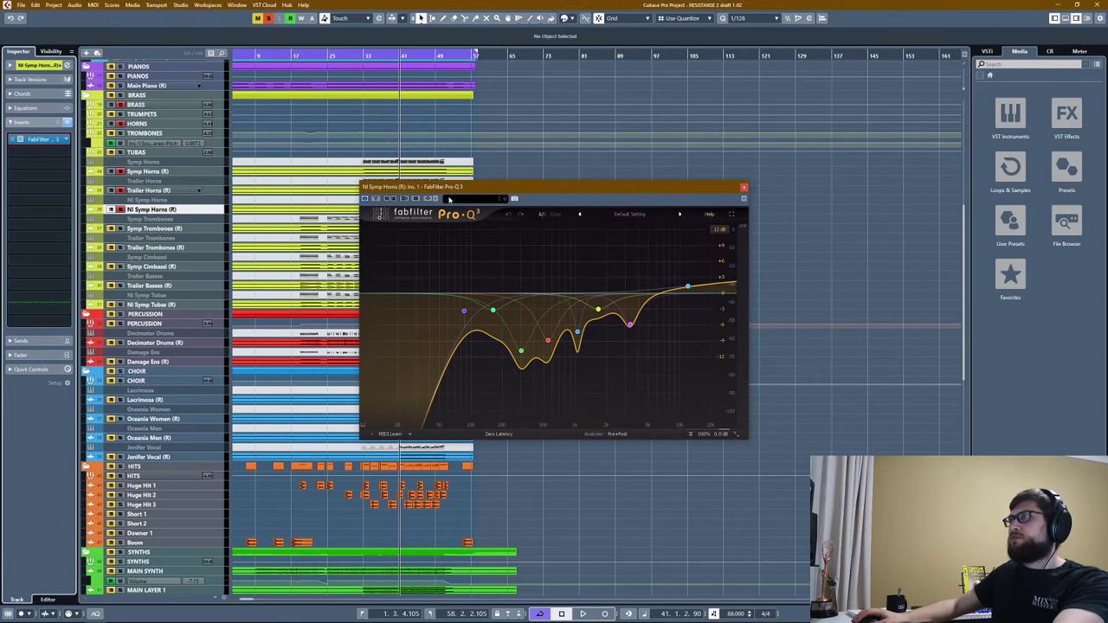
drag(449, 199, 513, 199)
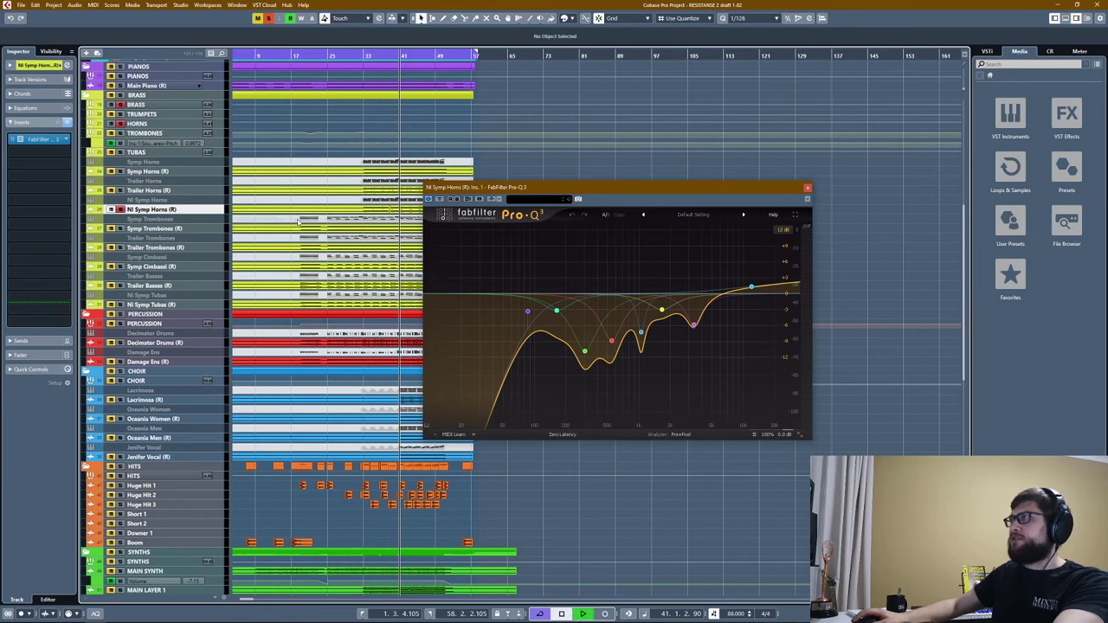
Audition NI Symp Horns (R) alone and with both other horn layers from about bar 35, clearing the solos and closing its EQ.
key(space)
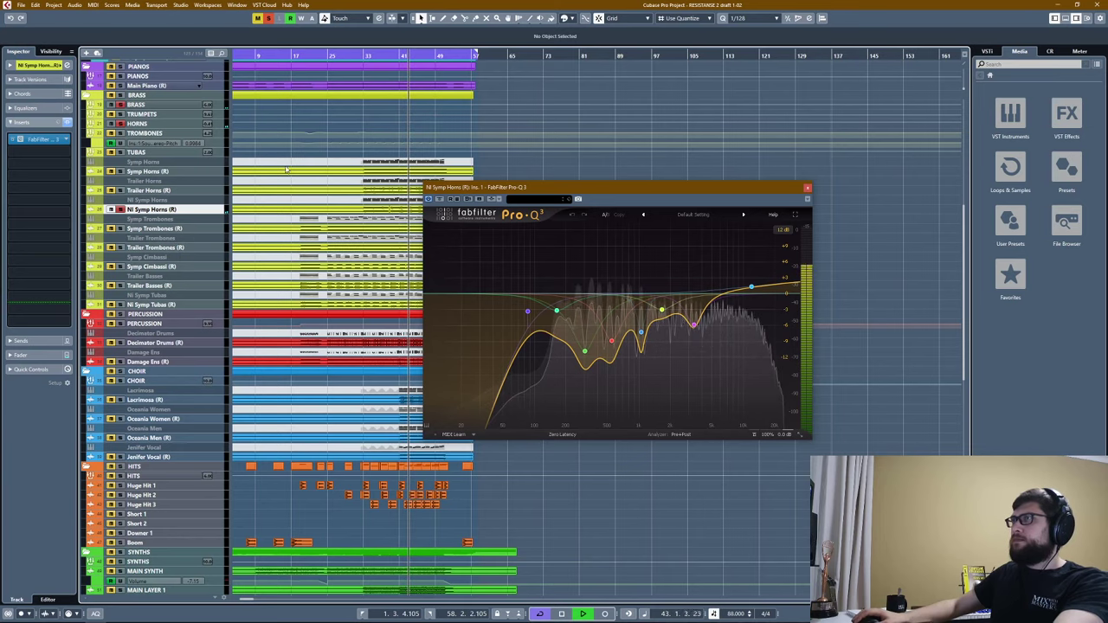
key(space)
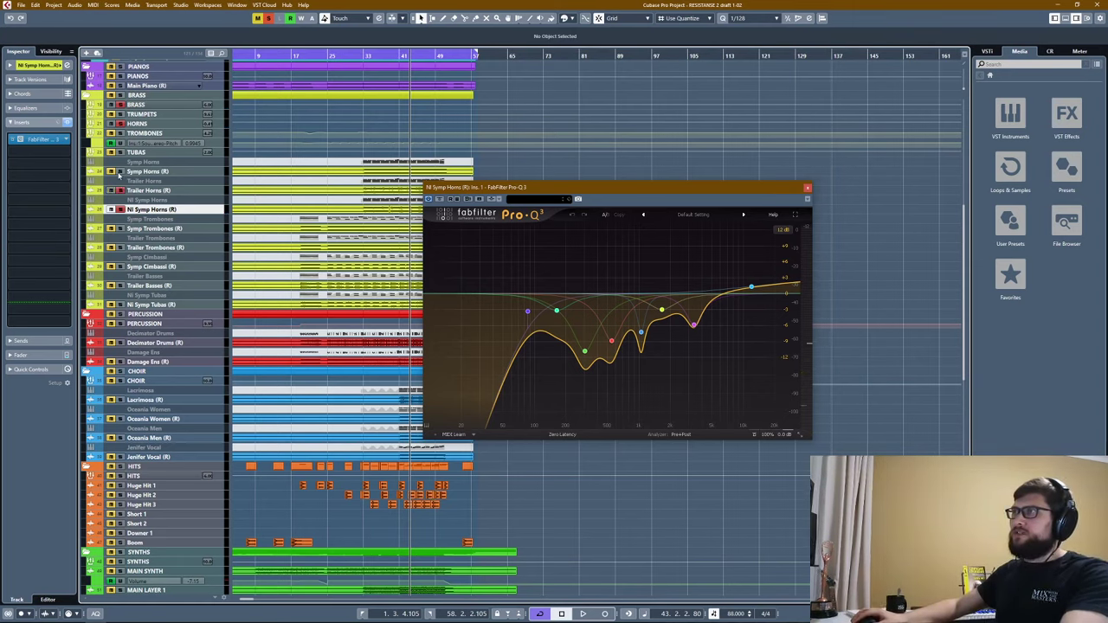
click(373, 55)
key(space)
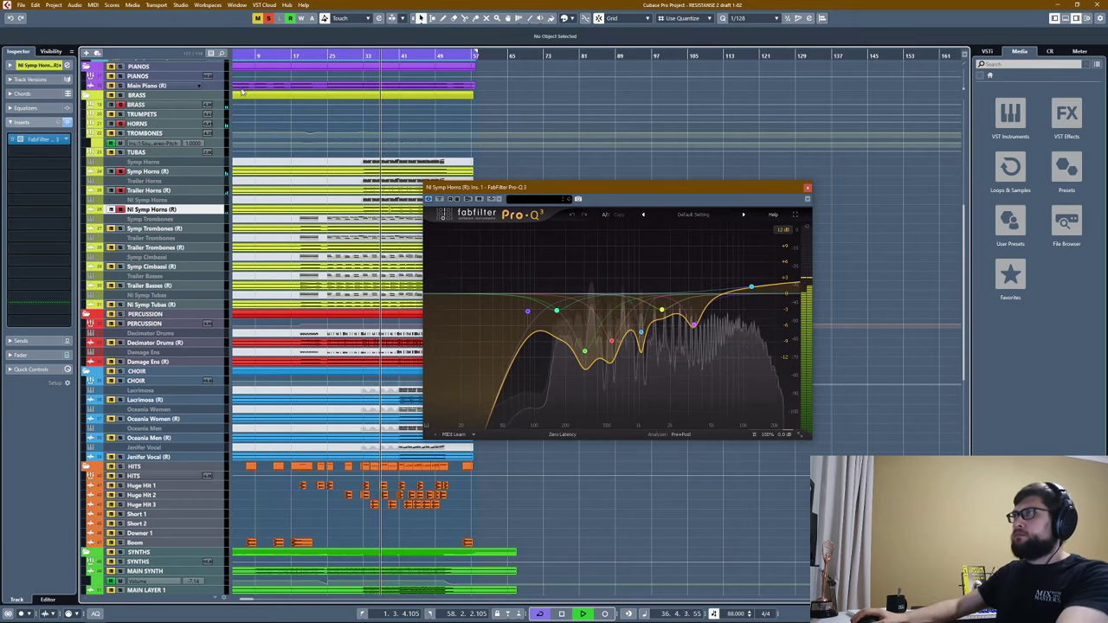
key(space)
click(269, 18)
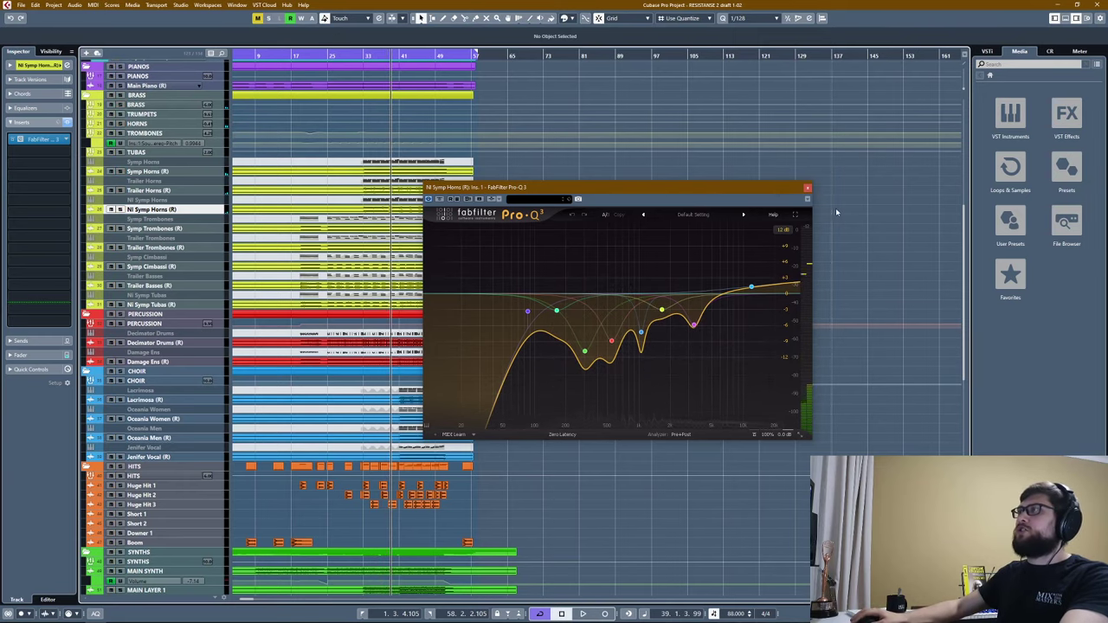
click(806, 188)
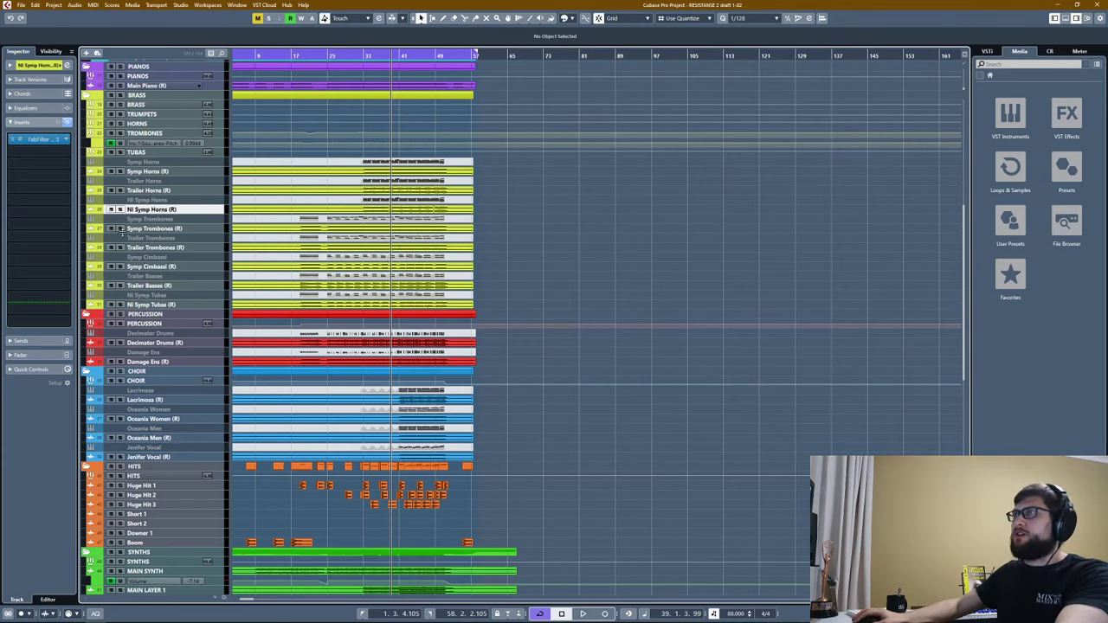
Open the Pro-Q 3 insert on Symp Trombones (R) and remove it from the track, discarding its changes.
click(149, 230)
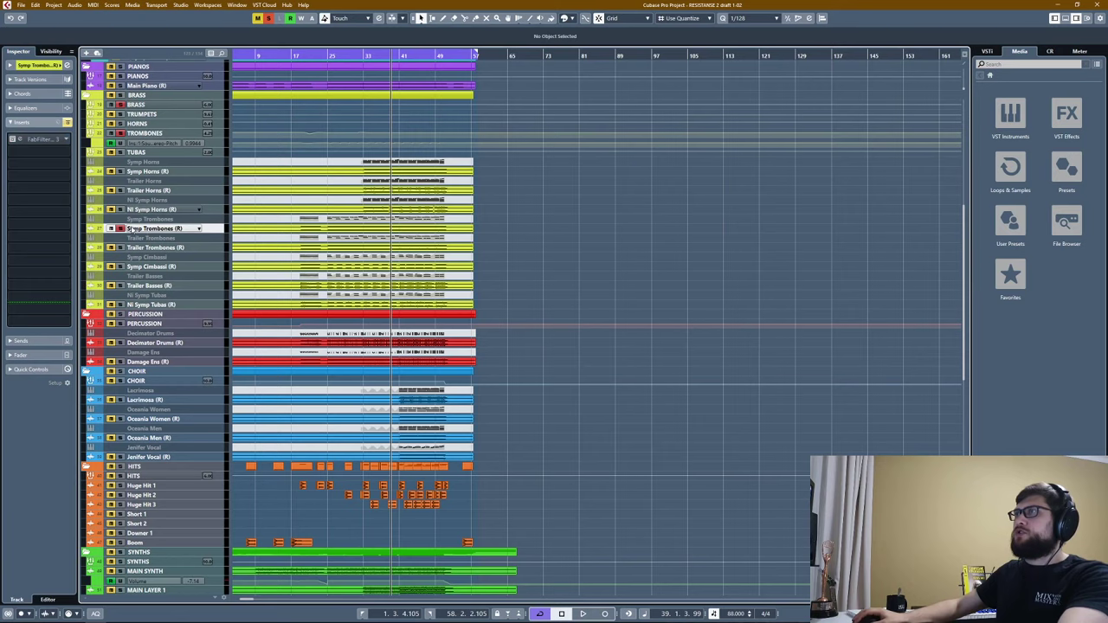
click(41, 138)
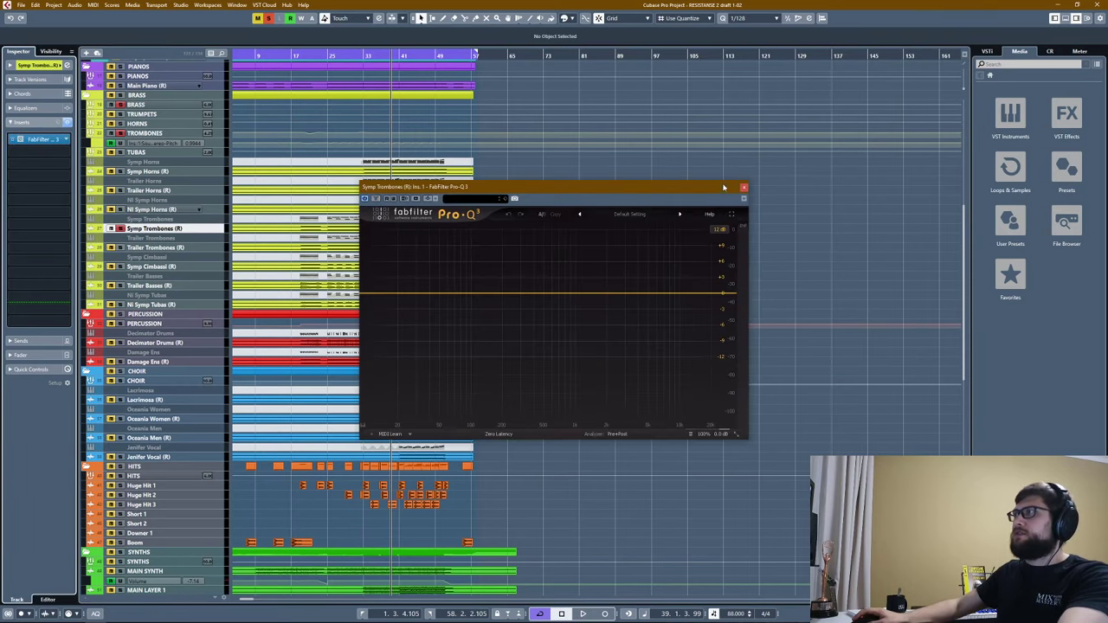
click(65, 139)
click(39, 167)
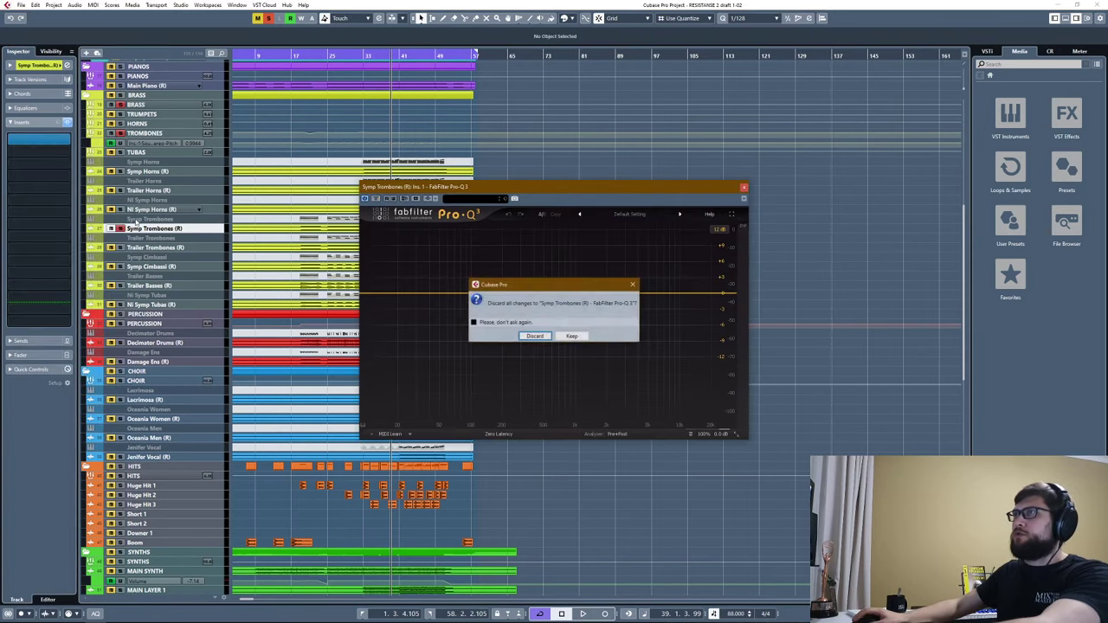
click(513, 329)
Activate the Pro-Q 3 insert on Trailer Trombones (R), examine its EQ curve and close the plug-in window.
click(127, 247)
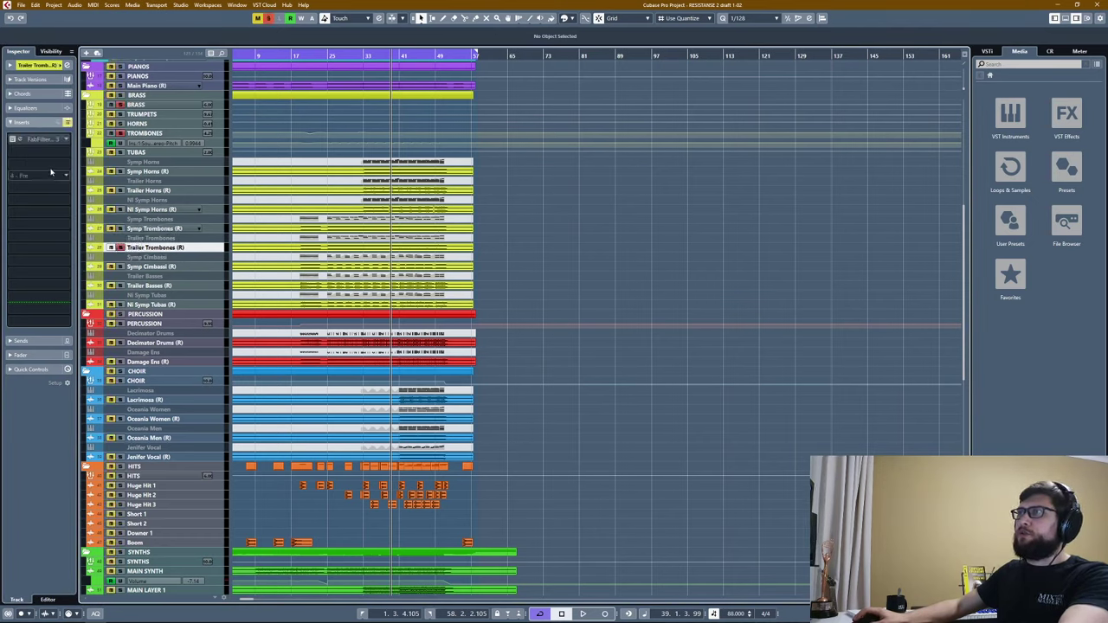
click(39, 140)
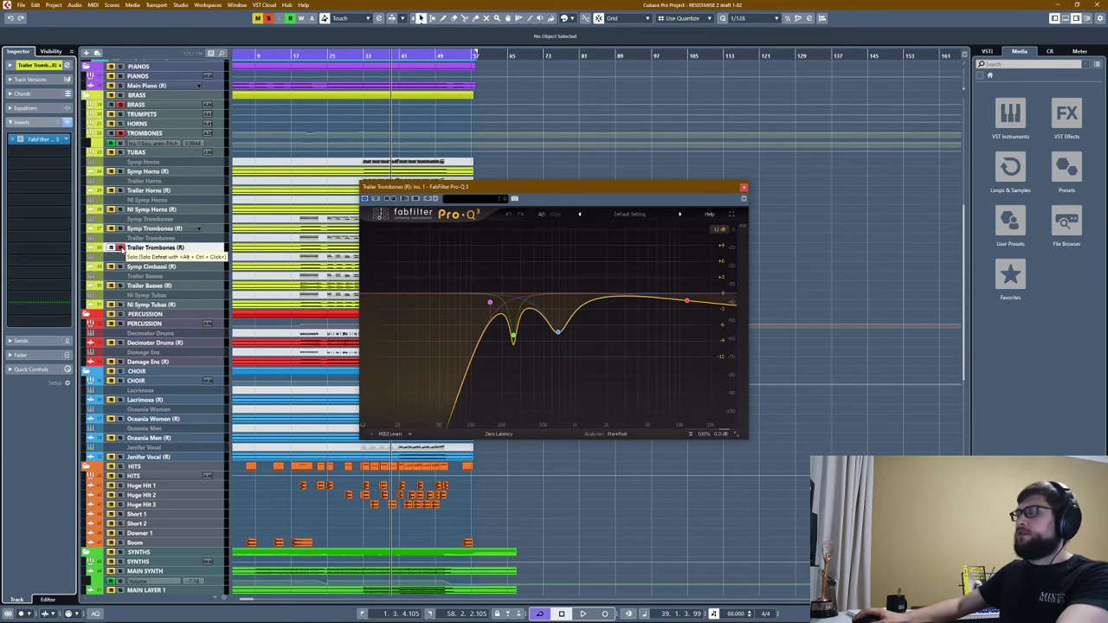
click(121, 249)
click(741, 187)
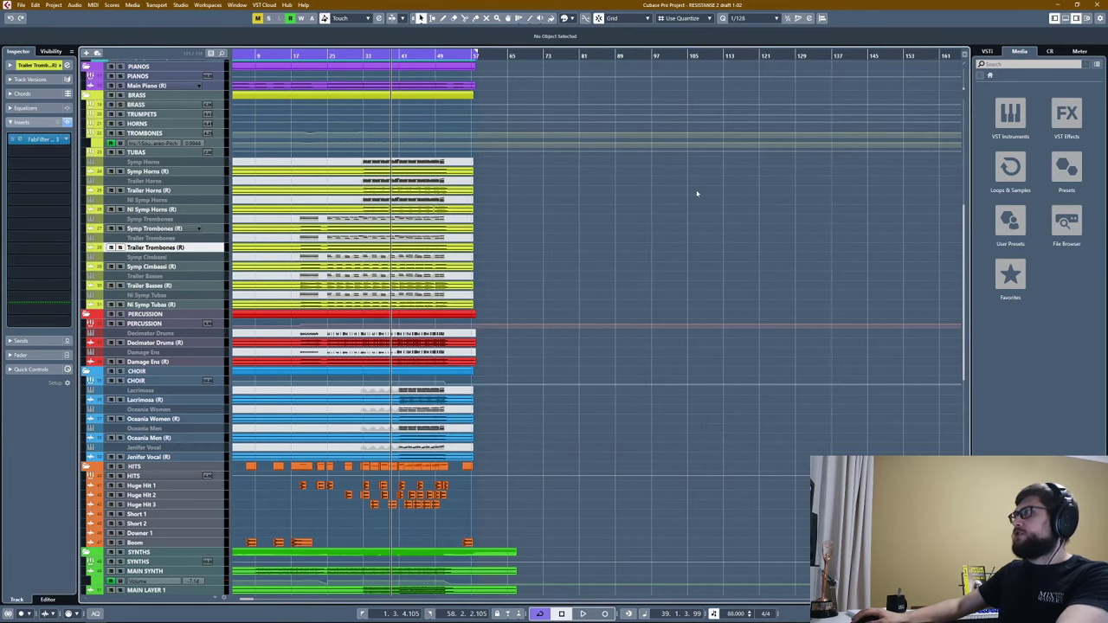
Audition Trailer Trombones (R) in solo with its Pro-Q 3 insert switched off and back on, and stop playback.
click(121, 249)
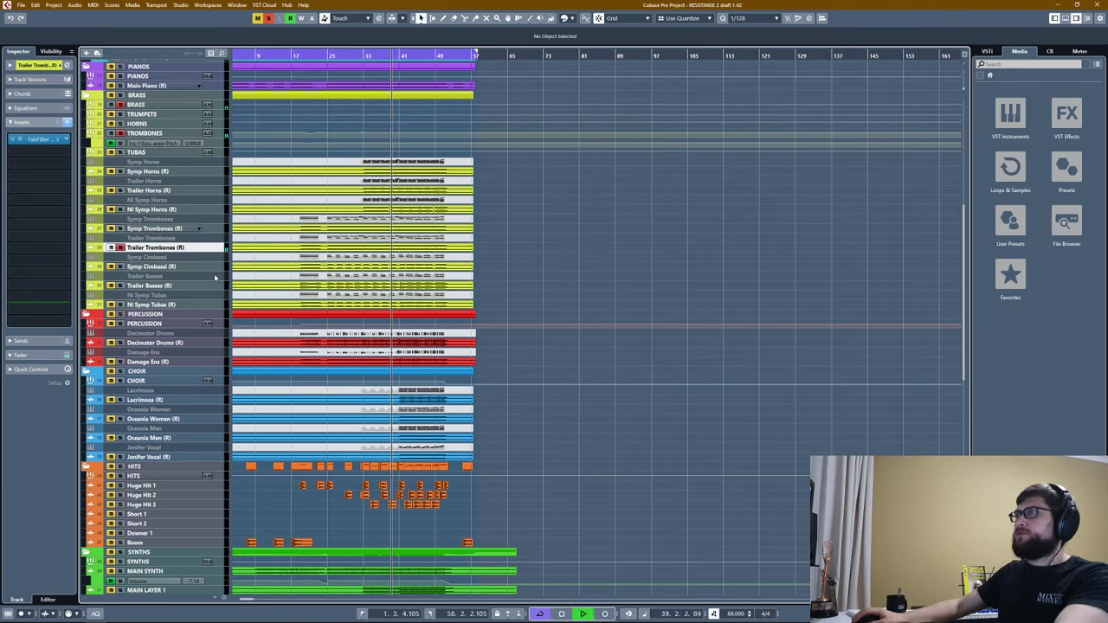
click(12, 139)
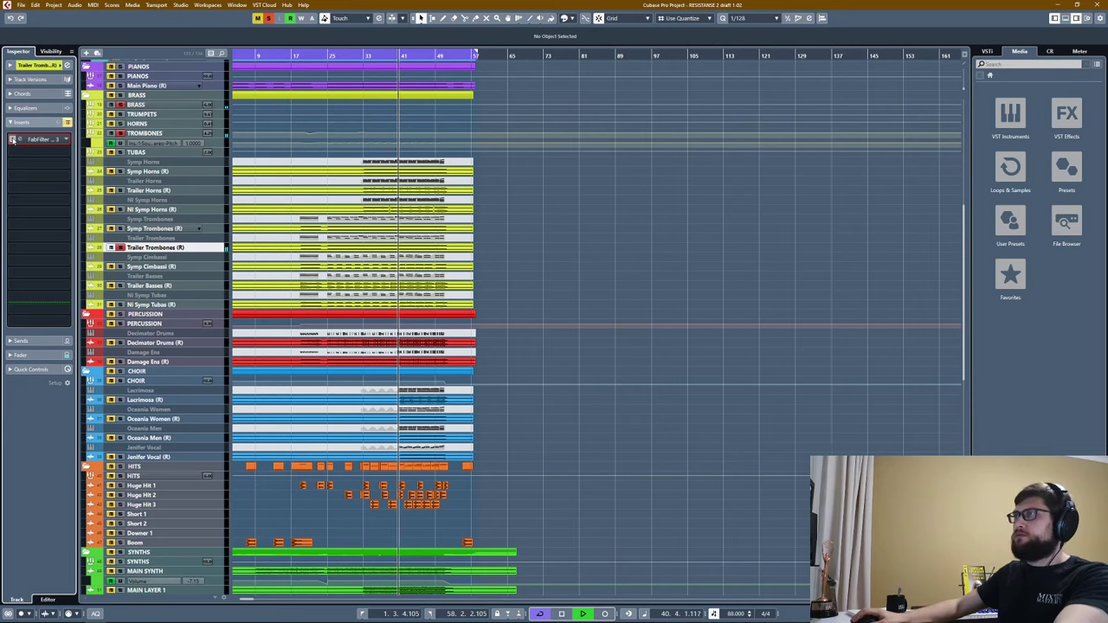
click(12, 139)
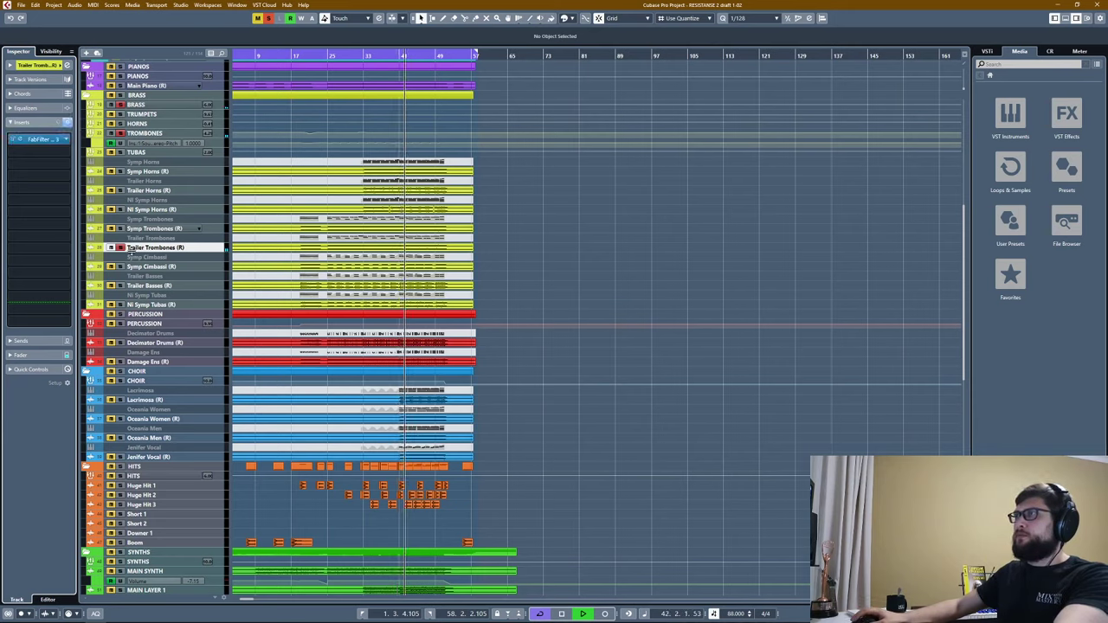
key(space)
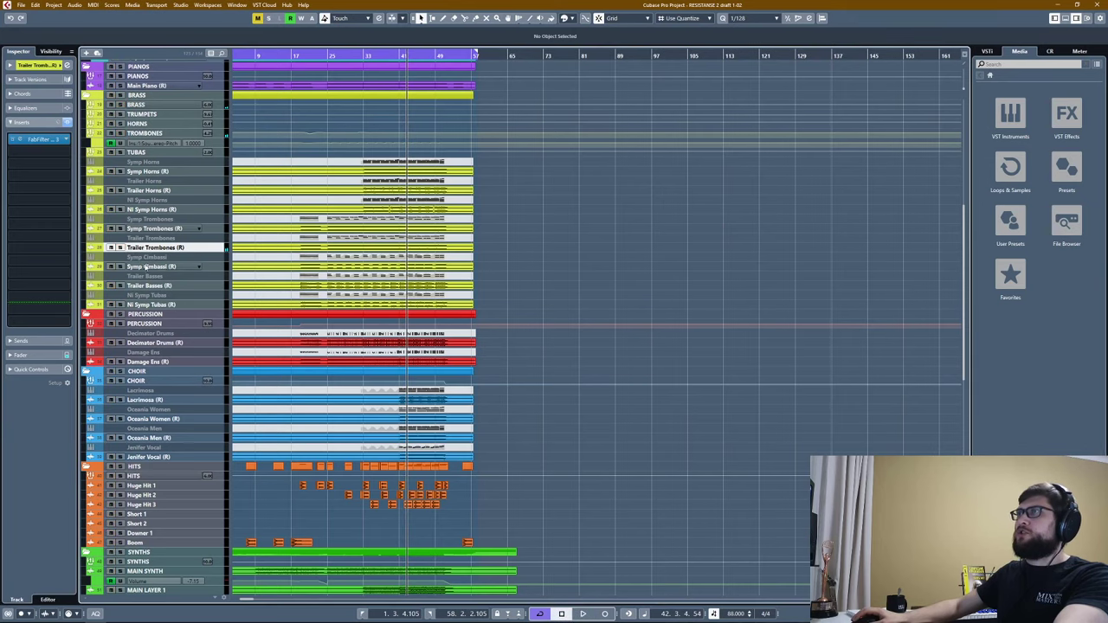
Activate the Pro-Q 3 inserts on Symp Cimbassi (R) and Trailer Basses (R), examining each EQ curve and closing its window.
click(130, 268)
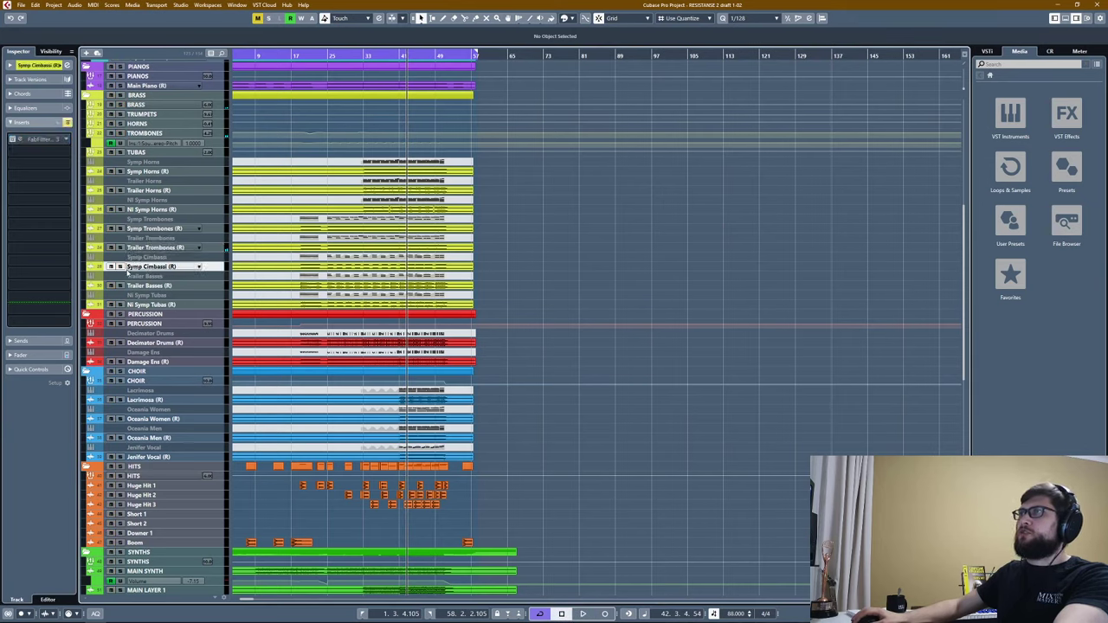
click(37, 140)
click(746, 187)
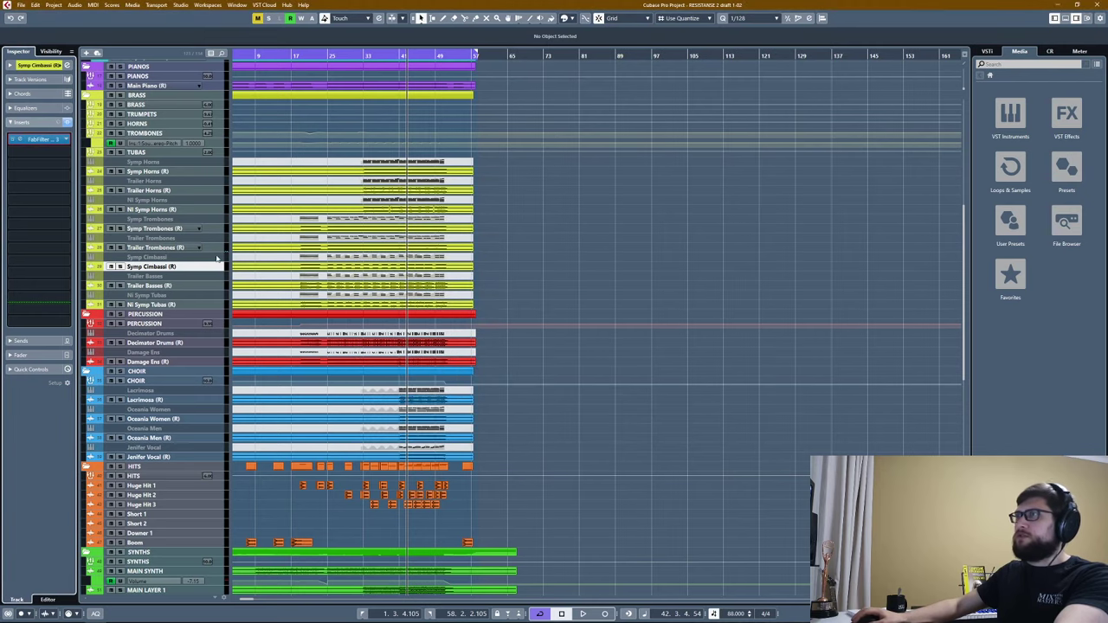
click(145, 286)
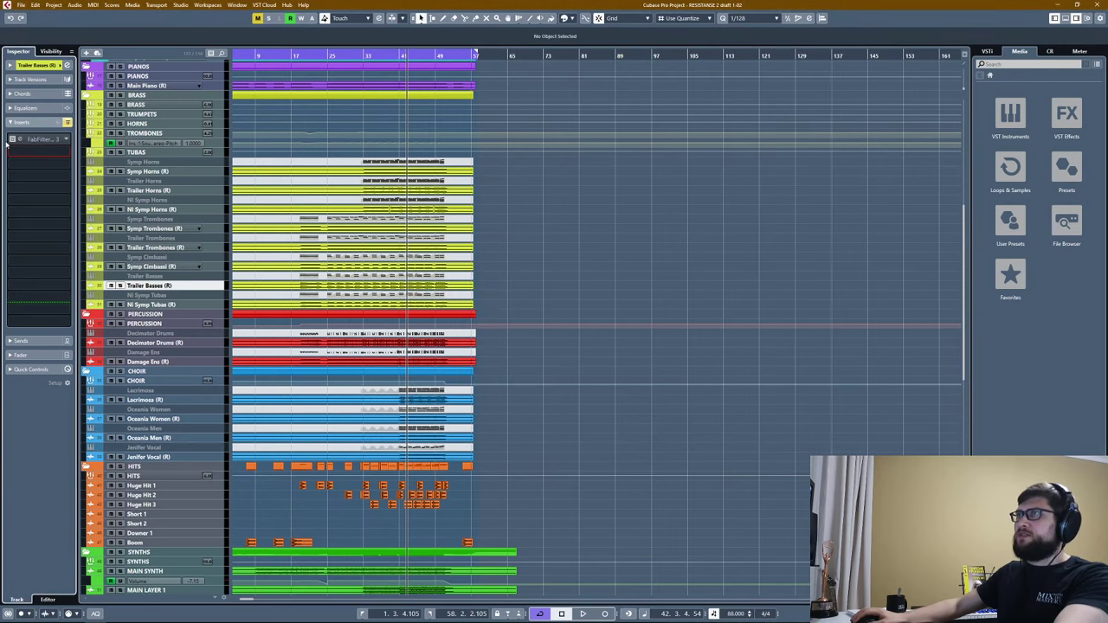
click(33, 142)
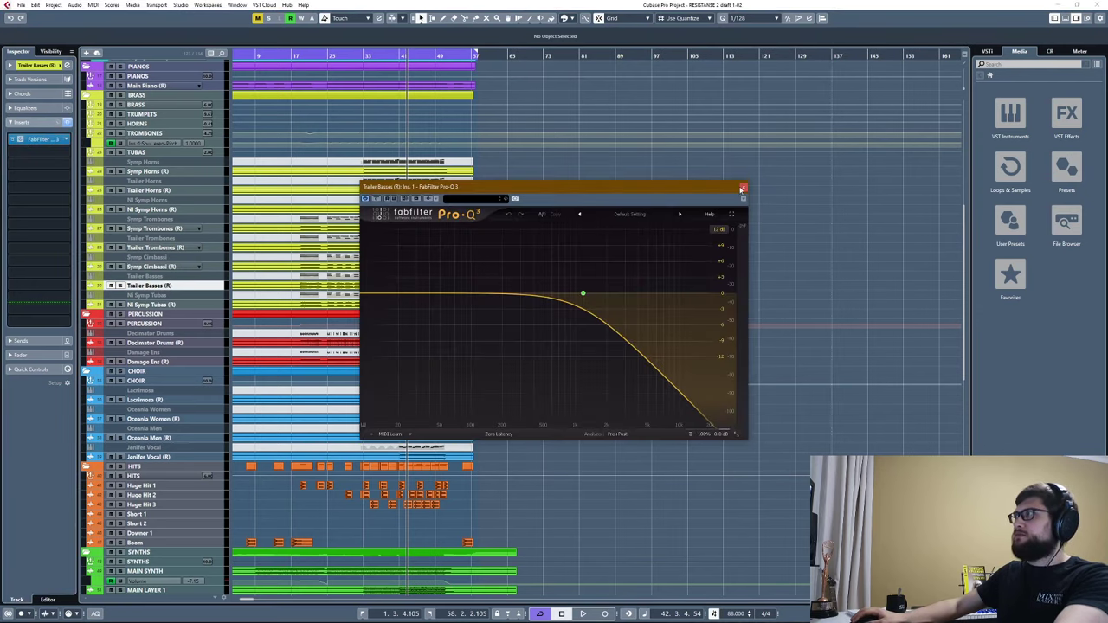
click(743, 188)
Audition Trailer Basses (R) in solo with its Pro-Q 3 insert switched off and back on, stopping playback and closing the plug-in window.
click(122, 285)
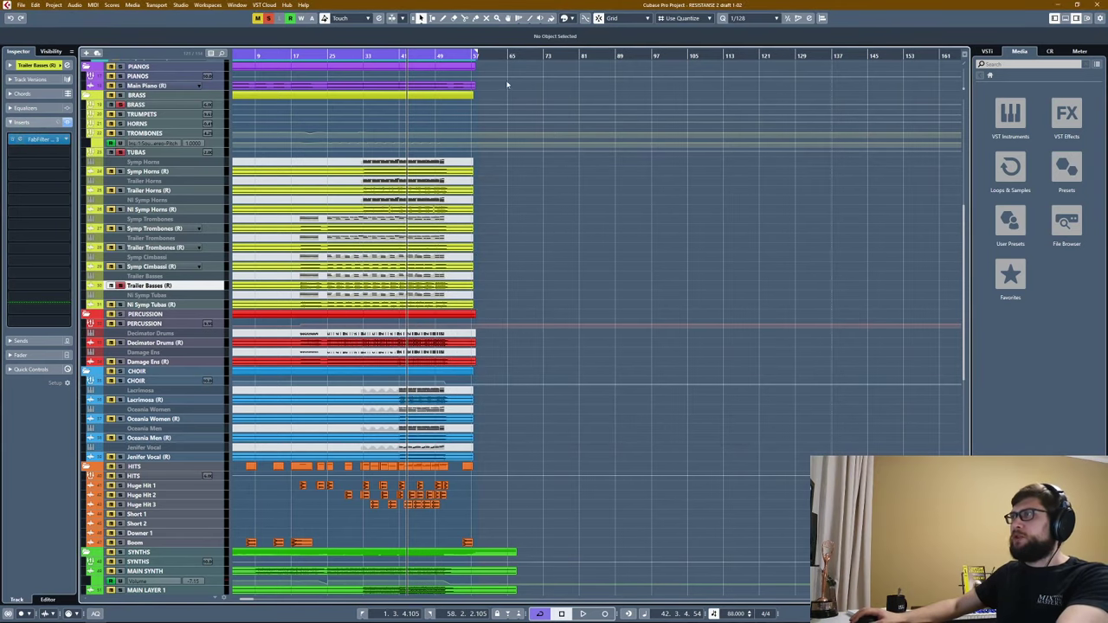
drag(338, 54, 338, 57)
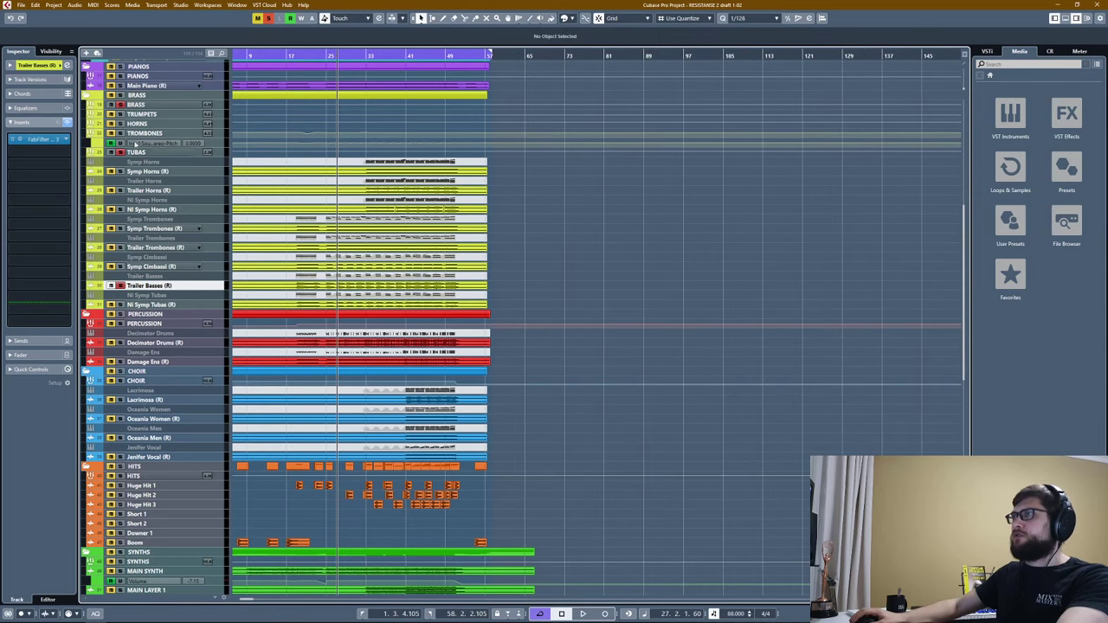
double_click(39, 138)
key(space)
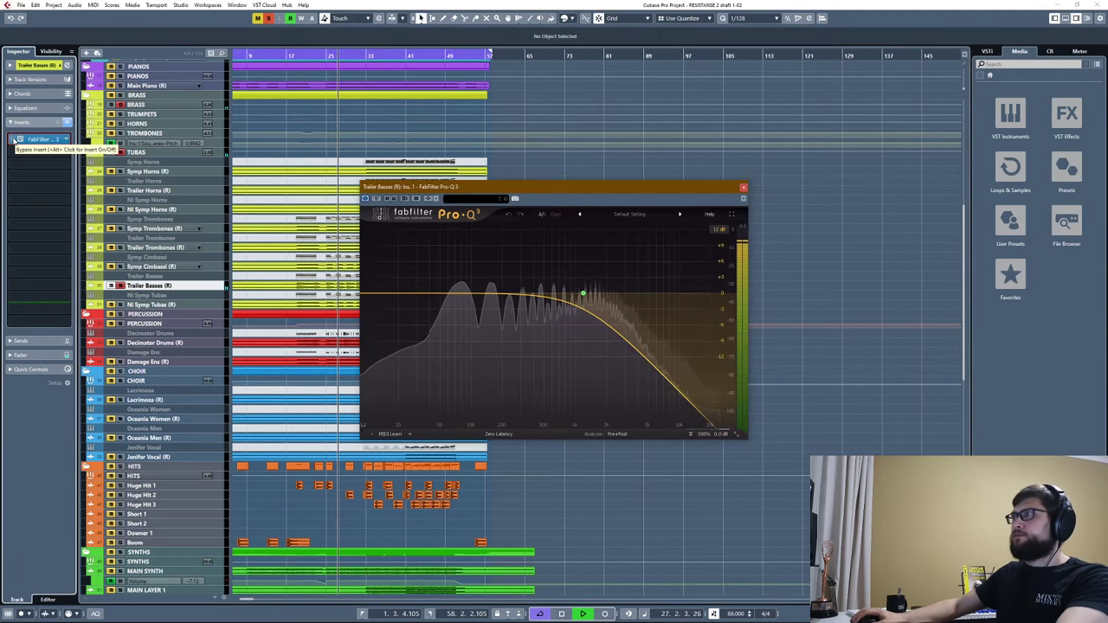
click(13, 139)
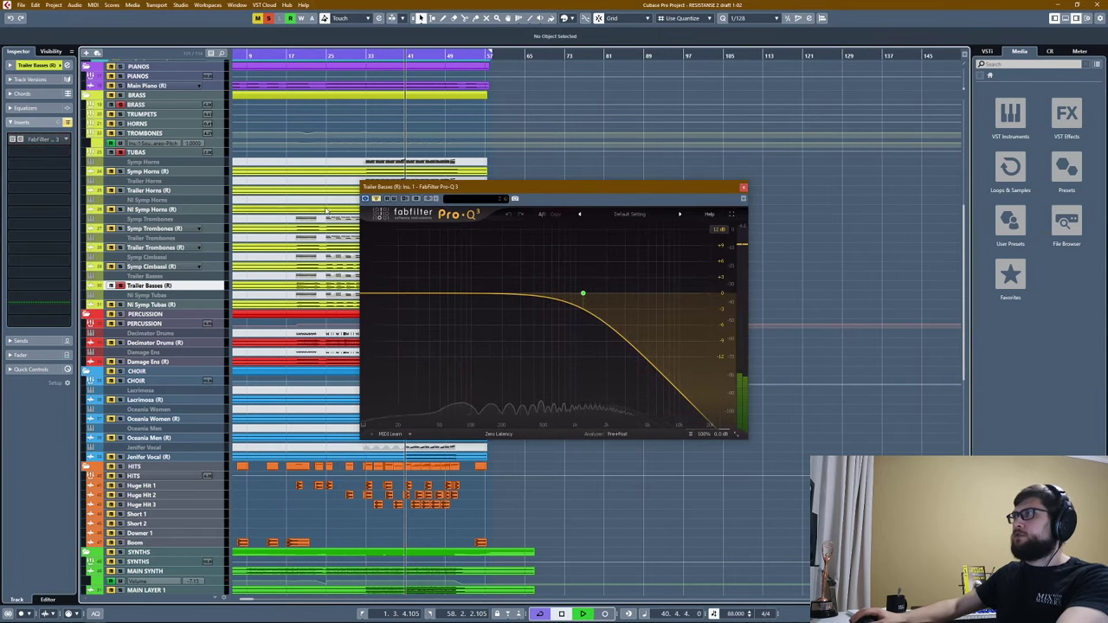
click(13, 139)
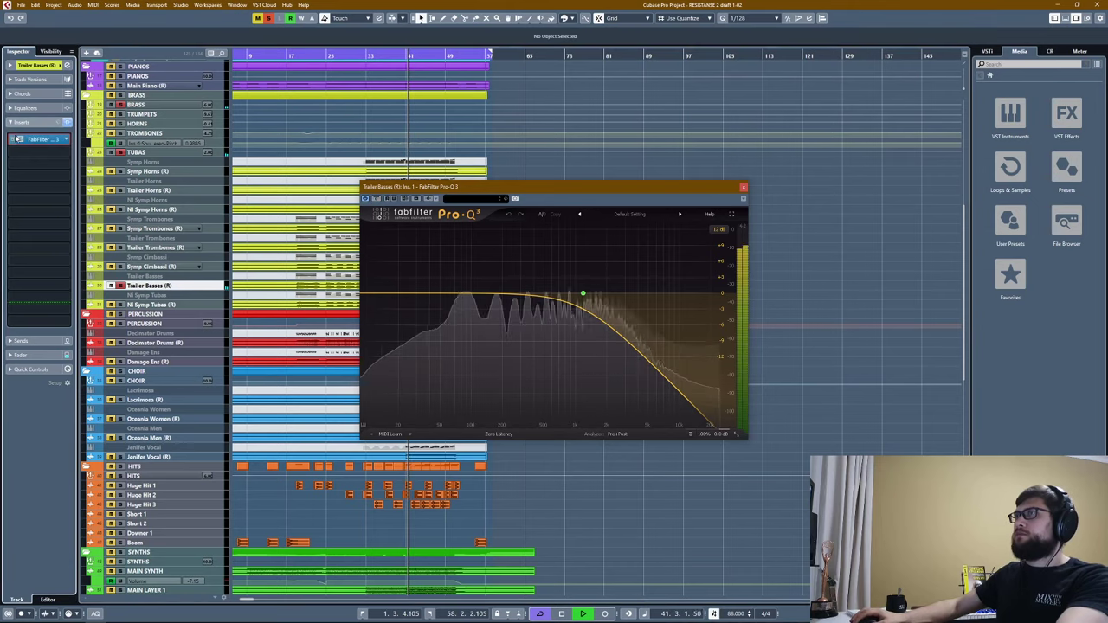
click(743, 188)
key(space)
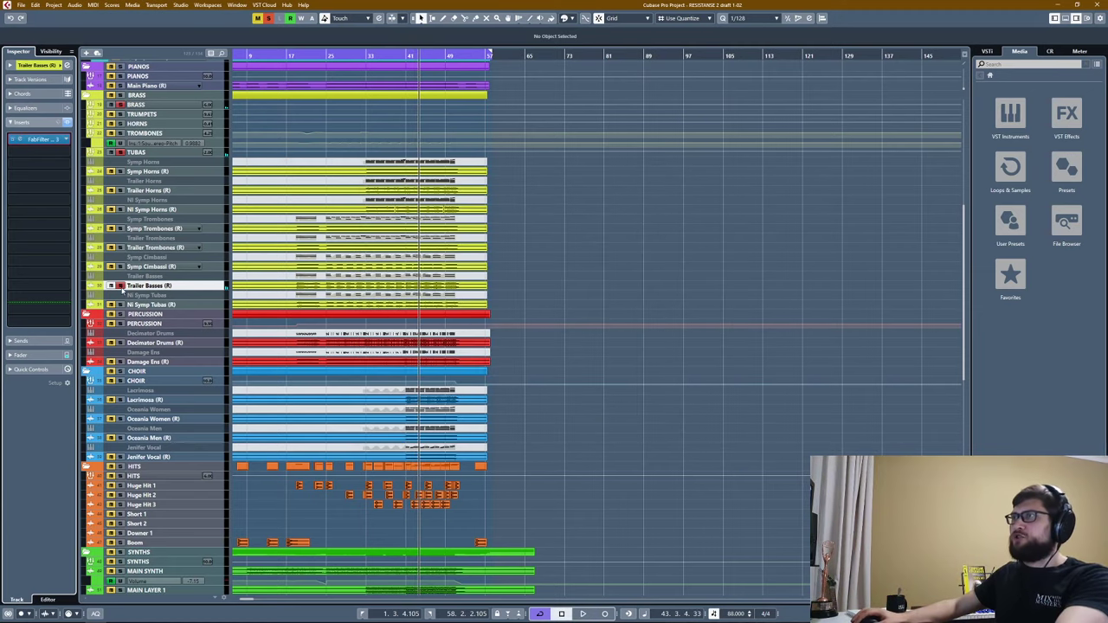
Activate the Pro-Q 3 insert on Ni Symp Tubas (R), examine its EQ curve and close the plug-in window.
click(127, 309)
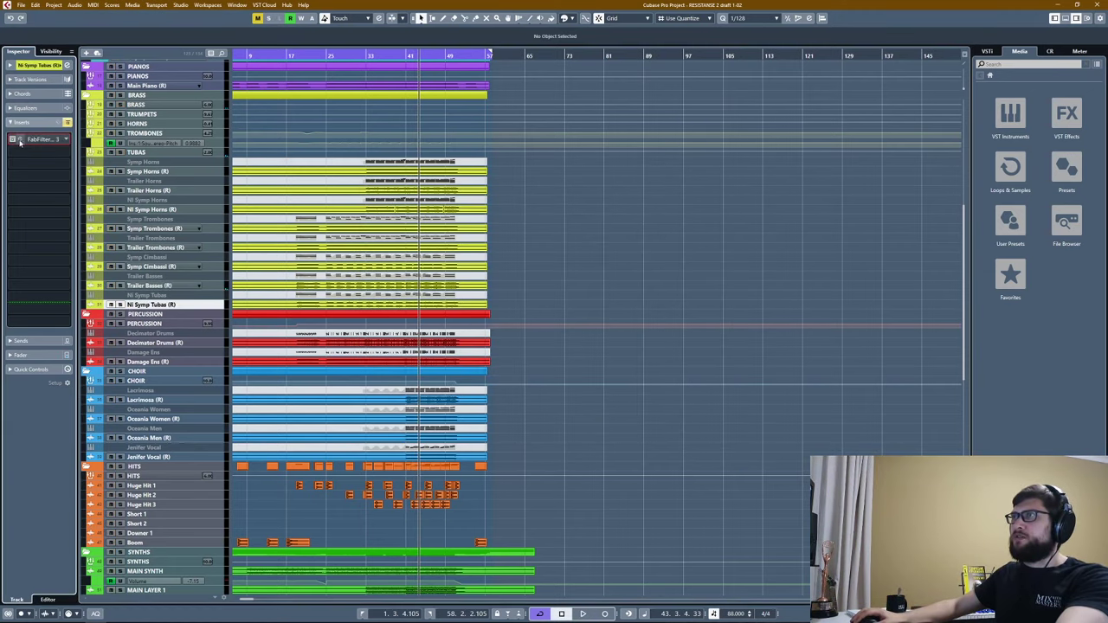
click(12, 140)
click(12, 141)
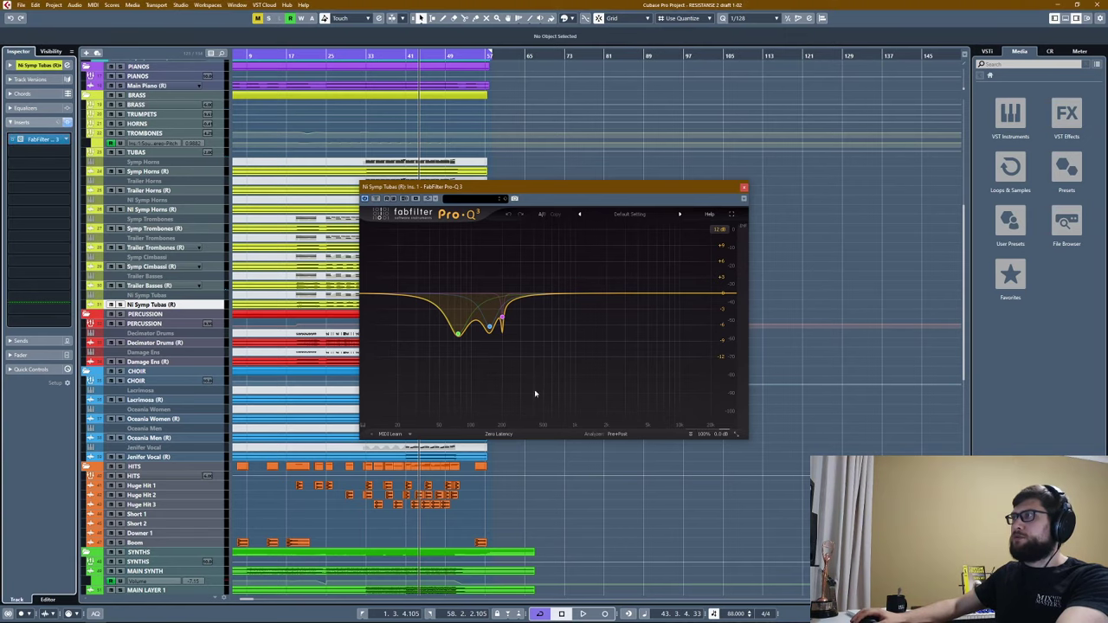
drag(489, 327, 488, 316)
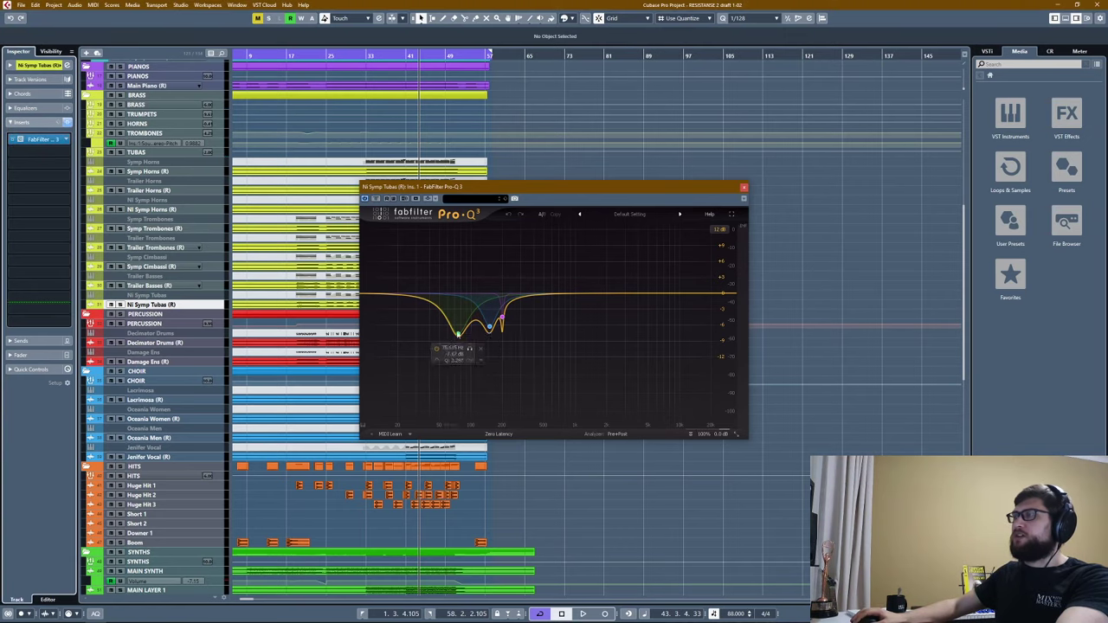
click(743, 188)
Audition Symp Cimbassi (R), Trailer Basses (R) and Ni Symp Tubas (R) together in solo, stop playback and clear all solos.
click(130, 285)
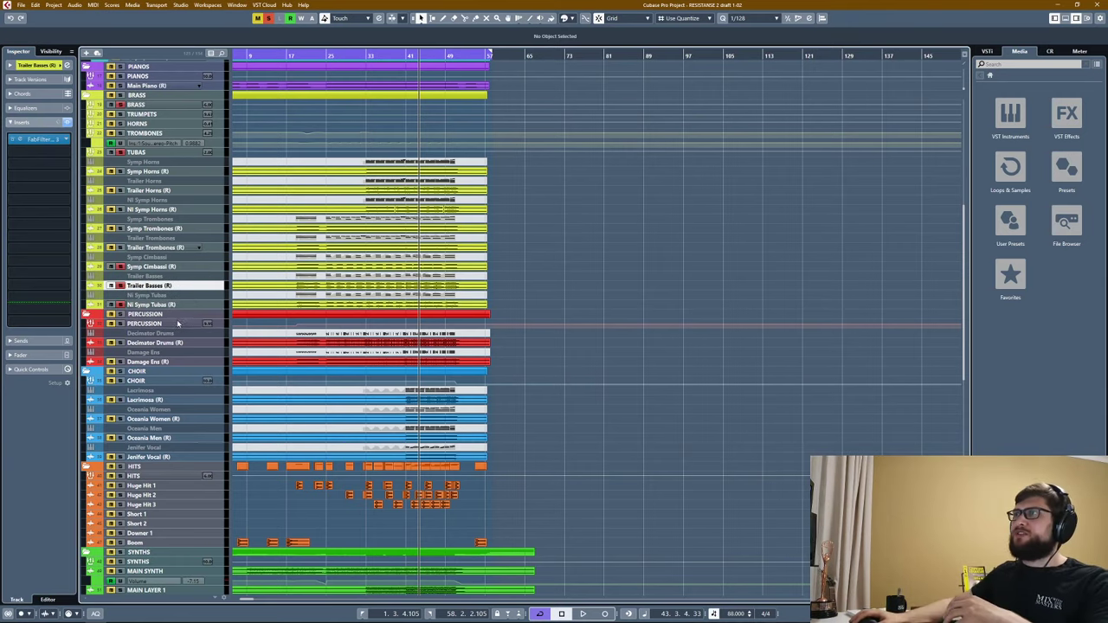
click(262, 19)
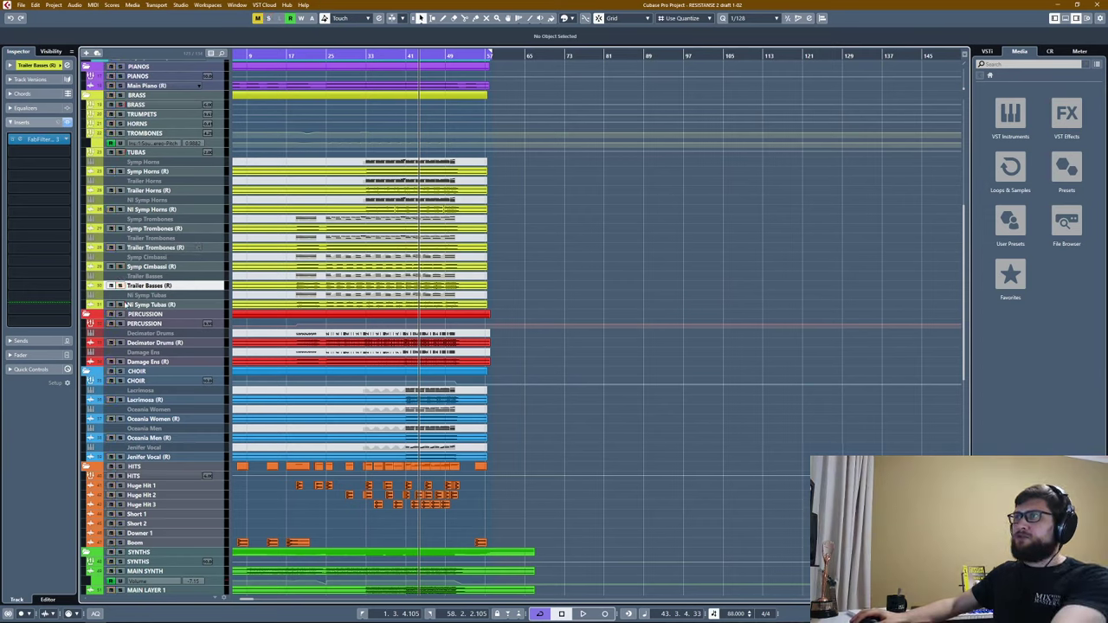
click(121, 305)
key(space)
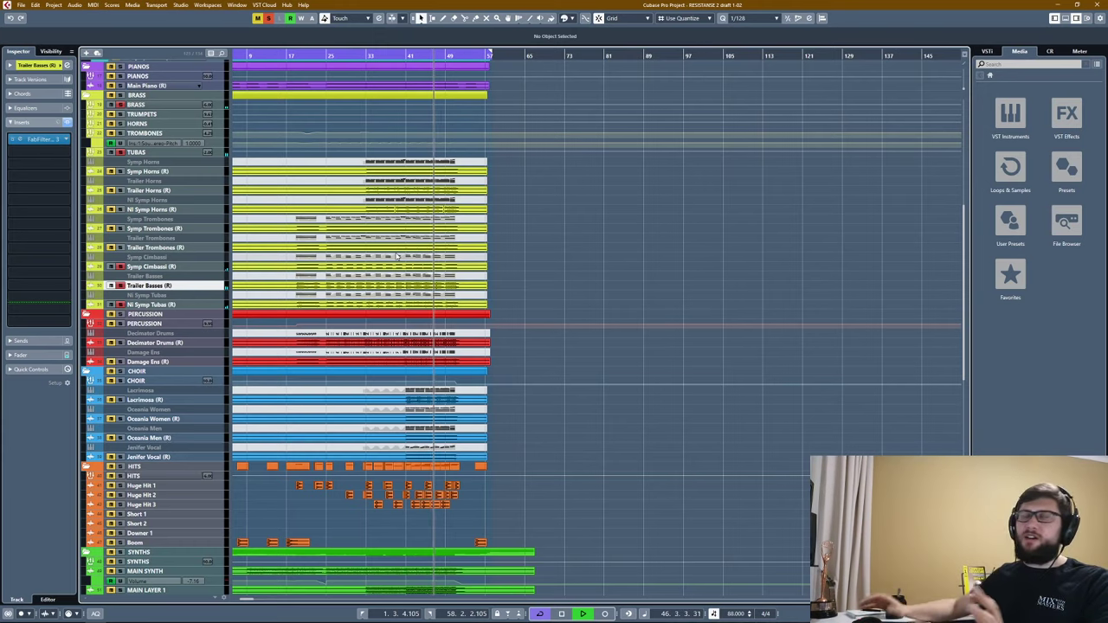
key(space)
click(269, 19)
Check the insert slots of the Decimator Drums, Damage Ens, Lacrimosa, Oceania Women, Oceania Men and Jenifer Vocal rendered tracks.
scroll(359, 286, down, 3)
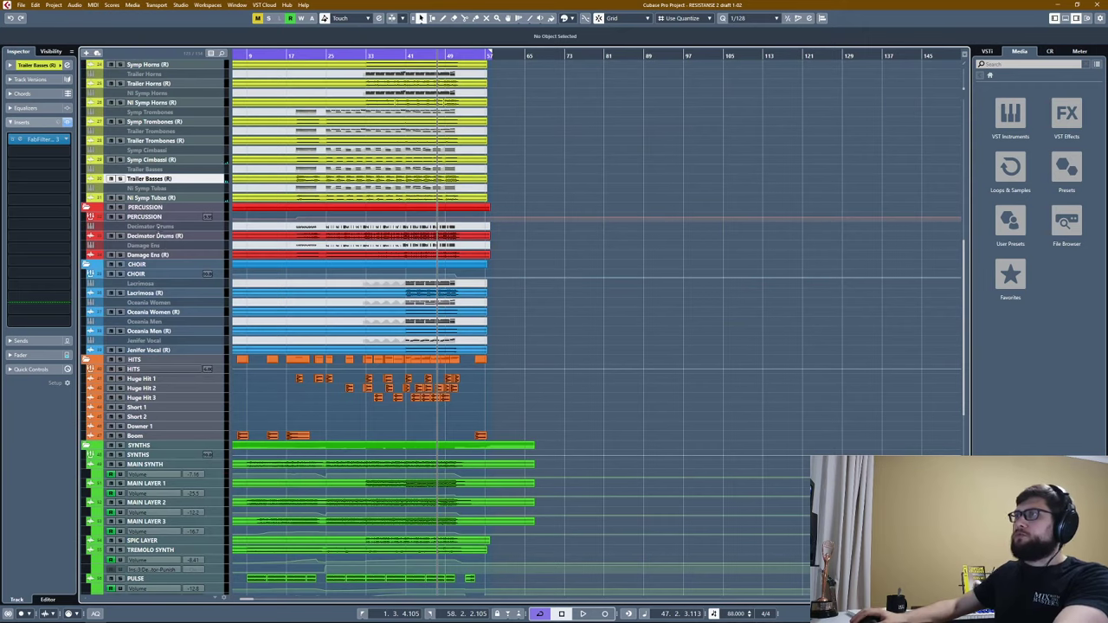
click(164, 236)
click(160, 254)
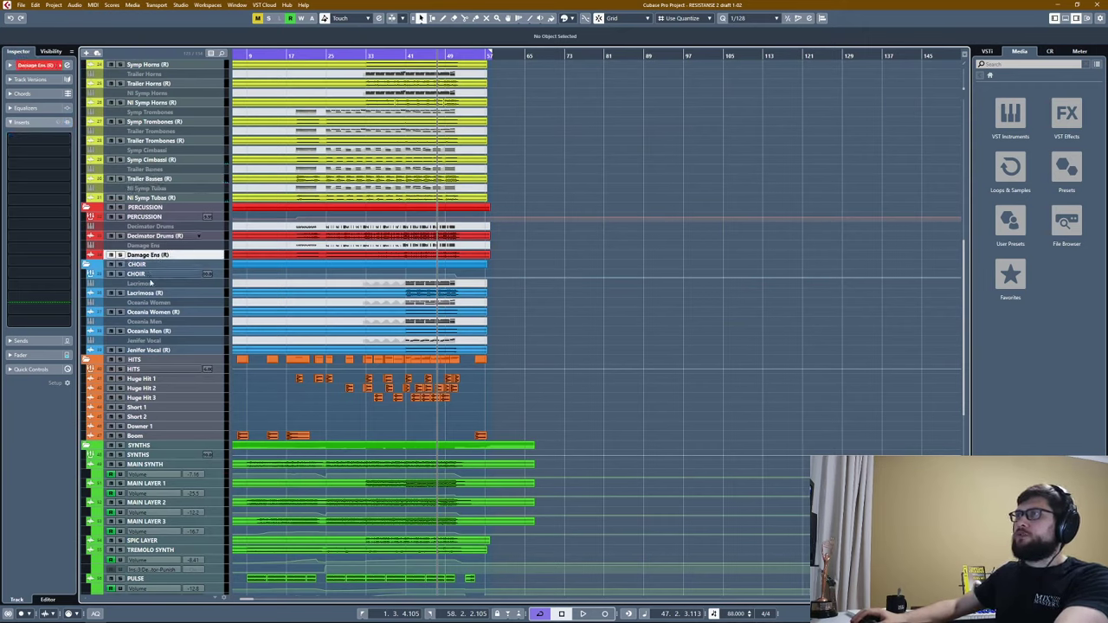
click(149, 295)
click(152, 311)
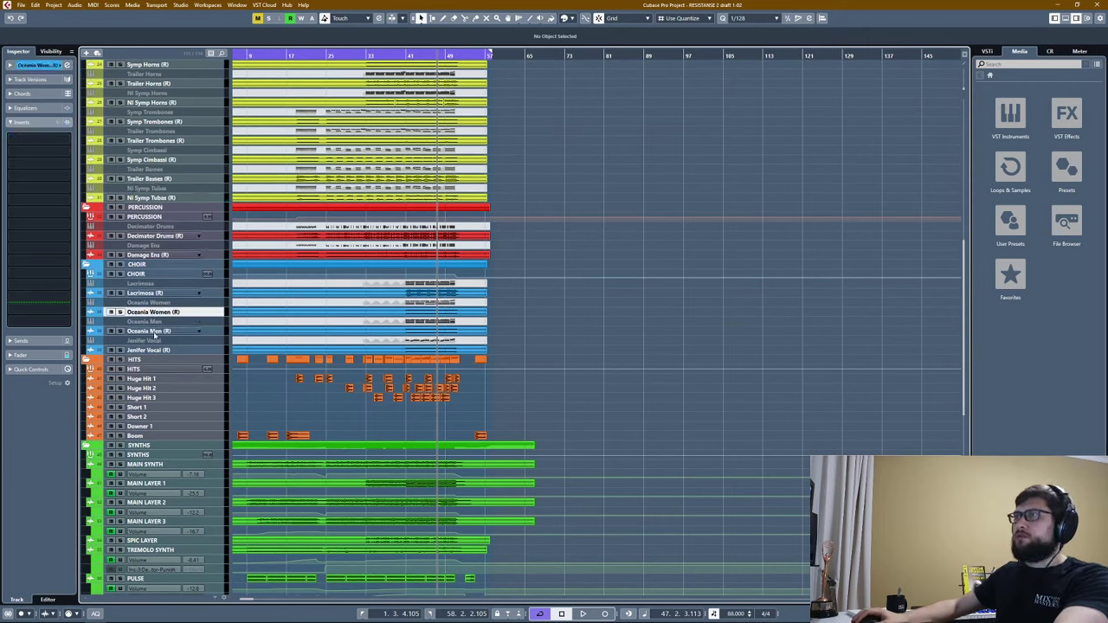
click(152, 330)
click(154, 350)
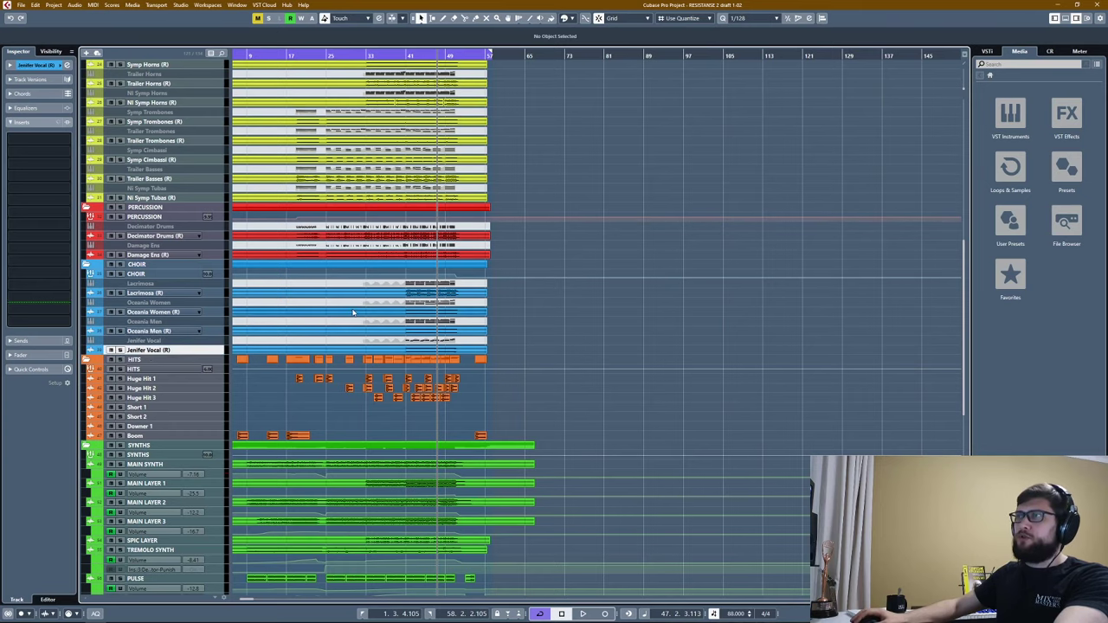
Check the insert slots of the HITS tracks from Huge Hit 1 through Short, Downer and Boom.
scroll(349, 313, down, 3)
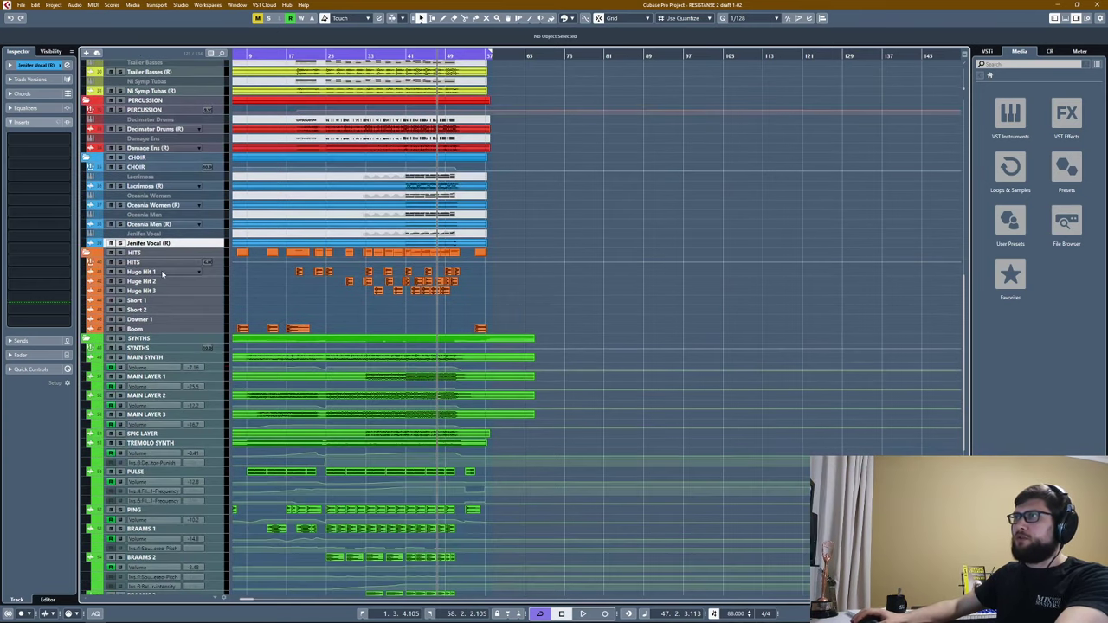
click(147, 272)
click(154, 281)
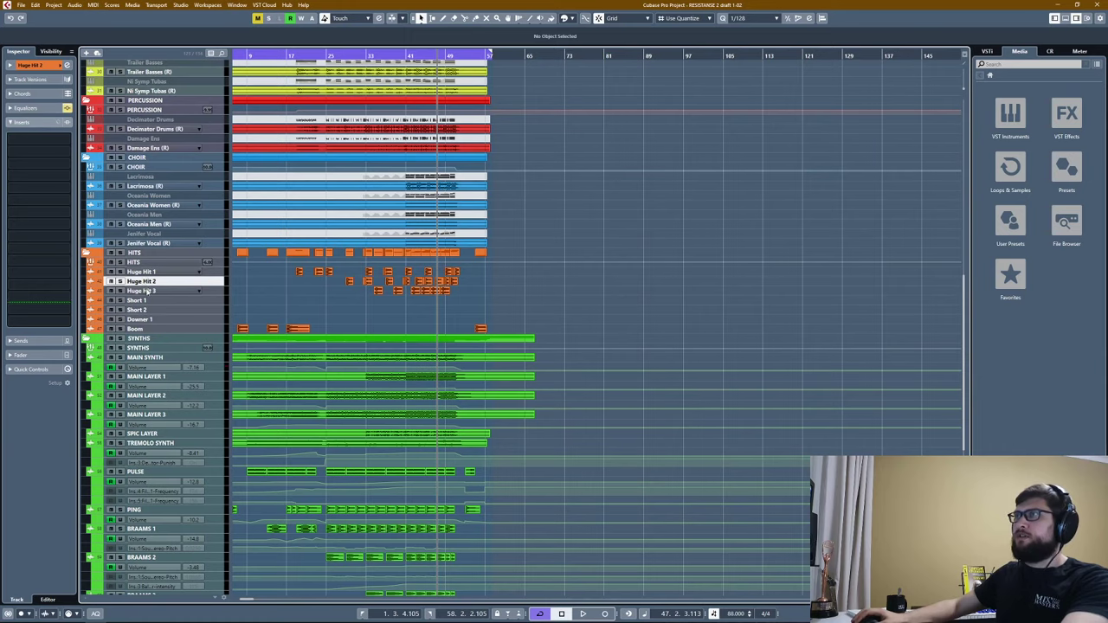
click(147, 292)
click(142, 301)
click(143, 310)
click(141, 319)
click(134, 330)
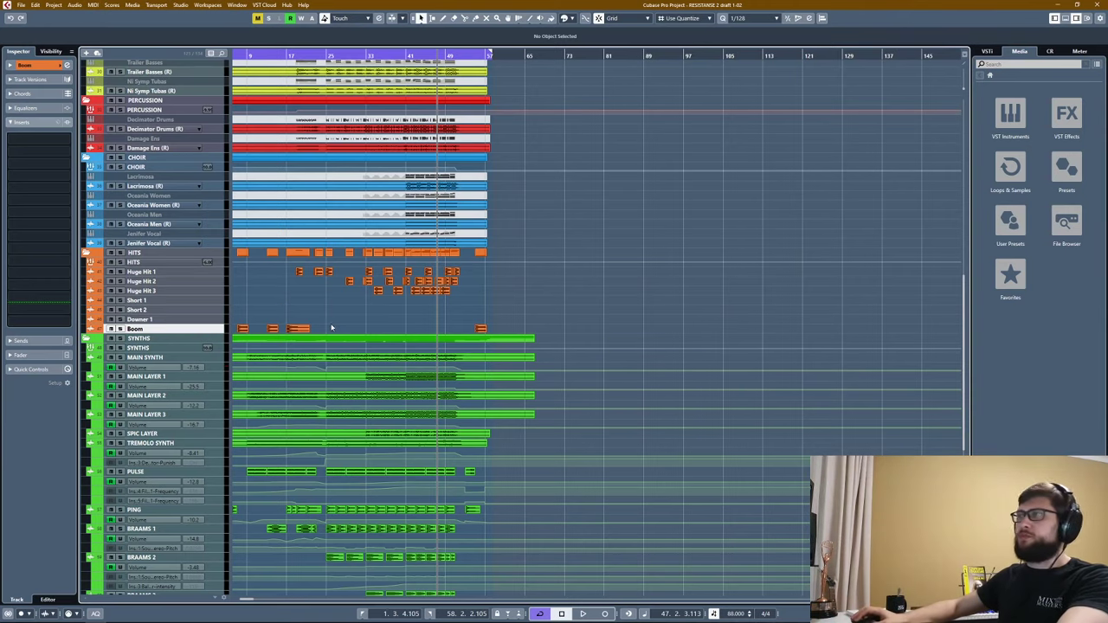
Play MAIN SYNTH in solo from about bar 27 and activate its Enhanced EQ insert.
scroll(331, 328, down, 4)
click(138, 251)
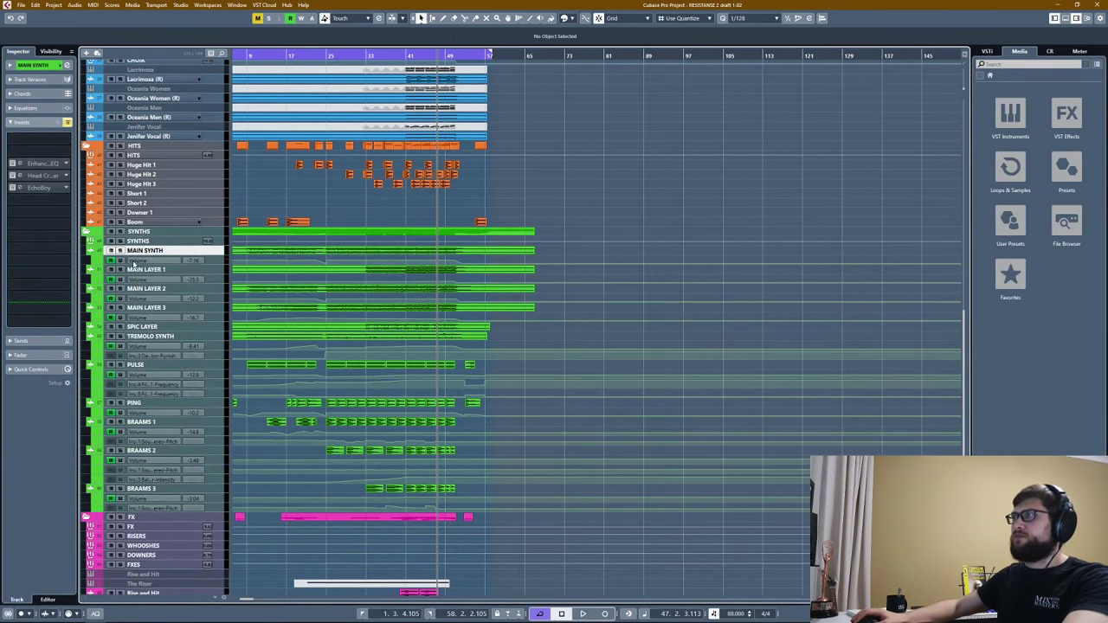
drag(344, 54, 360, 145)
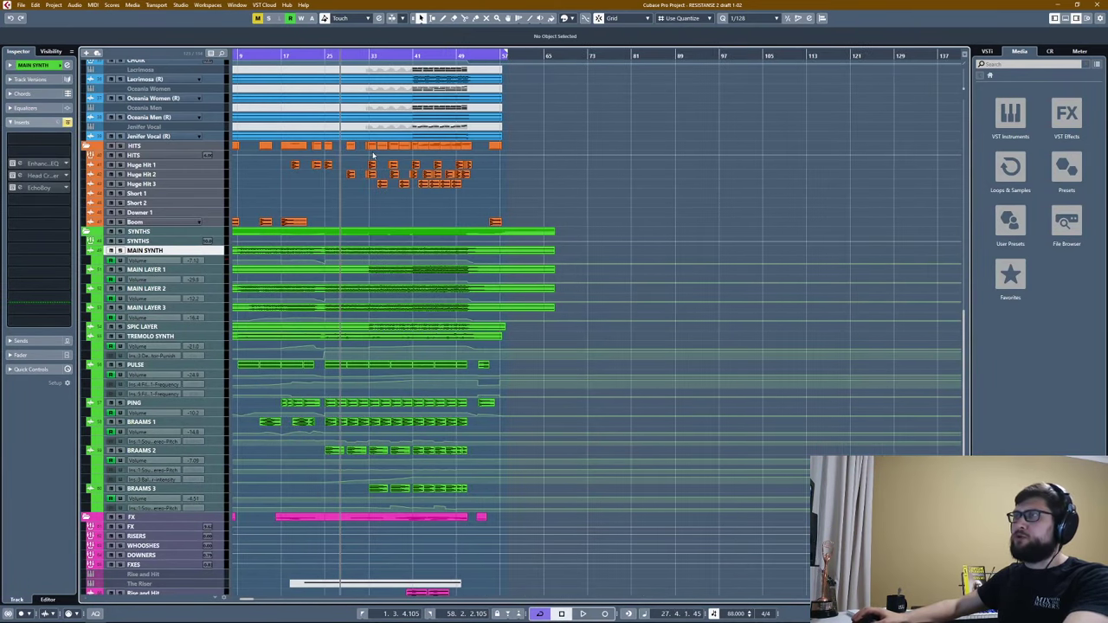
click(121, 250)
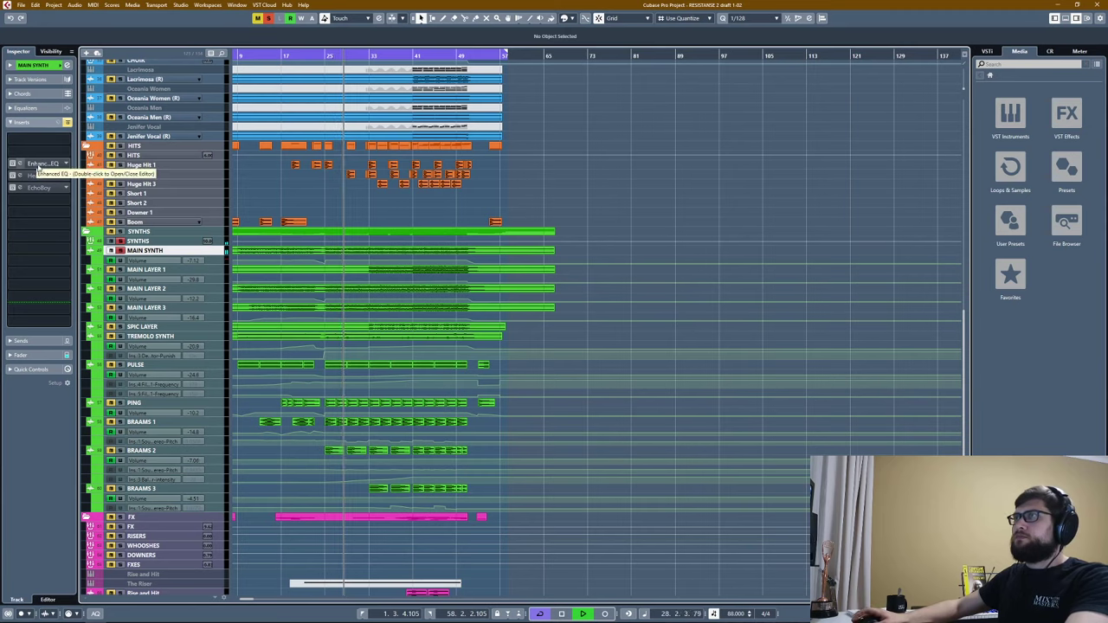
key(space)
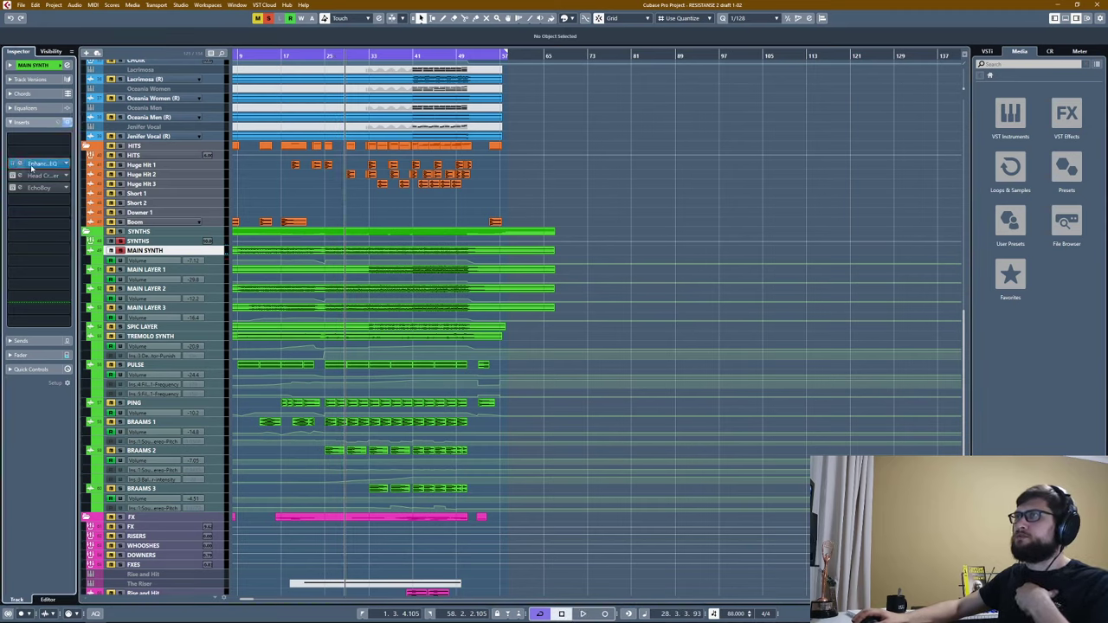
Open Enhanced EQ on MAIN SYNTH, compare the soloed sound with it off and on, and close its window.
click(32, 166)
key(space)
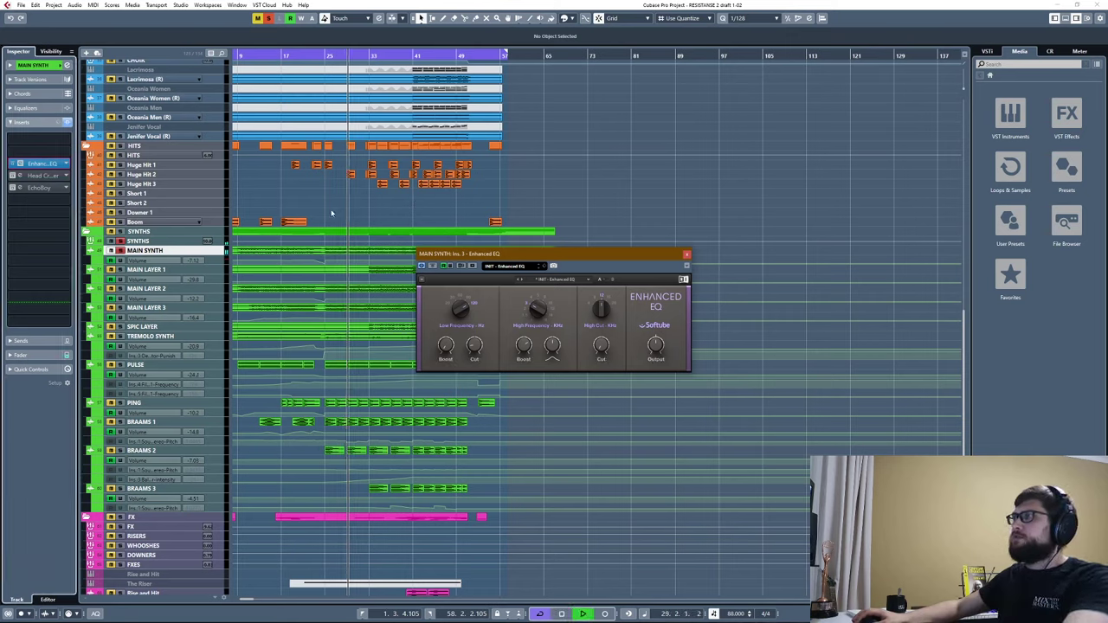
click(12, 163)
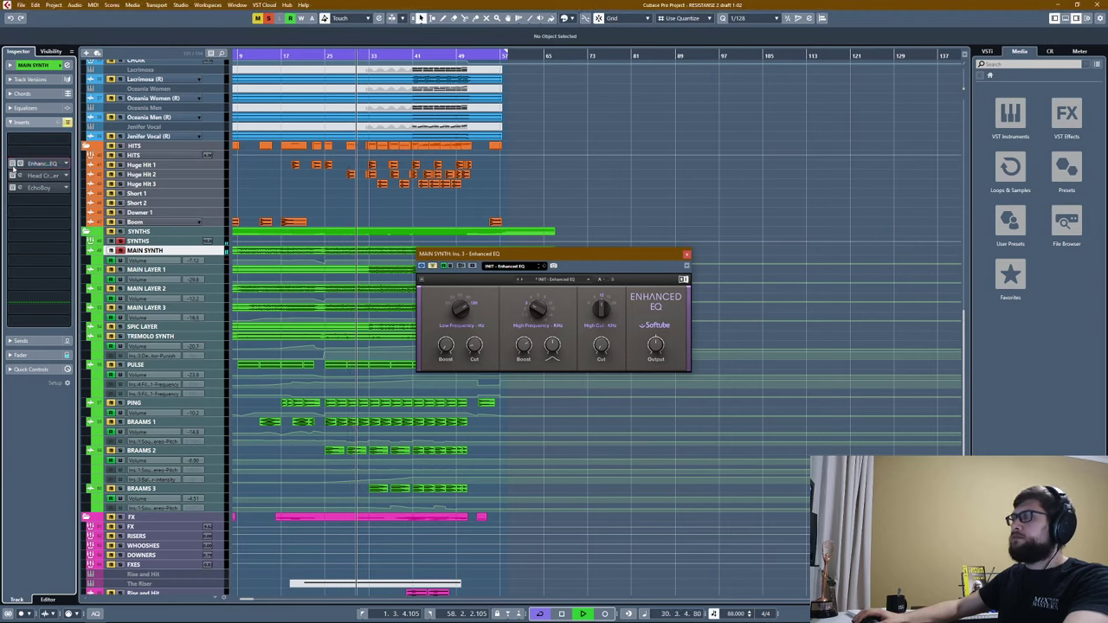
click(12, 163)
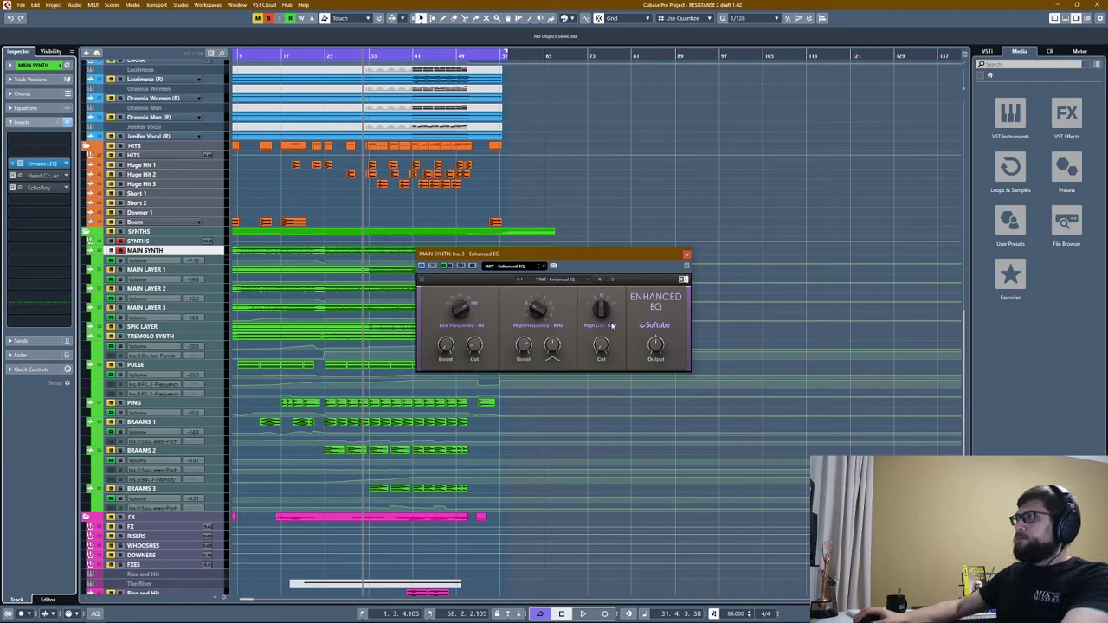
click(687, 255)
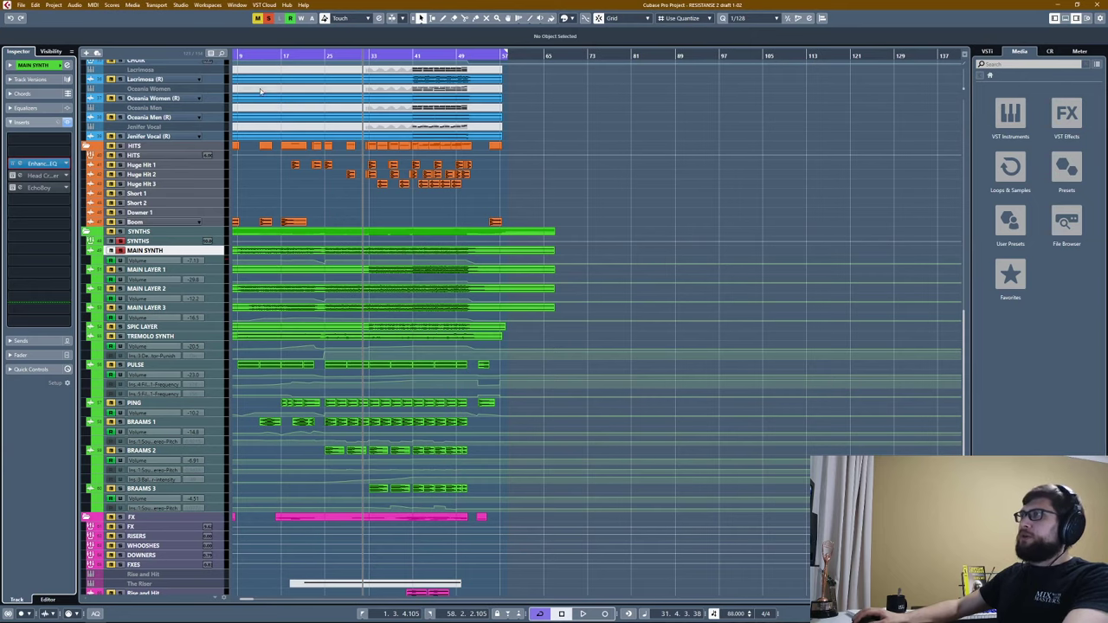
Replay the soloed MAIN SYNTH from about bar 10 with Enhanced EQ off and back on, and re-examine the plug-in's settings.
click(247, 56)
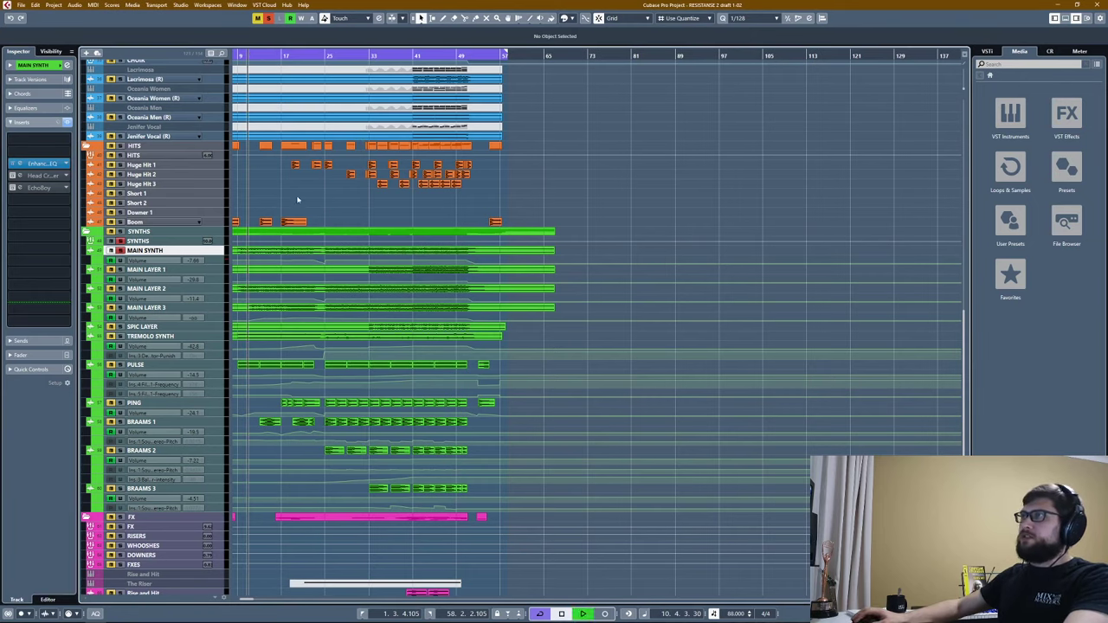
key(space)
key(space)
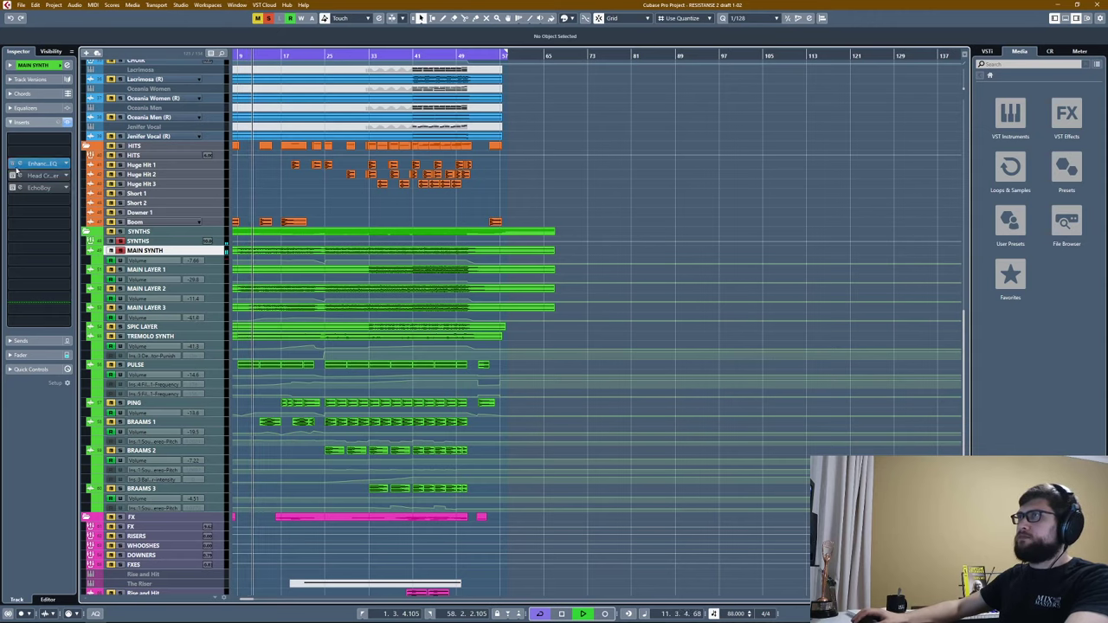
click(12, 164)
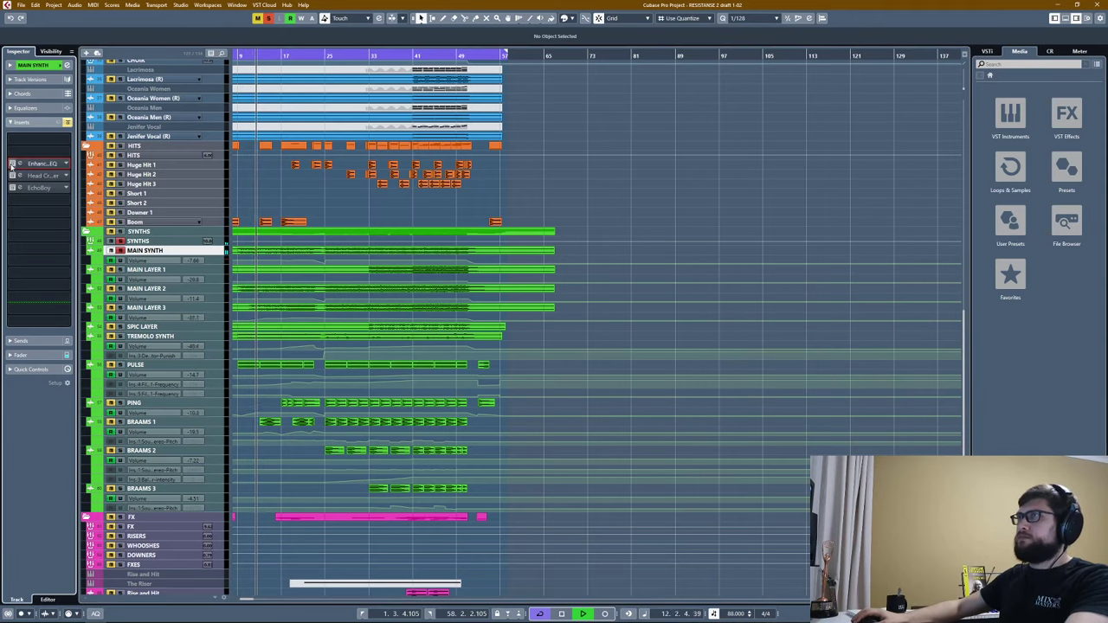
click(11, 165)
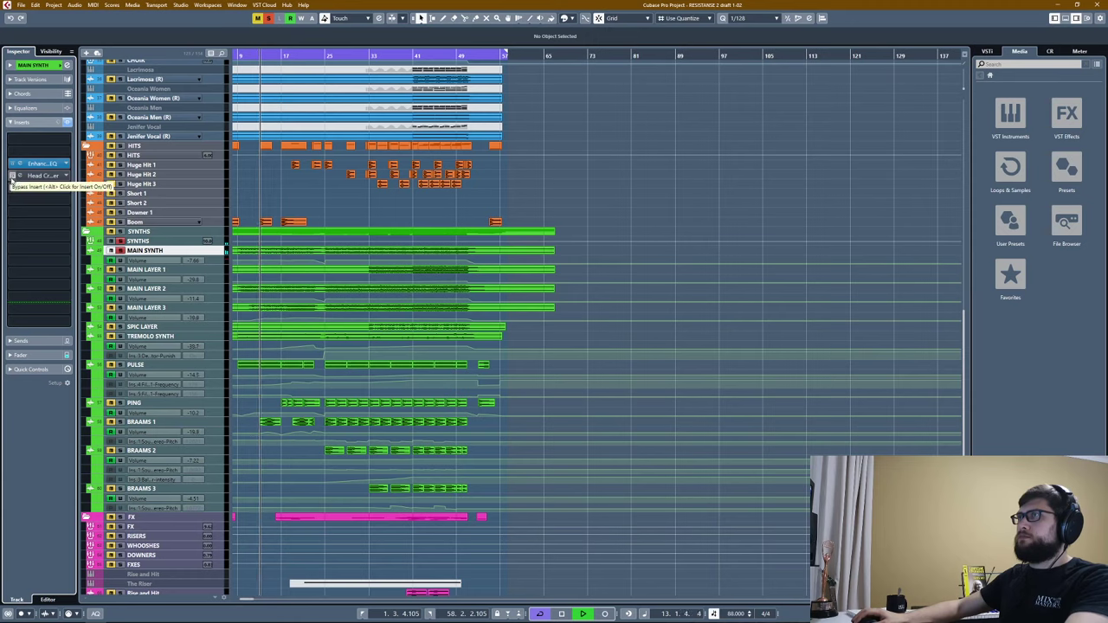
key(space)
click(41, 164)
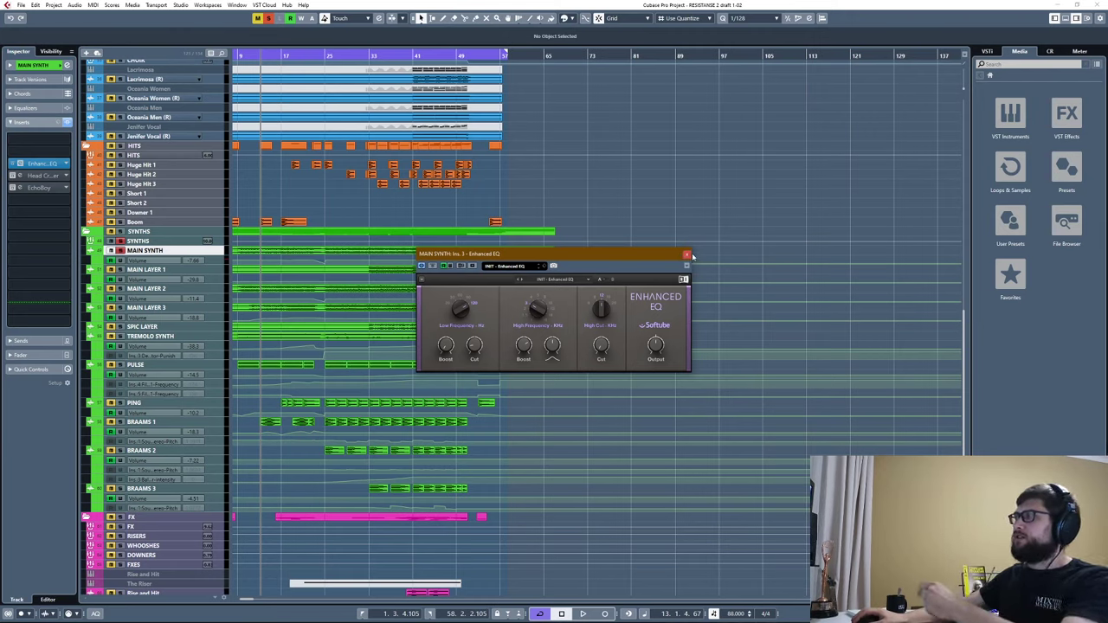
click(687, 256)
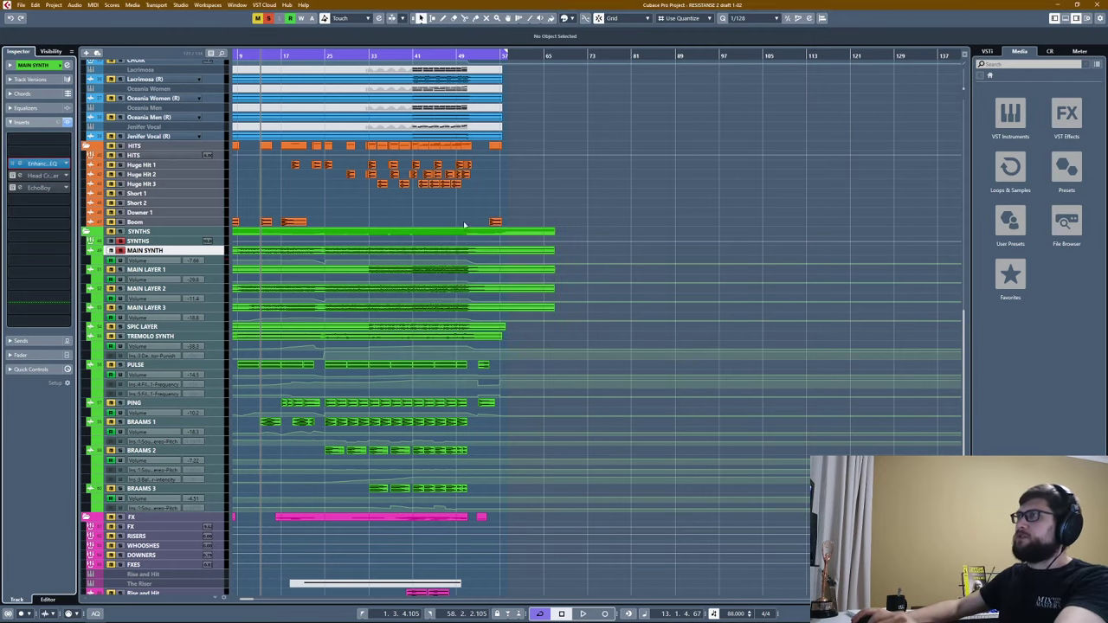
Activate the Head Crusher insert on MAIN SYNTH, listen to the soloed sound, examine the plug-in's settings and close its window.
click(40, 176)
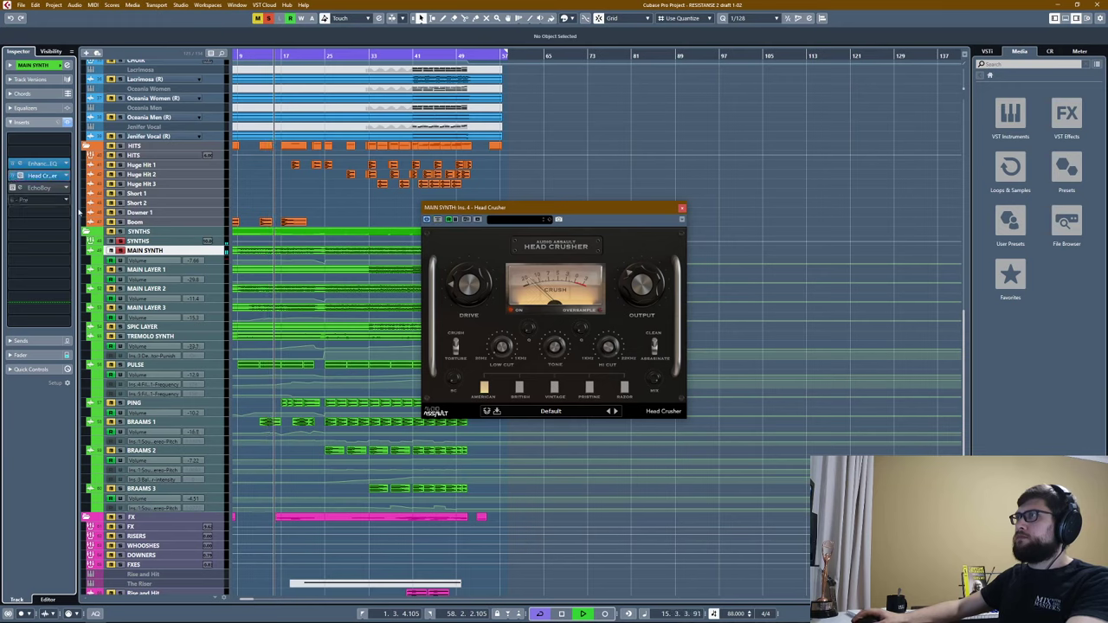
key(space)
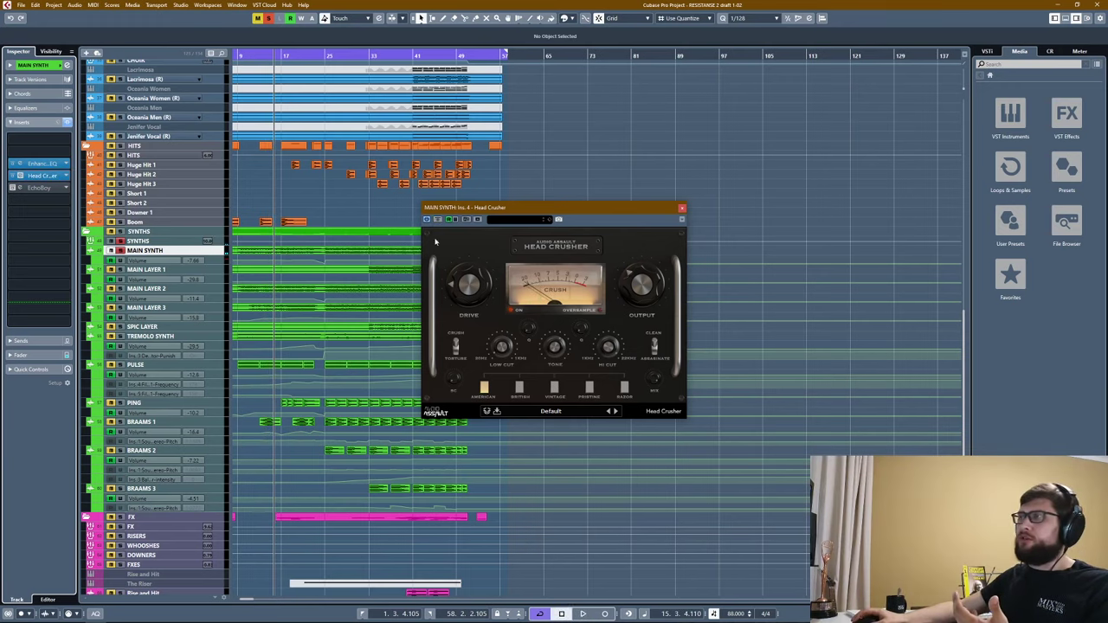
click(682, 207)
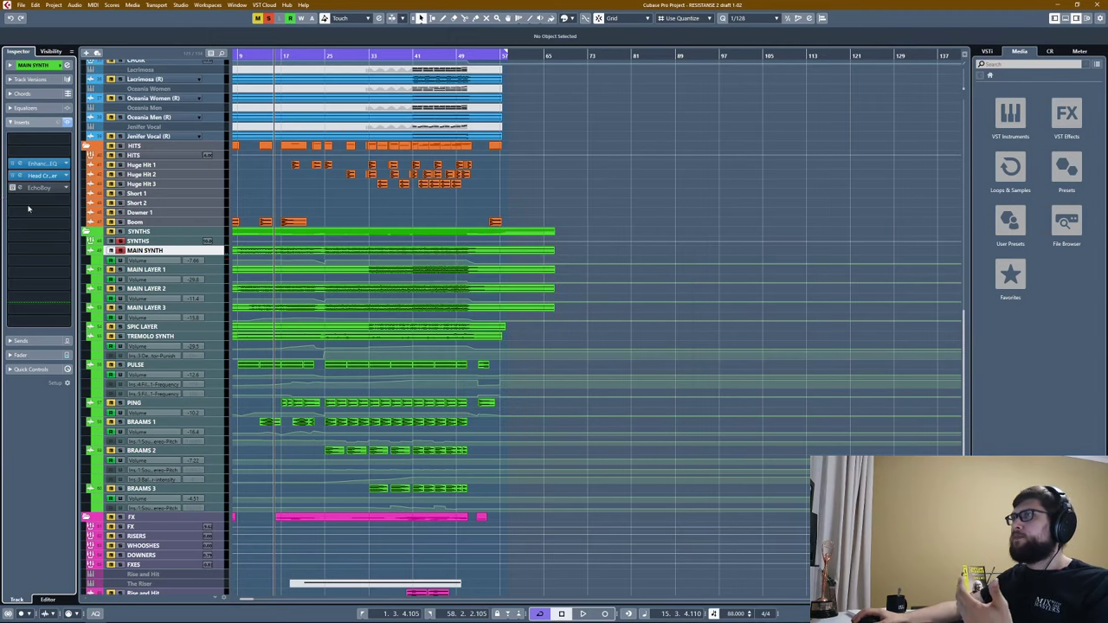
click(41, 175)
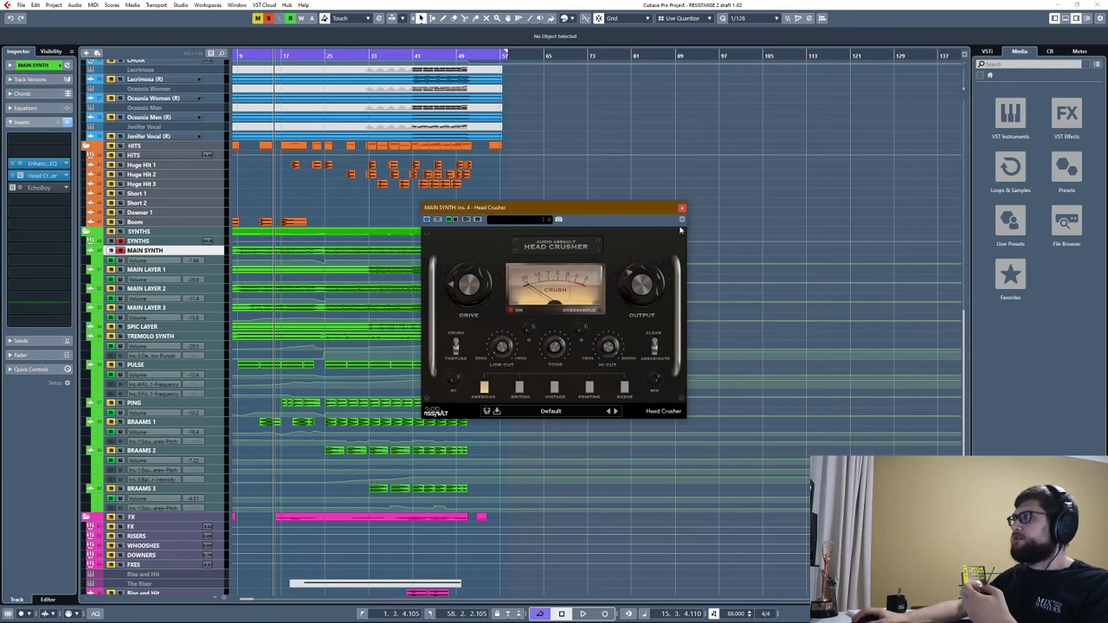
click(682, 210)
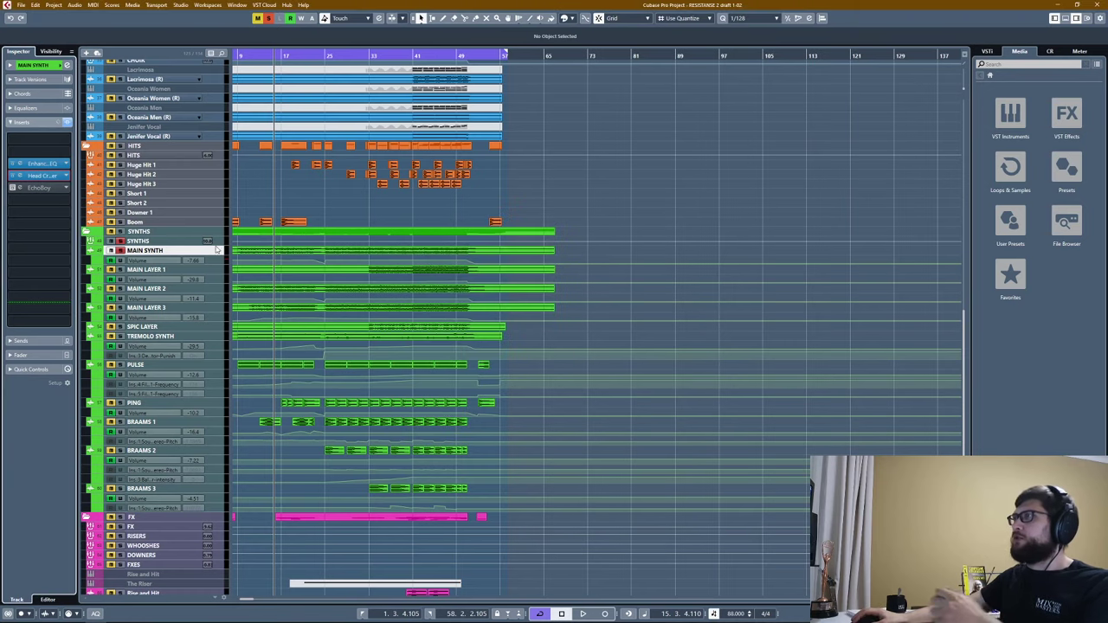
Play the soloed MAIN SYNTH from about bar 41 and compare it with Head Crusher off and on.
click(416, 56)
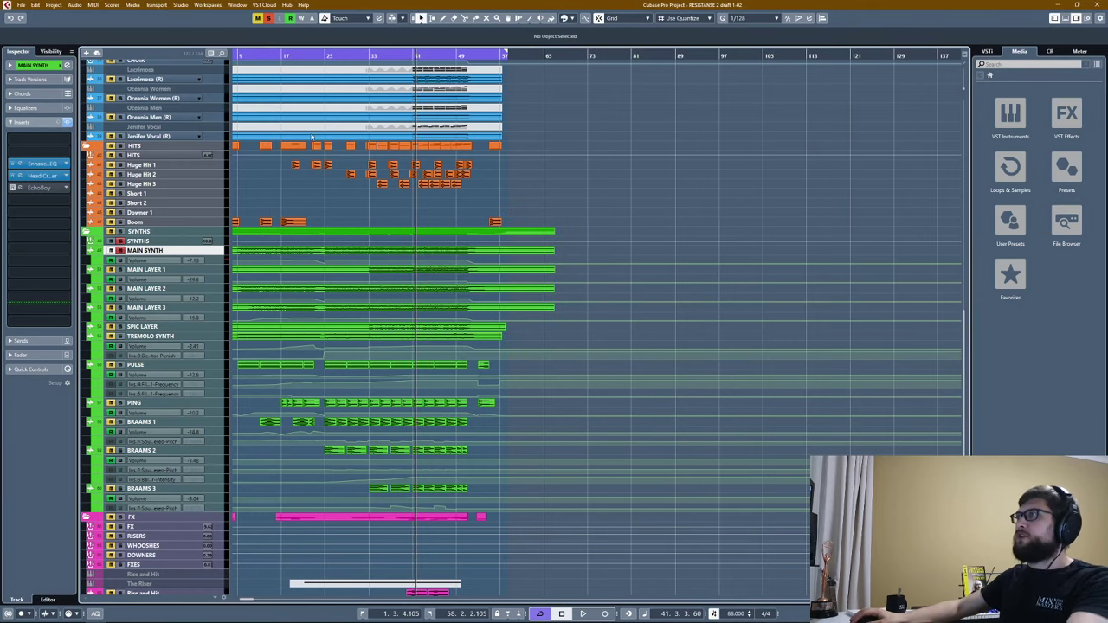
key(space)
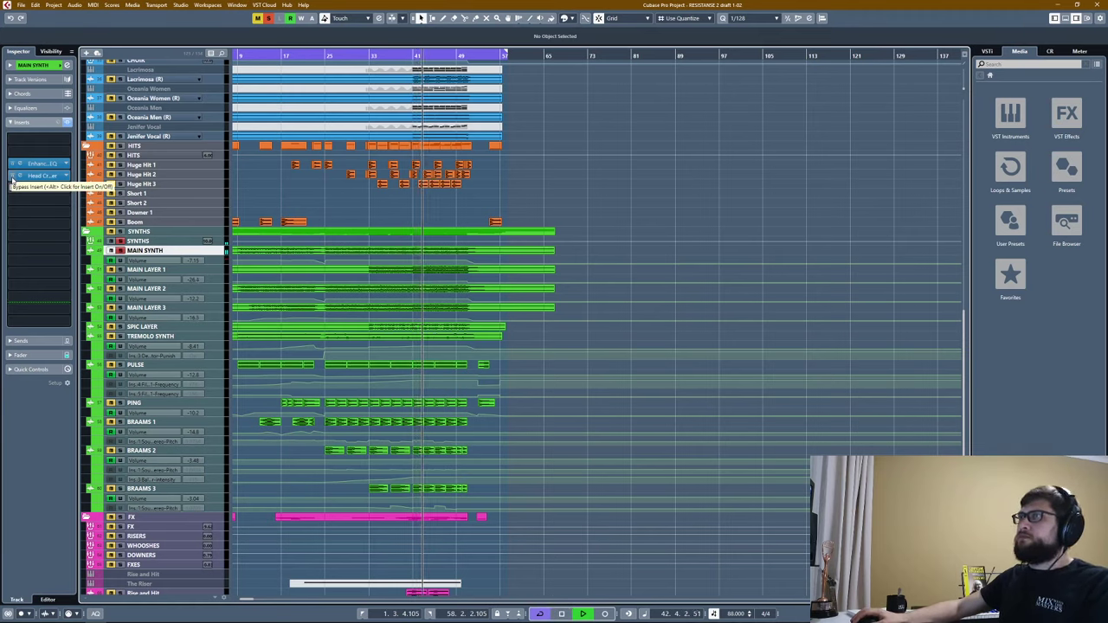
click(11, 177)
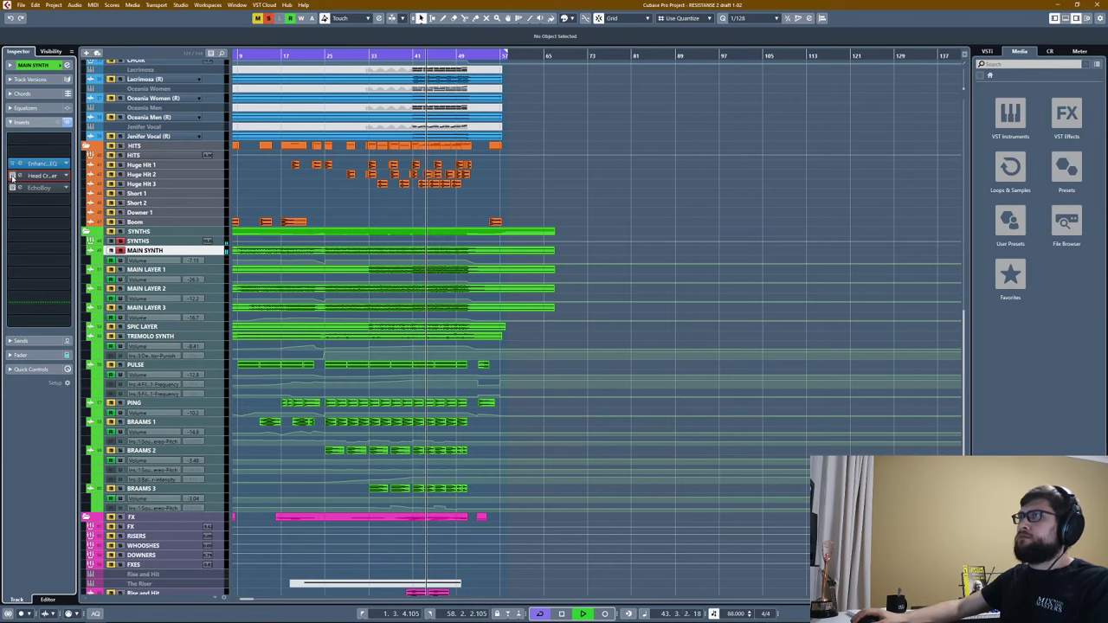
click(11, 176)
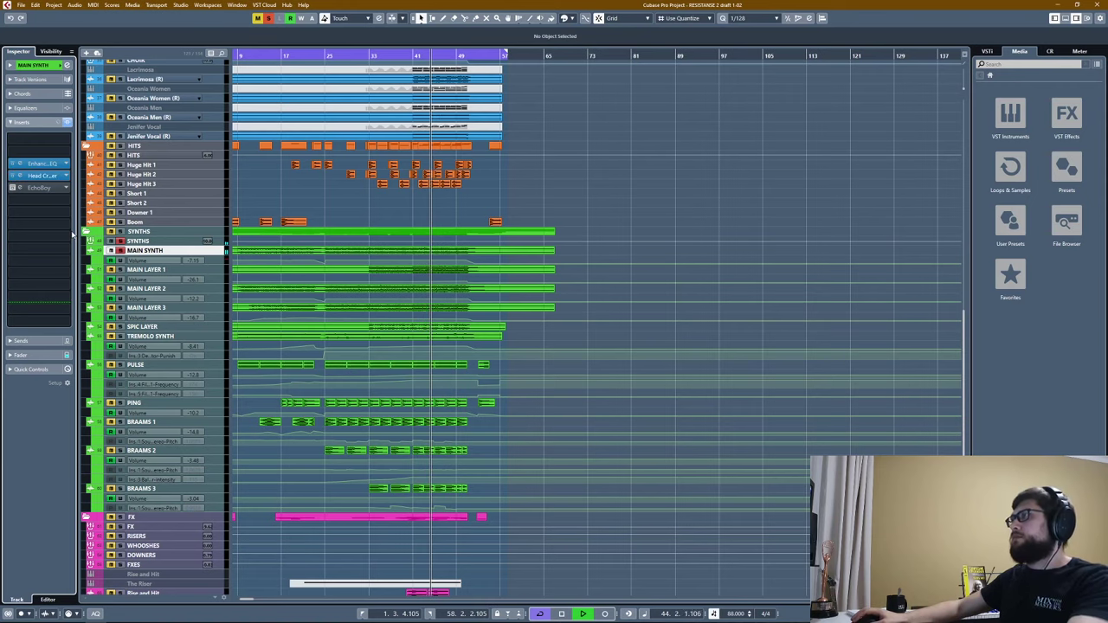
key(space)
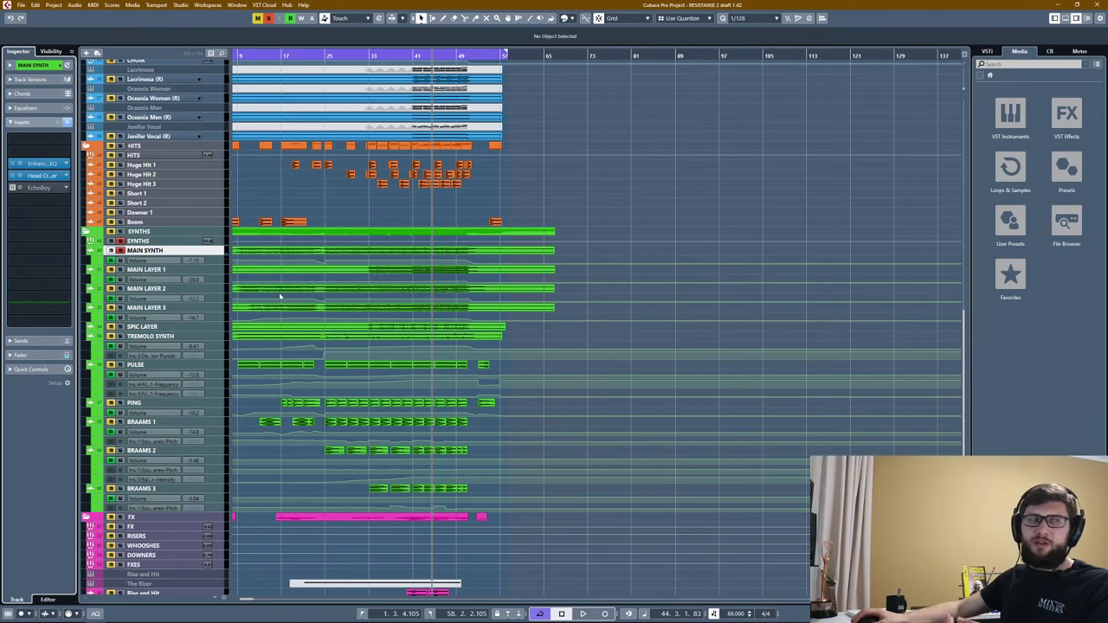
Activate the EchoBoy insert on MAIN SYNTH, open its settings and place the plug-in window clear of the arrangement.
click(11, 188)
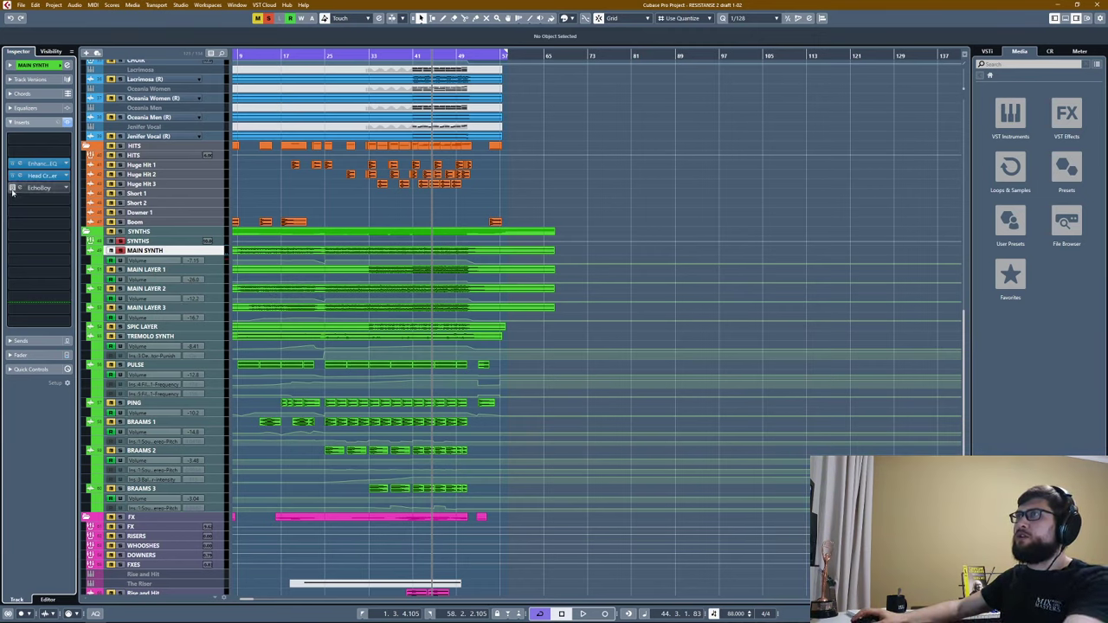
click(33, 189)
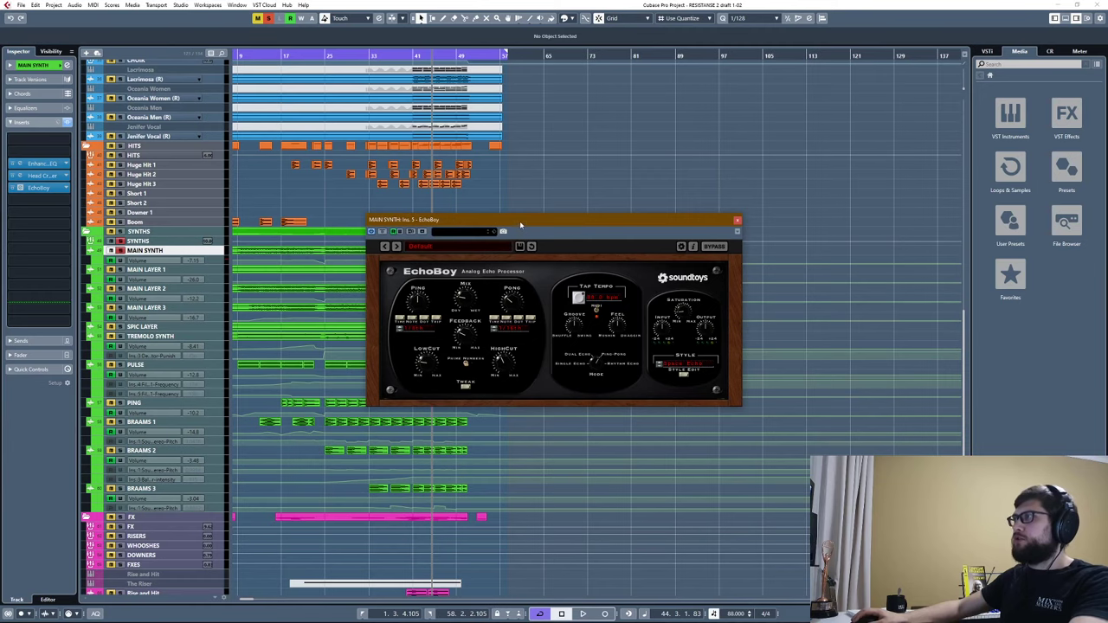
drag(520, 223, 603, 219)
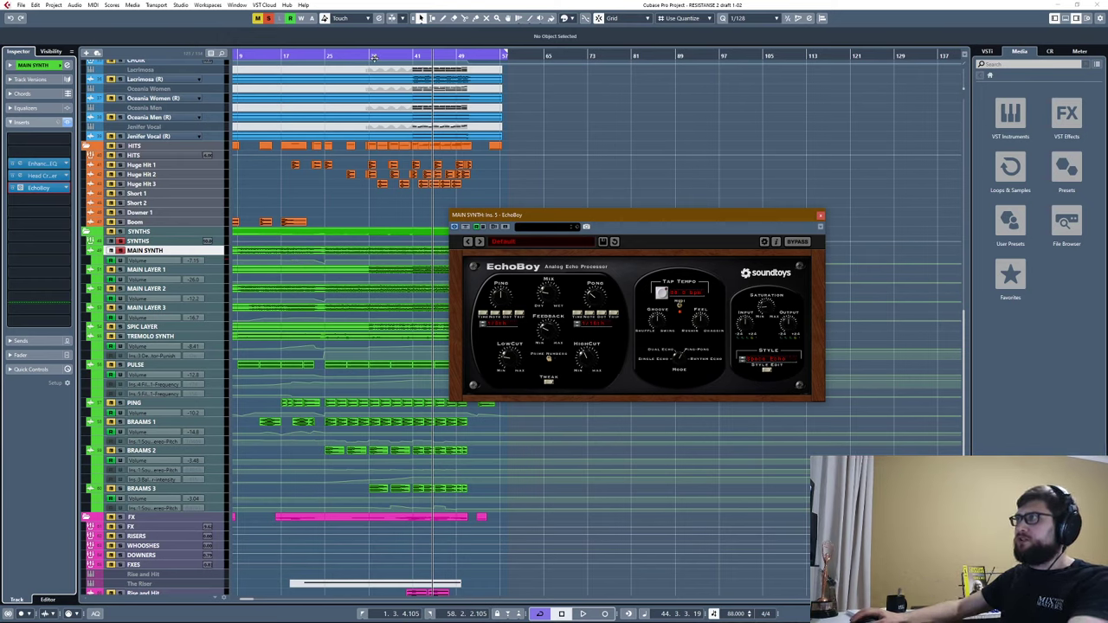
Audition MAIN SYNTH with EchoBoy from about bar 34 and again from about bar 10, and close the plug-in window.
click(382, 115)
key(space)
key(space)
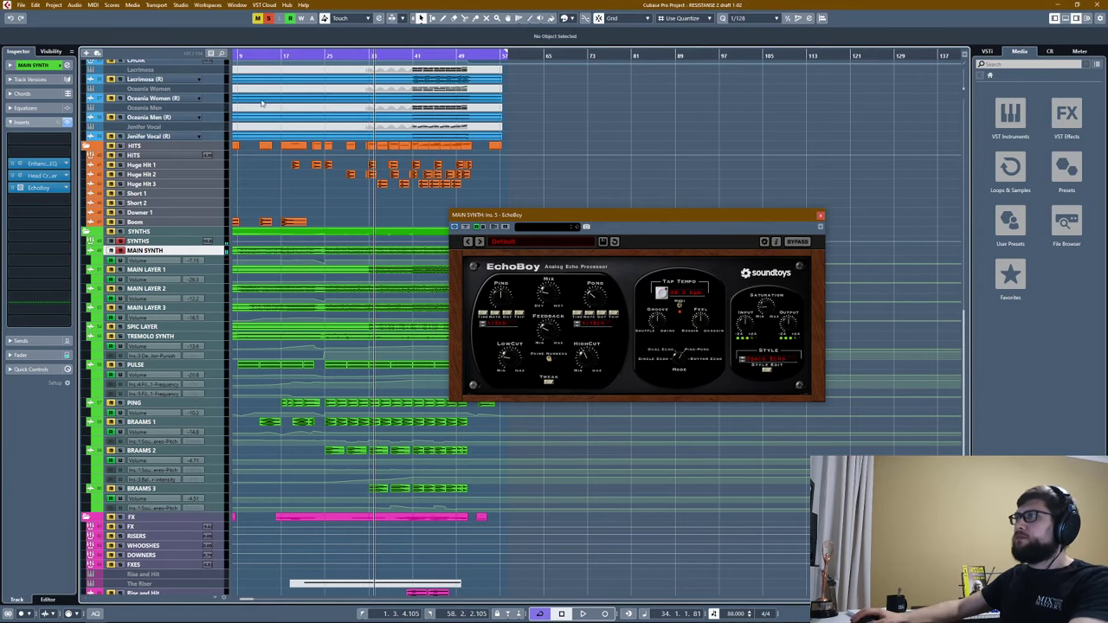
click(244, 57)
key(space)
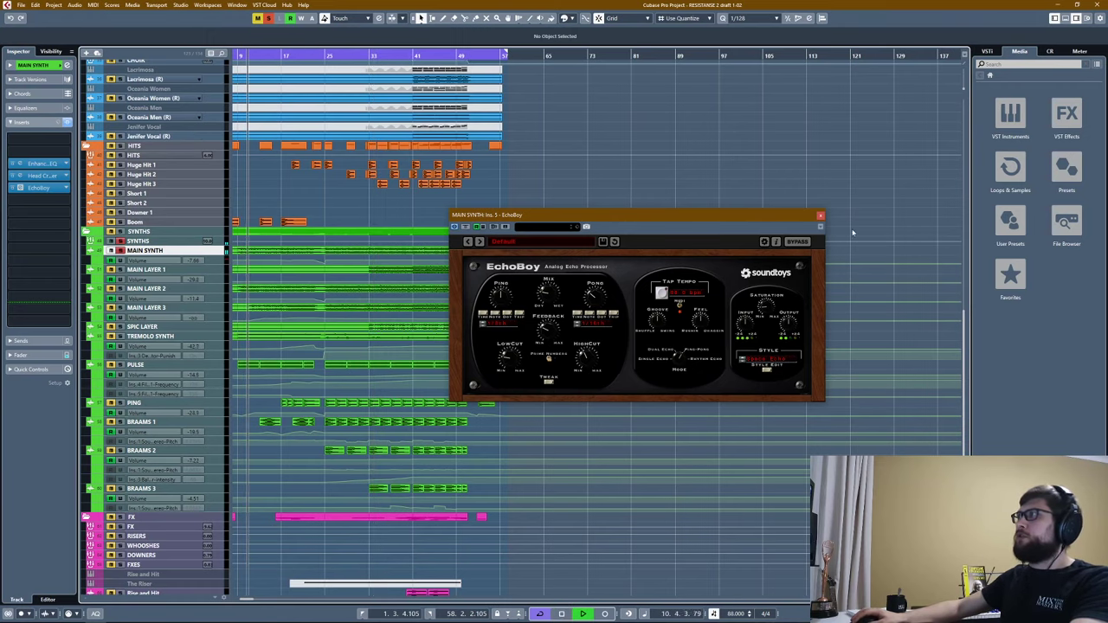
click(821, 216)
click(821, 216)
Compare the playing MAIN SYNTH with all its inserts bypassed and active again, and stop playback.
click(68, 123)
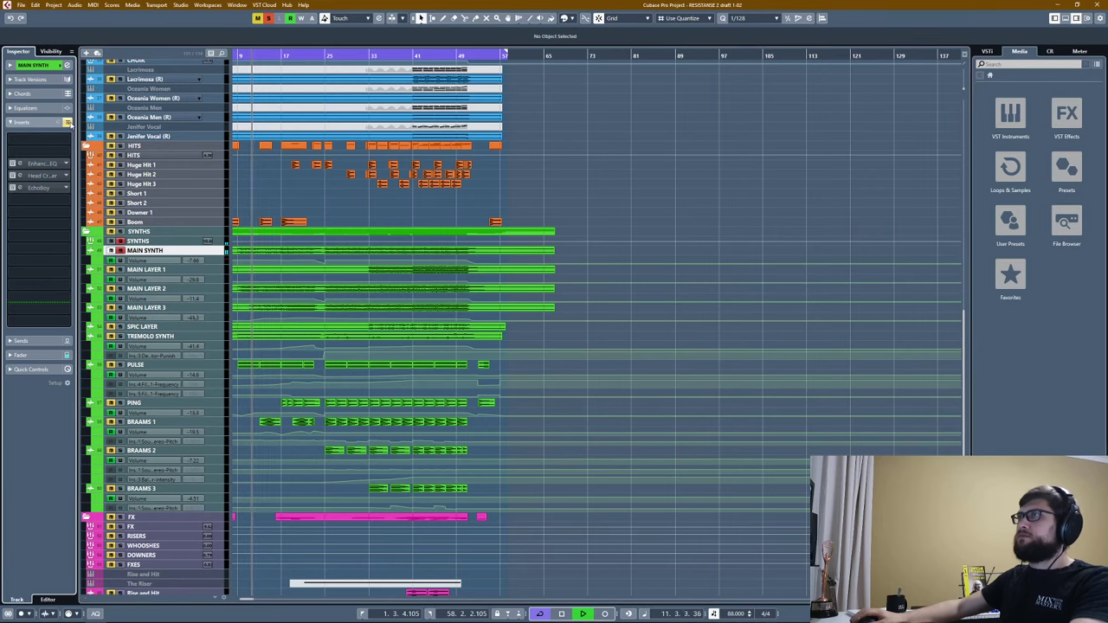
click(67, 123)
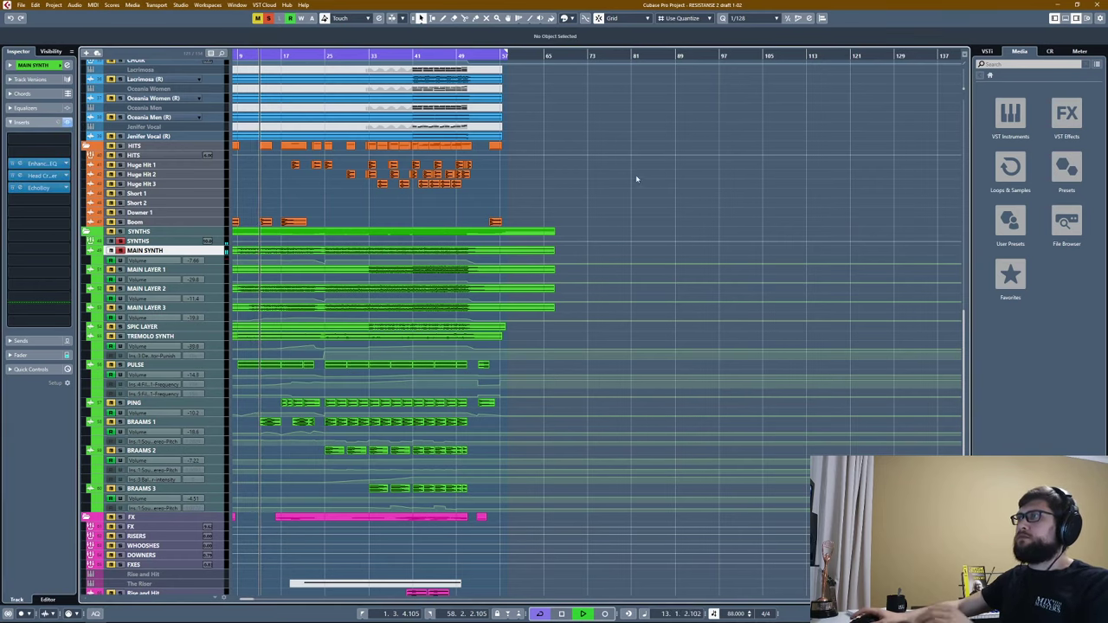
key(space)
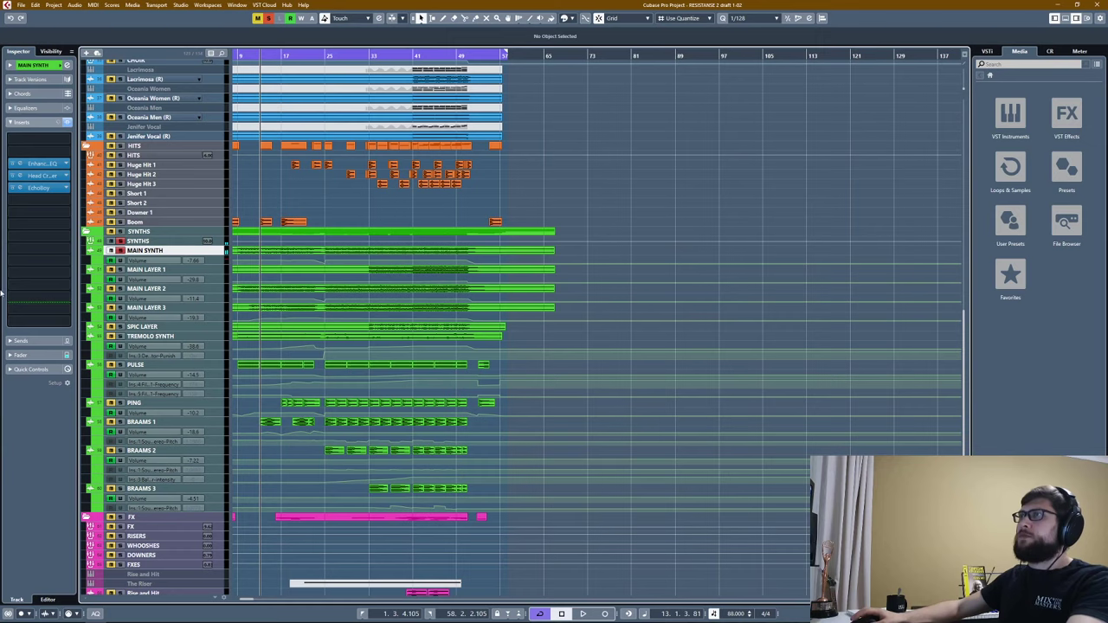
Check the insert on MAIN LAYER 1, return to MAIN SYNTH with all solos cleared, and show its basic track settings.
click(140, 270)
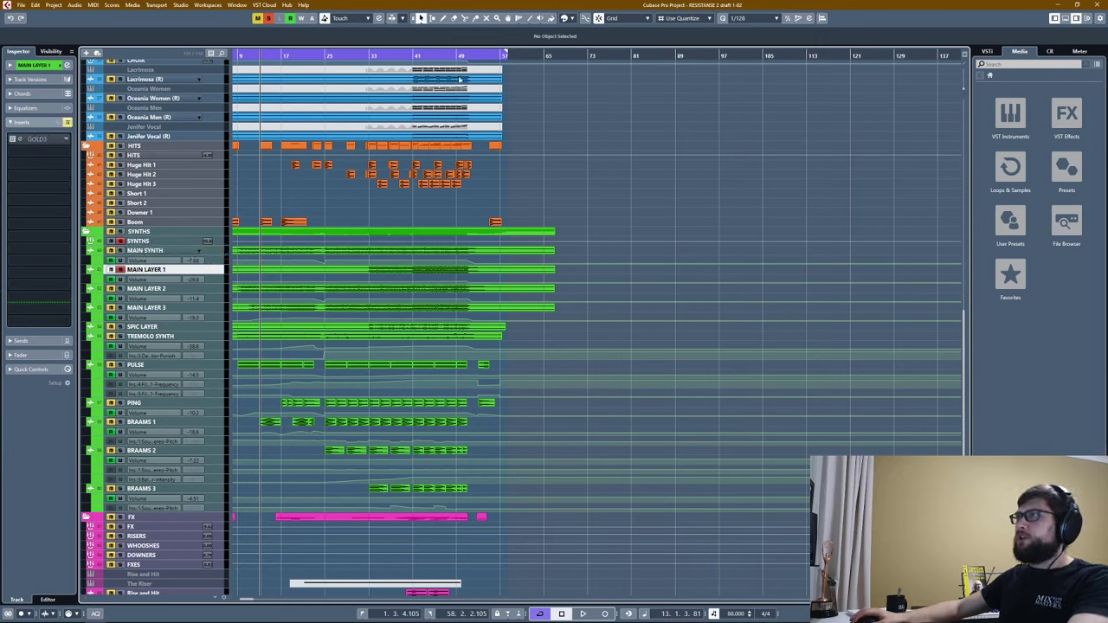
click(413, 57)
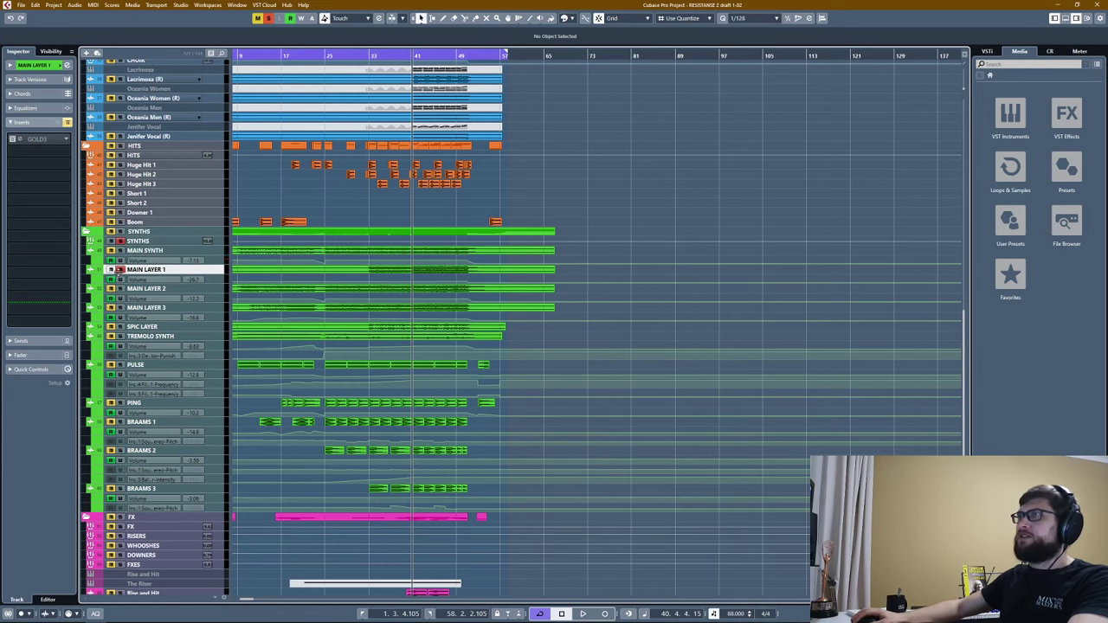
click(142, 251)
click(52, 66)
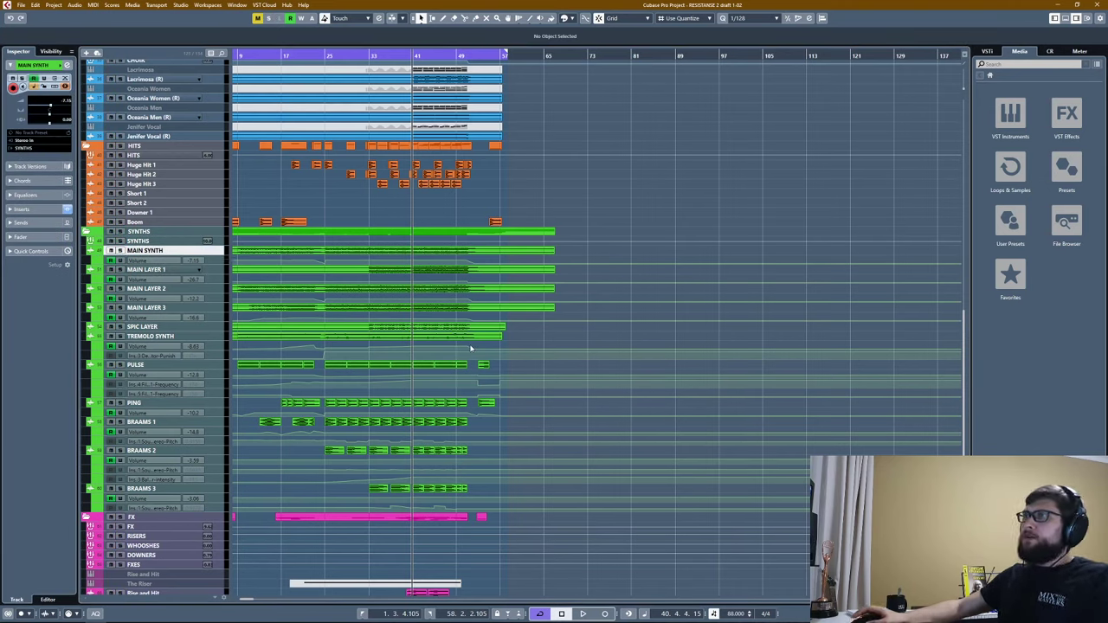
key(f)
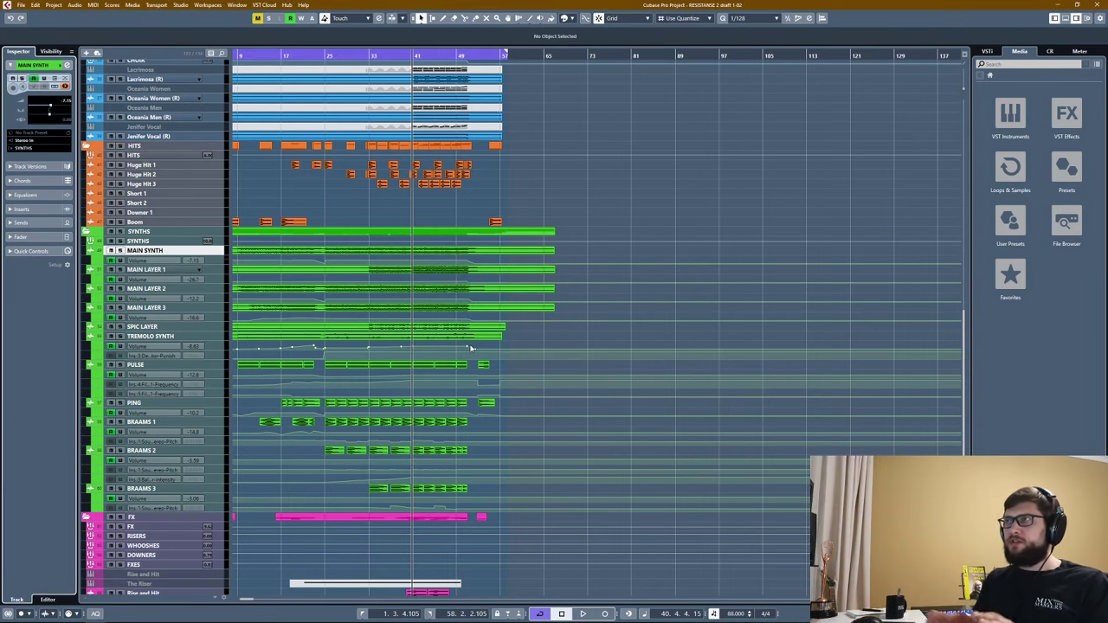
Go to the STRINGS folder at about bar 26, check Symp Violin 1 Long (R)'s track settings, and briefly solo the folder.
scroll(384, 370, up, 10)
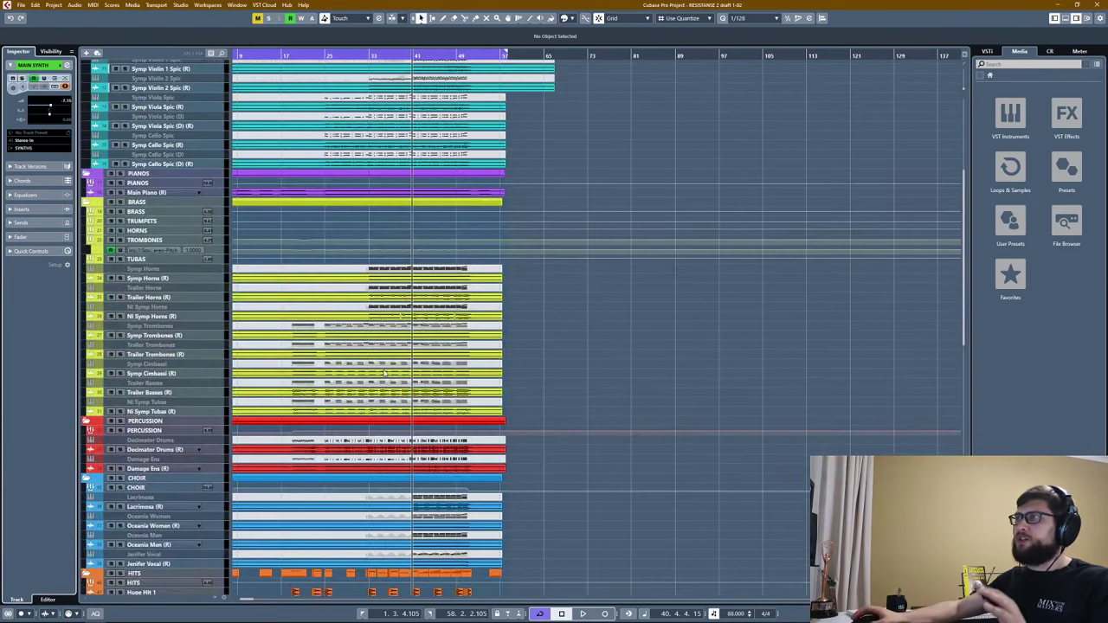
scroll(382, 370, up, 5)
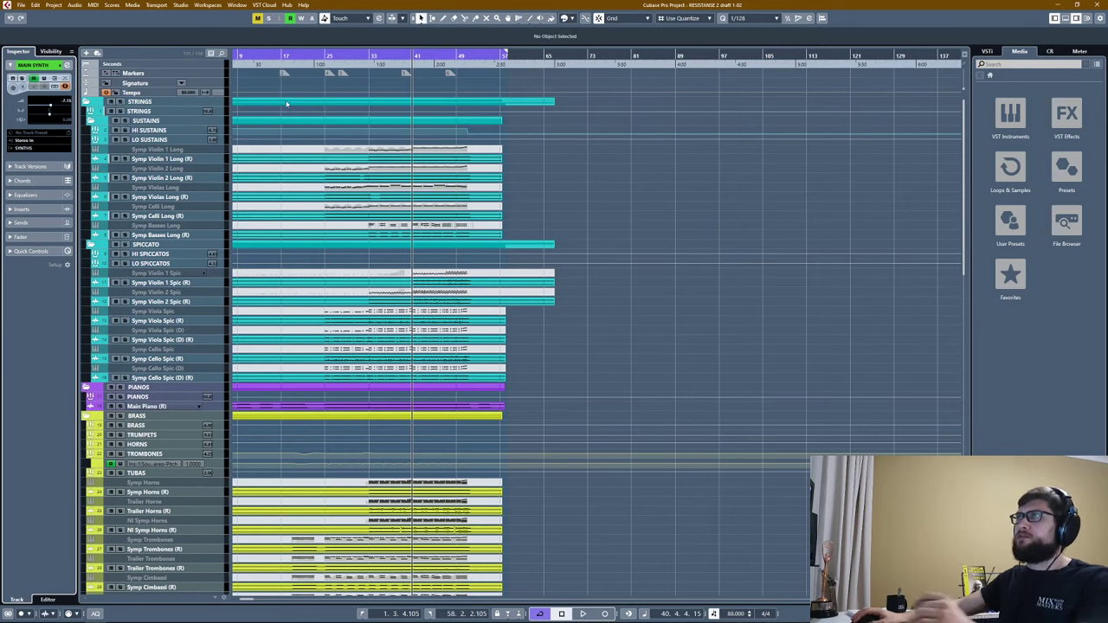
click(332, 55)
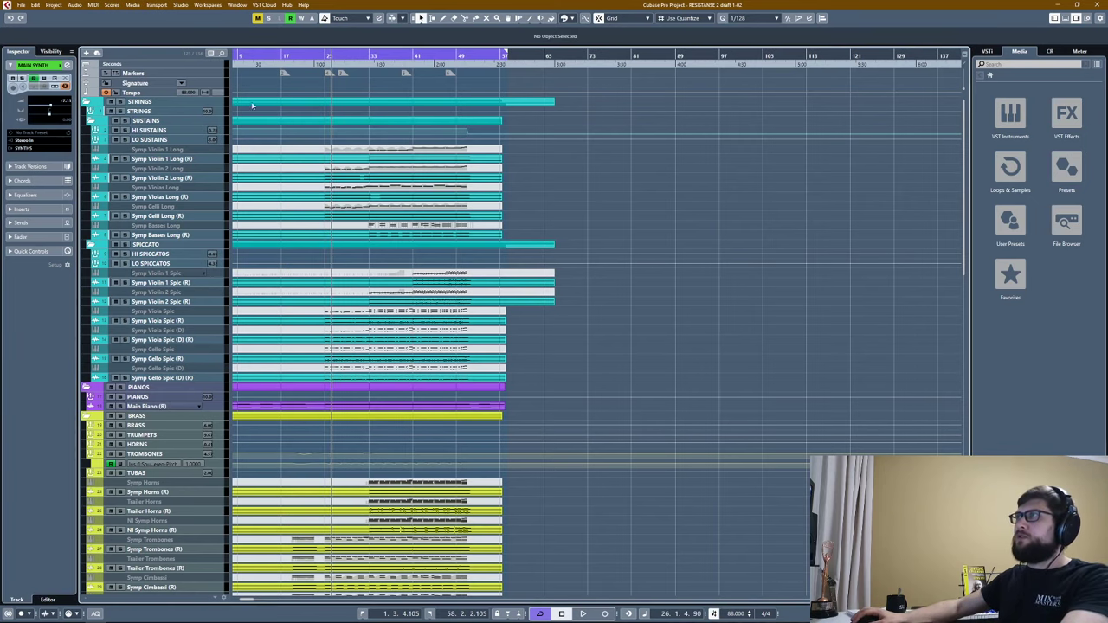
click(164, 159)
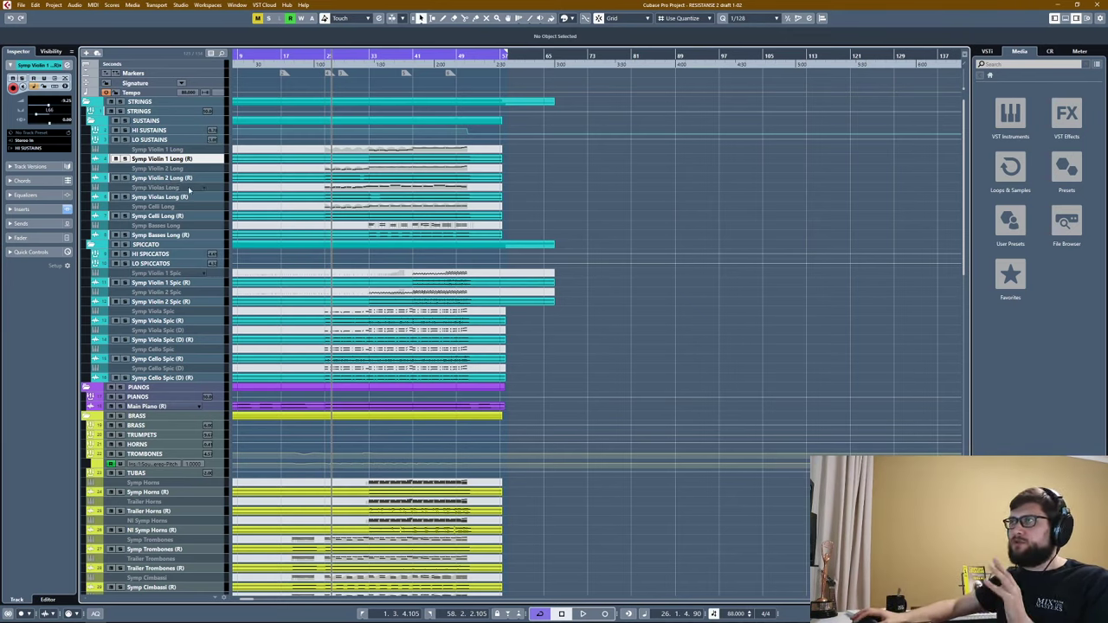
click(120, 102)
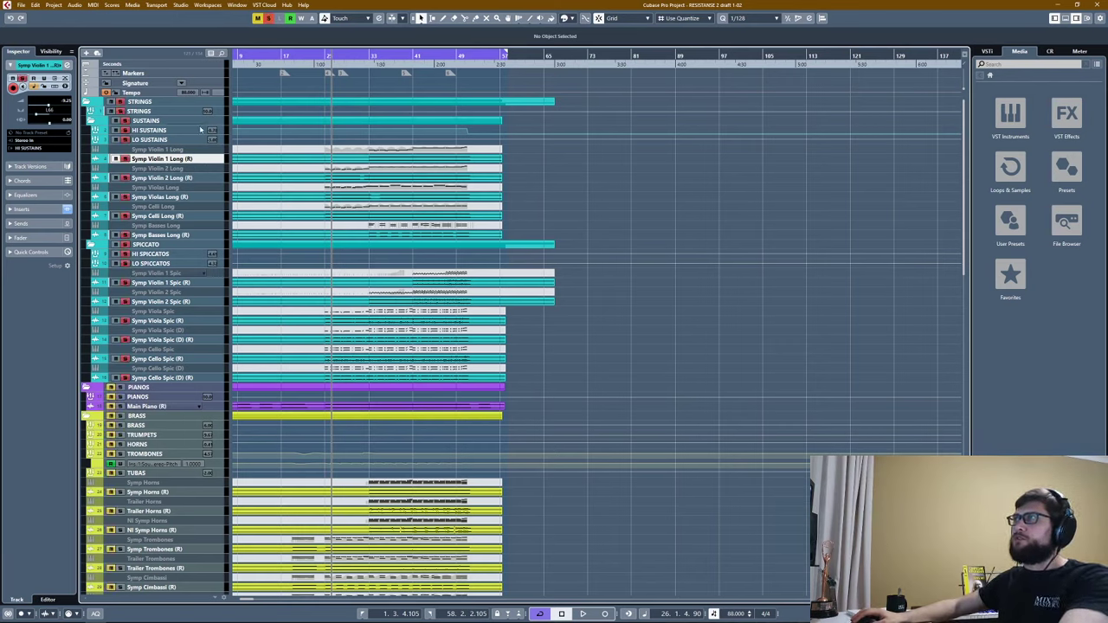
click(118, 112)
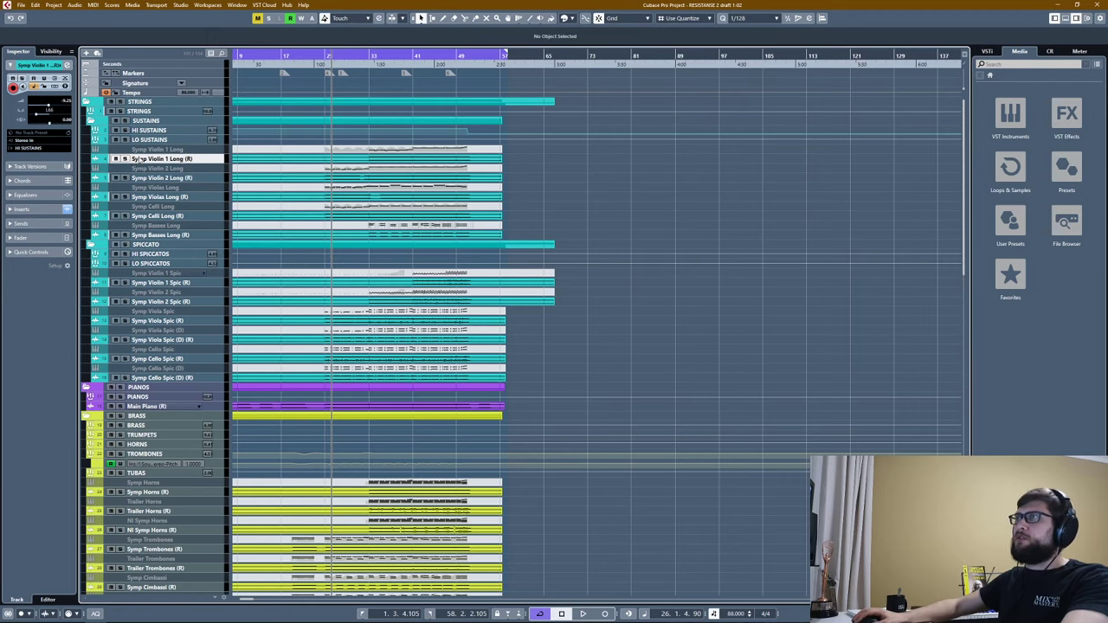
Play Symp Violin 1 Long (R) and Symp Violin 2 Long (R) in solo from about bar 36 to compare their panning.
click(386, 55)
key(r)
key(space)
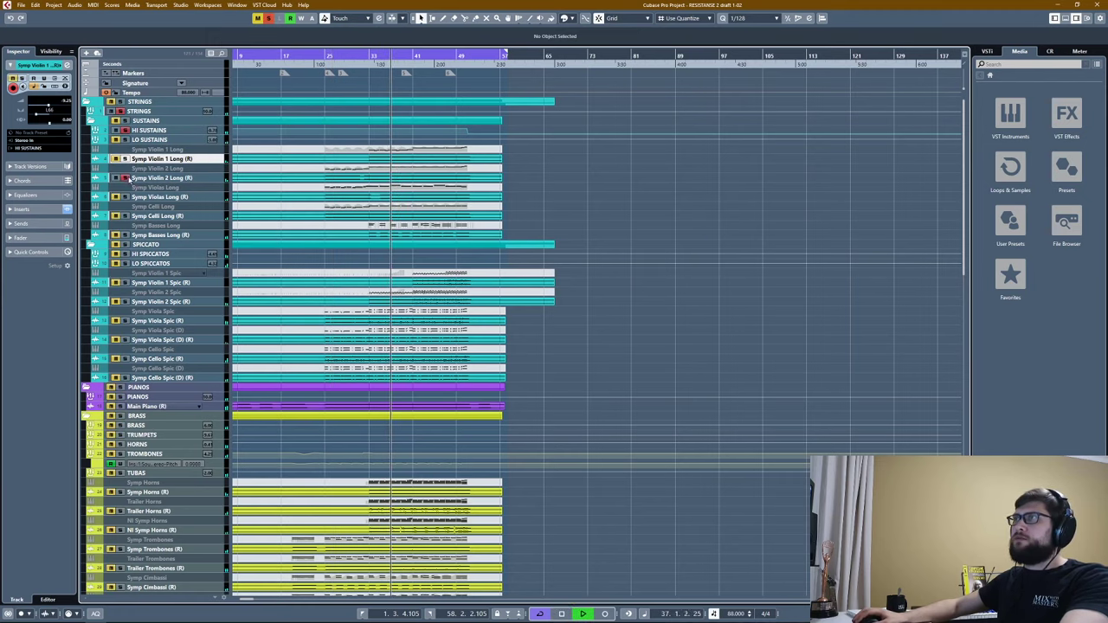
click(141, 179)
click(124, 177)
key(space)
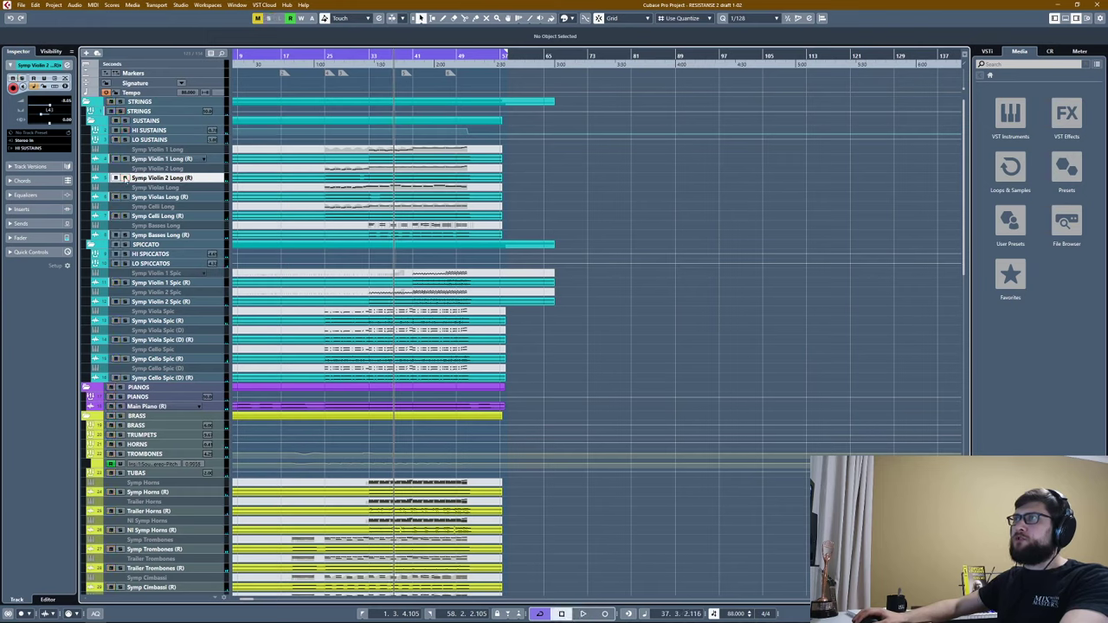
Check the panning of Symp Violas Long (R) and Symp Celli Long (R), and play the celli in solo from about bar 37.
click(138, 197)
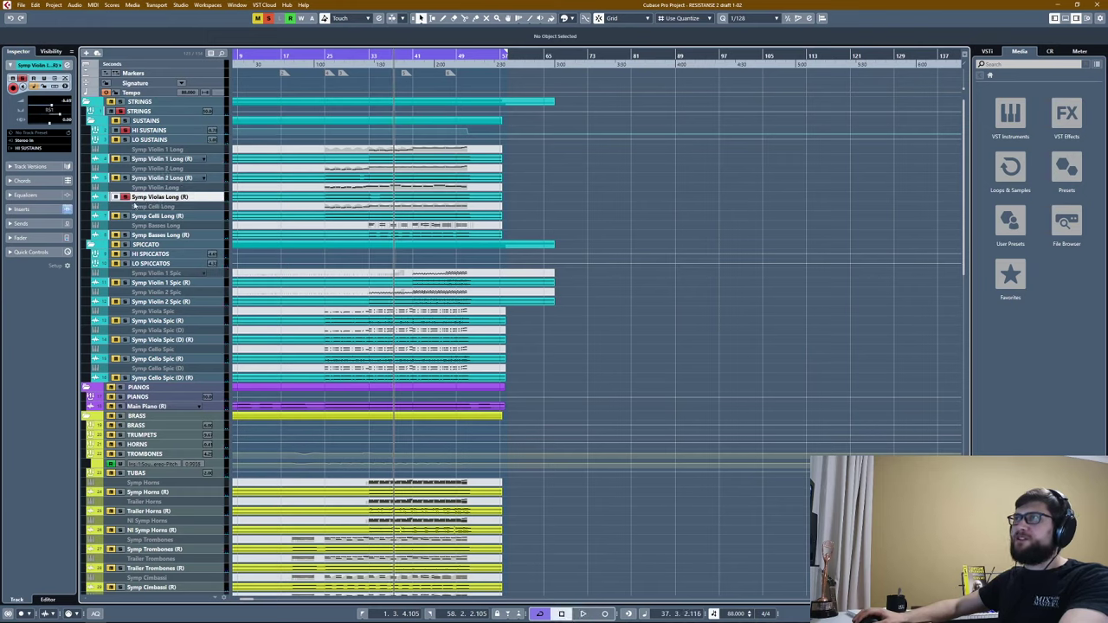
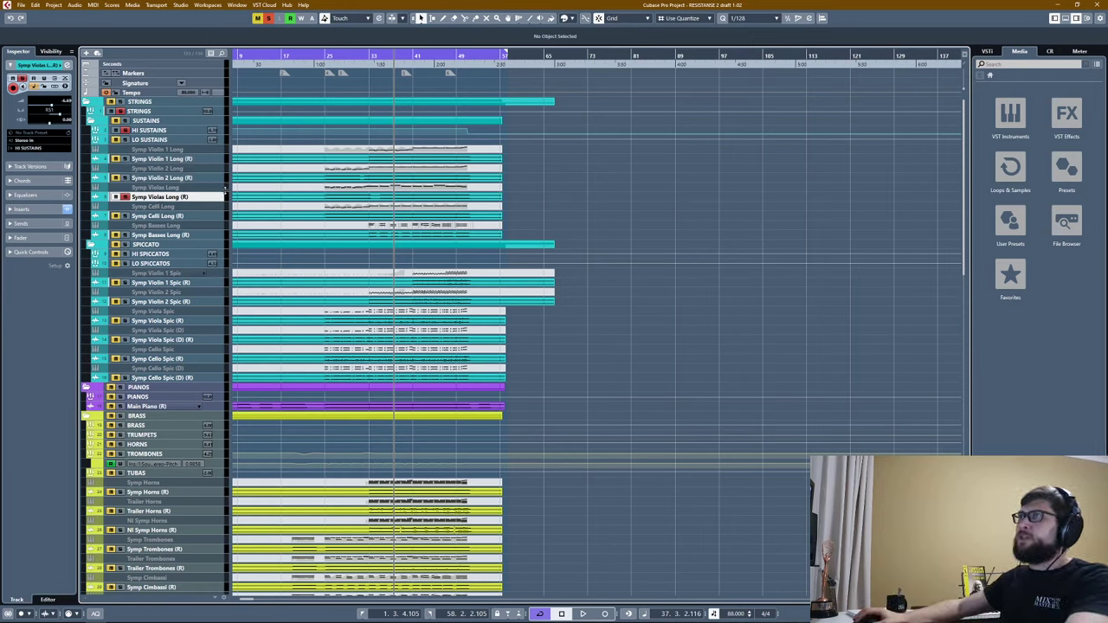
click(132, 217)
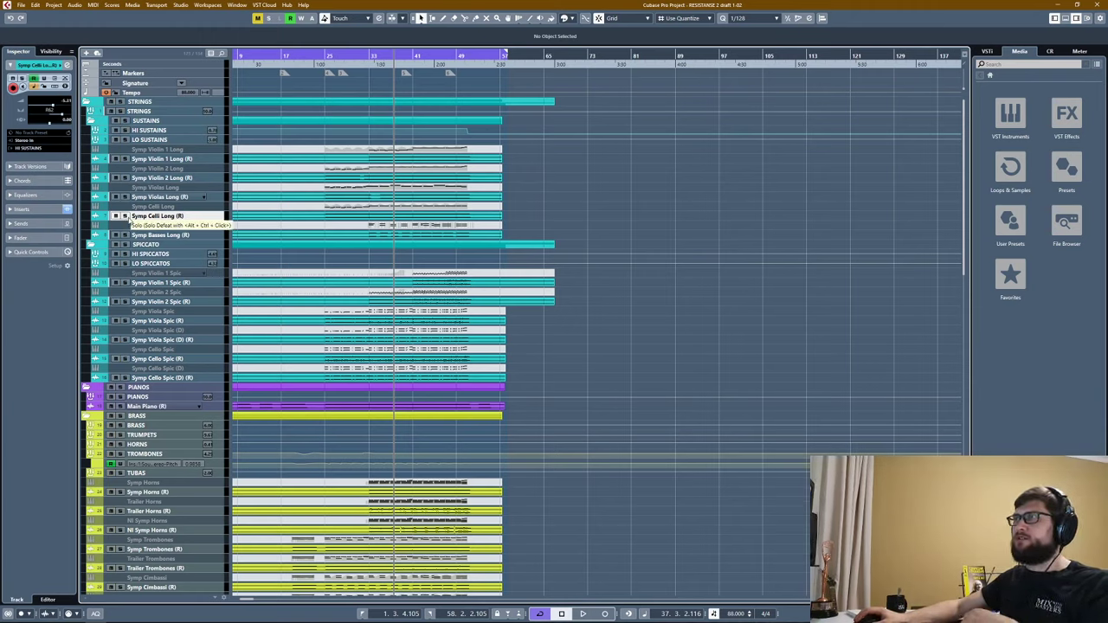
click(126, 215)
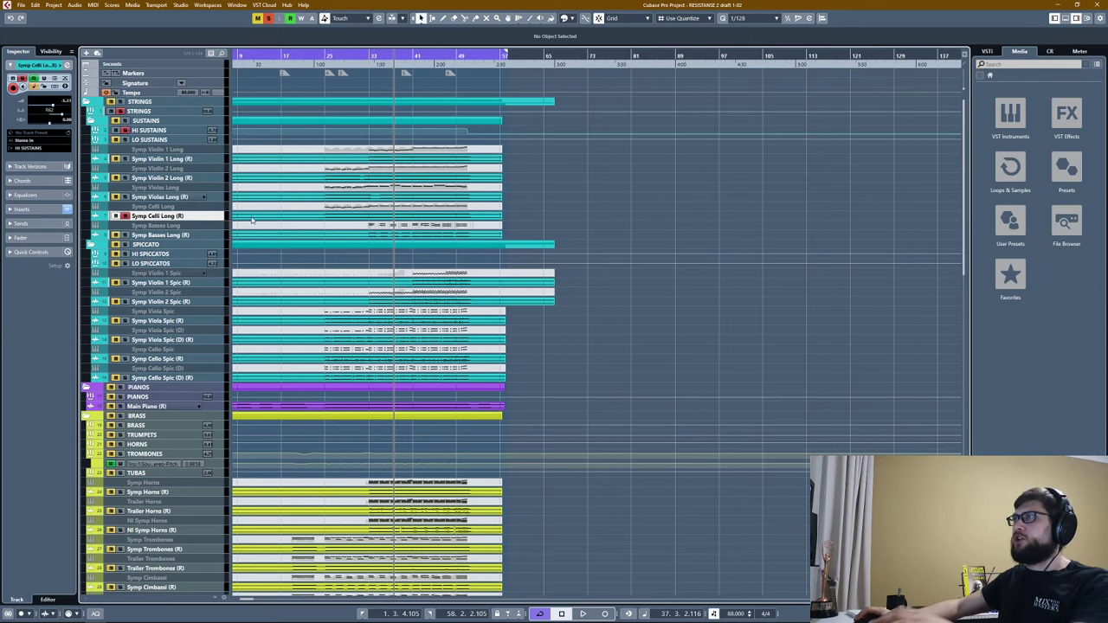
key(space)
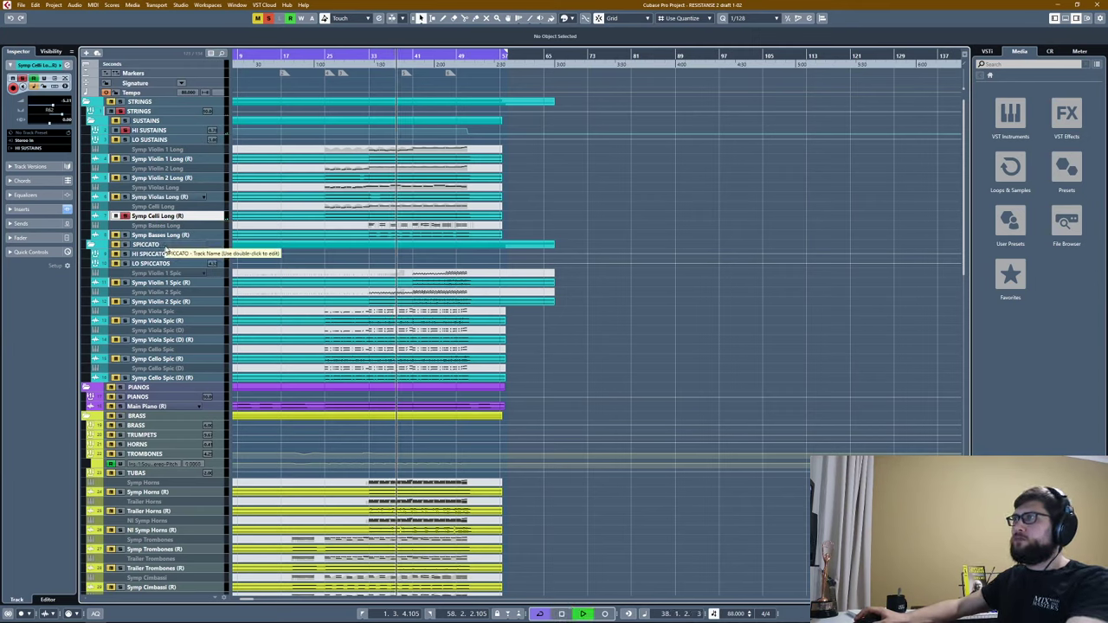
key(space)
click(126, 216)
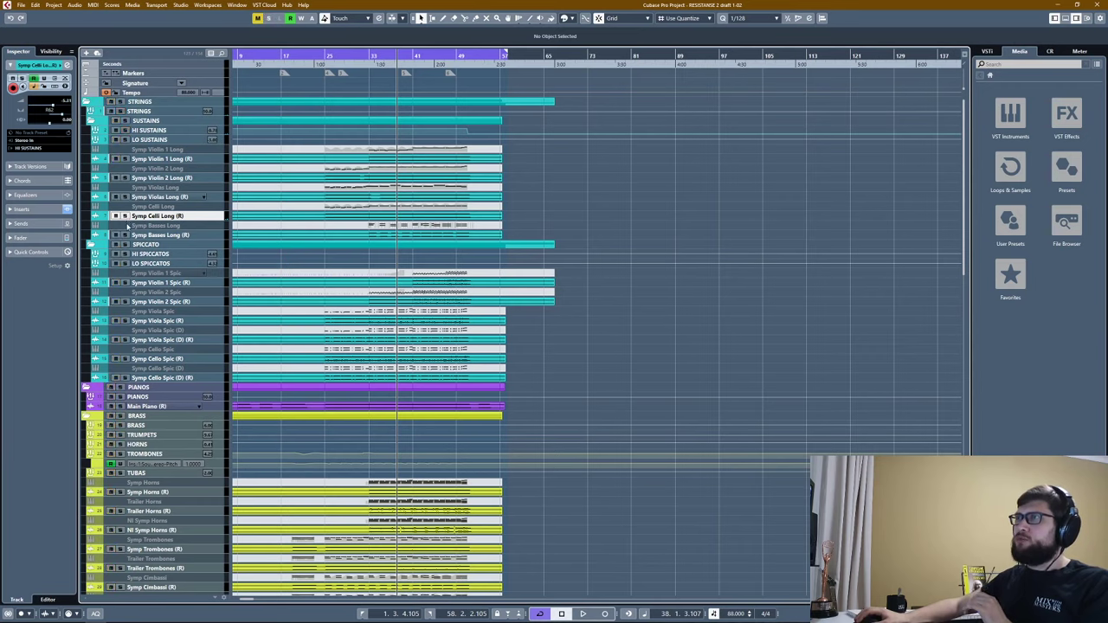
Check the track settings and panning of Symp Basses Long (R) and Symp Violin 1 Spic (R).
click(135, 235)
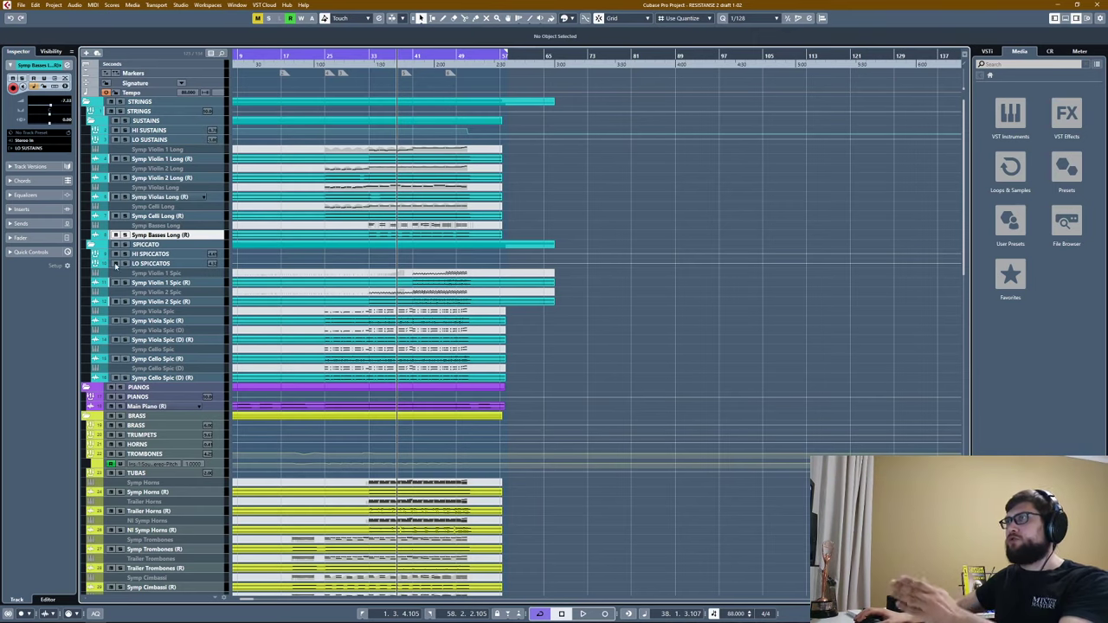
click(154, 283)
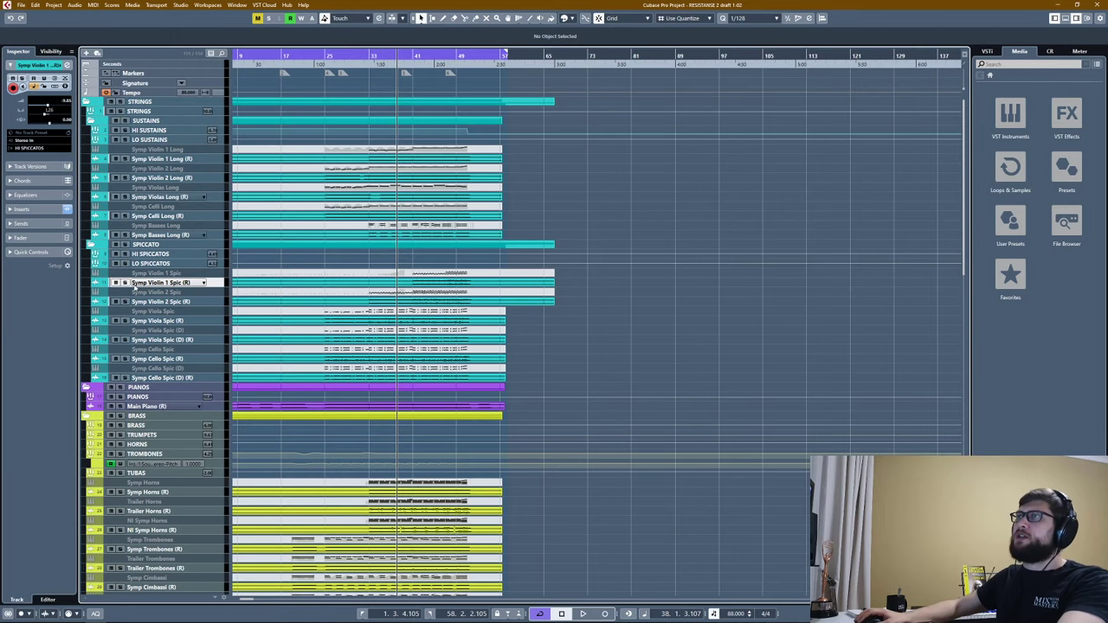
Audition Symp Violin 1 Spic (R) in solo, add Symp Violin 1 Long (R) to the solo for comparison, and clear the solos.
click(150, 283)
key(space)
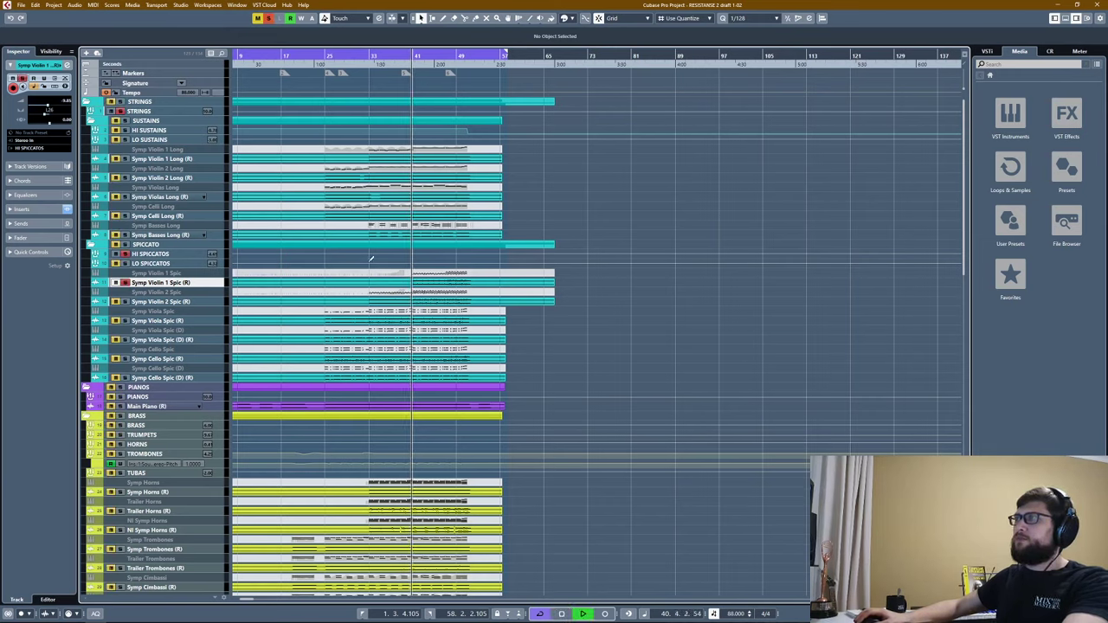
key(space)
click(153, 161)
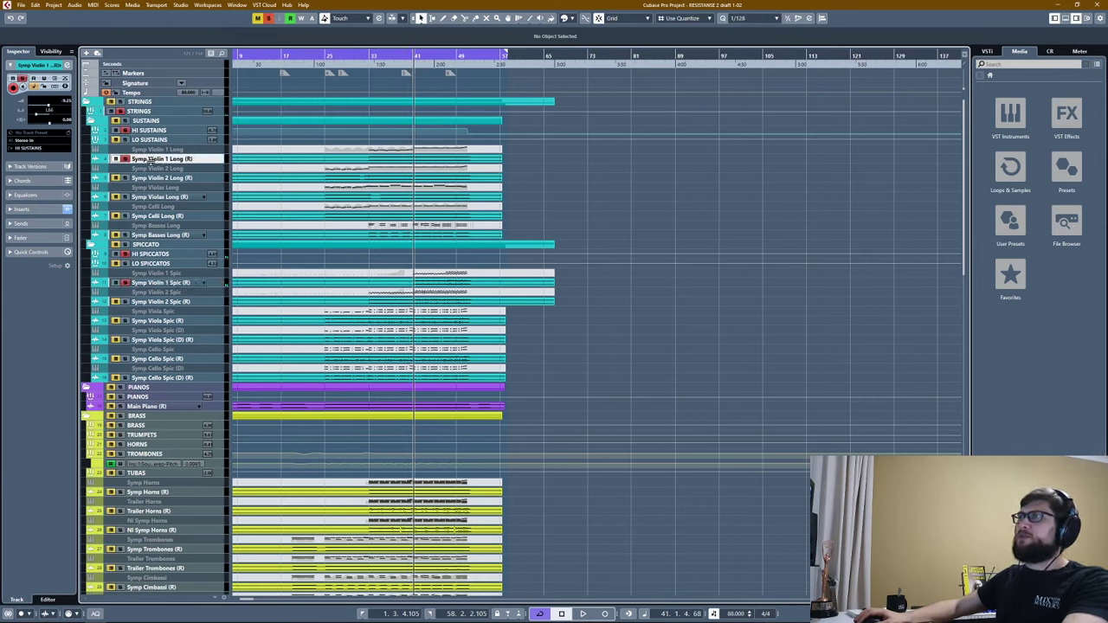
click(152, 283)
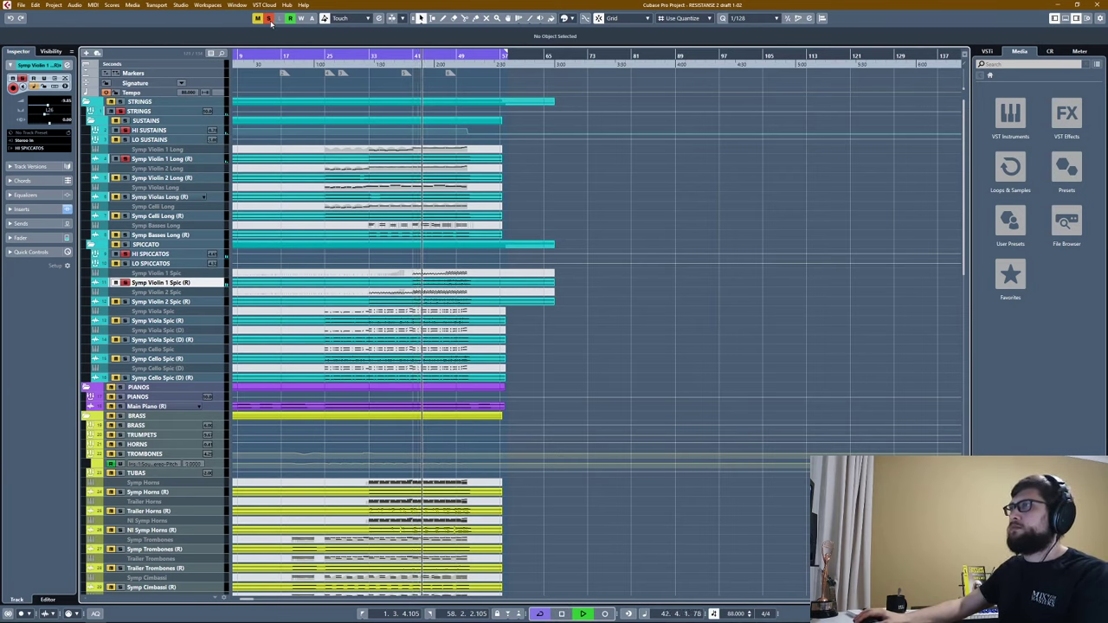
key(space)
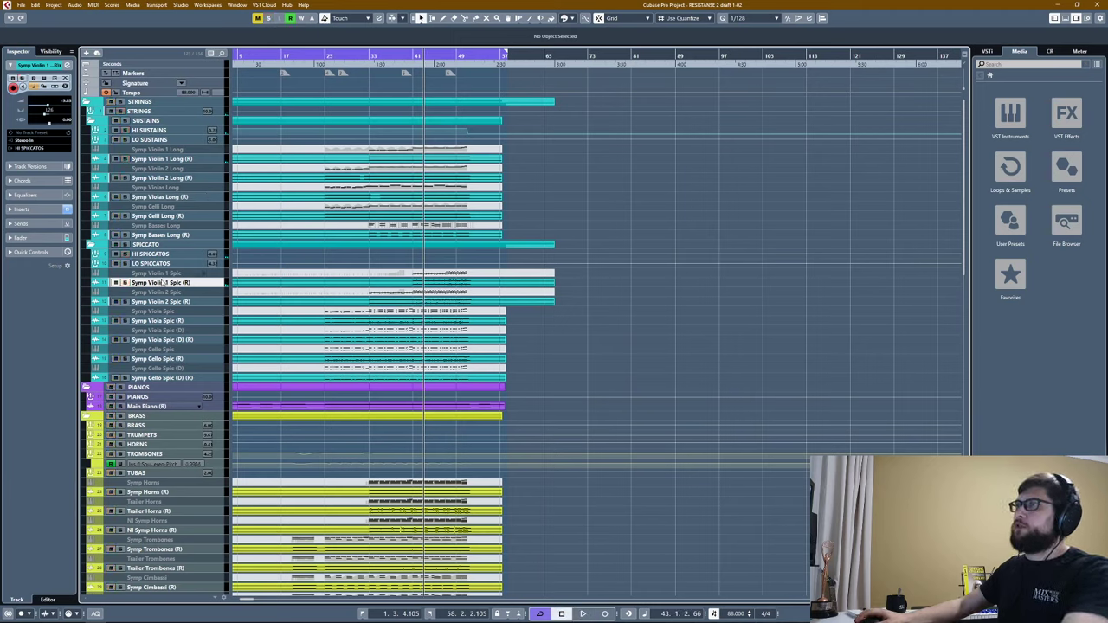
Solo the rendered viola and cello spiccato tracks, including their (D) doubles, and audition them from bar 43.
click(162, 302)
click(162, 321)
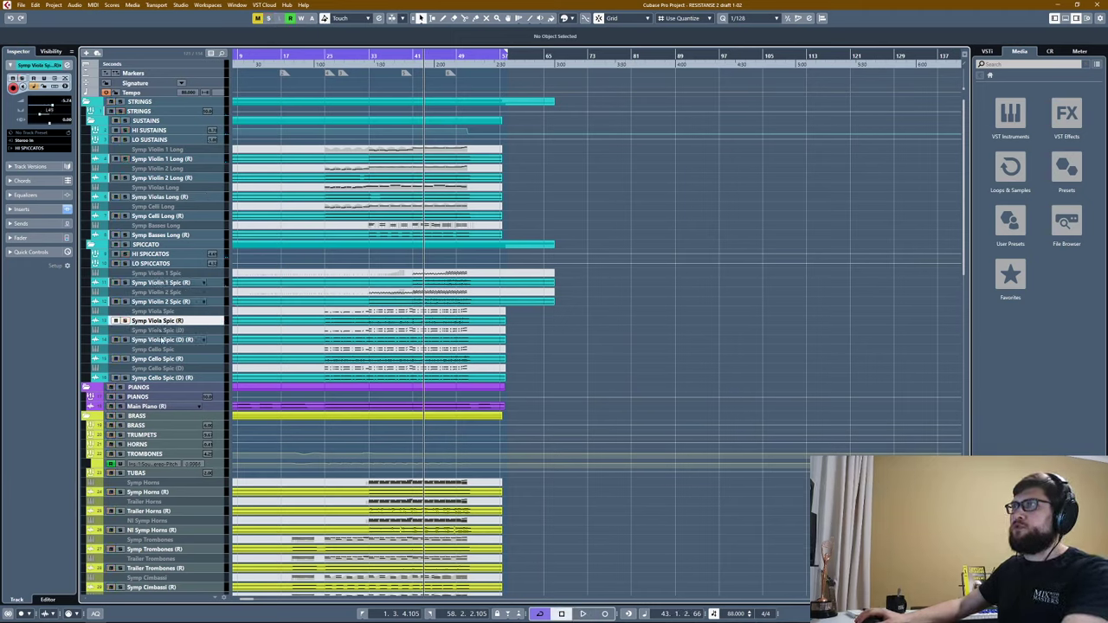
key(space)
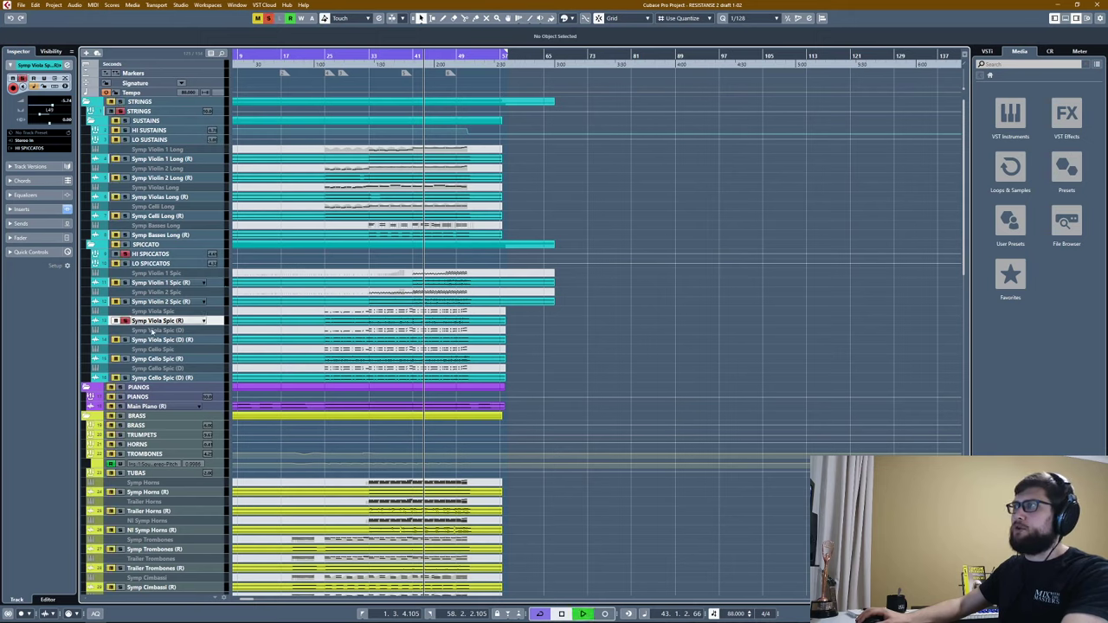
click(141, 340)
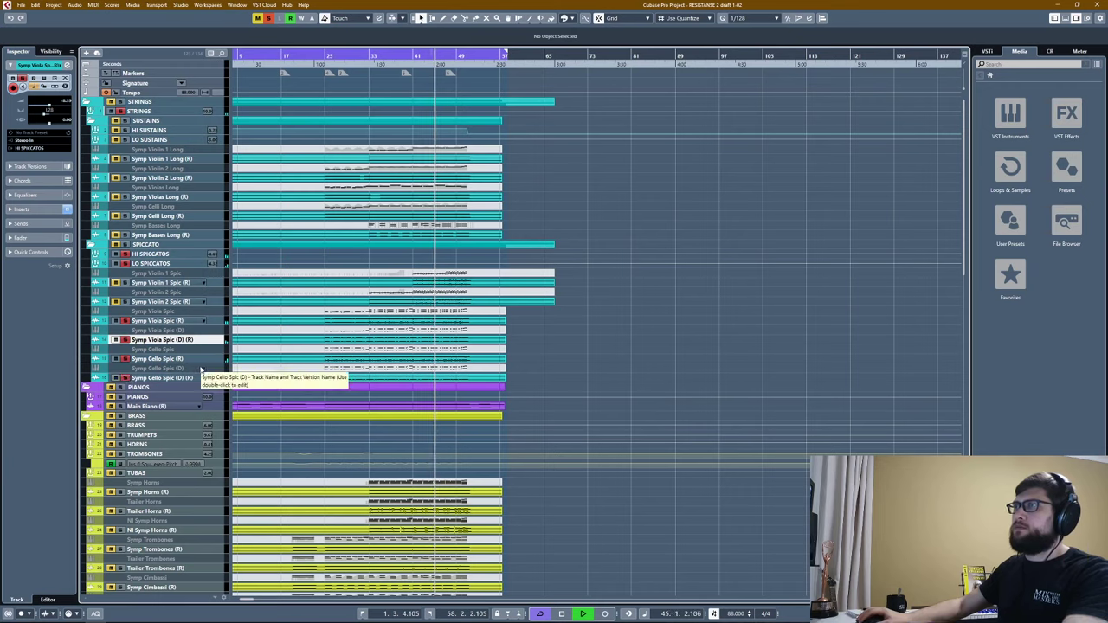
key(space)
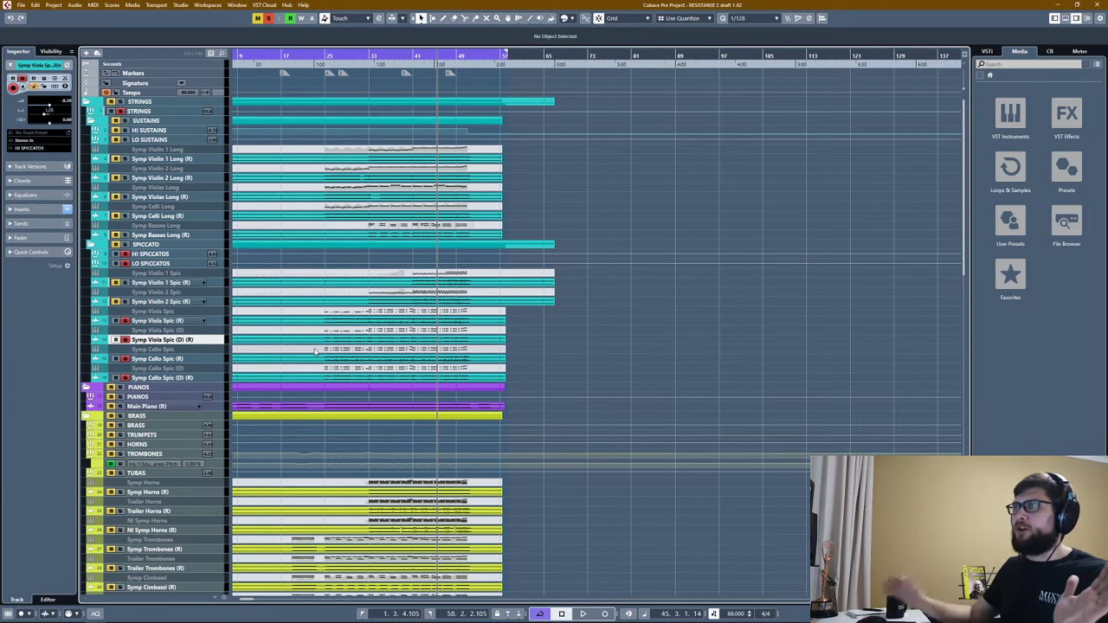
Compare the pan settings of the viola and cello spiccato tracks, replay them from around bar 38, and clear the solos.
key(Up)
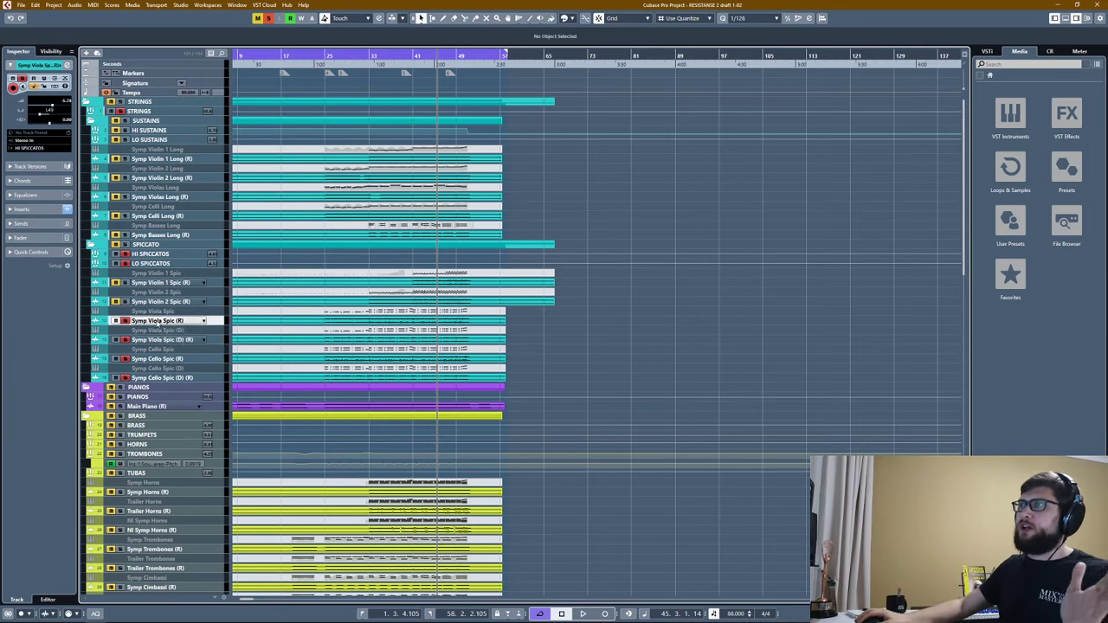
key(Down)
key(Down)
key(Down)
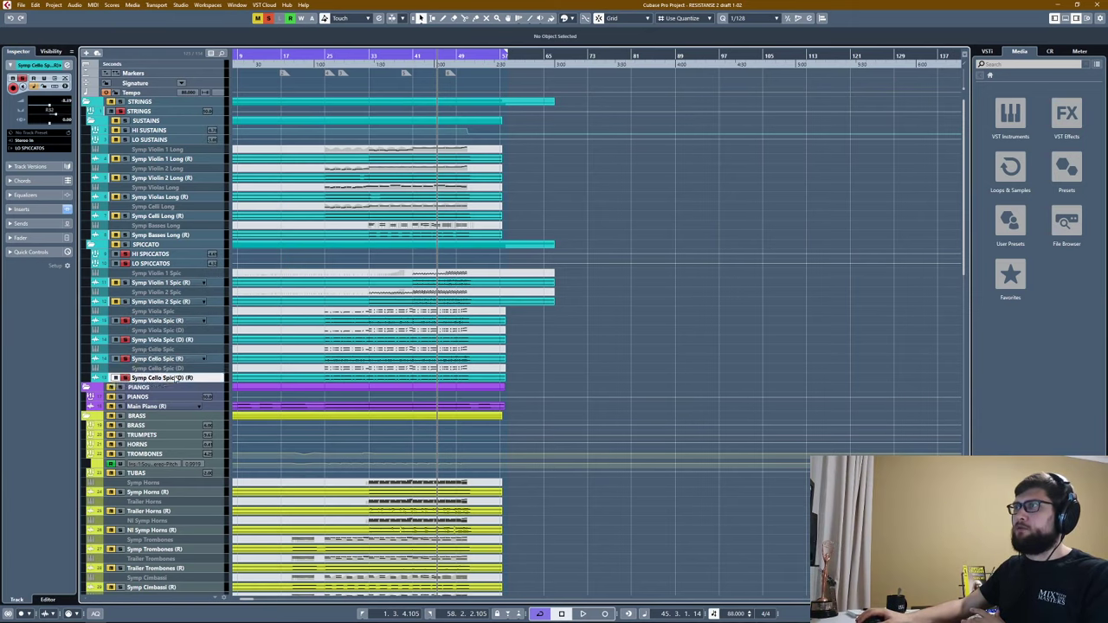
click(399, 54)
click(186, 359)
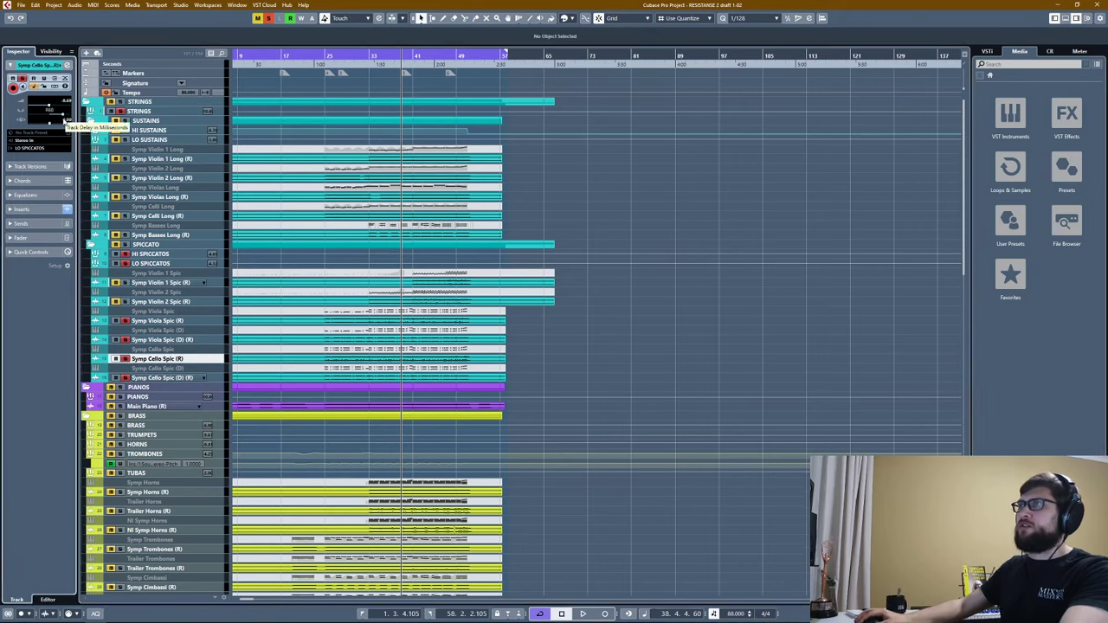
key(space)
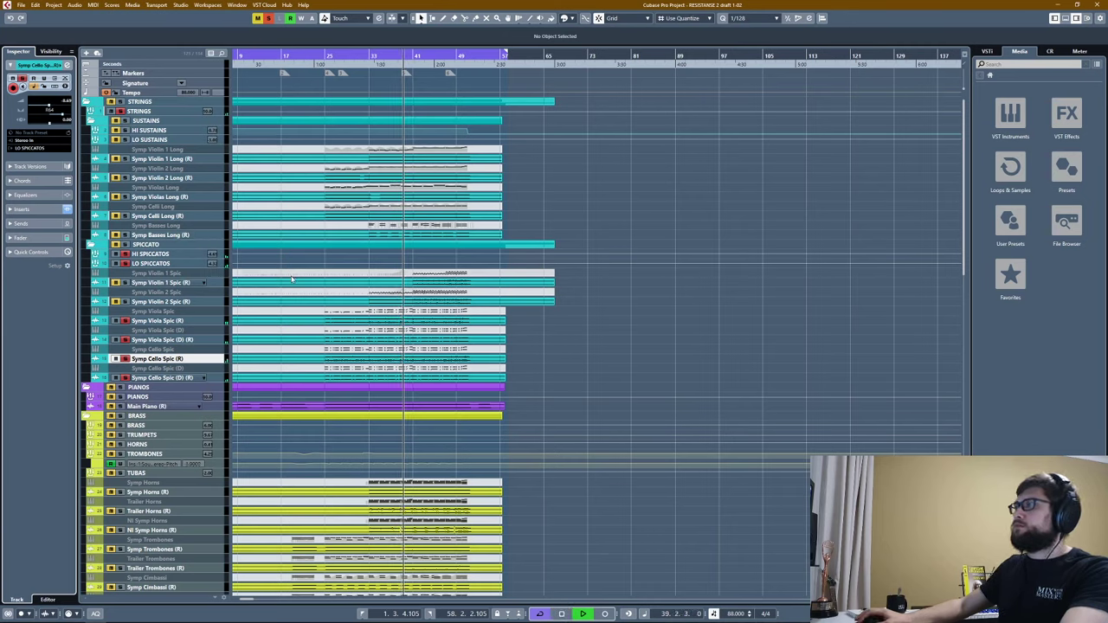
key(space)
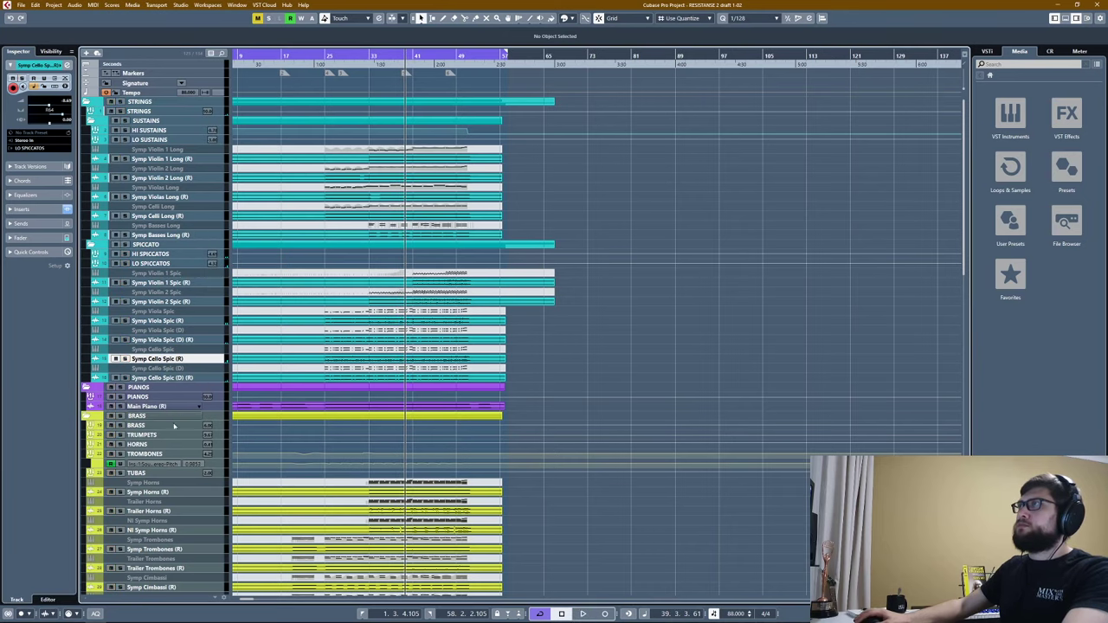
Select all string tracks from the STRINGS group channel to Symp Cello Spic (D) (R), solo them and play the section.
click(177, 377)
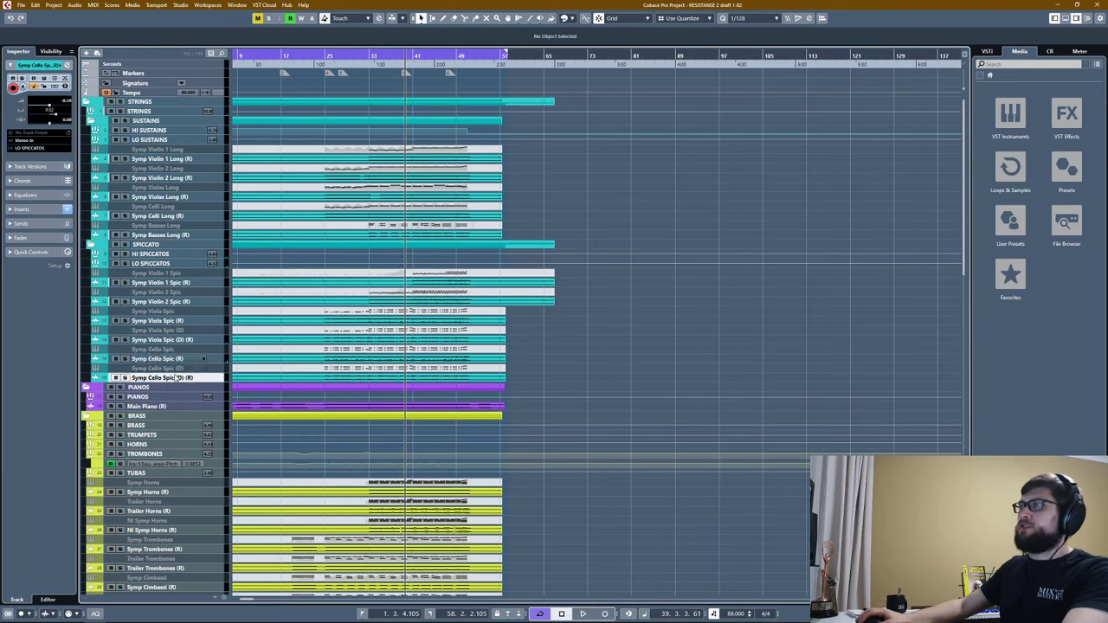
shift+click(139, 111)
key(space)
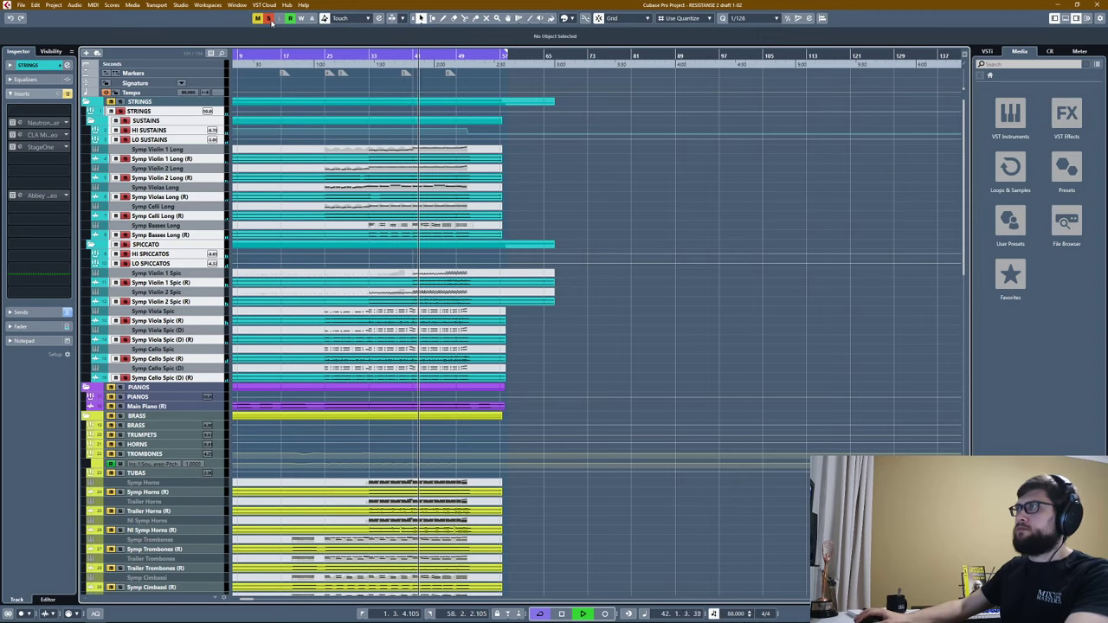
Check the Main Piano (R) track's pan and examine the arrangement of the track groups from strings to choir and the signature track.
scroll(130, 303, down, 3)
click(129, 299)
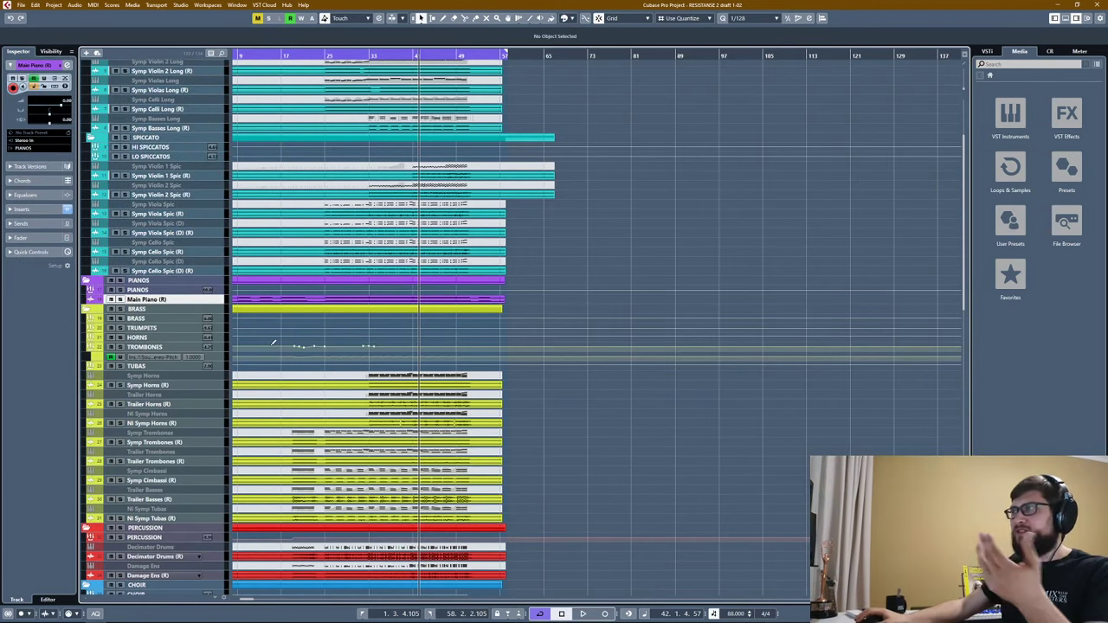
scroll(382, 329, down, 3)
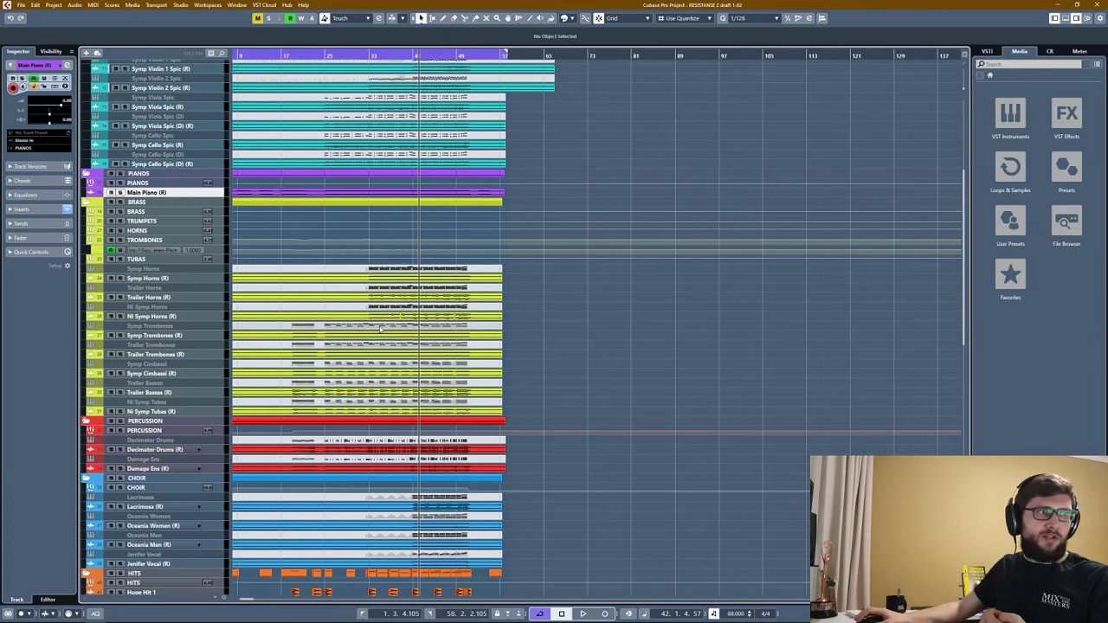
scroll(379, 329, up, 5)
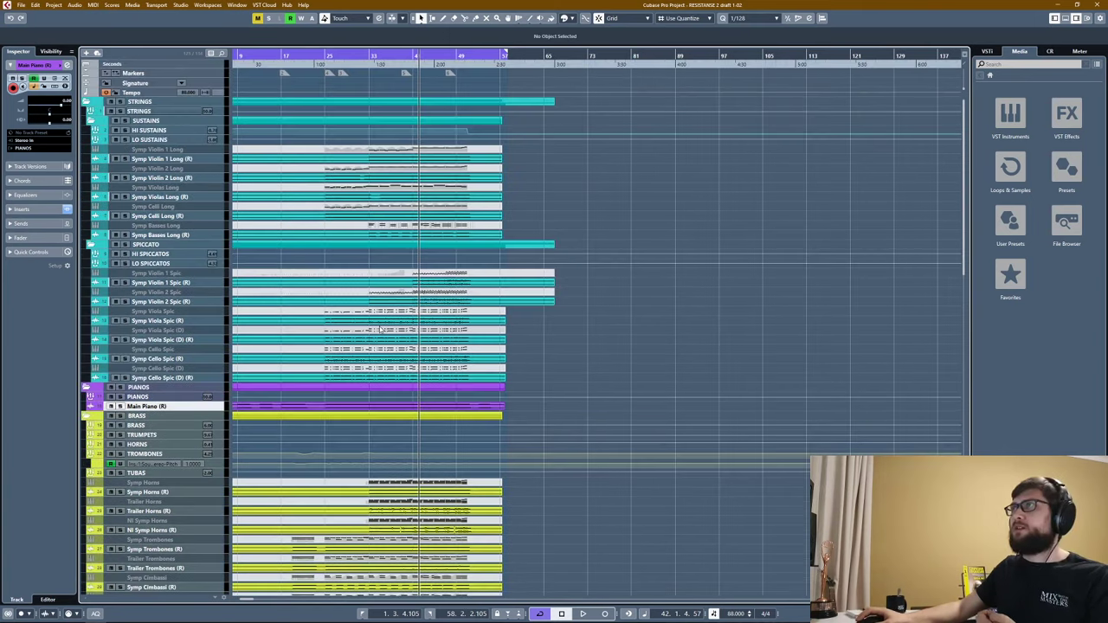
scroll(362, 259, left, 2)
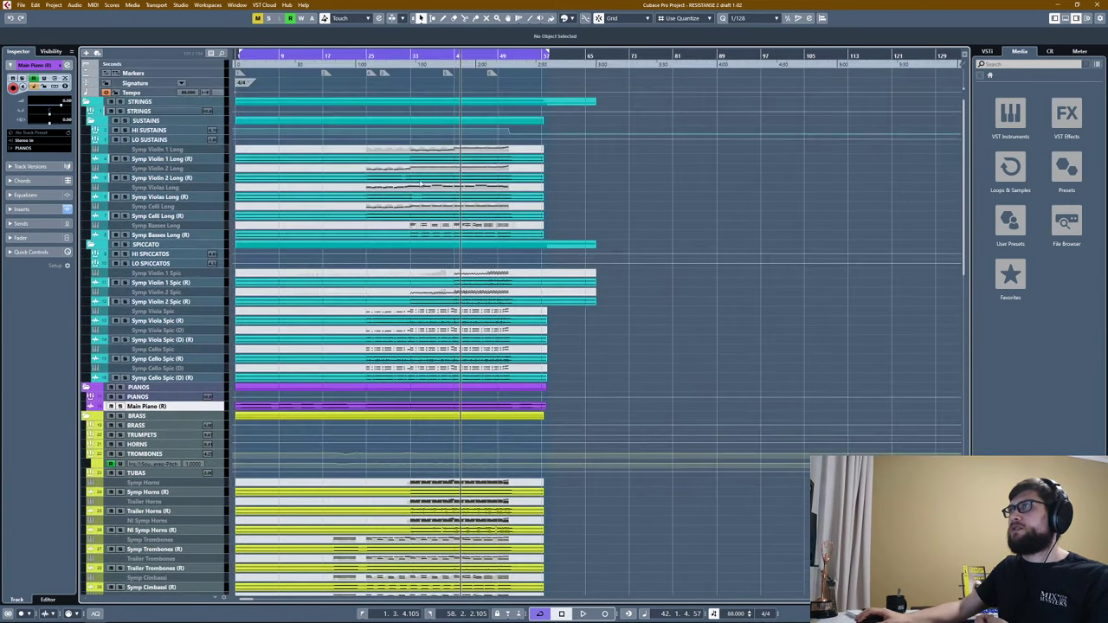
scroll(467, 252, down, 3)
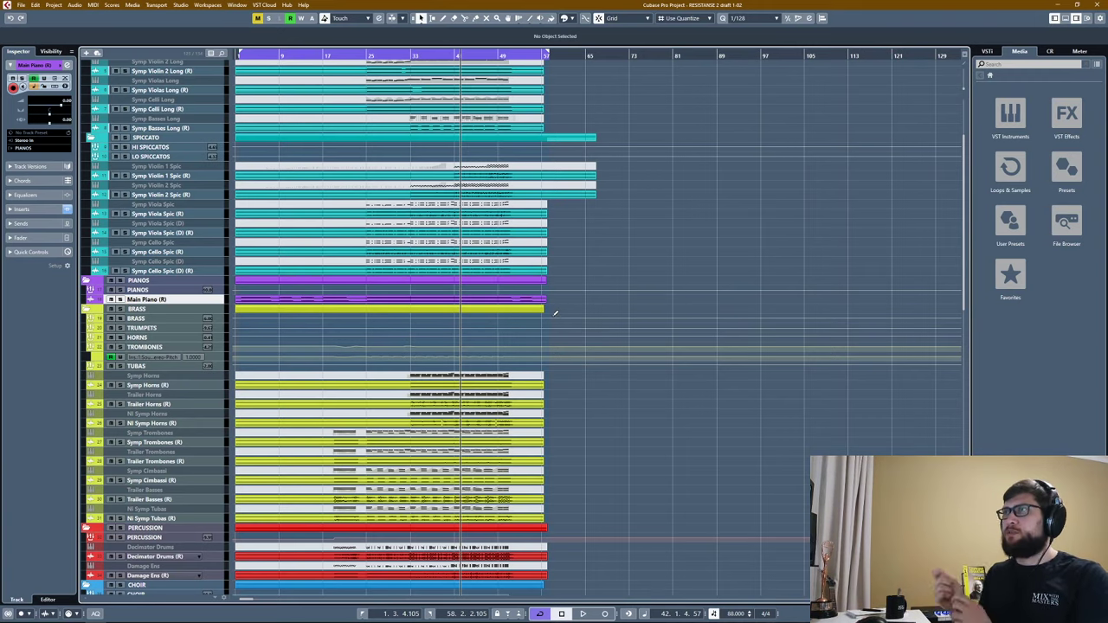
scroll(555, 313, up, 3)
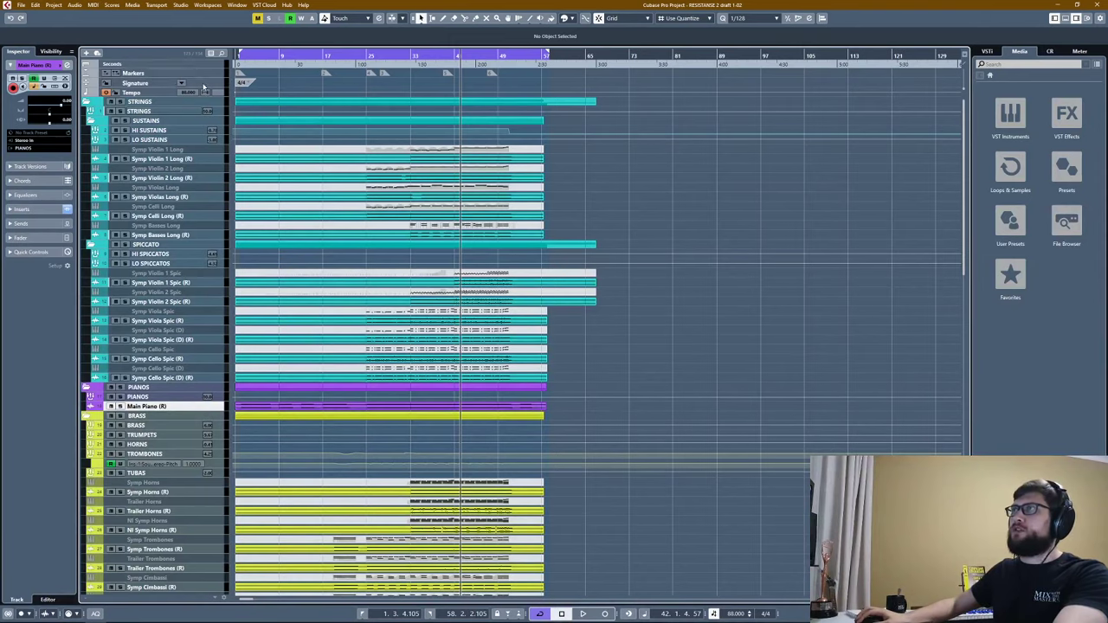
click(245, 83)
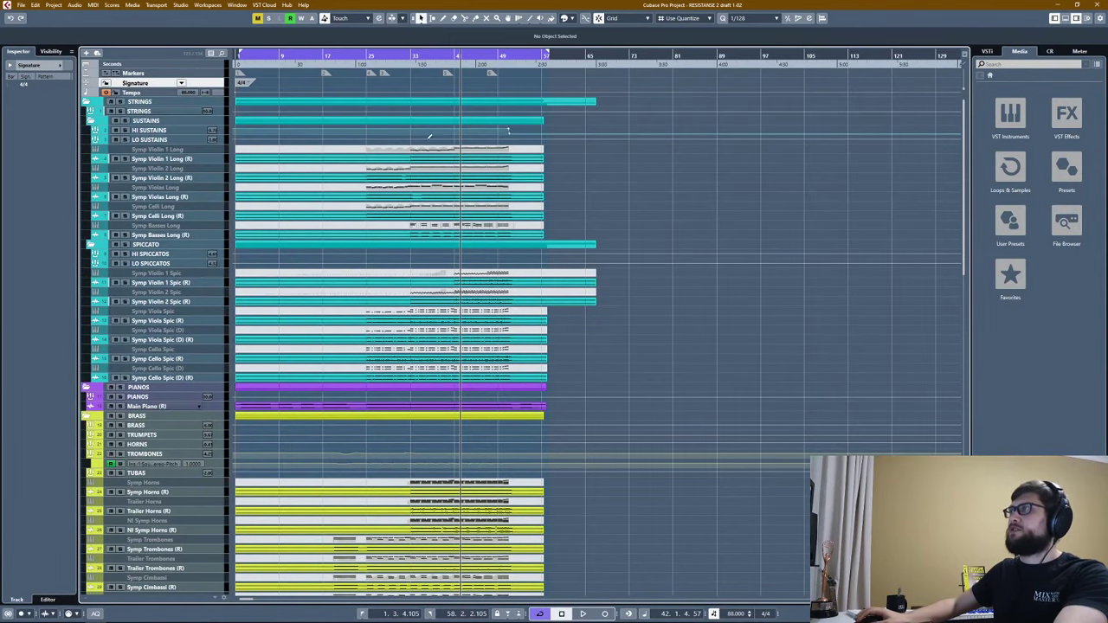
Check the pan settings of the Symp Horns (R), Trailer Horns (R) and NI Symp Horns (R) tracks in the brass group.
scroll(415, 164, down, 3)
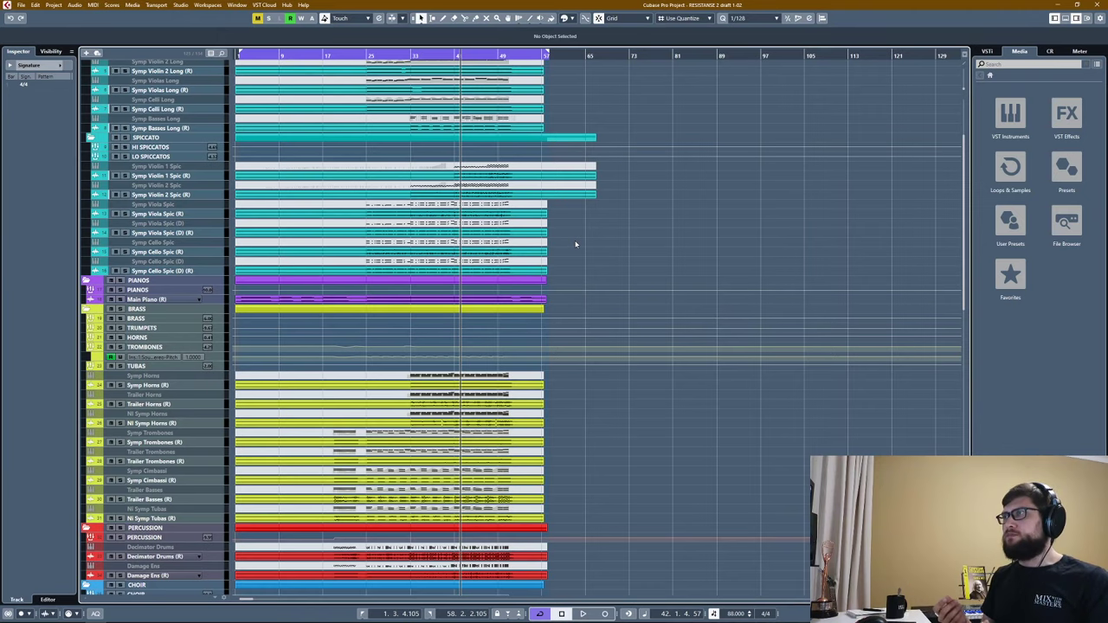
scroll(429, 192, down, 3)
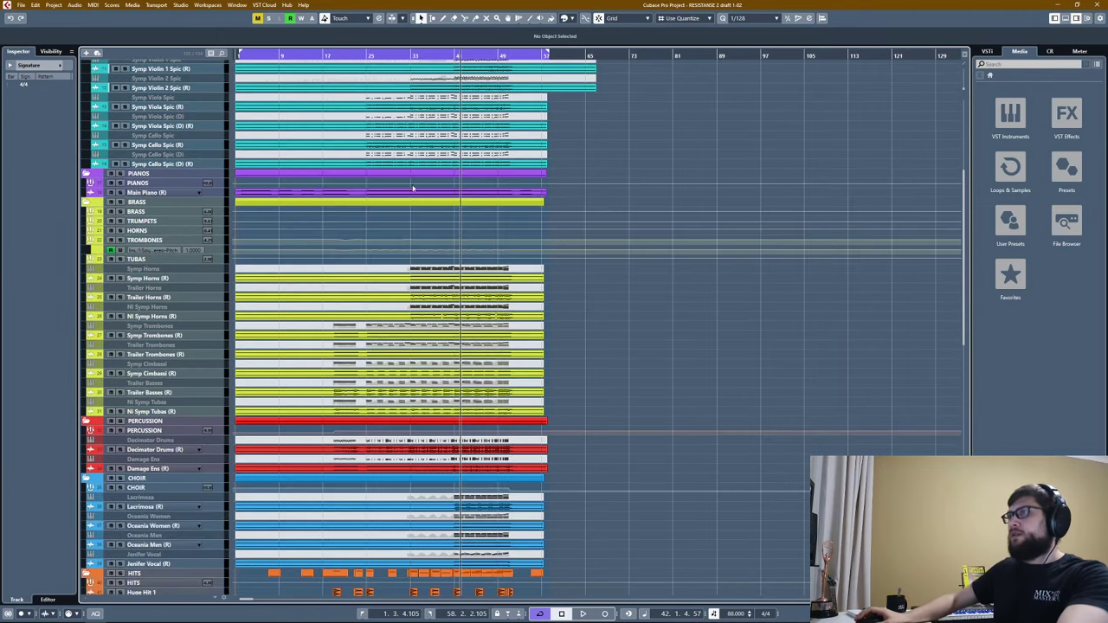
click(136, 212)
click(140, 223)
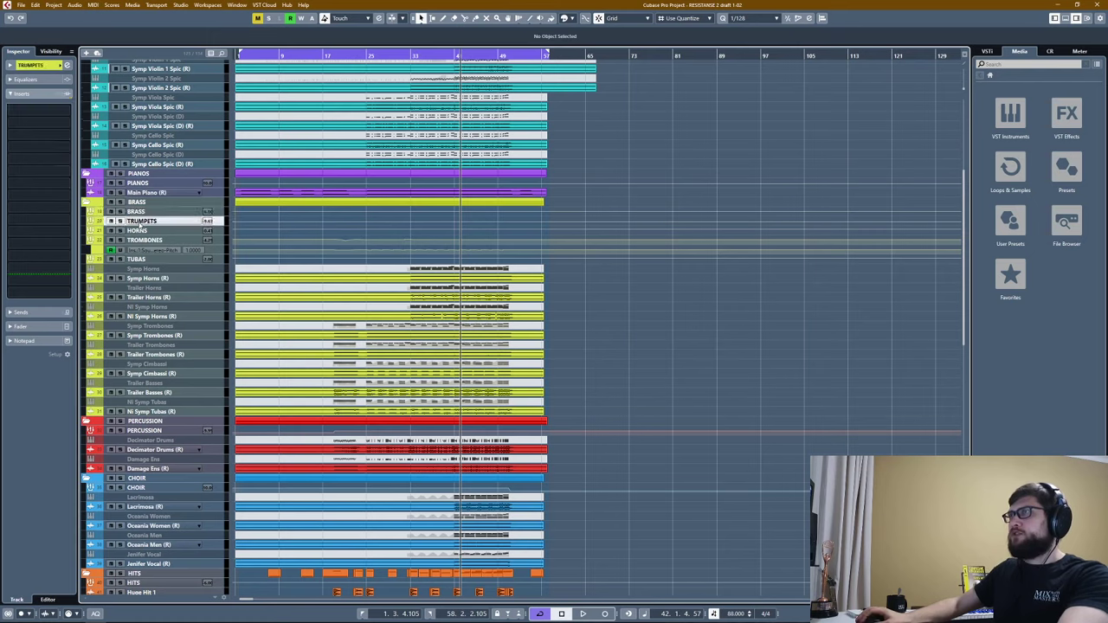
click(141, 279)
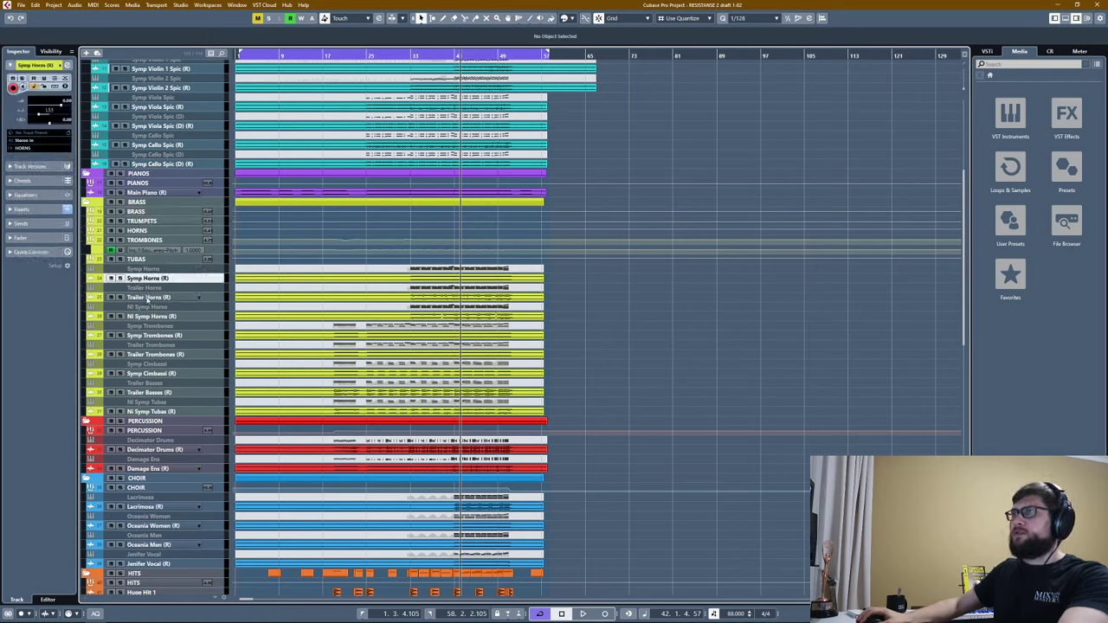
click(148, 297)
click(143, 317)
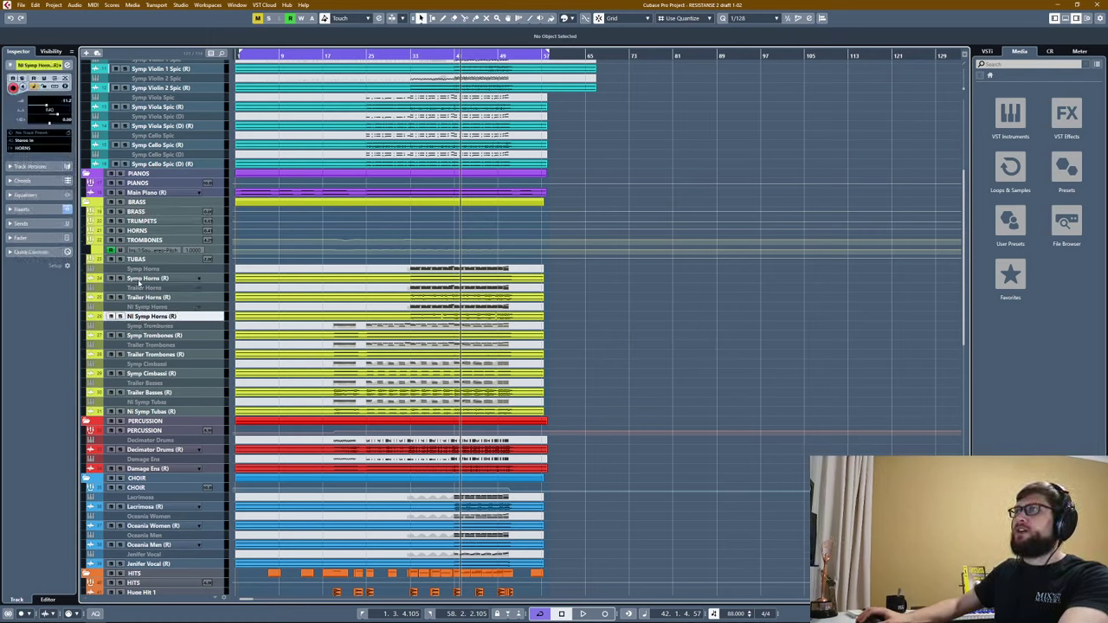
Solo the three rendered horn tracks, audition them with Symp Horns (R) panned right and back left, and clear the solos.
shift+click(141, 278)
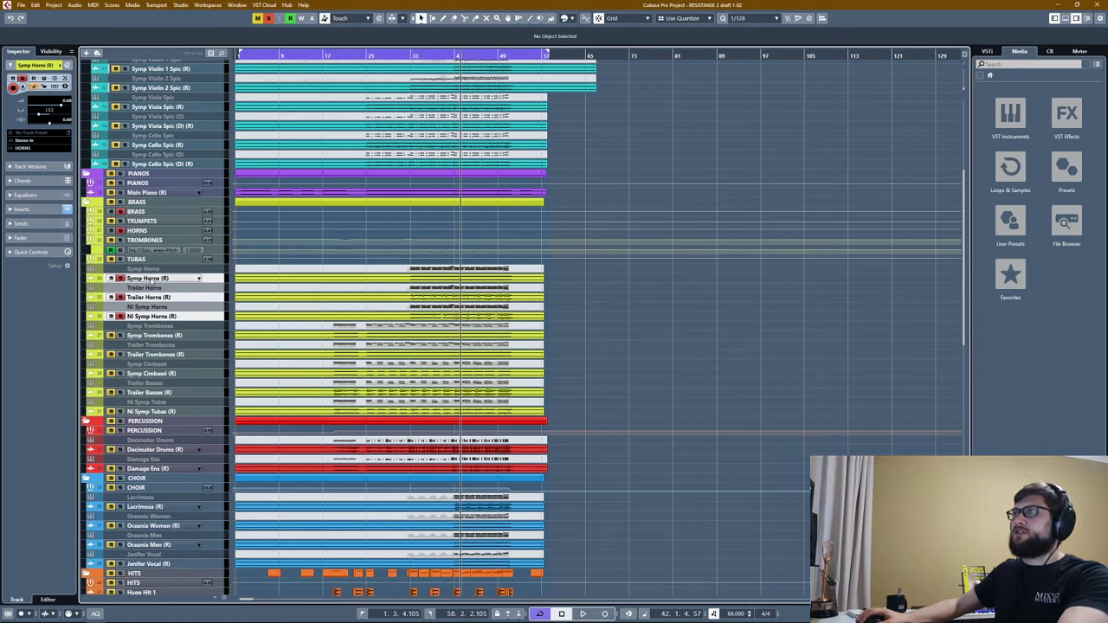
click(150, 280)
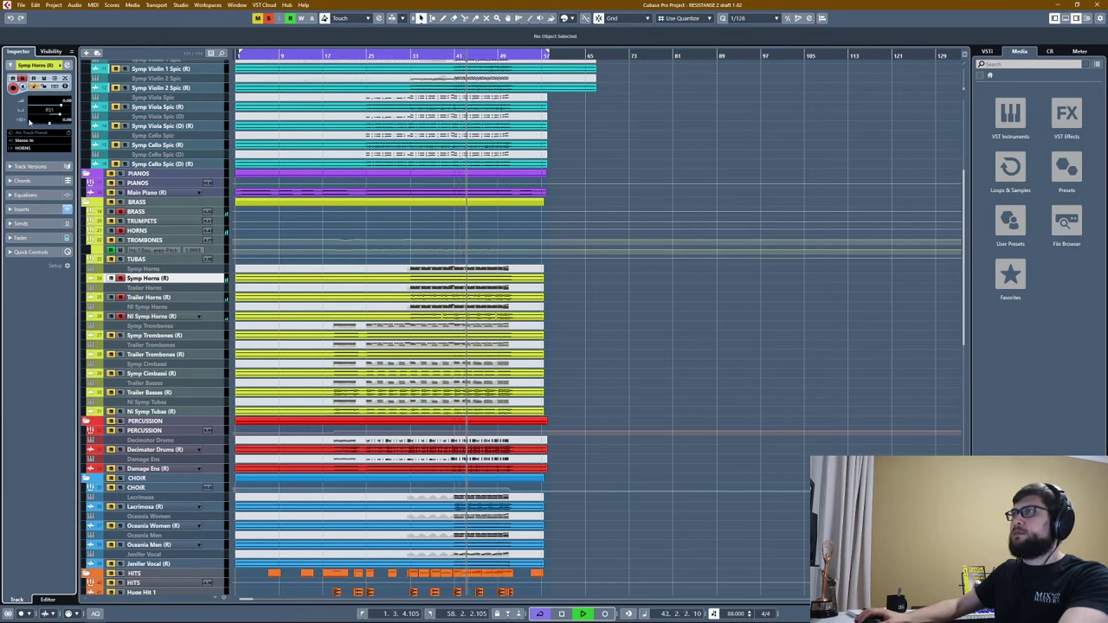
key(space)
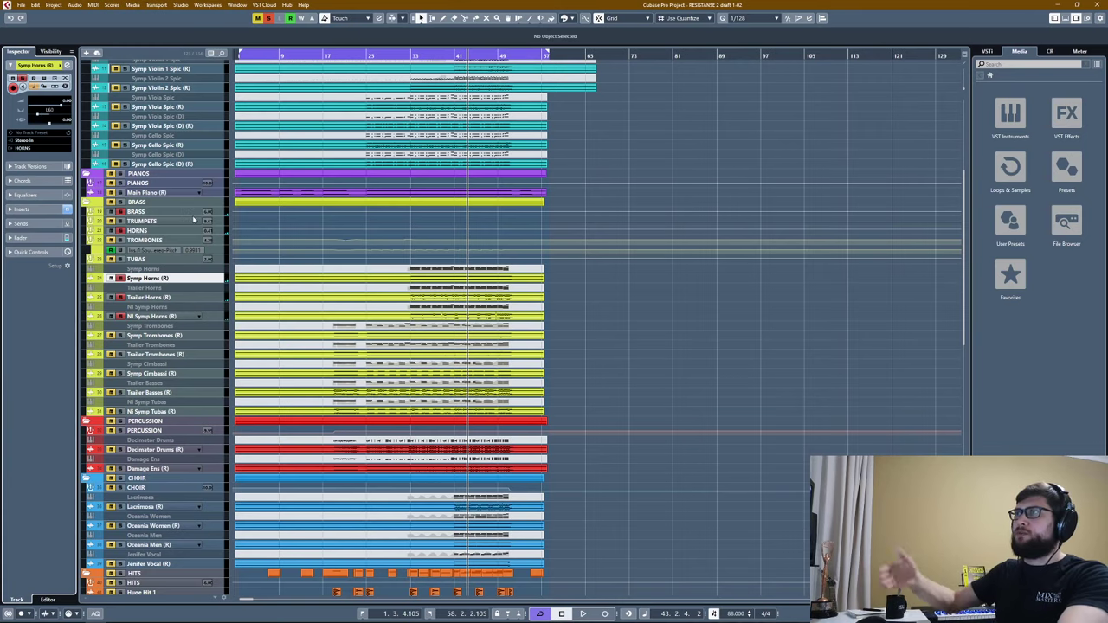
key(space)
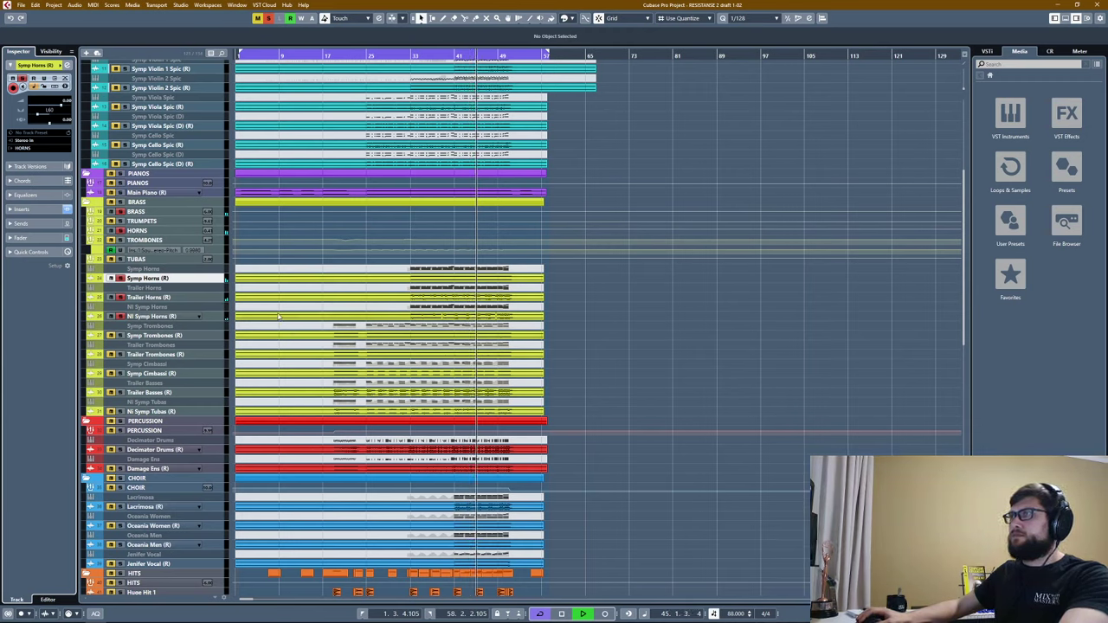
click(268, 19)
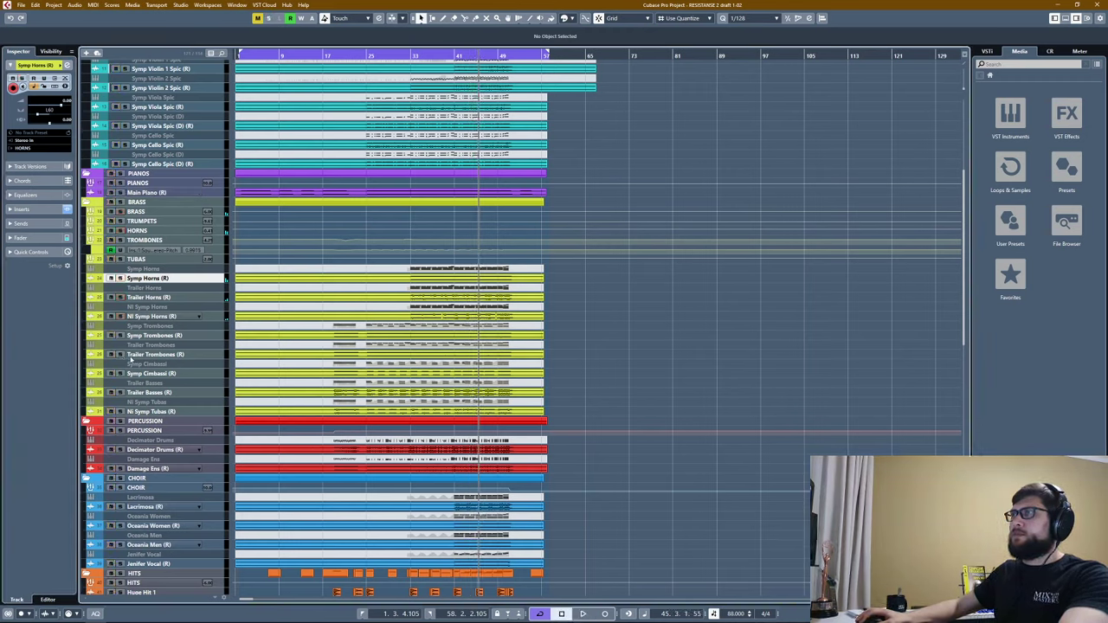
Compare the pan settings of the Symp Trombones (R), Trailer Trombones (R) and Symp Cimbassi (R) tracks.
click(147, 338)
click(147, 355)
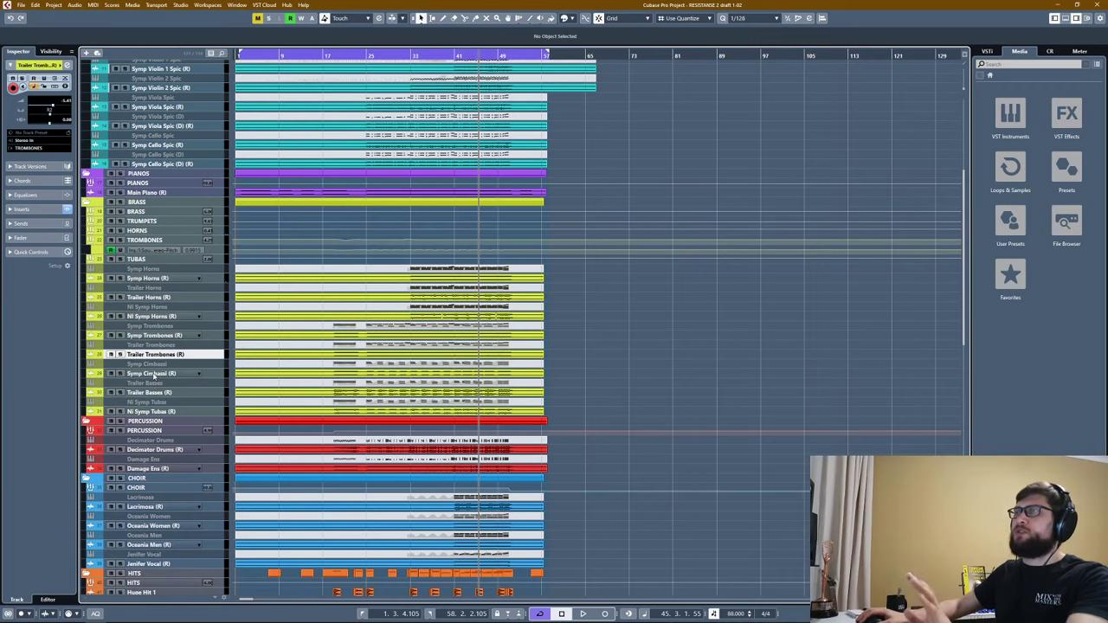
click(154, 371)
click(147, 354)
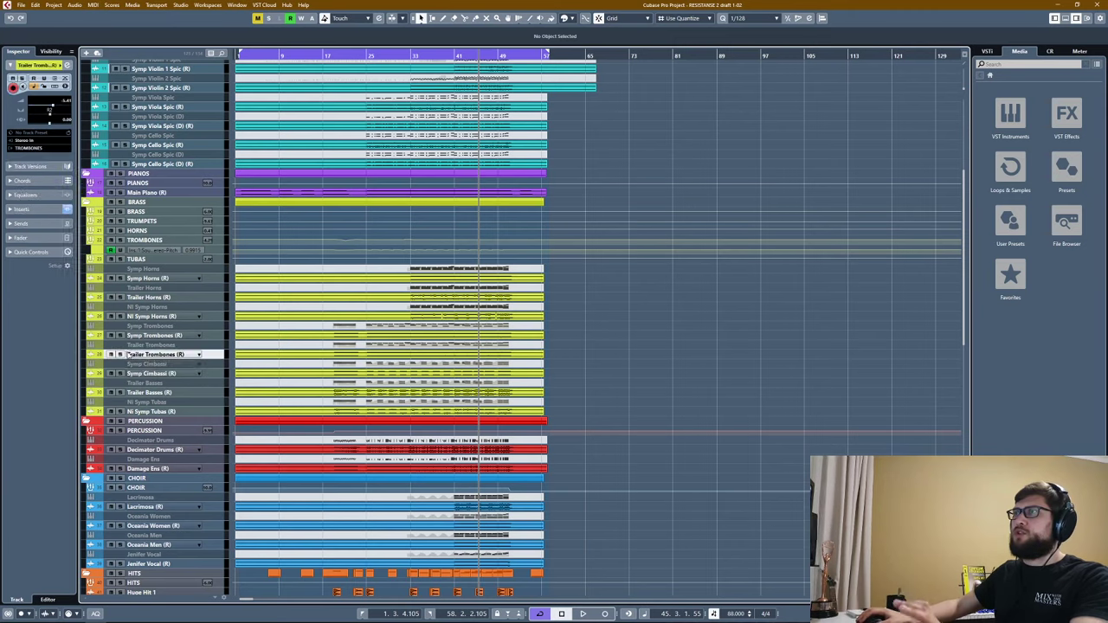
Solo the Trailer Trombones (R) and Symp Trombones (R) tracks together.
click(121, 354)
click(122, 335)
click(121, 335)
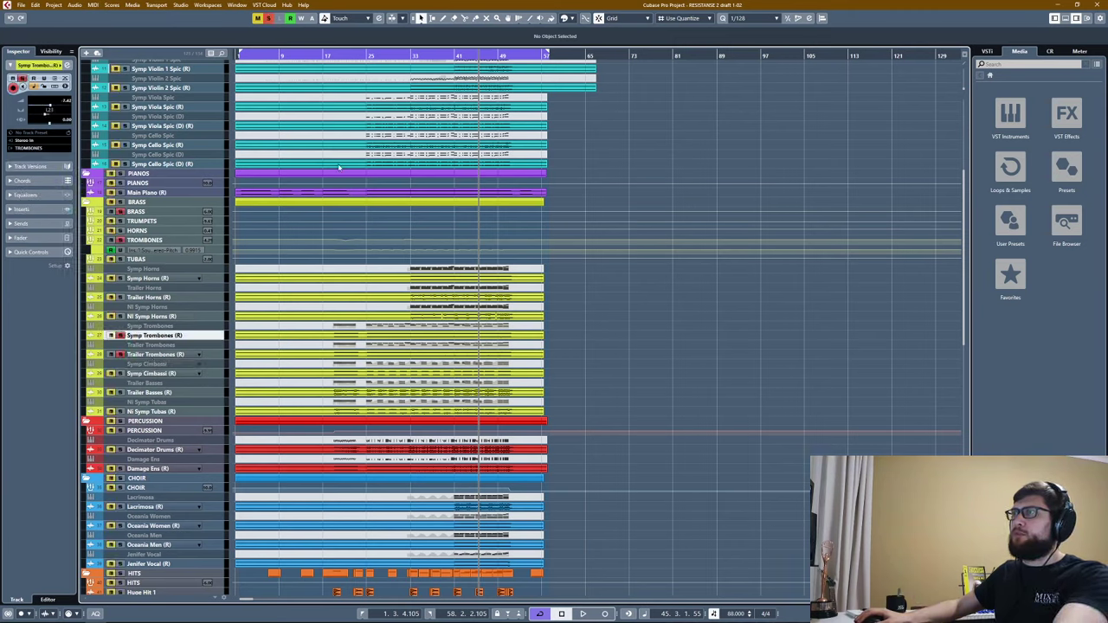
Audition the soloed Symp Trombones (R) and Trailer Trombones (R) tracks from about bar 25 and clear the solos.
click(365, 55)
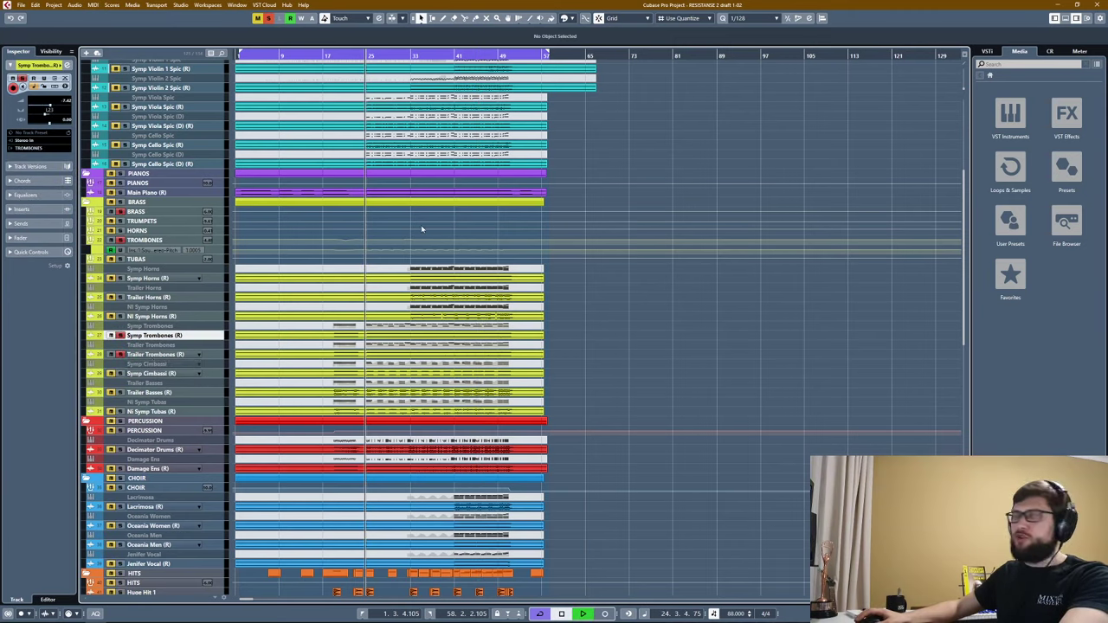
key(space)
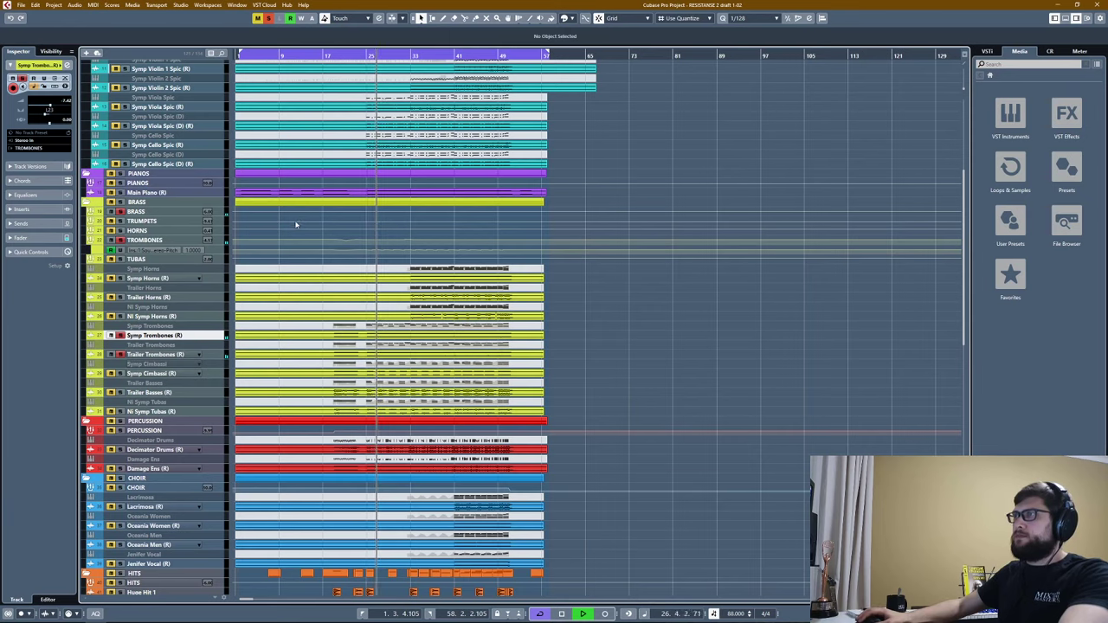
key(space)
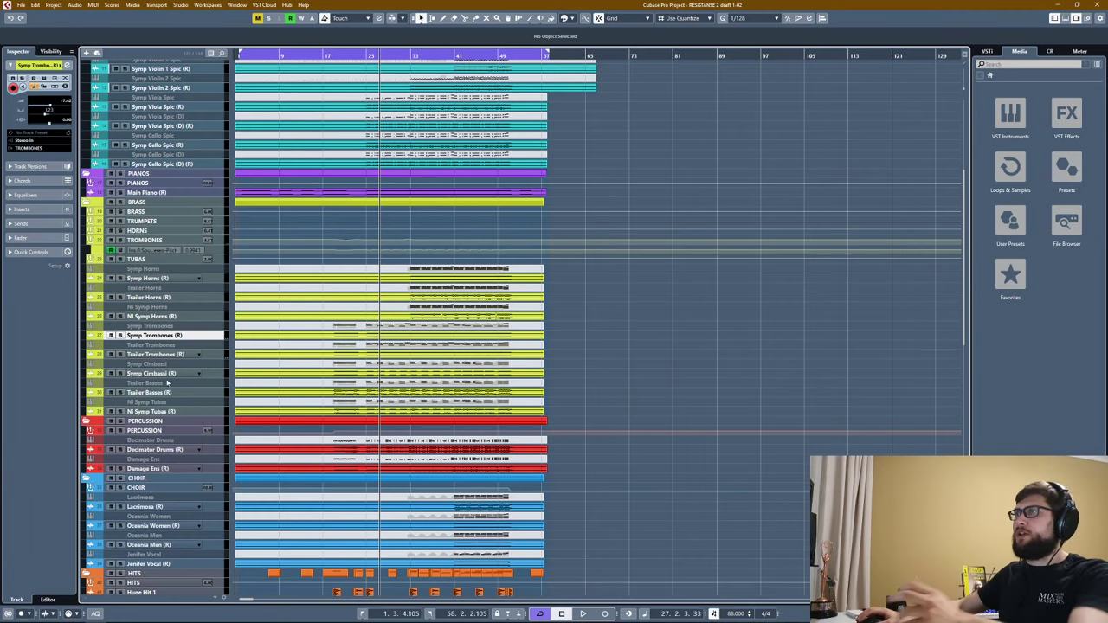
Compare the pan settings of Symp Cimbassi (R), Trailer Basses (R) and Ni Symp Tubas (R) with the Symp Basses Long (R) strings.
click(154, 374)
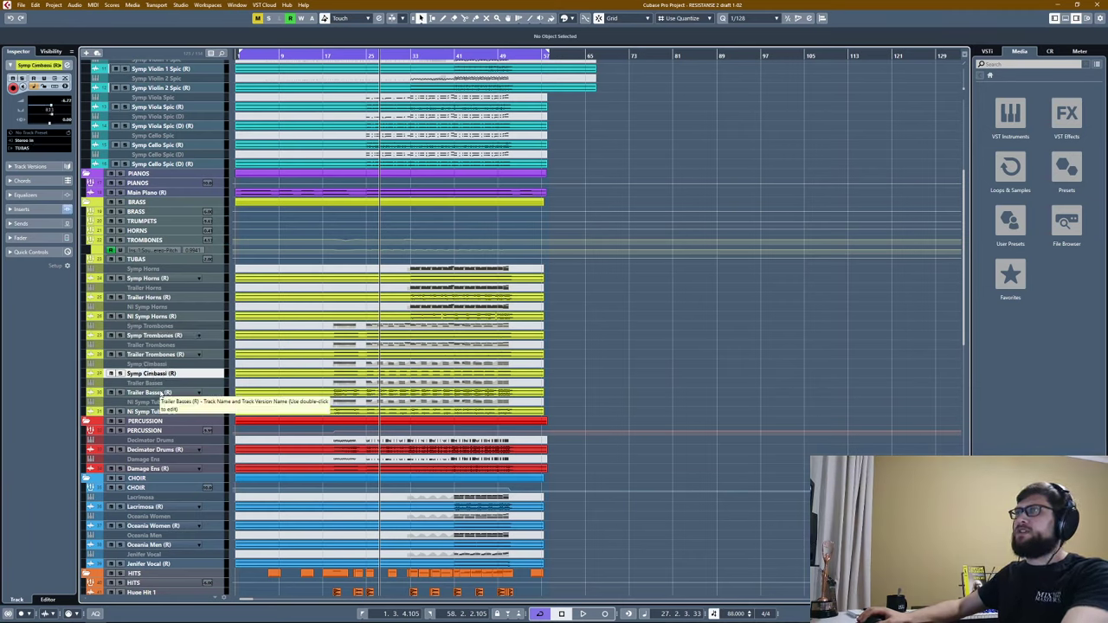
click(161, 393)
click(158, 412)
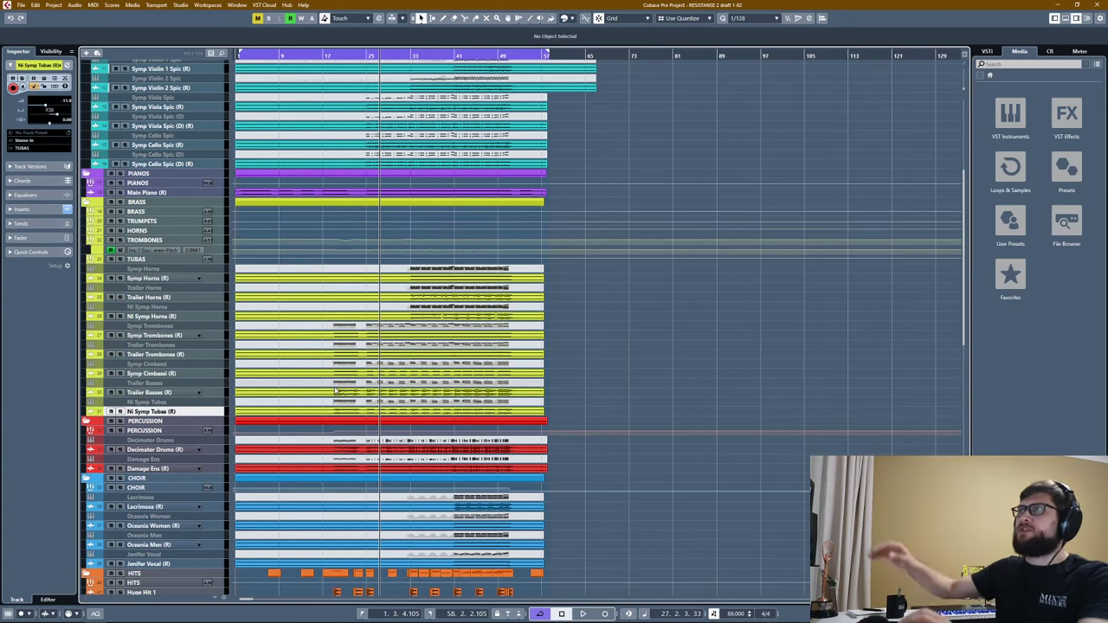
scroll(317, 296, up, 5)
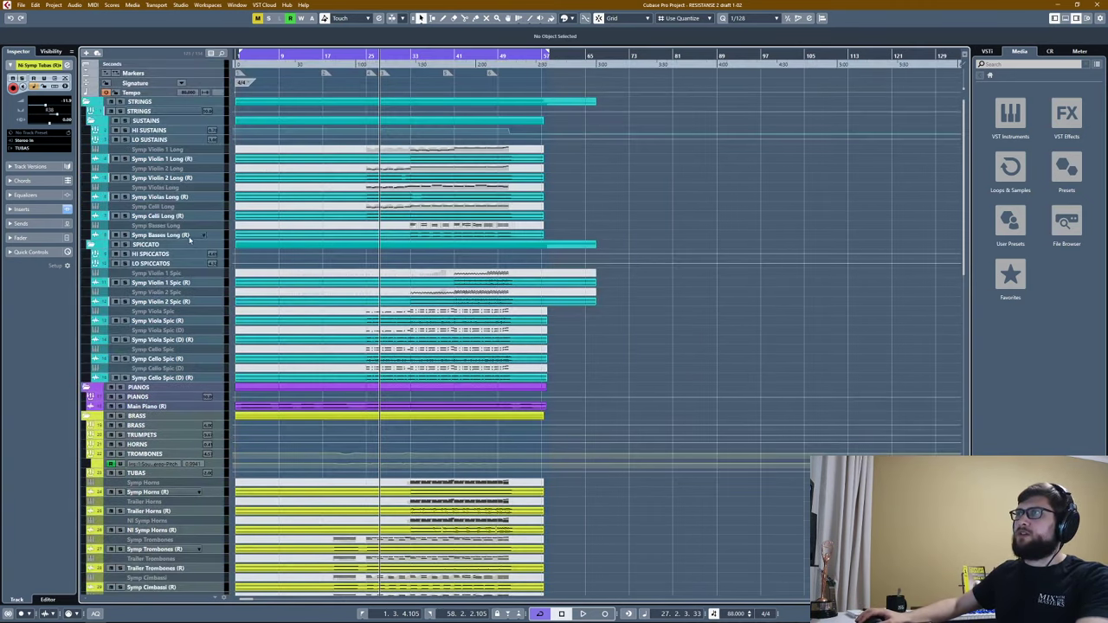
click(189, 239)
Check the pan settings of the Decimator Drums (R) and Damage Ens (R) tracks in the percussion group.
scroll(337, 322, down, 8)
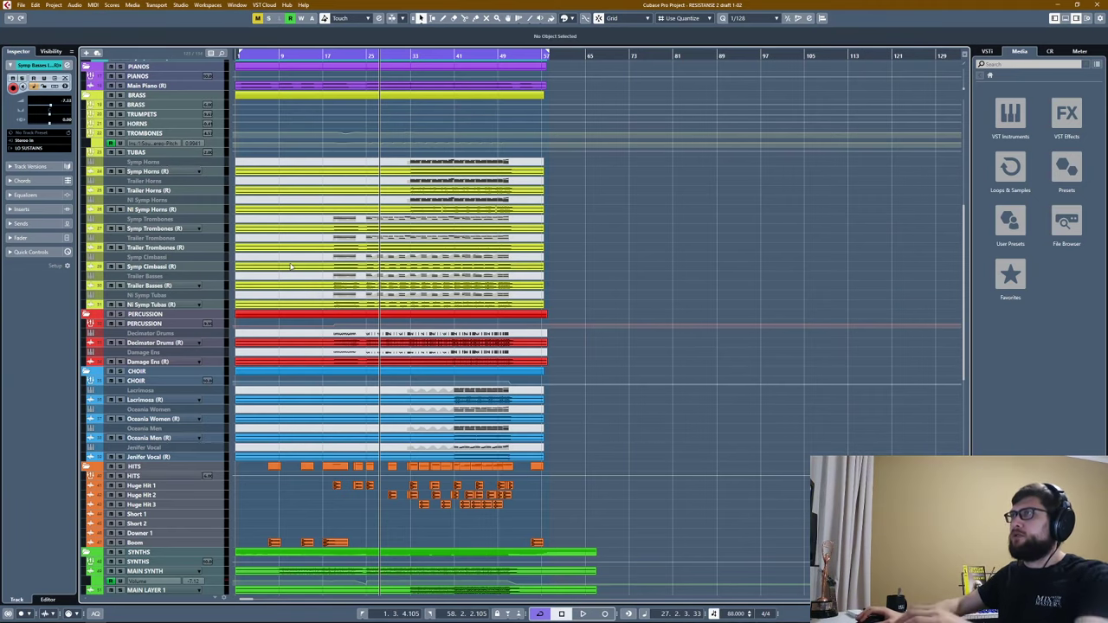
scroll(278, 269, down, 2)
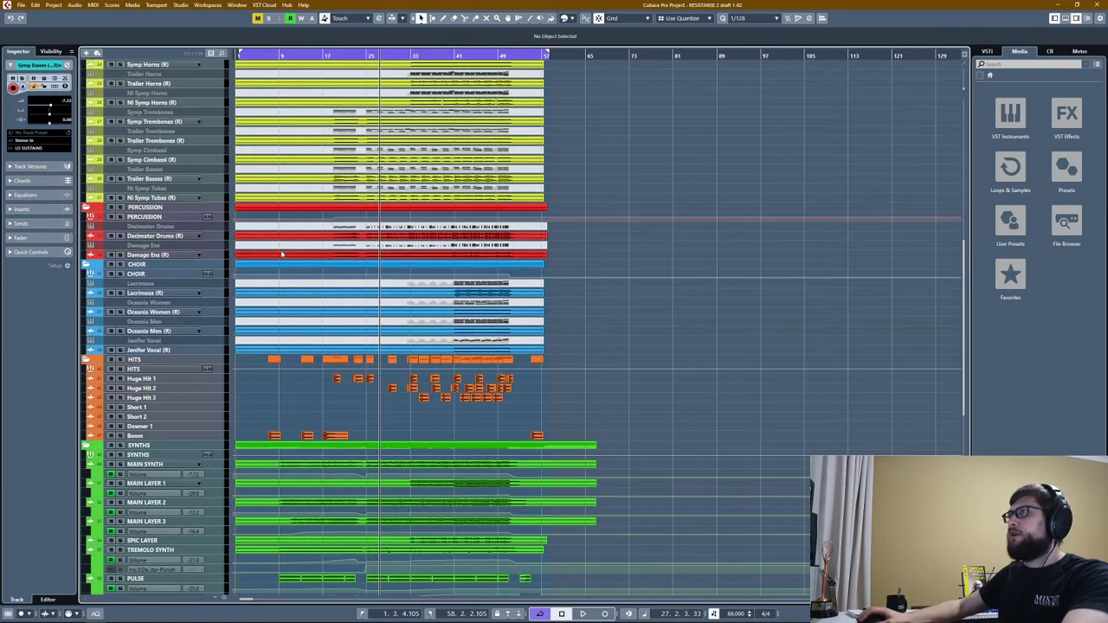
scroll(285, 256, up, 4)
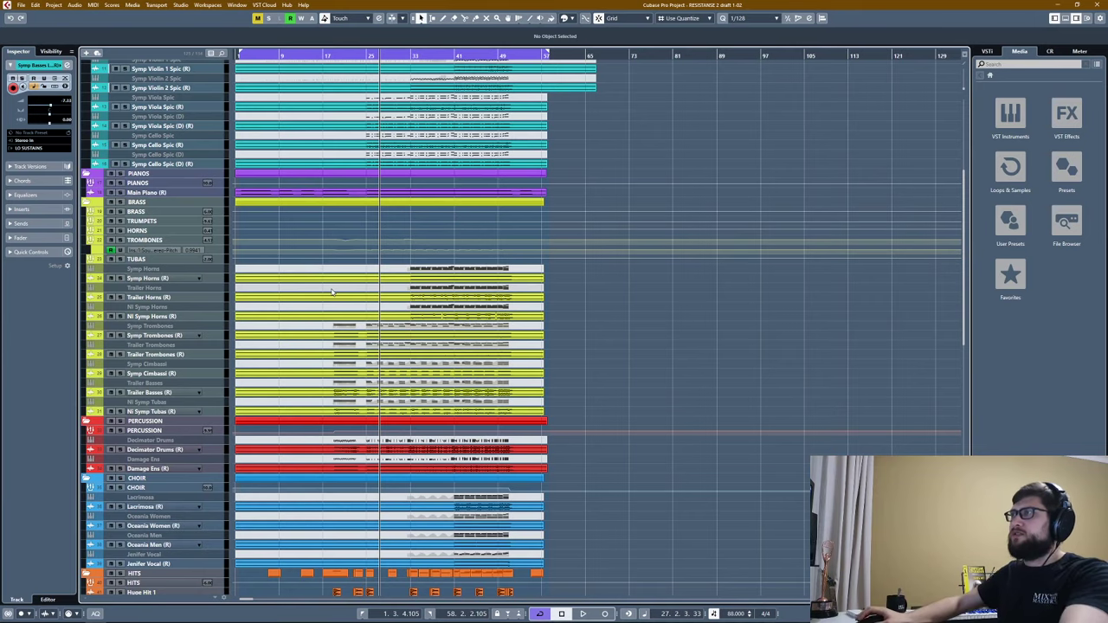
scroll(332, 292, down, 5)
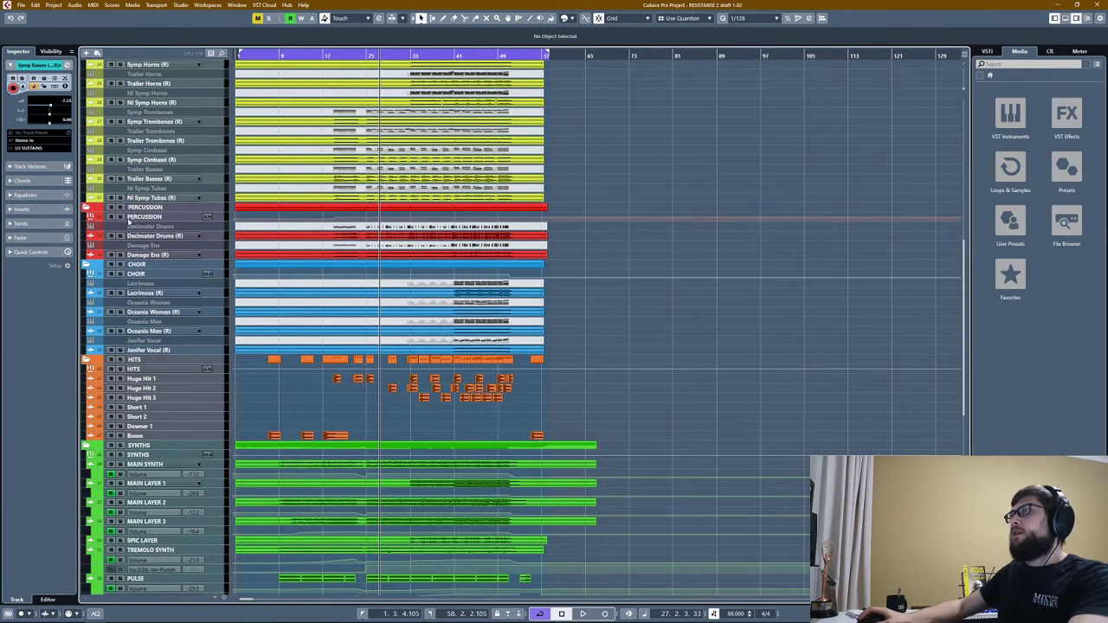
click(154, 236)
click(161, 255)
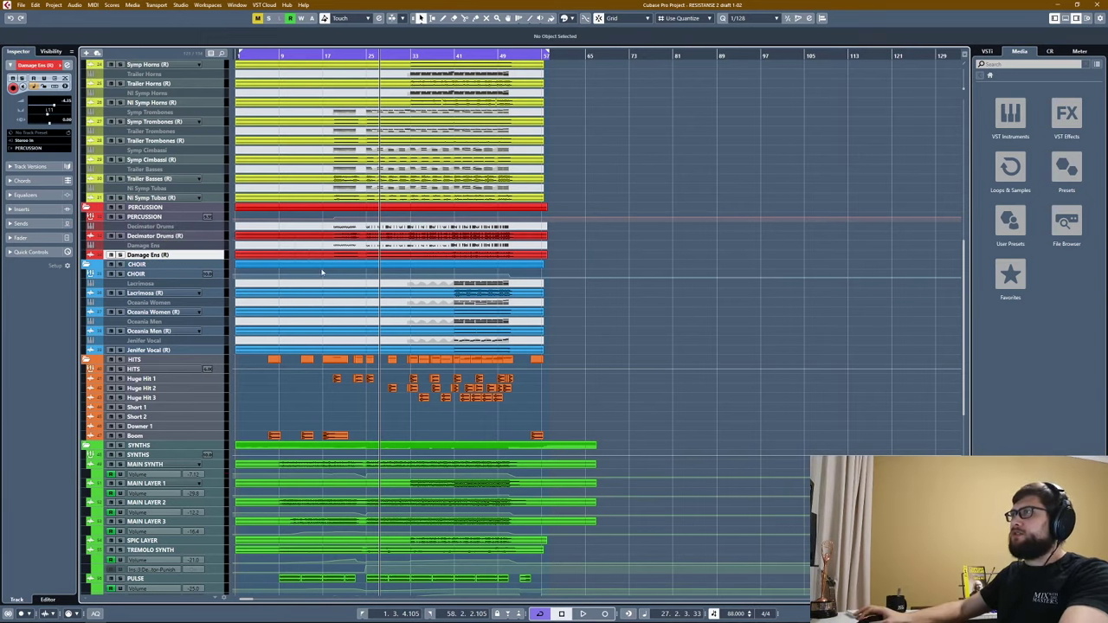
Check the pan settings of the Lacrimosa (R), Oceania Women (R), Oceania Men (R) and Jenifer Vocal (R) choir tracks.
click(132, 295)
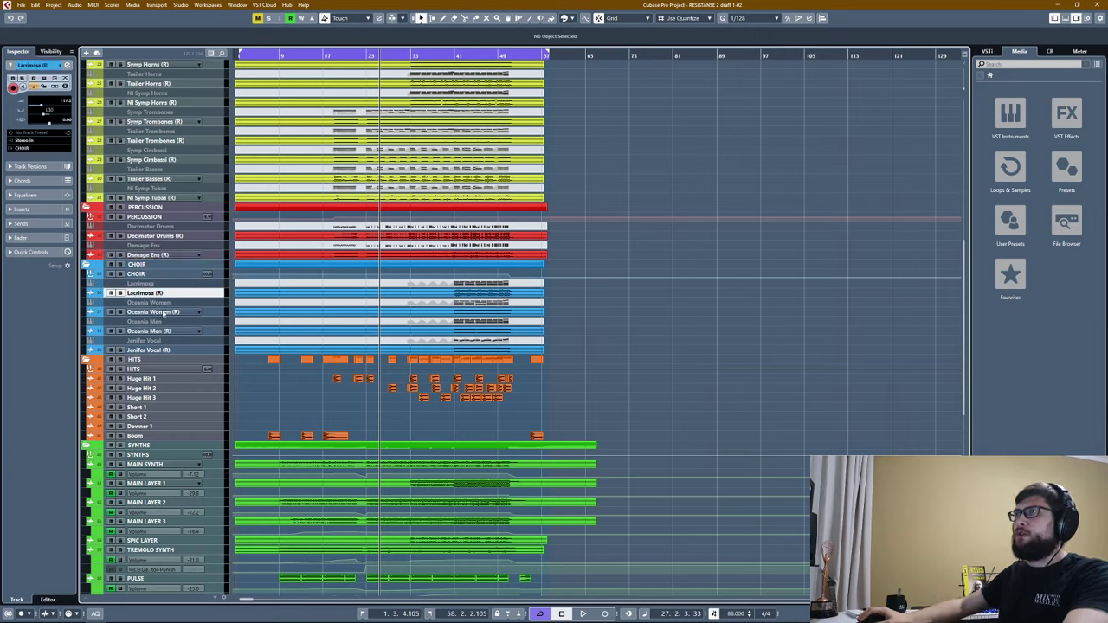
click(140, 312)
click(145, 330)
click(147, 349)
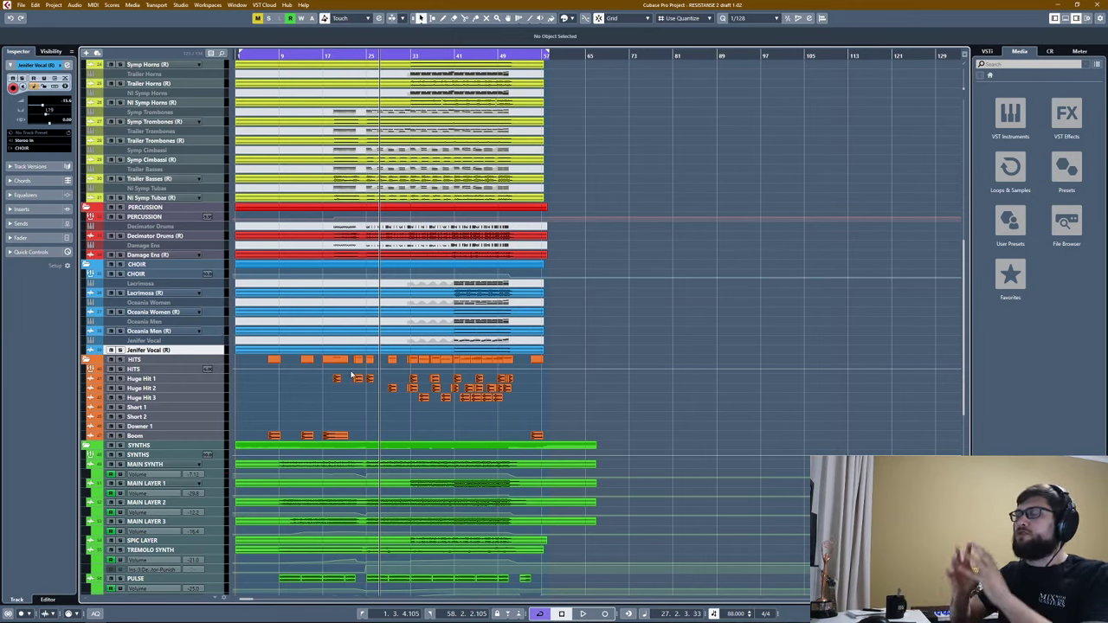
Check the pan settings of every track in the HITS group, from Huge Hit 1 through Boom.
click(146, 379)
key(Down)
key(Down)
key(Down)
key(Down)
key(Down)
key(Down)
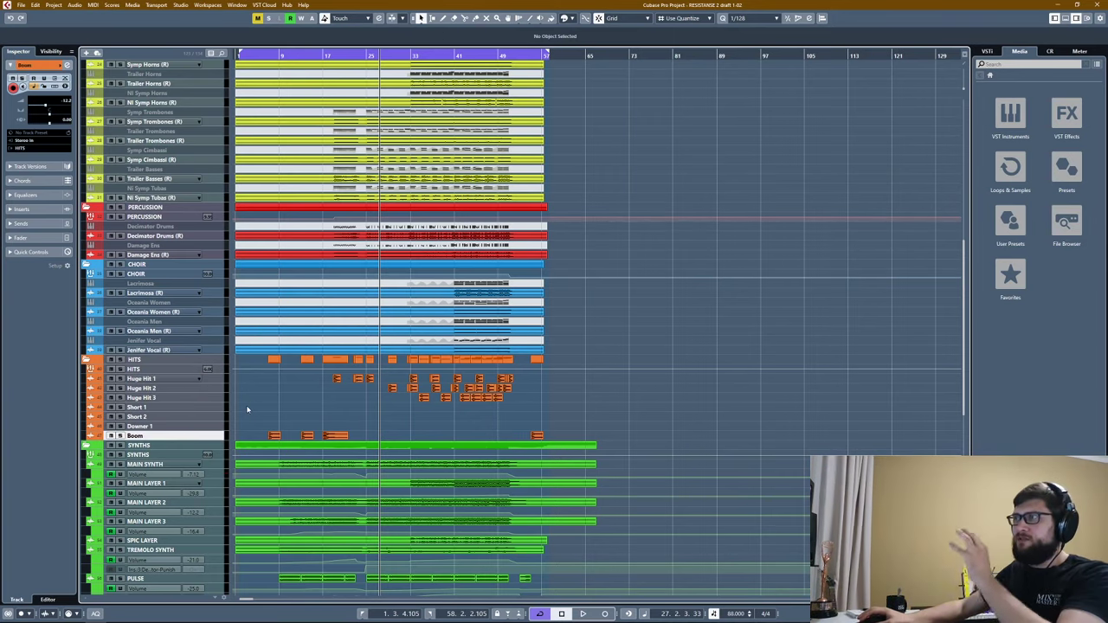
Check the MAIN SYNTH track's pan setting, audition the track soloed, and clear its solo.
scroll(249, 404, down, 3)
scroll(250, 405, down, 3)
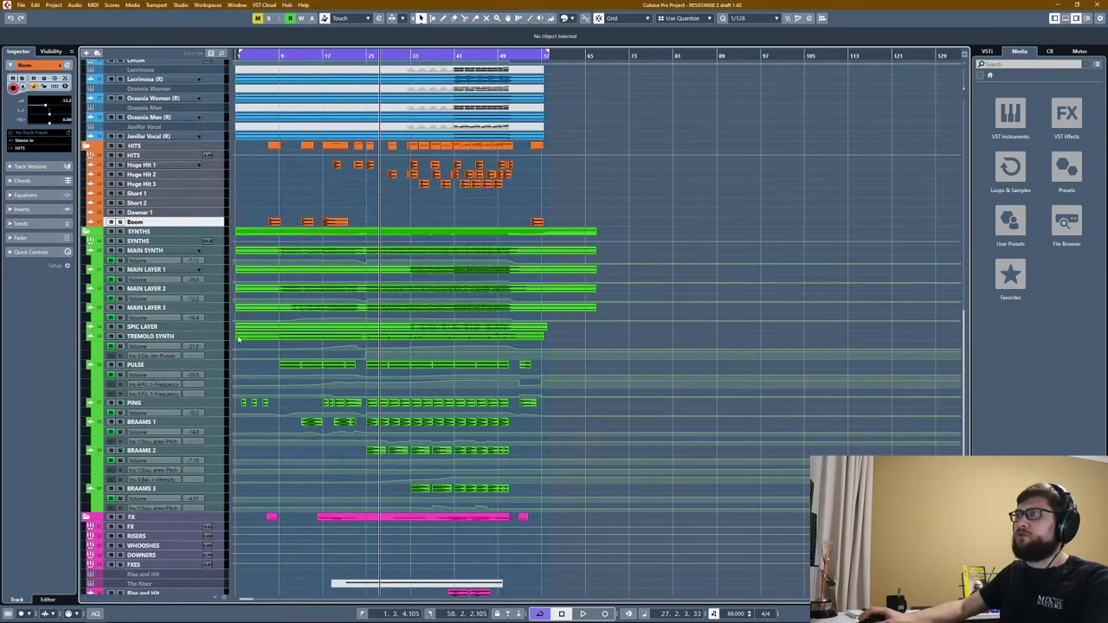
click(166, 250)
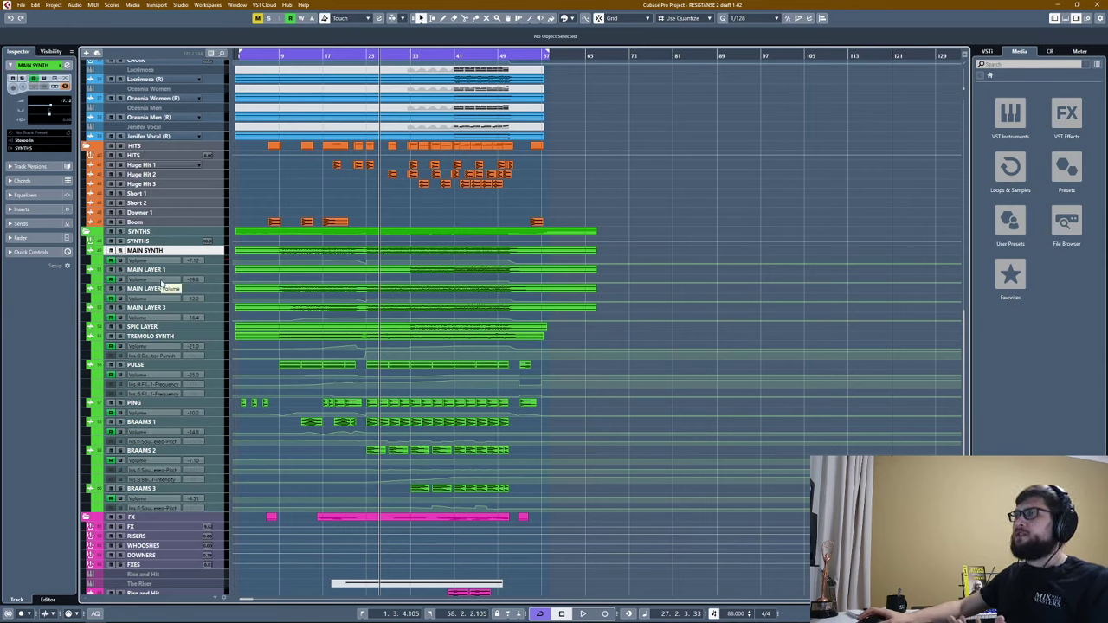
click(120, 251)
key(space)
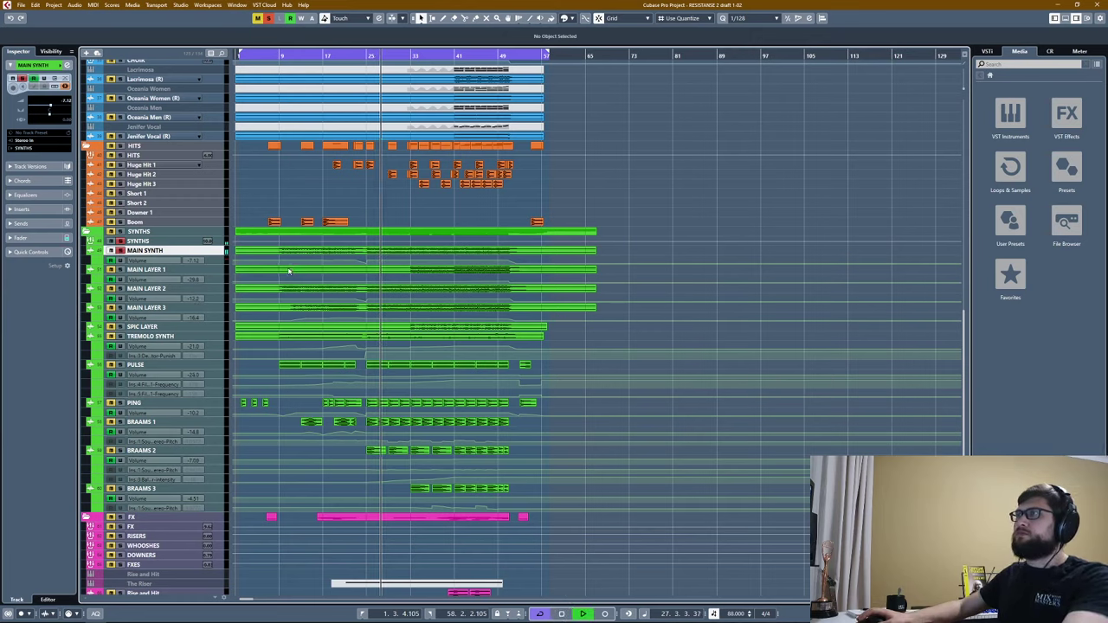
key(space)
click(120, 250)
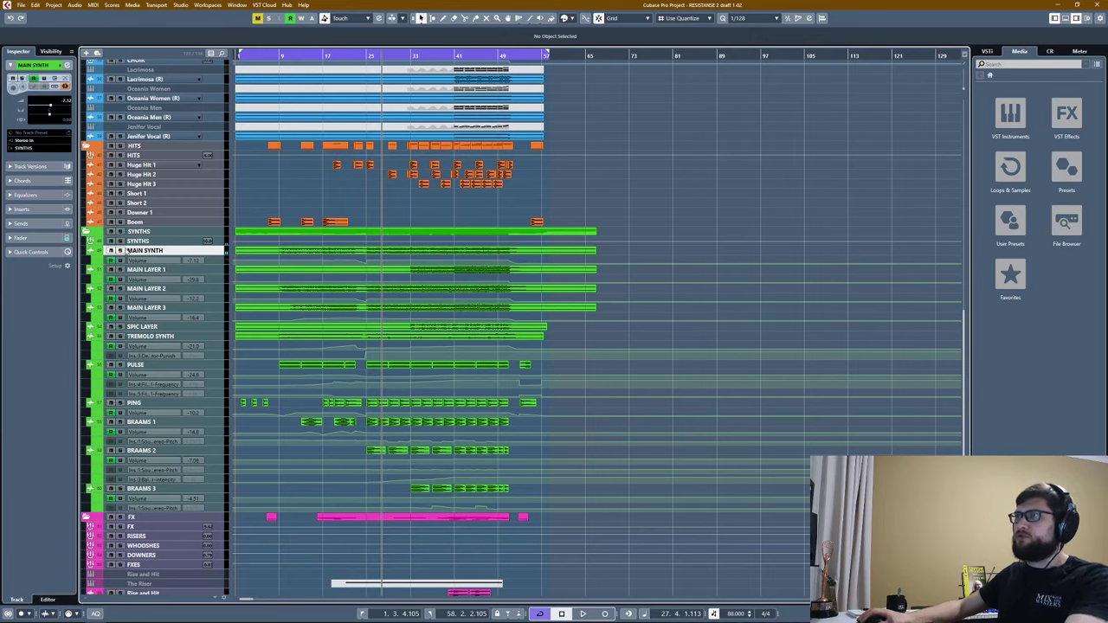
Compare the pan settings of the MAIN LAYER 1, MAIN LAYER 2 and MAIN LAYER 3 synth tracks.
click(137, 271)
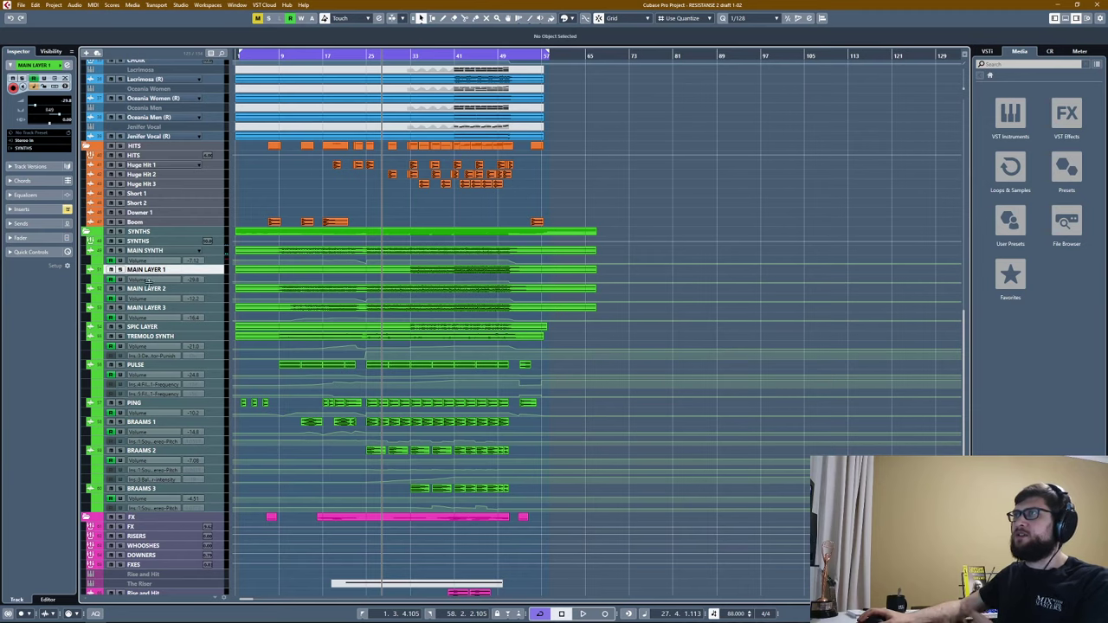
click(152, 288)
click(145, 310)
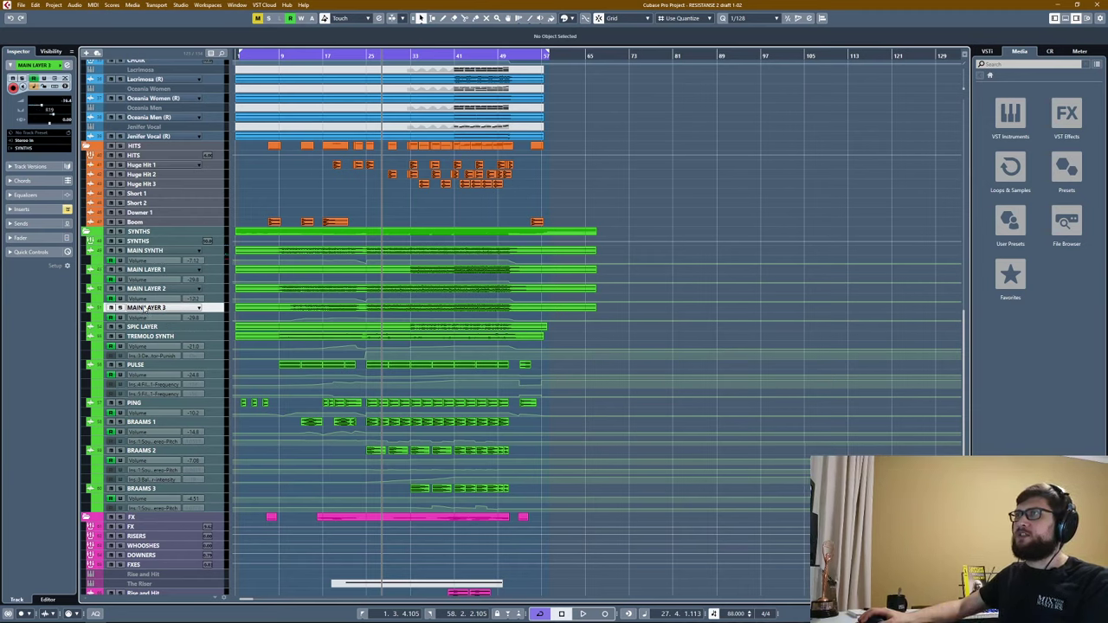
click(139, 289)
click(135, 270)
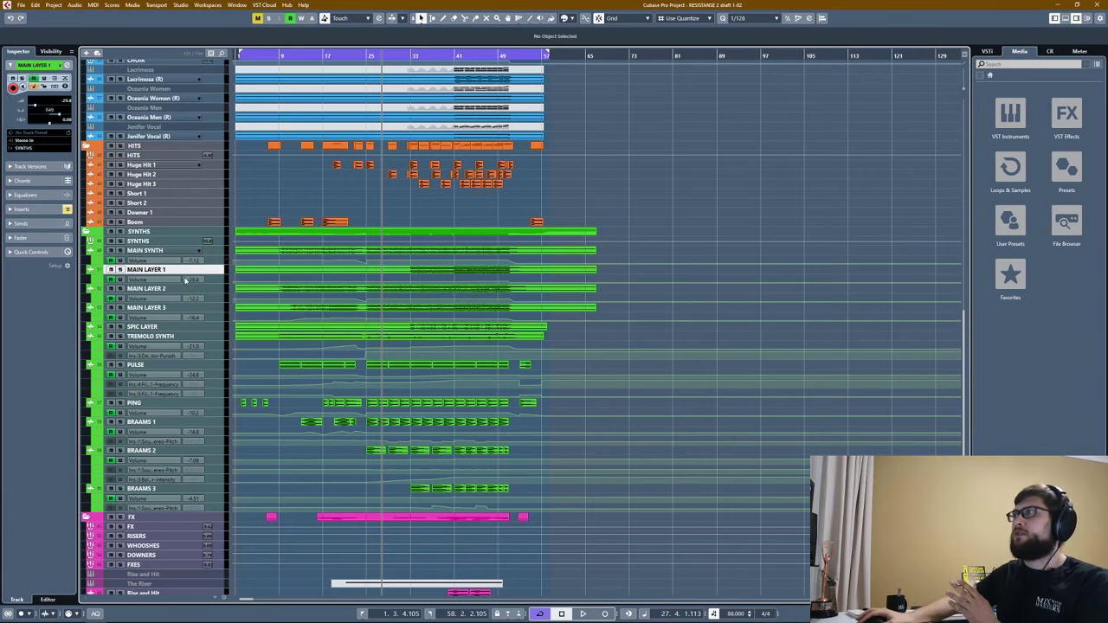
Solo the MAIN LAYER 1 synth track and audition it from about bar 41.
click(120, 270)
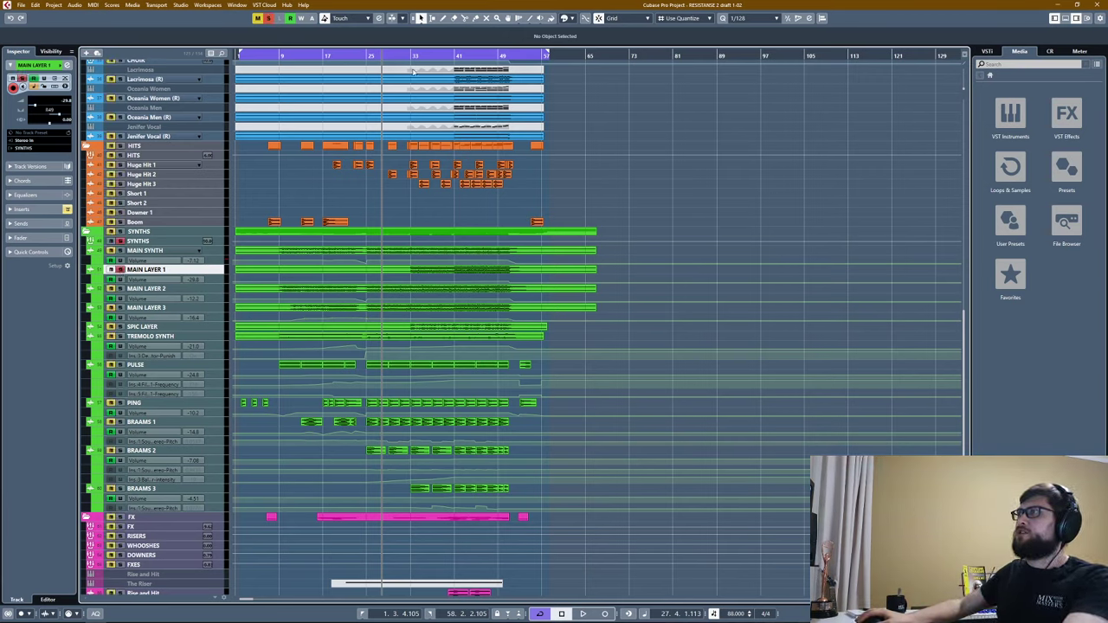
click(457, 55)
key(space)
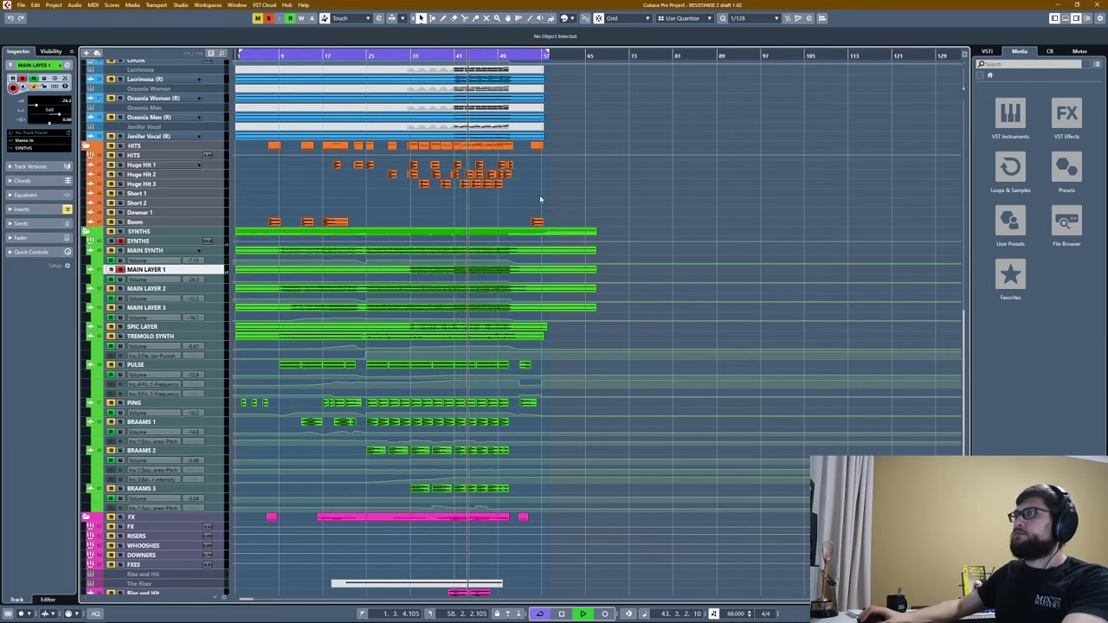
key(space)
Add Symp Violin 1 Spic (R) and Symp Violin 2 Spic (R) to the solo and audition them together with MAIN LAYER 1.
scroll(539, 195, up, 10)
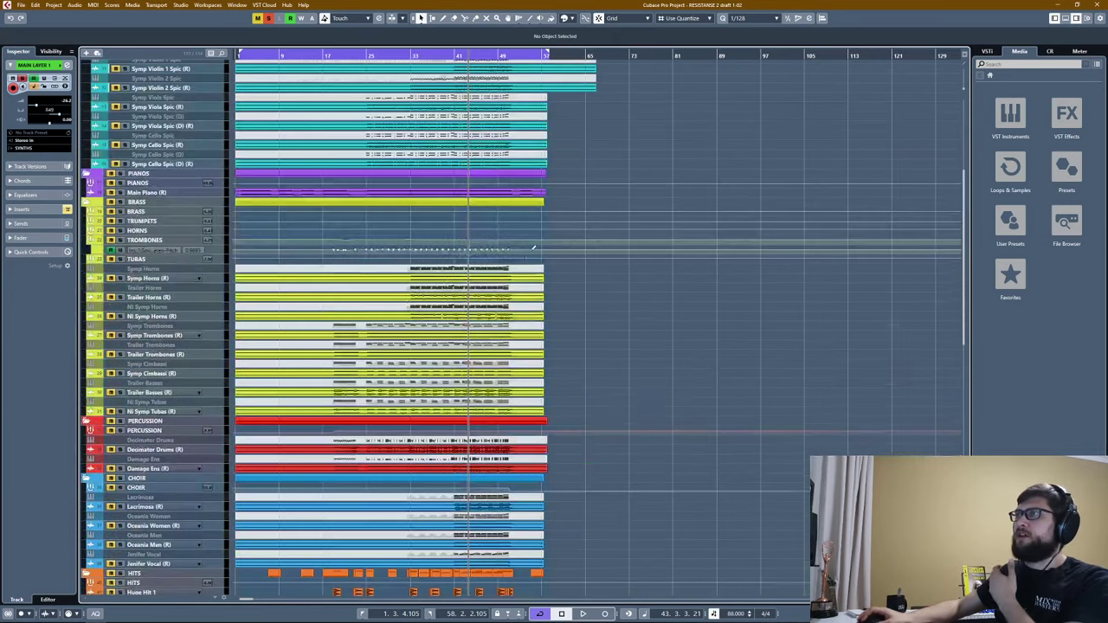
scroll(208, 194, up, 4)
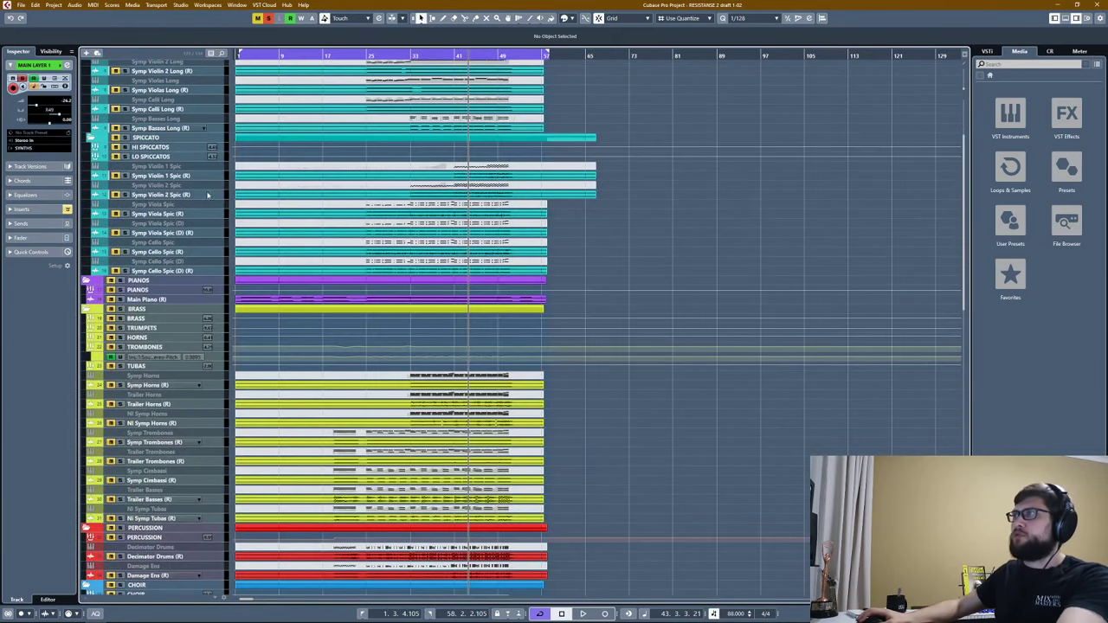
click(124, 194)
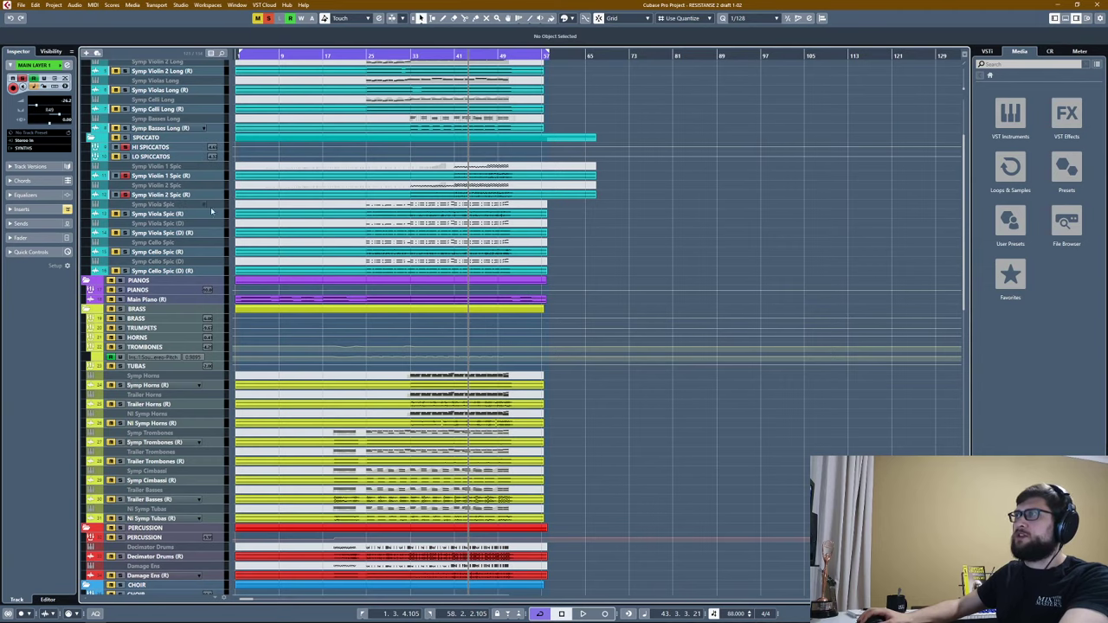
key(space)
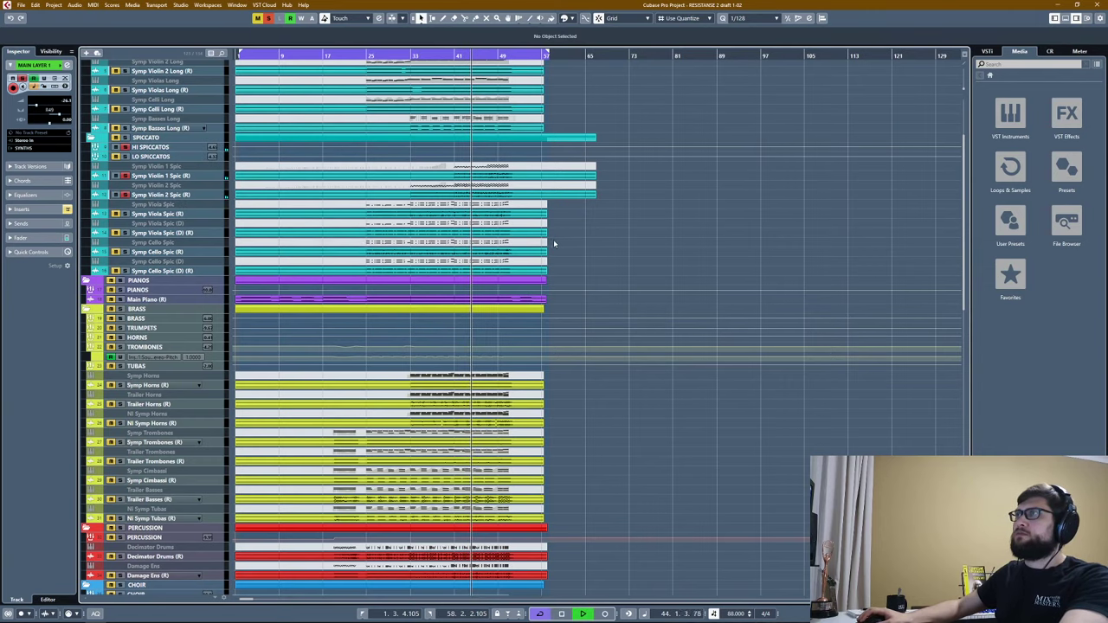
scroll(553, 240, down, 15)
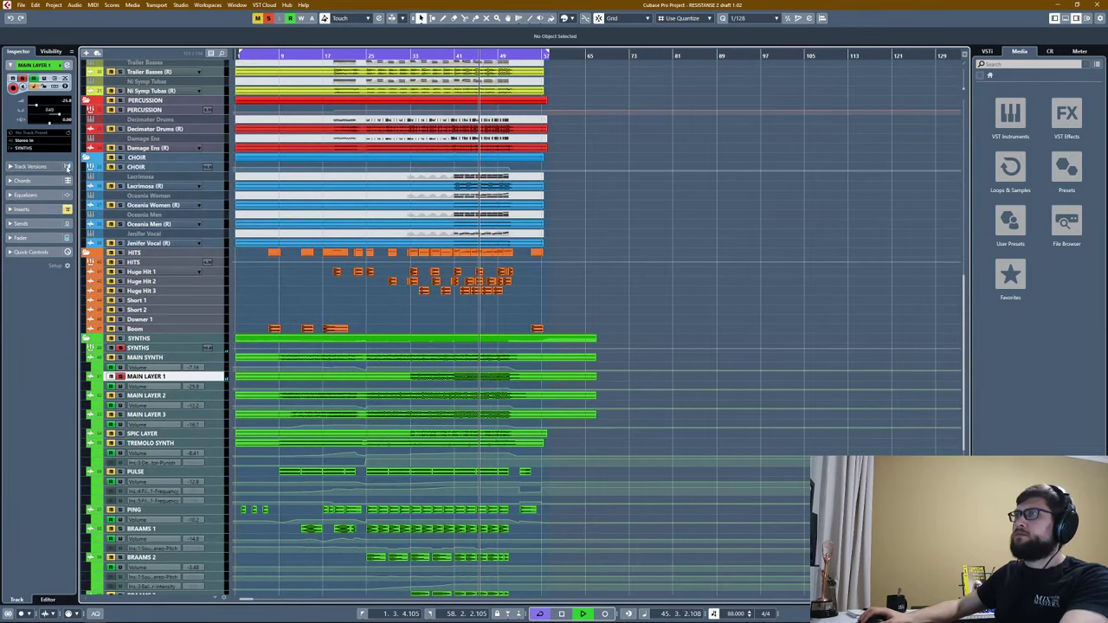
key(space)
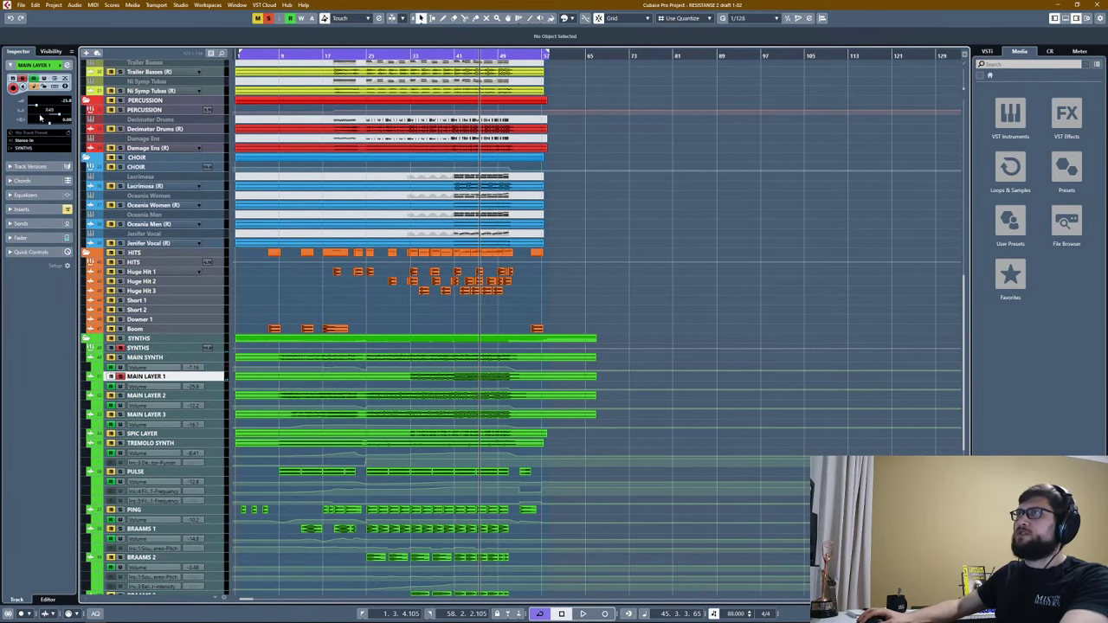
Audition MAIN LAYER 1 panned to L57 against the spiccato violins, set its pan to R60, and clear all solos.
key(space)
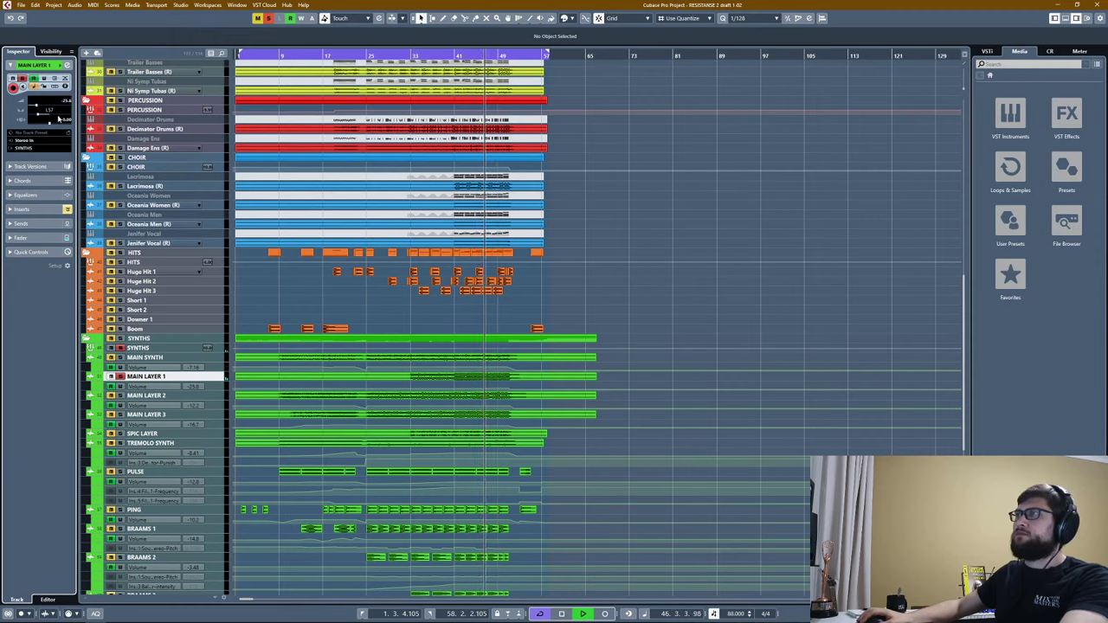
key(space)
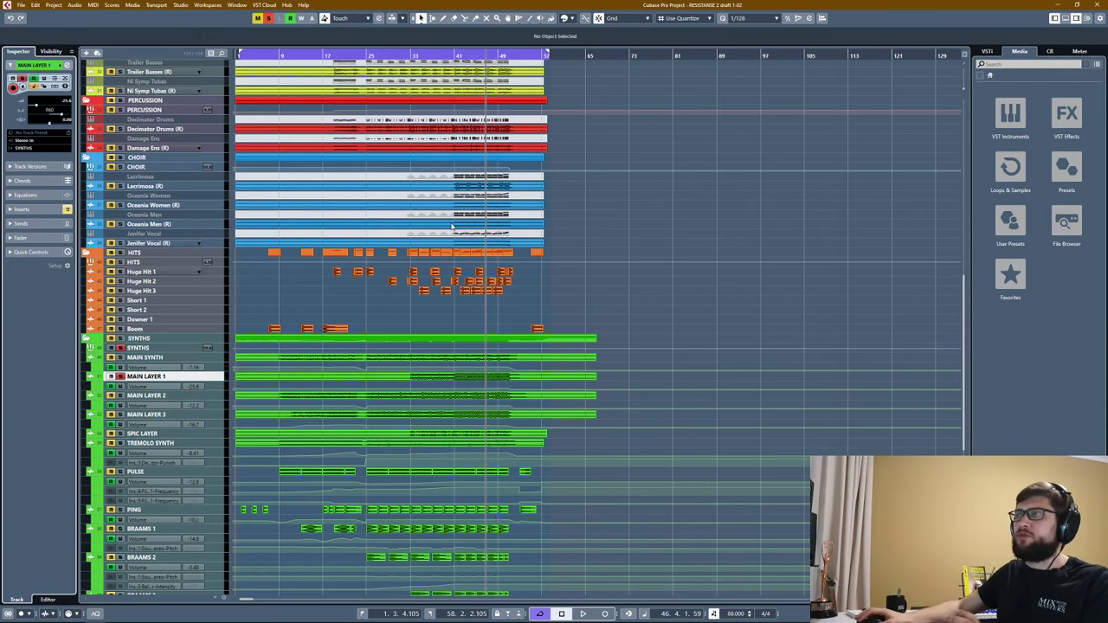
click(267, 19)
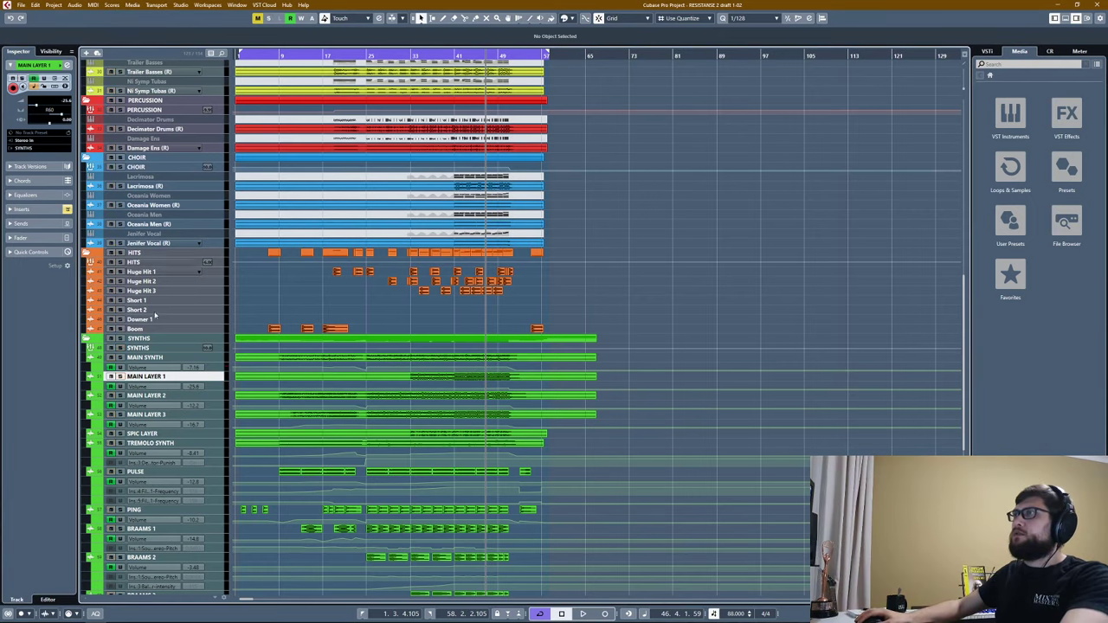
Solo the MAIN LAYER 2 synth track, audition it from bar 9, and clear its solo.
click(121, 396)
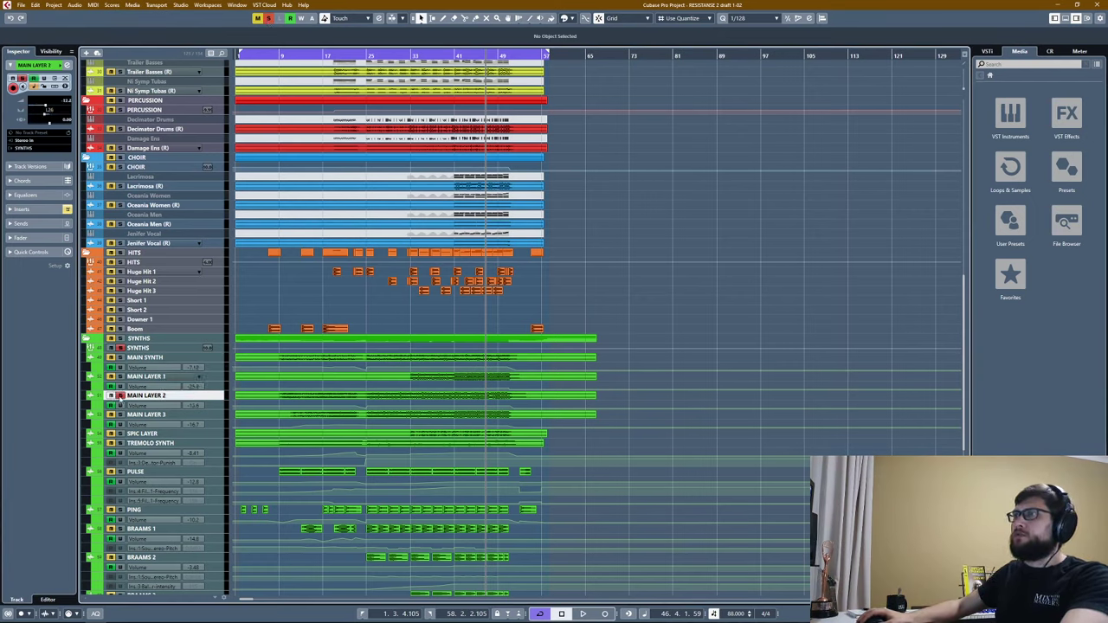
click(279, 54)
key(space)
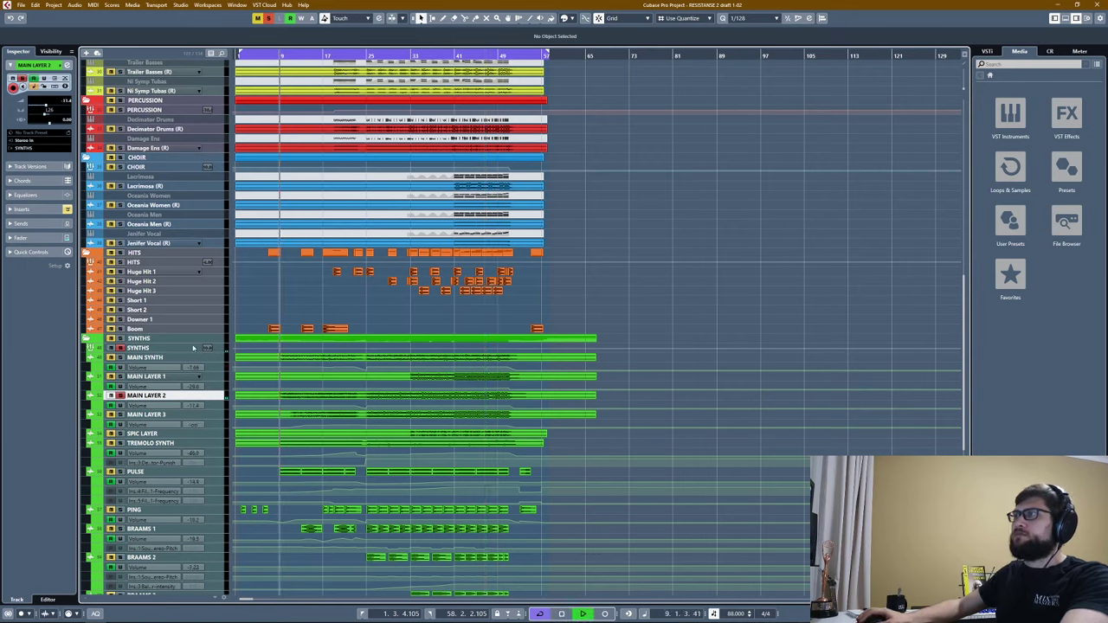
click(121, 396)
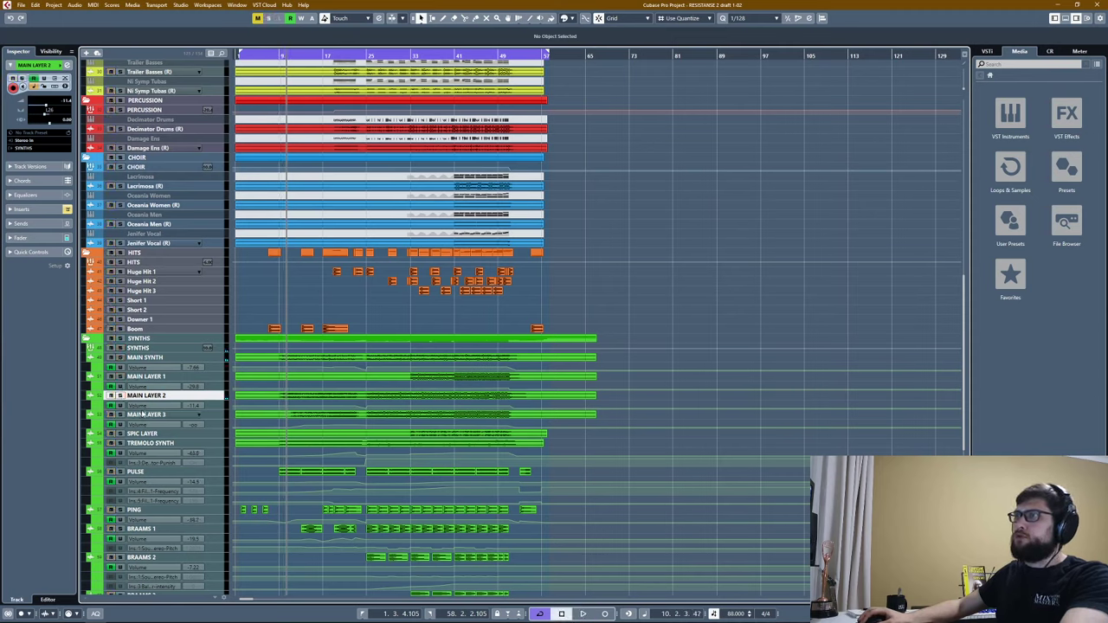
Solo the MAIN LAYER 3 synth track, audition it from about bar 18, and clear its solo.
click(120, 414)
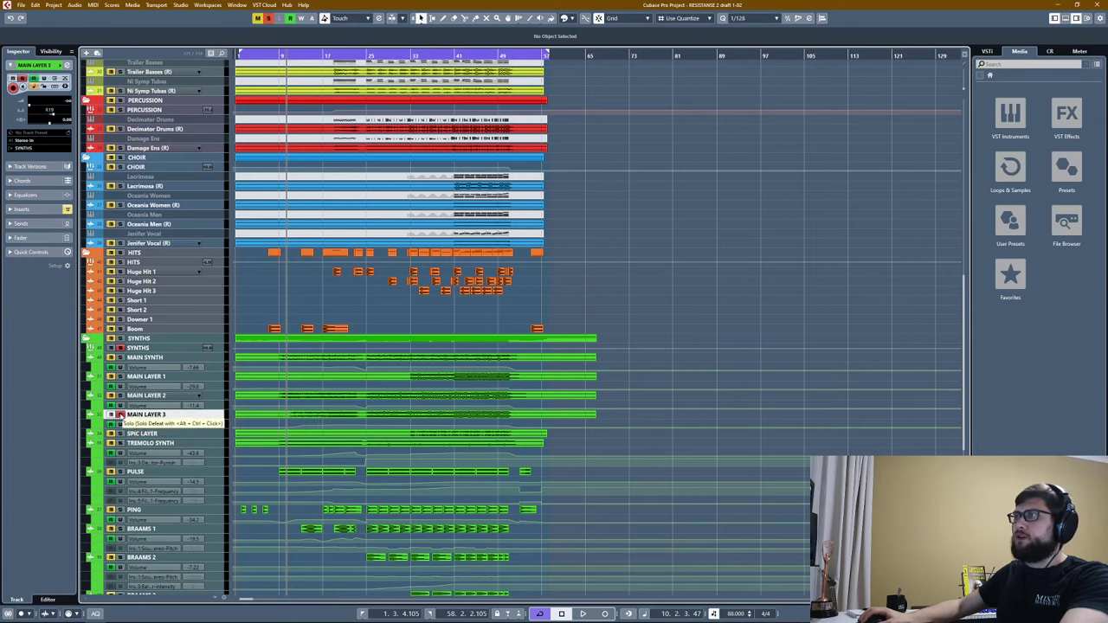
click(329, 53)
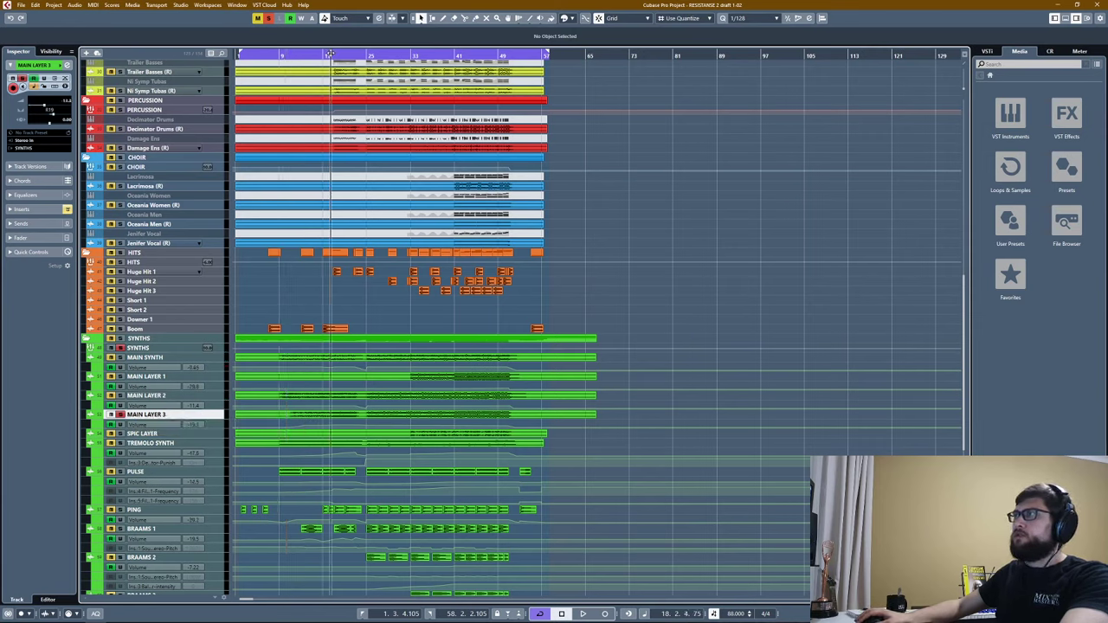
key(space)
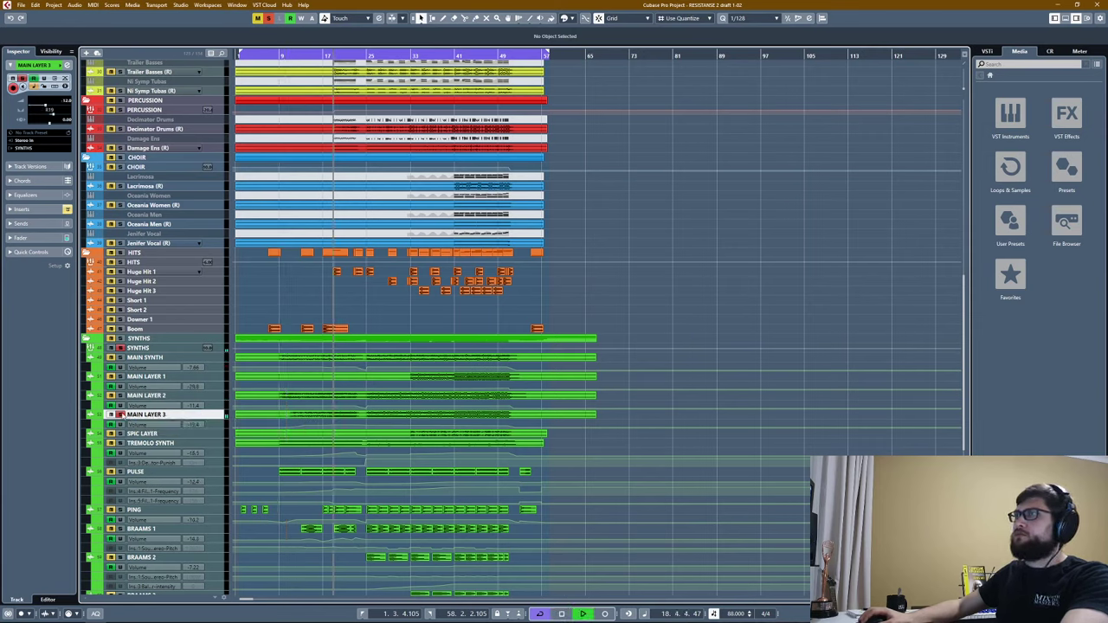
key(space)
click(120, 414)
Show the inserts of MAIN LAYER 1 and audition the track soloed from about bar 42.
click(165, 426)
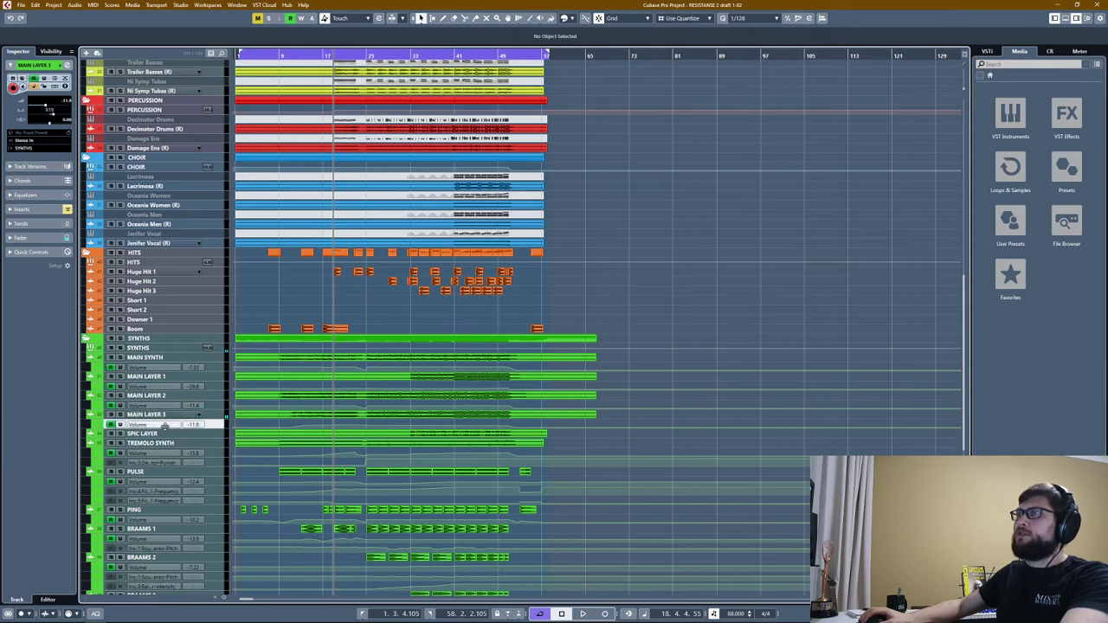
click(143, 377)
click(147, 397)
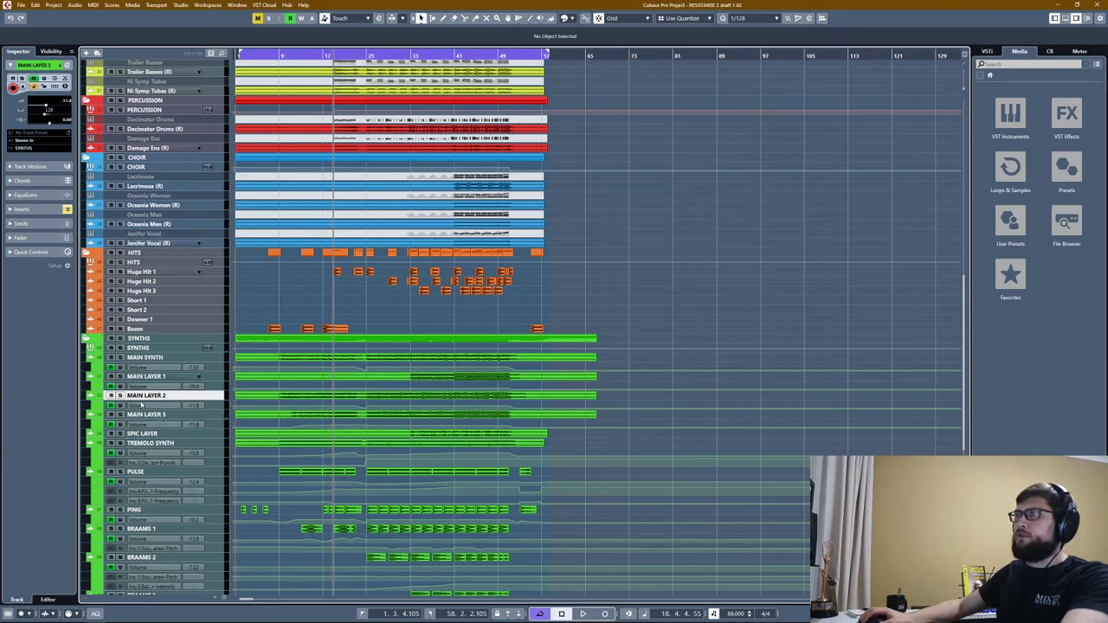
click(35, 209)
click(149, 376)
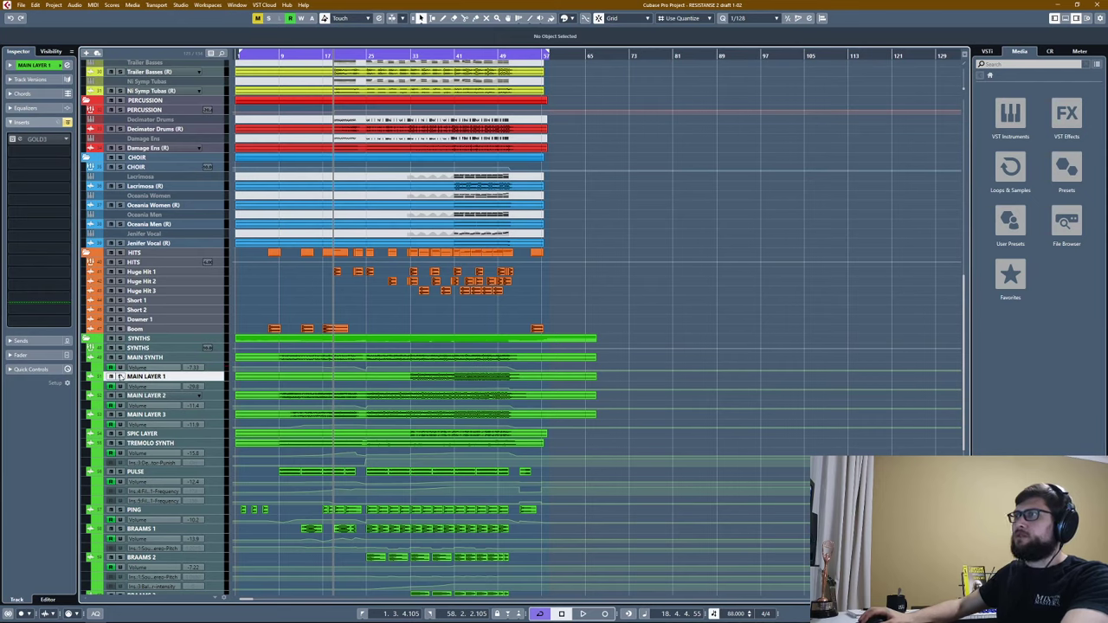
click(459, 55)
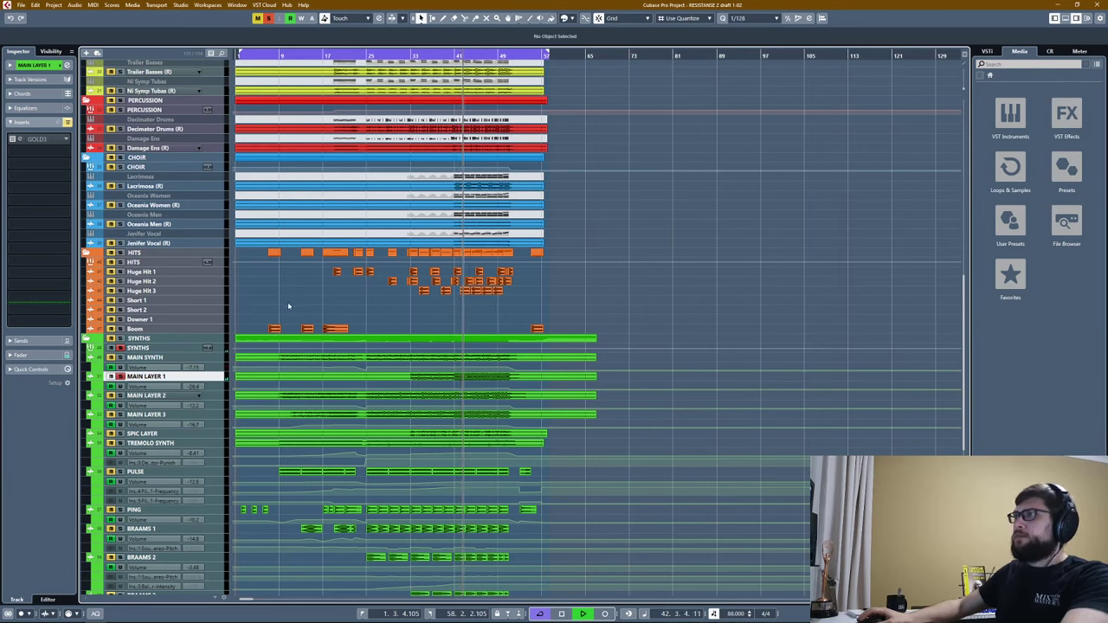
key(space)
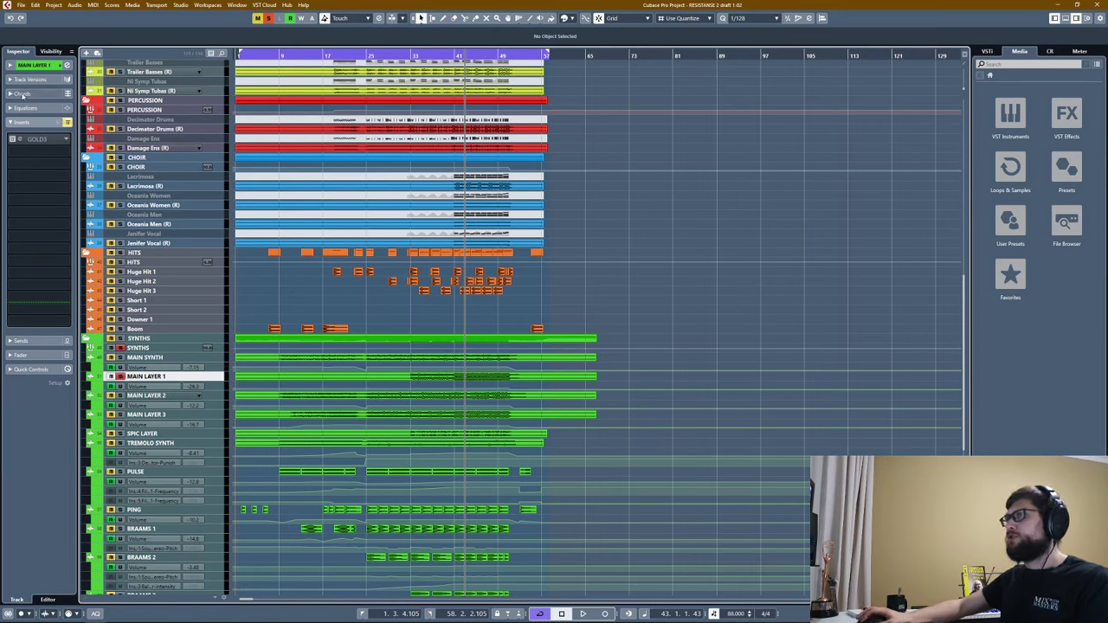
Activate and open the GOLD3 insert on MAIN LAYER 1 and audition the track through it.
click(34, 140)
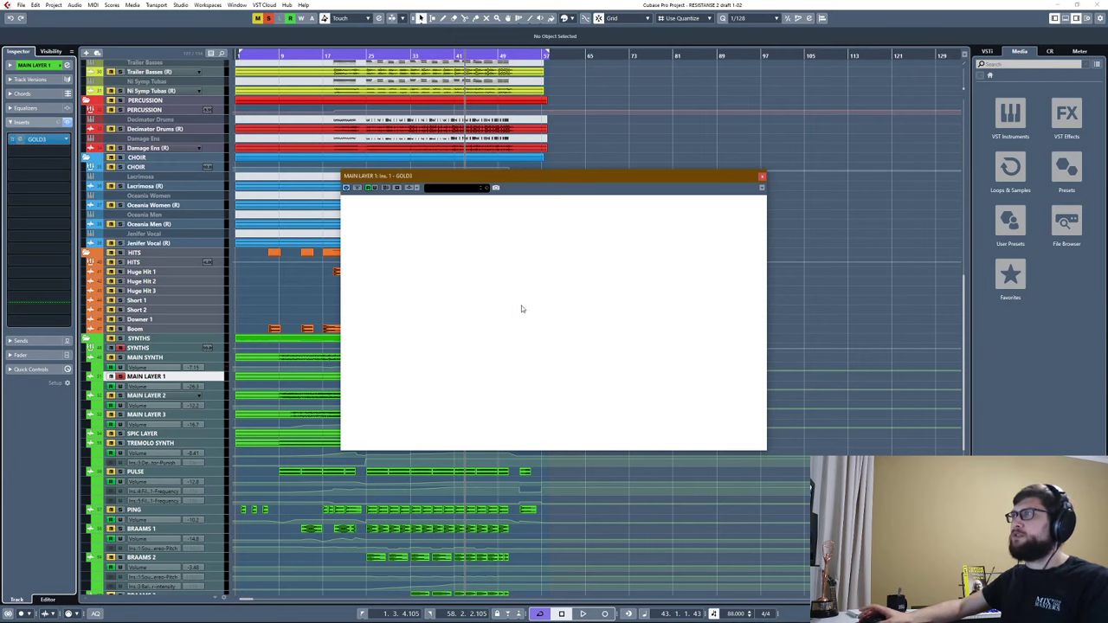
drag(479, 178, 661, 134)
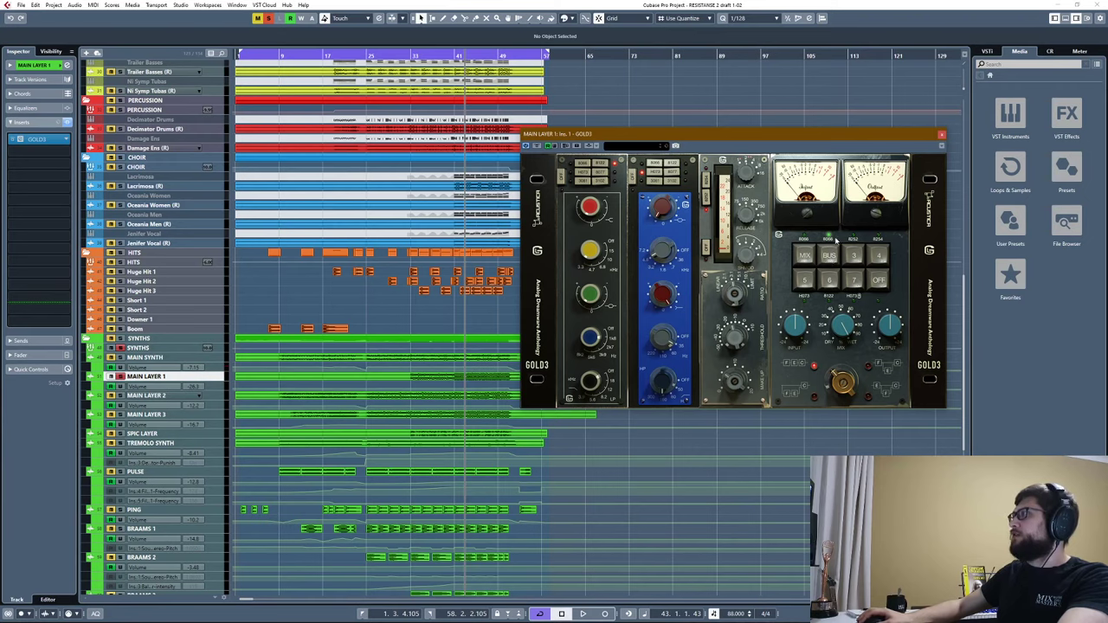
key(space)
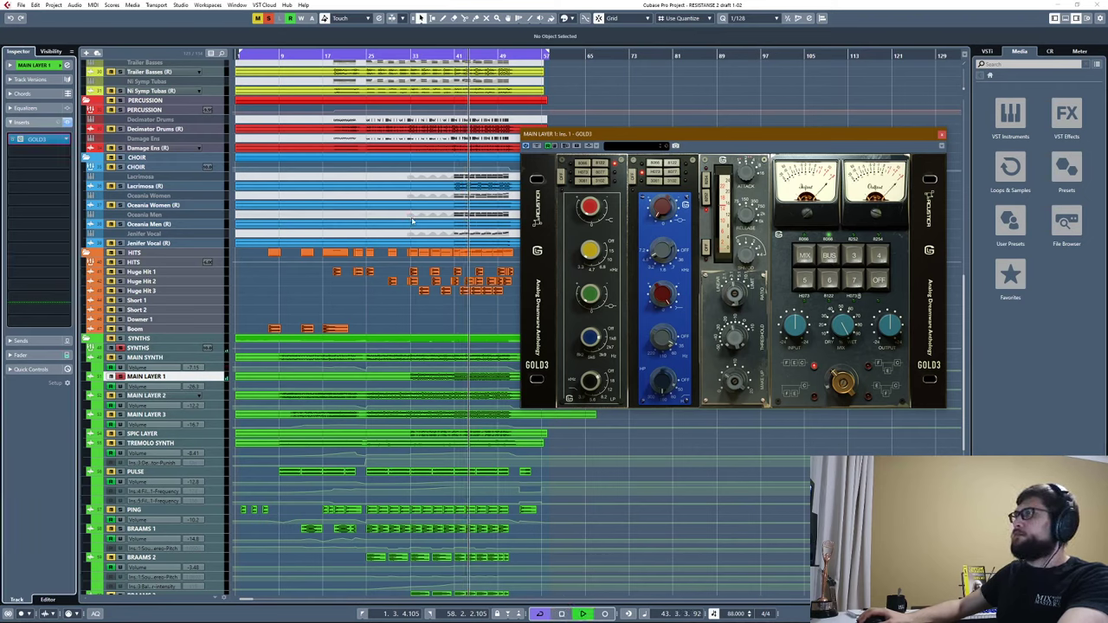
key(space)
key(h)
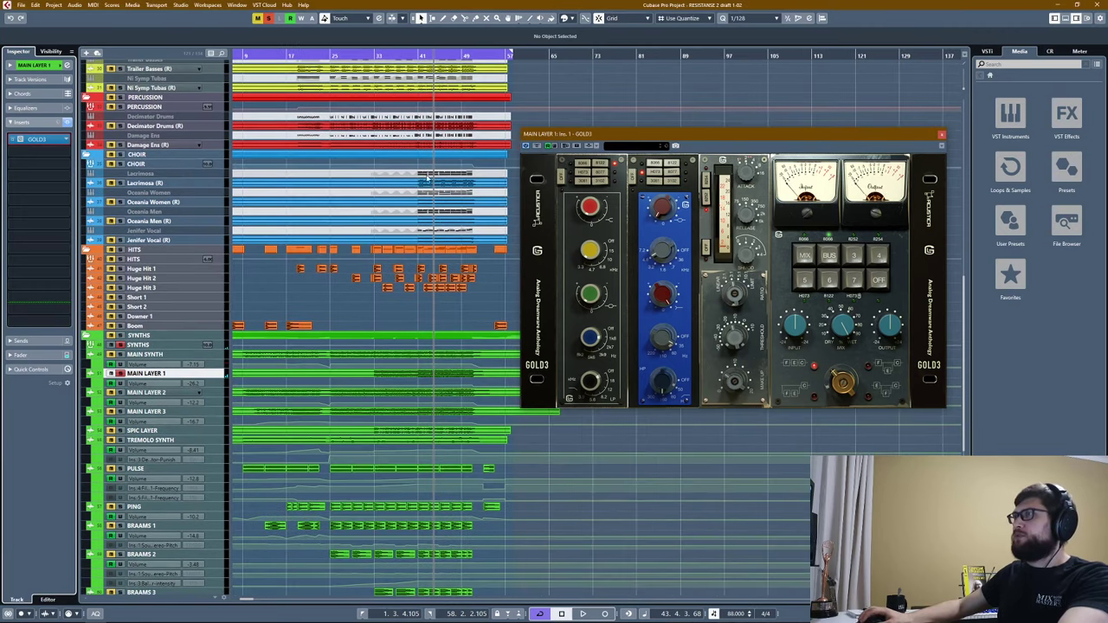
key(space)
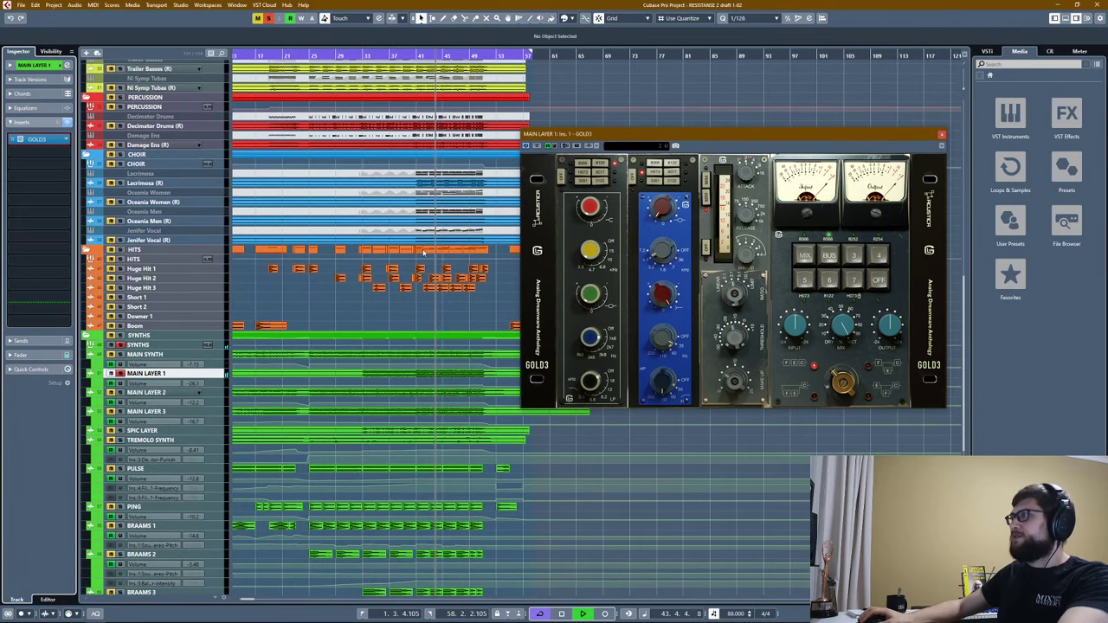
key(space)
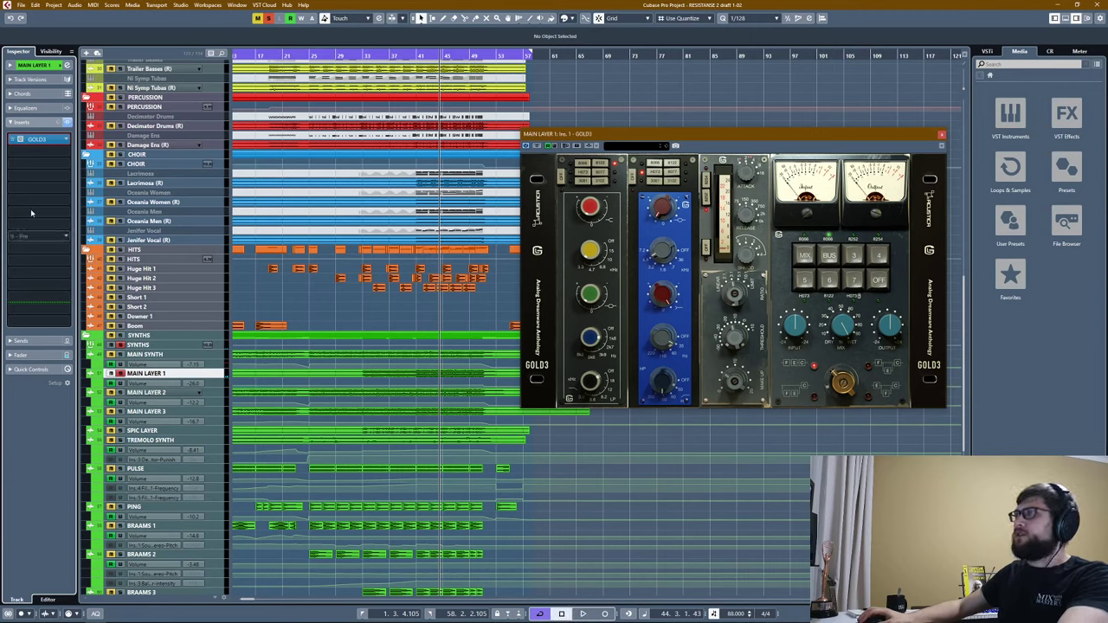
Compare MAIN LAYER 1 with GOLD3 bypassed and active during playback, leave it active, and close the plug-in window.
click(13, 140)
key(space)
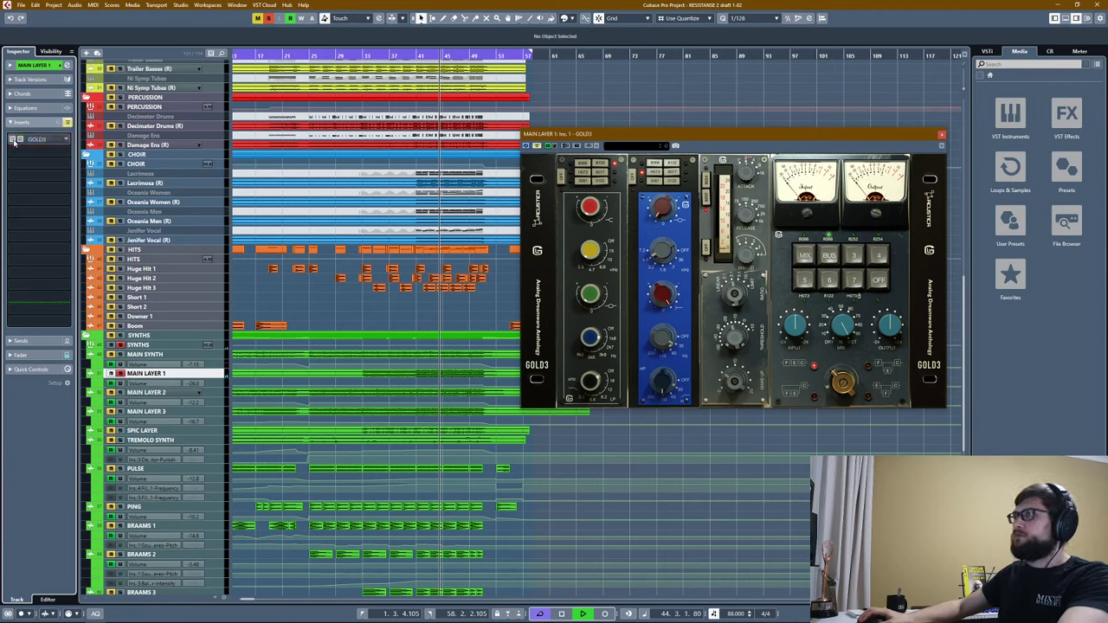
click(13, 140)
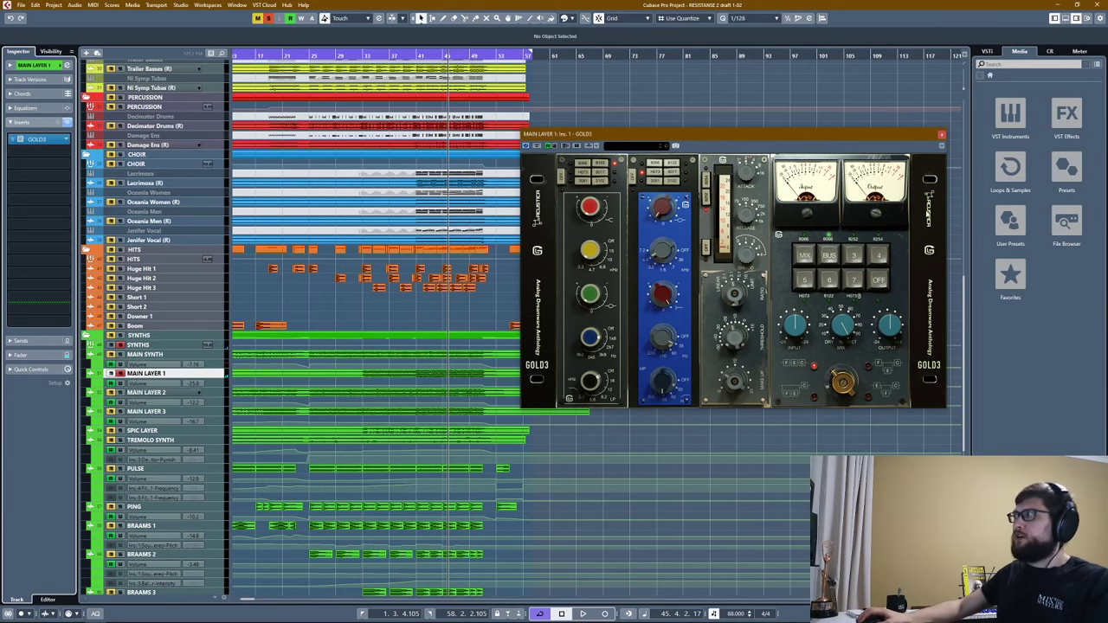
click(942, 136)
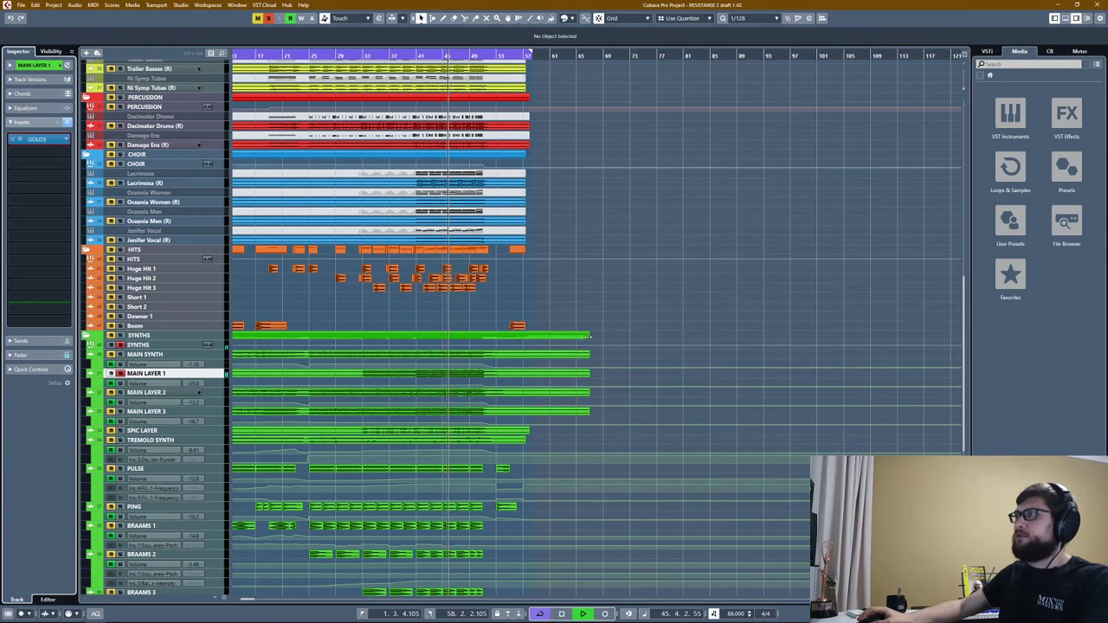
key(space)
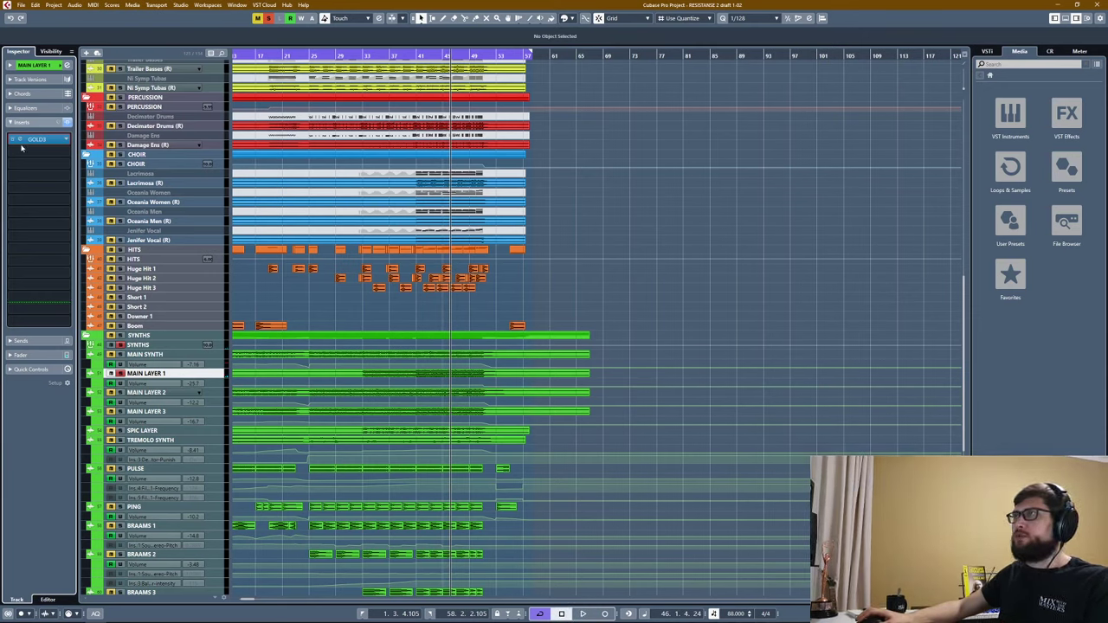
Freeze the MAIN LAYER 1 channel, accepting the offered tail size.
click(34, 65)
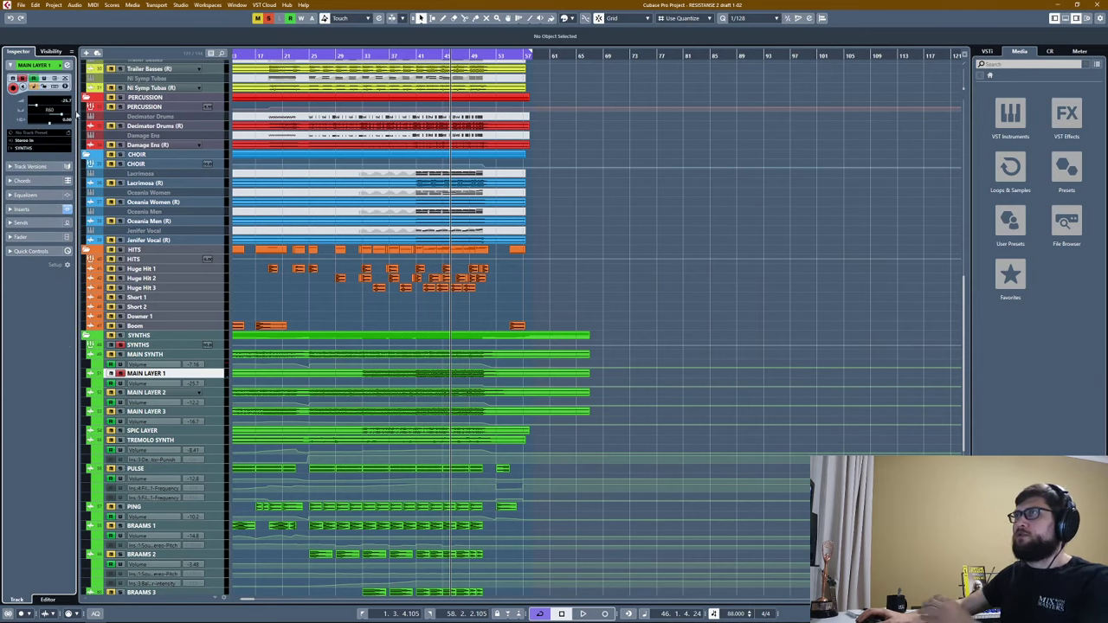
click(69, 93)
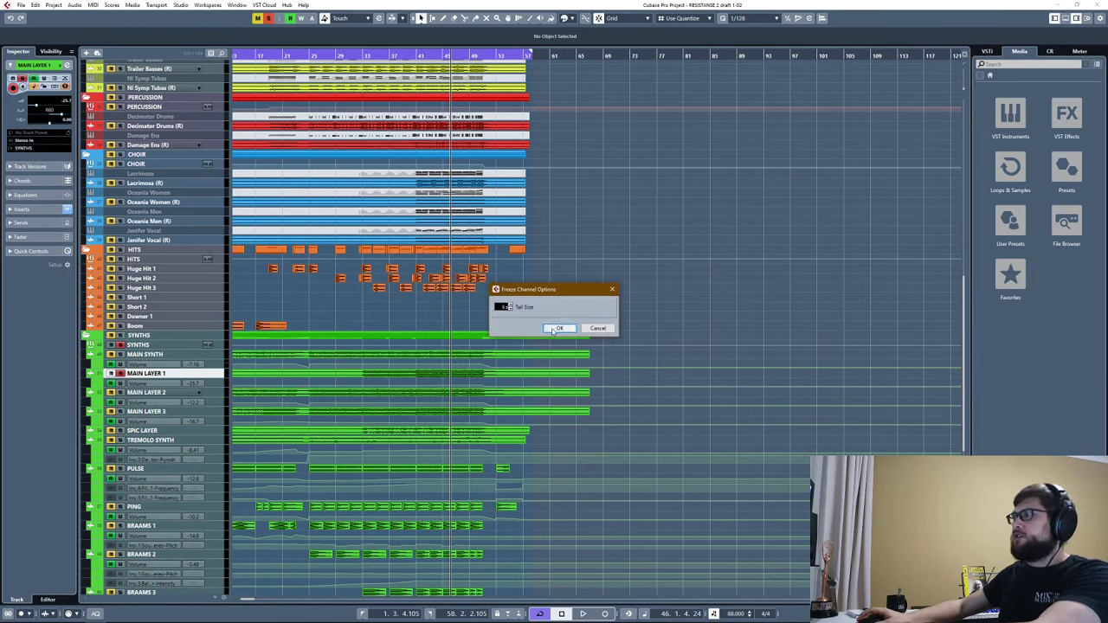
click(558, 328)
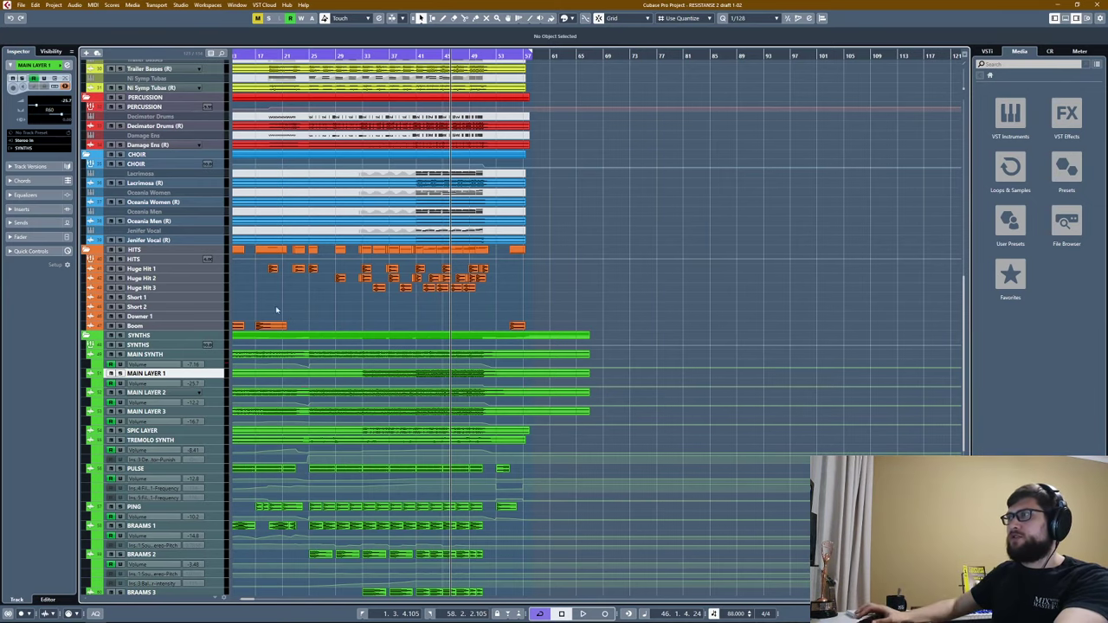
scroll(397, 312, down, 1)
key(h)
scroll(412, 297, down, 1)
scroll(412, 297, left, 1)
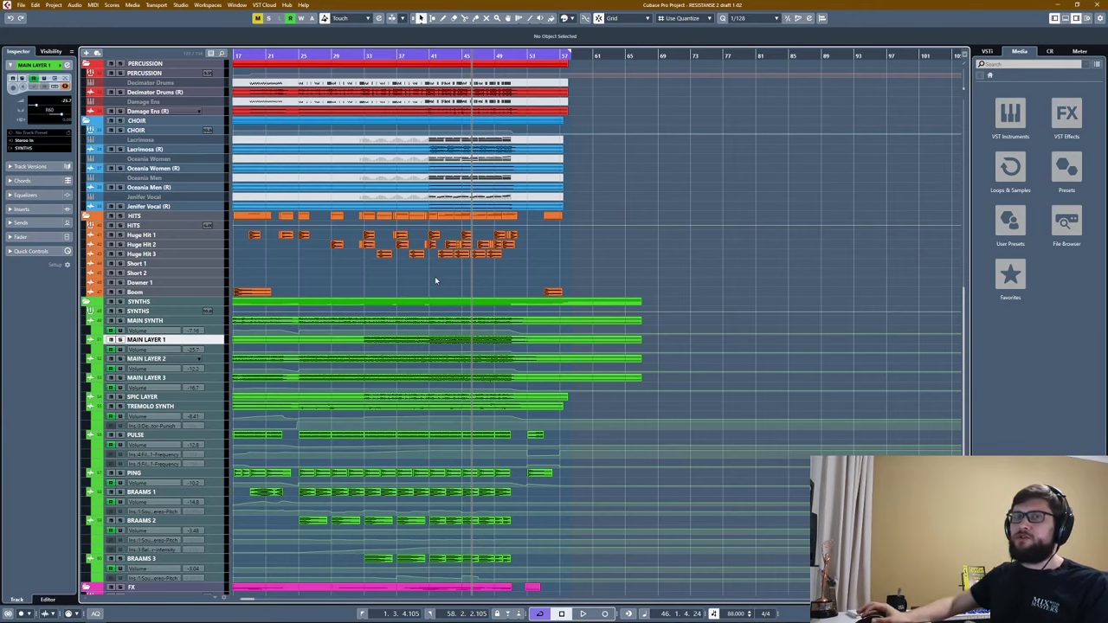
scroll(423, 265, down, 6)
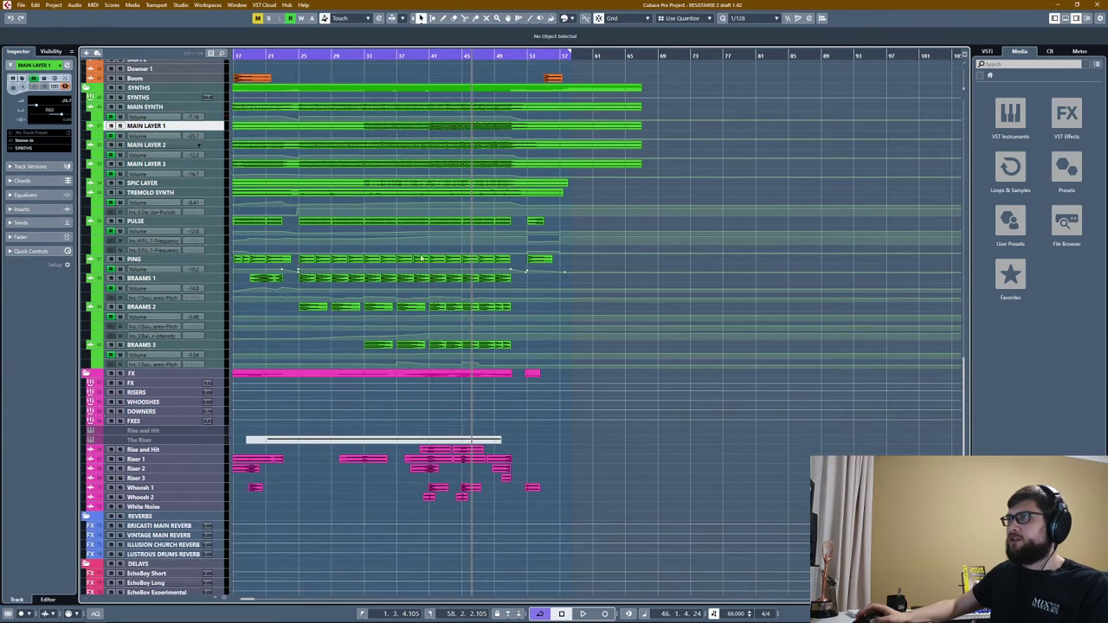
scroll(422, 265, up, 7)
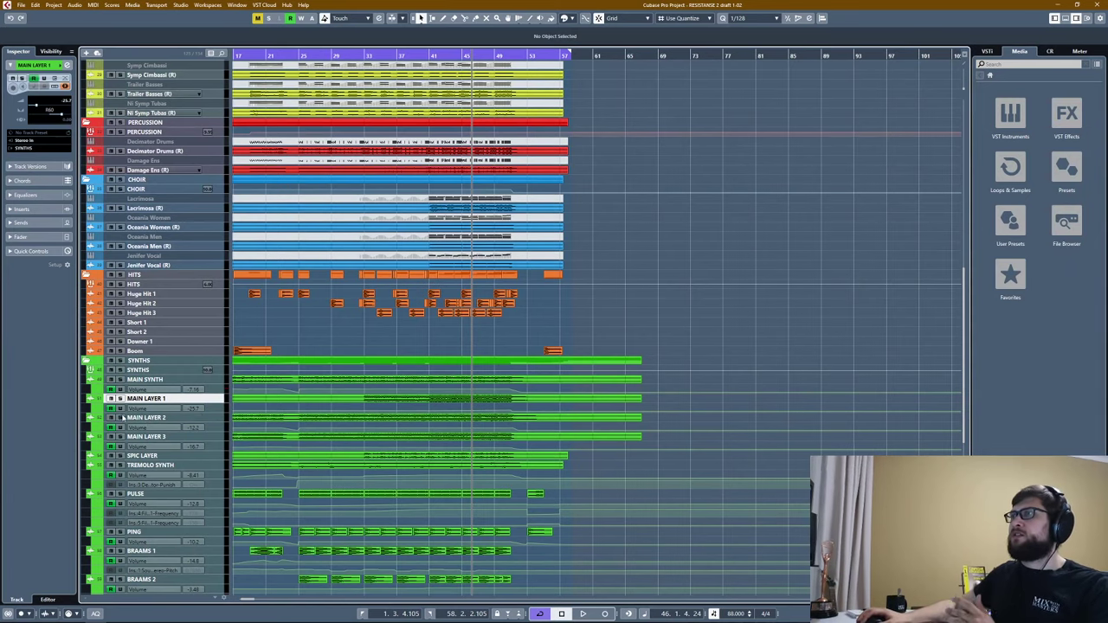
Solo MAIN LAYER 2, audition it from about bar 31, and open and activate its FabFilter Pro-Q 3 insert.
click(120, 417)
key(space)
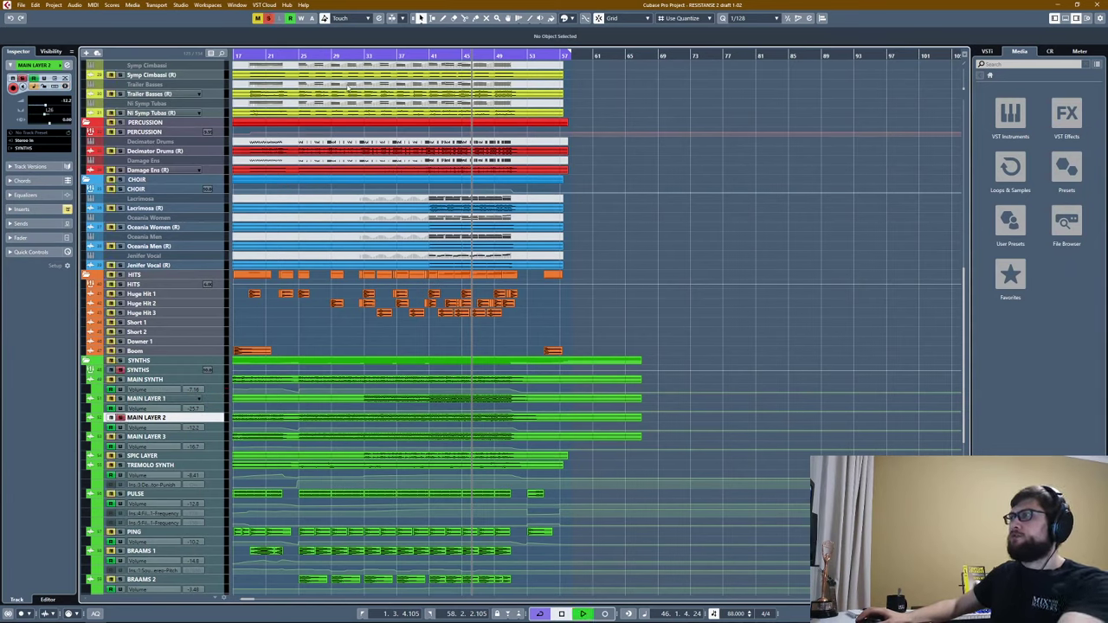
click(350, 54)
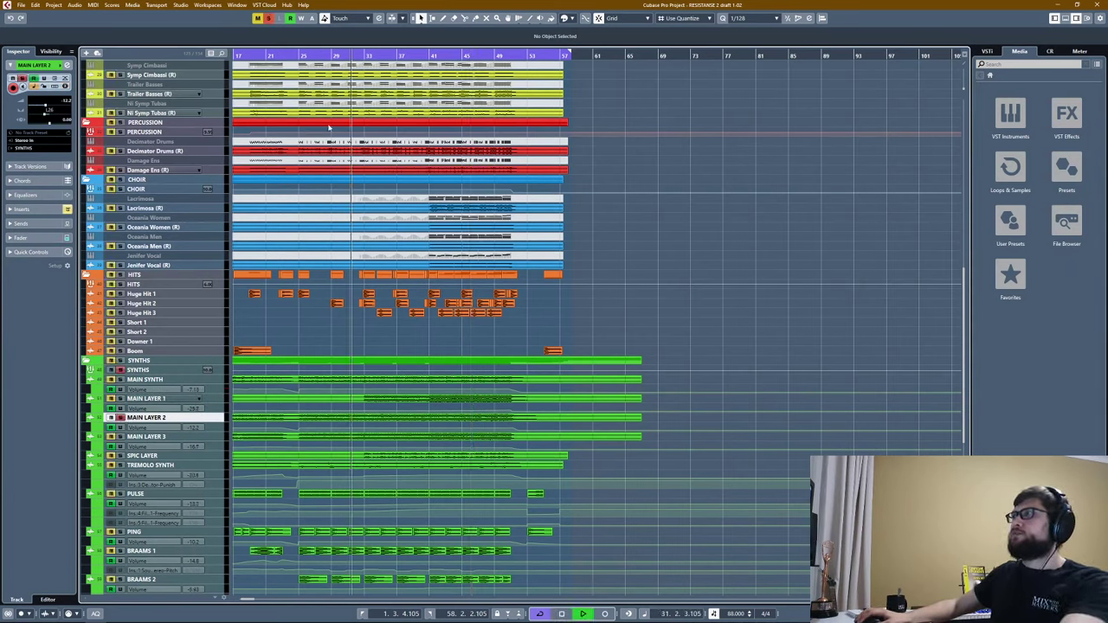
click(26, 210)
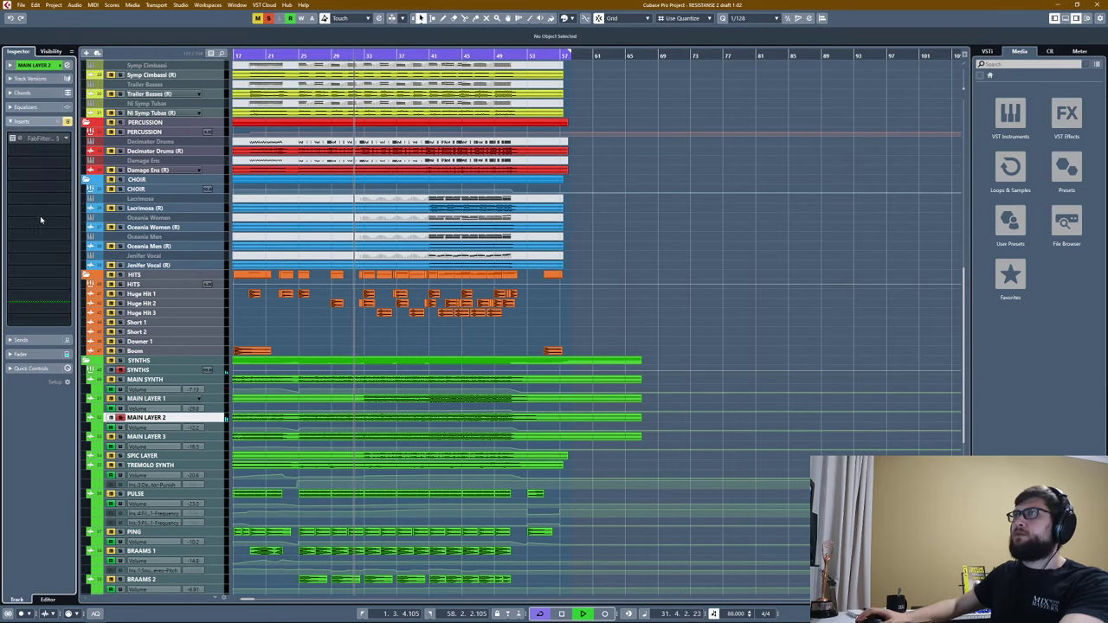
click(19, 138)
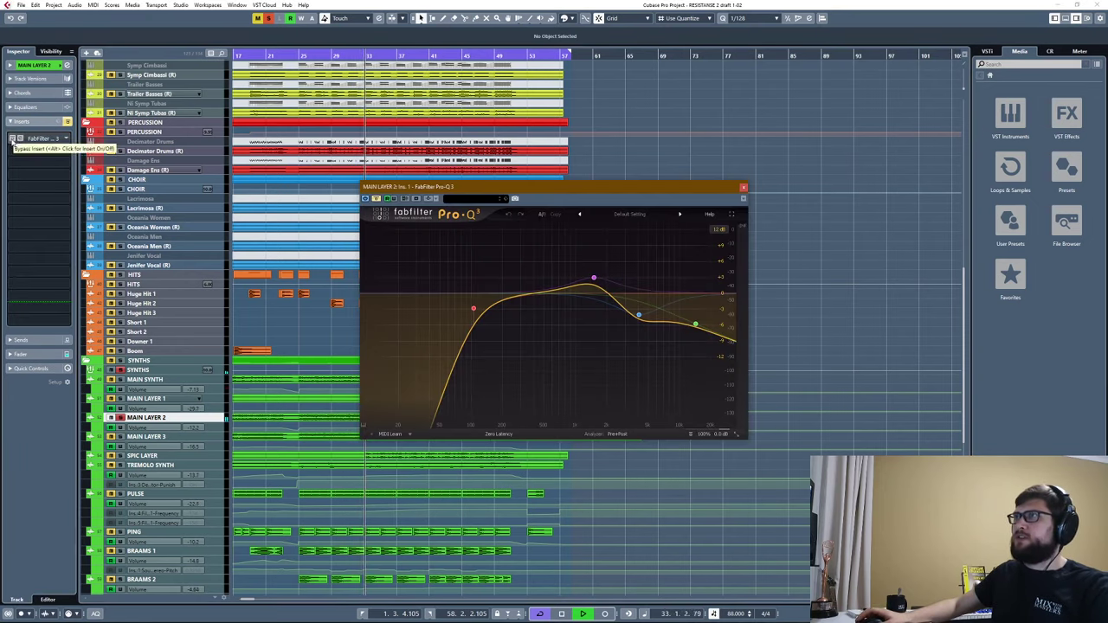
click(13, 139)
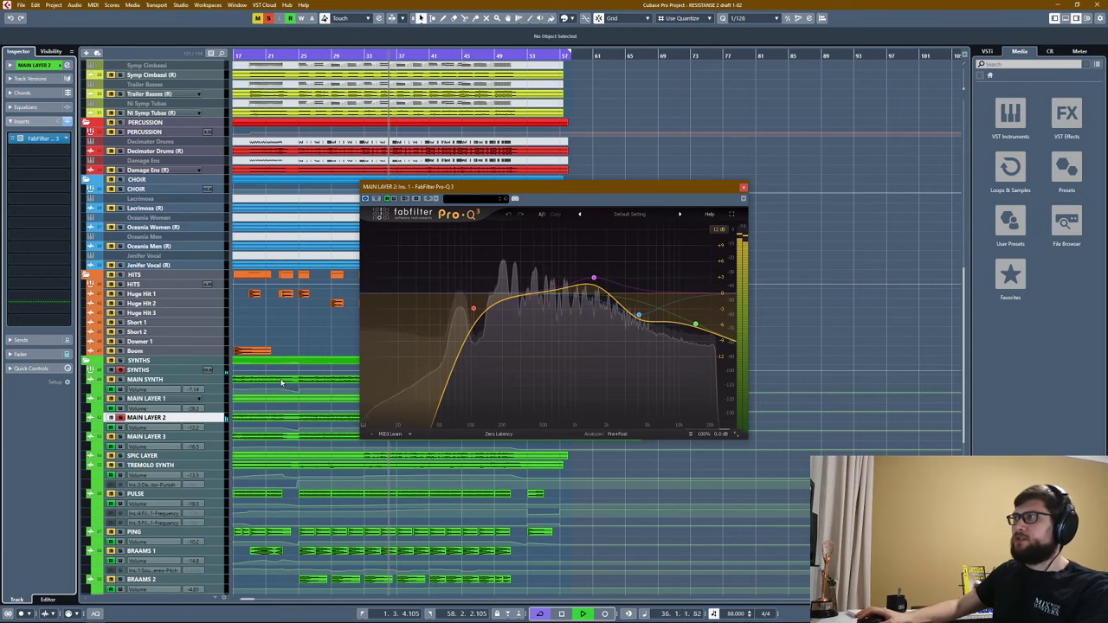
Listen to the purple boost band of Pro-Q 3 in isolation, then close the equalizer and clear the MAIN LAYER 2 solo.
mouse_move(594, 279)
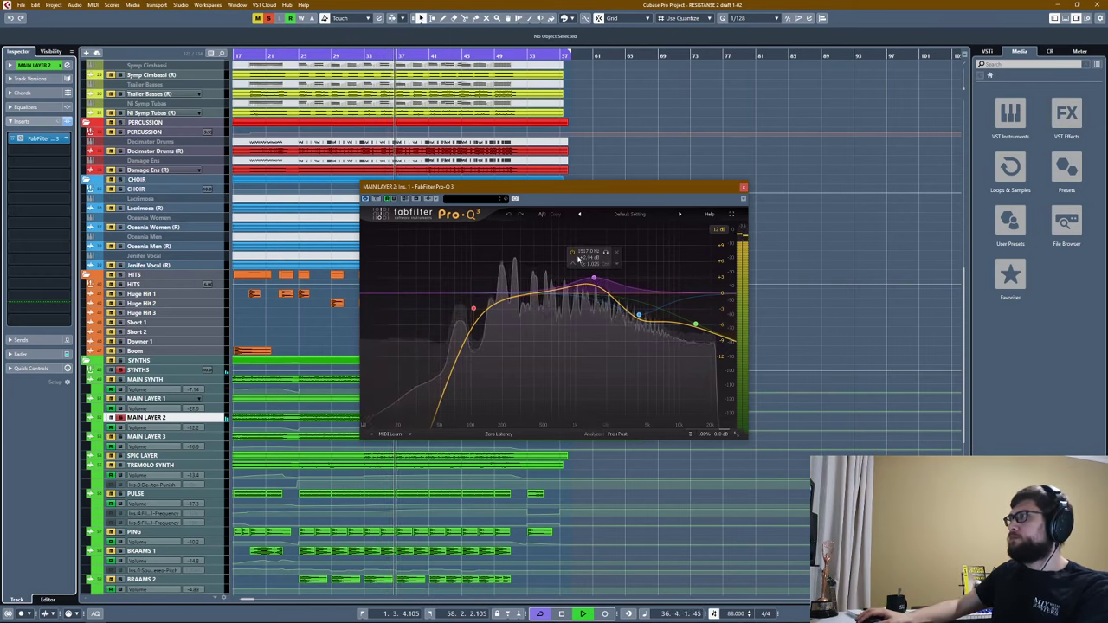
click(605, 252)
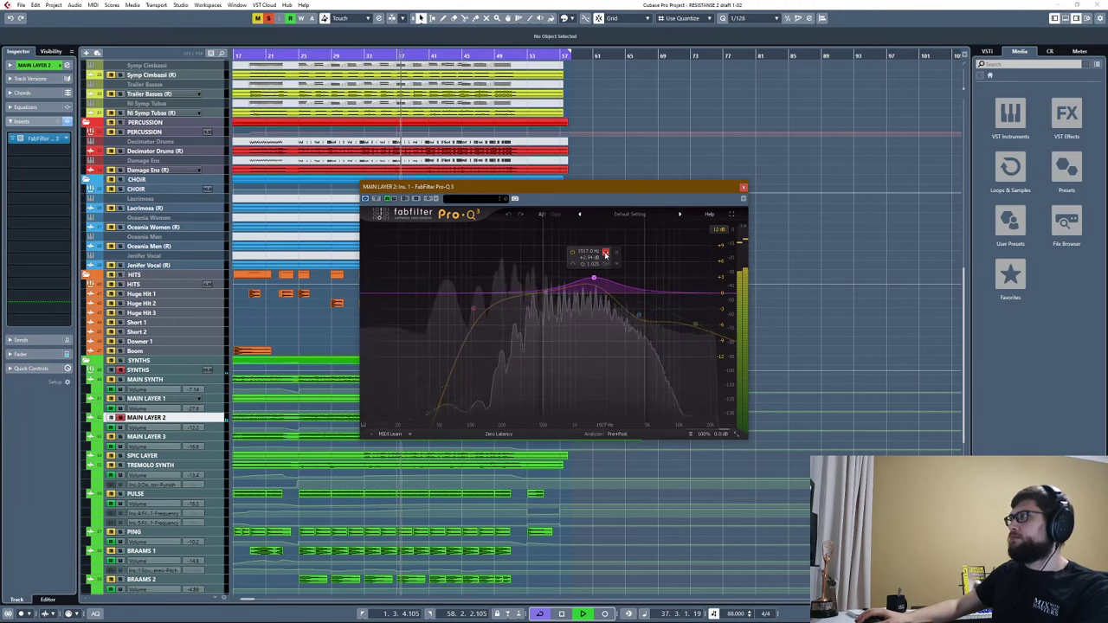
click(605, 252)
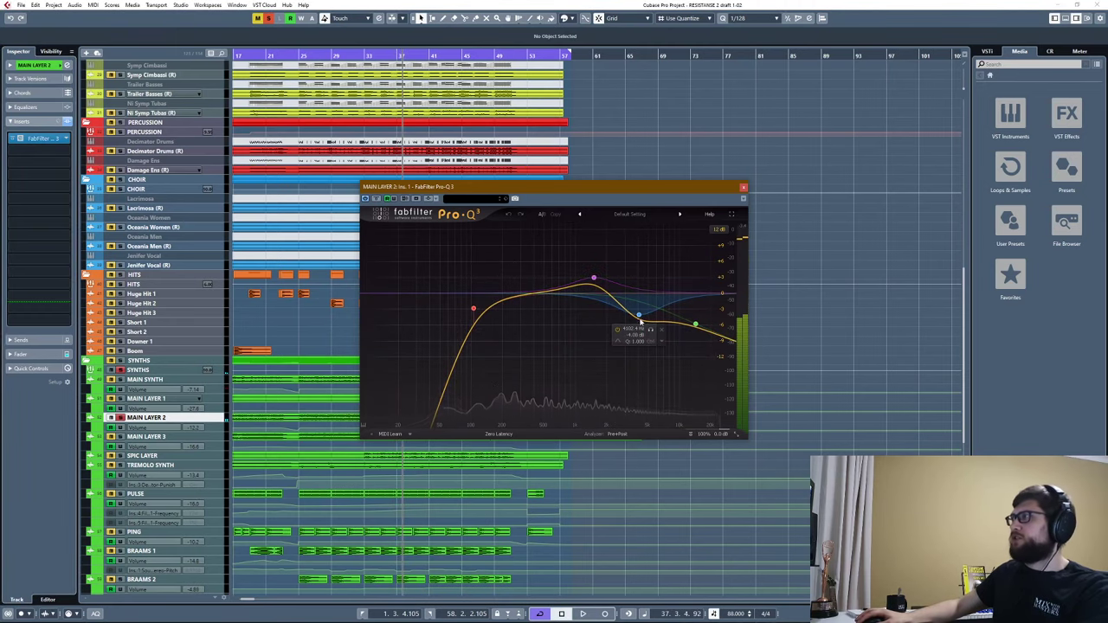
click(741, 188)
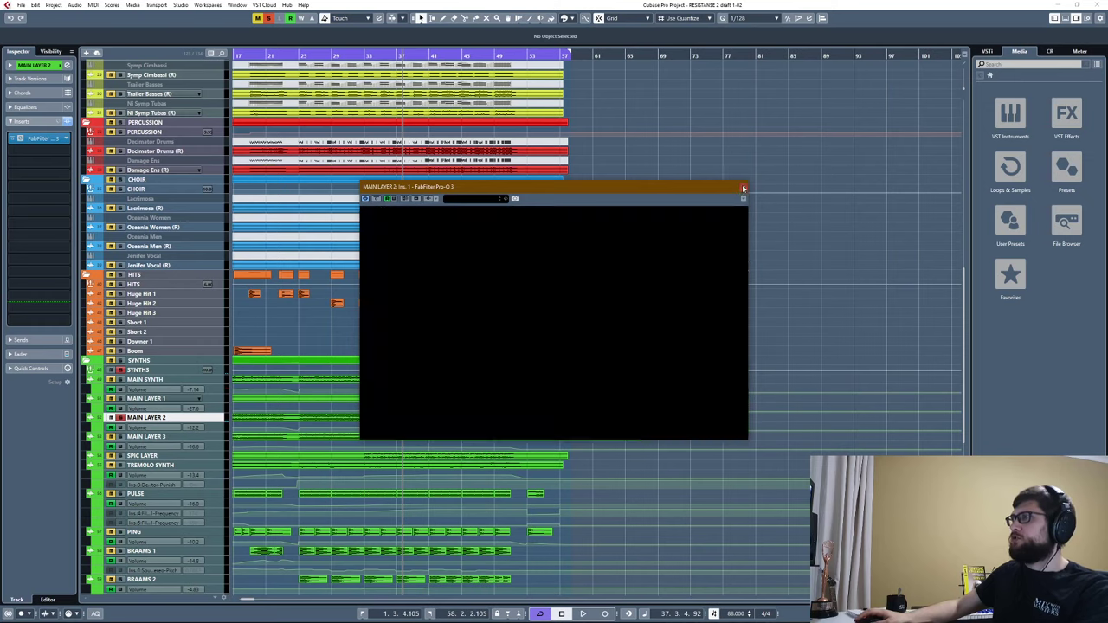
click(121, 417)
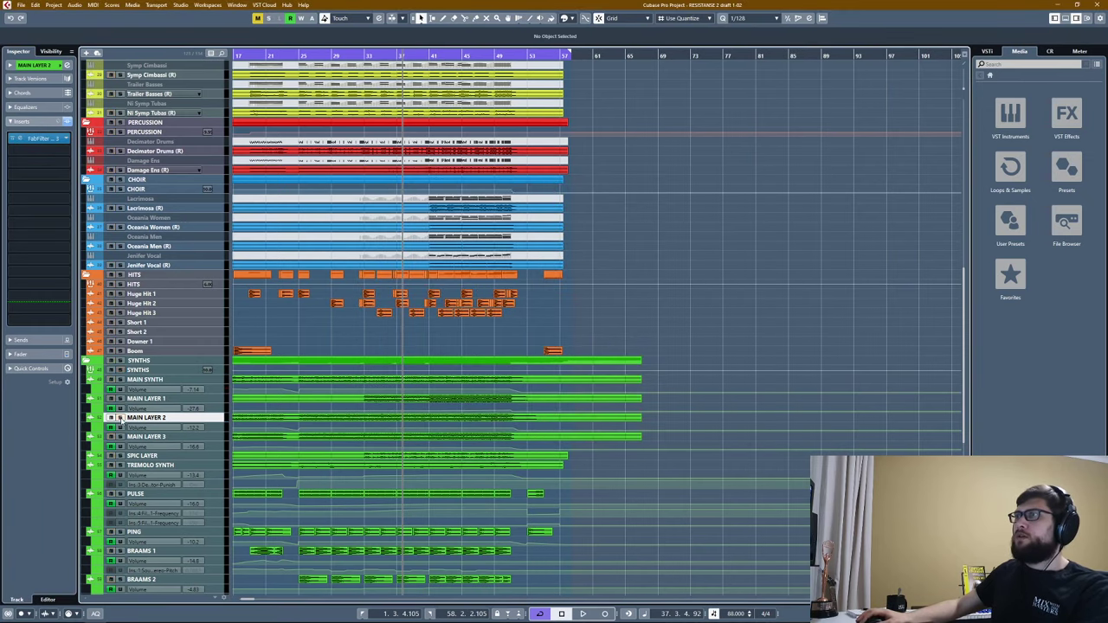
click(35, 64)
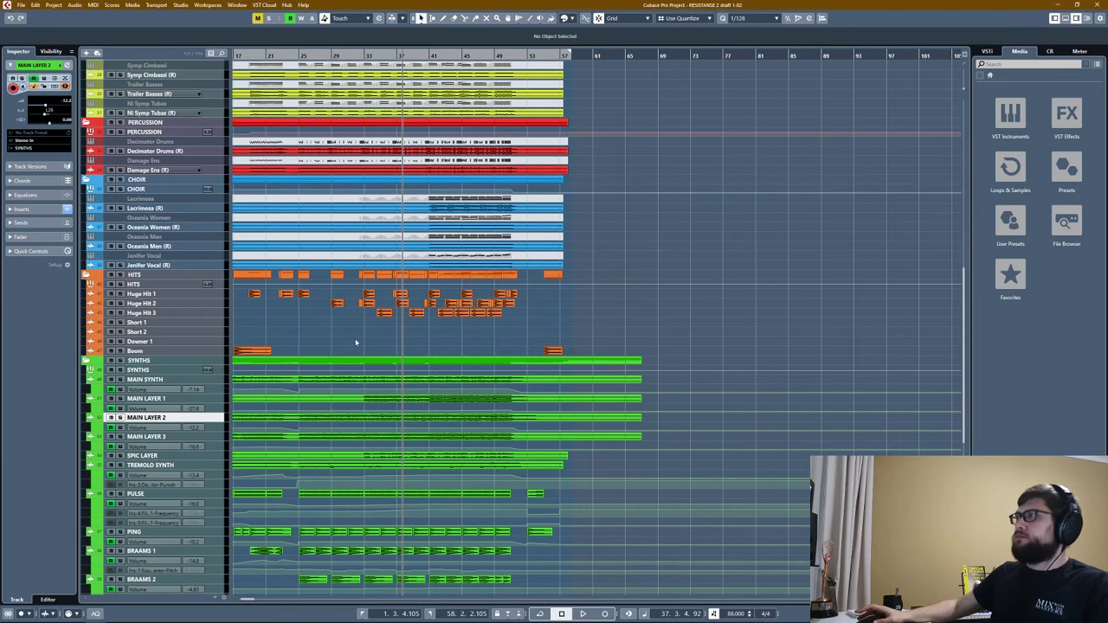
Solo MAIN LAYER 1 and audition it from about bar 42 with cycle enabled.
key(KP_Divide)
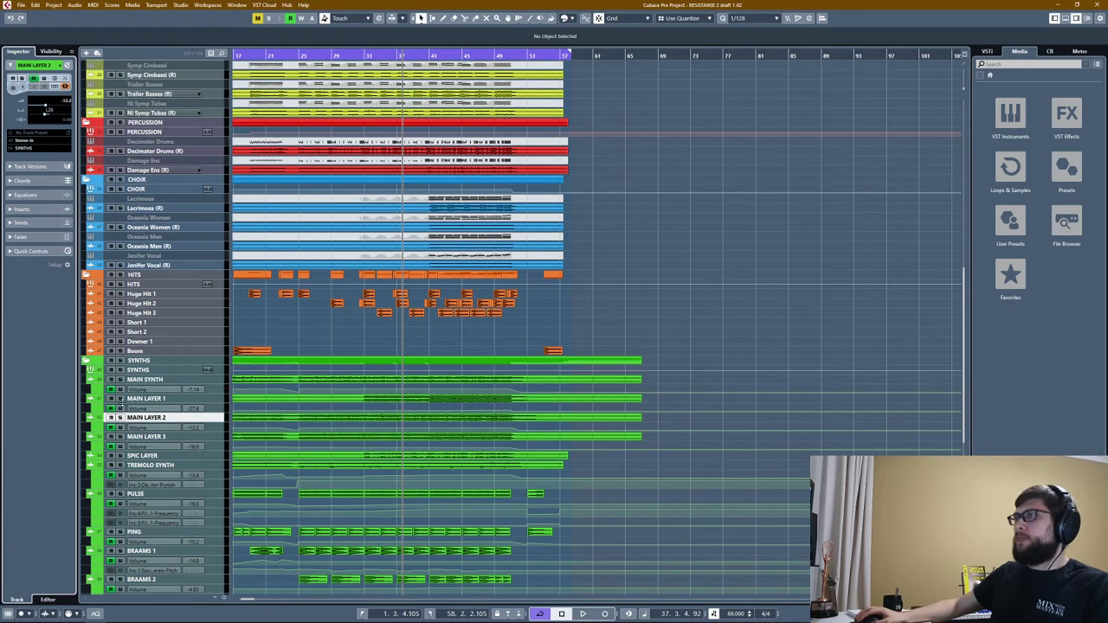
click(156, 398)
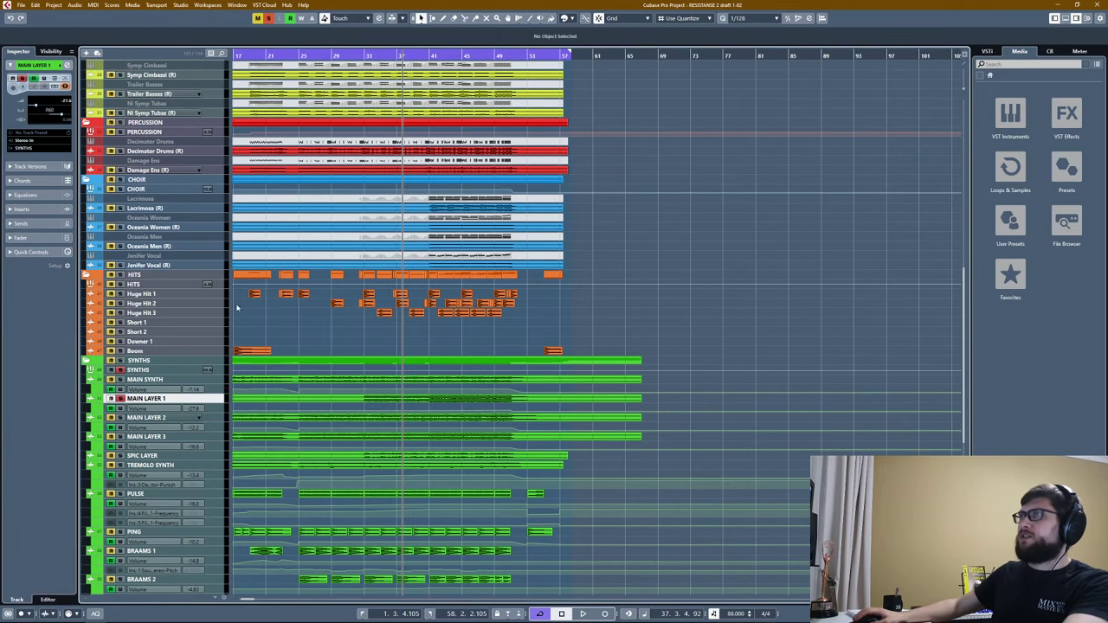
key(z)
key(z)
click(446, 55)
key(g)
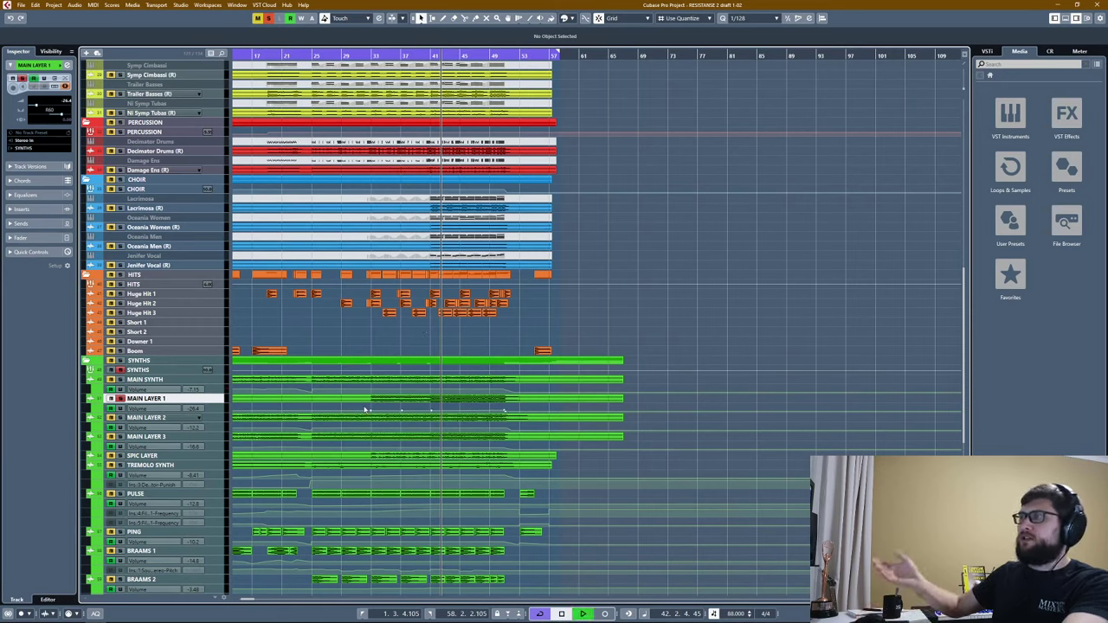
key(space)
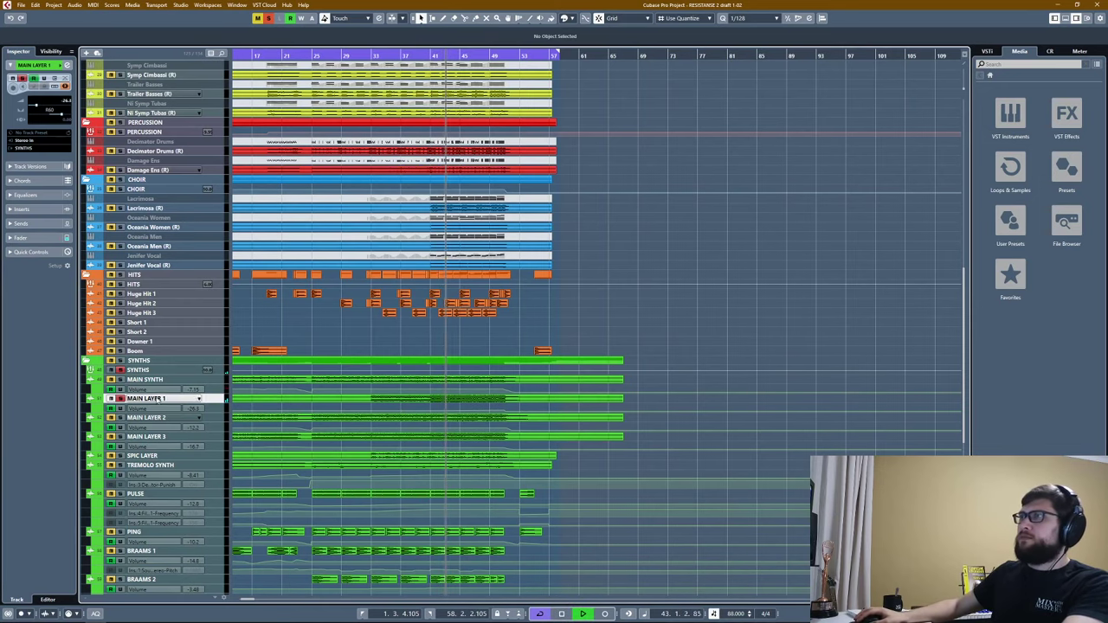
key(space)
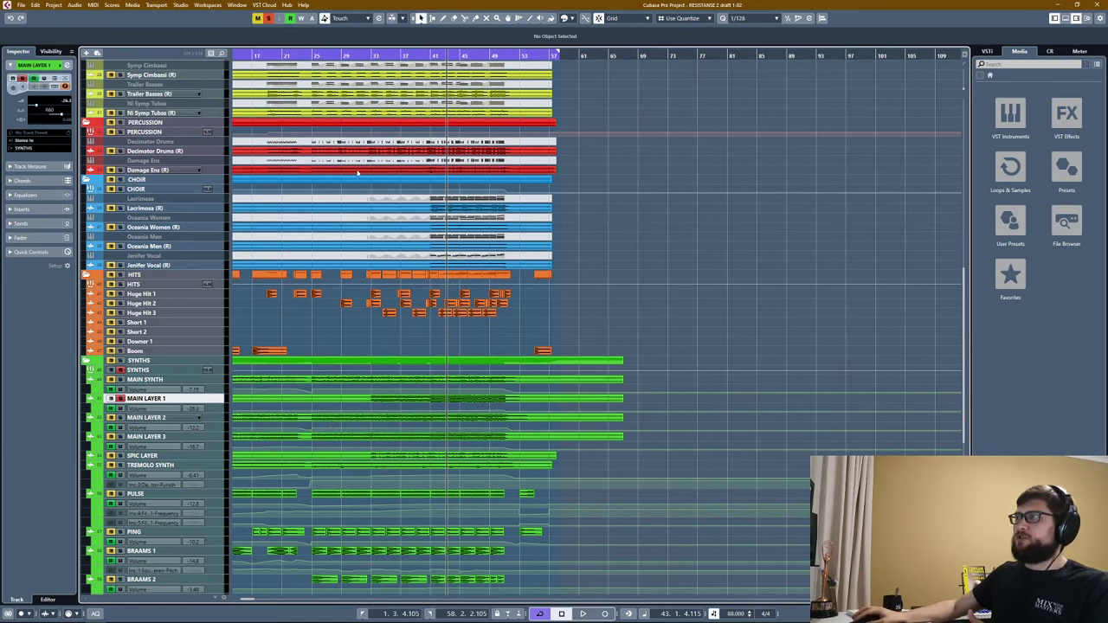
Solo MAIN LAYER 3 in place of the previous layer and audition it from bar 33.
click(372, 55)
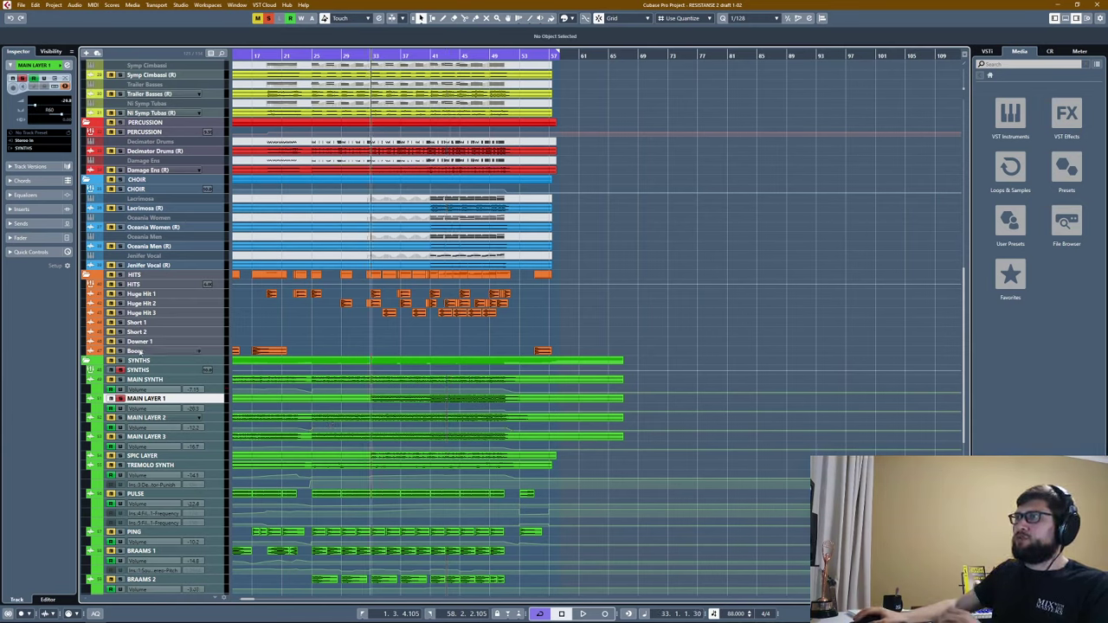
click(143, 421)
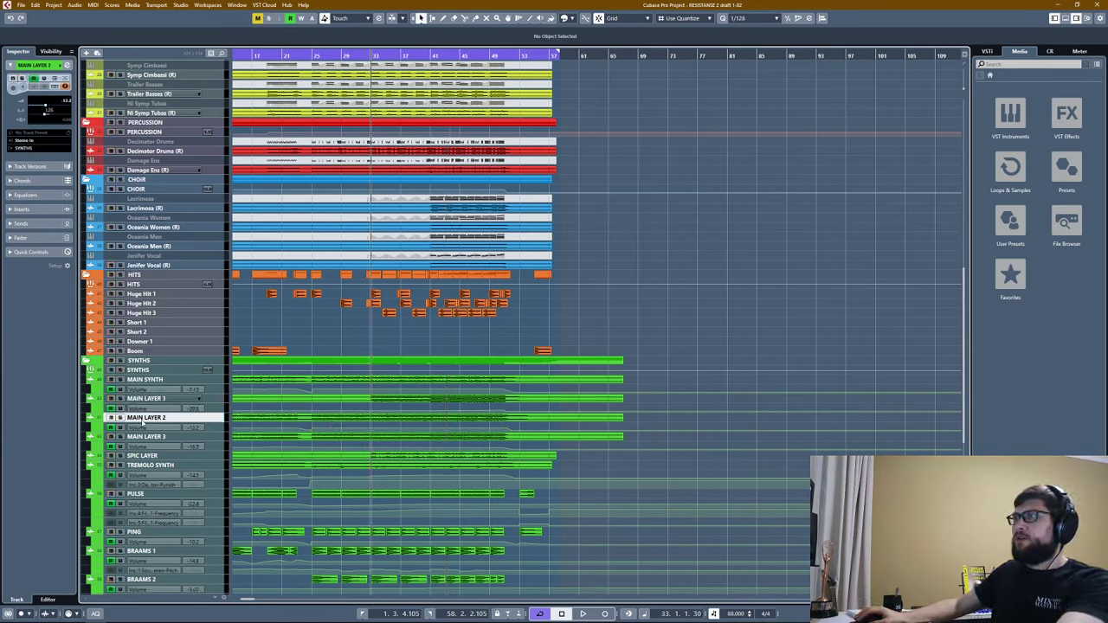
click(143, 438)
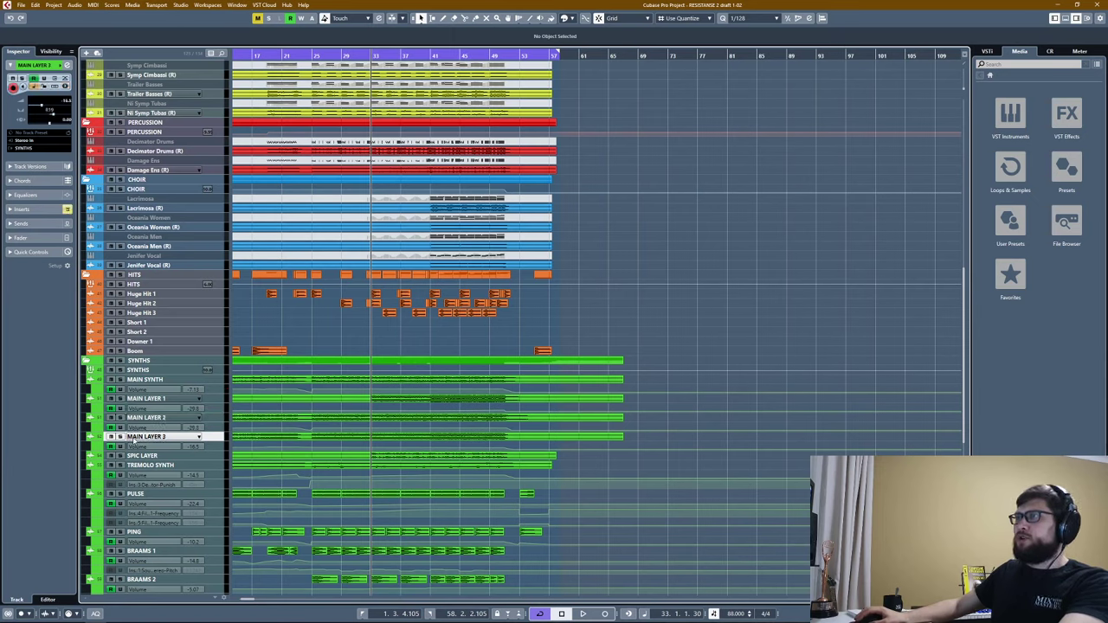
click(121, 437)
key(space)
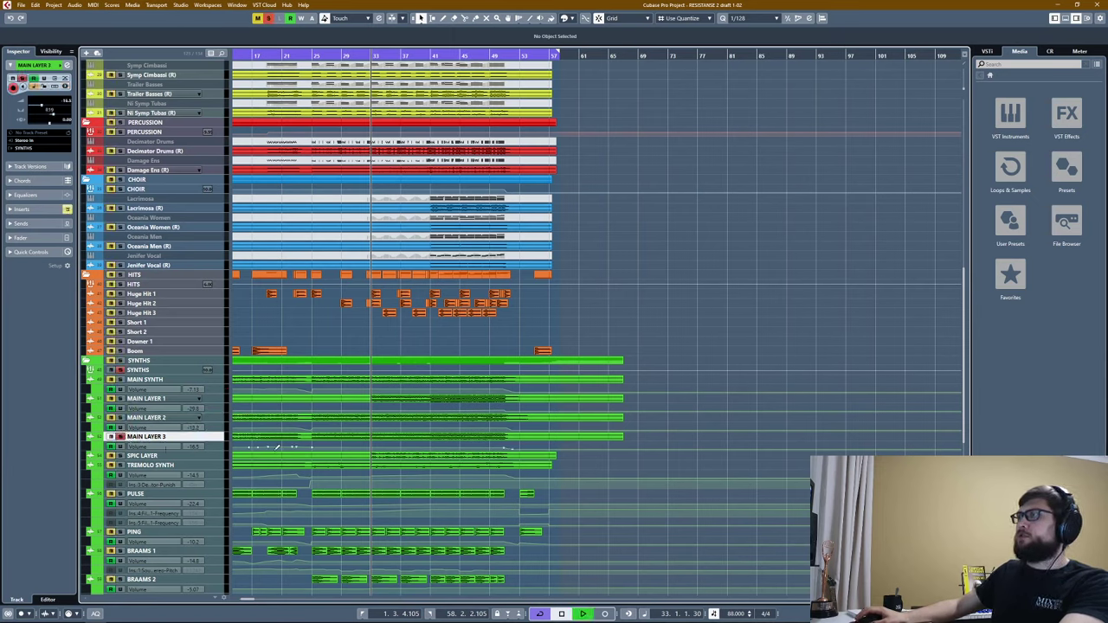
key(space)
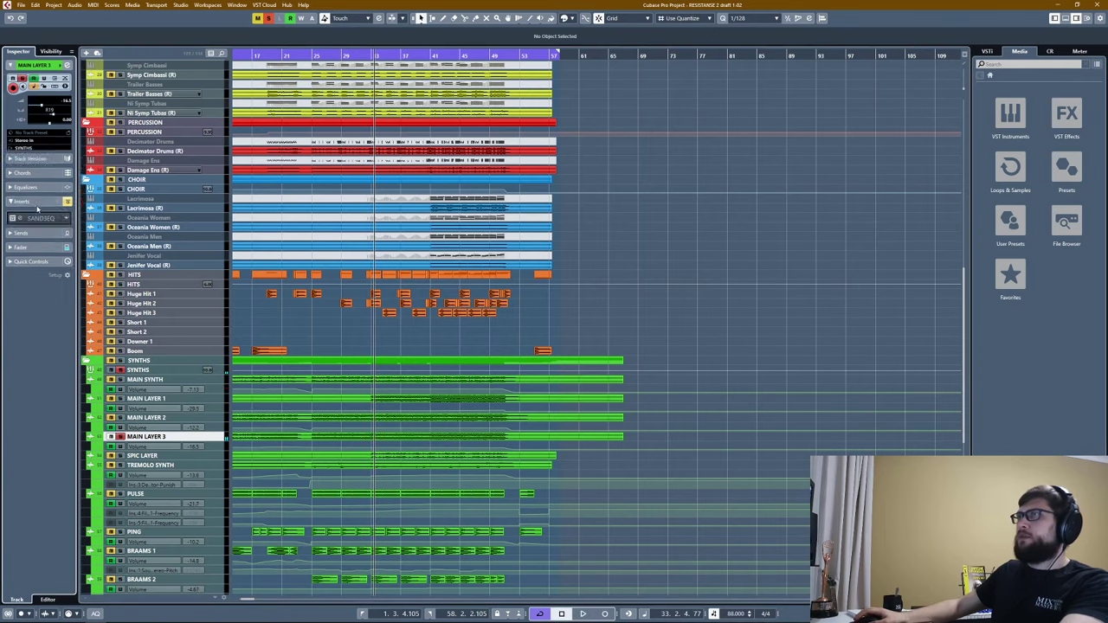
Open and activate the SAND3EQ insert on the soloed MAIN LAYER 3.
click(39, 209)
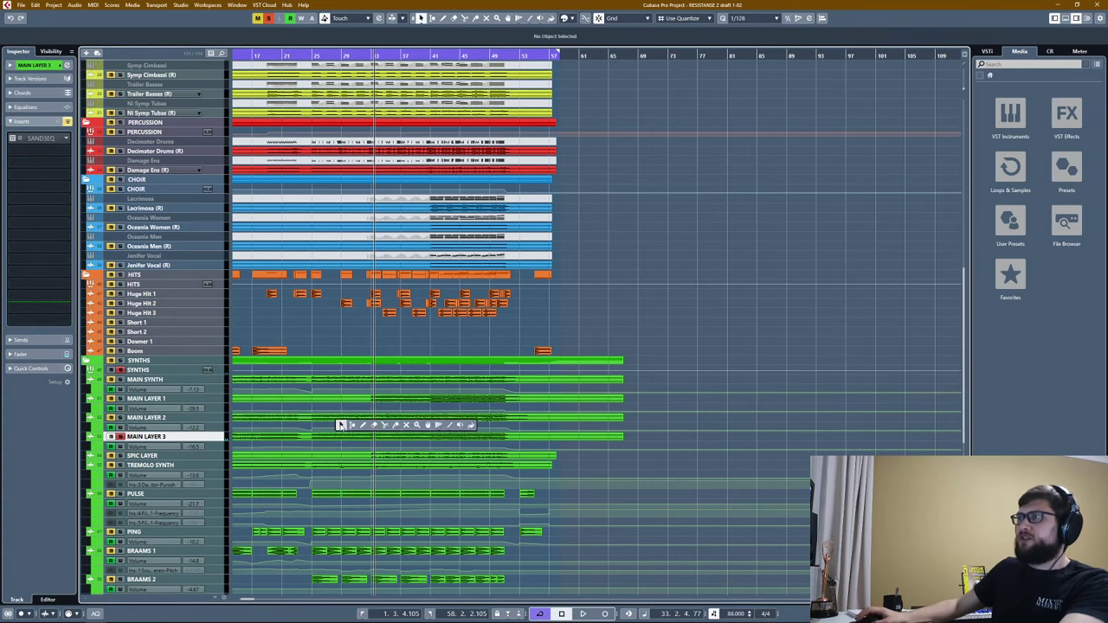
scroll(366, 388, down, 3)
key(h)
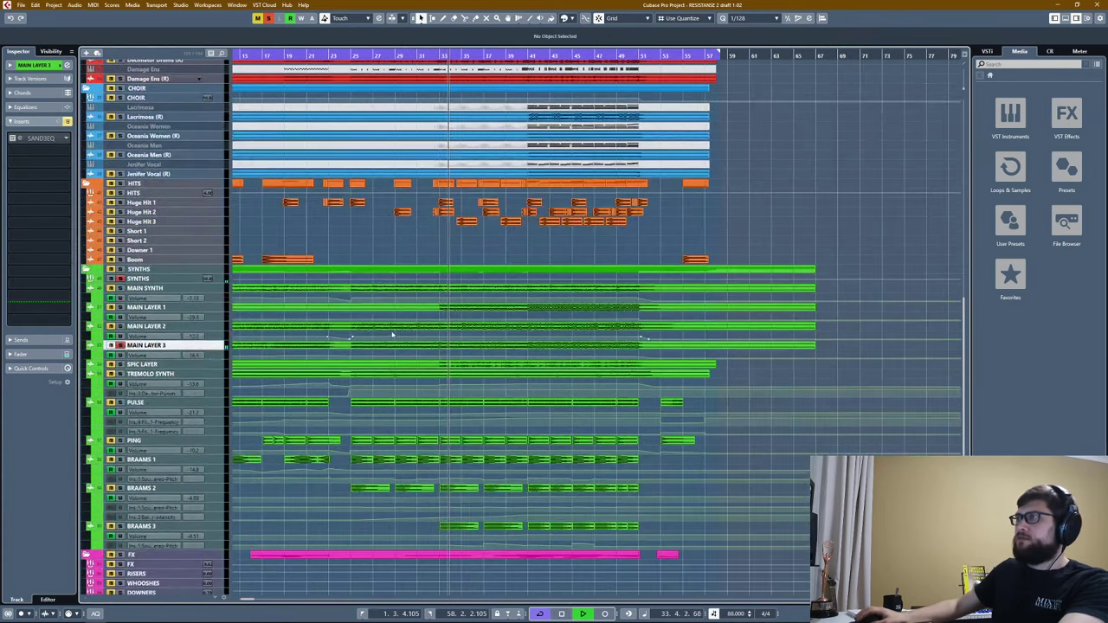
key(g)
scroll(398, 325, down, 1)
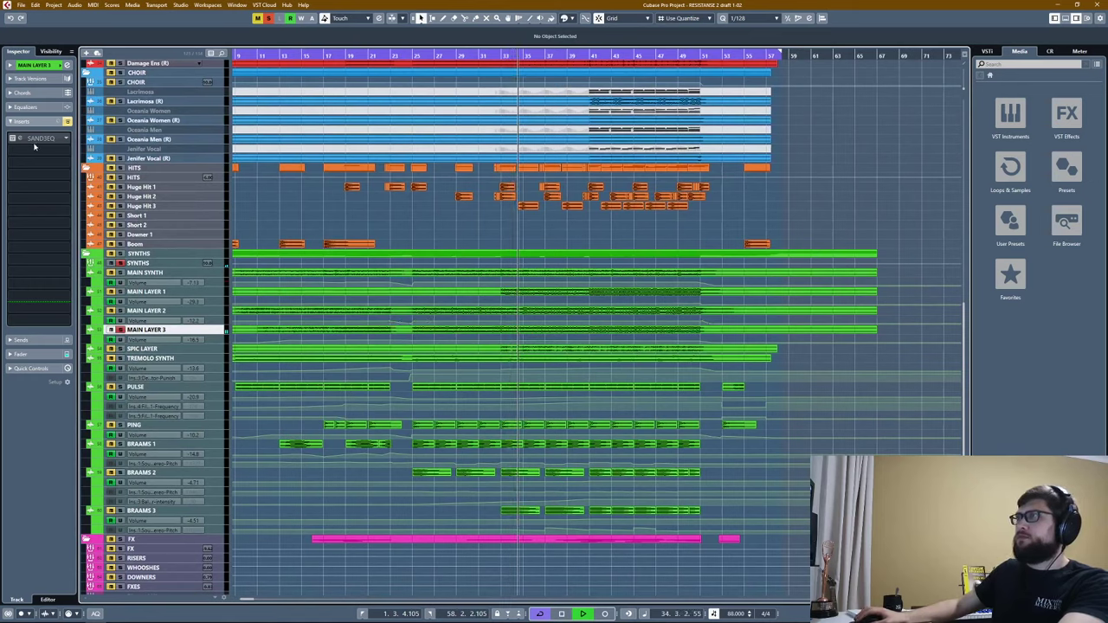
click(39, 139)
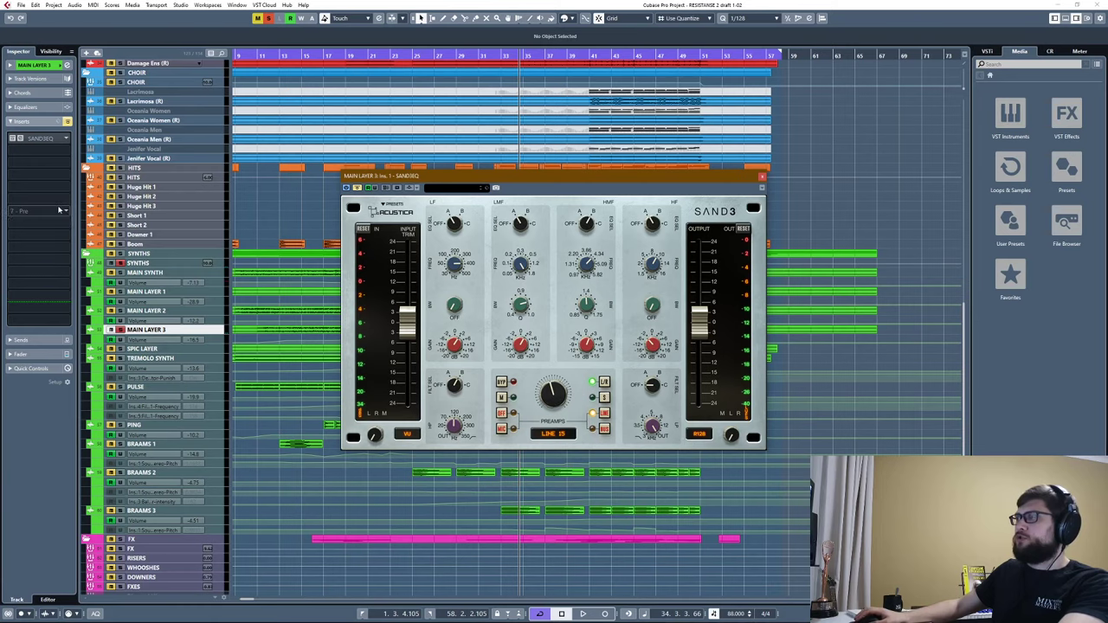
click(41, 139)
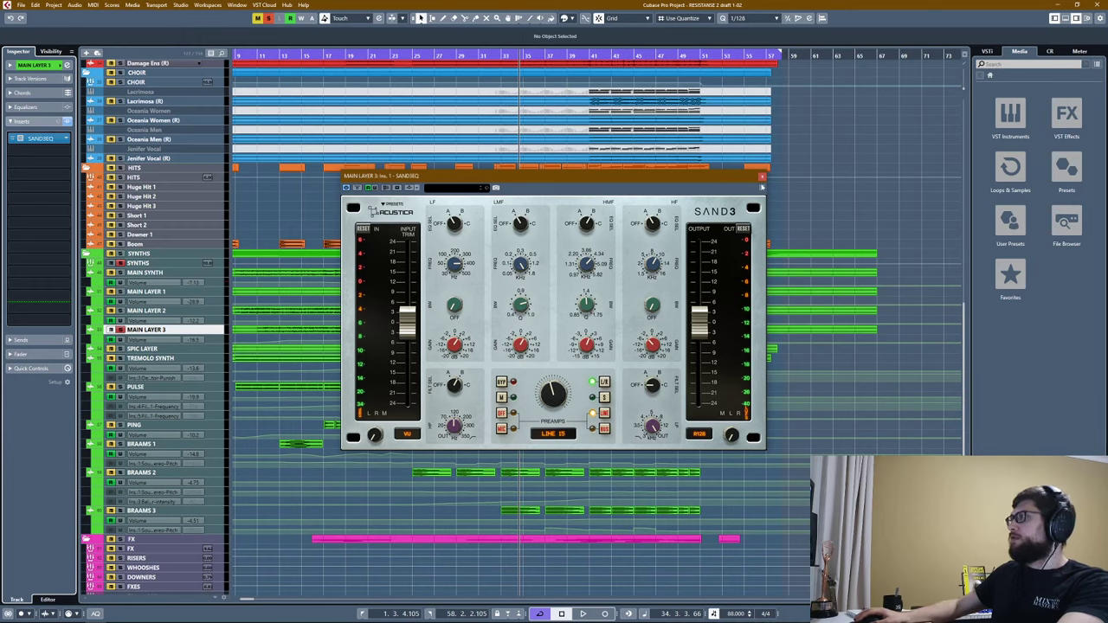
Compare MAIN LAYER 3 with SAND3EQ active and bypassed during playback, leave it active, and close the plug-in window.
key(space)
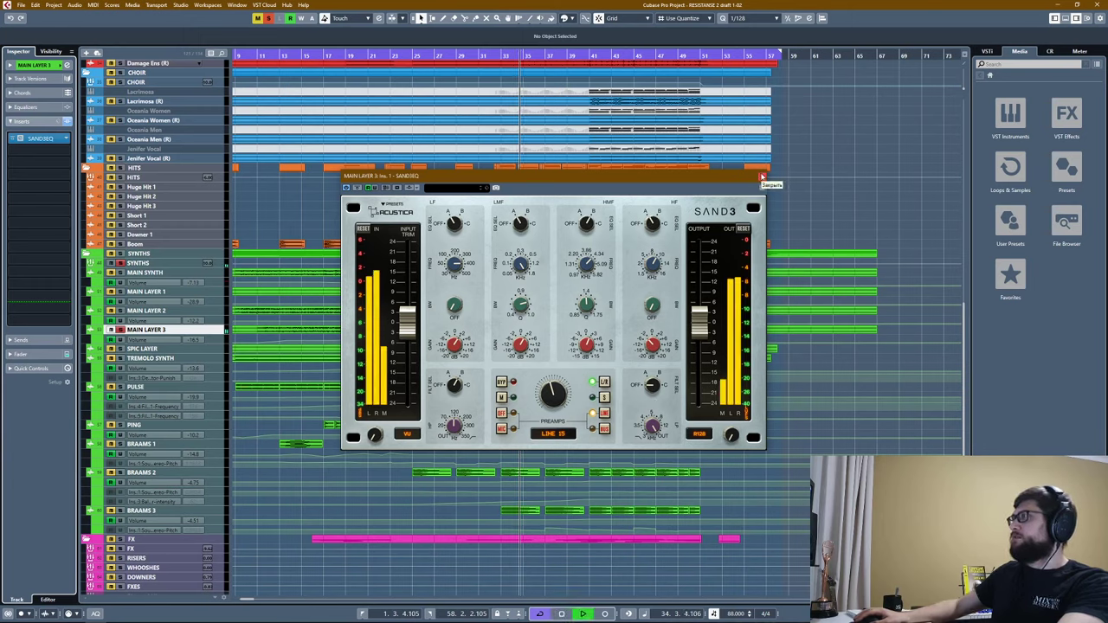
click(13, 138)
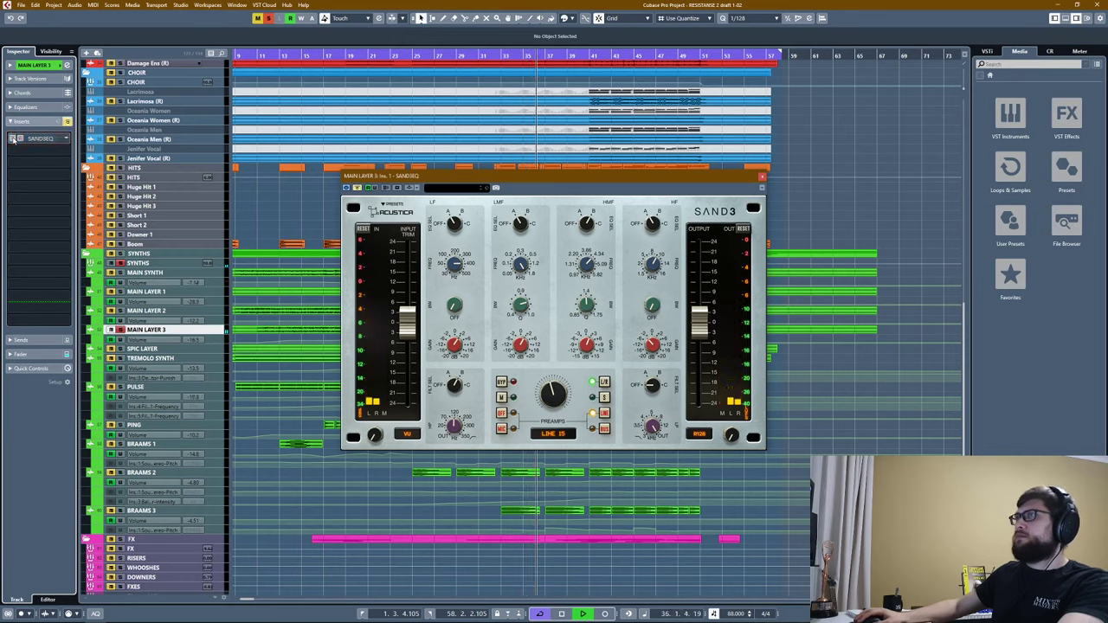
click(13, 138)
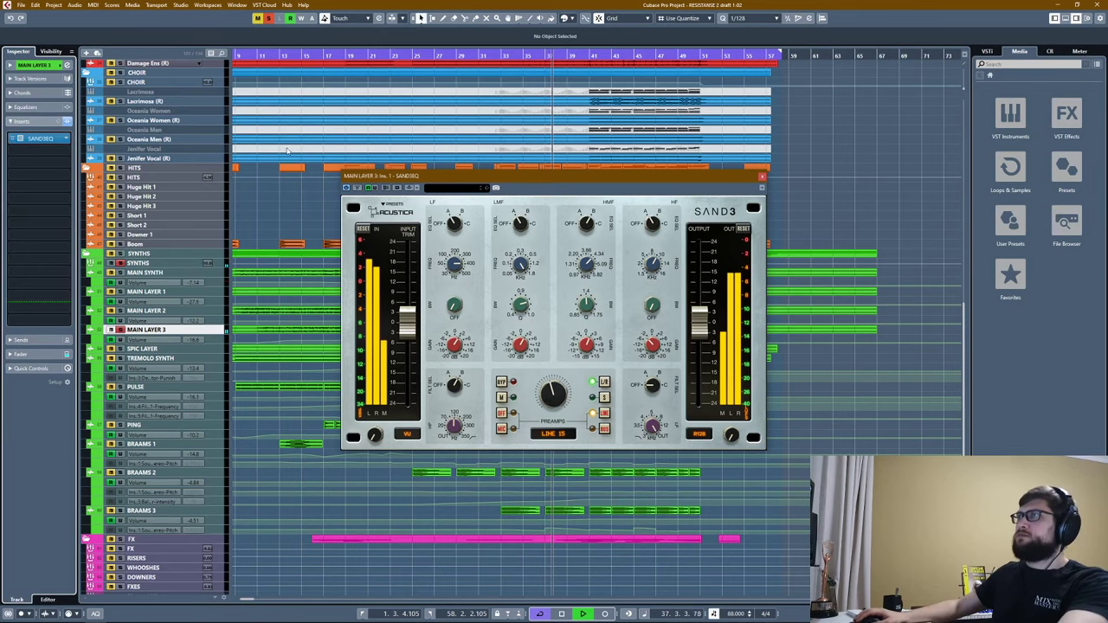
click(762, 178)
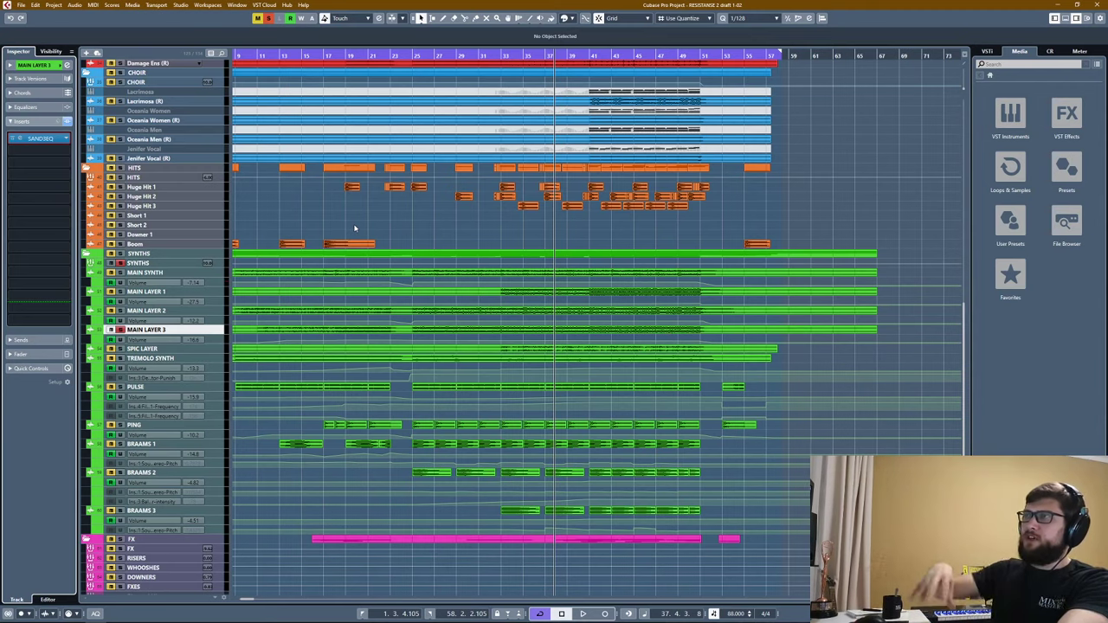
Audition MAIN SYNTH and MAIN LAYERS 1 to 3 soloed together up to about bar 42, then clear the solos.
key(space)
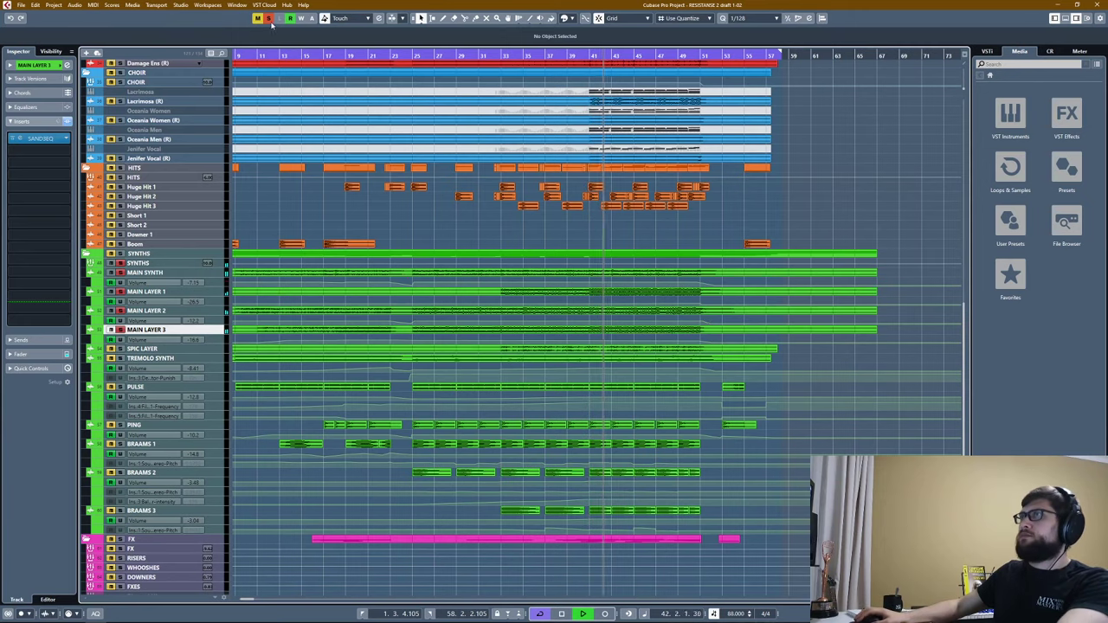
key(space)
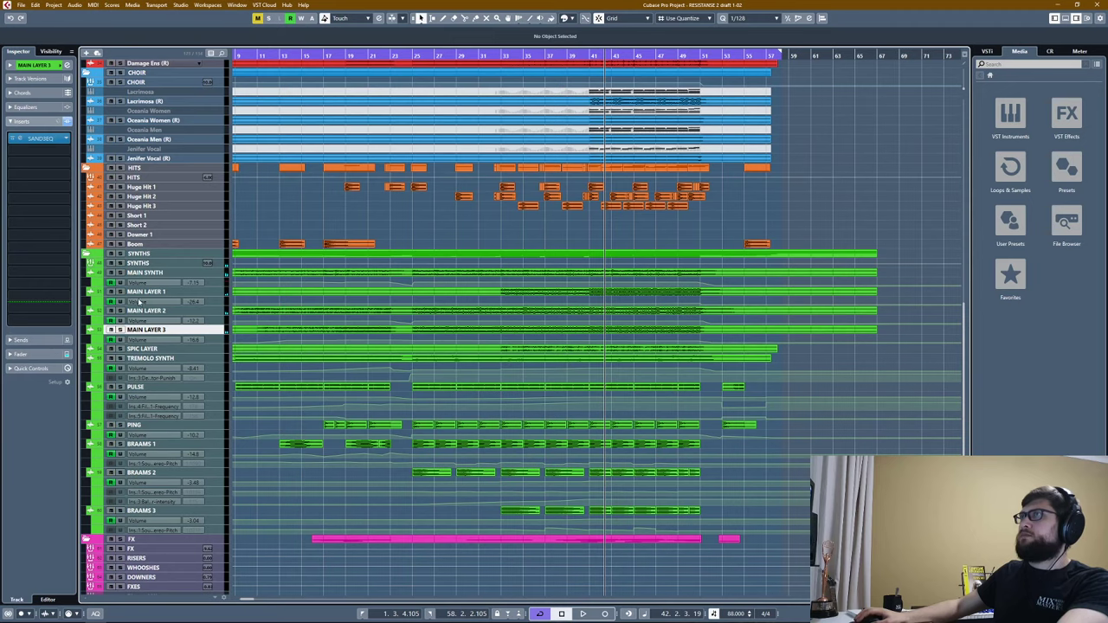
click(37, 65)
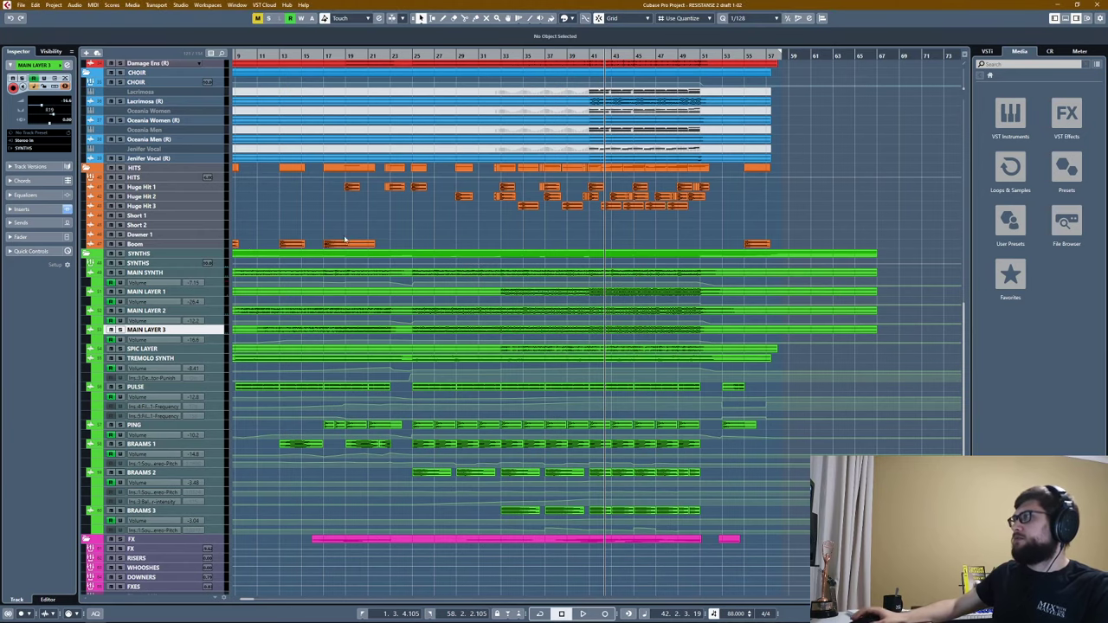
Solo SPIC LAYER, then open and activate its FabFilter Pro-Q 3 insert during playback.
click(128, 349)
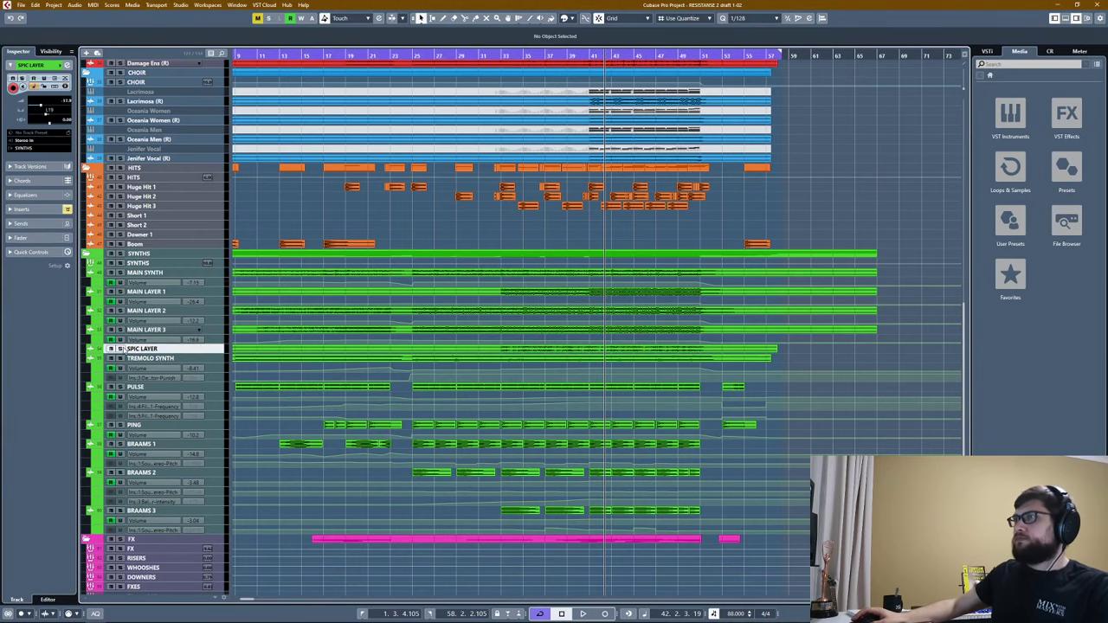
click(26, 208)
click(39, 138)
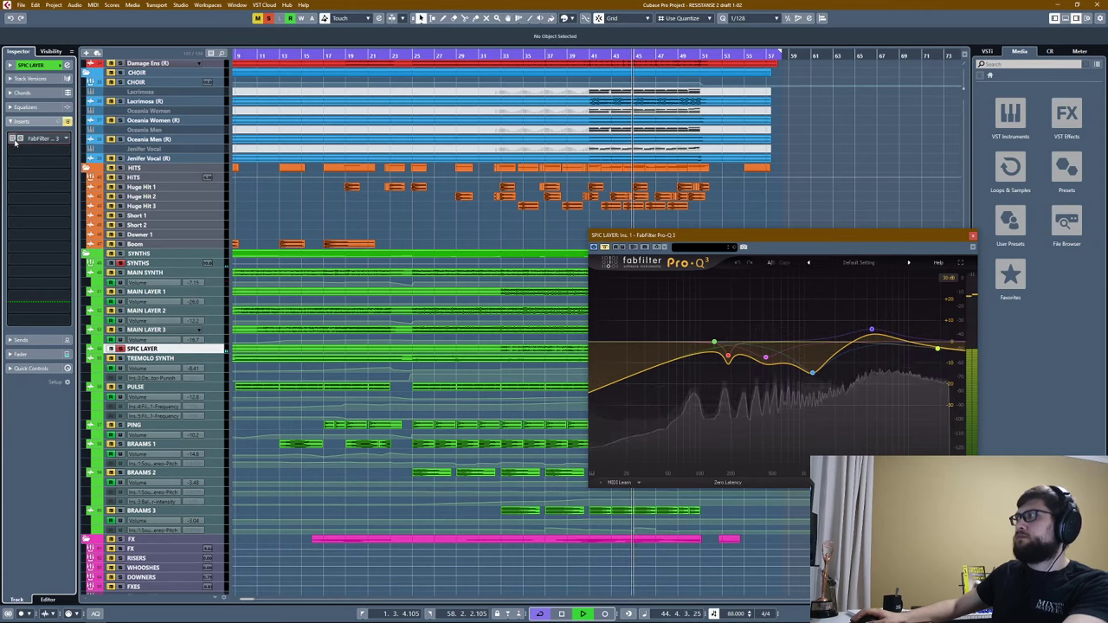
Audition SPIC LAYER with Pro-Q 3 active from about bar 45, then close the equalizer window.
key(space)
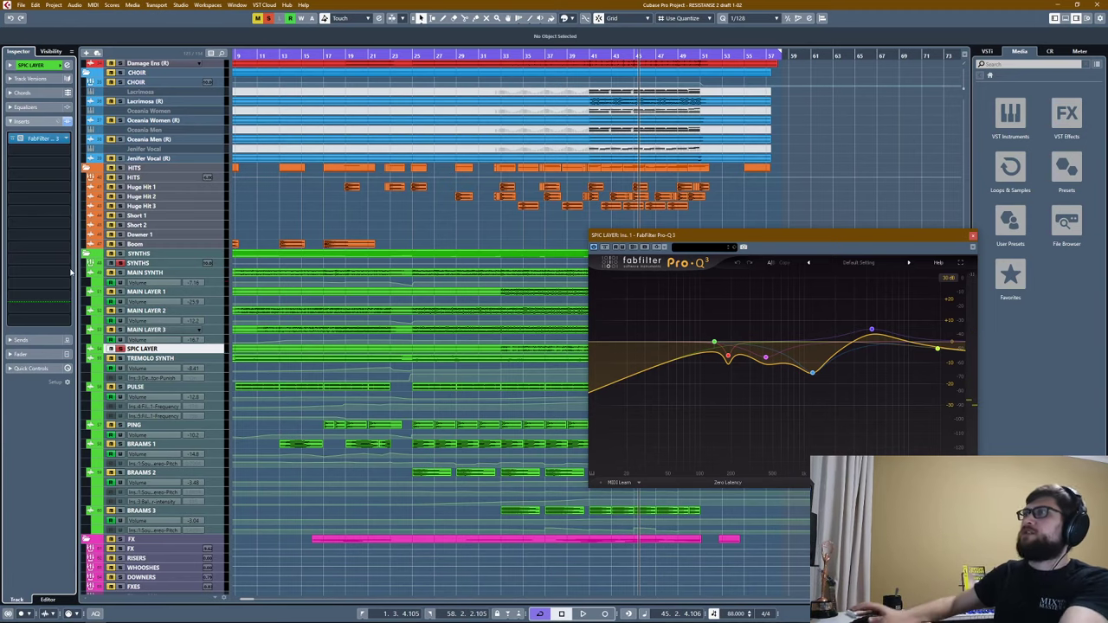
key(space)
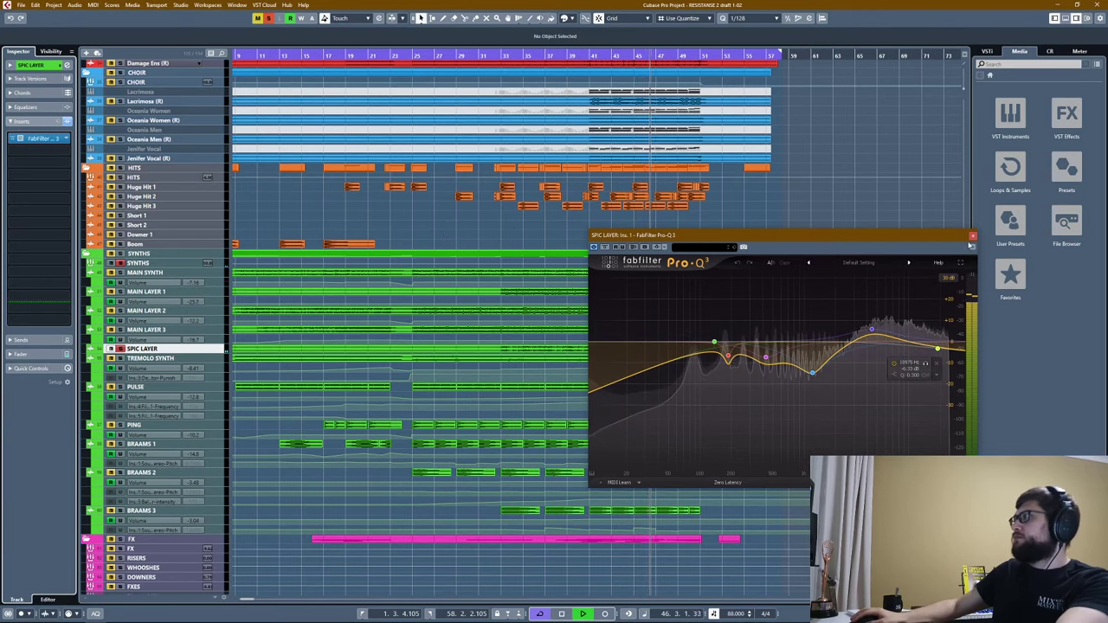
key(Escape)
key(space)
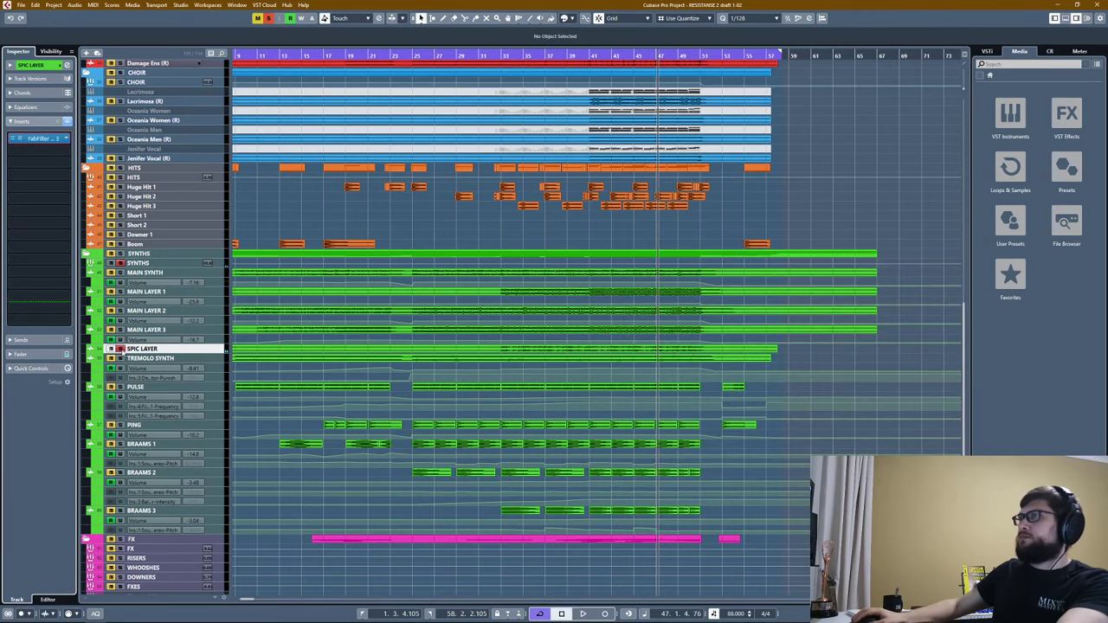
Check the inserts on TREMOLO SYNTH and PULSE, then select and solo the PING track.
click(129, 358)
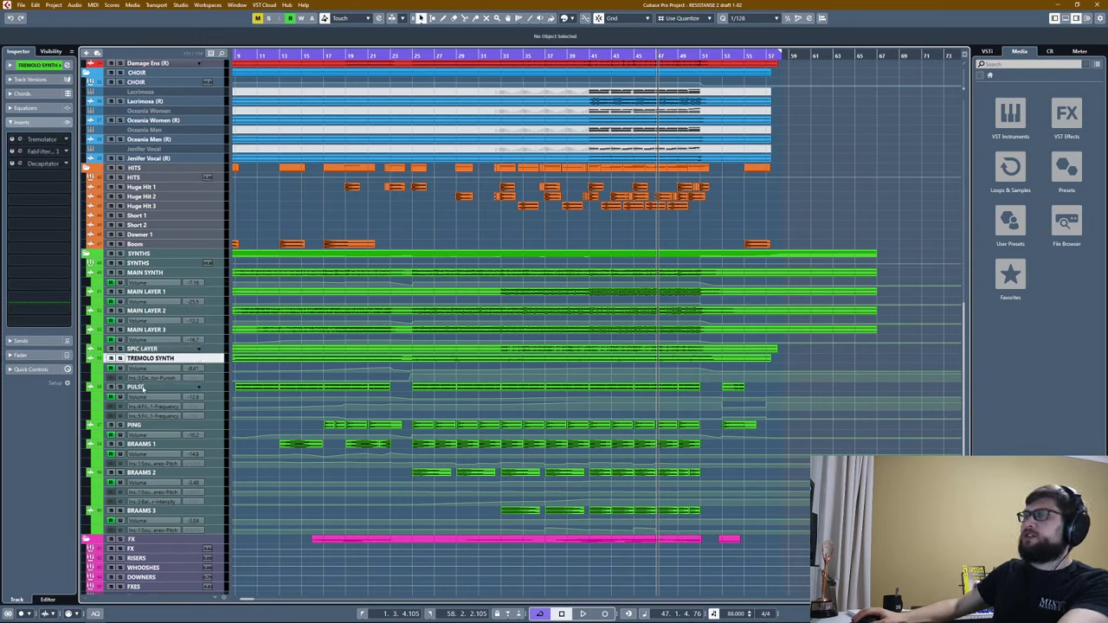
click(143, 387)
click(134, 426)
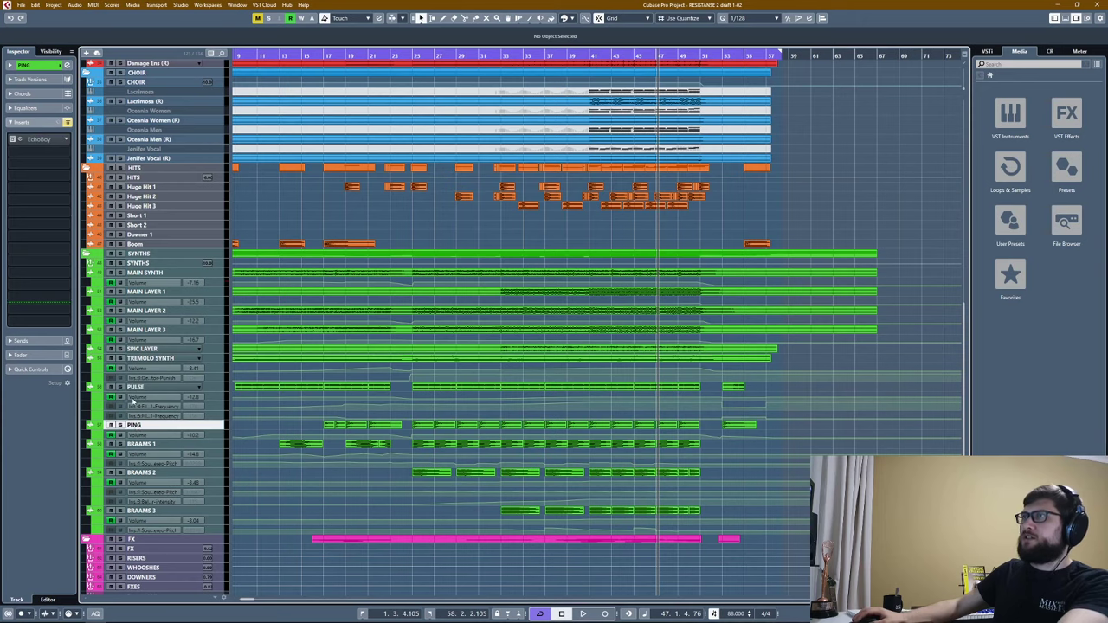
click(119, 425)
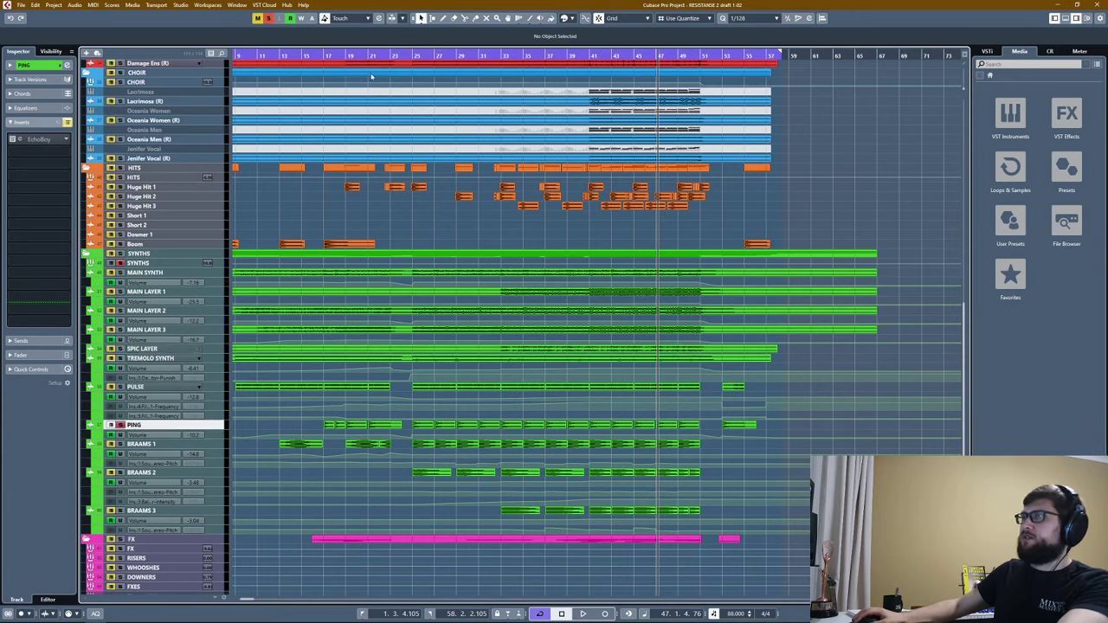
Play PING from about bar 16, activate its EchoBoy insert, and close the plug-in window.
click(318, 56)
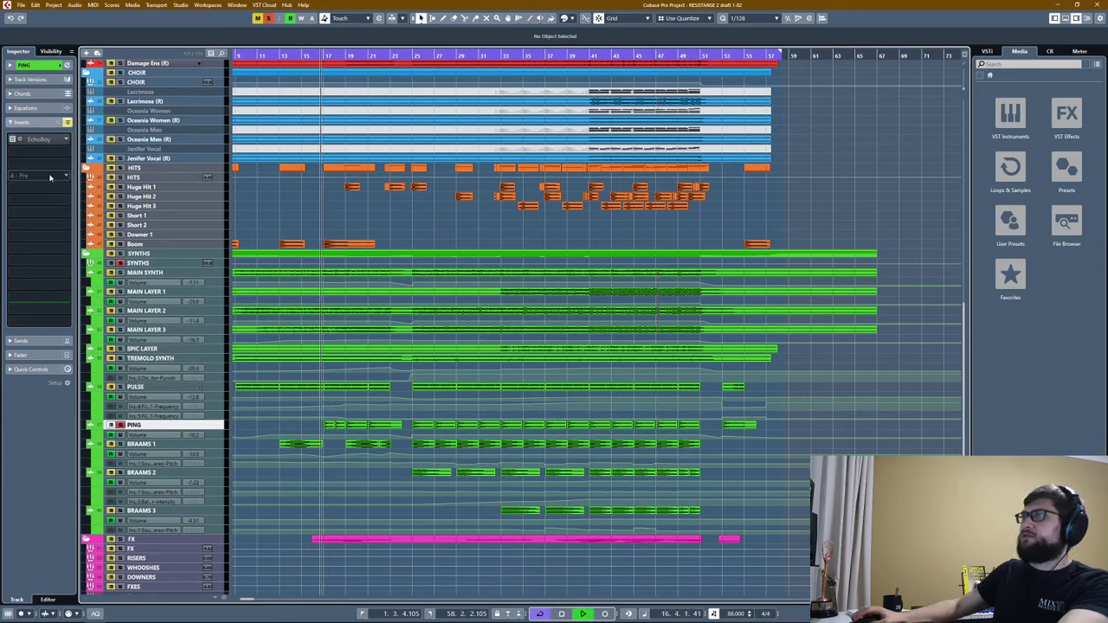
click(18, 139)
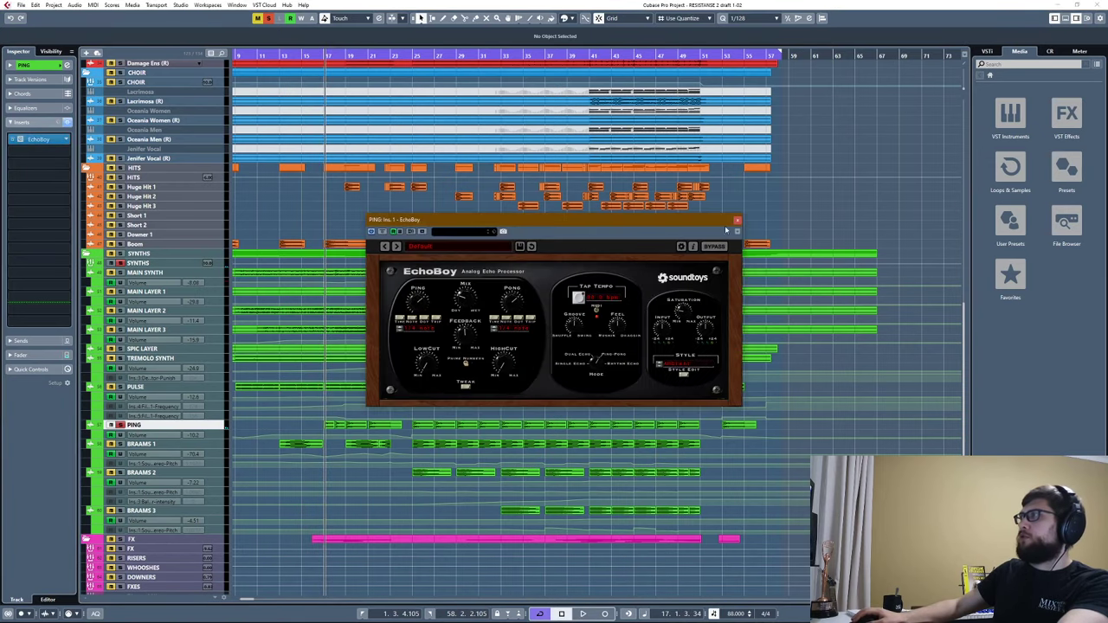
click(738, 220)
Audition the soloed PING track with EchoBoy active from about bar 17, then clear its solo.
key(h)
key(h)
key(h)
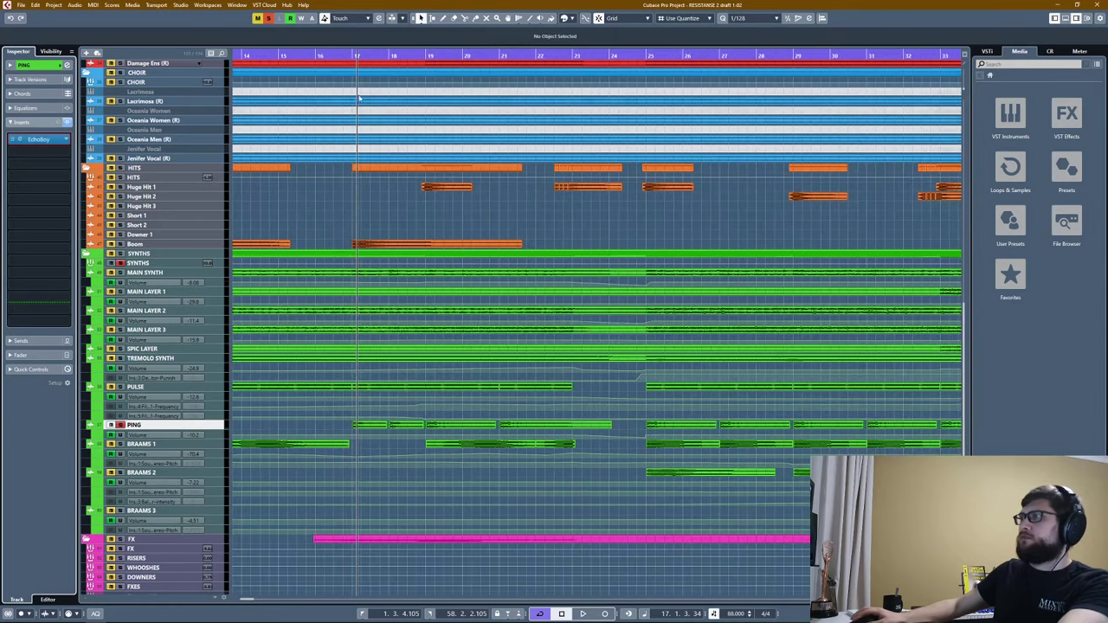
key(h)
key(space)
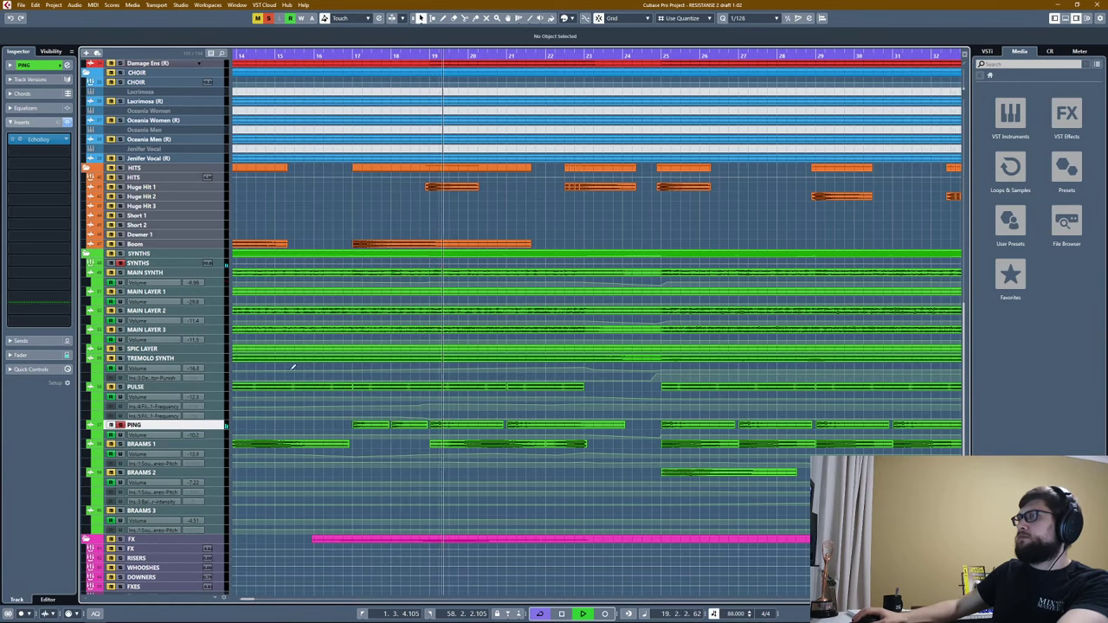
key(space)
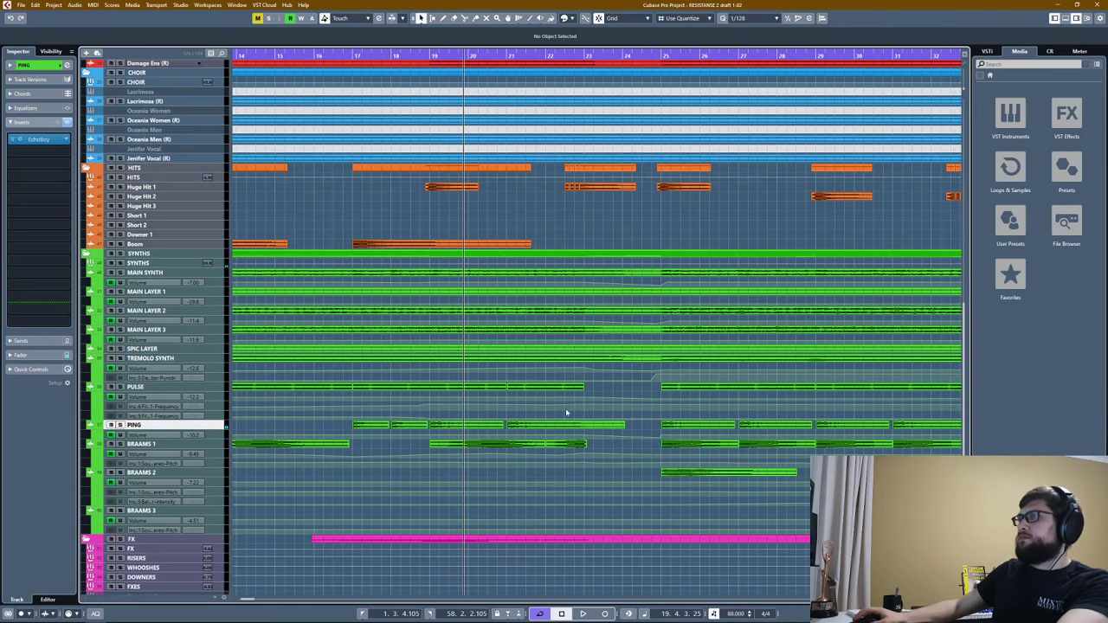
Solo BRAAMS 1 and play it from about bar 24, then clear its solo and check the inserts on BRAAMS 2.
key(shift+f)
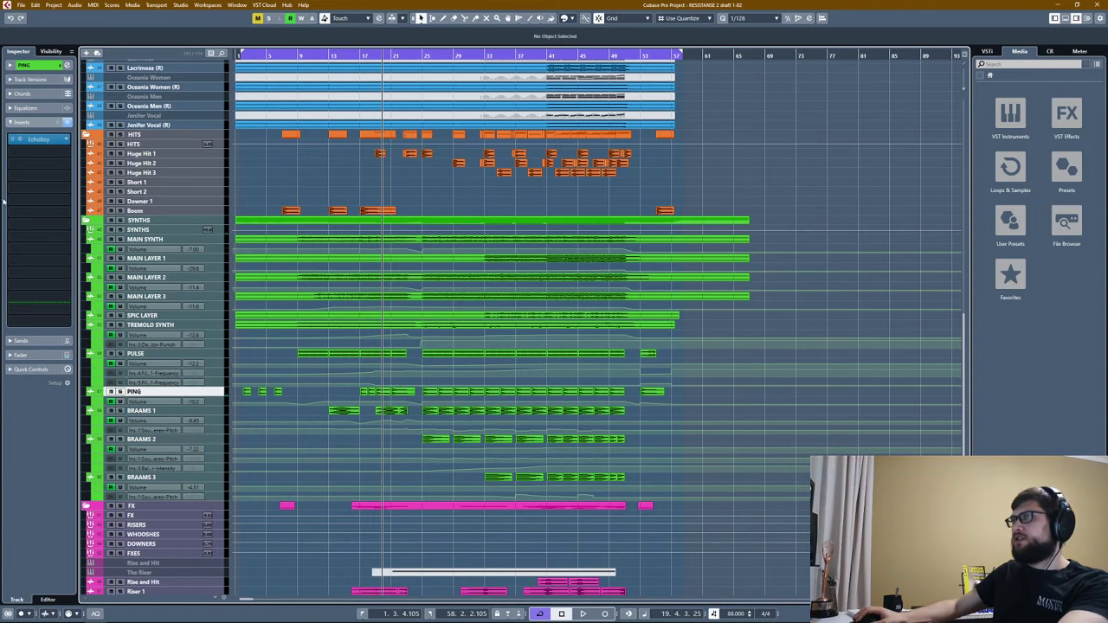
scroll(412, 381, down, 1)
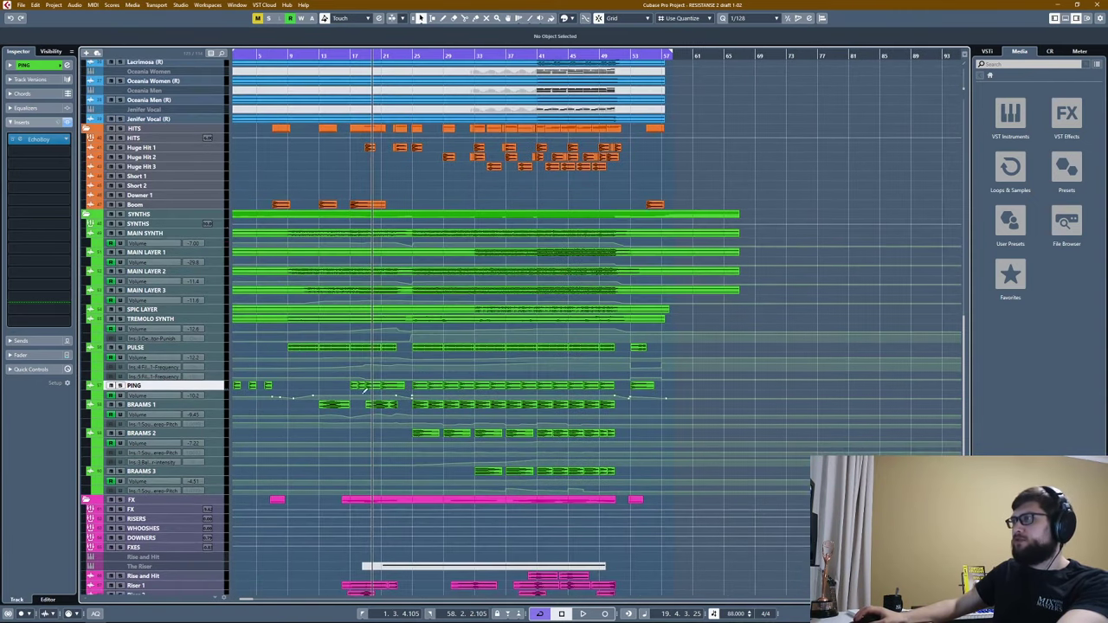
click(127, 408)
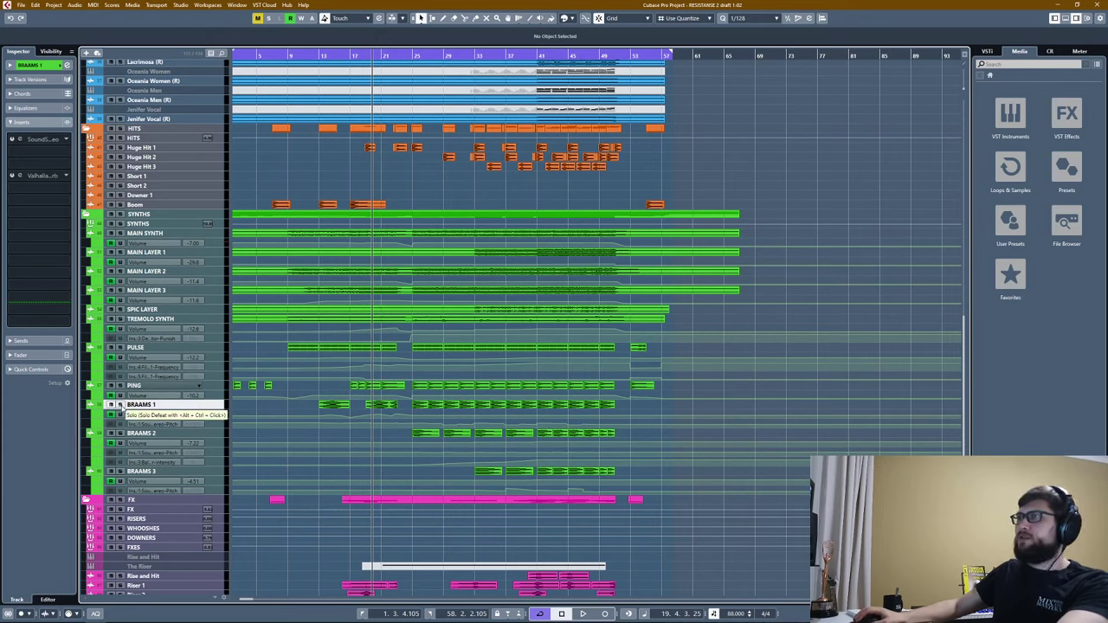
click(120, 405)
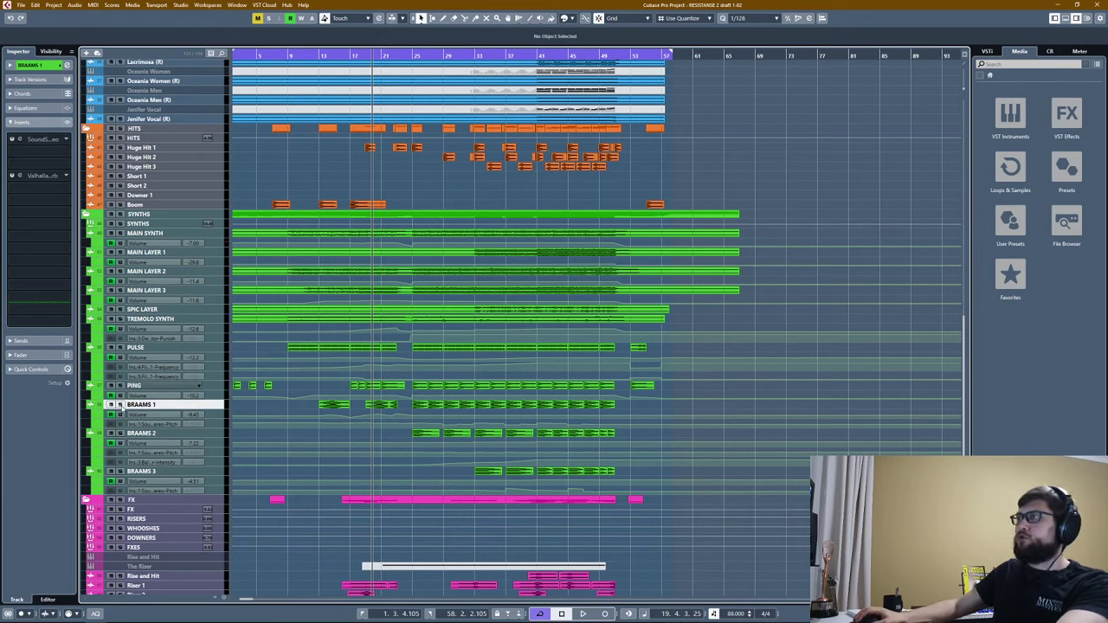
click(409, 55)
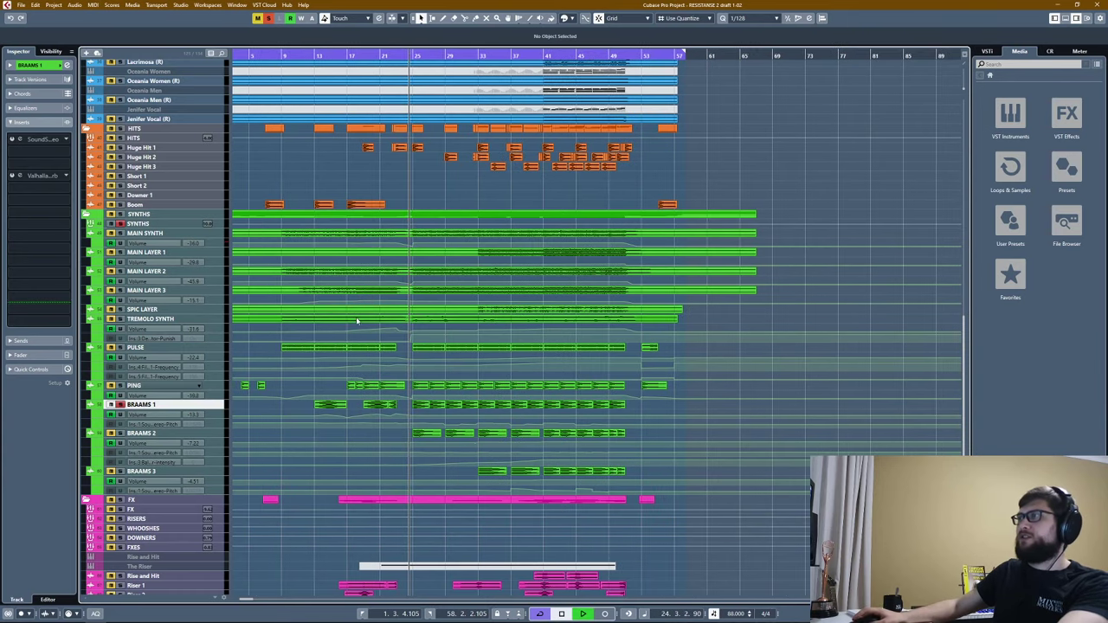
key(space)
scroll(448, 411, up, 2)
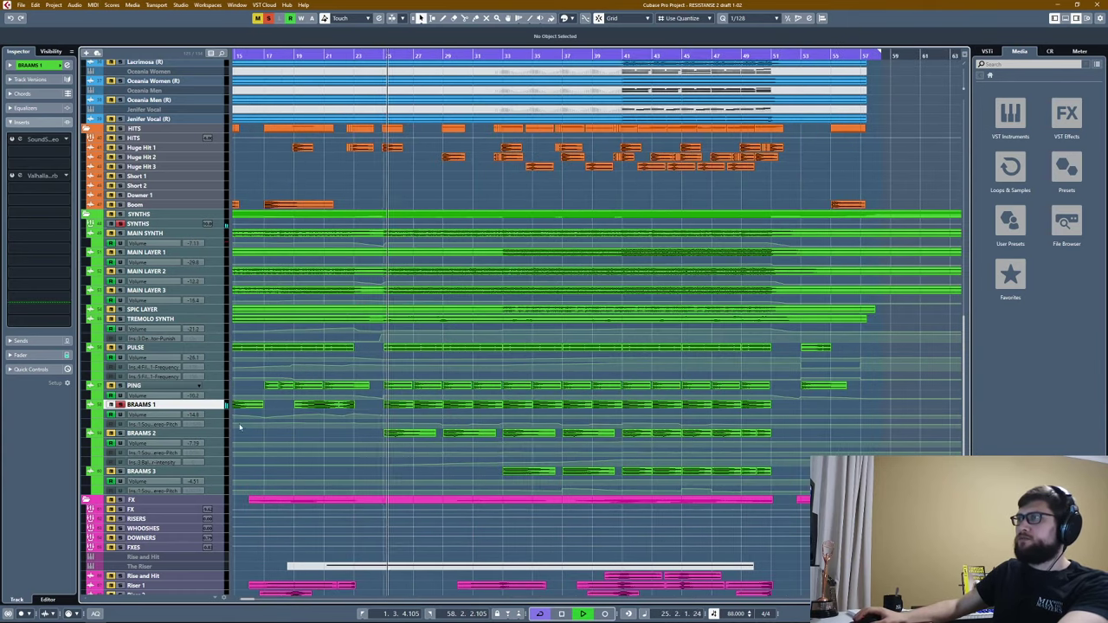
click(119, 405)
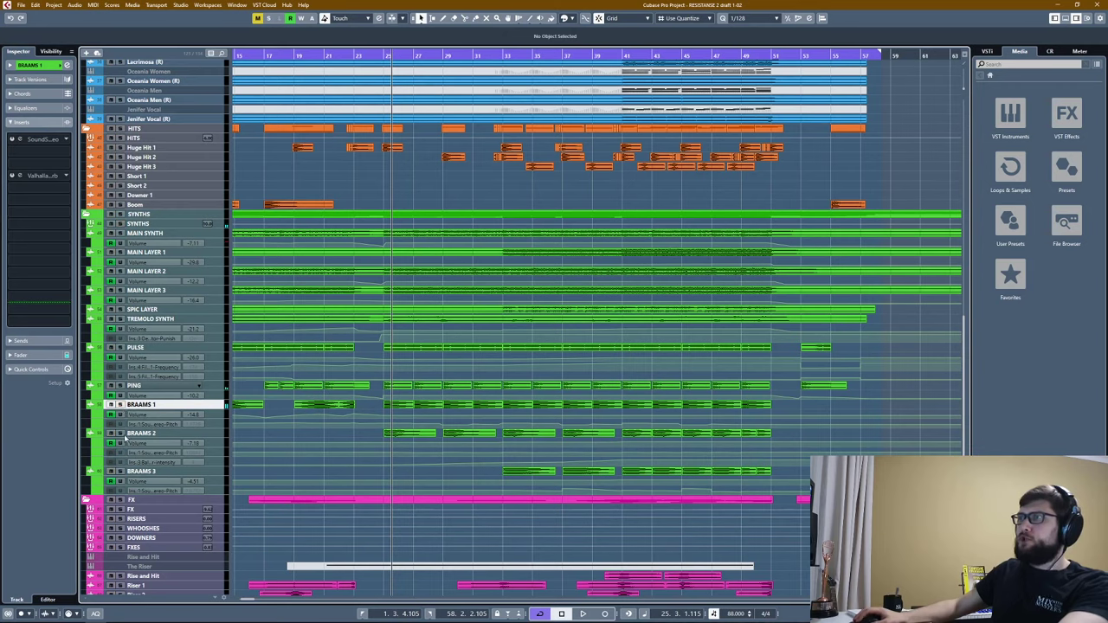
click(134, 439)
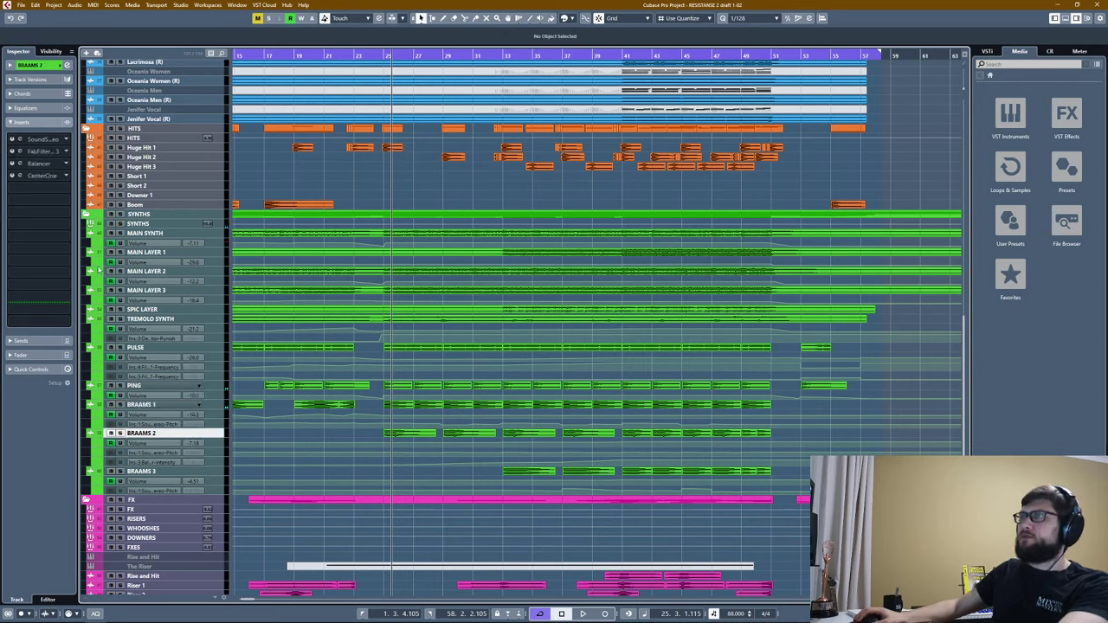
Solo all synth tracks from MAIN SYNTH through BRAAMS 3, play them together from about bar 41, and clear the solos.
click(135, 472)
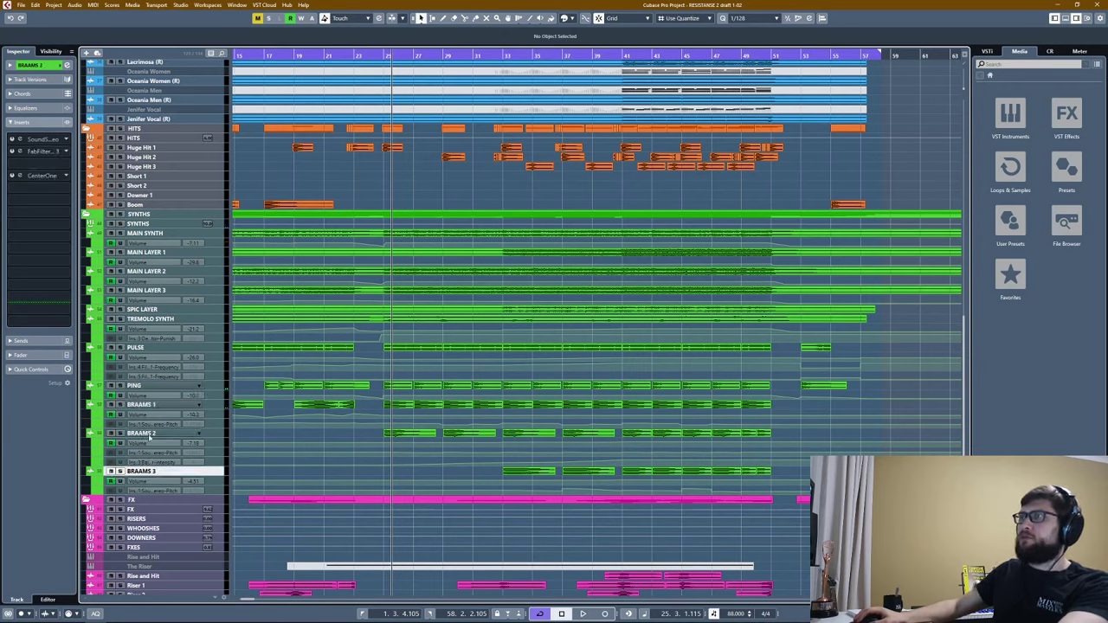
shift+click(152, 232)
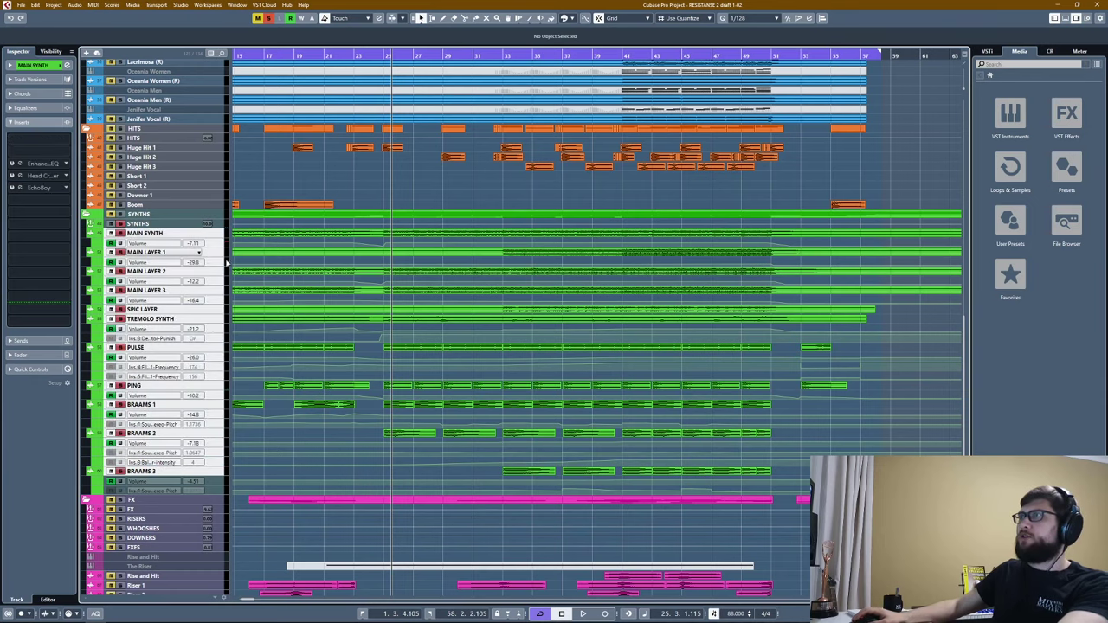
key(space)
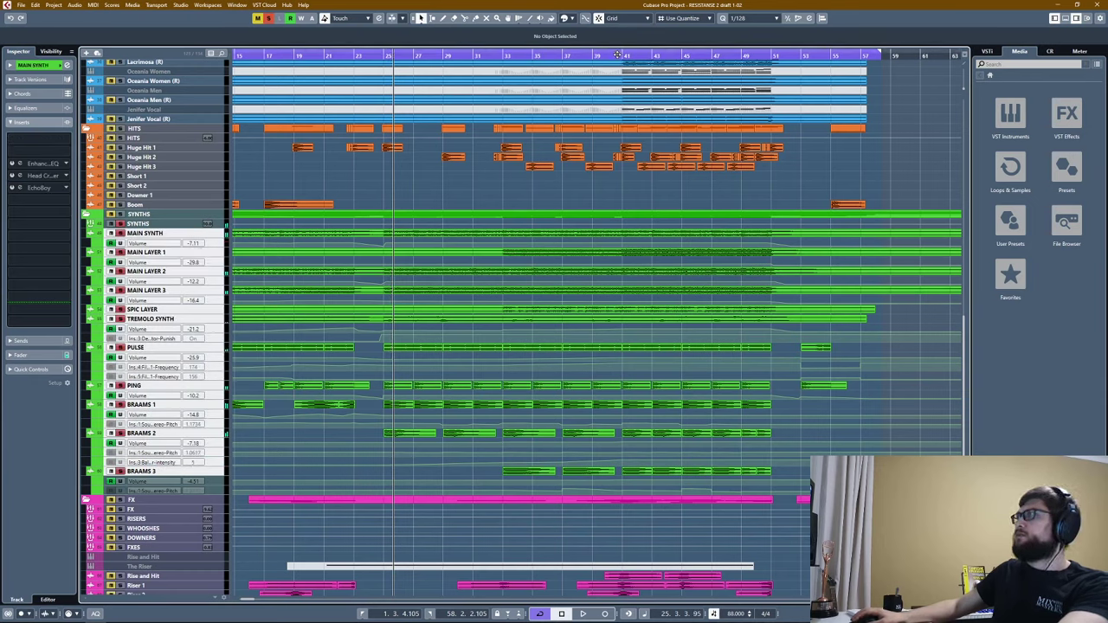
click(618, 55)
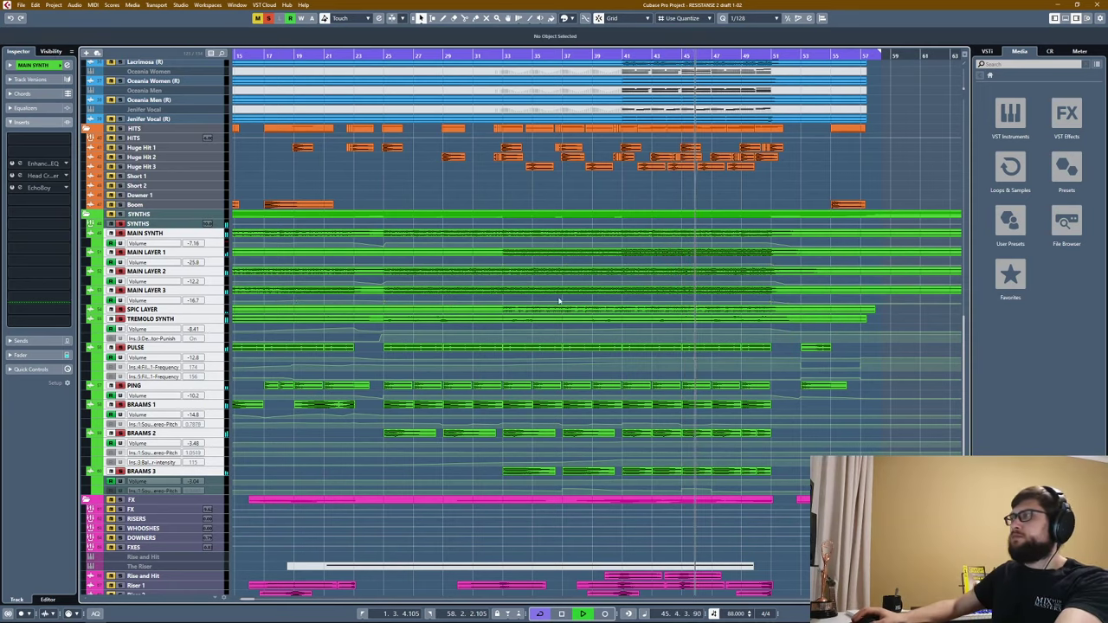
key(g)
key(g)
key(g)
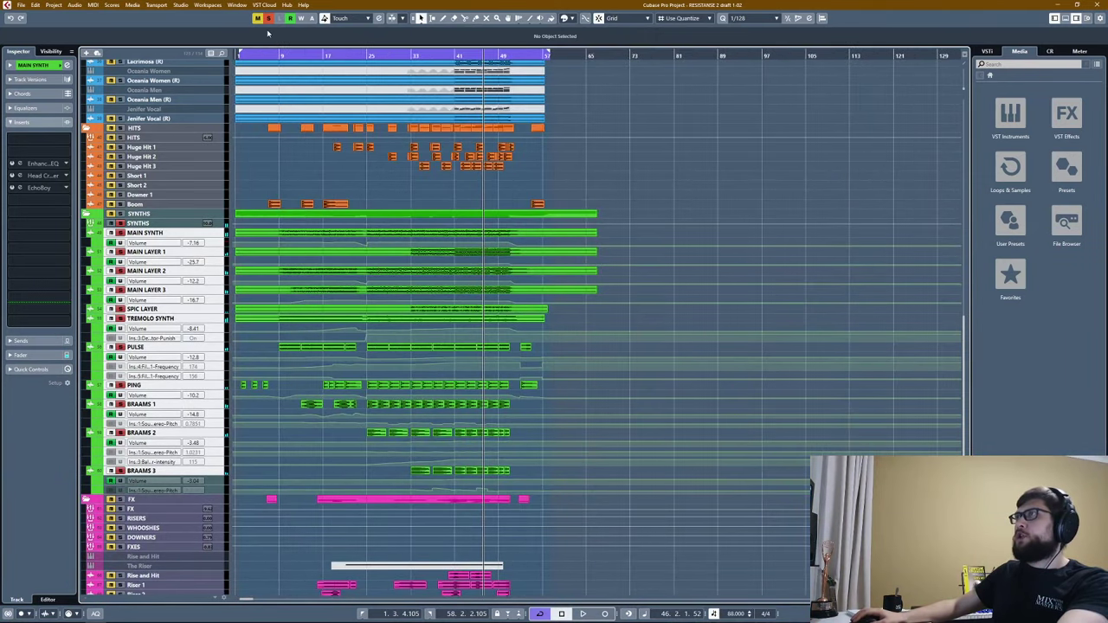
Check the inserts on the FX tracks from White Noise up to Rise and Hit.
scroll(384, 320, down, 3)
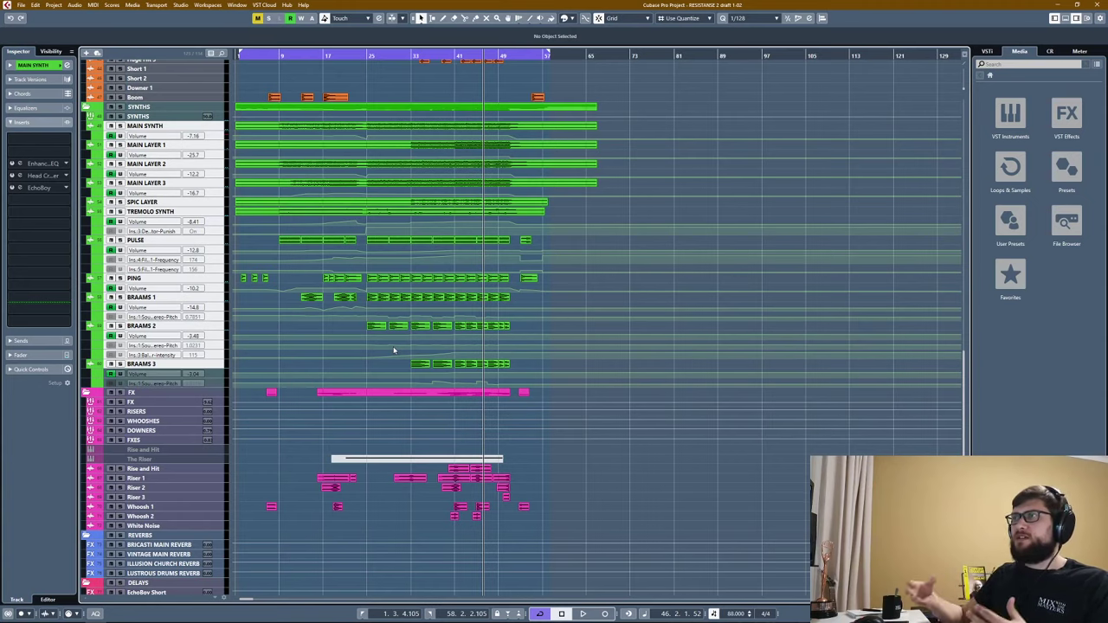
scroll(394, 349, down, 2)
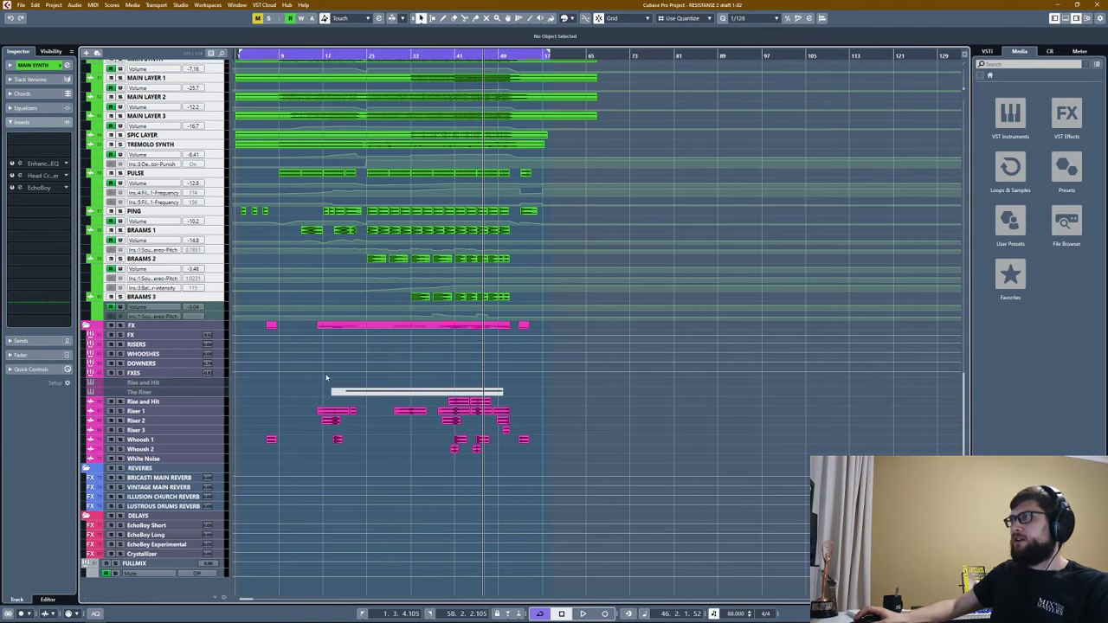
scroll(327, 375, up, 3)
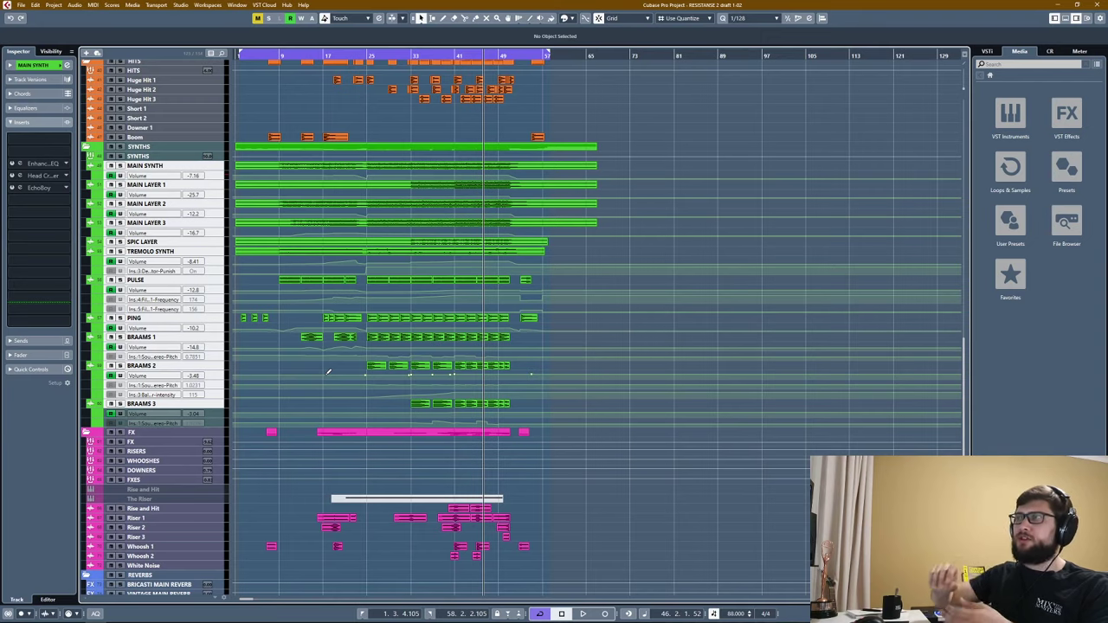
scroll(328, 372, up, 6)
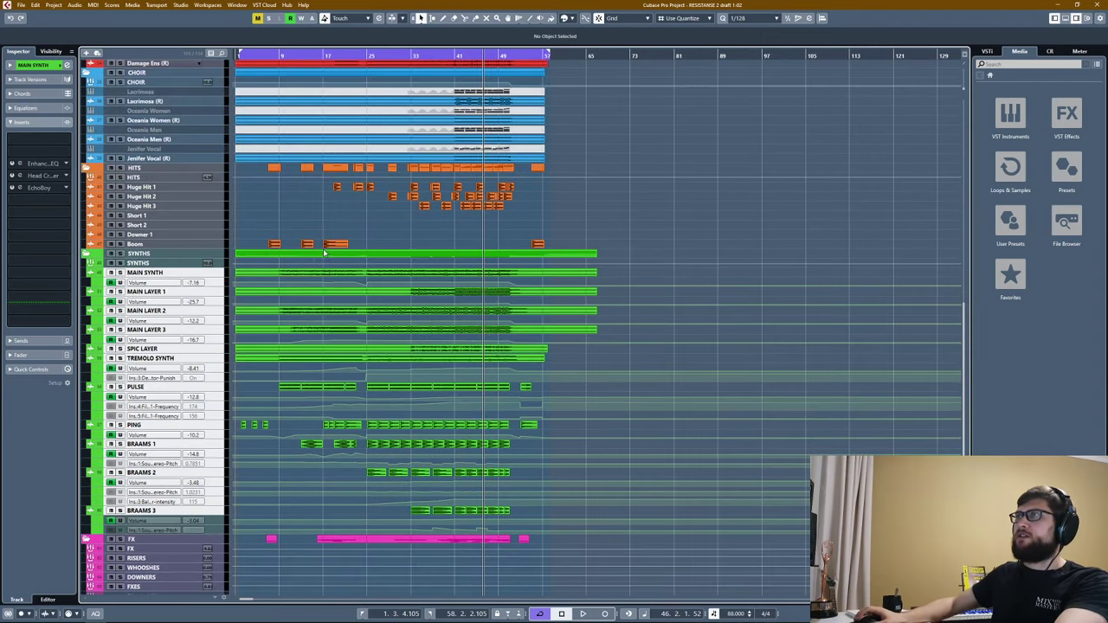
scroll(302, 354, down, 8)
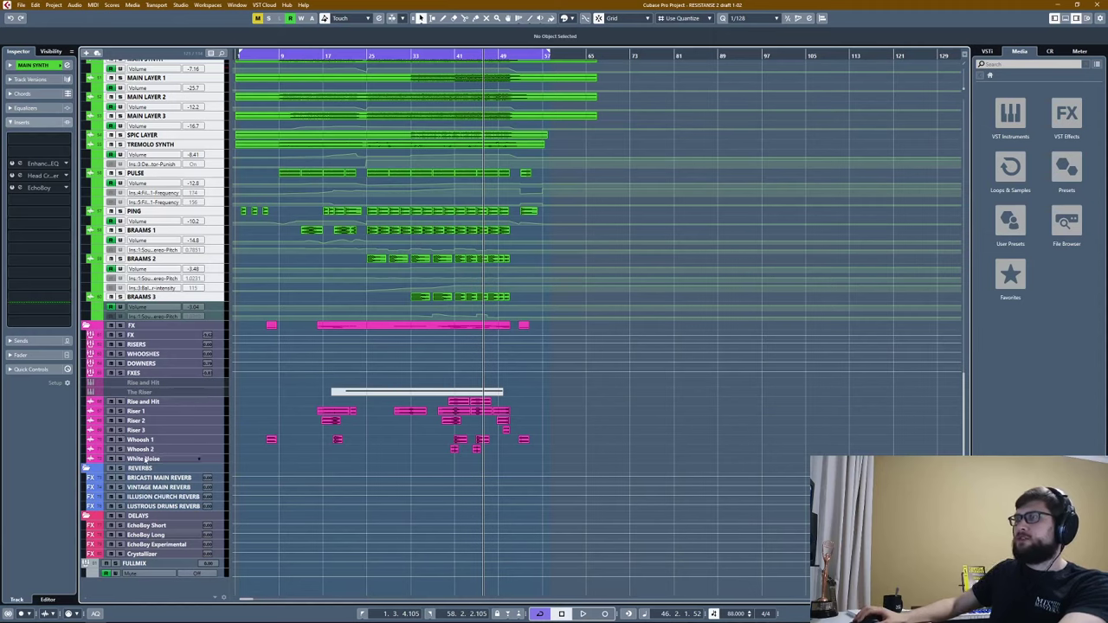
click(199, 458)
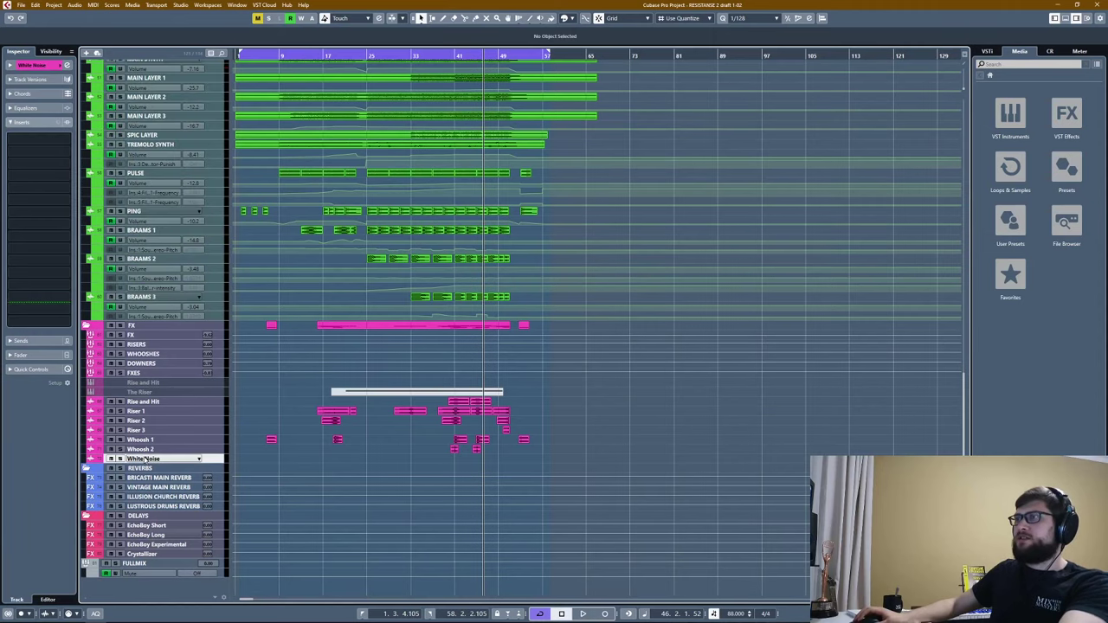
click(186, 449)
click(182, 431)
click(179, 440)
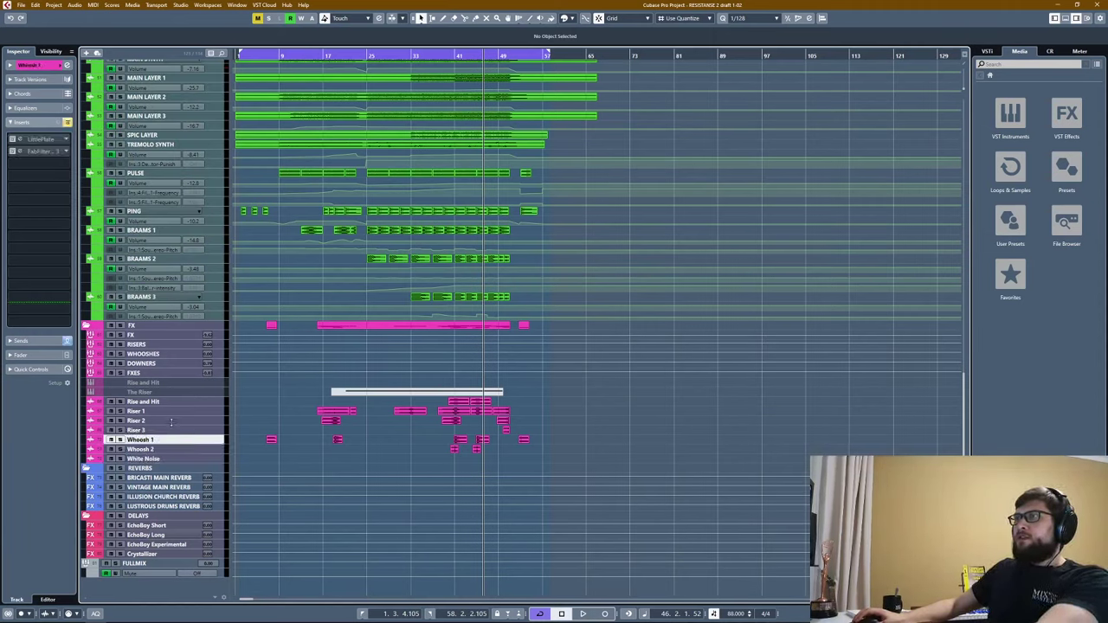
click(175, 412)
key(Up)
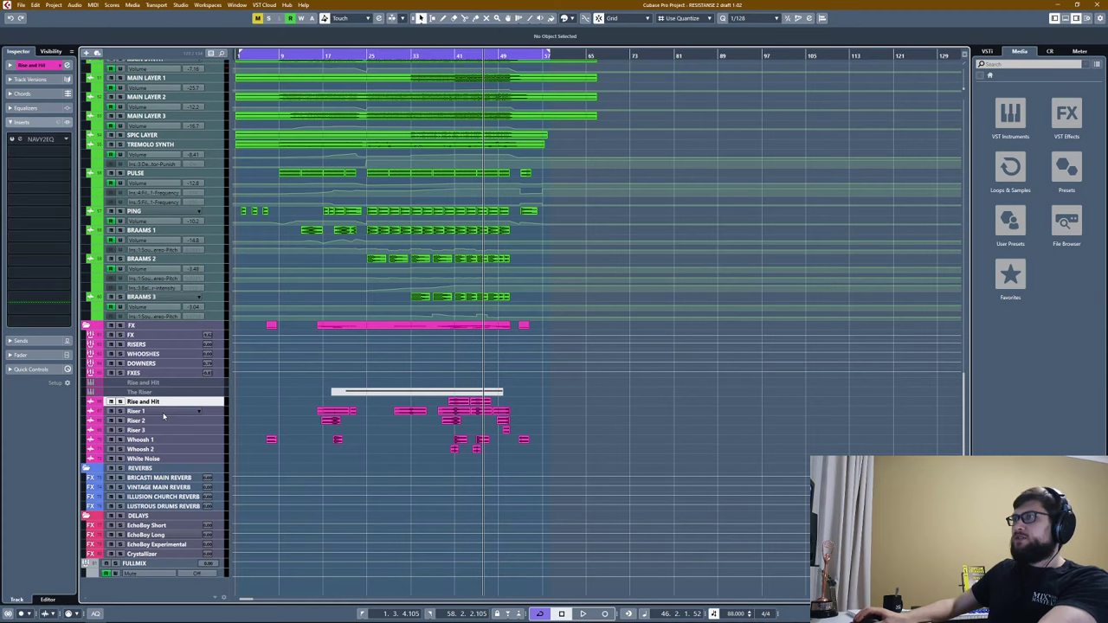
Compare the inserts on Riser 1 to Riser 3 and both whoosh tracks, briefly soloing Rise and Hit and Whoosh 1.
click(121, 402)
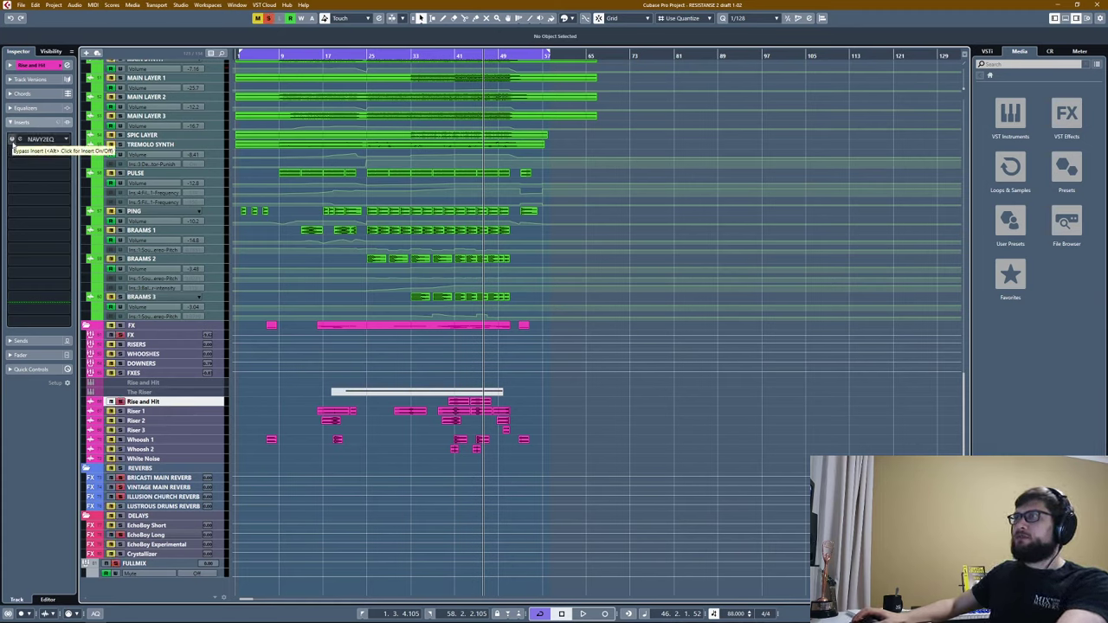
click(136, 413)
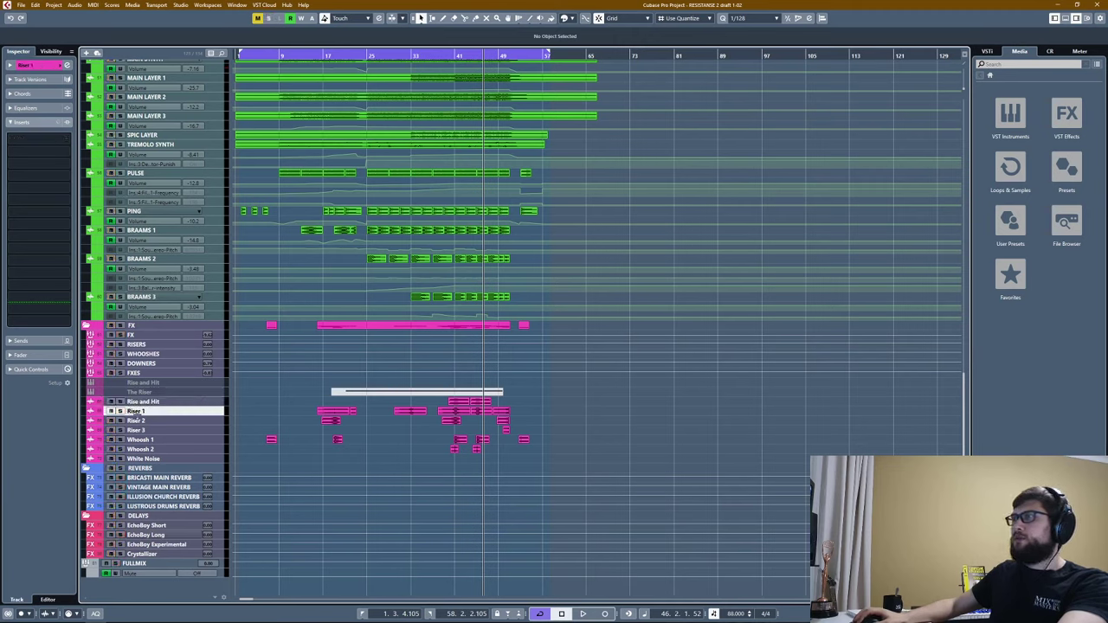
click(138, 419)
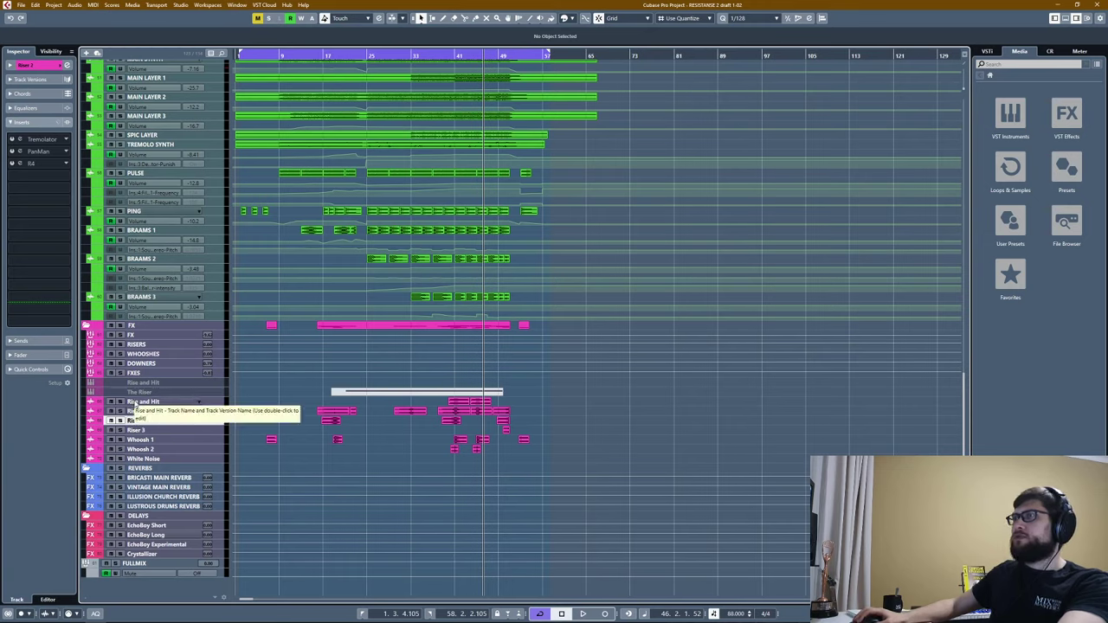
click(145, 431)
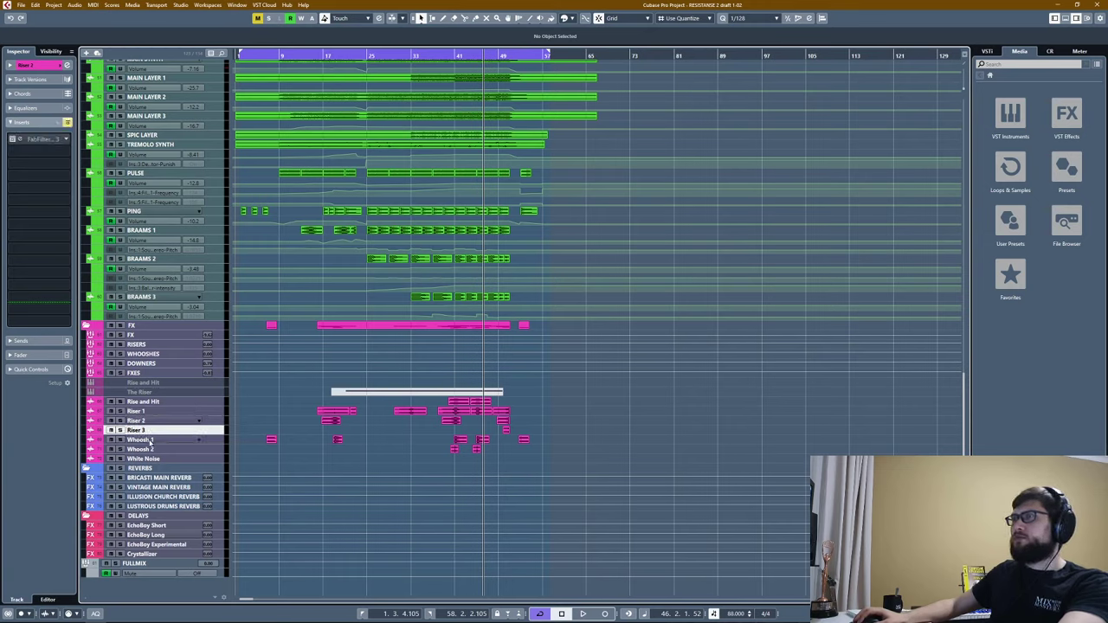
click(150, 440)
click(153, 450)
click(150, 440)
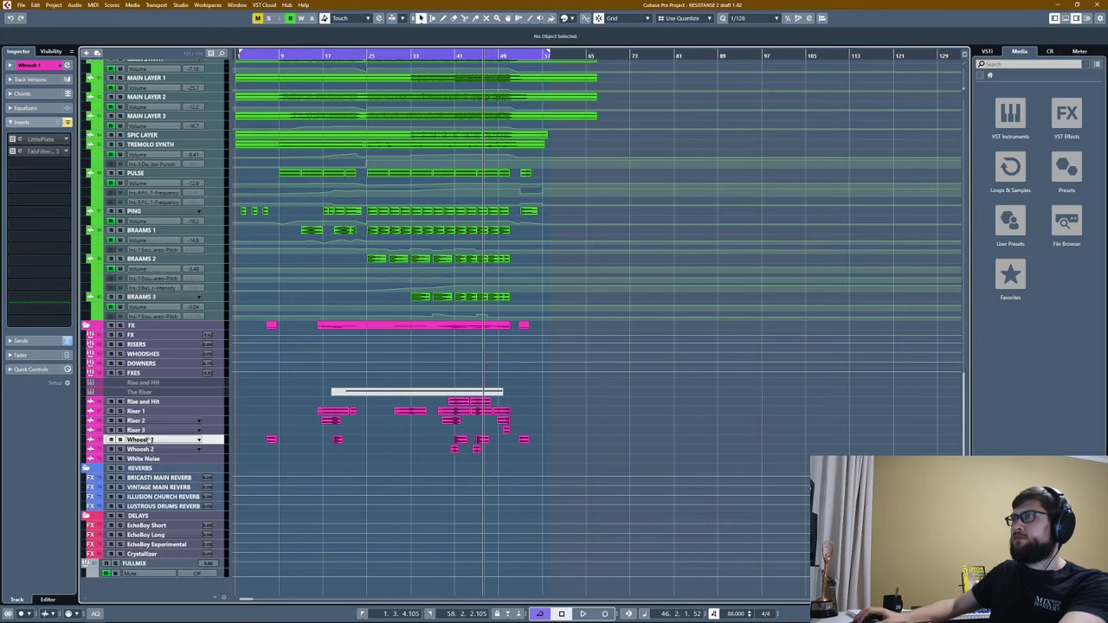
key(s)
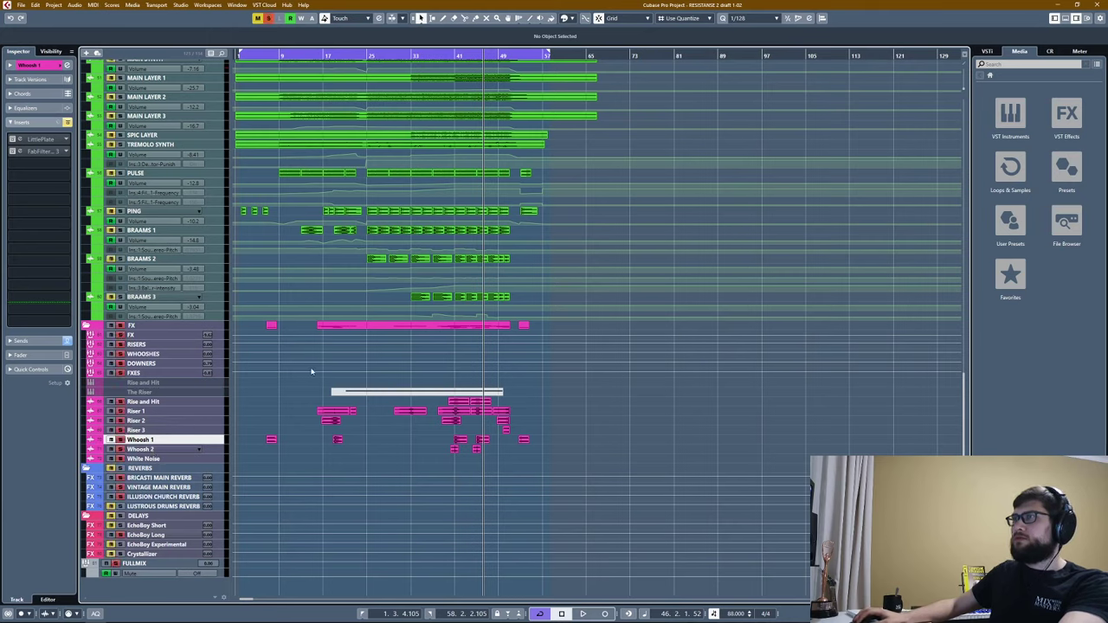
key(s)
Solo Riser 3 and audition its clip from about bar 49 with its equalizer bypassed.
click(144, 430)
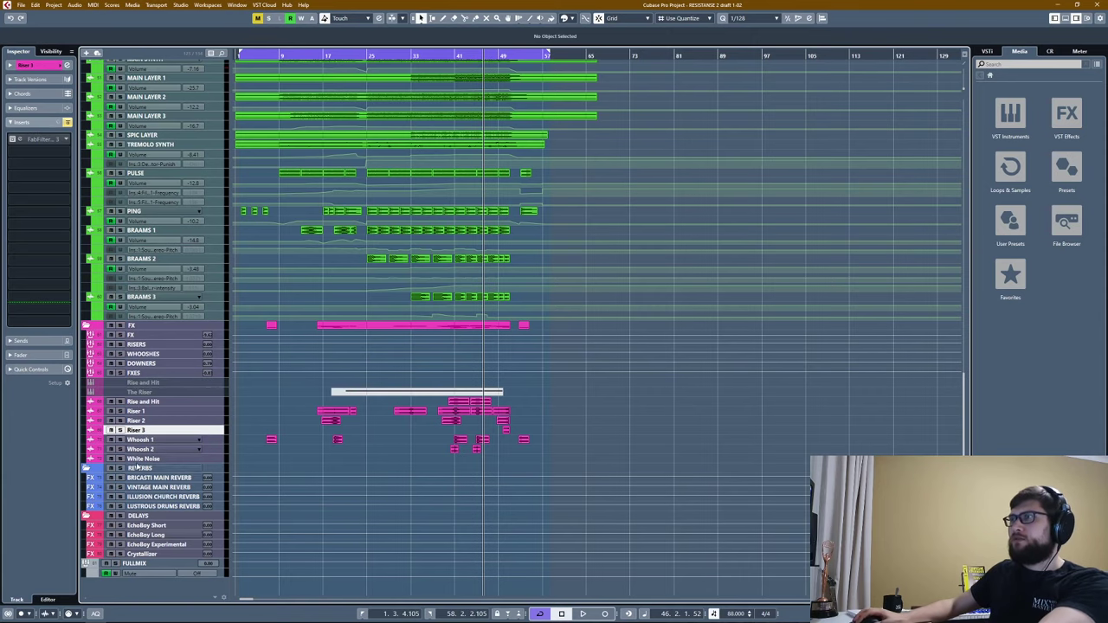
key(s)
ctrl+scroll(513, 419, up, 5)
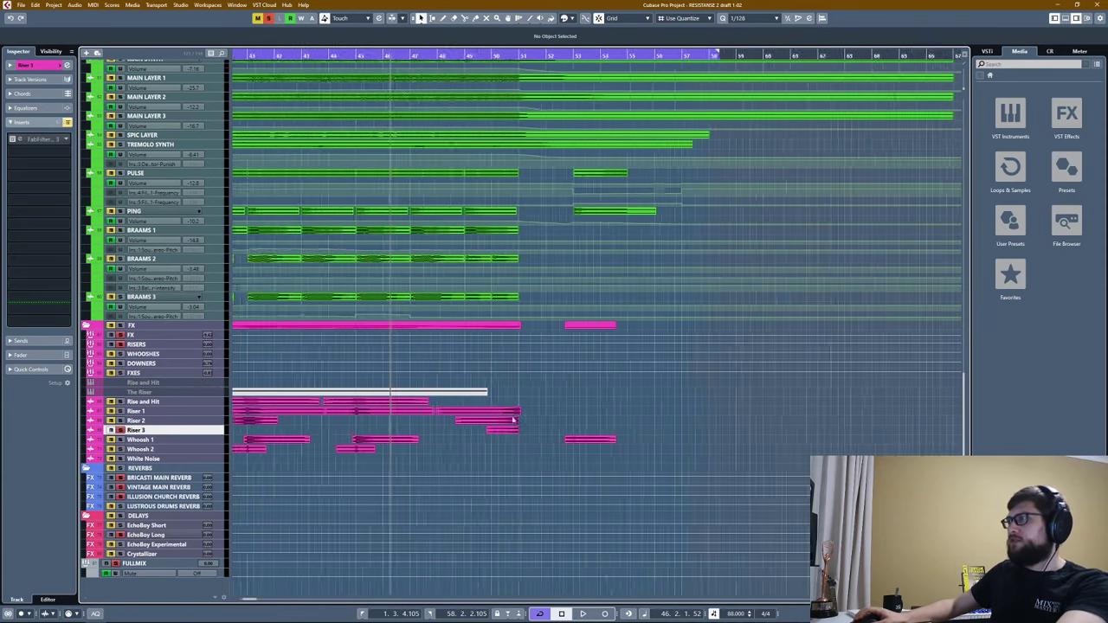
ctrl+scroll(512, 419, up, 3)
ctrl+scroll(502, 359, up, 2)
key(space)
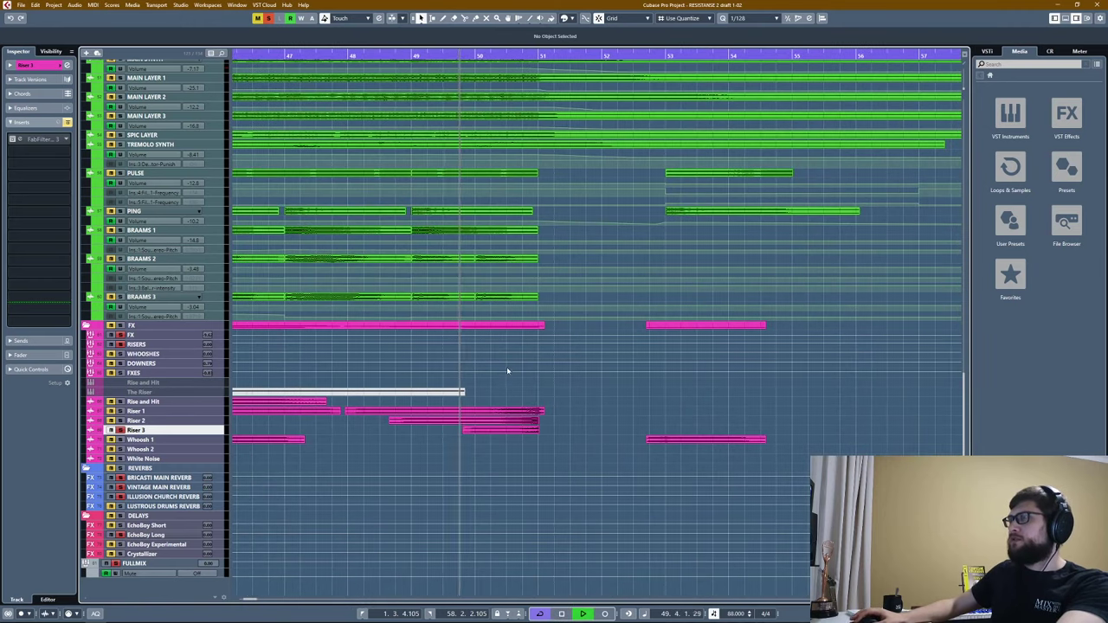
ctrl+scroll(507, 371, down, 2)
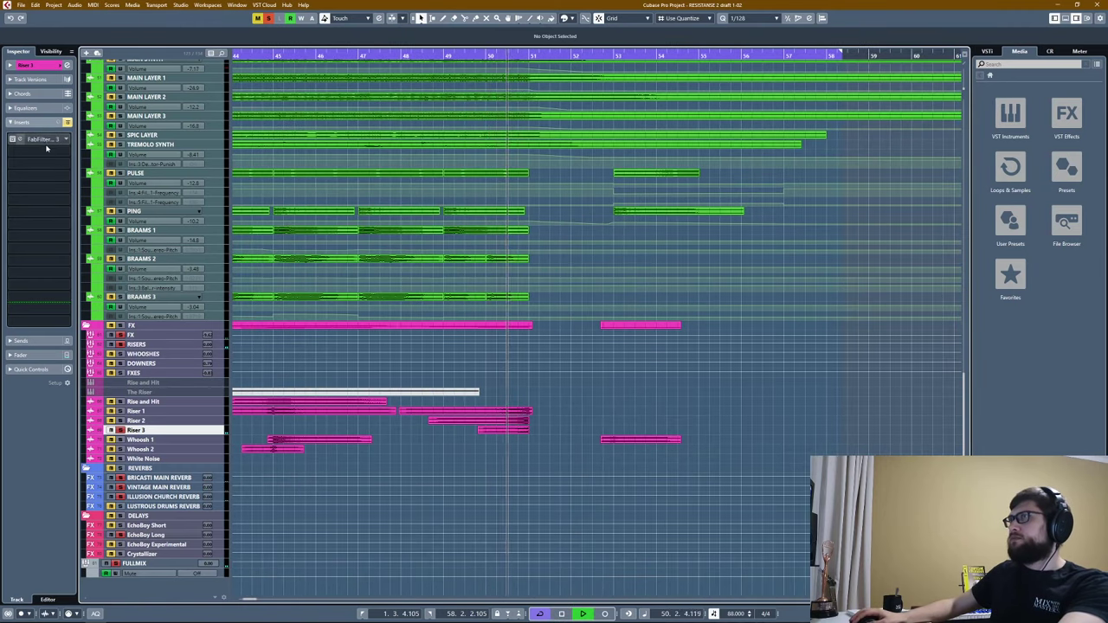
key(space)
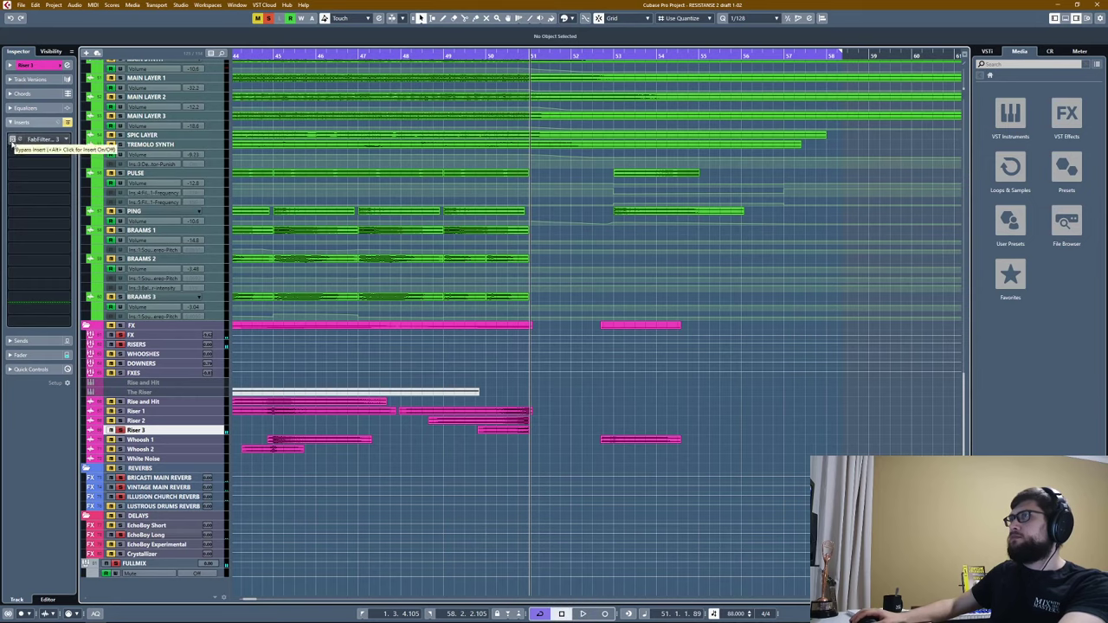
Activate the FabFilter Pro-Q 3 insert on Riser 3, close its window, and replay the soloed clip.
click(39, 138)
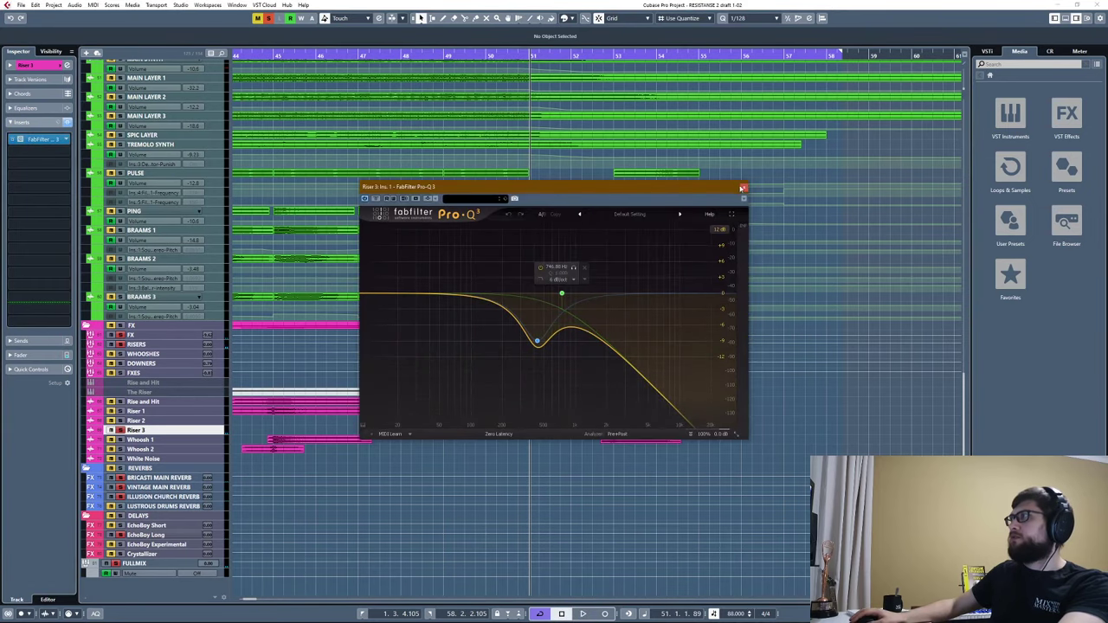
click(742, 188)
key(space)
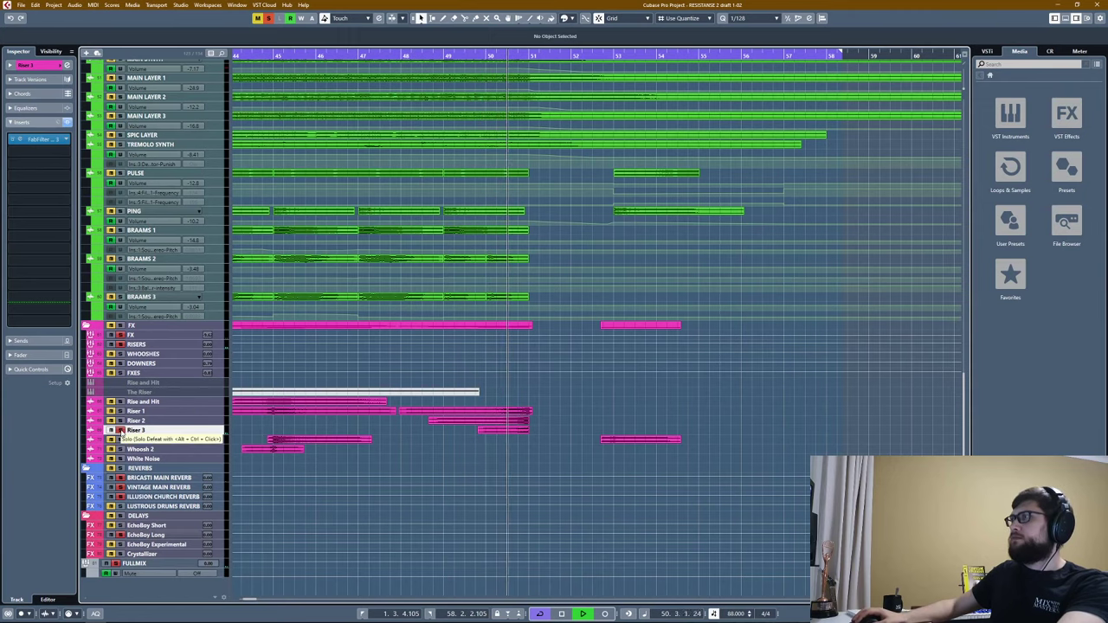
key(space)
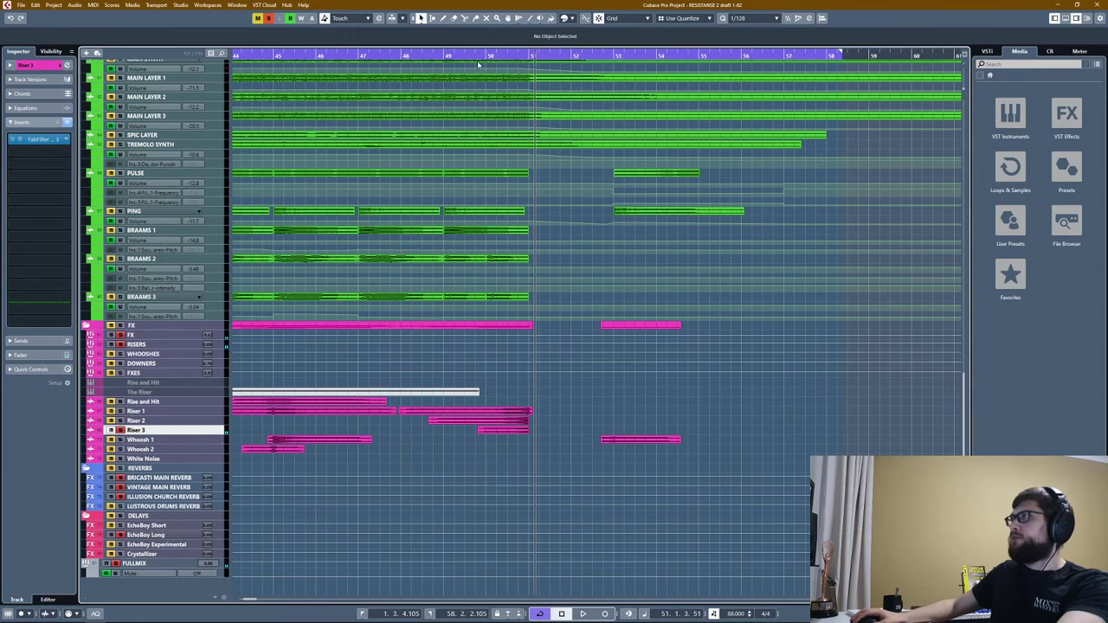
Solo Whoosh 1 and audition its clip around bar 45 with its inserts bypassed.
click(464, 57)
key(Down)
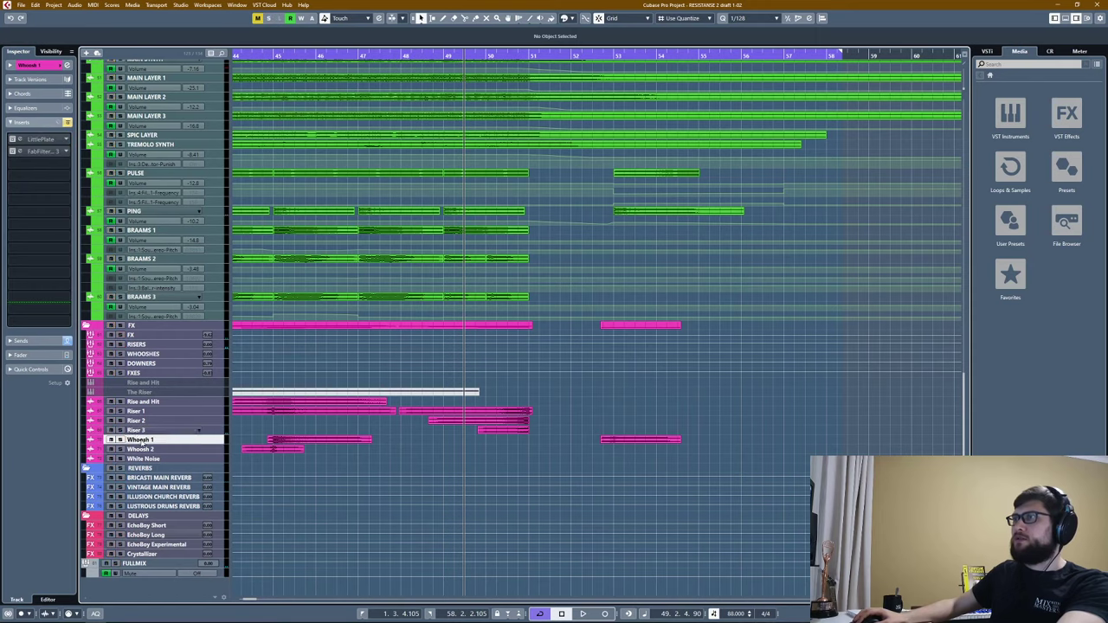
scroll(294, 373, left, 2)
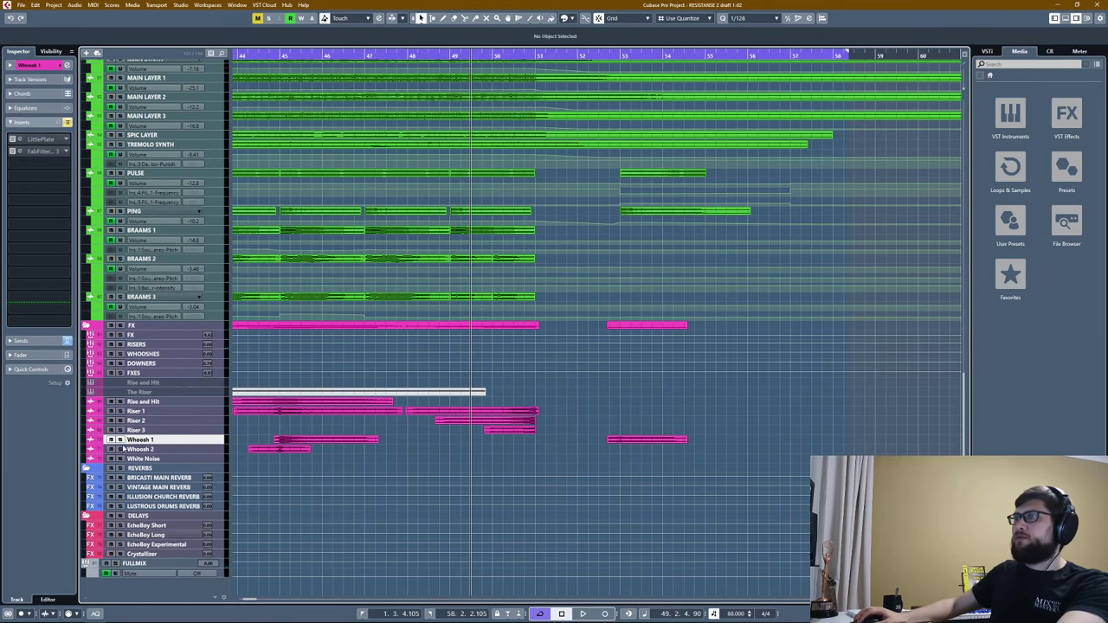
key(s)
double_click(262, 57)
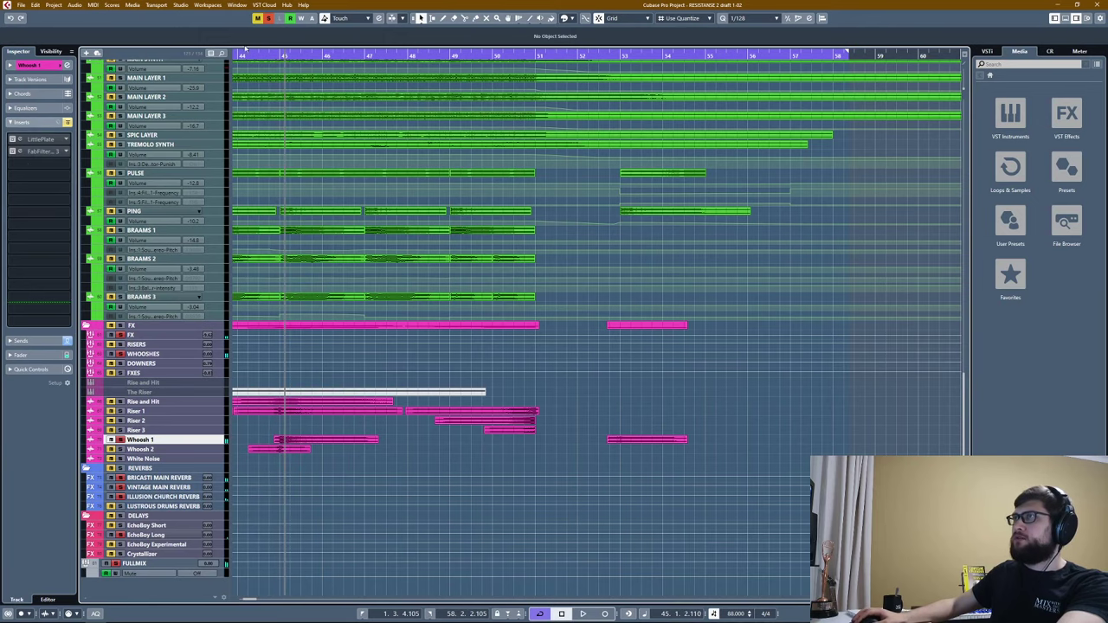
key(space)
Activate the LittlePlate and FabFilter Pro-Q 3 inserts on Whoosh 1, replaying the soloed clip.
click(45, 150)
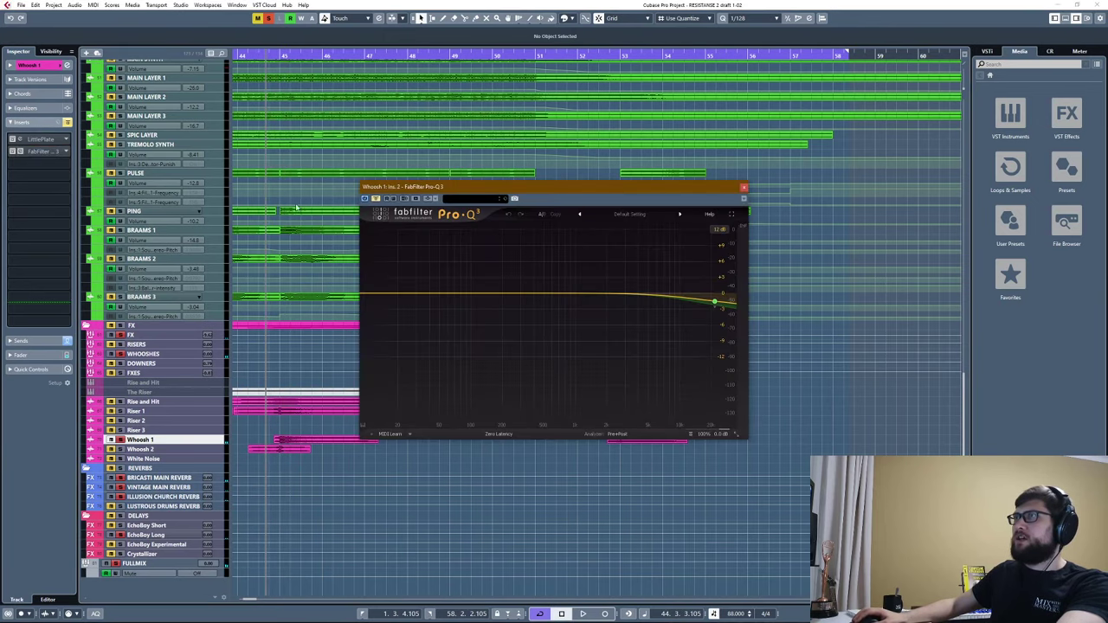
click(20, 139)
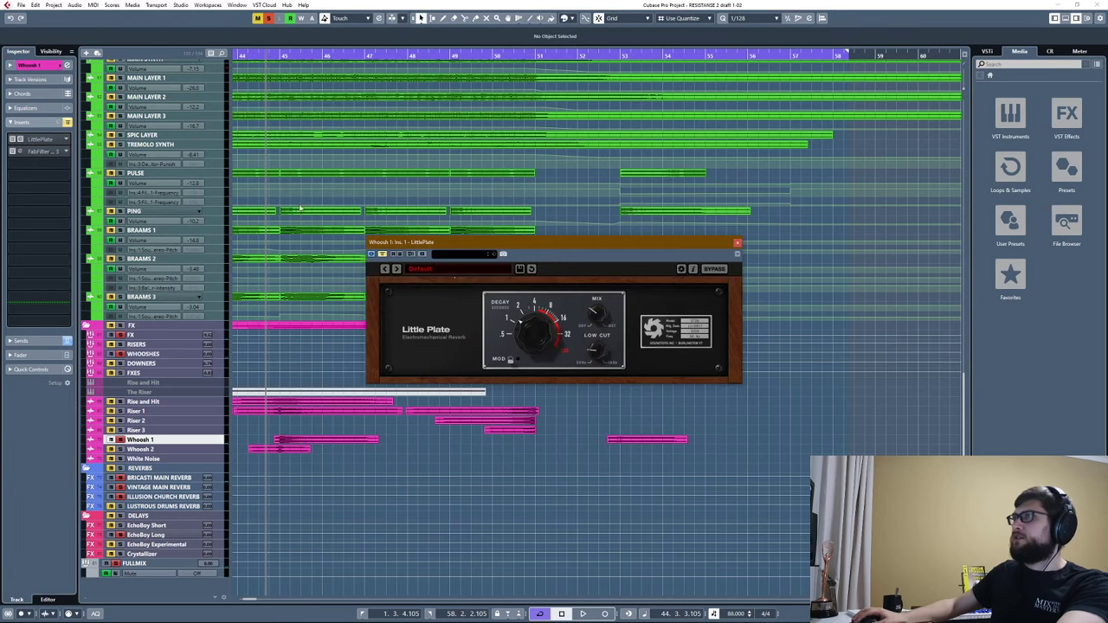
click(13, 141)
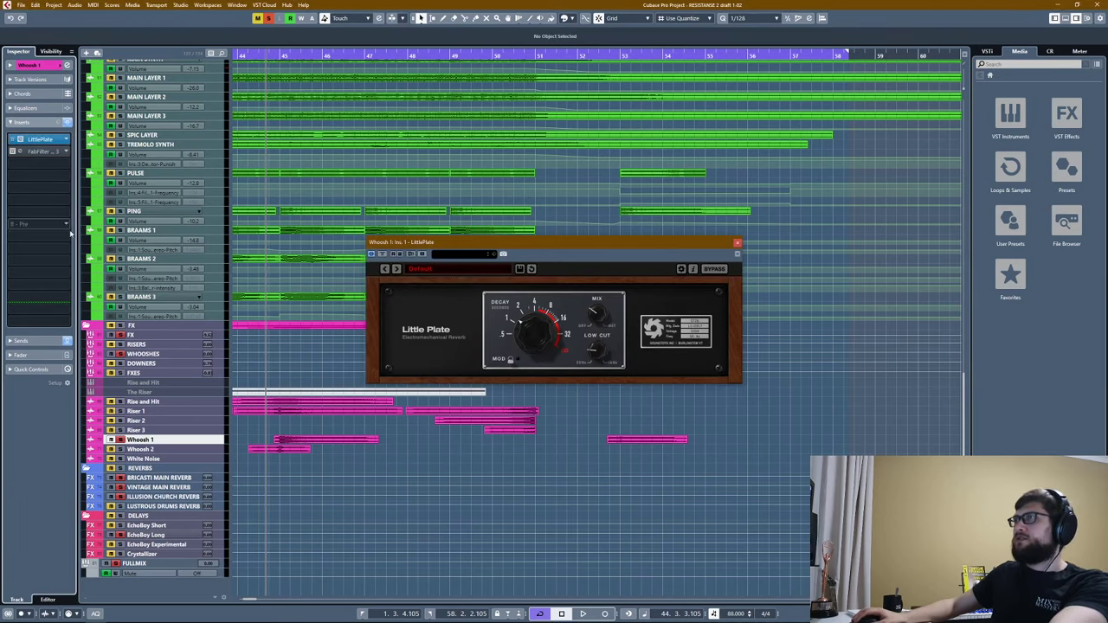
key(space)
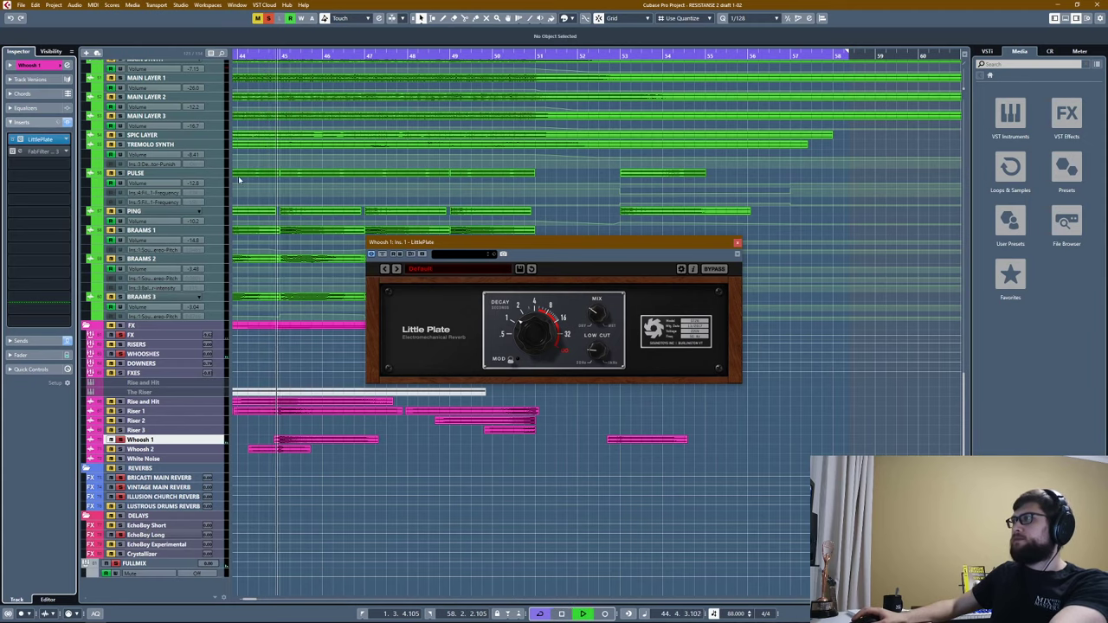
click(737, 242)
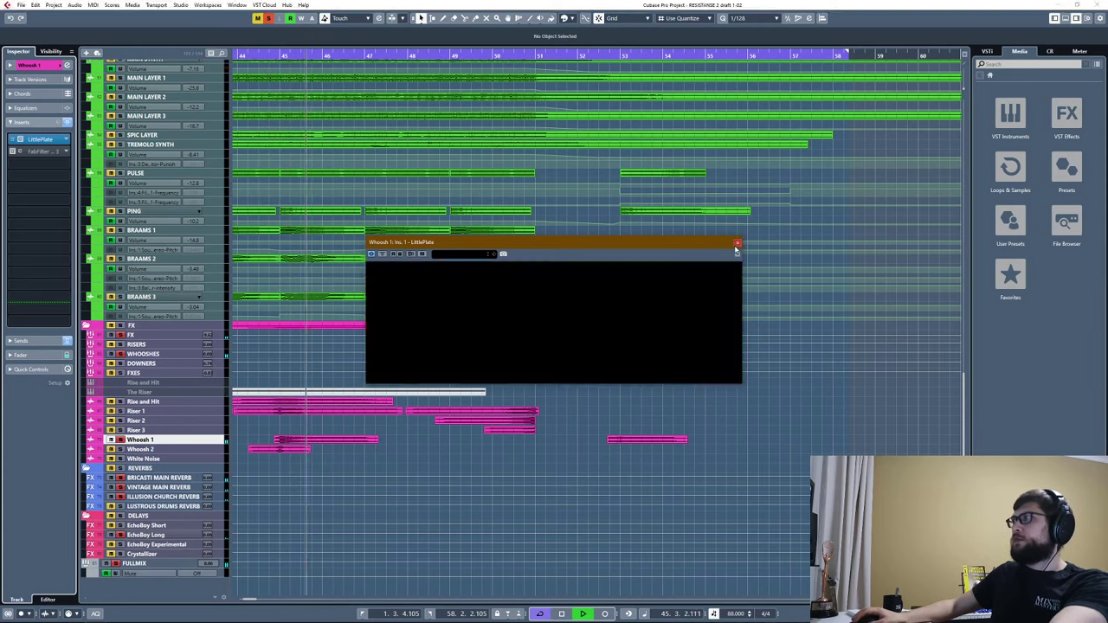
key(space)
click(13, 151)
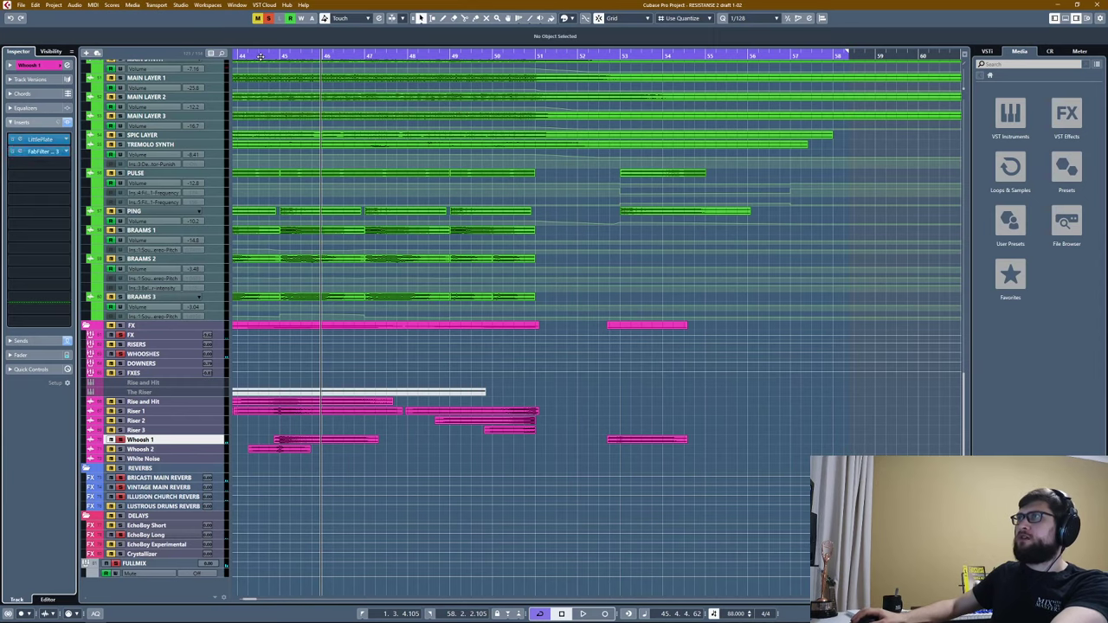
key(space)
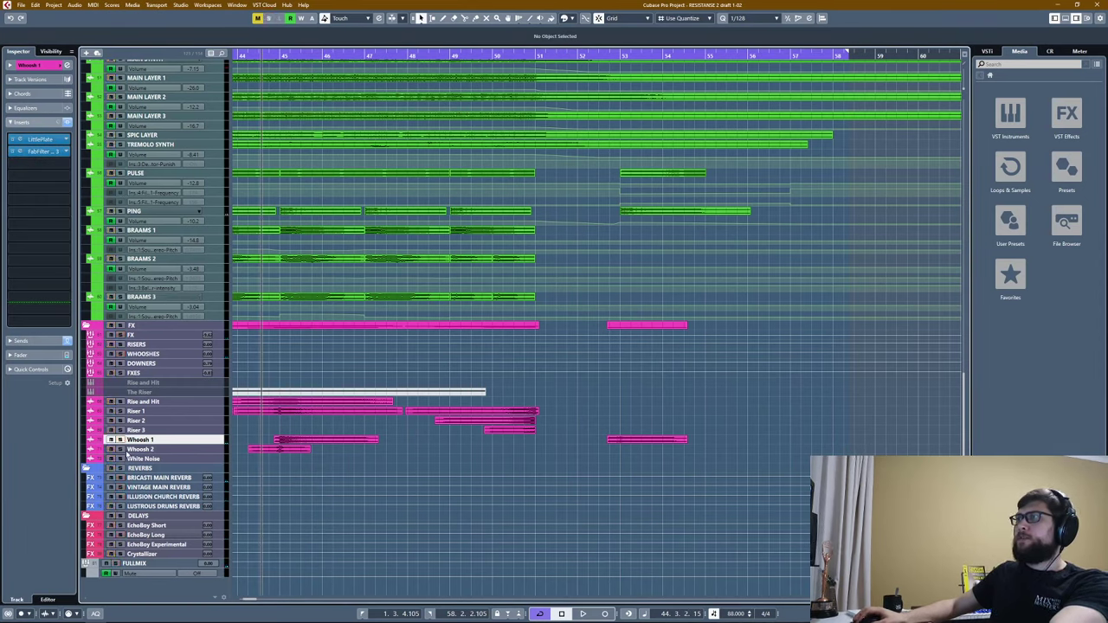
Check the inserts on Whoosh 2, White Noise and the FX group channel.
click(128, 449)
click(136, 459)
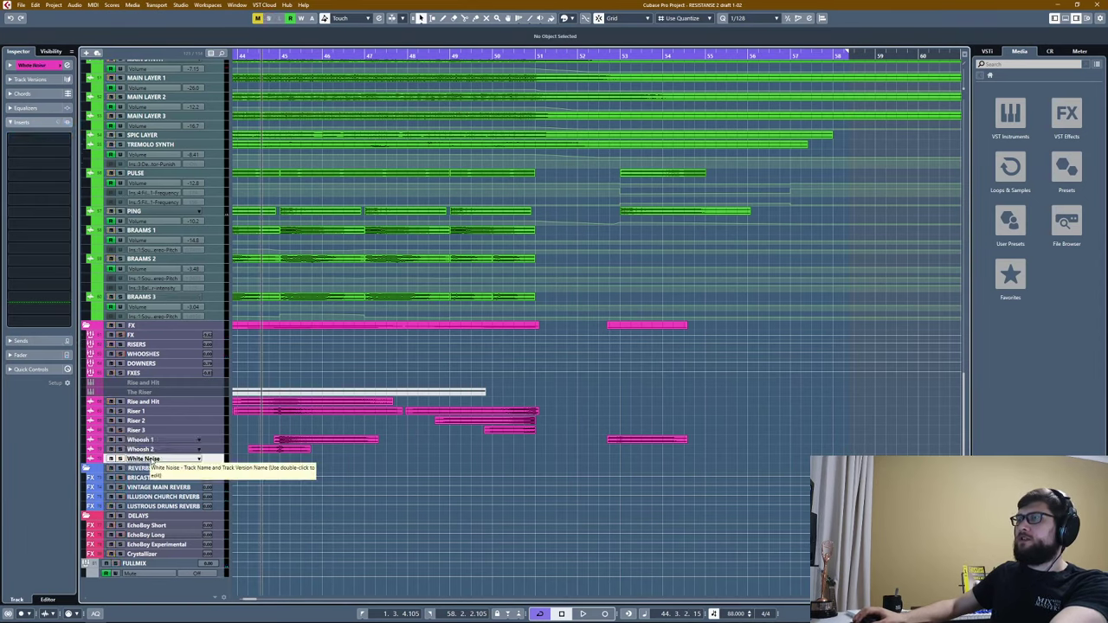
key(g)
key(g)
key(g)
key(g)
key(g)
key(g)
key(g)
key(g)
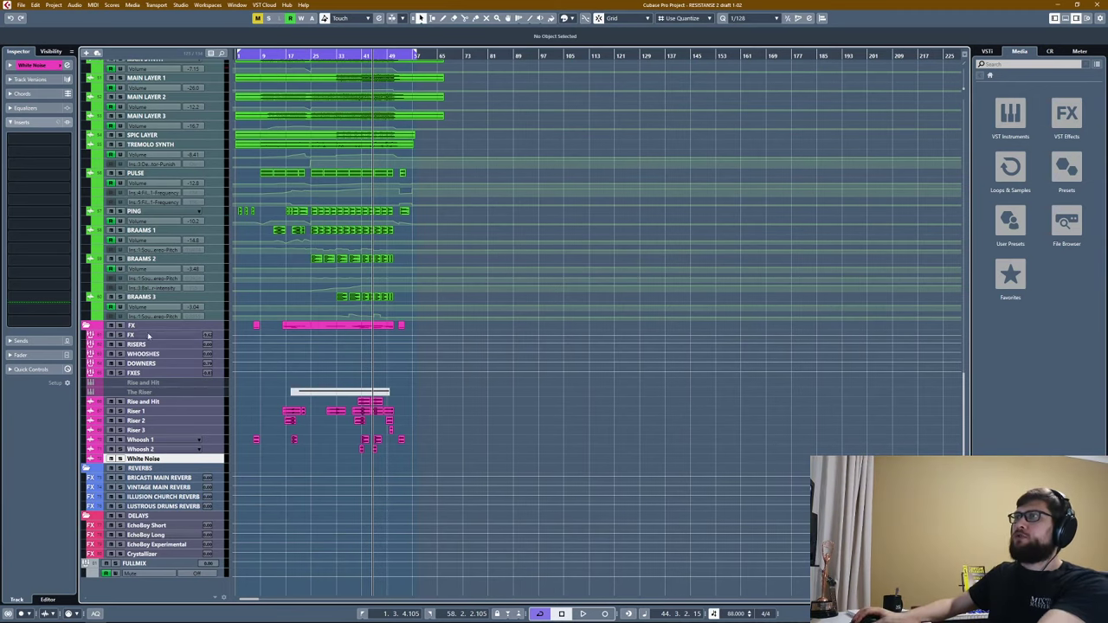
click(147, 335)
Open the CLA MixHub Stereo insert on the STRINGS group channel and switch it to bucket view.
scroll(418, 383, up, 6)
scroll(418, 384, up, 10)
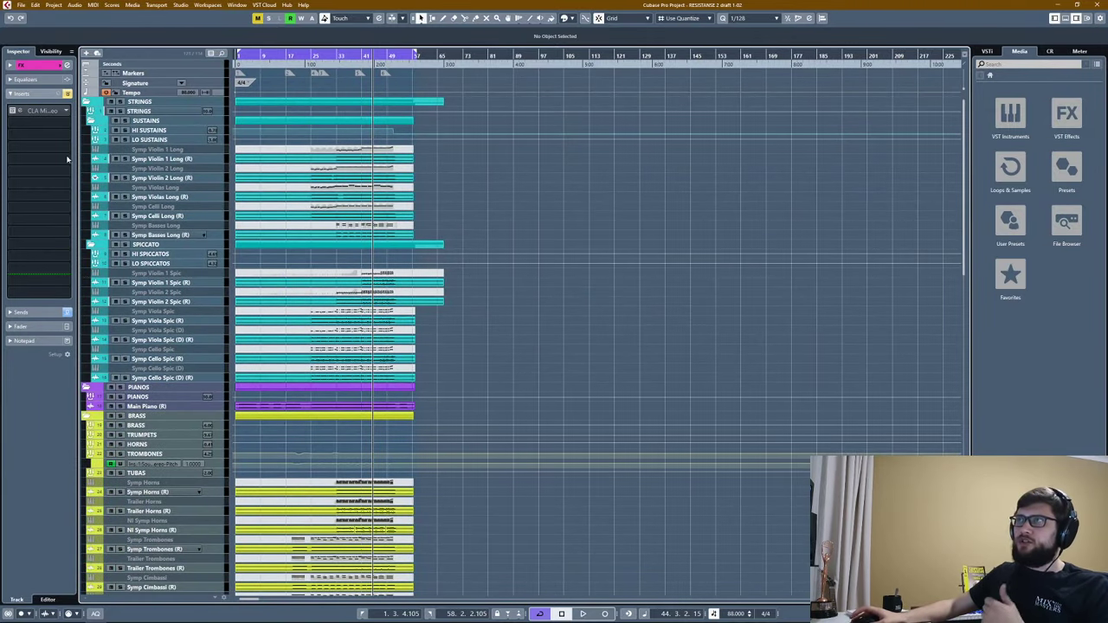
click(153, 113)
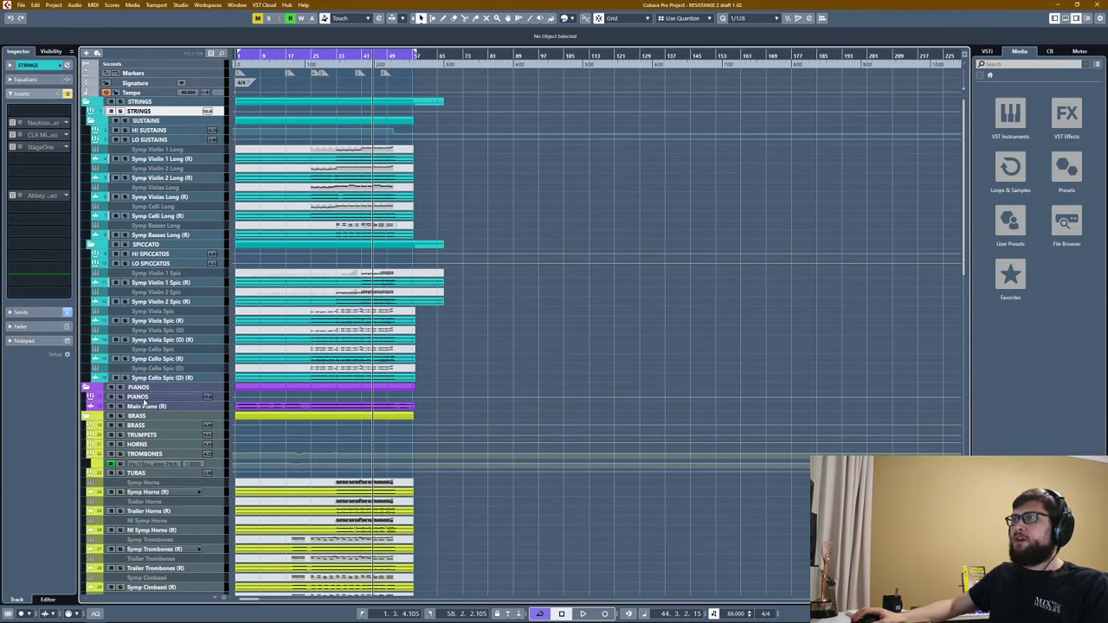
click(35, 134)
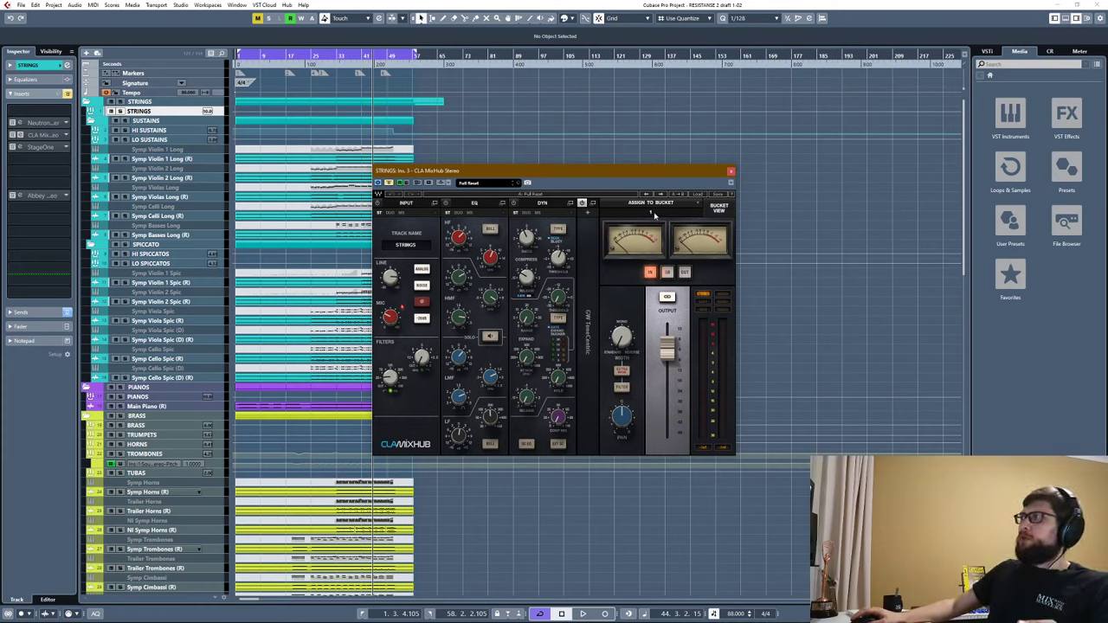
click(719, 208)
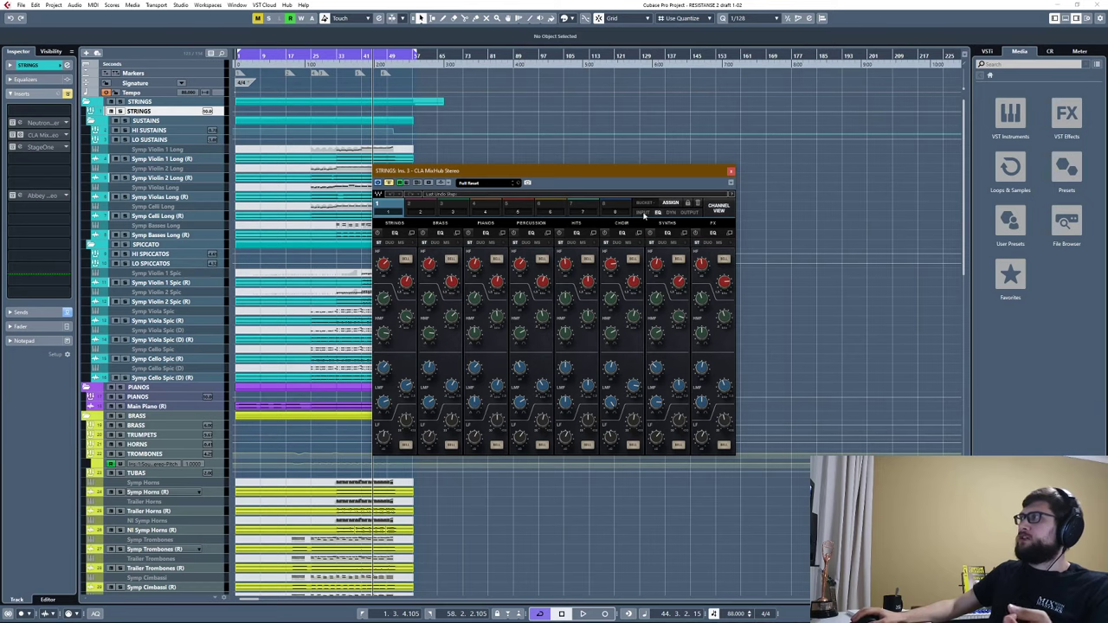
Examine the input, EQ, dynamics and output sections of all CLA MixHub channels, playing the mix briefly.
click(643, 213)
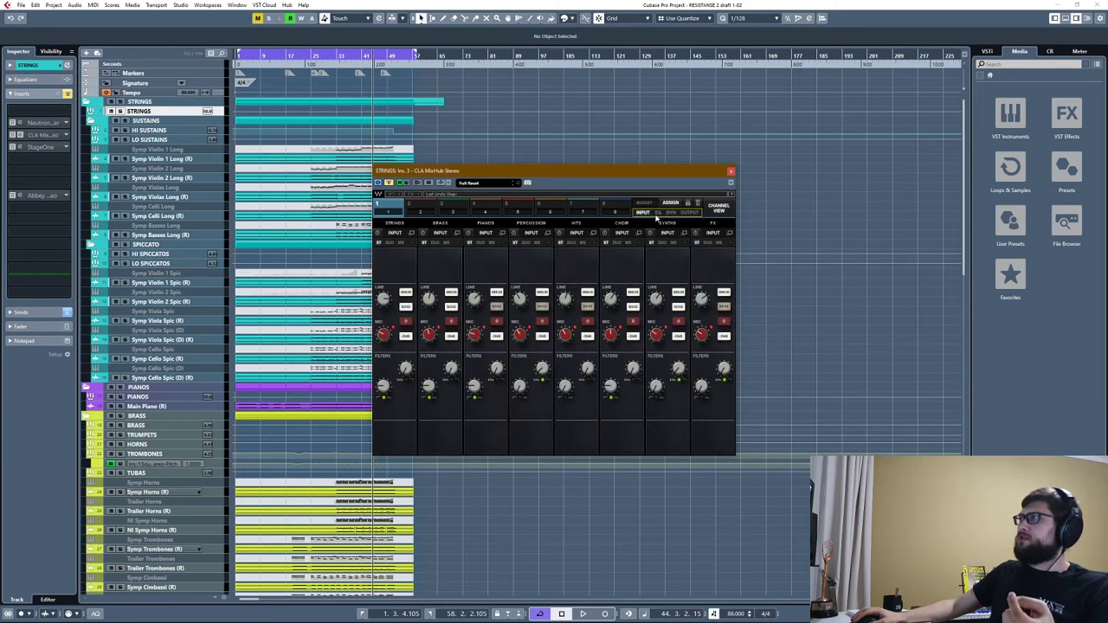
click(657, 212)
key(space)
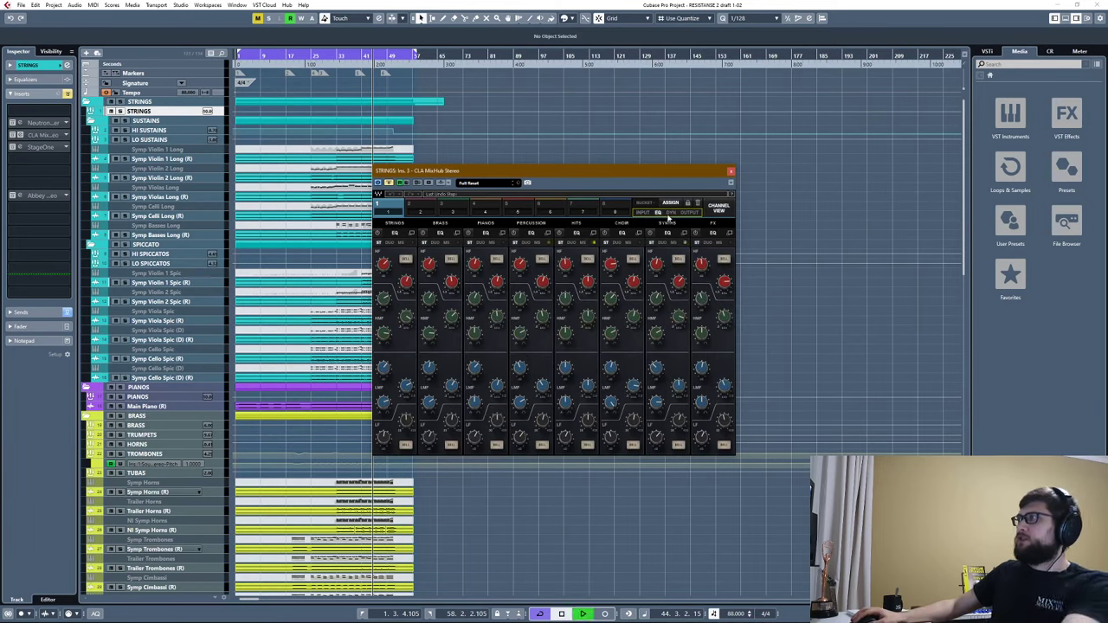
click(671, 214)
click(689, 213)
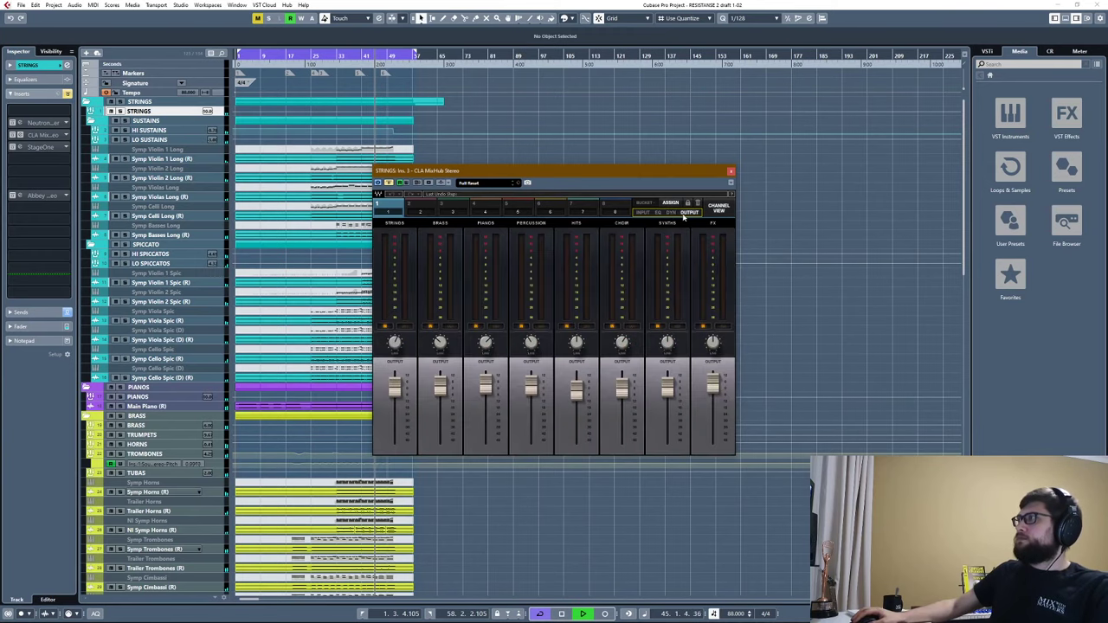
key(space)
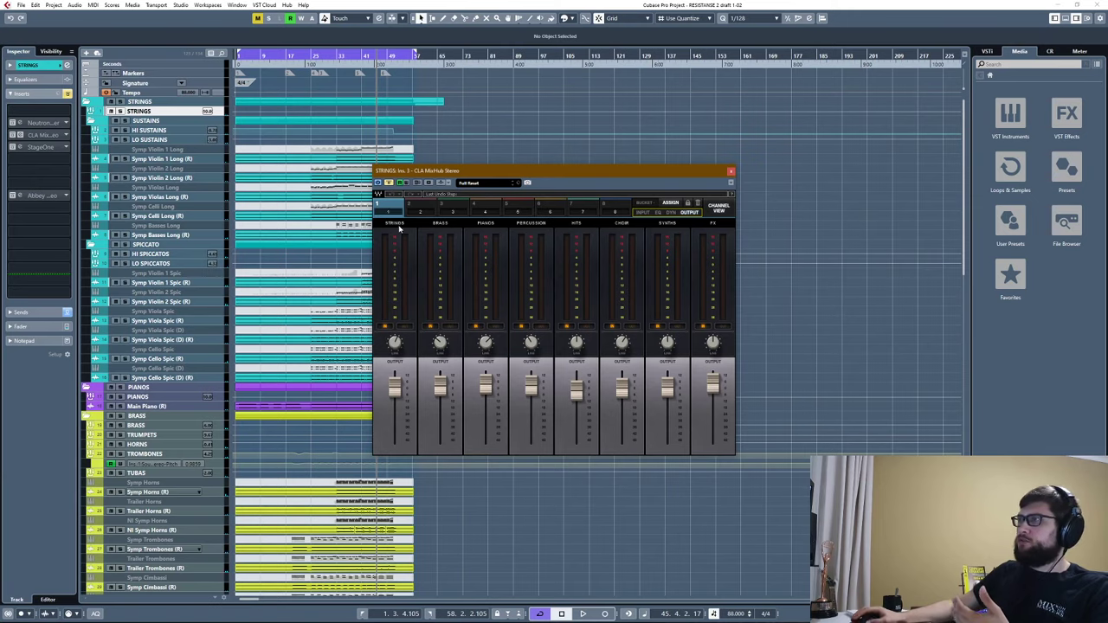
Lower the gain of the FabFilter Pro-L 2 limiter on FULLMIX to about +5.6 dB and close its window.
scroll(427, 232, down, 3)
scroll(286, 304, down, 10)
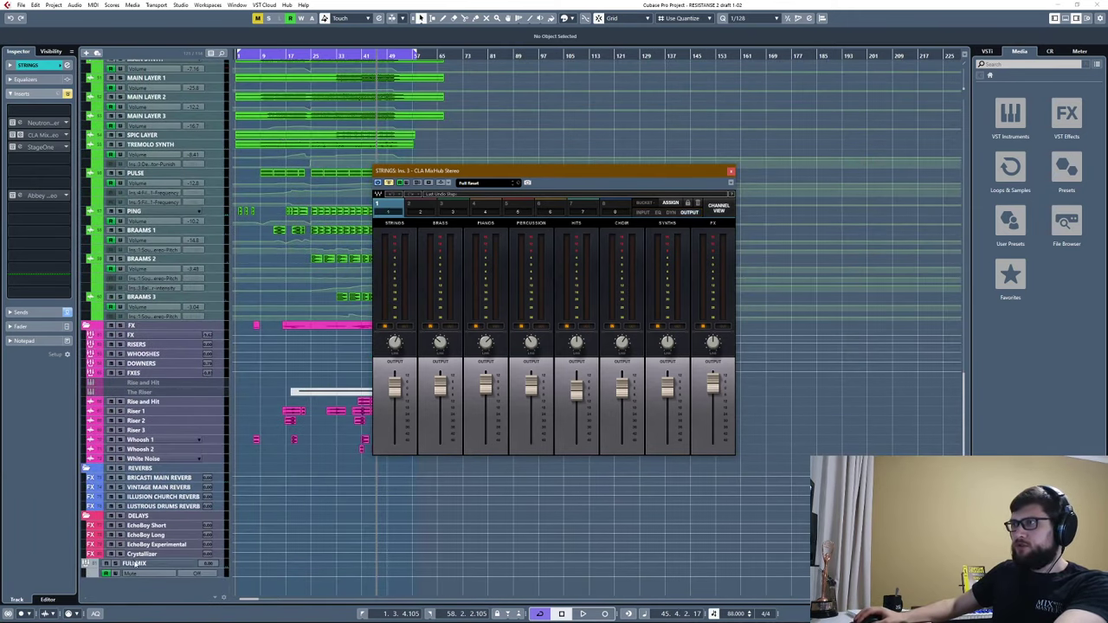
click(134, 563)
click(39, 122)
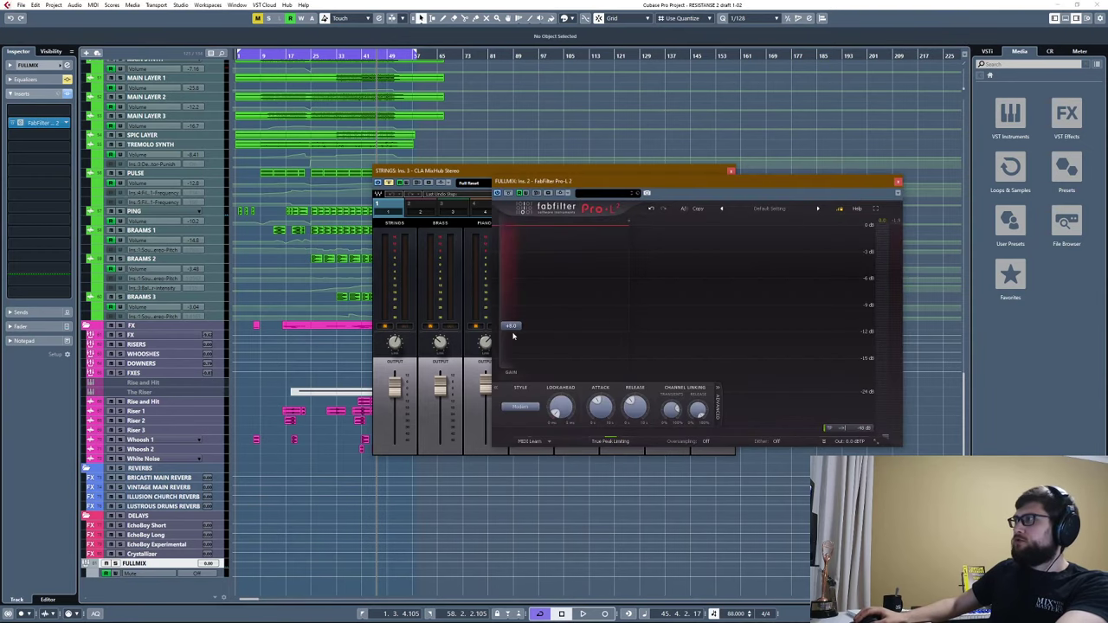
drag(512, 335, 510, 342)
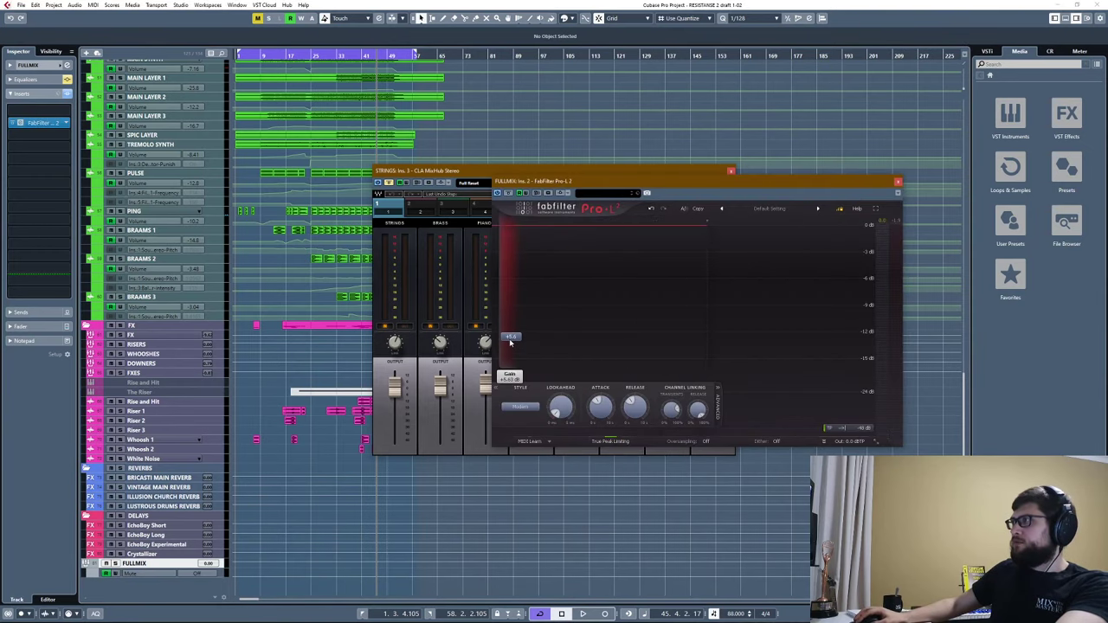
click(897, 182)
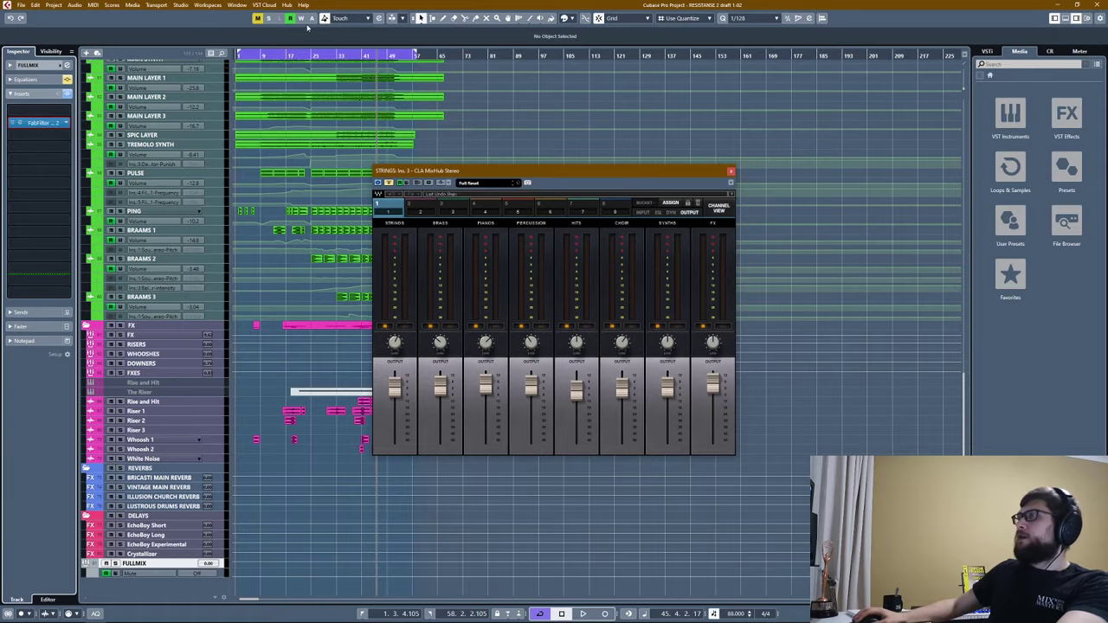
Activate the CLA MixHub insert on the STRINGS and PIANOS group channels.
scroll(354, 78, up, 15)
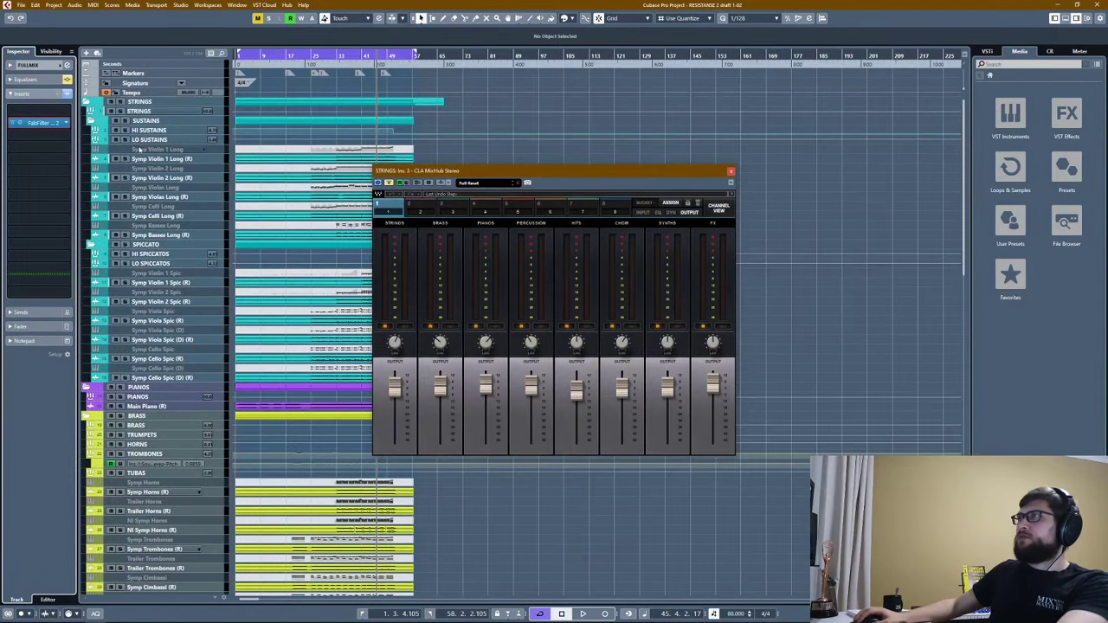
click(152, 111)
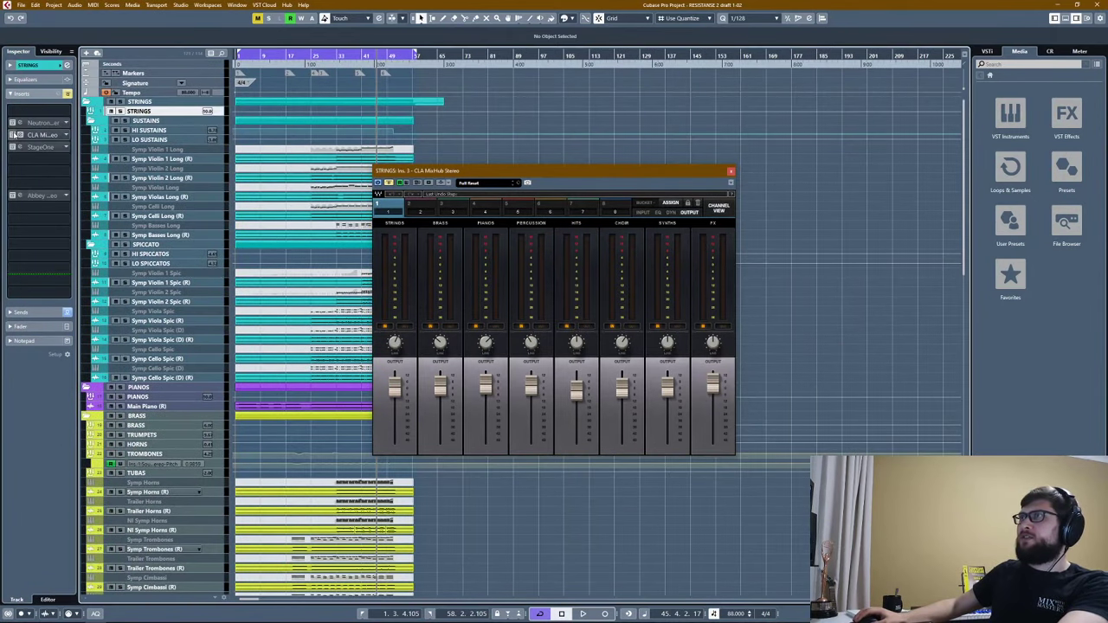
click(16, 135)
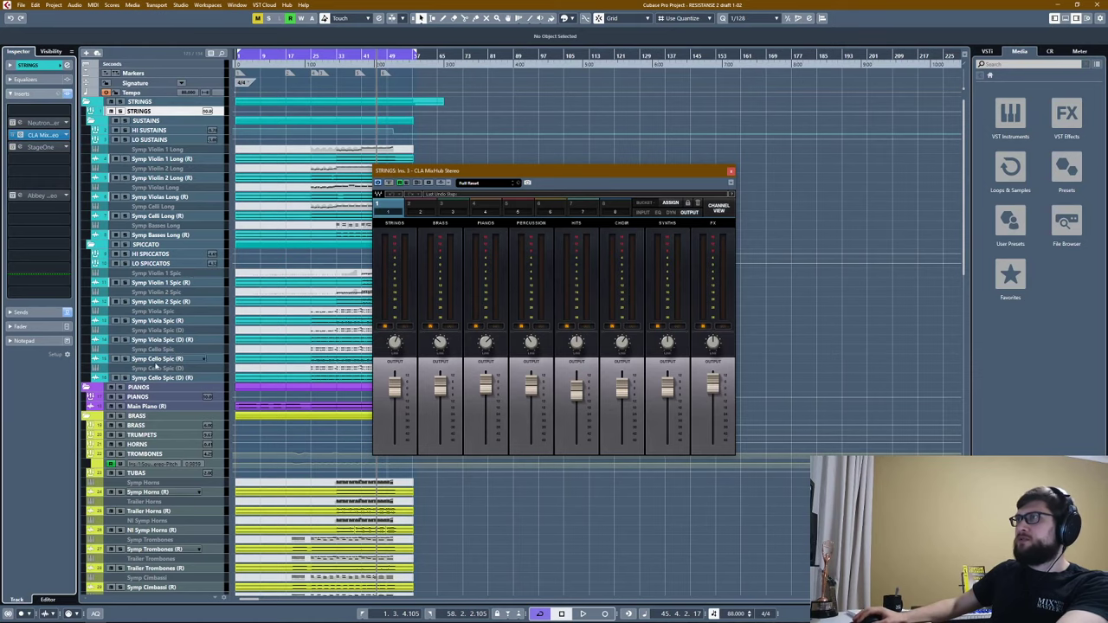
click(161, 397)
click(30, 159)
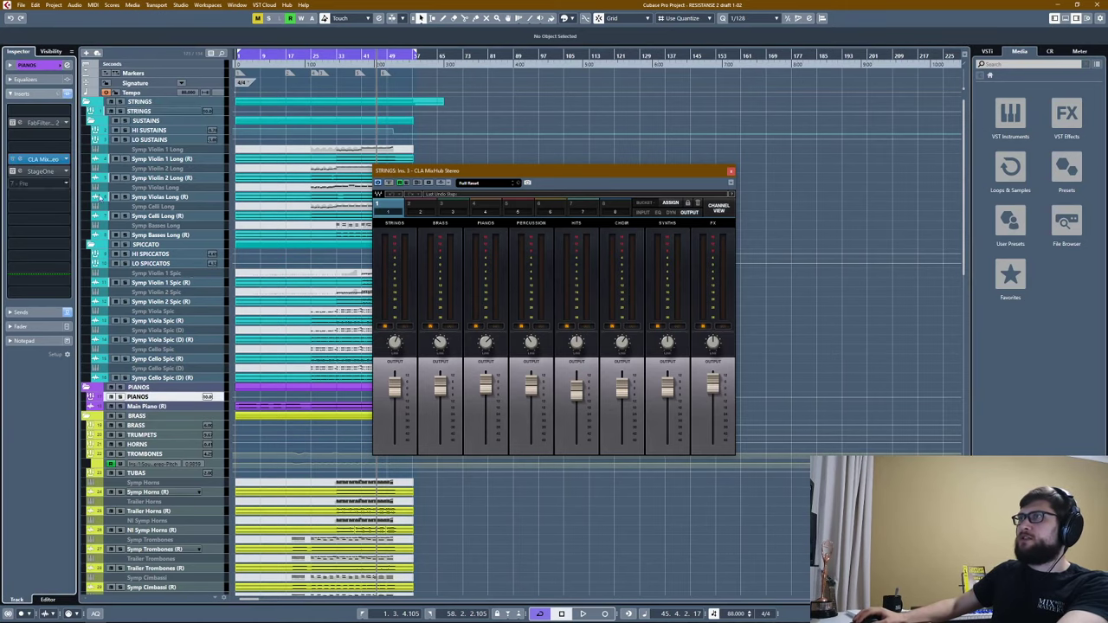
Activate the CLA MixHub insert on the BRASS, PERCUSSION and CHOIR group channels.
scroll(153, 378, down, 5)
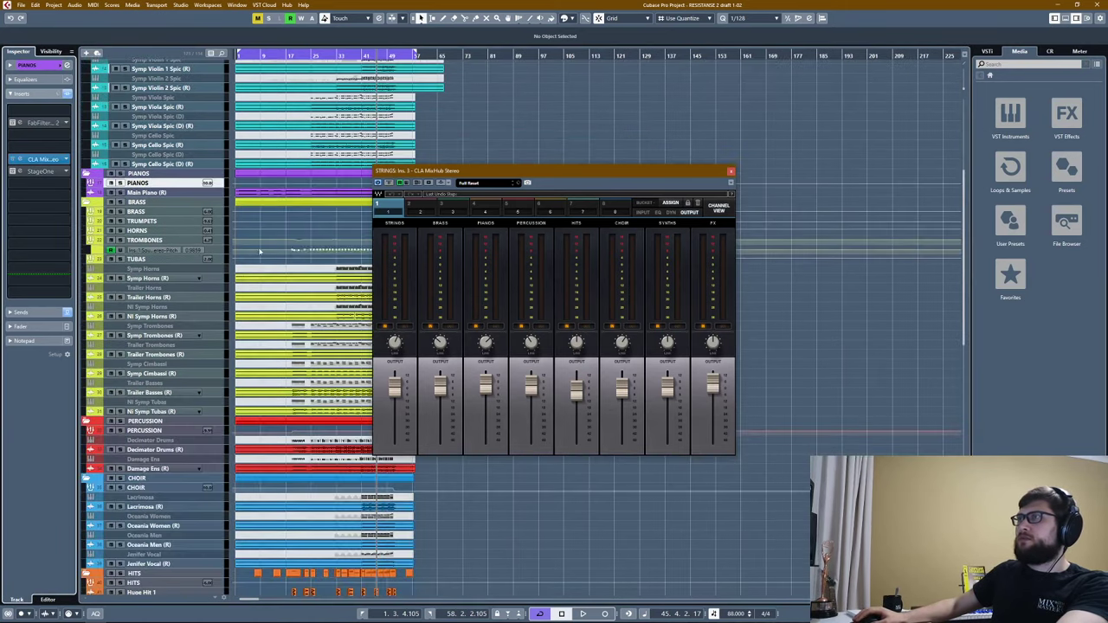
click(165, 212)
click(26, 135)
scroll(279, 245, down, 8)
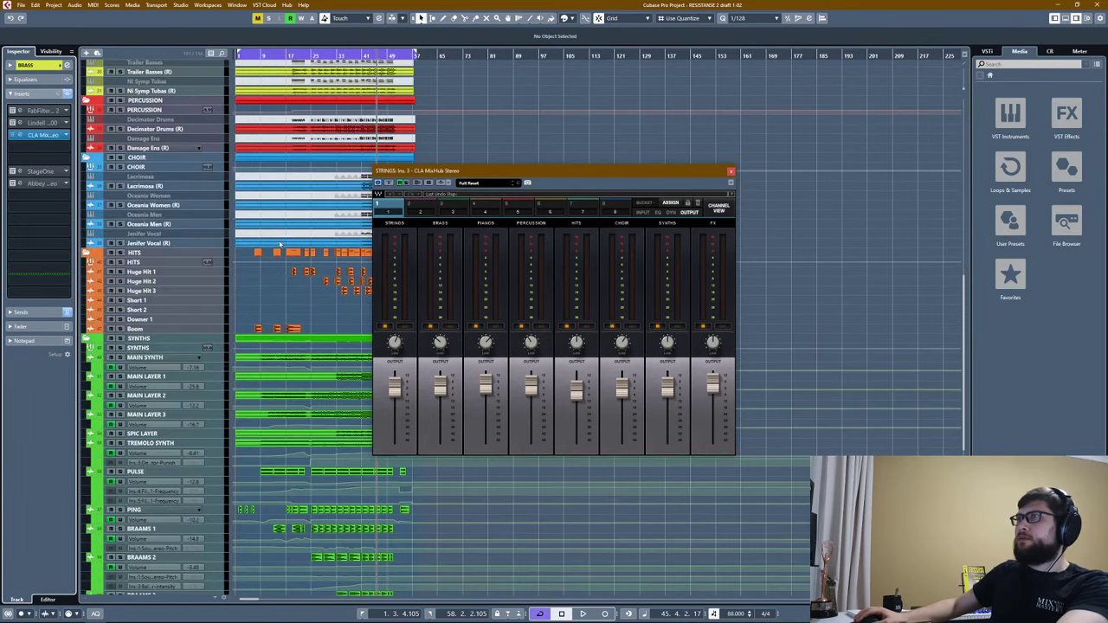
click(147, 111)
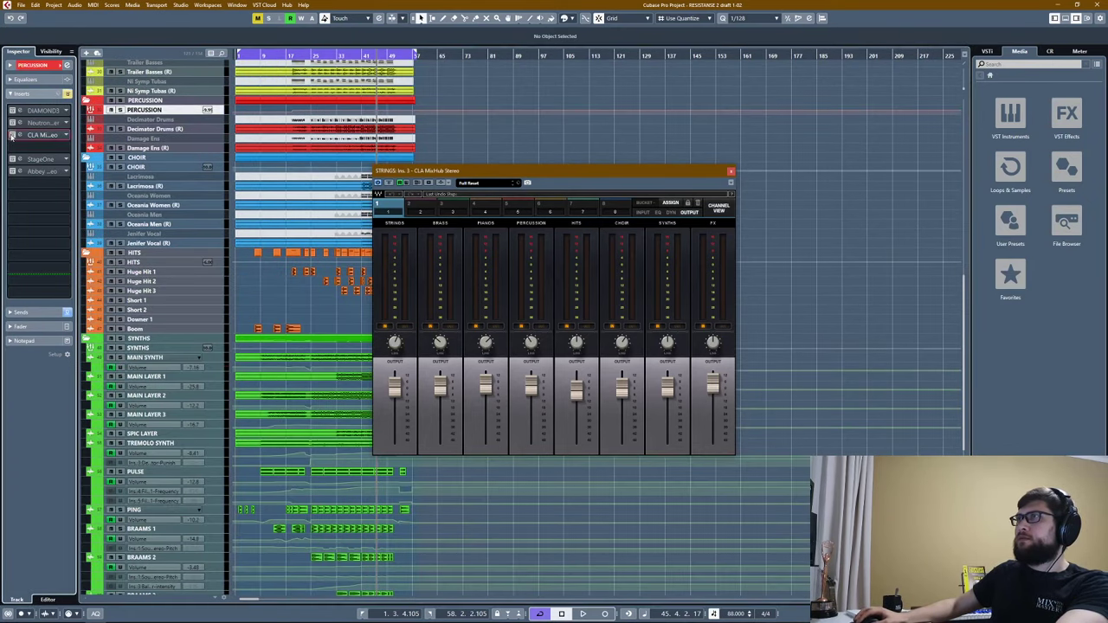
click(138, 166)
click(35, 135)
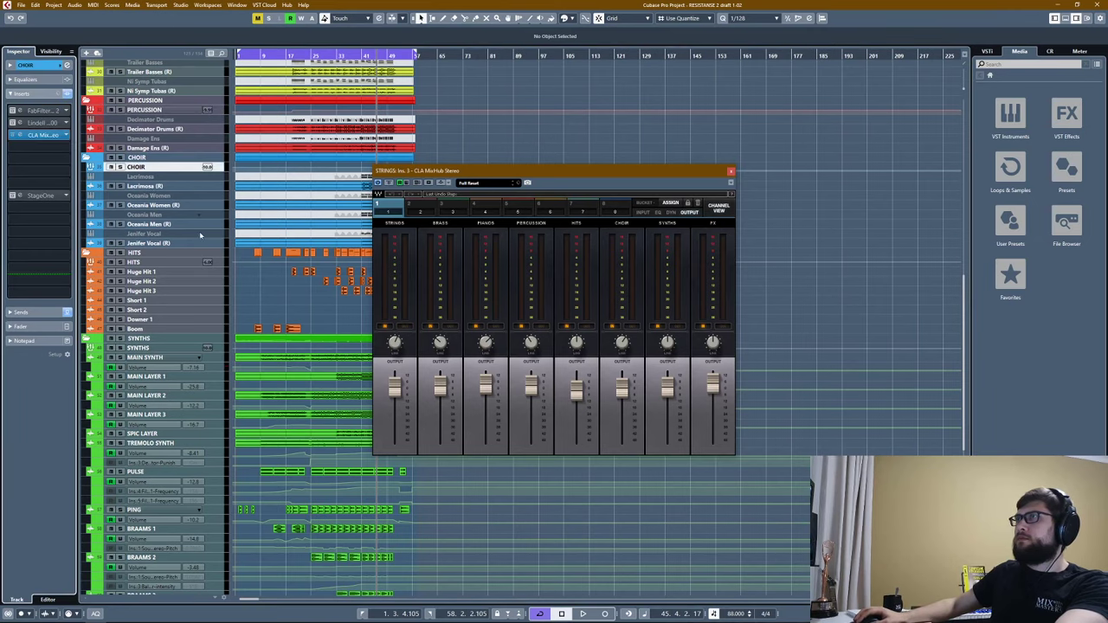
Activate the CLA MixHub insert on the HITS and SYNTHS group channels.
click(148, 264)
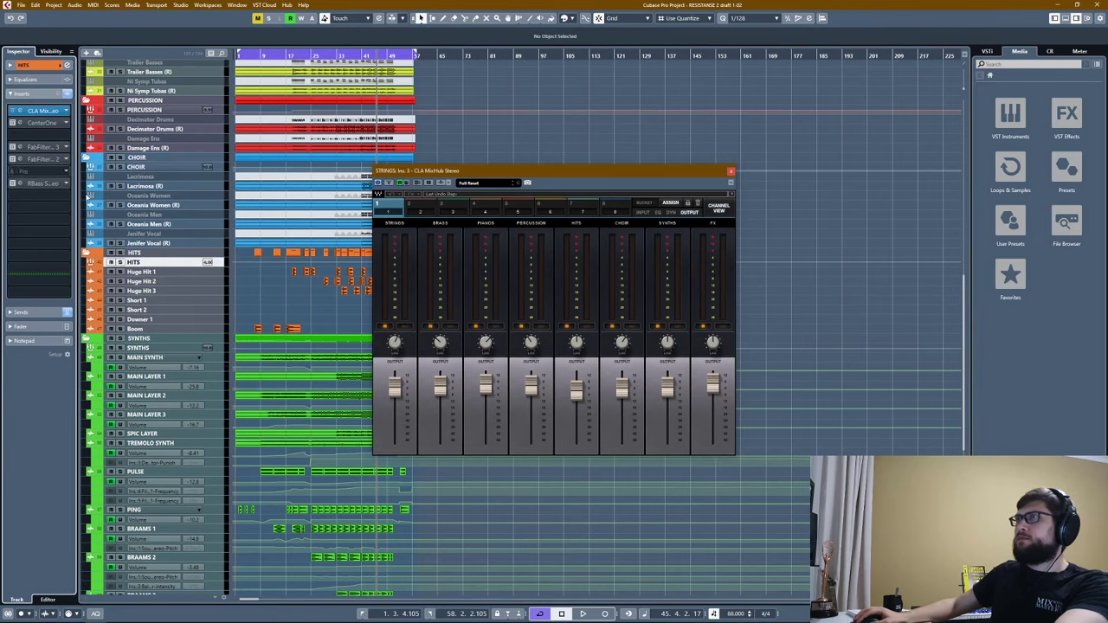
scroll(147, 277, down, 3)
click(152, 241)
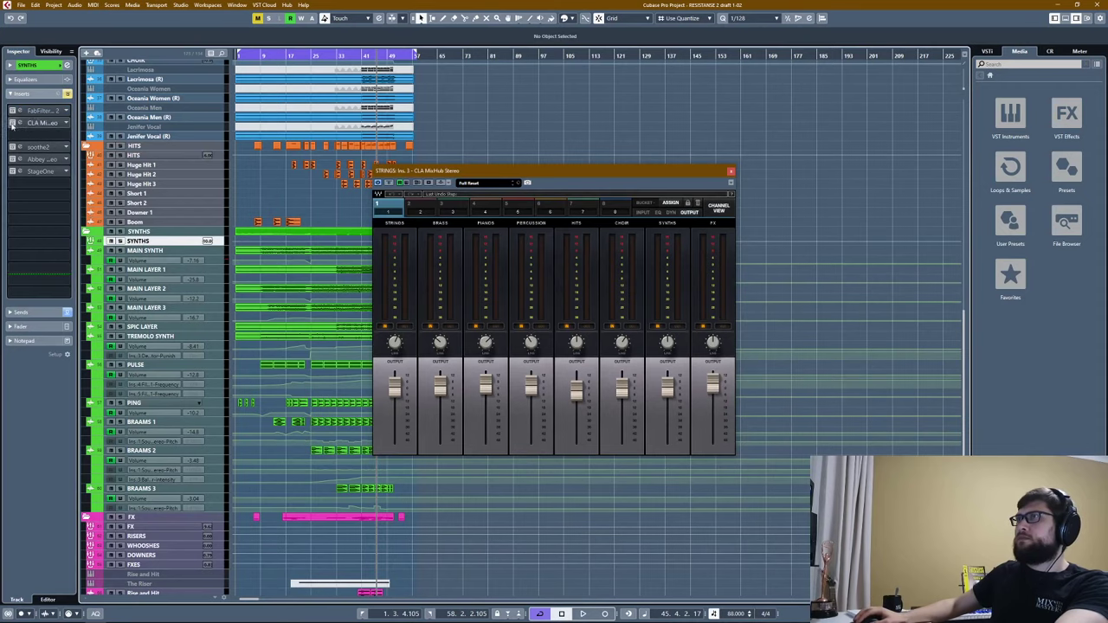
scroll(192, 237, down, 5)
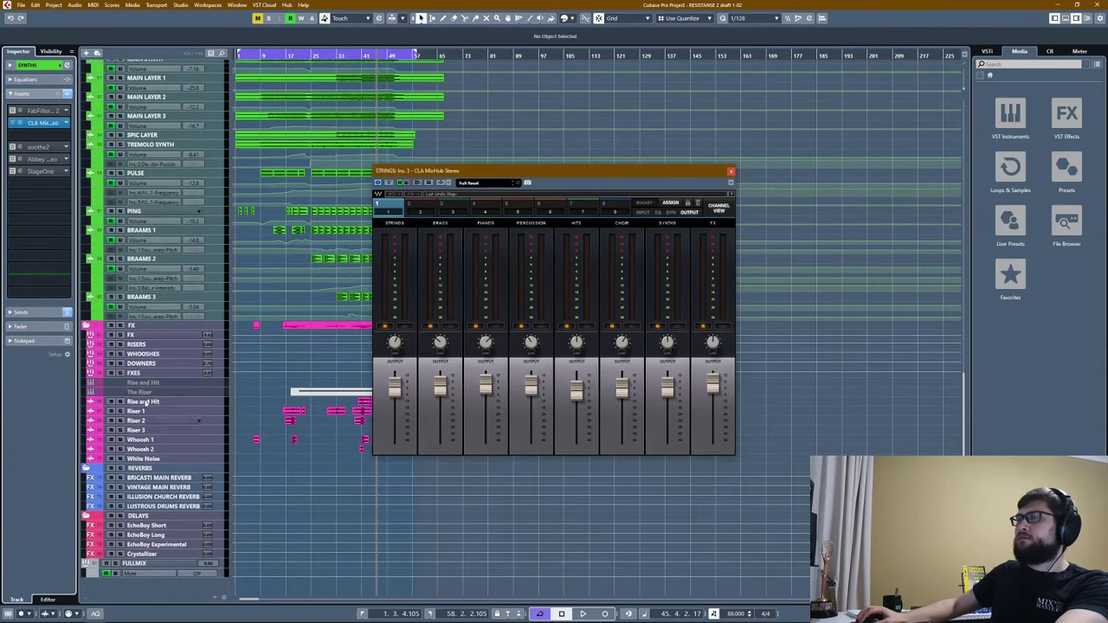
Select the FX group channel and move the CLA MixHub window clear of the arrangement.
click(134, 337)
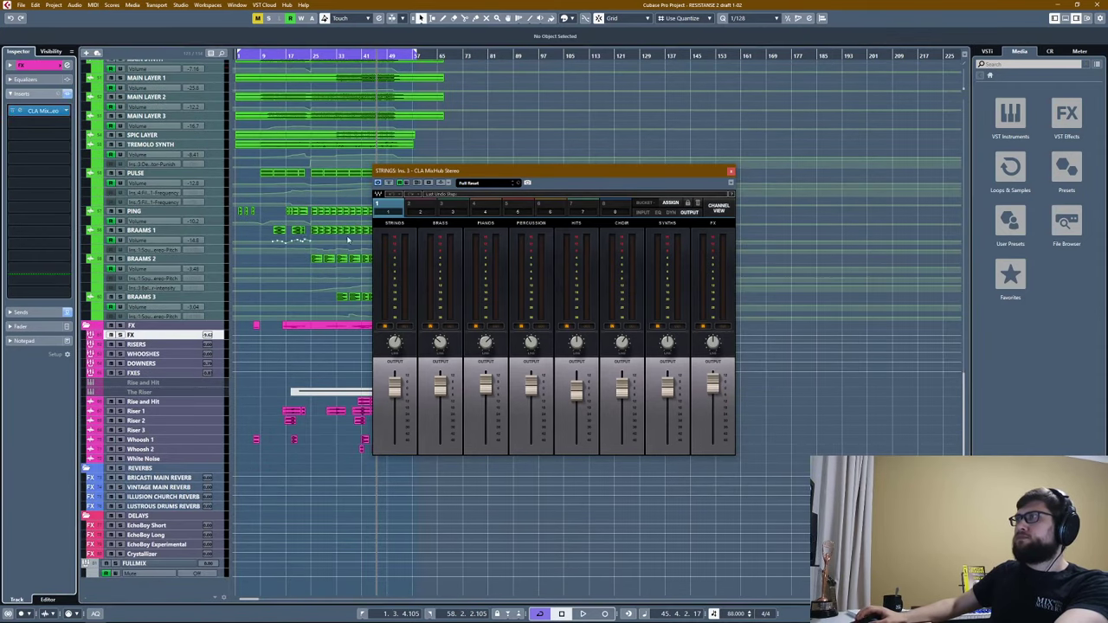
scroll(138, 338, up, 8)
drag(427, 168, 615, 165)
Play the mix briefly from around bar 32 and check the group levels on the CLA MixHub meters.
scroll(394, 149, up, 6)
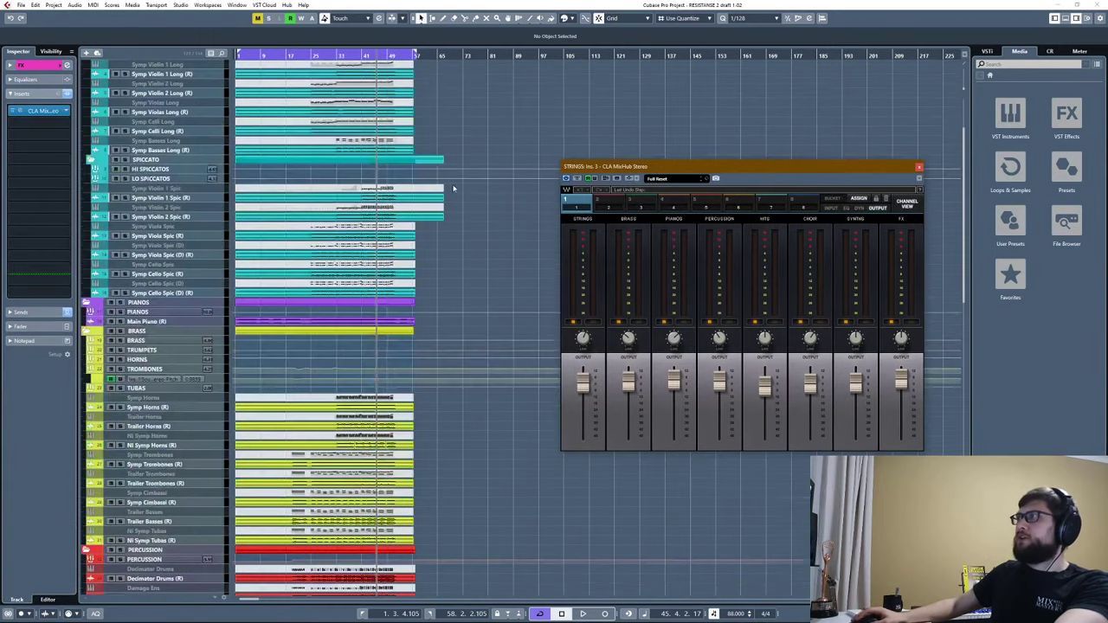
click(338, 55)
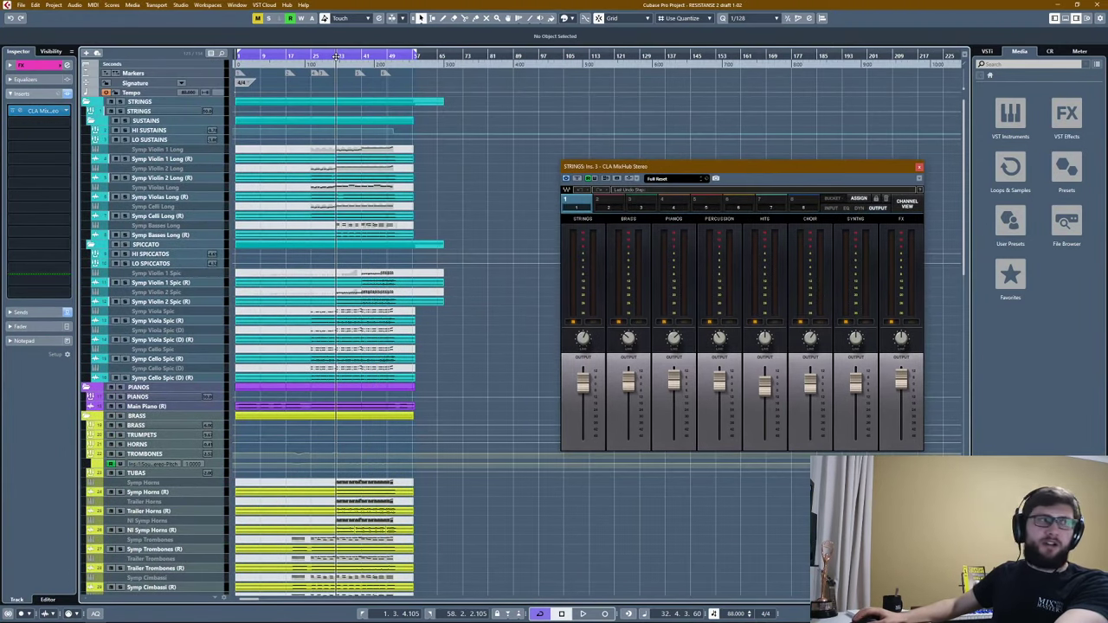
key(space)
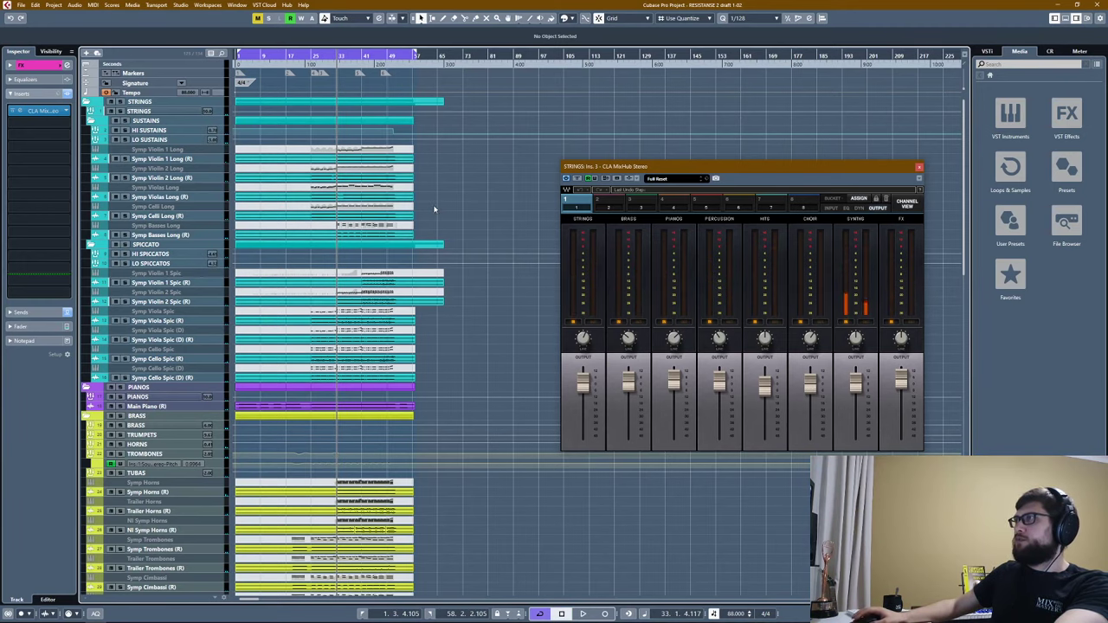
scroll(437, 219, down, 5)
key(space)
scroll(390, 259, down, 10)
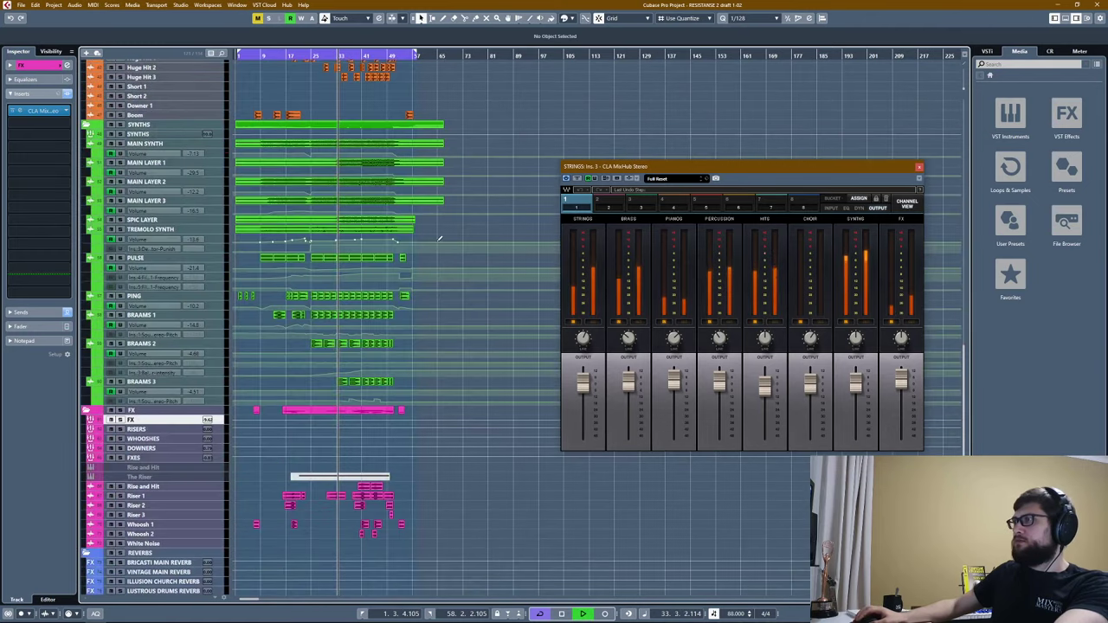
key(space)
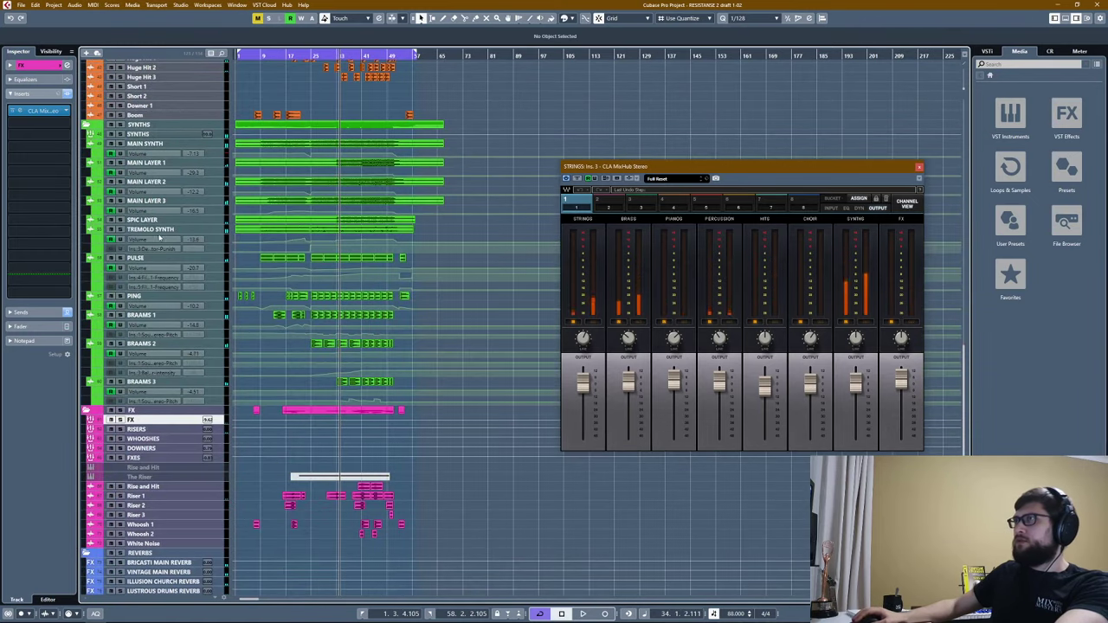
Examine the inserts on the TREMOLO SYNTH, SPIC LAYER, MAIN LAYER 1 to 3 and MAIN SYNTH tracks and the SYNTHS group.
click(147, 229)
click(144, 219)
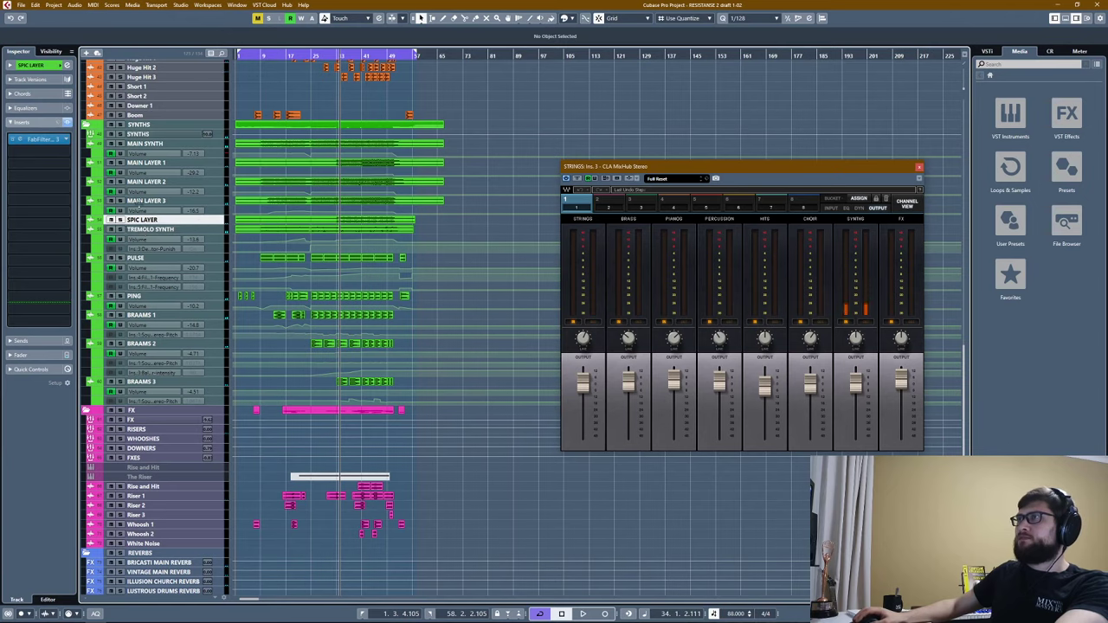
click(136, 202)
click(135, 182)
click(134, 164)
click(135, 143)
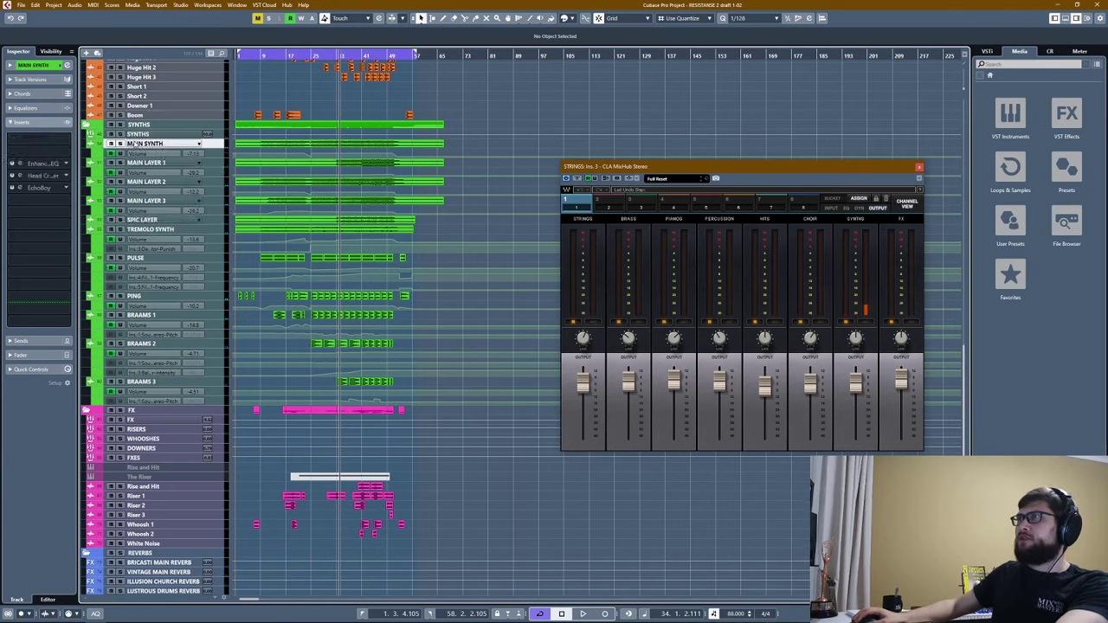
click(137, 134)
Freeze the SPIC LAYER audio channel in the SYNTHS folder.
click(138, 220)
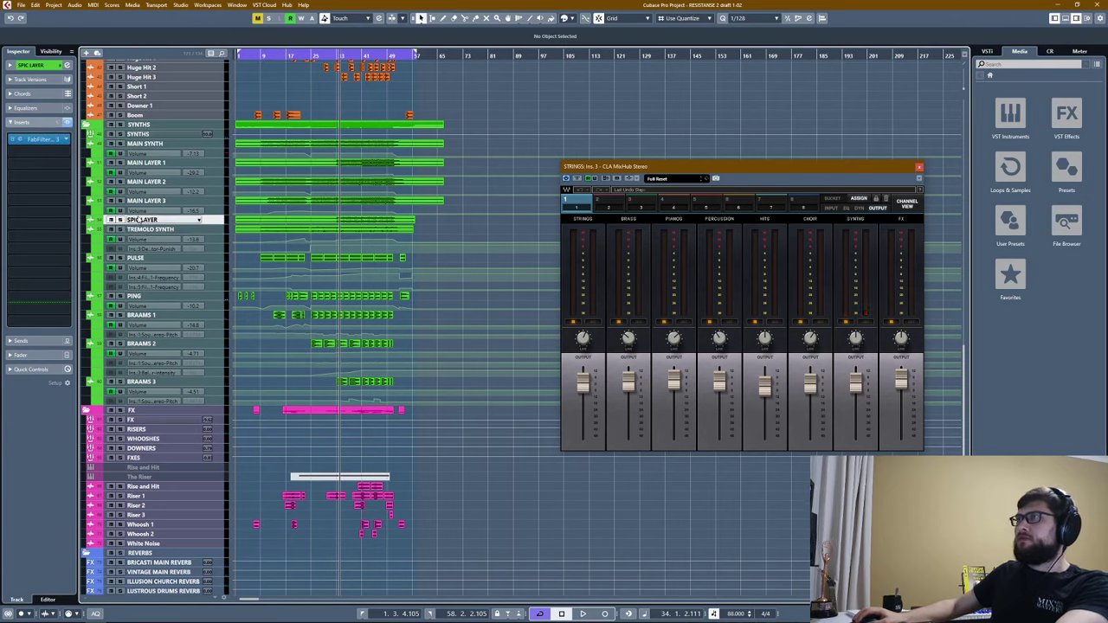
click(140, 229)
click(137, 221)
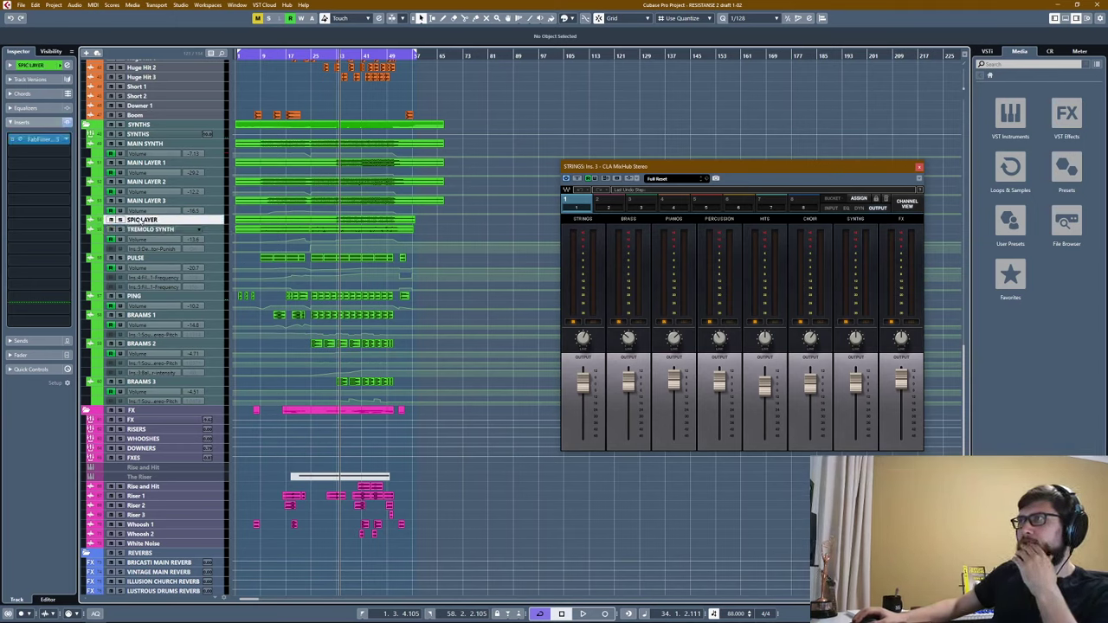
click(34, 66)
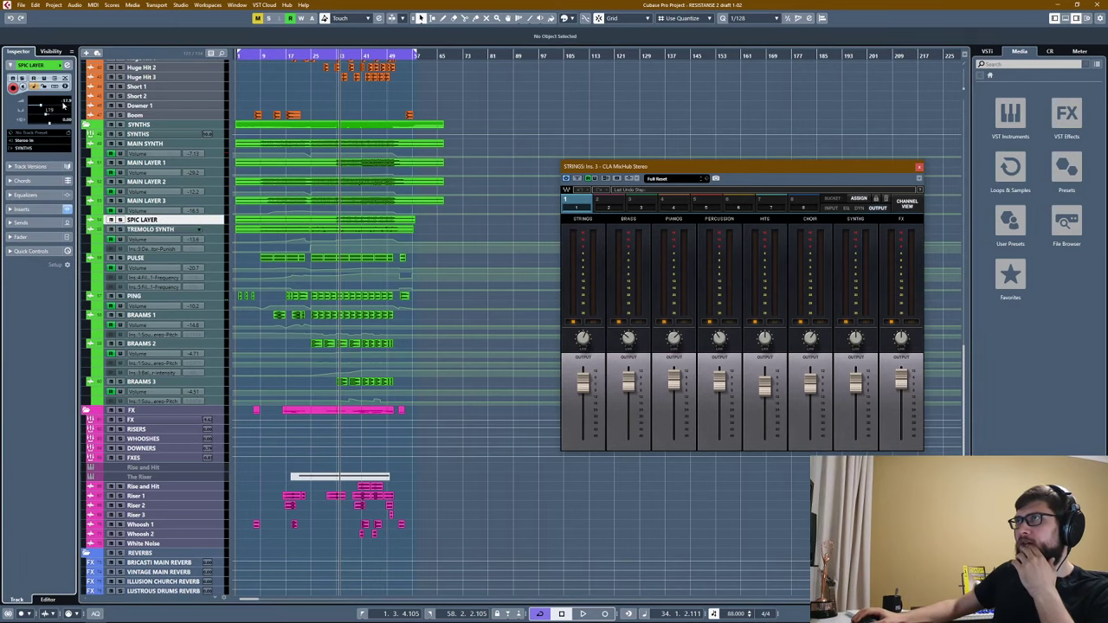
click(65, 87)
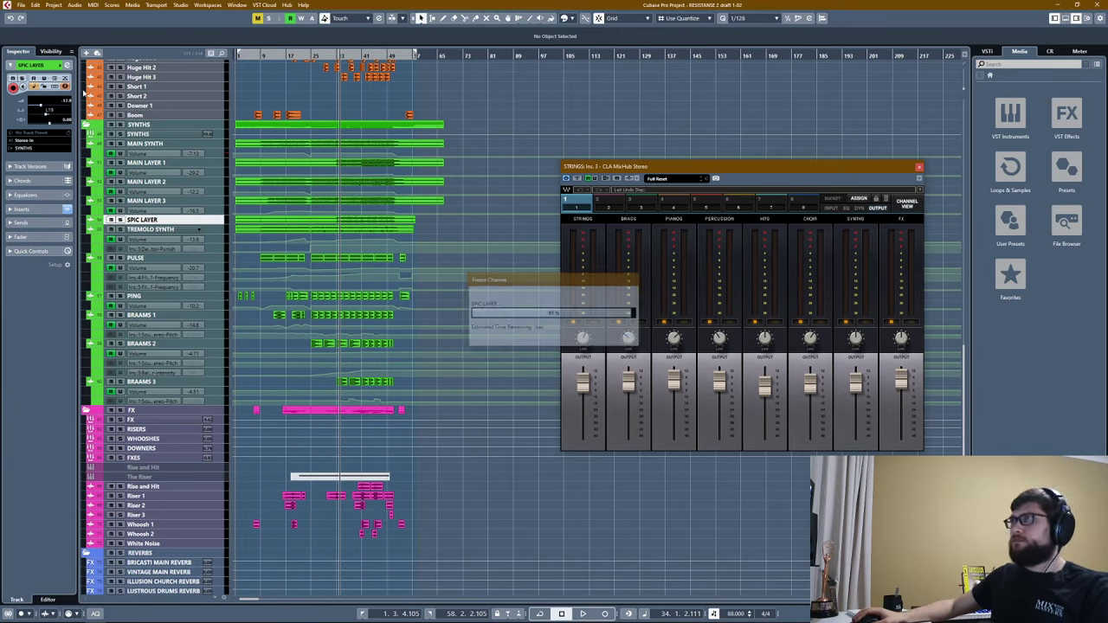
Show the hidden TREMOLO SYNTH, SPIC LAYER, MAIN LAYER 1 to 3 and MAIN SYNTH instrument tracks in the track list.
click(51, 51)
scroll(51, 107, down, 15)
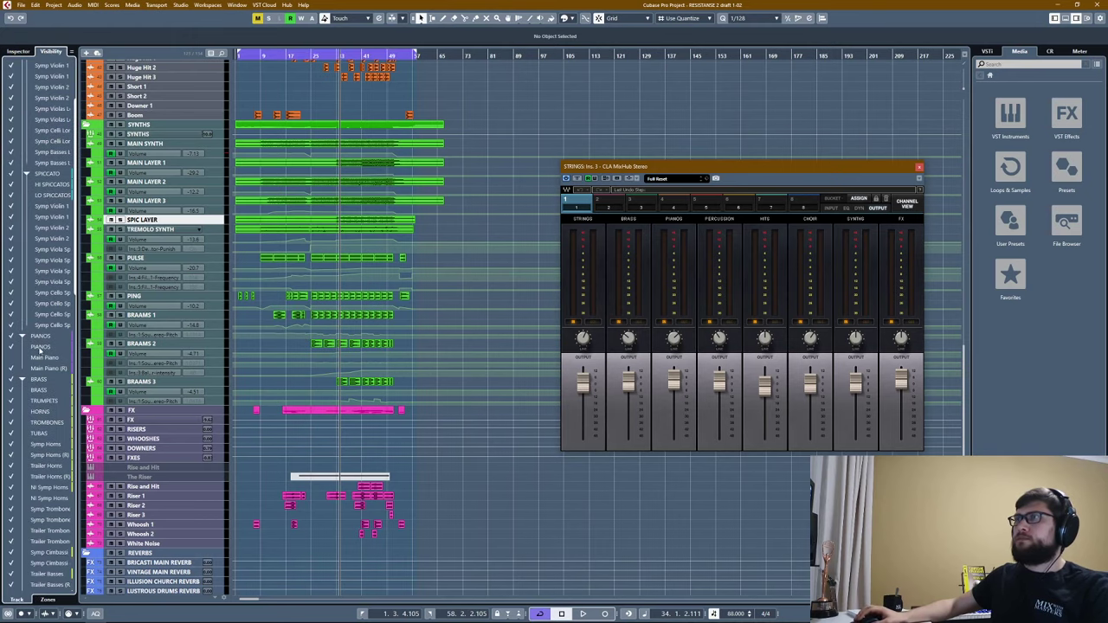
click(10, 238)
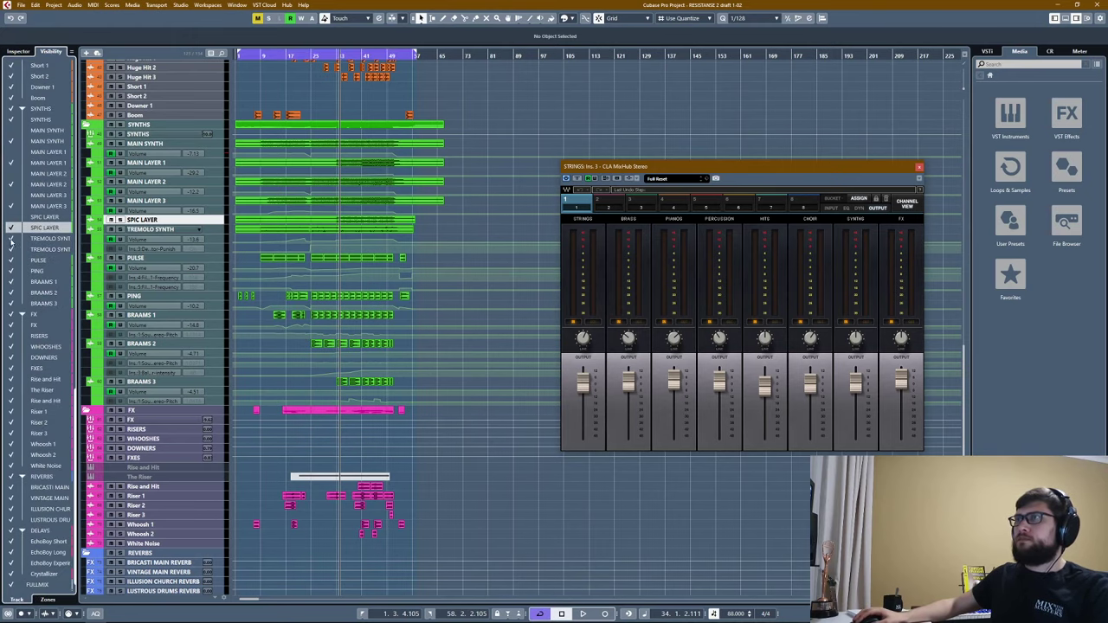
click(11, 217)
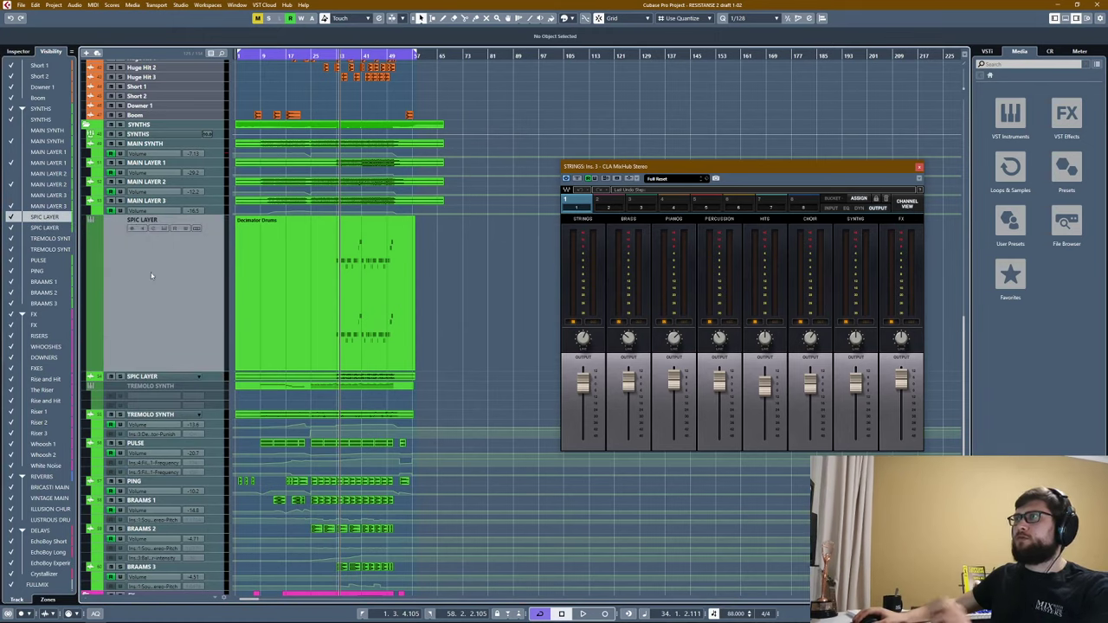
click(12, 218)
click(10, 196)
click(12, 174)
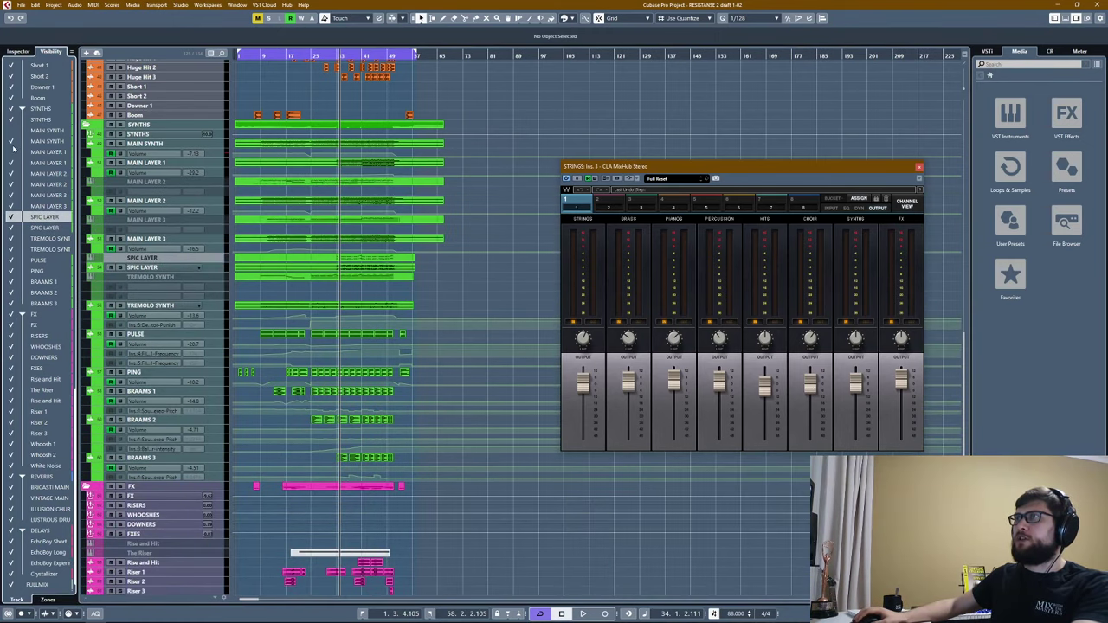
click(12, 152)
click(12, 131)
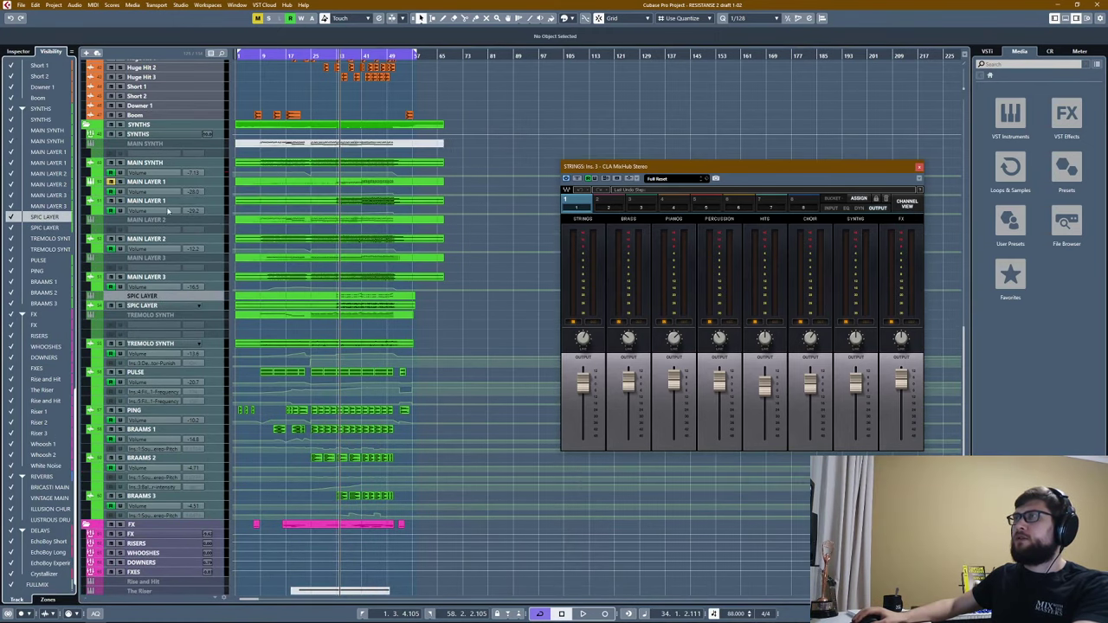
Disable the muted MAIN LAYER 1 instrument track.
click(147, 182)
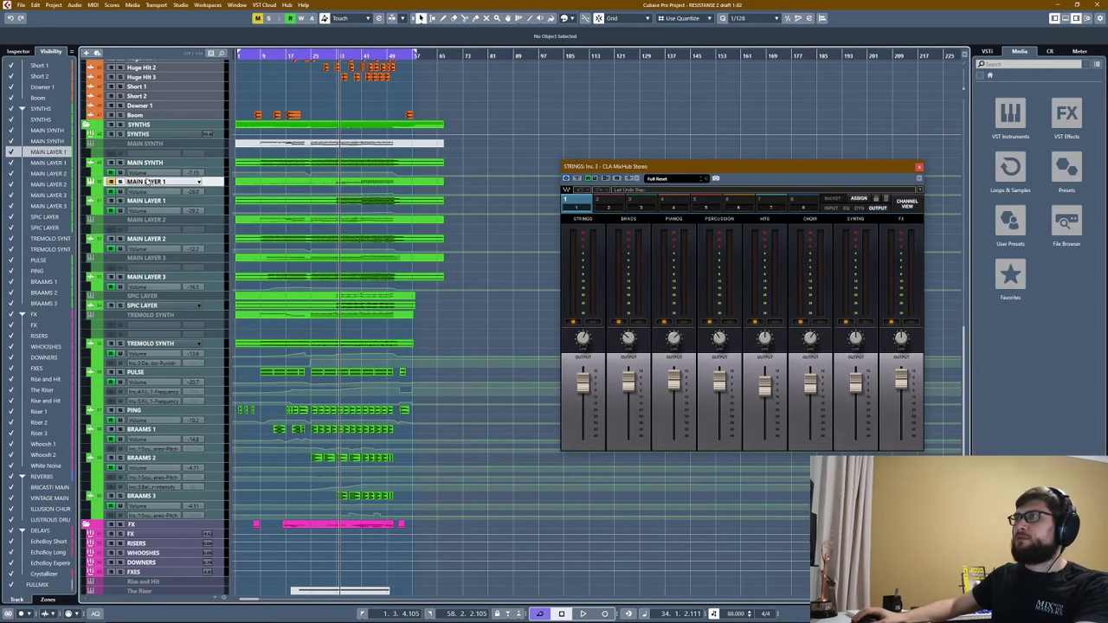
right_click(147, 181)
click(182, 331)
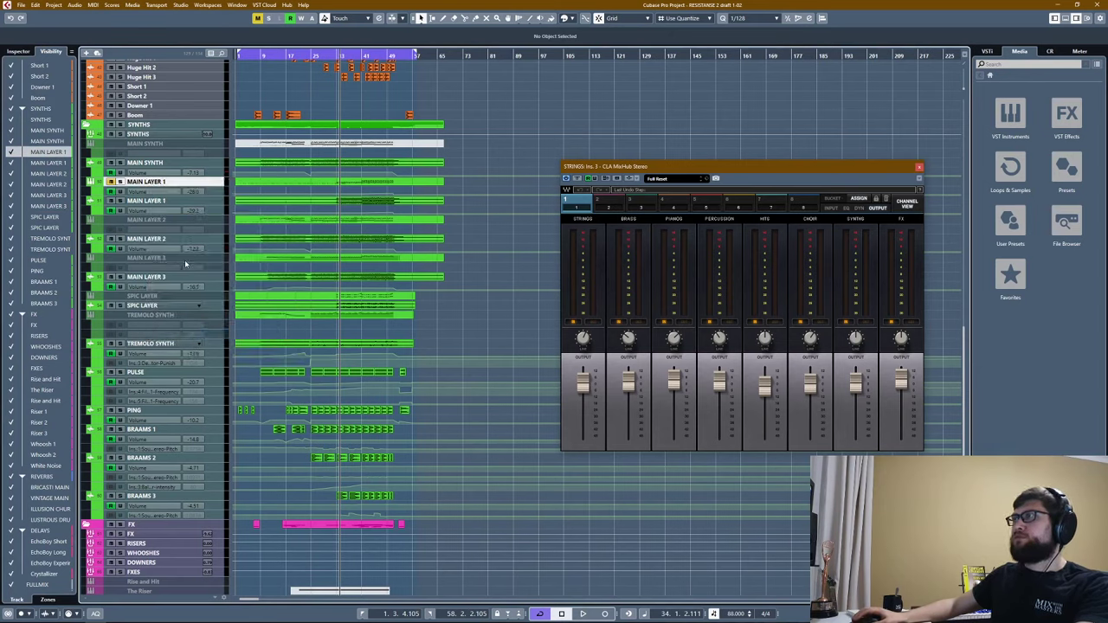
Hide the MAIN SYNTH, MAIN LAYER 1 to 3, SPIC LAYER and TREMOLO SYNTH instrument tracks from the track list.
click(11, 152)
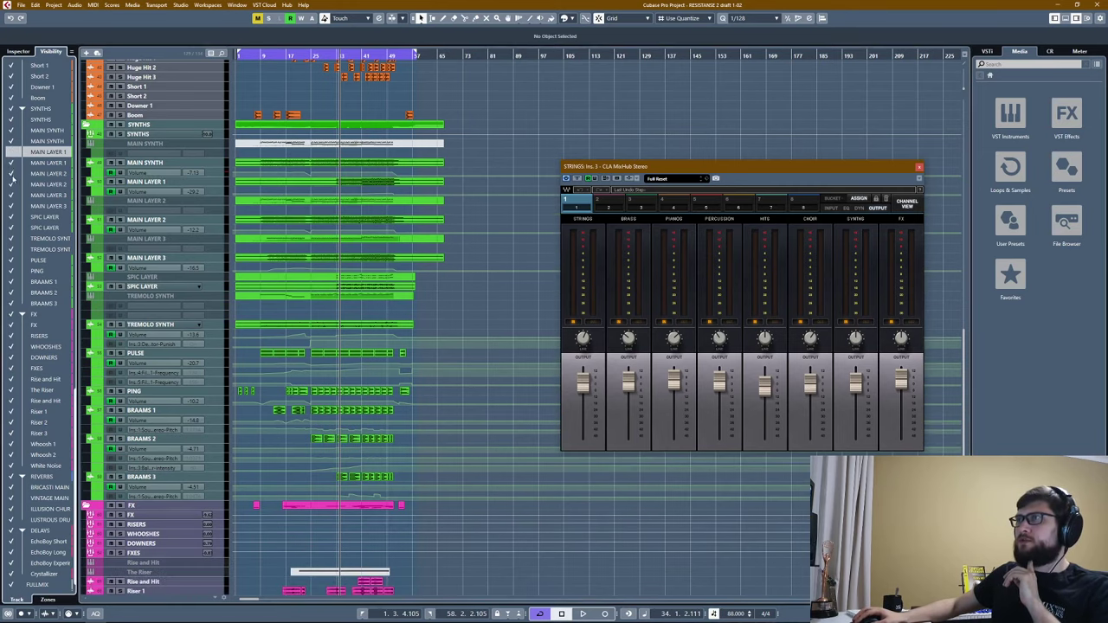
click(11, 152)
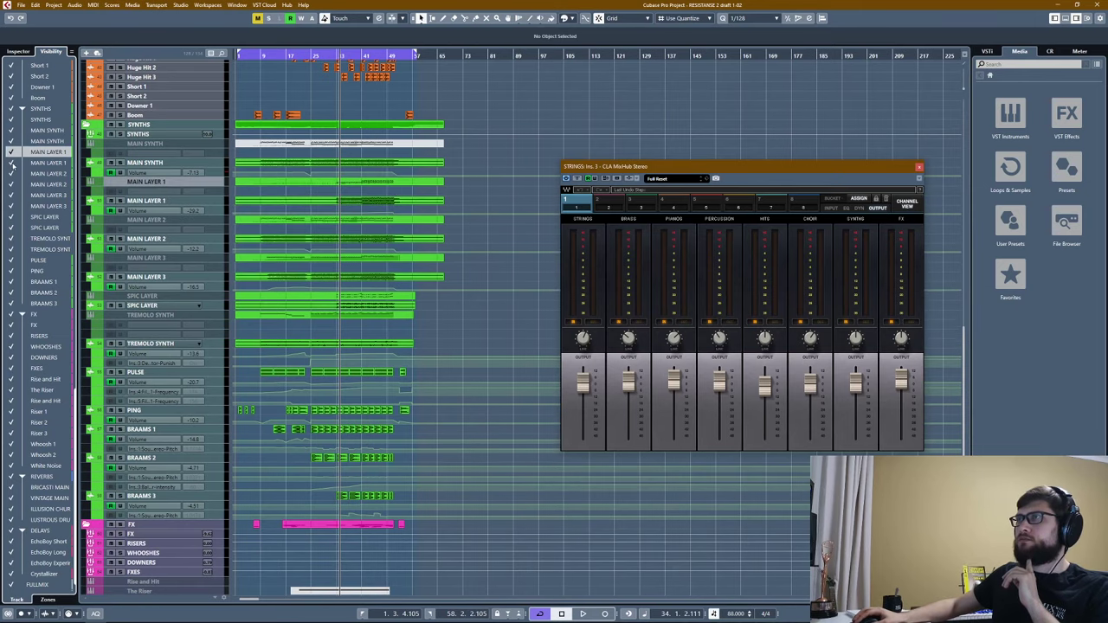
click(12, 130)
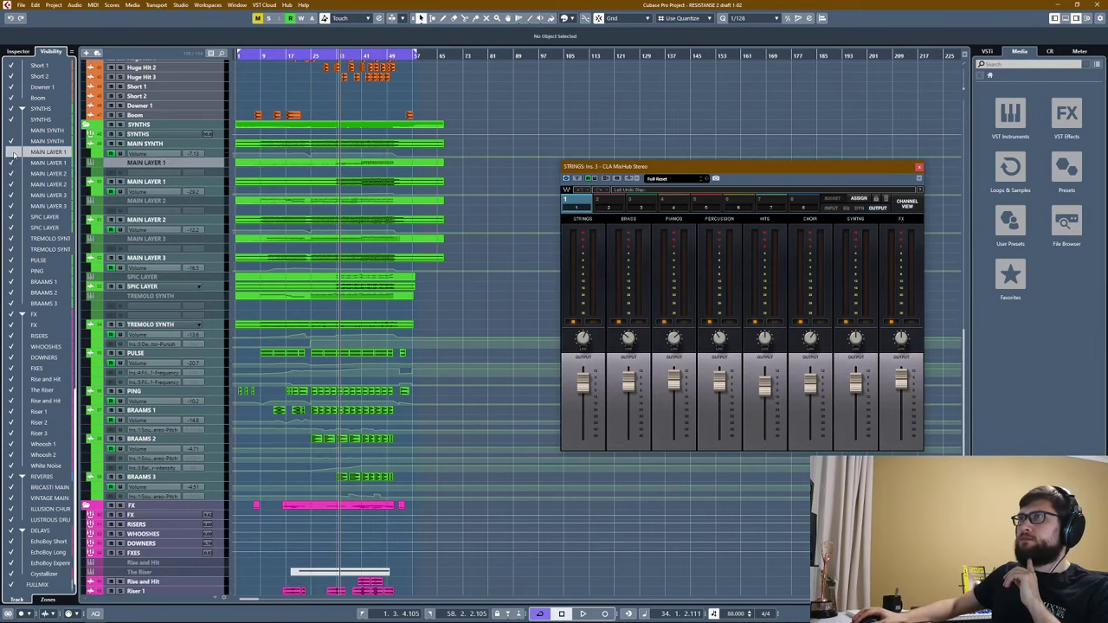
click(12, 152)
click(12, 173)
click(11, 195)
click(11, 216)
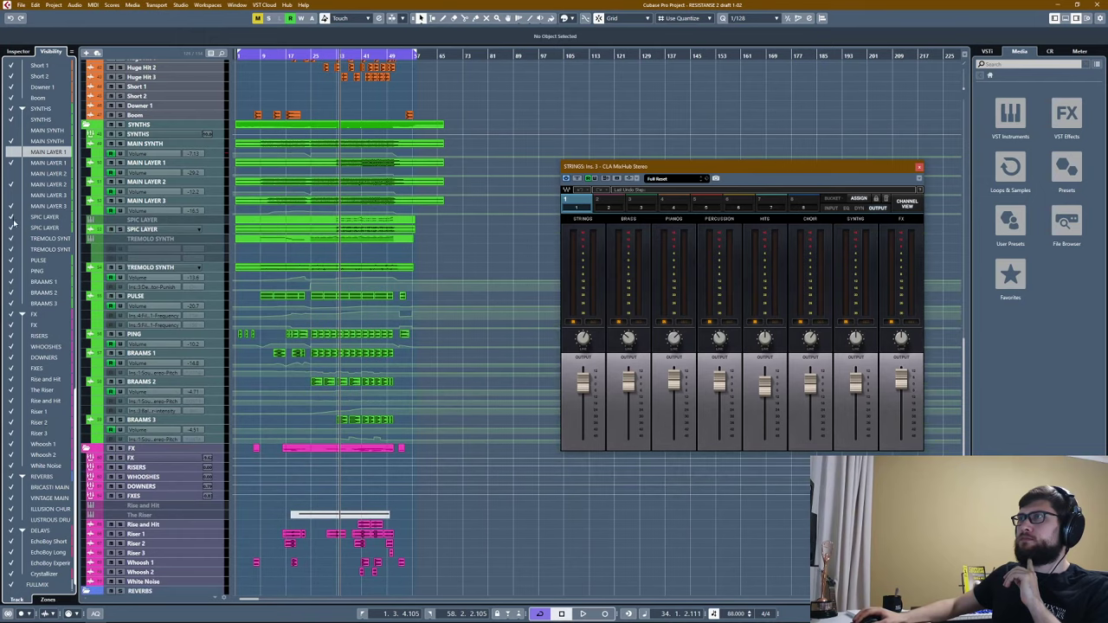
click(11, 238)
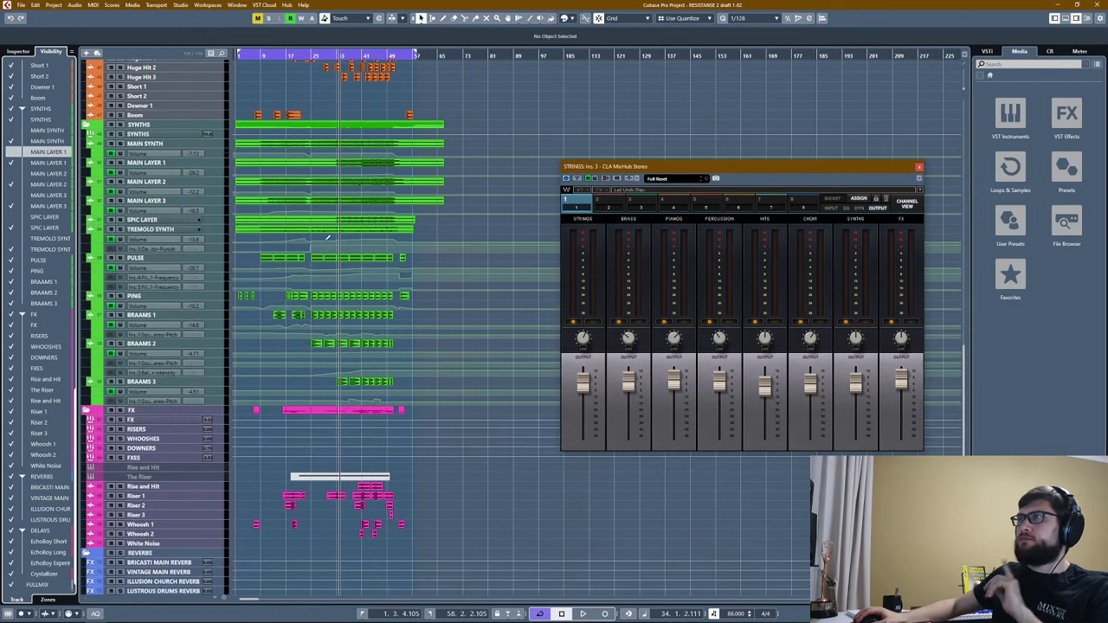
Examine the channel settings of the Rise and Hit, Riser 2 and Riser 3 tracks in the FX folder.
scroll(101, 453, down, 3)
click(156, 401)
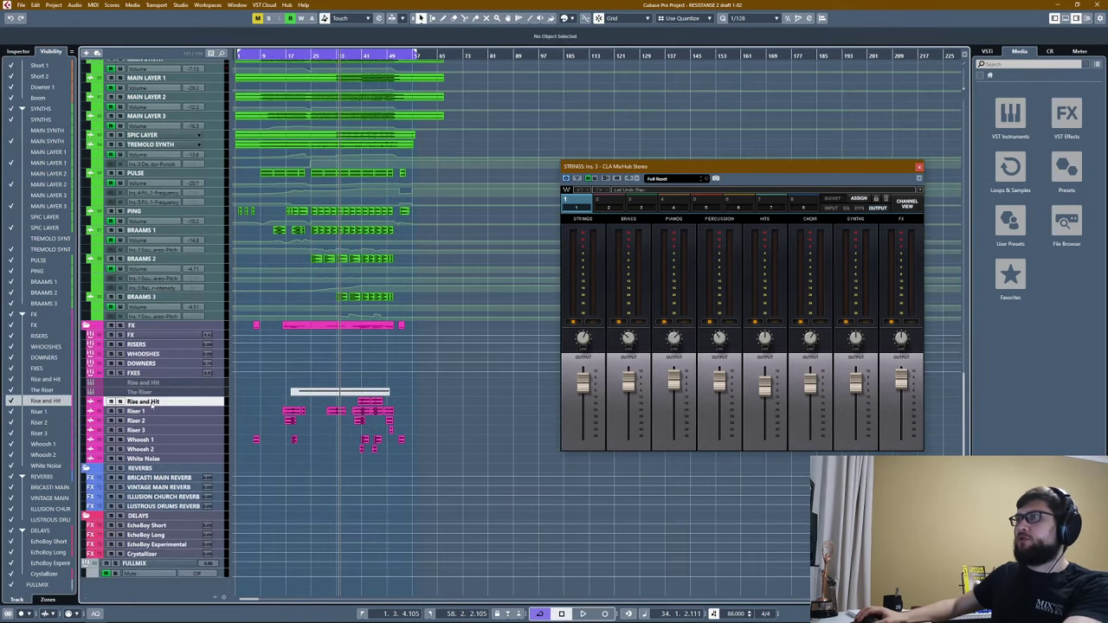
click(17, 52)
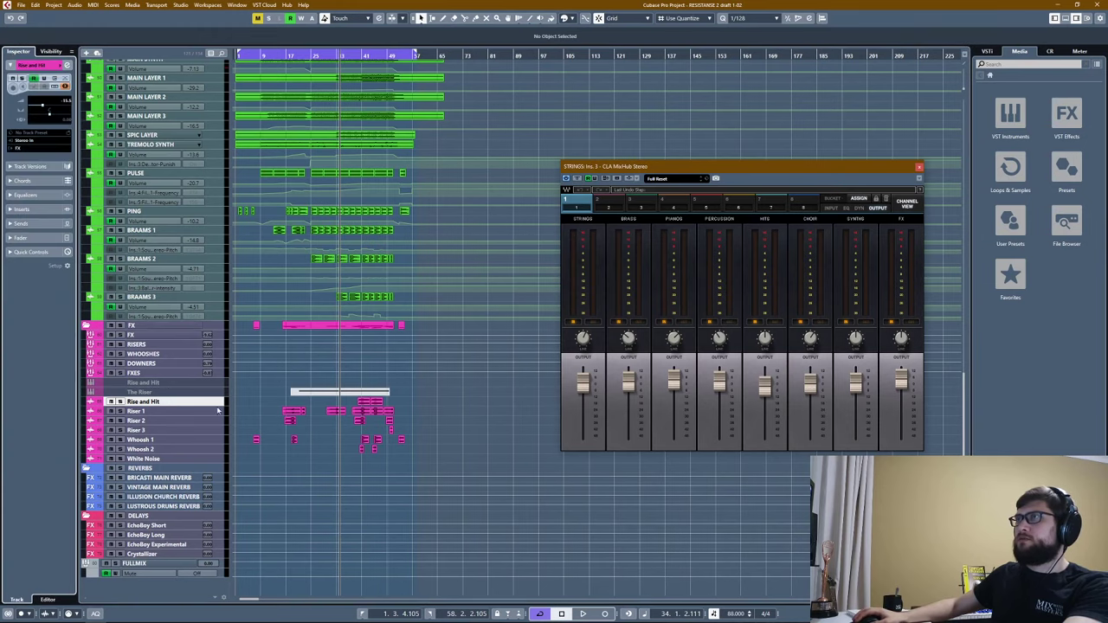
click(164, 420)
click(165, 429)
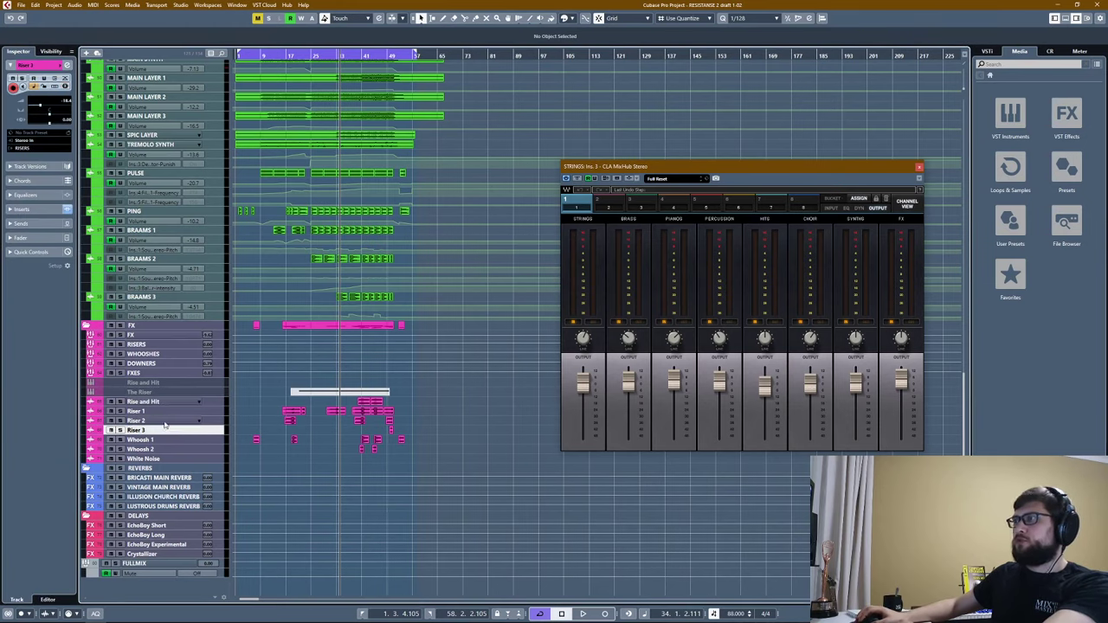
click(165, 423)
click(164, 429)
Freeze the Whoosh 1 channel in the FX folder, accepting the offered tail size.
click(164, 438)
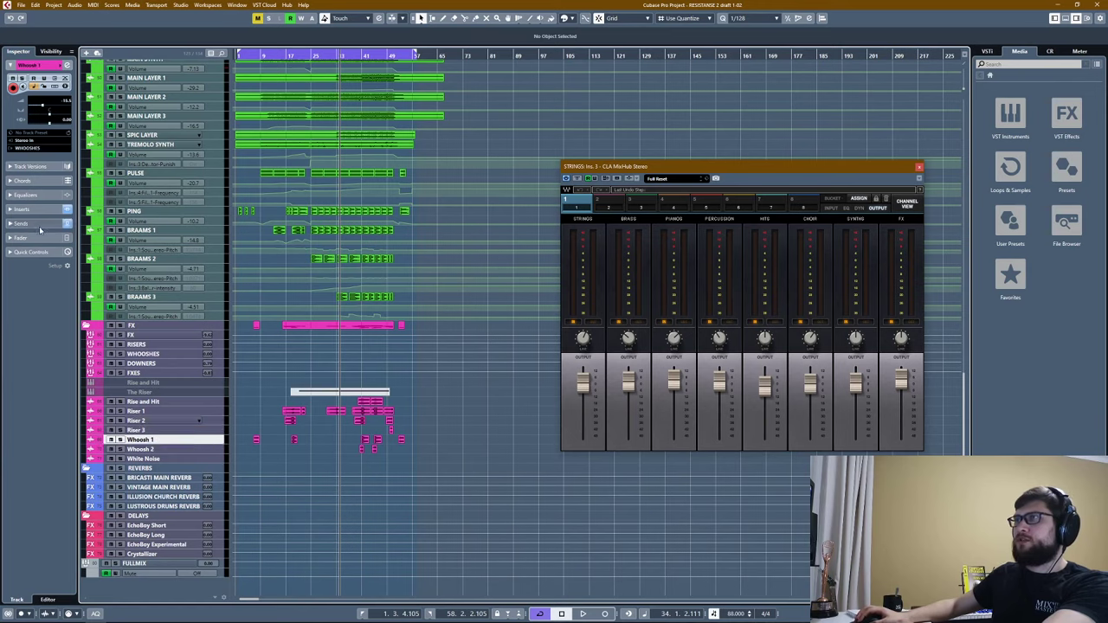
click(50, 51)
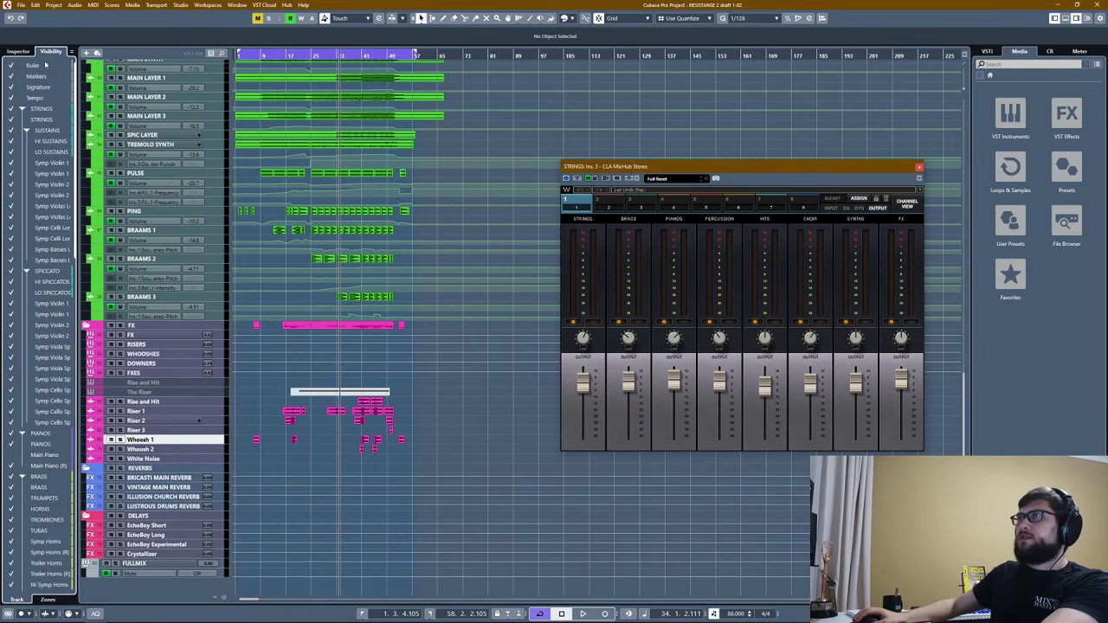
click(19, 51)
click(66, 88)
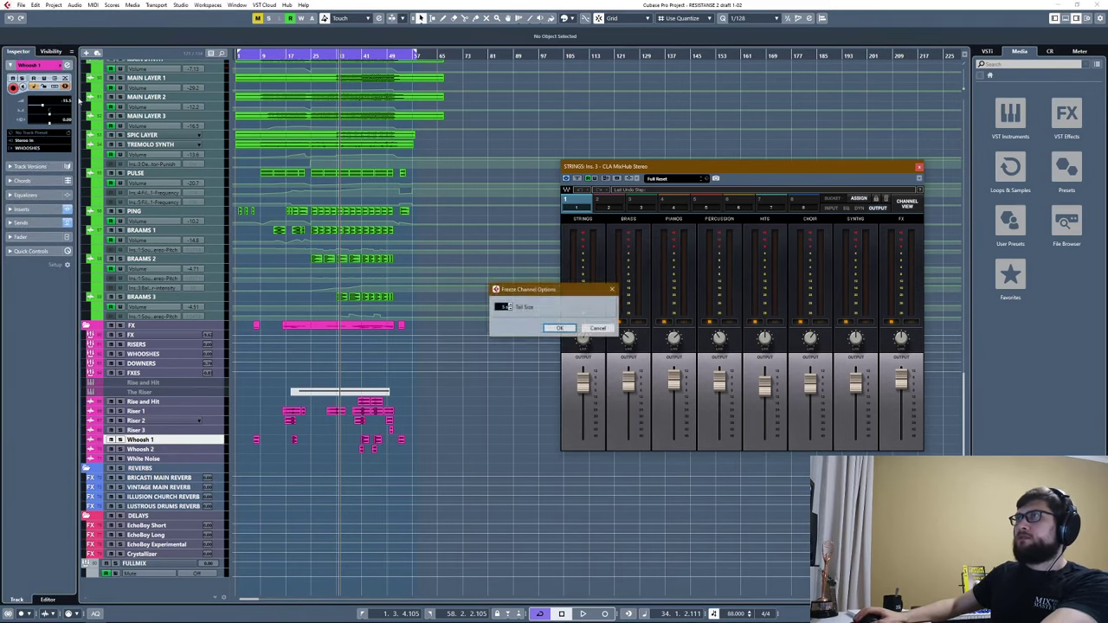
key(Return)
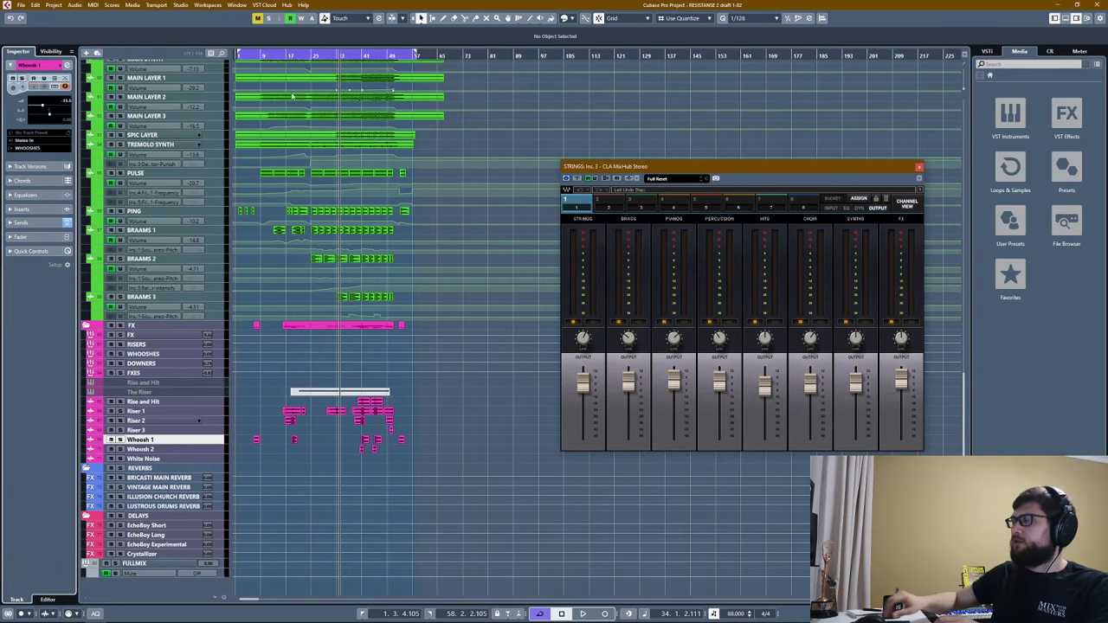
Move the playback position to around bar 25 and freeze the Symp Horns (R) channel in the BRASS folder.
click(313, 54)
scroll(370, 288, up, 3)
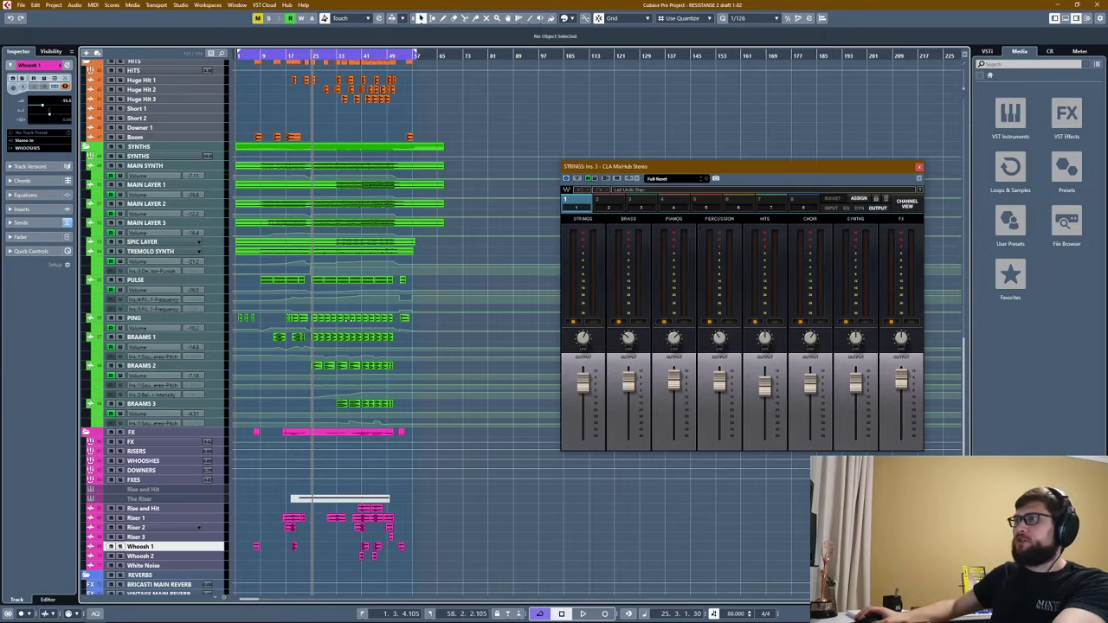
scroll(149, 431, up, 12)
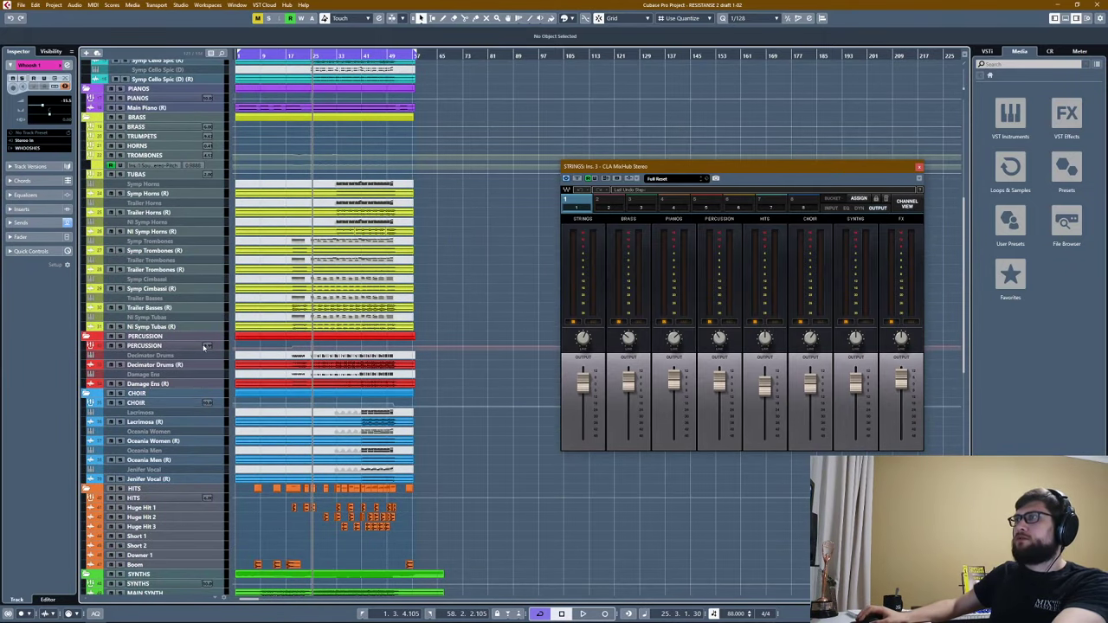
click(145, 194)
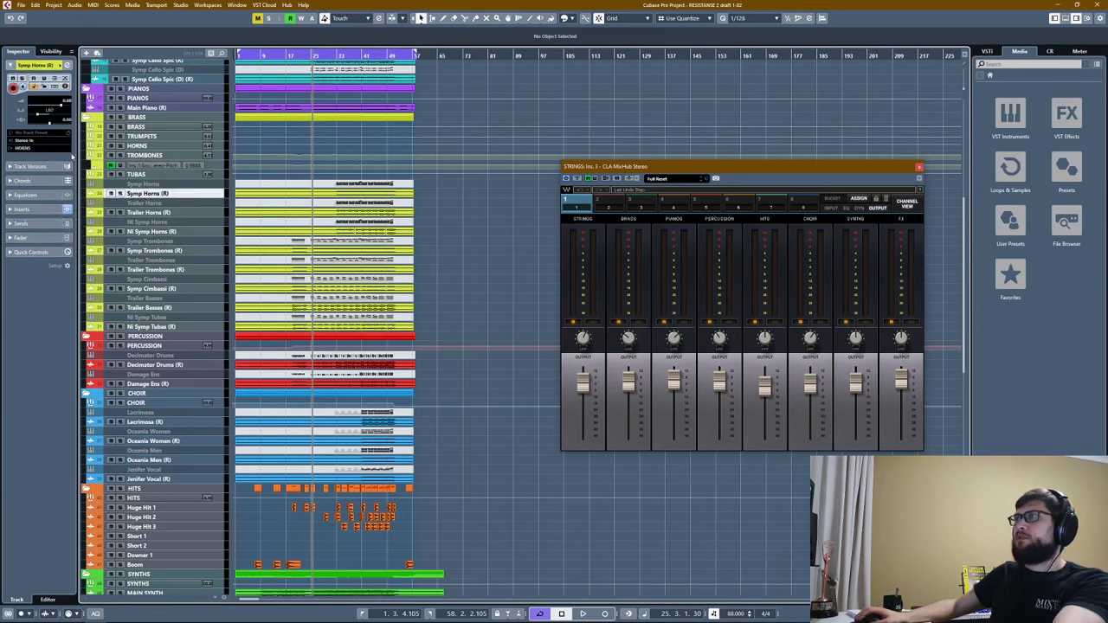
click(64, 88)
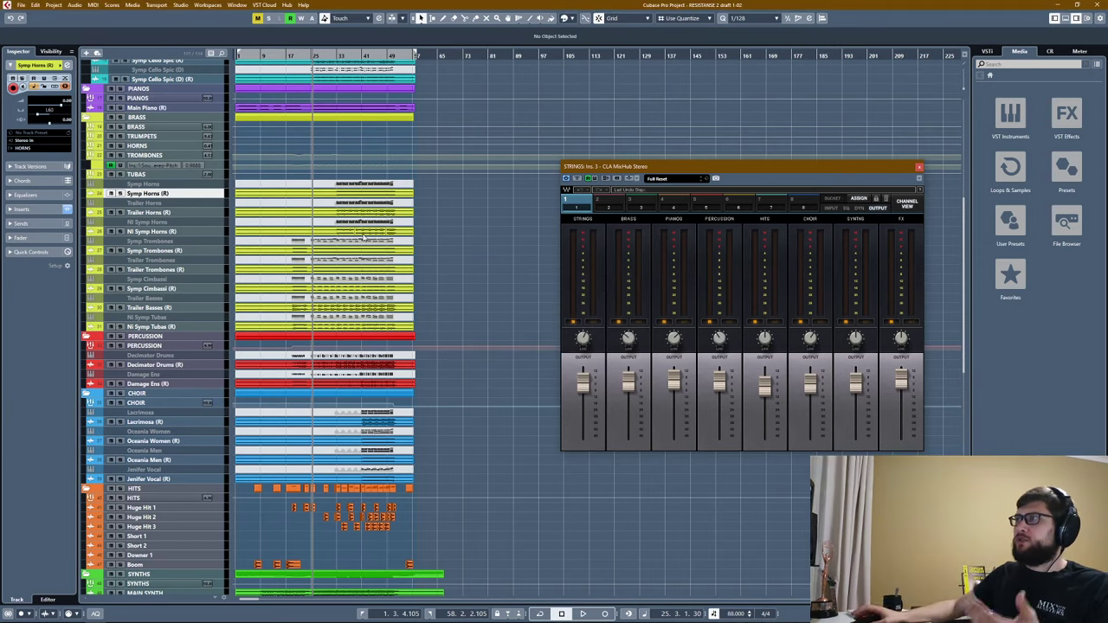
Freeze the Trailer Horns (R) channel in the BRASS folder, accepting the offered tail size.
key(Down)
key(Down)
click(65, 89)
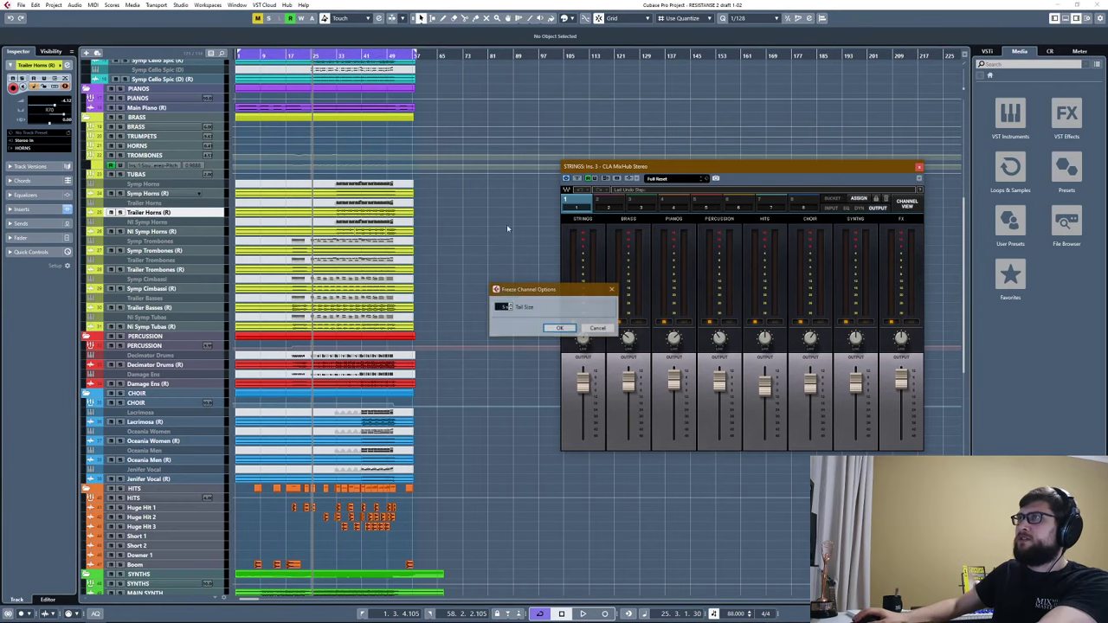
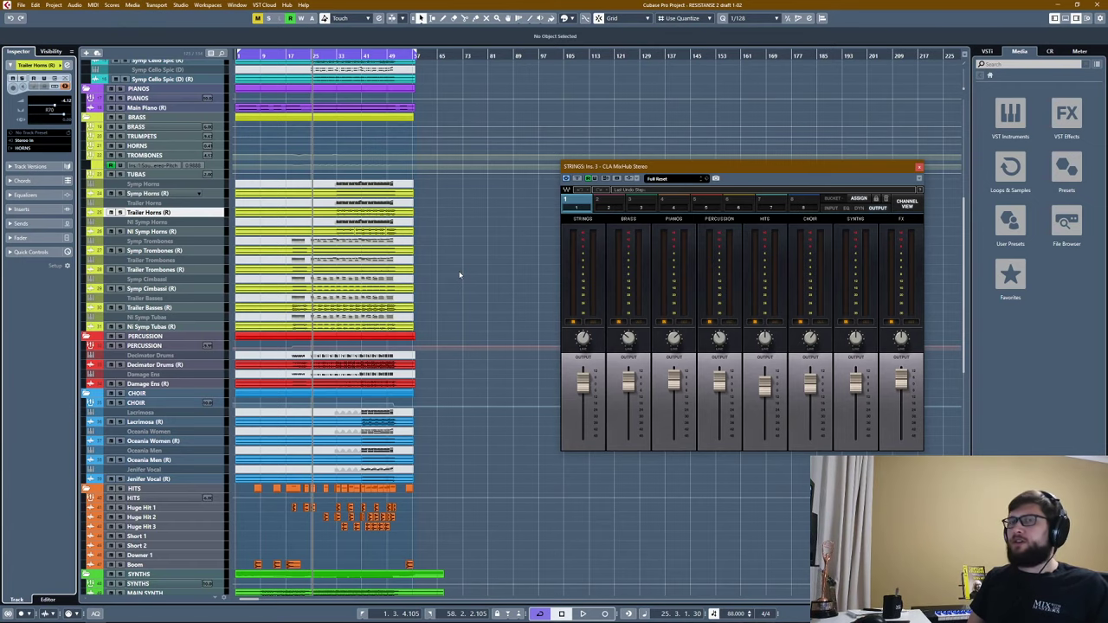
Select the NI Symp Horns (R) track and play the mix from bar 25 to about bar 29.
scroll(394, 244, up, 5)
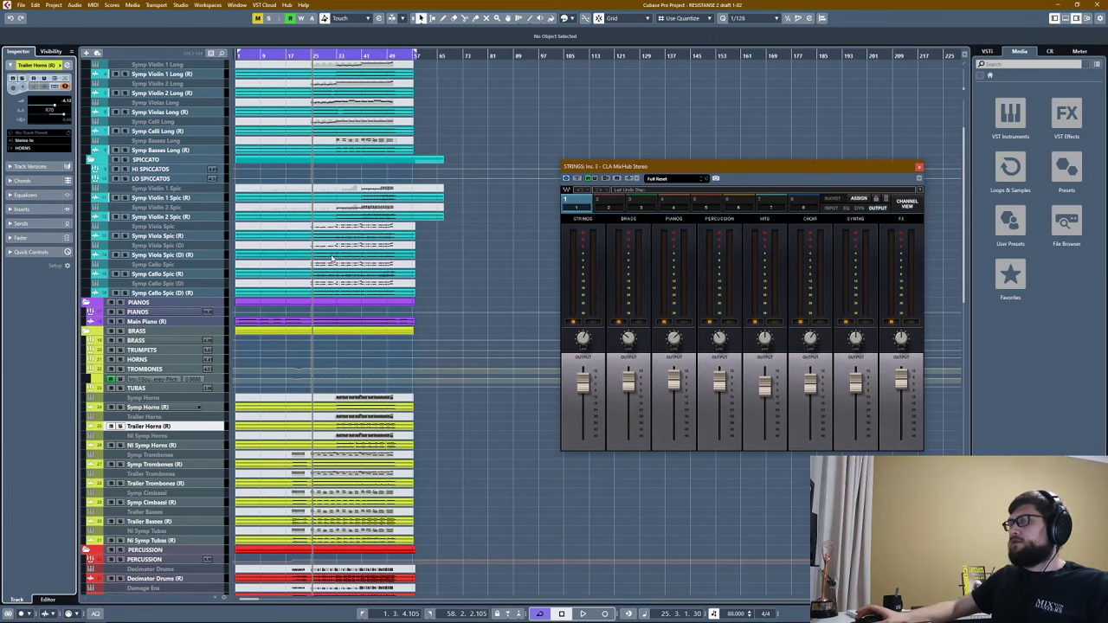
scroll(333, 253, up, 3)
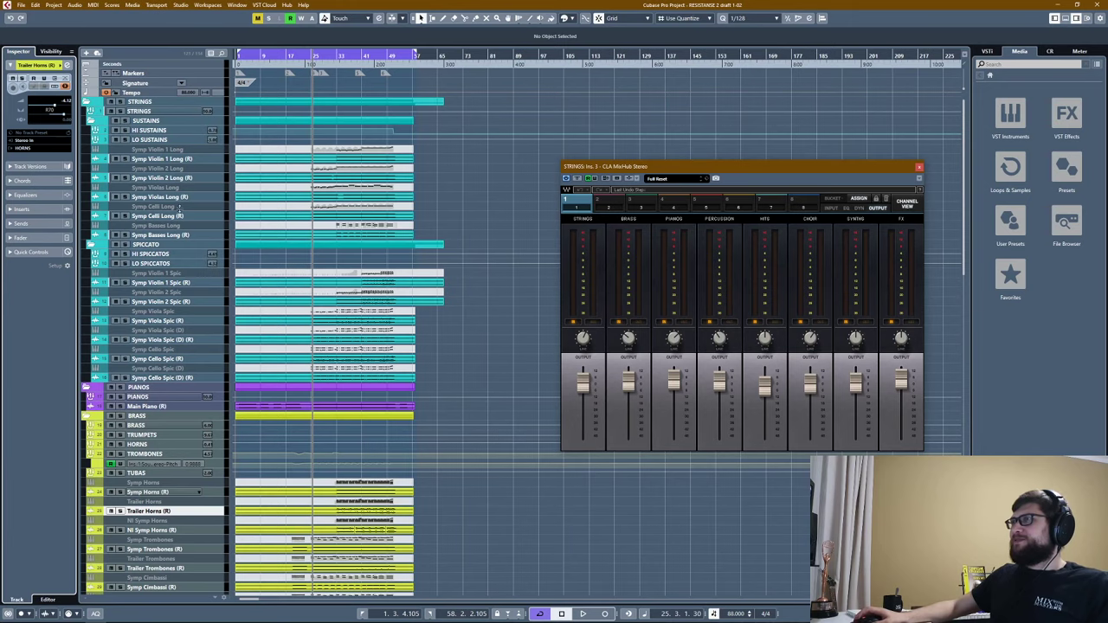
click(168, 530)
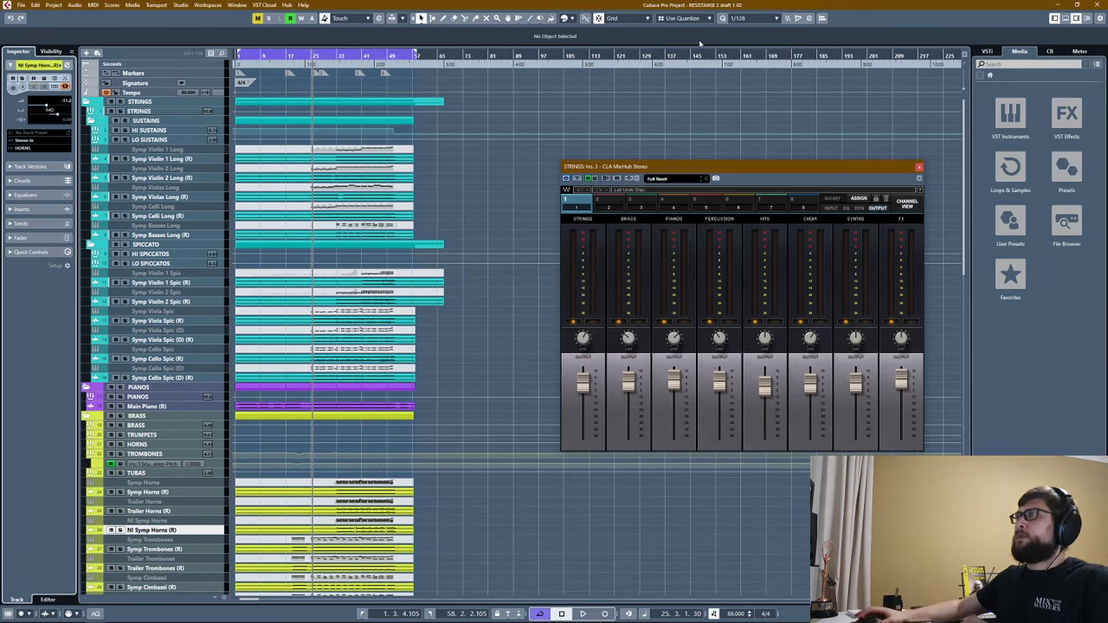
key(space)
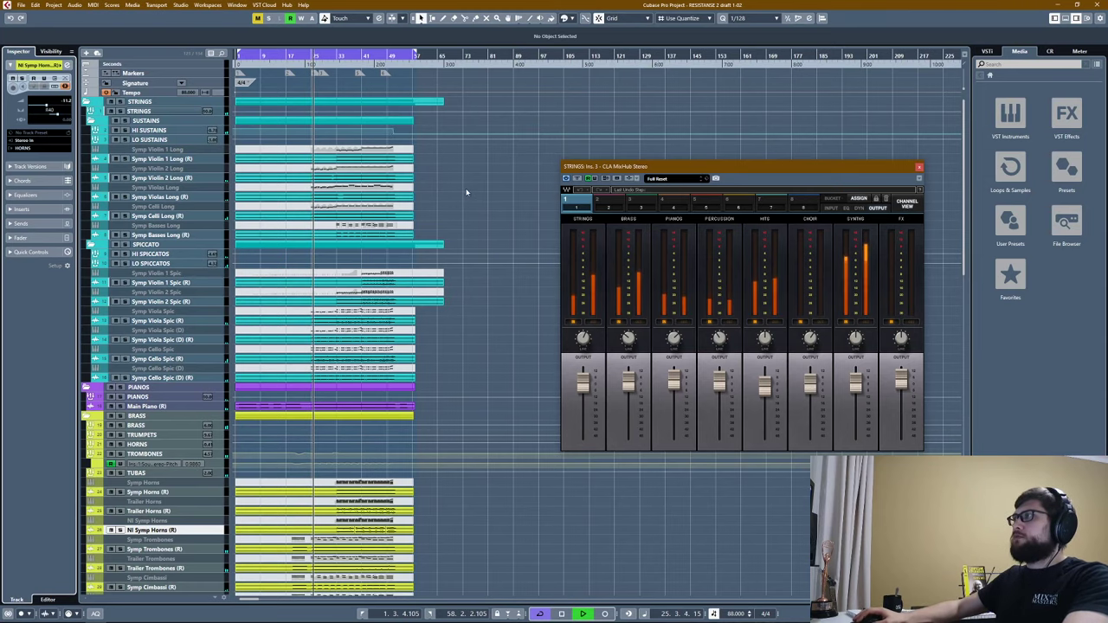
scroll(464, 188, down, 3)
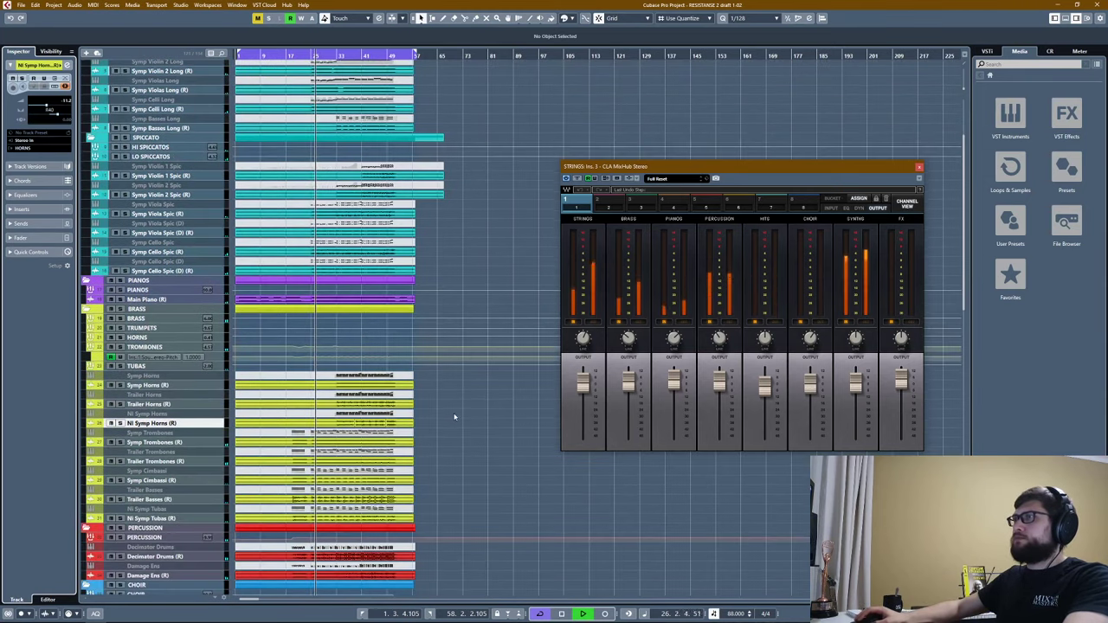
scroll(452, 421, down, 3)
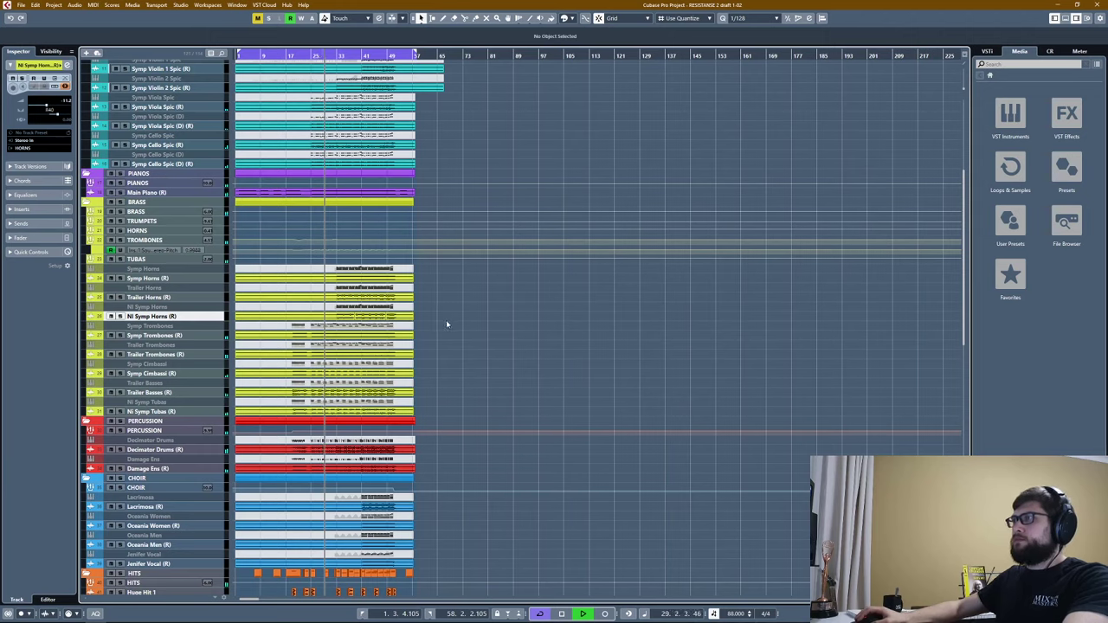
key(space)
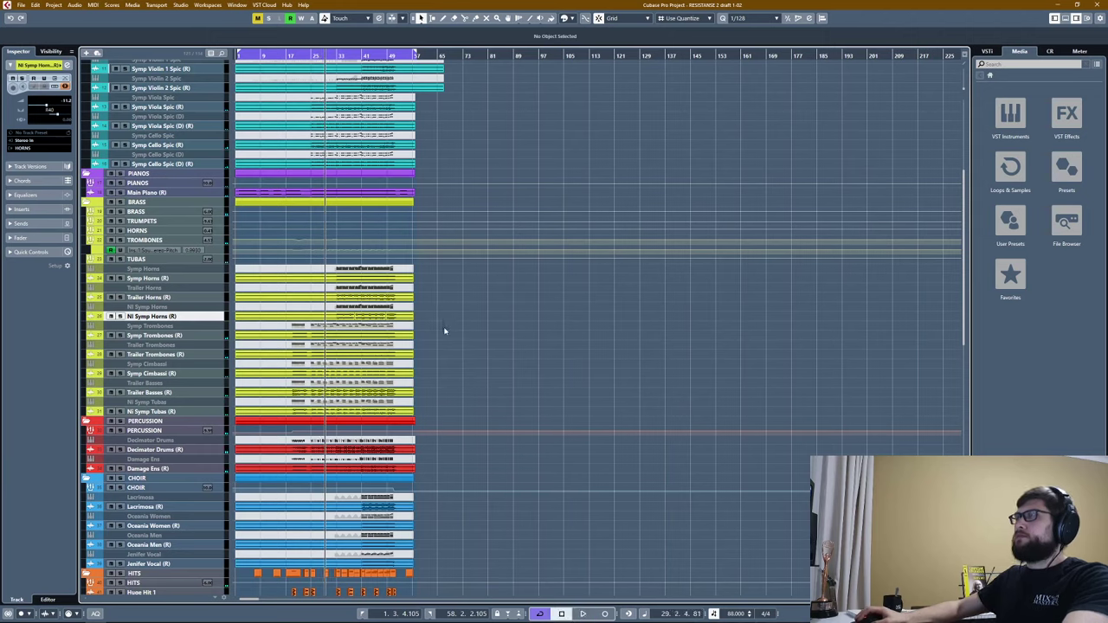
Check the BRASS group's inserts, then examine the EQ and input settings of all groups in the STRINGS group's CLA MixHub and close it.
click(135, 212)
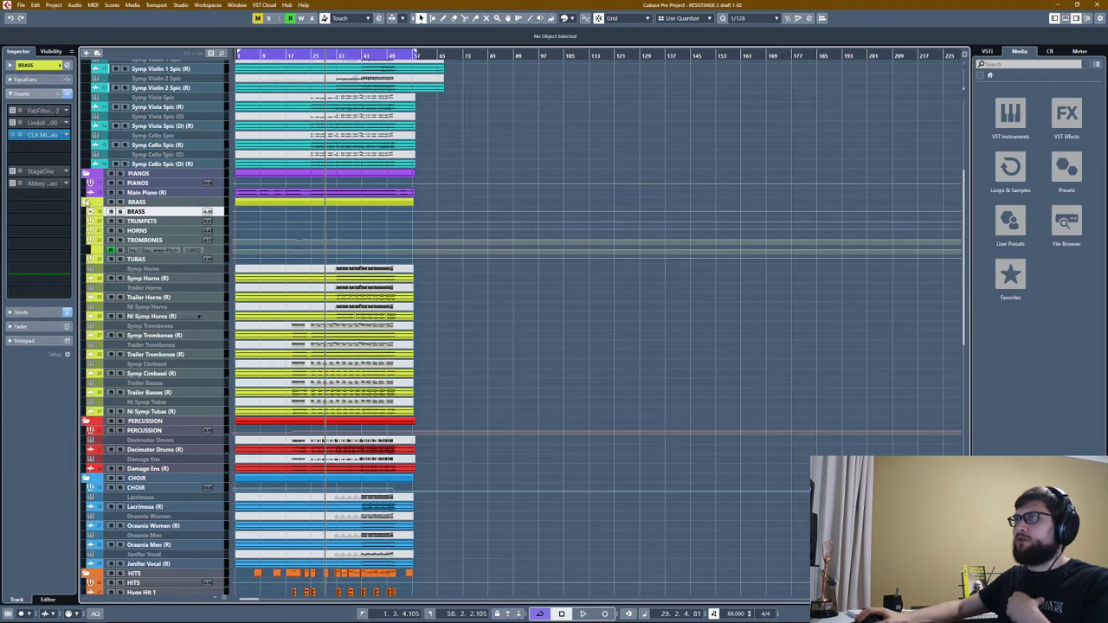
scroll(198, 283, up, 5)
click(138, 111)
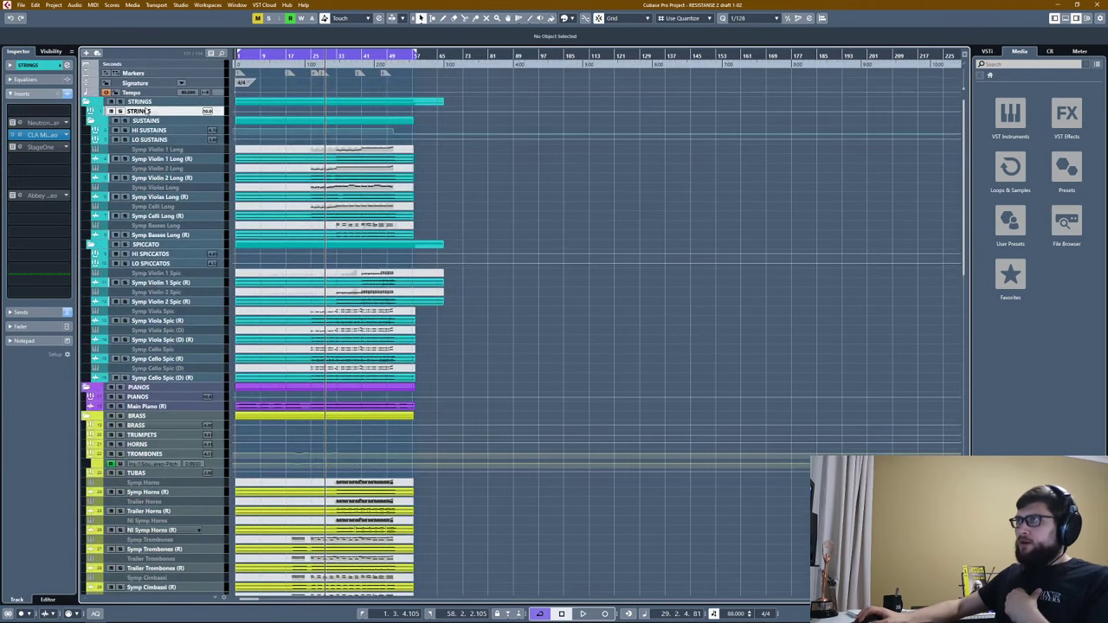
click(44, 135)
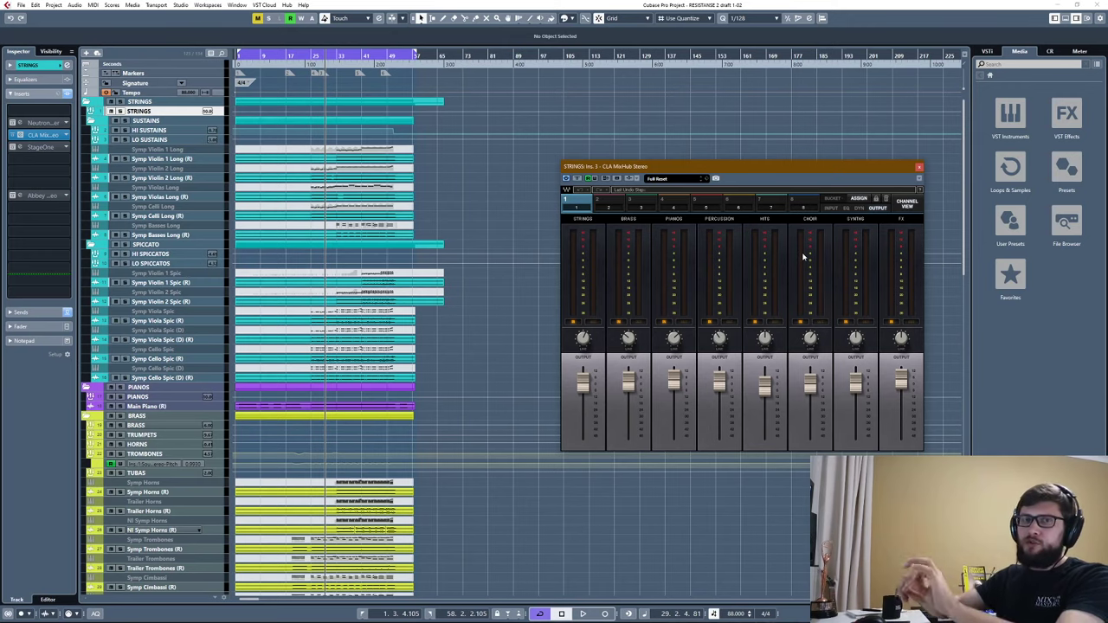
click(850, 210)
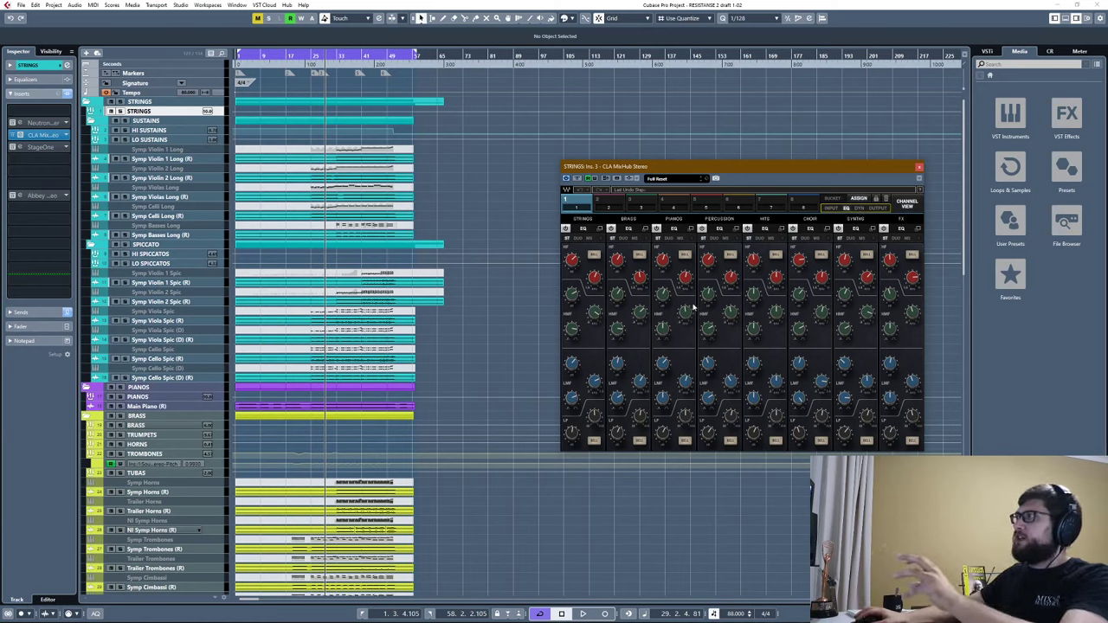
click(829, 210)
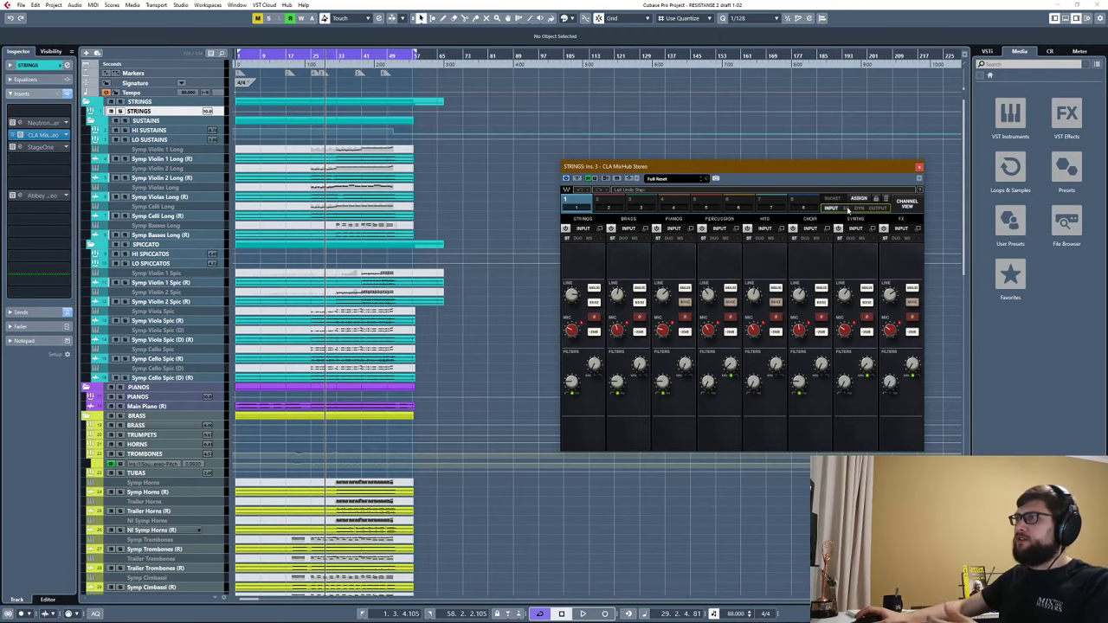
click(847, 209)
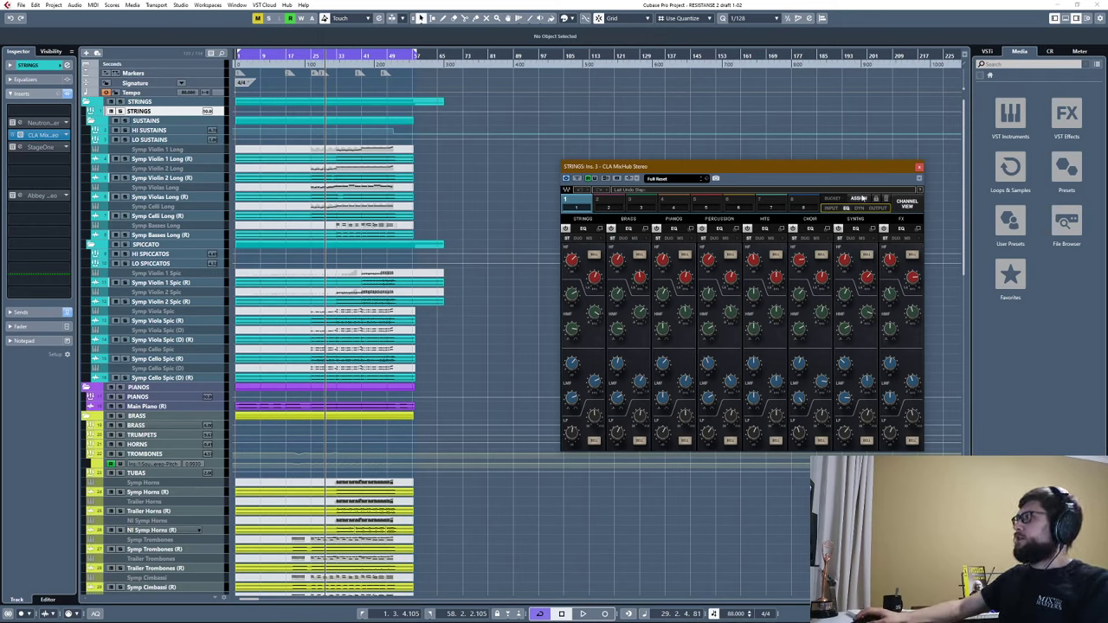
click(834, 209)
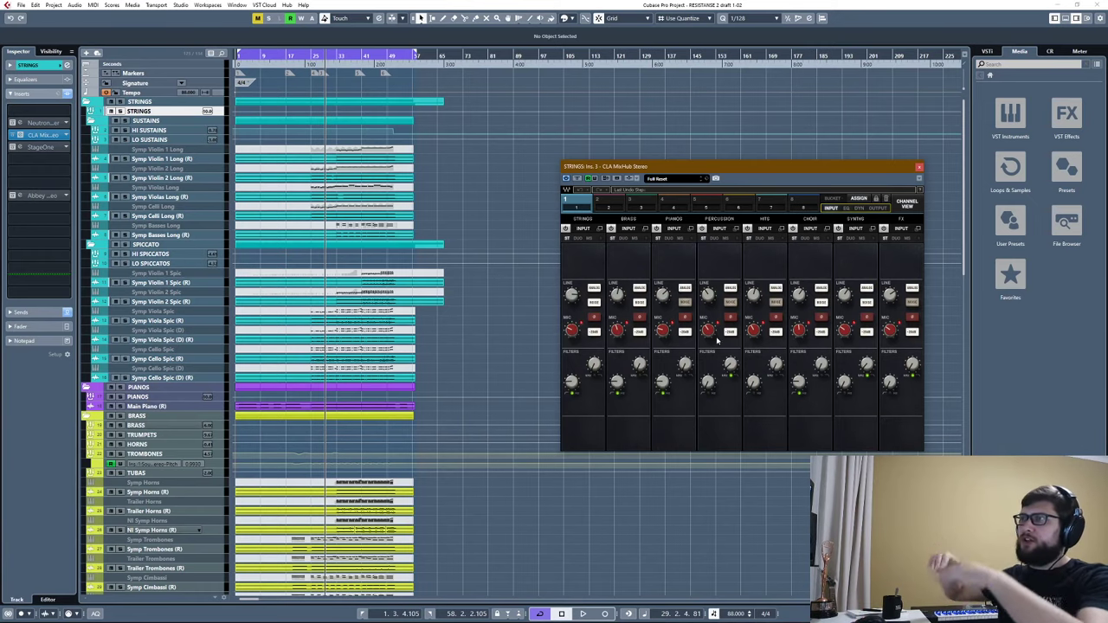
click(919, 167)
Play the mix briefly from bar 40 while looking over the percussion, choir, hits, synth and FX tracks.
click(358, 54)
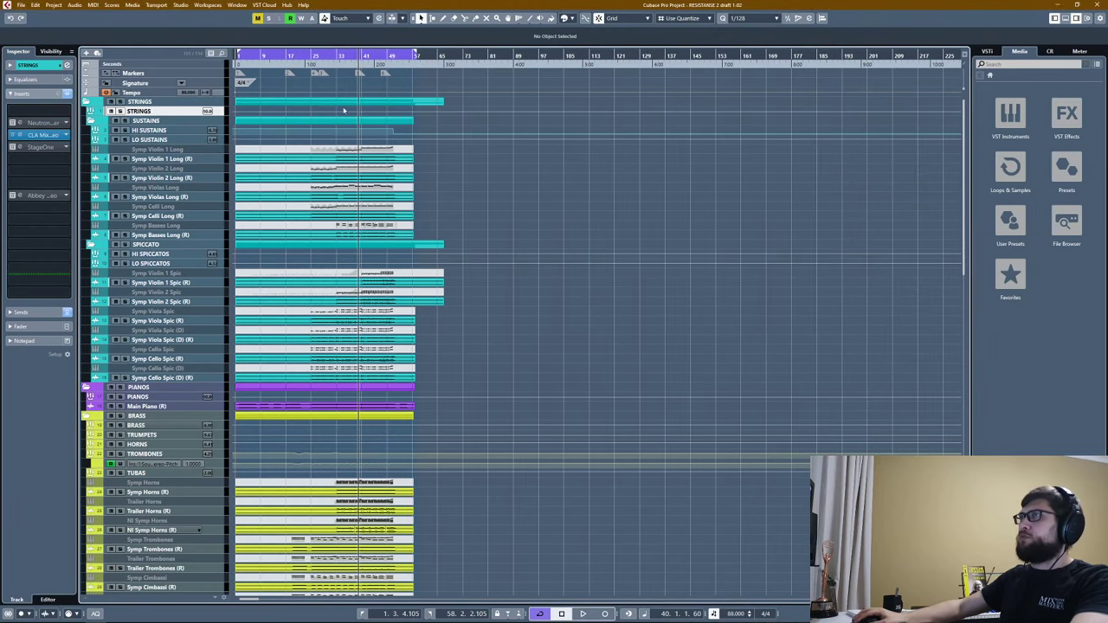
scroll(506, 210, down, 10)
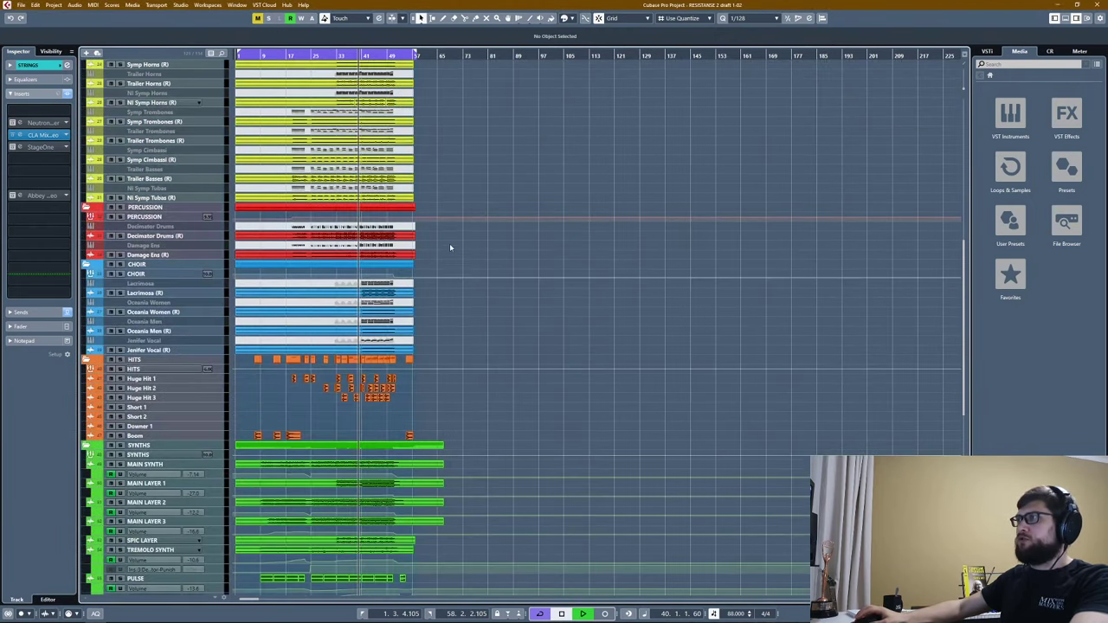
scroll(449, 243, up, 3)
scroll(461, 173, down, 2)
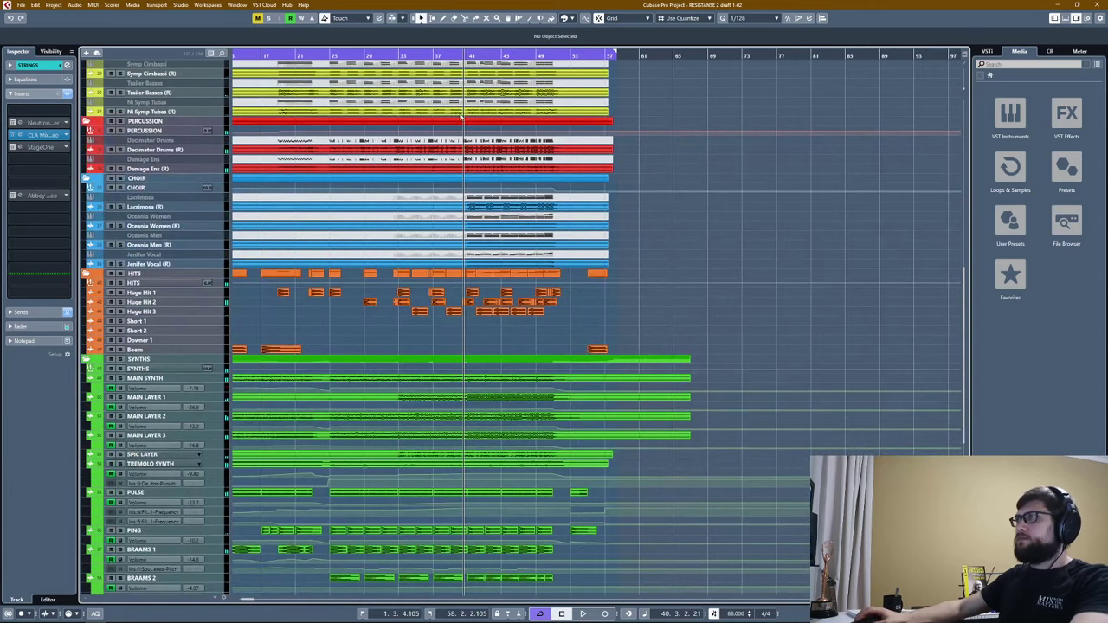
scroll(508, 232, up, 3)
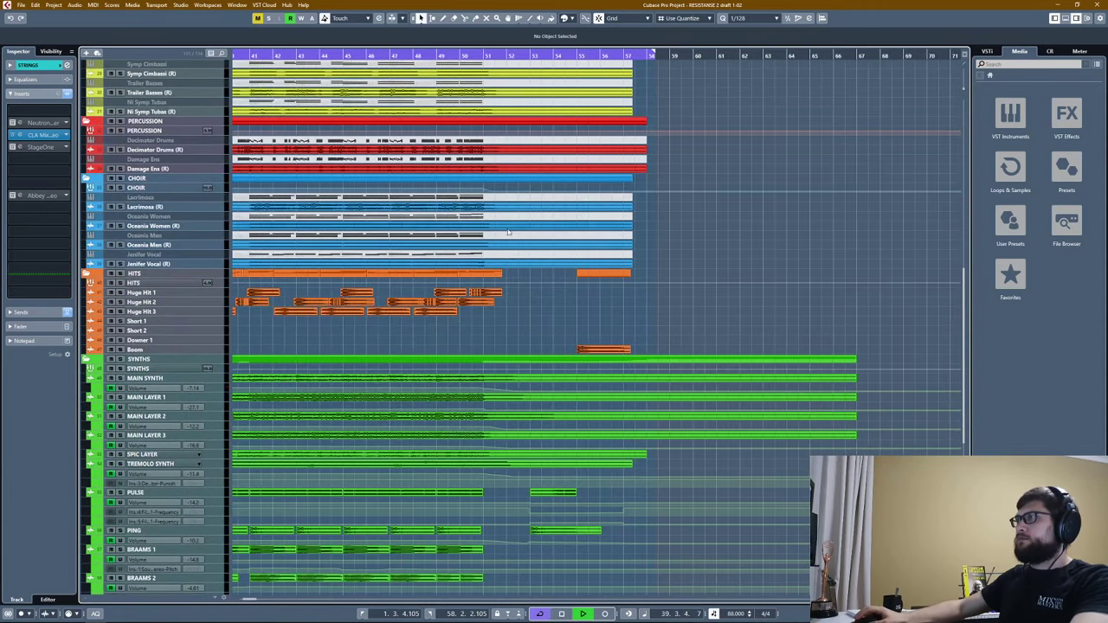
scroll(508, 232, down, 3)
scroll(376, 283, up, 3)
scroll(377, 282, down, 4)
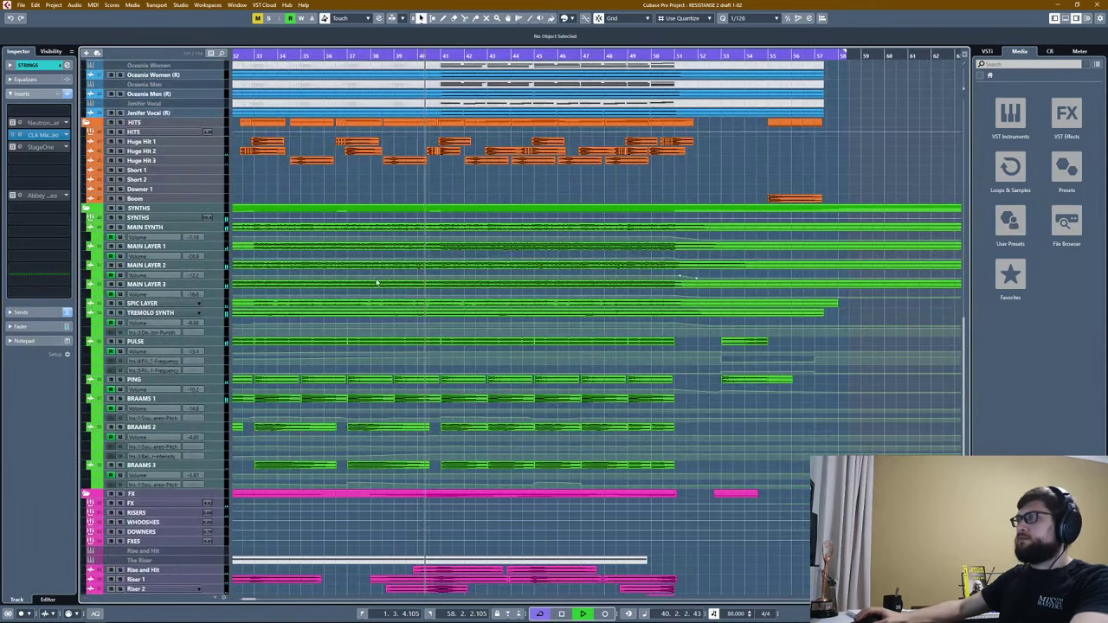
key(space)
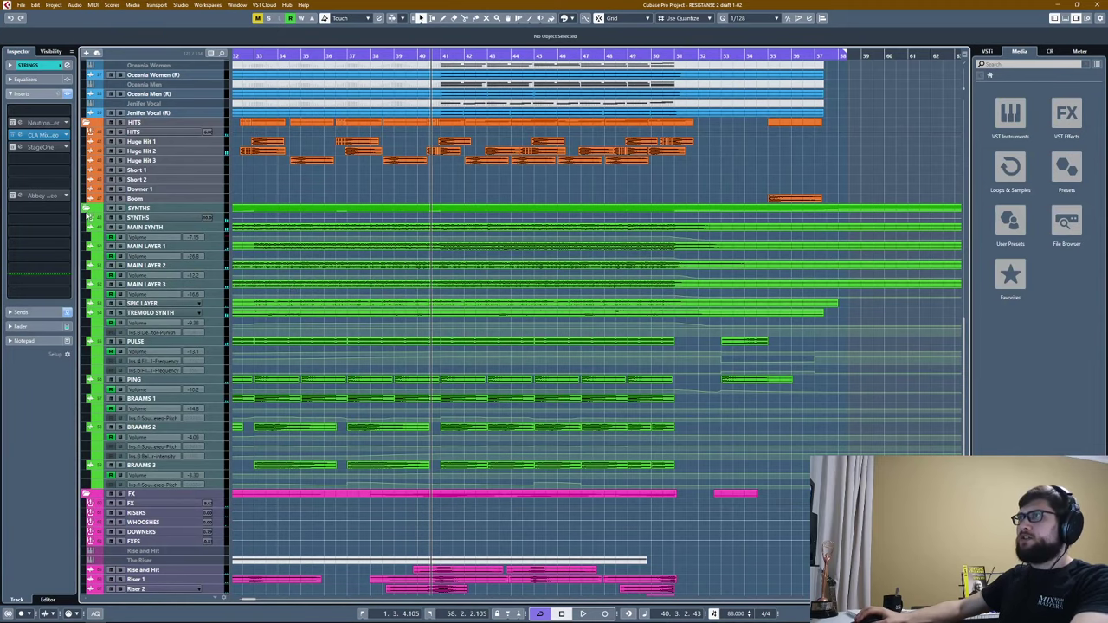
Collapse every group folder in the track list, from SYNTHS, REVERBS, DELAYS and FX up to PIANOS, SPICCATO and STRINGS.
click(87, 209)
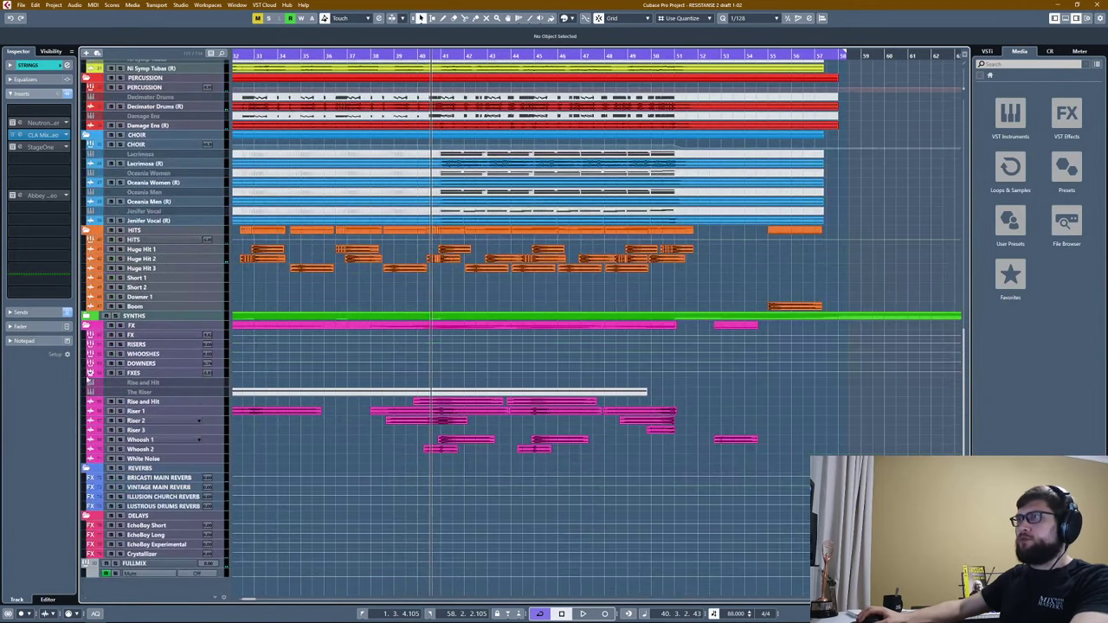
click(87, 468)
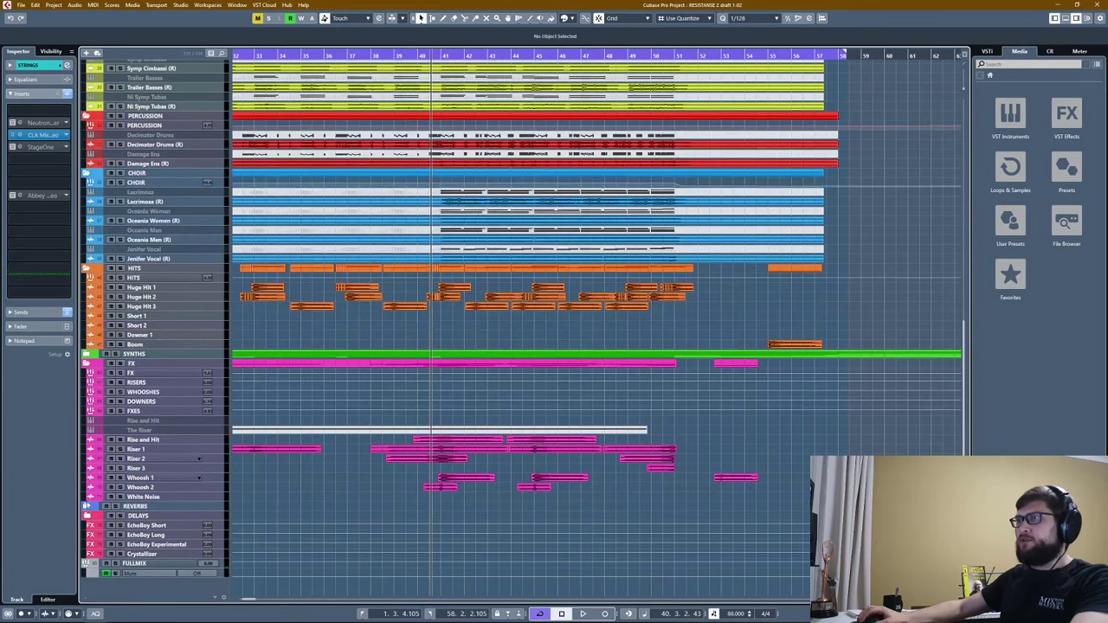
click(88, 516)
click(88, 402)
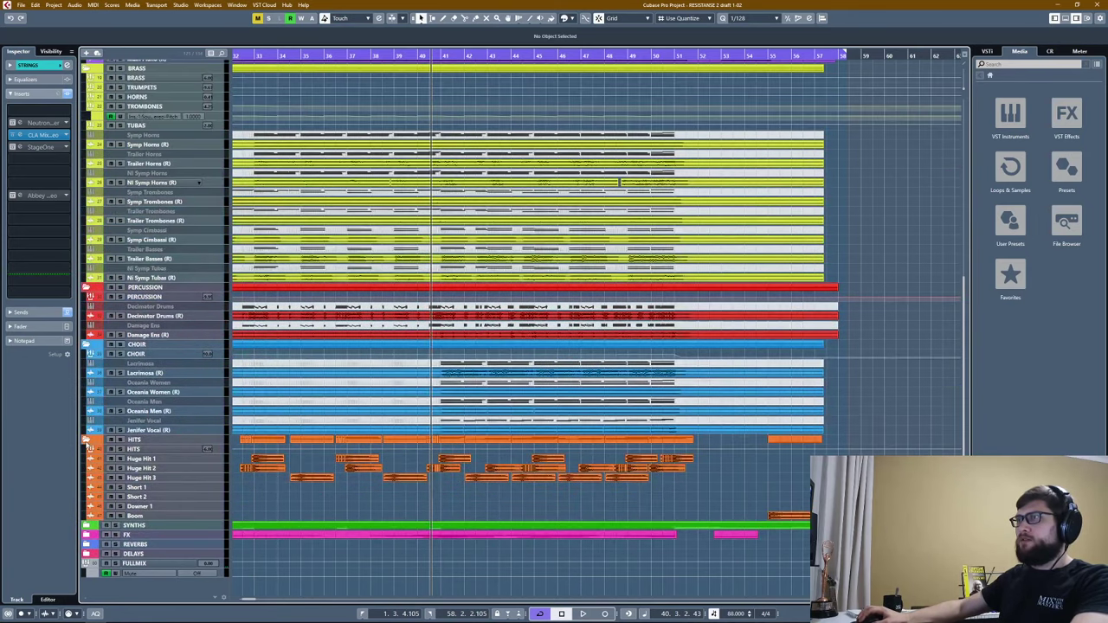
click(87, 440)
click(87, 421)
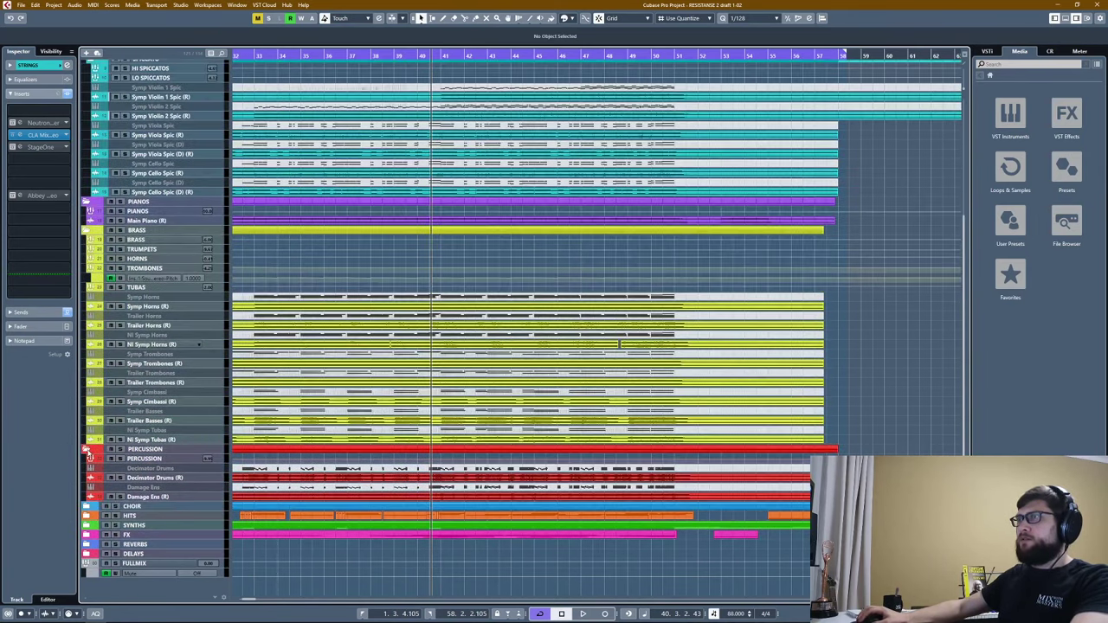
click(87, 449)
click(87, 277)
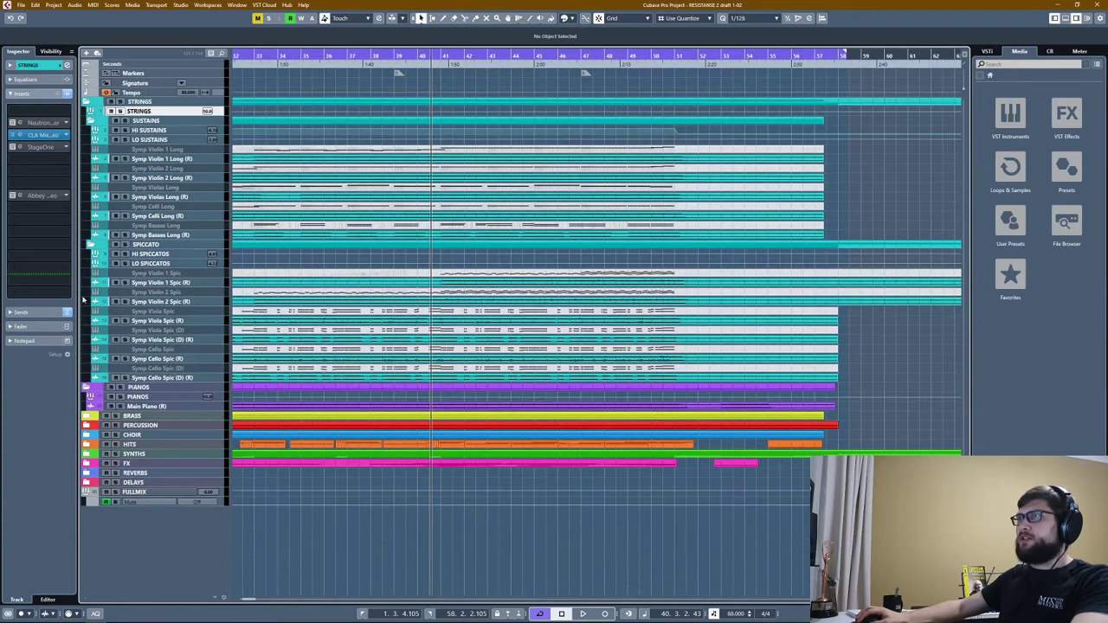
click(87, 388)
click(91, 244)
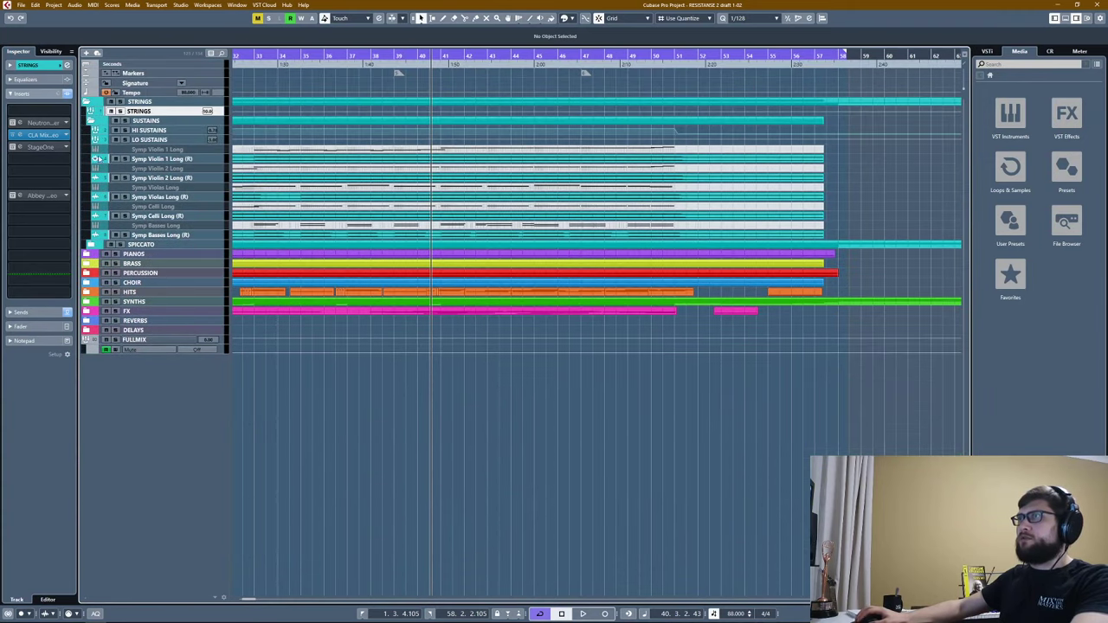
click(86, 101)
Select the SYNTHS folder, play the mix on to about bar 50 and return the playback position to about bar 38.
click(137, 159)
key(space)
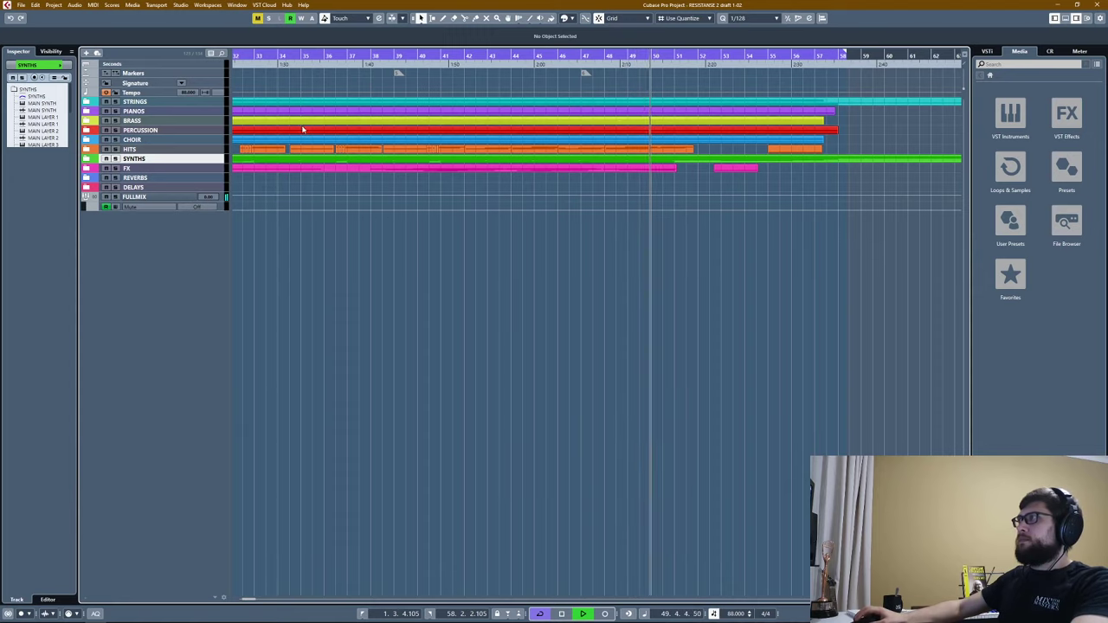
scroll(312, 134, left, 1)
key(g)
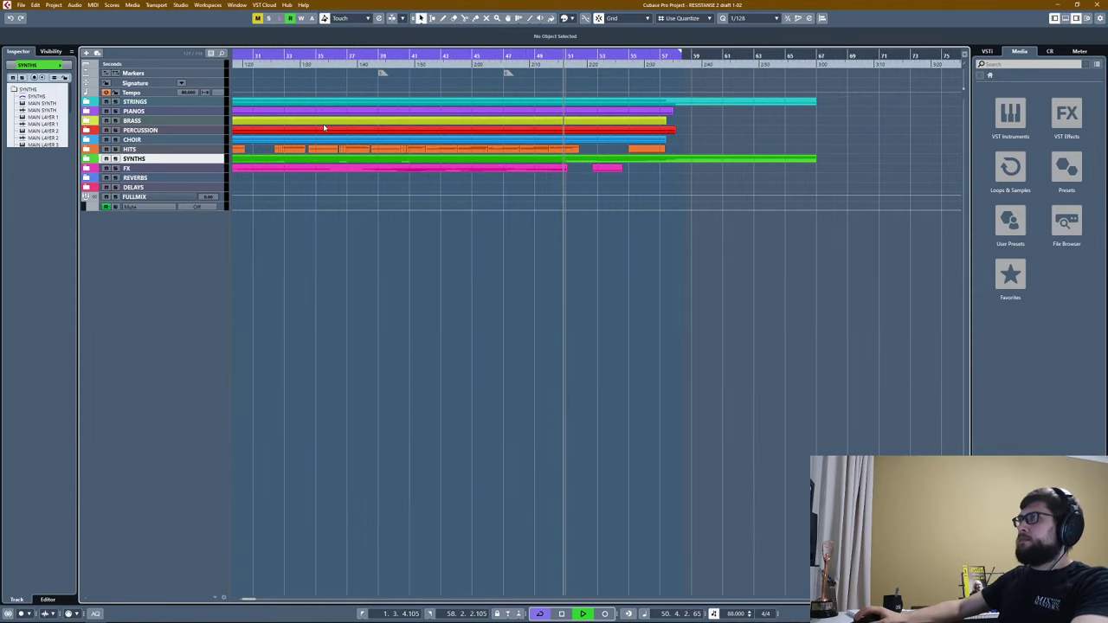
key(space)
click(354, 54)
key(h)
key(h)
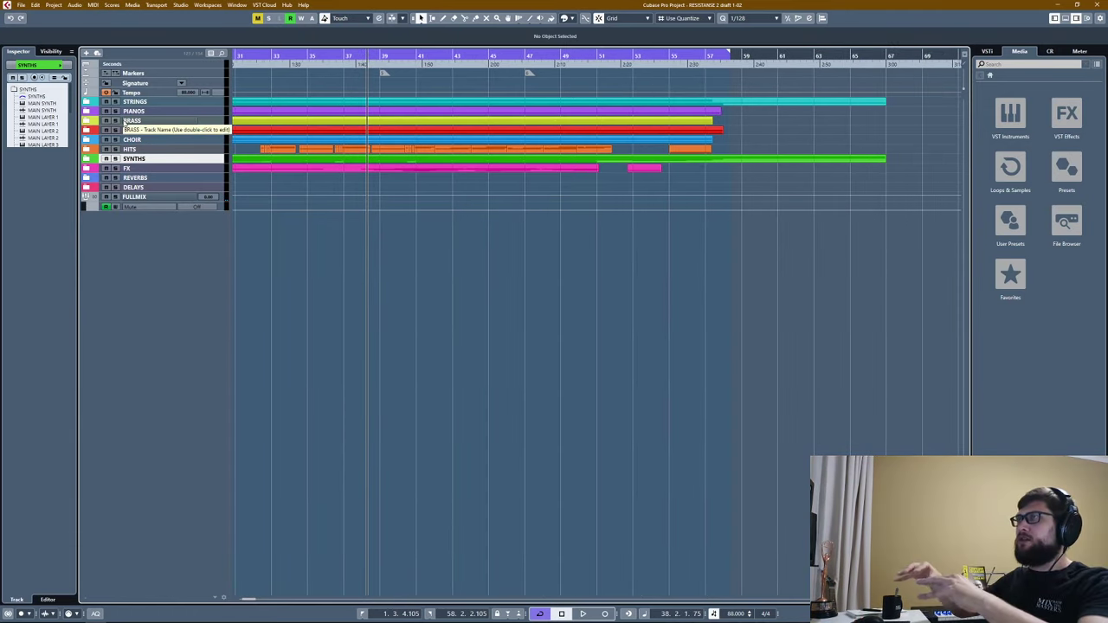
Expand the STRINGS folder, open the STRINGS group's CLA MixHub insert and switch it to the single-channel view.
click(100, 101)
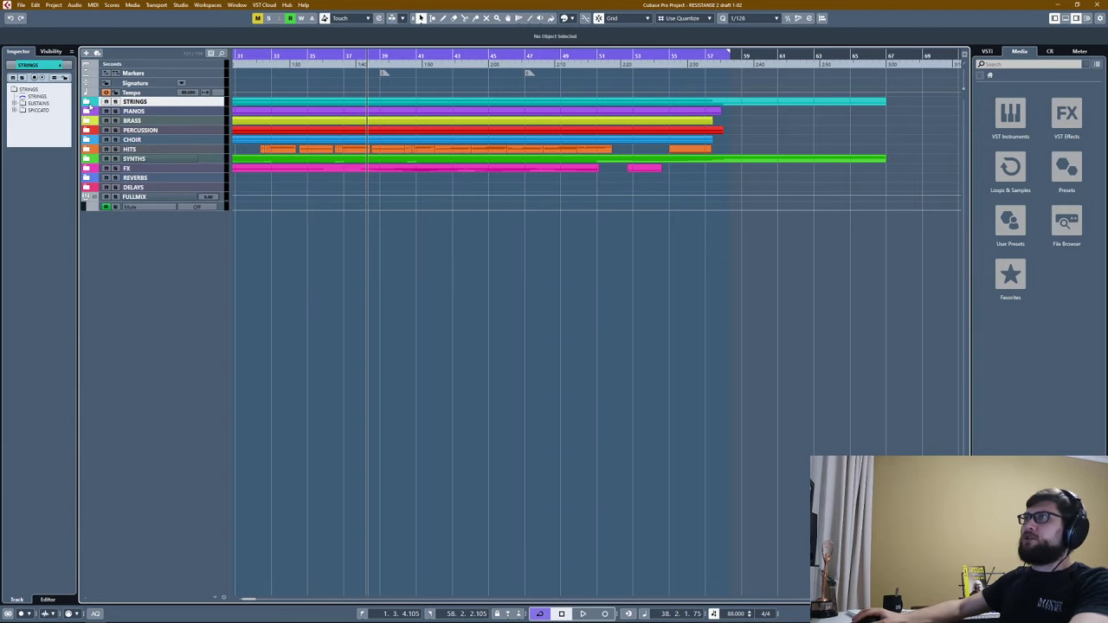
click(91, 103)
click(94, 122)
click(138, 110)
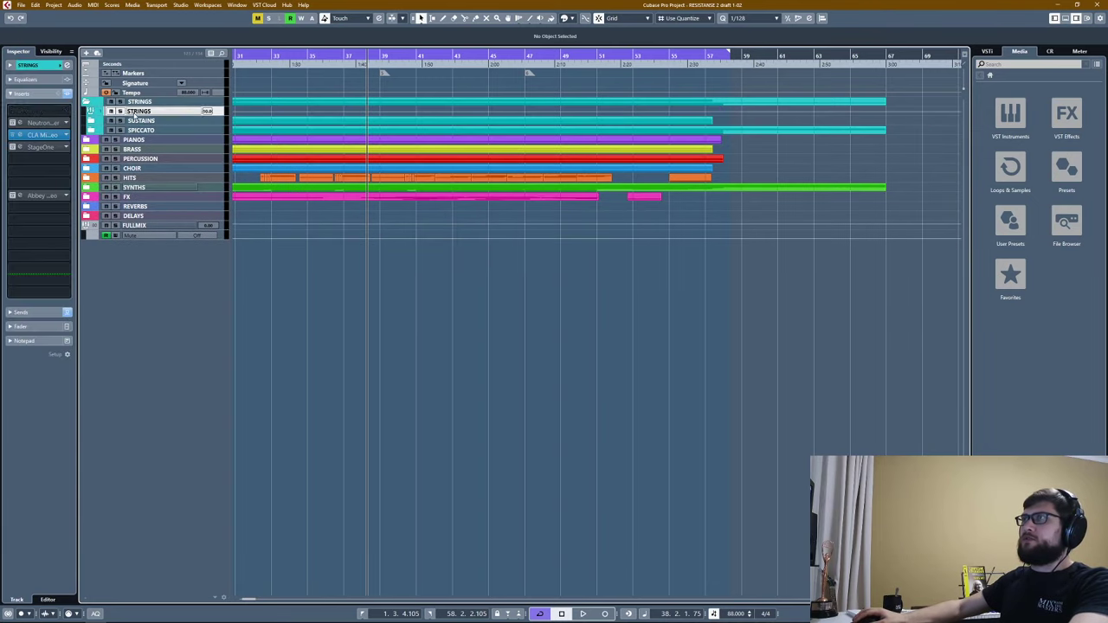
click(39, 134)
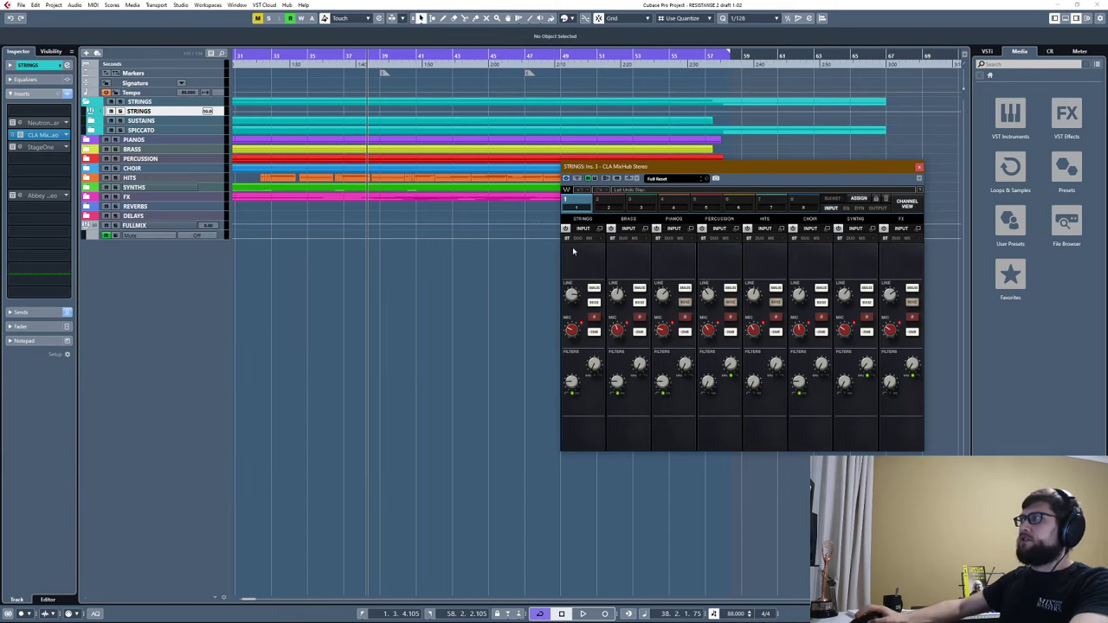
click(907, 208)
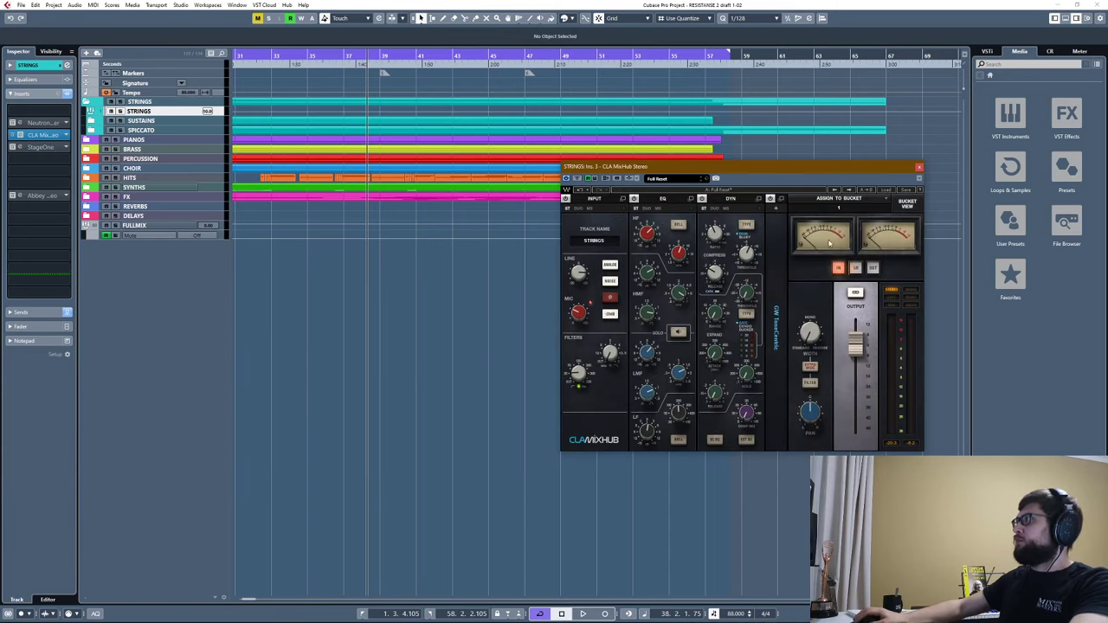
Solo the STRINGS folder and play it from about bar 32, and again from about bar 37, to hear its processing.
click(265, 55)
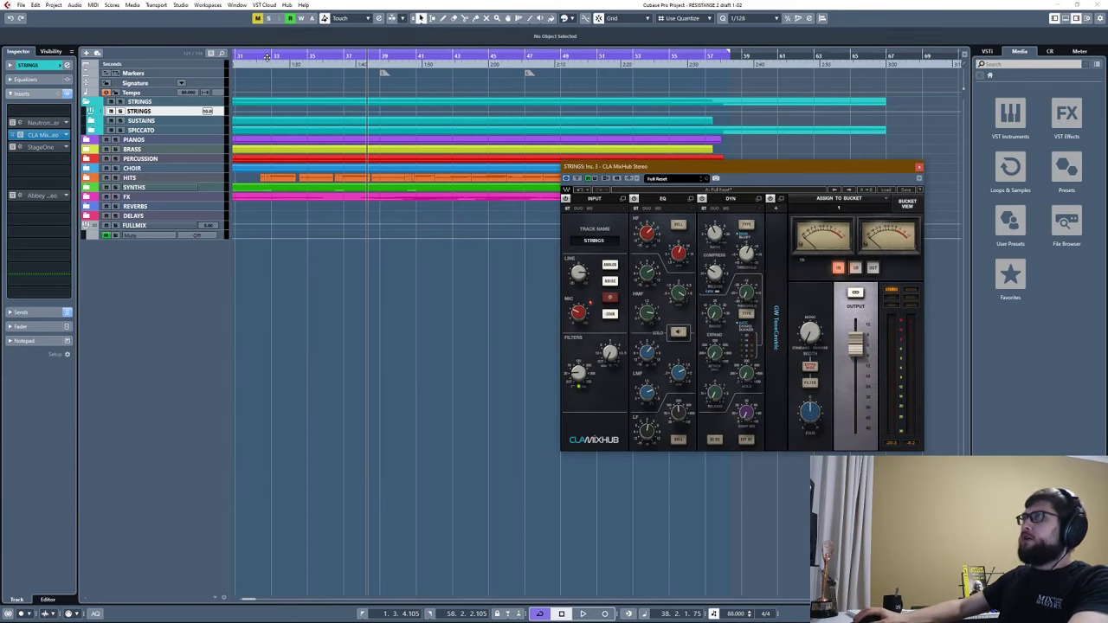
click(122, 102)
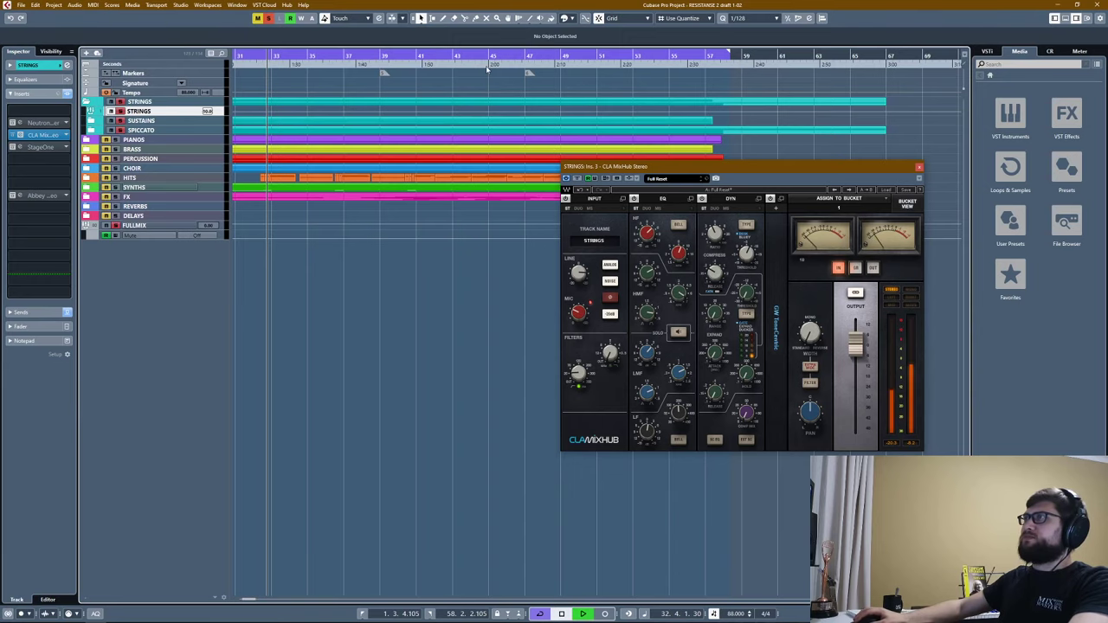
click(421, 56)
mouse_move(422, 56)
mouse_down()
mouse_move(471, 39)
mouse_move(434, 44)
mouse_up()
key(space)
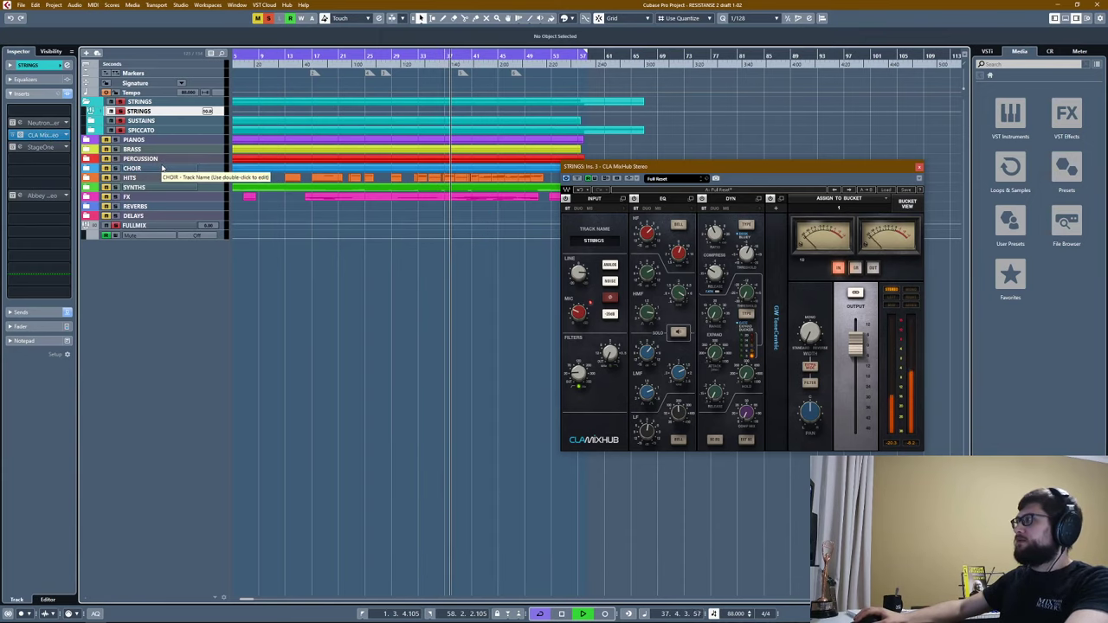
key(space)
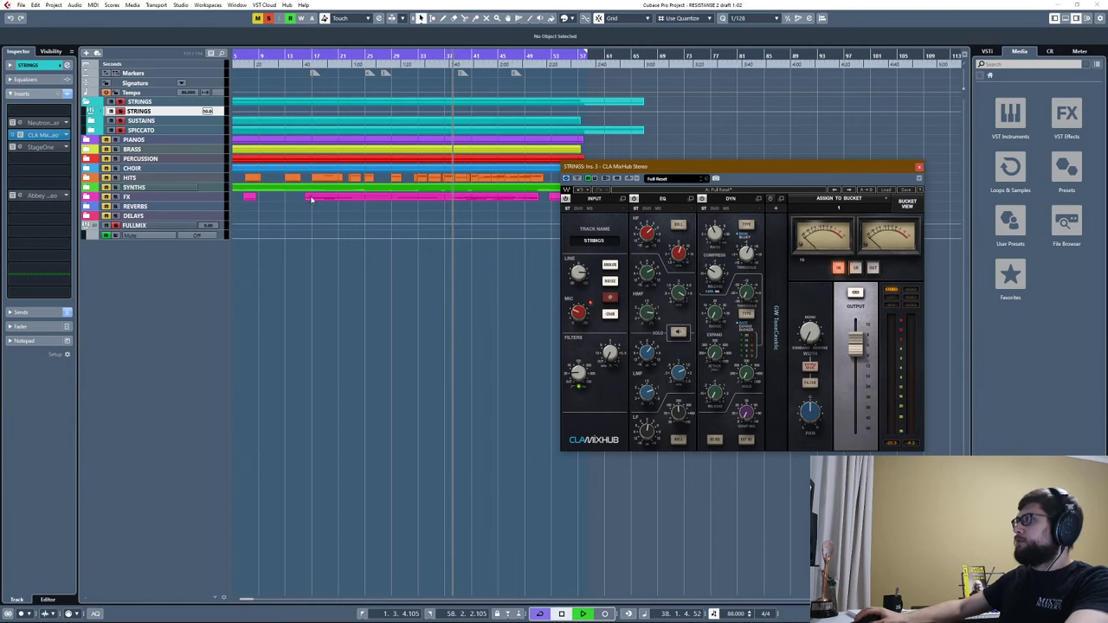
key(space)
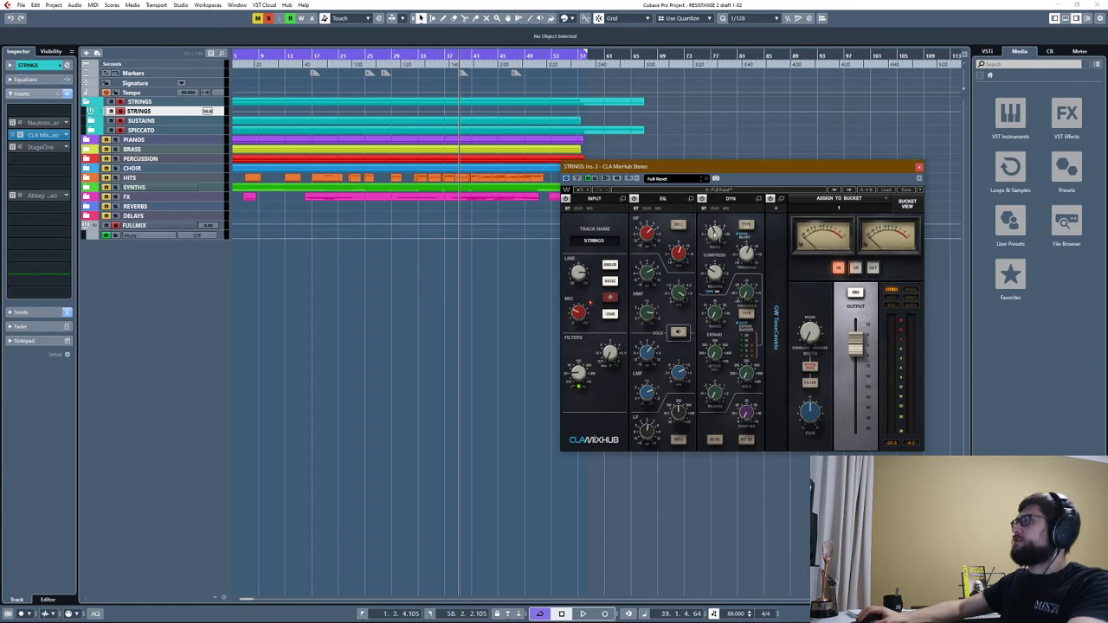
key(space)
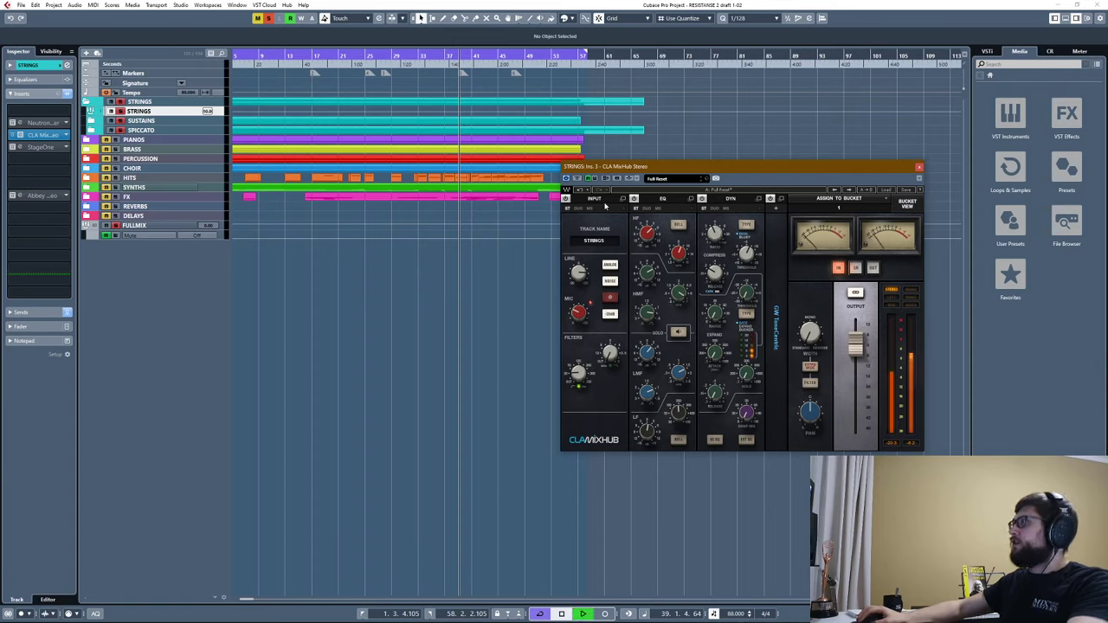
Open the GW ToneCentric insert inside the STRINGS group's CLA MixHub, turn its Tone fully up and play the soloed strings.
click(782, 203)
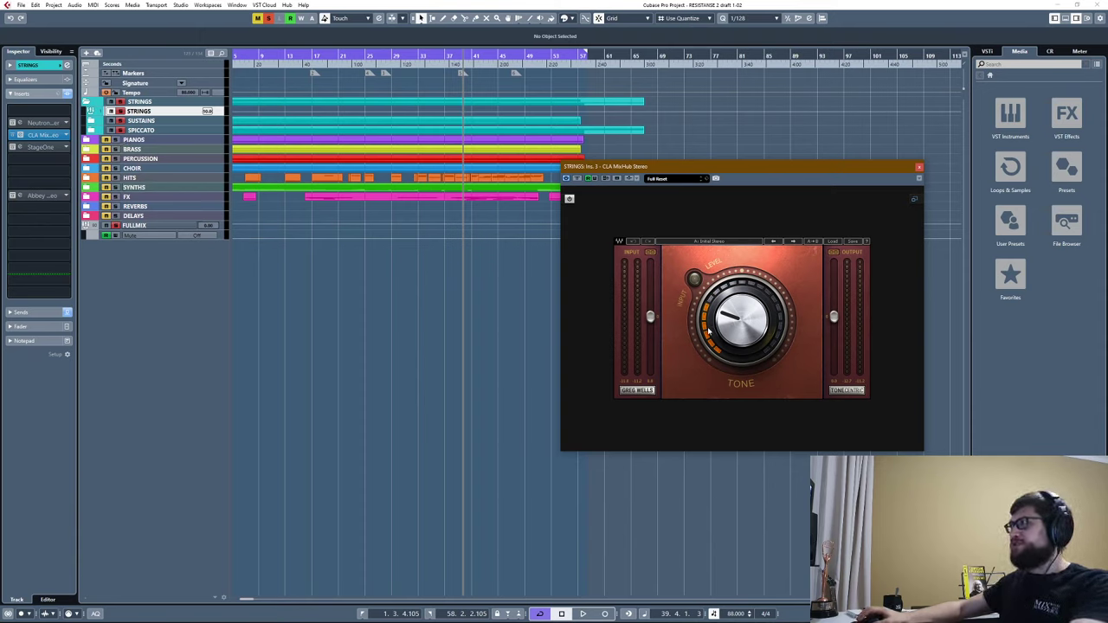
drag(739, 338, 726, 282)
key(space)
key(space)
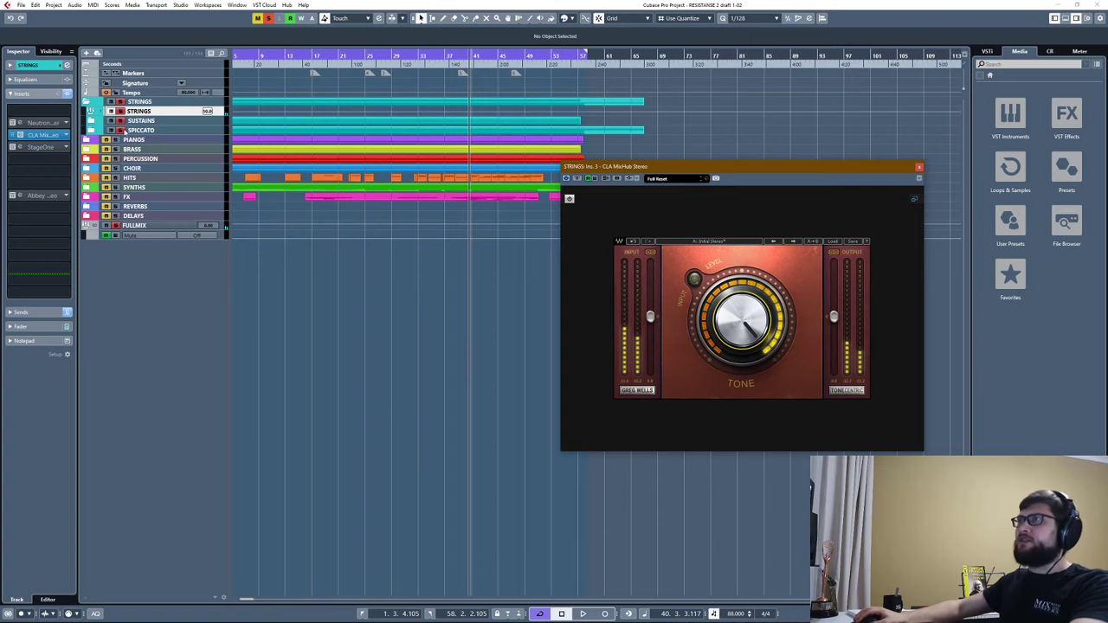
Clear all solos, expand the PIANOS and BRASS folders and select each folder's group channel to inspect its inserts.
click(268, 18)
click(130, 140)
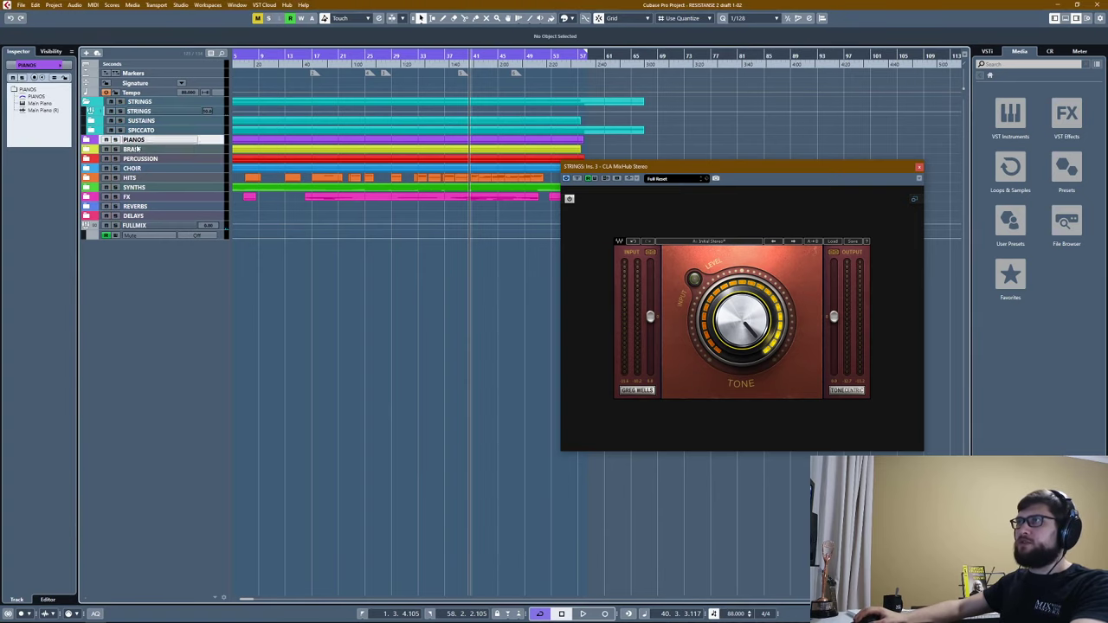
click(87, 139)
click(145, 158)
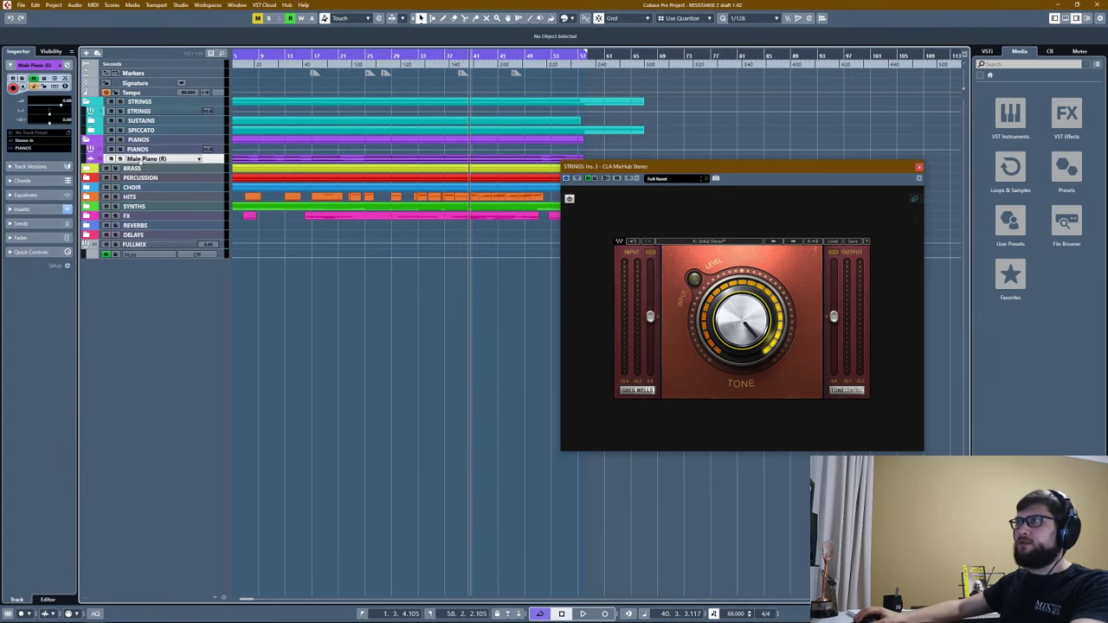
click(138, 149)
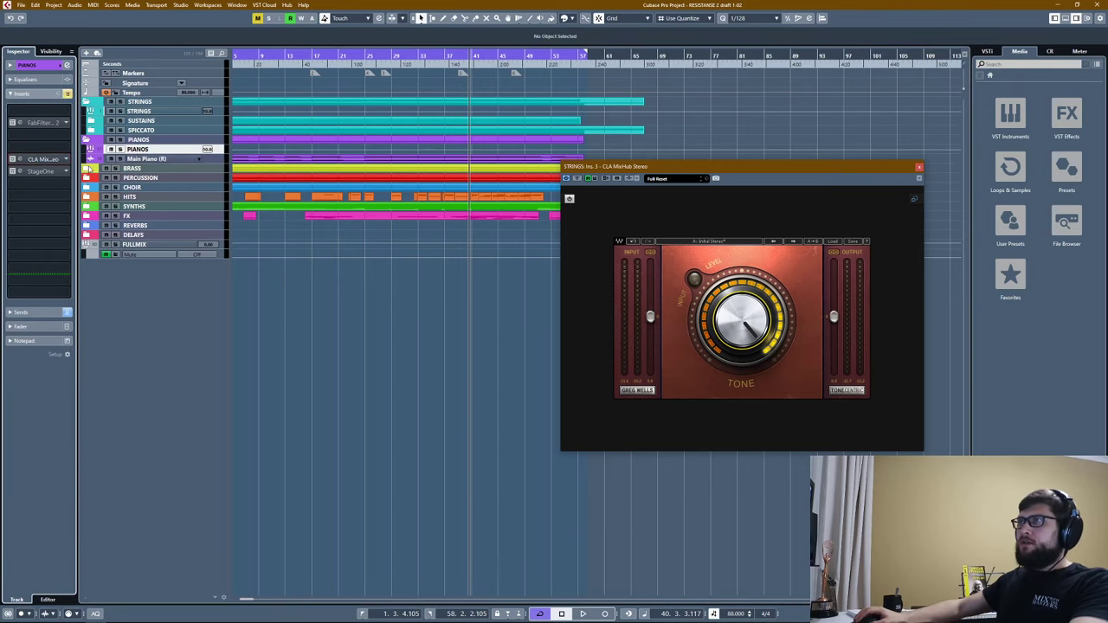
click(88, 168)
click(139, 178)
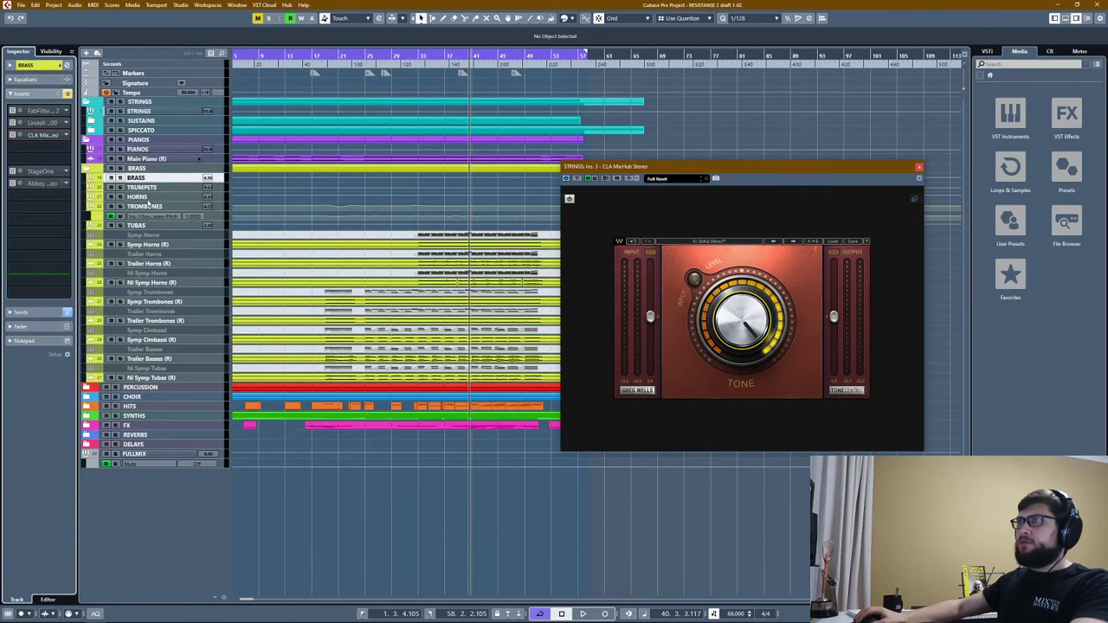
Close the RME TotalMix window and return to the Cubase project.
key(alt+Tab)
key(alt+Tab)
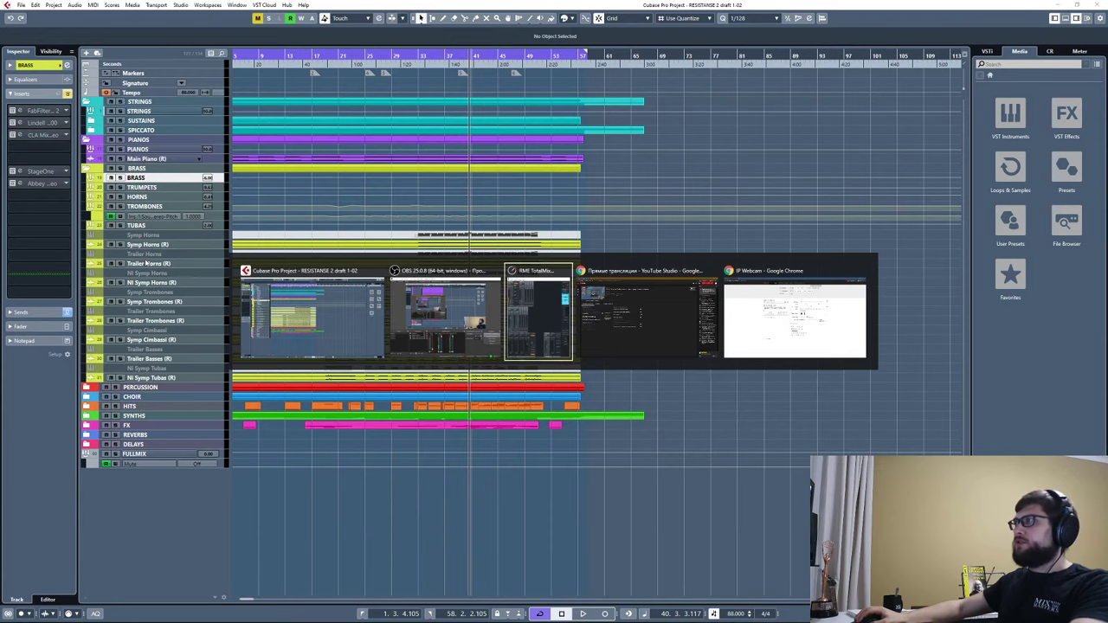
key(alt+F4)
key(alt+Tab)
key(alt+Tab)
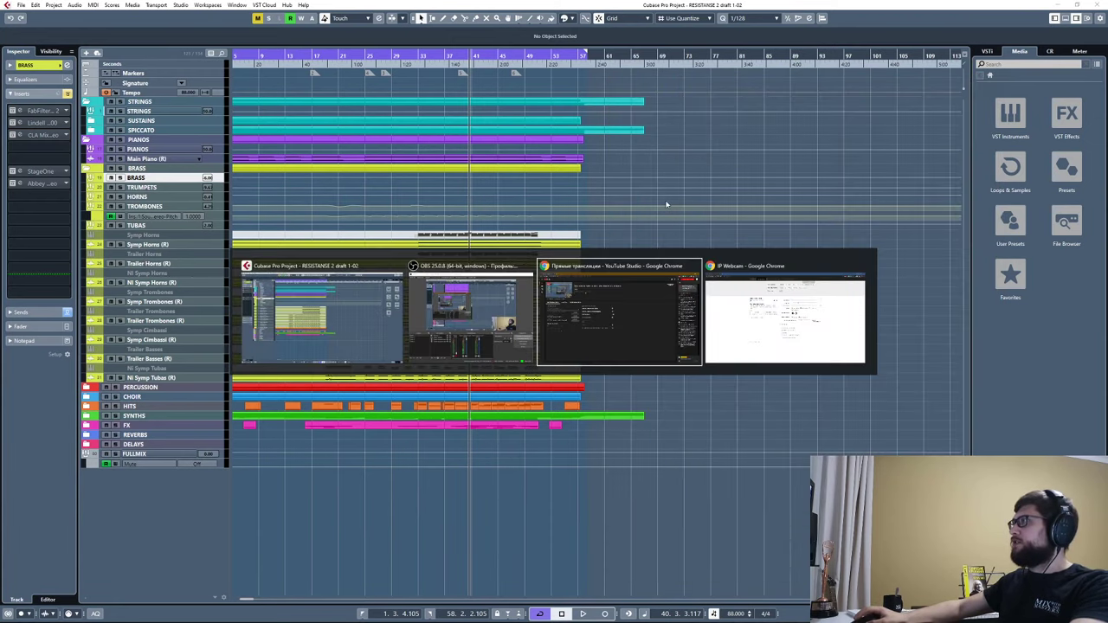
key(alt+Tab)
key(alt+Tab)
key(alt+Tab)
key(alt+Tab)
key(alt+Tab)
key(alt+Tab)
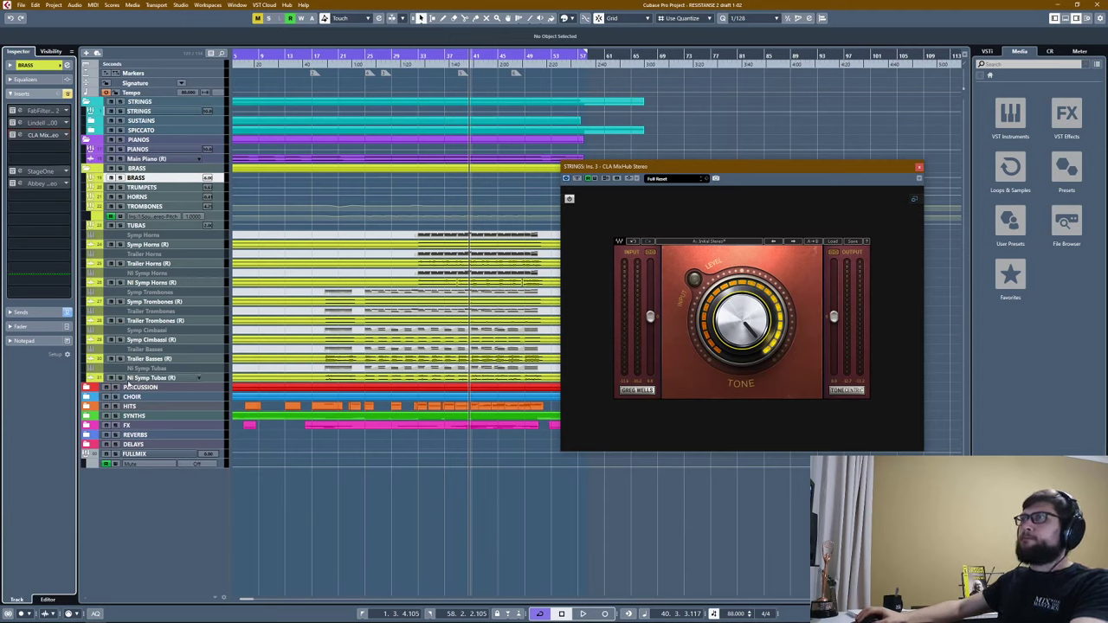
Expand the PERCUSSION and CHOIR folders and select their group channels to inspect the insert chains.
click(89, 387)
click(143, 396)
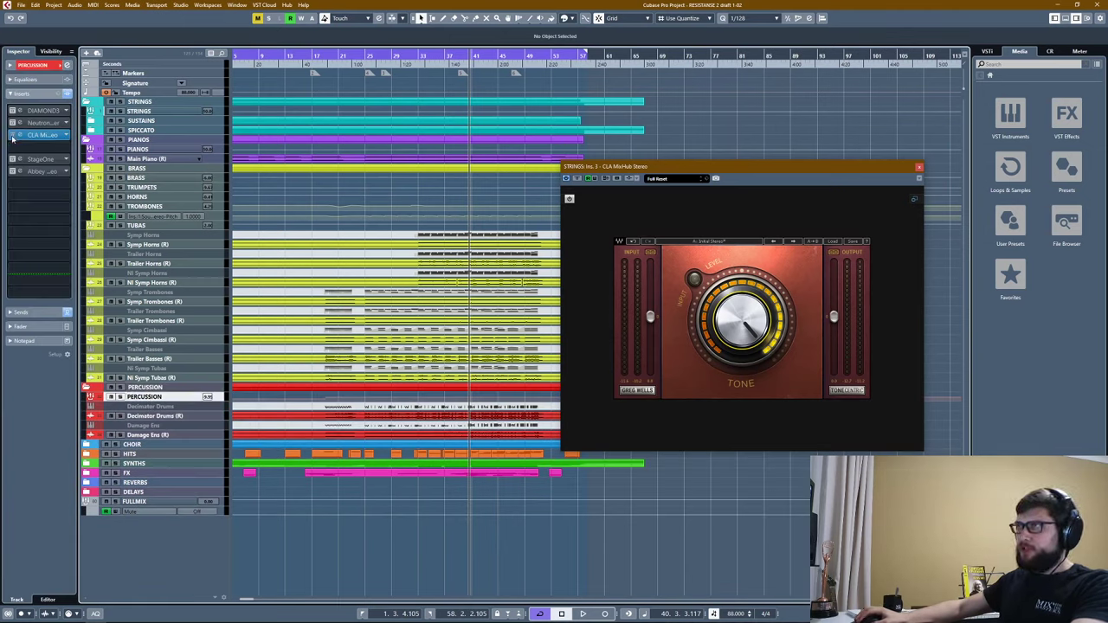
click(89, 444)
click(143, 454)
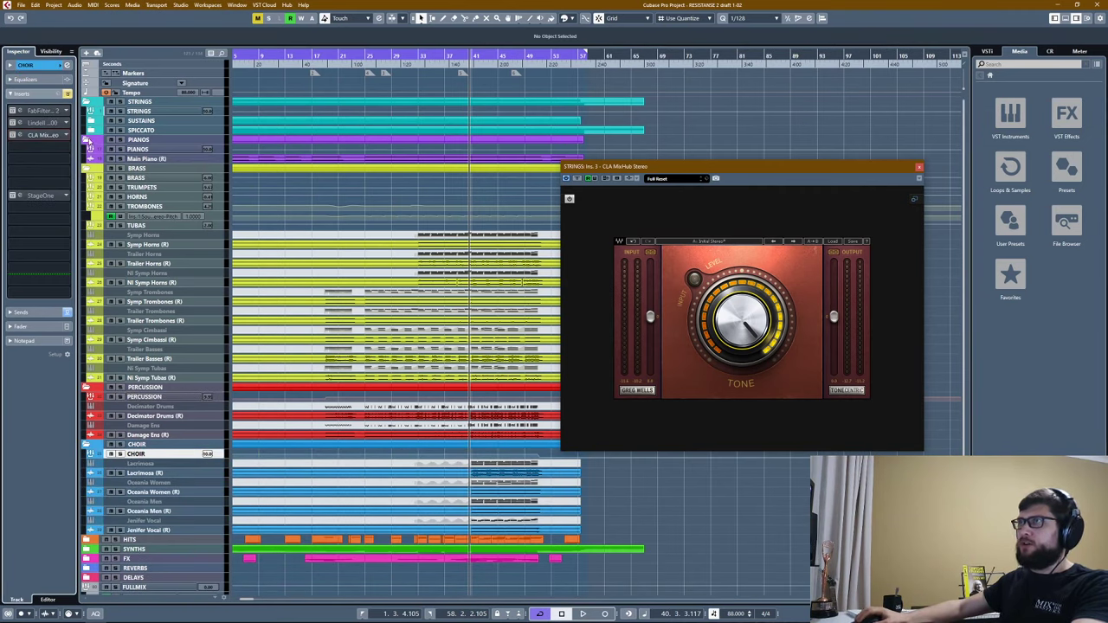
Select the STRINGS group, play the full mix briefly, and play the strings soloed from about bar 32.
click(167, 112)
key(space)
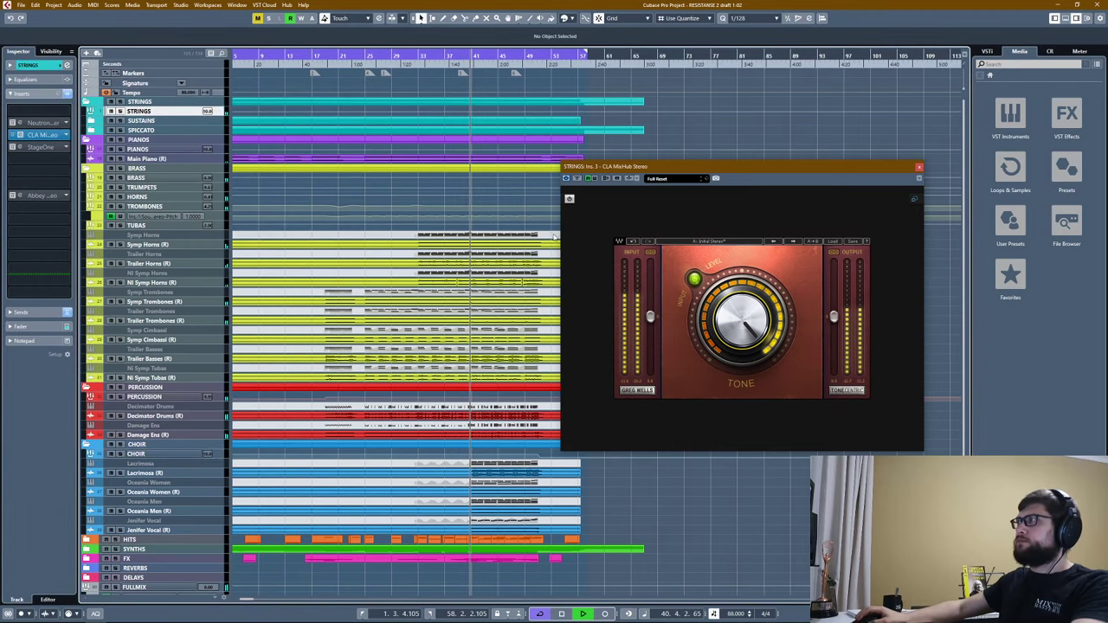
key(space)
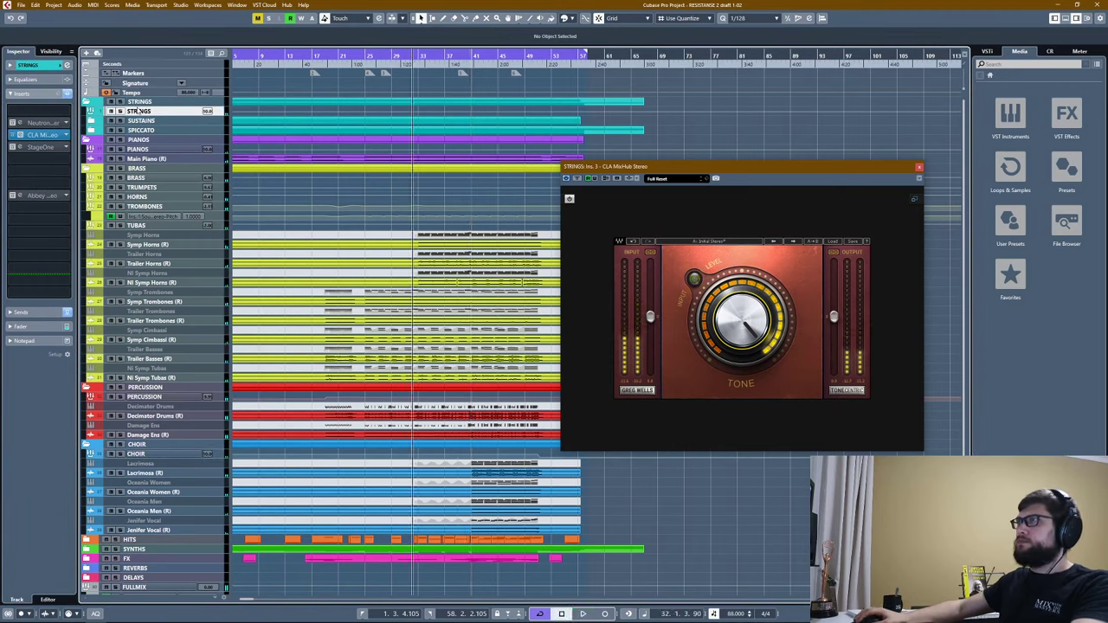
key(space)
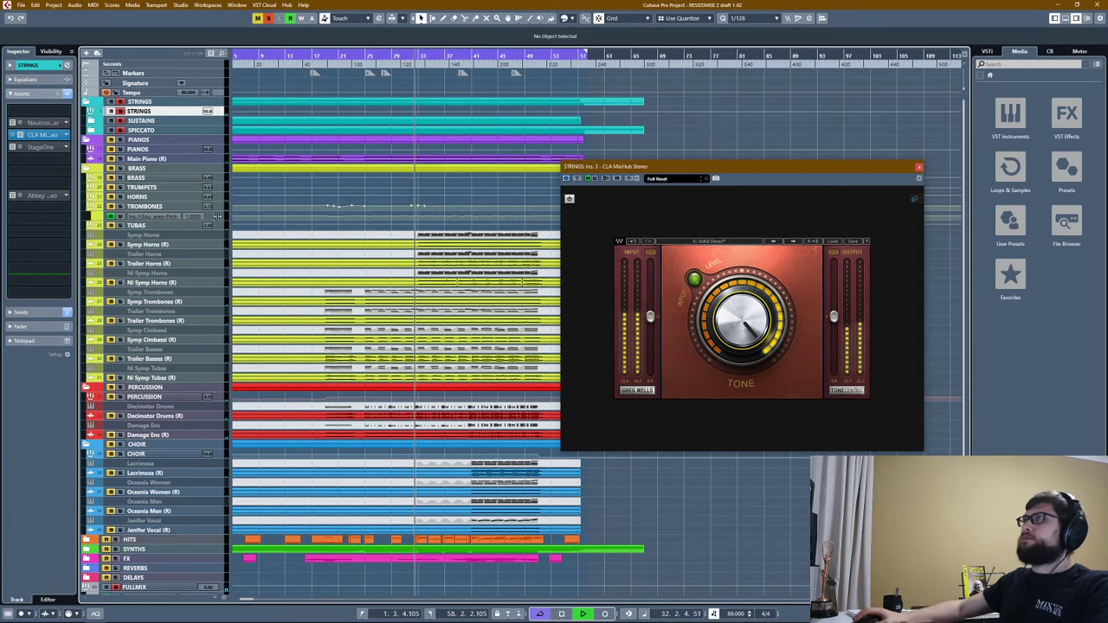
Collapse the BRASS, PIANOS, PERCUSSION and CHOIR folders while the soloed strings keep playing.
click(87, 168)
click(88, 139)
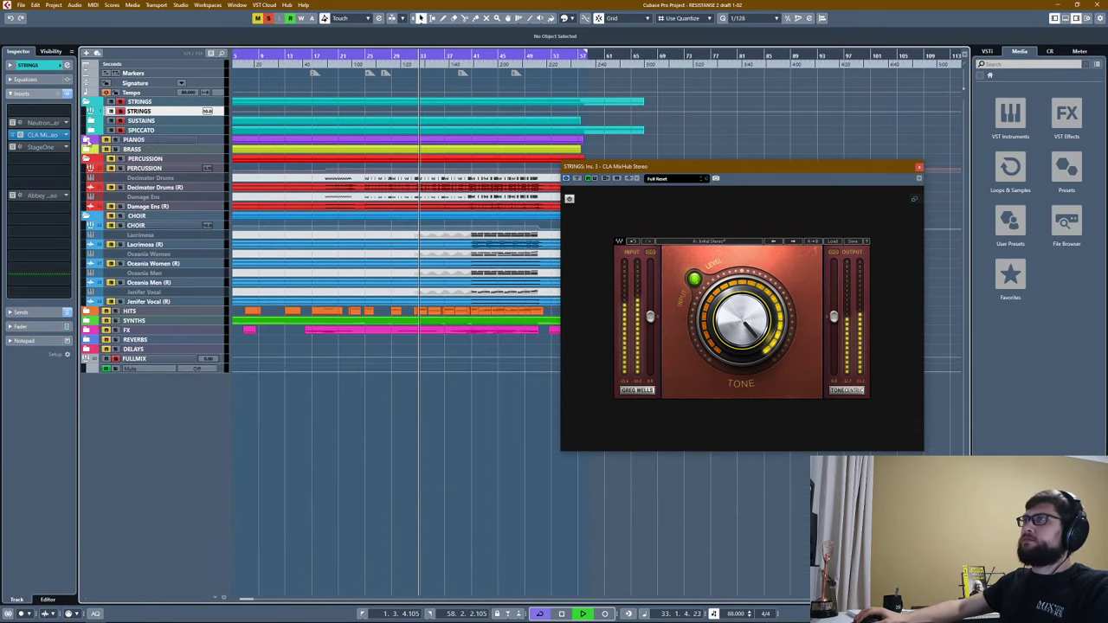
click(87, 159)
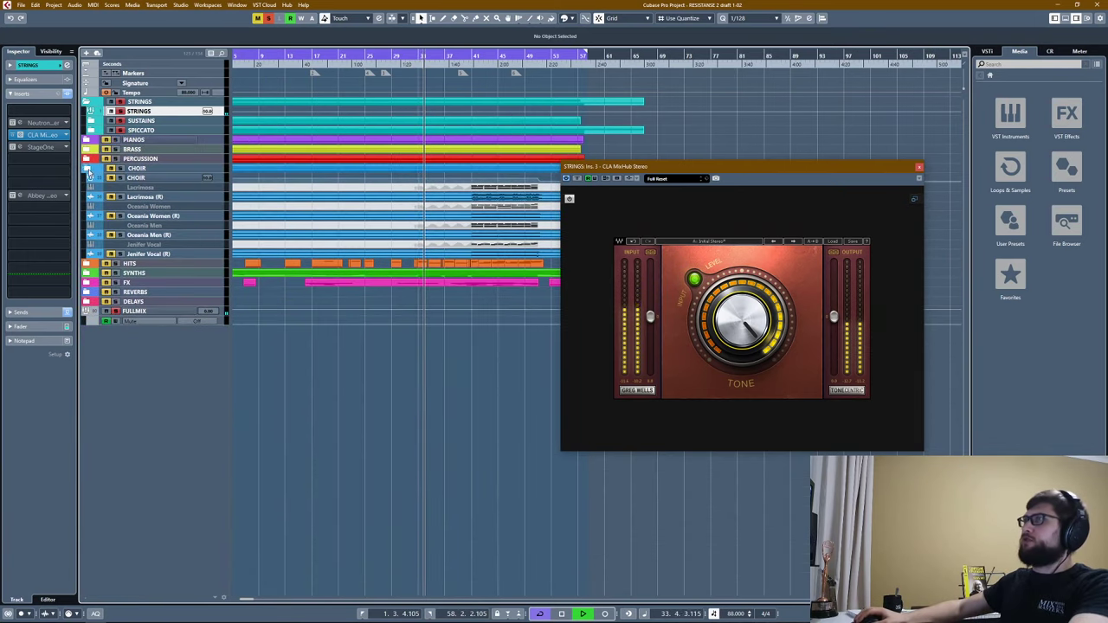
click(88, 168)
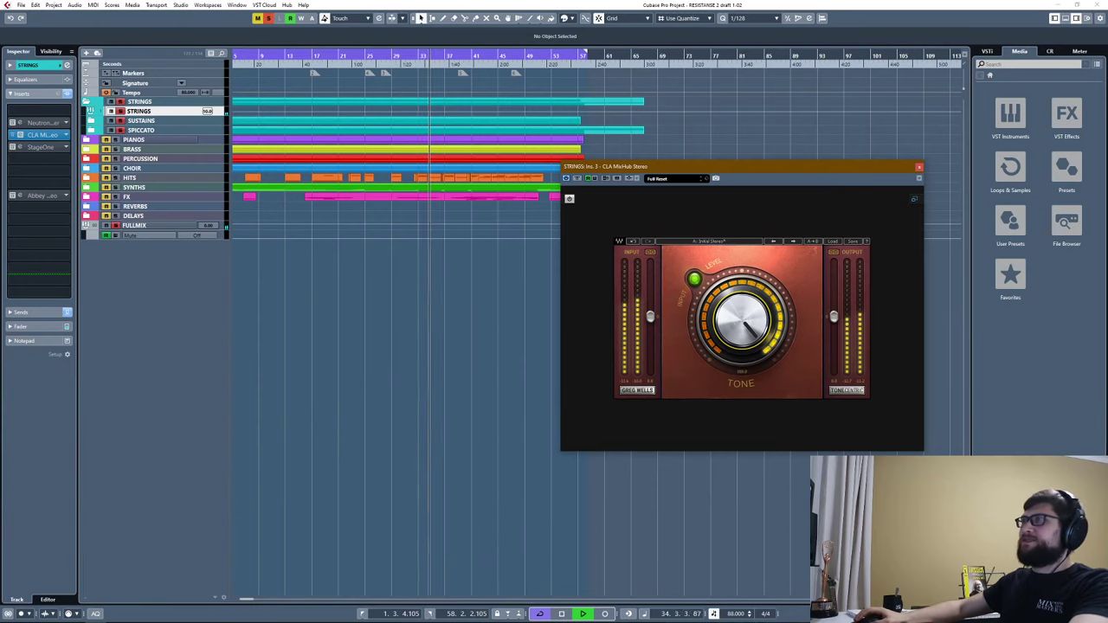
Lower the ToneCentric Tone to well below its midpoint, return to the CLA MixHub channel view and close the plug-in.
mouse_move(748, 299)
mouse_down()
mouse_move(752, 316)
mouse_move(751, 294)
mouse_up()
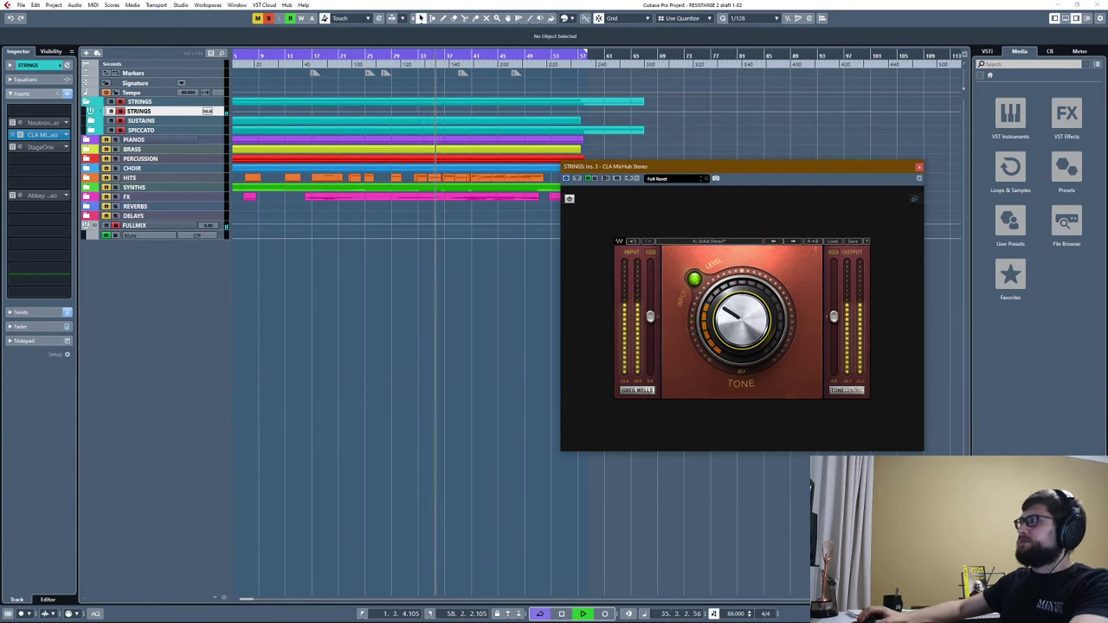
click(914, 198)
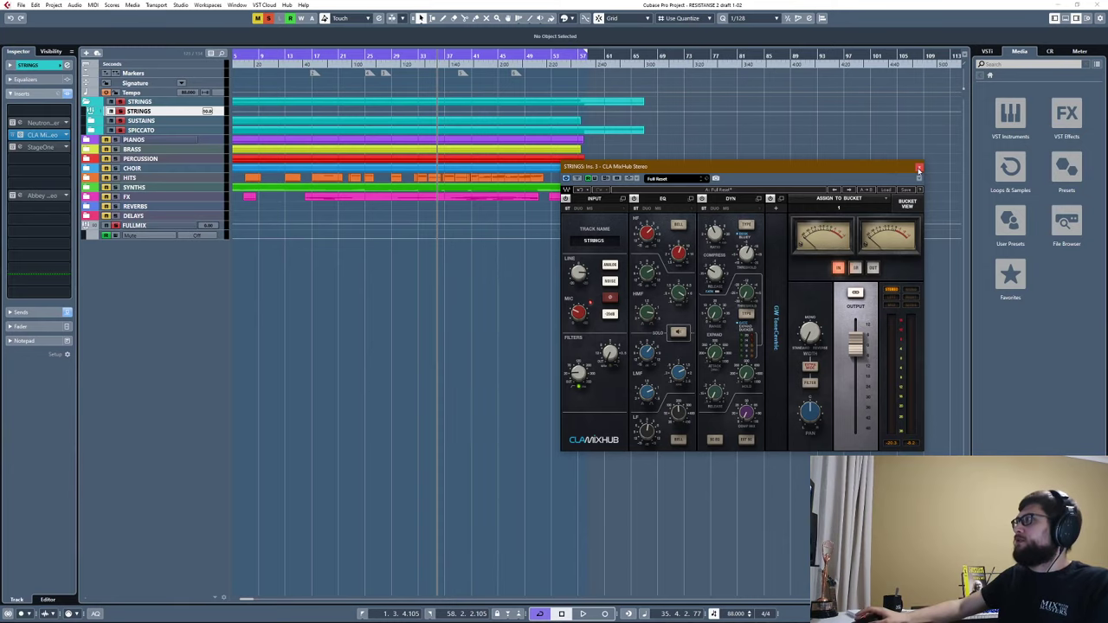
click(919, 169)
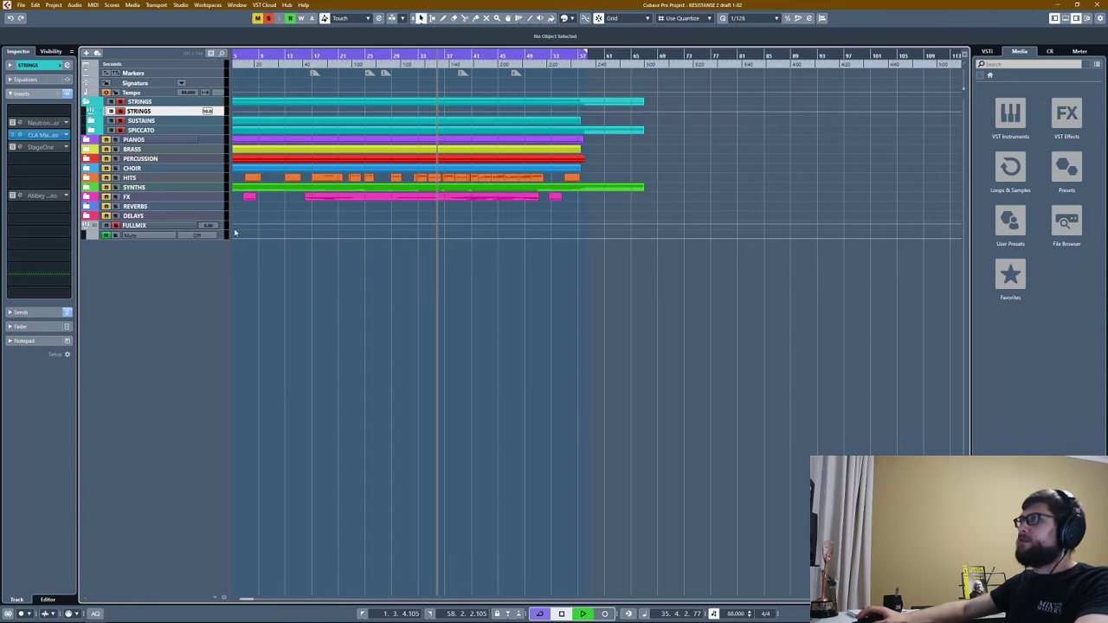
Play the soloed strings on to about bar 37 and take another look at the STRINGS group's CLA MixHub settings.
key(space)
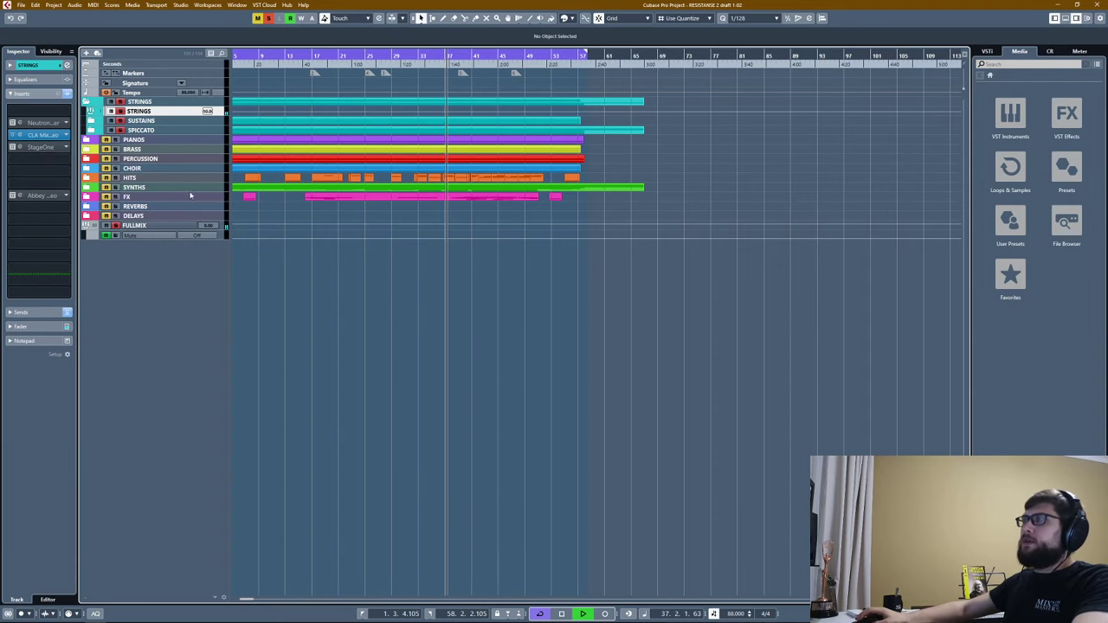
key(space)
click(39, 135)
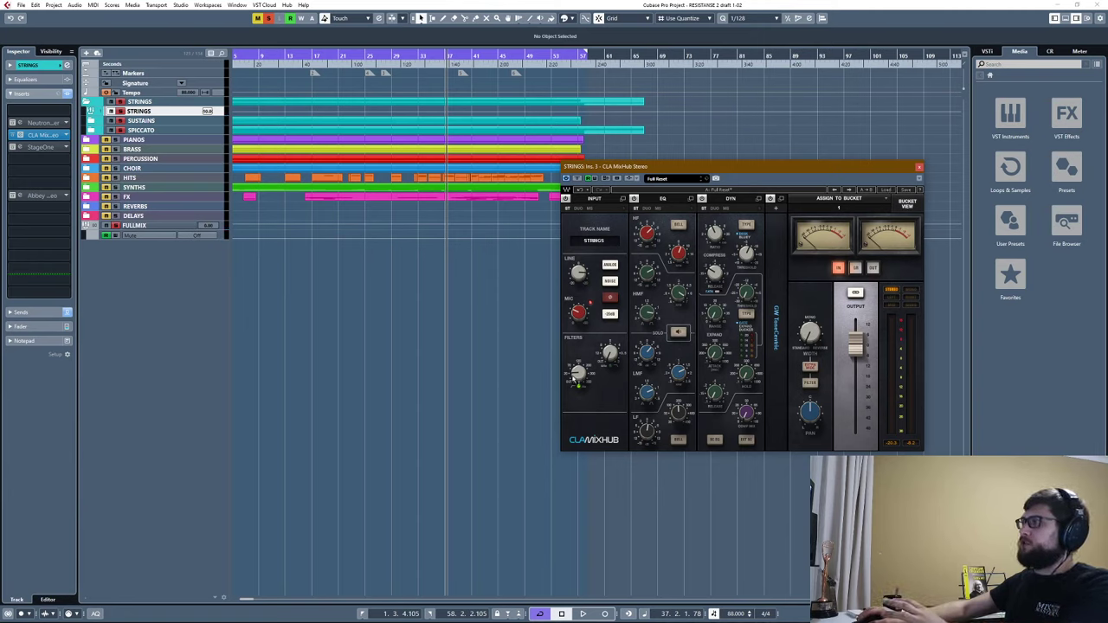
click(918, 167)
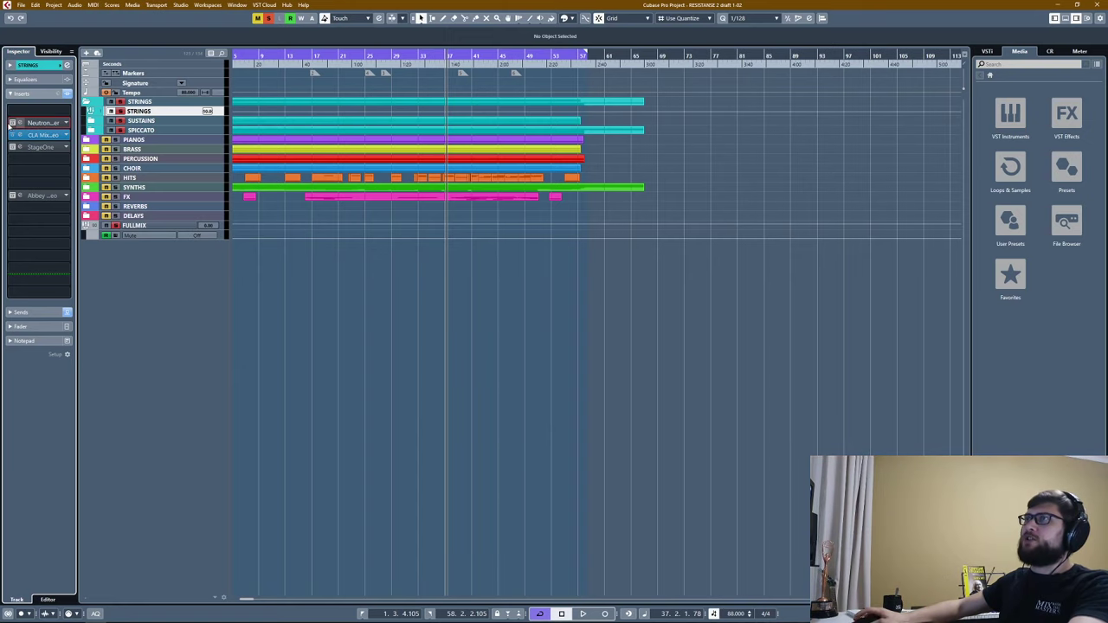
Open the STRINGS group's Neutron 3 Transient Shaper, dismiss its preset manager and examine each band's Attack and Sustain during playback.
click(11, 124)
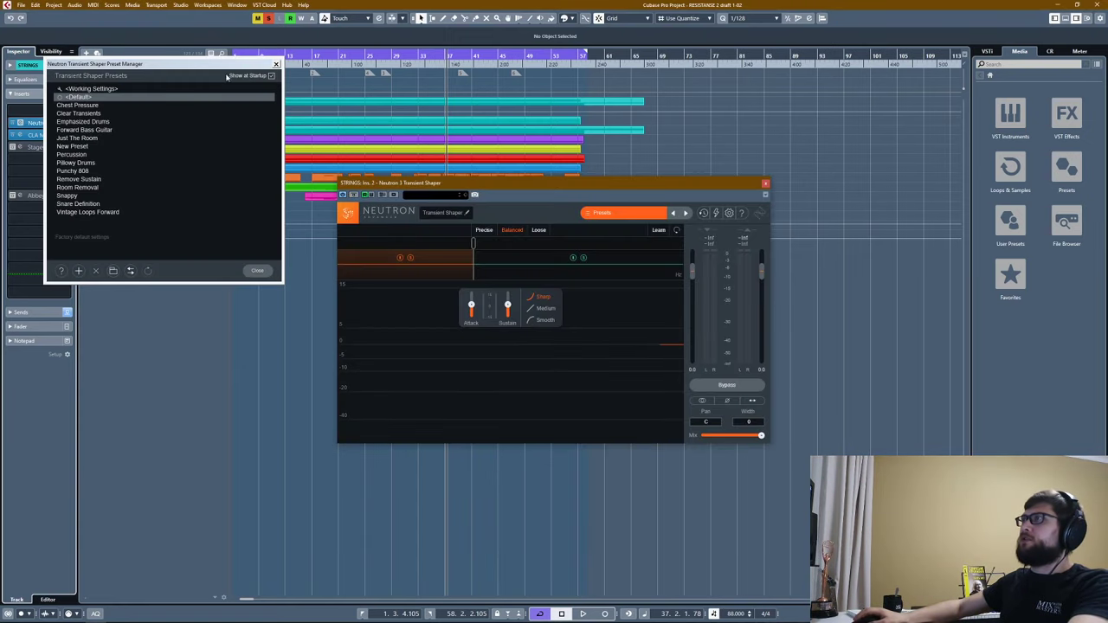
click(276, 65)
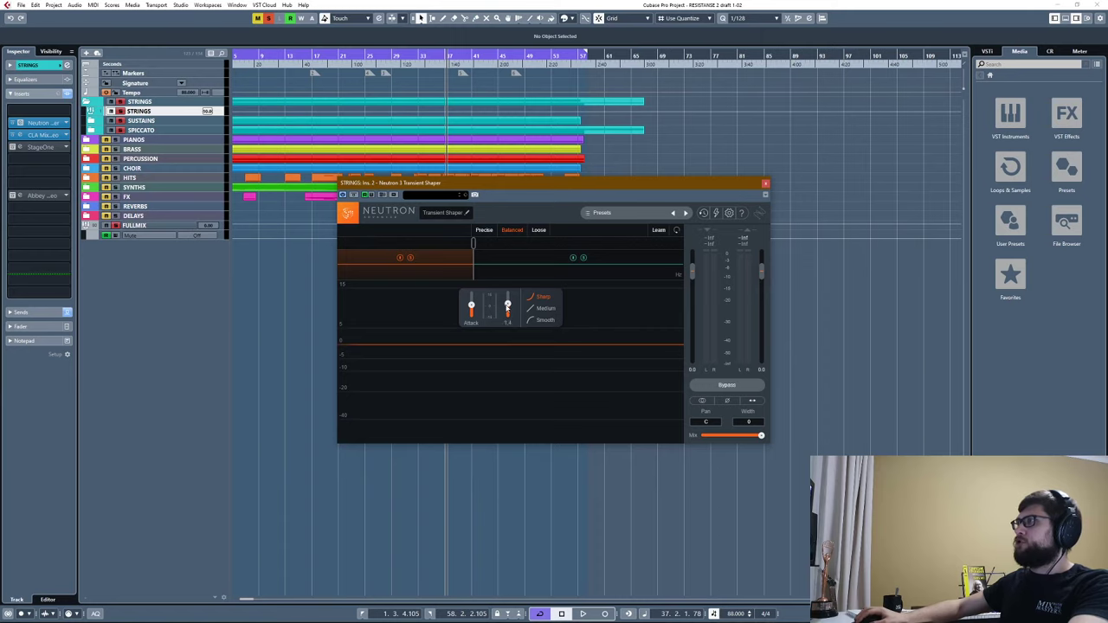
key(space)
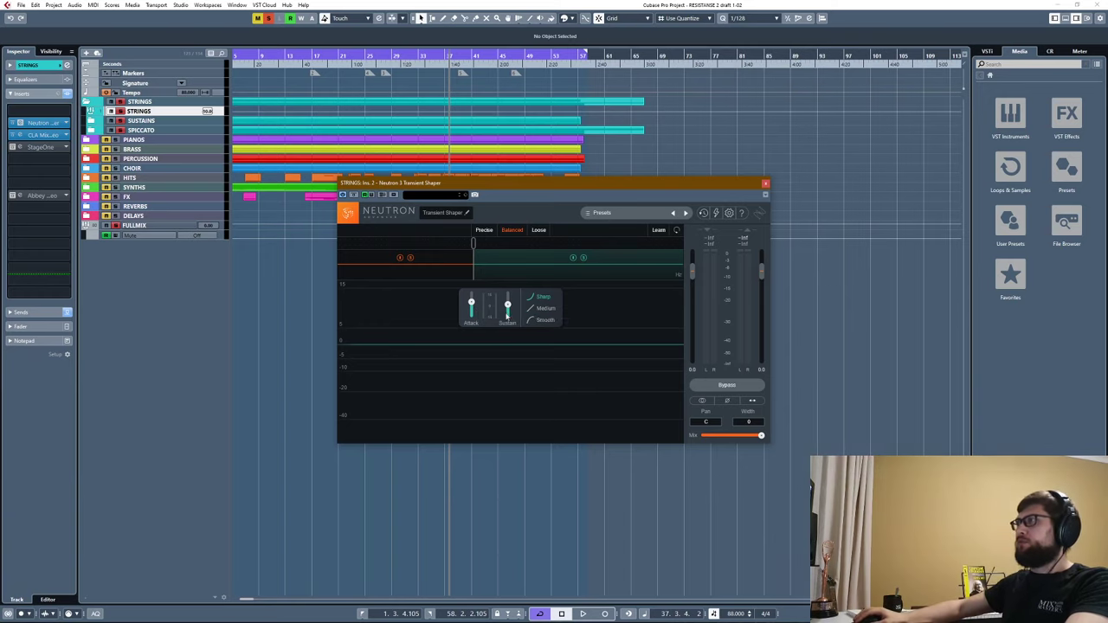
click(766, 183)
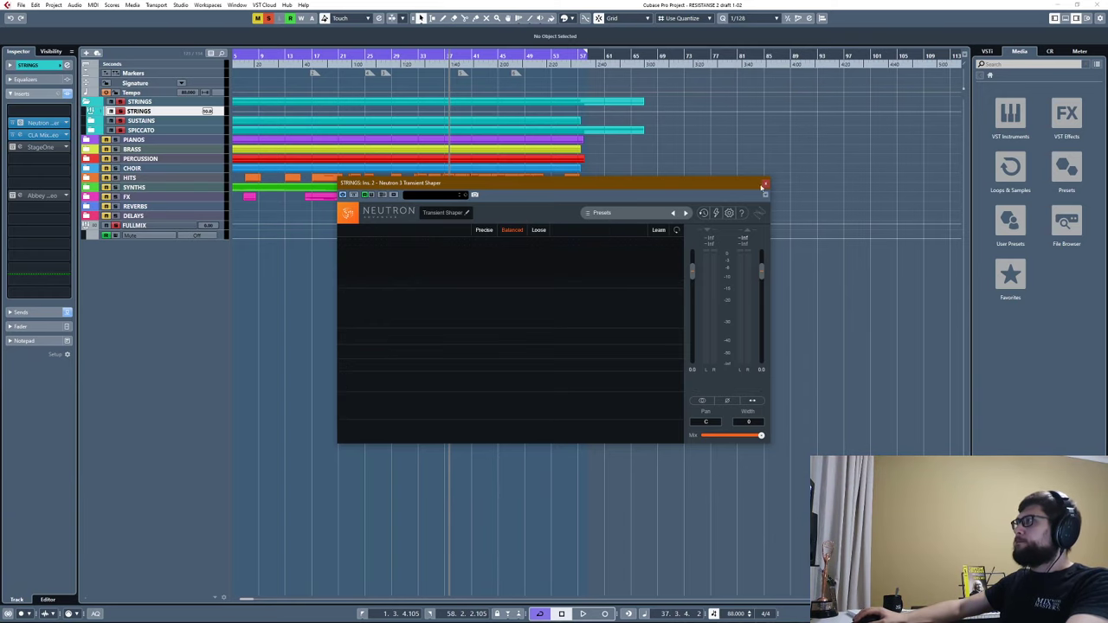
Play the soloed strings from about bar 37 and move the playback position to about bar 45.
key(space)
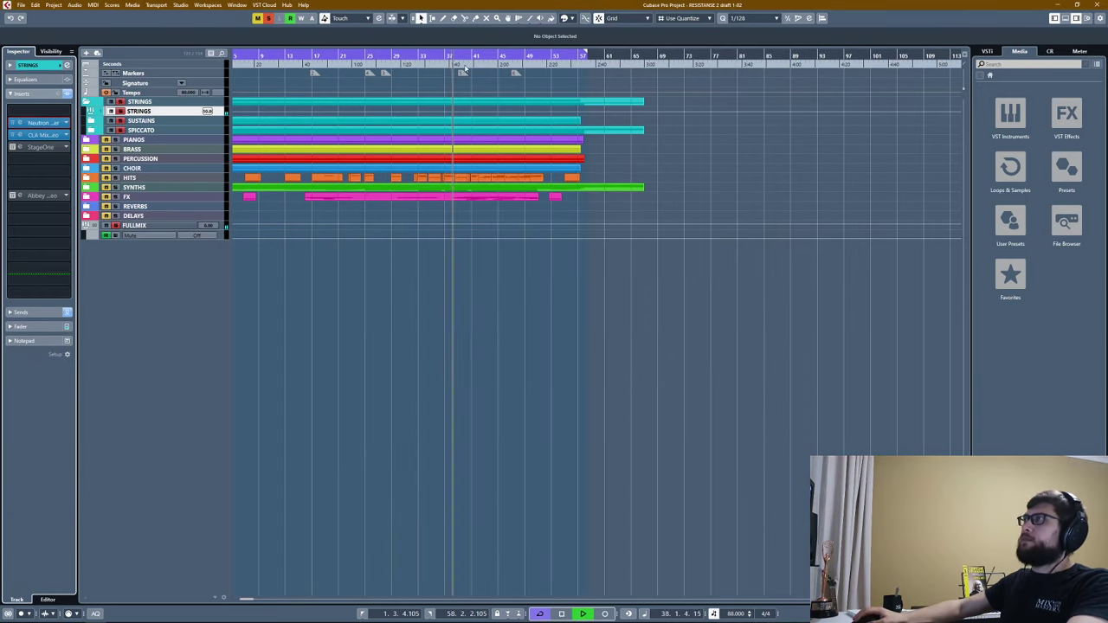
key(space)
click(506, 56)
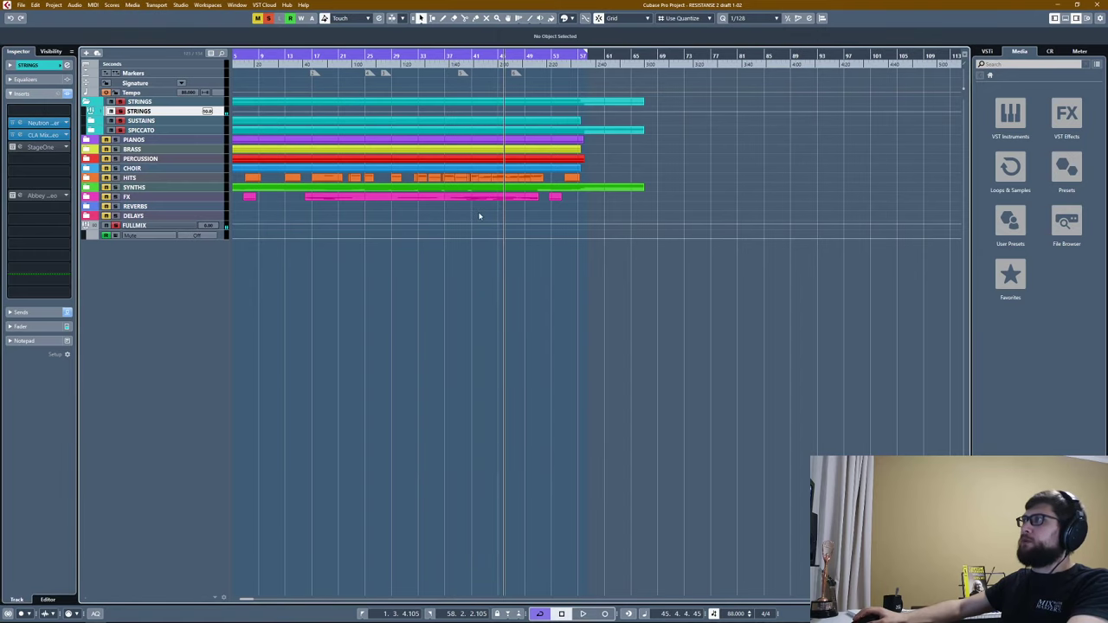
Play the soloed strings from about bar 45, bypassing and re-enabling the Neutron Transient Shaper to compare the sound.
key(space)
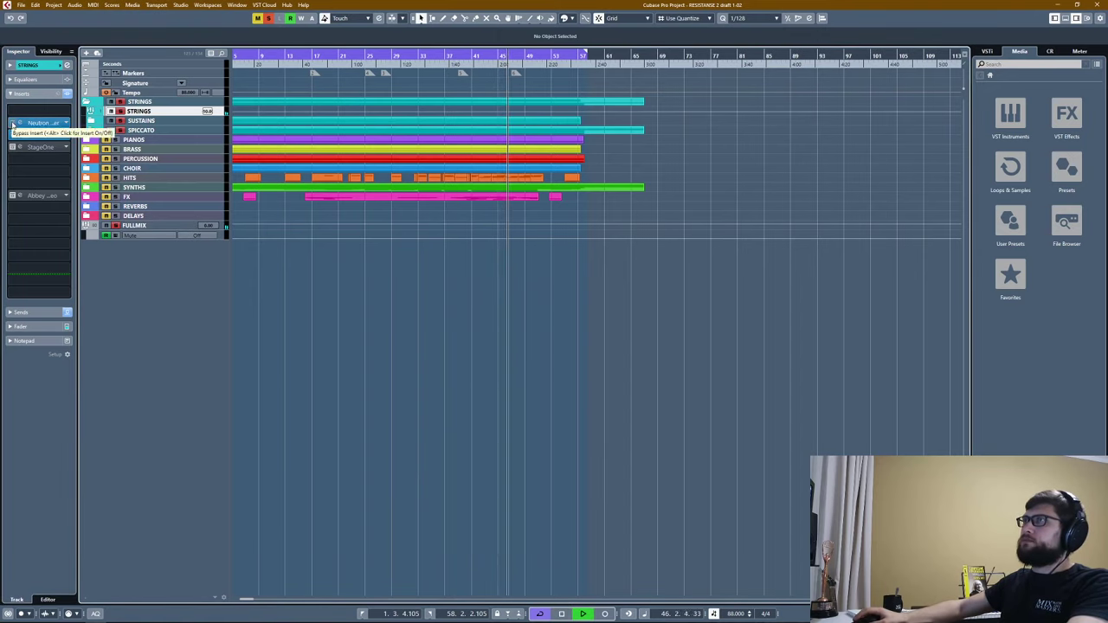
click(11, 123)
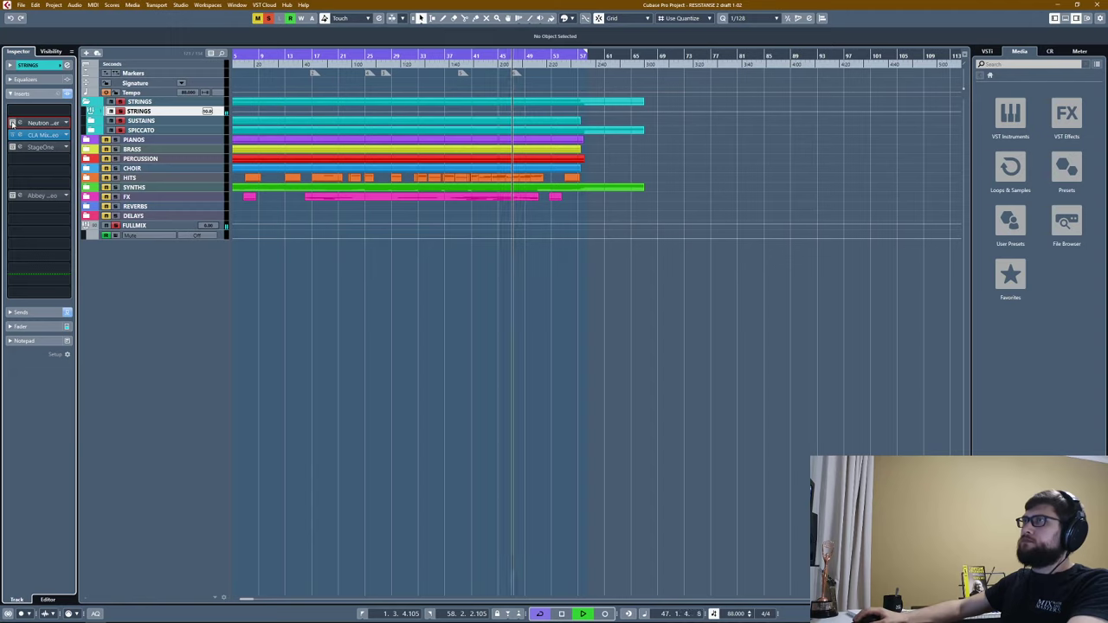
click(12, 123)
key(space)
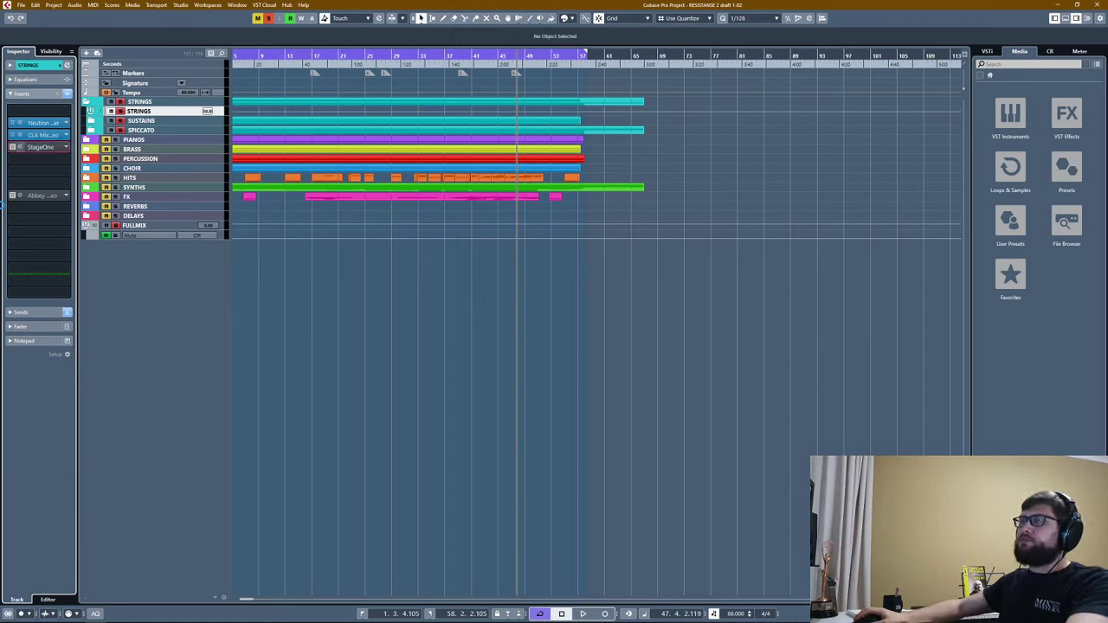
Enable the STRINGS group's StageOne insert, audition its width and depth settings from about bar 38 and close the plug-in.
click(13, 147)
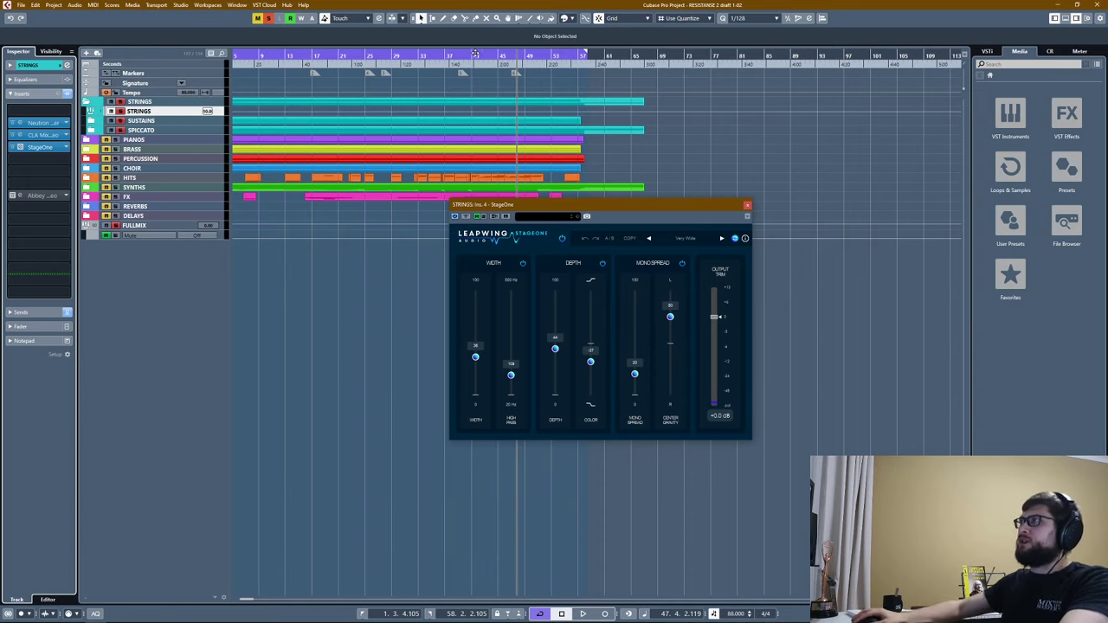
drag(475, 54, 457, 56)
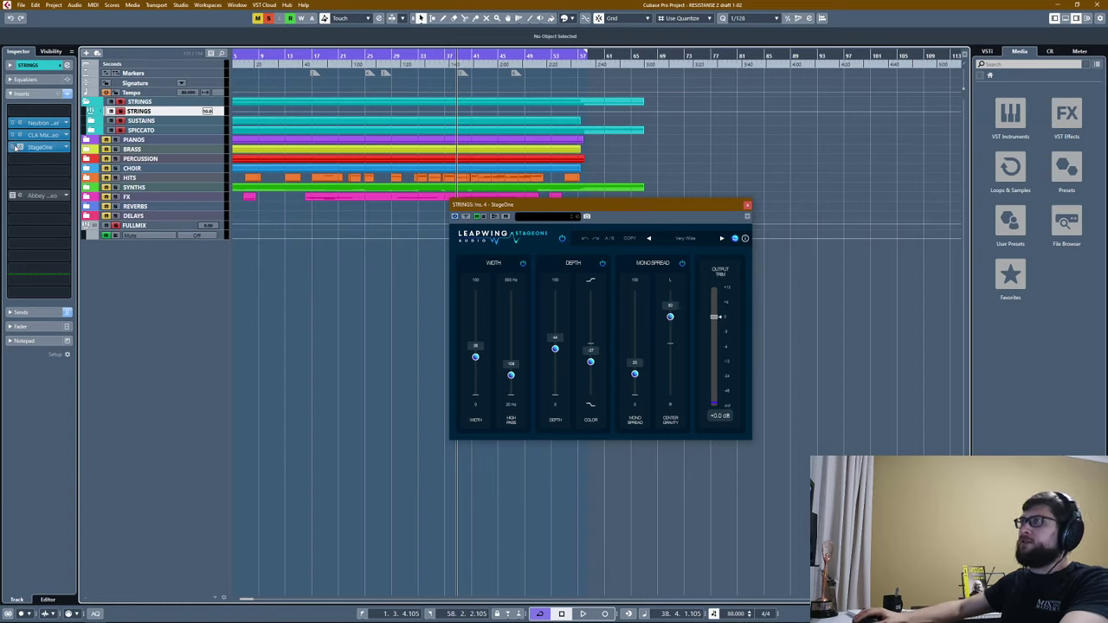
key(space)
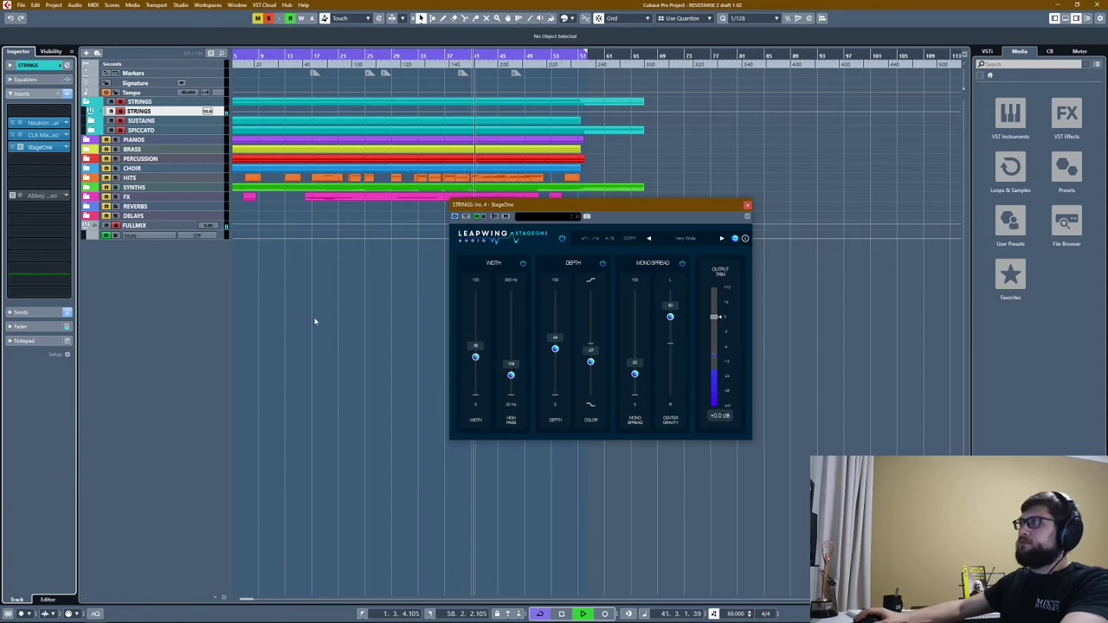
key(space)
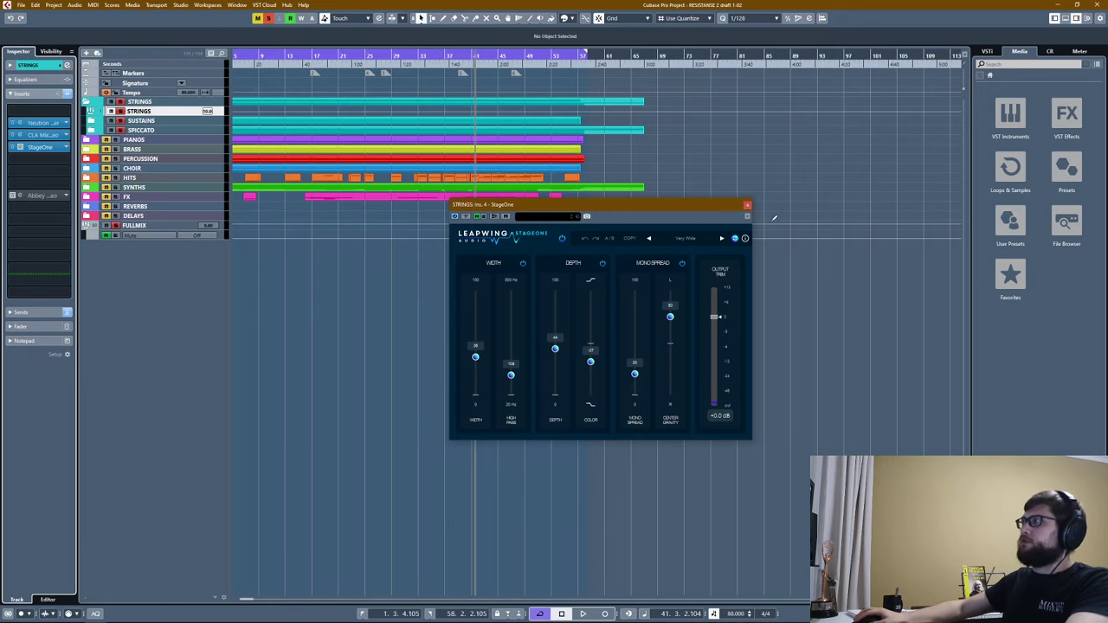
click(748, 205)
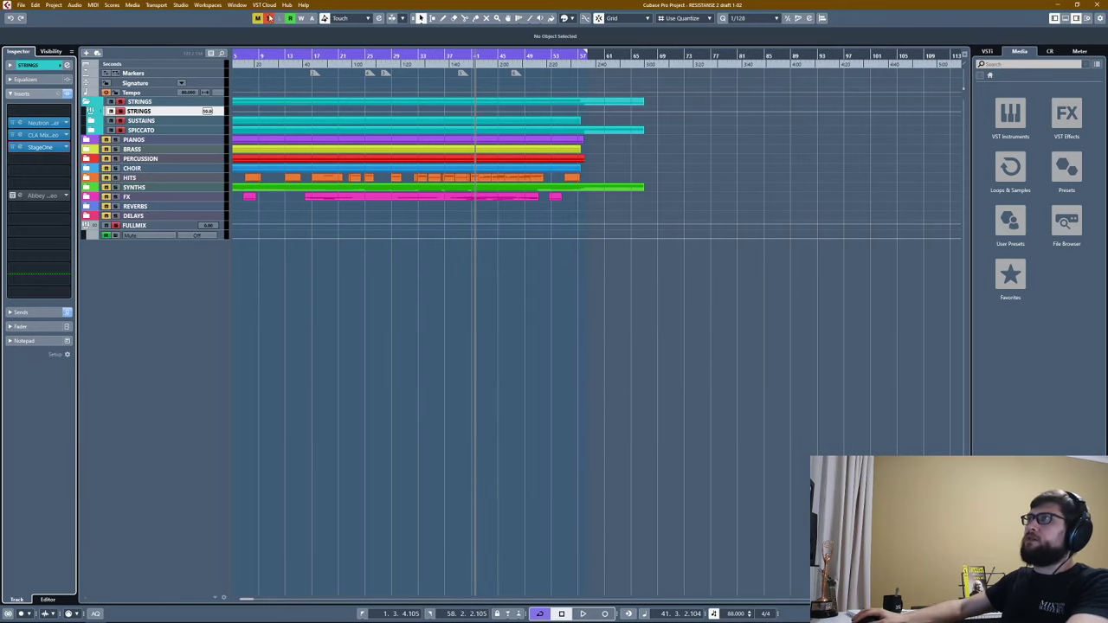
Activate the STRINGS group's Abbey Road Saturator, compare it bypassed and active during playback, and close the plug-in.
click(41, 194)
drag(543, 171, 623, 176)
key(space)
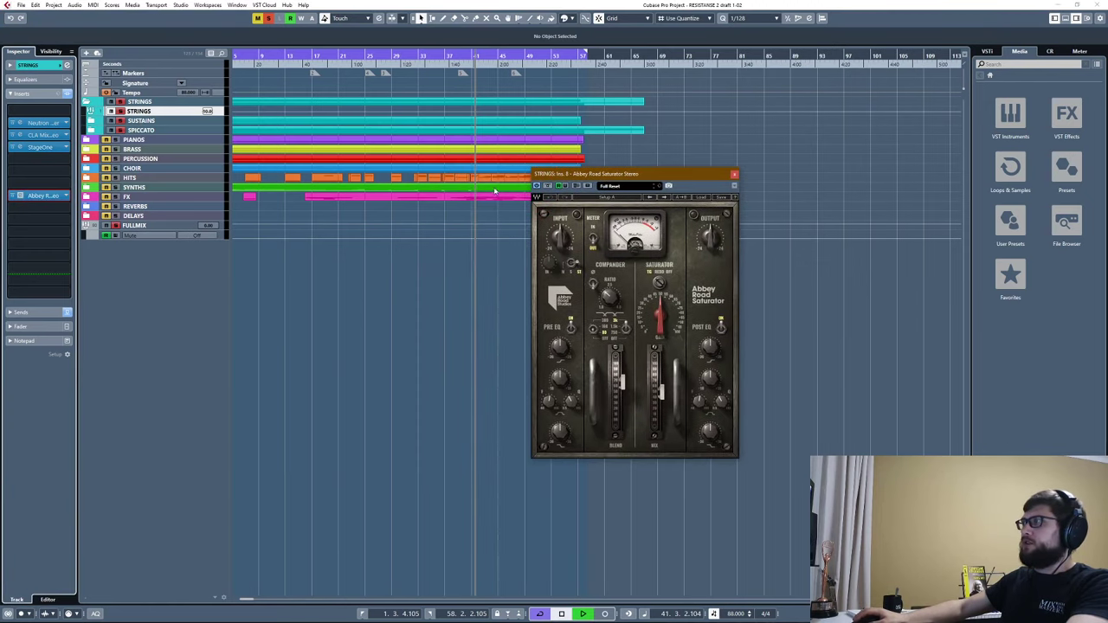
click(14, 197)
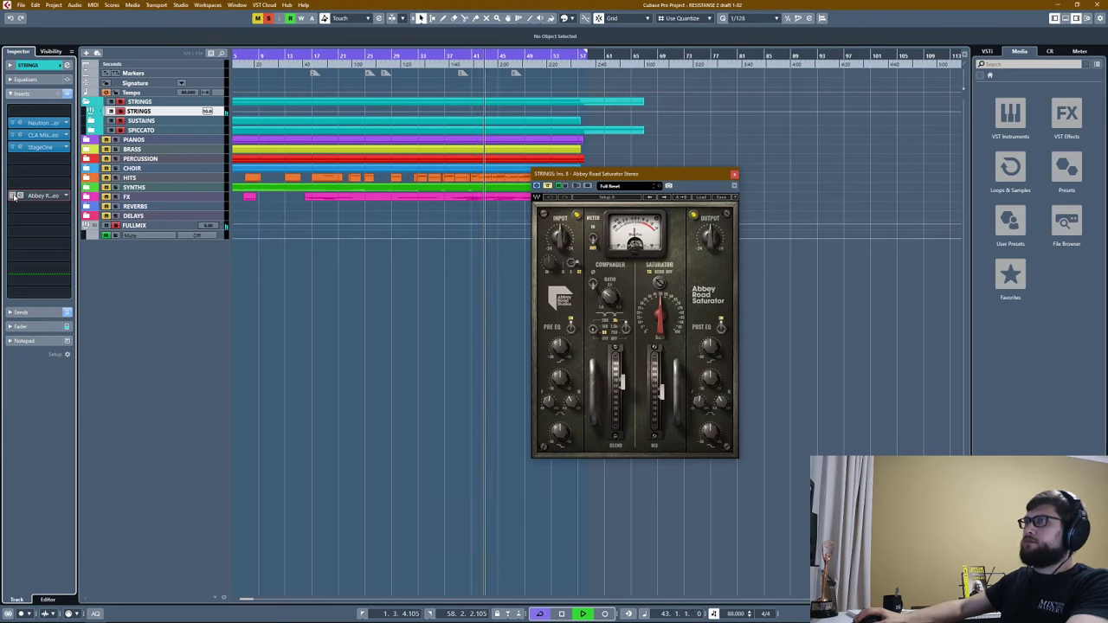
click(14, 197)
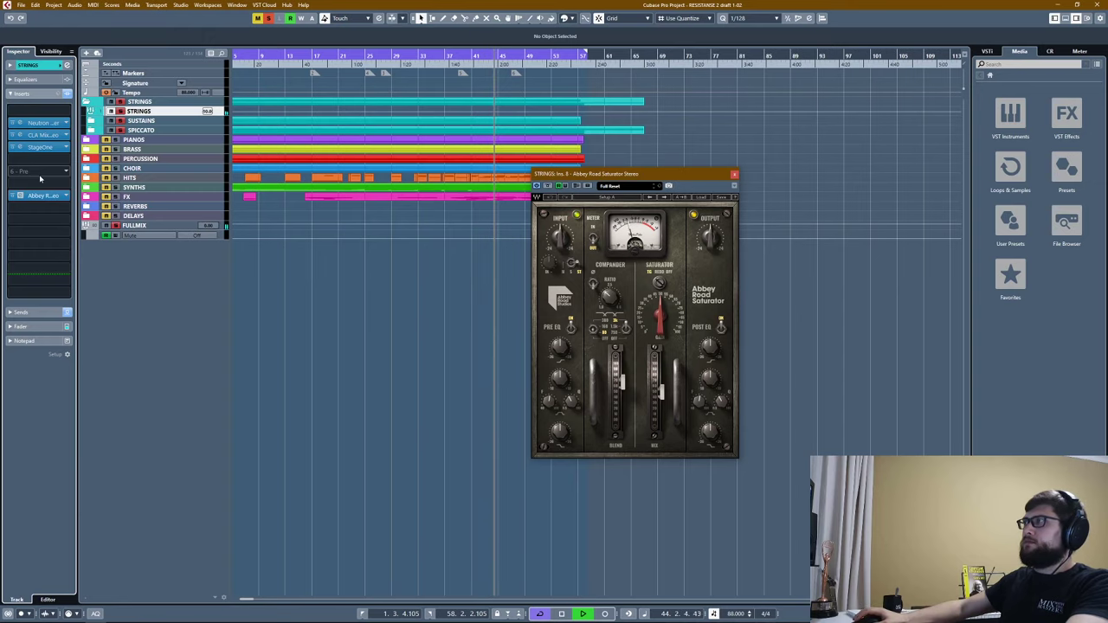
key(space)
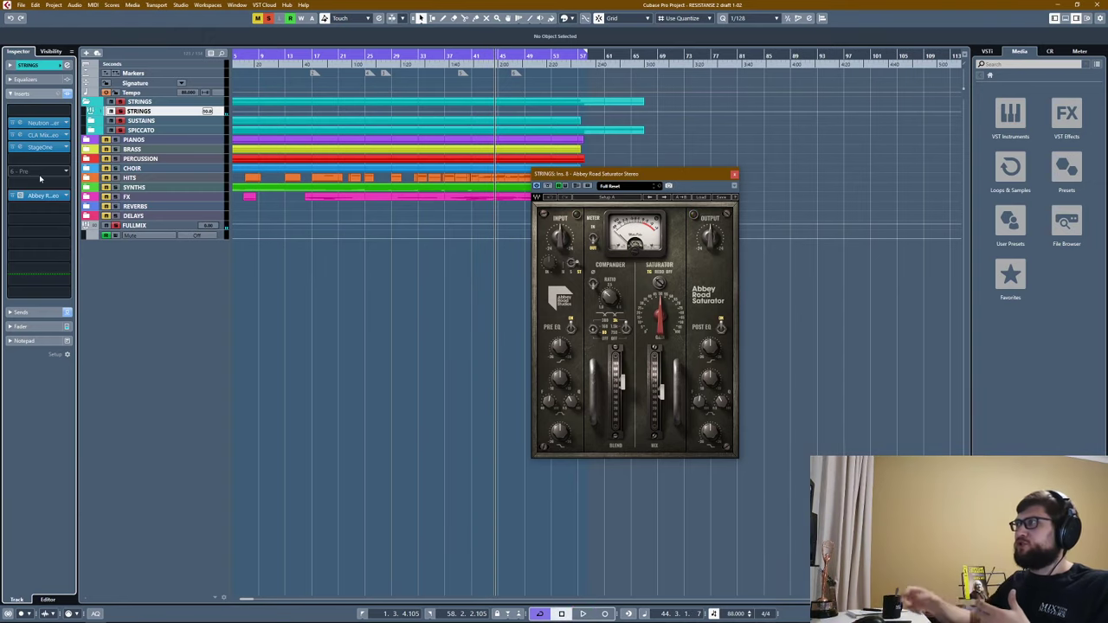
click(734, 174)
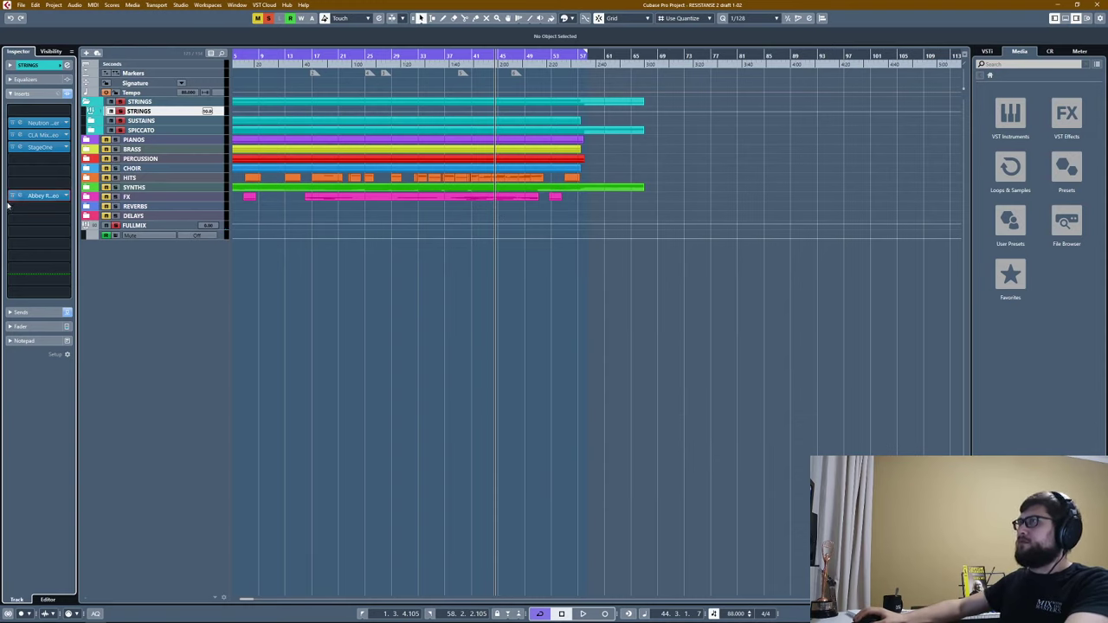
Unsolo and collapse the STRINGS folder, expand the PIANOS folder and select its PIANOS group track.
click(120, 102)
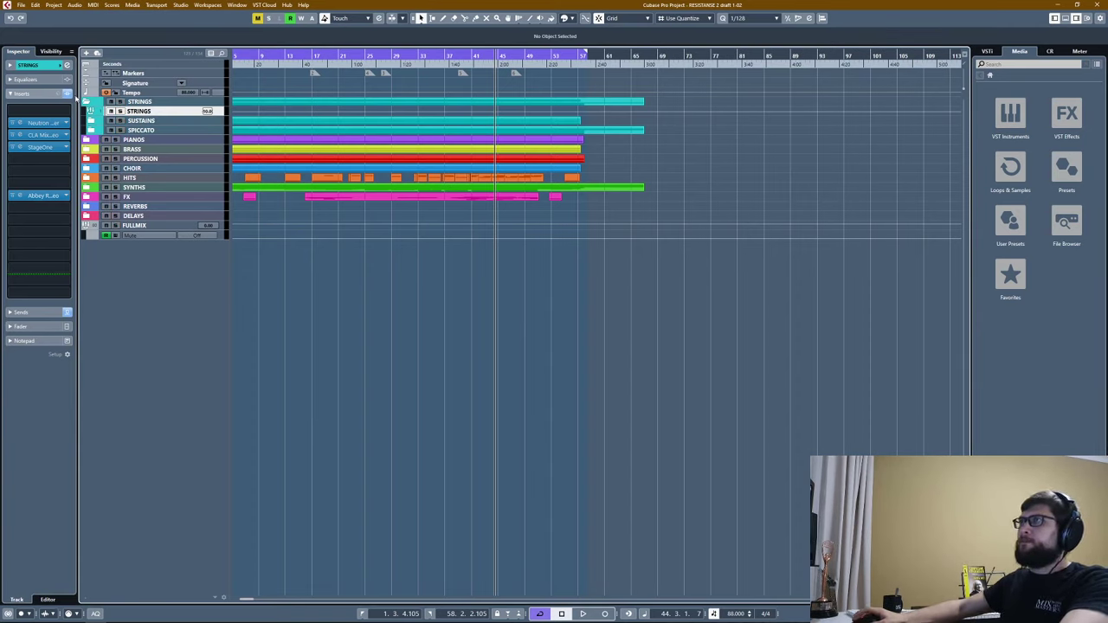
click(66, 92)
click(99, 103)
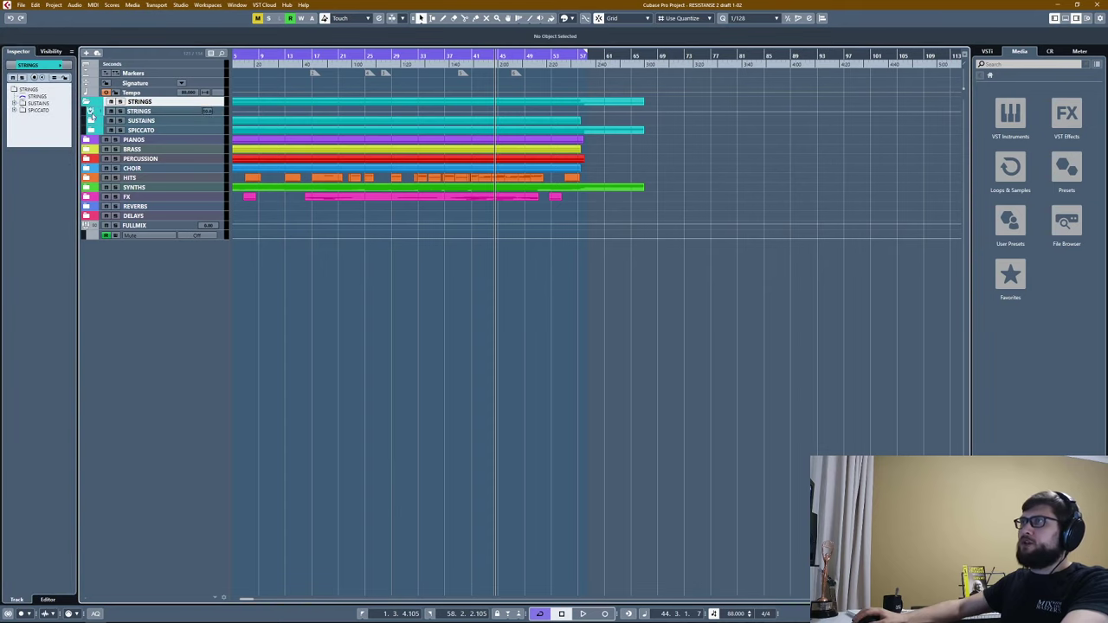
click(90, 101)
click(90, 111)
click(130, 120)
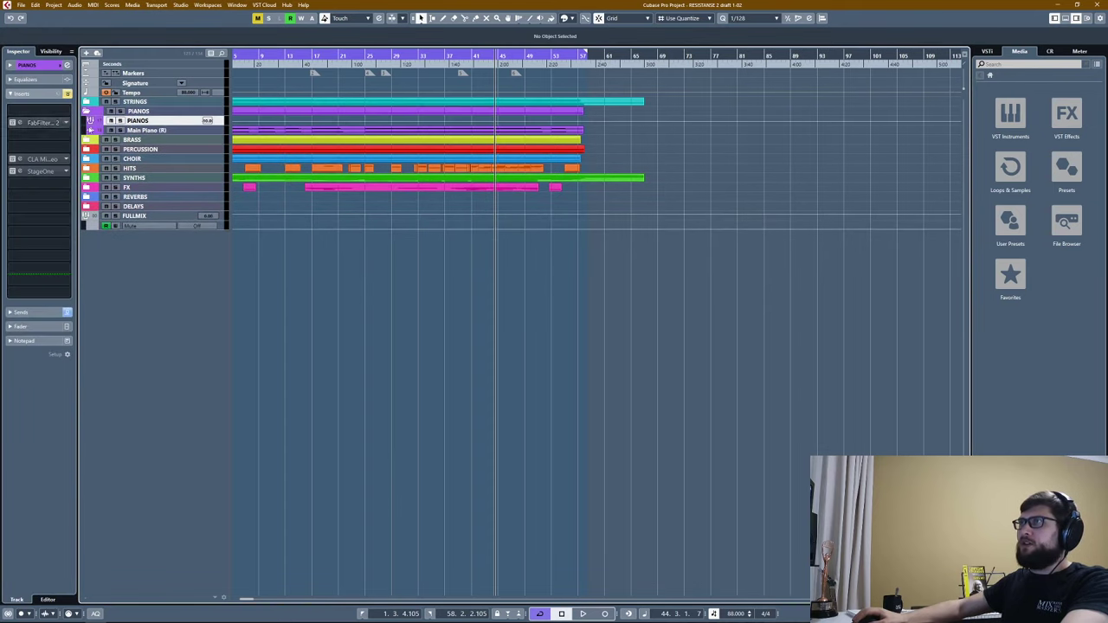
Solo the PIANOS group and audition it briefly from about bar 33.
click(121, 120)
key(space)
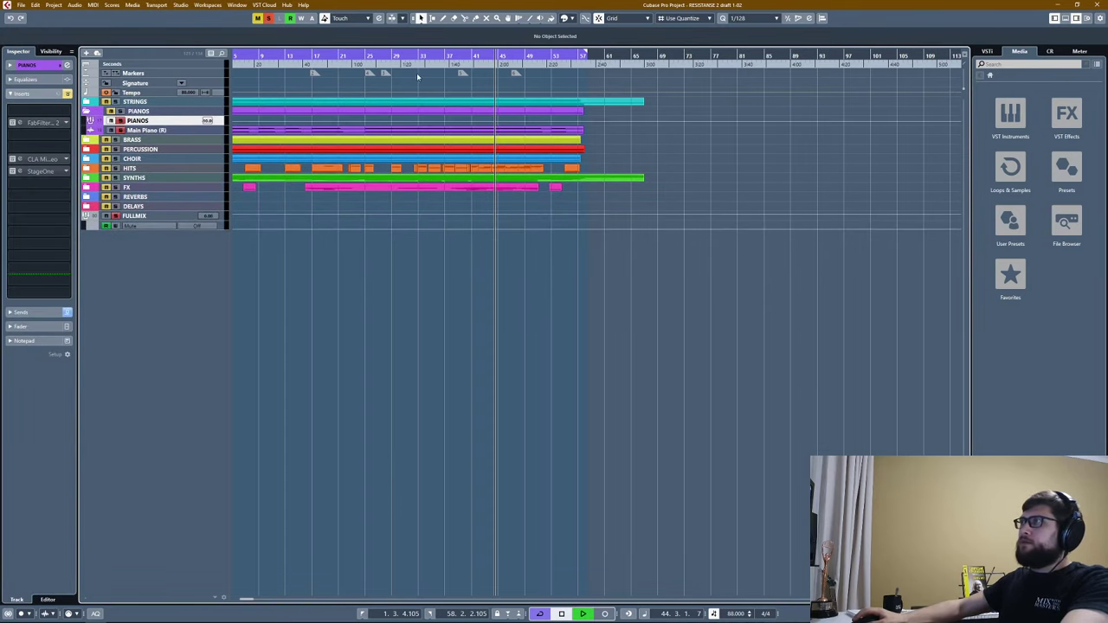
click(420, 68)
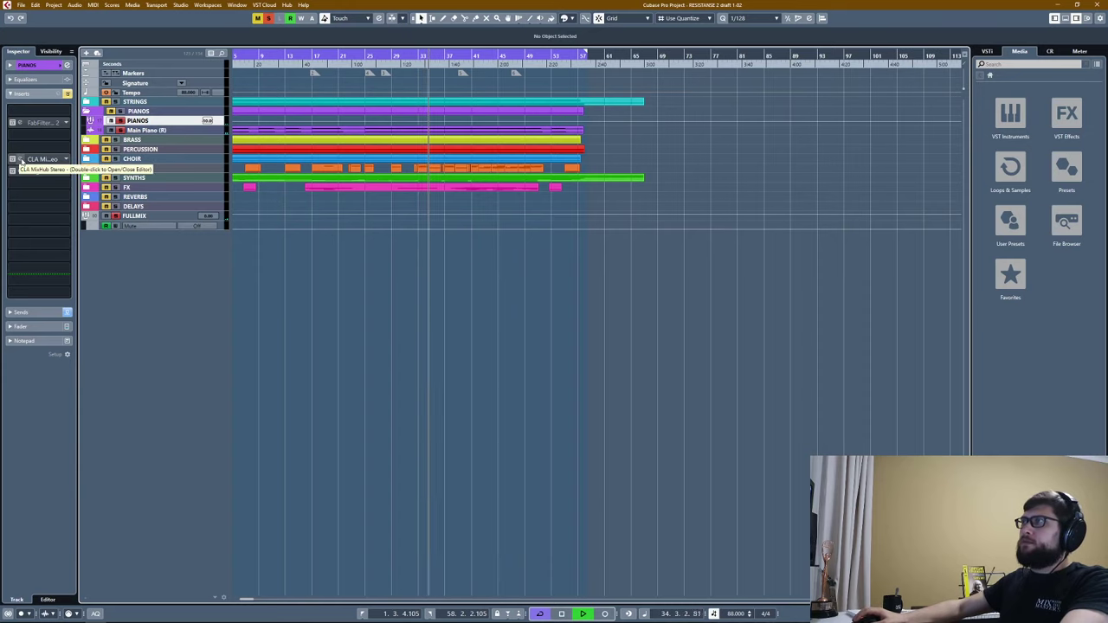
key(space)
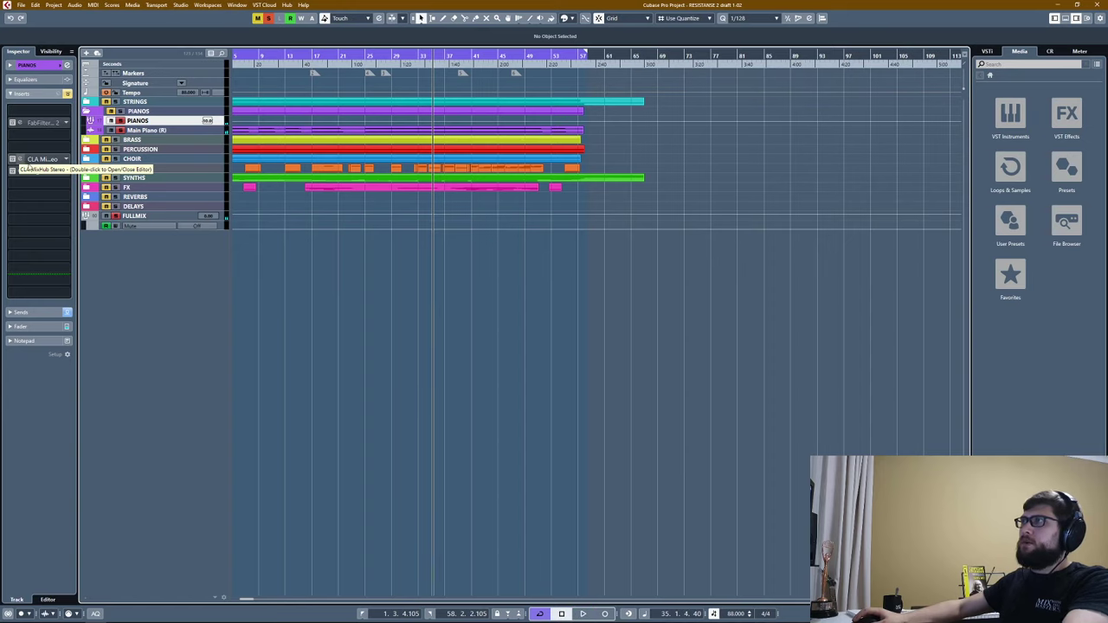
Open and activate the PIANOS group's FabFilter Pro-C 2, and examine its side-chain inputs.
drag(35, 151, 18, 130)
click(43, 123)
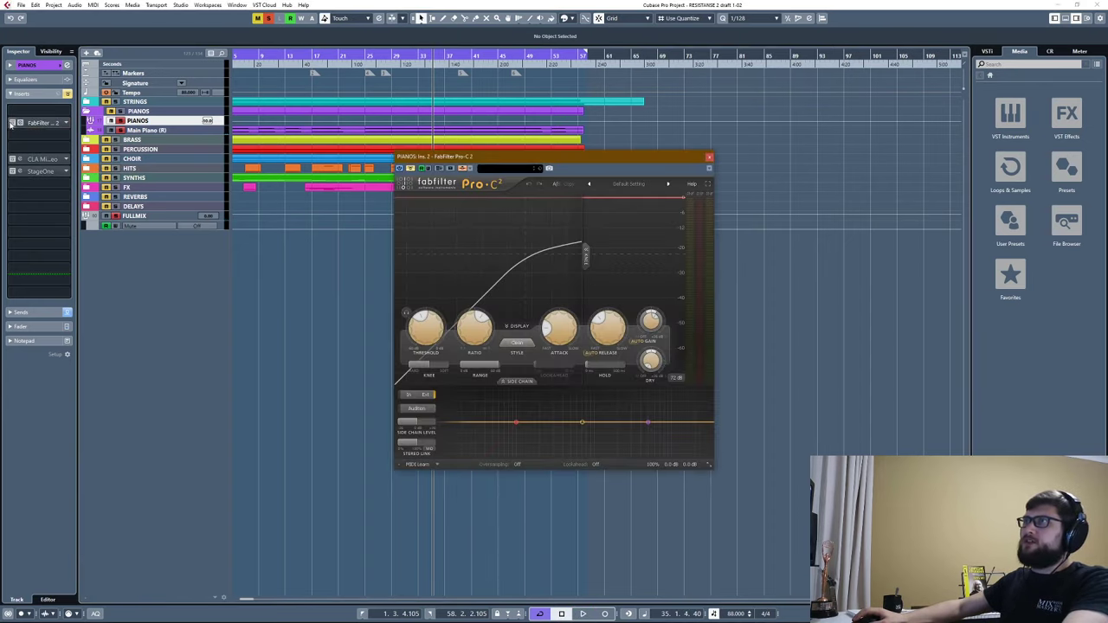
click(11, 124)
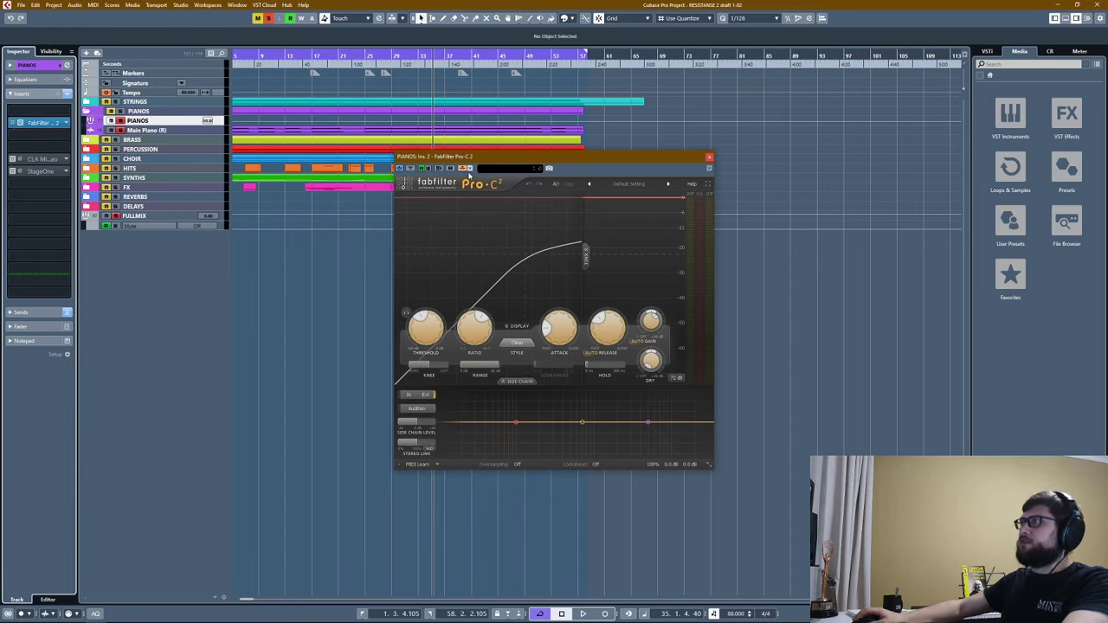
click(468, 171)
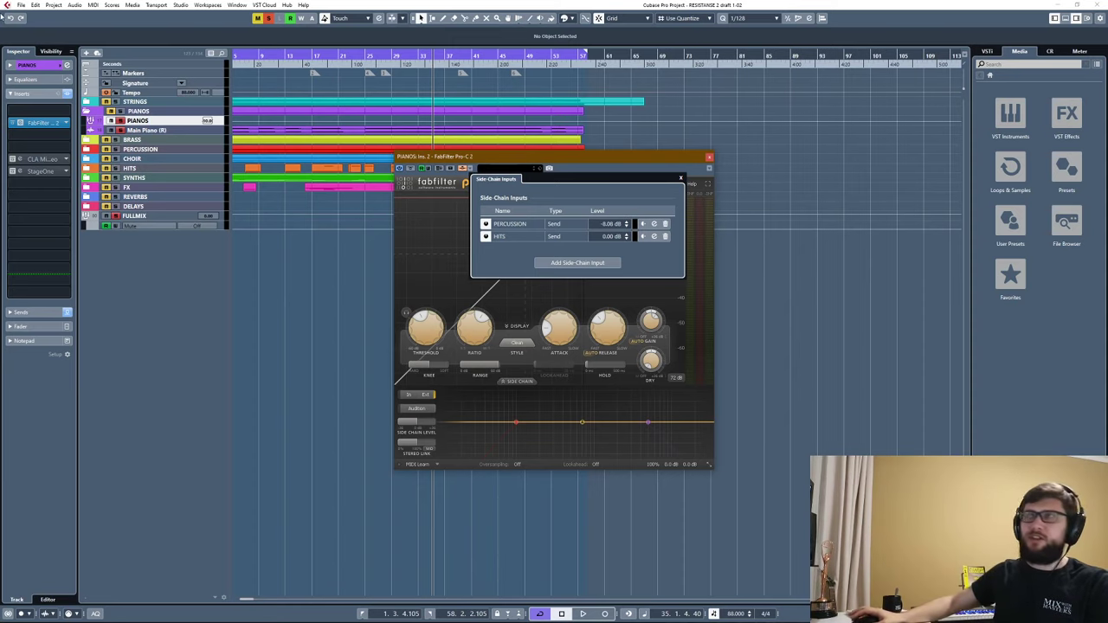
click(680, 177)
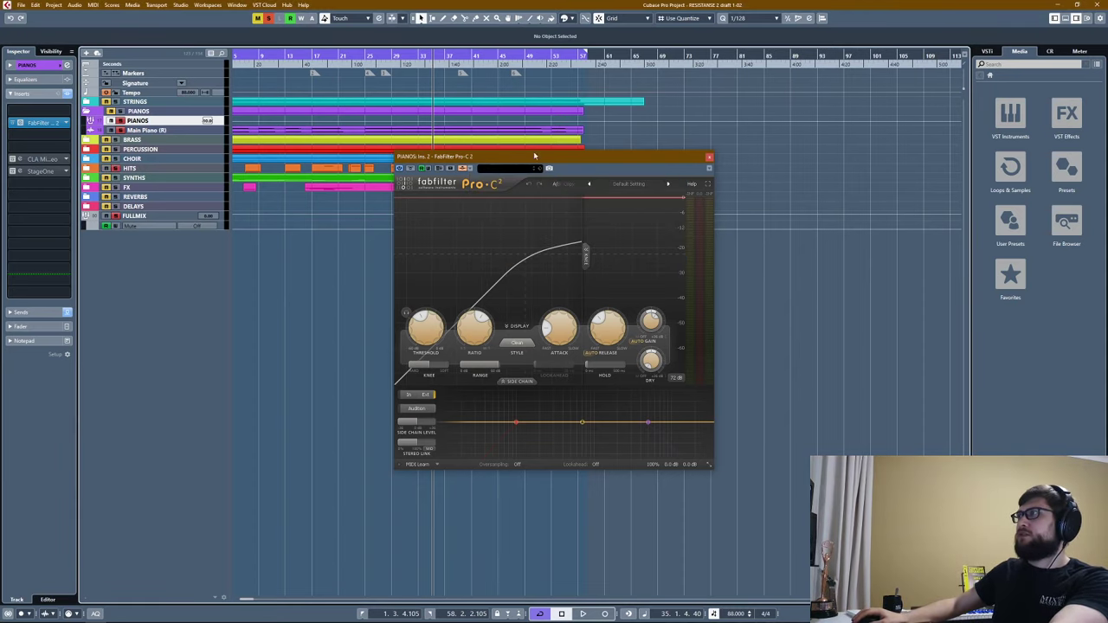
Examine the Pro-C 2's side-chained compression while playing the pianos from about bar 25, and close the plug-in.
drag(611, 157, 758, 157)
click(366, 55)
key(space)
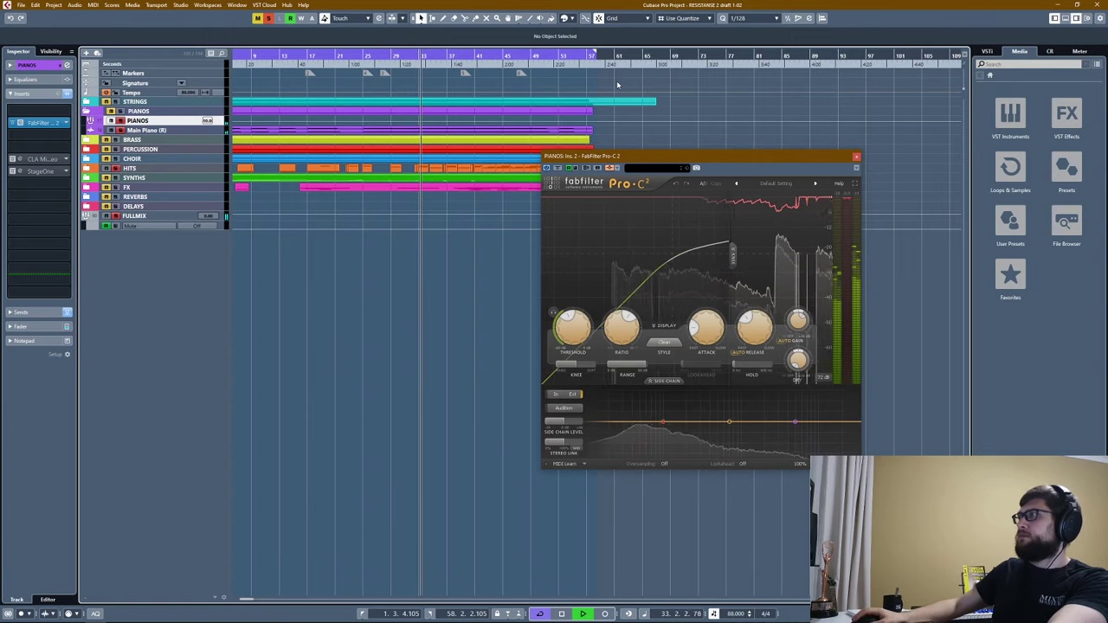
key(space)
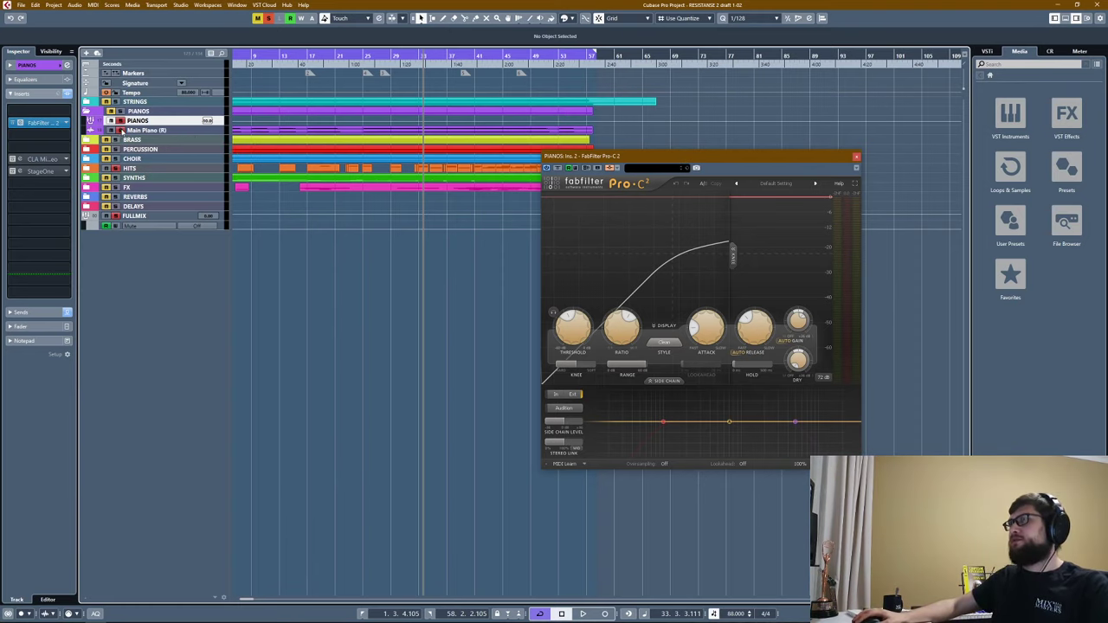
click(855, 158)
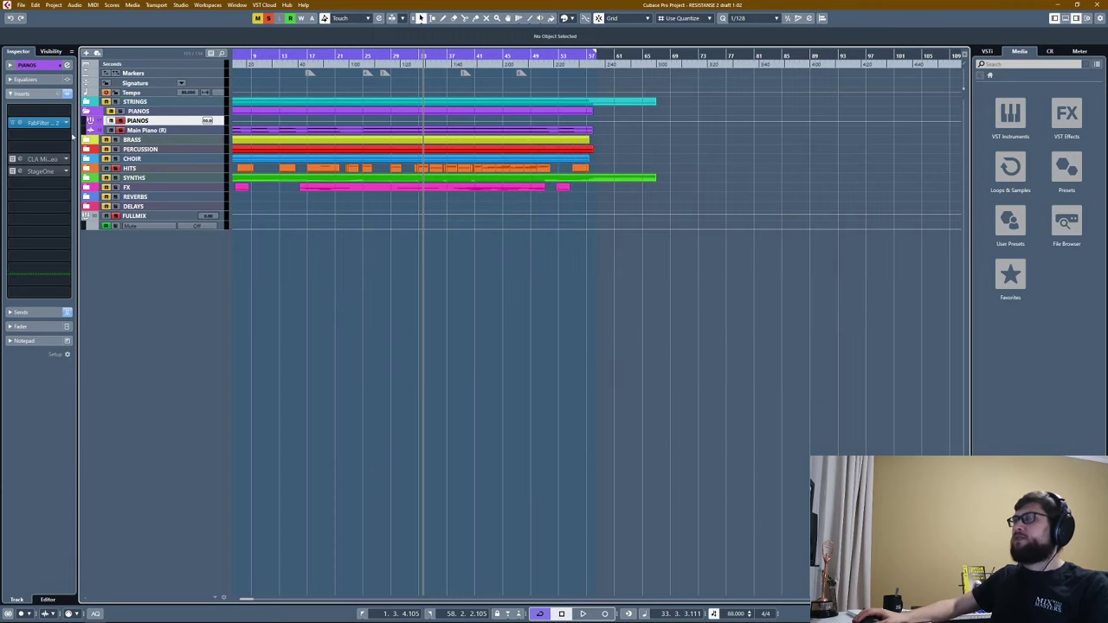
click(39, 122)
click(856, 158)
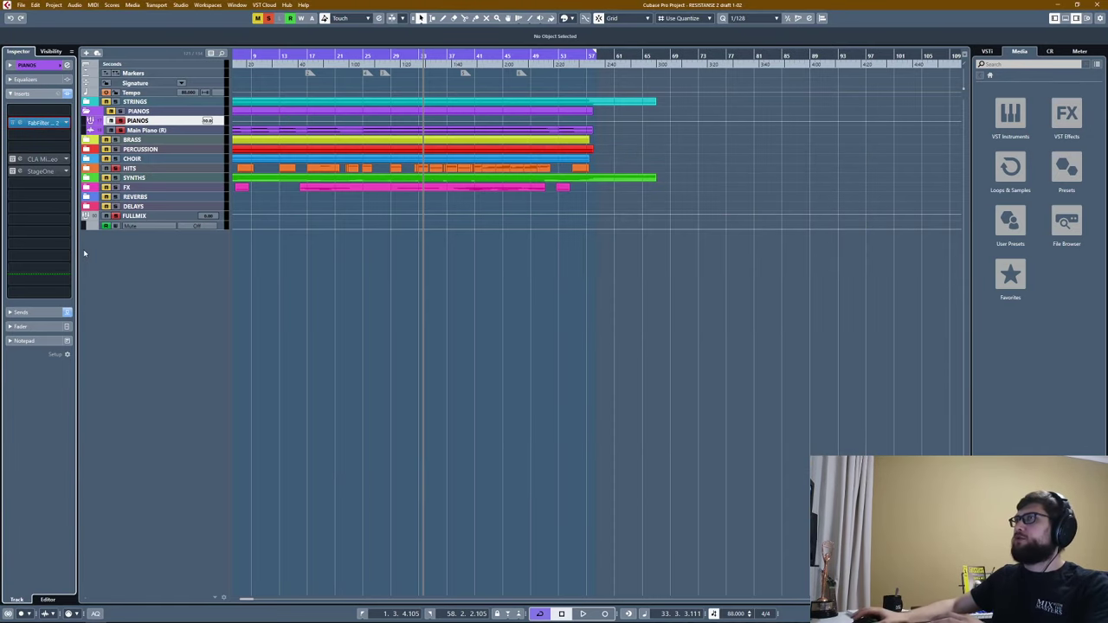
Activate the PIANOS group's CLA MixHub, examine its EQ and dynamics settings and close the plug-in.
double_click(39, 160)
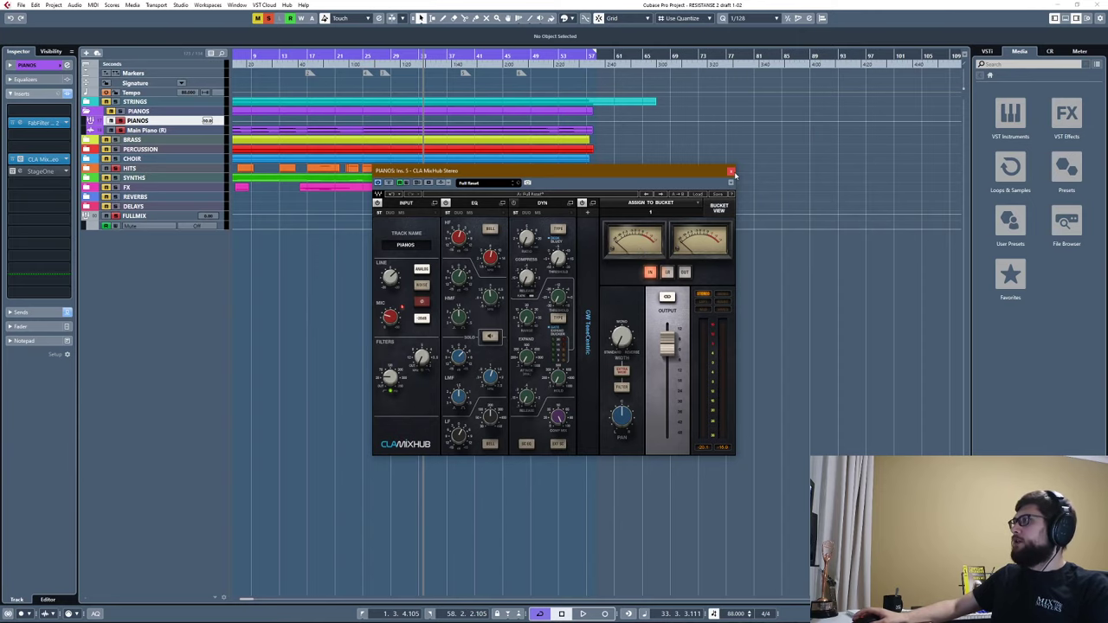
click(732, 172)
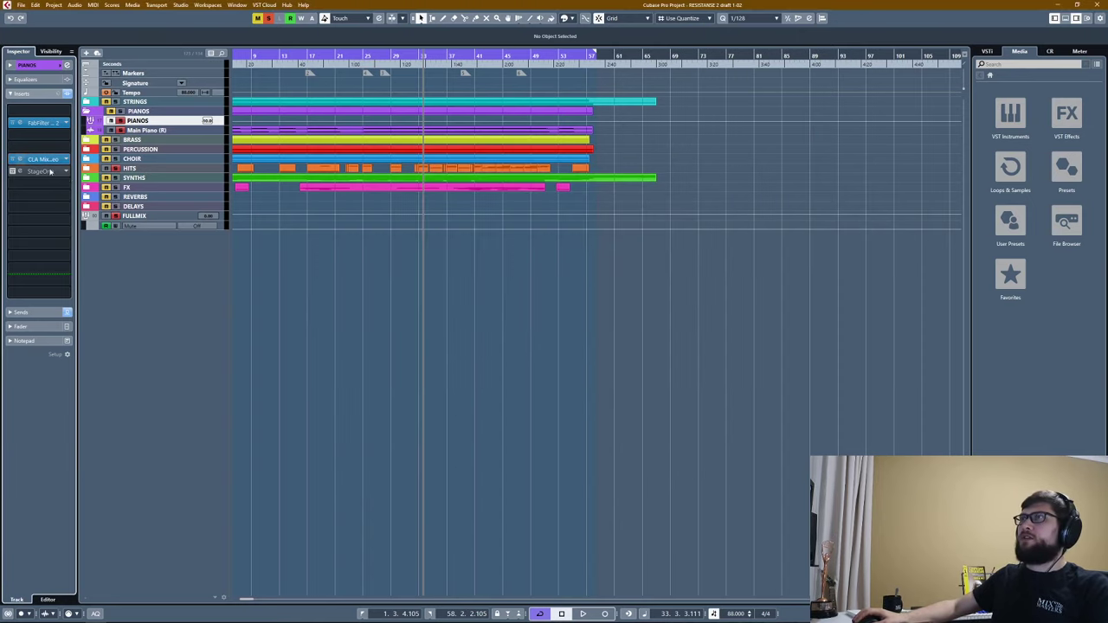
Activate StageOne on the PIANOS group and compare playback with all of the group's inserts bypassed and active.
click(12, 171)
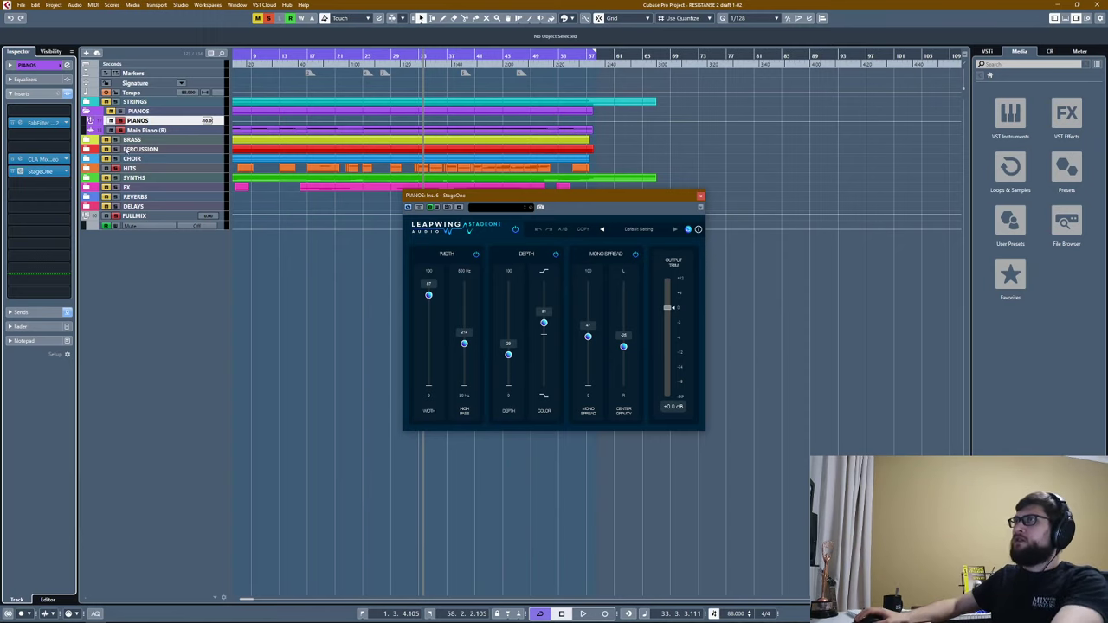
click(68, 93)
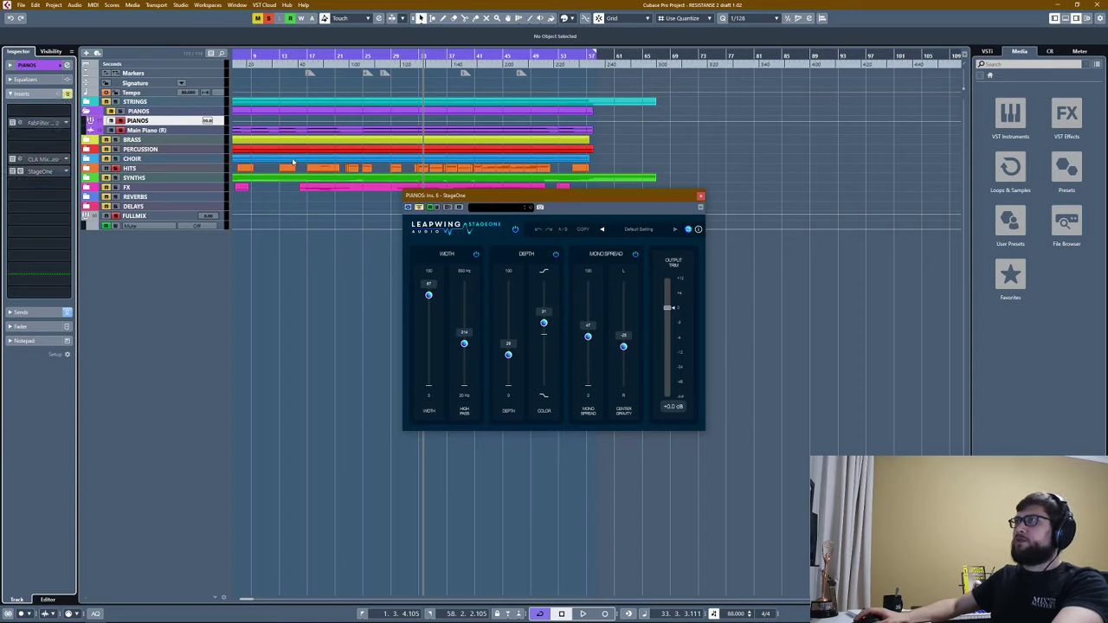
key(space)
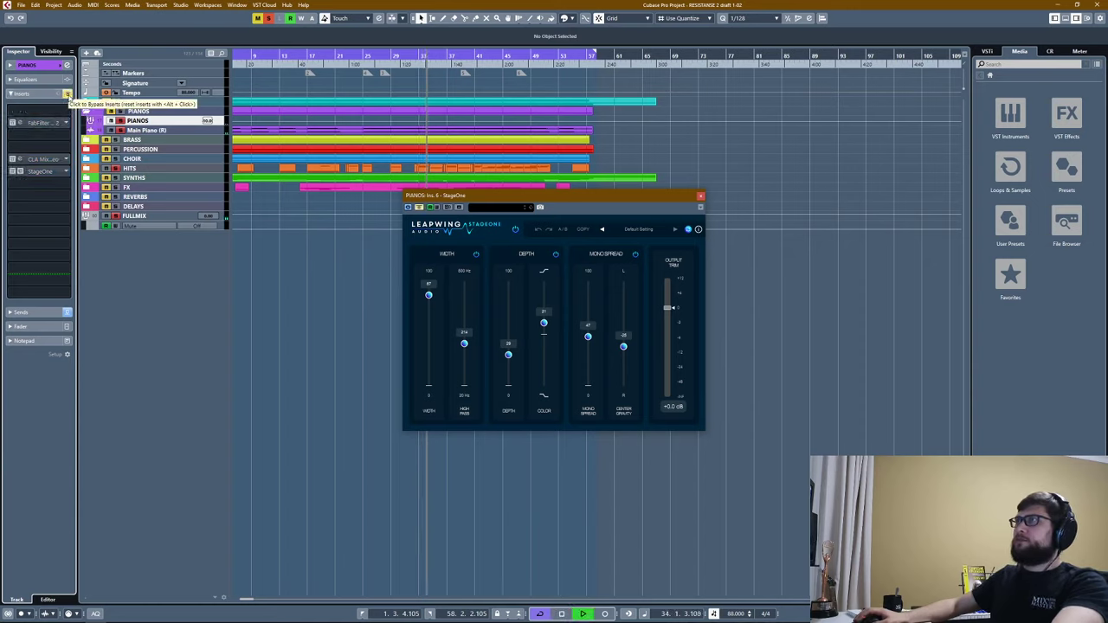
key(space)
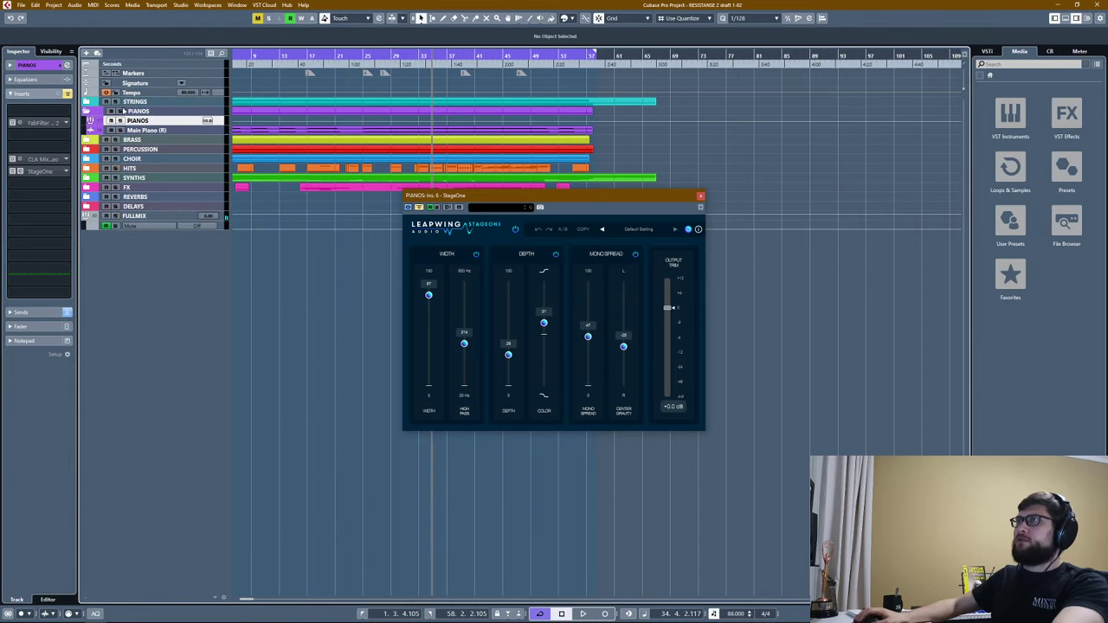
click(120, 120)
key(space)
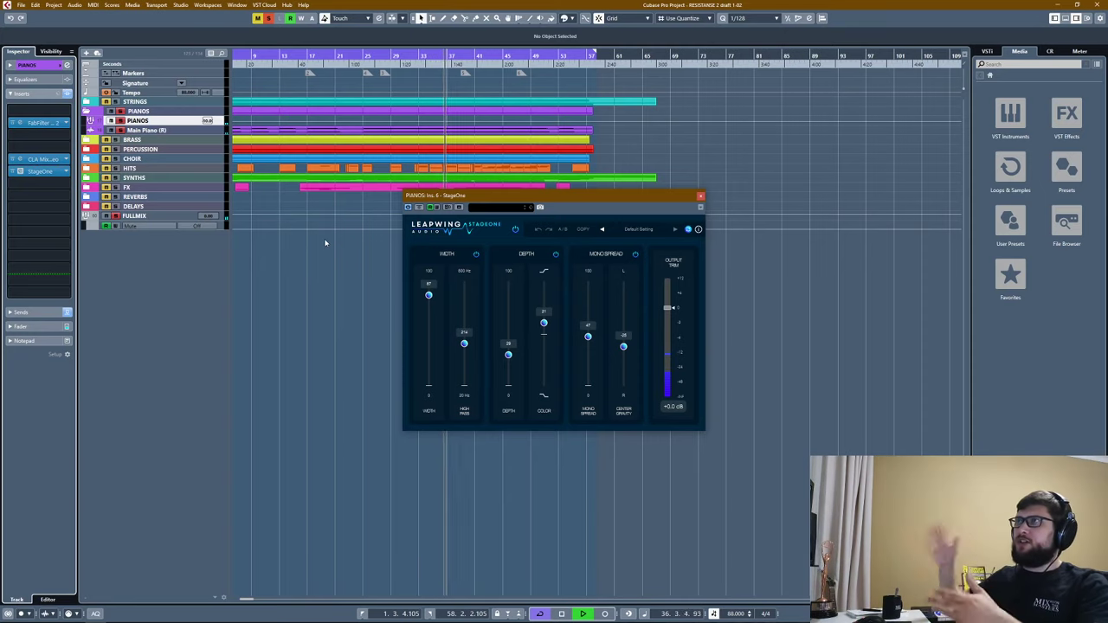
Compare the soloed PIANOS group with StageOne bypassed and active, clear the solo and close the plug-in window.
click(11, 174)
click(11, 174)
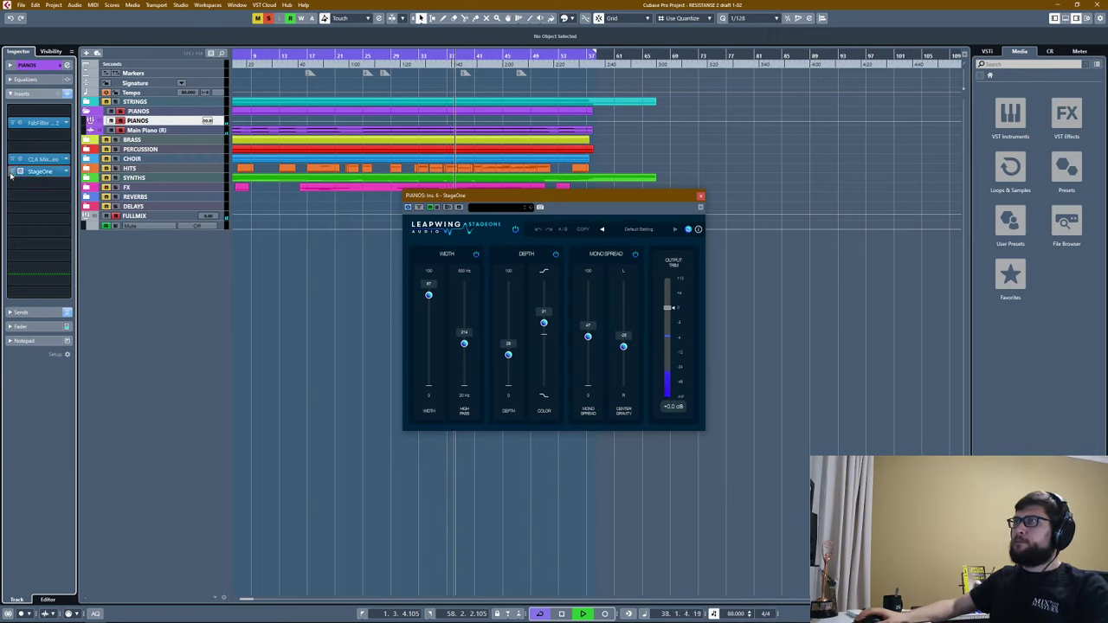
click(10, 173)
click(10, 174)
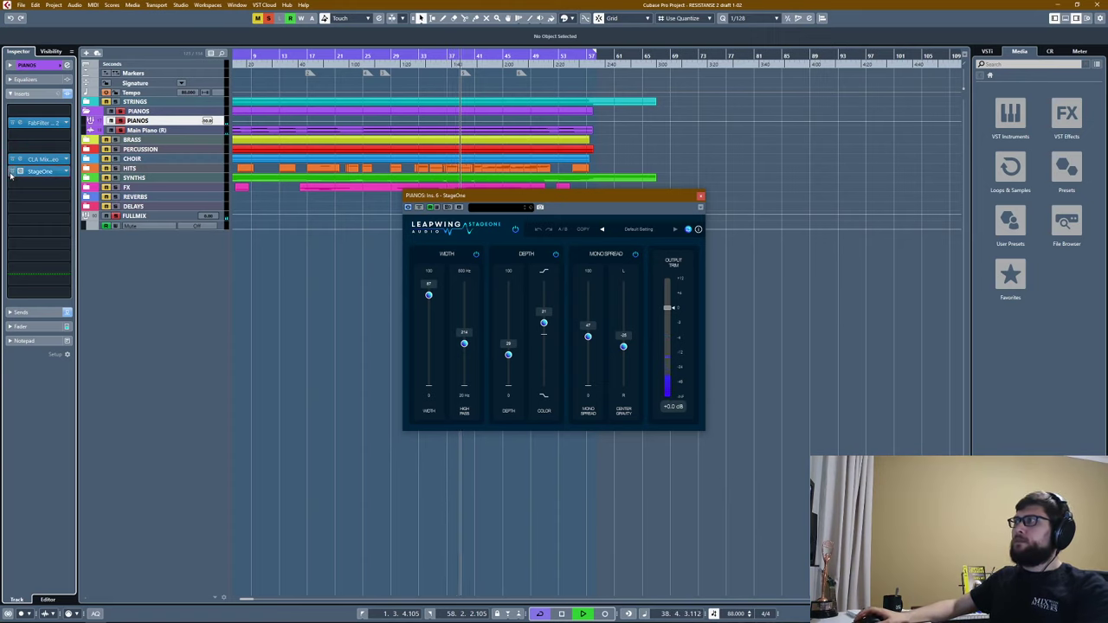
key(space)
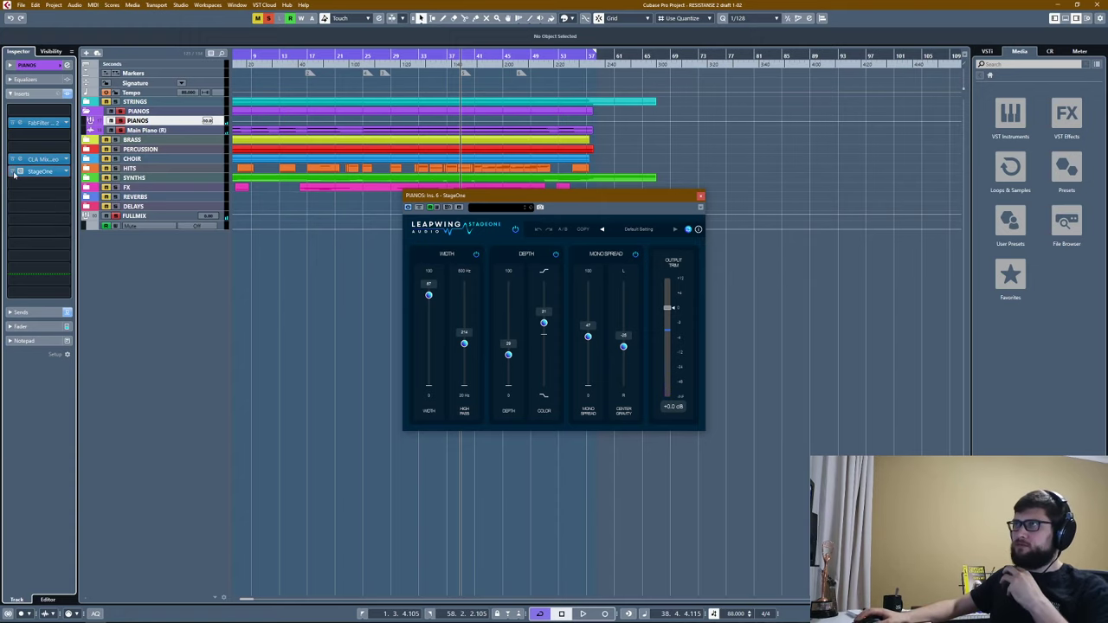
key(space)
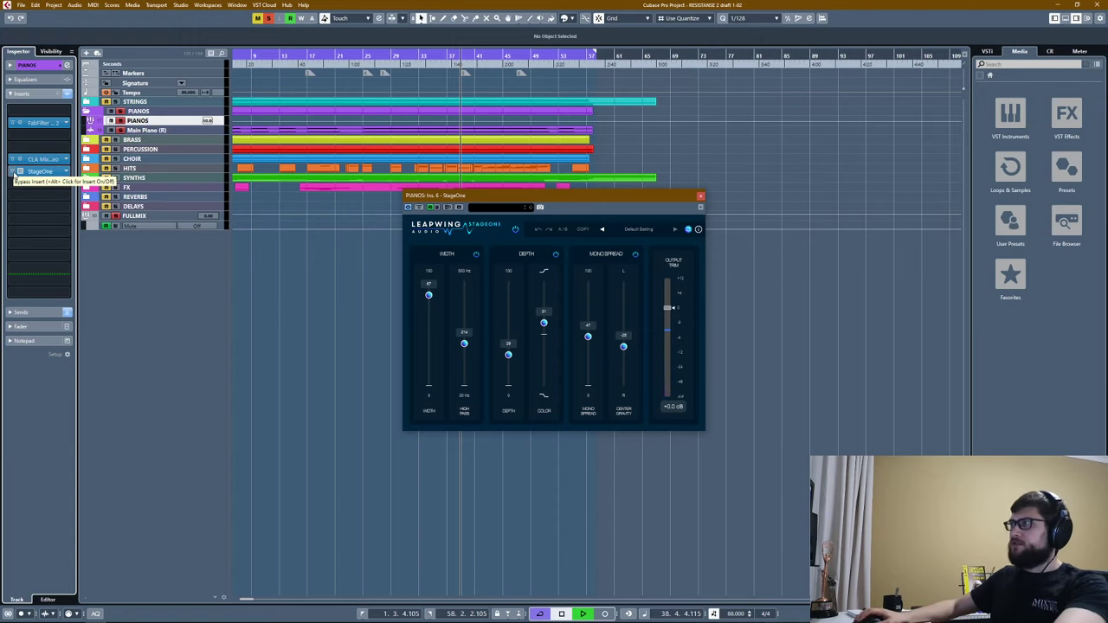
click(11, 173)
click(12, 173)
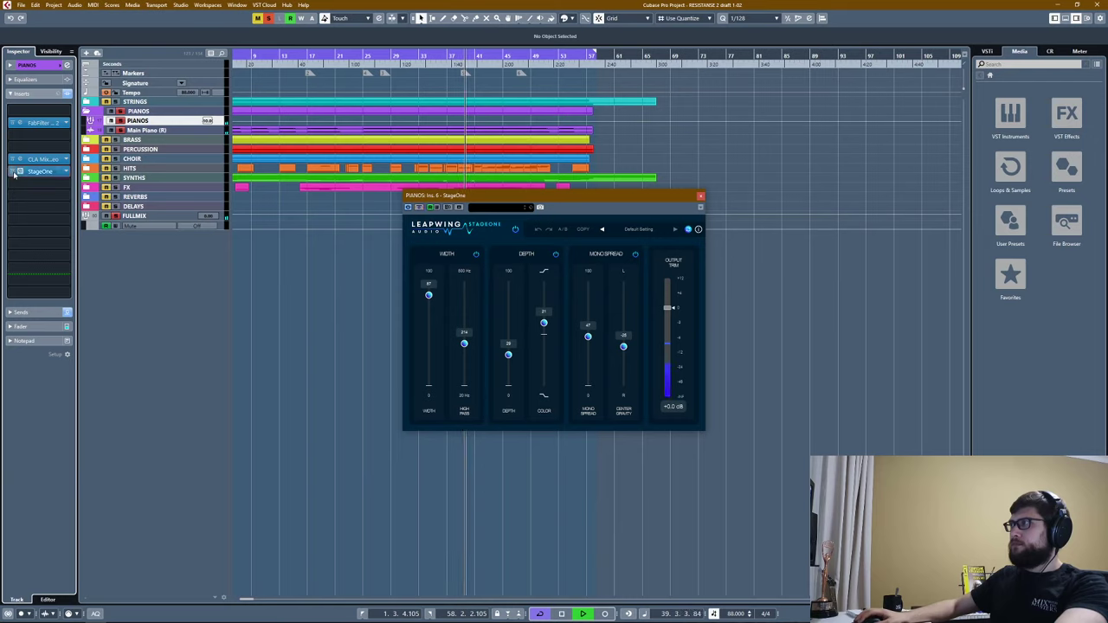
key(space)
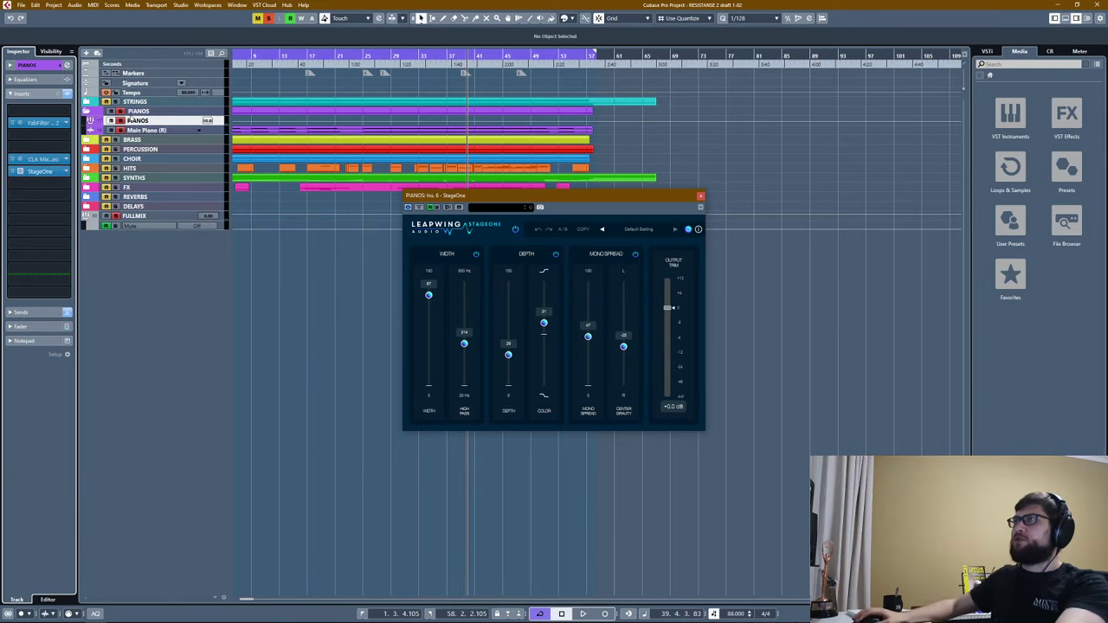
click(268, 17)
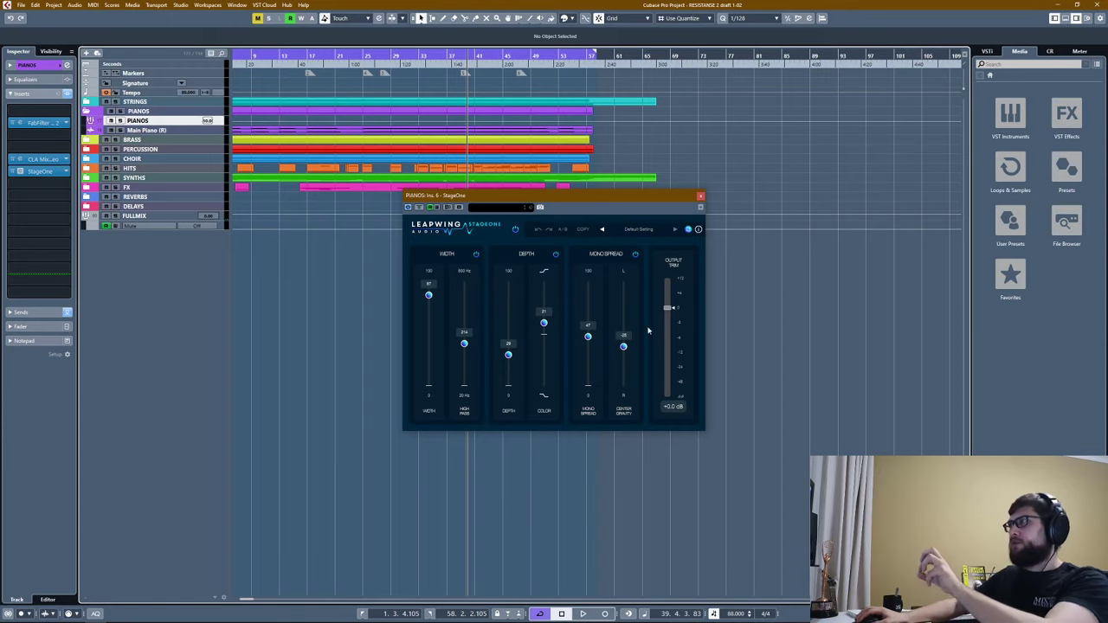
click(700, 196)
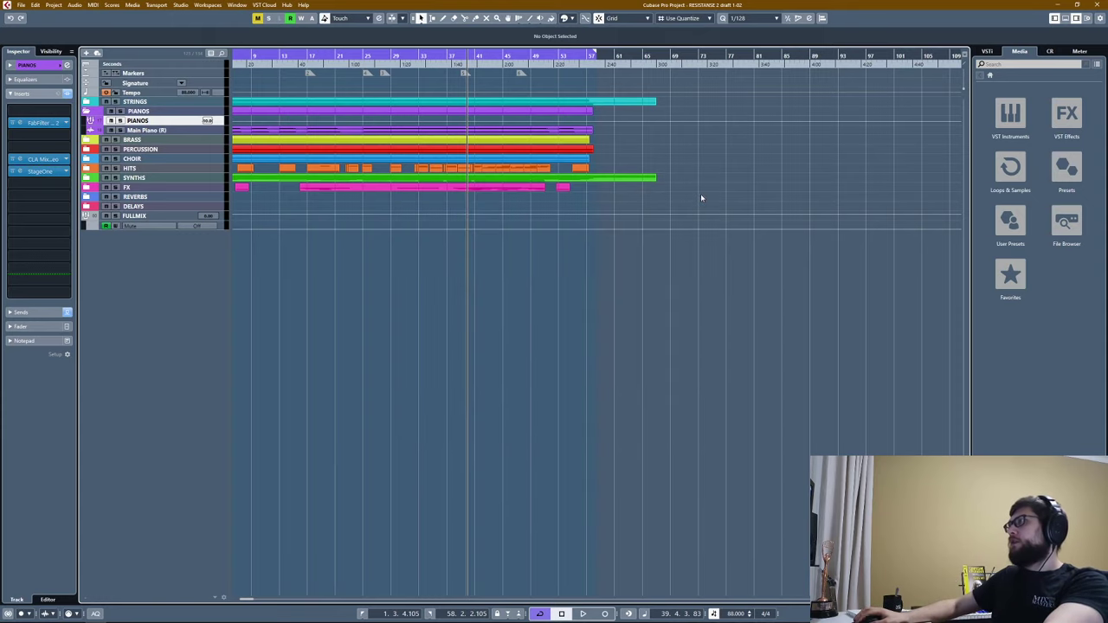
Audition the soloed PIANOS group from the beginning of the song.
scroll(573, 241, left, 2)
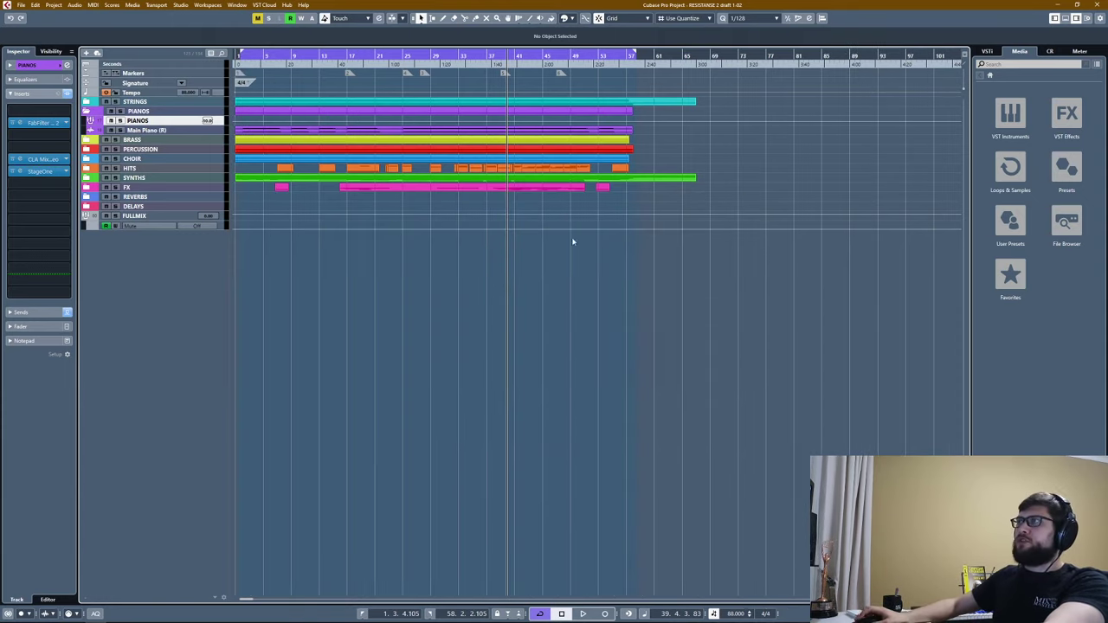
key(g)
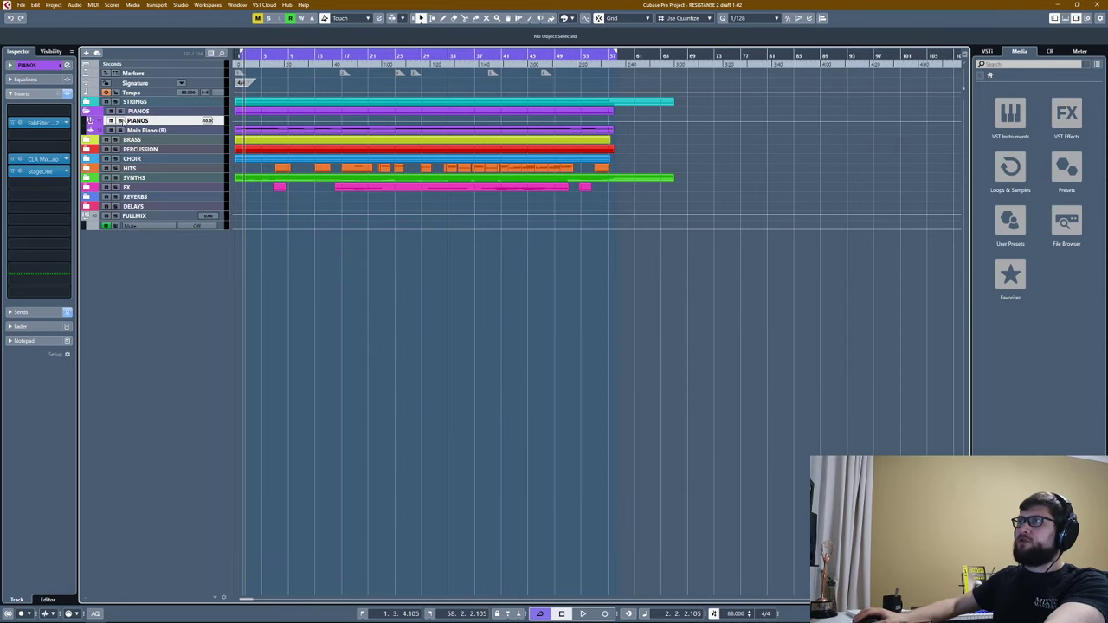
click(120, 120)
key(space)
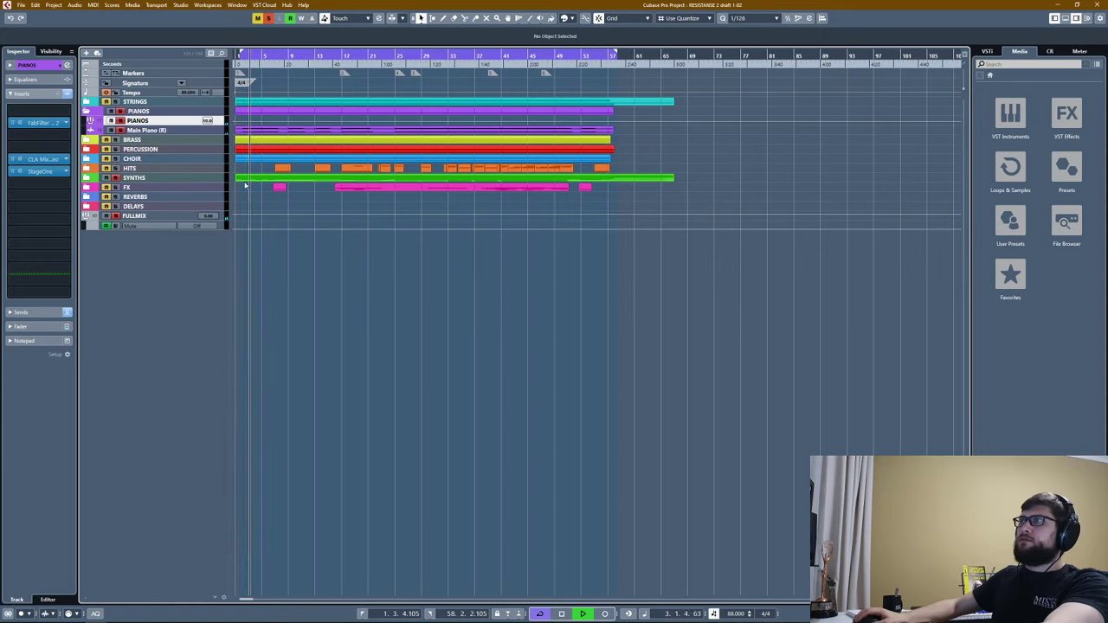
key(h)
key(h)
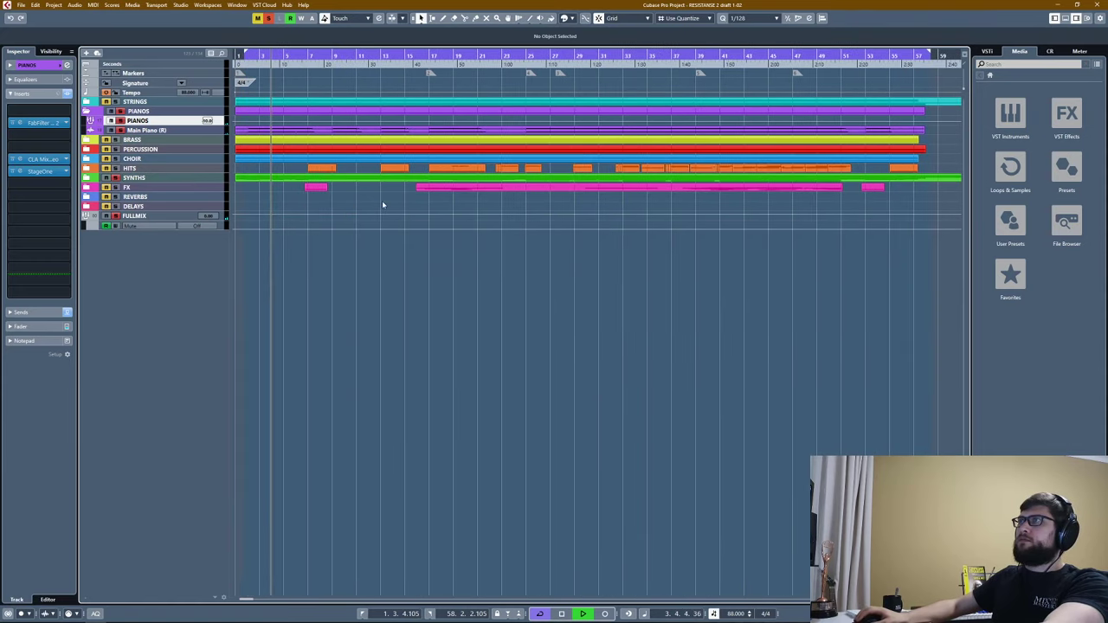
key(g)
key(space)
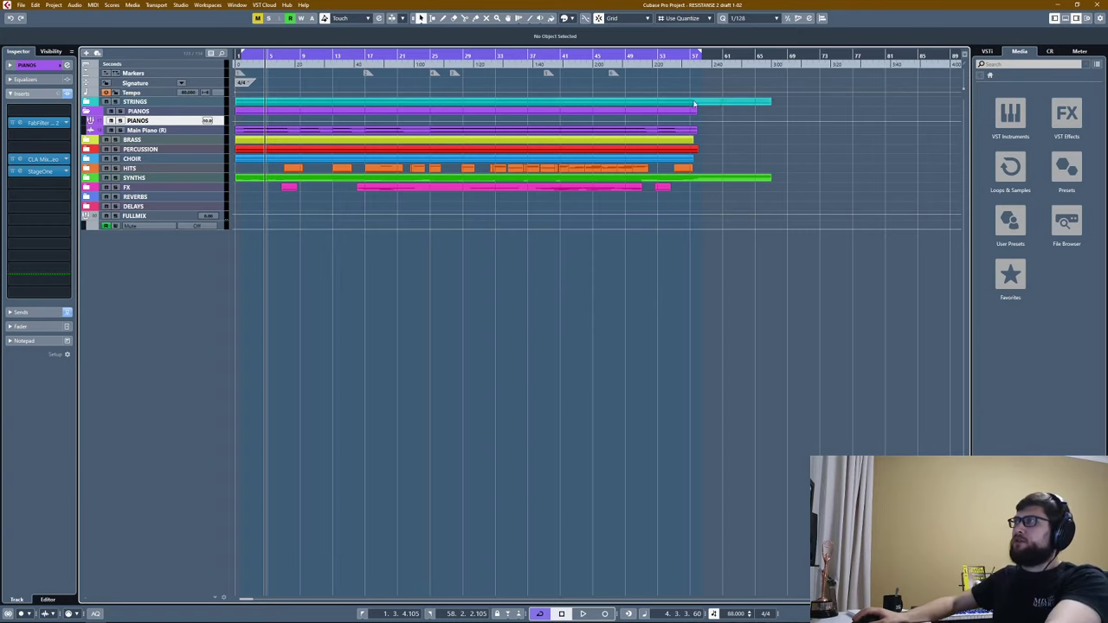
Bypass all inserts on the PIANOS group and collapse the PIANOS folder.
click(87, 111)
click(87, 111)
click(67, 94)
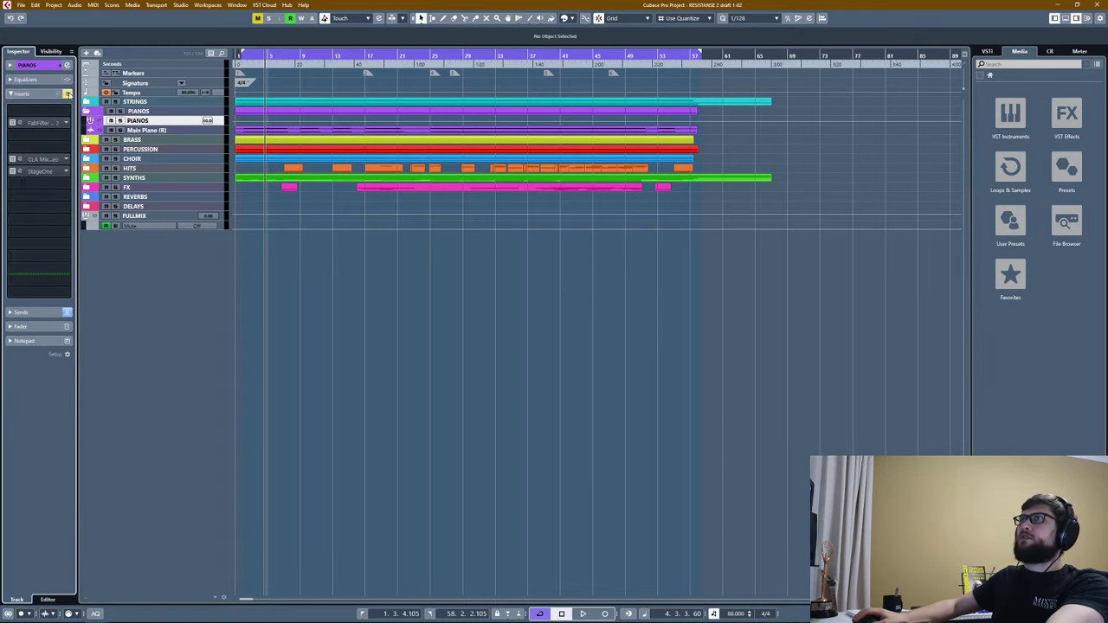
click(90, 113)
Expand the BRASS folder and open the RBass insert on the TUBAS group.
click(107, 122)
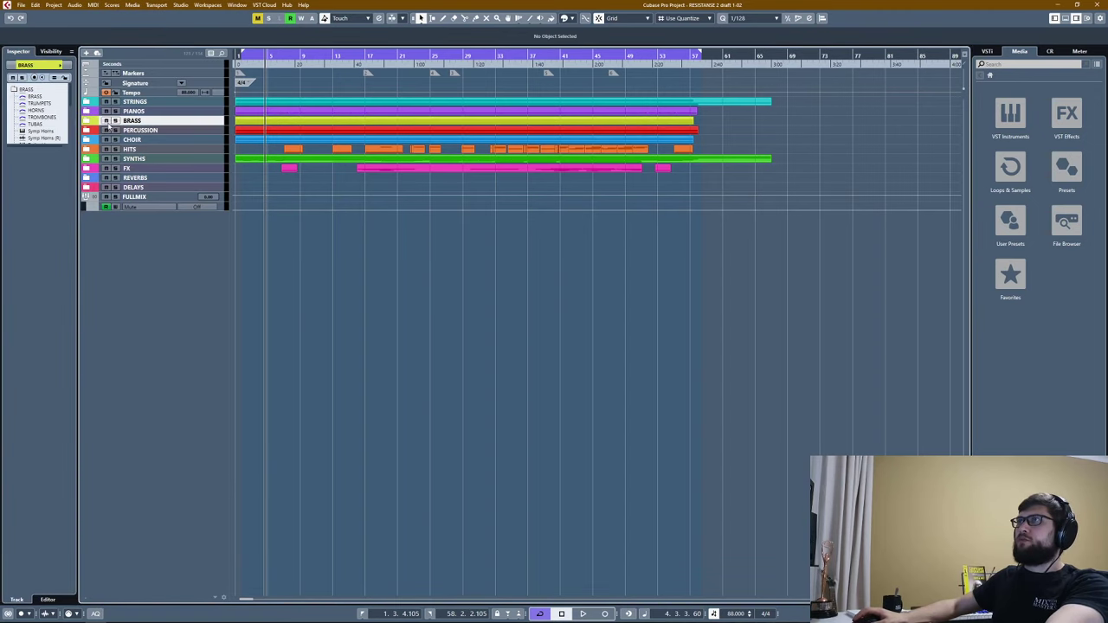
click(87, 121)
click(158, 160)
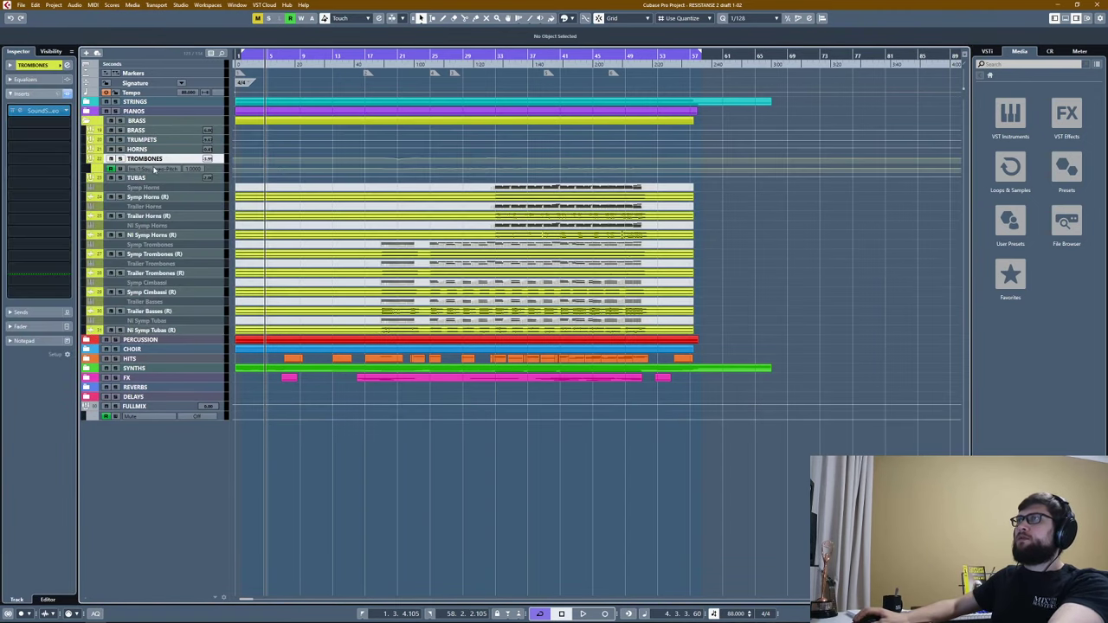
click(134, 179)
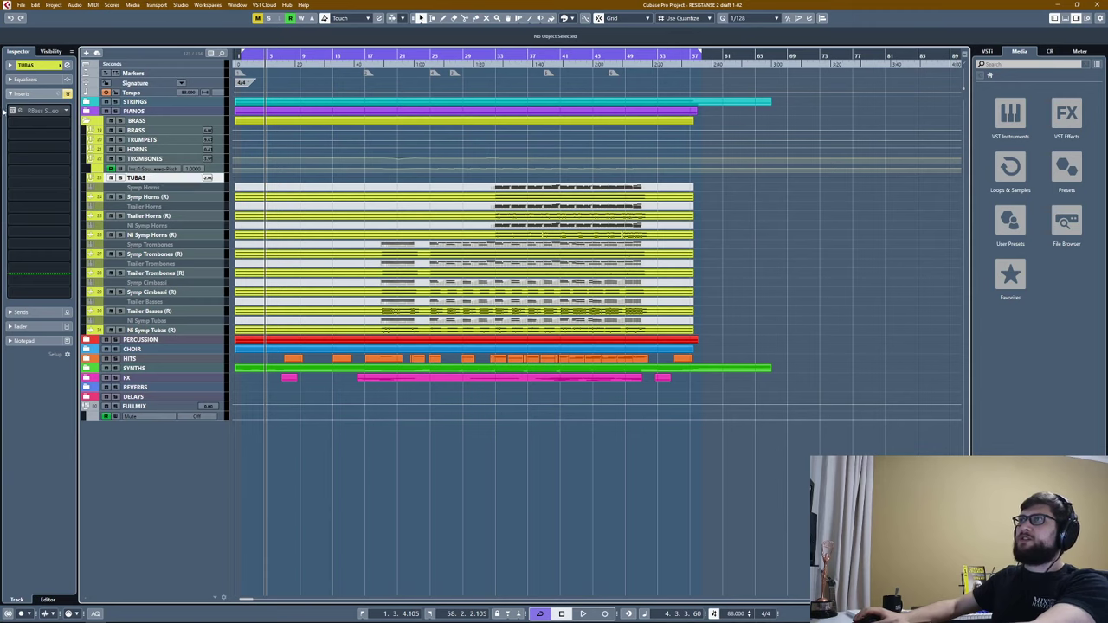
click(39, 110)
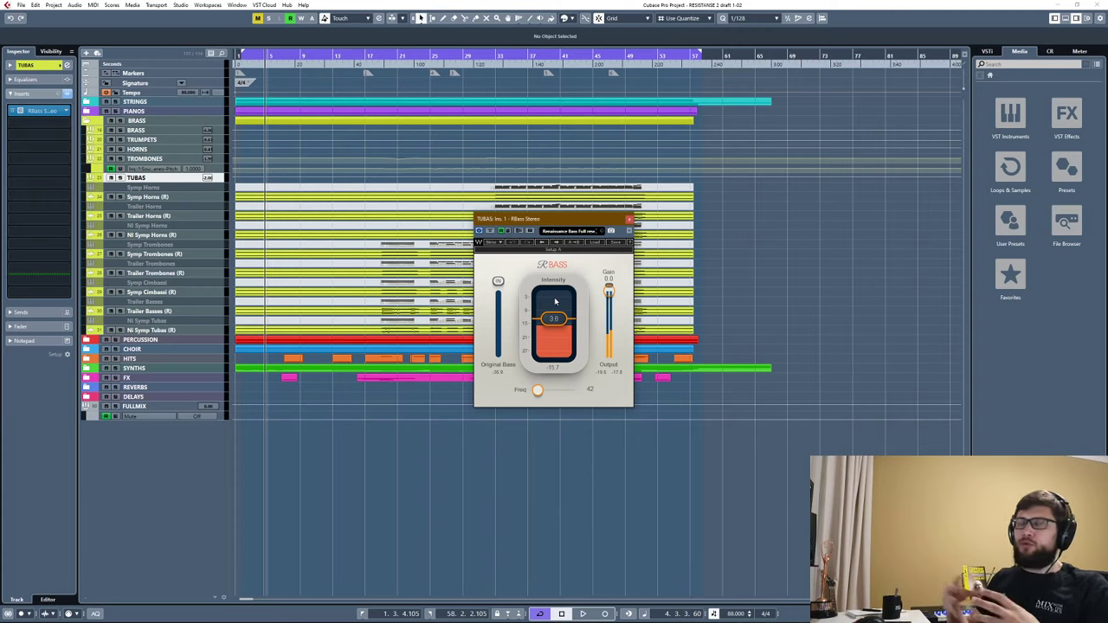
Play the soloed TUBAS group from about bar 34, comparing RBass bypassed and active, and close the plug-in window.
click(511, 55)
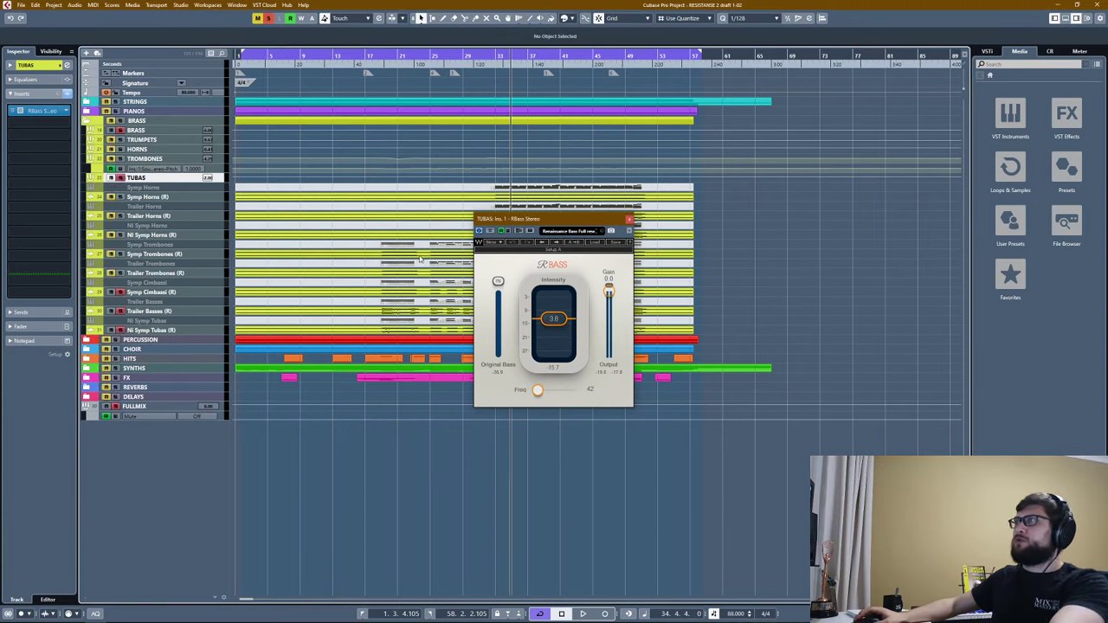
key(space)
click(18, 111)
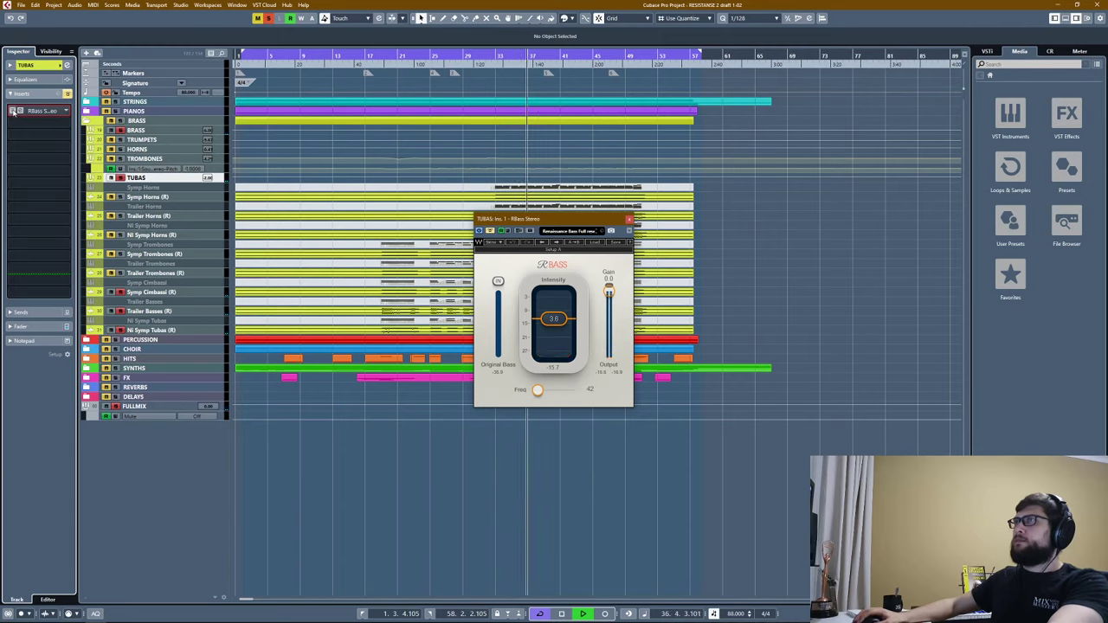
click(13, 111)
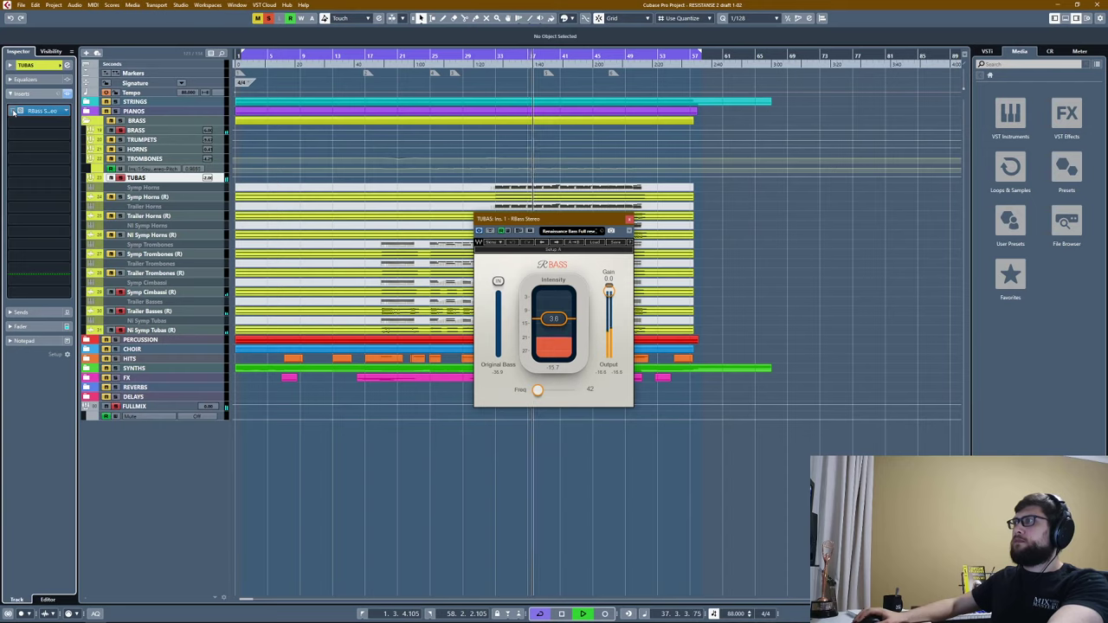
key(space)
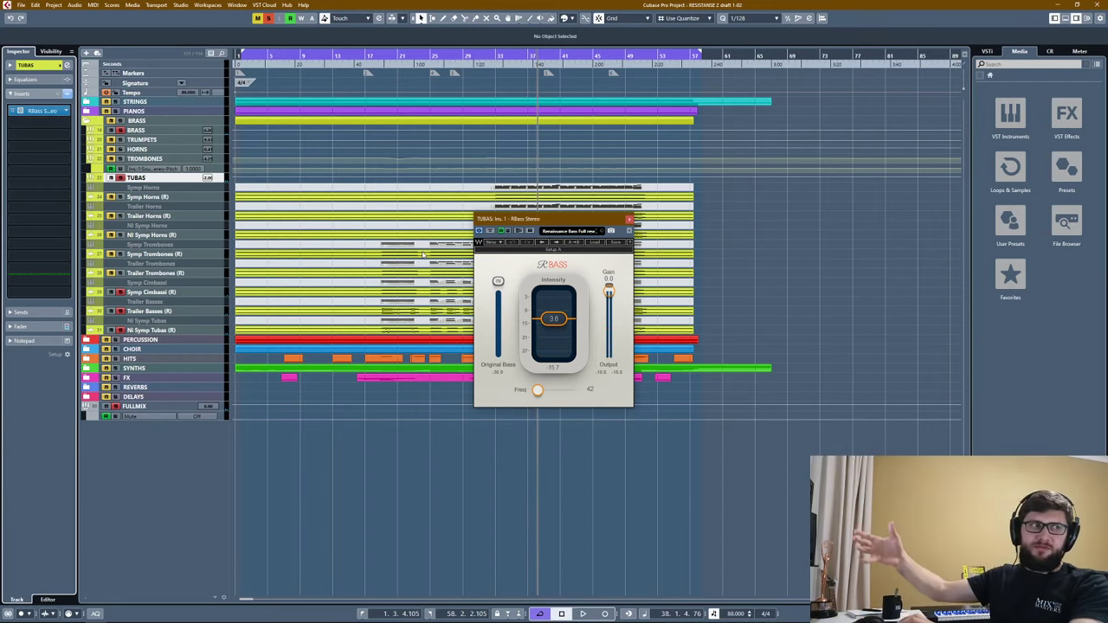
click(629, 220)
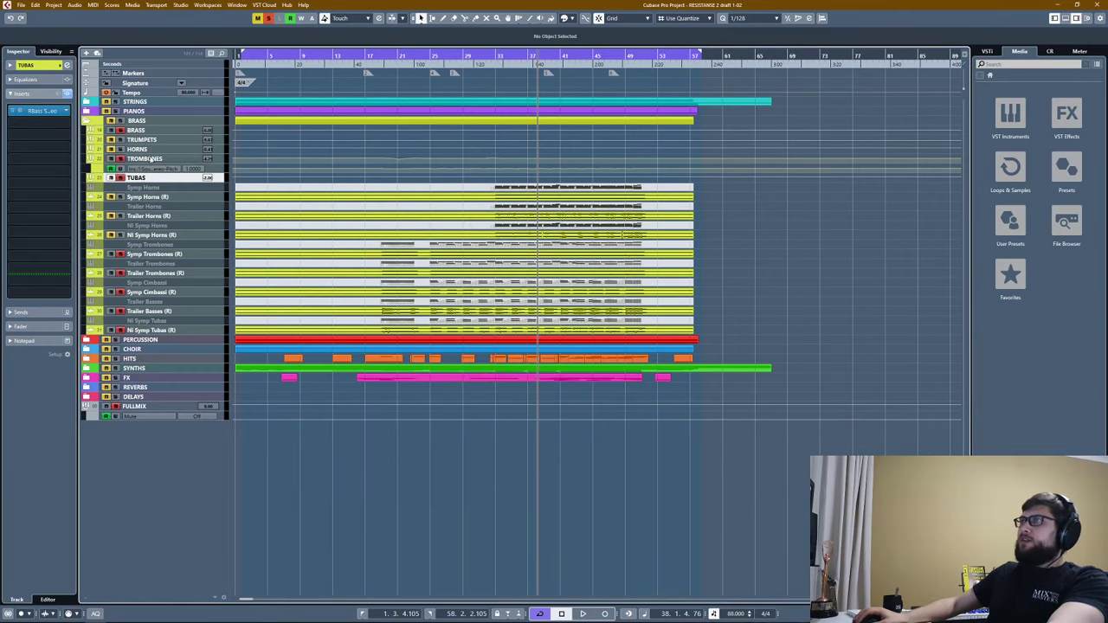
Add the TROMBONES, HORNS and TRUMPETS groups to the solo and select the BRASS group.
click(130, 159)
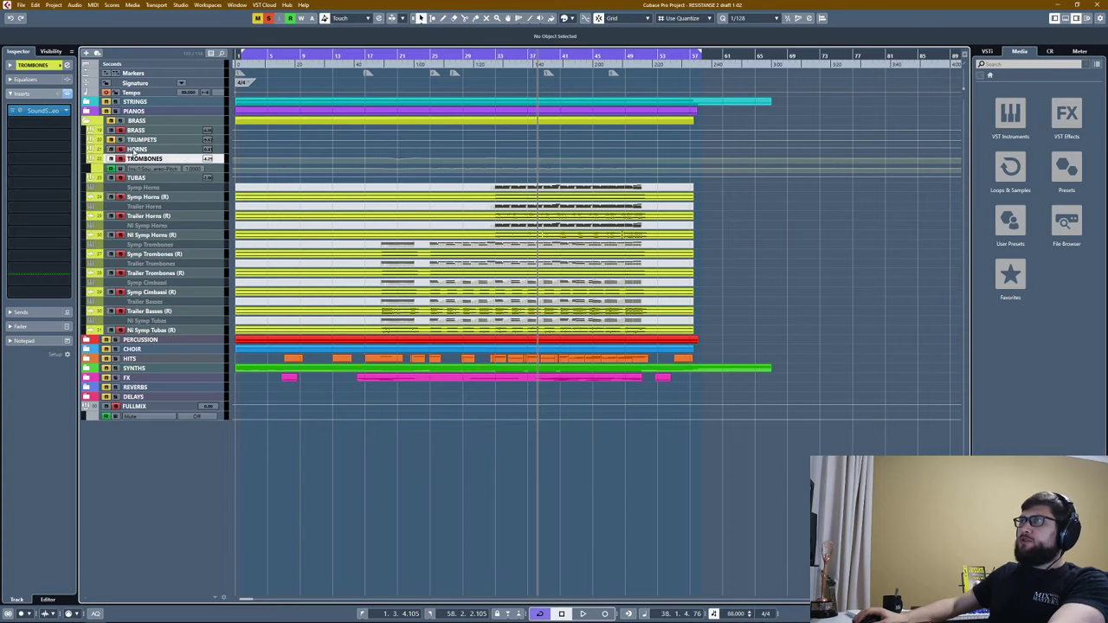
click(132, 149)
click(131, 140)
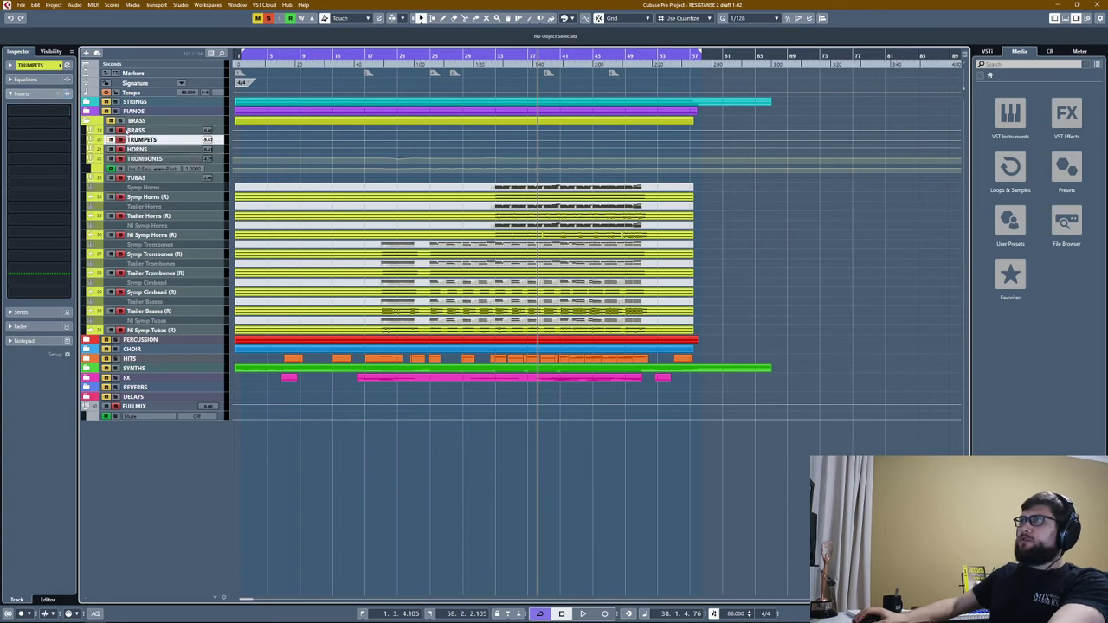
click(129, 130)
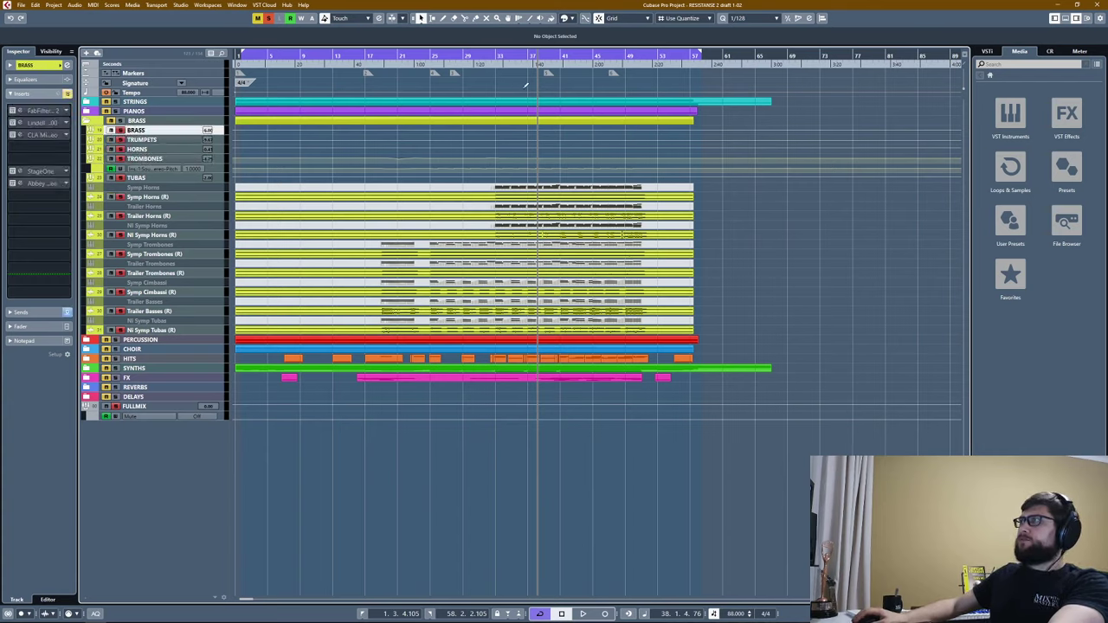
Set the playback position near bar 33 and inspect the side-chain inputs of FabFilter Pro-C 2 on the BRASS group.
click(497, 57)
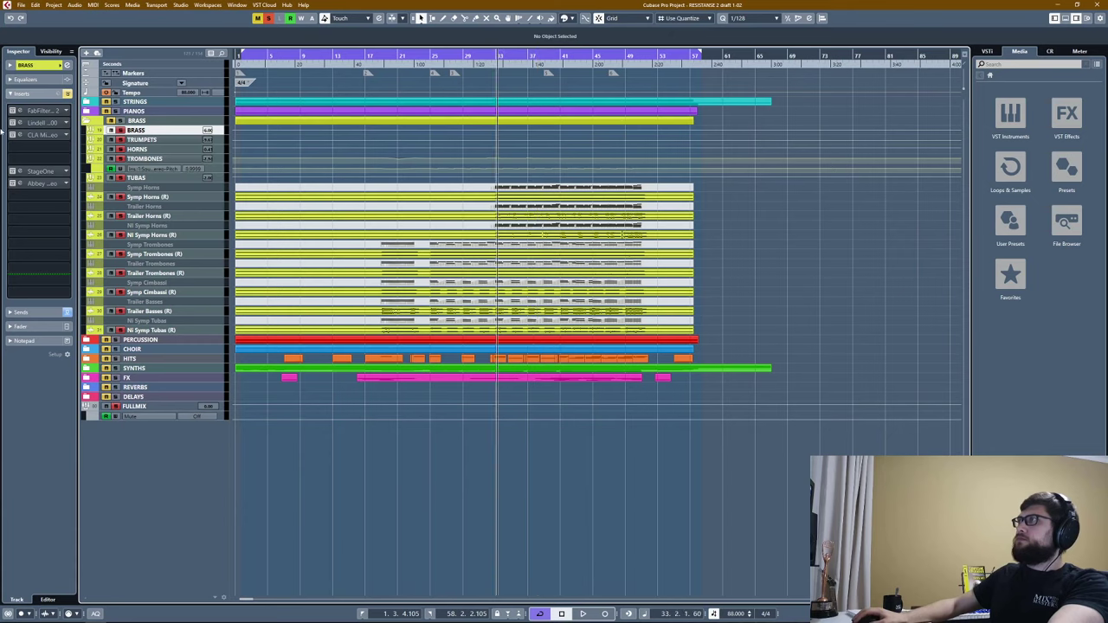
click(41, 110)
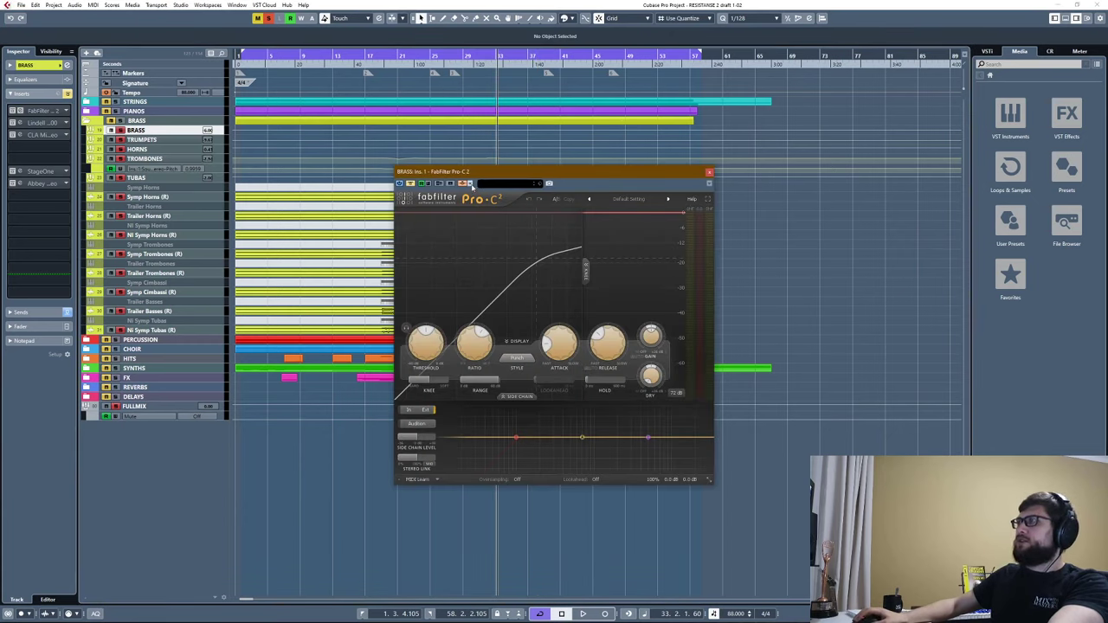
click(470, 183)
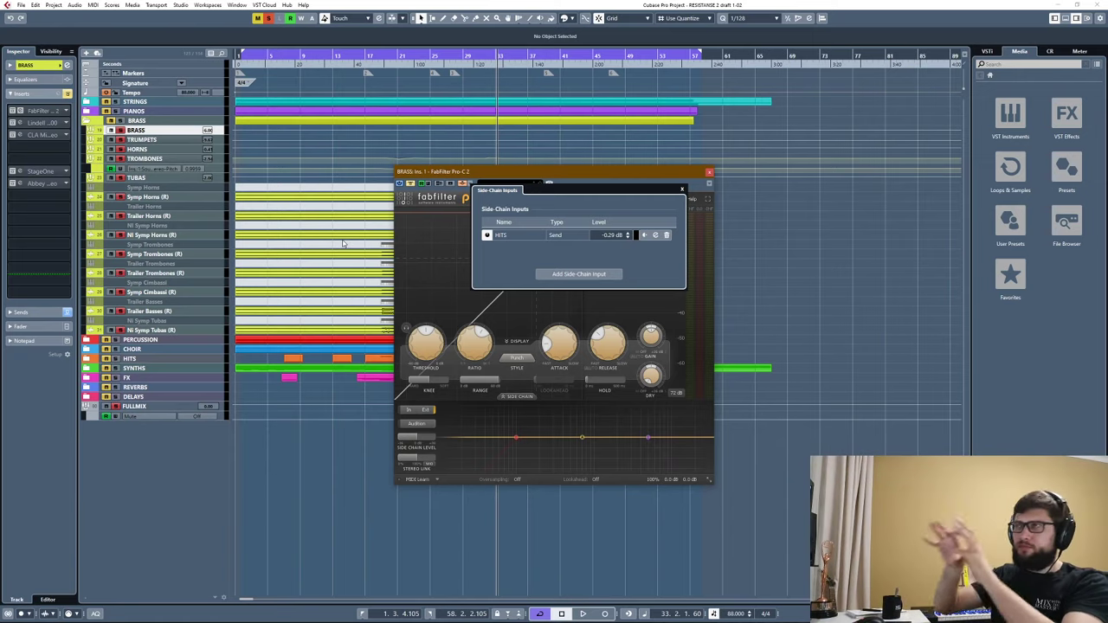
click(682, 188)
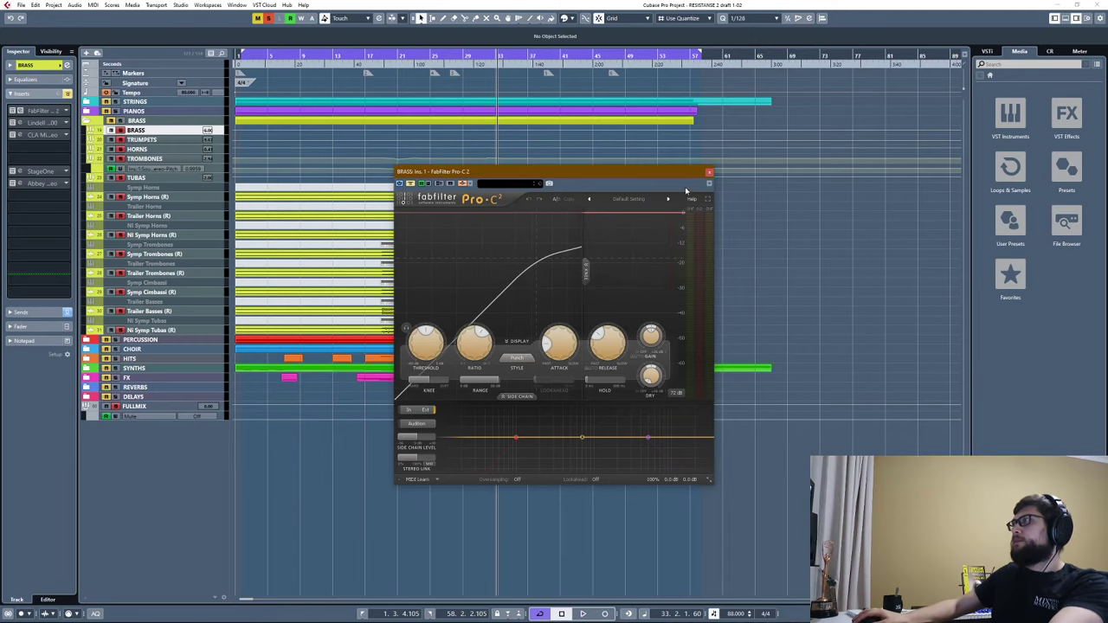
Close the FabFilter Pro-C 2 window and bring up the Lindell TE-100 equalizer insert on the BRASS group, clear of the track list.
click(709, 172)
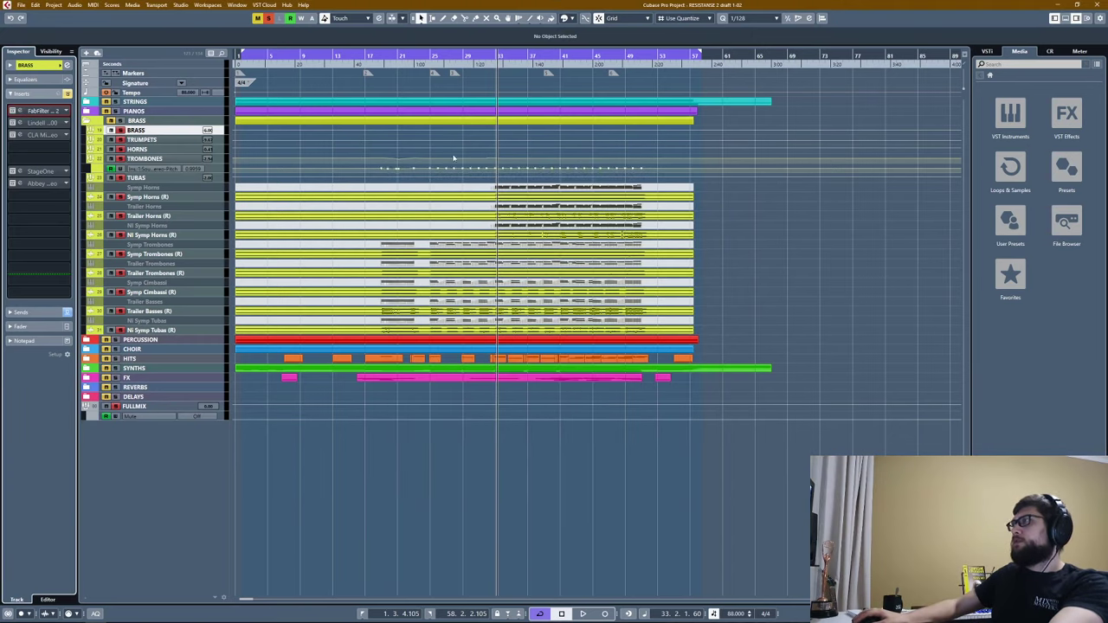
click(31, 124)
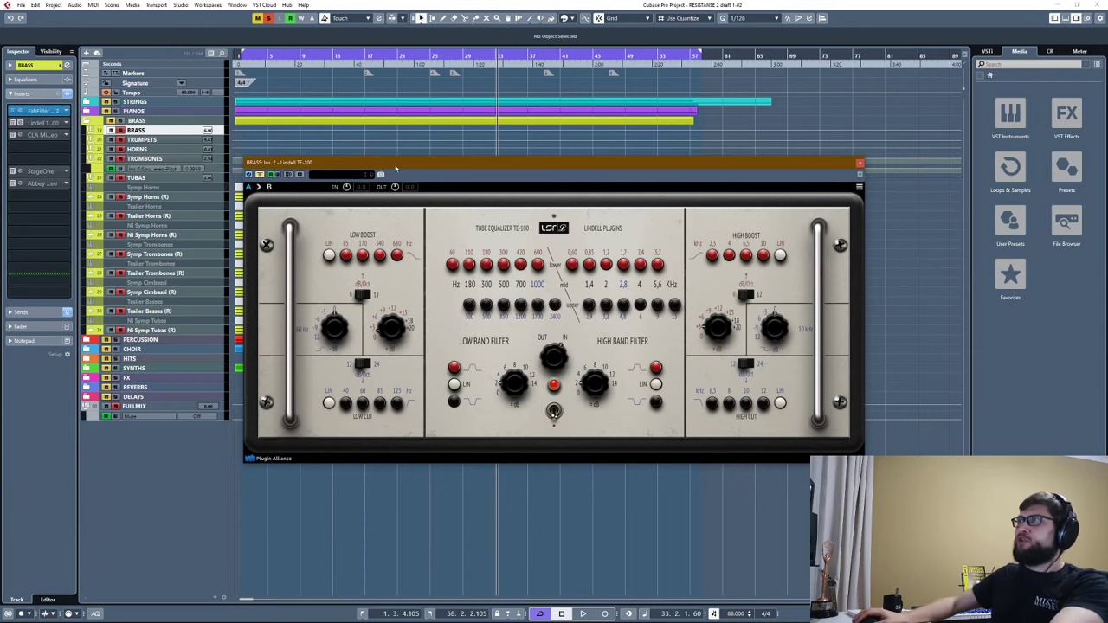
drag(394, 168, 547, 237)
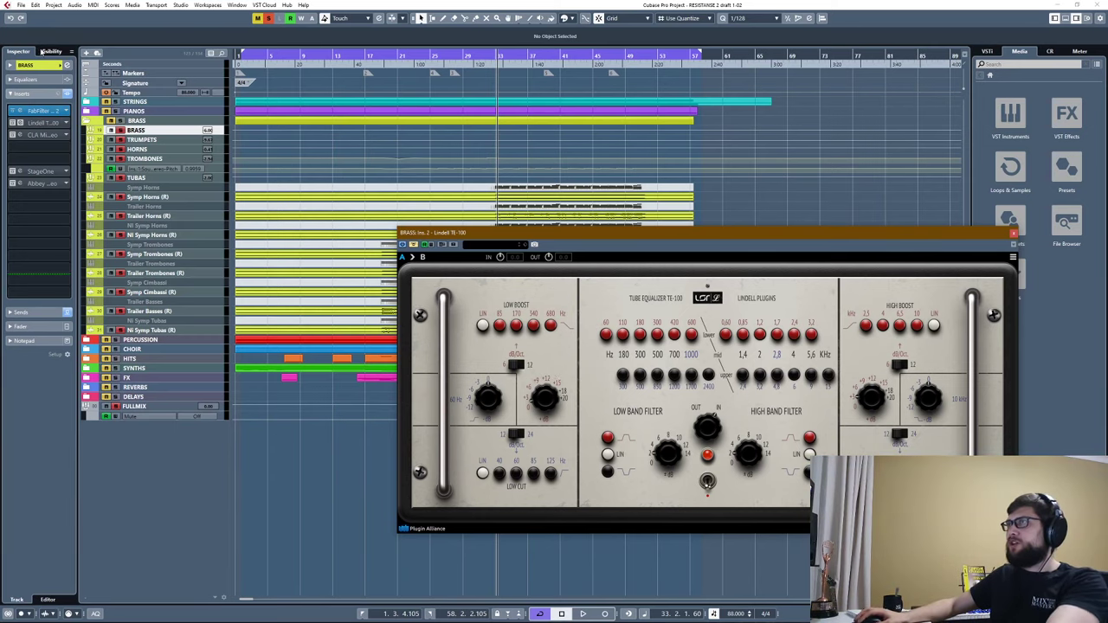
Play the soloed brass from about bar 33, switching the Lindell TE-100 between bypassed and active, and leave it active.
key(space)
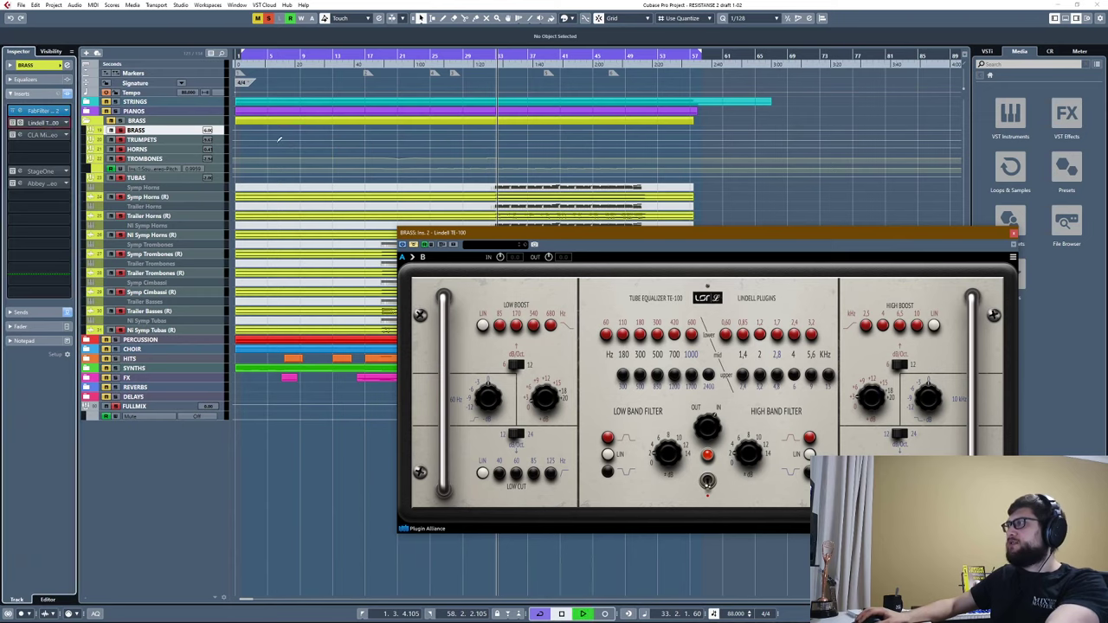
click(12, 123)
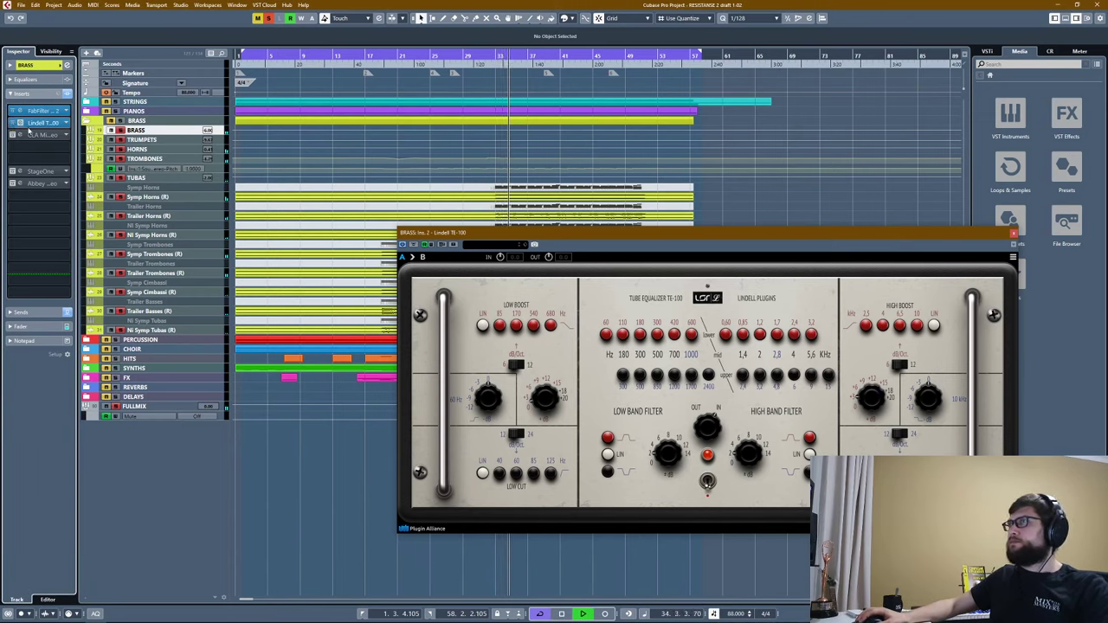
click(13, 126)
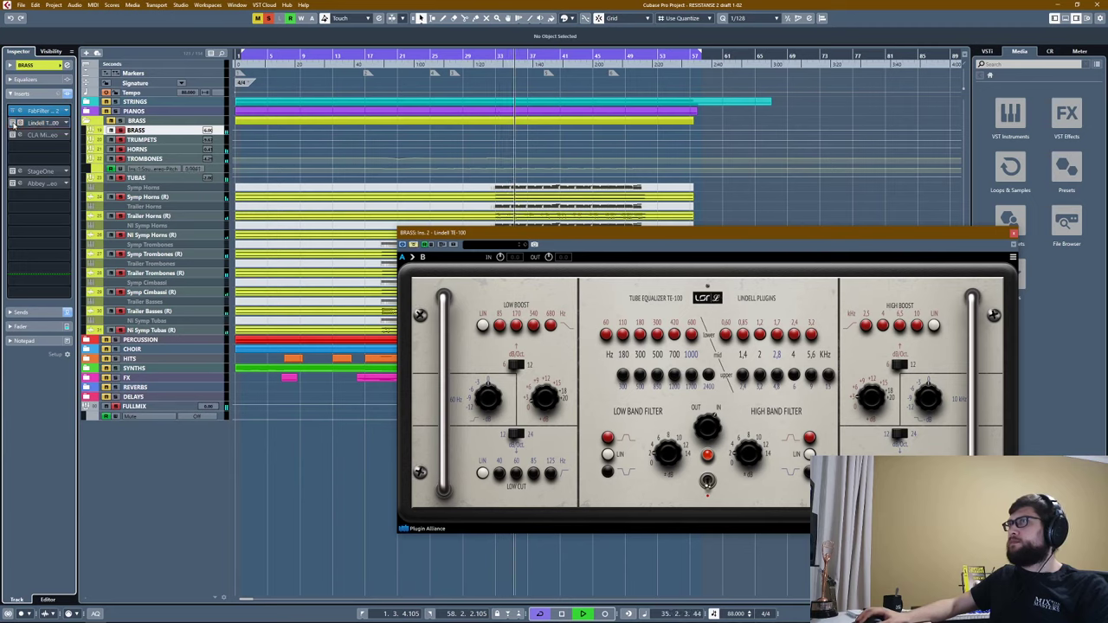
click(12, 125)
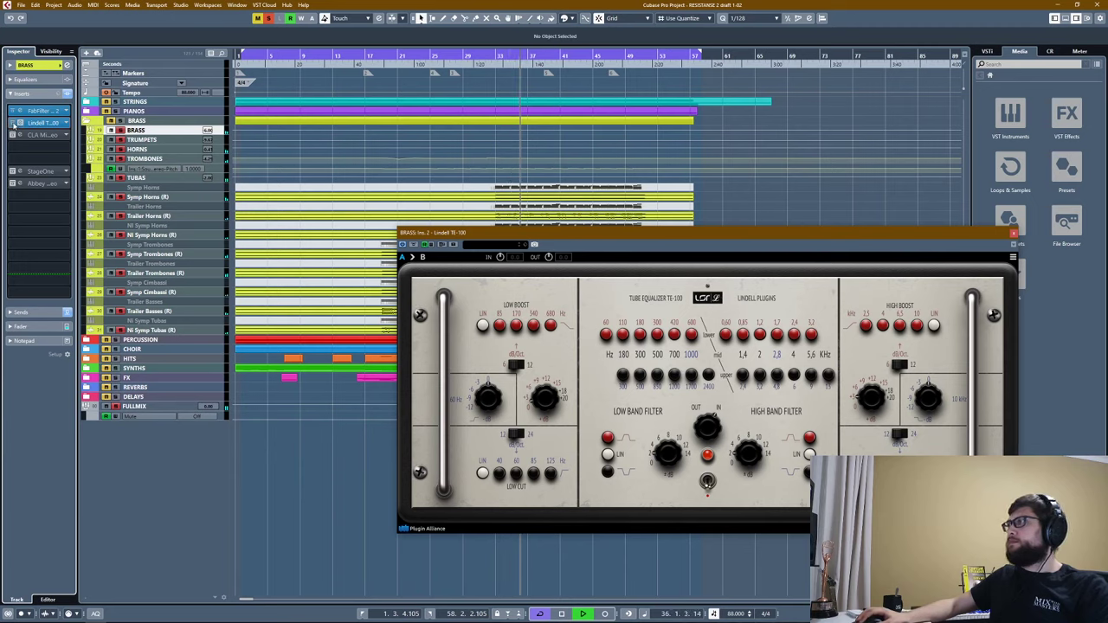
click(13, 132)
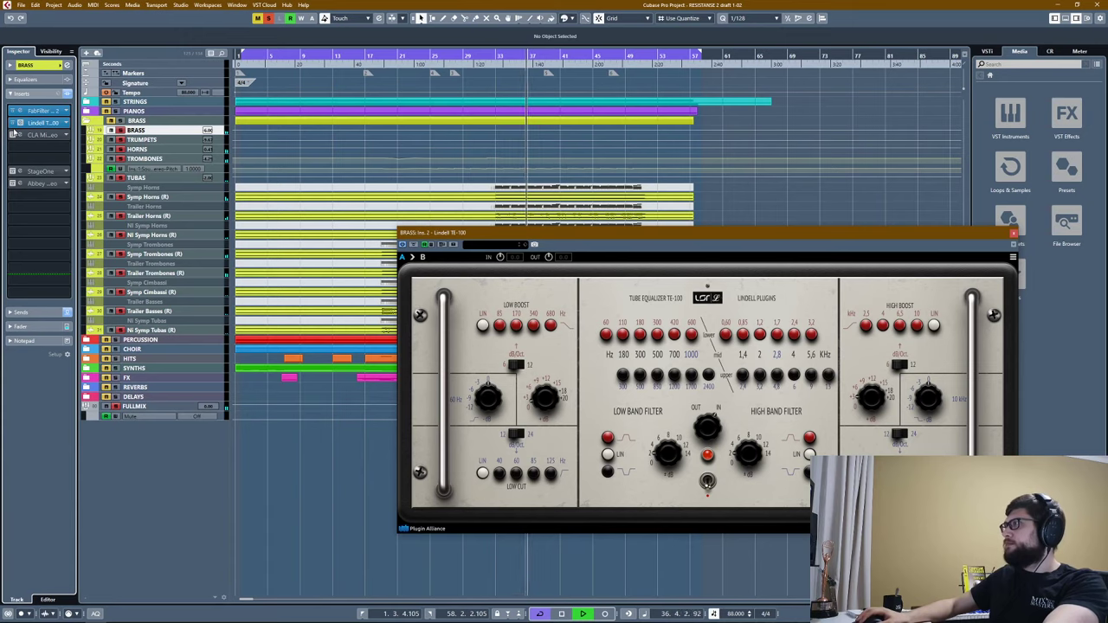
key(space)
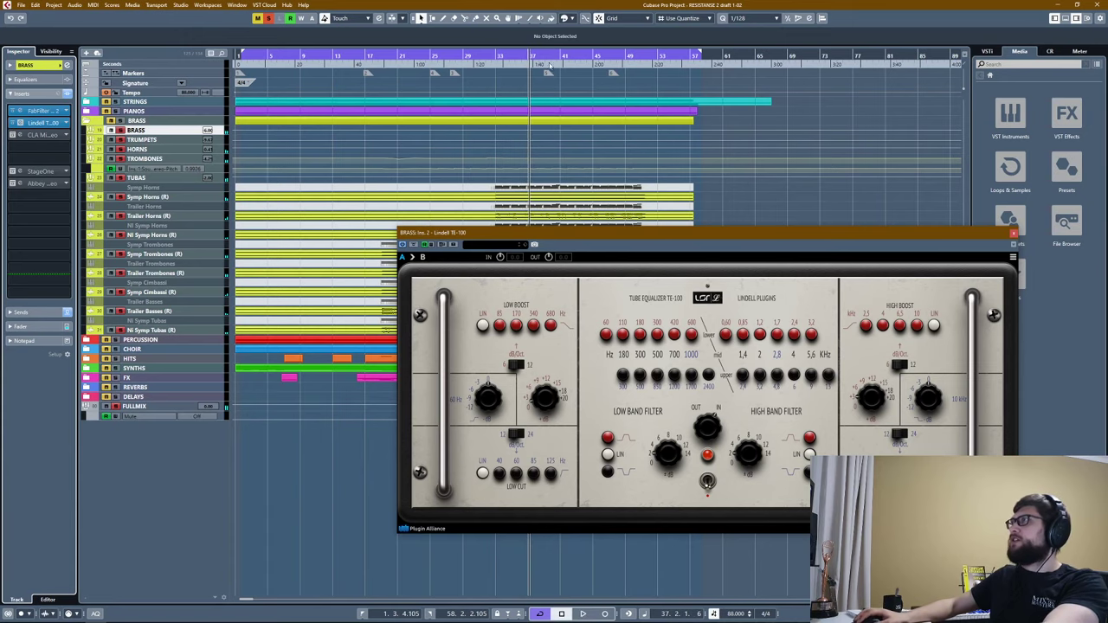
Play the brass in several passes from about bar 41 while examining the Lindell TE-100's low and high band filter settings.
drag(549, 64, 567, 76)
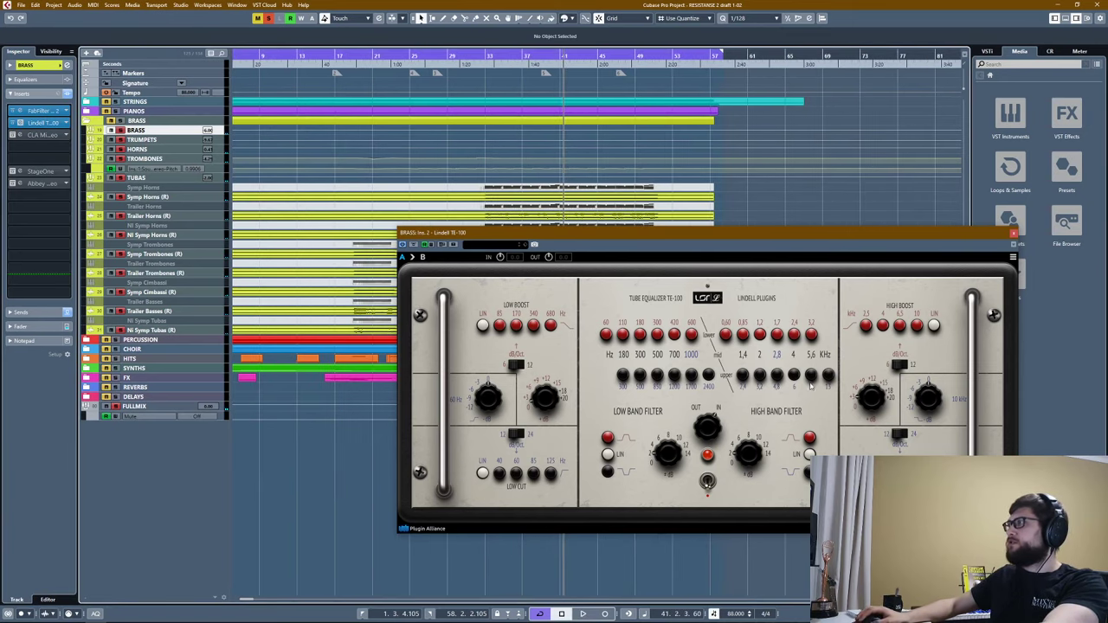
key(space)
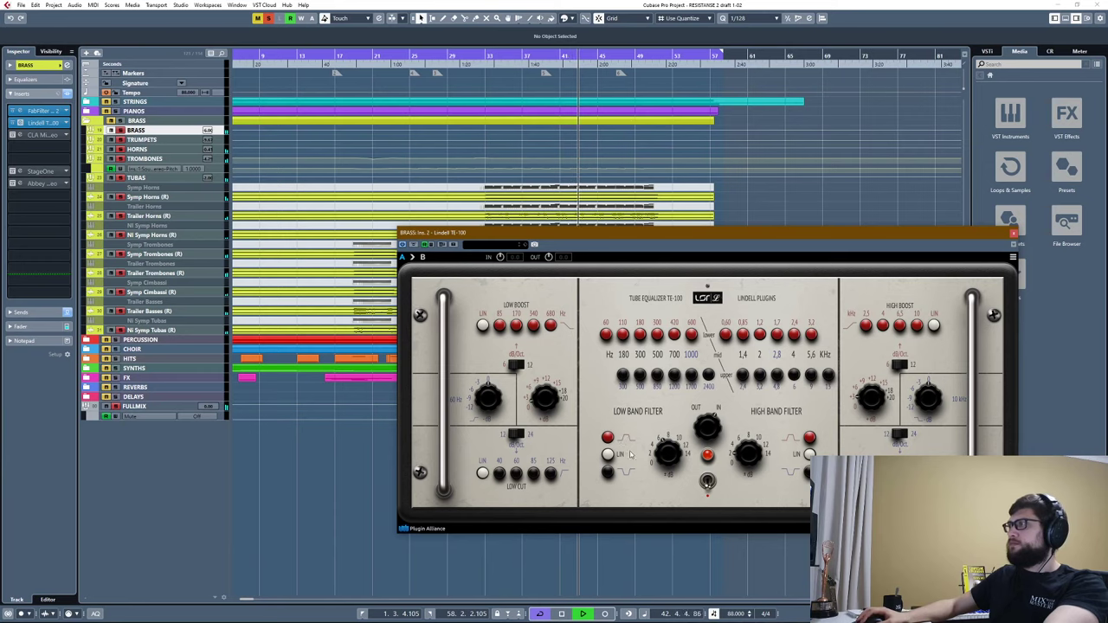
key(space)
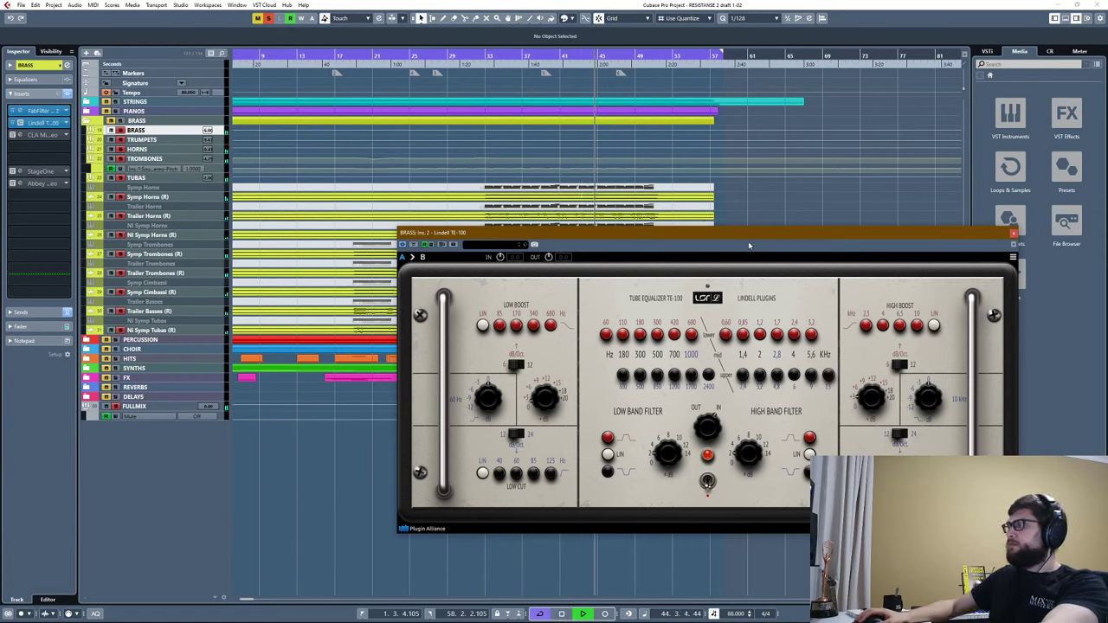
key(space)
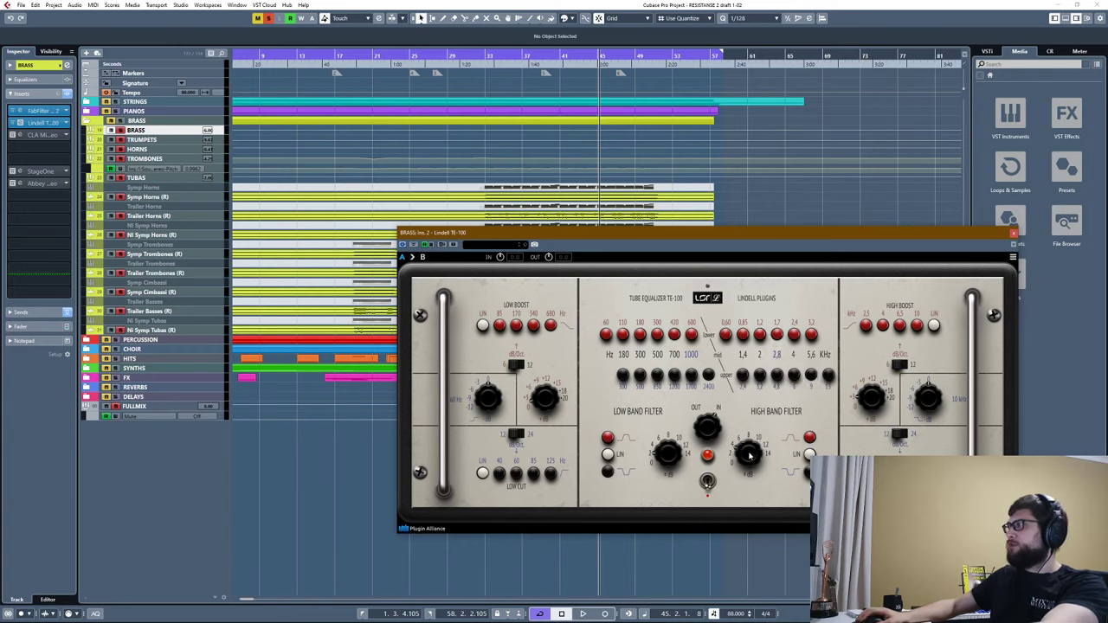
key(space)
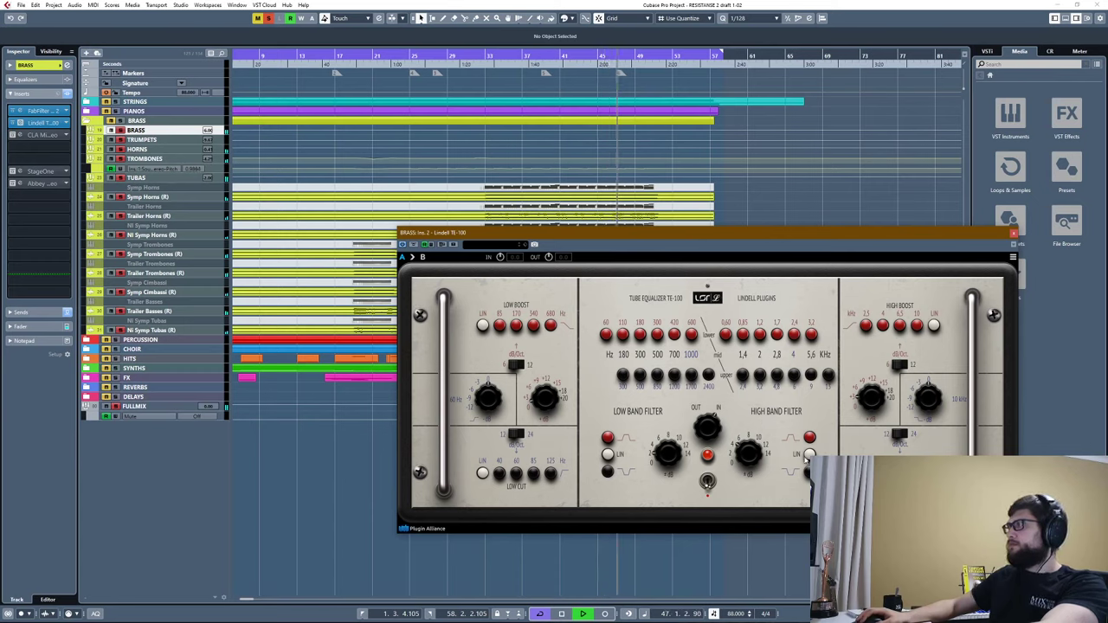
key(space)
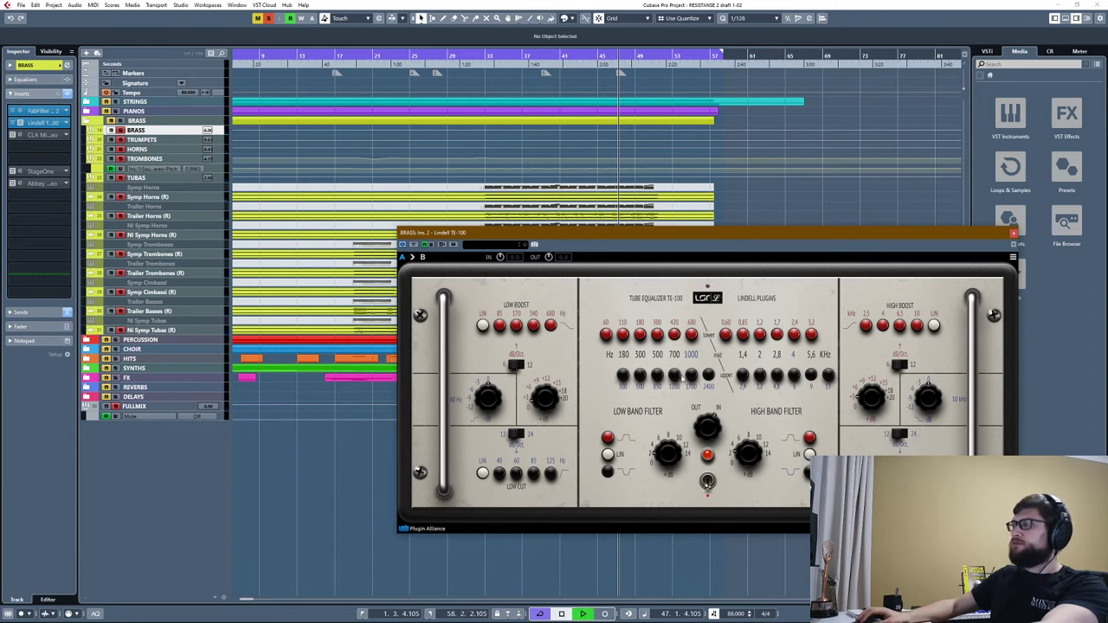
key(space)
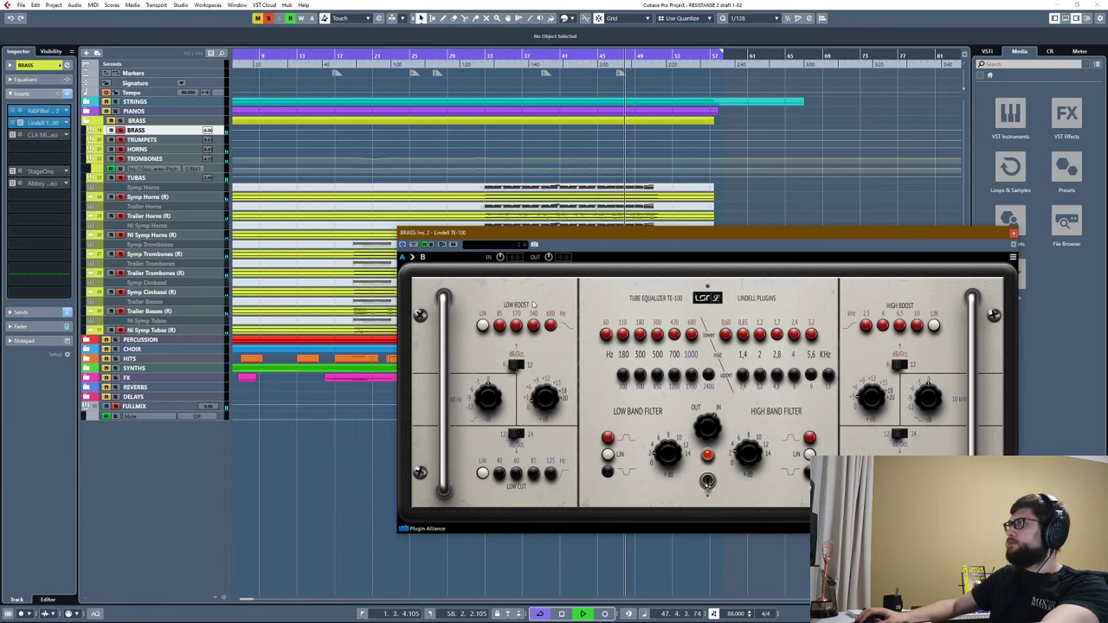
key(space)
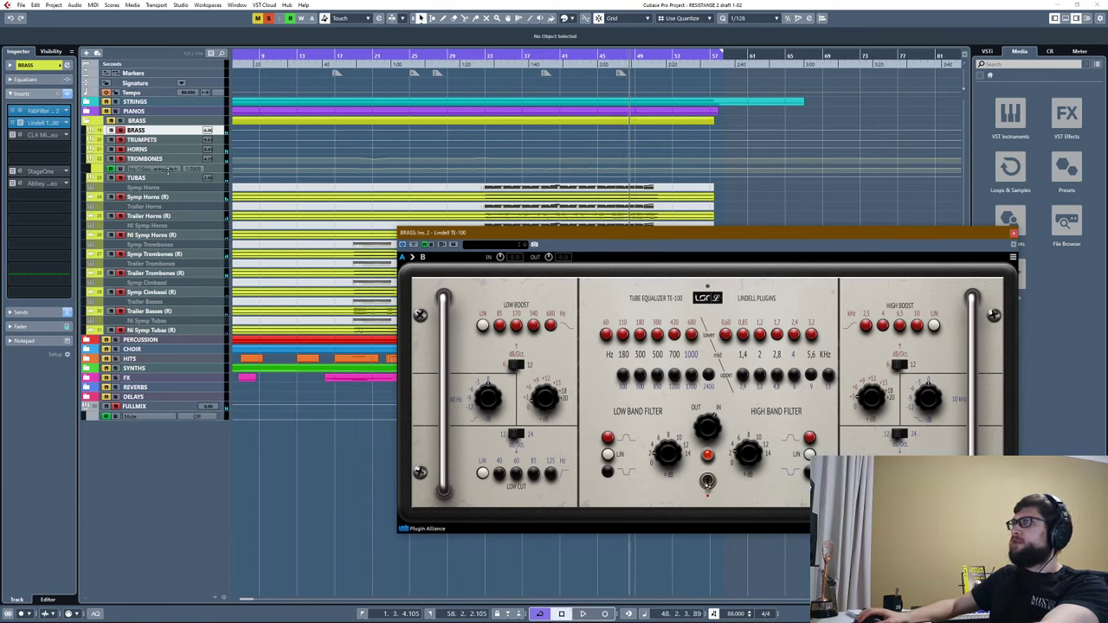
Close the Lindell TE-100, then activate the CLA MixHub insert on the BRASS group and show its channel view.
click(492, 67)
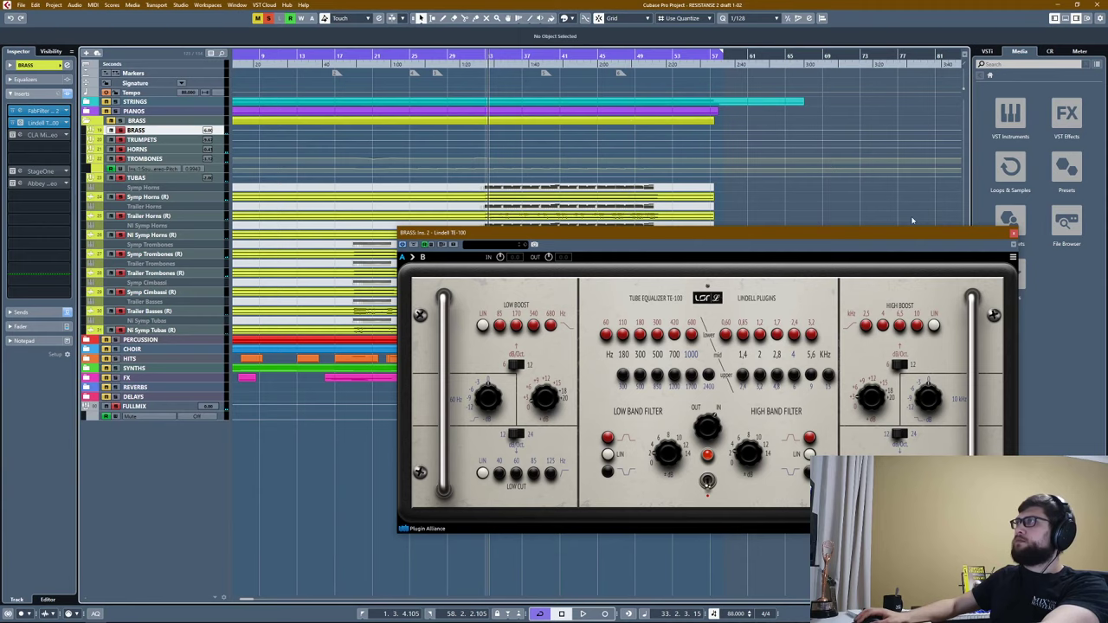
click(1015, 234)
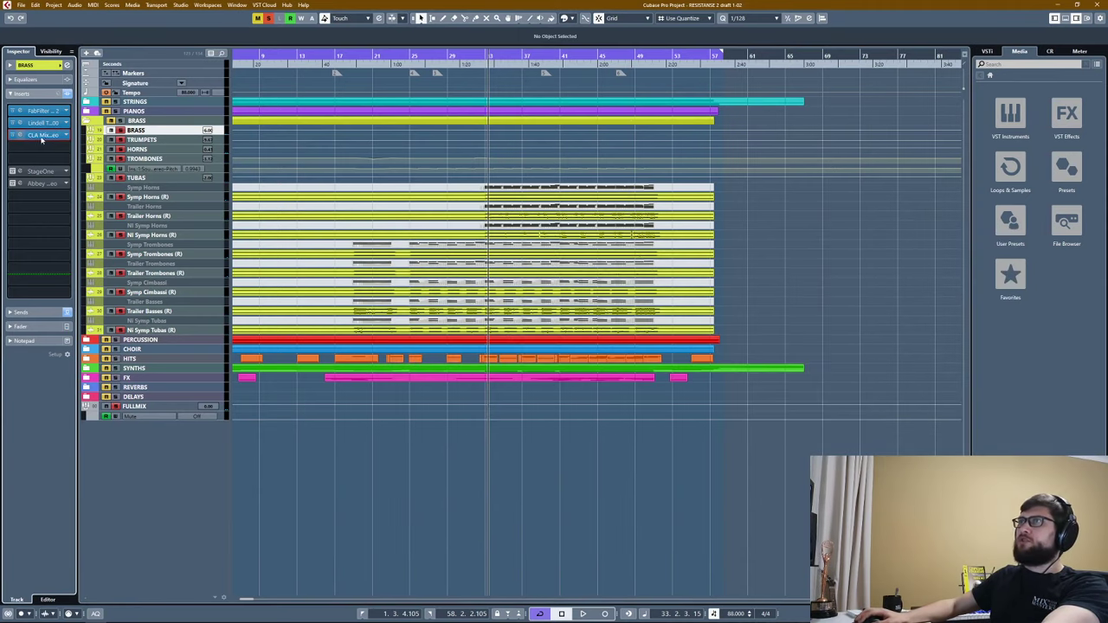
click(17, 134)
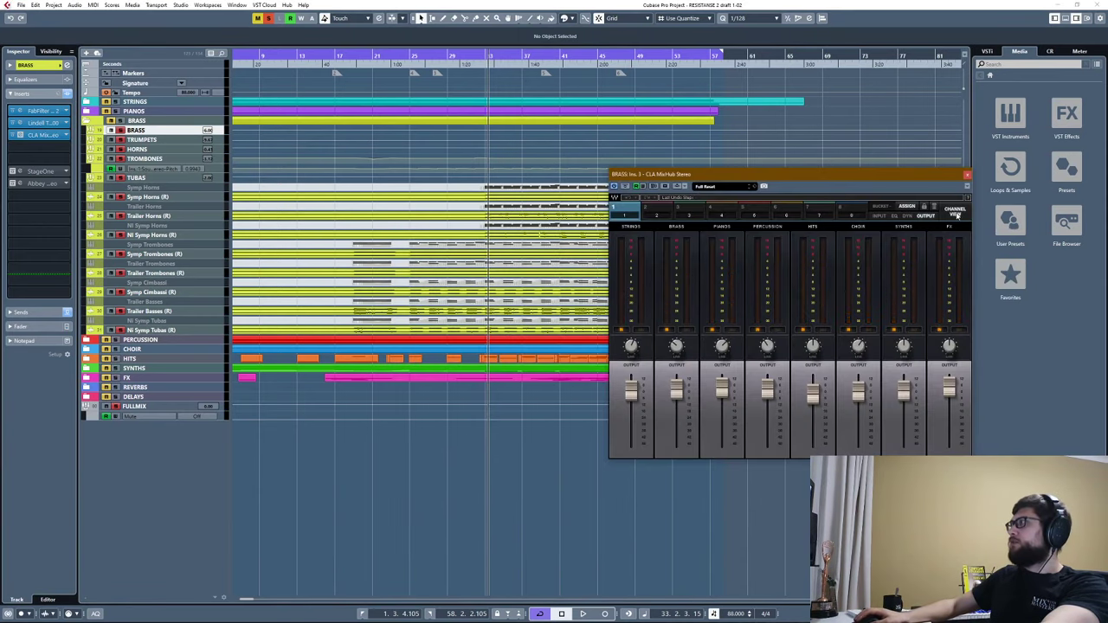
click(955, 213)
Play the brass from about bar 33 while examining CLA MixHub's EQ, dynamics and meters, and close the plug-in window.
key(space)
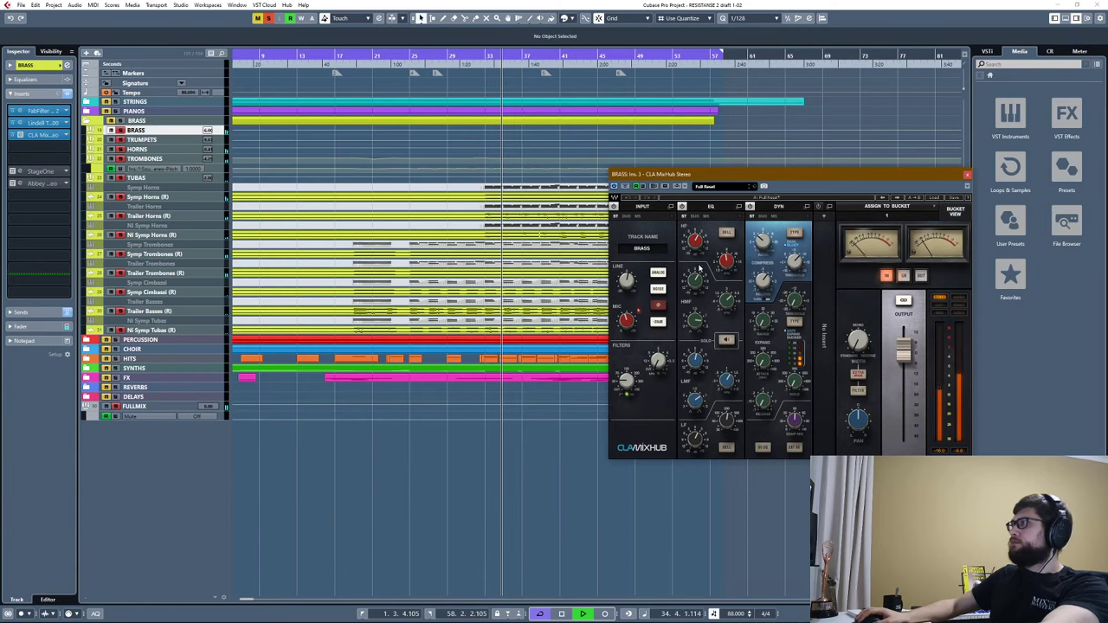
key(space)
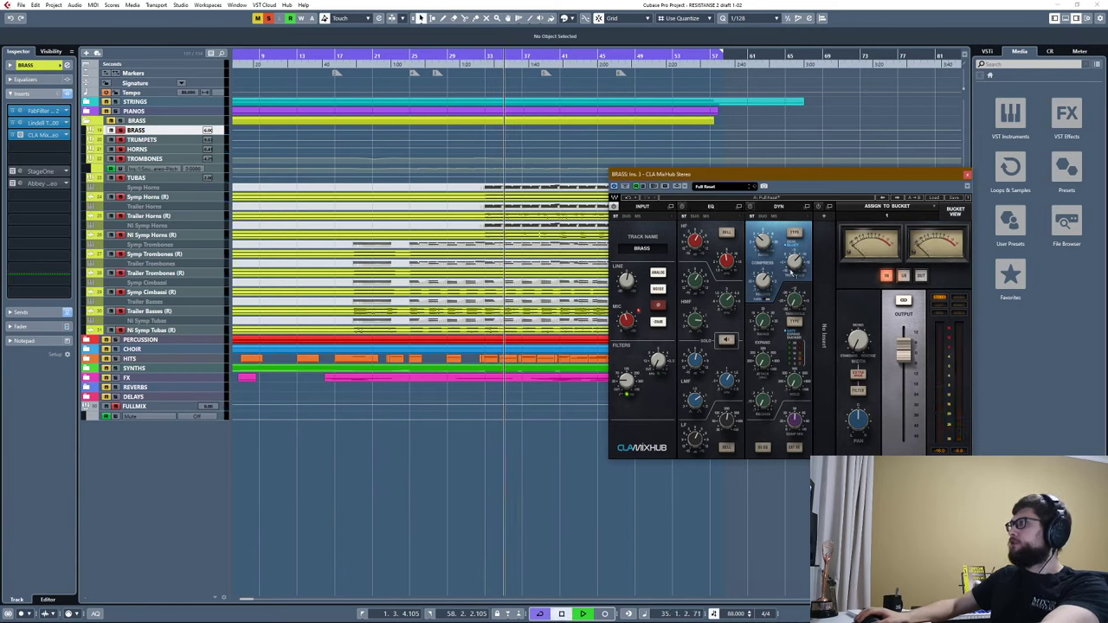
key(space)
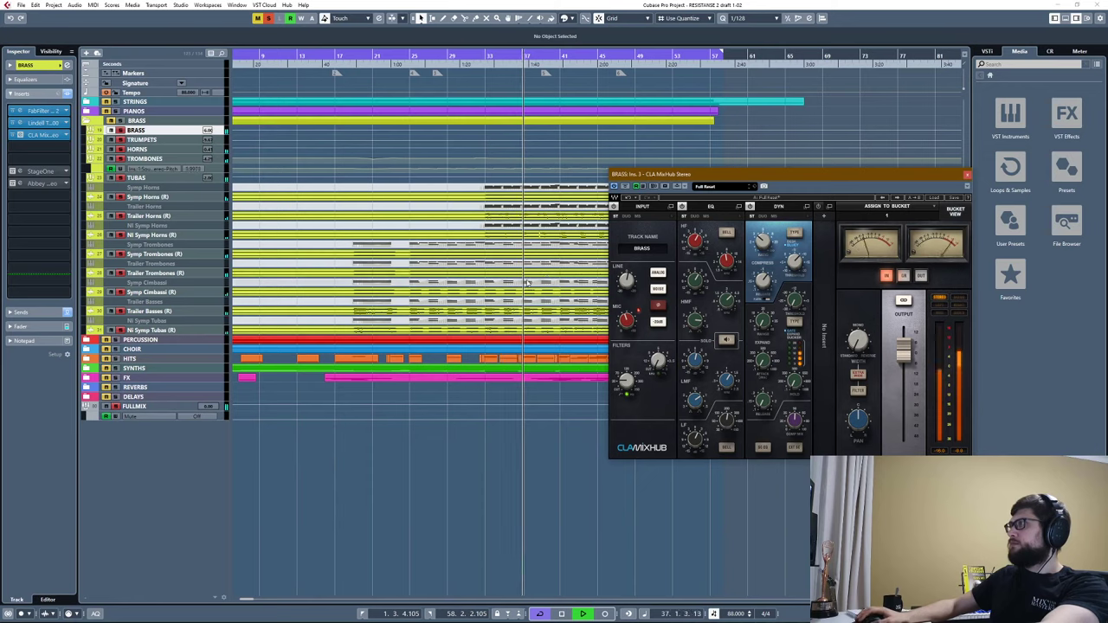
key(space)
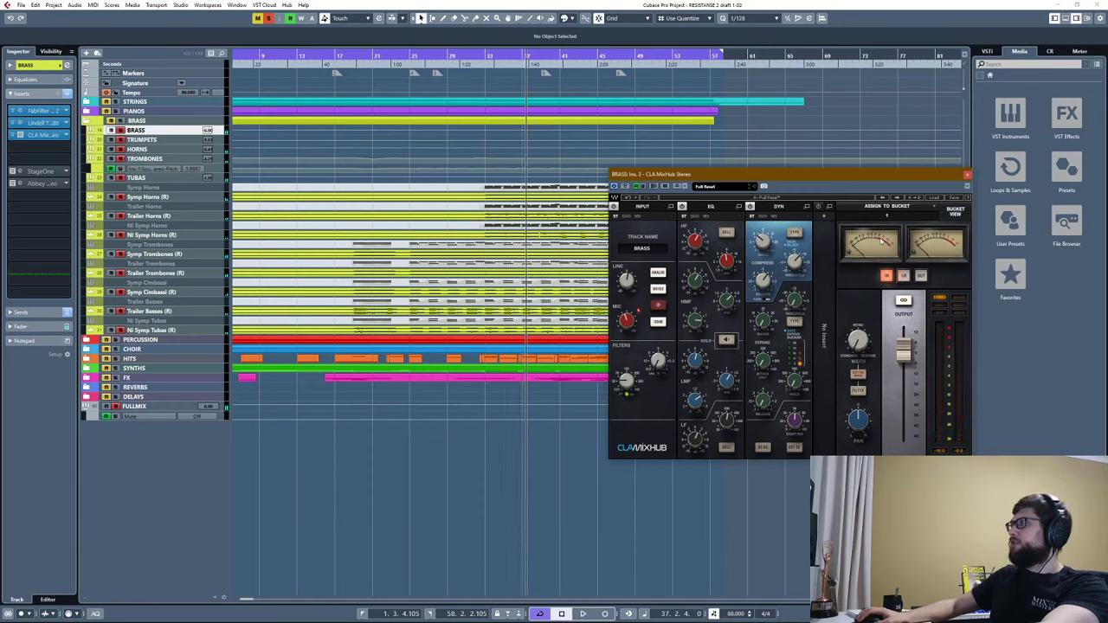
click(967, 176)
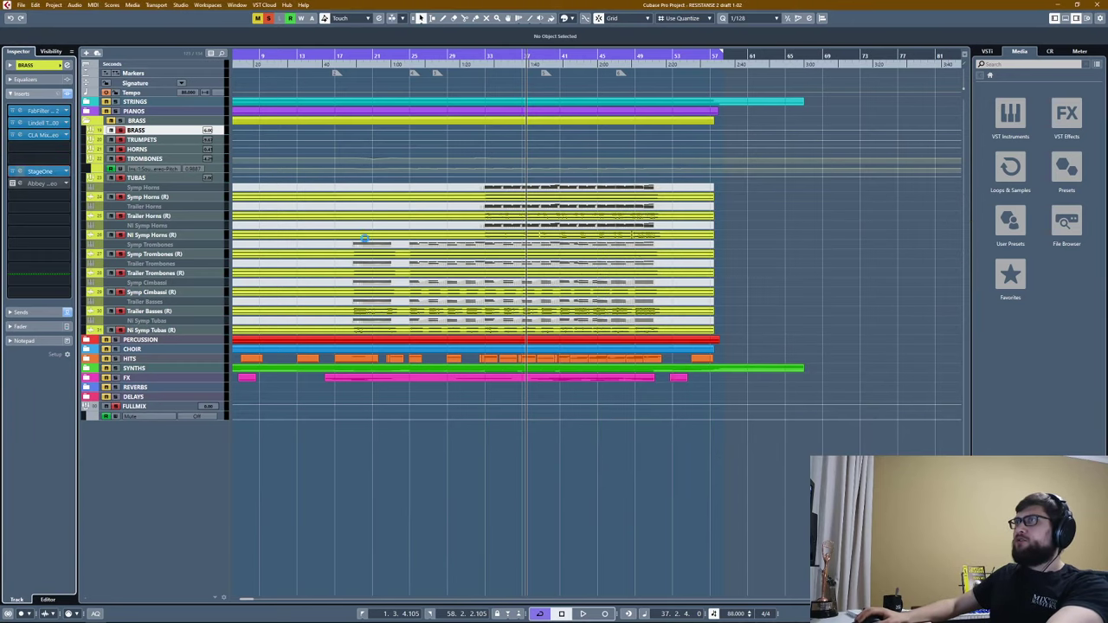
Activate and open the StageOne insert on the BRASS group, audition its stereo processing from about bar 37, and close its window.
click(40, 170)
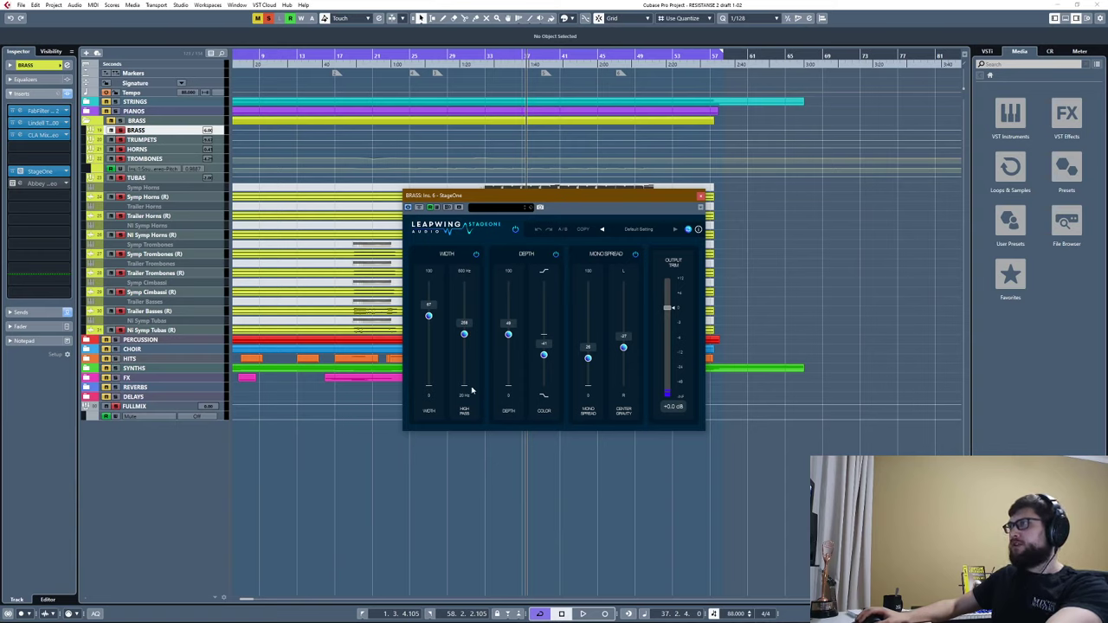
key(space)
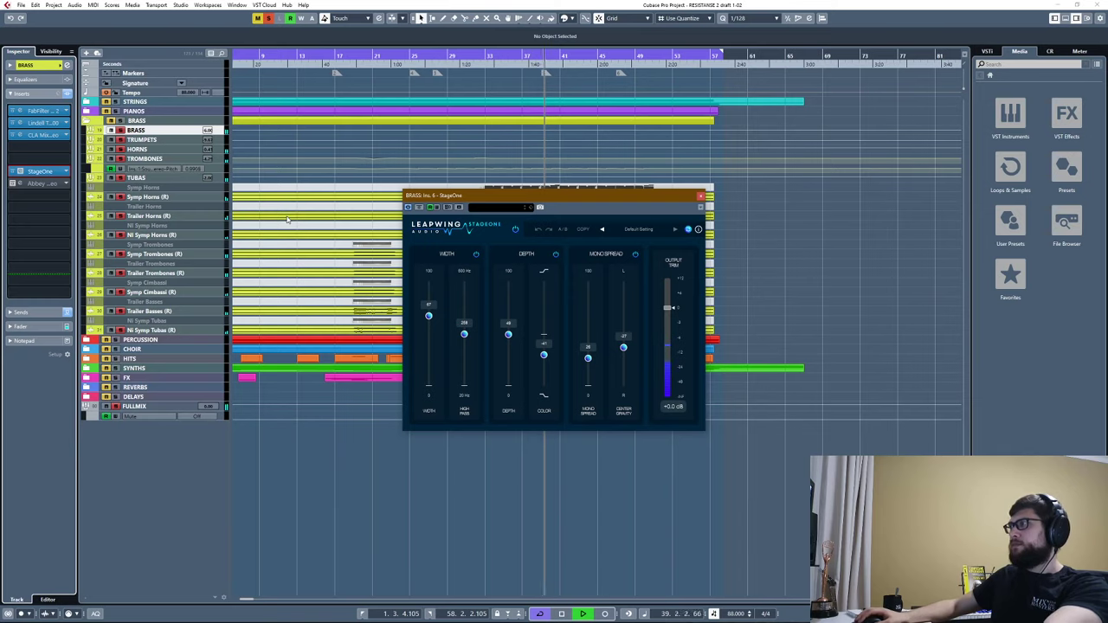
key(space)
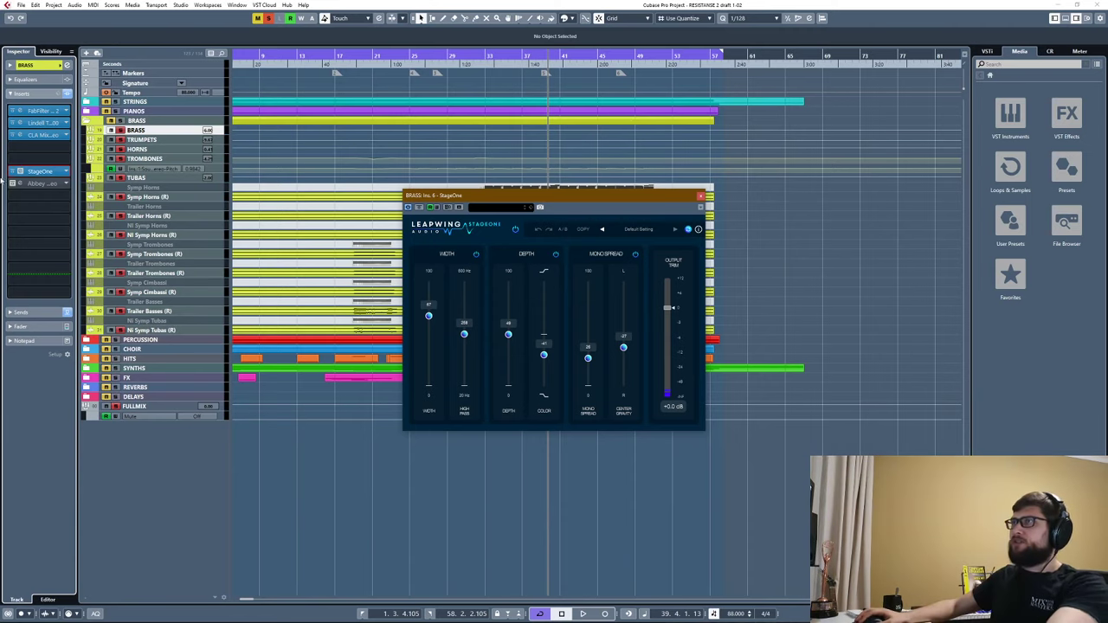
key(space)
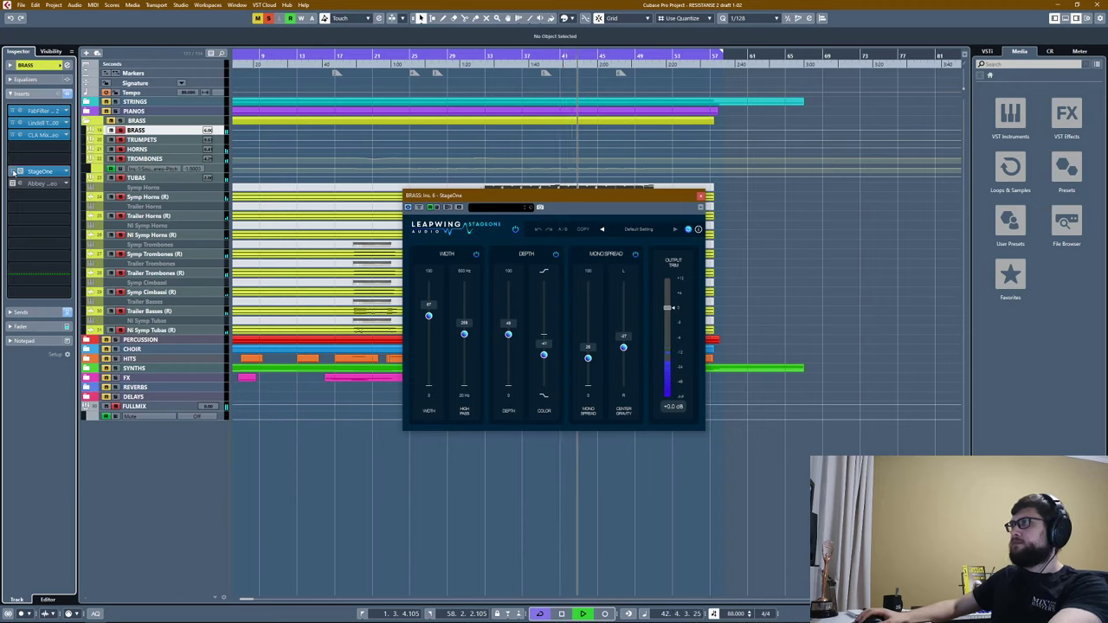
key(space)
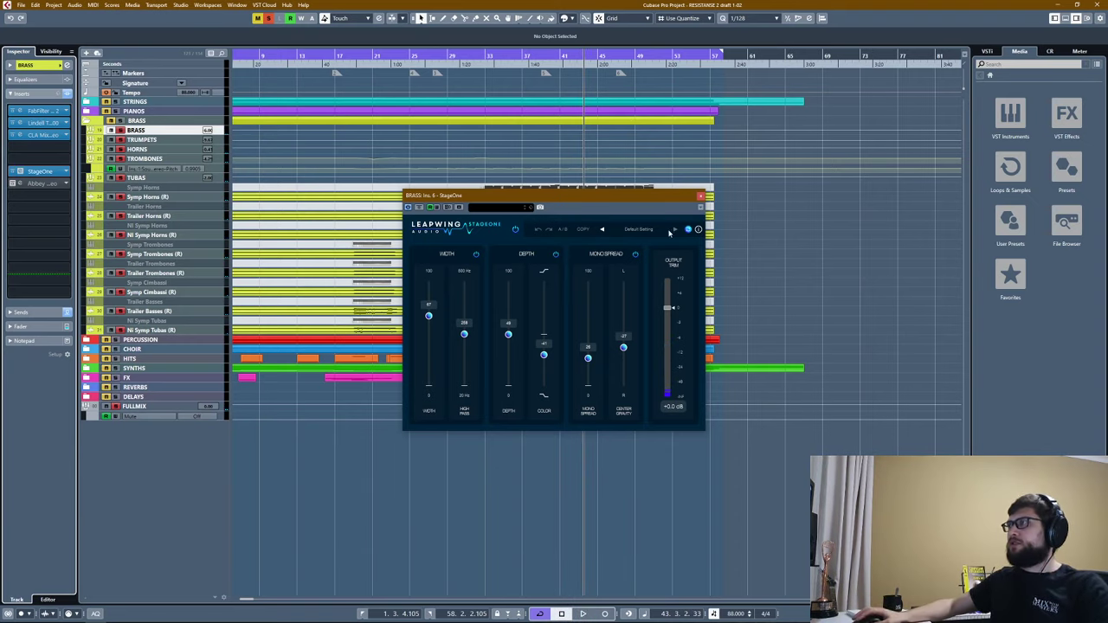
click(701, 196)
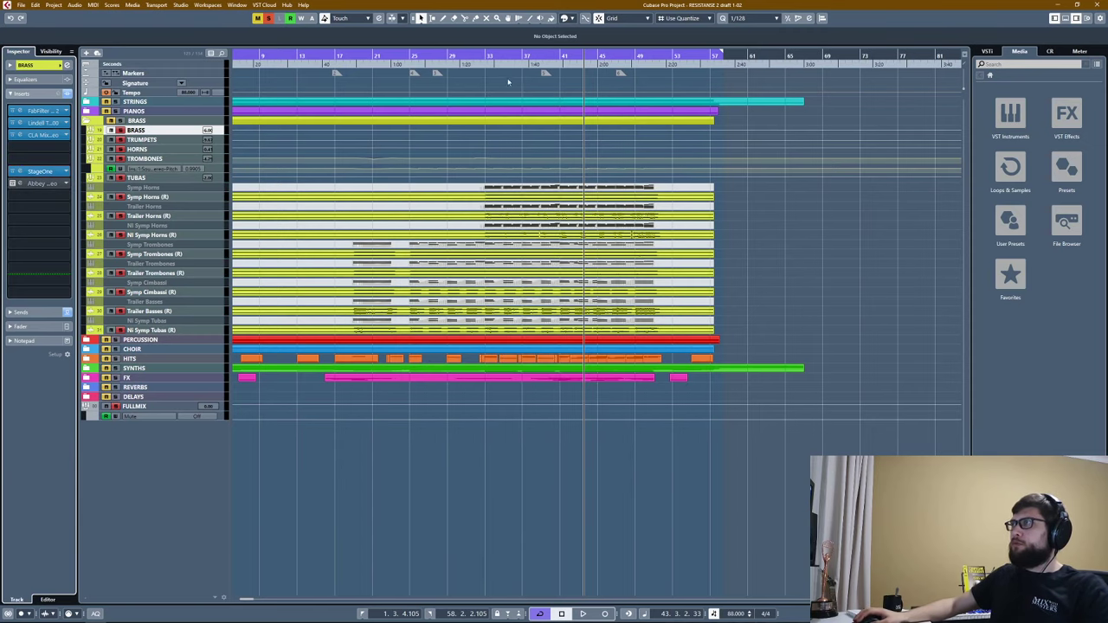
Open the Abbey Road Saturator insert on the BRASS group and briefly revisit the output section of CLA MixHub.
click(482, 56)
click(39, 185)
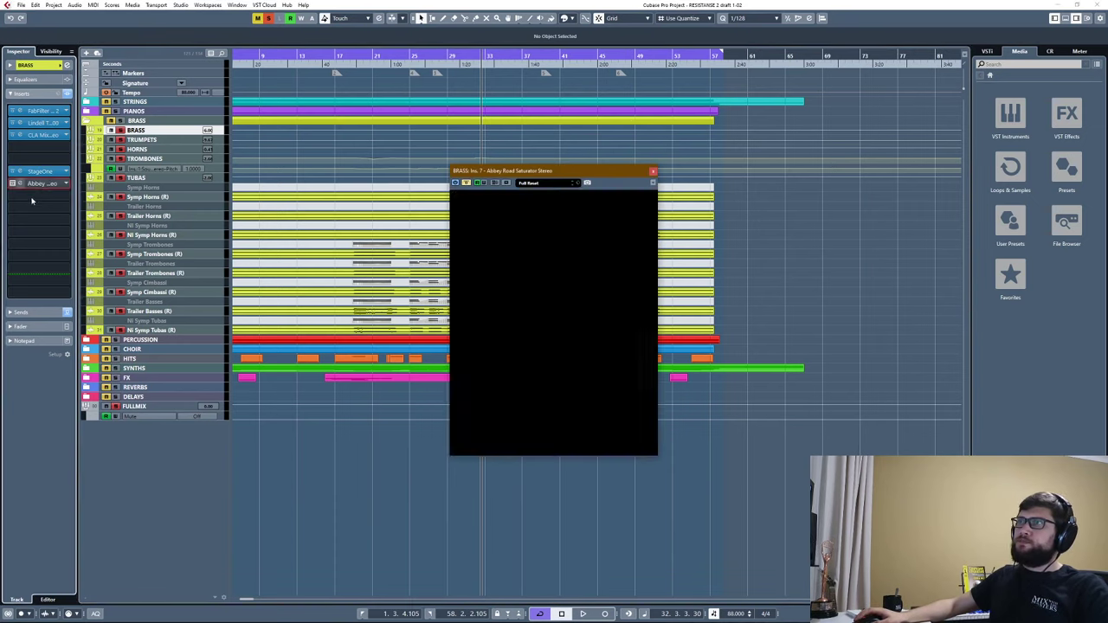
click(38, 135)
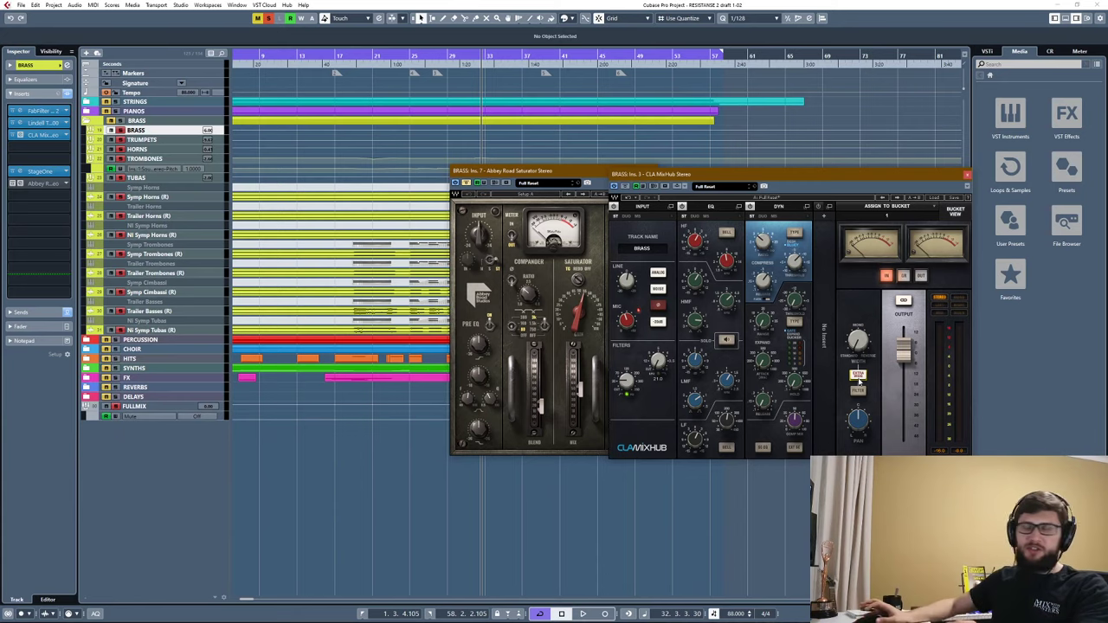
click(968, 175)
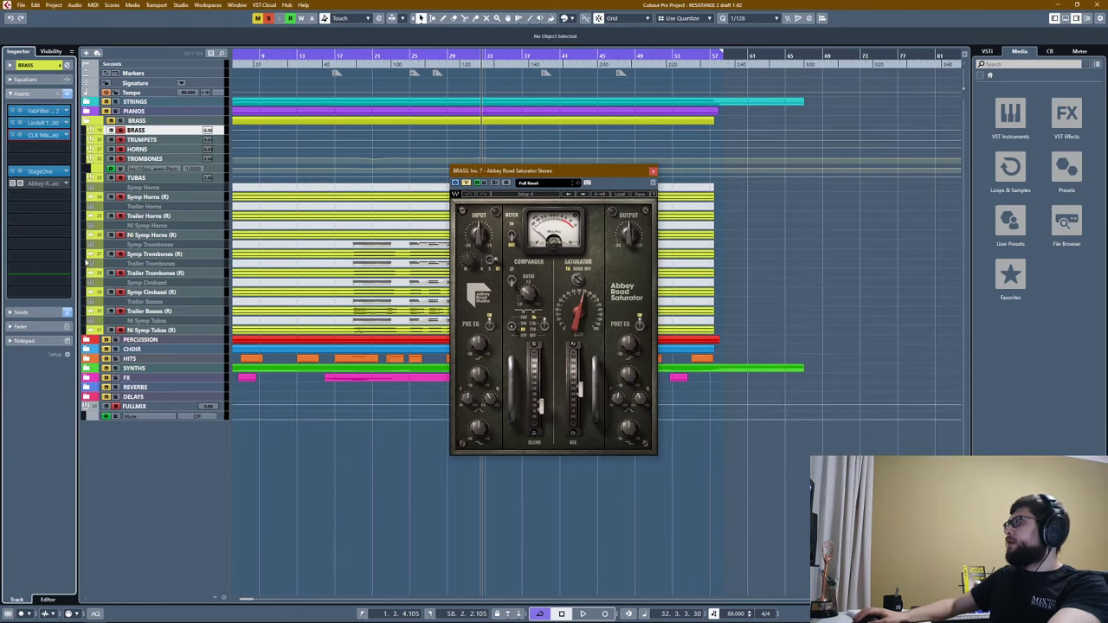
Play the brass from about bar 37, compare the Abbey Road Saturator with and without bypass, and close its window.
click(525, 57)
key(space)
drag(551, 170, 747, 190)
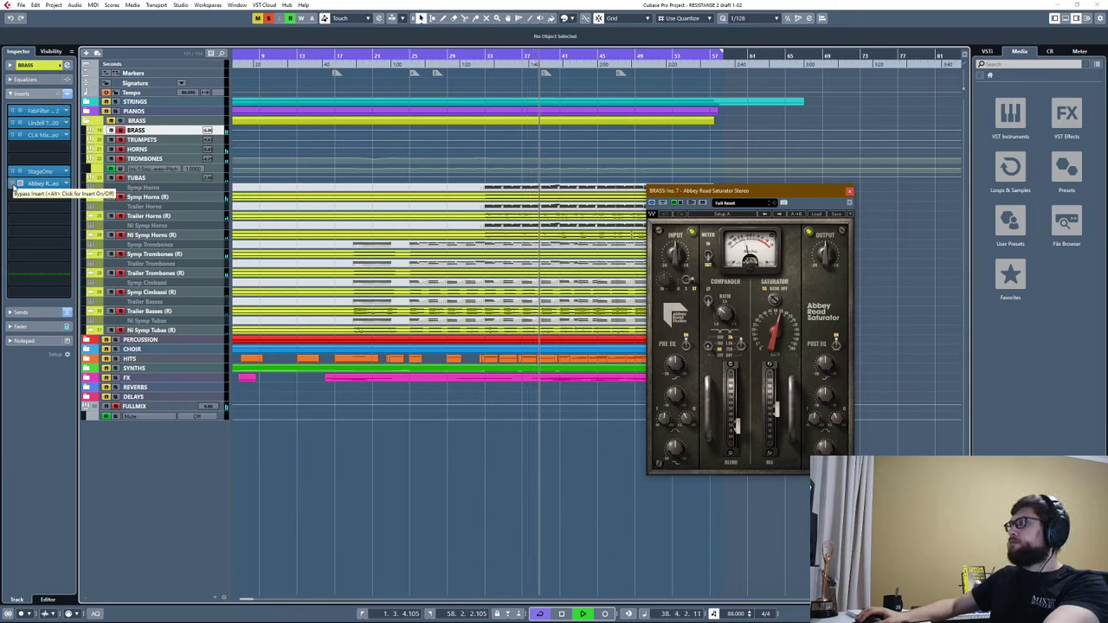
click(12, 188)
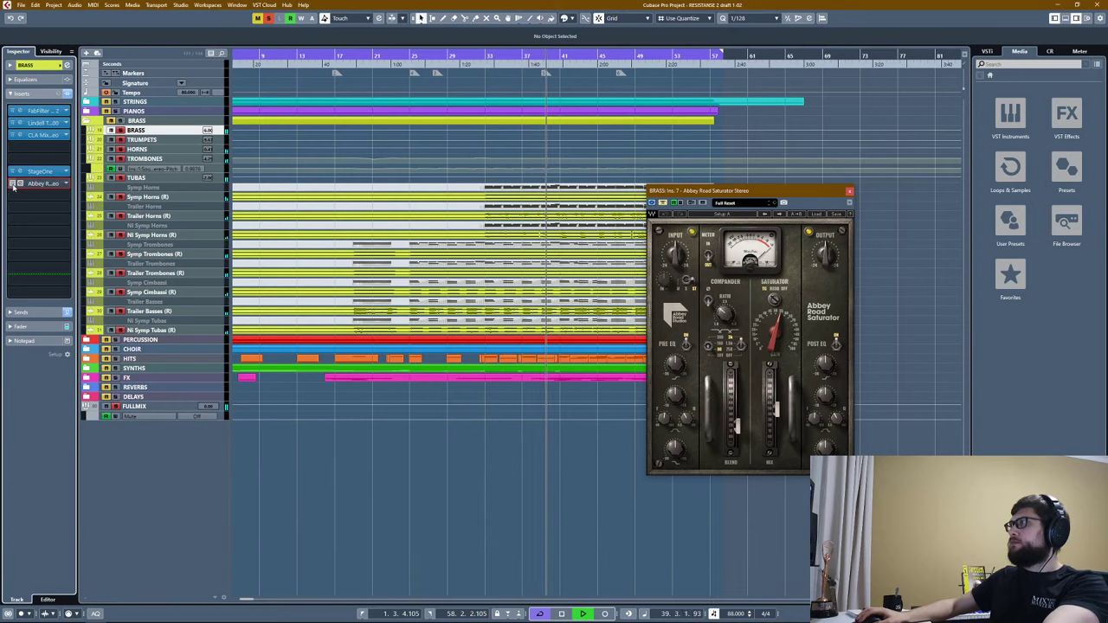
click(12, 187)
click(406, 271)
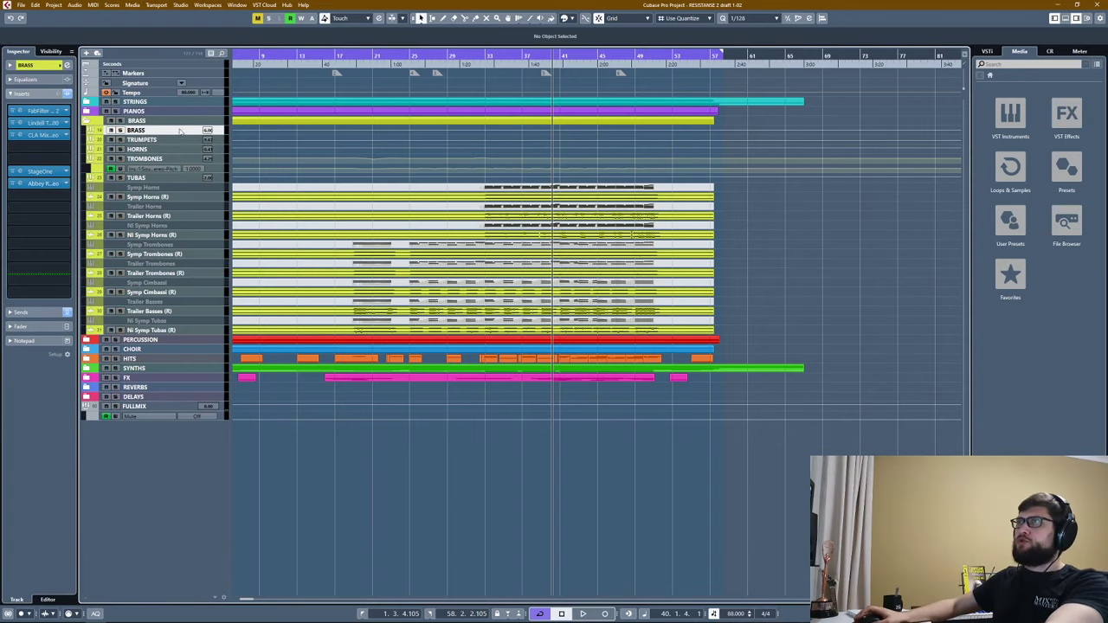
Bypass all inserts on the BRASS group, collapse its folder, and expand the PERCUSSION folder to select its group track.
click(66, 94)
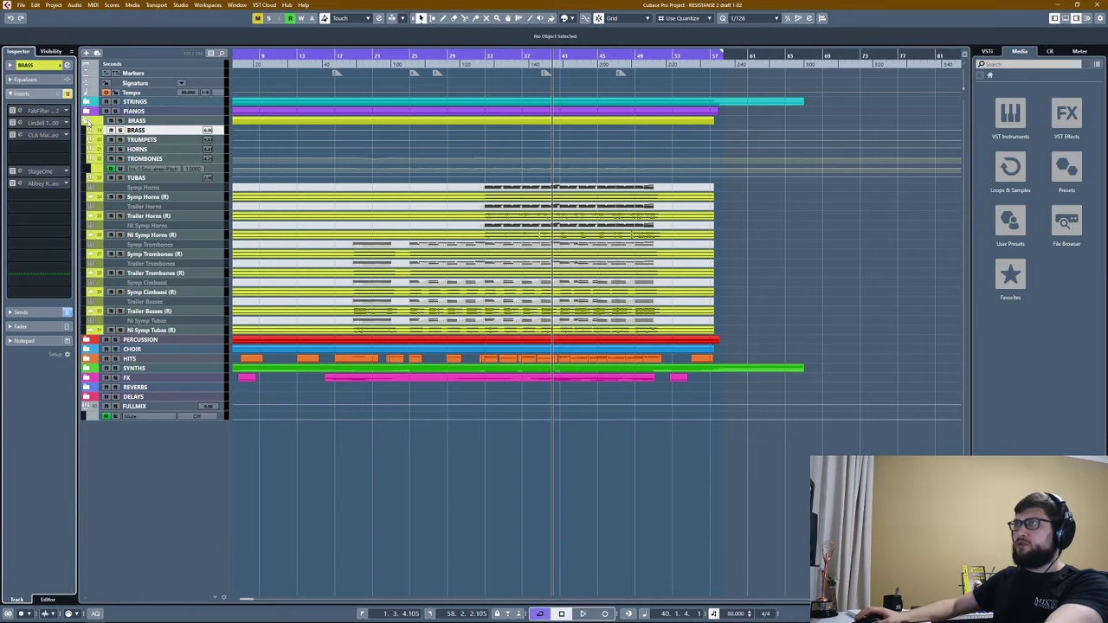
click(87, 121)
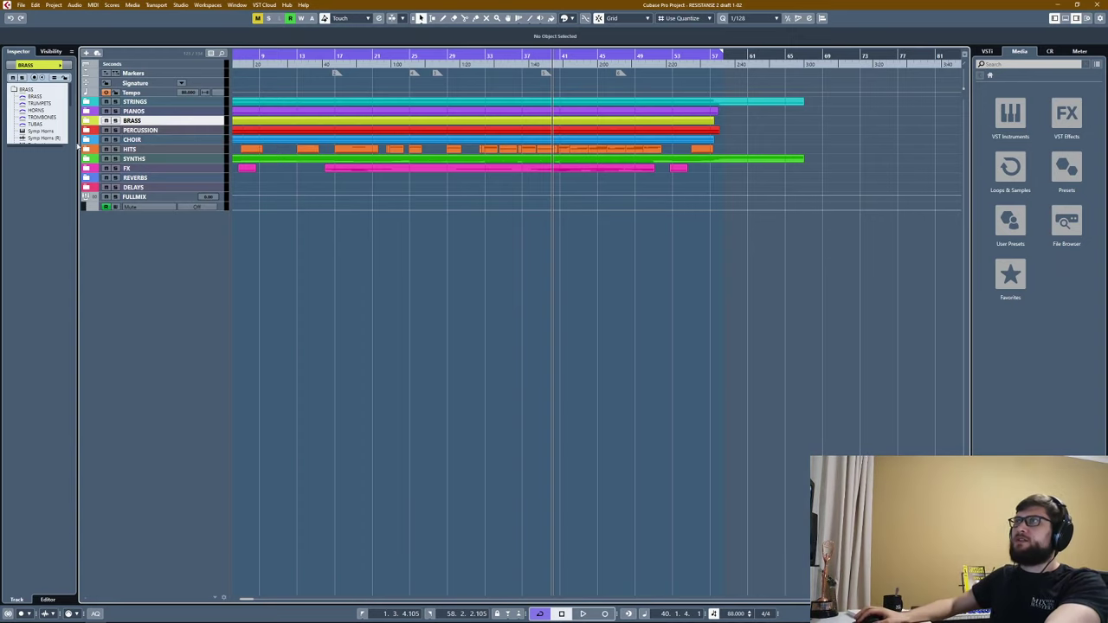
click(86, 130)
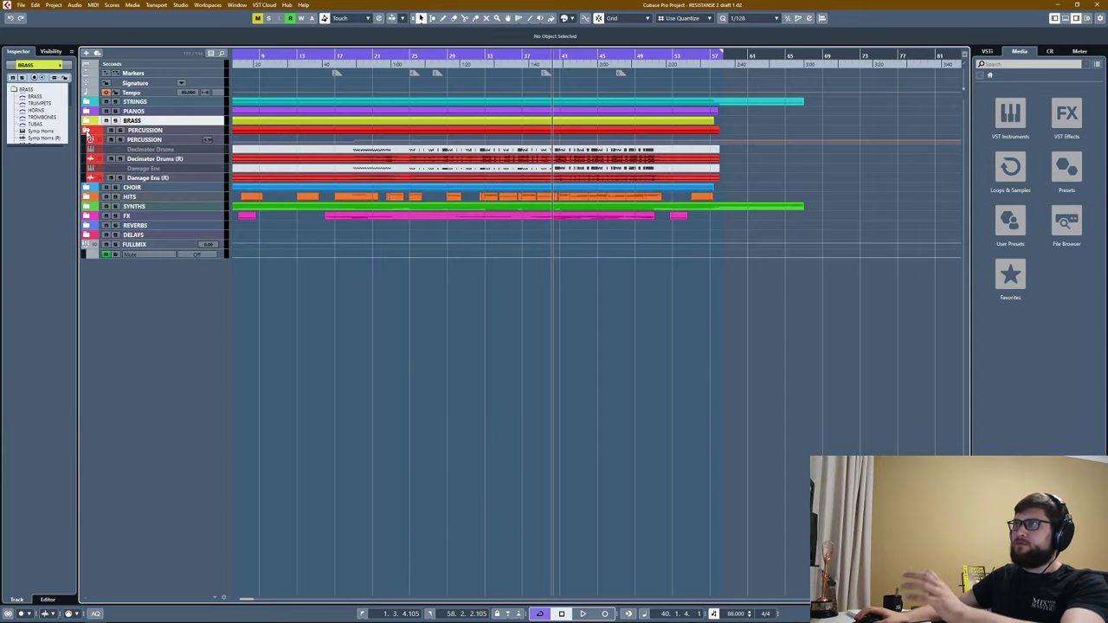
click(141, 142)
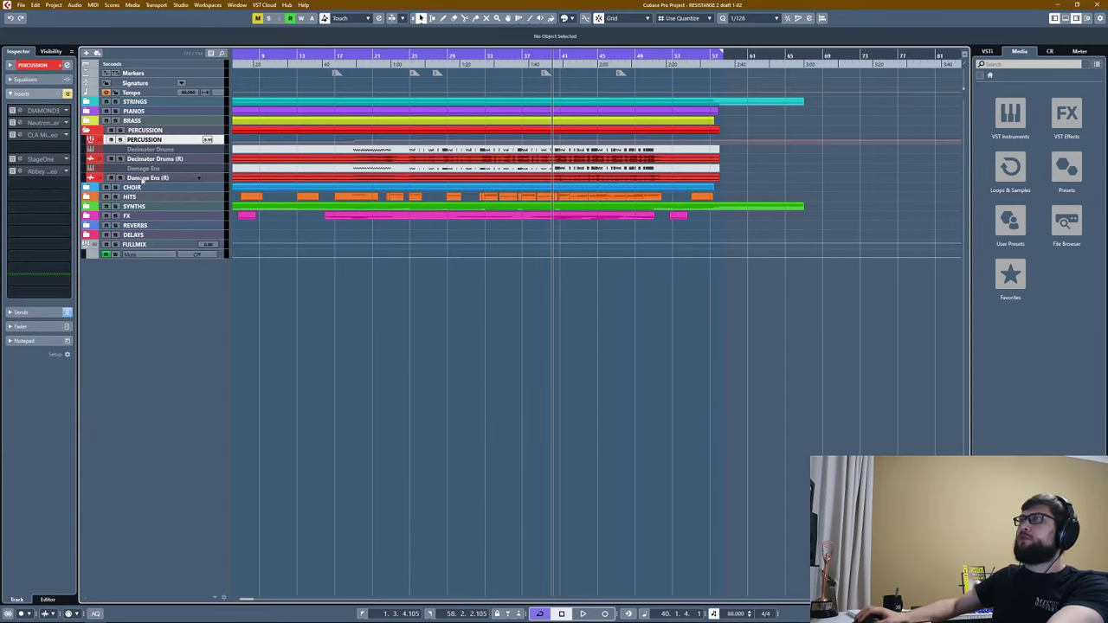
Solo the PERCUSSION group and activate its DIAMOND3 insert during playback from about bar 18.
click(121, 139)
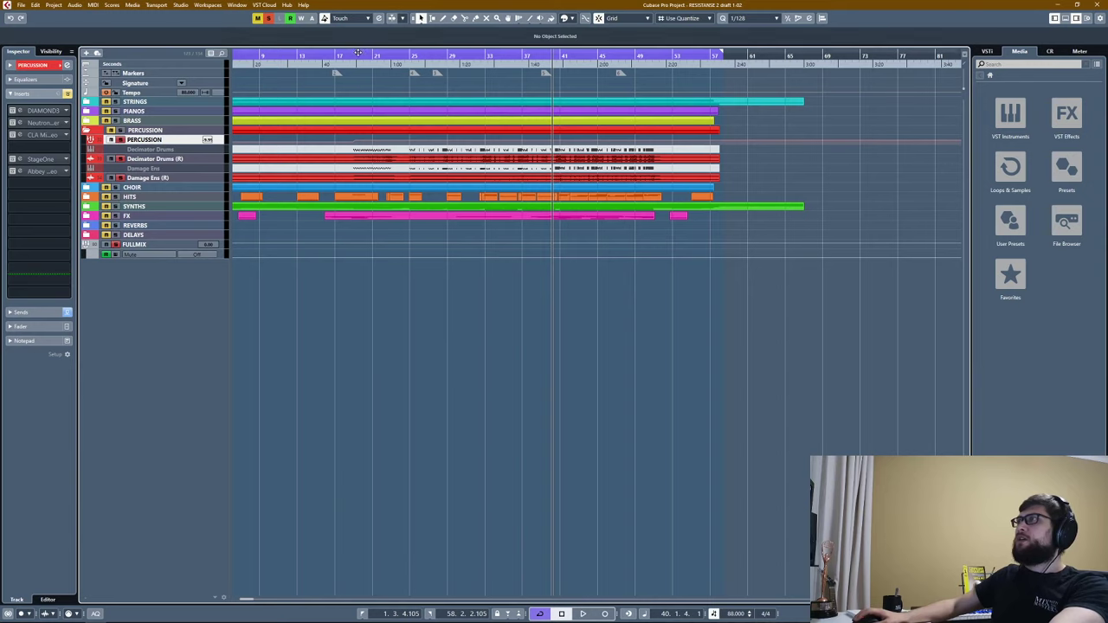
click(349, 56)
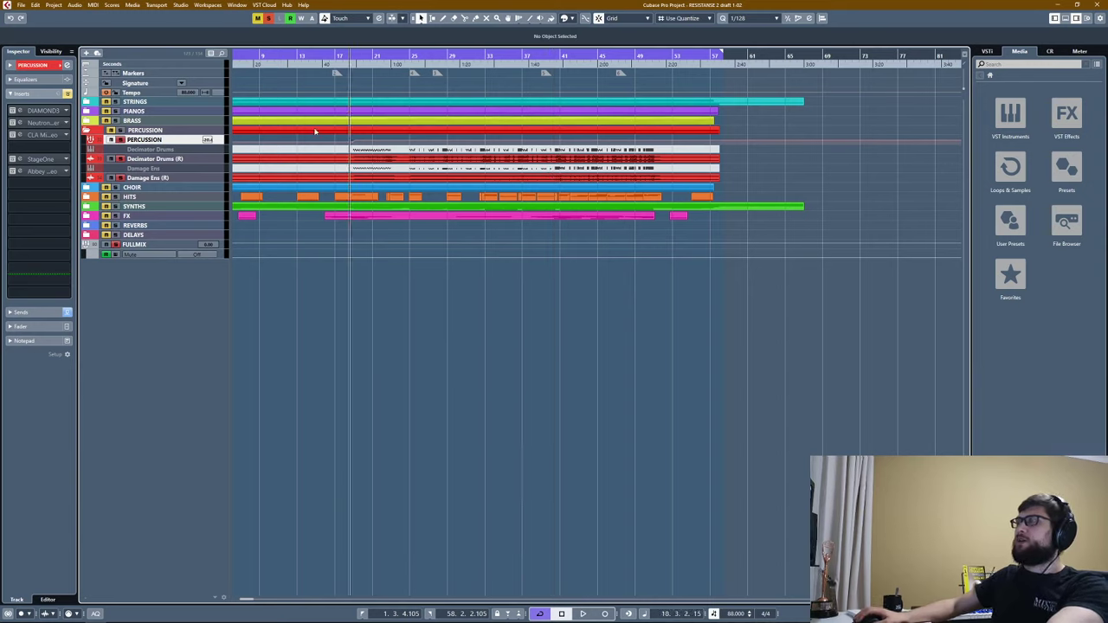
key(space)
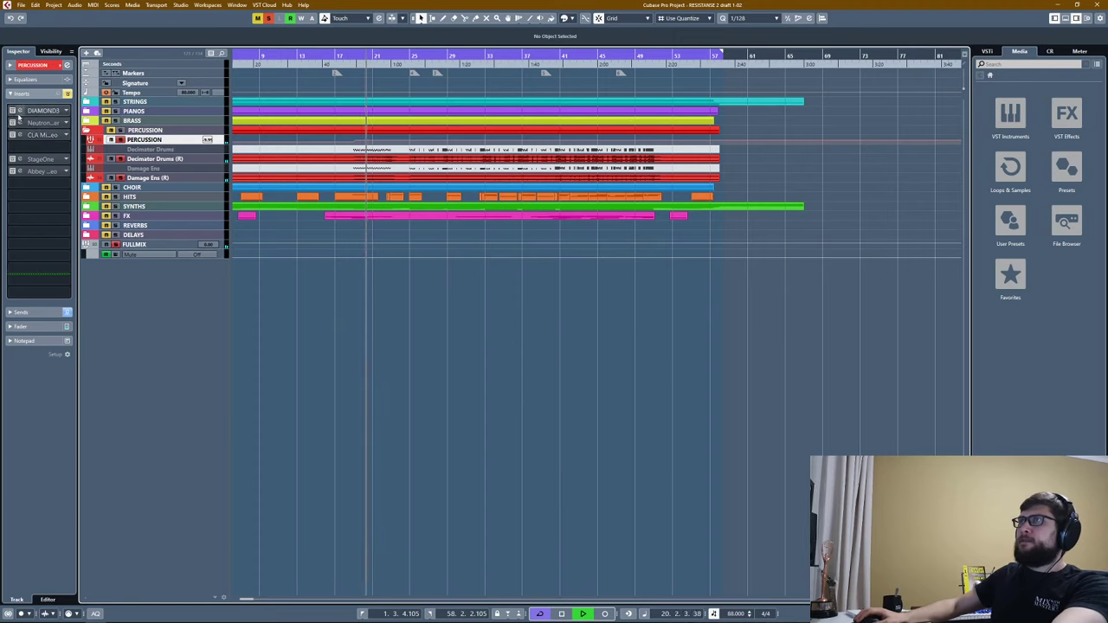
key(space)
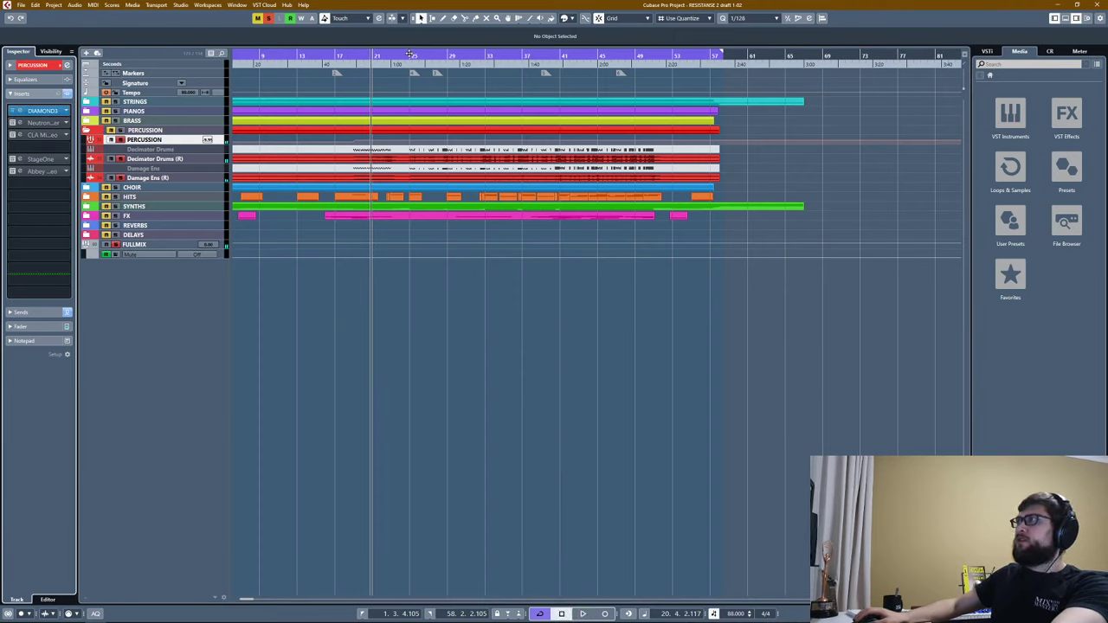
Open the DIAMOND3 EQ on the PERCUSSION group and audition its settings from about bar 25.
click(409, 54)
click(20, 111)
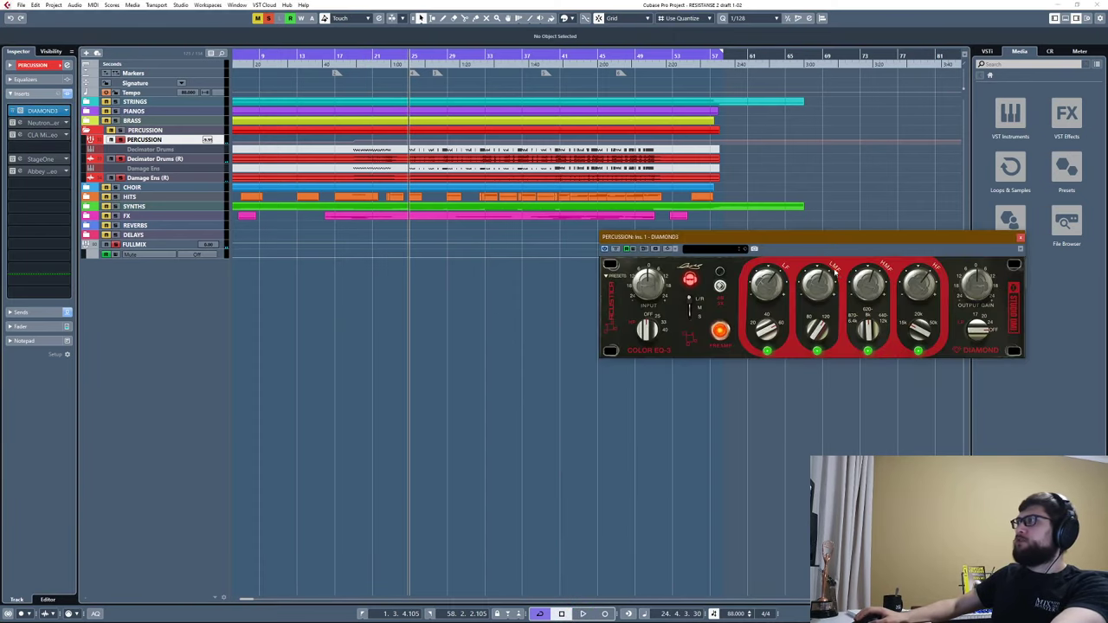
drag(767, 237, 594, 290)
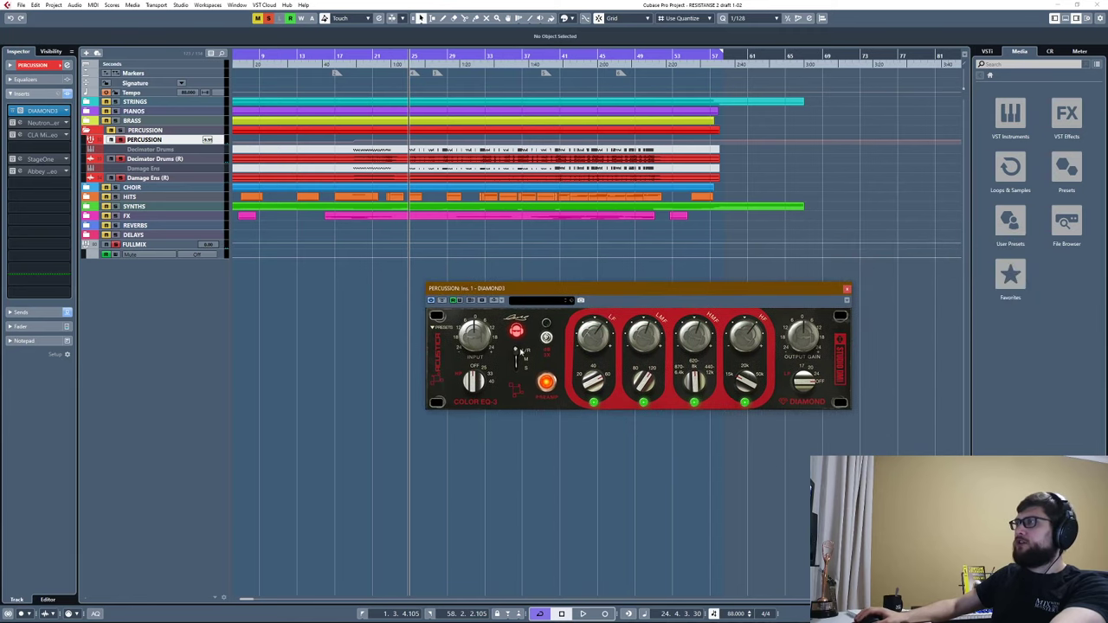
key(space)
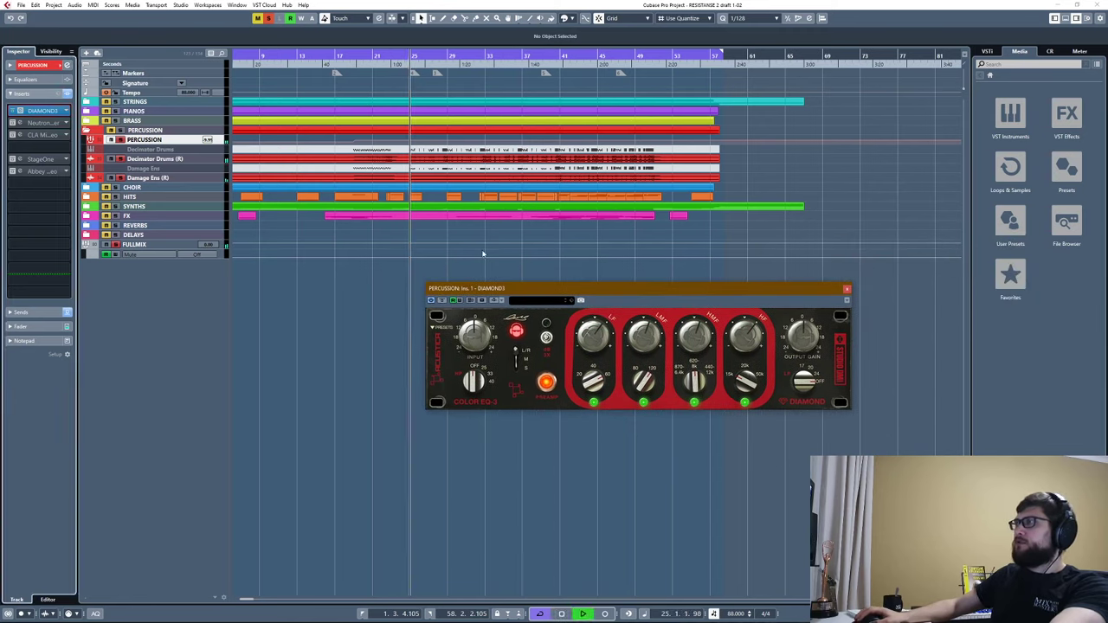
key(space)
key(space)
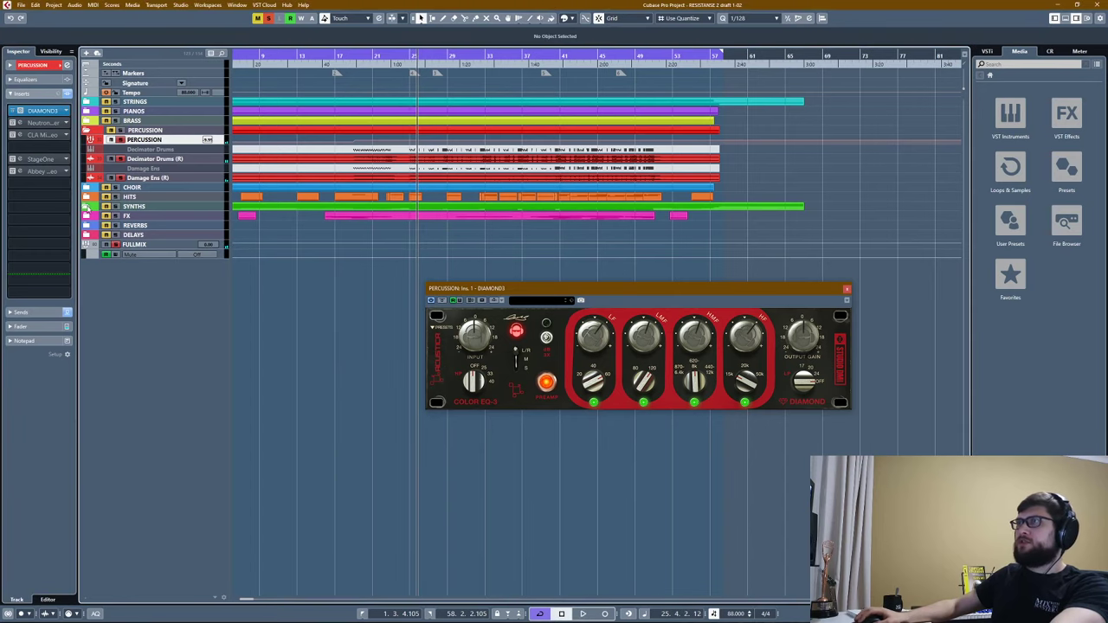
Look through the insert chains of the SYNTHS, HITS and FX groups, collapse their folders, and reselect the PERCUSSION group.
click(105, 206)
click(143, 215)
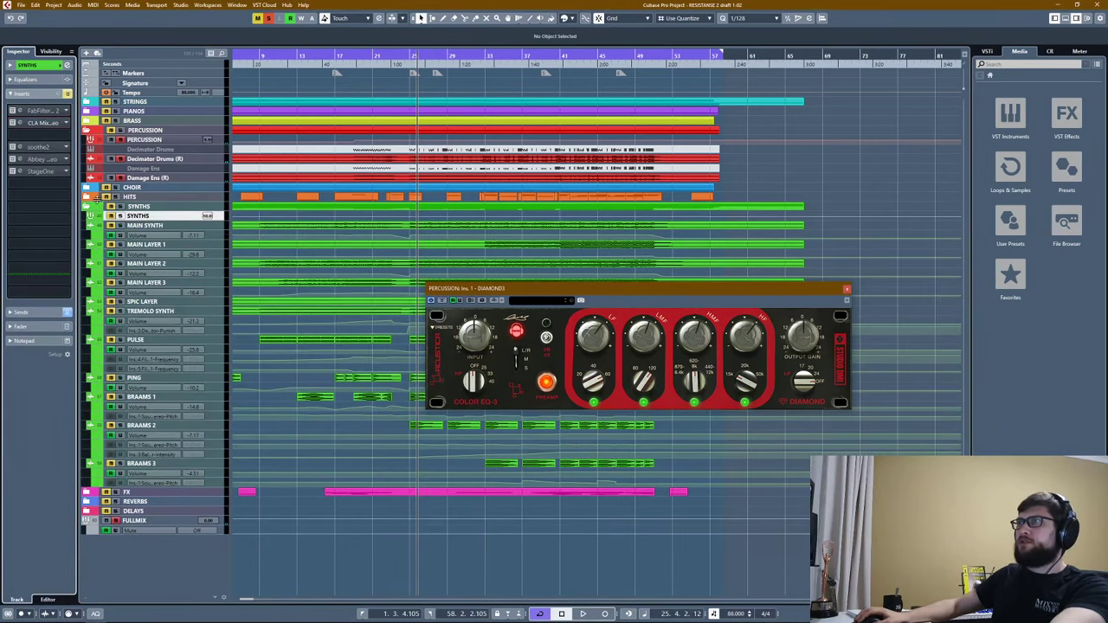
click(91, 207)
click(85, 197)
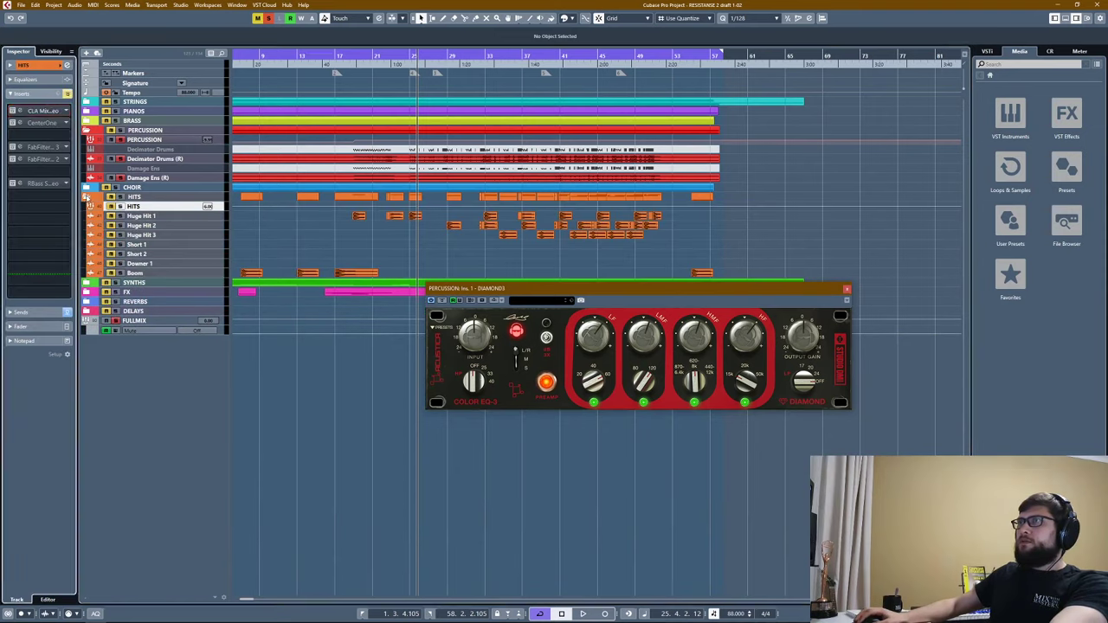
click(91, 197)
click(89, 216)
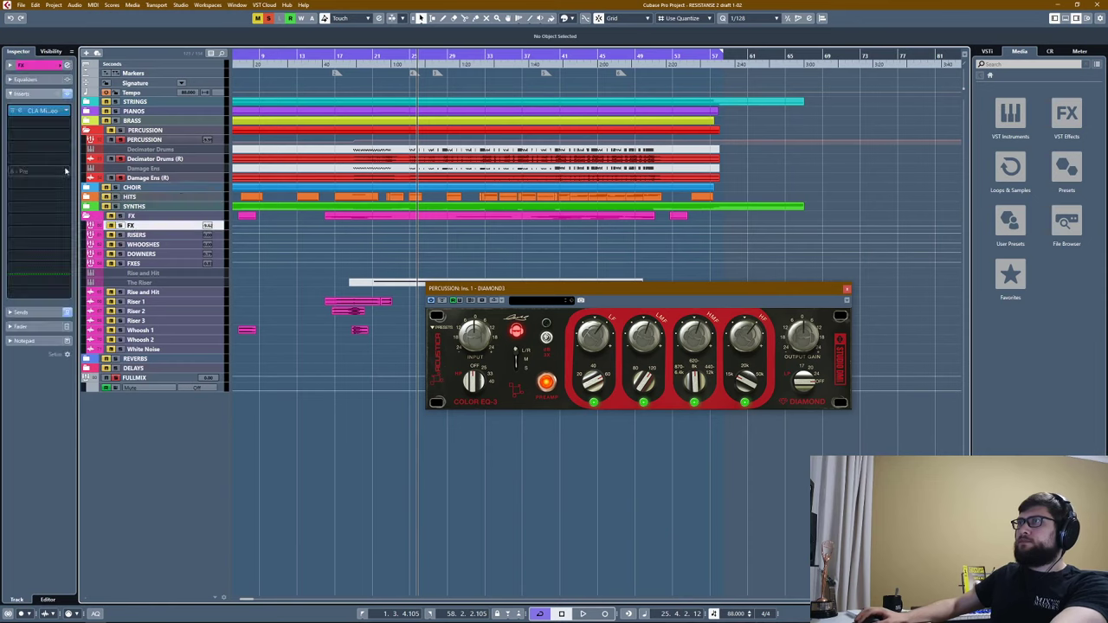
click(90, 218)
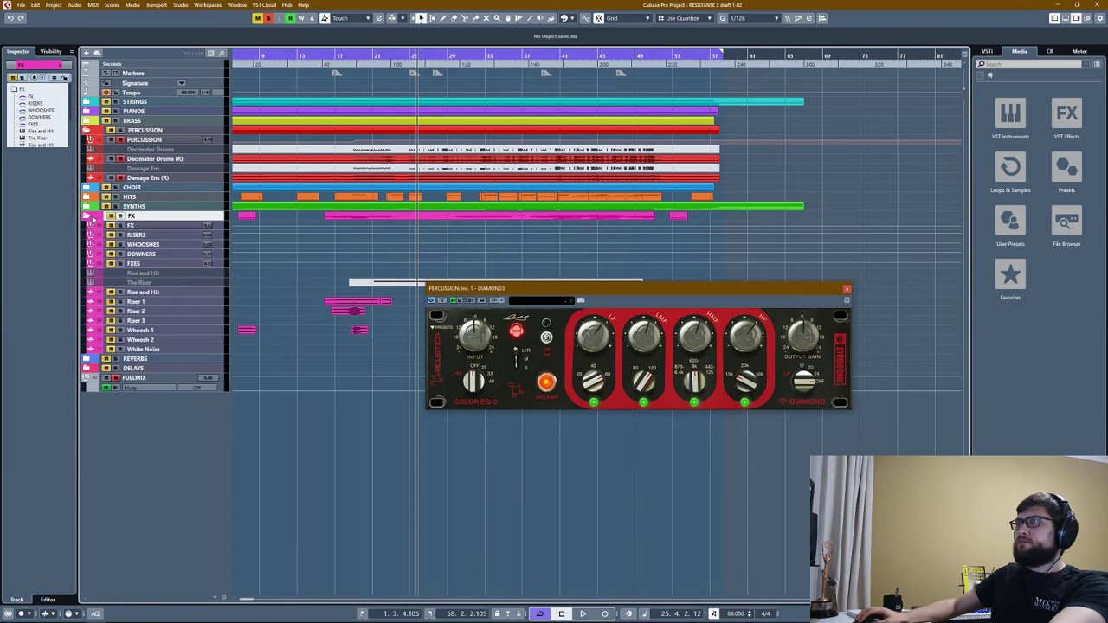
click(147, 140)
click(86, 216)
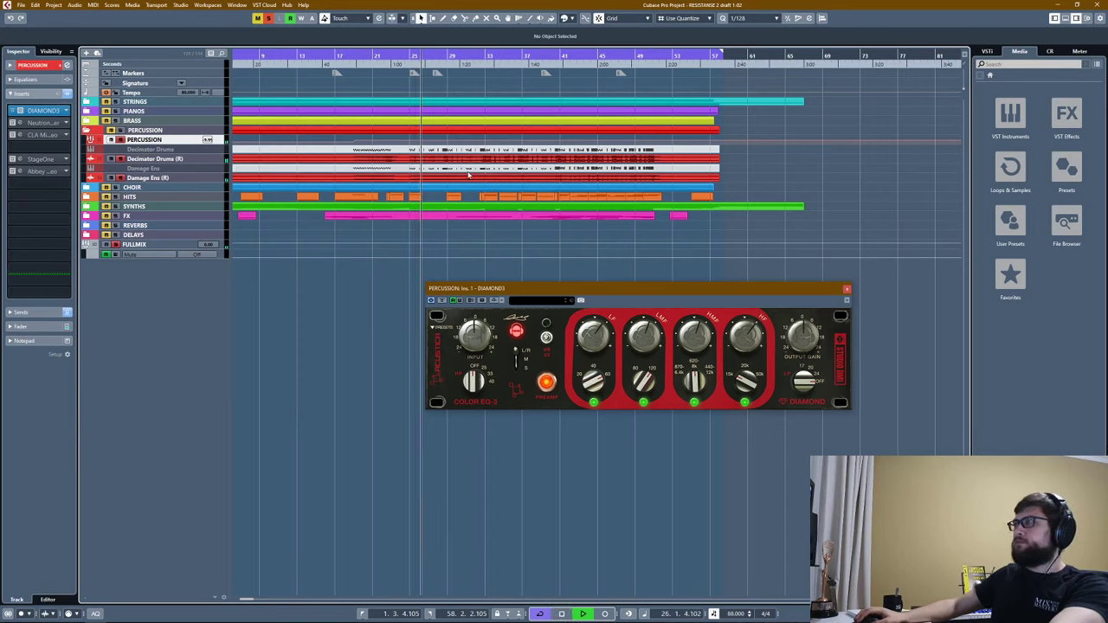
Continue playing the percussion from about bar 26, compare DIAMOND3 with and without bypass, and close its window.
key(space)
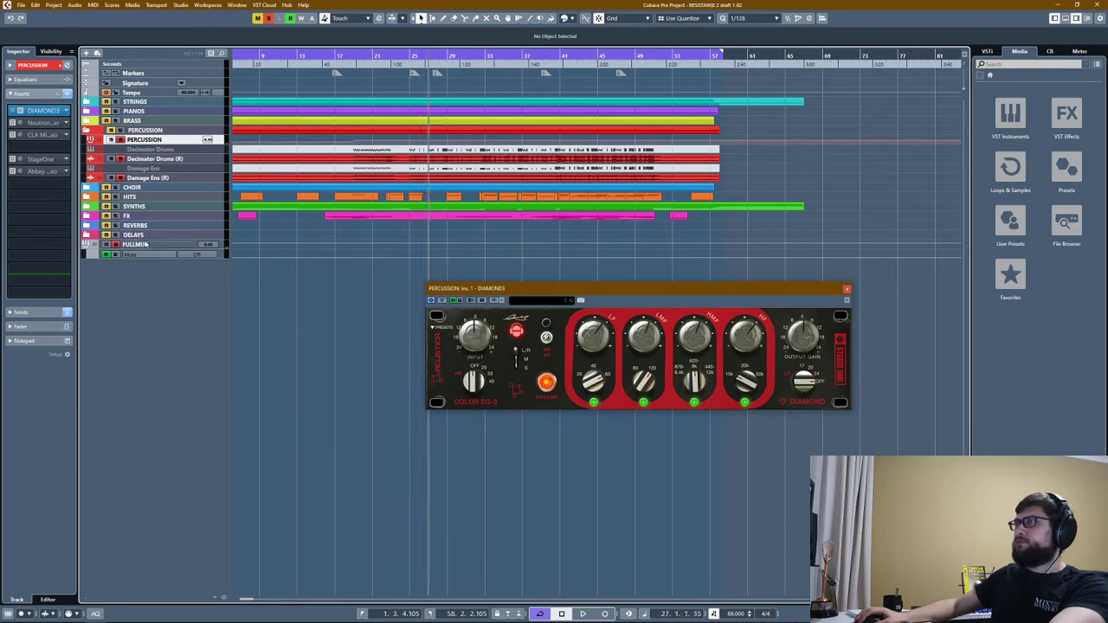
click(143, 245)
click(151, 141)
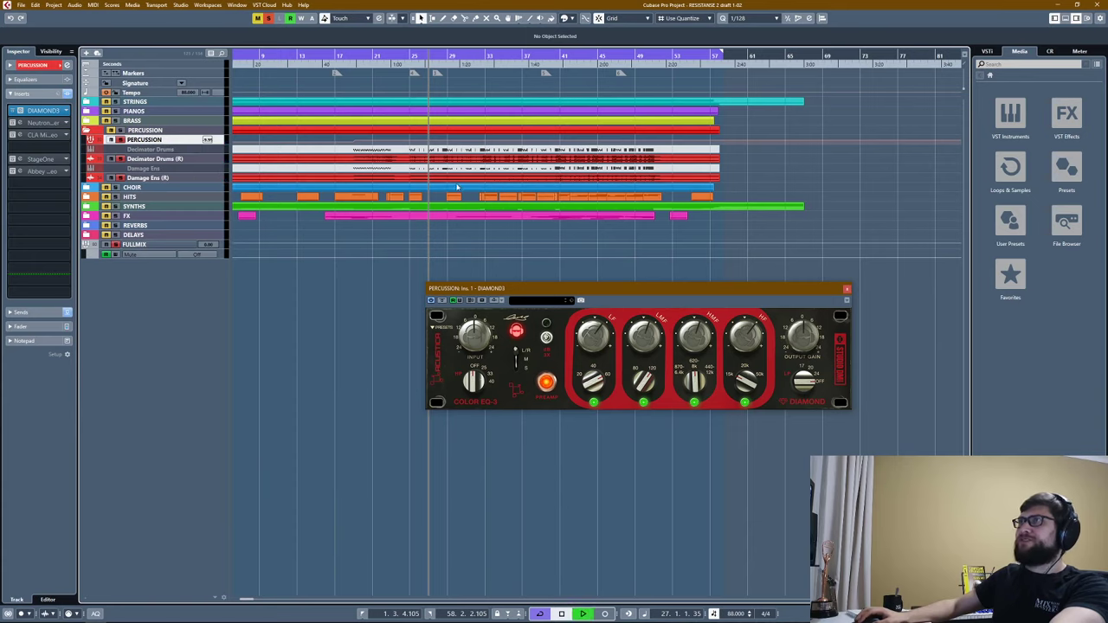
key(space)
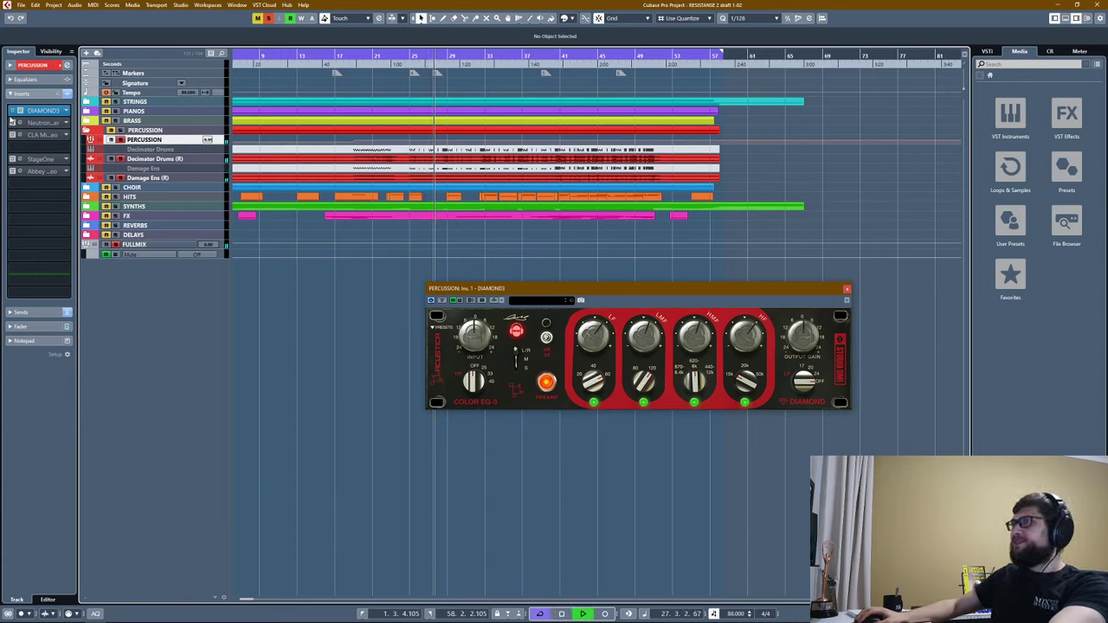
key(space)
key(space)
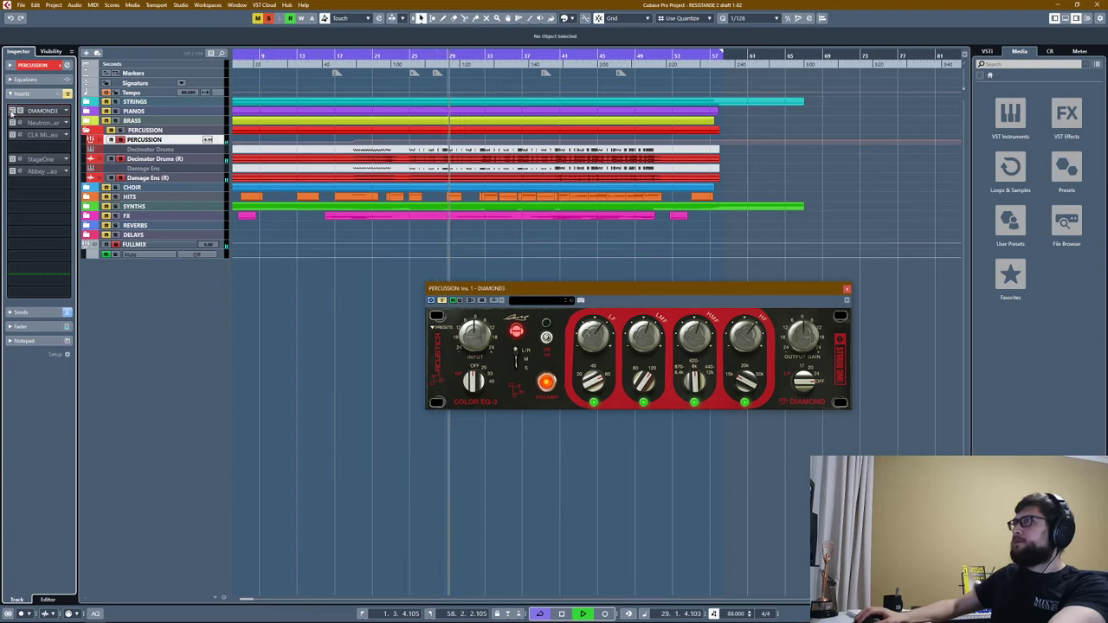
click(847, 288)
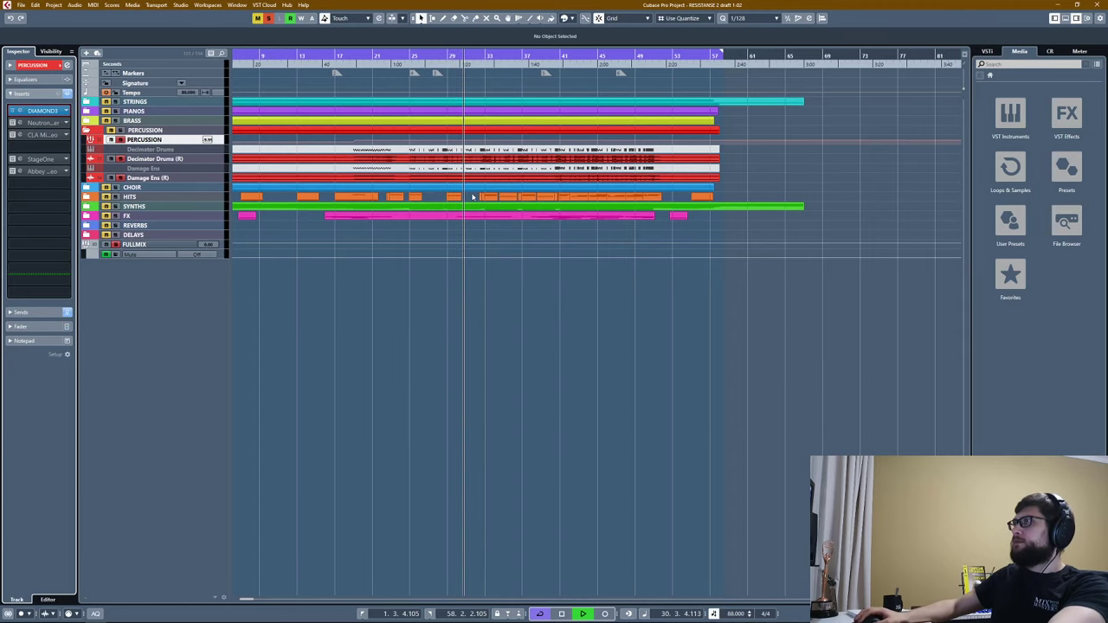
Audition the percussion from about bar 32 with DIAMOND3 active.
key(space)
click(478, 55)
key(space)
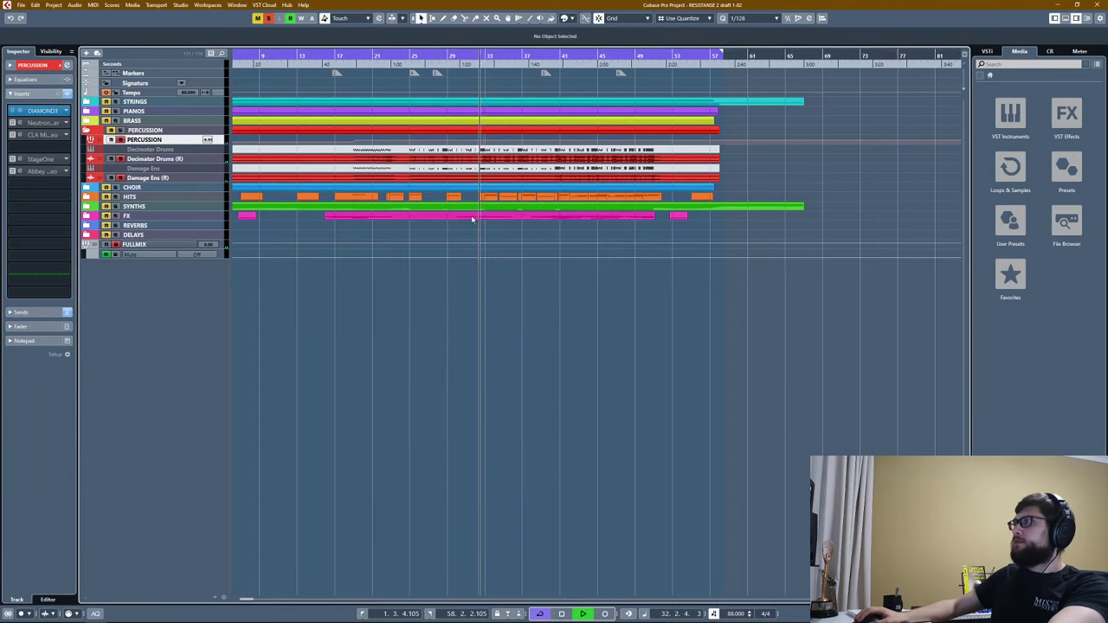
scroll(507, 228, up, 3)
scroll(508, 228, down, 4)
key(space)
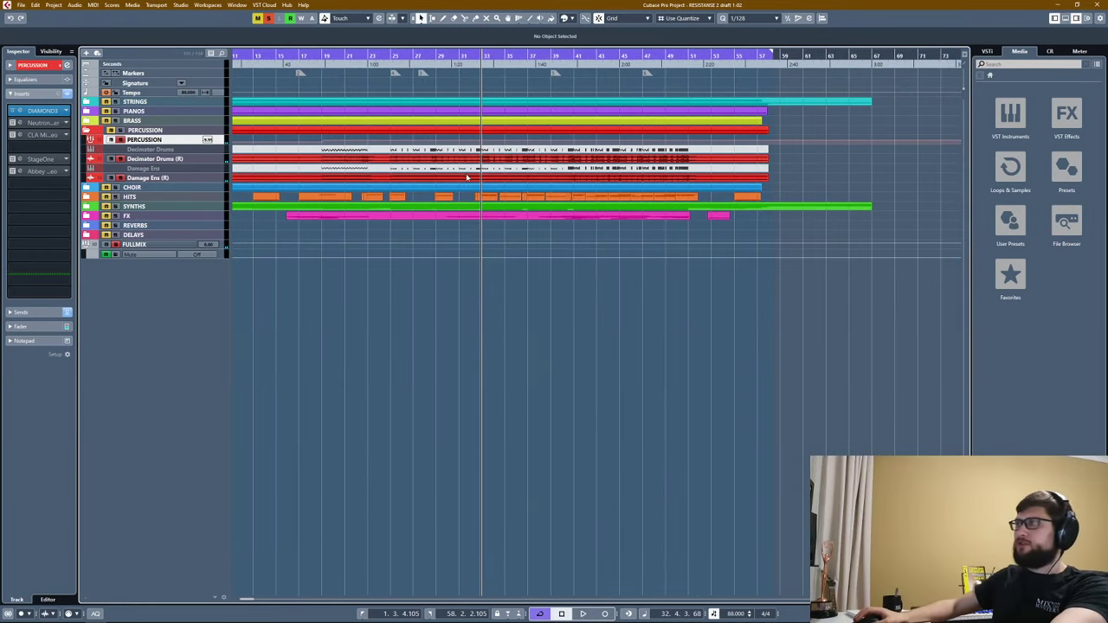
Replay the percussion hits around bars 32 to 33 and compare them with DIAMOND3 bypassed and active.
scroll(479, 173, up, 3)
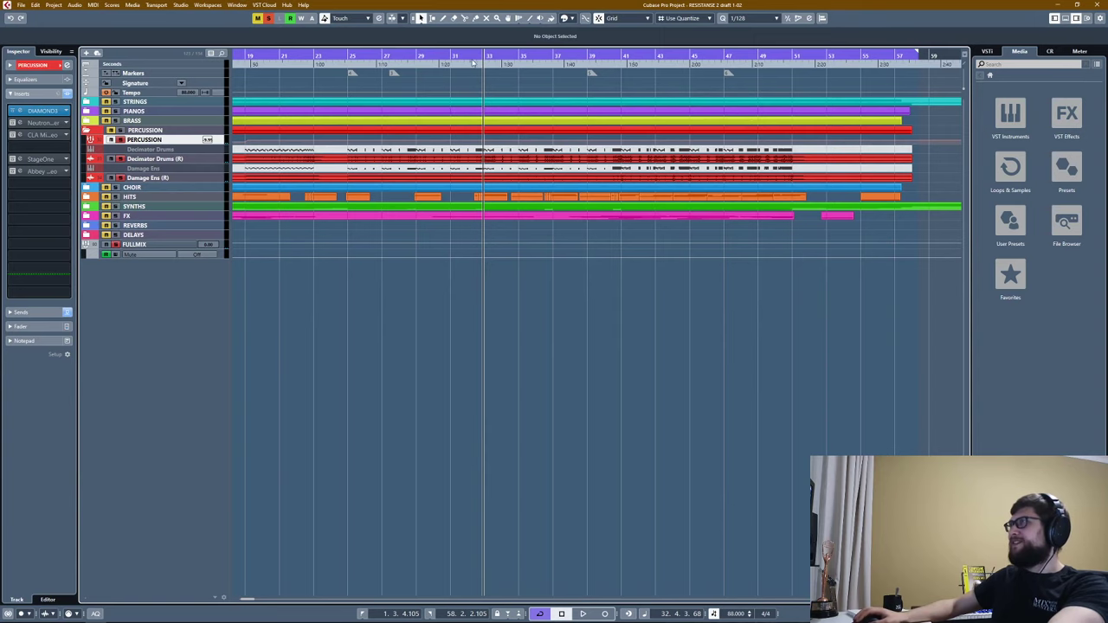
scroll(474, 61, up, 1)
click(473, 59)
key(space)
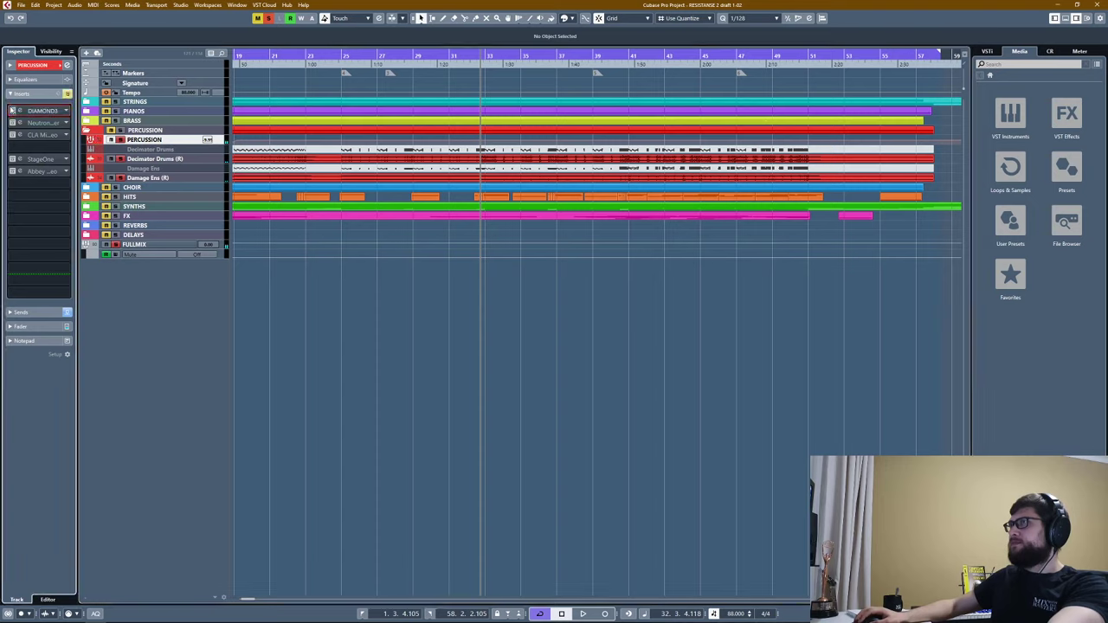
click(11, 109)
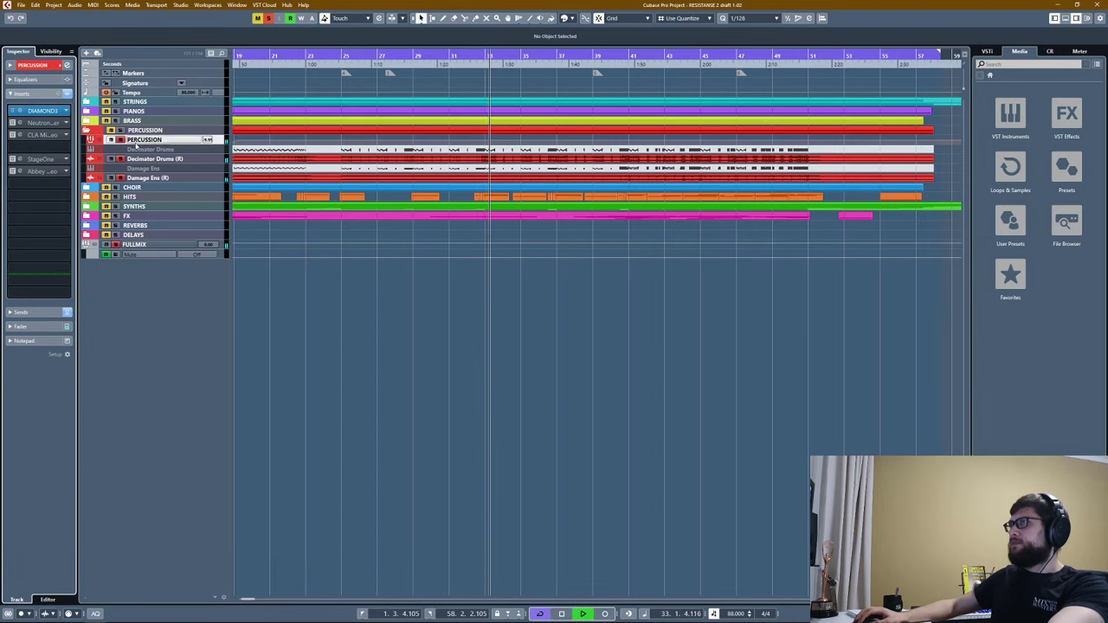
key(space)
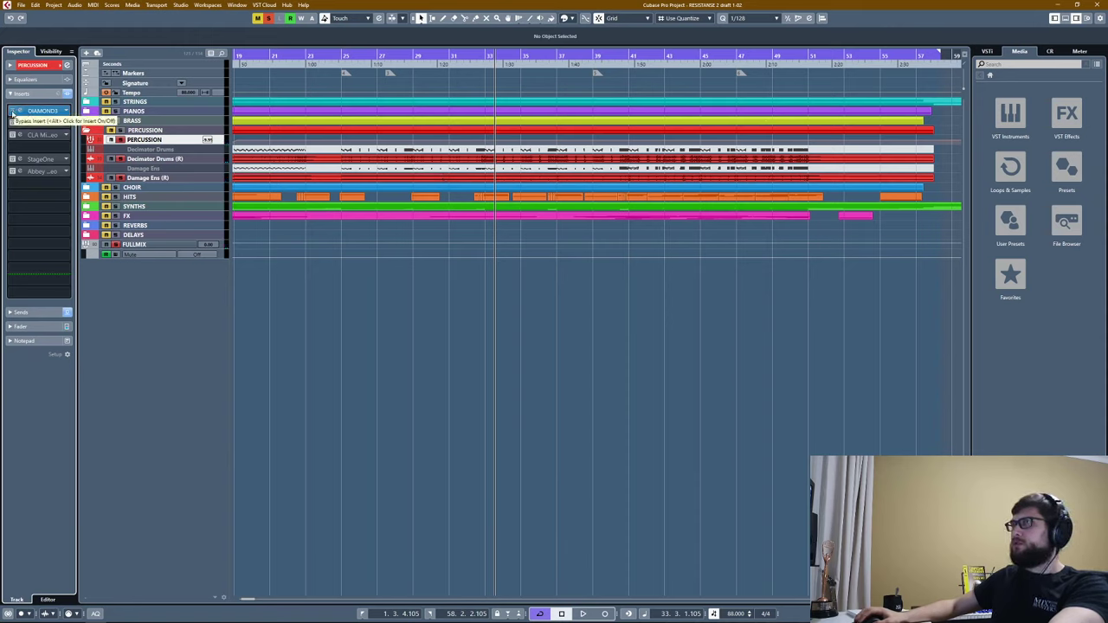
key(space)
key(space)
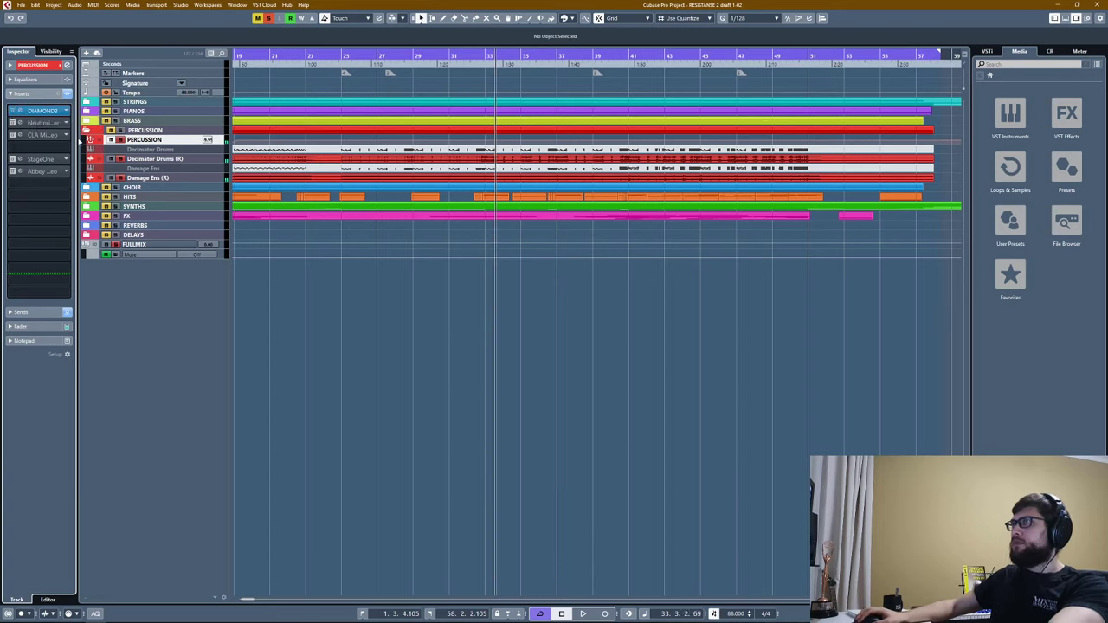
Bypass DIAMOND3, activate and open the Neutron 3 Transient Shaper insert on PERCUSSION, and dismiss its preset manager.
click(13, 114)
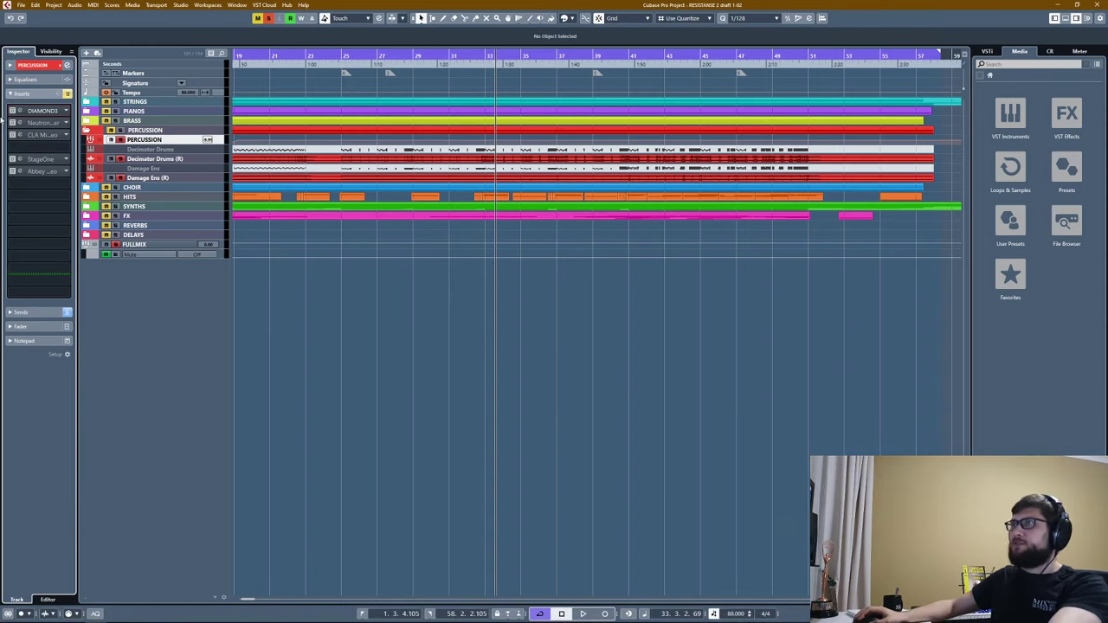
click(32, 124)
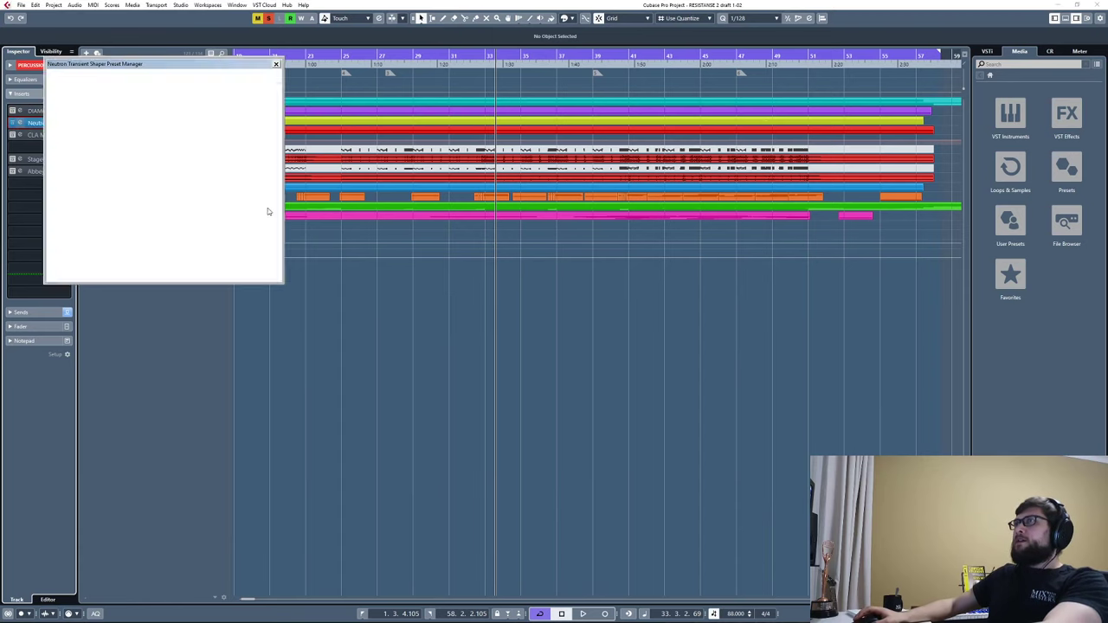
click(276, 64)
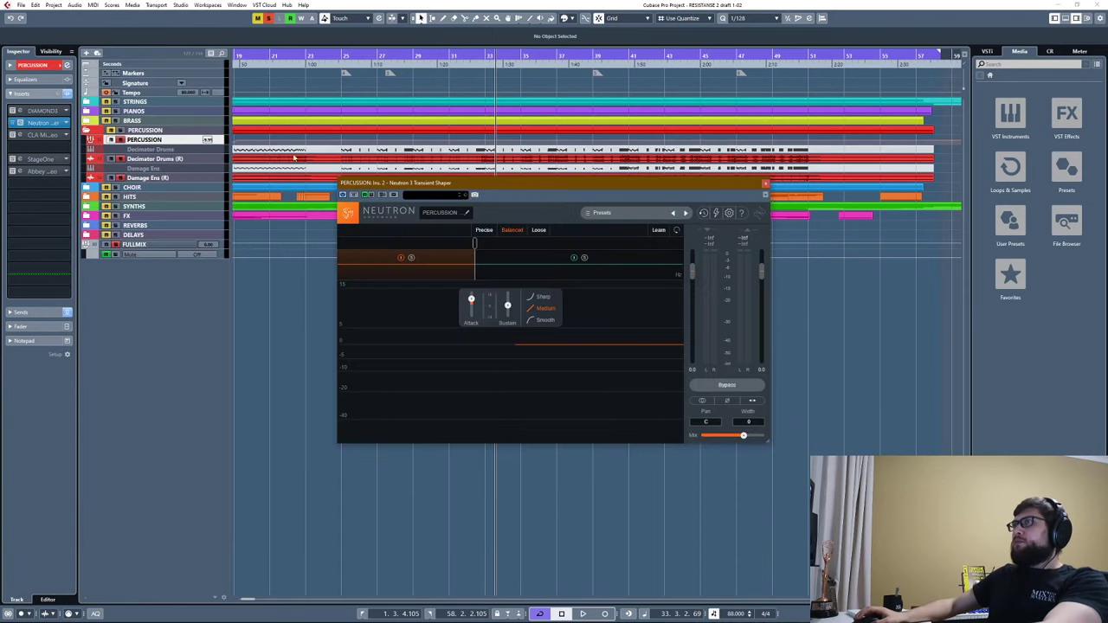
Audition the percussion with the Neutron 3 Transient Shaper, examine its high band, and compare with the insert bypassed.
key(space)
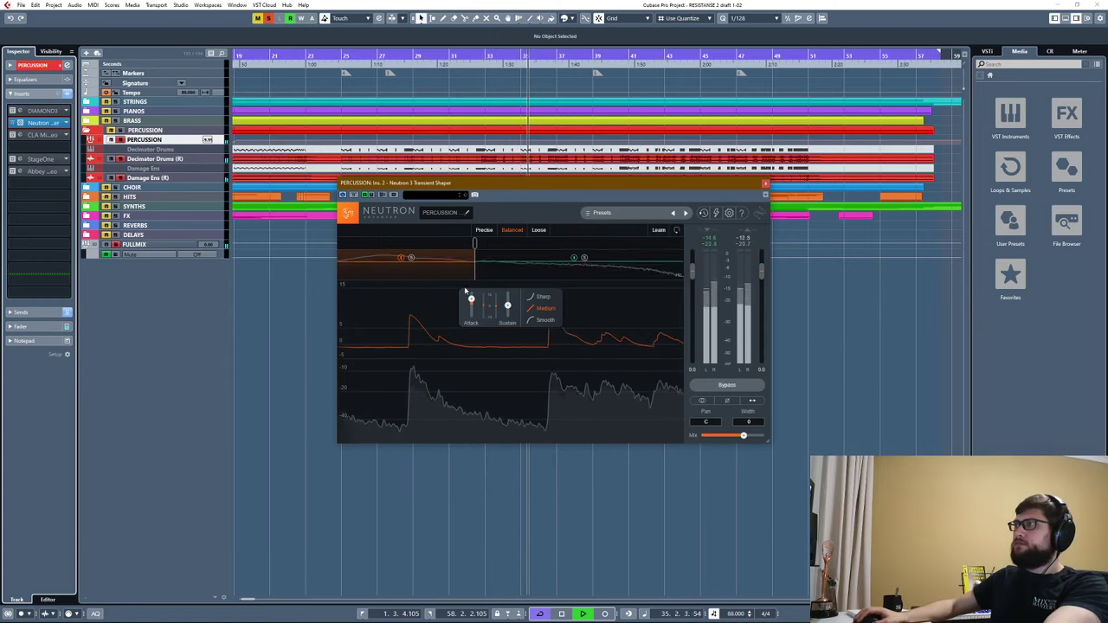
key(space)
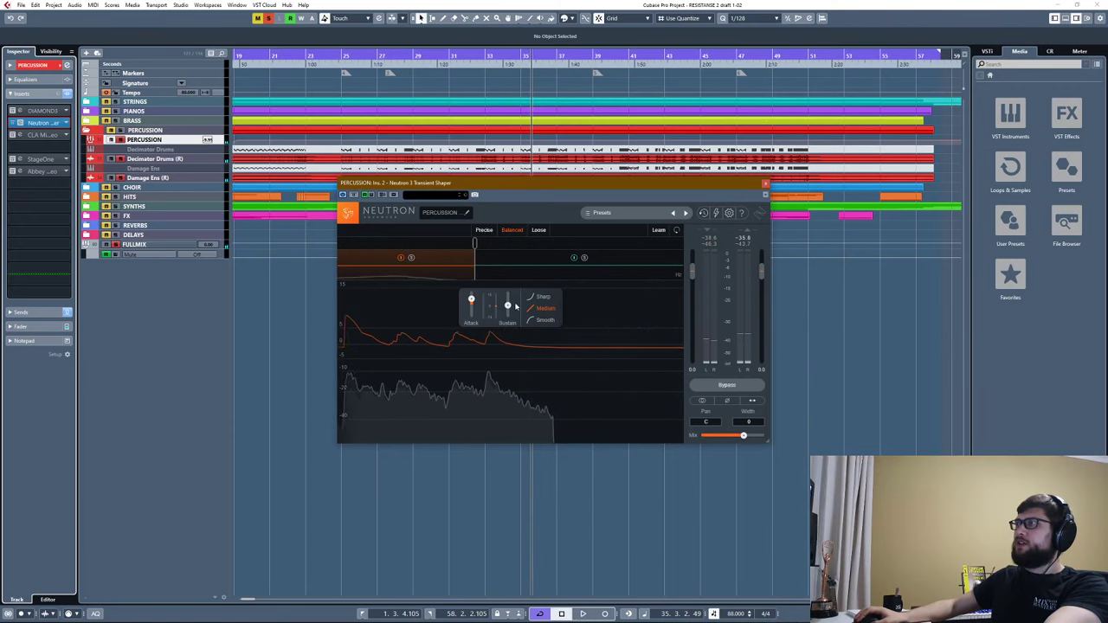
click(500, 259)
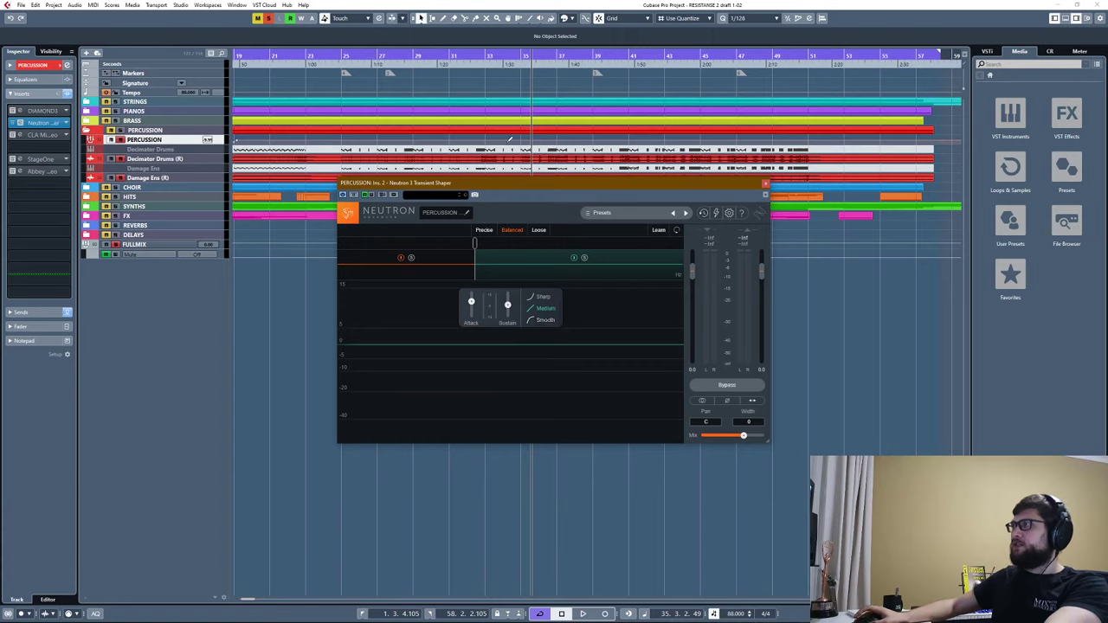
key(space)
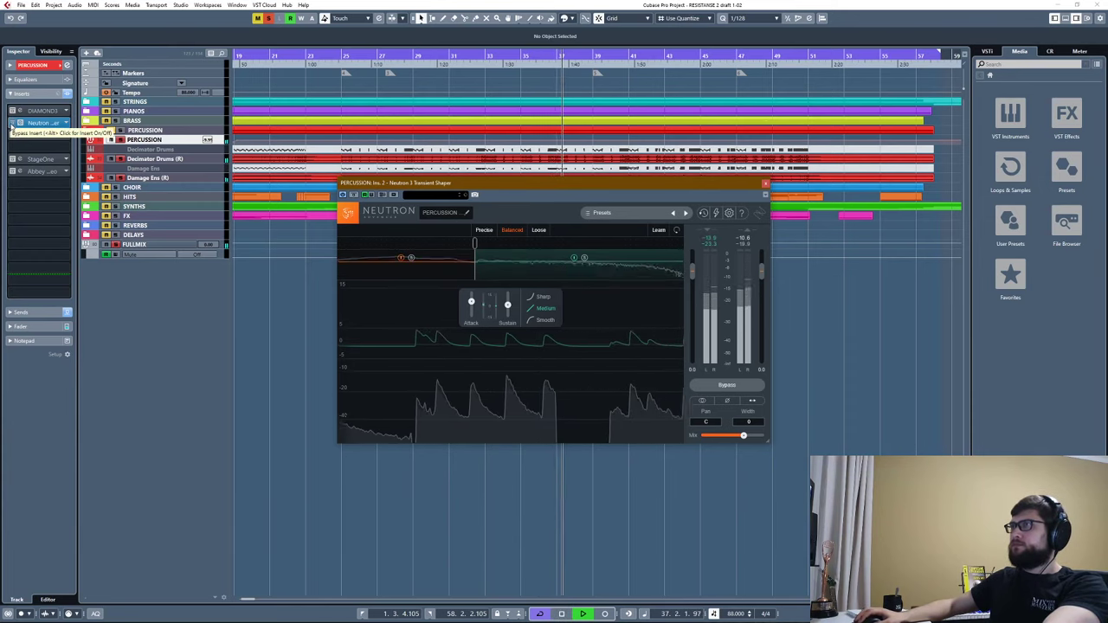
click(11, 124)
key(space)
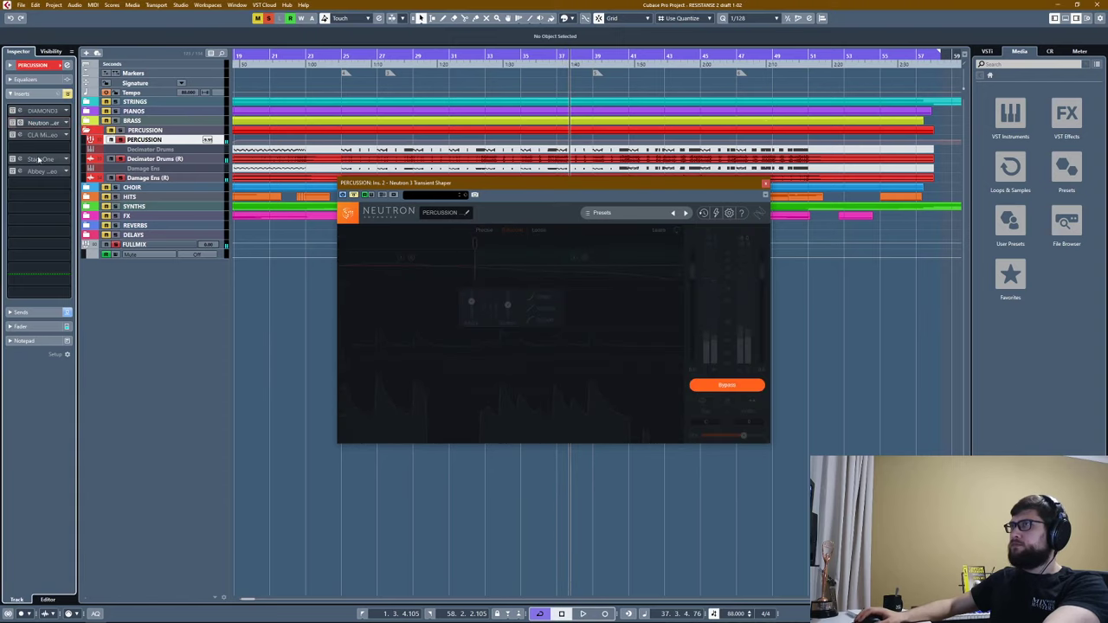
Bypass the FabFilter insert on the FULLMIX channel and return to the PERCUSSION group.
click(138, 244)
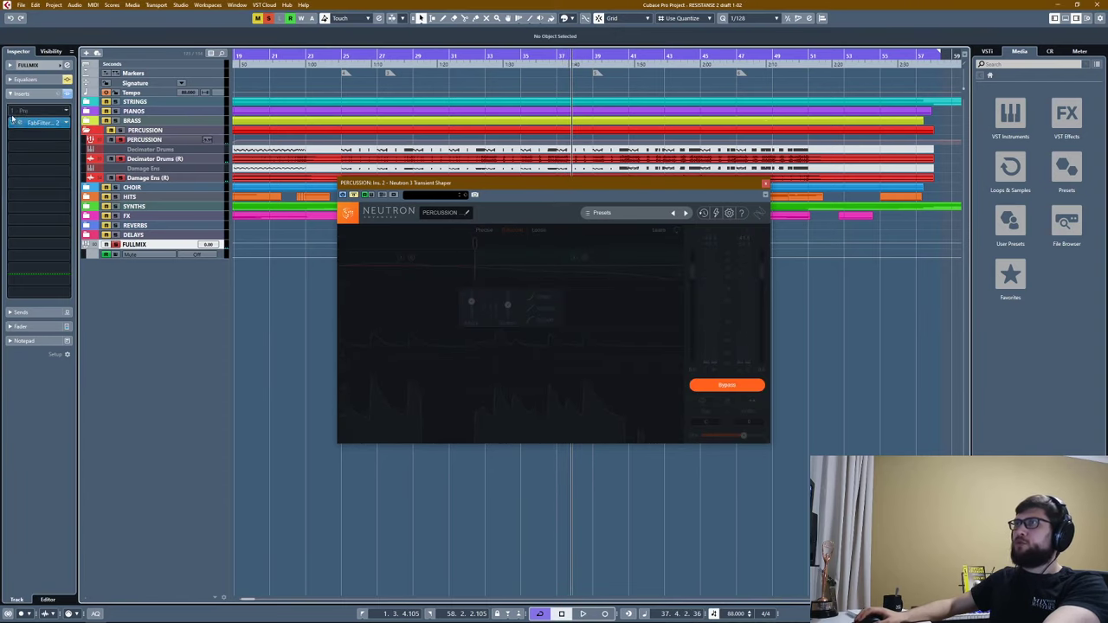
click(145, 139)
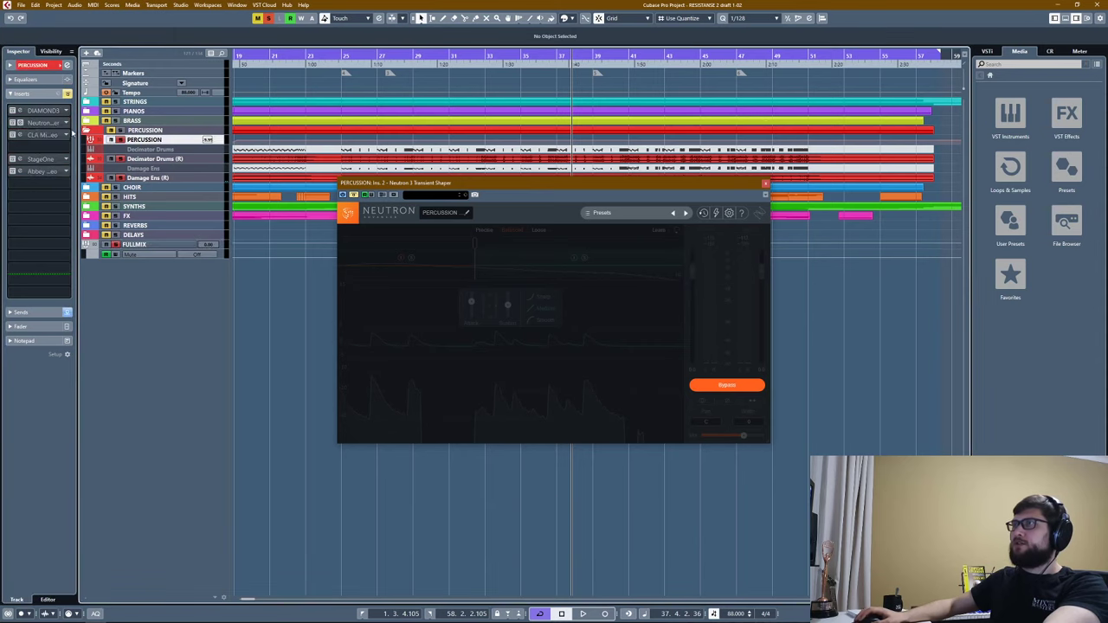
key(space)
click(138, 244)
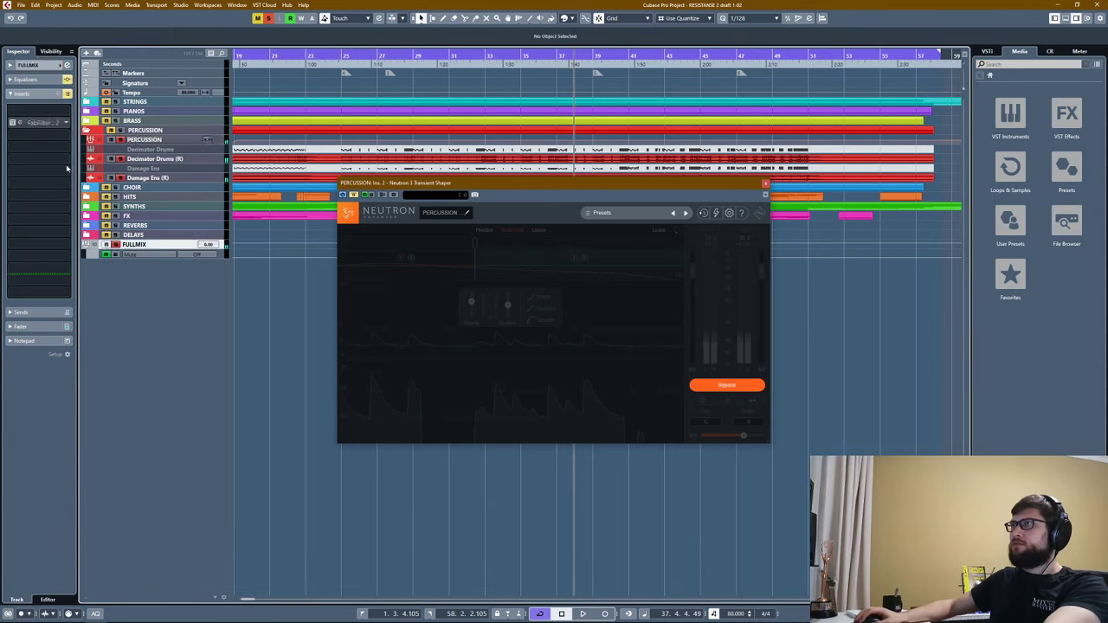
click(167, 139)
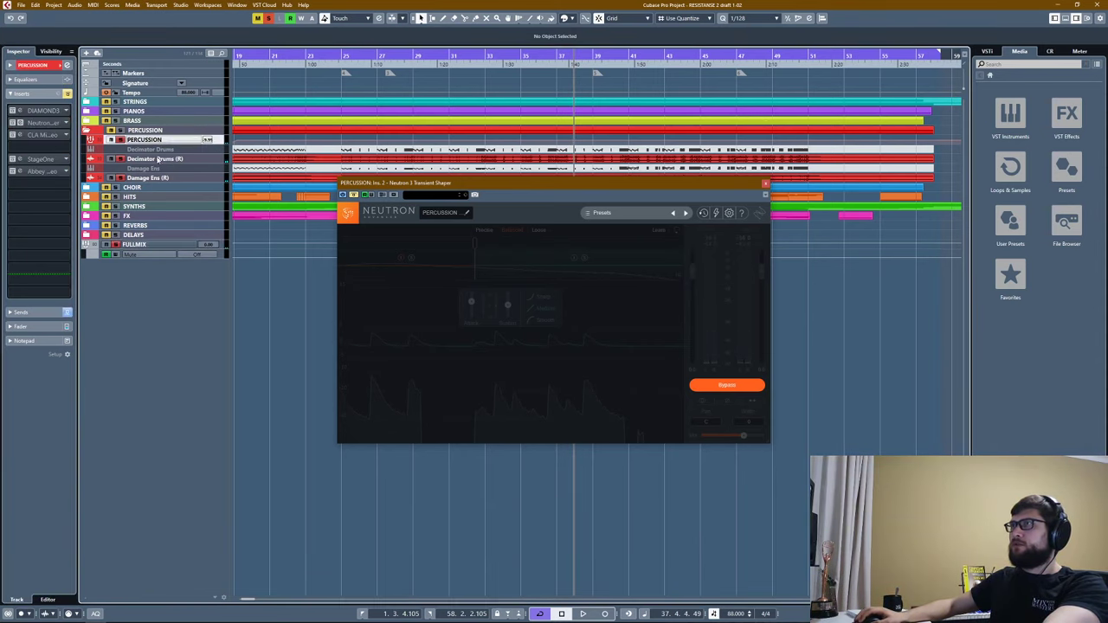
Resume playing the percussion, reactivate the Neutron 3 Transient Shaper, and move its window below the track list.
key(space)
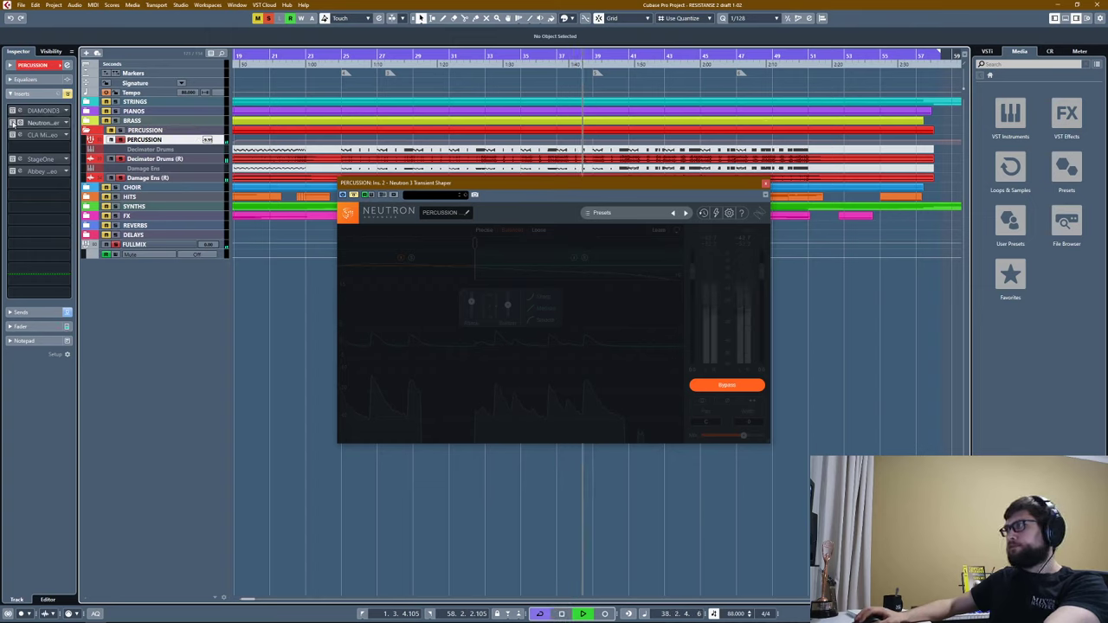
click(13, 123)
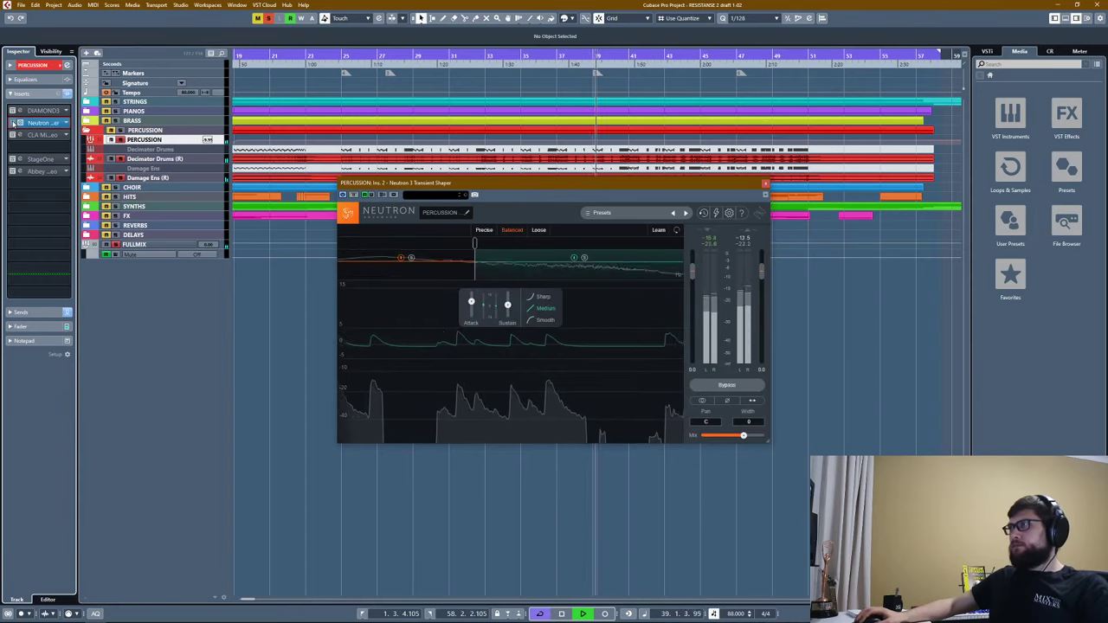
drag(539, 185, 544, 232)
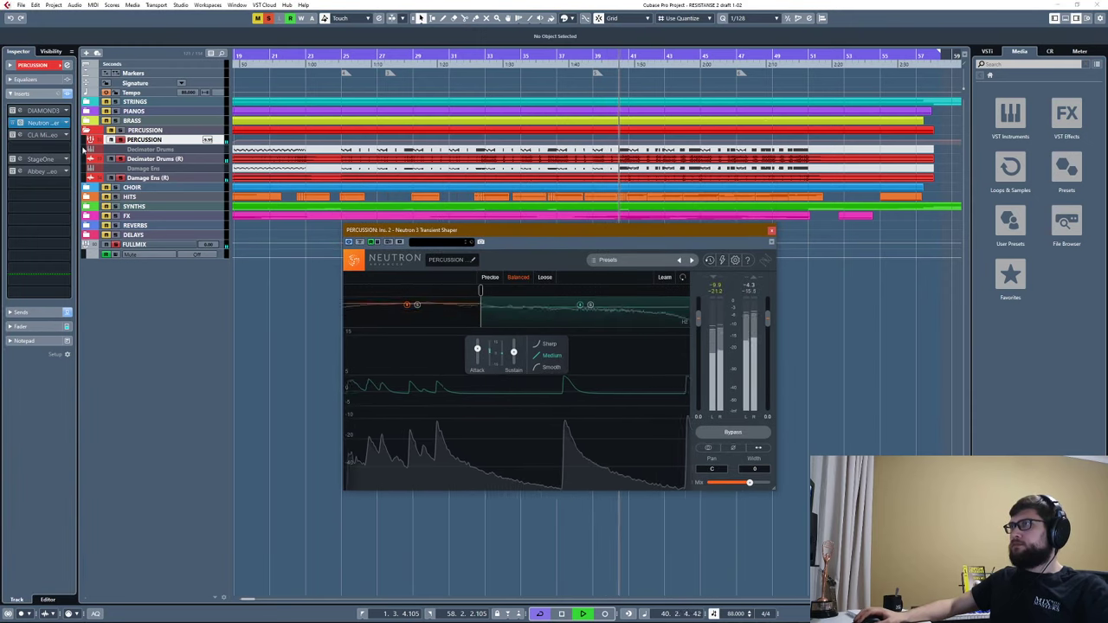
Activate and open the CLA MixHub Stereo insert on PERCUSSION and point out the mix knob in its dynamics section.
click(13, 136)
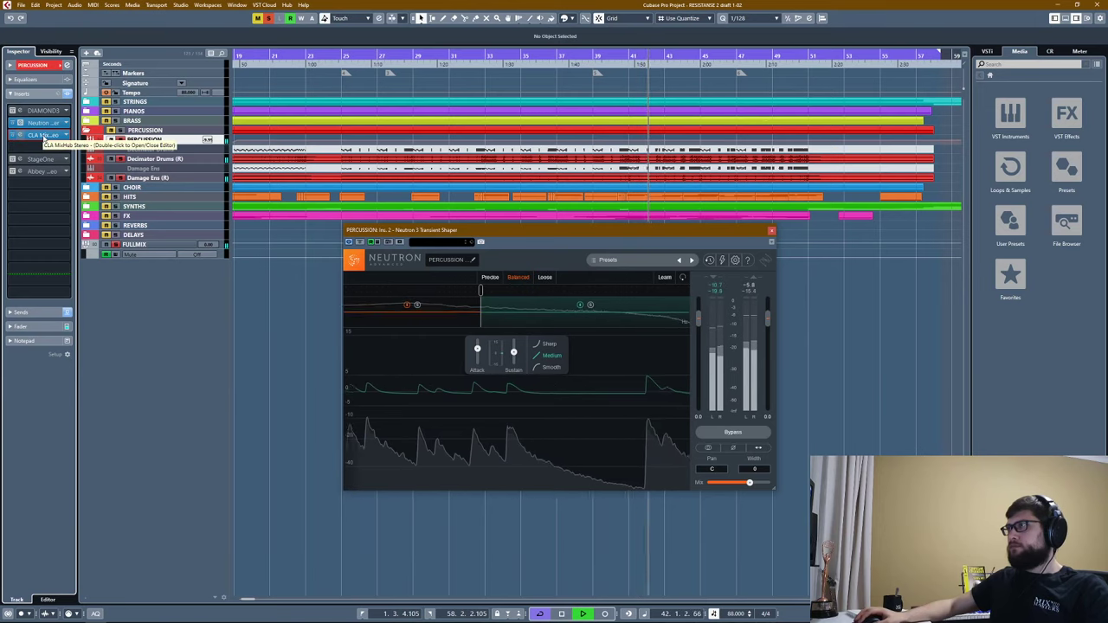
double_click(43, 136)
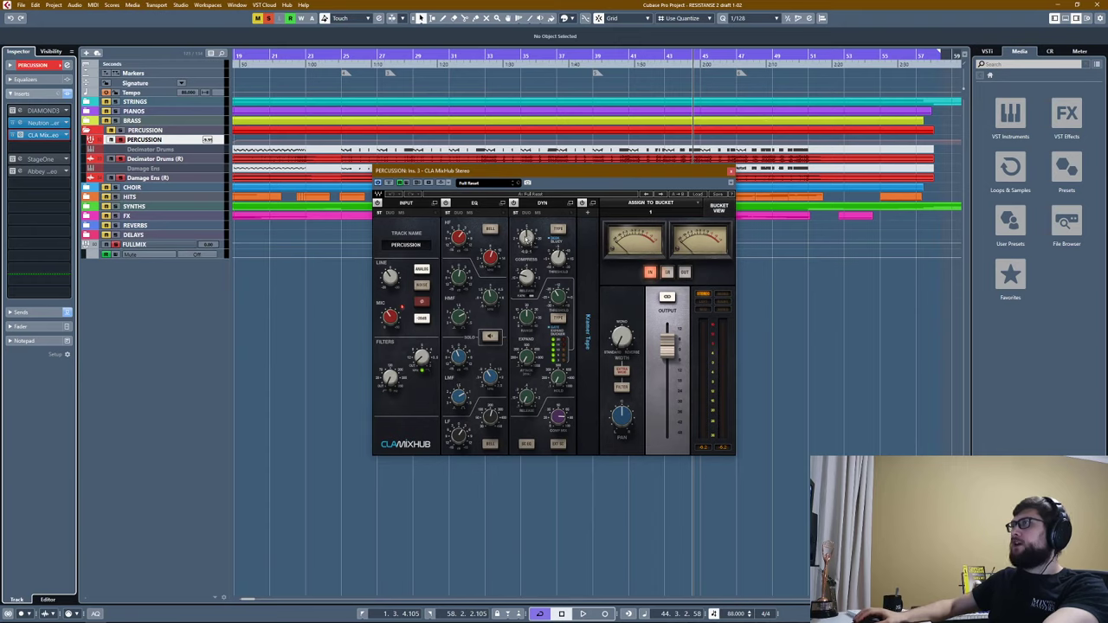
click(558, 417)
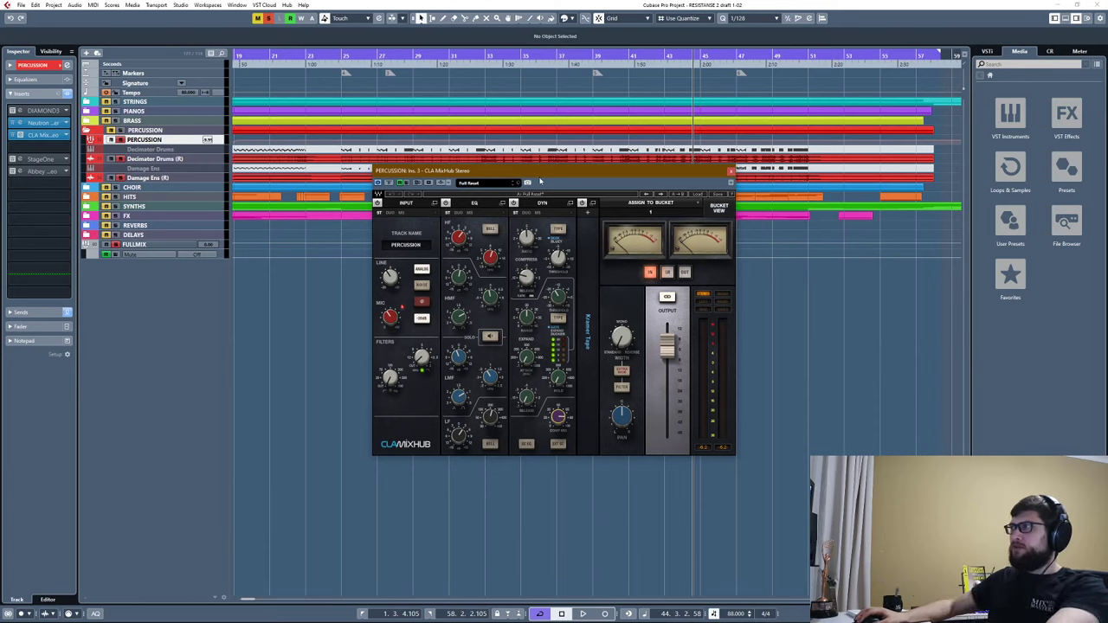
Audition the percussion from about bar 36 through the MixHub dynamics section.
click(544, 56)
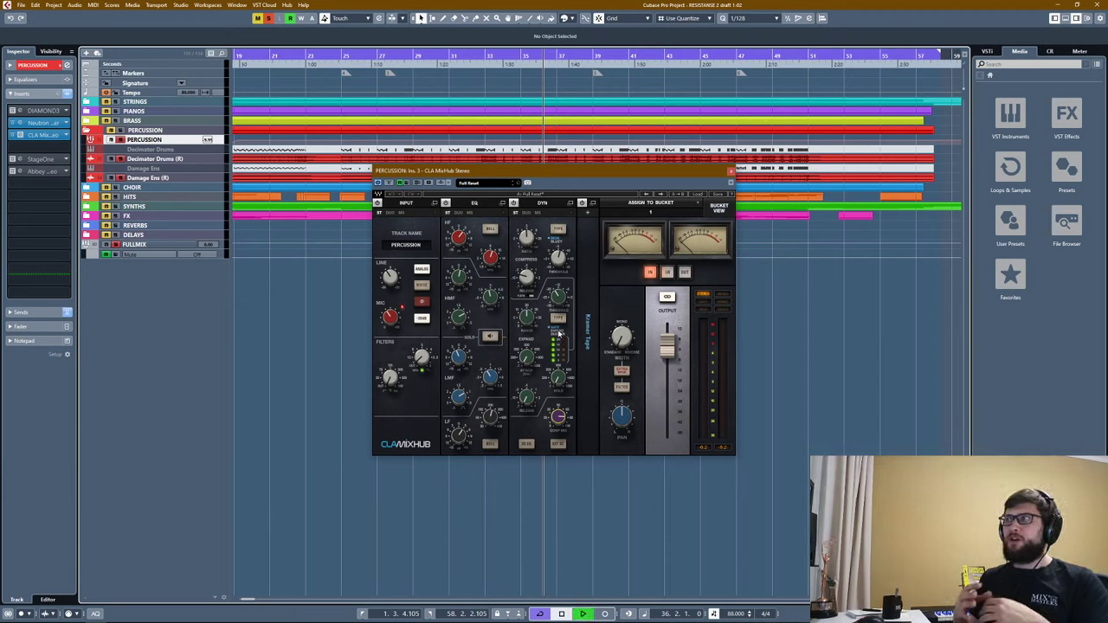
key(space)
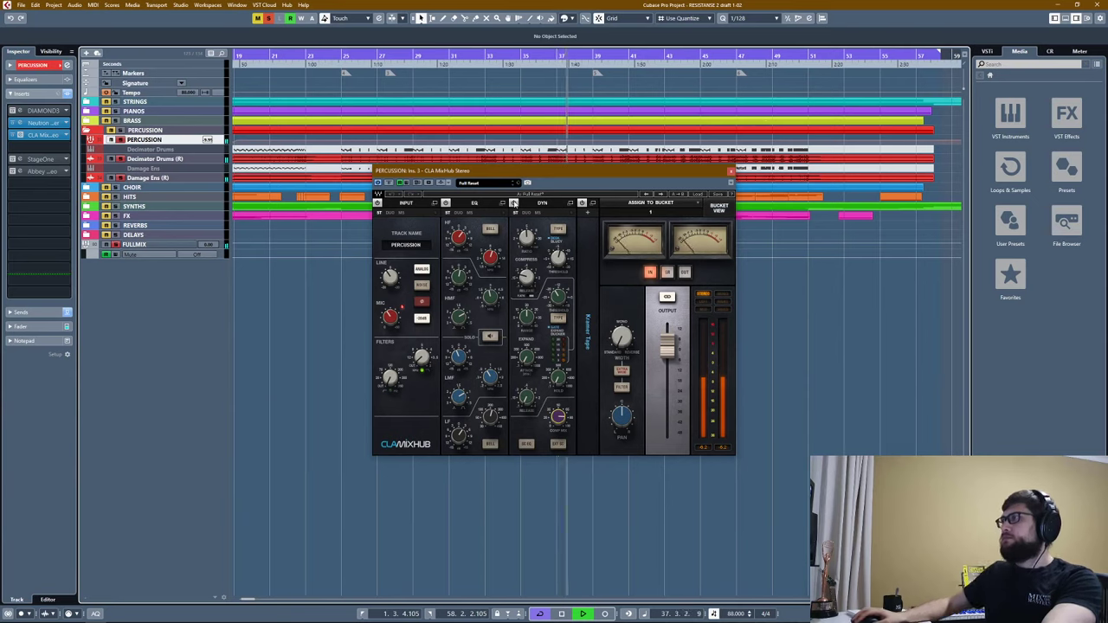
key(space)
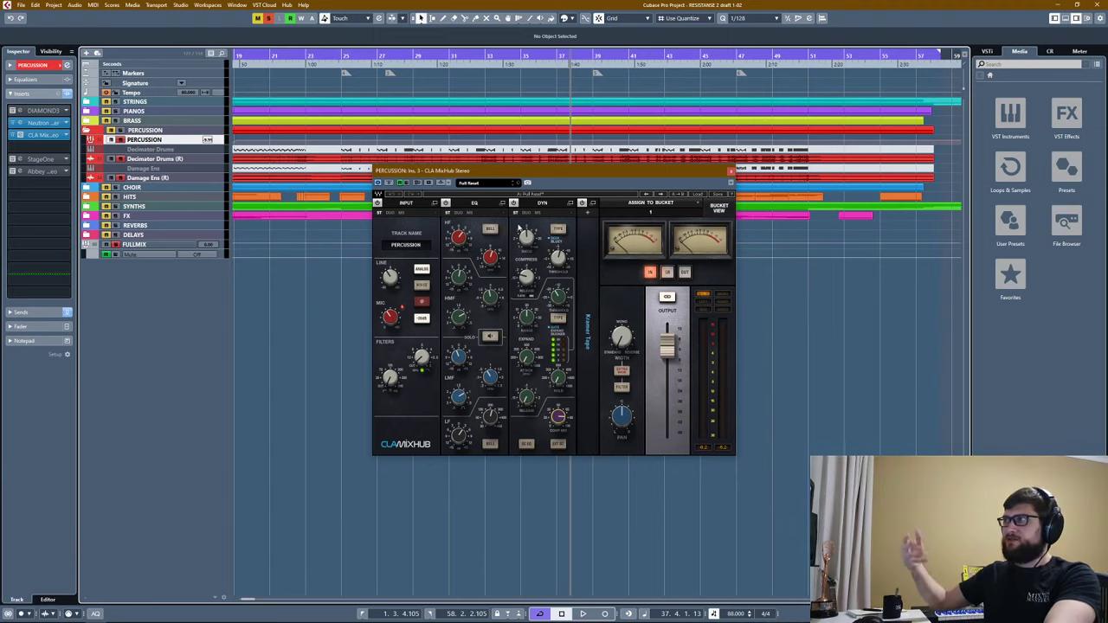
Replay the percussion hits from about bar 32 and compare them with the MixHub dynamics section bypassed and active.
click(481, 57)
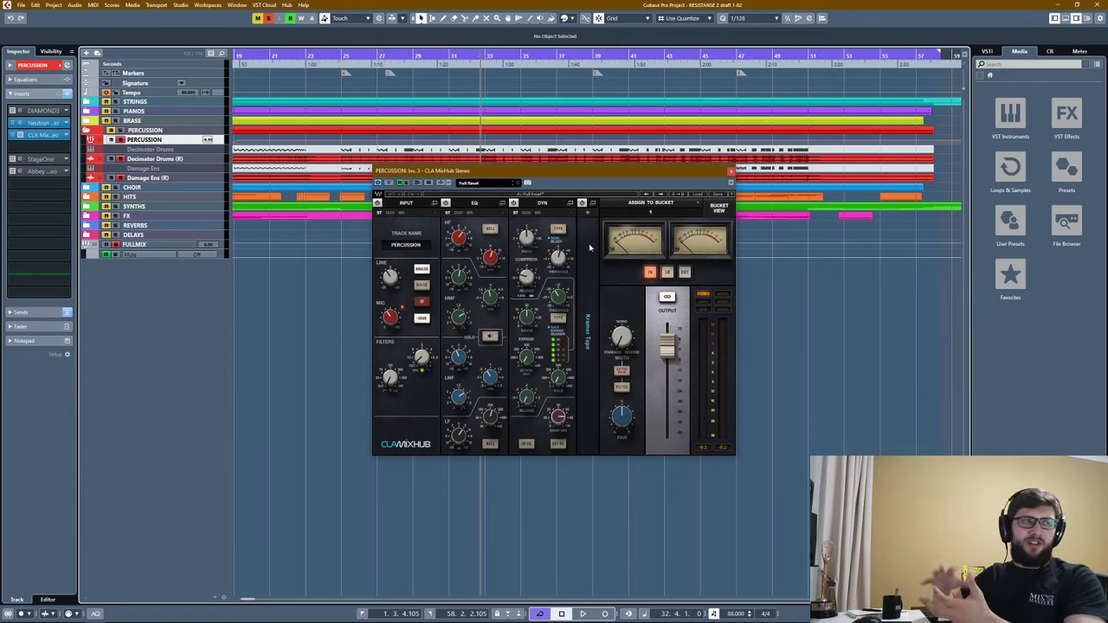
key(space)
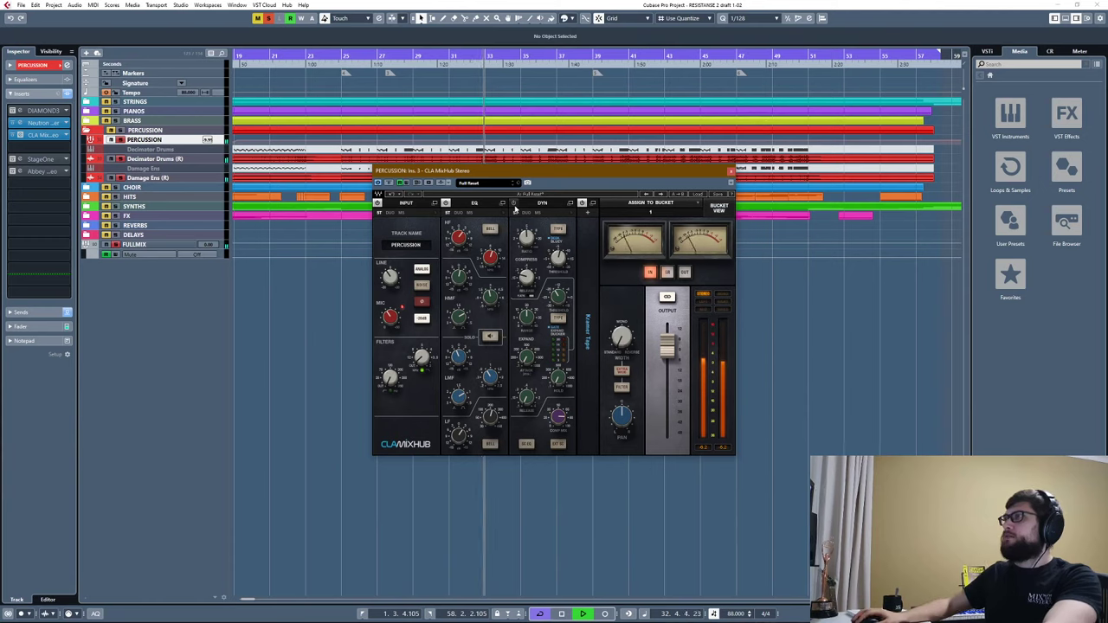
key(space)
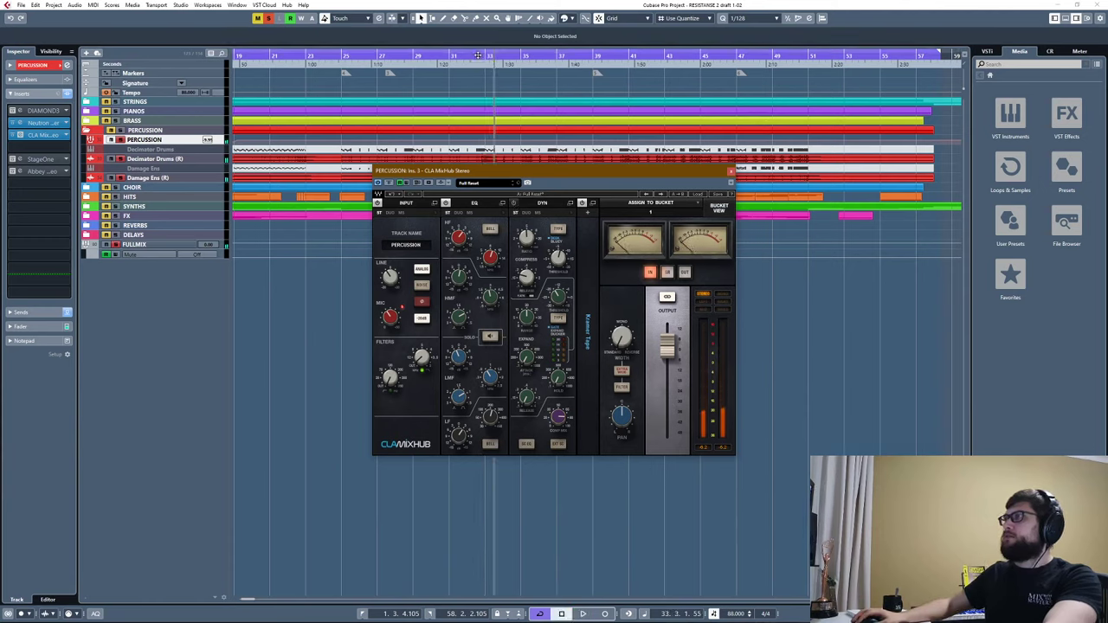
key(space)
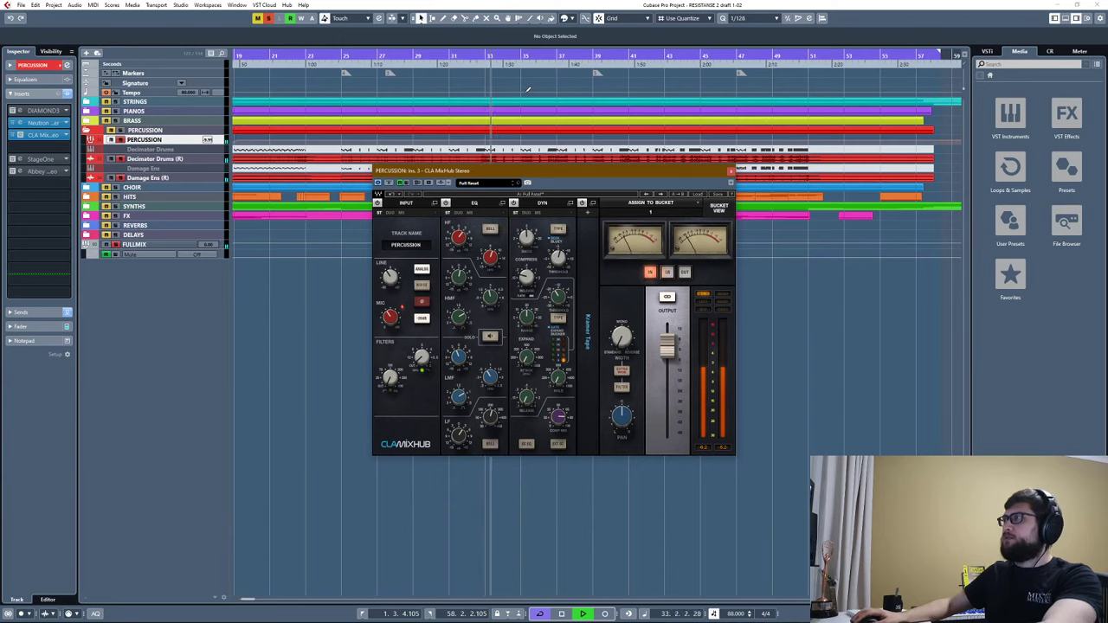
key(space)
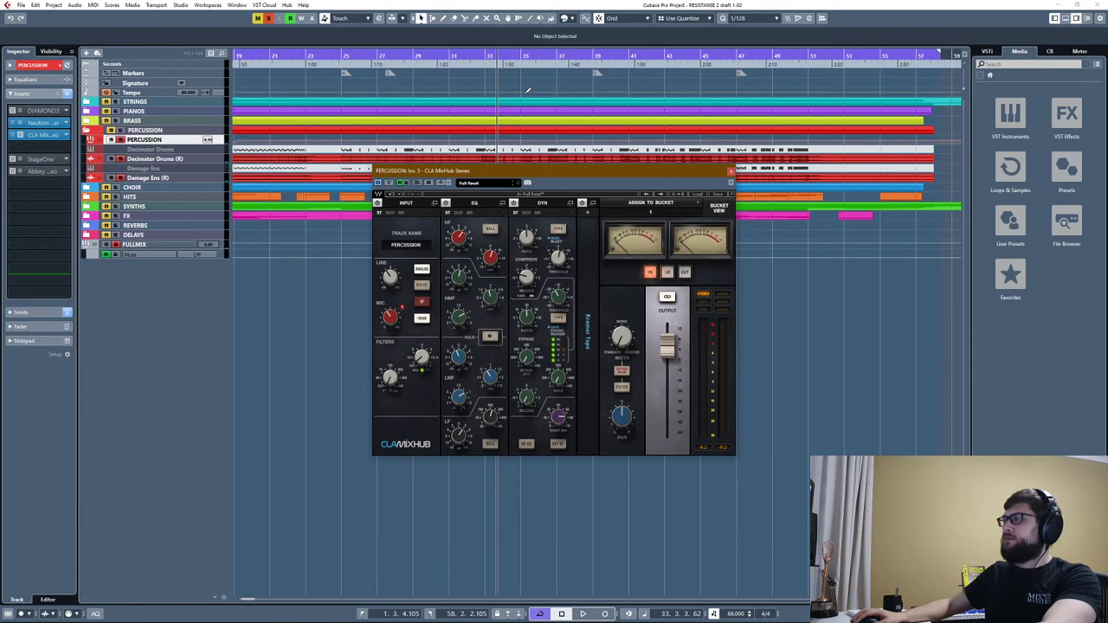
Inspect the Kramer Tape plug-in inside MixHub, return to the channel strip, and compare the percussion with the tape bypassed and active.
click(594, 203)
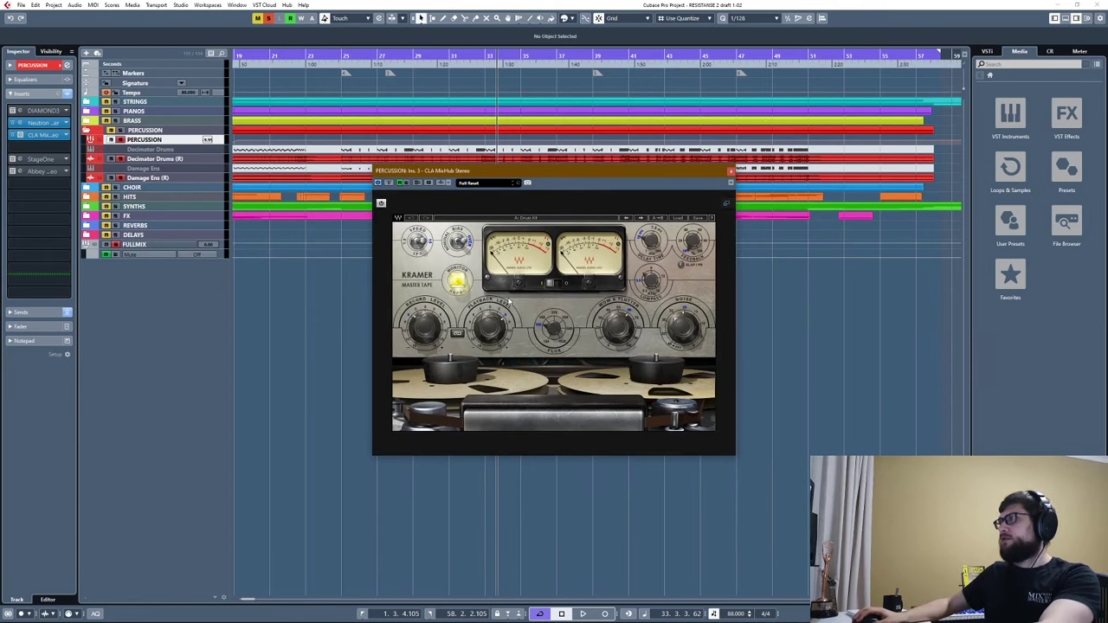
key(space)
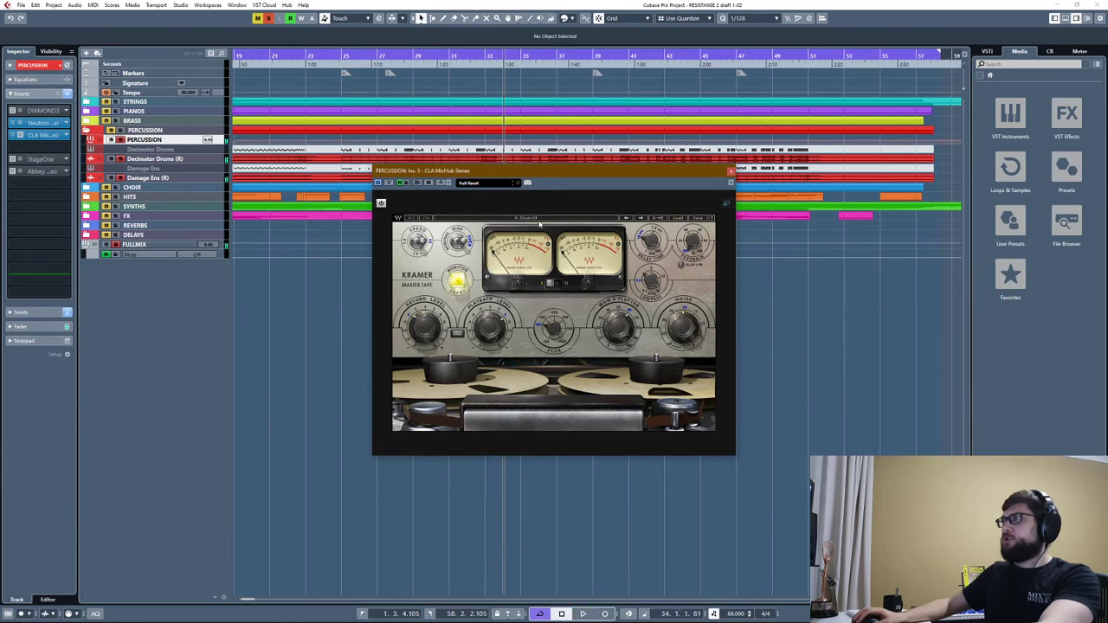
click(726, 205)
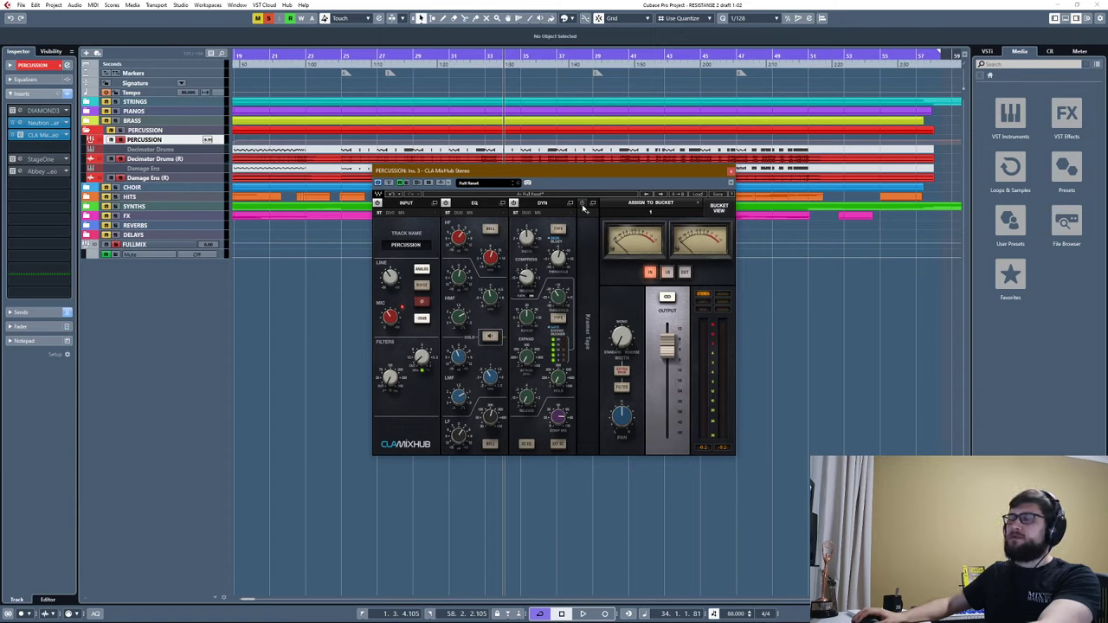
key(space)
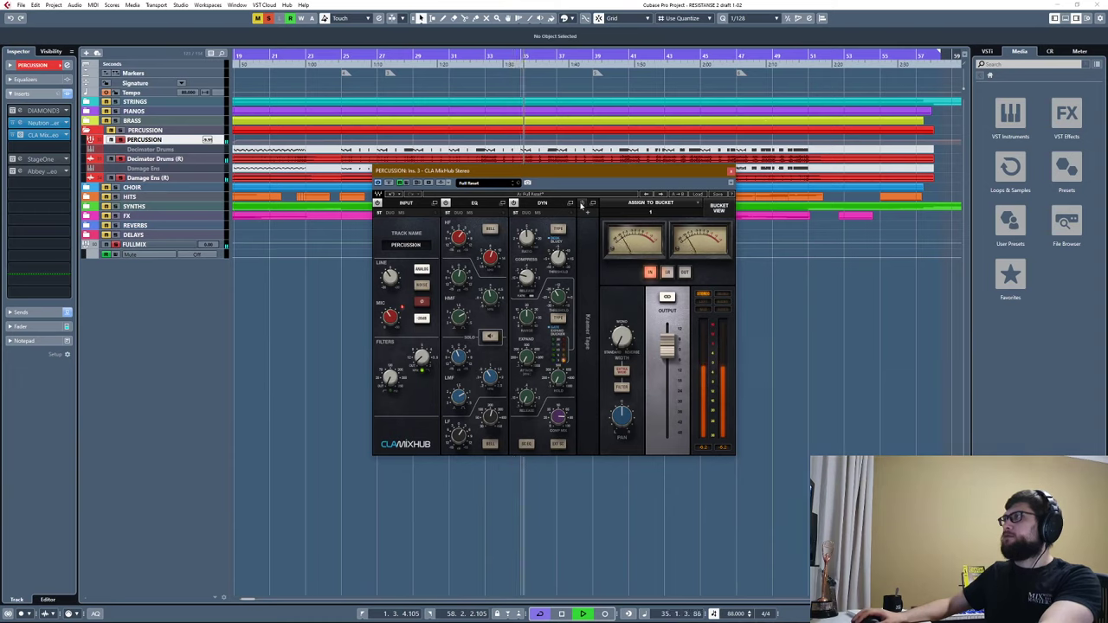
key(space)
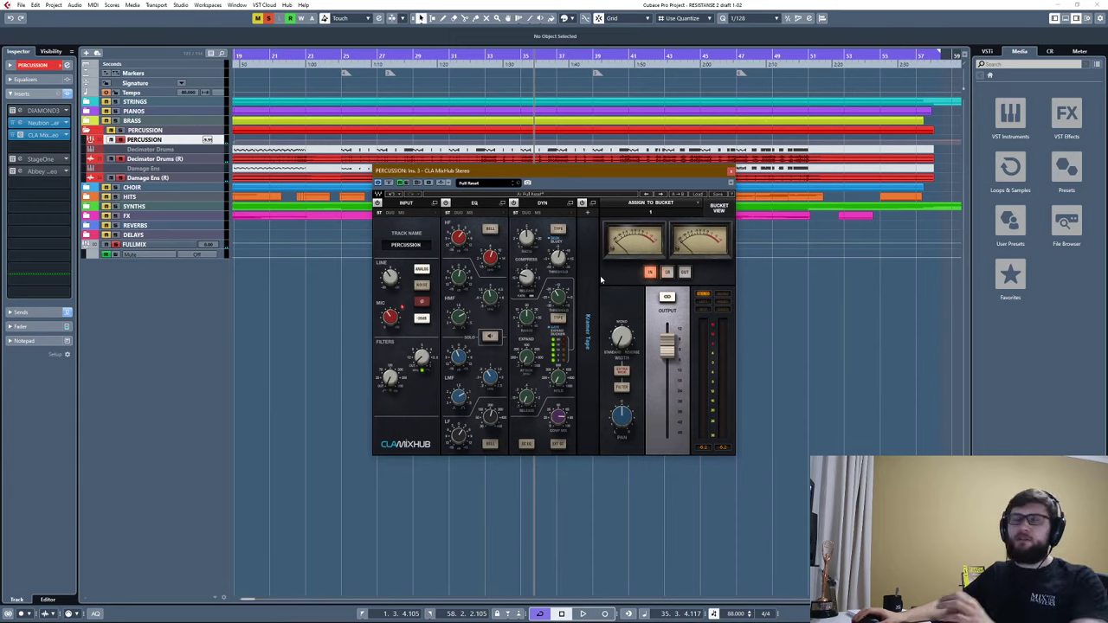
Close MixHub, reactivate DIAMOND3 on PERCUSSION, play the percussion through the first three inserts, and briefly review the DIAMOND3 settings.
click(732, 172)
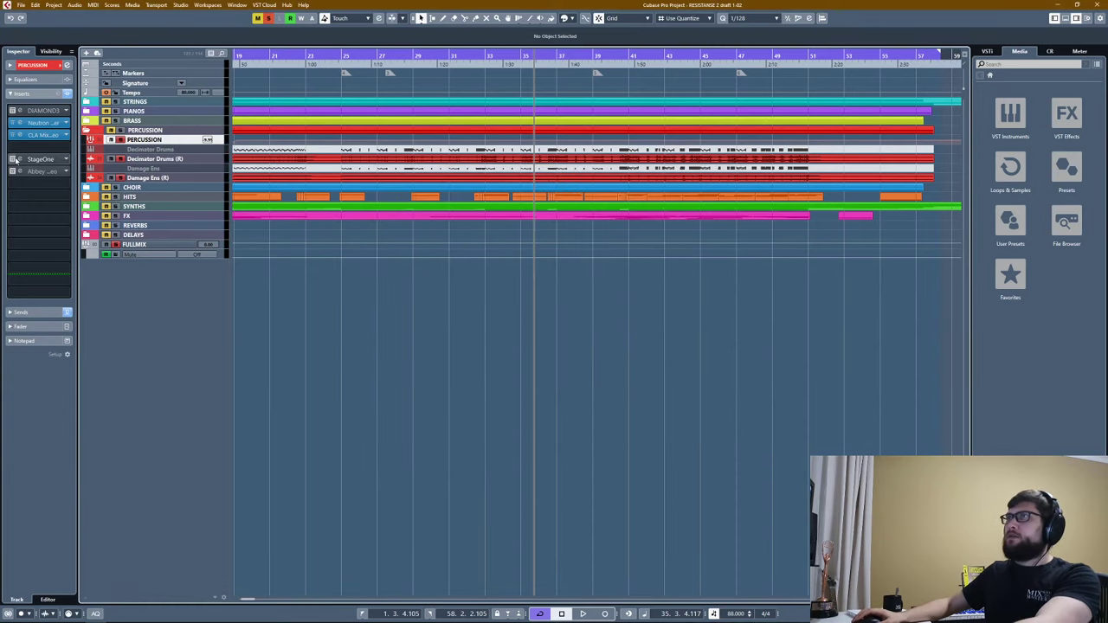
click(13, 110)
key(space)
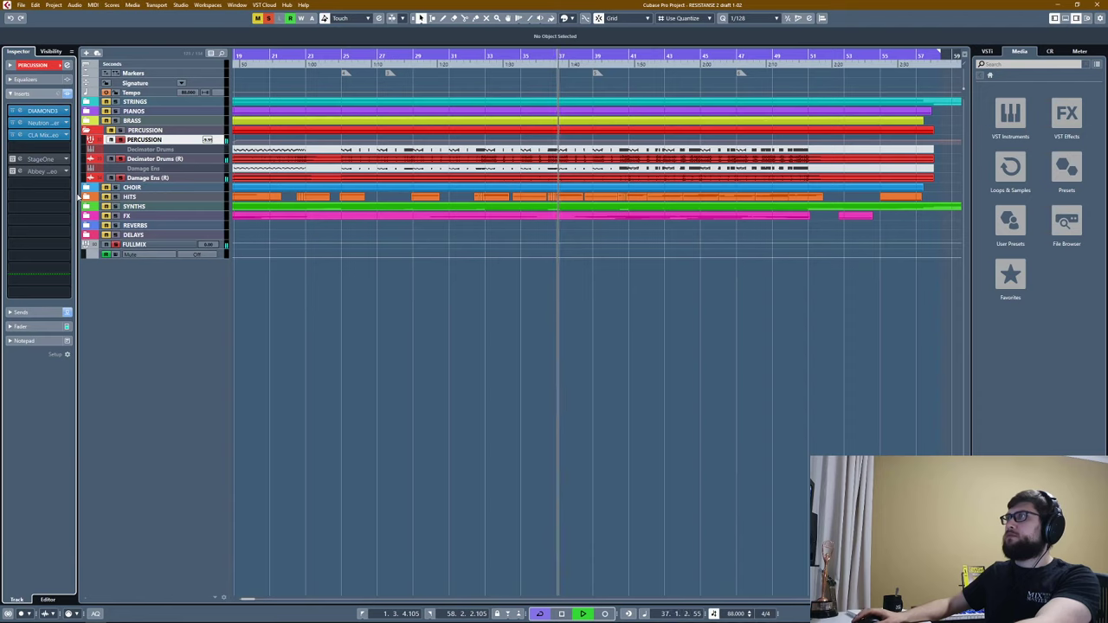
key(space)
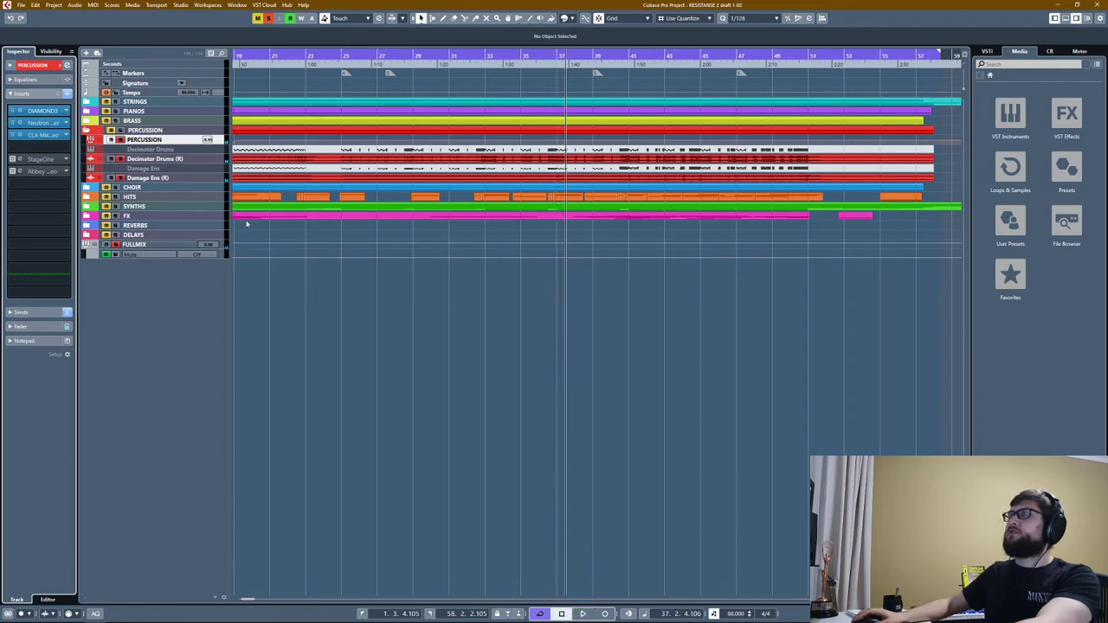
click(50, 110)
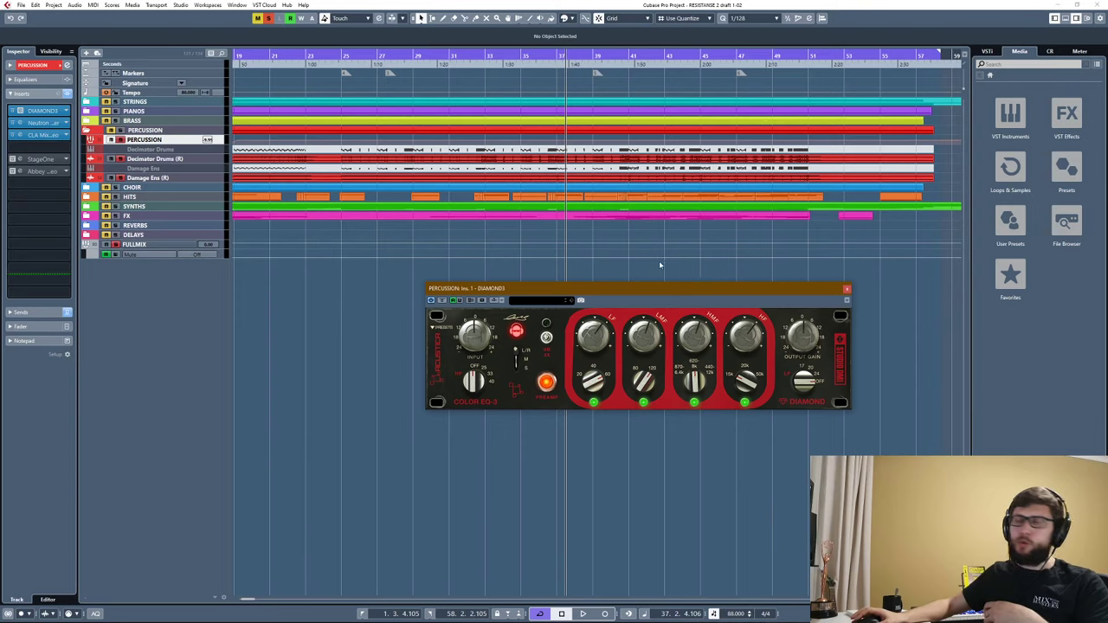
click(846, 291)
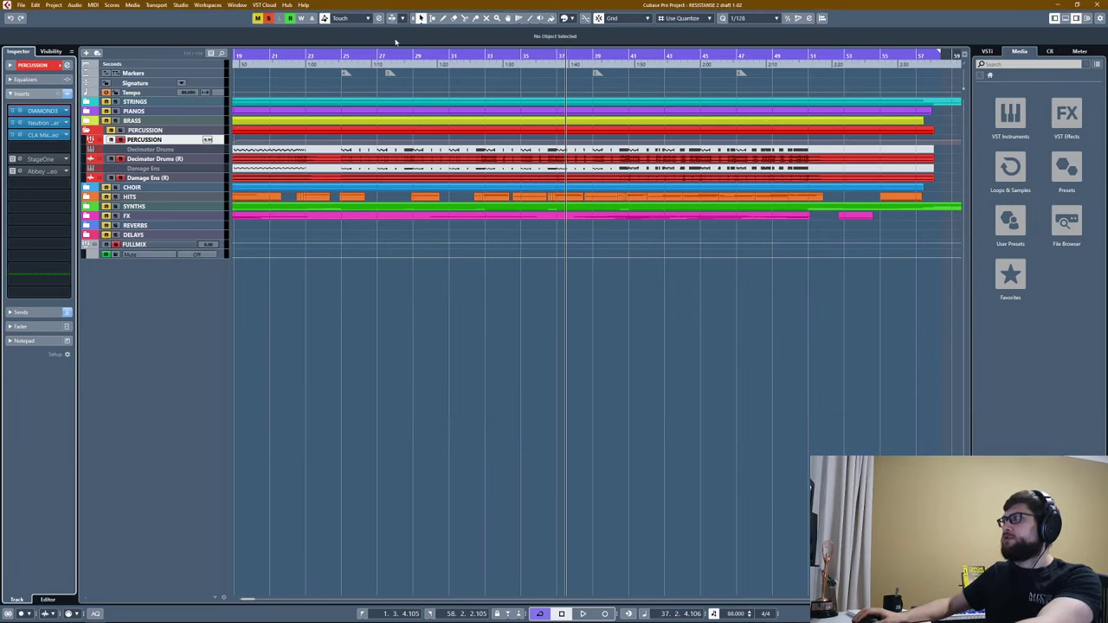
Play the percussion from about bar 32 and select the Decimator Drums (R) track.
click(477, 58)
key(space)
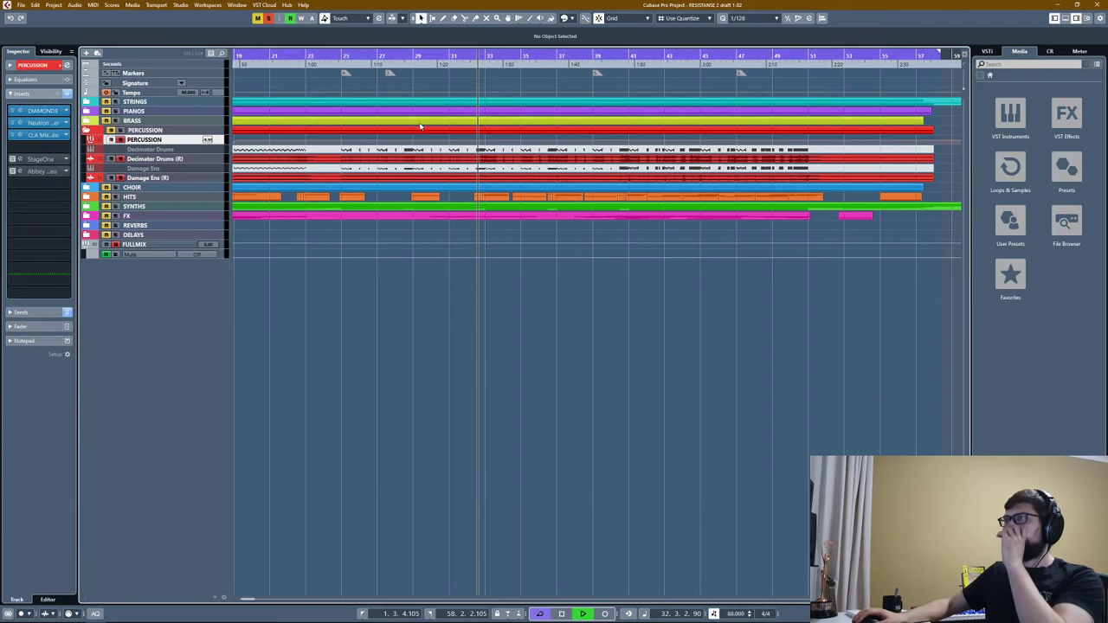
click(139, 159)
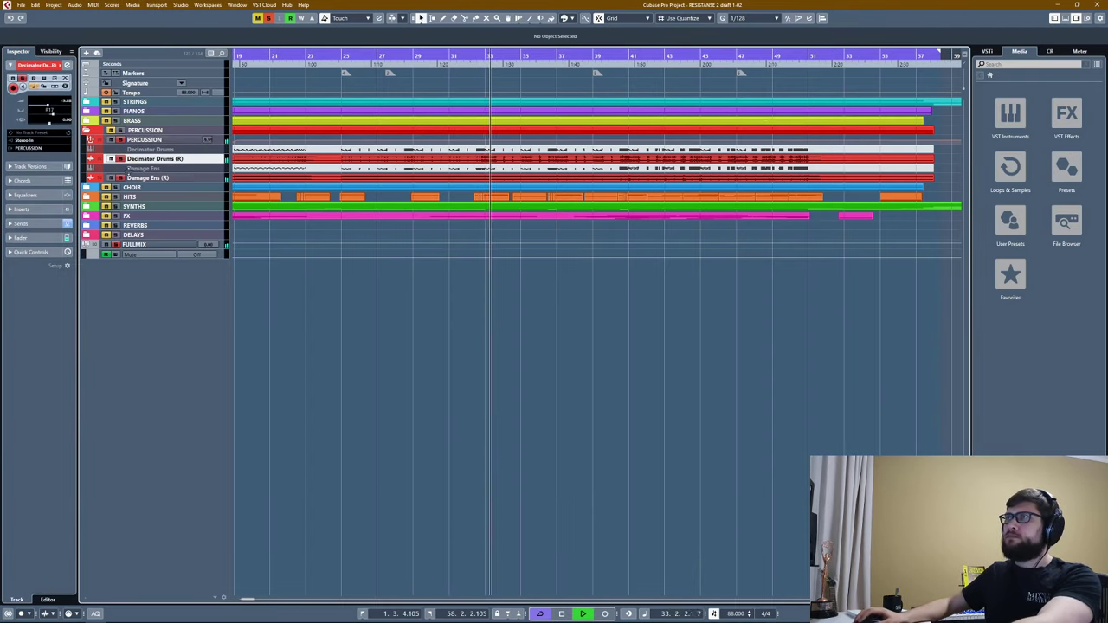
Select the PERCUSSION group track, bypass DIAMOND3, then activate and open the StageOne insert and play the percussion through it.
click(148, 150)
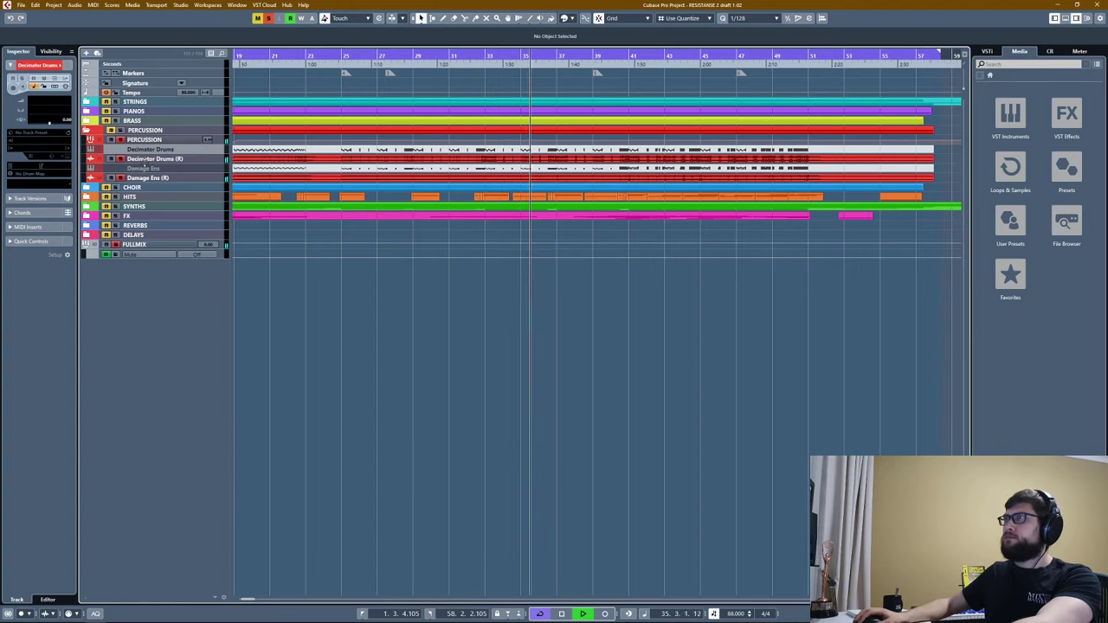
key(space)
click(106, 143)
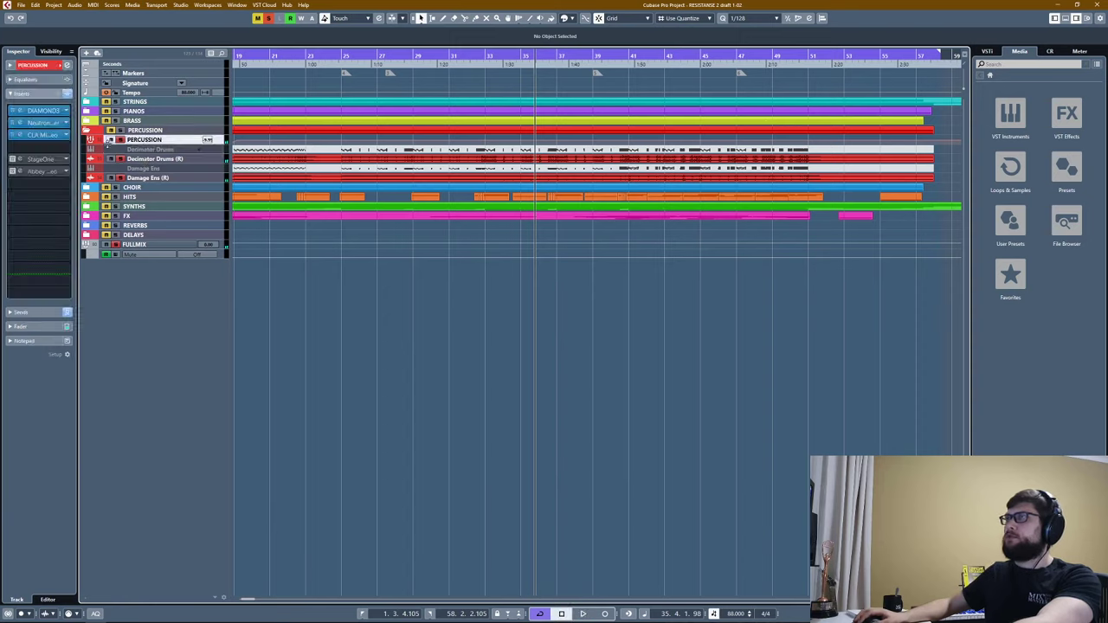
click(39, 159)
key(space)
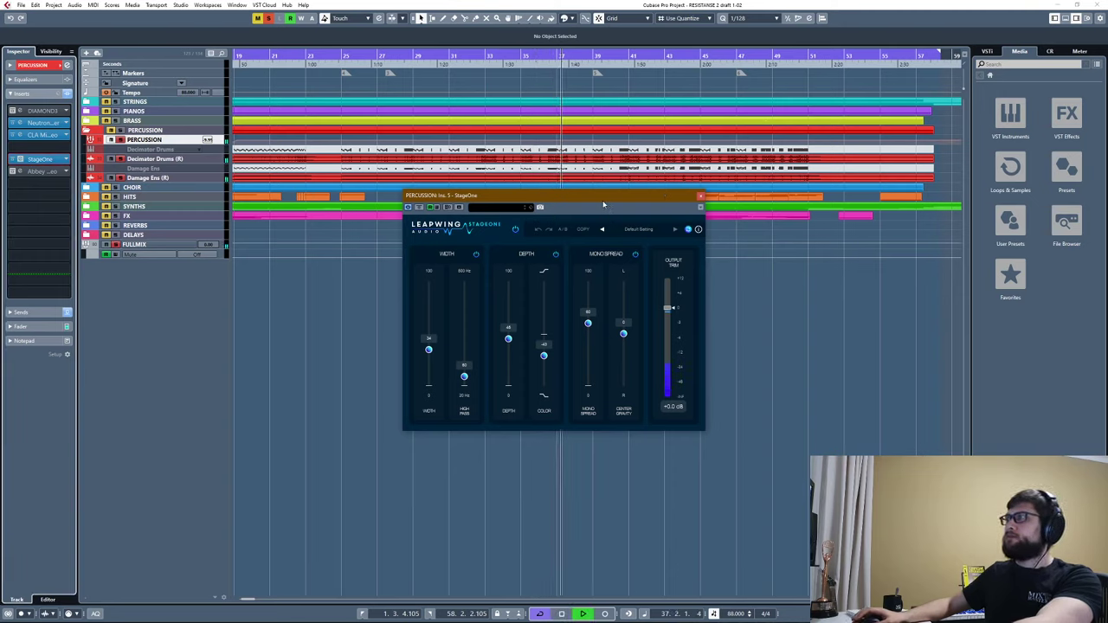
key(space)
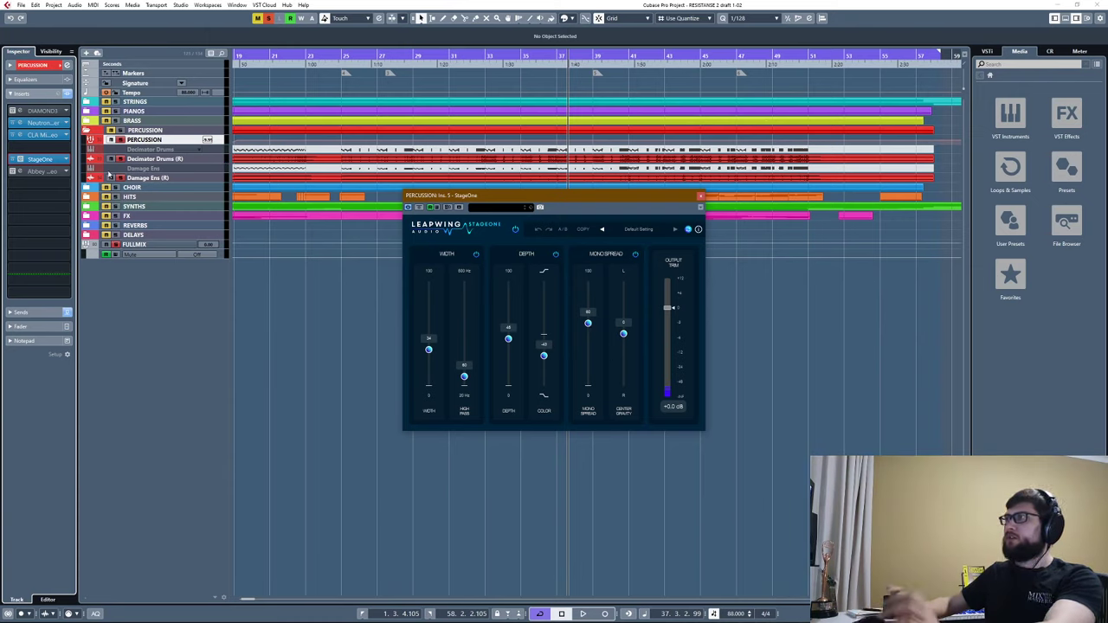
Play the percussion from about bar 37, comparing it with StageOne bypassed and active, and close the plug-in.
key(space)
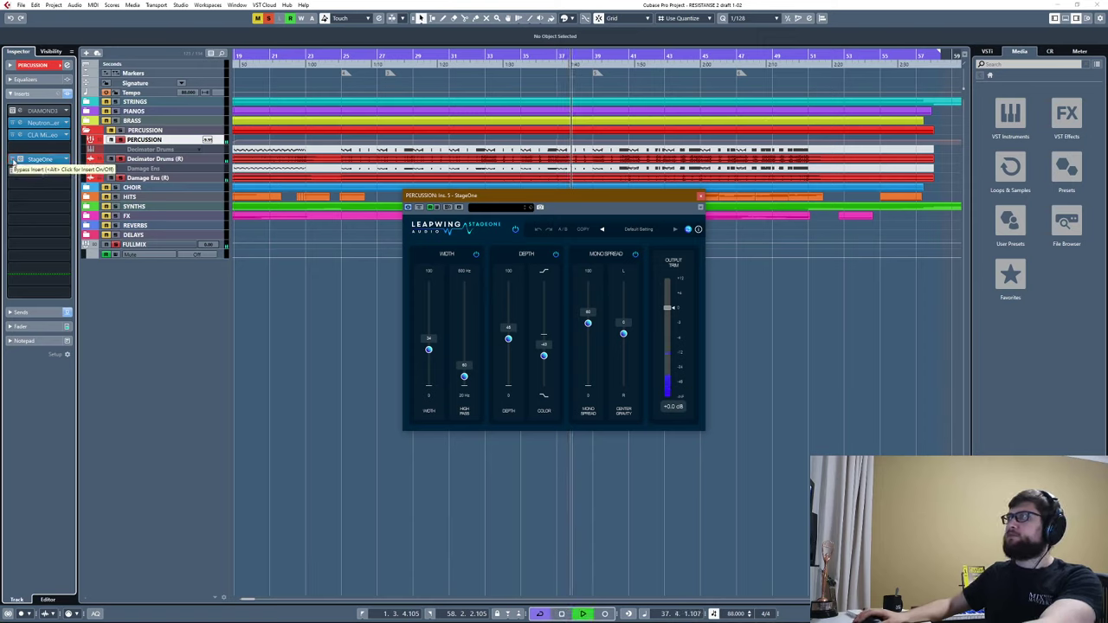
click(12, 160)
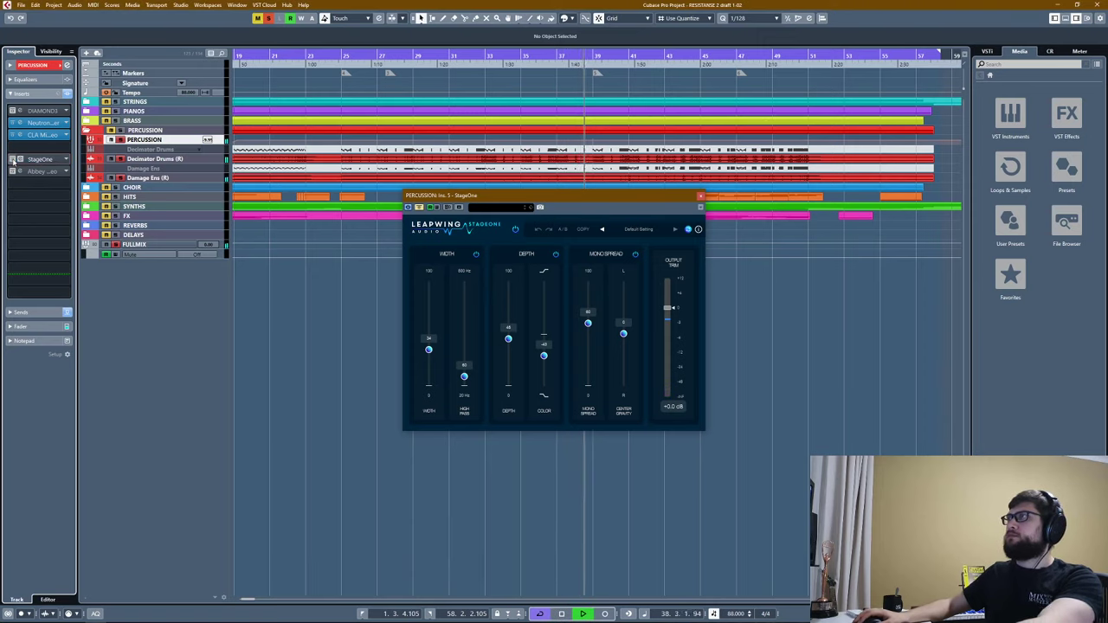
click(12, 159)
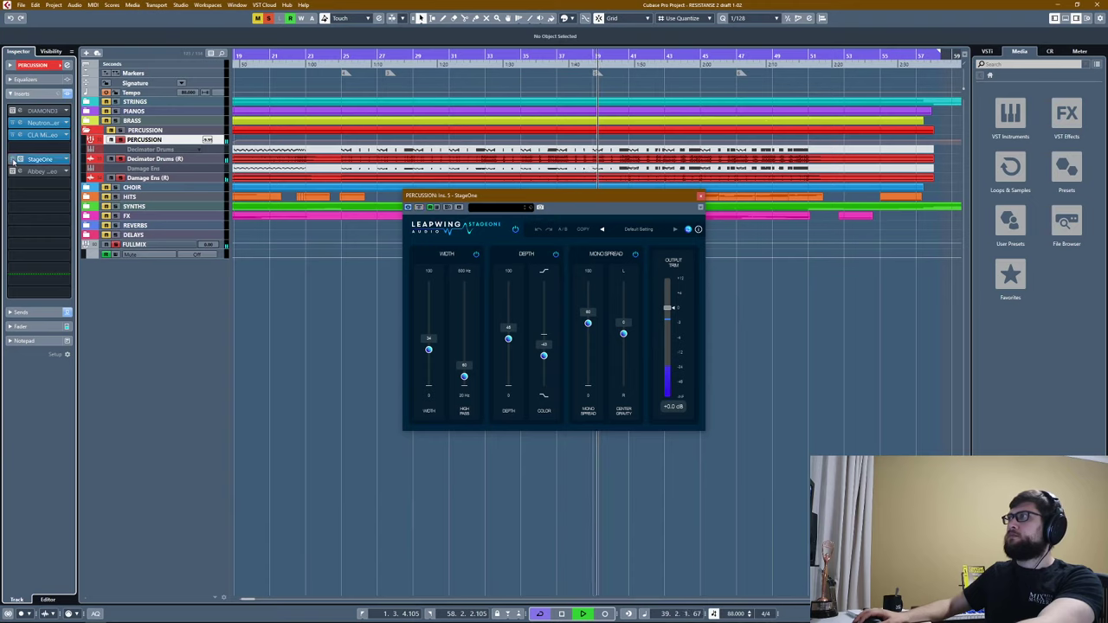
key(space)
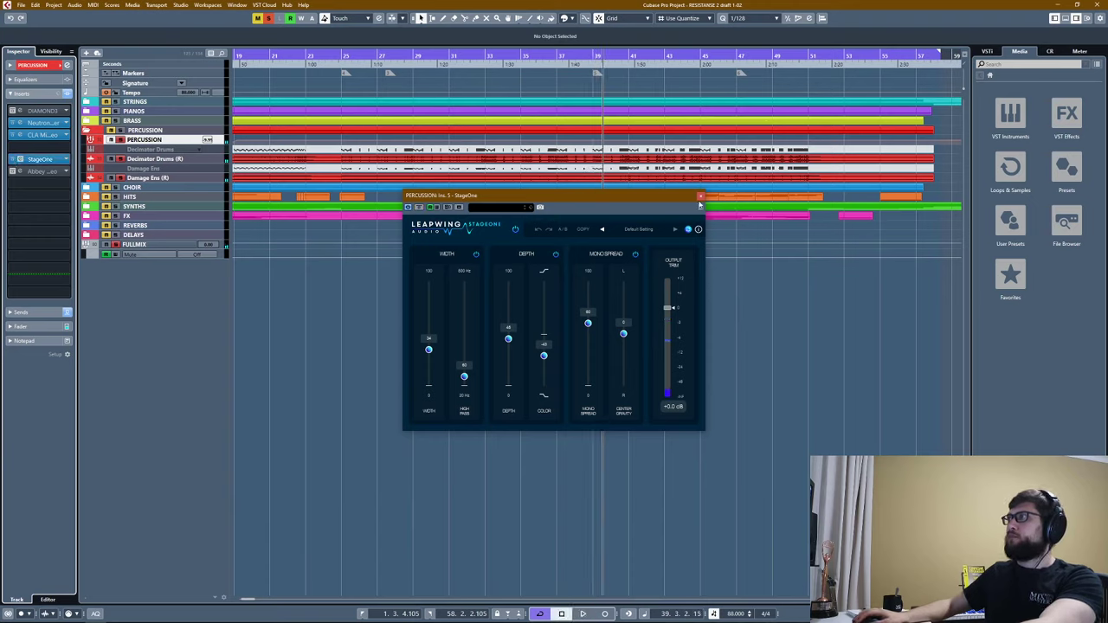
click(700, 197)
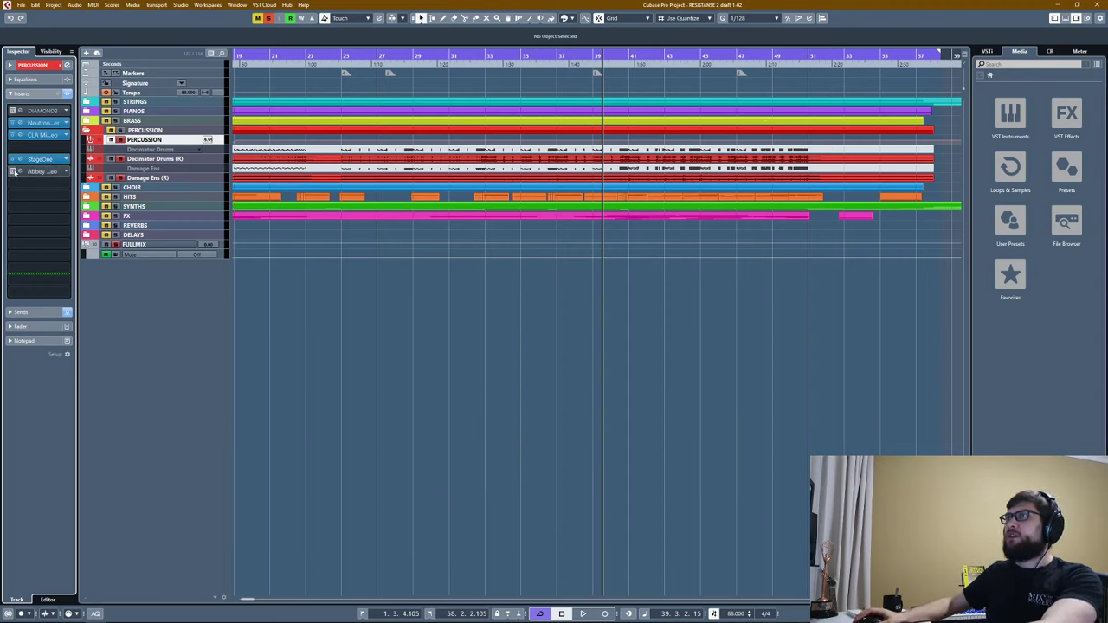
Activate and open Abbey Road Saturator on PERCUSSION, reactivate DIAMOND3 while the percussion plays, and close the plug-in.
click(43, 171)
key(space)
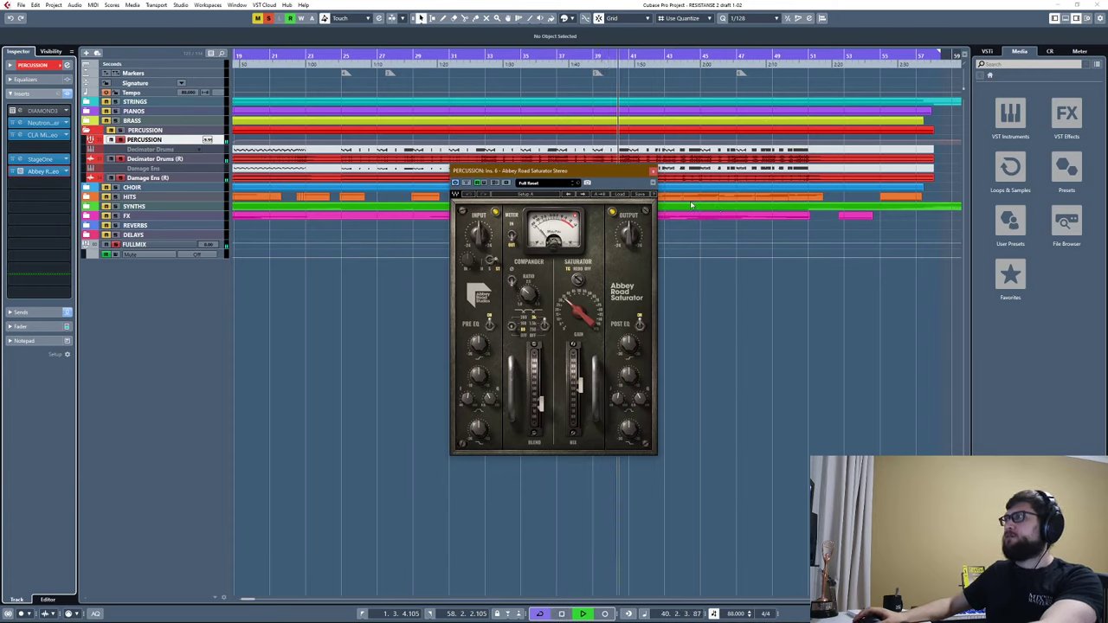
click(12, 113)
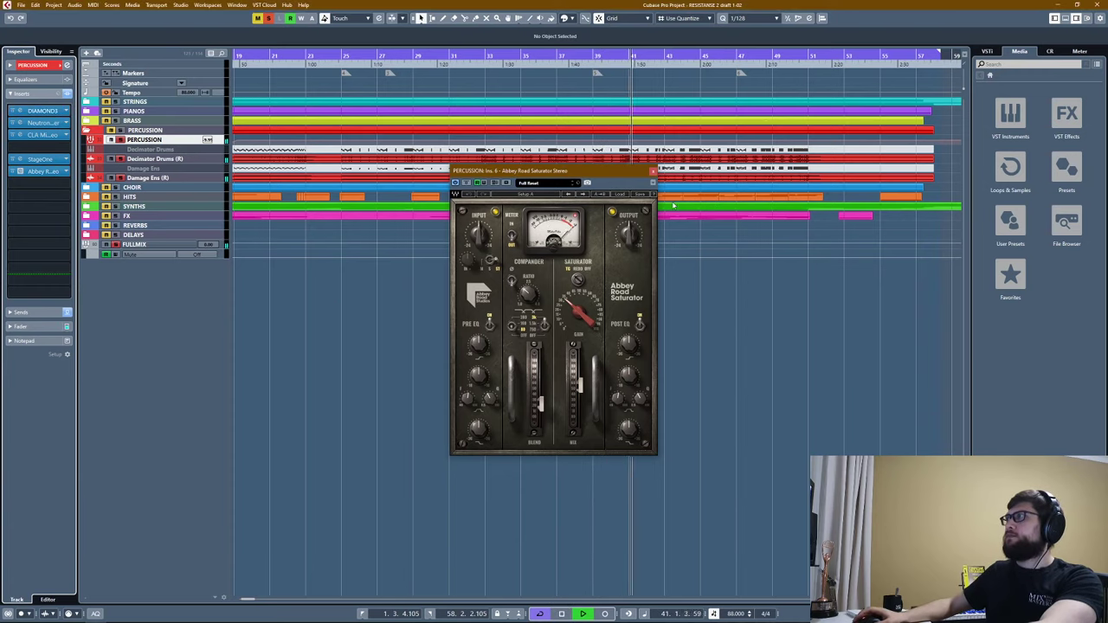
key(space)
click(654, 174)
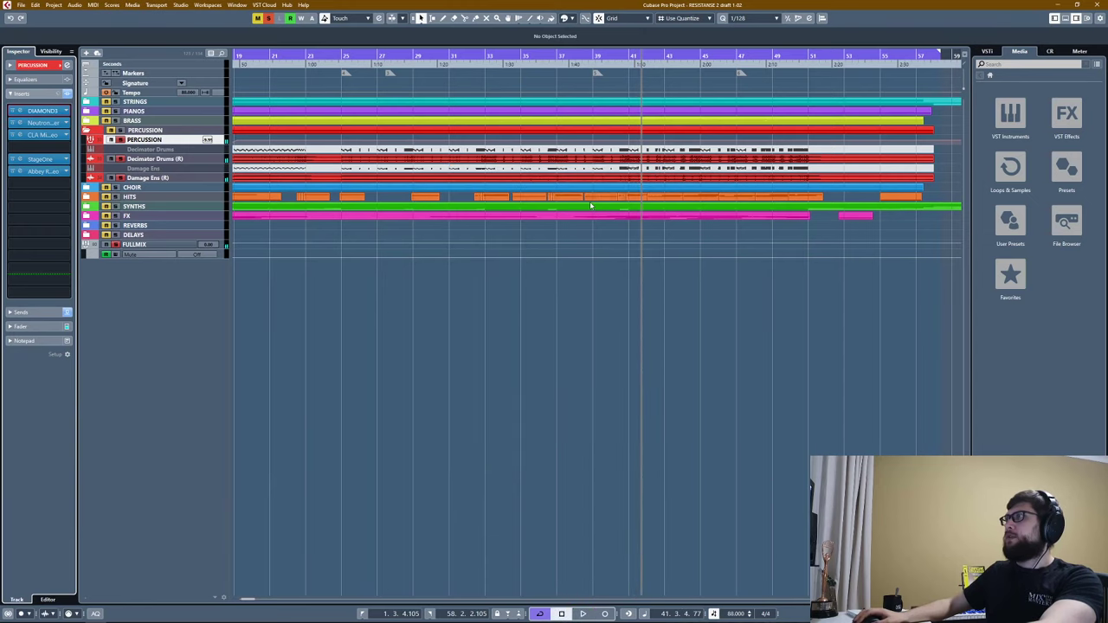
Audition the percussion through its complete insert chain in short passes from about bar 43.
click(667, 57)
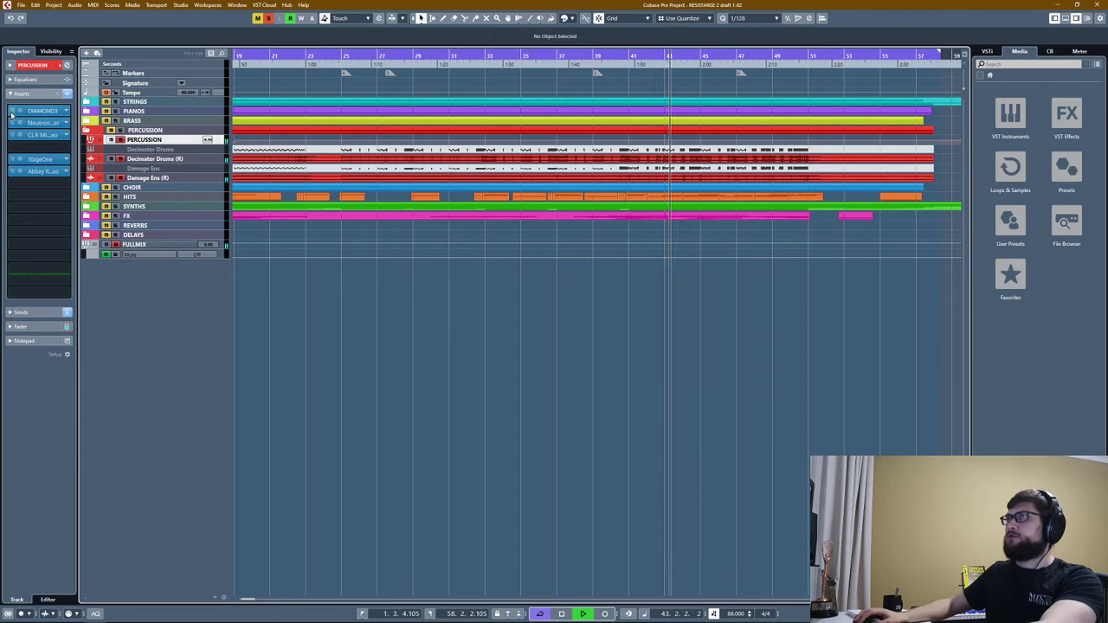
key(space)
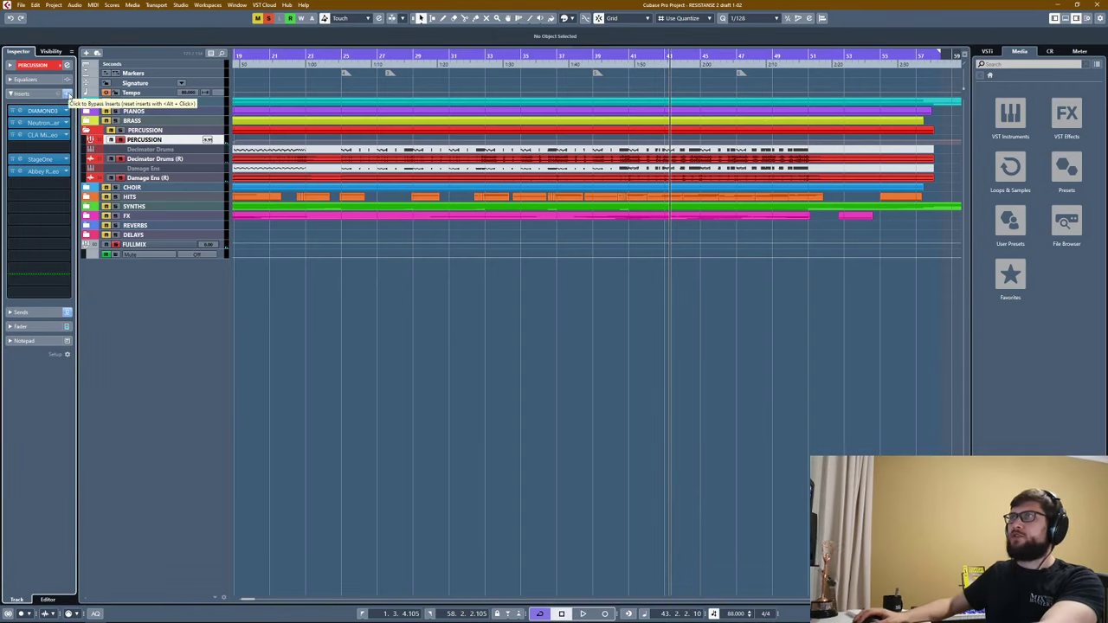
click(660, 56)
click(160, 187)
key(space)
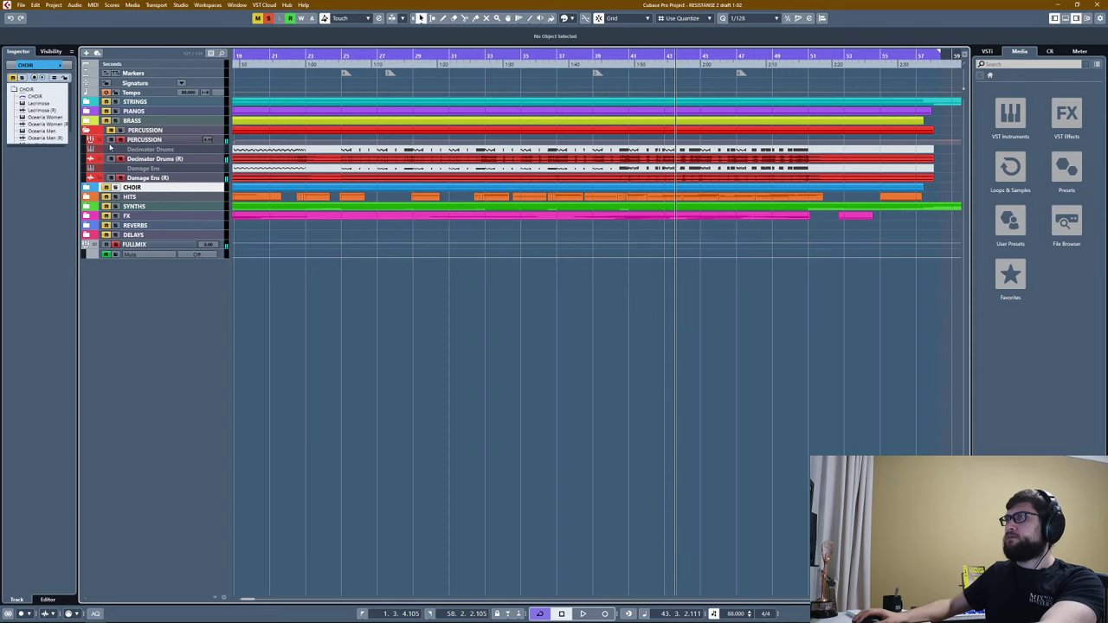
click(89, 130)
key(space)
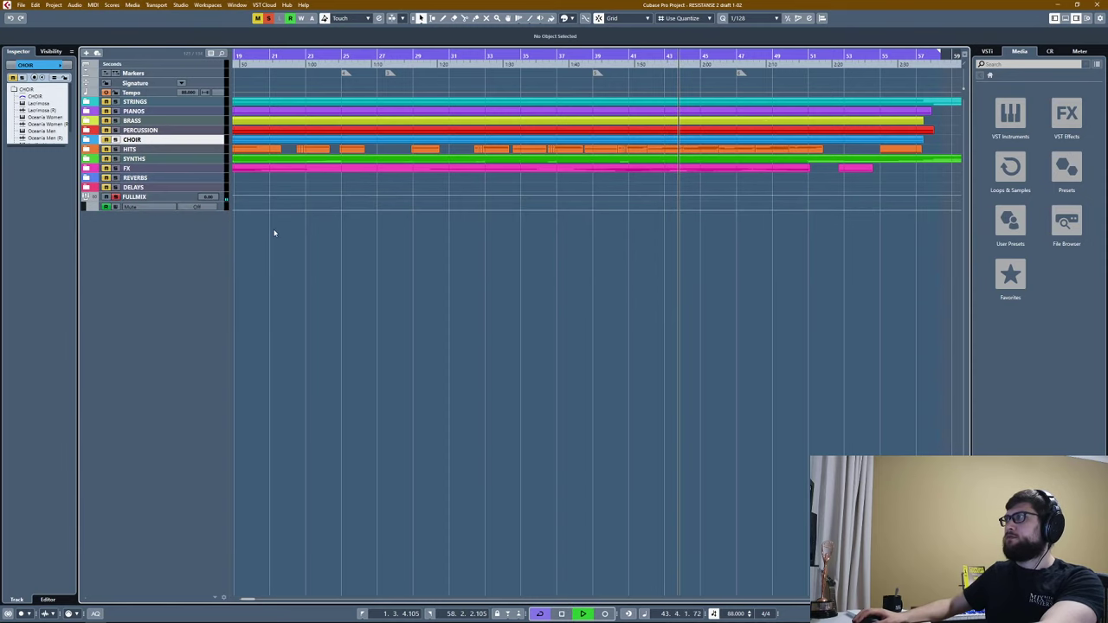
key(space)
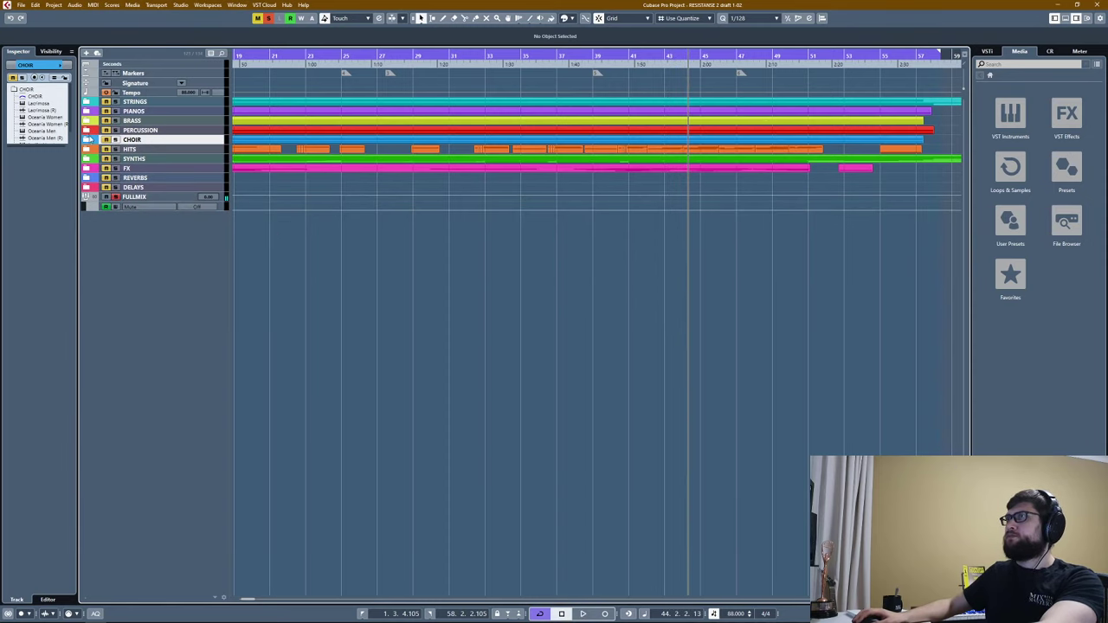
click(87, 131)
key(space)
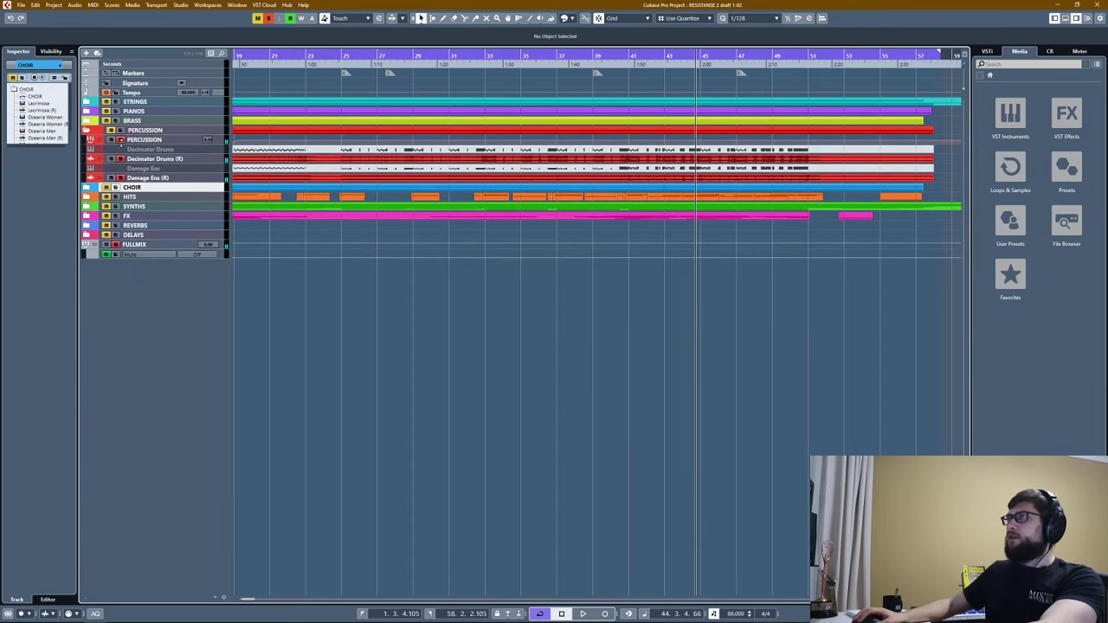
Bypass all inserts on the PERCUSSION group, clear its solo, and collapse the PERCUSSION folder.
click(117, 140)
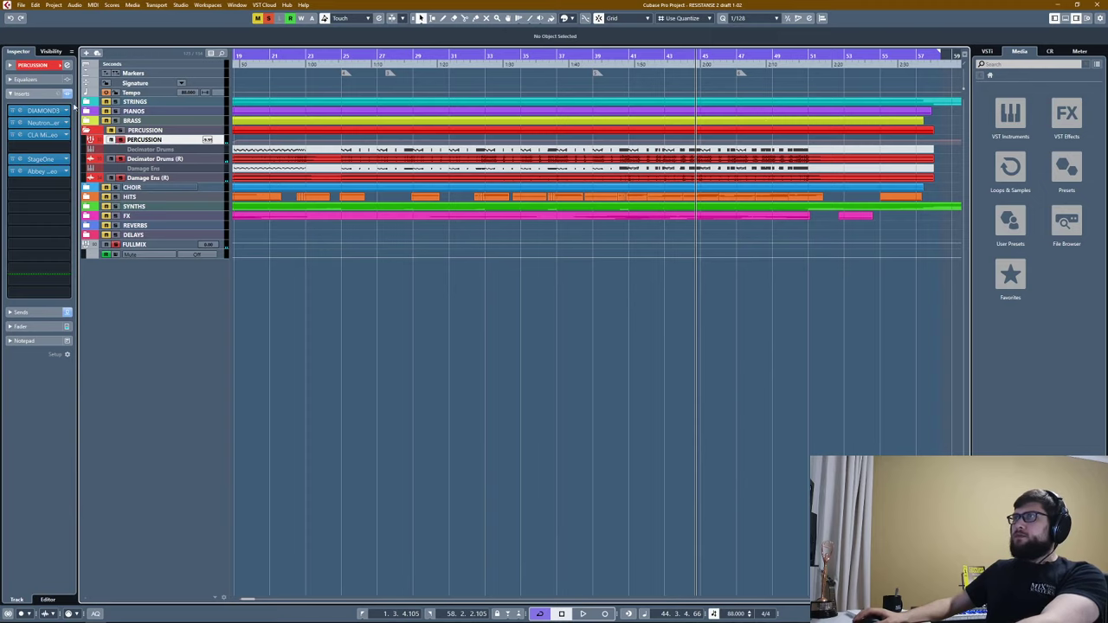
click(66, 94)
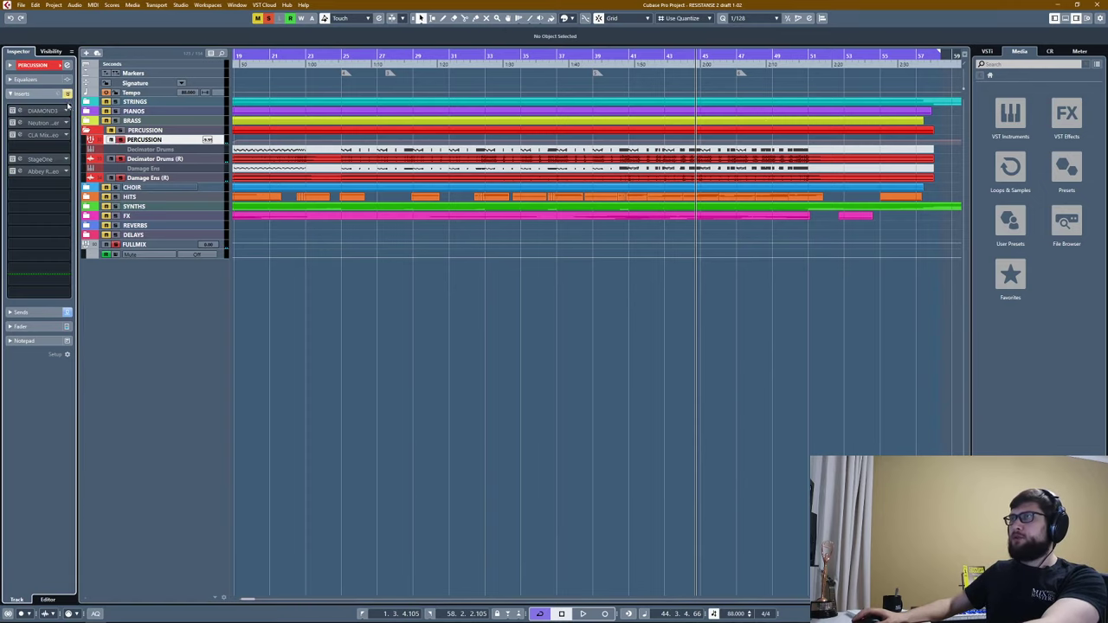
click(111, 130)
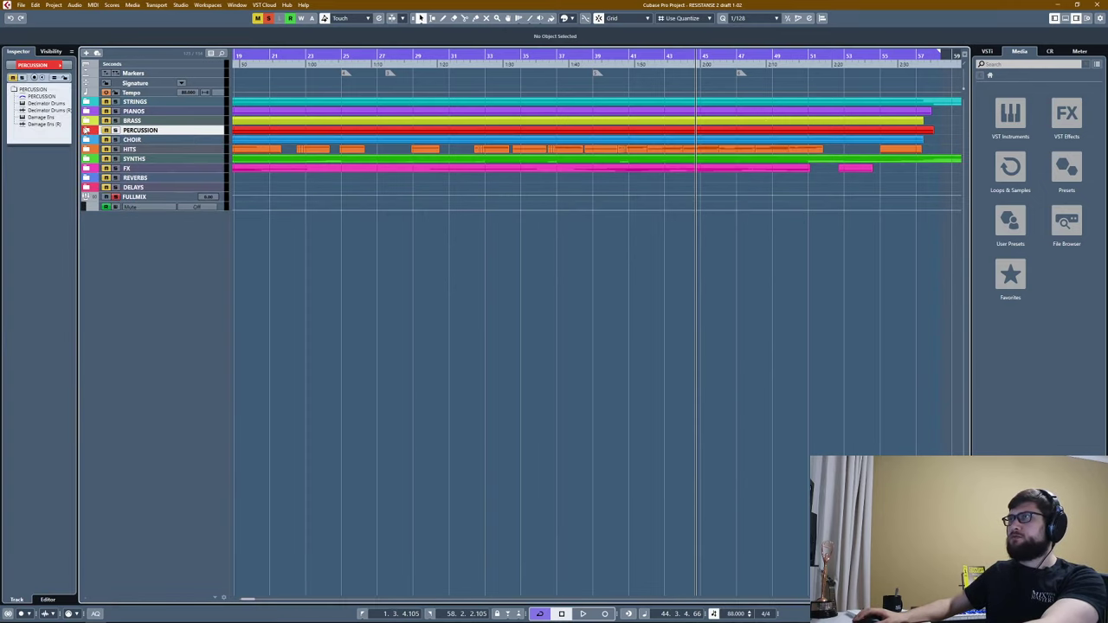
click(86, 130)
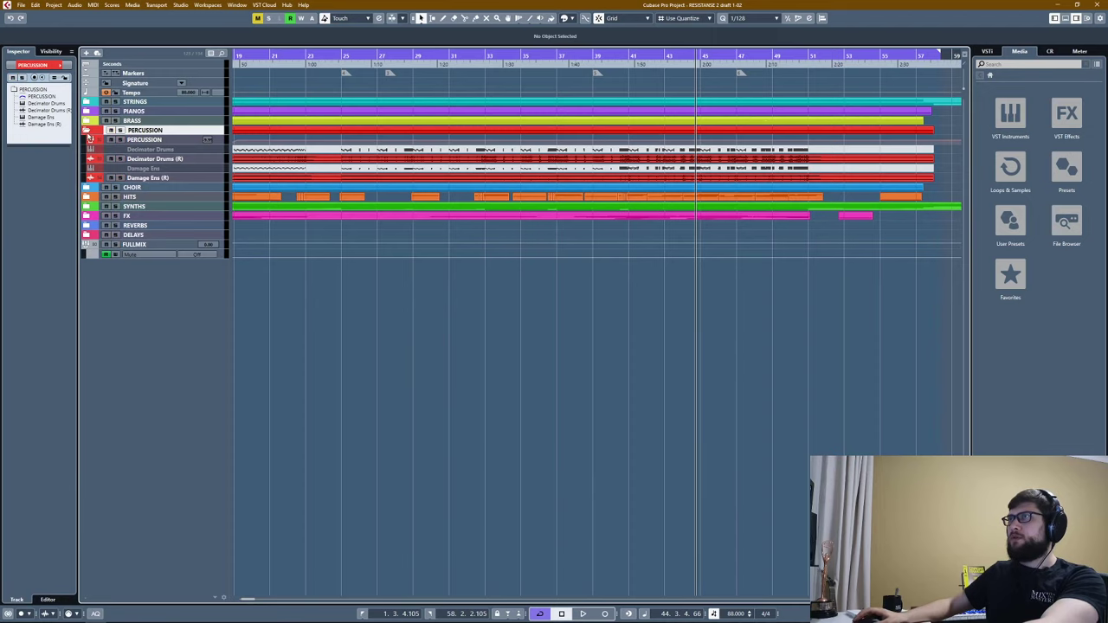
click(87, 132)
click(87, 132)
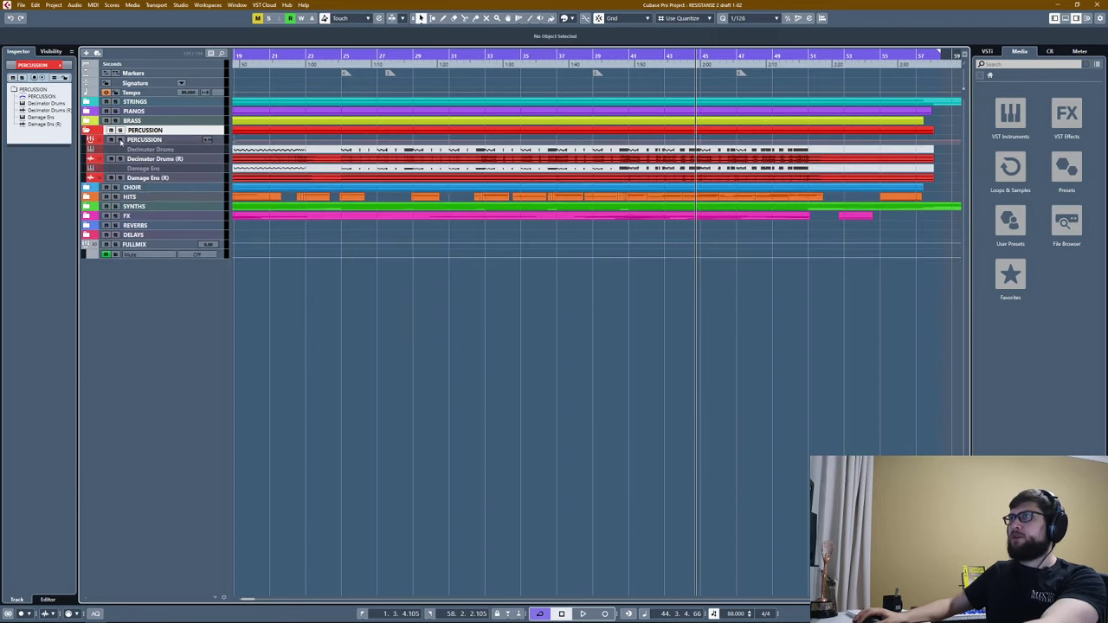
click(91, 140)
click(86, 131)
Expand the CHOIR folder, solo the CHOIR group track, and play the unprocessed choir from about bar 40.
click(86, 140)
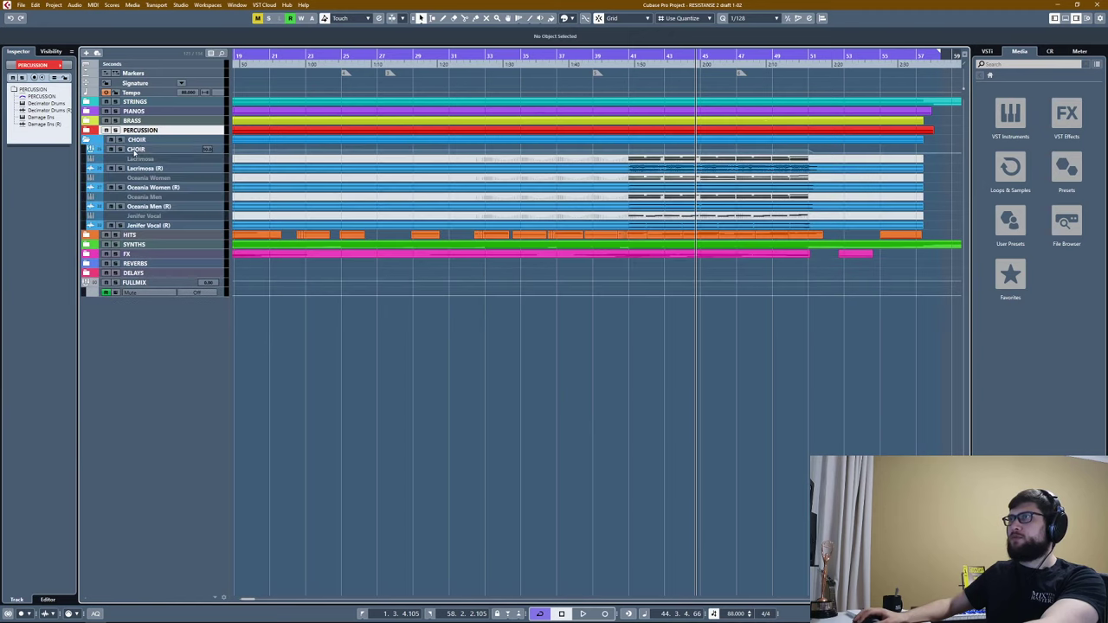
click(92, 149)
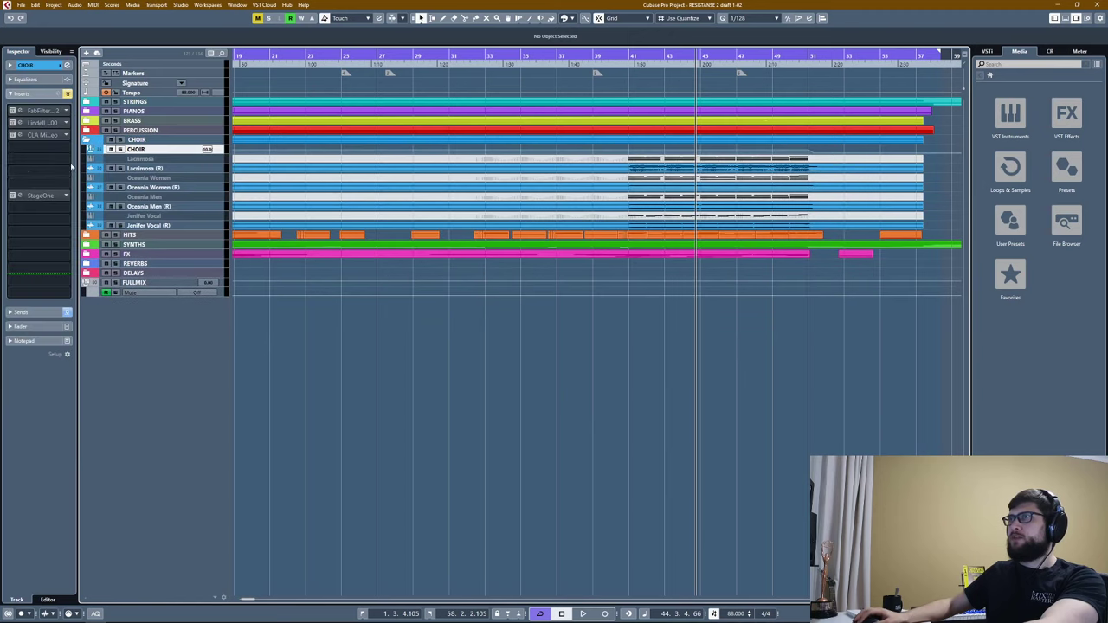
click(624, 54)
click(120, 149)
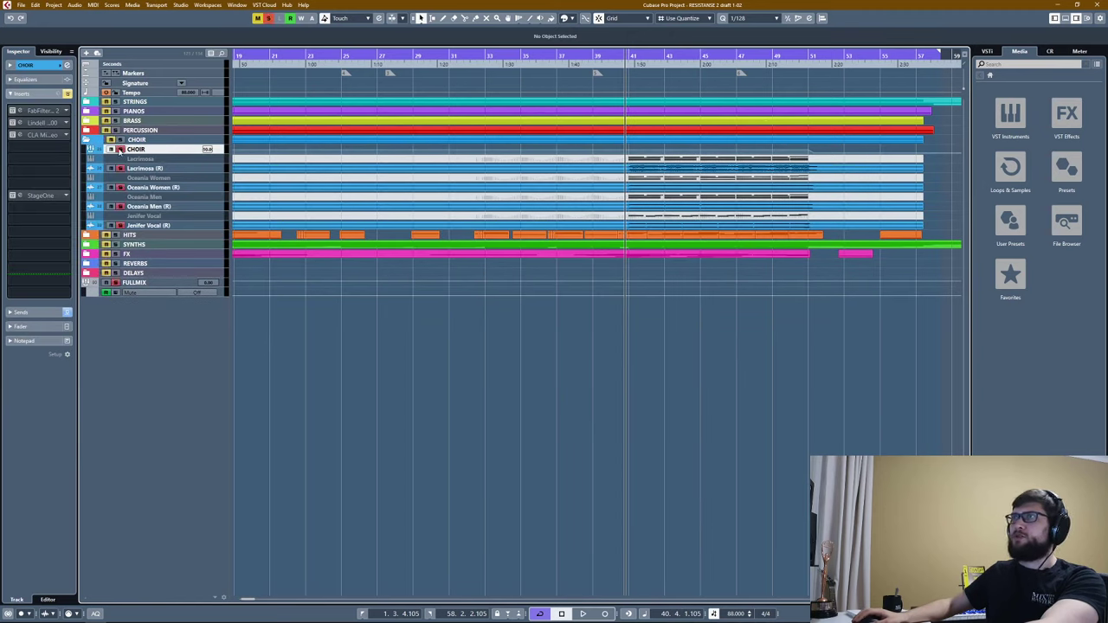
key(space)
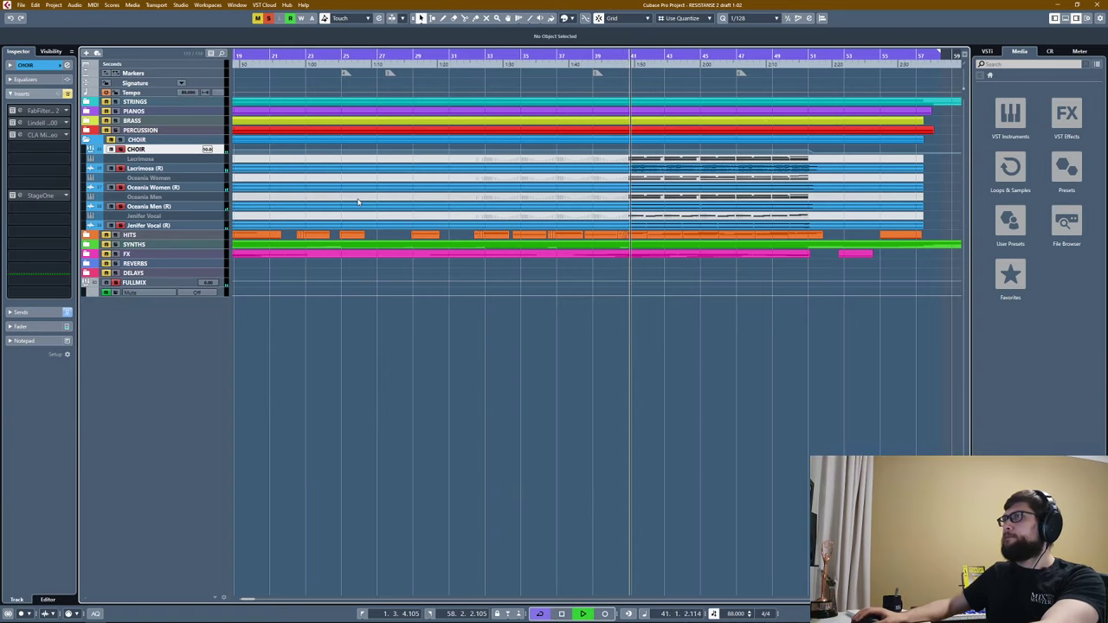
Open FabFilter Pro-C 2 on CHOIR and play the choir with only that insert active.
click(41, 111)
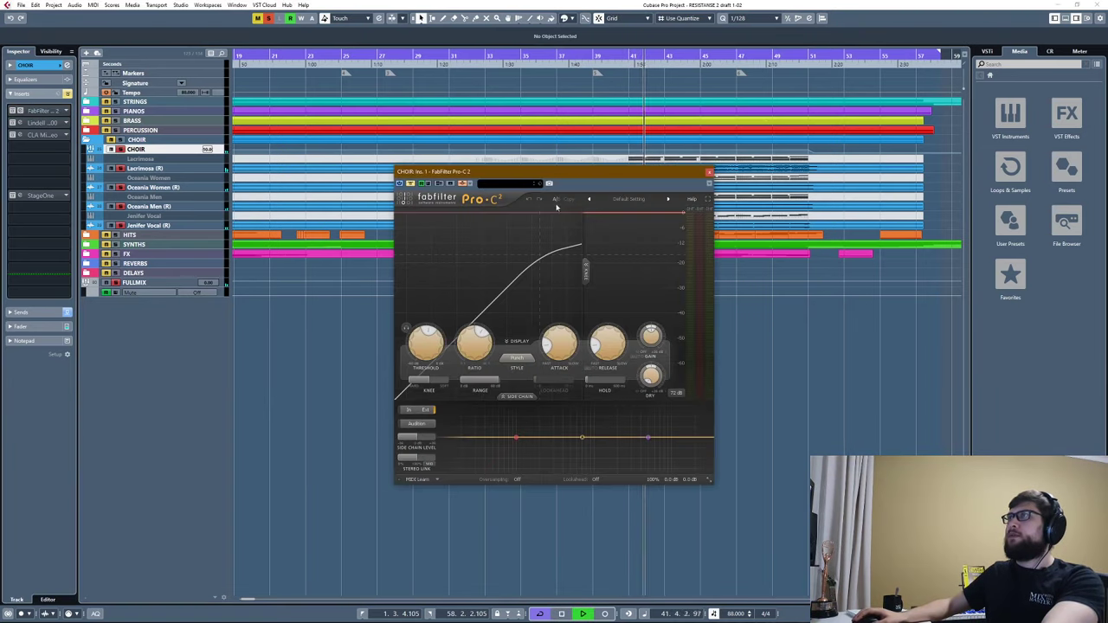
click(709, 171)
key(space)
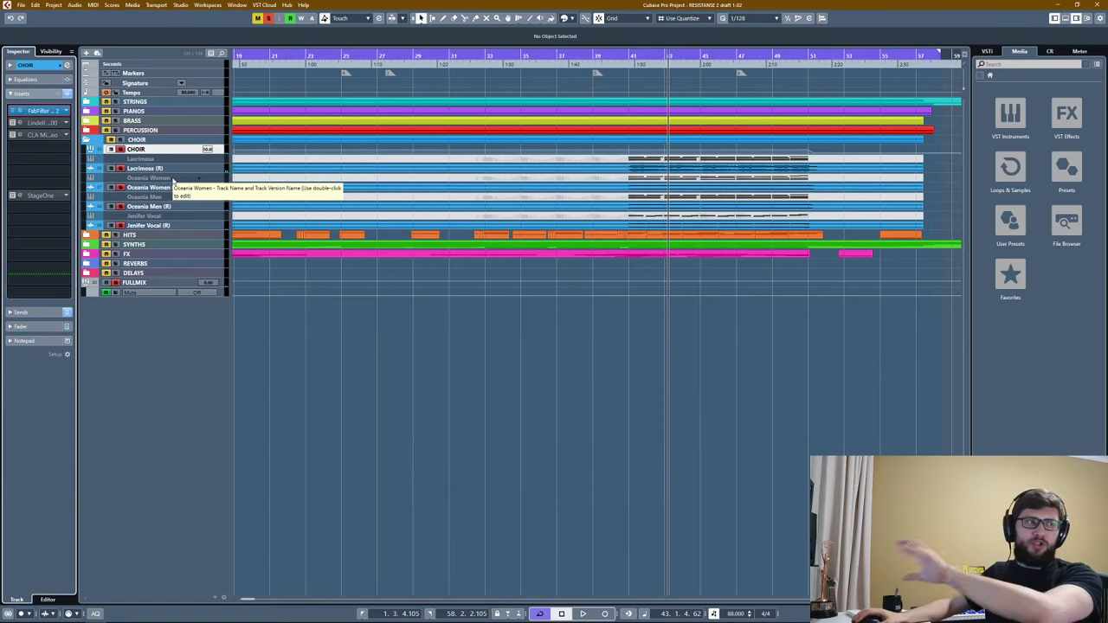
Examine the side-chain inputs feeding FabFilter Pro-C 2 on CHOIR, and close the plug-in.
click(53, 113)
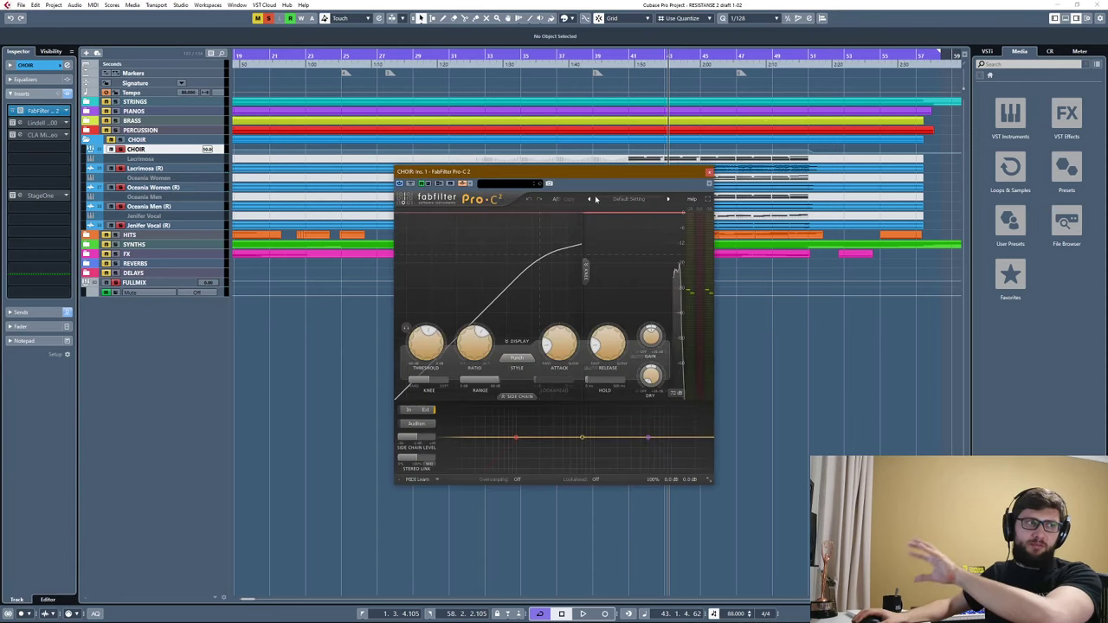
click(474, 184)
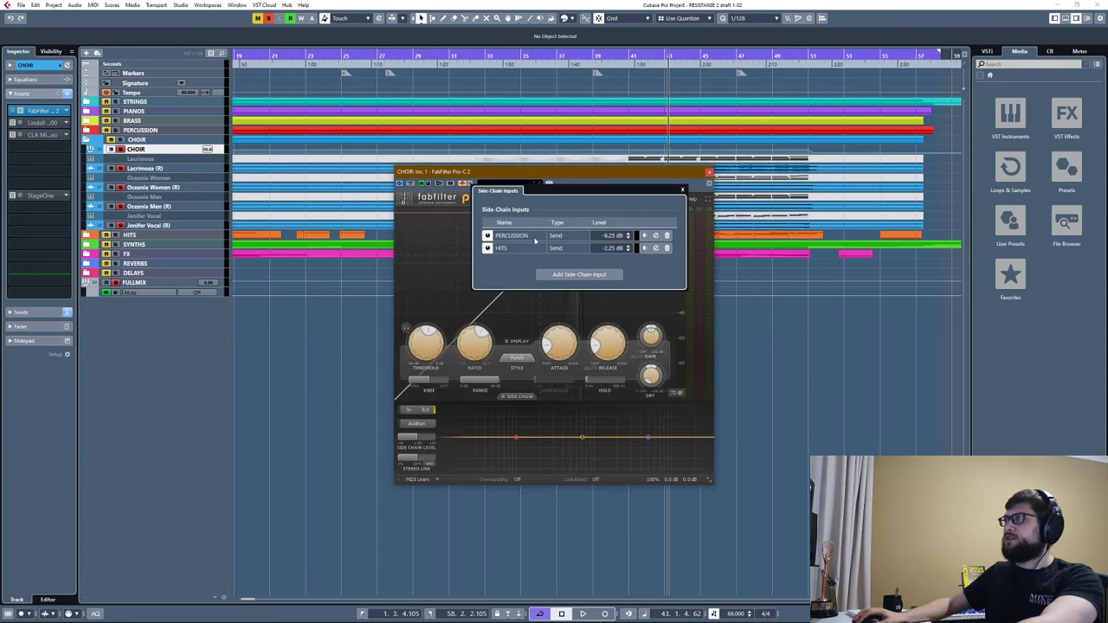
click(683, 190)
click(709, 172)
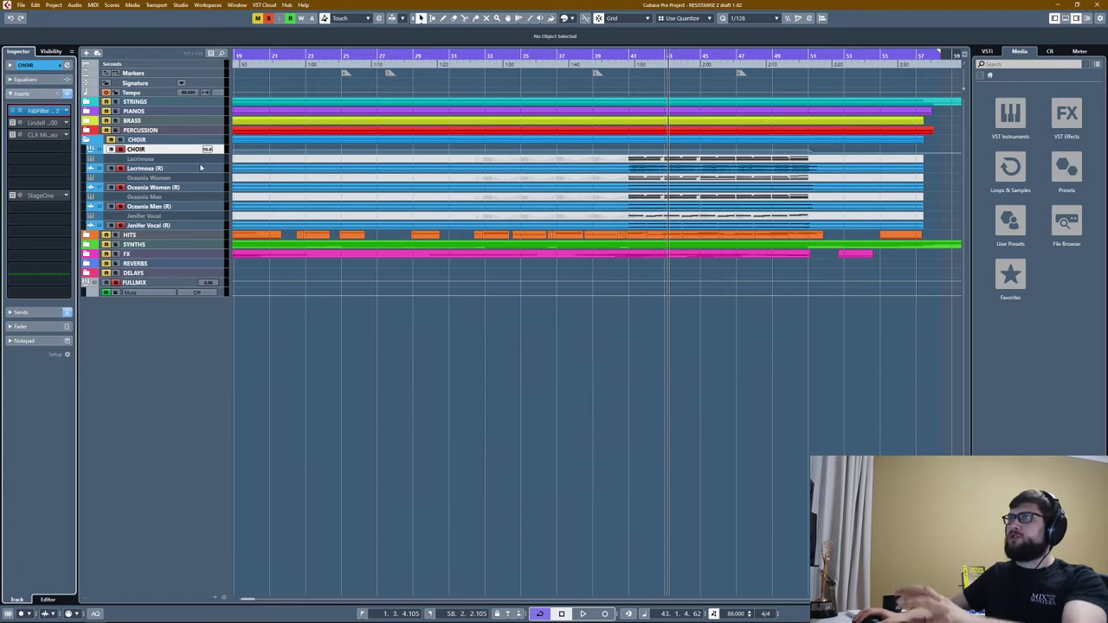
Activate the Lindell TE-100 equalizer on CHOIR, review its settings while the choir plays, and close it.
key(space)
click(45, 123)
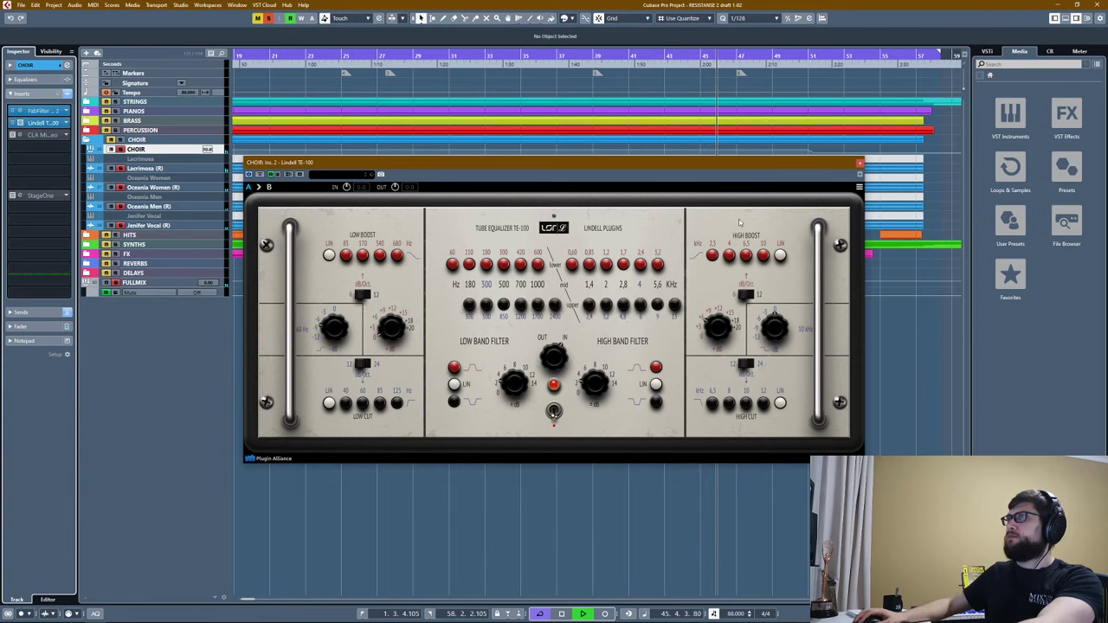
click(858, 163)
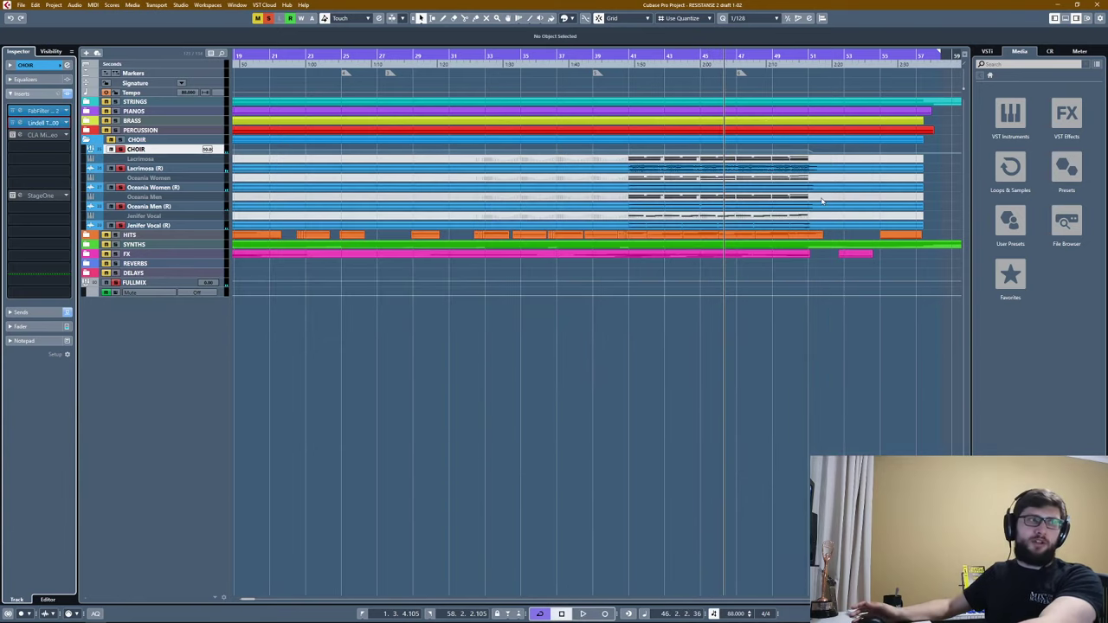
Activate CLA MixHub on CHOIR, play the choir from about bar 41 while reviewing its settings, and close it.
click(12, 135)
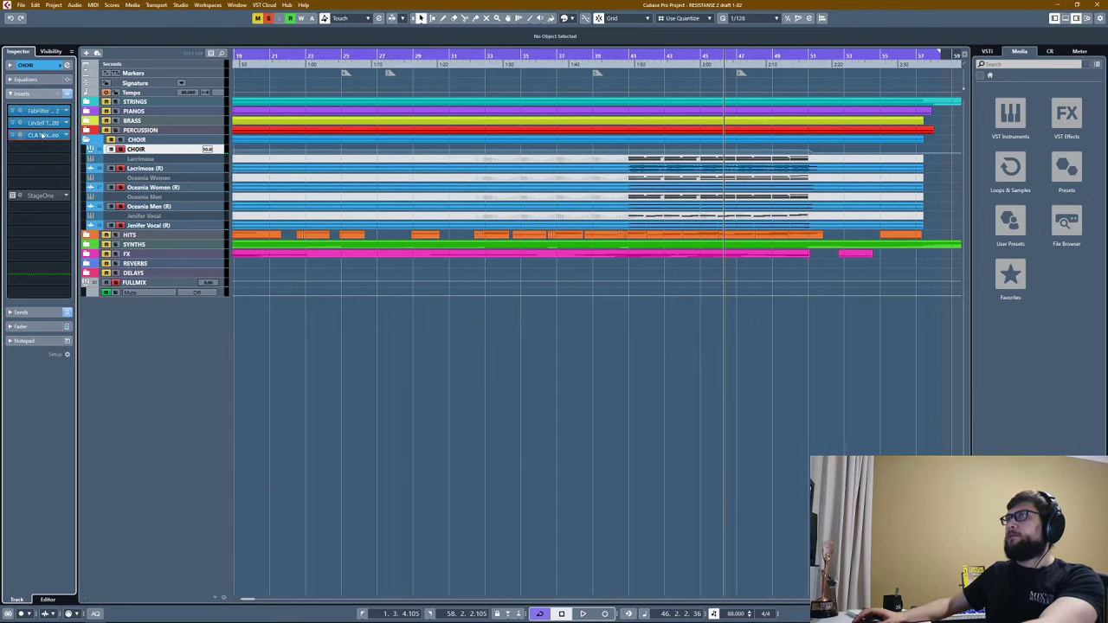
click(829, 320)
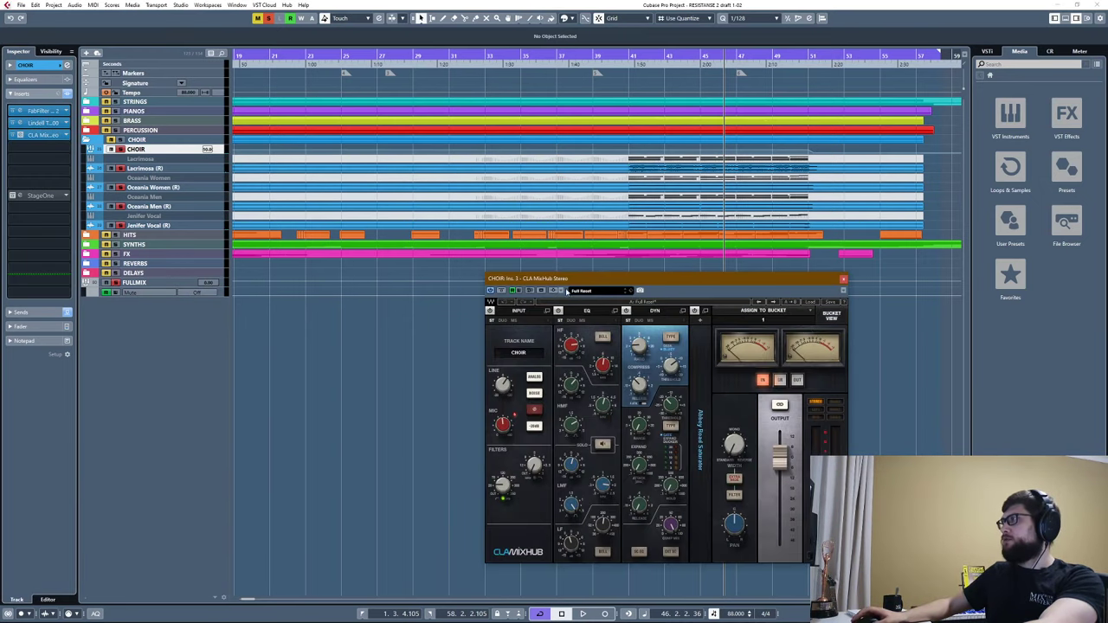
click(632, 62)
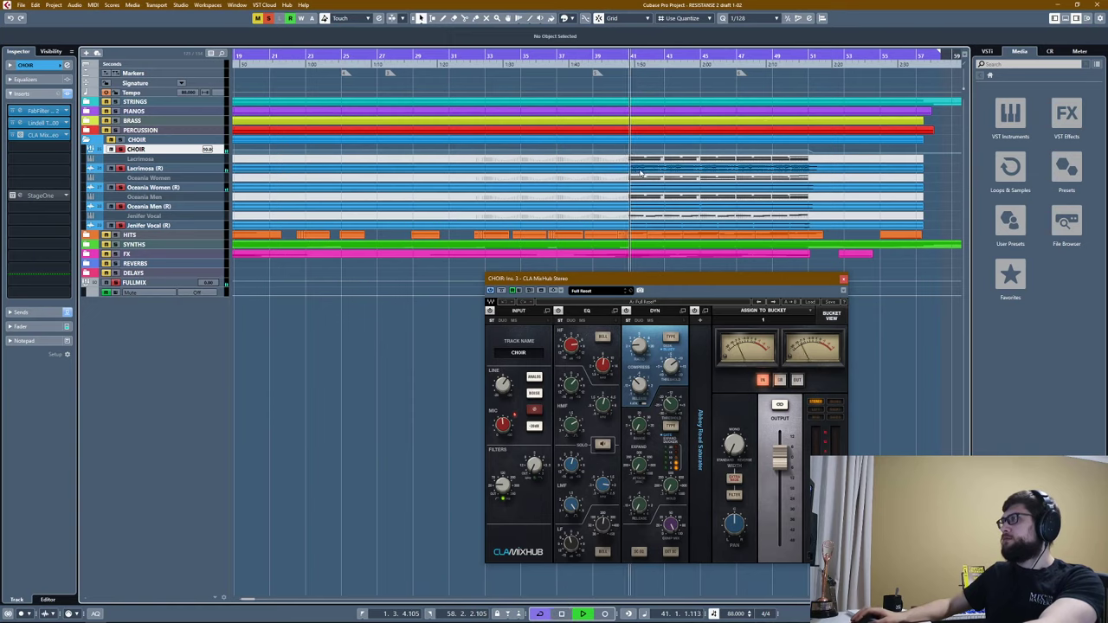
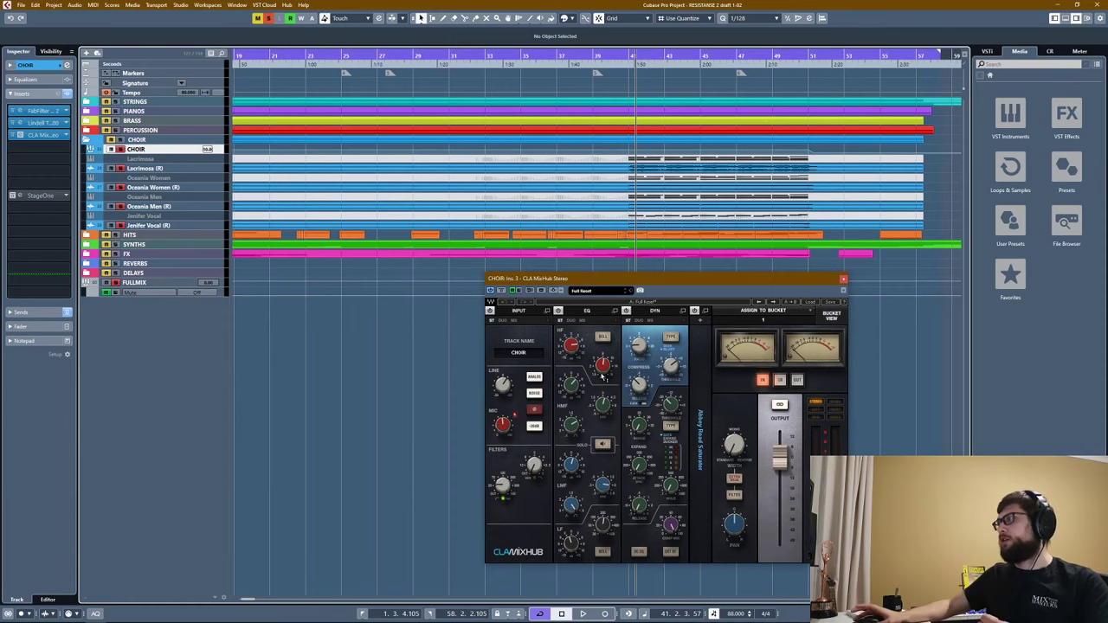
click(706, 313)
click(837, 312)
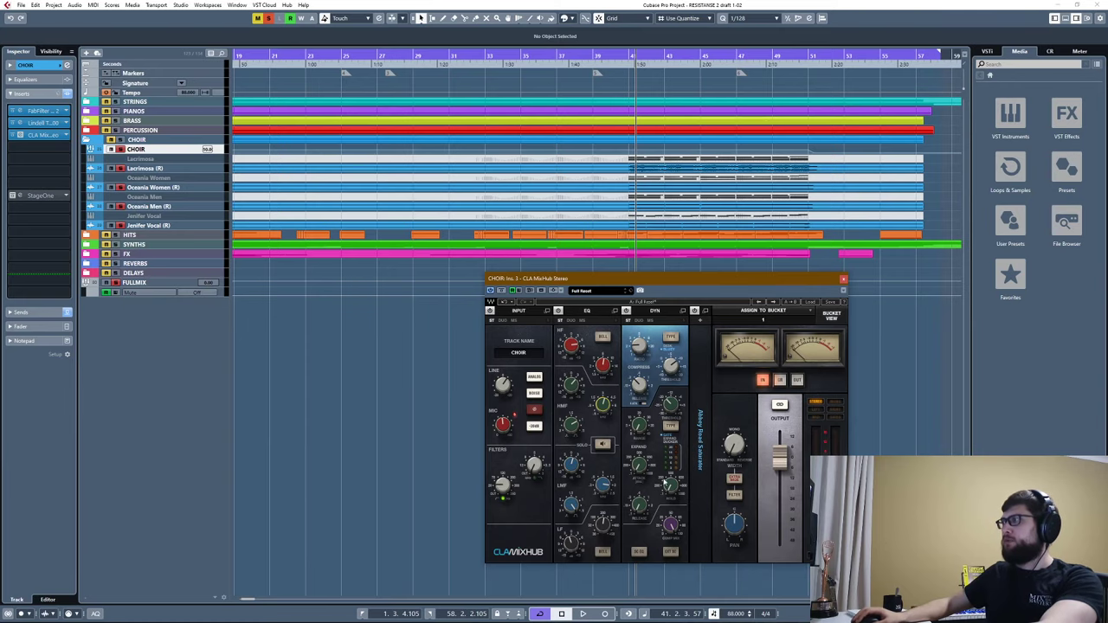
click(844, 279)
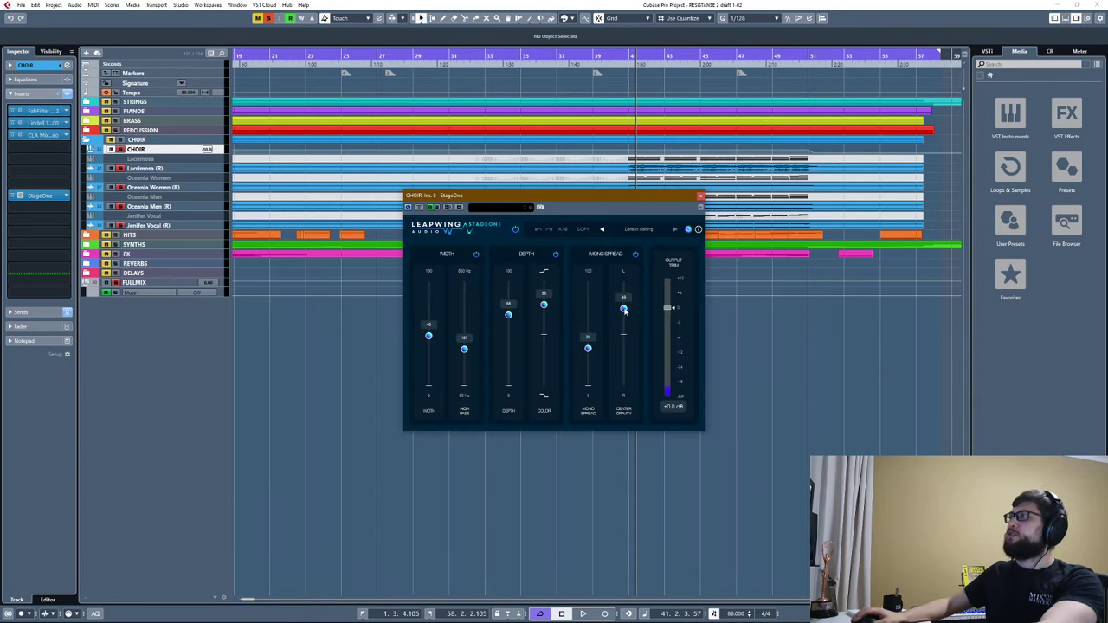
Play the choir with Leapwing StageOne active on CHOIR, examine its width, depth and mono spread settings, and close it.
key(space)
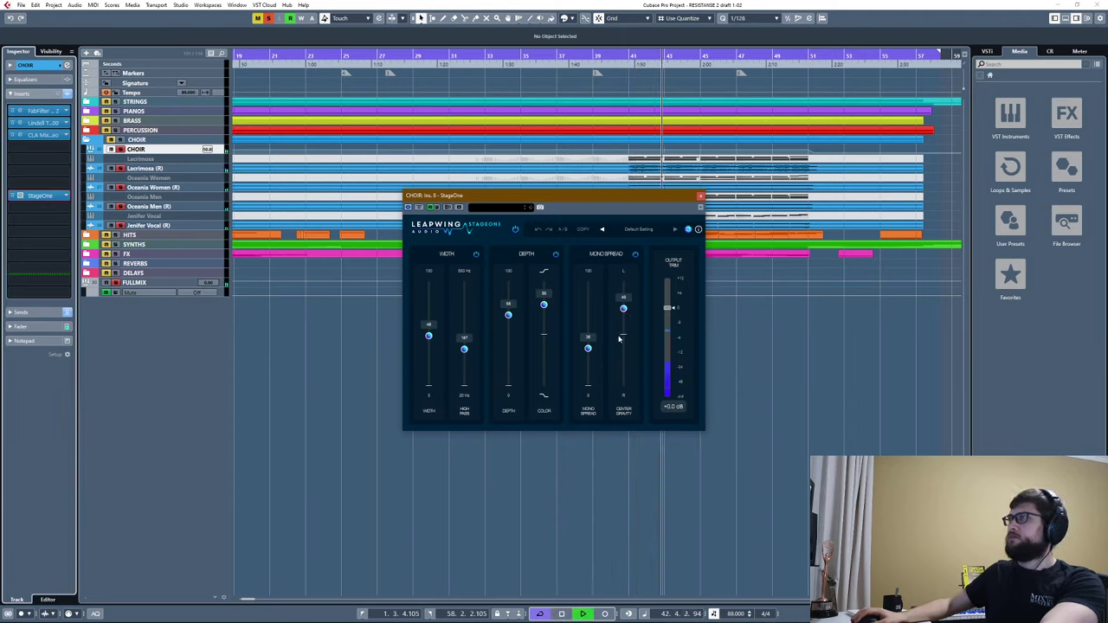
key(space)
click(701, 196)
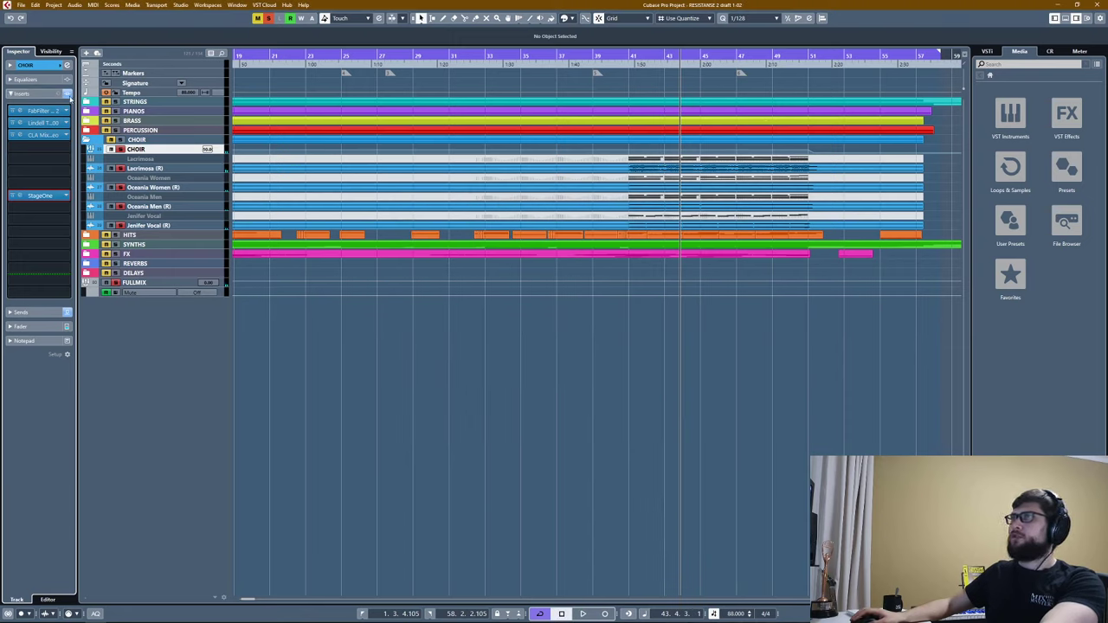
Compare the choir with all CHOIR inserts bypassed and active during playback, and leave the inserts bypassed.
click(67, 94)
key(space)
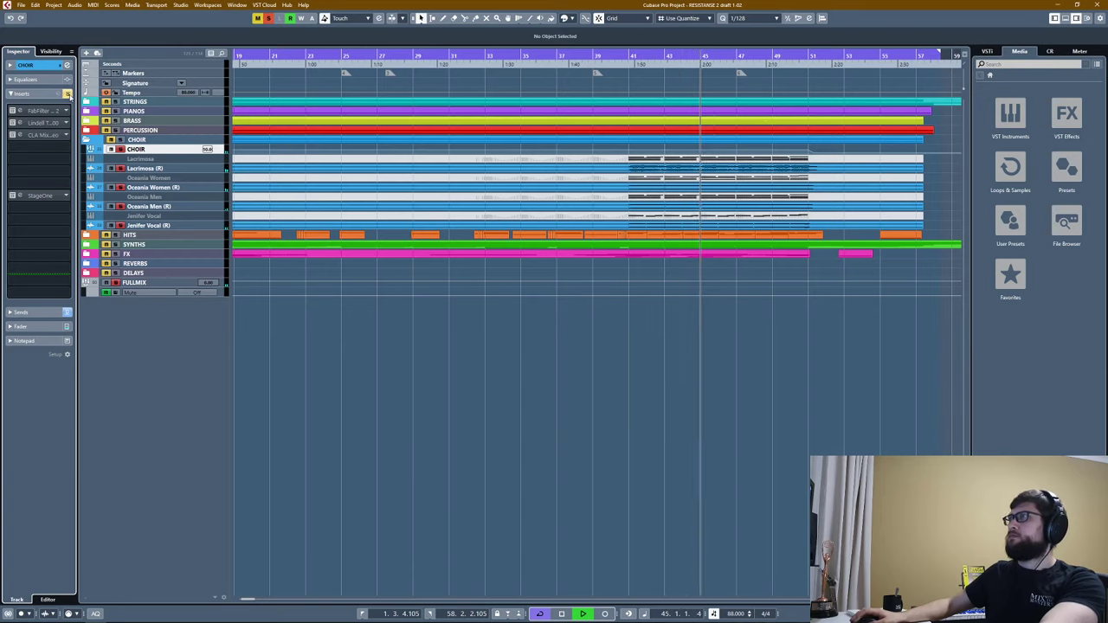
click(67, 93)
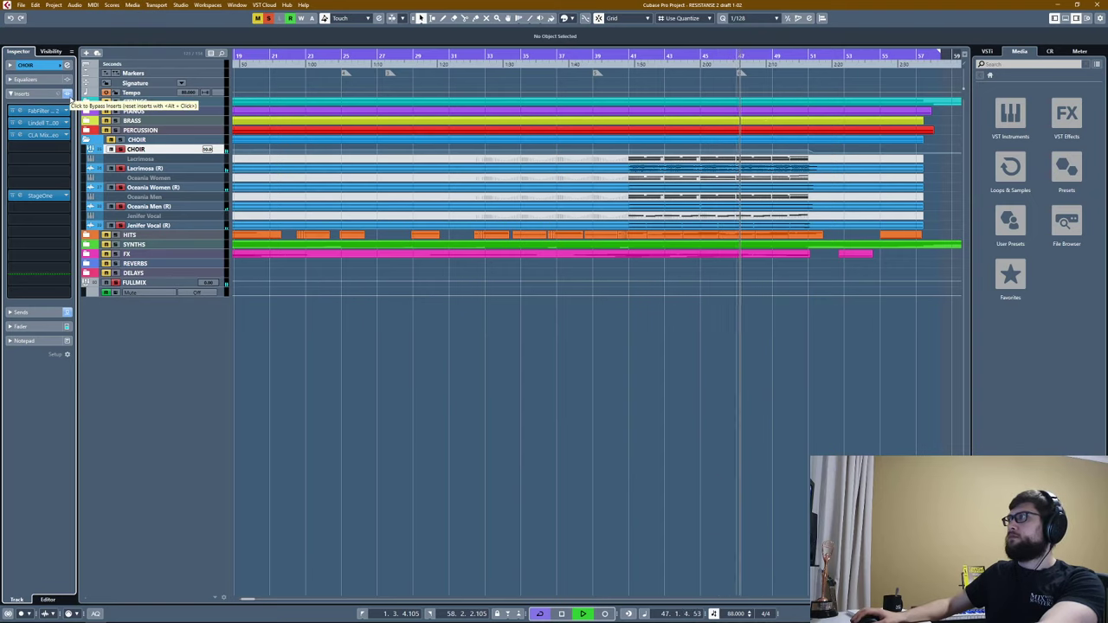
key(space)
click(67, 94)
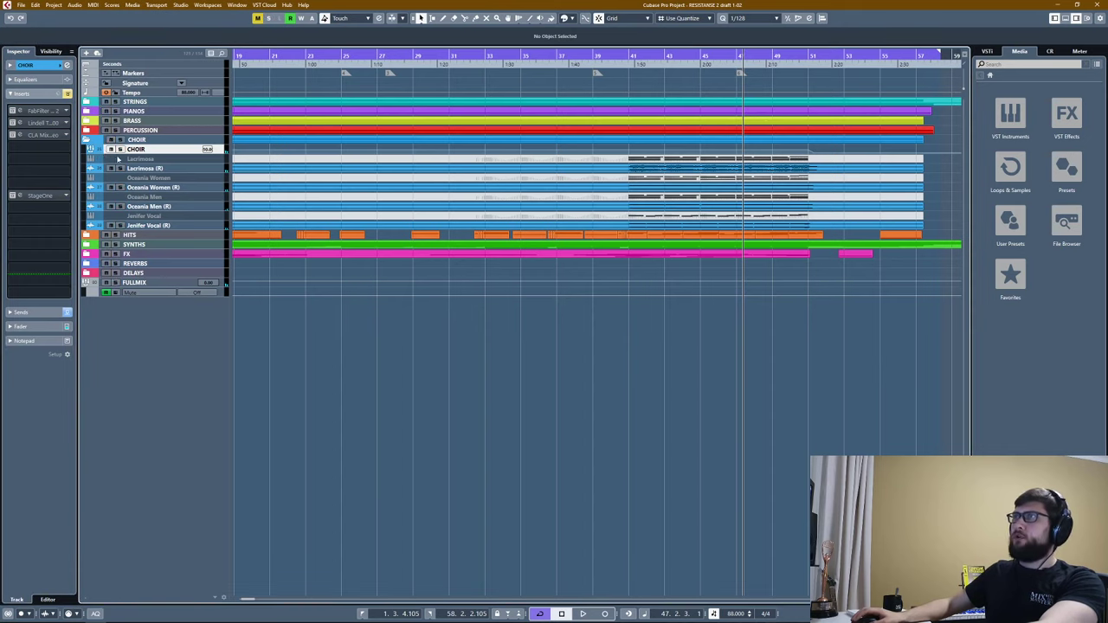
Unsolo and collapse CHOIR, expand the HITS folder, solo the HITS group track, and play the unprocessed hits from about bar 37.
click(110, 140)
click(109, 149)
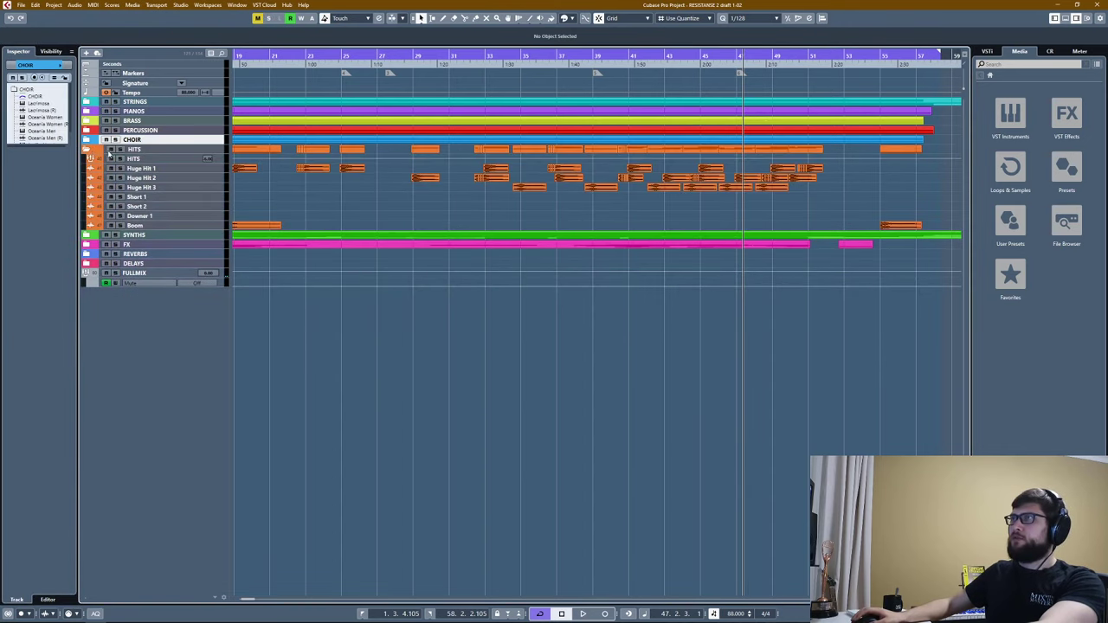
click(112, 159)
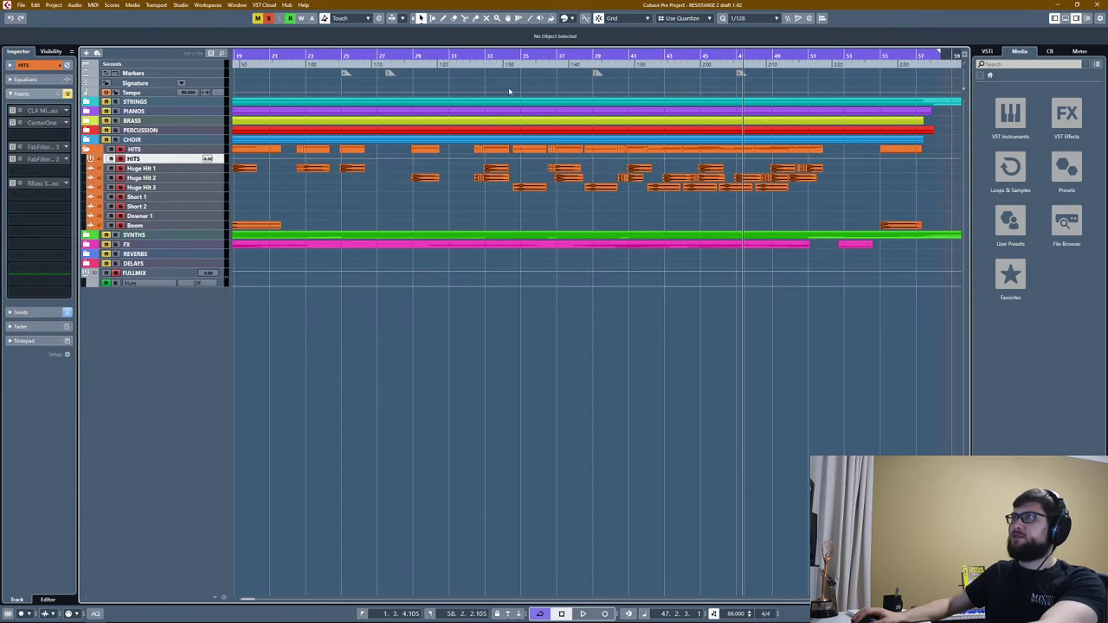
click(553, 55)
key(space)
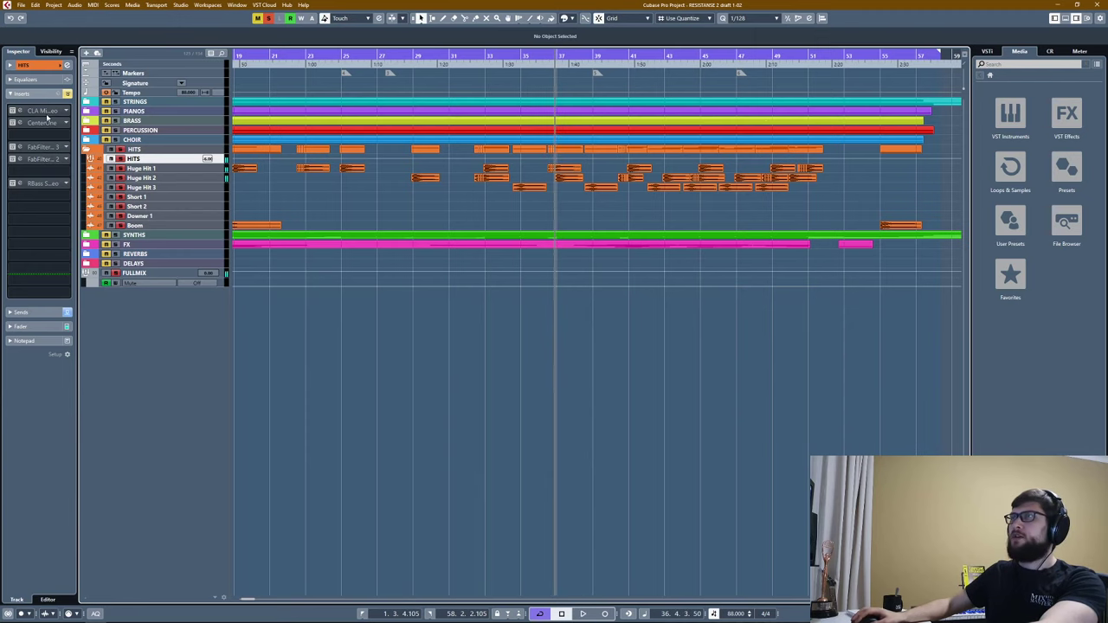
Open CLA MixHub on HITS, activate only that insert, review its EQ and compressor settings, and close it.
click(37, 111)
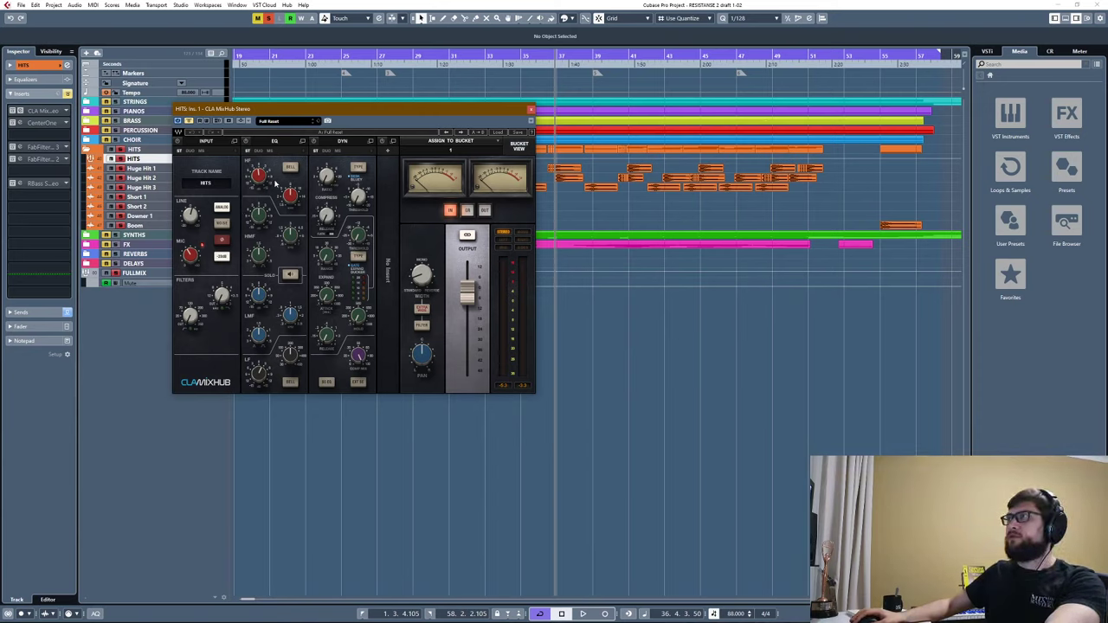
click(12, 111)
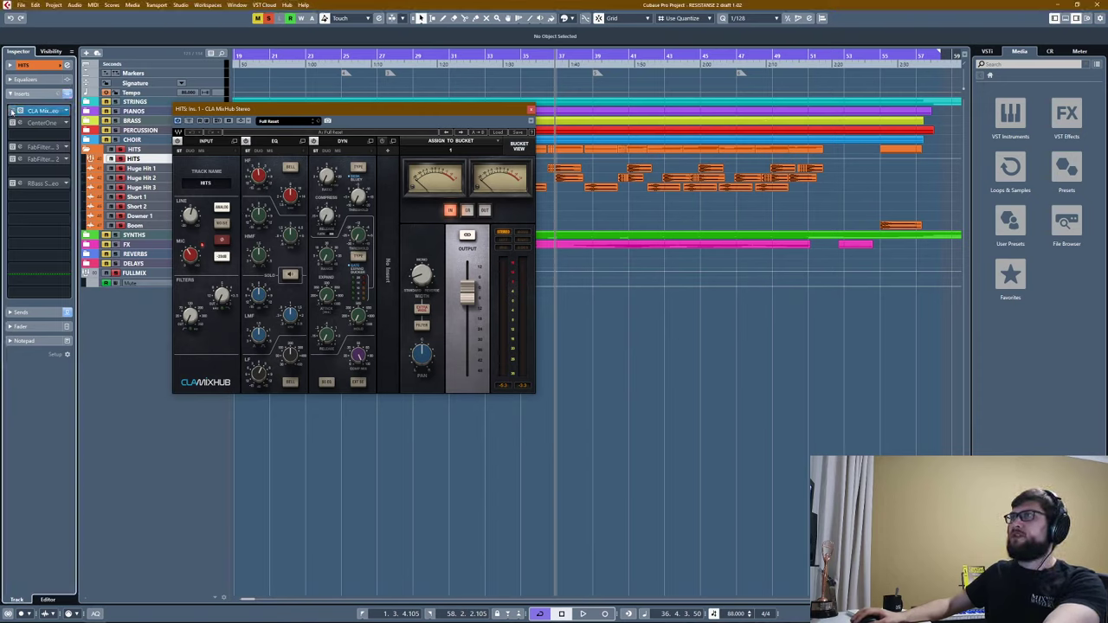
click(330, 183)
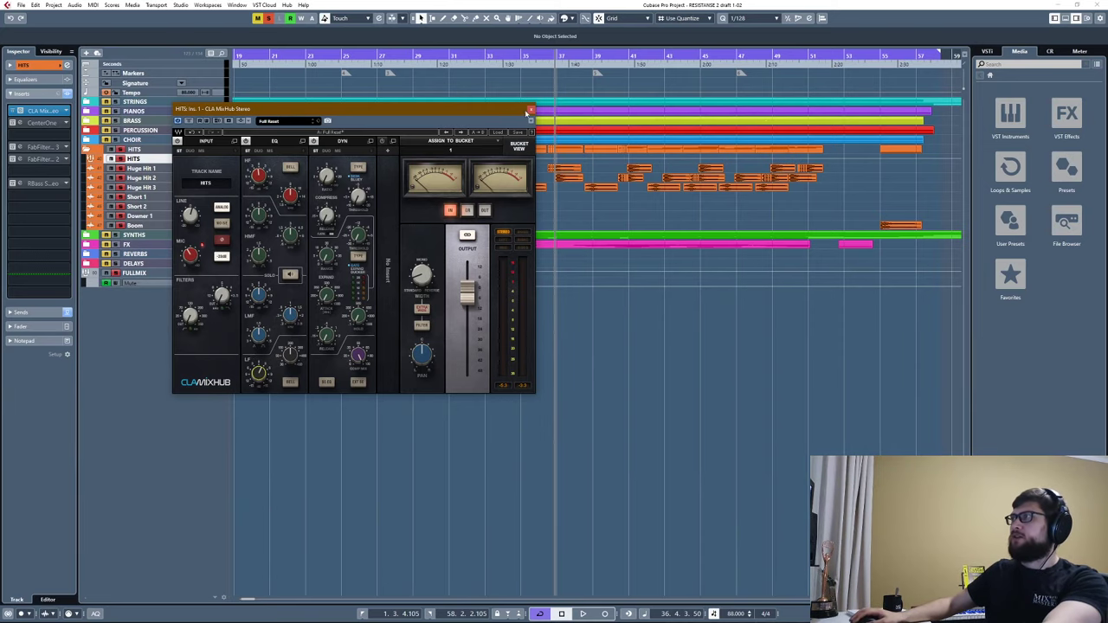
click(529, 111)
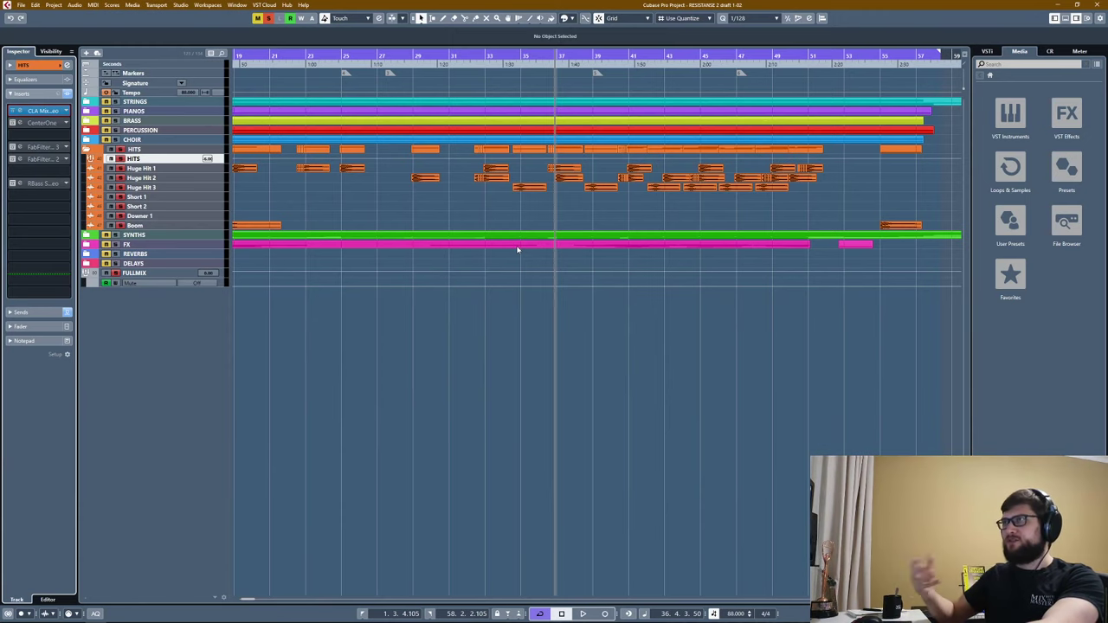
Inspect the enlarged waveforms of the Huge Hit 1 track.
click(205, 169)
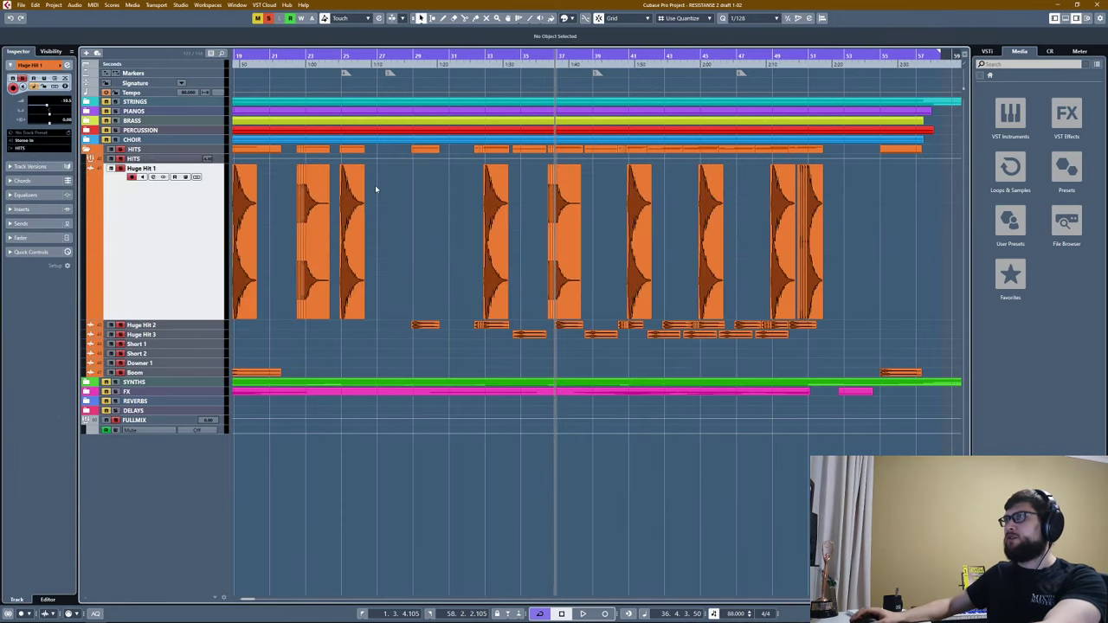
scroll(534, 226, up, 2)
scroll(534, 226, up, 2)
key(ctrl+e)
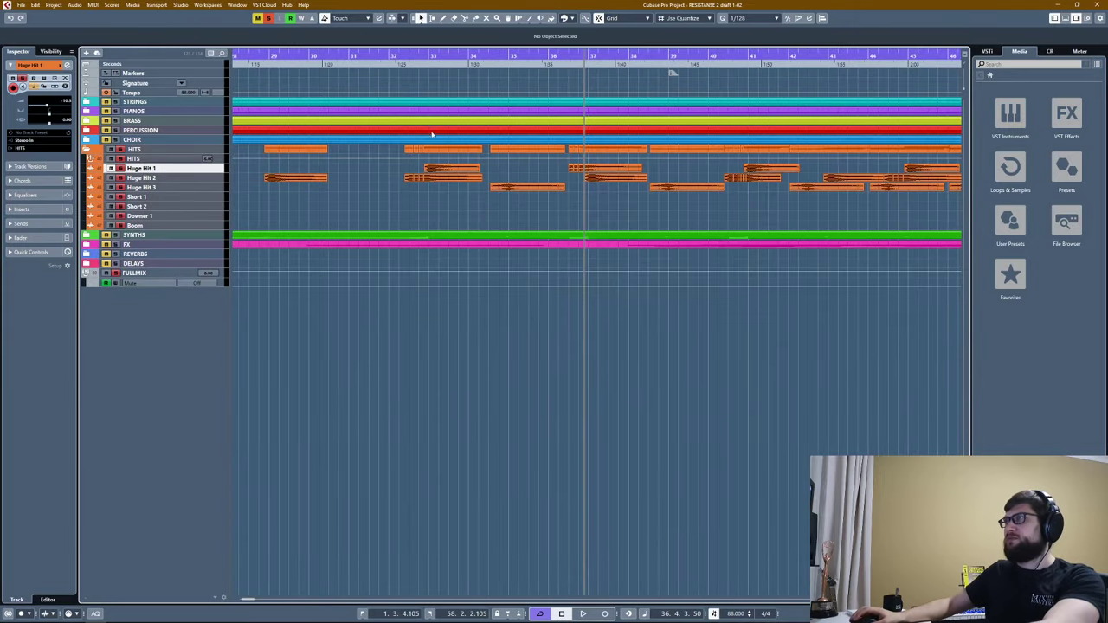
Play the hits from about bar 32 with CLA MixHub active, and select the HITS group track.
click(399, 55)
key(space)
key(g)
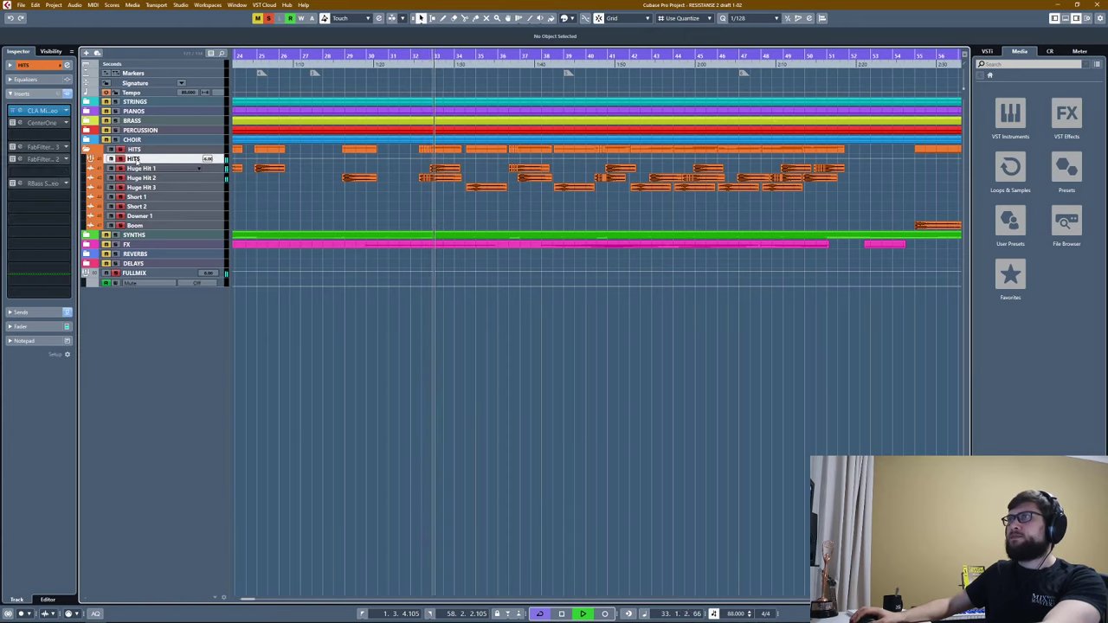
key(Up)
key(space)
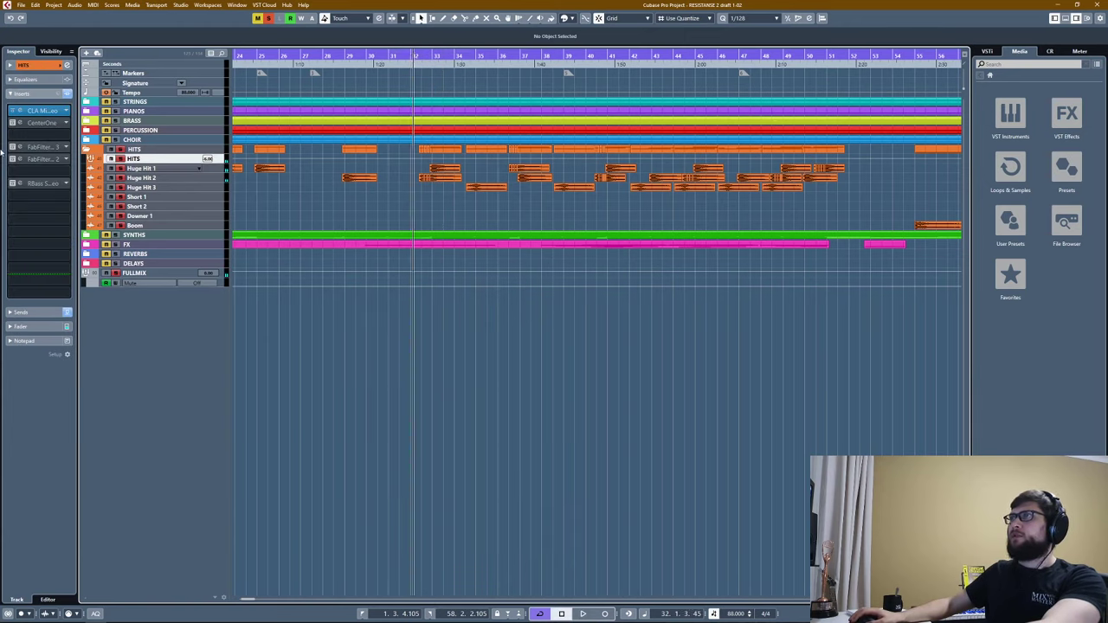
Activate Leapwing CenterOne on HITS, play the hits from bar 32 while reviewing its channel levels, and close it.
click(12, 123)
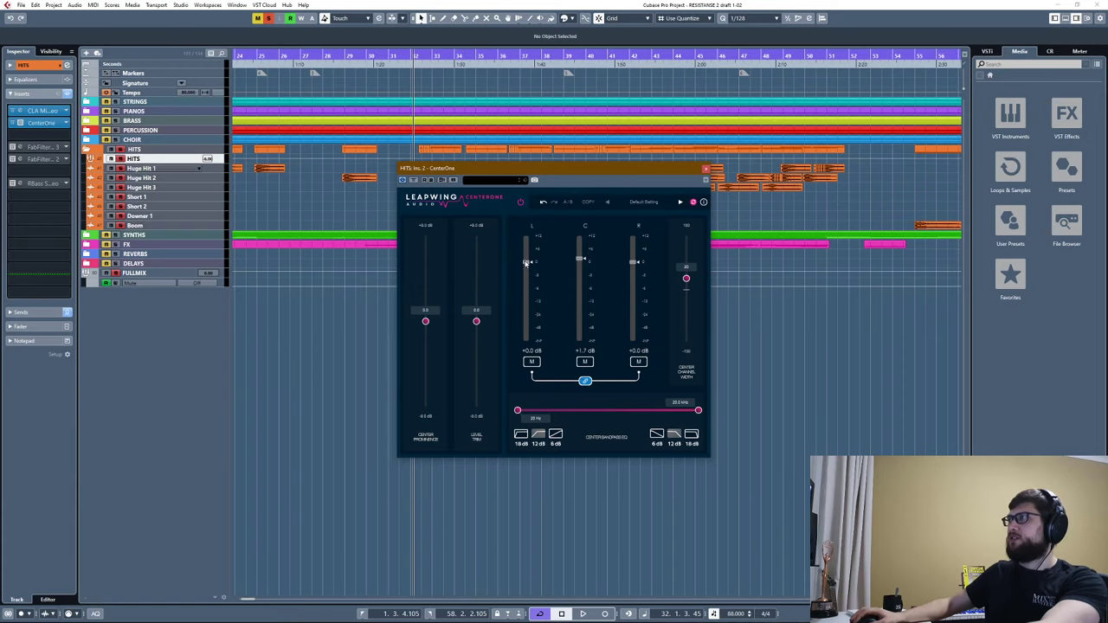
key(space)
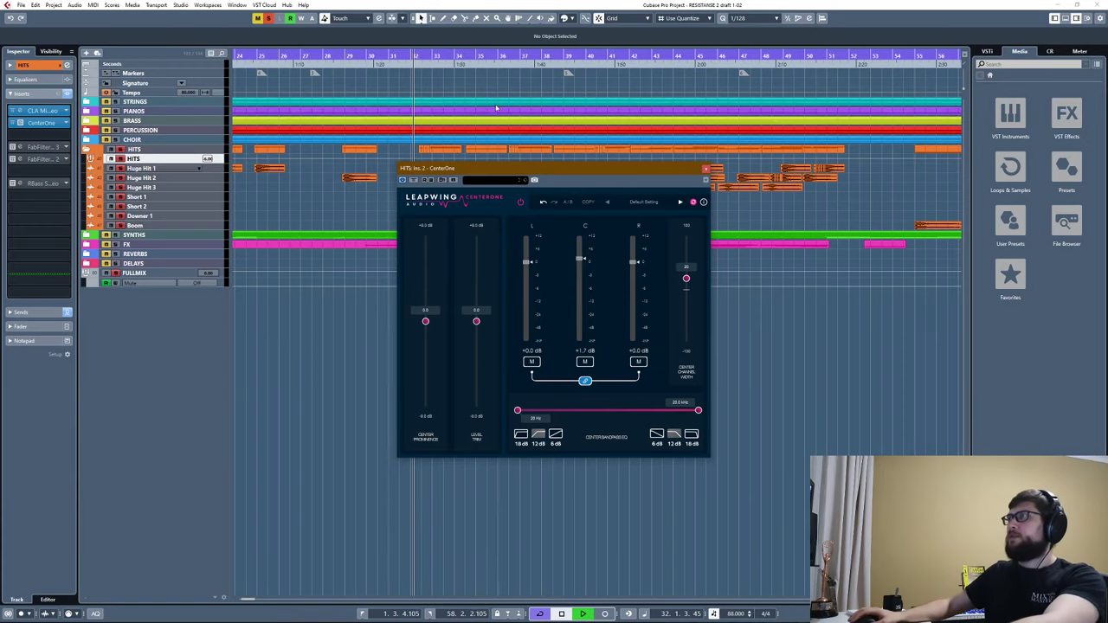
drag(554, 168, 641, 172)
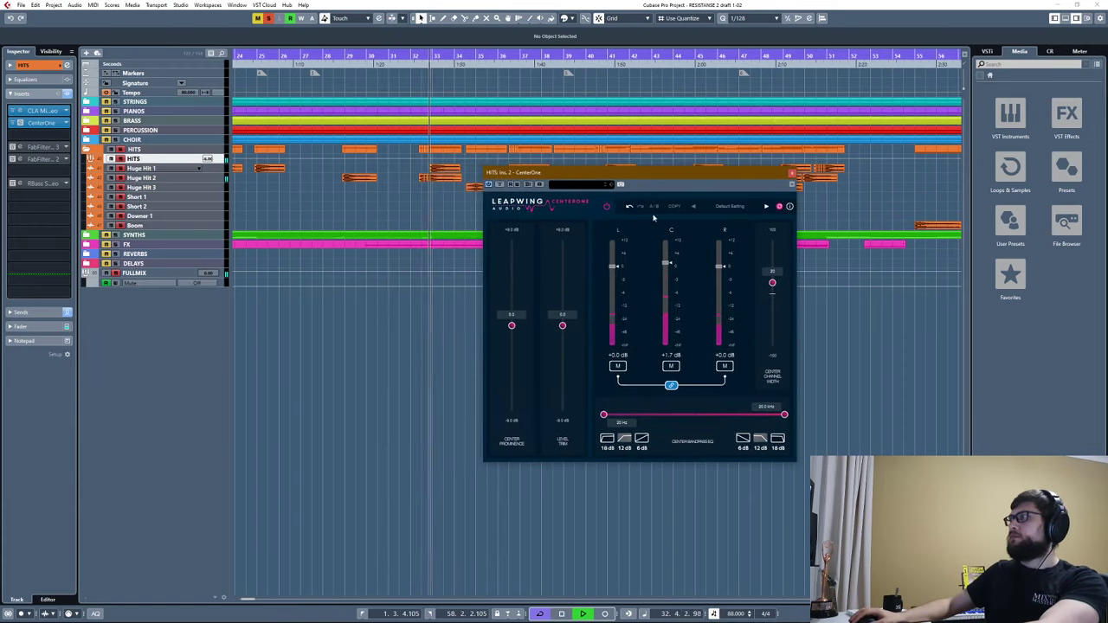
key(space)
click(791, 173)
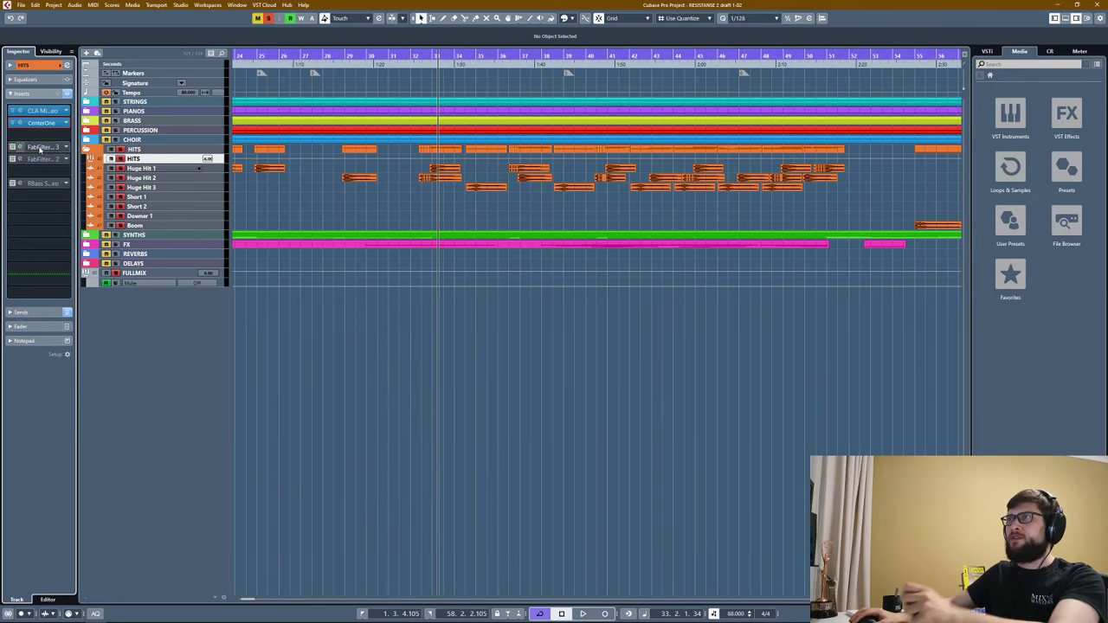
Activate FabFilter Pro-Q 3 on HITS, play the hits from about bar 32 with its high-end cut, and close it.
click(11, 148)
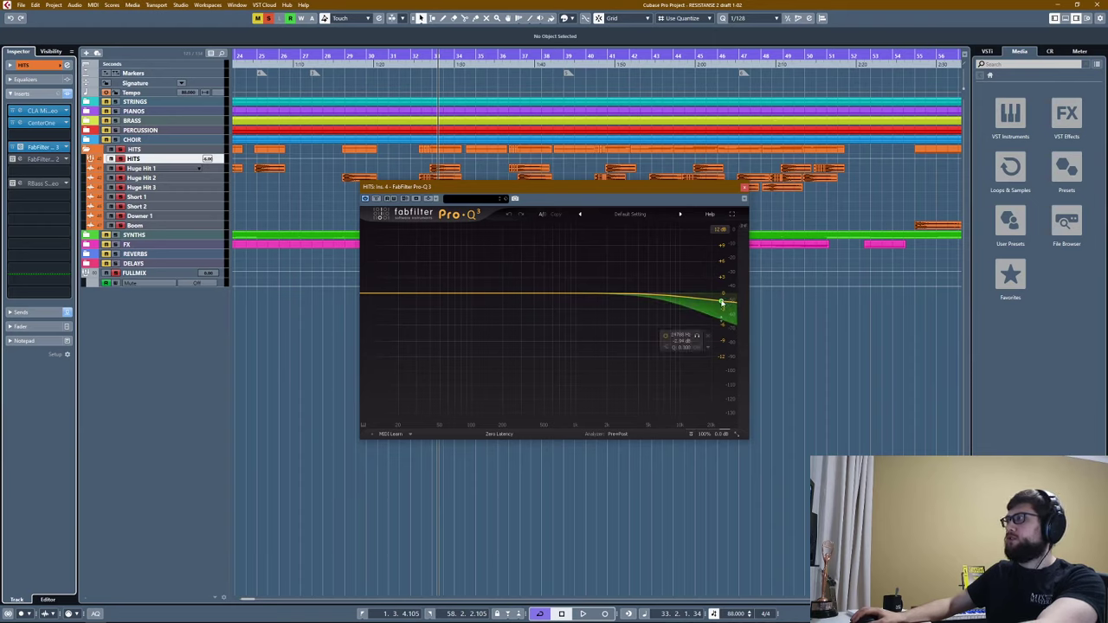
click(419, 56)
key(space)
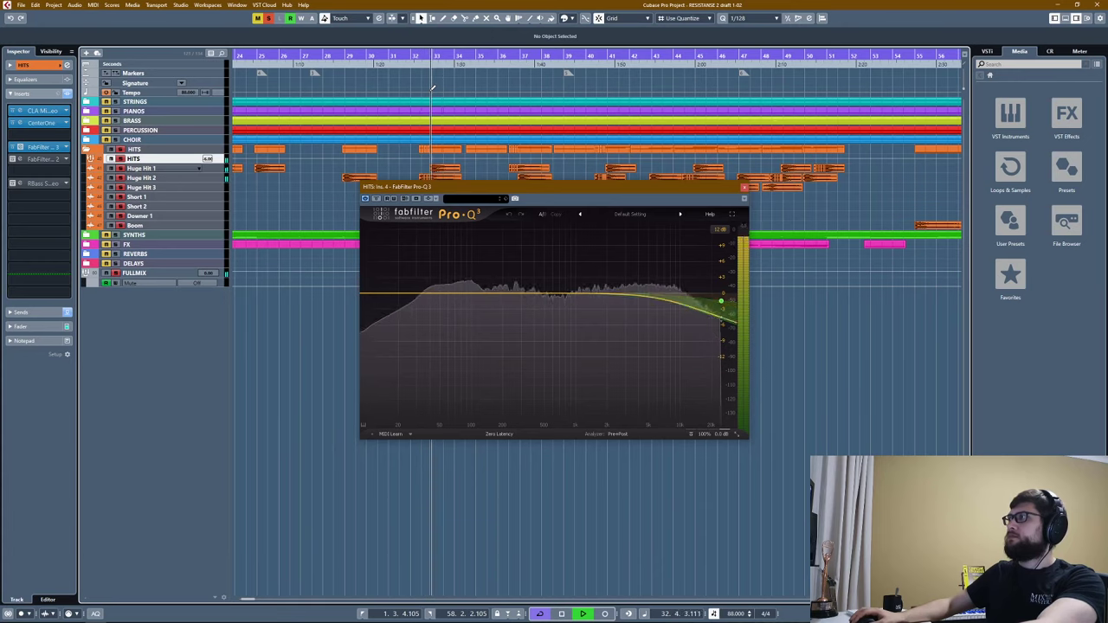
key(space)
click(13, 147)
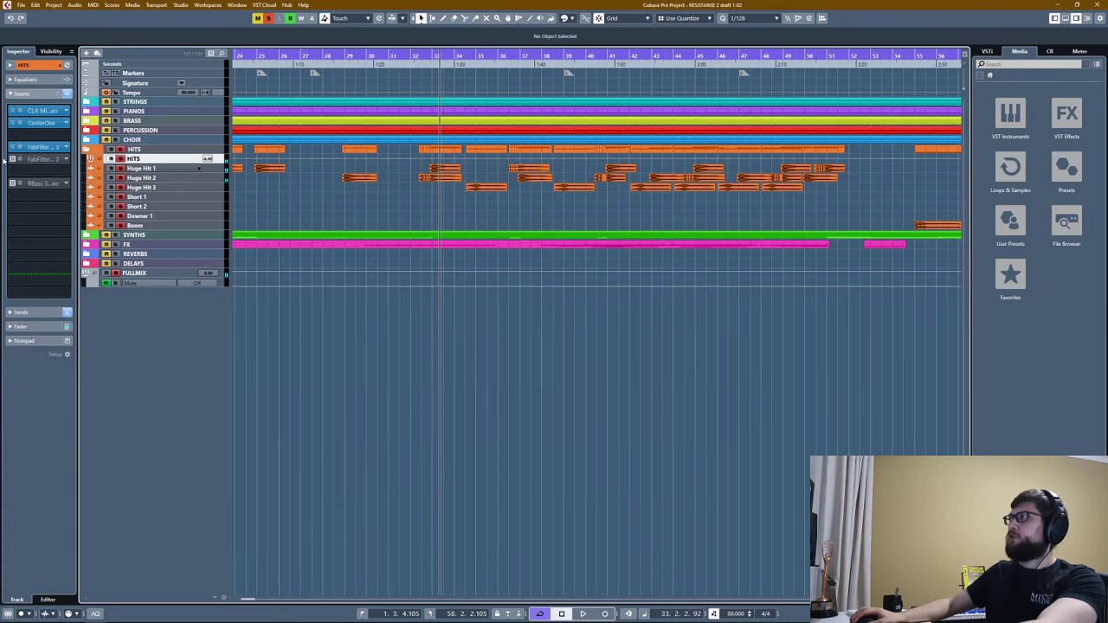
Activate FabFilter Pro-C 2 on HITS, play the hits from about bar 32 while watching the compression, and close it.
click(13, 159)
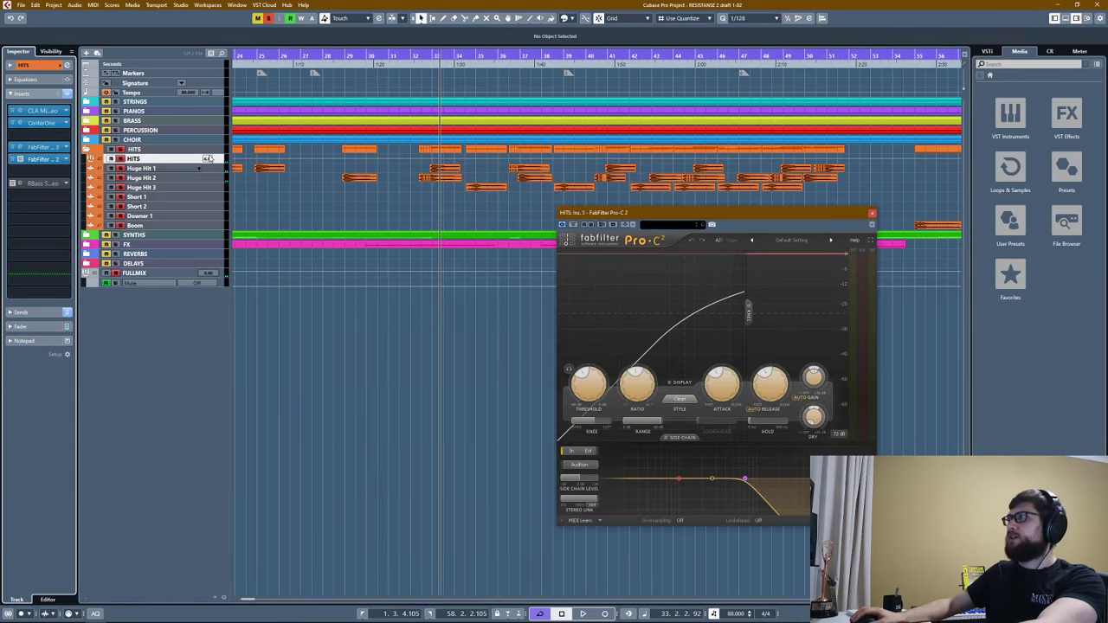
drag(410, 54, 422, 119)
key(space)
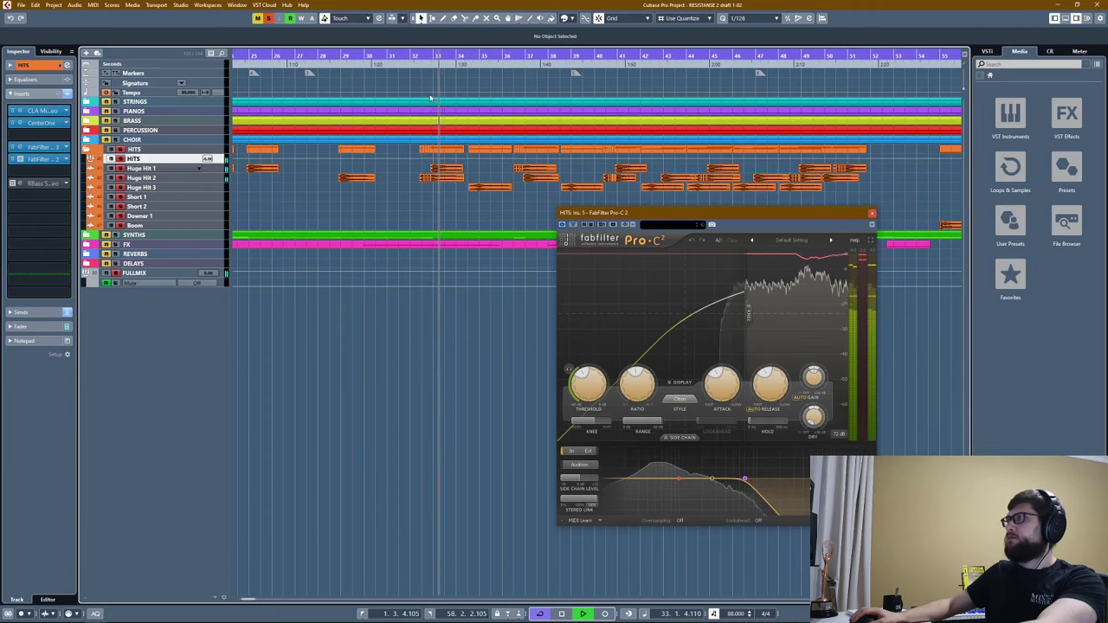
key(space)
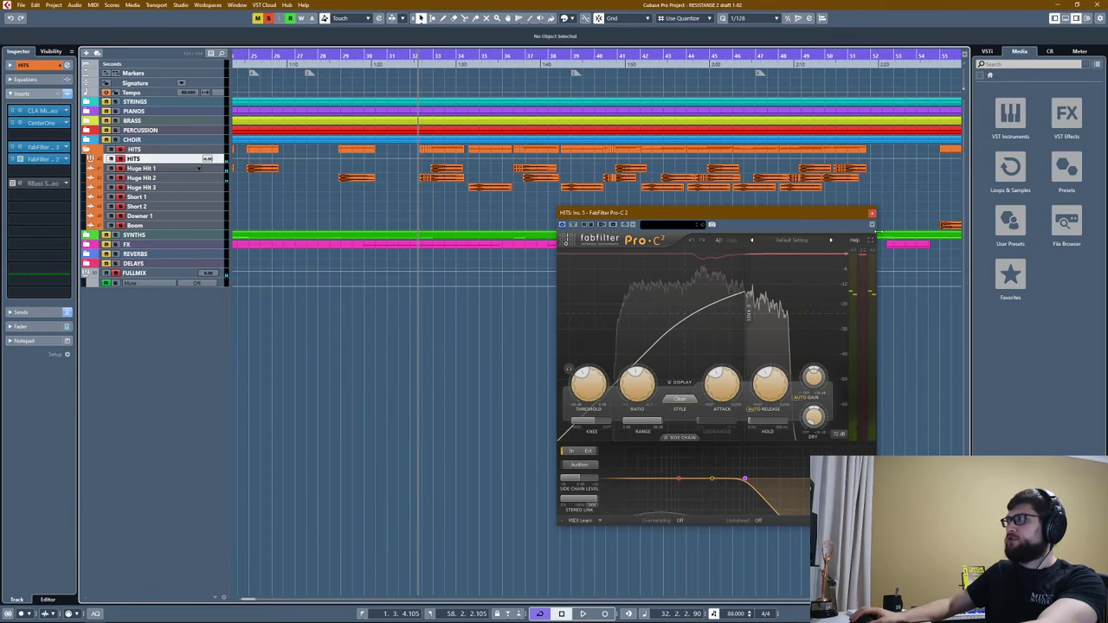
key(ctrl+w)
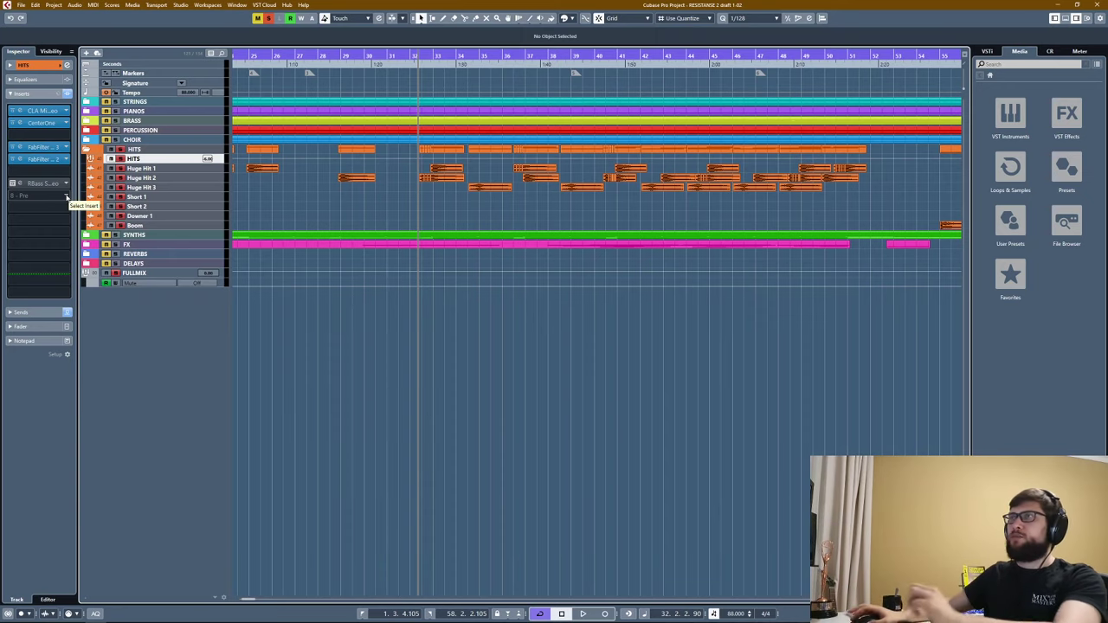
Activate the RBass insert on HITS, review its intensity and frequency settings, and close it.
click(12, 184)
click(11, 185)
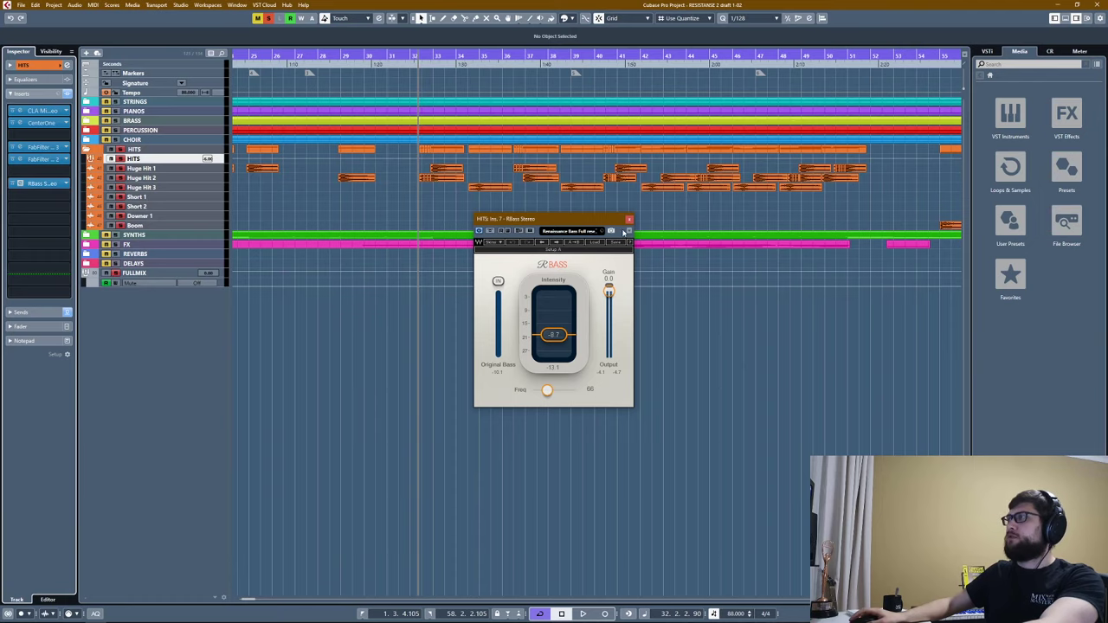
click(629, 219)
key(h)
key(h)
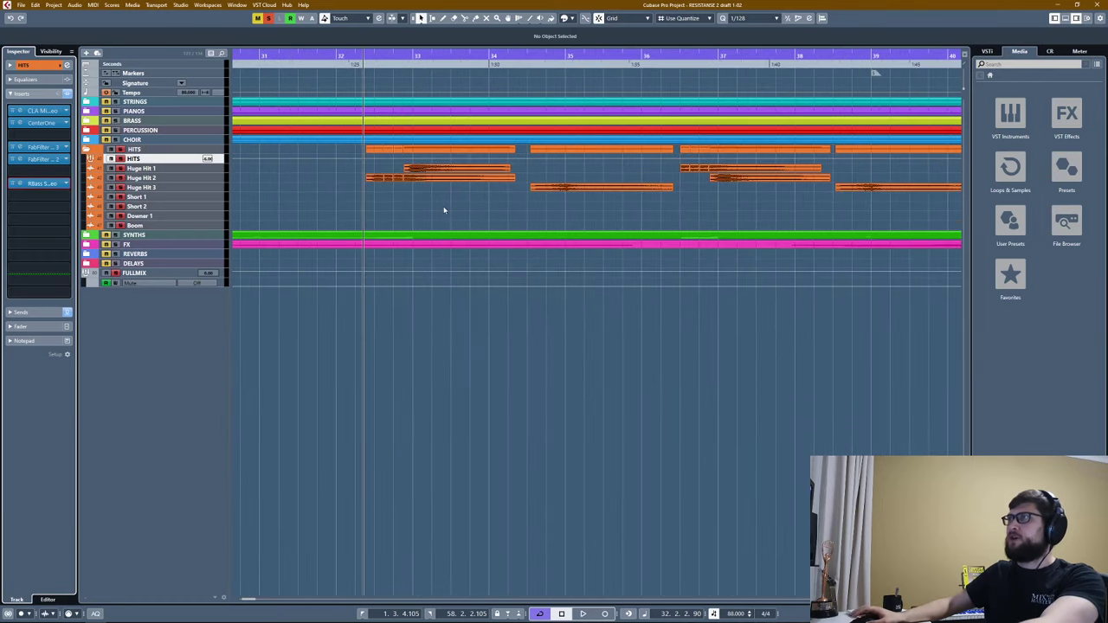
Play the hits from about bar 32 through the full insert chain, unsolo HITS, and collapse its folder.
key(space)
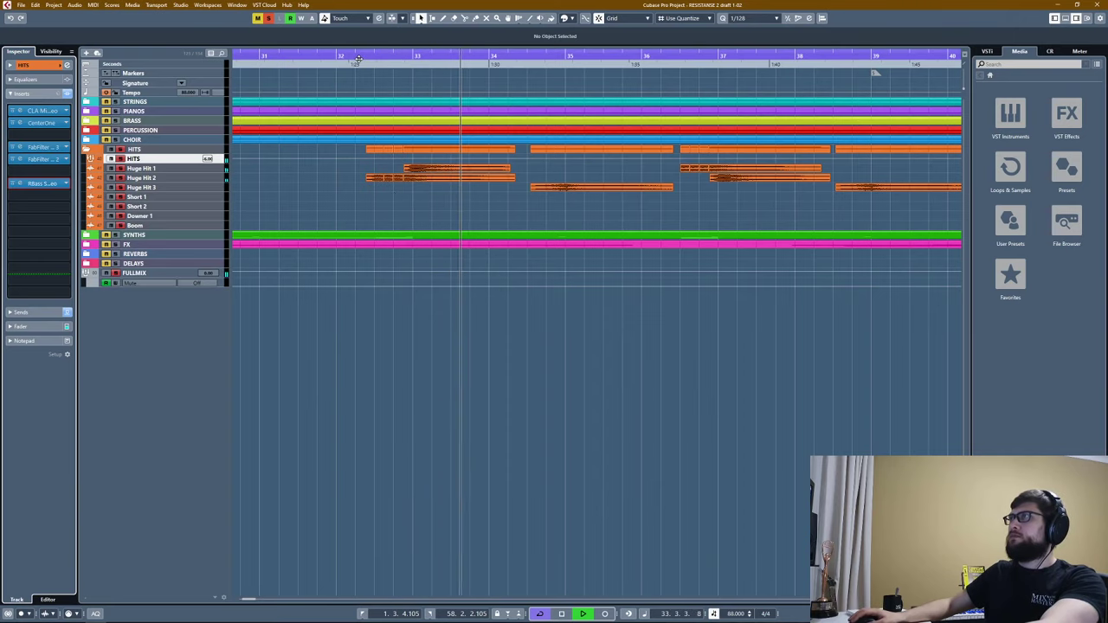
key(space)
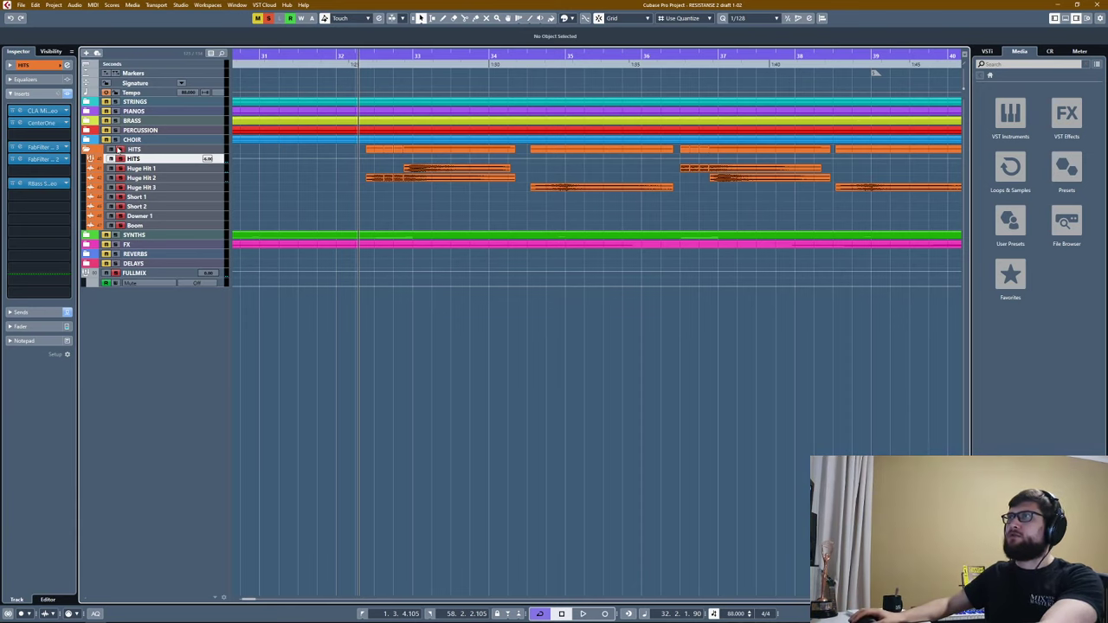
click(105, 168)
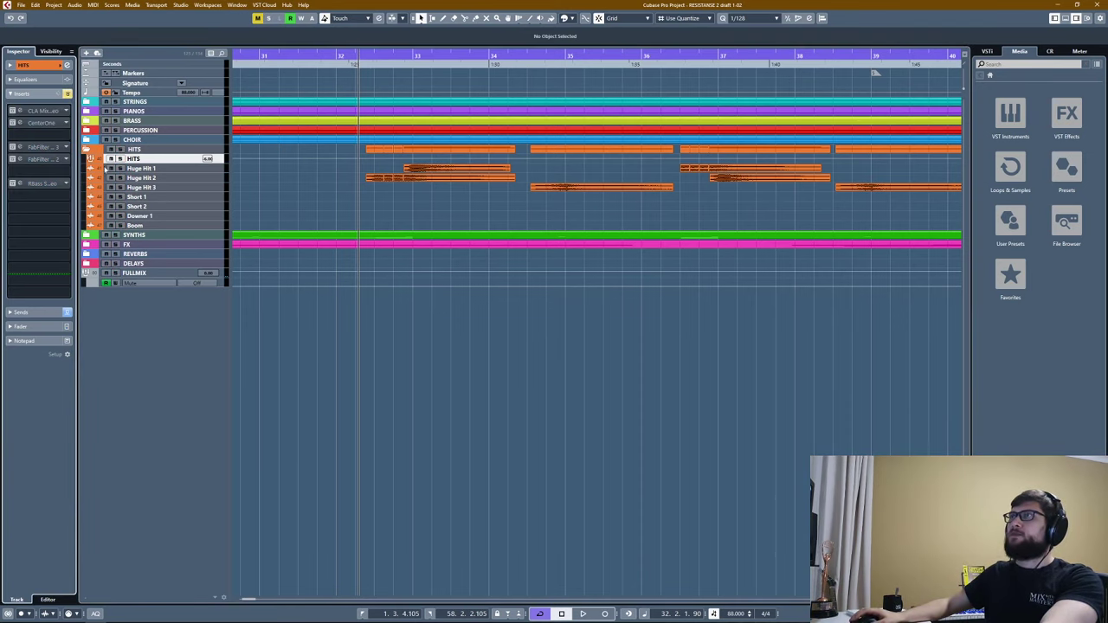
click(90, 151)
click(87, 149)
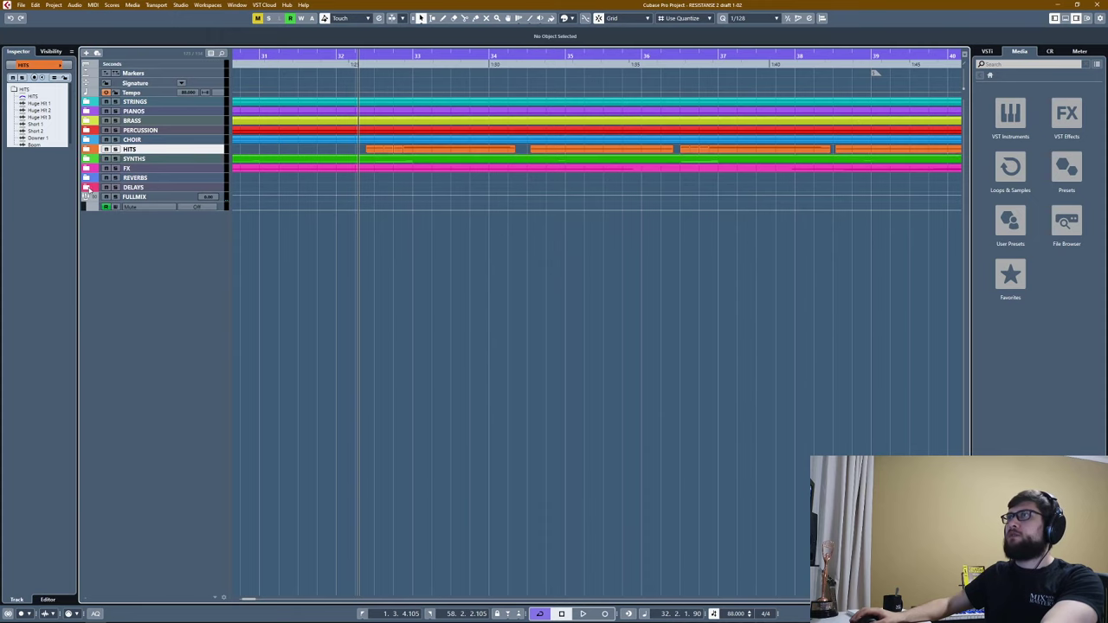
Expand the SYNTHS folder, review the FabFilter Pro-C 2 settings on the group, and close the plugin.
click(87, 158)
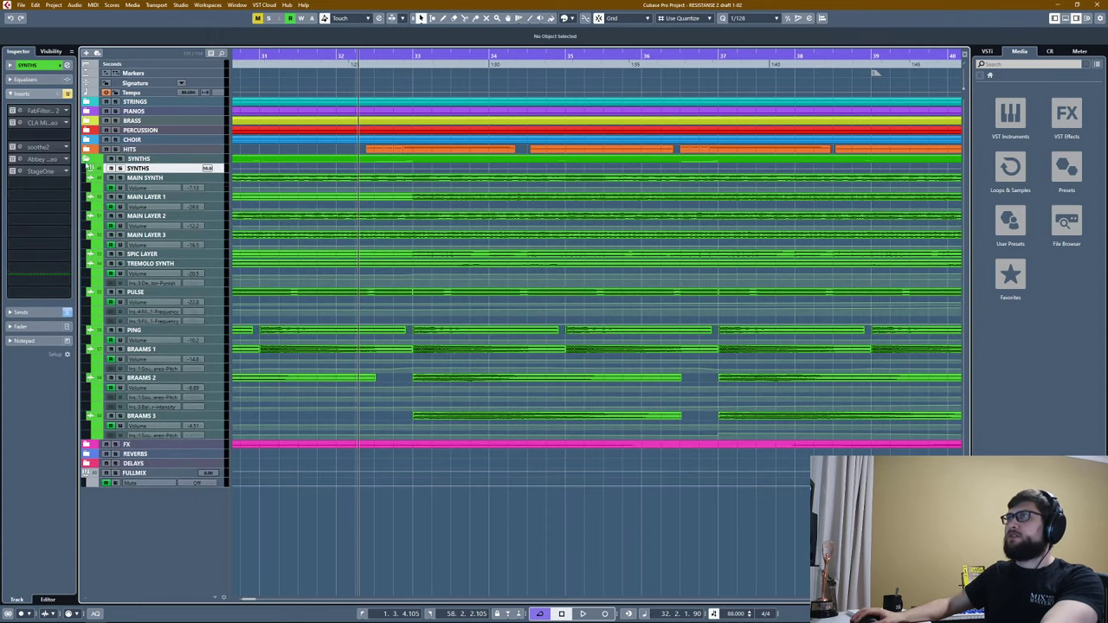
click(21, 111)
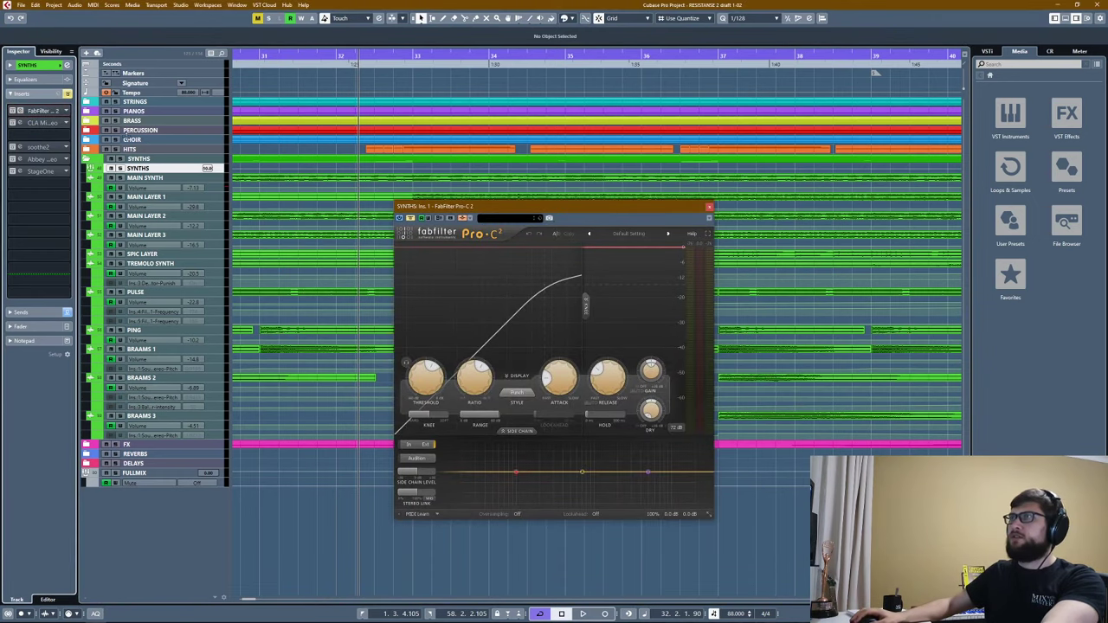
click(709, 207)
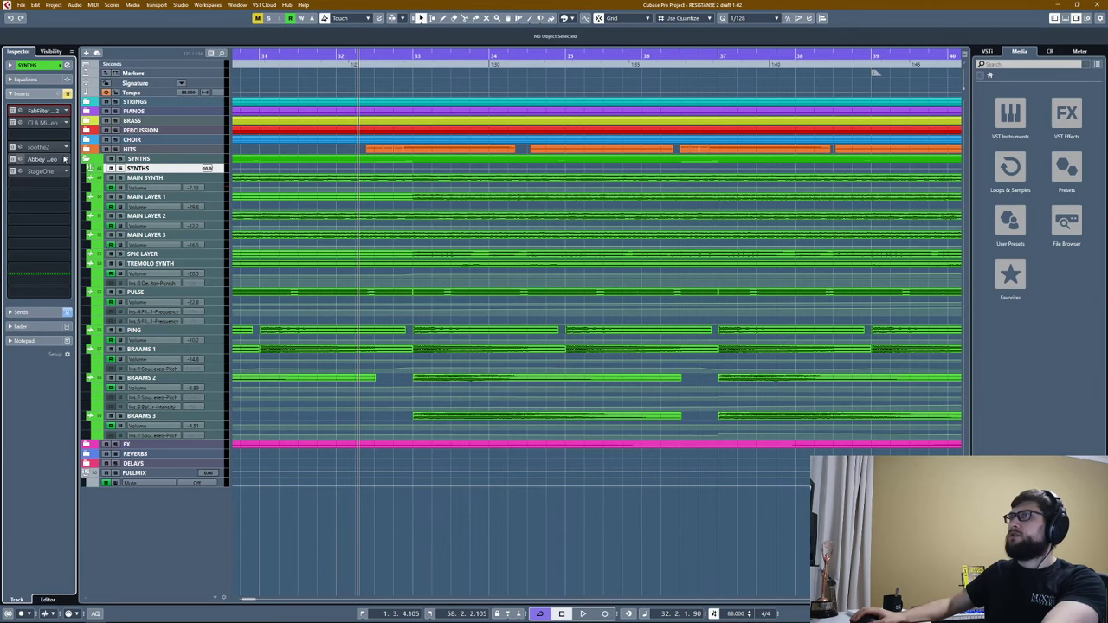
Activate CLA MixHub on SYNTHS, solo the group, and play from about bar 32 with the timeline zoomed out.
click(21, 122)
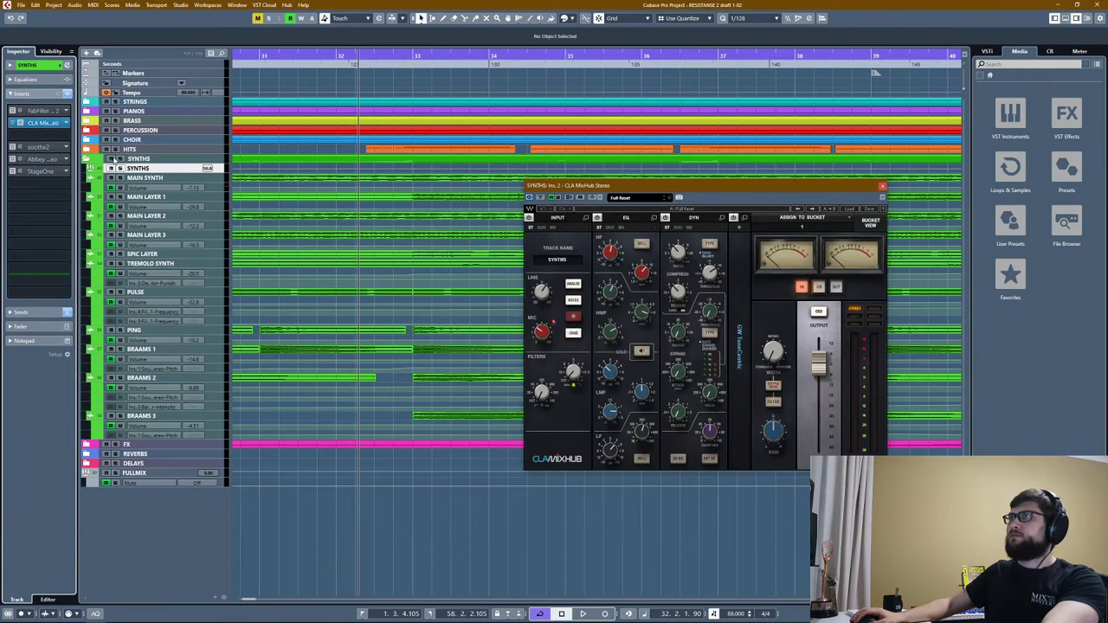
key(space)
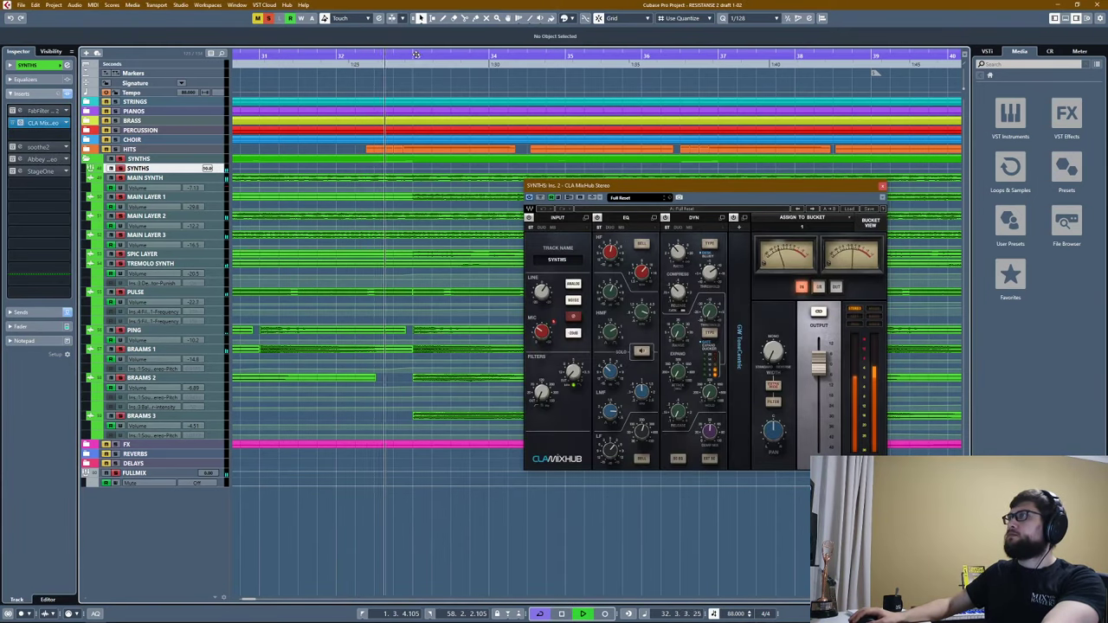
key(g)
key(g)
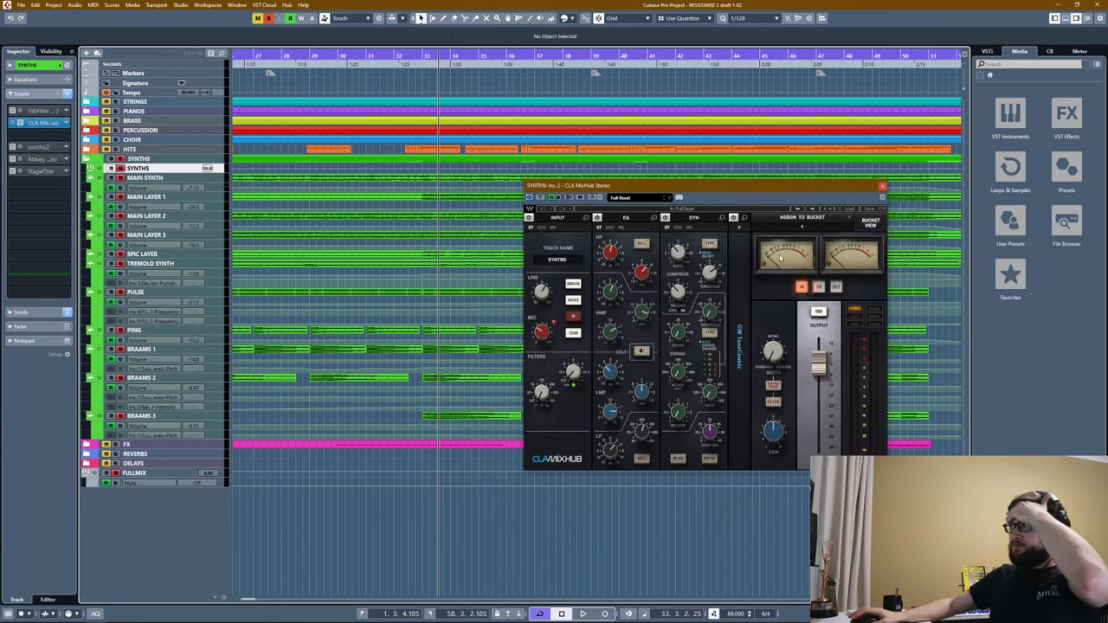
Review the output levels and EQ settings of all groups in MixHub's bucket view, and return to channel view.
click(872, 223)
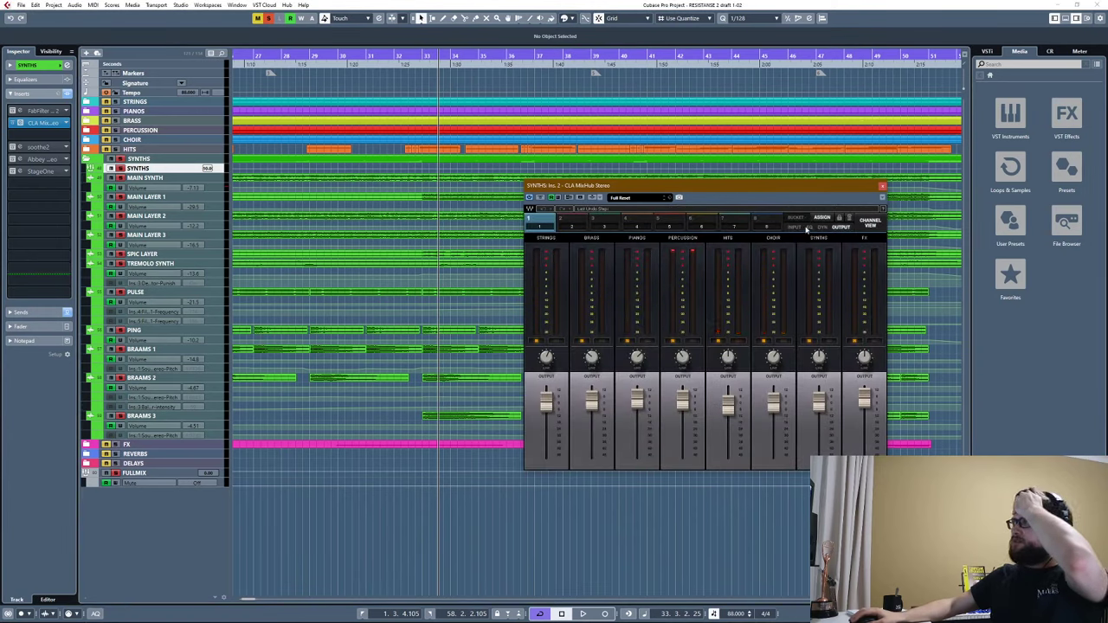
click(807, 231)
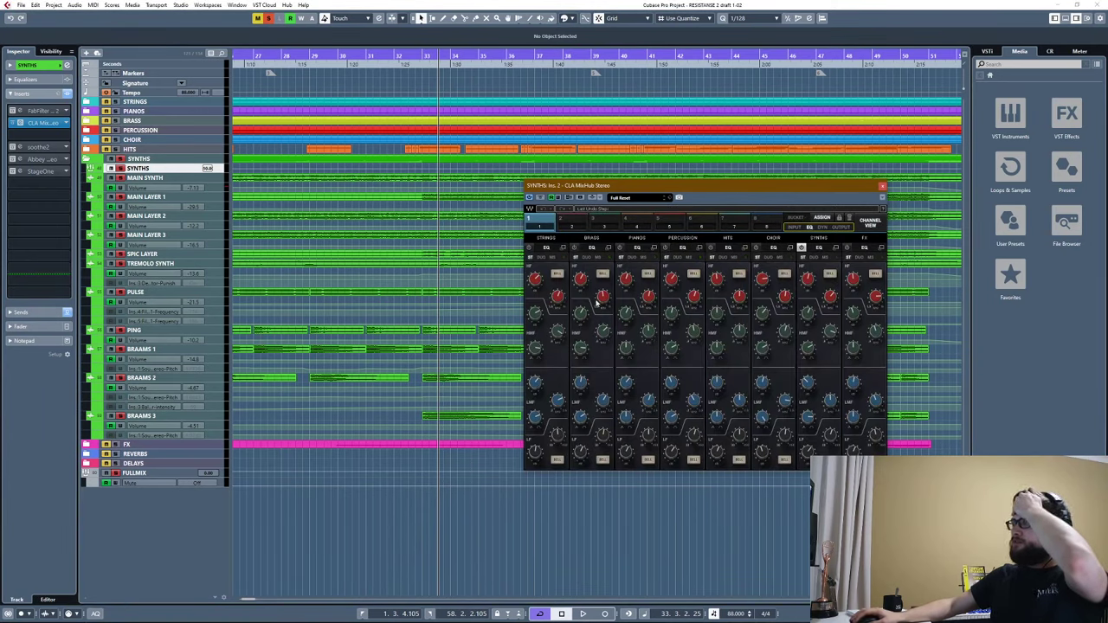
click(869, 225)
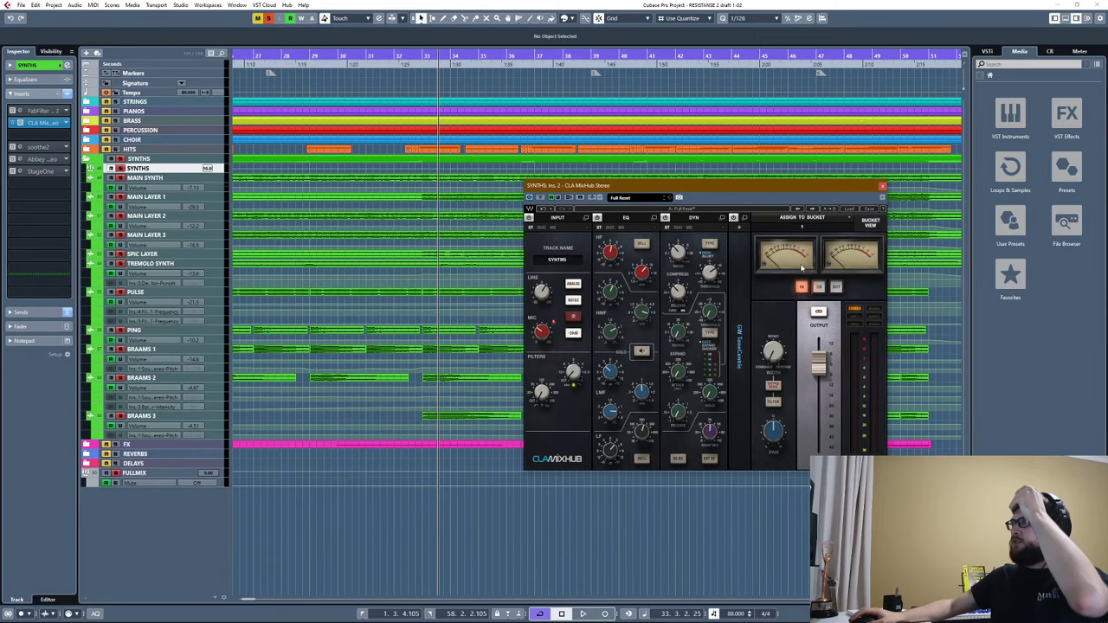
click(875, 223)
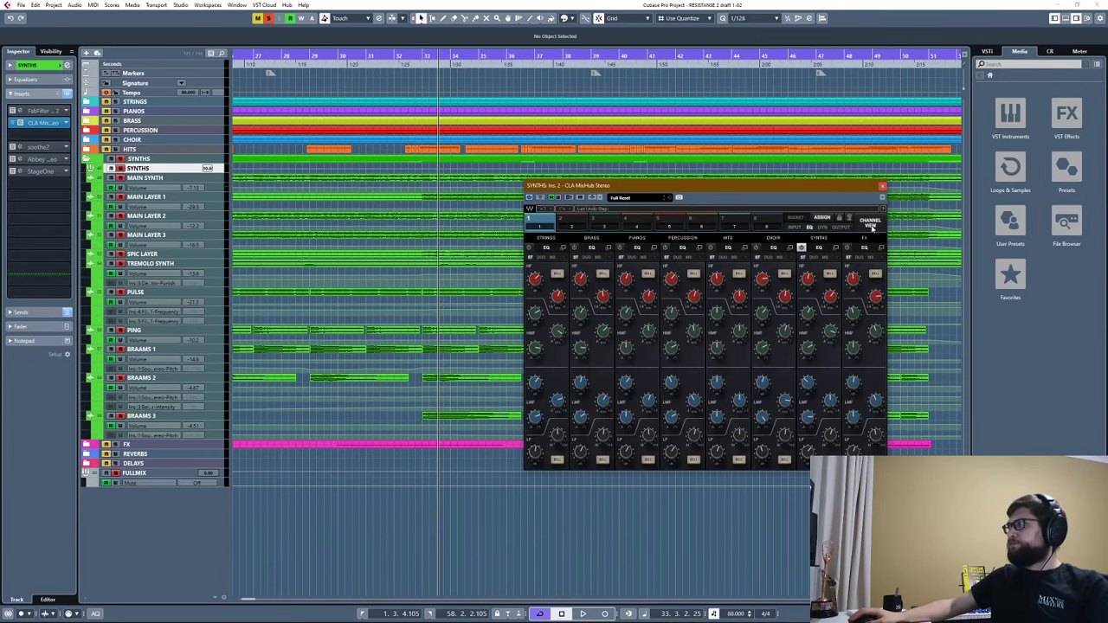
click(872, 225)
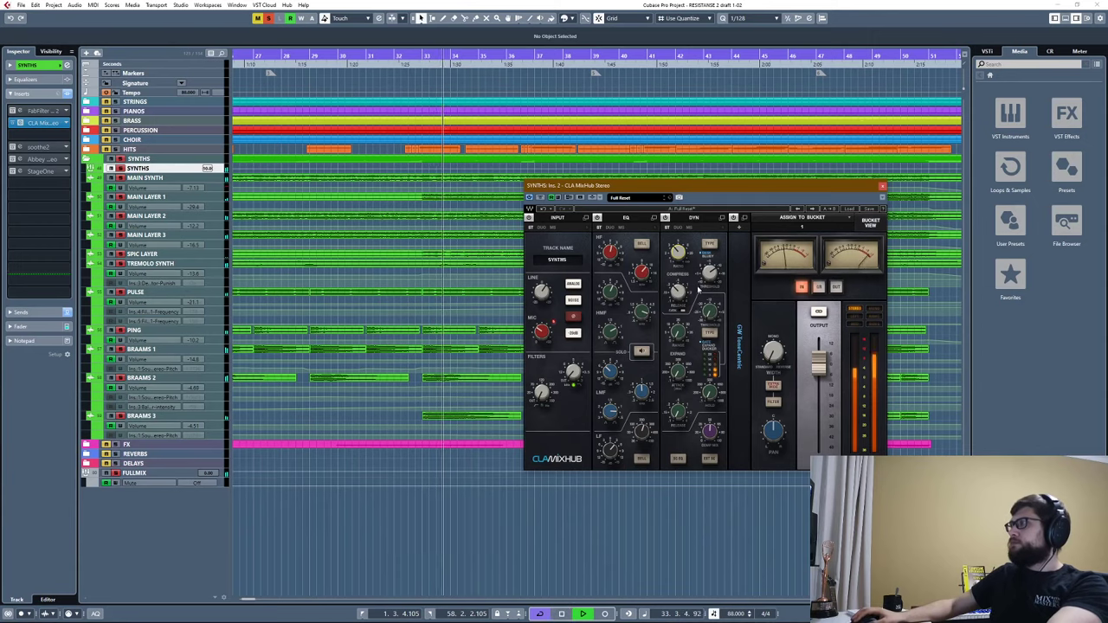
Inspect the GW ToneCentric module inside MixHub, play the synths with it bypassed and active, and close MixHub.
click(745, 225)
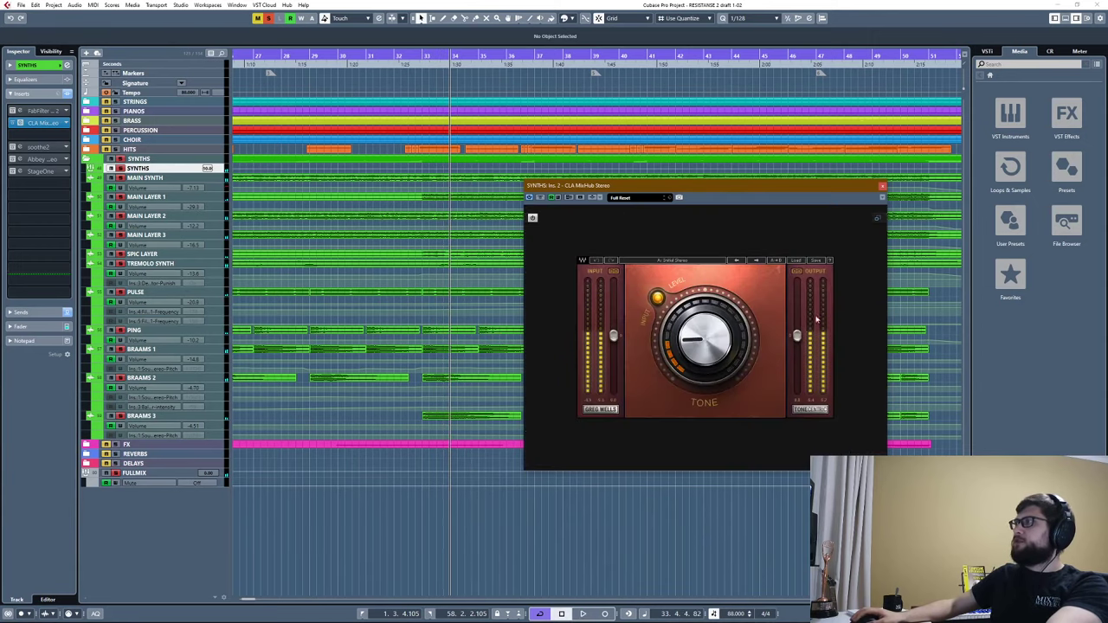
click(878, 218)
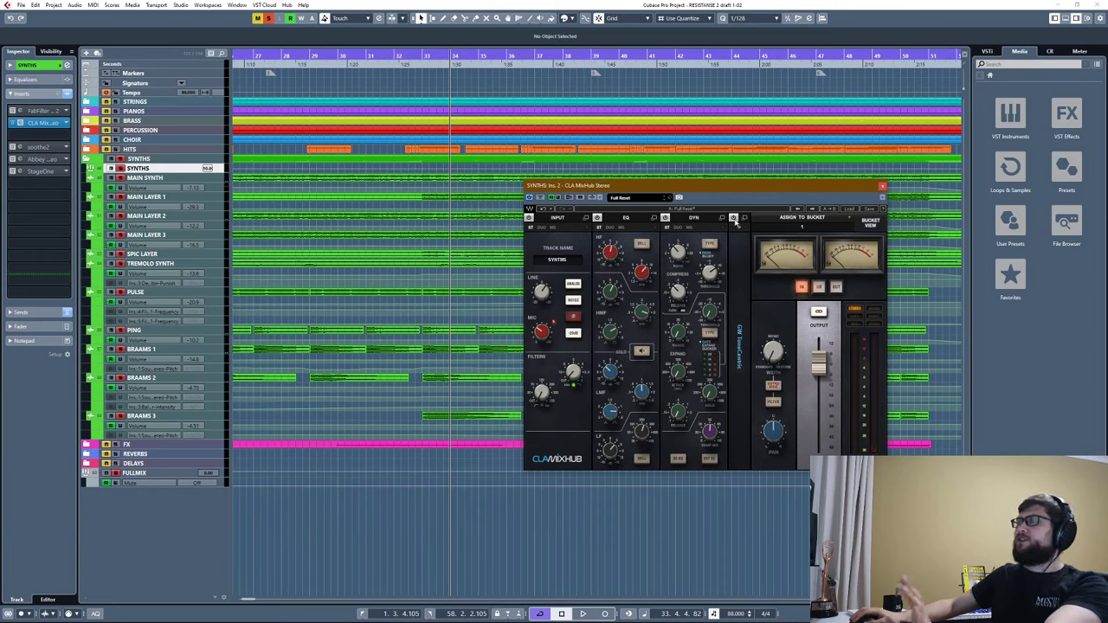
key(space)
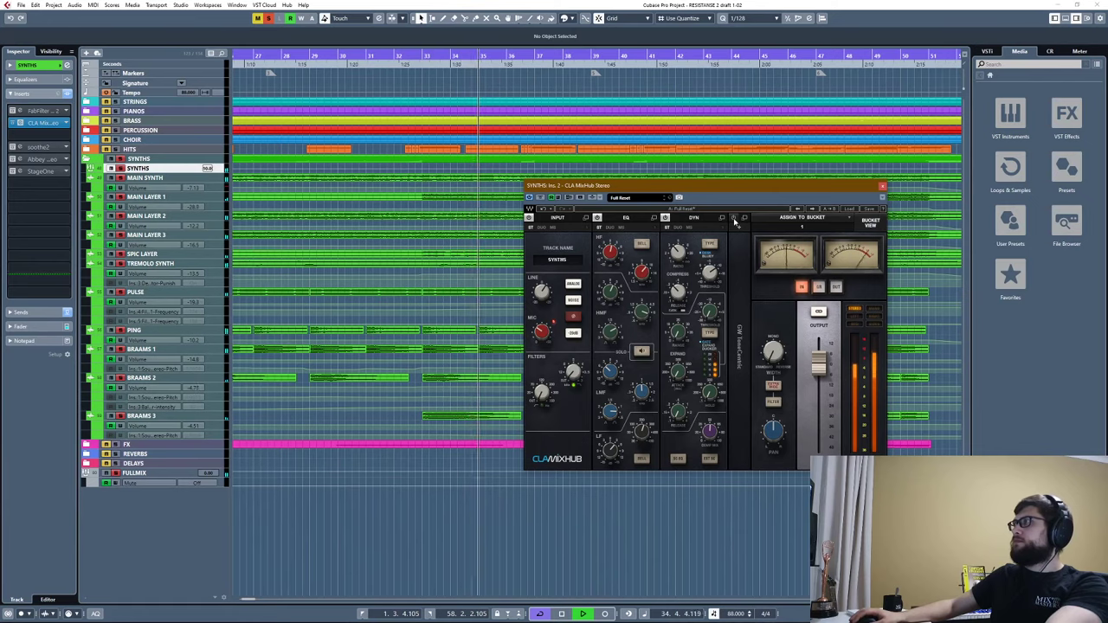
key(space)
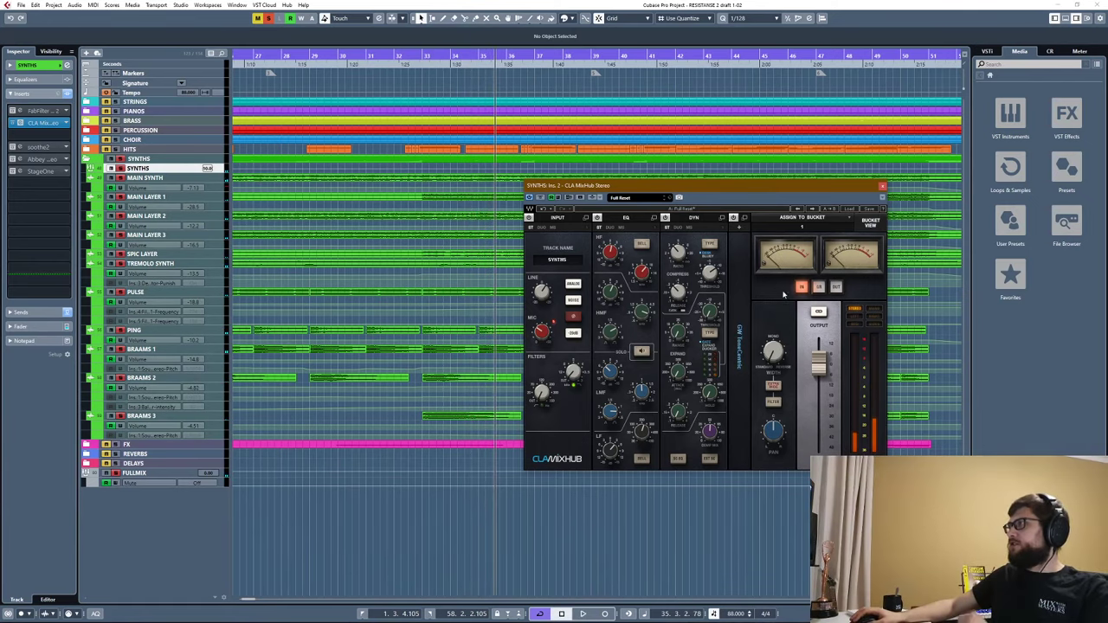
click(882, 187)
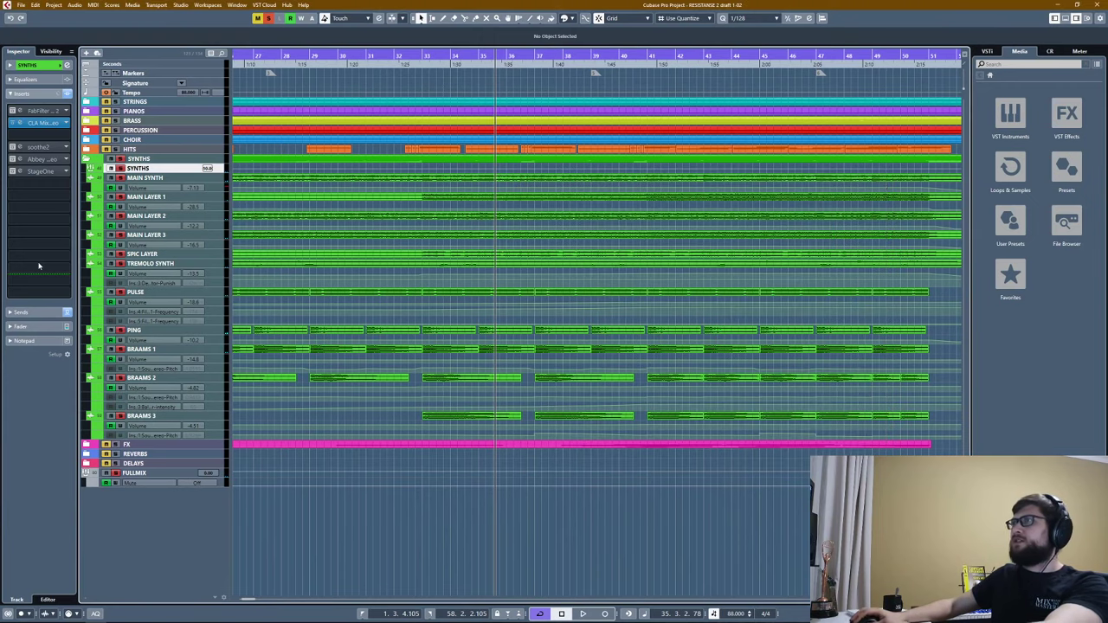
Open soothe2 on SYNTHS, move the playback position to about bar 37, and activate the insert.
click(39, 147)
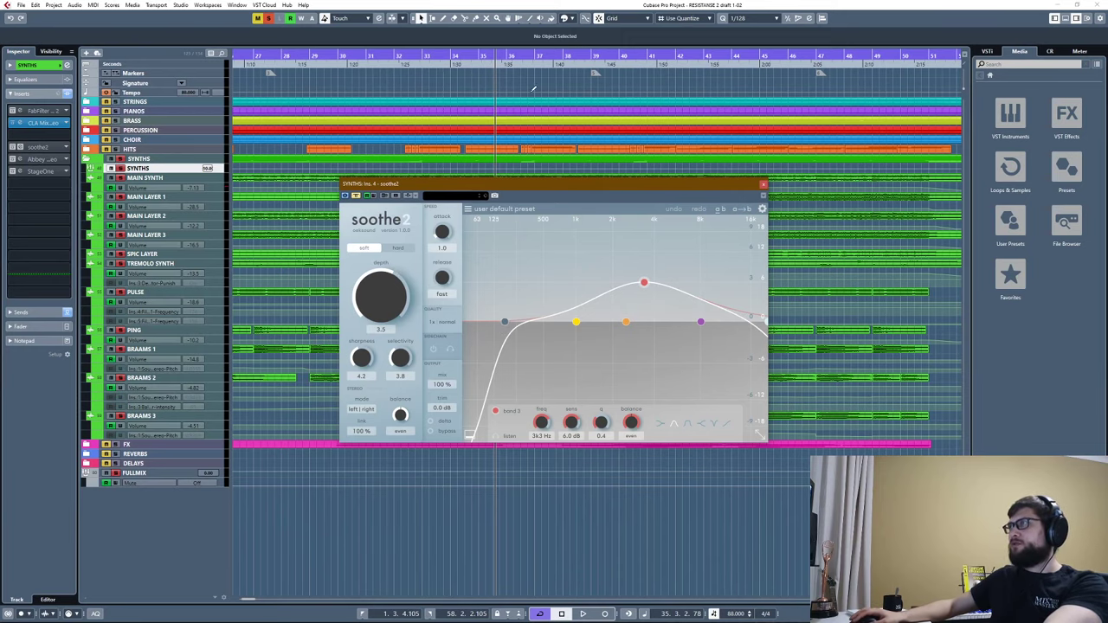
scroll(528, 82, down, 3)
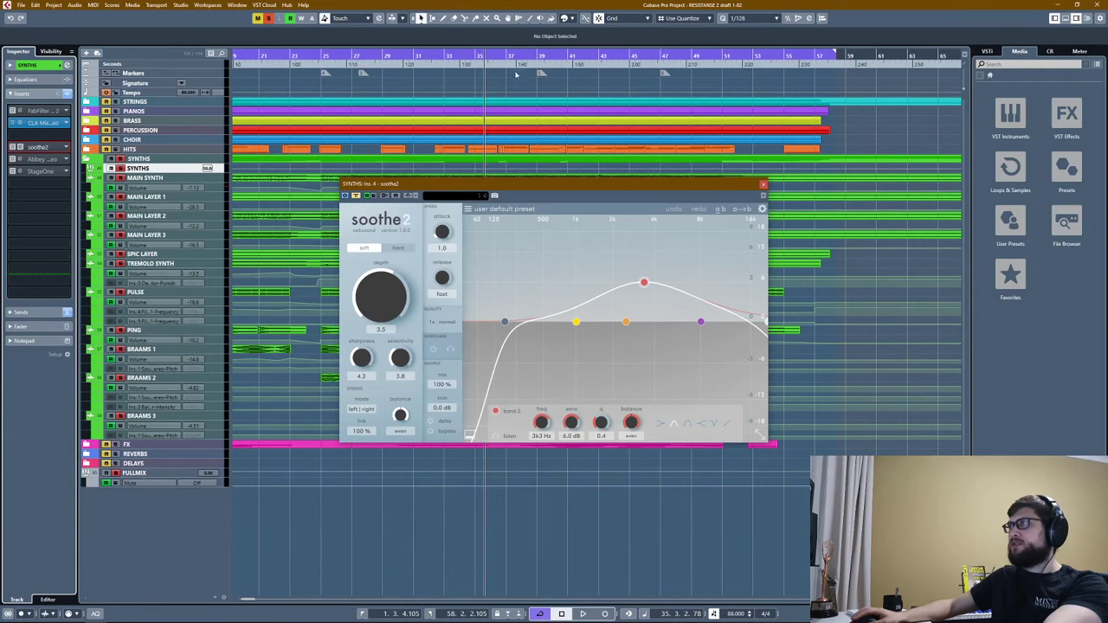
drag(516, 53, 517, 48)
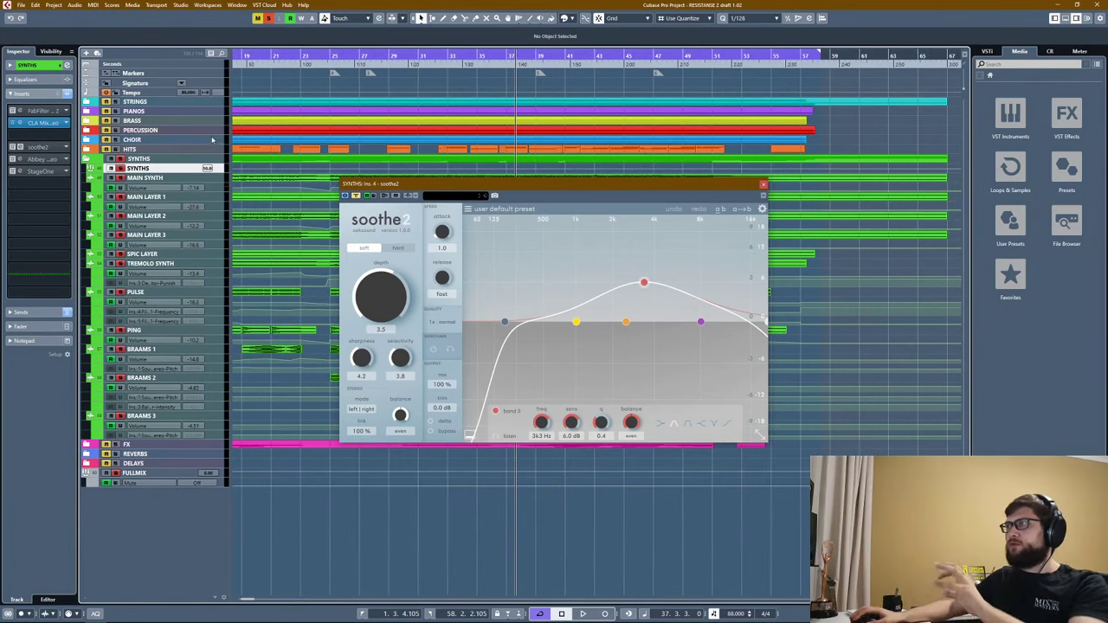
click(13, 148)
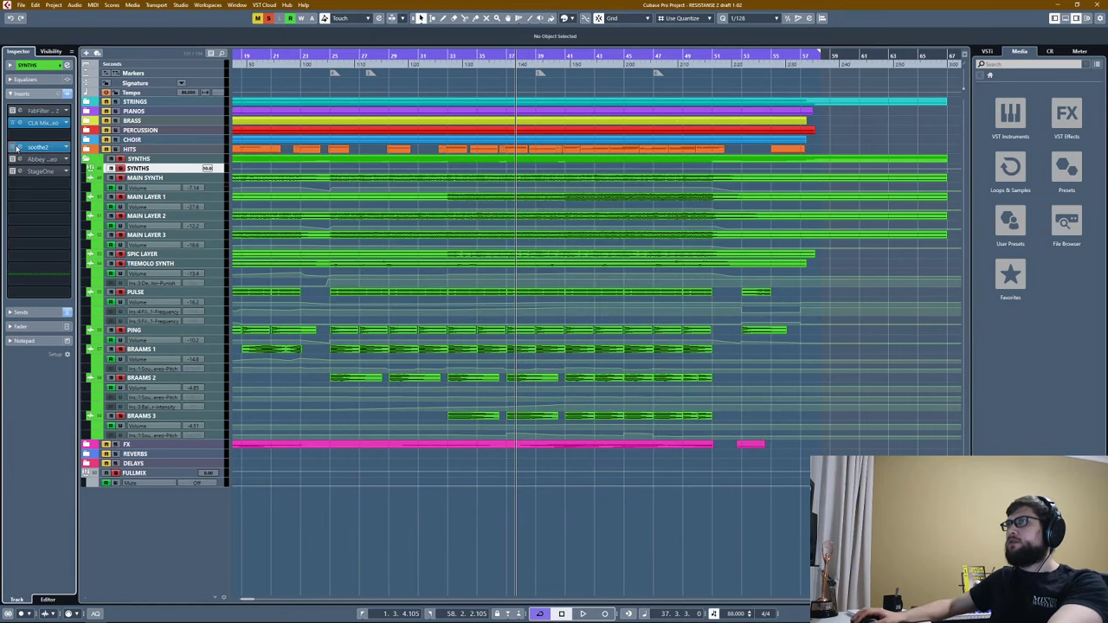
click(13, 148)
Play the synths from about bar 37, comparing soothe2 off and on, and leave it active.
key(space)
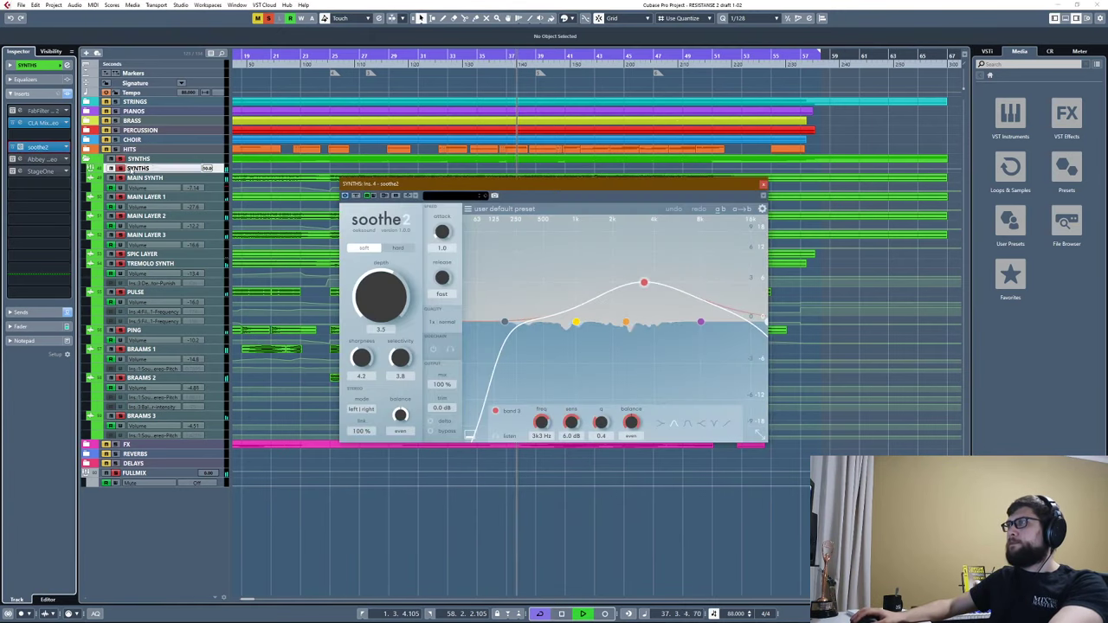
click(13, 149)
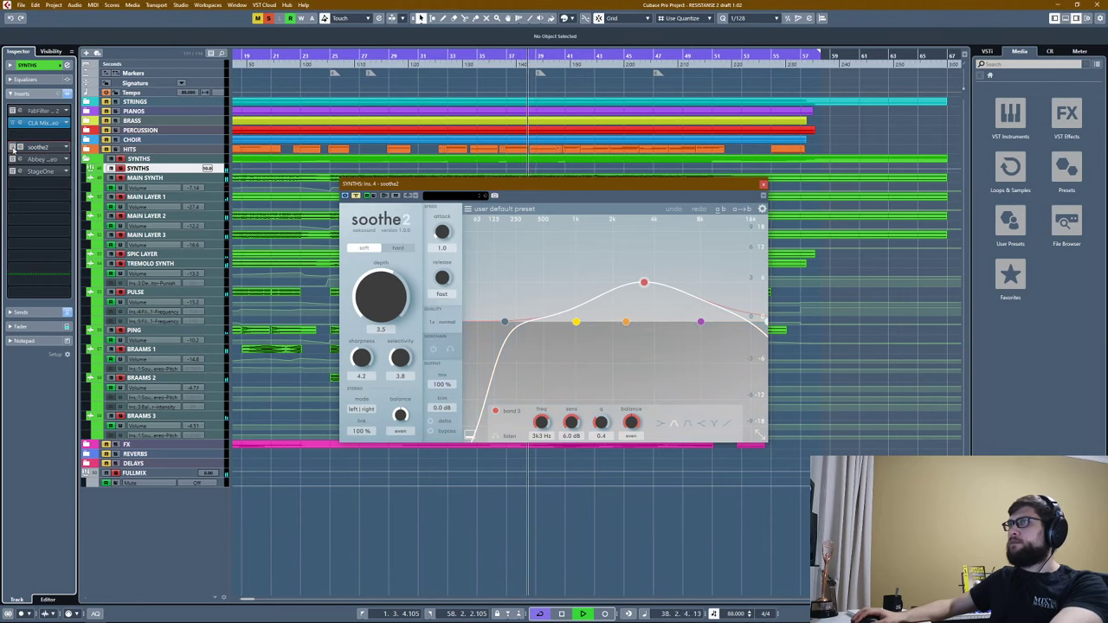
click(13, 148)
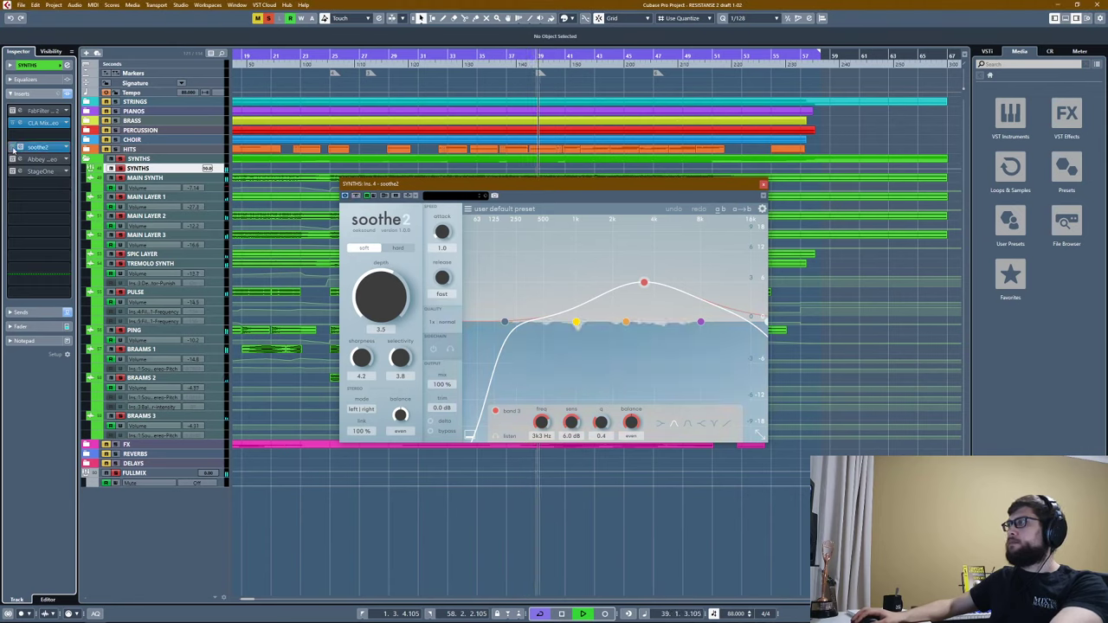
key(space)
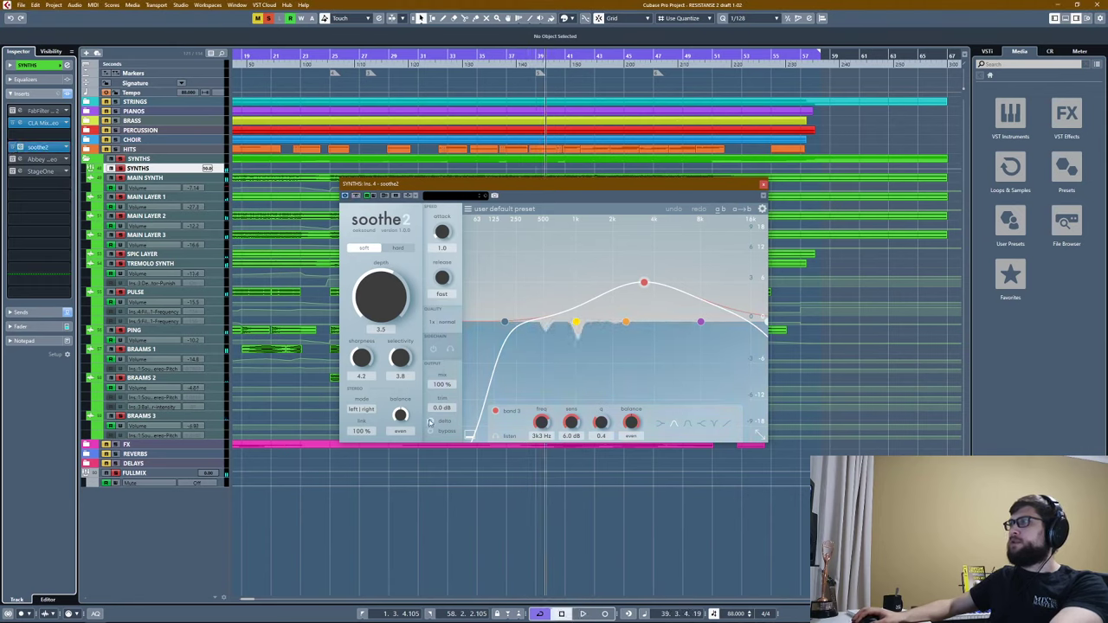
Audition soothe2's delta signal from about bar 39, switch delta off, return the cursor to about bar 34, and close soothe2.
click(430, 422)
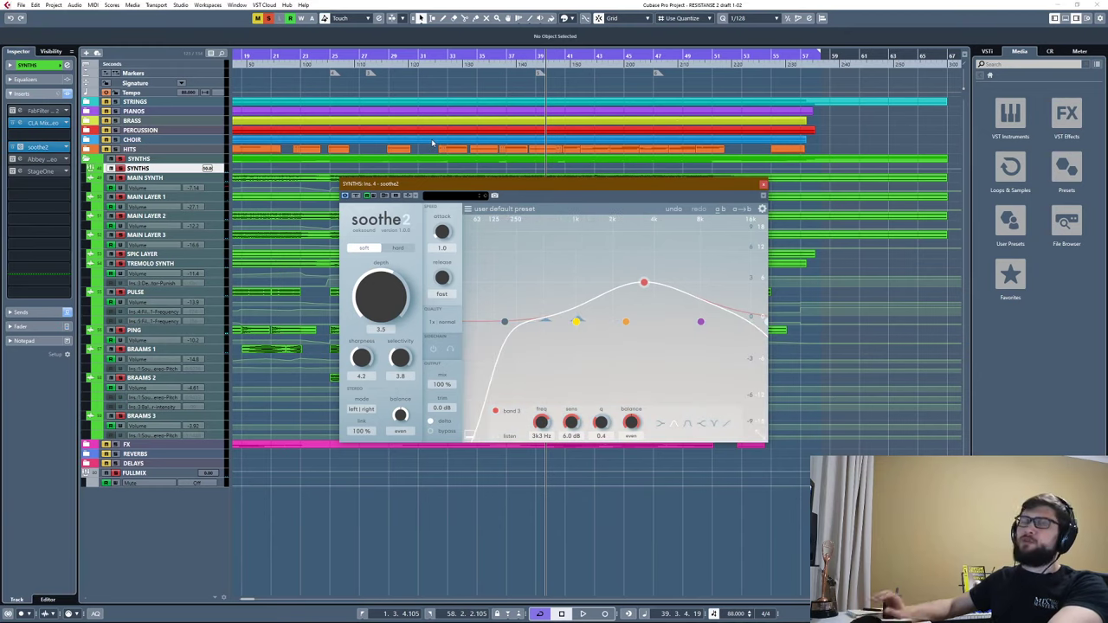
key(space)
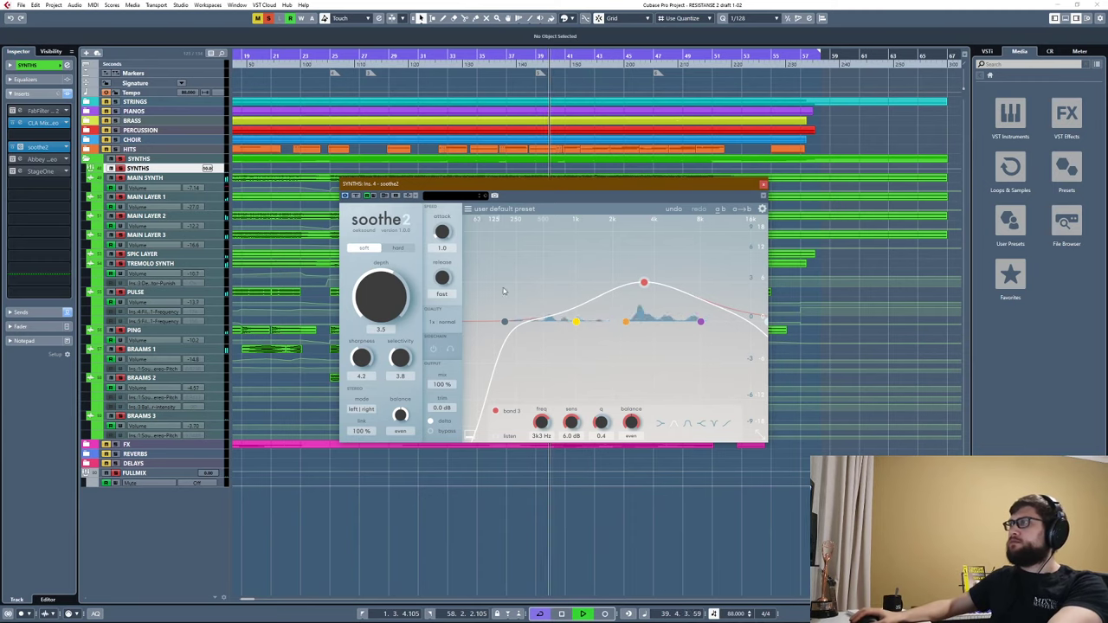
click(430, 422)
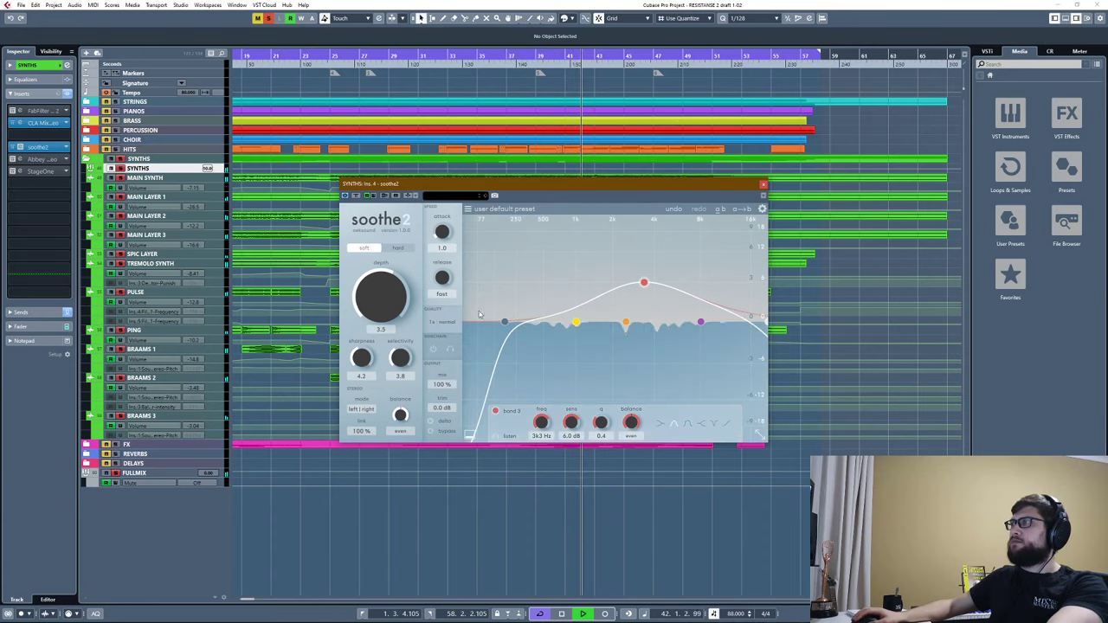
key(space)
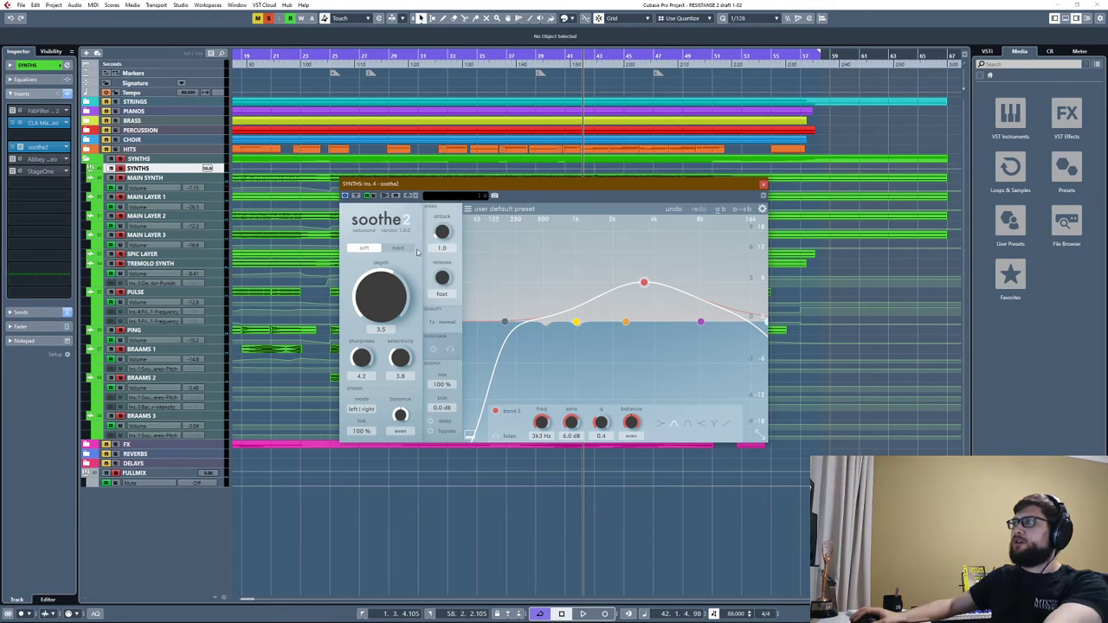
click(471, 64)
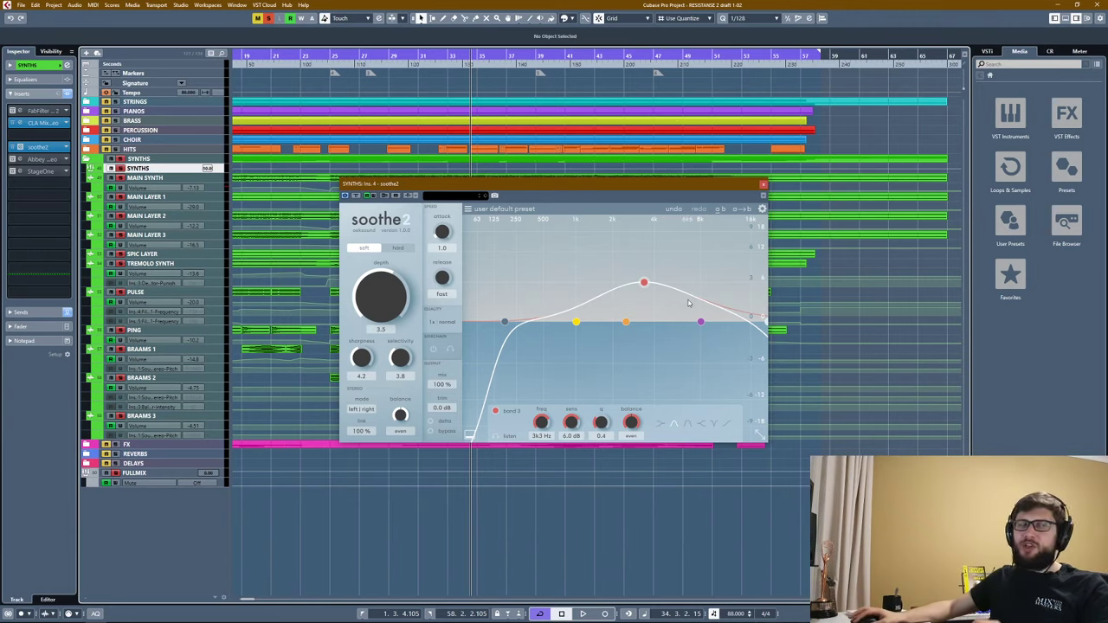
click(764, 185)
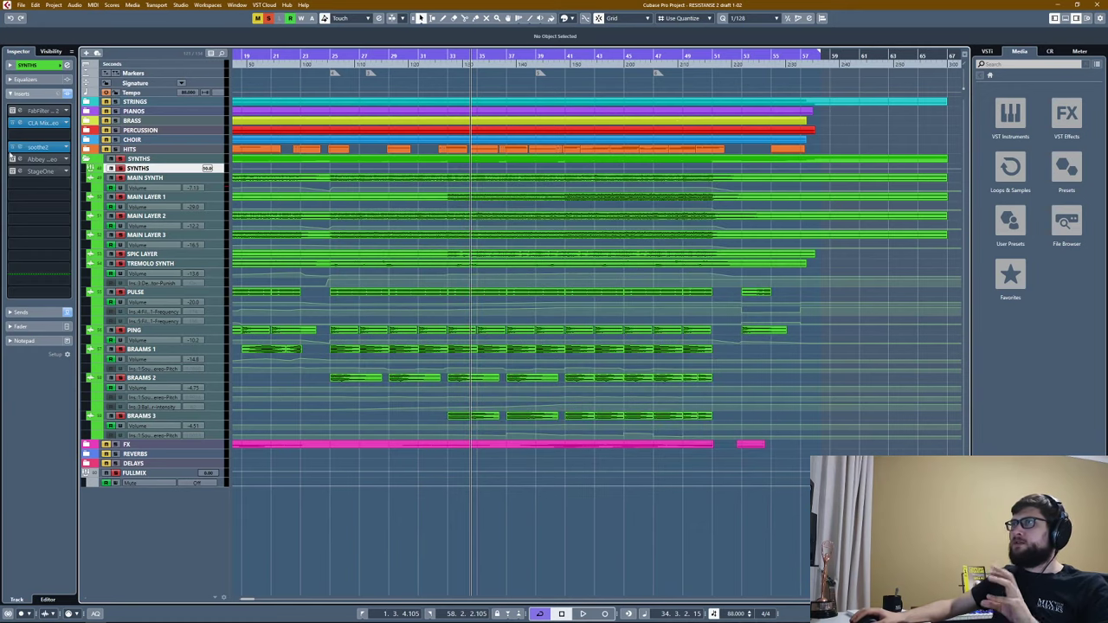
Activate Abbey Road Saturator on SYNTHS, play the synths through it from about bar 34, and close its window.
click(32, 161)
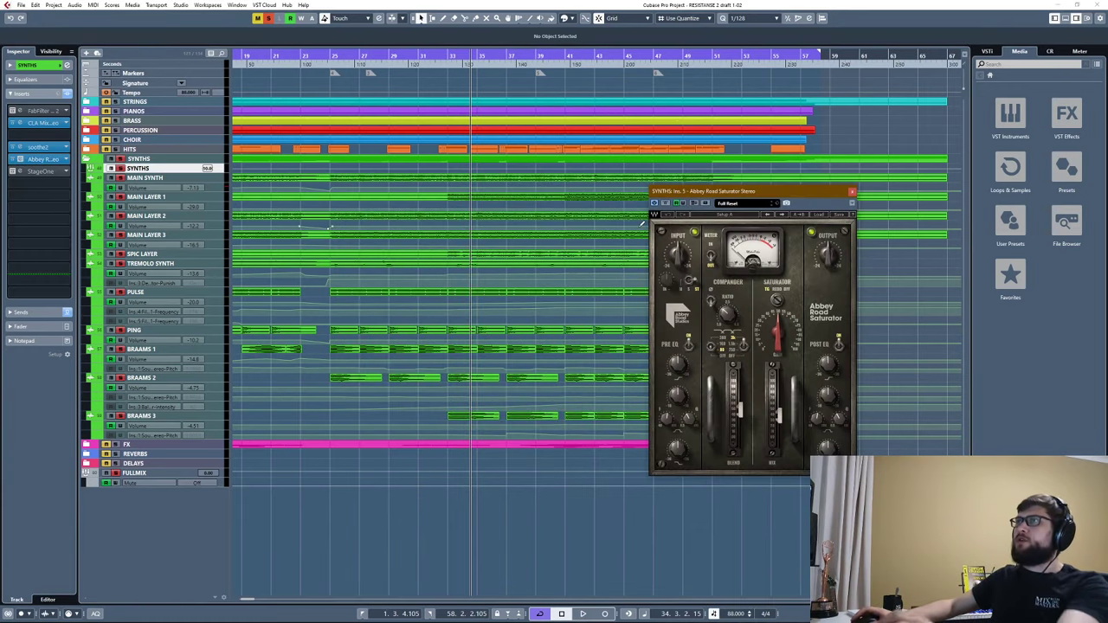
key(space)
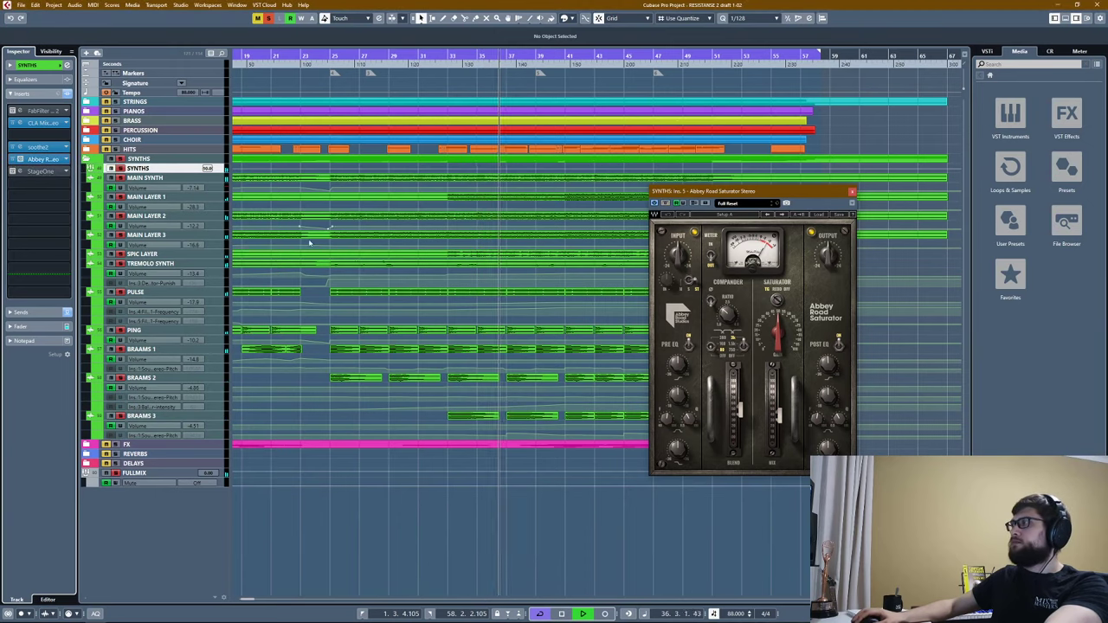
key(space)
click(851, 193)
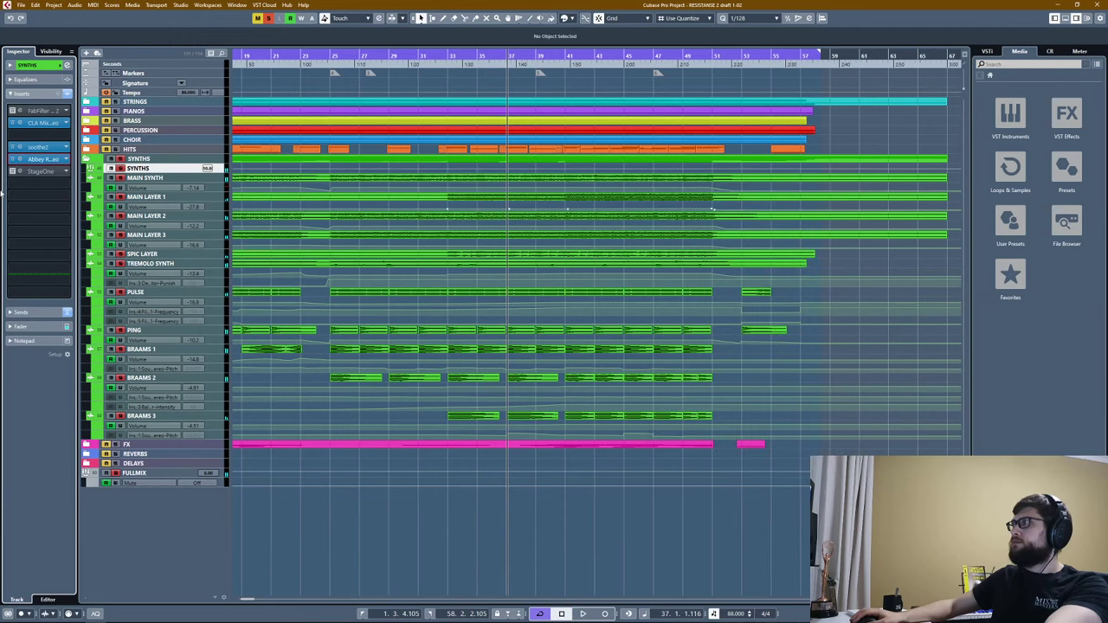
Activate StageOne on SYNTHS, play from about bar 37 comparing it off and on, leave it active, and close it.
click(40, 170)
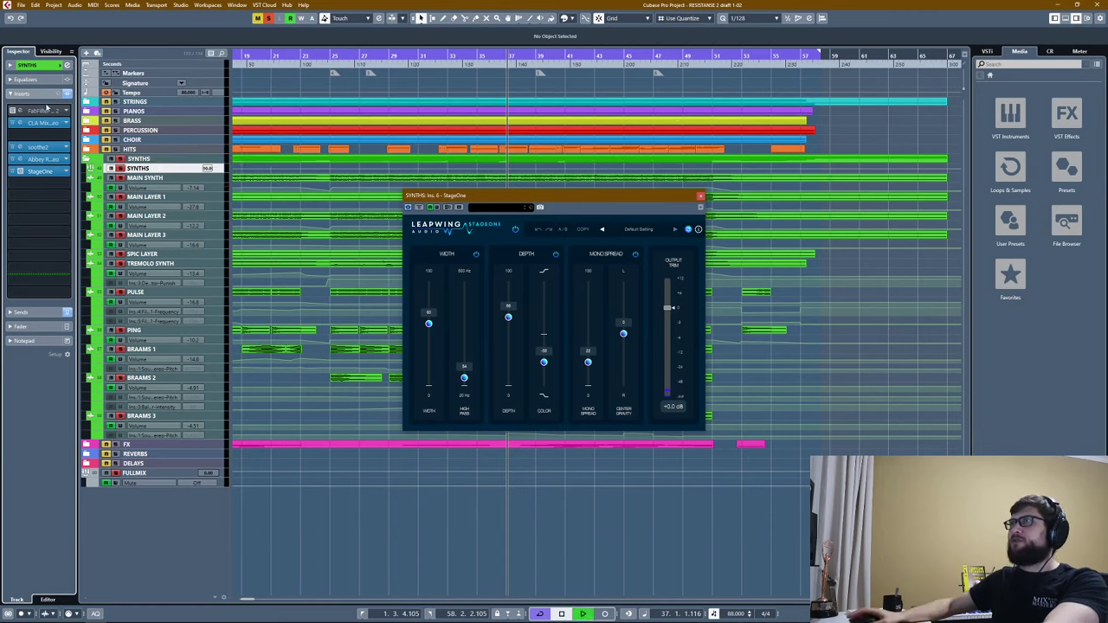
key(space)
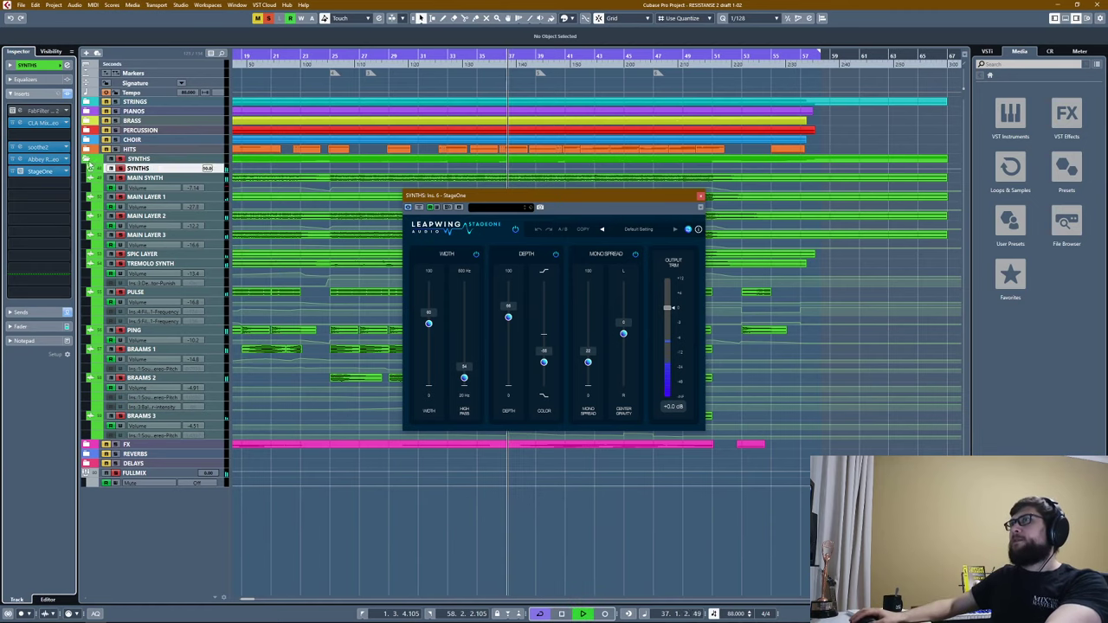
click(15, 171)
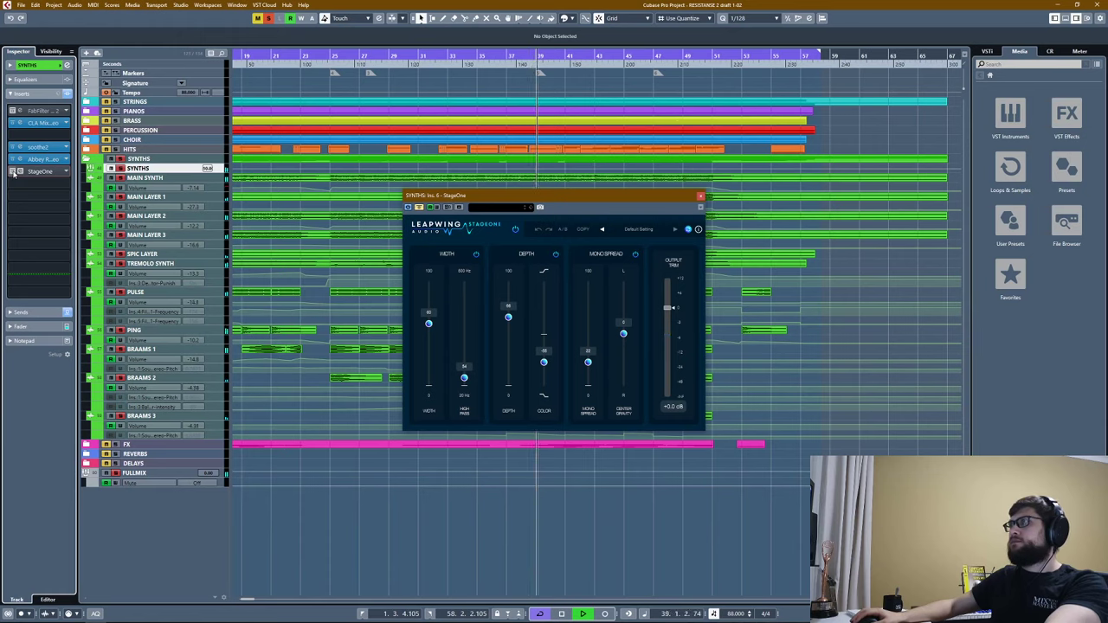
click(14, 173)
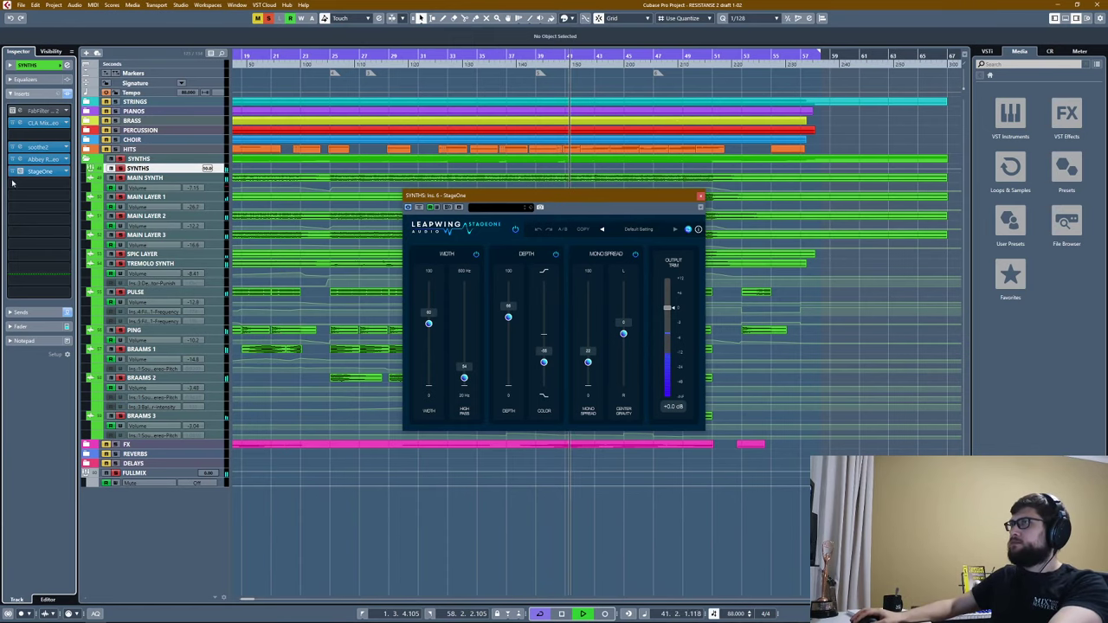
click(13, 172)
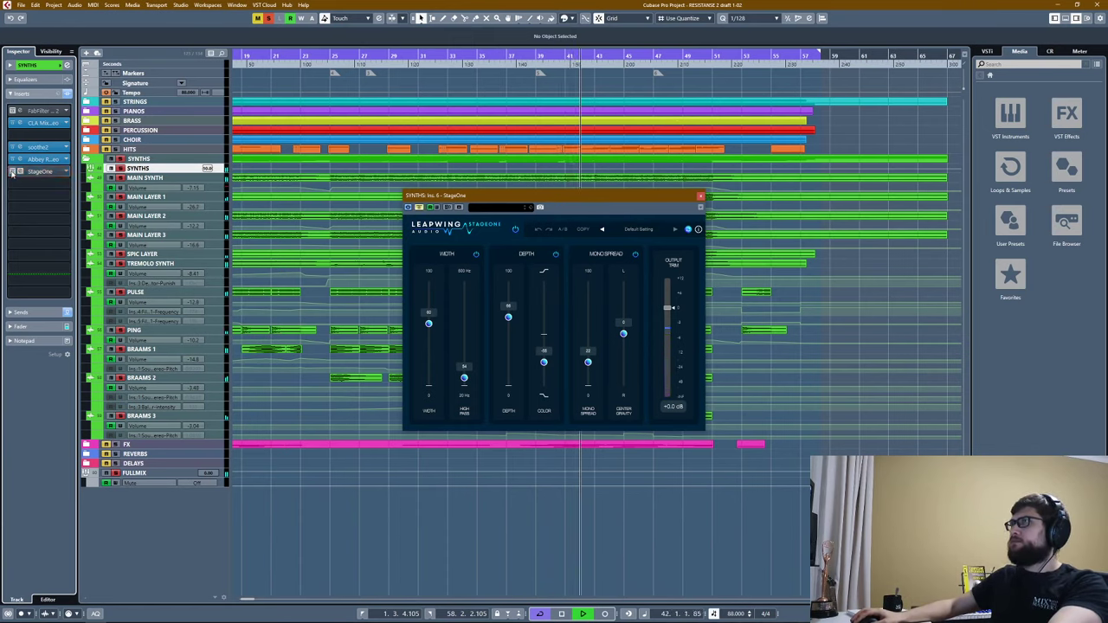
click(12, 172)
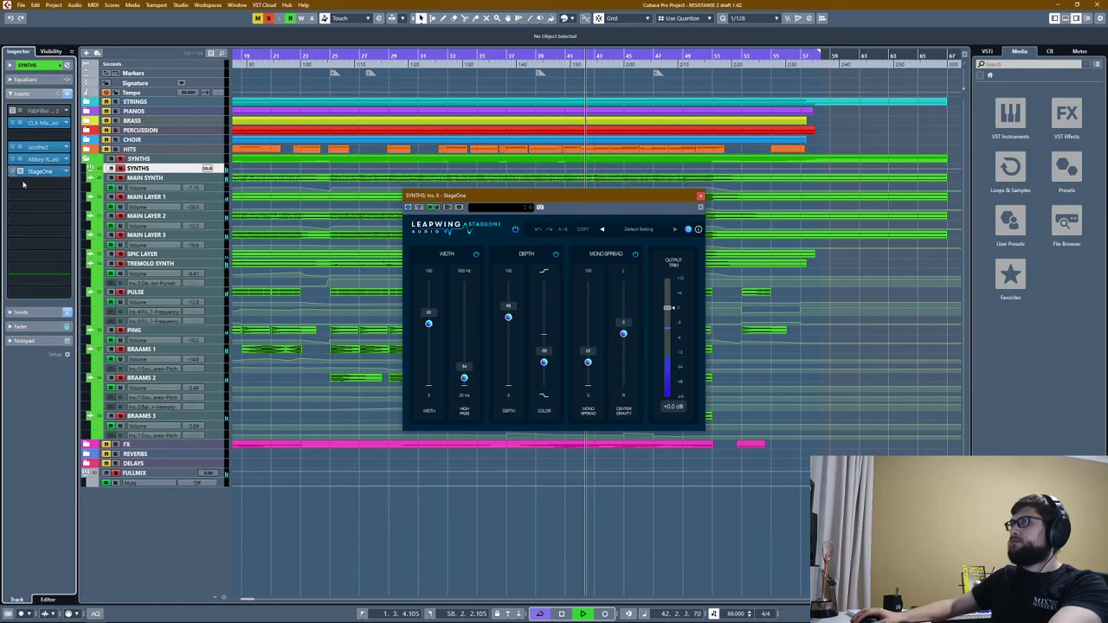
click(699, 196)
key(space)
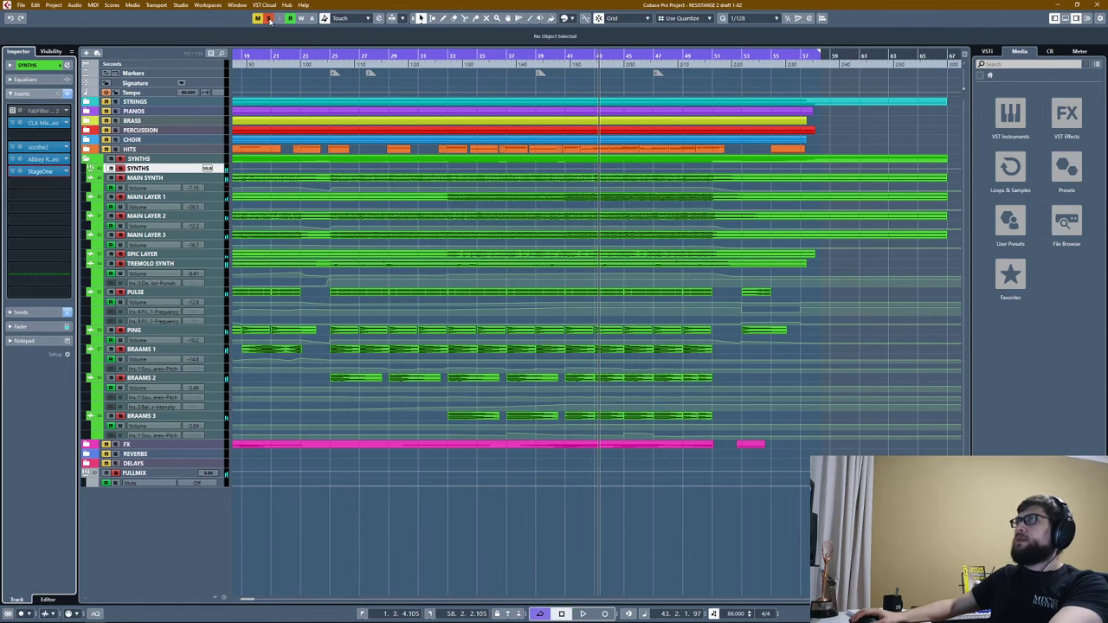
Clear all solos and bypass the whole insert rack of the SYNTHS group.
click(268, 18)
click(67, 94)
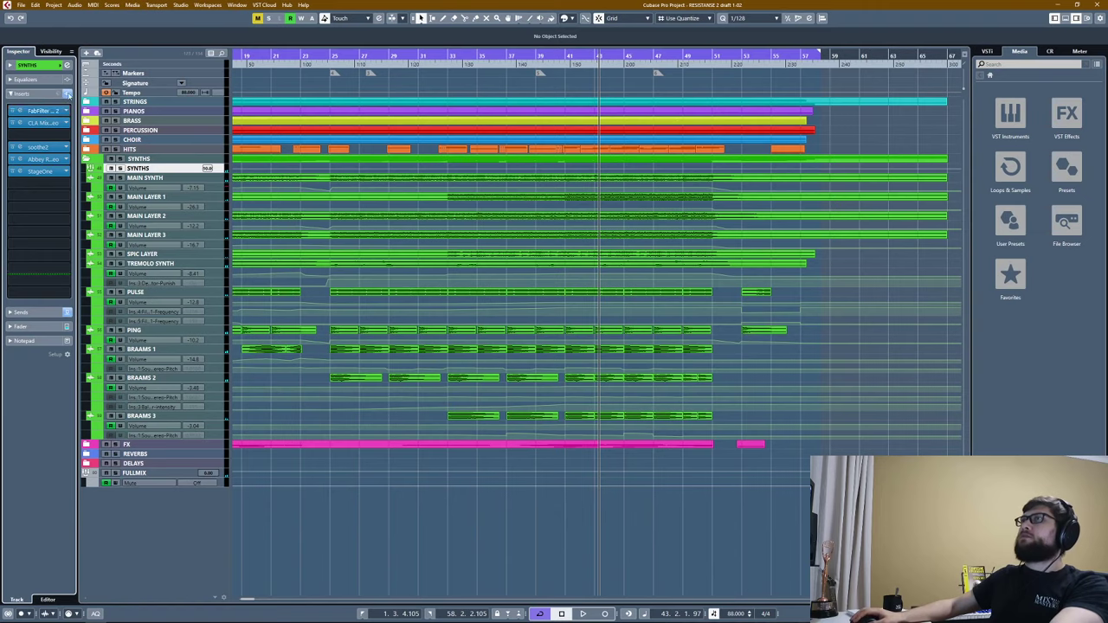
click(67, 94)
Collapse the SYNTHS folder, expand FX, and open CLA MixHub on the soloed FX group with the cursor at about bar 39.
click(94, 162)
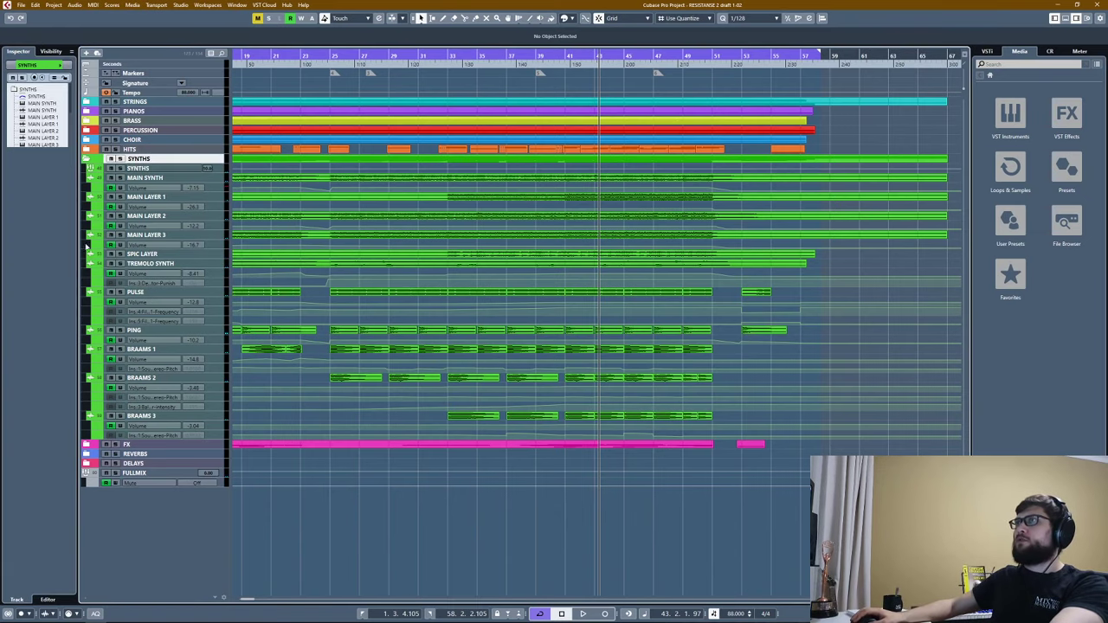
click(89, 162)
click(87, 169)
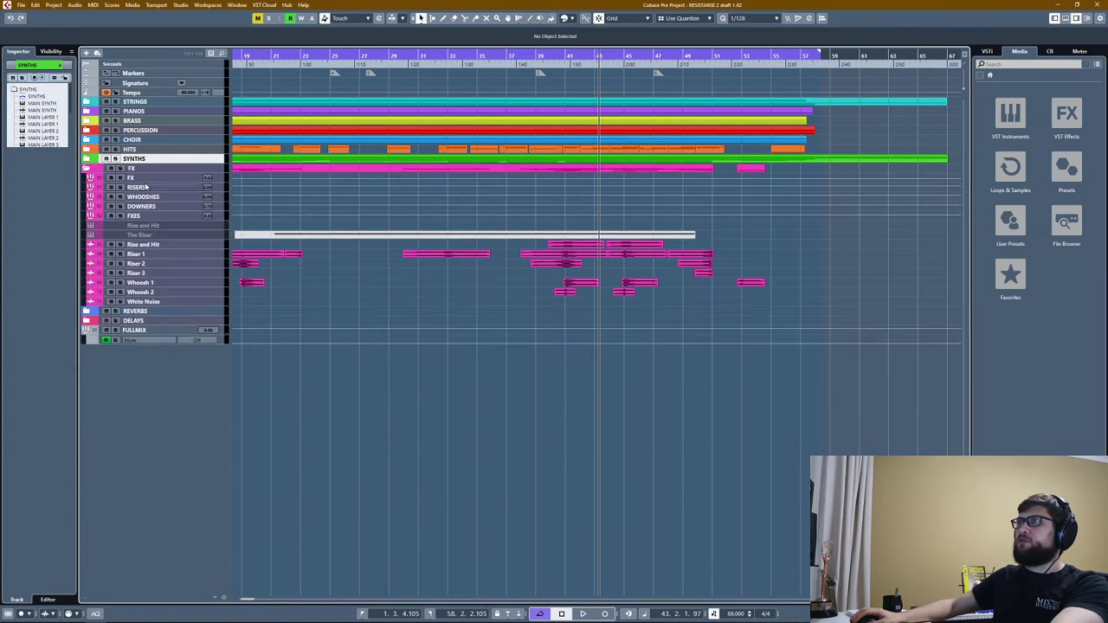
click(147, 177)
click(36, 110)
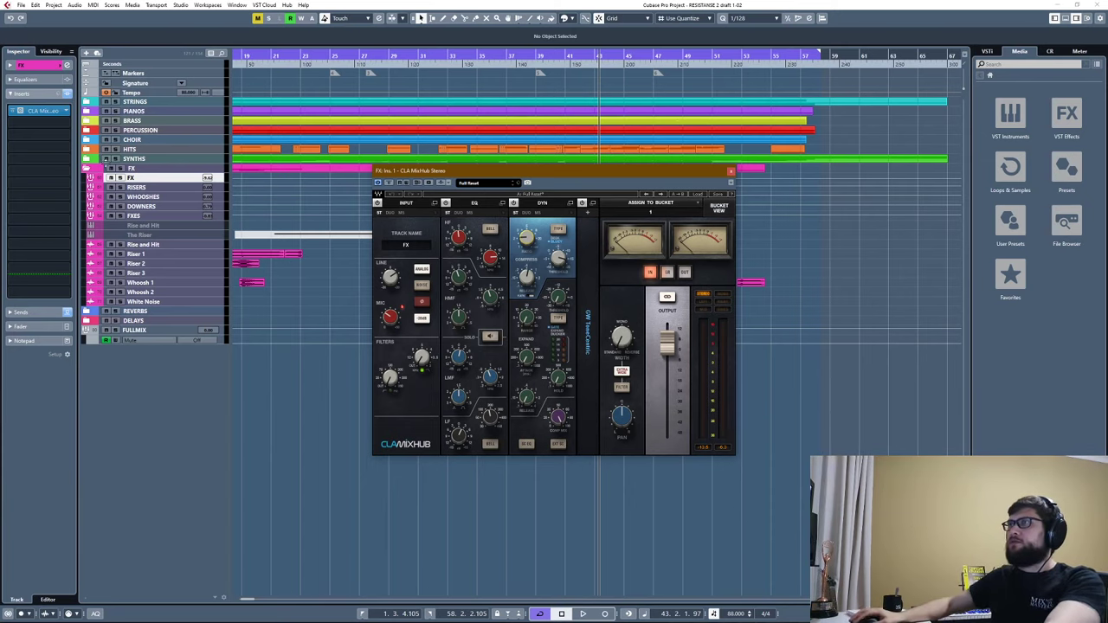
drag(551, 171, 582, 283)
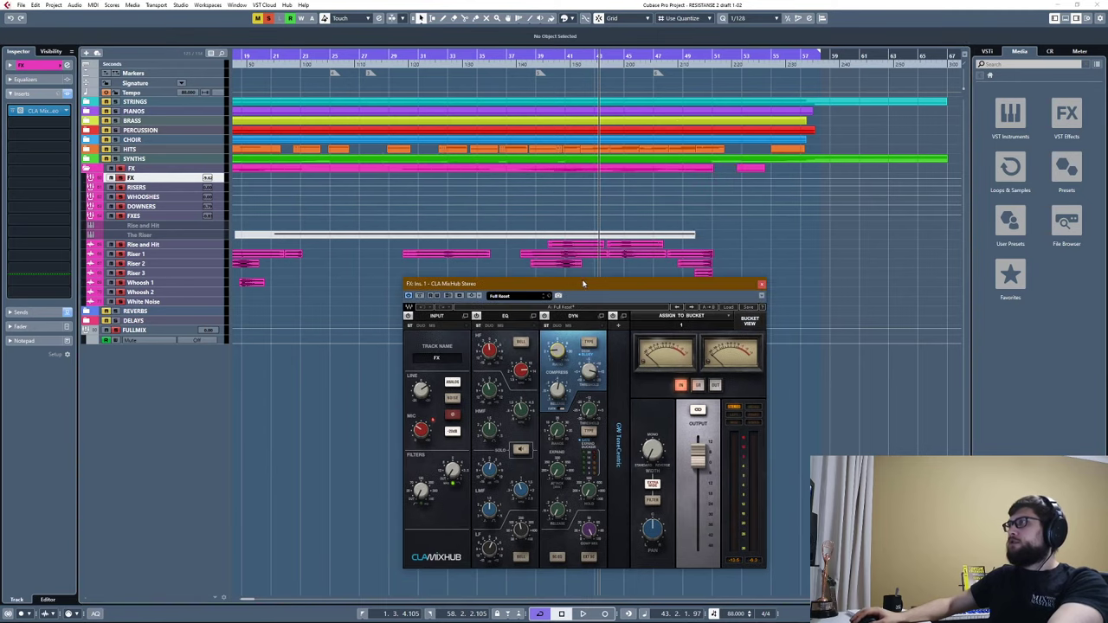
click(544, 57)
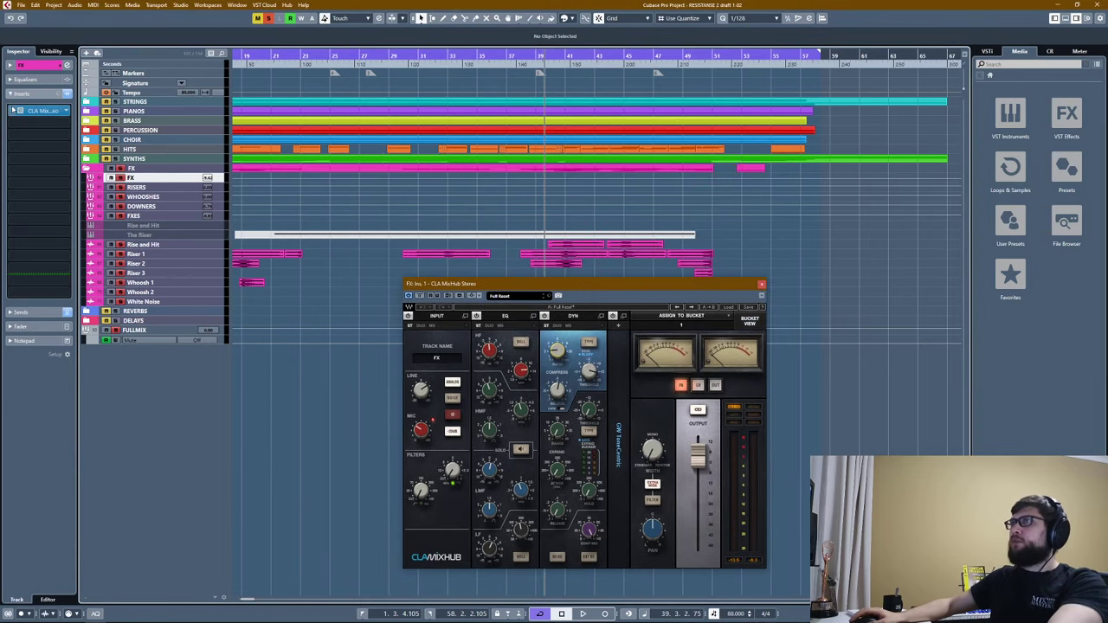
Play the FX group from about bars 39 and 40, comparing its inserts bypassed and active, and close MixHub.
key(space)
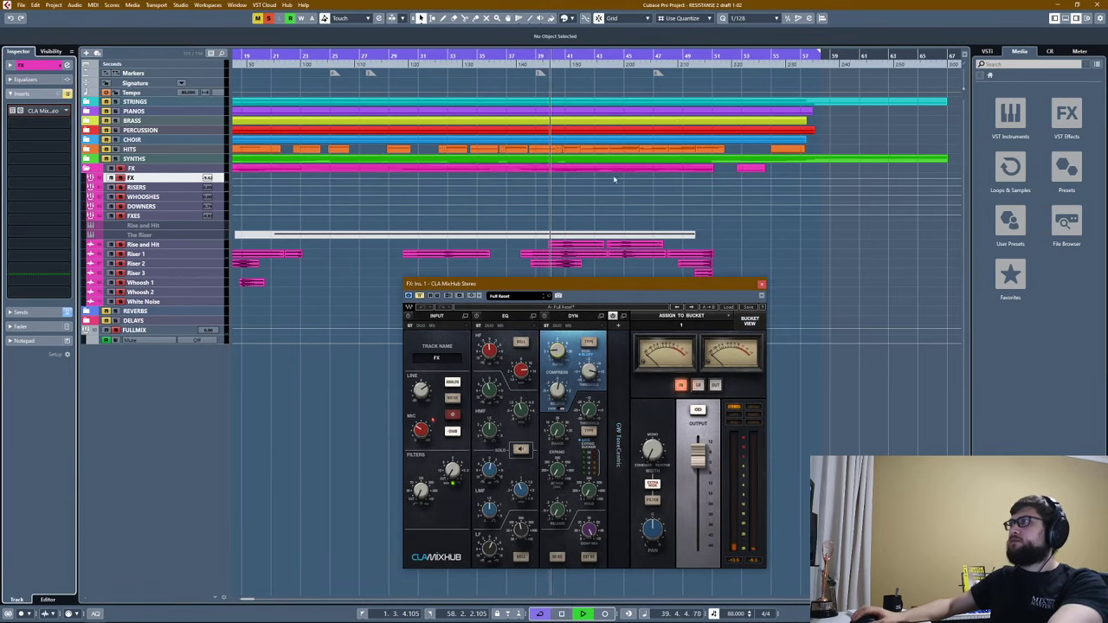
scroll(601, 179, up, 3)
drag(584, 287, 837, 315)
key(space)
click(517, 56)
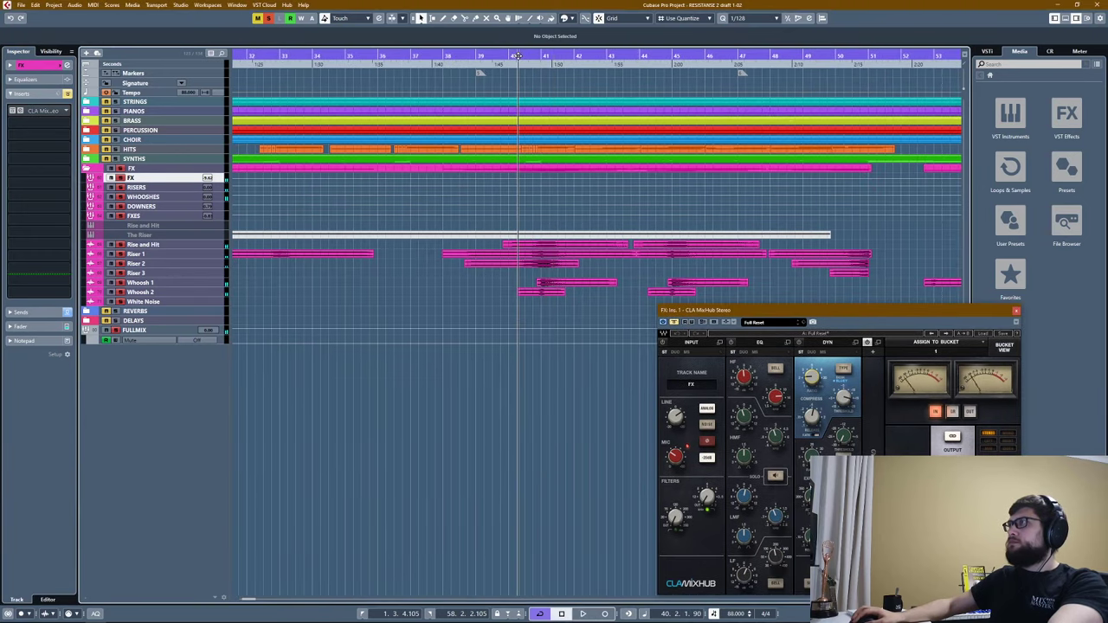
key(space)
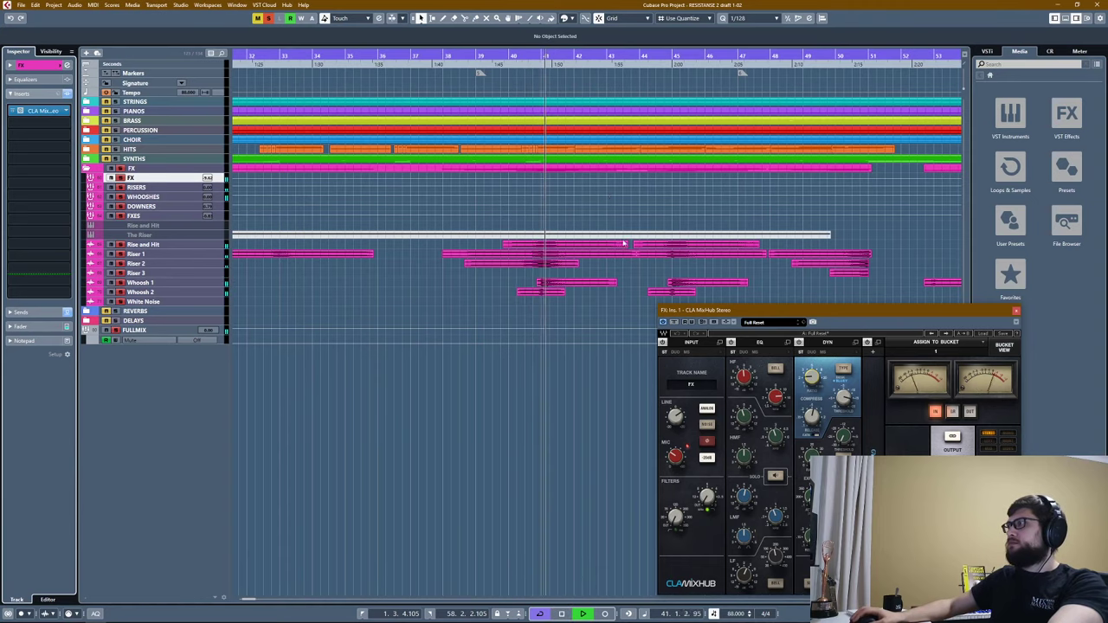
click(1017, 310)
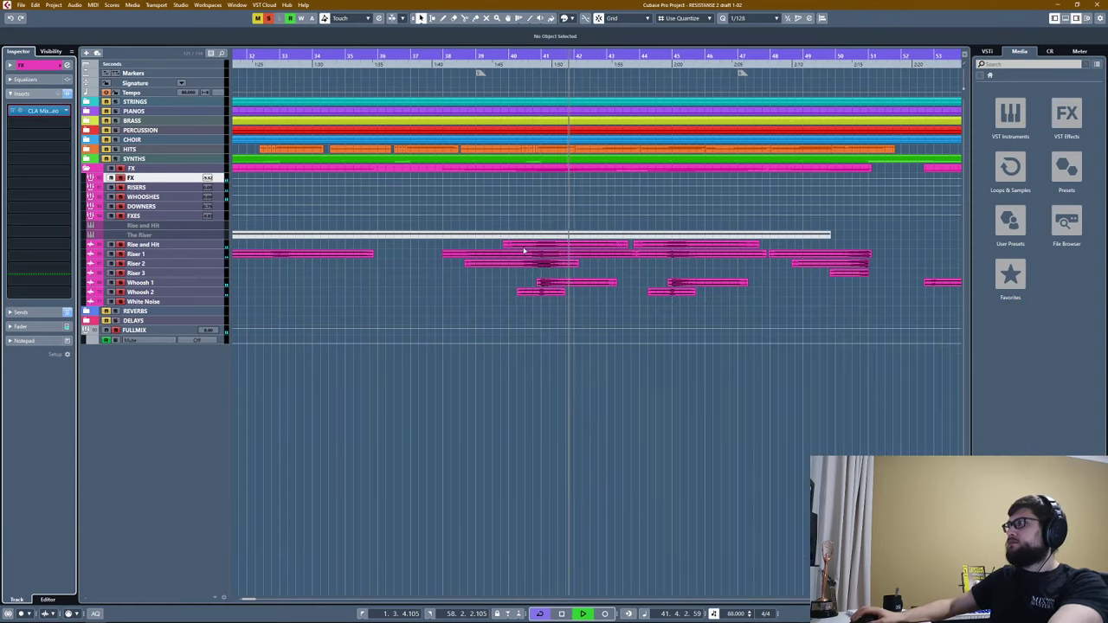
key(space)
Clear the solo, expand the SYNTHS folder alongside FX, and reactivate the SYNTHS group's inserts.
scroll(662, 229, left, 3)
scroll(504, 234, down, 5)
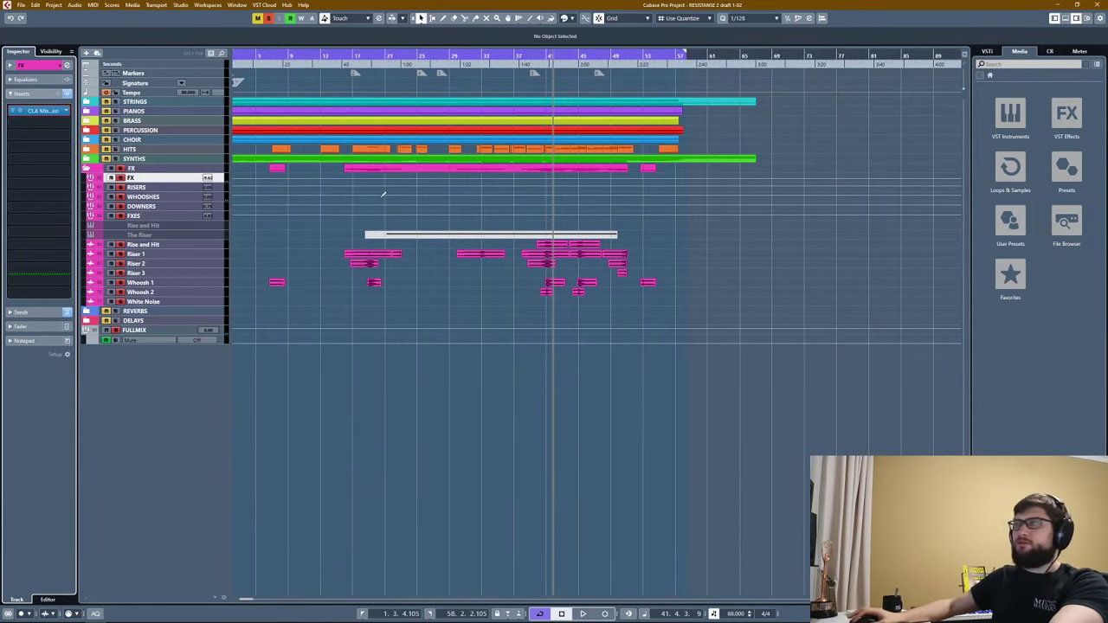
click(87, 168)
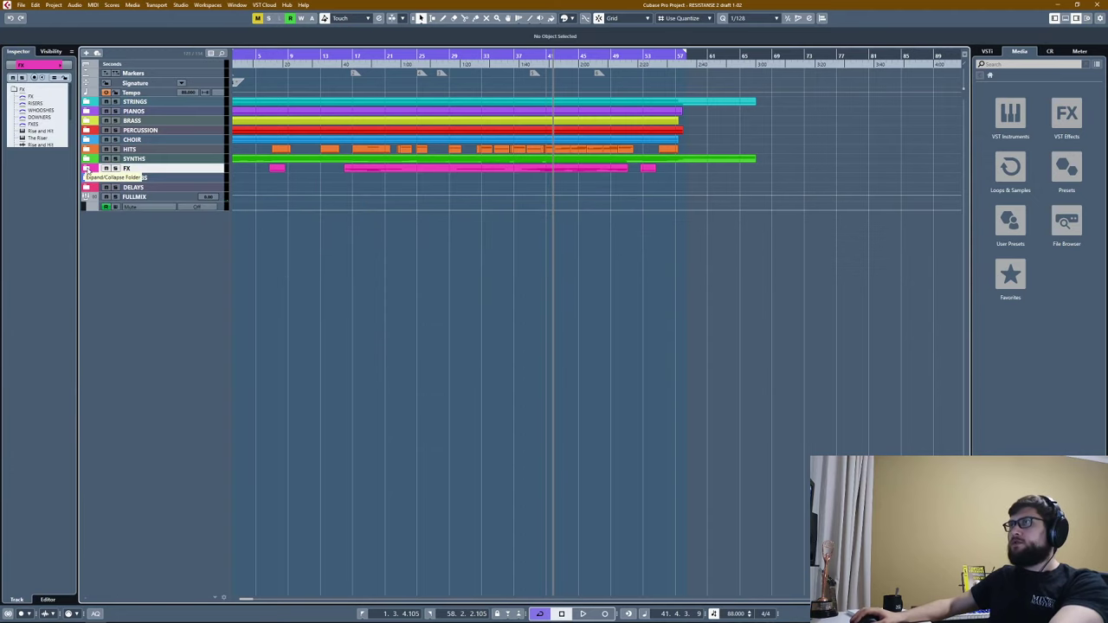
click(87, 168)
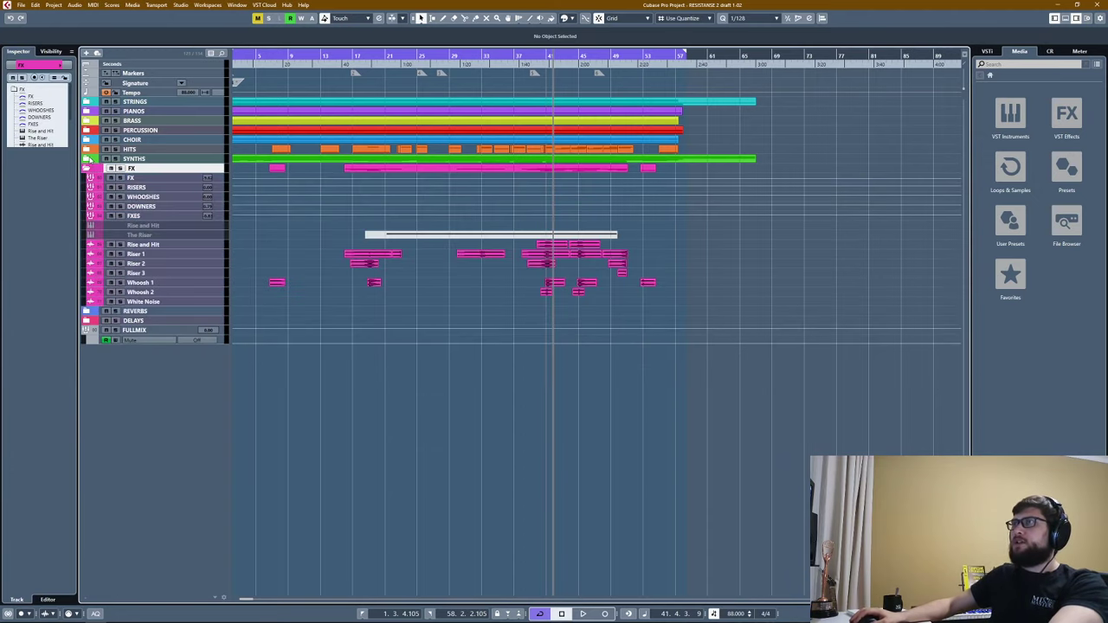
click(87, 160)
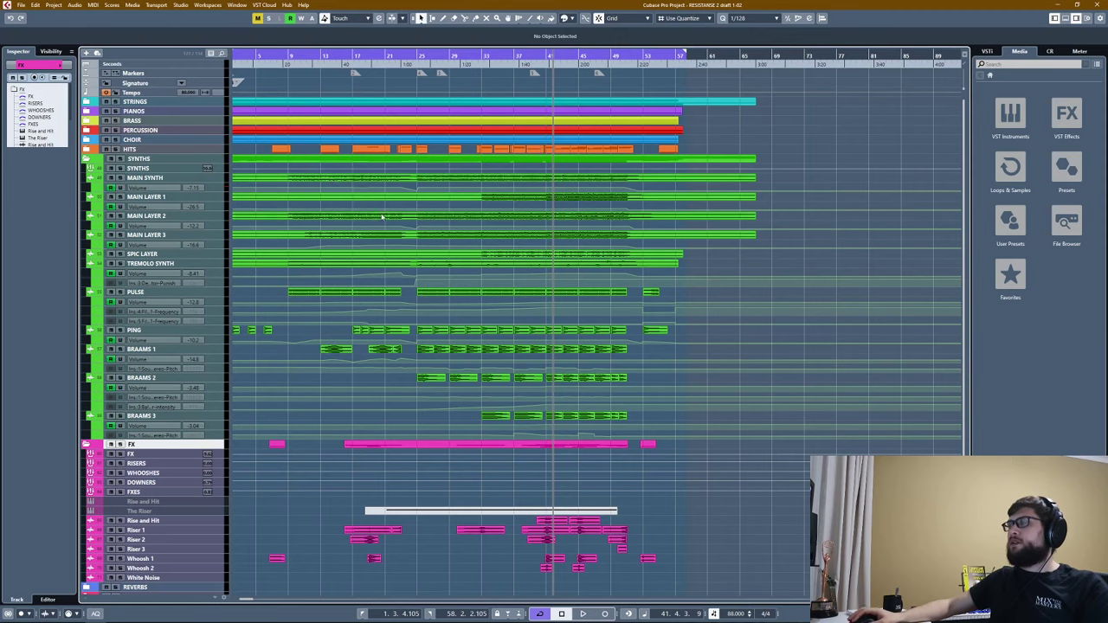
click(138, 168)
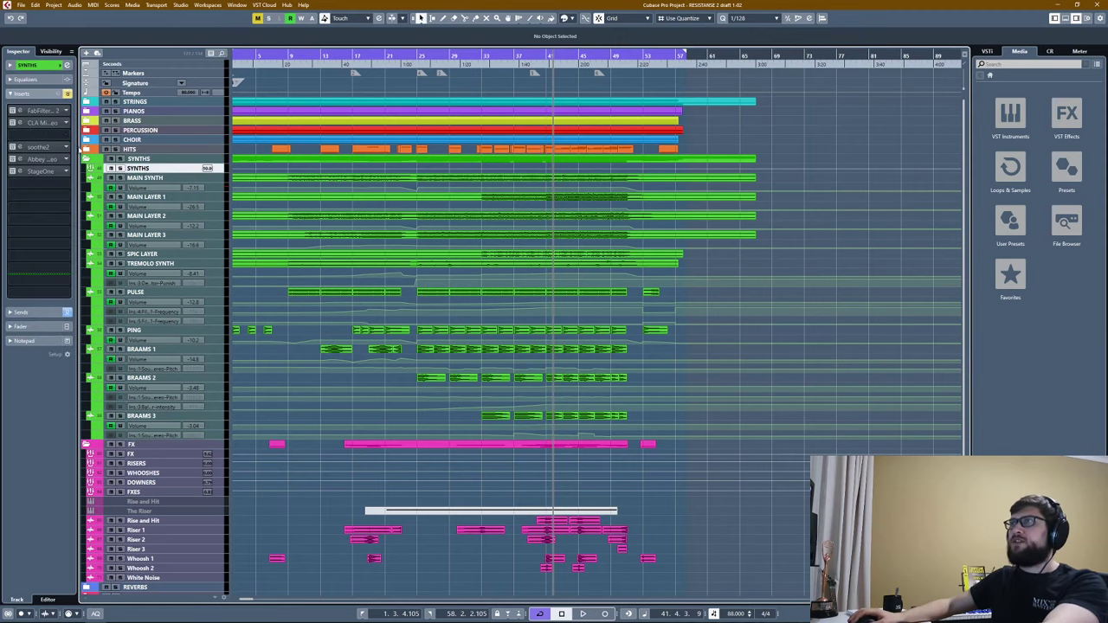
click(52, 93)
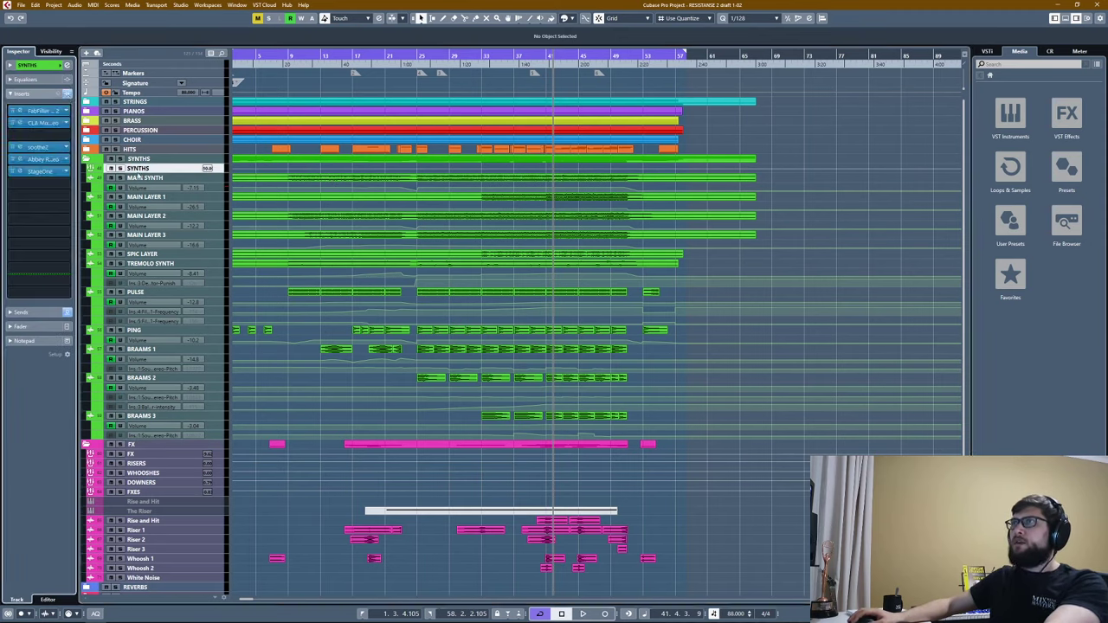
Expand the HITS and CHOIR folders, check the HITS group's inserts, and reactivate the CHOIR group's inserts.
click(152, 179)
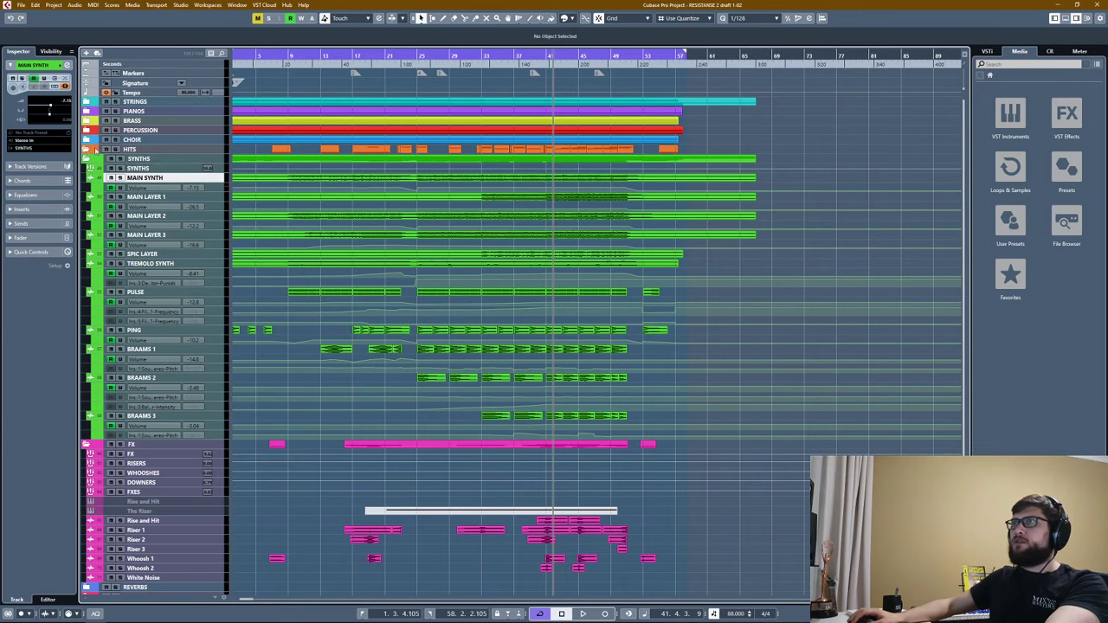
click(95, 149)
click(139, 158)
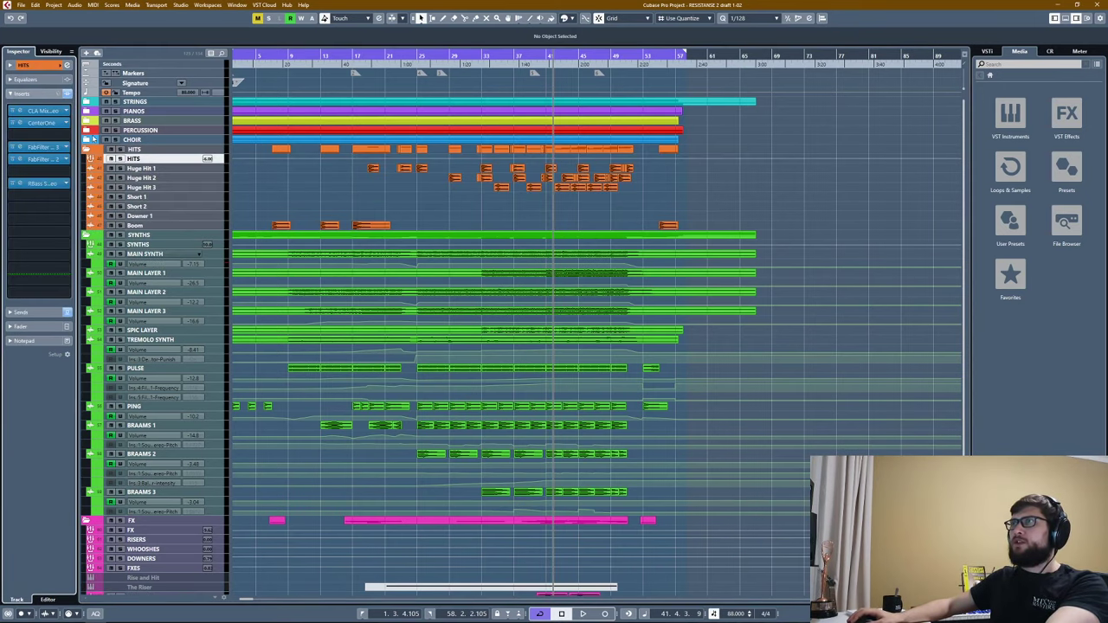
click(95, 140)
click(139, 149)
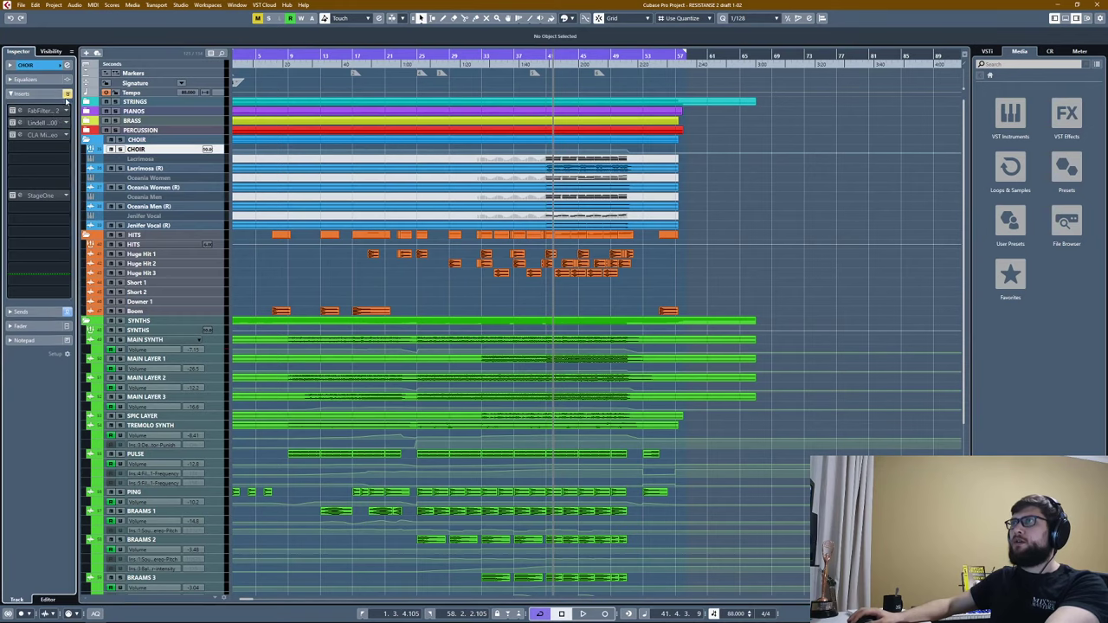
click(67, 94)
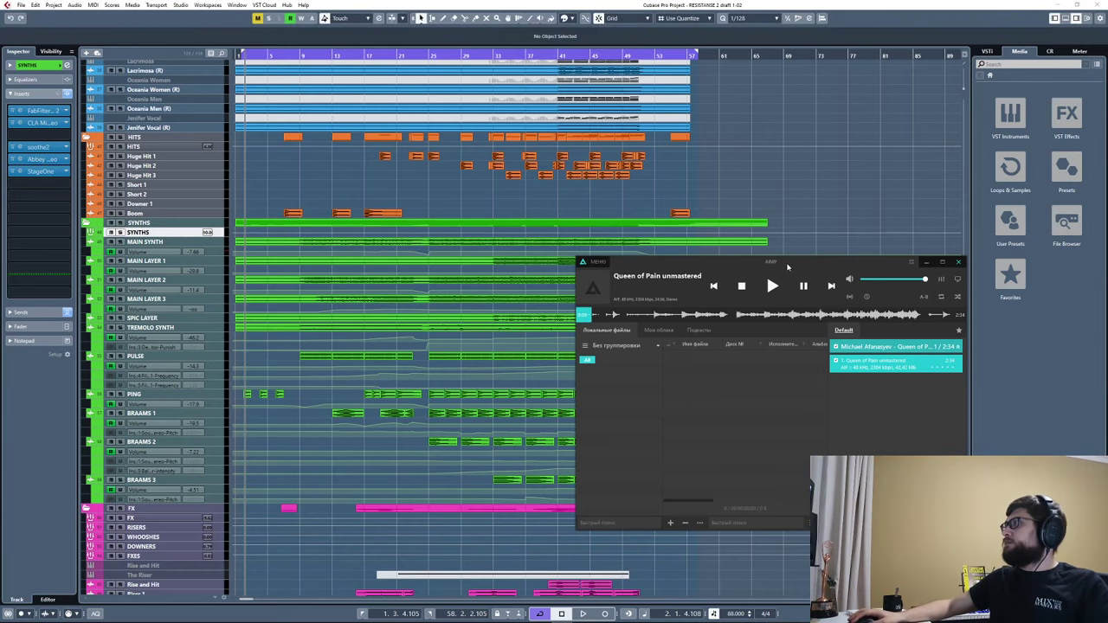
Switch to the AIMP player and listen to "Queen of Pain unmastered", restarting from the beginning and seeking within its first quarter.
drag(787, 266, 699, 174)
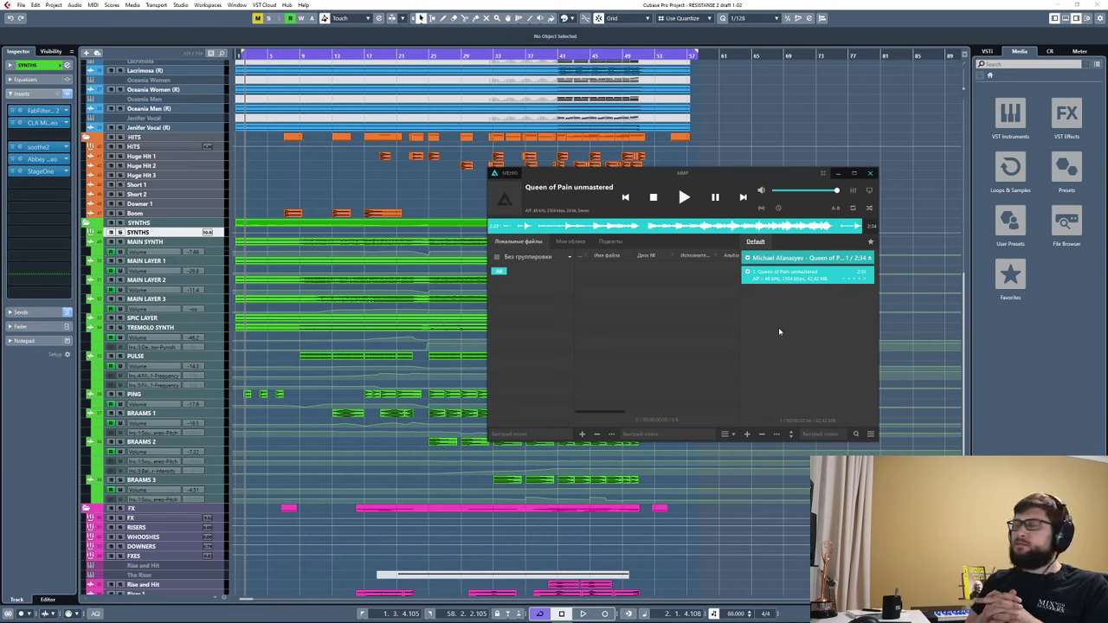
click(715, 198)
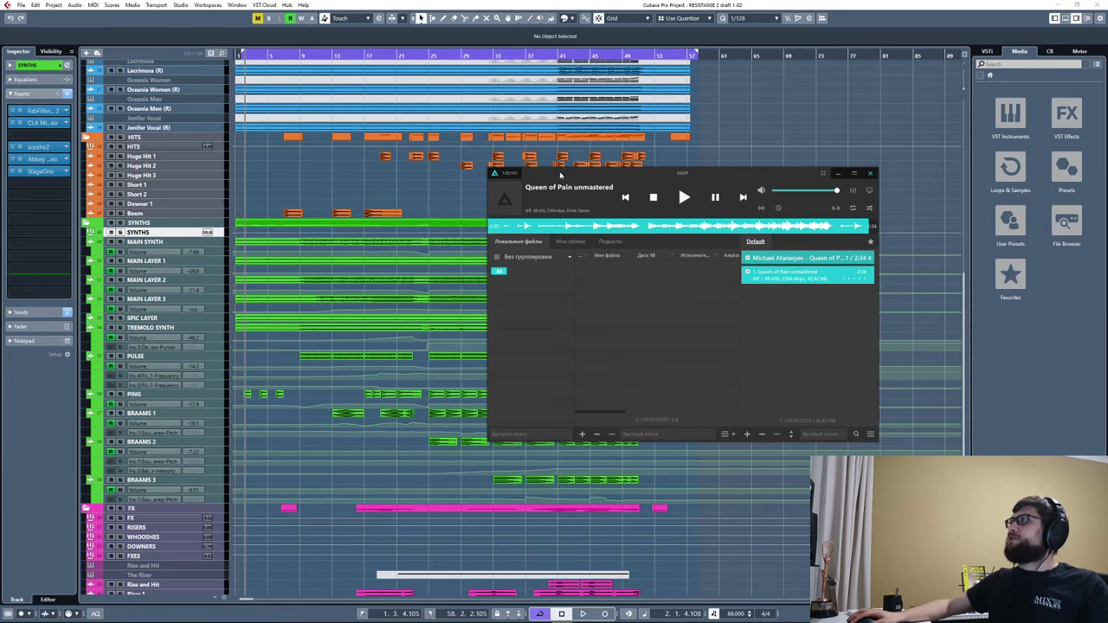
drag(560, 172, 616, 162)
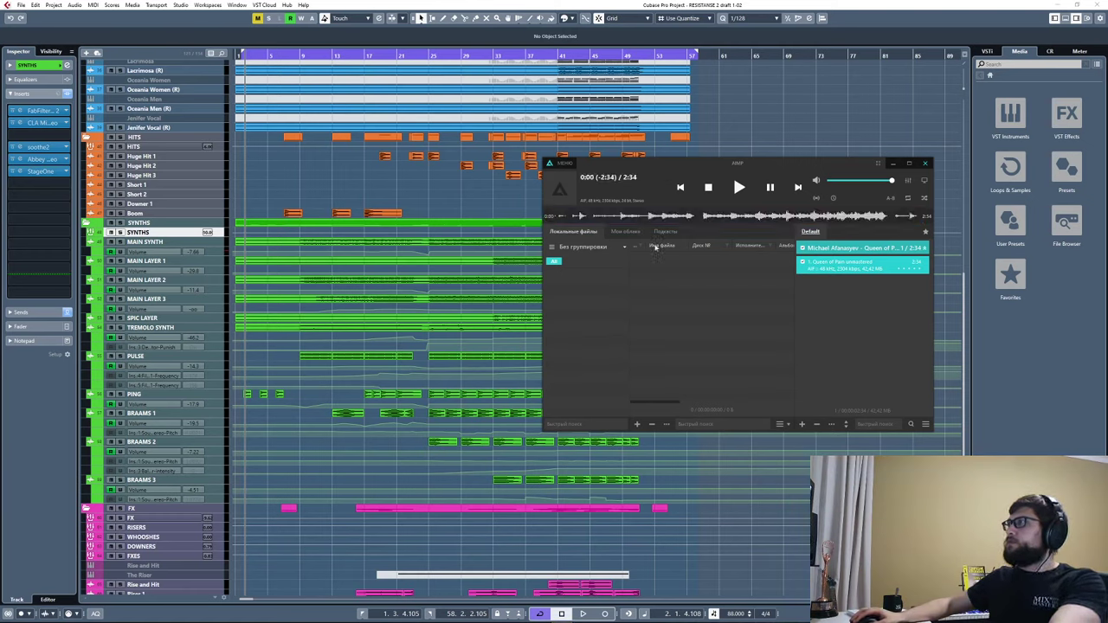
click(557, 219)
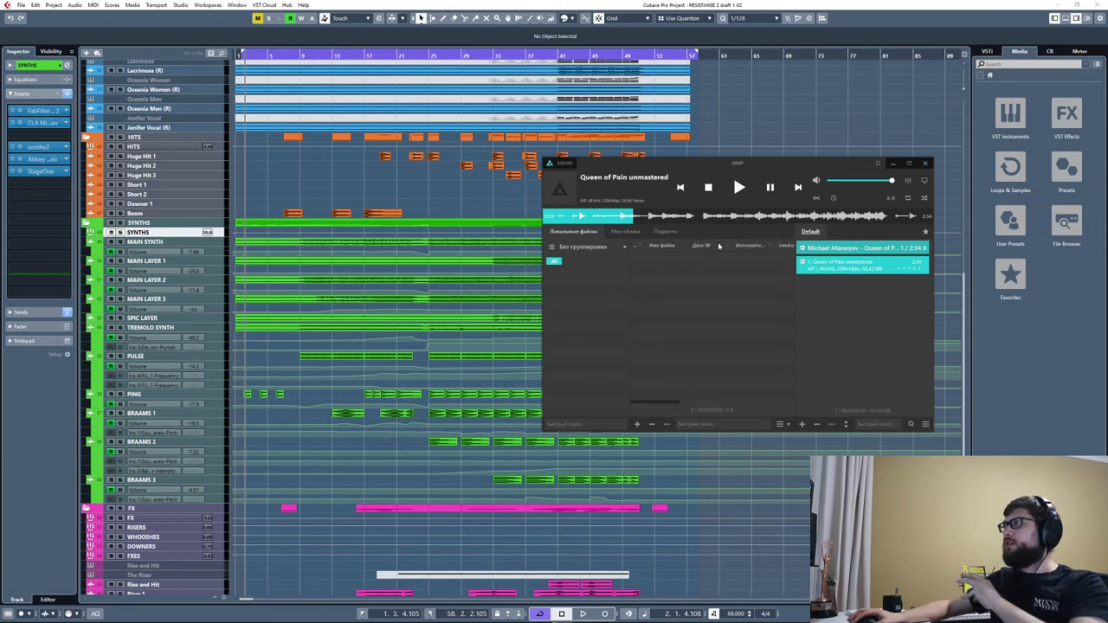
click(620, 222)
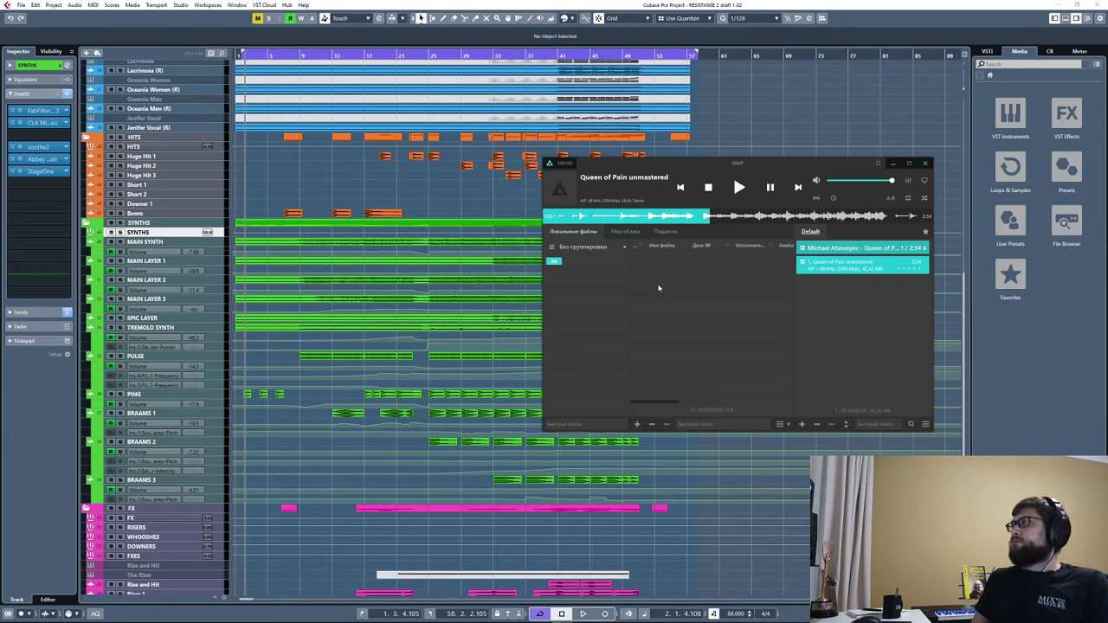
Continue listening to "Queen of Pain unmastered", seeking within its final third, and pause the playback.
click(702, 216)
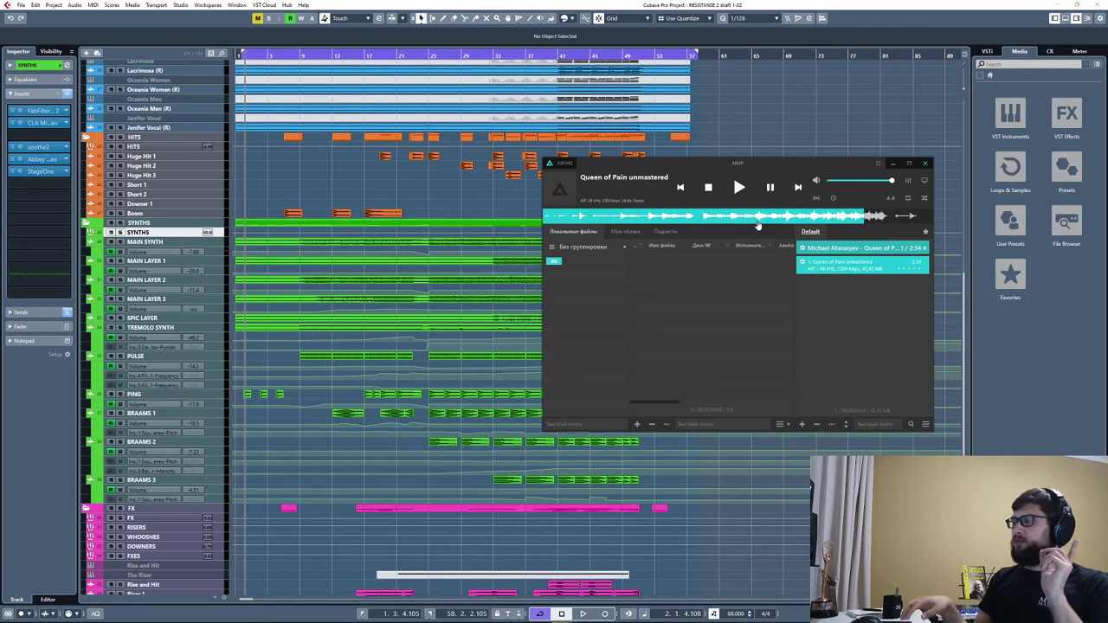
click(854, 221)
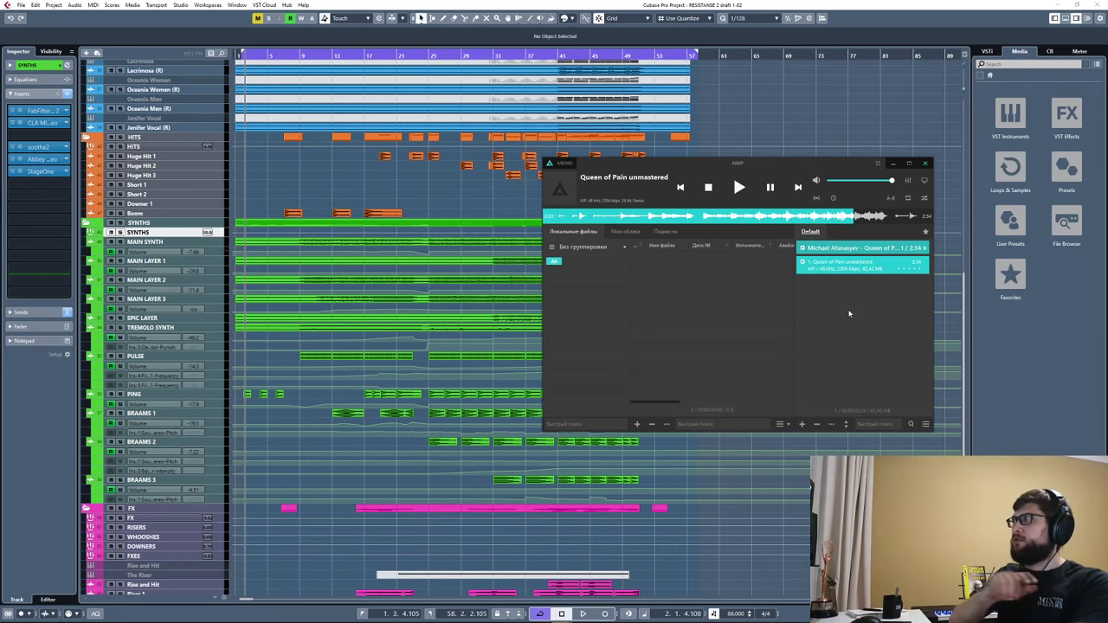
click(841, 216)
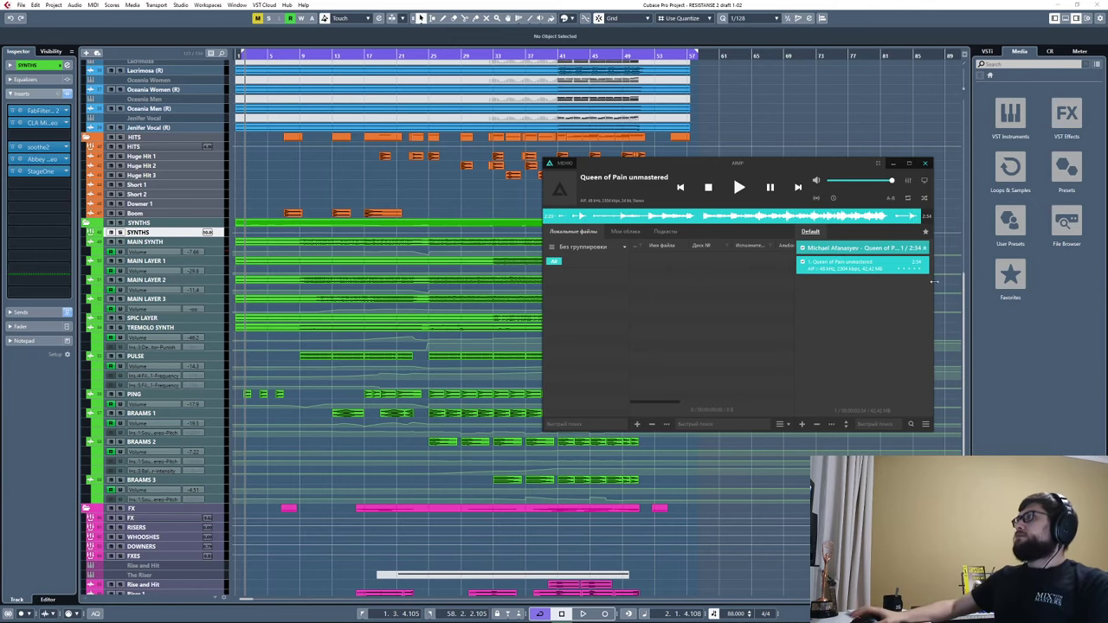
click(769, 188)
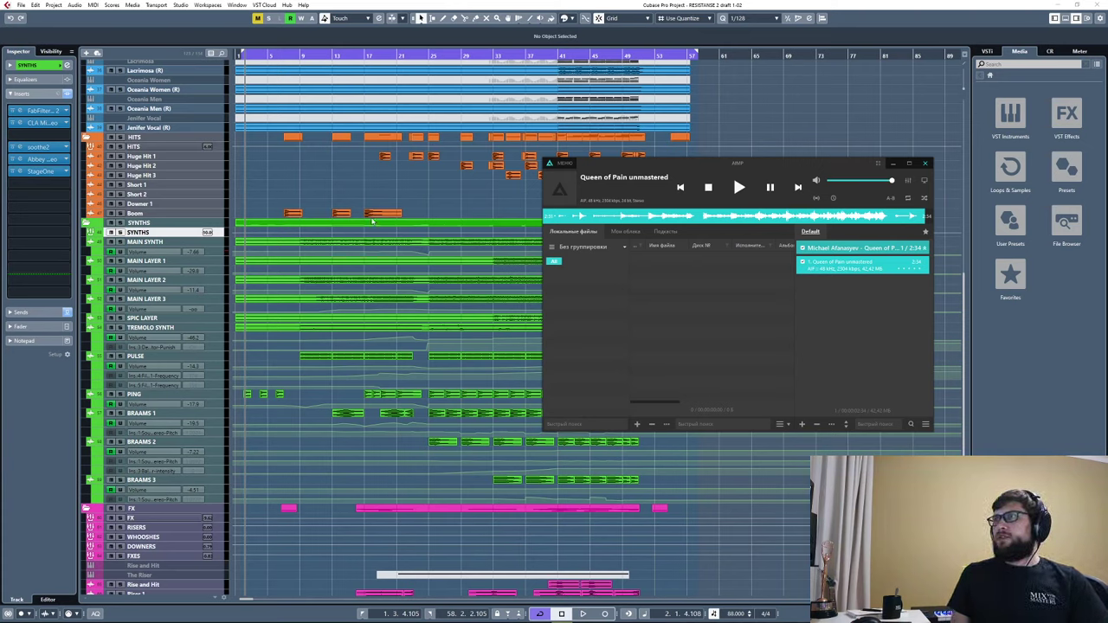
Return to the Cubase project, go back to the first tracks, and briefly solo the STRINGS folder.
click(319, 179)
scroll(401, 194, up, 5)
scroll(400, 194, down, 5)
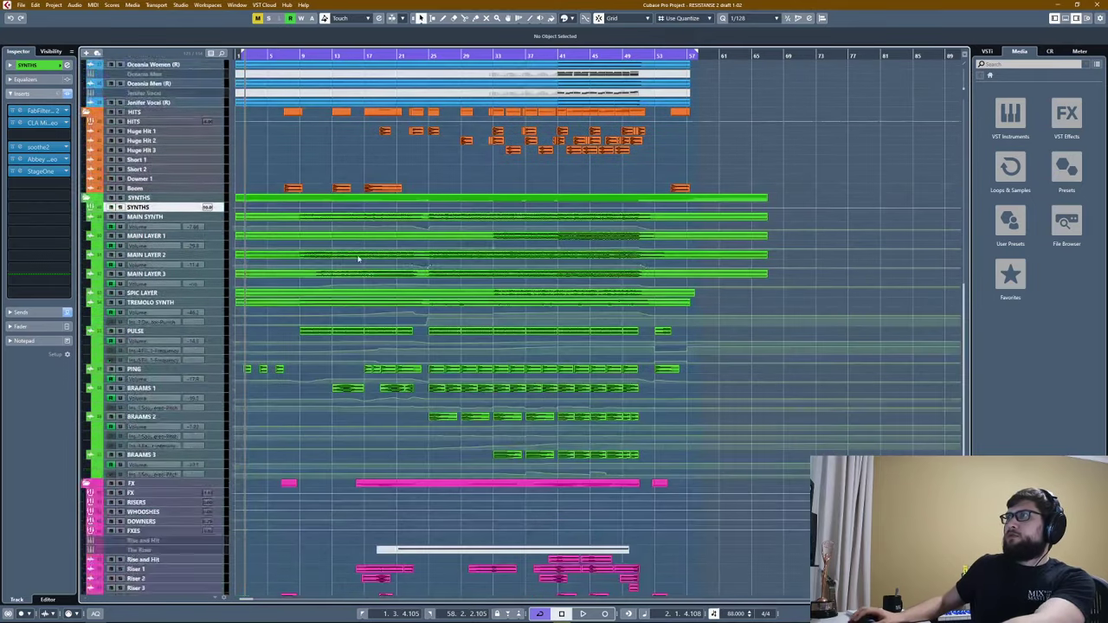
scroll(401, 194, up, 5)
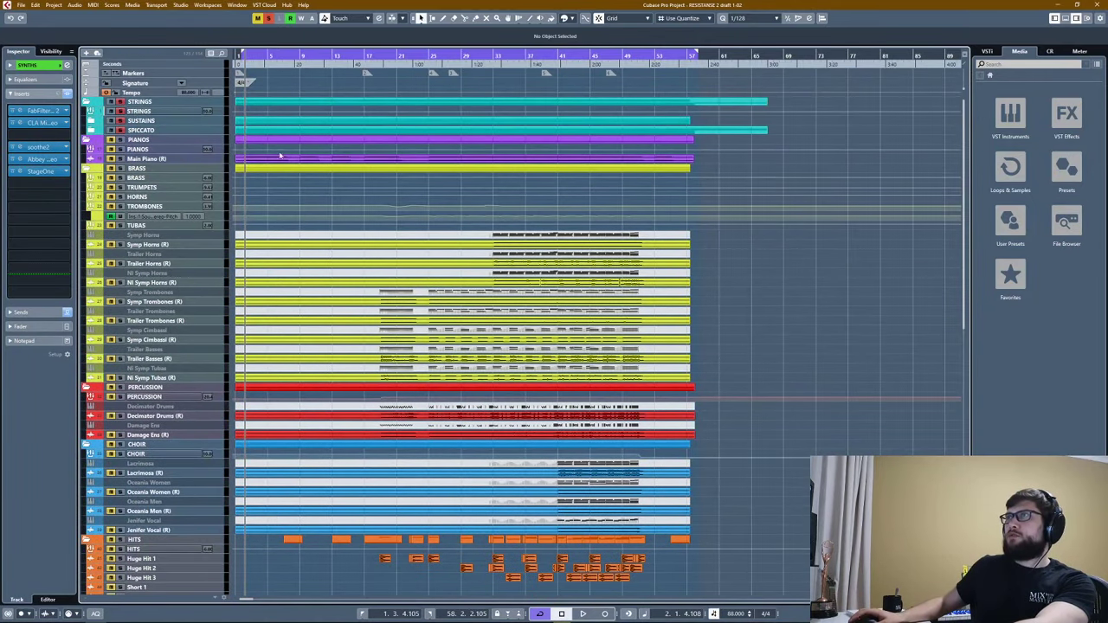
click(120, 102)
click(120, 102)
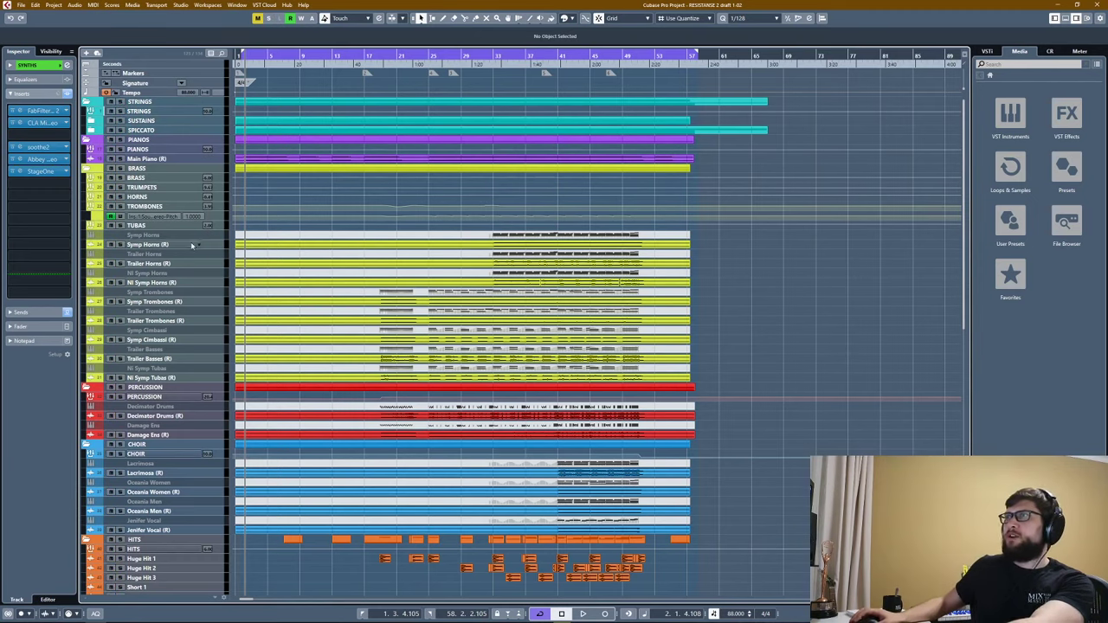
Solo the NI Symp Horns (R) track, zoom in to inspect its waveform, and restore the view with the solo cleared.
click(209, 284)
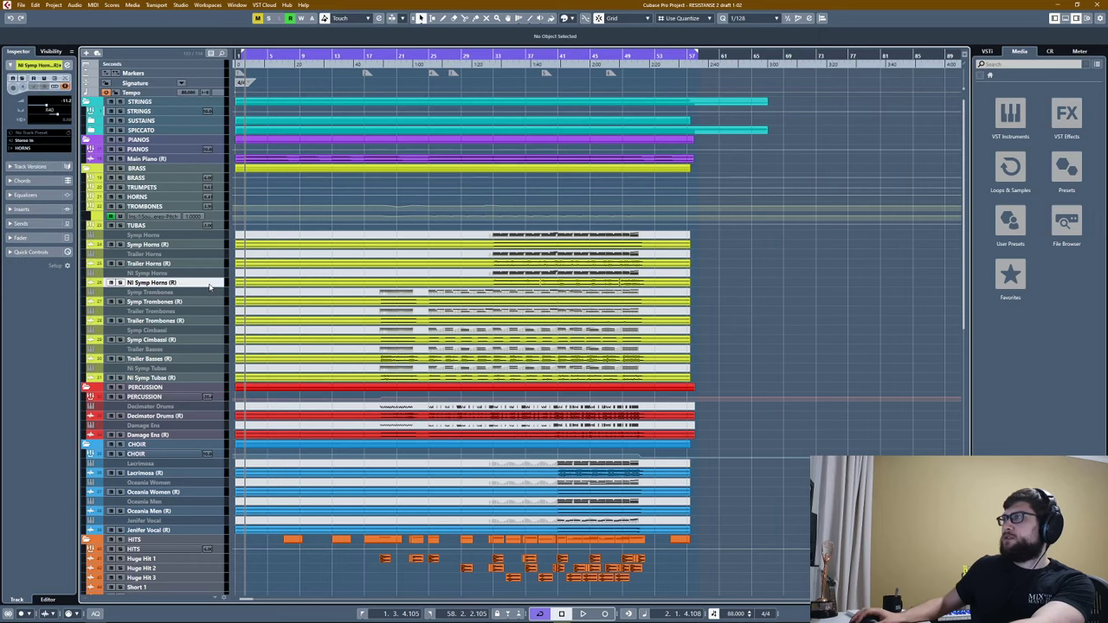
click(120, 283)
key(alt+s)
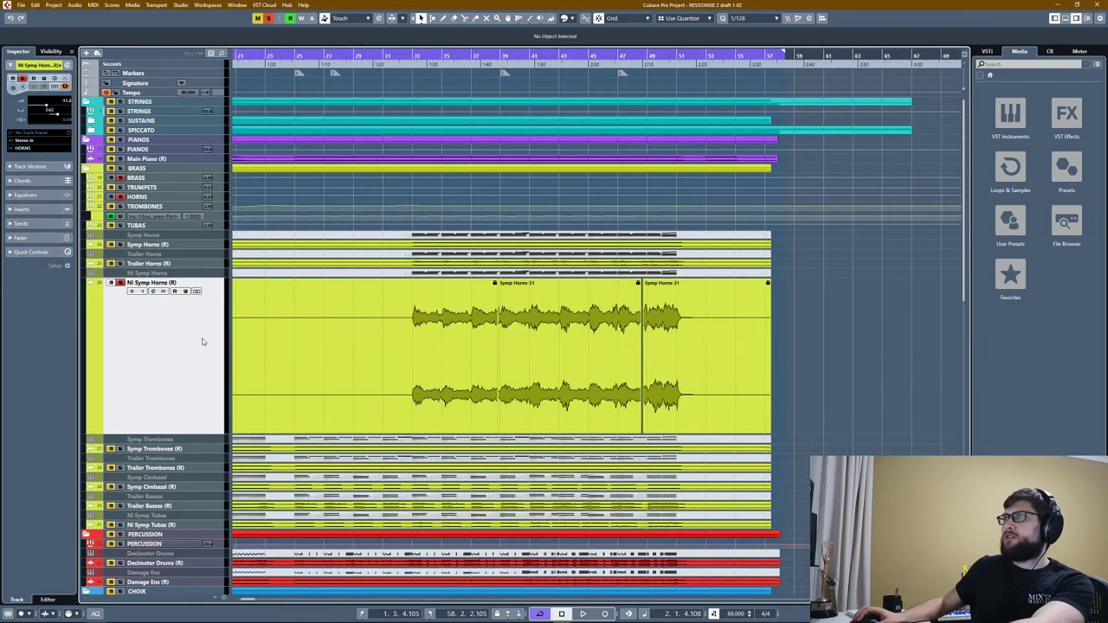
key(alt+s)
click(121, 283)
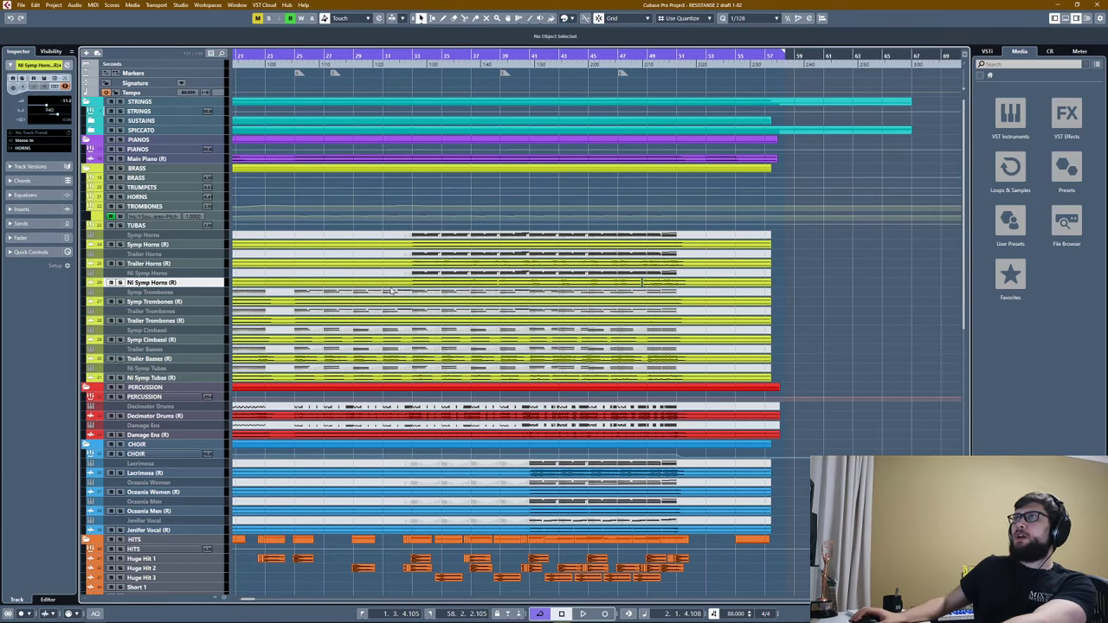
Expand the SUSTAINS and SPICCATO folders inside STRINGS and briefly solo the whole STRINGS folder.
click(90, 121)
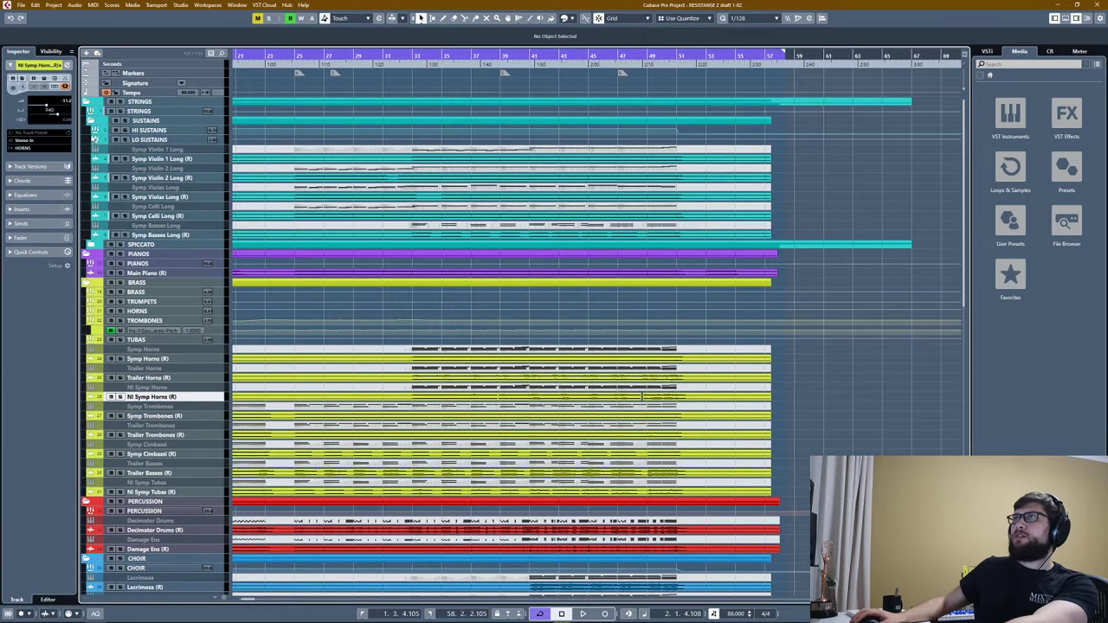
click(90, 244)
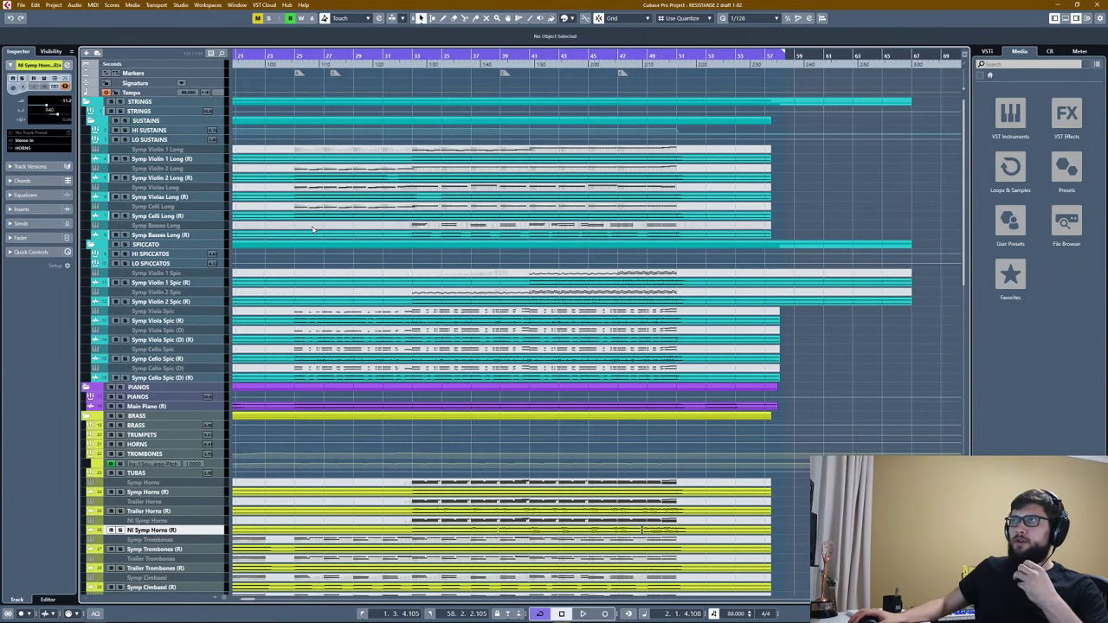
click(124, 111)
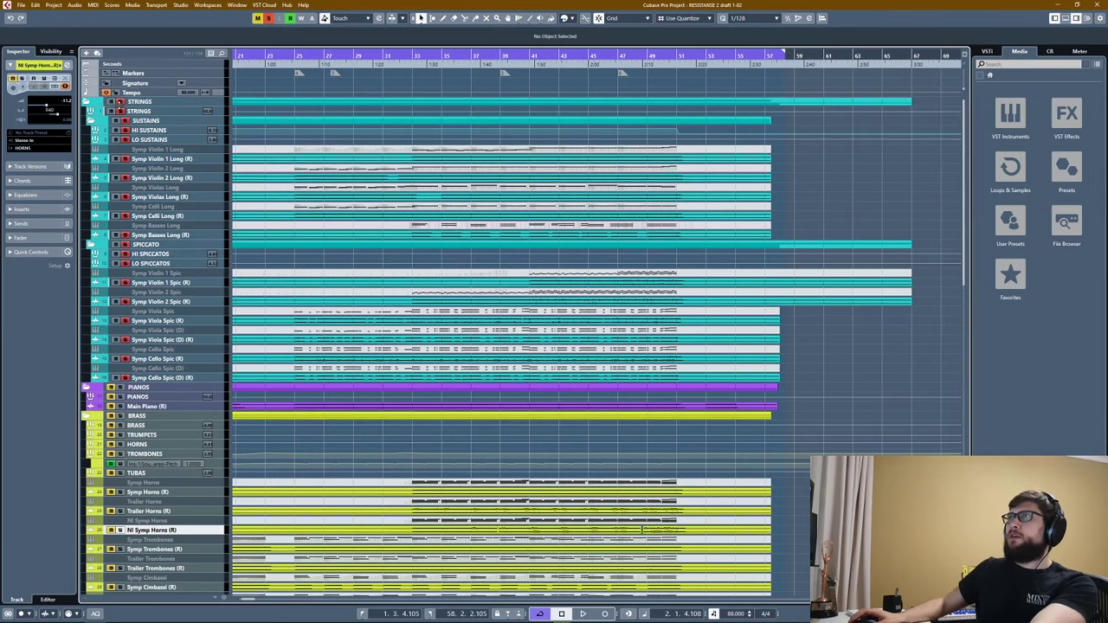
click(123, 110)
scroll(351, 316, down, 3)
scroll(351, 316, left, 4)
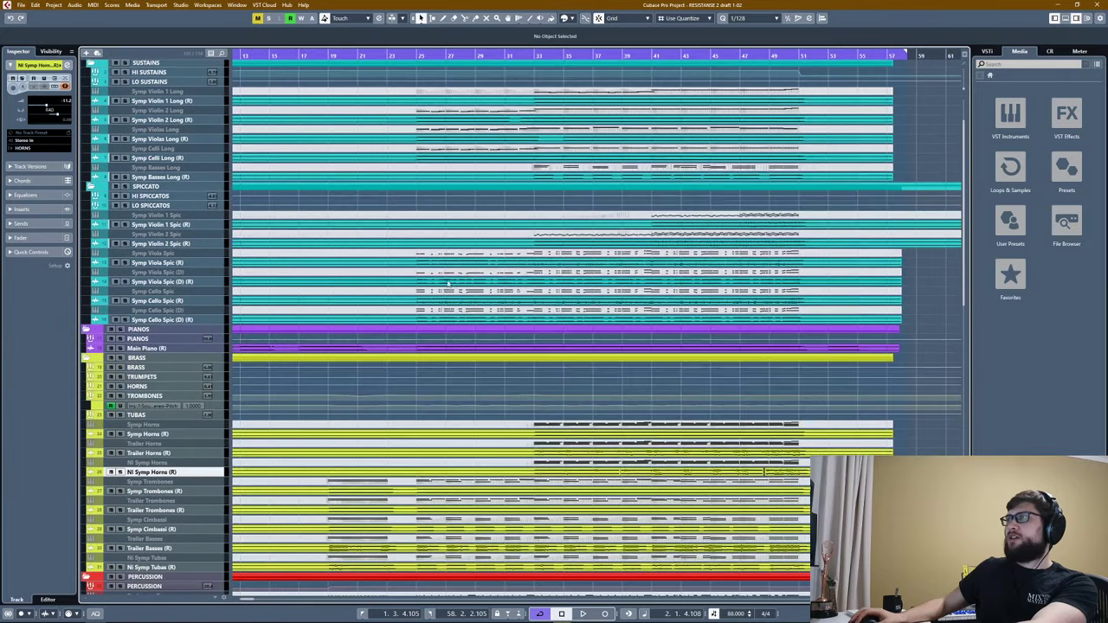
scroll(193, 141, up, 3)
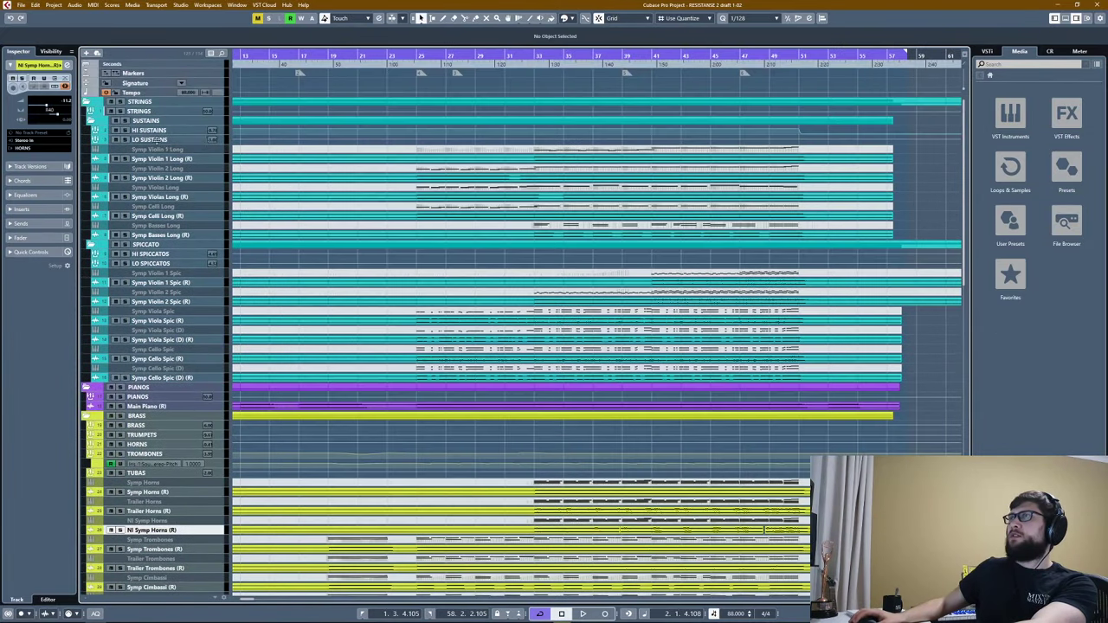
Solo the SUSTAINS folder, place the playhead at bar 33, and clear the solo.
click(124, 120)
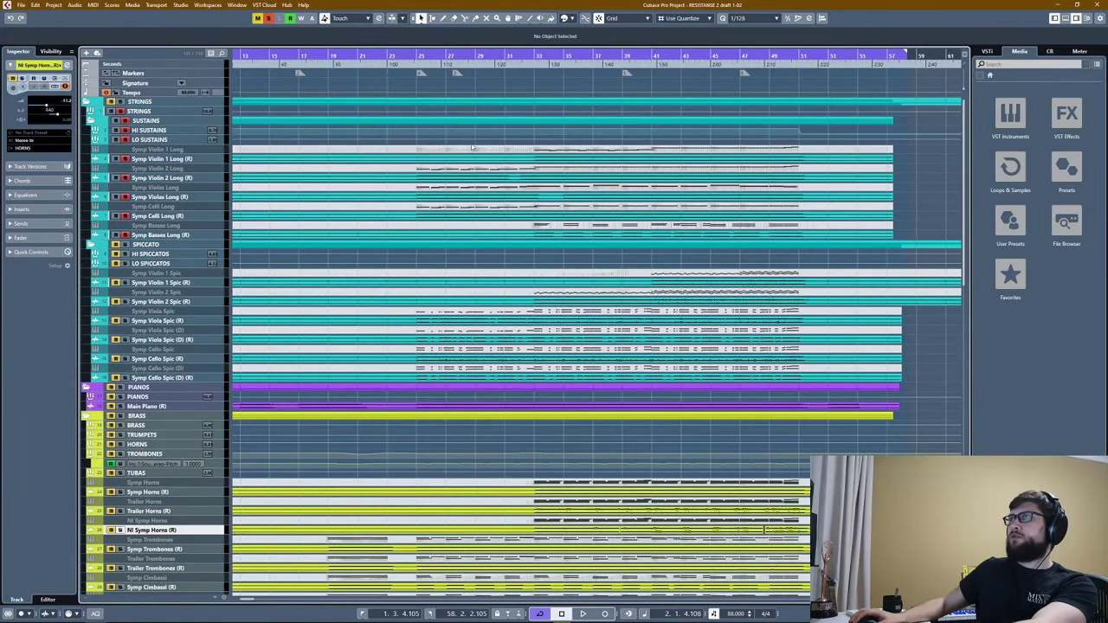
click(537, 56)
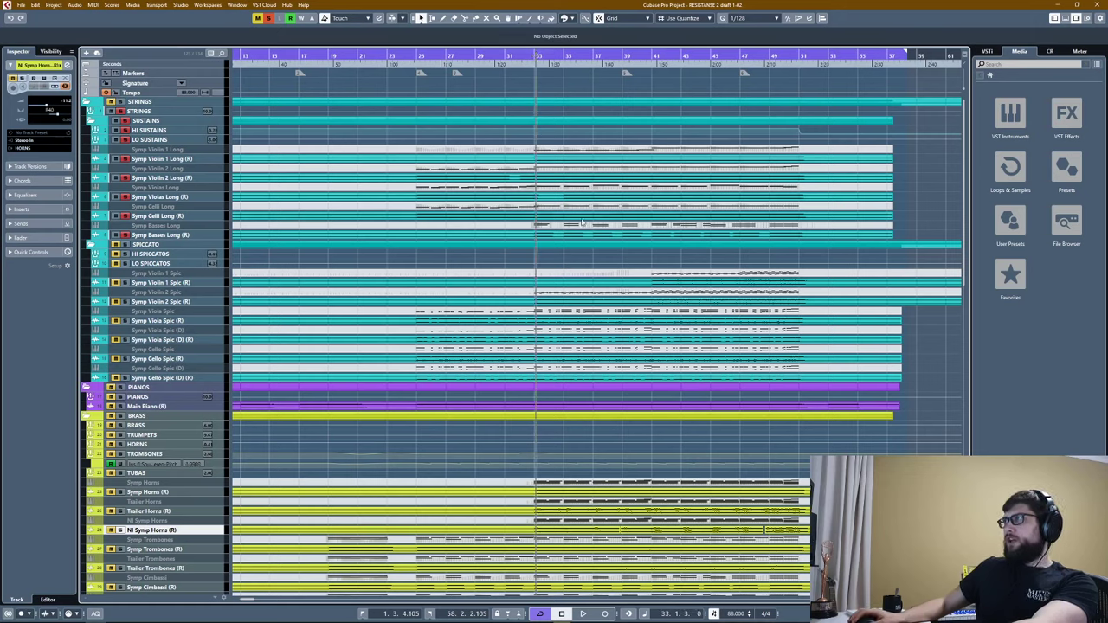
click(268, 18)
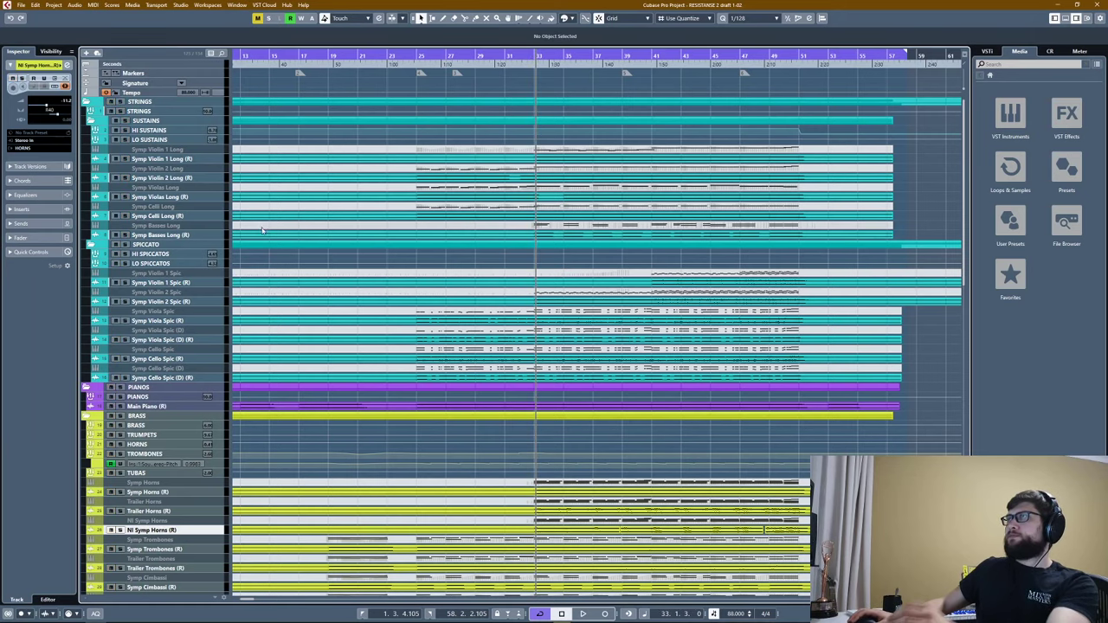
Solo the SPICCATO folder and play it from bars 33 and 41 with the STRINGS group's inserts bypassed.
click(125, 110)
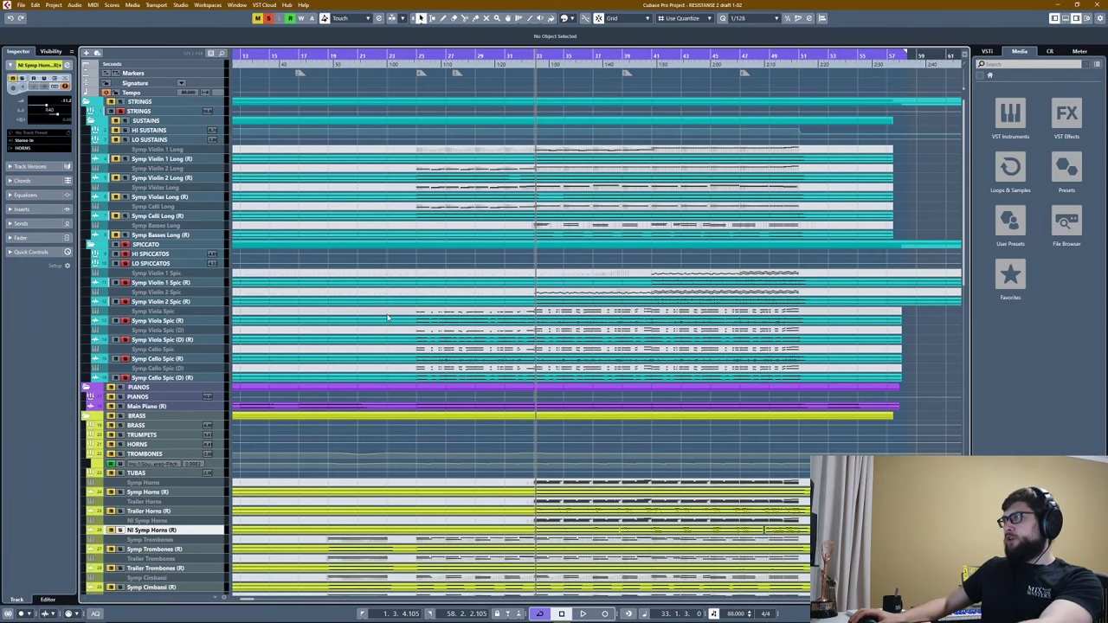
key(space)
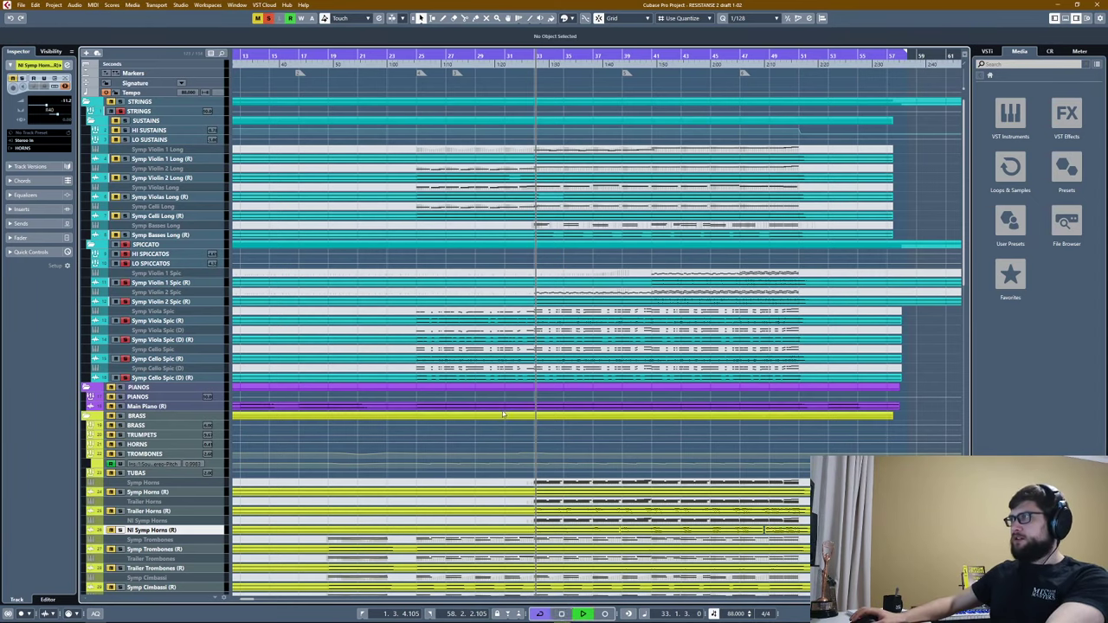
click(659, 56)
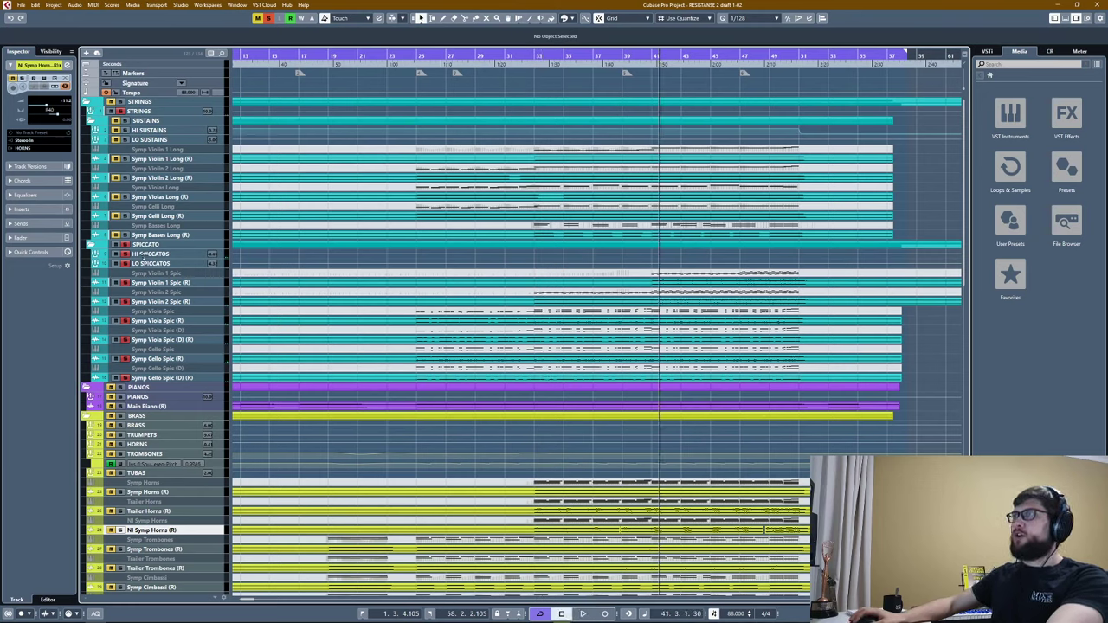
click(165, 111)
key(space)
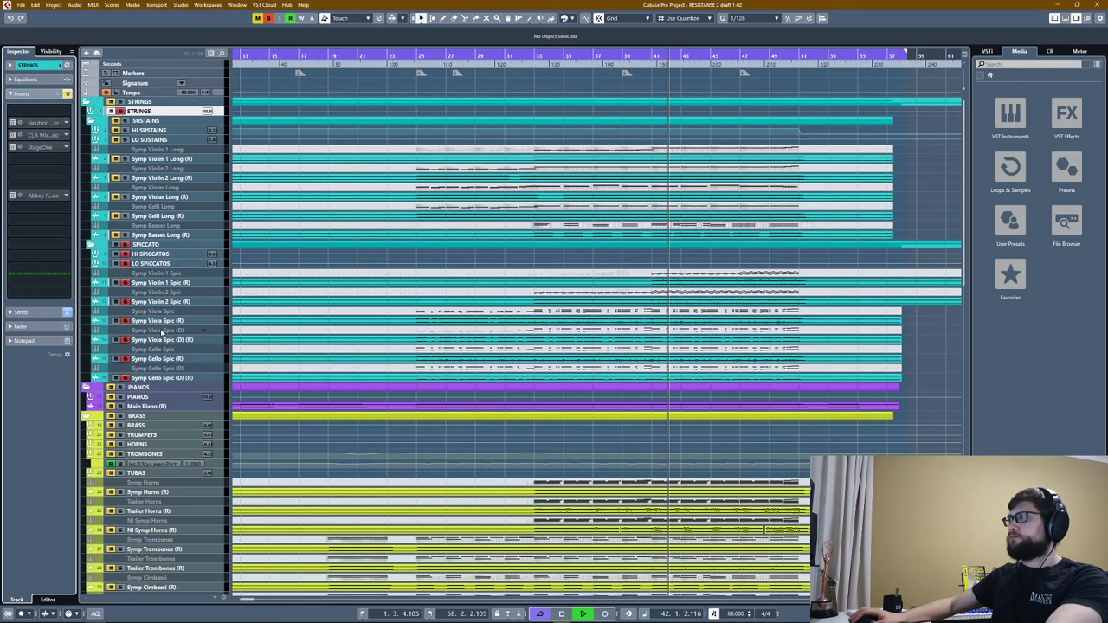
key(space)
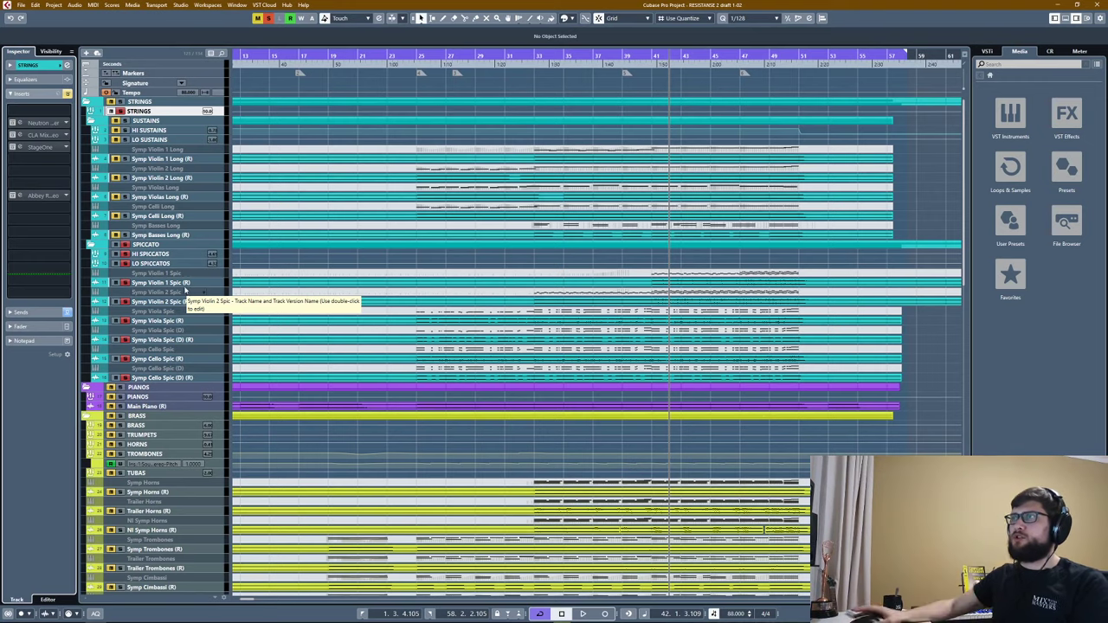
Clear the spiccato solo, solo the BRASS folder to review its tracks, and clear that solo.
click(125, 238)
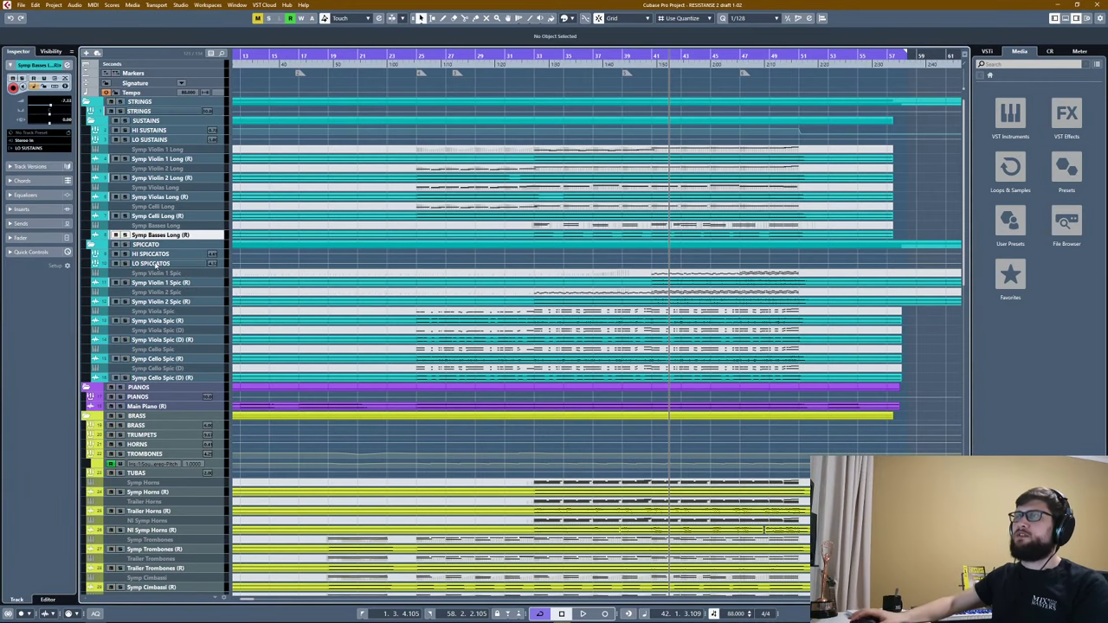
scroll(139, 241, down, 5)
scroll(147, 235, up, 5)
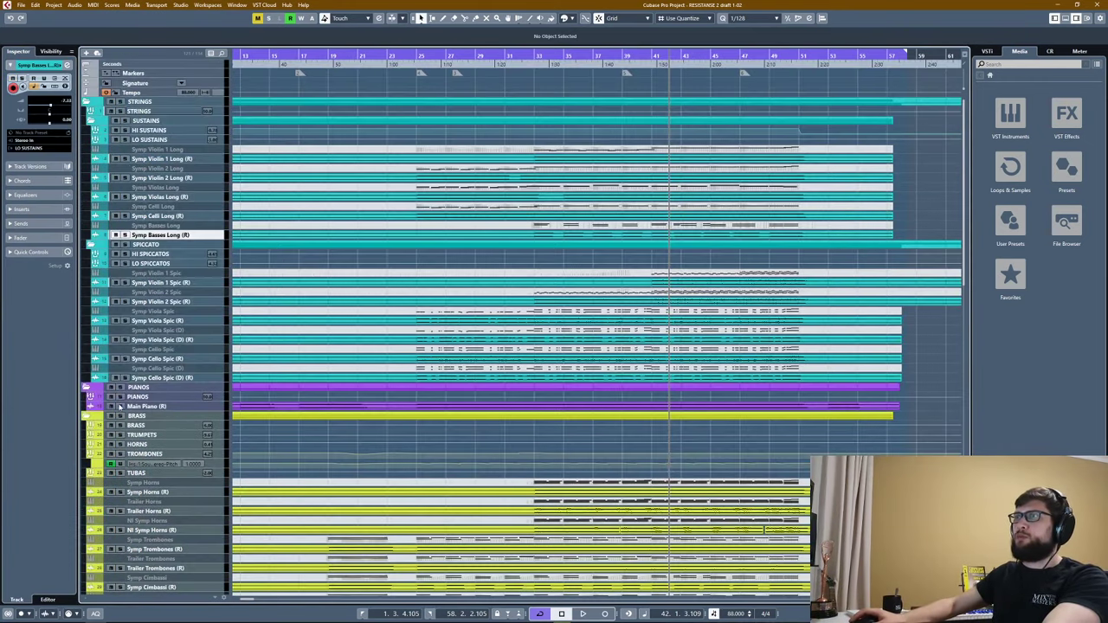
scroll(114, 328, down, 5)
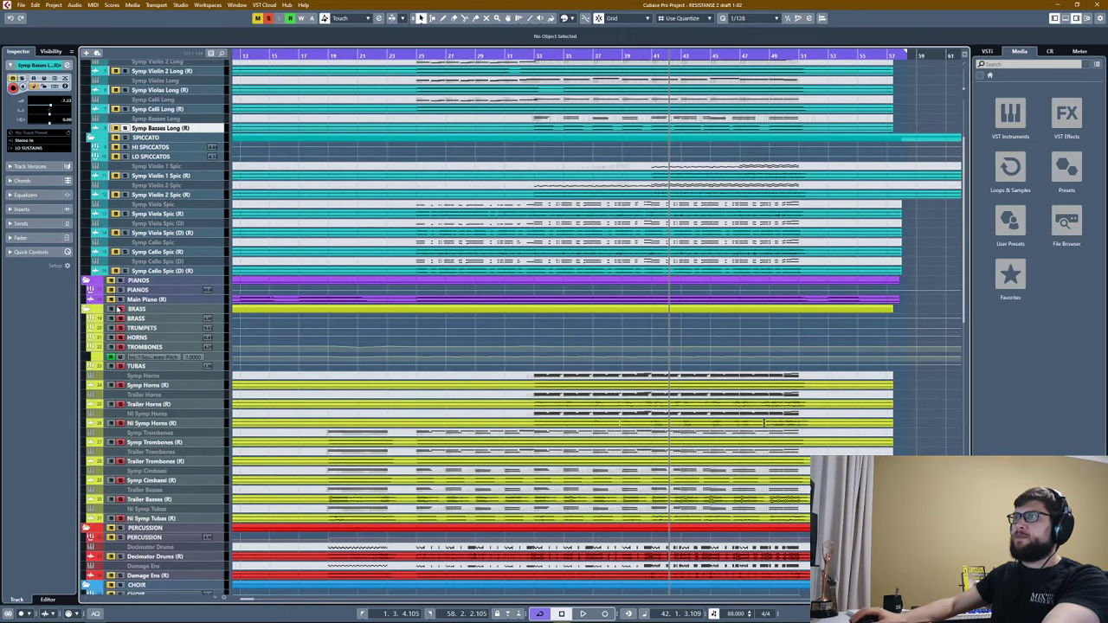
scroll(387, 255, down, 4)
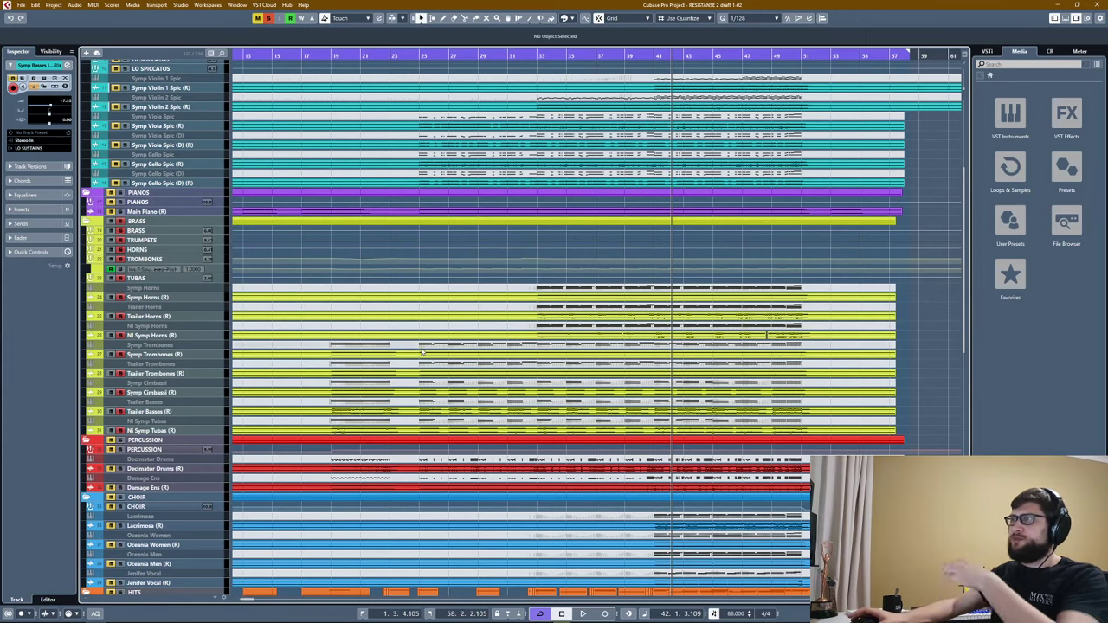
scroll(294, 203, down, 5)
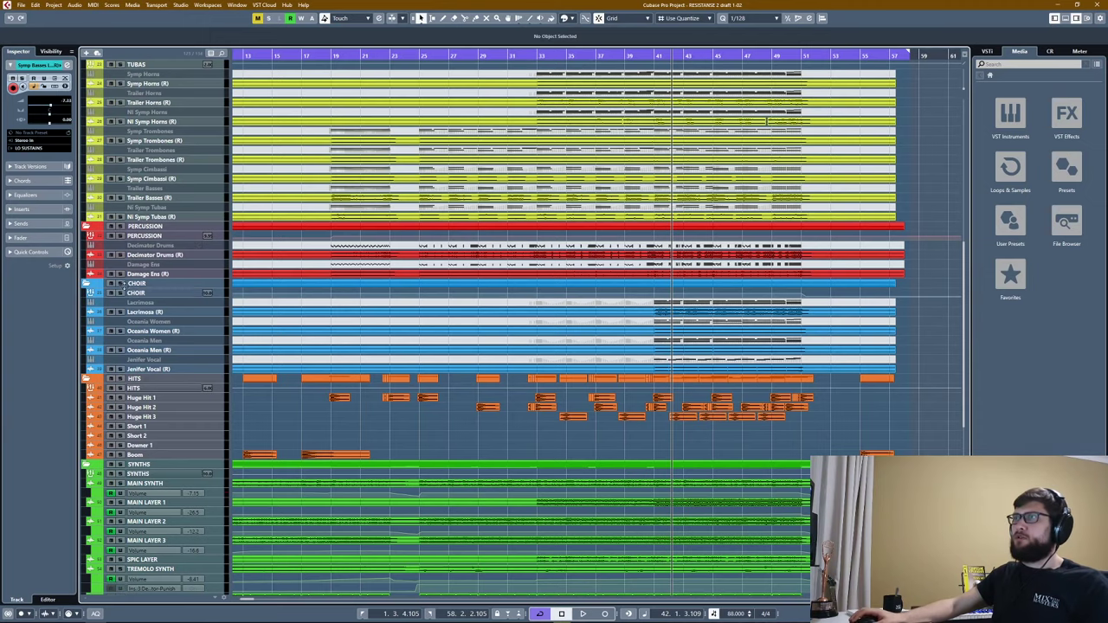
Check the CHOIR, HITS and SYNTHS folders in turn using solo, leaving all solos cleared.
click(122, 284)
scroll(122, 285, down, 5)
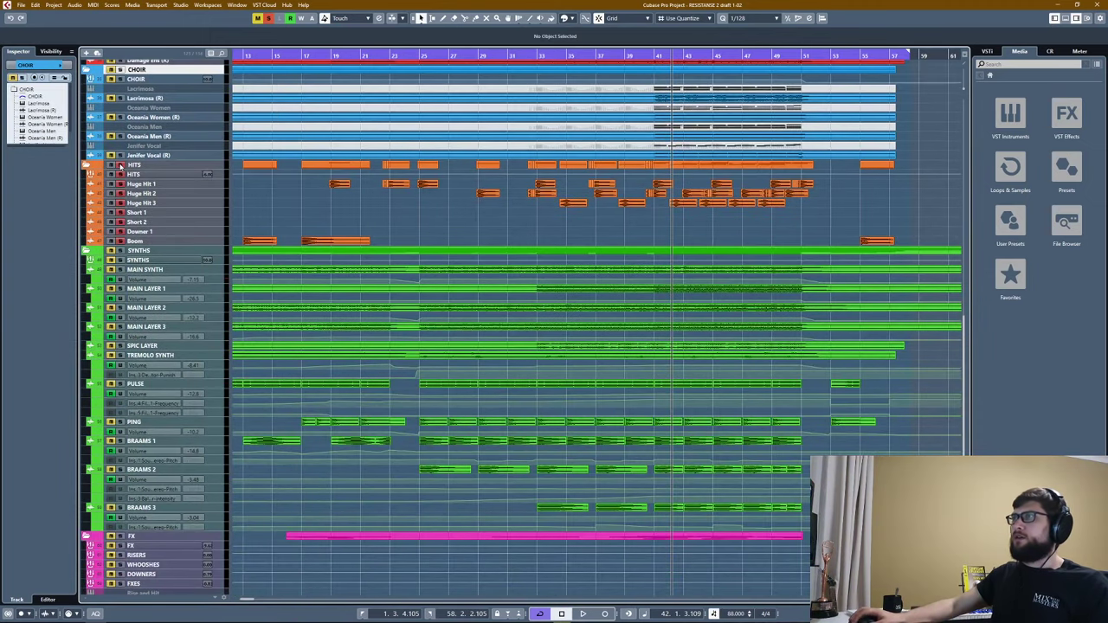
click(120, 250)
scroll(417, 269, down, 3)
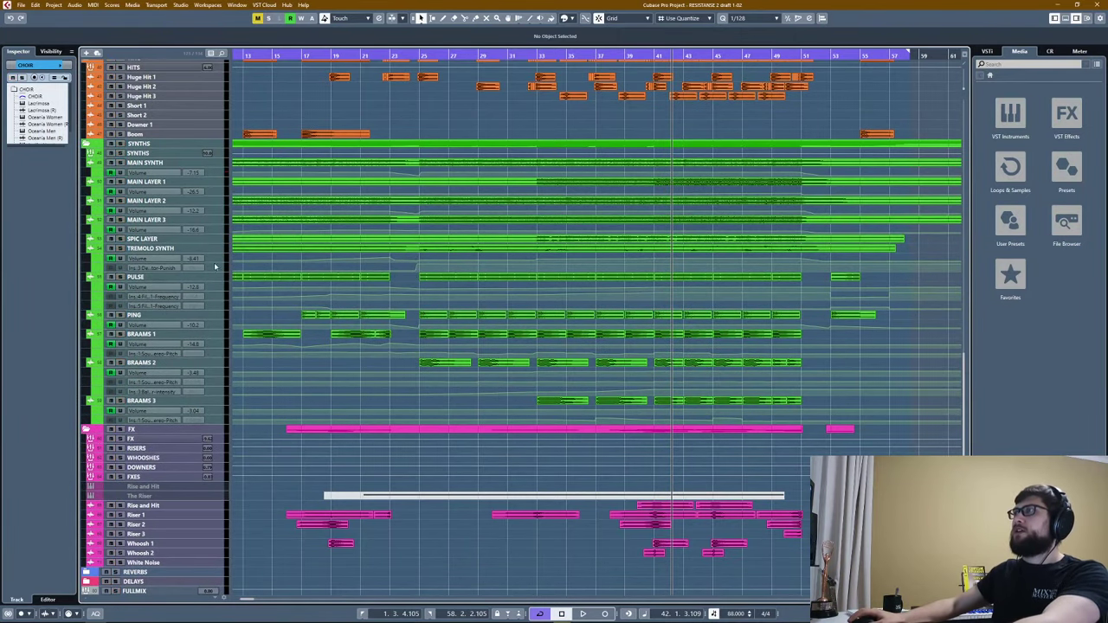
Solo the BRAAMS 1, BRAAMS 2 and BRAAMS 3 tracks together and play them from bar 42.
click(150, 343)
shift+click(147, 400)
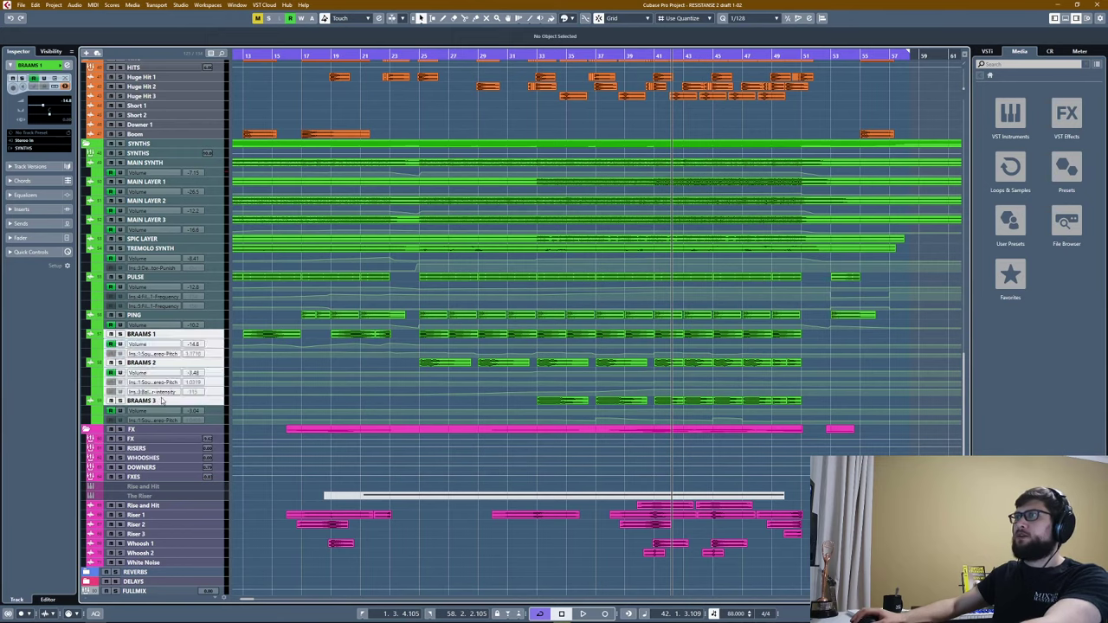
key(space)
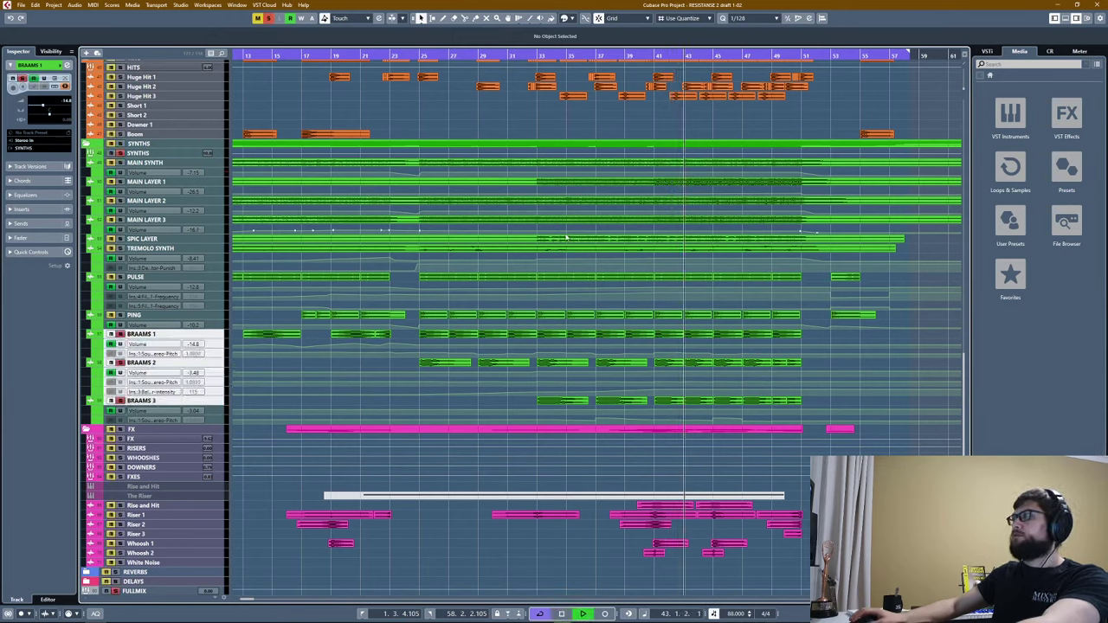
key(space)
Bypass the SYNTHS group's inserts, play the soloed BRAAMS from bar 43, clear the solo, and select MAIN SYNTH.
click(127, 152)
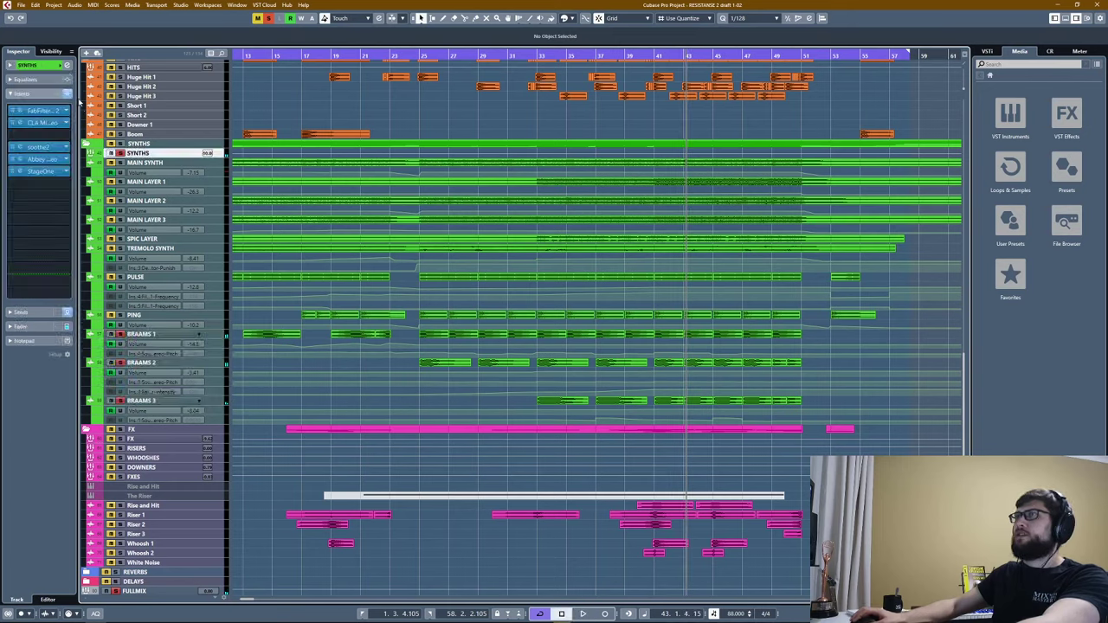
key(space)
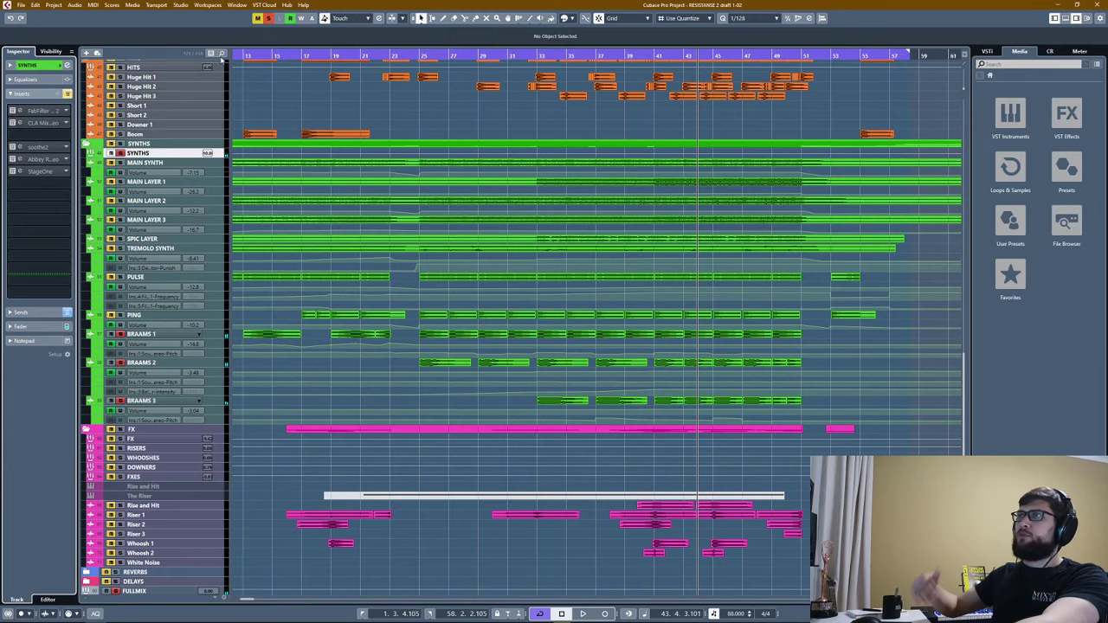
click(146, 163)
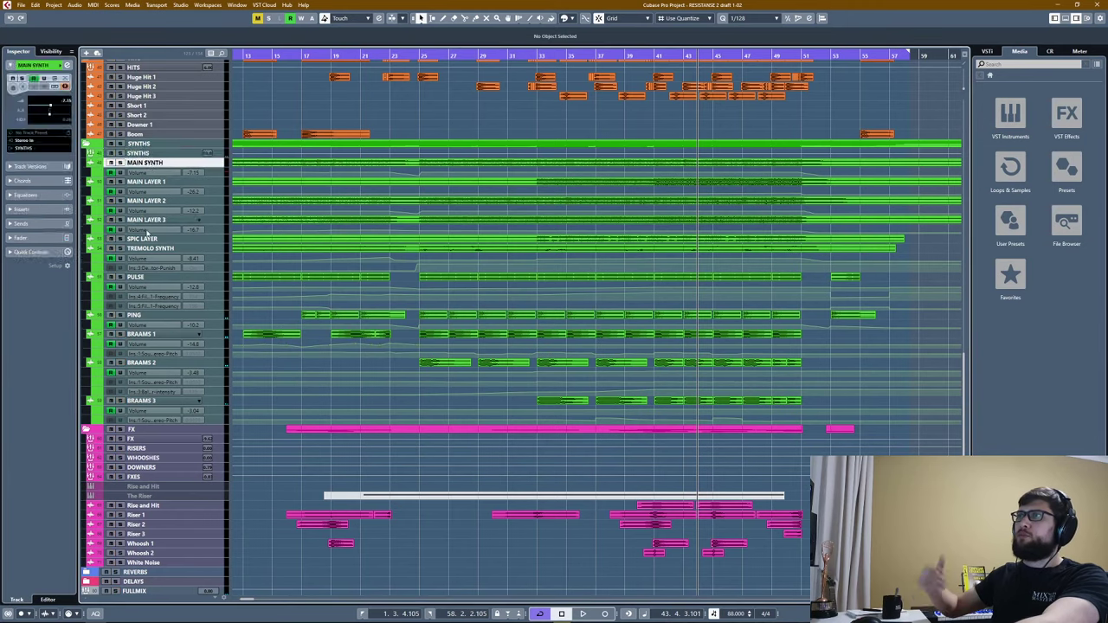
Solo the MAIN SYNTH through MAIN LAYER 3 tracks, play from bar 40 and again from bar 25, and clear the solo.
shift+click(148, 220)
key(s)
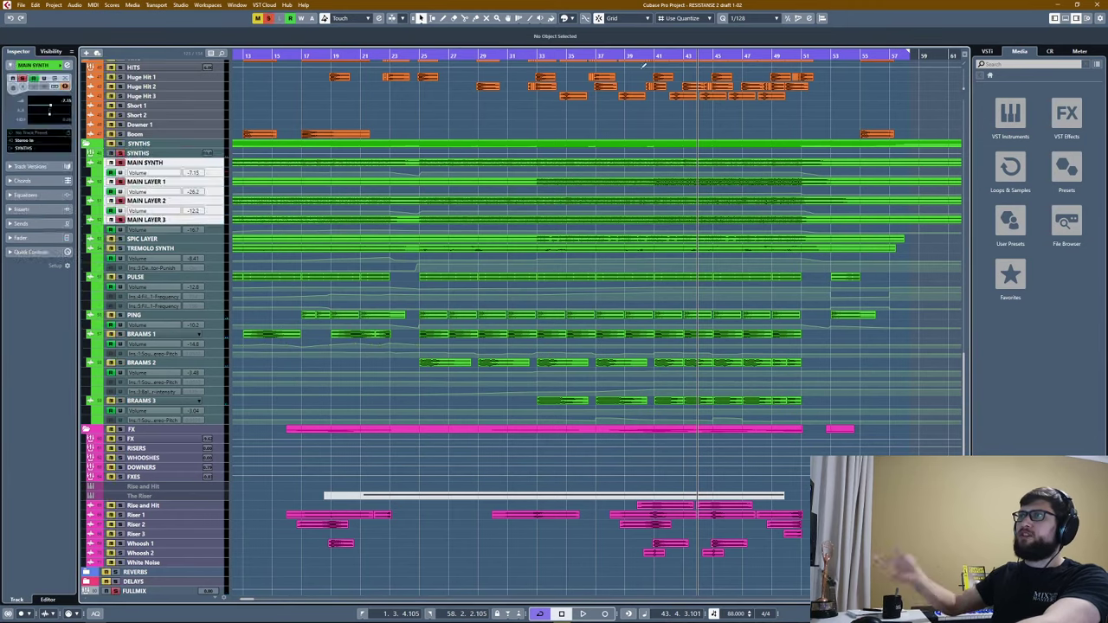
click(643, 57)
key(space)
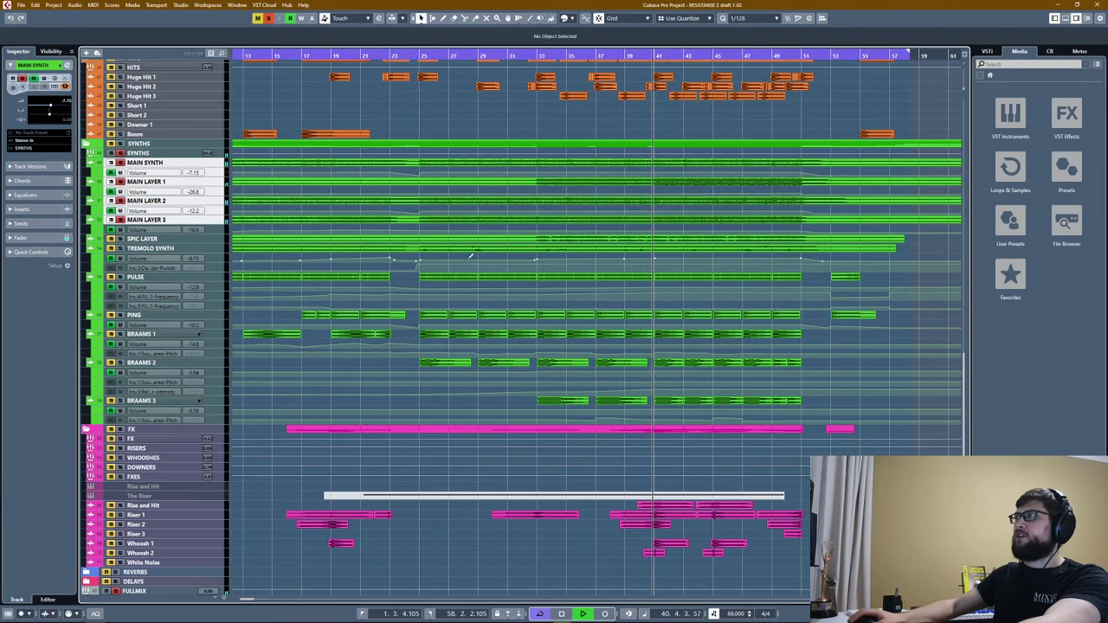
key(space)
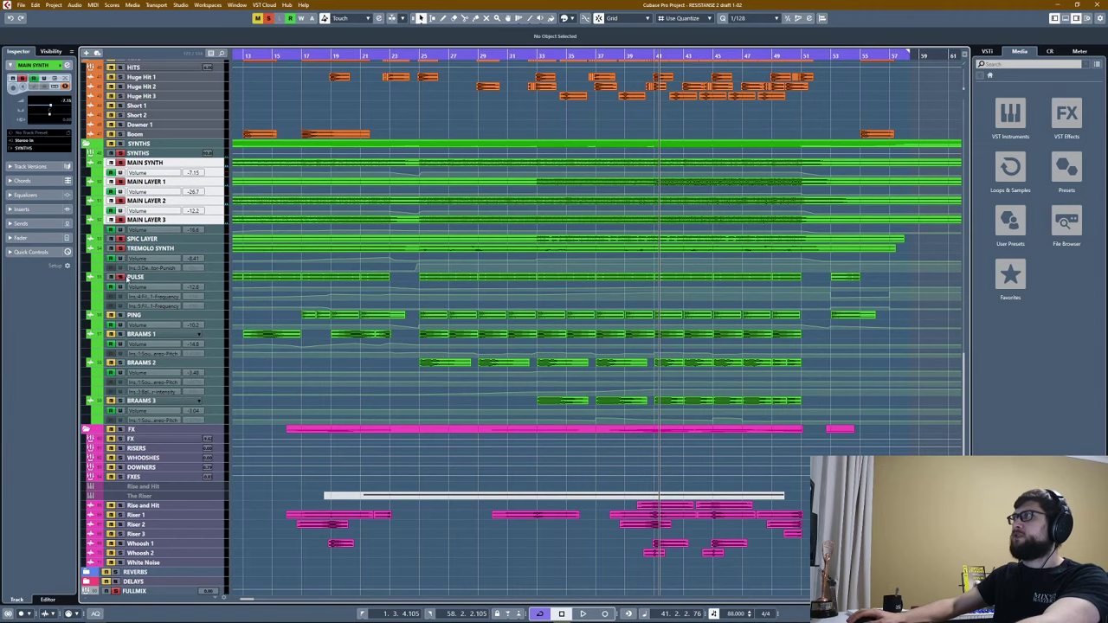
drag(415, 55, 408, 298)
key(space)
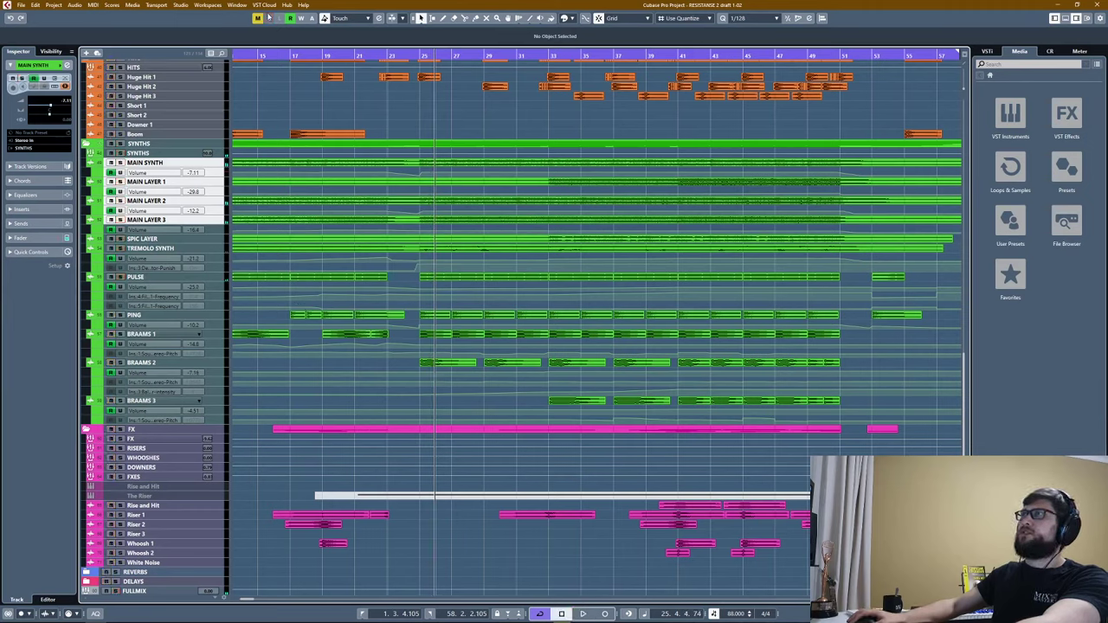
Select through the synth tracks and audition TREMOLO SYNTH and PULSE from bar 25.
click(145, 316)
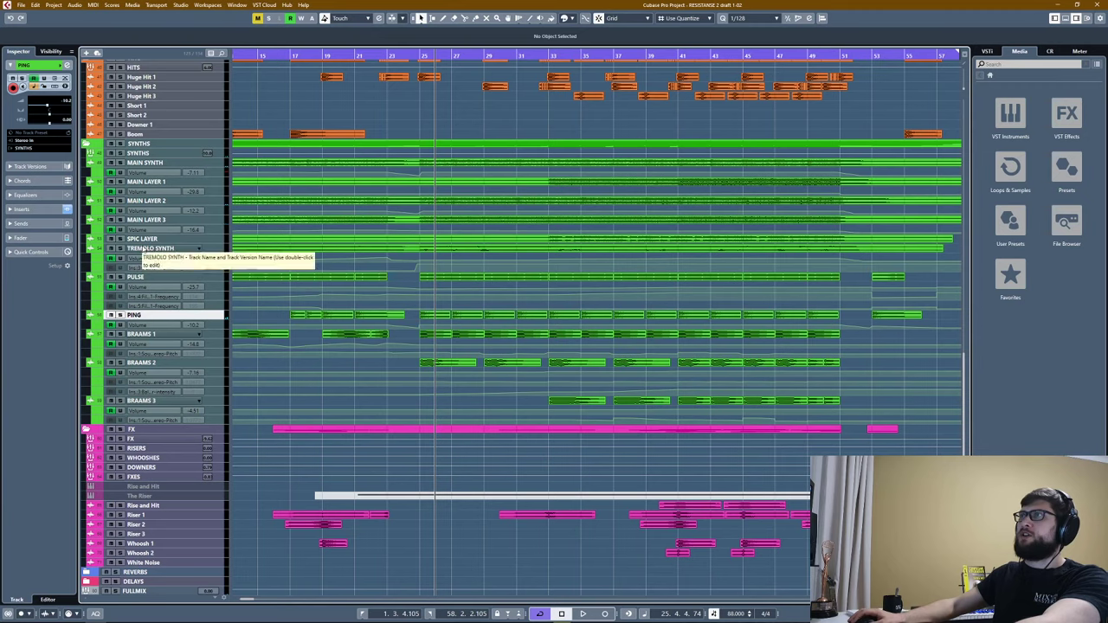
click(159, 164)
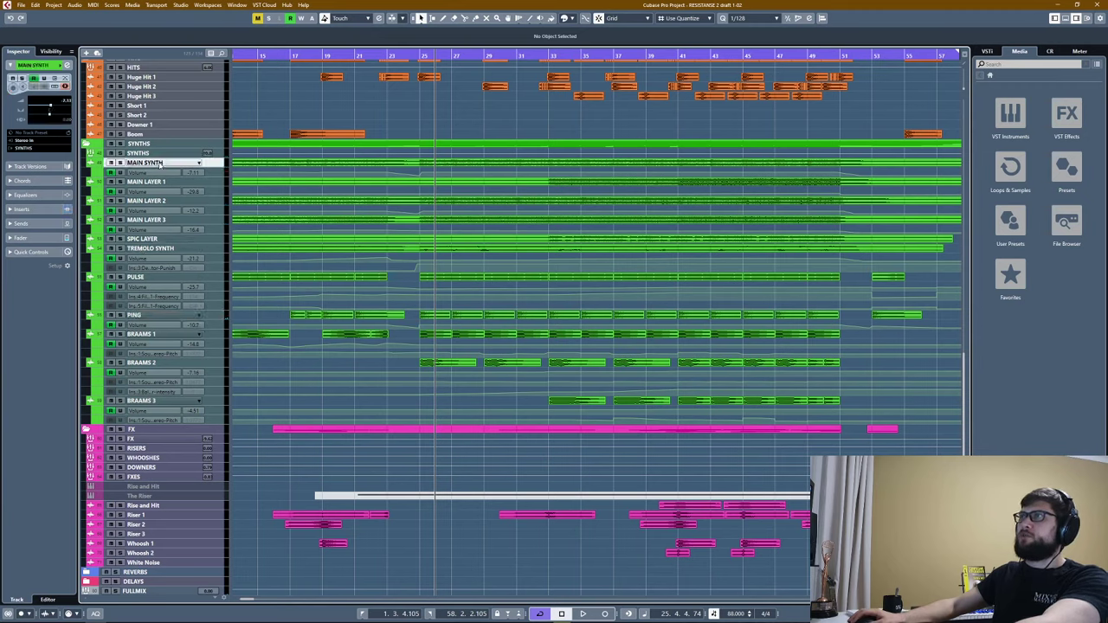
shift+click(156, 248)
click(156, 248)
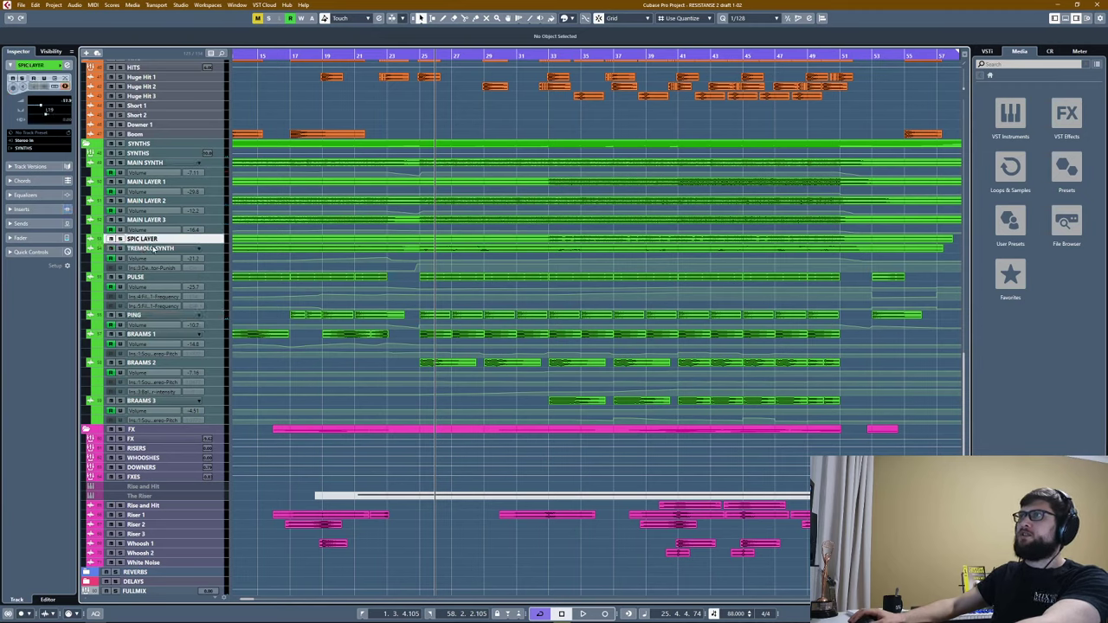
key(space)
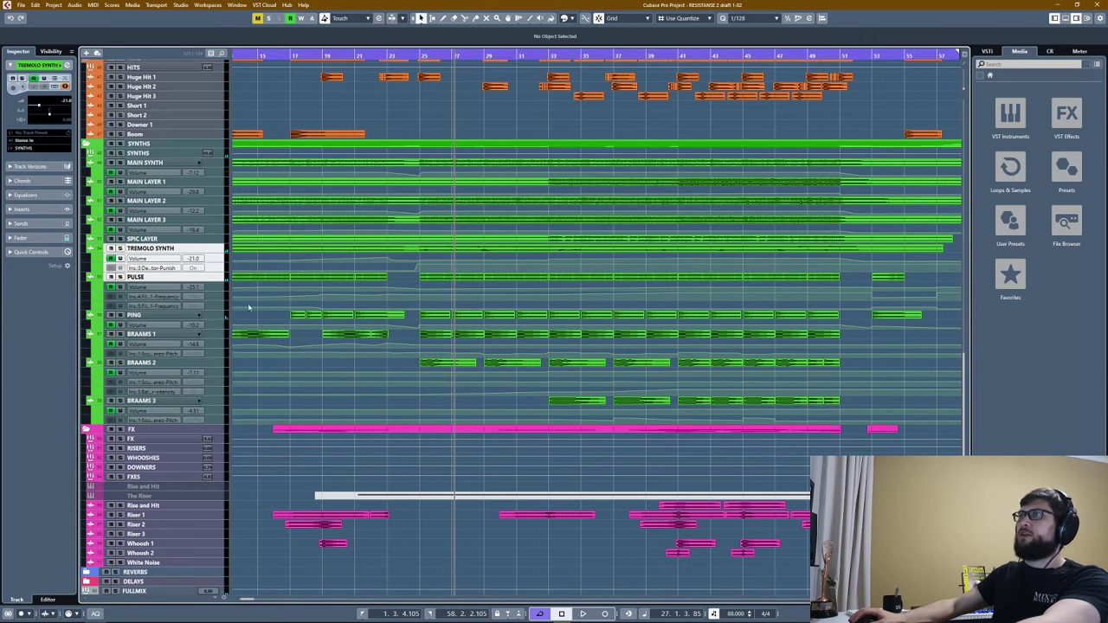
Solo the PING track, clear its solo, and collapse the SYNTHS folder.
click(161, 315)
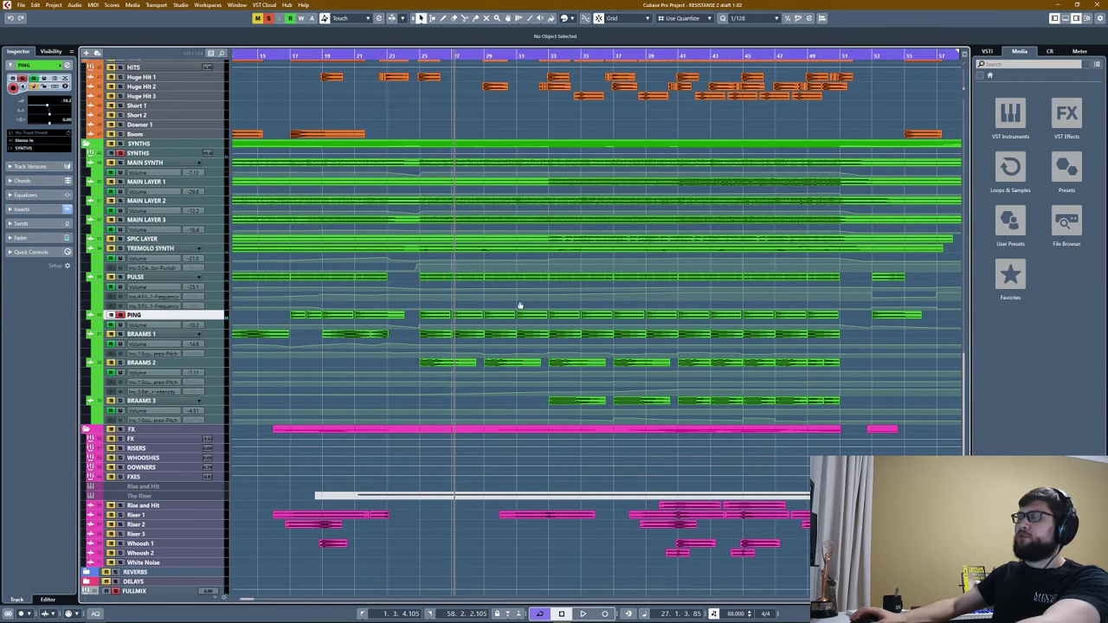
scroll(583, 294, down, 1)
scroll(583, 294, down, 1)
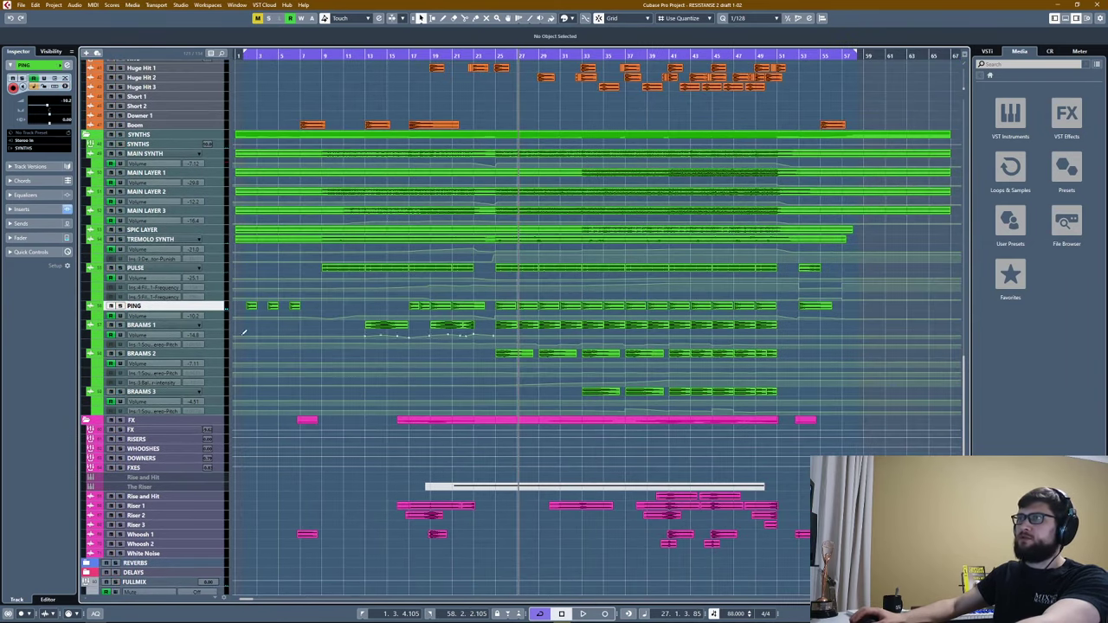
click(90, 136)
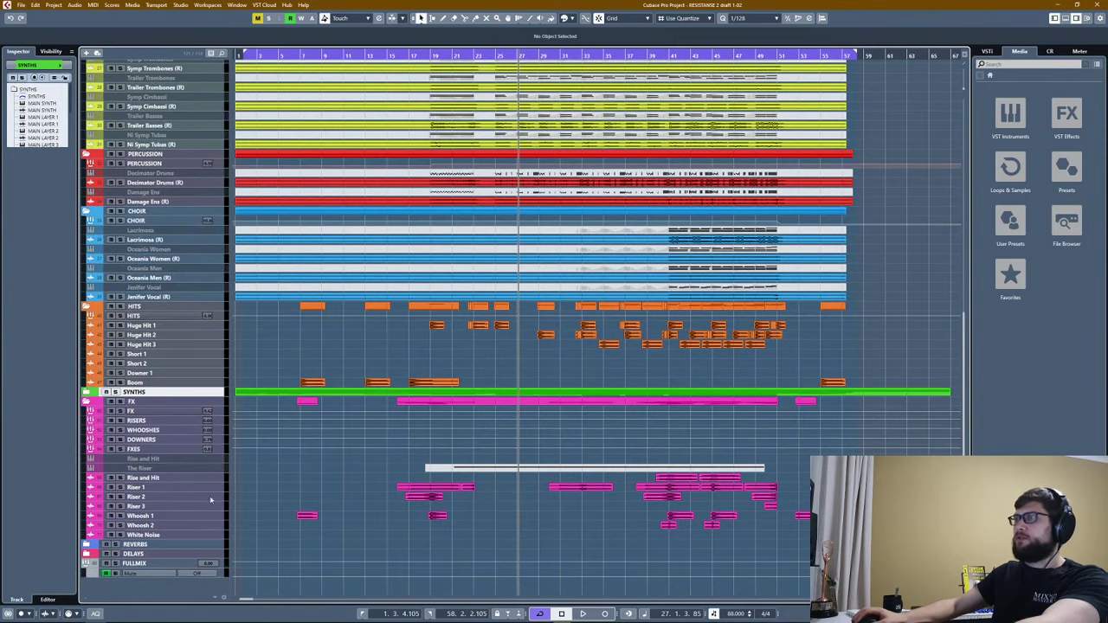
Solo the FX folder, play it from around bar 39, show the FX group's inserts, and clear the solo.
click(127, 400)
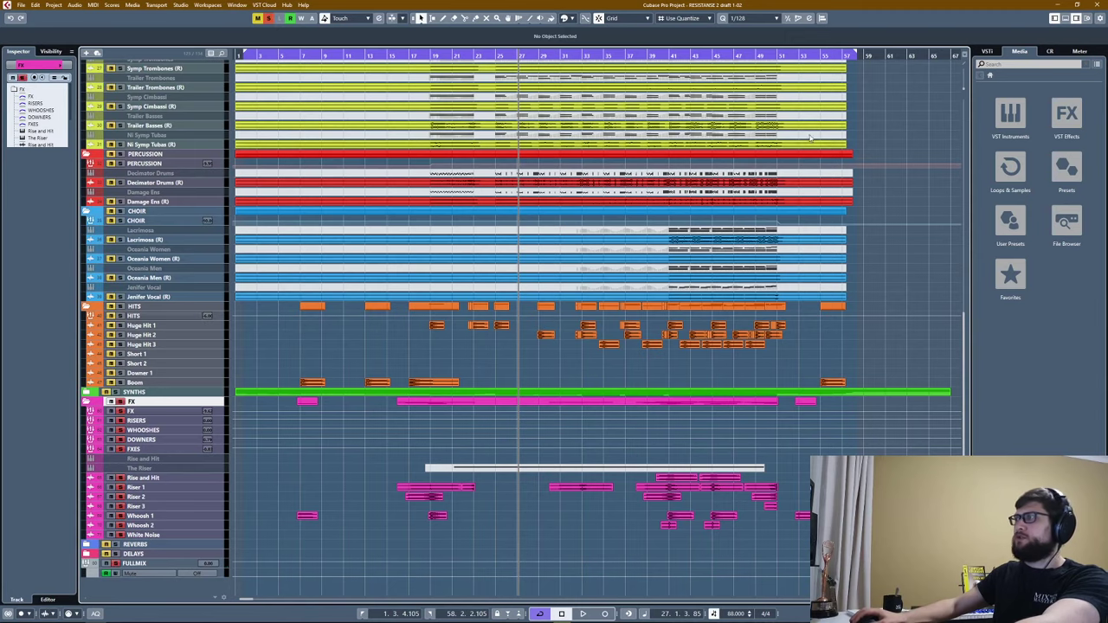
drag(672, 55, 595, 55)
key(space)
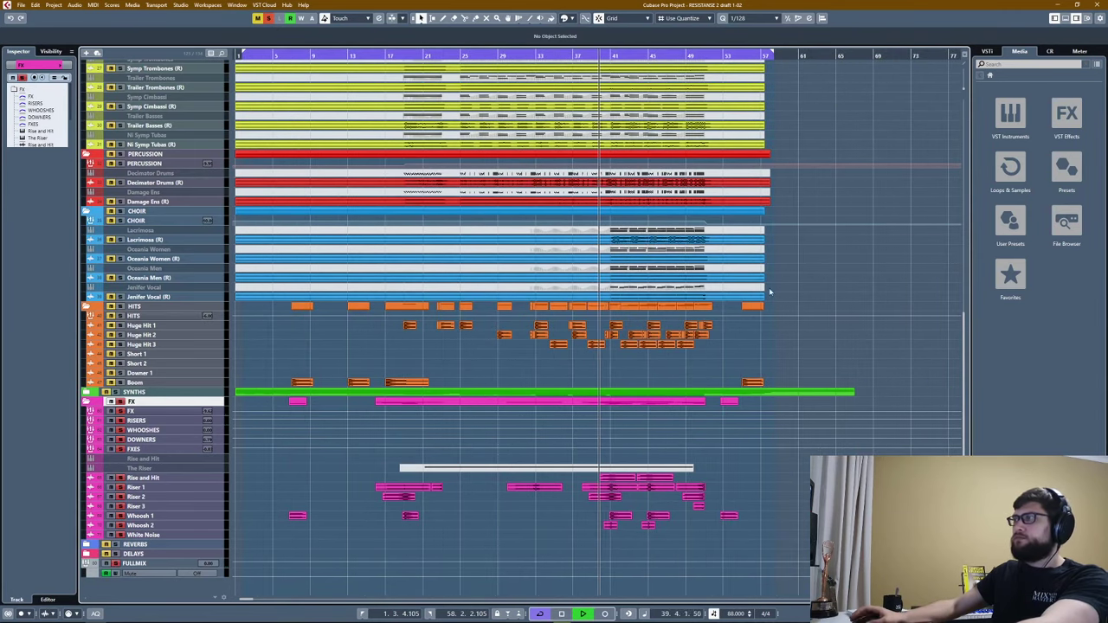
key(h)
key(h)
key(space)
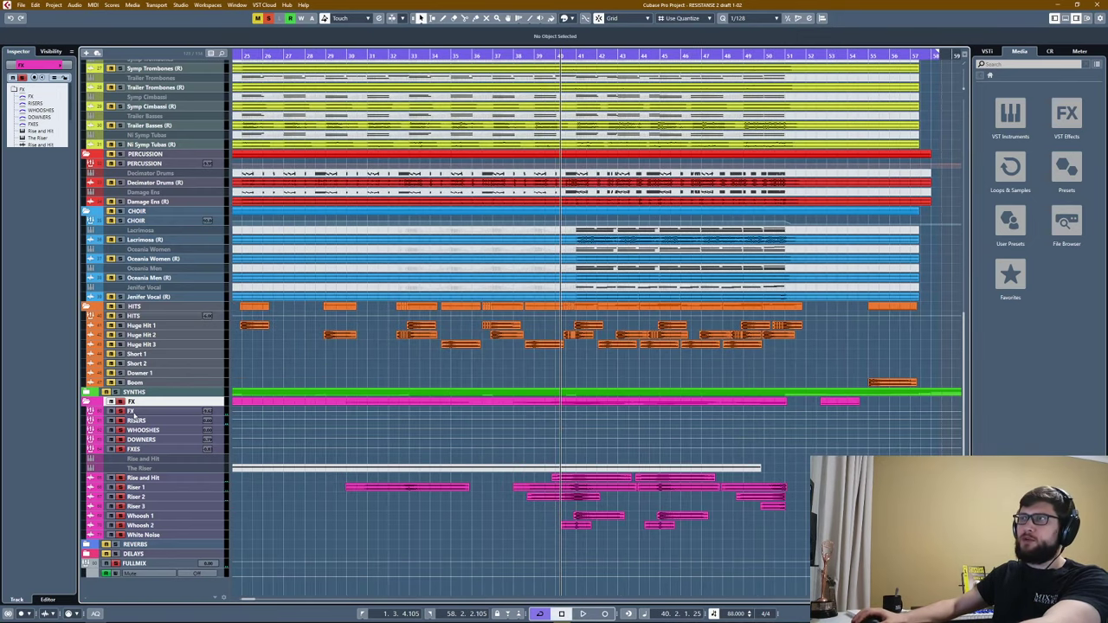
click(133, 414)
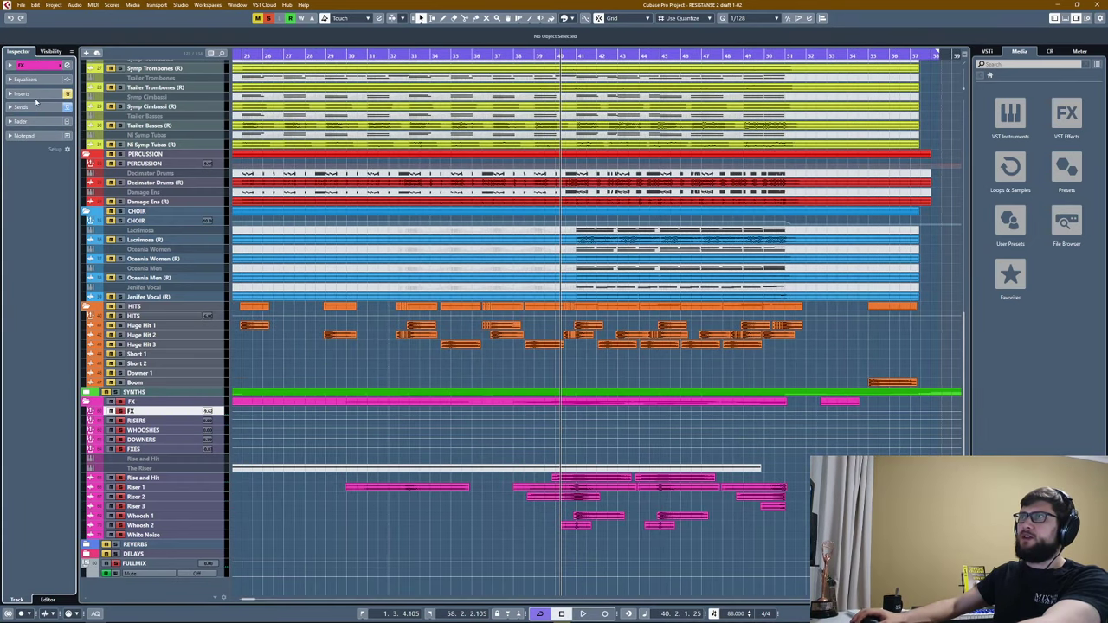
click(34, 95)
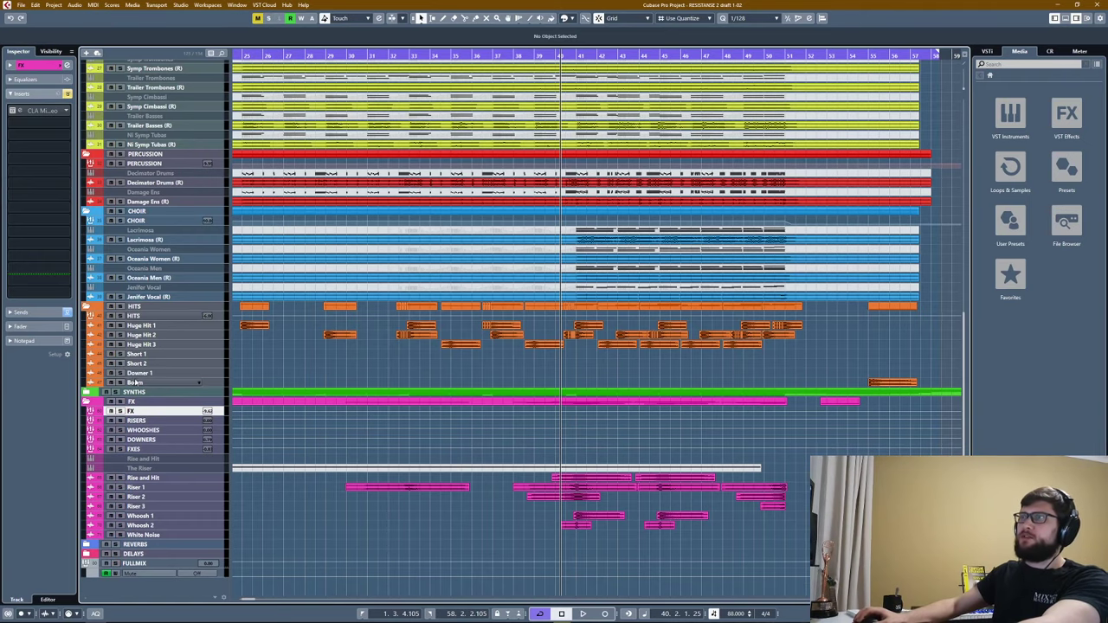
Expand the SYNTHS, REVERBS and DELAYS folders, select the FULLMIX group, and clear the active solo.
click(85, 392)
scroll(354, 305, down, 5)
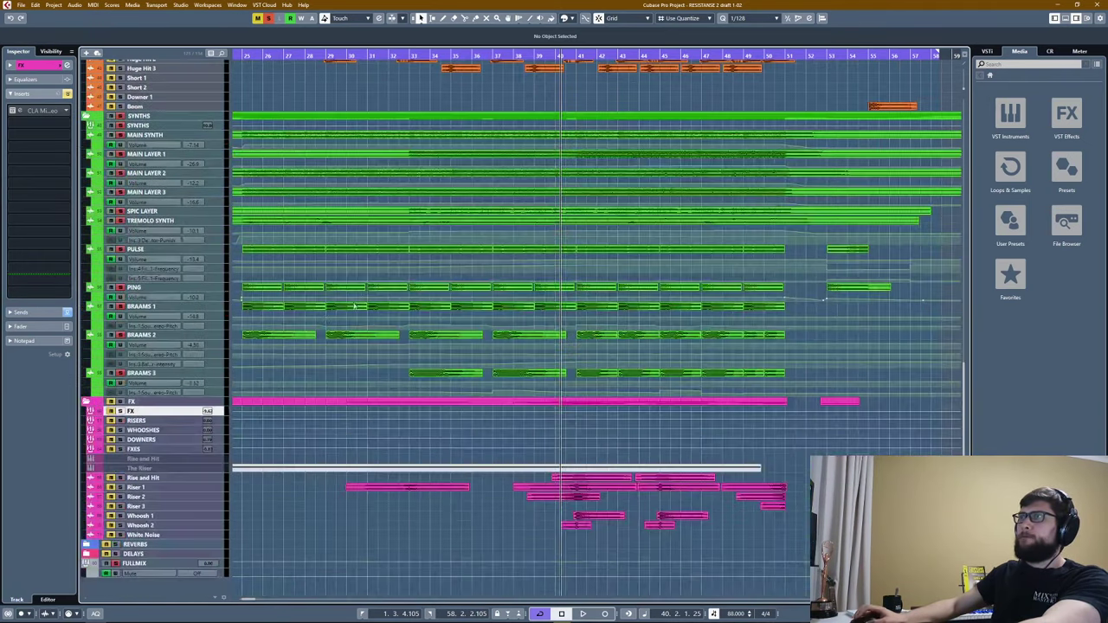
click(156, 564)
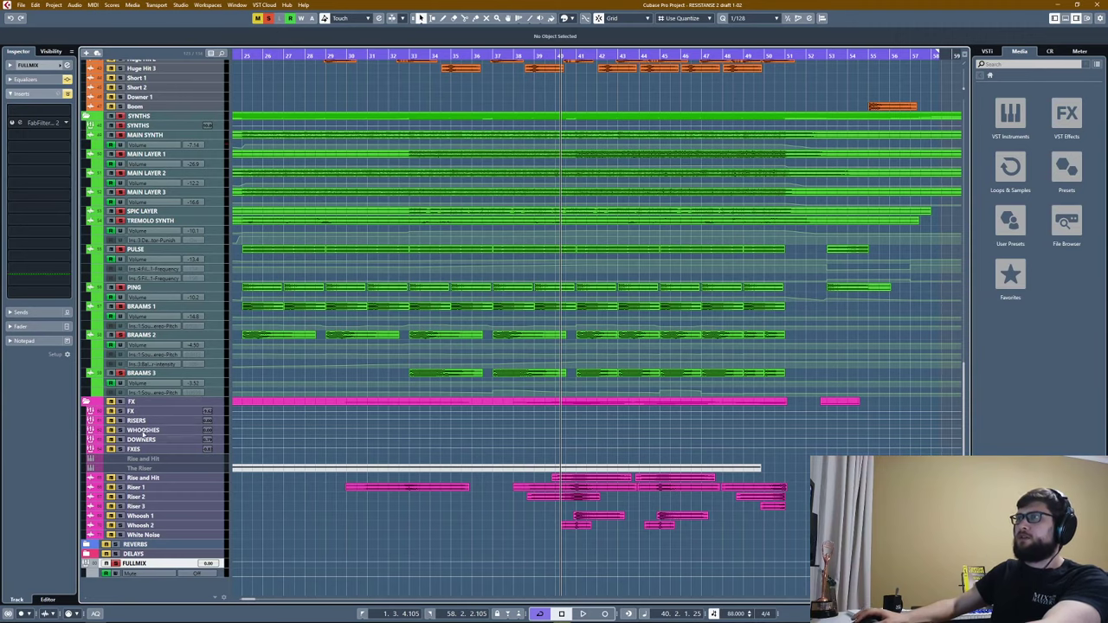
click(87, 544)
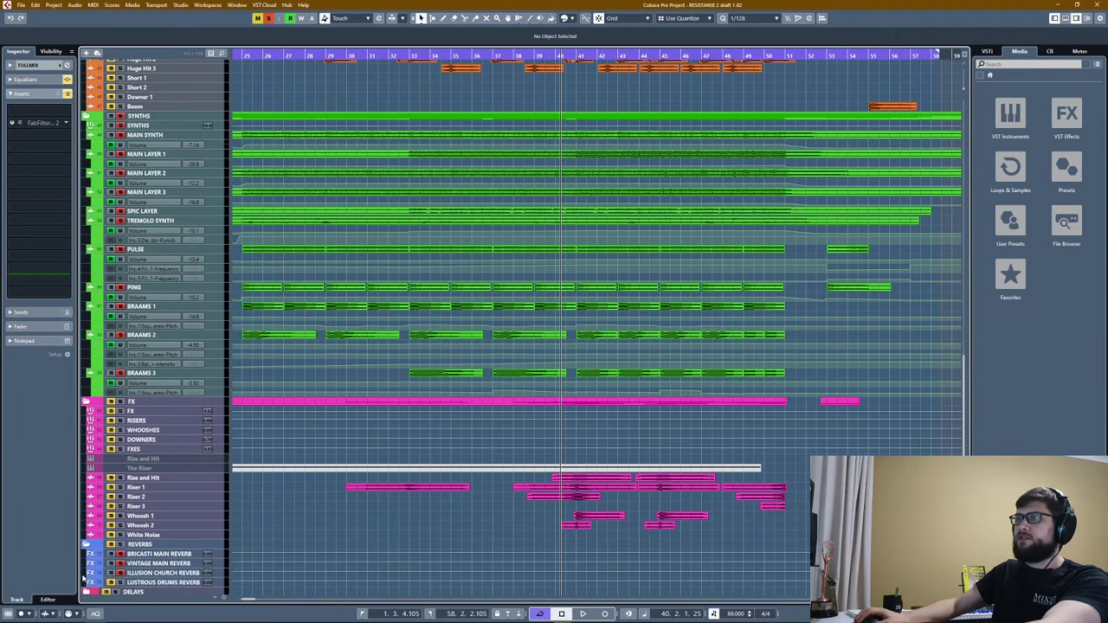
scroll(85, 552, down, 1)
click(86, 554)
scroll(86, 554, down, 1)
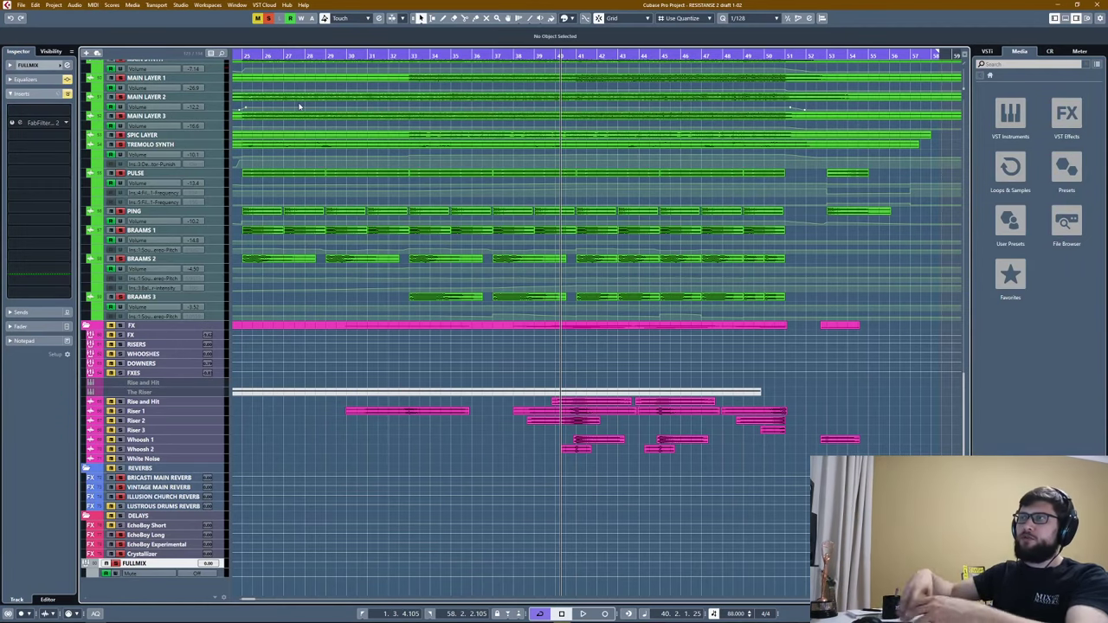
click(268, 18)
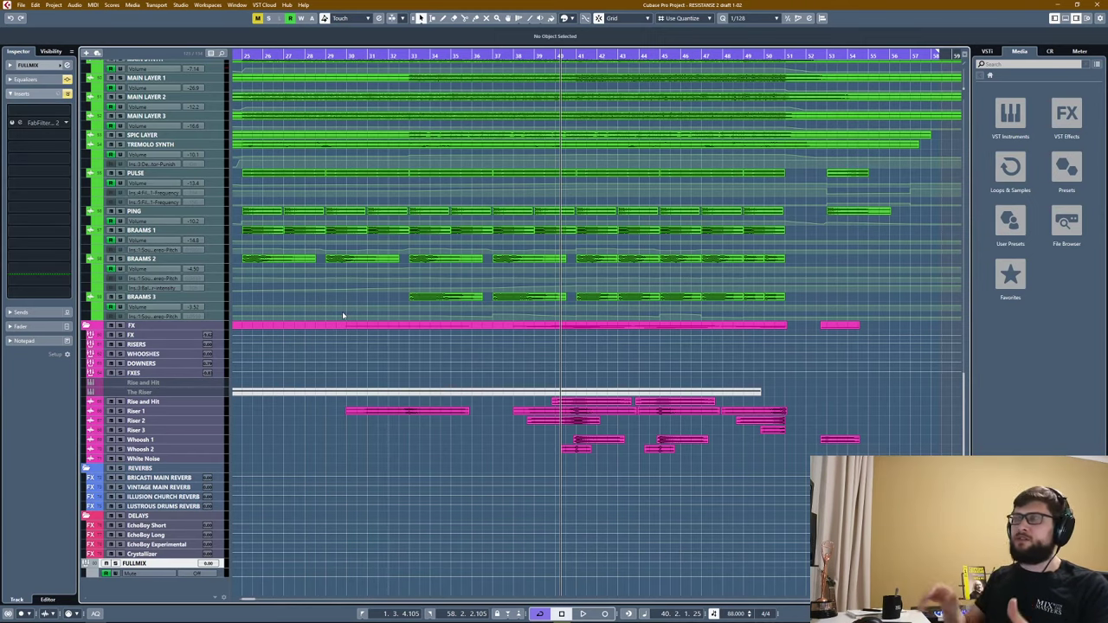
Make the REFS folder visible in the track list, select it, and leave it collapsed.
scroll(339, 313, up, 10)
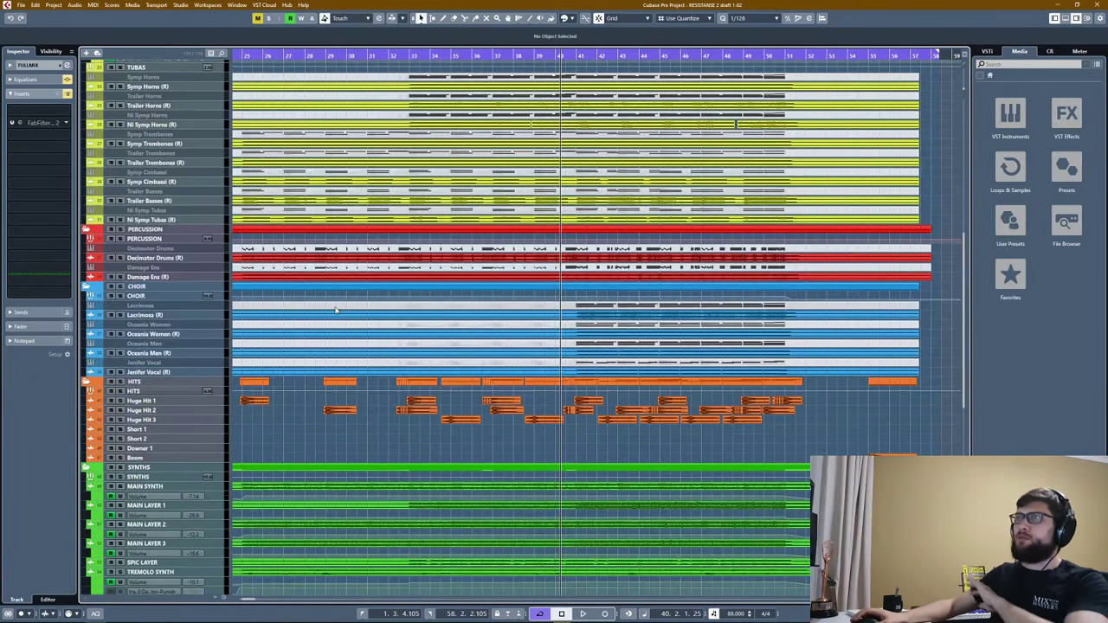
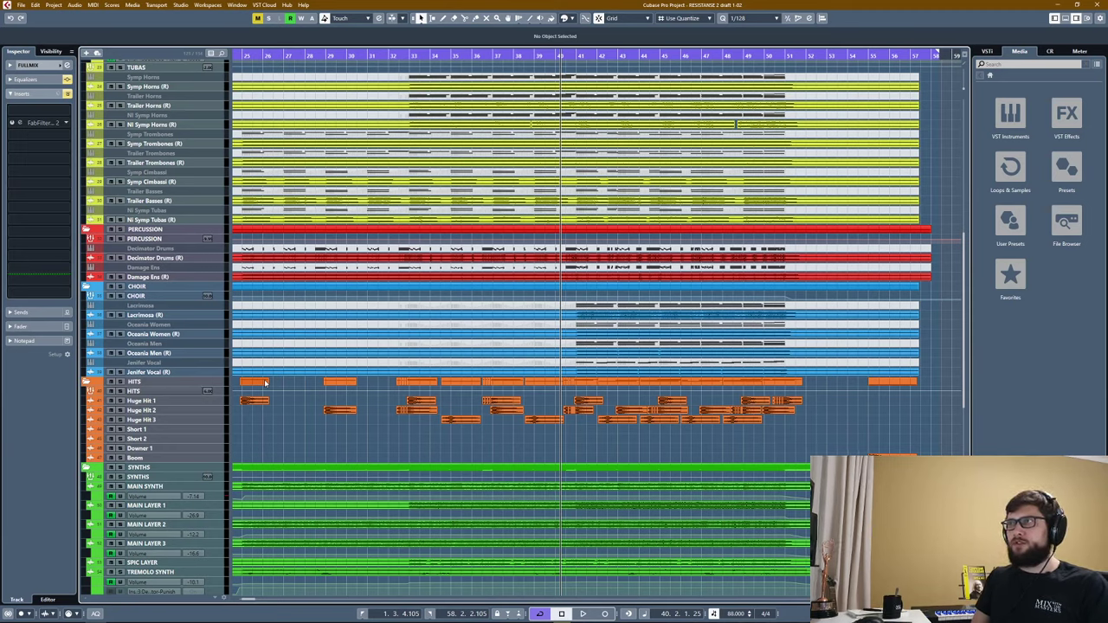
scroll(265, 383, down, 10)
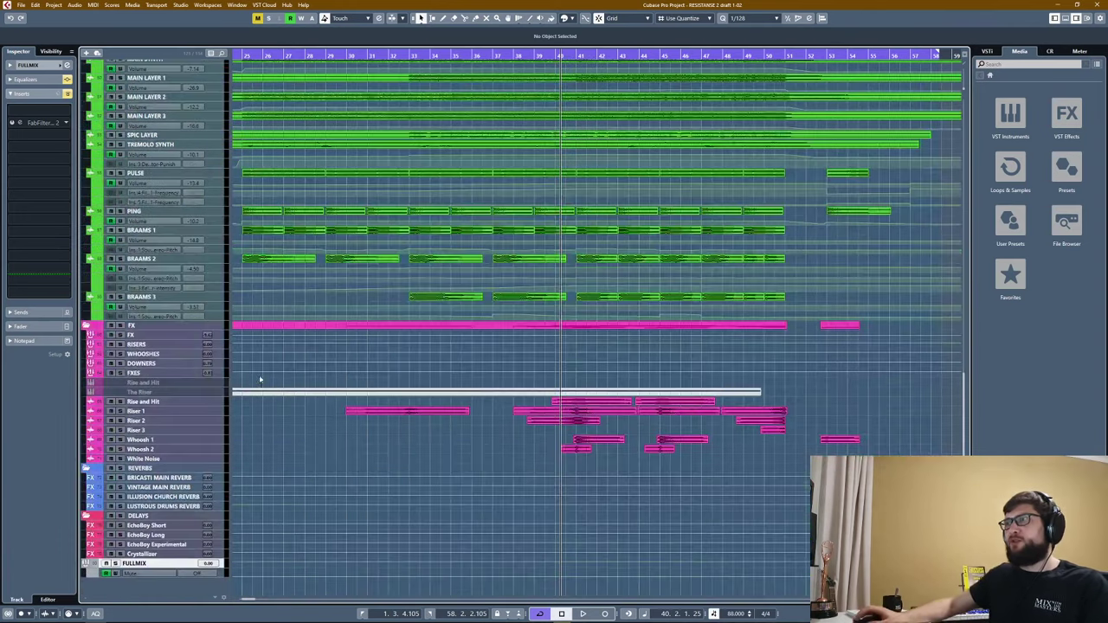
click(52, 51)
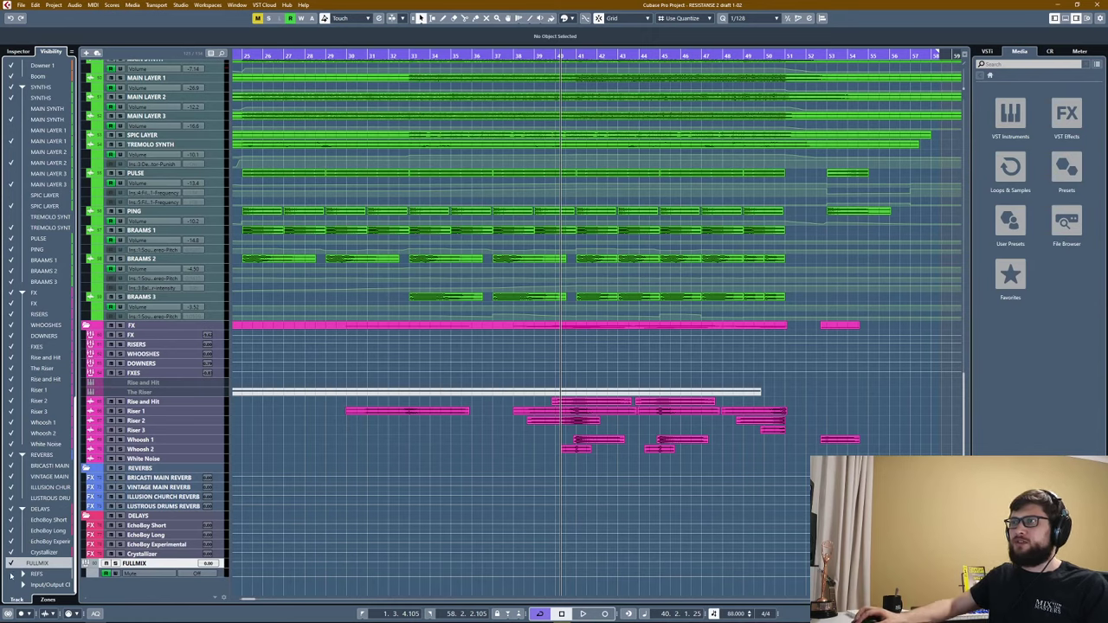
click(11, 573)
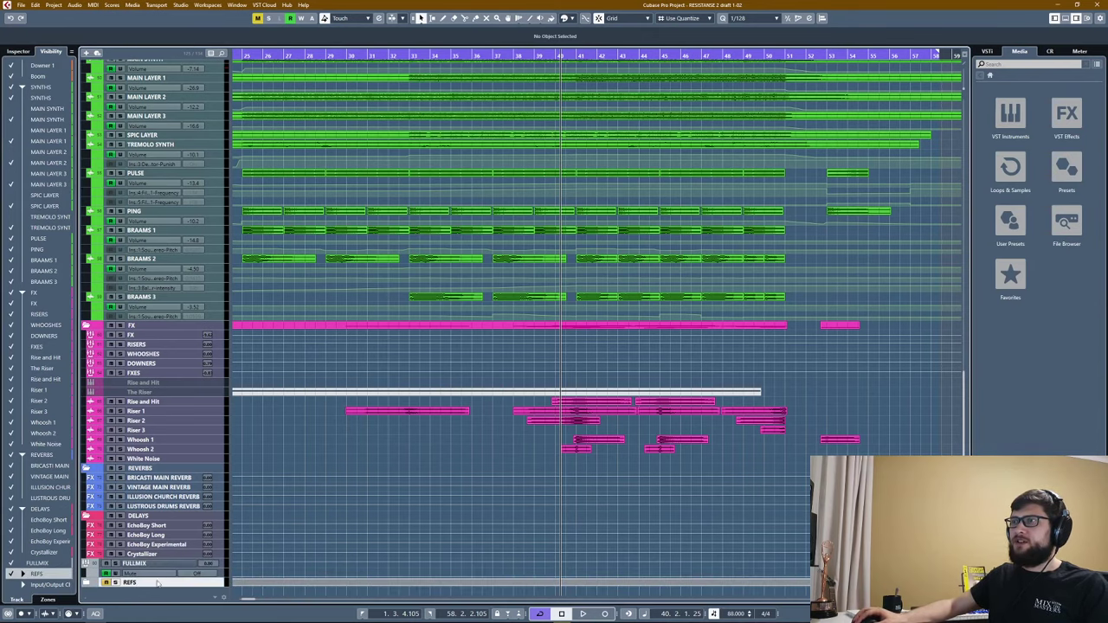
click(87, 581)
click(87, 583)
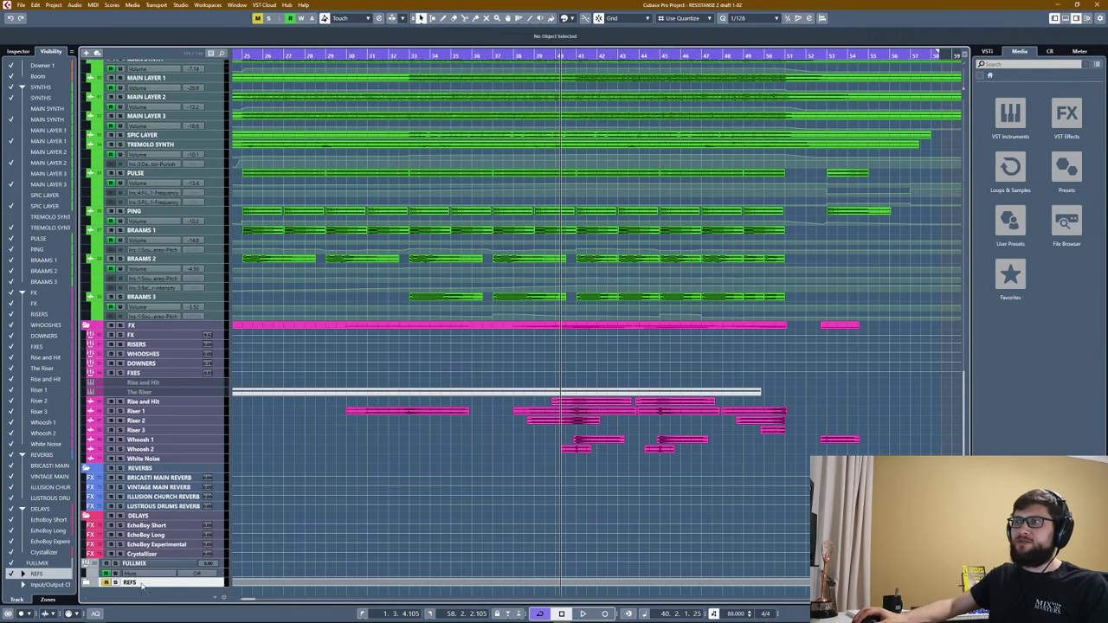
Switch to the AIMP player and jump through the unmastered Queen of Pain mix, first to an early passage and finally to 1:05.
scroll(396, 431, up, 15)
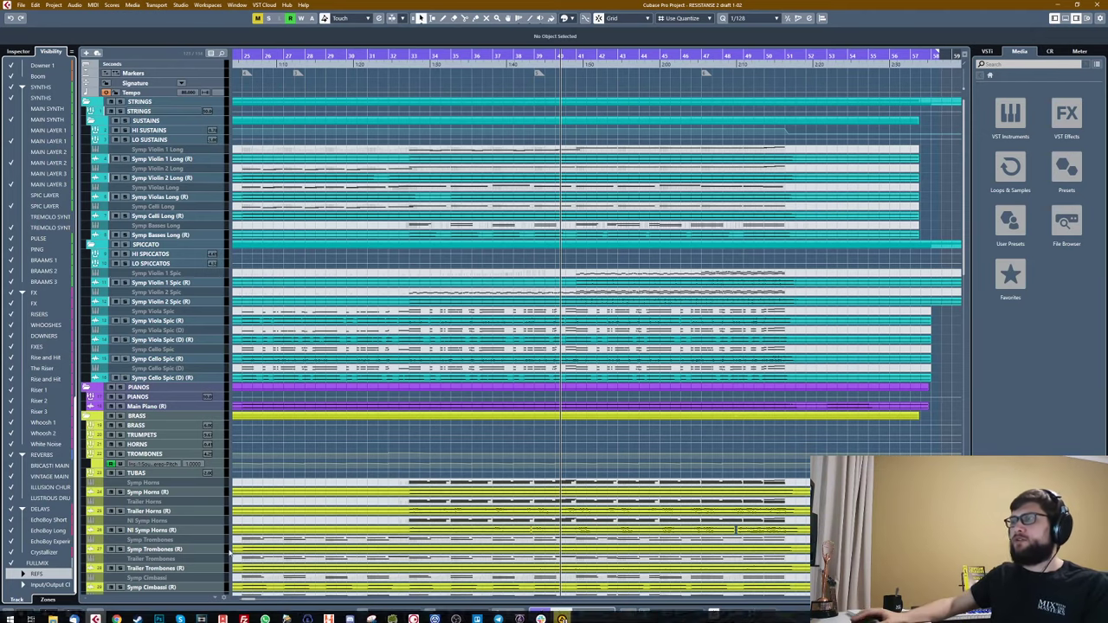
click(97, 615)
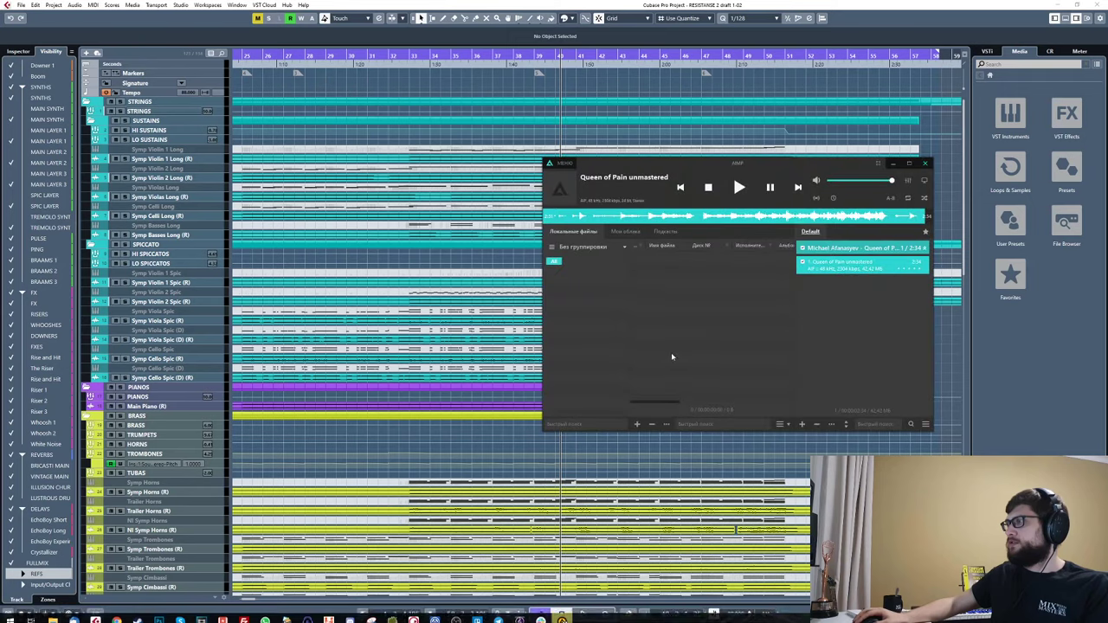
click(635, 217)
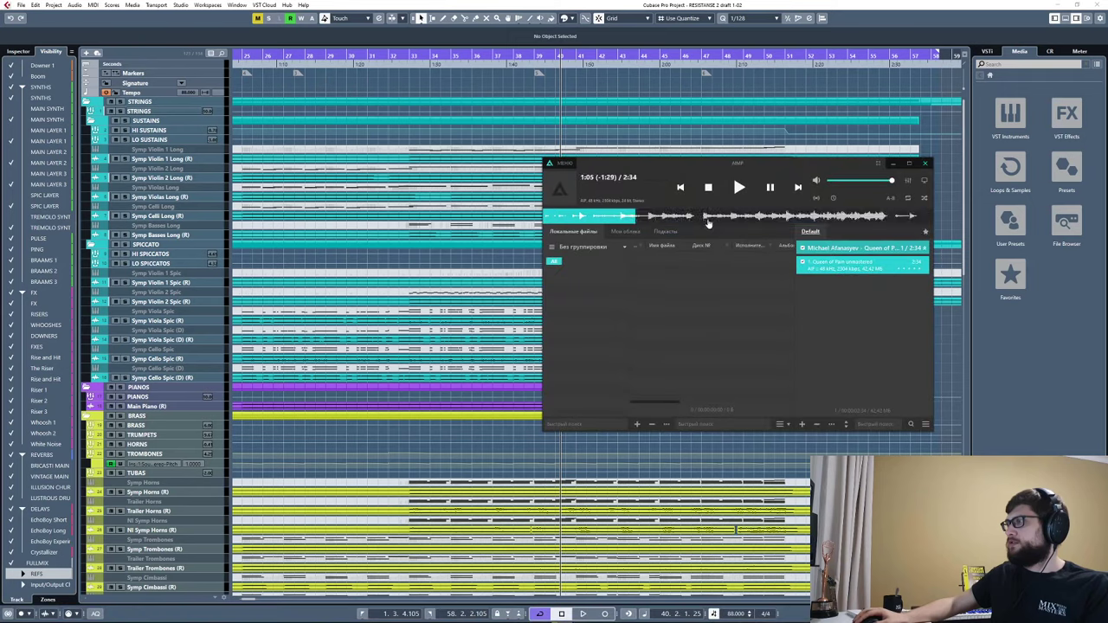
click(704, 221)
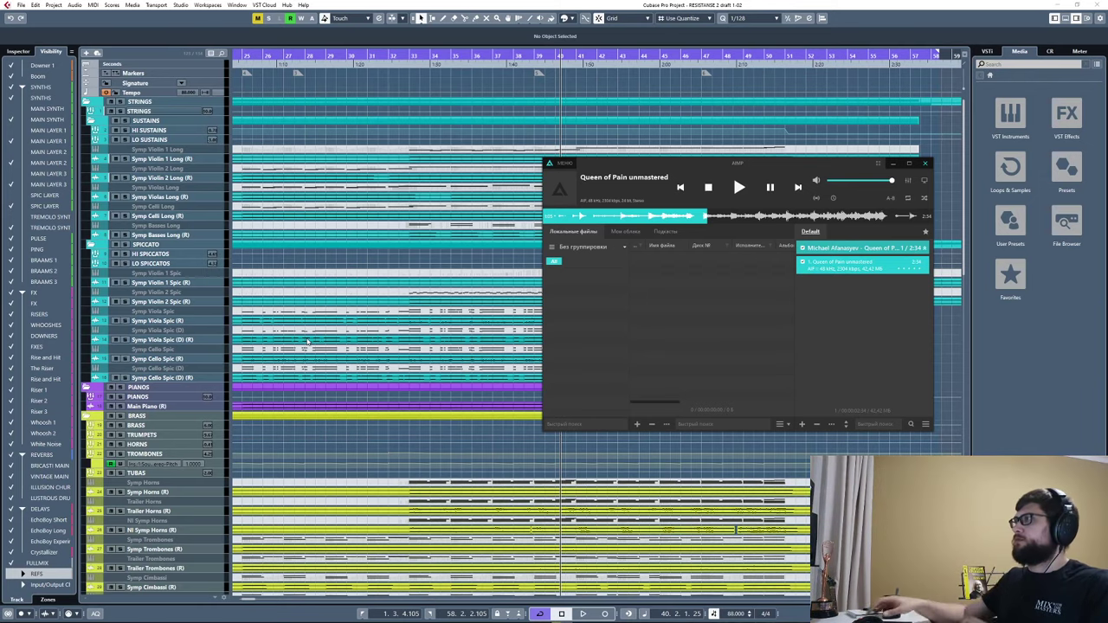
key(alt+Tab)
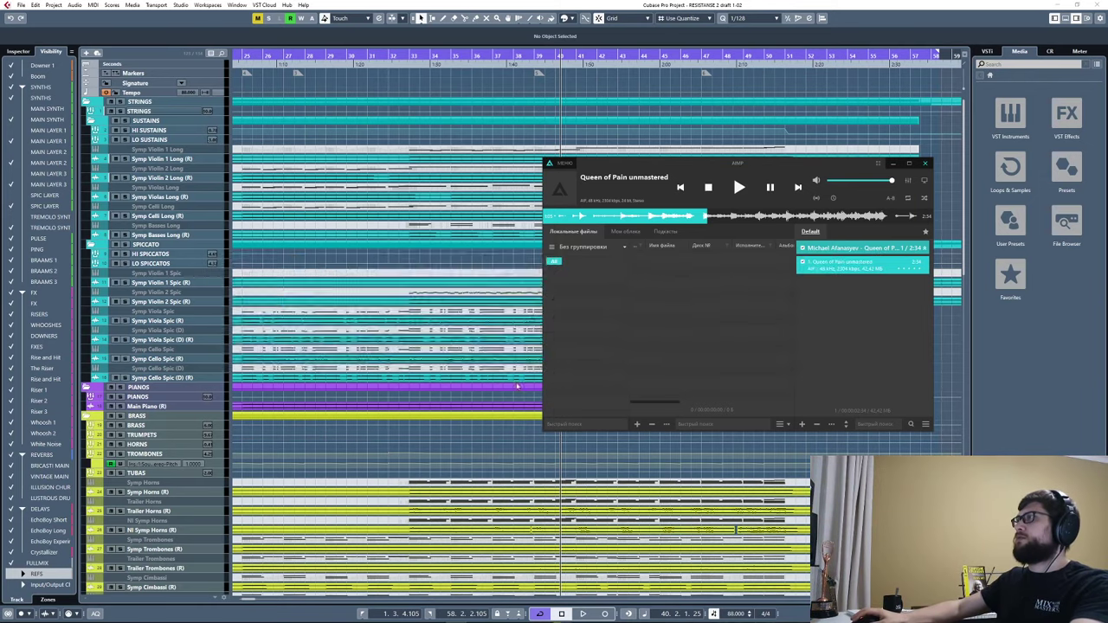